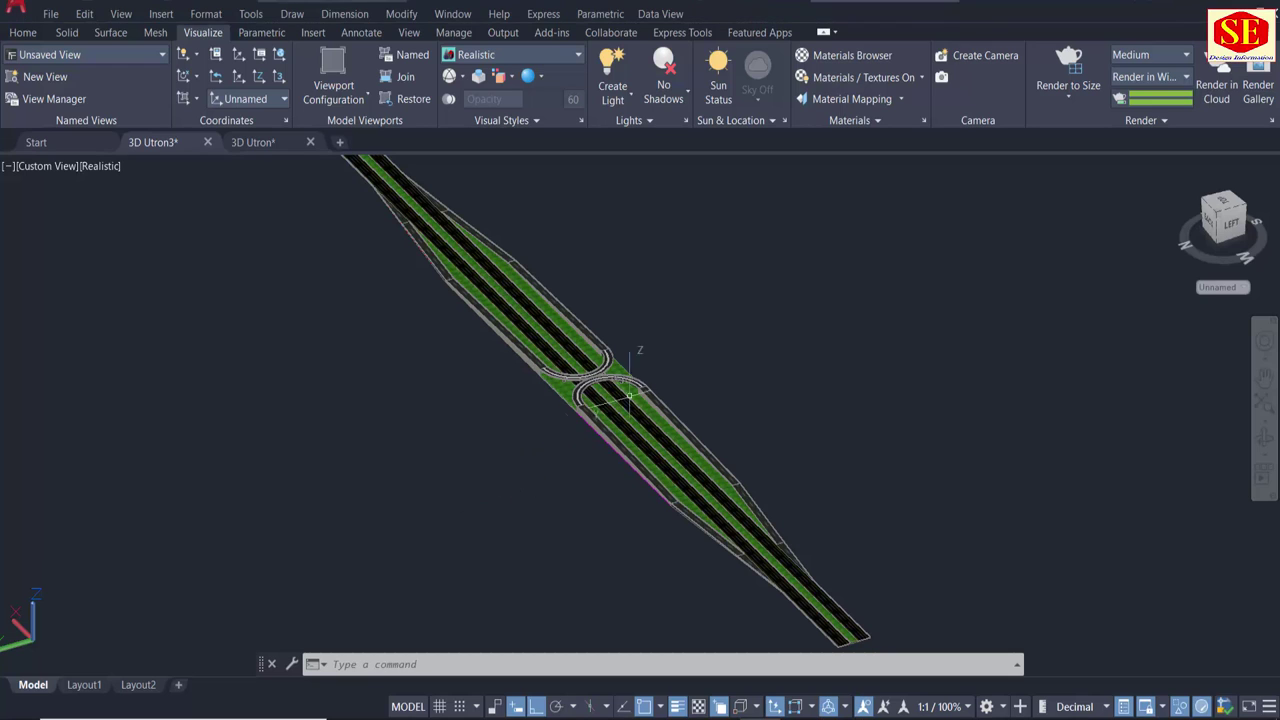
Zoom, pan and orbit the 3D interchange model to inspect its lanes and ramps from the back.
scroll(569, 423, up, 1)
scroll(603, 402, up, 3)
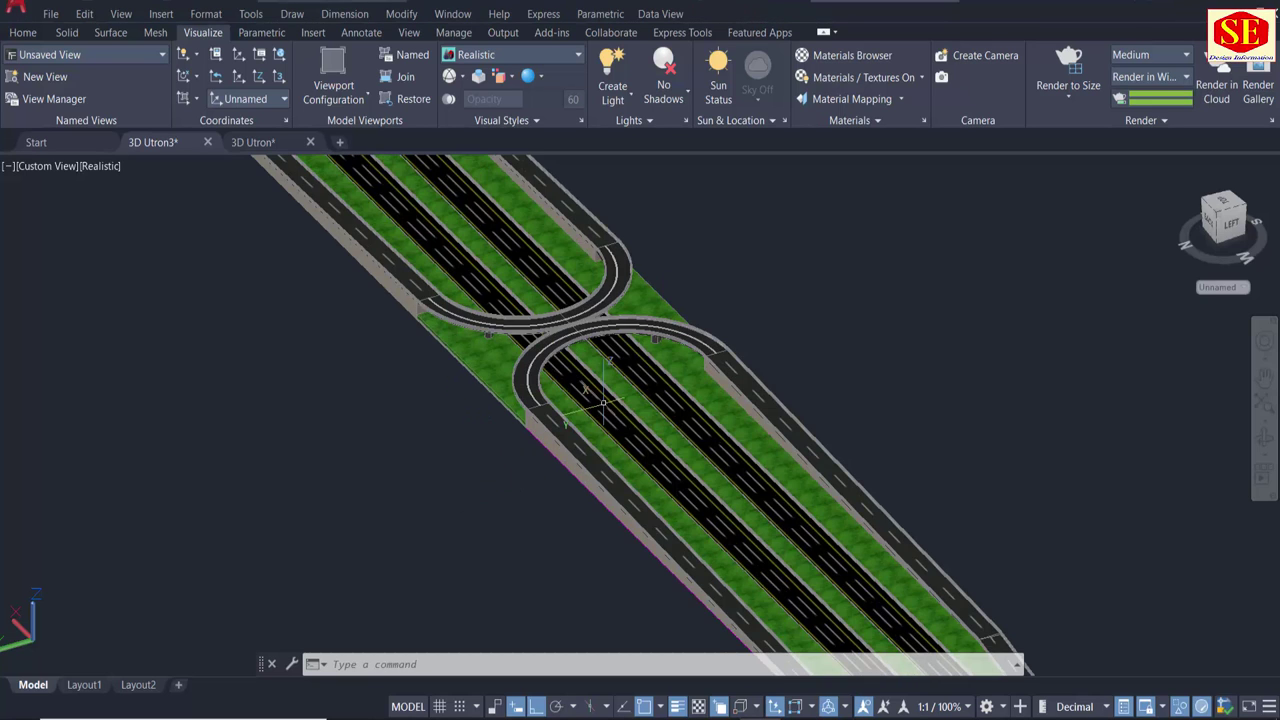
scroll(707, 352, up, 1)
click(707, 352)
key(Escape)
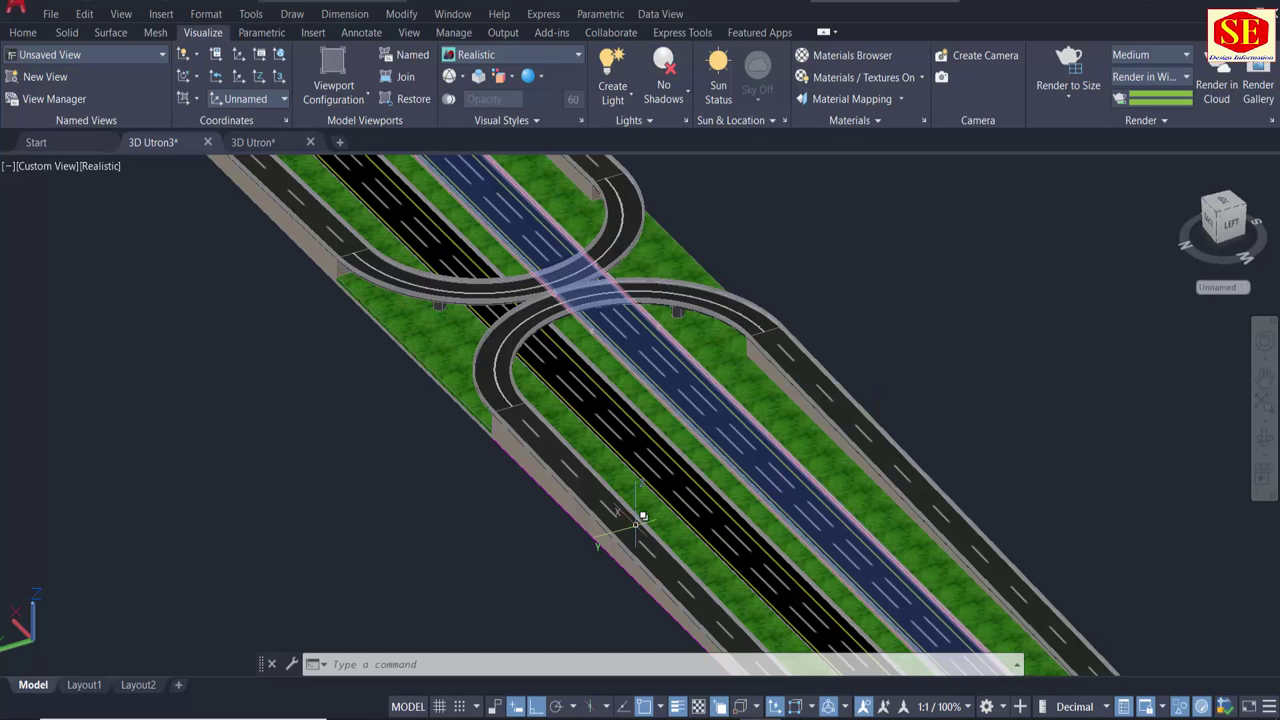
mouse_move(595, 474)
shift+middle_down()
mouse_move(374, 409)
mouse_move(411, 480)
shift+middle_up()
scroll(411, 480, down, 3)
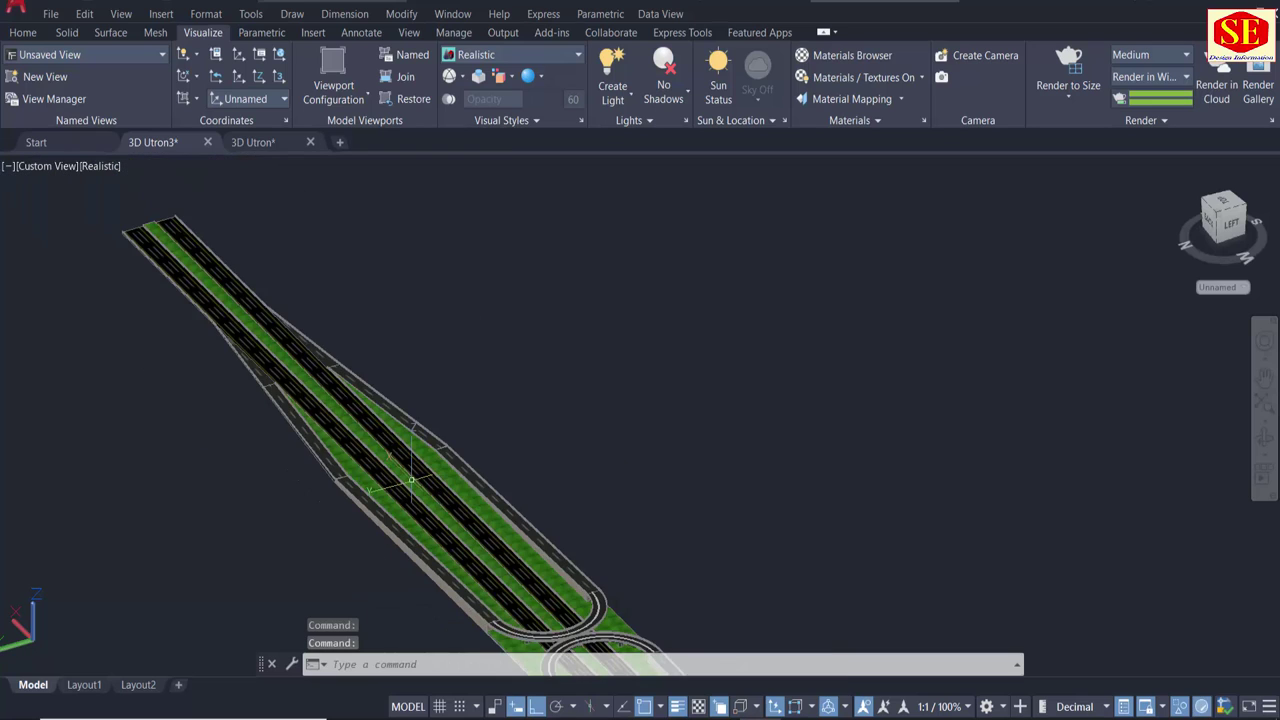
scroll(379, 386, up, 3)
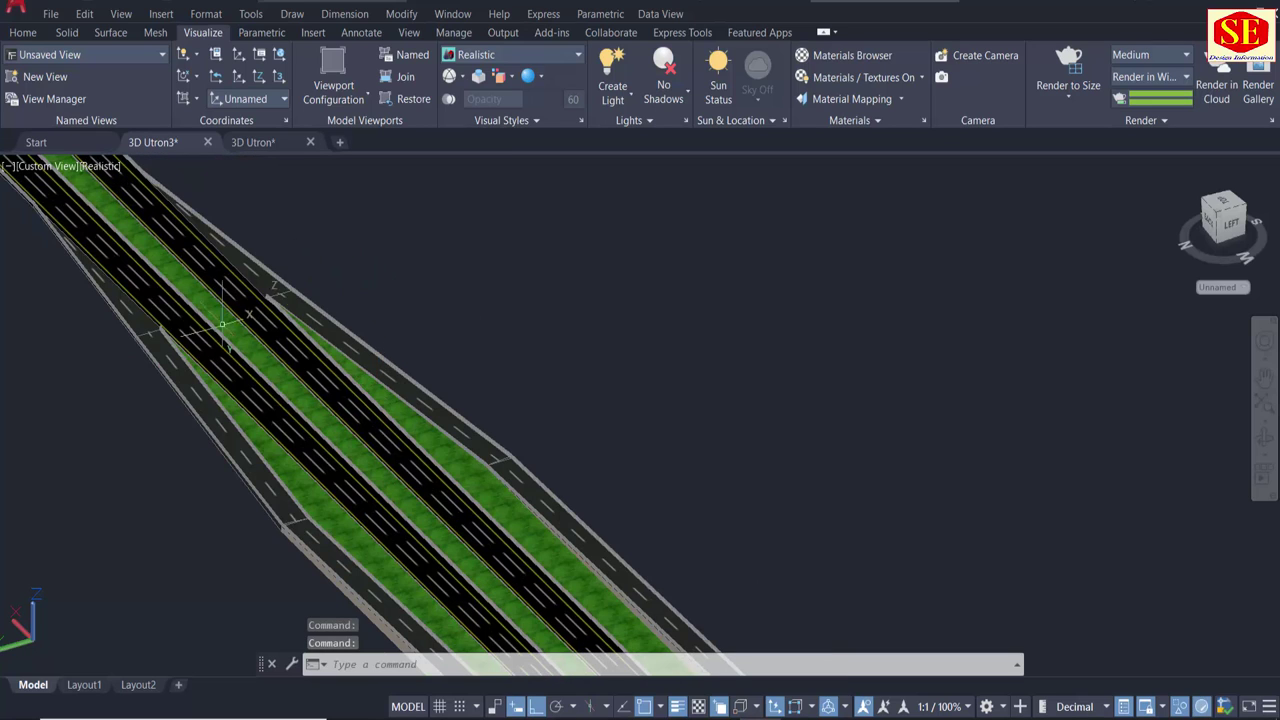
scroll(222, 323, down, 2)
scroll(225, 325, down, 1)
middle_drag(457, 435, 462, 330)
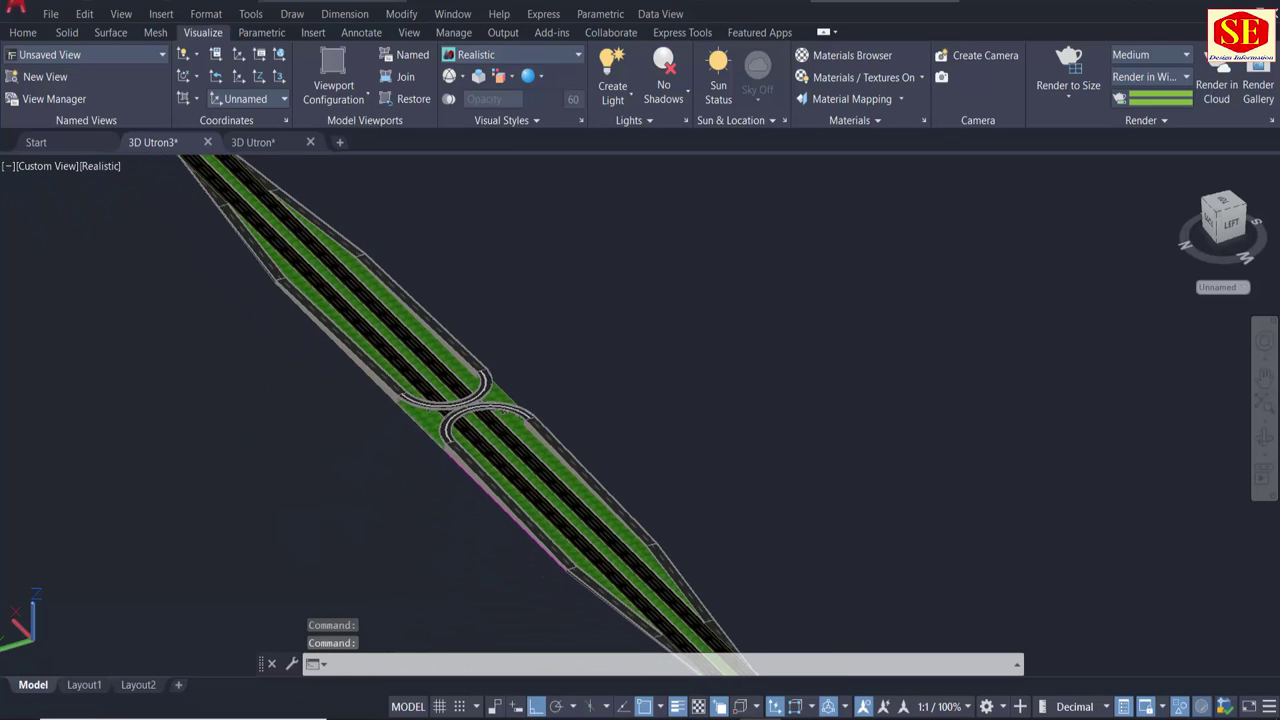
shift+middle_drag(398, 428, 471, 429)
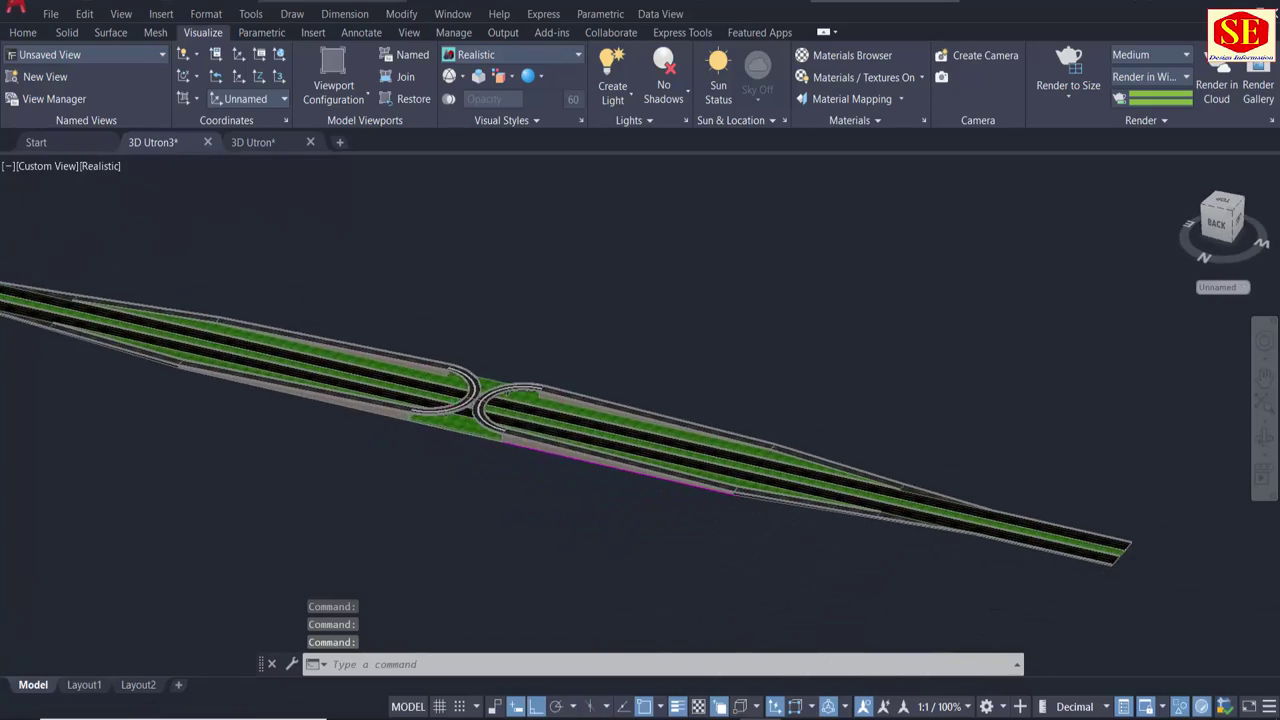
scroll(498, 399, up, 3)
mouse_move(343, 502)
shift+middle_down()
mouse_move(606, 479)
mouse_move(992, 482)
mouse_move(1131, 540)
mouse_move(994, 587)
mouse_move(785, 603)
mouse_move(651, 549)
mouse_move(560, 430)
shift+middle_up()
Orbit to low side and front views of the overpass, then back to near top-down.
scroll(729, 307, up, 3)
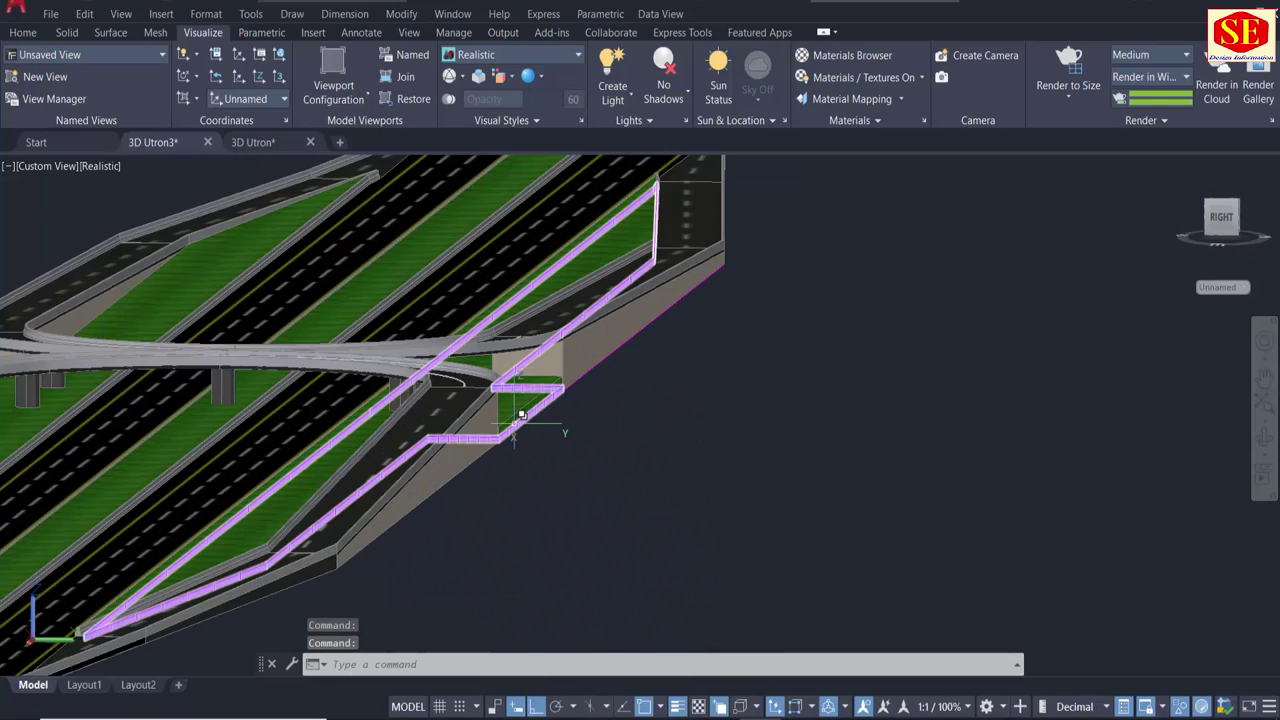
mouse_move(131, 330)
middle_down()
mouse_move(286, 426)
mouse_move(379, 441)
middle_up()
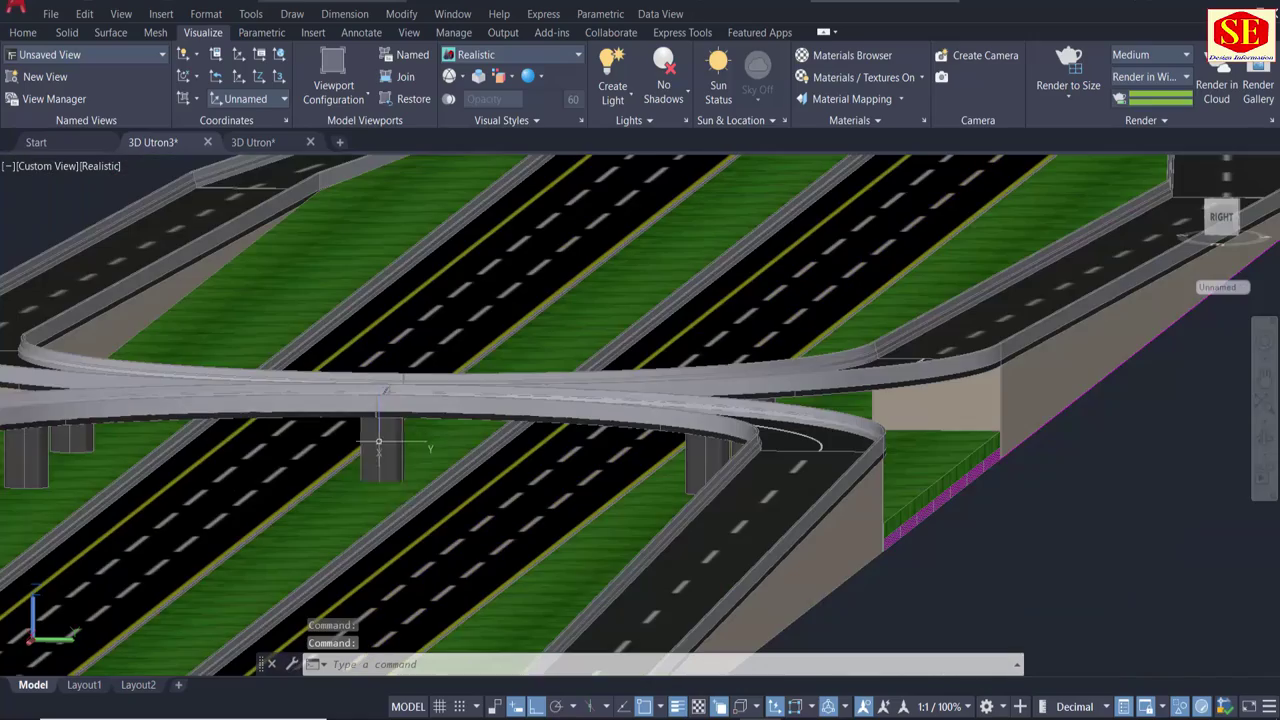
mouse_move(255, 465)
shift+middle_down()
mouse_move(678, 505)
mouse_move(796, 487)
mouse_move(865, 455)
mouse_move(1013, 469)
mouse_move(1021, 489)
shift+middle_up()
scroll(1010, 480, down, 5)
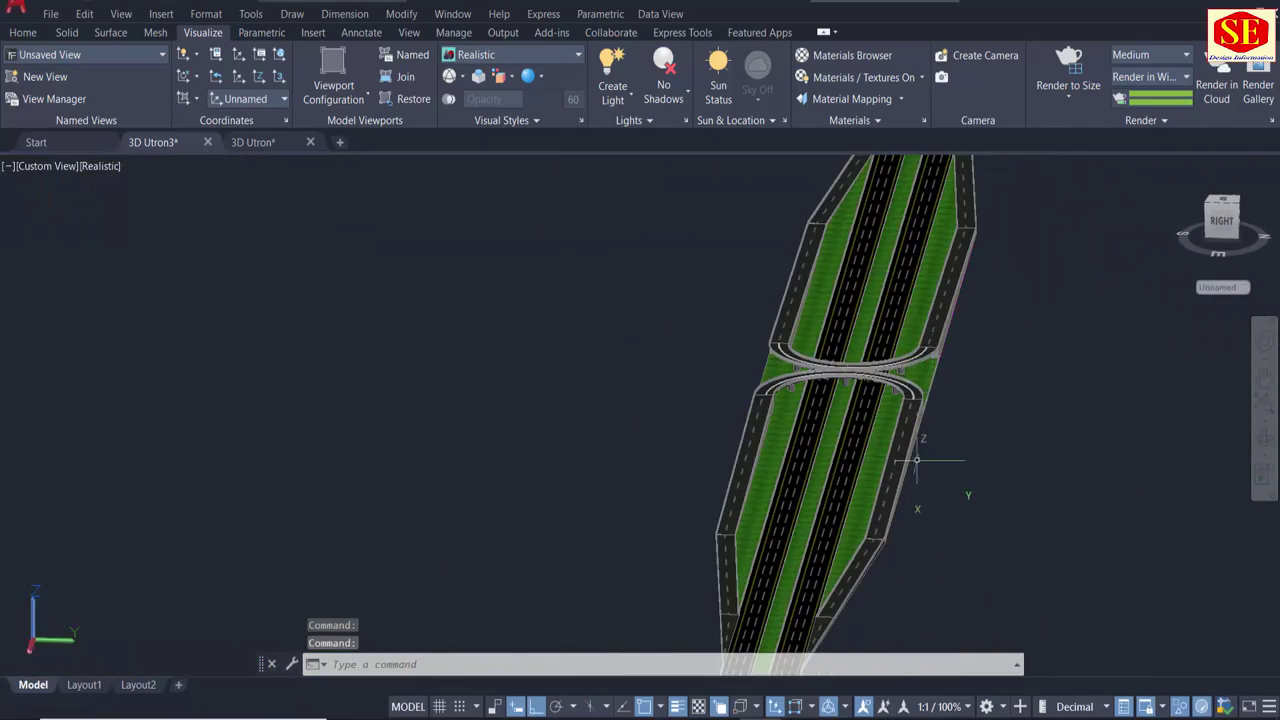
middle_drag(915, 460, 908, 416)
scroll(871, 499, up, 2)
mouse_move(720, 497)
shift+middle_down()
mouse_move(843, 477)
mouse_move(1000, 495)
mouse_move(1169, 490)
mouse_move(963, 543)
mouse_move(886, 543)
mouse_move(840, 514)
mouse_move(826, 486)
shift+middle_up()
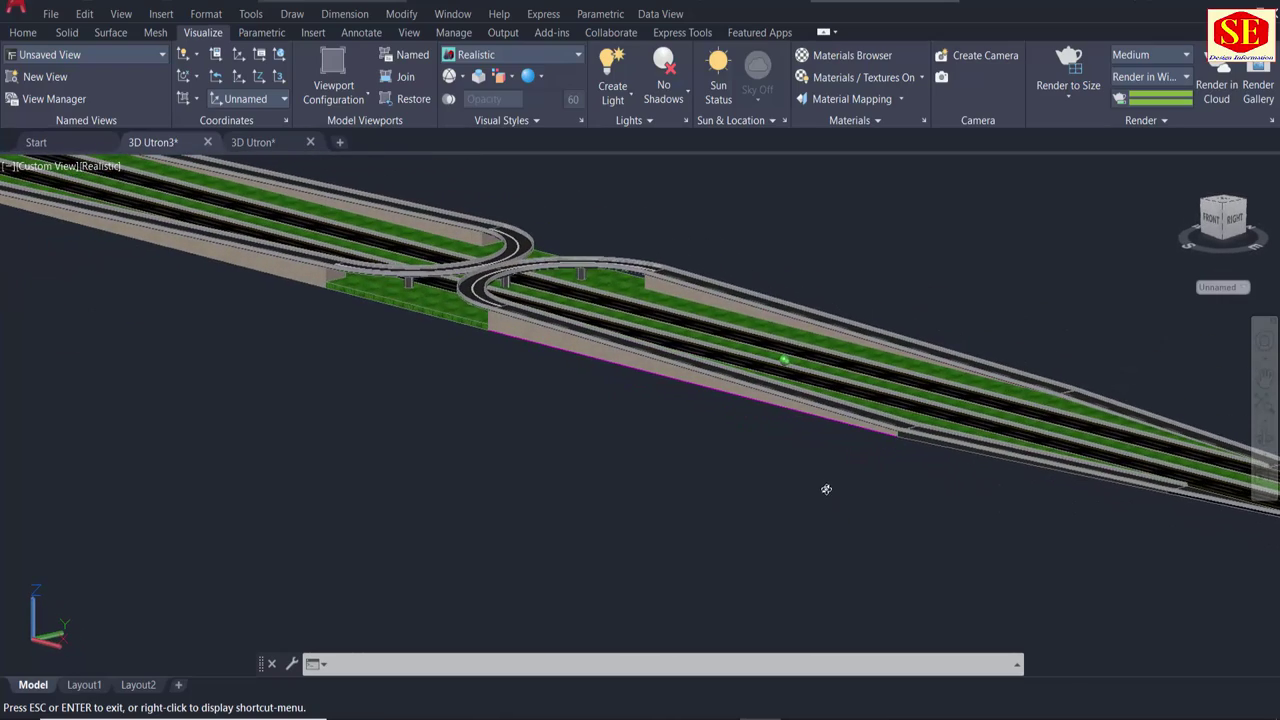
mouse_move(671, 434)
shift+middle_down()
mouse_move(451, 434)
mouse_move(460, 530)
shift+middle_up()
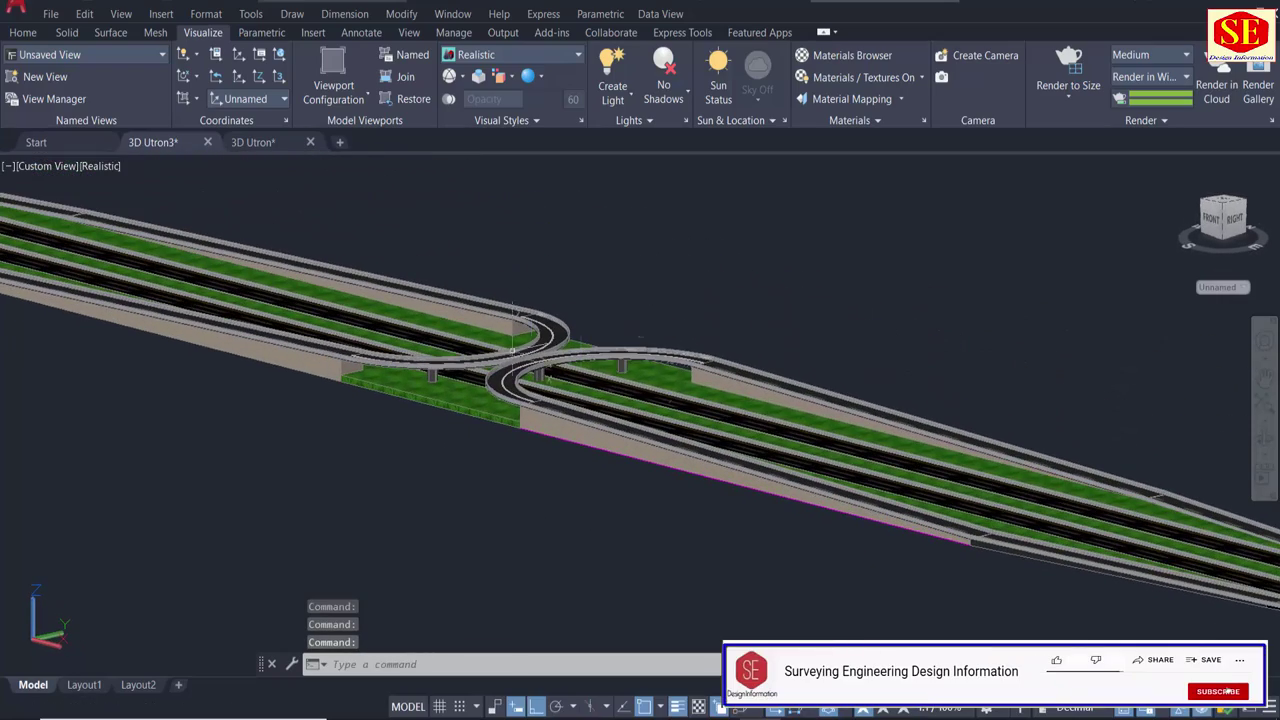
mouse_move(427, 459)
shift+middle_down()
mouse_move(506, 599)
mouse_move(722, 568)
mouse_move(849, 495)
mouse_move(885, 497)
mouse_move(870, 430)
shift+middle_up()
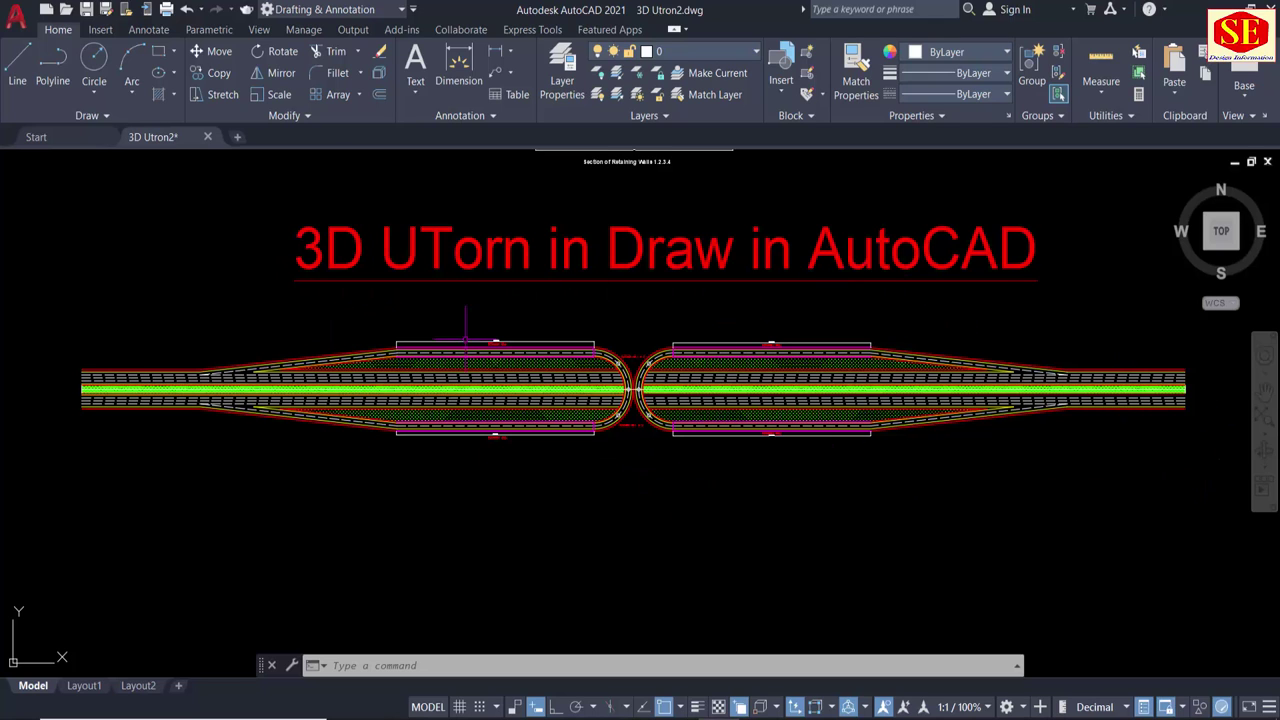
scroll(465, 330, up, 4)
middle_drag(1014, 386, 684, 376)
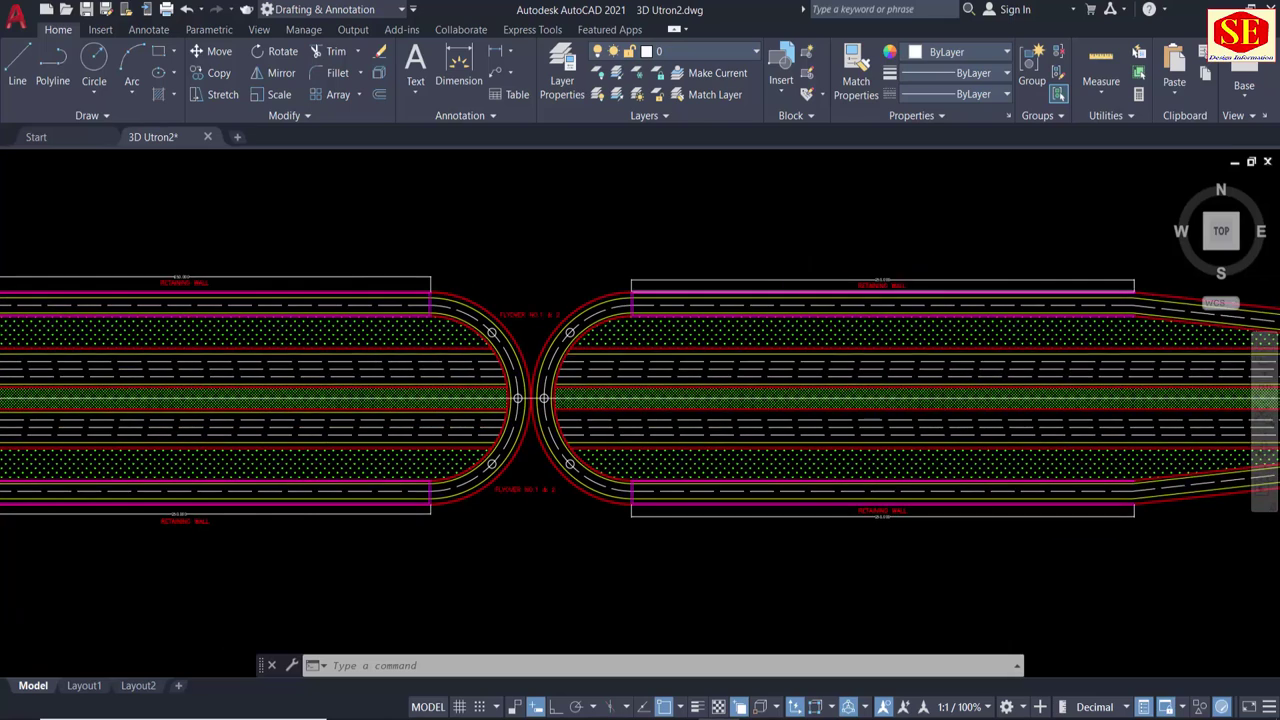
scroll(906, 290, up, 4)
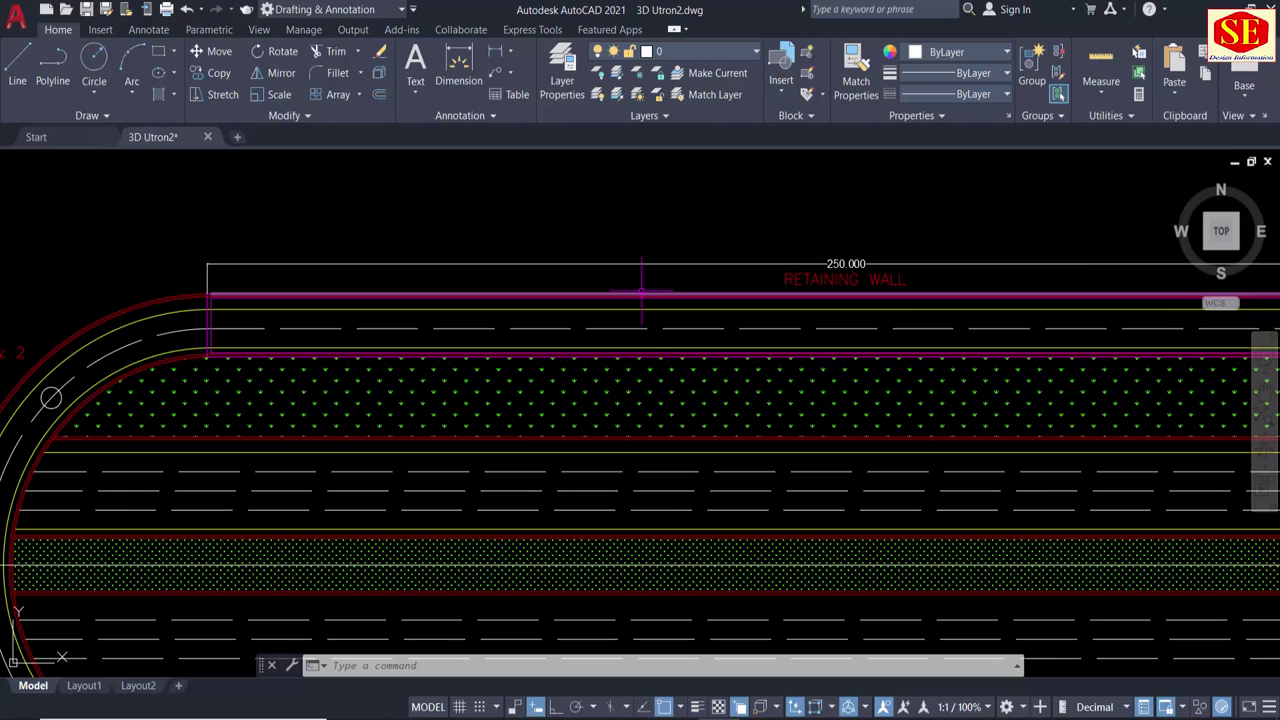
scroll(613, 285, down, 4)
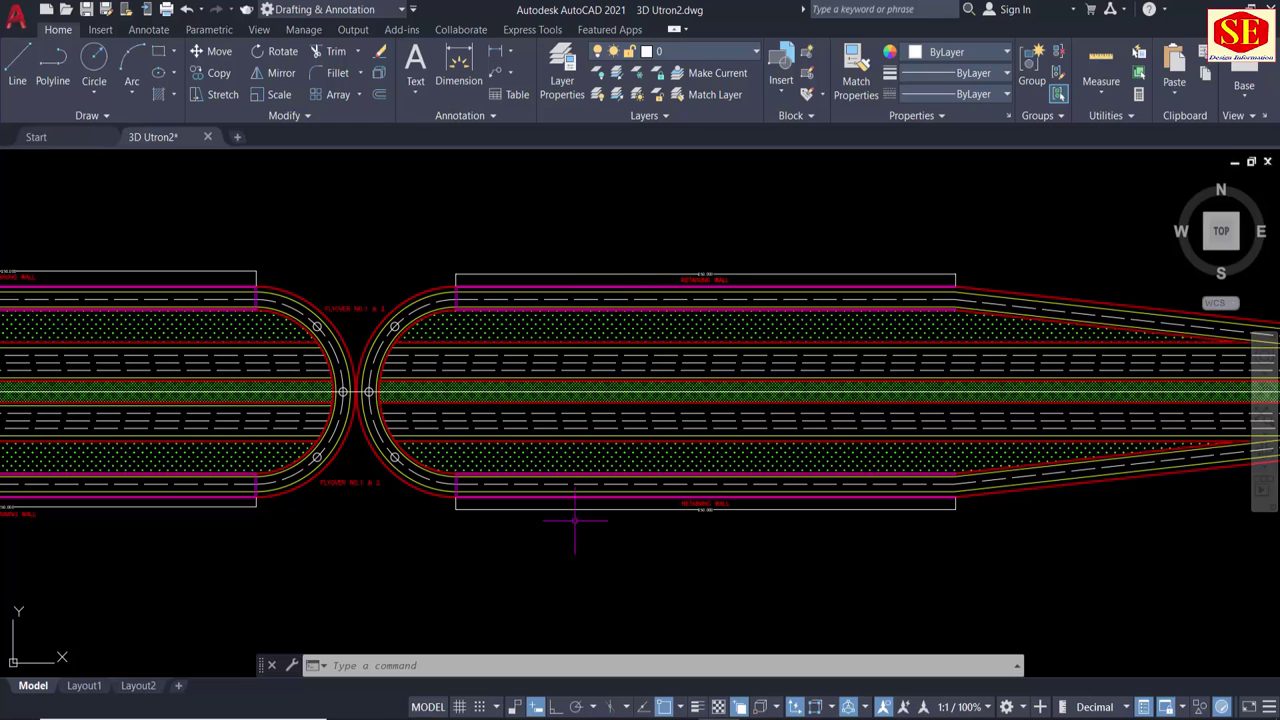
scroll(705, 508, up, 8)
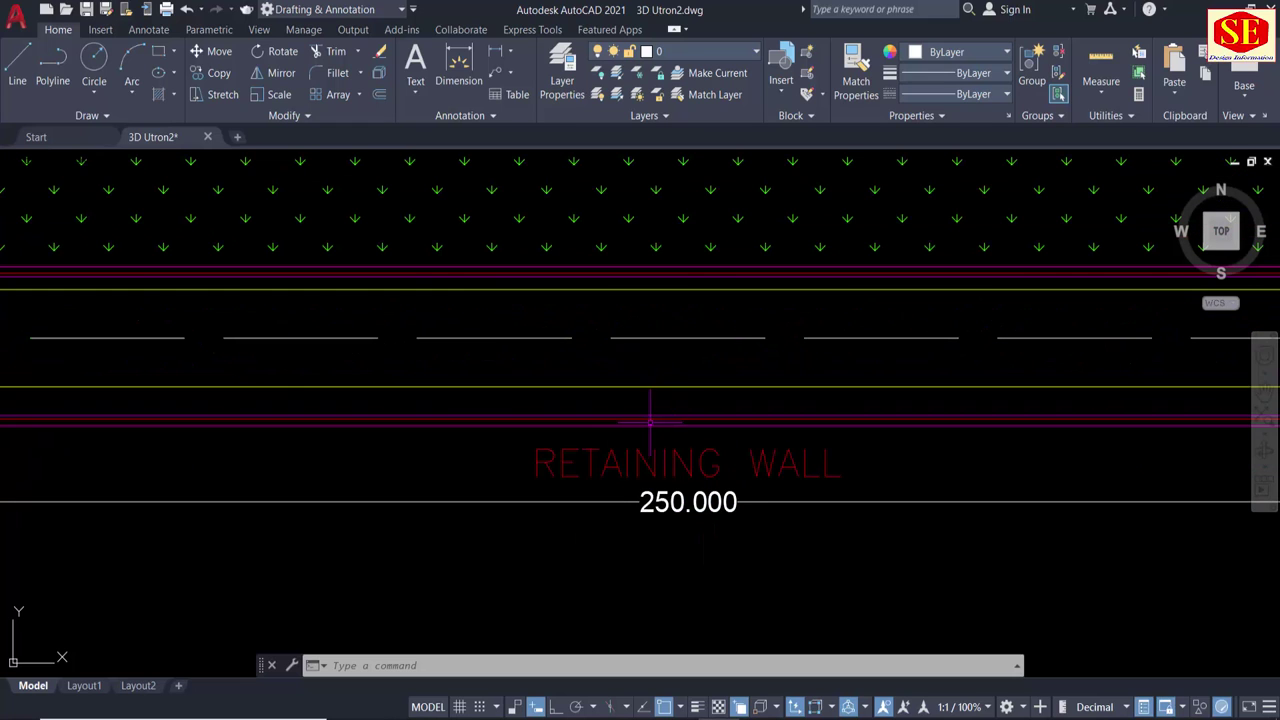
scroll(891, 529, down, 6)
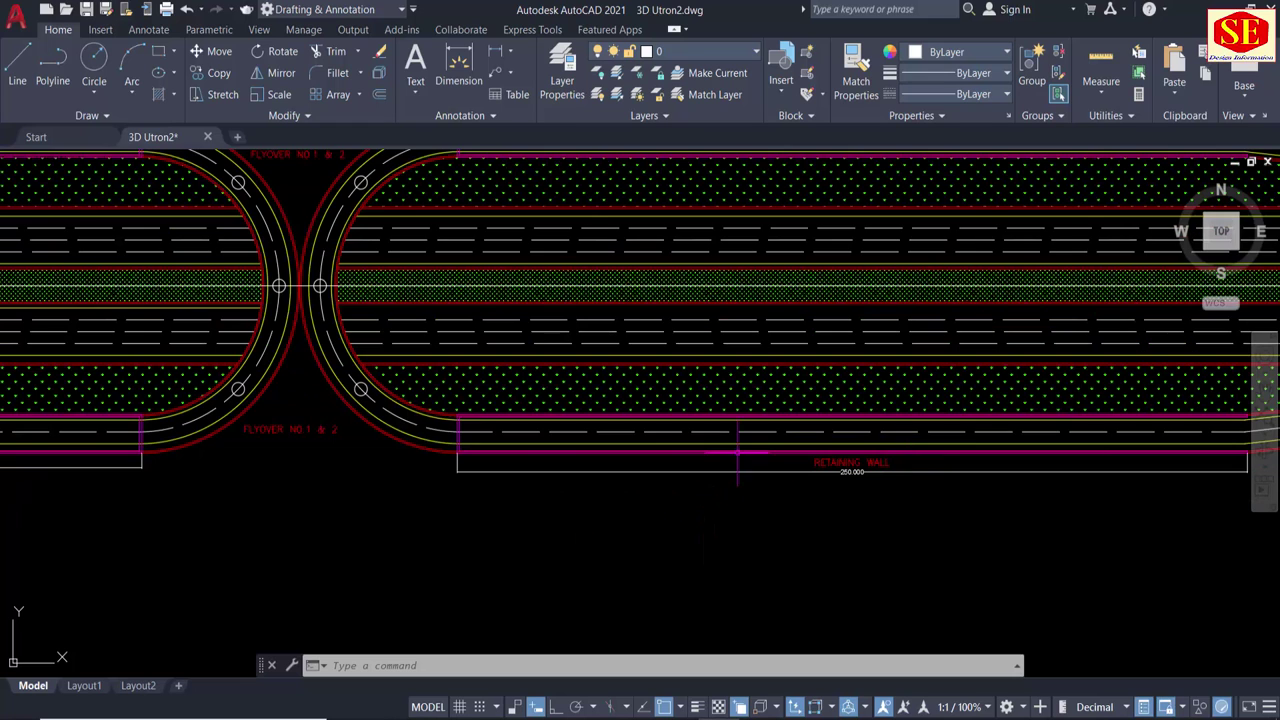
mouse_move(489, 445)
middle_down()
mouse_move(829, 445)
mouse_move(1090, 505)
middle_up()
scroll(602, 293, down, 2)
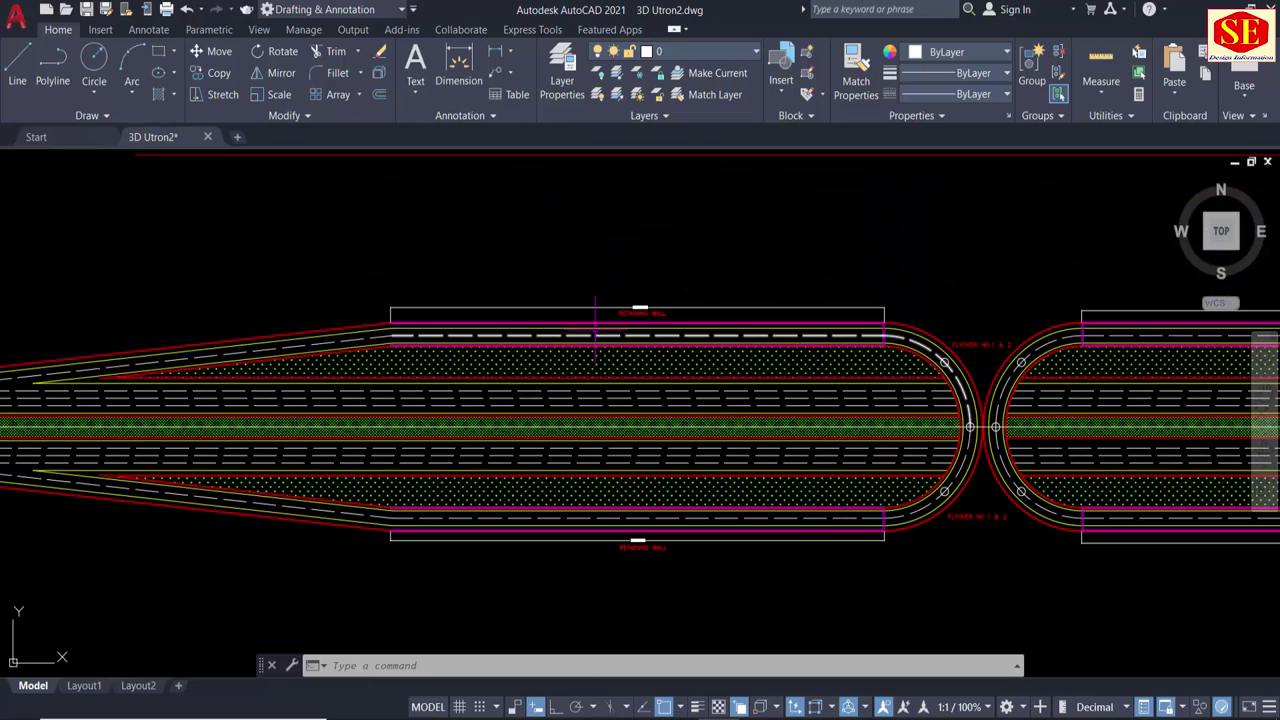
middle_drag(905, 388, 646, 369)
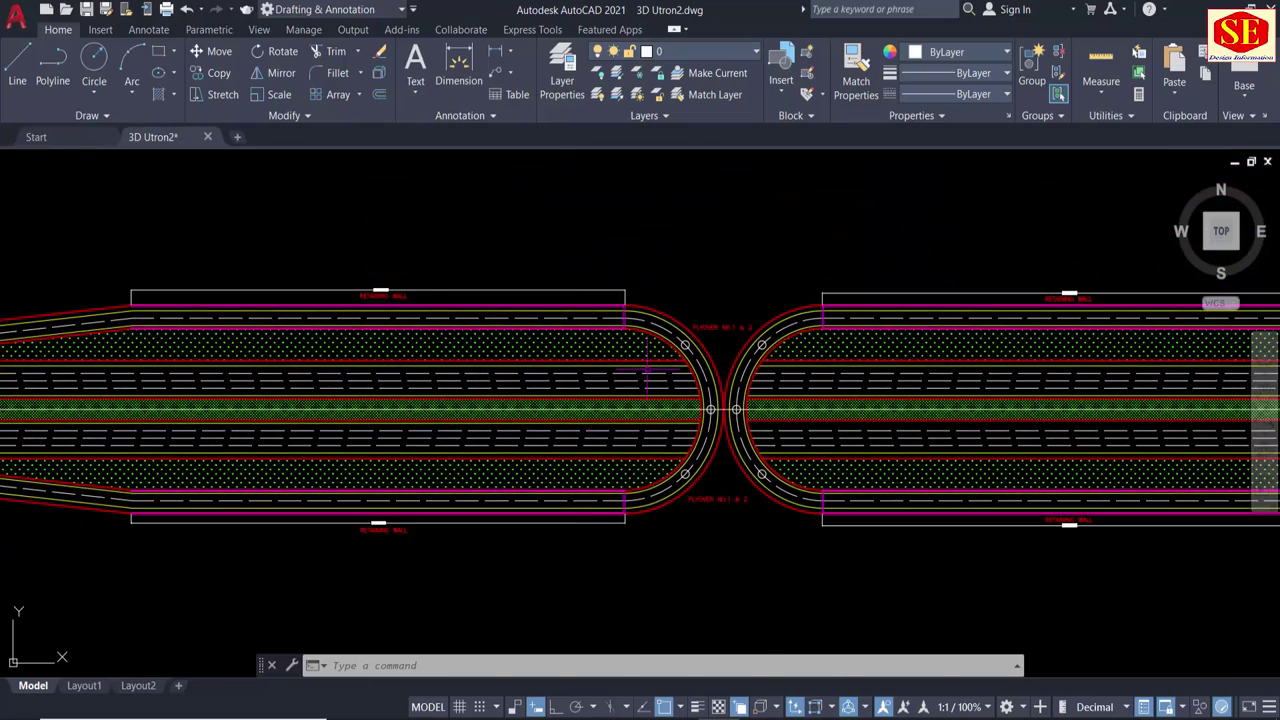
scroll(668, 320, up, 4)
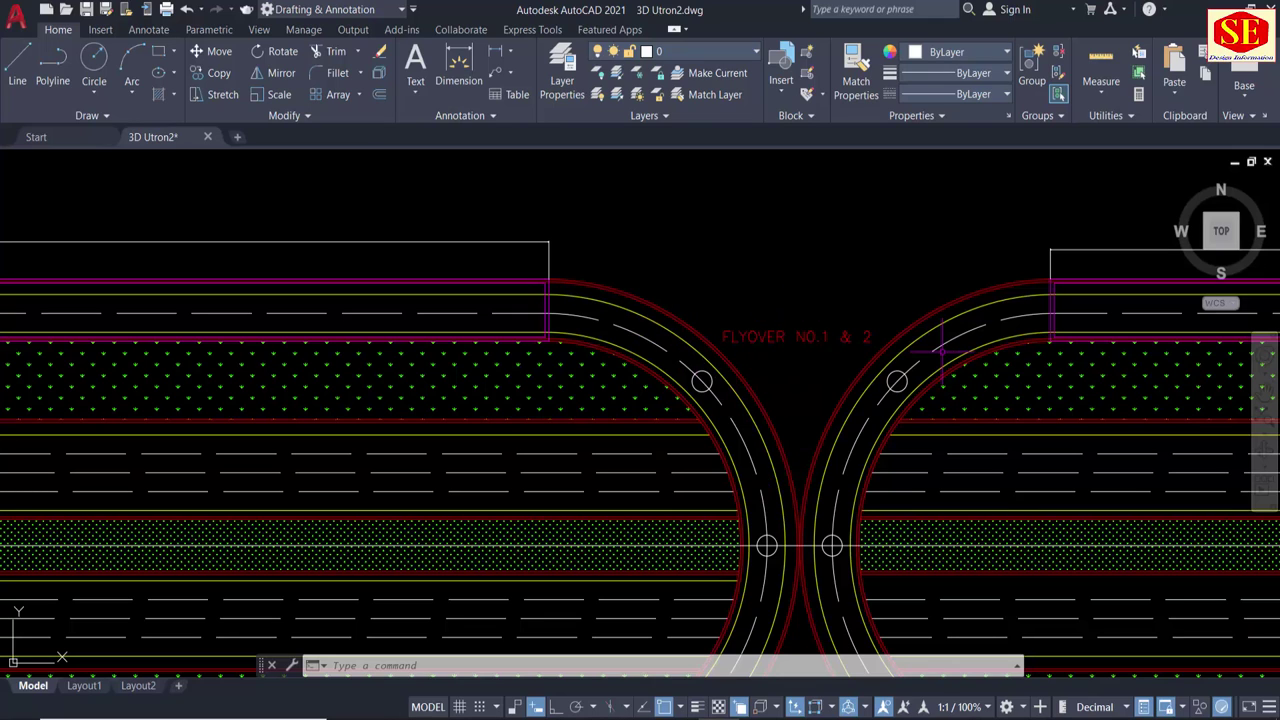
scroll(822, 508, down, 1)
scroll(835, 495, down, 1)
scroll(858, 483, down, 1)
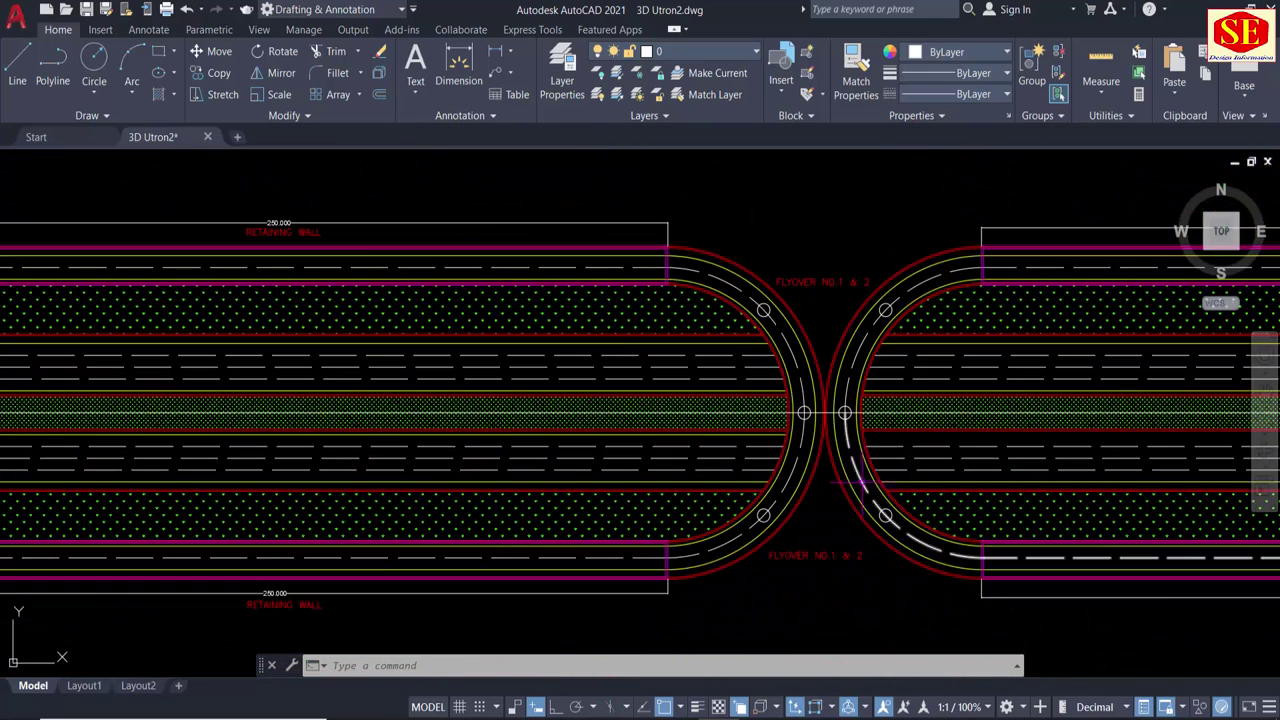
middle_drag(809, 496, 619, 391)
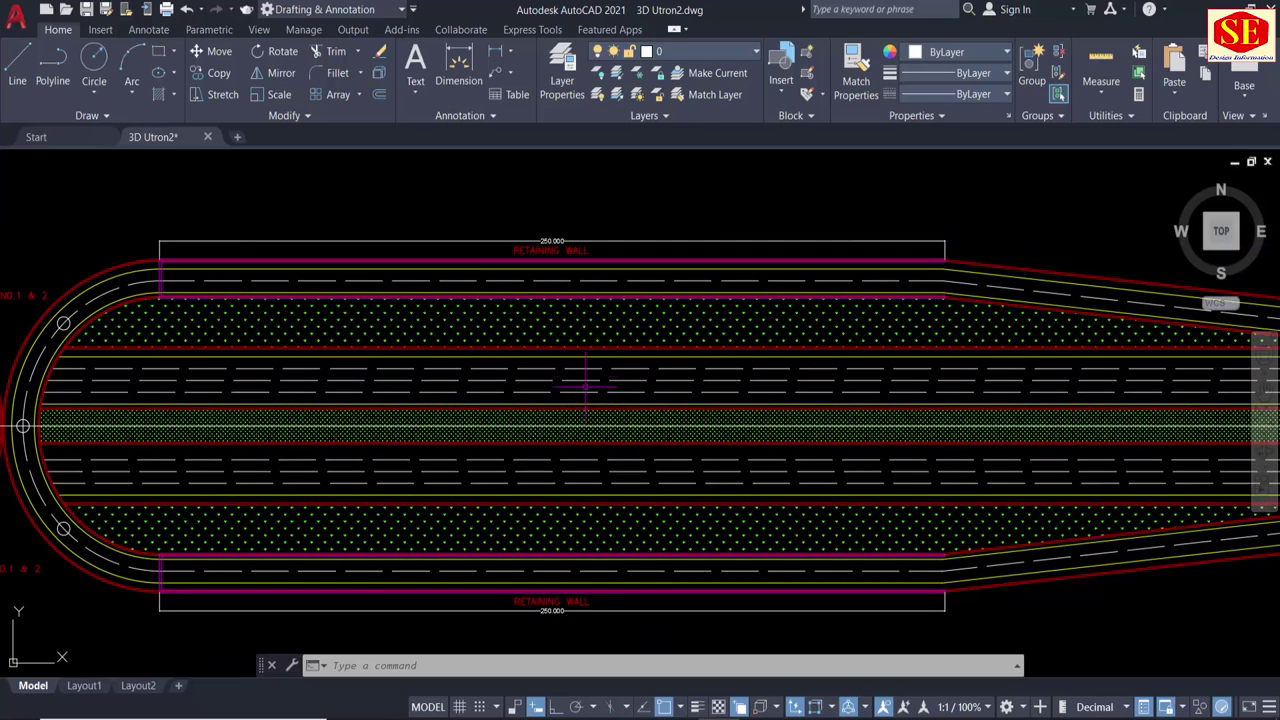
scroll(556, 462, down, 2)
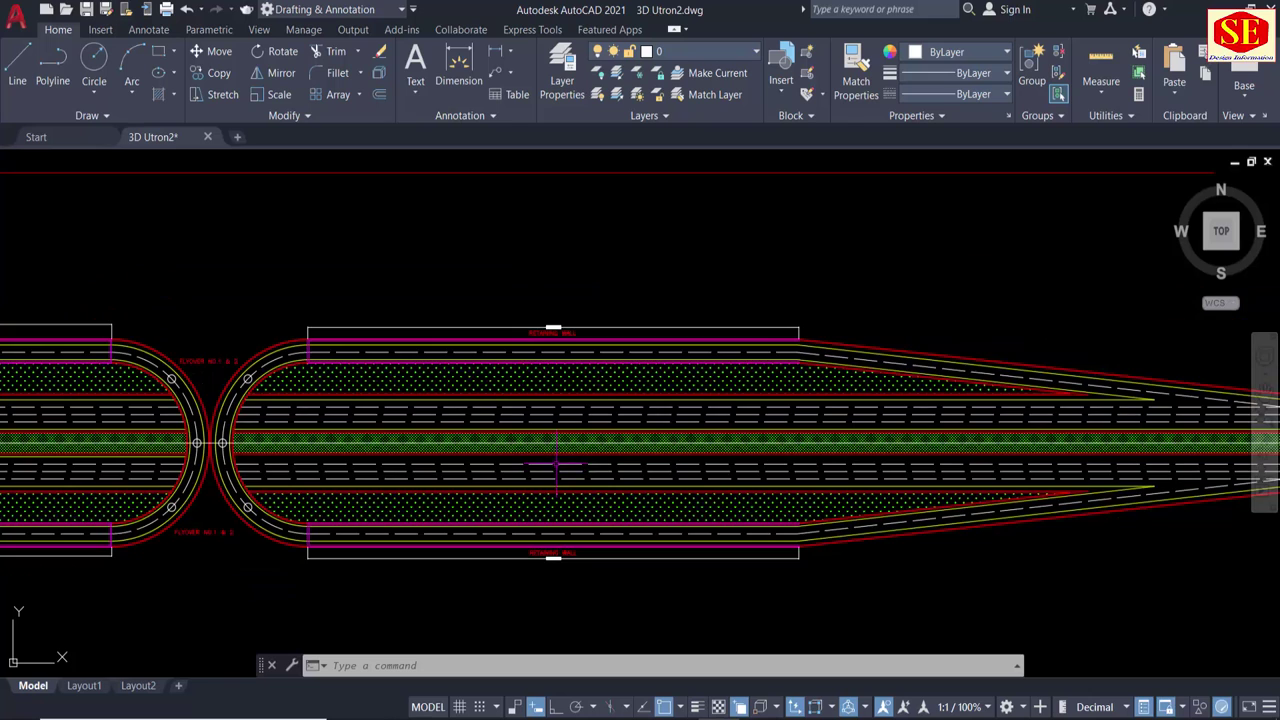
middle_drag(634, 420, 356, 424)
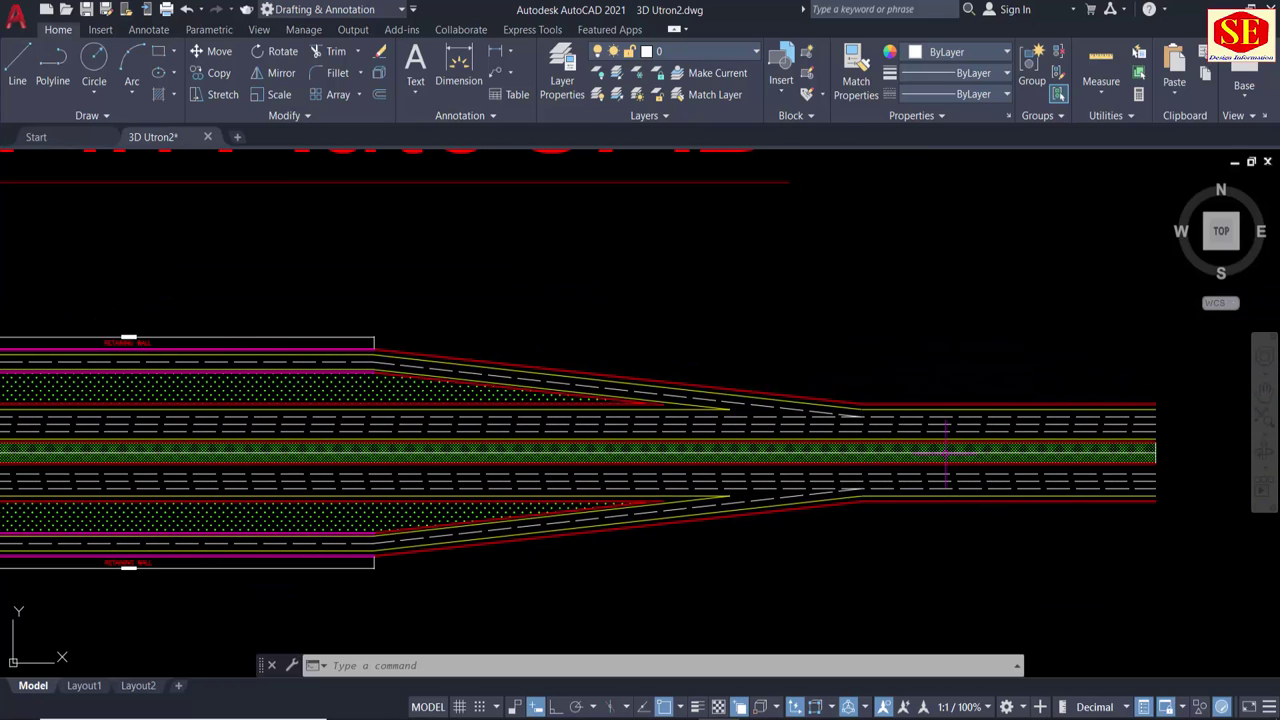
scroll(946, 452, down, 5)
scroll(158, 466, up, 2)
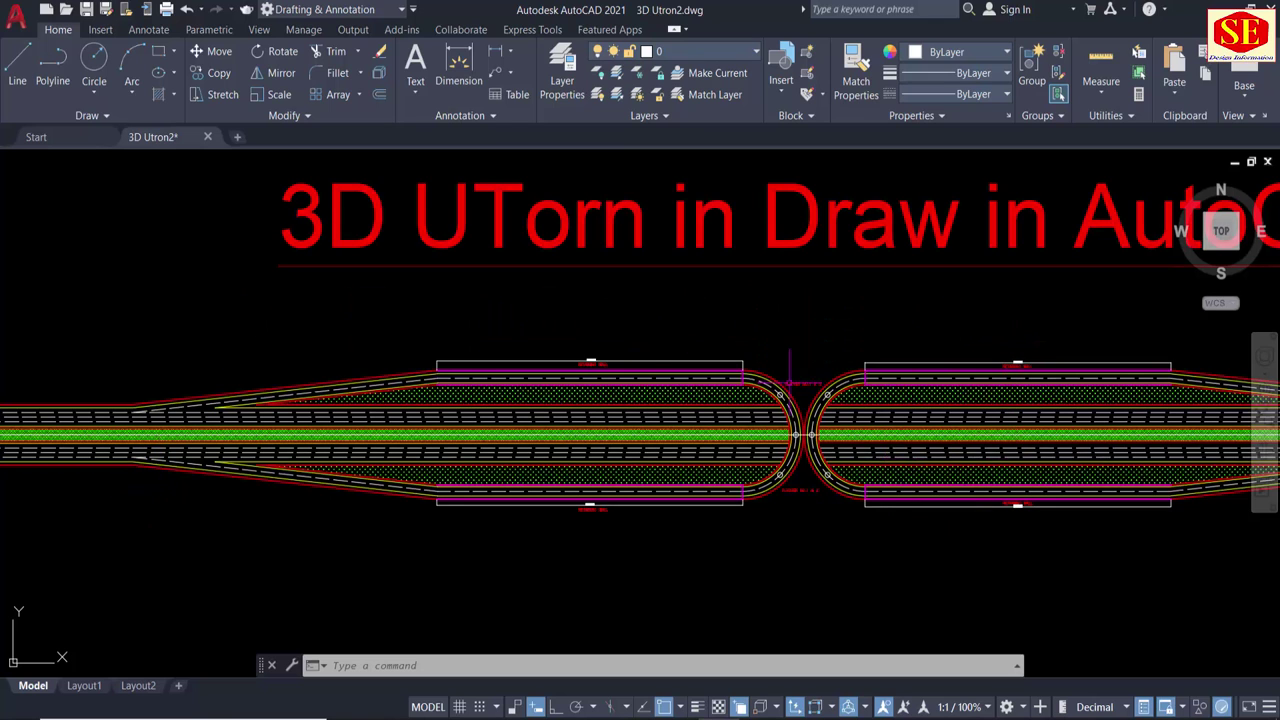
middle_drag(711, 343, 689, 630)
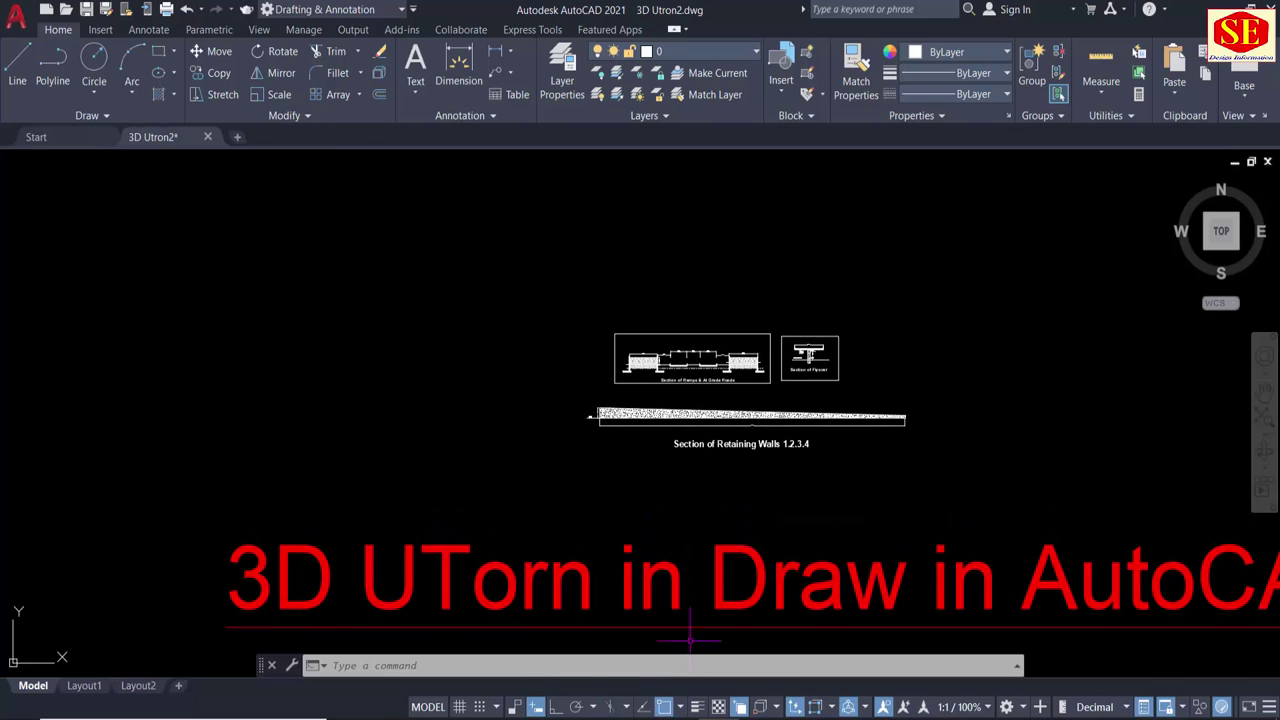
scroll(782, 462, up, 2)
scroll(738, 365, up, 2)
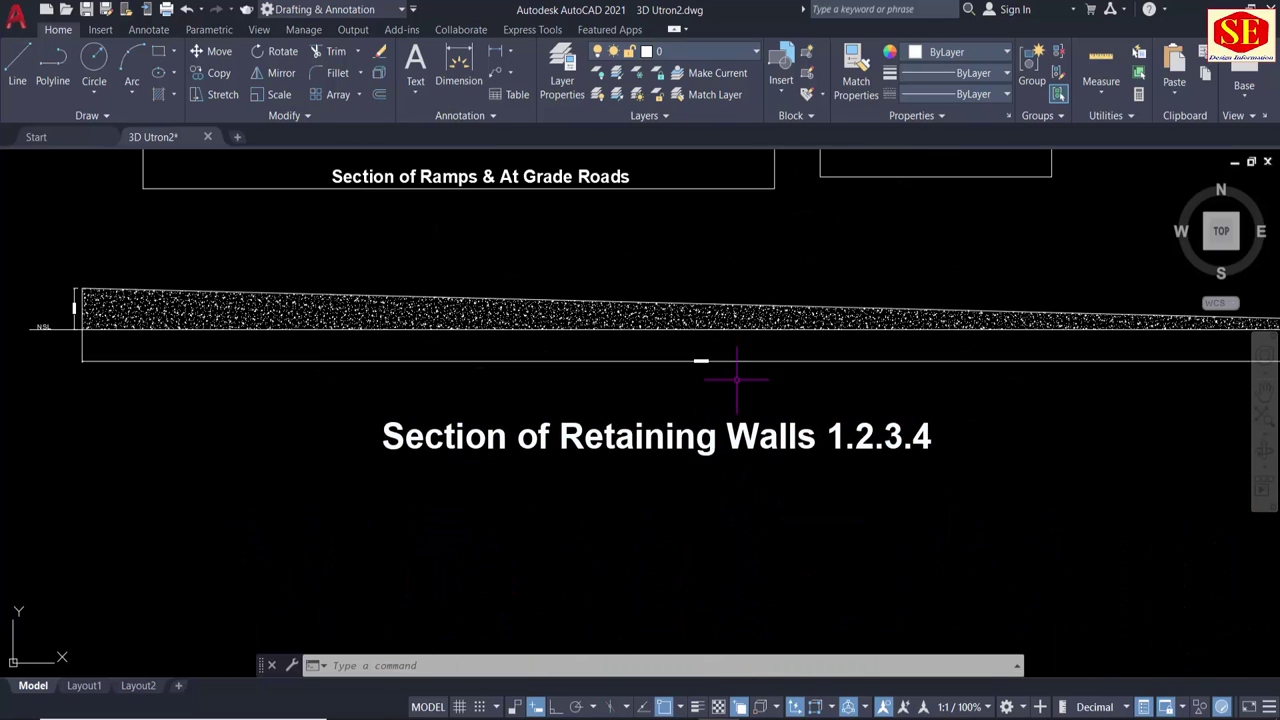
scroll(705, 358, up, 5)
scroll(718, 392, down, 2)
scroll(728, 384, down, 2)
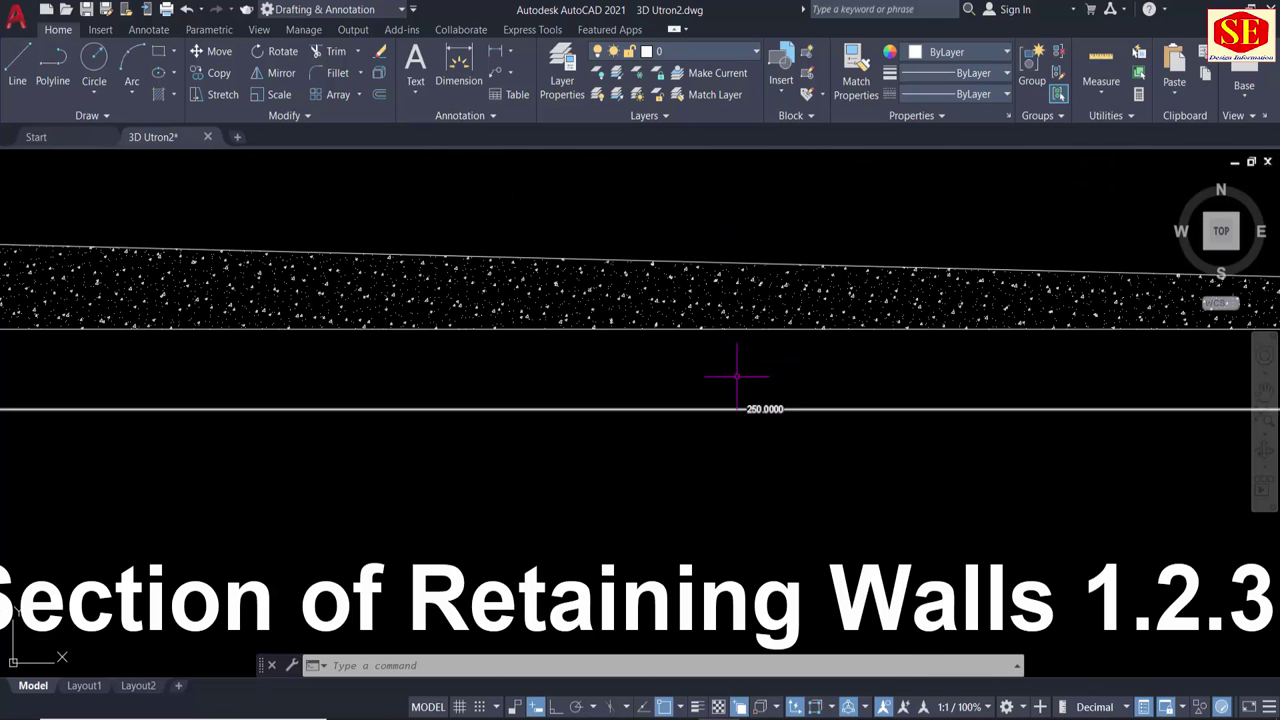
scroll(880, 271, down, 2)
scroll(586, 249, down, 3)
scroll(623, 257, up, 4)
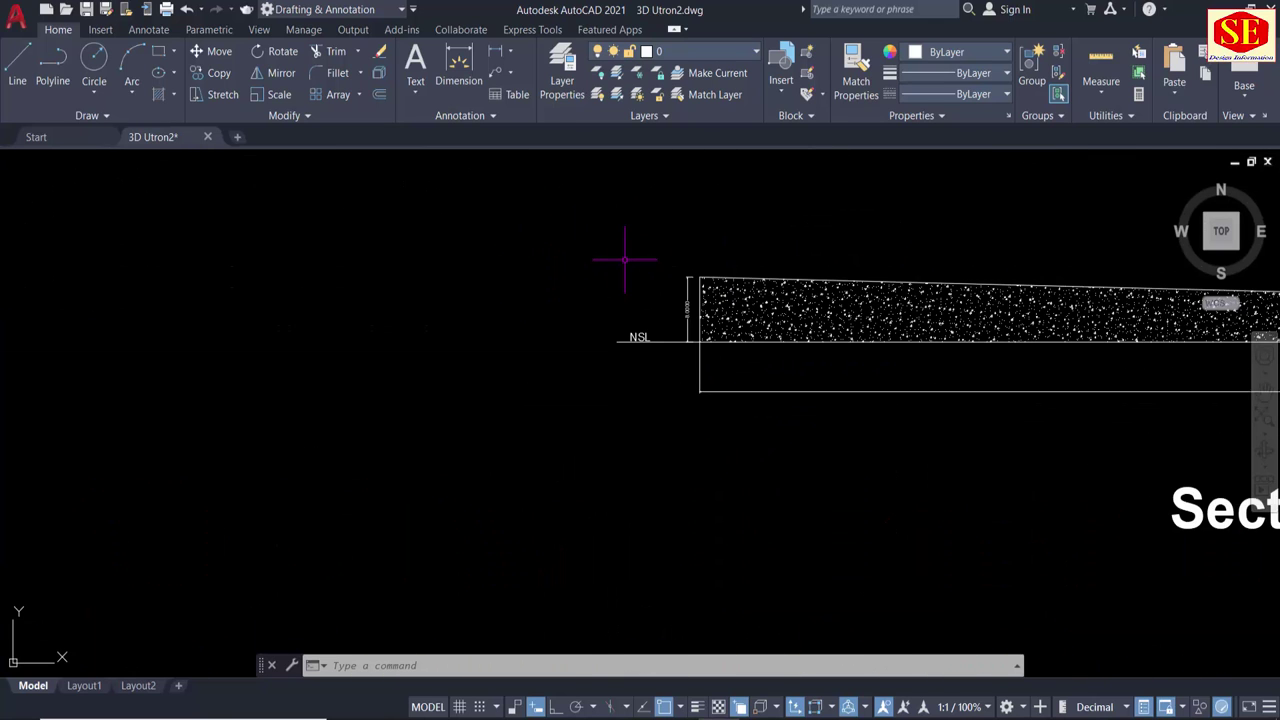
scroll(635, 325, up, 2)
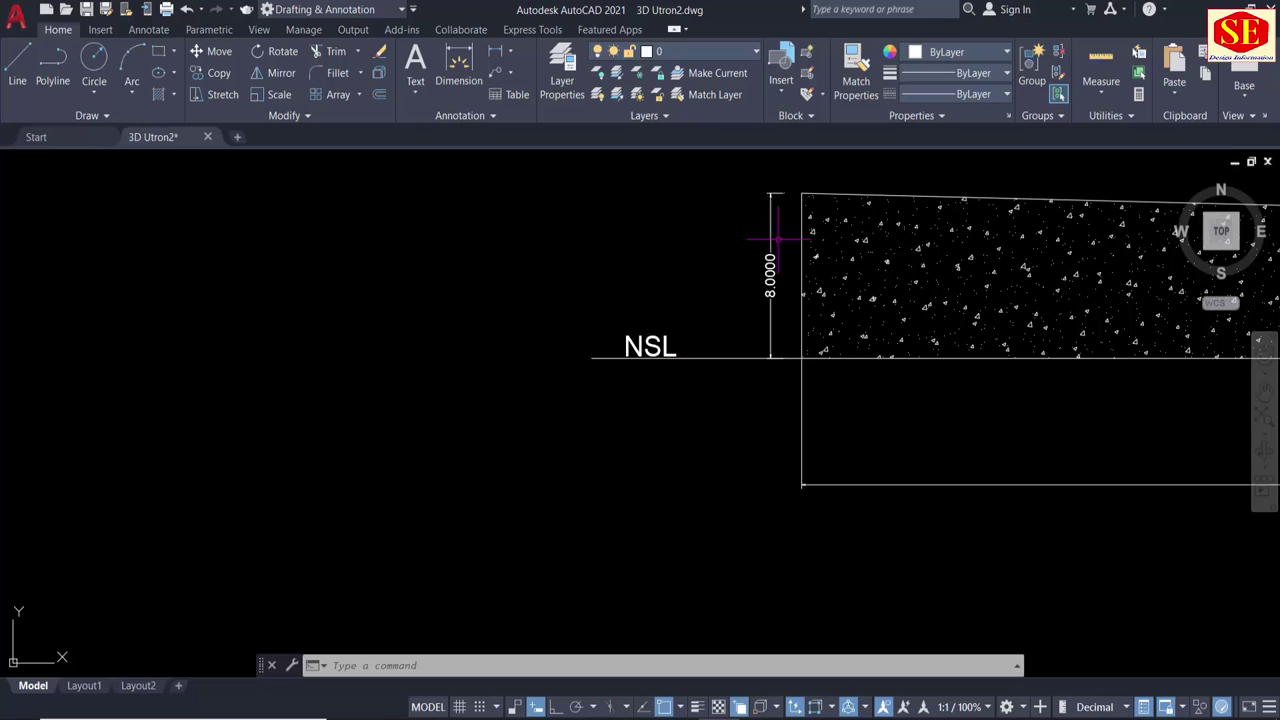
scroll(767, 290, up, 2)
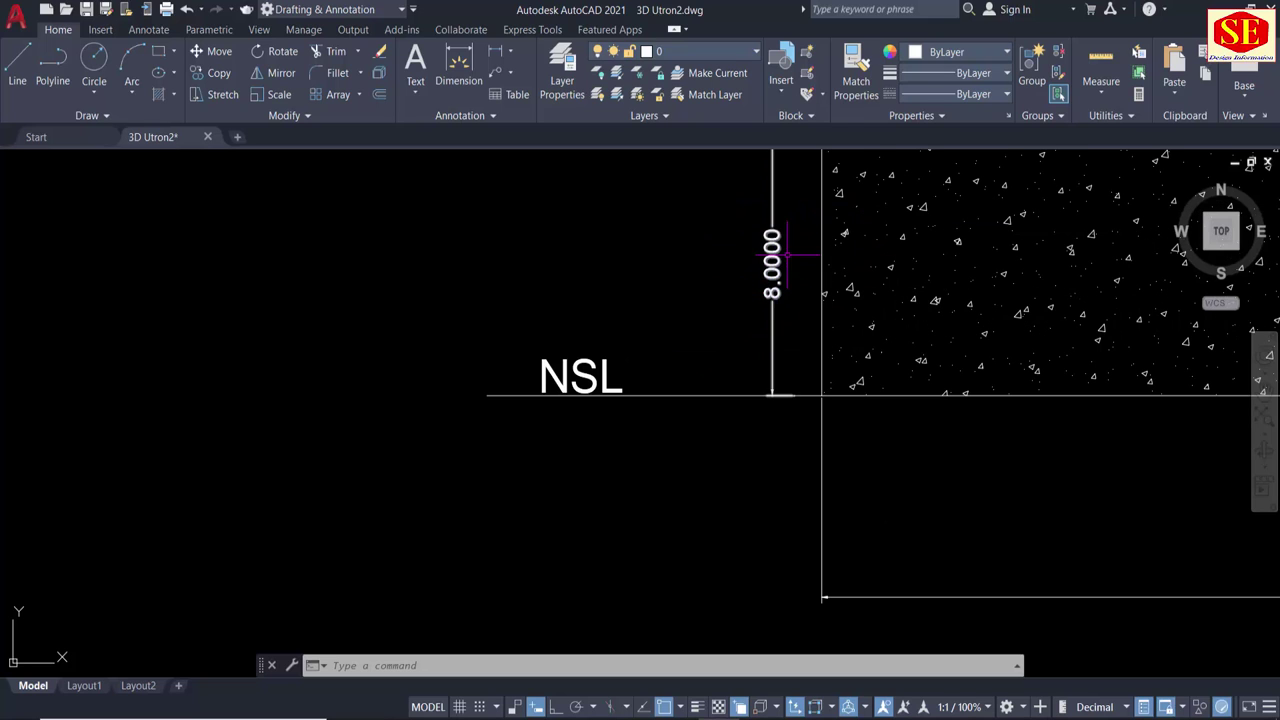
scroll(672, 322, down, 5)
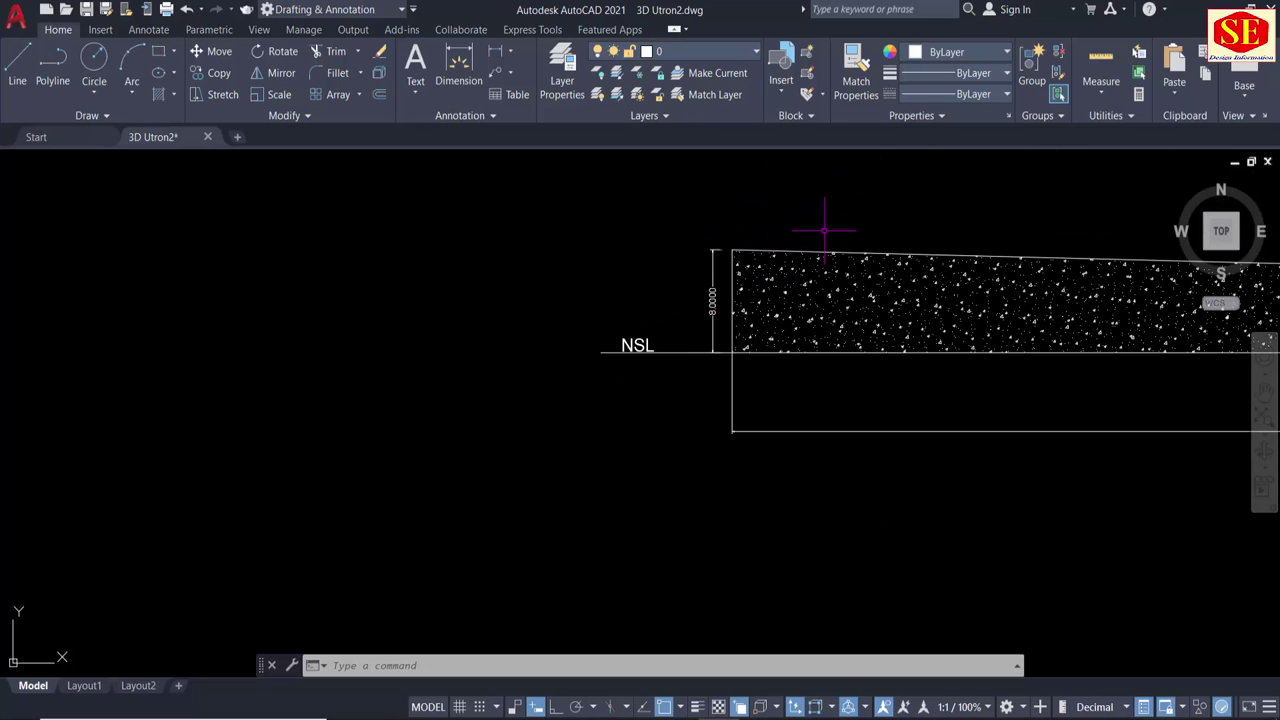
scroll(824, 230, down, 3)
middle_drag(940, 280, 400, 290)
scroll(846, 337, up, 2)
scroll(1016, 310, up, 2)
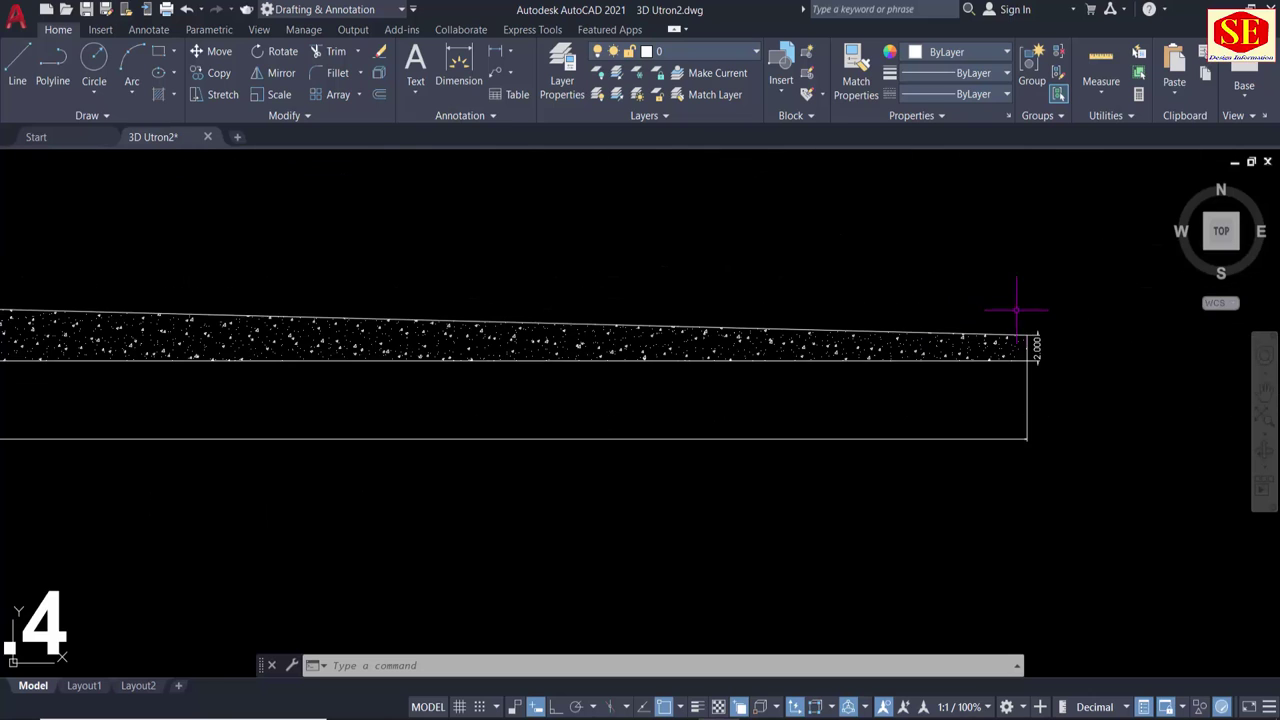
scroll(1066, 338, up, 4)
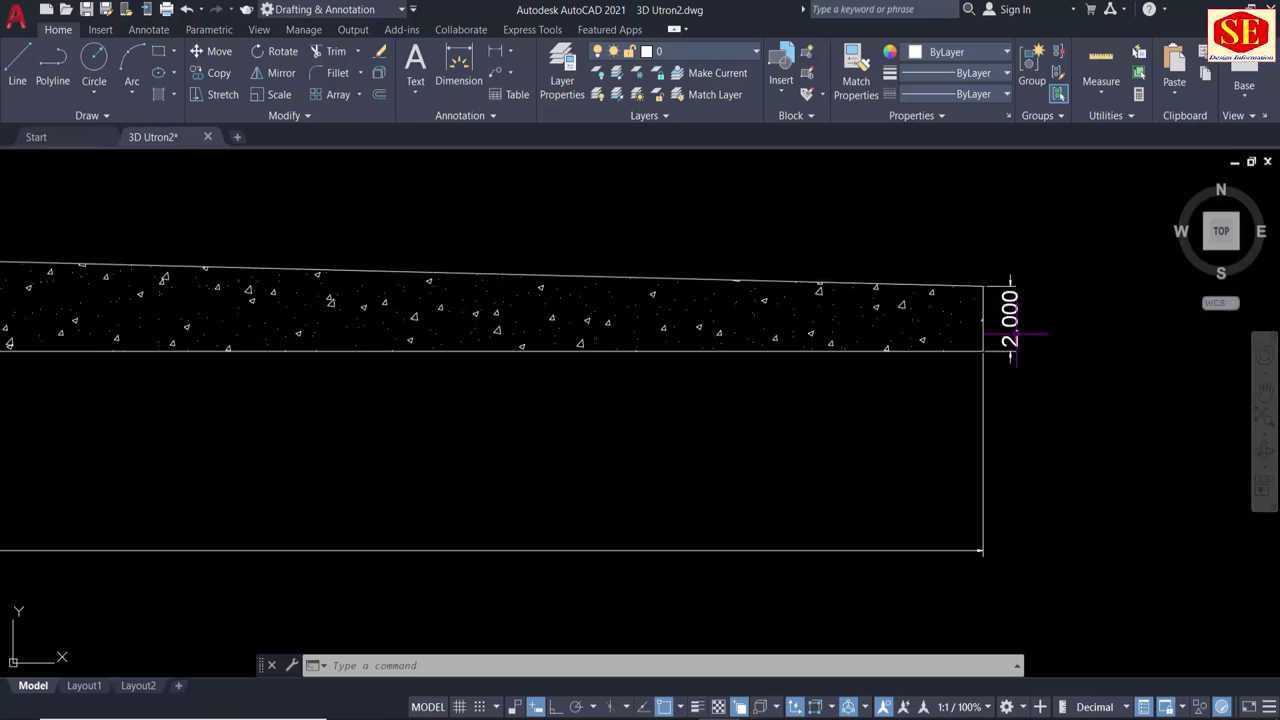
scroll(1150, 356, down, 5)
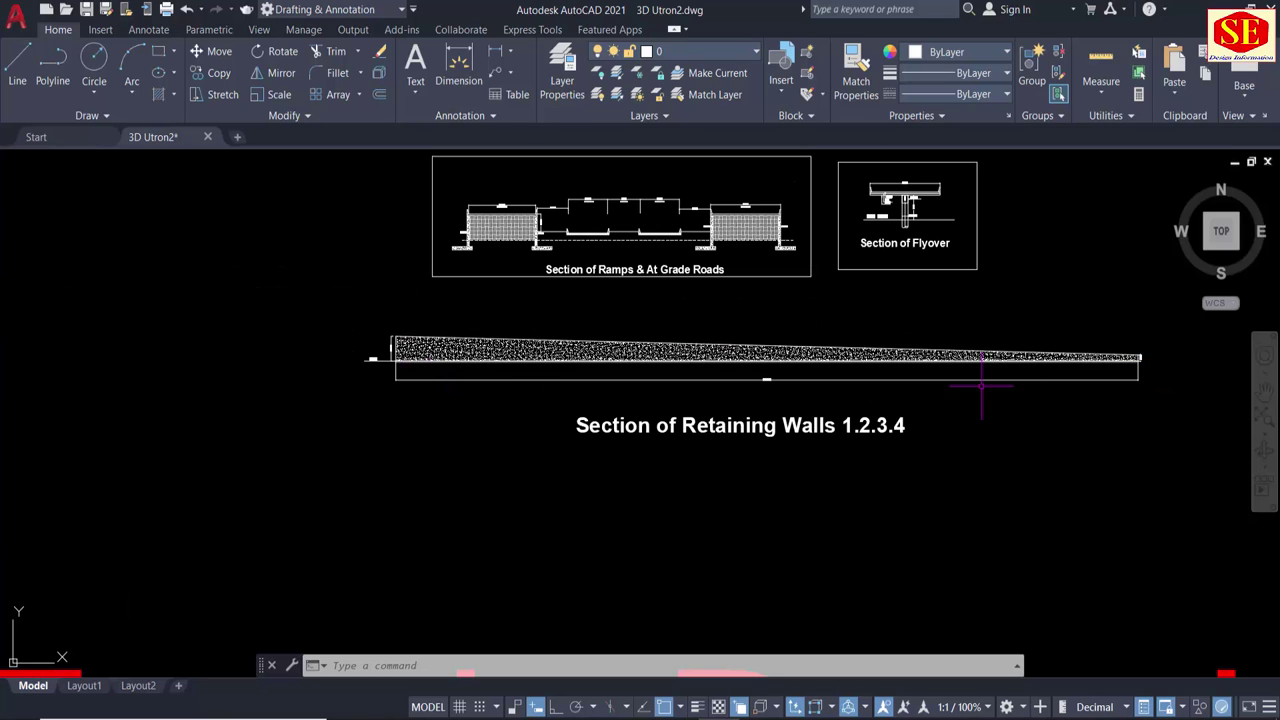
scroll(485, 197, up, 4)
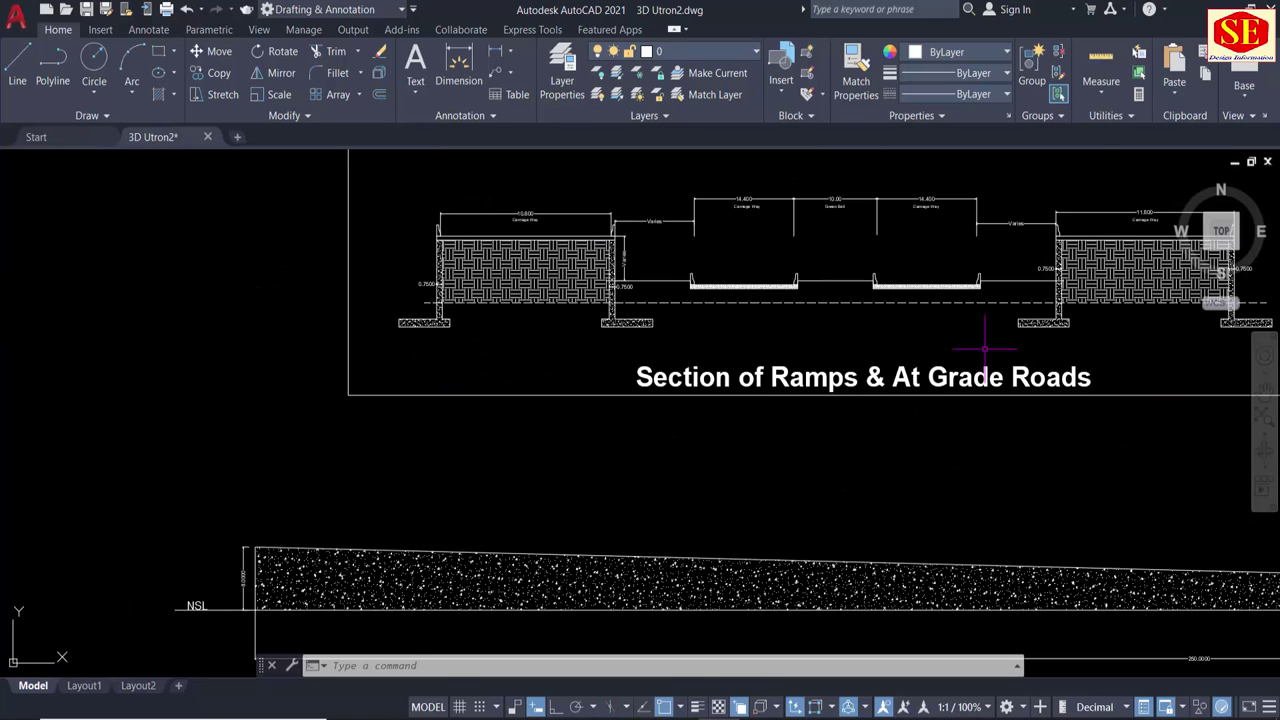
scroll(940, 380, up, 2)
middle_drag(786, 333, 890, 457)
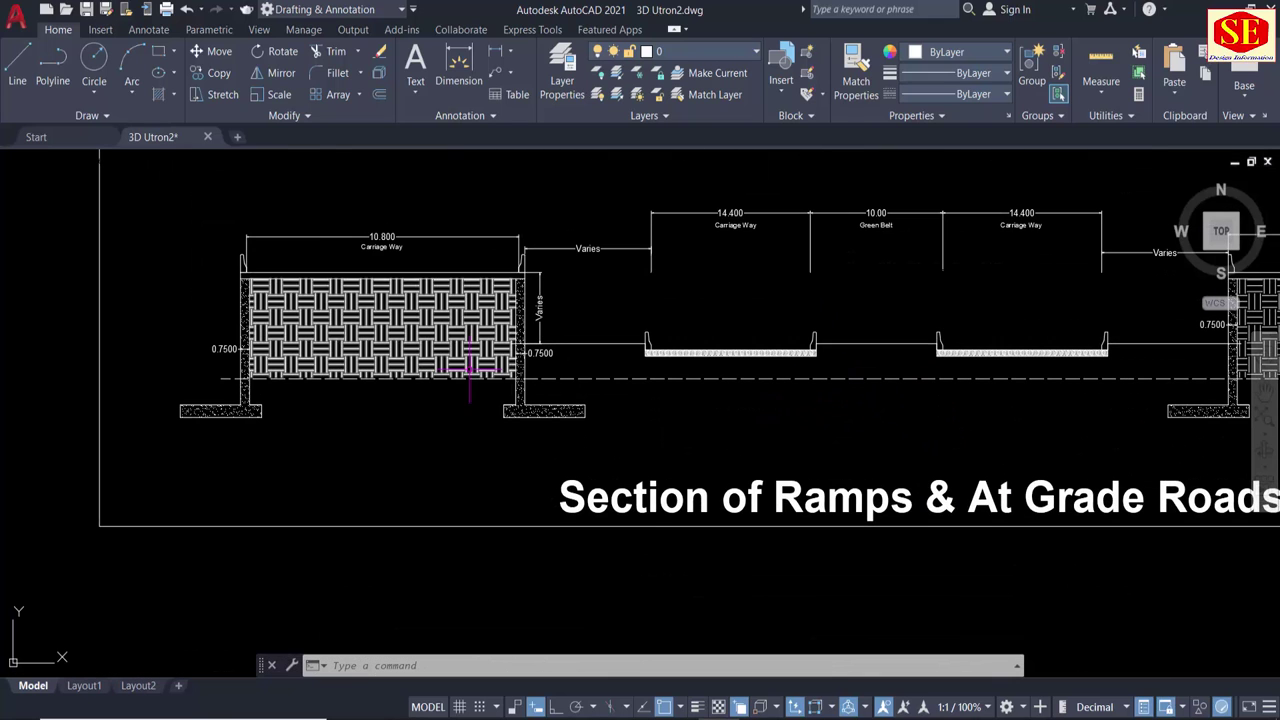
scroll(360, 228, up, 2)
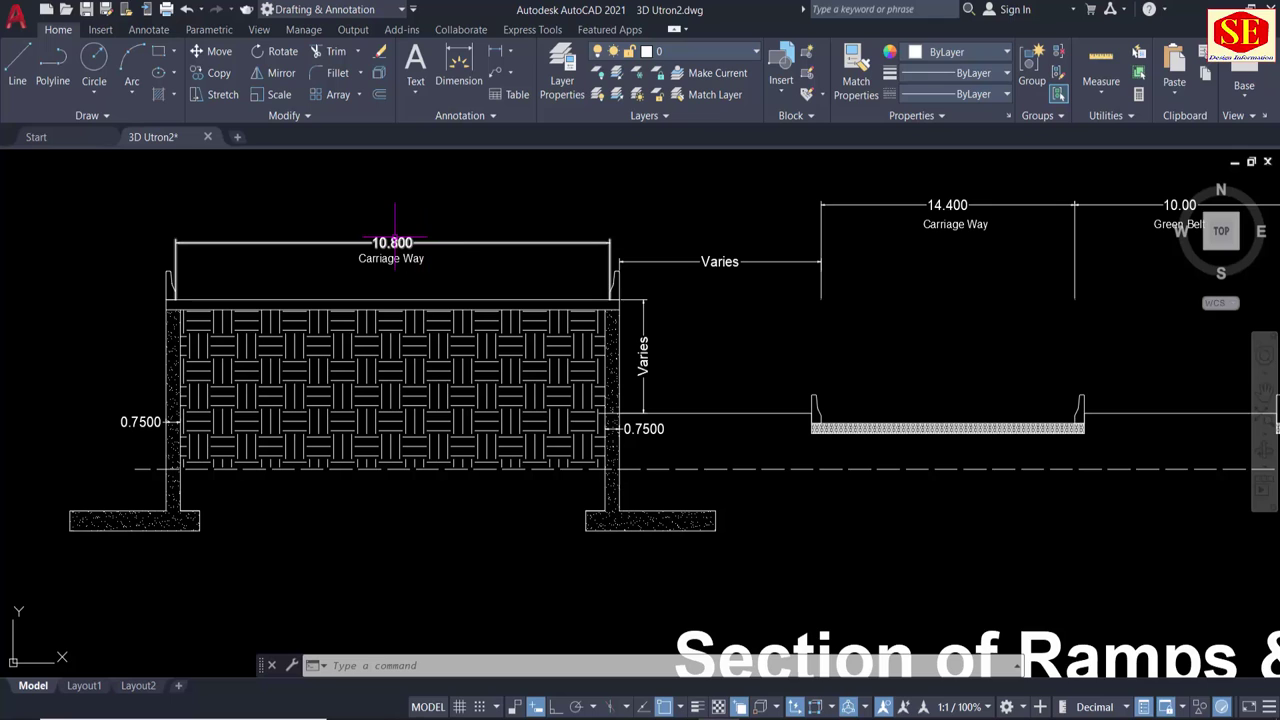
scroll(394, 236, down, 2)
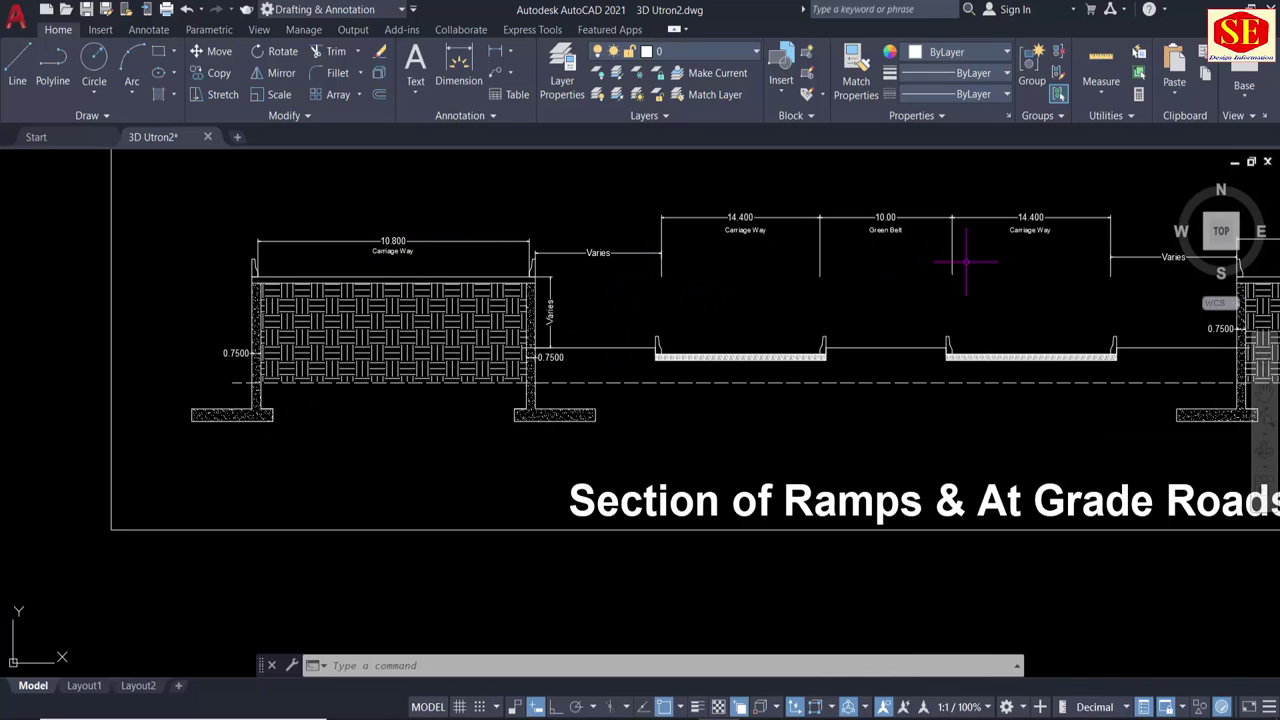
middle_drag(1040, 251, 673, 287)
scroll(792, 251, up, 1)
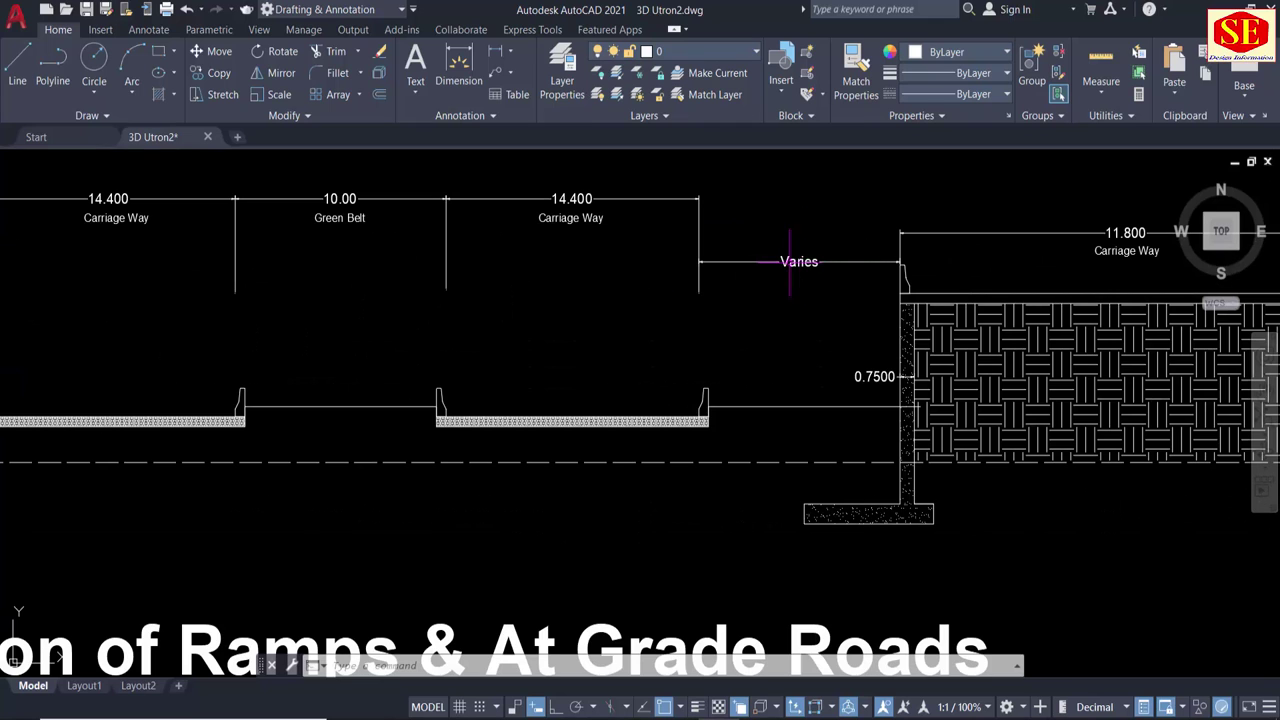
scroll(800, 257, down, 1)
middle_drag(877, 350, 762, 344)
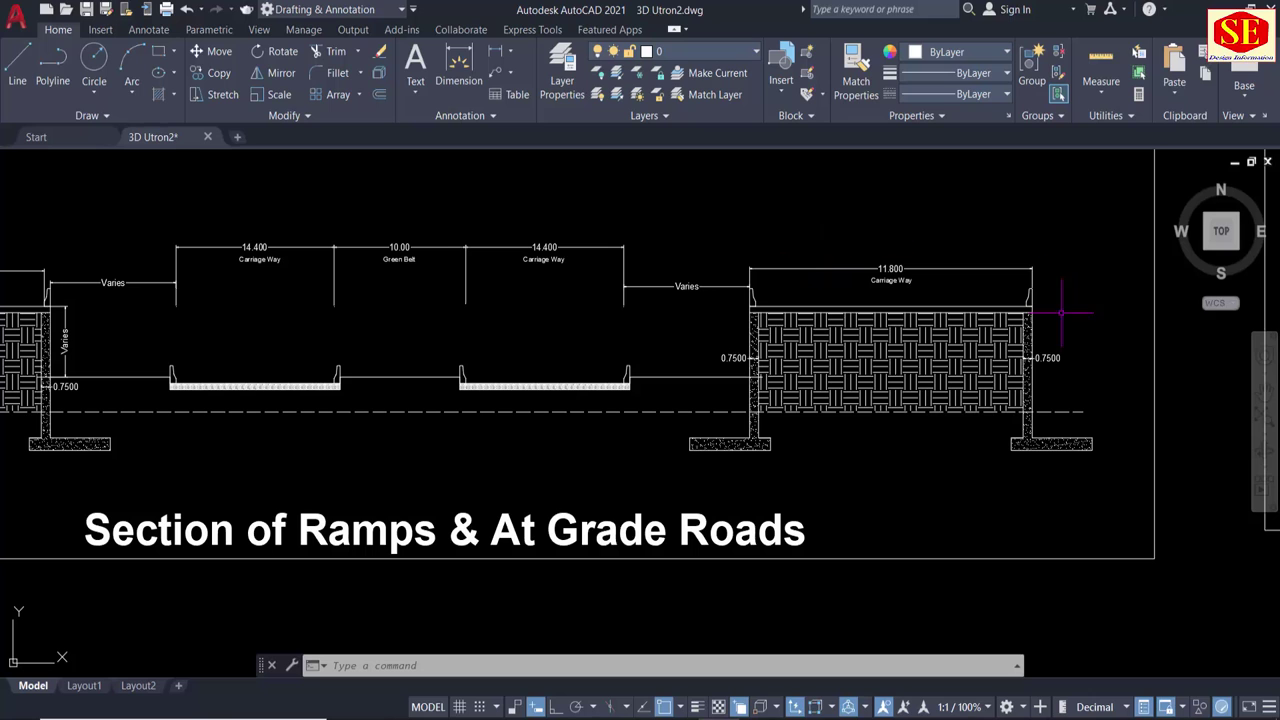
scroll(820, 366, down, 5)
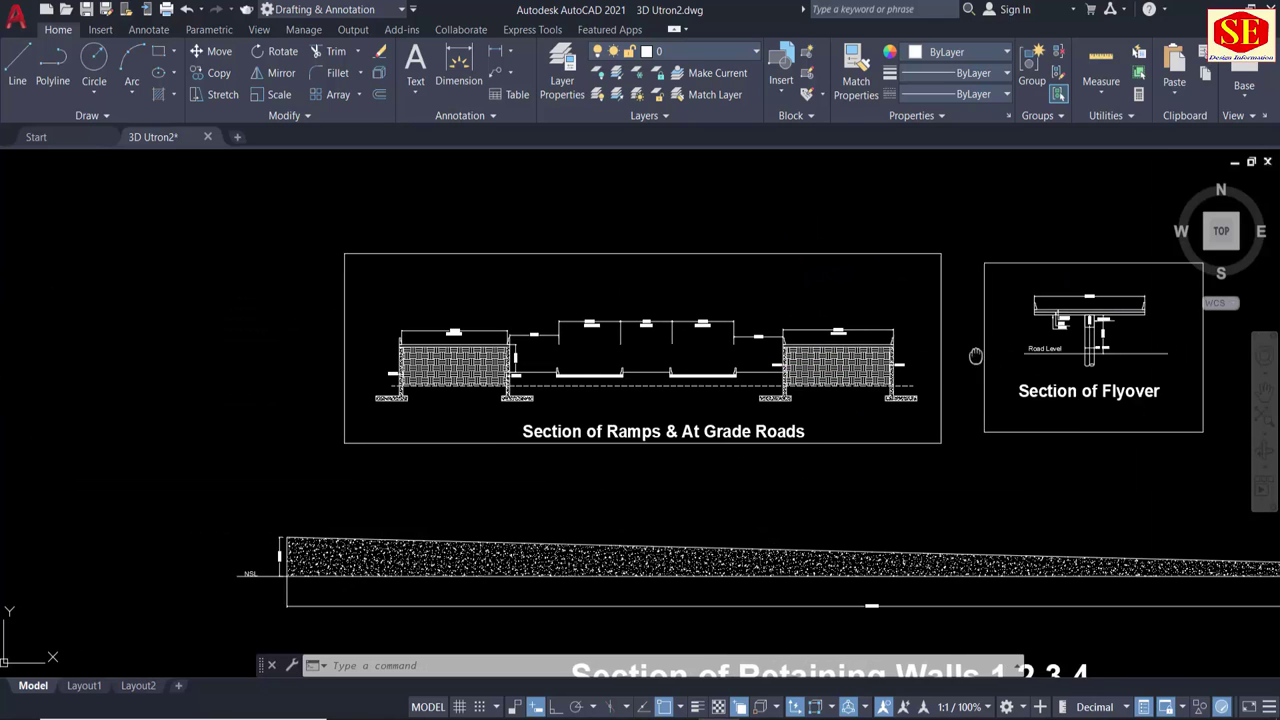
scroll(692, 367, up, 1)
scroll(840, 390, up, 2)
scroll(846, 386, up, 2)
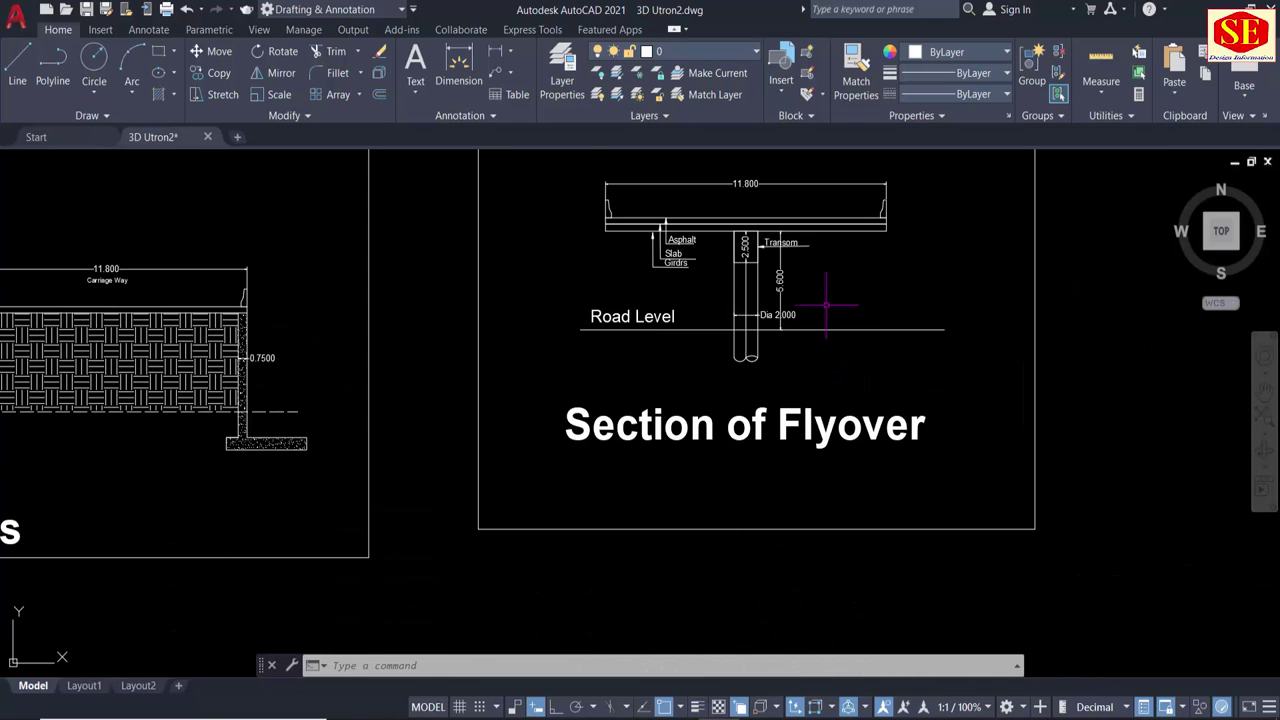
scroll(634, 277, up, 1)
scroll(634, 277, up, 4)
mouse_move(634, 277)
middle_down()
mouse_move(778, 246)
mouse_move(811, 263)
middle_up()
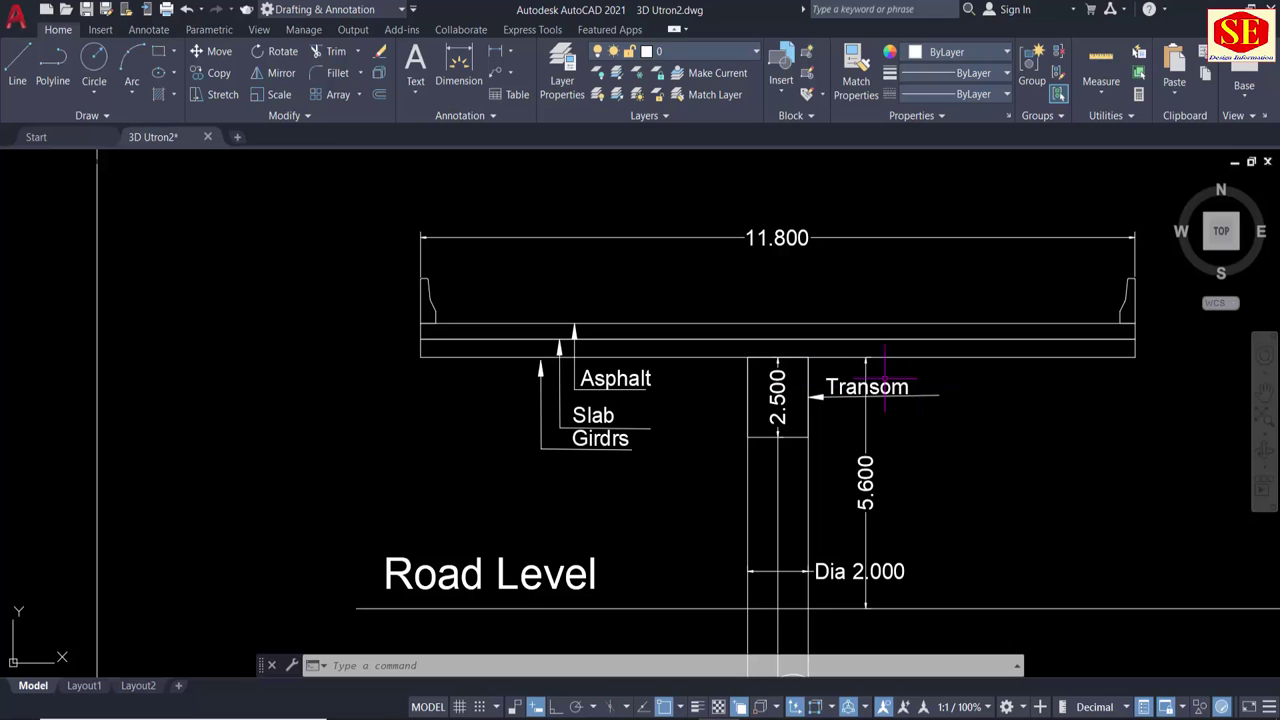
scroll(802, 367, down, 2)
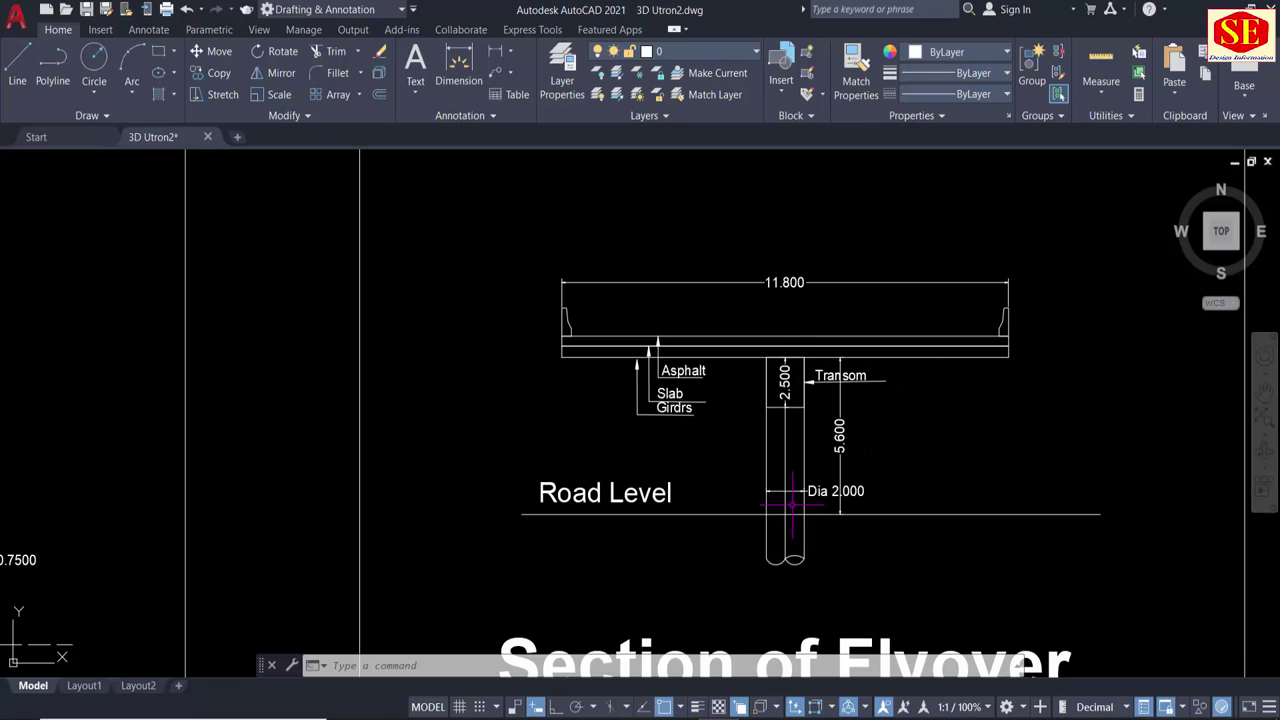
scroll(853, 488, up, 2)
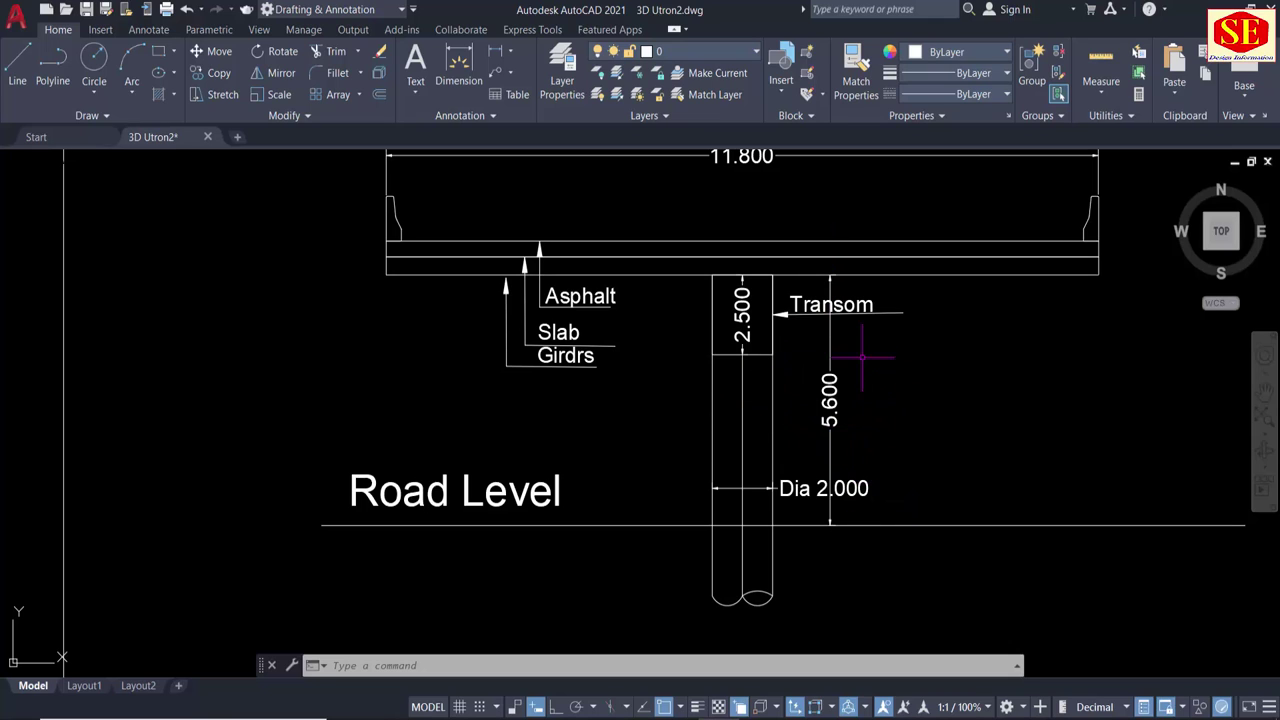
scroll(937, 332, down, 2)
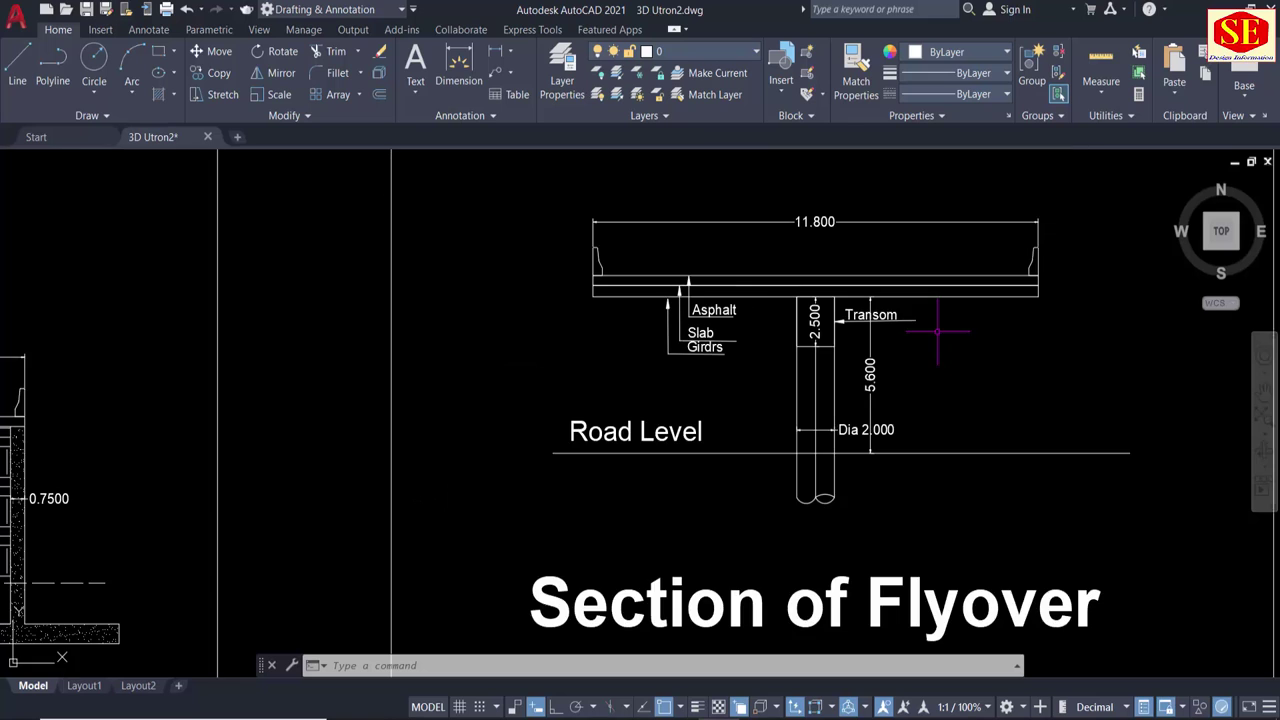
scroll(935, 328, down, 1)
scroll(933, 322, down, 1)
scroll(607, 317, down, 2)
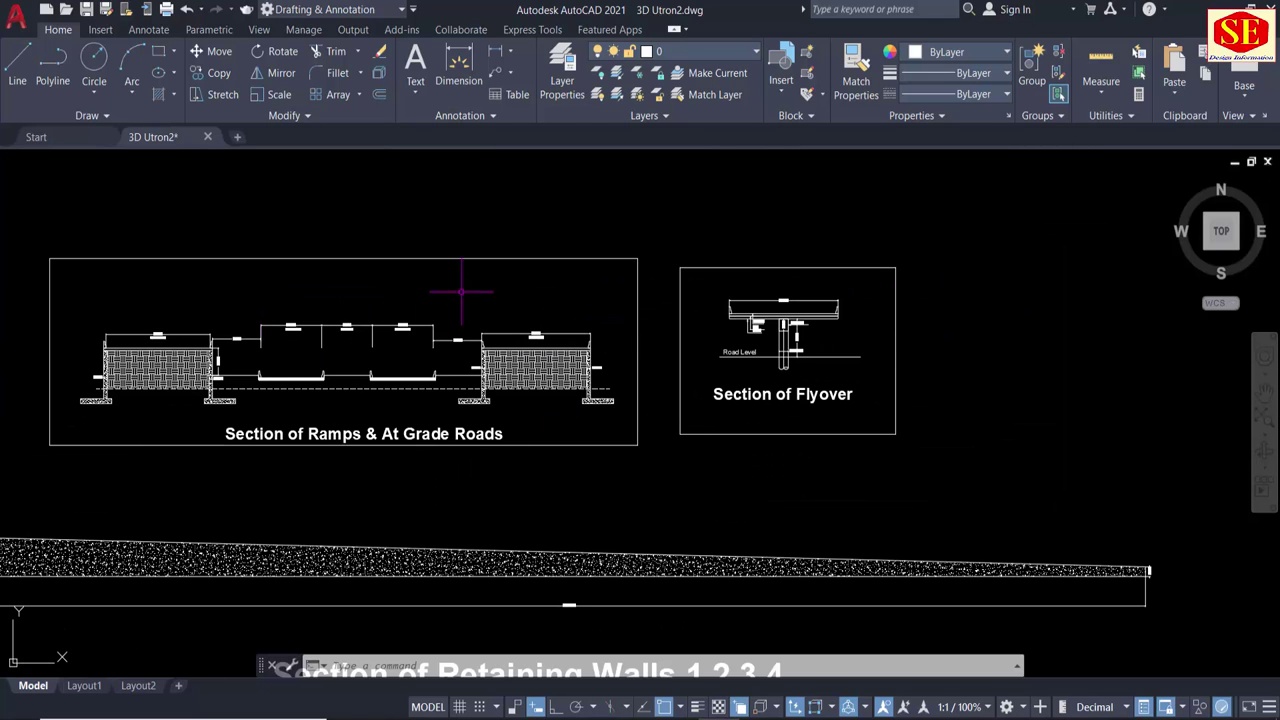
scroll(808, 338, down, 2)
mouse_move(748, 420)
middle_down()
mouse_move(731, 240)
mouse_move(757, 335)
mouse_move(771, 240)
middle_up()
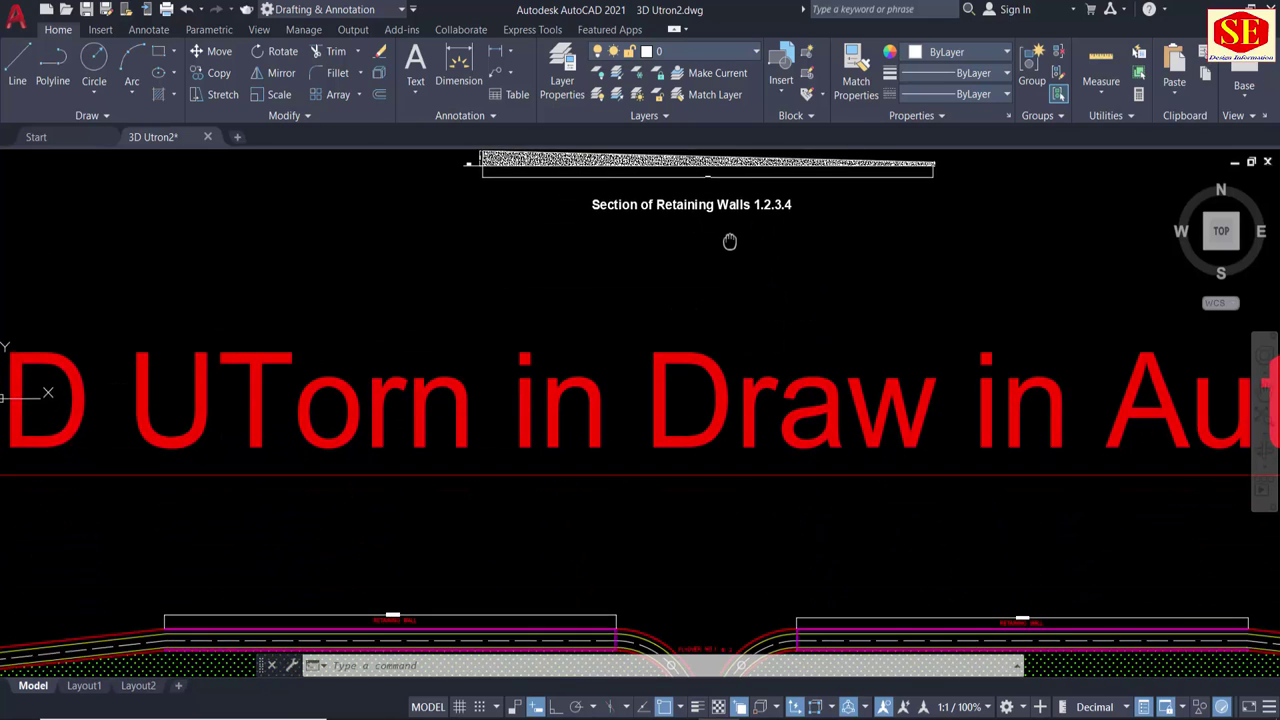
scroll(854, 328, down, 2)
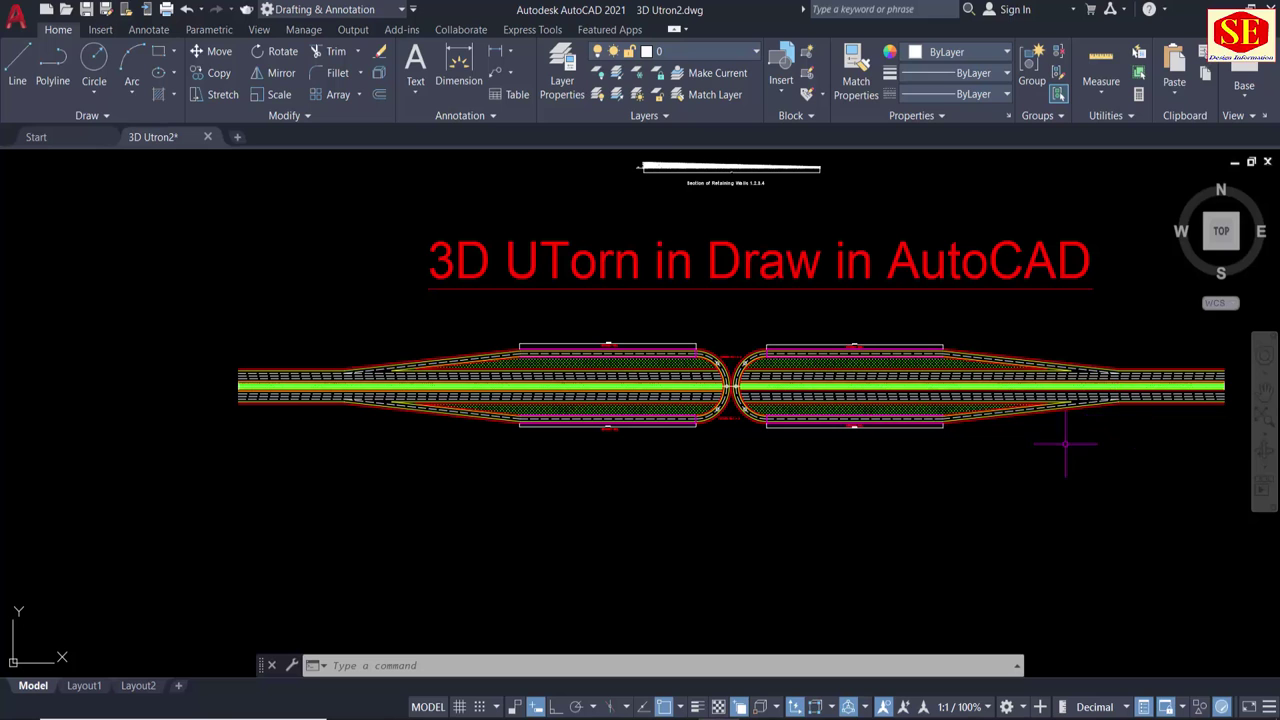
scroll(629, 580, up, 2)
scroll(610, 400, up, 3)
scroll(608, 360, up, 2)
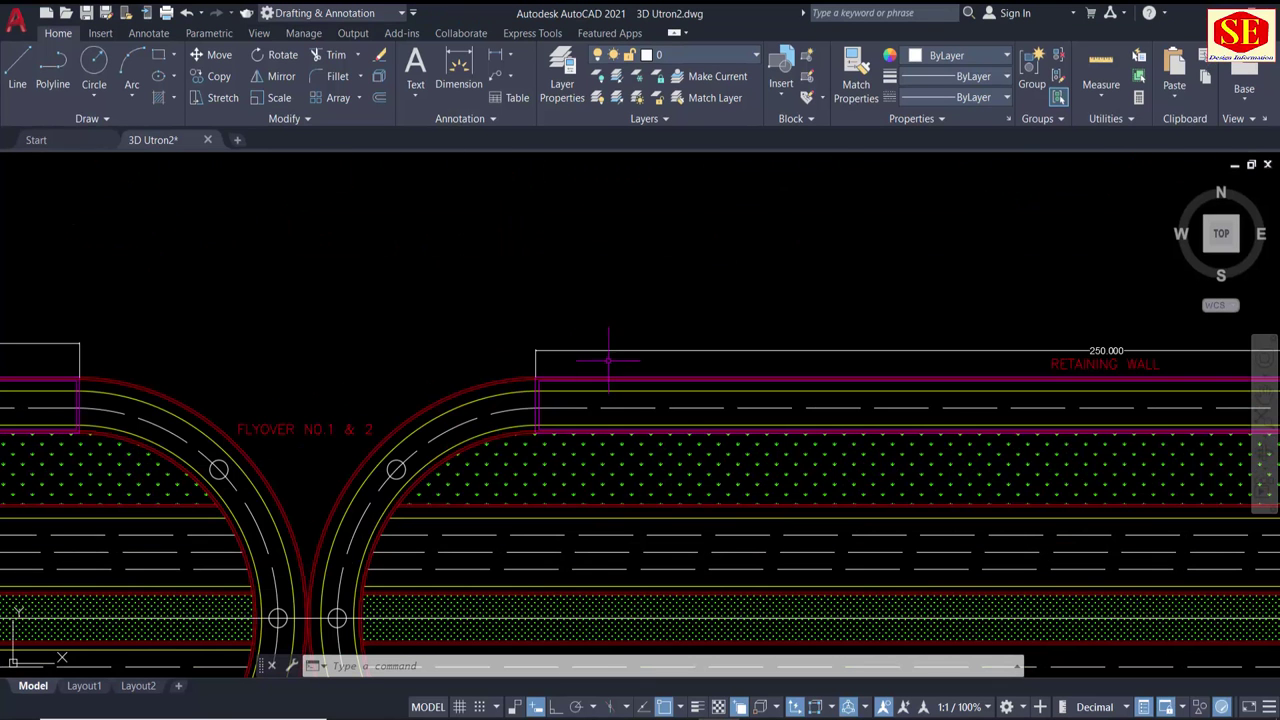
scroll(560, 393, down, 2)
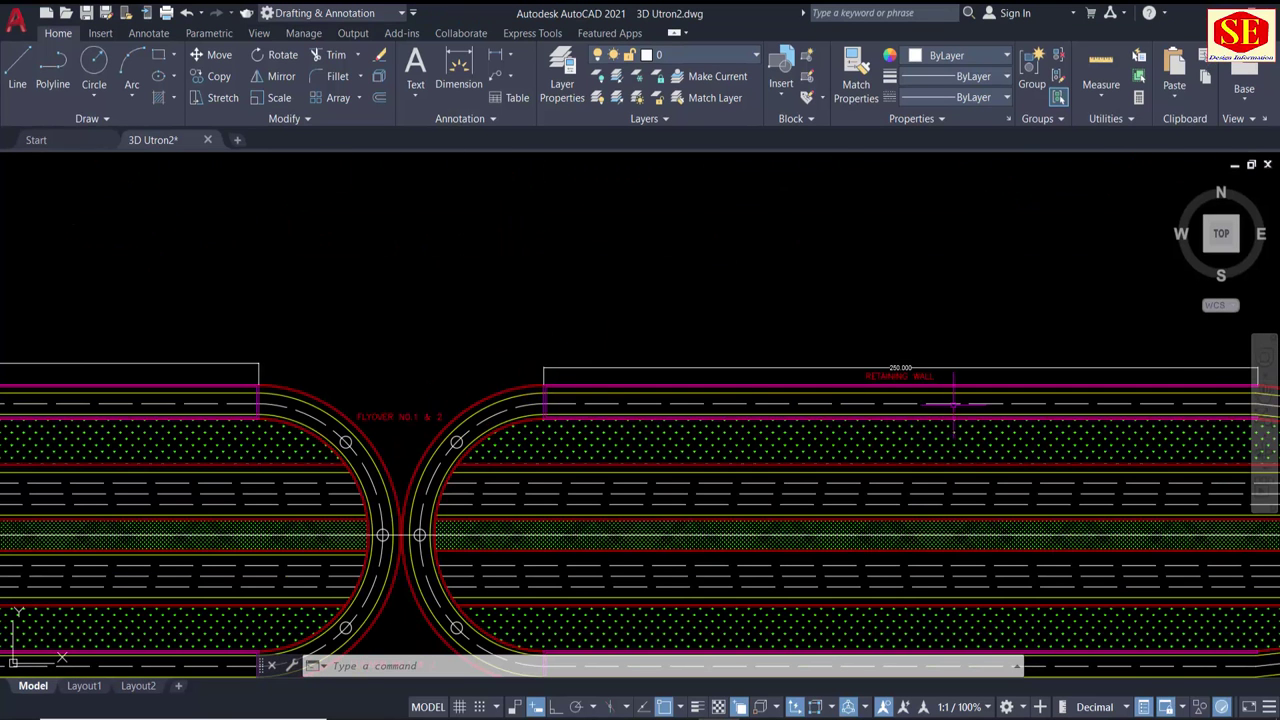
middle_drag(953, 403, 650, 403)
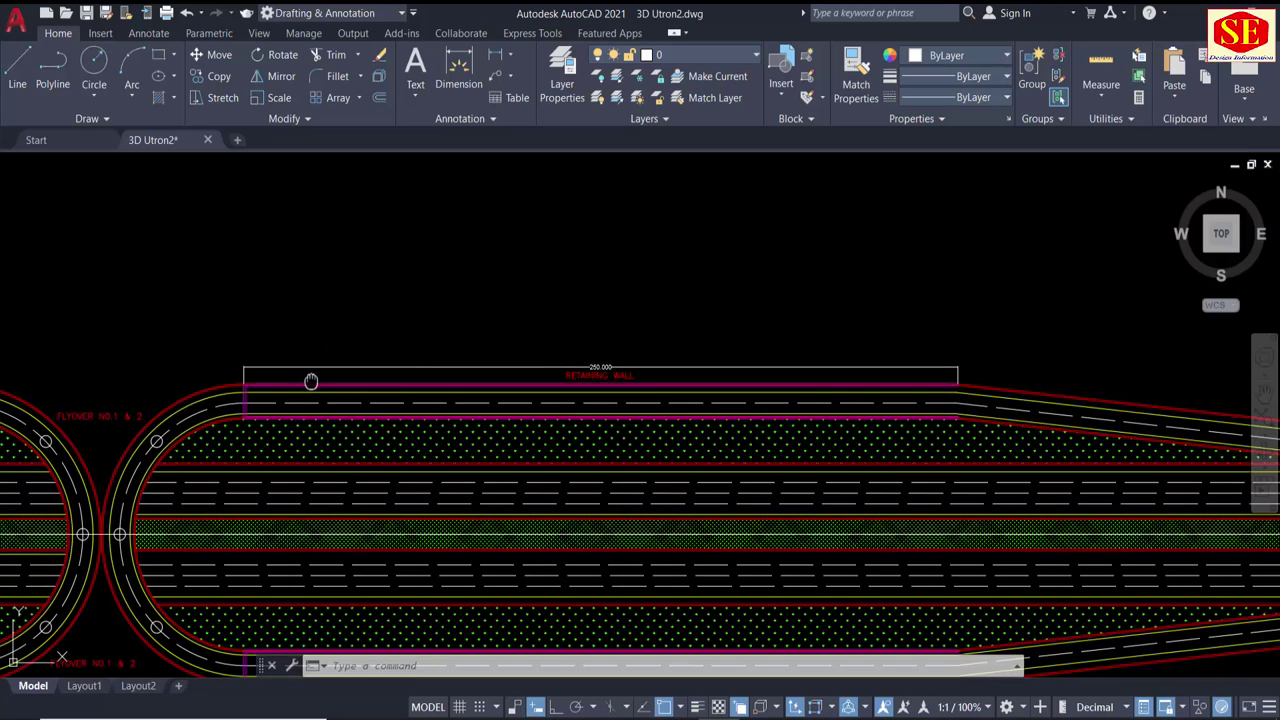
scroll(352, 336, up, 1)
scroll(349, 330, up, 1)
scroll(350, 335, up, 1)
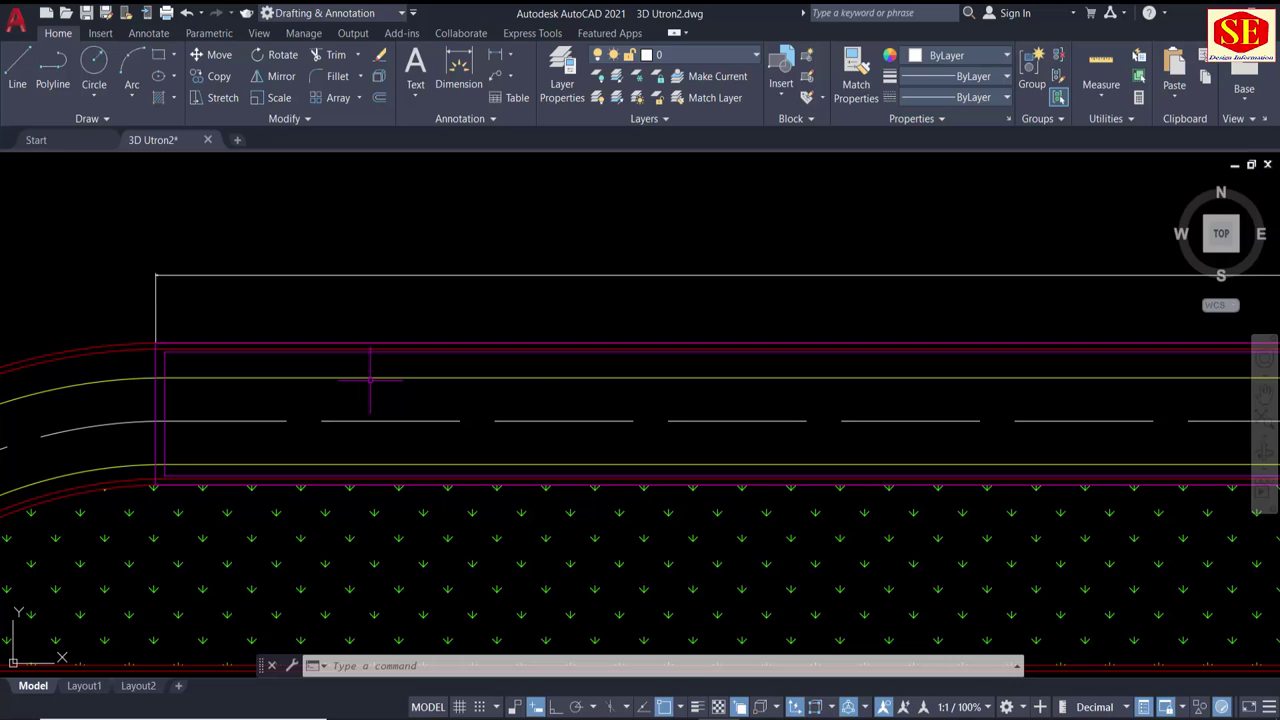
scroll(370, 380, down, 3)
scroll(563, 345, down, 3)
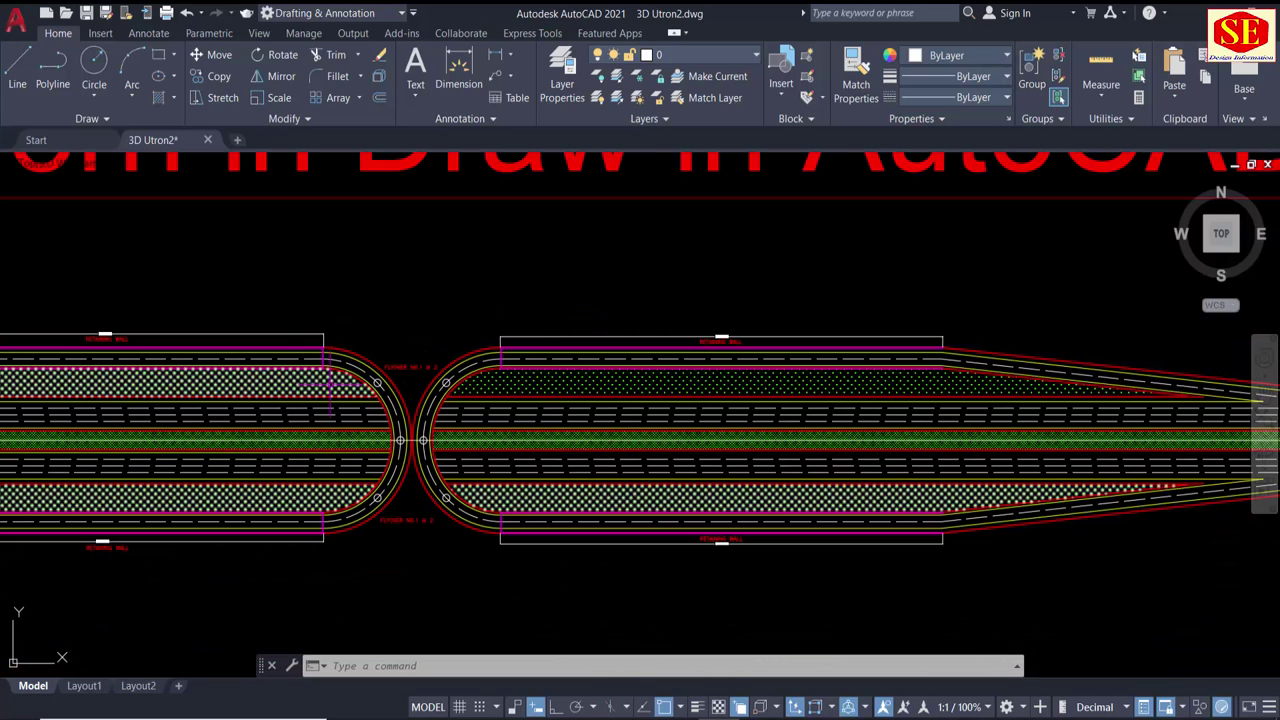
middle_drag(352, 355, 349, 410)
scroll(456, 380, down, 2)
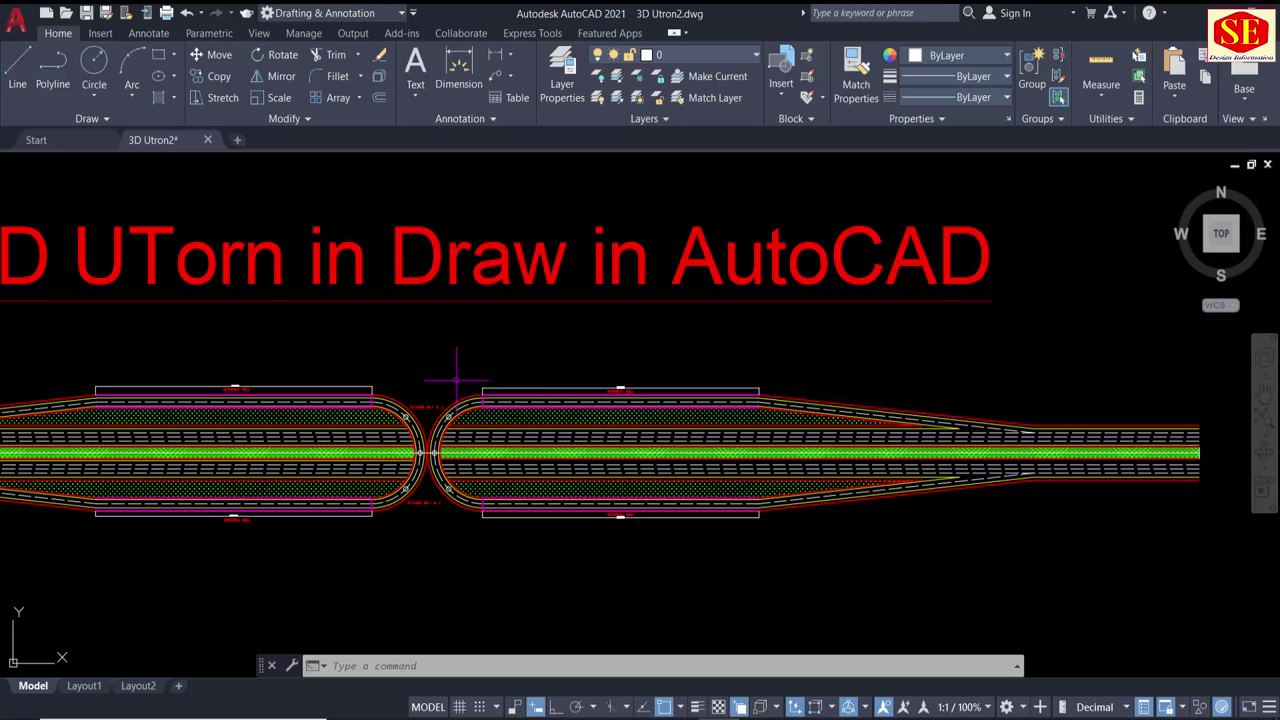
scroll(459, 380, up, 2)
scroll(489, 393, up, 3)
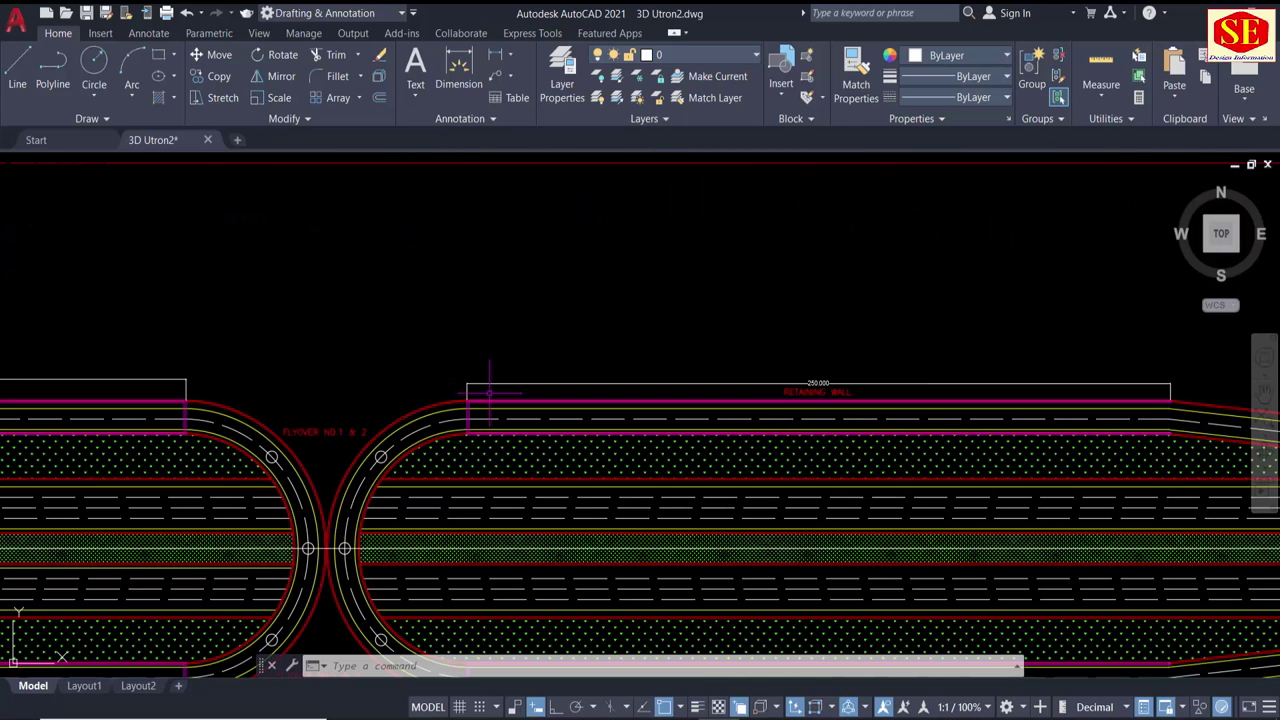
scroll(489, 396, up, 2)
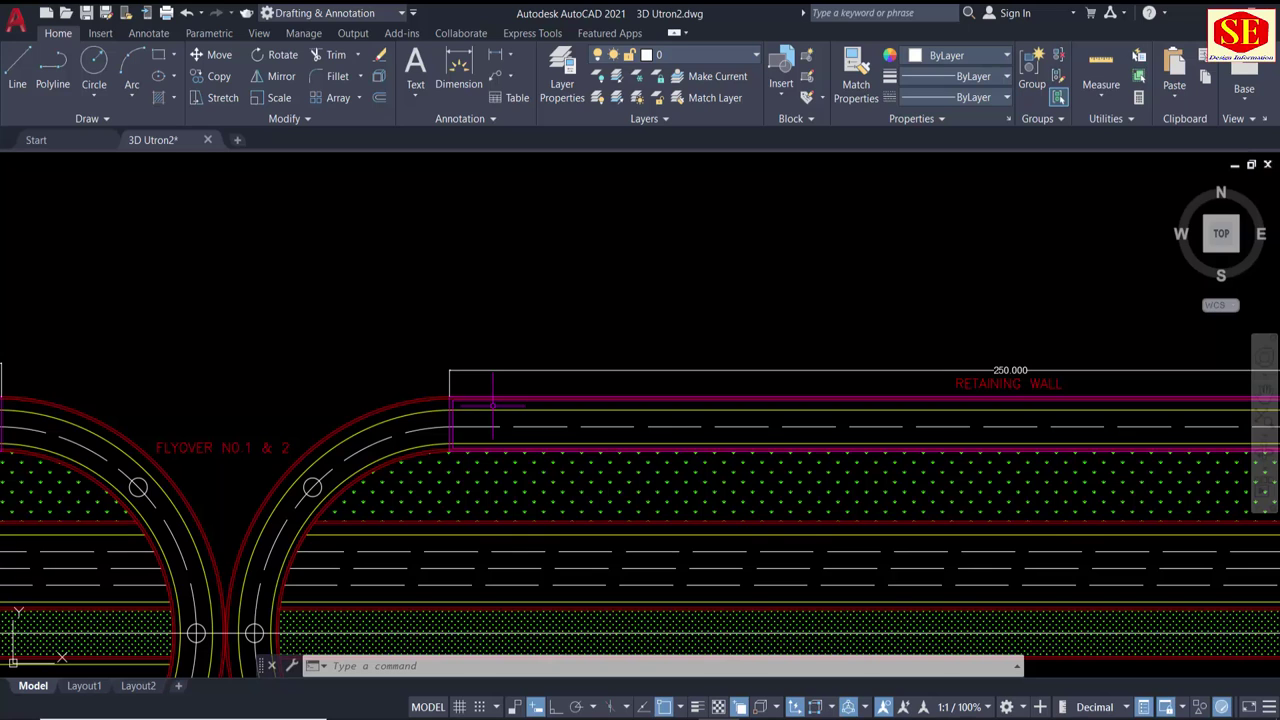
scroll(493, 406, up, 2)
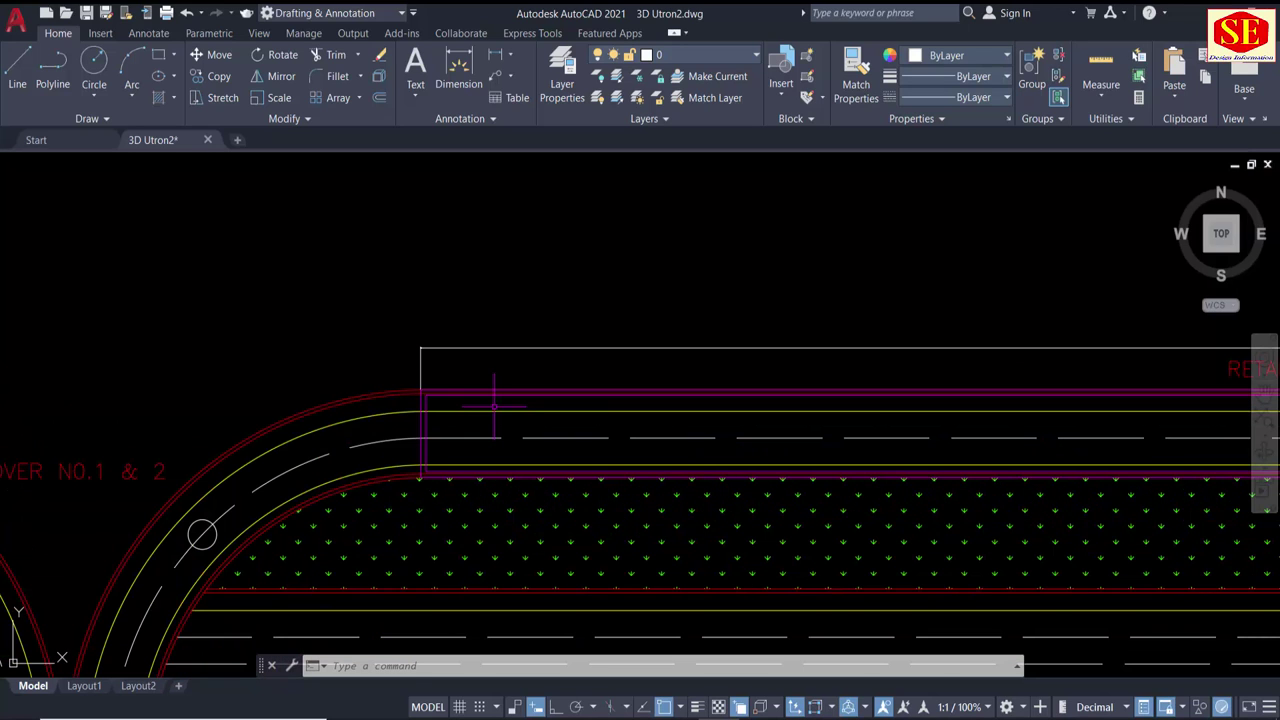
scroll(494, 400, down, 3)
scroll(597, 335, down, 1)
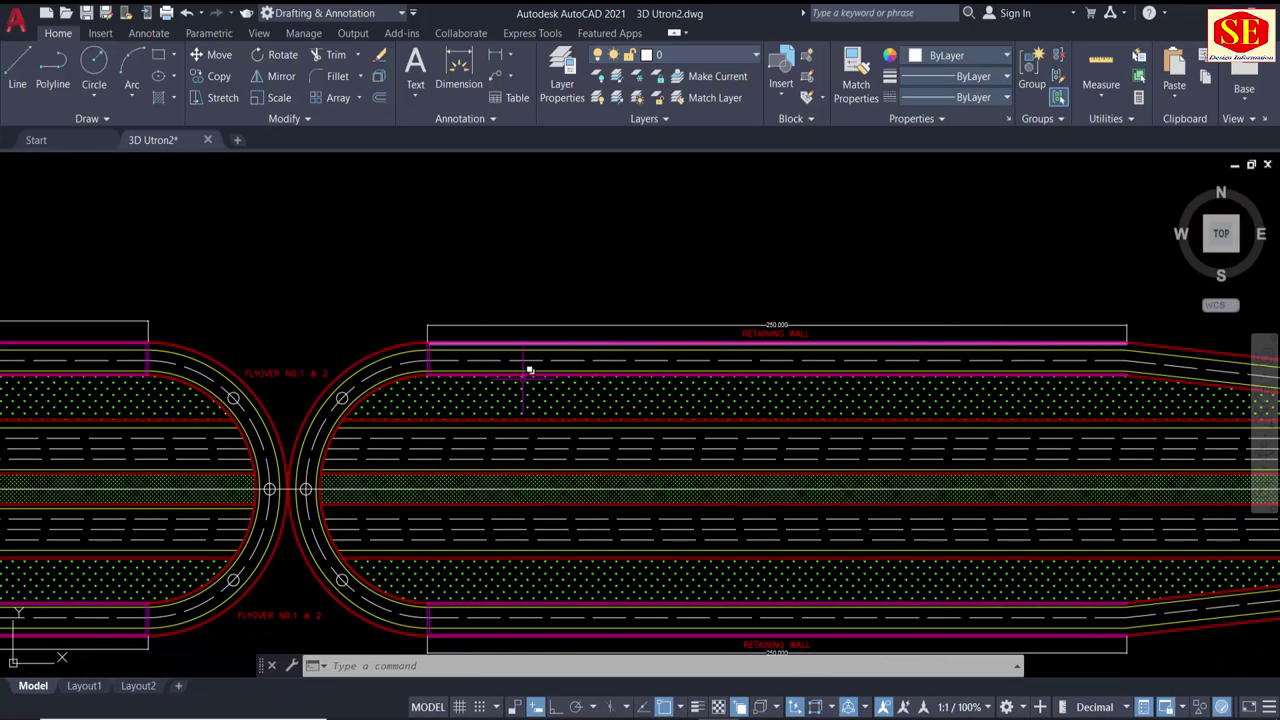
scroll(528, 370, up, 4)
scroll(313, 298, up, 2)
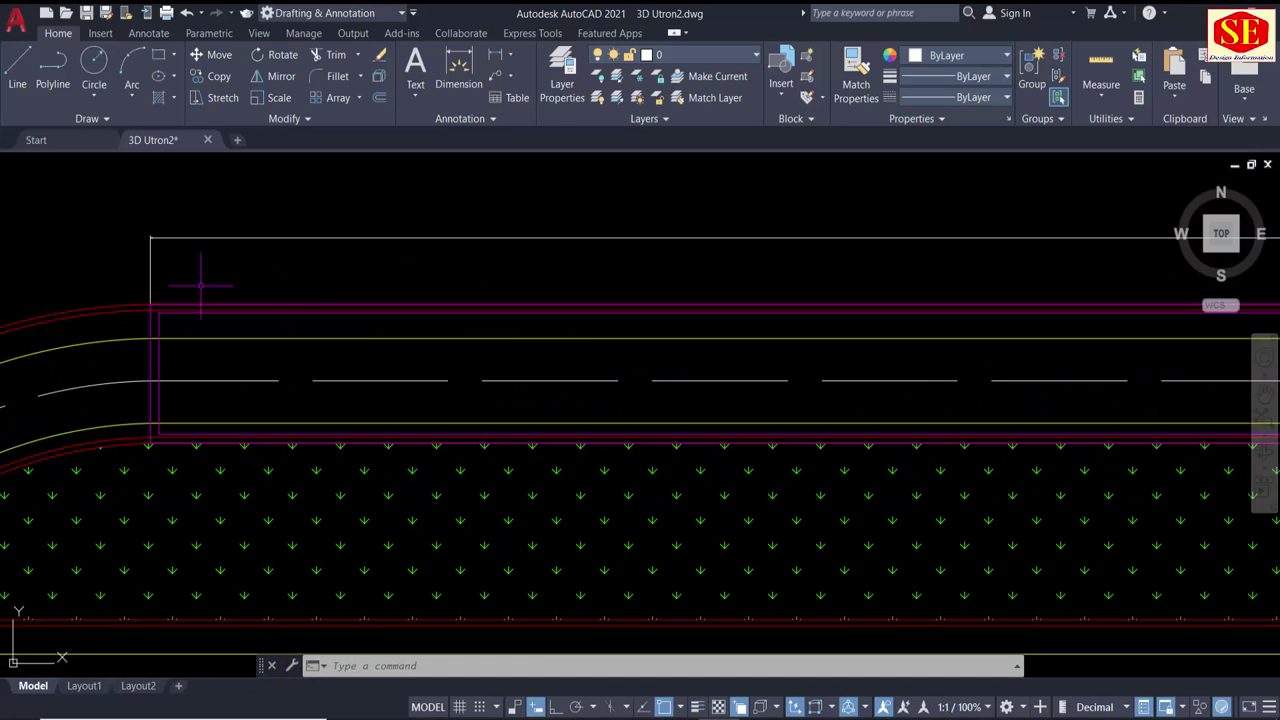
scroll(453, 310, down, 2)
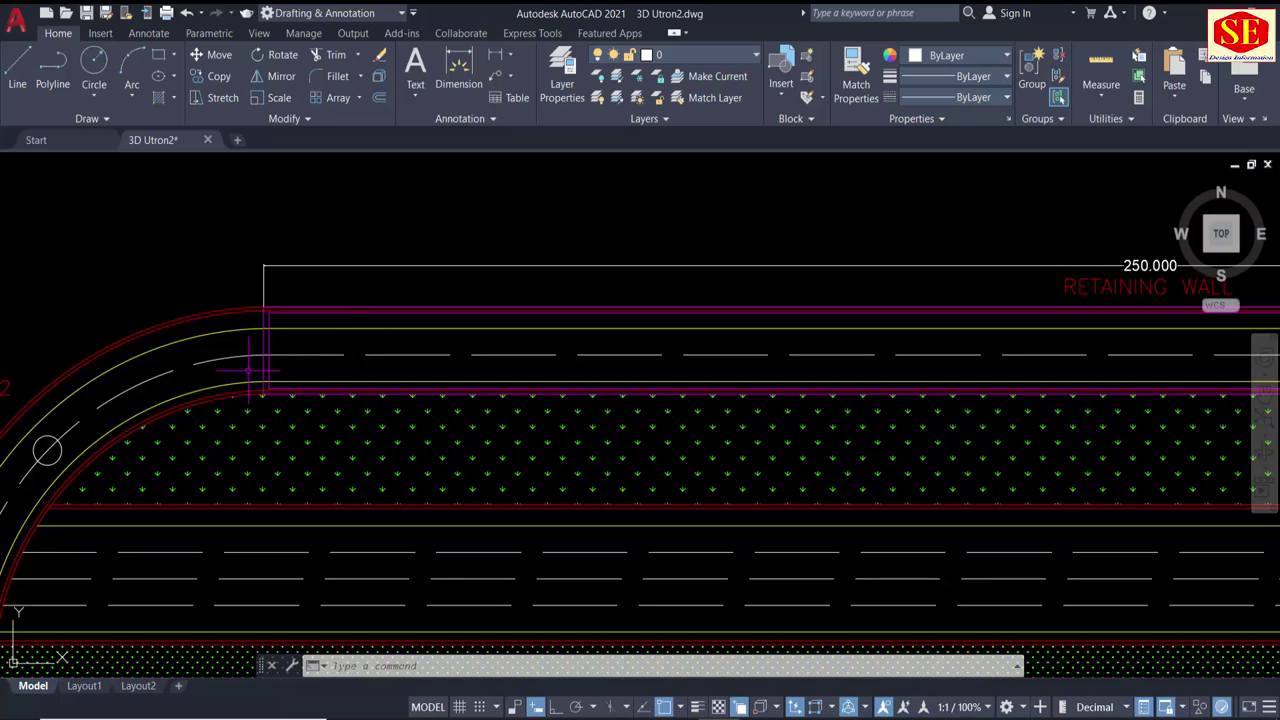
scroll(262, 340, up, 2)
middle_drag(284, 302, 346, 298)
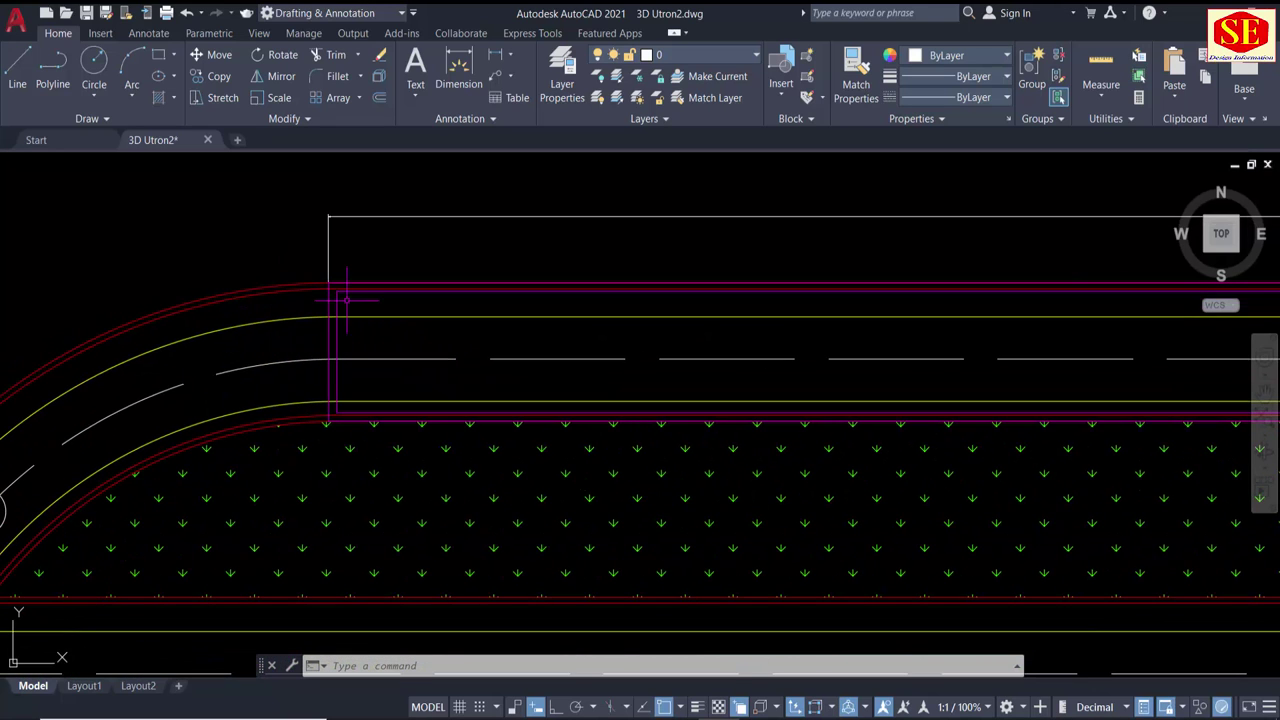
scroll(322, 315, up, 4)
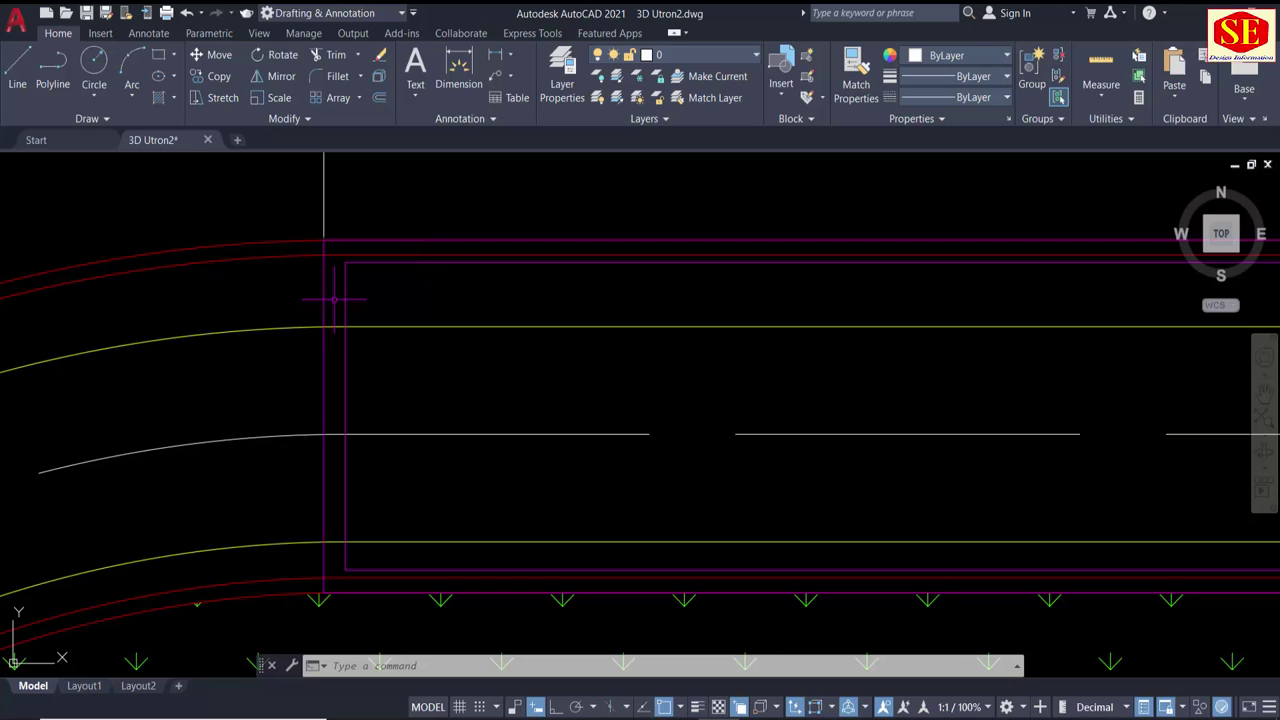
Join the wall box's top and left edges with the J command.
text(j)
key(Return)
click(372, 263)
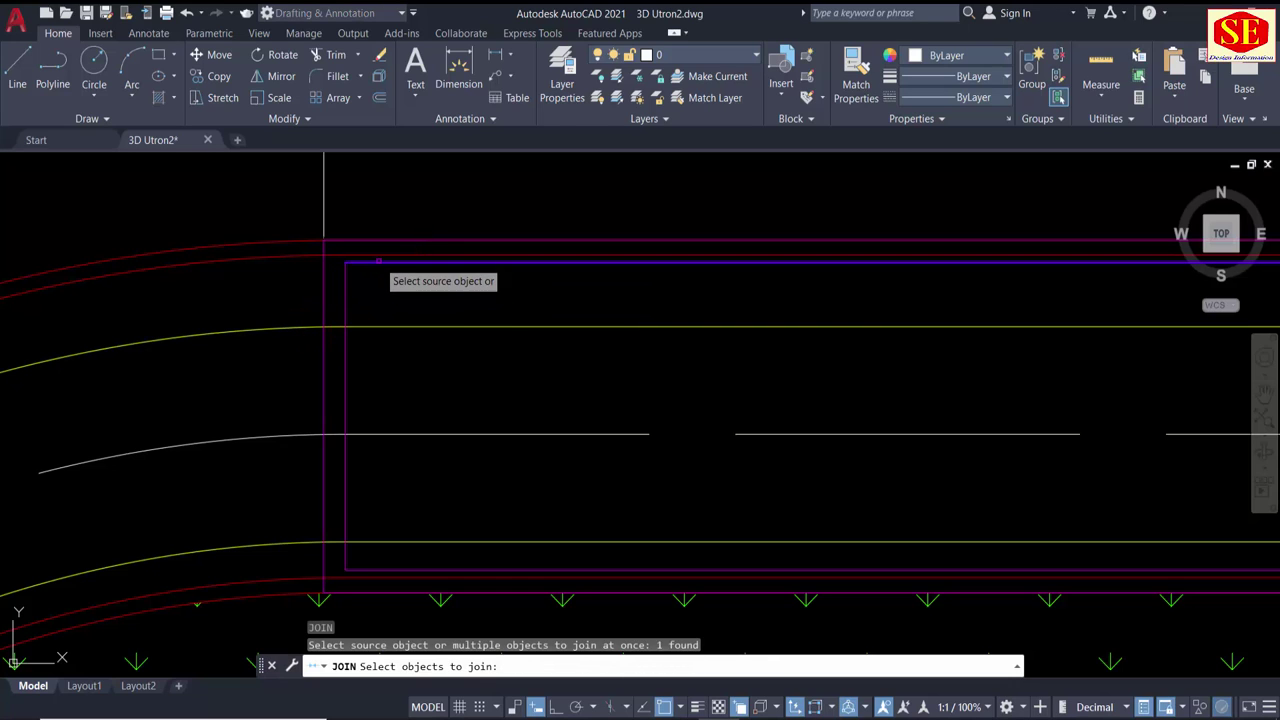
click(345, 288)
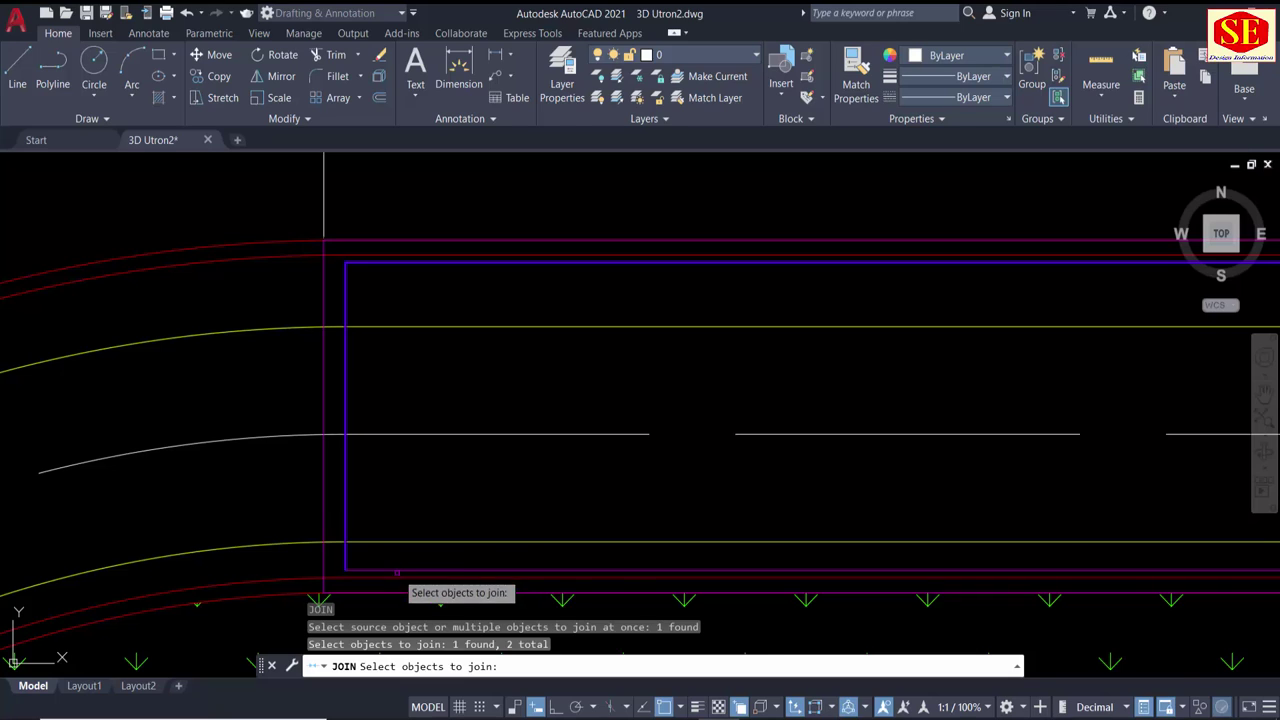
key(Return)
scroll(472, 329, down, 2)
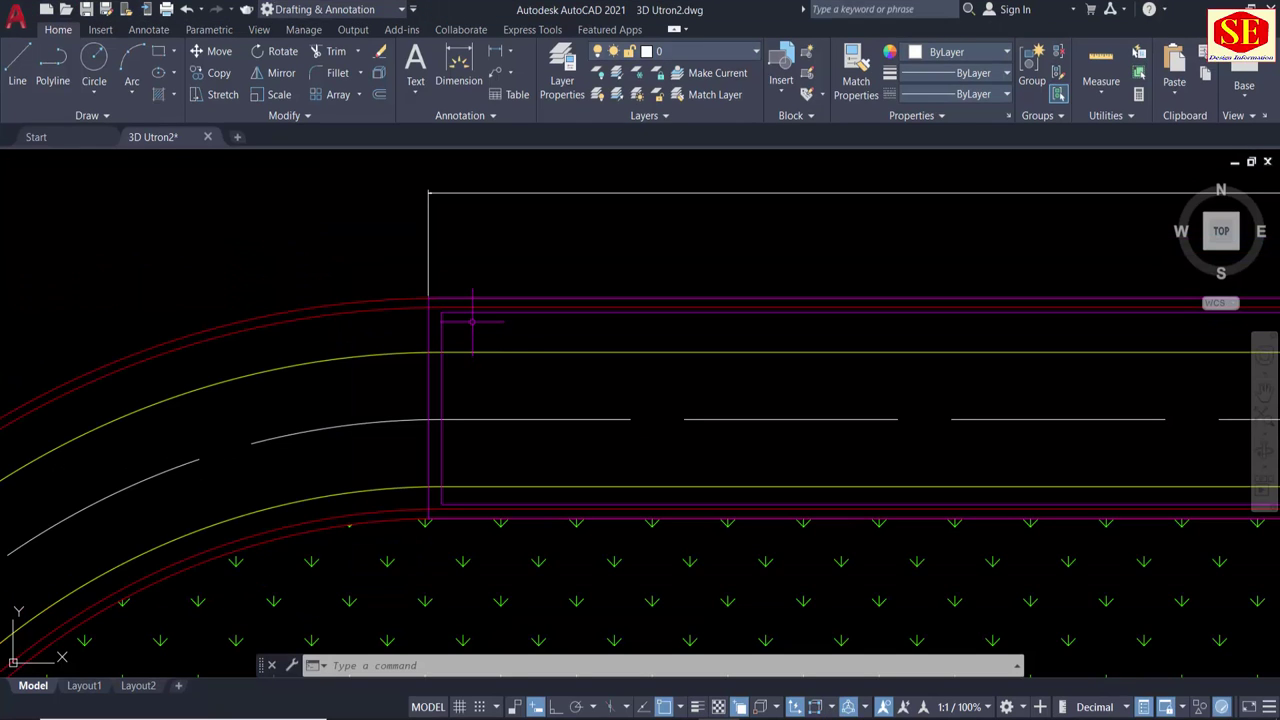
Rerun JOIN and pick the wall's inner and outer edges, using selection cycling at overlapping corners.
text(j)
key(Return)
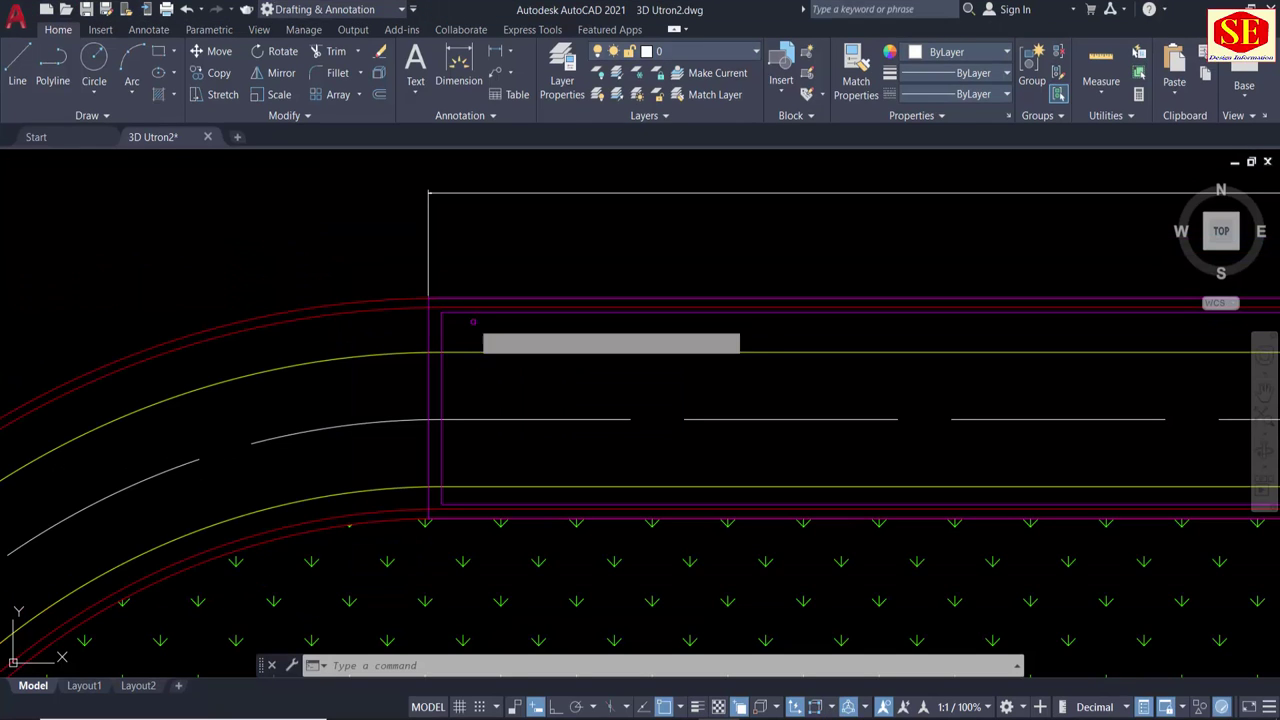
click(443, 332)
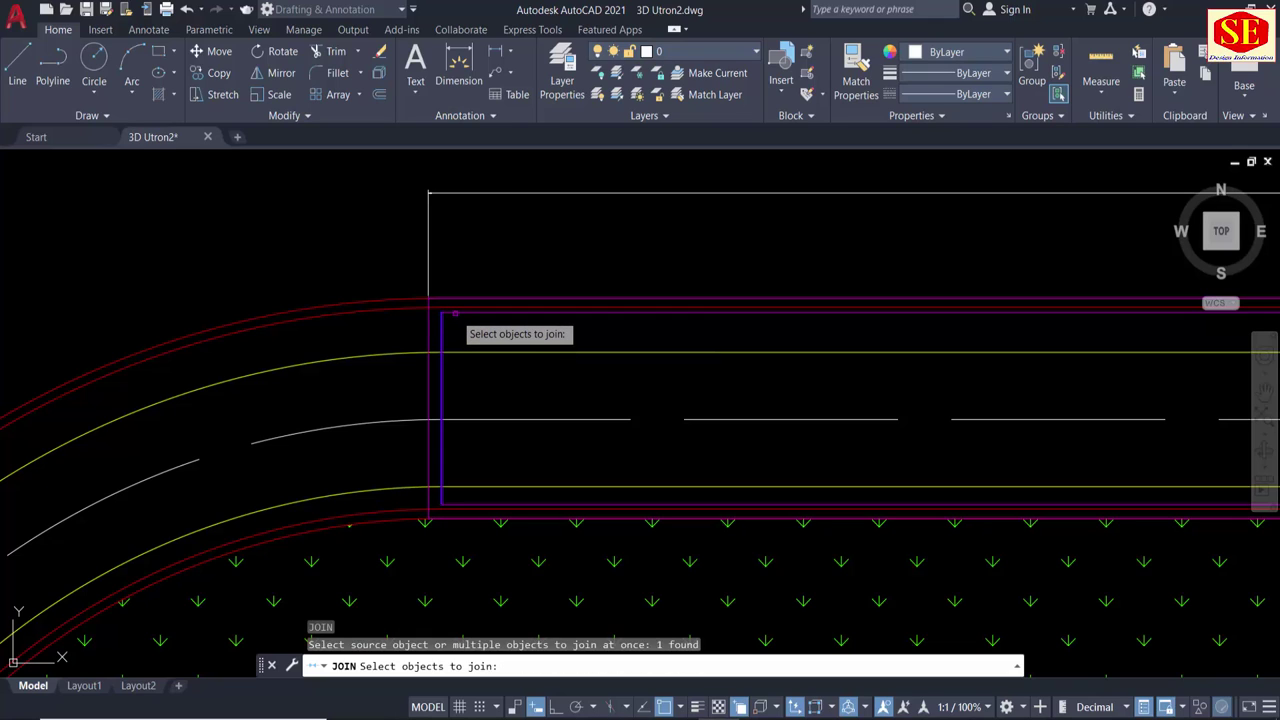
click(455, 313)
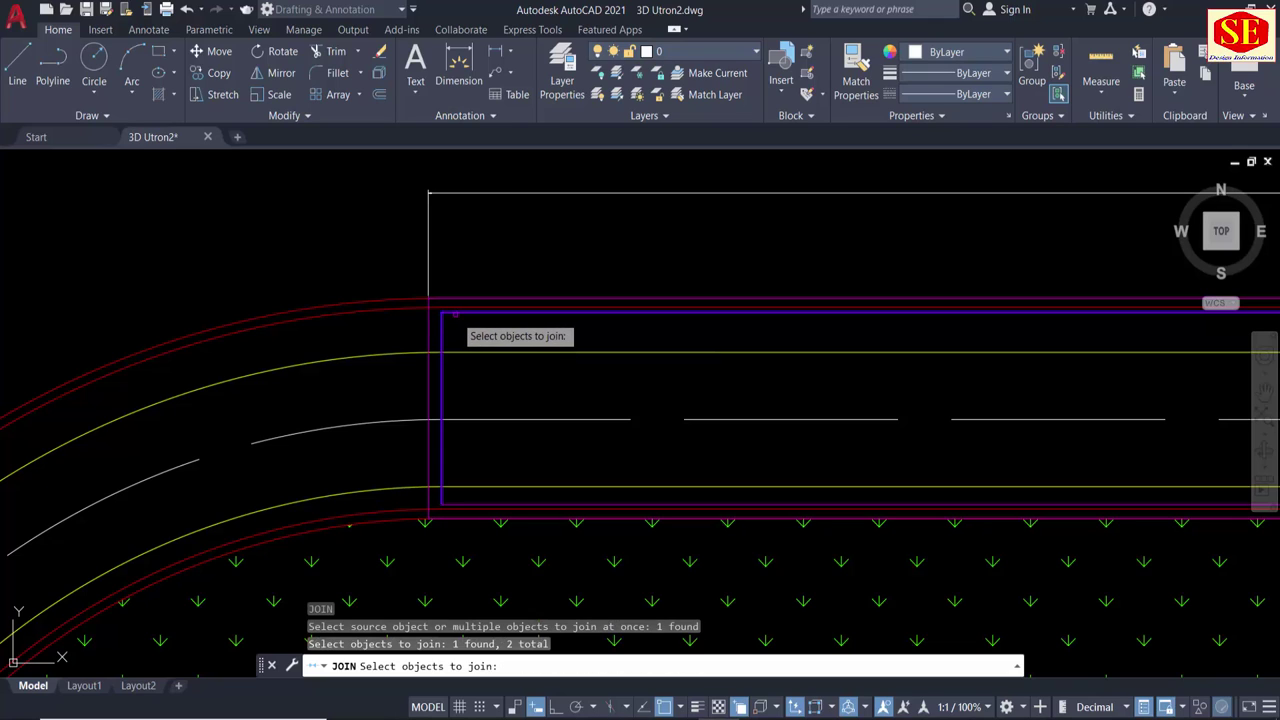
click(463, 502)
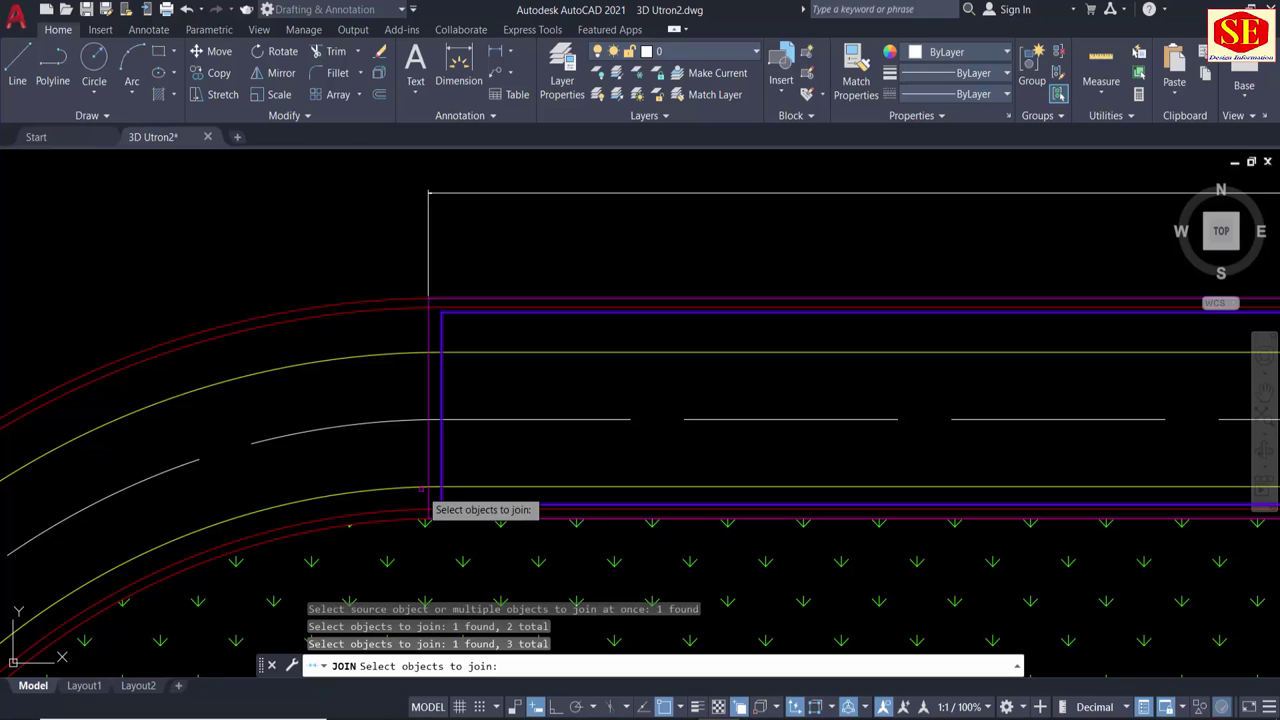
click(430, 490)
click(438, 519)
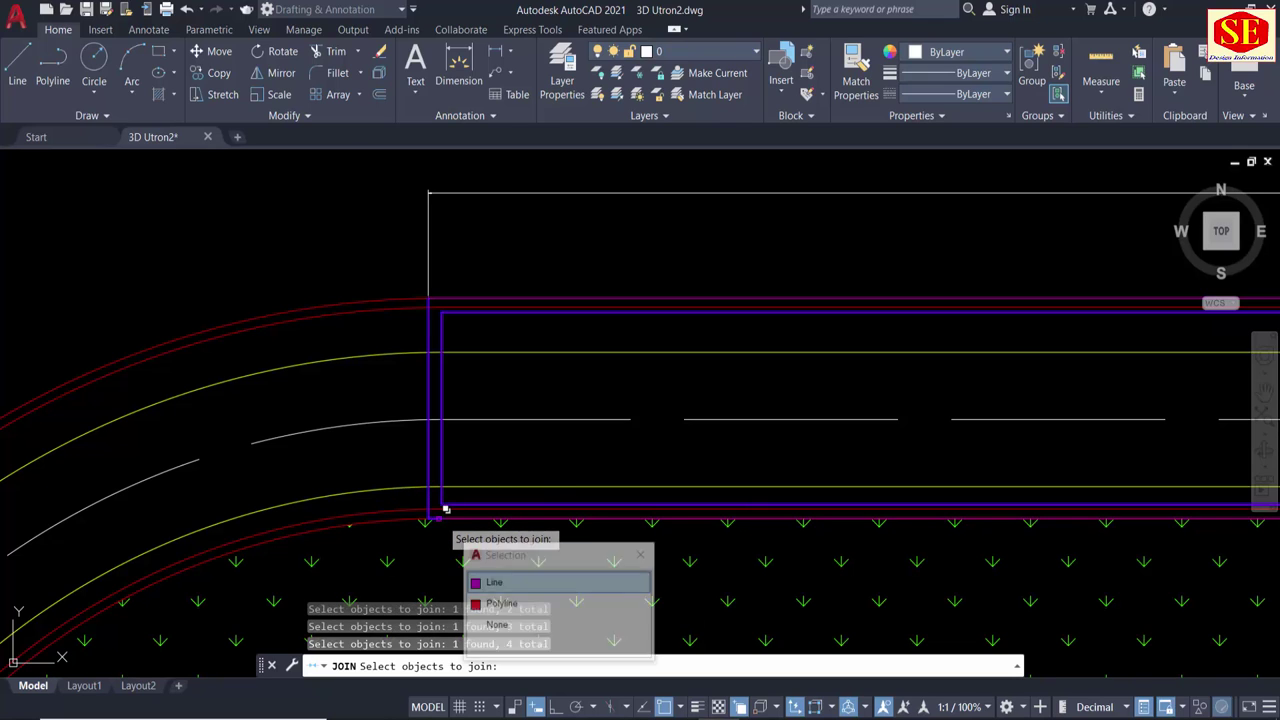
click(502, 582)
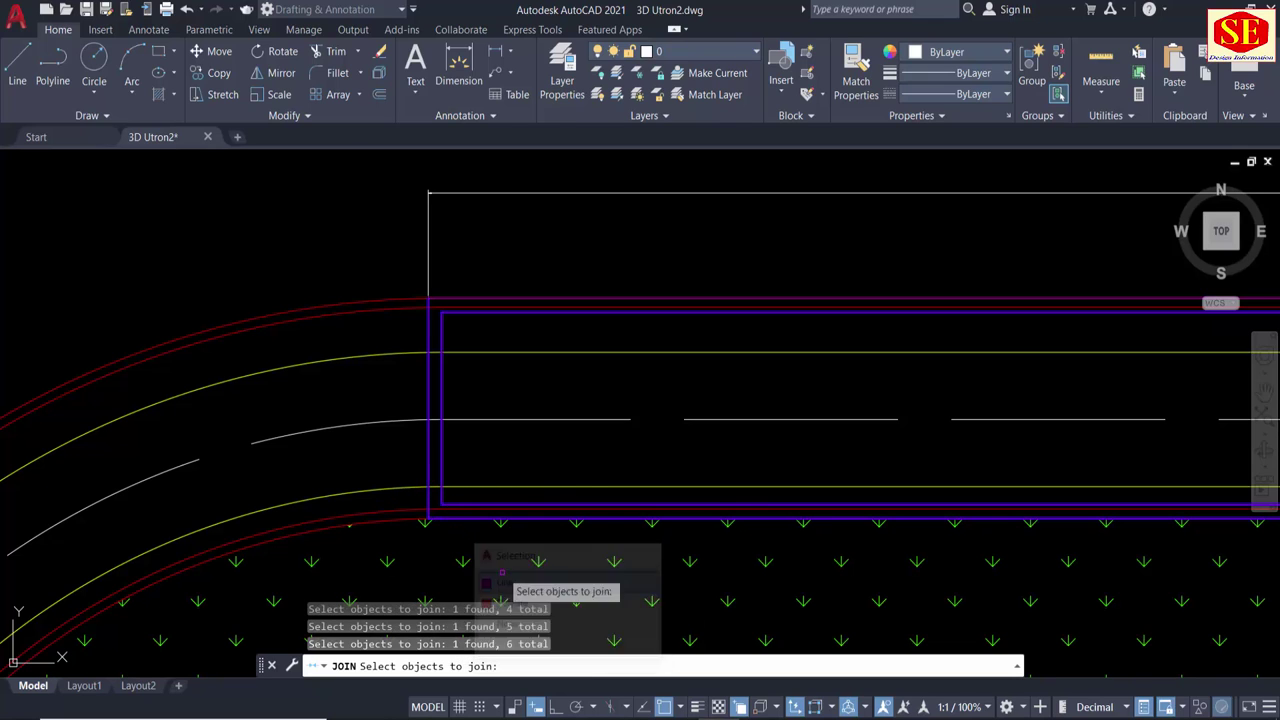
click(432, 299)
scroll(432, 299, up, 4)
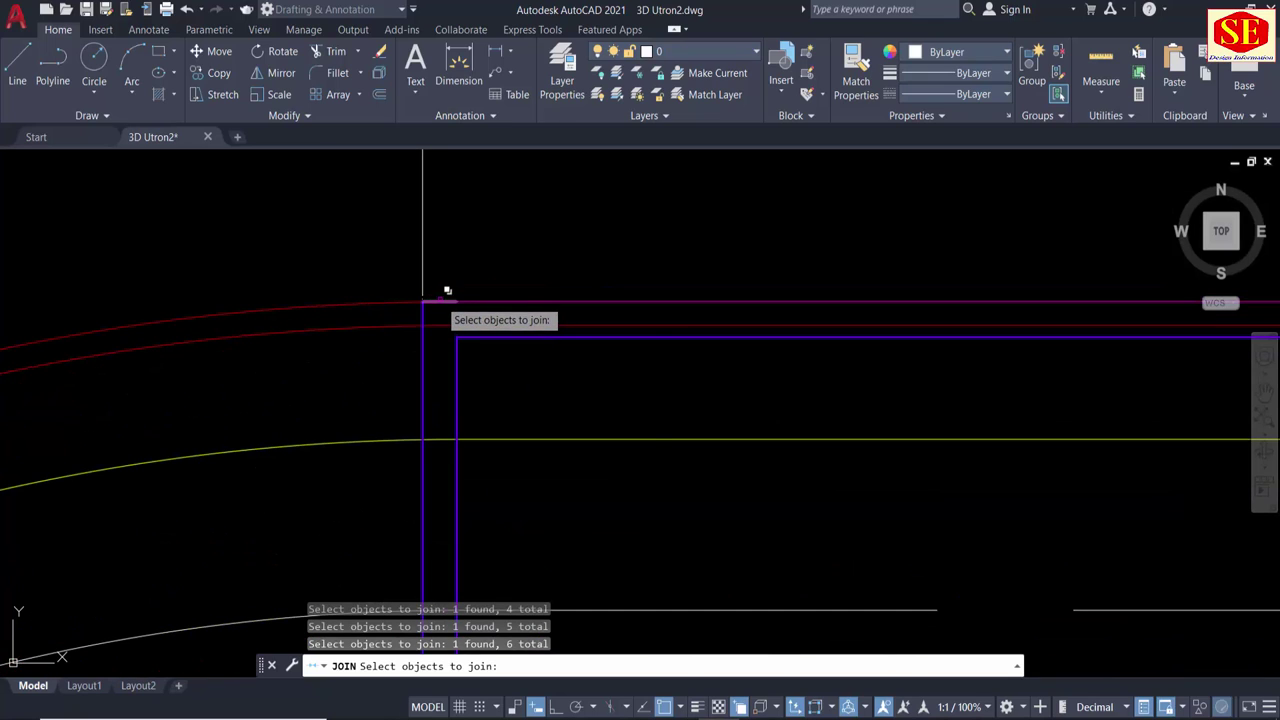
click(422, 300)
click(502, 365)
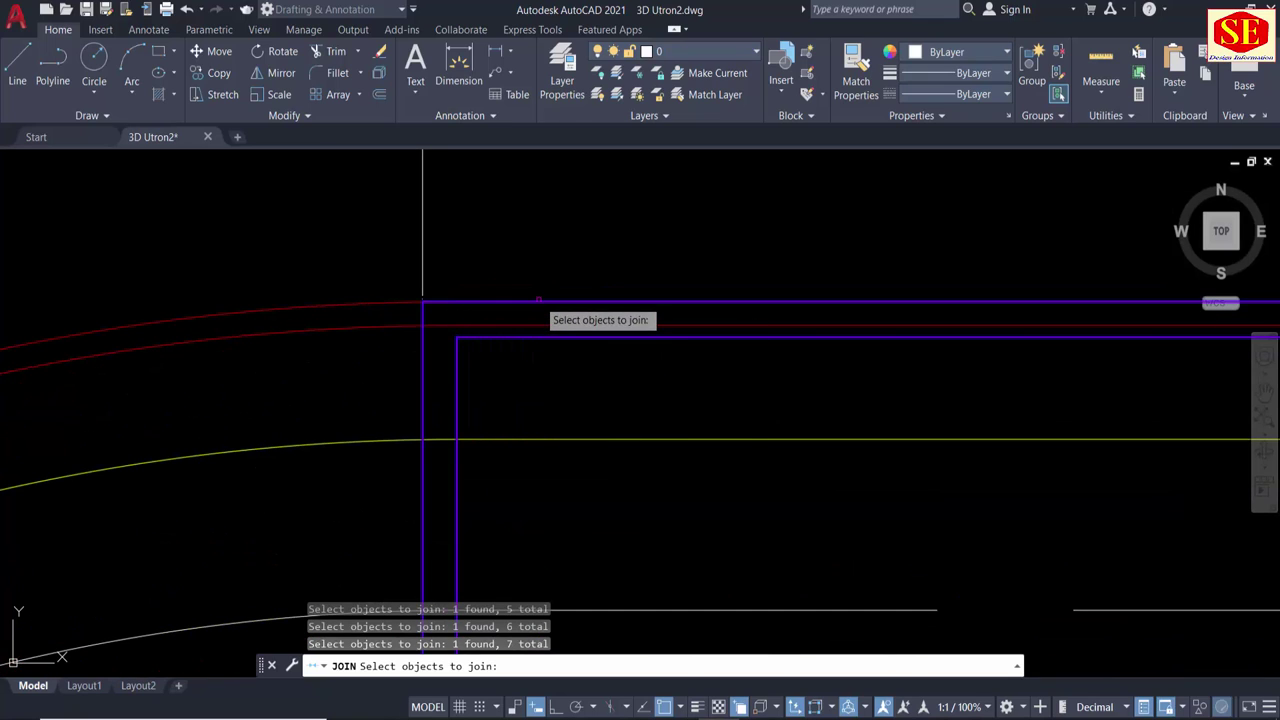
click(543, 300)
click(594, 365)
scroll(480, 295, down, 3)
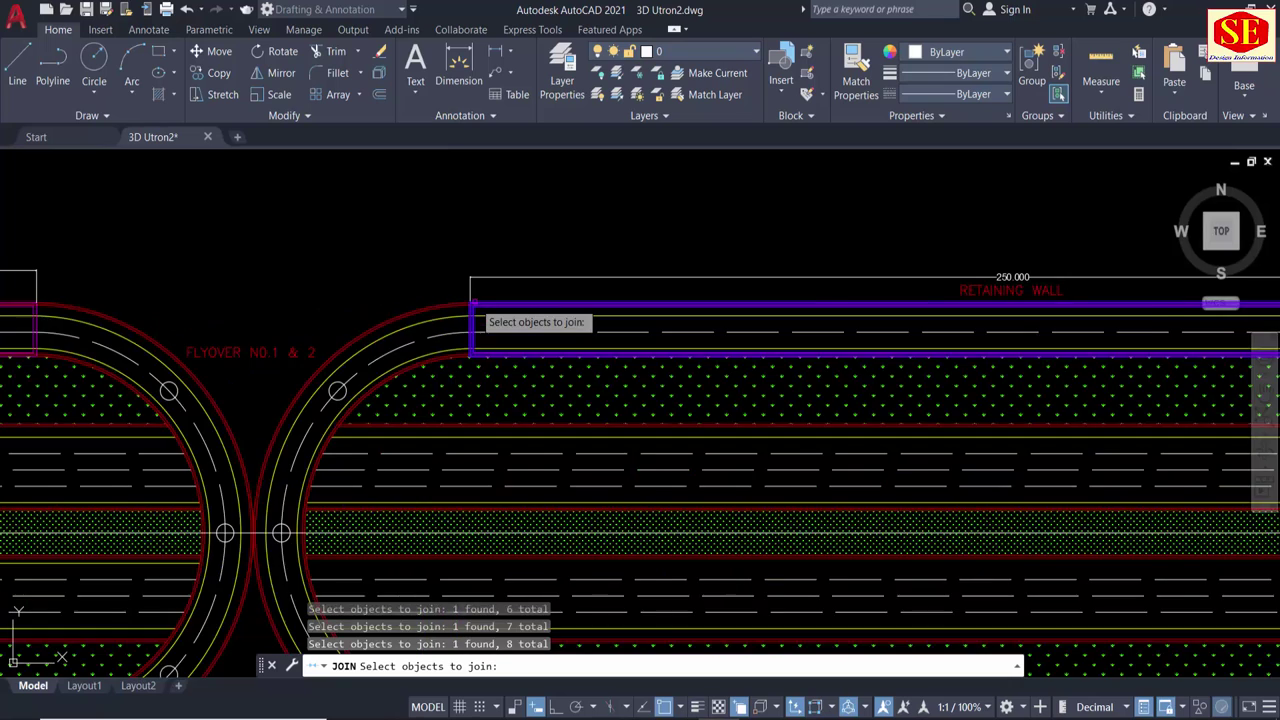
scroll(480, 305, down, 2)
Add the wall's right-end edges and finish joining them into one polyline.
middle_drag(1076, 322, 700, 300)
scroll(700, 290, up, 3)
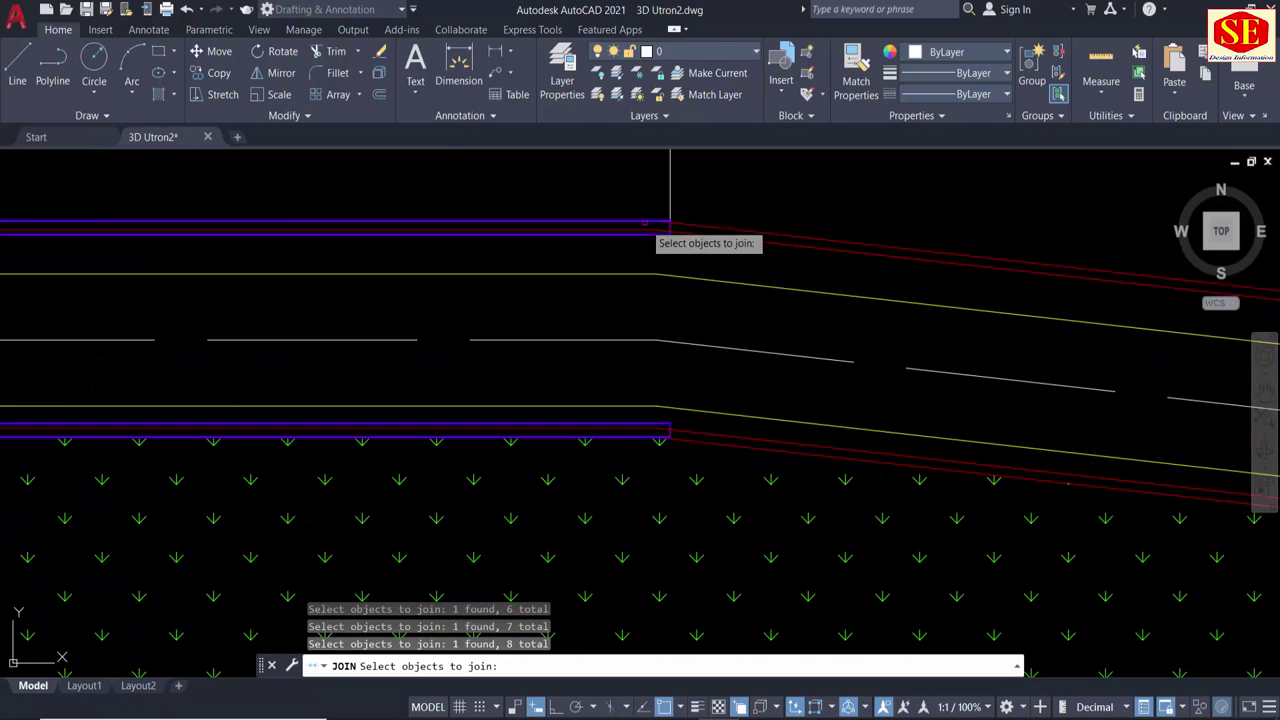
scroll(743, 237, up, 1)
click(744, 238)
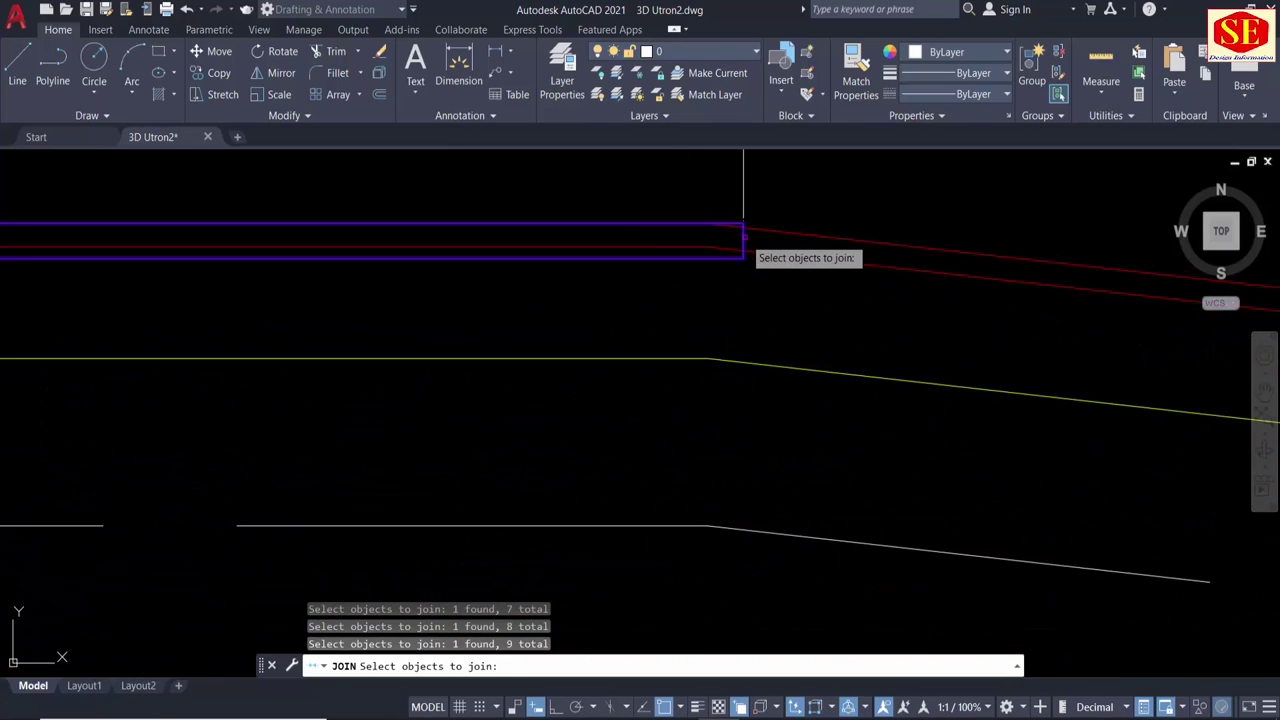
scroll(757, 346, down, 2)
scroll(740, 360, up, 3)
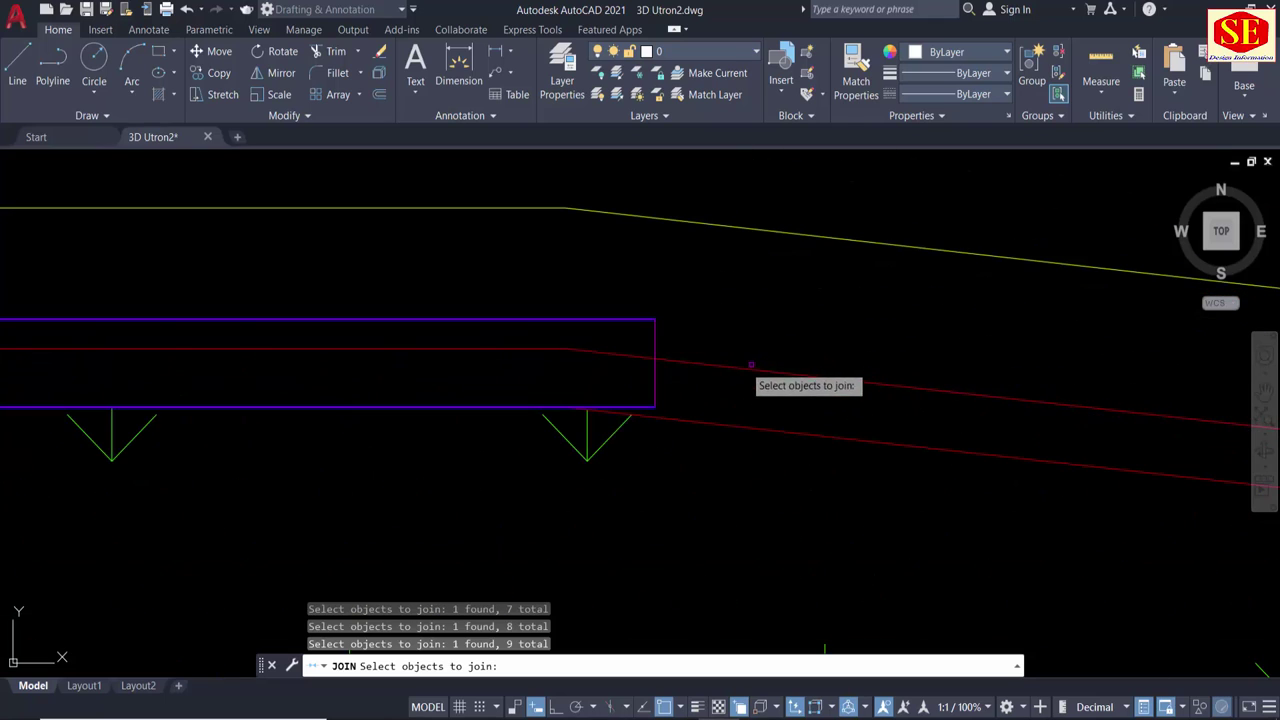
click(655, 342)
scroll(834, 298, down, 3)
key(Return)
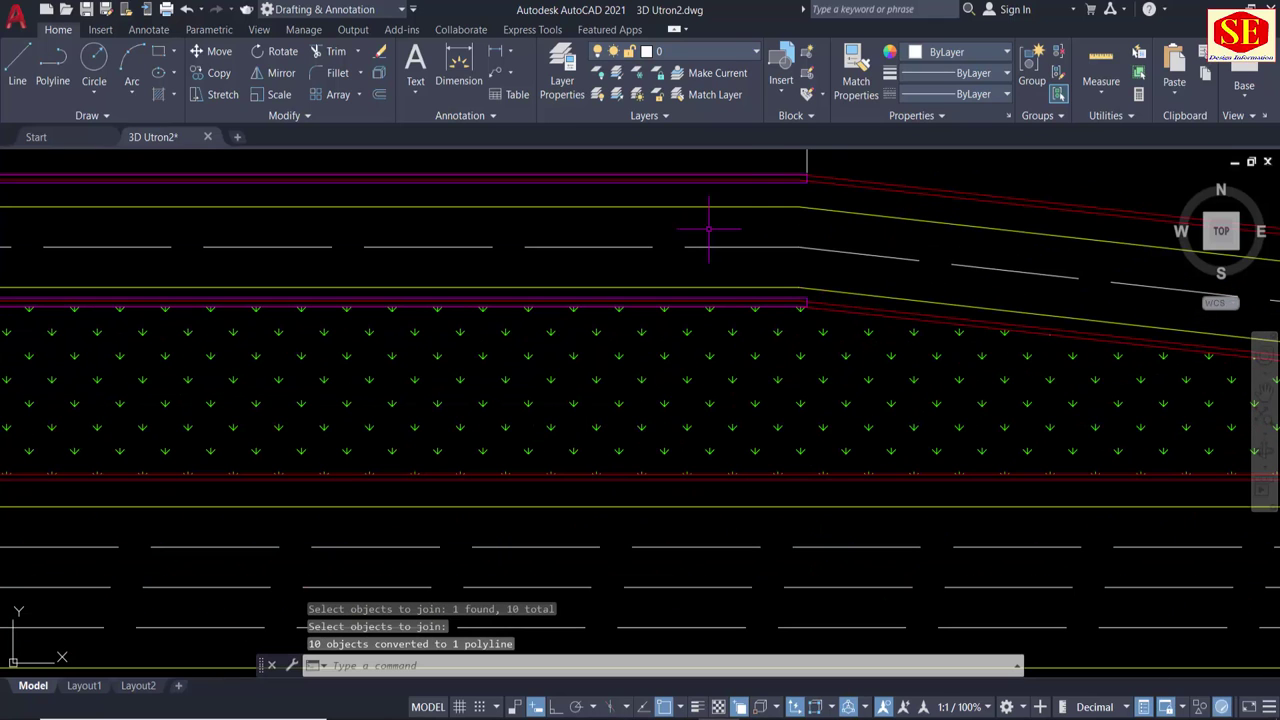
Select the joined outline to confirm in Quick Properties it is one closed polyline.
click(752, 168)
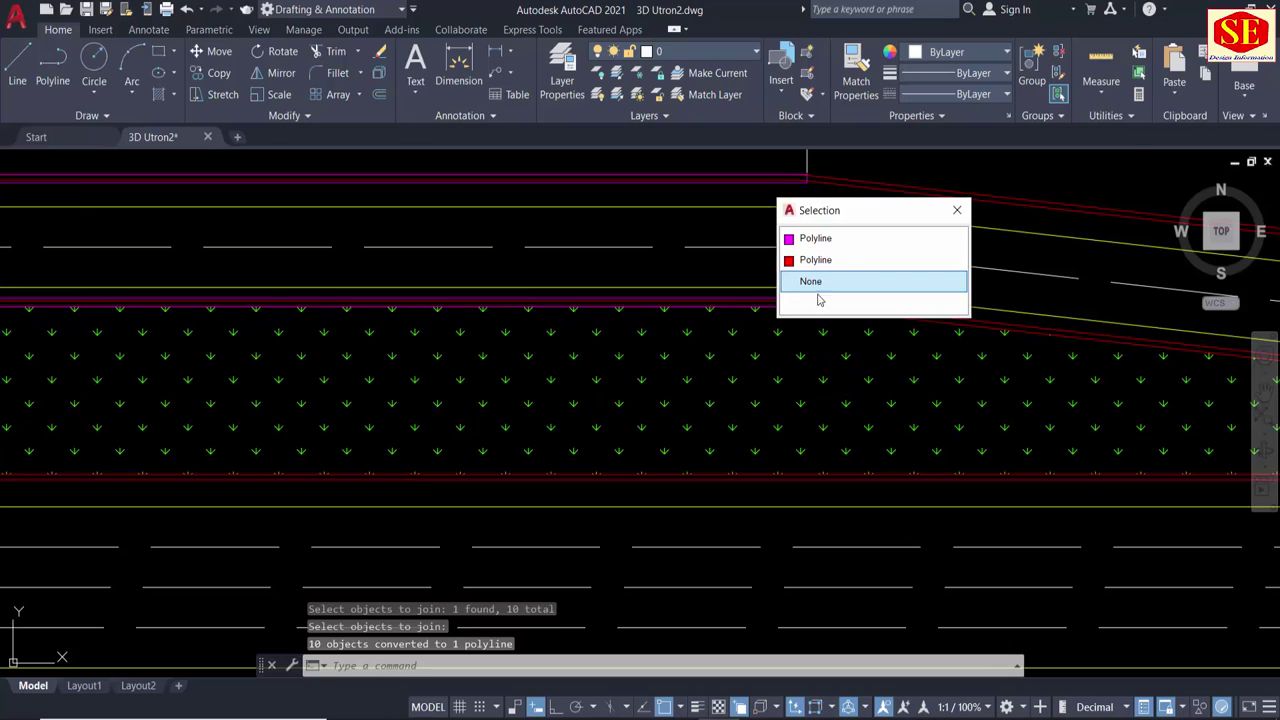
click(830, 238)
scroll(120, 360, down, 3)
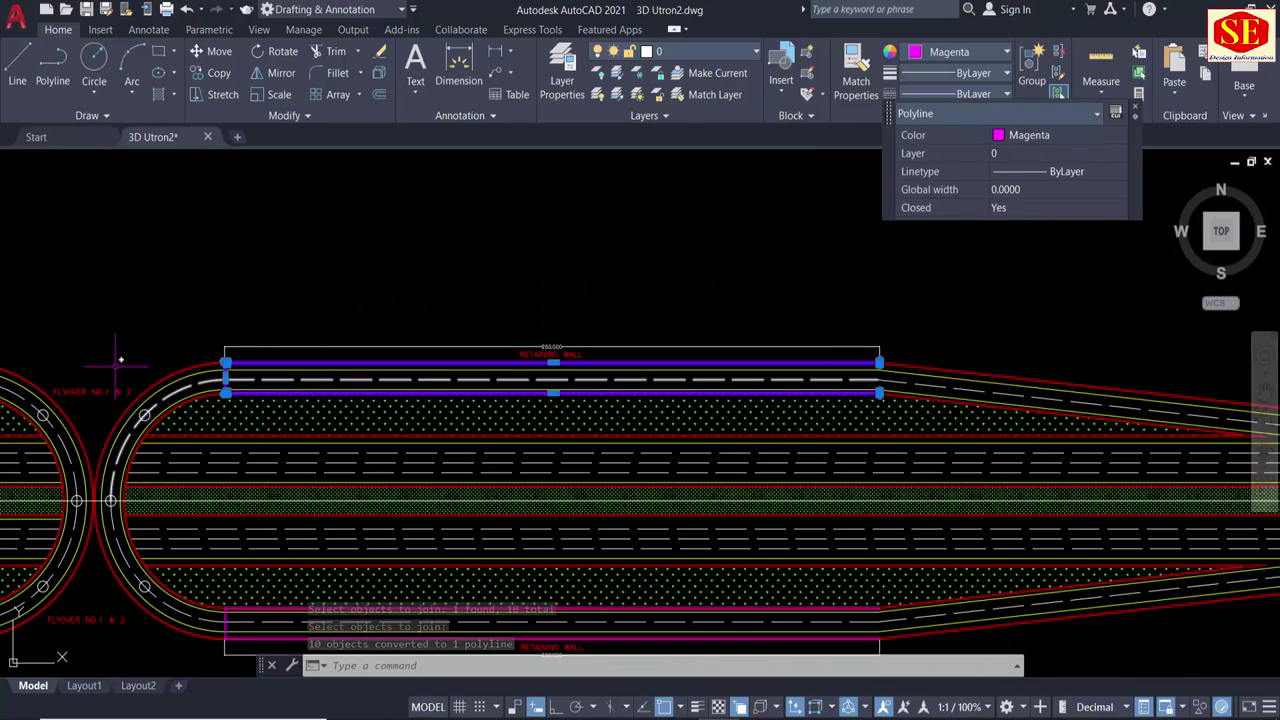
scroll(120, 360, up, 2)
Deselect the outline and change the workspace from Drafting & Annotation to 3D Modeling.
scroll(452, 380, down, 3)
key(Escape)
scroll(440, 300, down, 1)
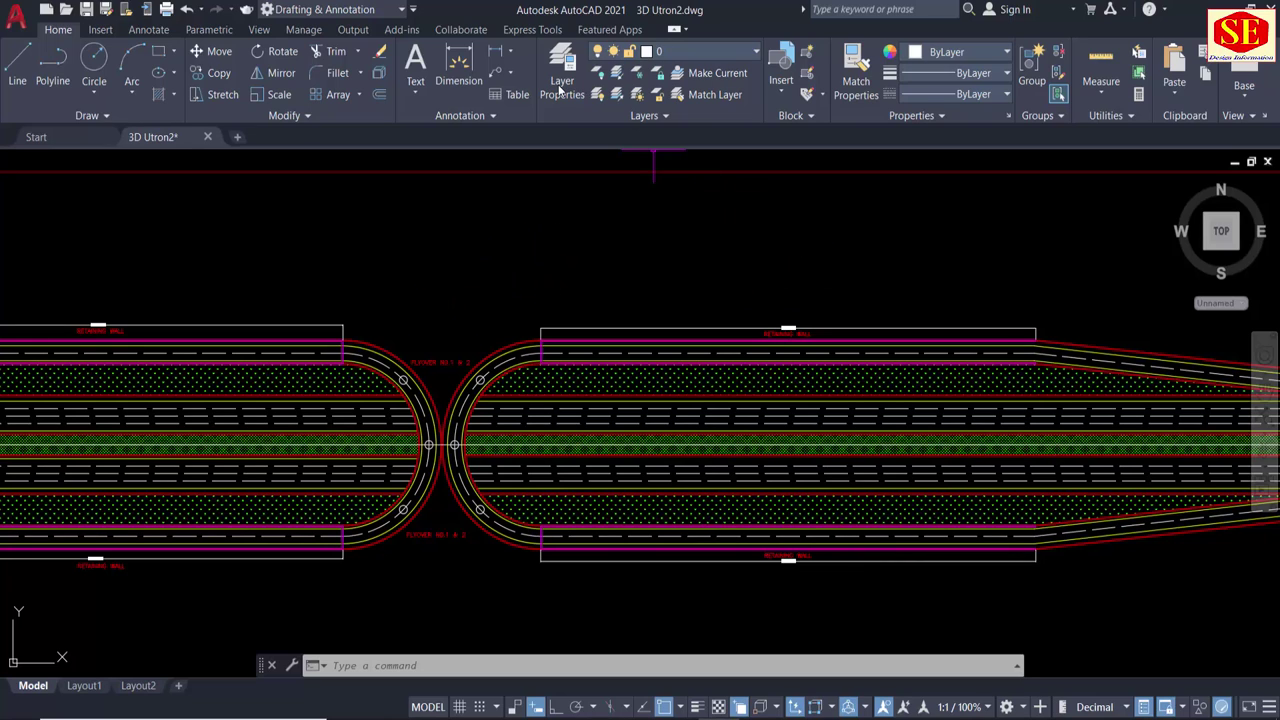
click(386, 12)
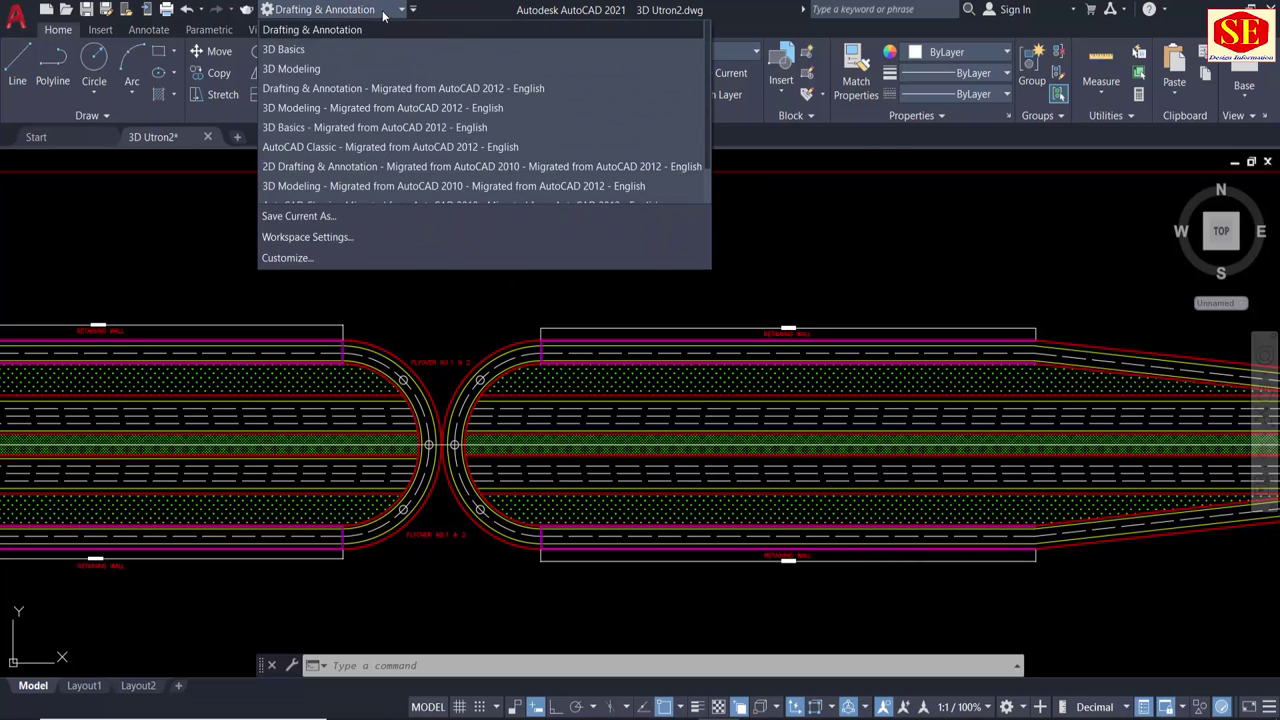
click(319, 70)
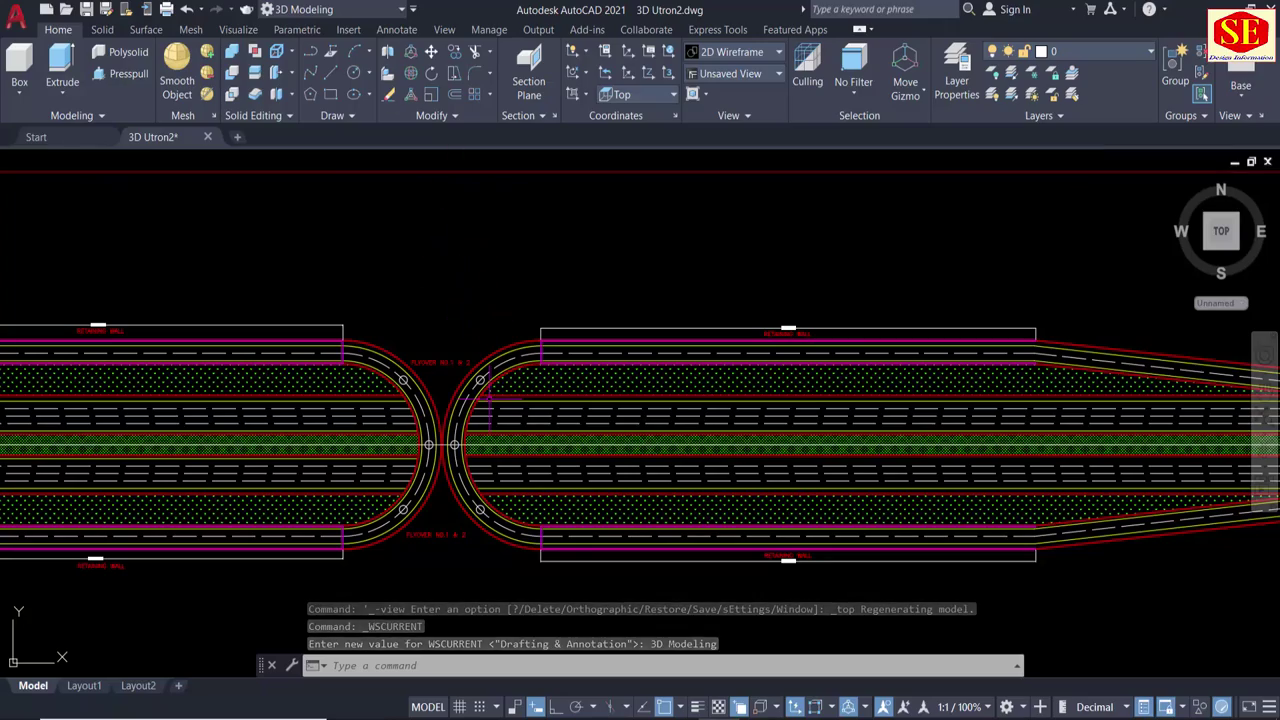
mouse_move(463, 297)
shift+middle_down()
mouse_move(484, 273)
mouse_move(455, 228)
mouse_move(448, 240)
mouse_move(458, 214)
mouse_move(508, 294)
mouse_move(455, 245)
mouse_move(440, 217)
mouse_move(450, 214)
shift+middle_up()
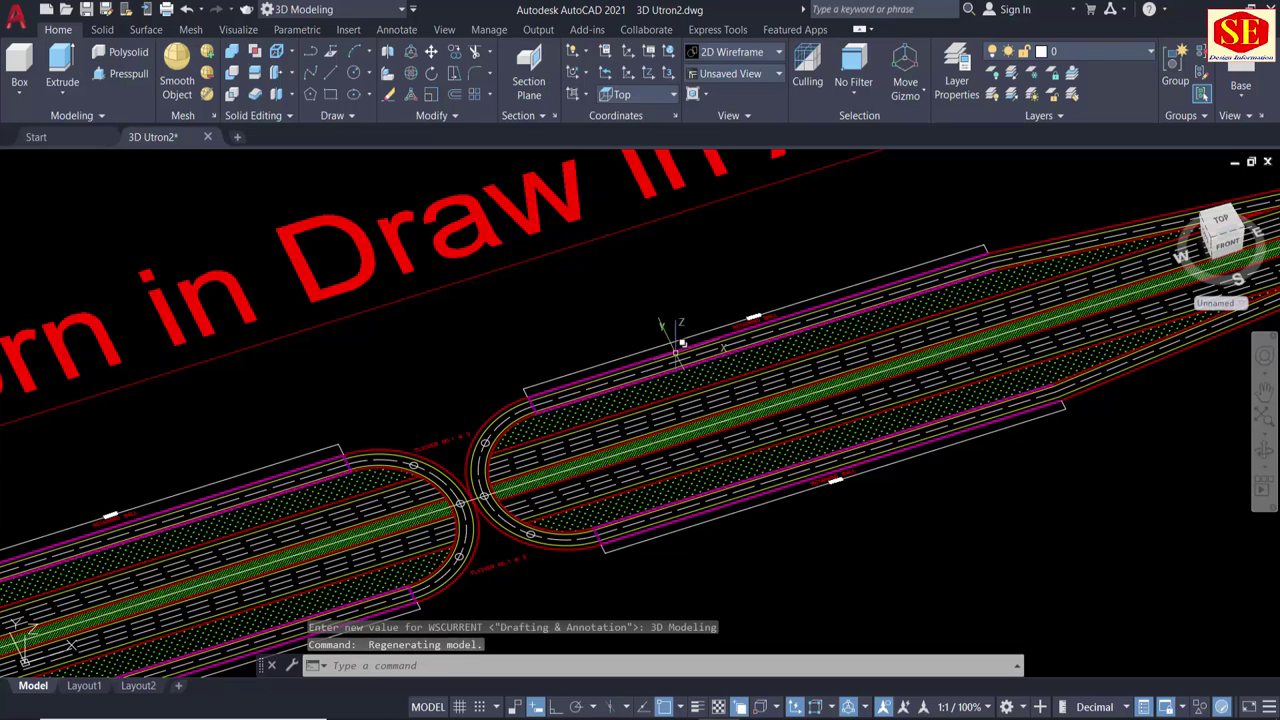
click(32, 161)
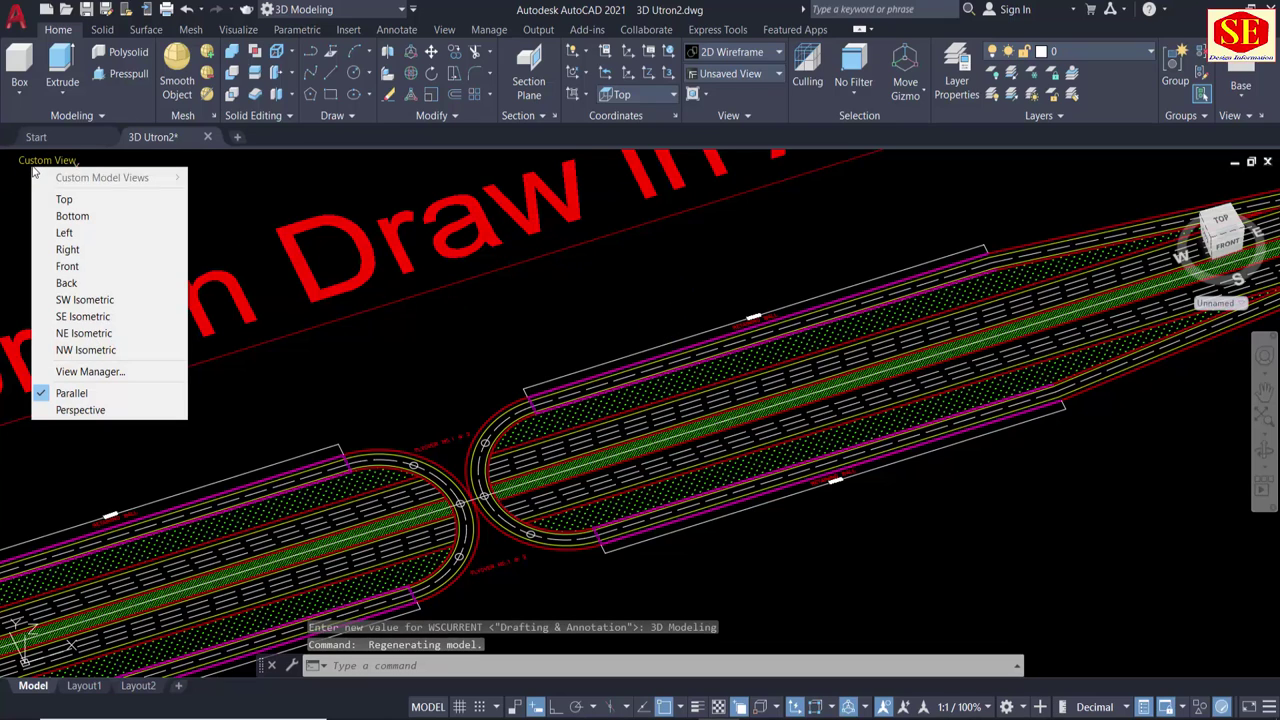
click(628, 299)
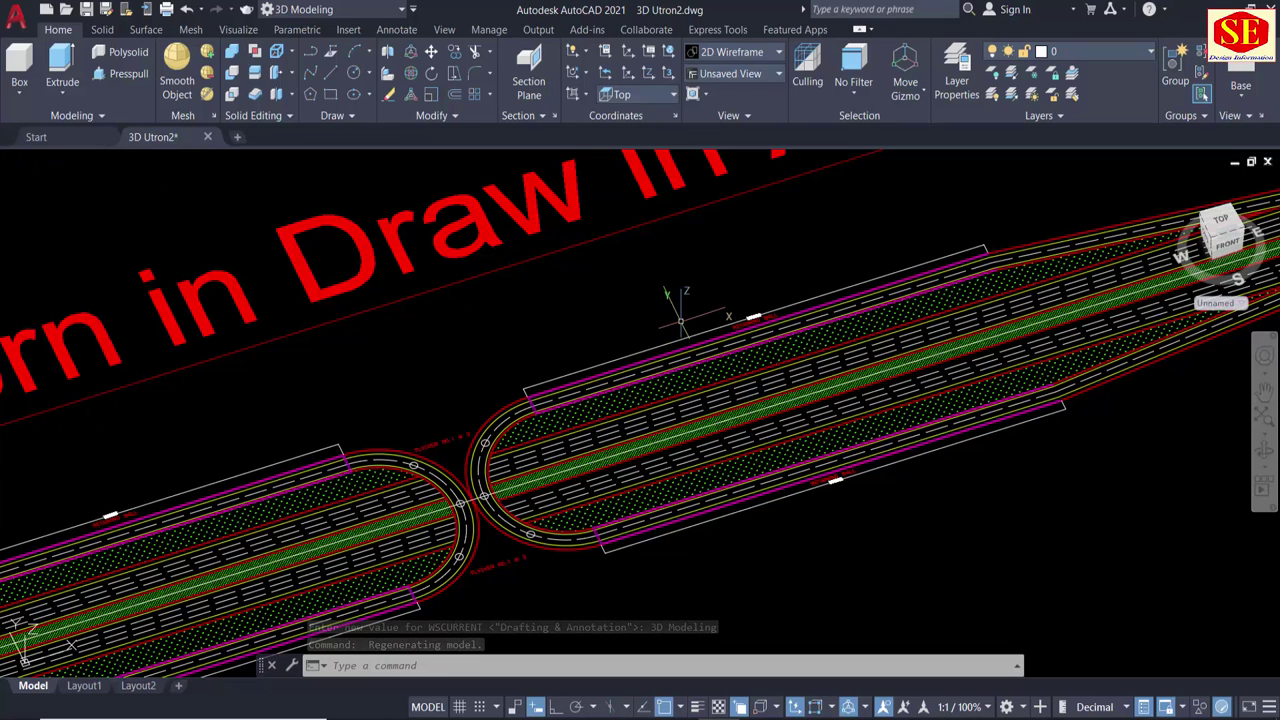
scroll(700, 340, up, 2)
scroll(846, 354, up, 1)
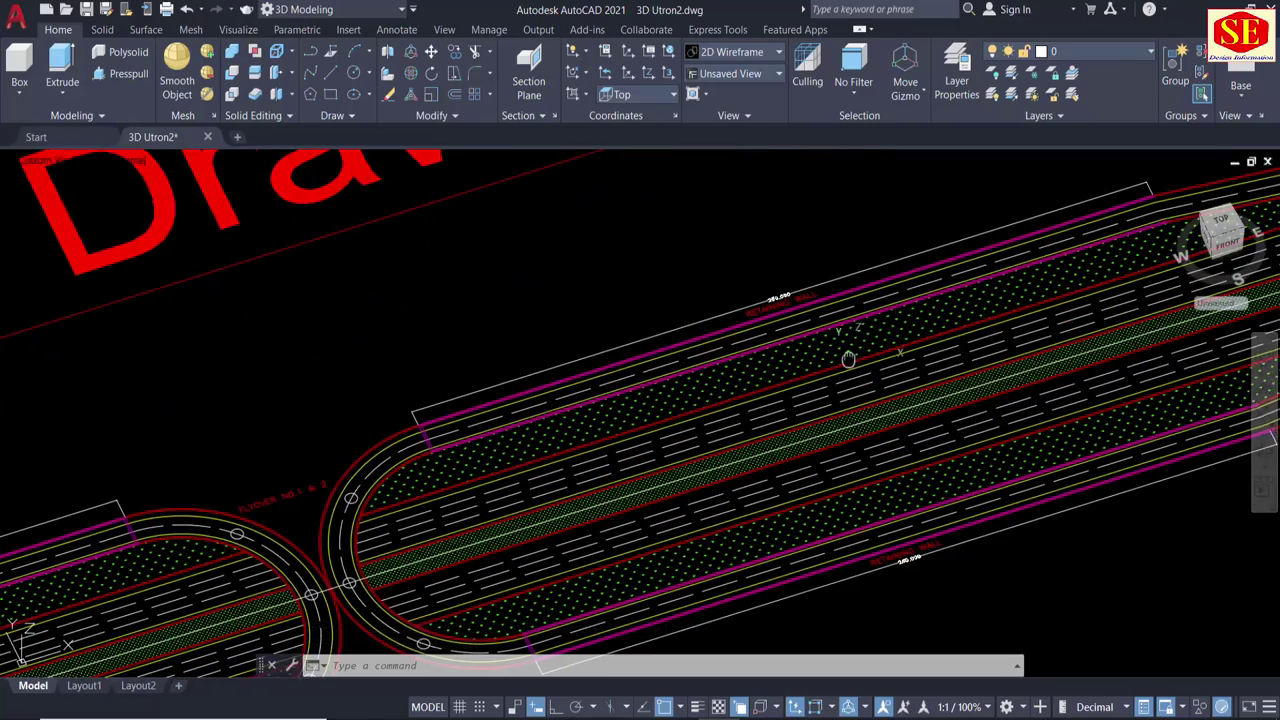
scroll(343, 394, up, 1)
scroll(300, 443, up, 1)
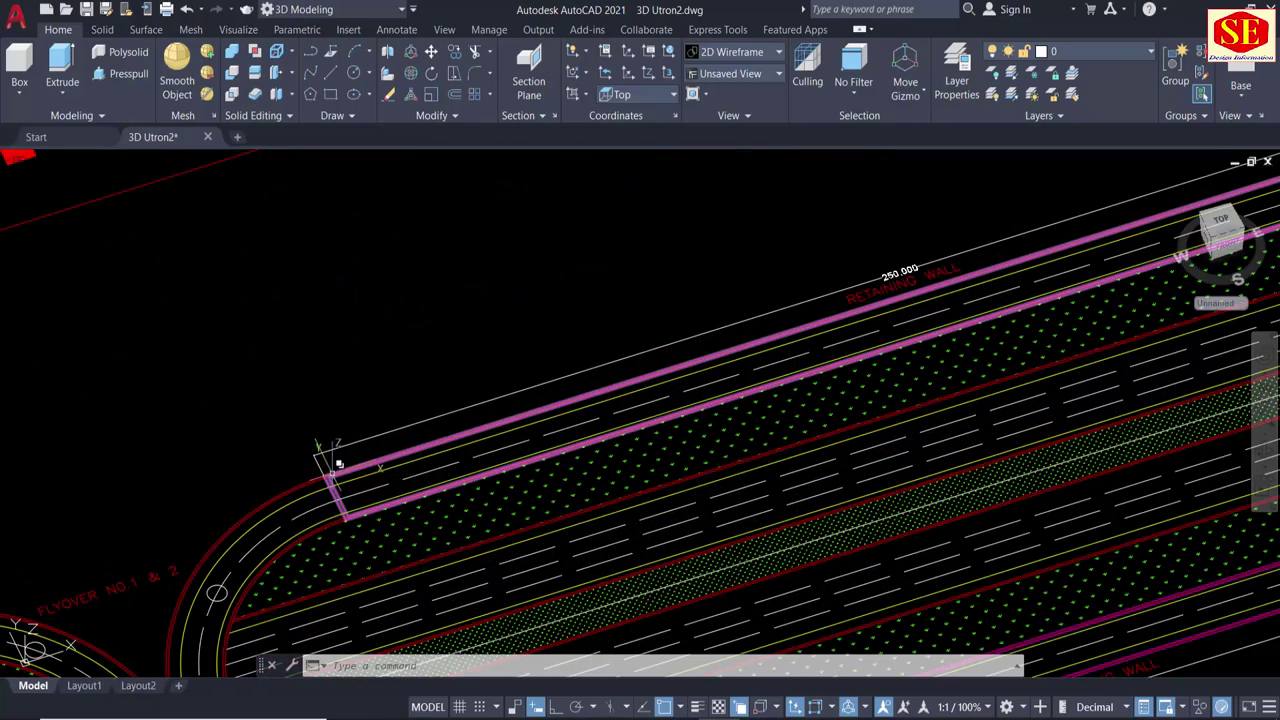
scroll(850, 440, down, 2)
scroll(560, 400, down, 1)
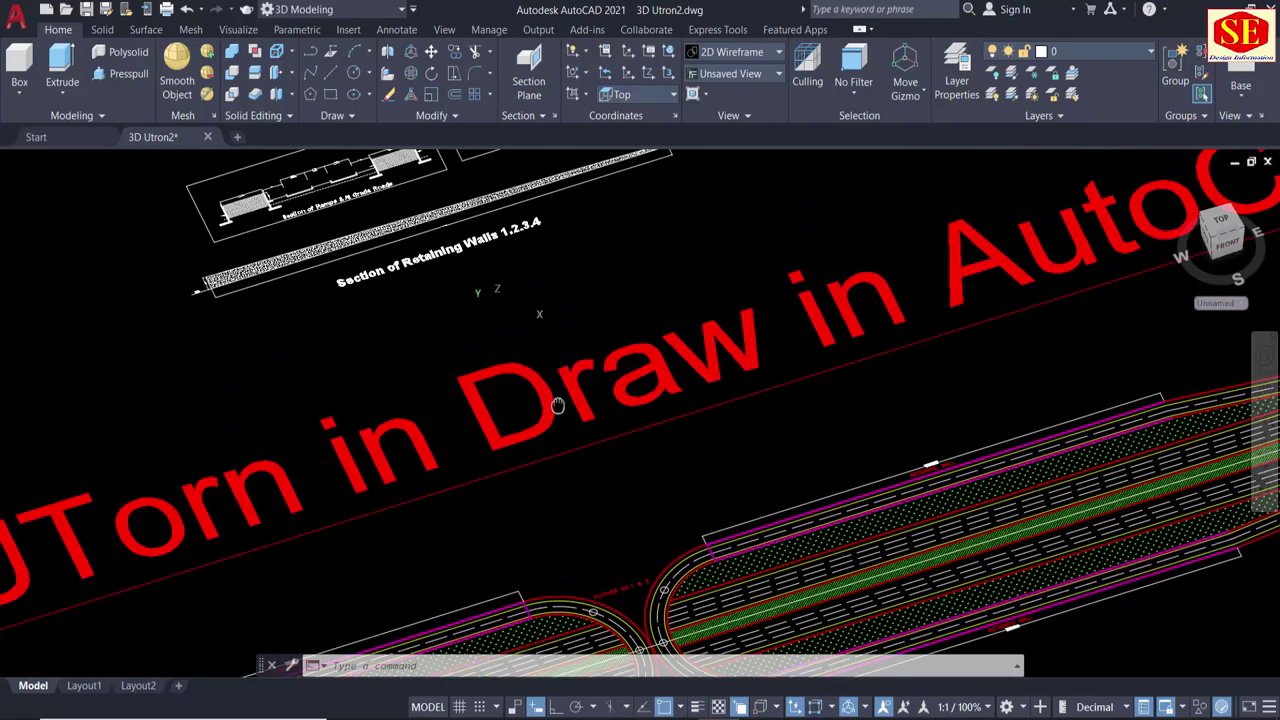
scroll(180, 290, up, 2)
scroll(210, 295, up, 1)
scroll(235, 298, up, 2)
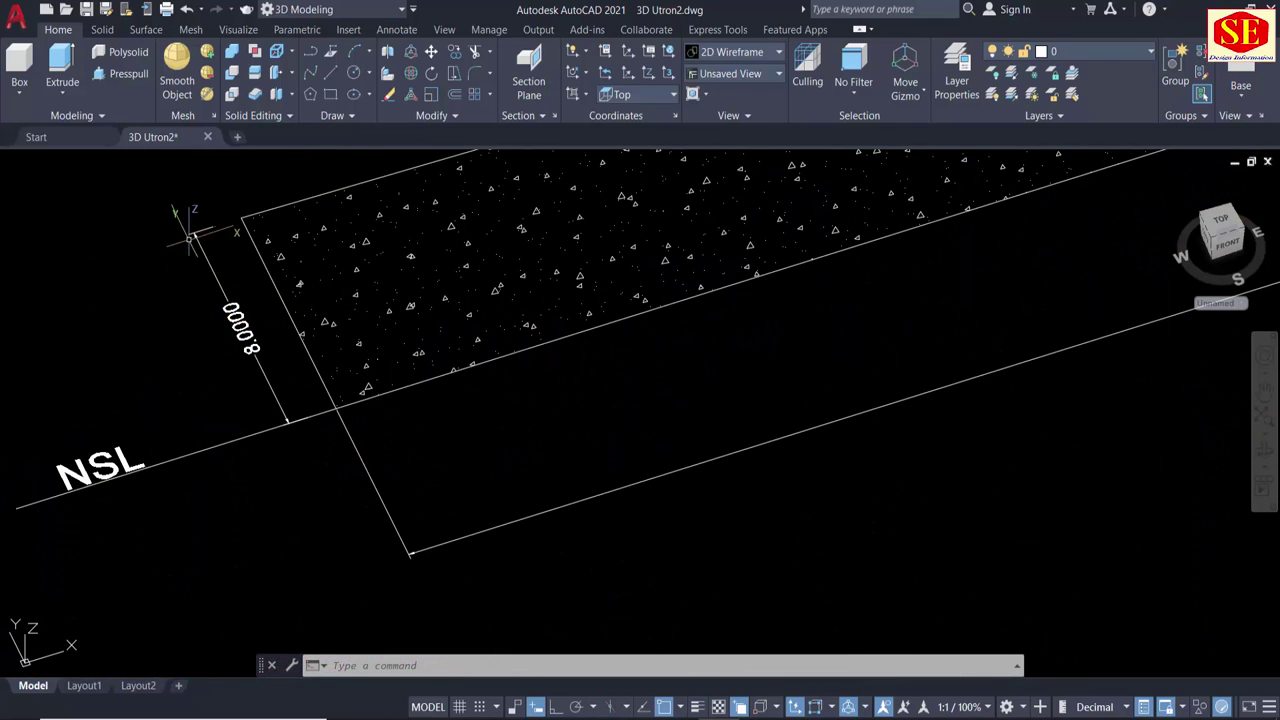
scroll(195, 250, down, 4)
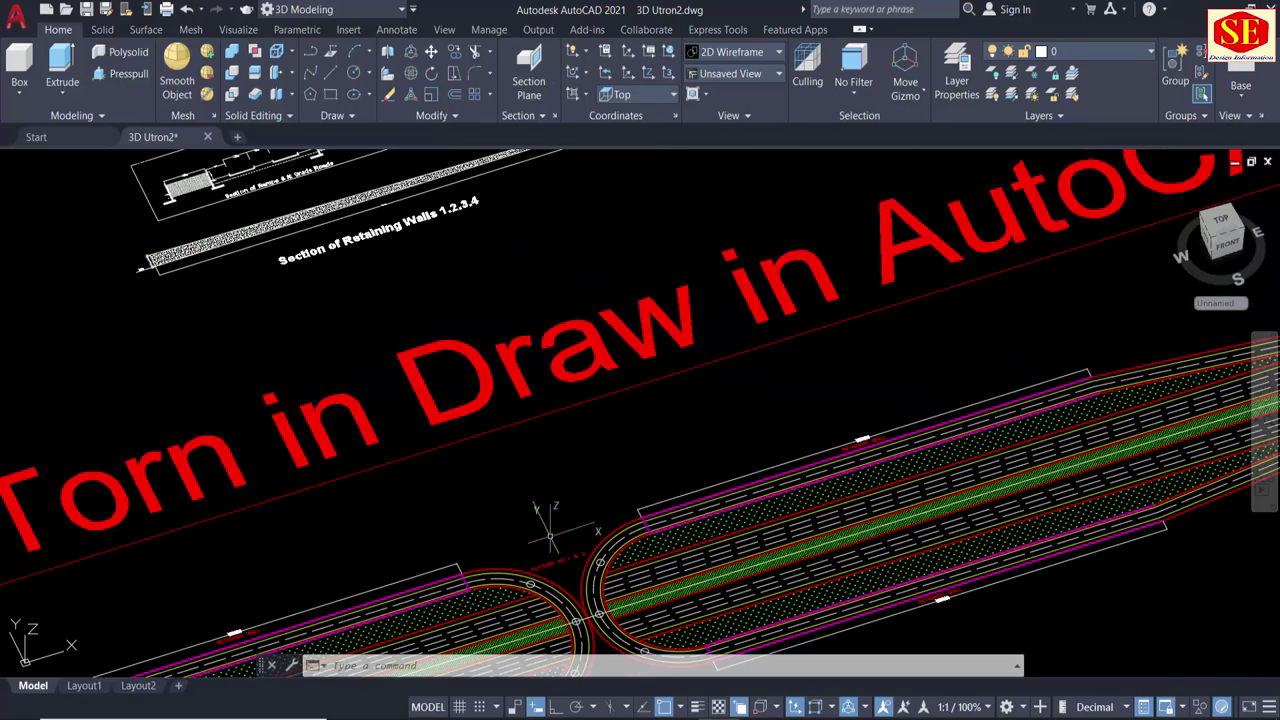
Start Presspull from the Modeling panel and pan to the upper retaining-wall strip.
scroll(545, 450, up, 2)
scroll(523, 366, up, 1)
scroll(515, 370, up, 1)
scroll(505, 378, up, 1)
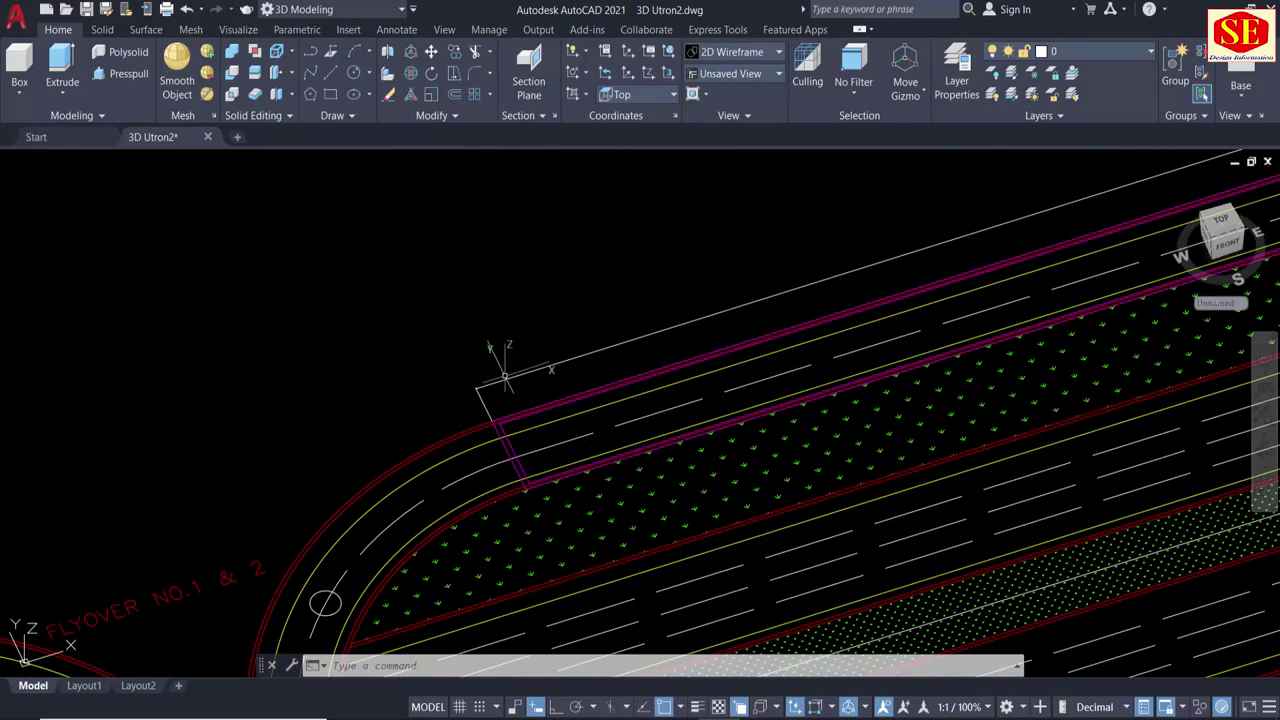
click(110, 76)
scroll(461, 245, down, 1)
scroll(461, 245, down, 1)
middle_drag(461, 245, 323, 354)
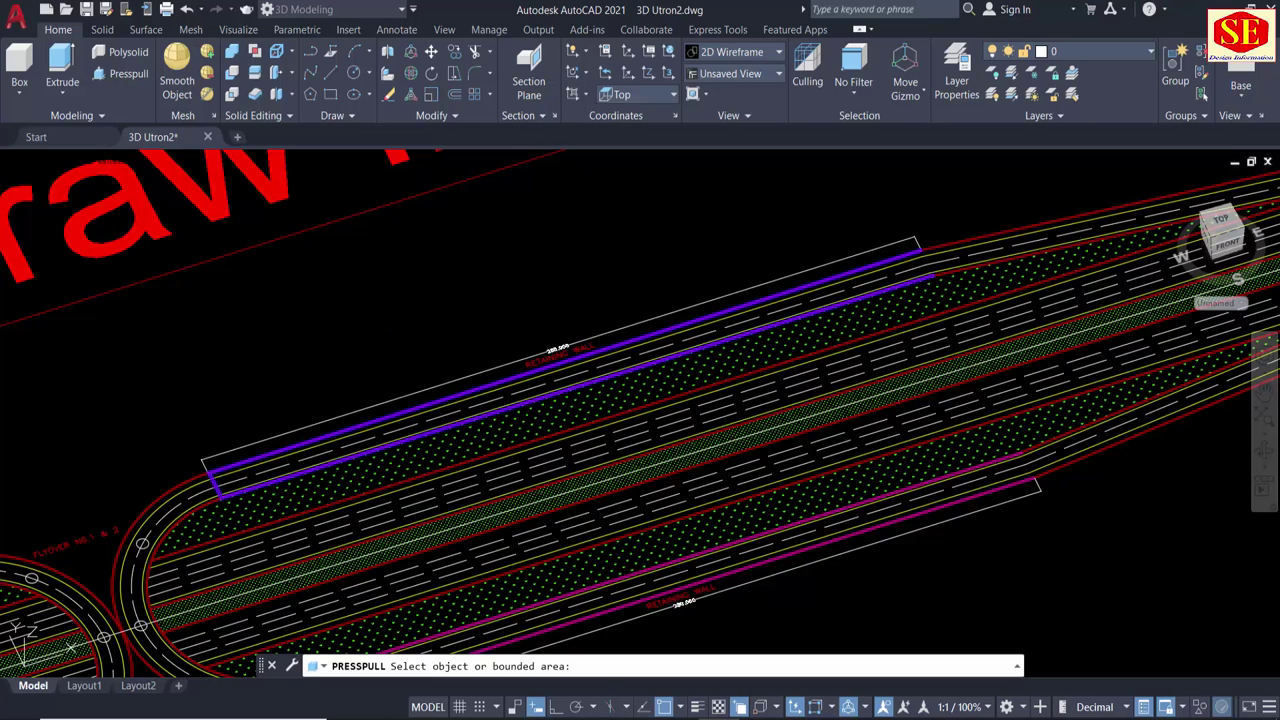
Press-pull the upper retaining-wall strip 8 units high into a solid wall.
click(560, 372)
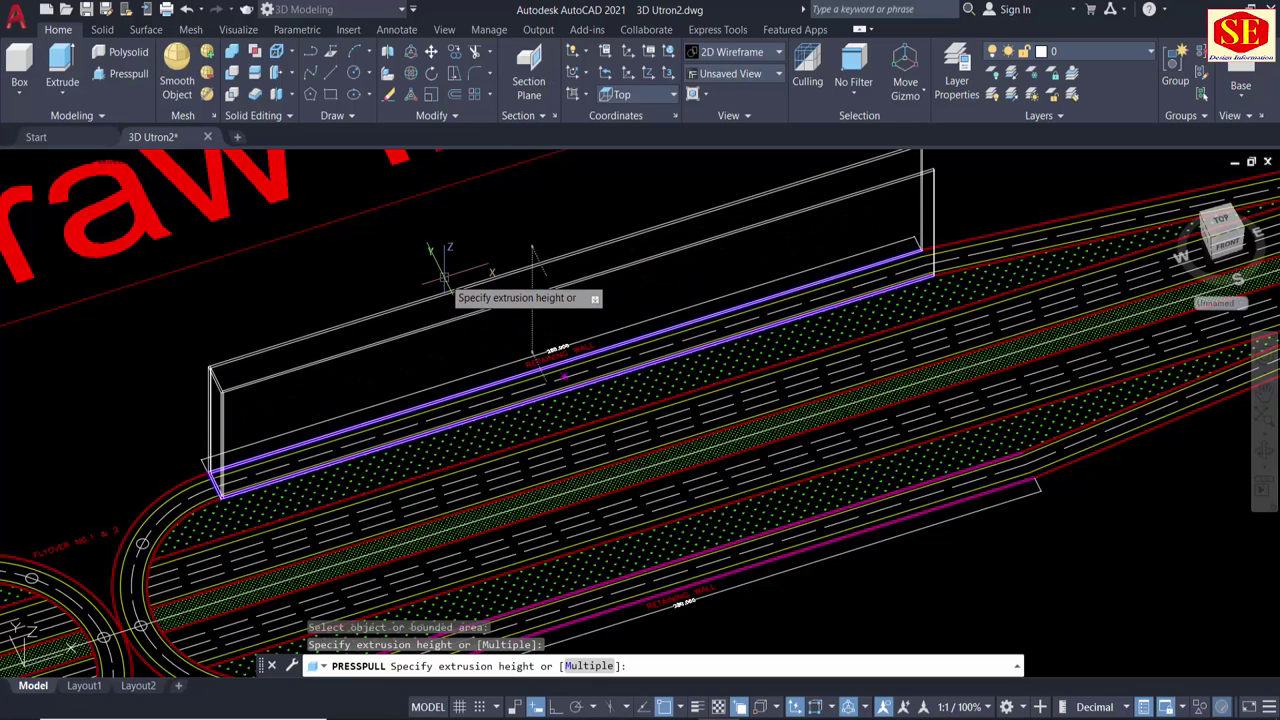
text(8)
key(Return)
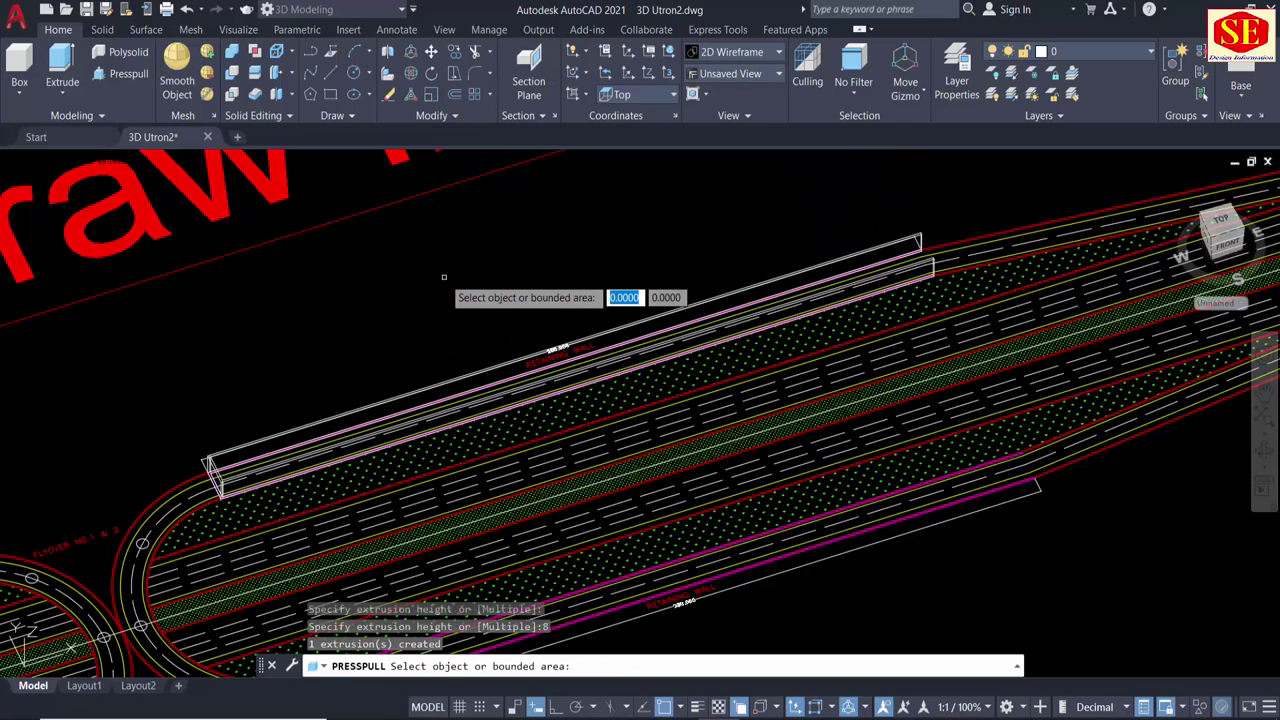
scroll(400, 385, up, 2)
key(Escape)
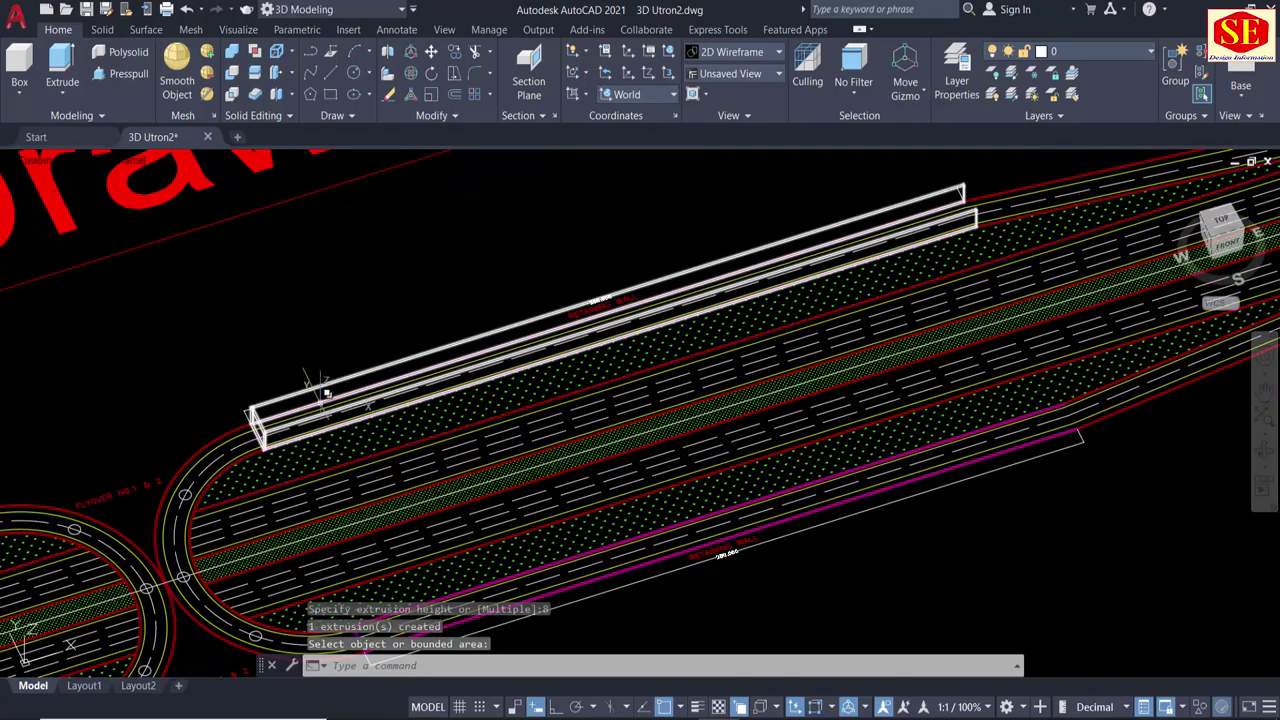
scroll(400, 385, up, 2)
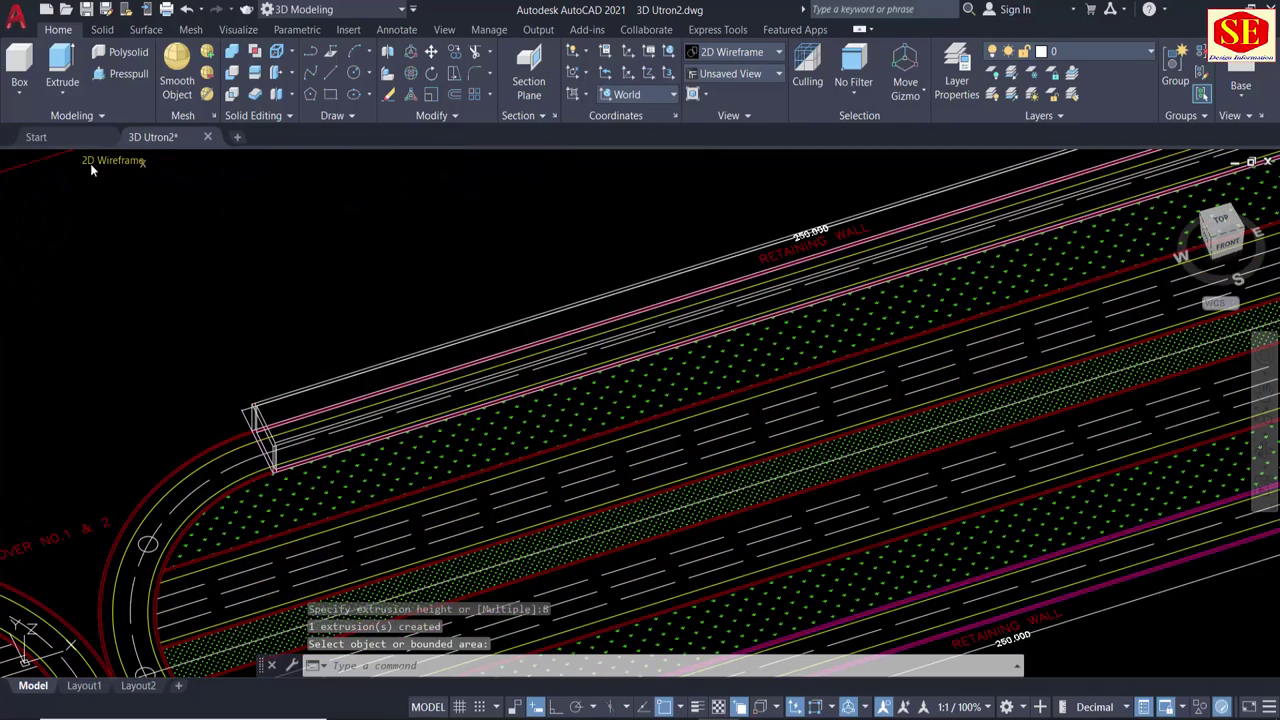
Set the viewport visual style to Shaded and zoom in on the grey wall.
click(91, 165)
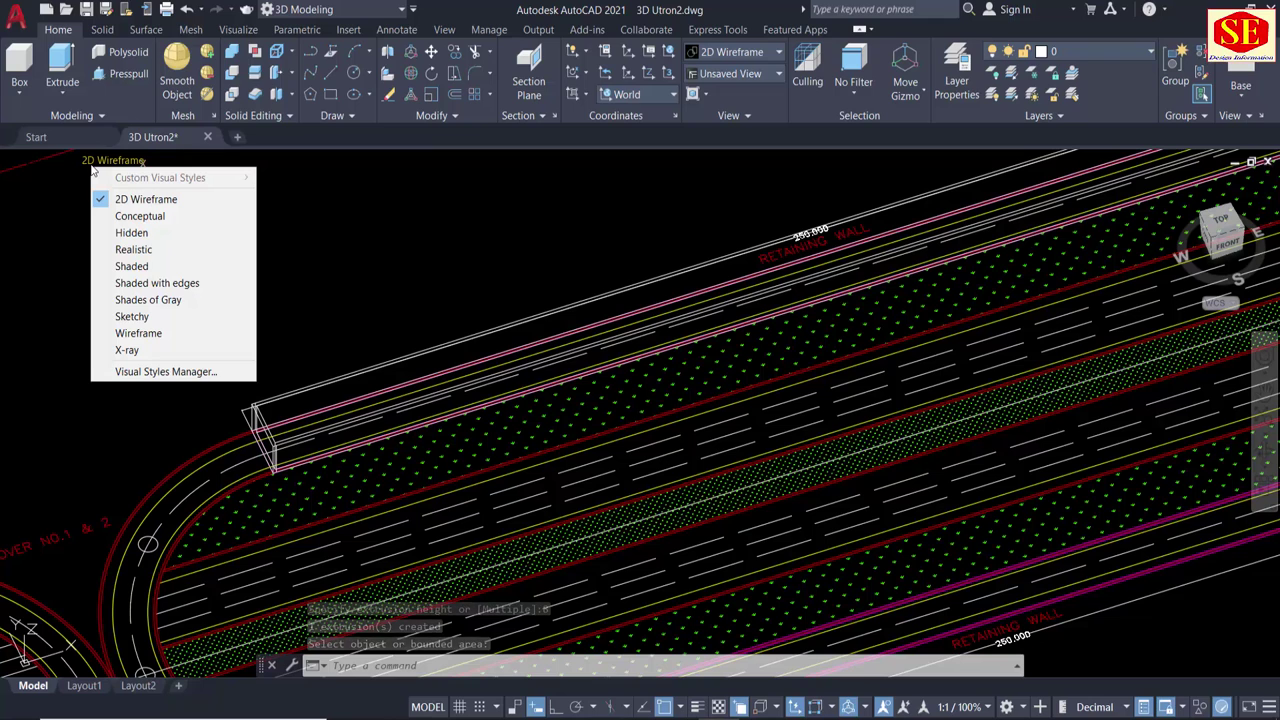
click(151, 265)
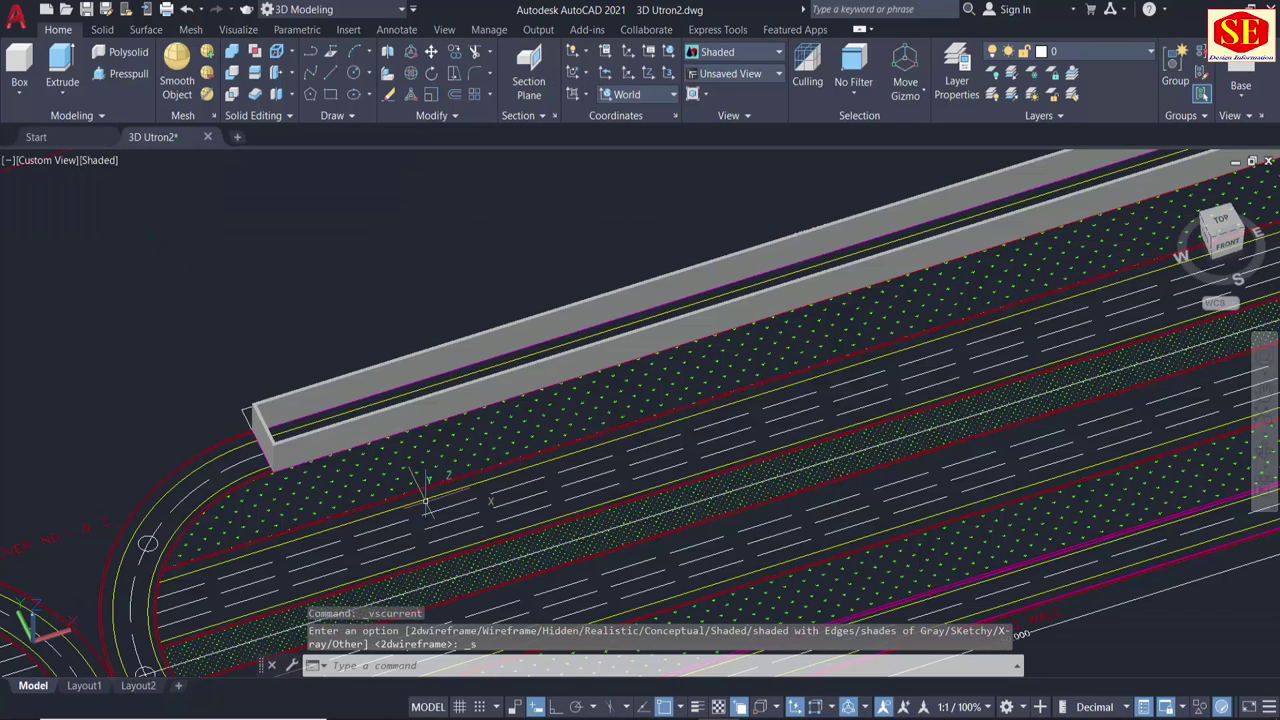
scroll(290, 430, up, 2)
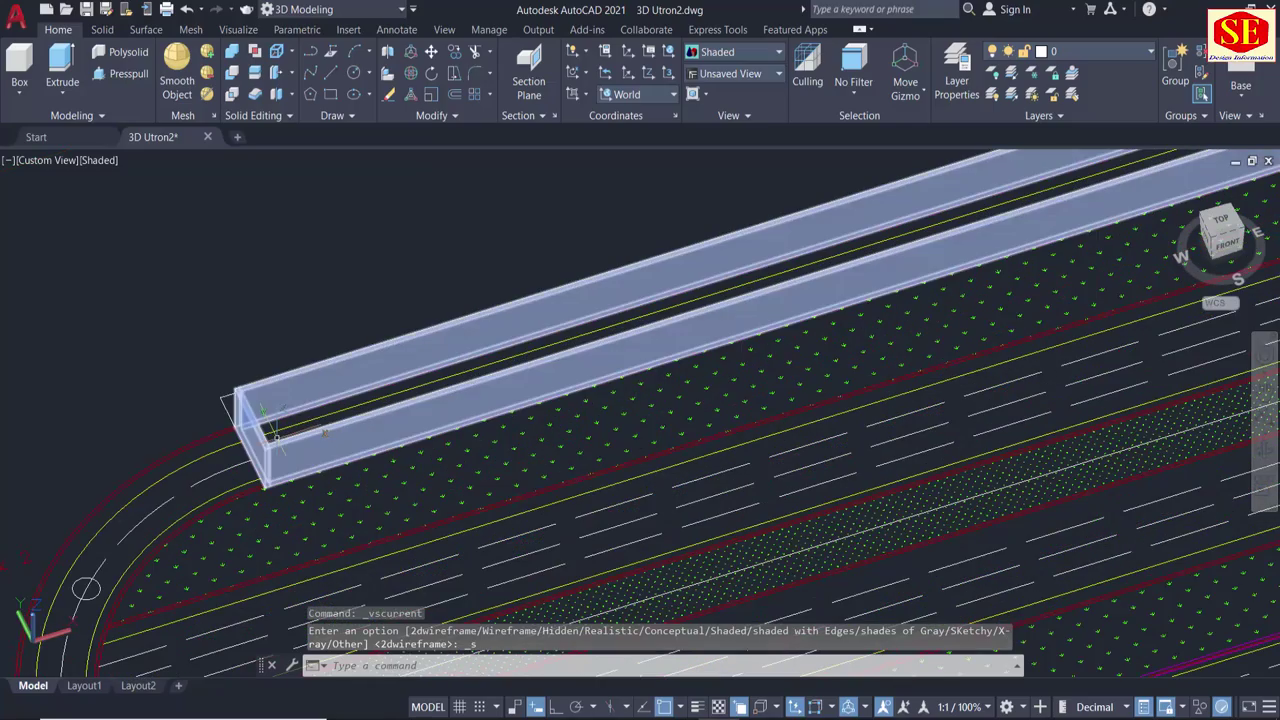
scroll(658, 323, down, 2)
scroll(658, 323, down, 1)
scroll(658, 323, up, 1)
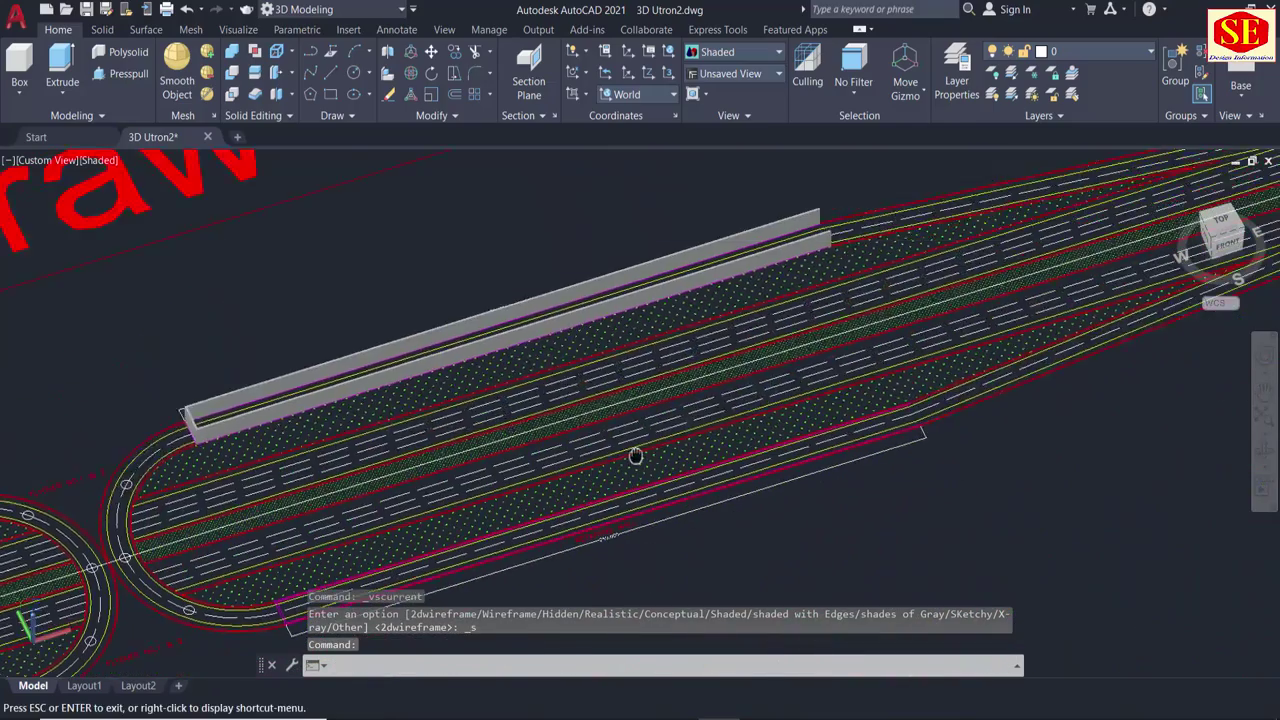
scroll(634, 451, up, 2)
scroll(300, 478, up, 2)
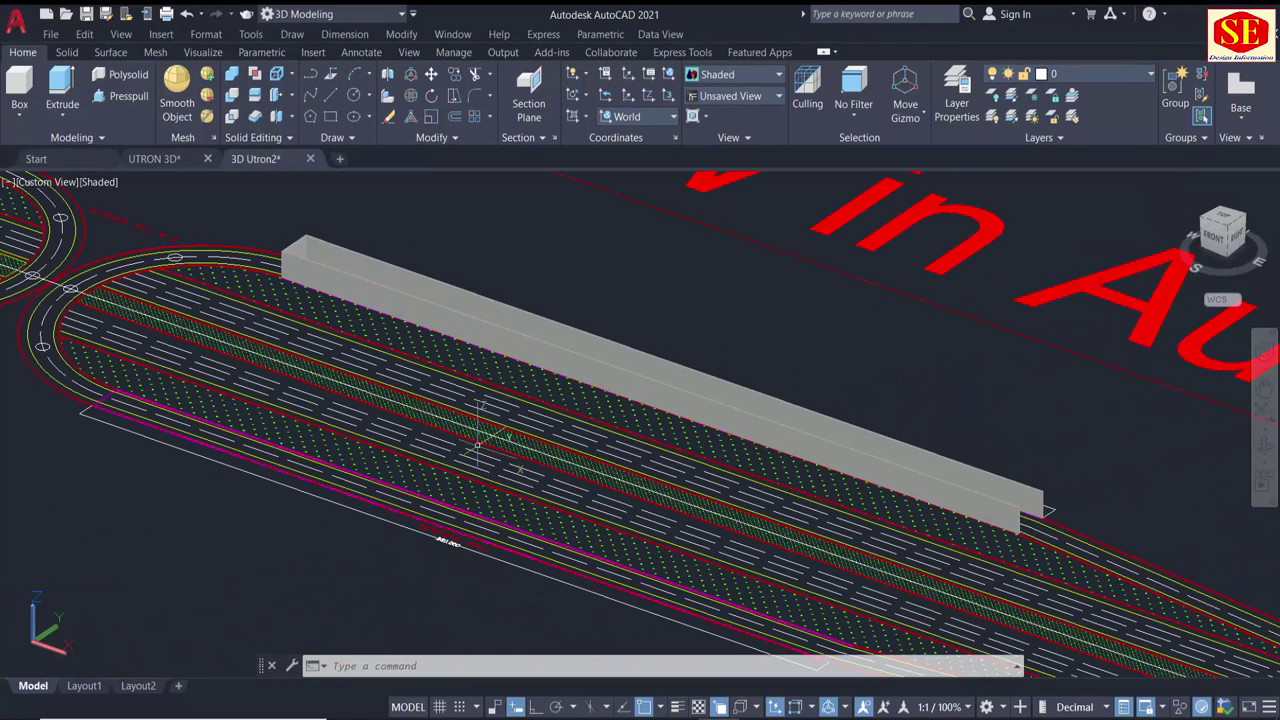
Turn off layers 02 and HATCH-1 from the Layer dropdown, then select the wall solid.
click(1040, 78)
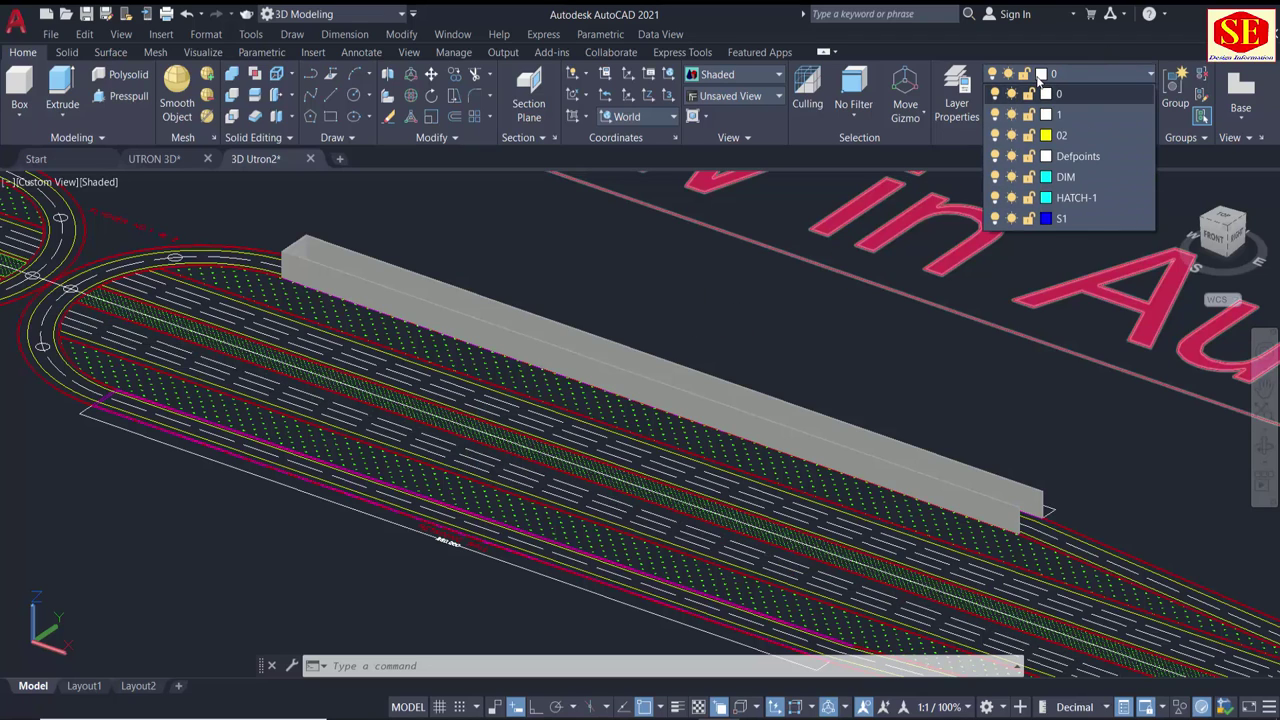
click(994, 136)
click(994, 137)
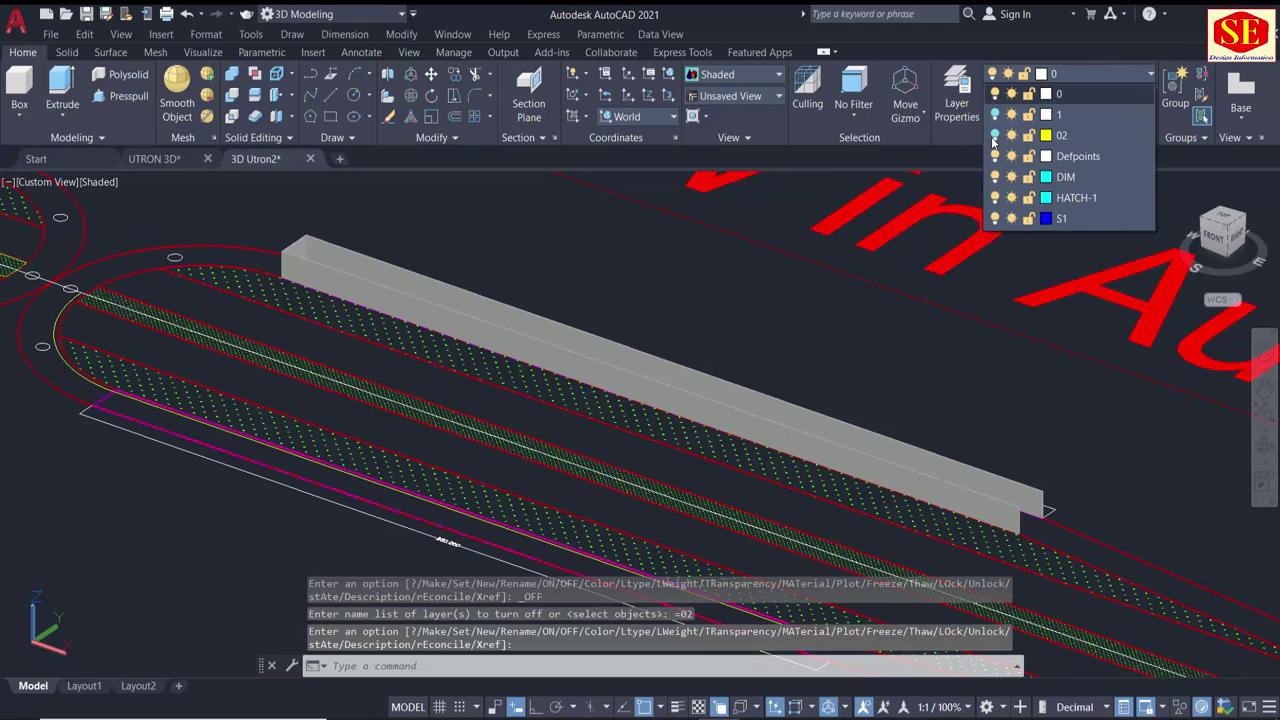
click(995, 197)
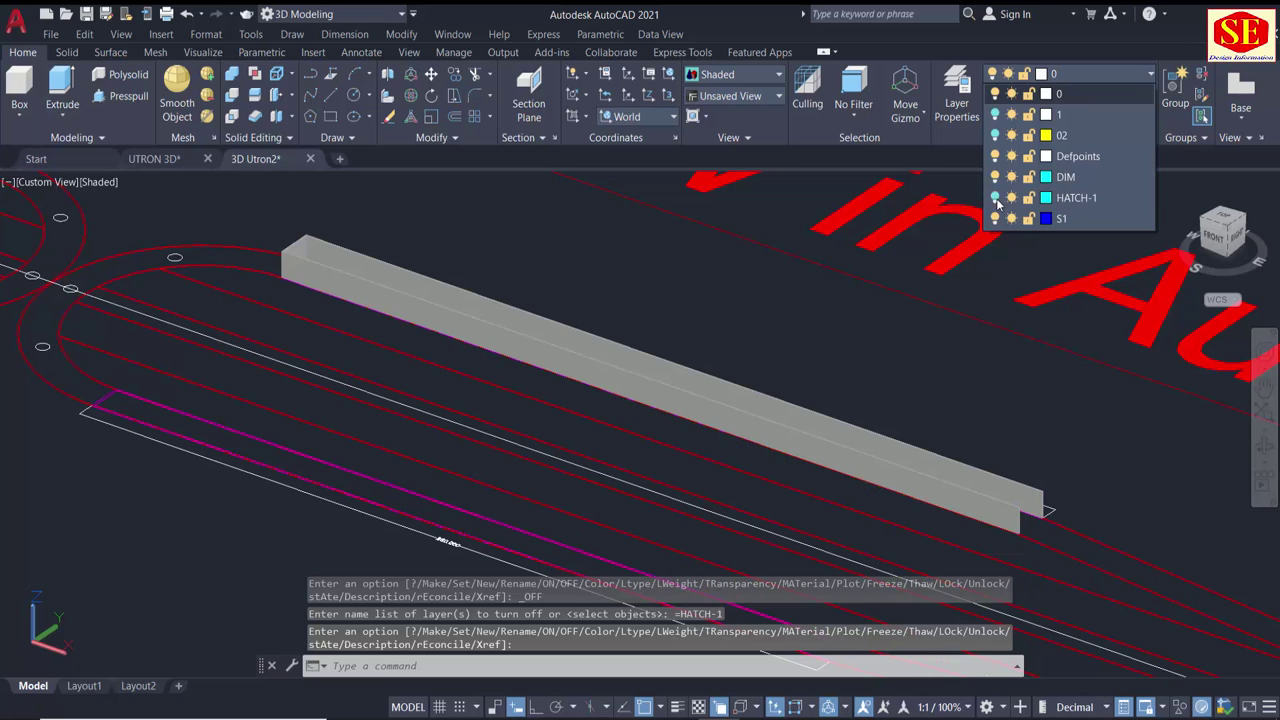
scroll(670, 343, down, 2)
scroll(448, 310, down, 1)
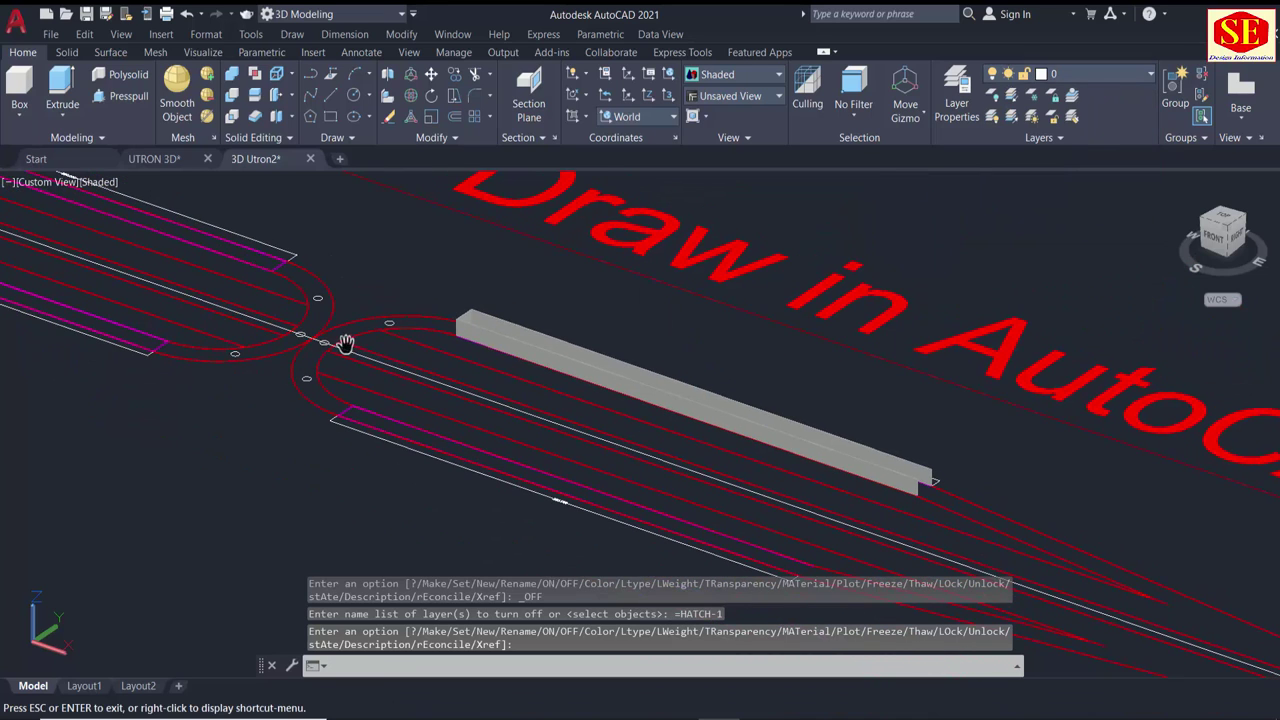
scroll(545, 315, up, 2)
scroll(535, 293, up, 2)
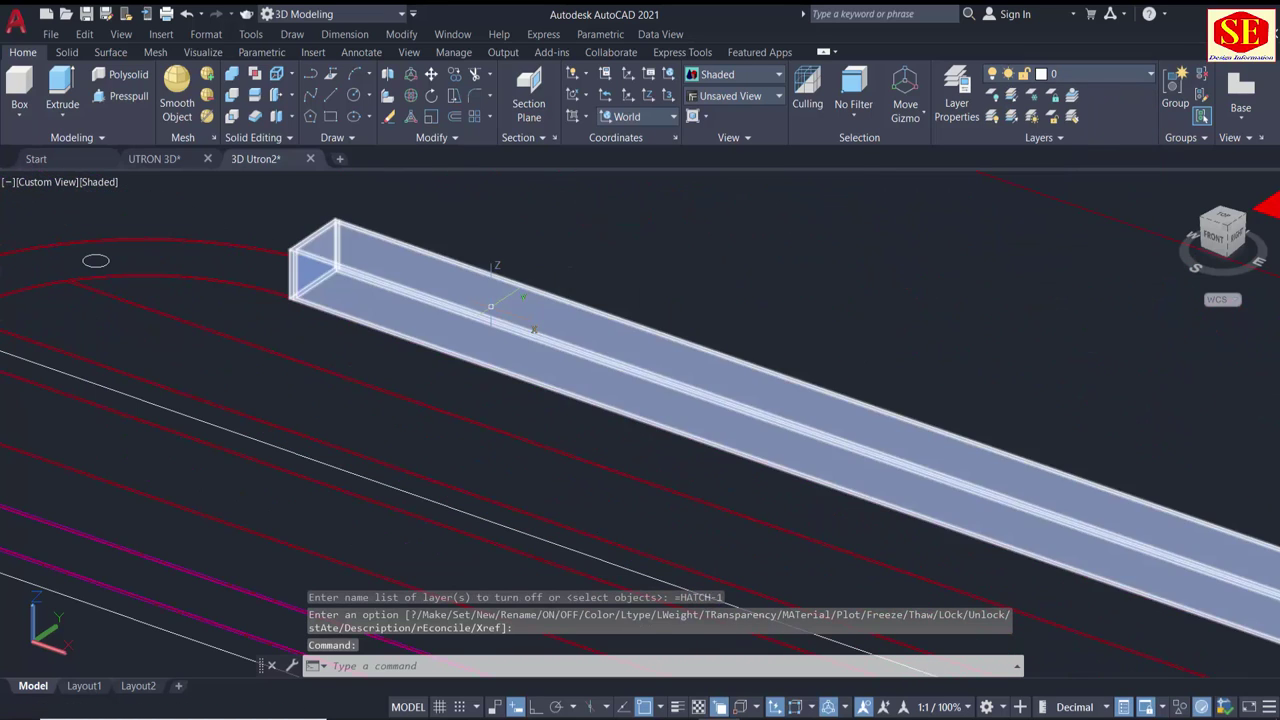
scroll(500, 302, down, 2)
scroll(782, 398, up, 2)
scroll(729, 343, up, 2)
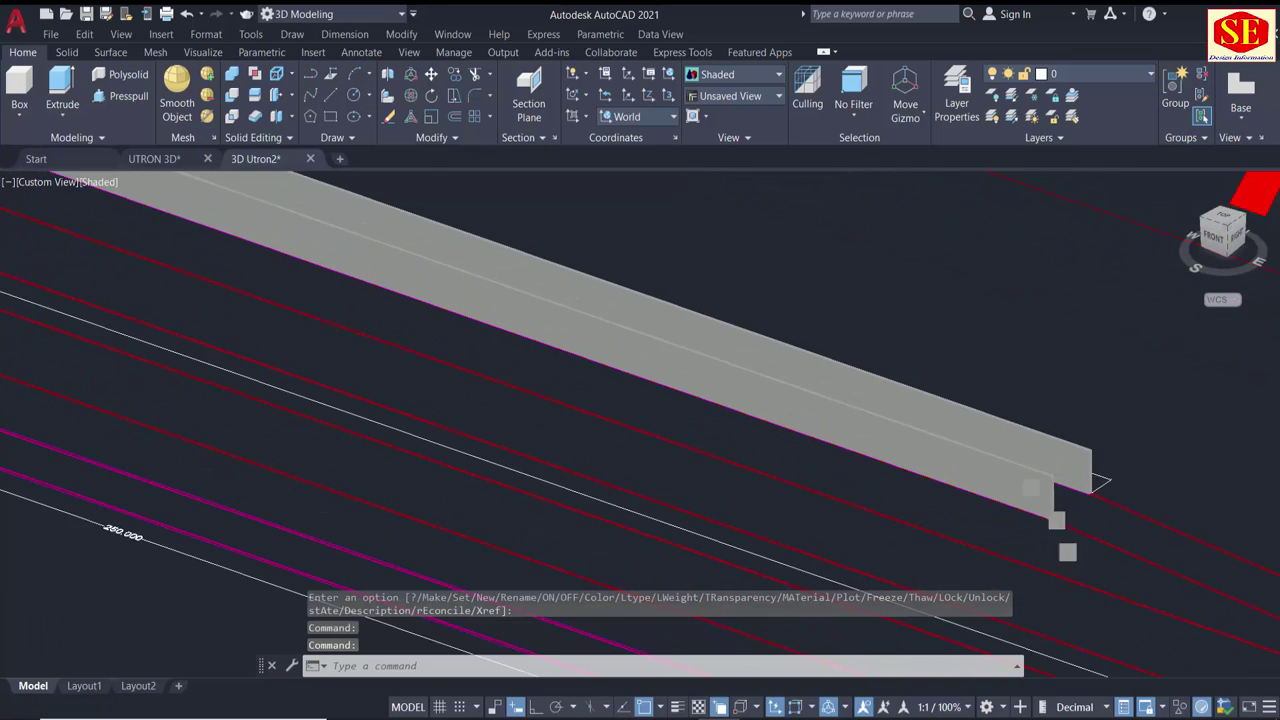
scroll(1013, 520, up, 2)
click(821, 426)
scroll(772, 412, down, 1)
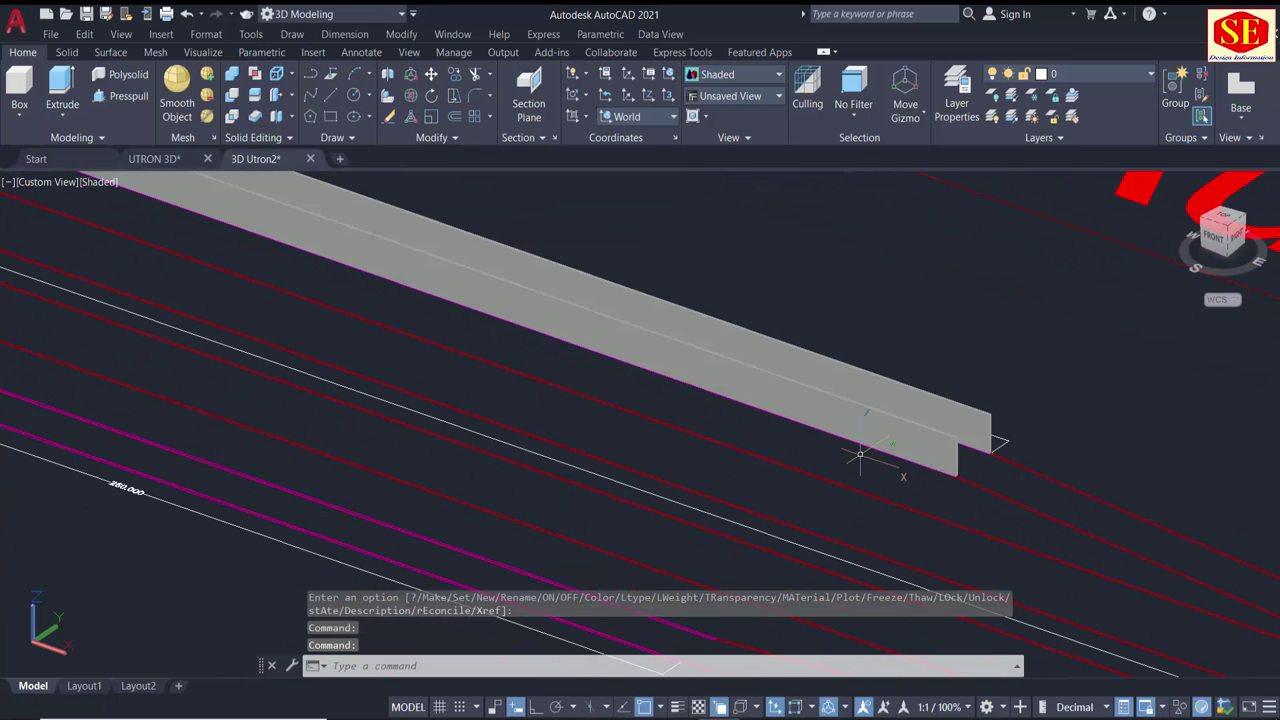
text(L)
Choose red in the COL Select Color dialog as the current object colour.
key(Escape)
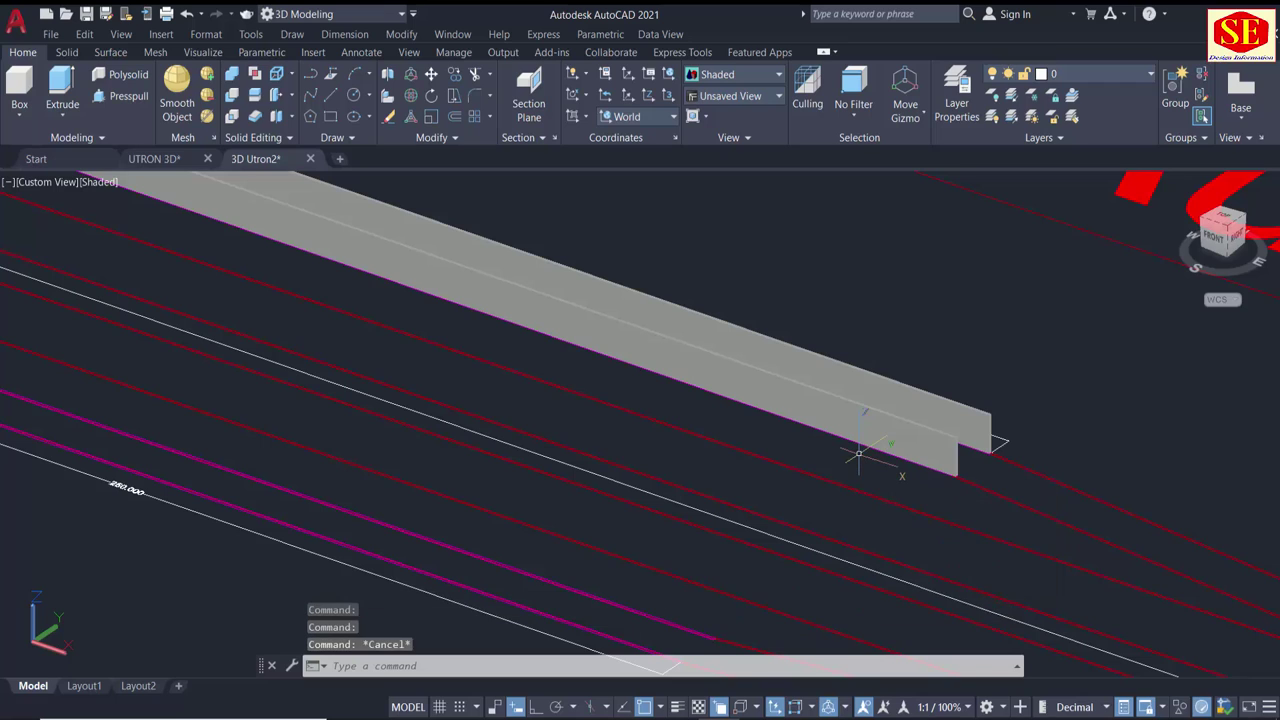
text(col)
key(Return)
click(623, 459)
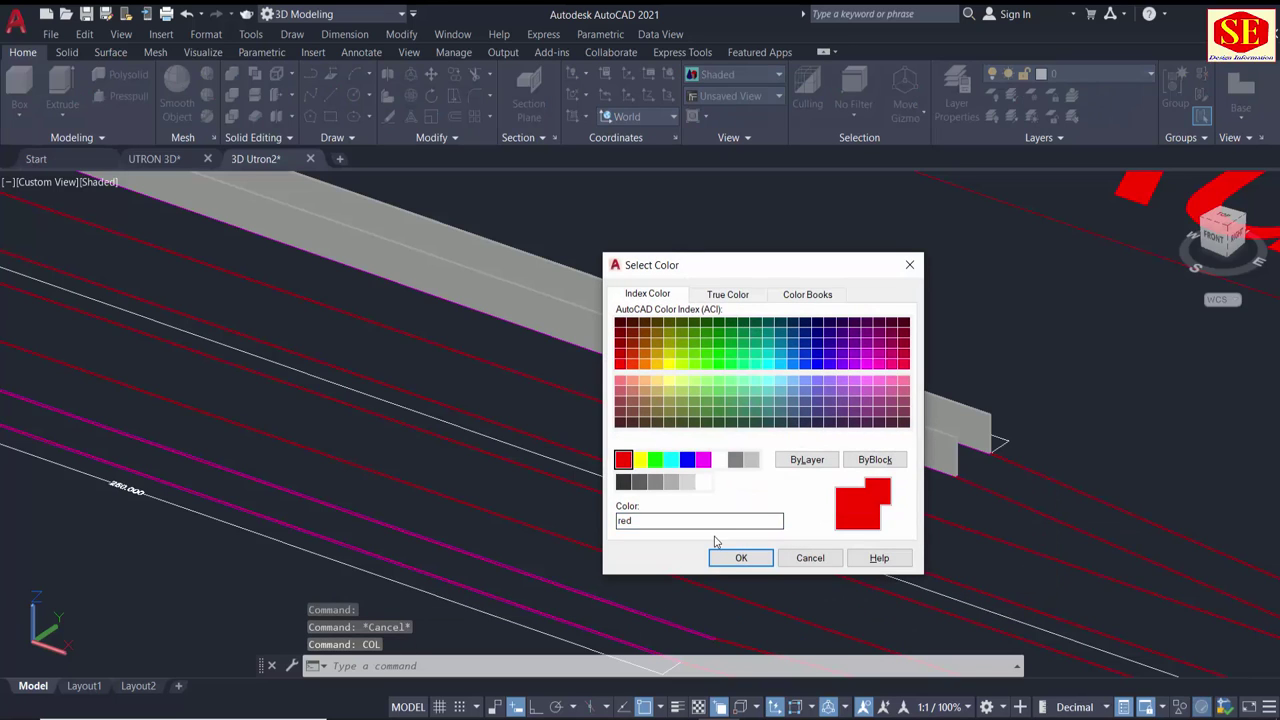
click(741, 558)
scroll(866, 508, up, 2)
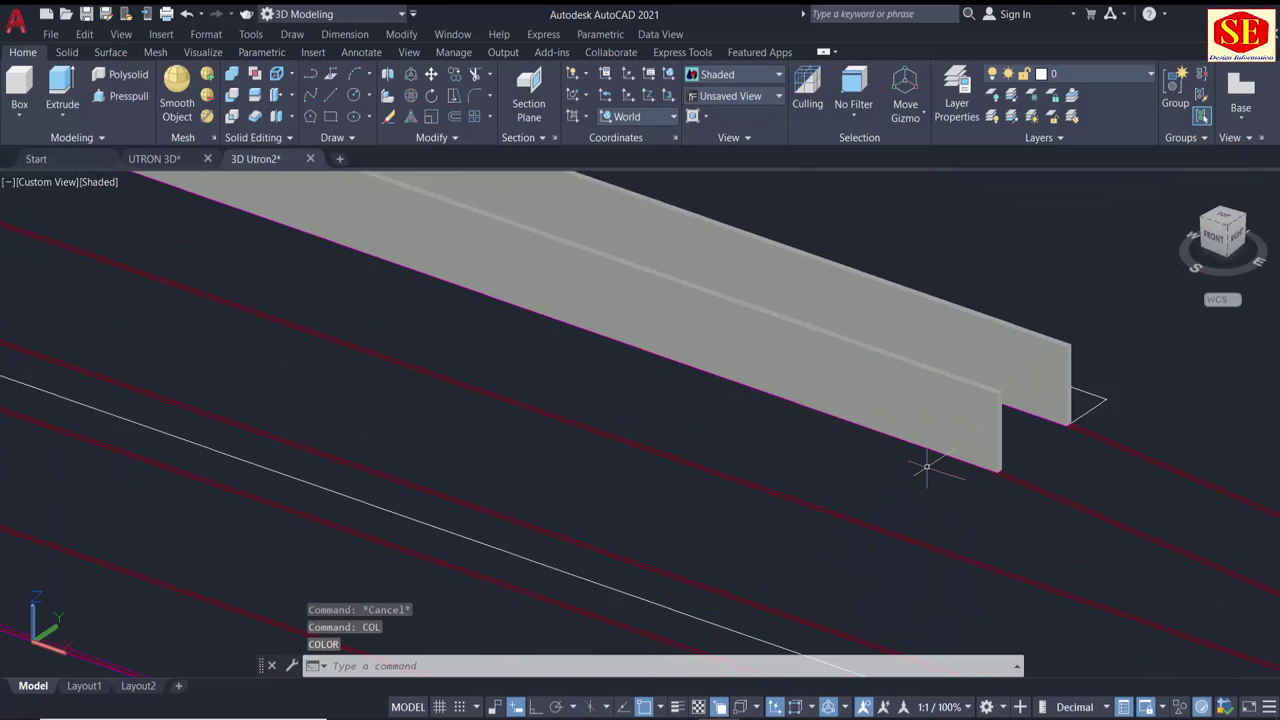
scroll(1043, 434, up, 3)
scroll(913, 487, up, 2)
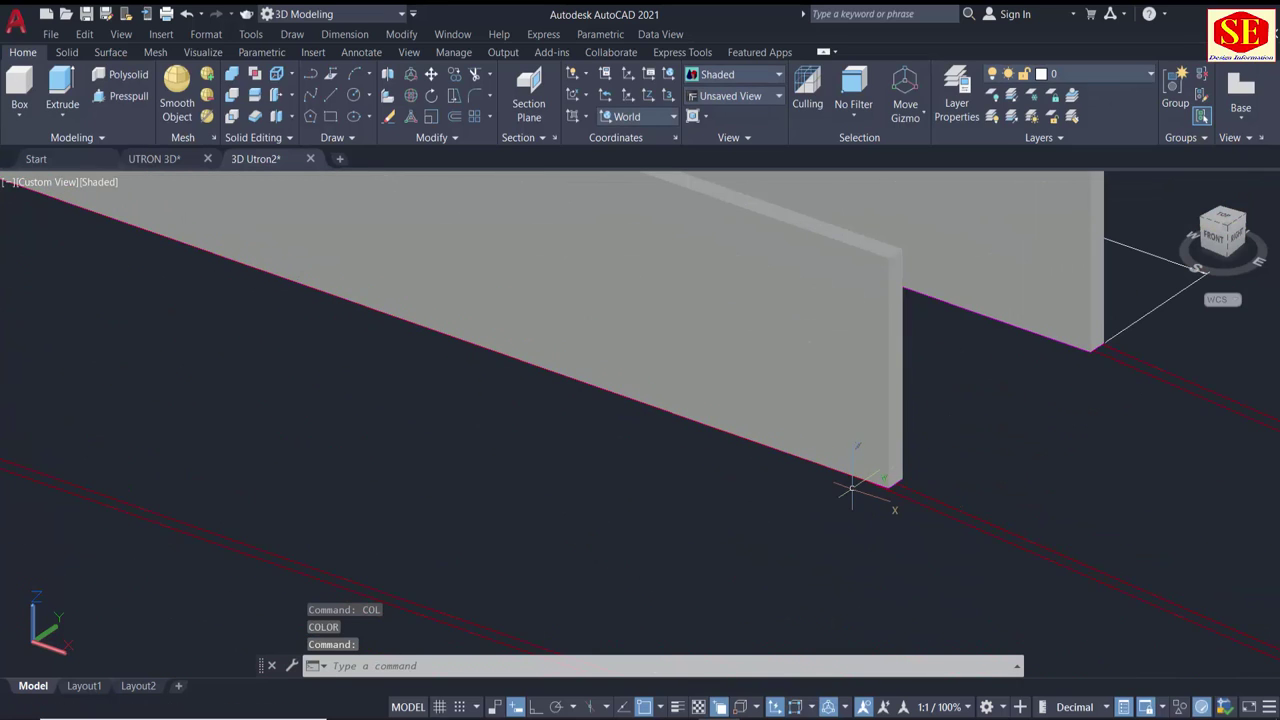
Start a line at the wall's end corner with a 2-unit first segment.
text(l)
key(Return)
middle_drag(851, 486, 922, 495)
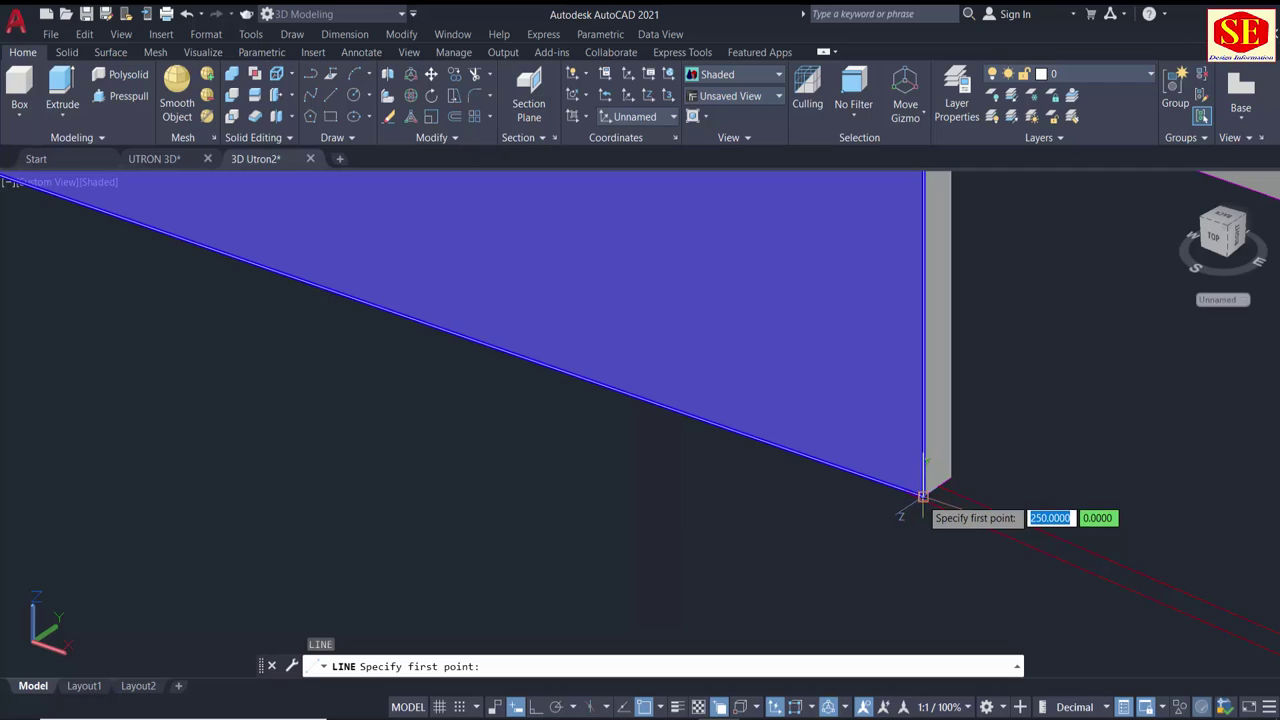
click(922, 495)
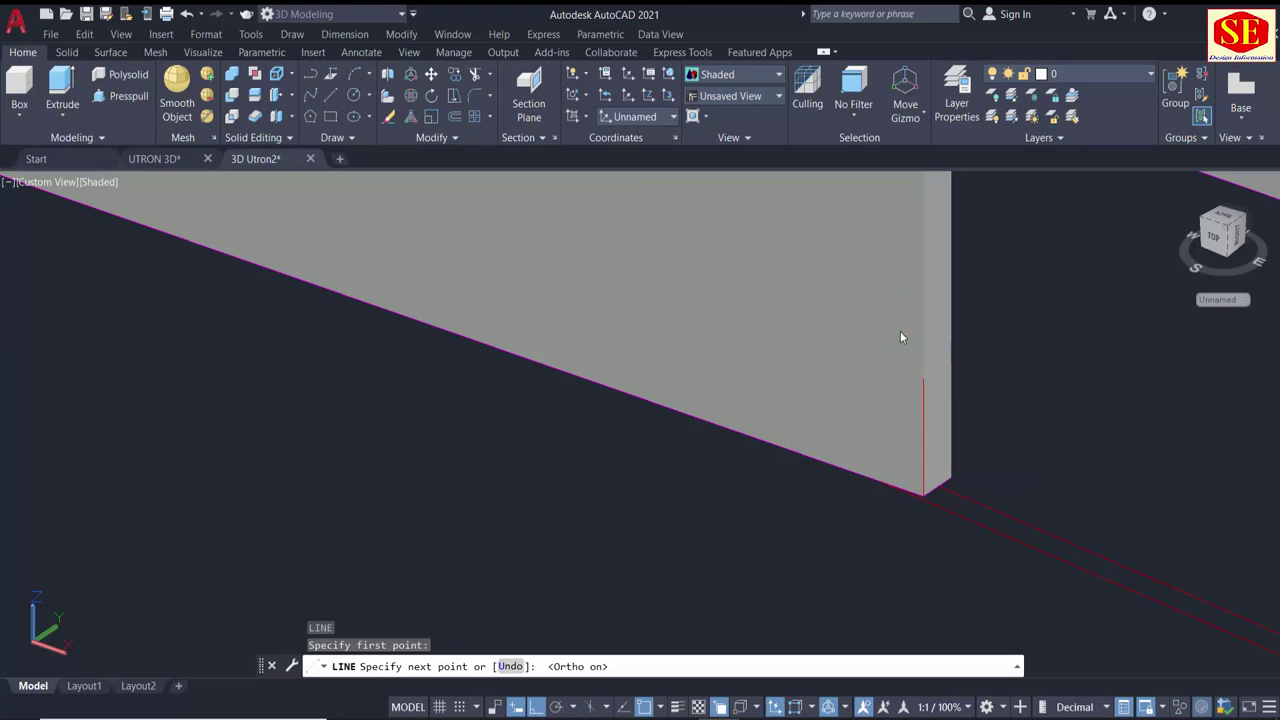
text(2)
key(Return)
Continue the line along the beam to its left end and finish it.
middle_drag(986, 480, 1028, 446)
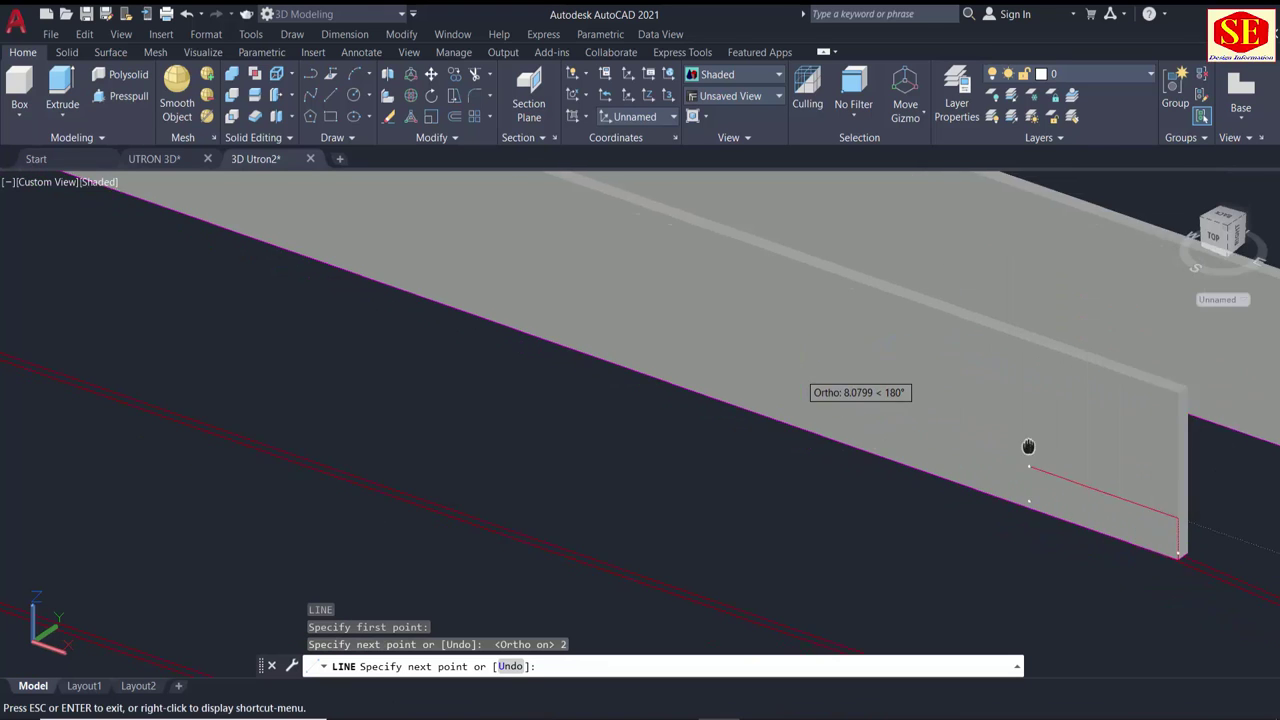
scroll(1028, 446, down, 3)
scroll(714, 337, down, 3)
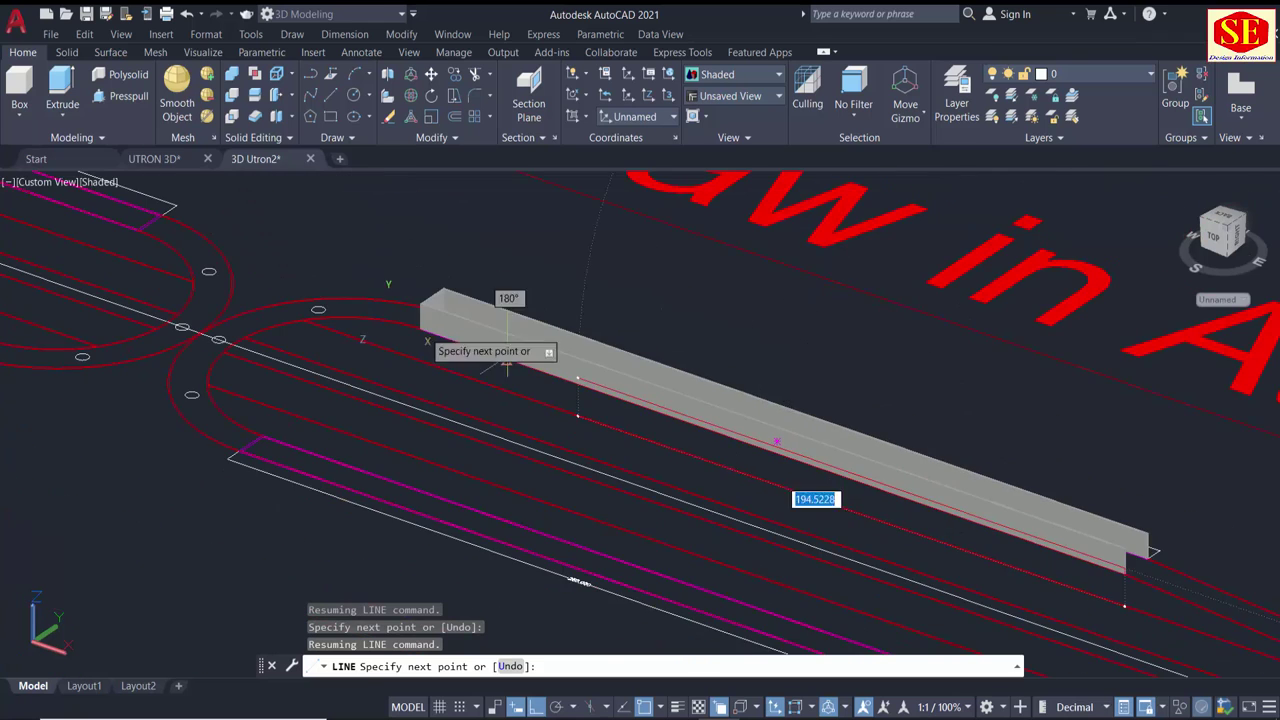
scroll(507, 366, up, 2)
scroll(414, 314, up, 2)
scroll(474, 337, up, 2)
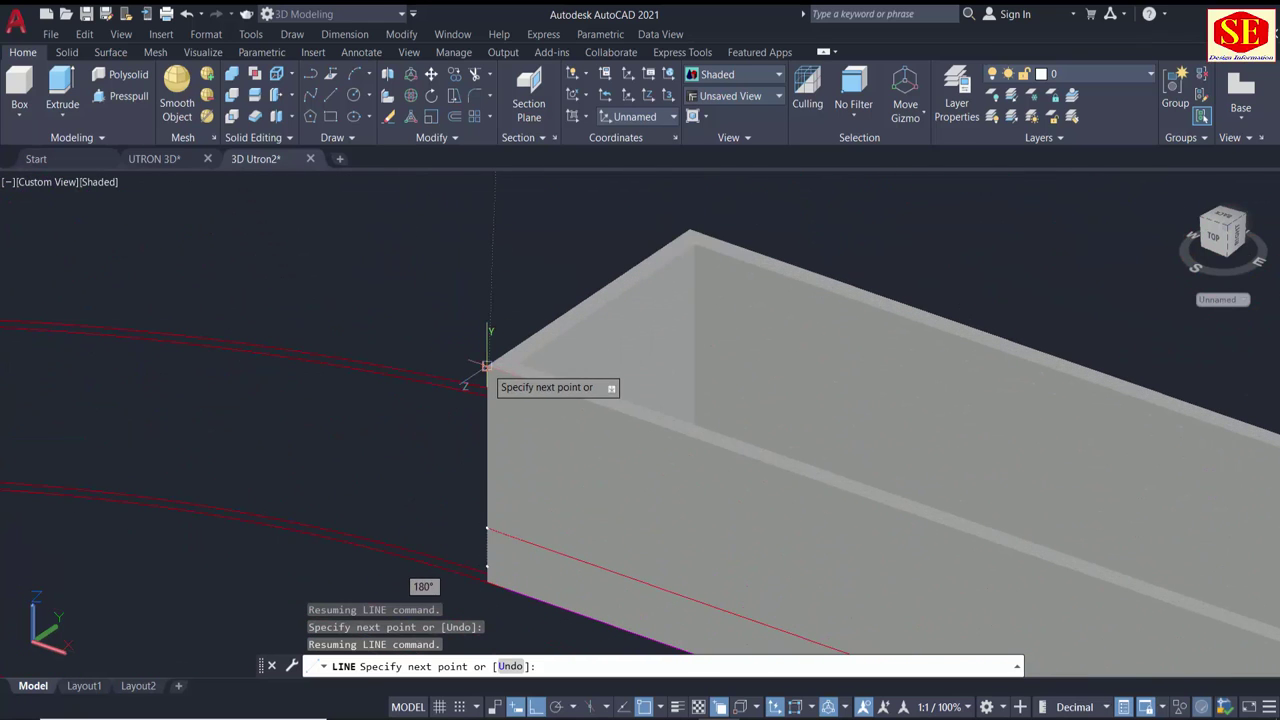
click(486, 366)
key(Escape)
scroll(354, 286, down, 3)
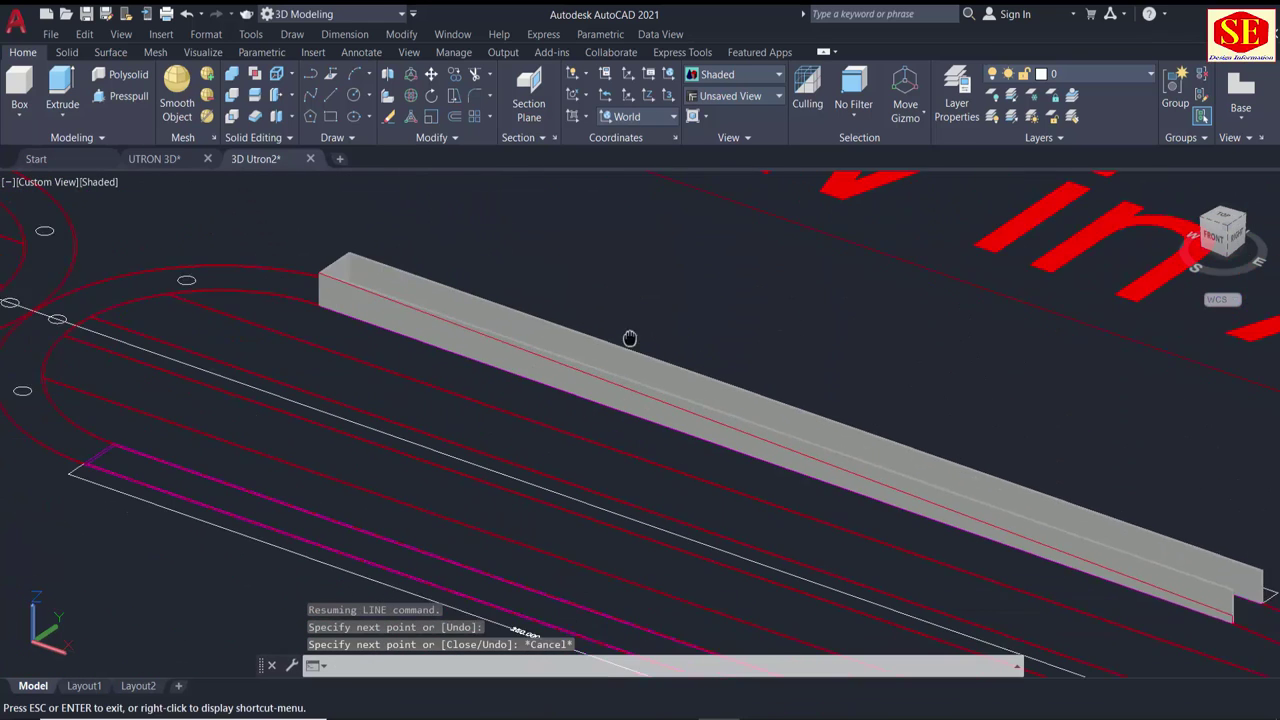
middle_drag(630, 338, 480, 280)
scroll(870, 500, up, 3)
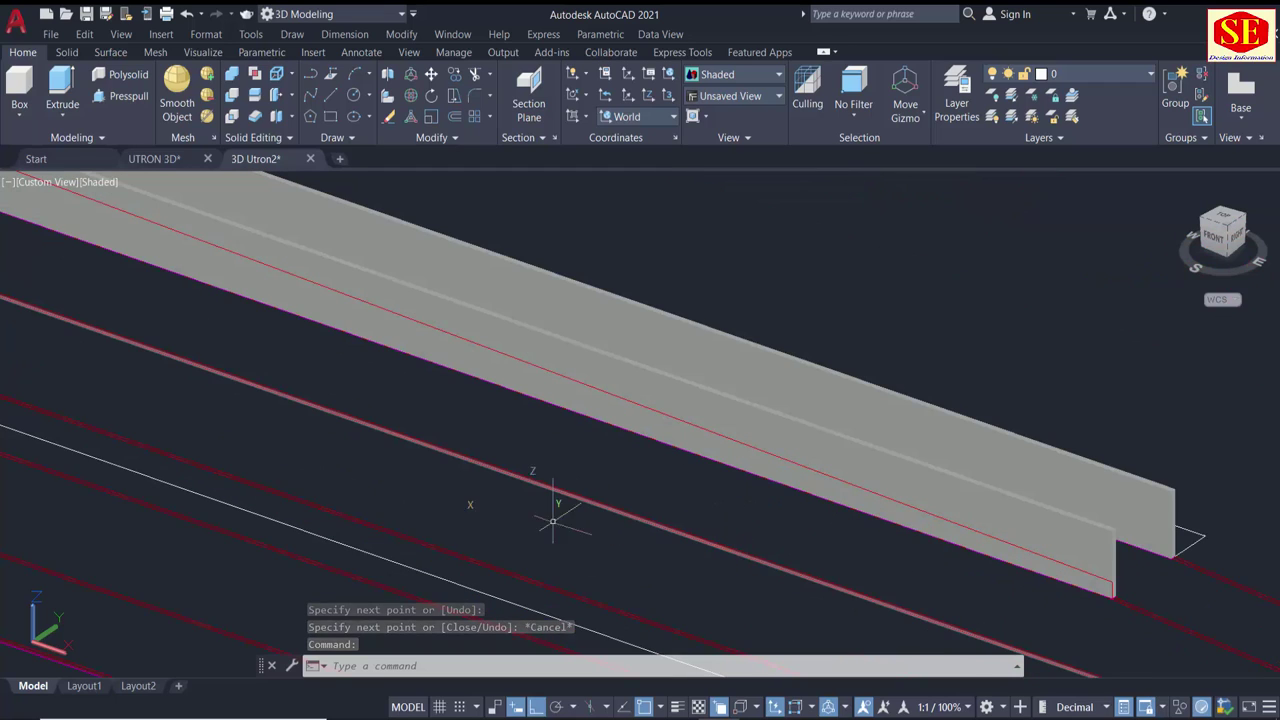
Press-pull the 2-unit strip along the wall face into a separate solid bar.
click(104, 106)
scroll(393, 443, down, 2)
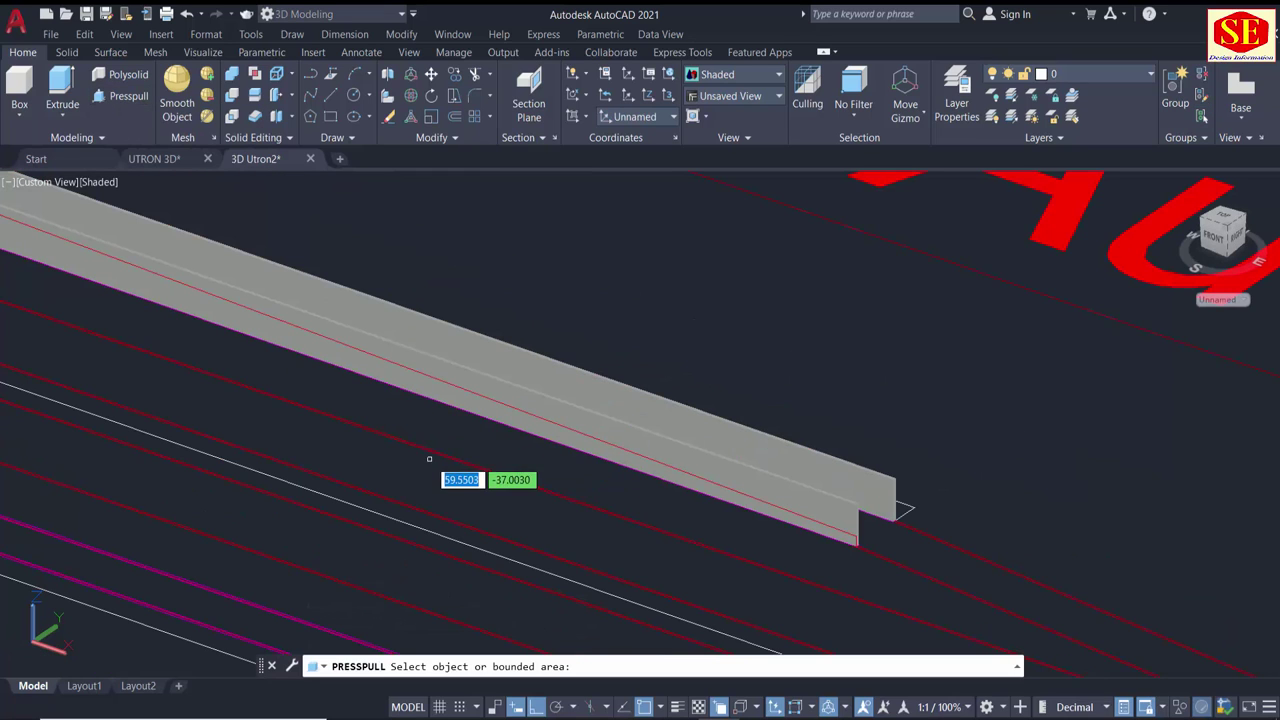
scroll(775, 560, down, 3)
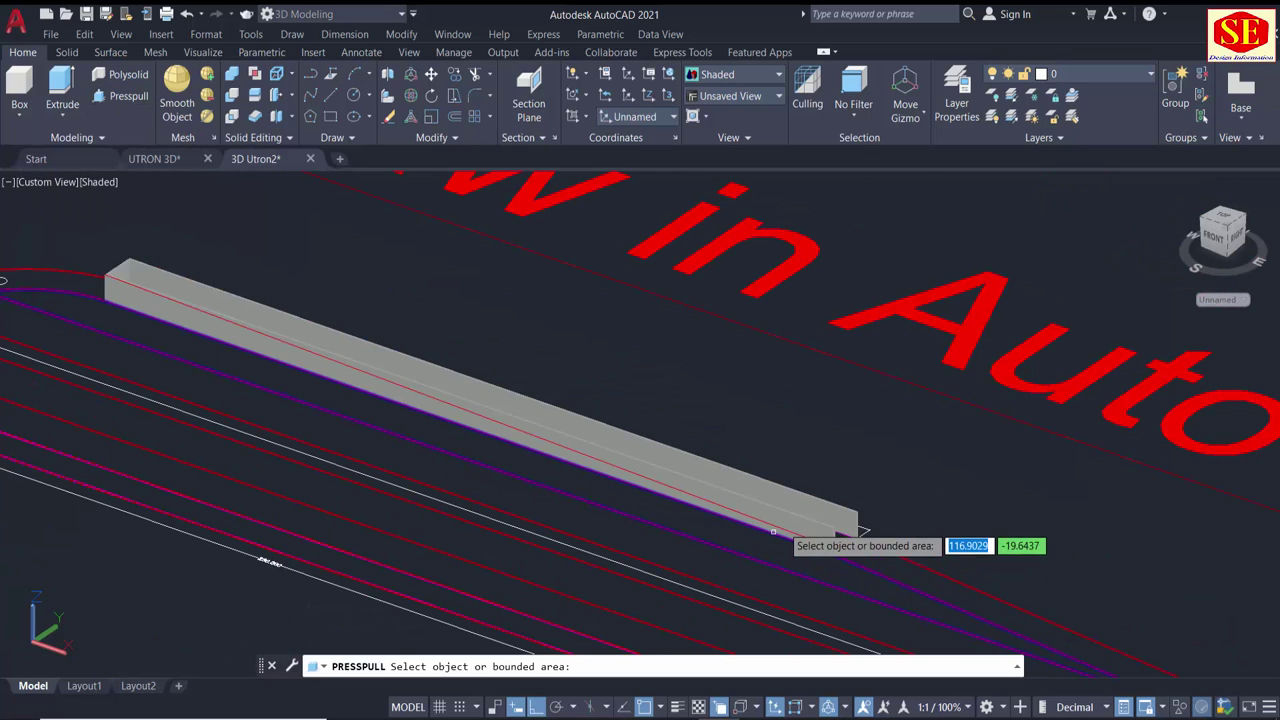
click(802, 518)
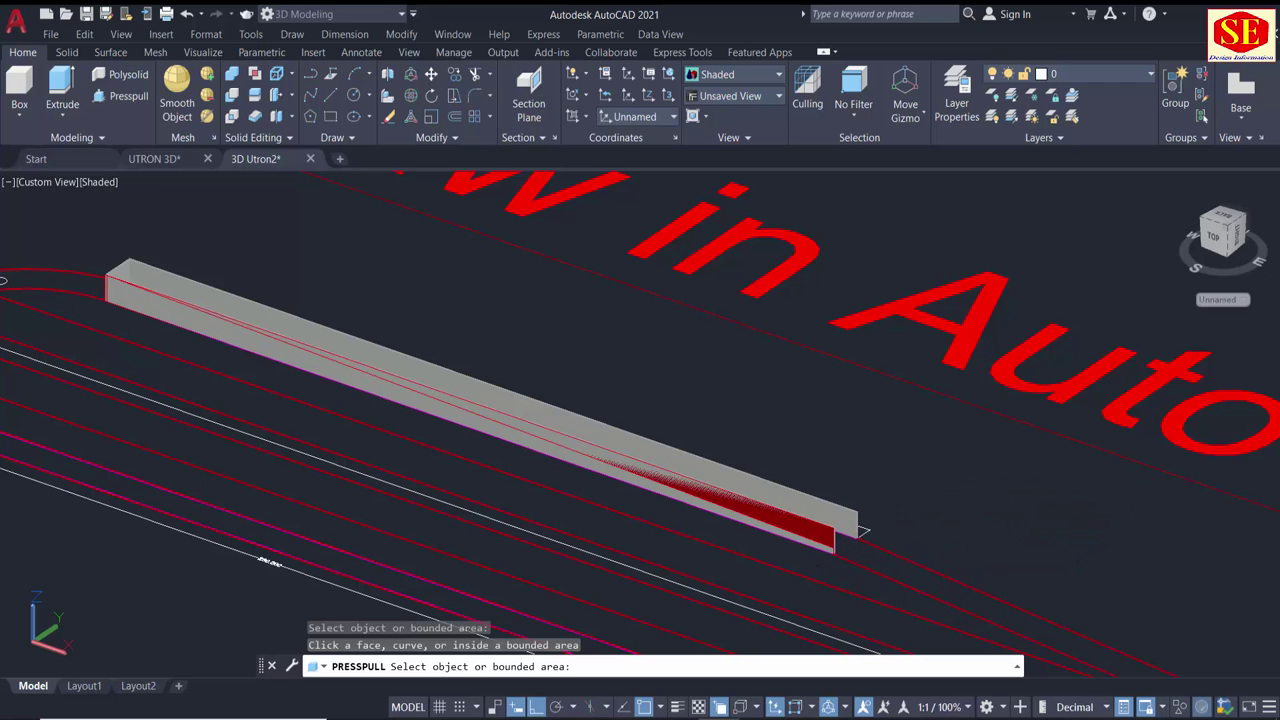
click(824, 531)
click(830, 520)
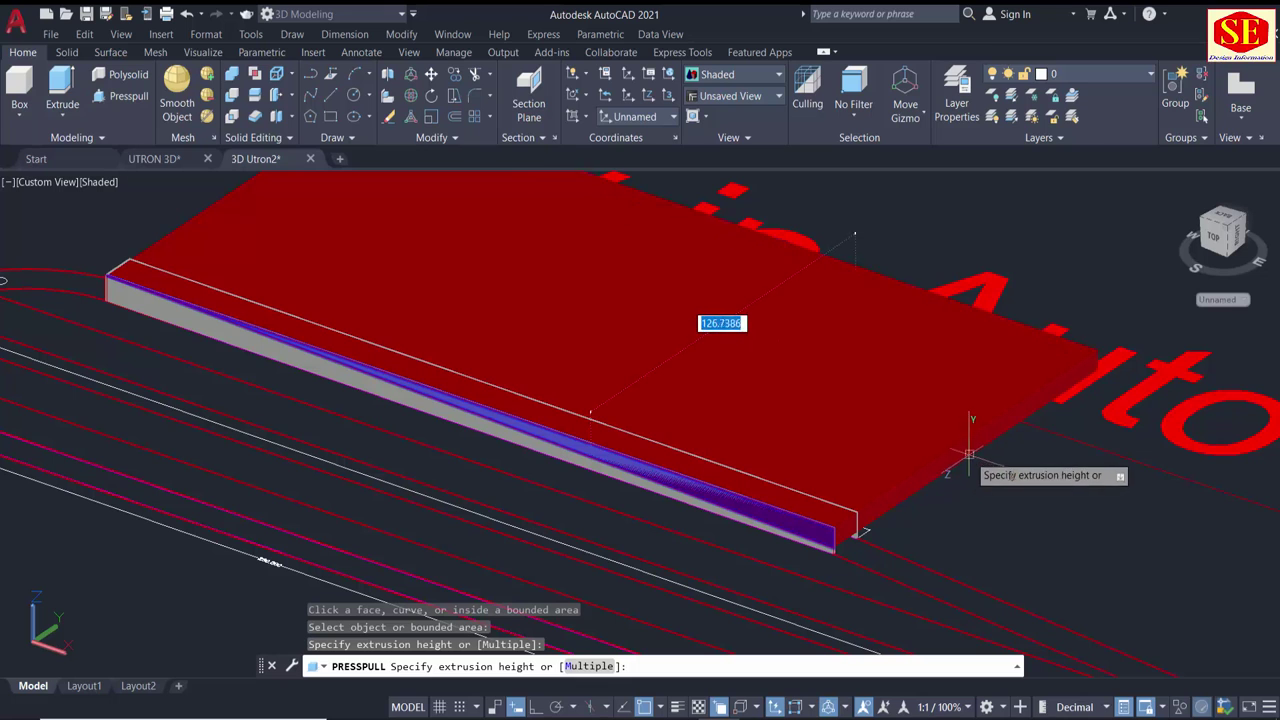
click(972, 459)
scroll(883, 476, up, 5)
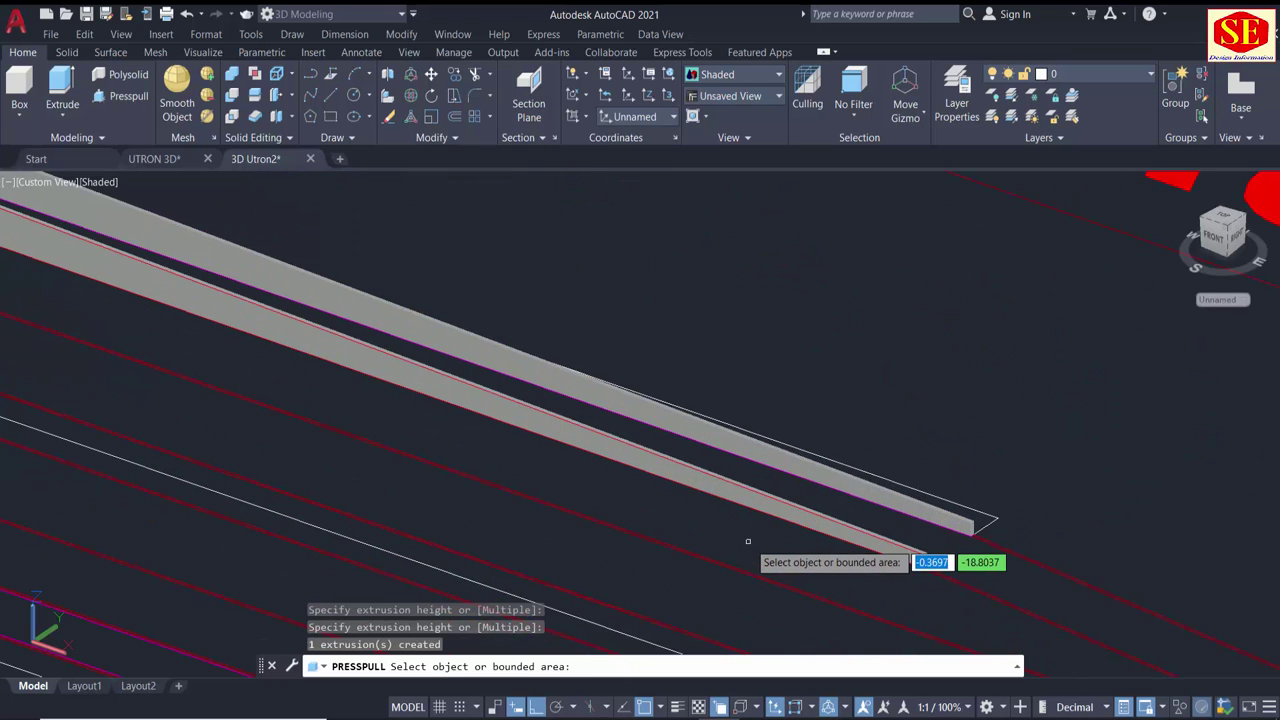
key(Escape)
scroll(972, 526, up, 3)
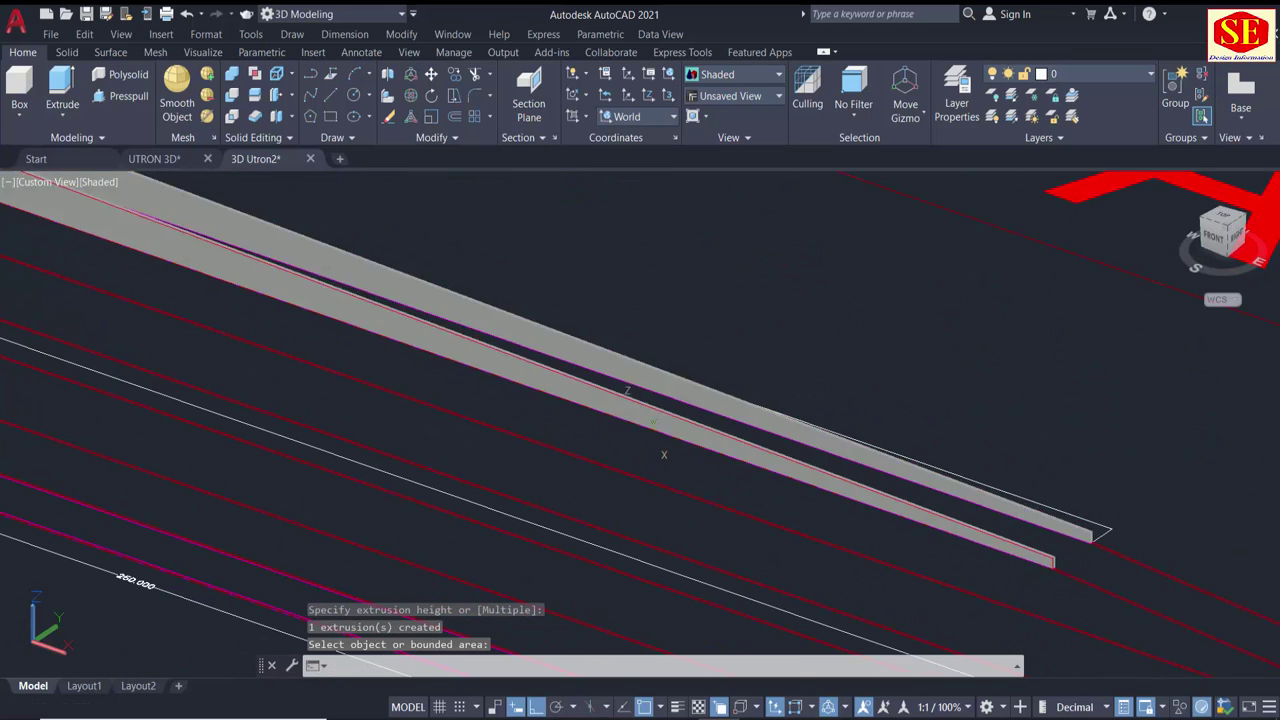
scroll(1120, 594, up, 3)
key(Escape)
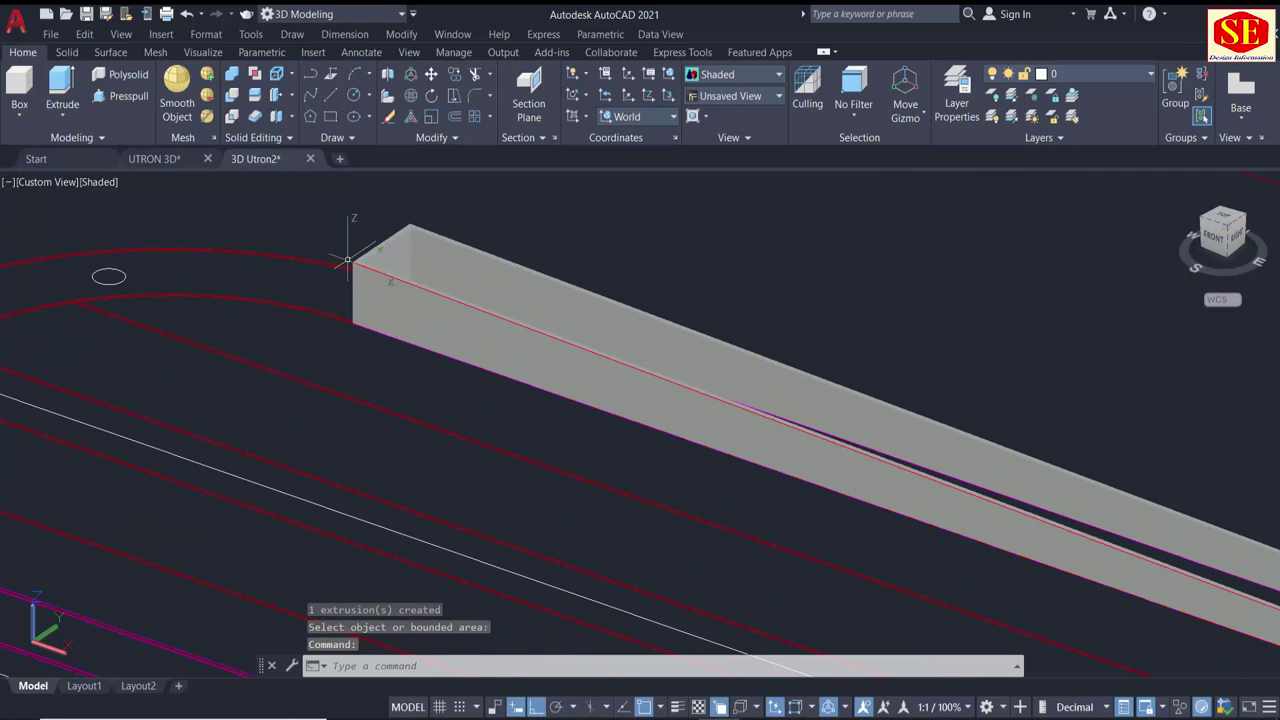
Orbit around the stepped wall bars to inspect them from the back.
scroll(348, 260, up, 1)
scroll(240, 270, down, 3)
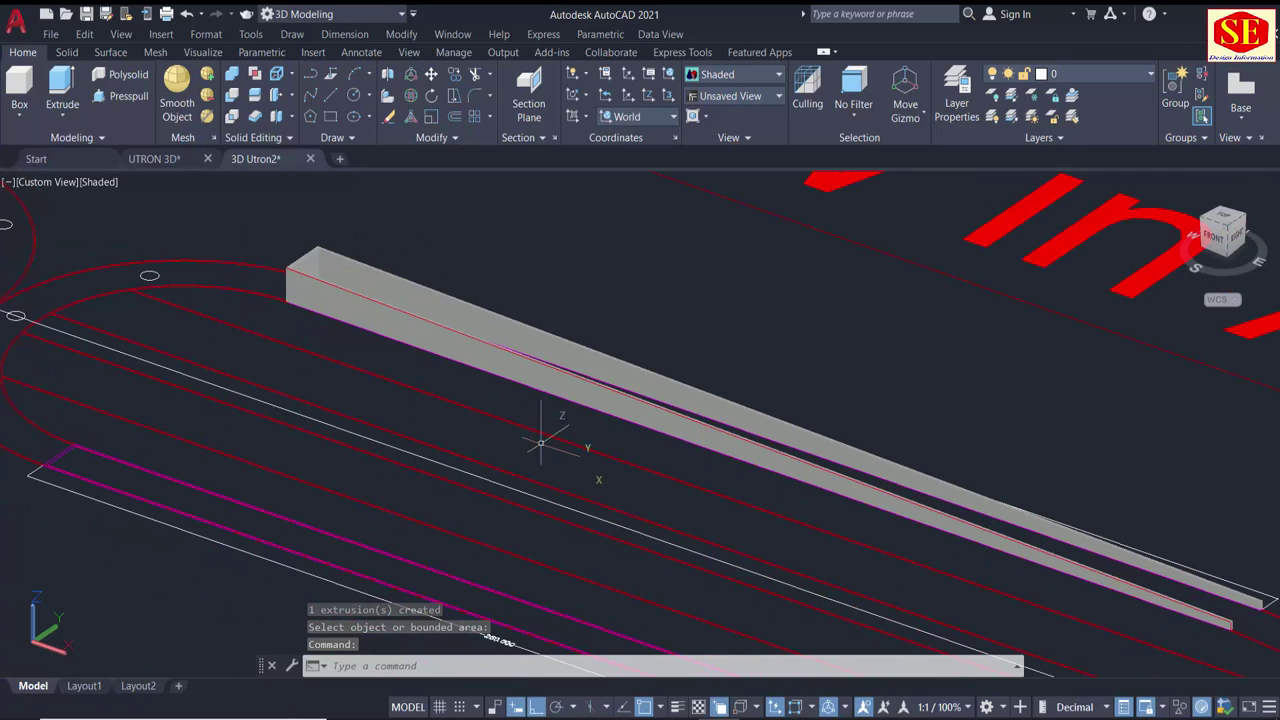
shift+middle_drag(551, 433, 291, 374)
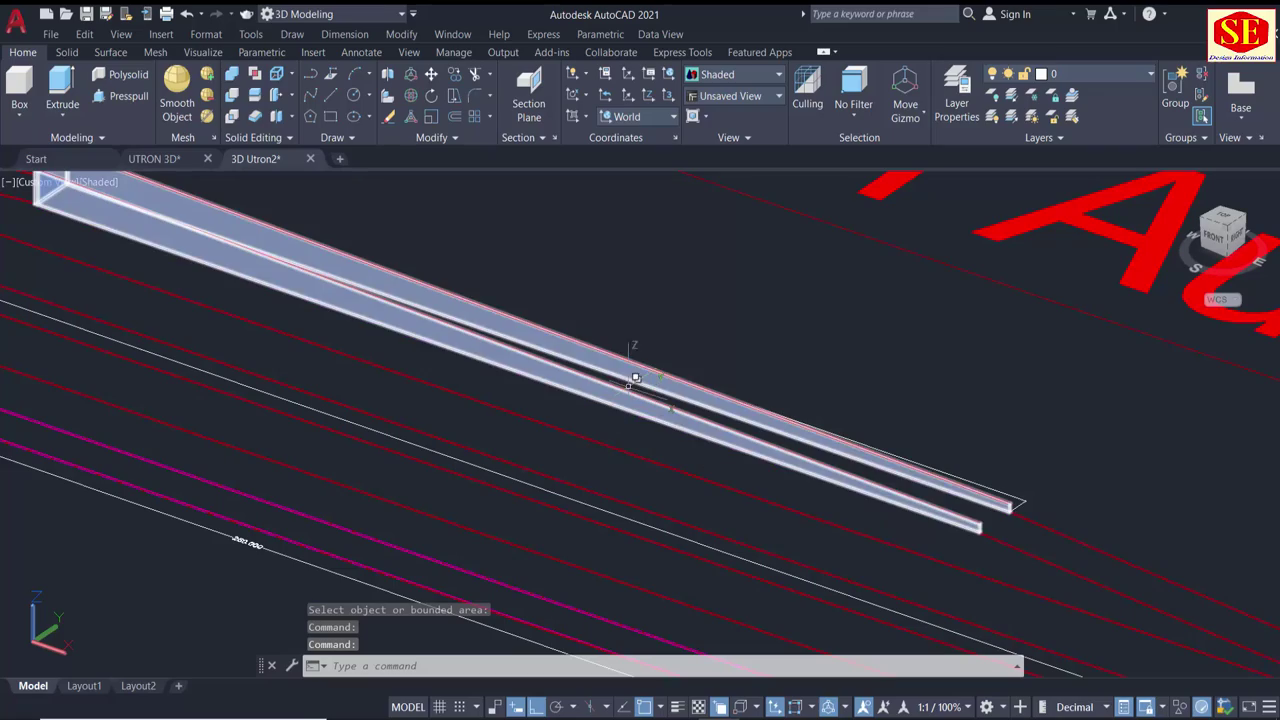
mouse_move(470, 290)
shift+middle_down()
mouse_move(680, 423)
mouse_move(1000, 560)
shift+middle_up()
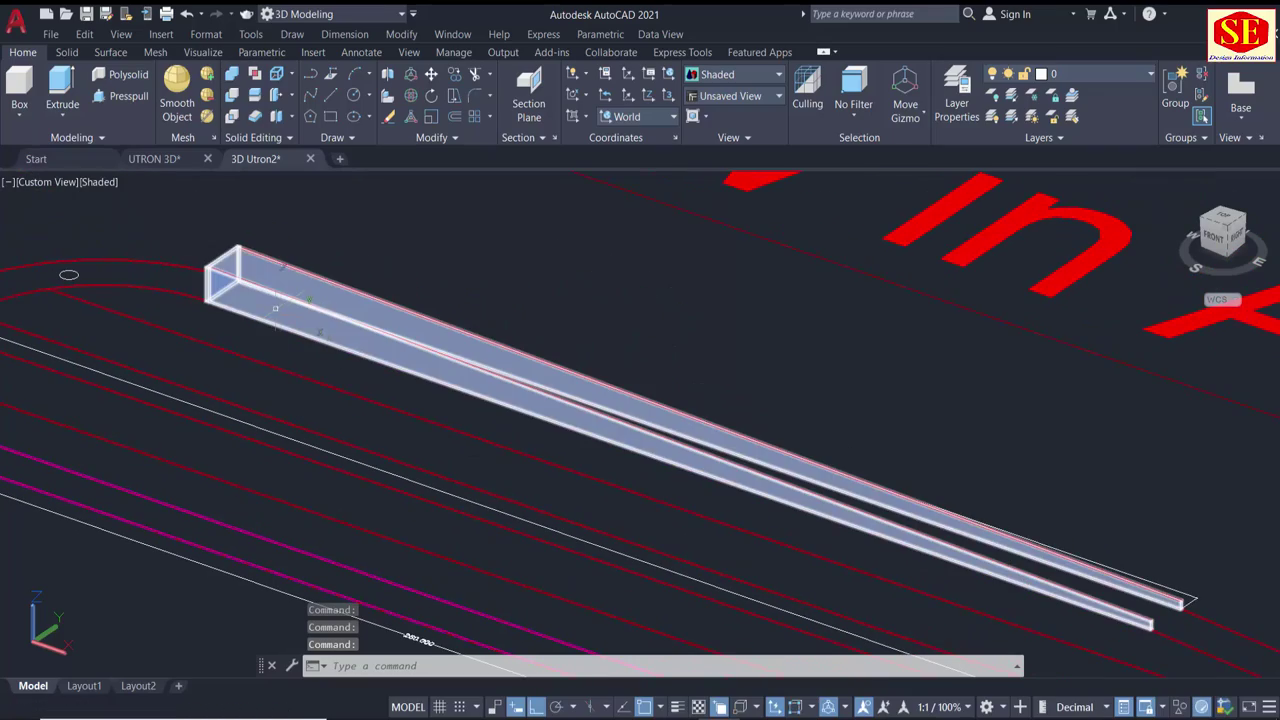
mouse_move(271, 367)
shift+middle_down()
mouse_move(471, 400)
mouse_move(753, 394)
mouse_move(820, 378)
mouse_move(914, 403)
mouse_move(1060, 335)
shift+middle_up()
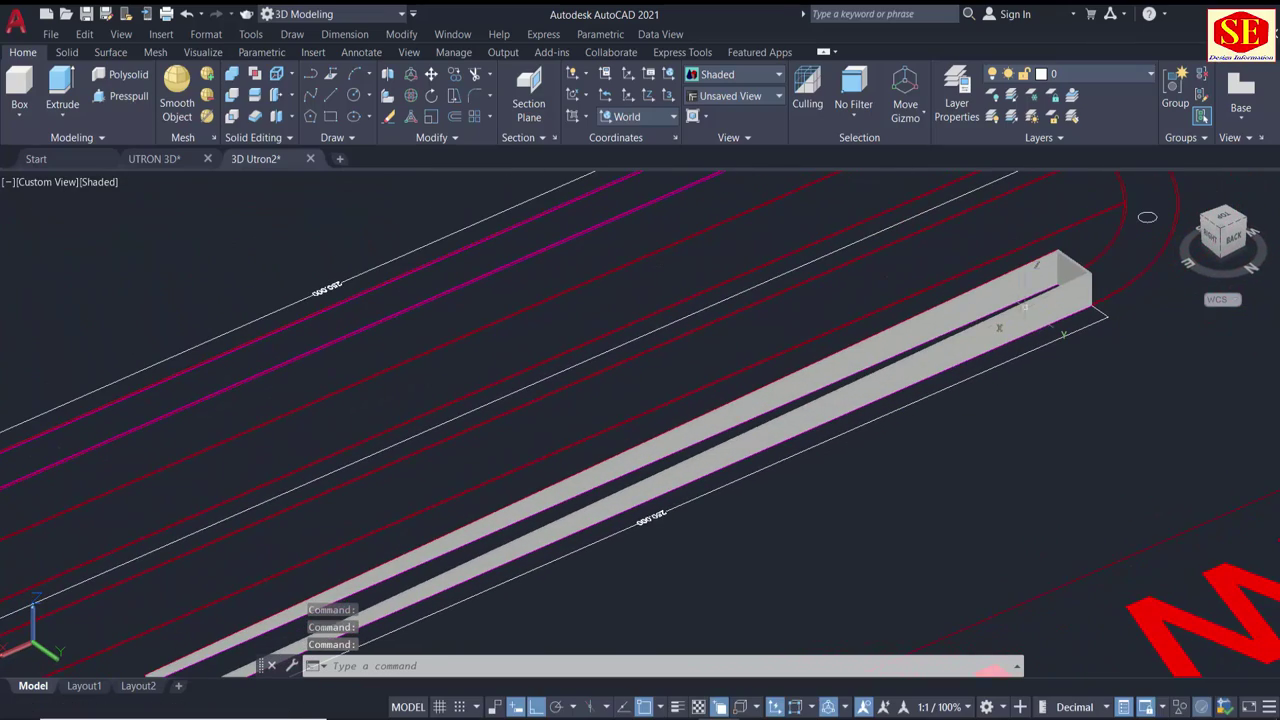
click(1062, 333)
scroll(1077, 265, up, 2)
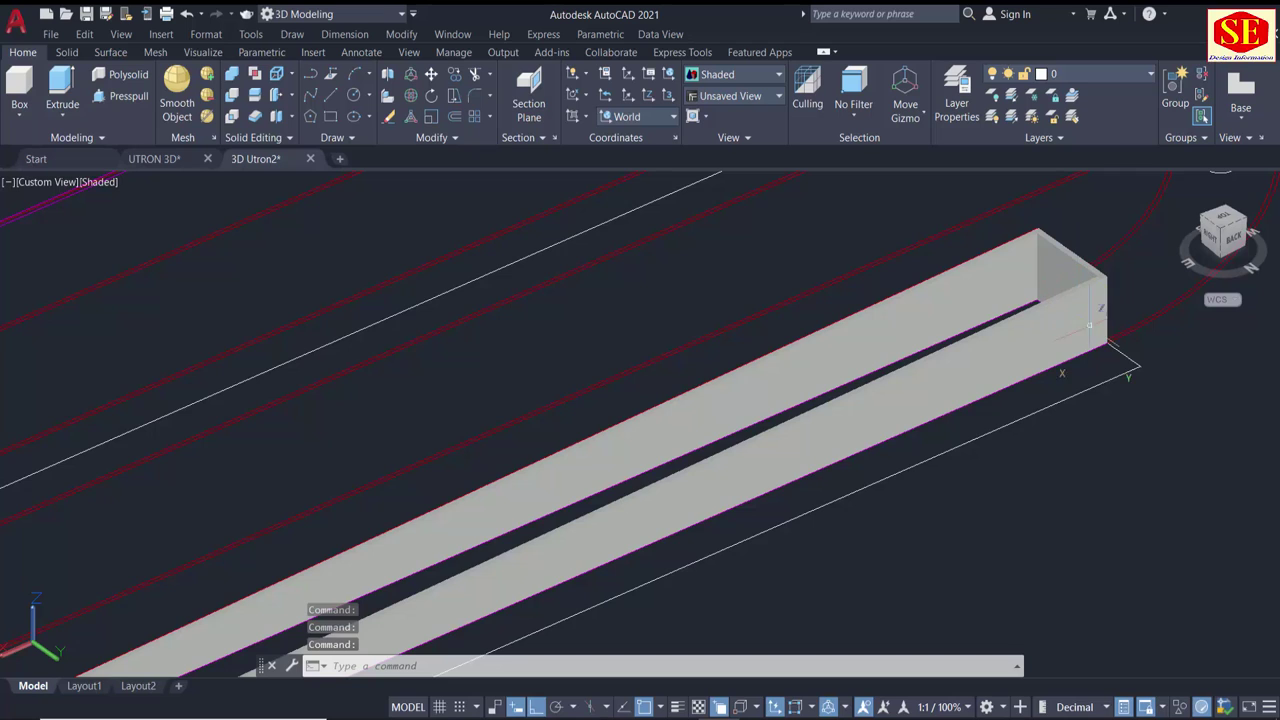
scroll(1090, 326, down, 2)
scroll(999, 555, down, 1)
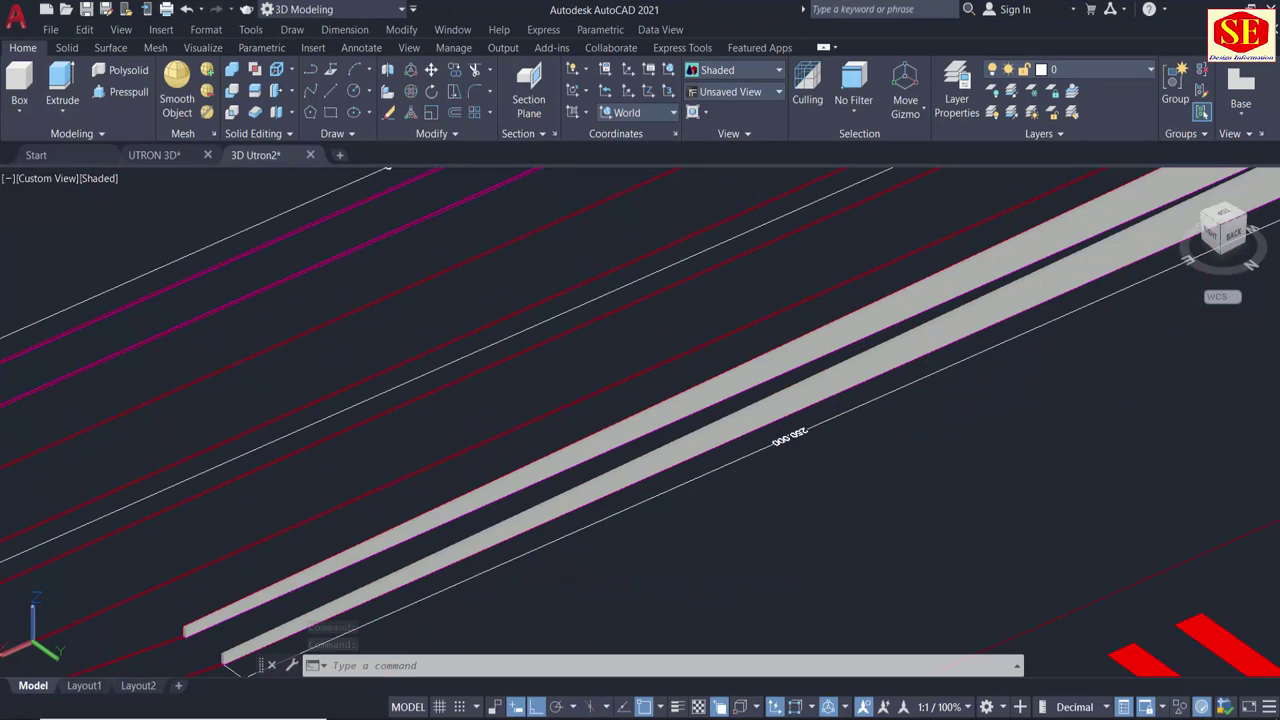
scroll(999, 555, down, 3)
Switch the viewport to the Top preset view, showing the 250-long wall in plan.
click(40, 182)
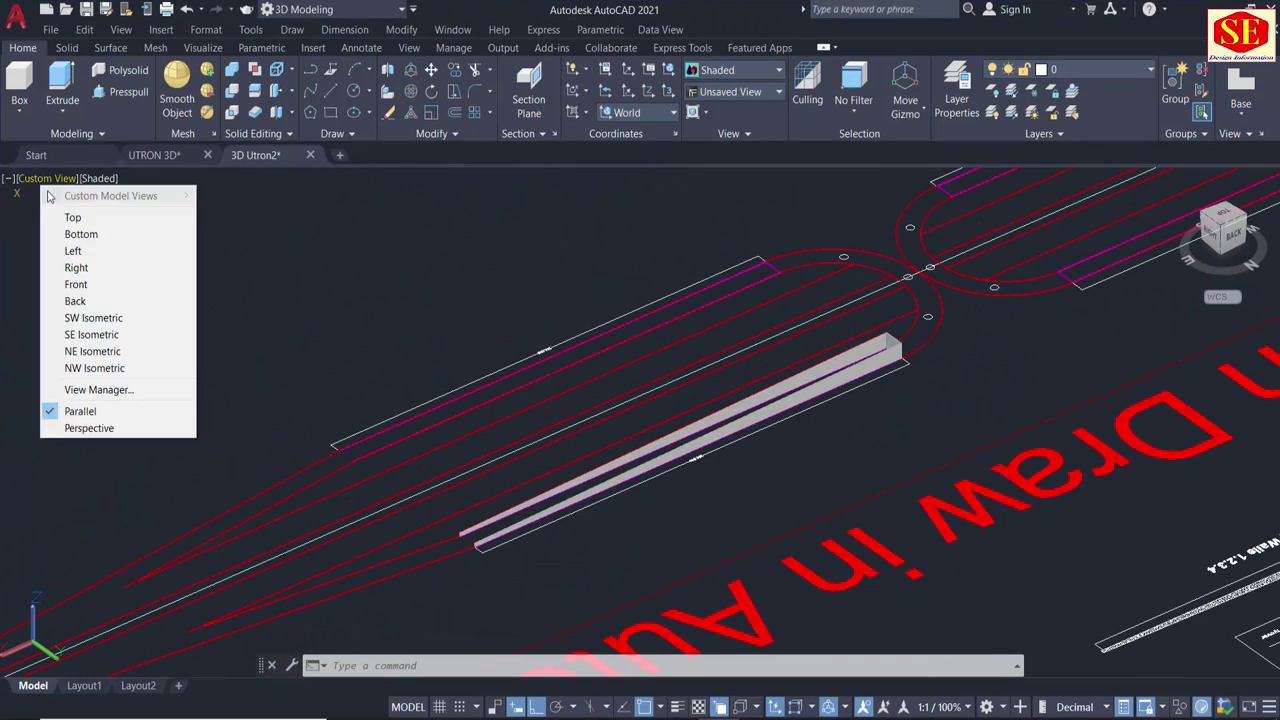
click(60, 212)
scroll(380, 466, up, 3)
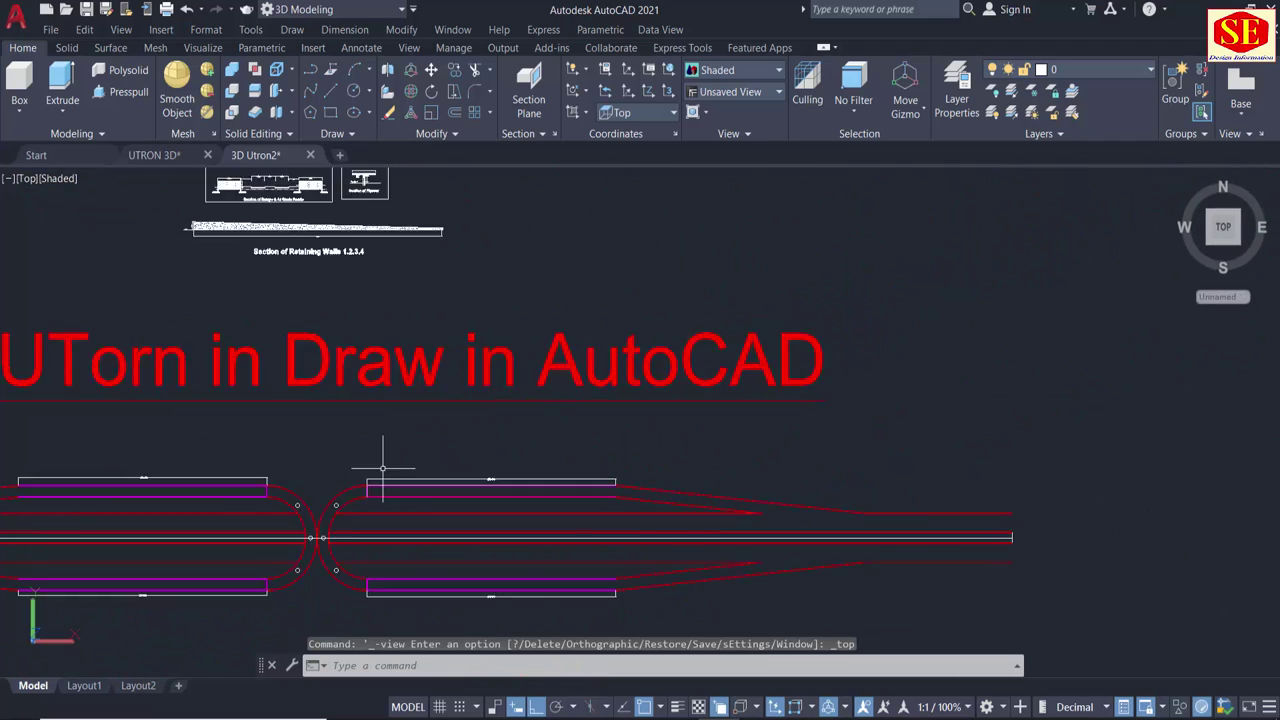
scroll(414, 517, up, 2)
scroll(125, 516, up, 1)
scroll(125, 516, down, 1)
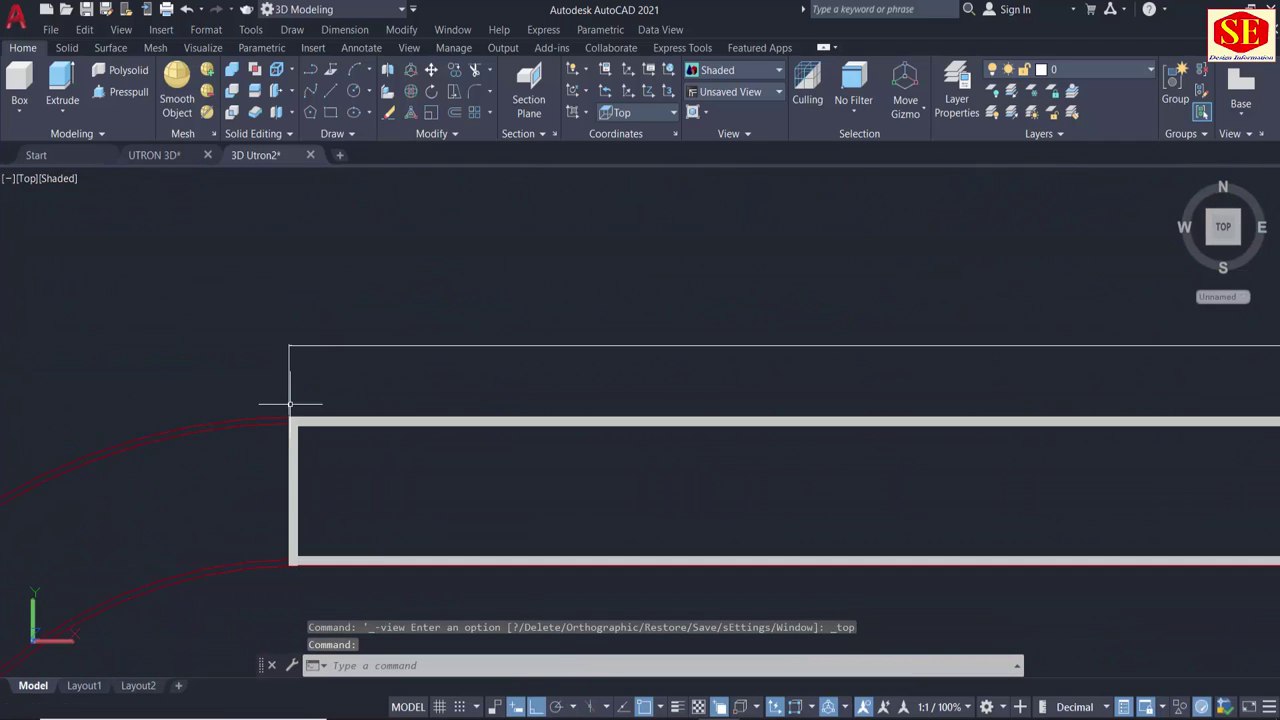
scroll(134, 523, down, 2)
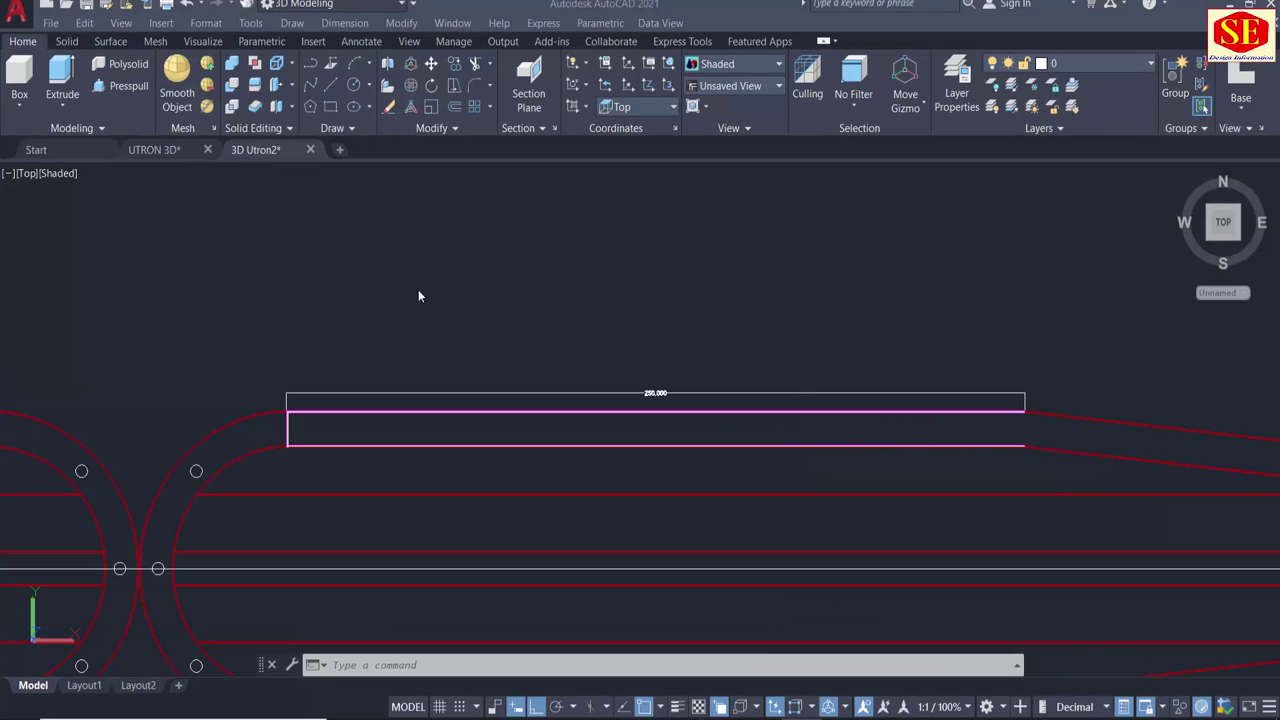
Choose yellow in the Select Color dialog's Index Color tab to replace red as the current colour.
text(o)
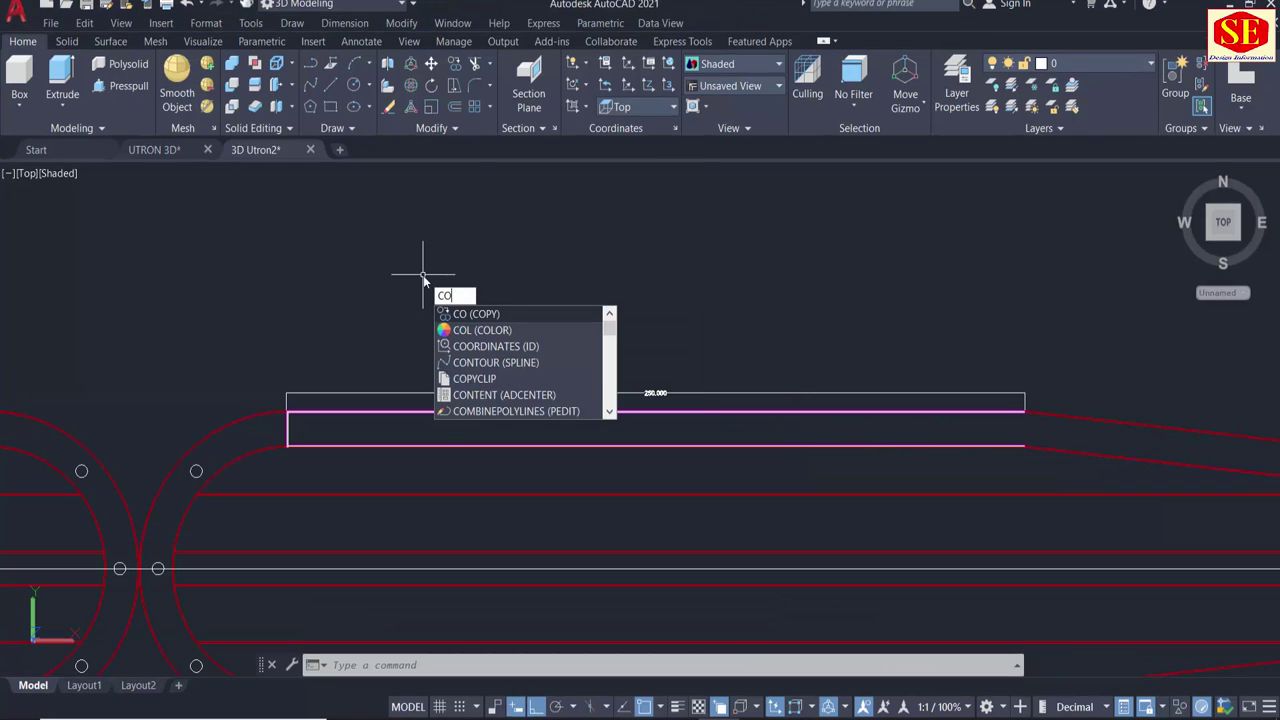
click(480, 332)
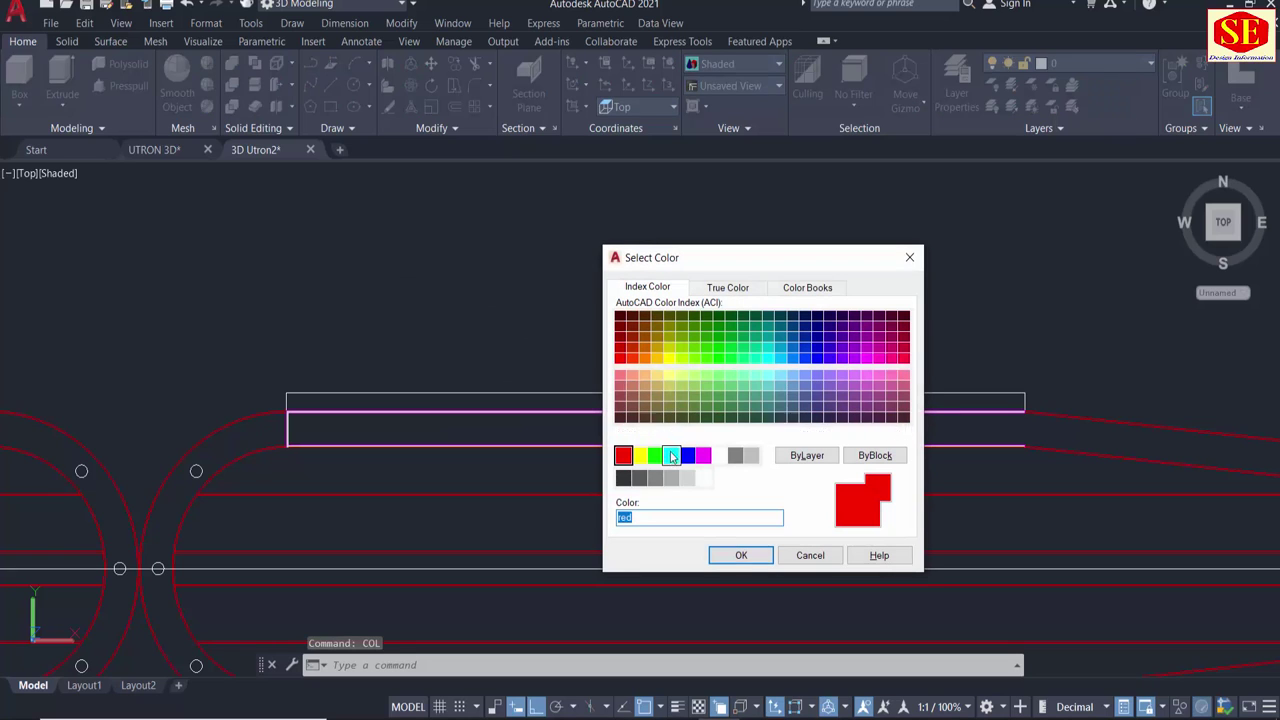
click(639, 457)
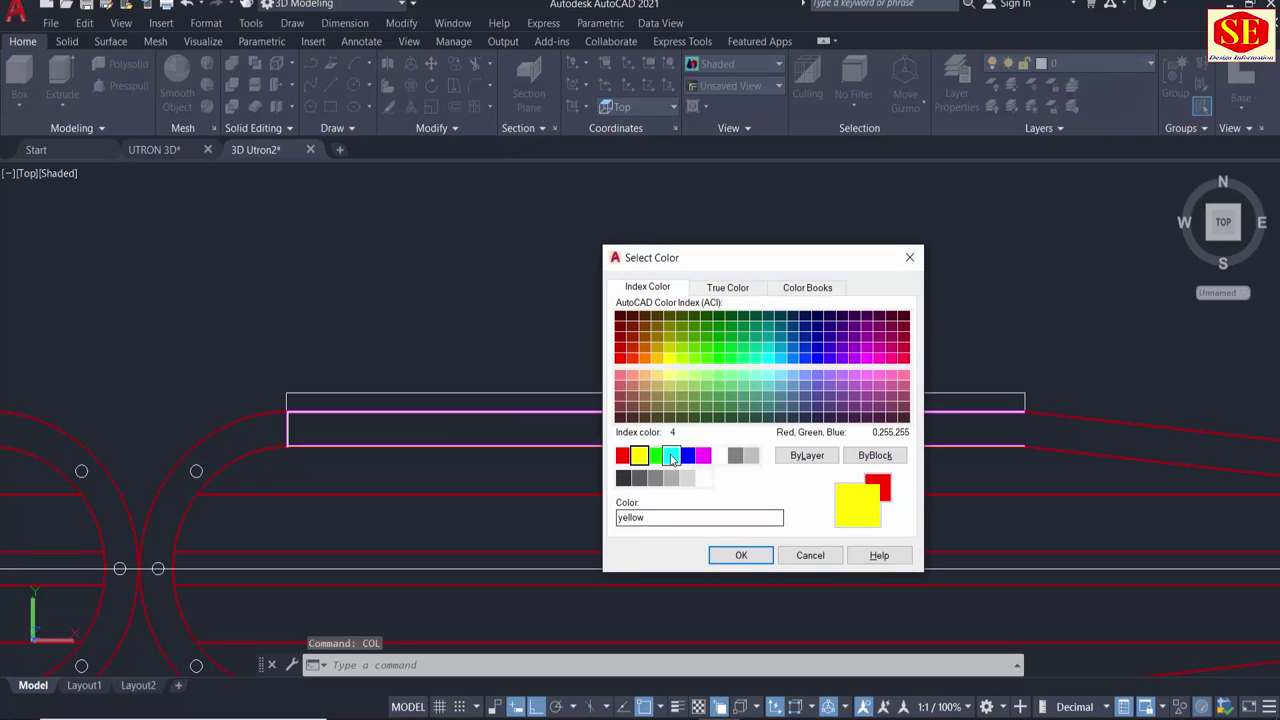
click(741, 555)
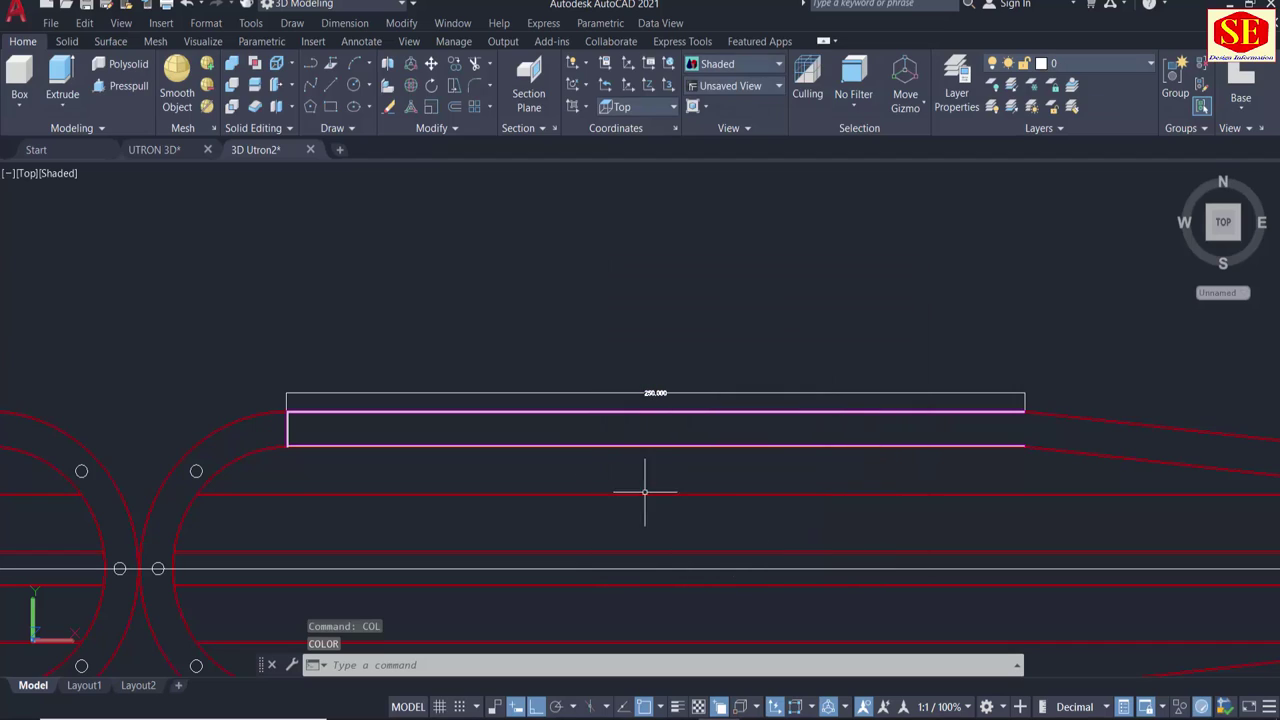
scroll(301, 391, up, 2)
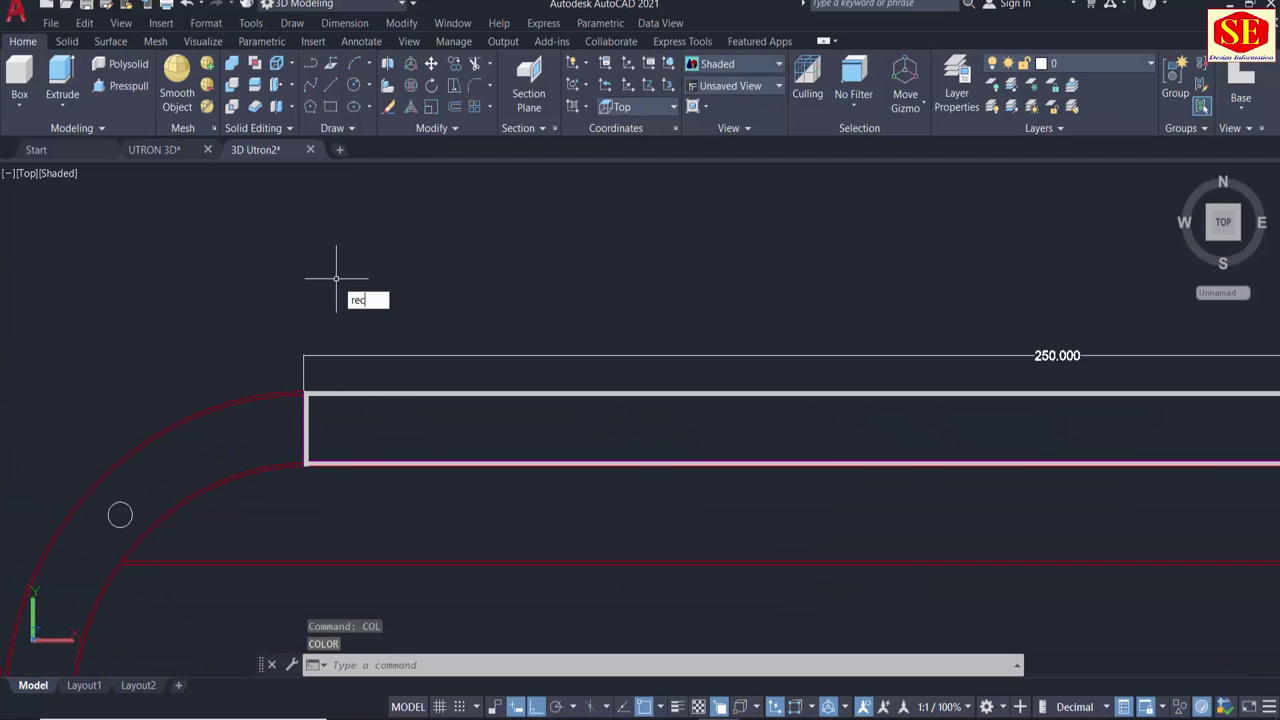
Draw a rectangle snapped along the 250-unit road edge from corner to end corner.
key(Return)
scroll(303, 390, up, 3)
scroll(303, 390, up, 1)
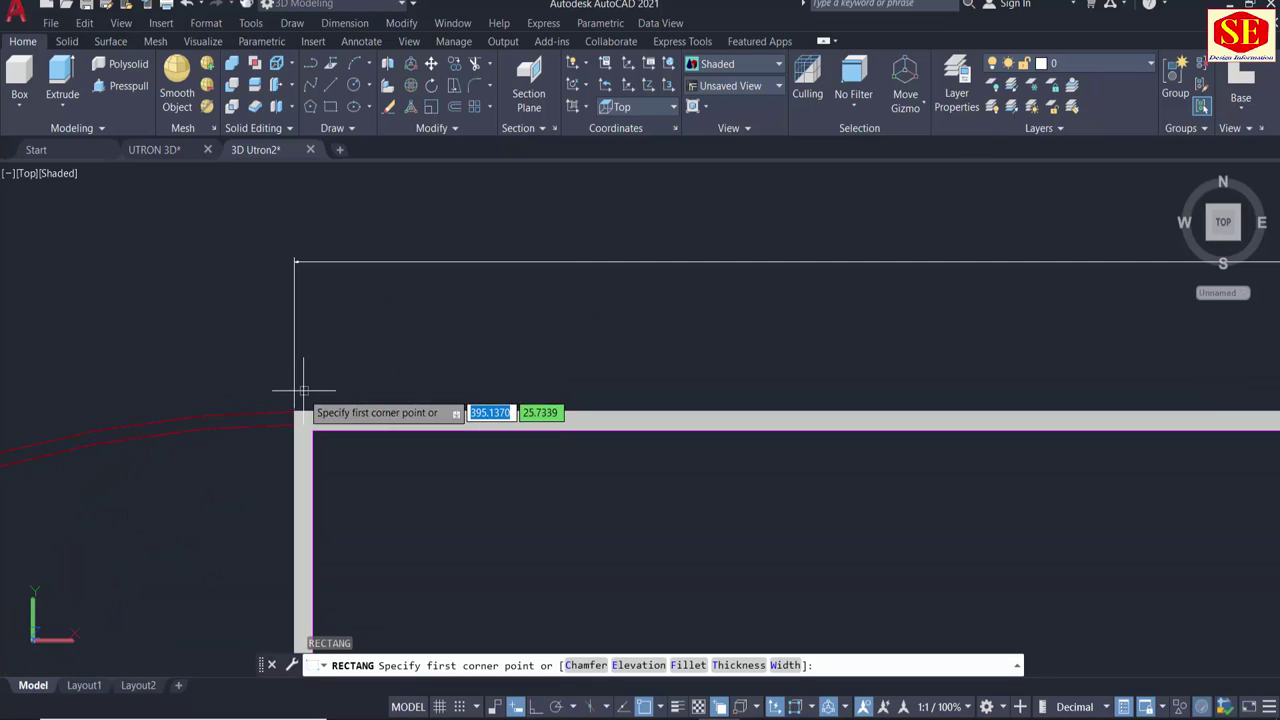
click(294, 409)
scroll(297, 428, down, 4)
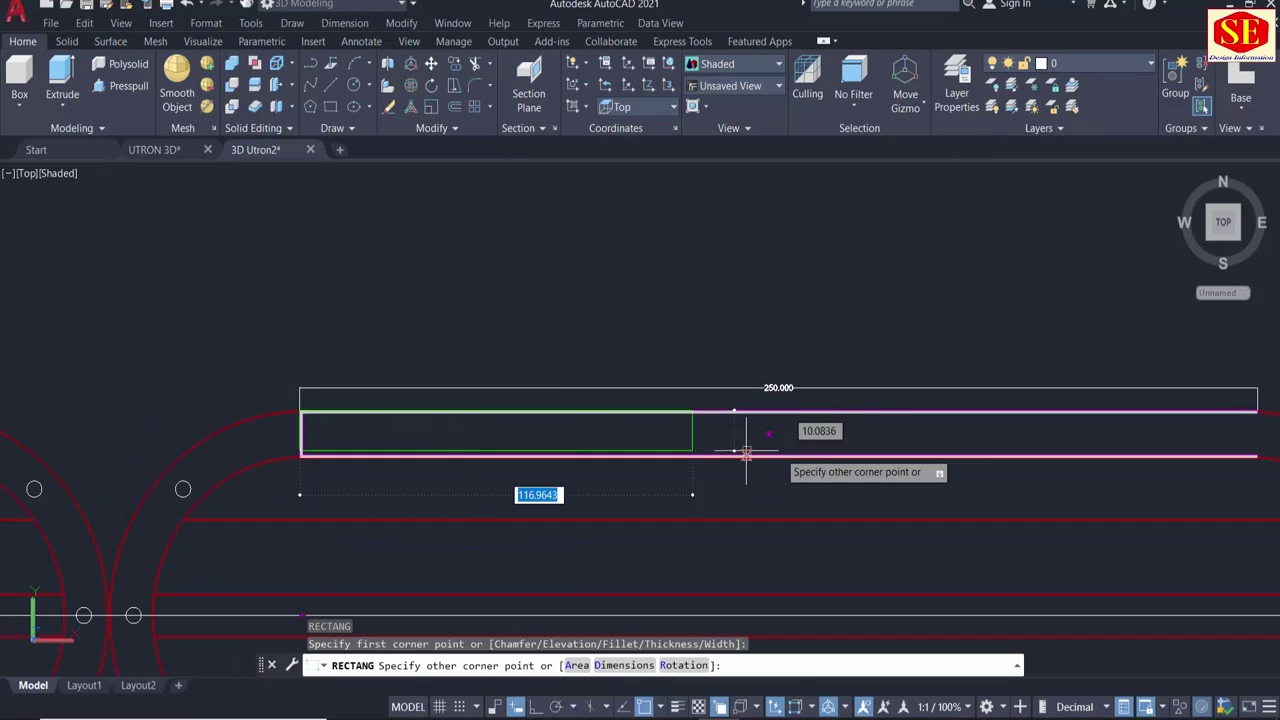
scroll(749, 449, down, 2)
scroll(846, 449, up, 2)
scroll(763, 429, up, 5)
scroll(831, 423, up, 2)
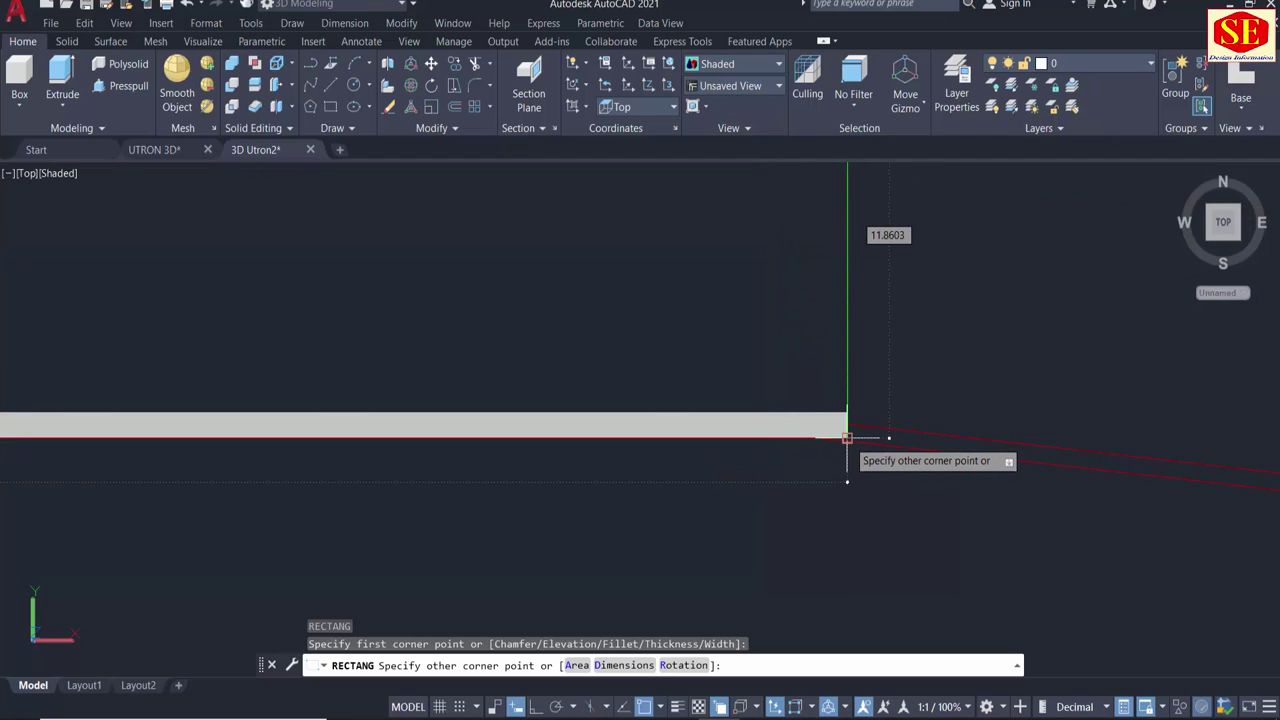
click(847, 437)
scroll(862, 478, down, 3)
scroll(855, 470, up, 2)
scroll(874, 445, up, 1)
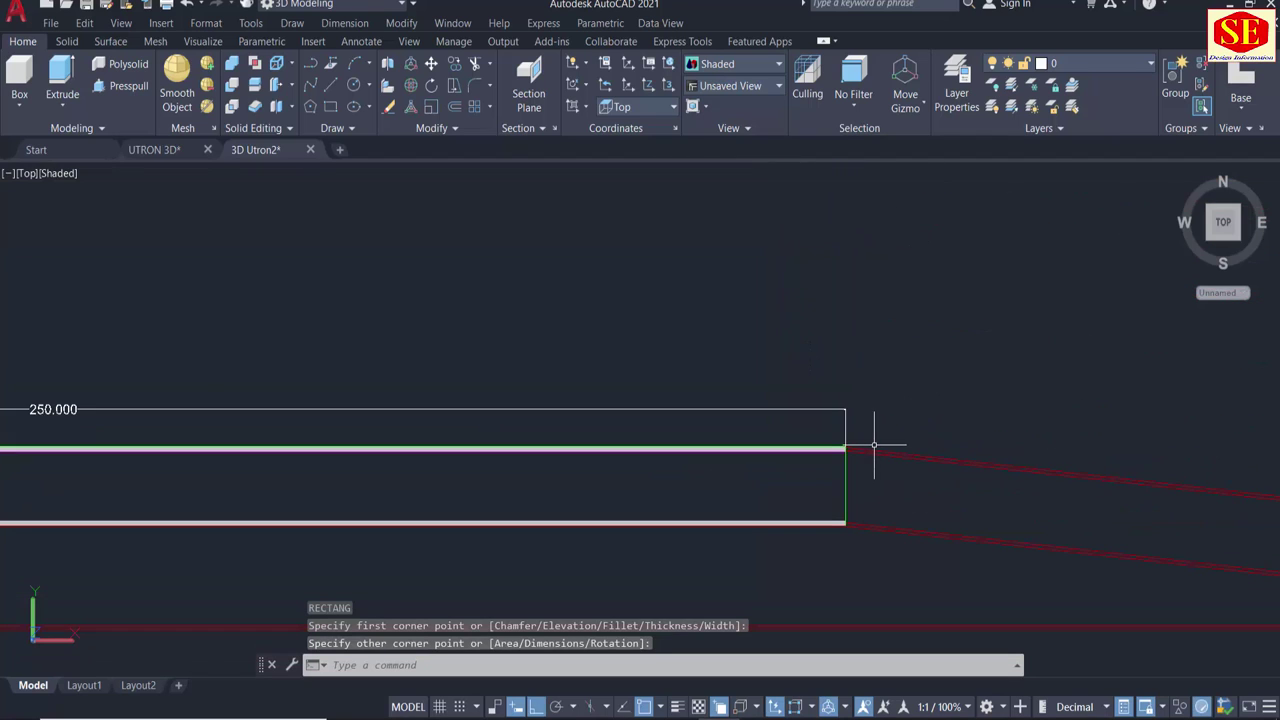
scroll(874, 445, down, 3)
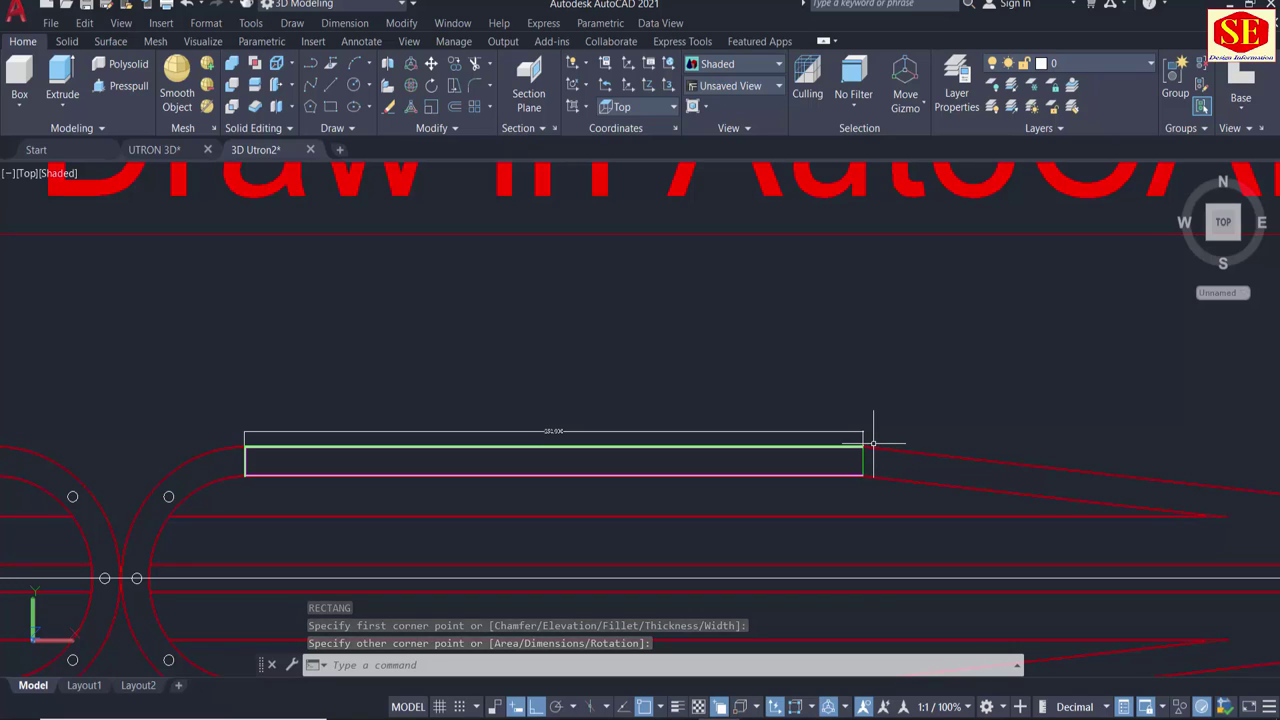
Move the new rectangle sideways so it sits clear of the wall, then tilt into 3D.
text(m)
key(Return)
click(863, 460)
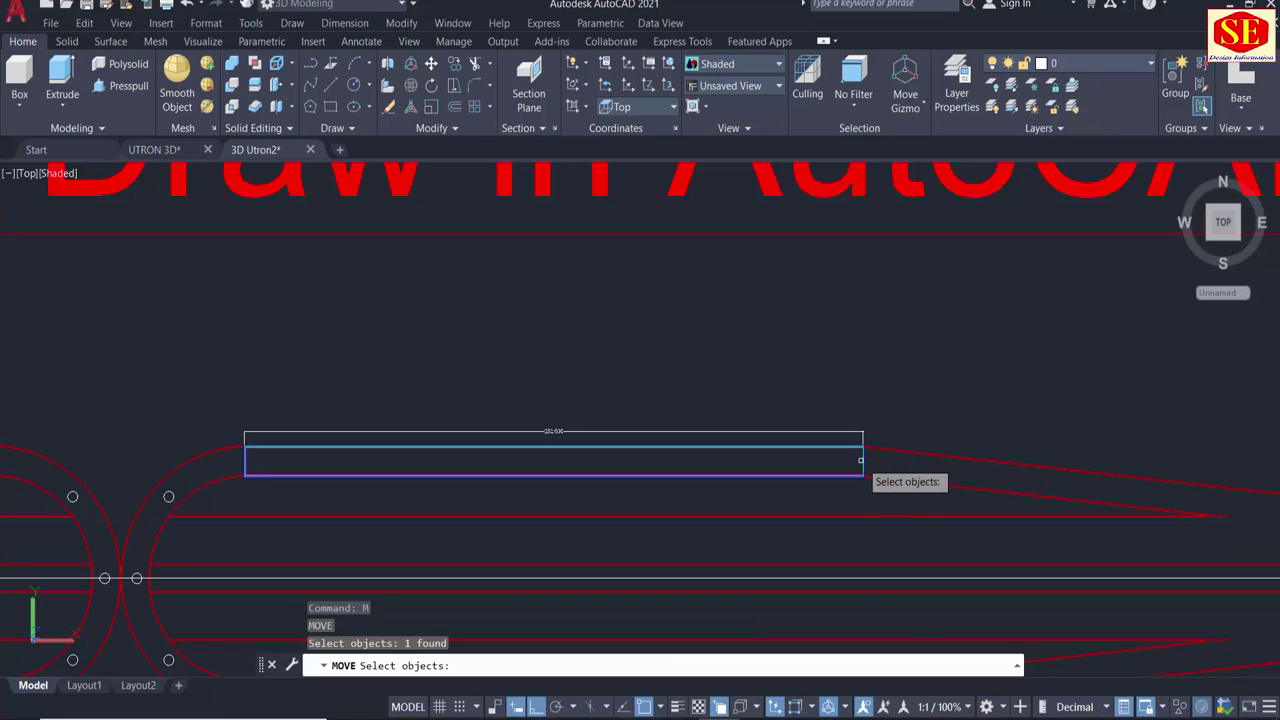
scroll(858, 462, up, 3)
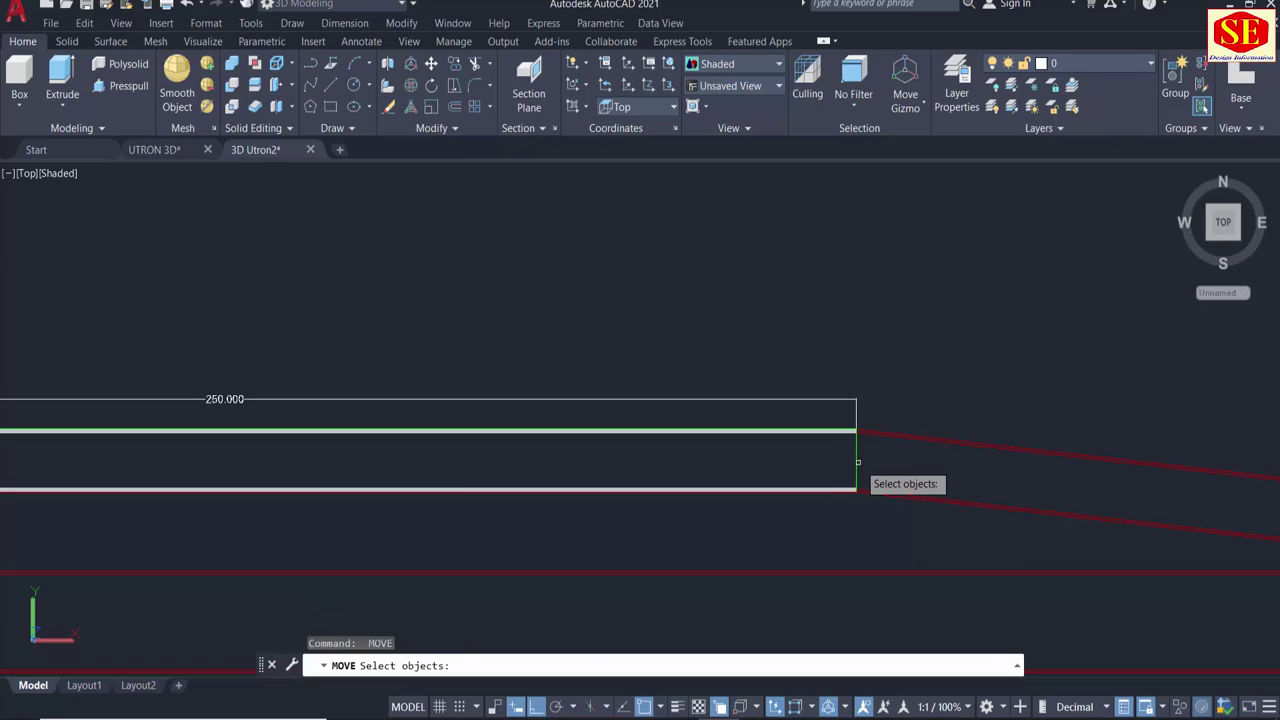
click(834, 528)
key(Return)
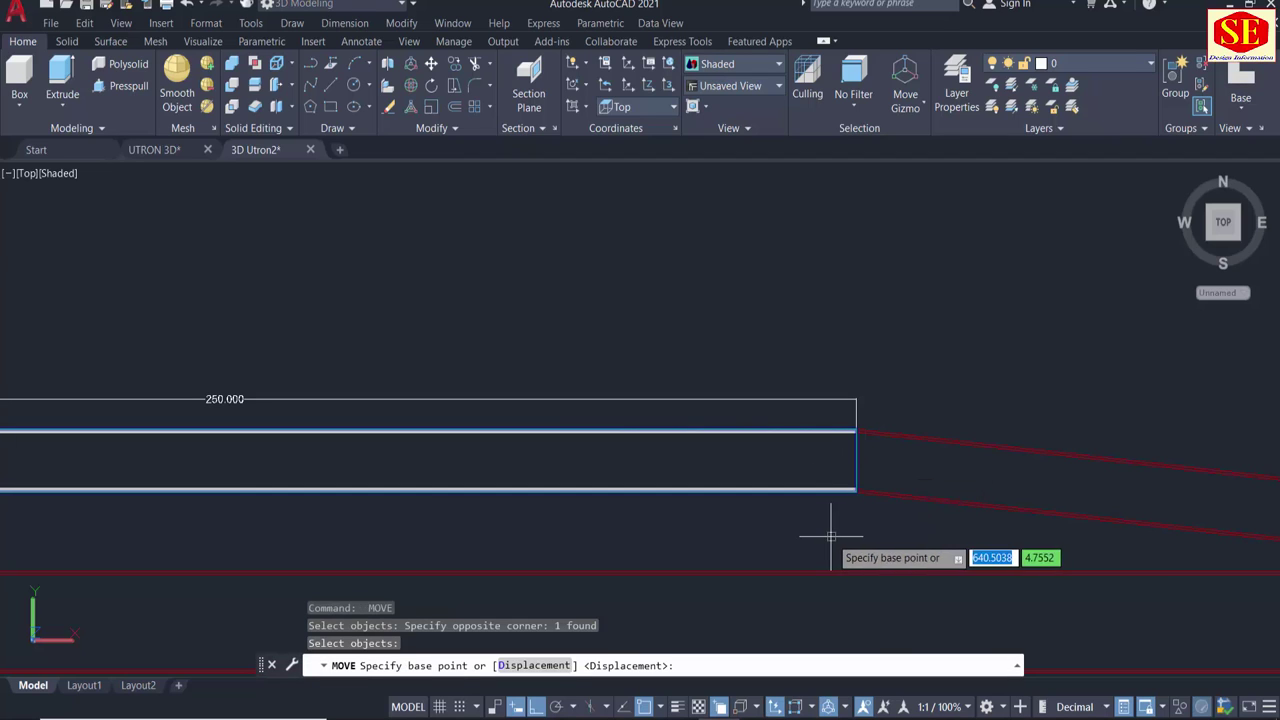
click(831, 535)
key(Escape)
scroll(867, 350, down, 4)
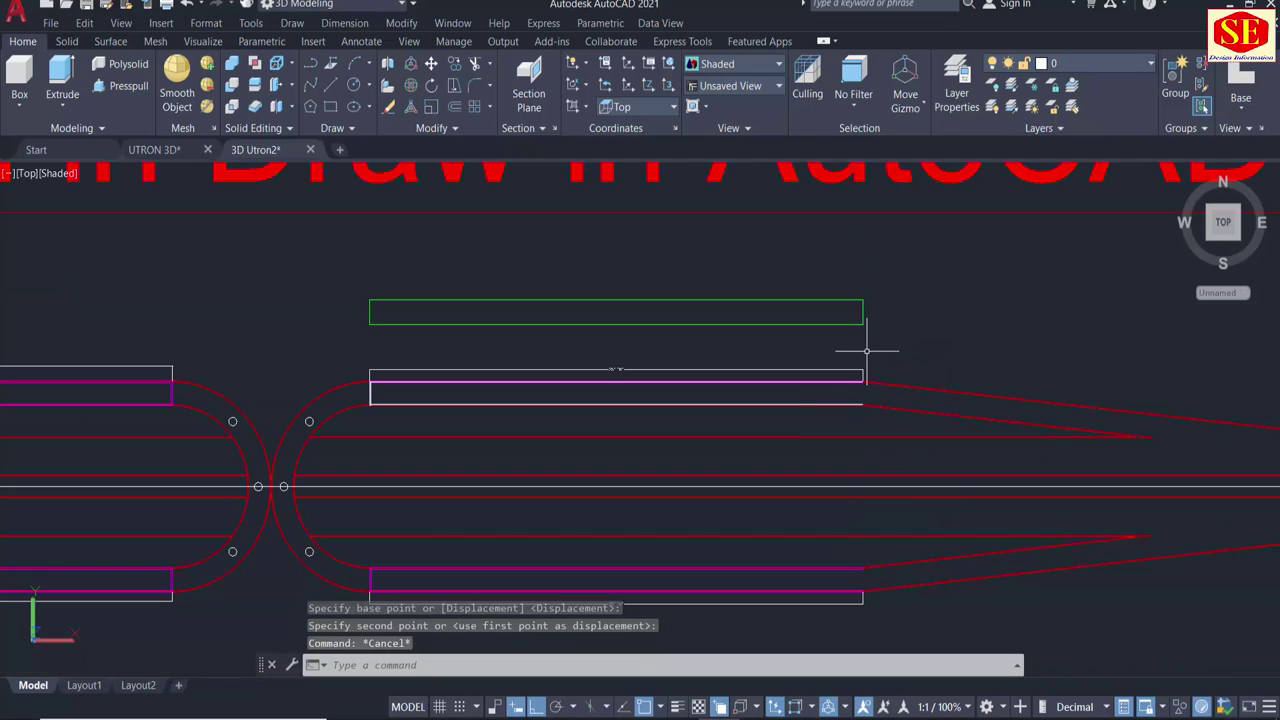
shift+middle_drag(617, 369, 648, 551)
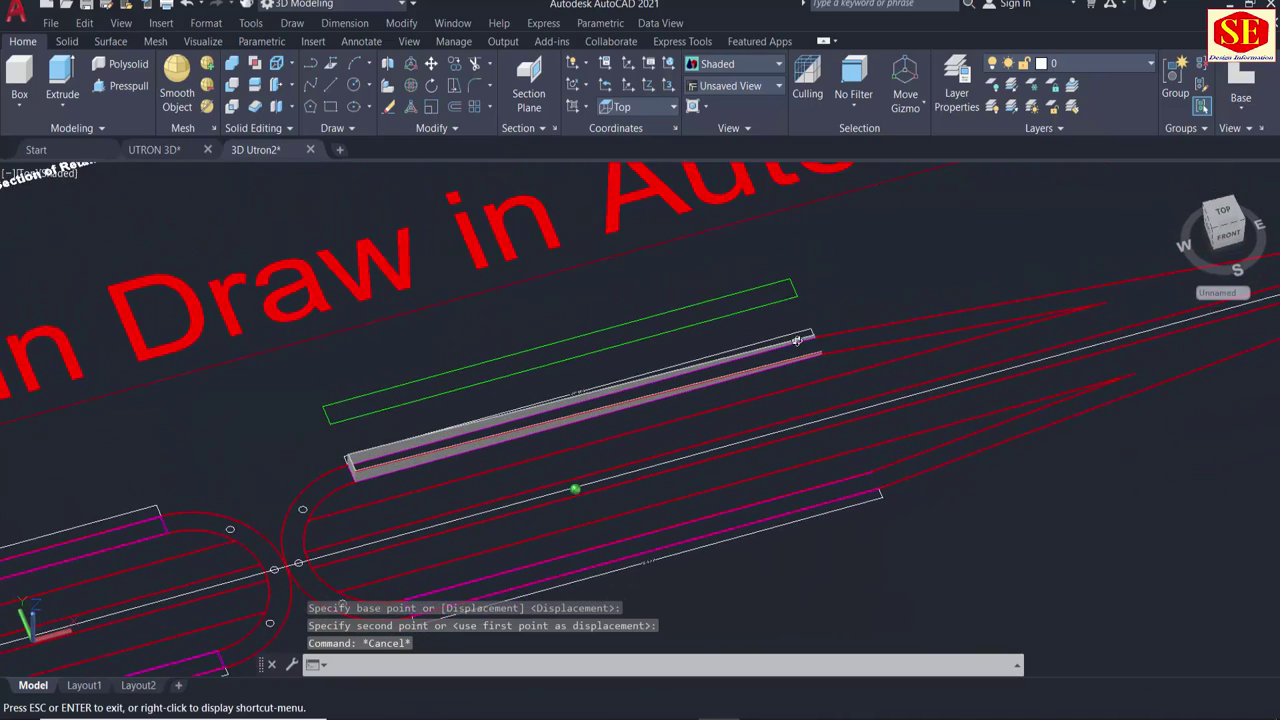
Press-pull the green rectangle up 8.5 units into a solid block beside the grey wall.
scroll(410, 388, up, 3)
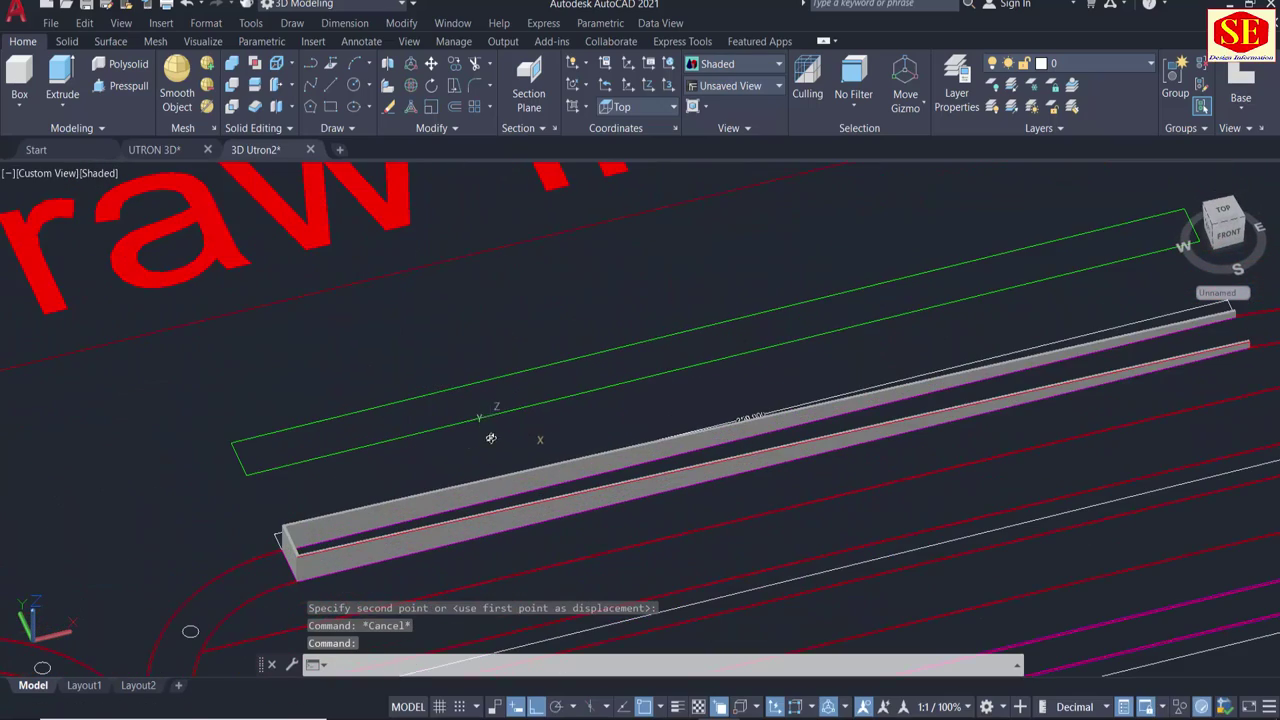
shift+middle_drag(689, 451, 695, 460)
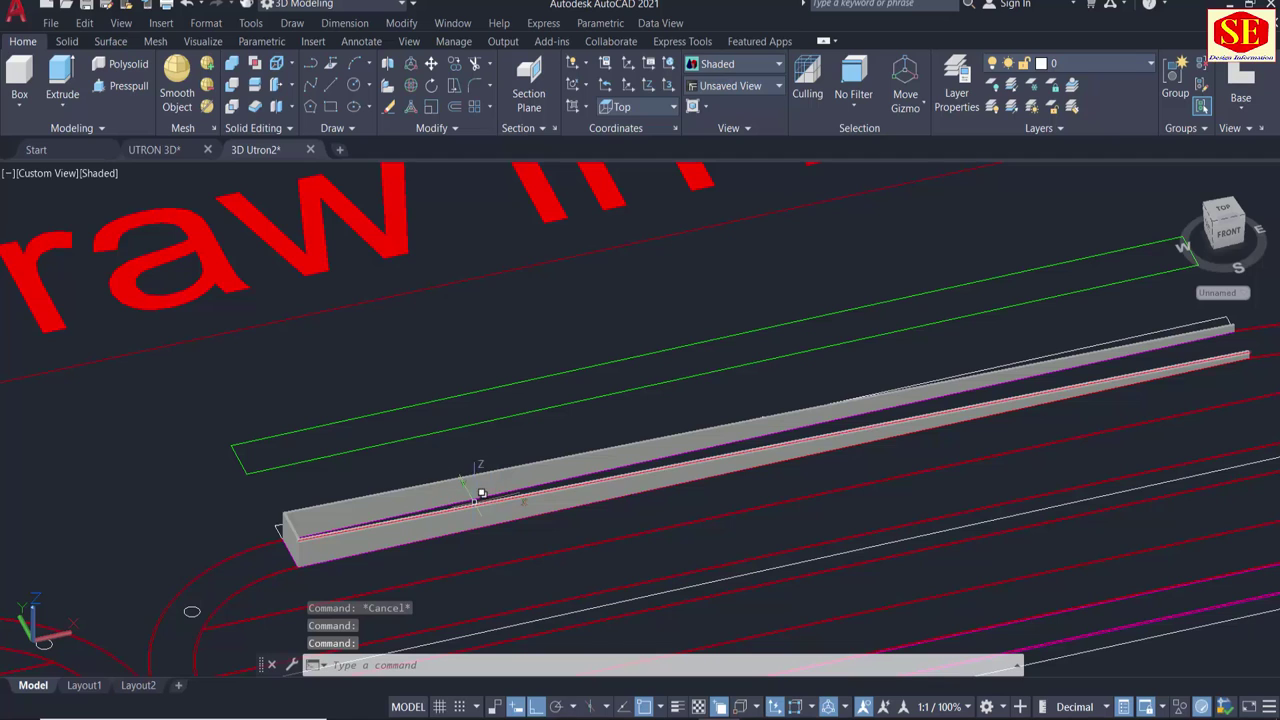
click(110, 87)
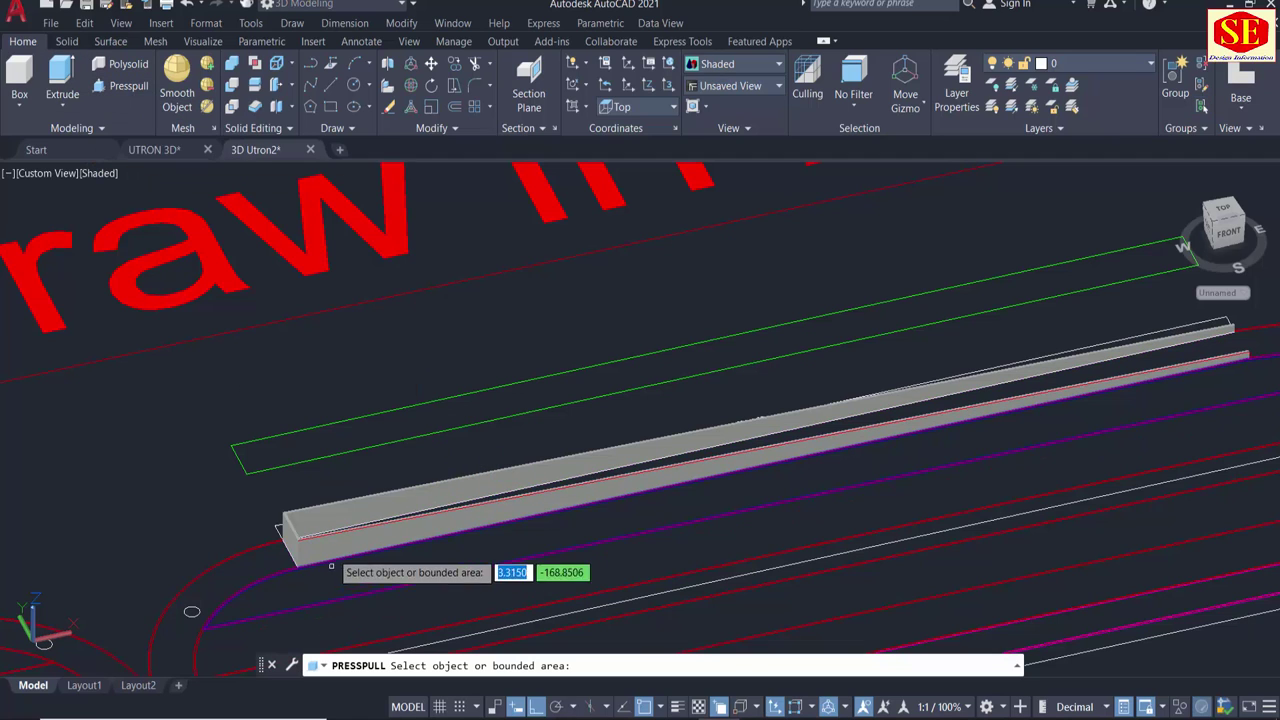
click(370, 432)
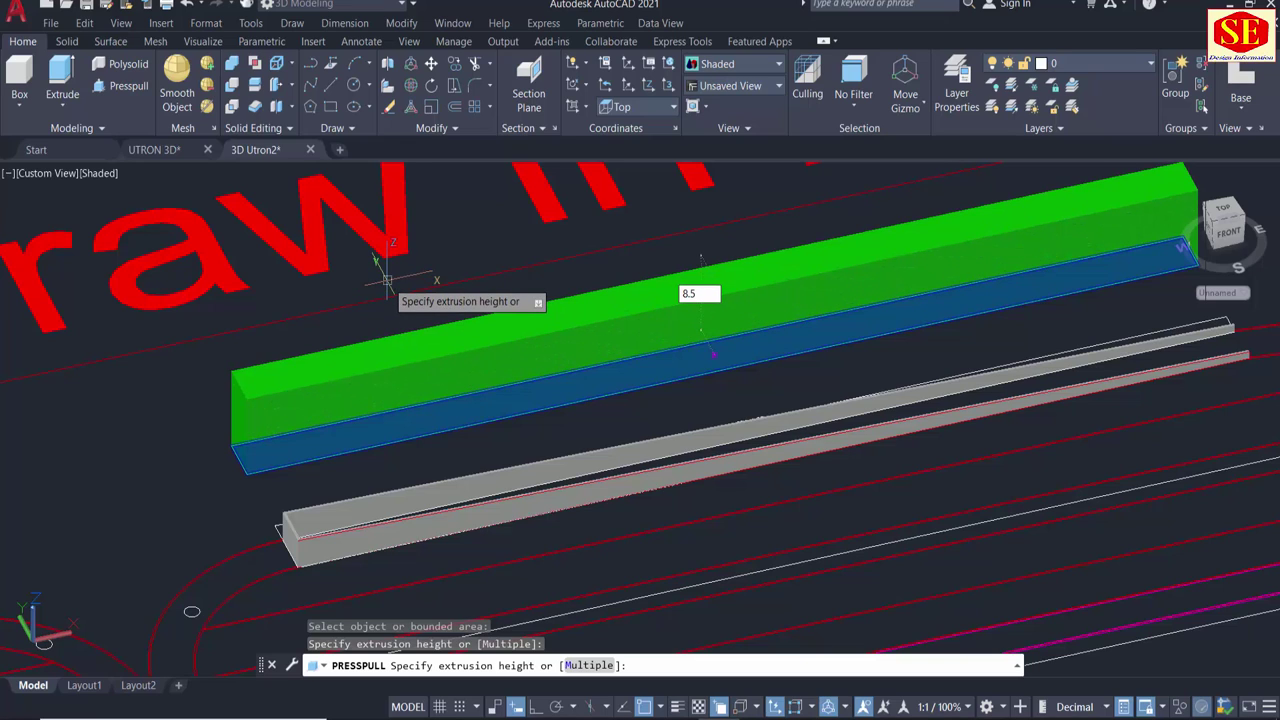
text(8.5)
key(Return)
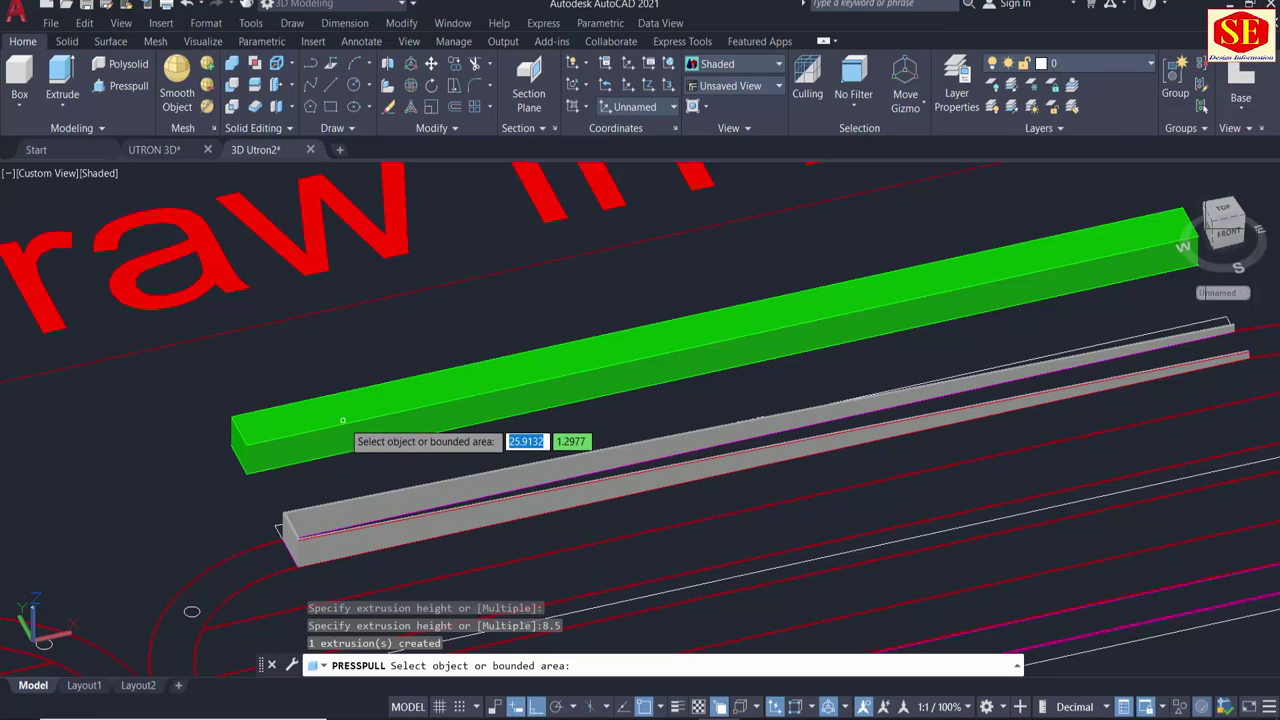
key(Return)
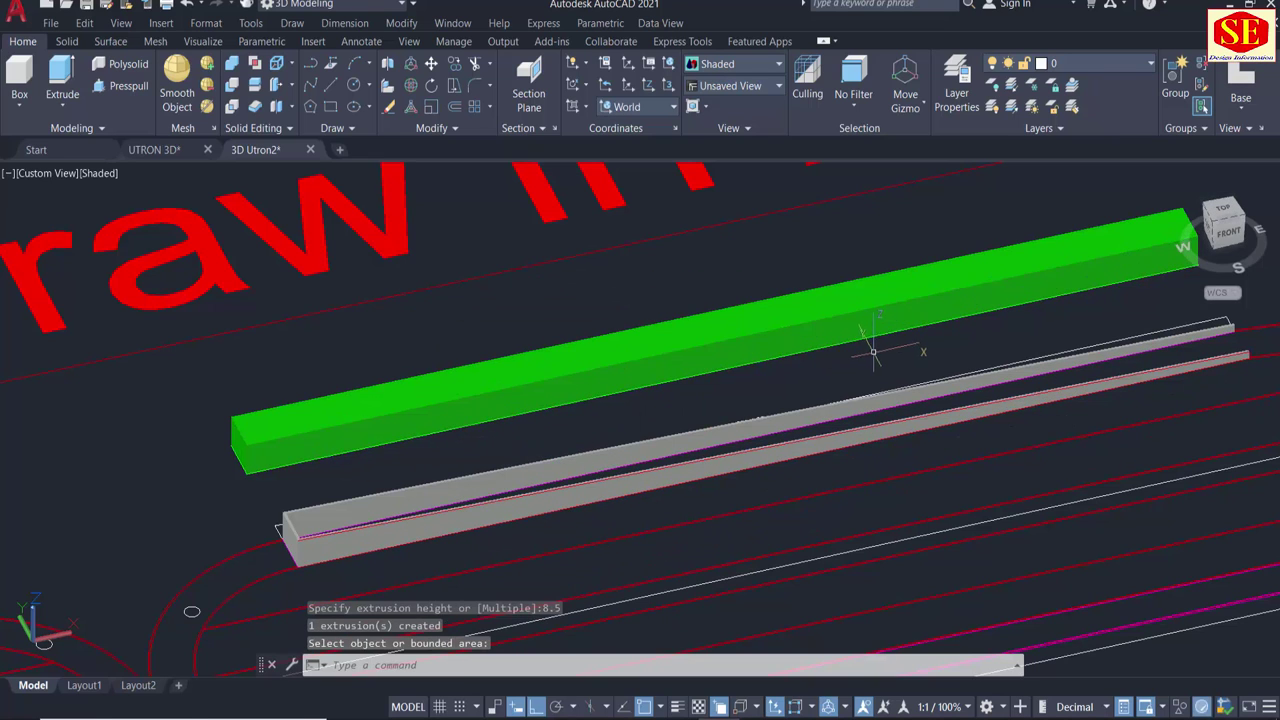
scroll(873, 351, up, 2)
scroll(888, 268, up, 2)
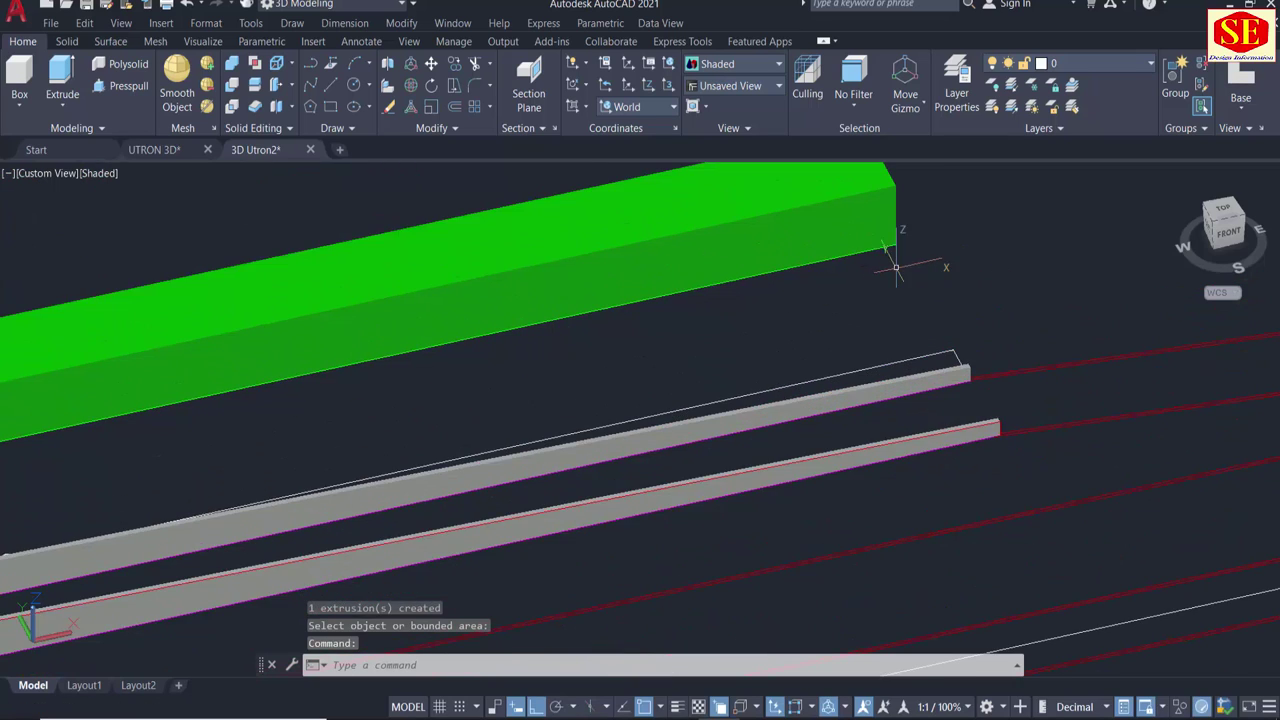
middle_drag(896, 267, 757, 456)
Pick a new current drawing colour in the Select Color dialog.
text(ol)
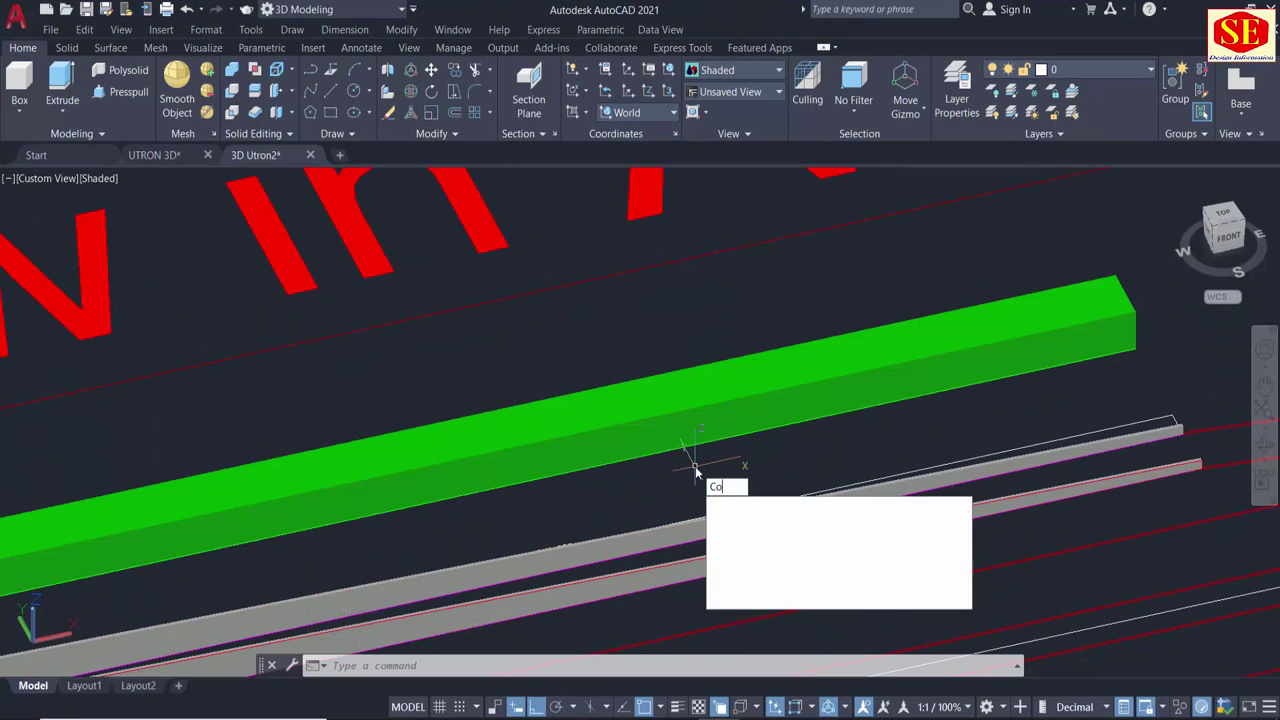
text(or)
key(Return)
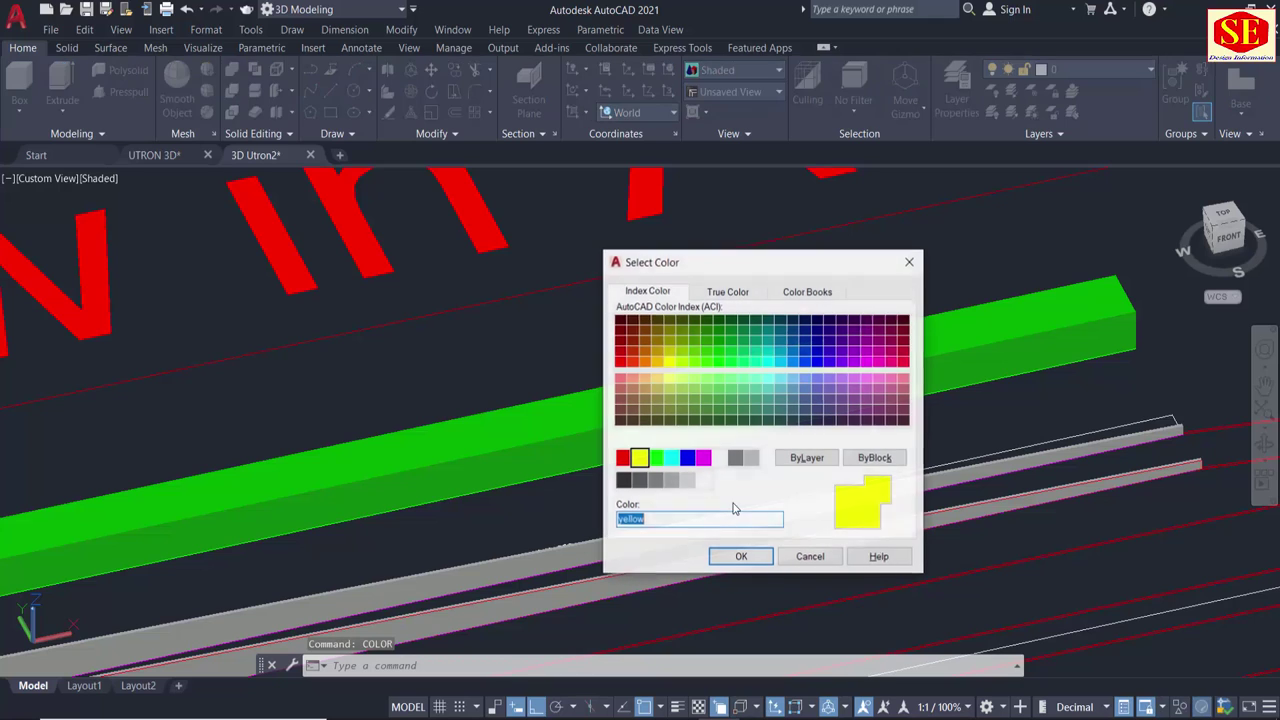
click(623, 459)
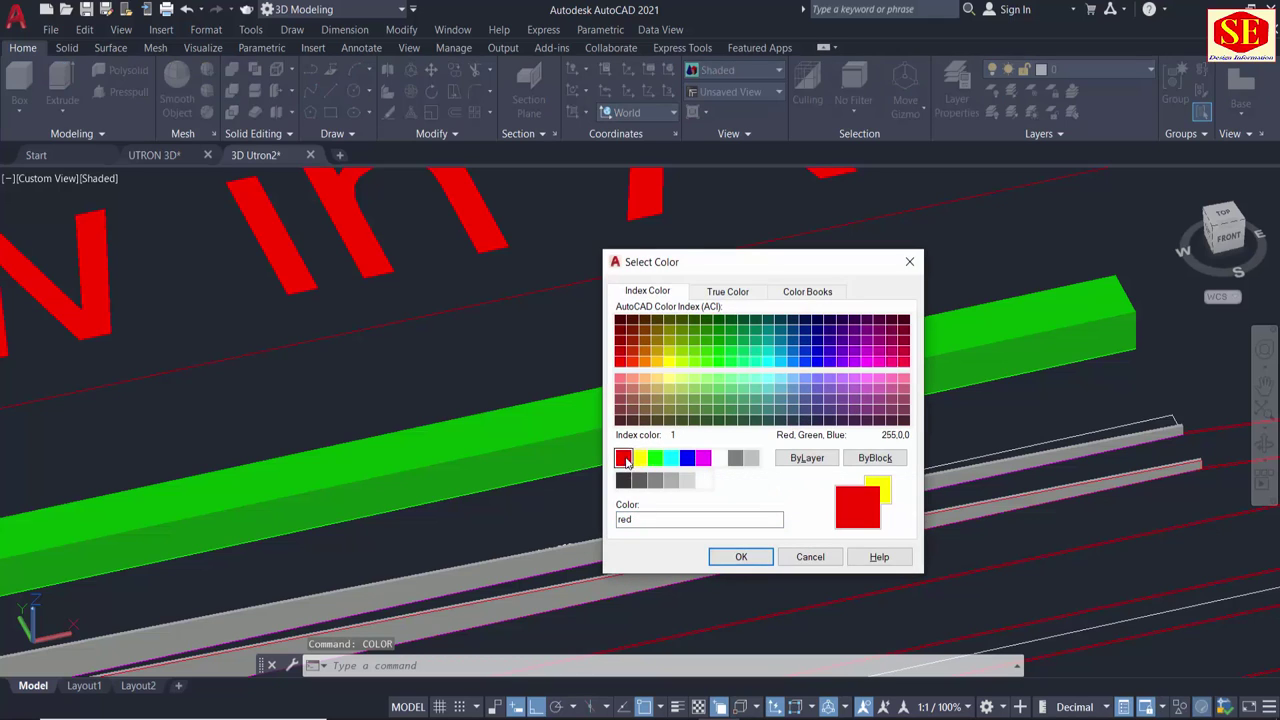
click(741, 556)
scroll(1109, 363, up, 3)
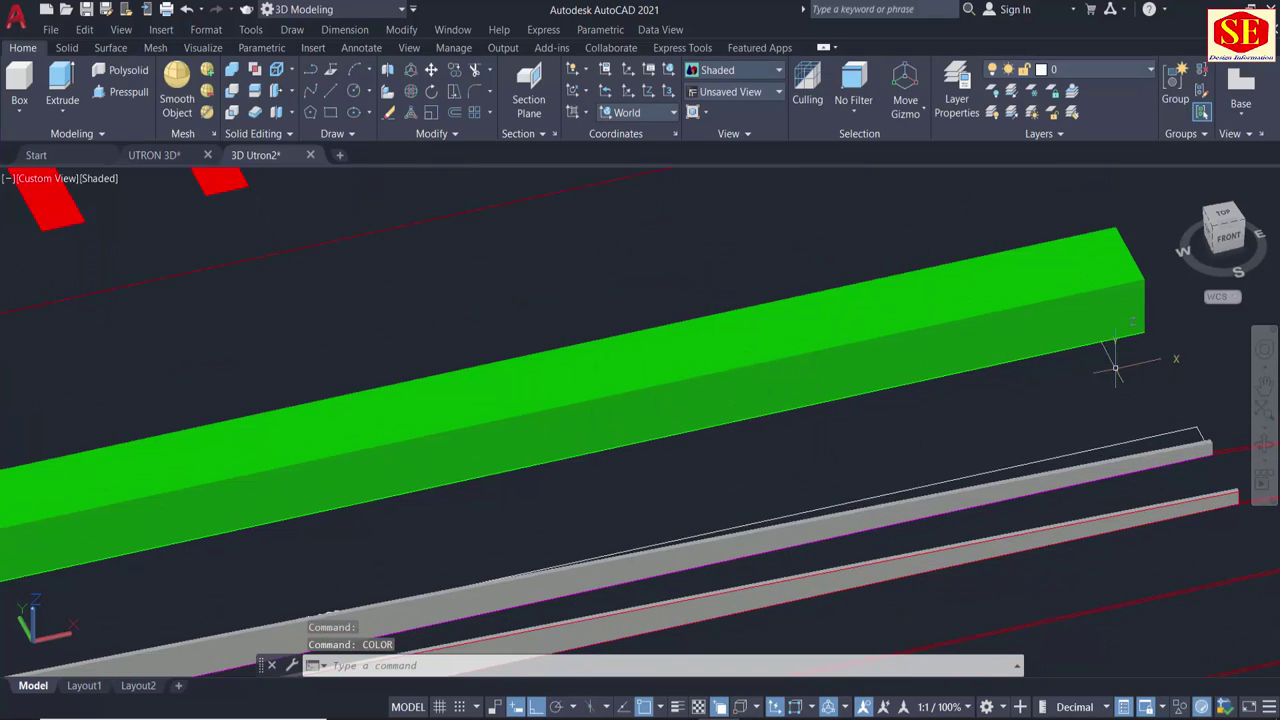
scroll(1100, 365, up, 2)
scroll(1003, 369, up, 3)
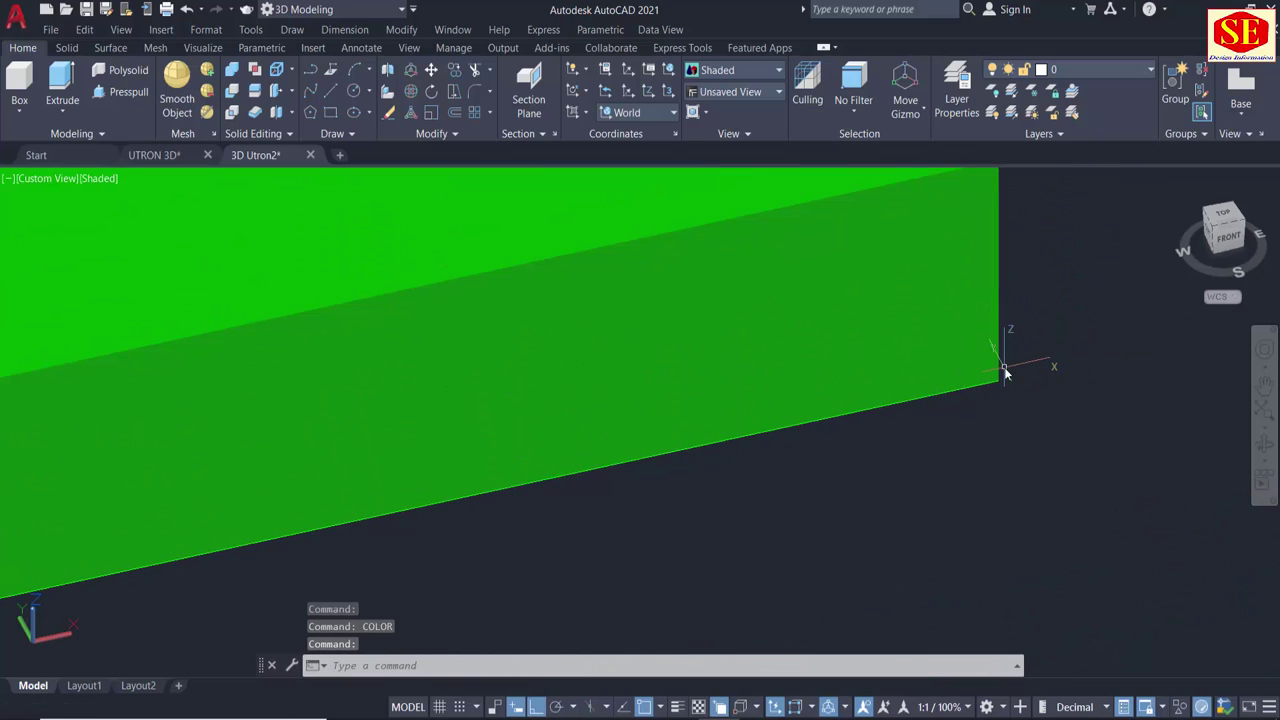
Draw a 2-unit line starting at the green block's corner.
text(l)
key(Return)
click(998, 380)
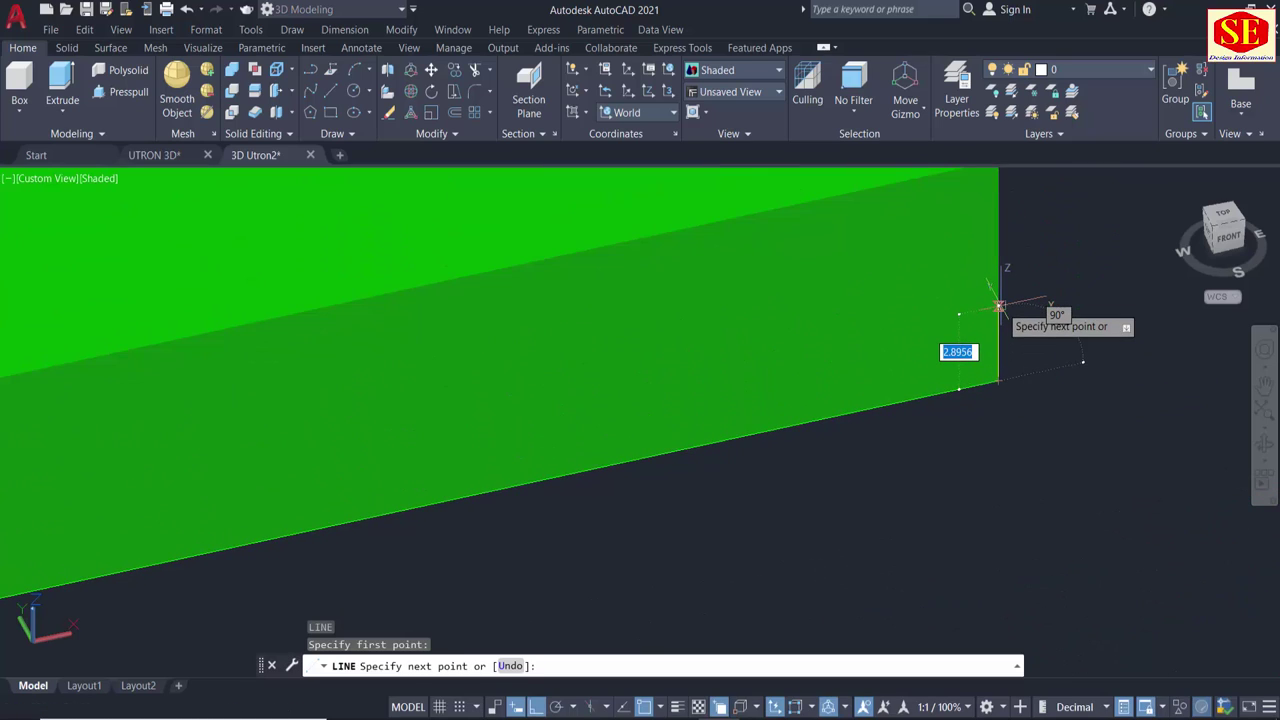
text(2)
key(Return)
key(Return)
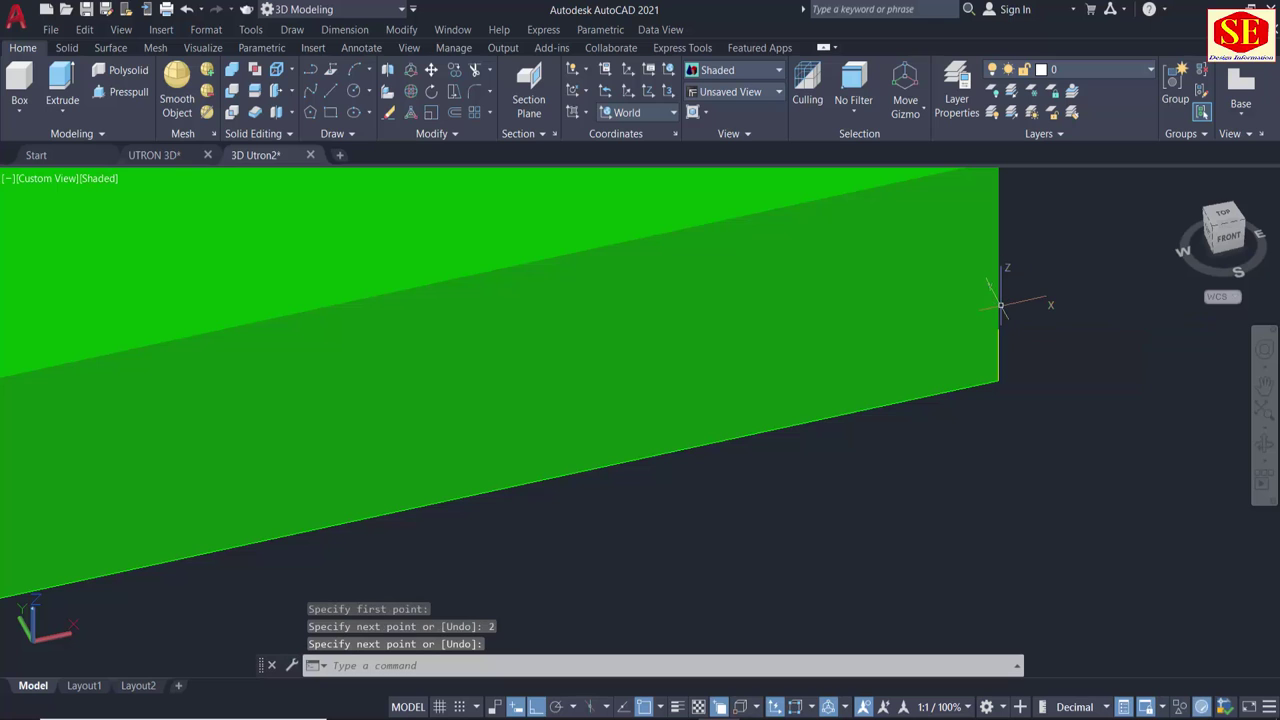
scroll(1130, 300, down, 2)
scroll(1040, 288, down, 2)
scroll(940, 286, down, 2)
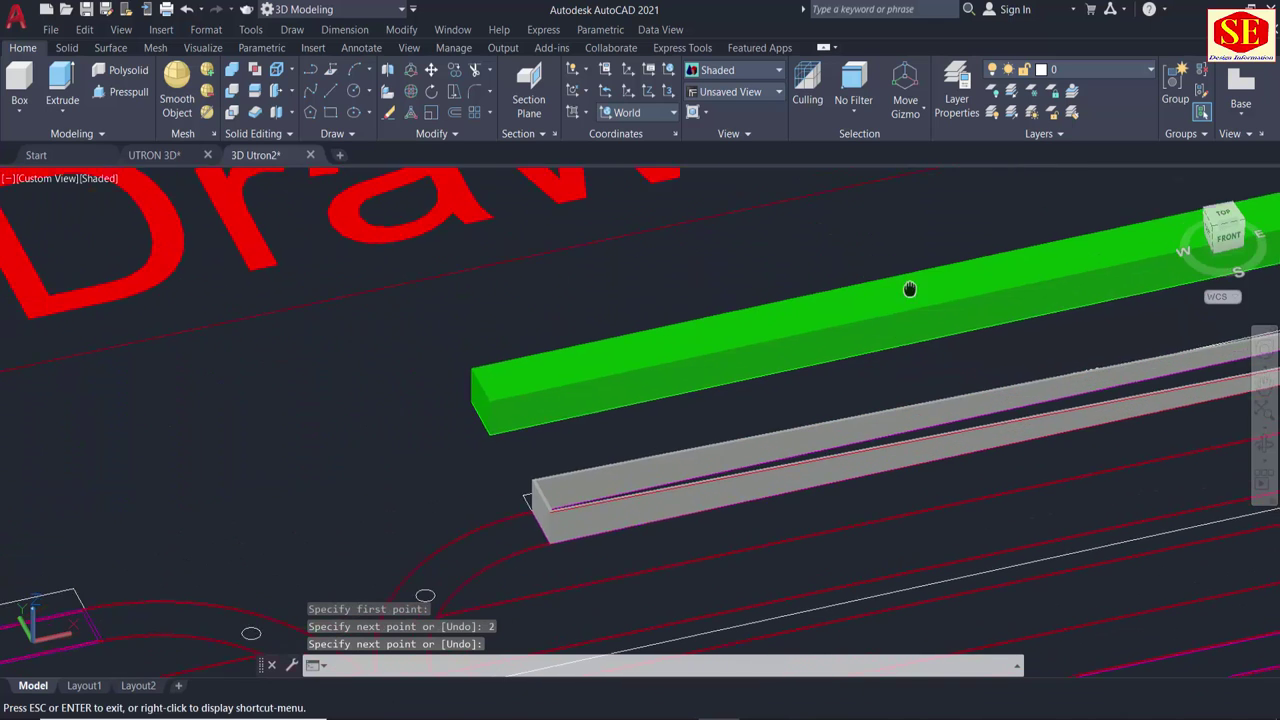
scroll(905, 288, down, 2)
scroll(474, 432, up, 3)
Draw a line 0.5 from the block's front corner running to the far beam corner.
text(l)
key(Return)
scroll(646, 297, up, 3)
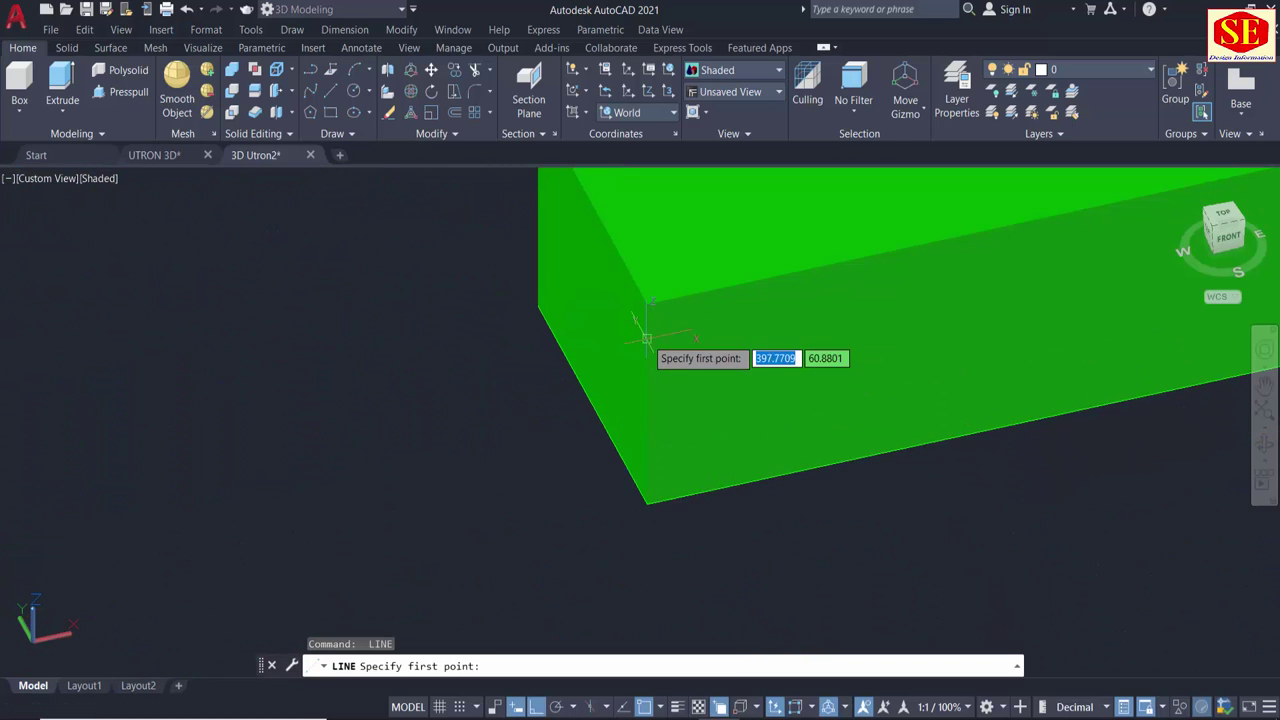
click(647, 303)
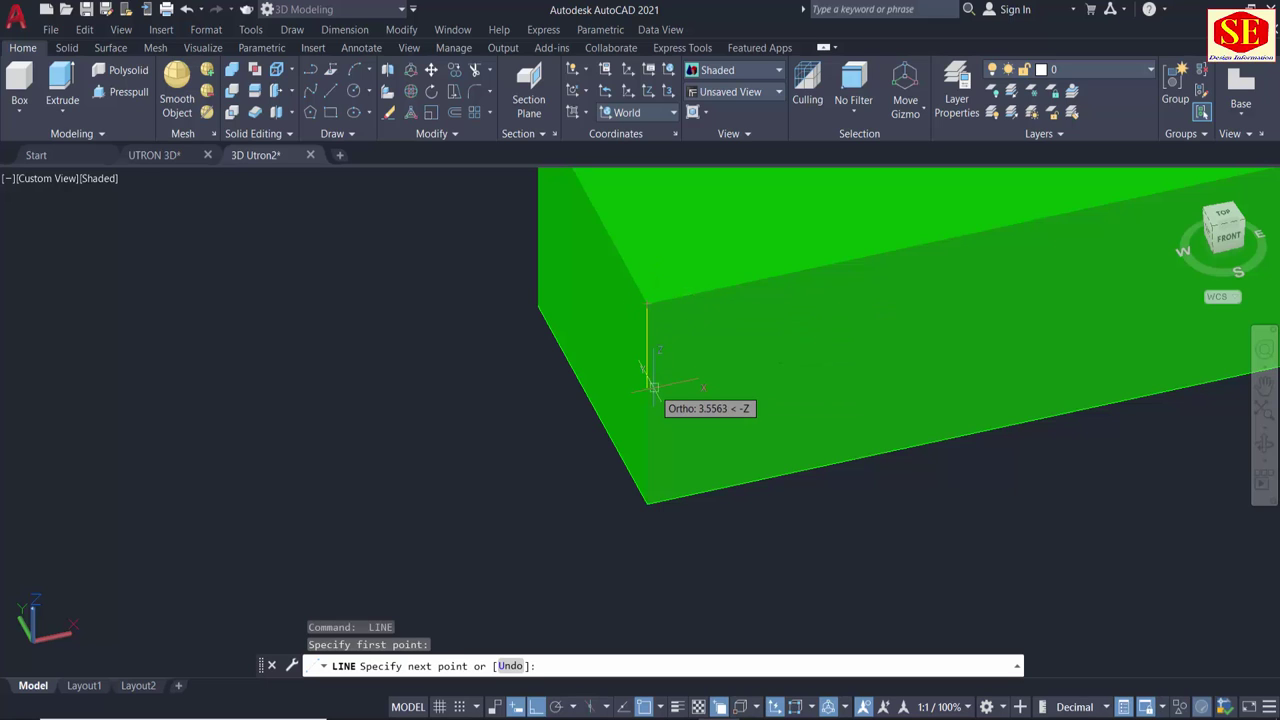
text(.5)
key(Return)
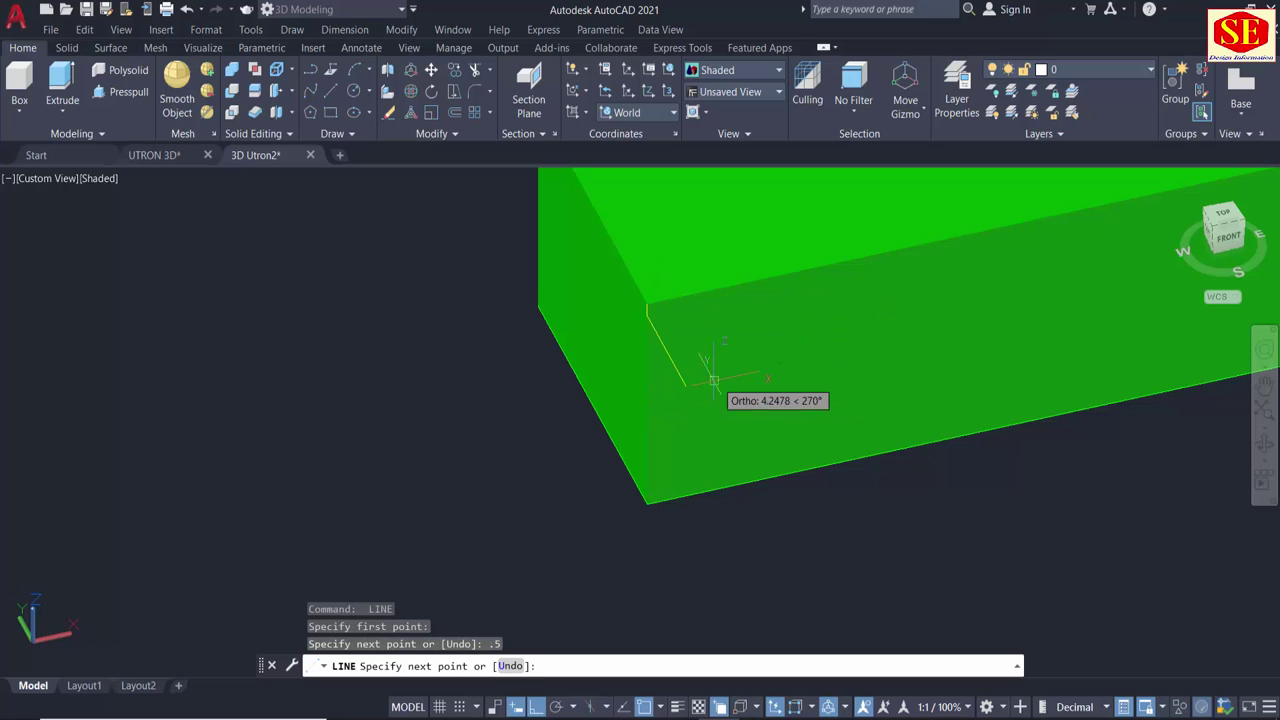
scroll(750, 355, down, 5)
middle_drag(900, 357, 100, 366)
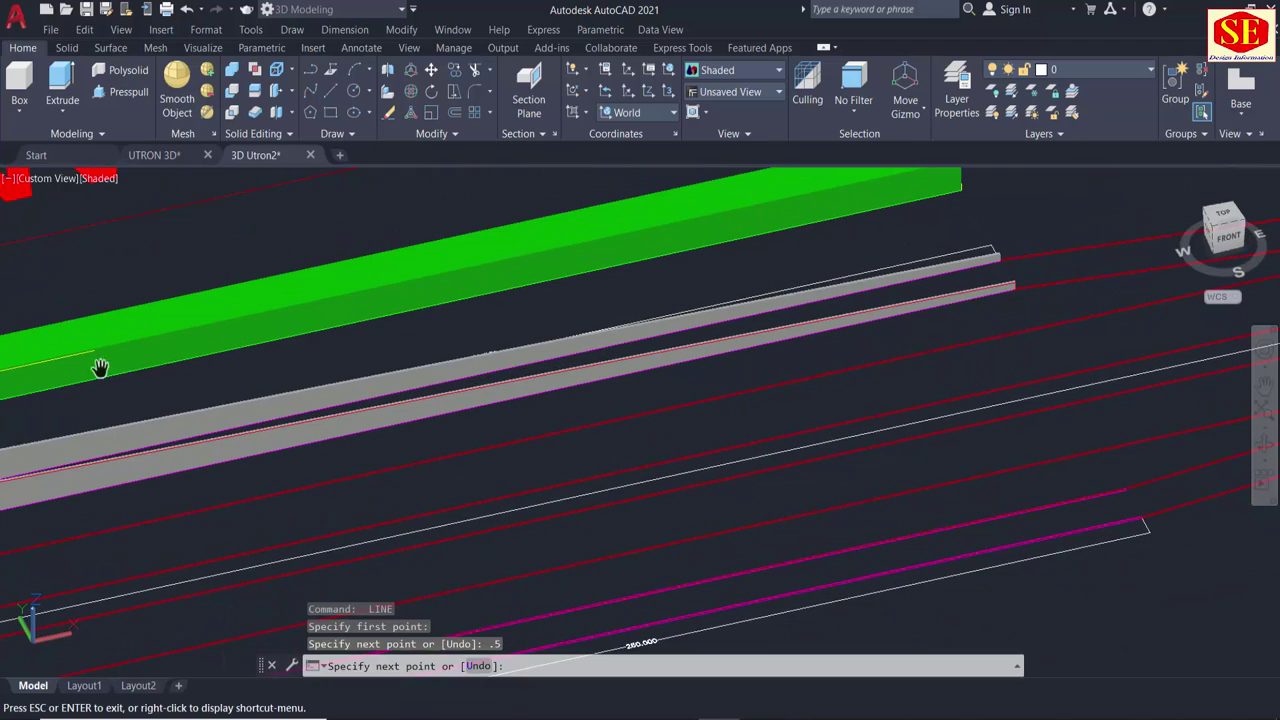
scroll(728, 327, up, 2)
scroll(725, 300, up, 2)
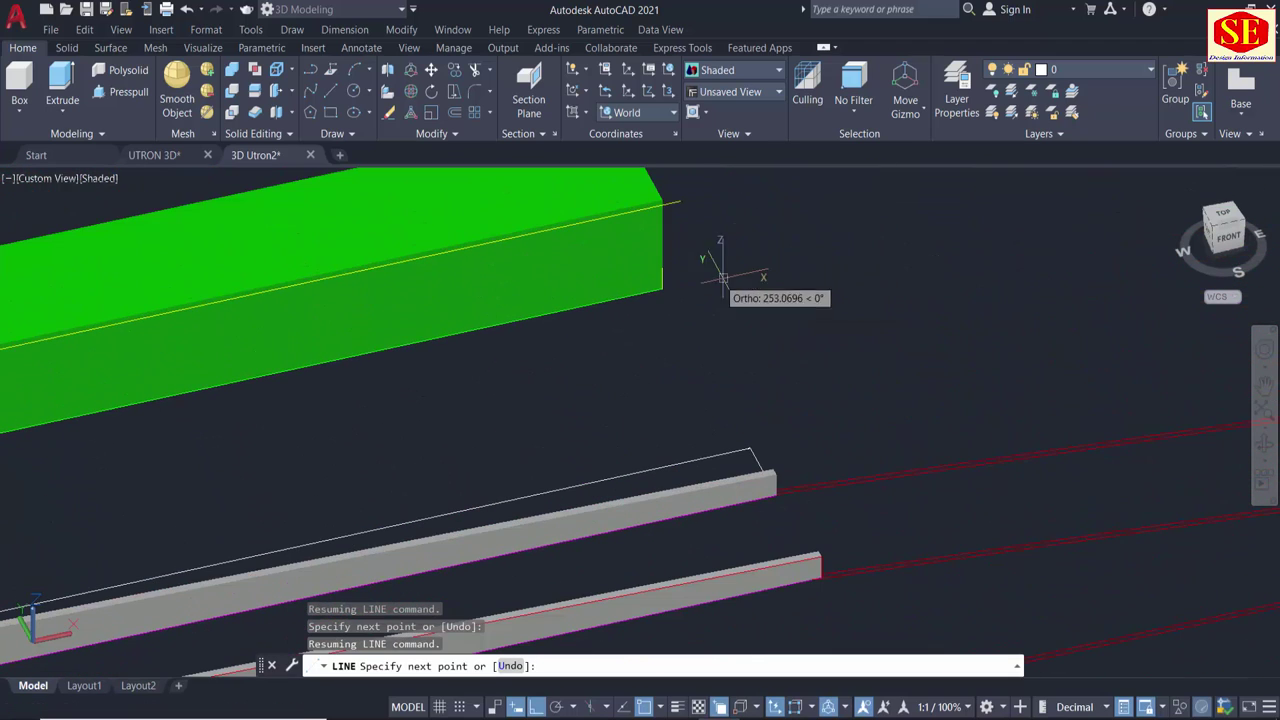
click(661, 268)
key(Escape)
scroll(980, 295, down, 2)
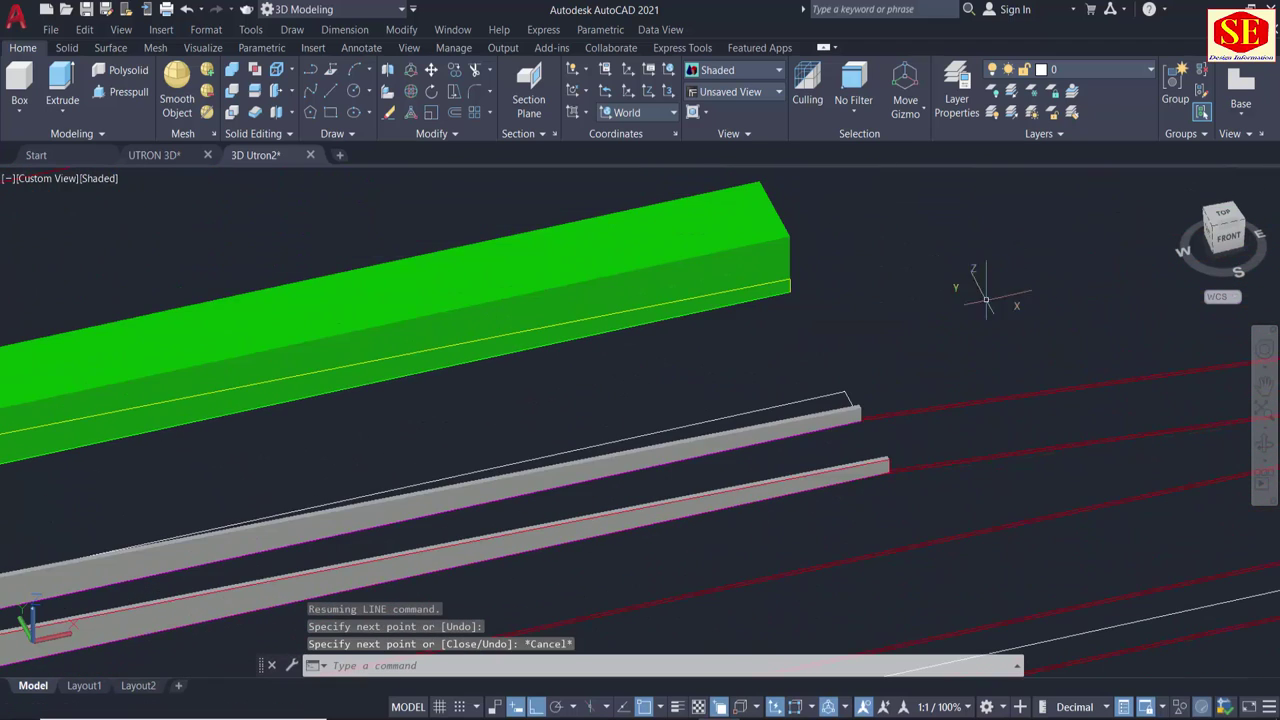
scroll(945, 280, down, 2)
scroll(160, 440, up, 2)
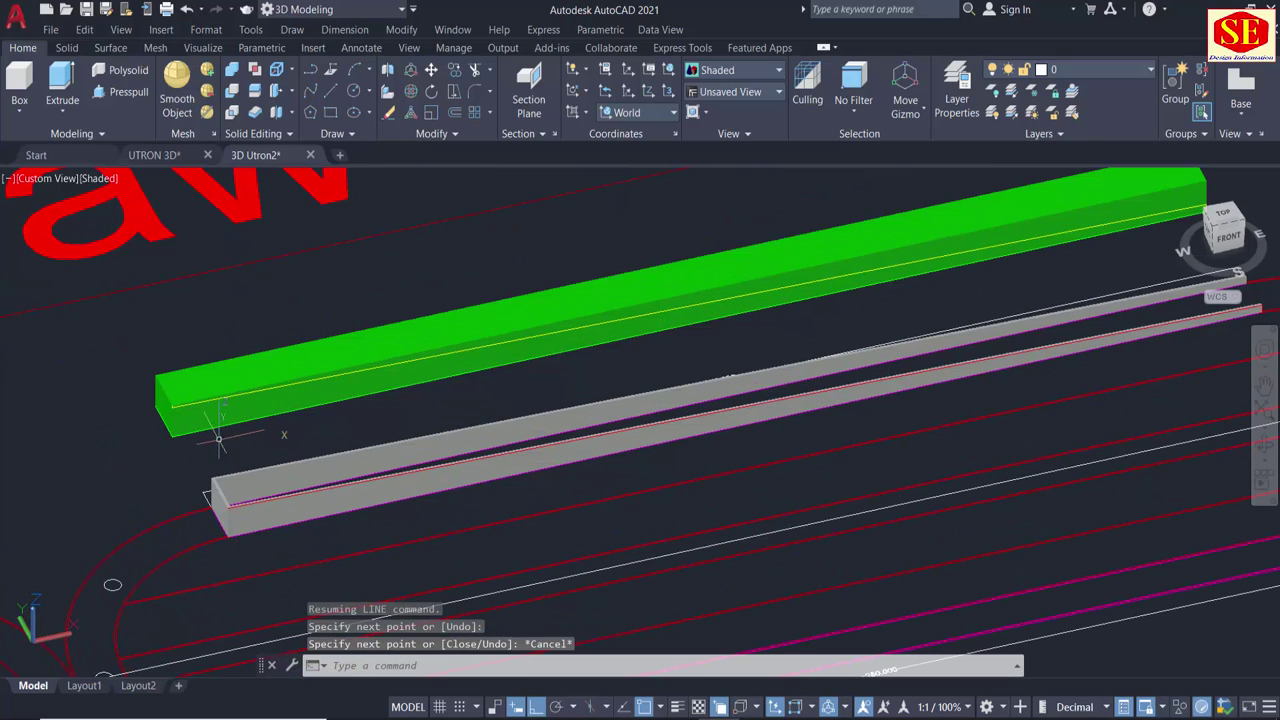
middle_drag(635, 364, 586, 360)
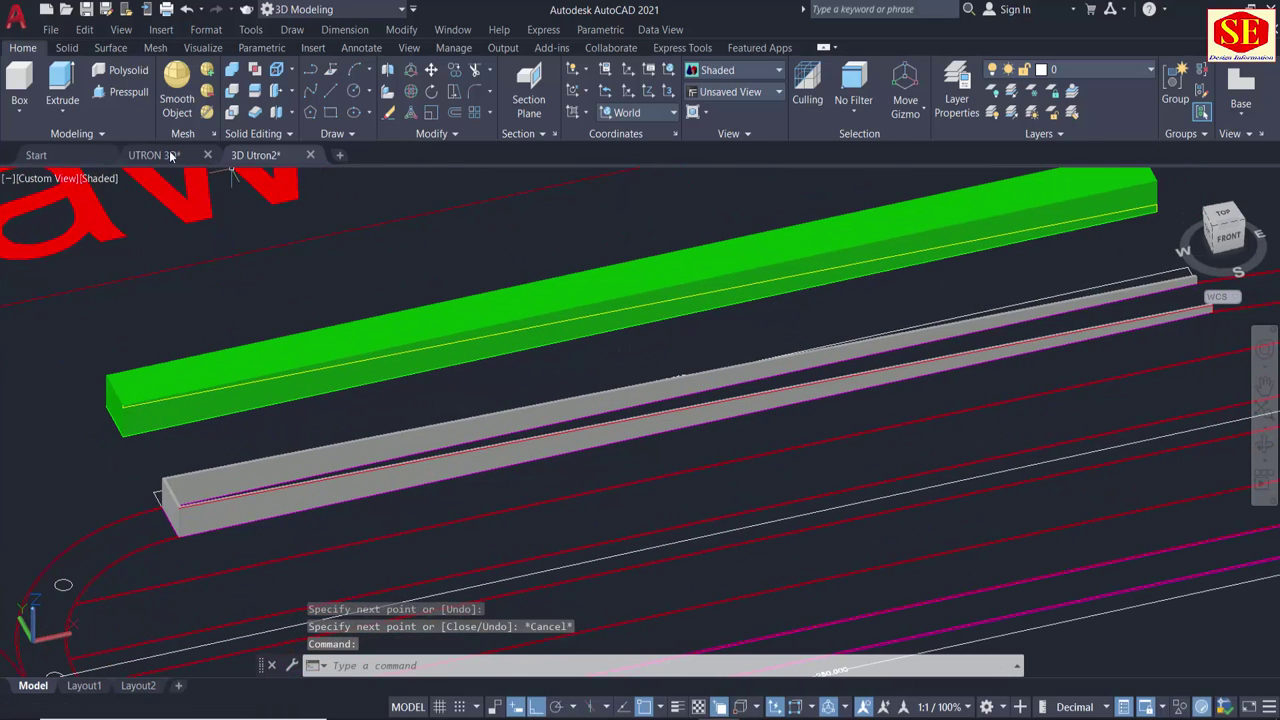
Press-pull the green beam's face along its yellow line to reshape the block.
click(139, 94)
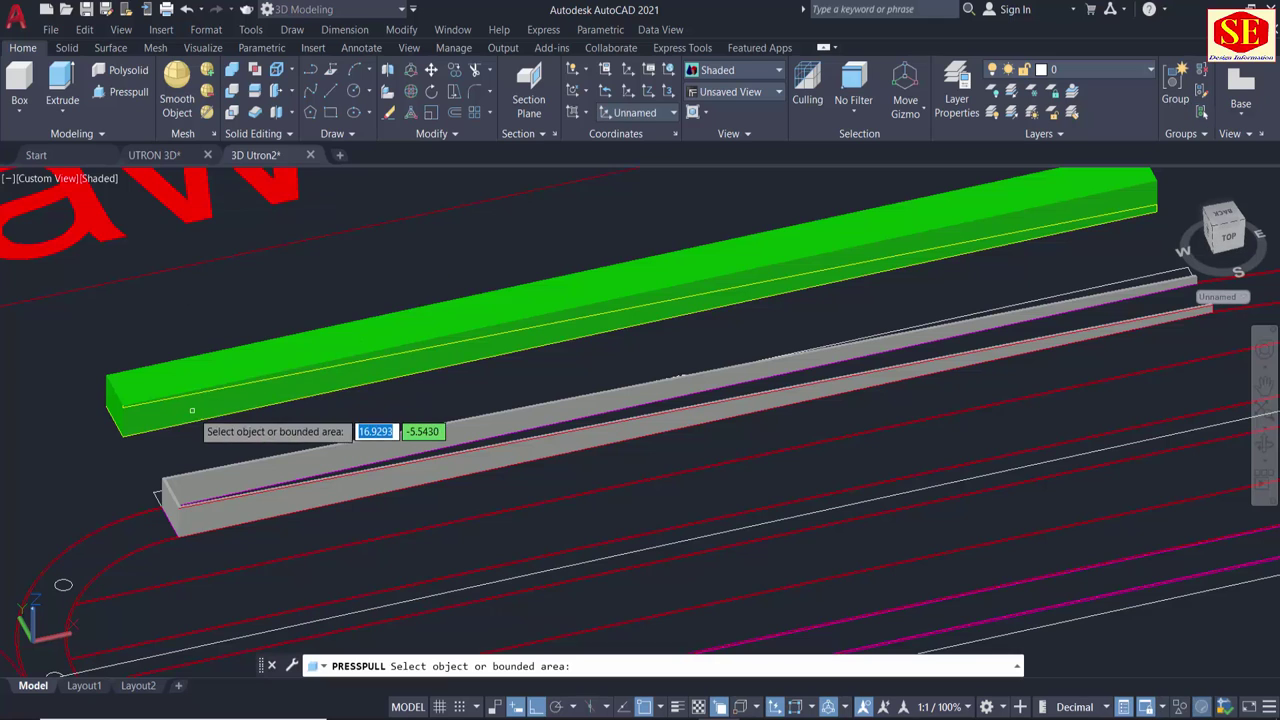
click(212, 428)
click(180, 286)
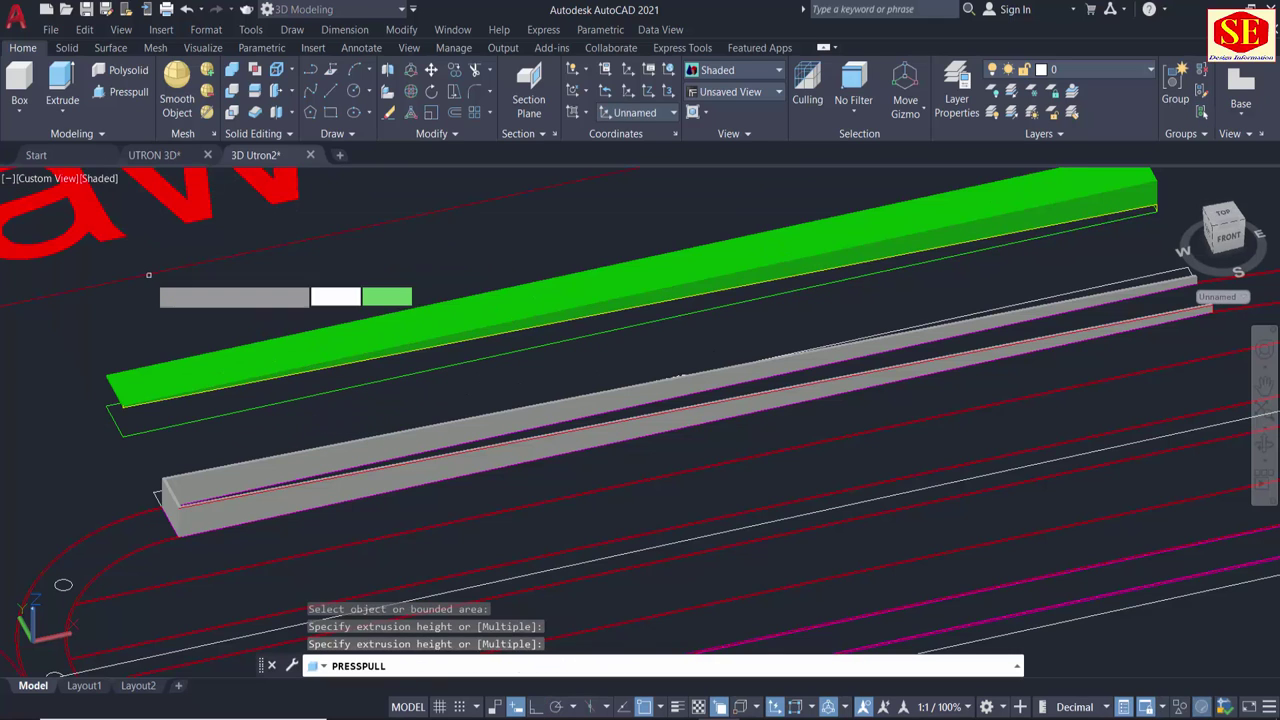
middle_drag(906, 295, 806, 315)
scroll(806, 315, up, 3)
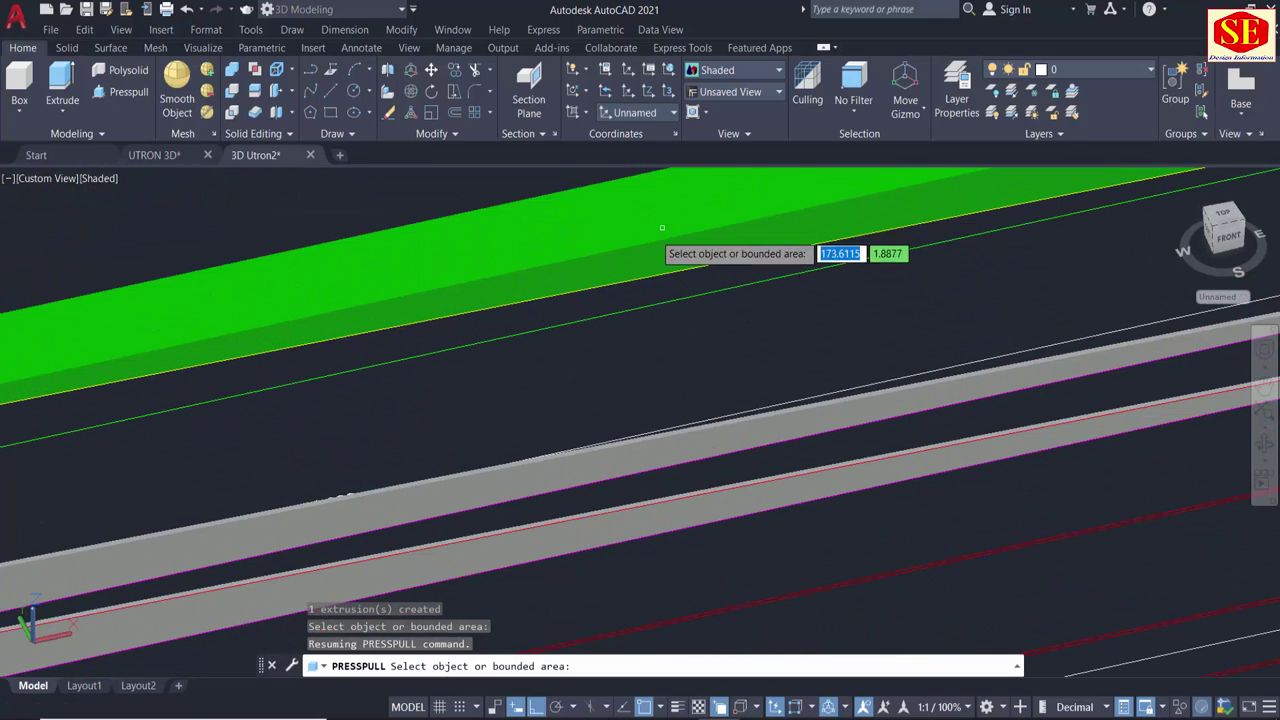
scroll(614, 286, down, 2)
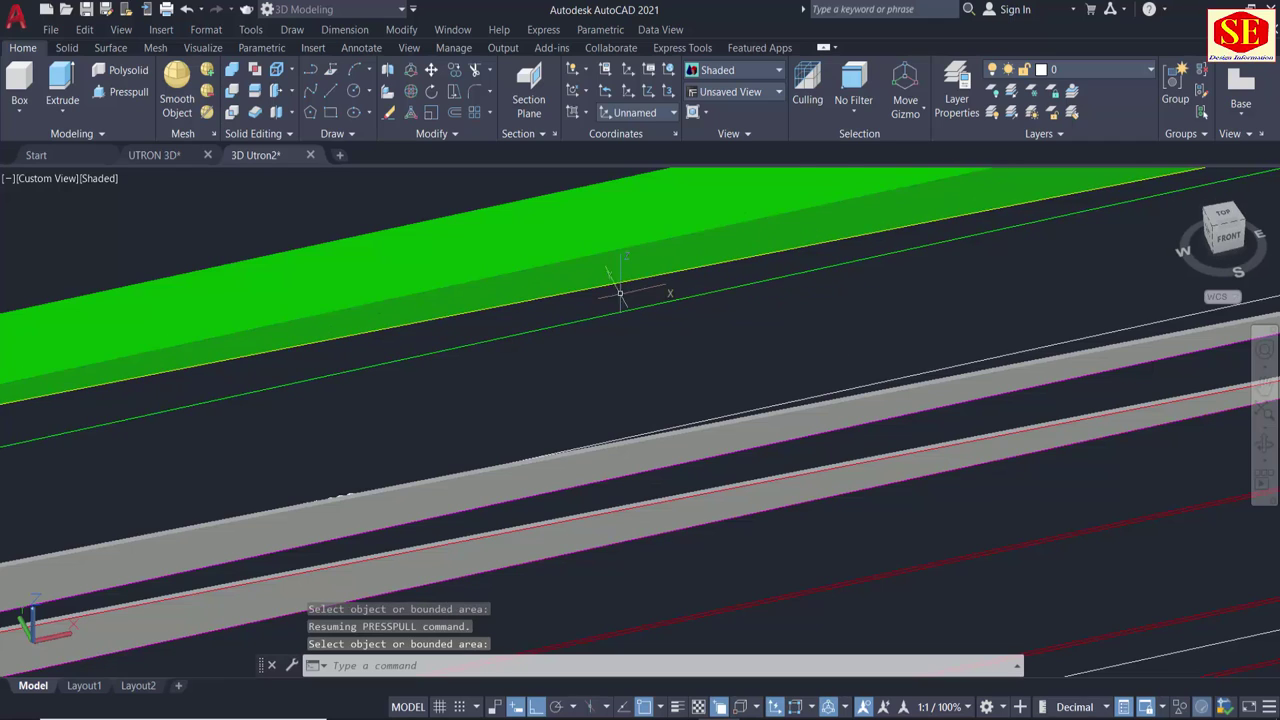
scroll(428, 337, down, 2)
middle_drag(428, 337, 688, 326)
key(Escape)
Zoom in to the beam's far end and start a new line.
scroll(125, 425, up, 1)
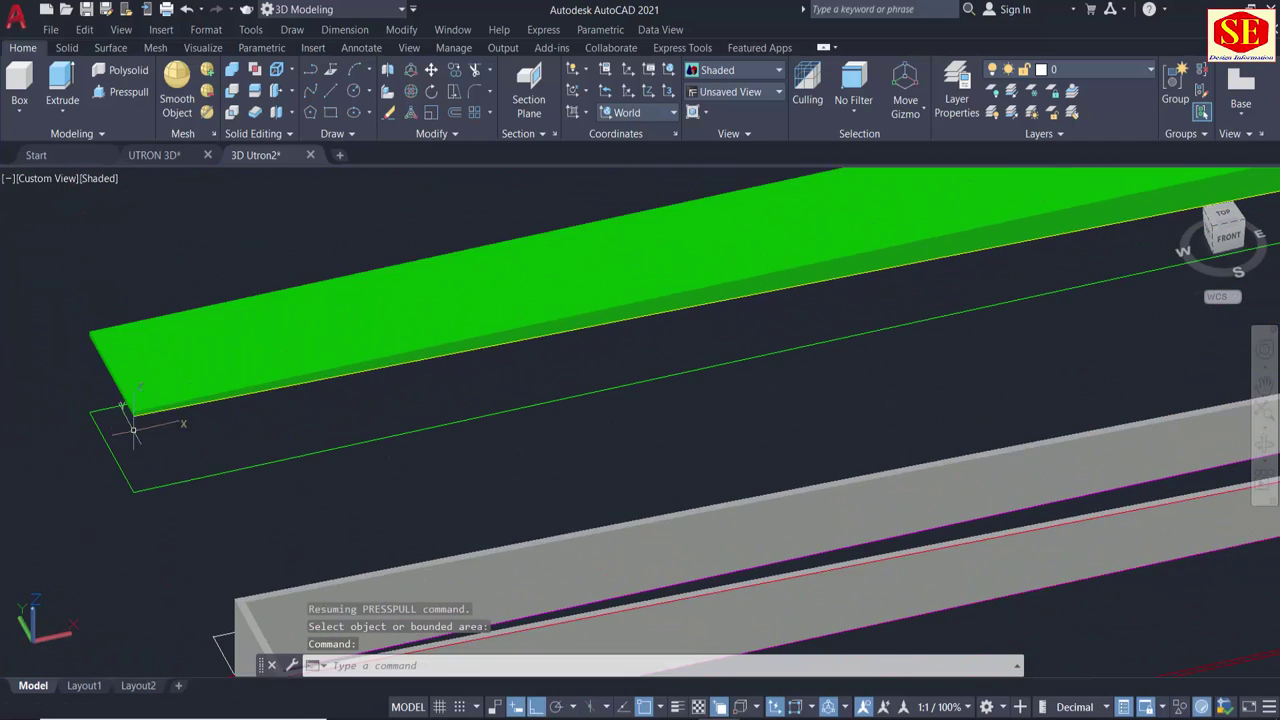
scroll(320, 400, down, 3)
scroll(870, 270, up, 3)
scroll(843, 255, up, 2)
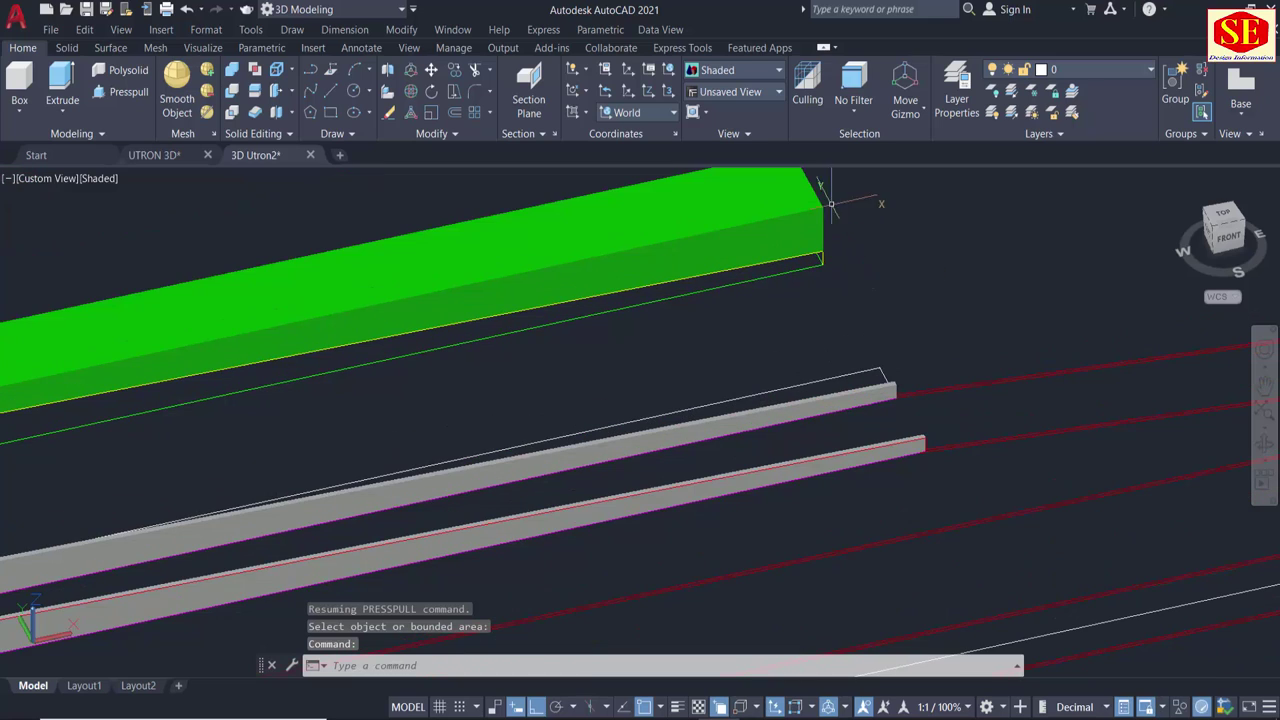
scroll(843, 255, up, 2)
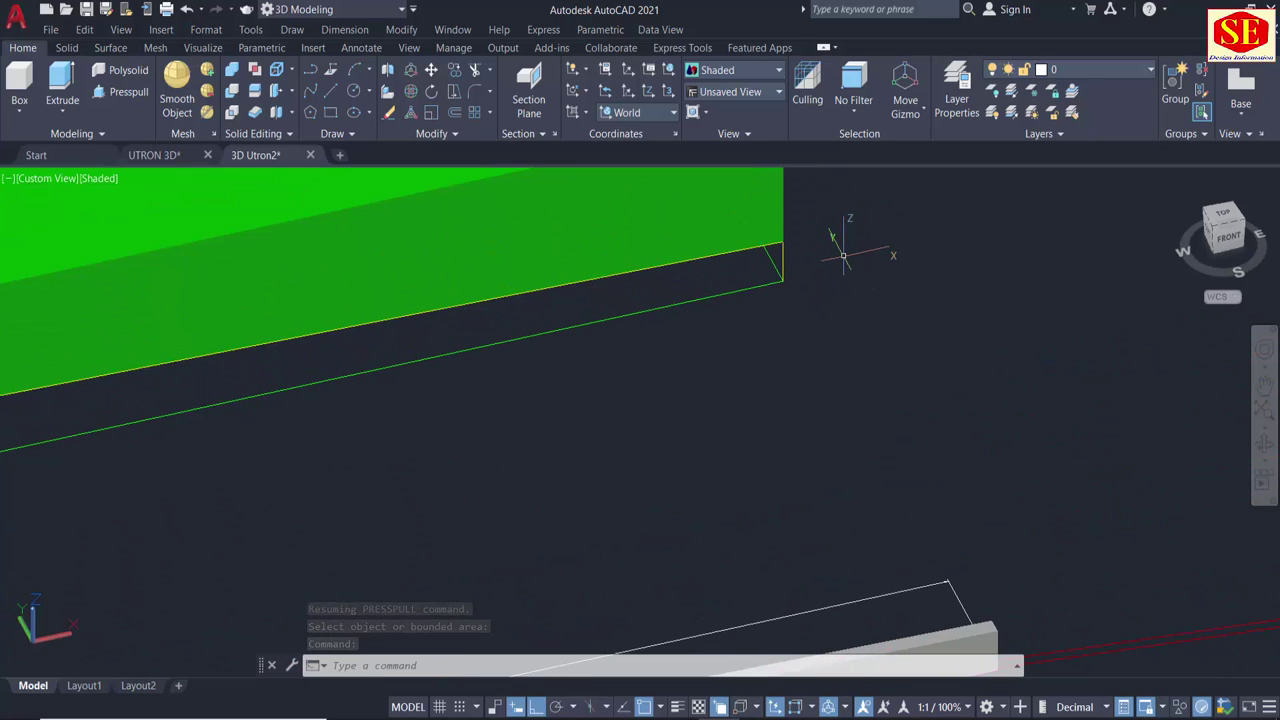
text(l)
key(Return)
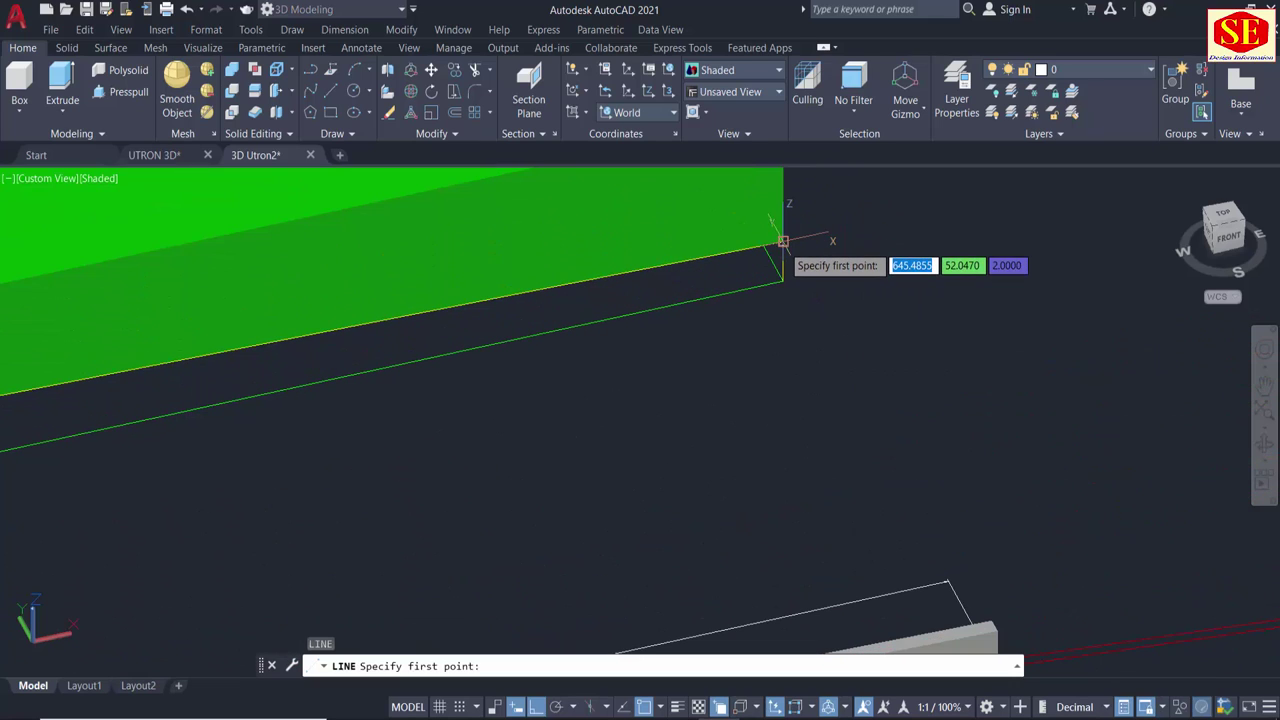
Draw a line 0.5 from the beam's end corner to its lower-left corner, spanning its length.
click(783, 241)
scroll(785, 250, up, 2)
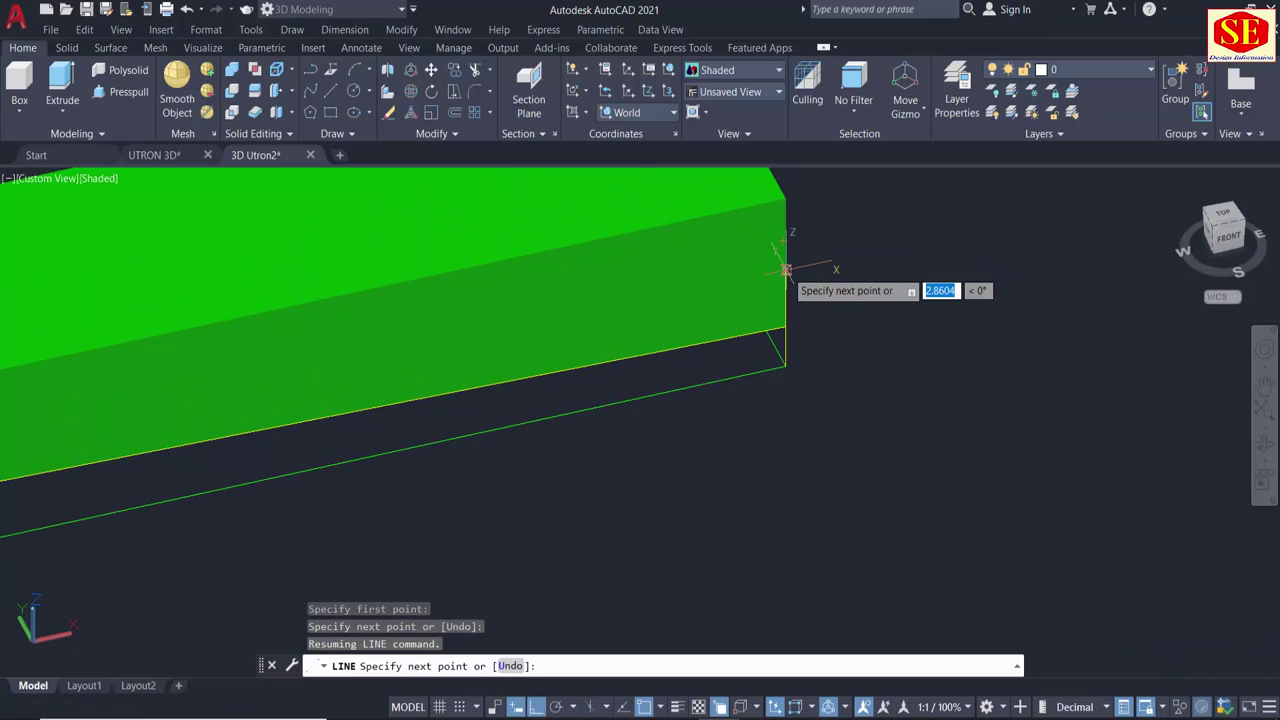
text(.5)
key(Return)
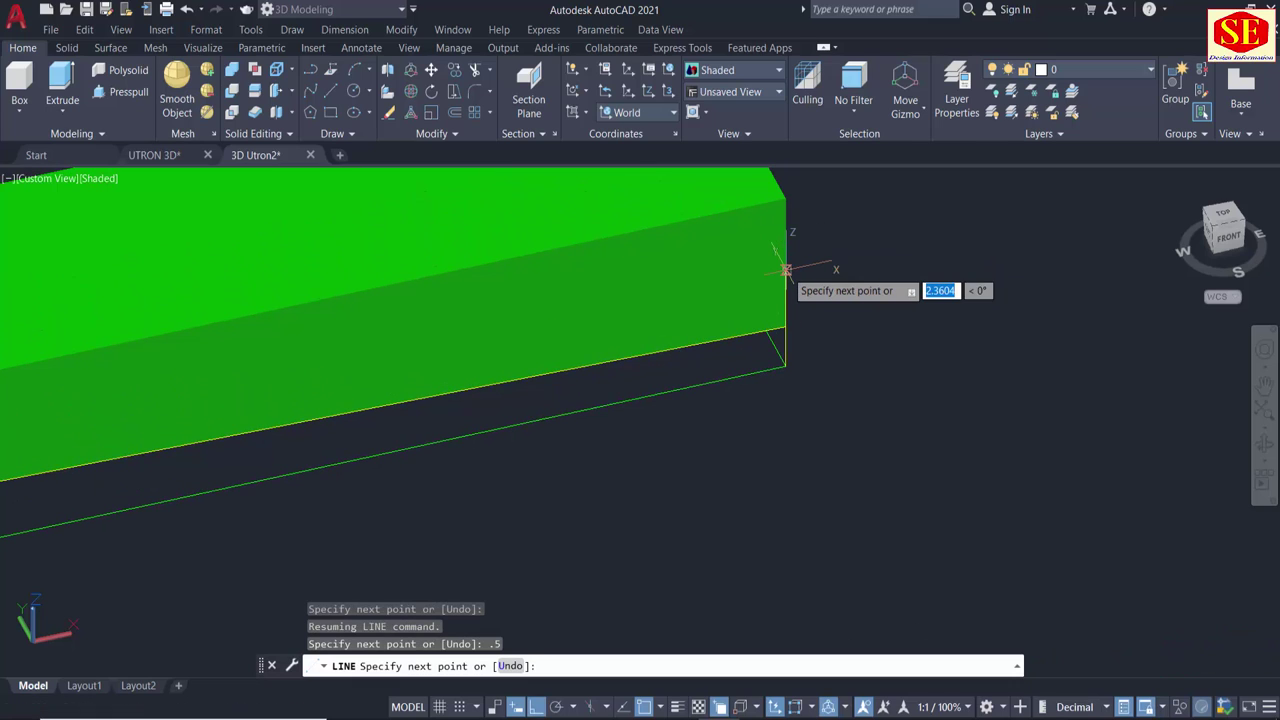
scroll(1107, 331, down, 3)
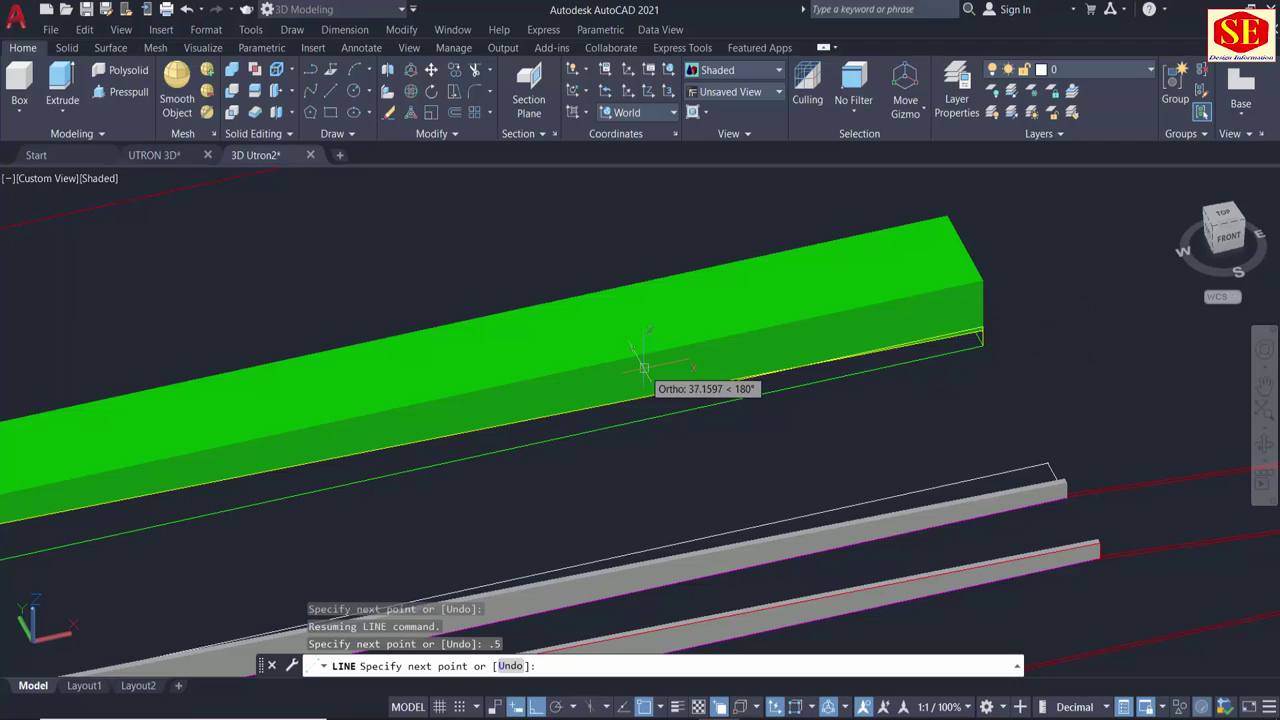
scroll(644, 368, up, 2)
middle_drag(1023, 277, 300, 450)
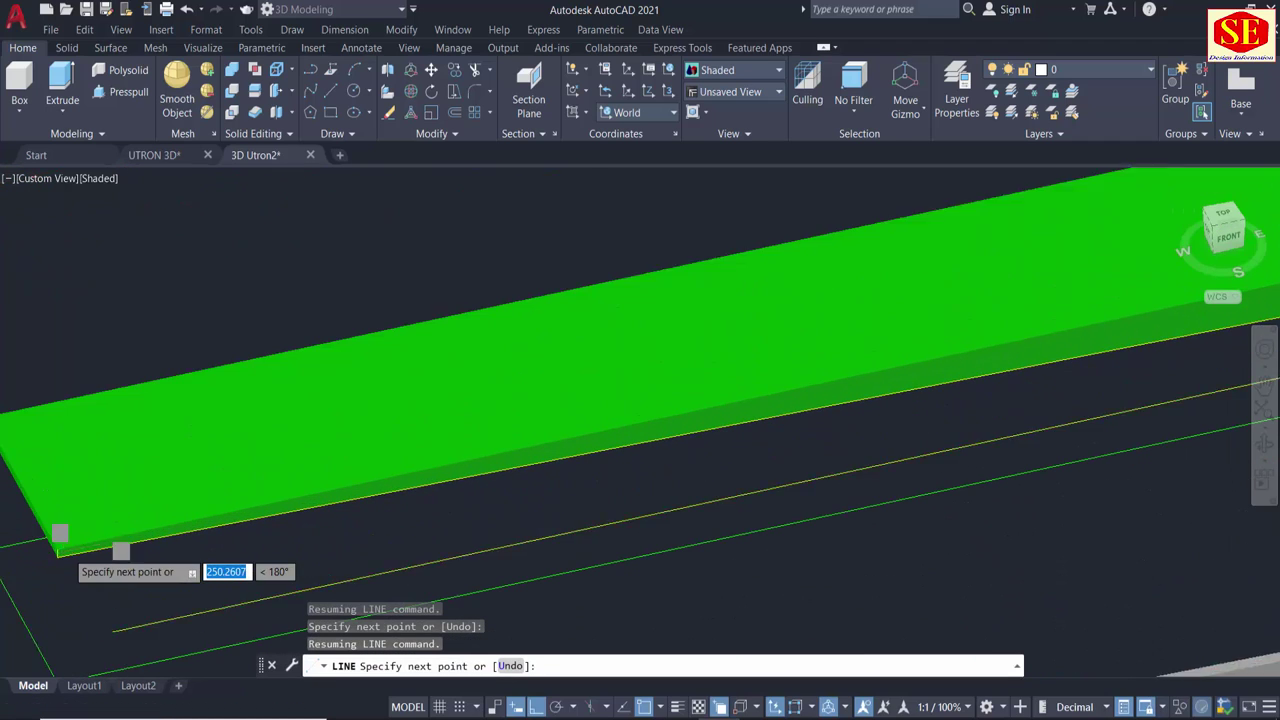
scroll(62, 548, up, 1)
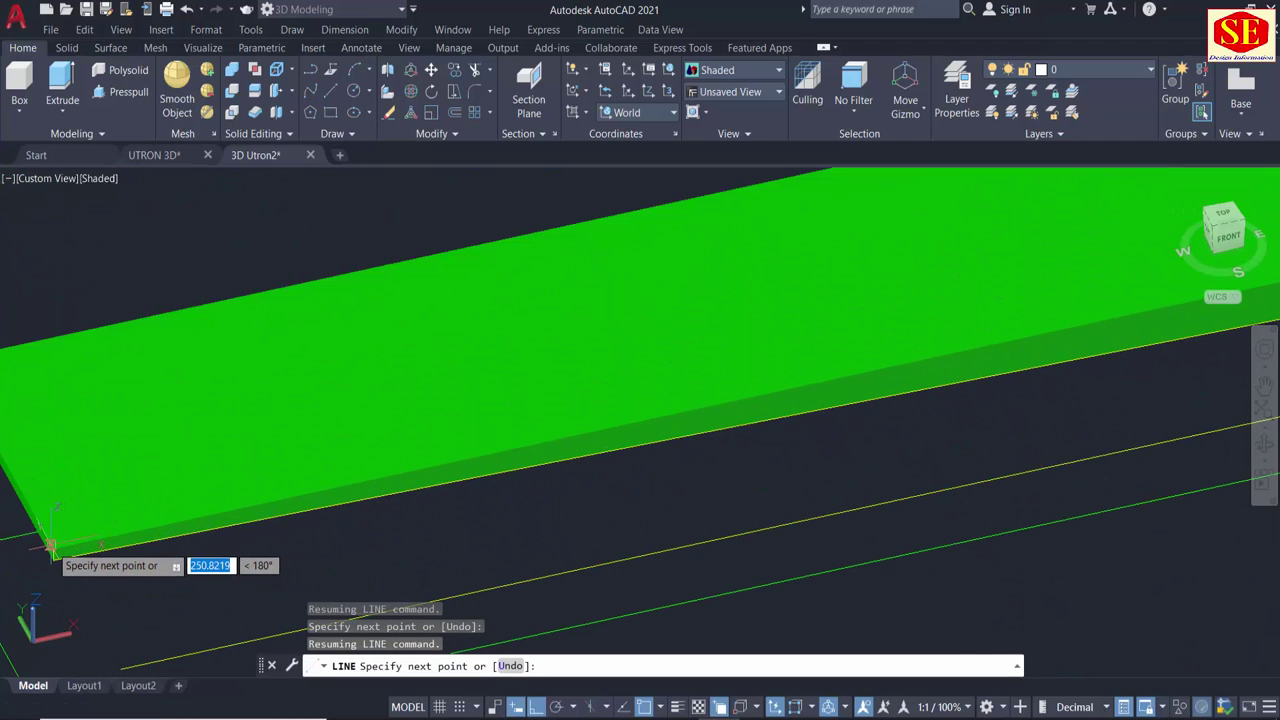
scroll(50, 546, up, 2)
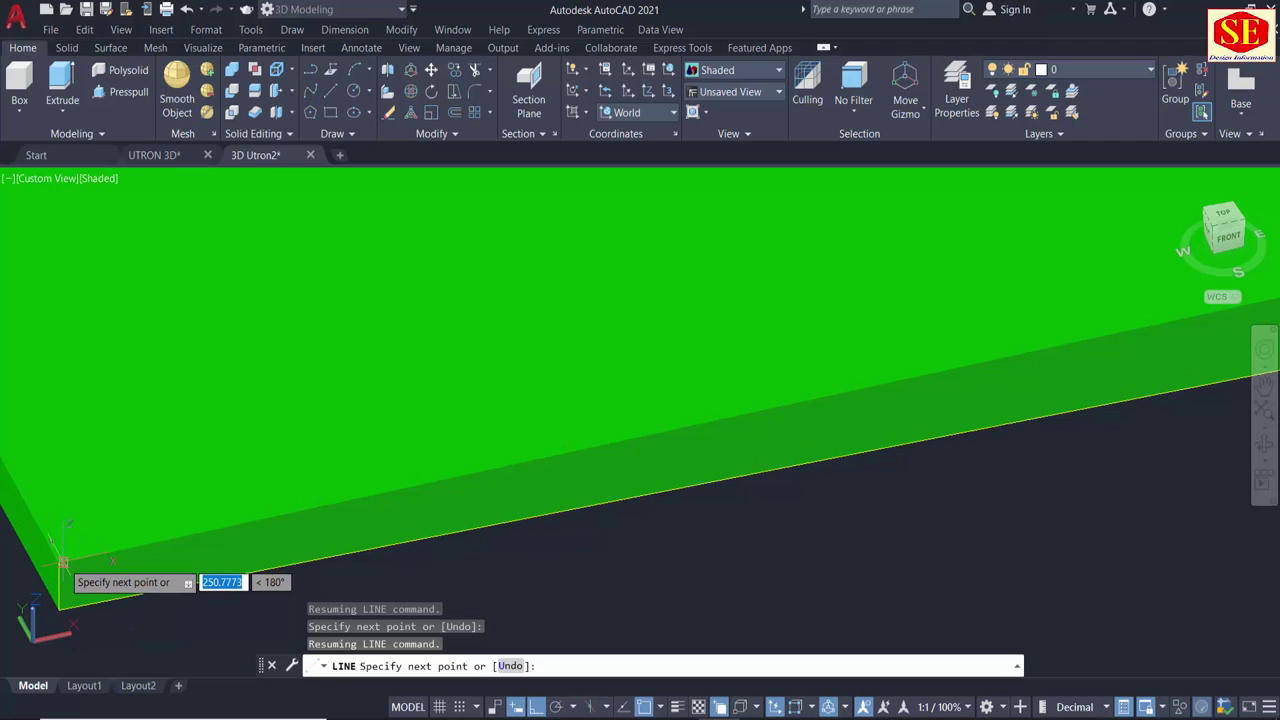
click(58, 563)
scroll(110, 470, down, 2)
key(Escape)
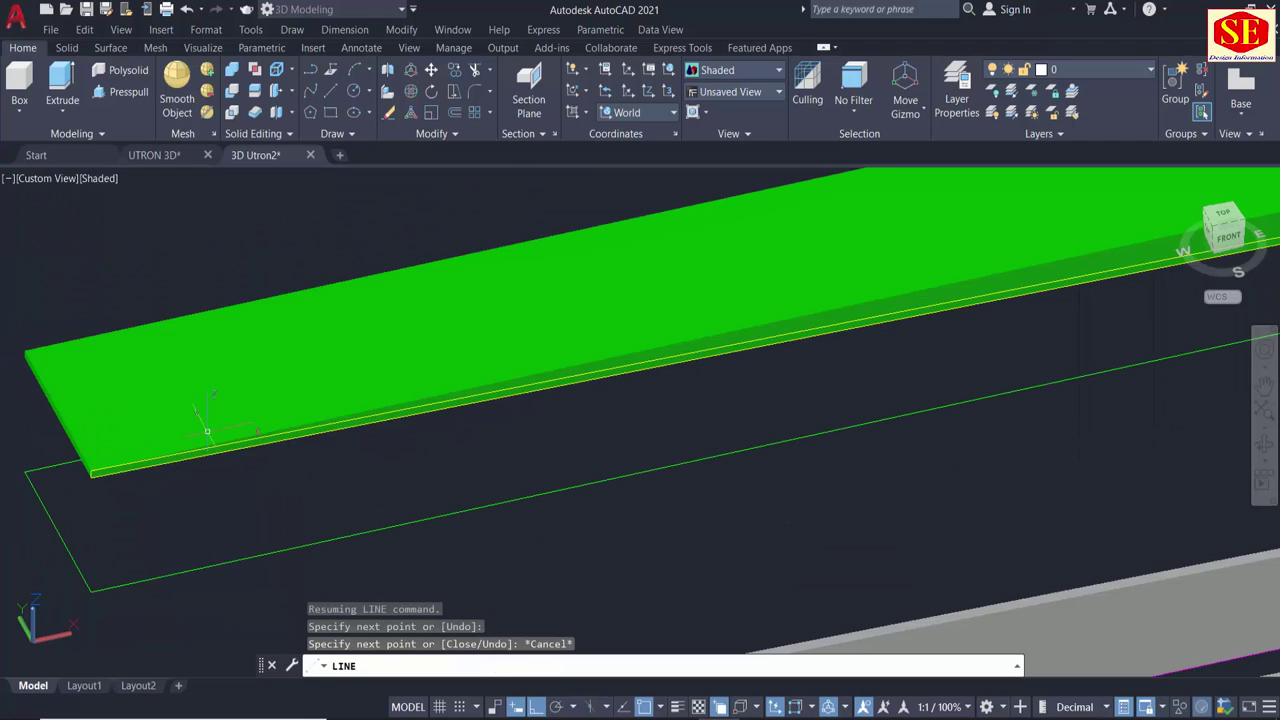
middle_drag(245, 440, 251, 473)
scroll(440, 413, up, 1)
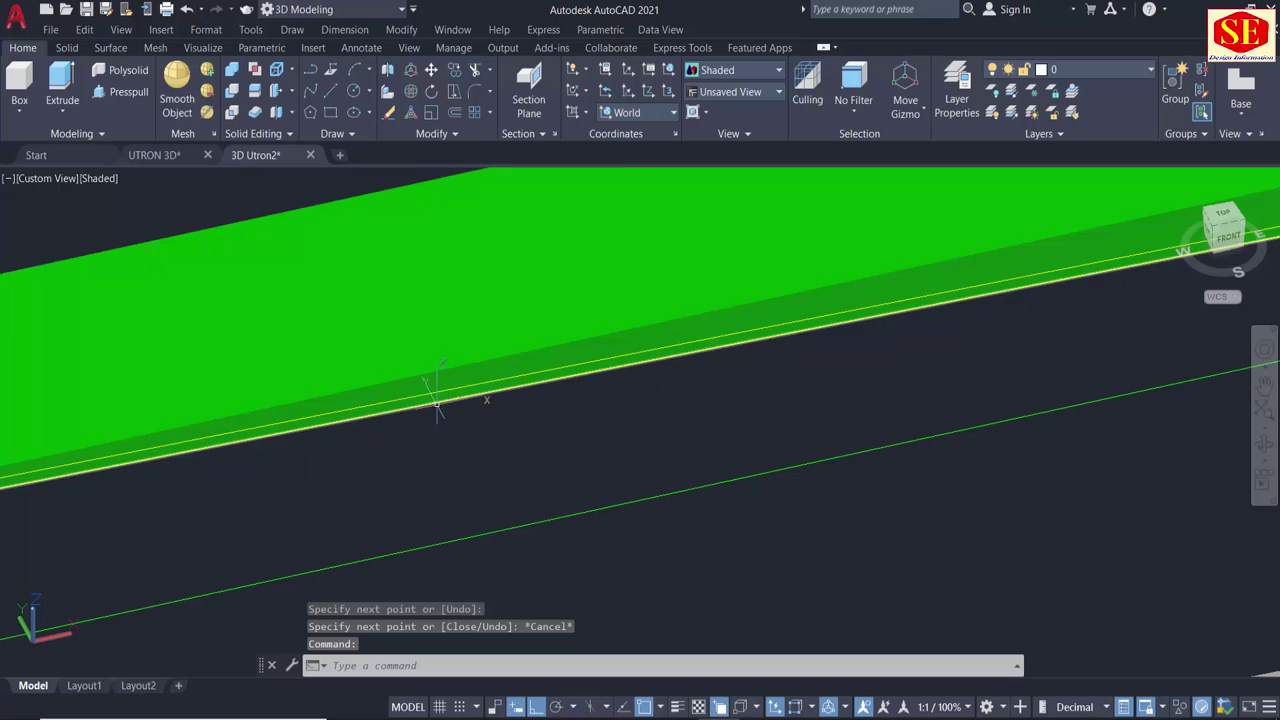
scroll(443, 415, down, 2)
scroll(517, 417, down, 1)
middle_drag(751, 391, 671, 380)
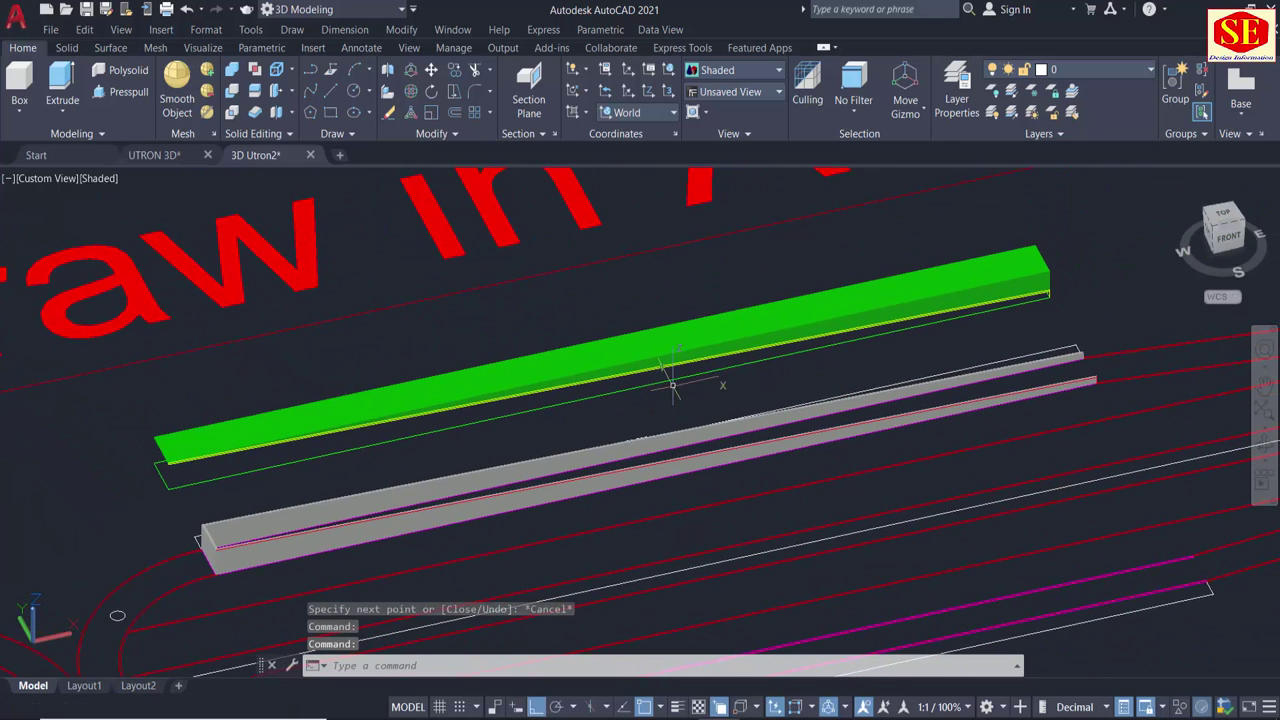
scroll(905, 343, up, 1)
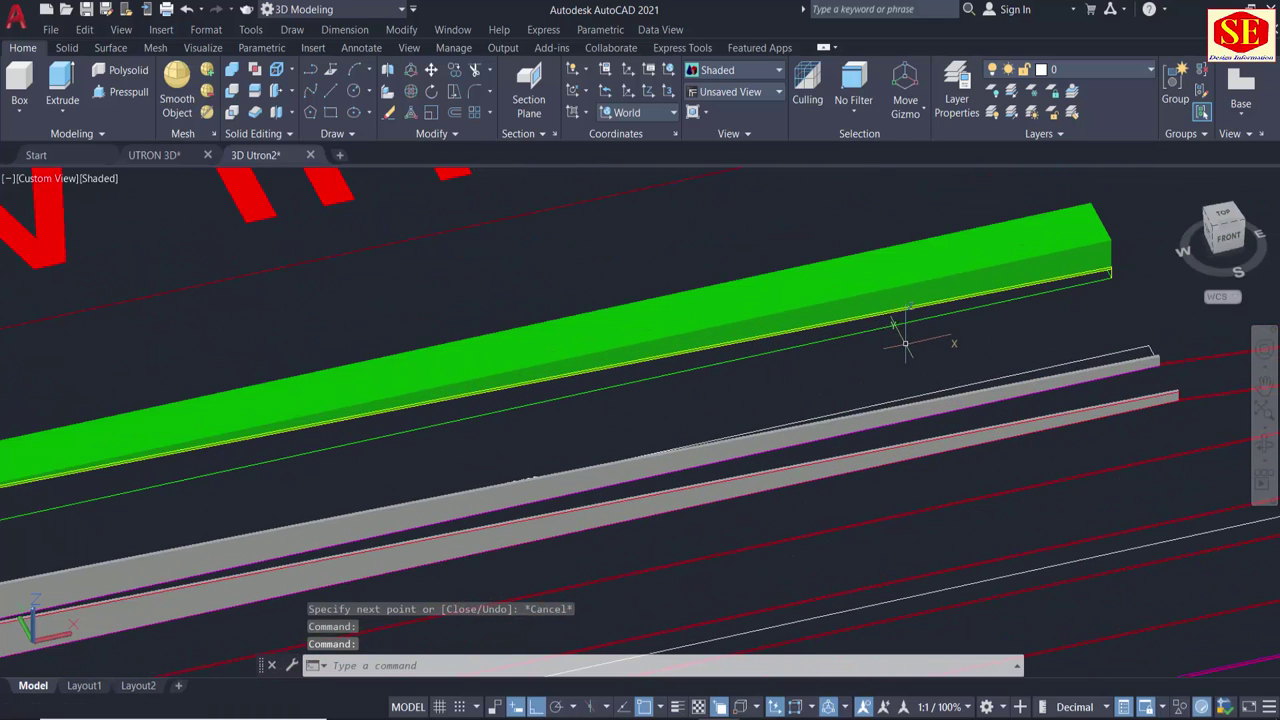
Press-pull the green block's top face down, leaving a thin slab beside the grey beams.
click(135, 95)
scroll(790, 250, down, 2)
shift+middle_drag(822, 255, 925, 262)
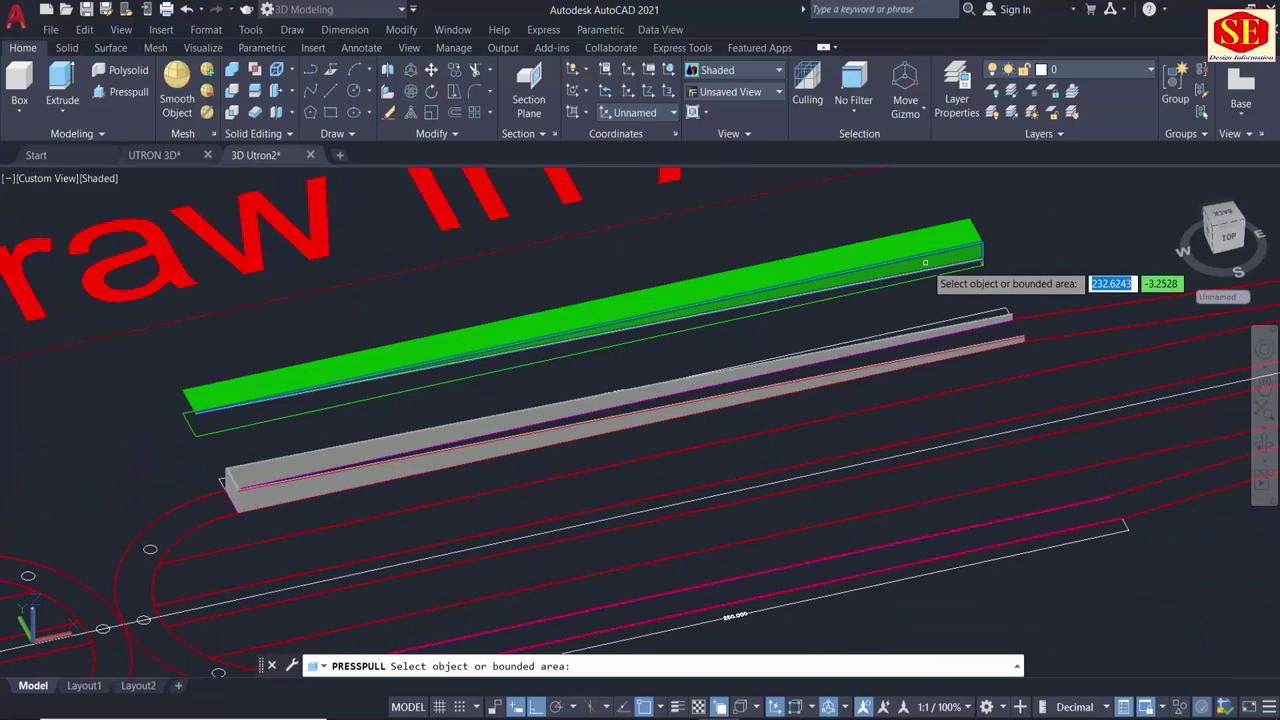
click(925, 262)
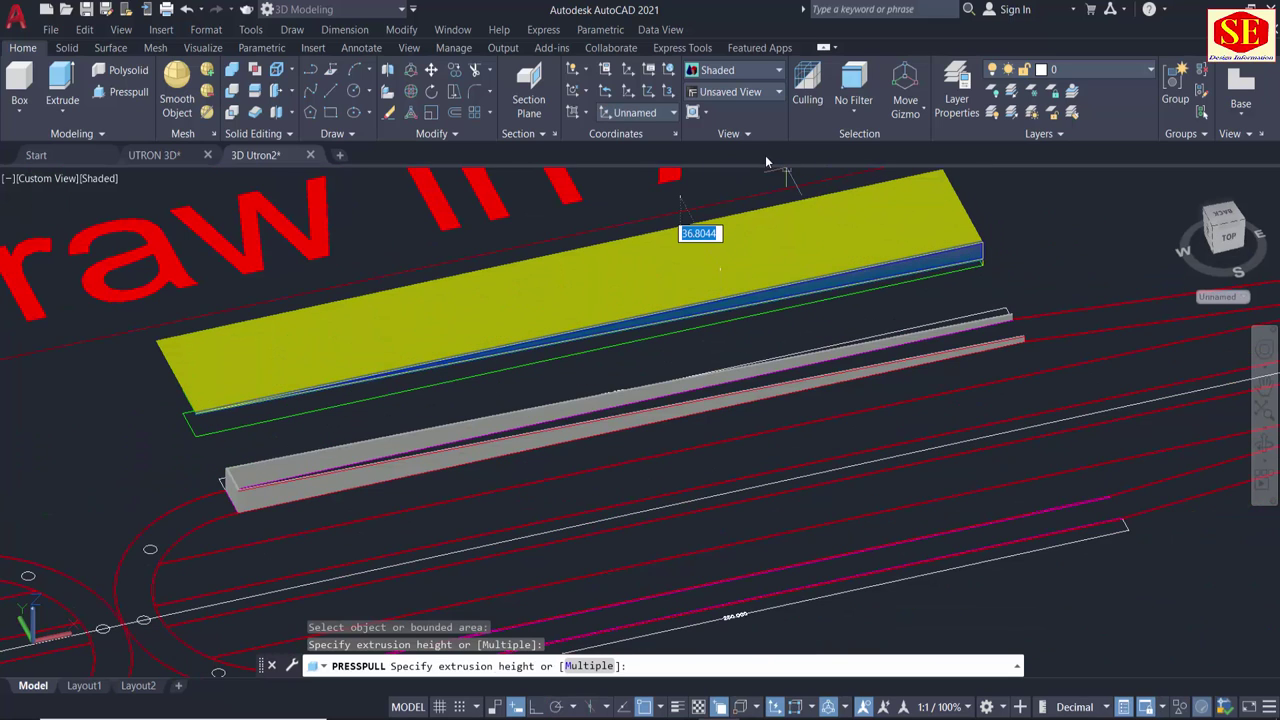
click(758, 188)
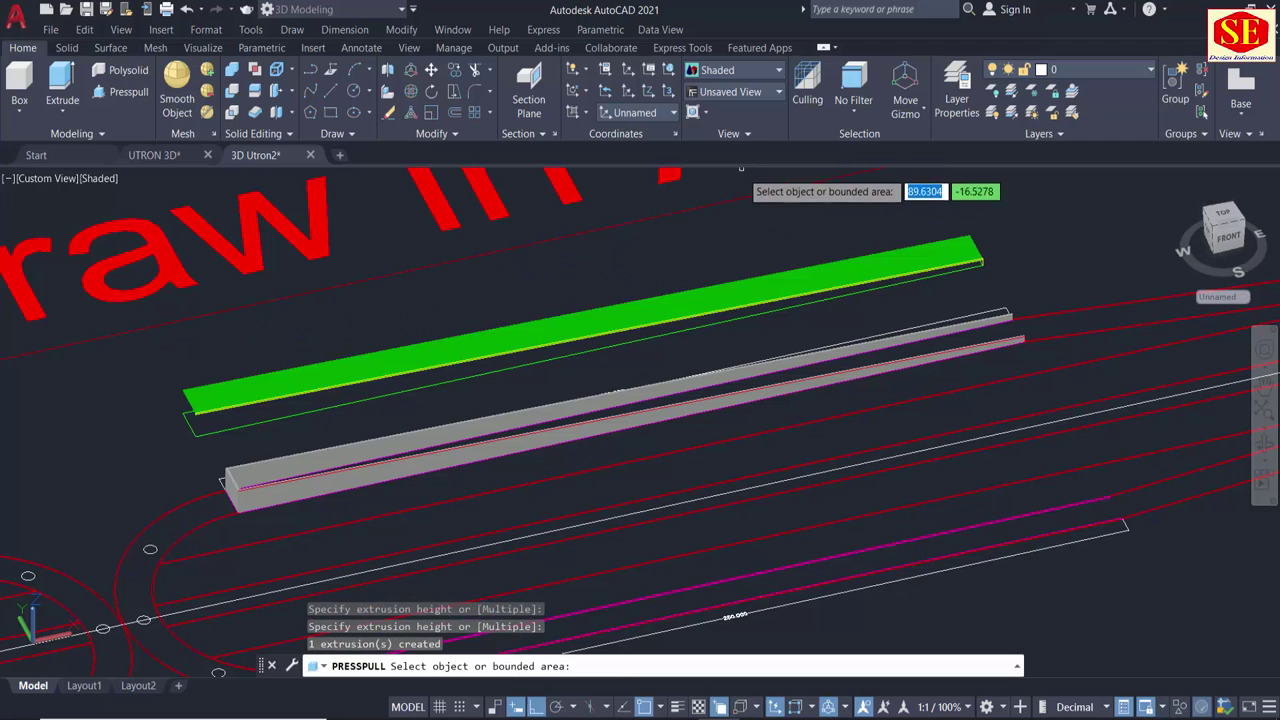
scroll(220, 470, up, 3)
scroll(216, 440, up, 3)
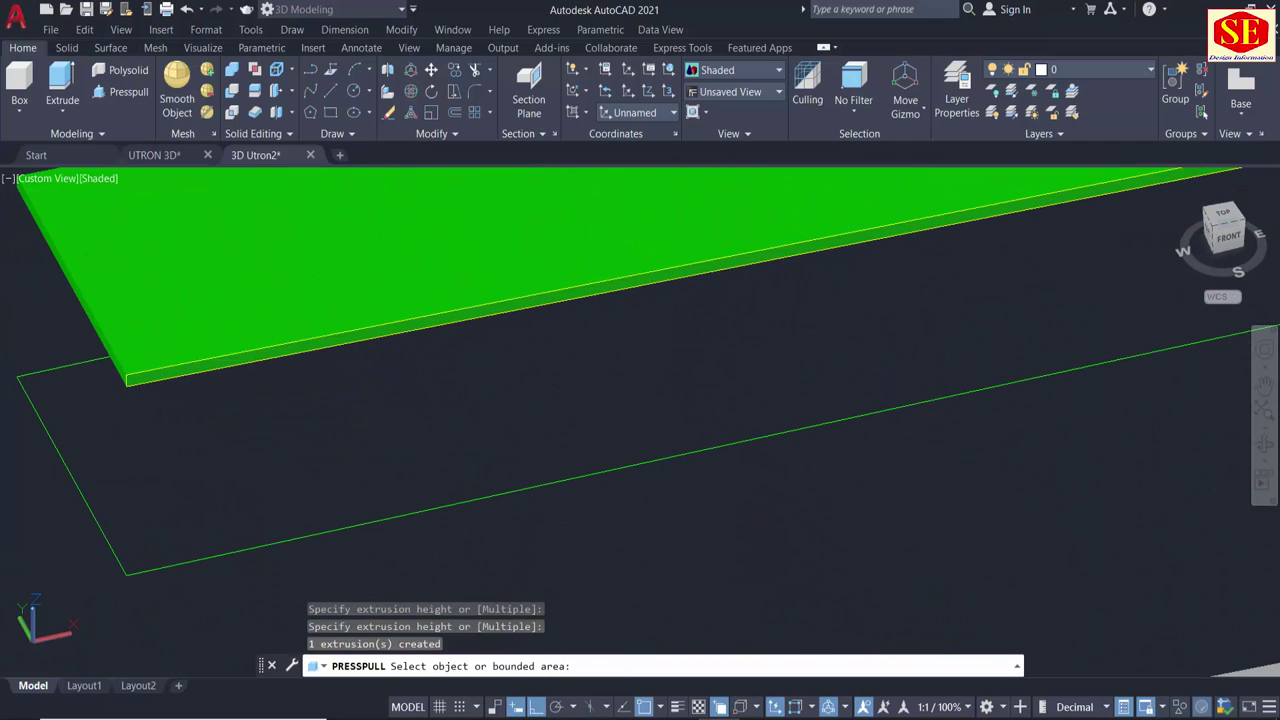
key(Return)
scroll(112, 340, down, 4)
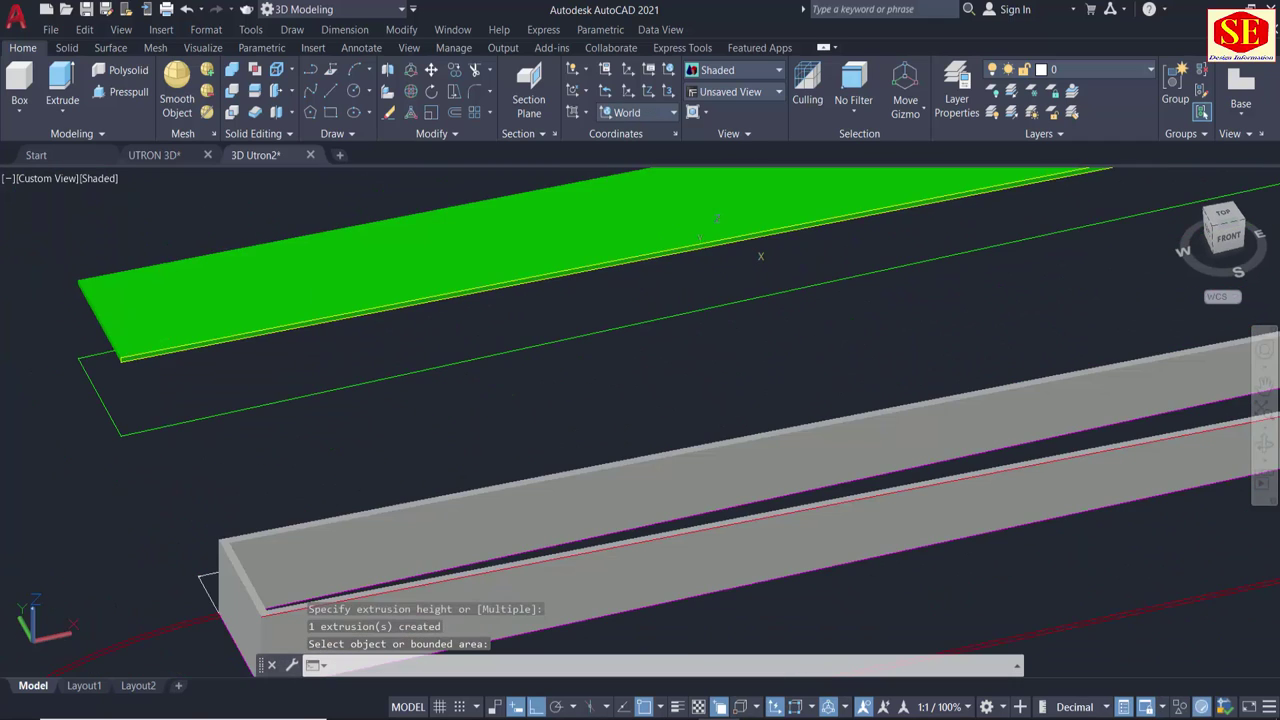
middle_drag(760, 256, 257, 423)
scroll(971, 306, down, 2)
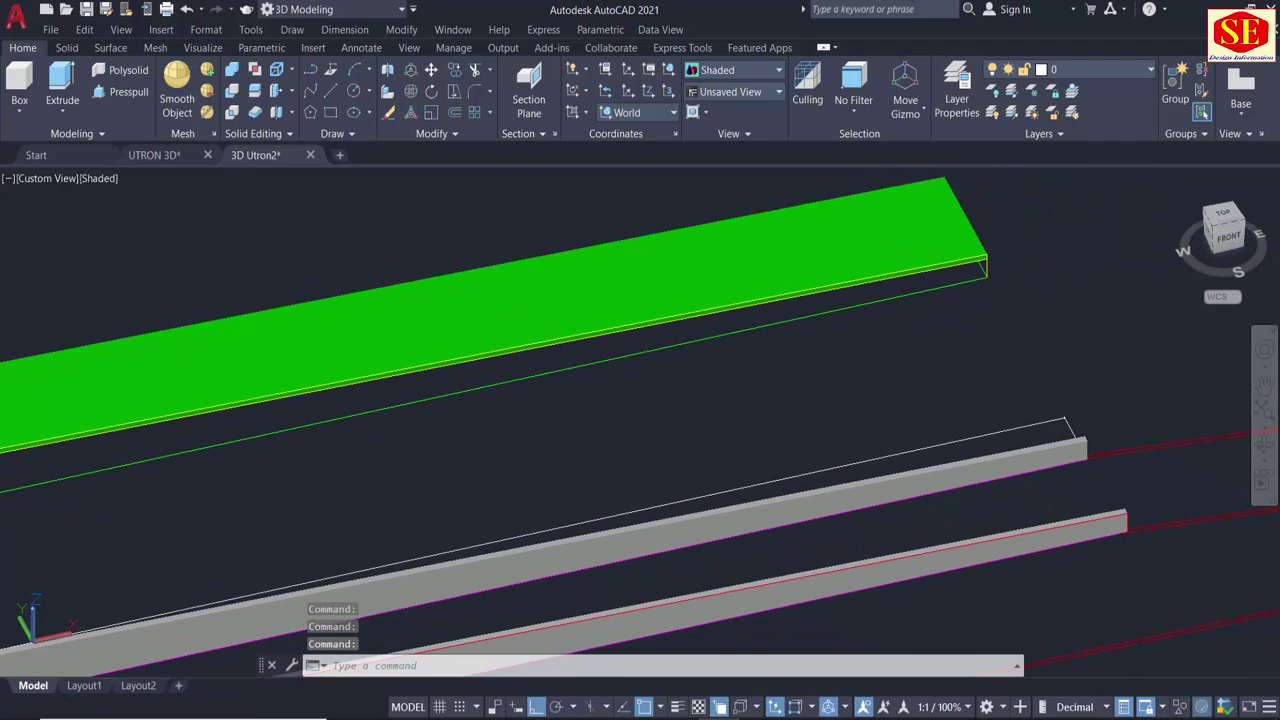
scroll(971, 255, up, 2)
scroll(971, 258, down, 1)
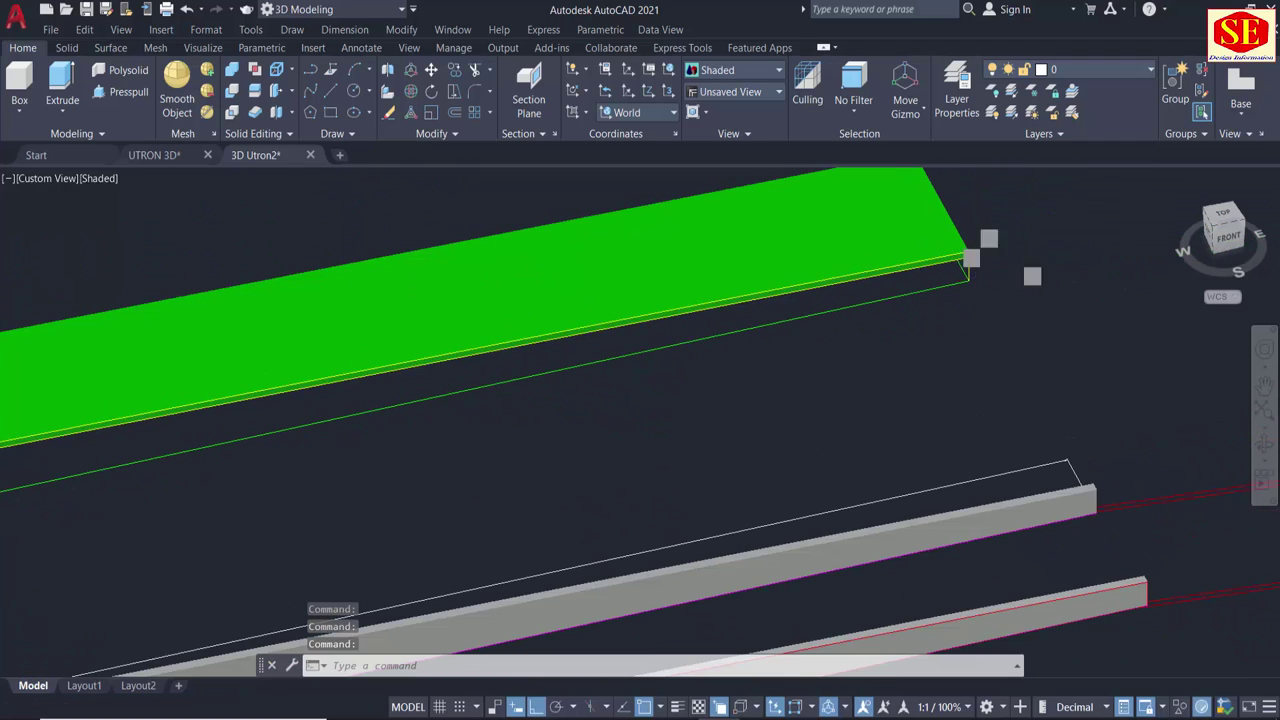
Move the green slab from its end corner to the new spot beside the road outlines.
scroll(953, 238, down, 1)
text(m)
key(Return)
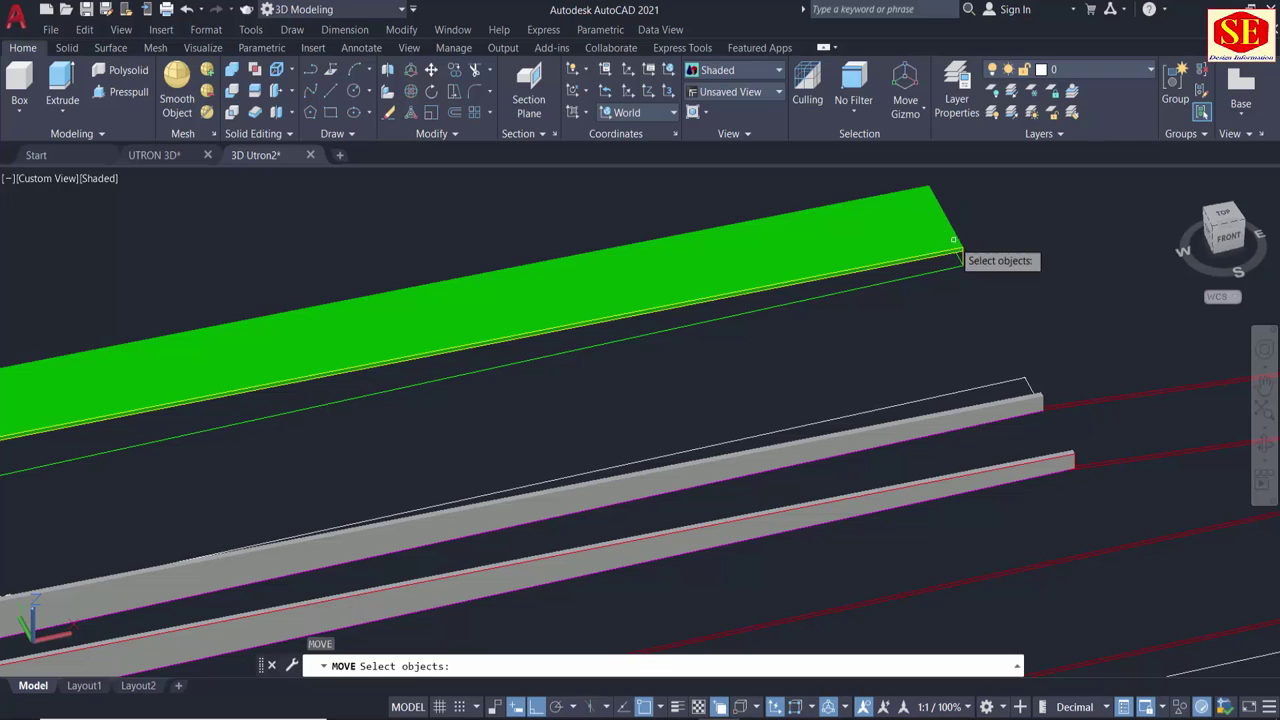
click(898, 232)
scroll(905, 255, up, 1)
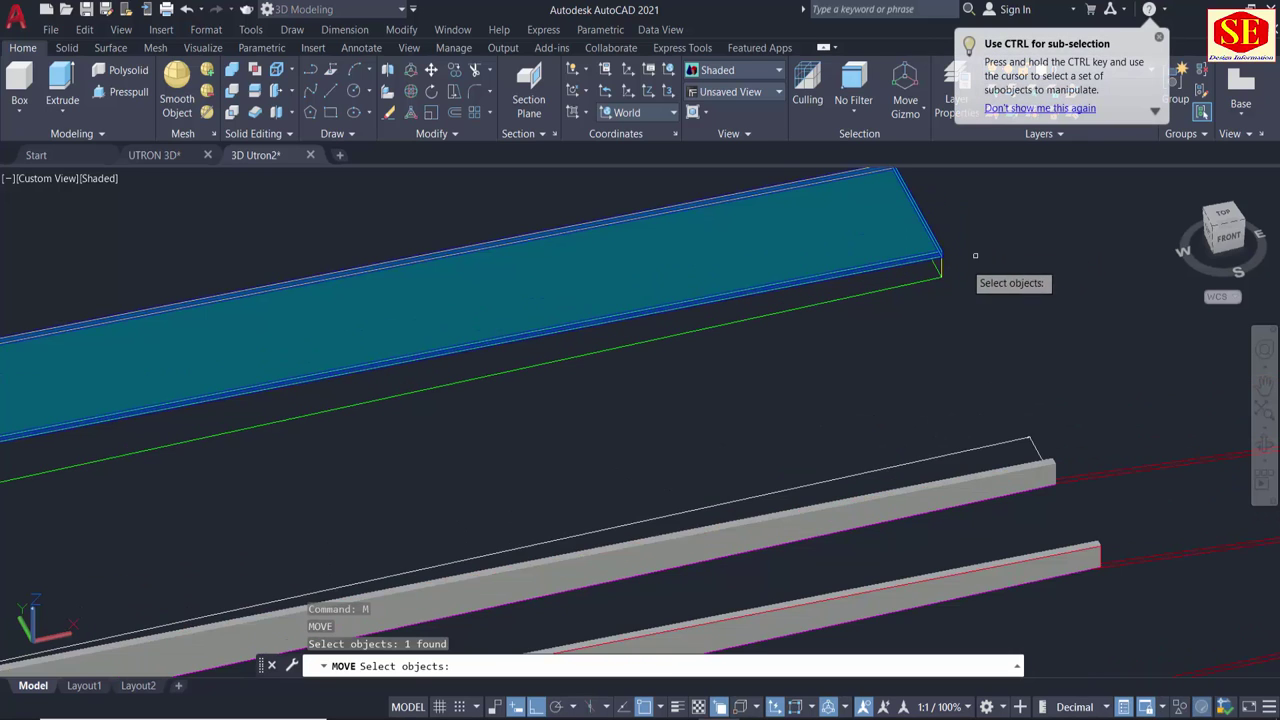
scroll(903, 251, up, 2)
key(Return)
click(870, 235)
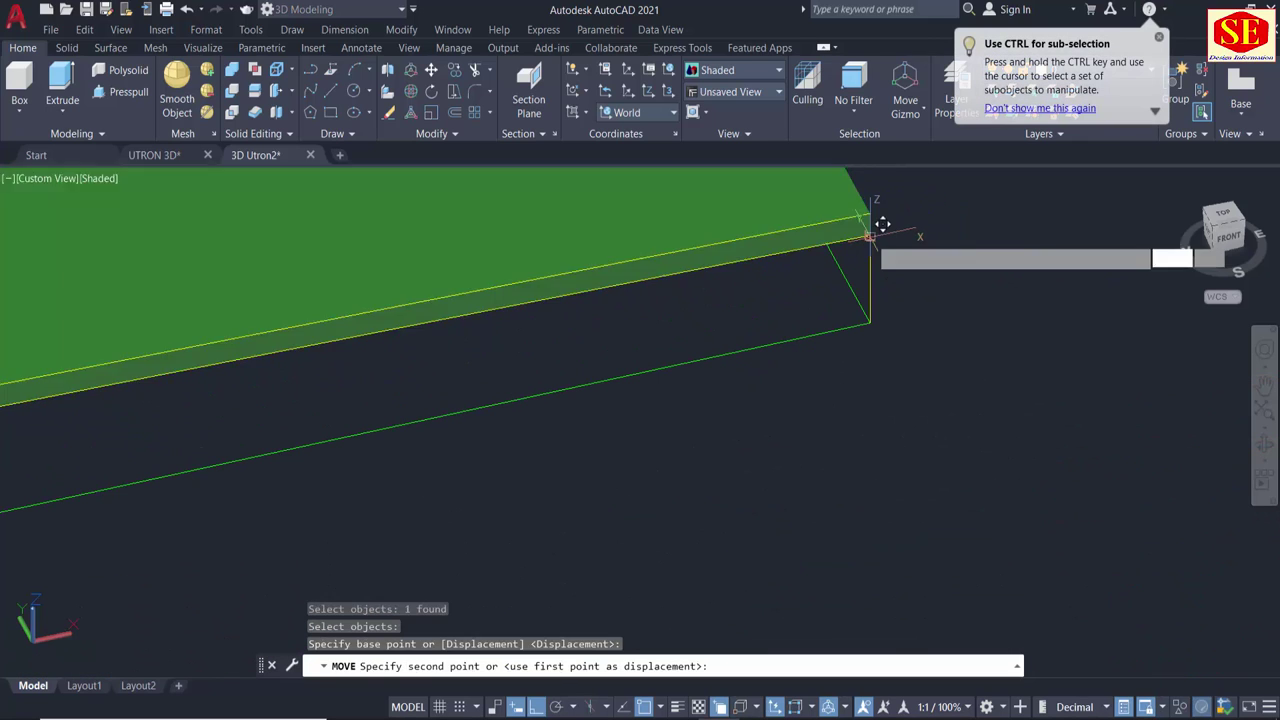
scroll(877, 220, down, 2)
scroll(1030, 480, up, 2)
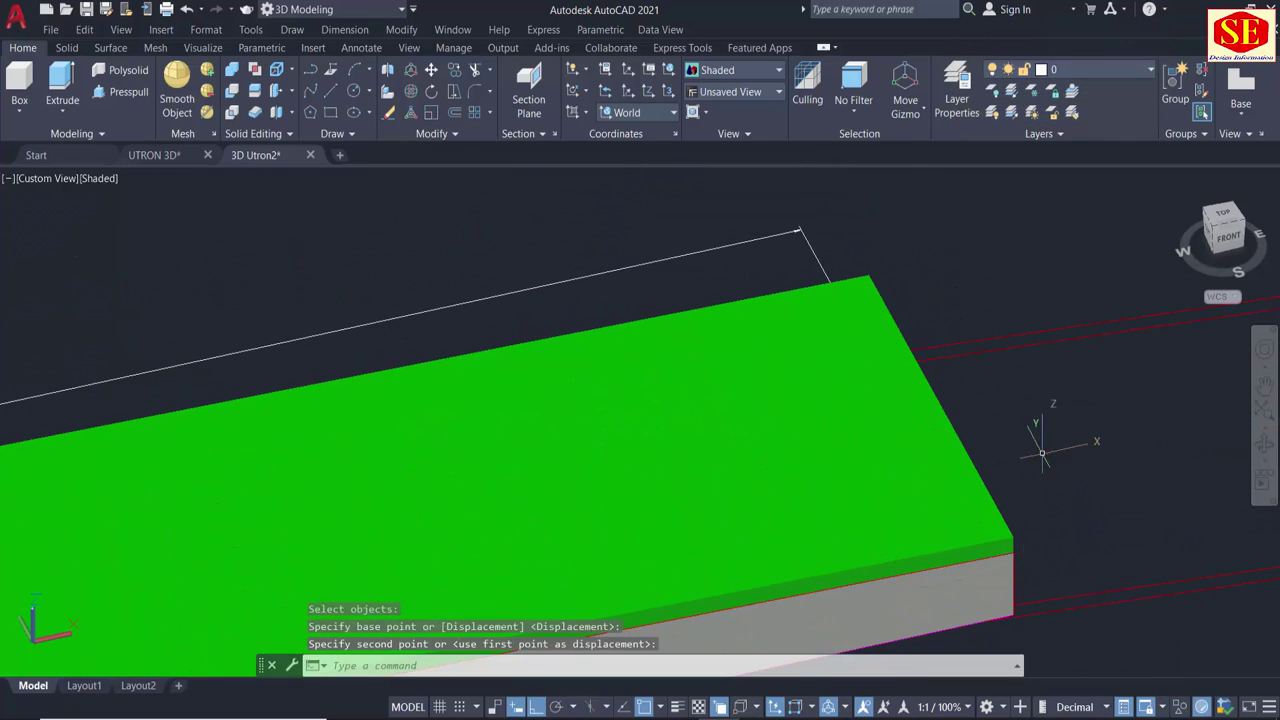
scroll(1057, 443, down, 3)
mouse_move(1063, 375)
middle_down()
mouse_move(990, 410)
mouse_move(718, 443)
middle_up()
click(700, 436)
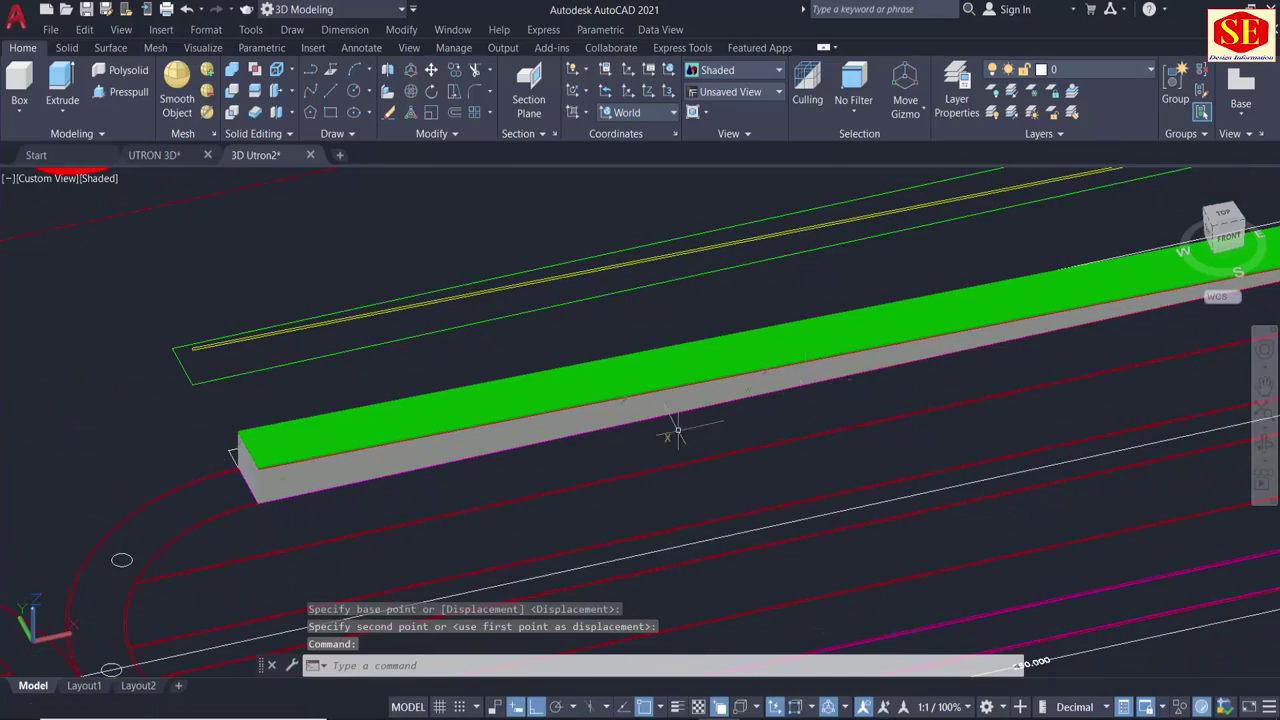
Orbit around the moved green slab to check it from the side and diagonally.
scroll(176, 390, down, 1)
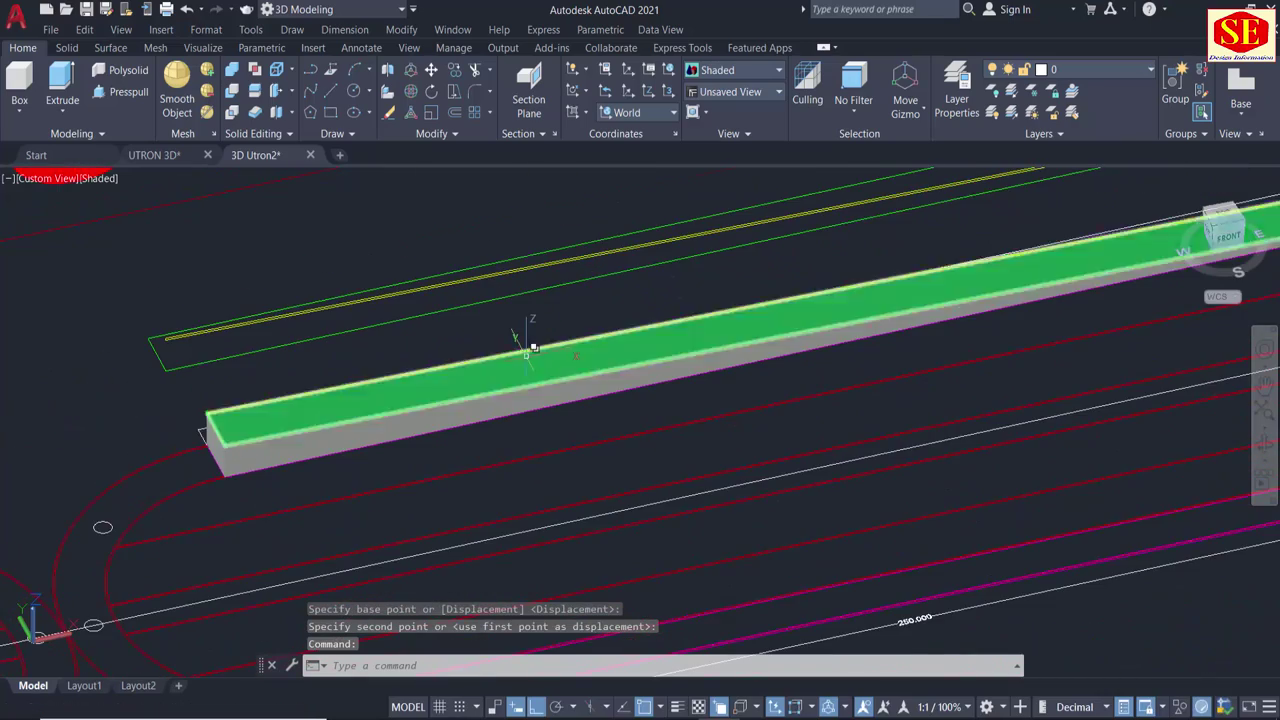
scroll(745, 337, down, 2)
shift+middle_drag(833, 341, 721, 393)
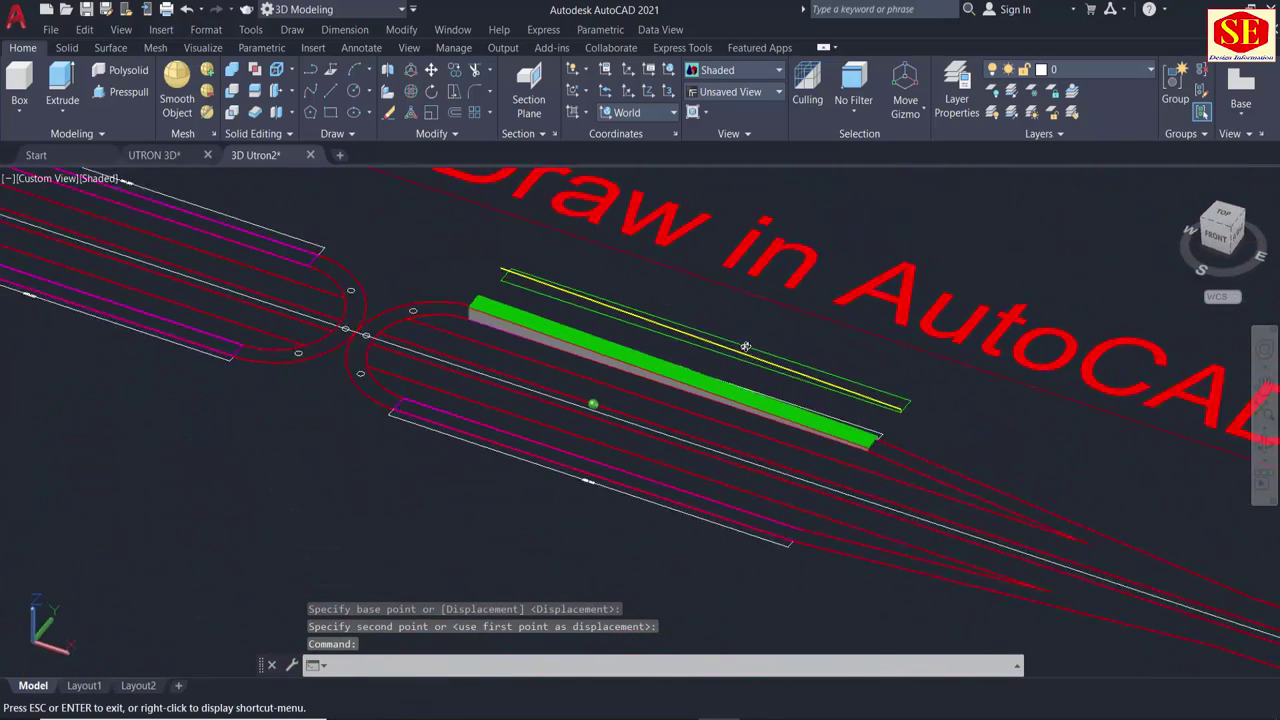
scroll(721, 393, up, 3)
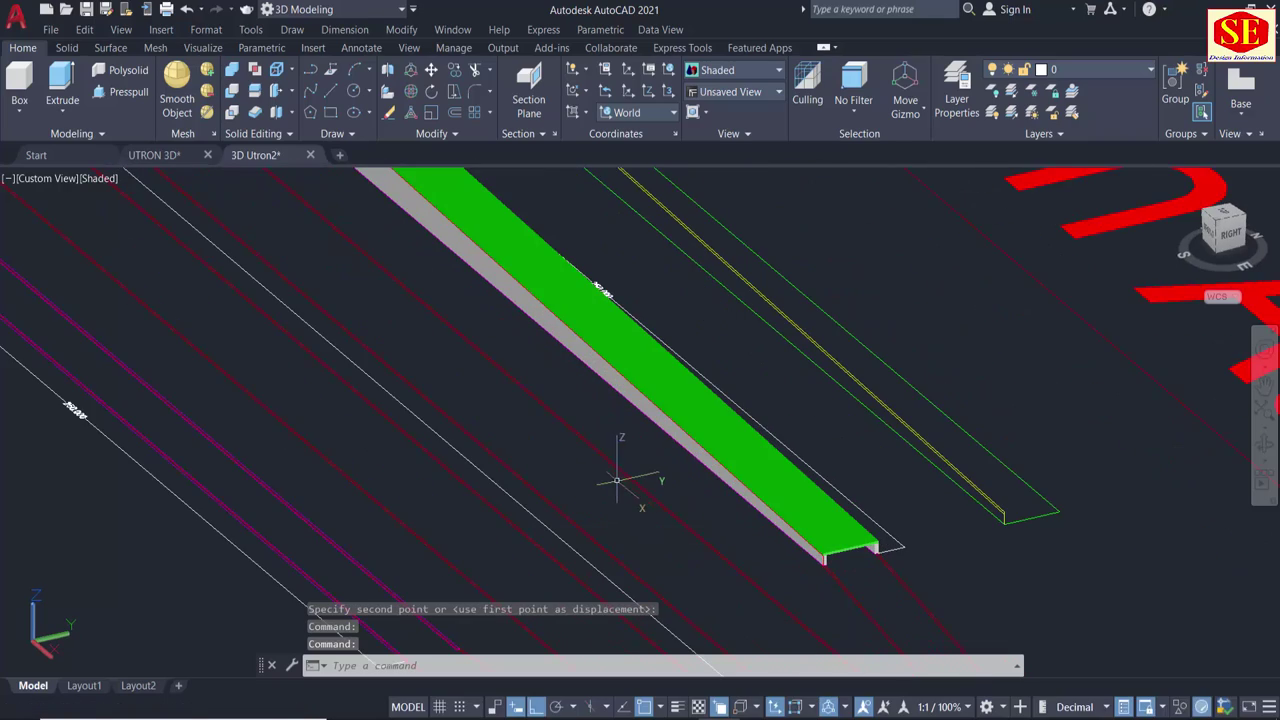
shift+middle_drag(588, 533, 574, 438)
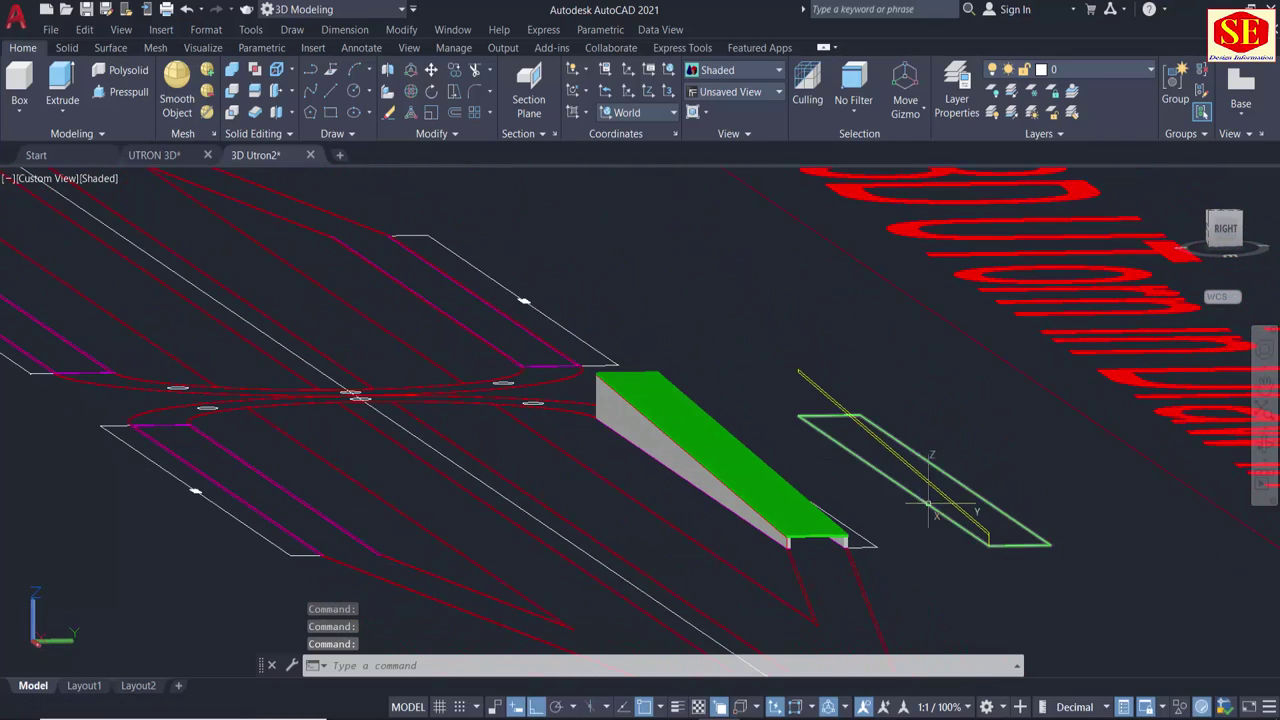
click(808, 525)
scroll(519, 550, down, 2)
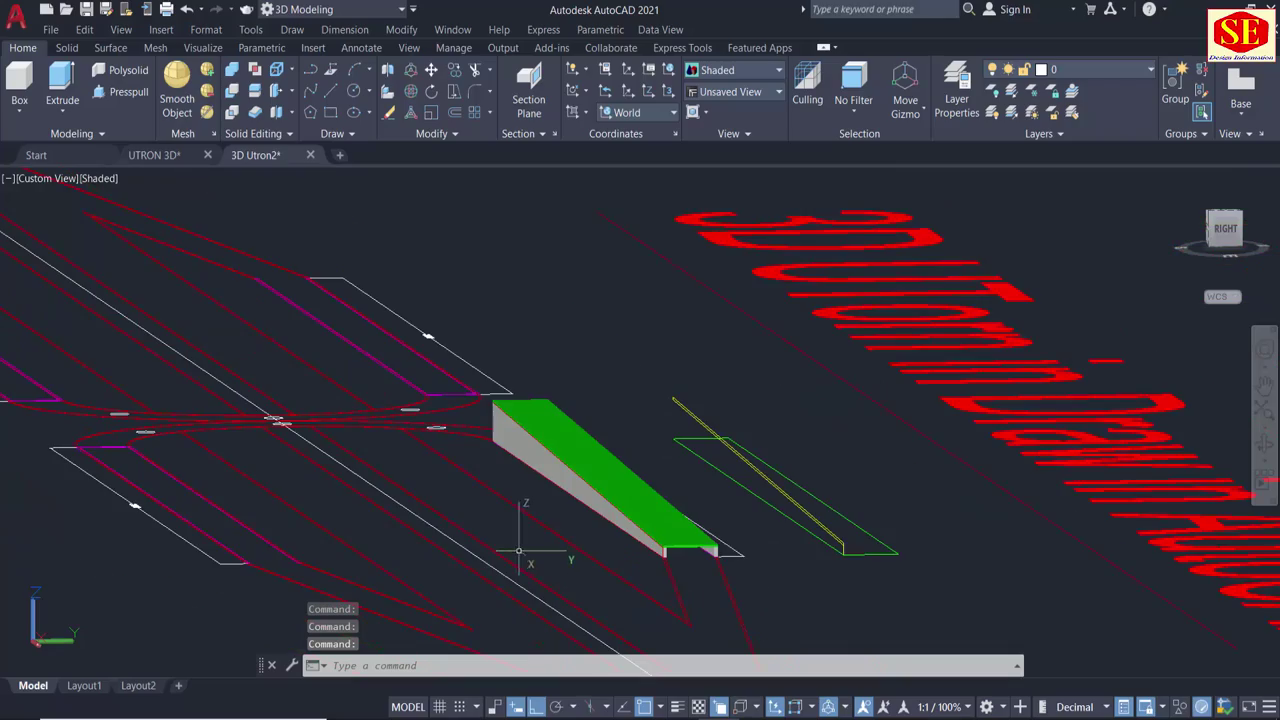
mouse_move(519, 590)
shift+middle_down()
mouse_move(534, 603)
mouse_move(768, 618)
shift+middle_up()
scroll(676, 462, down, 2)
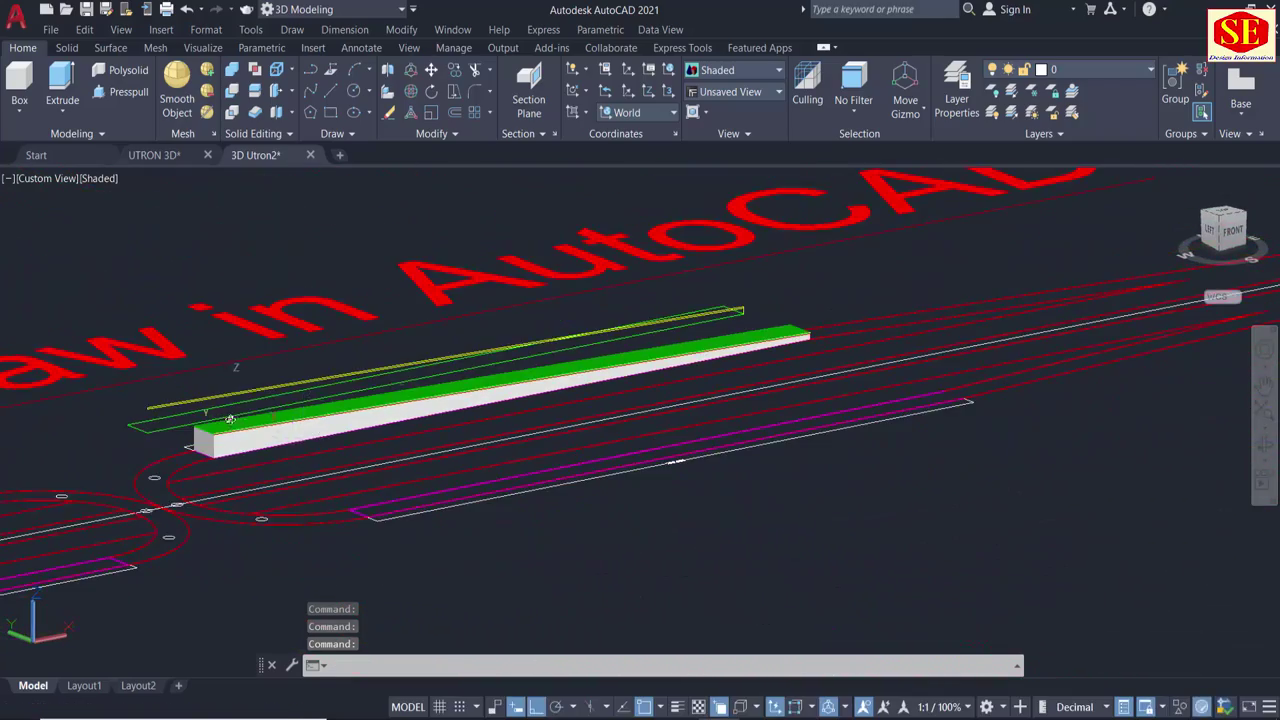
shift+middle_drag(230, 419, 662, 438)
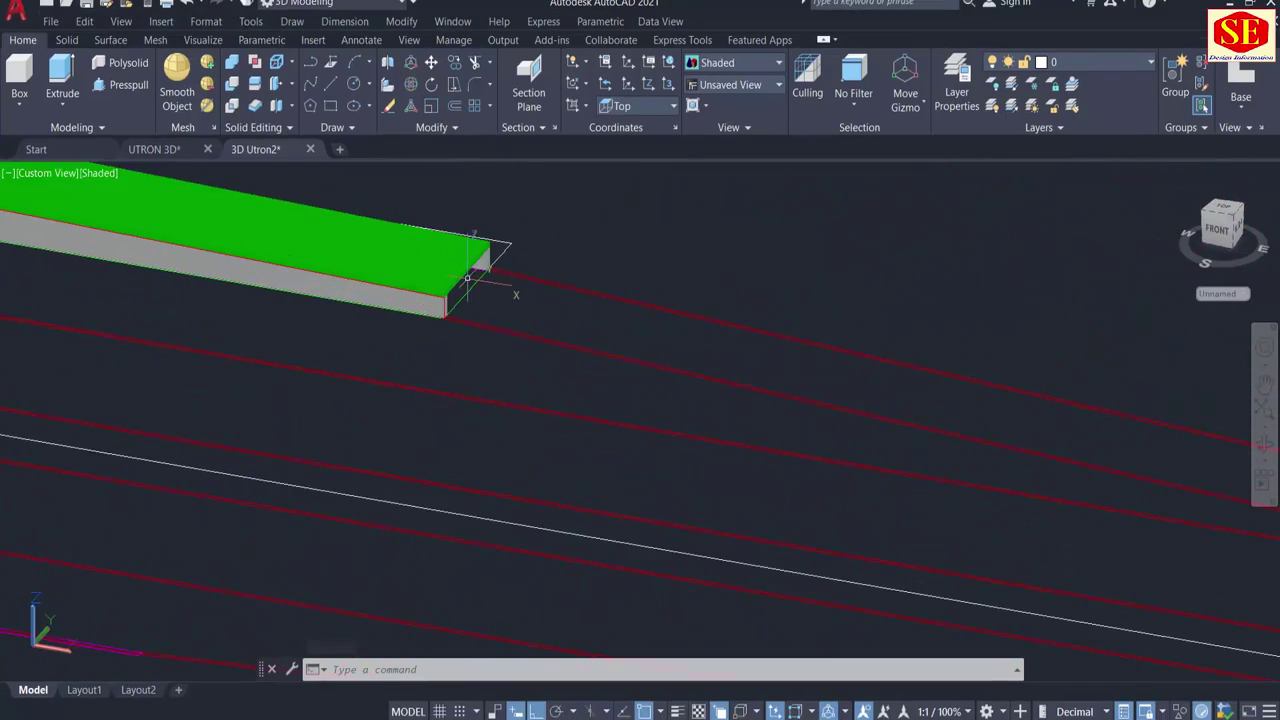
Start a polyline at the green slab's end corner and snap to its bottom corner.
scroll(467, 278, up, 2)
text(l)
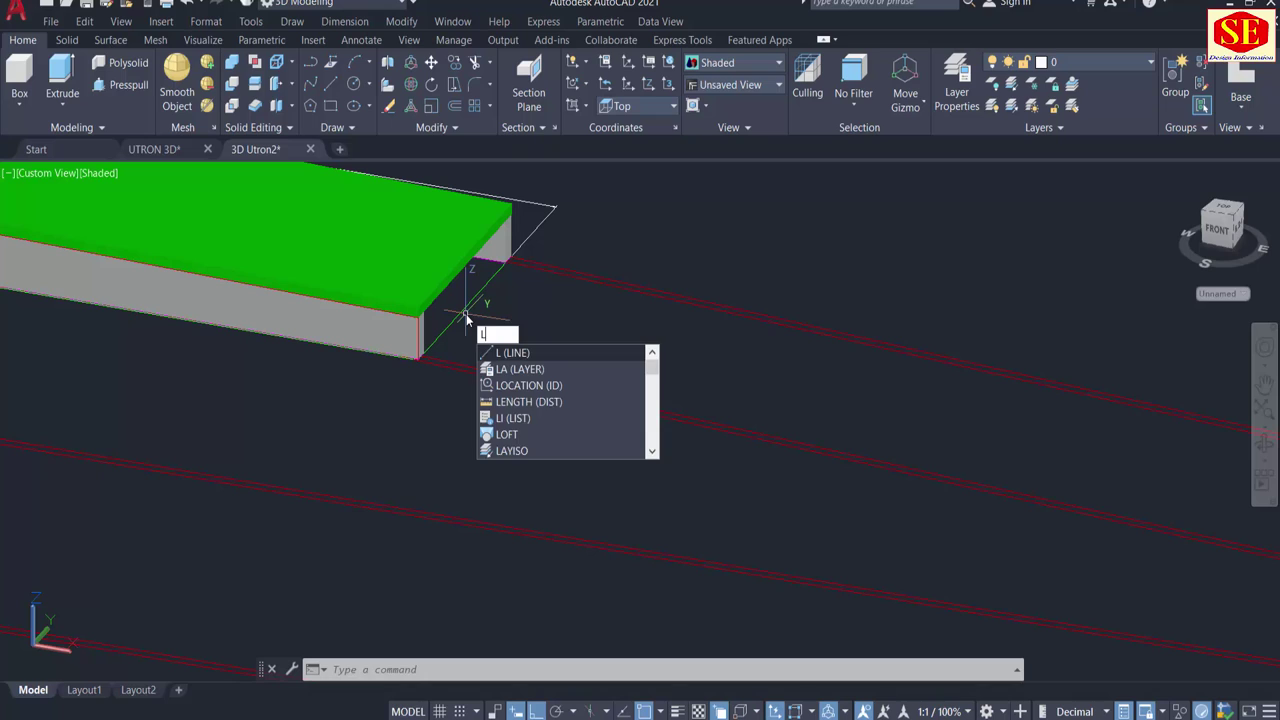
key(Escape)
text(p)
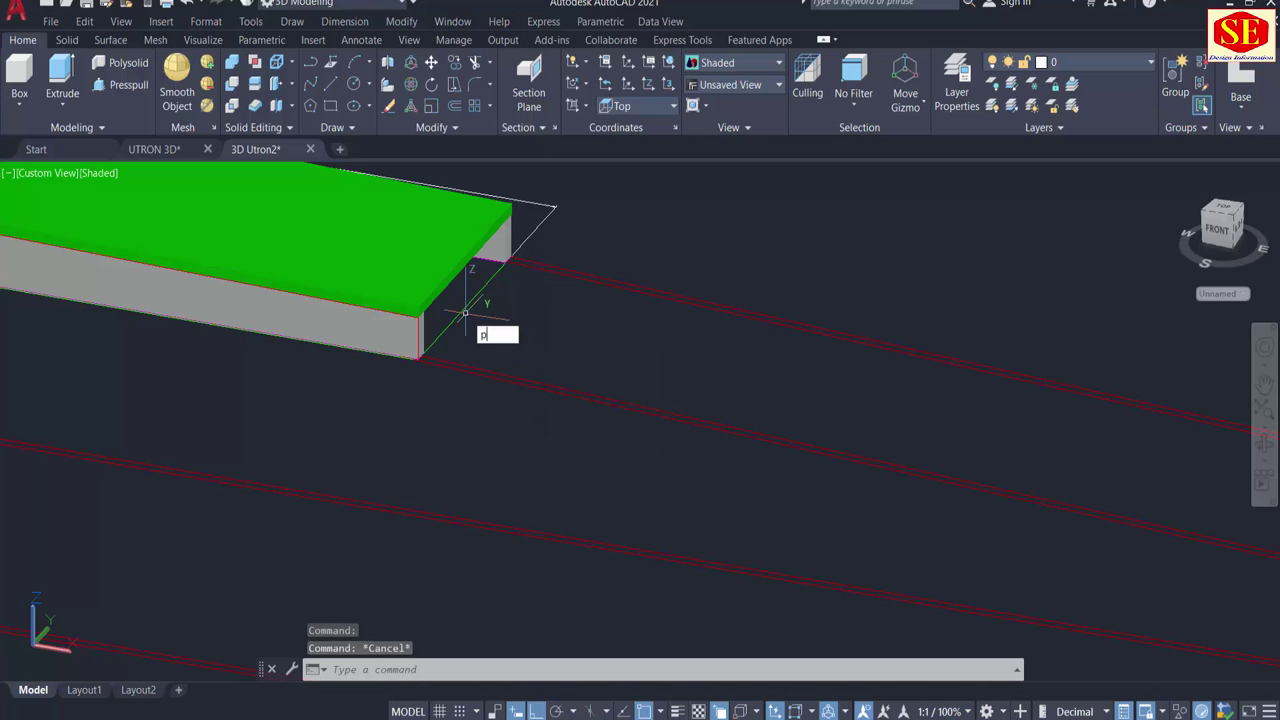
text(l)
key(Return)
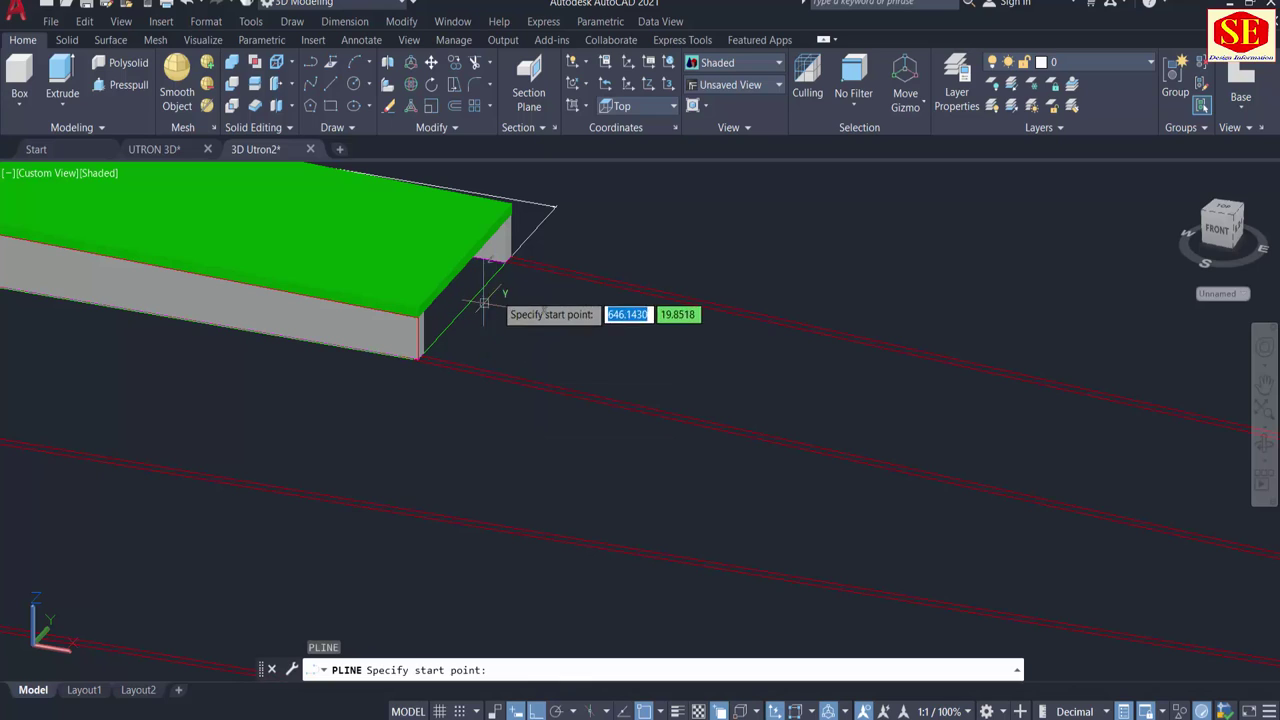
scroll(505, 300, up, 3)
scroll(521, 231, up, 2)
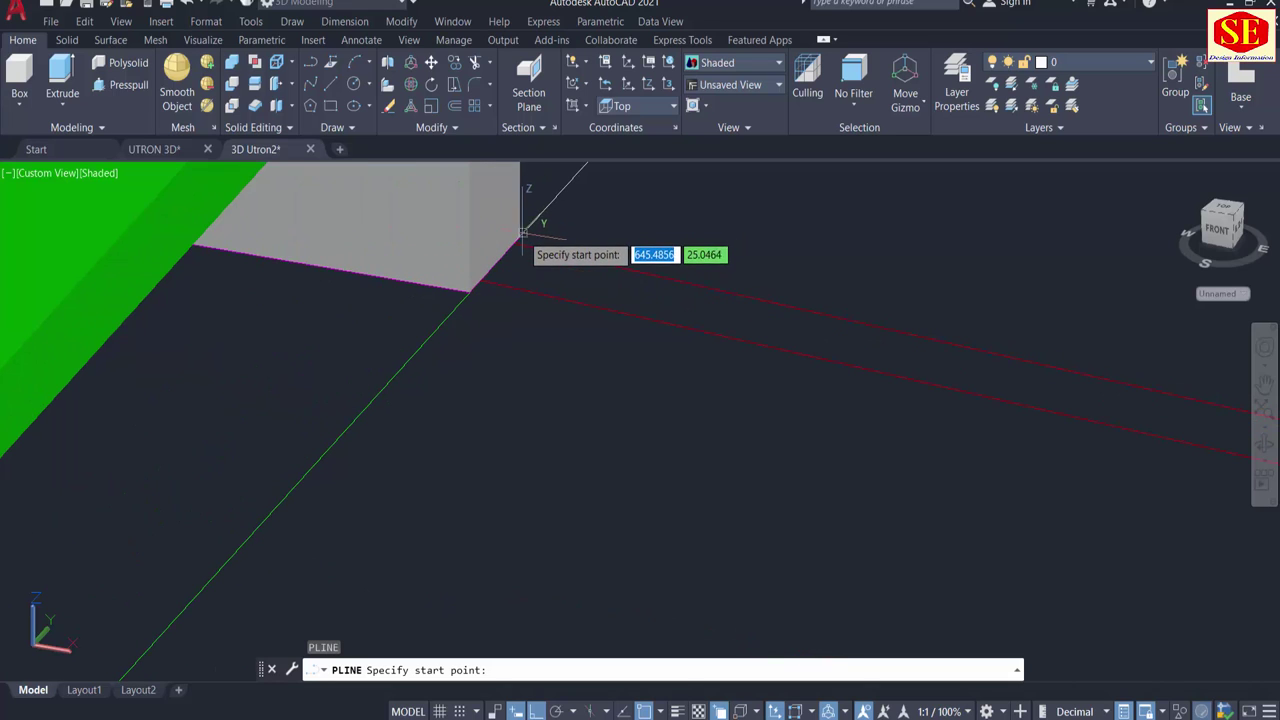
click(522, 232)
mouse_move(528, 257)
shift+middle_down()
mouse_move(585, 300)
mouse_move(380, 328)
shift+middle_up()
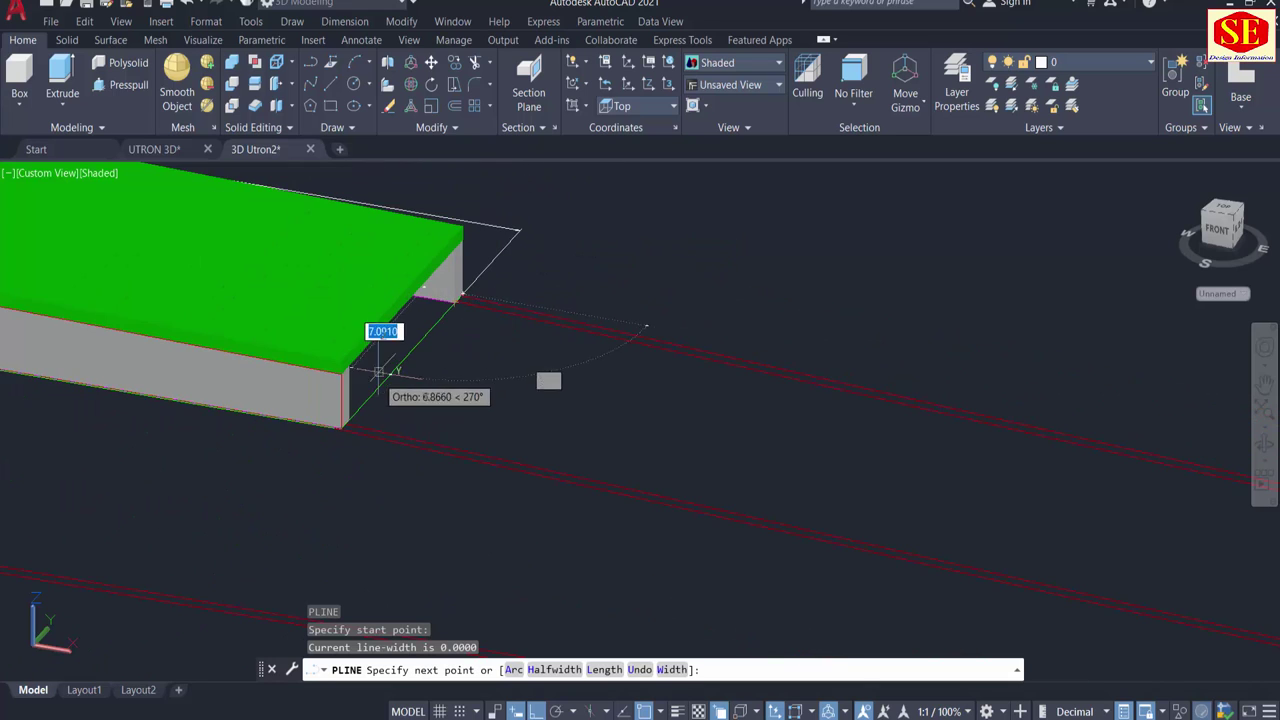
scroll(330, 425, up, 2)
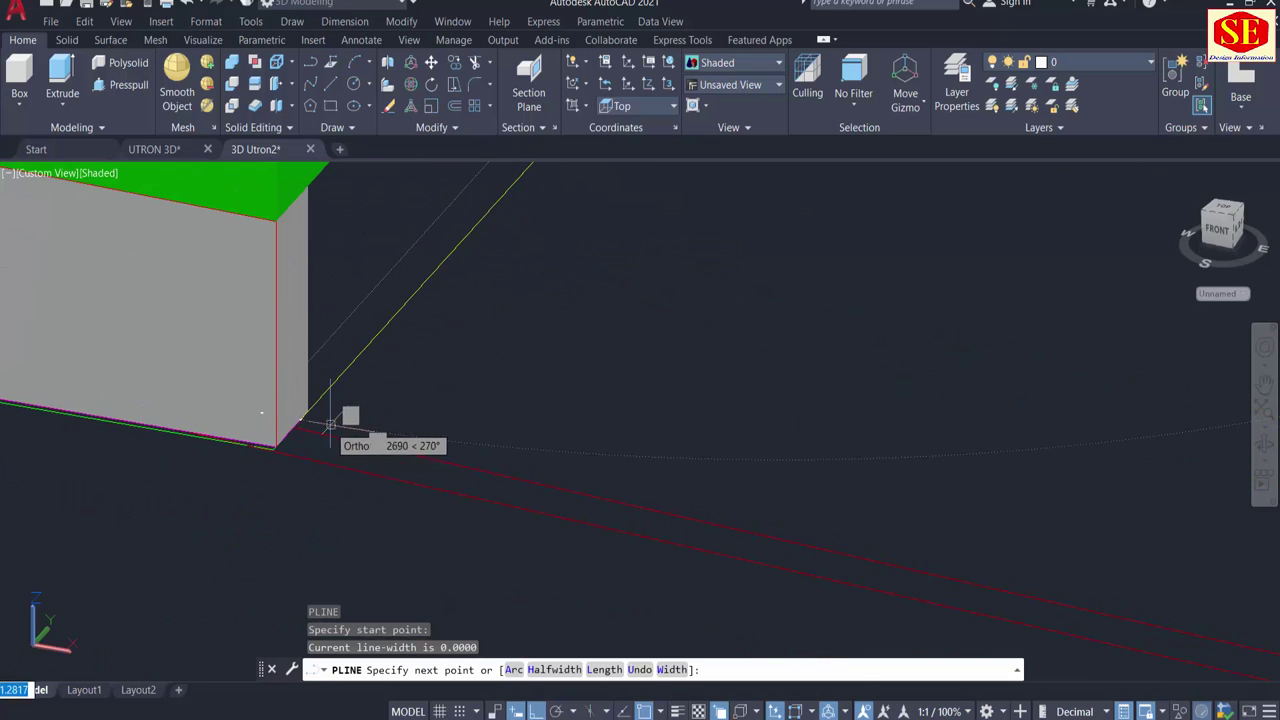
click(276, 447)
Place the outline's far vertices along the red road lines and close it.
scroll(229, 443, down, 3)
scroll(500, 480, down, 2)
scroll(700, 500, up, 3)
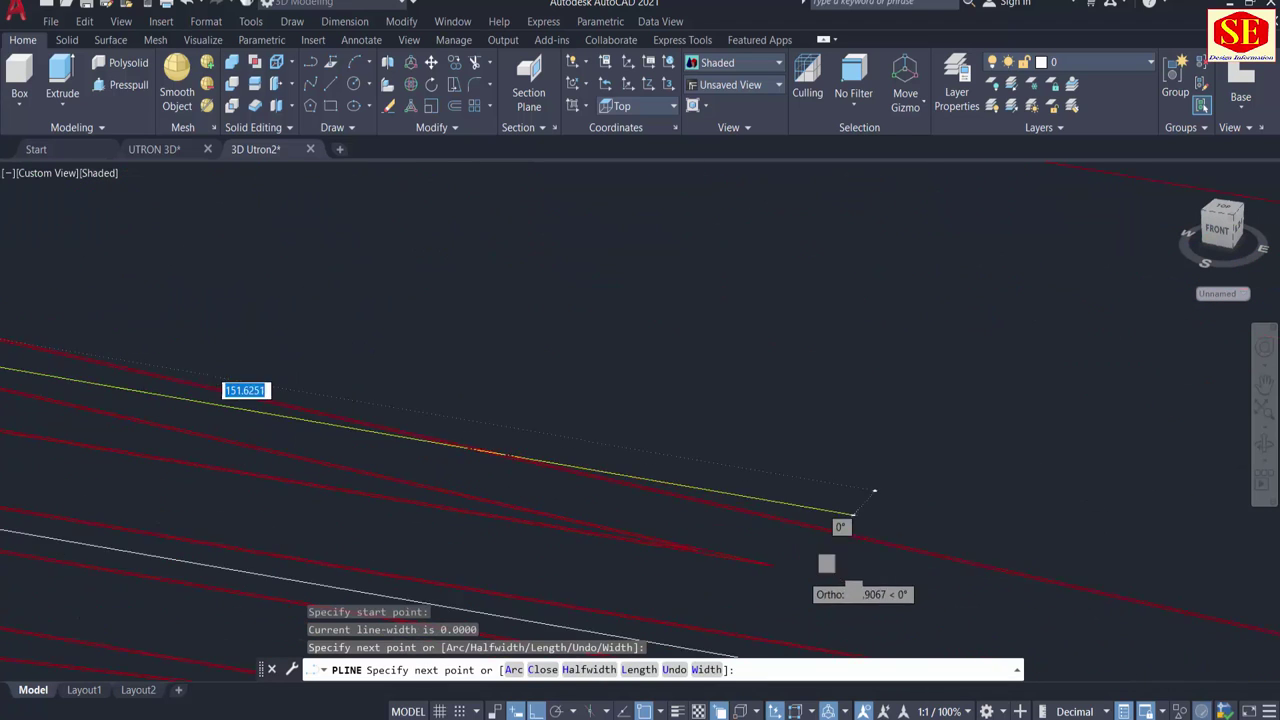
scroll(840, 520, down, 1)
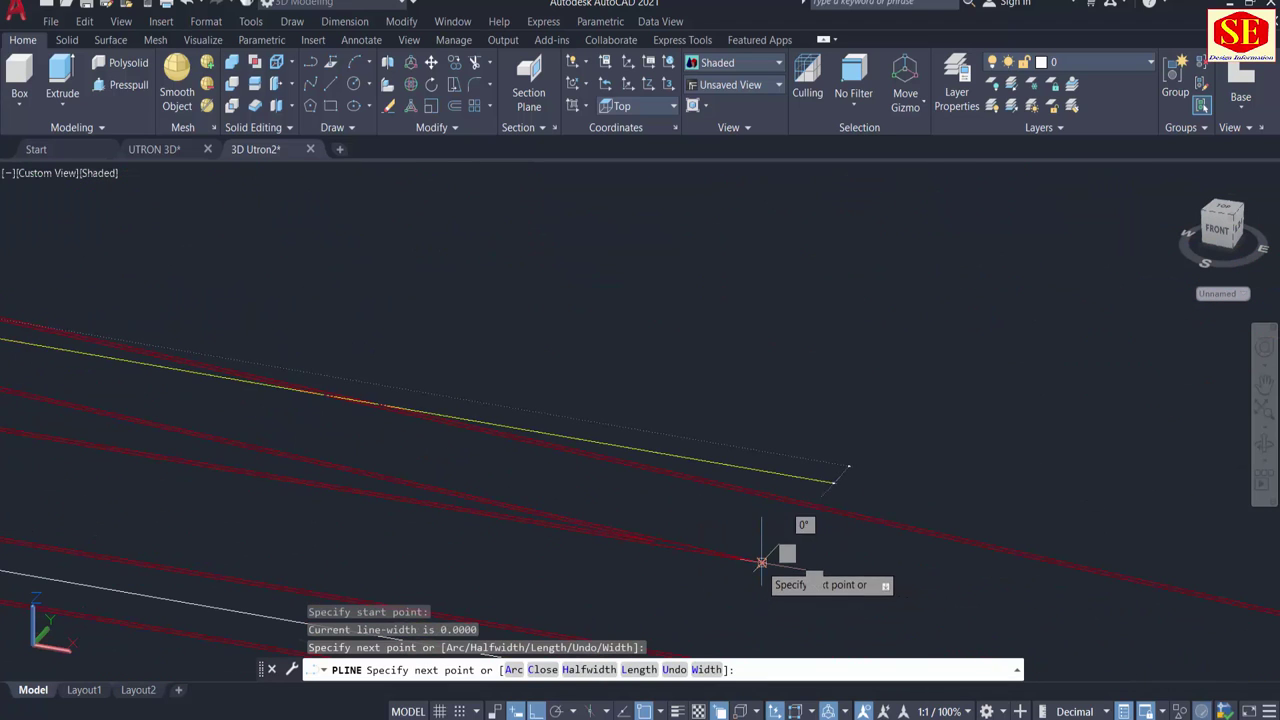
click(761, 563)
scroll(815, 490, up, 1)
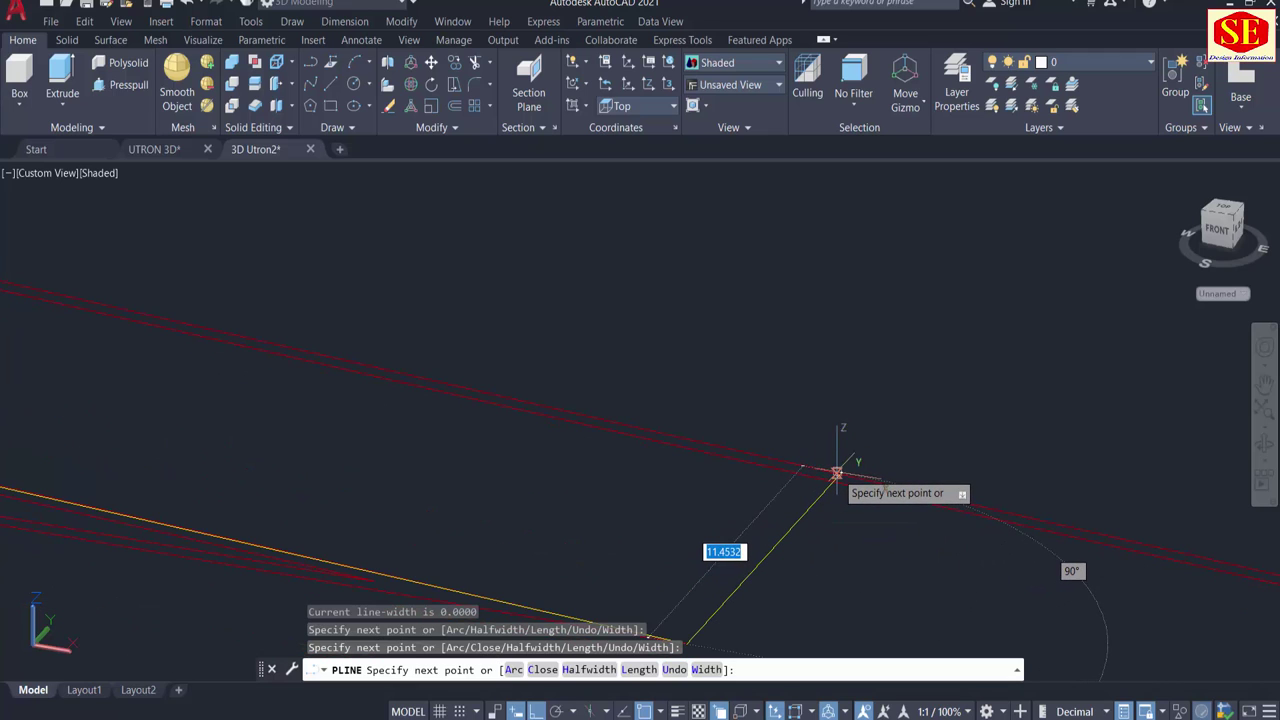
scroll(934, 414, down, 4)
click(918, 432)
text(c)
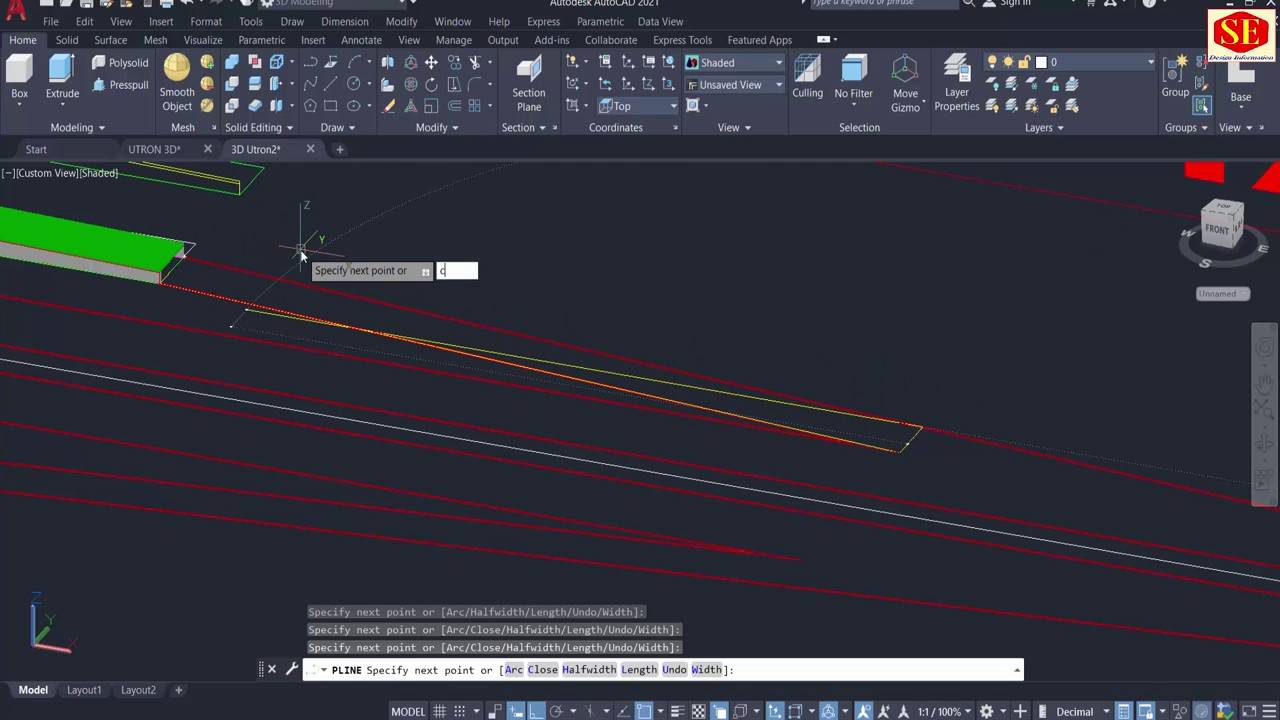
key(Return)
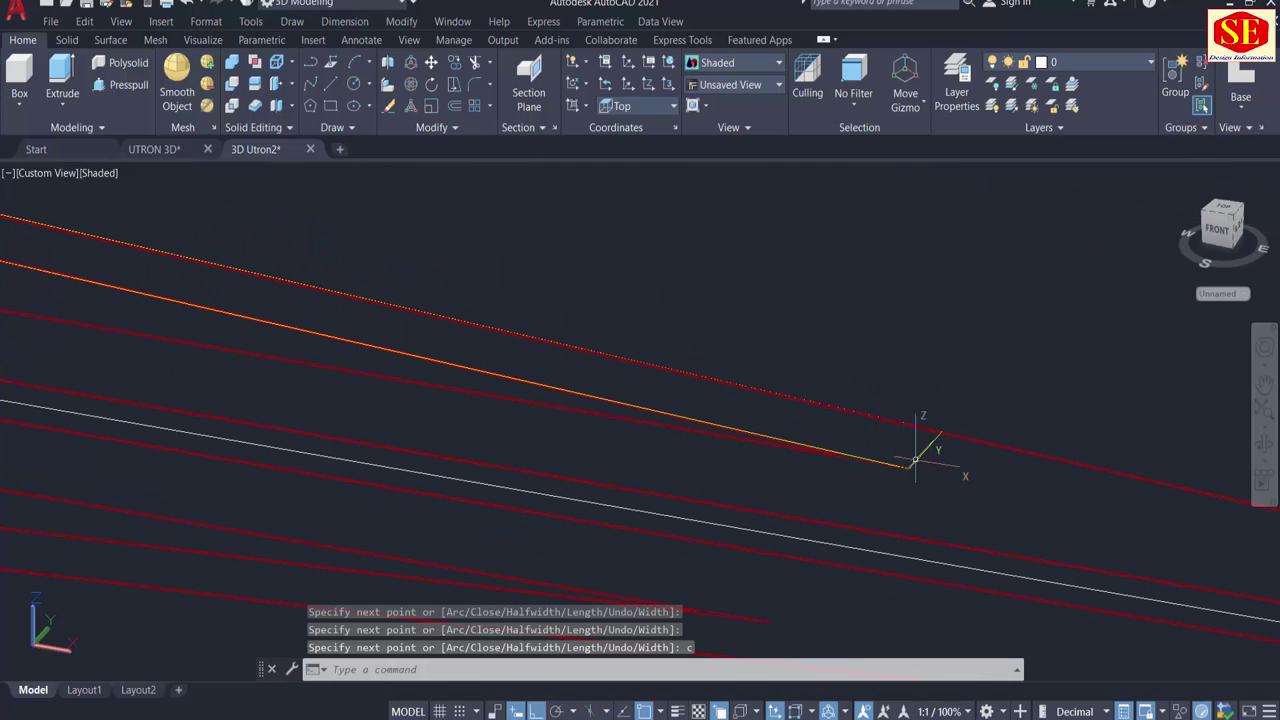
Select the closed yellow outline and pan along it to check its shape.
click(918, 442)
middle_drag(674, 434, 344, 382)
scroll(210, 335, up, 3)
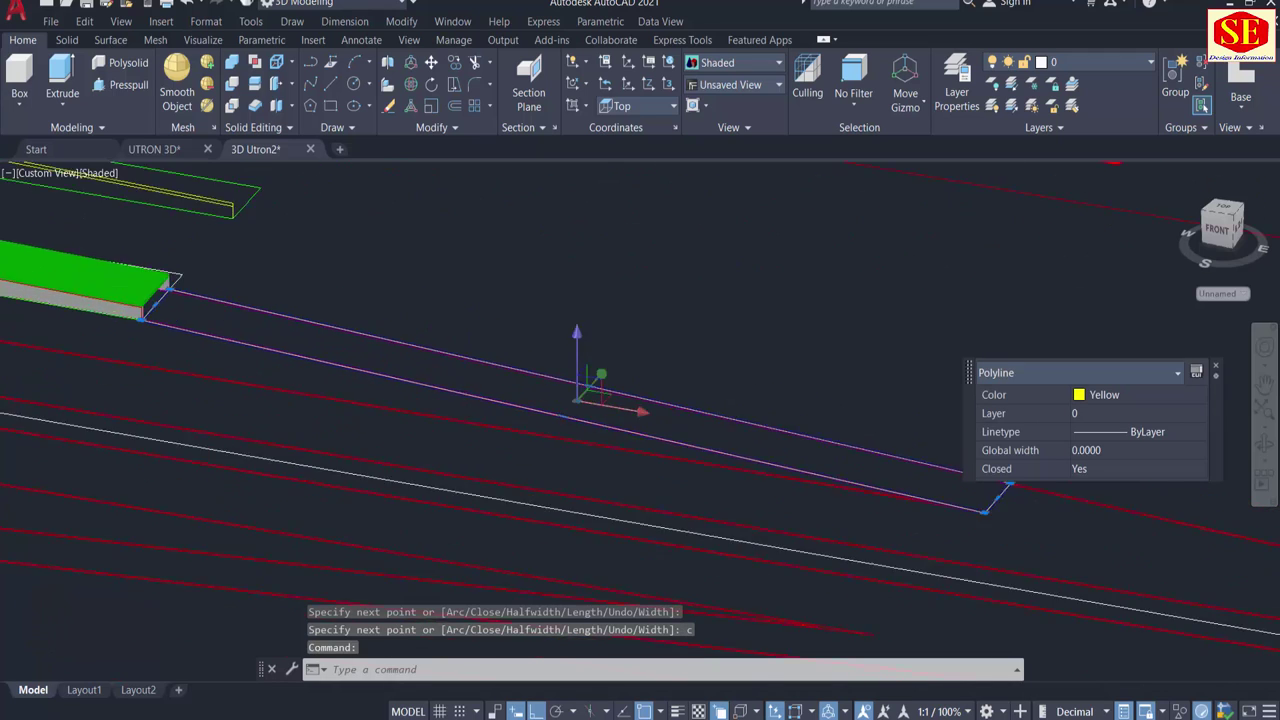
scroll(202, 327, up, 2)
key(Escape)
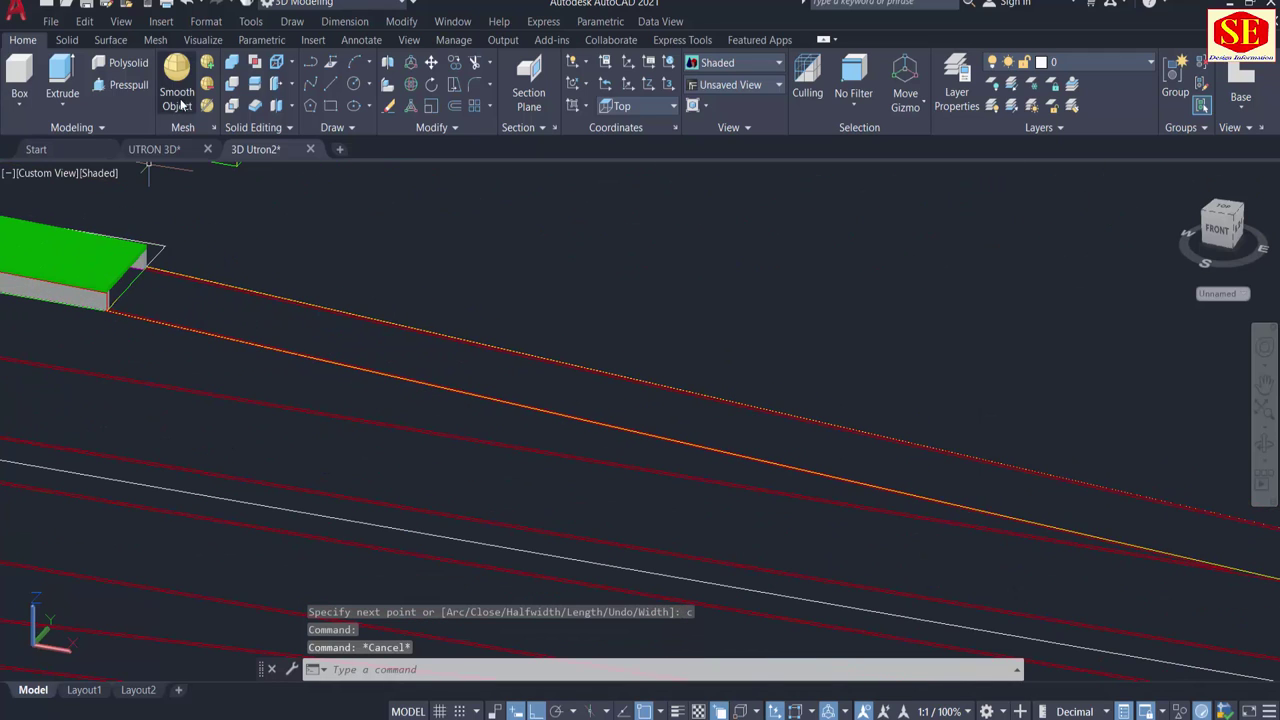
Presspull the area inside the new yellow outline upward into a wall beside the slab.
click(122, 86)
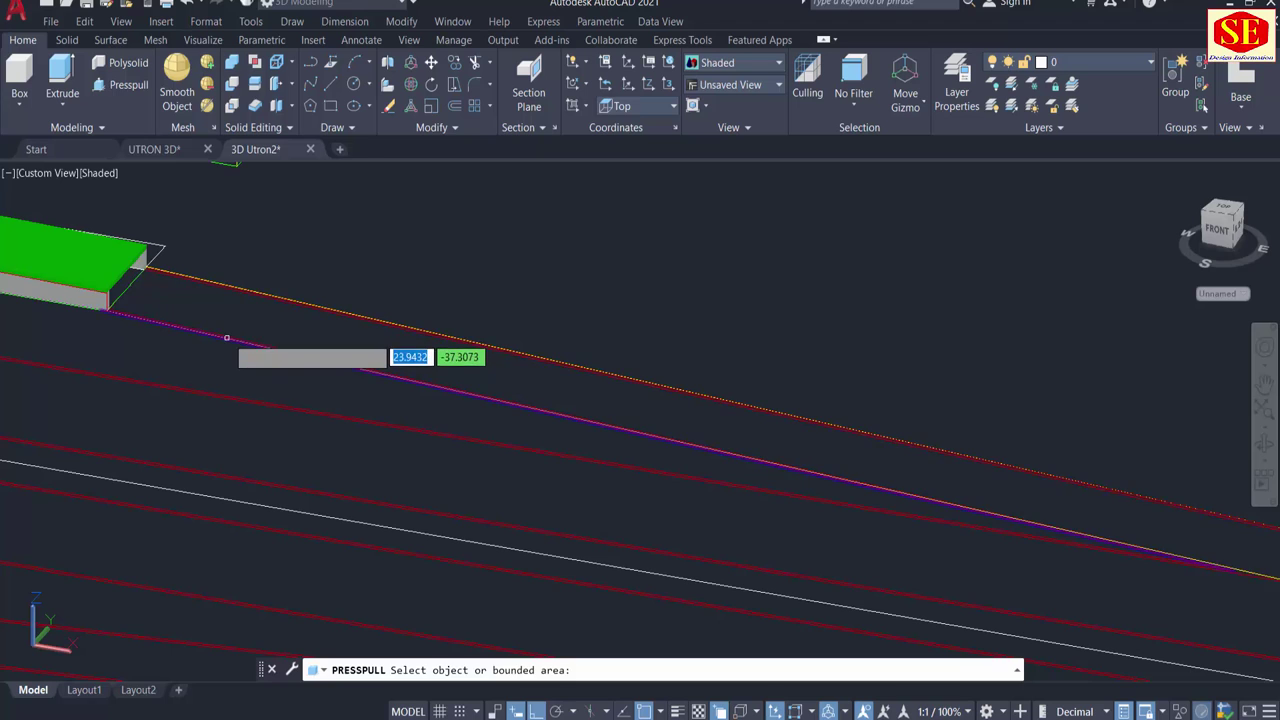
scroll(227, 338, up, 3)
scroll(274, 362, up, 2)
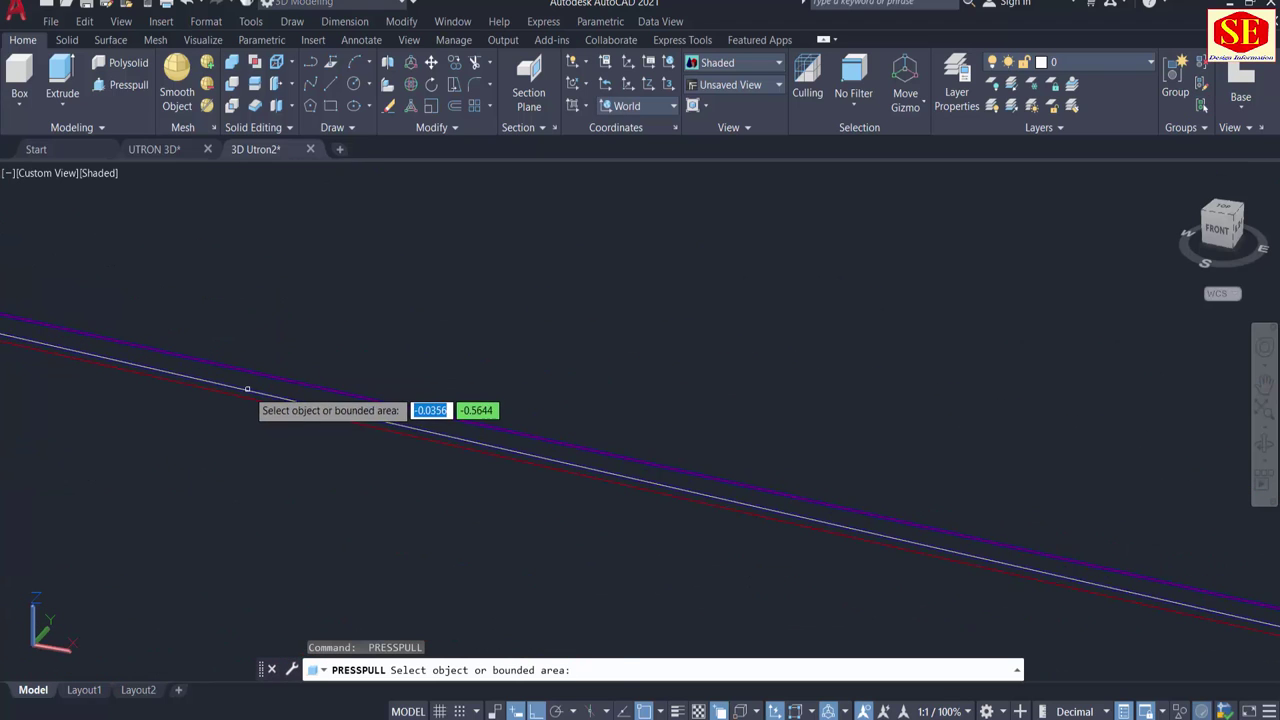
click(247, 388)
scroll(255, 375, down, 3)
scroll(270, 370, down, 3)
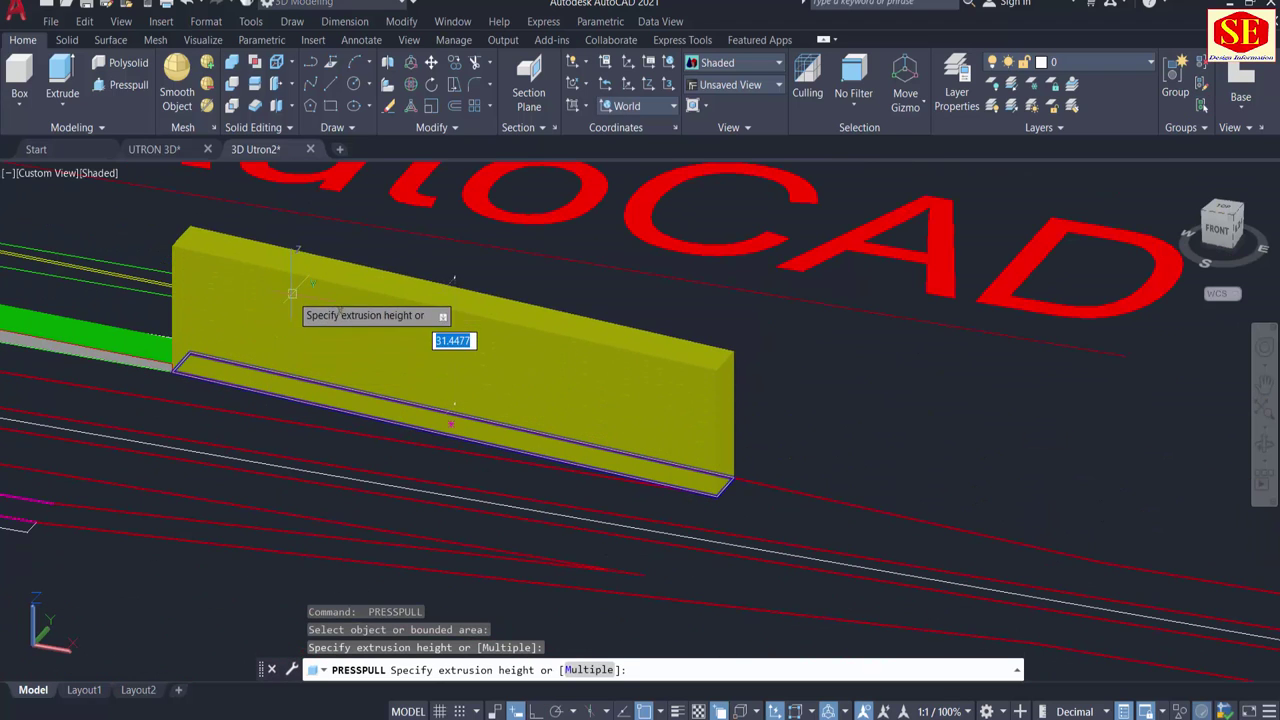
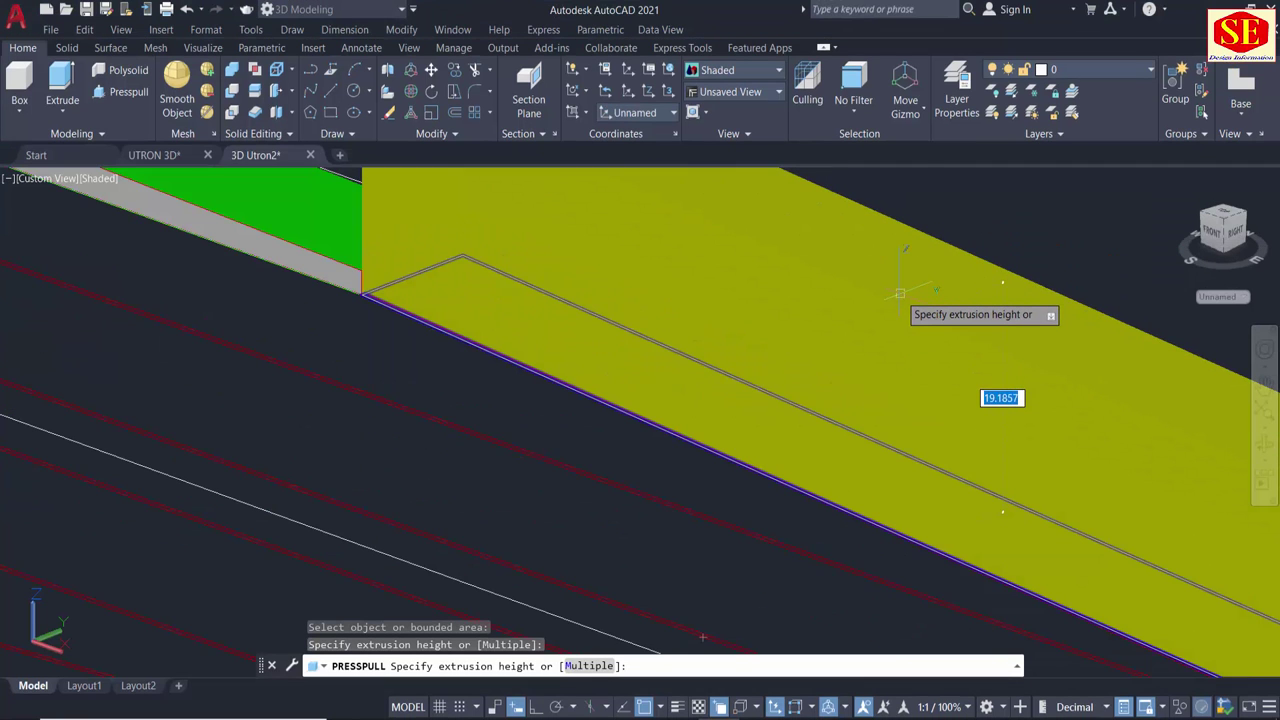
Press-pull the strip along the yellow slab's edge 2.5 units into a parapet wall and inspect it.
key(Return)
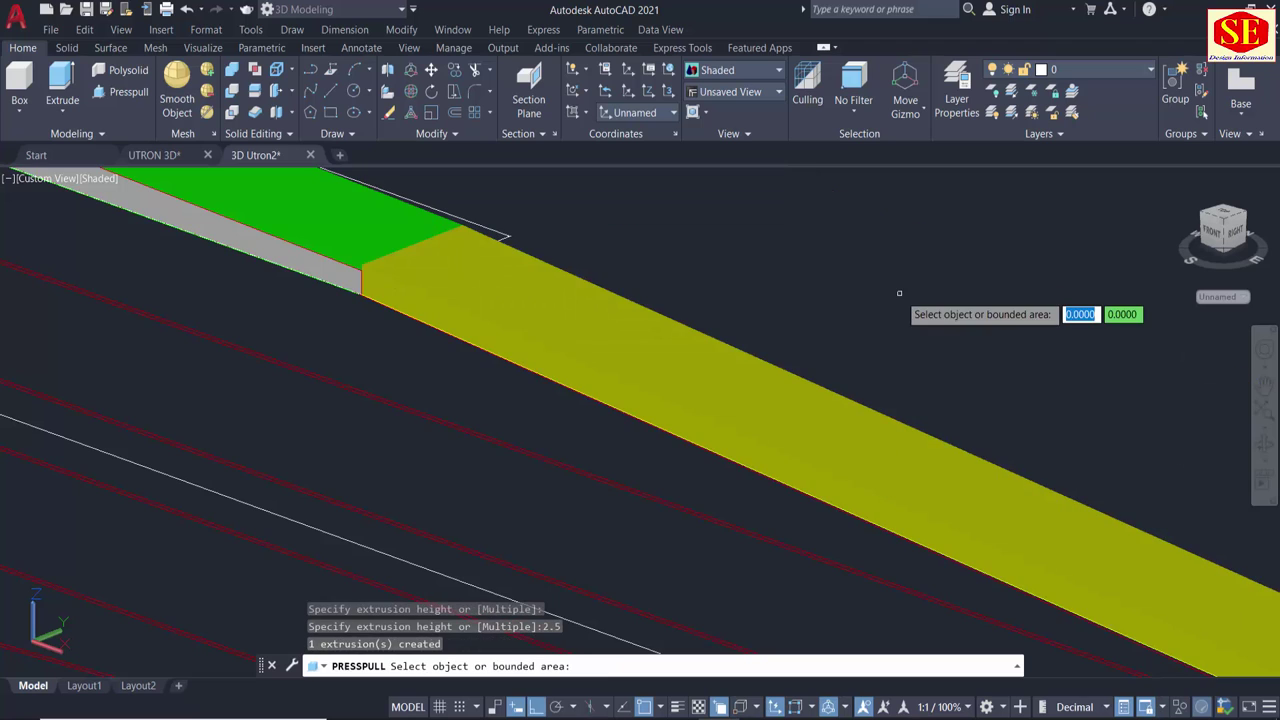
scroll(330, 268, up, 2)
scroll(396, 262, up, 1)
scroll(398, 263, up, 3)
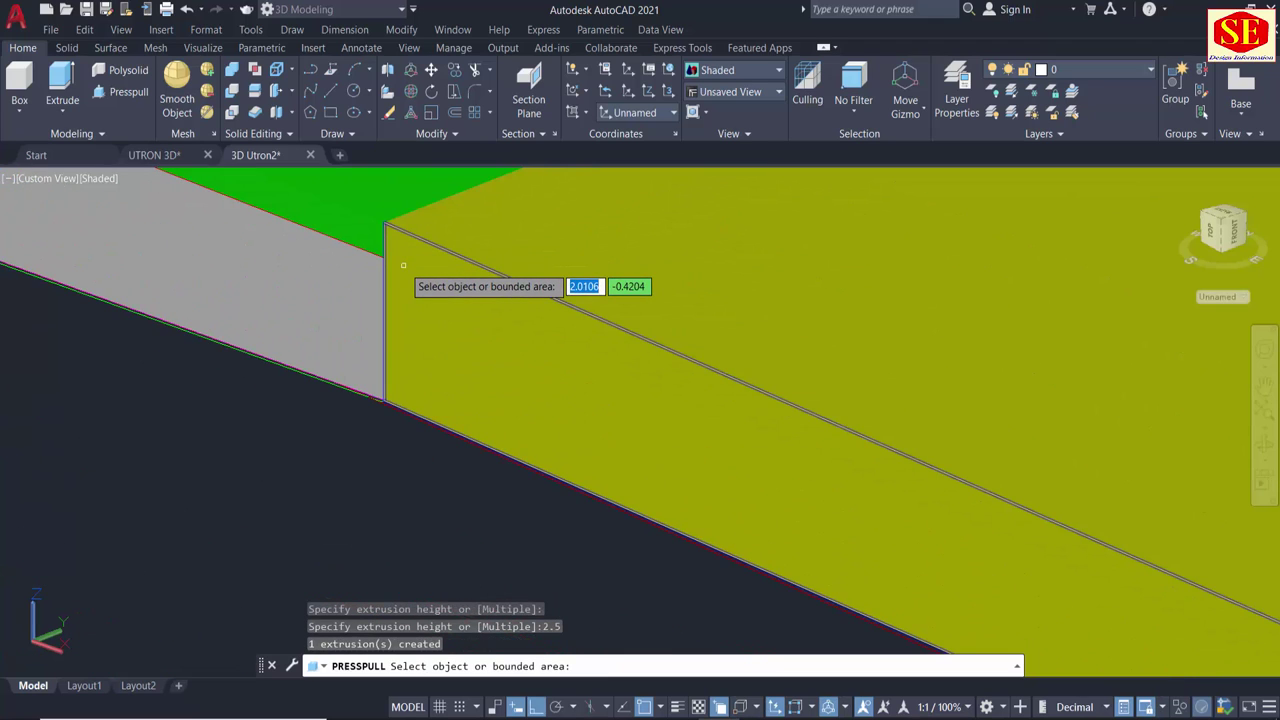
mouse_move(403, 265)
shift+middle_down()
mouse_move(345, 310)
mouse_move(366, 343)
shift+middle_up()
scroll(340, 285, down, 3)
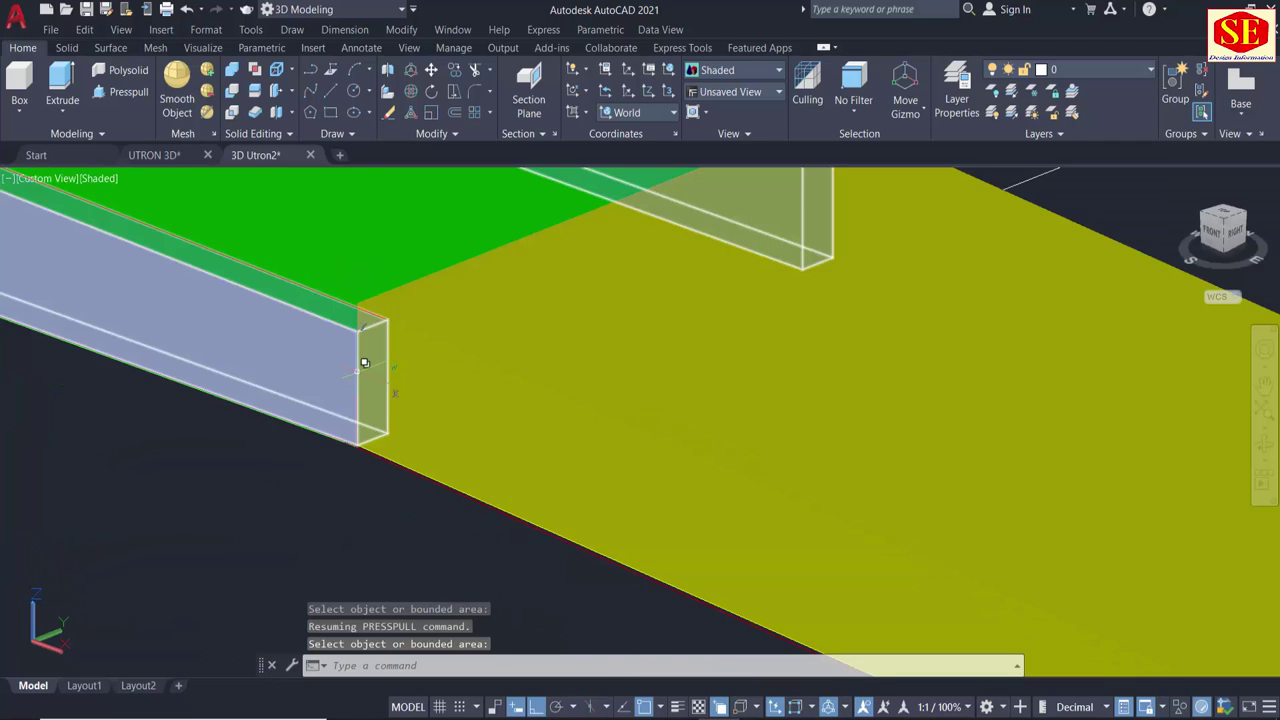
scroll(360, 355, up, 3)
scroll(148, 253, down, 2)
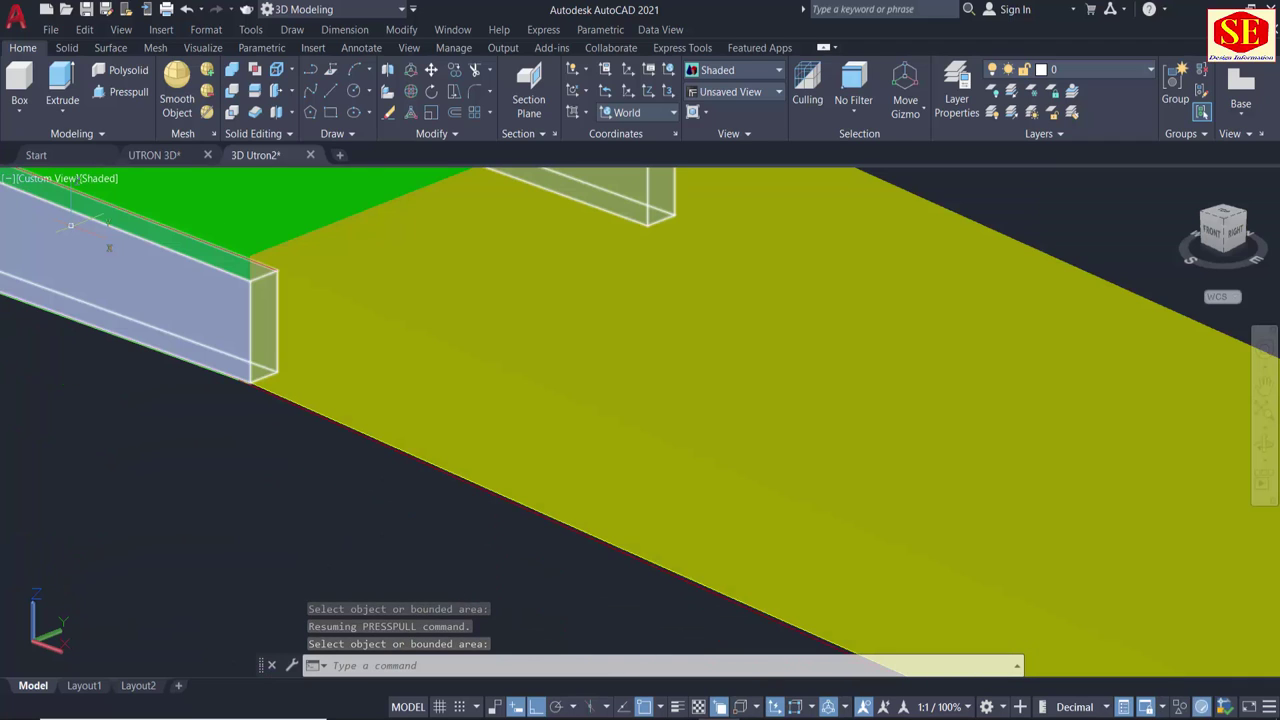
End the press-pull and orbit out to view the whole slab.
key(Escape)
text(l)
key(Return)
scroll(335, 300, up, 3)
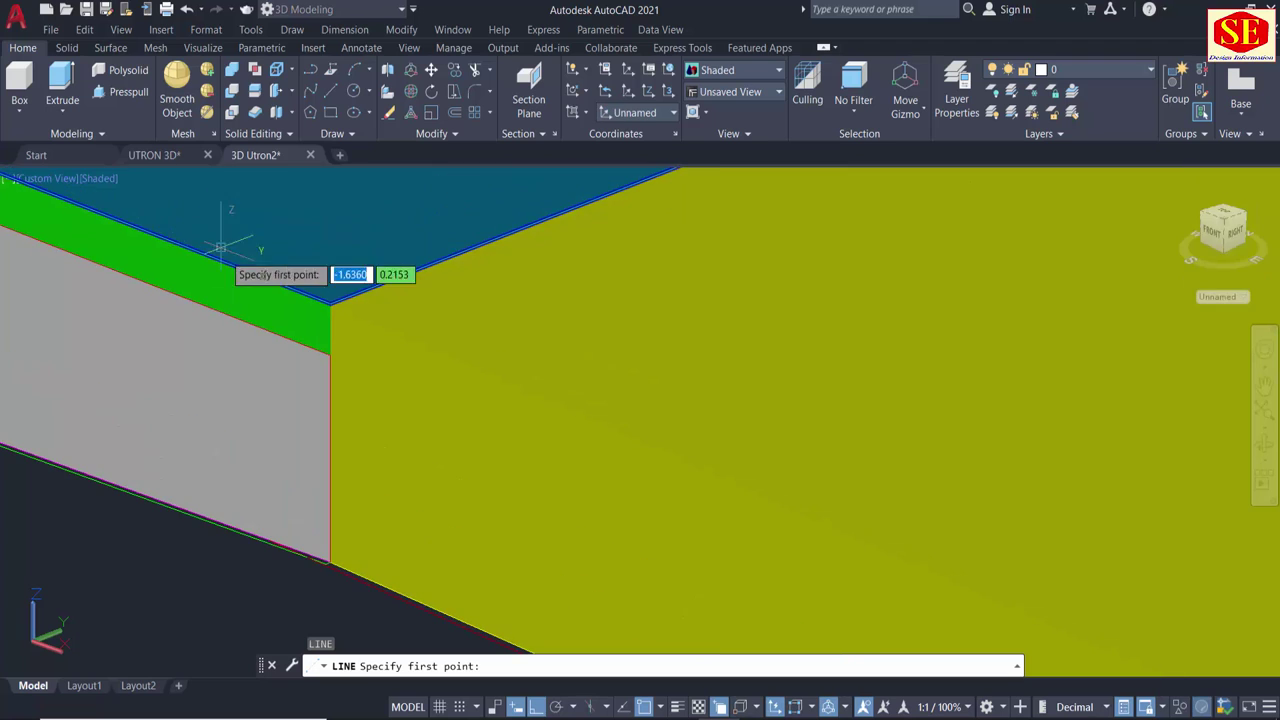
mouse_move(341, 305)
shift+middle_down()
mouse_move(262, 275)
mouse_move(737, 414)
shift+middle_up()
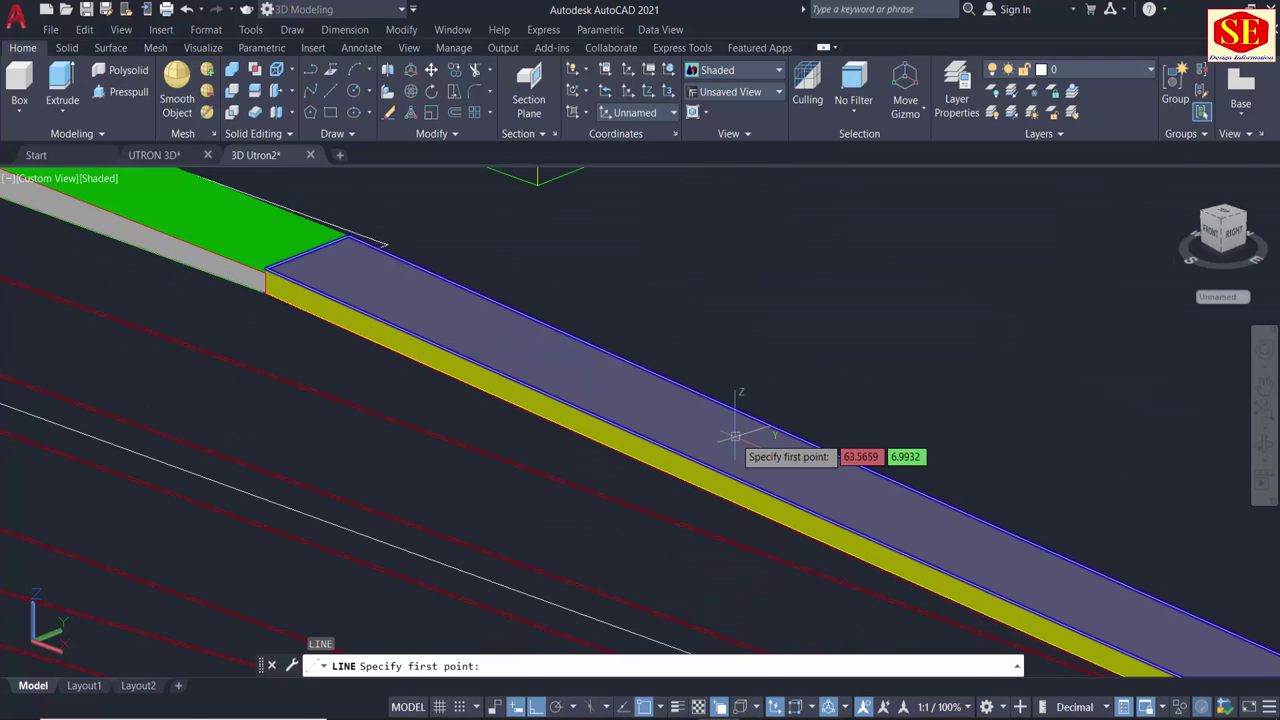
key(Escape)
scroll(731, 417, up, 3)
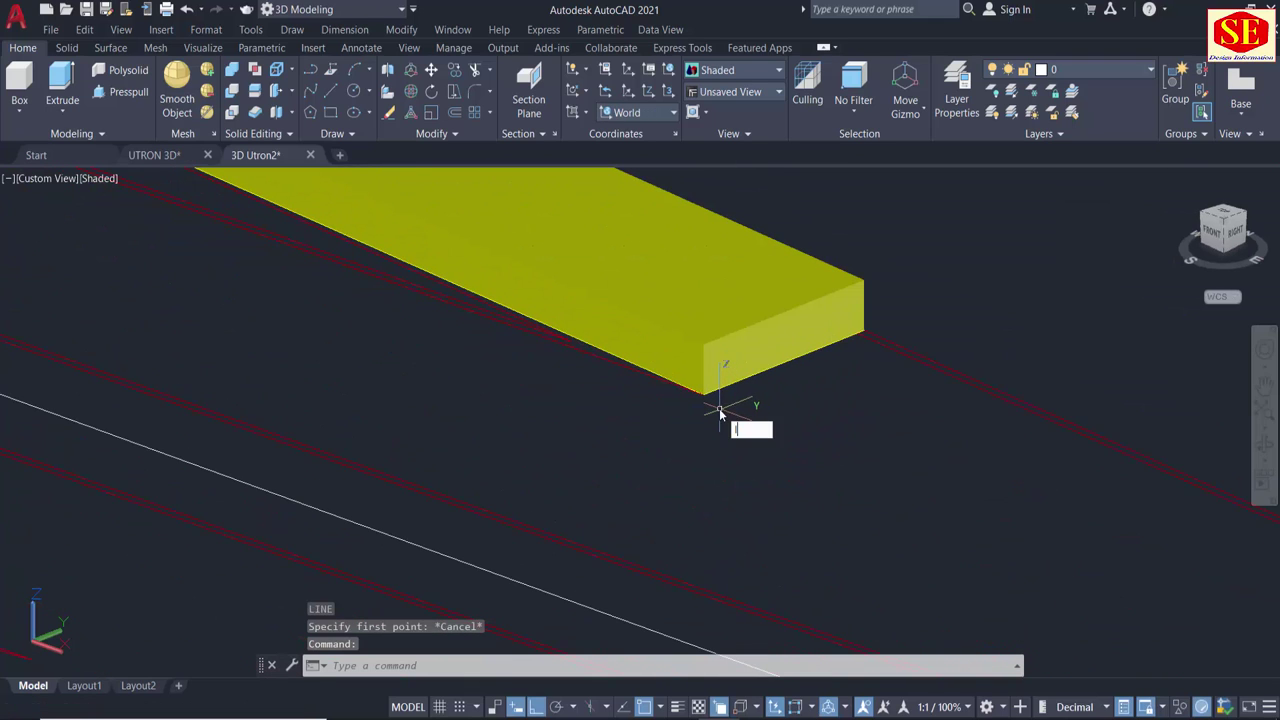
key(Escape)
Set the current drawing colour to red with the COLOR command.
text(Col)
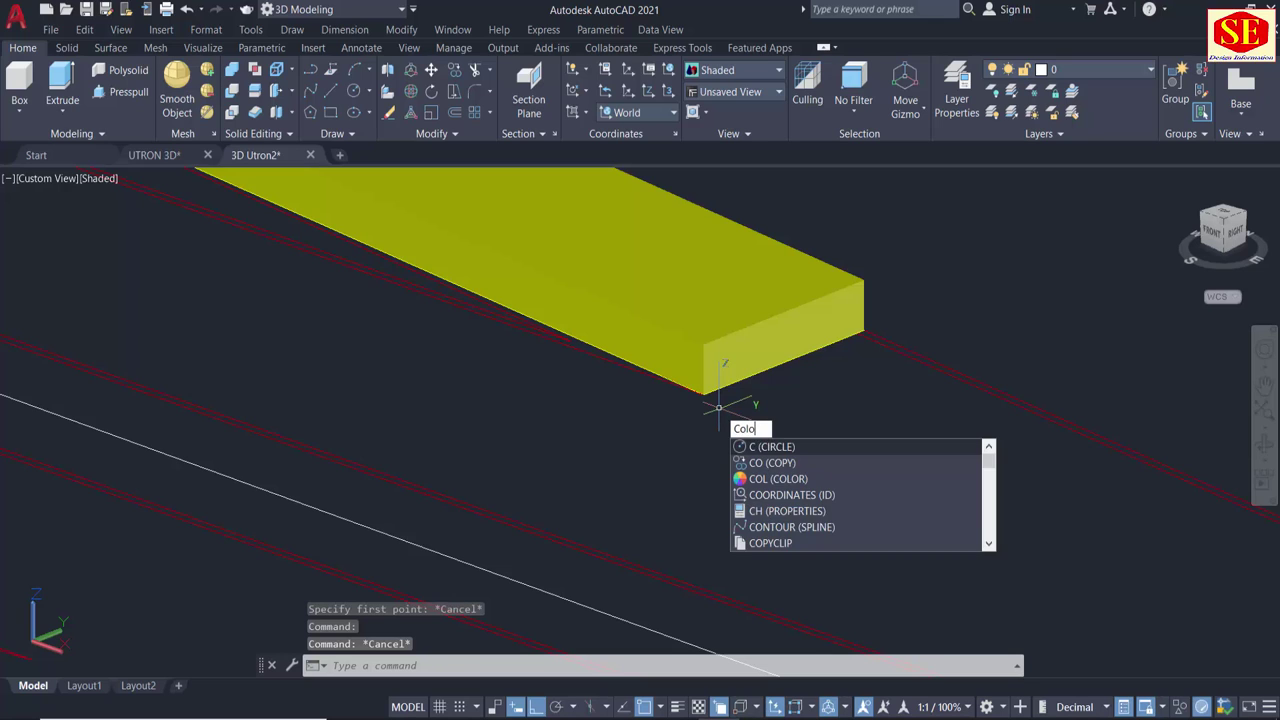
text(o)
key(Return)
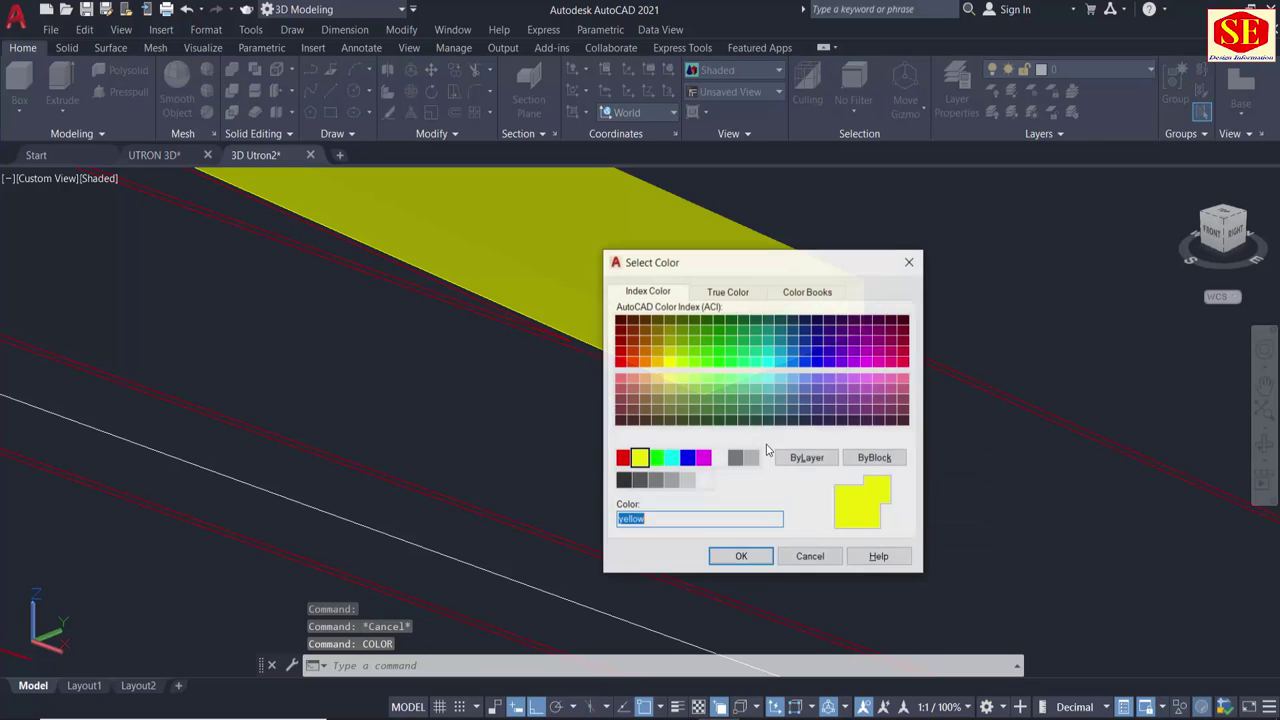
click(628, 462)
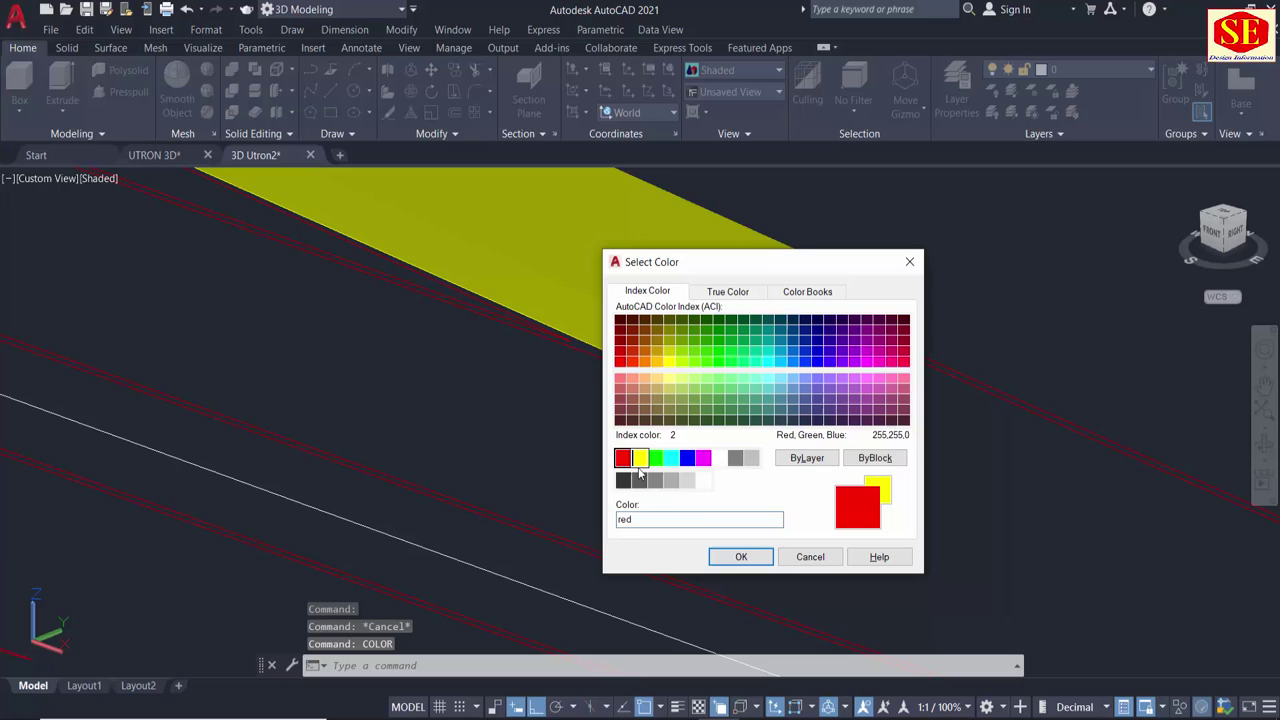
click(741, 557)
scroll(710, 385, up, 5)
key(Escape)
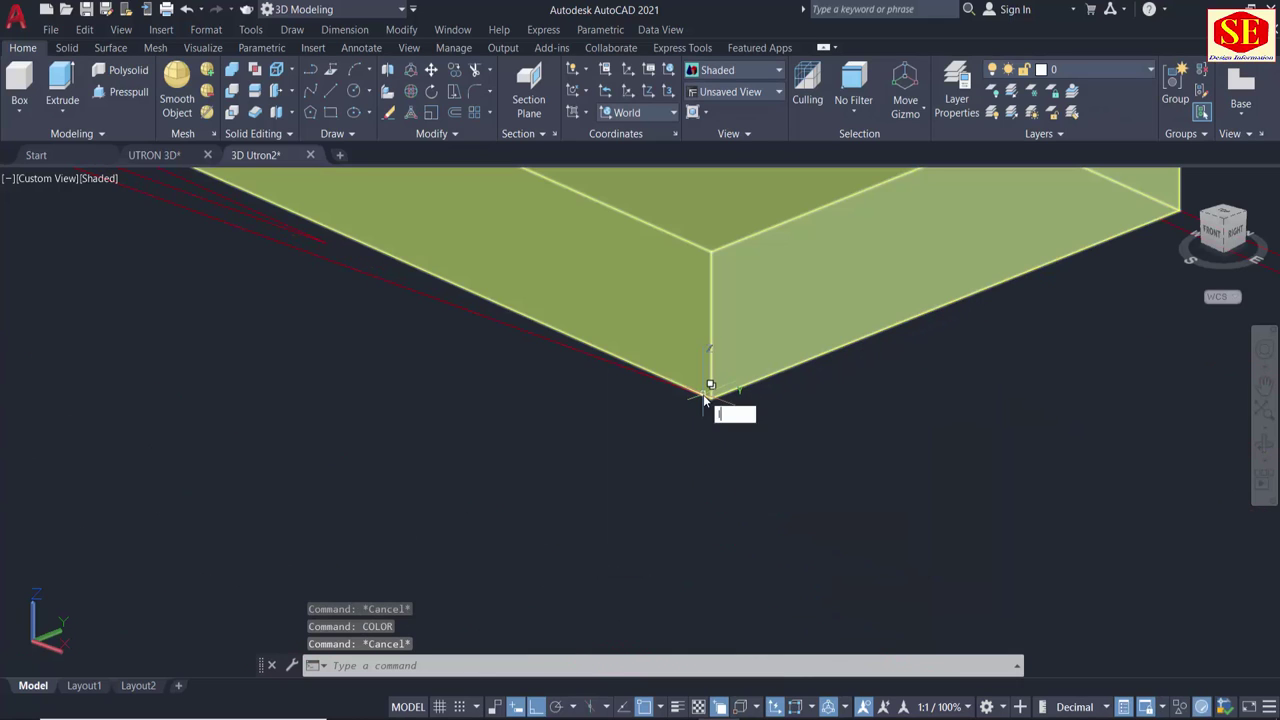
Draw red guide lines from the slab corner, 1 unit up then along the edge.
key(Return)
click(713, 399)
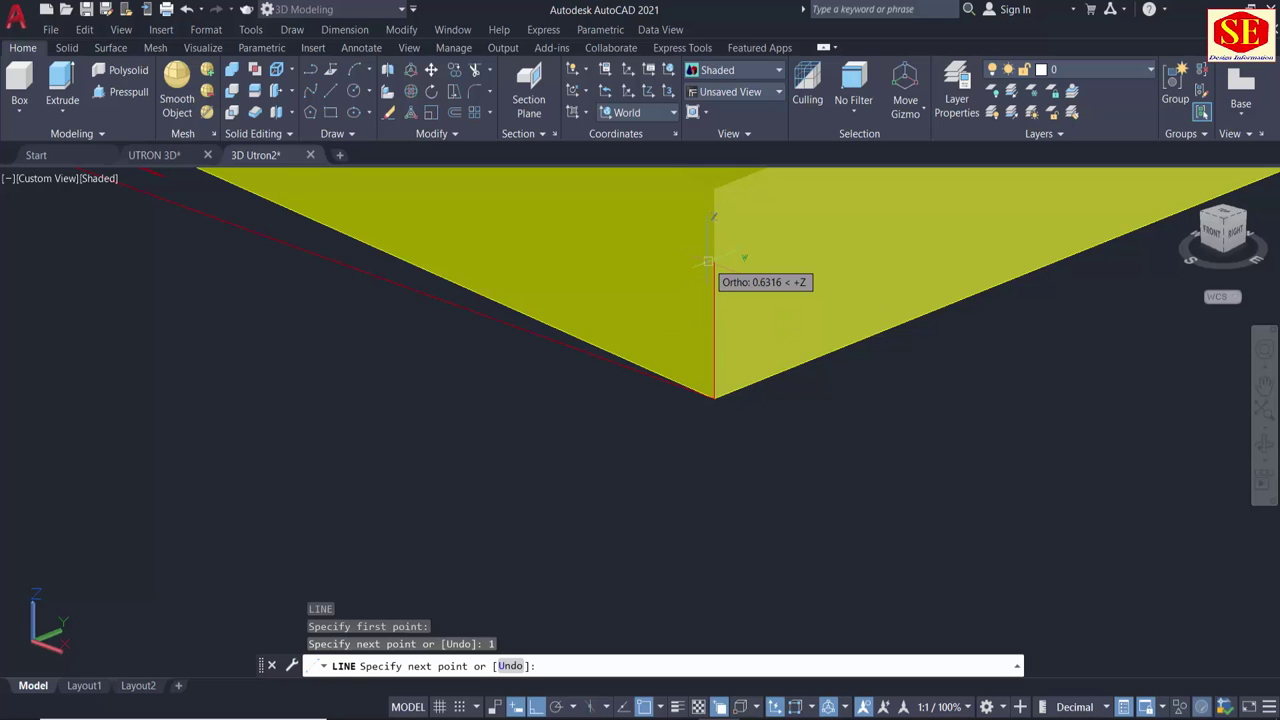
scroll(1137, 425, down, 3)
scroll(650, 250, up, 5)
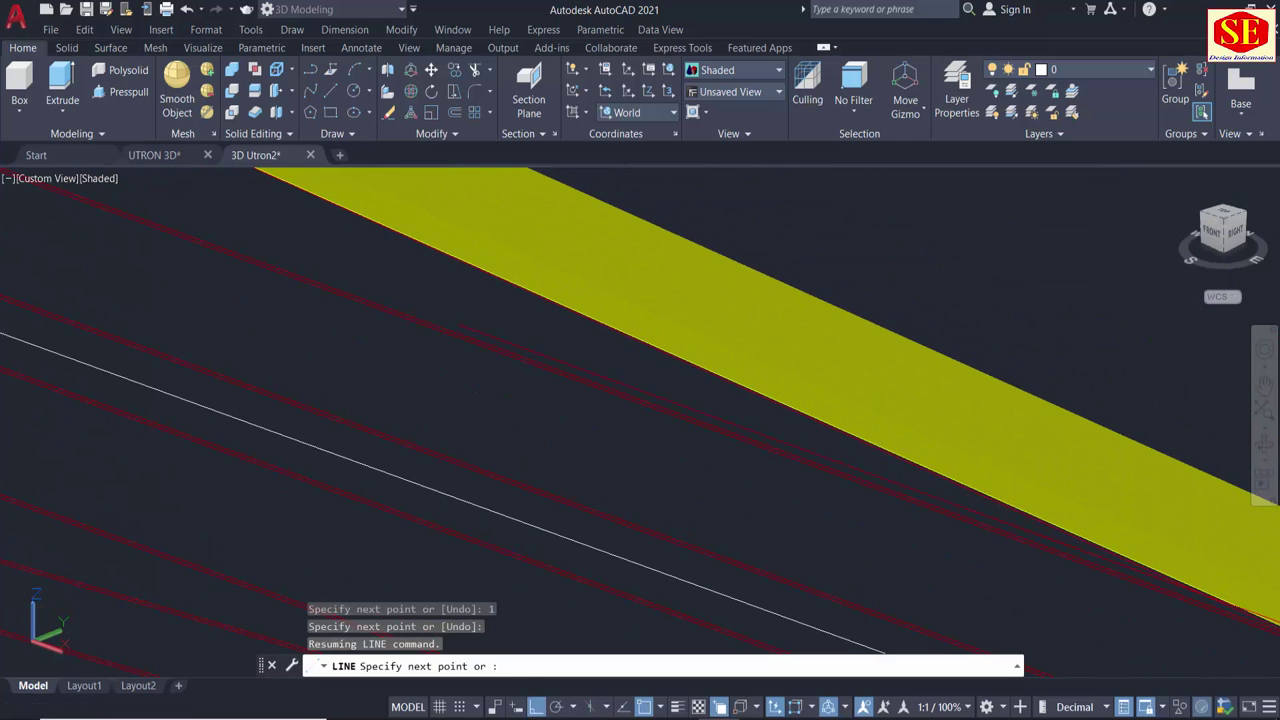
mouse_move(650, 300)
middle_down()
mouse_move(735, 397)
mouse_move(629, 345)
middle_up()
scroll(620, 320, up, 3)
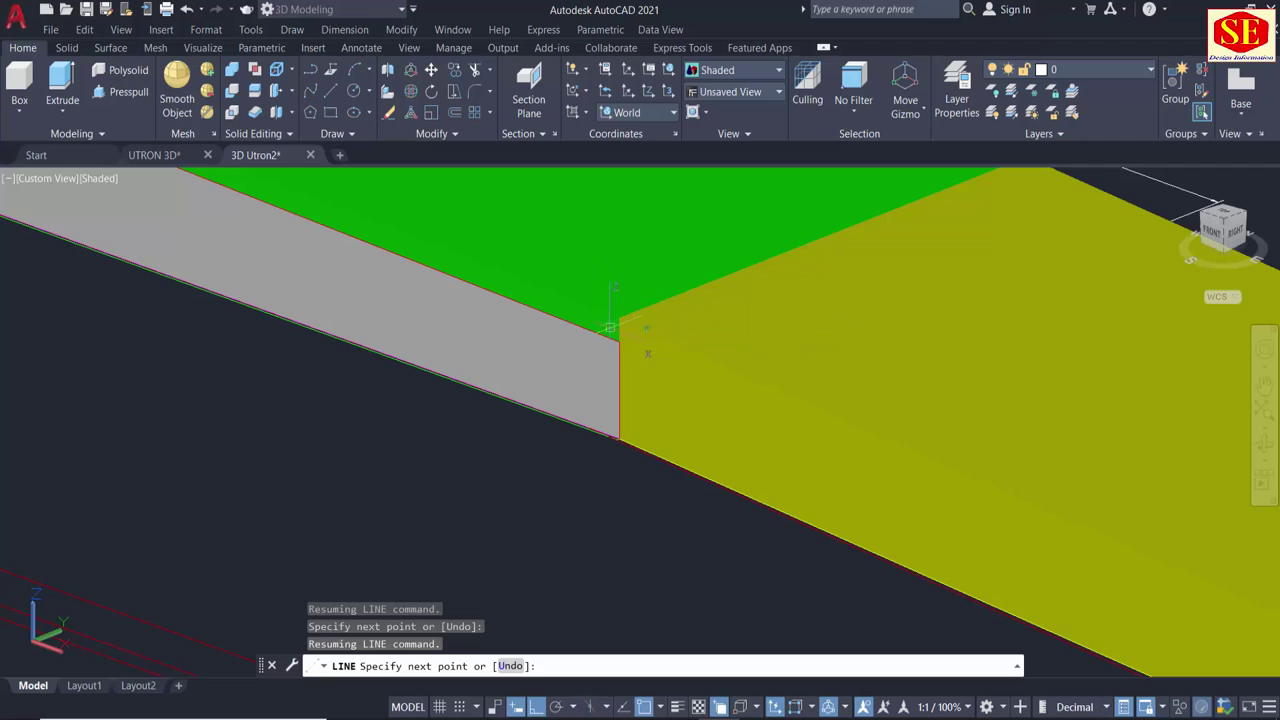
click(622, 298)
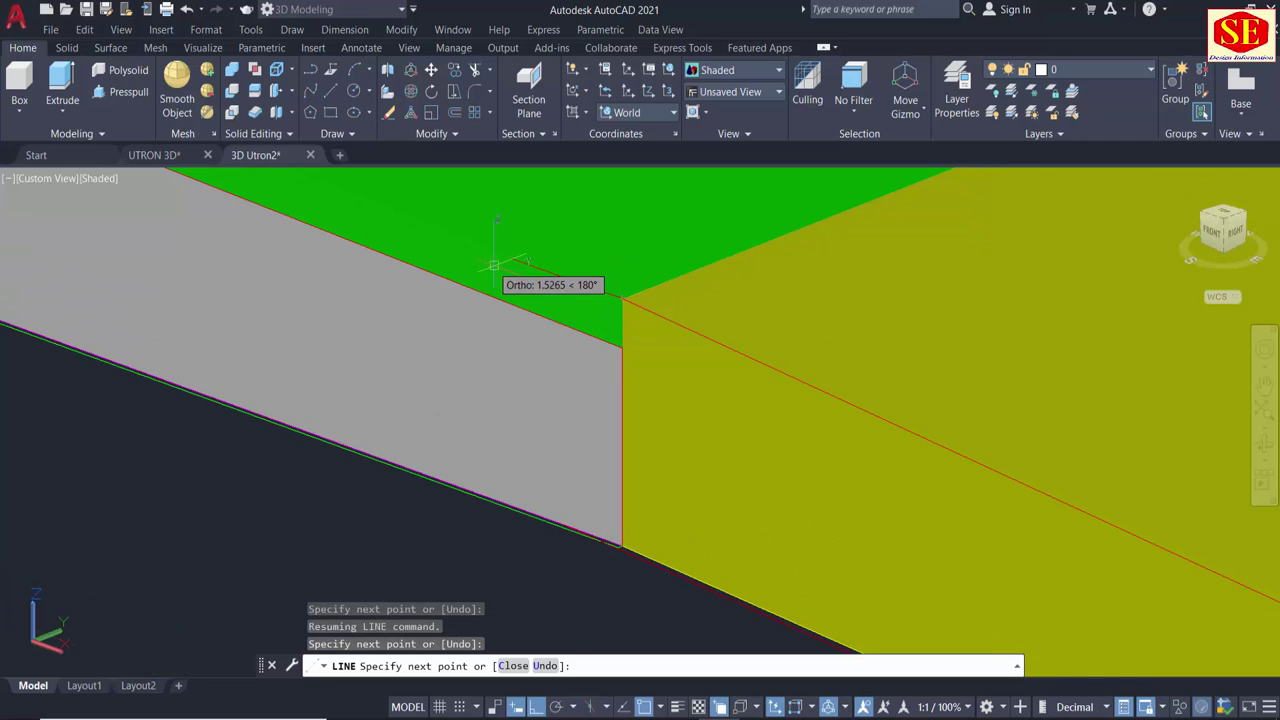
key(Escape)
scroll(510, 280, down, 5)
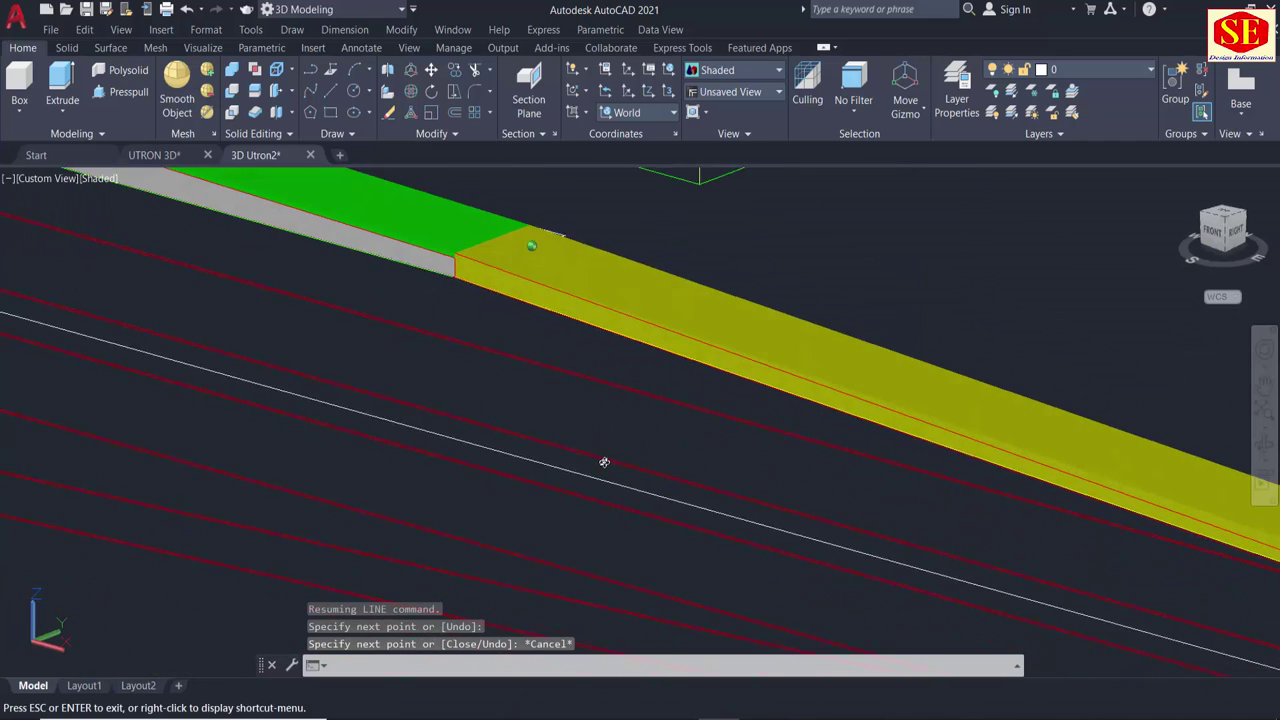
scroll(603, 457, down, 2)
middle_drag(589, 389, 369, 395)
Press-pull the red-bounded area at the lane slab's end into a new solid.
key(F12)
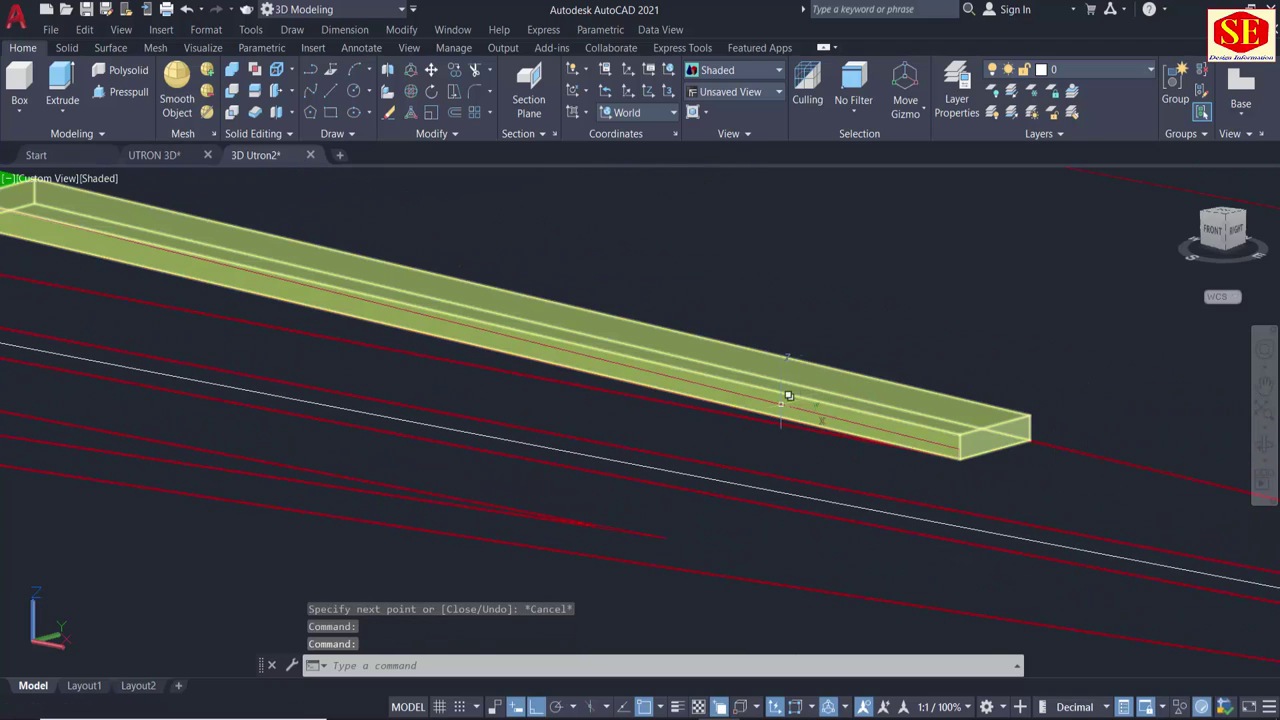
click(104, 96)
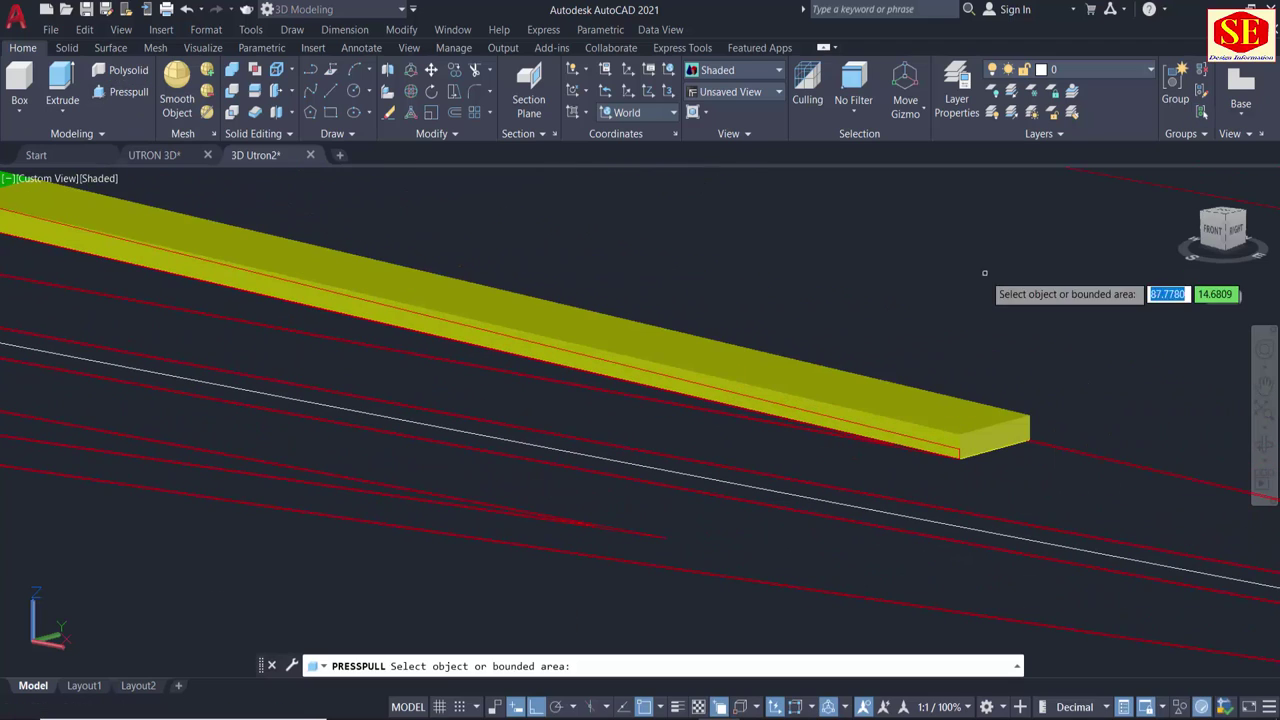
click(870, 425)
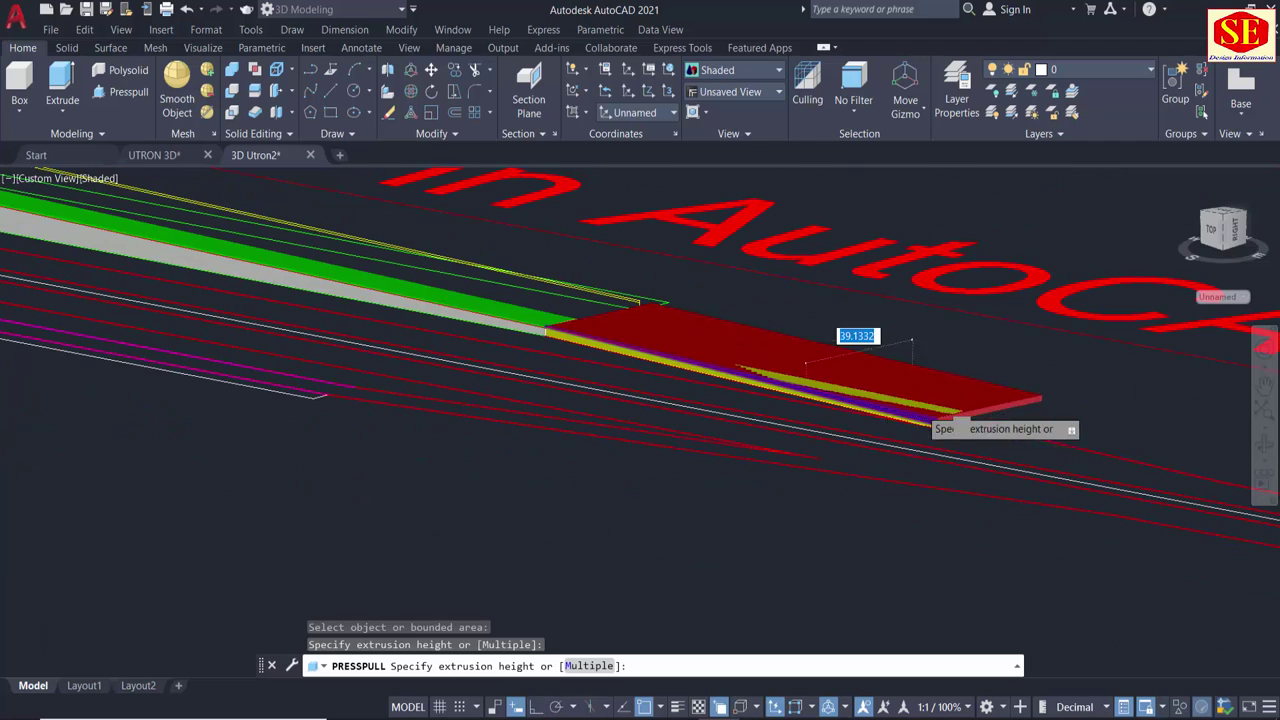
click(1067, 345)
shift+middle_drag(1000, 385, 955, 432)
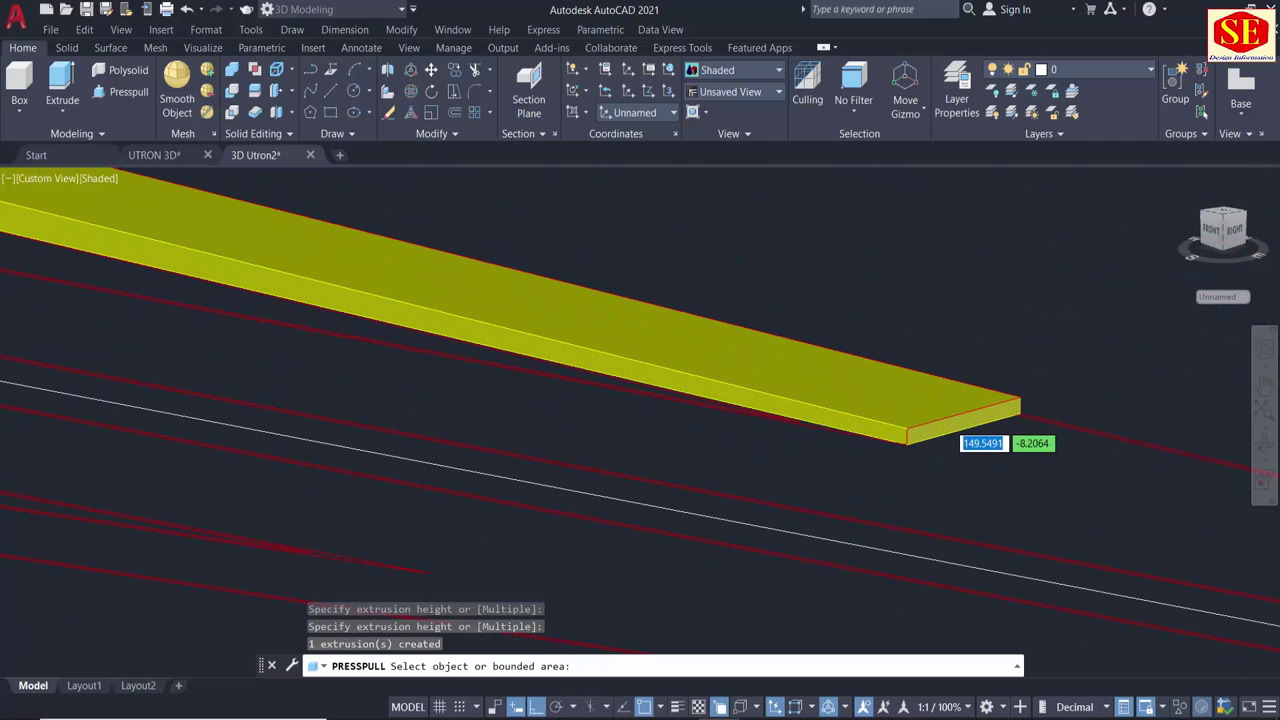
key(Return)
scroll(1006, 457, down, 2)
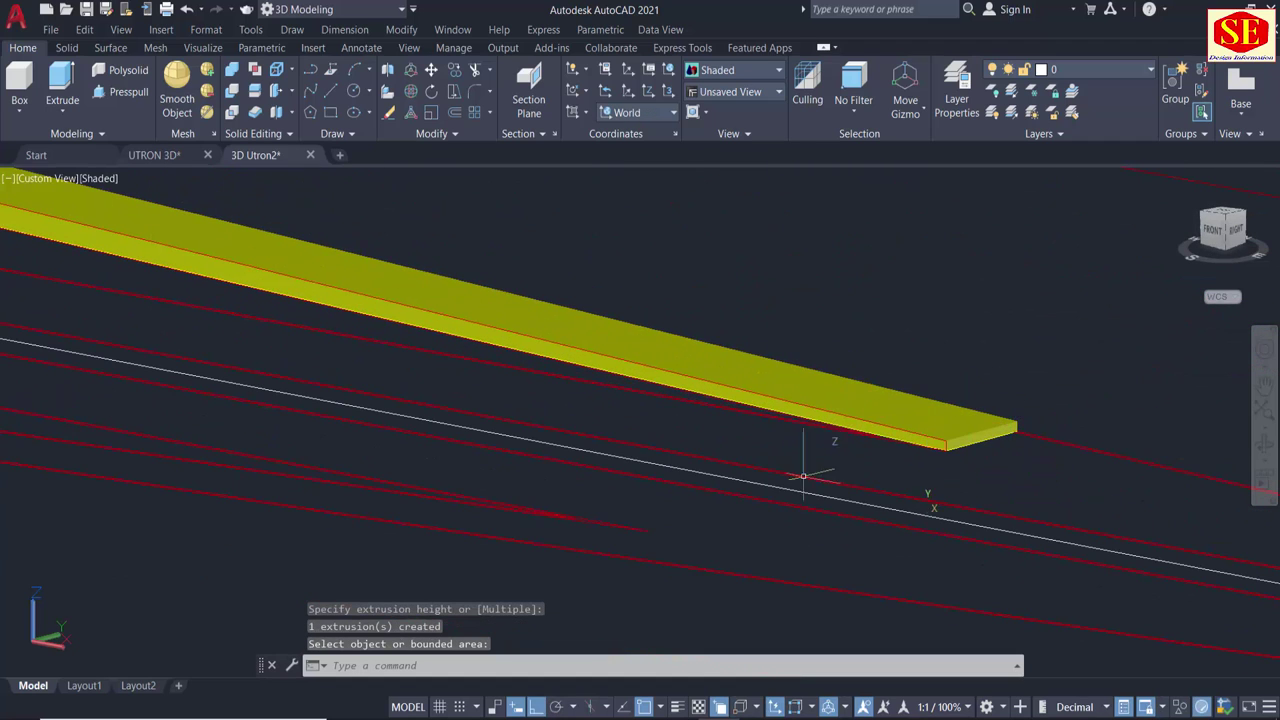
scroll(898, 465, down, 3)
scroll(898, 465, up, 2)
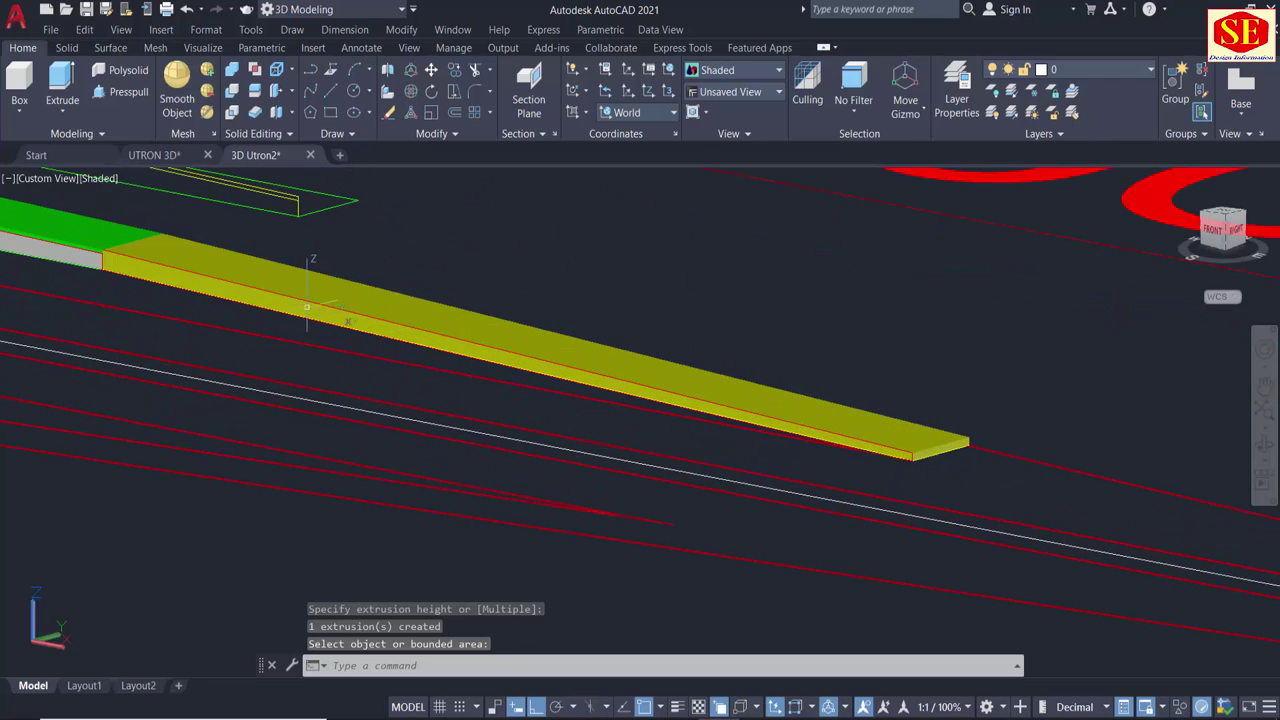
mouse_move(308, 308)
shift+middle_down()
mouse_move(646, 409)
mouse_move(654, 429)
mouse_move(600, 434)
mouse_move(606, 423)
mouse_move(634, 432)
shift+middle_up()
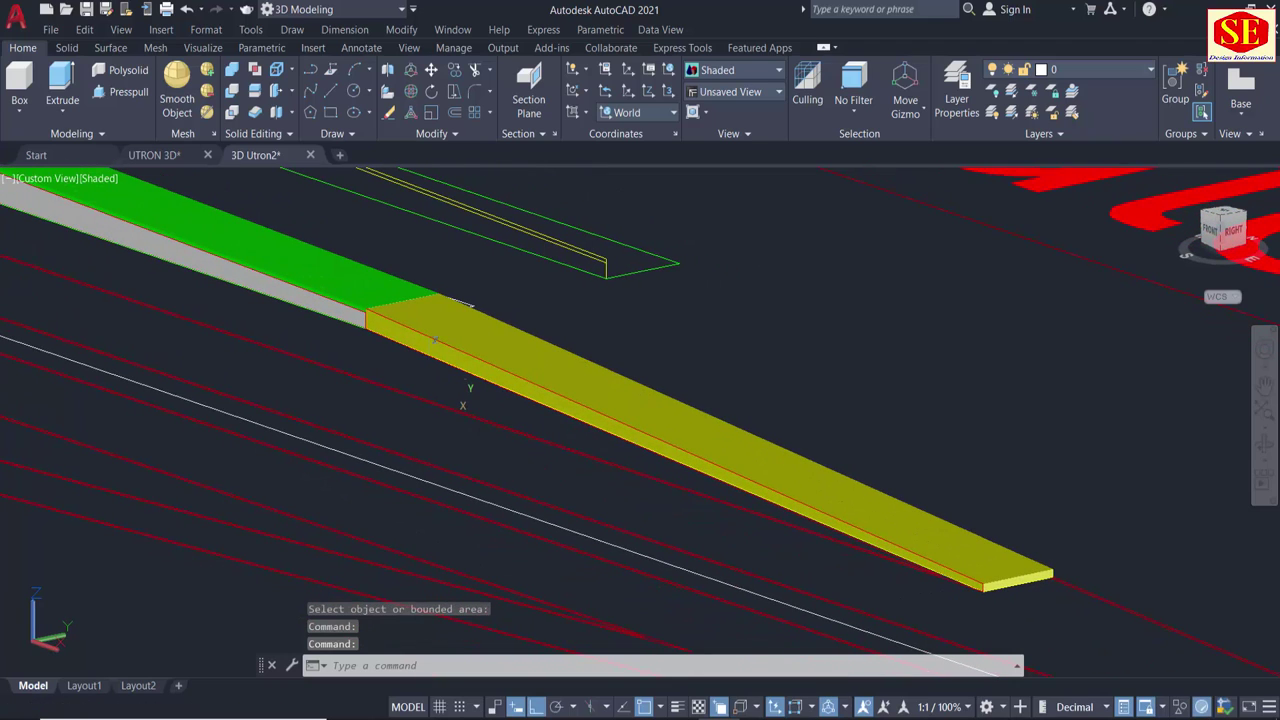
Copy the red edge line from the box end to a second point.
text(co)
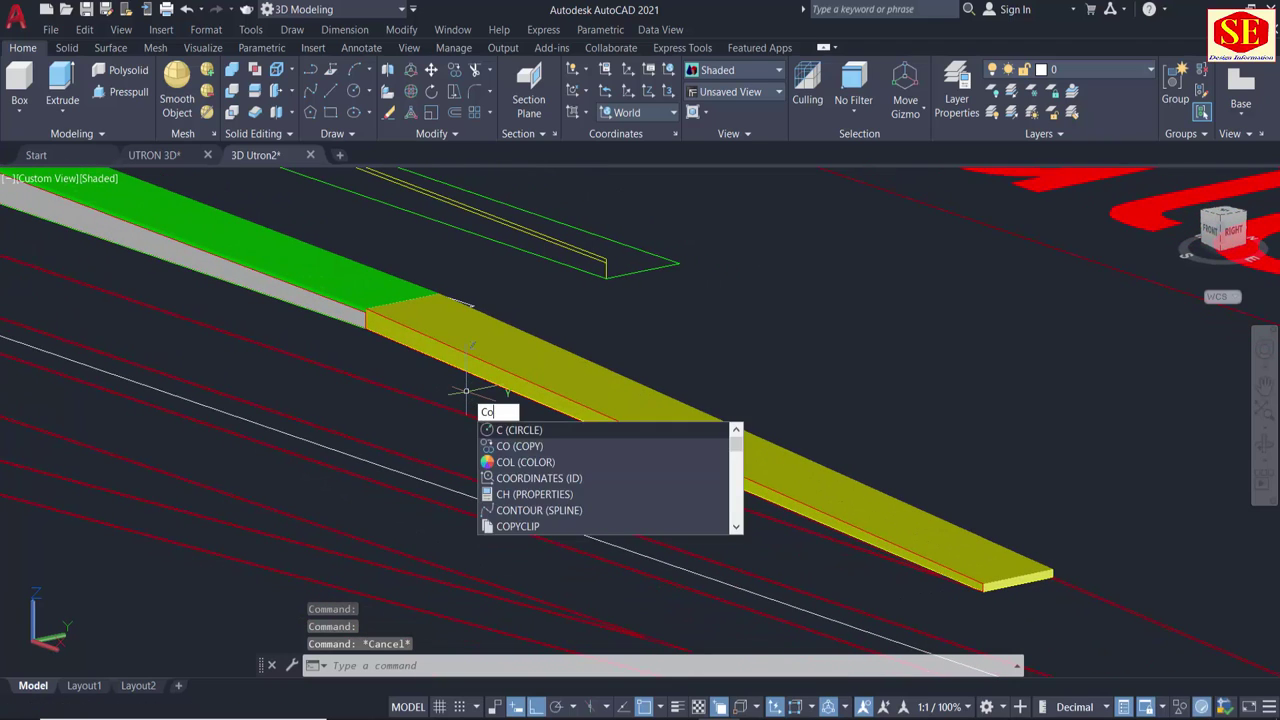
key(Return)
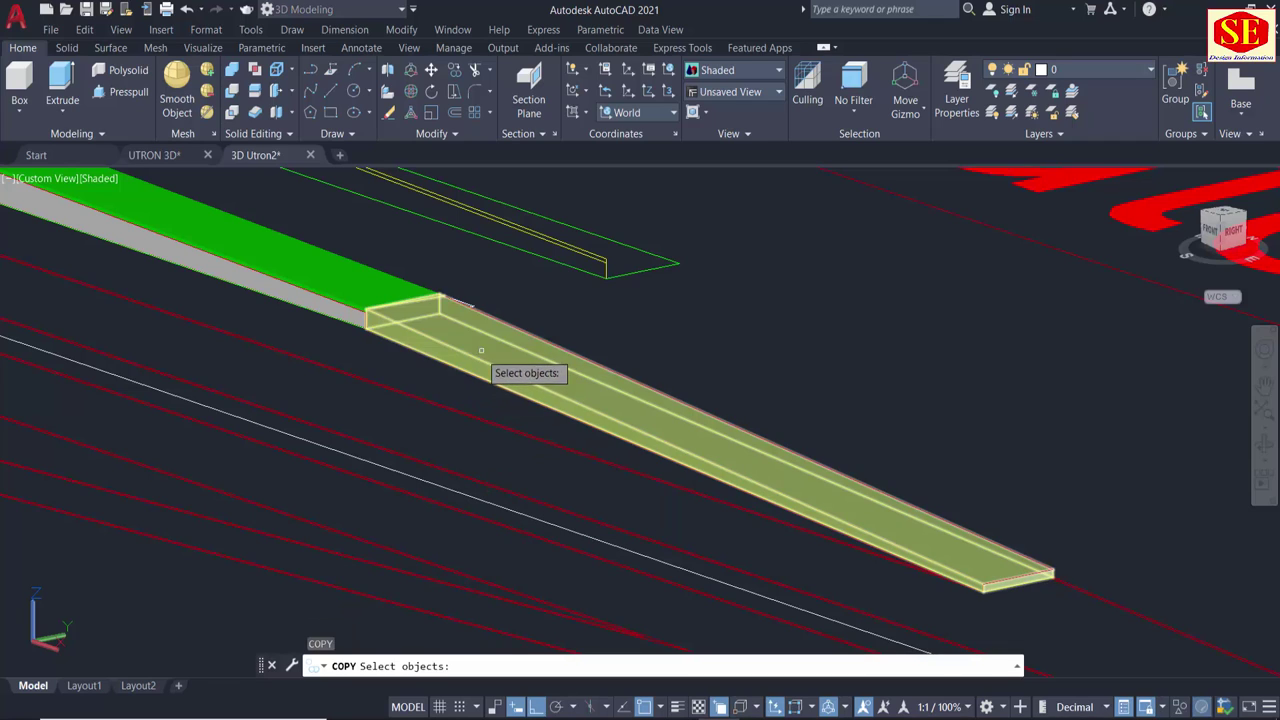
click(483, 348)
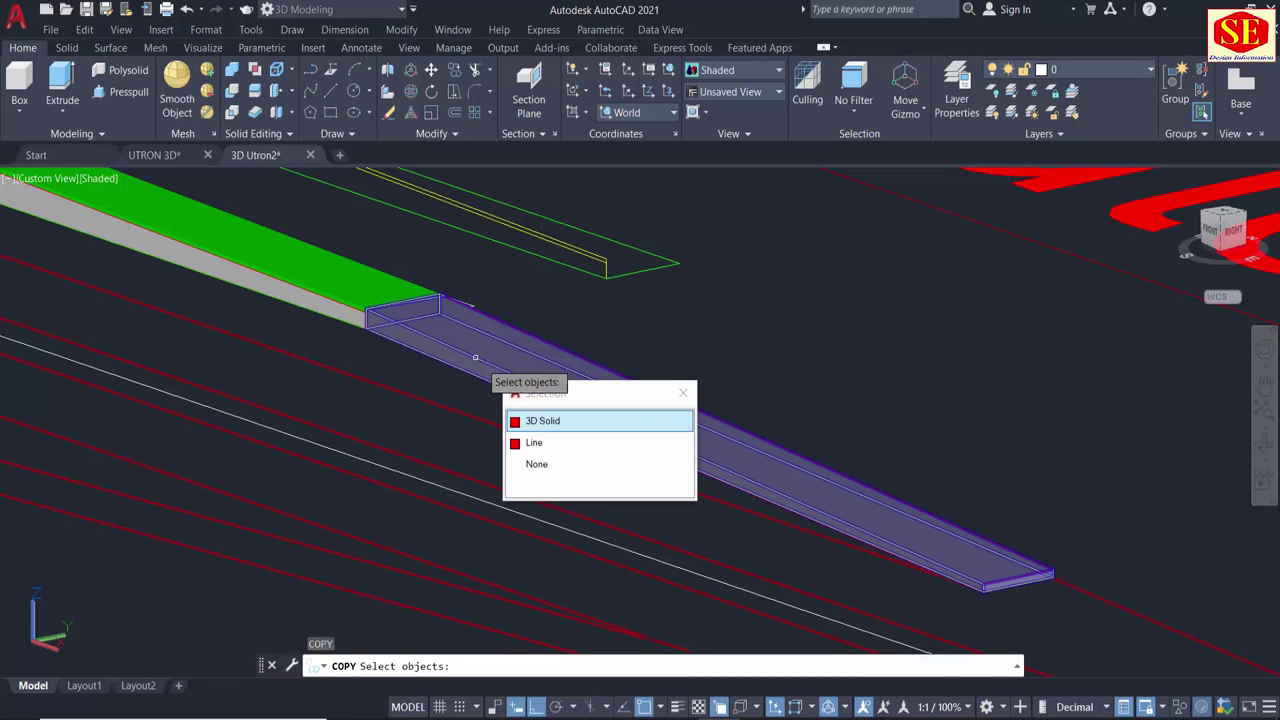
click(540, 441)
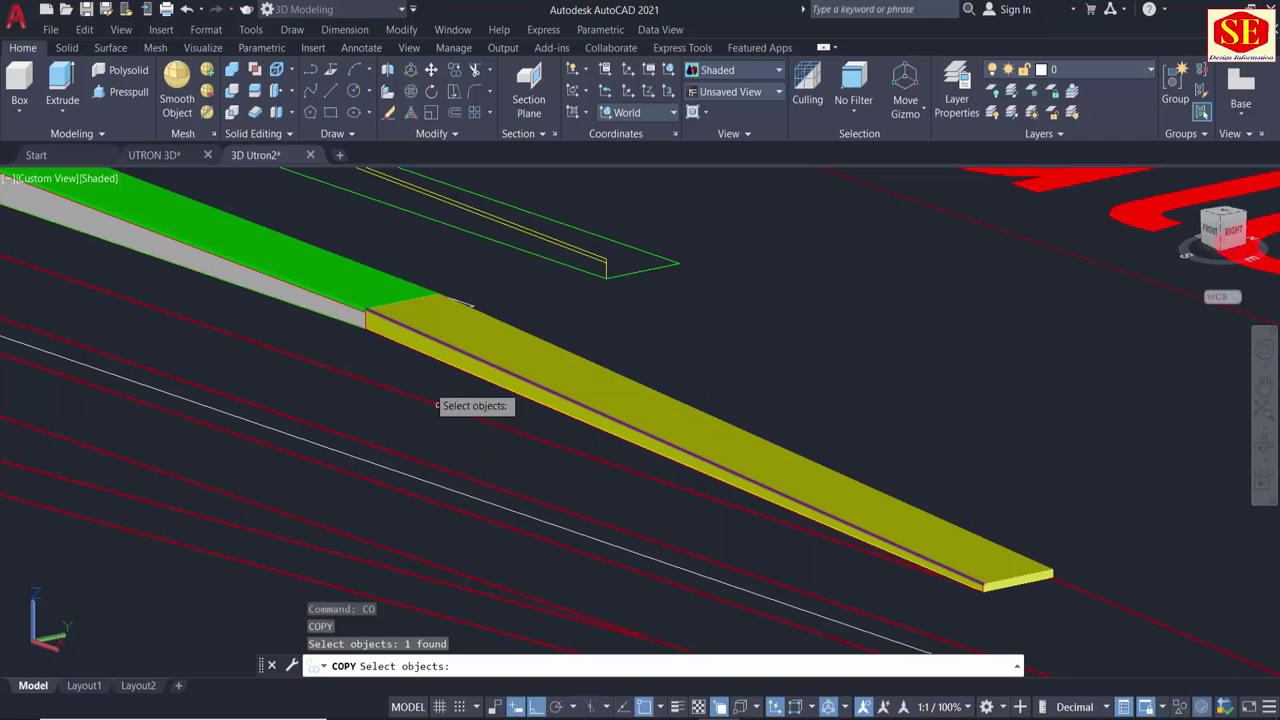
key(Return)
click(366, 307)
scroll(600, 262, up, 5)
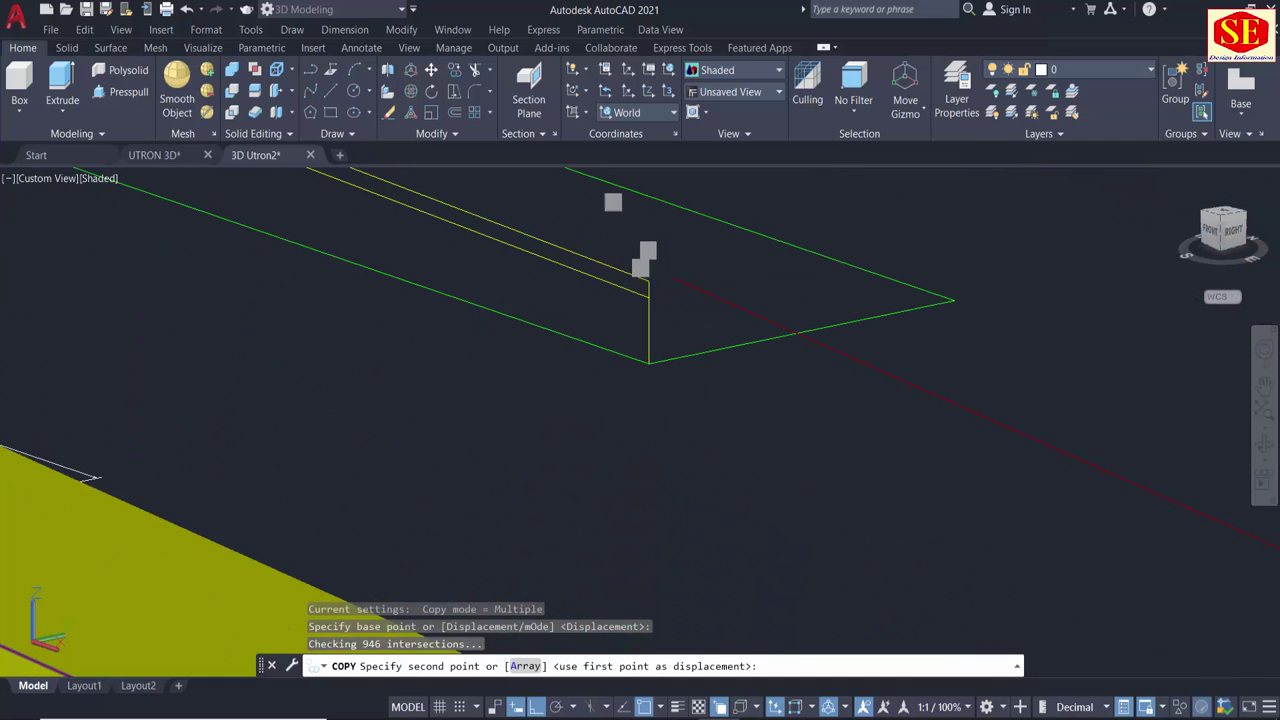
click(657, 272)
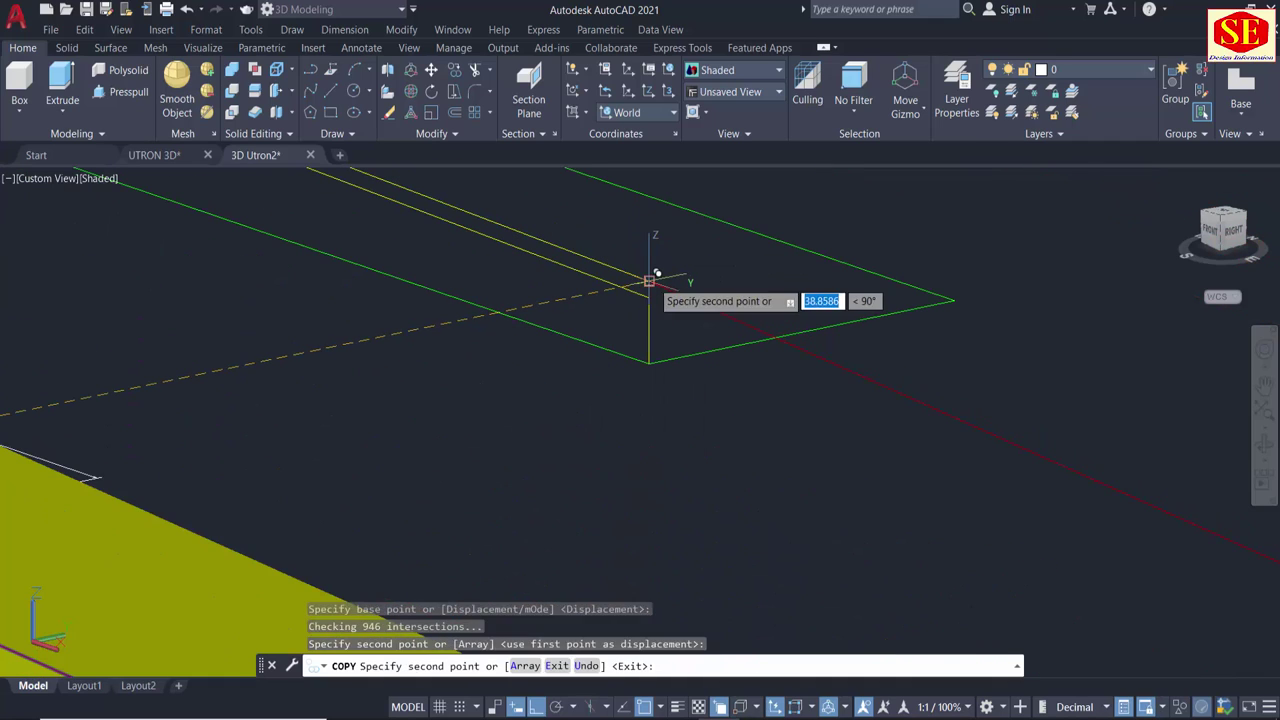
key(Escape)
Erase the stray copied lines near the green slab's end.
click(617, 288)
text(e)
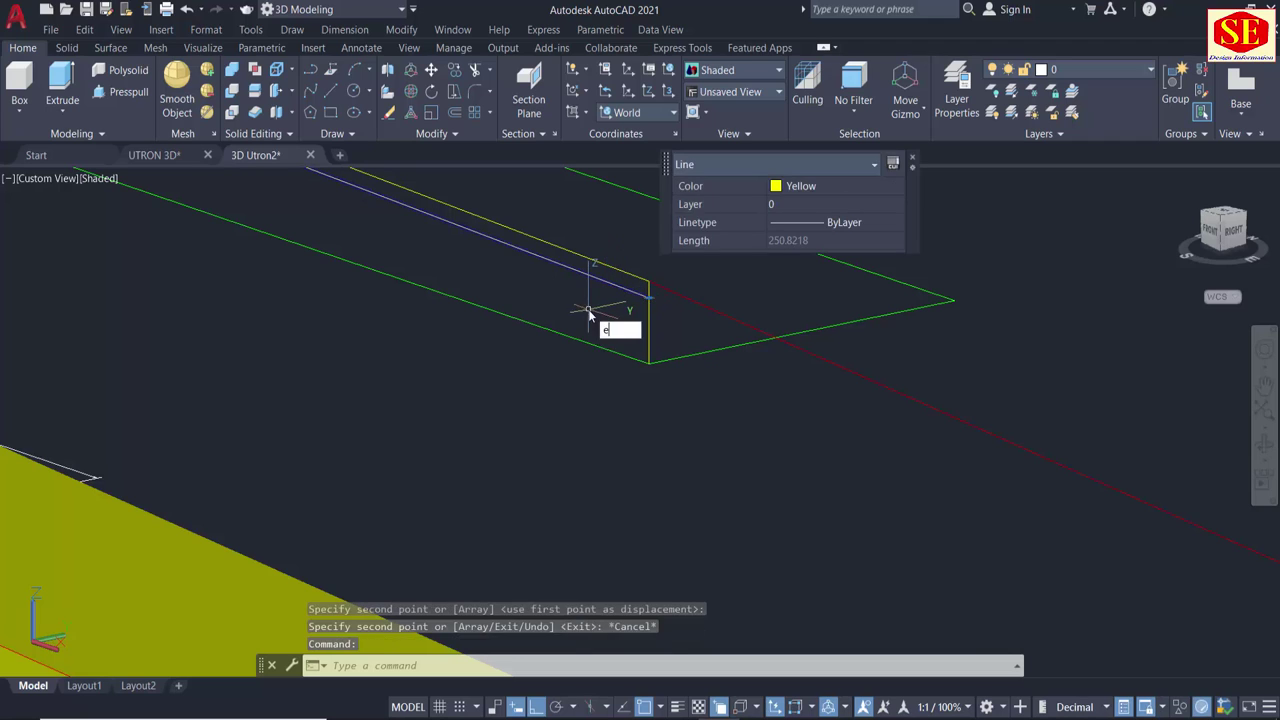
key(Return)
click(585, 308)
text(e)
key(Return)
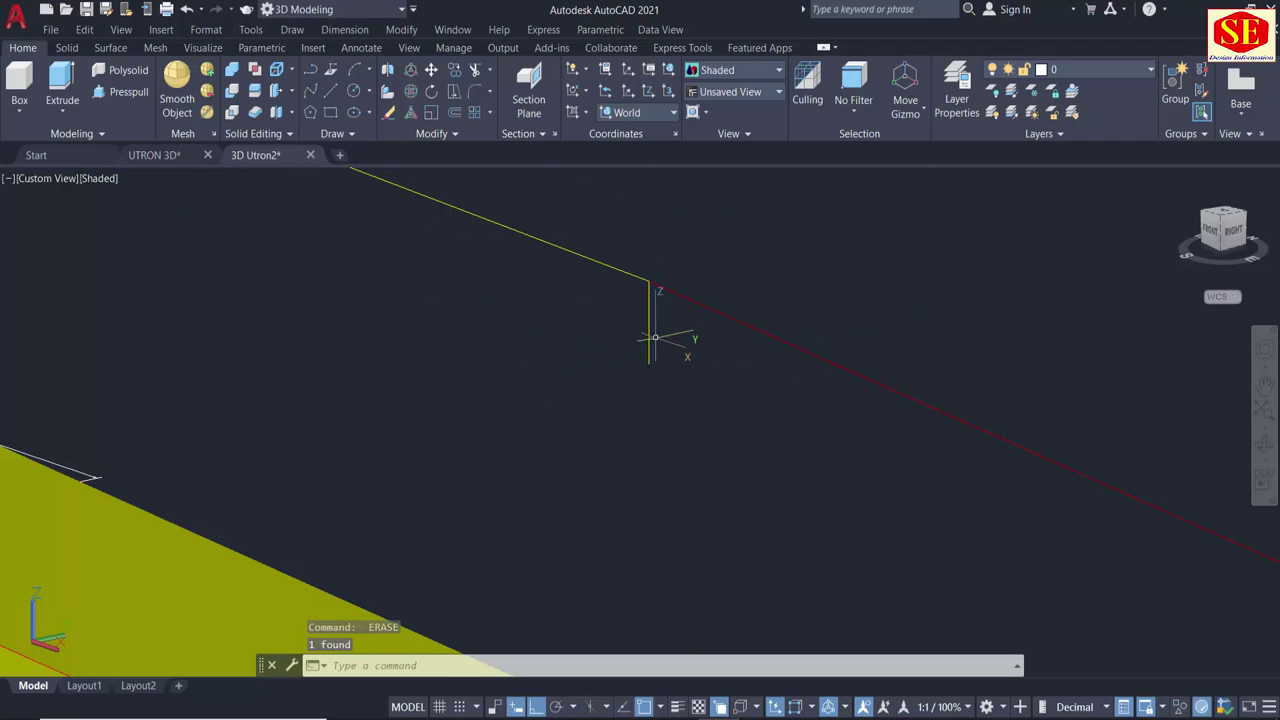
scroll(660, 337, up, 5)
scroll(644, 376, down, 5)
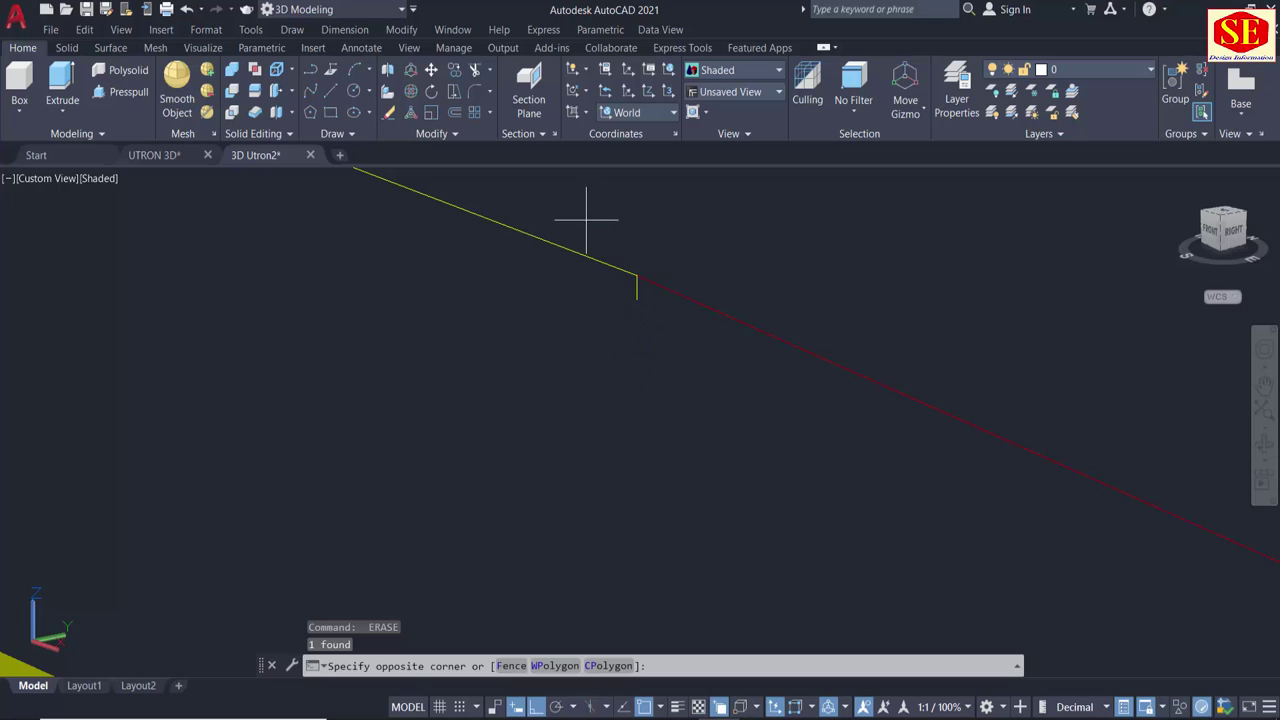
click(648, 286)
key(Escape)
Pan back to show the green slab's left end.
scroll(680, 330, down, 3)
scroll(708, 384, down, 2)
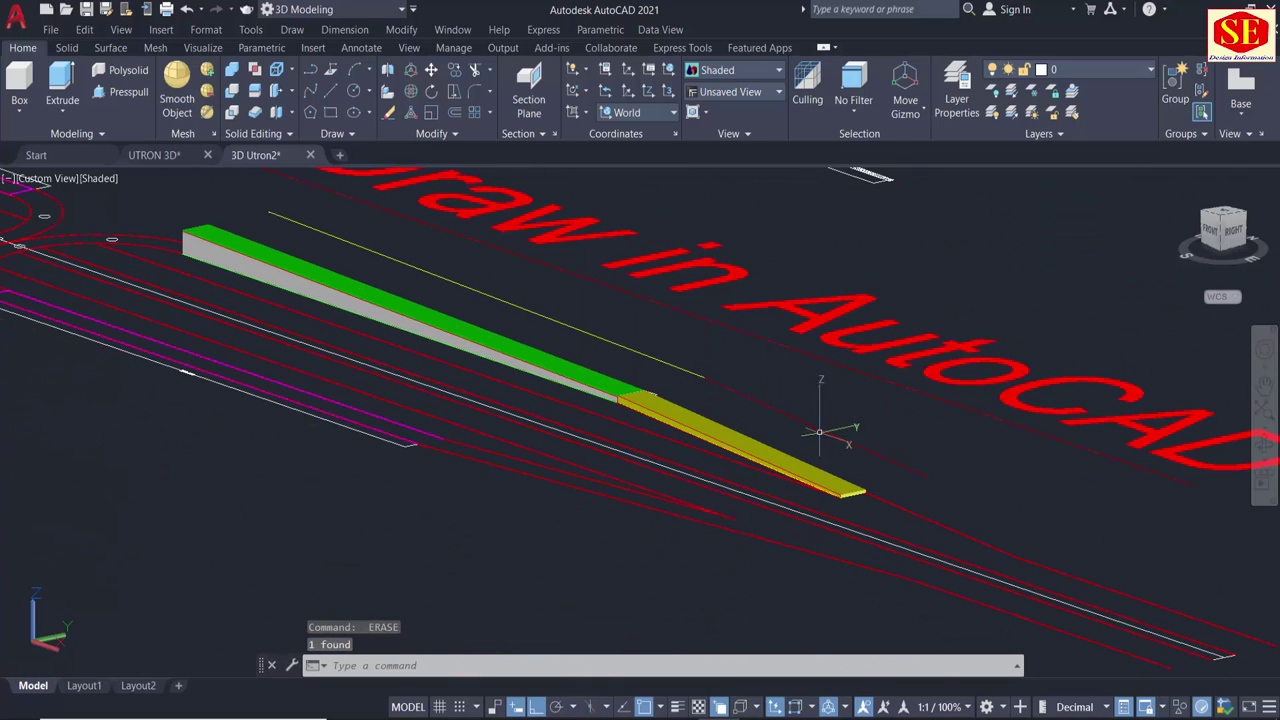
scroll(705, 437, up, 3)
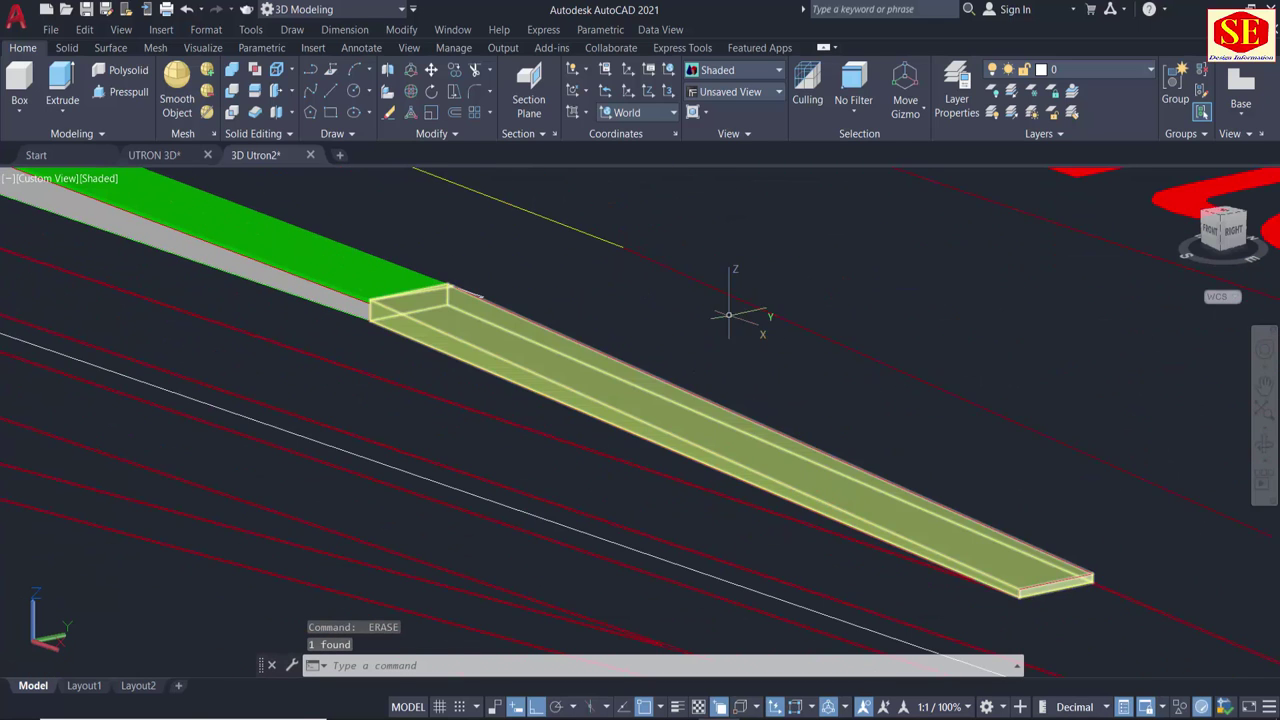
middle_drag(729, 316, 1050, 497)
middle_drag(686, 343, 1026, 533)
key(Escape)
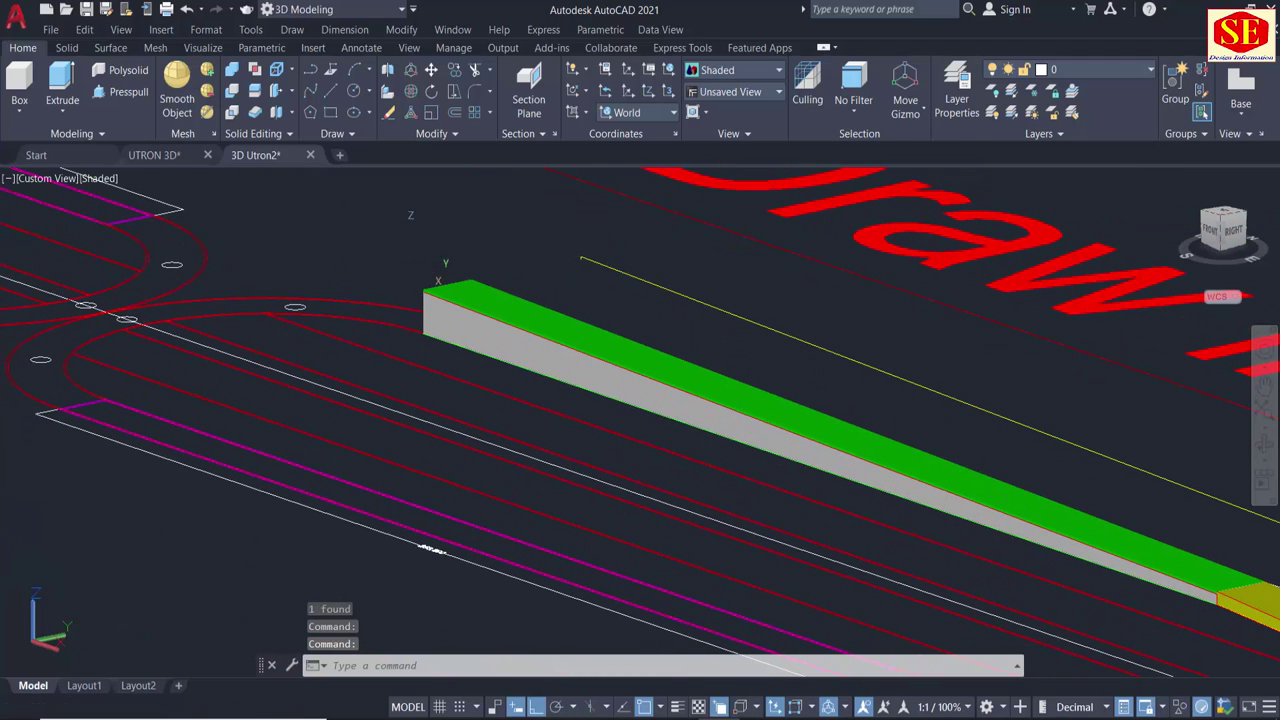
Press-pull both small circles at the U-turn centre 8 units into cylinders.
middle_drag(405, 260, 433, 310)
shift+middle_drag(376, 417, 558, 449)
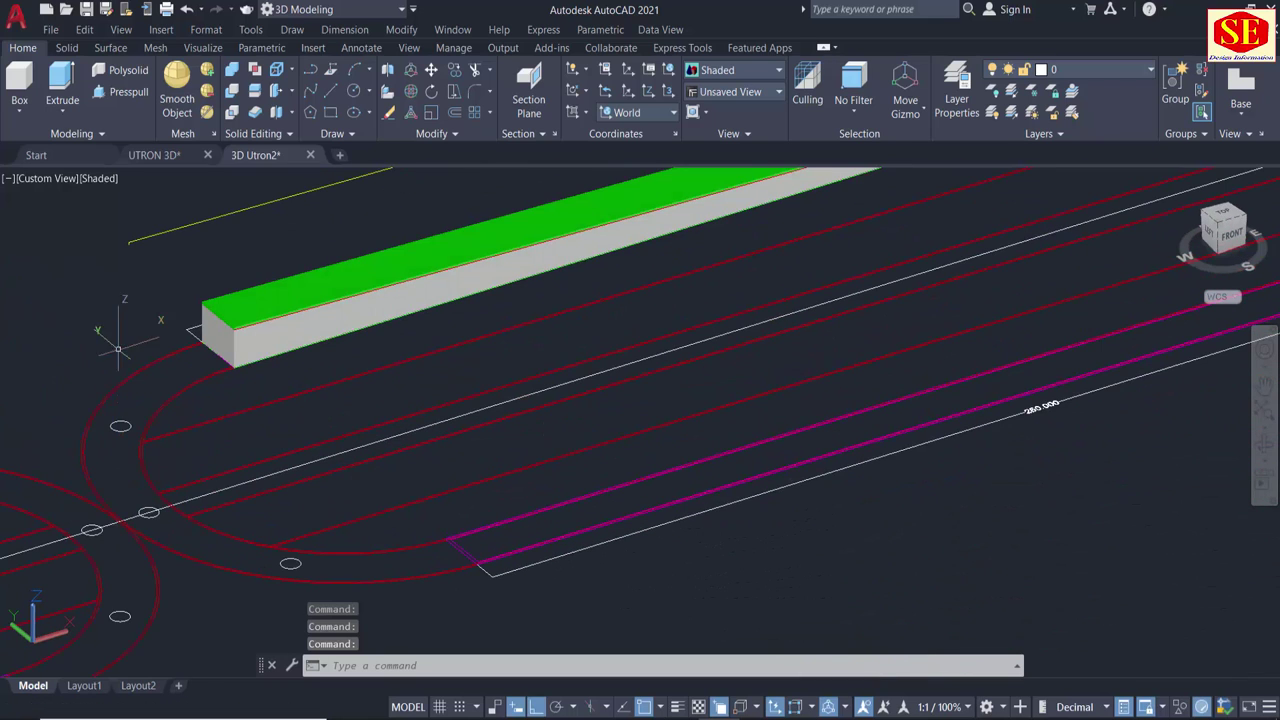
click(101, 92)
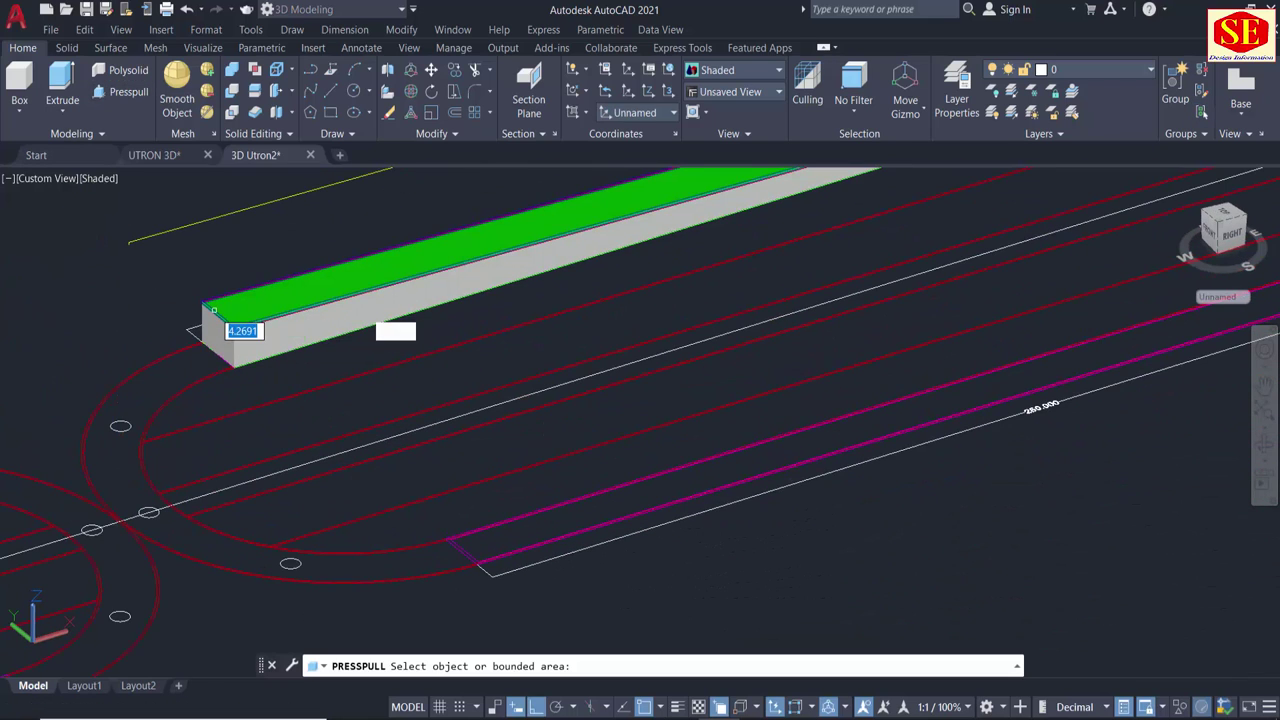
click(120, 426)
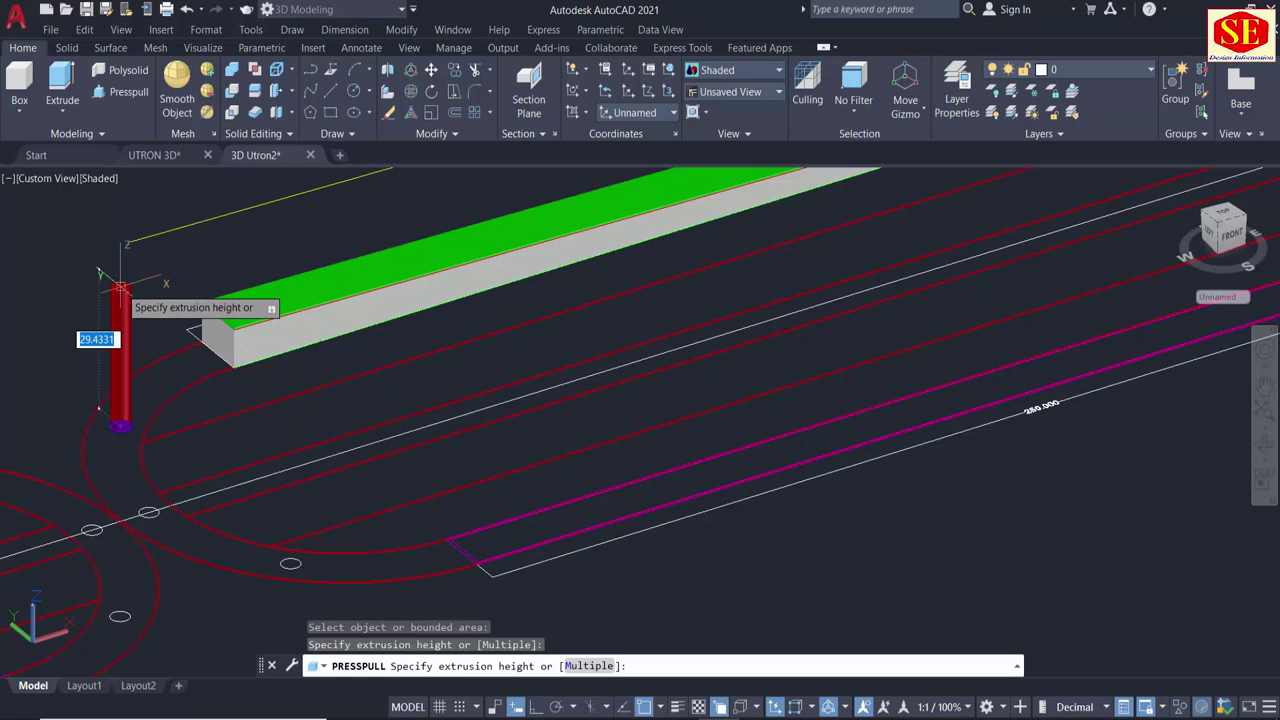
text(8)
key(Return)
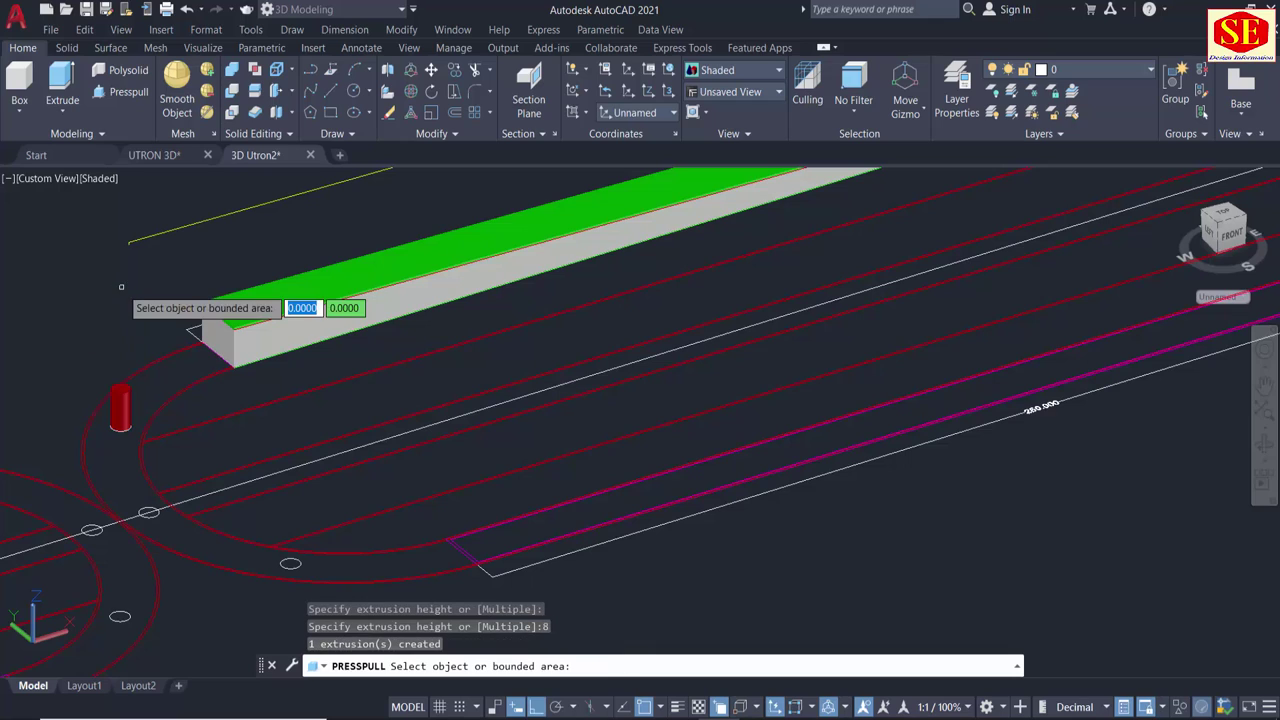
scroll(150, 513, up, 2)
click(146, 513)
text(8)
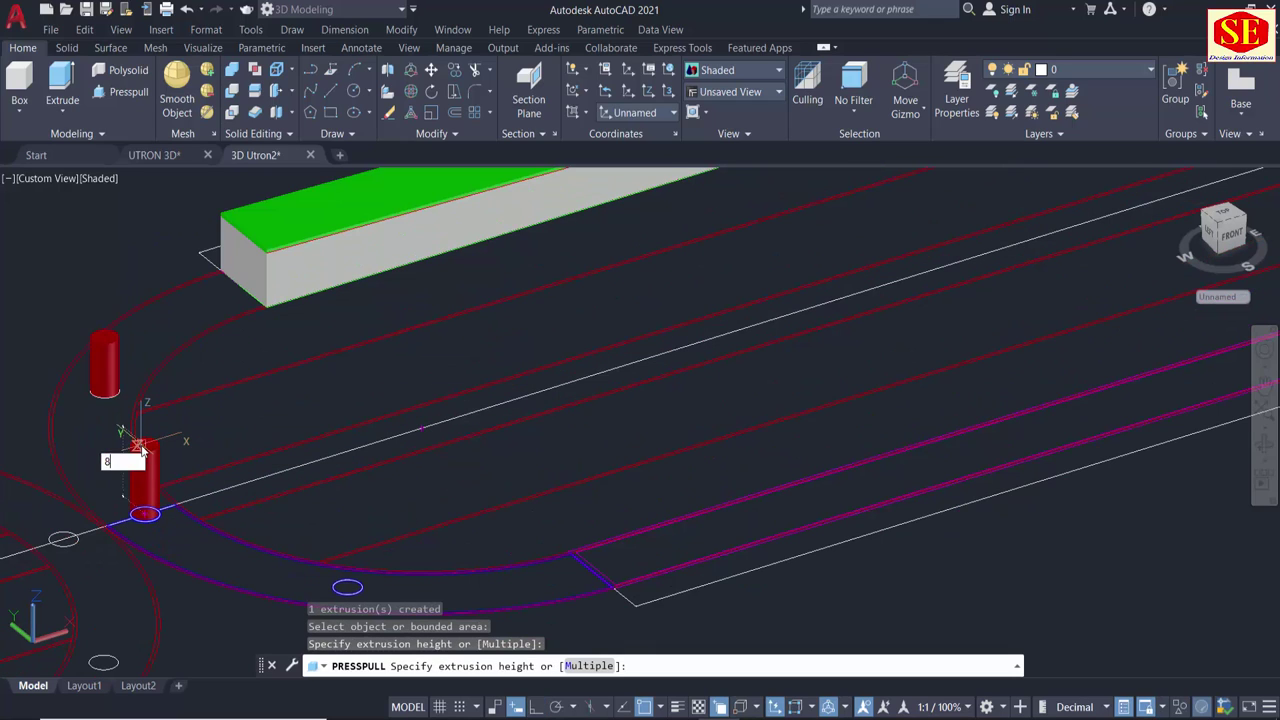
key(Return)
key(Return)
Orbit behind the cylinders and select the inner red arc.
scroll(517, 458, down, 2)
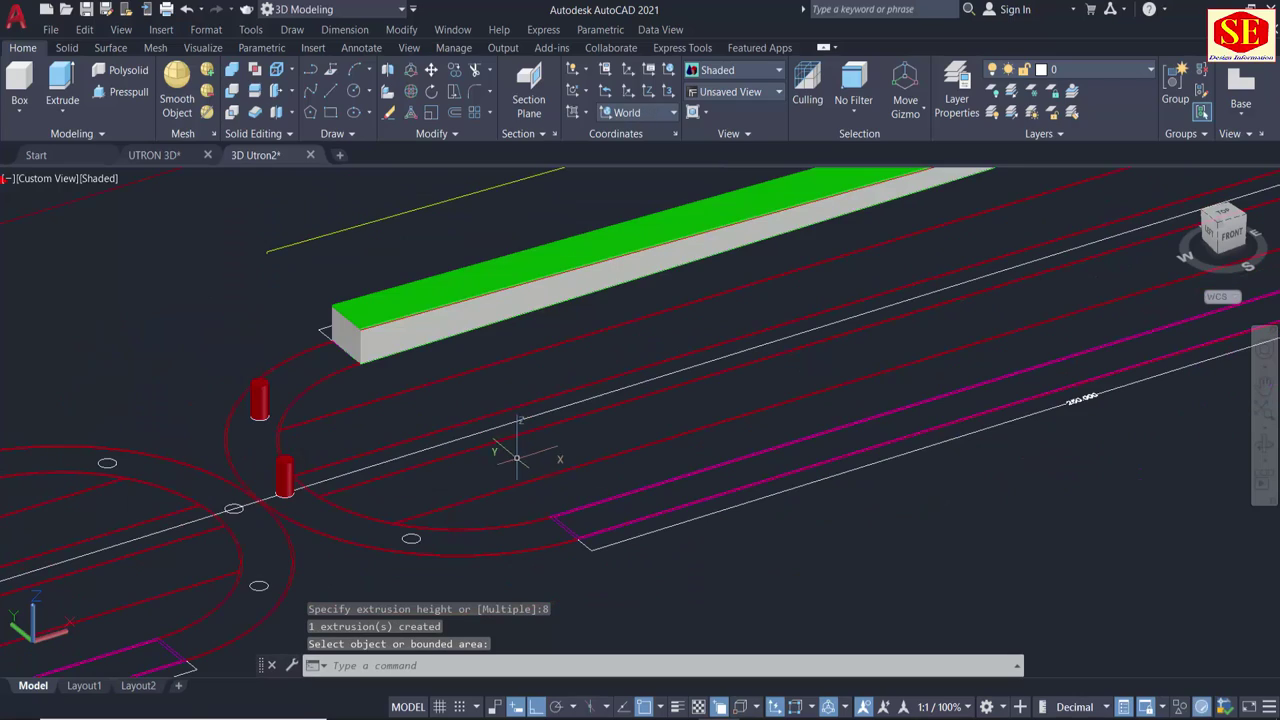
shift+middle_drag(517, 458, 751, 492)
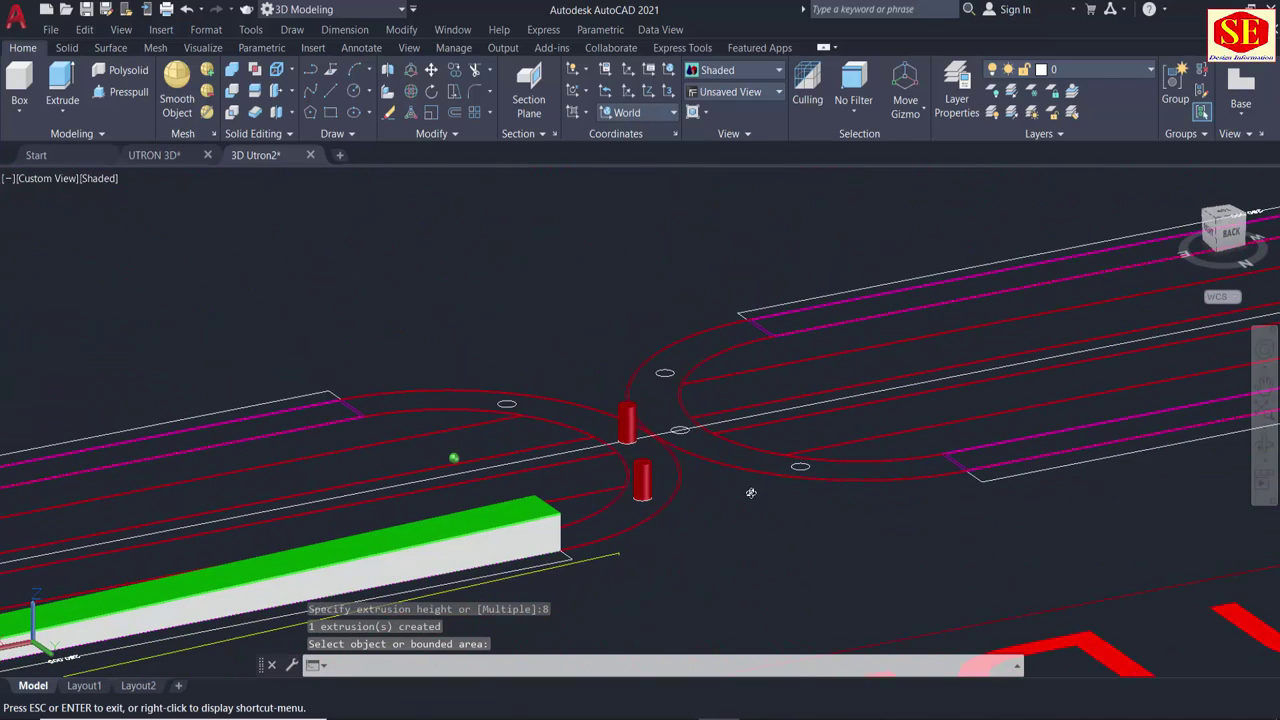
scroll(612, 433, up, 1)
scroll(602, 437, up, 2)
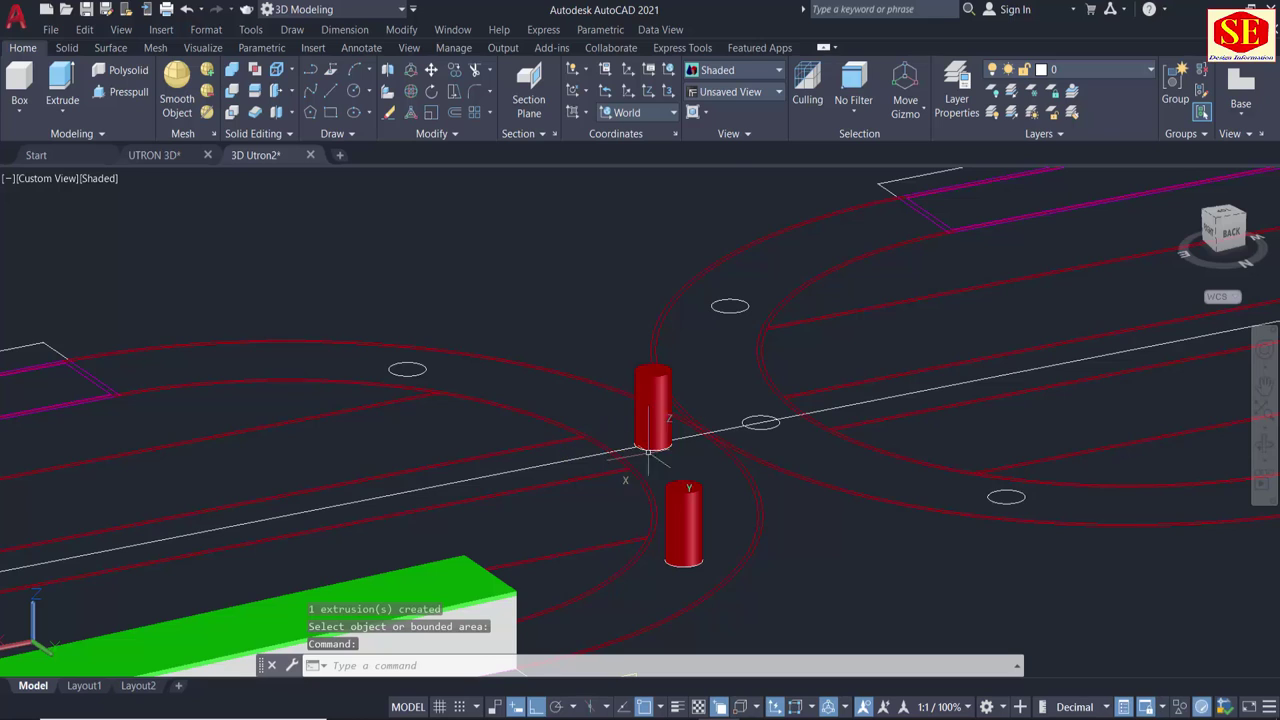
scroll(648, 452, up, 1)
scroll(608, 466, up, 1)
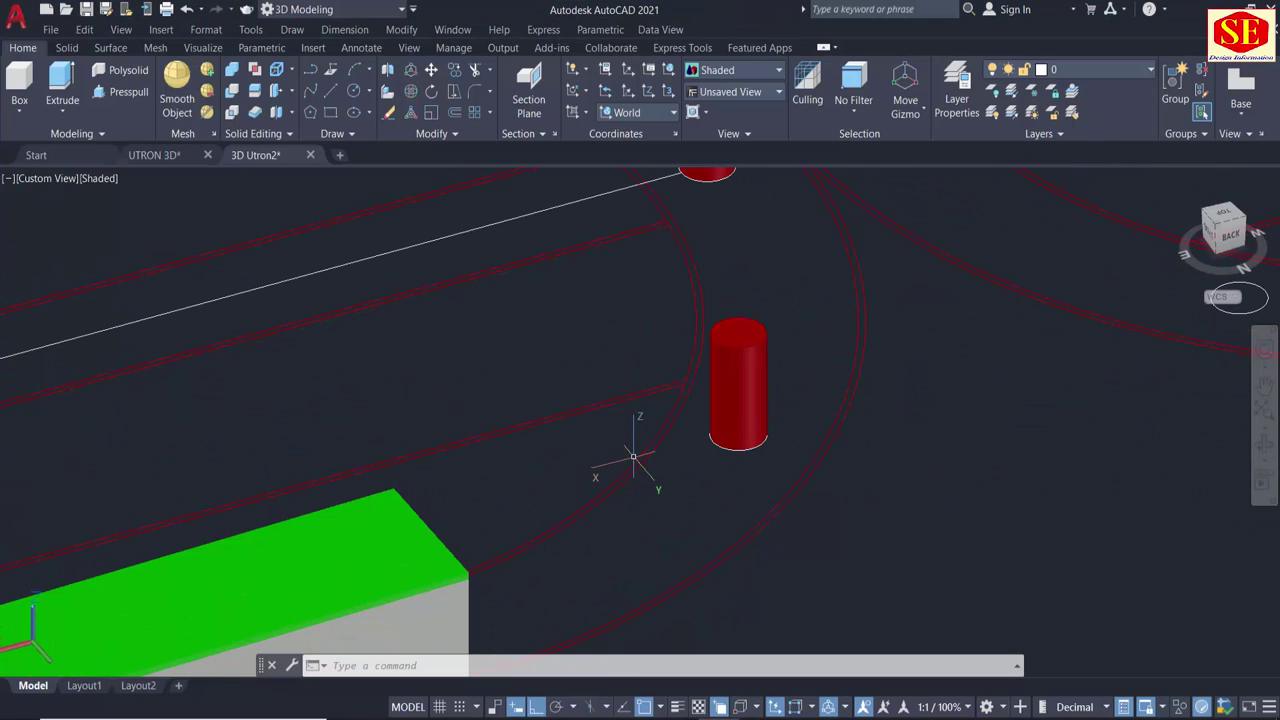
click(621, 455)
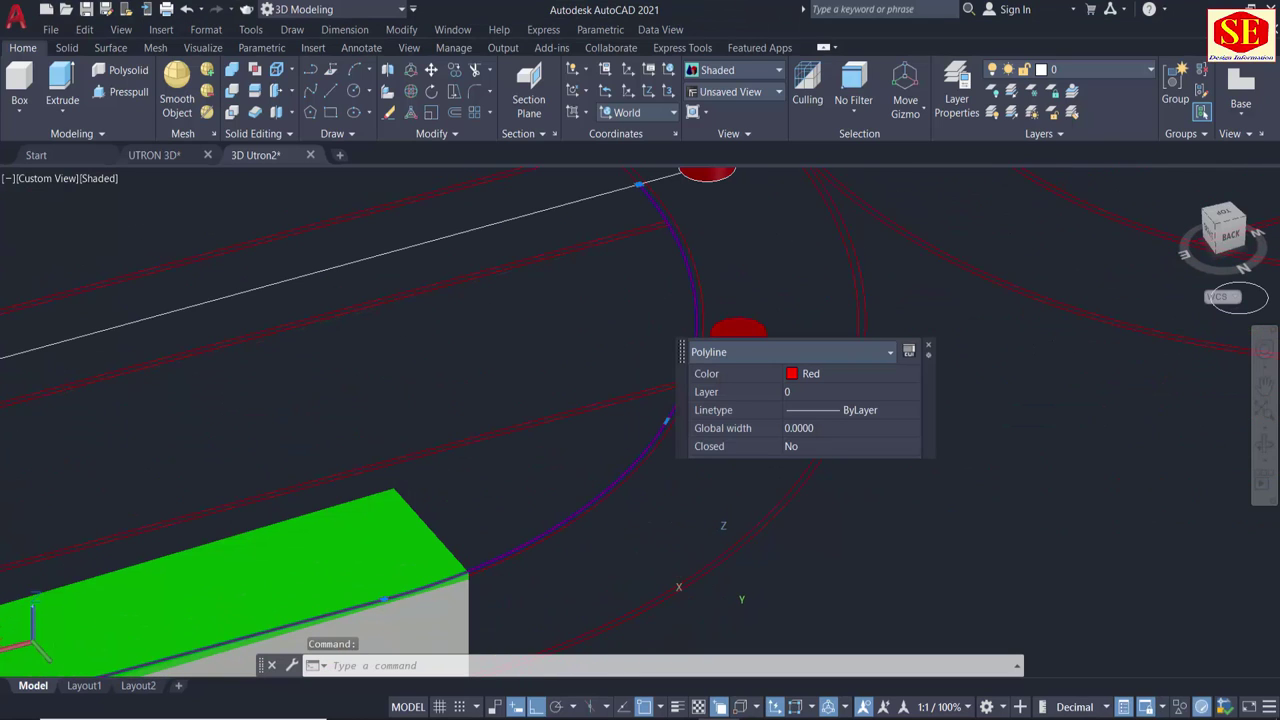
Add the outer arc, white centre line and lane slab outline to the selection.
click(716, 561)
middle_drag(771, 209, 783, 311)
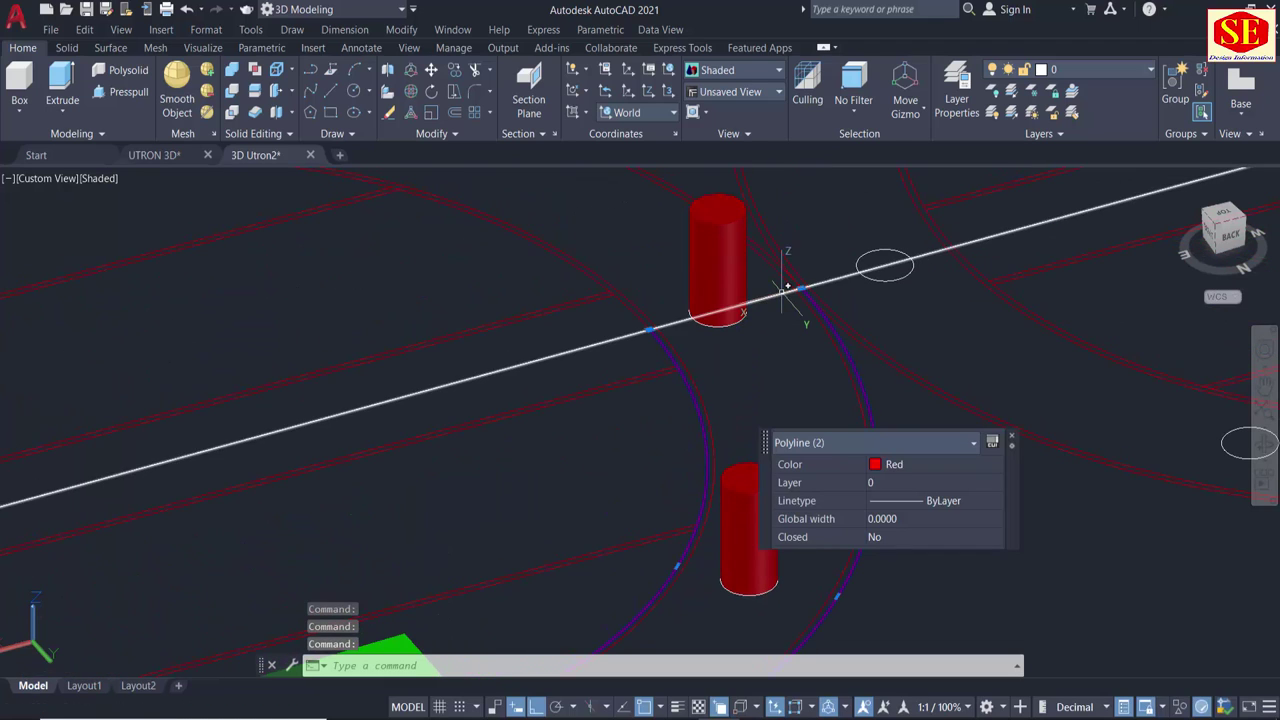
click(713, 318)
scroll(713, 321, down, 1)
scroll(713, 321, down, 1)
mouse_move(684, 478)
shift+middle_down()
mouse_move(614, 427)
mouse_move(749, 457)
shift+middle_up()
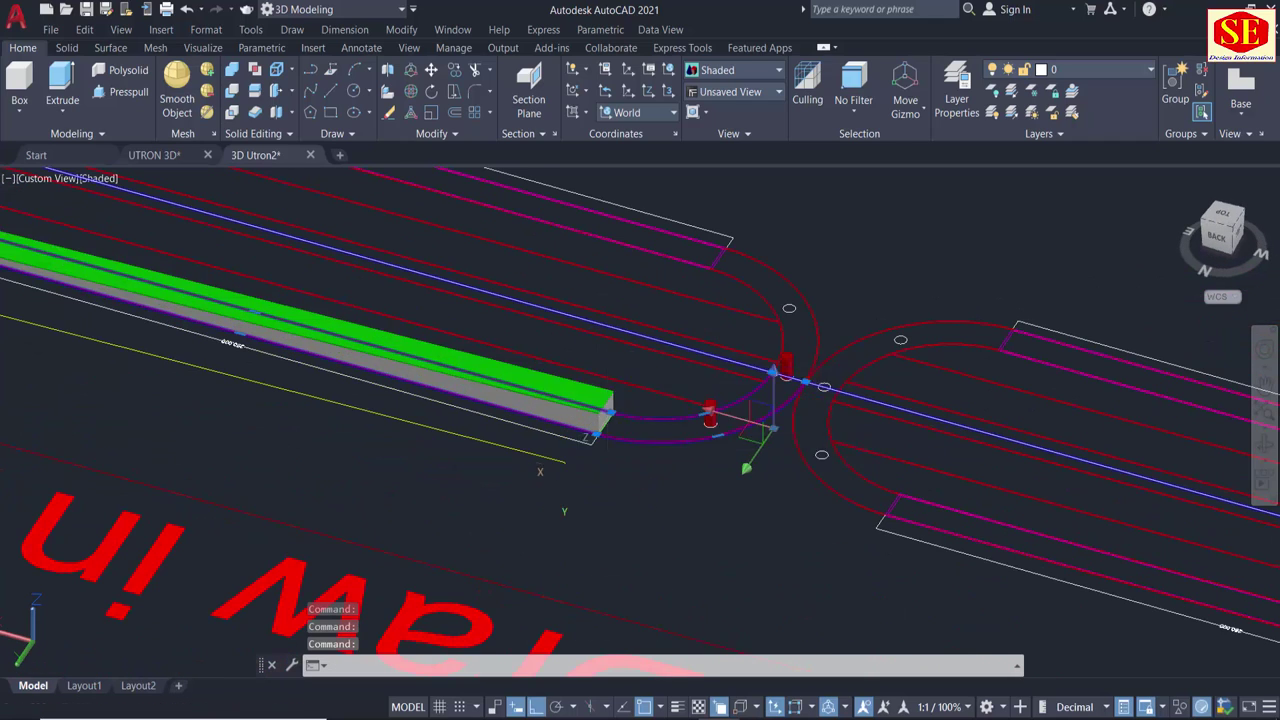
scroll(566, 486, up, 2)
scroll(420, 470, up, 3)
scroll(343, 452, up, 3)
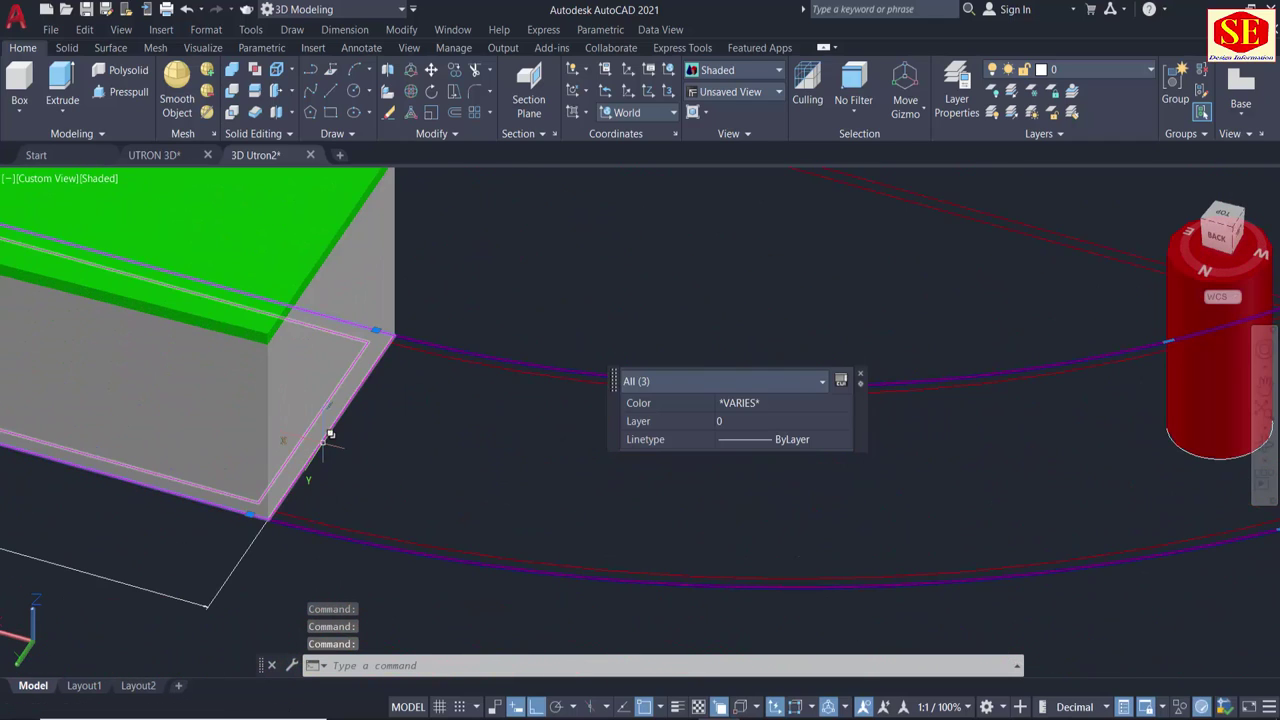
click(329, 434)
click(391, 549)
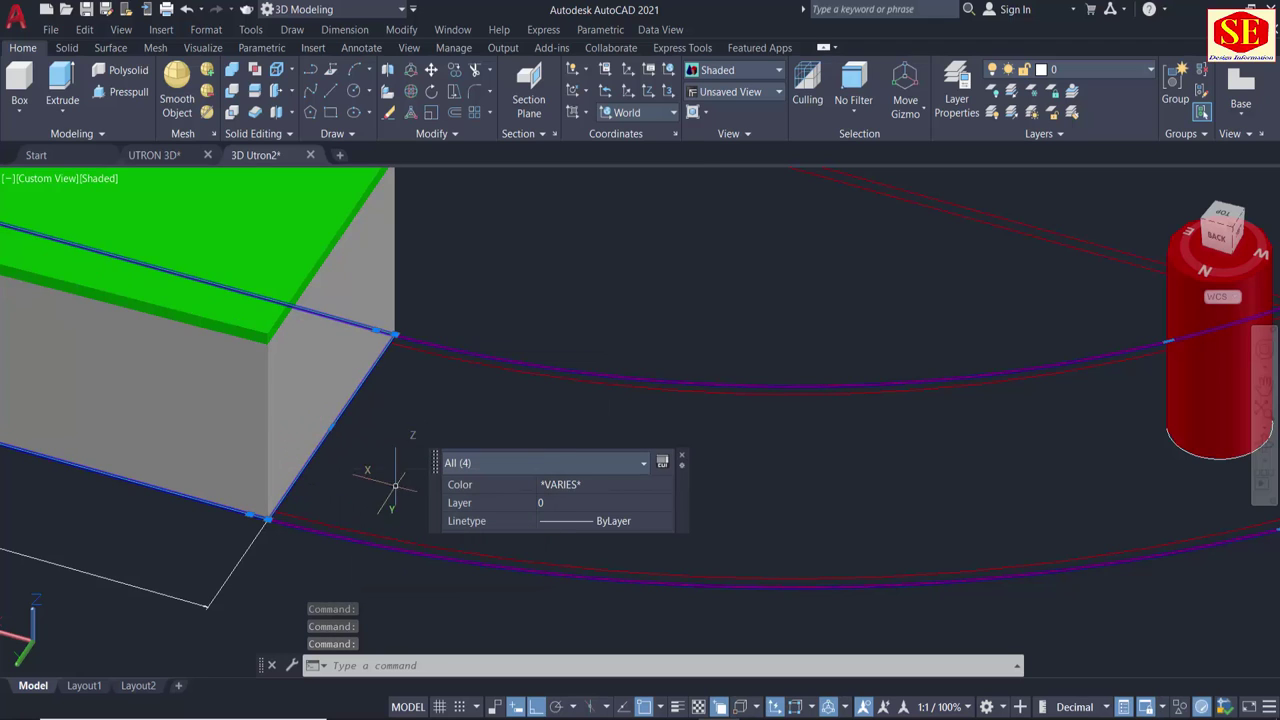
scroll(386, 428, down, 2)
Copy the selected arcs, centre line and outline to the right of the road at 90°.
text(co)
key(Return)
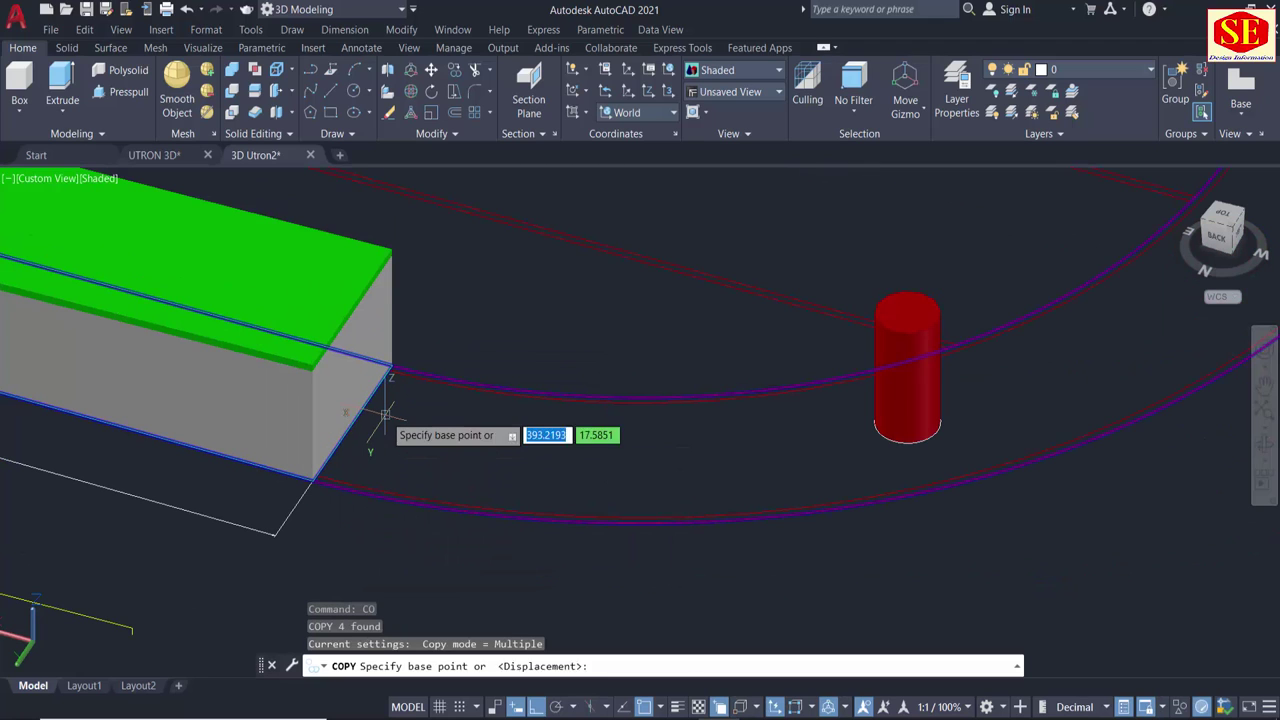
click(412, 405)
scroll(422, 402, down, 3)
scroll(420, 398, down, 3)
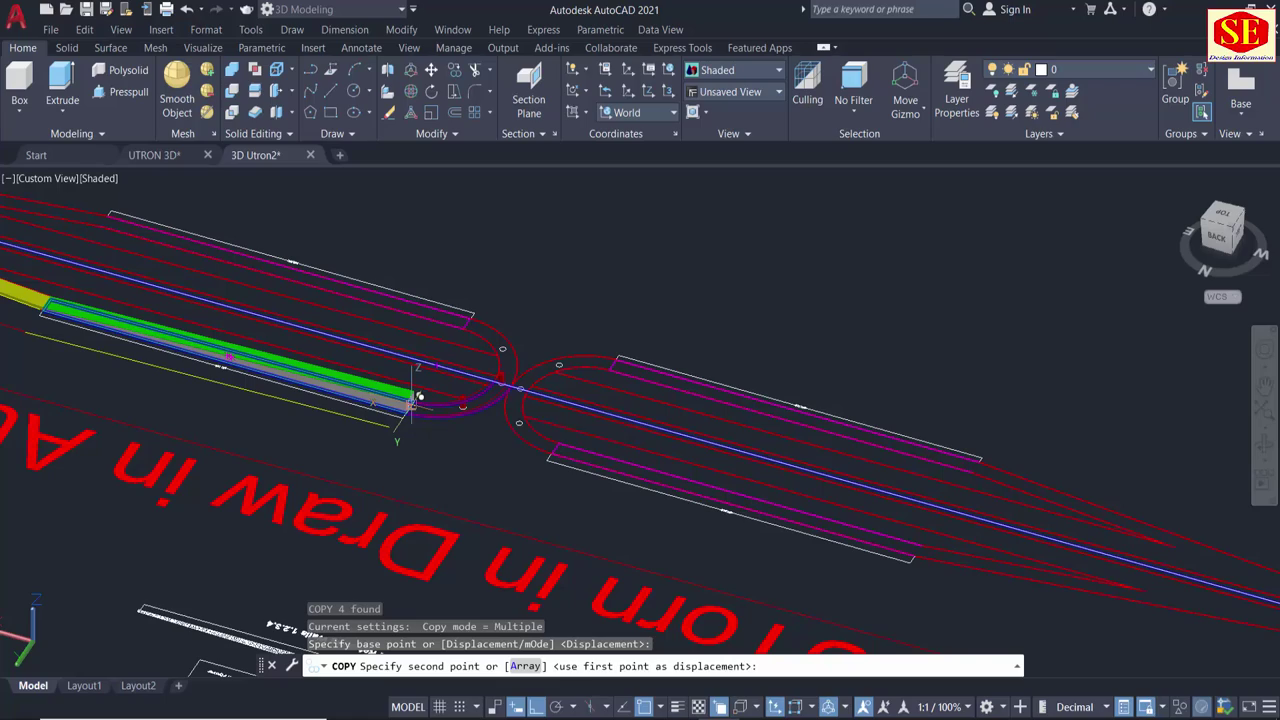
shift+middle_drag(413, 405, 469, 421)
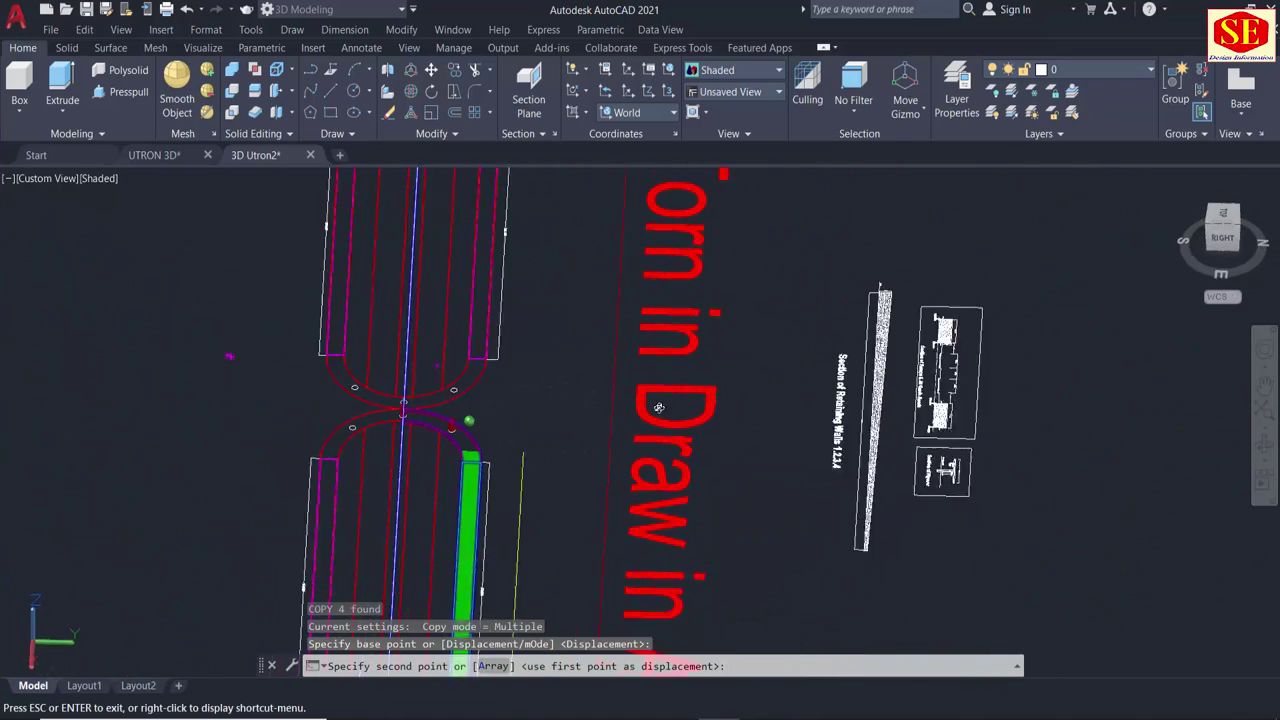
scroll(469, 421, up, 3)
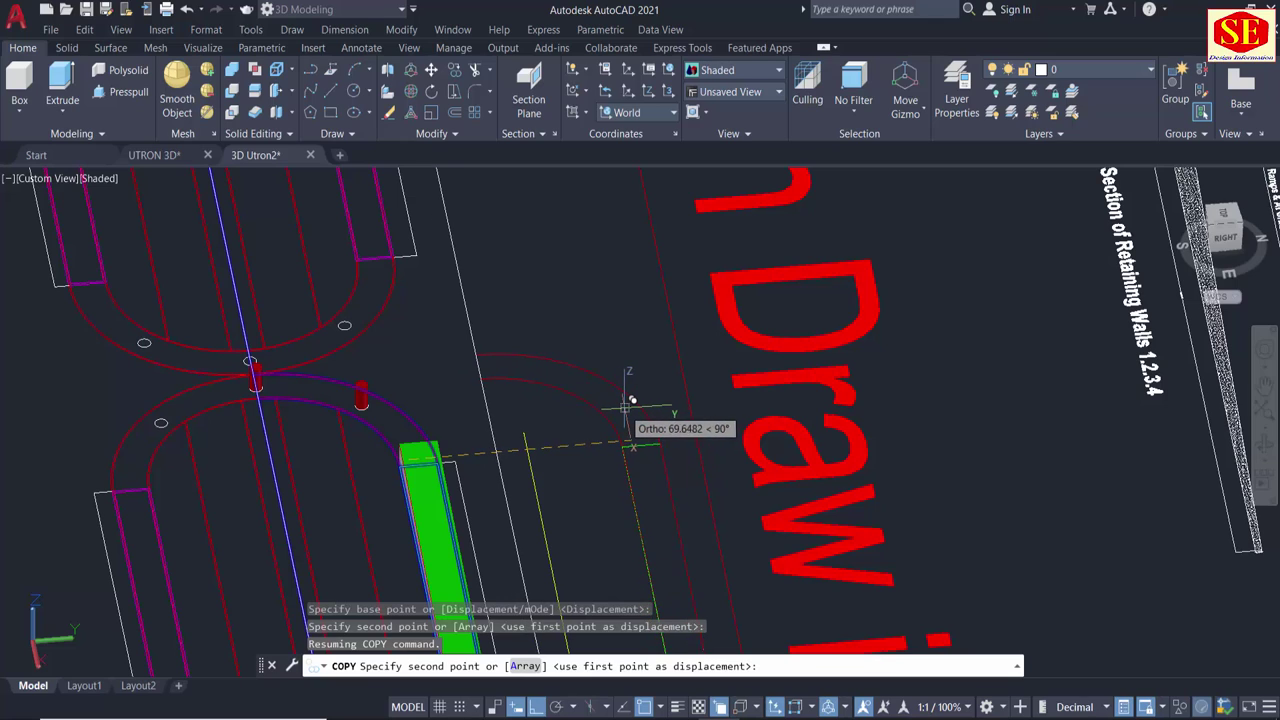
click(625, 407)
key(Escape)
shift+middle_drag(546, 432, 627, 440)
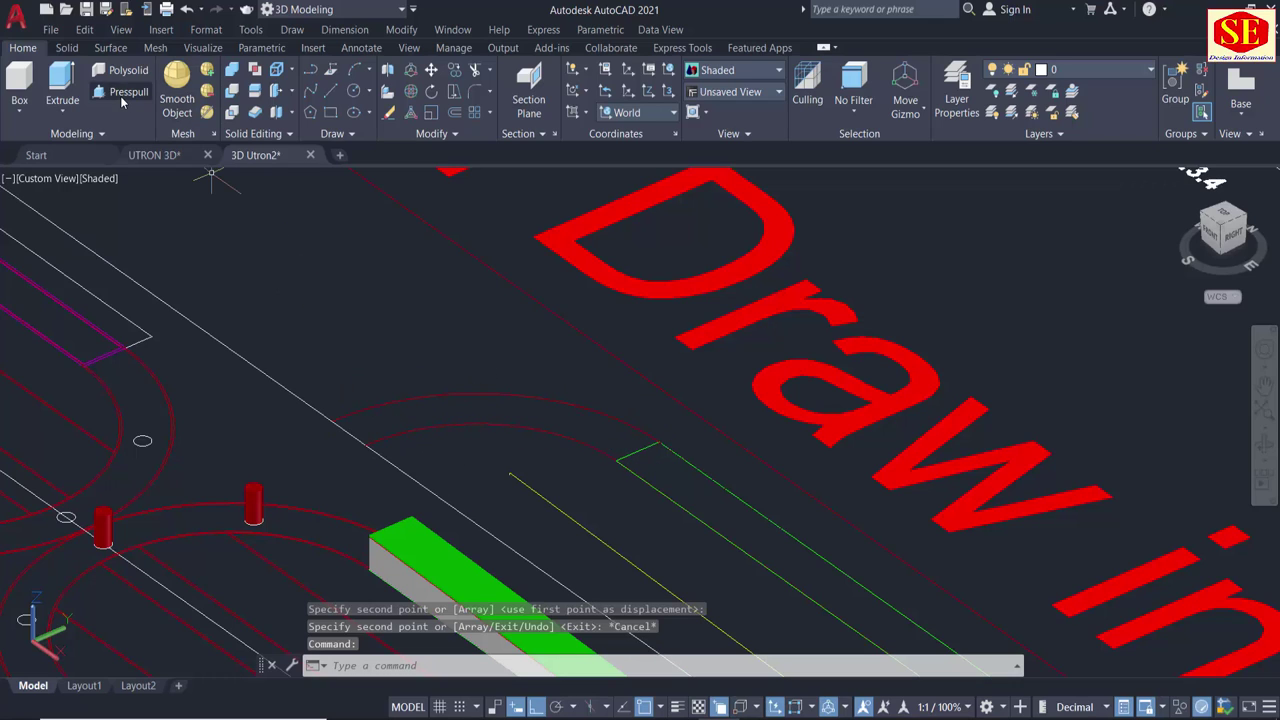
Press-pull the band between the copied arcs 0.5 units into a curved slab.
key(ctrl+shift+e)
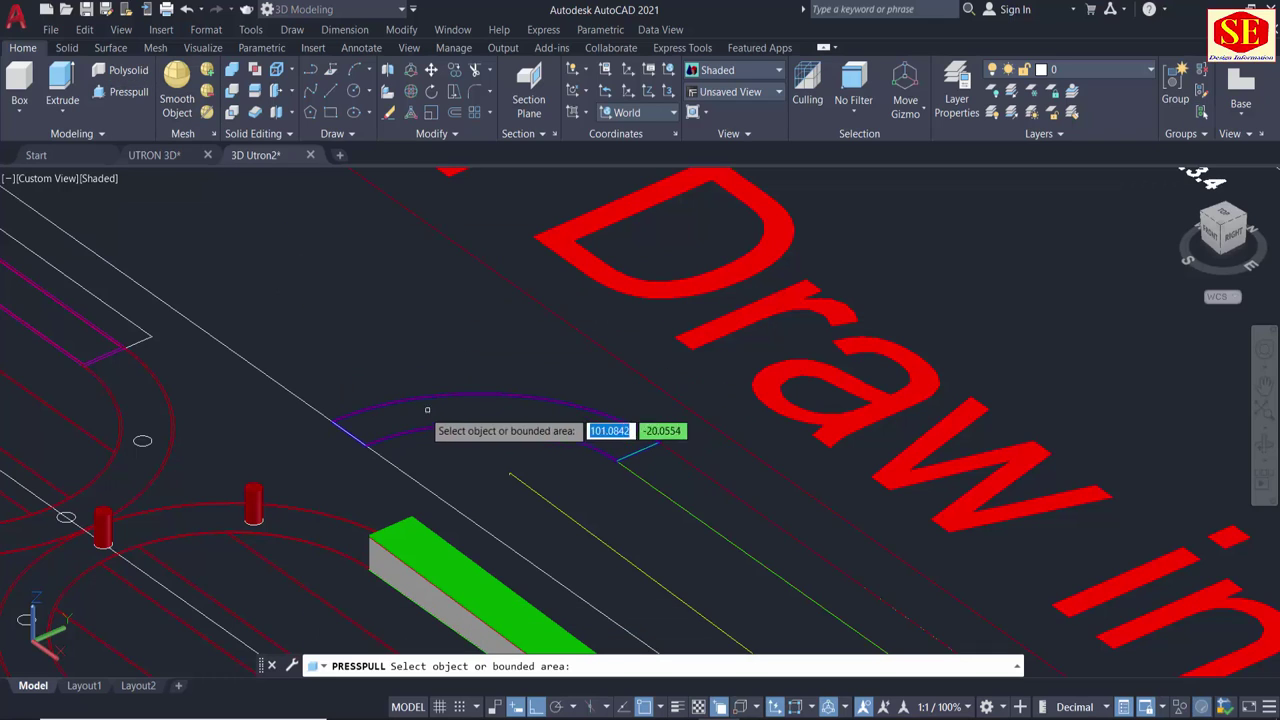
click(412, 408)
text(5)
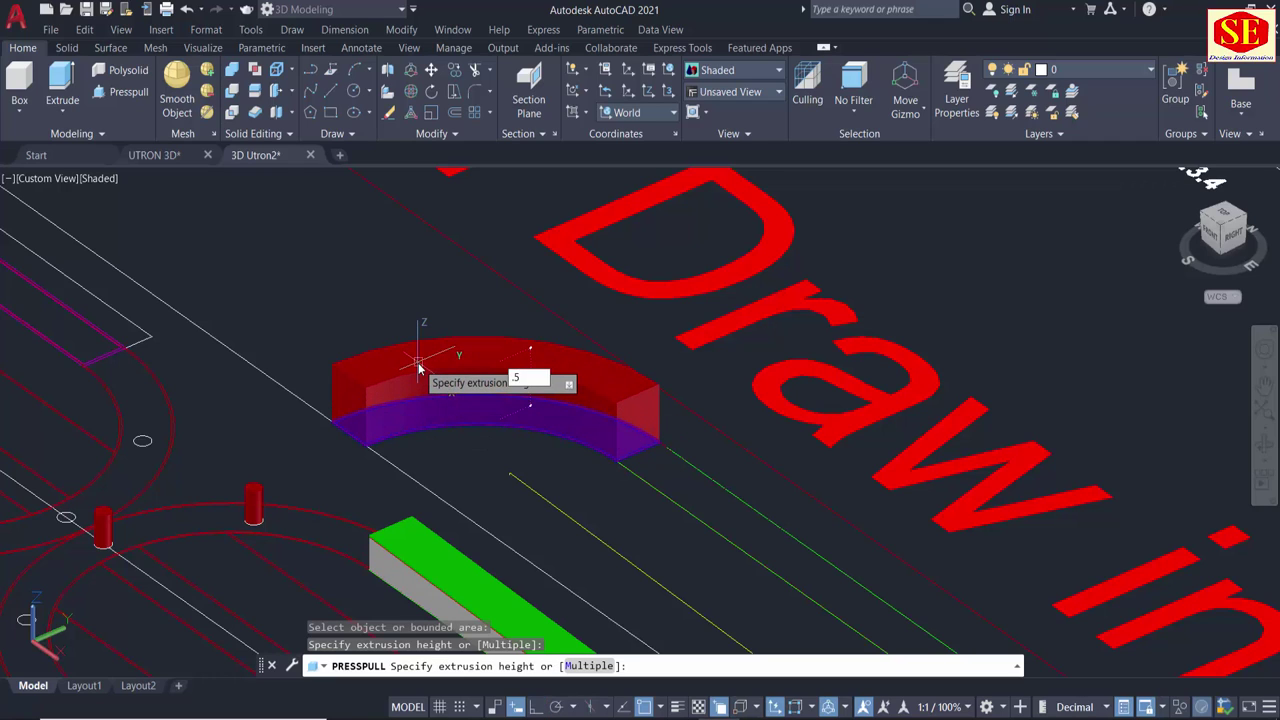
key(Return)
key(Return)
Recolour the curved slab Cyan in Quick Properties.
click(458, 407)
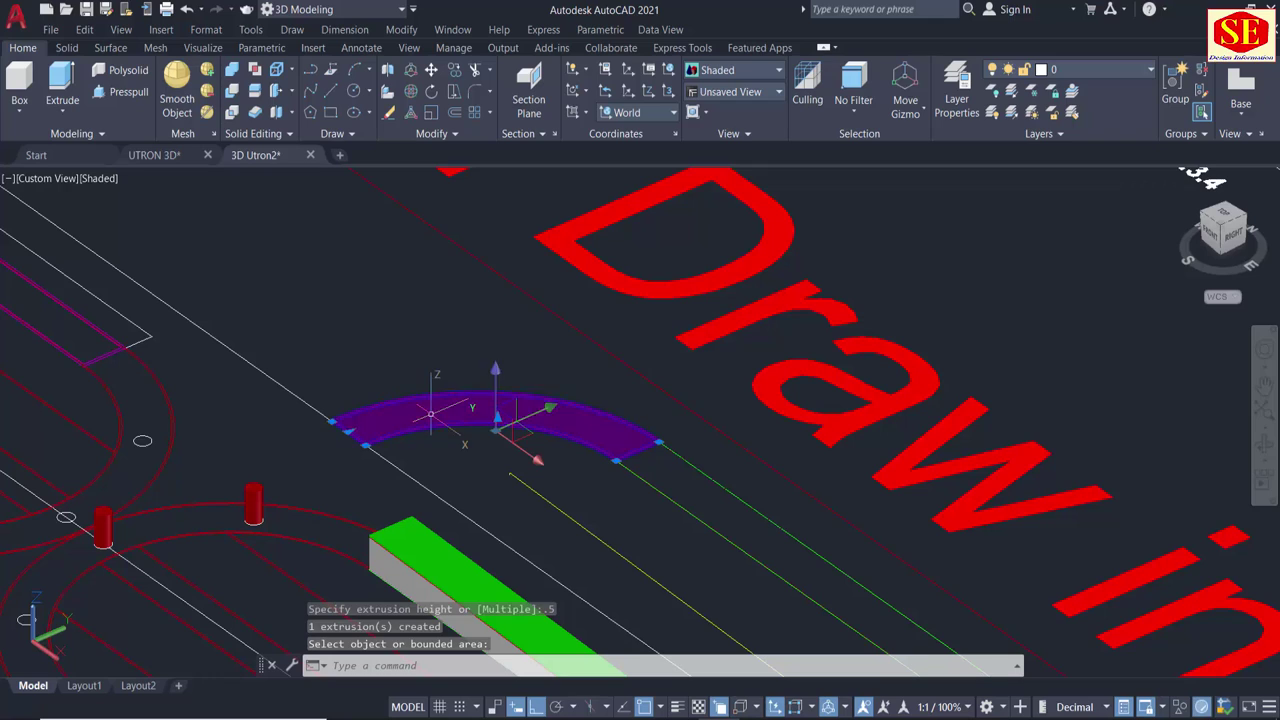
click(612, 345)
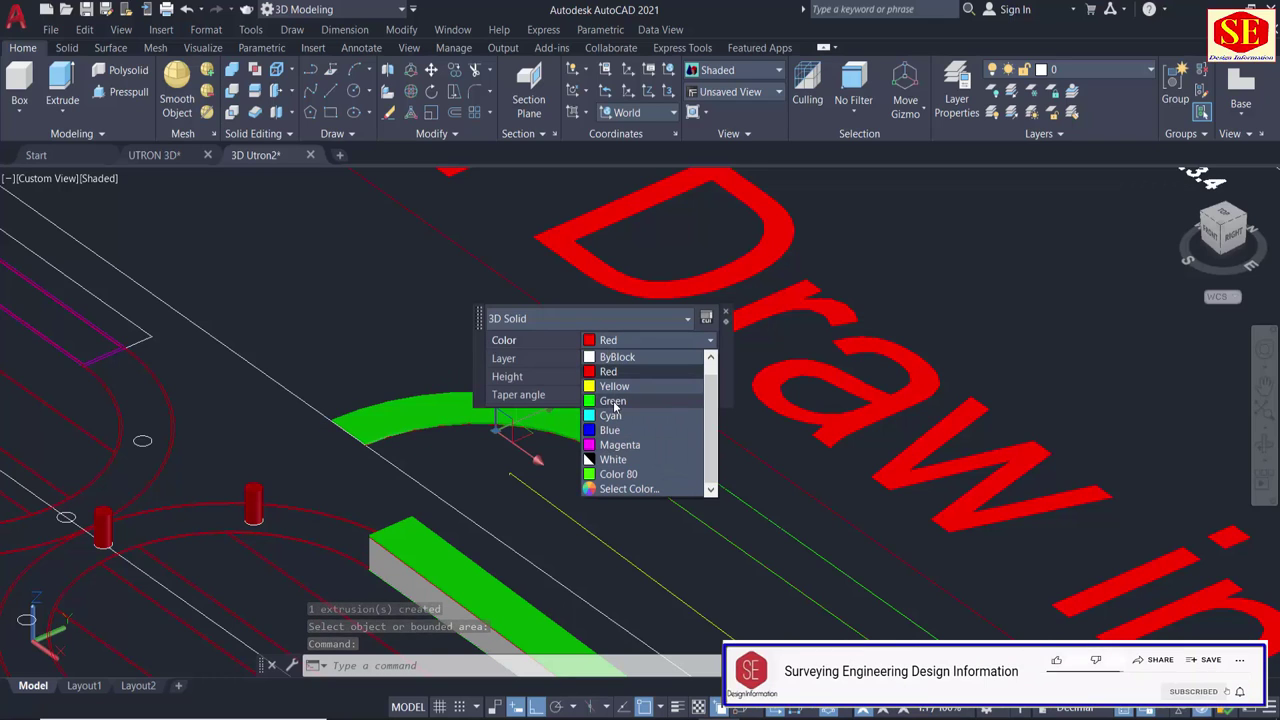
click(613, 420)
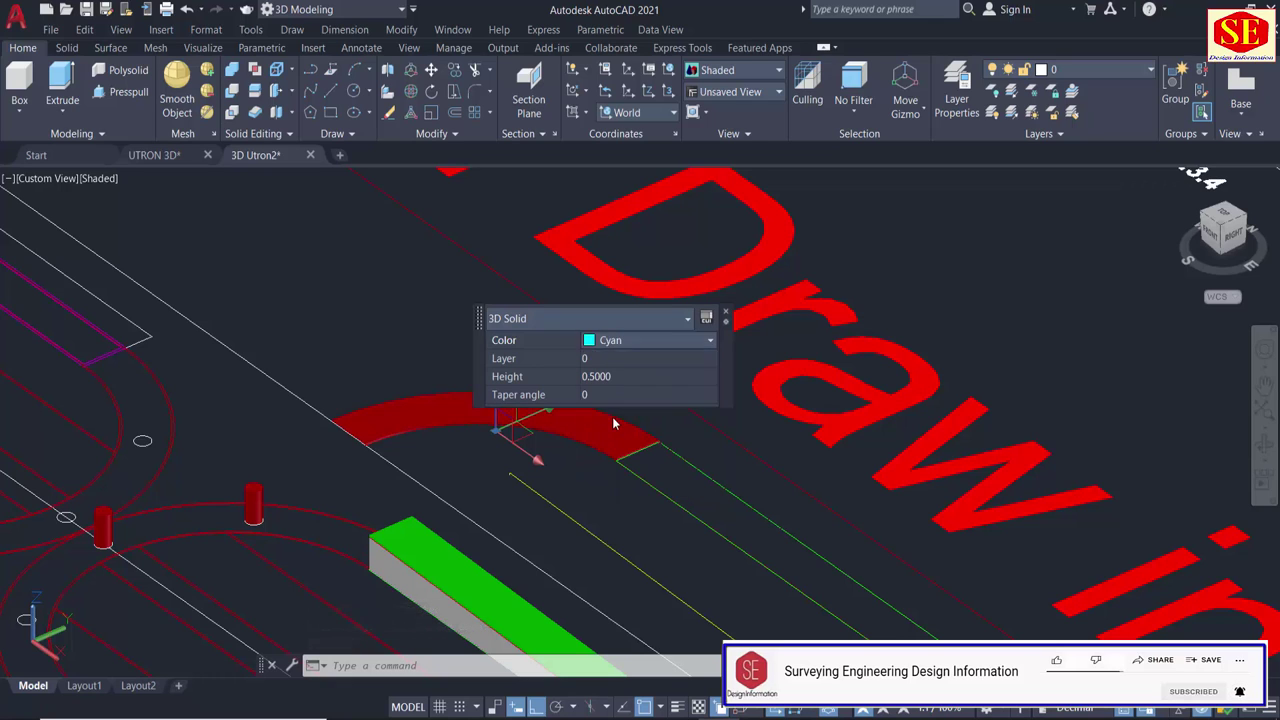
key(Escape)
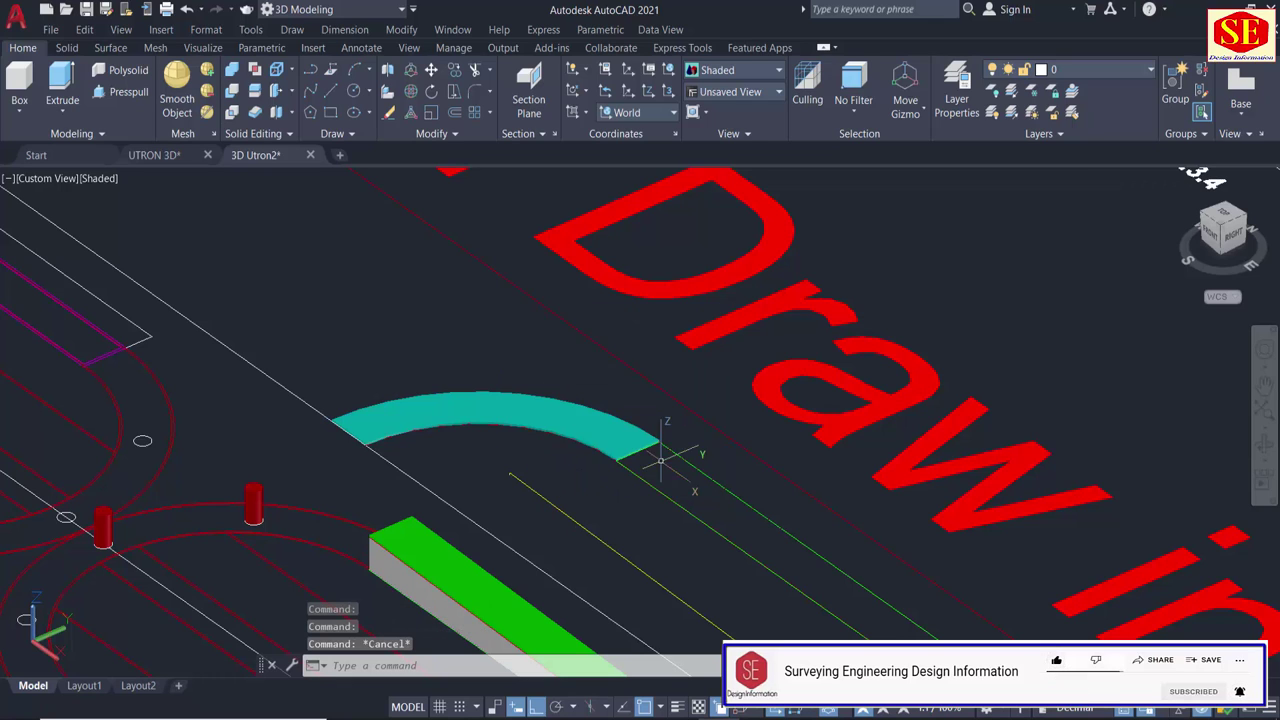
scroll(640, 450, up, 2)
scroll(635, 455, up, 2)
scroll(633, 459, up, 2)
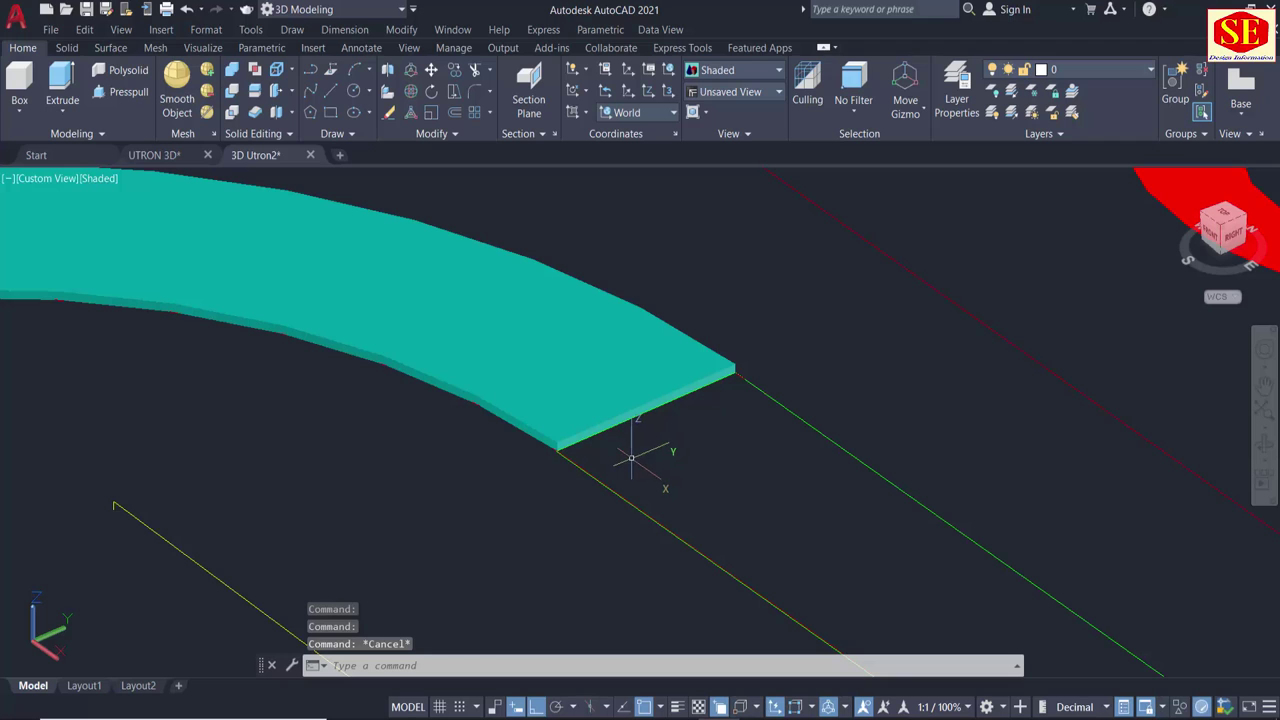
Move the cyan curved slab from its corner onto the green lane slab's top corner.
text(m)
key(Return)
click(557, 446)
scroll(560, 448, up, 2)
key(Return)
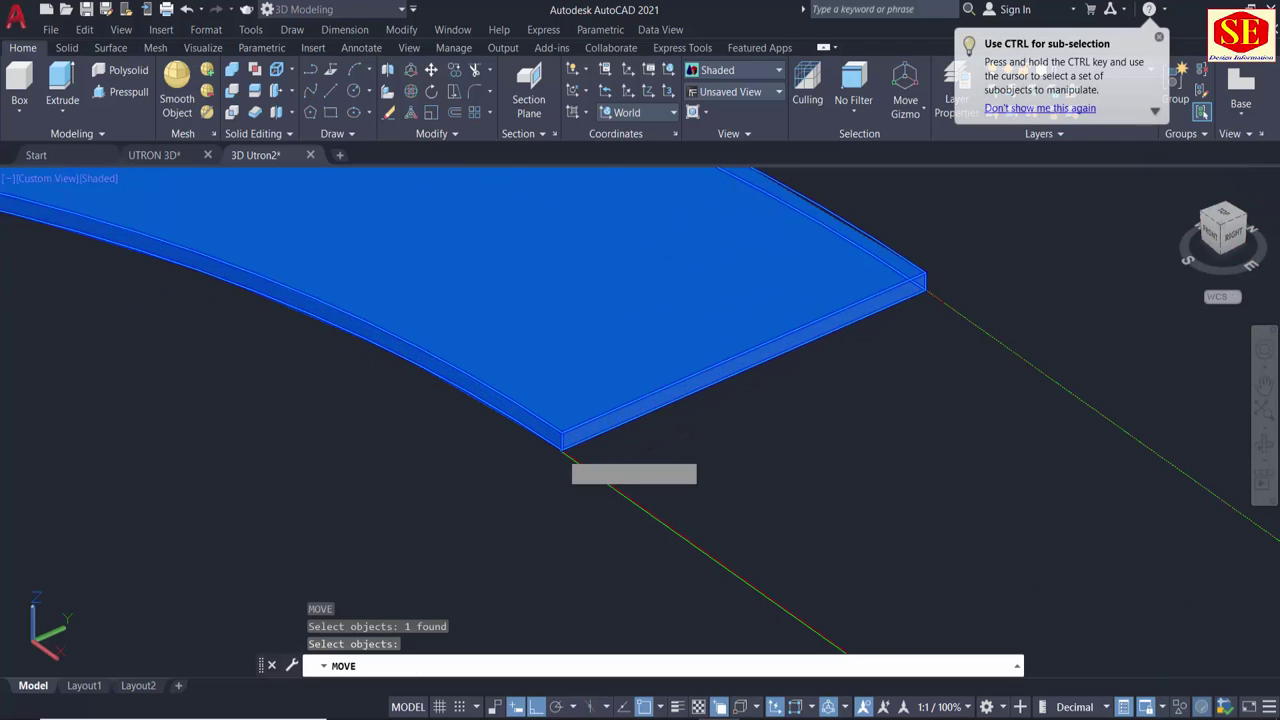
click(561, 450)
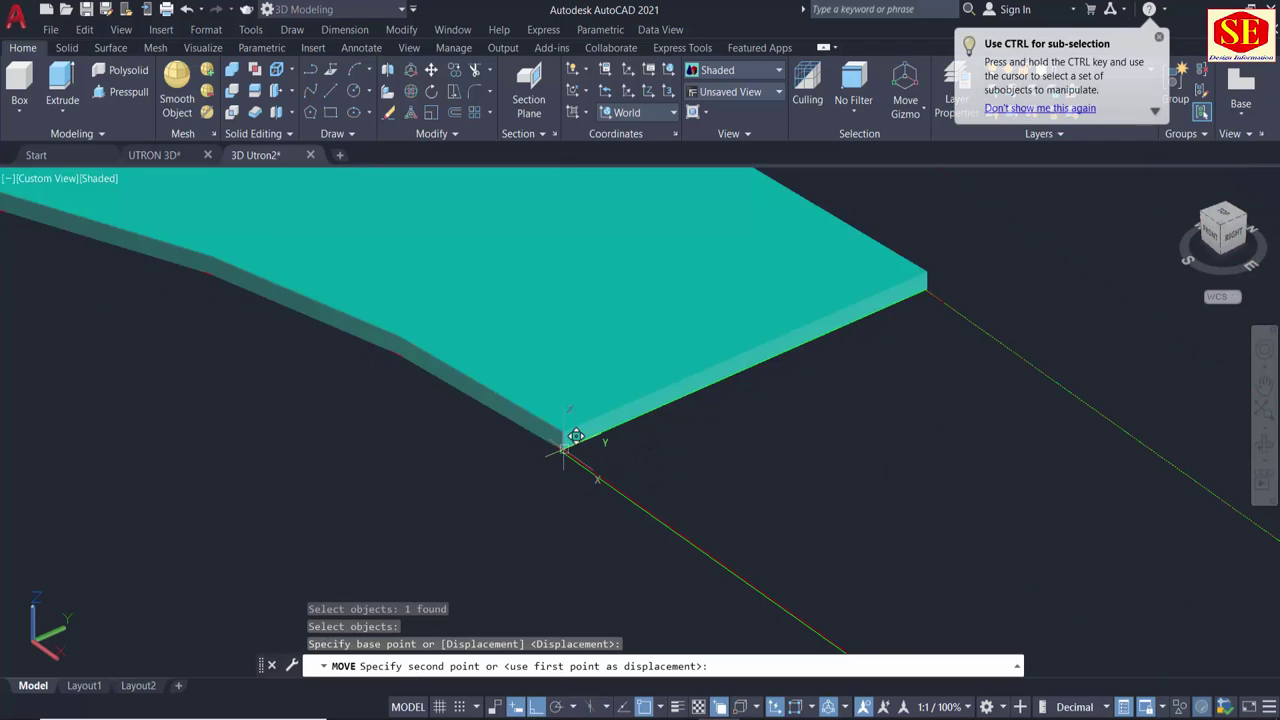
scroll(600, 400, down, 3)
scroll(265, 530, up, 2)
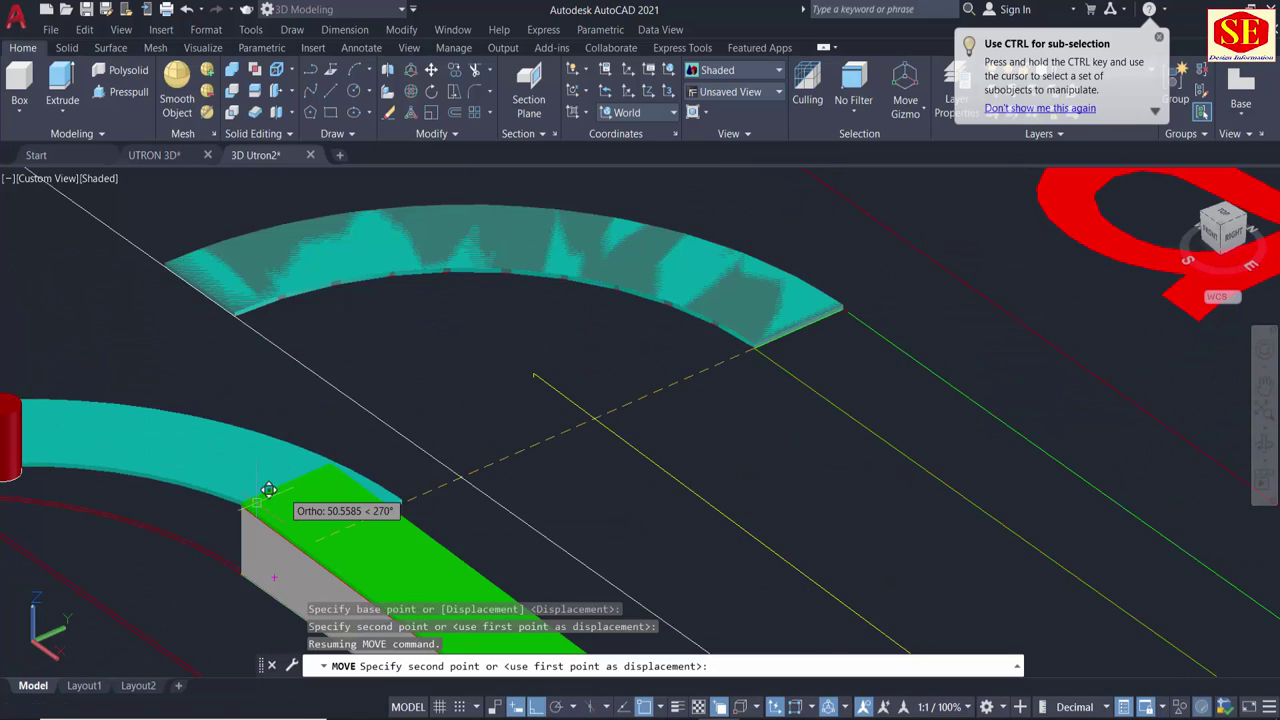
scroll(211, 505, up, 2)
scroll(209, 492, up, 2)
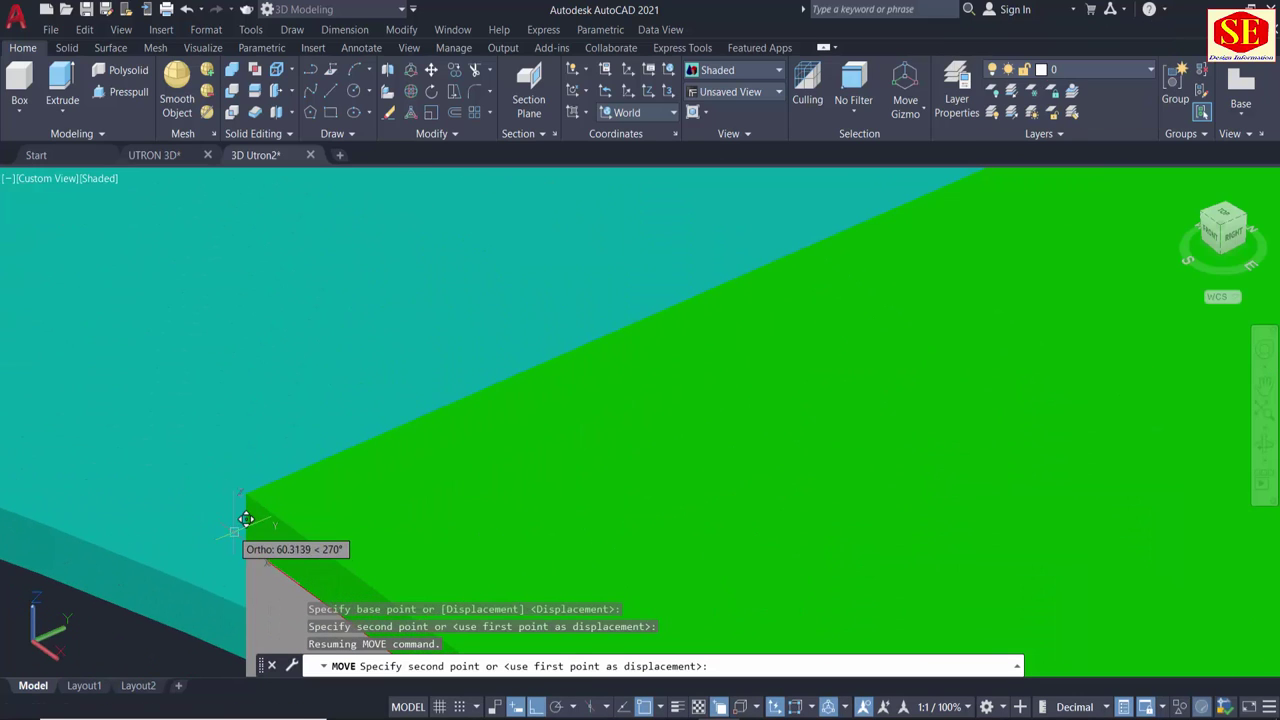
scroll(247, 543, down, 3)
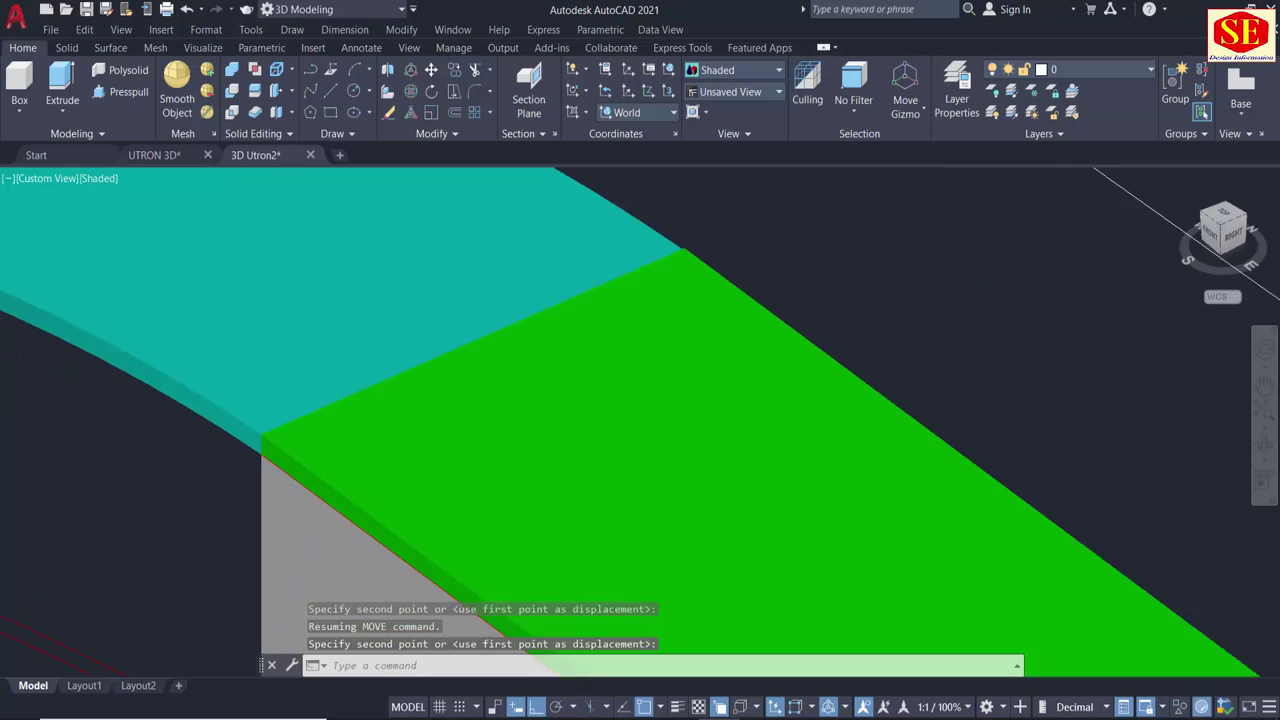
scroll(268, 430, down, 3)
scroll(531, 421, down, 3)
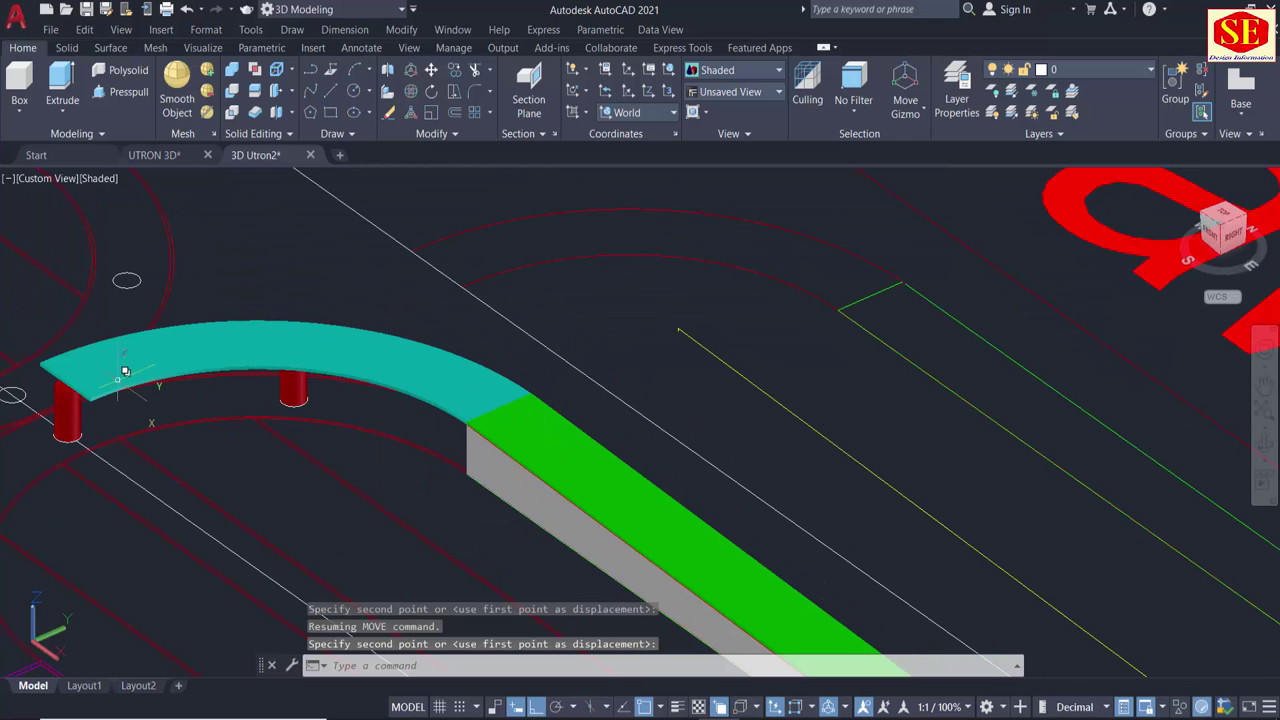
scroll(45, 375, up, 3)
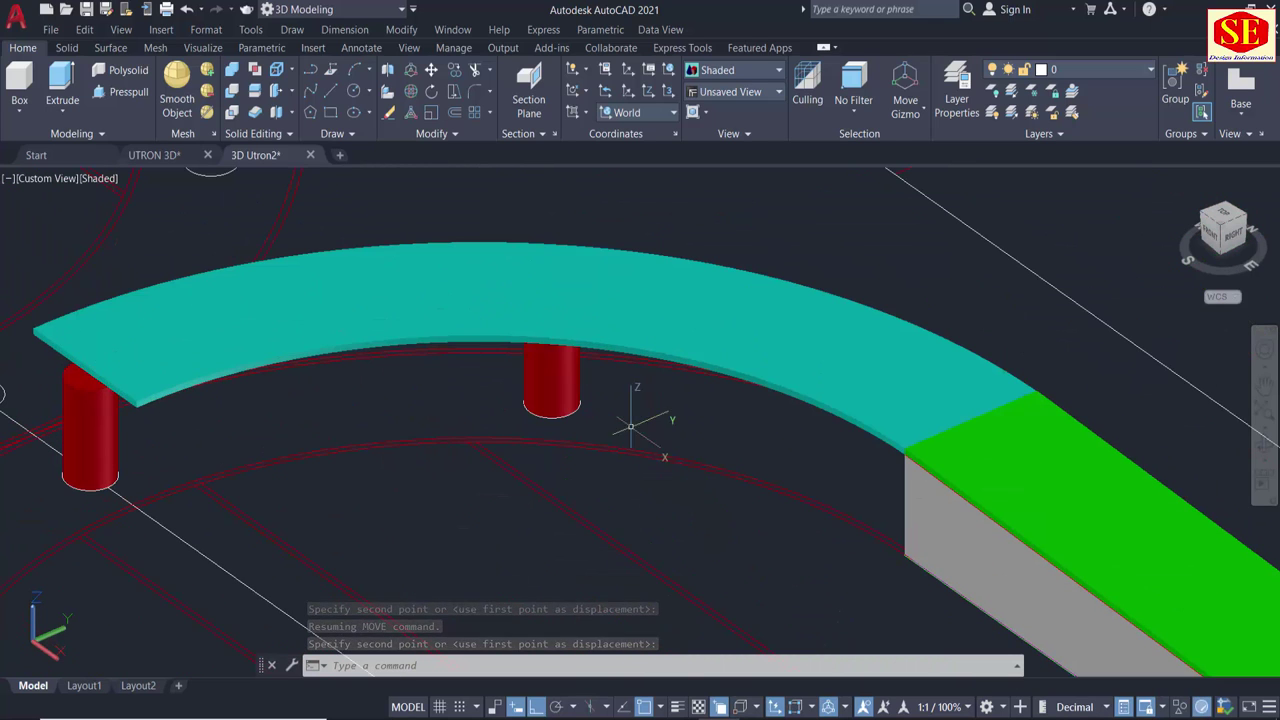
scroll(551, 416, down, 2)
mouse_move(426, 437)
shift+middle_down()
mouse_move(860, 476)
mouse_move(600, 470)
shift+middle_up()
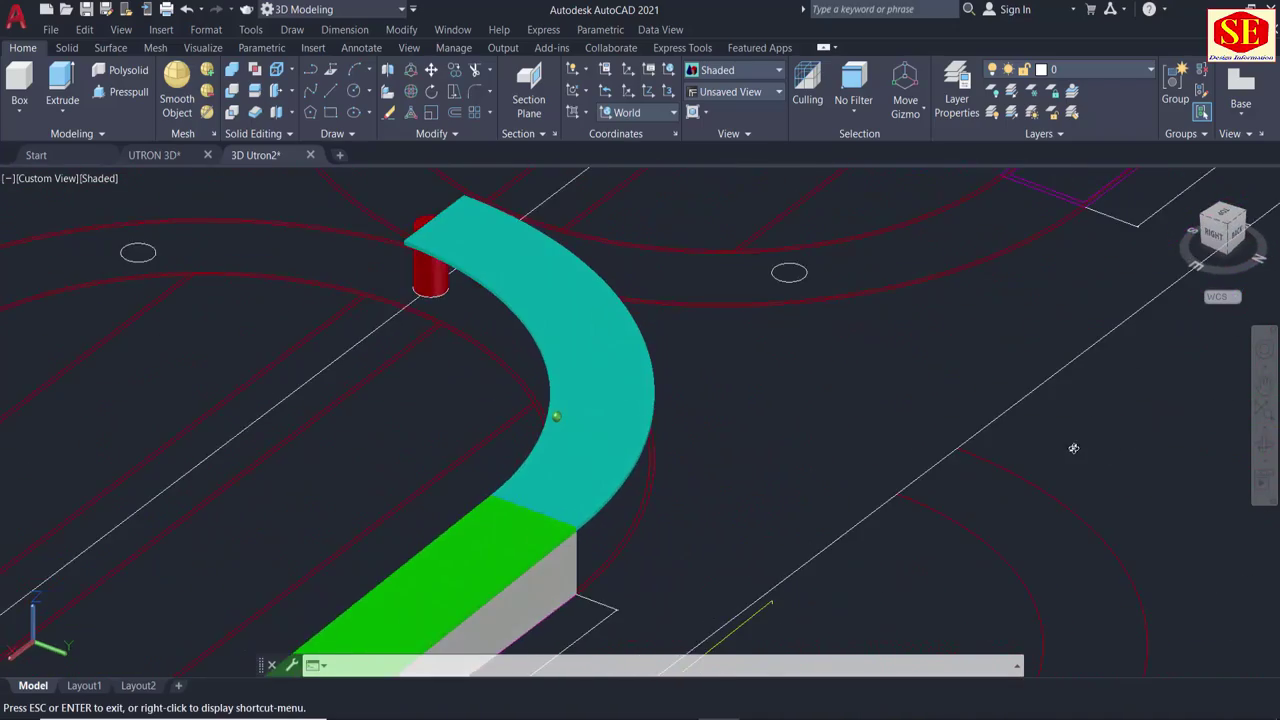
middle_drag(1131, 482, 569, 391)
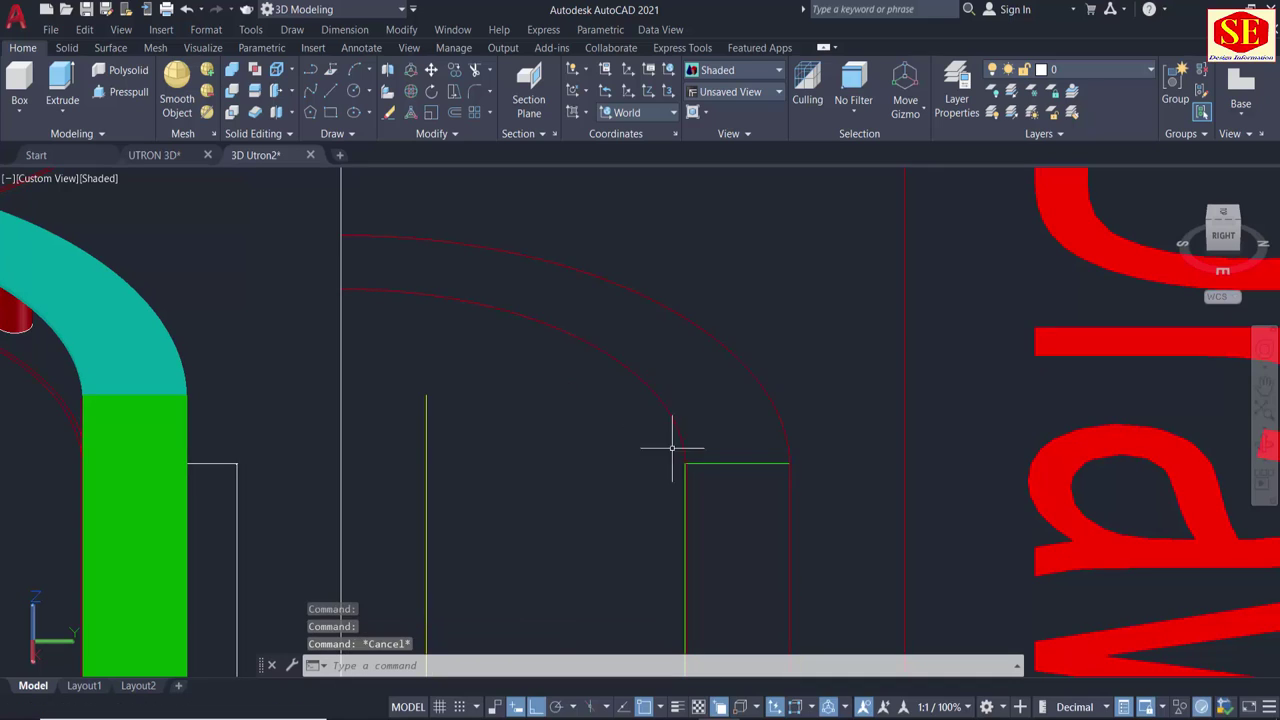
Trim the red line below the green edge using a fence.
scroll(712, 460, up, 3)
scroll(709, 463, up, 4)
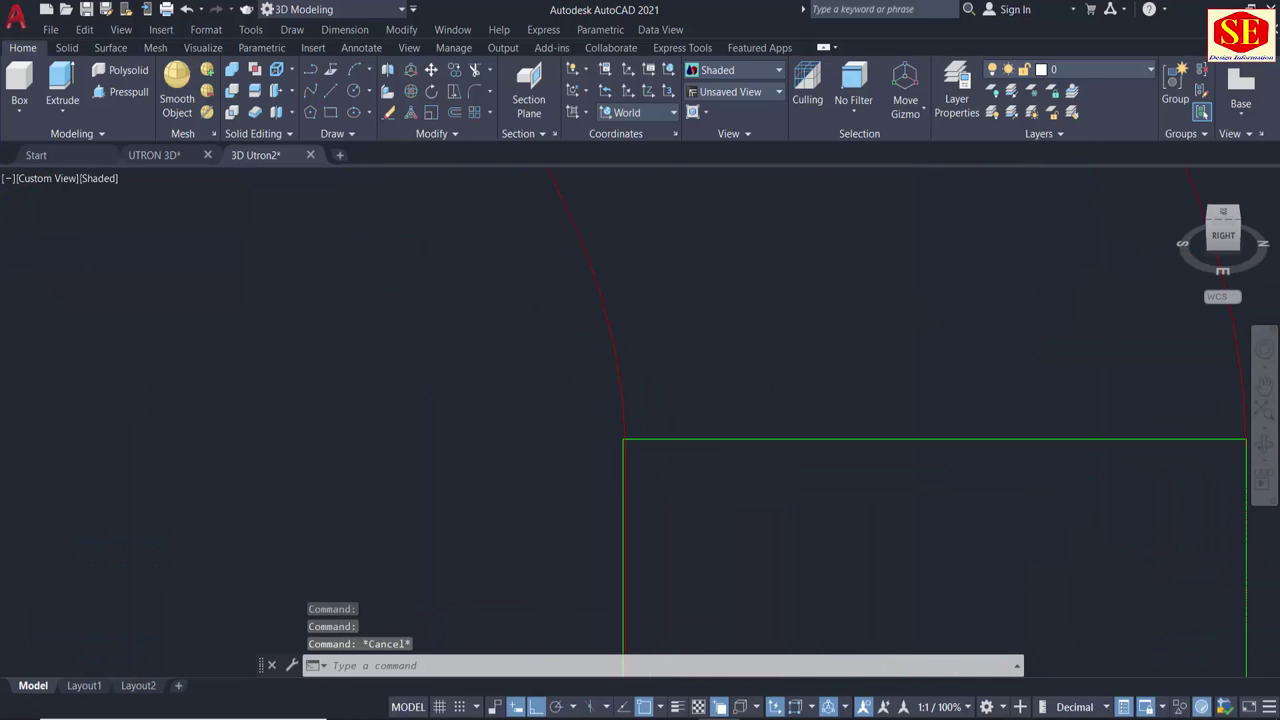
text(tr)
key(Return)
scroll(610, 462, up, 3)
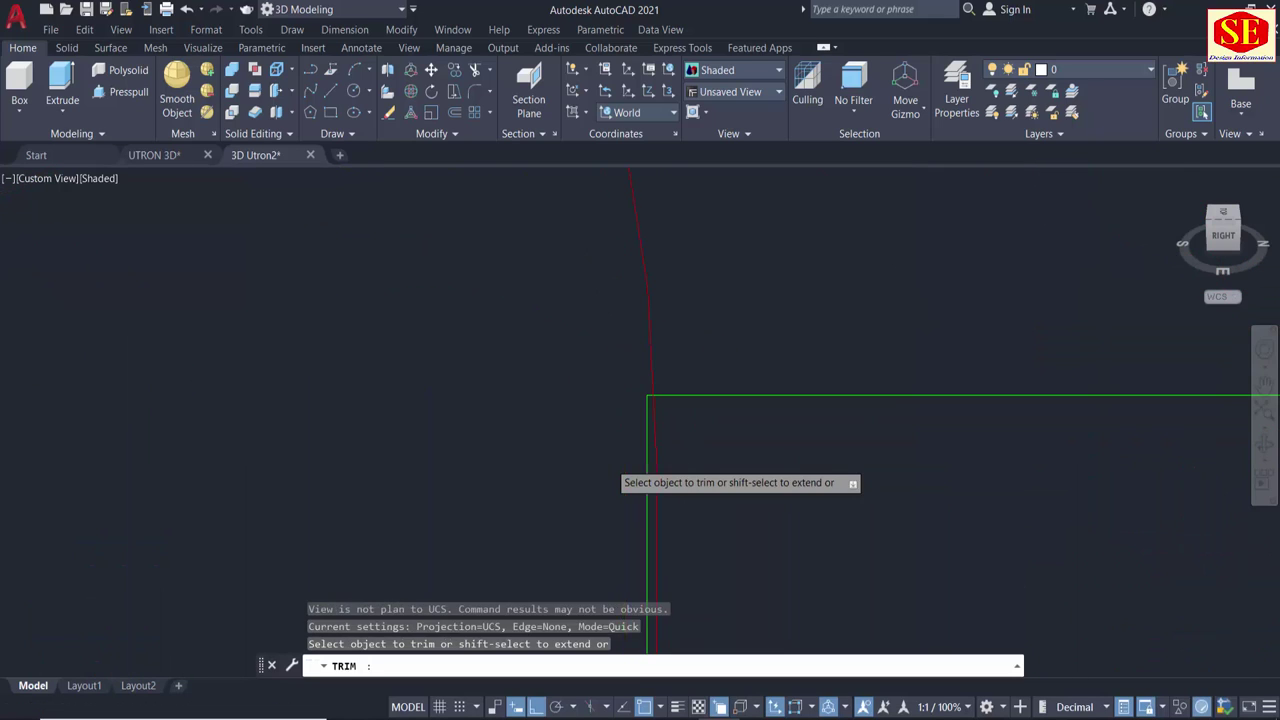
click(657, 430)
key(Return)
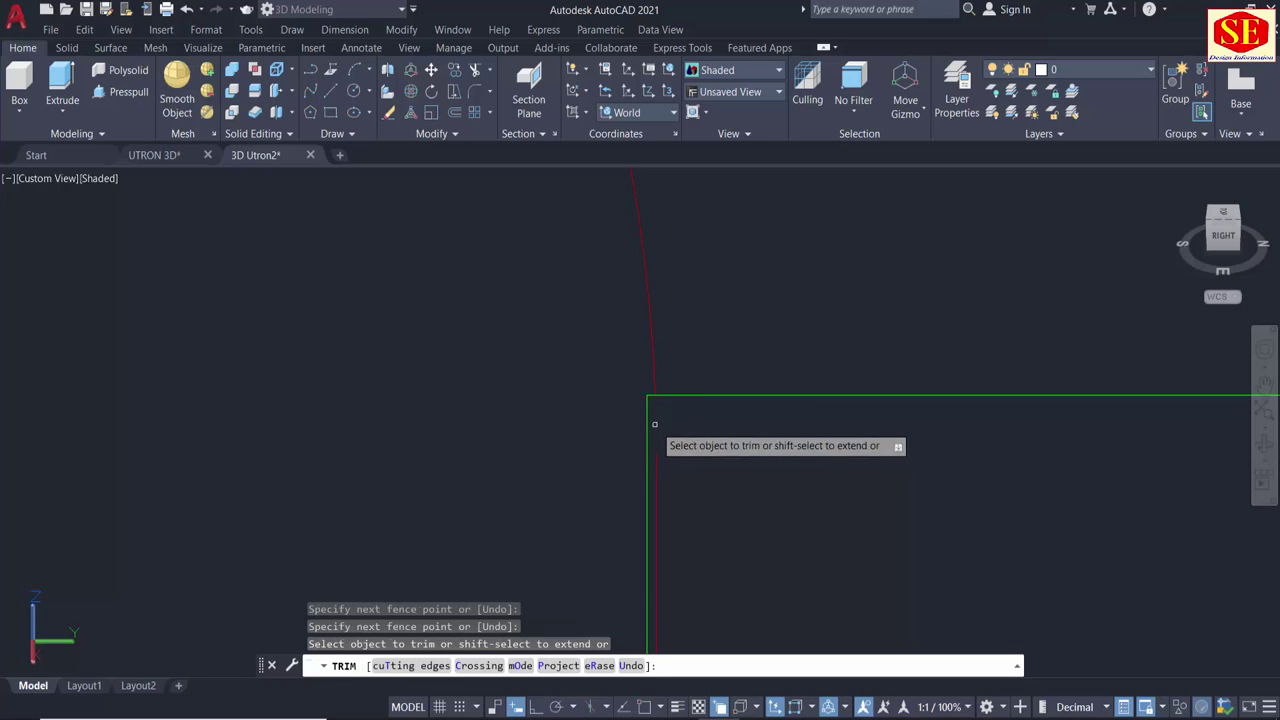
key(Escape)
Move the red arc so its end sits on the yellow line's endpoint.
key(Return)
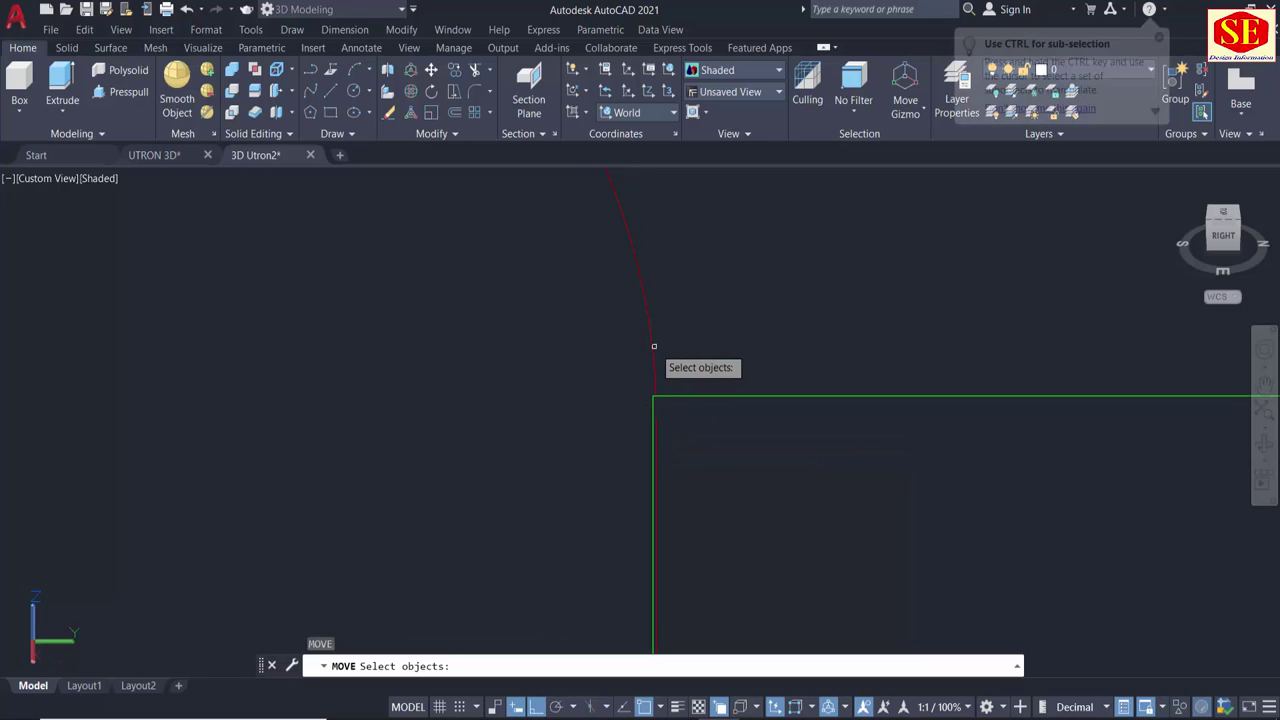
click(655, 363)
key(Return)
click(655, 395)
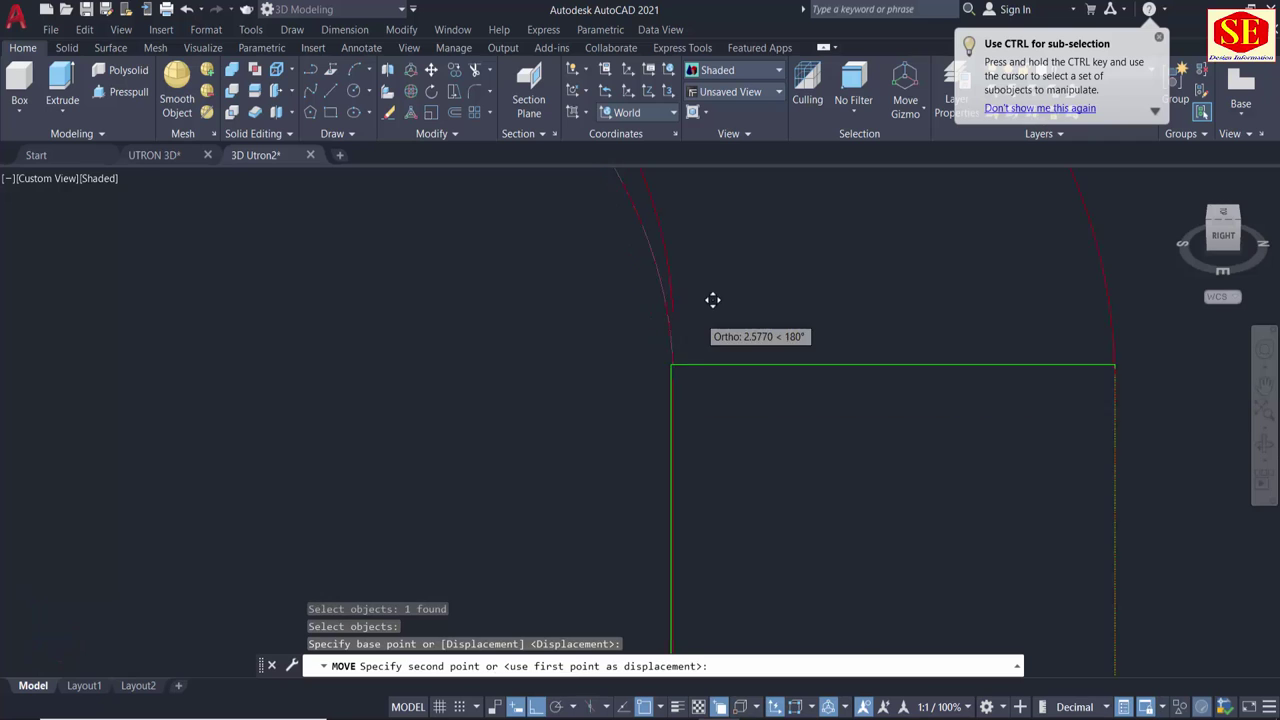
scroll(712, 300, down, 2)
shift+middle_drag(443, 340, 434, 294)
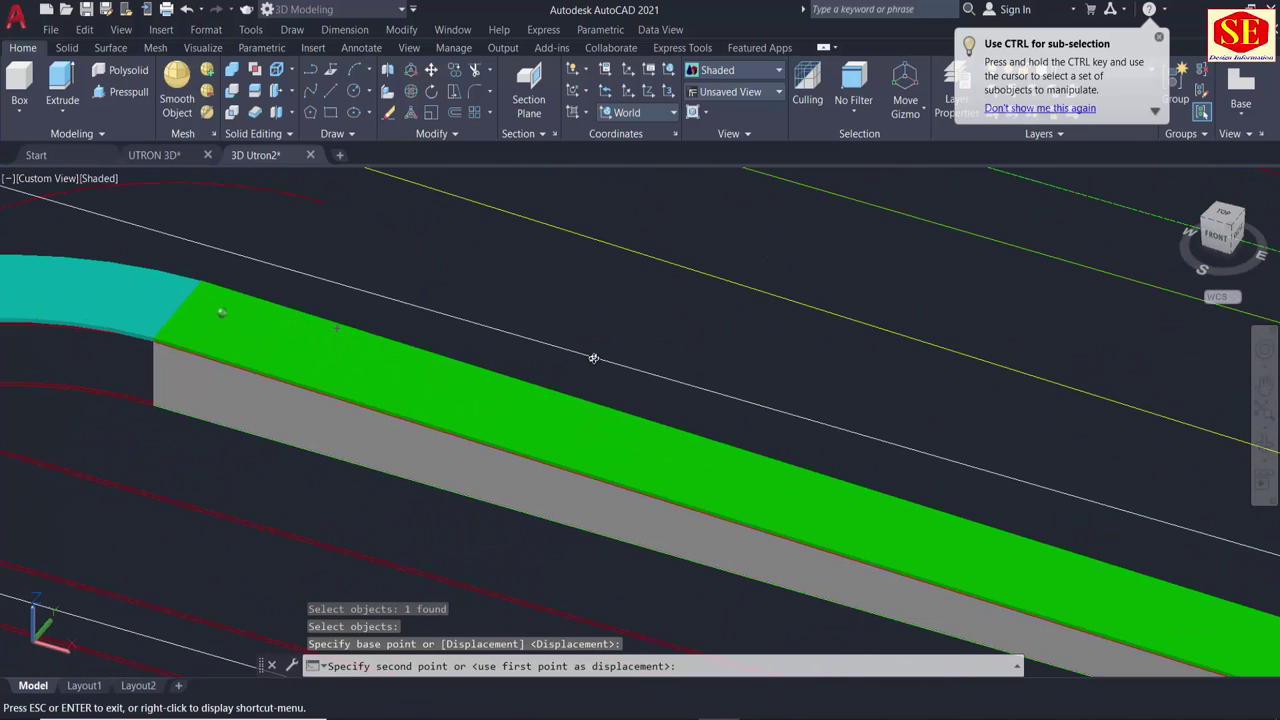
scroll(390, 325, up, 5)
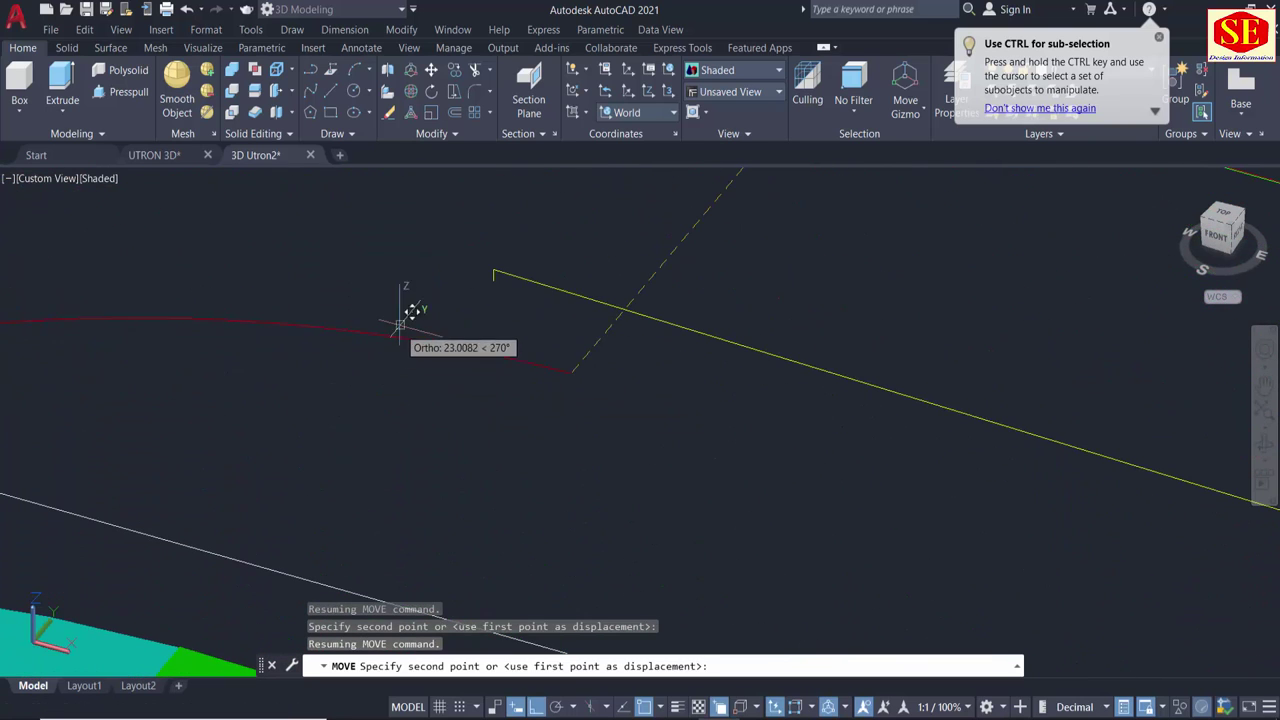
click(497, 274)
scroll(558, 352, down, 2)
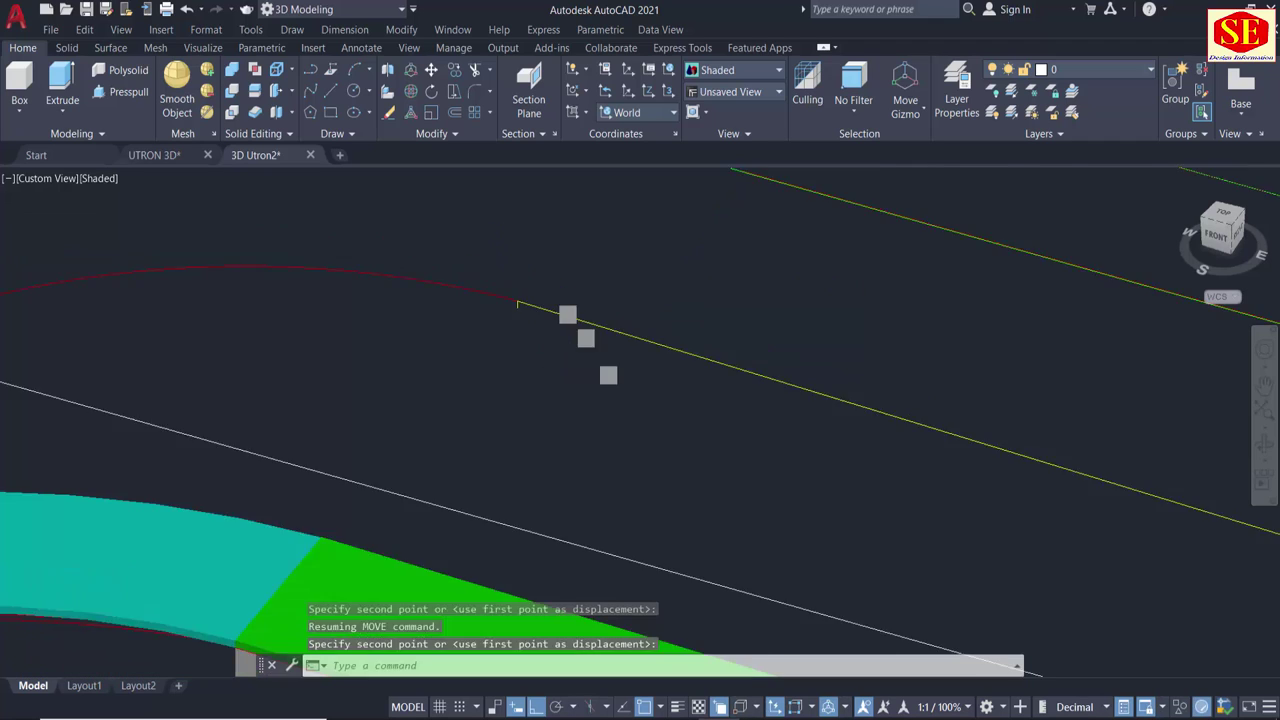
scroll(572, 337, down, 2)
key(Escape)
Erase the two stray copied polylines and the leftover red polyline.
scroll(563, 240, up, 1)
click(560, 250)
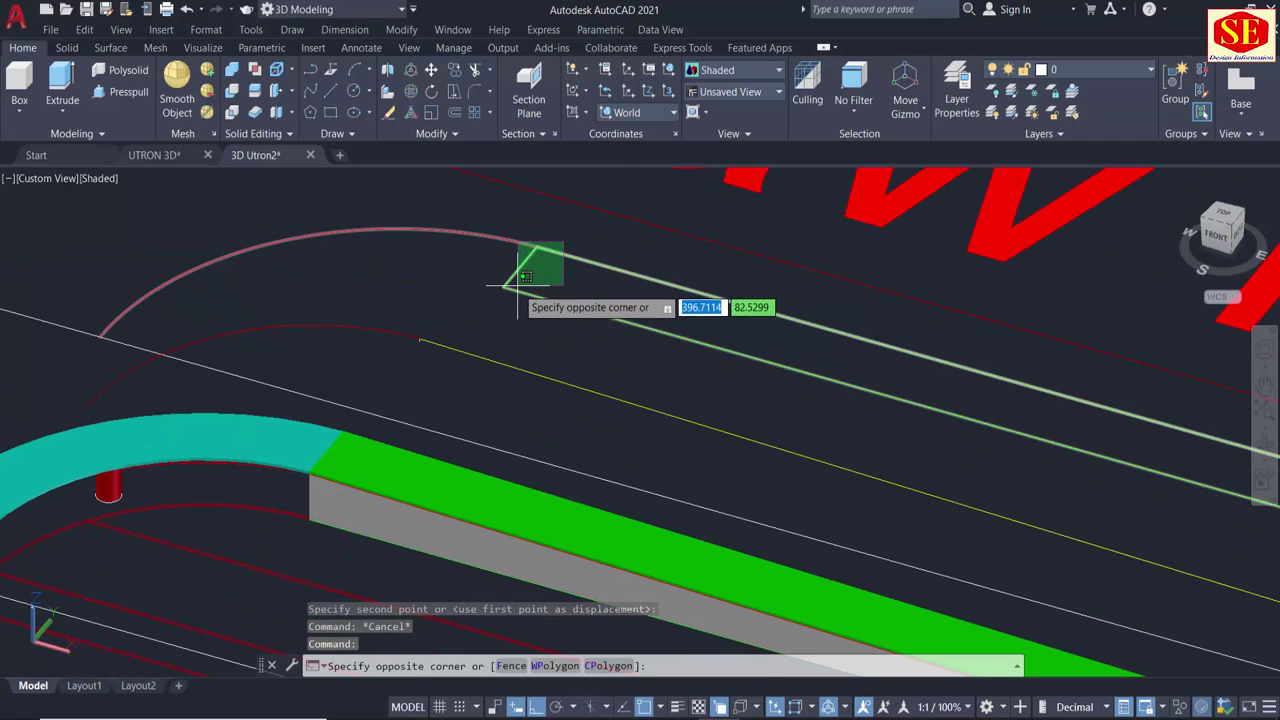
click(514, 288)
key(Return)
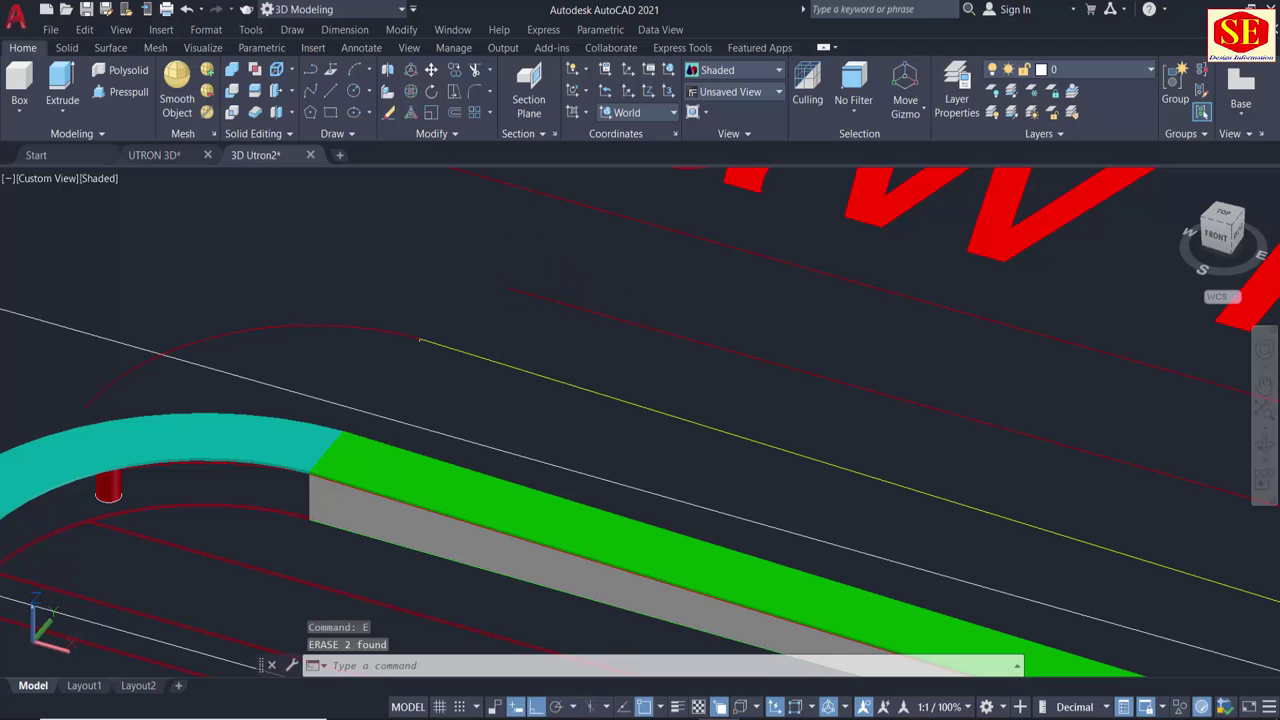
click(510, 290)
key(Delete)
scroll(520, 300, down, 4)
scroll(808, 386, up, 2)
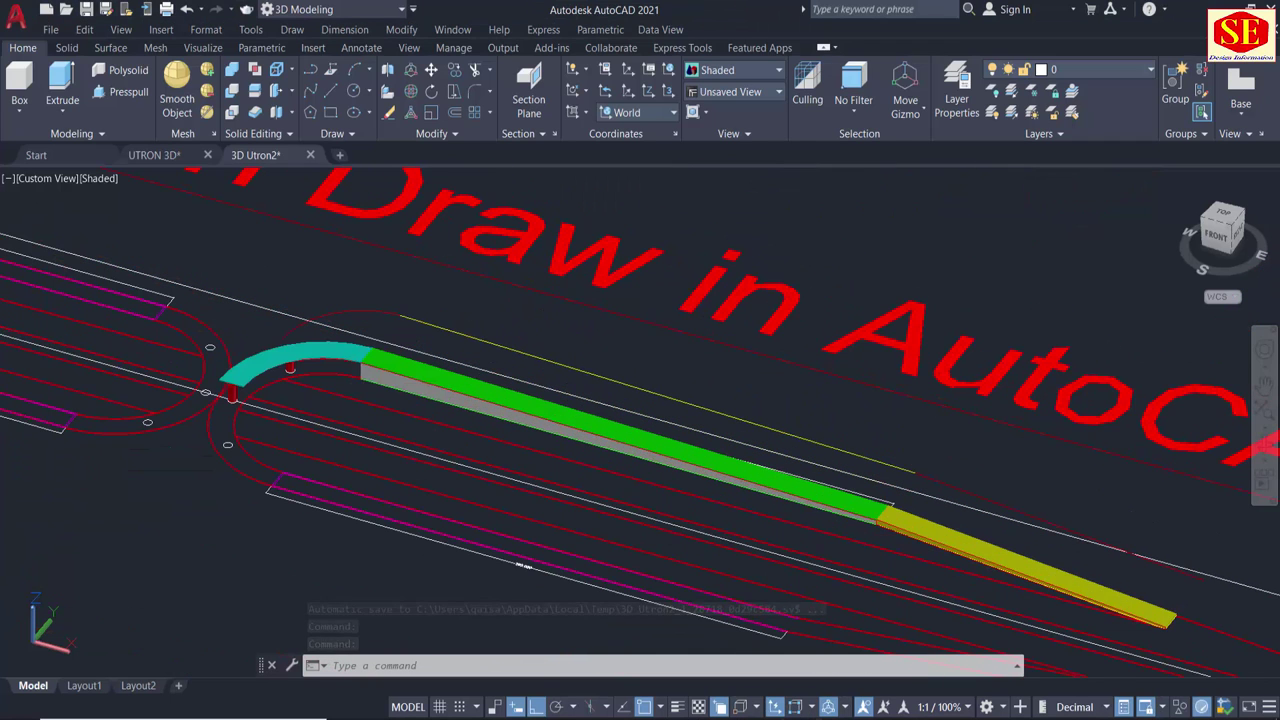
scroll(412, 299, up, 2)
text(o)
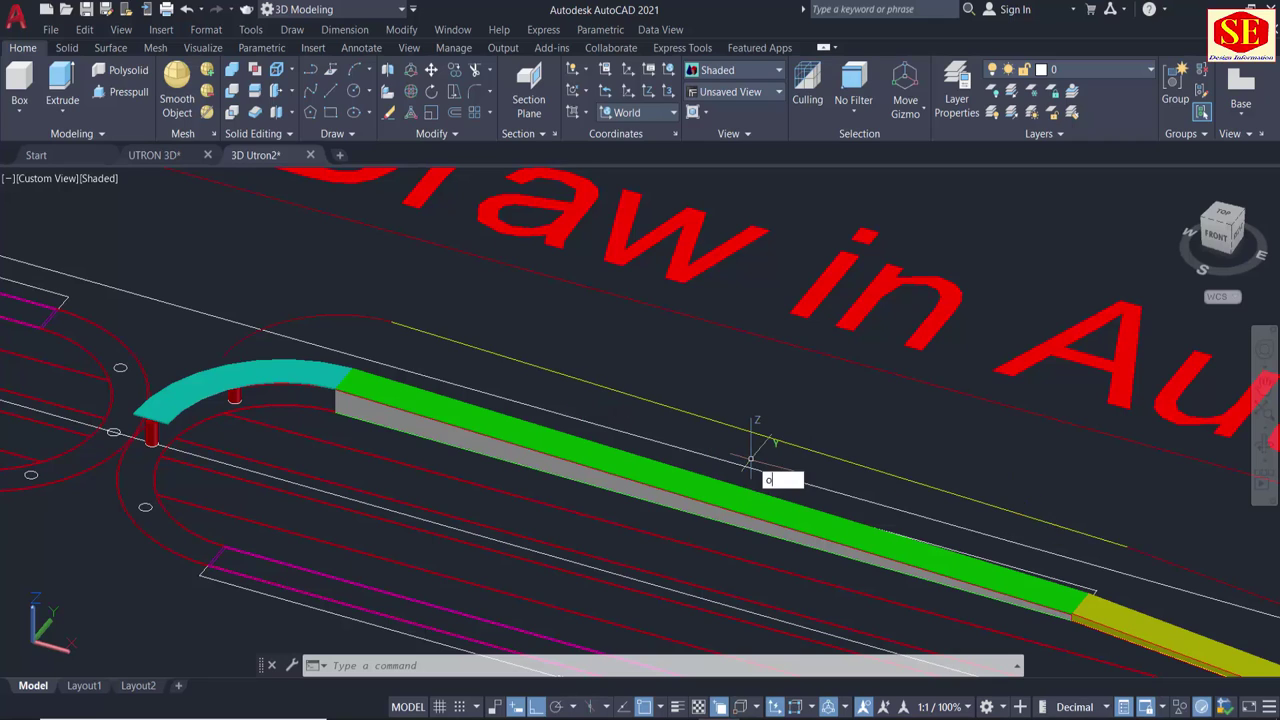
Offset the arc and both yellow edge lines 11.8 units to their outer sides.
key(Return)
text(11.8)
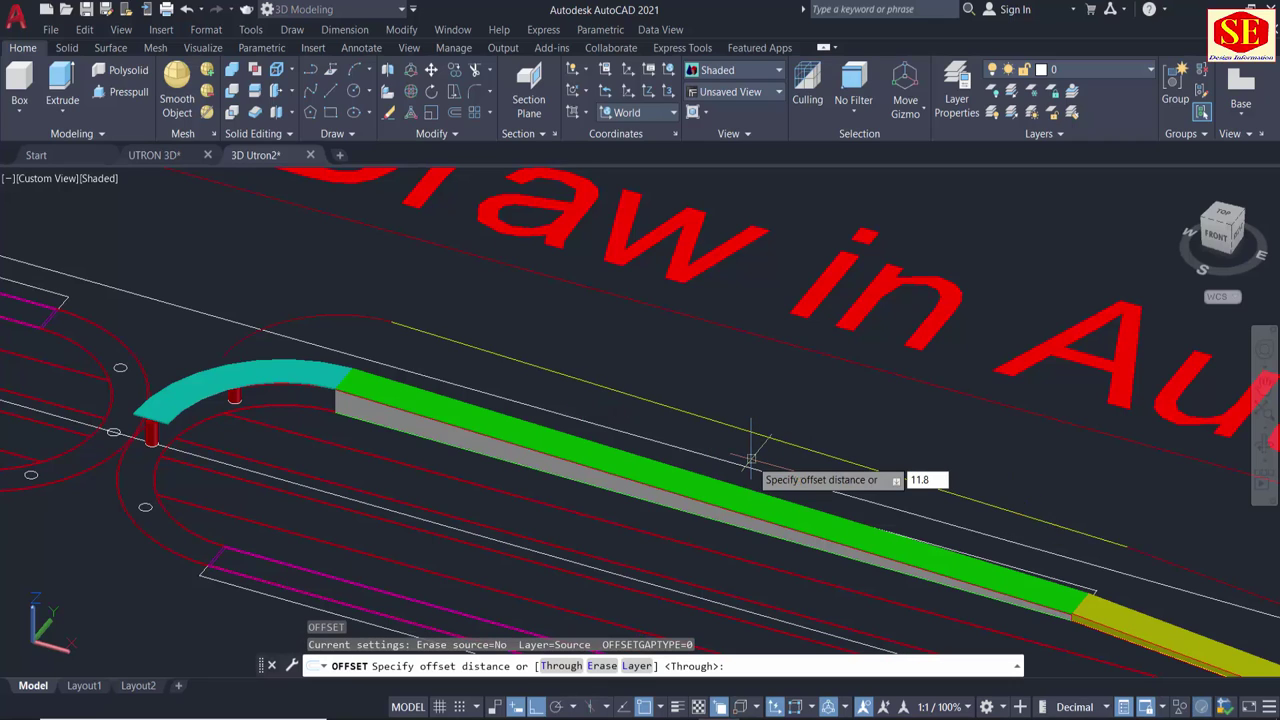
key(Return)
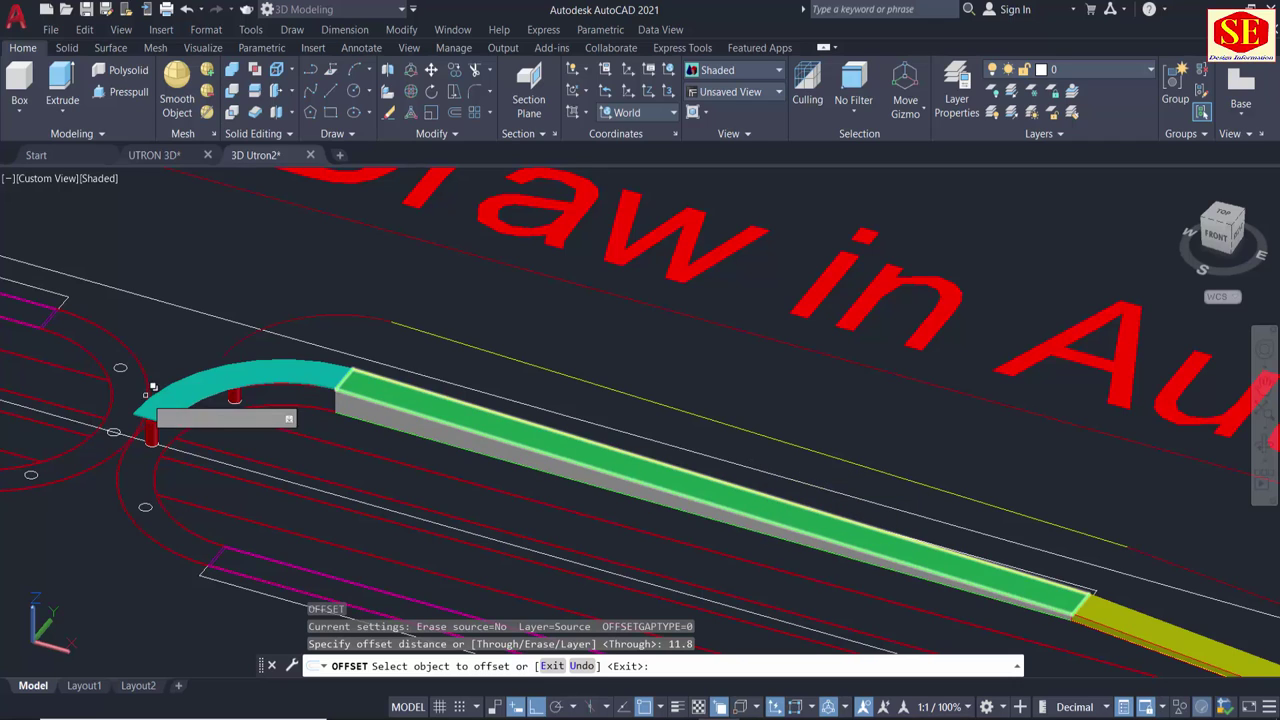
scroll(340, 314, up, 2)
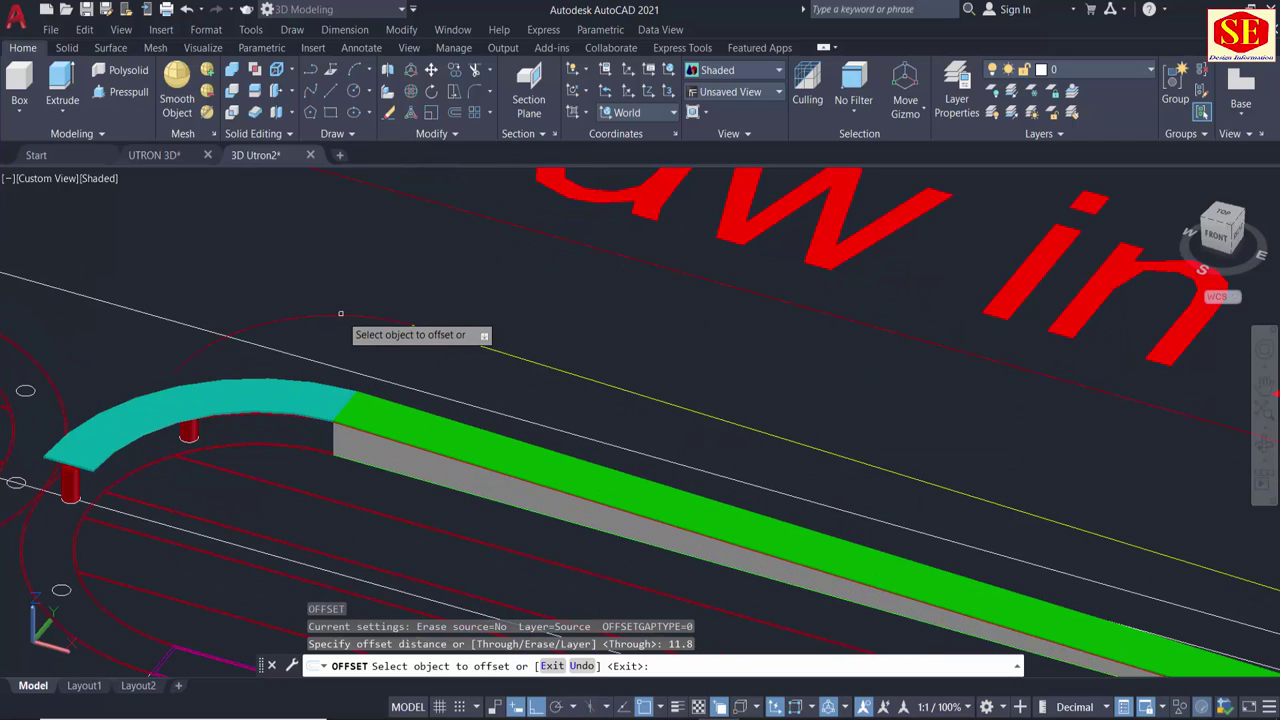
click(325, 314)
click(345, 252)
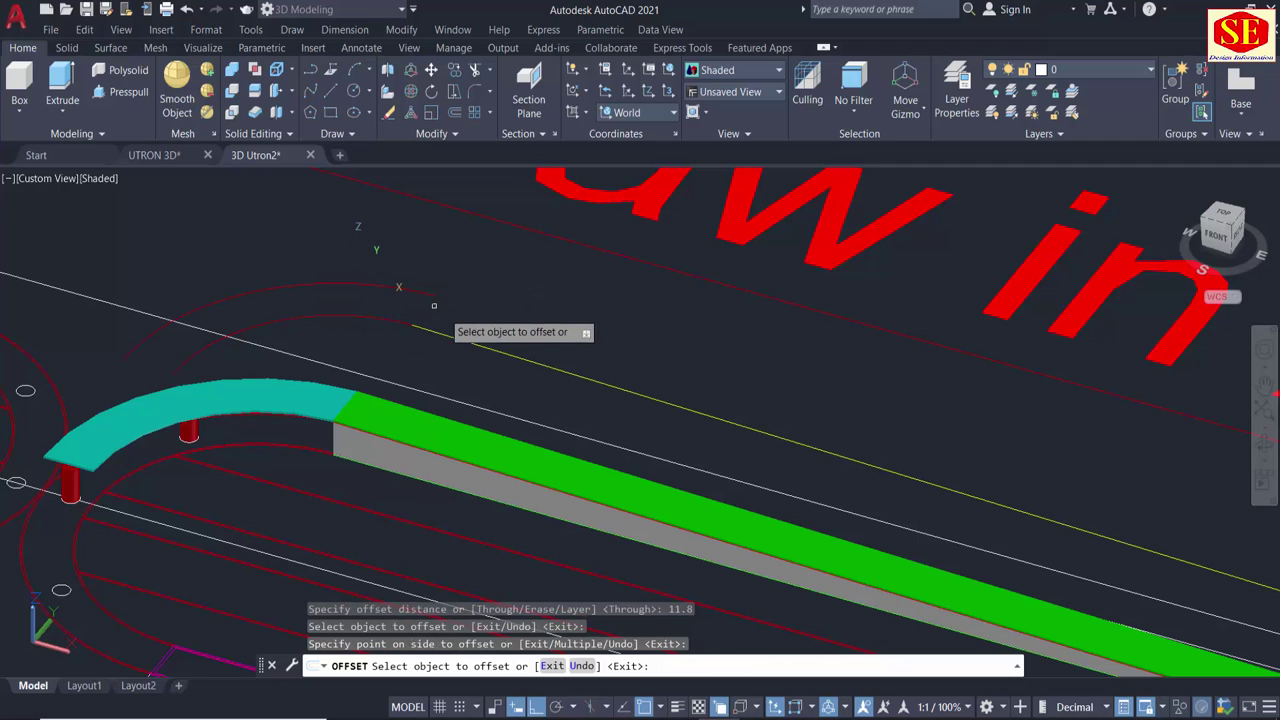
click(457, 331)
click(400, 262)
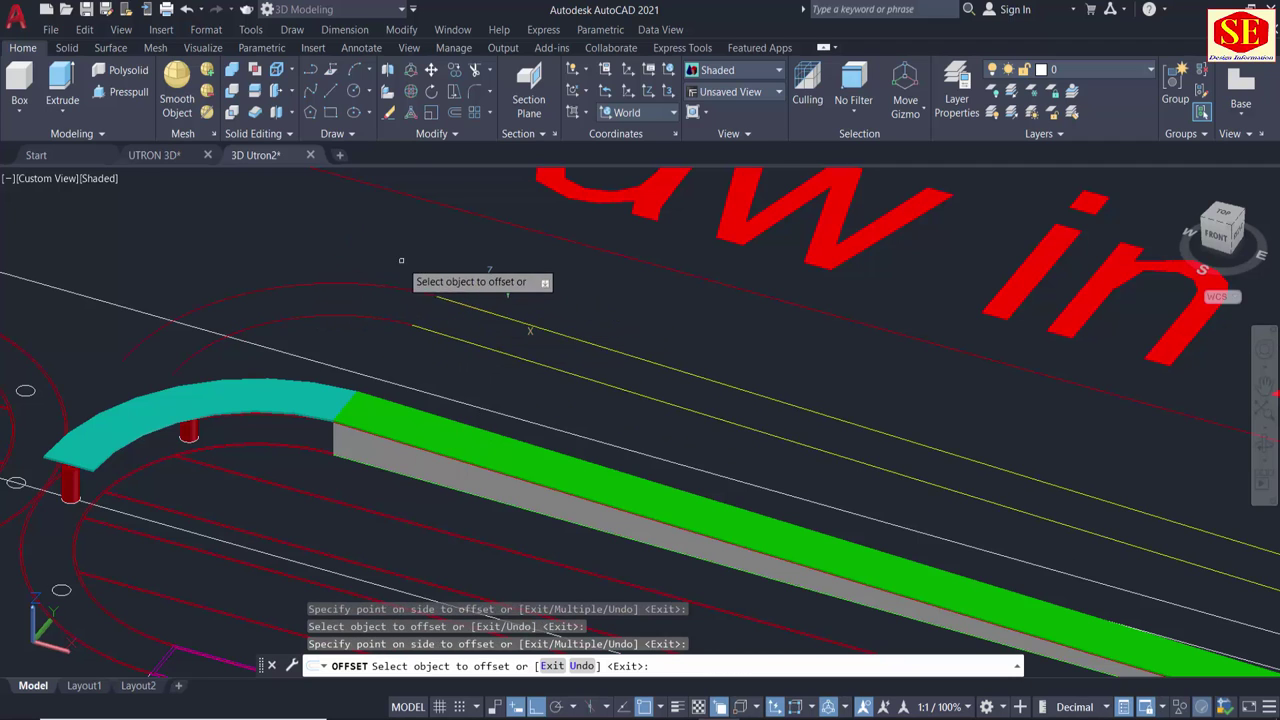
scroll(400, 262, down, 3)
scroll(848, 407, up, 2)
click(818, 430)
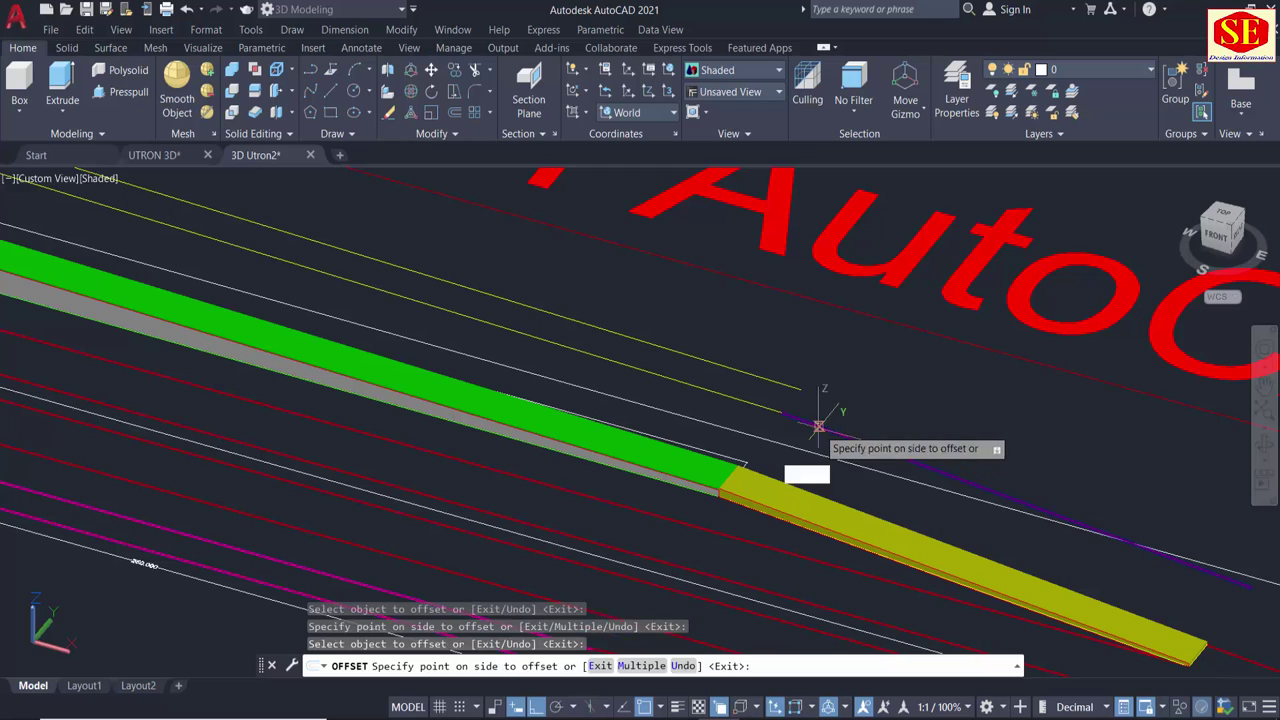
click(840, 402)
scroll(820, 400, up, 2)
scroll(801, 389, up, 2)
Extend the new yellow line until it meets the red line.
key(Escape)
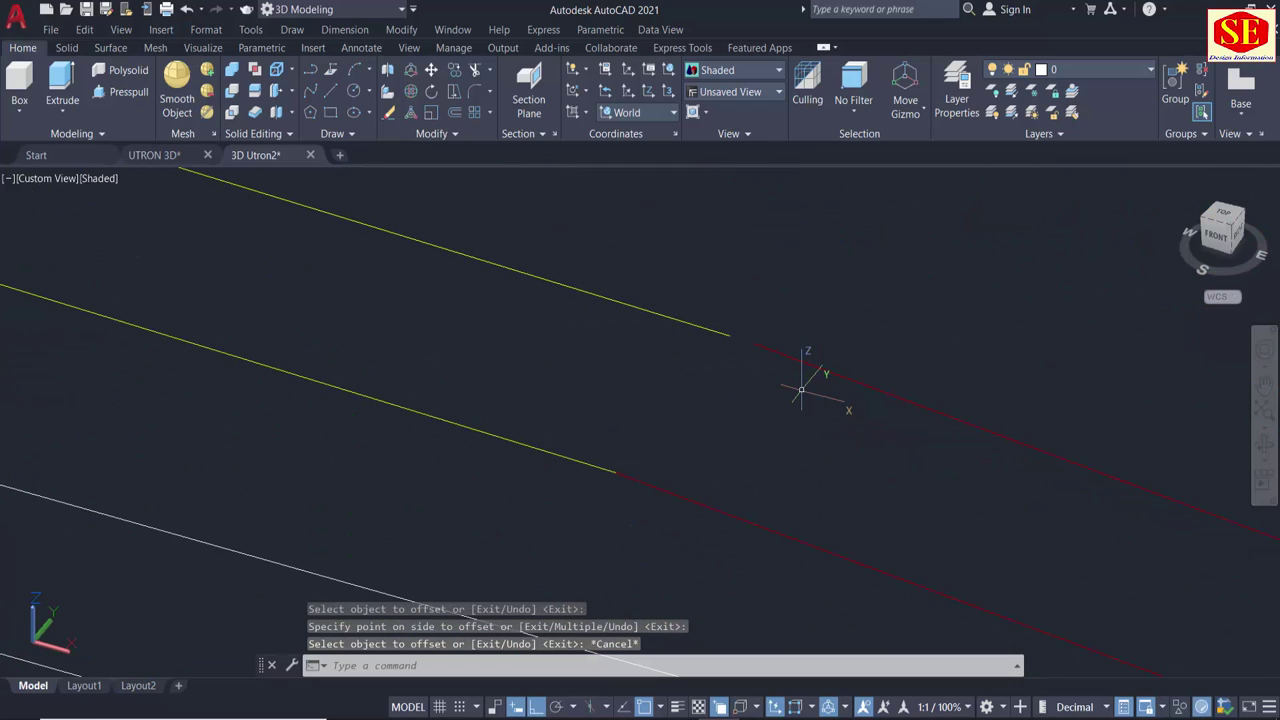
scroll(725, 338, up, 3)
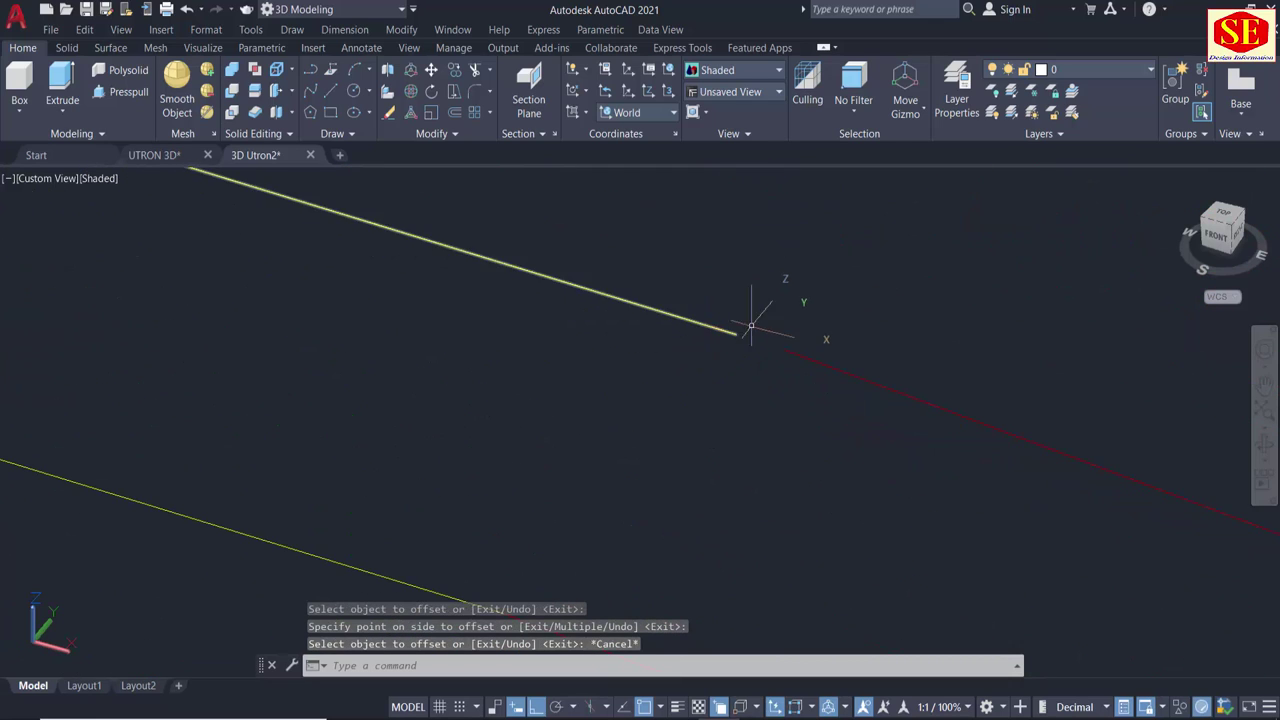
text(ex)
key(Return)
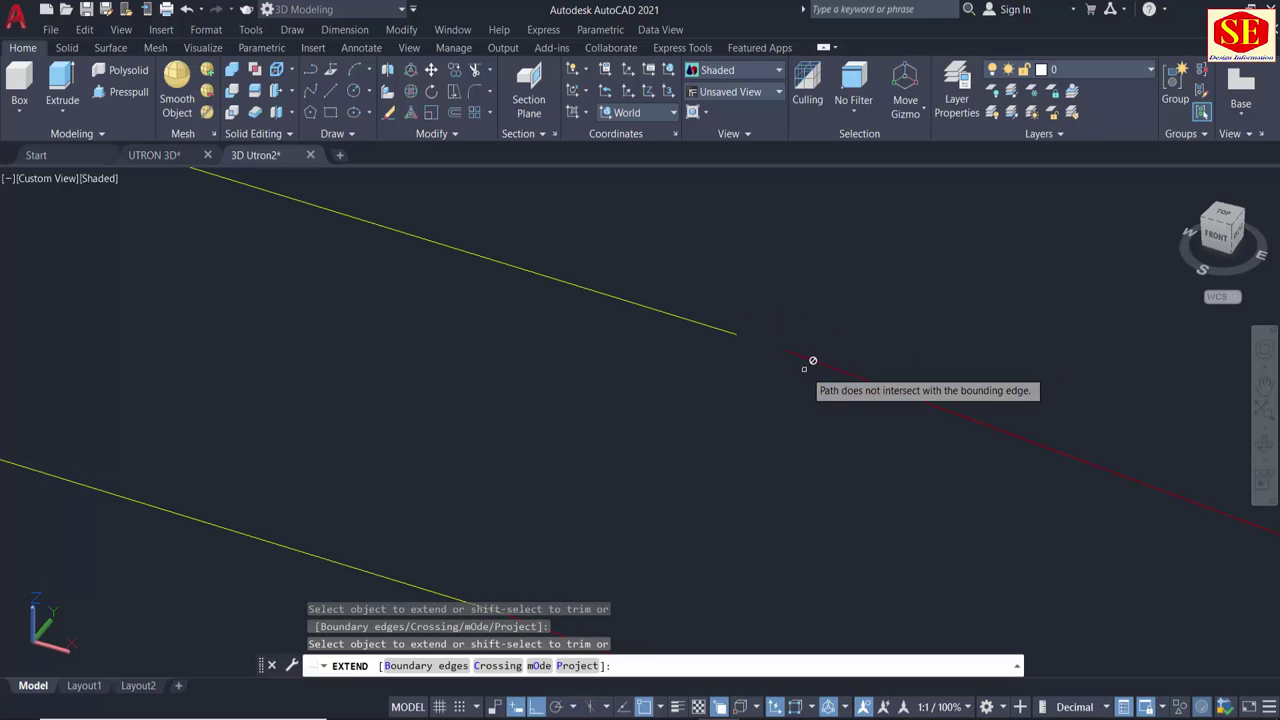
scroll(815, 365, down, 2)
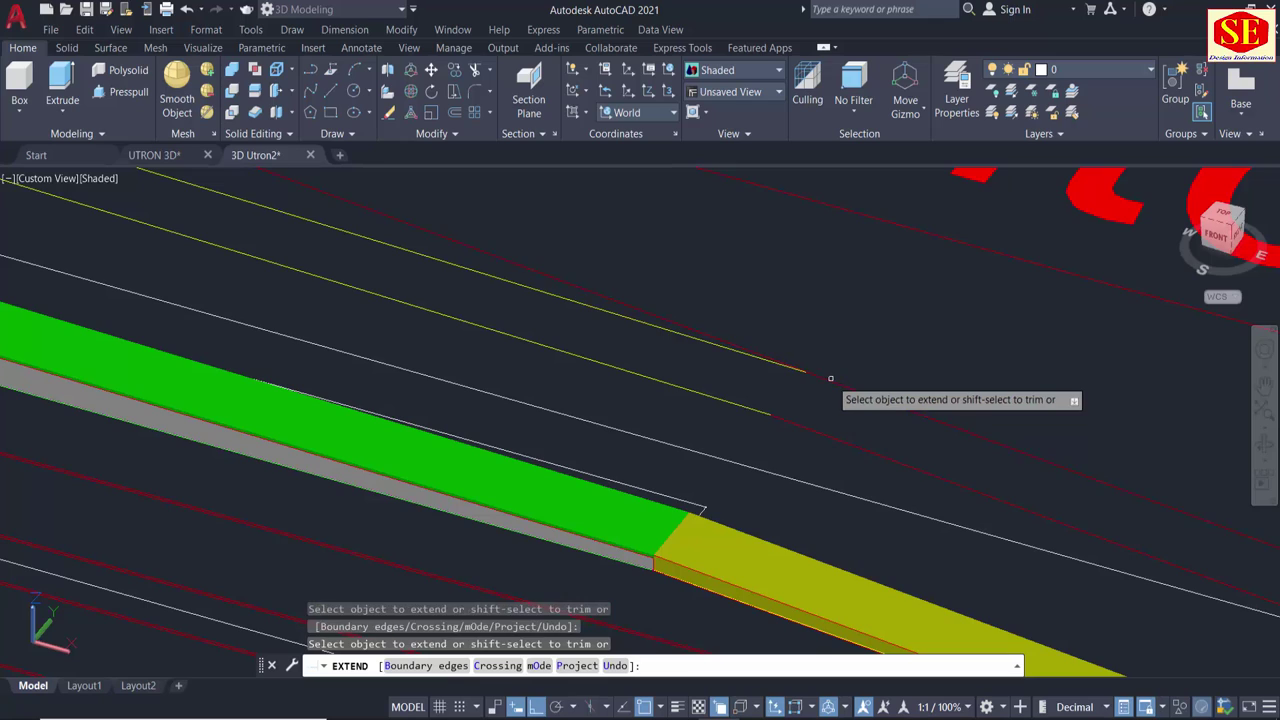
scroll(815, 372, up, 2)
scroll(760, 366, up, 1)
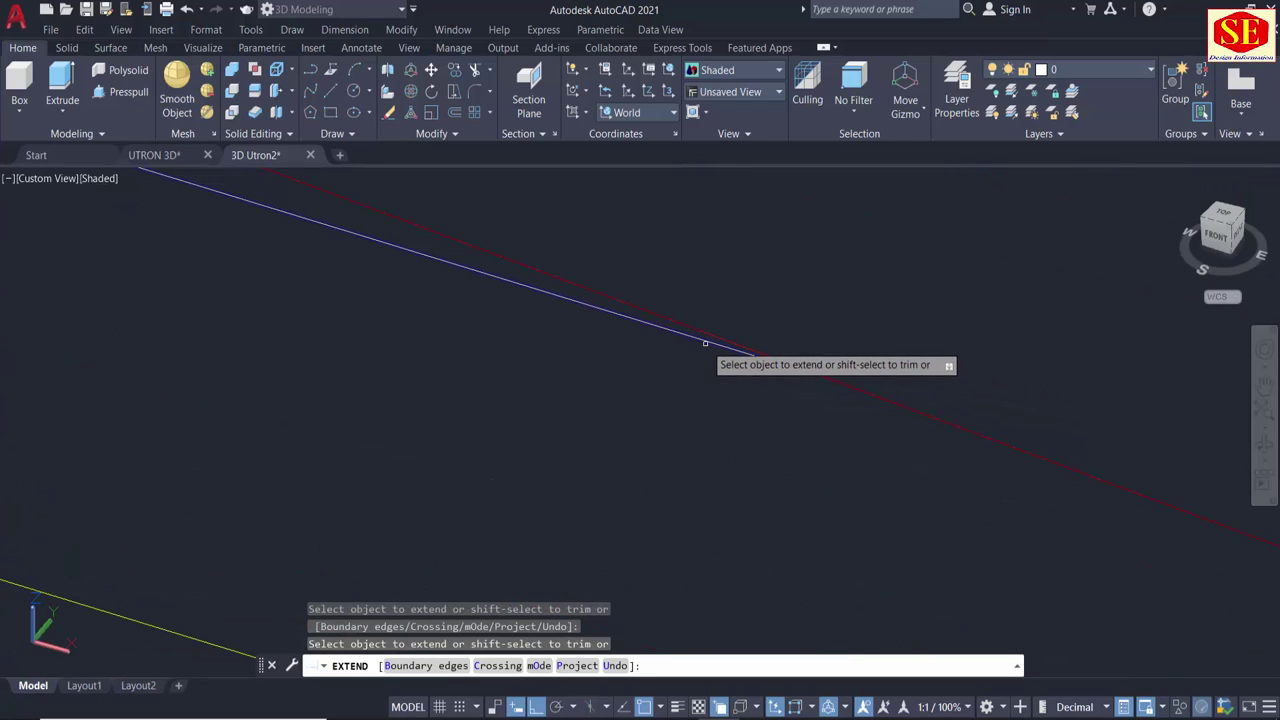
click(704, 343)
key(Escape)
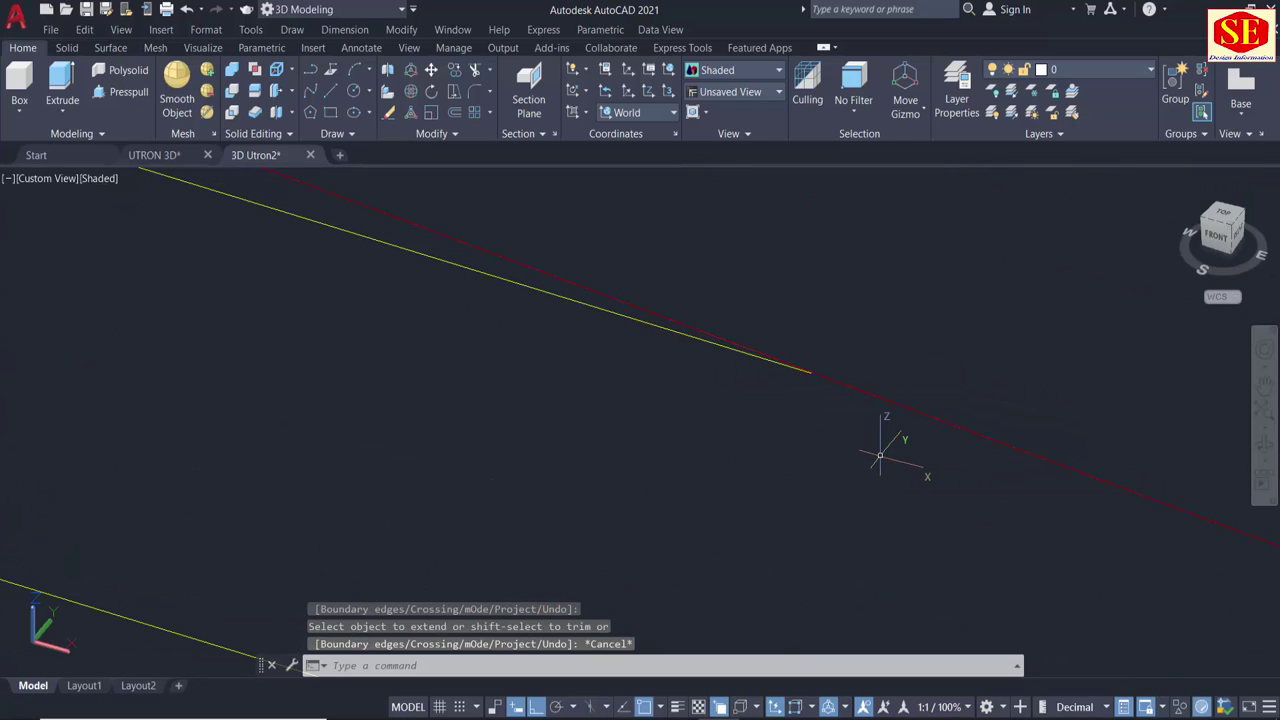
Trim away the part of the red line beyond the junction.
text(tr)
key(Return)
click(548, 270)
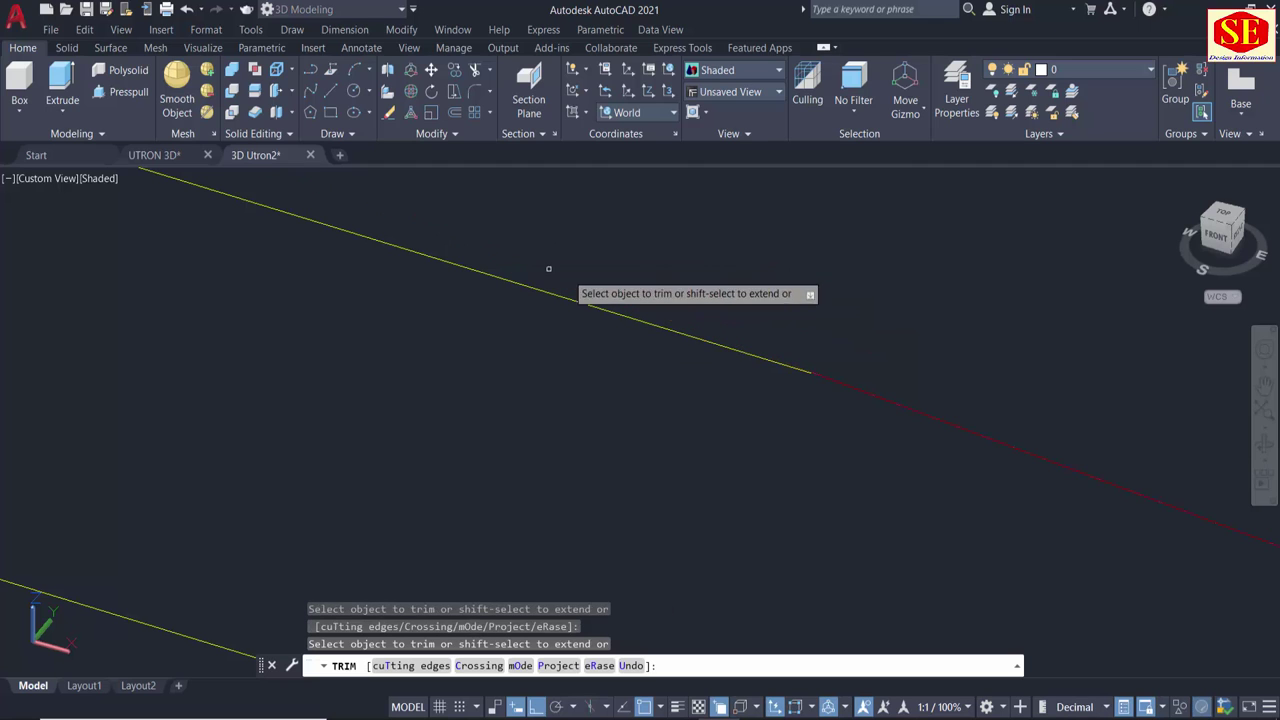
scroll(1057, 477, down, 2)
scroll(1057, 477, down, 3)
scroll(686, 371, up, 1)
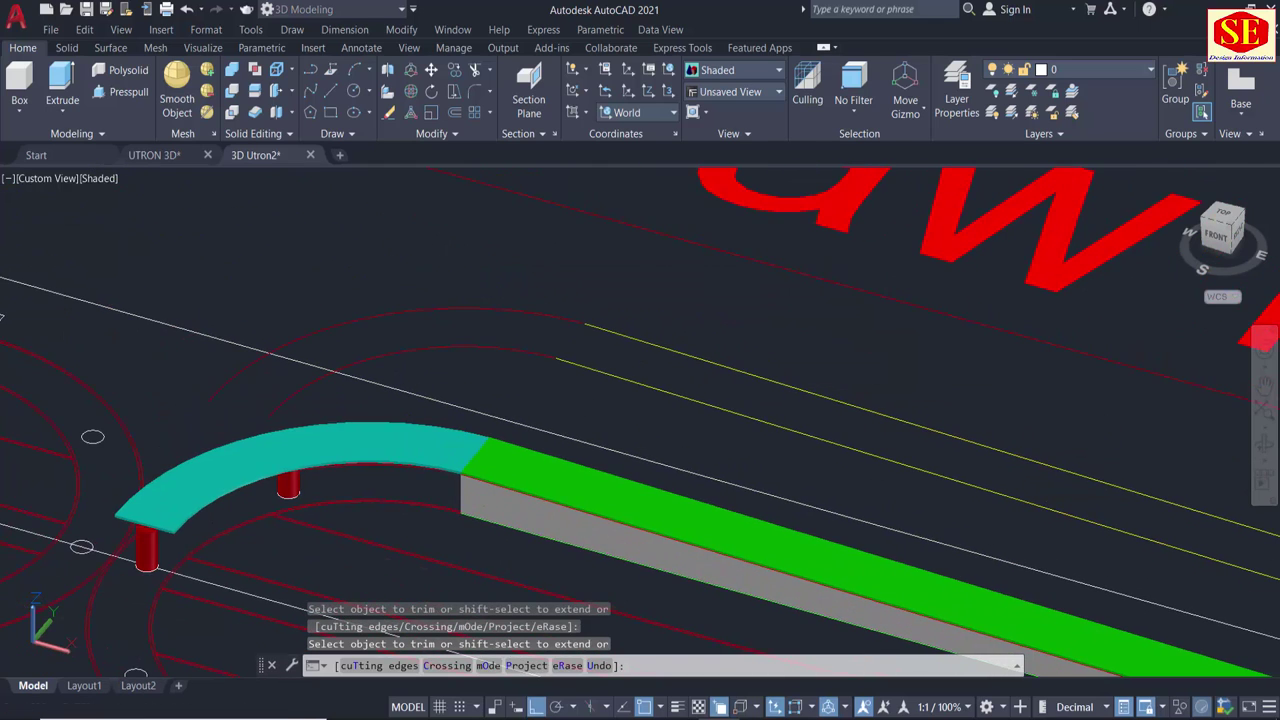
scroll(580, 391, up, 2)
scroll(623, 274, up, 2)
scroll(634, 254, up, 2)
mouse_move(634, 254)
middle_down()
mouse_move(670, 332)
mouse_move(643, 334)
middle_up()
scroll(714, 288, up, 1)
key(Escape)
text(ex)
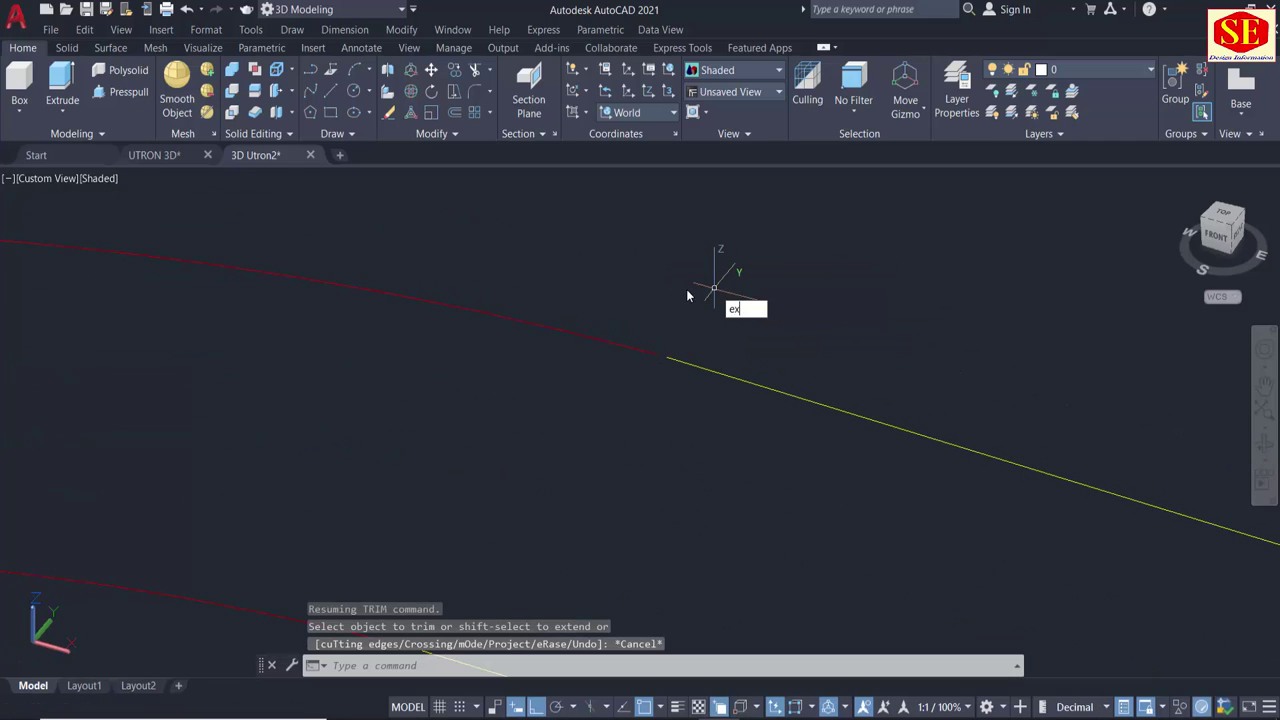
Extend the red line and the yellow line farther toward each other at the junction.
key(Return)
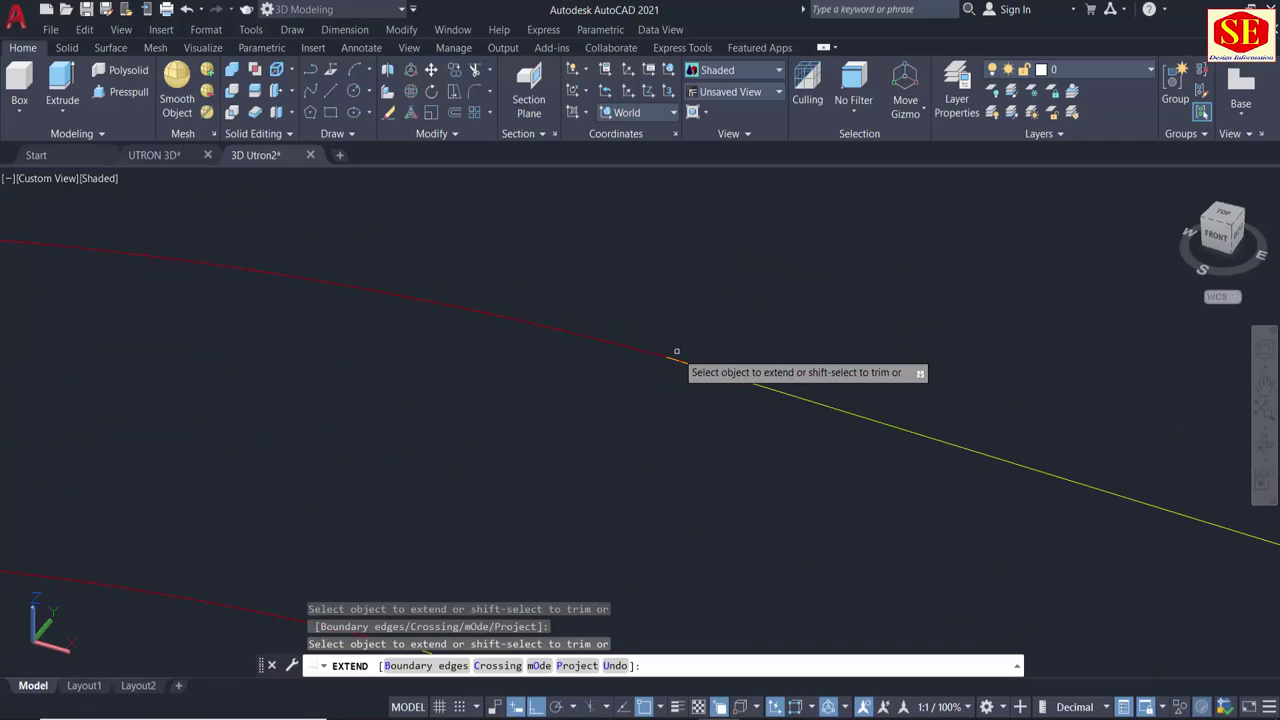
click(677, 354)
scroll(690, 380, up, 1)
scroll(693, 387, up, 1)
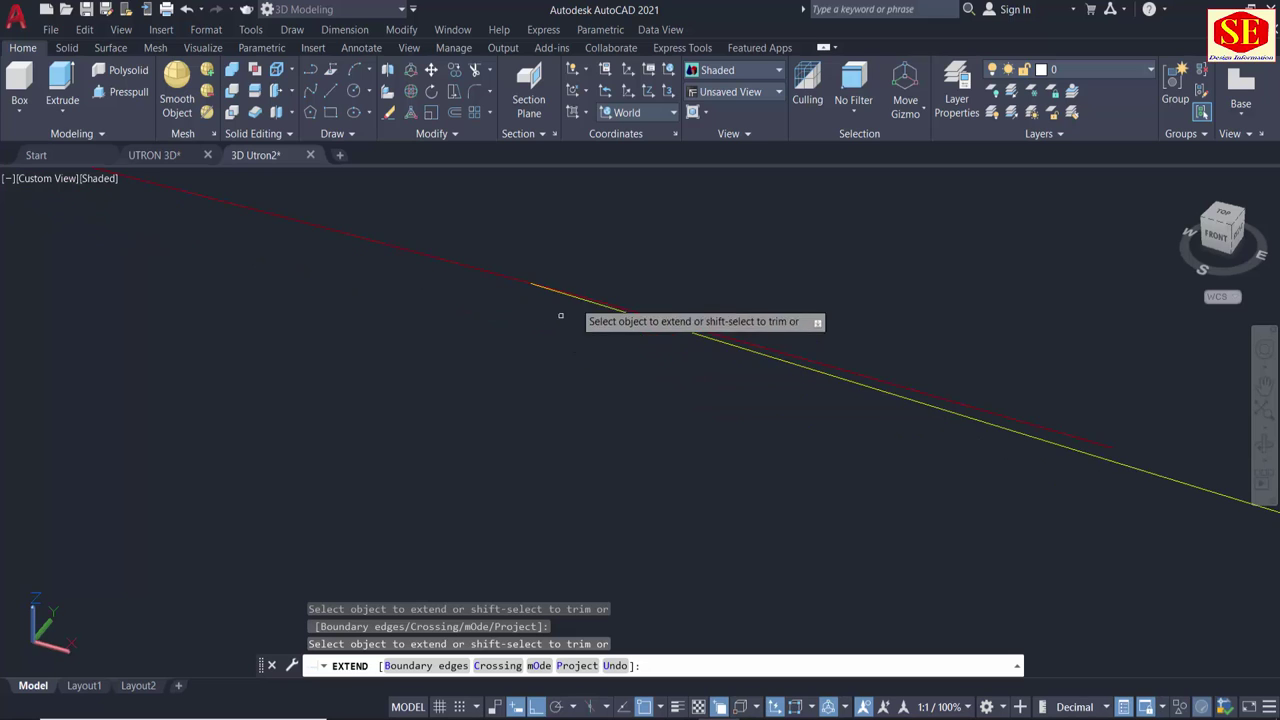
scroll(590, 315, up, 1)
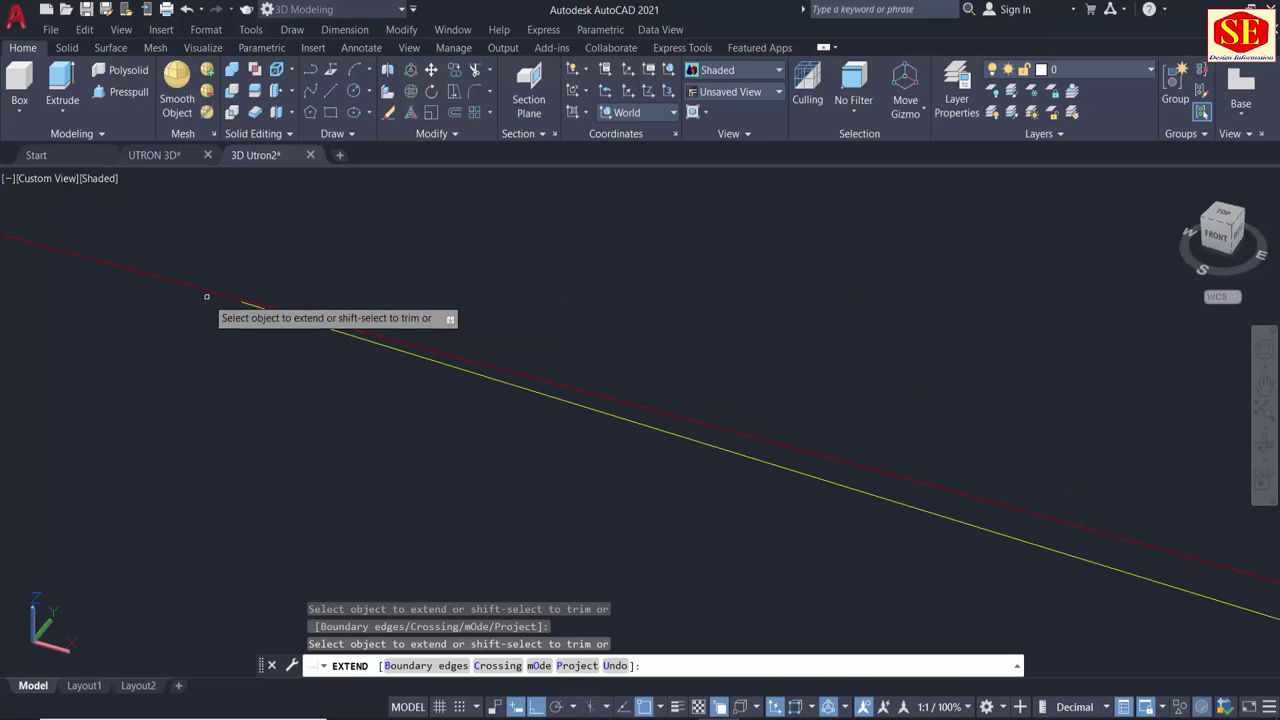
click(263, 309)
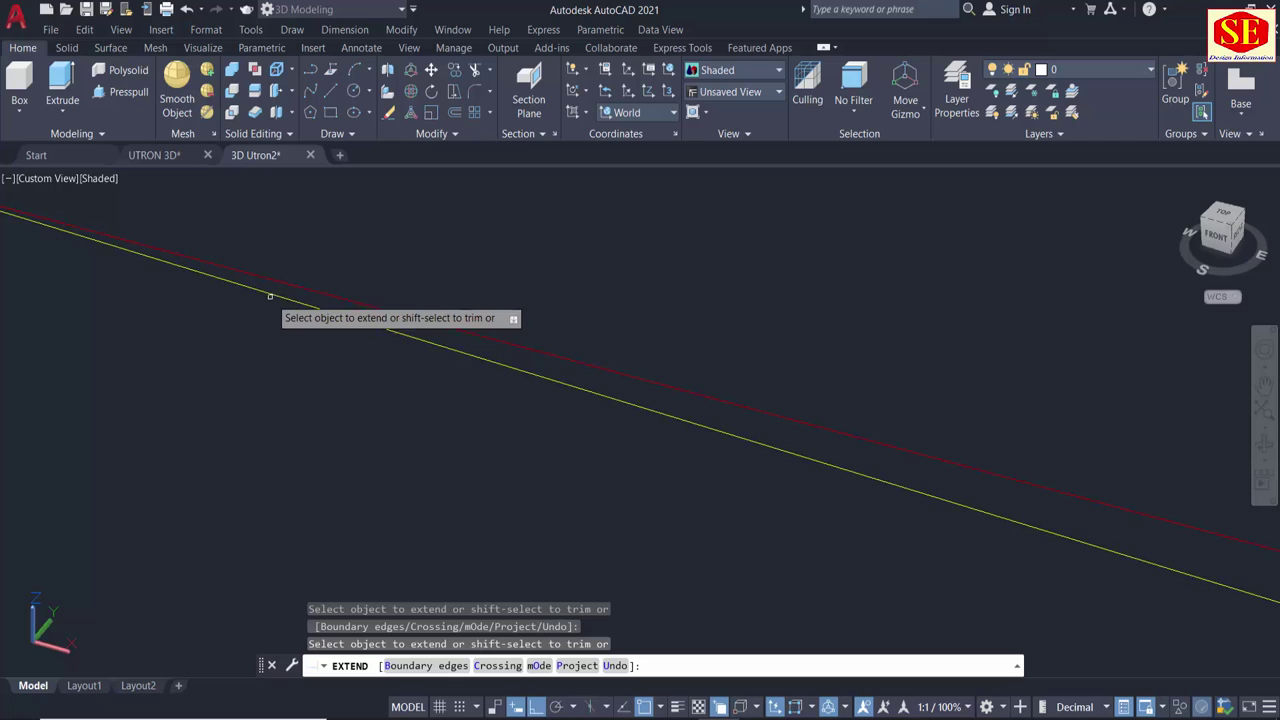
middle_drag(205, 297, 574, 389)
key(Escape)
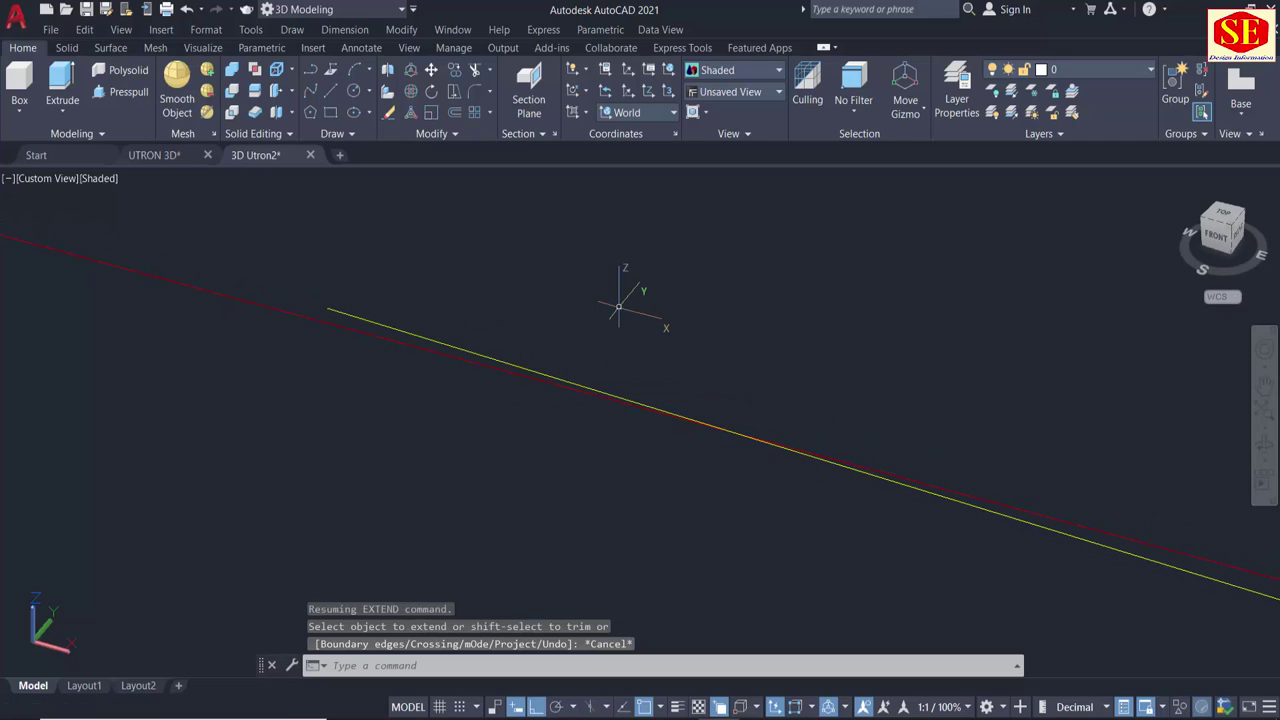
text(tr)
key(Return)
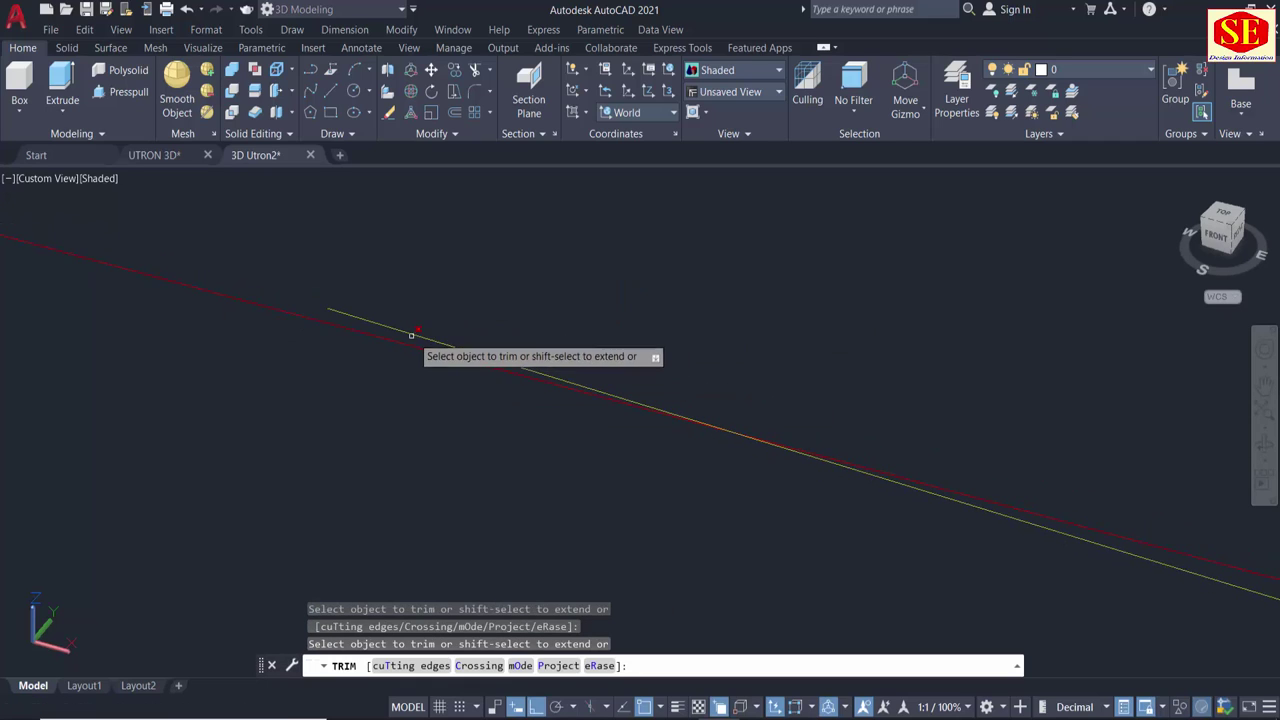
shift+middle_drag(418, 338, 420, 338)
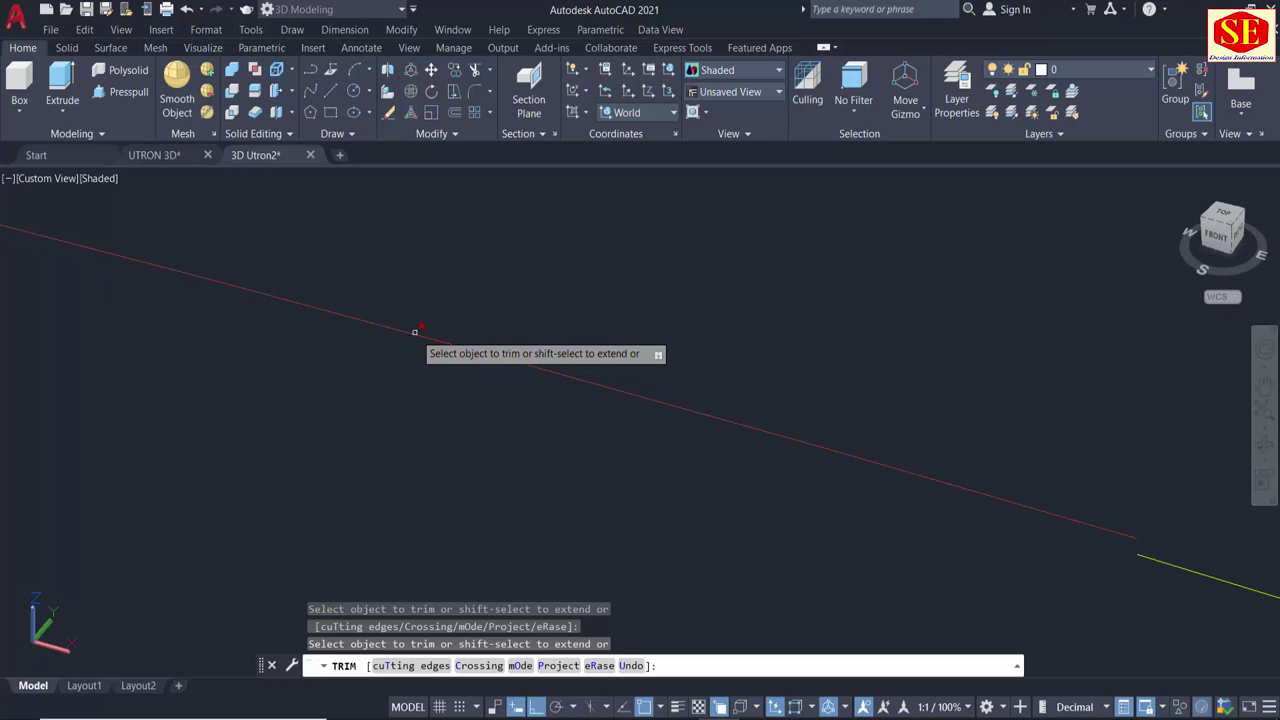
key(Escape)
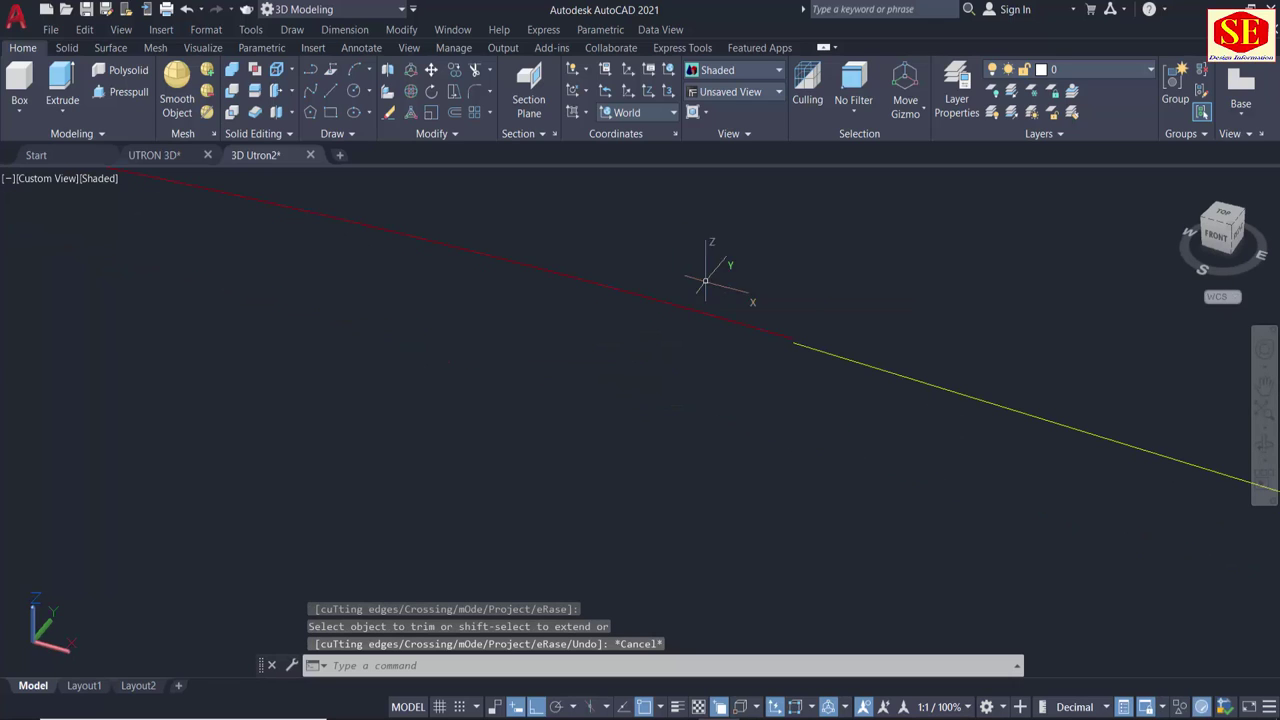
text(m)
Move the red line's end onto the yellow line's endpoint.
key(Return)
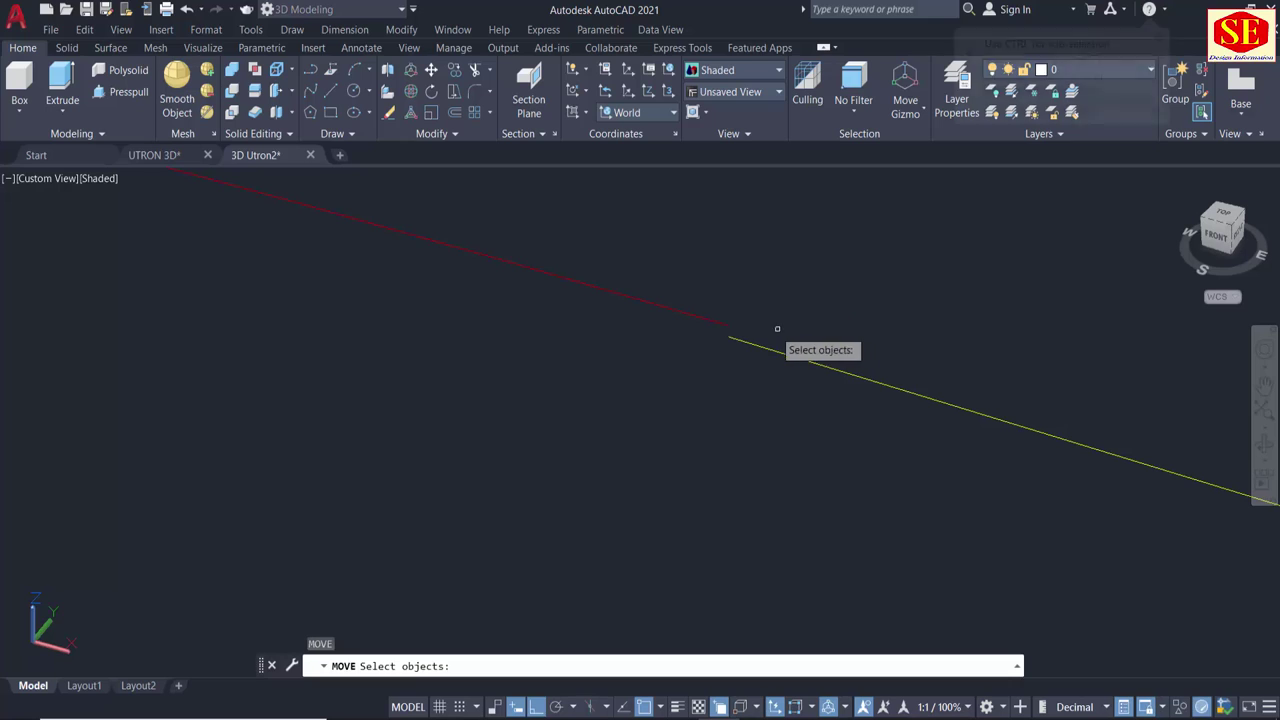
click(733, 322)
key(Return)
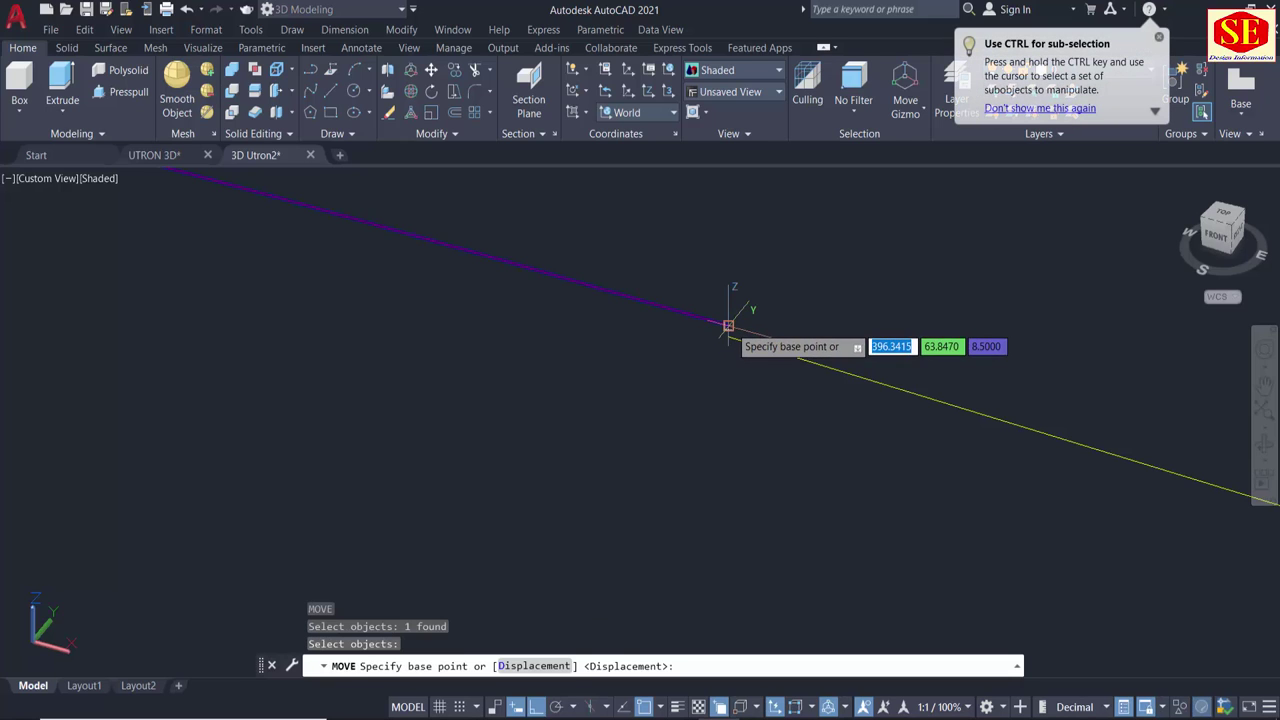
click(733, 322)
click(731, 337)
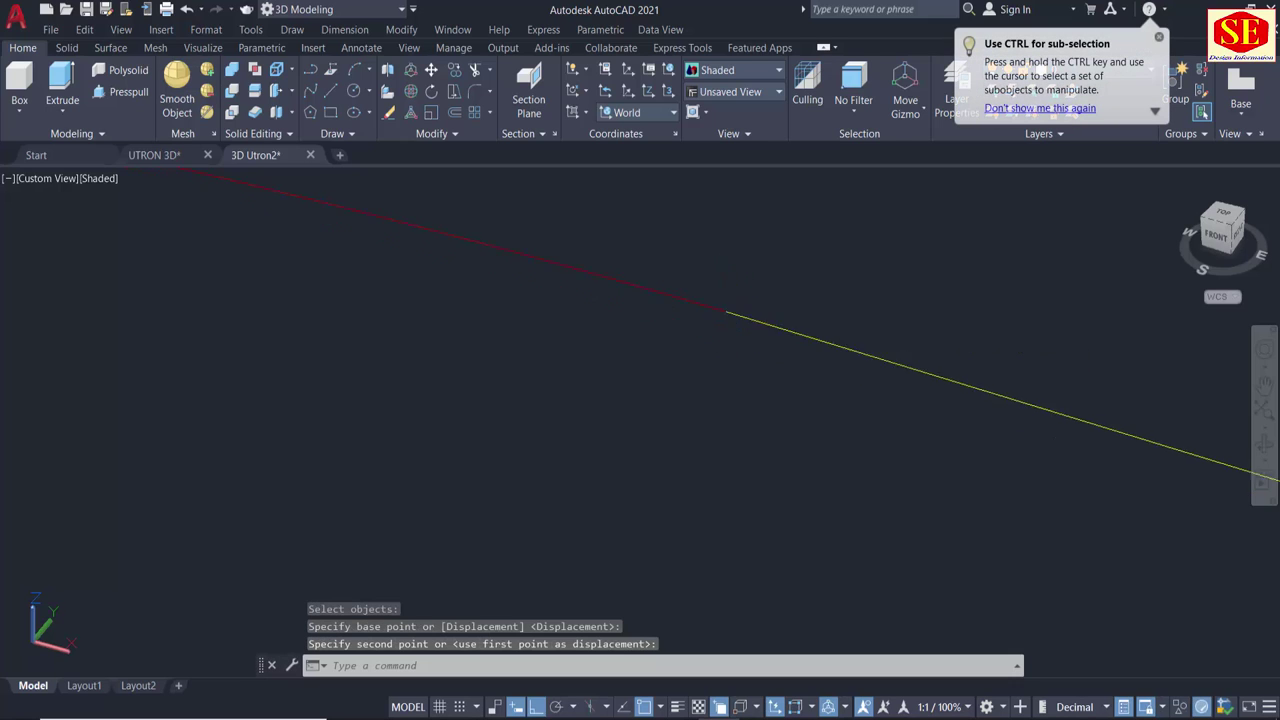
scroll(730, 308, down, 3)
scroll(730, 305, down, 3)
scroll(650, 345, up, 2)
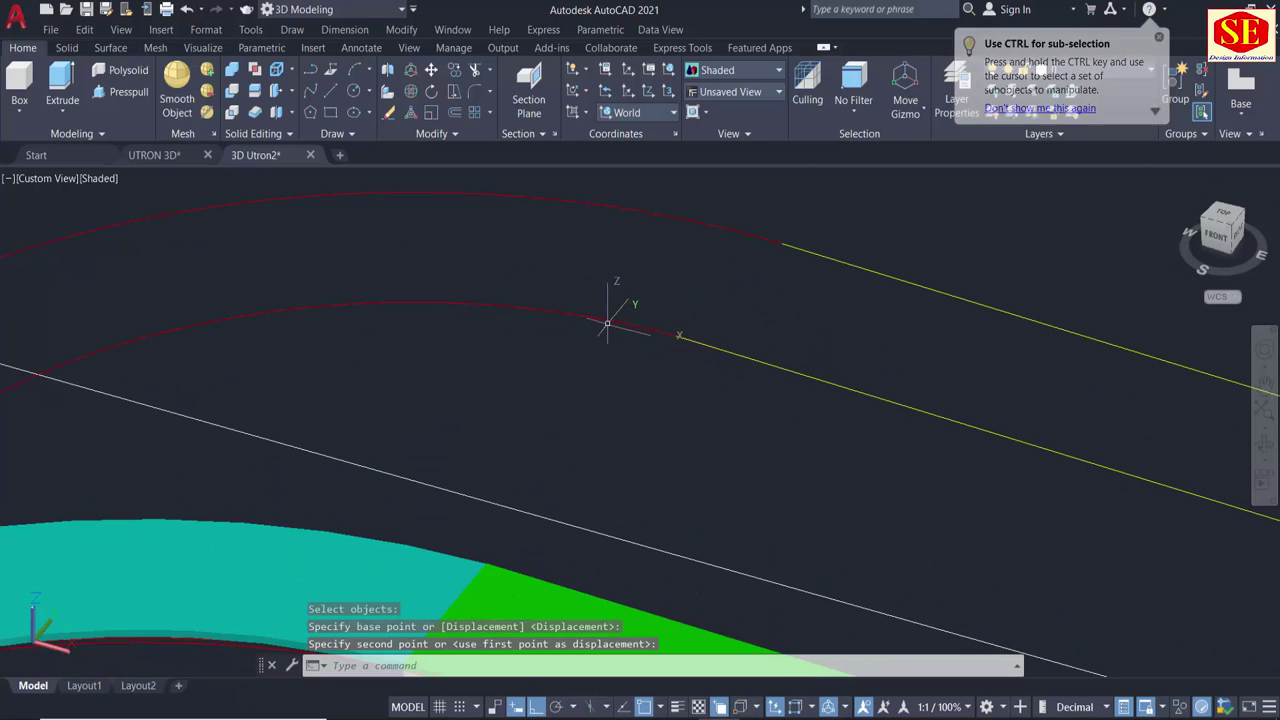
scroll(700, 290, down, 3)
scroll(648, 336, up, 2)
text(J)
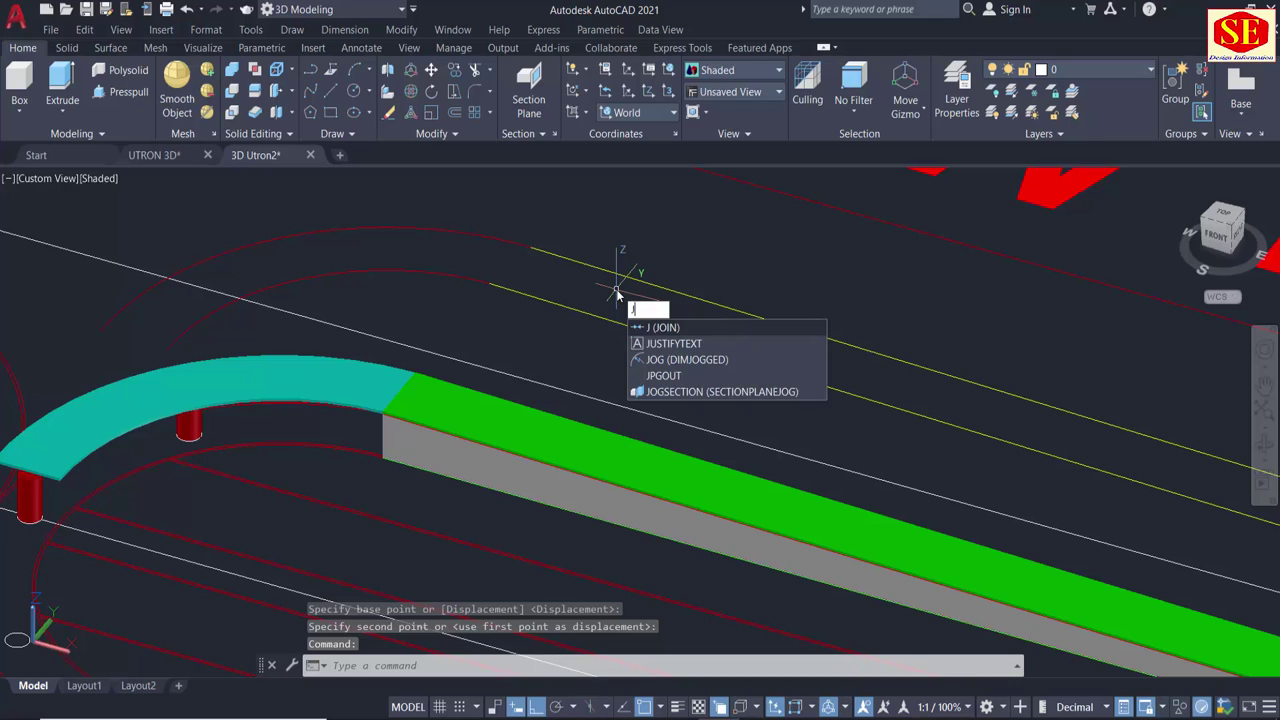
Join the upper arc and the yellow straight line into one spline.
key(Return)
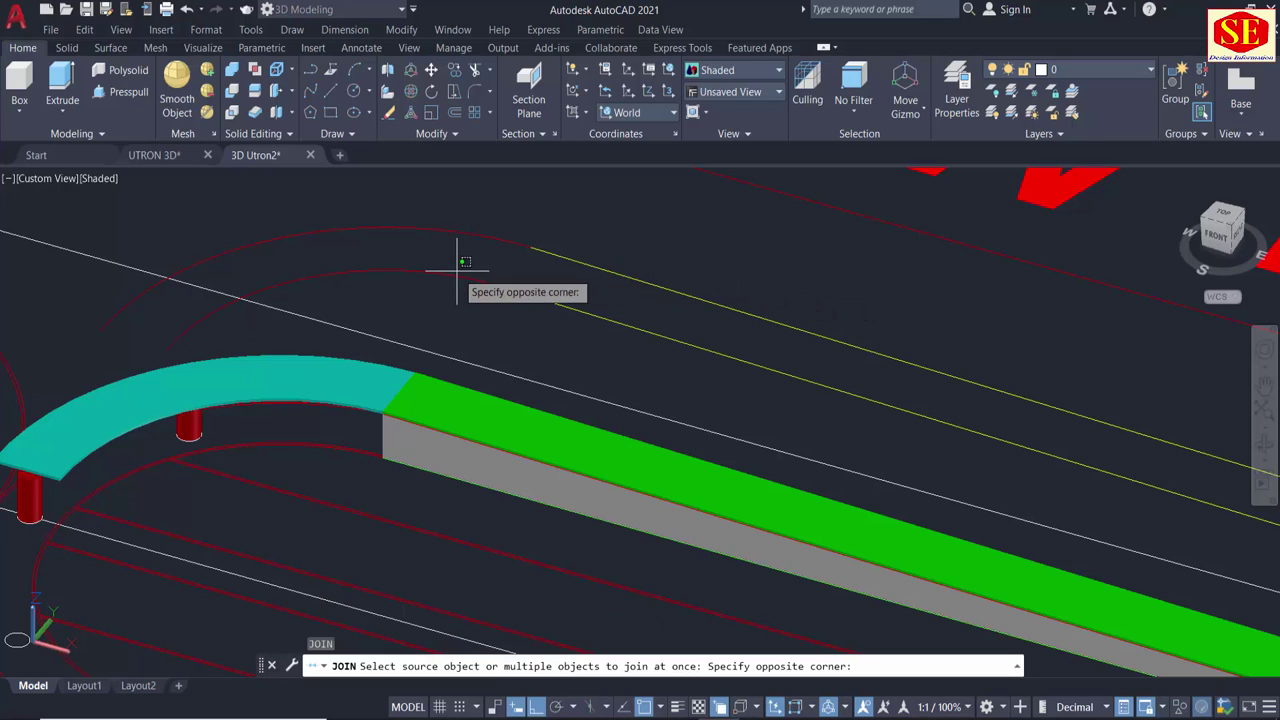
click(442, 277)
click(516, 291)
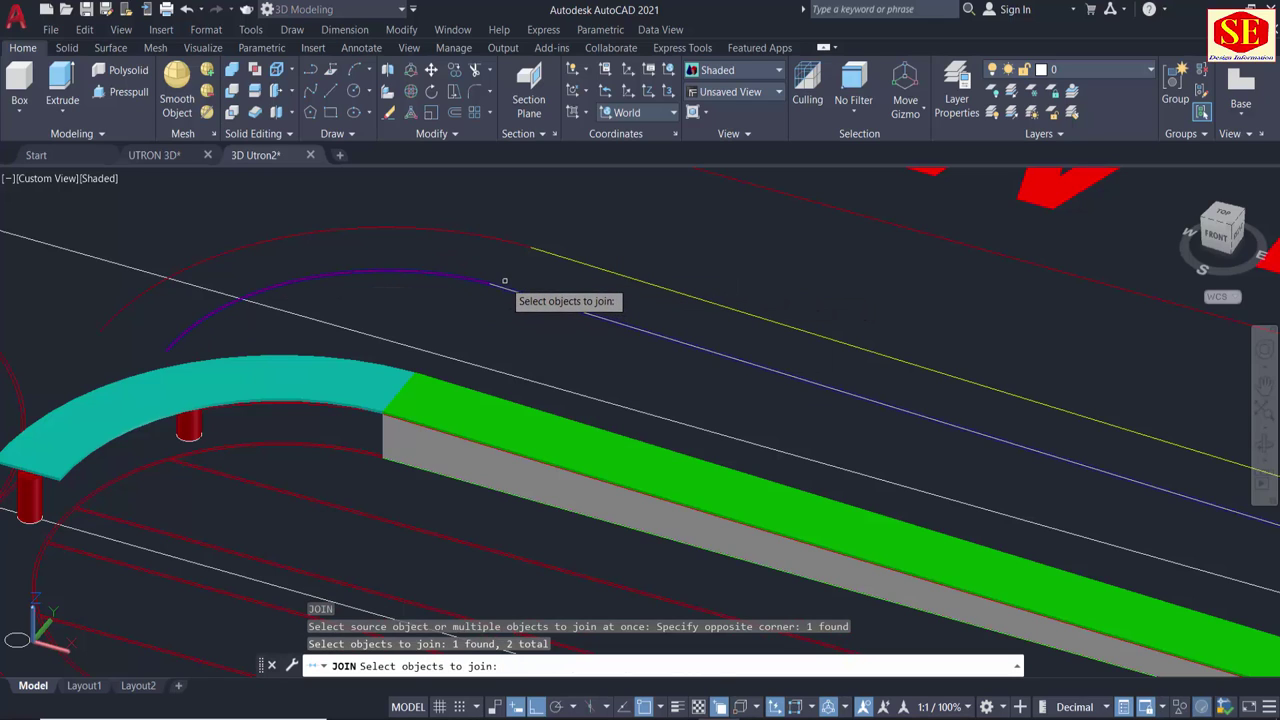
scroll(505, 281, down, 5)
key(Return)
click(510, 283)
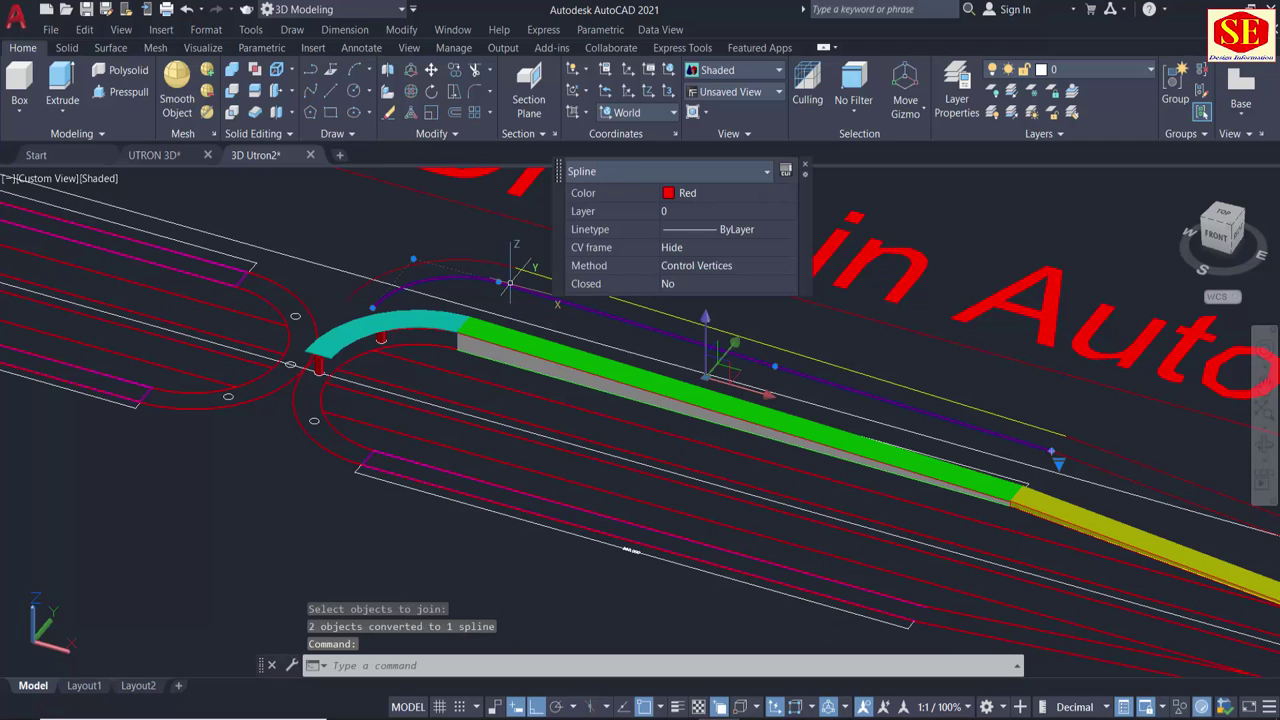
scroll(860, 410, up, 2)
scroll(829, 371, up, 2)
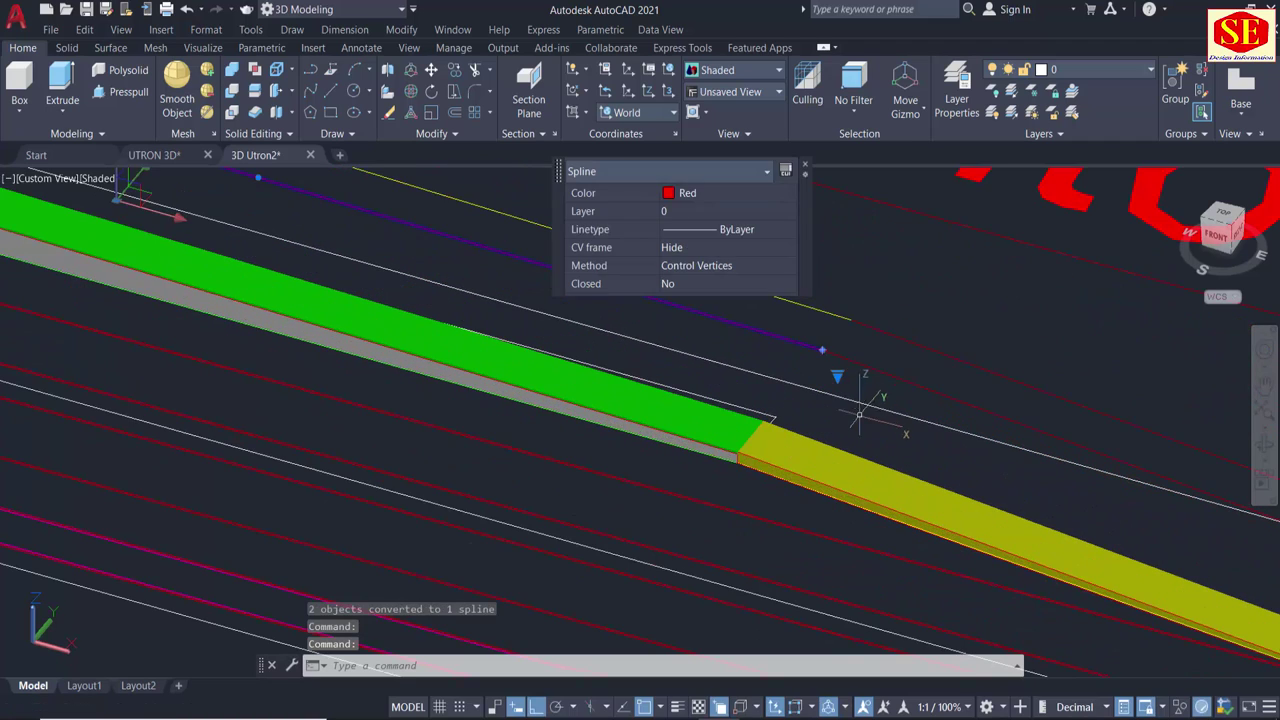
key(Escape)
Join the upper spline with the lower-right line into a single spline.
key(Return)
click(818, 350)
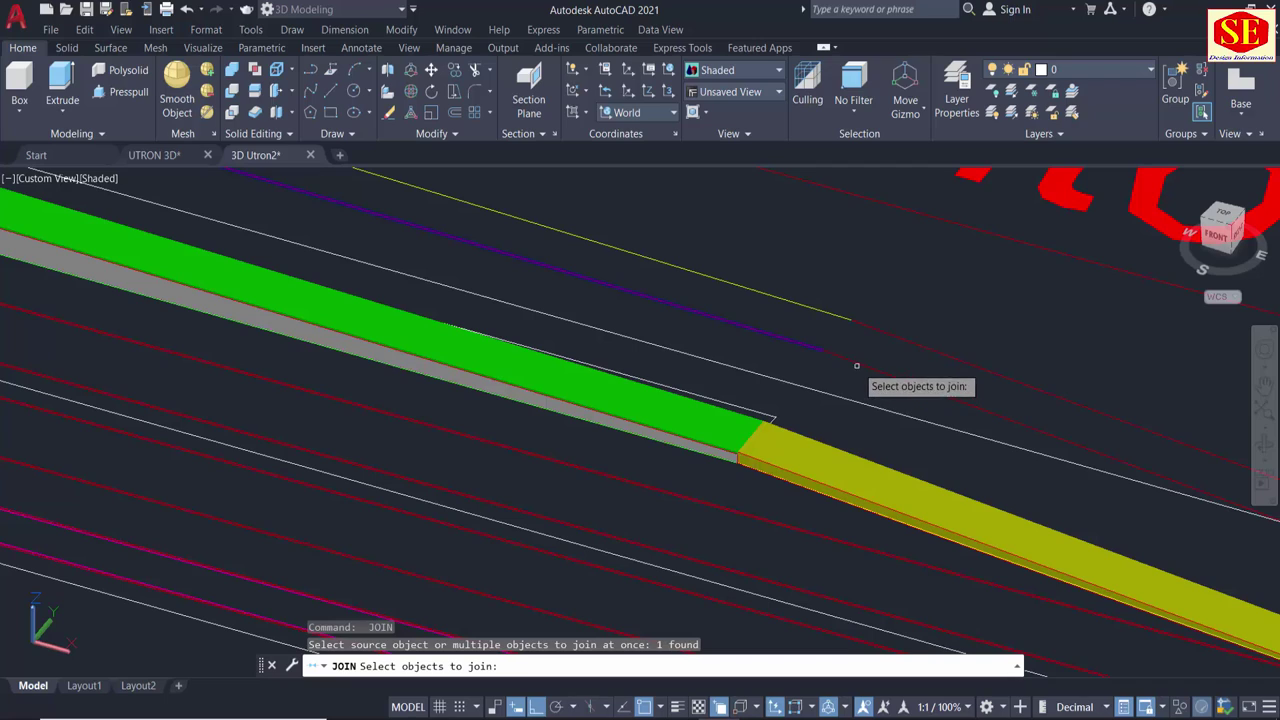
click(856, 361)
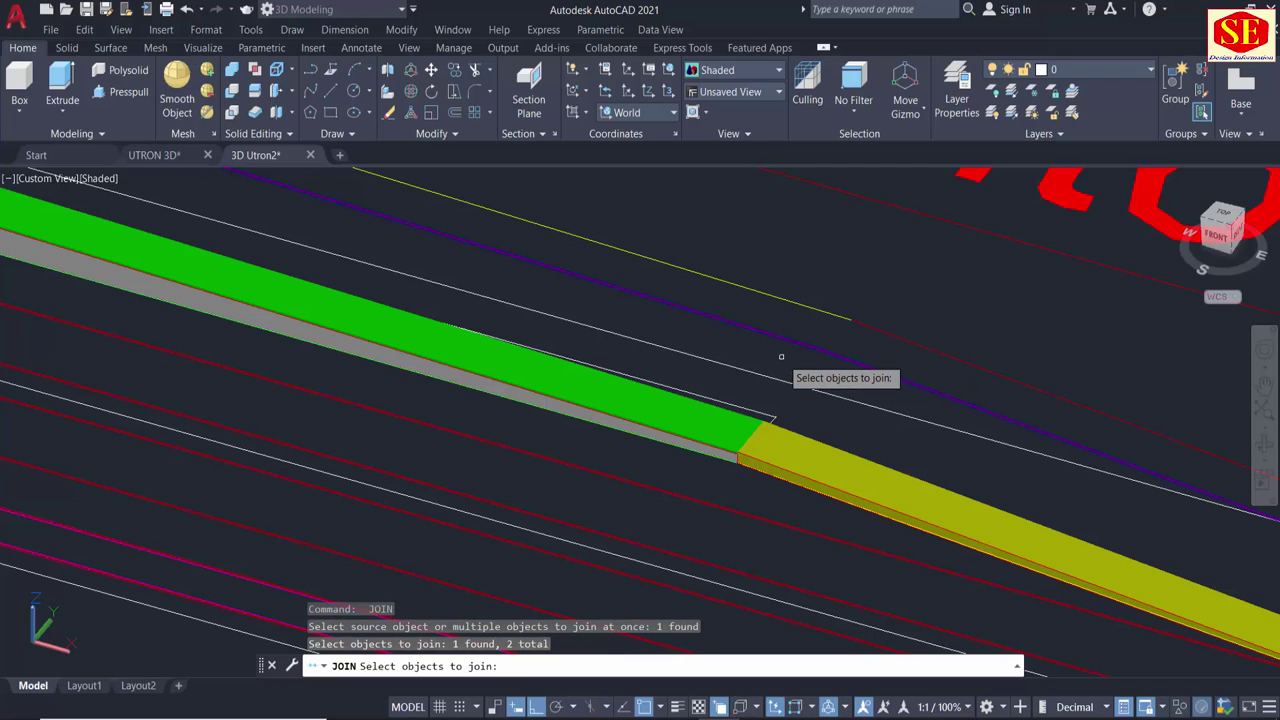
key(Return)
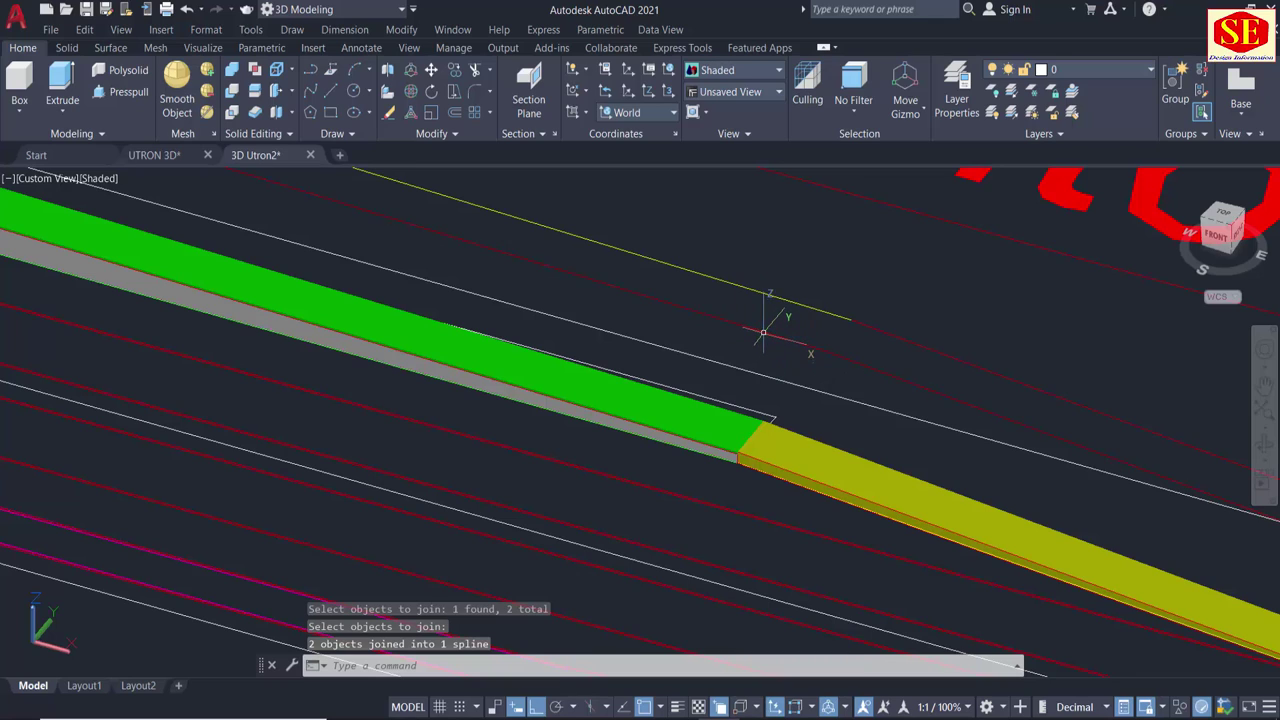
click(758, 341)
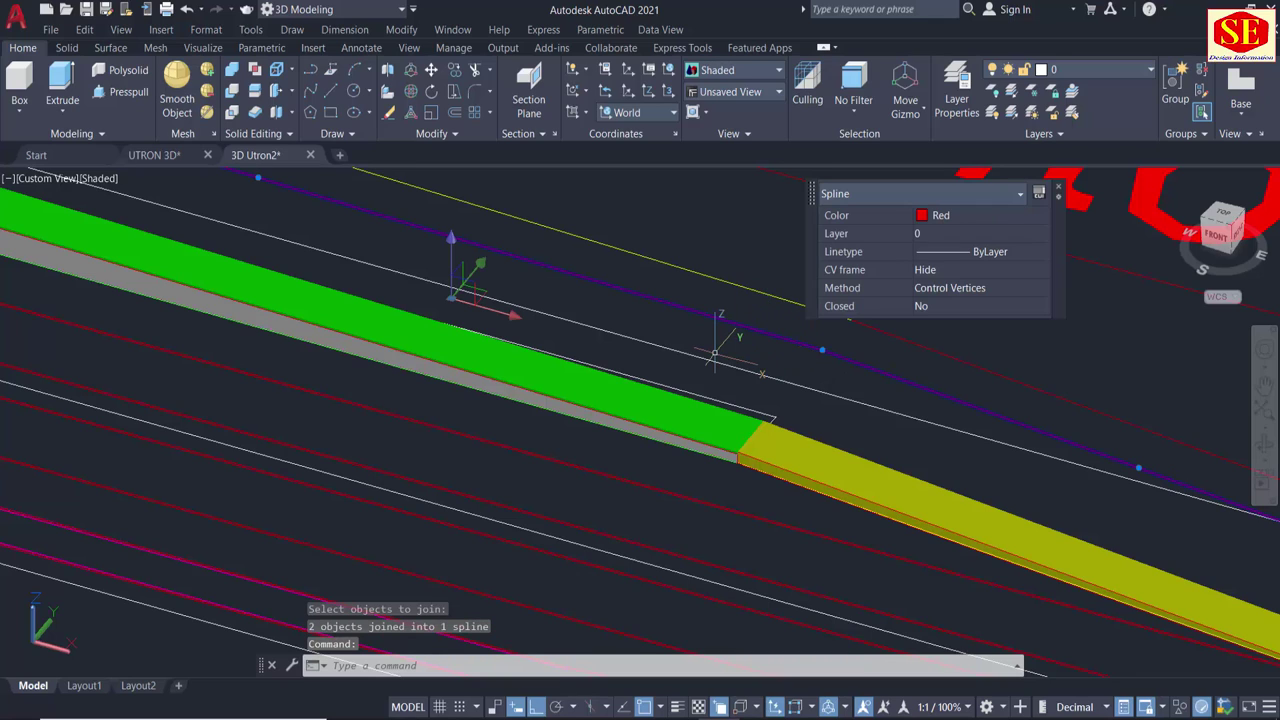
key(Escape)
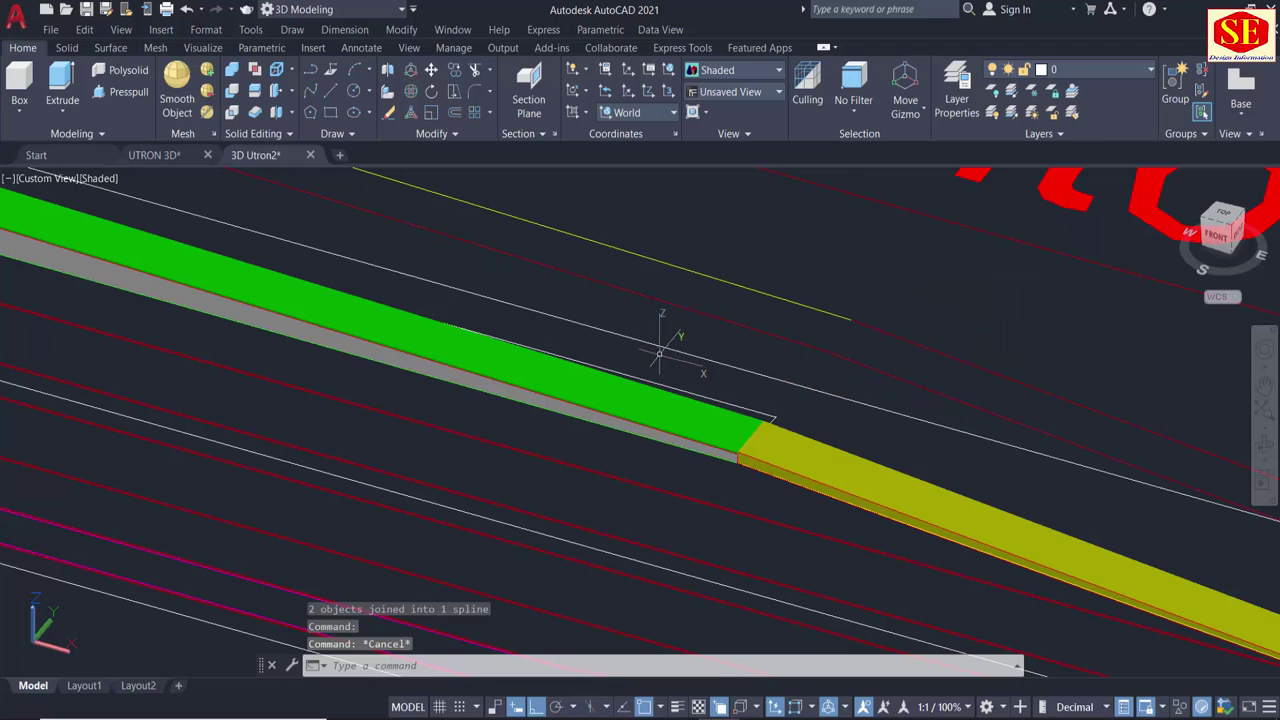
mouse_move(665, 357)
shift+middle_down()
mouse_move(623, 413)
mouse_move(265, 253)
shift+middle_up()
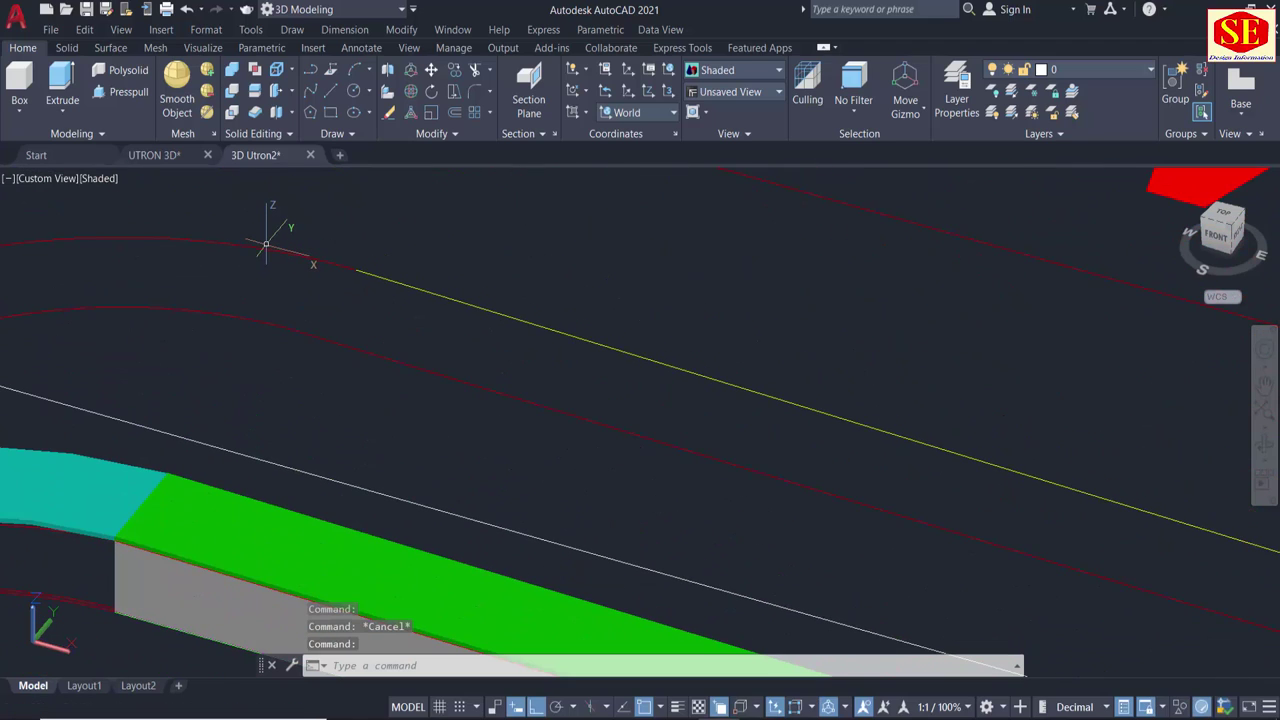
text(J)
At the curved end, join the top curve with its adjoining yellow line.
key(Return)
click(268, 244)
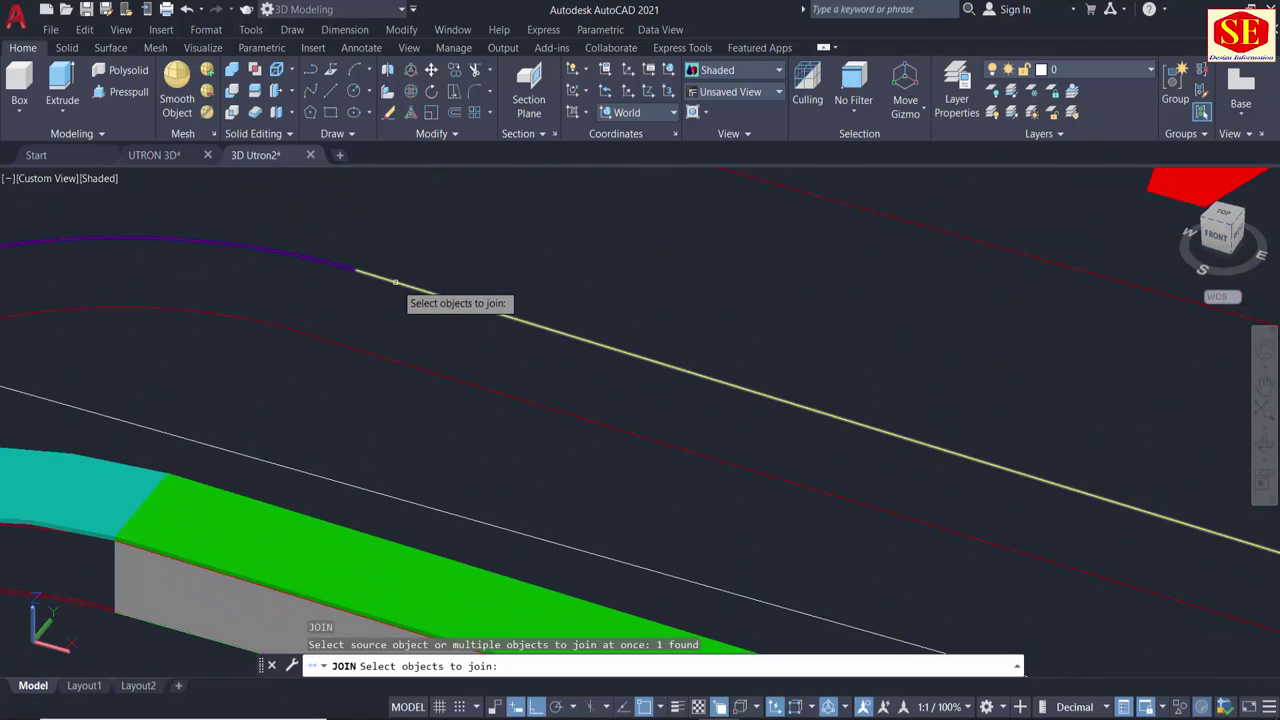
click(393, 281)
key(Return)
scroll(914, 371, down, 3)
scroll(714, 300, up, 2)
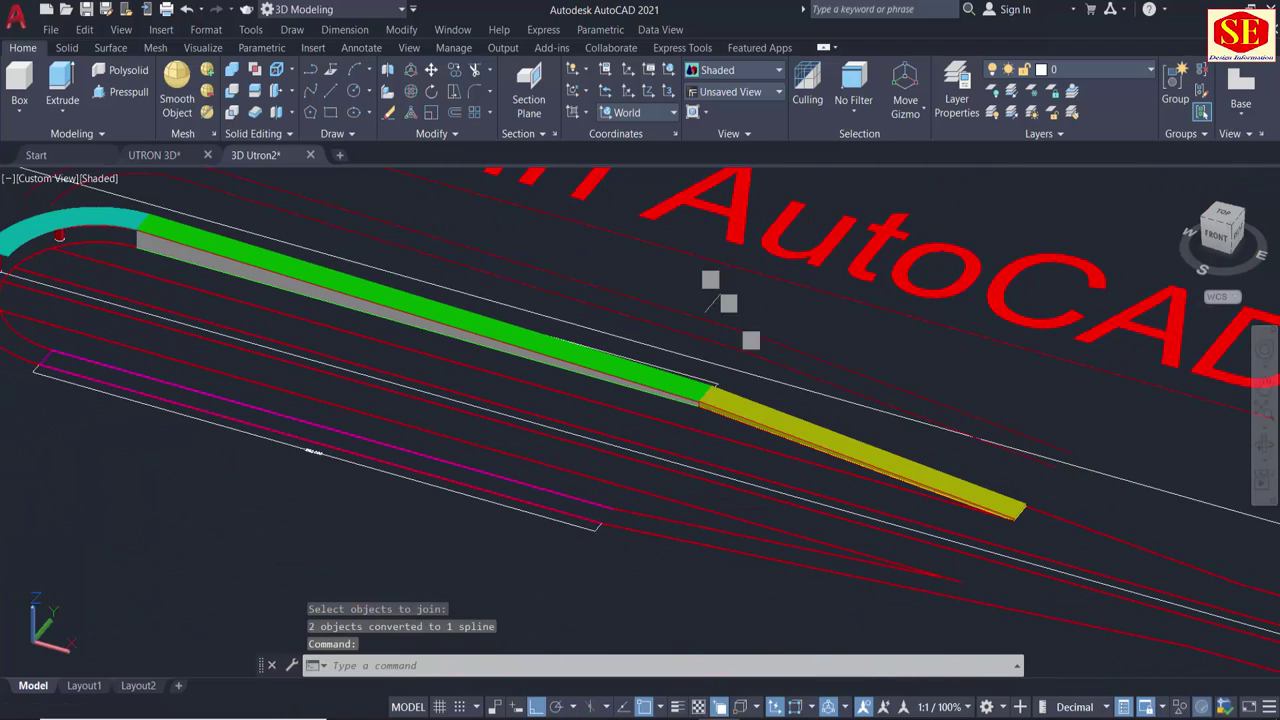
scroll(699, 318, up, 2)
Join the top spline with its continuation line.
key(Return)
click(780, 342)
click(826, 358)
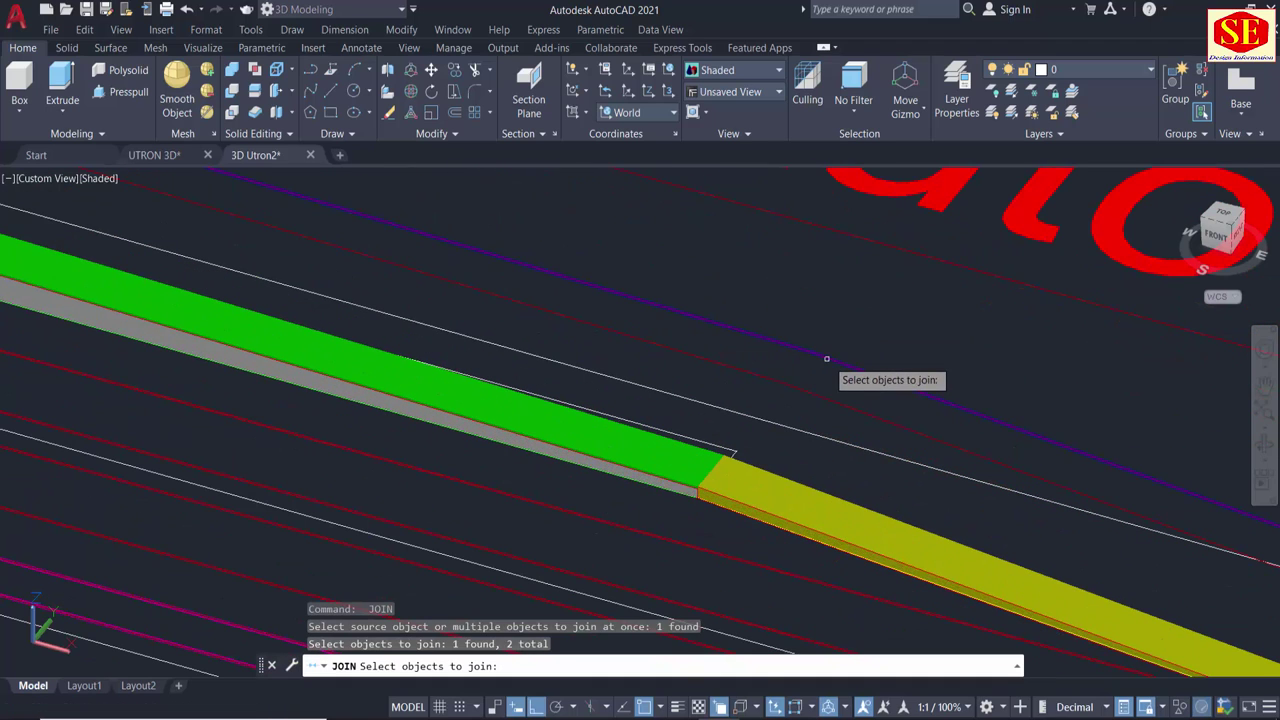
key(Return)
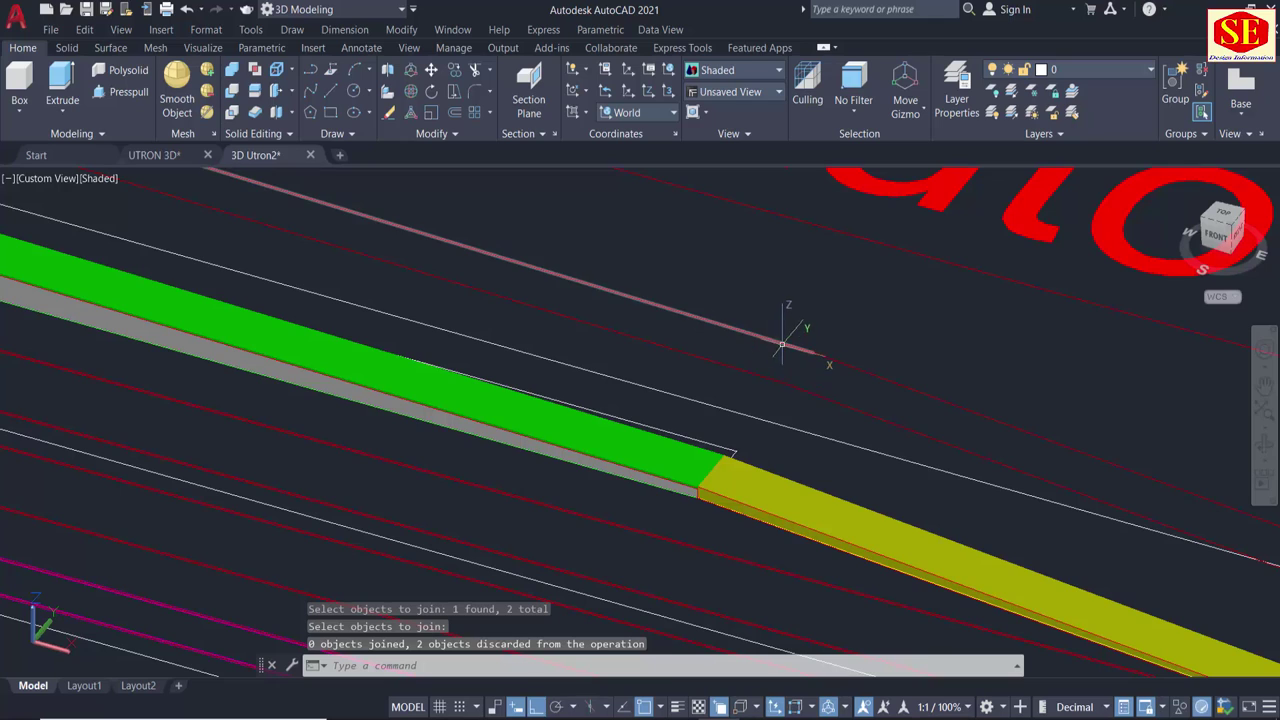
scroll(782, 345, down, 2)
scroll(700, 330, down, 2)
scroll(600, 310, up, 2)
scroll(582, 306, up, 3)
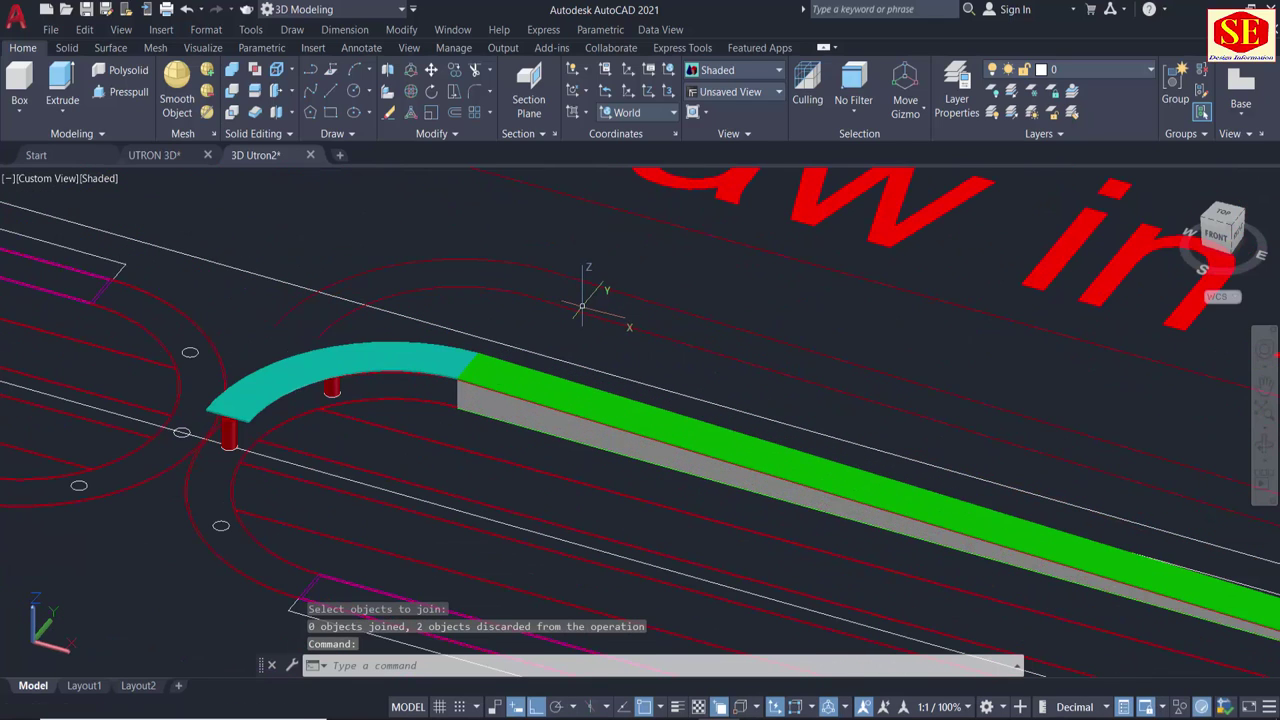
Inspect the joined edge spline, then zoom out toward the section details.
click(572, 311)
scroll(572, 311, down, 2)
scroll(420, 310, down, 1)
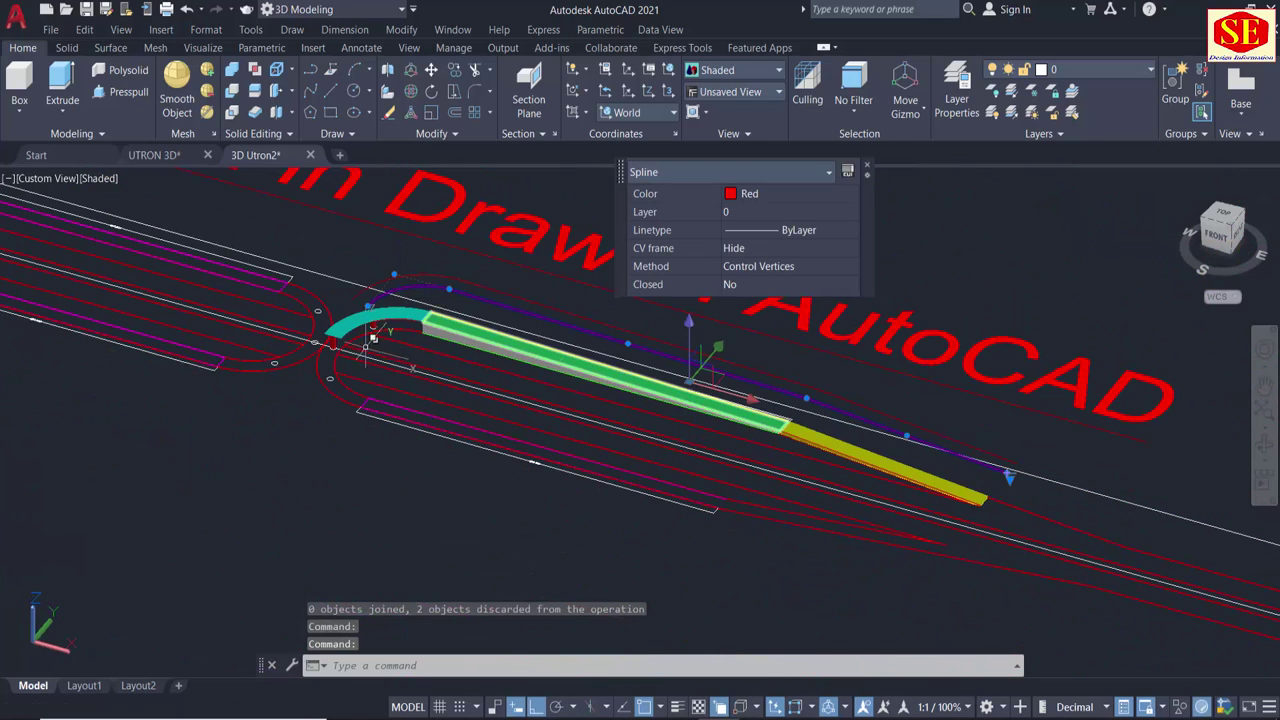
key(Escape)
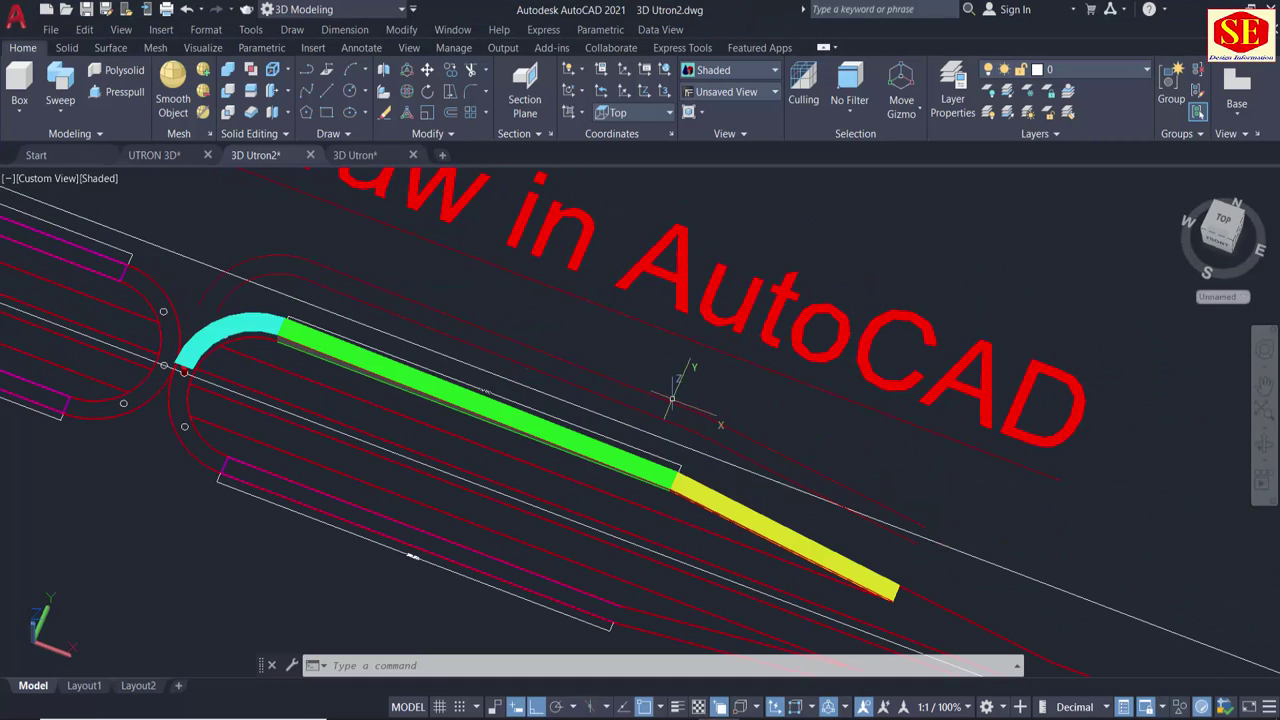
scroll(672, 398, down, 2)
scroll(690, 426, down, 2)
scroll(760, 370, up, 3)
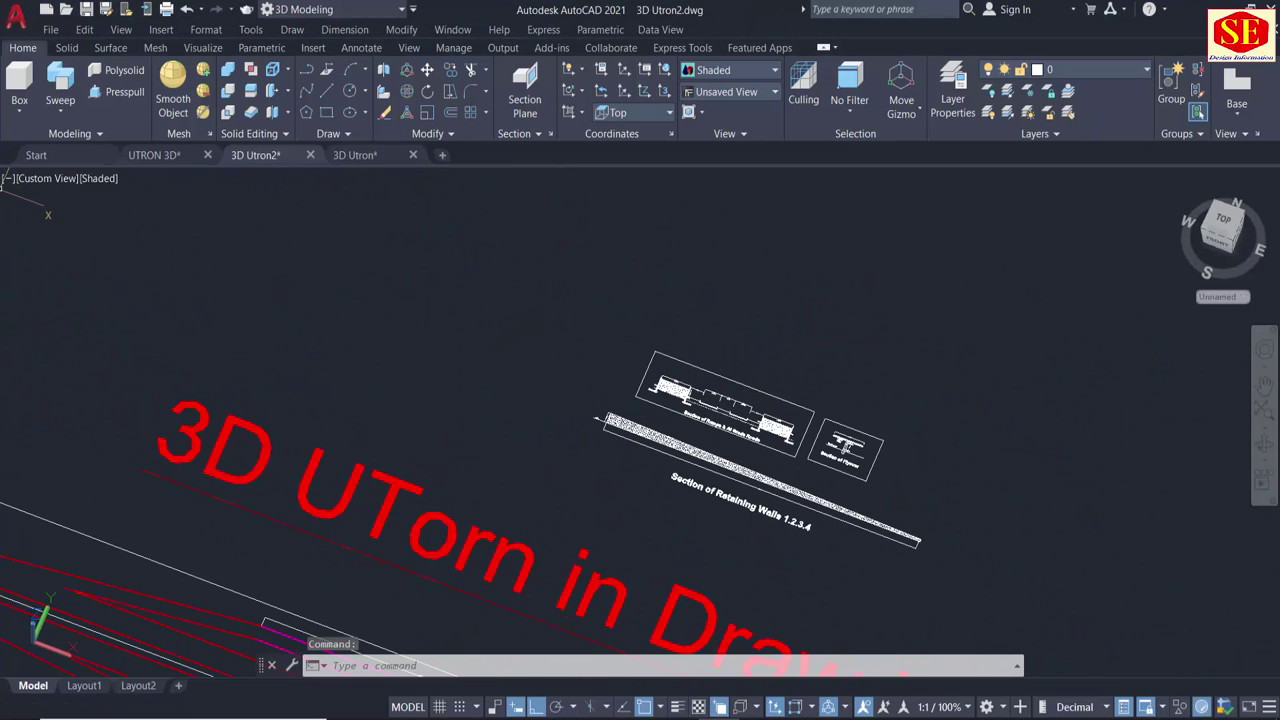
Switch the viewport to Top view with the 2D Wireframe visual style.
click(45, 178)
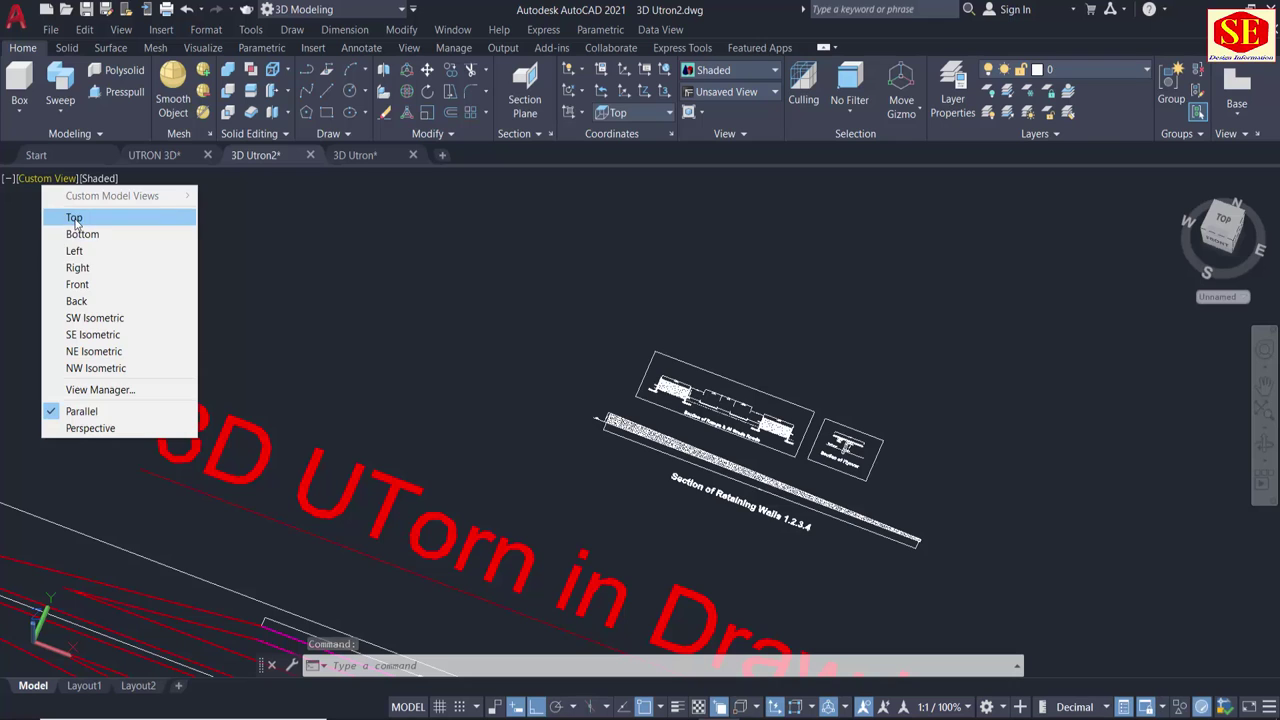
click(74, 214)
click(60, 178)
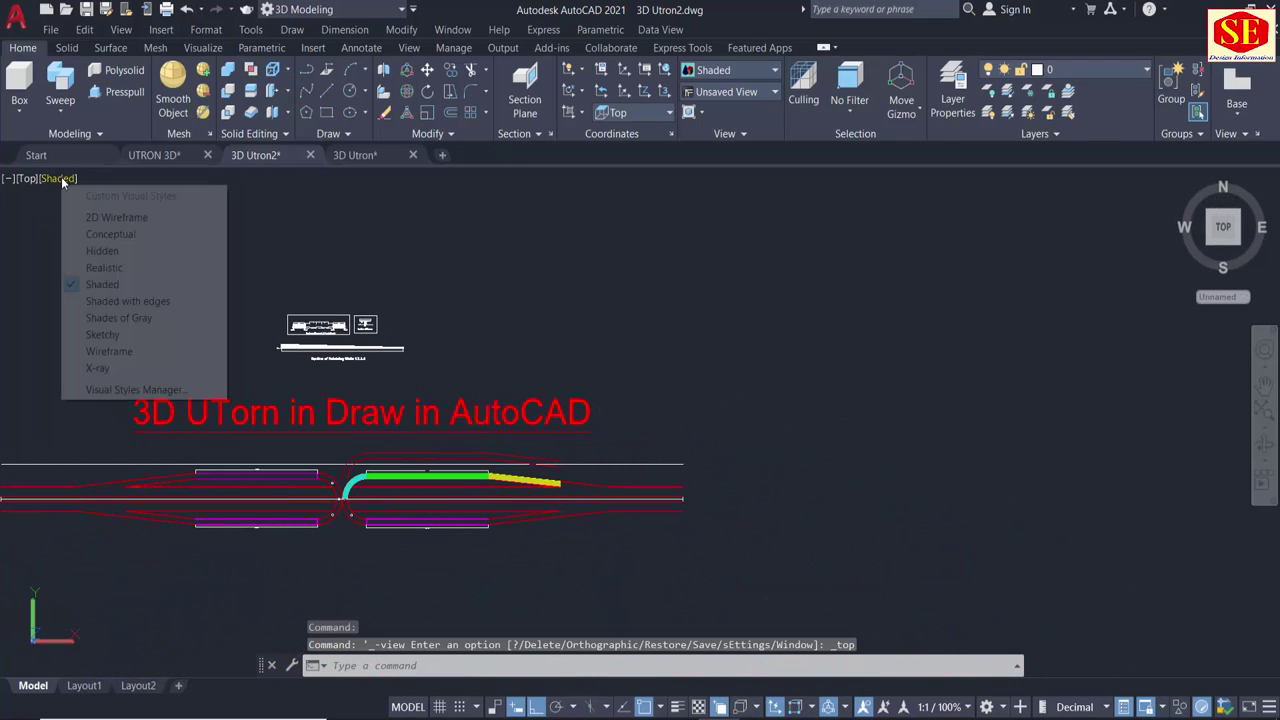
click(114, 217)
Zoom and pan onto the 10.800 Carriage Way section.
scroll(222, 264, up, 2)
scroll(220, 275, up, 4)
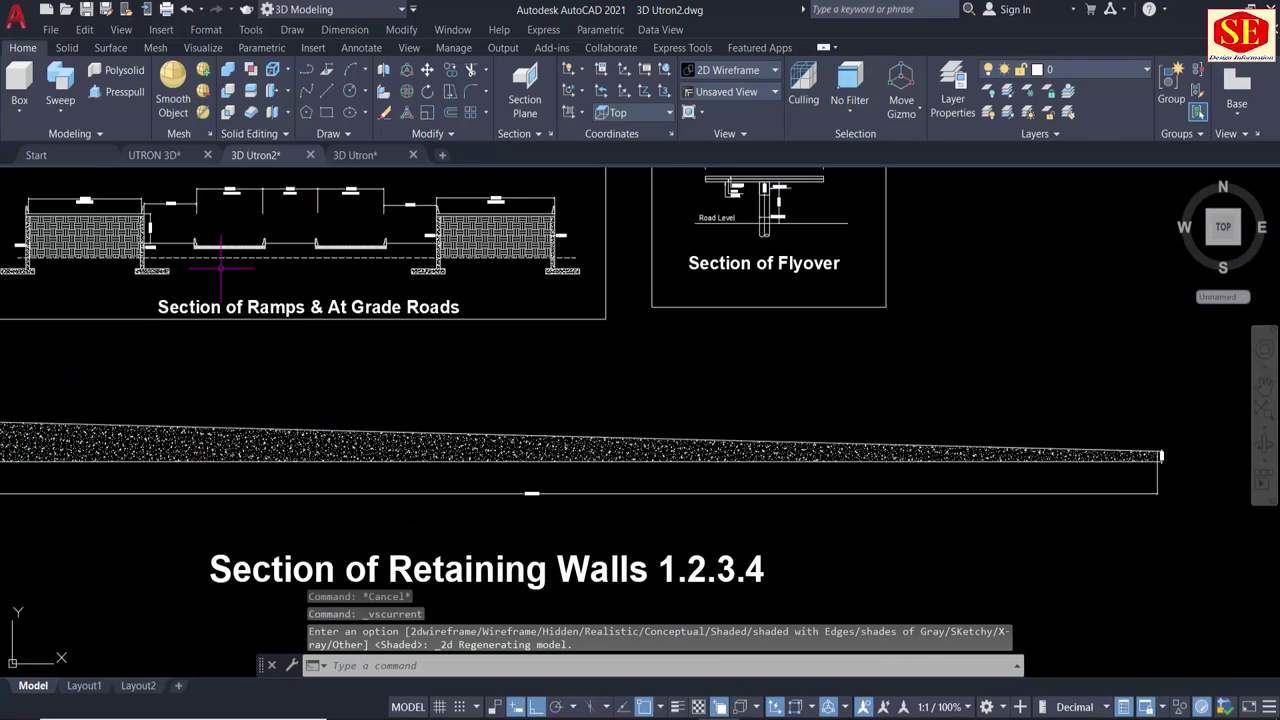
scroll(222, 300, up, 2)
scroll(209, 303, up, 2)
middle_drag(209, 303, 746, 366)
scroll(451, 366, up, 1)
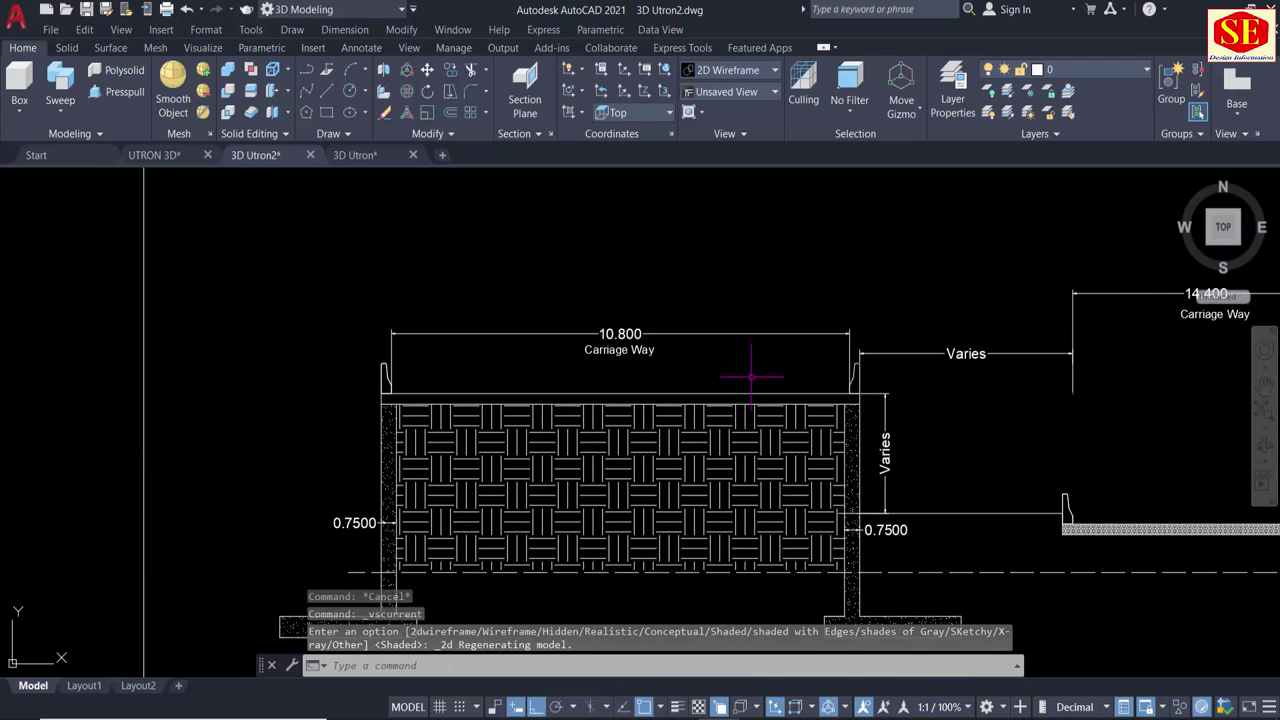
scroll(737, 366, up, 1)
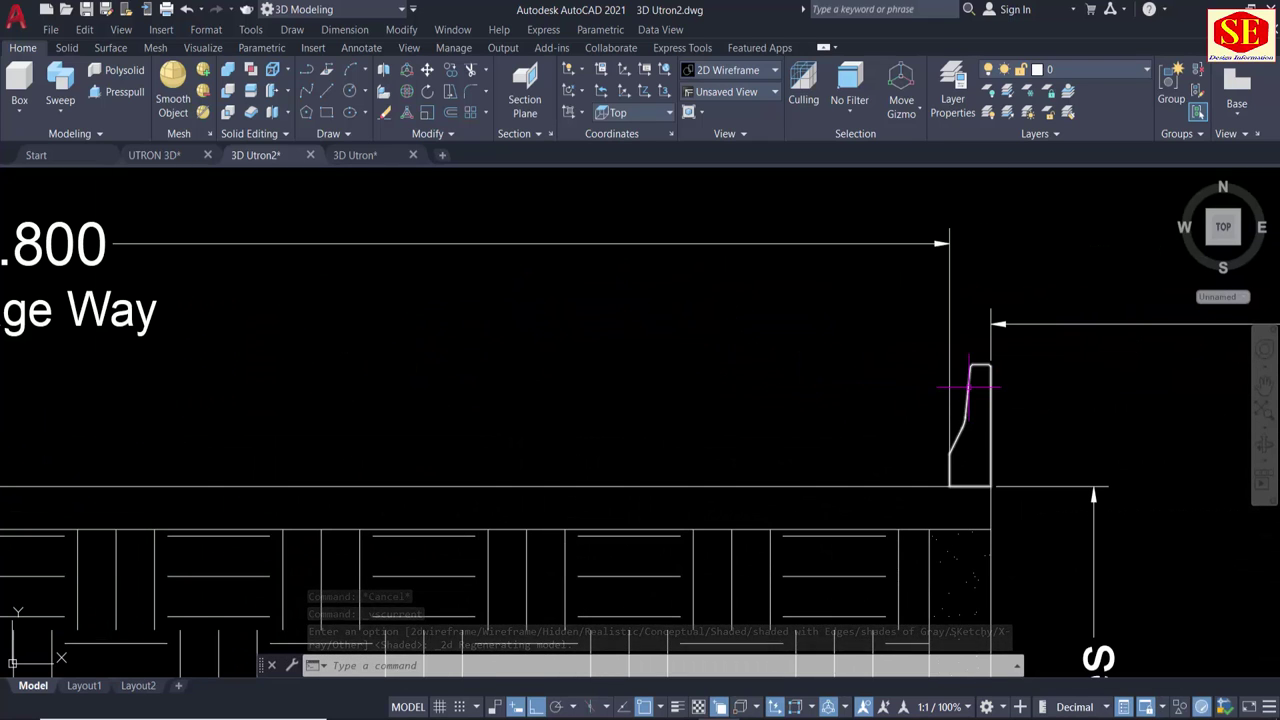
Select the section's small left curb polyline, starting and then cancelling a copy.
click(959, 395)
scroll(959, 395, down, 2)
scroll(470, 405, up, 5)
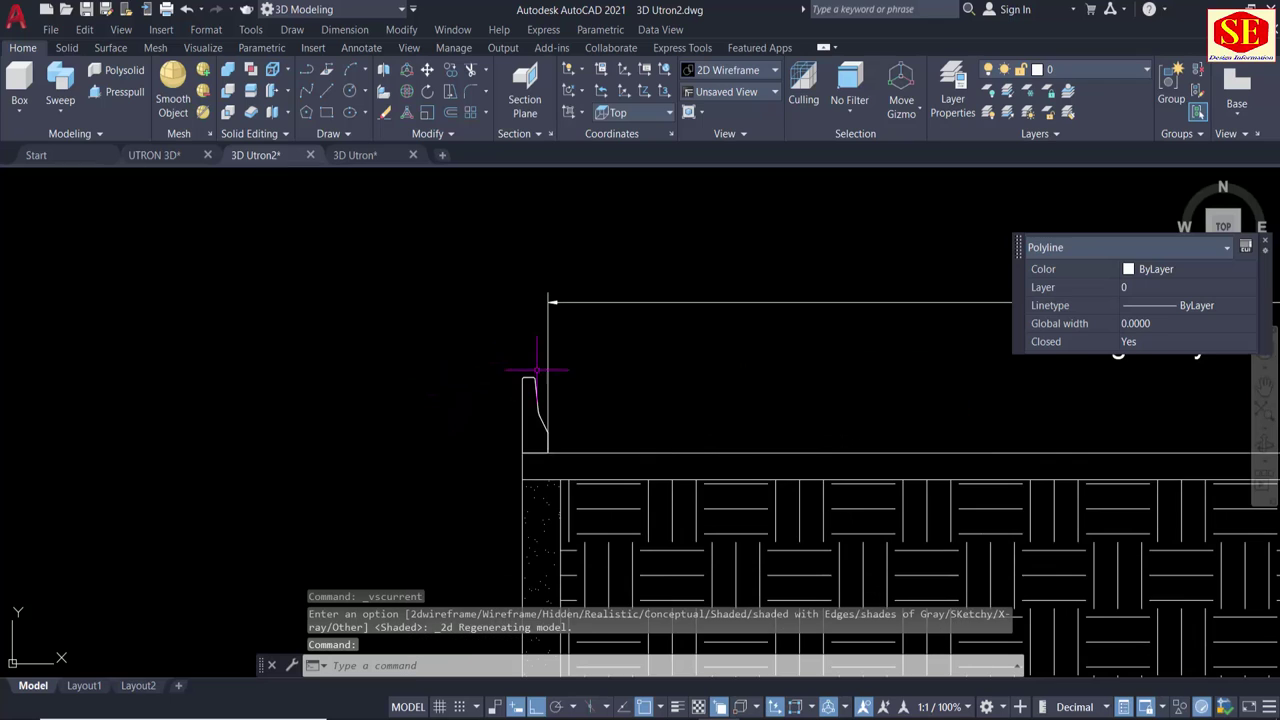
click(535, 376)
click(597, 437)
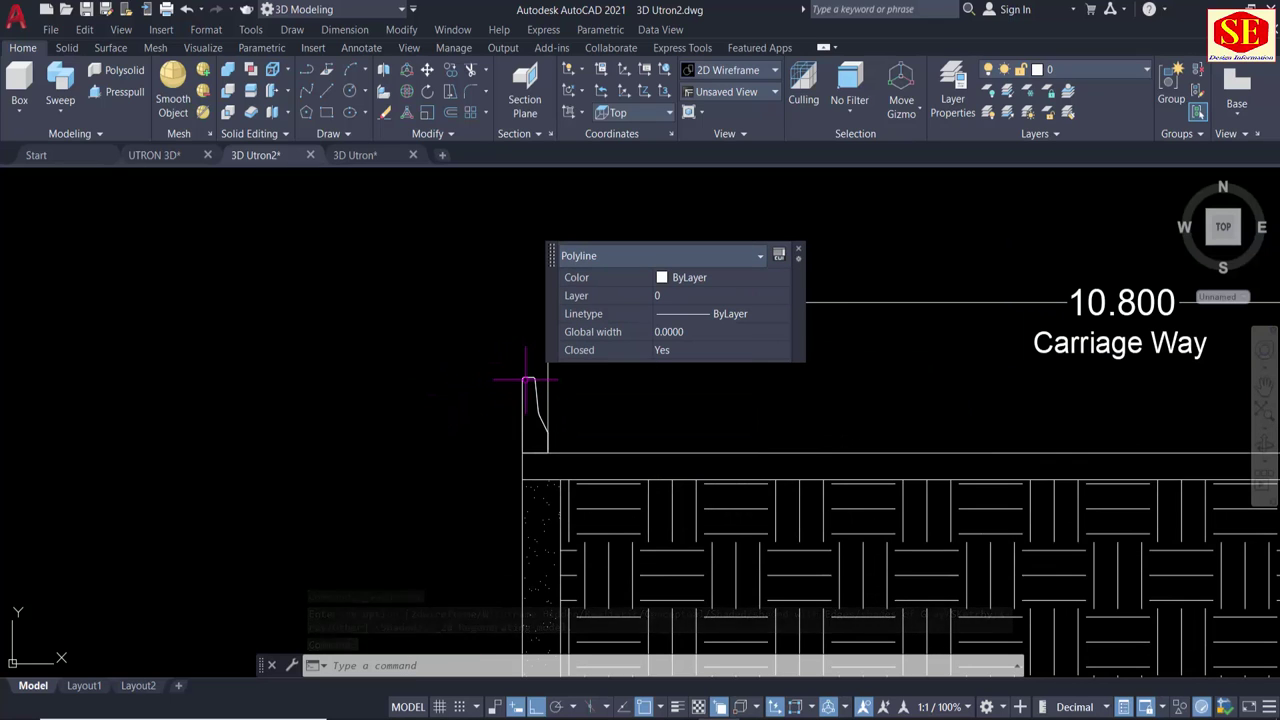
text(co)
key(Return)
key(Escape)
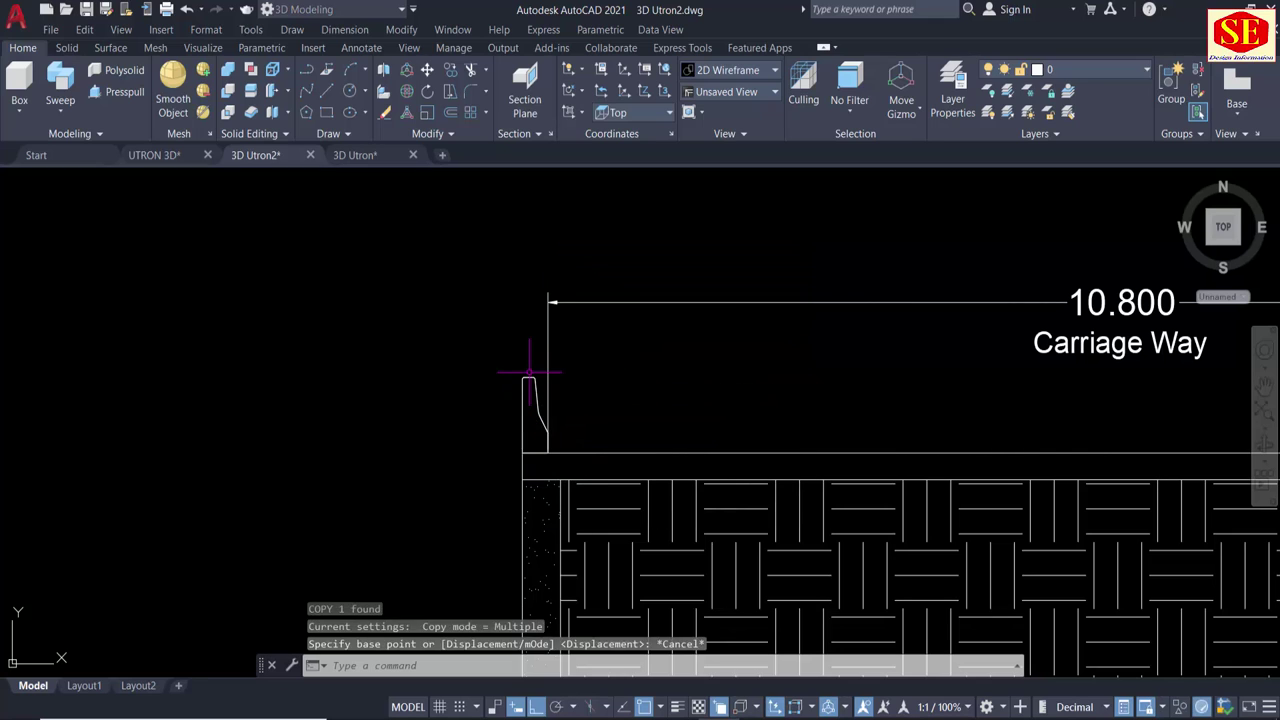
Select both curb parapet profiles in the Carriage Way section for copying.
text(o)
key(Return)
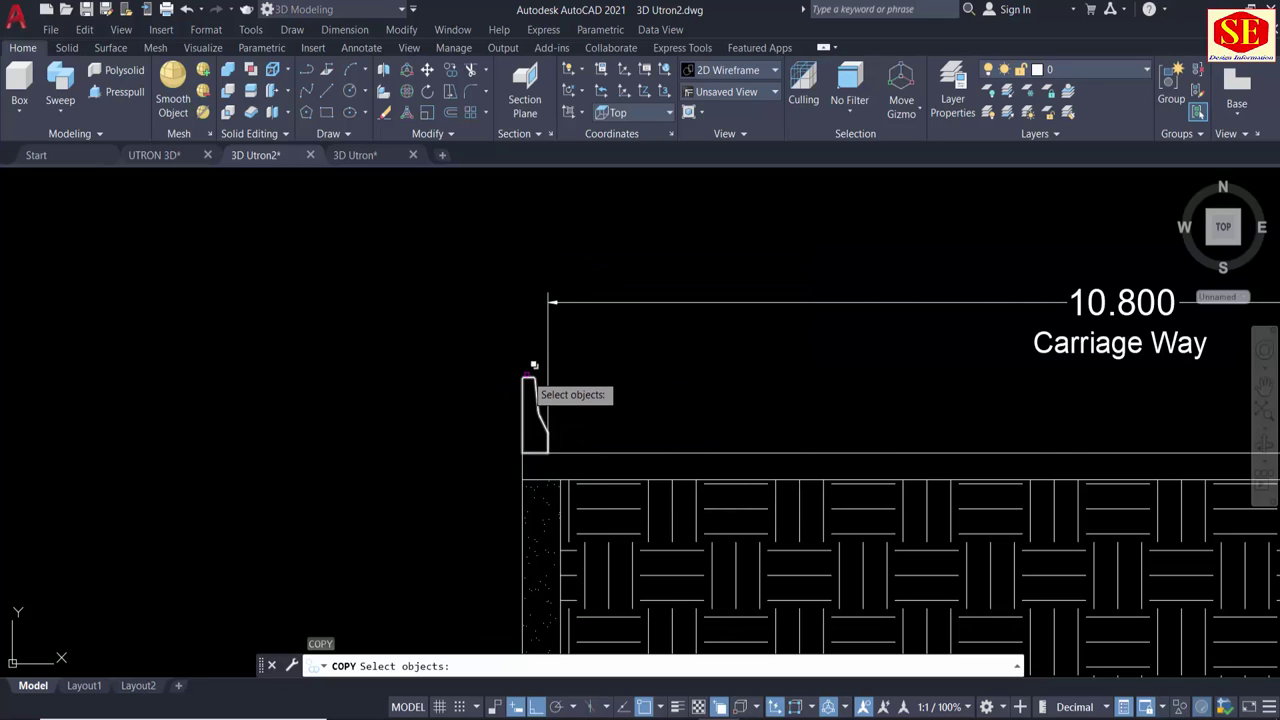
click(517, 369)
click(530, 372)
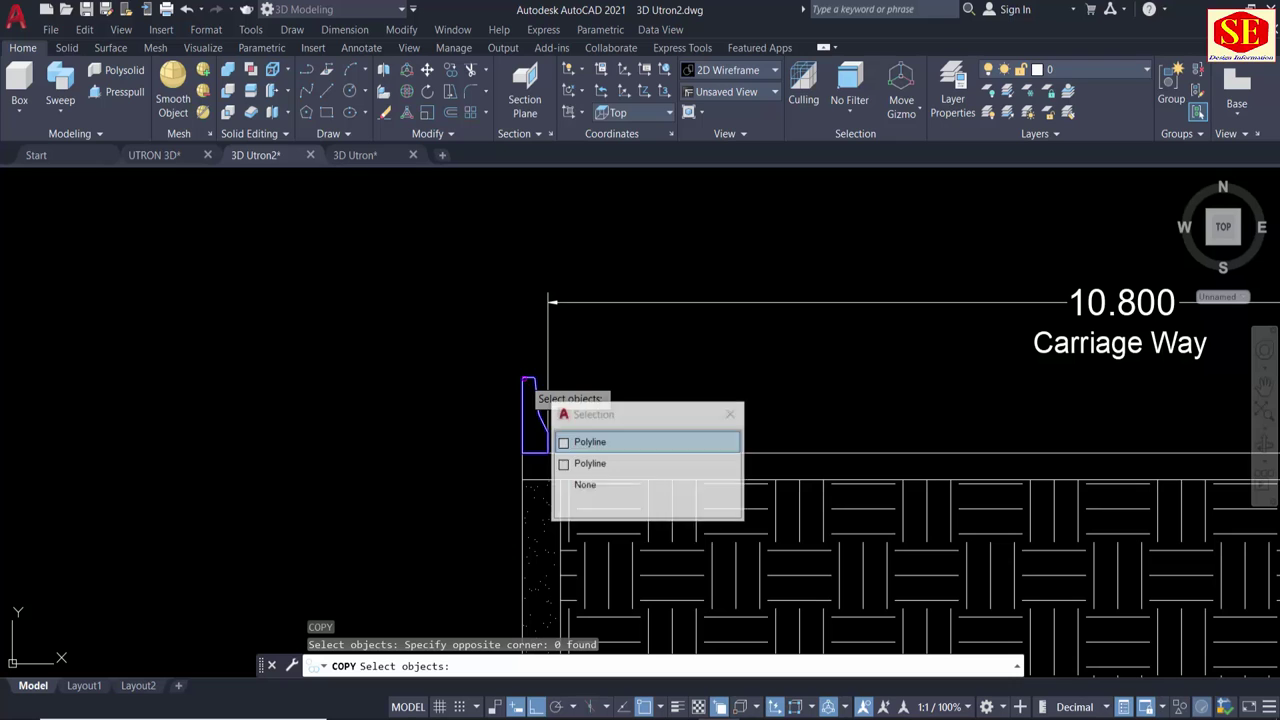
click(582, 440)
scroll(590, 445, down, 5)
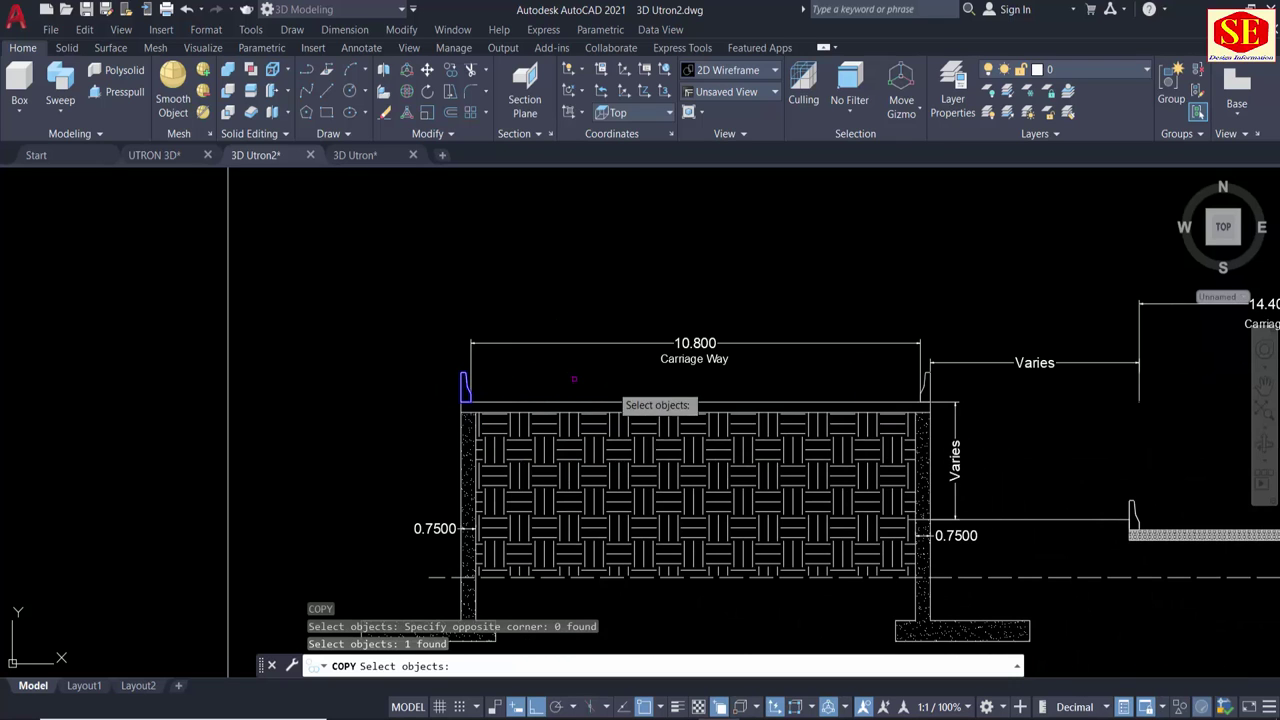
scroll(956, 389, up, 5)
click(978, 386)
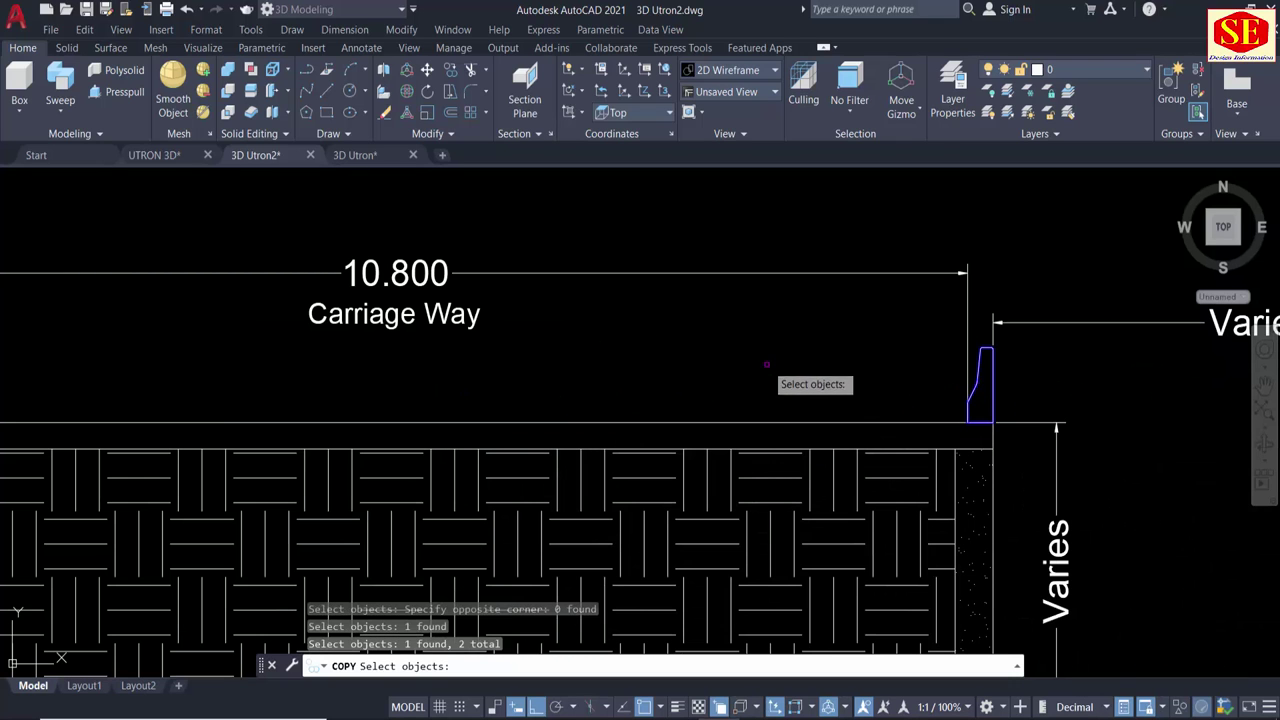
scroll(767, 364, down, 3)
key(Return)
Place the copied curb profiles beside the U-turn plan's red edge line.
click(748, 340)
scroll(800, 350, down, 5)
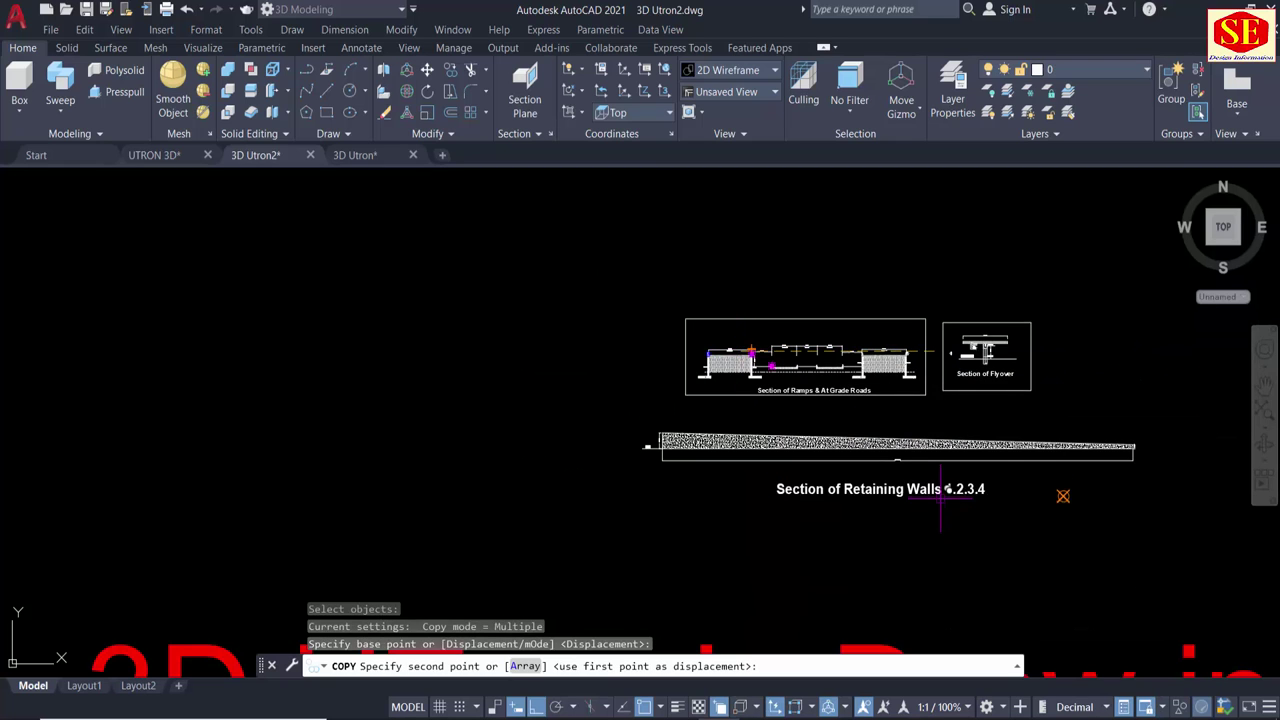
scroll(940, 489, down, 2)
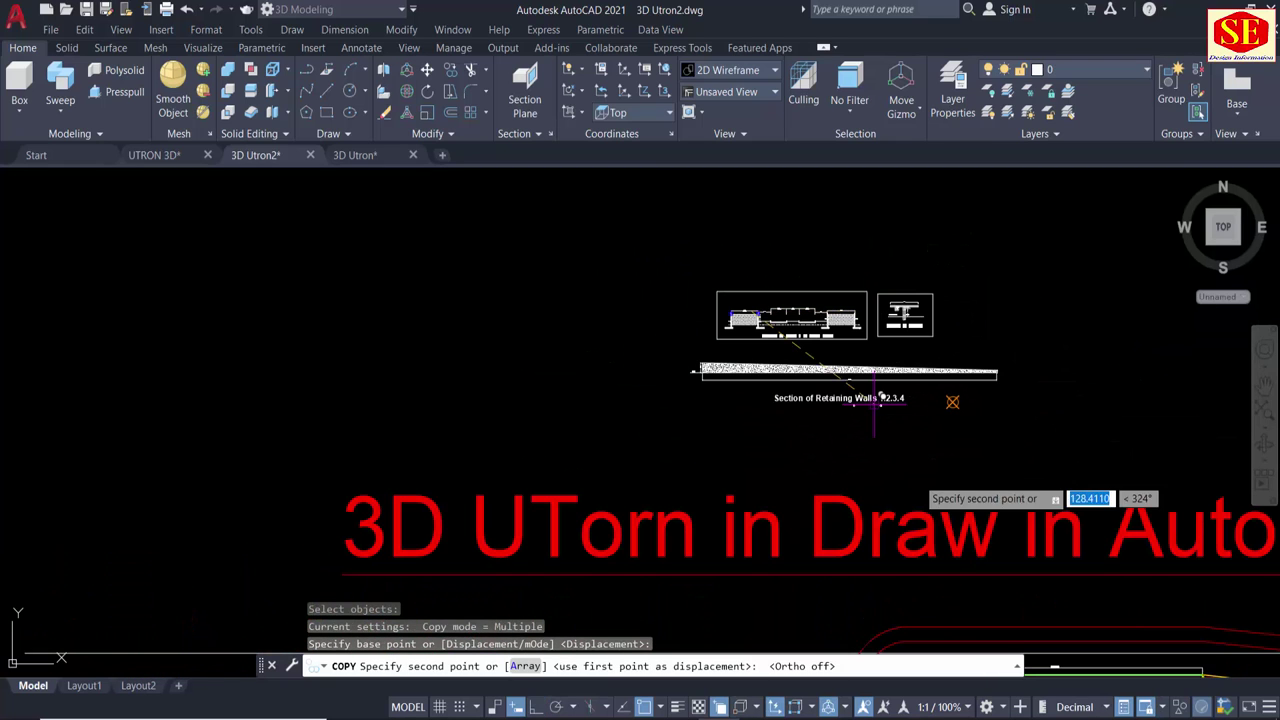
scroll(922, 537, down, 2)
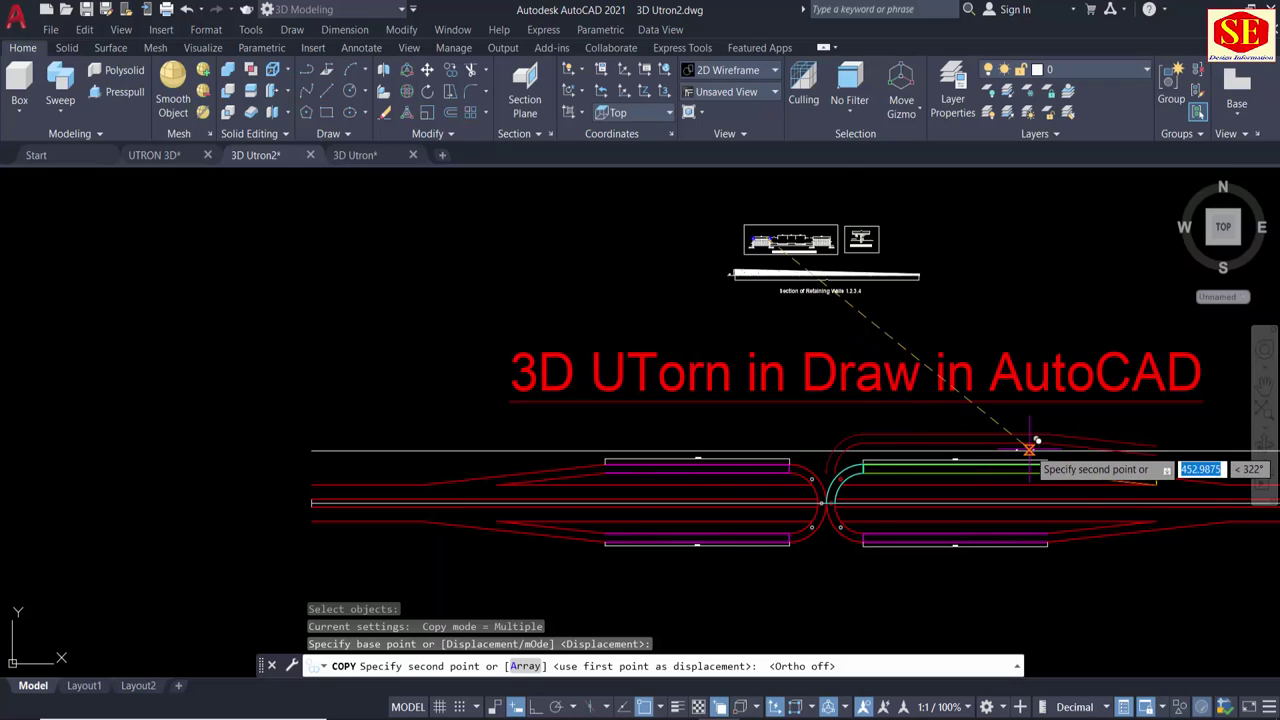
scroll(1034, 440, up, 3)
scroll(1030, 430, up, 3)
scroll(950, 400, up, 3)
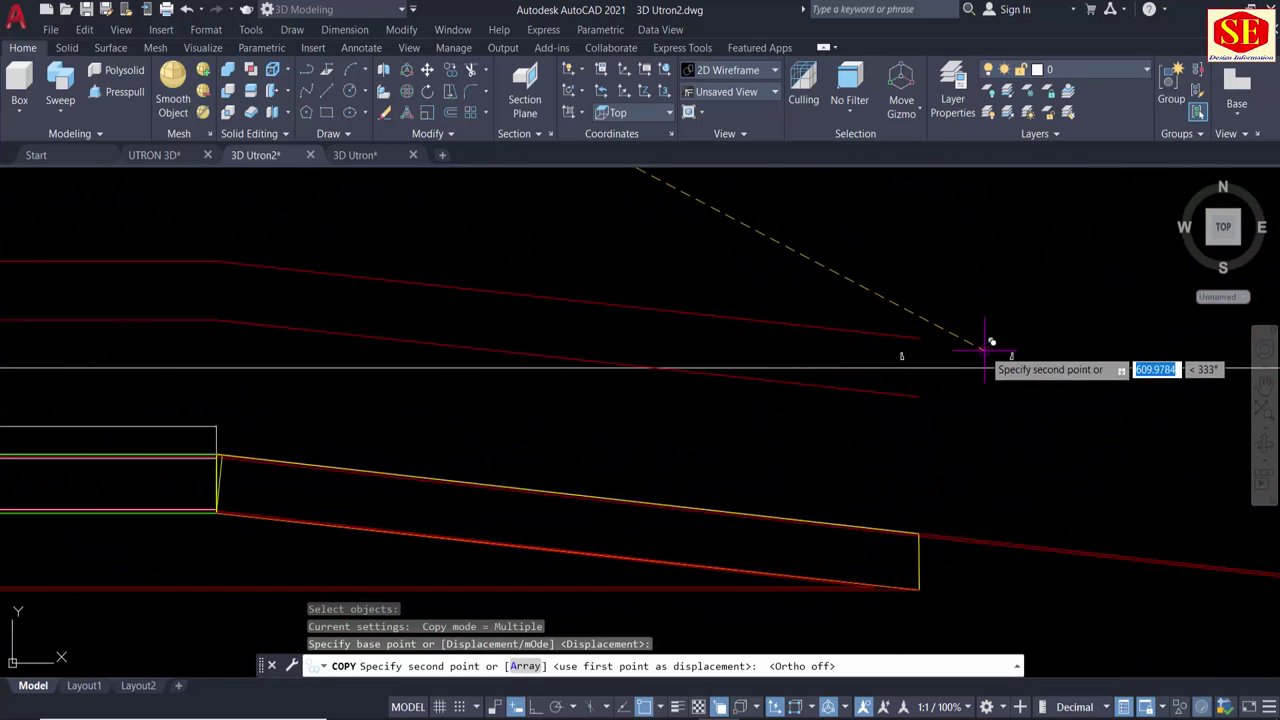
click(968, 330)
key(Escape)
scroll(963, 326, up, 2)
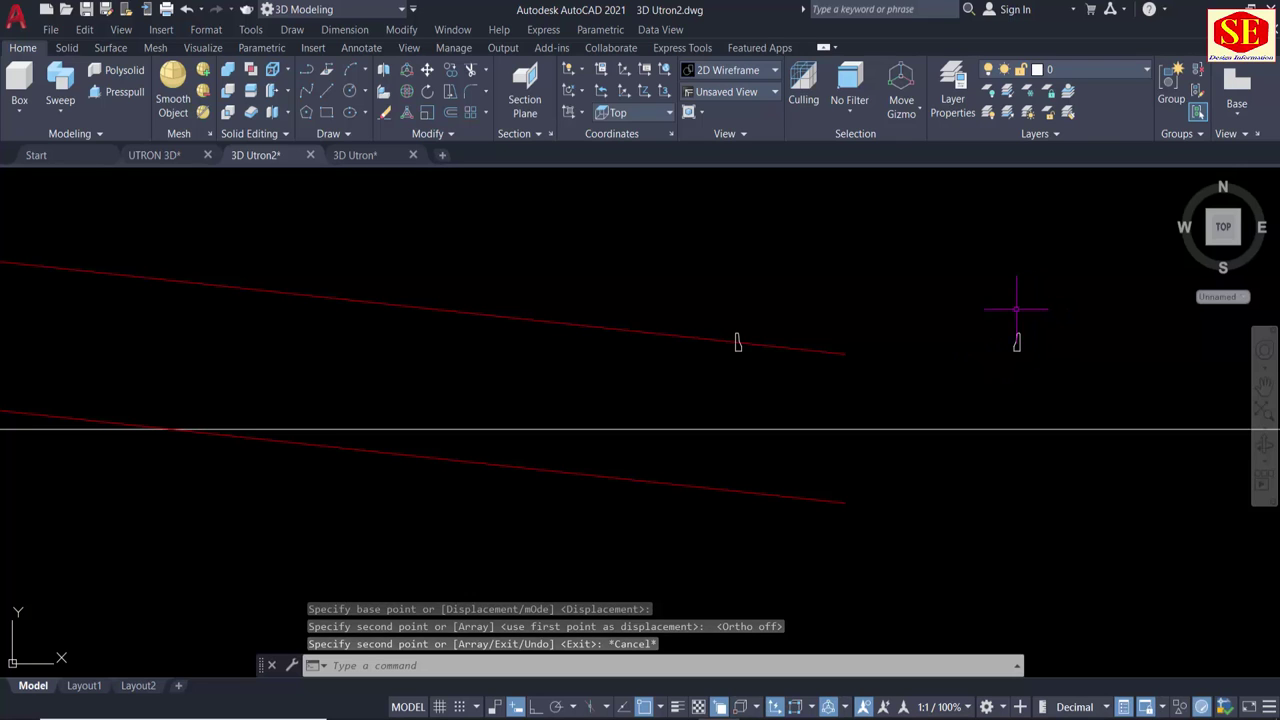
Move the left copied curb profile upward to a new spot near the road edge.
shift+middle_drag(383, 349, 409, 249)
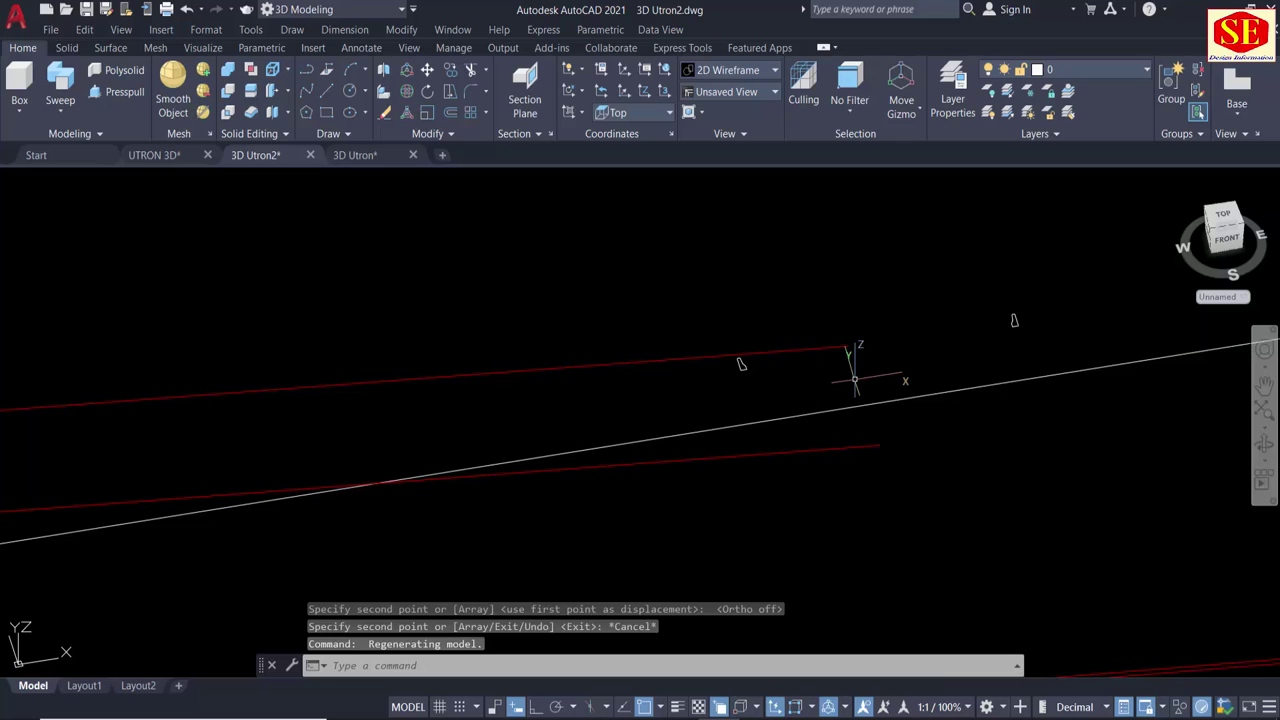
text(m)
key(Return)
click(742, 363)
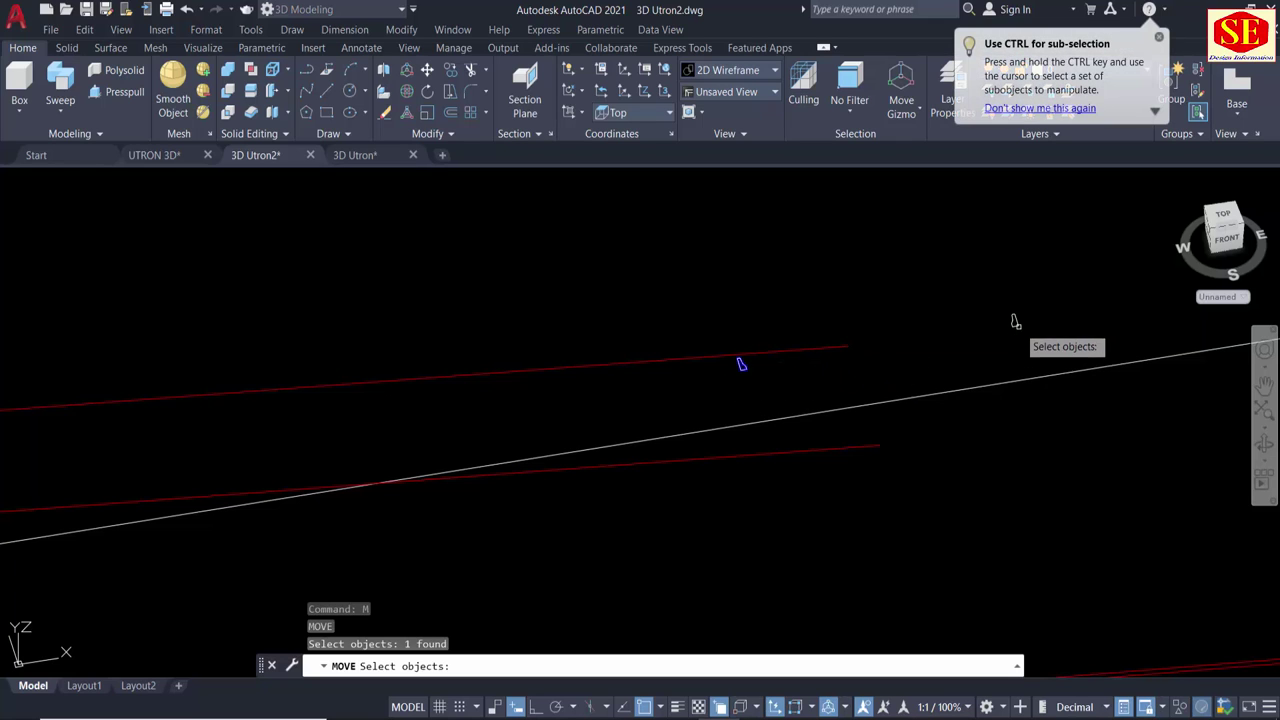
key(Return)
click(742, 363)
click(740, 279)
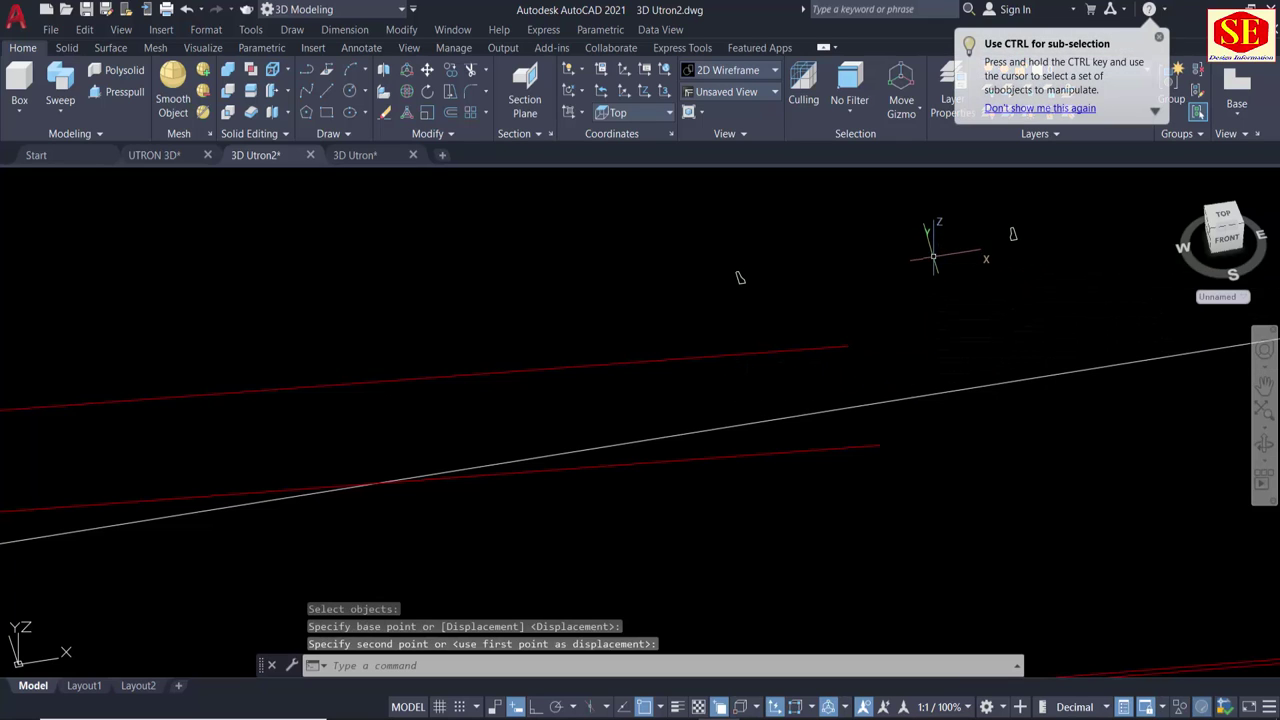
Orbit and pan toward the lane slabs to check the moved profile.
mouse_move(740, 278)
shift+middle_down()
mouse_move(743, 394)
mouse_move(355, 468)
shift+middle_up()
scroll(780, 403, up, 5)
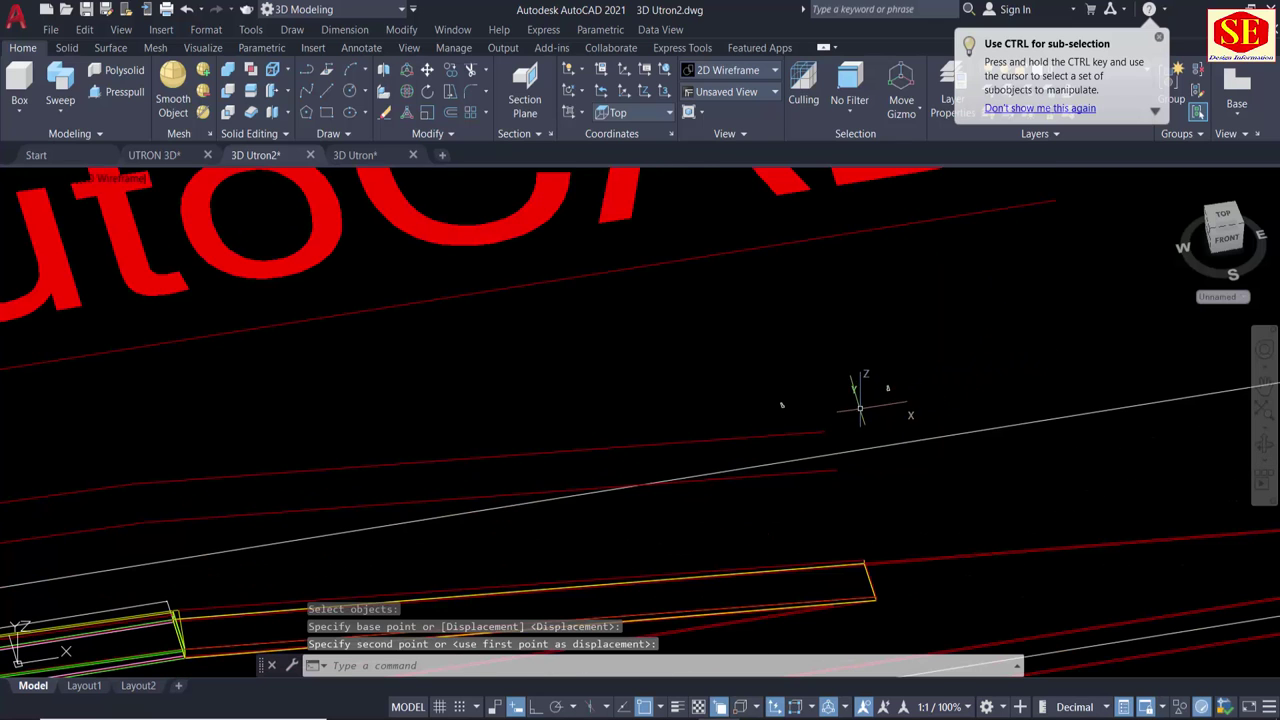
mouse_move(780, 403)
middle_down()
mouse_move(733, 488)
mouse_move(760, 469)
middle_up()
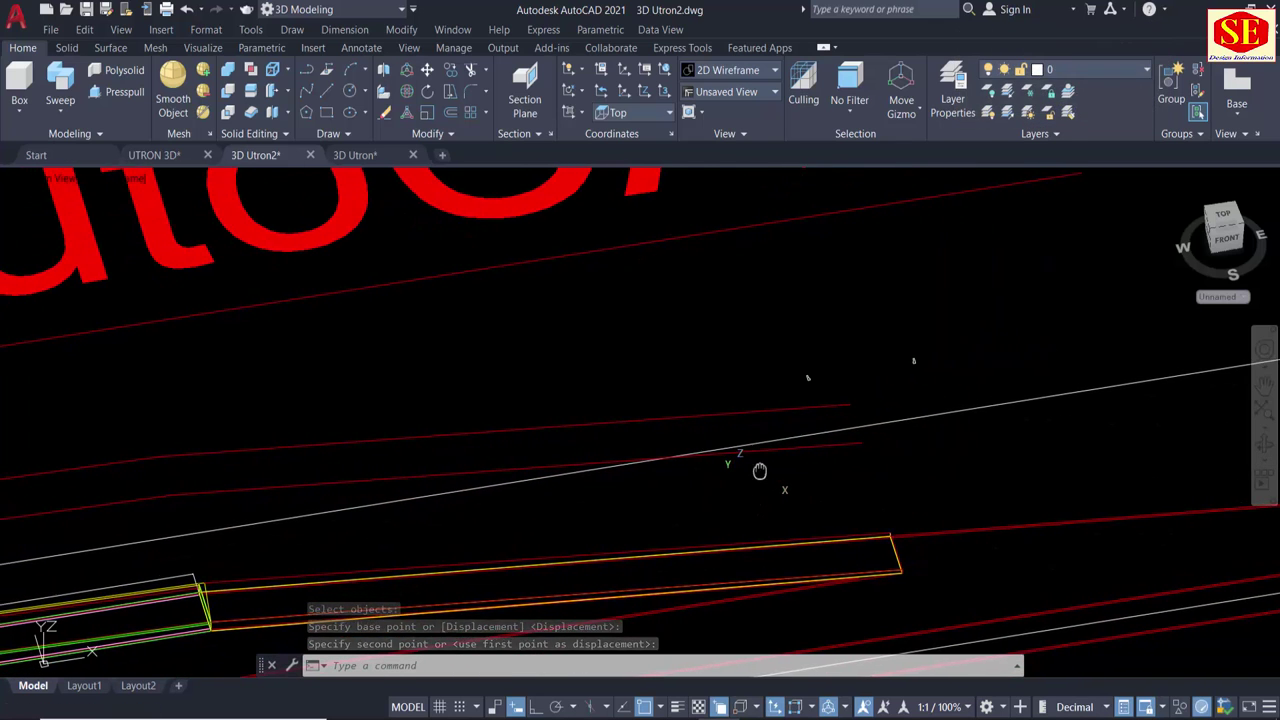
scroll(709, 449, down, 3)
scroll(683, 473, down, 2)
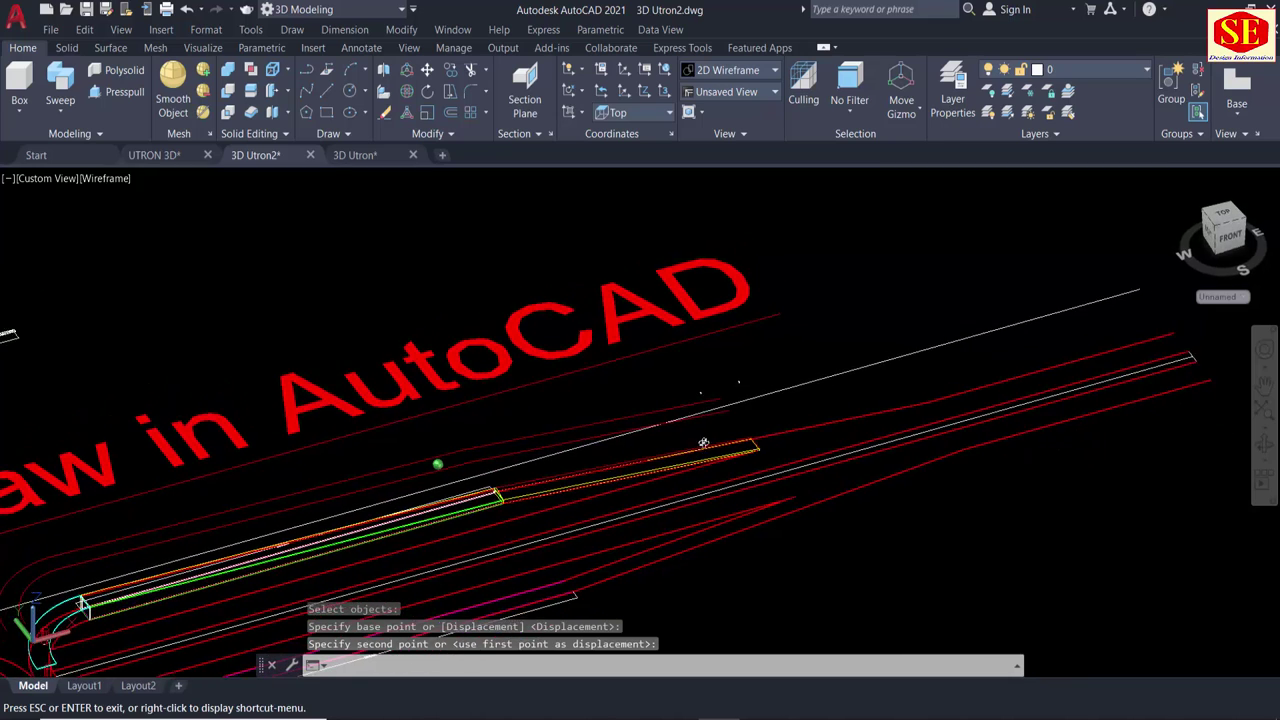
click(683, 473)
scroll(720, 398, up, 3)
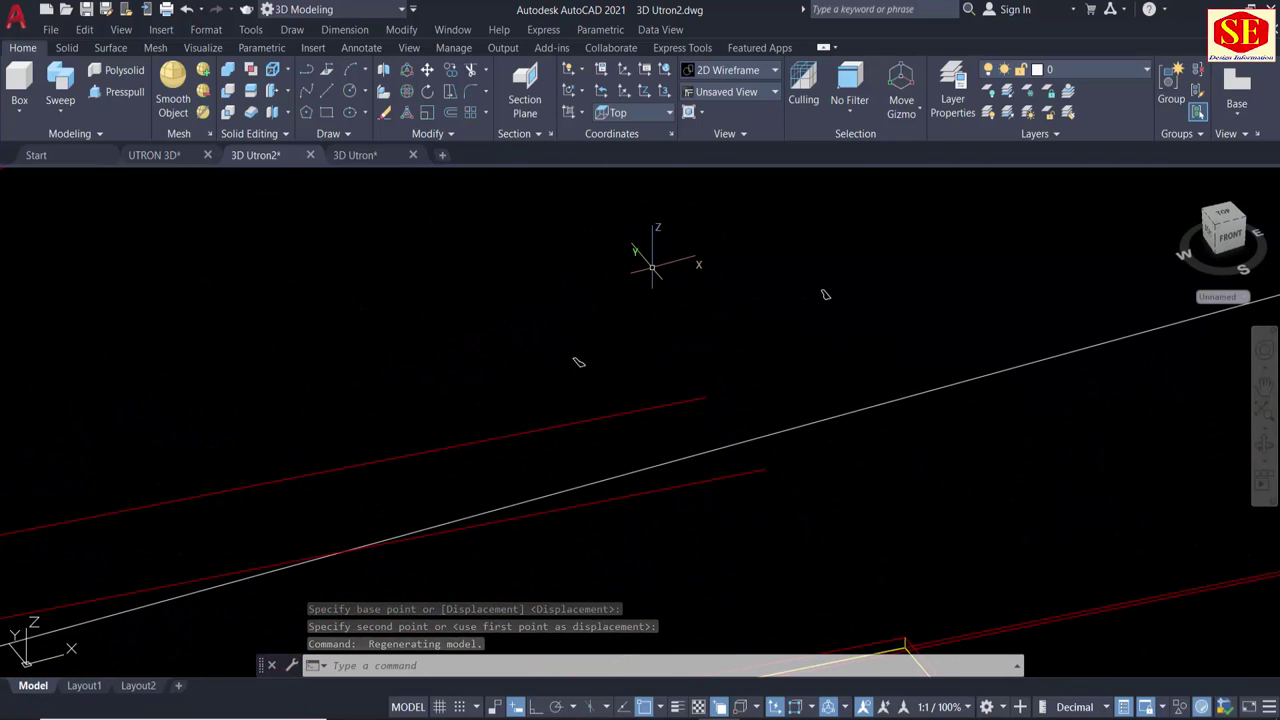
Stand both curb profiles upright with a 90° 3D rotation, Ortho on.
click(407, 91)
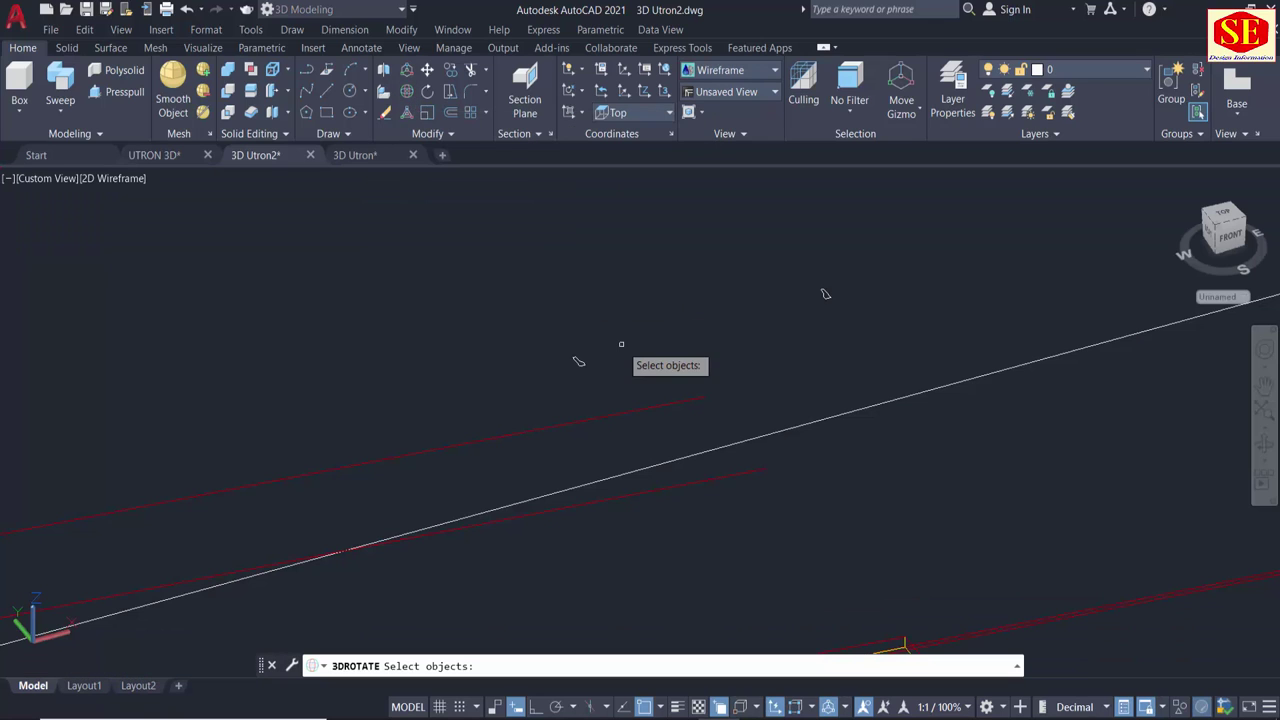
click(616, 320)
click(550, 368)
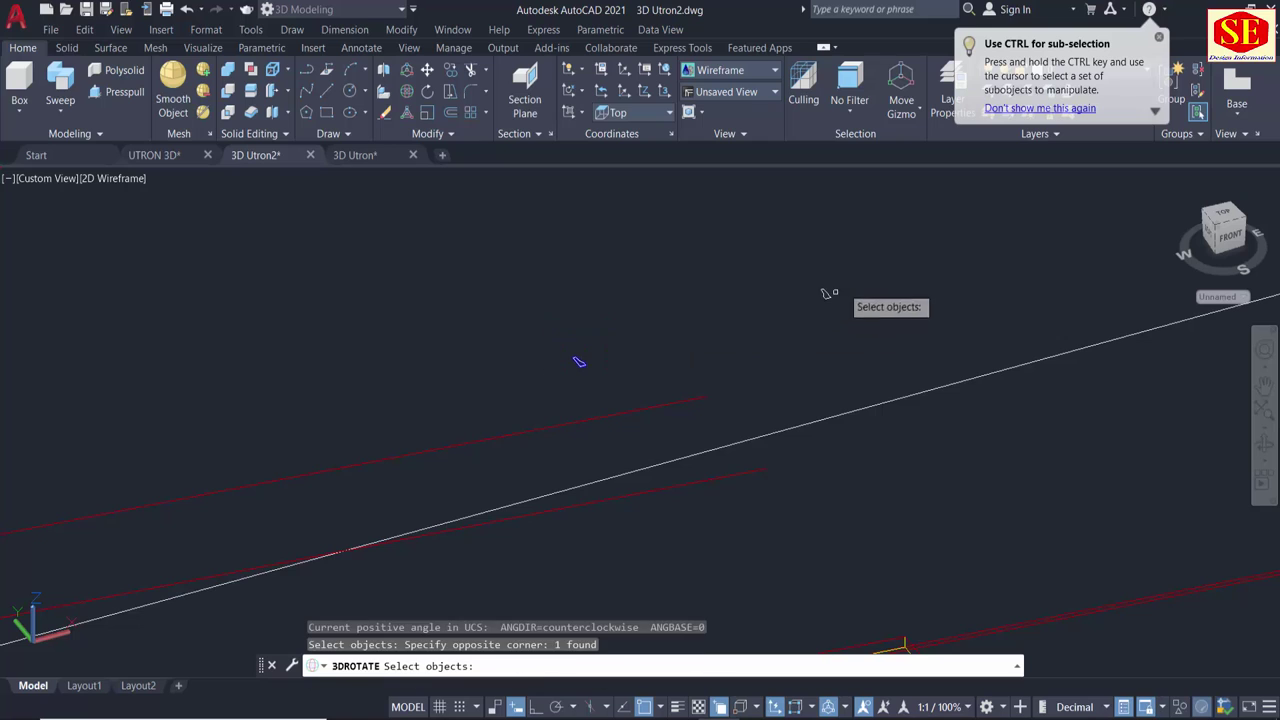
click(850, 272)
click(797, 310)
key(Return)
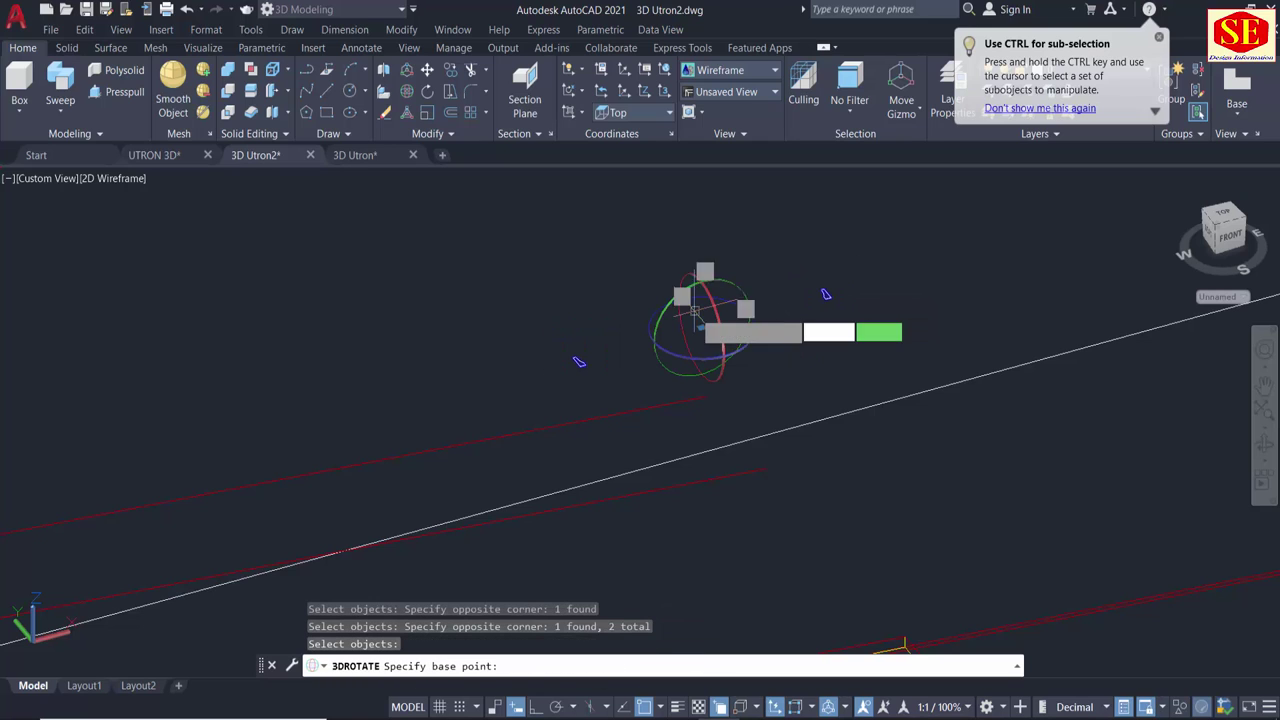
click(716, 311)
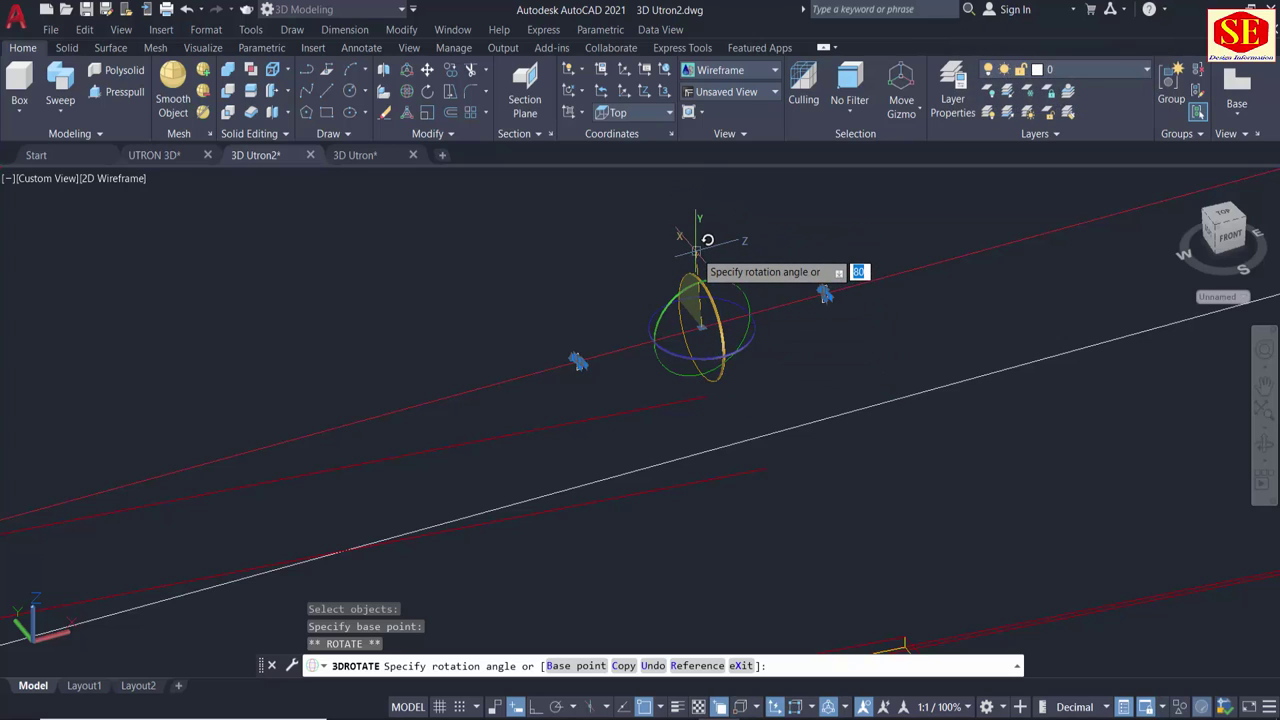
key(F8)
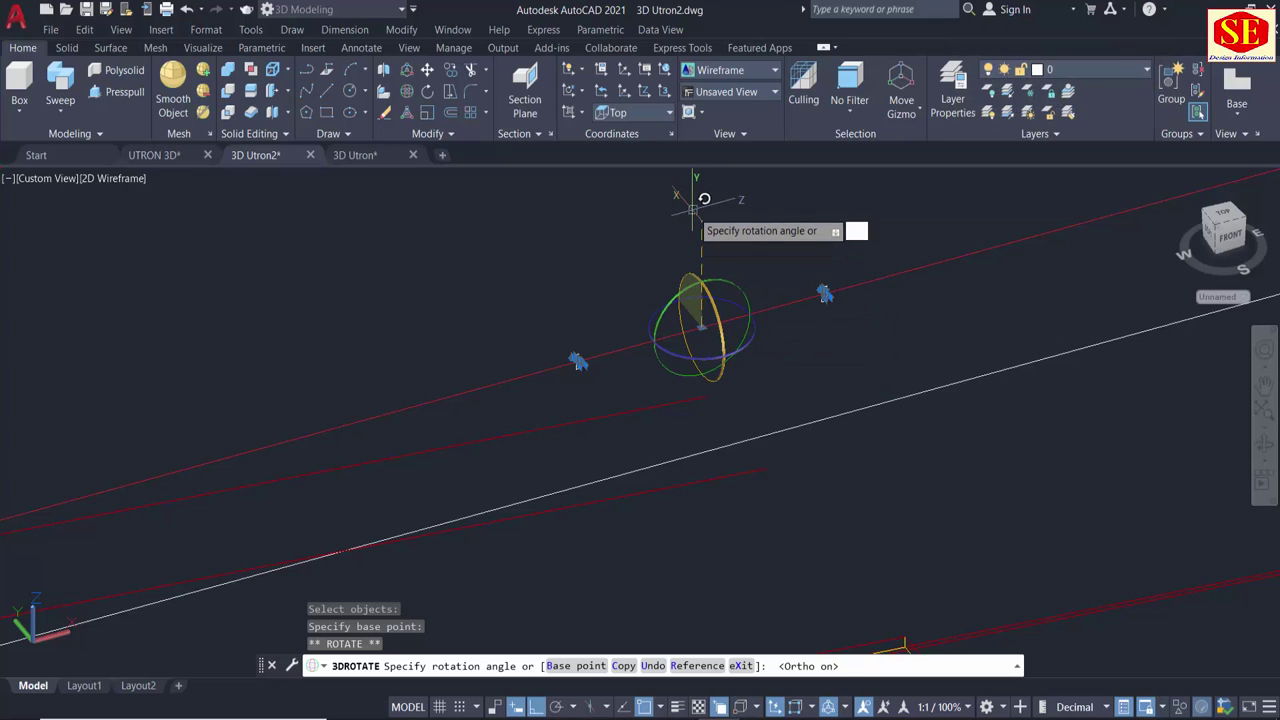
click(695, 205)
scroll(582, 388, up, 3)
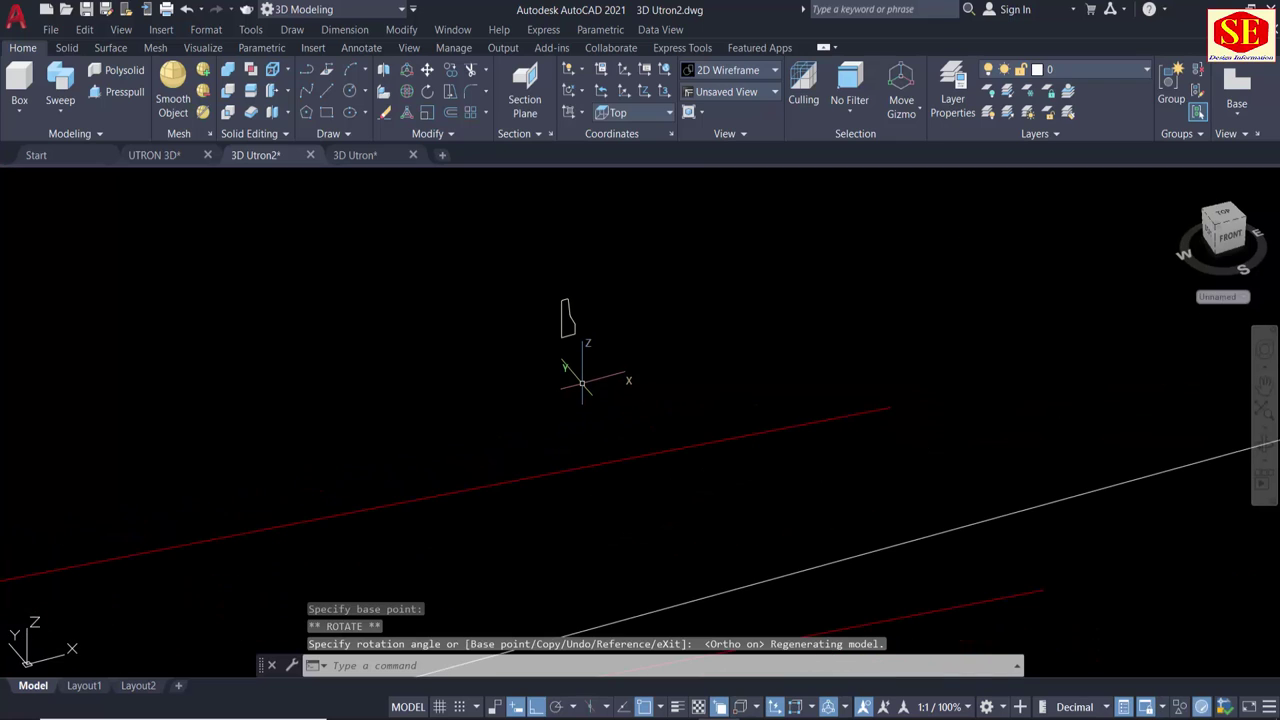
scroll(582, 383, down, 2)
scroll(741, 347, down, 3)
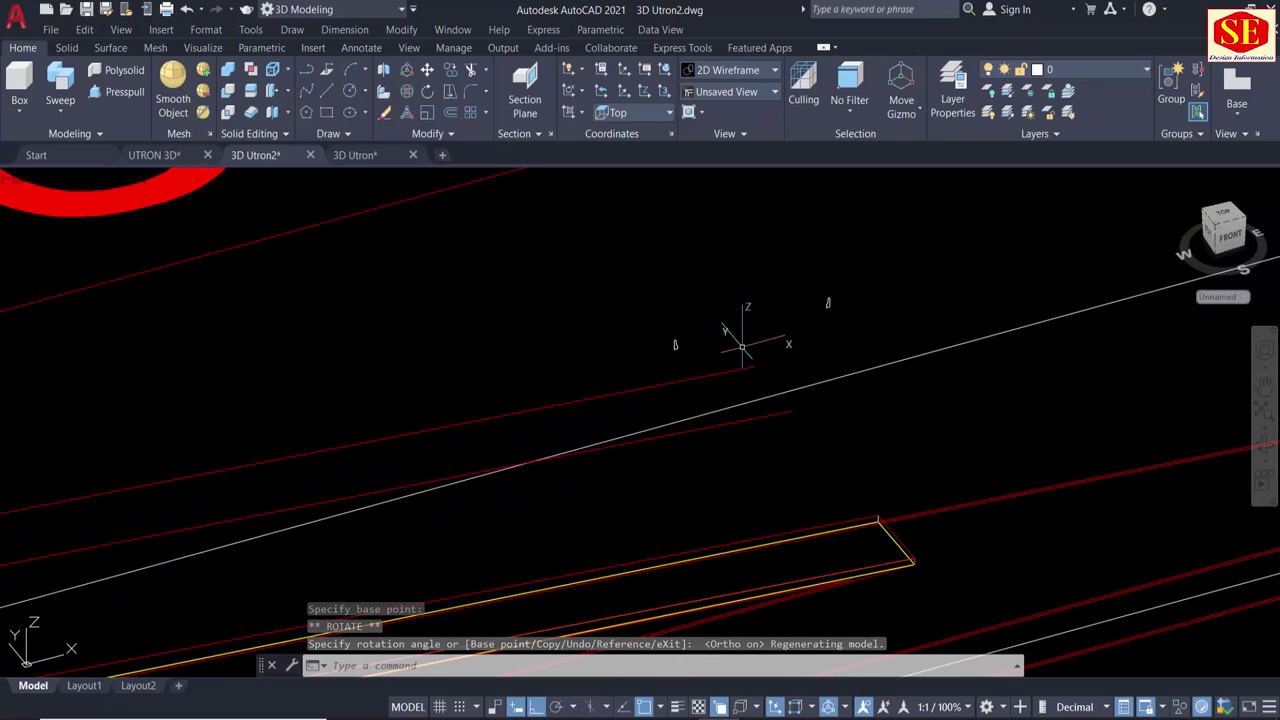
scroll(721, 358, up, 1)
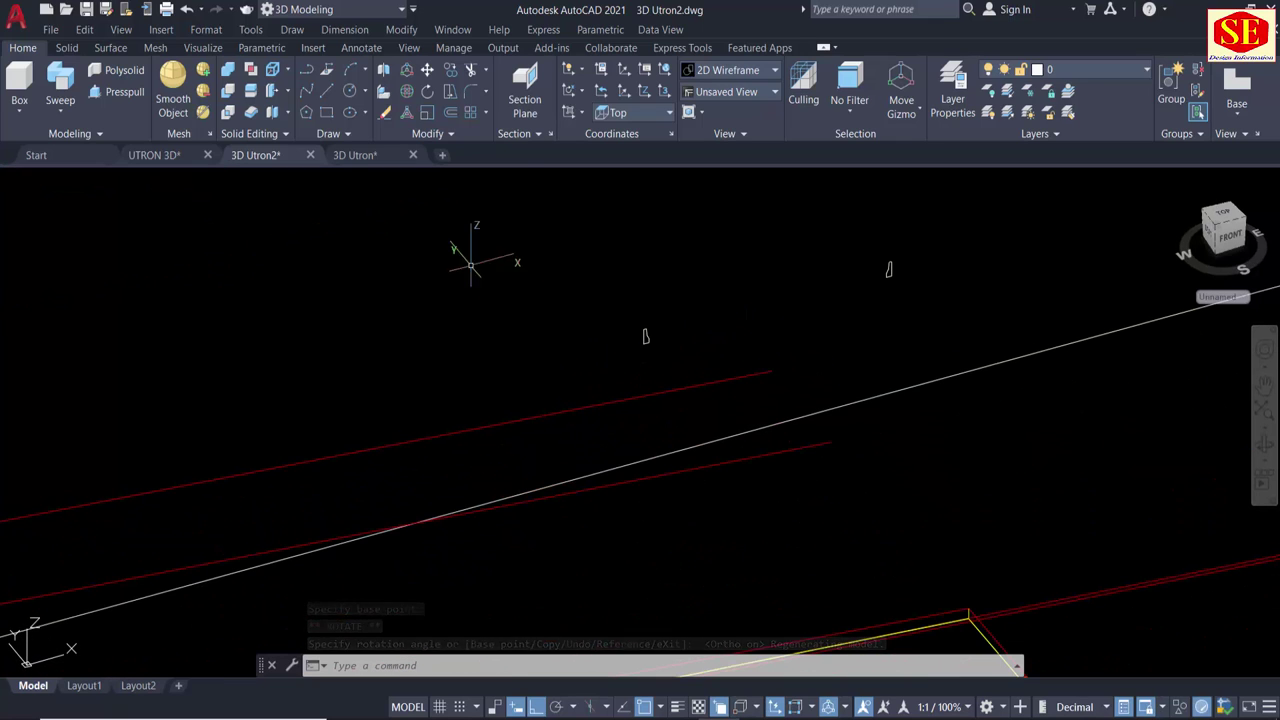
scroll(873, 349, down, 2)
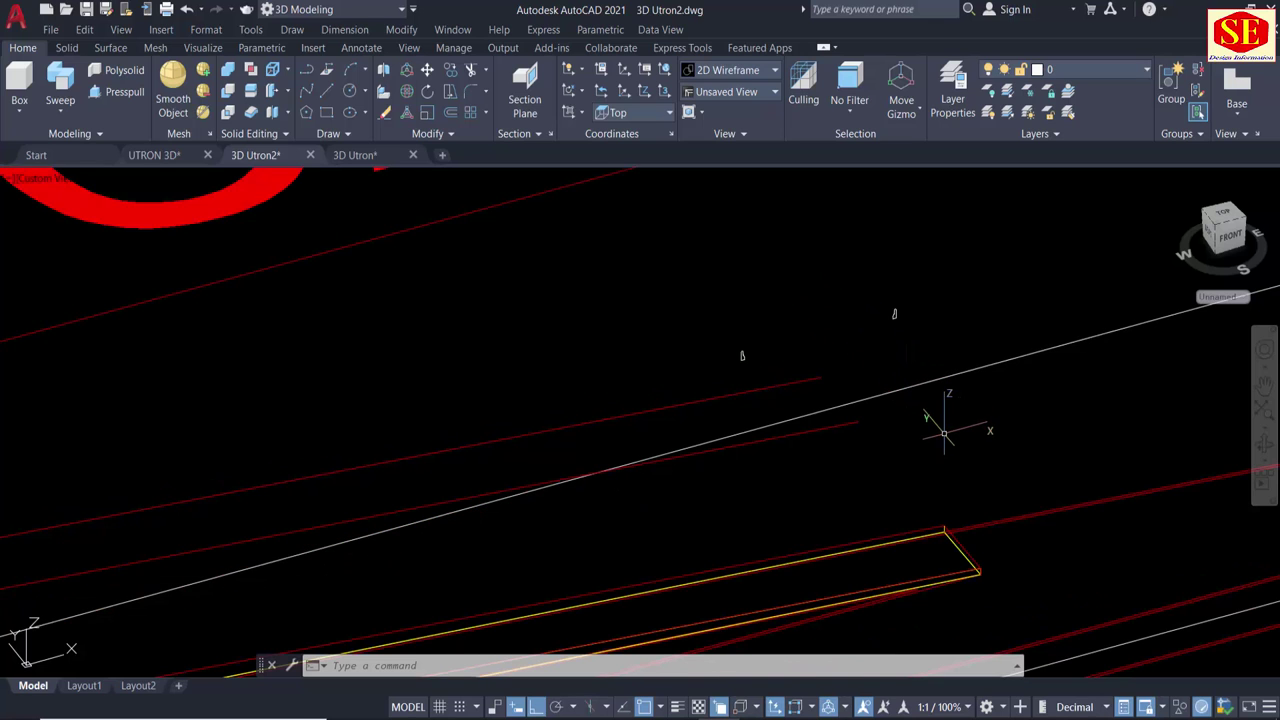
Turn the right profile a quarter turn in plan about its base point.
shift+middle_drag(944, 432, 809, 426)
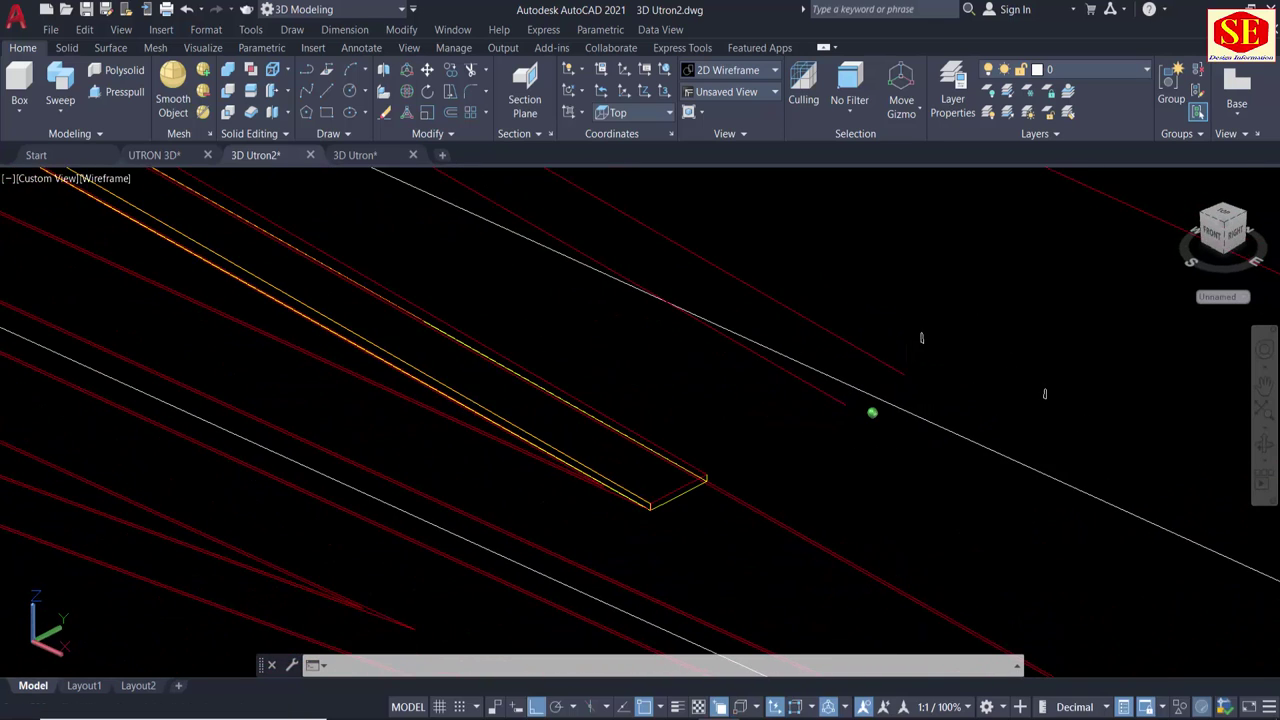
scroll(940, 368, up, 4)
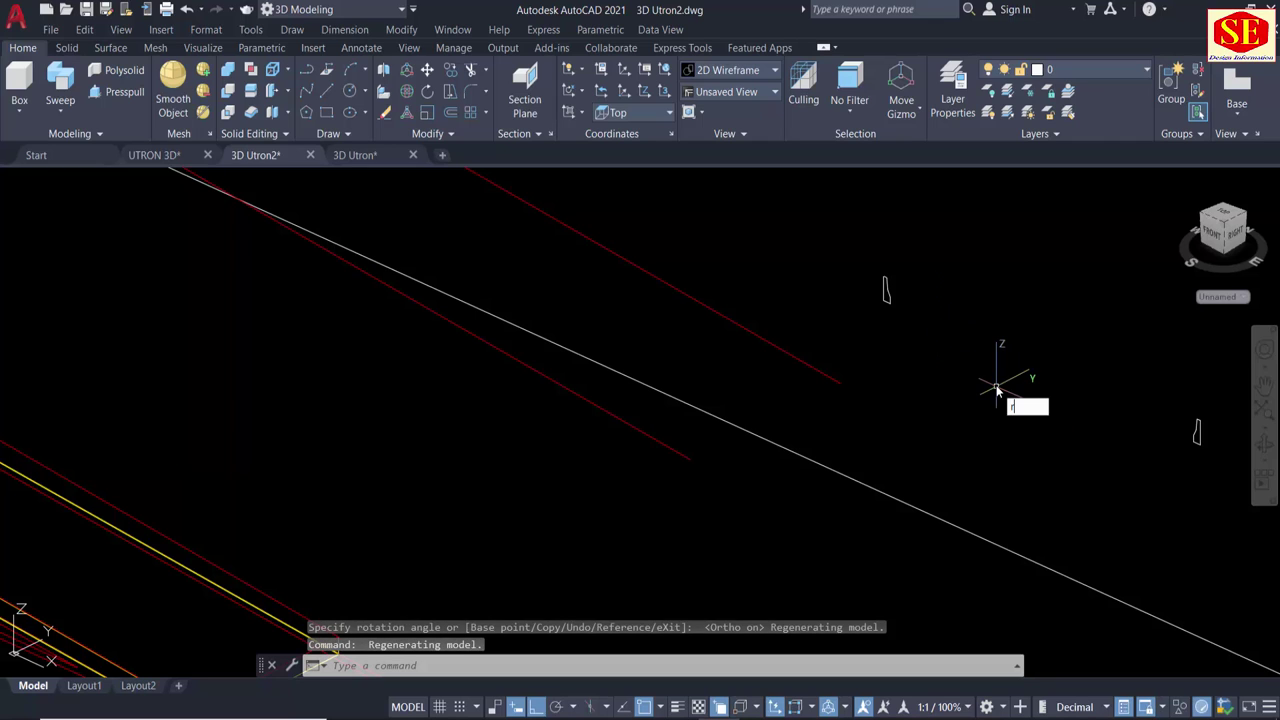
text(o)
key(Return)
click(908, 270)
click(884, 298)
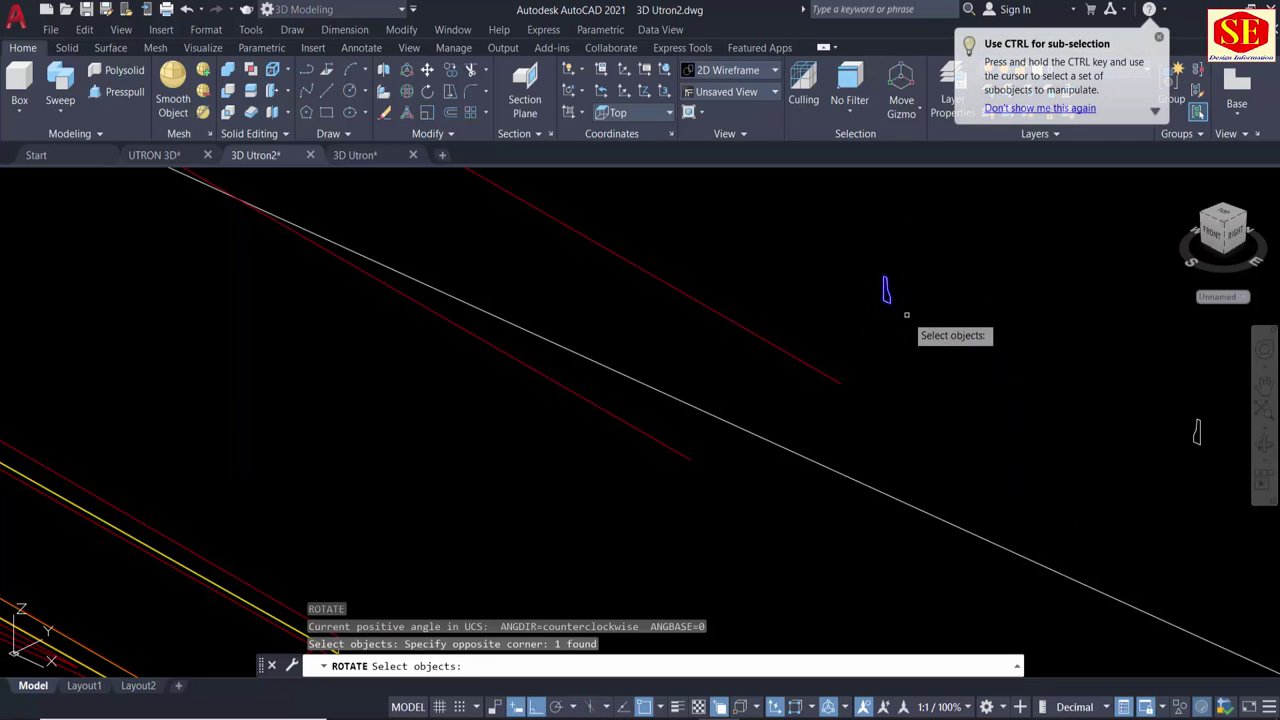
key(Return)
click(907, 315)
click(1000, 285)
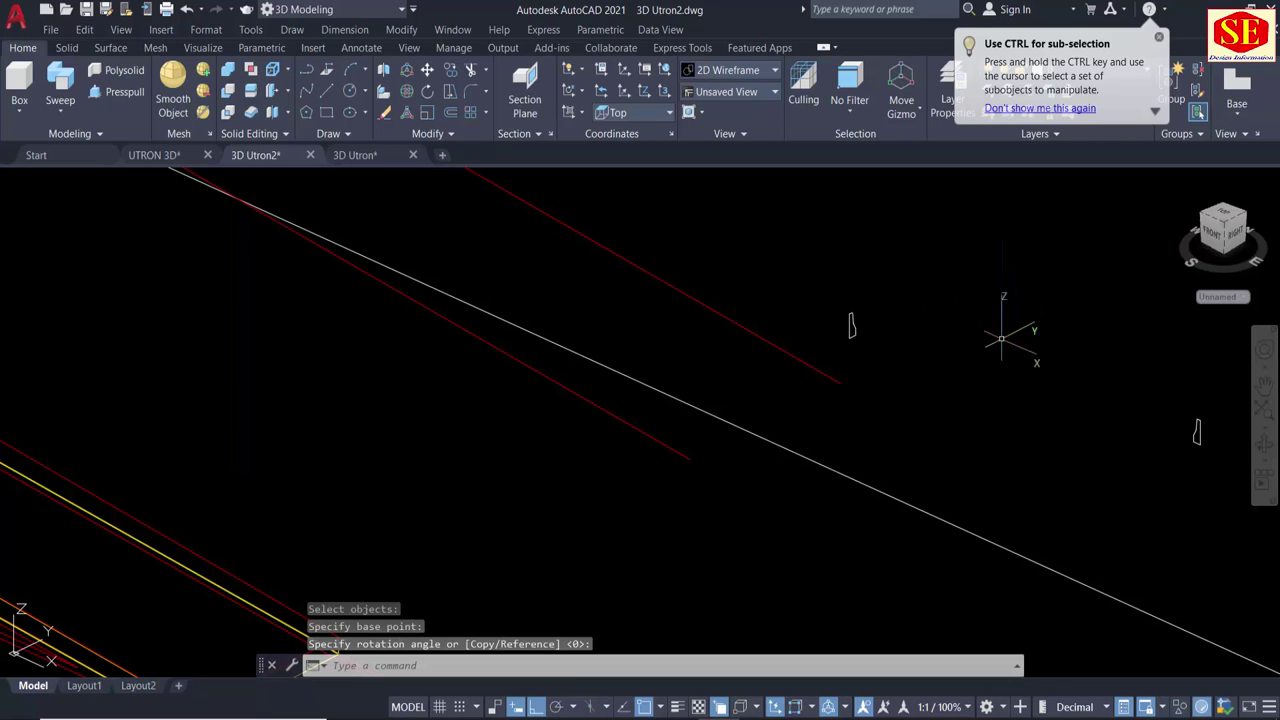
scroll(933, 320, up, 2)
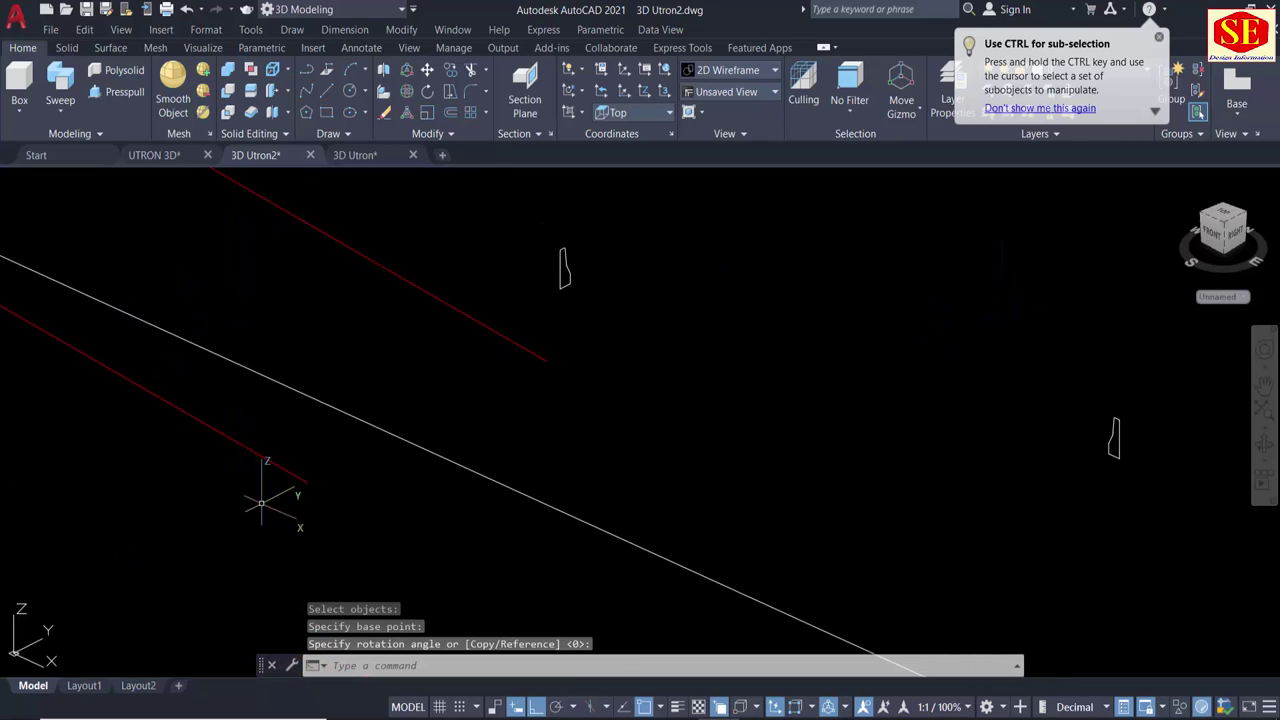
text(m)
key(Return)
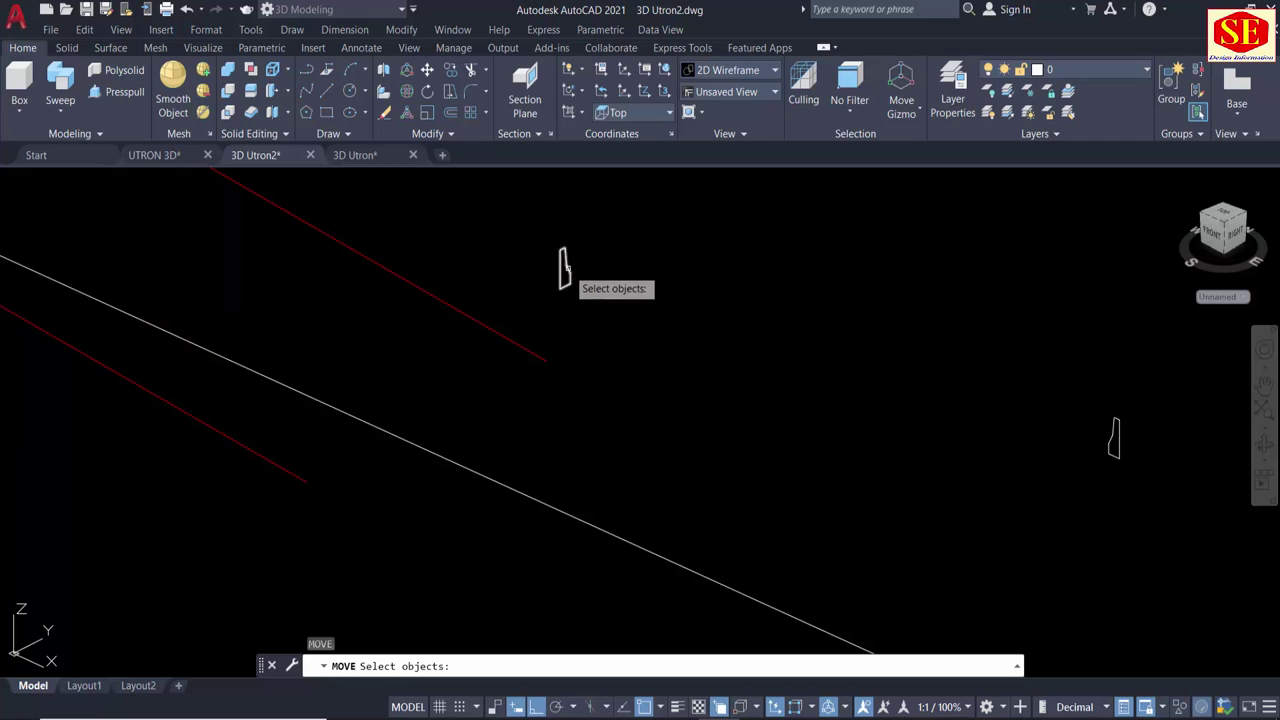
Move the first upright profile to the end of one red edge line.
click(563, 268)
key(Return)
click(563, 287)
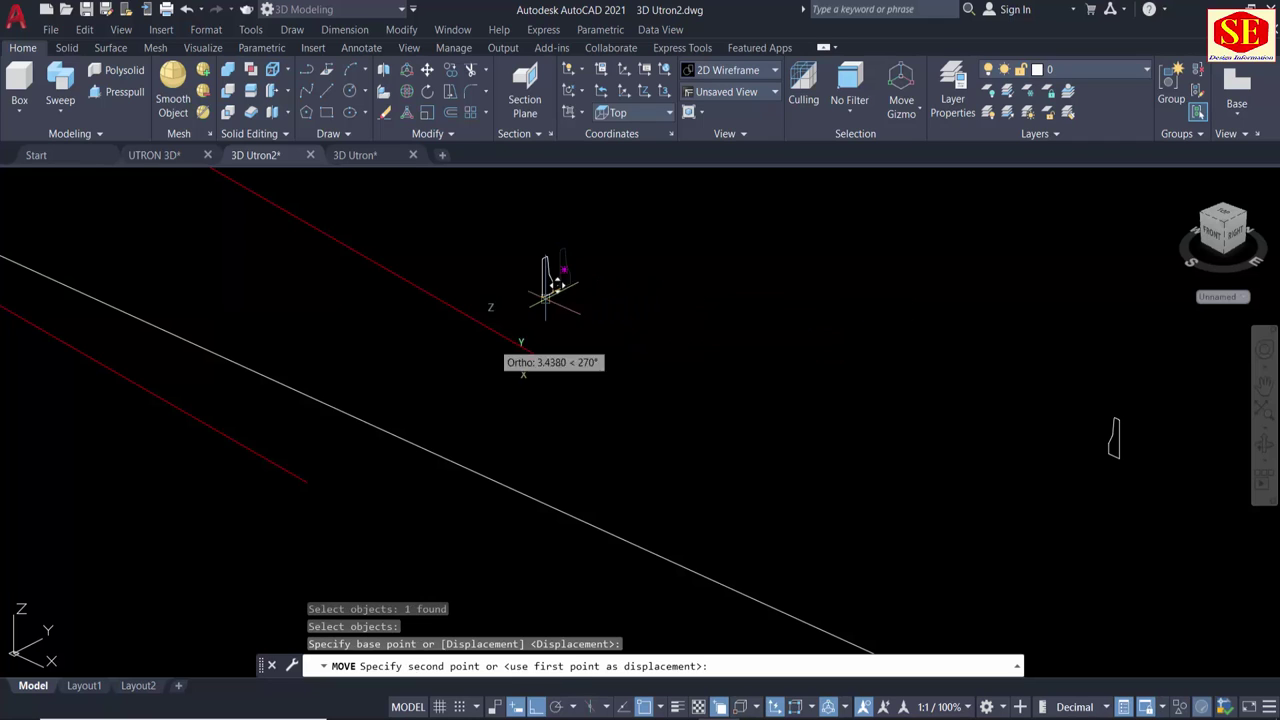
scroll(313, 517, up, 3)
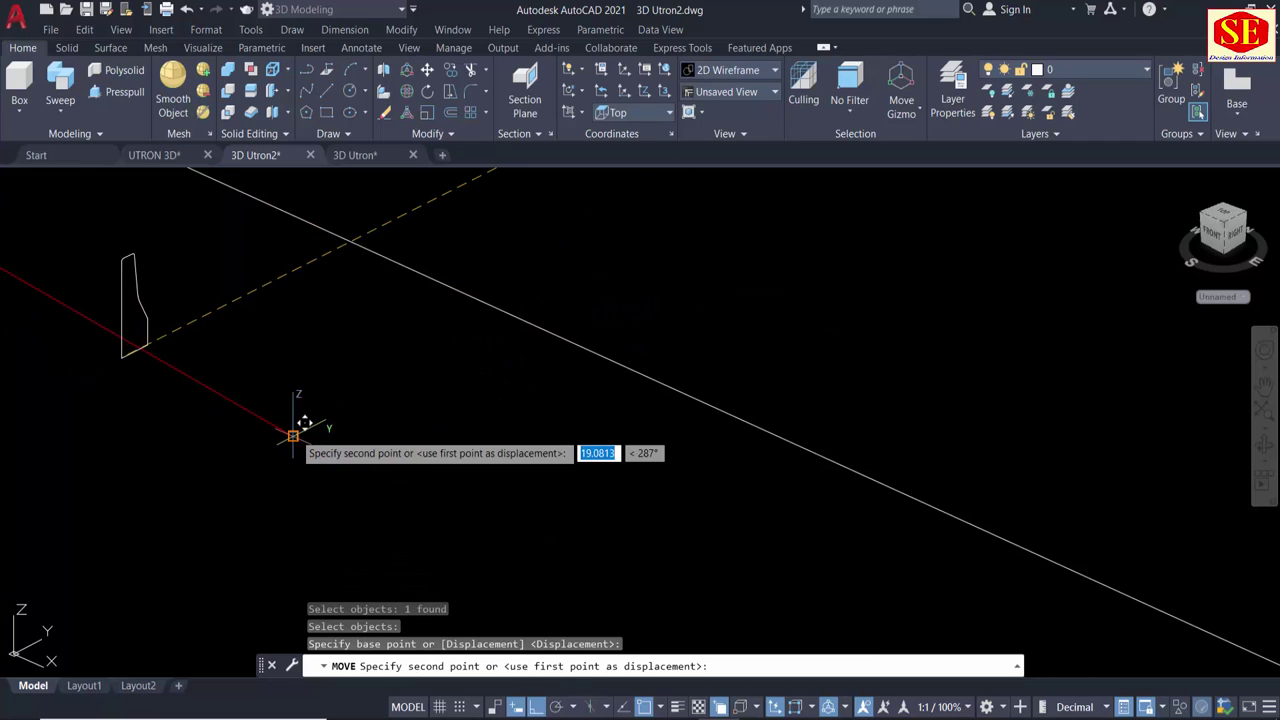
click(293, 433)
scroll(293, 433, down, 2)
middle_drag(314, 471, 621, 453)
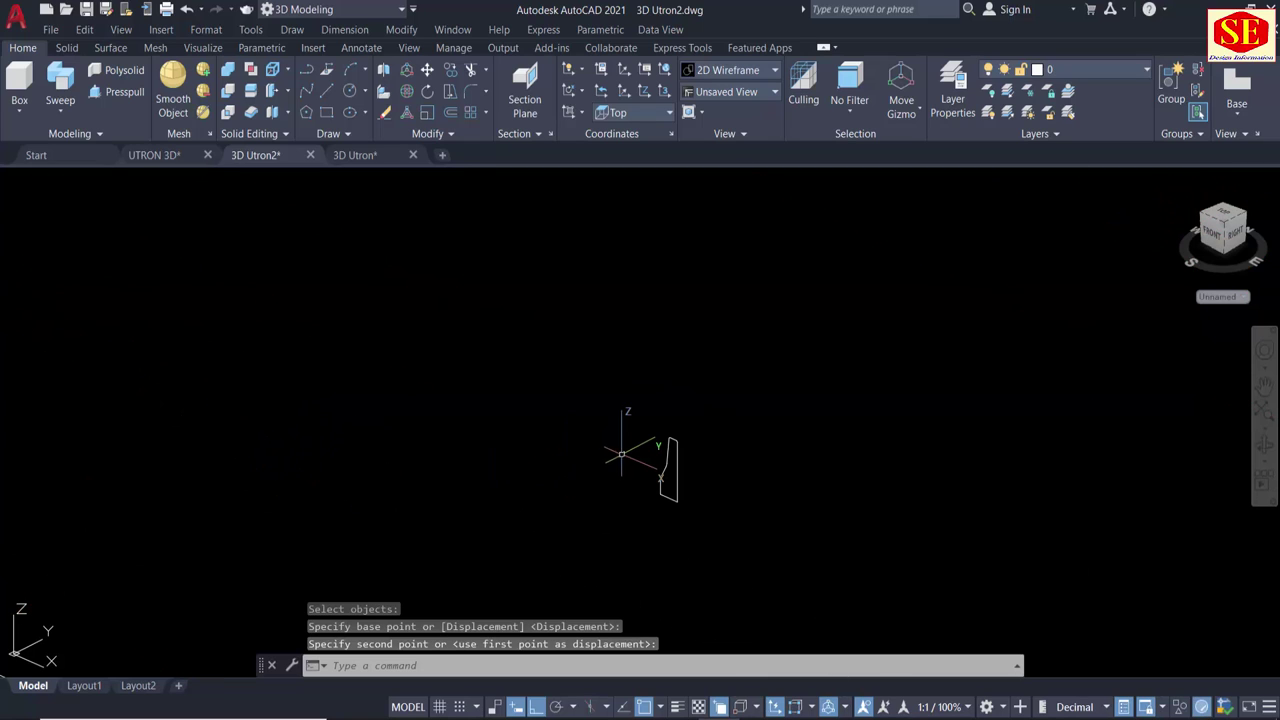
text(ro)
Rotate the other upright profile a quarter turn.
key(Return)
scroll(618, 456, down, 2)
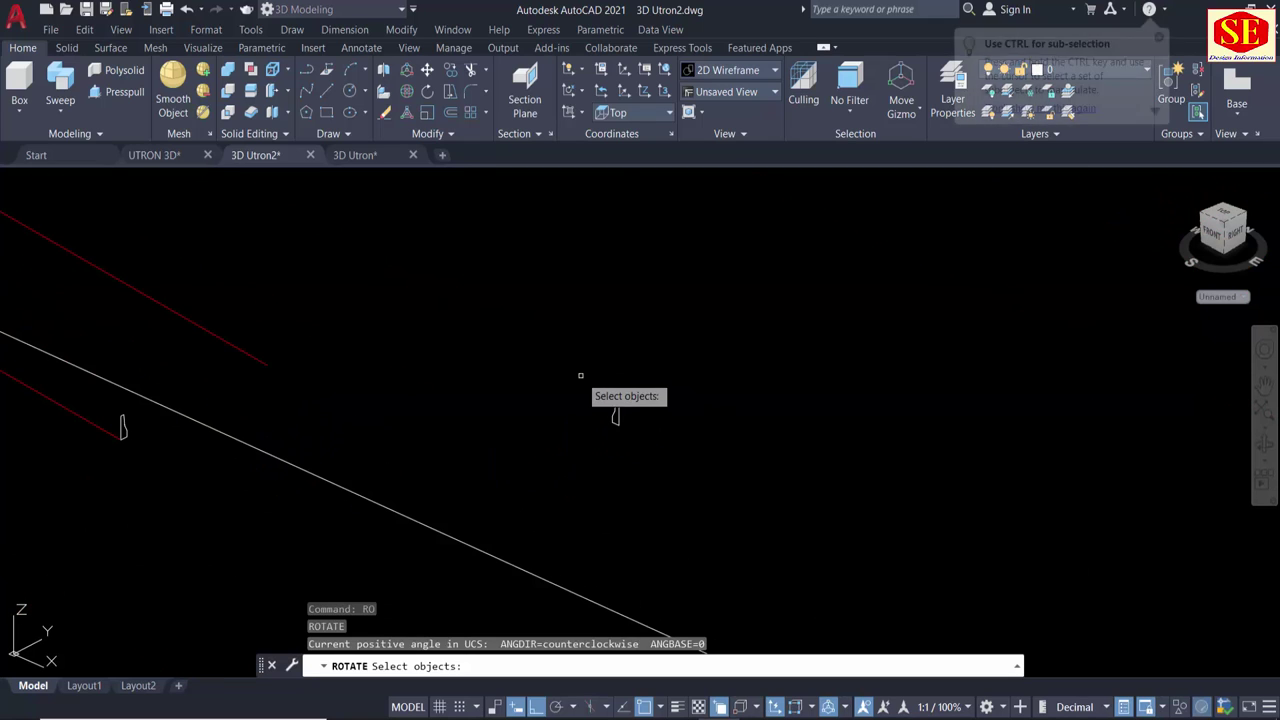
click(614, 415)
key(Return)
click(640, 454)
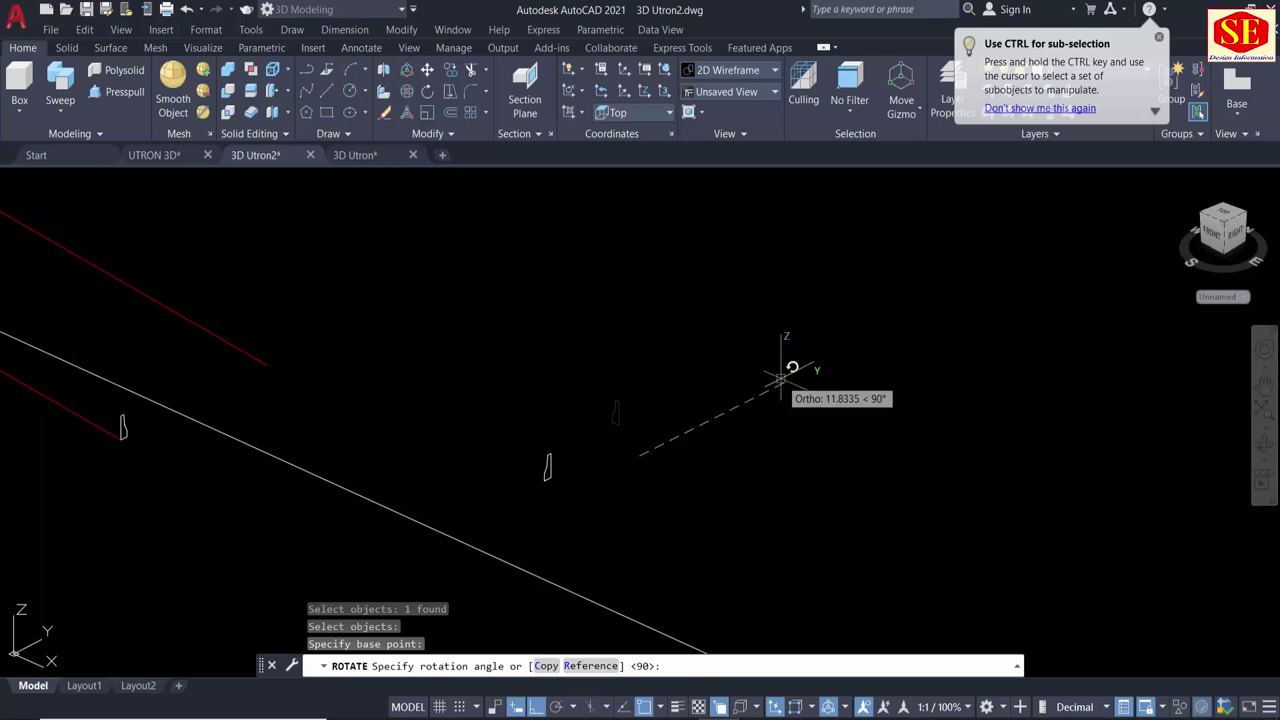
click(789, 366)
right_click(722, 338)
key(Escape)
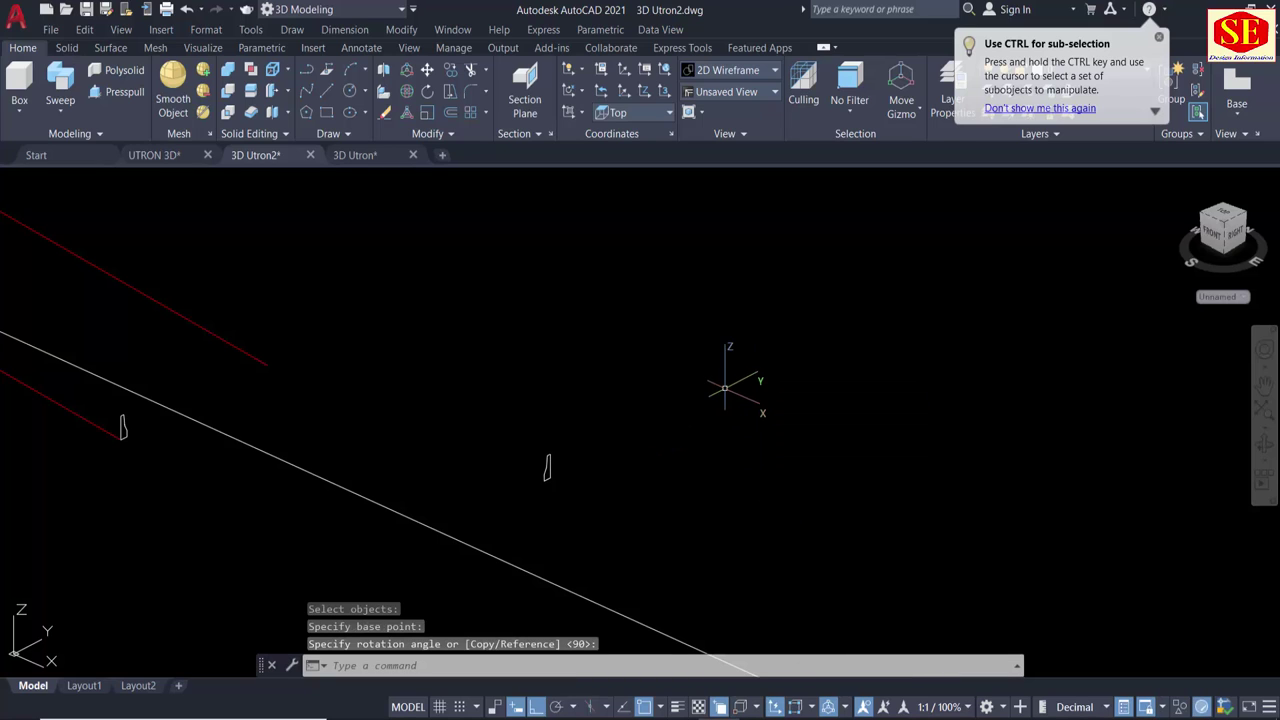
text(m)
Move the rotated profile to the end of the other red edge line.
key(Return)
click(547, 468)
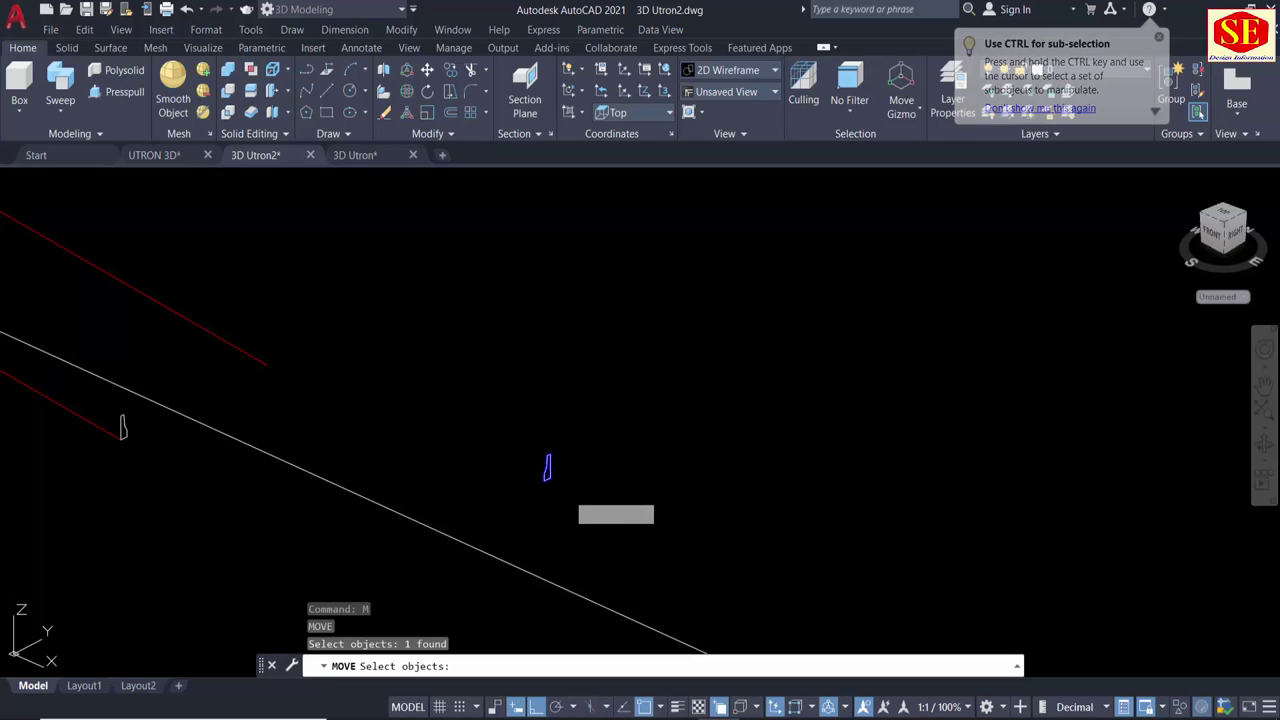
key(Return)
click(547, 471)
scroll(266, 386, up, 2)
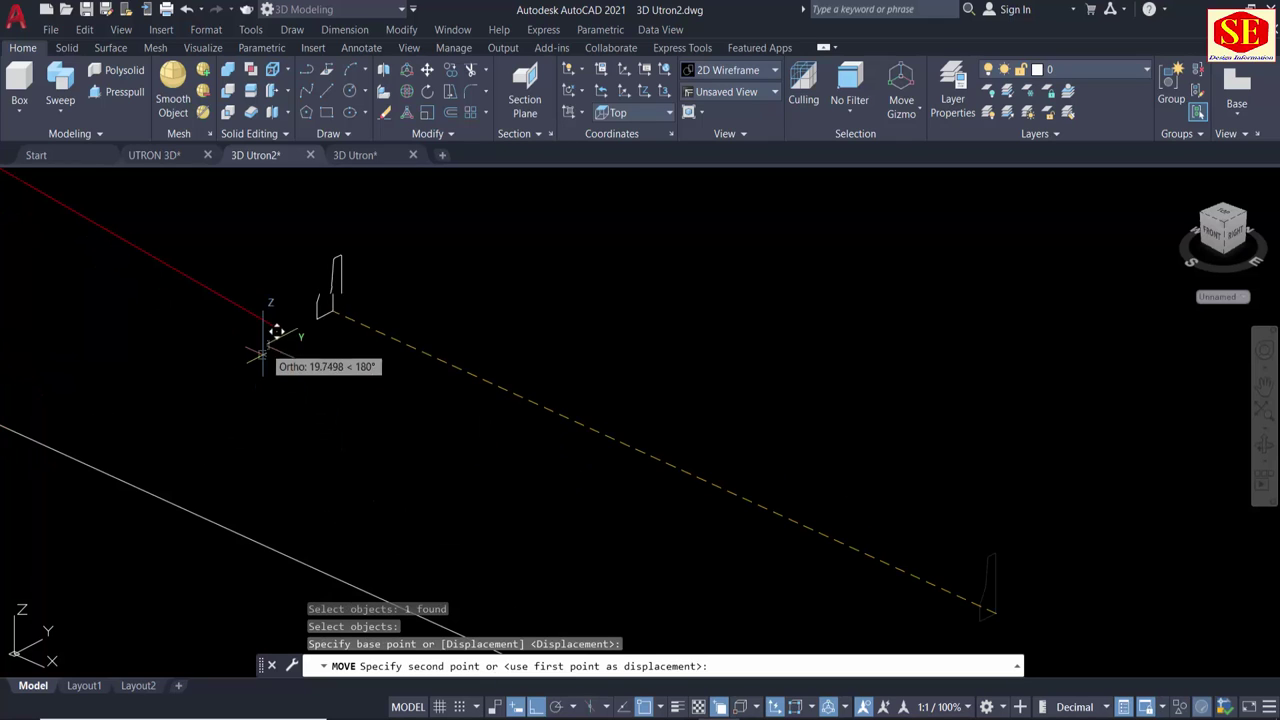
scroll(277, 334, up, 2)
click(267, 322)
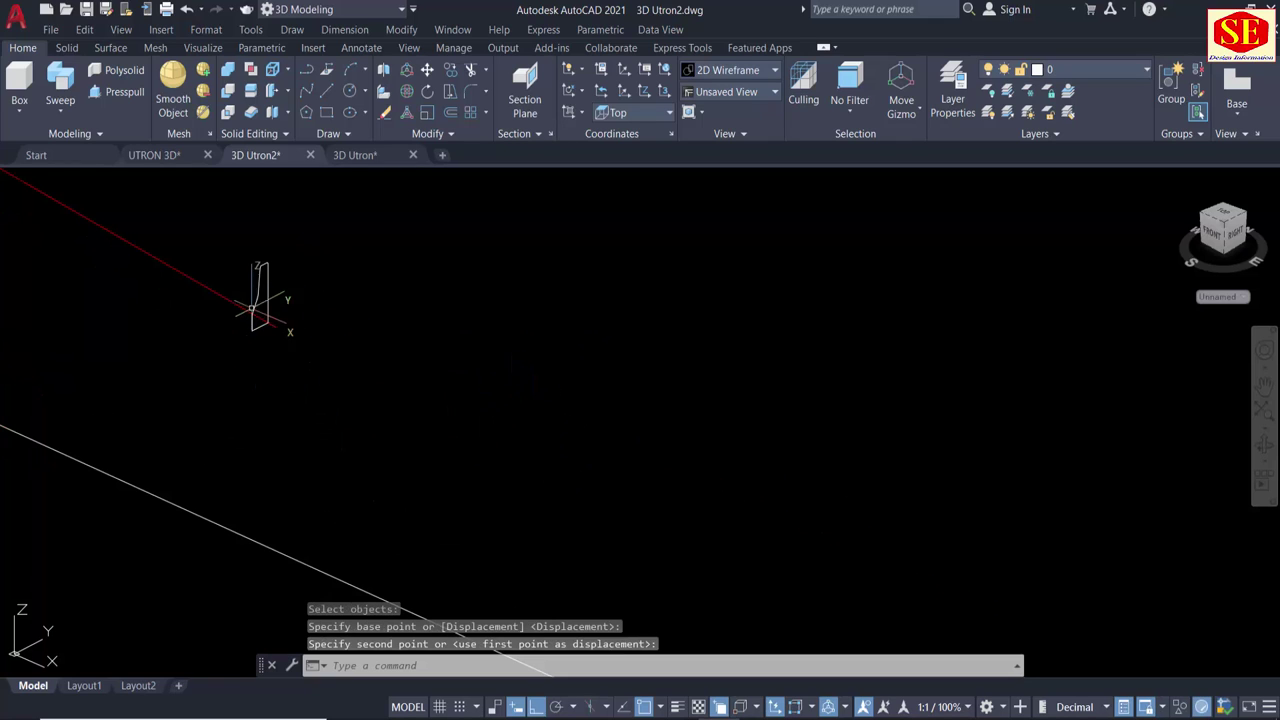
Move that profile again so it snaps exactly onto the red line's endpoint.
text(m)
key(Return)
click(271, 262)
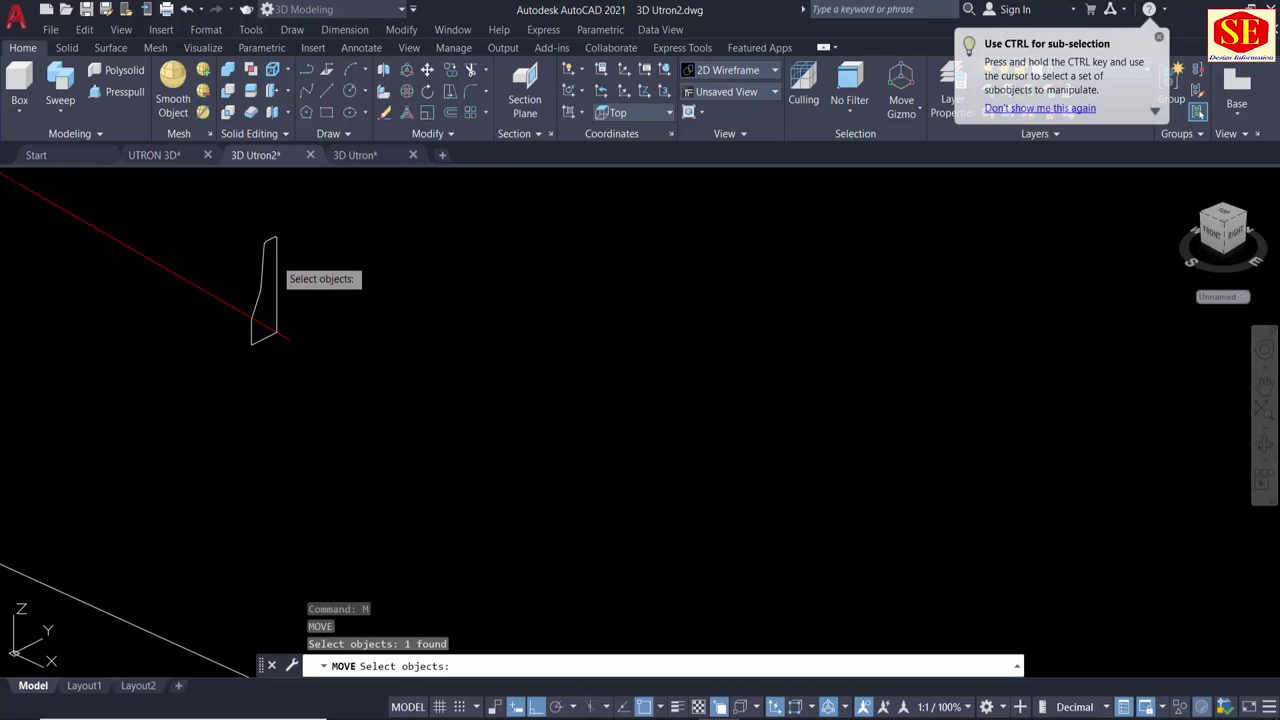
key(Return)
click(276, 326)
scroll(290, 328, up, 2)
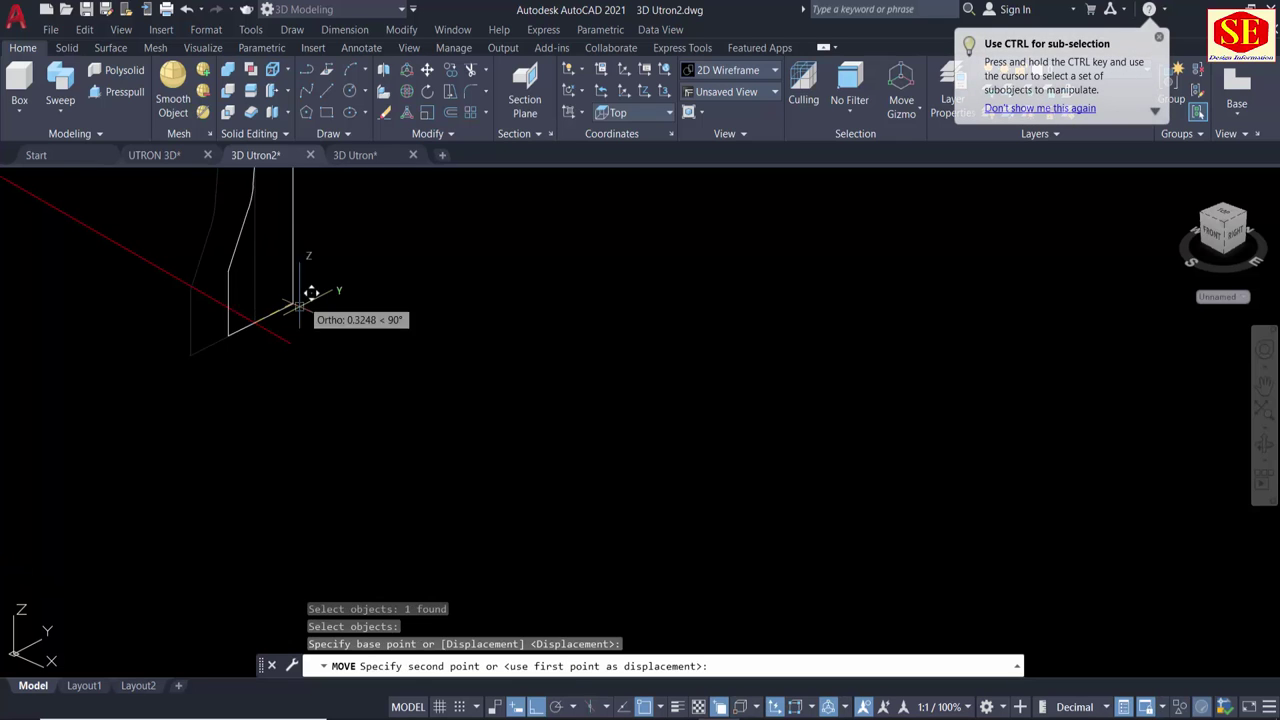
scroll(305, 326, up, 1)
click(290, 342)
scroll(620, 400, up, 2)
scroll(640, 410, up, 2)
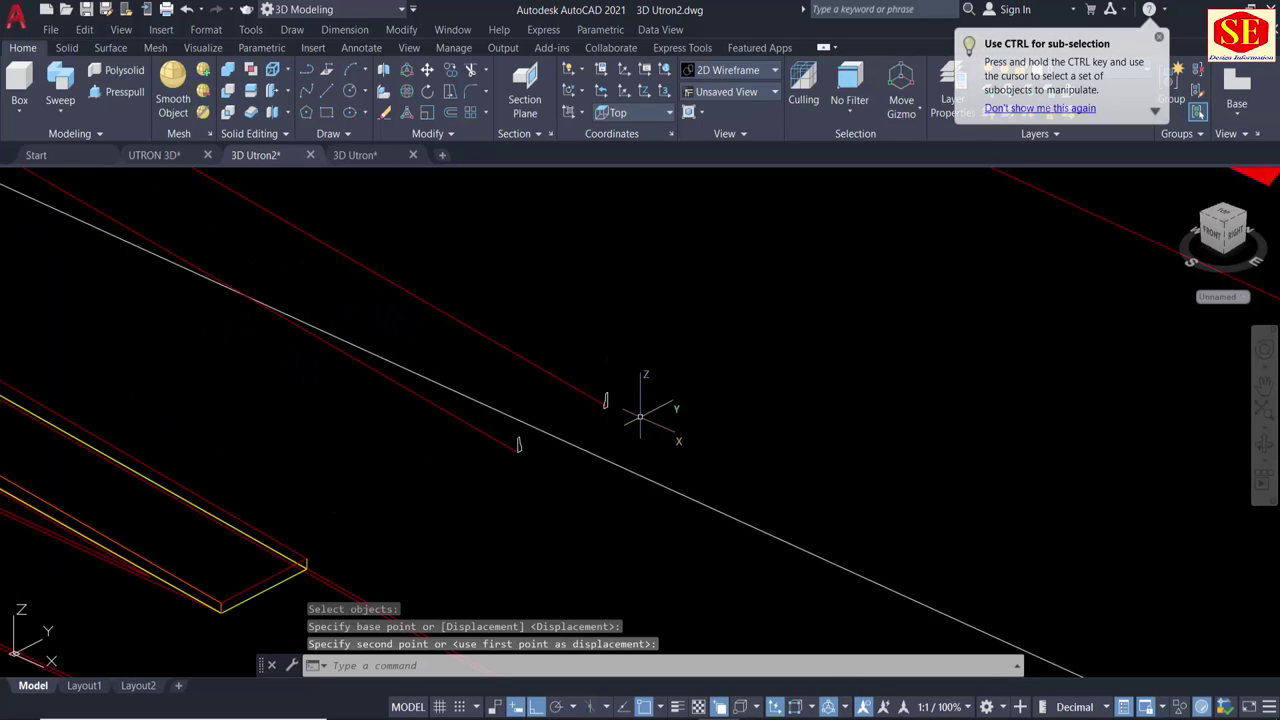
scroll(638, 415, up, 2)
scroll(620, 425, up, 3)
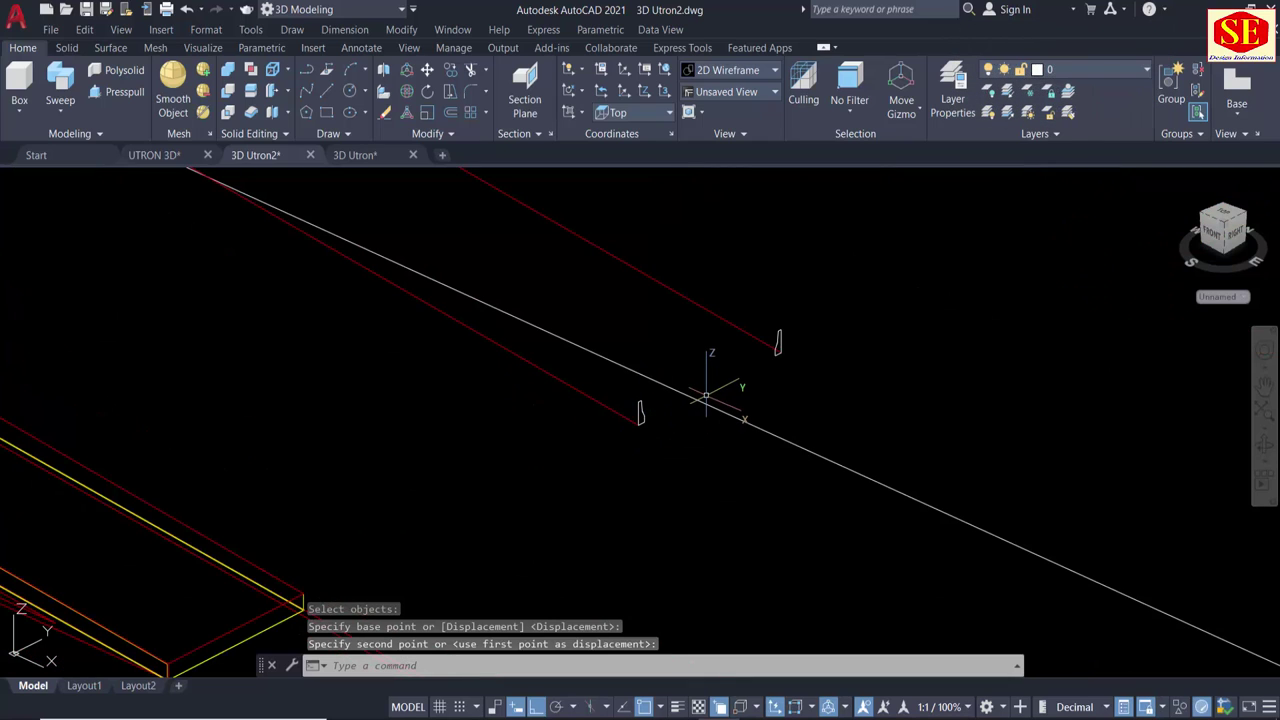
Copy both red road-edge lines to a slightly offset position.
text(co)
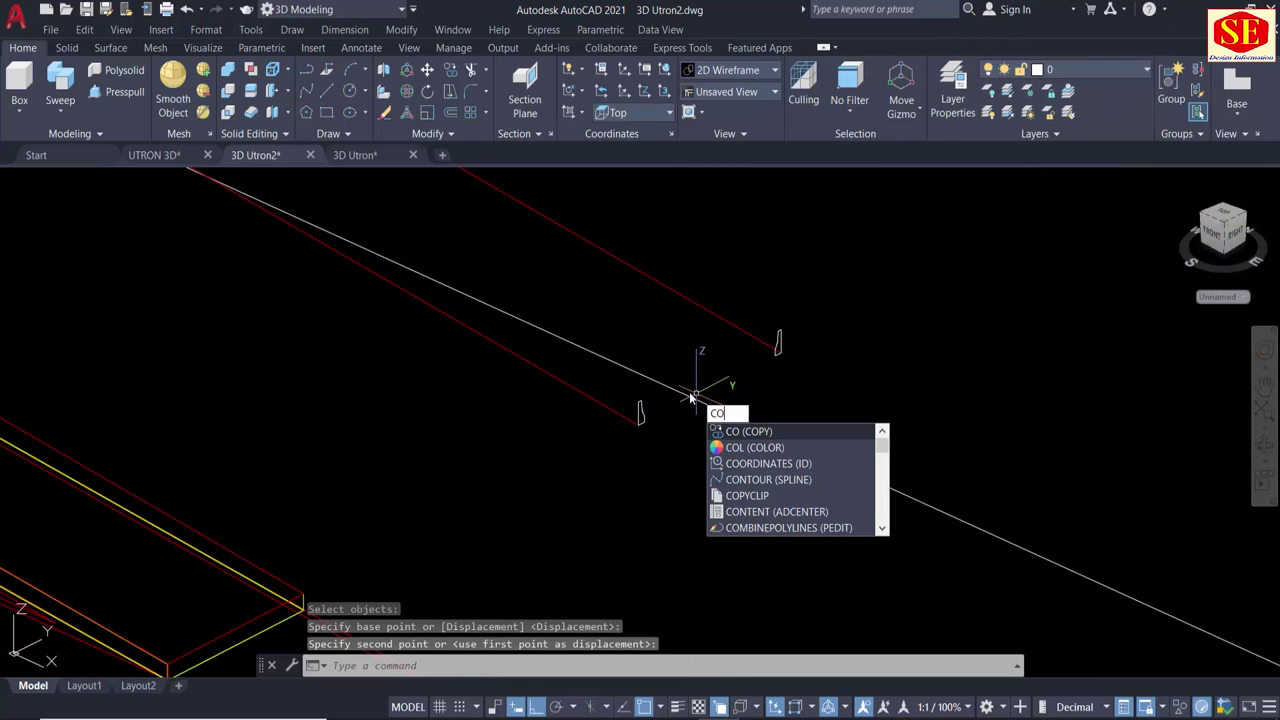
key(Return)
click(578, 389)
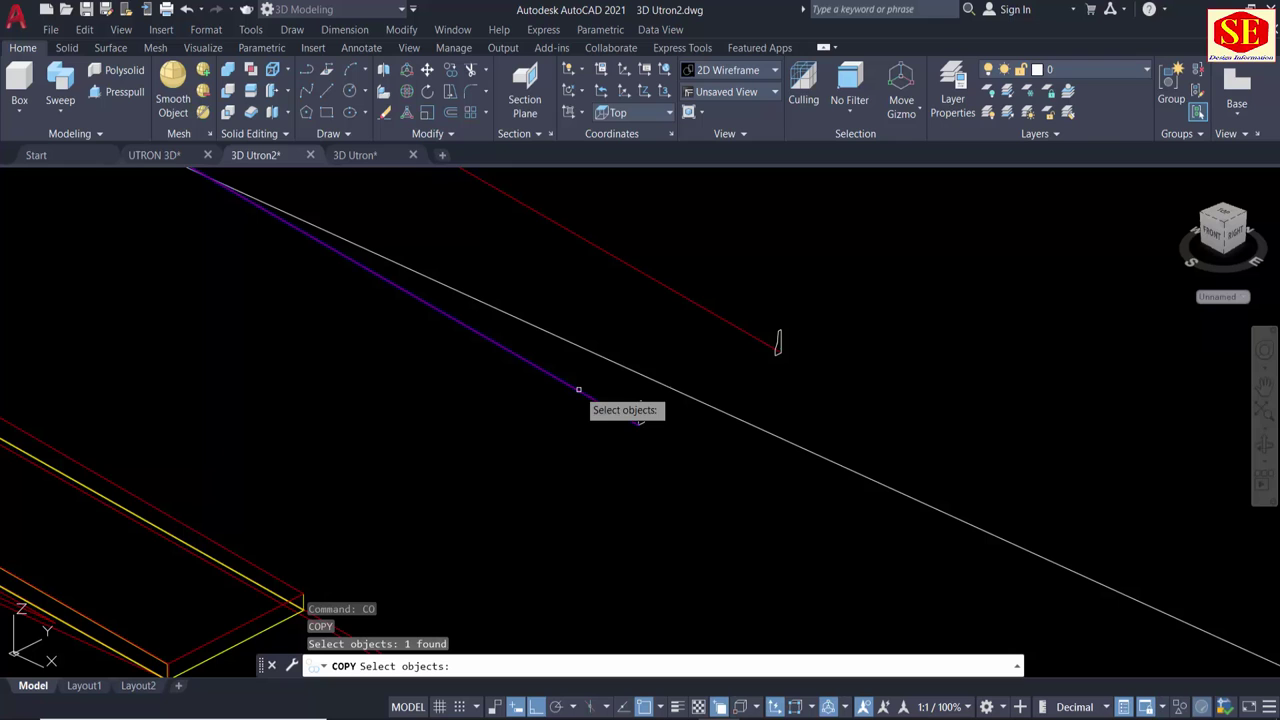
click(690, 299)
scroll(660, 351, down, 2)
key(Return)
click(709, 380)
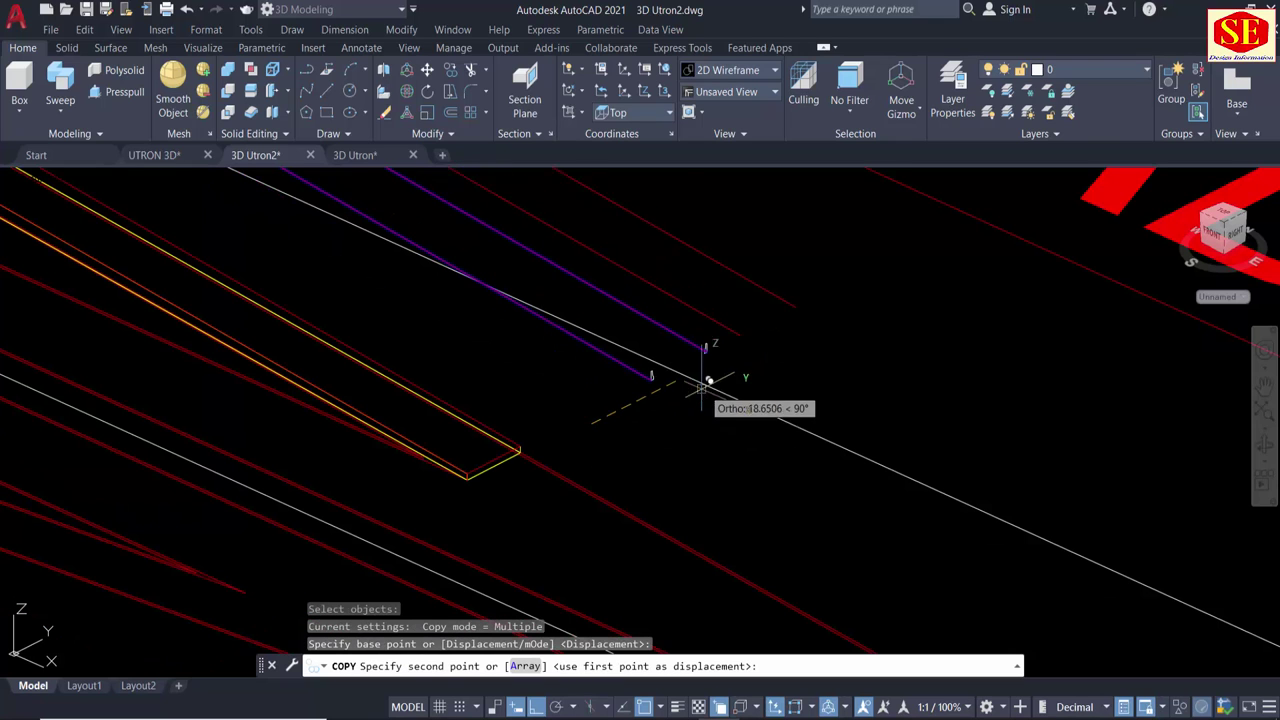
click(777, 360)
key(Escape)
scroll(775, 367, up, 3)
middle_drag(775, 367, 770, 412)
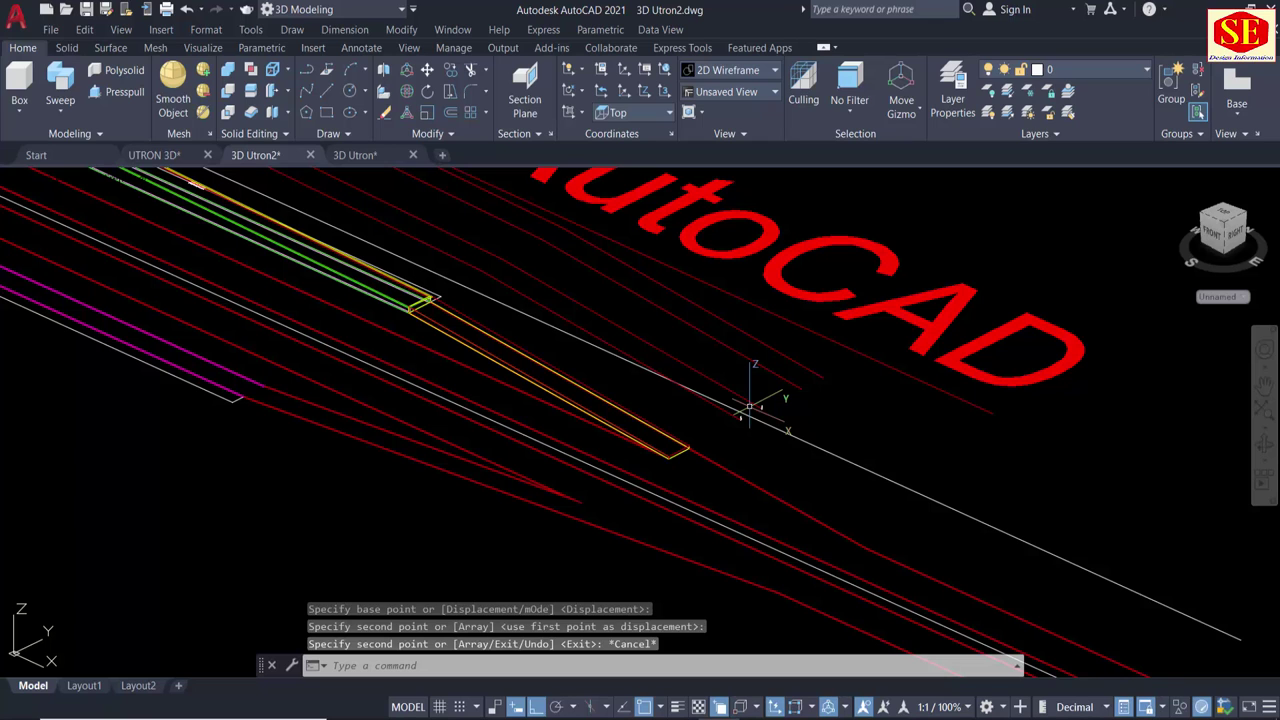
Erase the long 1400-unit diagonal reference line beside the road slabs.
scroll(750, 407, up, 2)
scroll(743, 400, up, 2)
scroll(731, 408, up, 1)
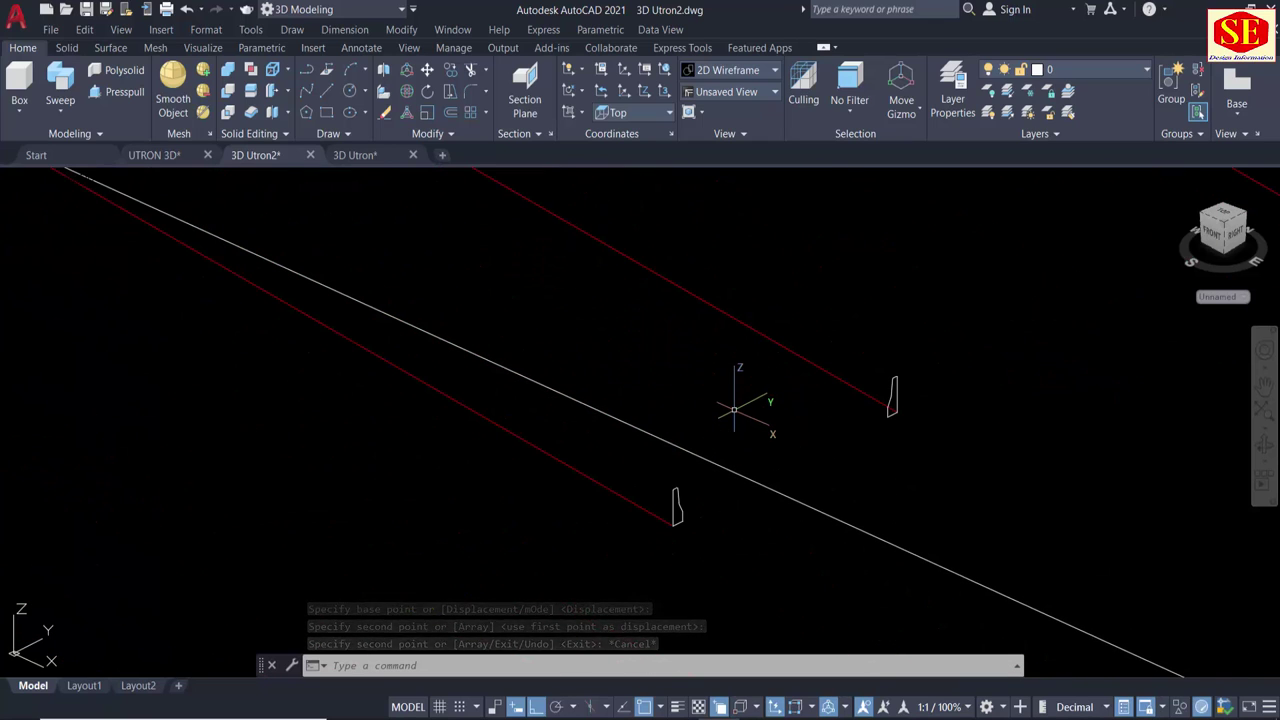
scroll(733, 410, down, 2)
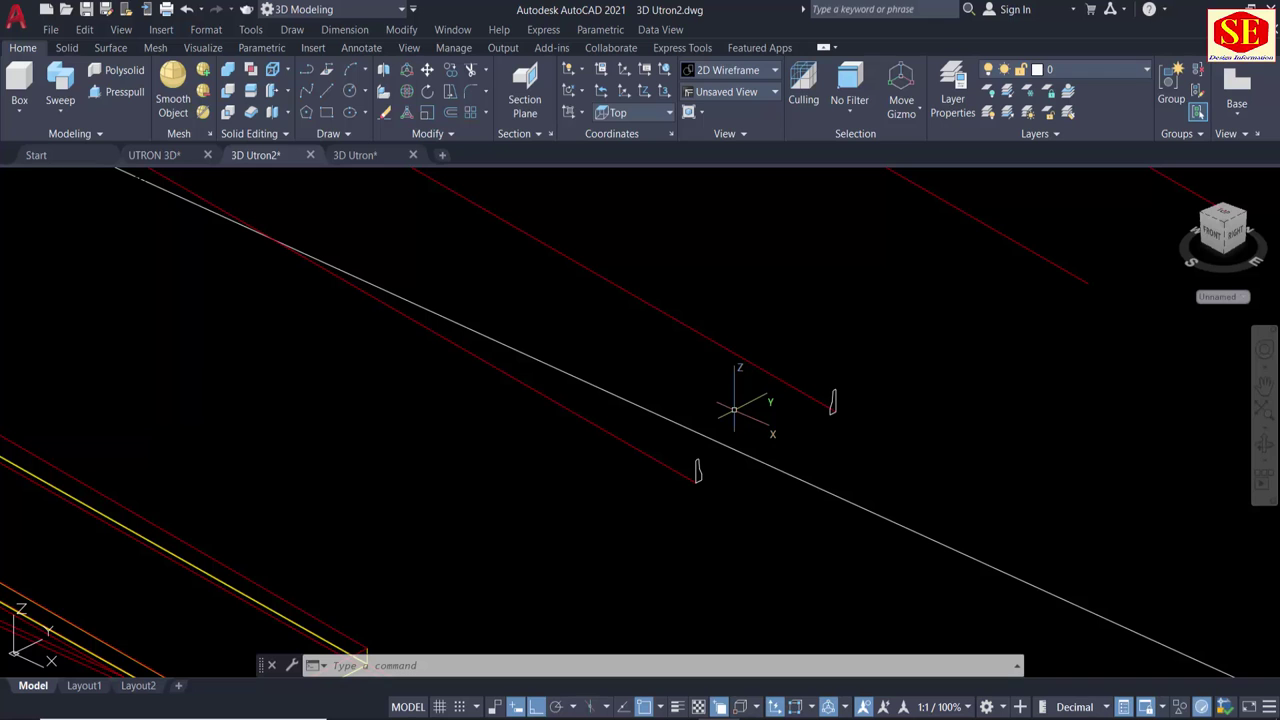
scroll(733, 410, down, 4)
scroll(824, 420, down, 2)
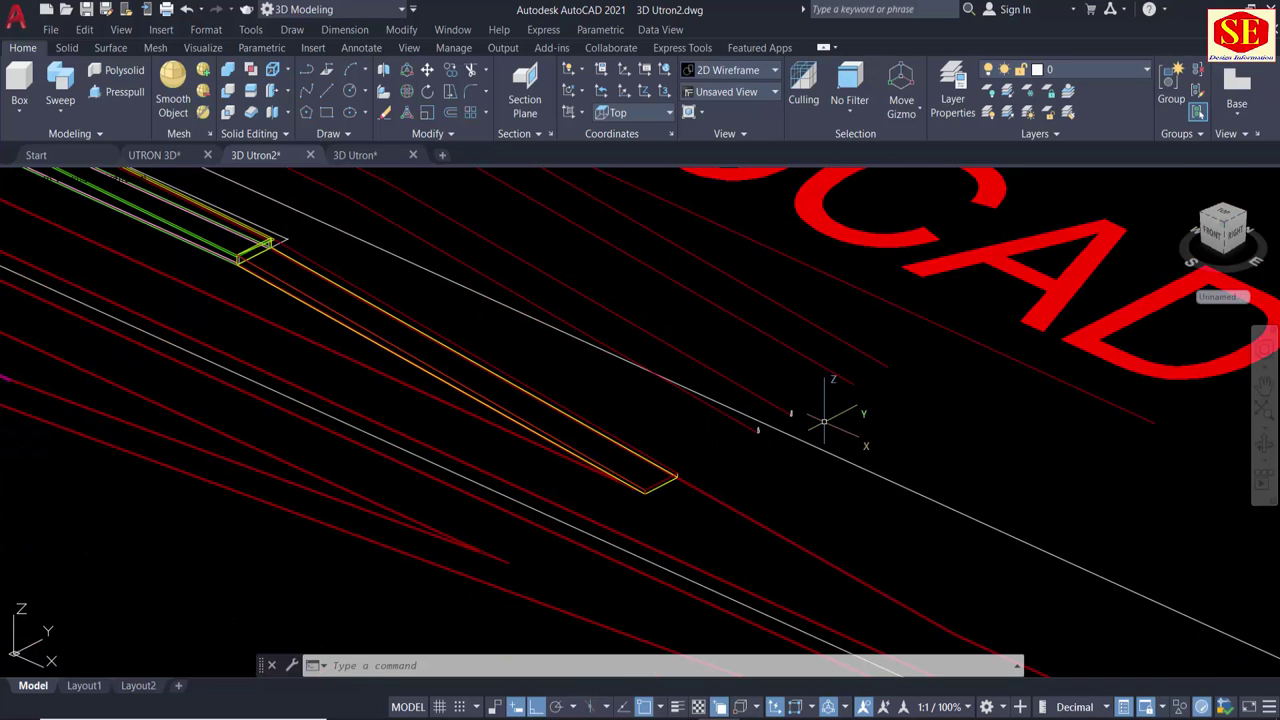
scroll(850, 432, up, 3)
scroll(748, 434, up, 3)
scroll(690, 470, up, 2)
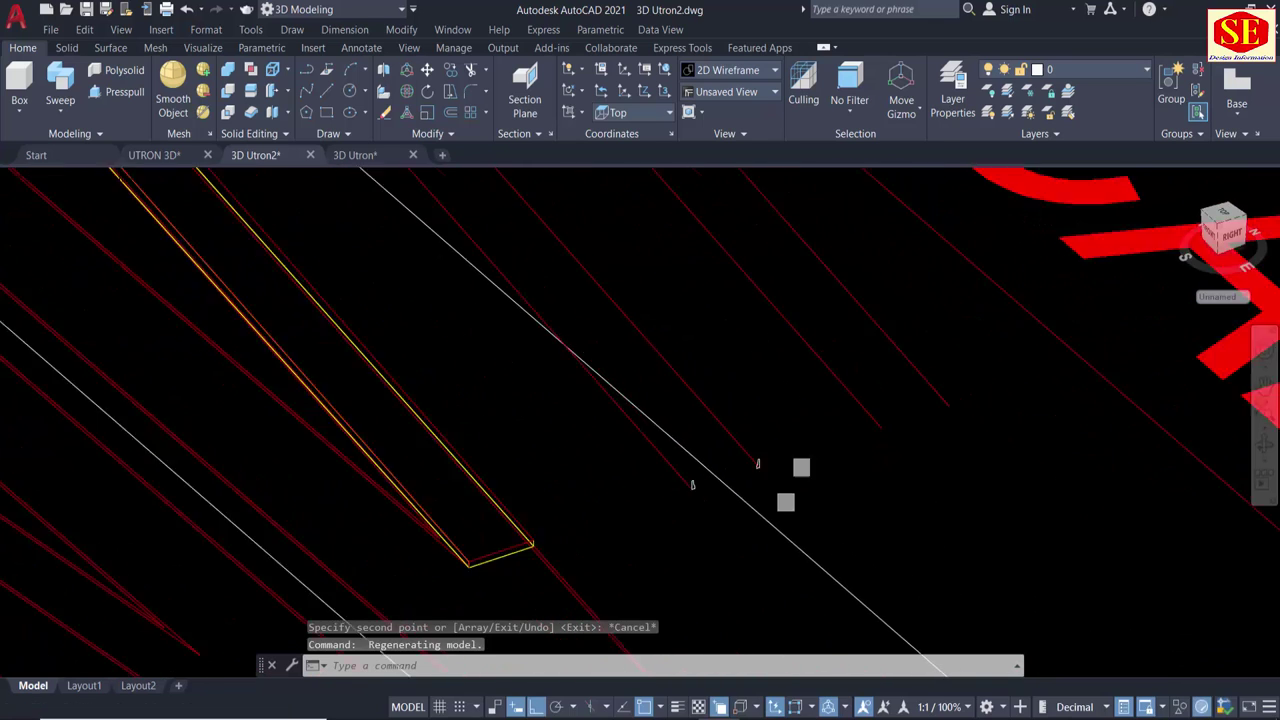
scroll(630, 445, down, 2)
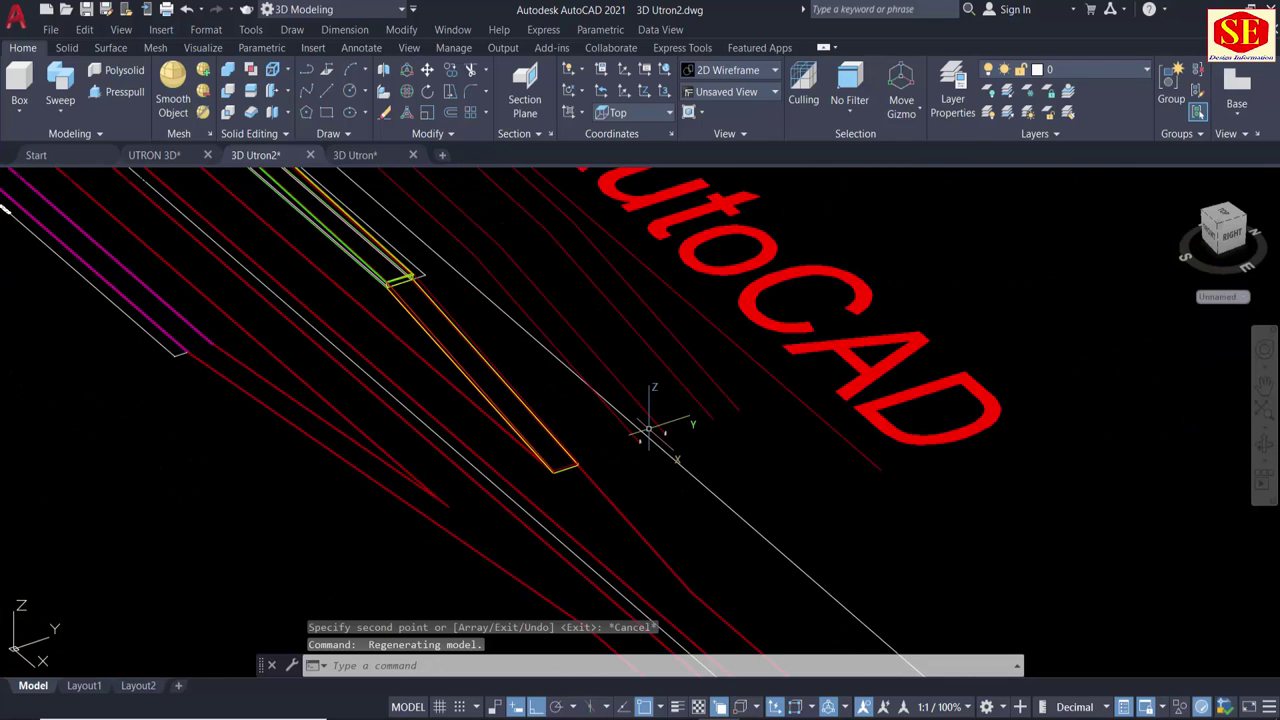
scroll(648, 430, down, 1)
click(740, 516)
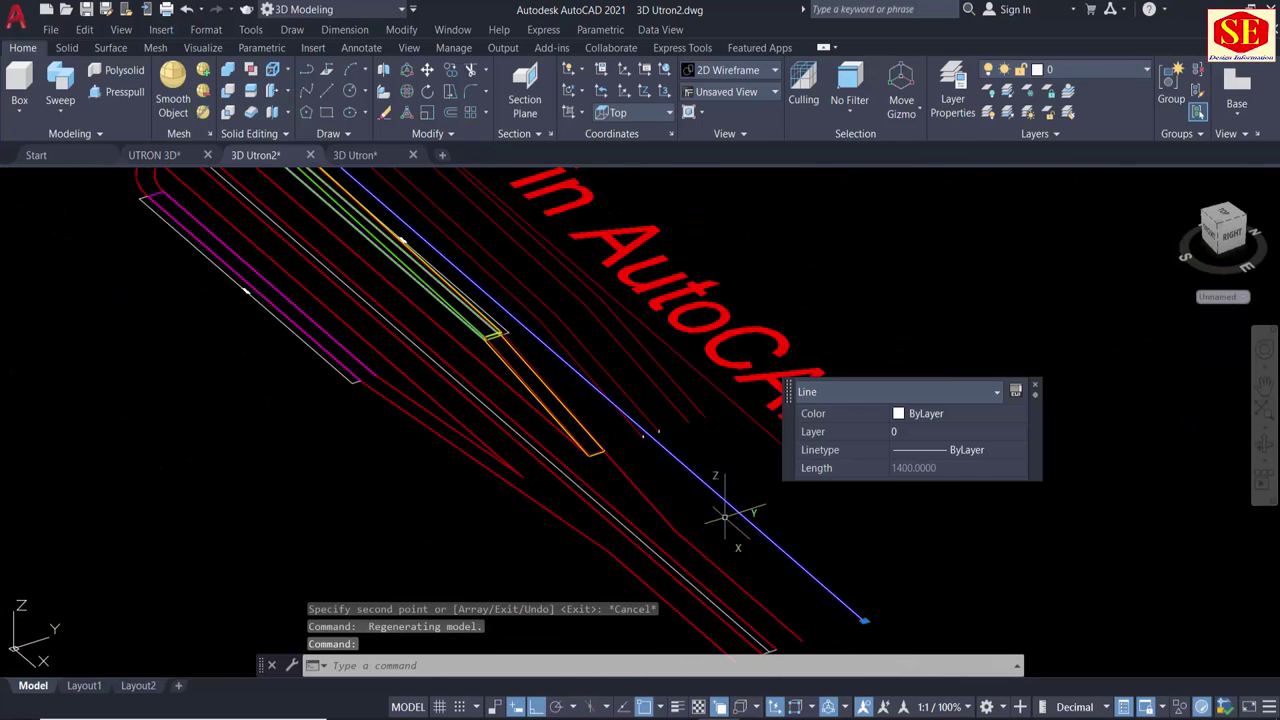
middle_drag(740, 516, 741, 712)
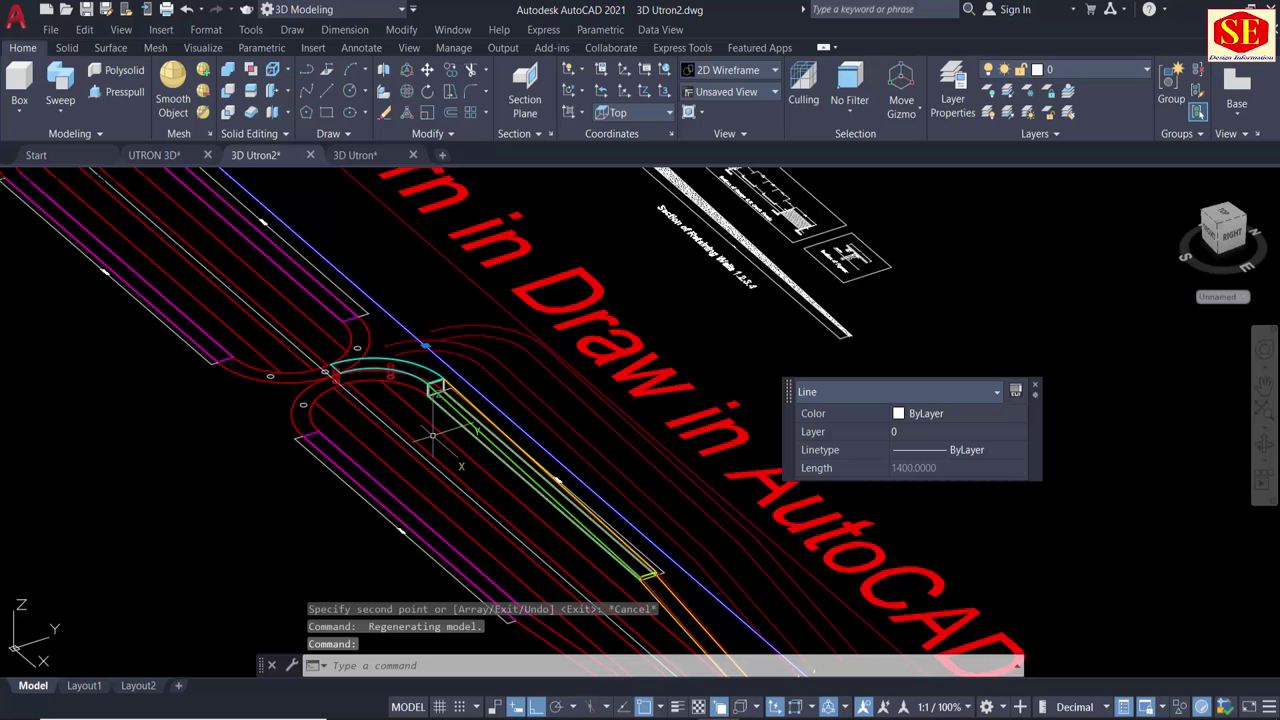
key(Escape)
click(423, 345)
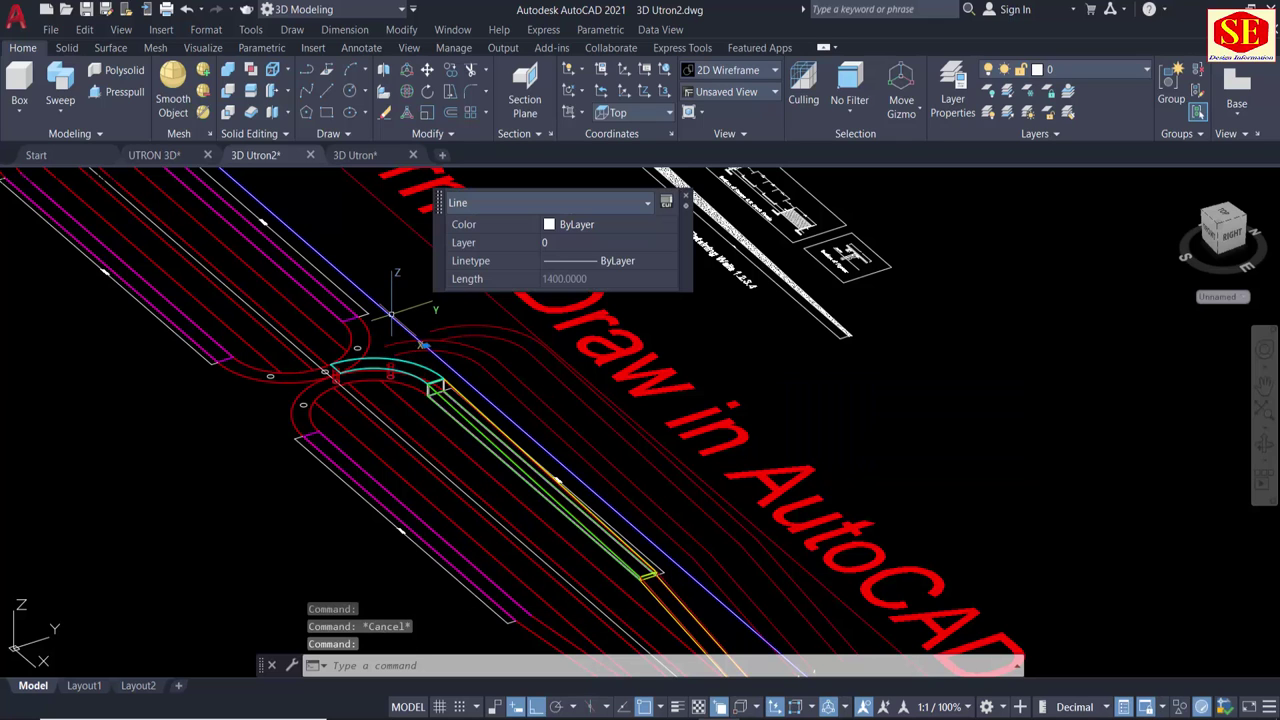
text(e)
key(Return)
Orbit the model out of Top view and bring up the viewport visual style options.
scroll(712, 606, up, 5)
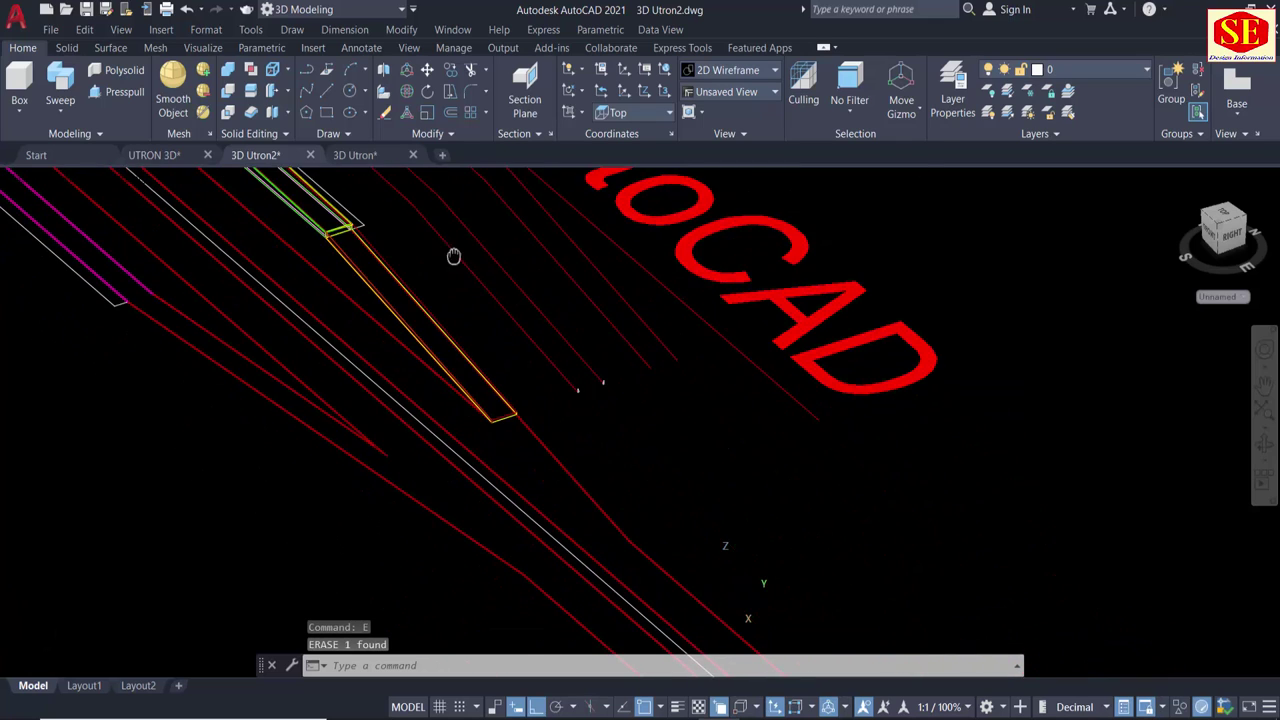
scroll(614, 397, up, 3)
middle_drag(693, 389, 623, 480)
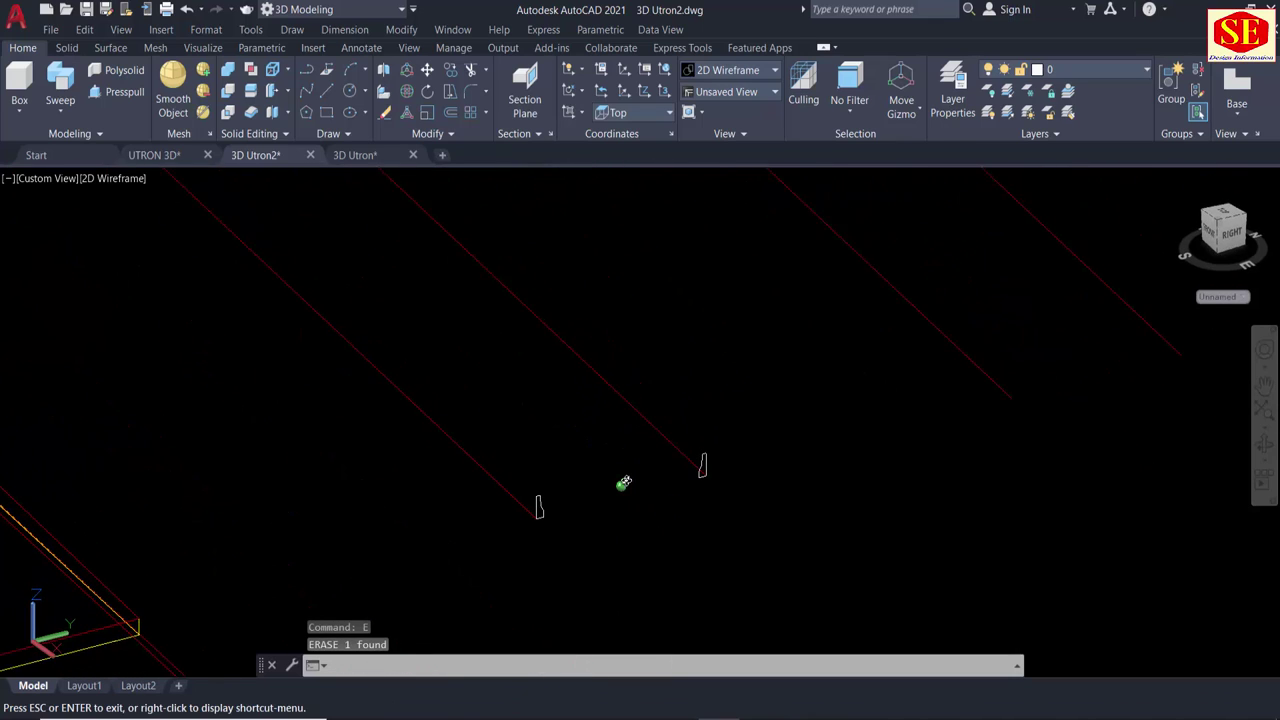
click(119, 179)
Shade the view and sweep the first parapet profile, based at its bottom corner, kept upright.
click(165, 268)
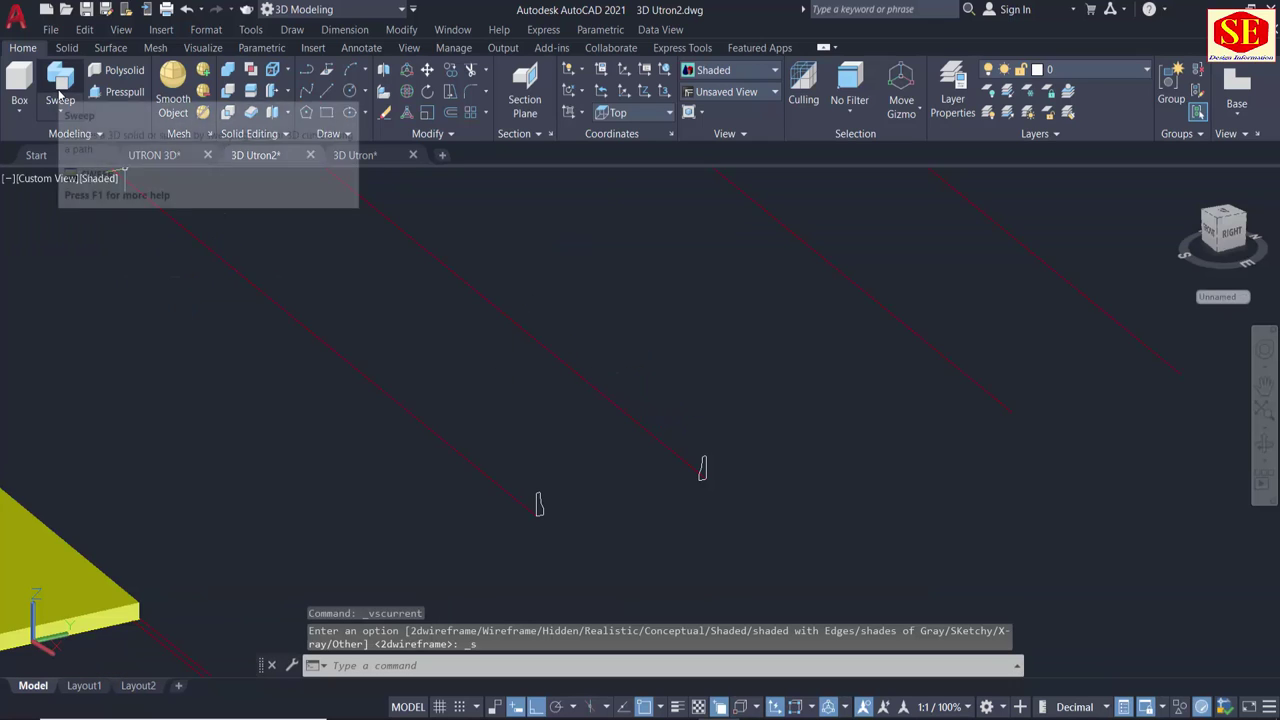
click(58, 95)
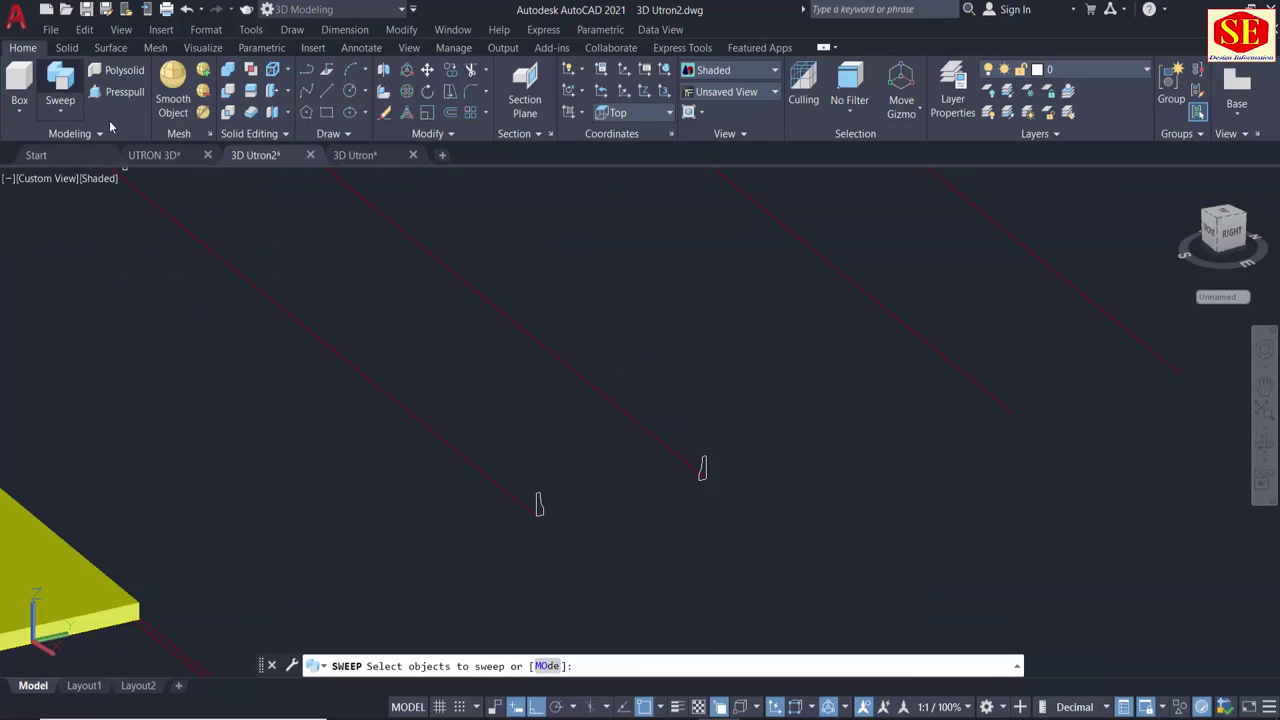
click(538, 500)
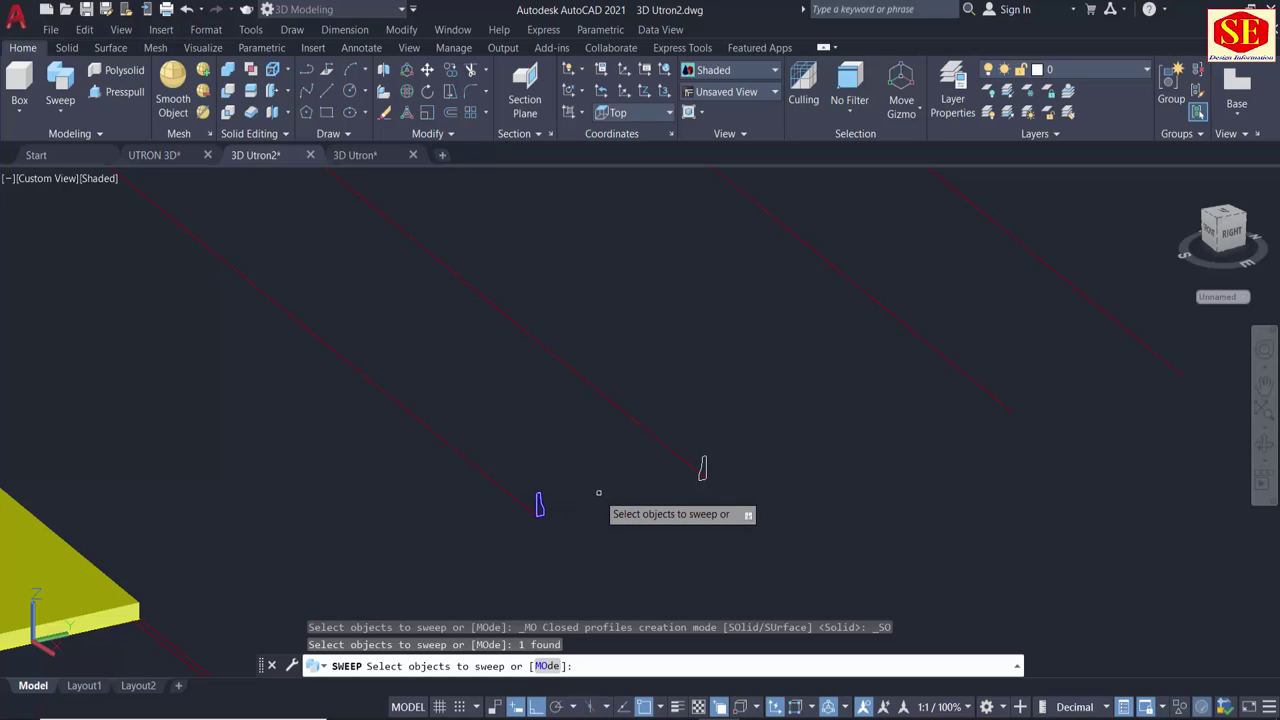
right_click(598, 492)
click(616, 501)
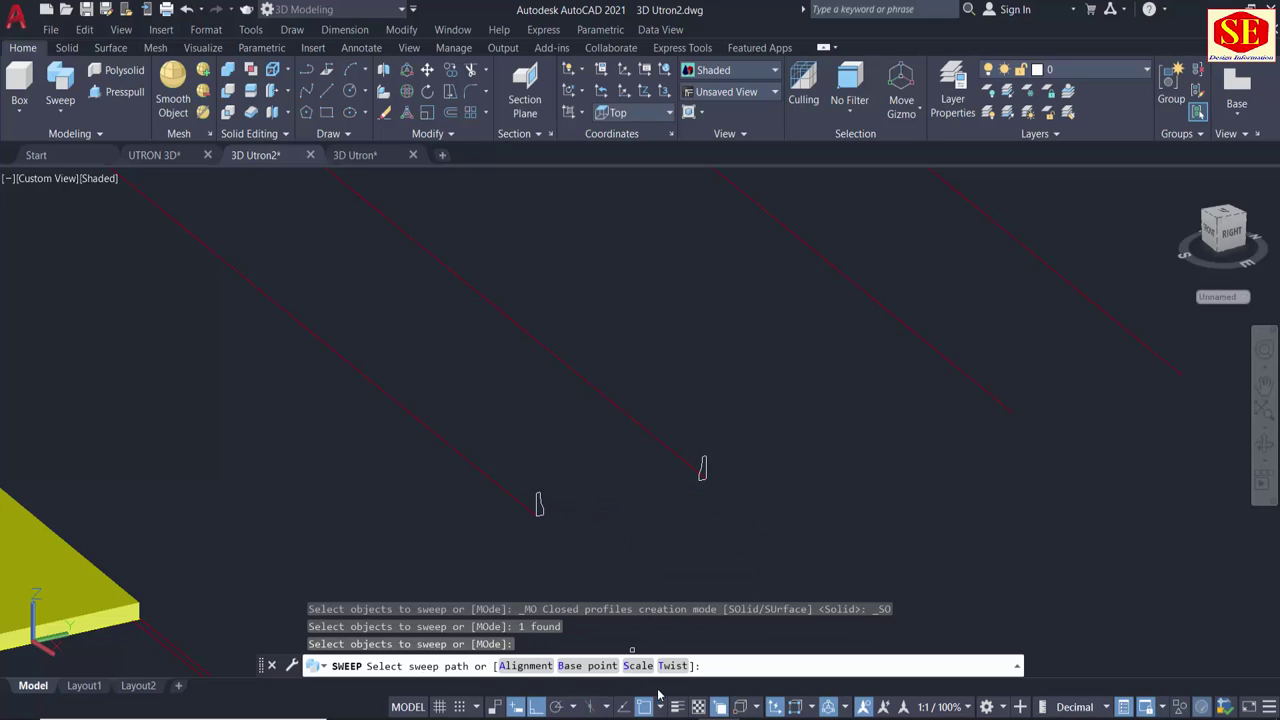
click(586, 666)
scroll(525, 528, up, 5)
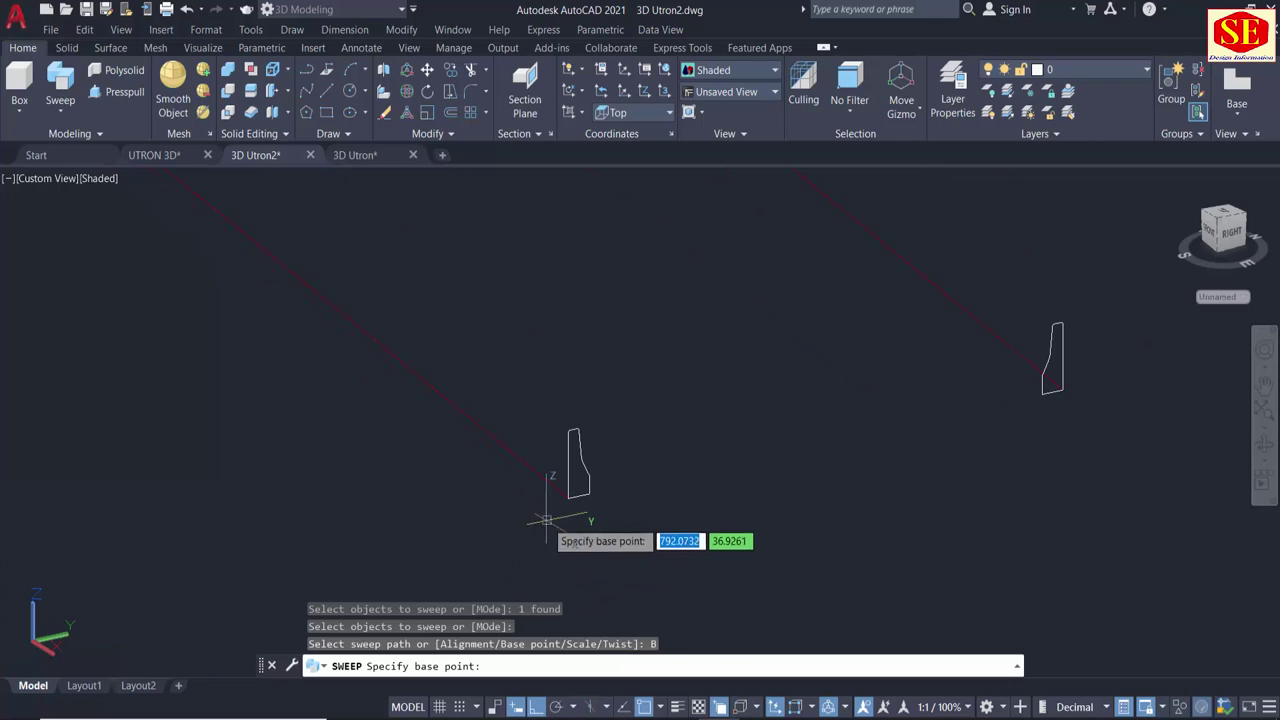
click(568, 498)
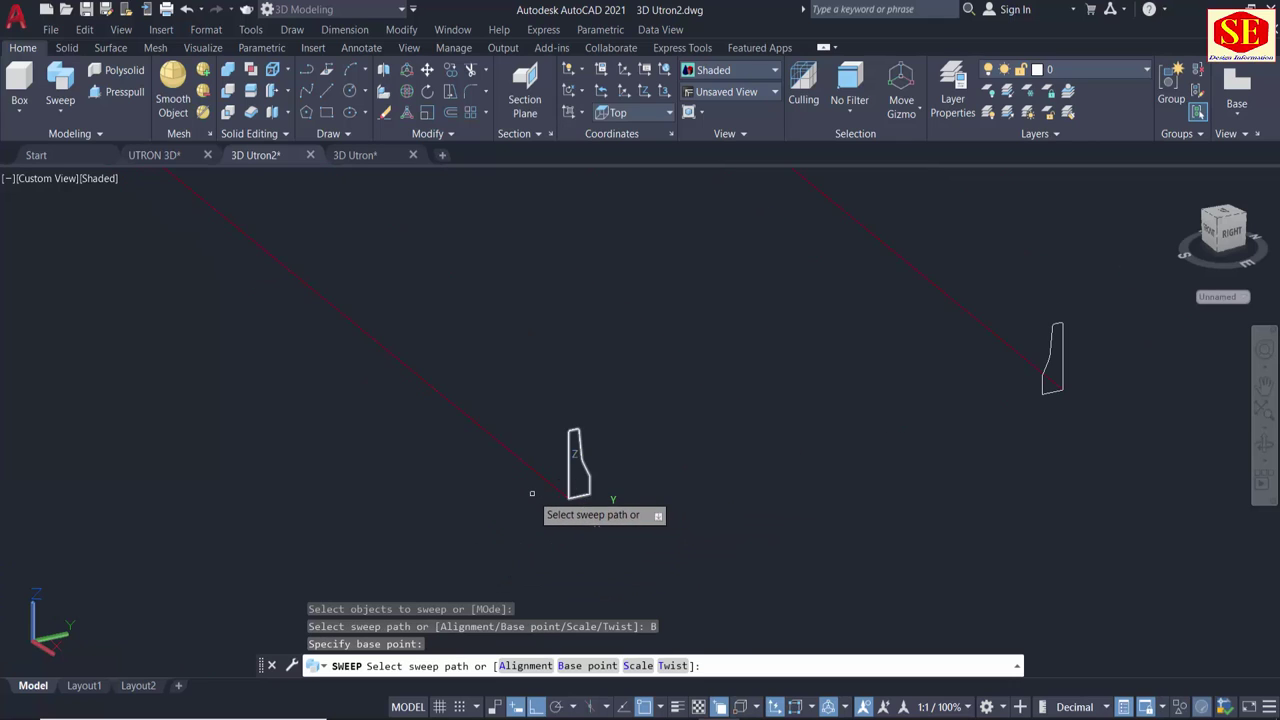
click(525, 666)
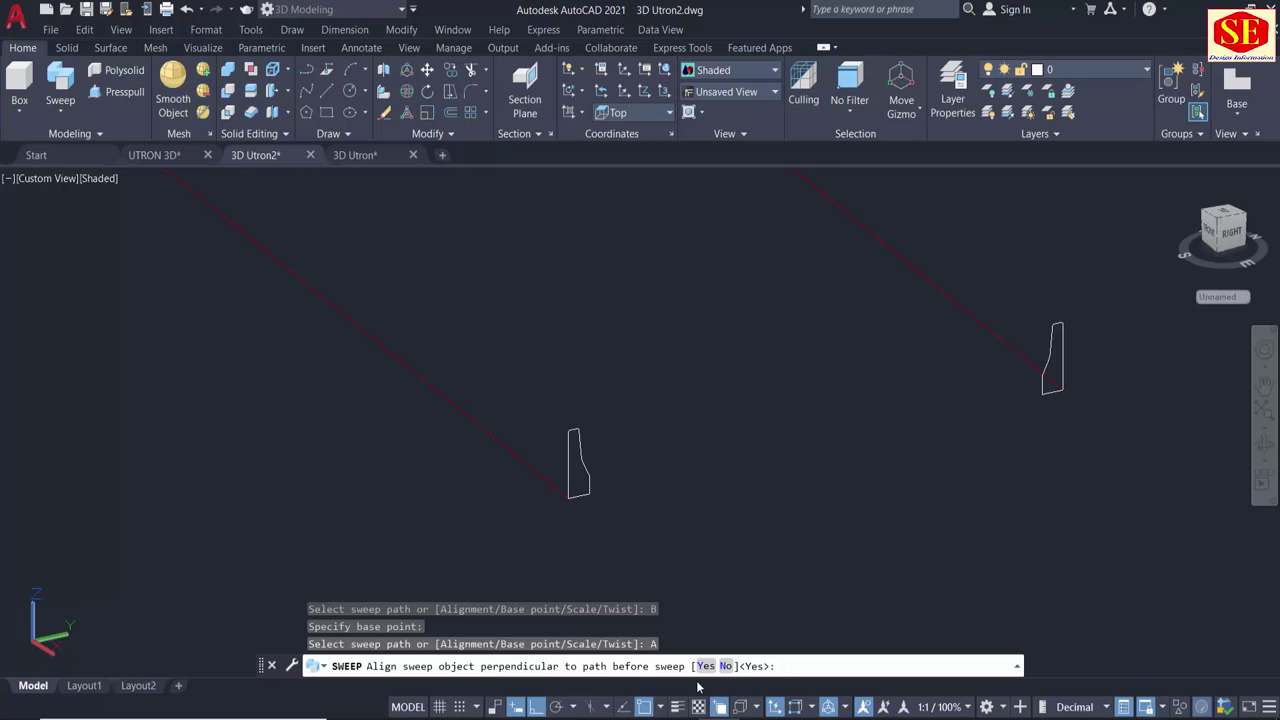
click(727, 666)
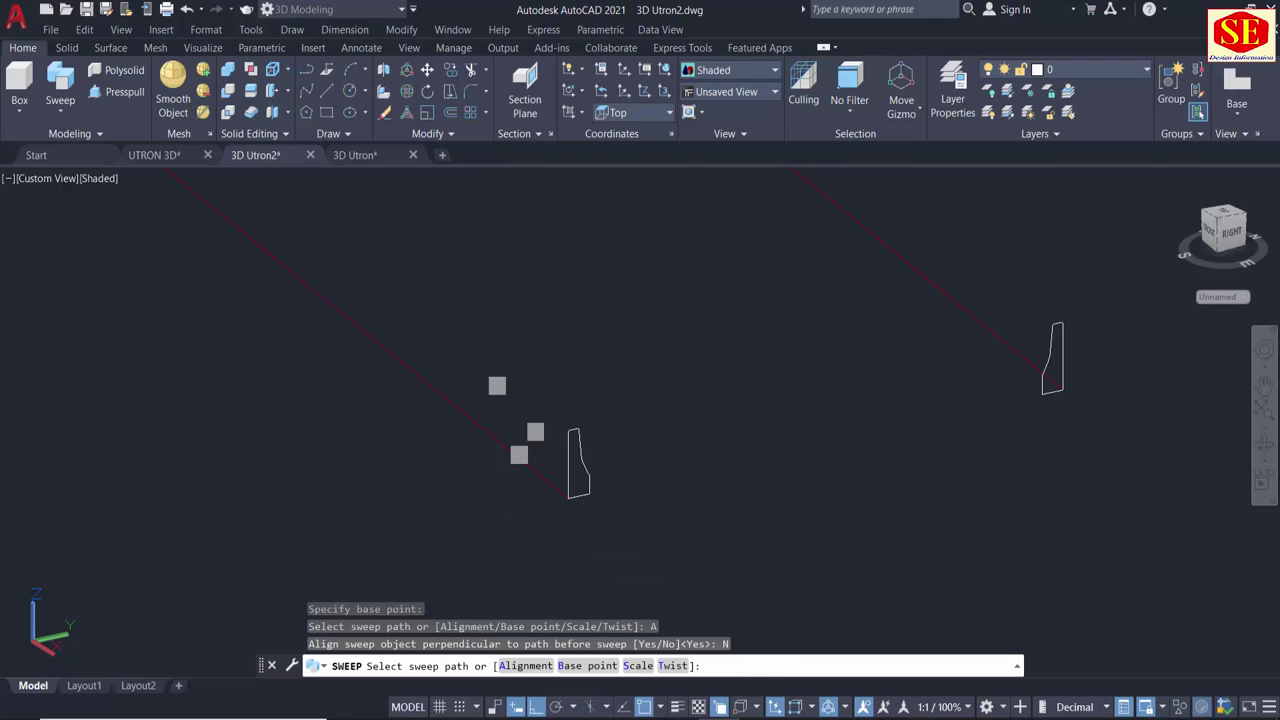
Sweep the first parapet profile along one red edge line of the straight slab.
scroll(537, 491, down, 3)
middle_drag(443, 414, 408, 438)
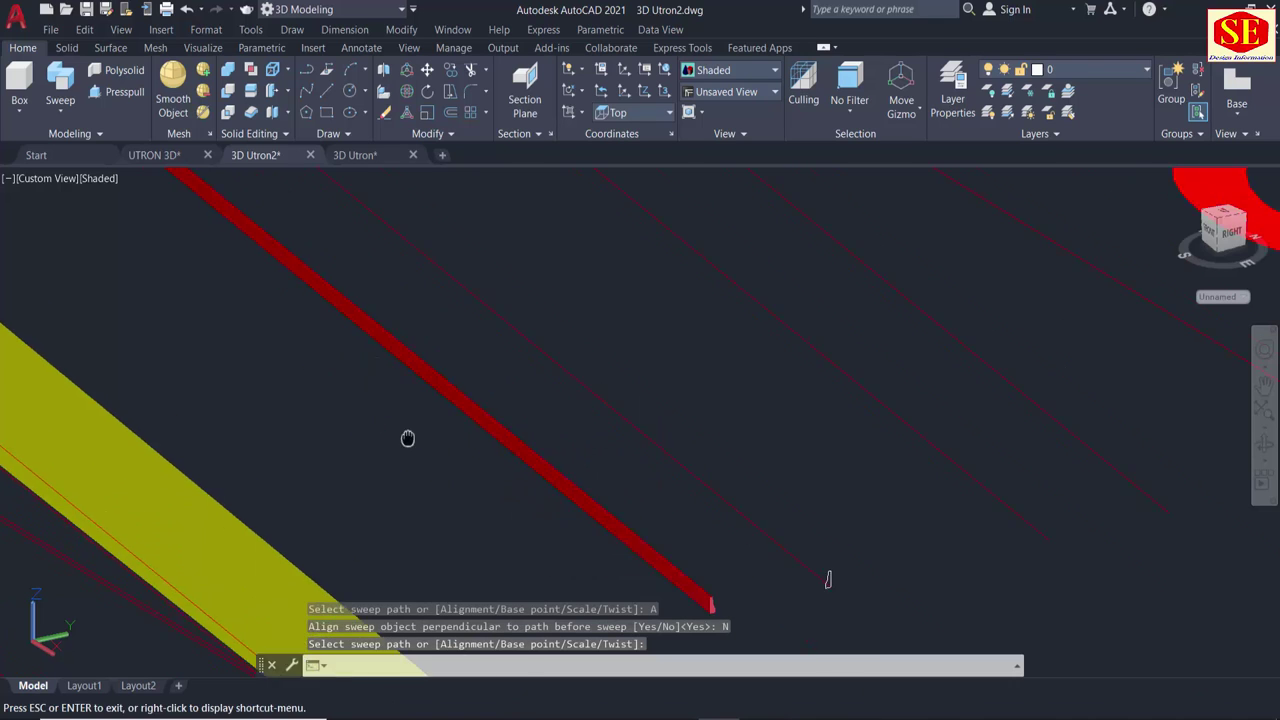
click(814, 571)
scroll(457, 371, up, 3)
scroll(660, 425, up, 2)
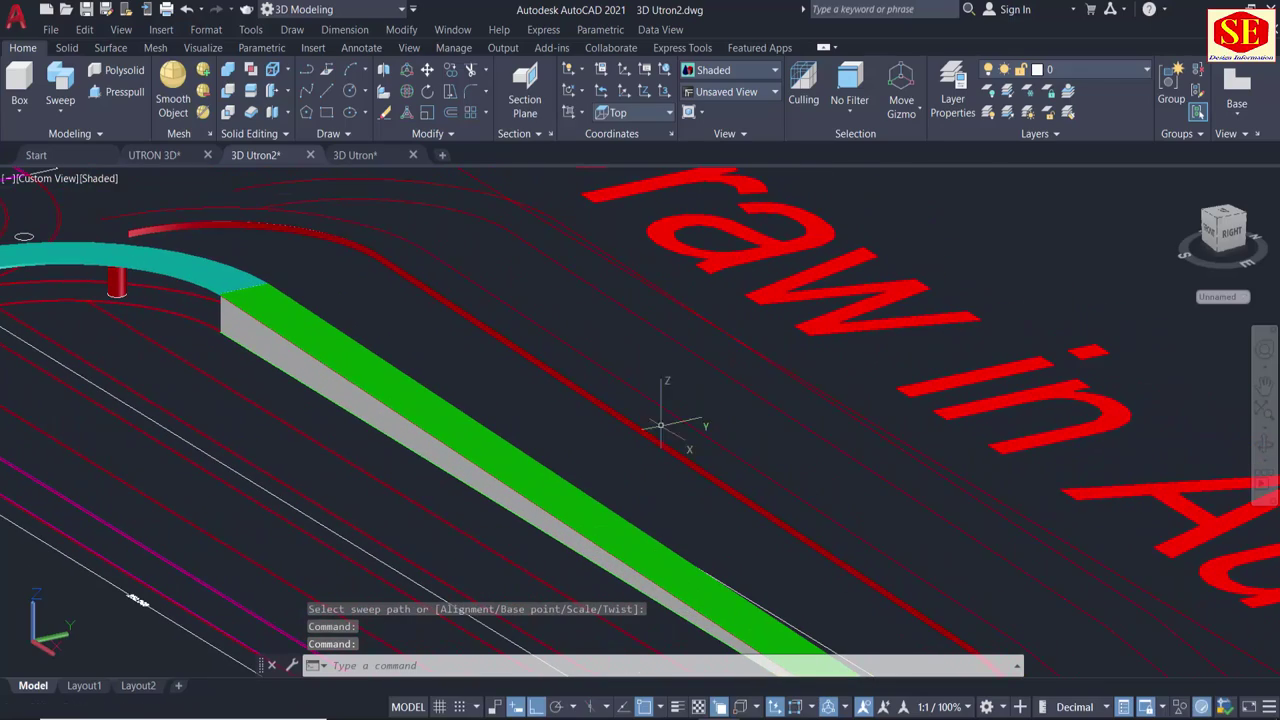
scroll(140, 226, up, 5)
scroll(543, 357, down, 5)
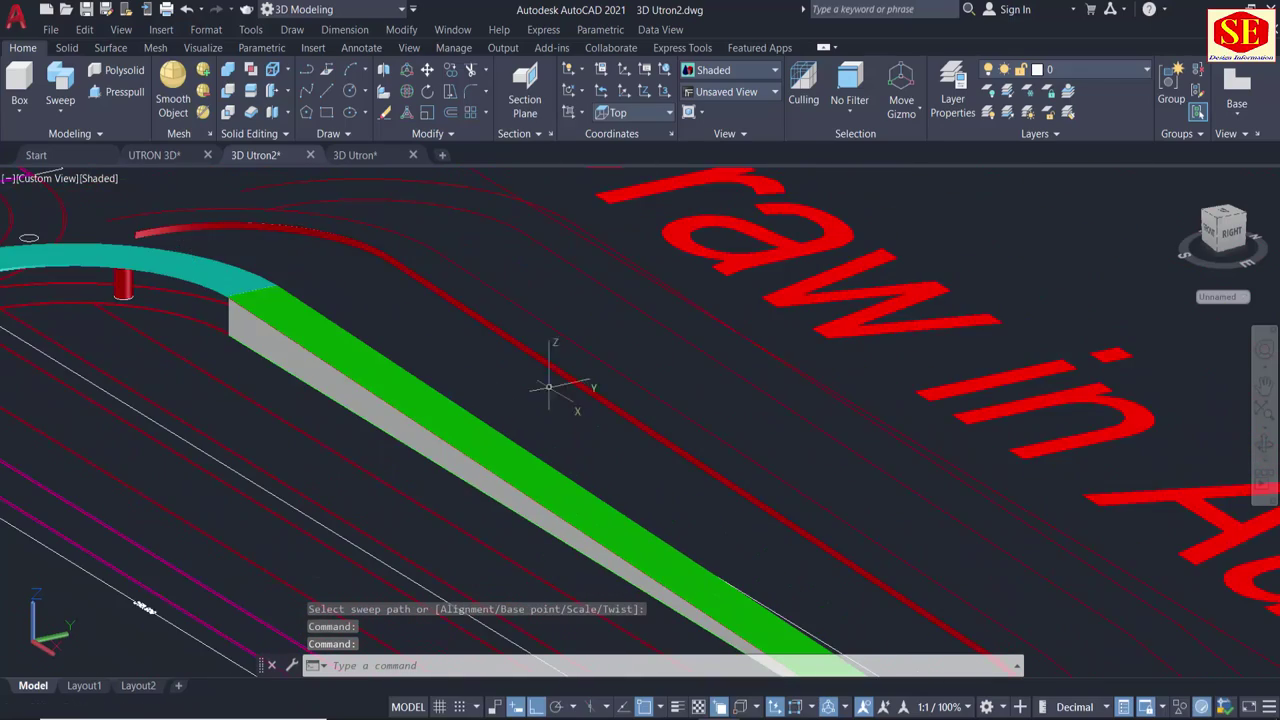
middle_drag(543, 357, 517, 366)
scroll(566, 366, down, 2)
scroll(606, 491, up, 4)
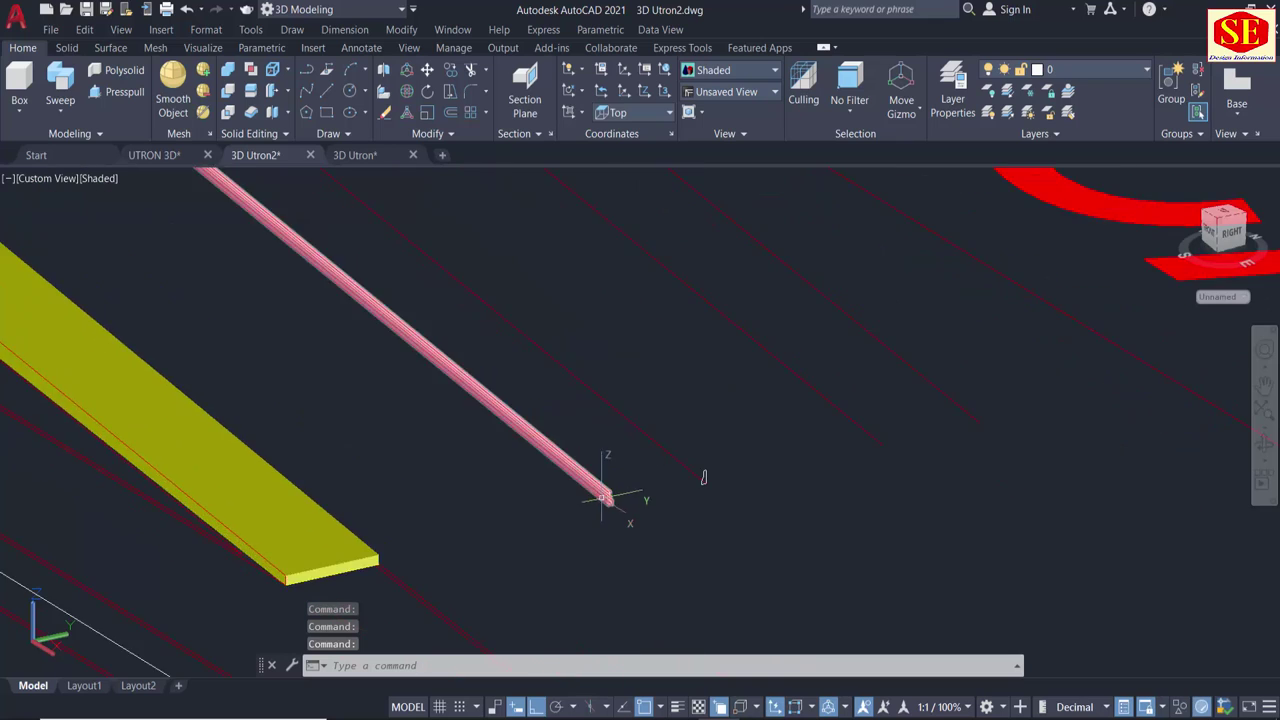
scroll(672, 521, up, 2)
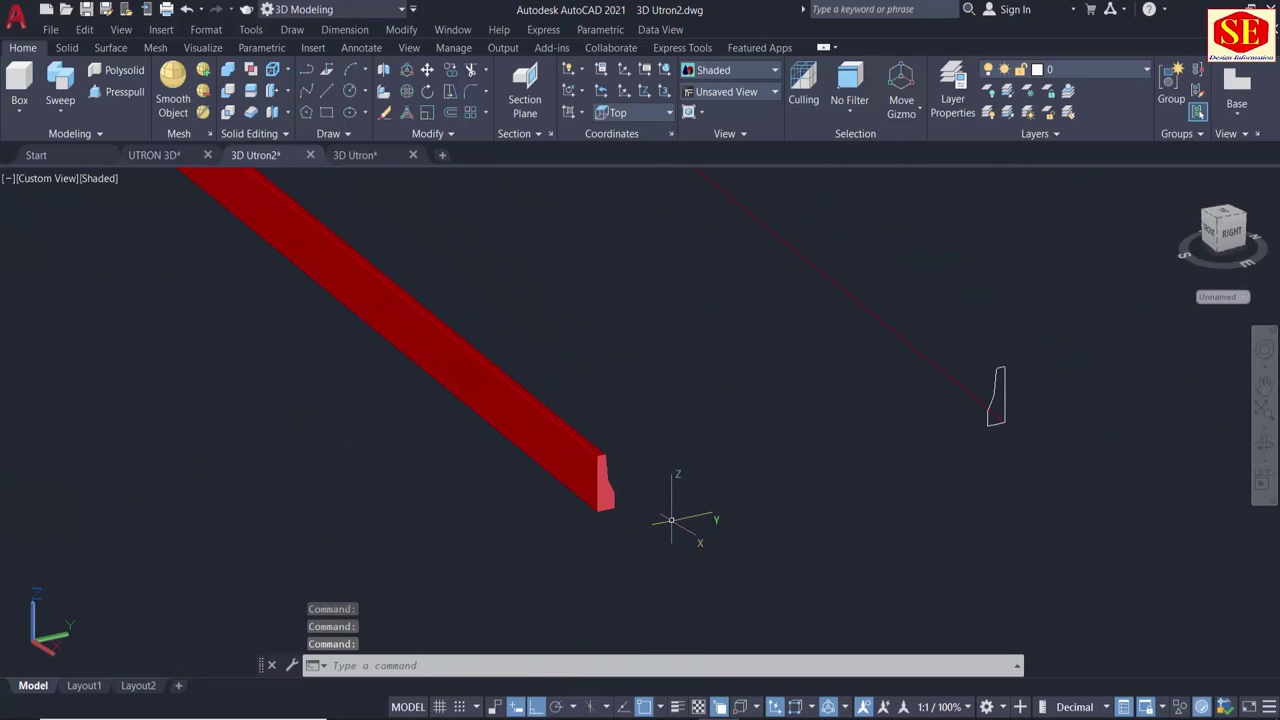
Sweep the second parapet profile, based at its bottom corner and kept upright.
click(60, 85)
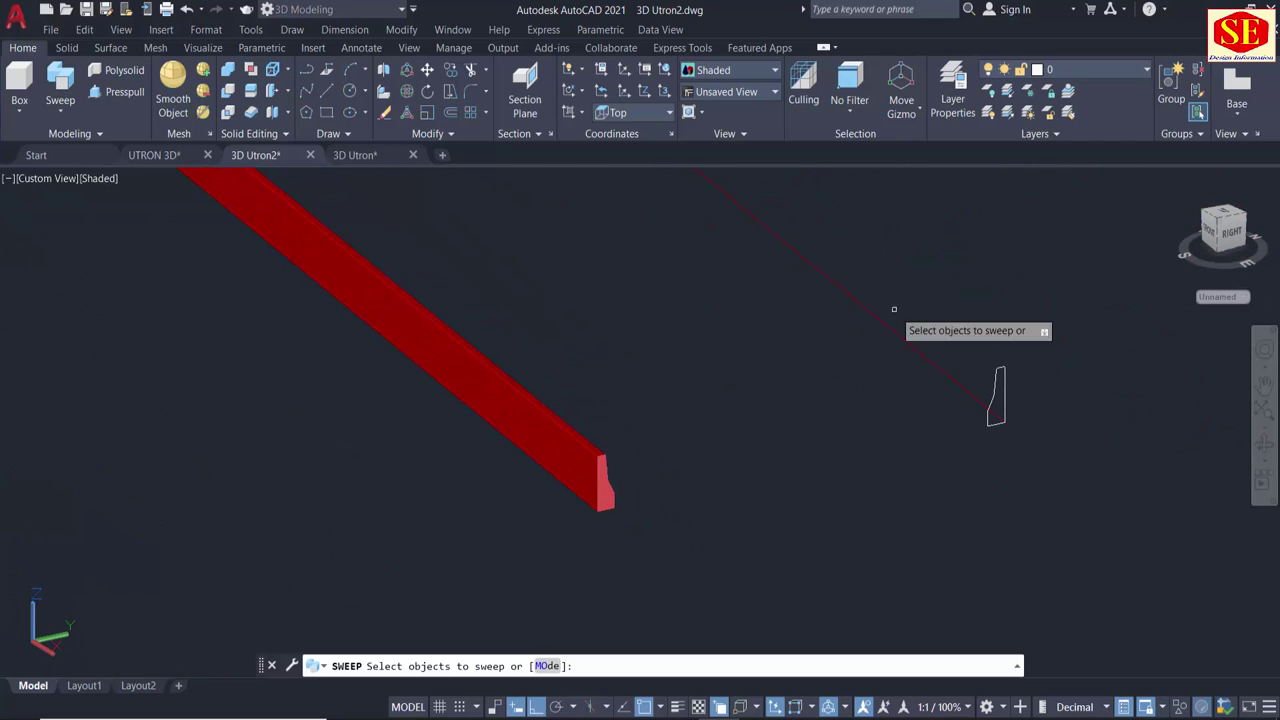
click(996, 382)
right_click(980, 322)
click(1014, 331)
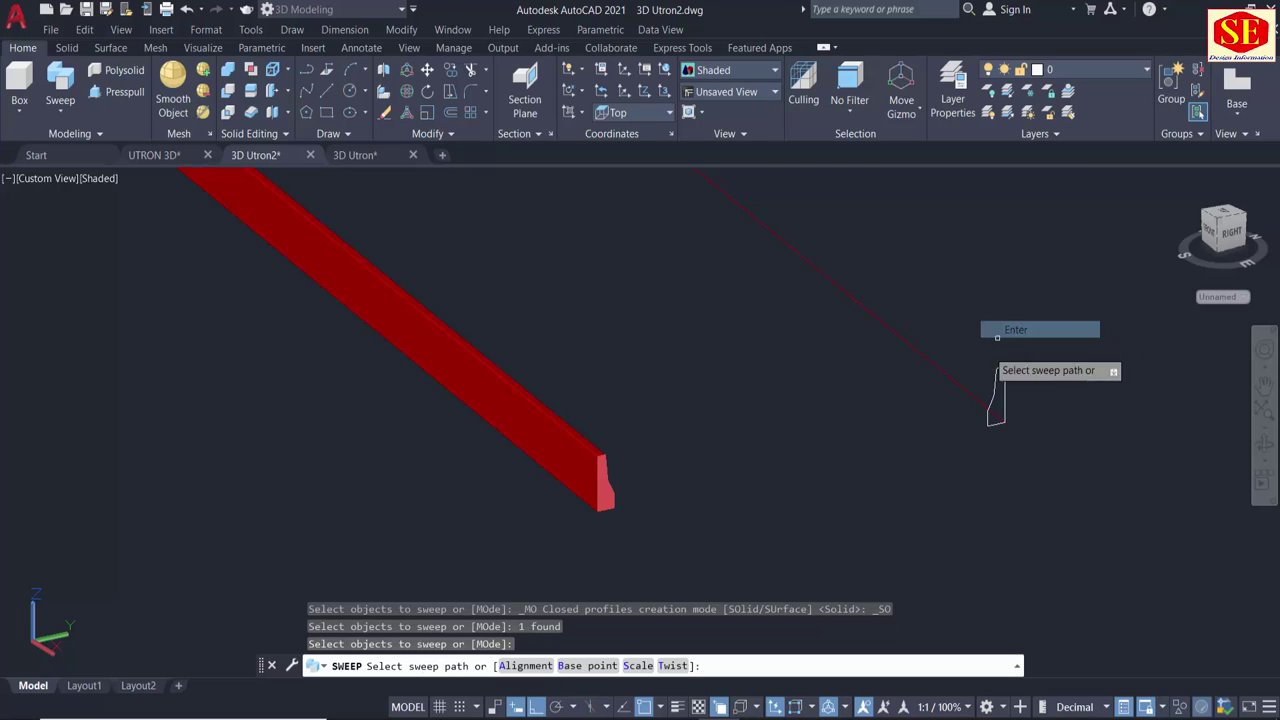
click(590, 670)
scroll(1014, 455, up, 3)
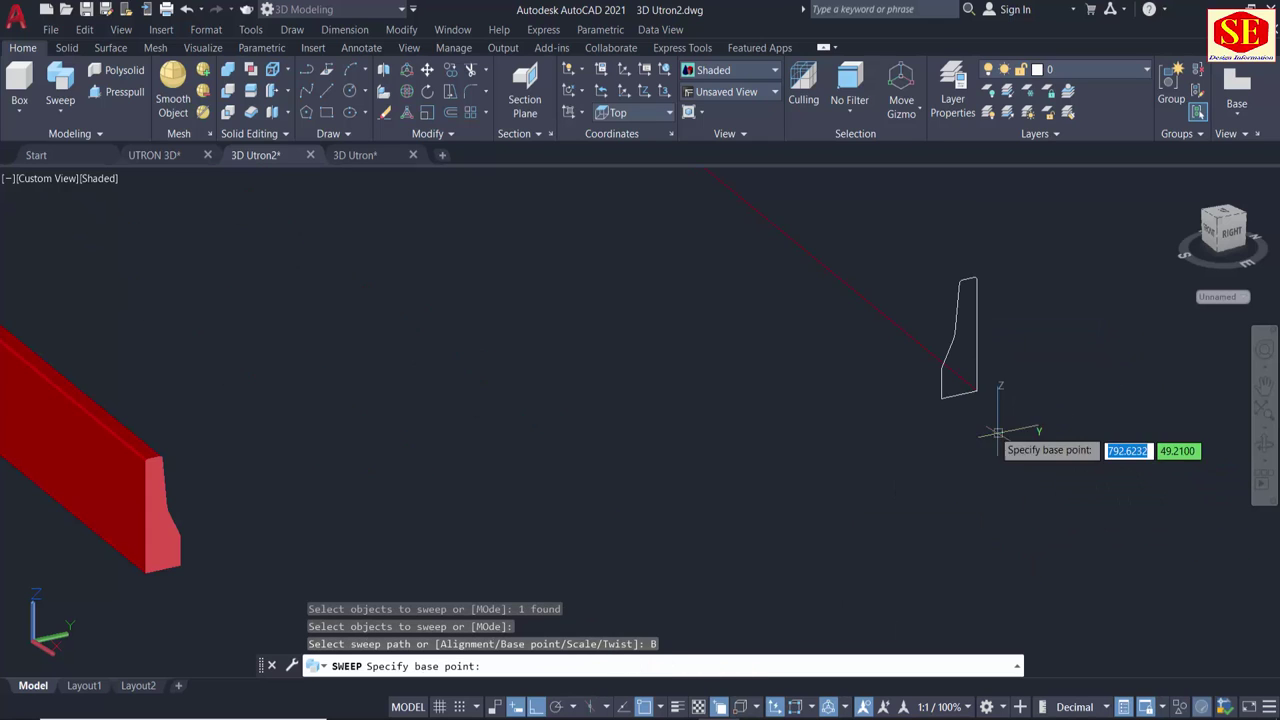
click(976, 390)
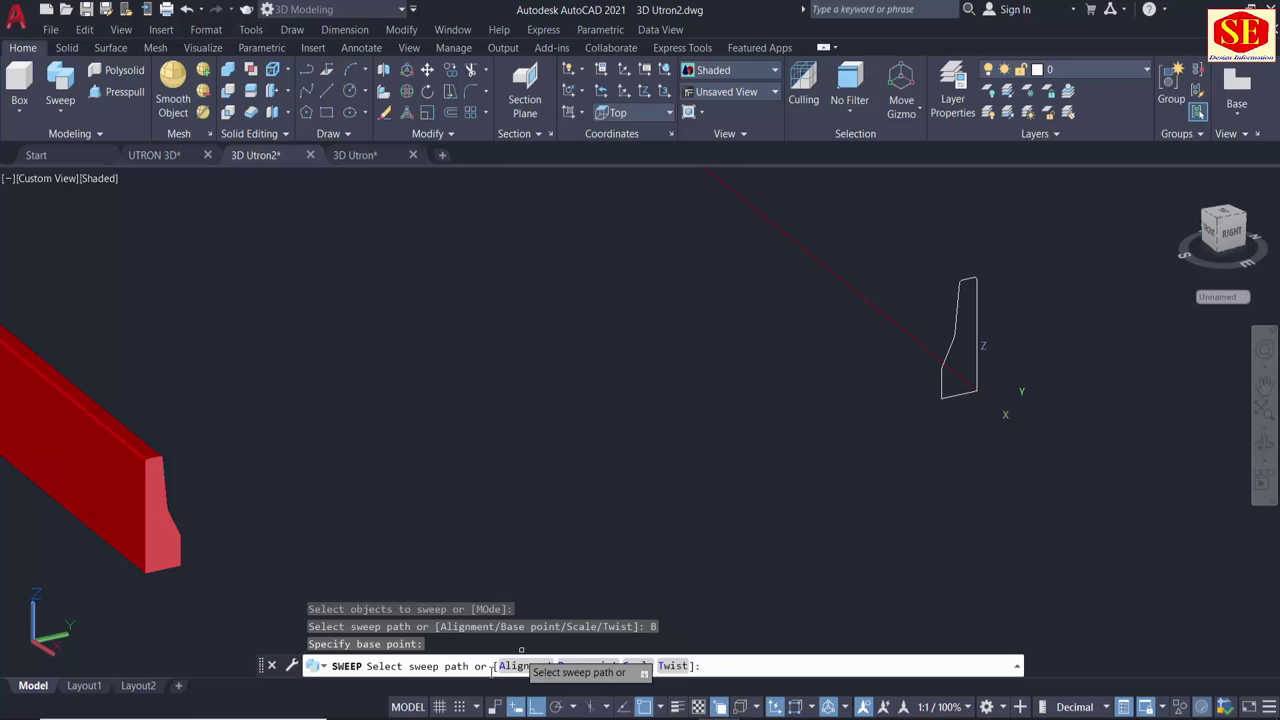
click(521, 665)
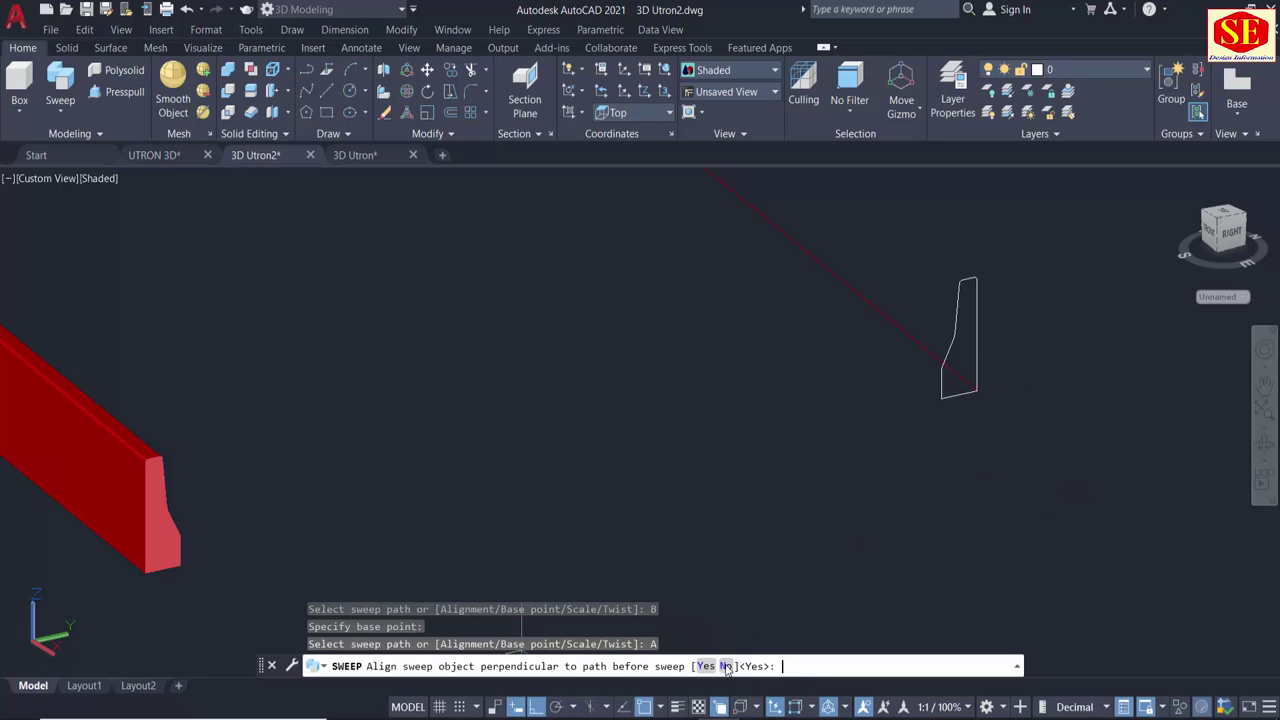
click(727, 669)
Sweep the second parapet profile along the other red edge line of the slab.
scroll(838, 445, down, 2)
scroll(832, 449, down, 2)
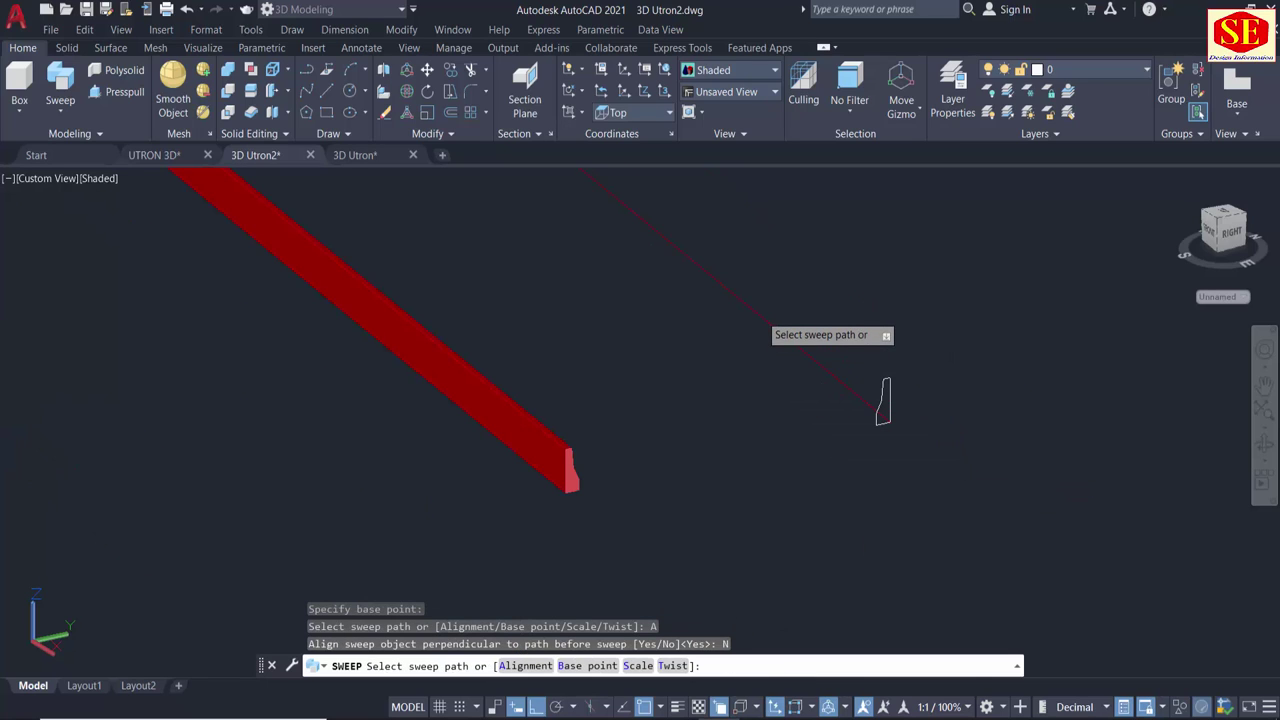
click(756, 312)
scroll(786, 451, up, 2)
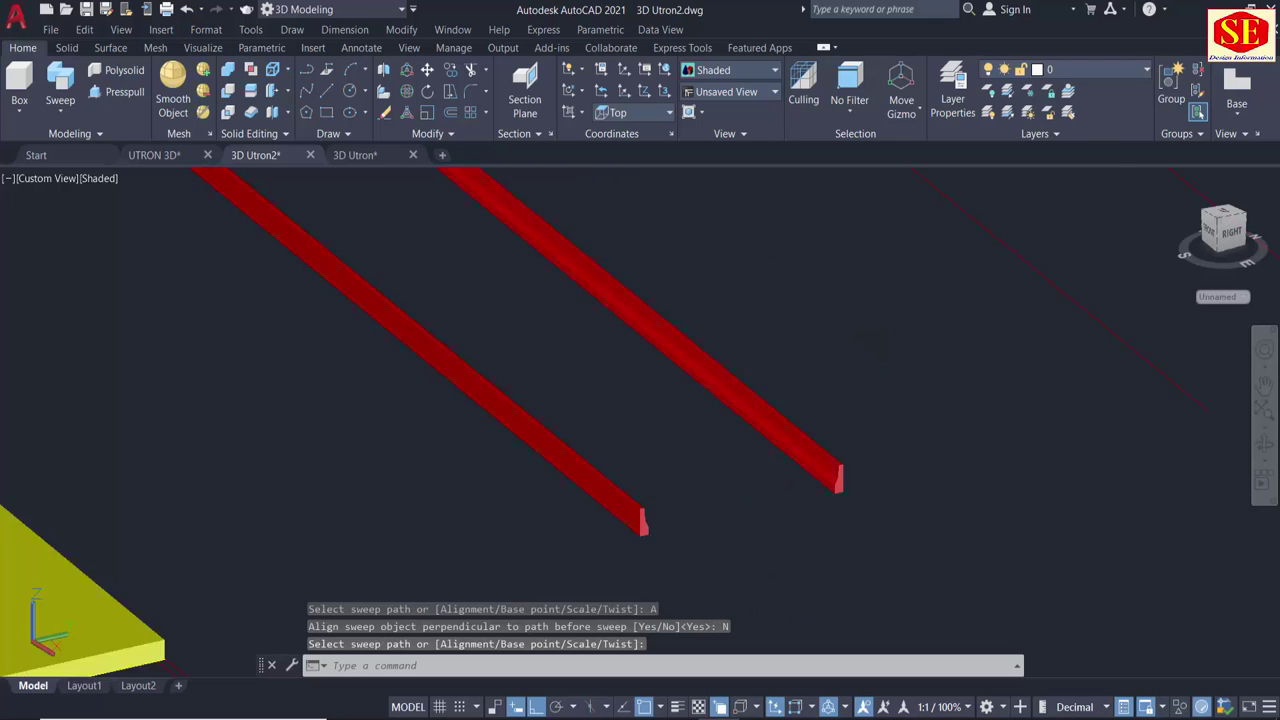
scroll(744, 538, up, 2)
scroll(743, 538, up, 2)
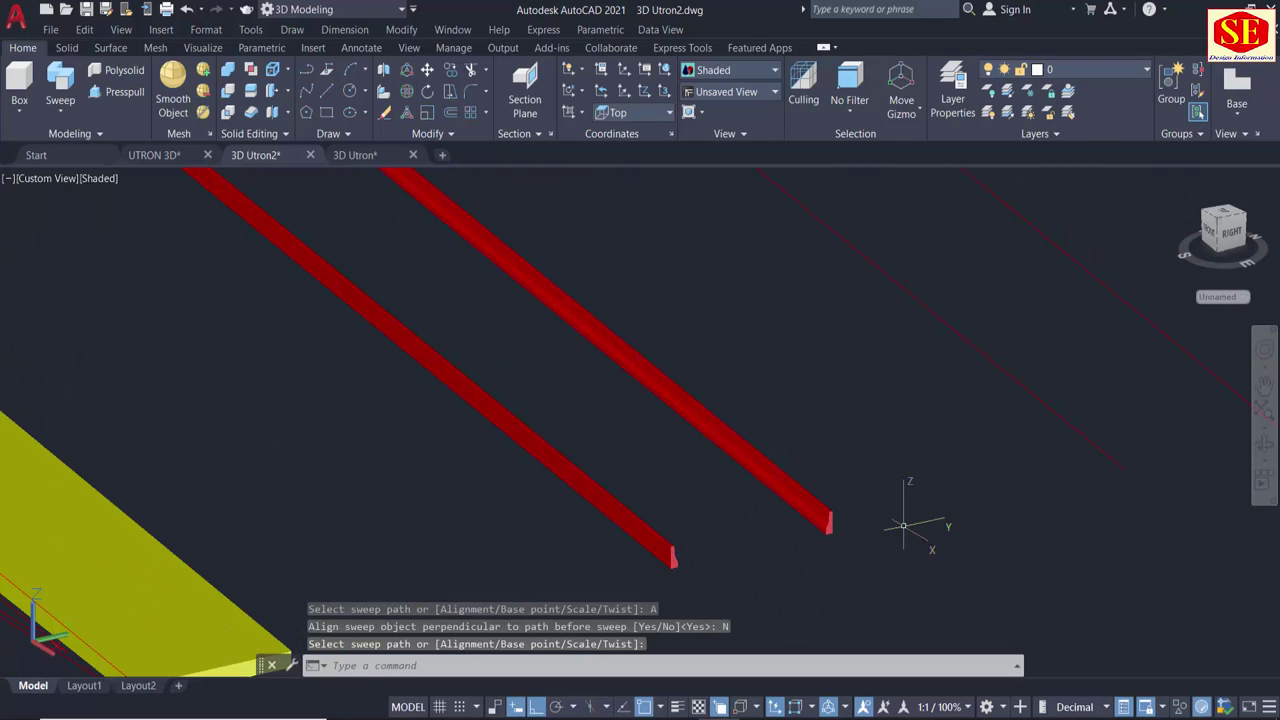
scroll(720, 550, down, 5)
click(510, 377)
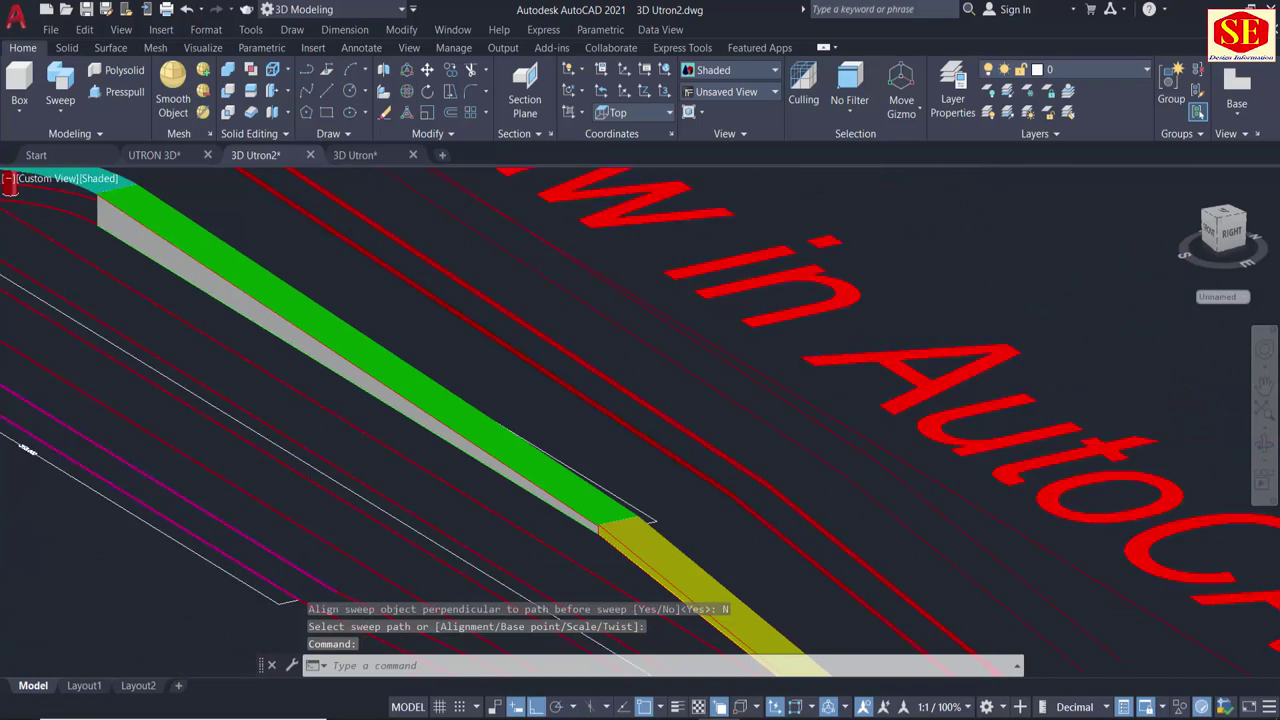
scroll(760, 500, up, 2)
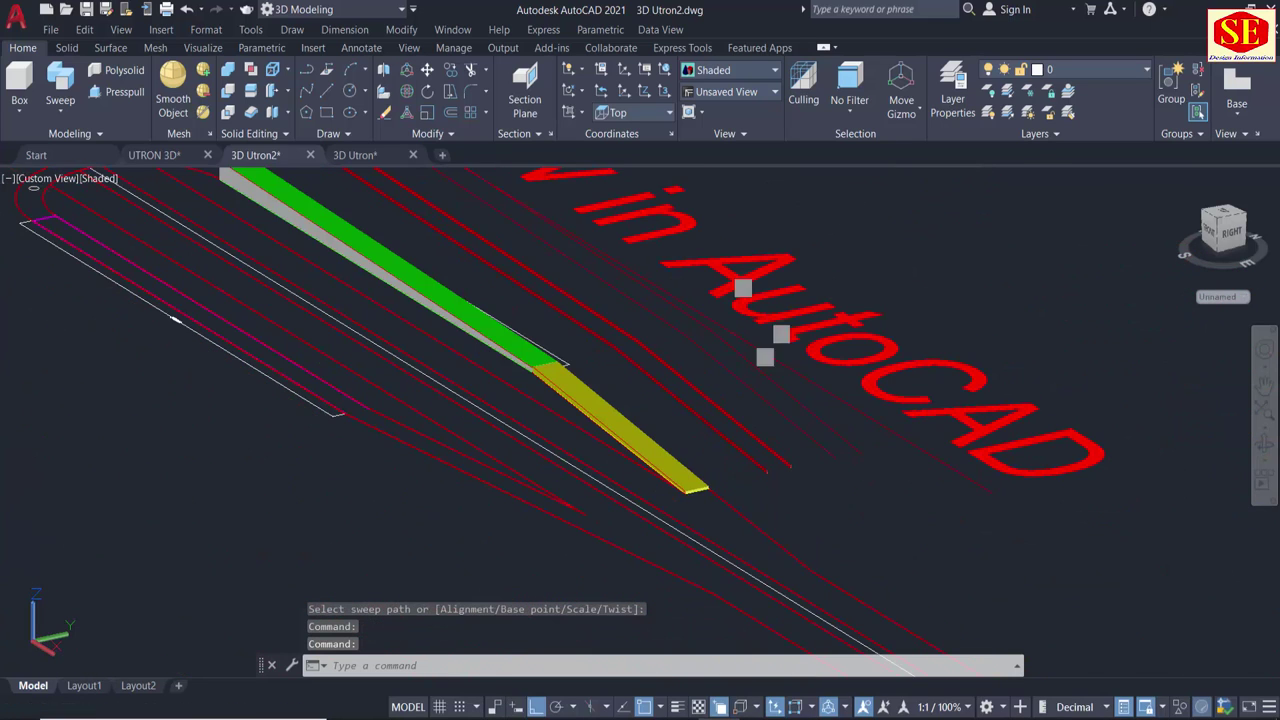
scroll(805, 465, up, 3)
scroll(645, 292, up, 1)
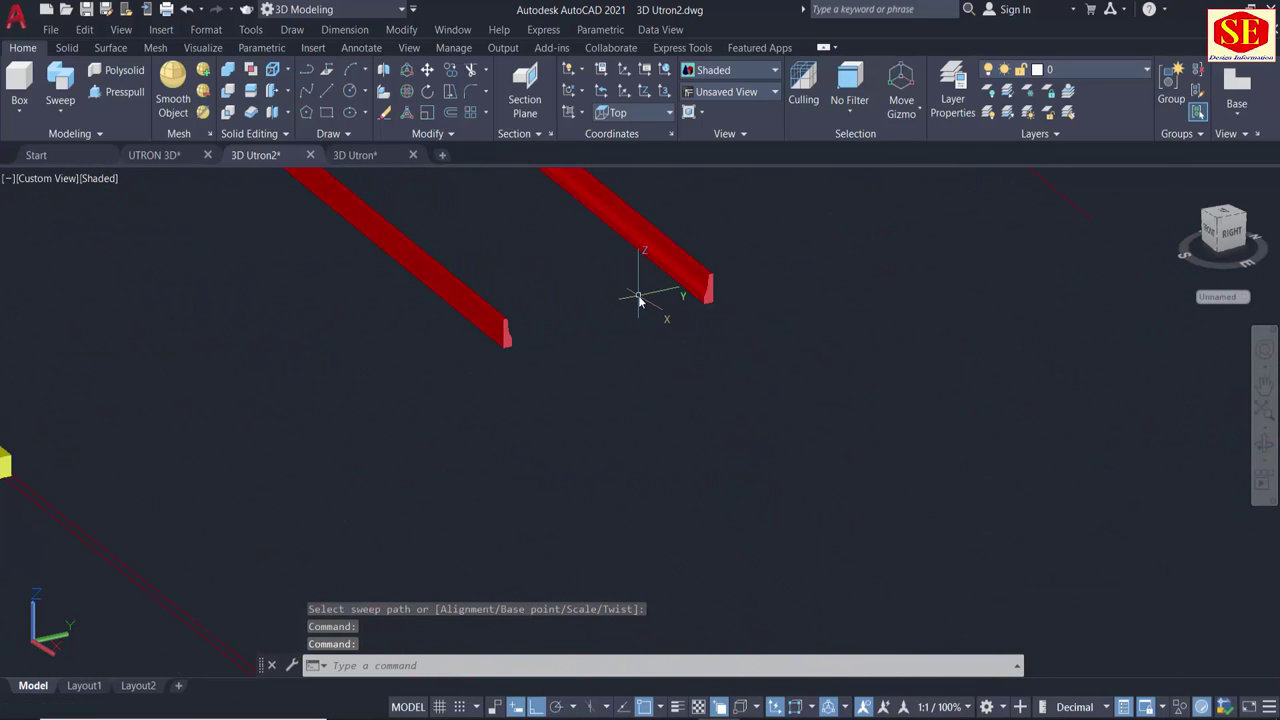
Move both red parapet walls from their end point onto the yellow slab's corner.
text(m)
key(Return)
click(710, 286)
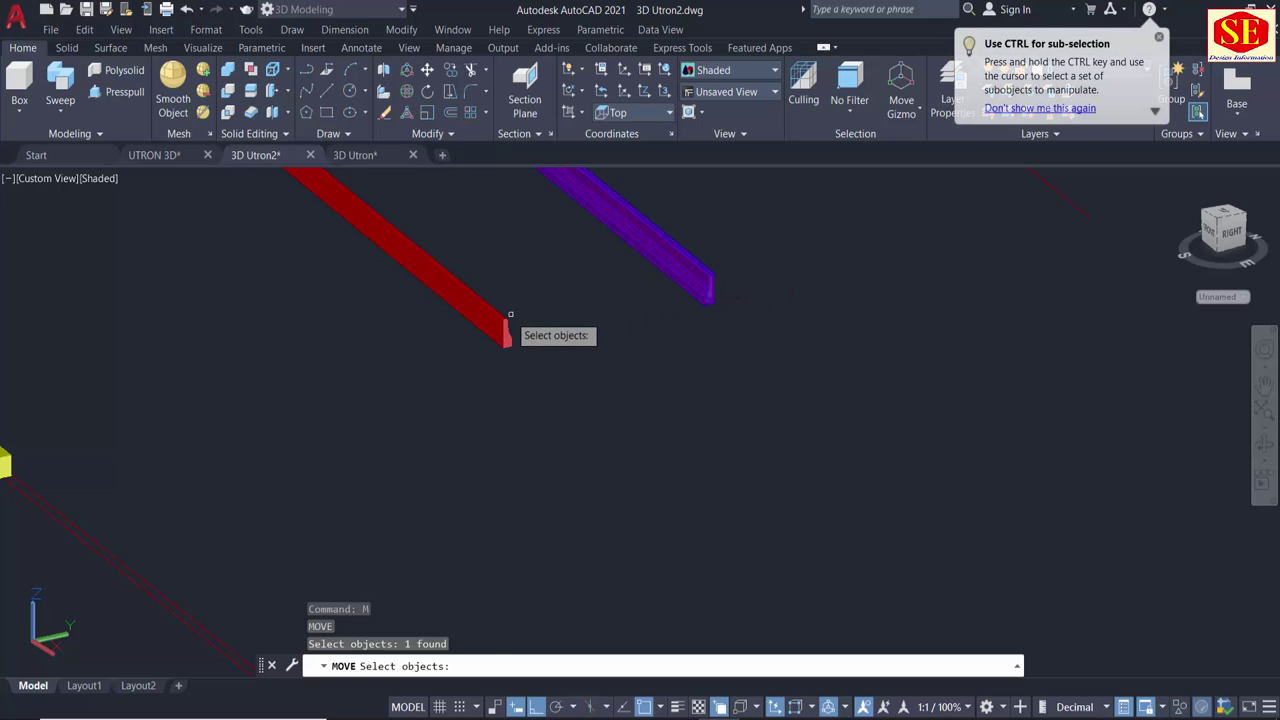
click(510, 314)
scroll(506, 330, up, 2)
key(Return)
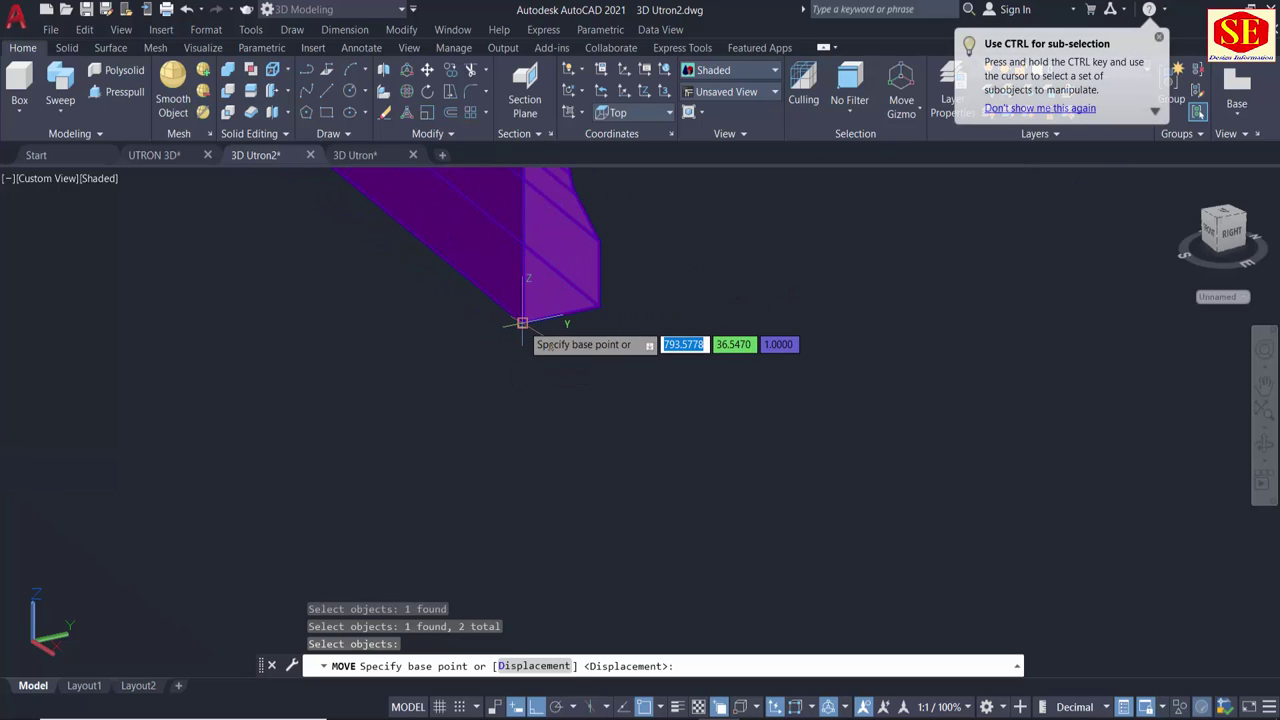
click(522, 323)
scroll(600, 280, down, 2)
scroll(663, 286, down, 2)
scroll(333, 353, up, 3)
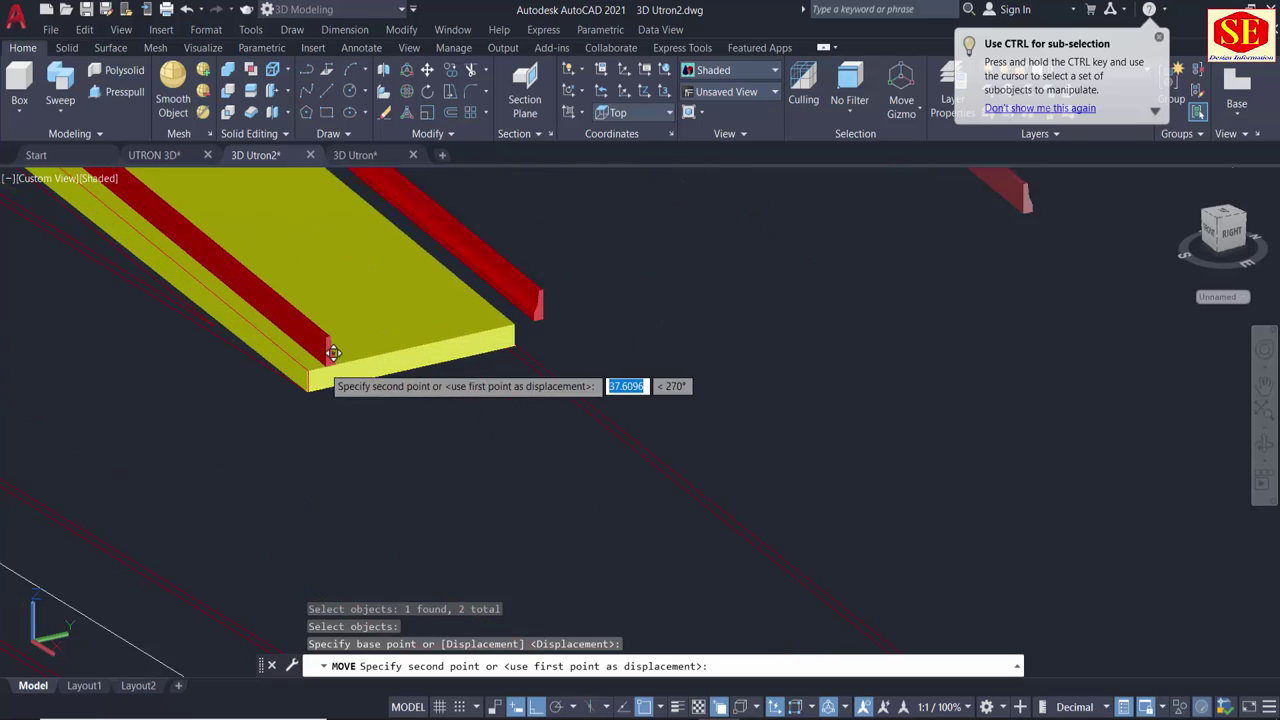
scroll(320, 365, up, 3)
click(287, 377)
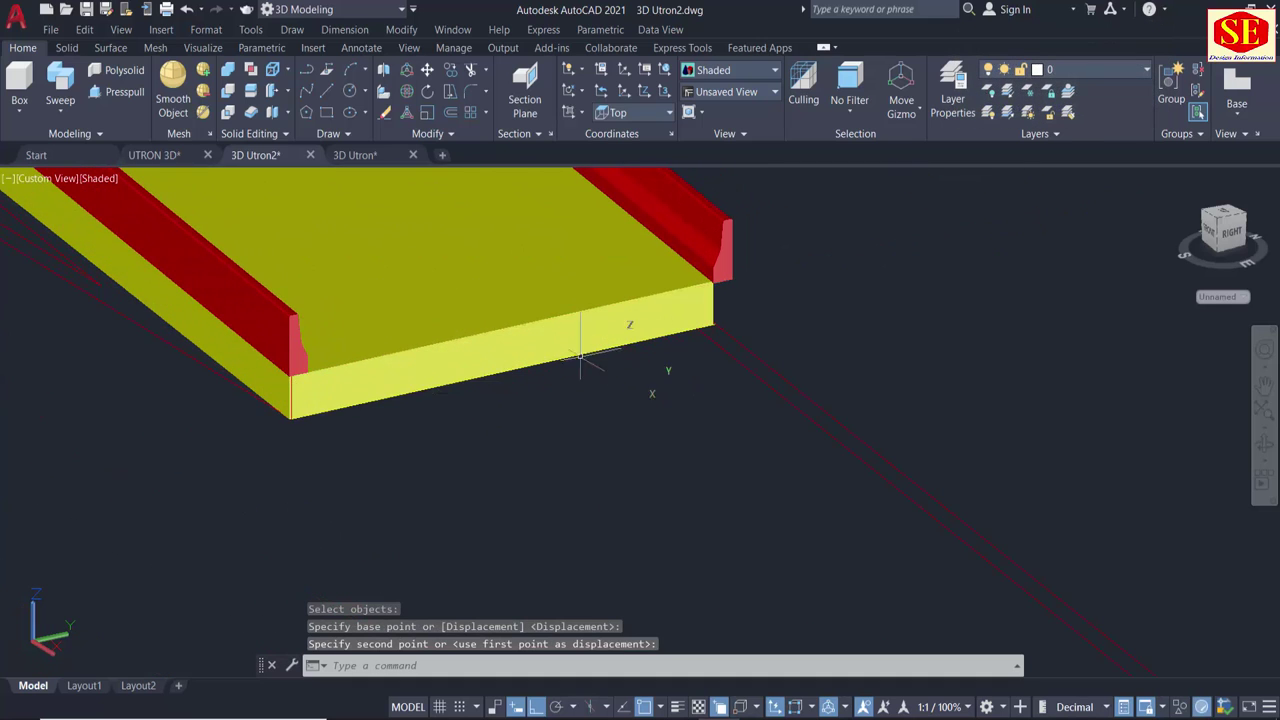
scroll(686, 443, down, 2)
scroll(663, 366, down, 2)
scroll(643, 477, up, 2)
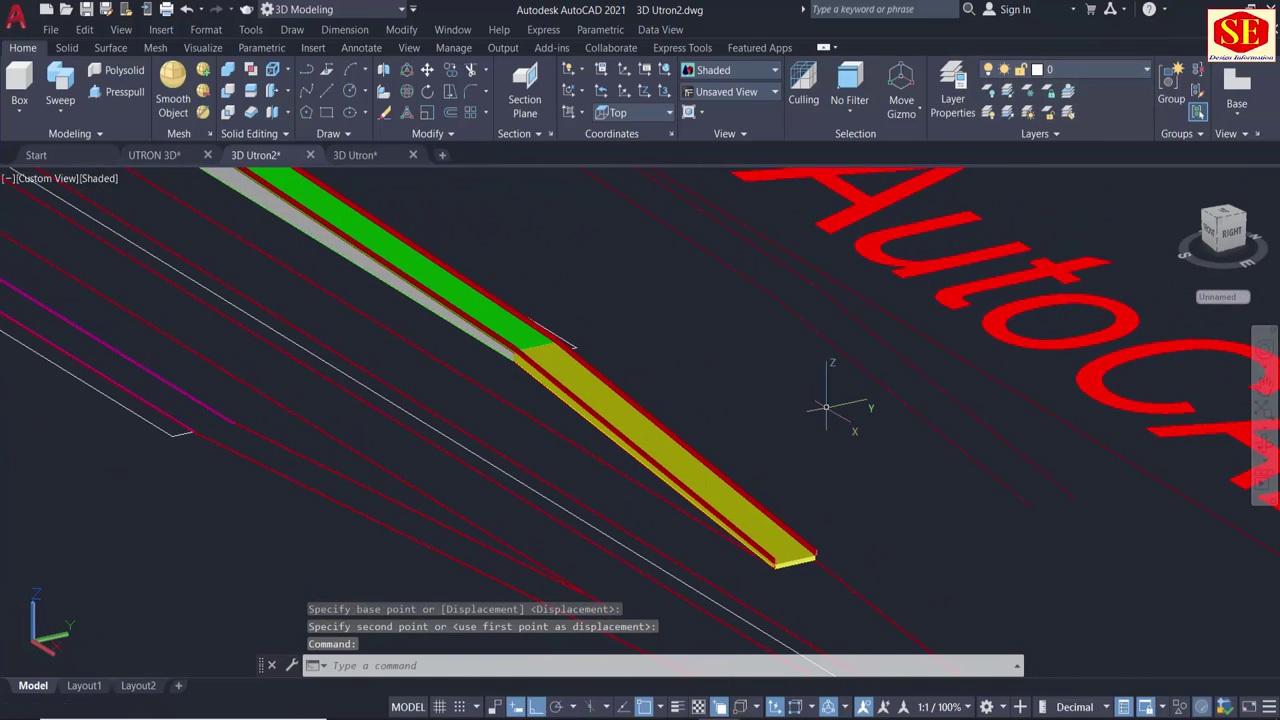
Orbit around the green lane slab and curved U-turn slab to check the walls.
shift+middle_drag(826, 407, 666, 391)
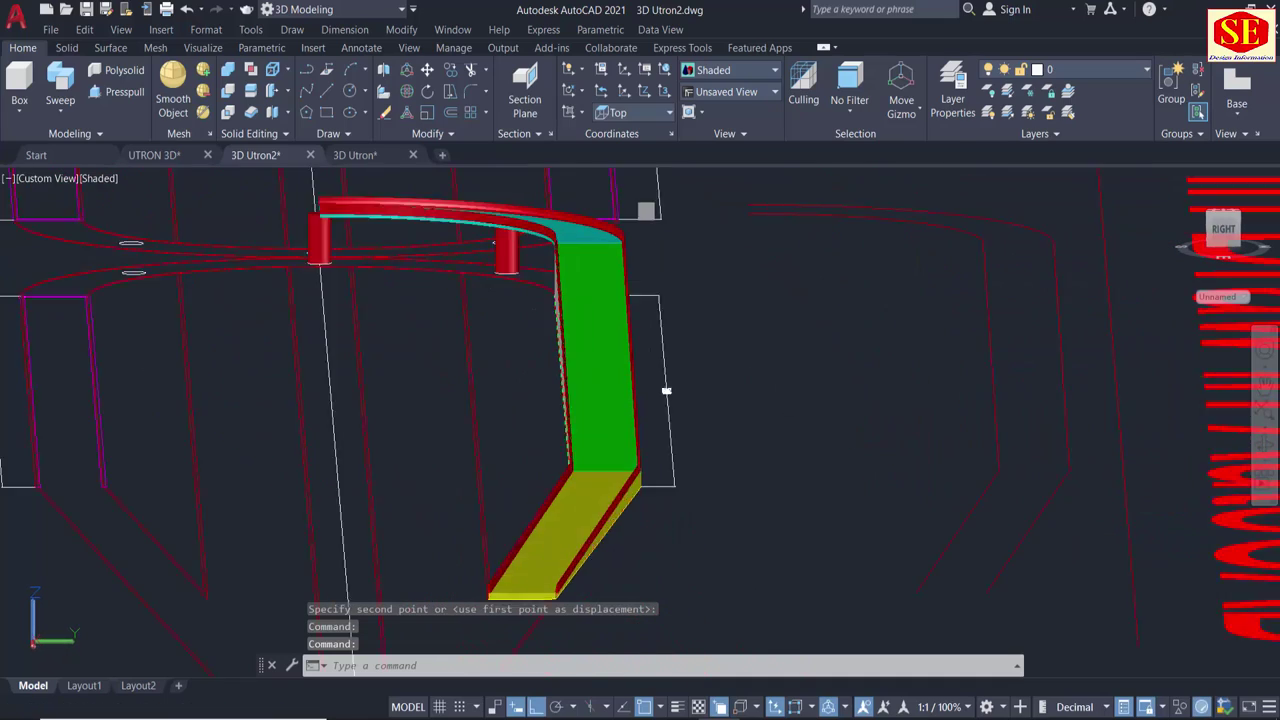
scroll(600, 240, up, 2)
mouse_move(586, 329)
shift+middle_down()
mouse_move(561, 334)
mouse_move(592, 247)
shift+middle_up()
scroll(592, 247, up, 2)
scroll(592, 247, down, 2)
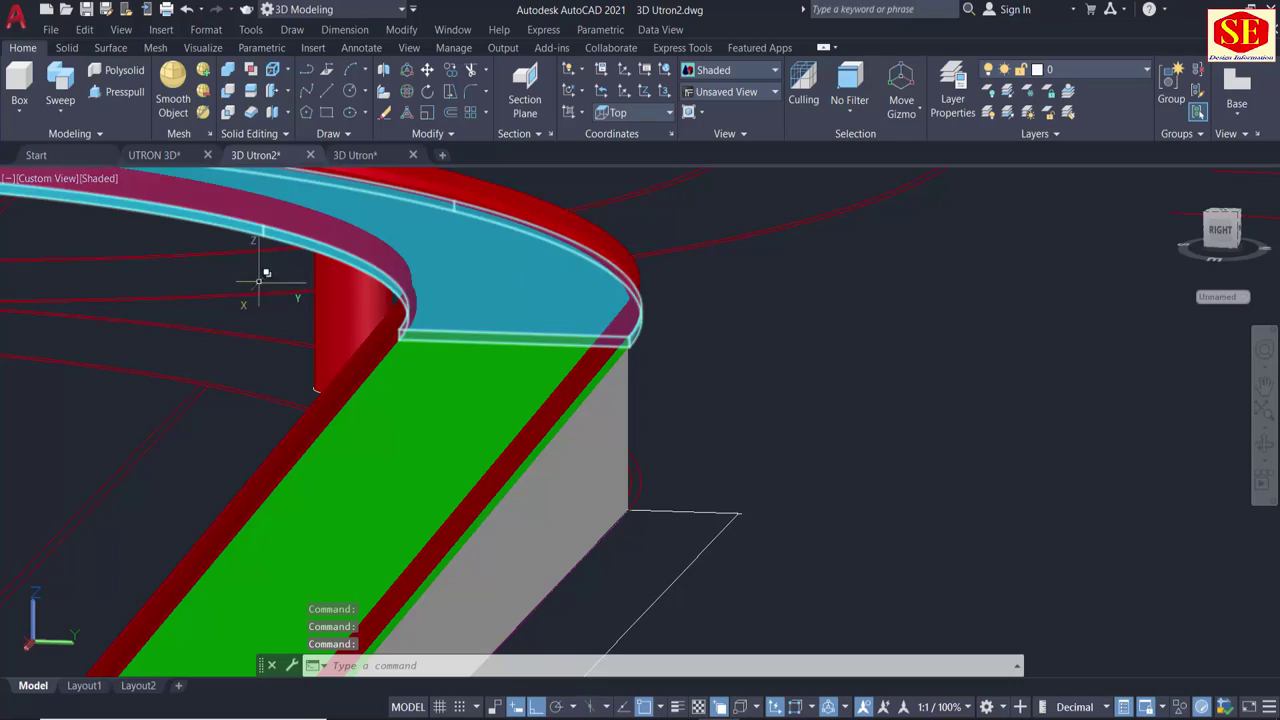
mouse_move(266, 272)
shift+middle_down()
mouse_move(467, 333)
mouse_move(513, 382)
mouse_move(686, 414)
mouse_move(430, 340)
shift+middle_up()
scroll(467, 333, down, 2)
scroll(513, 382, down, 2)
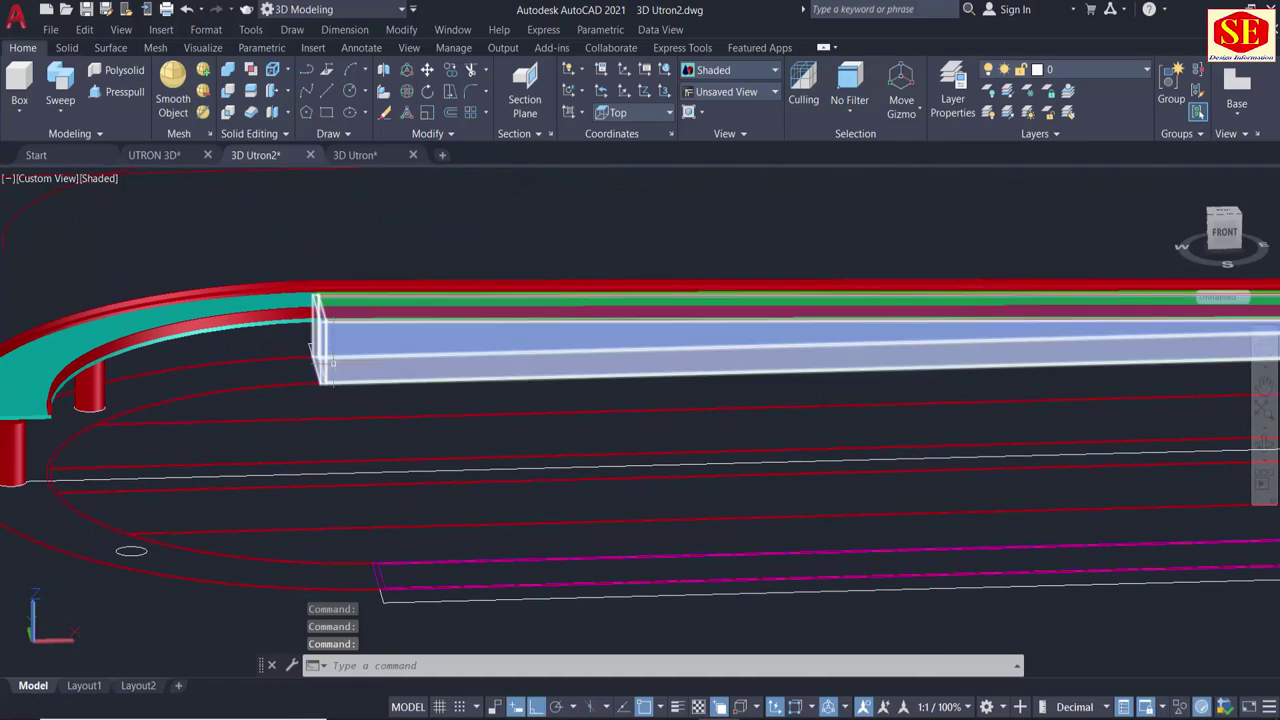
mouse_move(325, 362)
shift+middle_down()
mouse_move(990, 366)
mouse_move(934, 363)
mouse_move(768, 450)
mouse_move(720, 440)
mouse_move(903, 383)
shift+middle_up()
scroll(934, 363, down, 2)
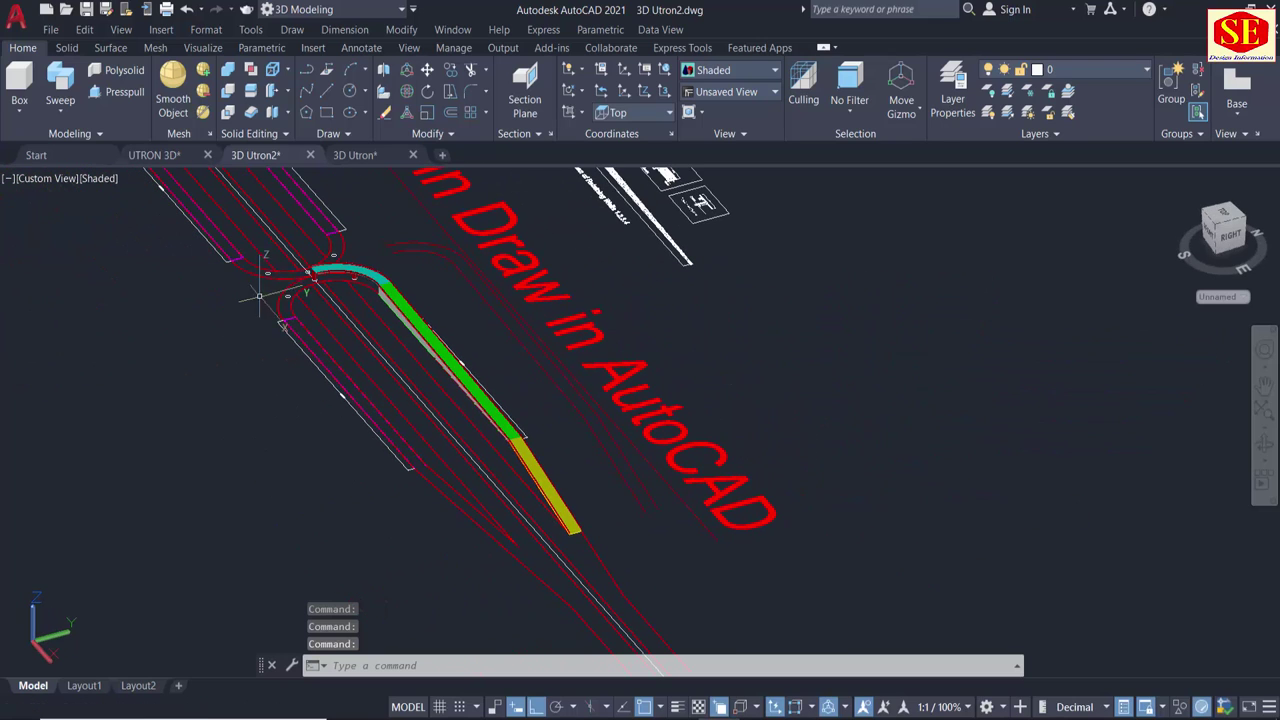
scroll(449, 355, up, 2)
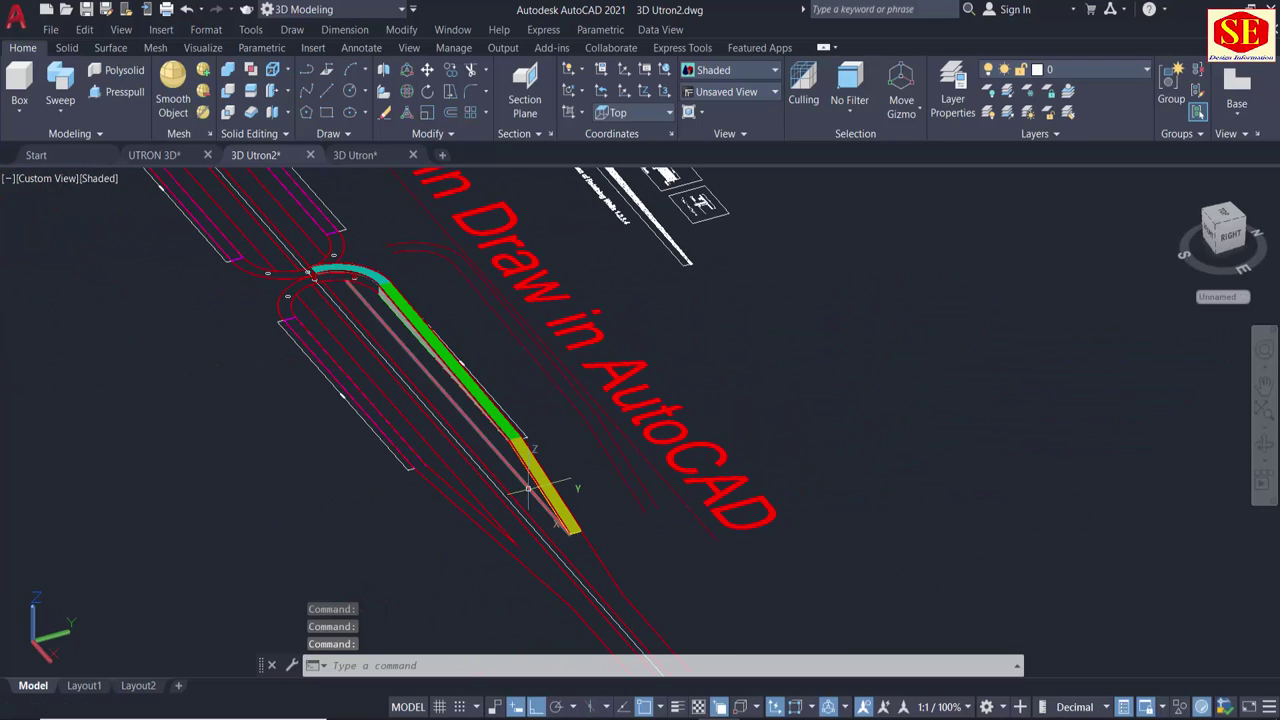
middle_drag(514, 494, 428, 300)
middle_drag(337, 141, 449, 297)
click(449, 297)
scroll(348, 265, up, 3)
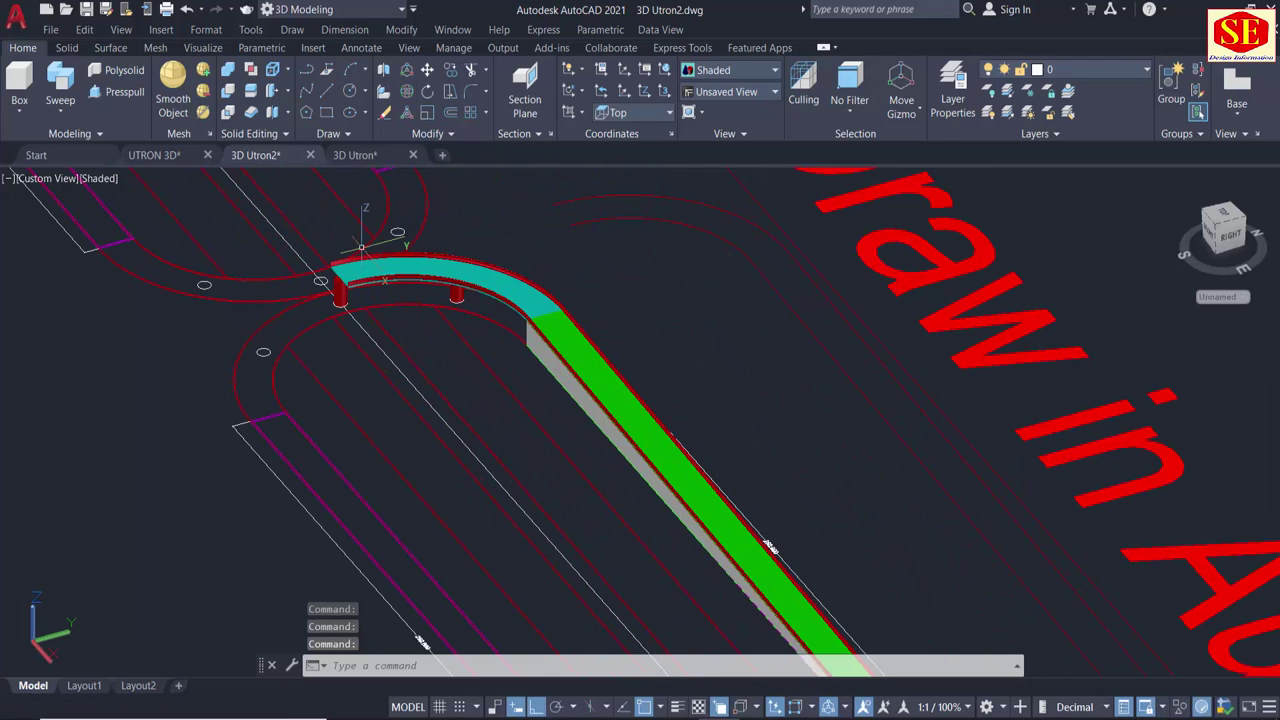
scroll(348, 265, up, 3)
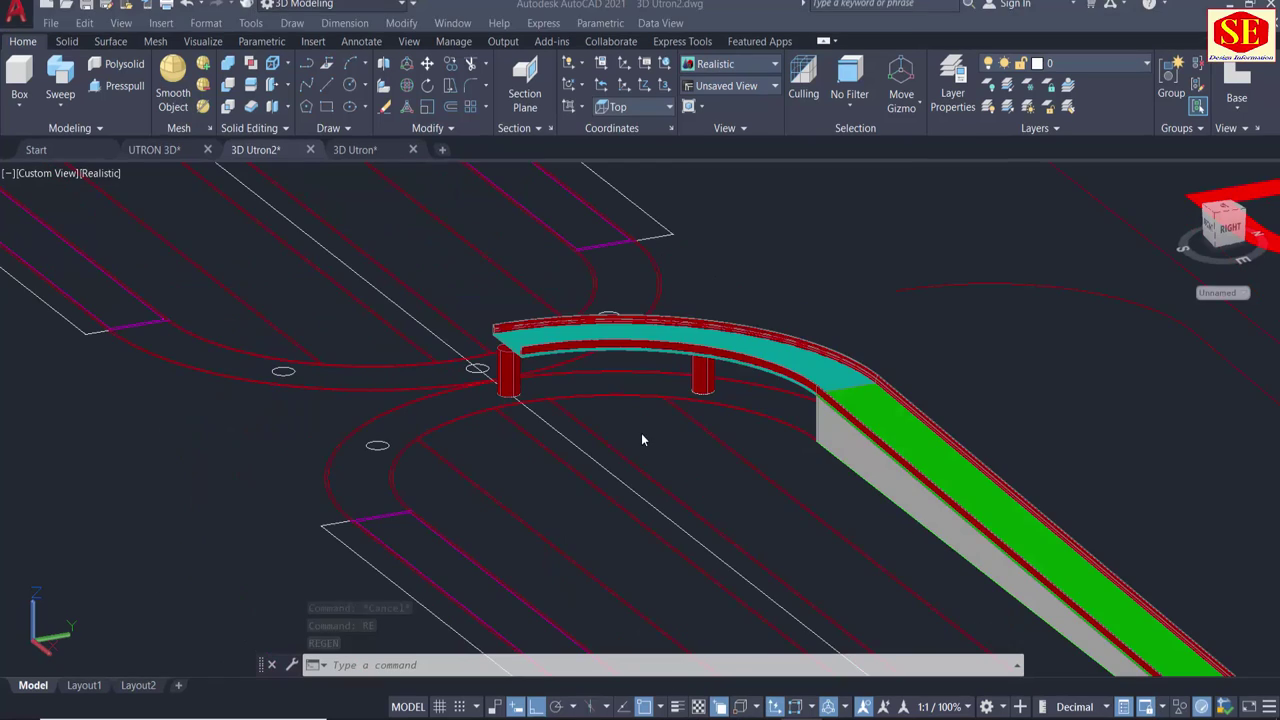
Select the curved parapet wall, cyan curved slab, green slab and yellow lane slab.
scroll(600, 363, up, 2)
scroll(600, 320, up, 2)
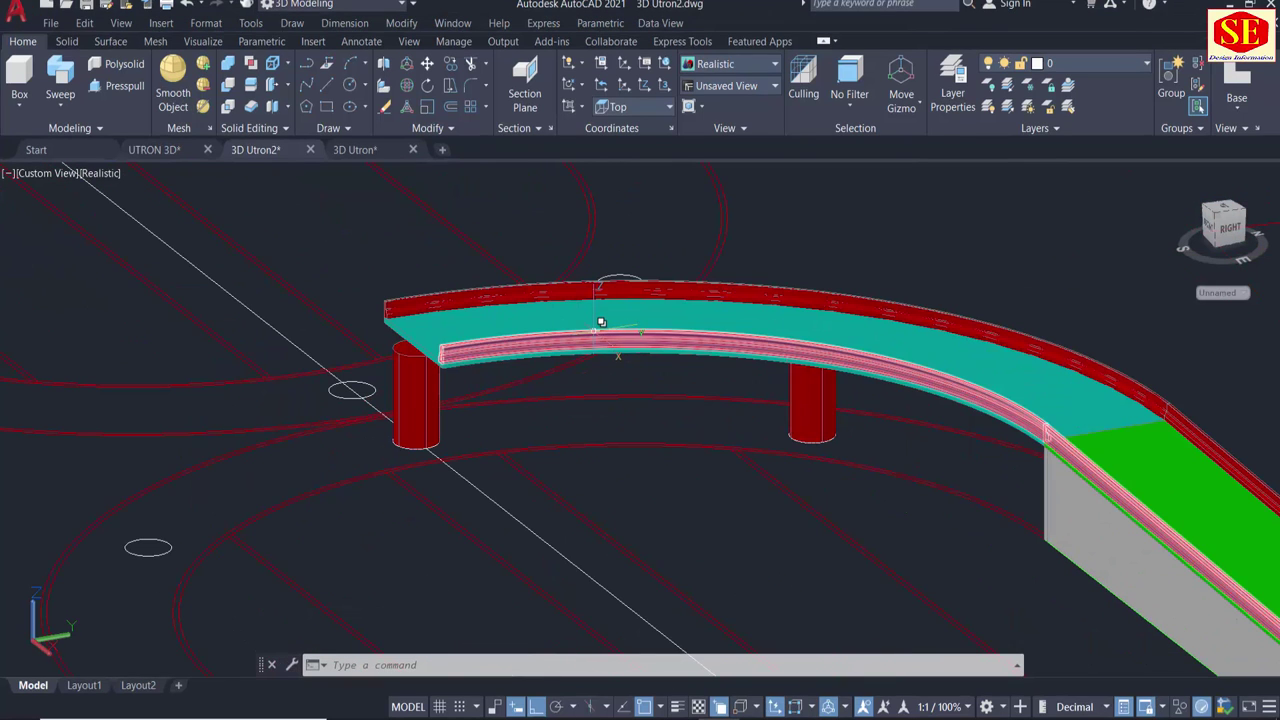
click(598, 326)
click(655, 397)
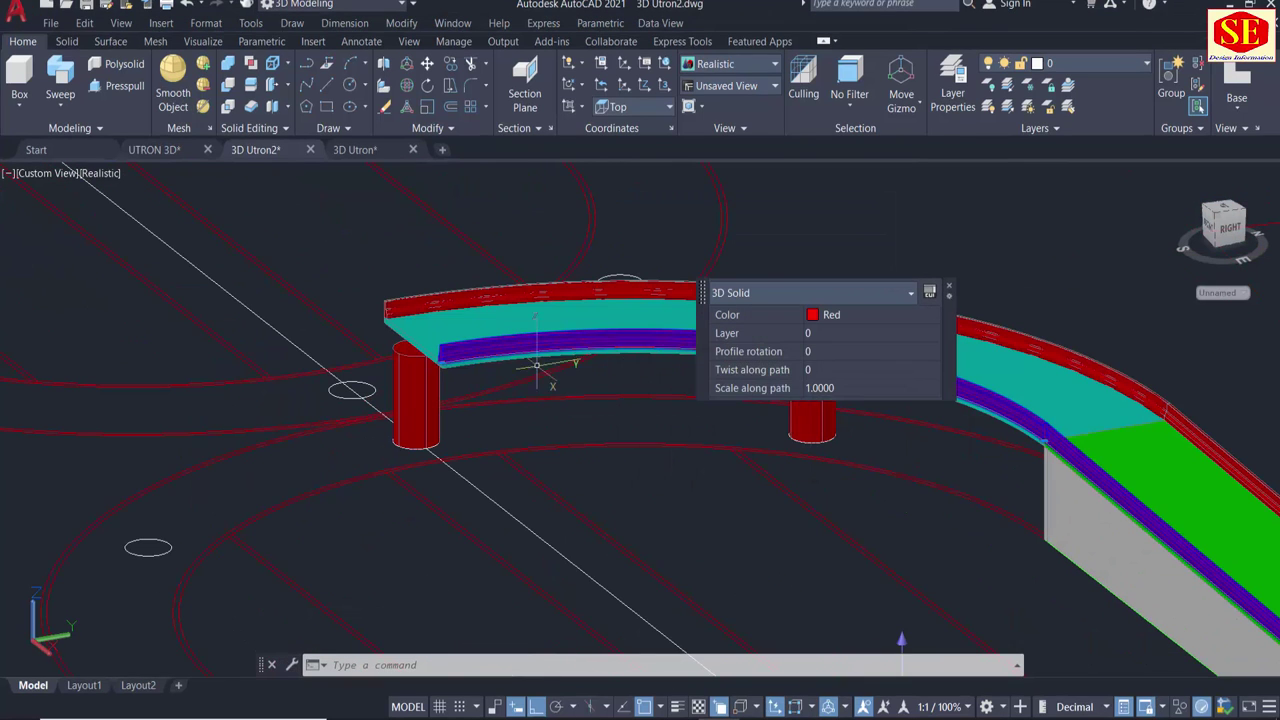
click(450, 322)
click(1138, 440)
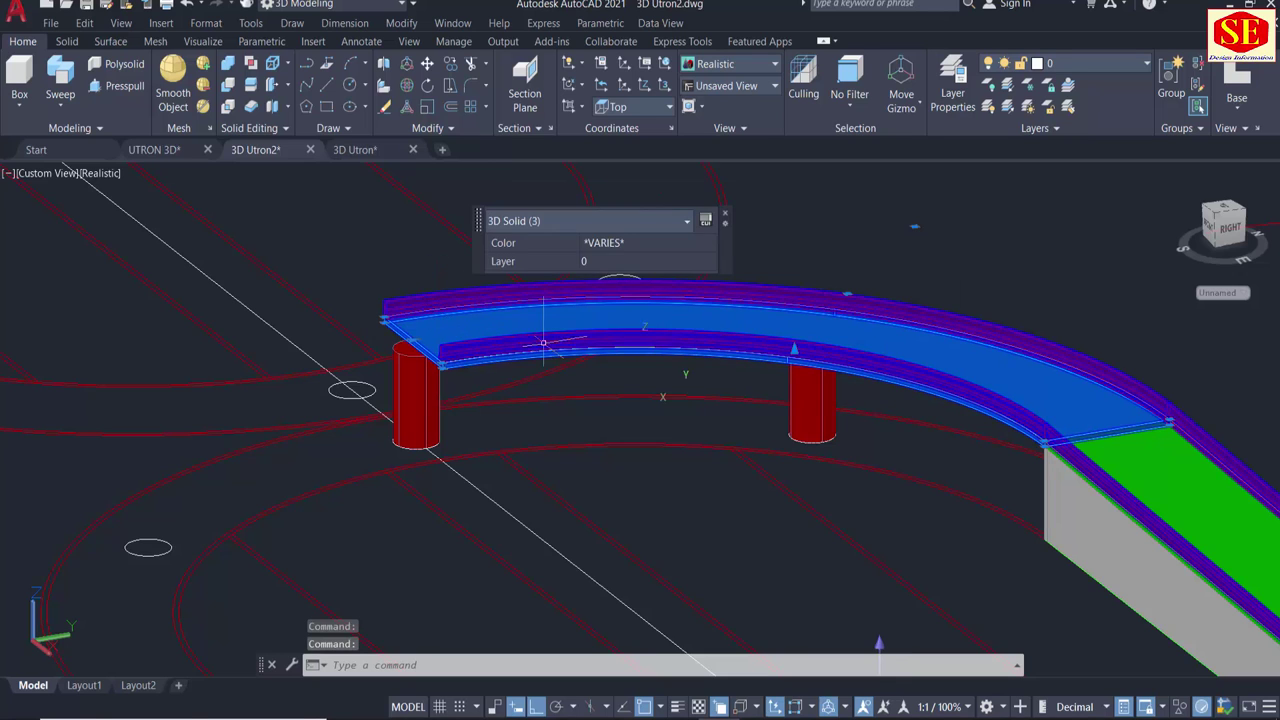
mouse_move(1138, 440)
middle_down()
mouse_move(974, 340)
mouse_move(748, 270)
middle_up()
click(765, 295)
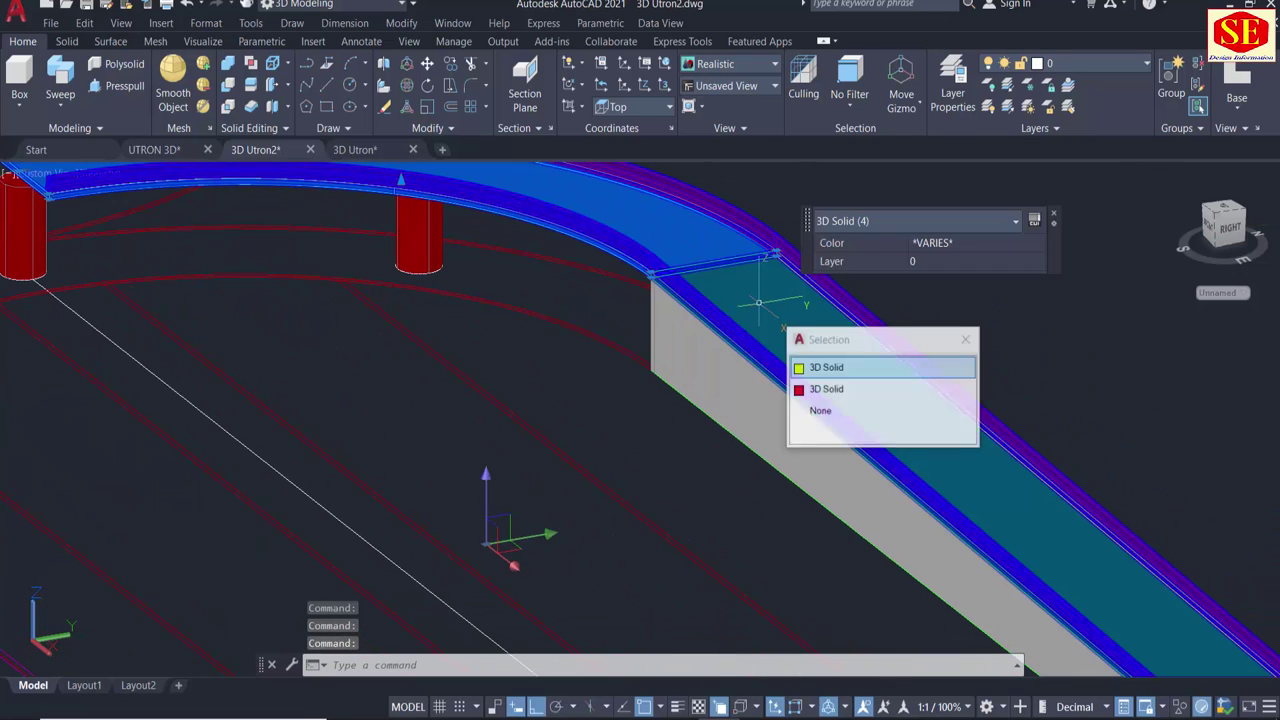
click(662, 365)
scroll(689, 444, down, 3)
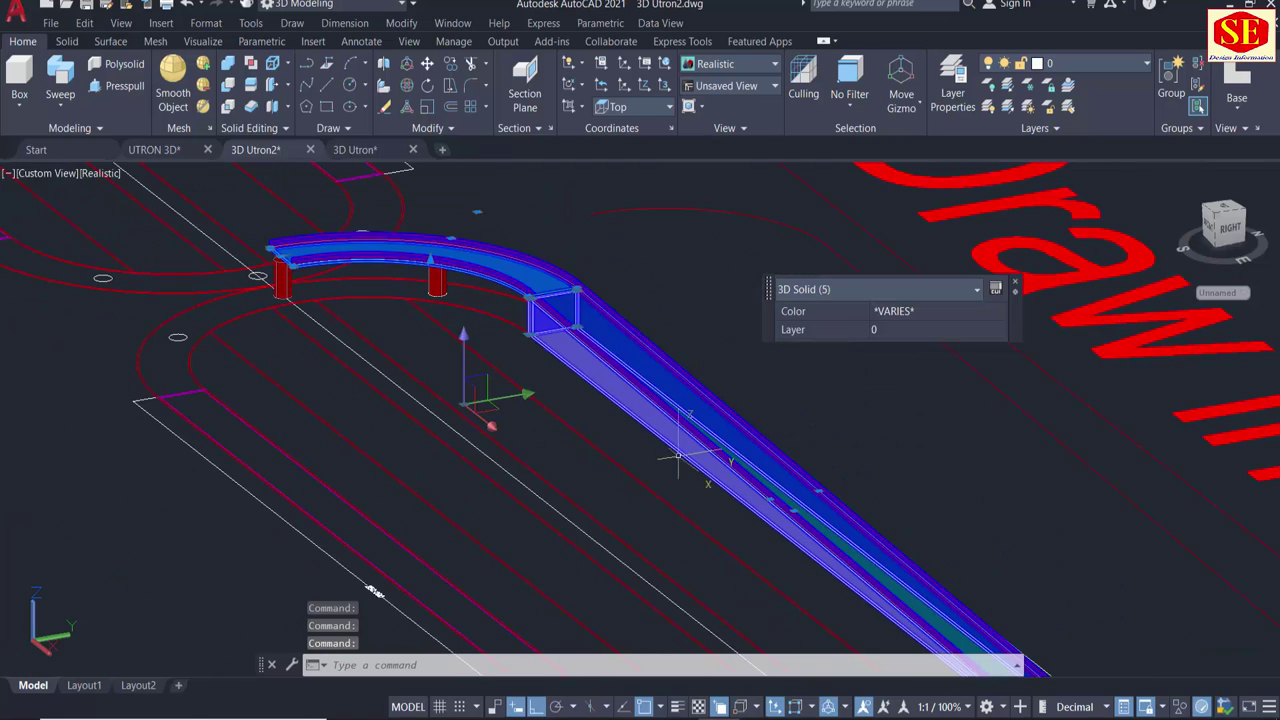
scroll(581, 299, up, 3)
click(576, 310)
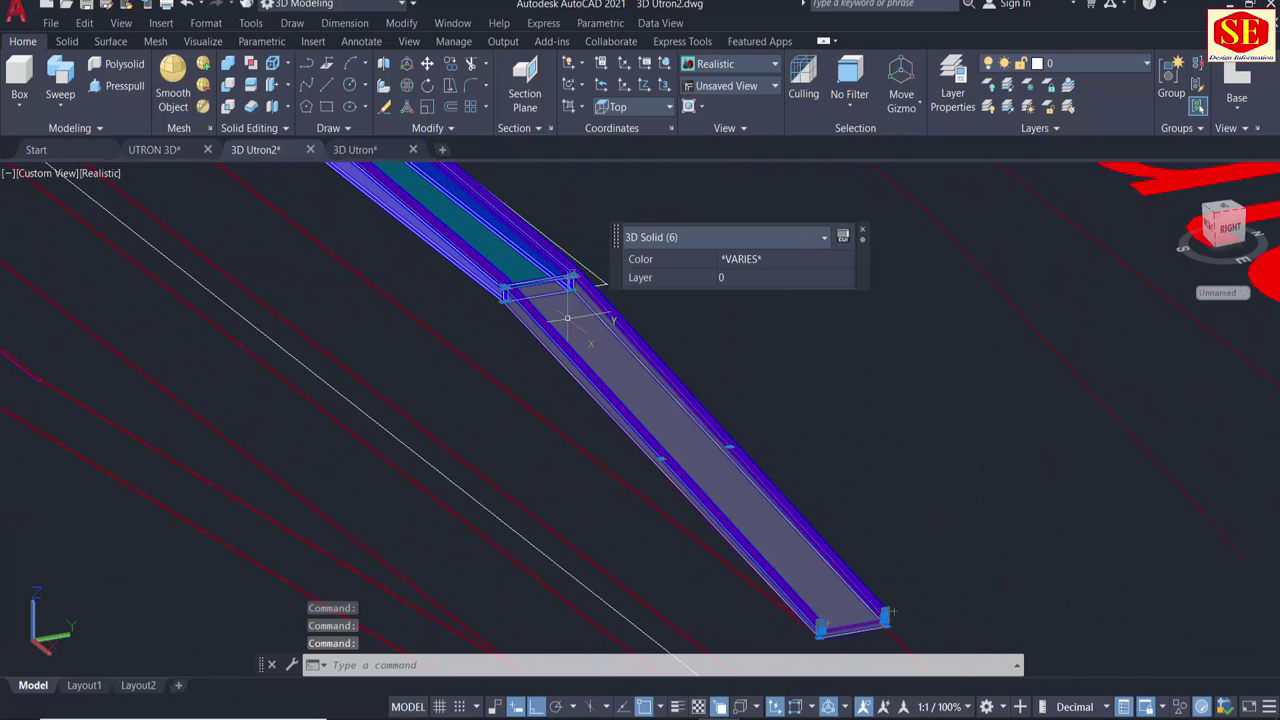
Add the last road solid to the selection and bring up its isolate options.
scroll(505, 287, up, 2)
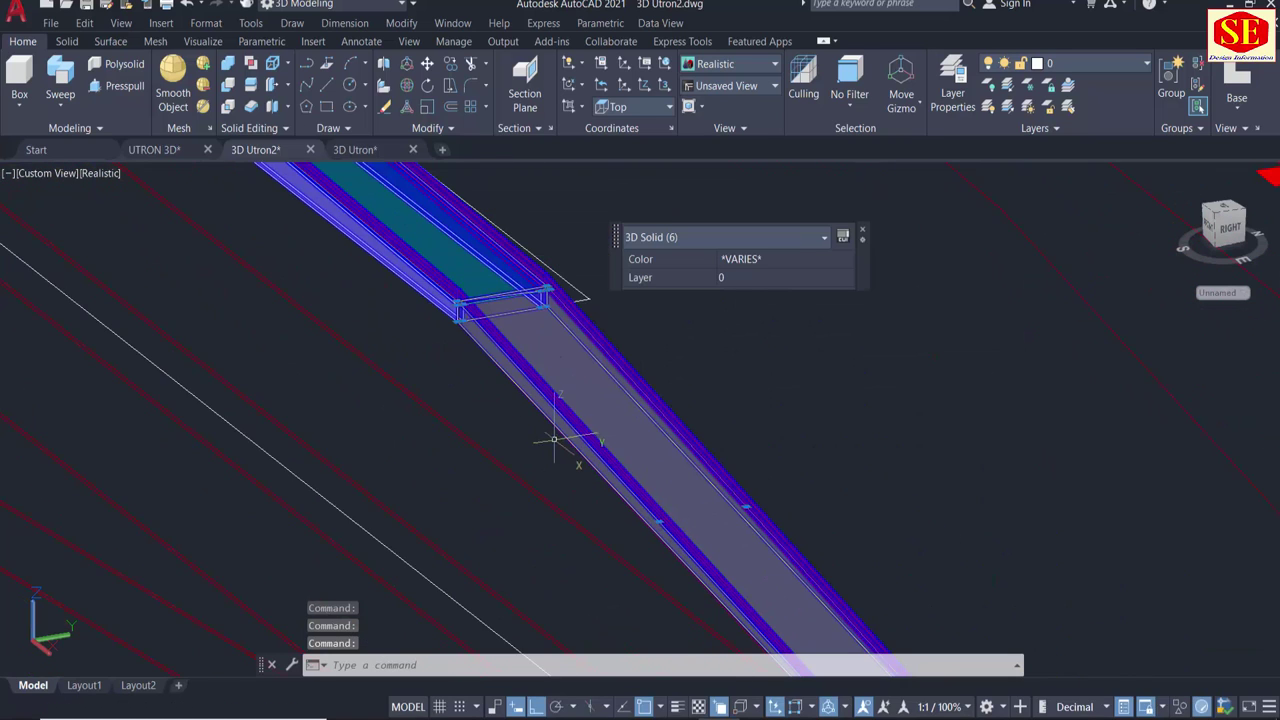
scroll(552, 434, down, 2)
scroll(486, 437, down, 3)
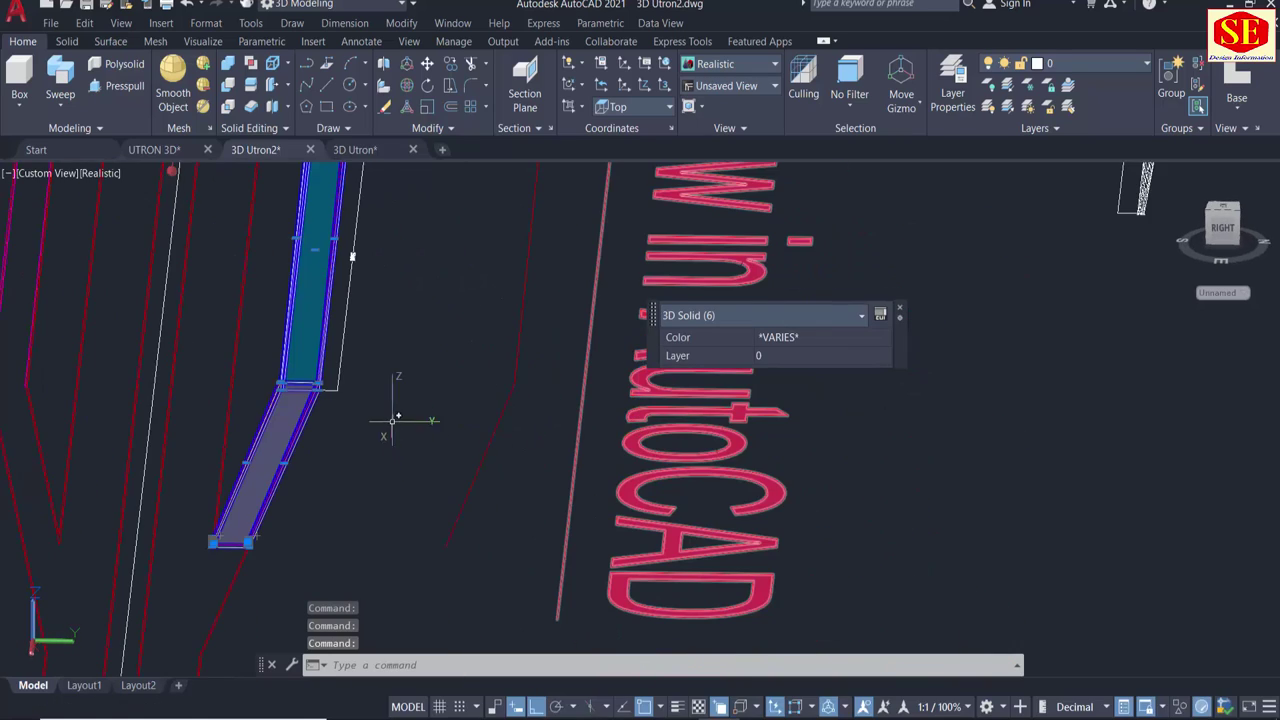
shift+middle_drag(391, 423, 292, 213)
shift+middle_drag(337, 345, 457, 586)
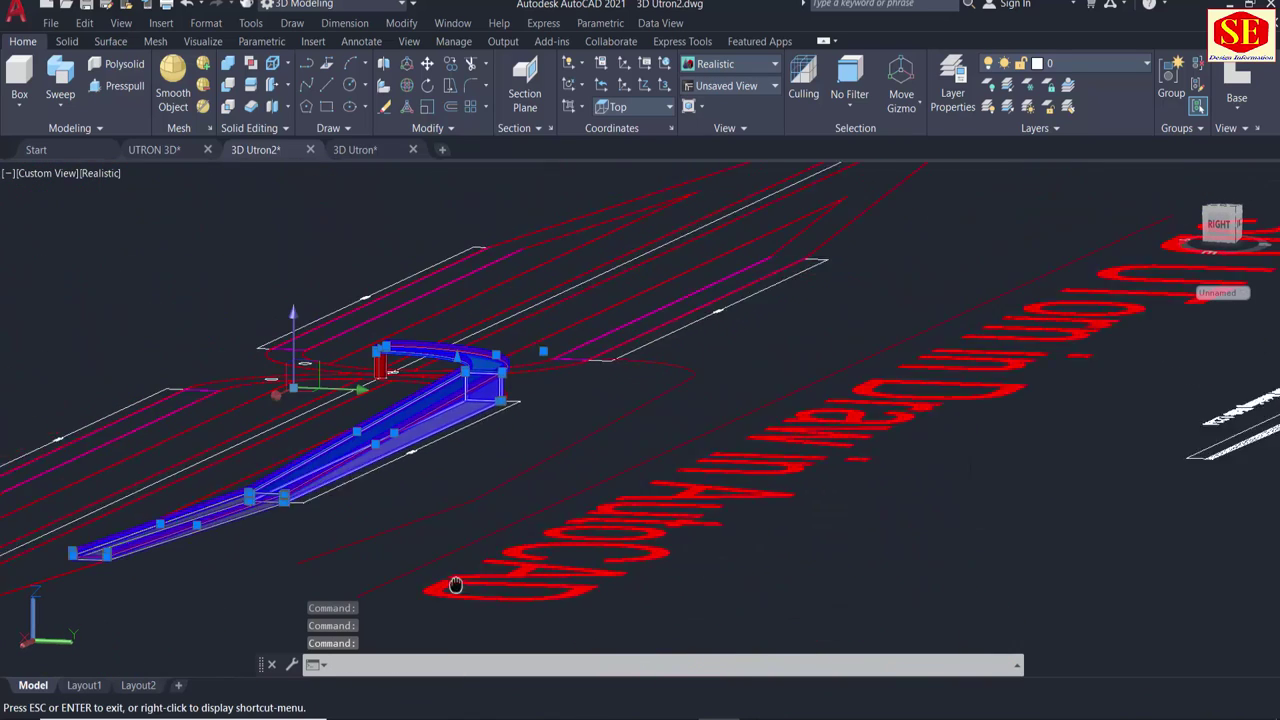
scroll(363, 376, up, 2)
scroll(422, 404, down, 3)
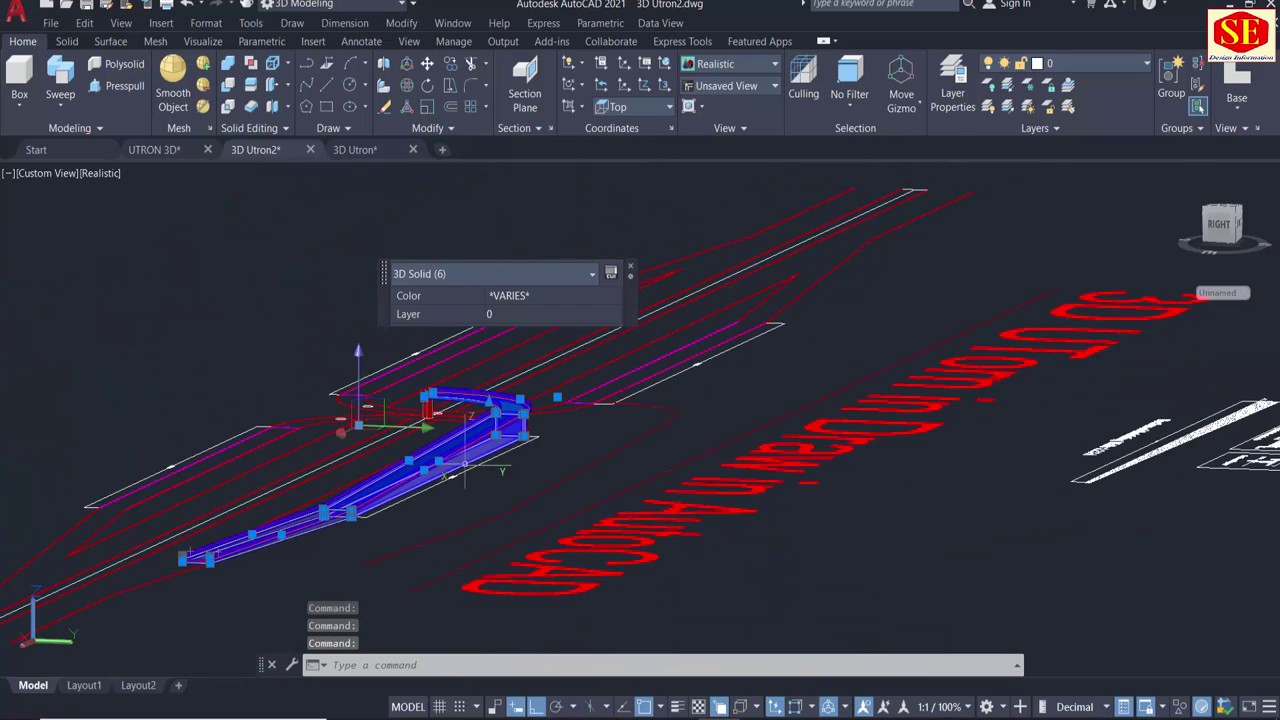
scroll(422, 404, up, 3)
mouse_move(416, 462)
shift+middle_down()
mouse_move(443, 480)
mouse_move(260, 451)
mouse_move(274, 488)
shift+middle_up()
click(290, 420)
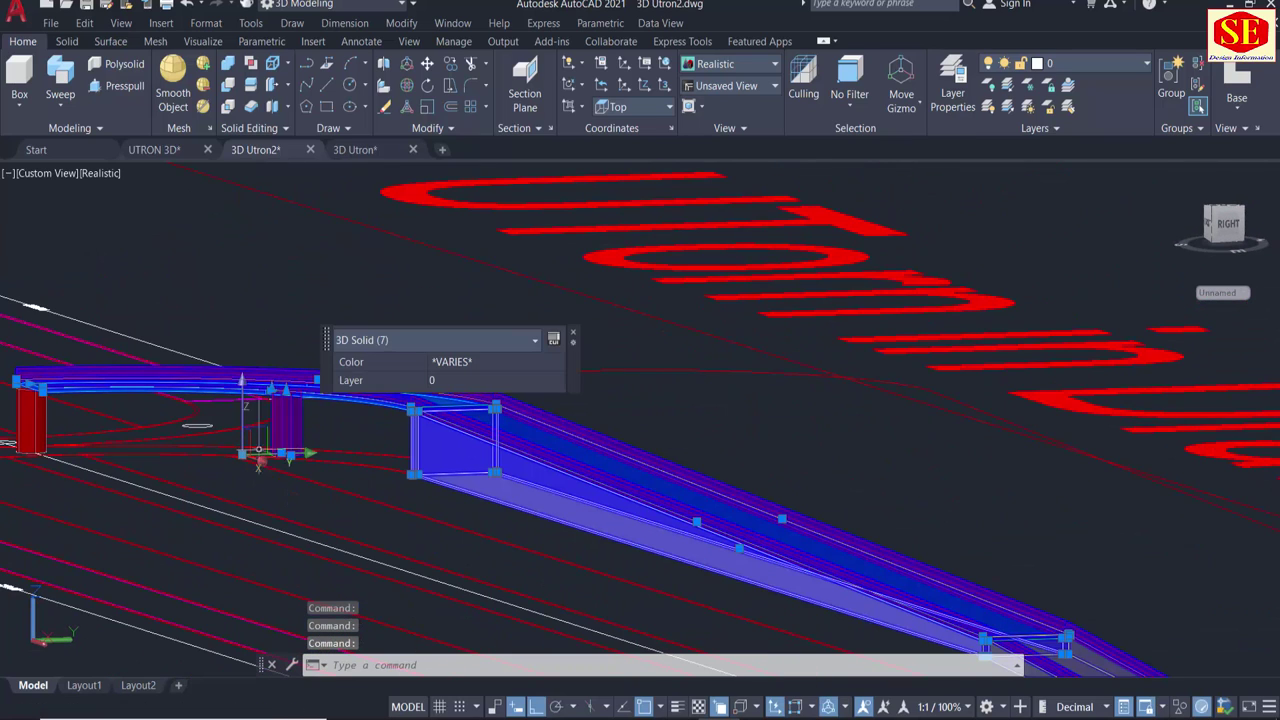
shift+middle_drag(290, 420, 326, 405)
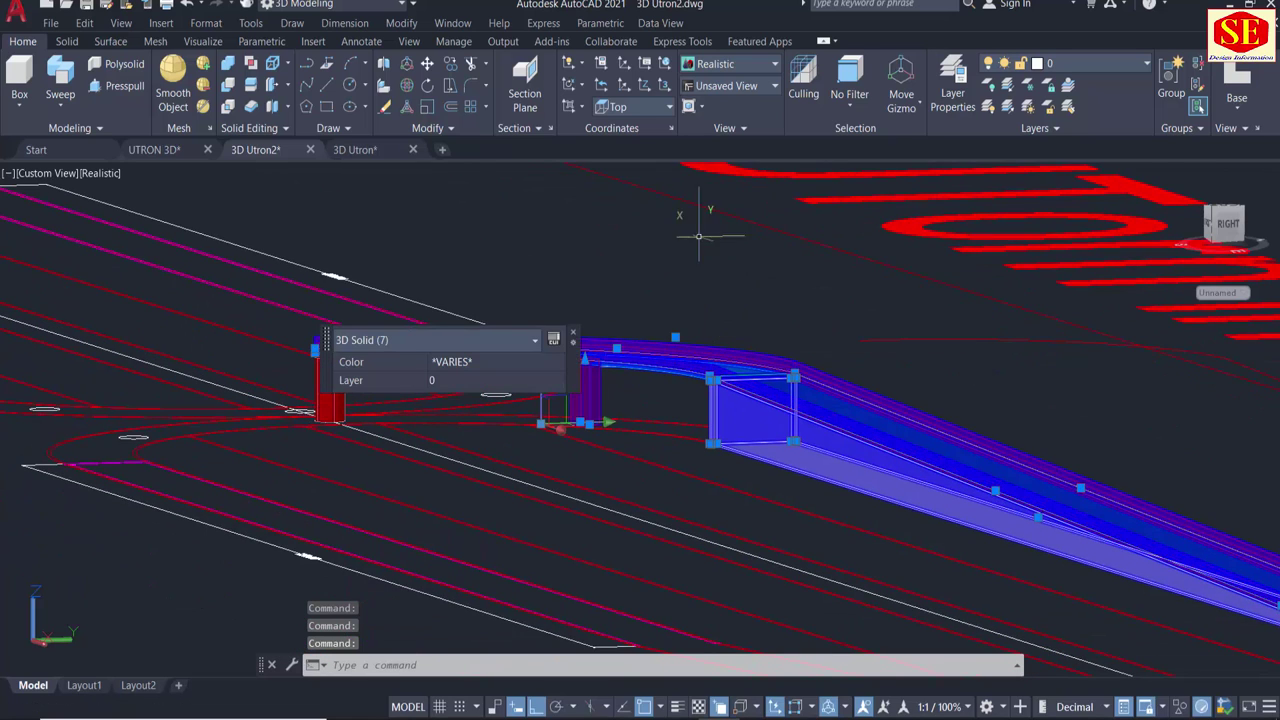
scroll(767, 385, down, 3)
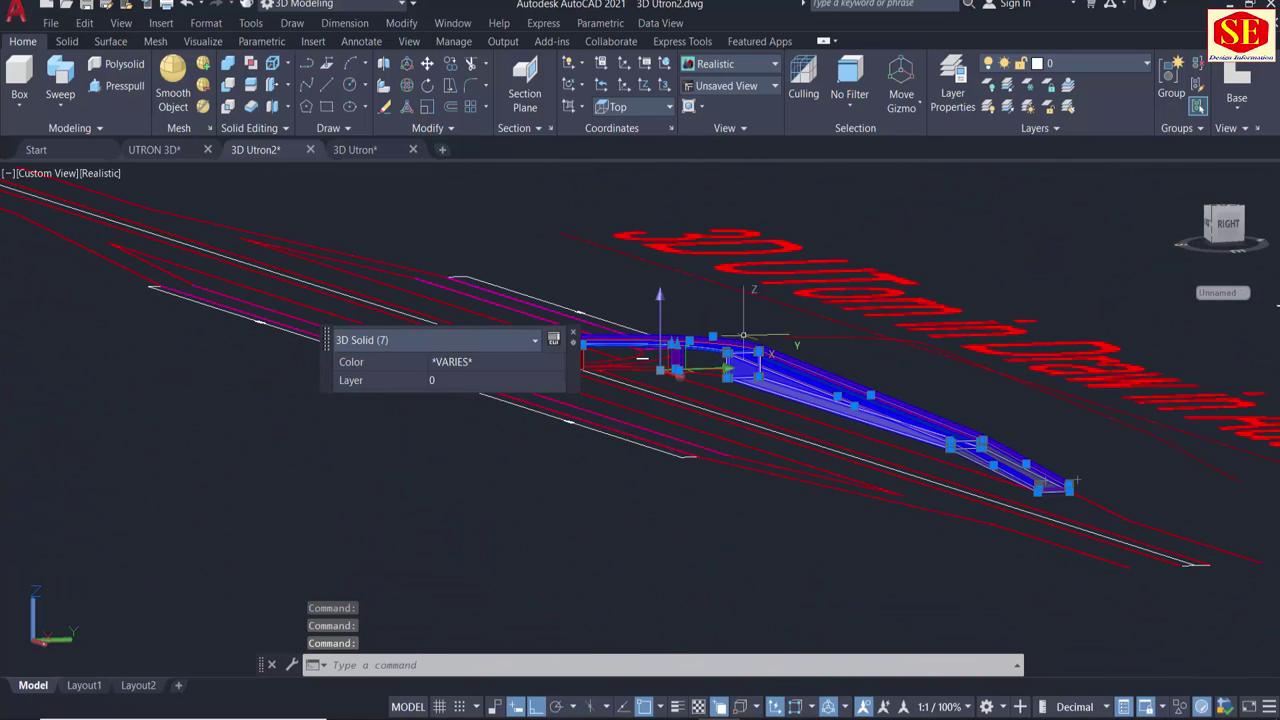
right_click(814, 371)
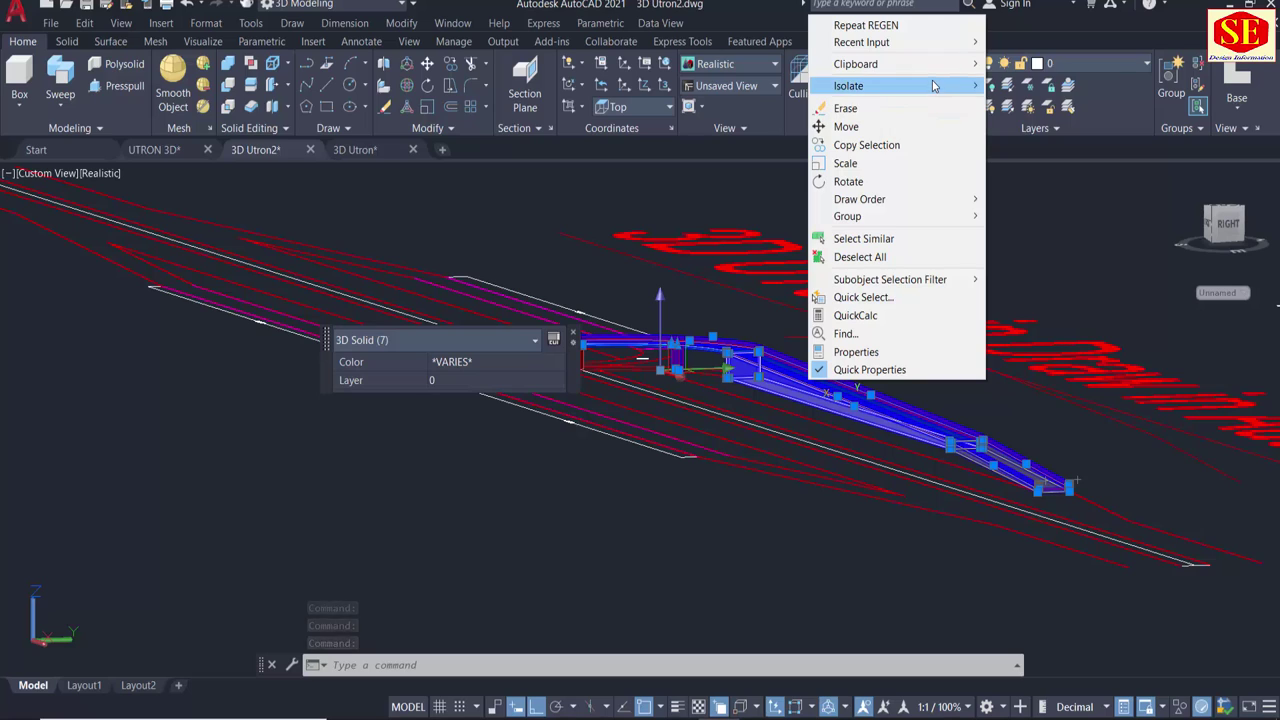
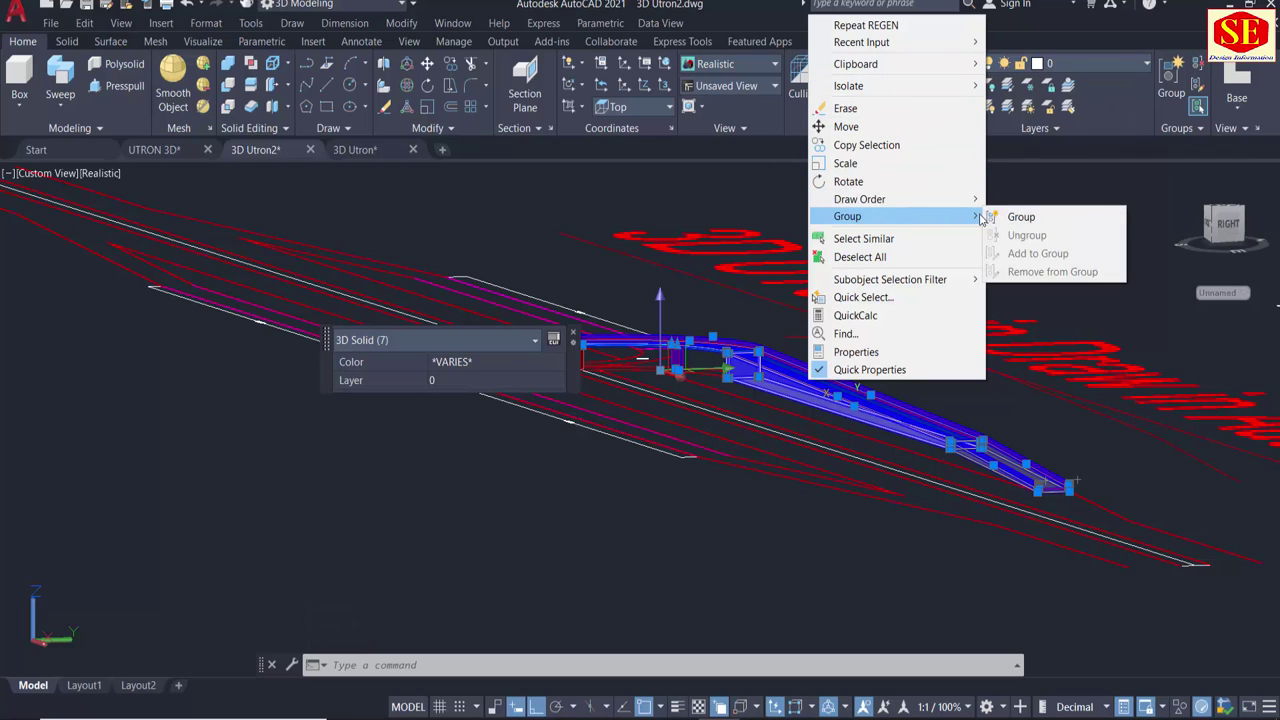
Combine the seven selected ramp and U-turn solids into one unnamed group.
click(1013, 222)
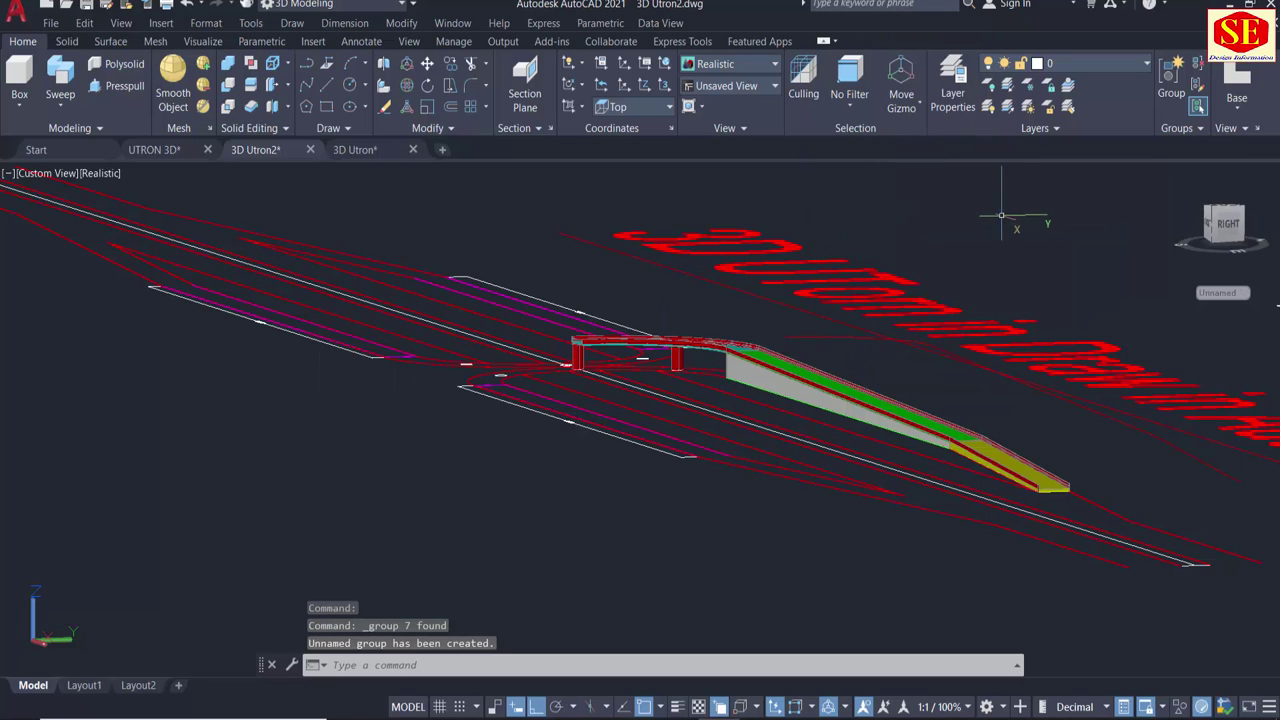
click(886, 406)
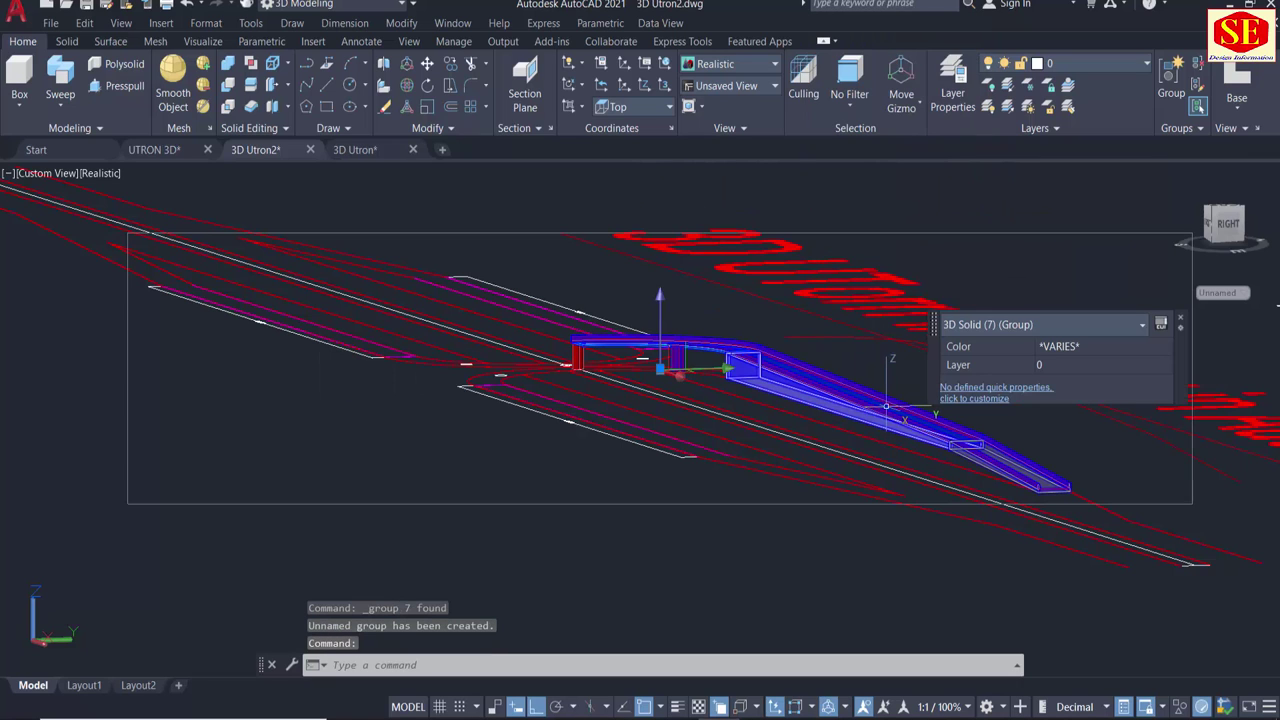
middle_drag(903, 440, 520, 470)
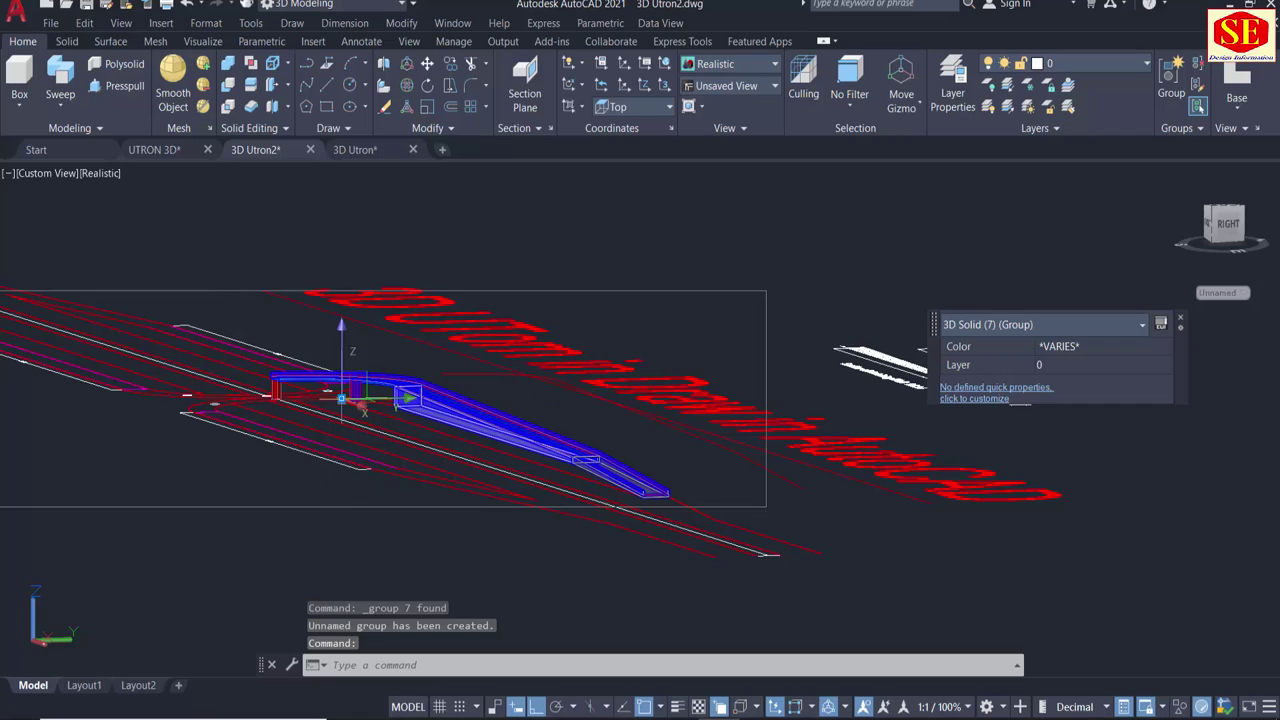
scroll(350, 400, up, 5)
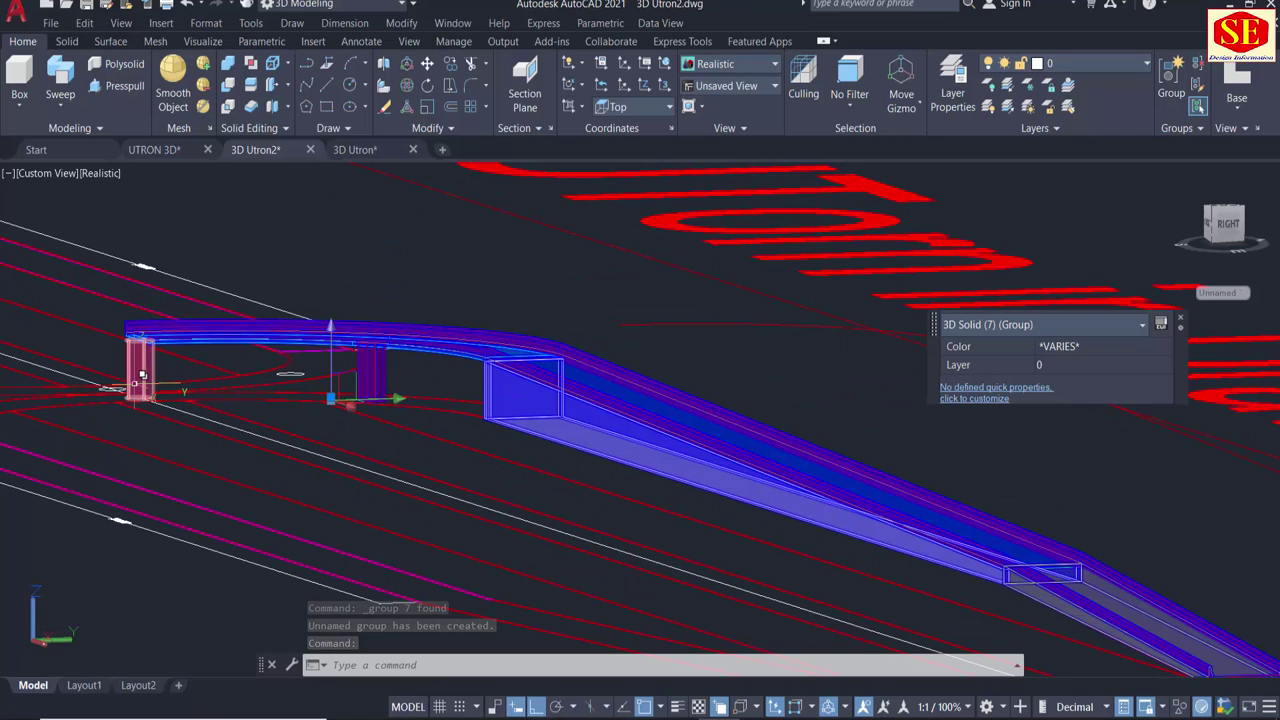
Orbit and zoom around the grouped ramp to inspect the curved deck and tapered slab.
key(Escape)
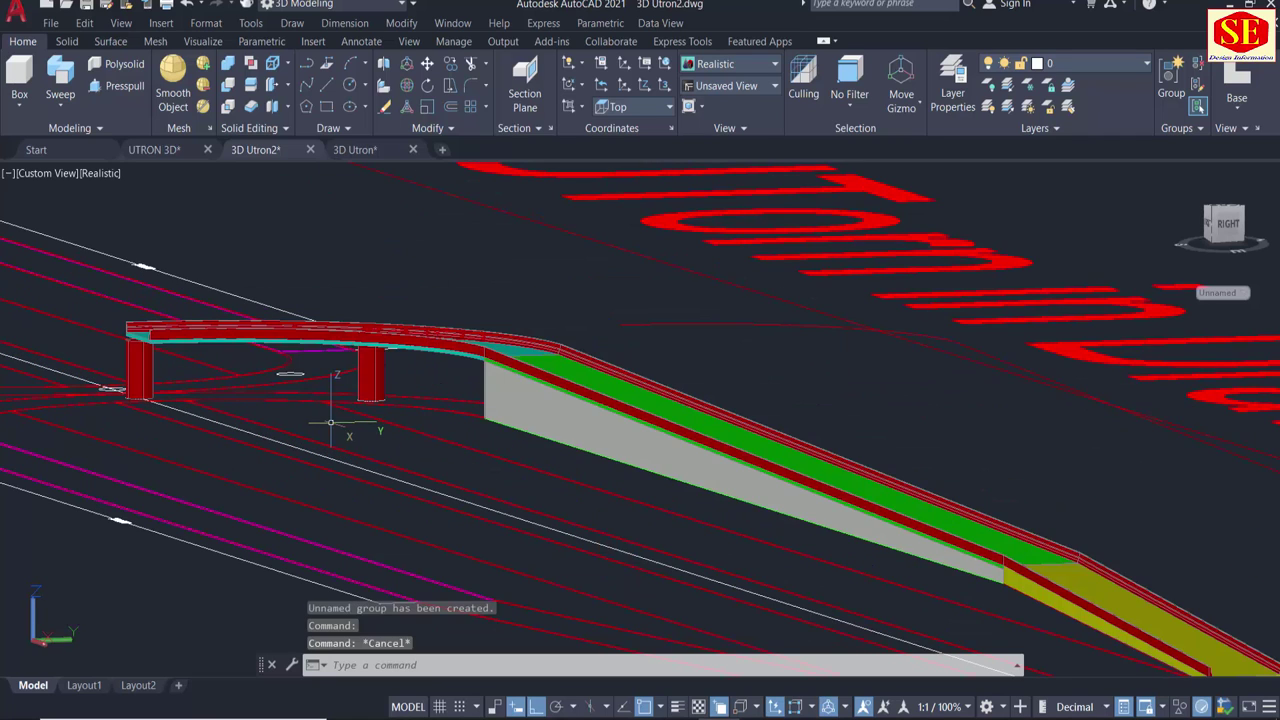
scroll(315, 440, down, 3)
scroll(315, 440, down, 2)
shift+middle_drag(315, 440, 900, 400)
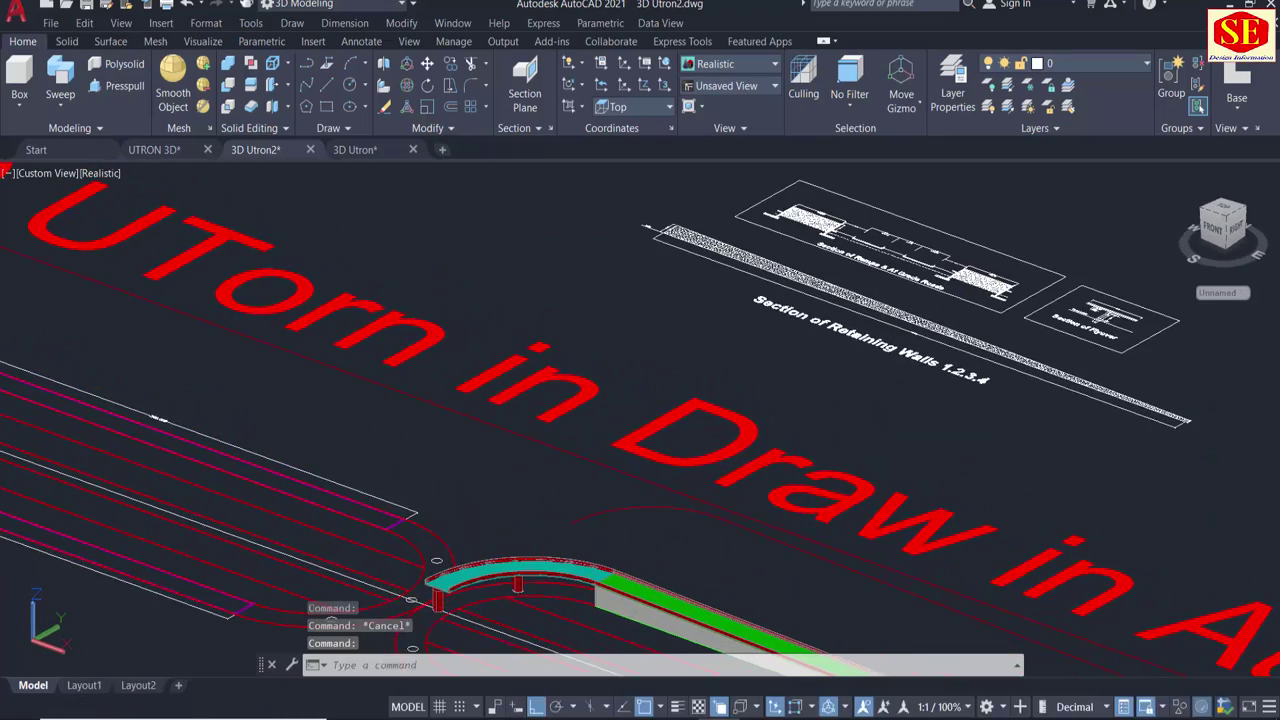
scroll(381, 506, up, 3)
scroll(381, 506, up, 3)
scroll(345, 450, down, 5)
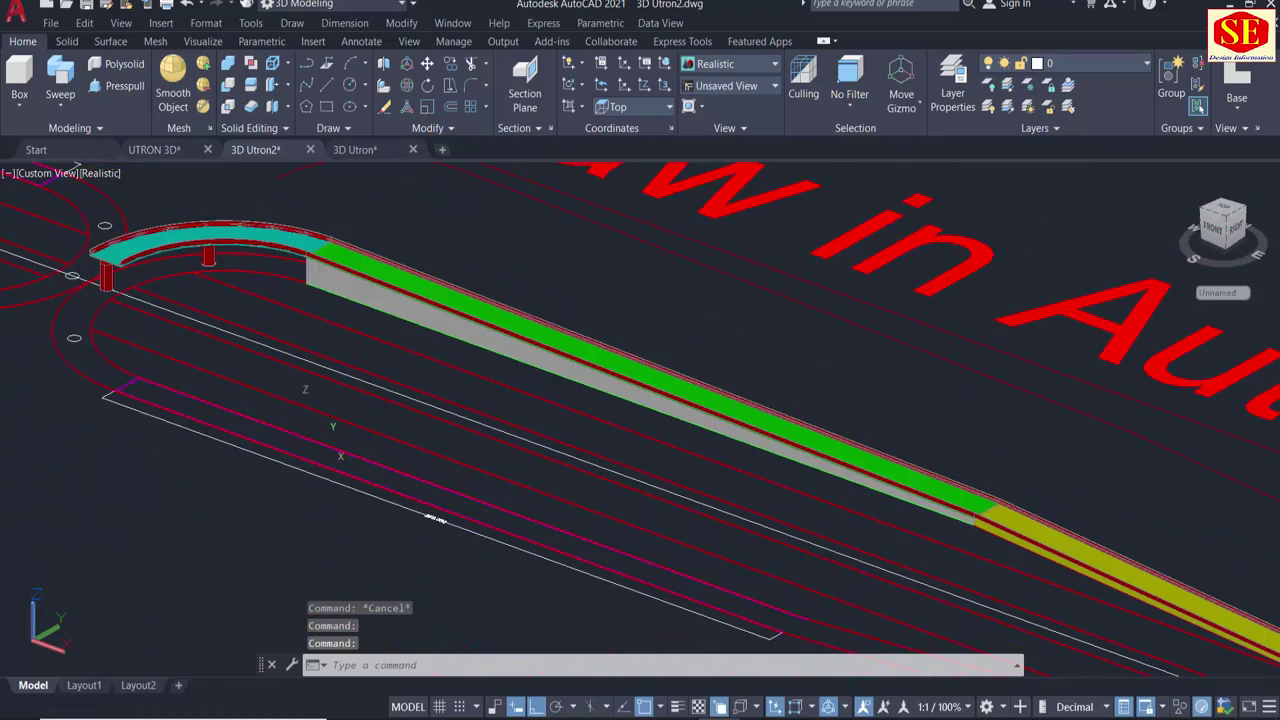
middle_drag(358, 441, 366, 443)
mouse_move(228, 400)
middle_down()
mouse_move(265, 437)
mouse_move(483, 525)
middle_up()
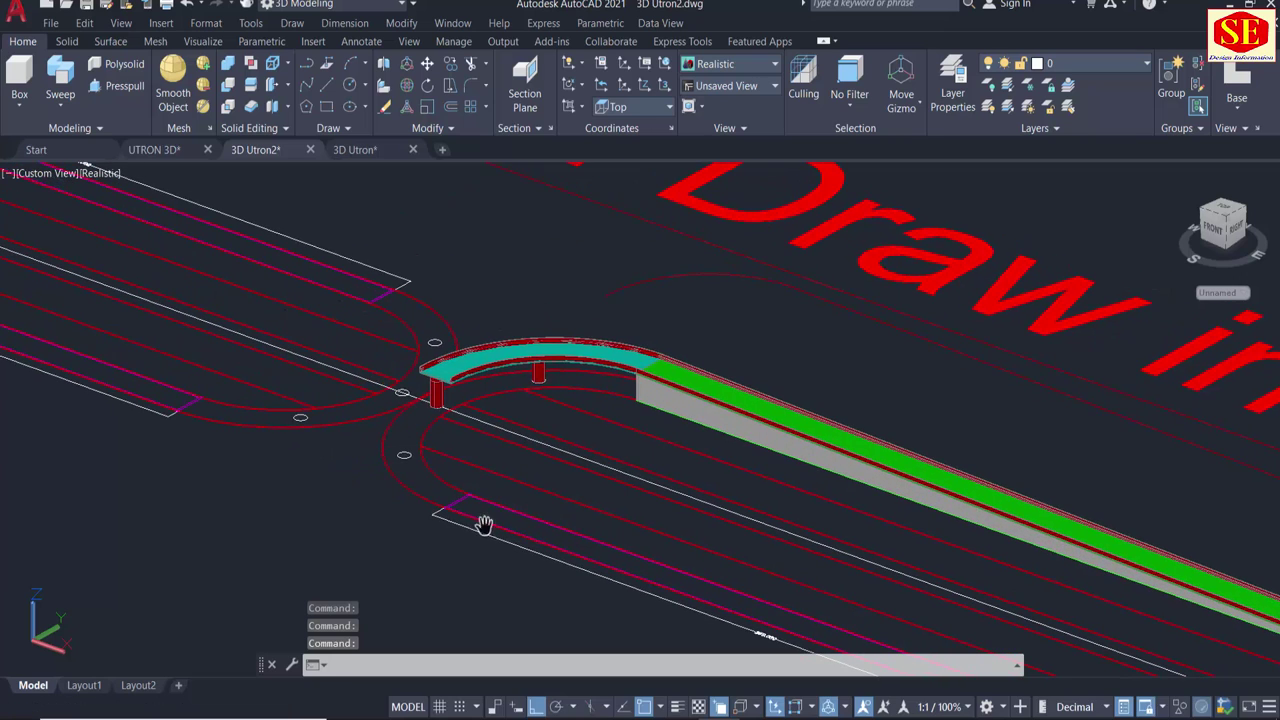
scroll(487, 407, down, 2)
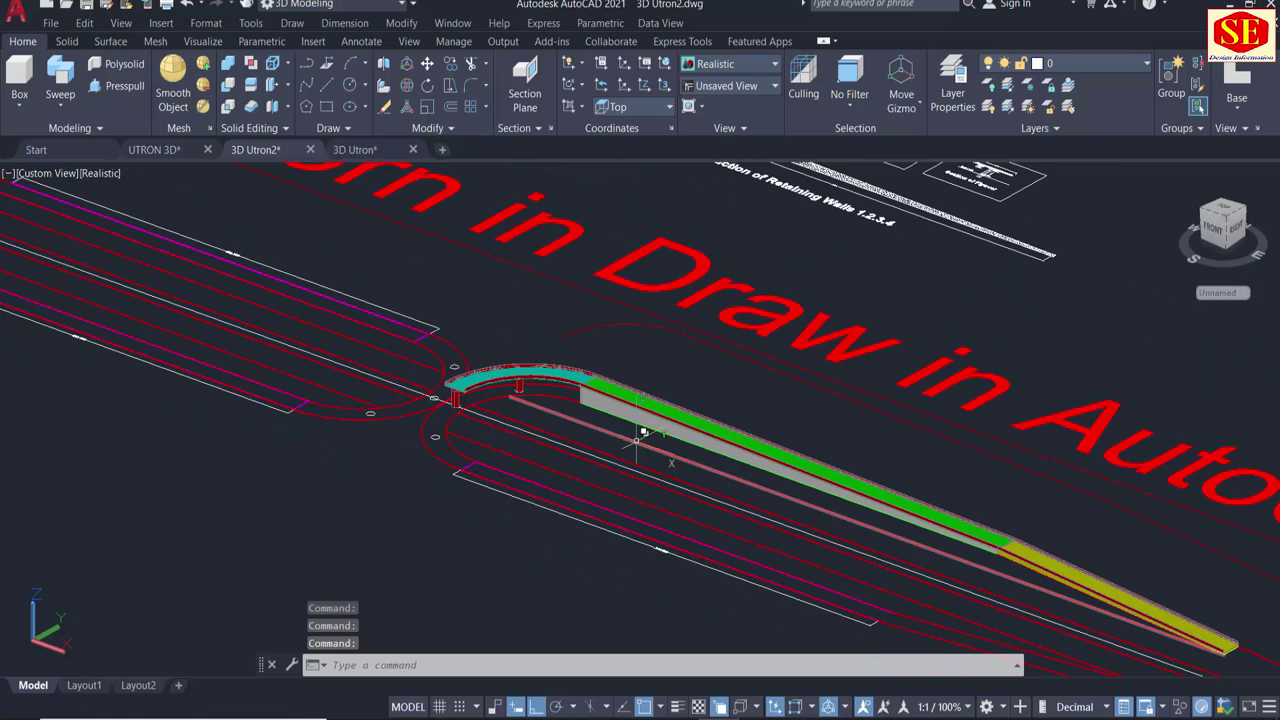
middle_drag(640, 437, 533, 401)
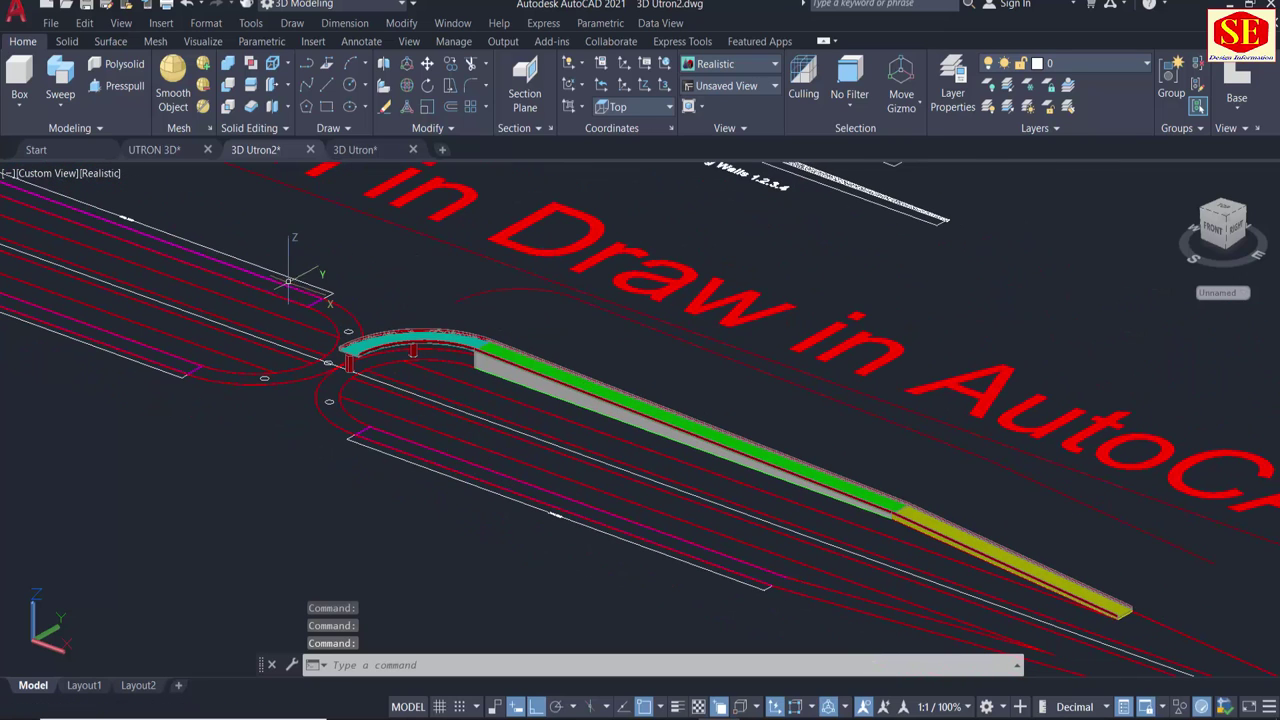
scroll(983, 563, up, 2)
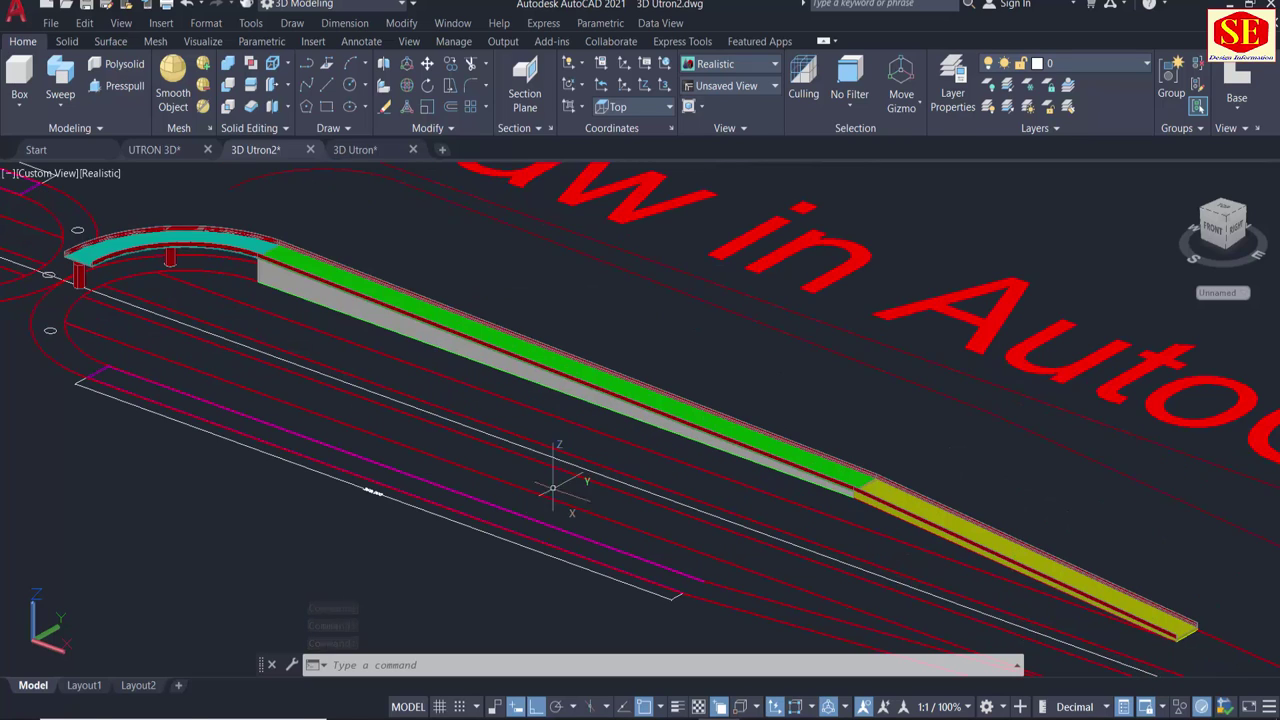
mouse_move(553, 488)
shift+middle_down()
mouse_move(586, 491)
mouse_move(609, 521)
shift+middle_up()
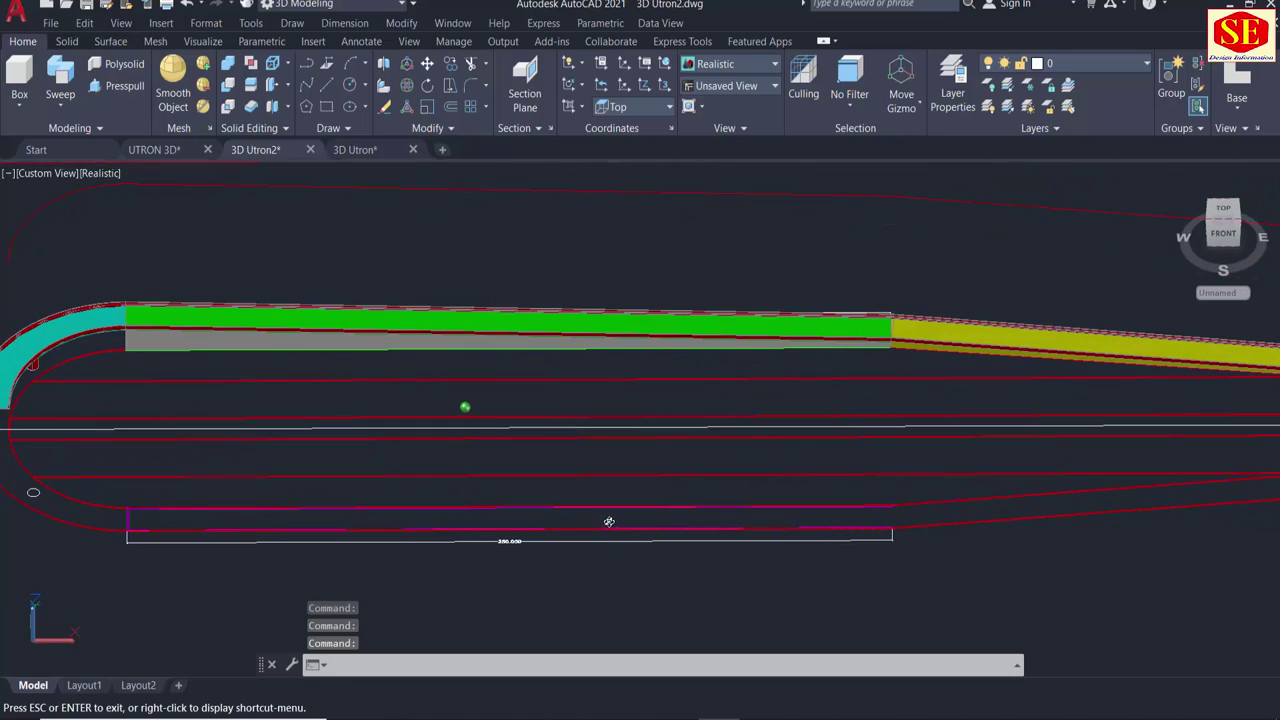
scroll(627, 435, down, 2)
Mirror the ramp group across the road centreline with MI, keeping the original ramp.
text(mi)
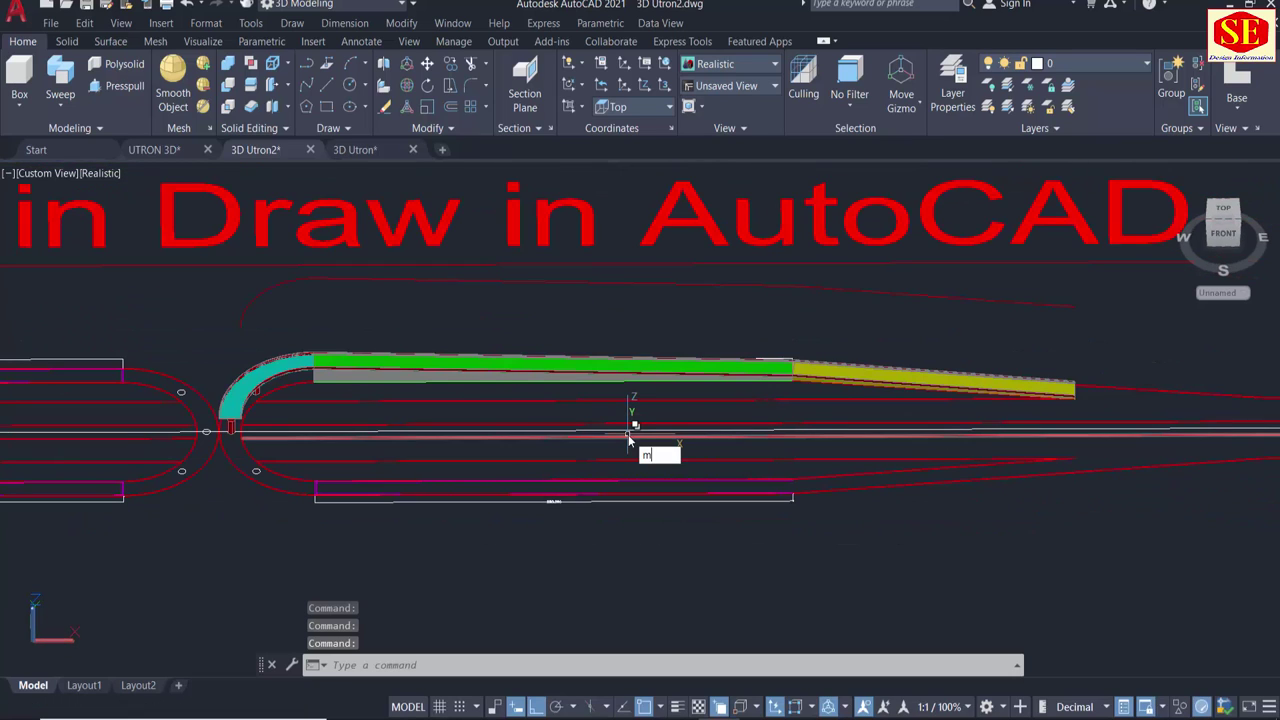
key(Return)
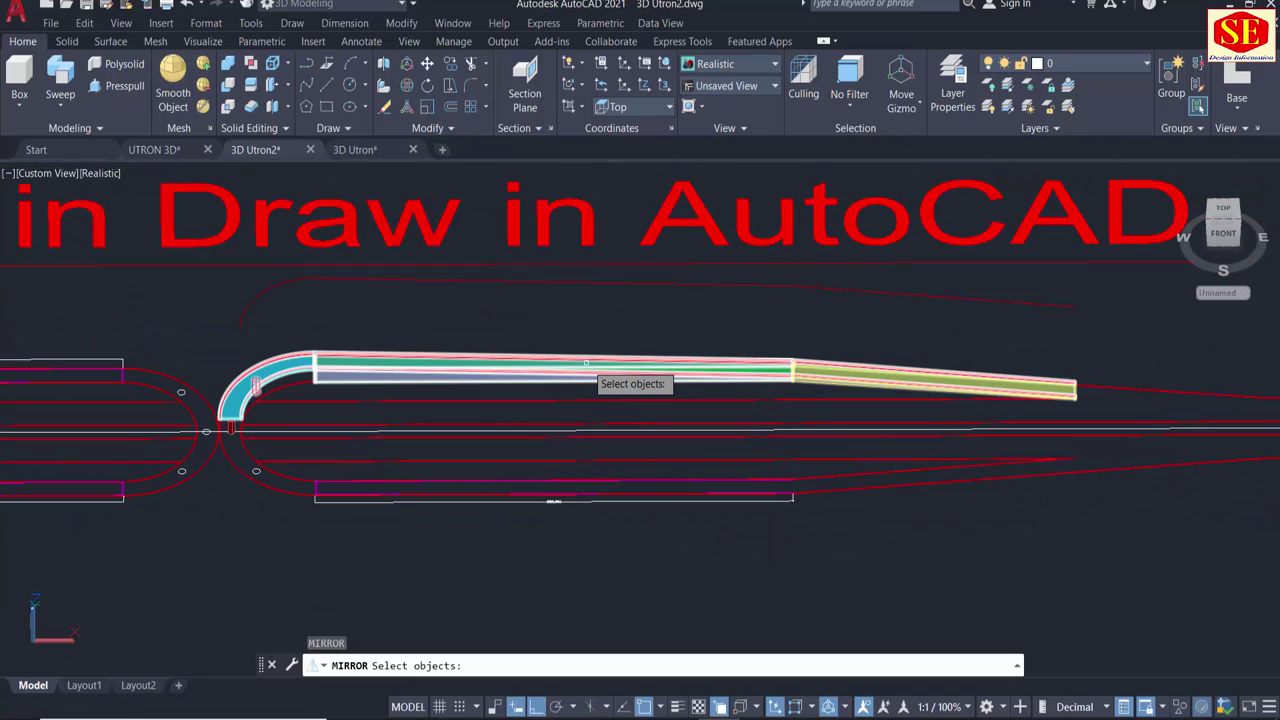
click(586, 364)
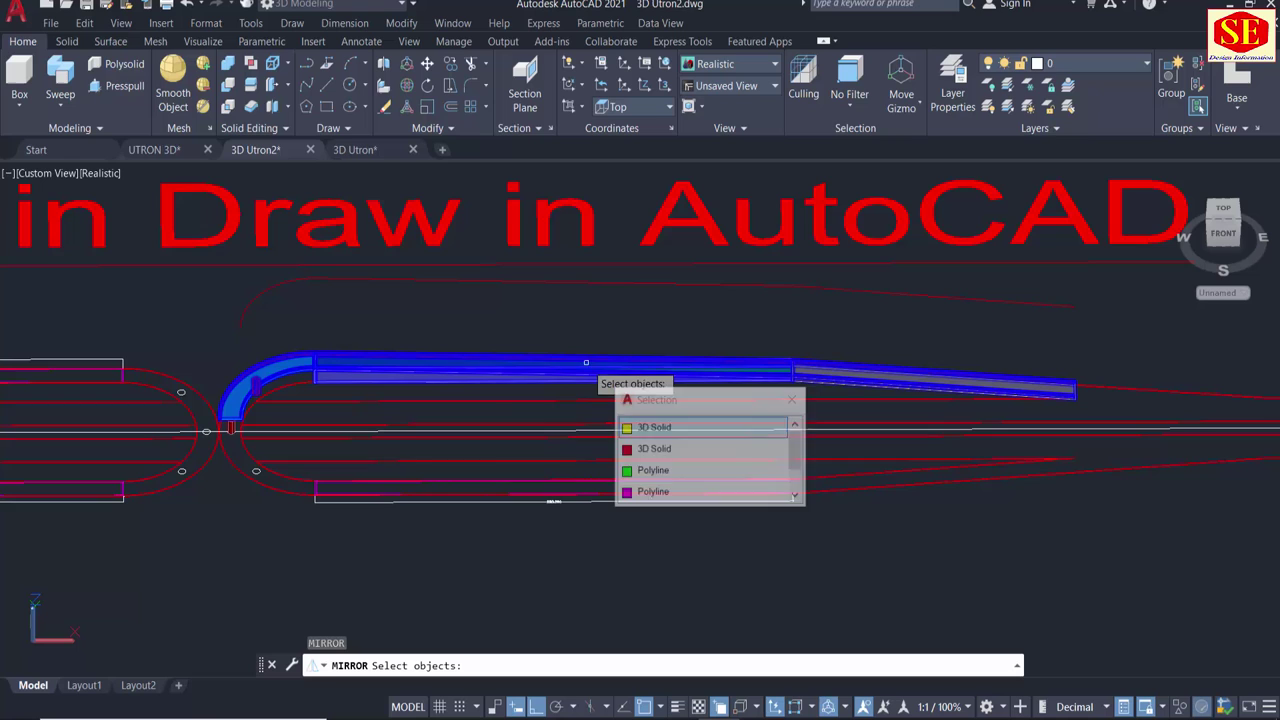
click(670, 429)
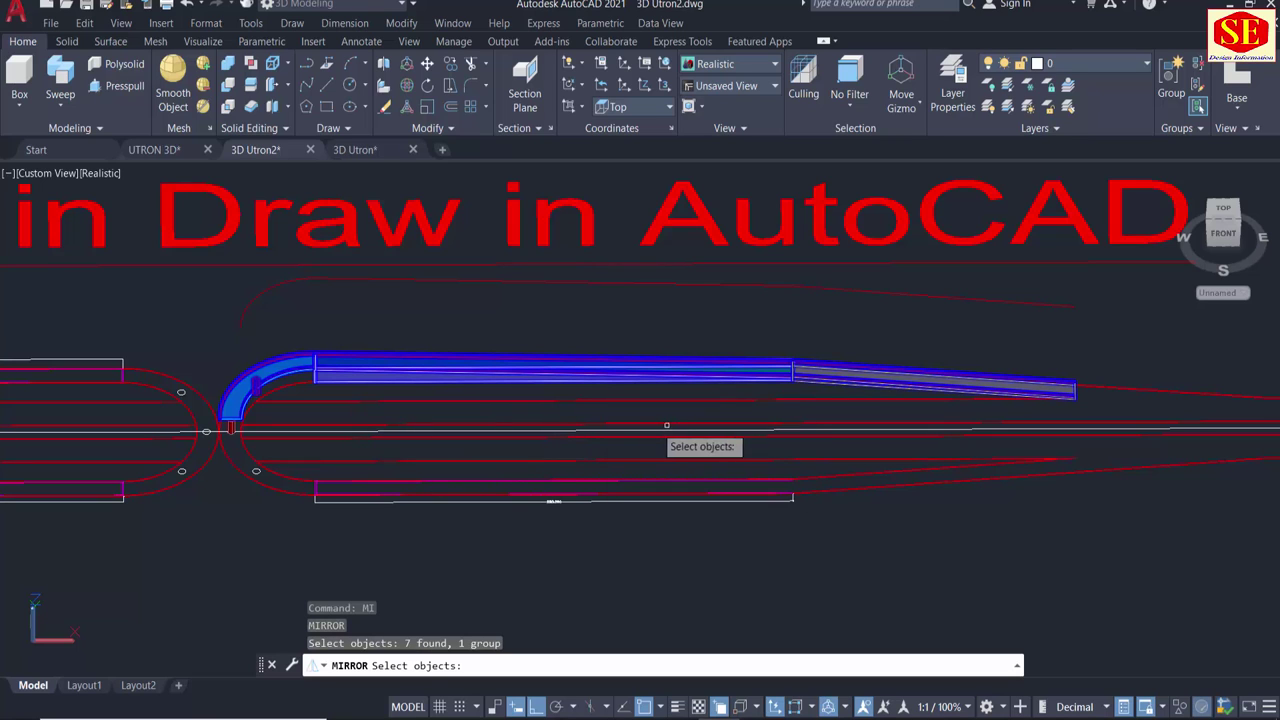
scroll(218, 430, up, 3)
scroll(245, 452, up, 3)
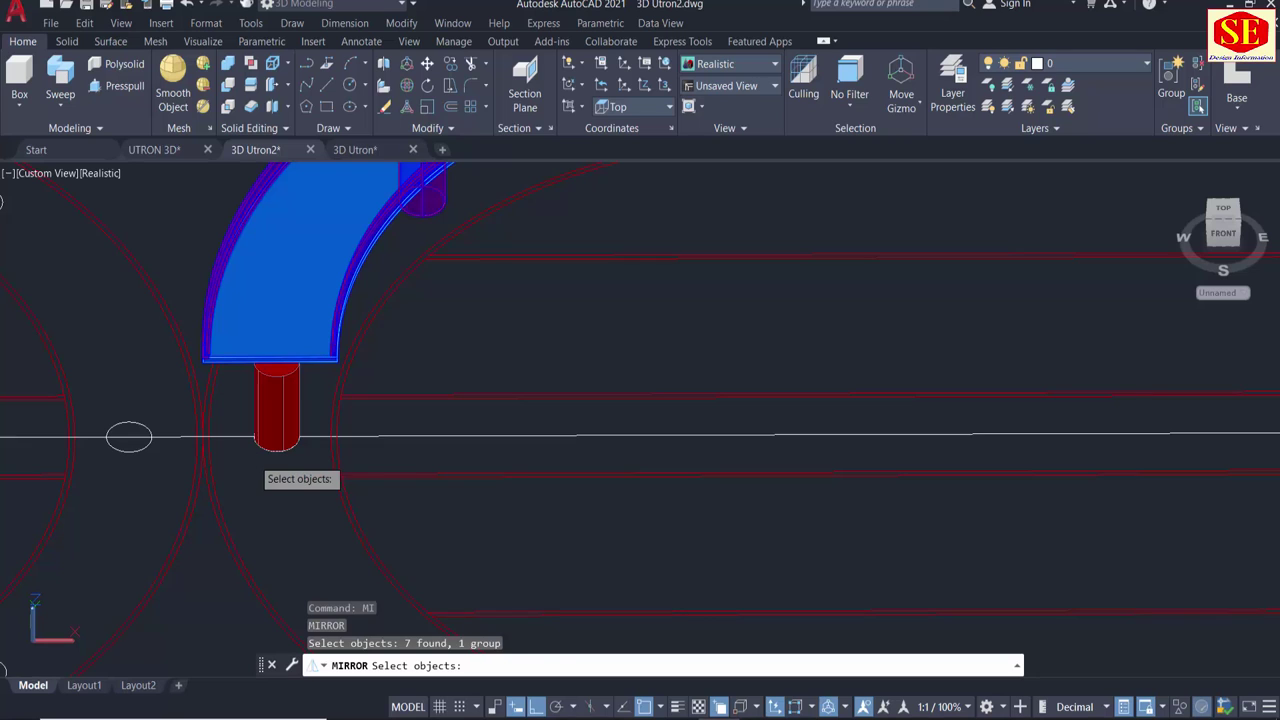
click(274, 437)
scroll(485, 436, down, 3)
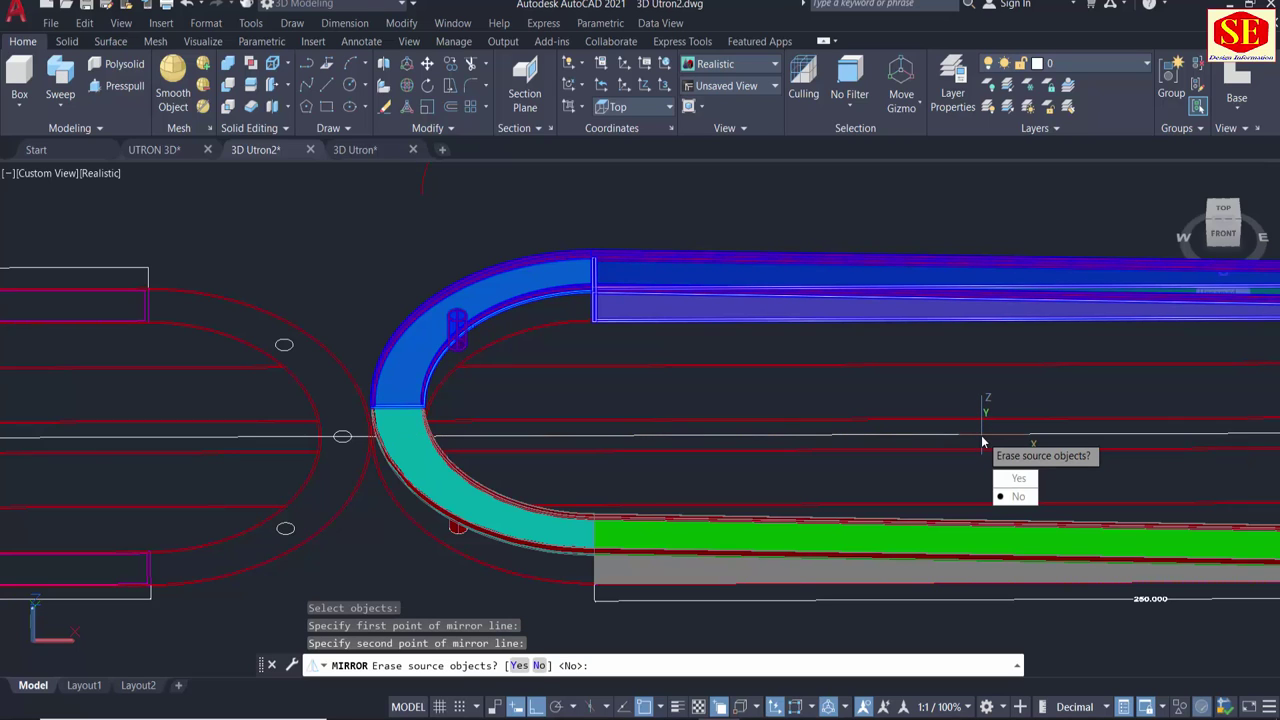
right_click(929, 472)
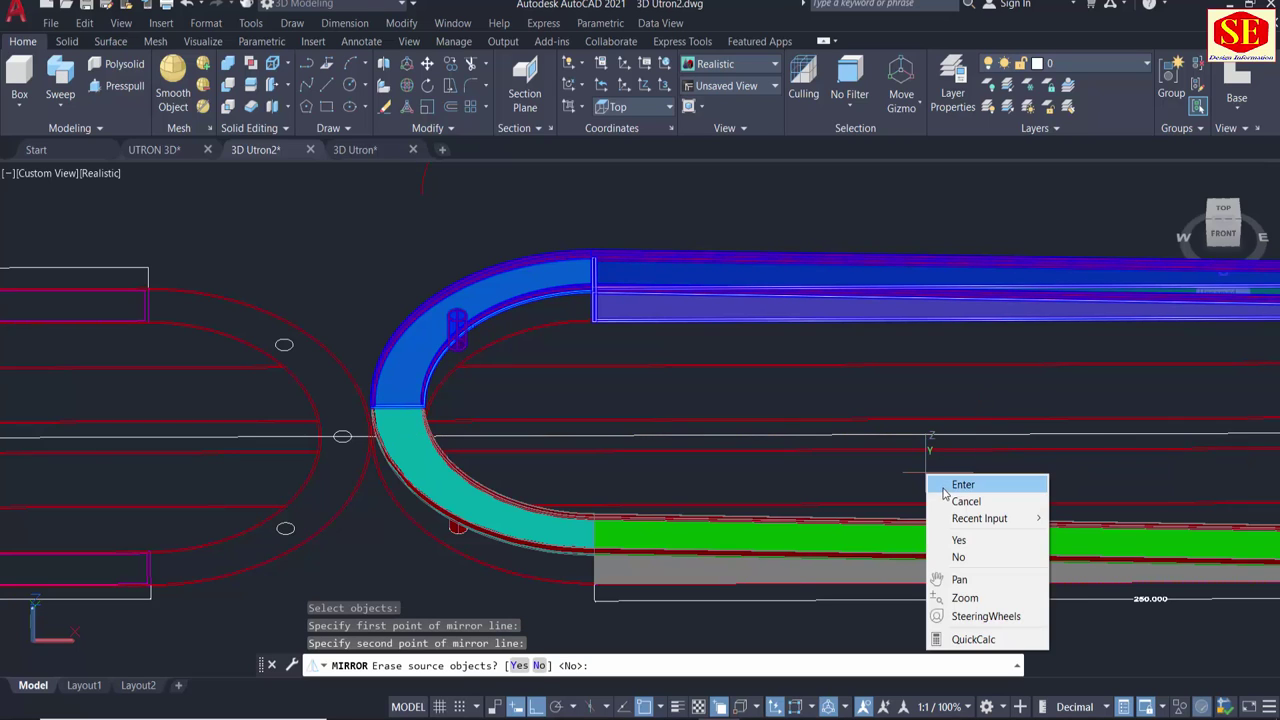
click(944, 489)
scroll(537, 445, down, 3)
shift+middle_drag(446, 528, 690, 494)
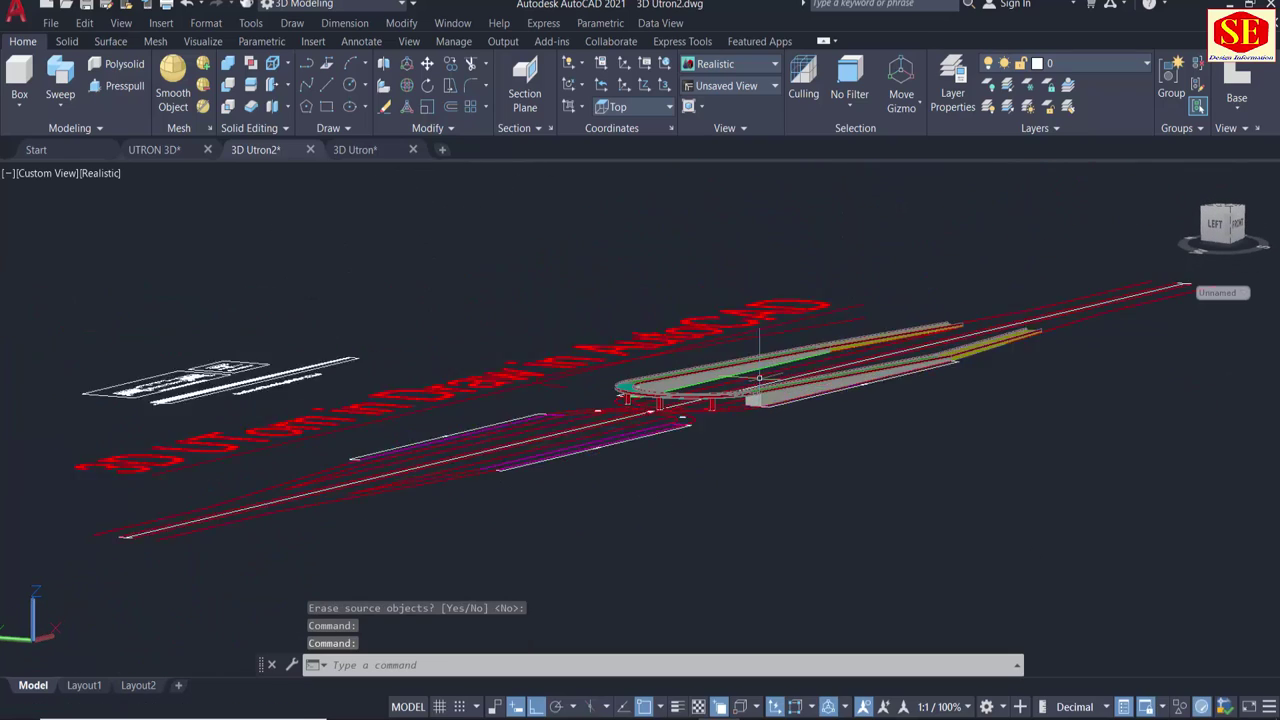
Orbit around the completed U-turn loop, then set the viewport to Top view.
scroll(768, 373, up, 5)
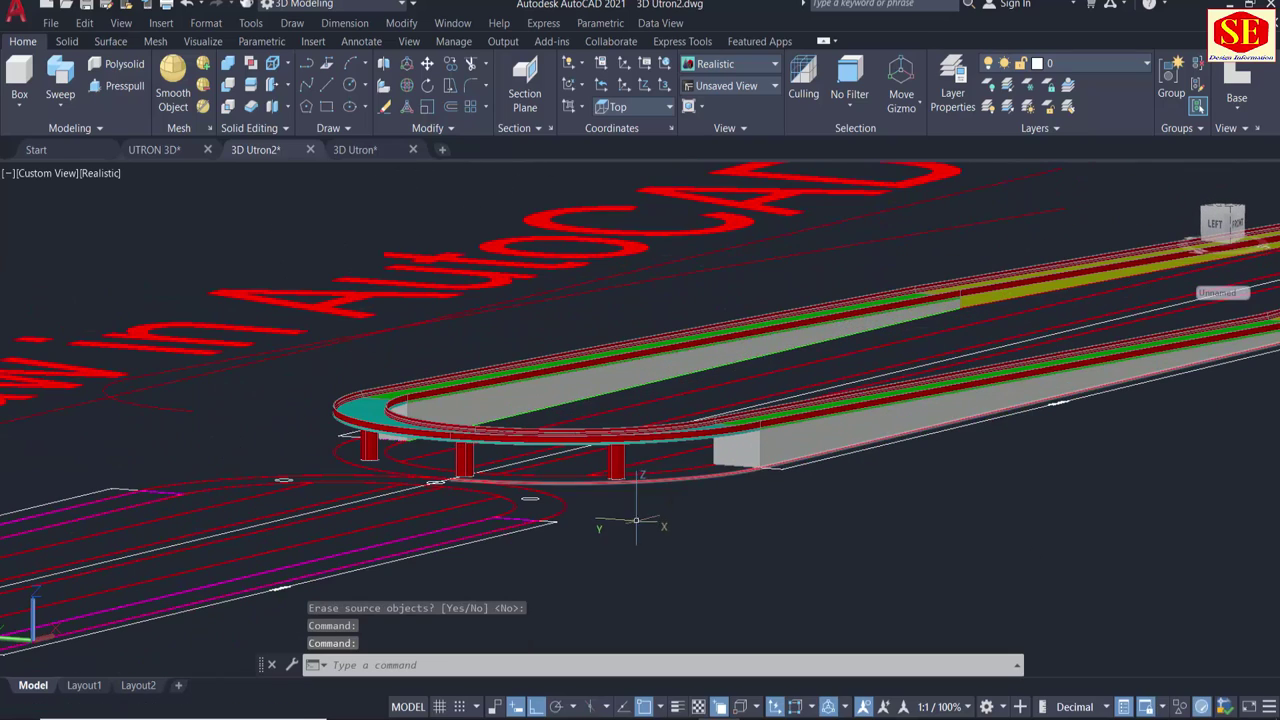
mouse_move(636, 521)
shift+middle_down()
mouse_move(733, 567)
mouse_move(948, 561)
mouse_move(514, 554)
mouse_move(40, 580)
mouse_move(343, 593)
shift+middle_up()
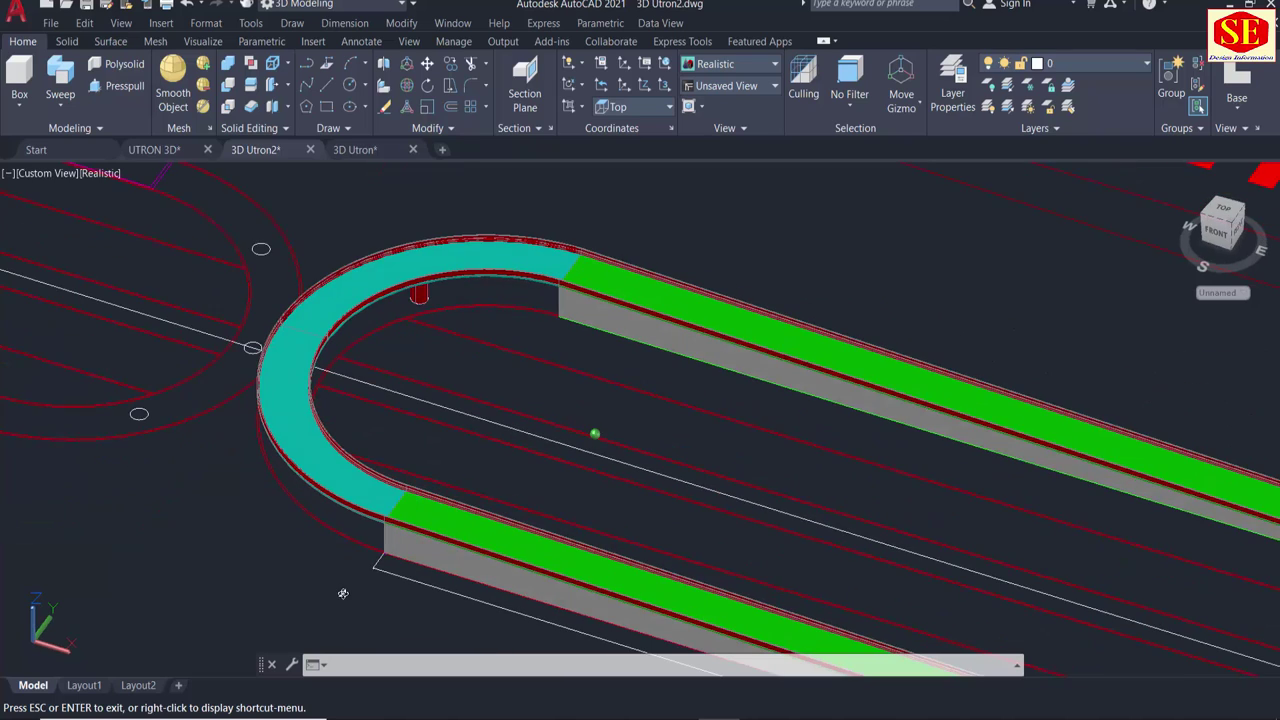
scroll(251, 331, down, 4)
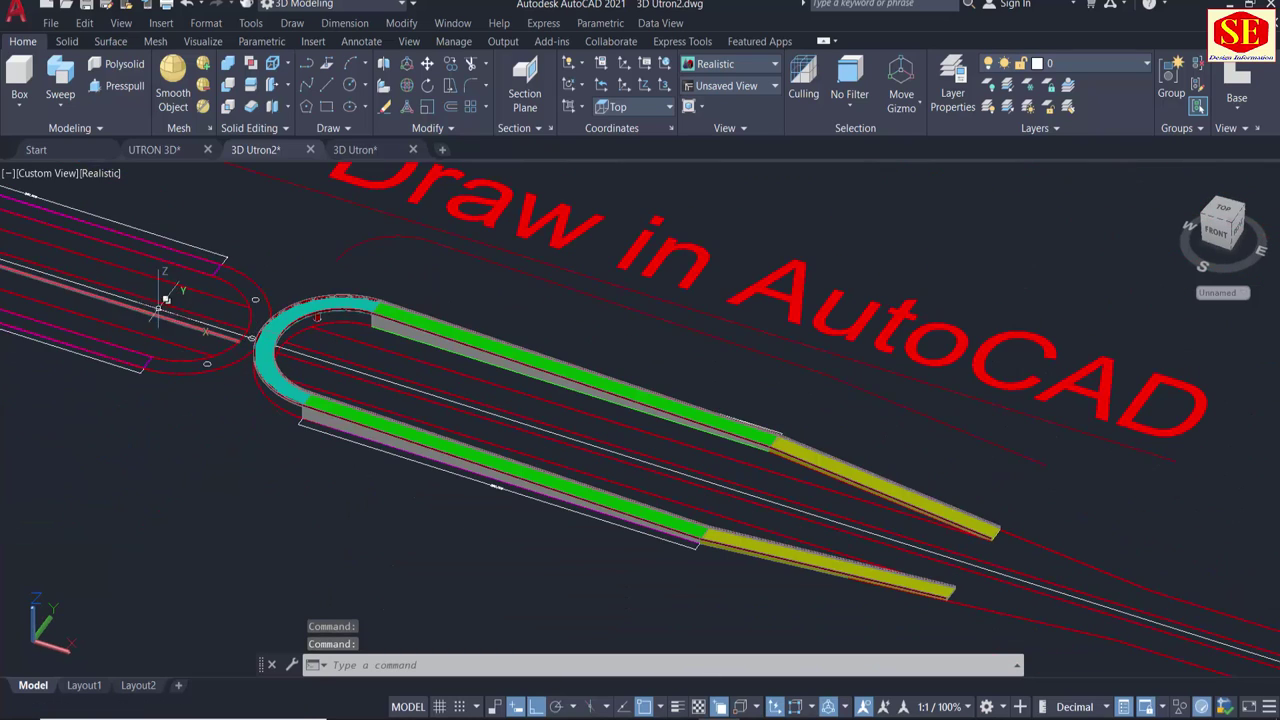
middle_drag(316, 318, 510, 344)
scroll(578, 333, up, 2)
click(55, 174)
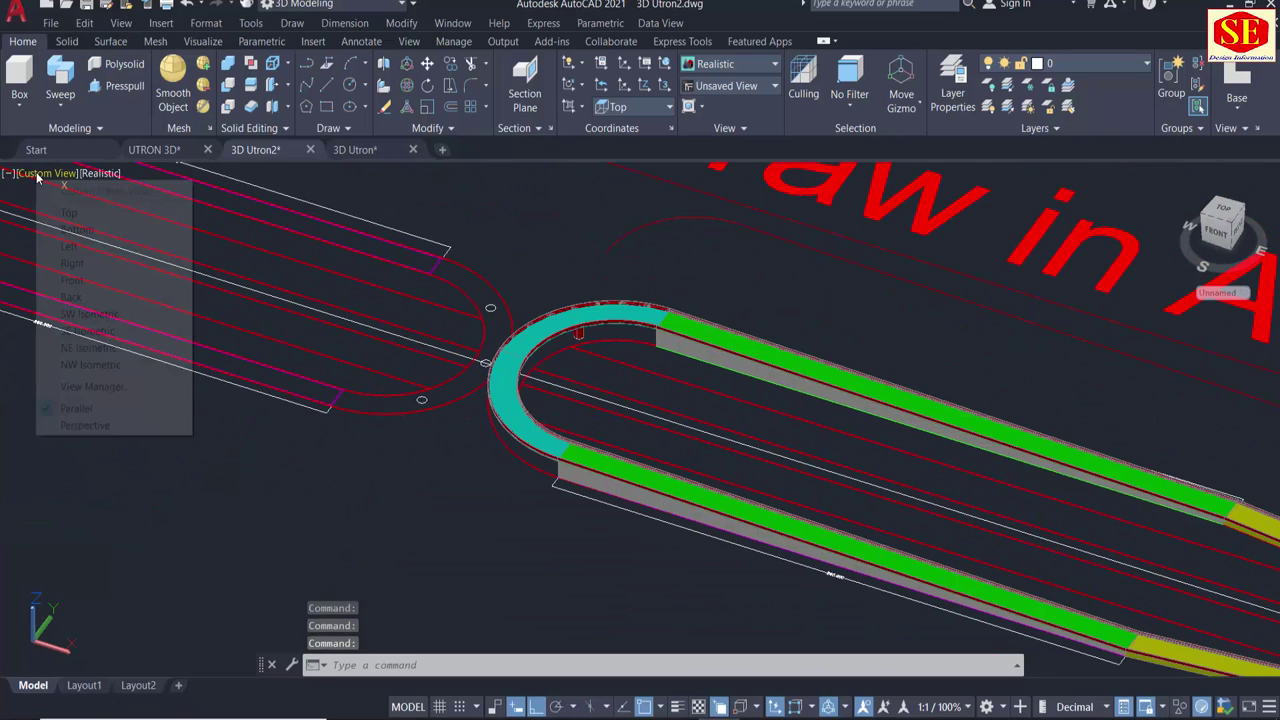
click(65, 212)
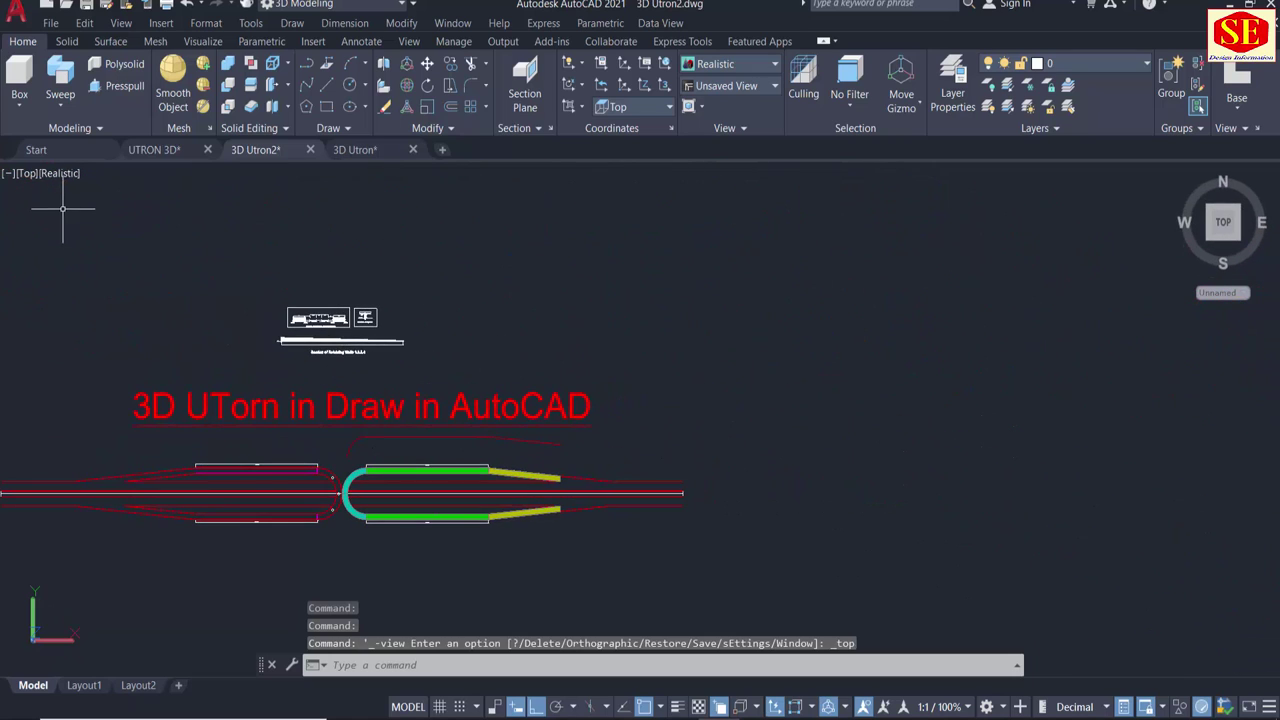
Recentre the top view and switch the visual style to 2D Wireframe.
scroll(342, 465, up, 5)
middle_drag(345, 470, 415, 465)
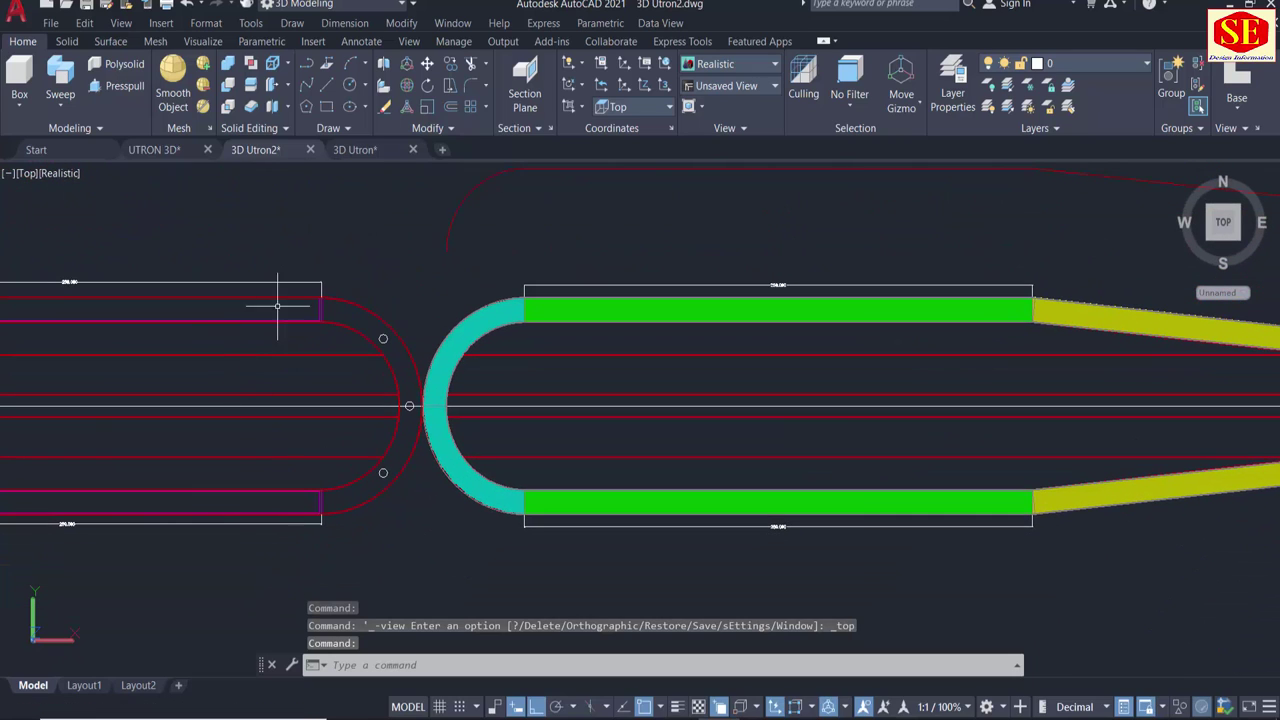
drag(423, 328, 423, 432)
key(Escape)
click(60, 173)
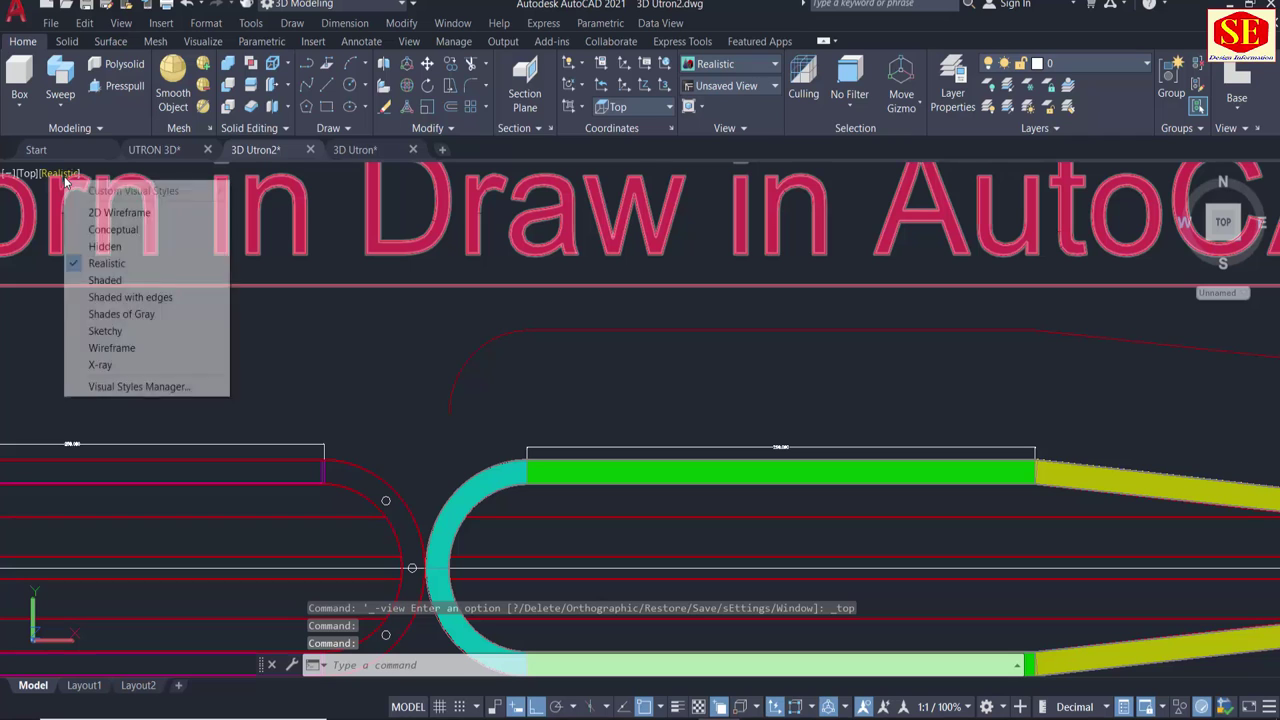
click(119, 212)
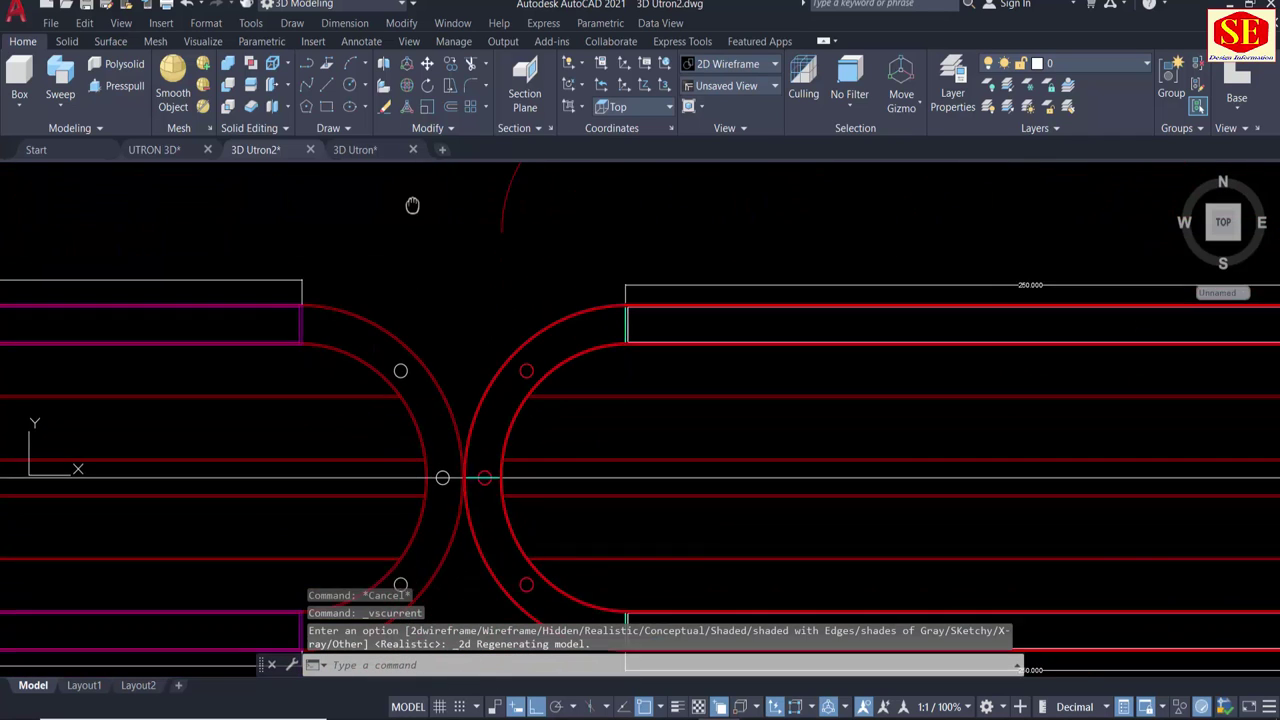
Start a line at a point on the layout, then cancel it unfinished.
scroll(446, 462, up, 3)
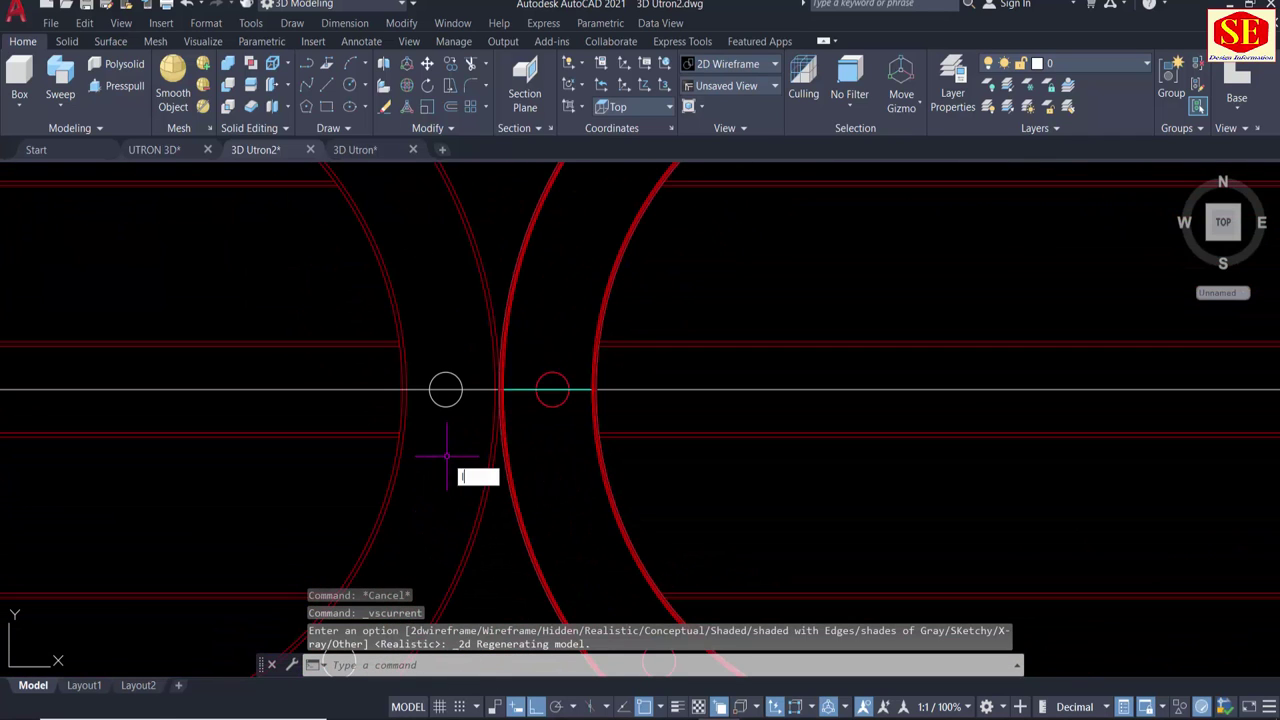
key(Return)
scroll(525, 378, up, 4)
scroll(290, 380, up, 1)
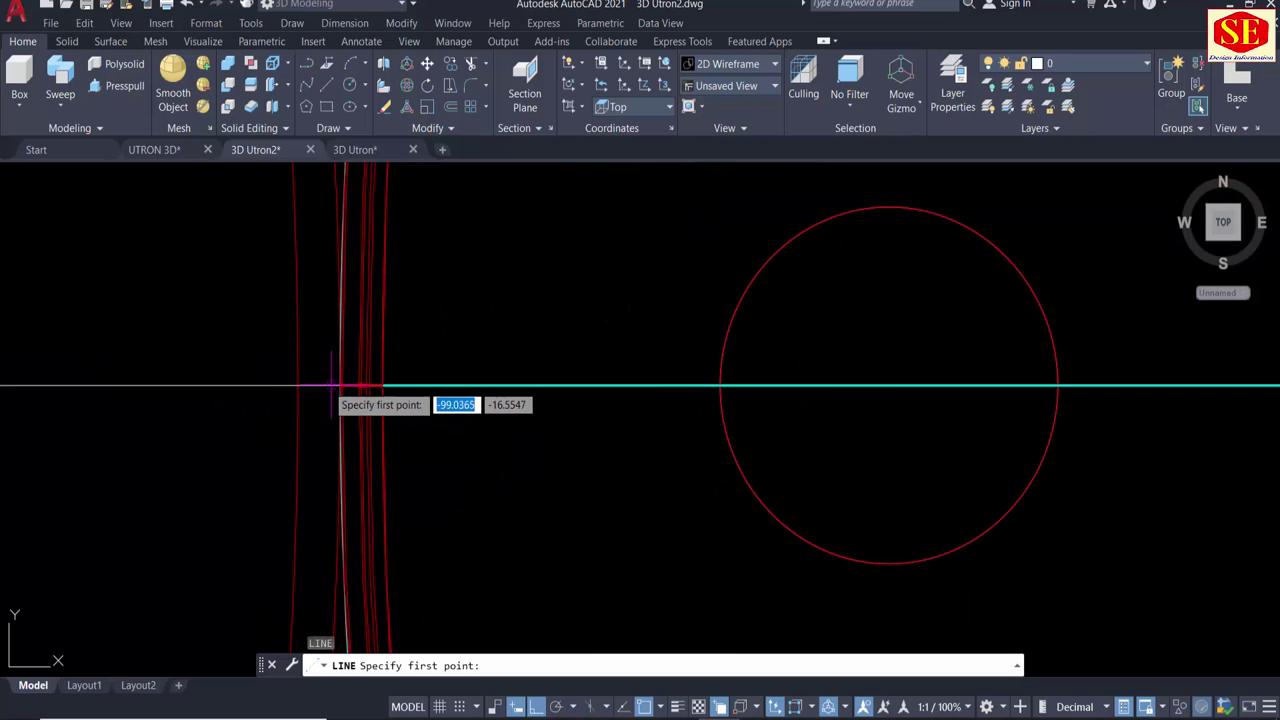
click(341, 385)
scroll(340, 220, down, 3)
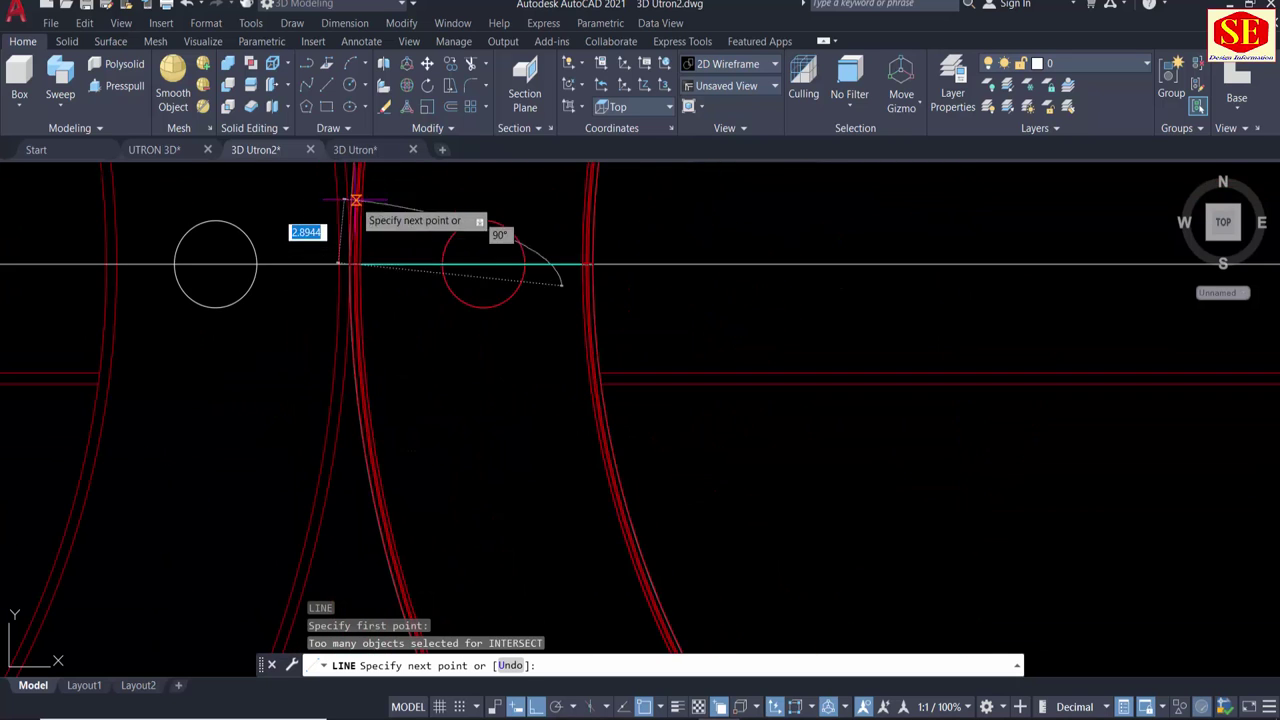
middle_drag(343, 220, 370, 556)
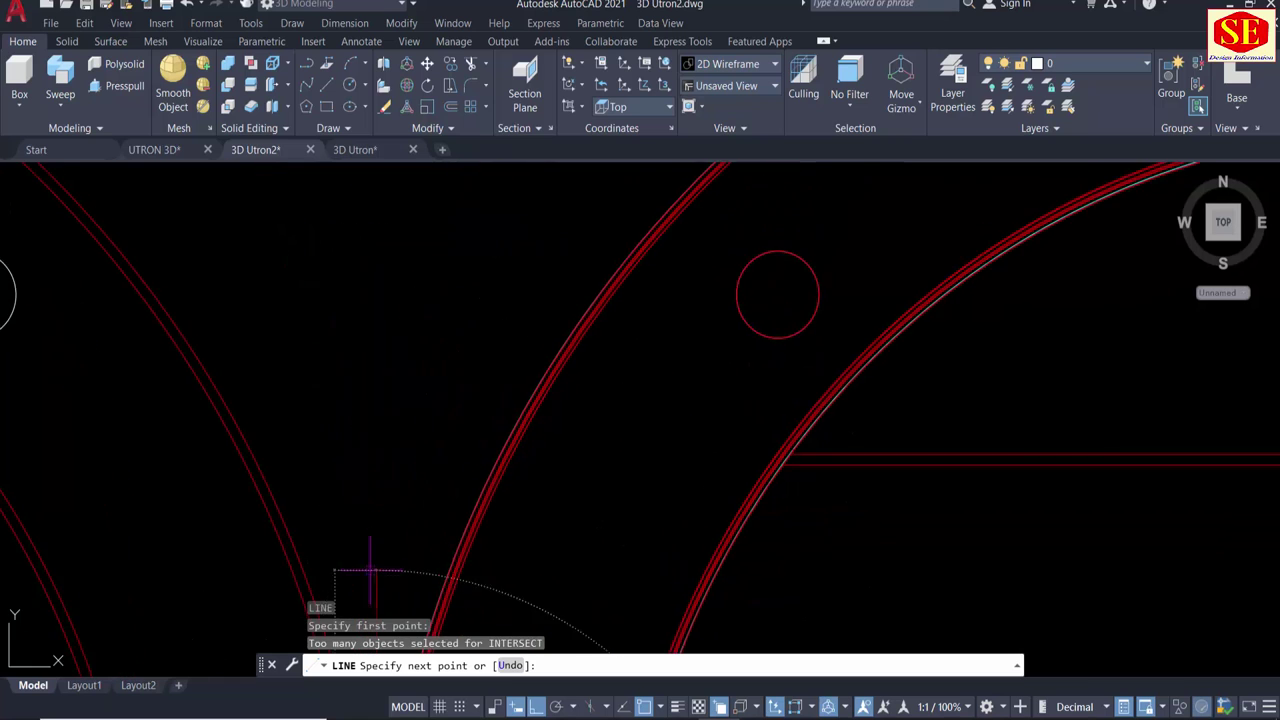
scroll(376, 437, down, 5)
key(Escape)
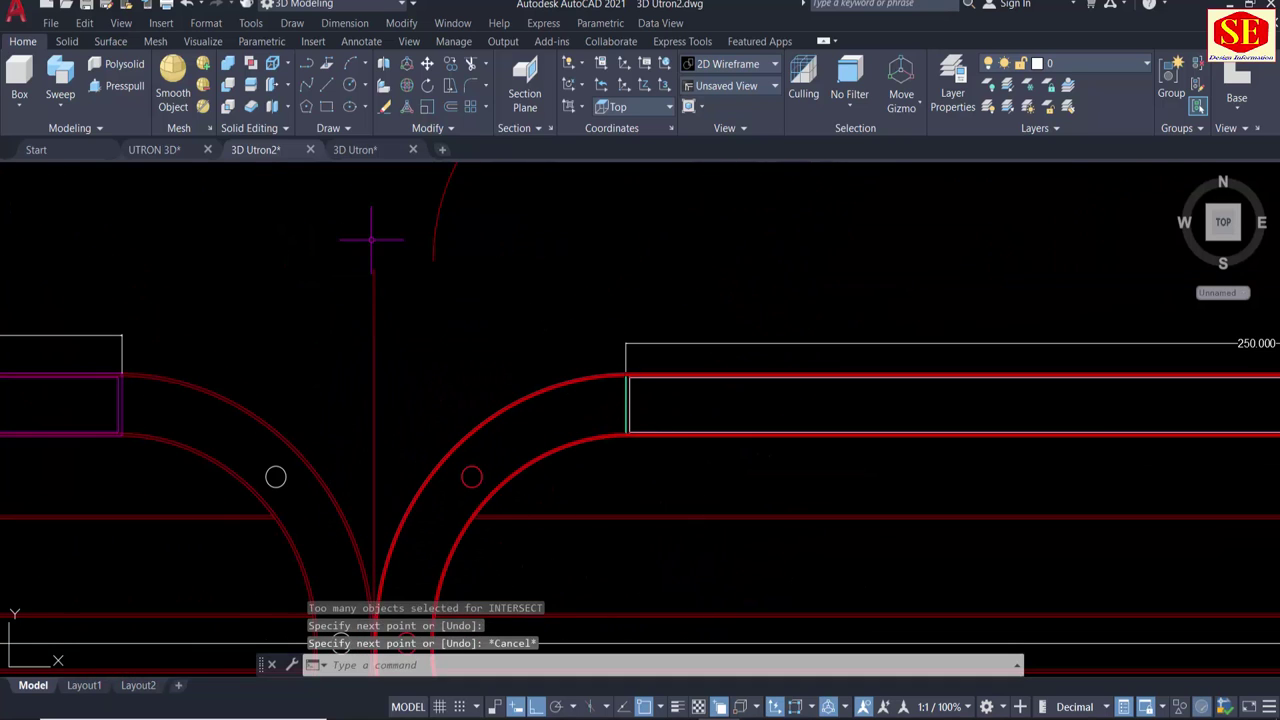
Tilt the U-turn layout into a 3D view and bring up the visual style choices.
scroll(371, 243, down, 4)
scroll(381, 234, up, 3)
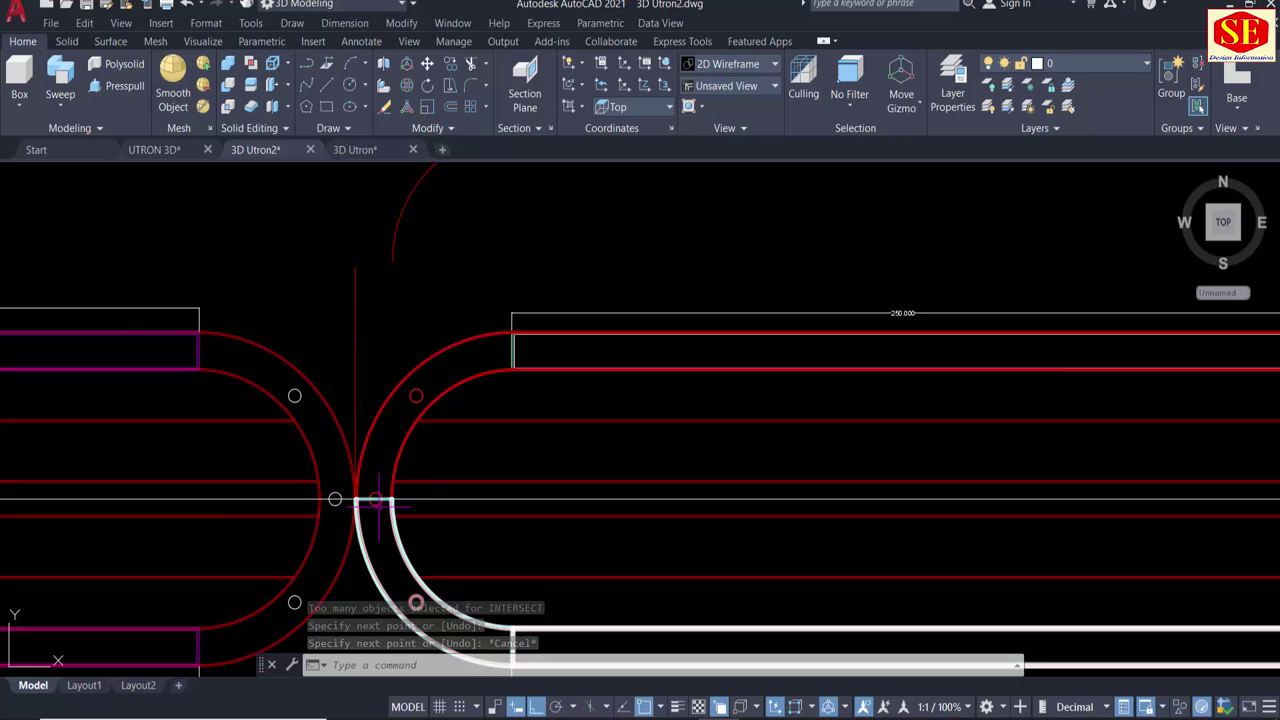
scroll(441, 420, down, 4)
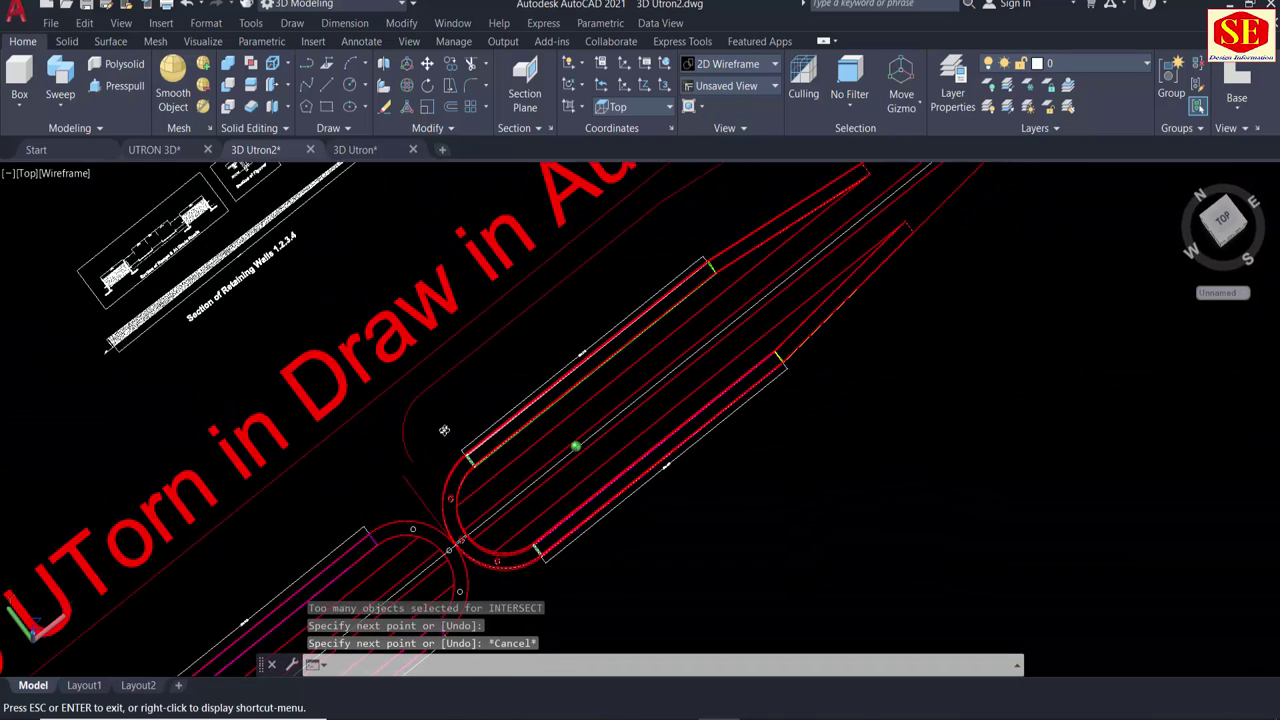
shift+middle_drag(441, 420, 443, 329)
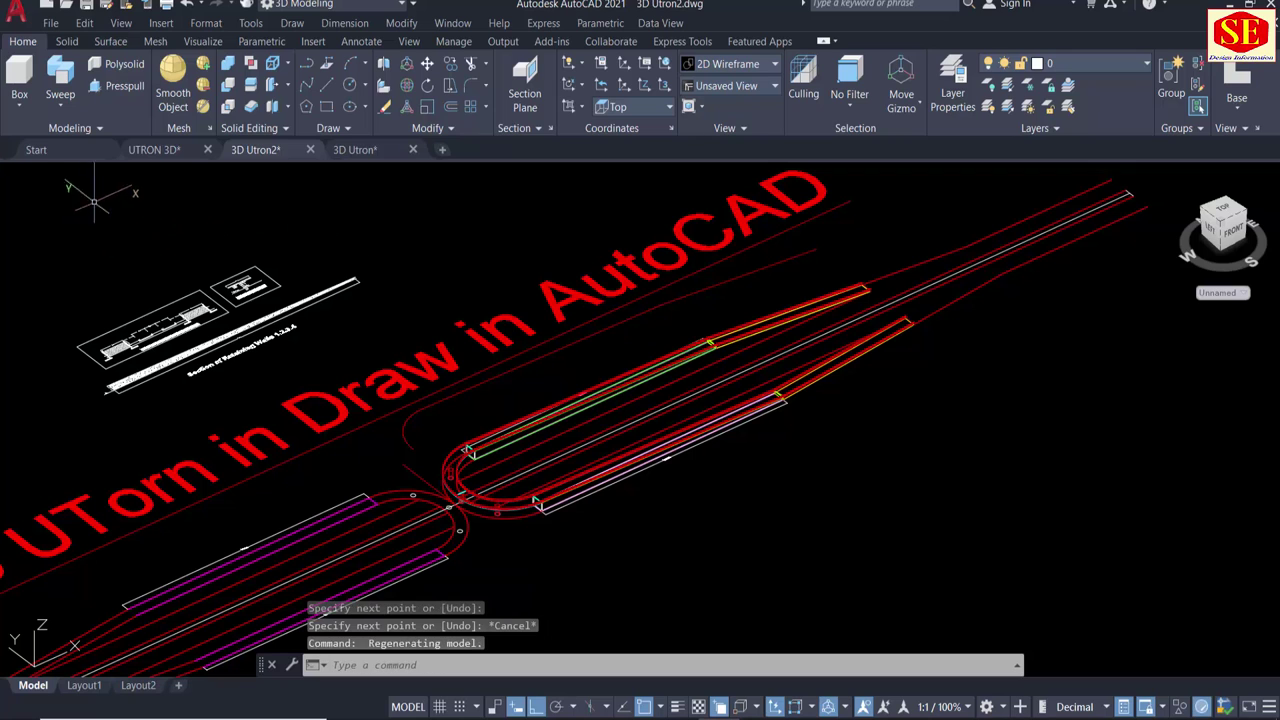
click(124, 177)
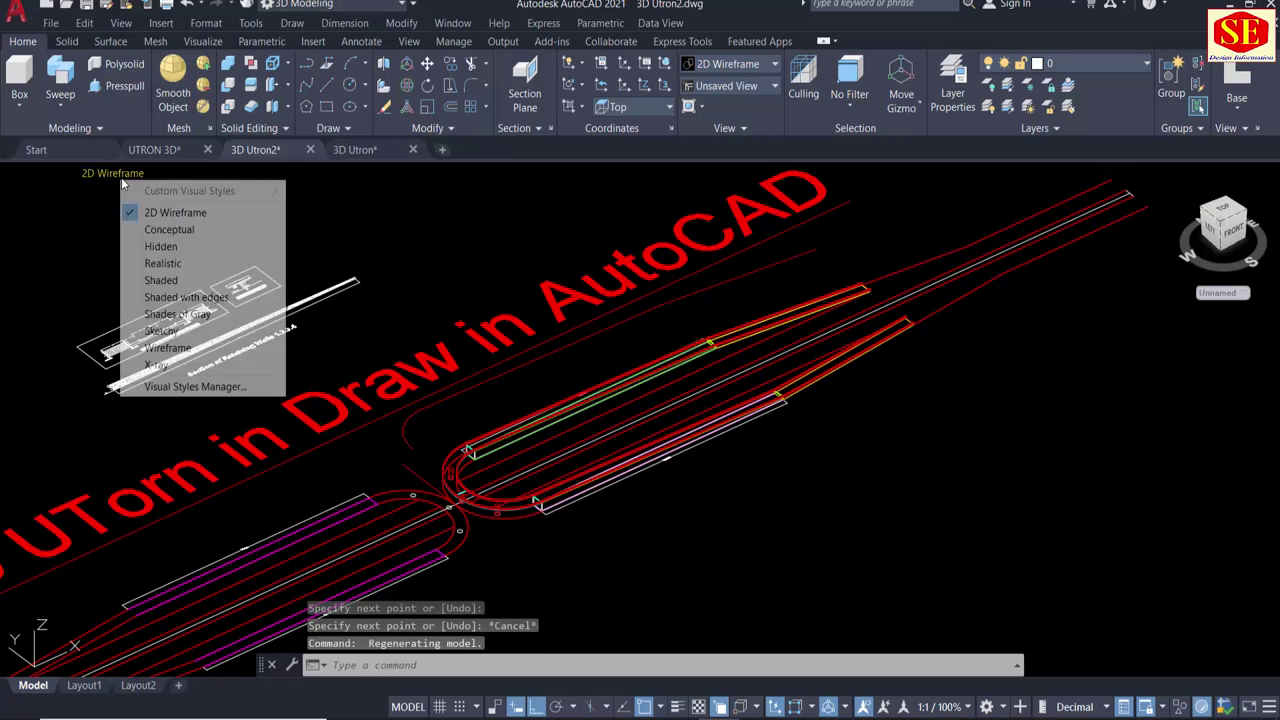
Set the Shaded visual style and select both U-turn ramp solids for mirroring.
click(170, 279)
scroll(491, 577, up, 3)
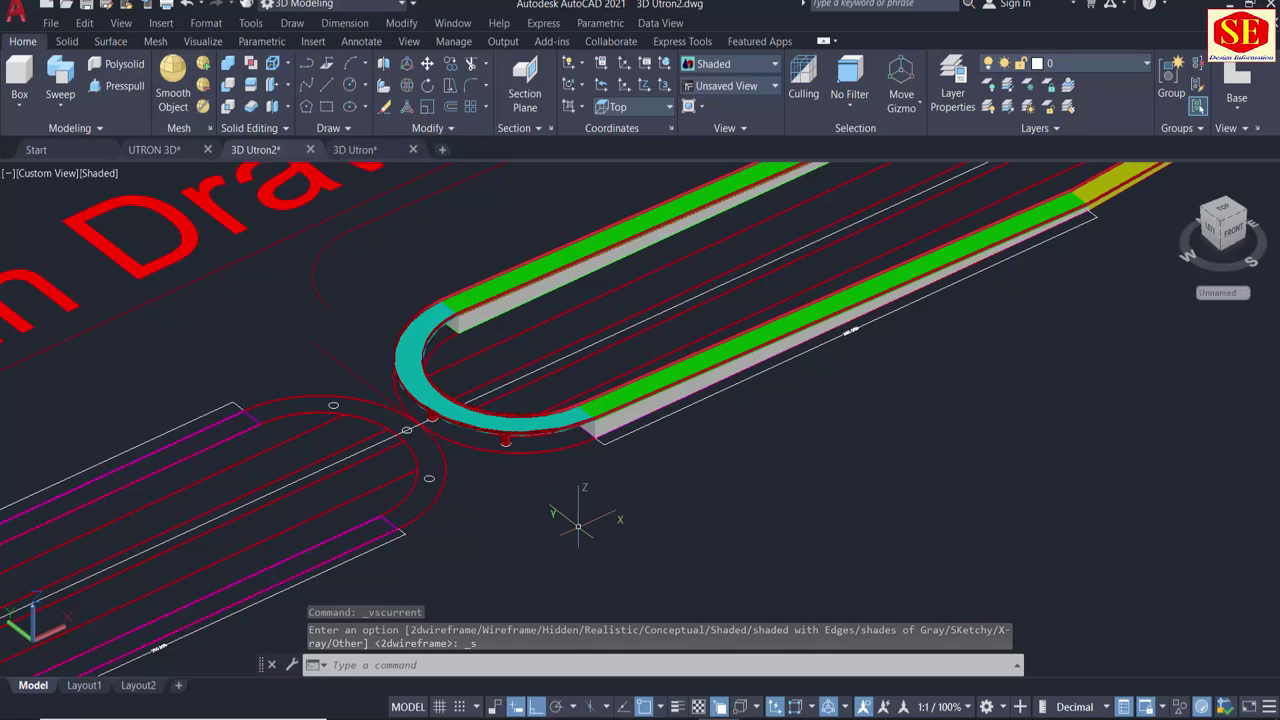
text(mi)
key(Return)
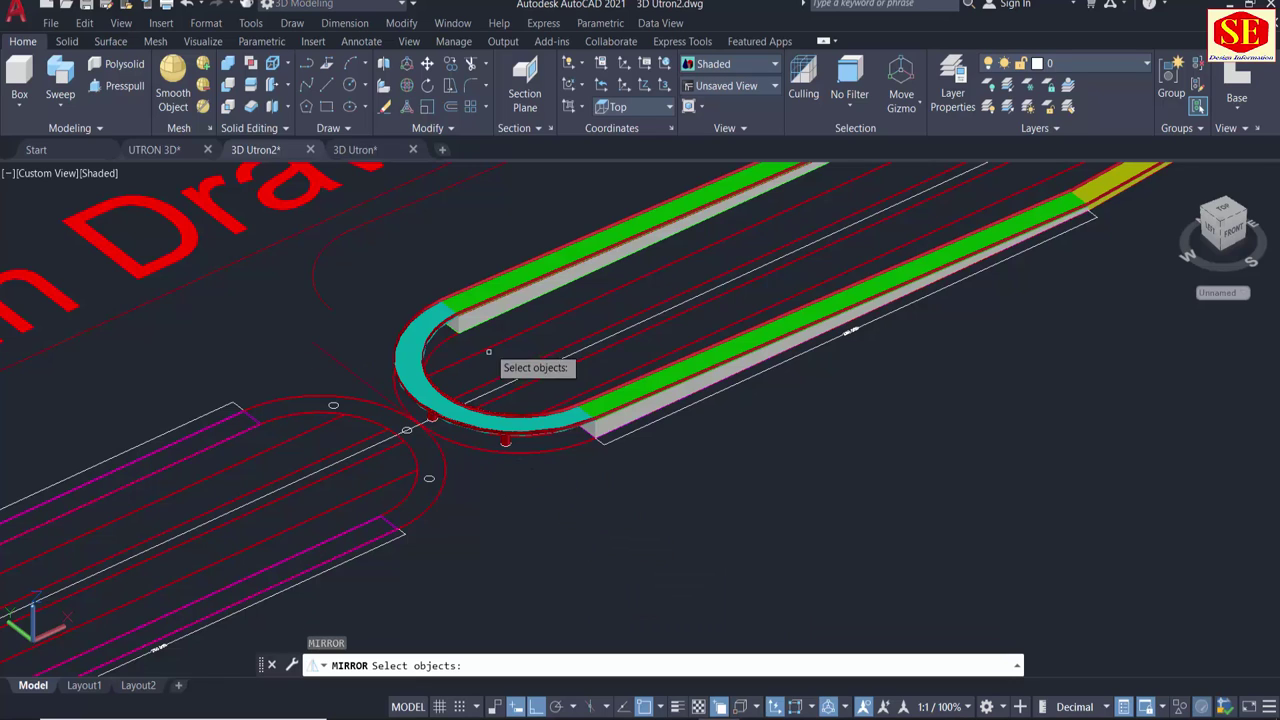
click(505, 305)
click(568, 355)
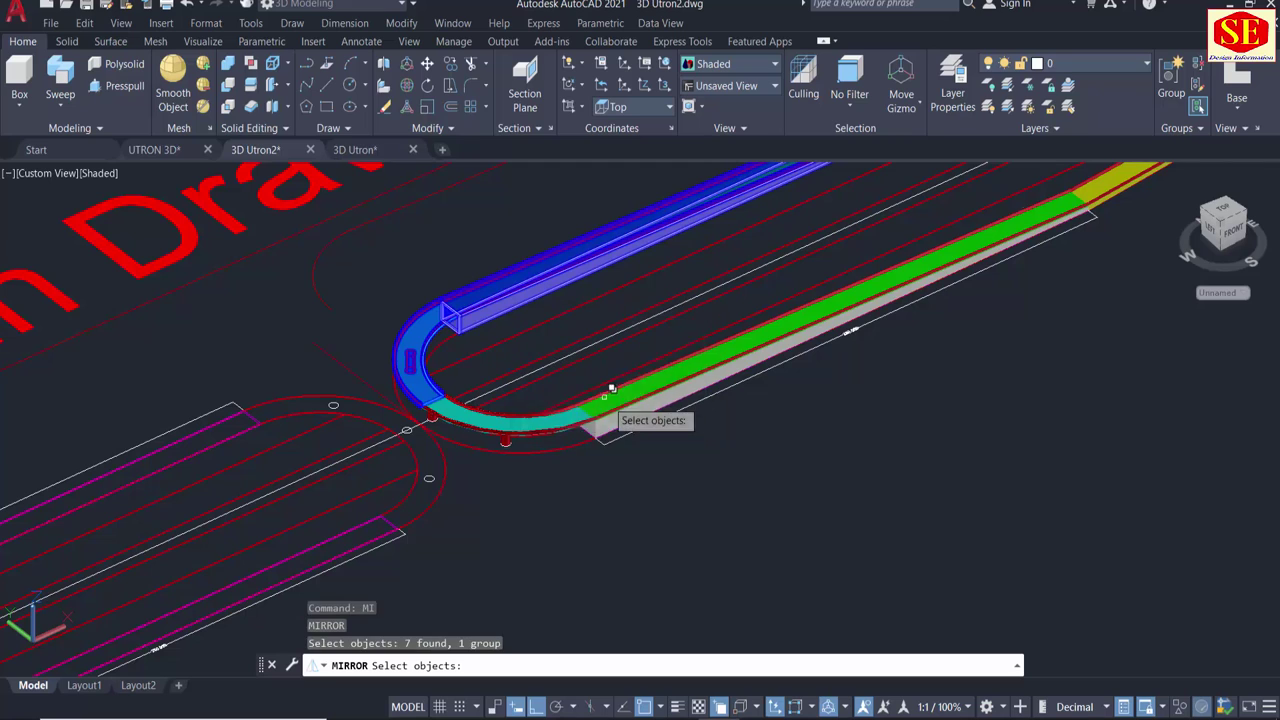
click(632, 423)
click(700, 468)
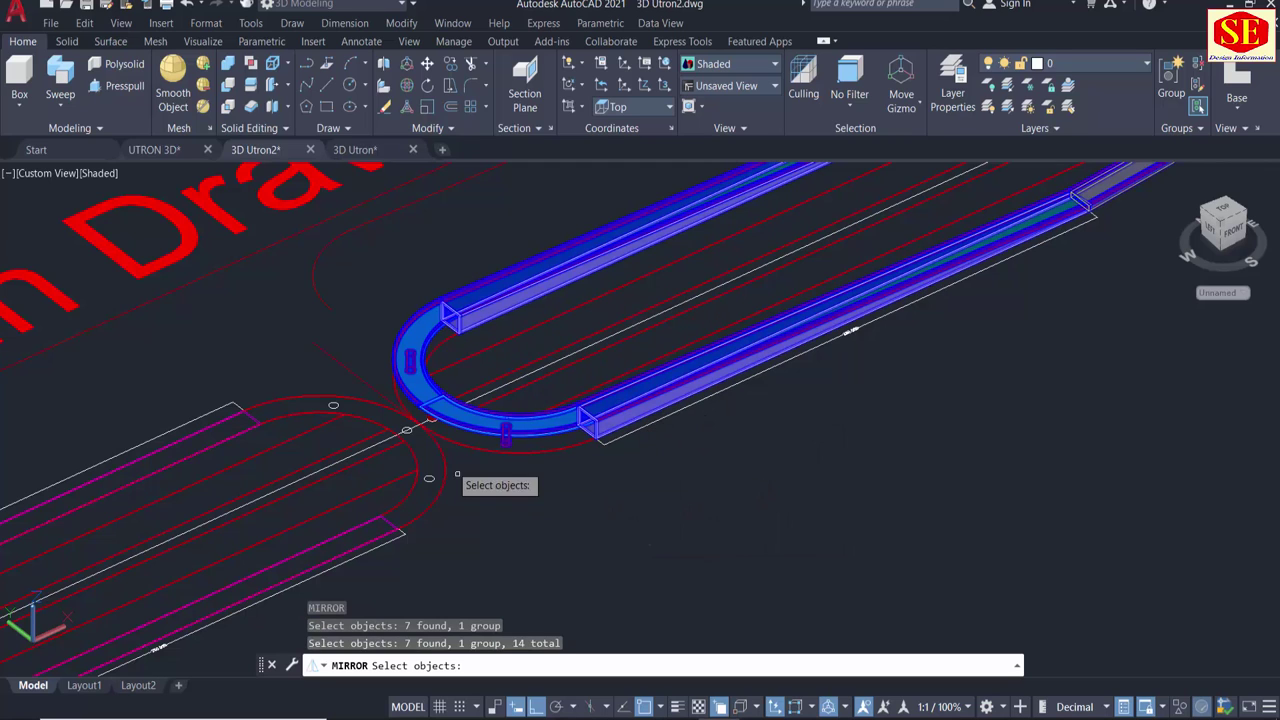
scroll(460, 472, up, 4)
scroll(460, 472, up, 4)
scroll(460, 472, up, 4)
scroll(452, 472, up, 3)
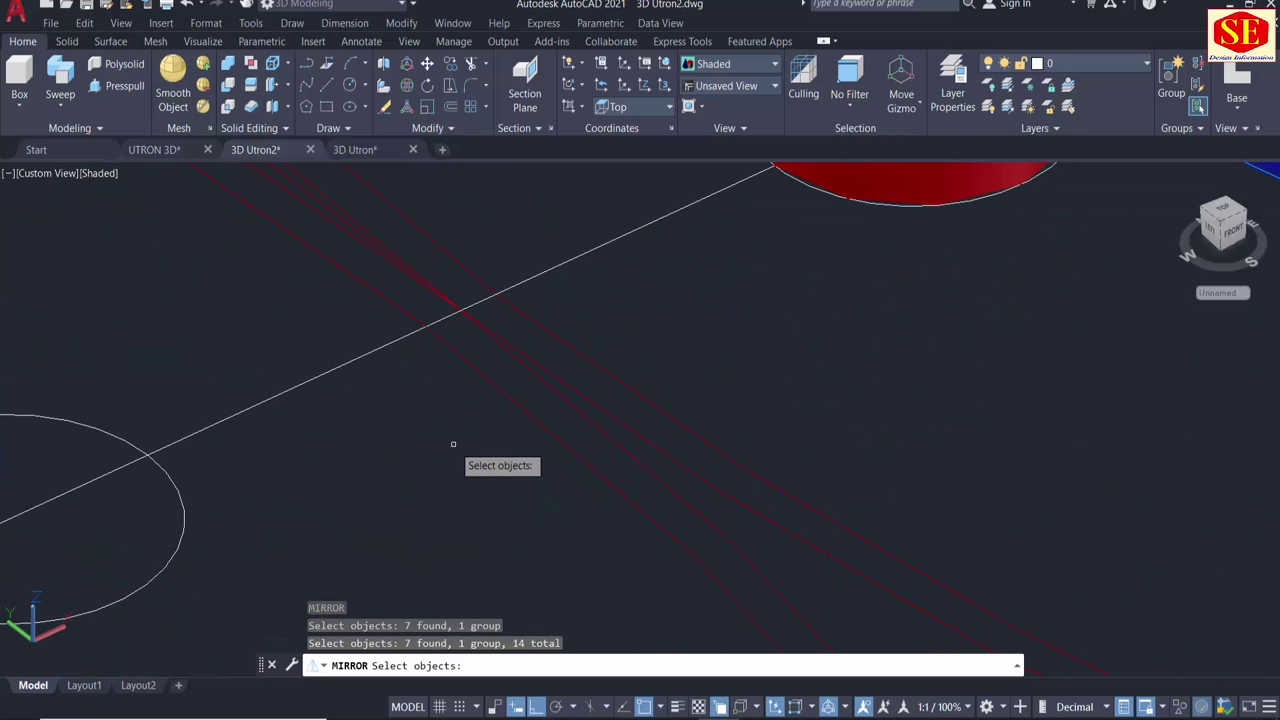
key(Return)
Pick the mirror line and keep the originals, creating a second U-turn facing the first.
scroll(455, 445, down, 3)
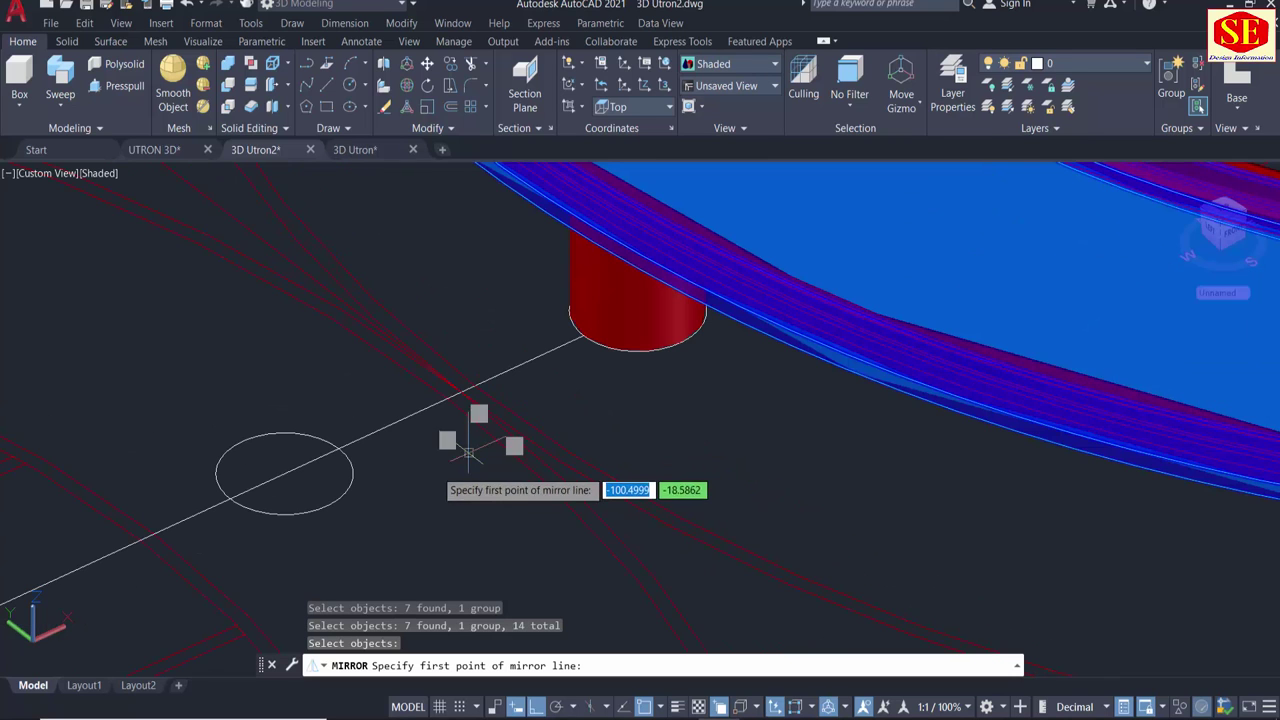
scroll(455, 460, down, 3)
middle_drag(211, 297, 363, 414)
scroll(363, 414, down, 2)
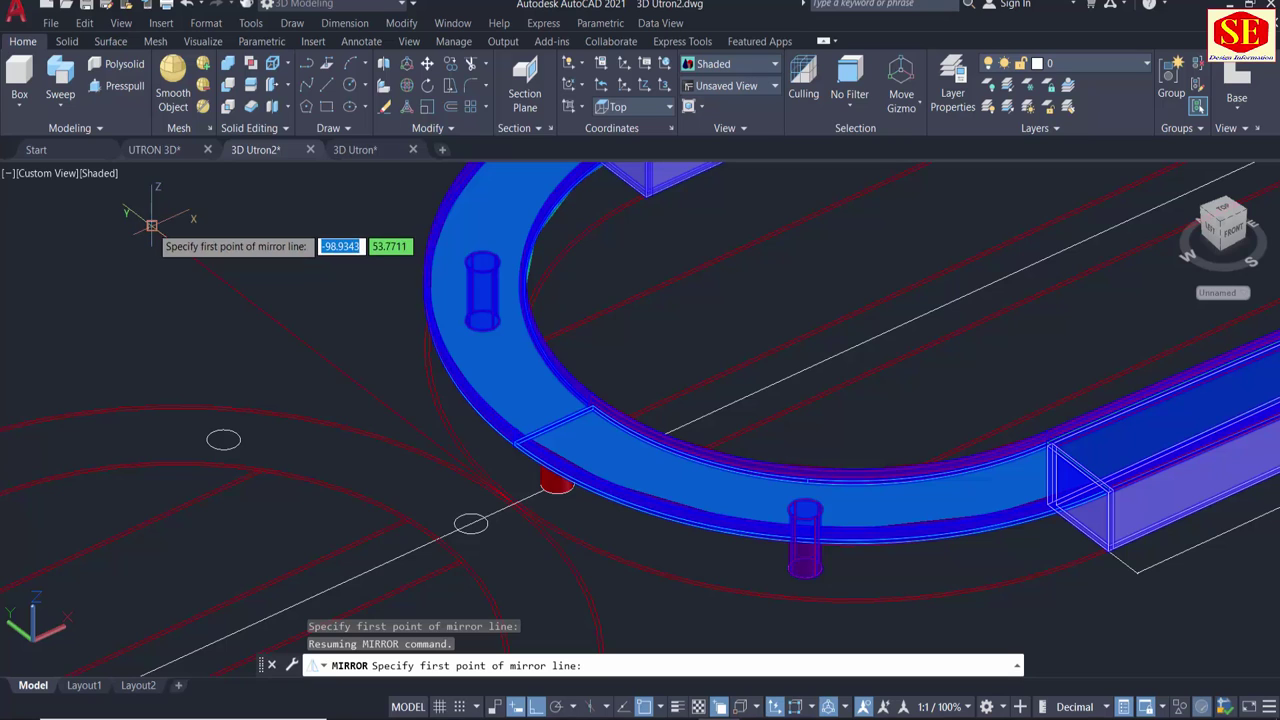
click(471, 523)
scroll(640, 440, down, 2)
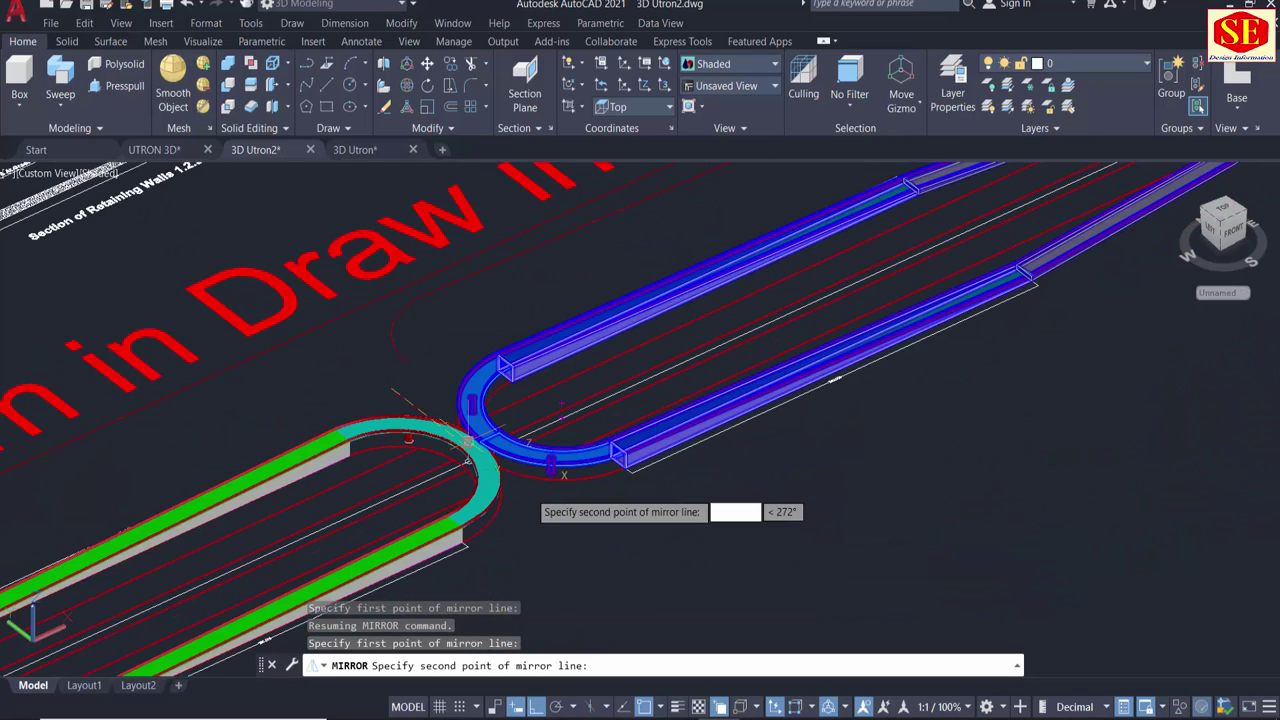
right_click(600, 563)
click(672, 391)
scroll(670, 390, down, 2)
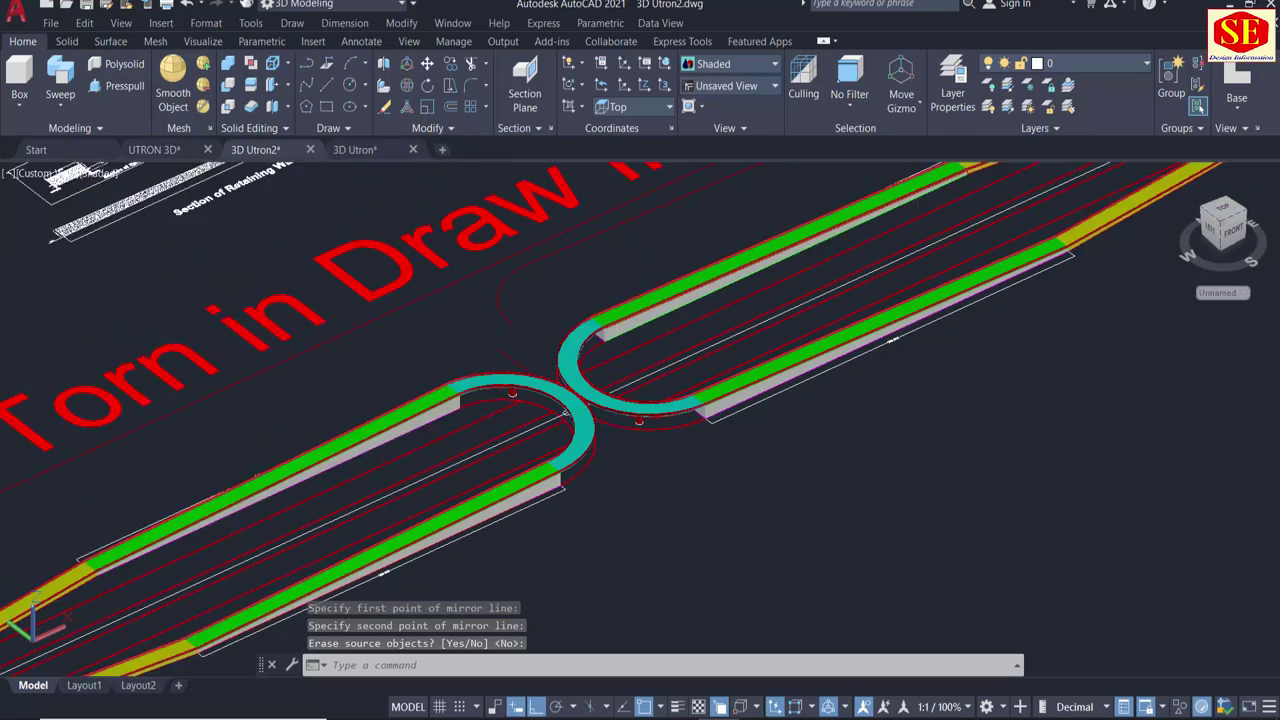
scroll(668, 387, down, 2)
shift+middle_drag(647, 464, 708, 463)
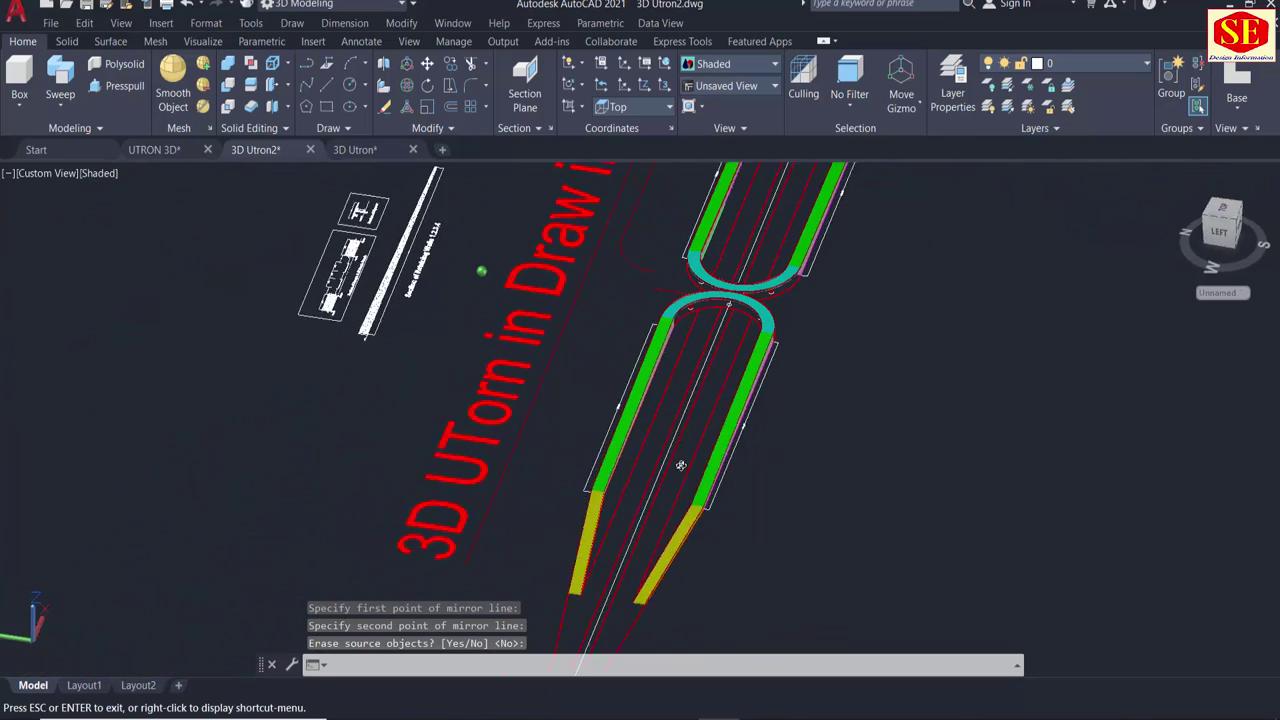
Orbit and zoom around the back-to-back U-turn loops from behind and the right.
scroll(506, 384, up, 2)
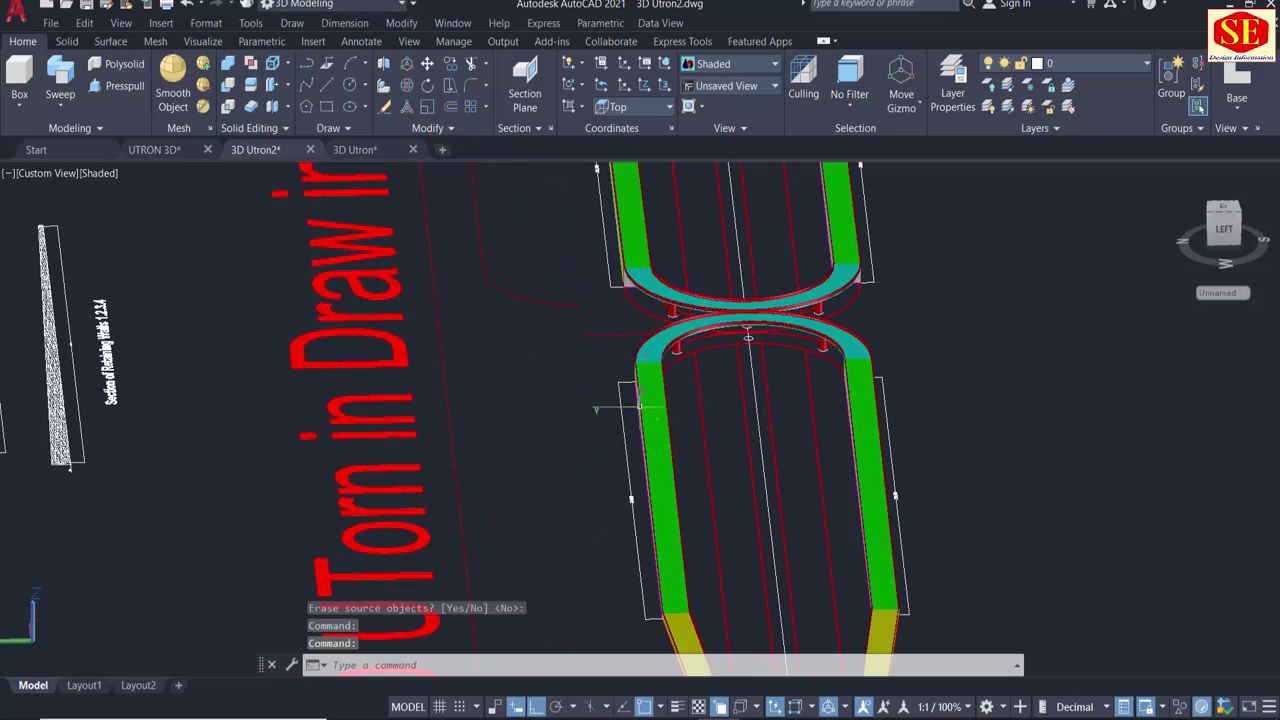
shift+middle_drag(506, 384, 506, 420)
scroll(663, 305, up, 2)
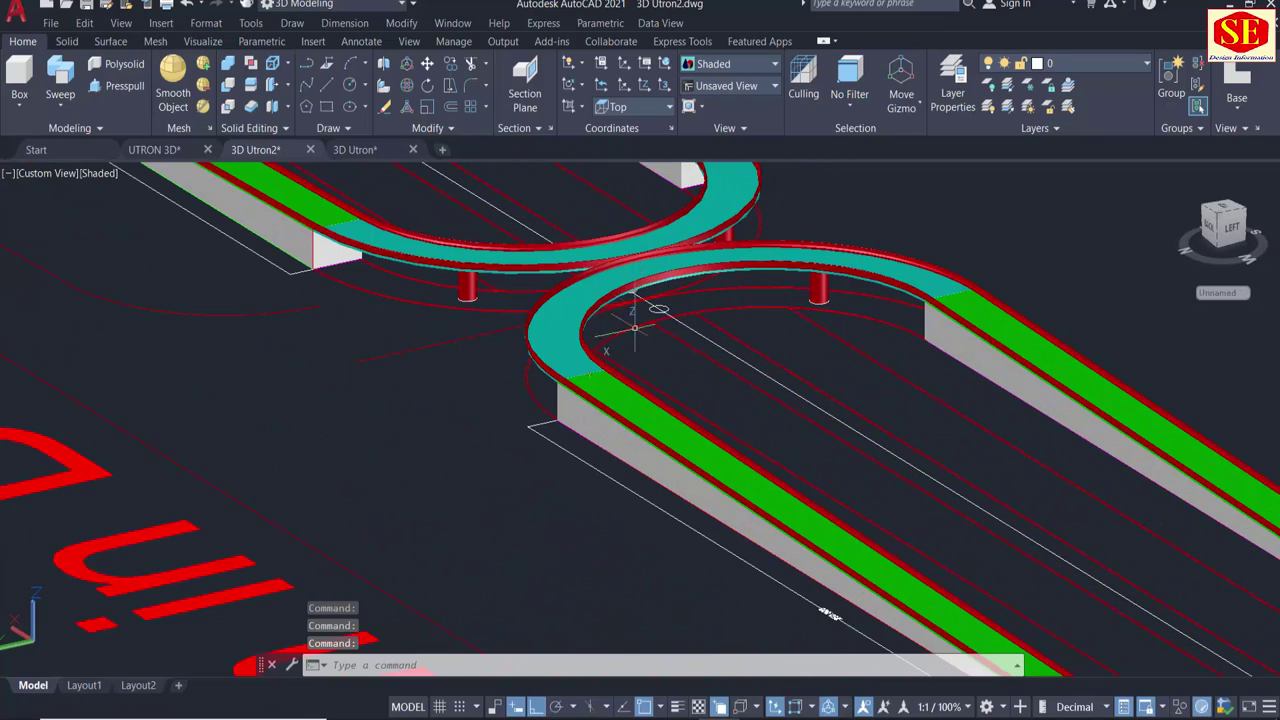
scroll(634, 327, down, 1)
scroll(666, 374, up, 2)
scroll(683, 390, up, 1)
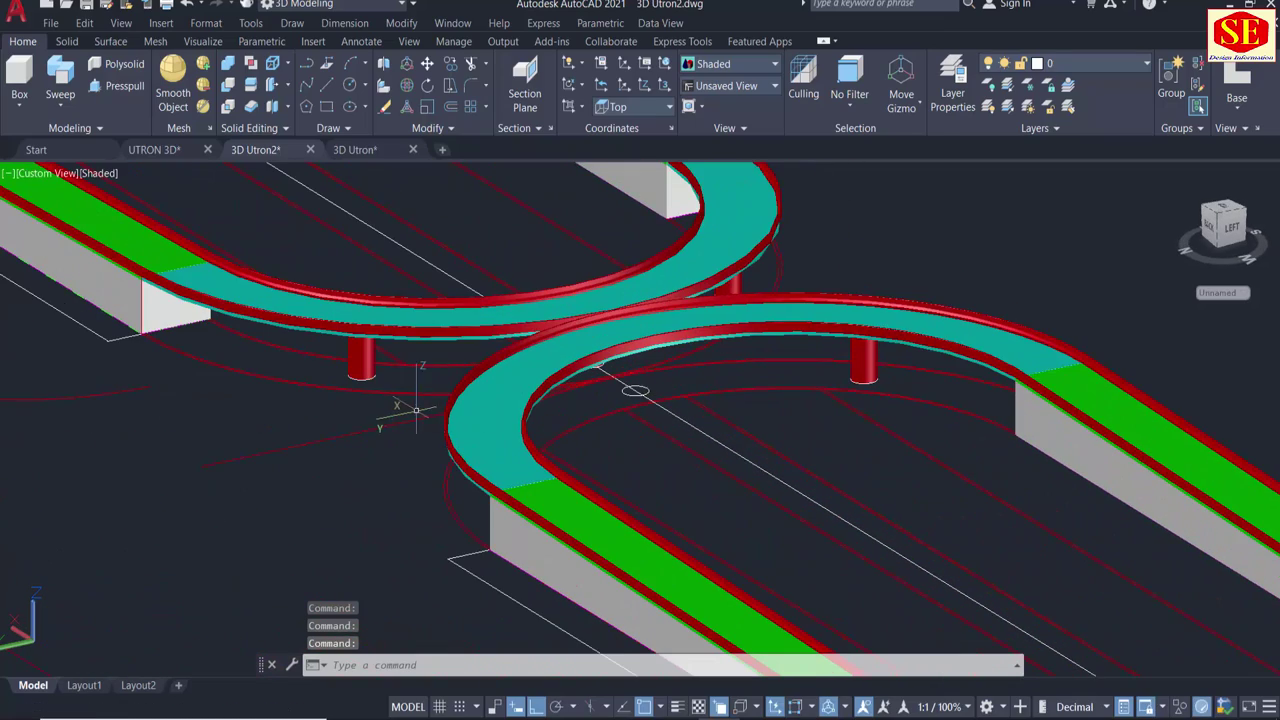
shift+middle_drag(416, 410, 570, 430)
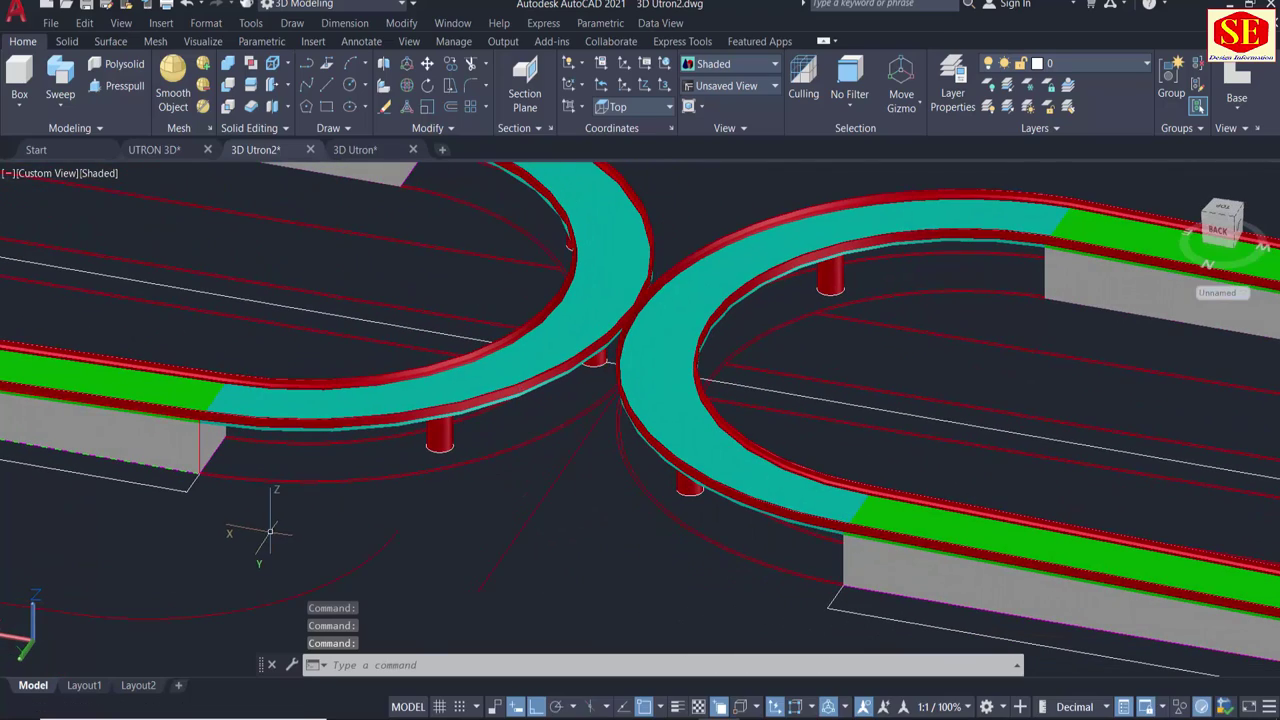
mouse_move(270, 532)
shift+middle_down()
mouse_move(286, 500)
mouse_move(490, 507)
shift+middle_up()
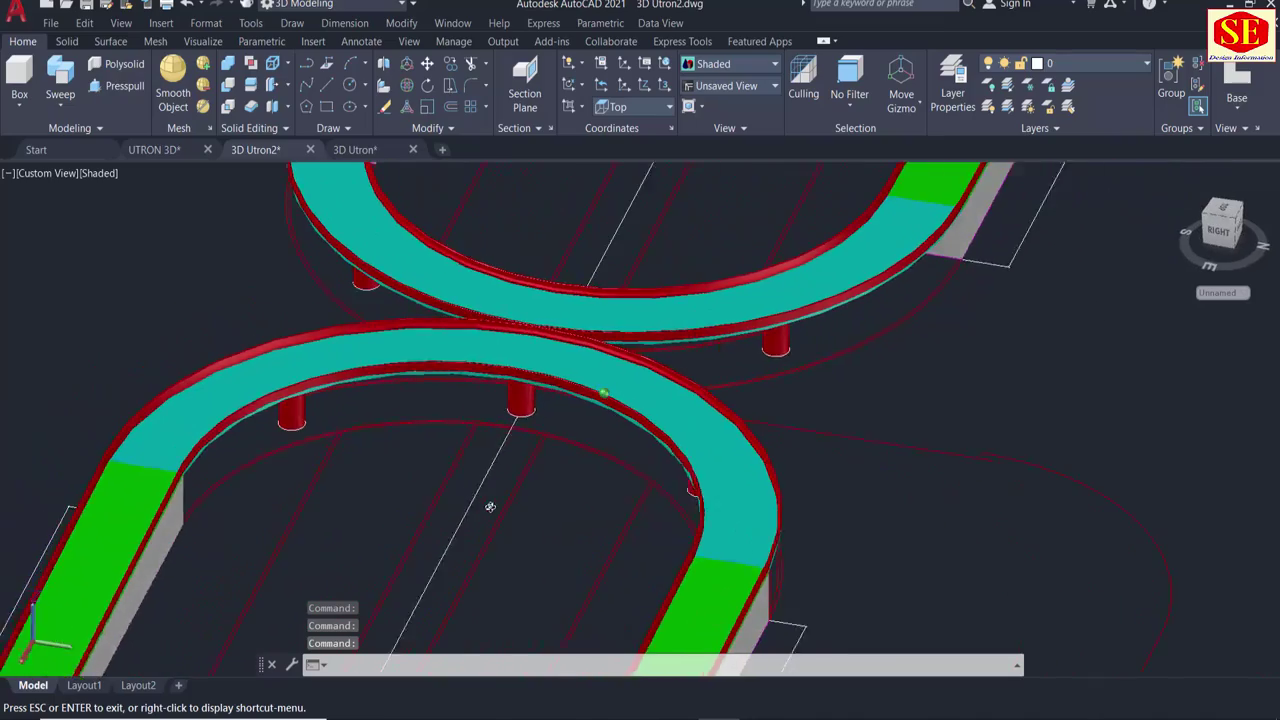
scroll(490, 500, down, 3)
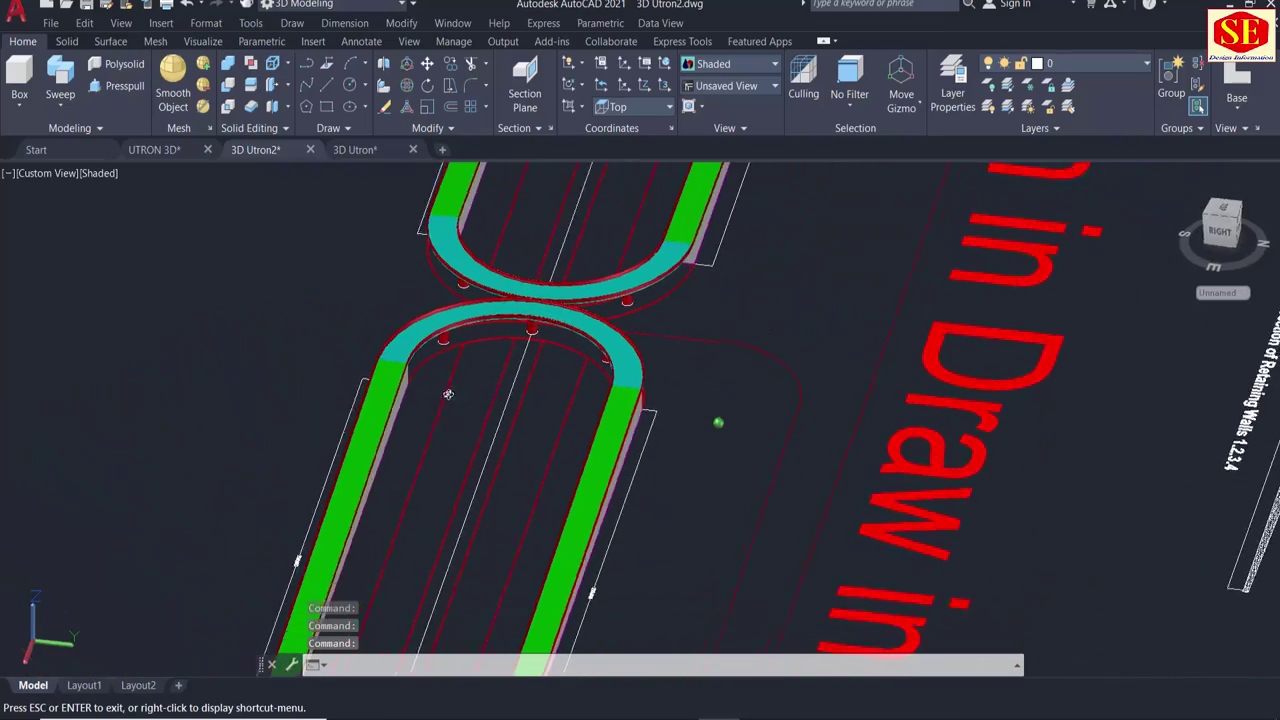
shift+middle_drag(448, 394, 620, 405)
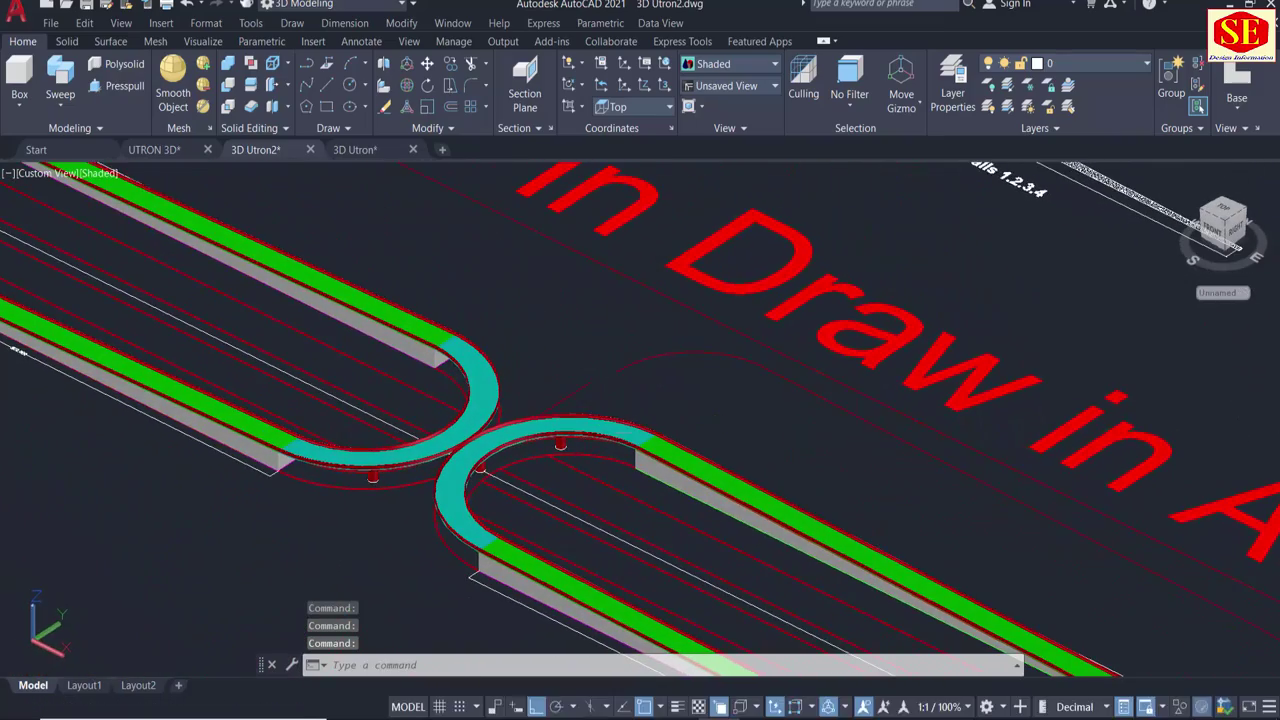
scroll(338, 425, up, 3)
mouse_move(362, 390)
shift+middle_down()
mouse_move(343, 409)
mouse_move(537, 413)
mouse_move(567, 362)
mouse_move(677, 500)
shift+middle_up()
Lower the viewing angle and orbit in close on the U-turn walls.
scroll(677, 500, down, 3)
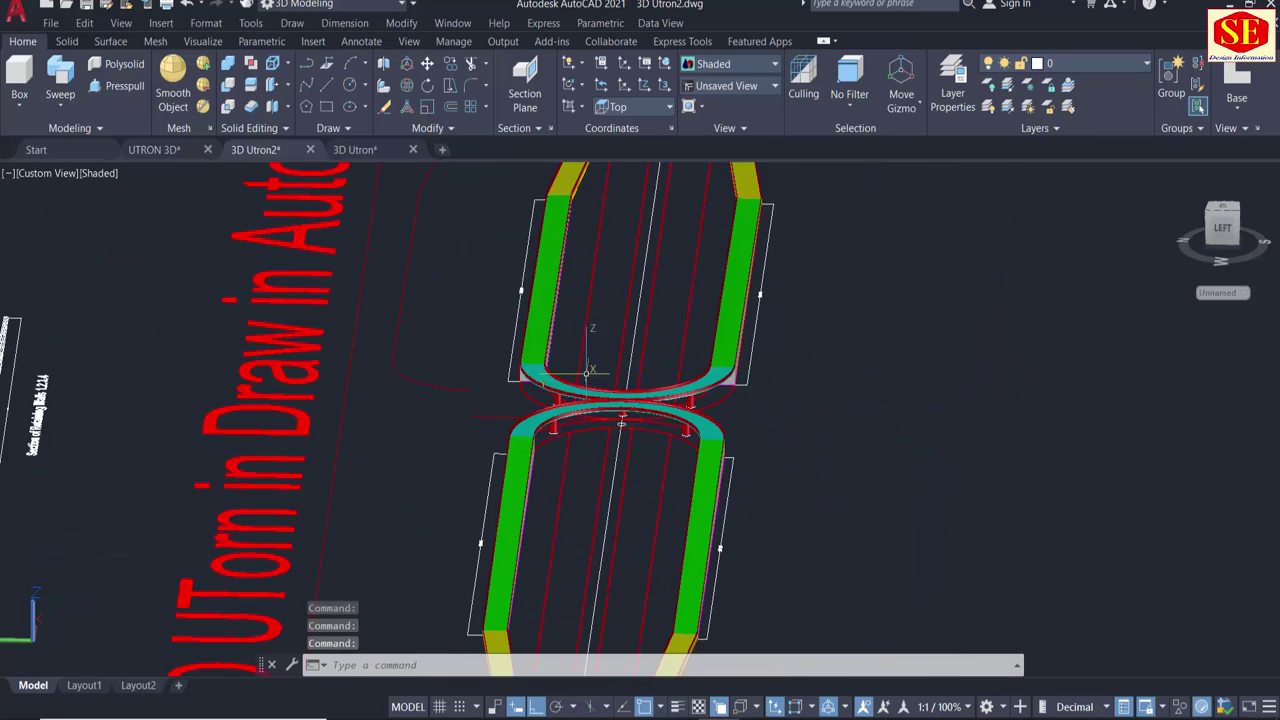
scroll(595, 452, down, 2)
scroll(595, 452, up, 2)
shift+middle_drag(595, 452, 585, 405)
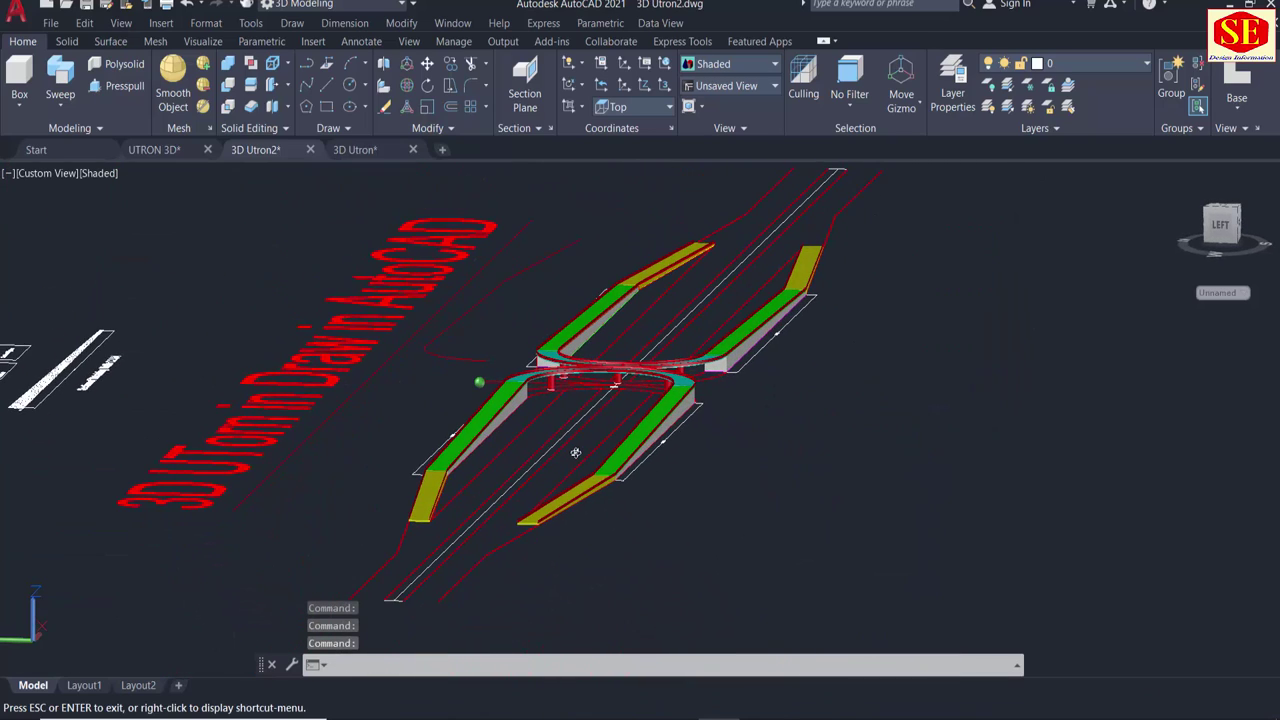
scroll(585, 398, up, 2)
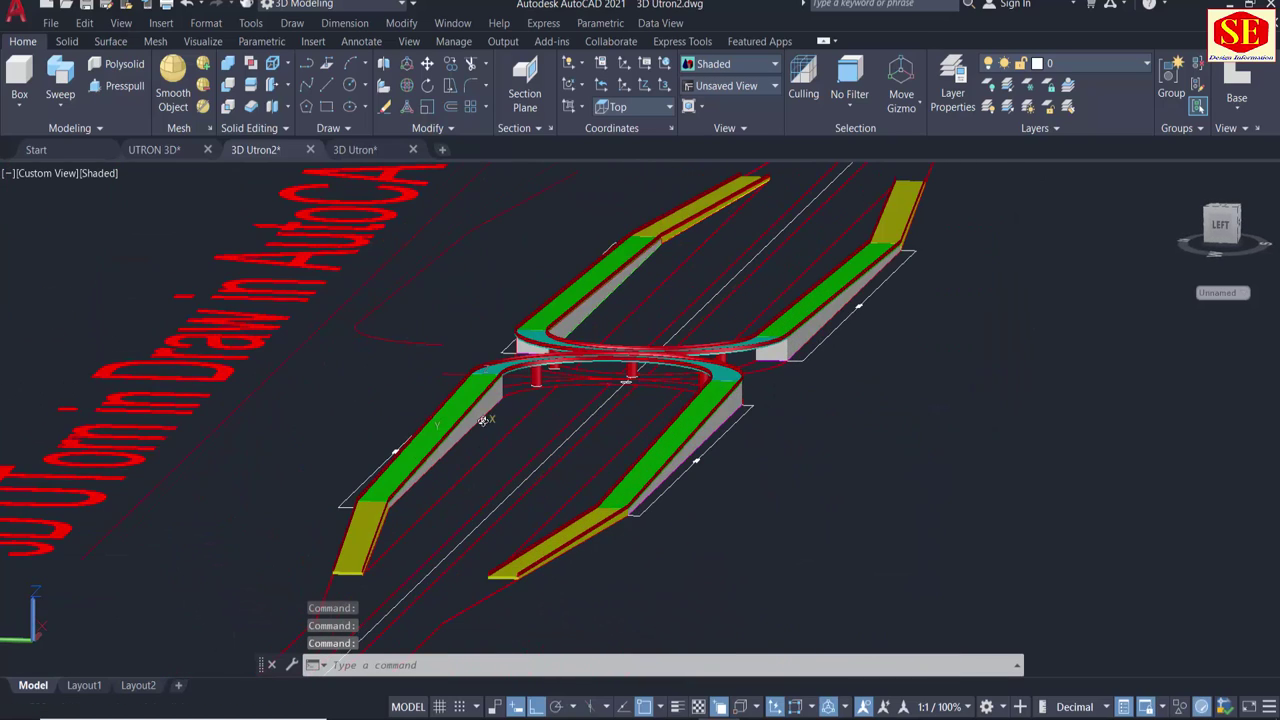
mouse_move(483, 420)
shift+middle_down()
mouse_move(577, 398)
mouse_move(395, 395)
mouse_move(443, 391)
mouse_move(386, 366)
shift+middle_up()
scroll(550, 410, up, 2)
scroll(577, 398, down, 3)
scroll(386, 366, up, 2)
click(300, 370)
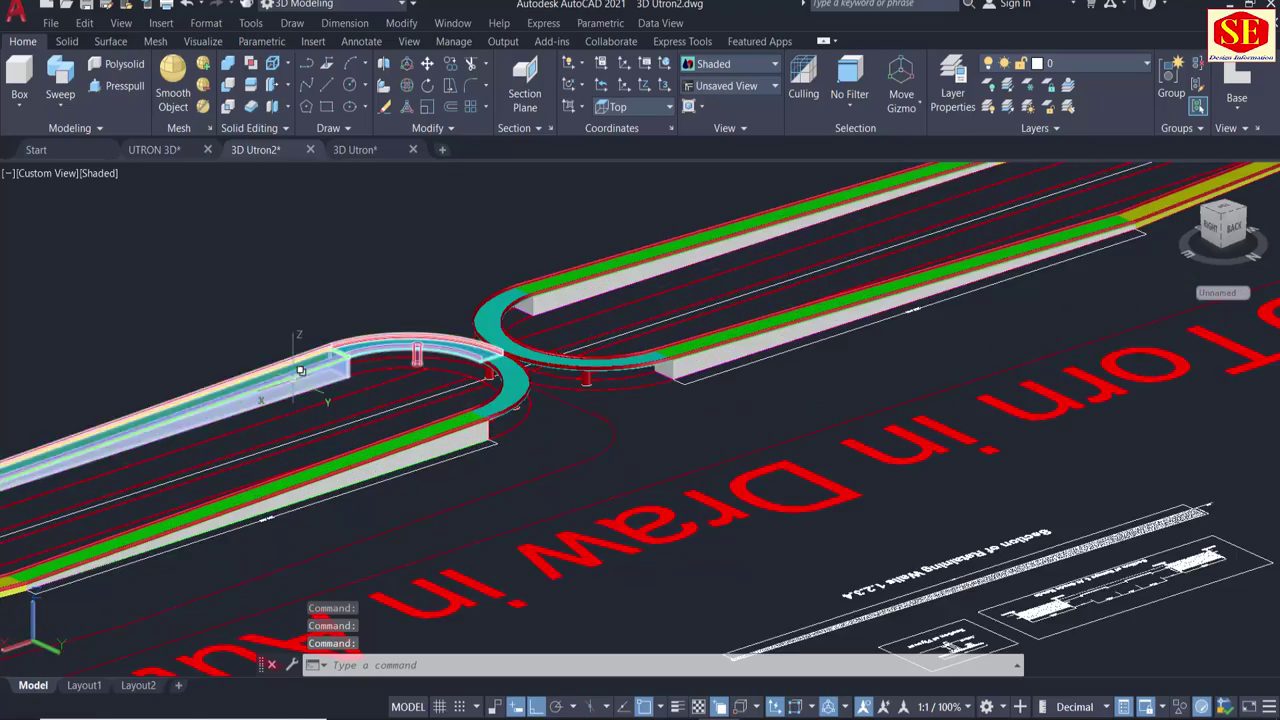
mouse_move(300, 370)
shift+middle_down()
mouse_move(508, 408)
mouse_move(500, 330)
shift+middle_up()
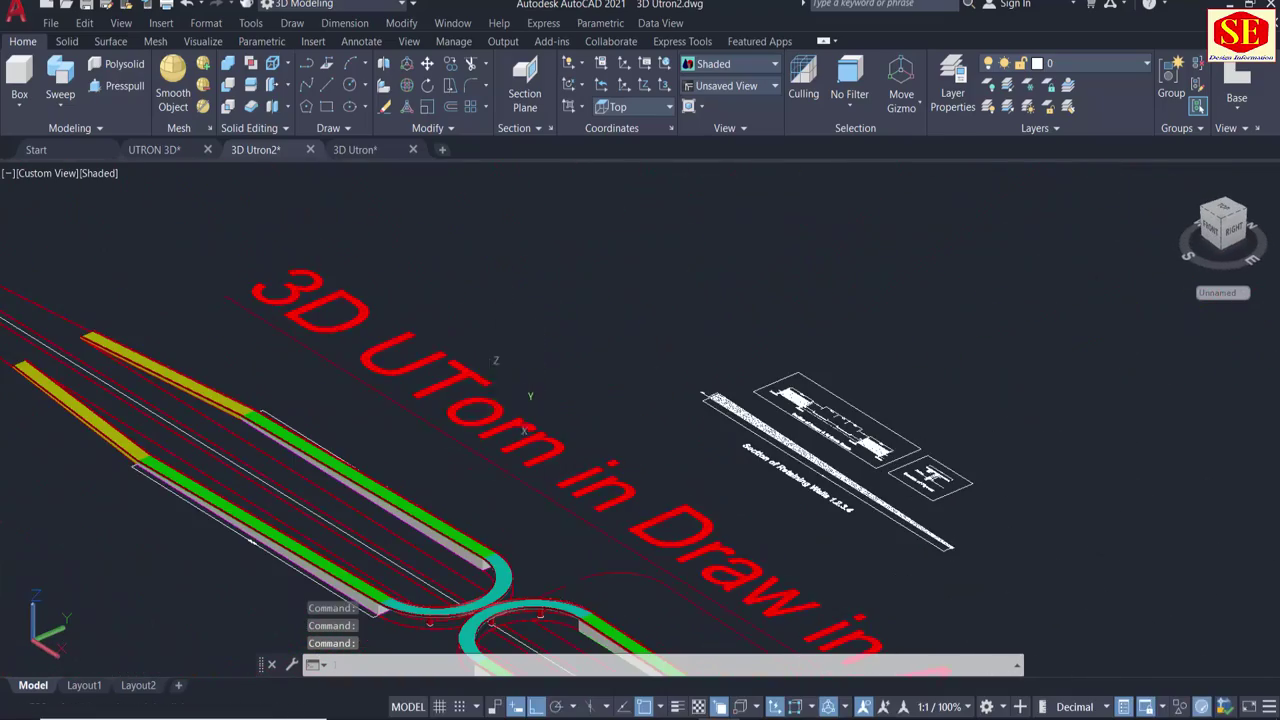
mouse_move(505, 410)
shift+middle_down()
mouse_move(430, 365)
mouse_move(406, 429)
mouse_move(402, 413)
mouse_move(460, 395)
mouse_move(420, 347)
mouse_move(403, 446)
mouse_move(275, 307)
shift+middle_up()
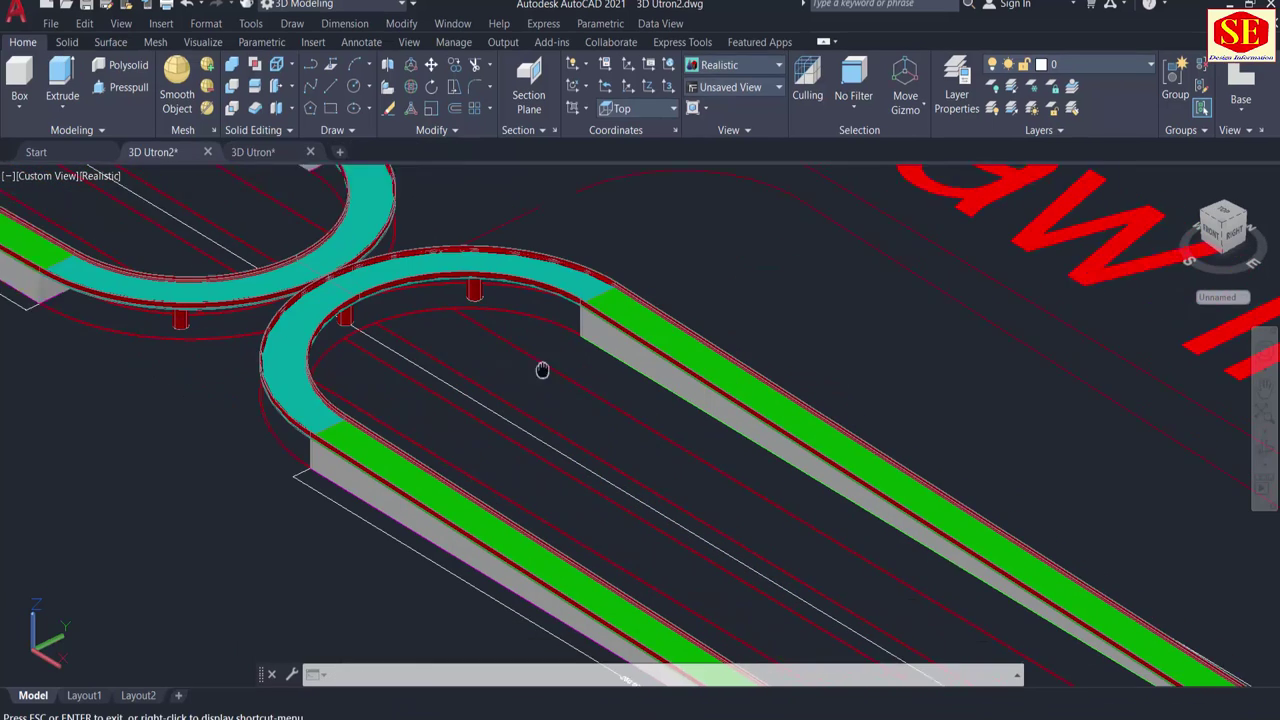
scroll(398, 326, down, 1)
scroll(408, 400, up, 3)
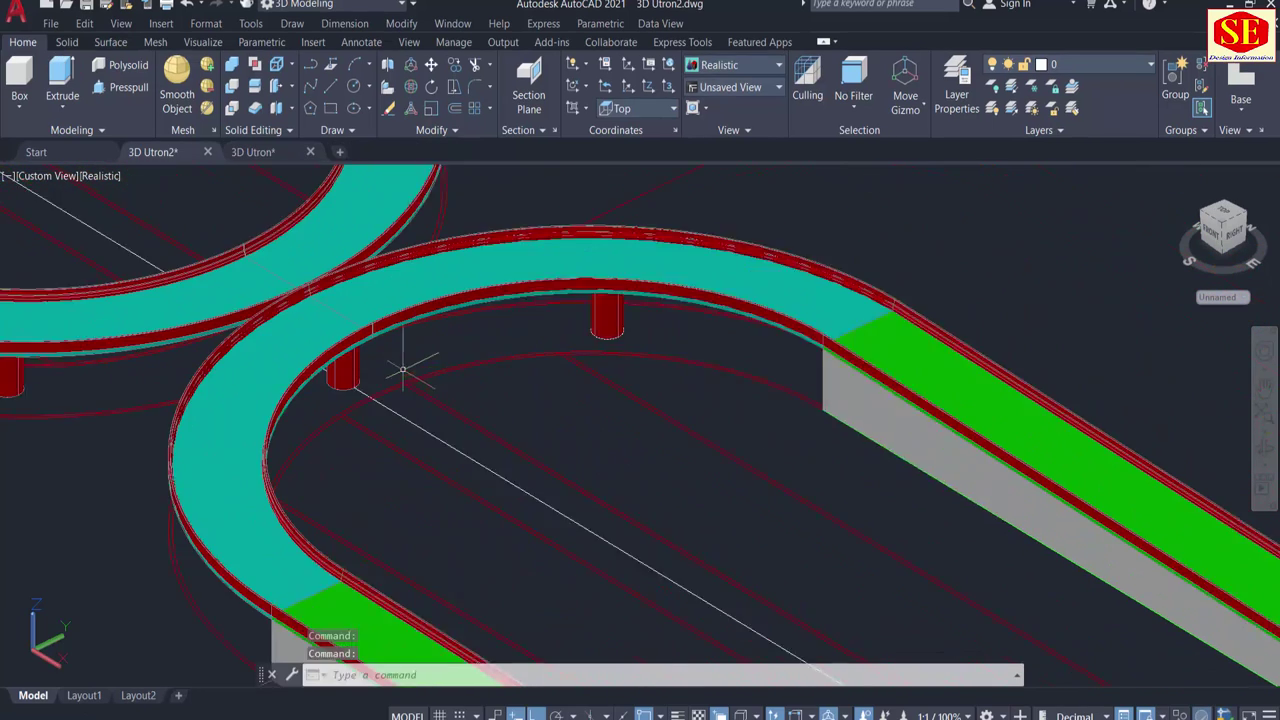
scroll(409, 354, up, 3)
Erase the four purple guide polylines beneath the loops using a crossing window.
click(535, 323)
click(494, 389)
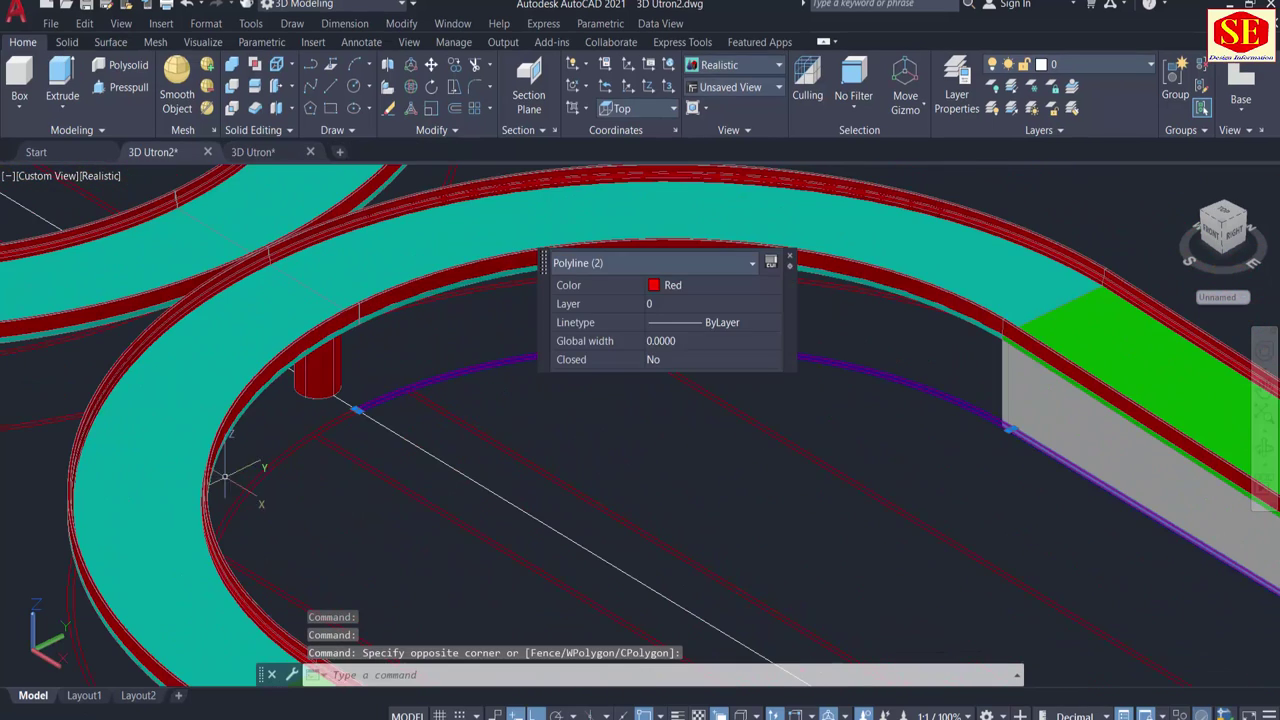
click(250, 470)
text(E)
key(Return)
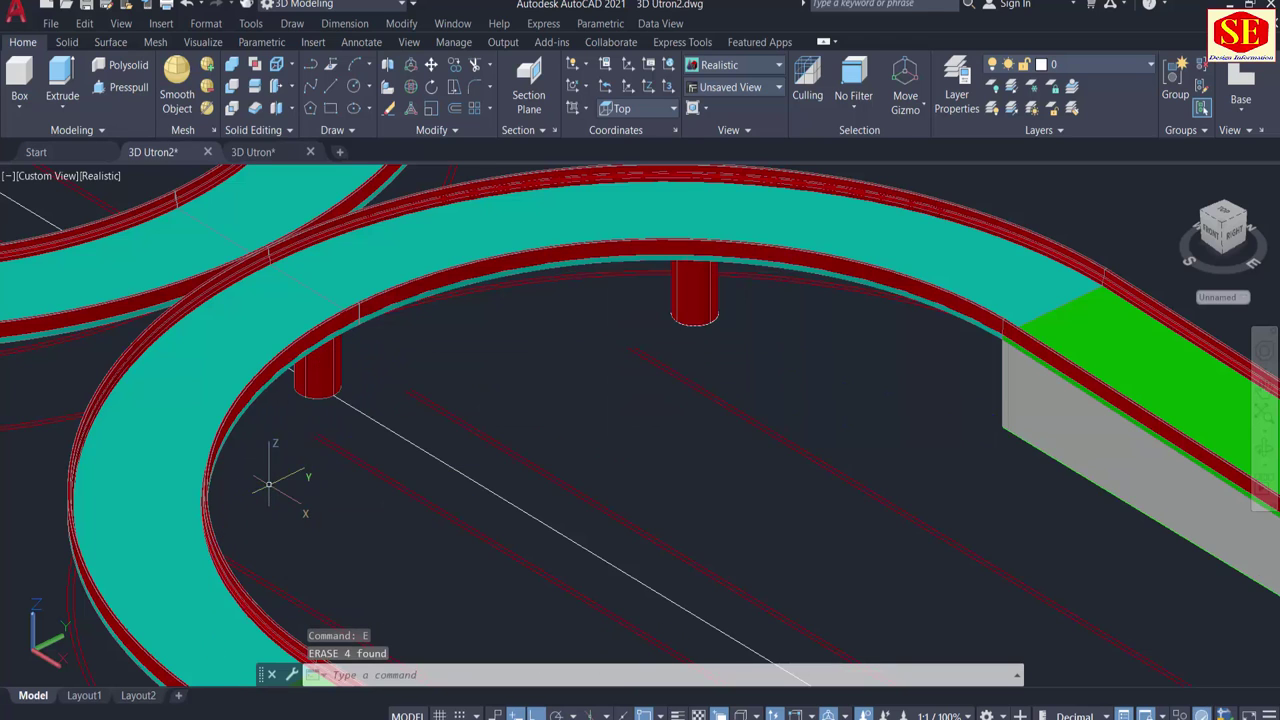
mouse_move(271, 471)
middle_down()
mouse_move(321, 481)
mouse_move(409, 534)
middle_up()
scroll(409, 534, up, 2)
Erase two more pairs of leftover guide polylines along the rail curves.
click(357, 508)
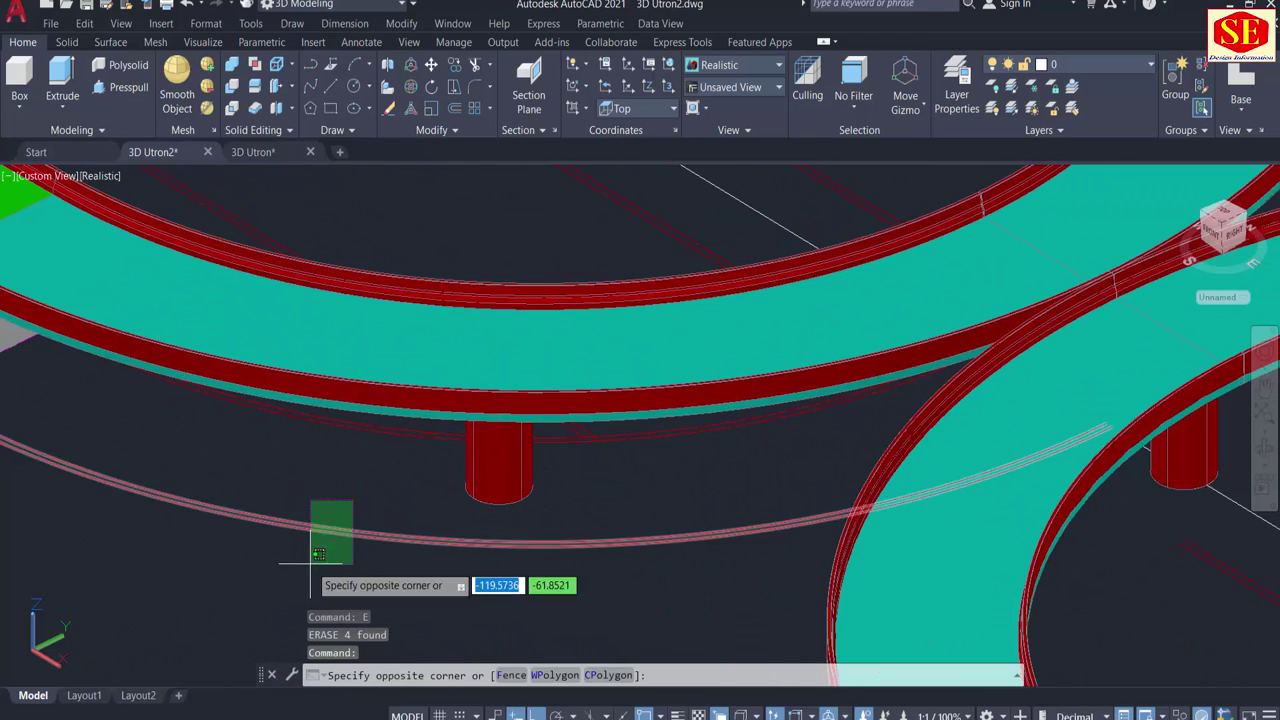
click(311, 568)
text(E)
key(Return)
middle_drag(350, 400, 353, 490)
scroll(353, 490, up, 3)
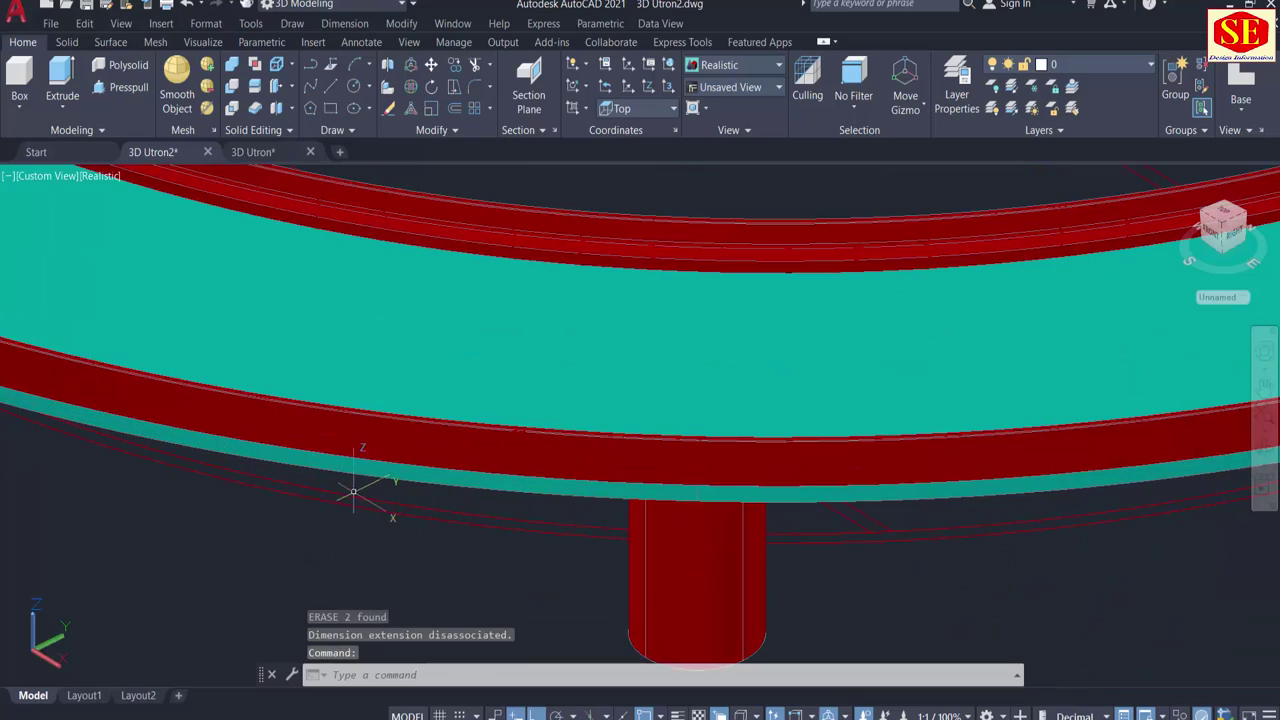
click(357, 485)
text(E)
key(Return)
scroll(278, 547, down, 5)
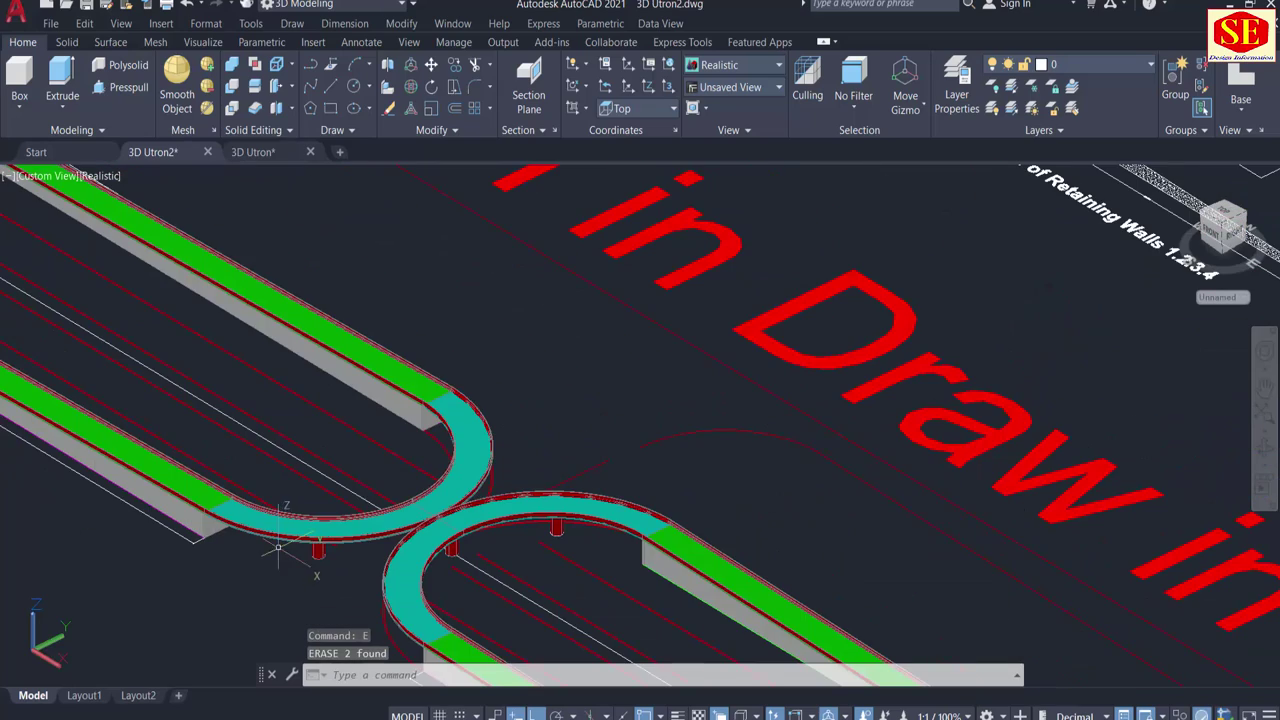
scroll(383, 455, up, 2)
Erase the last remaining red guide polyline under the loop.
shift+middle_drag(414, 443, 494, 436)
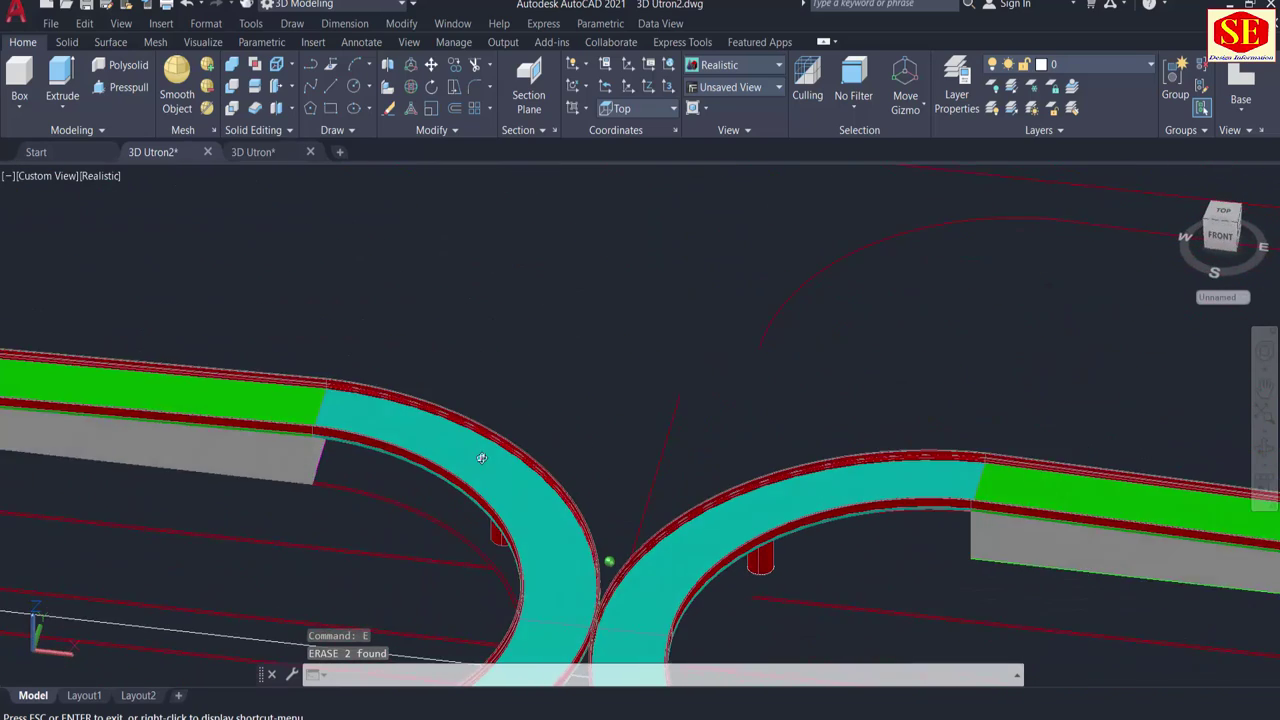
scroll(401, 511, up, 2)
click(386, 510)
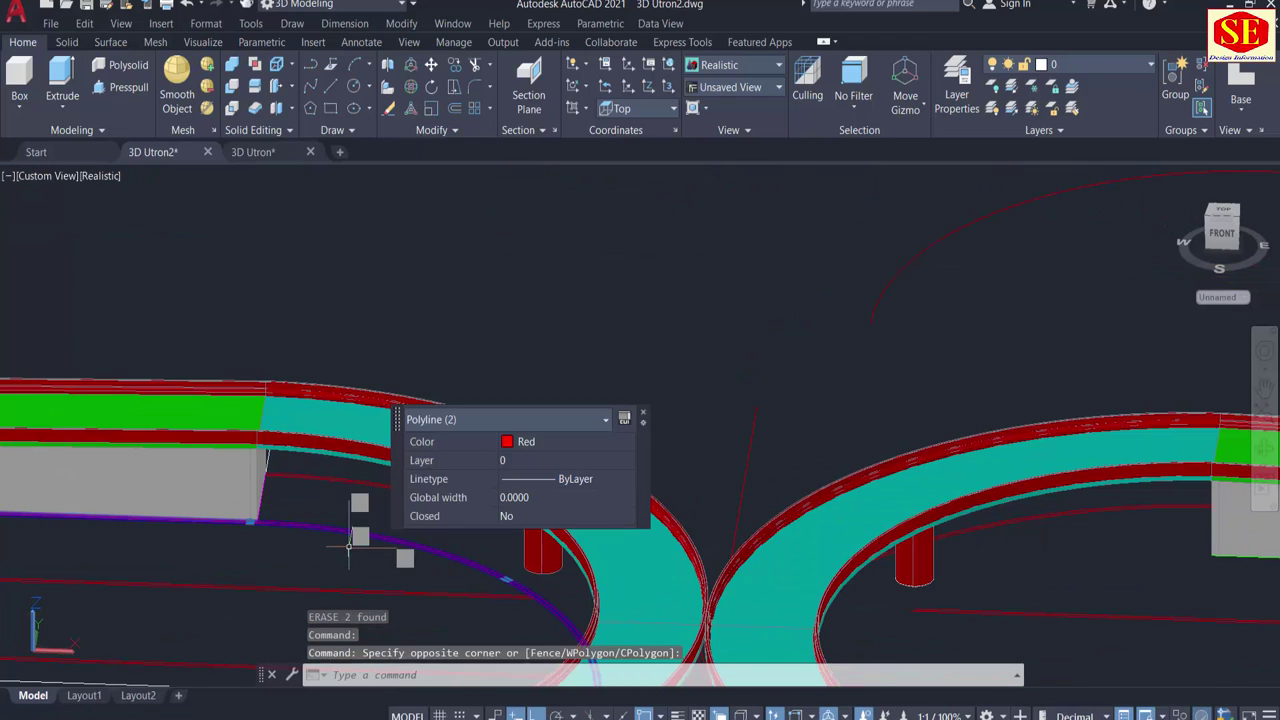
key(Return)
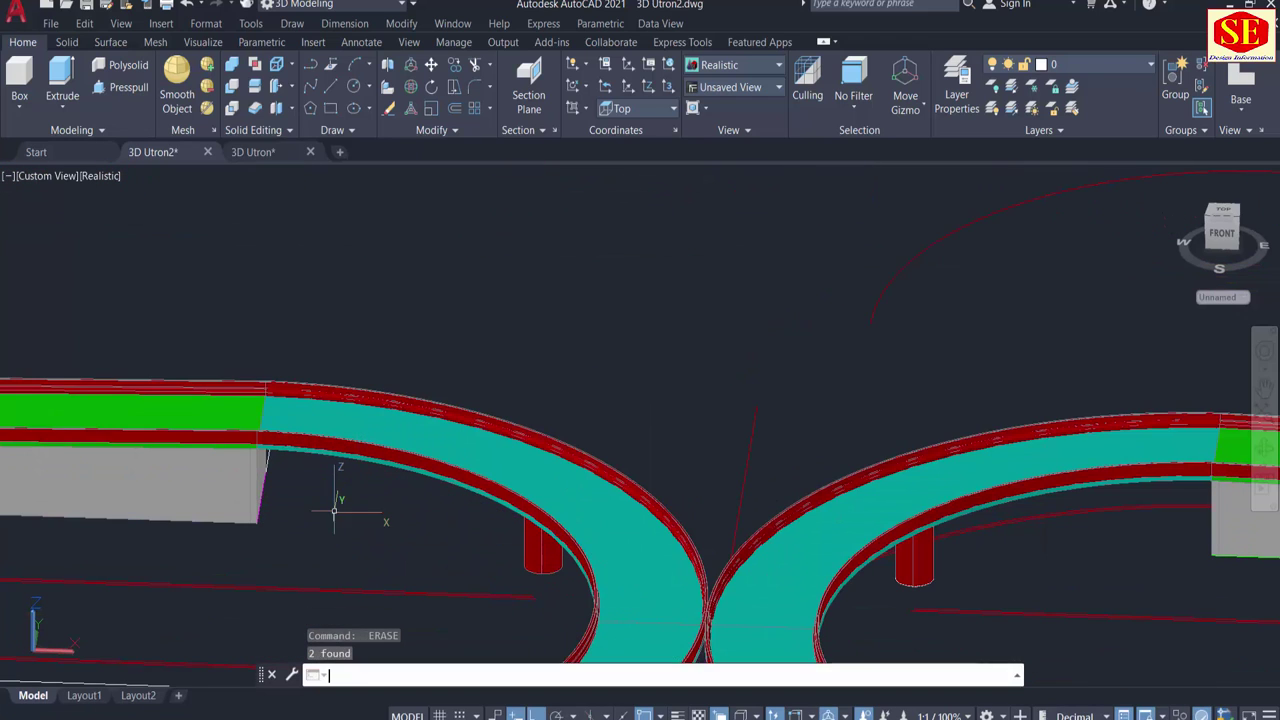
scroll(450, 357, down, 4)
scroll(573, 500, up, 4)
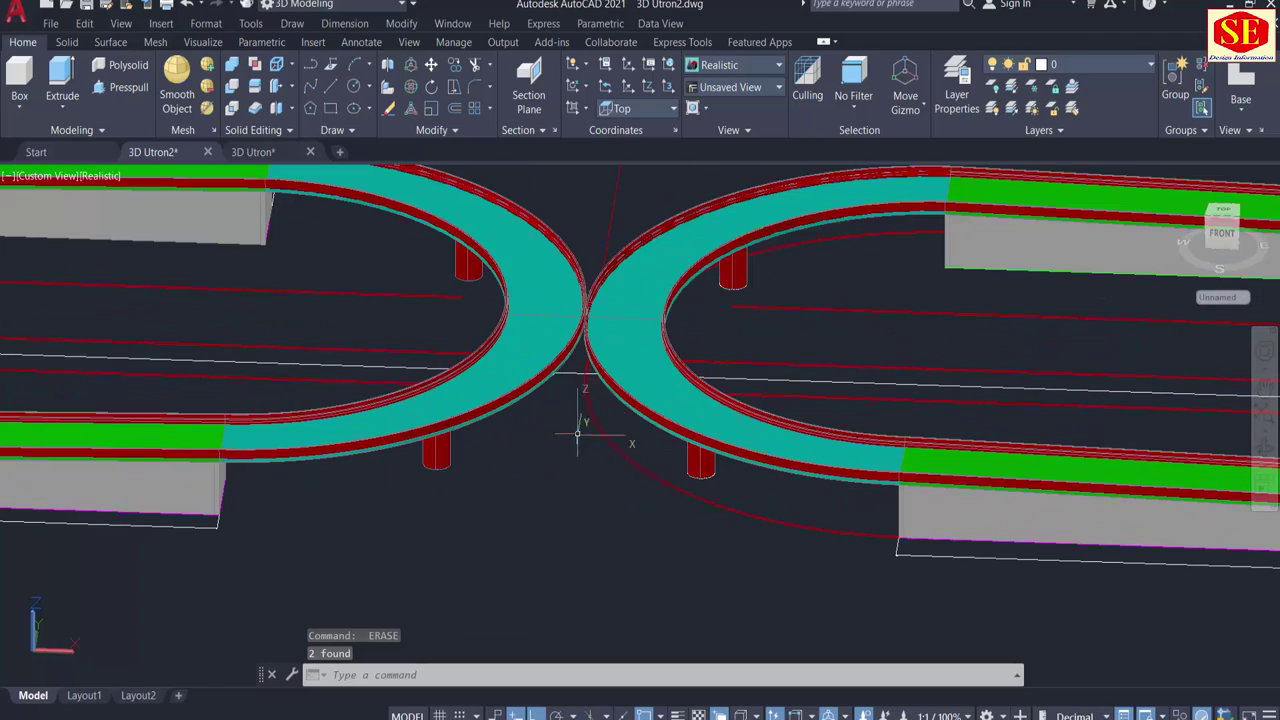
key(Return)
Start a polyline at the yellow ramp edge and snap its next point to the ramp corner.
middle_drag(597, 429, 608, 563)
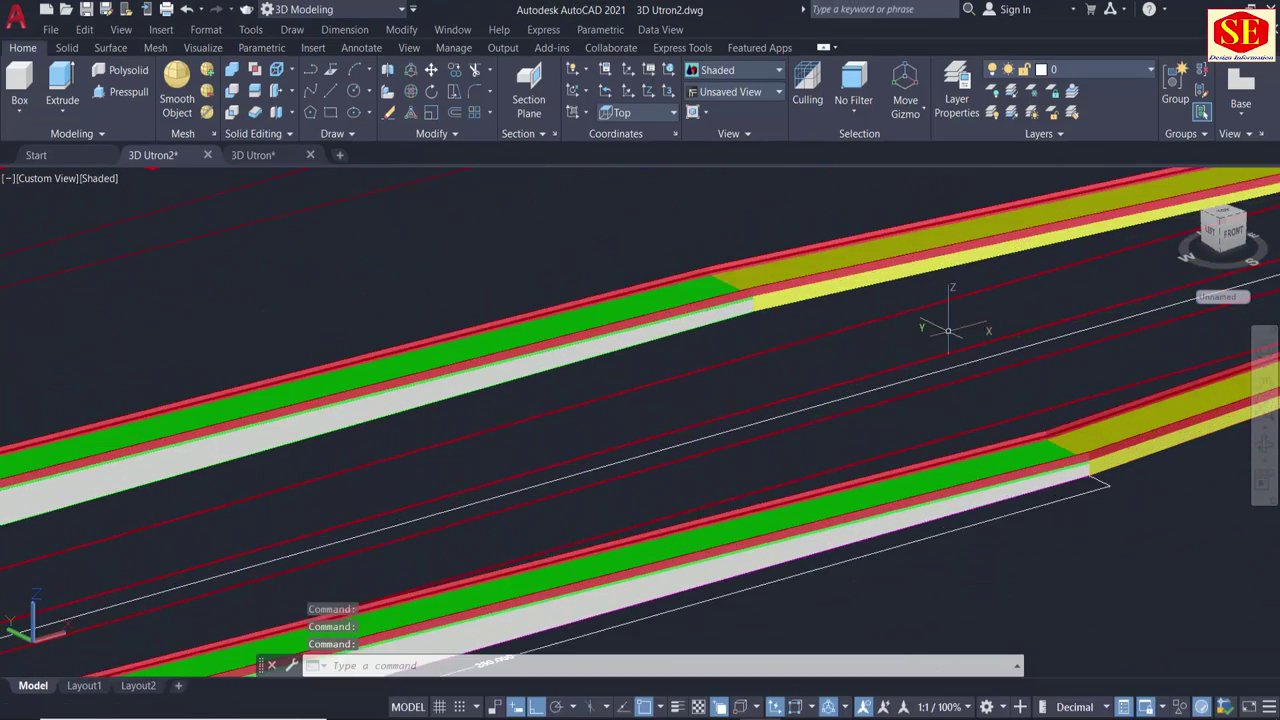
scroll(1017, 383, up, 2)
scroll(1017, 383, up, 2)
scroll(1017, 383, up, 2)
text(PL)
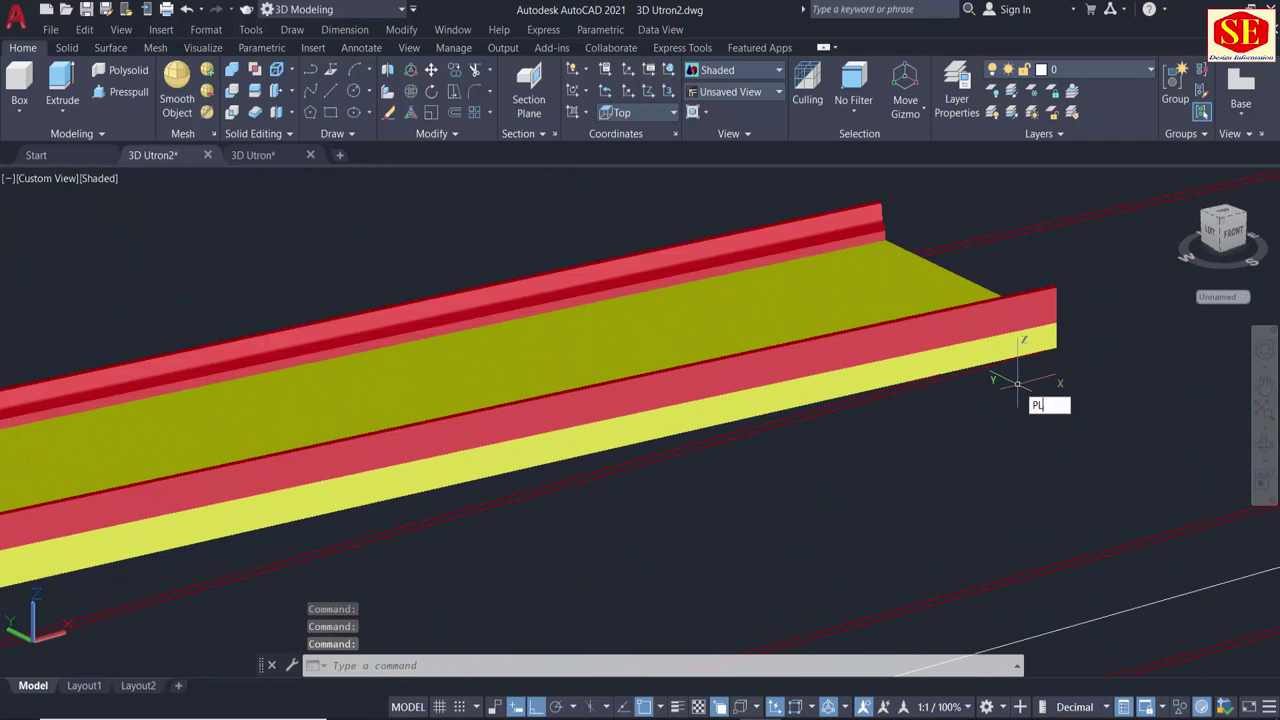
key(Return)
scroll(1100, 382, up, 2)
scroll(1171, 380, up, 2)
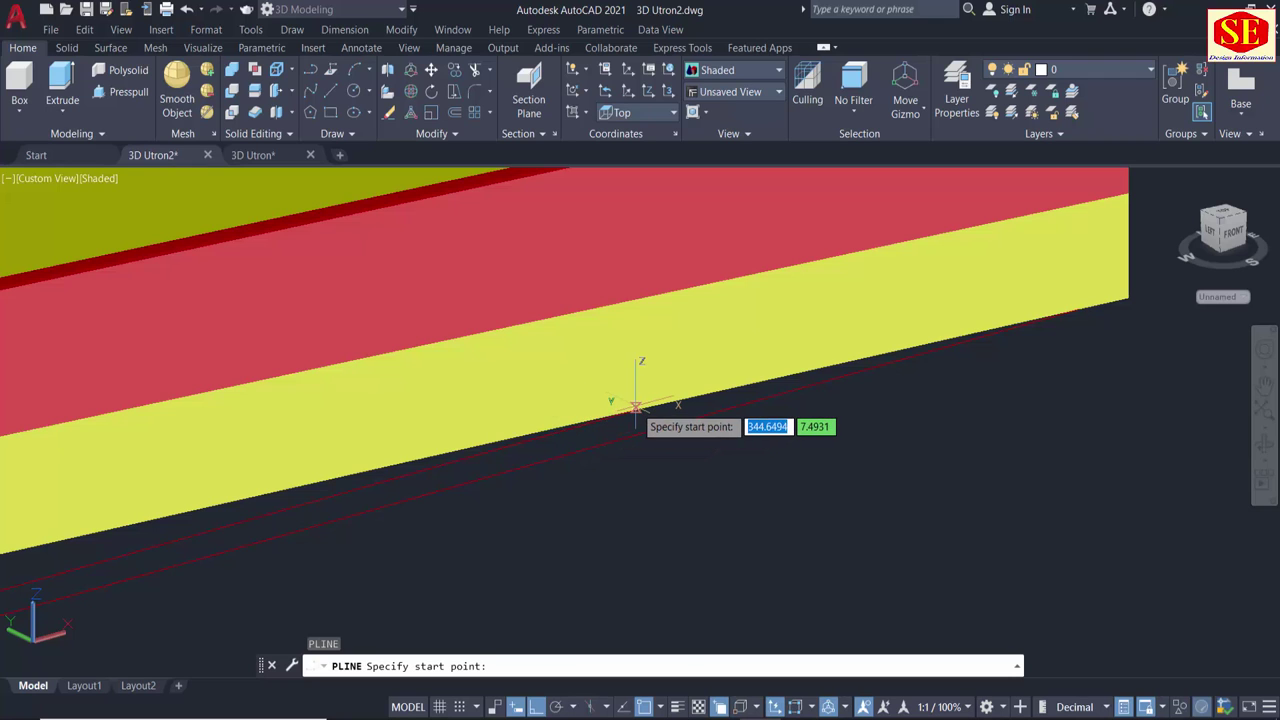
click(636, 407)
scroll(754, 383, down, 2)
scroll(988, 343, down, 2)
middle_drag(400, 508, 487, 453)
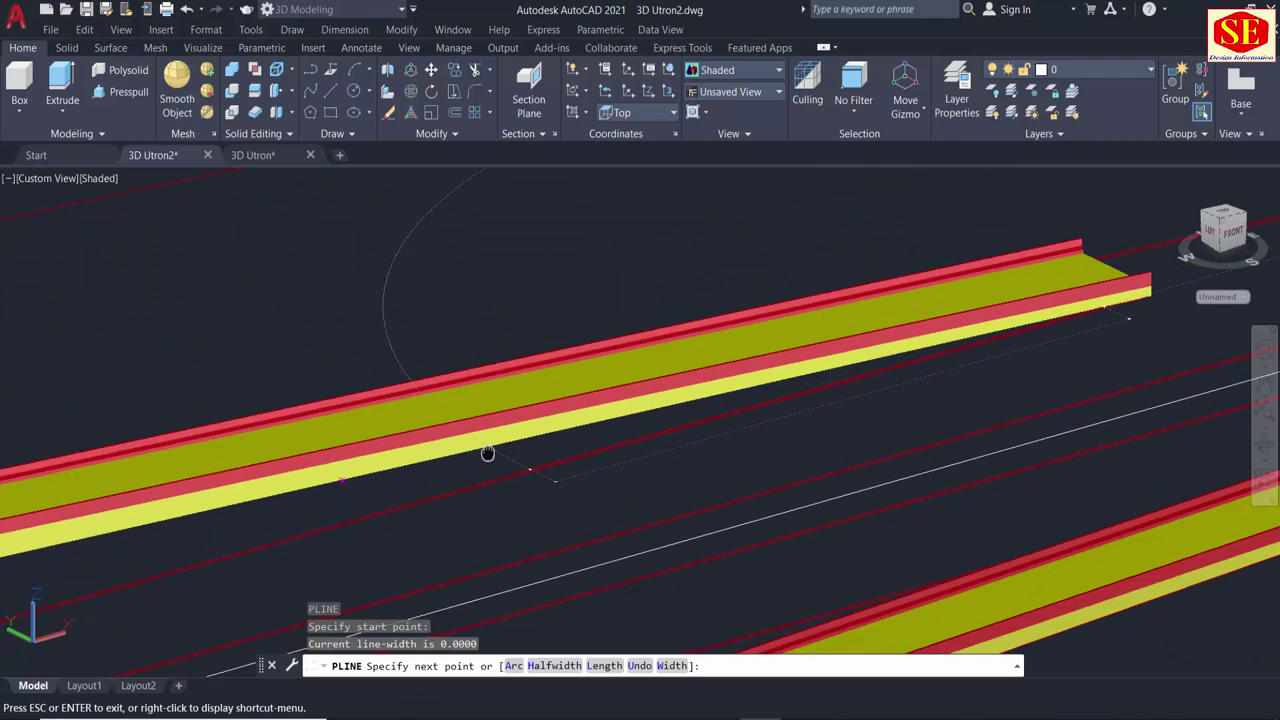
scroll(700, 357, up, 2)
scroll(457, 434, up, 2)
scroll(441, 466, up, 2)
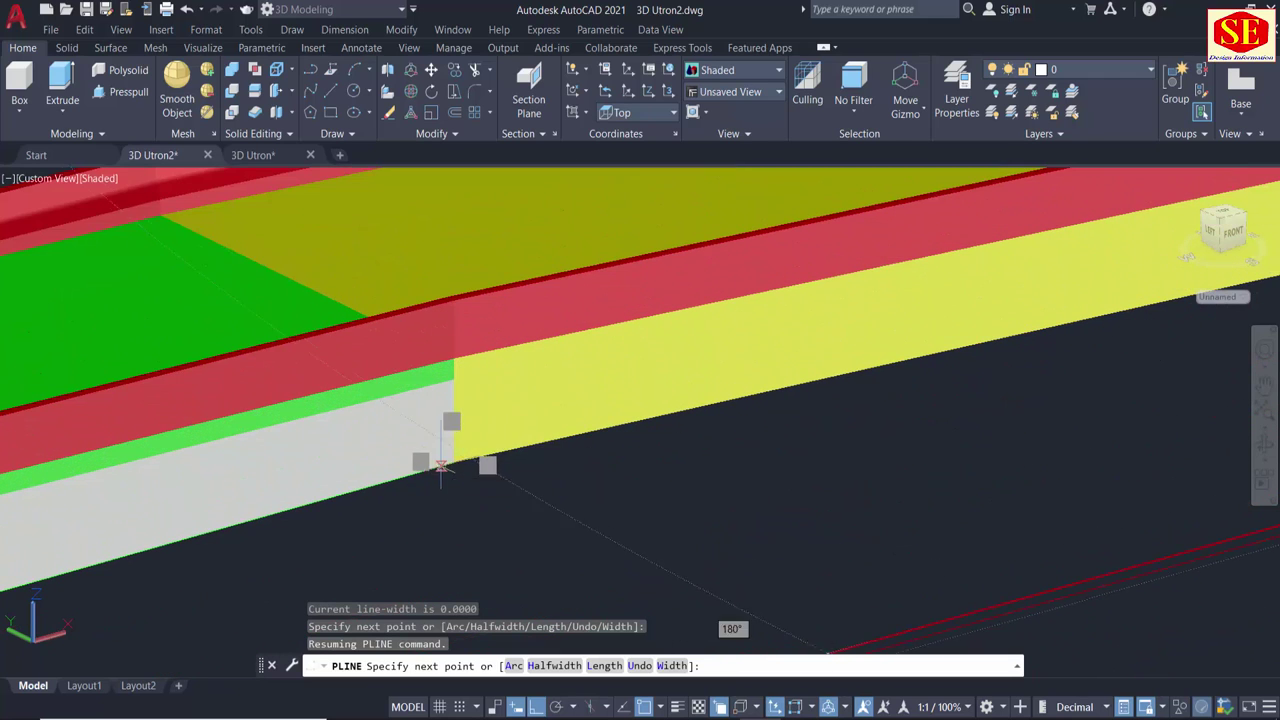
scroll(426, 455, up, 1)
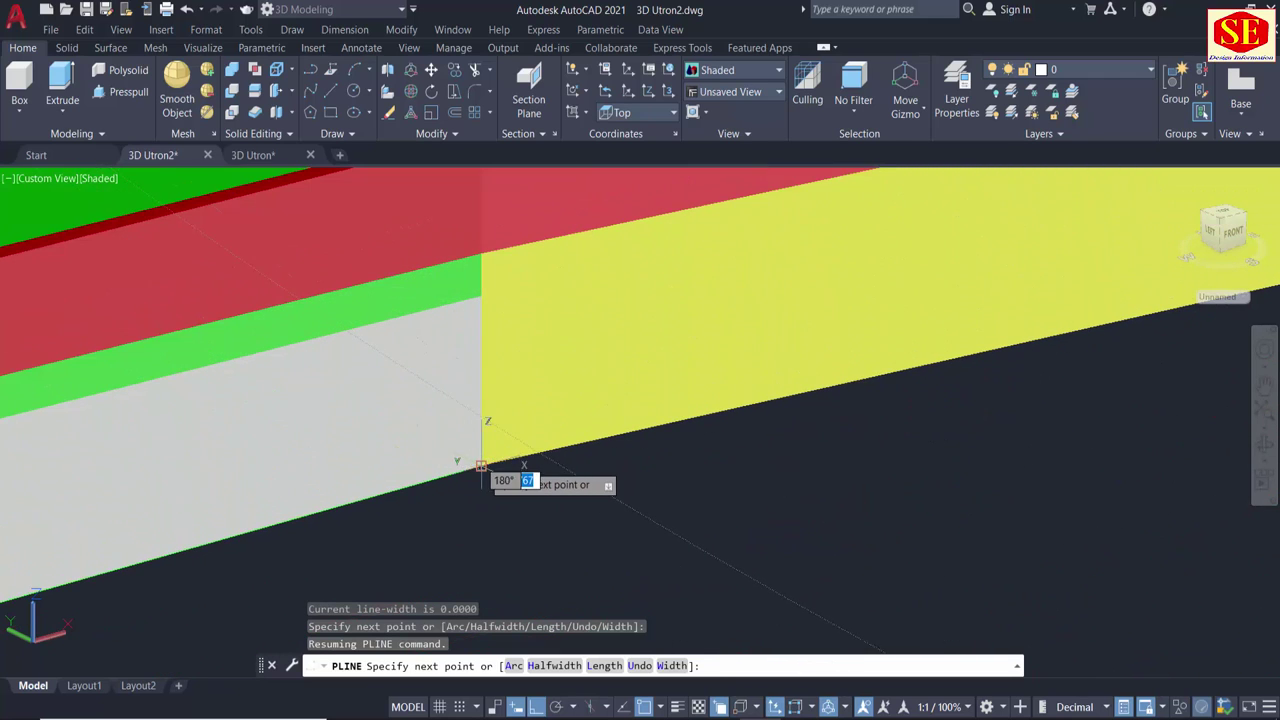
click(481, 466)
Add outline vertices at the grey box corner and further along the slab base.
scroll(945, 402, down, 3)
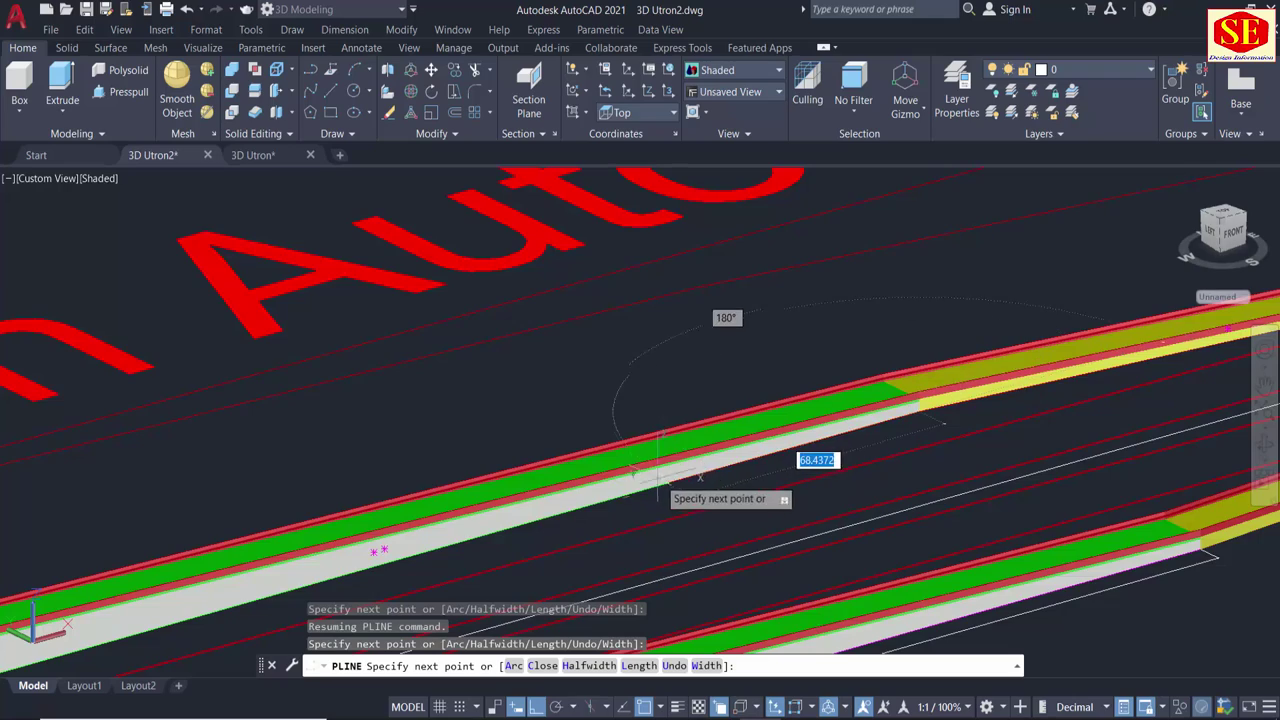
scroll(780, 470, down, 3)
scroll(440, 520, up, 3)
scroll(425, 528, up, 3)
scroll(421, 530, up, 2)
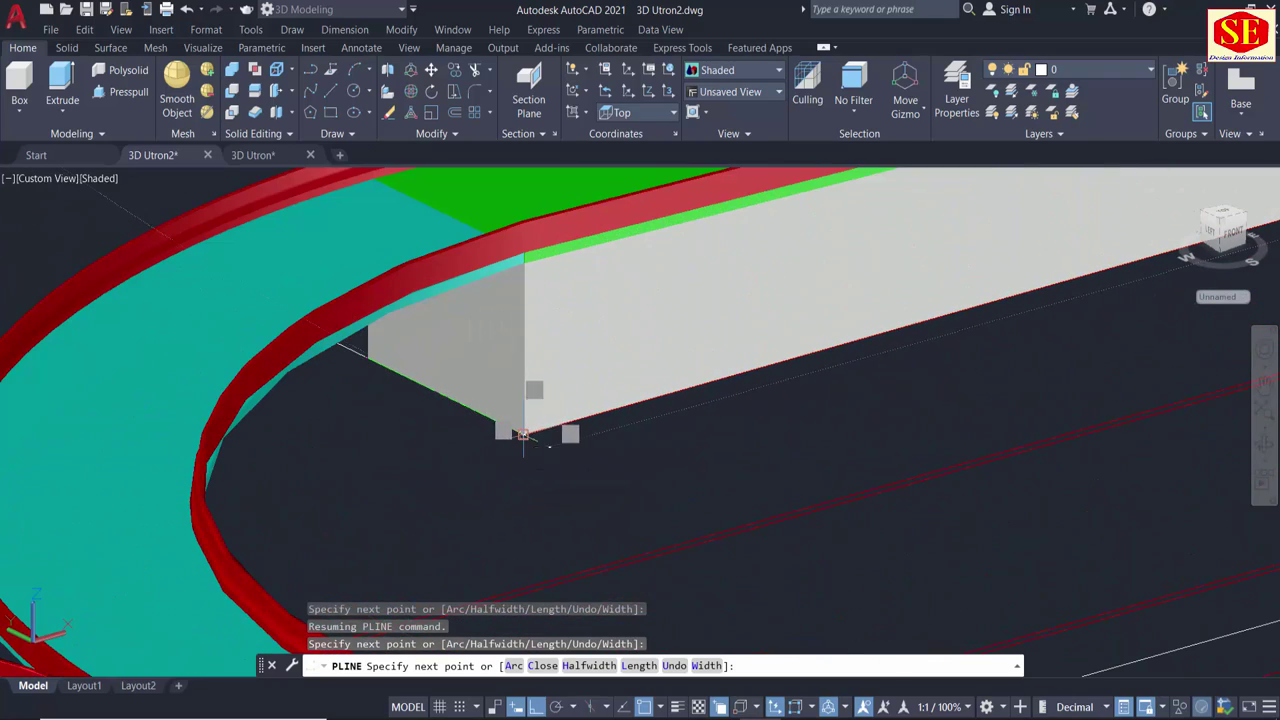
click(522, 435)
scroll(355, 365, up, 3)
scroll(351, 358, up, 2)
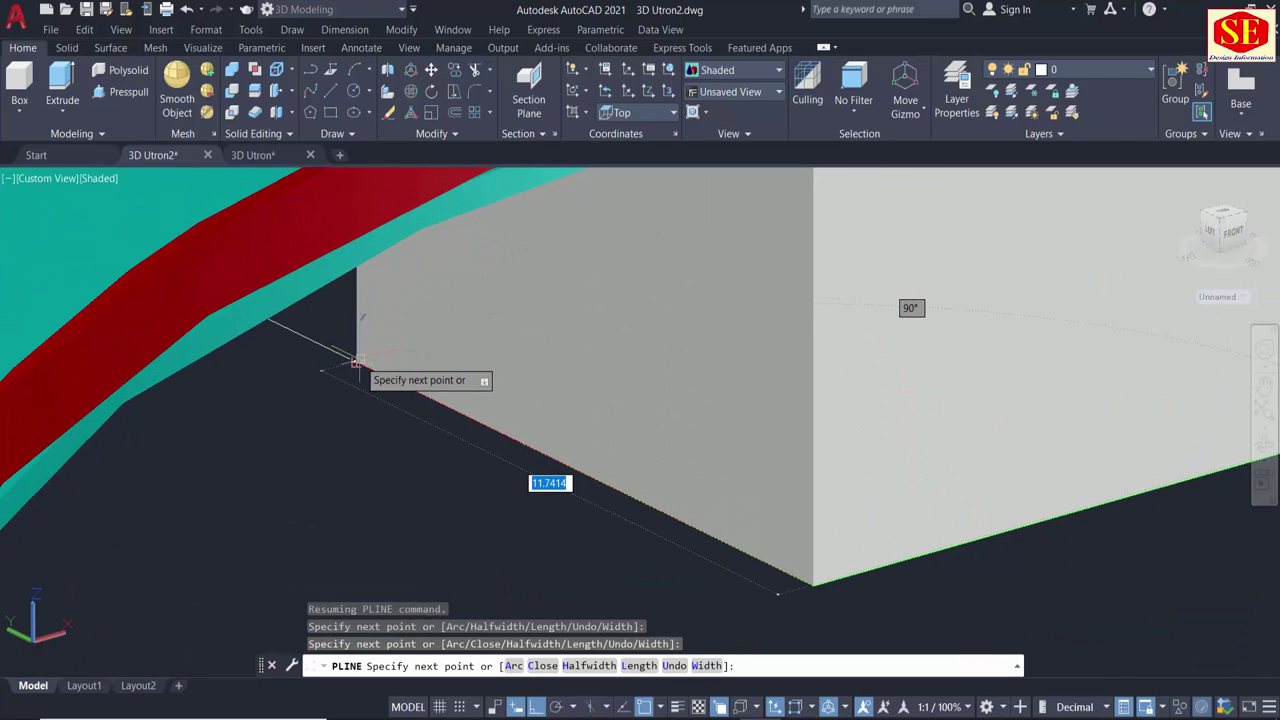
click(353, 361)
scroll(600, 320, down, 3)
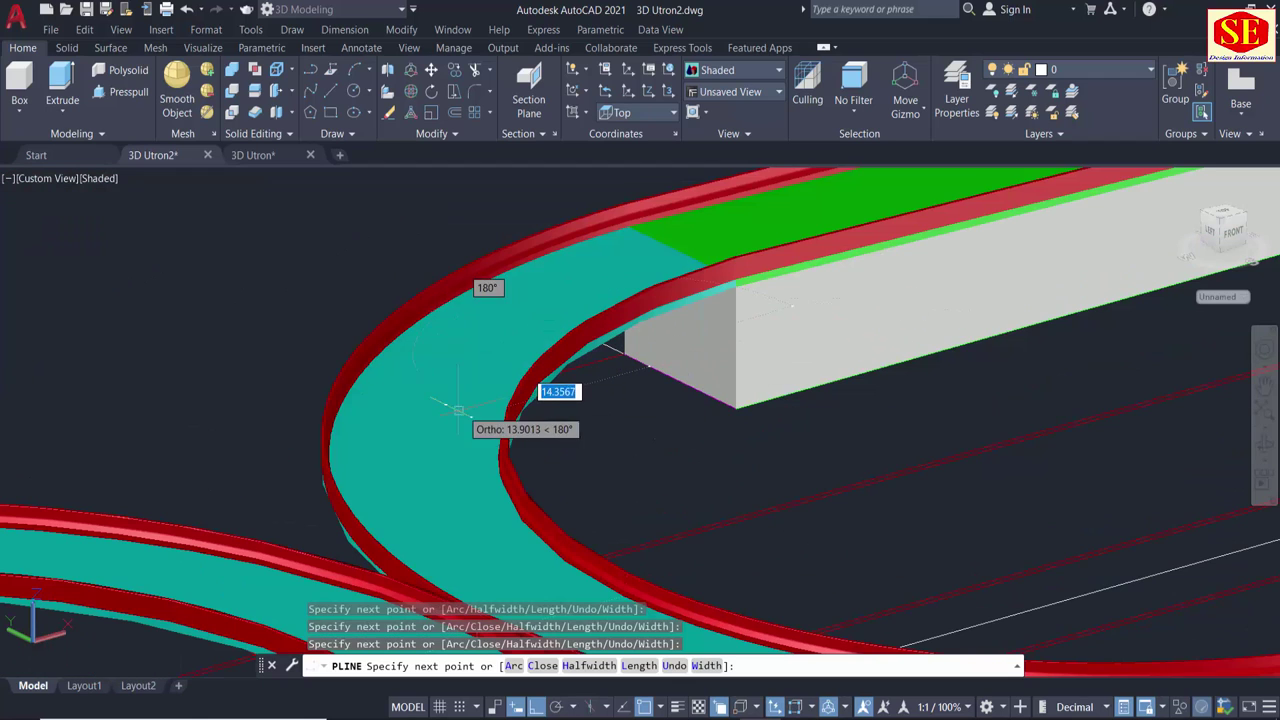
Orbit to the back side and finish the outline through the remaining slab corners and edge.
middle_drag(450, 400, 527, 435)
shift+middle_drag(358, 405, 826, 500)
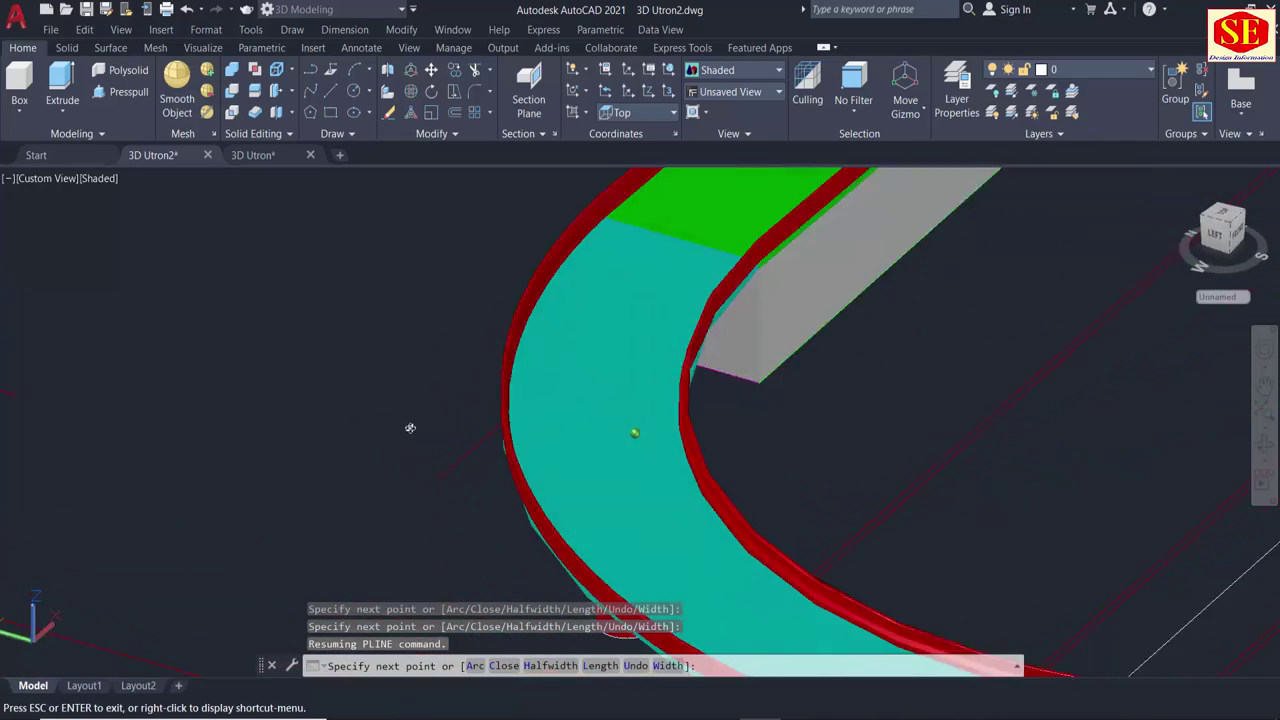
scroll(826, 500, down, 1)
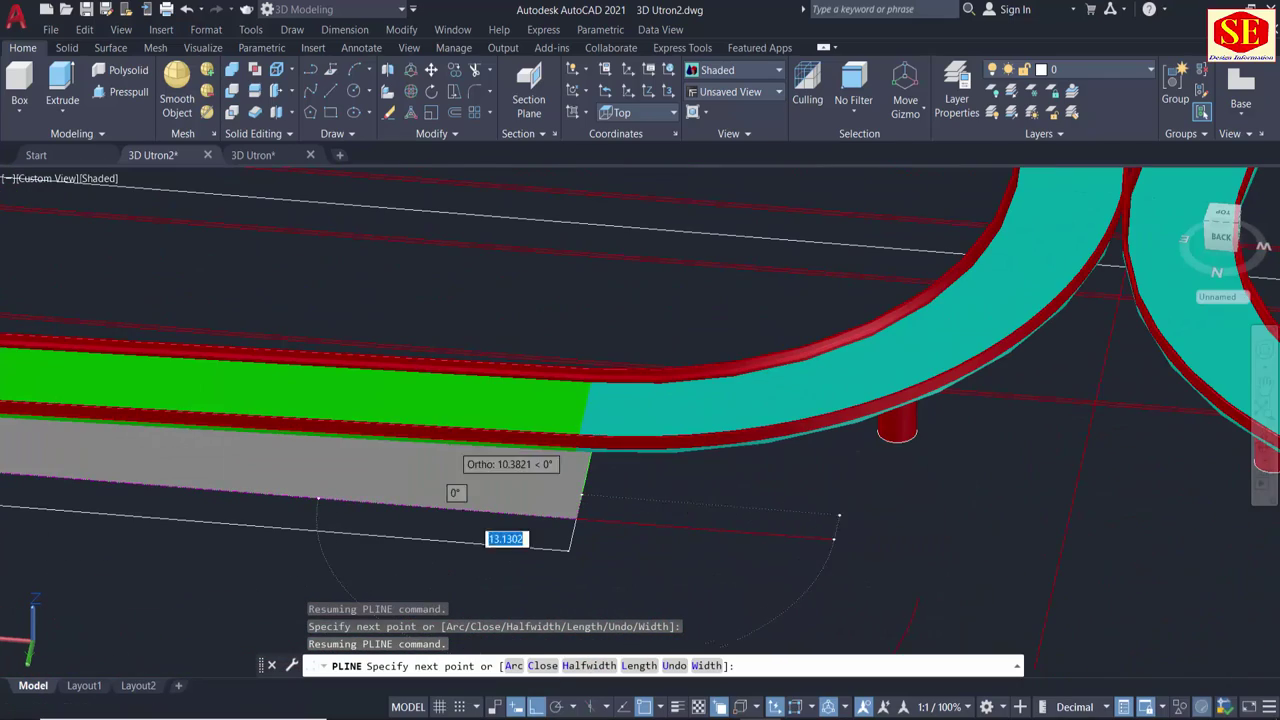
scroll(660, 475, down, 2)
scroll(1005, 530, up, 1)
scroll(1005, 530, up, 2)
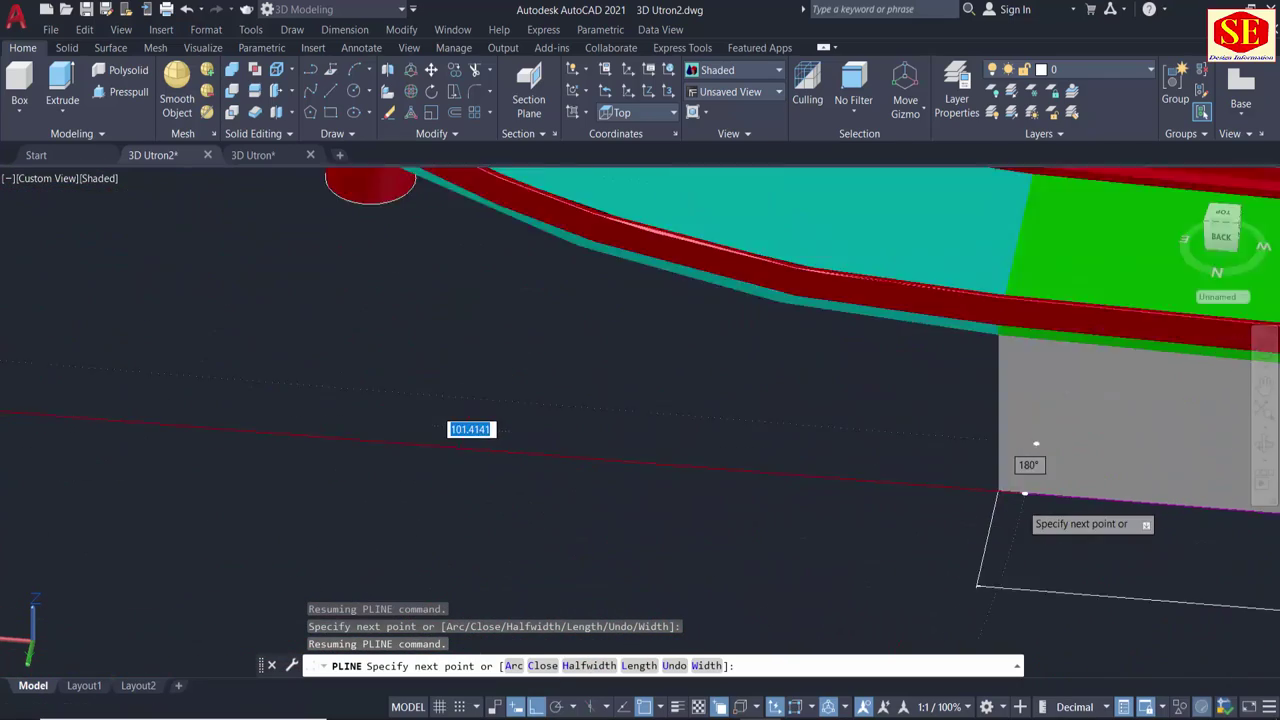
scroll(1005, 500, up, 1)
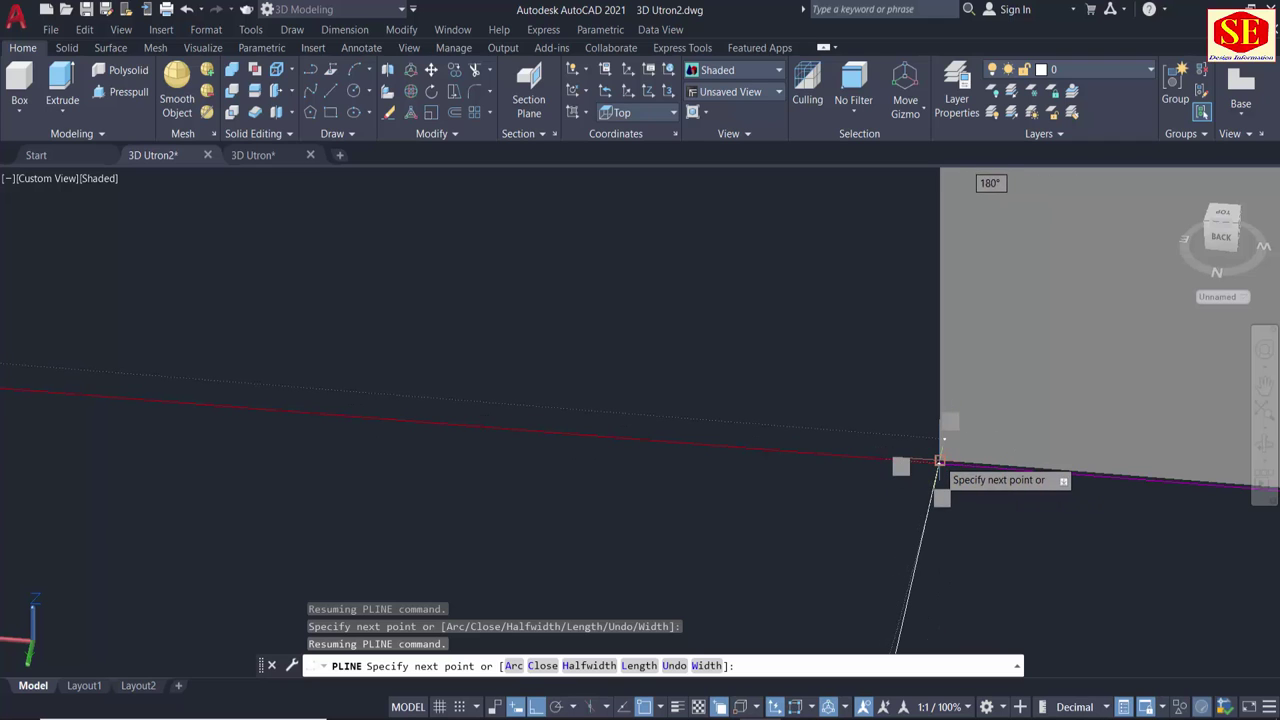
mouse_move(503, 514)
shift+middle_down()
mouse_move(625, 489)
mouse_move(634, 449)
shift+middle_up()
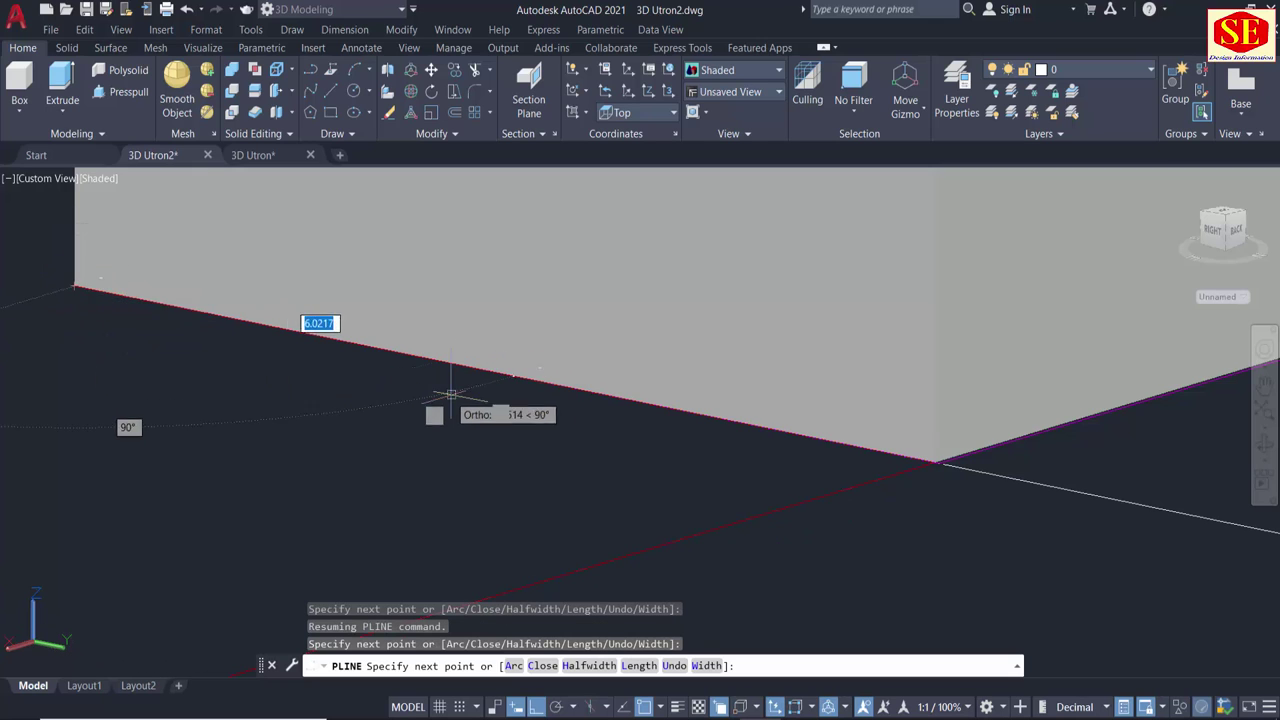
mouse_move(443, 400)
shift+middle_down()
mouse_move(266, 374)
mouse_move(380, 449)
shift+middle_up()
scroll(380, 449, up, 3)
scroll(443, 498, down, 3)
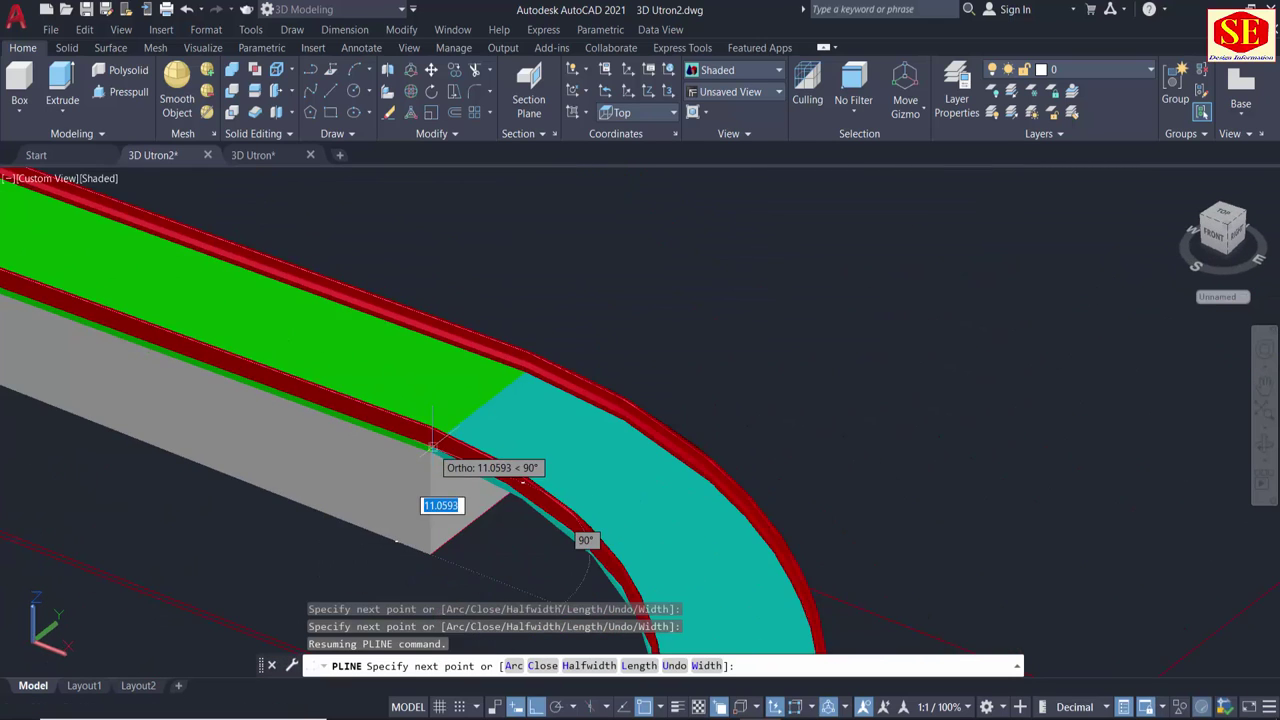
shift+middle_drag(157, 470, 1014, 523)
scroll(475, 435, up, 2)
scroll(475, 435, down, 3)
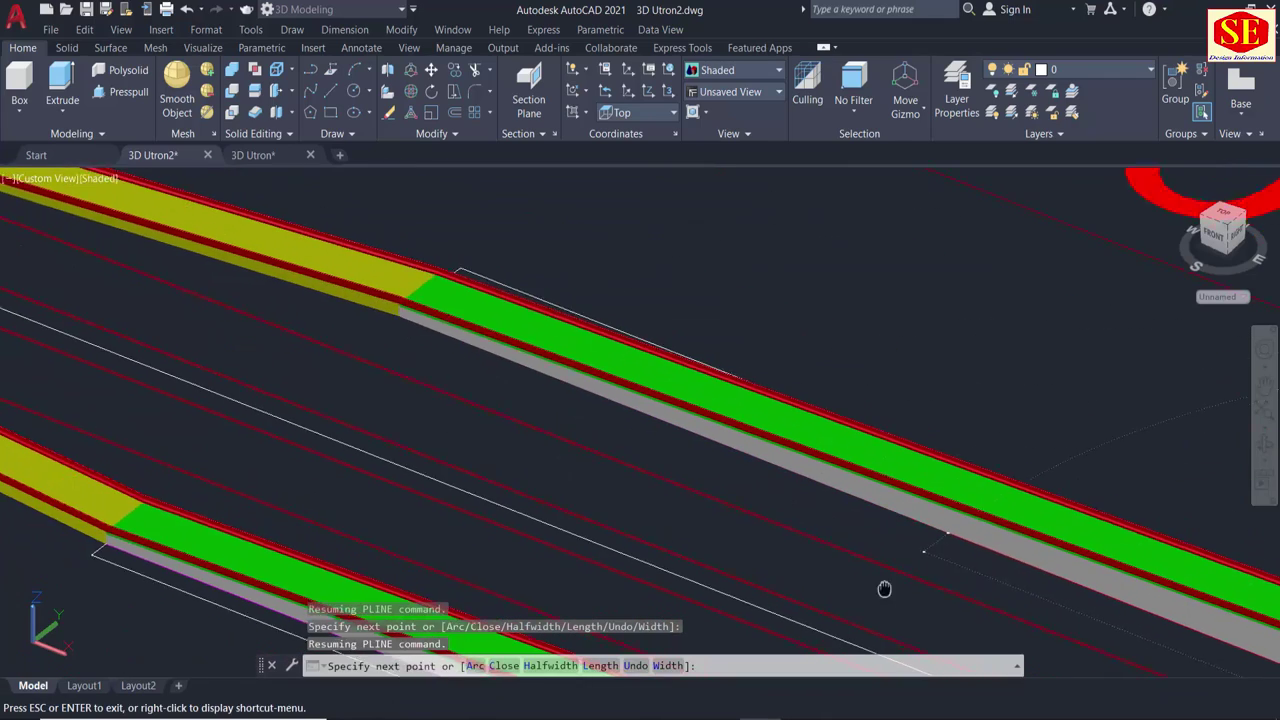
scroll(343, 357, up, 4)
scroll(494, 341, up, 2)
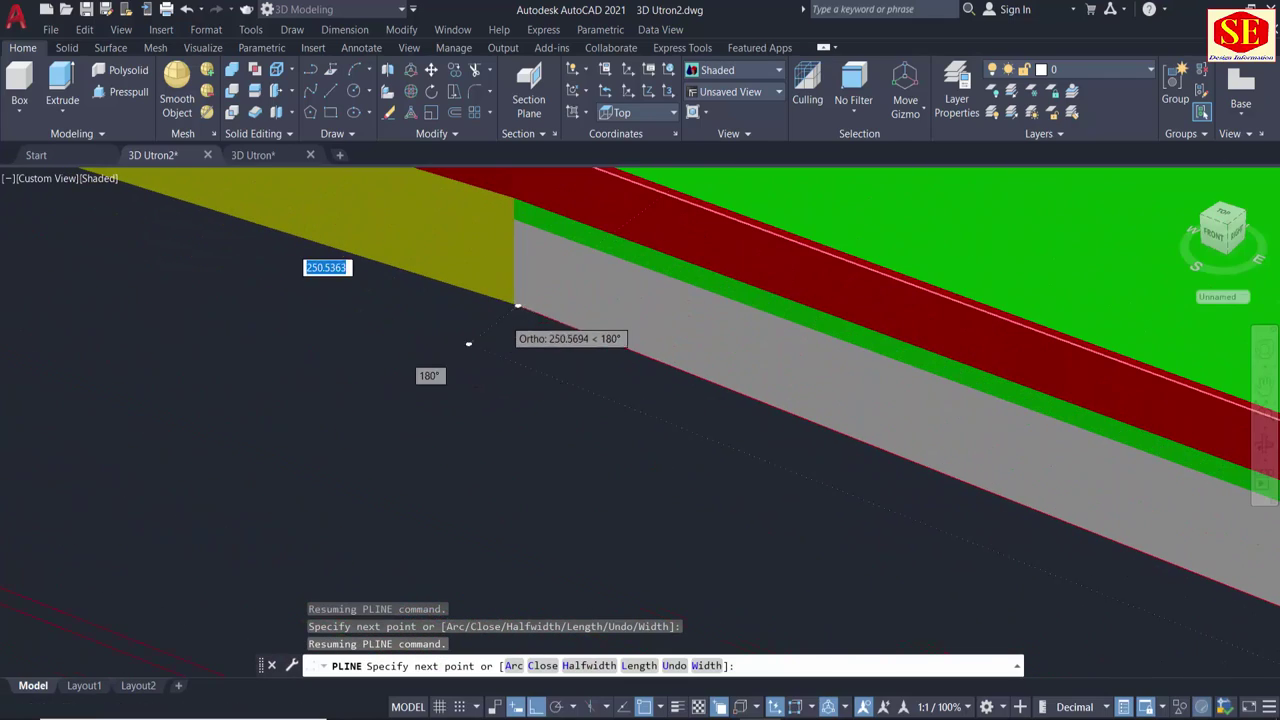
click(513, 304)
scroll(657, 334, down, 3)
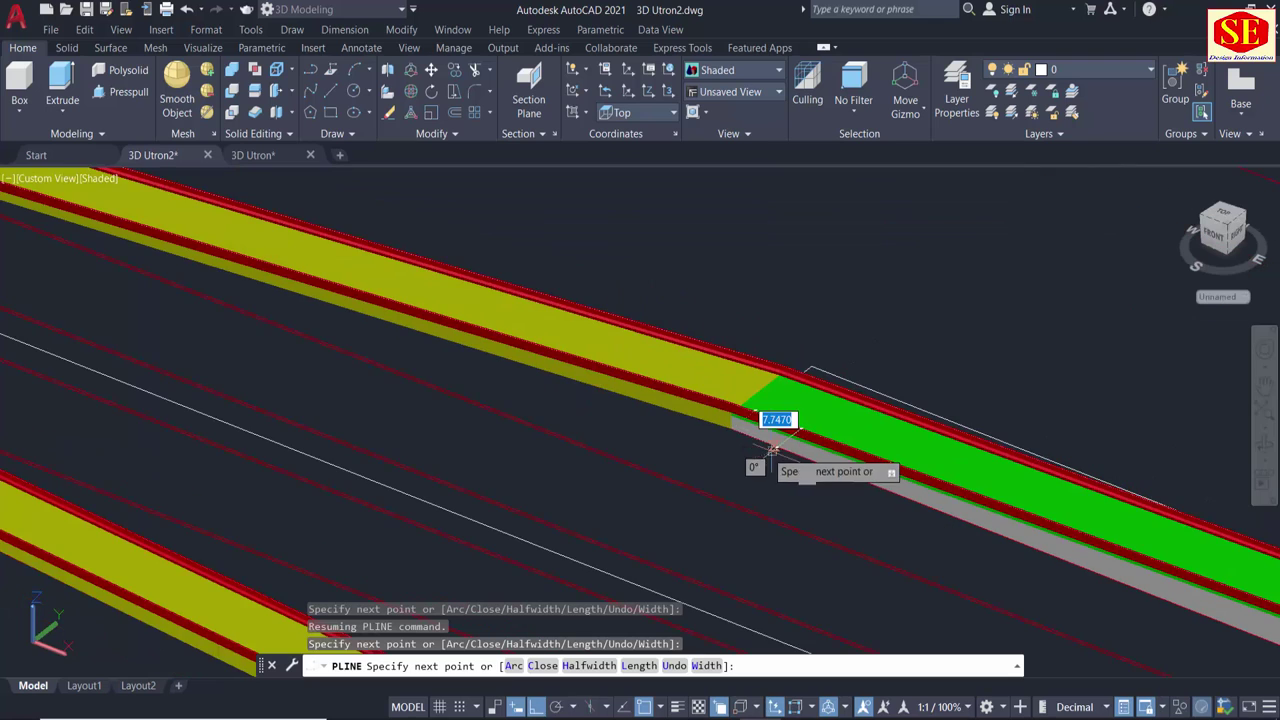
middle_drag(403, 380, 1022, 580)
scroll(491, 380, up, 3)
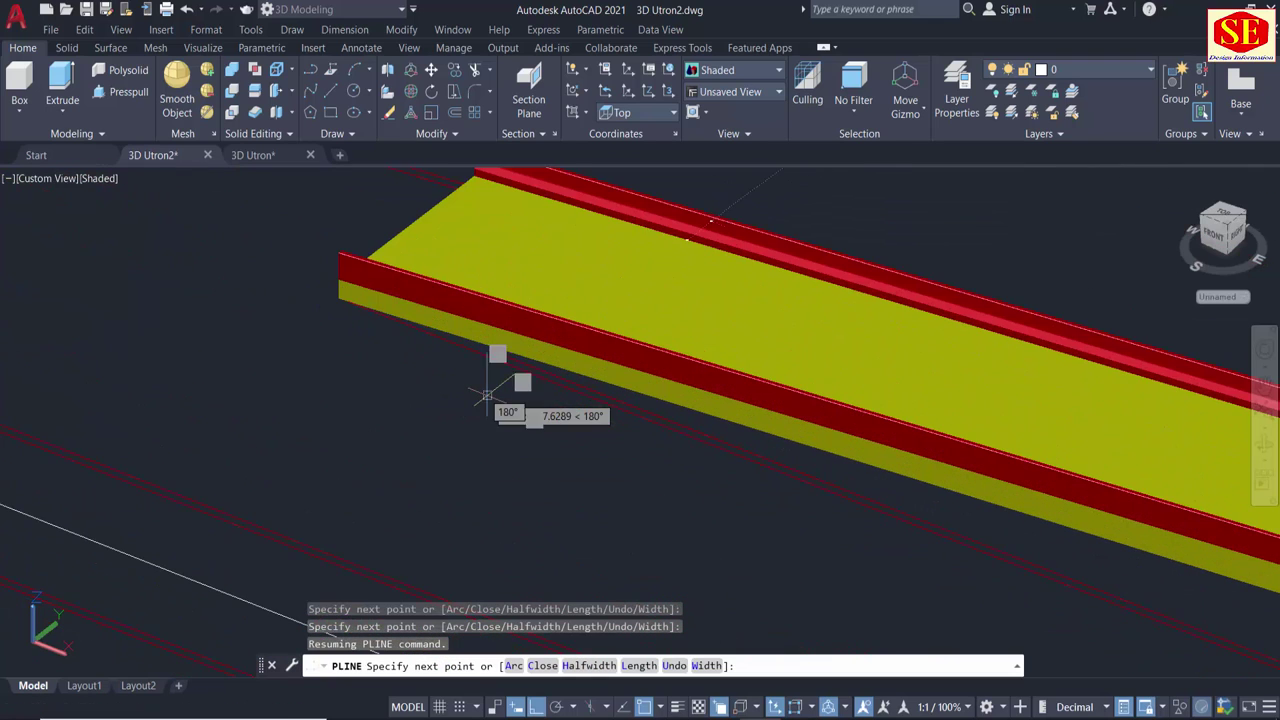
scroll(487, 357, up, 2)
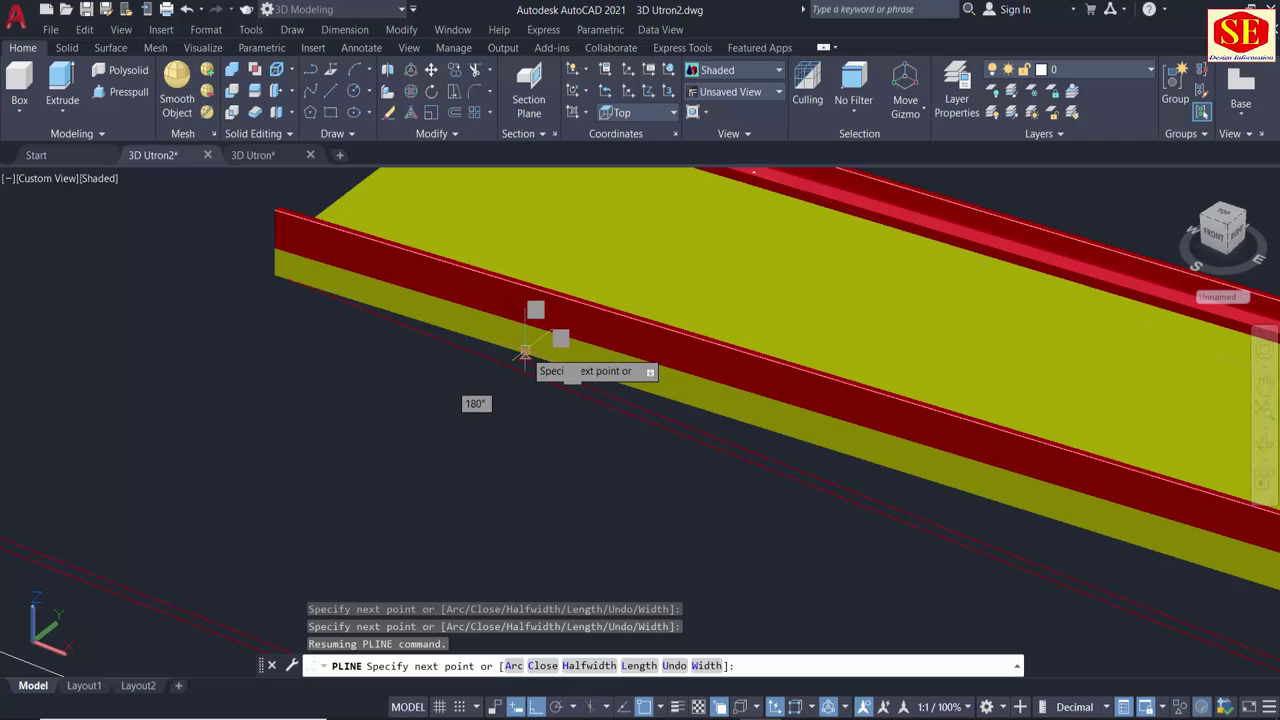
click(285, 278)
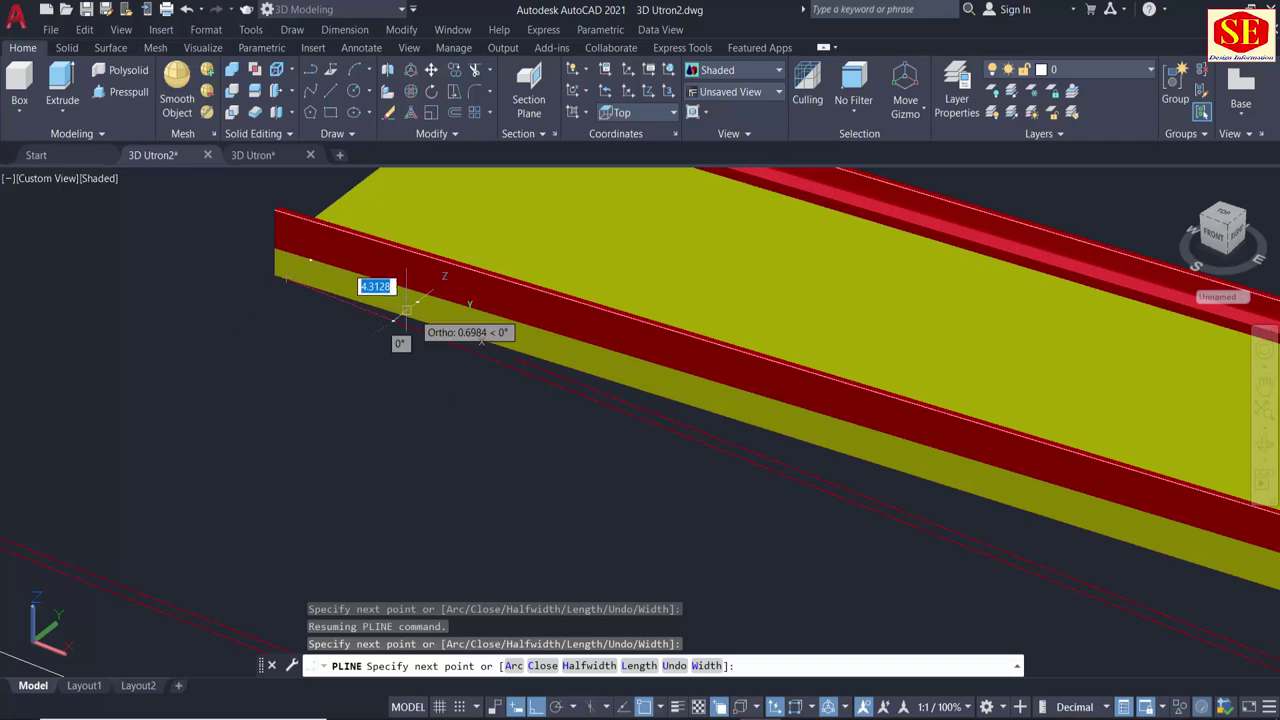
click(515, 358)
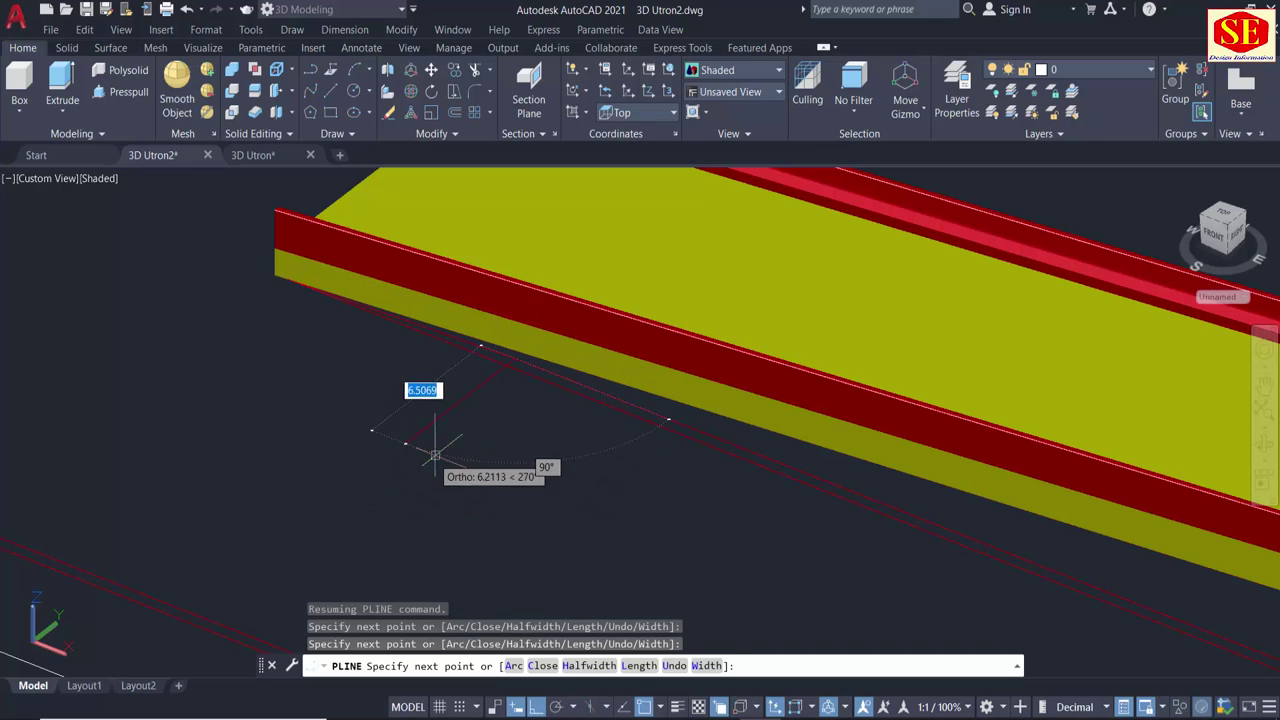
key(Escape)
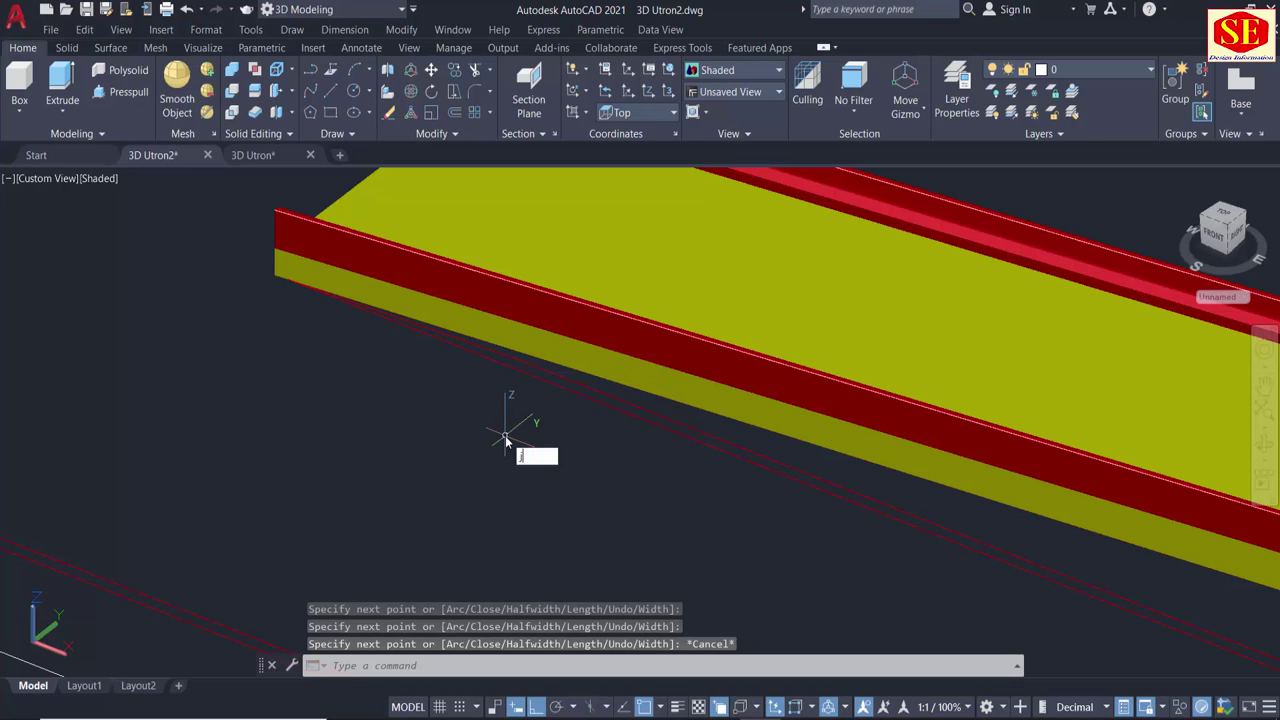
Join the outline pieces and lower edge line along the ramp base with J.
text(j)
key(Return)
click(540, 367)
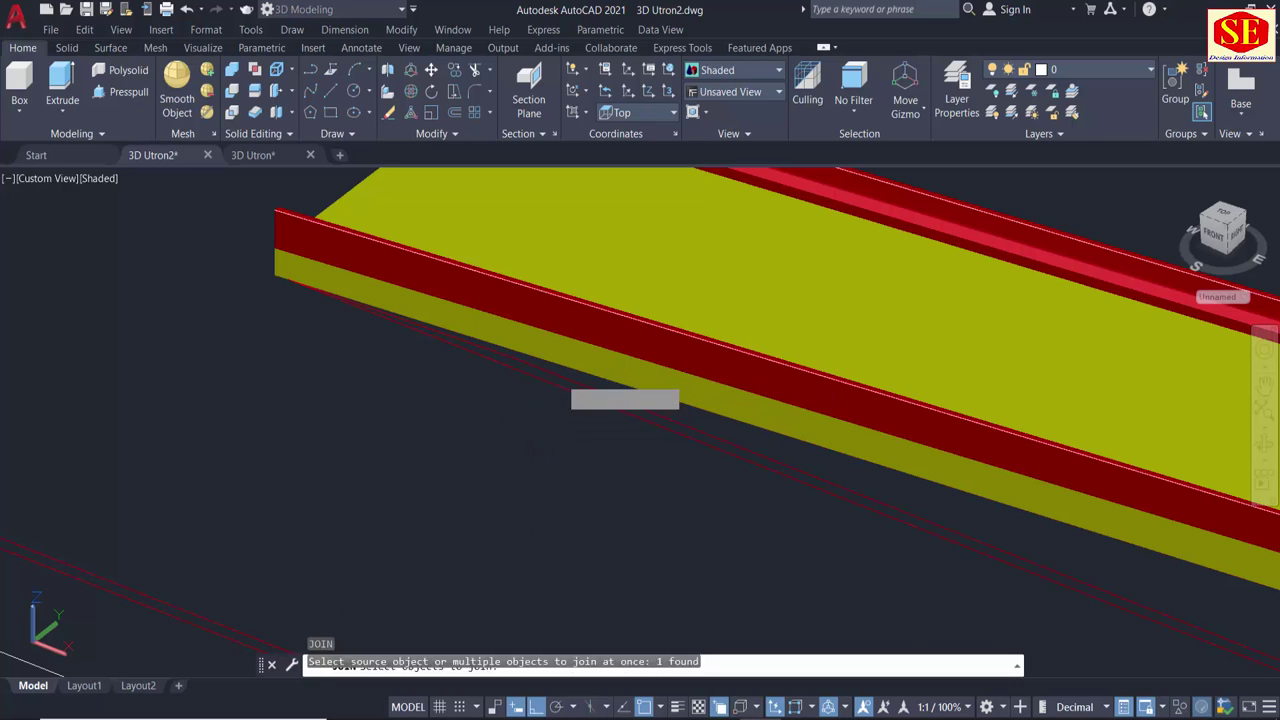
scroll(490, 365, up, 2)
click(495, 351)
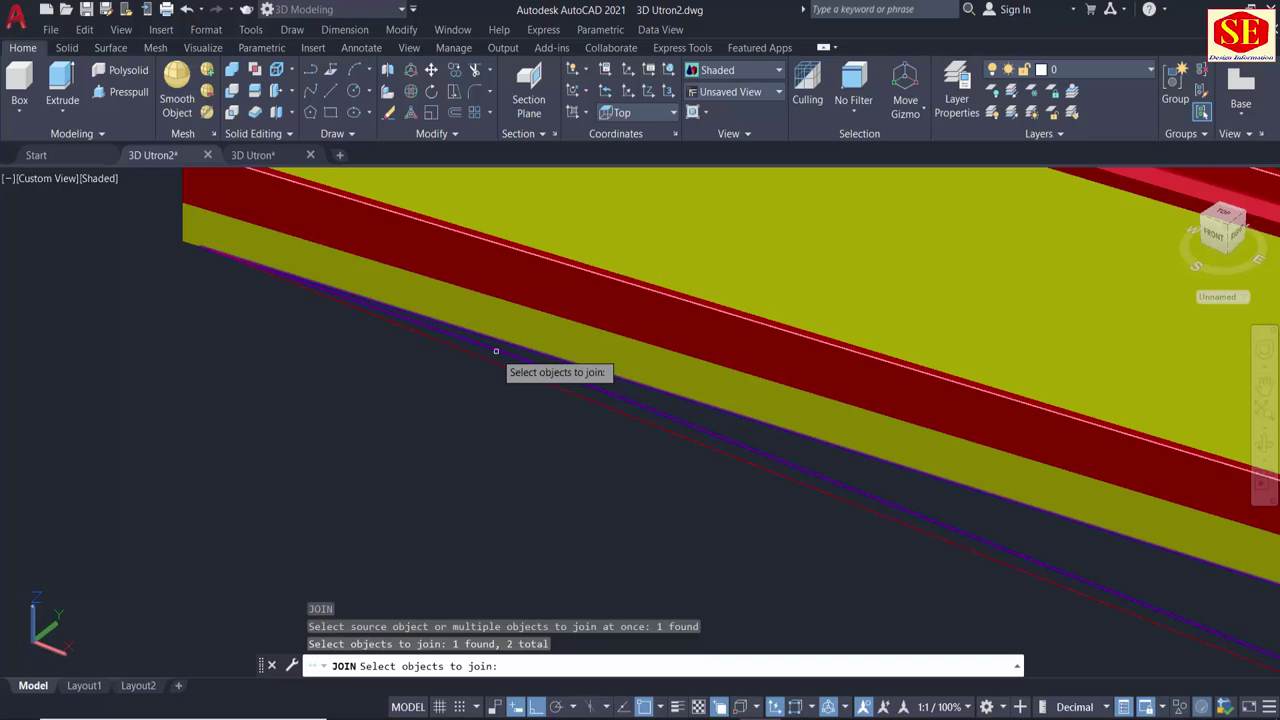
scroll(200, 355, down, 3)
scroll(195, 350, down, 2)
scroll(200, 263, up, 2)
middle_drag(200, 263, 464, 381)
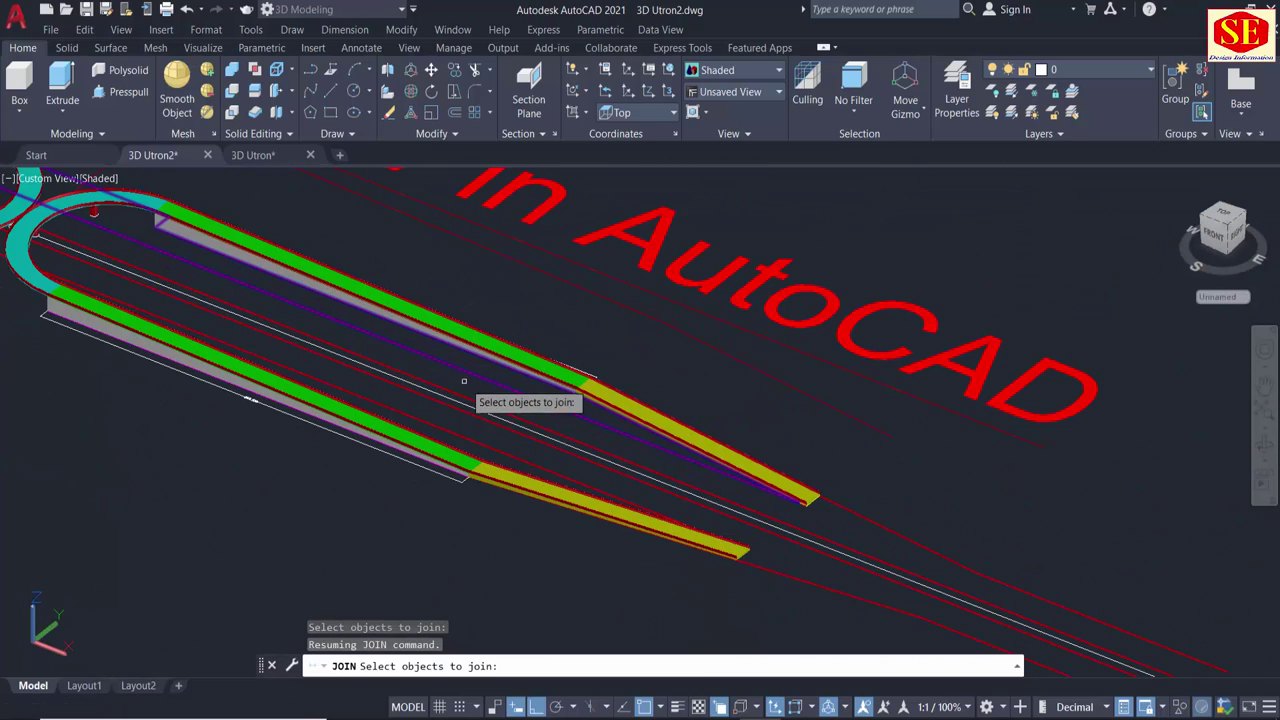
scroll(795, 525, up, 5)
scroll(834, 374, up, 3)
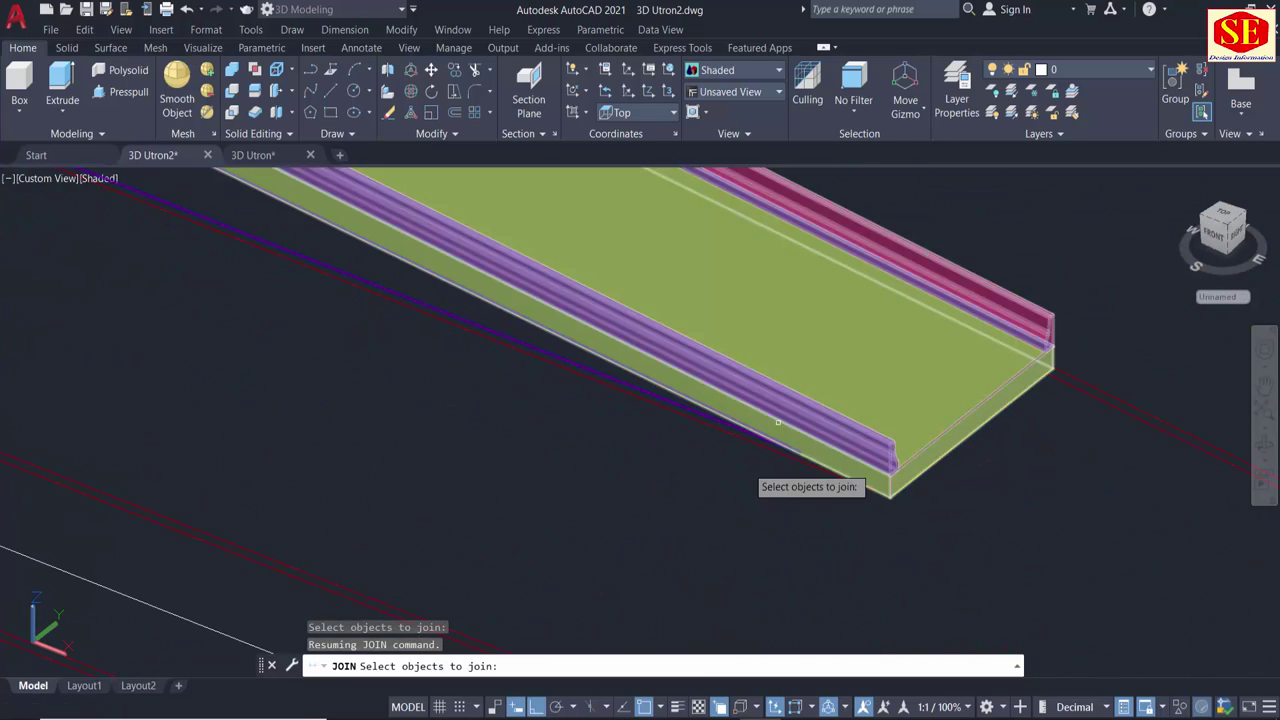
key(Return)
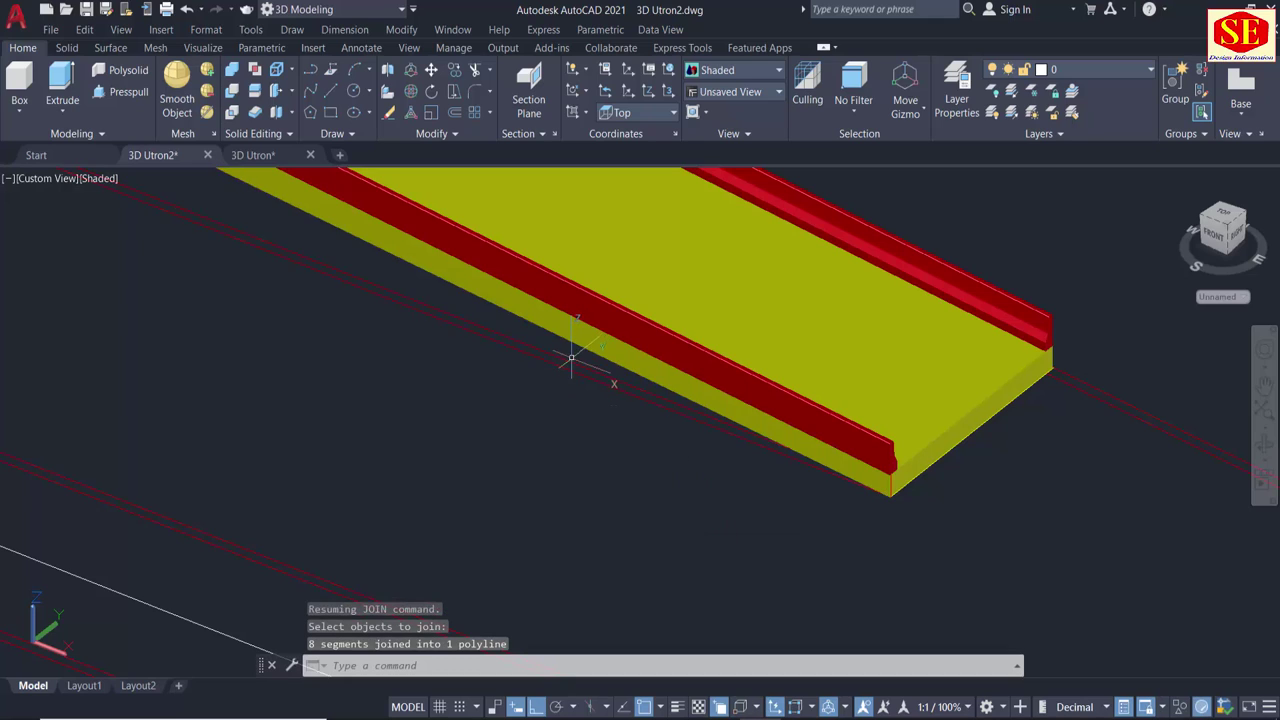
Orbit around the U-turn to check the joined outline, then select the upper-left ramp outline.
scroll(571, 357, down, 1)
scroll(571, 357, down, 2)
scroll(571, 357, down, 2)
middle_drag(300, 608, 415, 531)
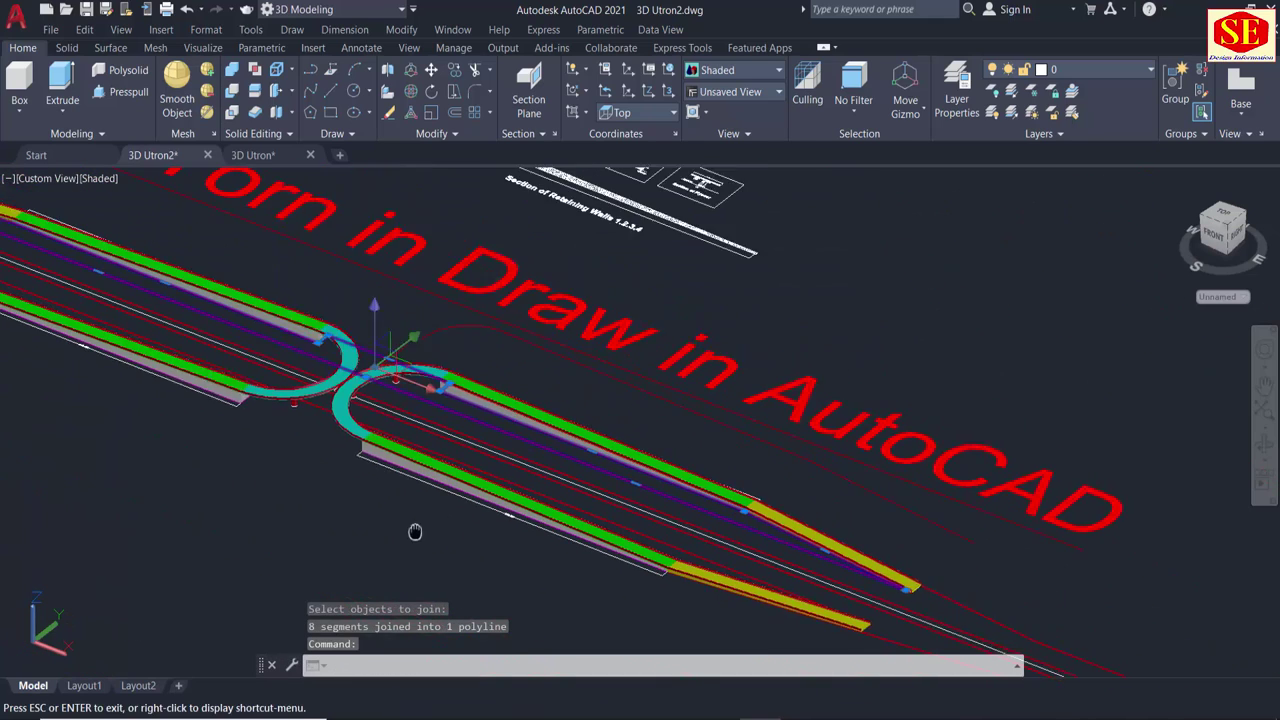
scroll(360, 455, up, 5)
mouse_move(360, 455)
shift+middle_down()
mouse_move(356, 480)
mouse_move(425, 482)
shift+middle_up()
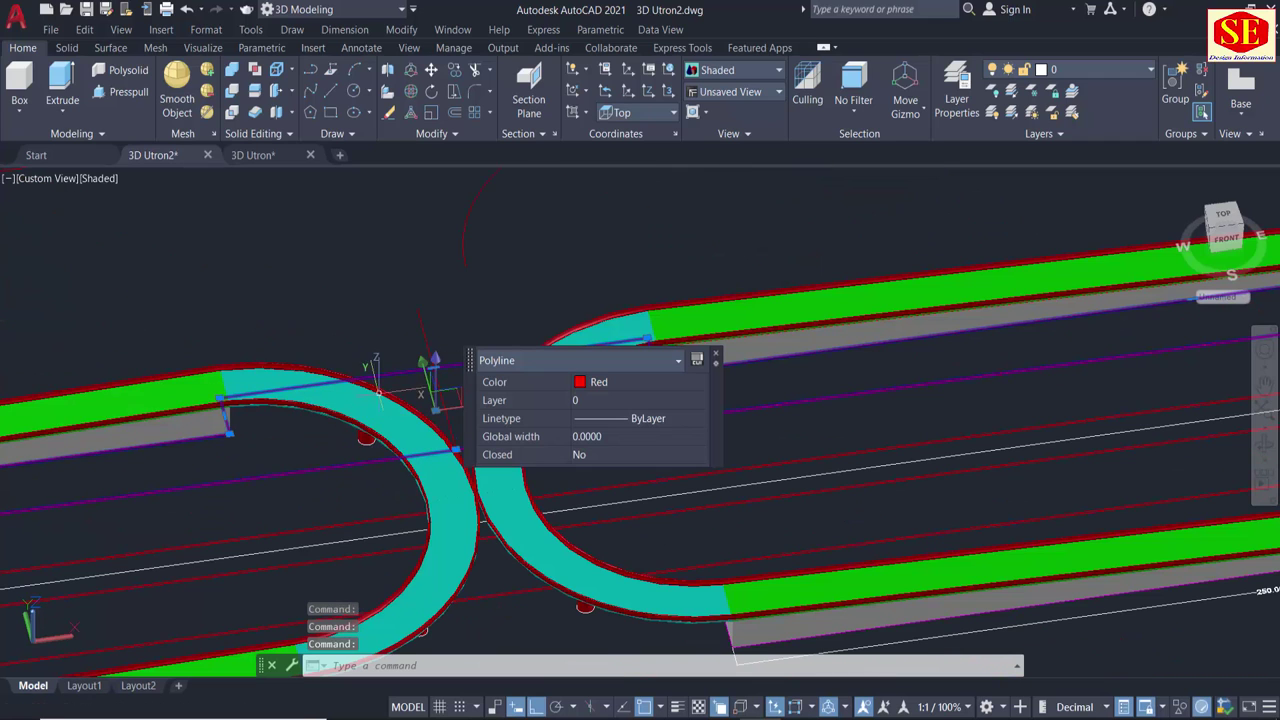
scroll(662, 530, down, 2)
key(Escape)
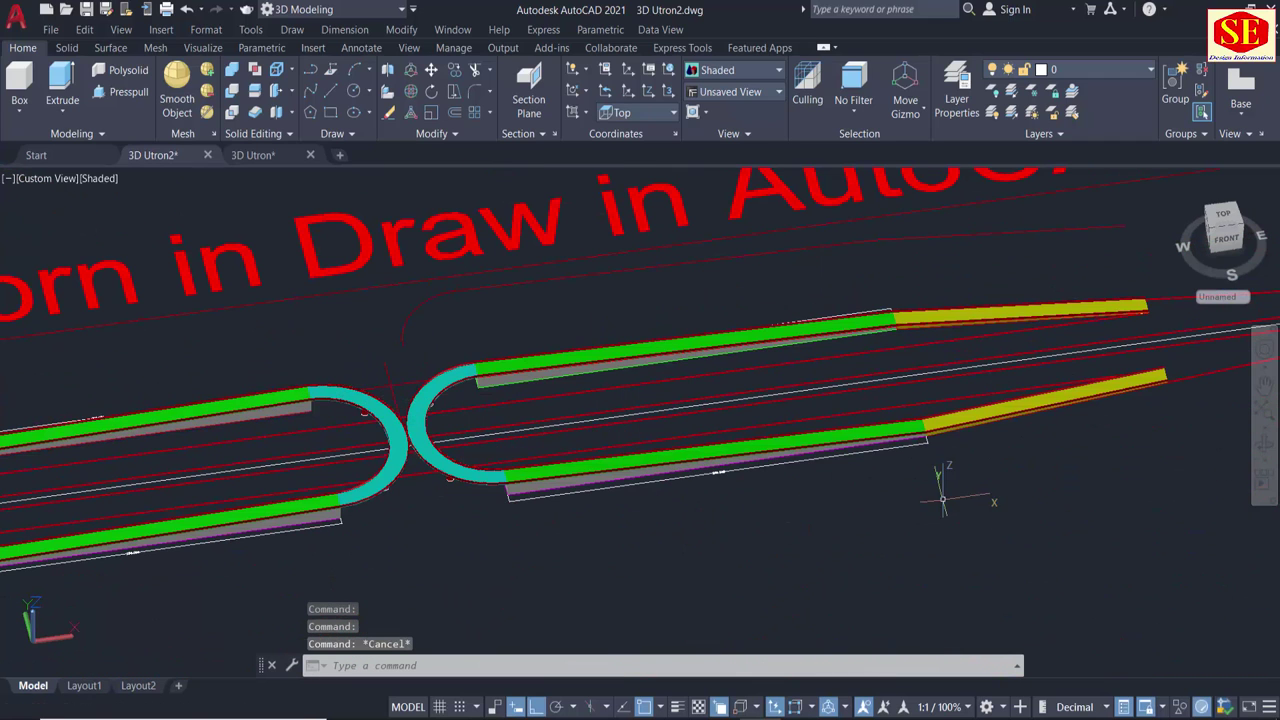
shift+middle_drag(640, 420, 658, 448)
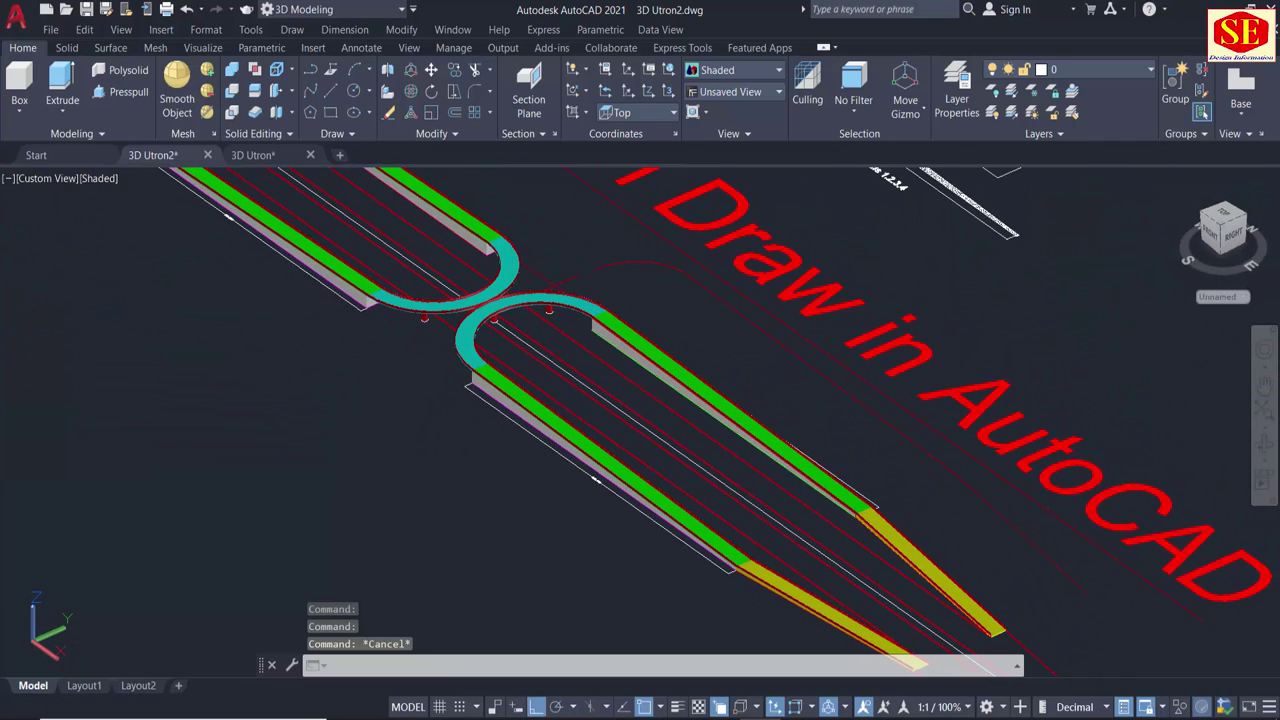
click(280, 250)
Set the current drawing colour to magenta with COL.
text(co)
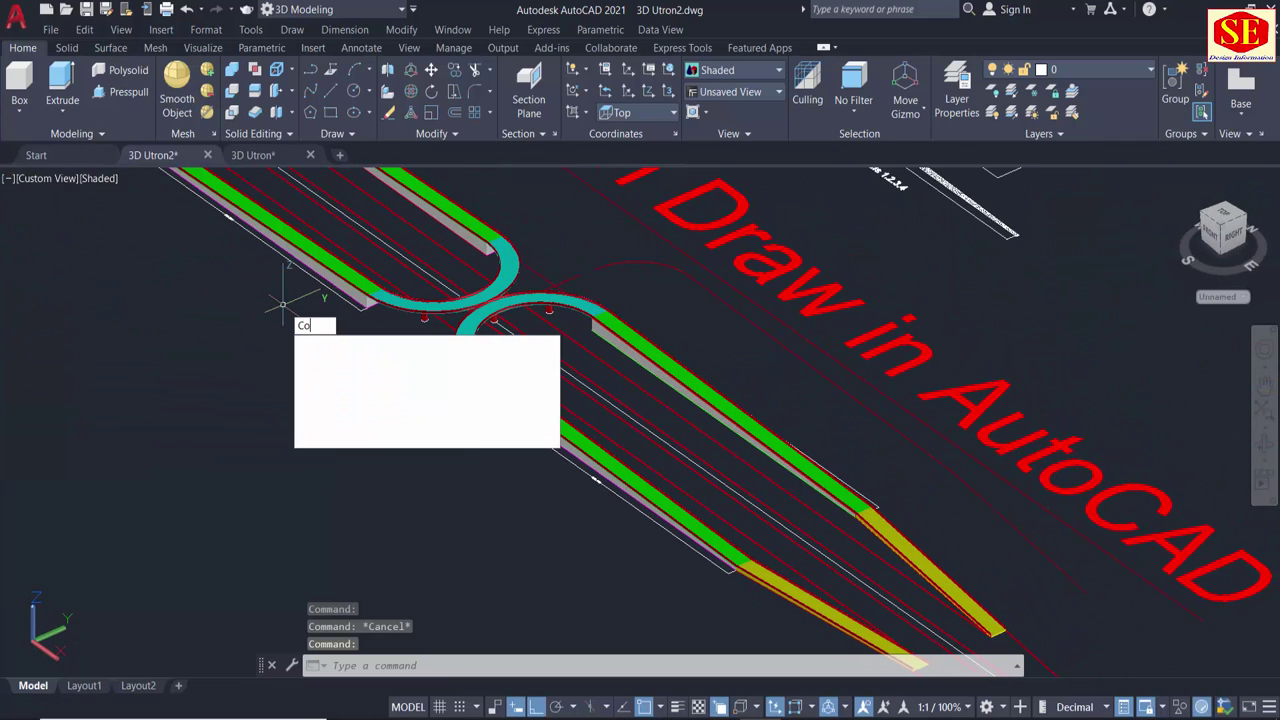
text(l)
key(Return)
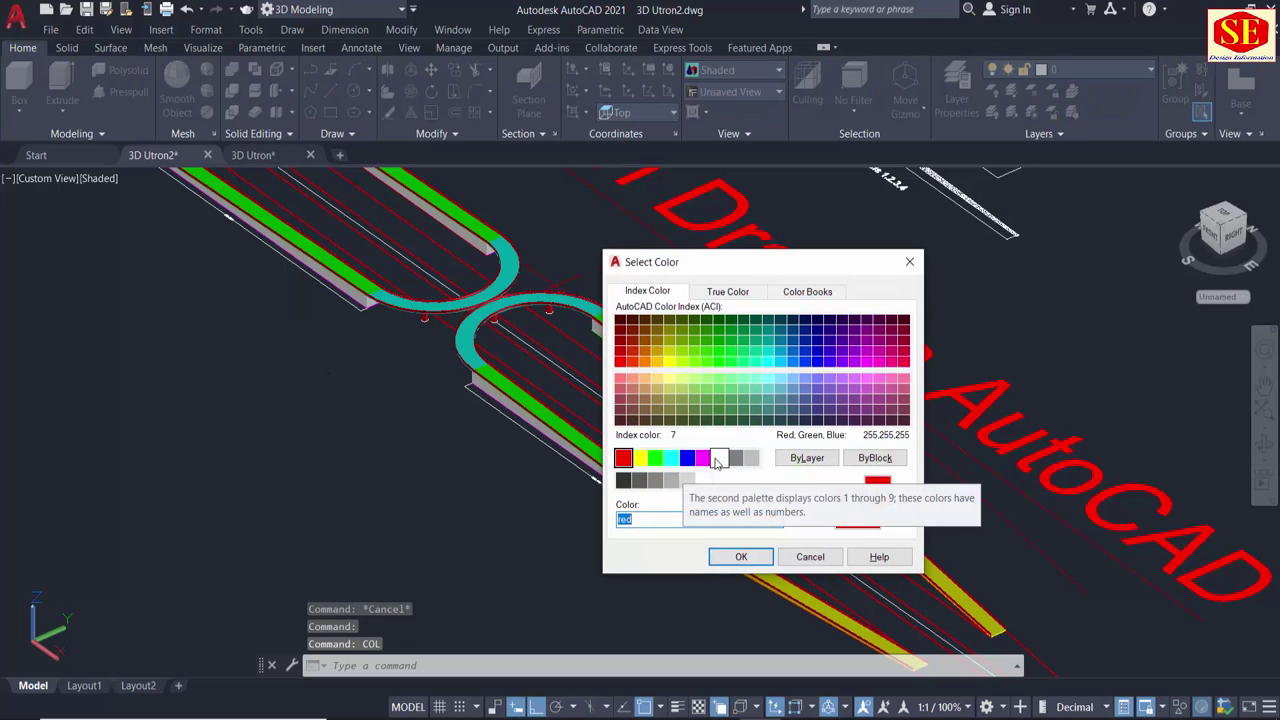
click(756, 565)
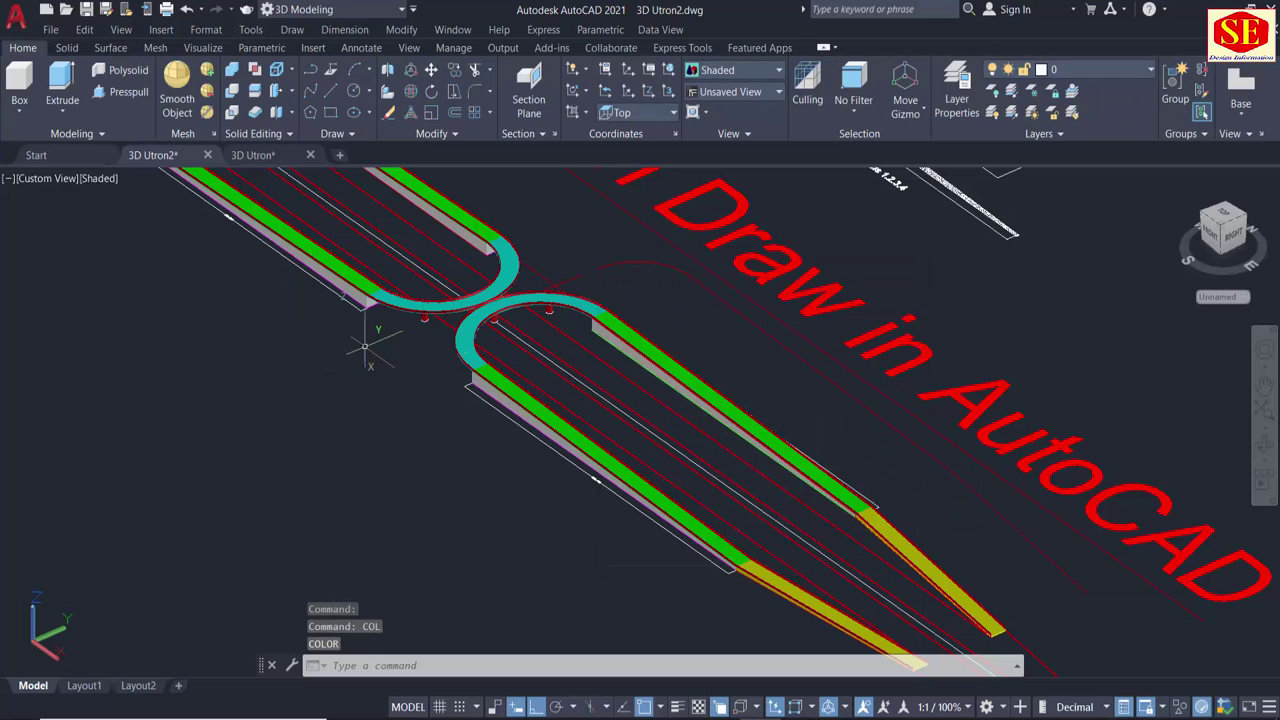
Press-pull the enclosed area beside the ramp up 1 unit into a slab.
click(115, 94)
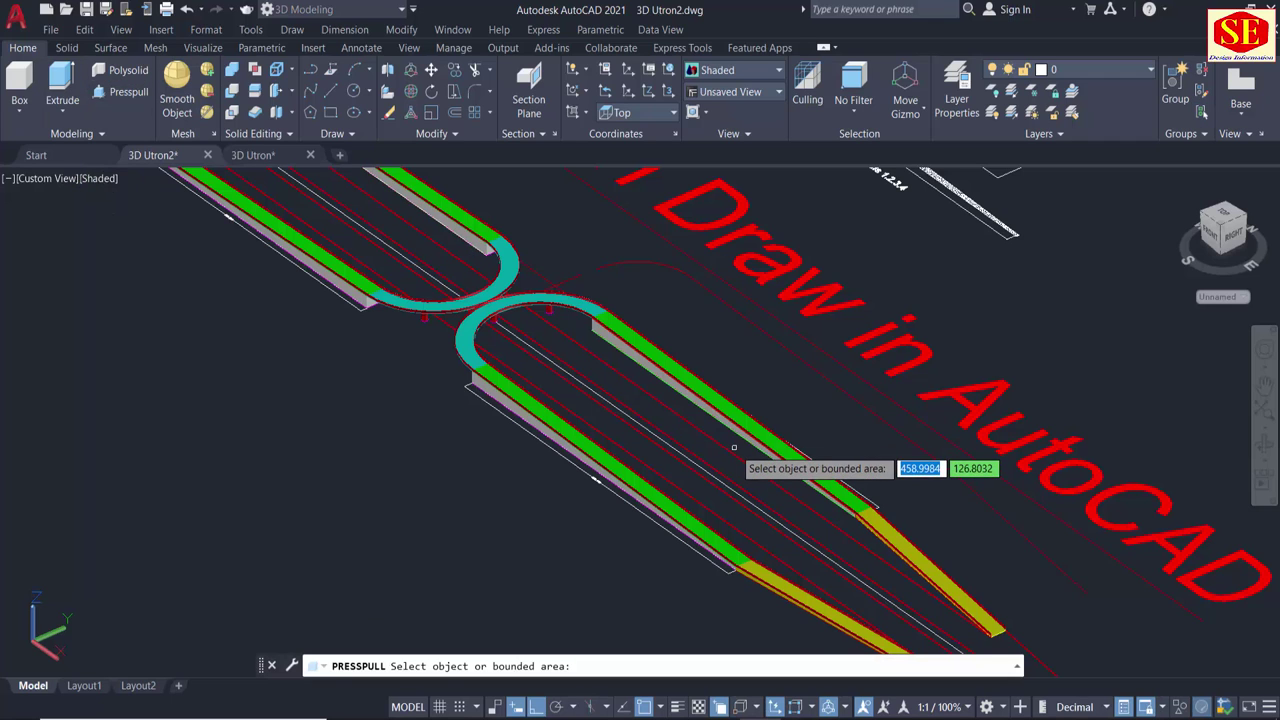
scroll(722, 451, up, 2)
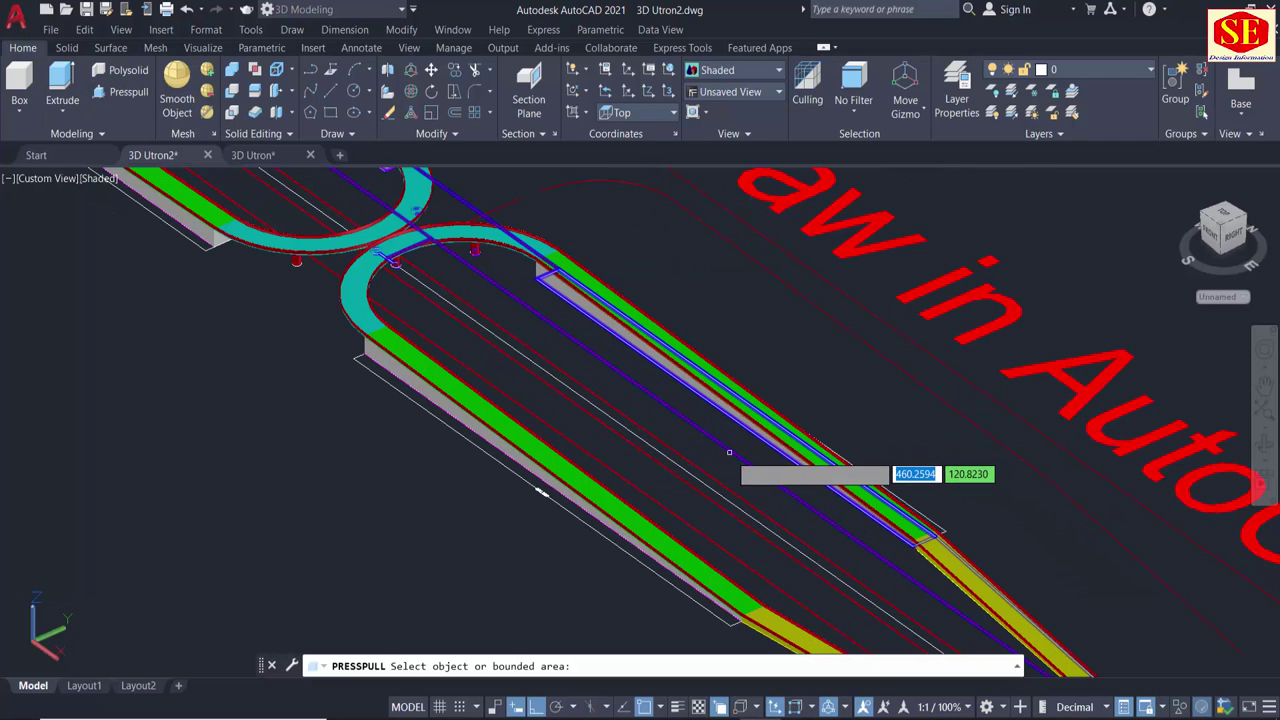
scroll(729, 452, up, 2)
scroll(729, 452, up, 2)
click(731, 441)
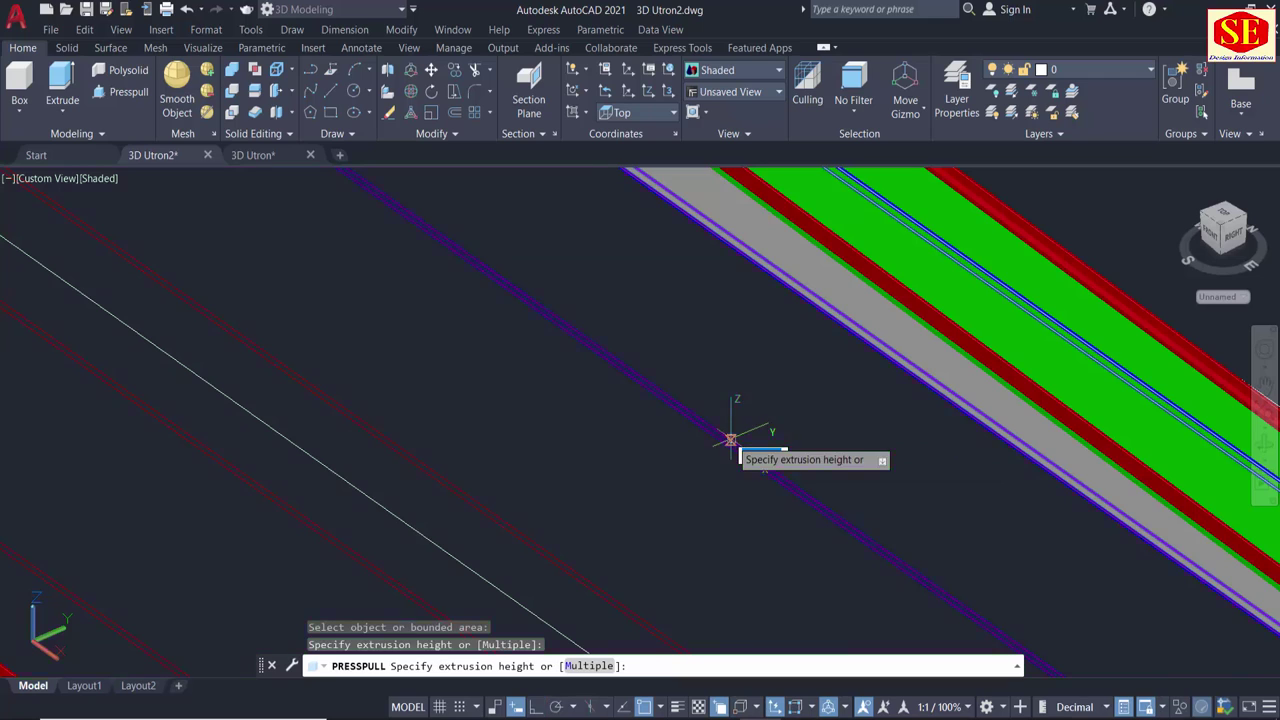
scroll(731, 441, down, 3)
scroll(737, 443, down, 3)
scroll(745, 447, down, 2)
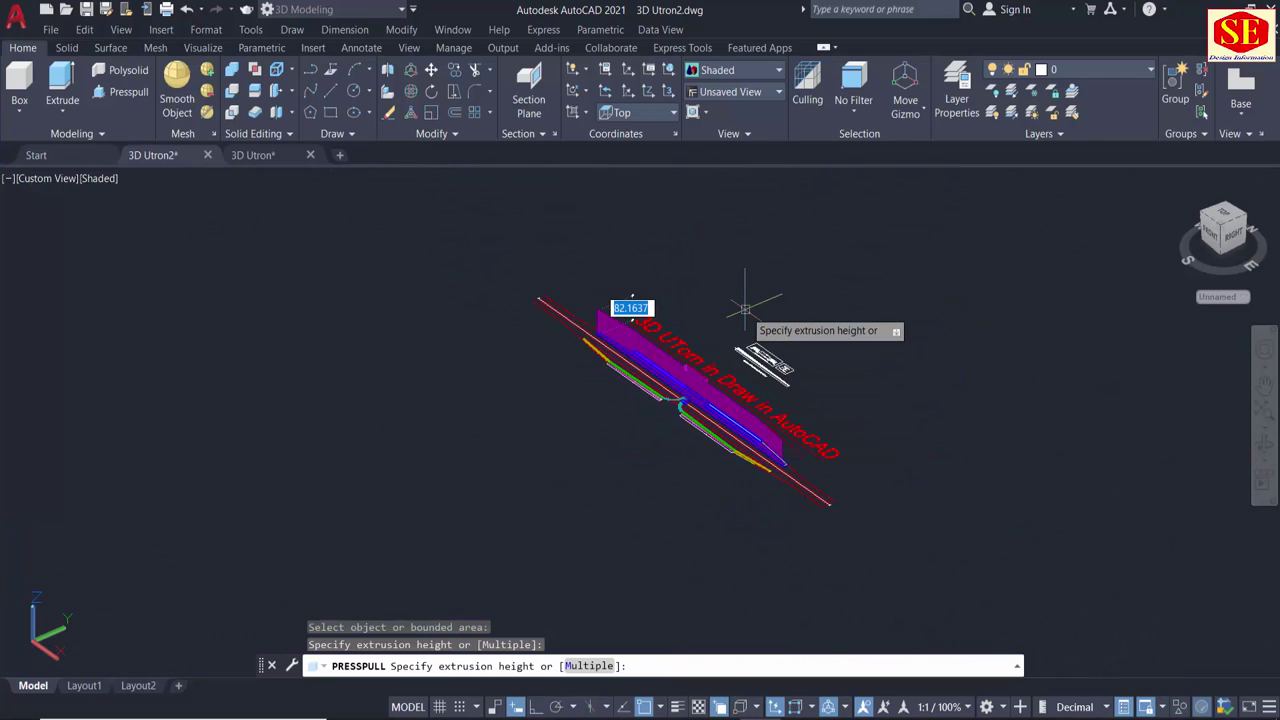
scroll(745, 310, up, 2)
middle_drag(748, 335, 747, 297)
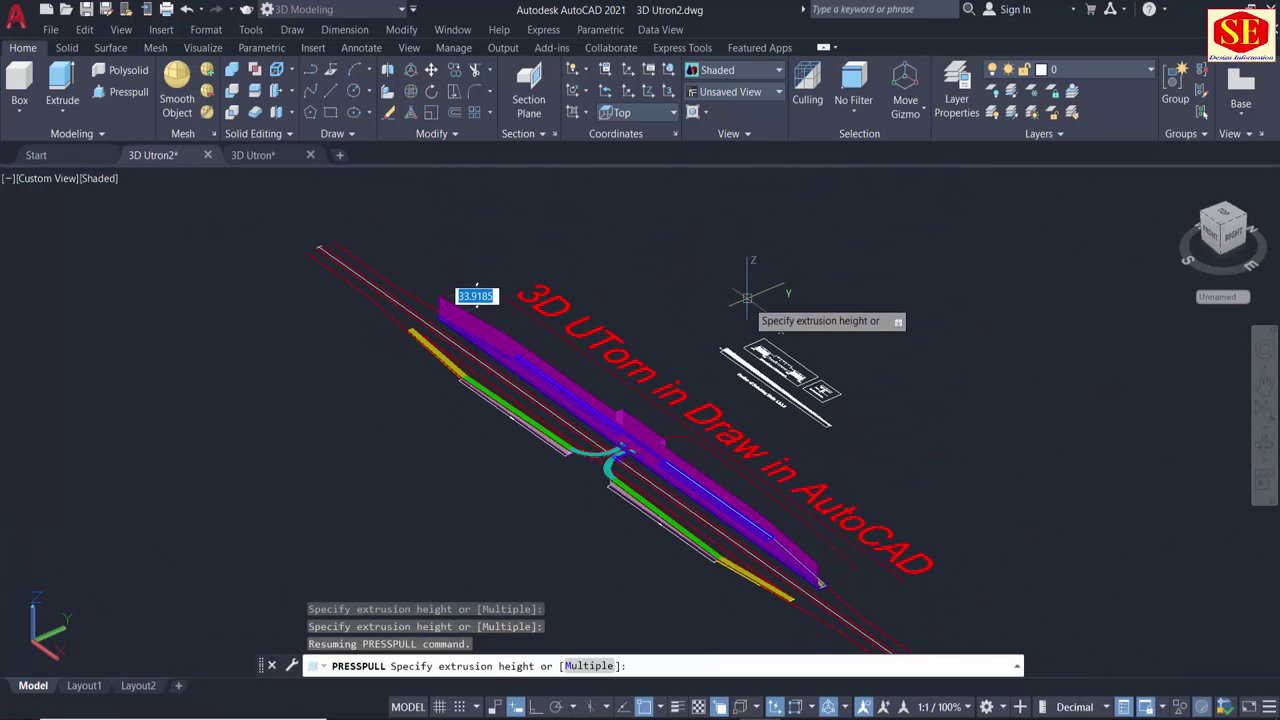
scroll(748, 290, up, 2)
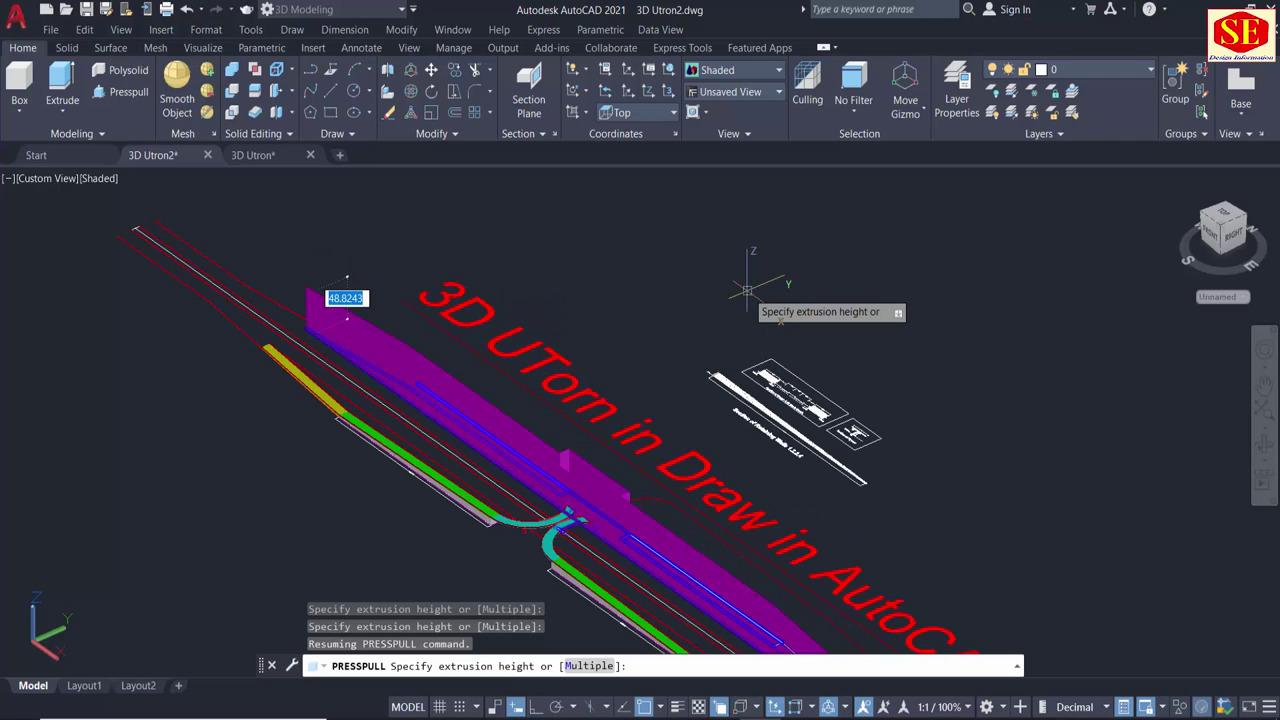
scroll(748, 291, down, 3)
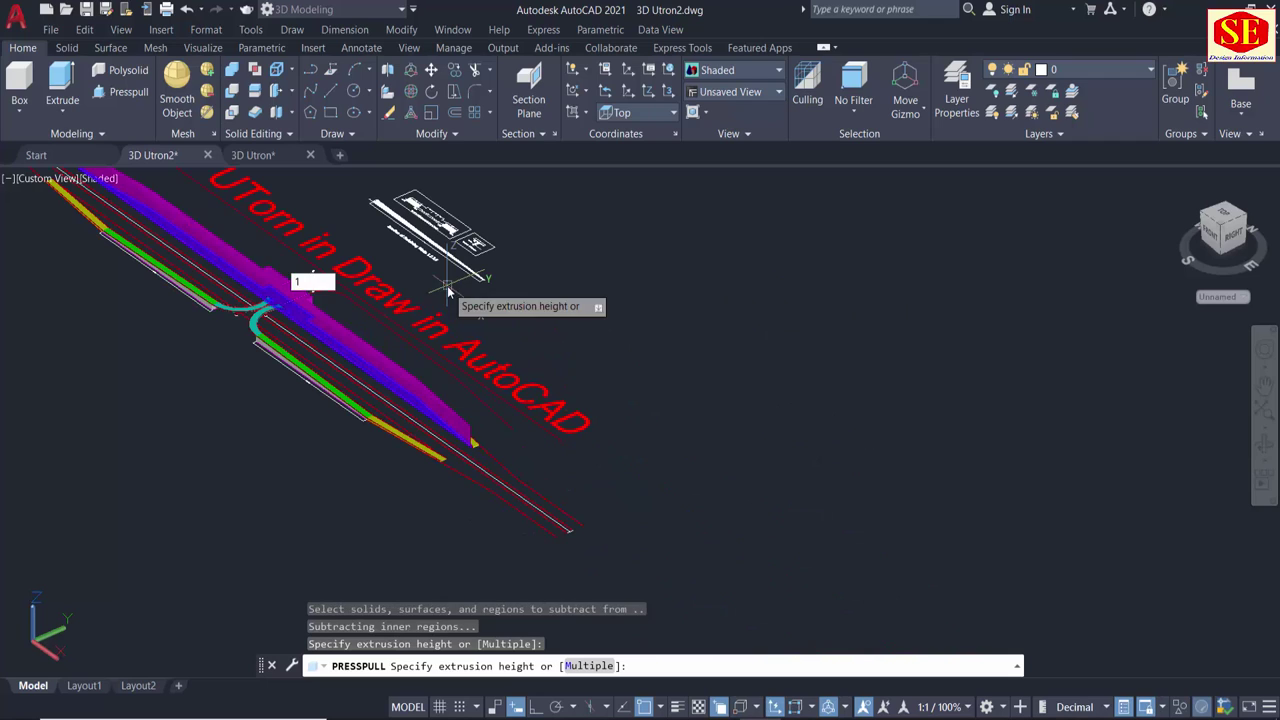
text(1)
key(Return)
scroll(432, 434, up, 2)
scroll(432, 434, down, 2)
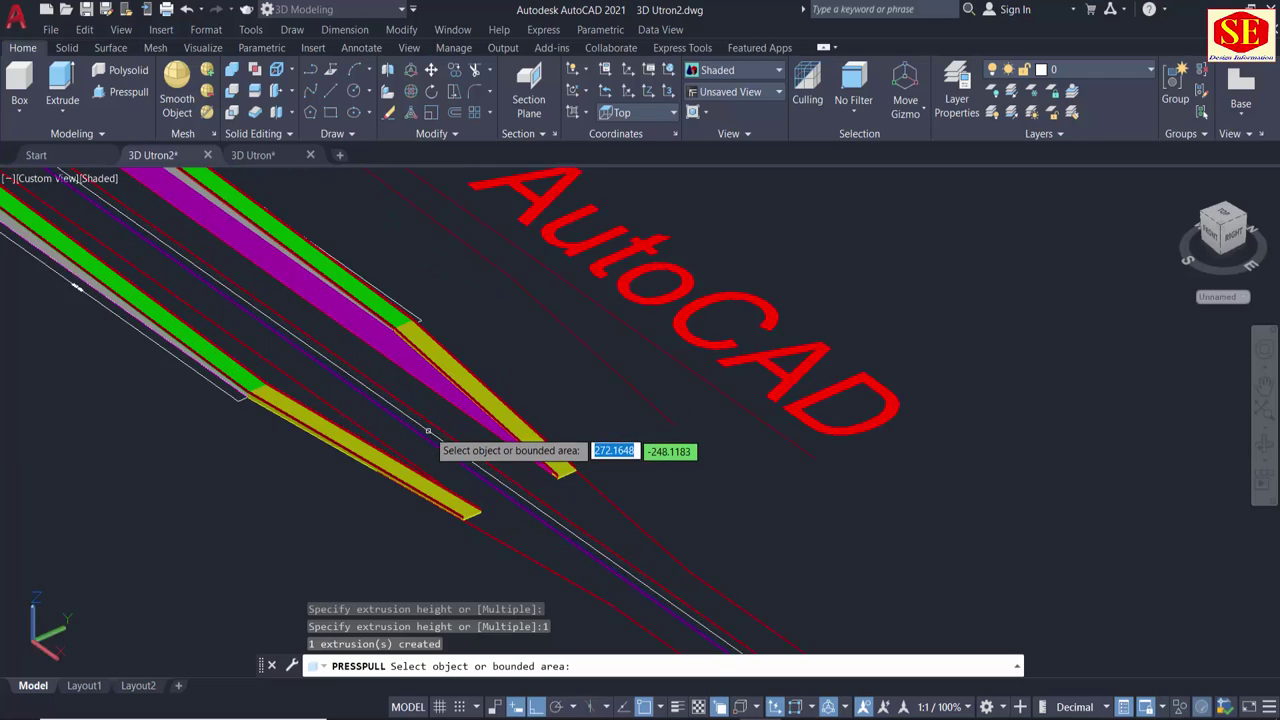
scroll(432, 434, down, 3)
Select the purple base slab as the object to mirror.
key(Escape)
text(mi)
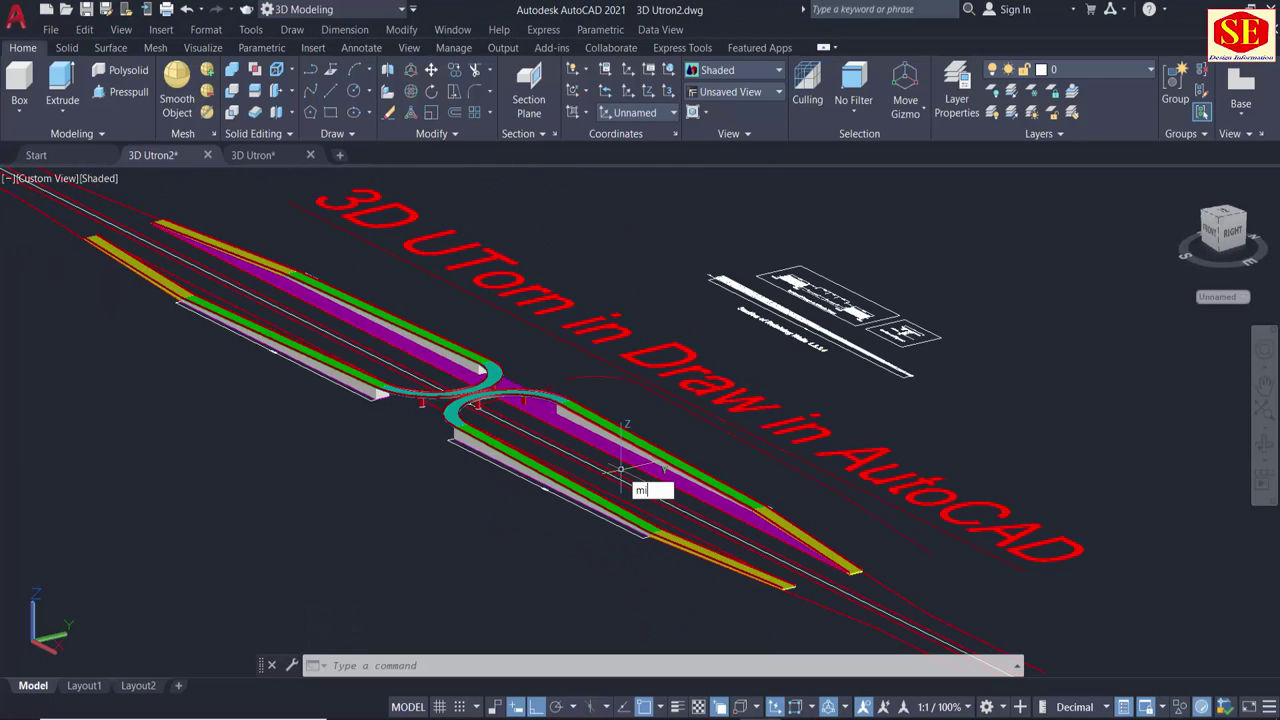
key(Return)
scroll(590, 437, up, 2)
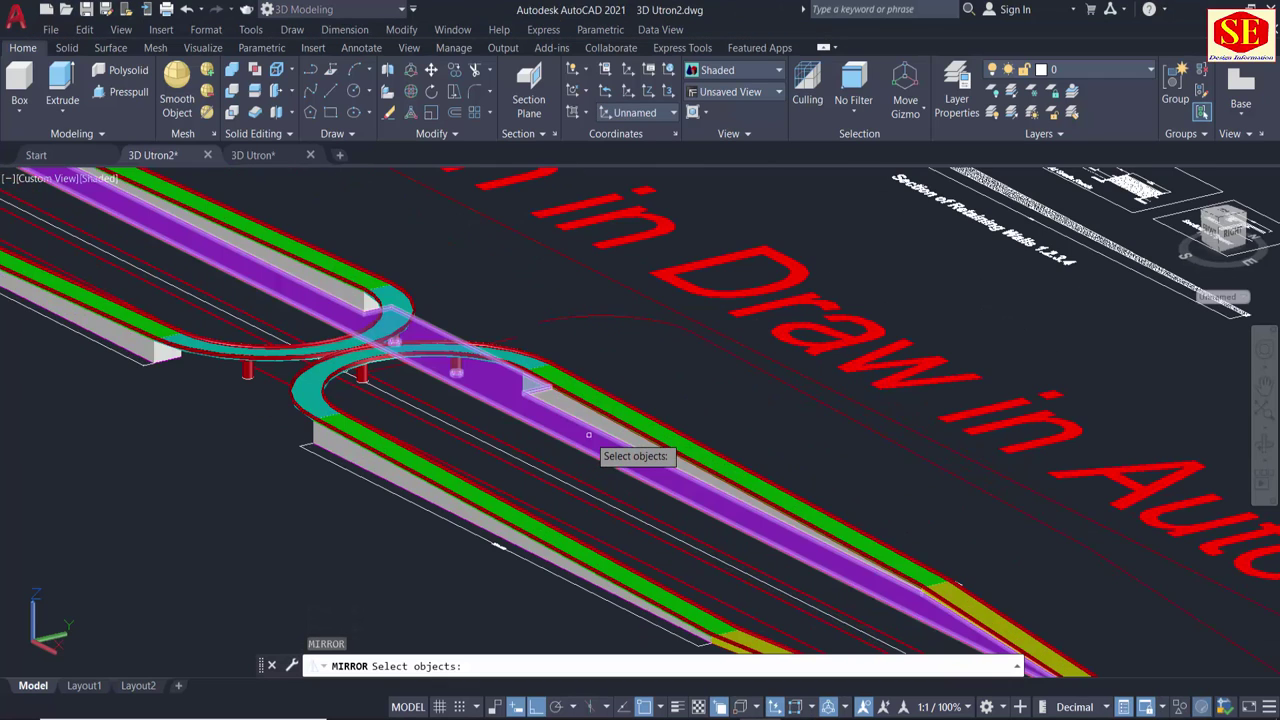
click(589, 435)
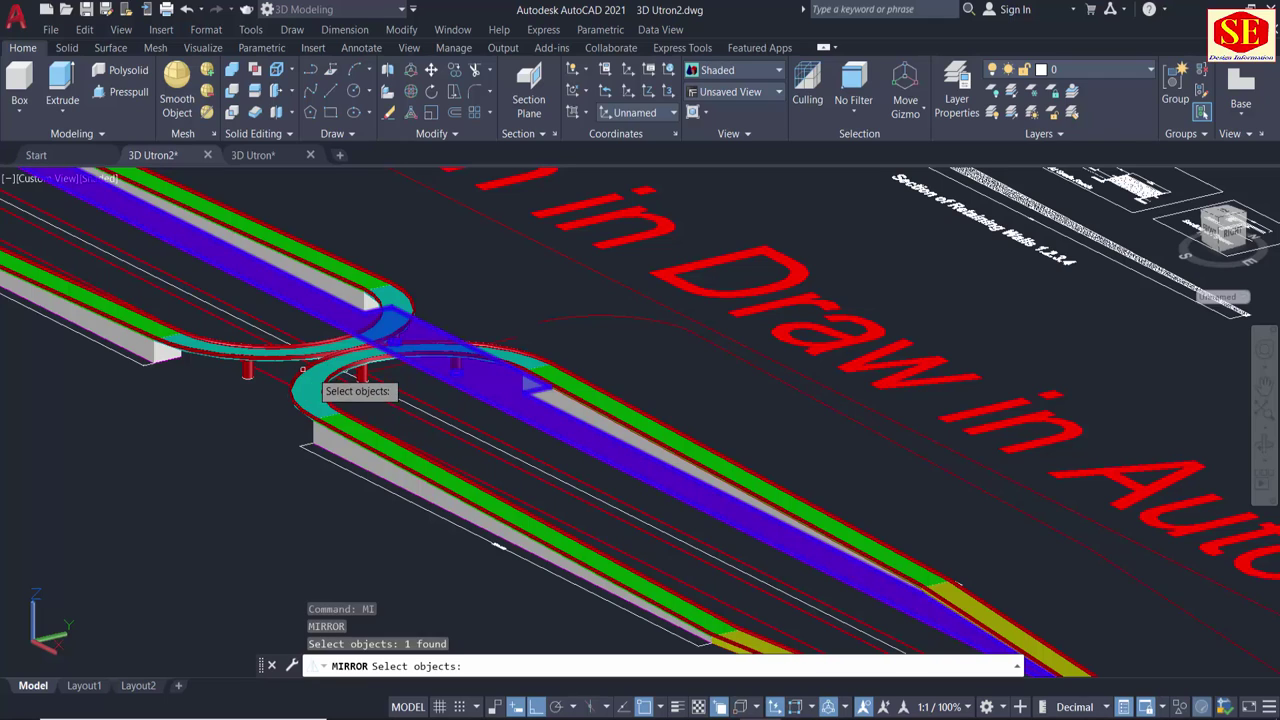
middle_drag(217, 373, 251, 413)
scroll(360, 395, up, 1)
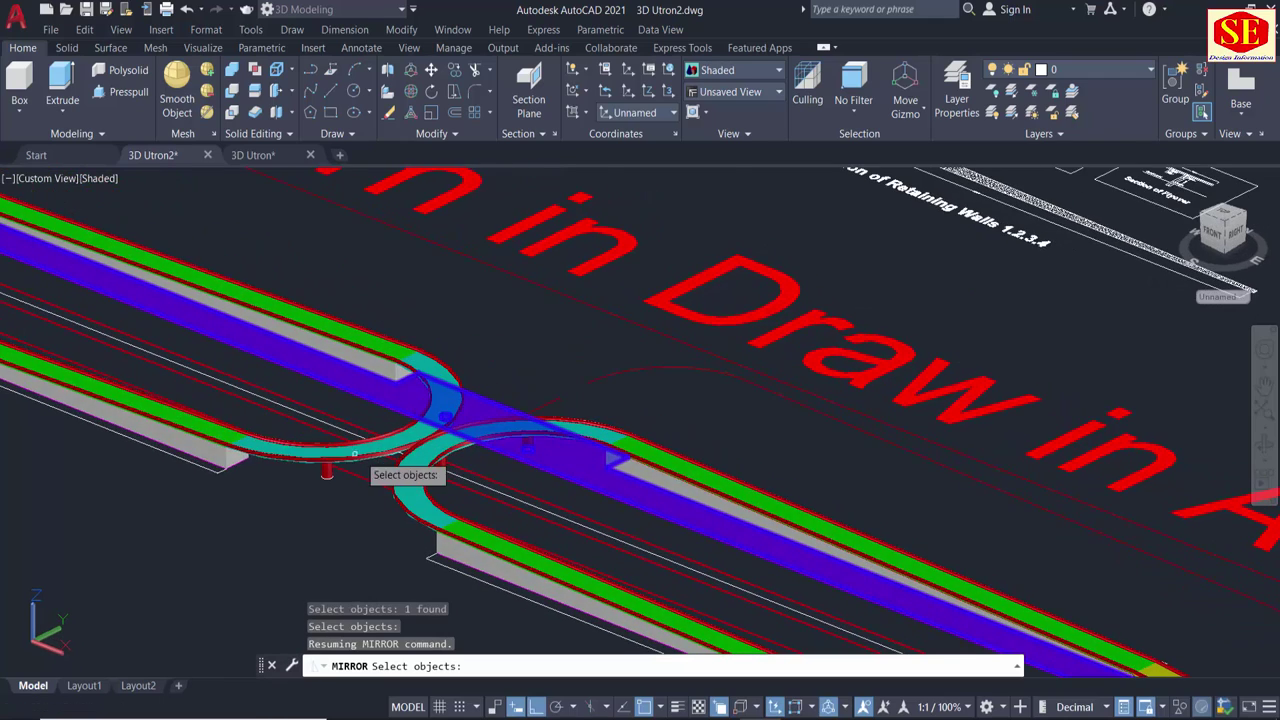
scroll(466, 484, up, 2)
scroll(480, 480, up, 2)
scroll(488, 479, up, 2)
key(Return)
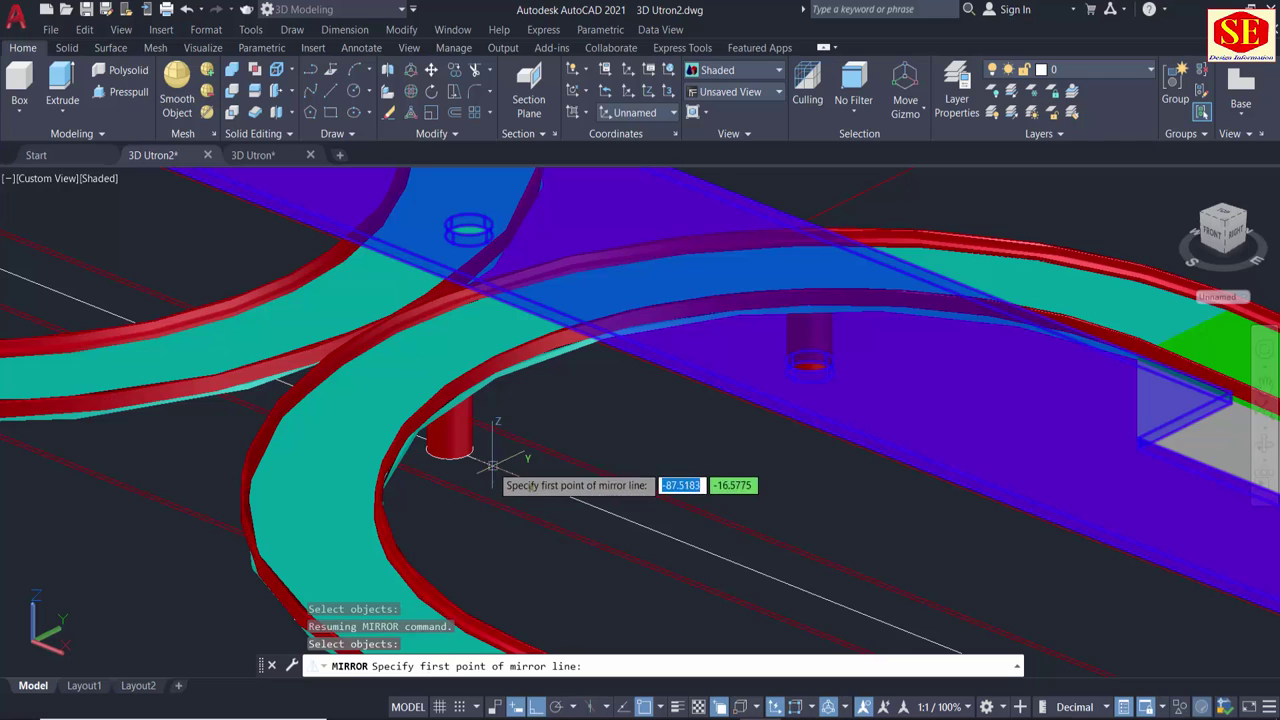
Mirror the slab across a line through the U-turn, keeping the original.
click(480, 445)
scroll(480, 445, down, 4)
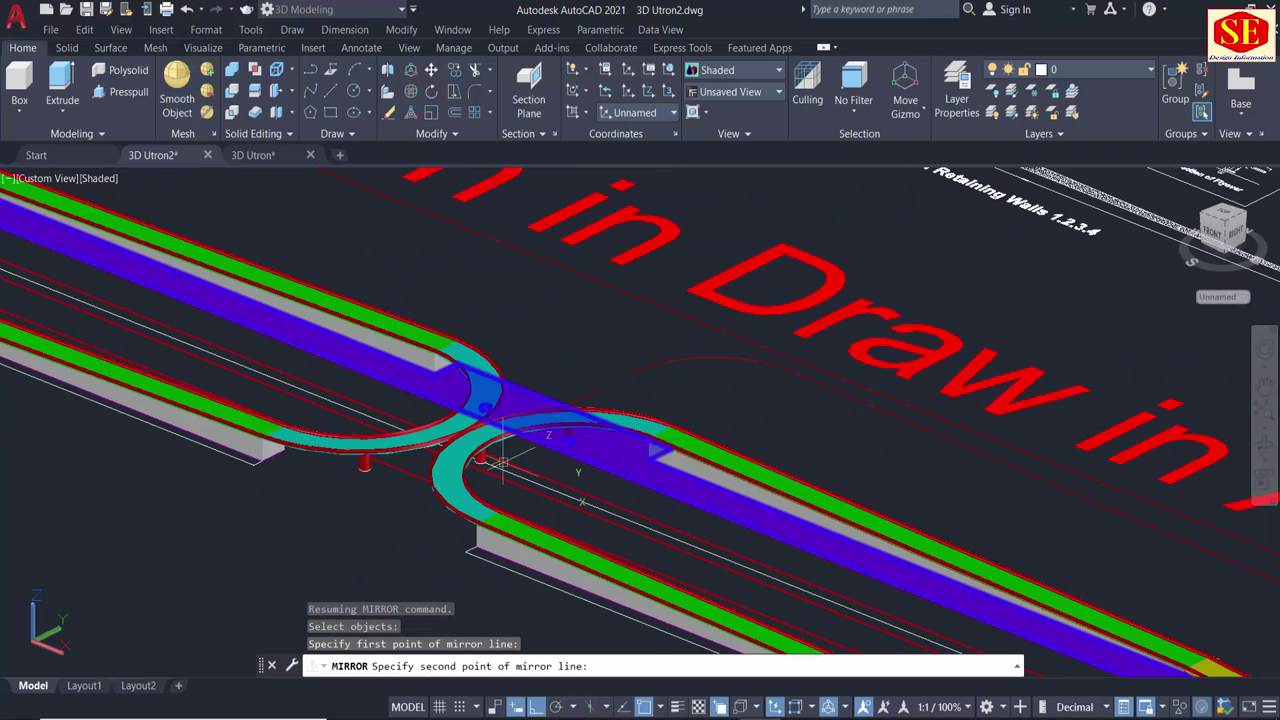
click(840, 604)
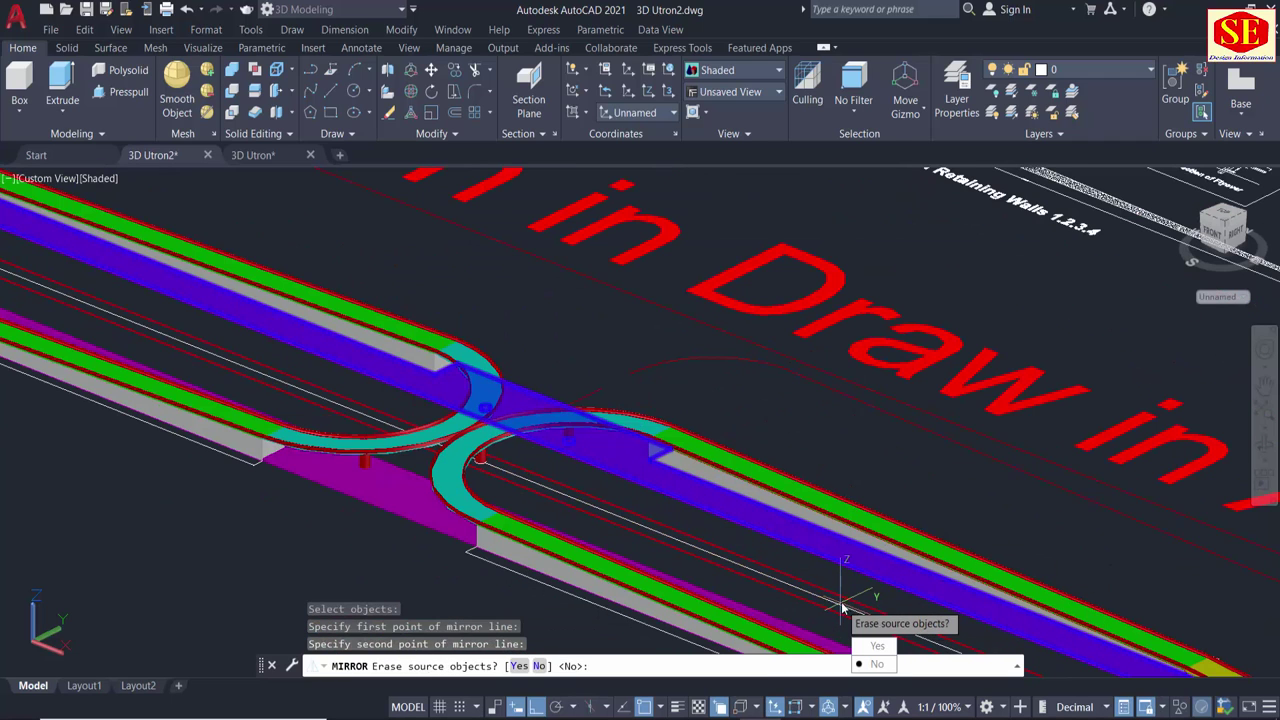
right_click(874, 450)
click(900, 461)
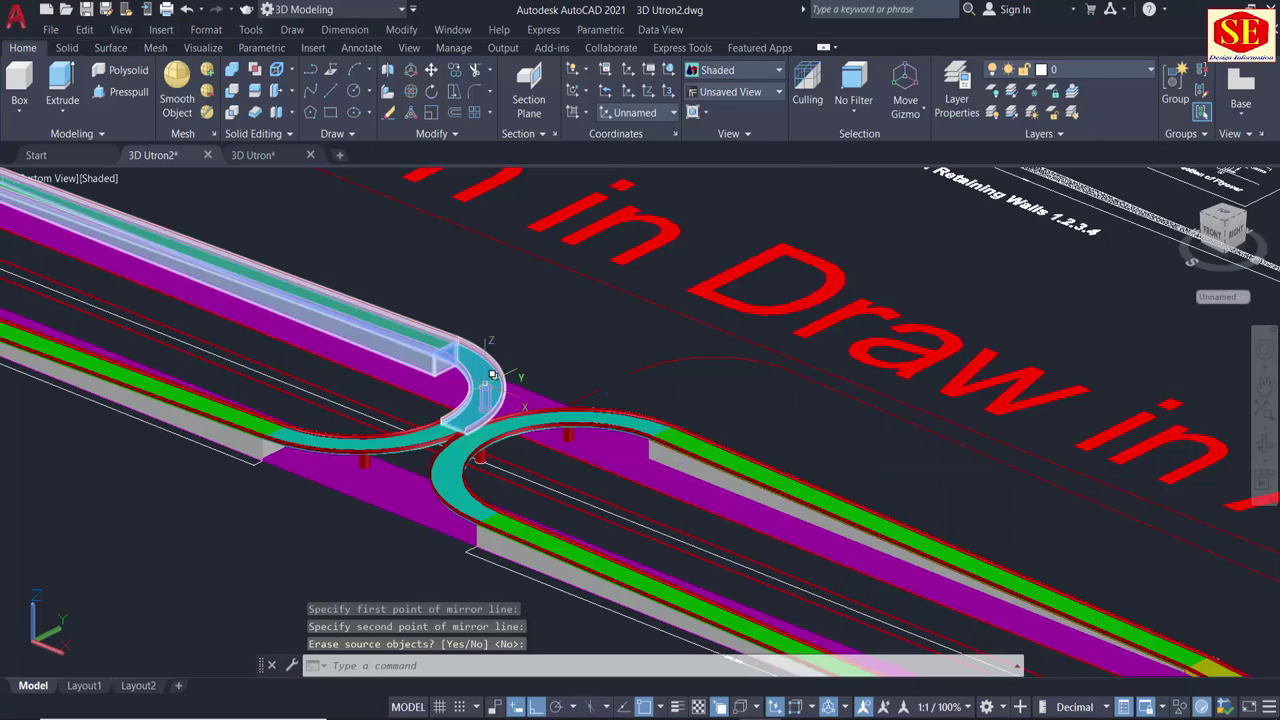
scroll(680, 486, down, 4)
mouse_move(680, 486)
shift+middle_down()
mouse_move(600, 515)
mouse_move(410, 236)
mouse_move(489, 337)
shift+middle_up()
scroll(410, 236, up, 3)
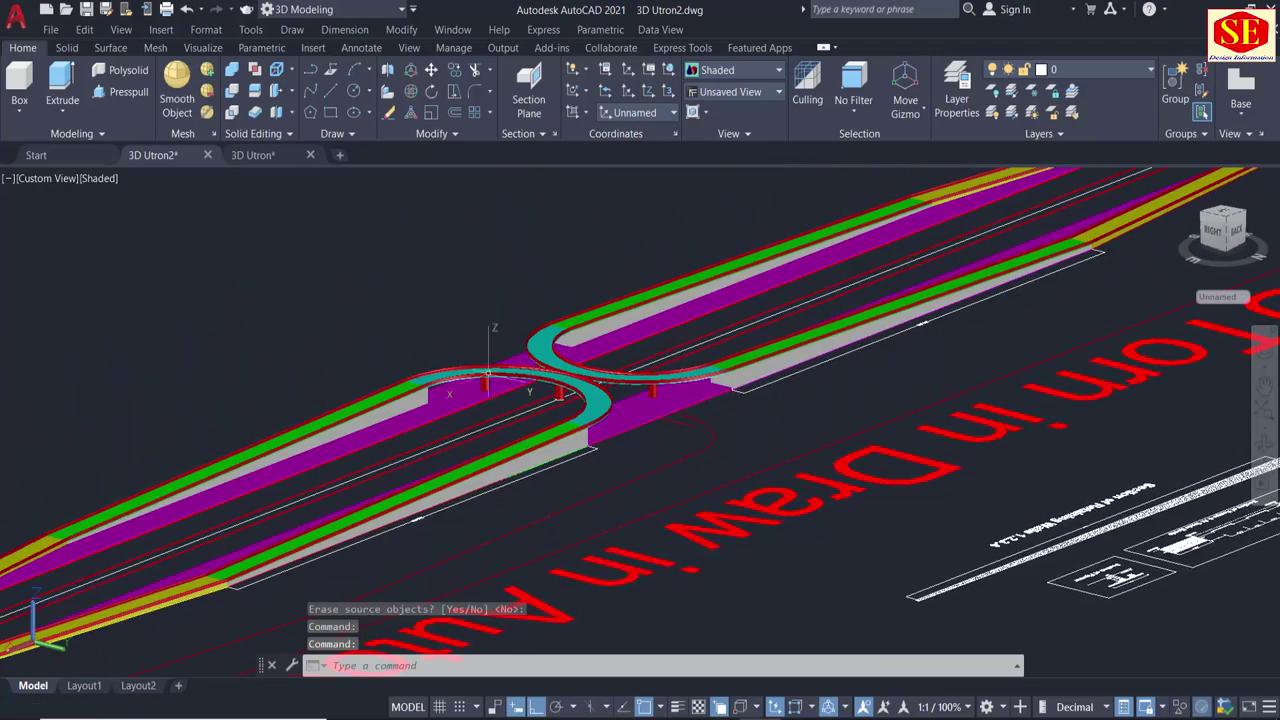
scroll(489, 337, up, 3)
scroll(489, 337, down, 4)
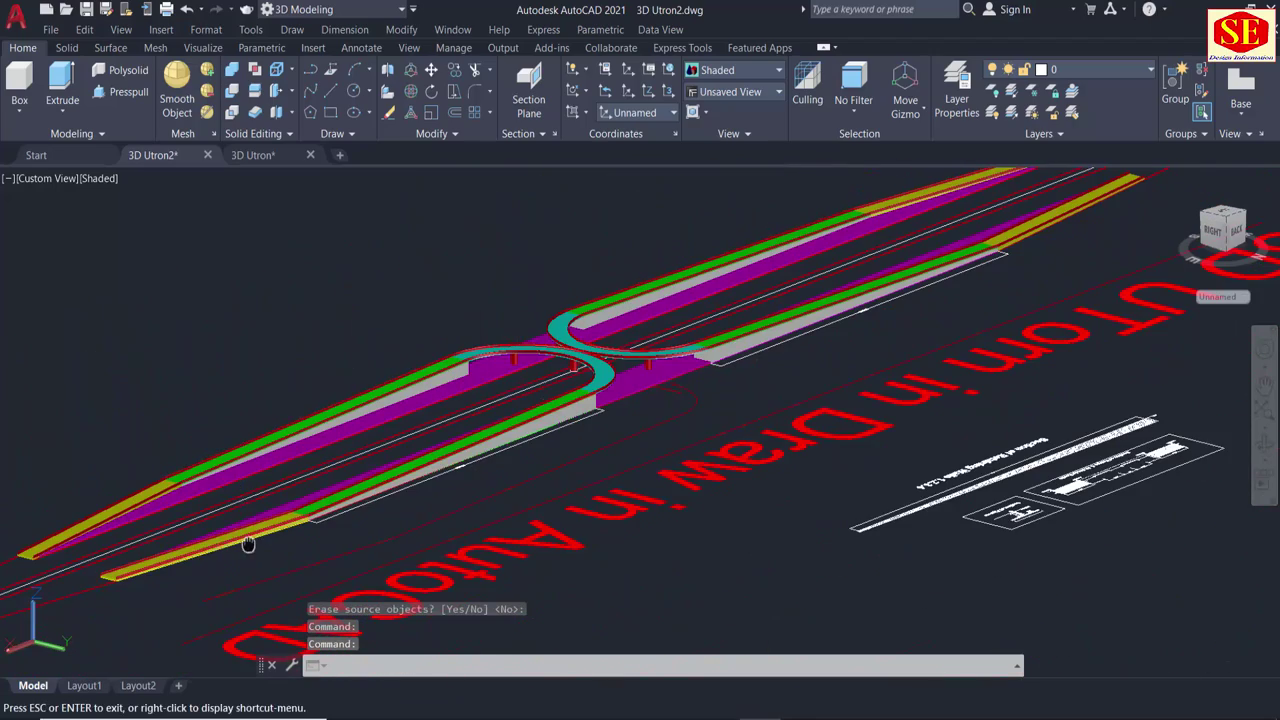
shift+middle_drag(251, 531, 615, 513)
scroll(615, 513, up, 3)
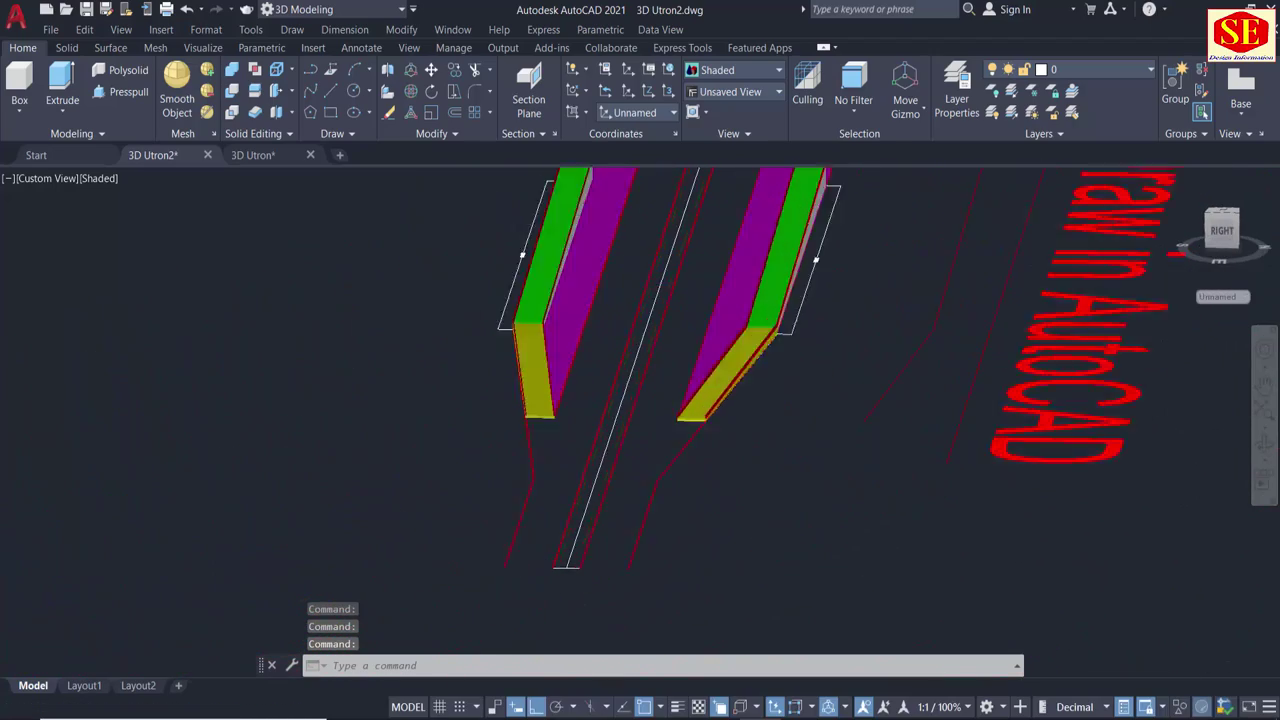
scroll(615, 513, up, 2)
scroll(584, 556, down, 3)
shift+middle_drag(584, 556, 663, 414)
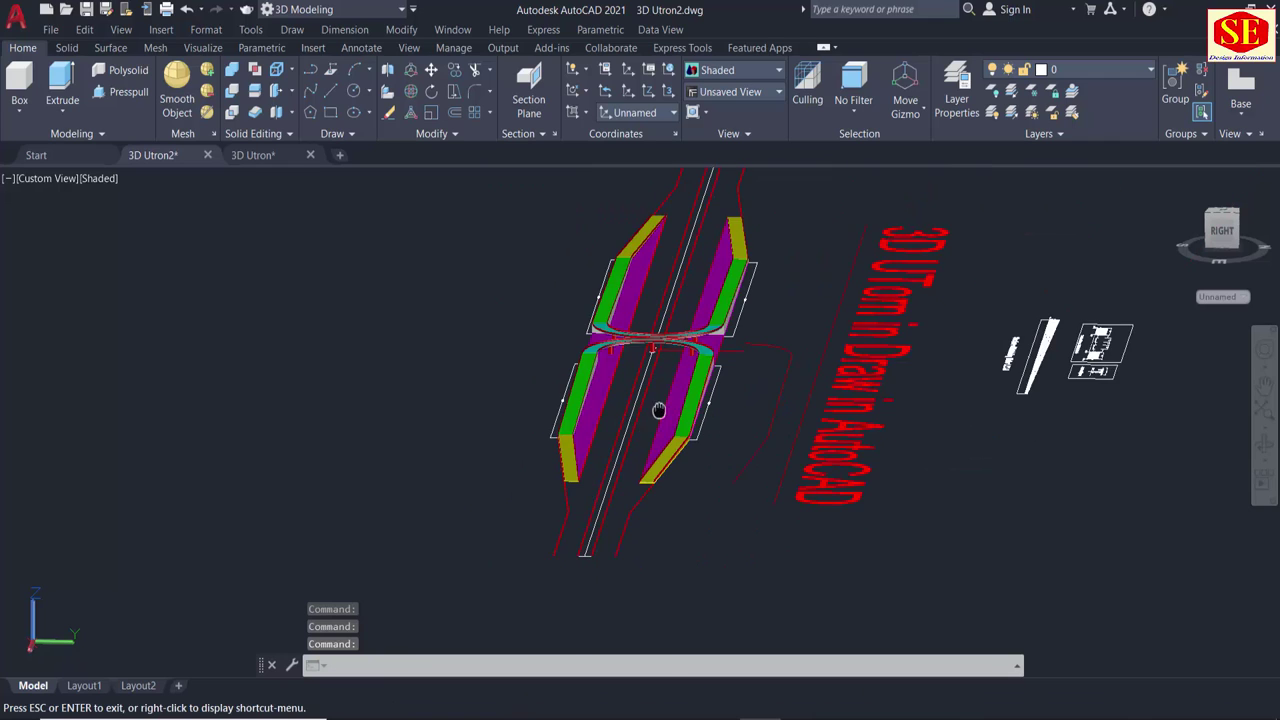
scroll(663, 414, up, 2)
scroll(706, 374, up, 2)
scroll(732, 332, up, 2)
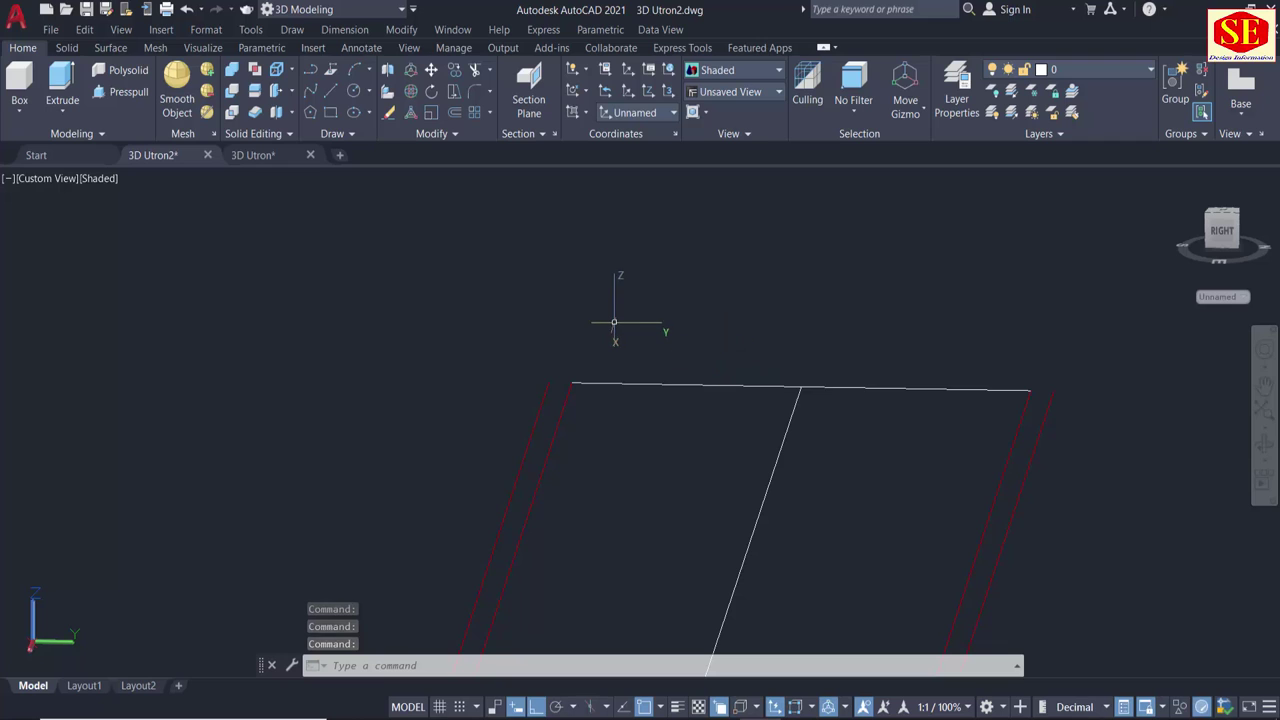
scroll(616, 321, down, 3)
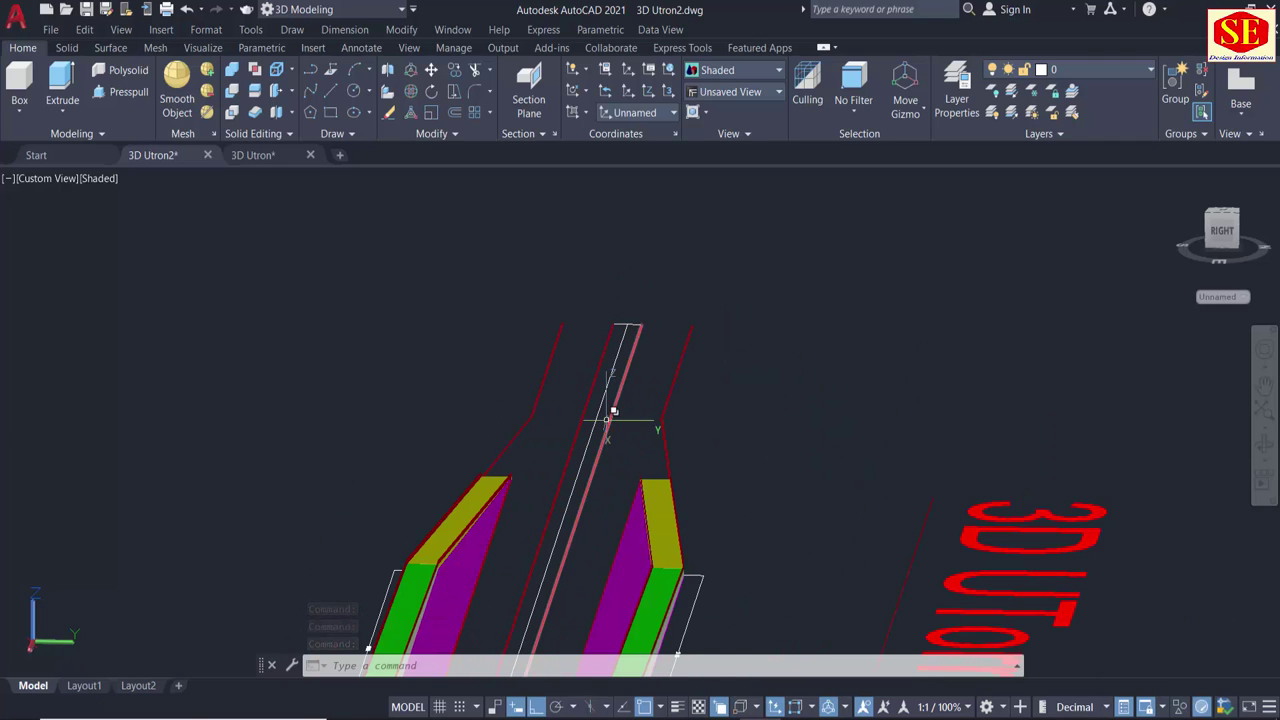
middle_drag(607, 420, 637, 333)
shift+middle_drag(560, 503, 679, 503)
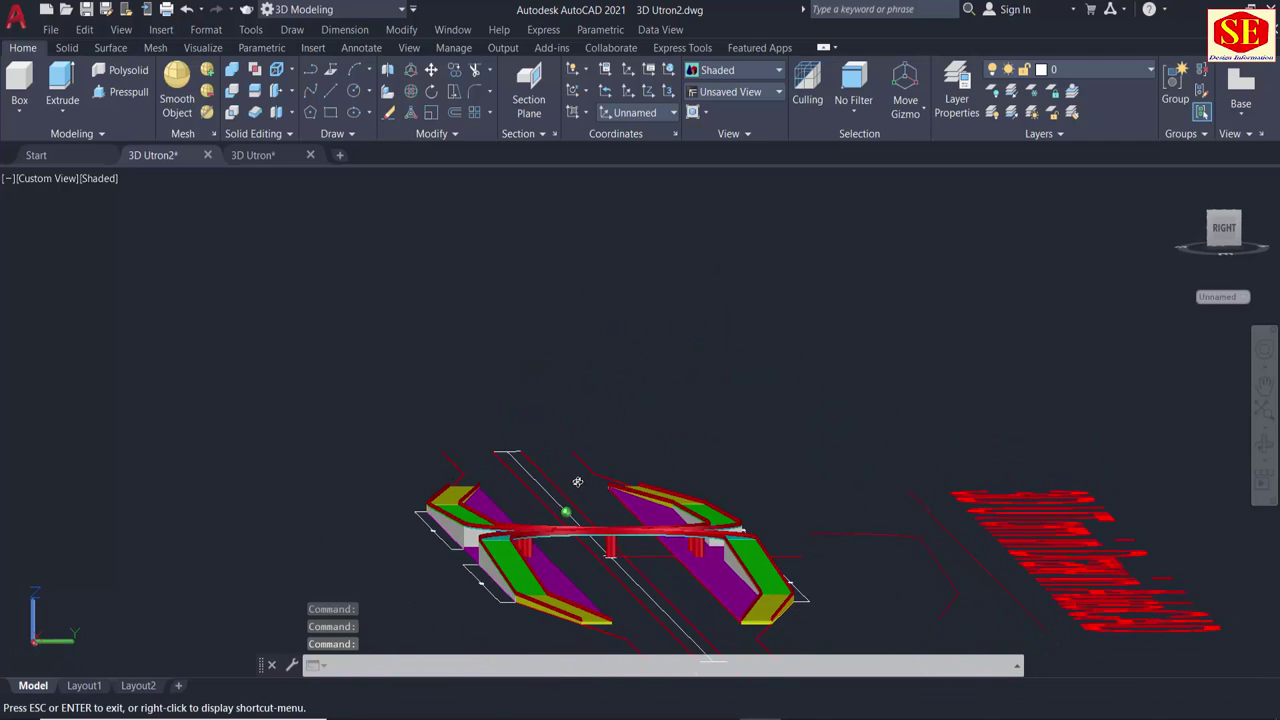
scroll(679, 503, up, 1)
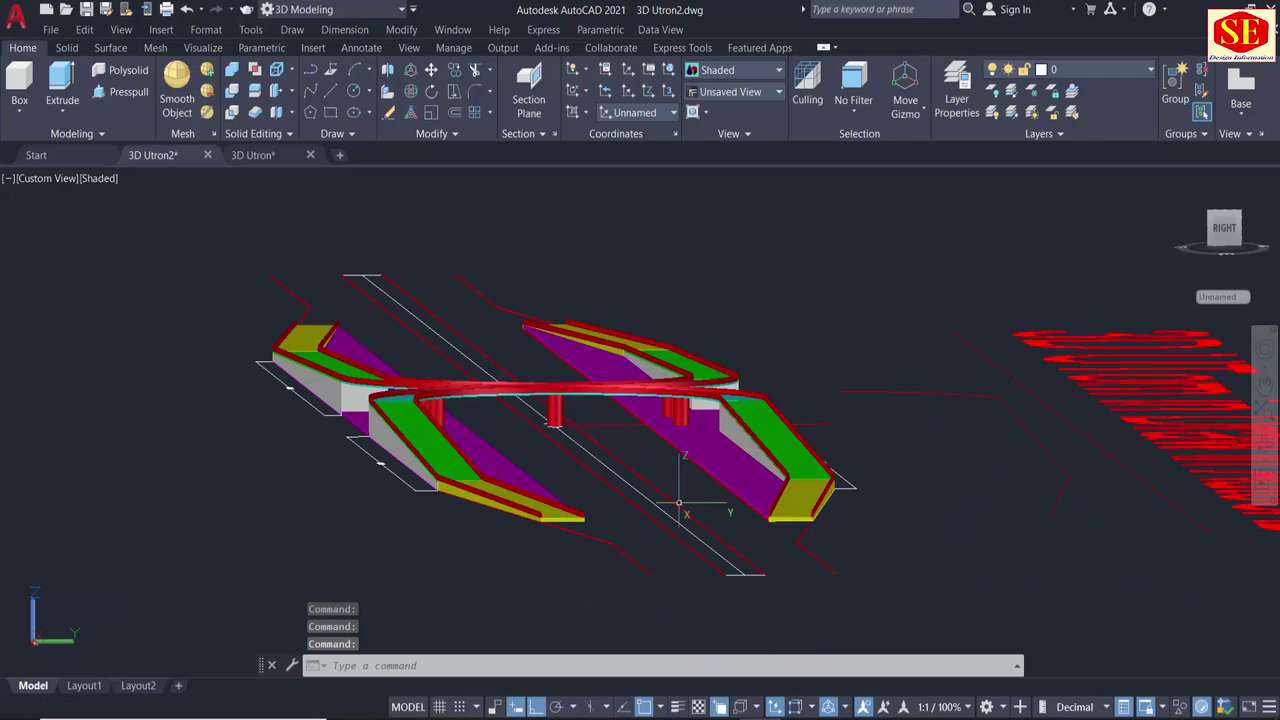
scroll(679, 503, up, 3)
scroll(795, 607, up, 5)
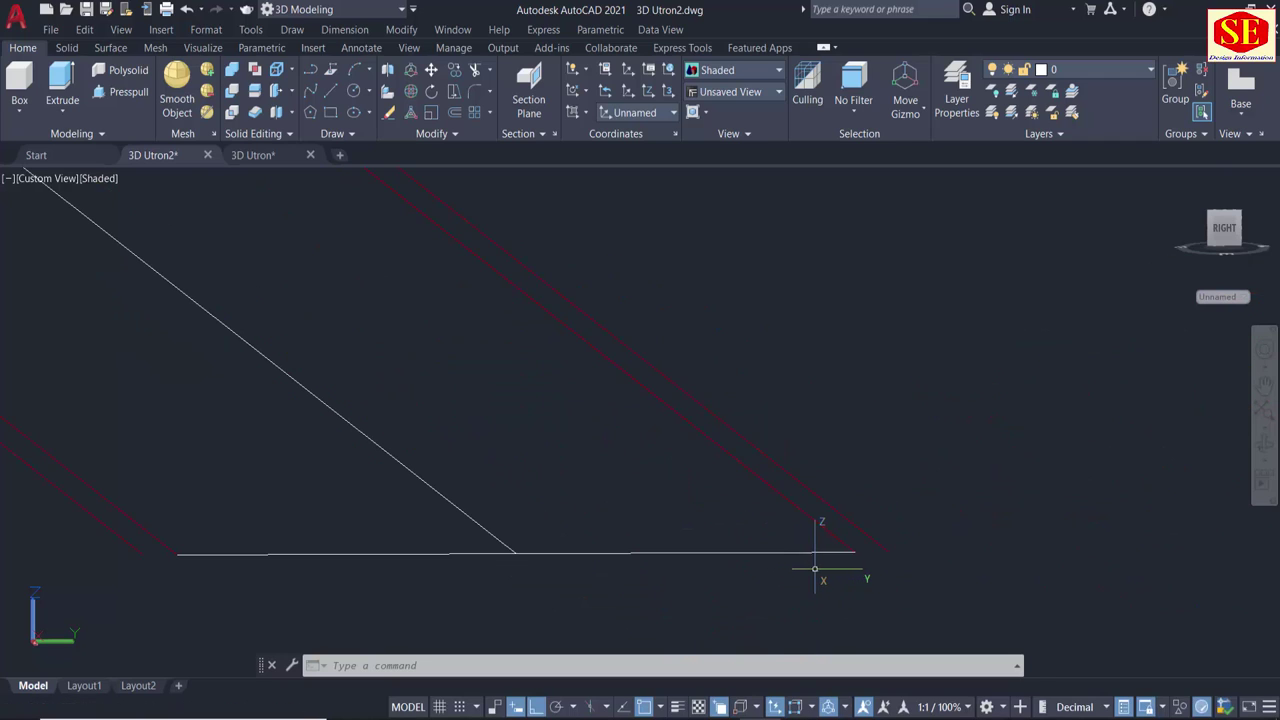
Join the diagonal and top and bottom horizontal road-outline lines into one polyline.
key(Return)
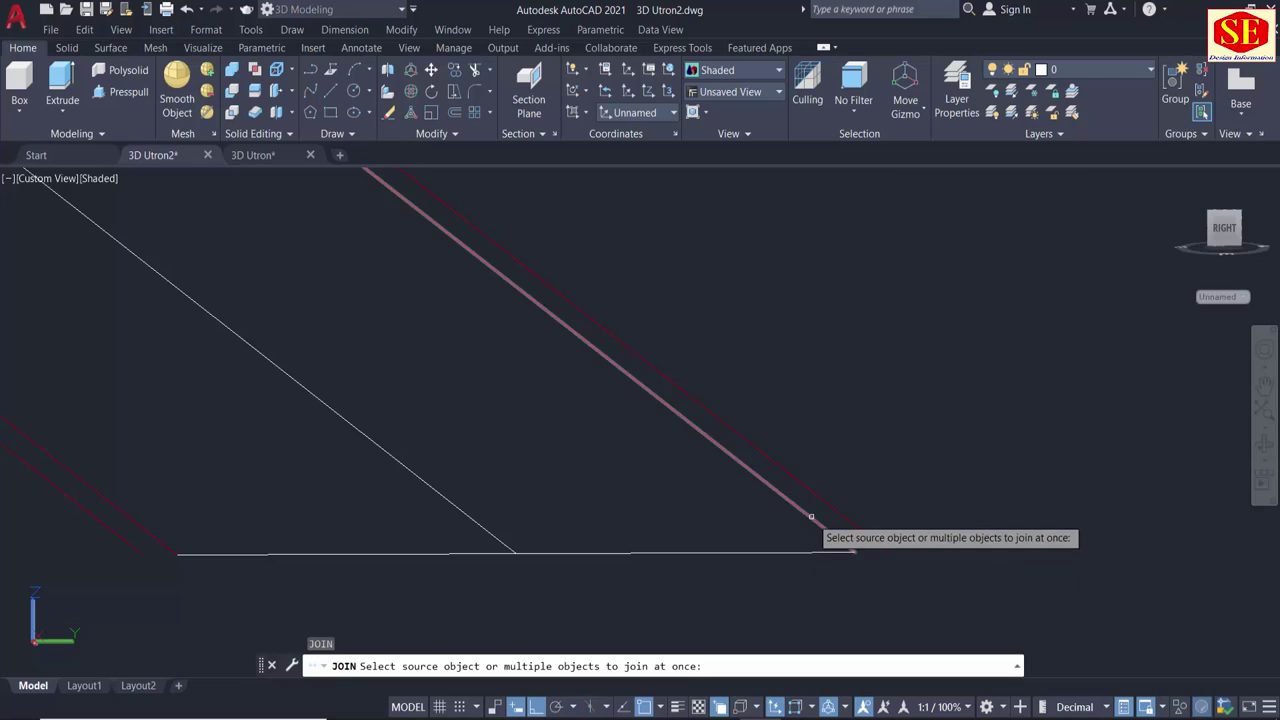
click(810, 516)
click(804, 552)
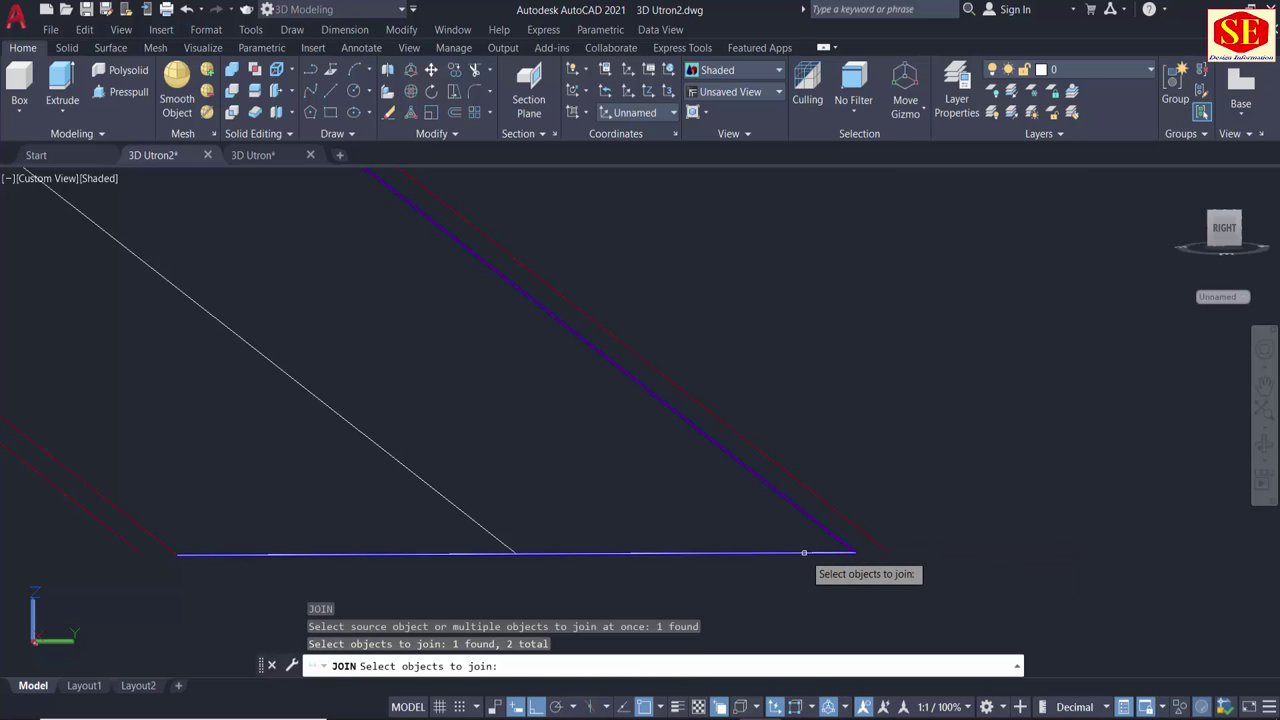
click(147, 537)
scroll(505, 548, down, 3)
scroll(505, 548, down, 3)
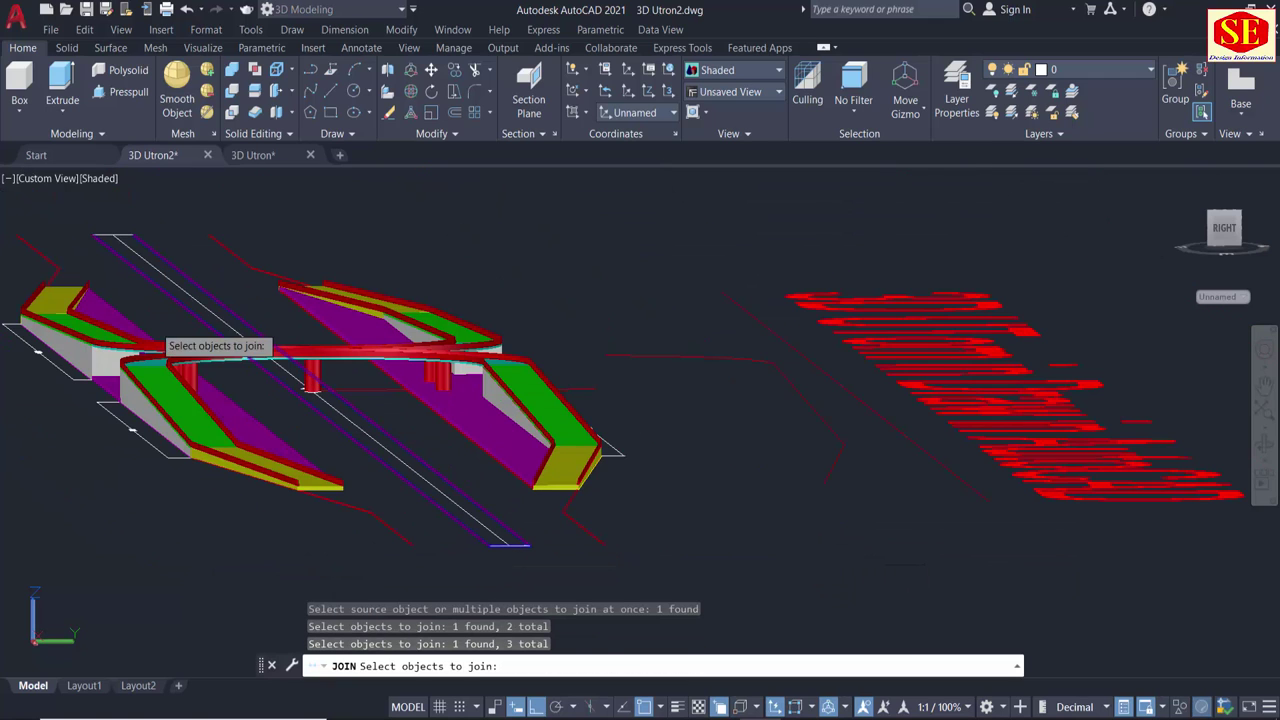
scroll(257, 449, up, 3)
scroll(240, 390, up, 3)
scroll(299, 458, up, 2)
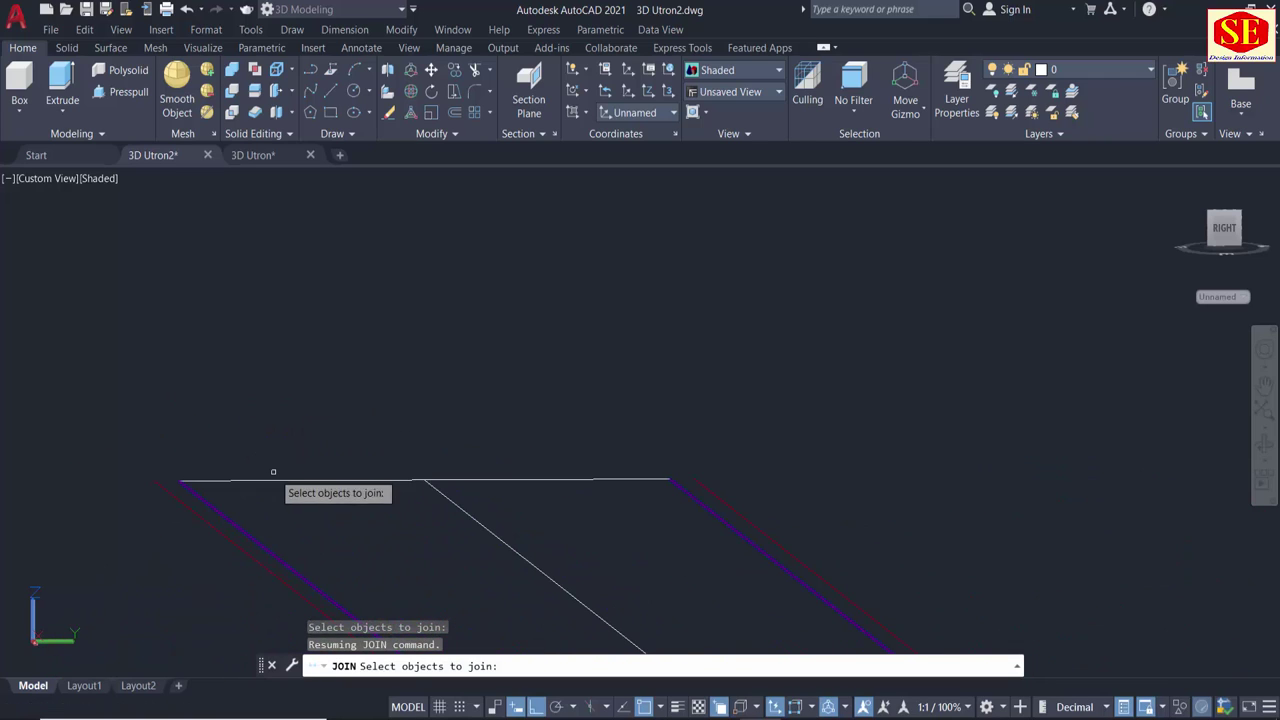
click(245, 481)
scroll(412, 384, down, 3)
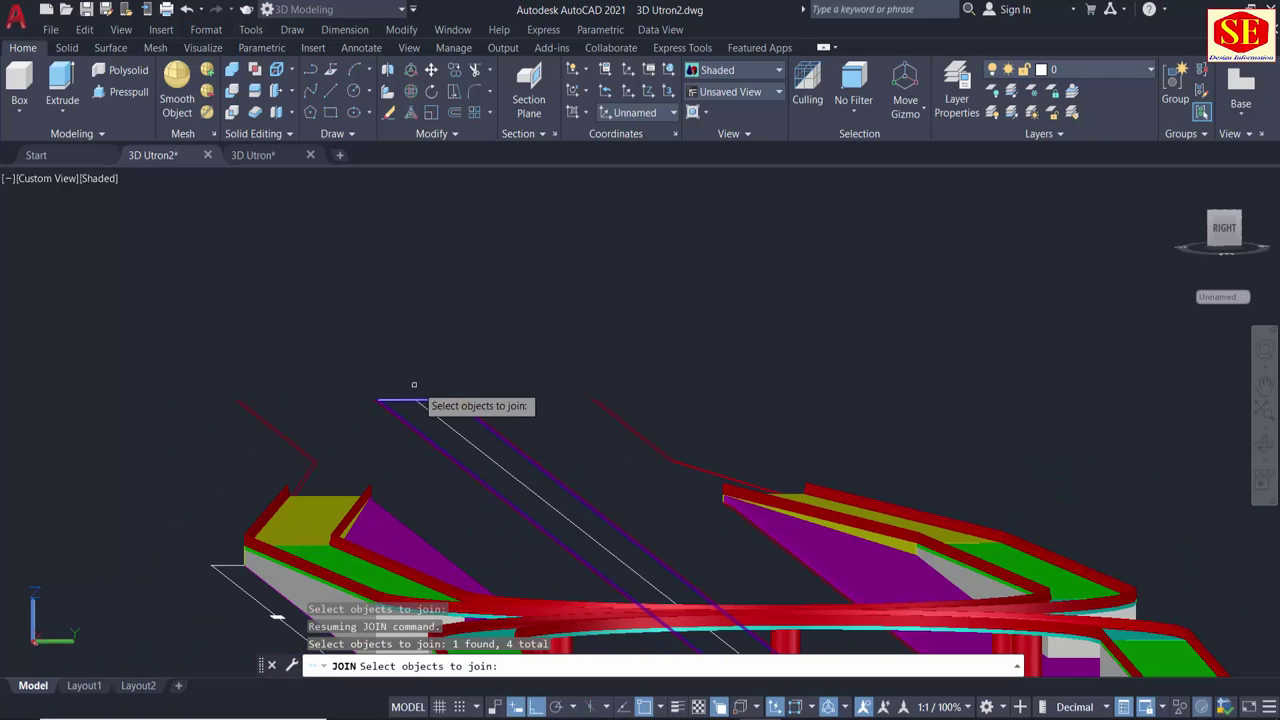
key(Return)
scroll(377, 370, down, 3)
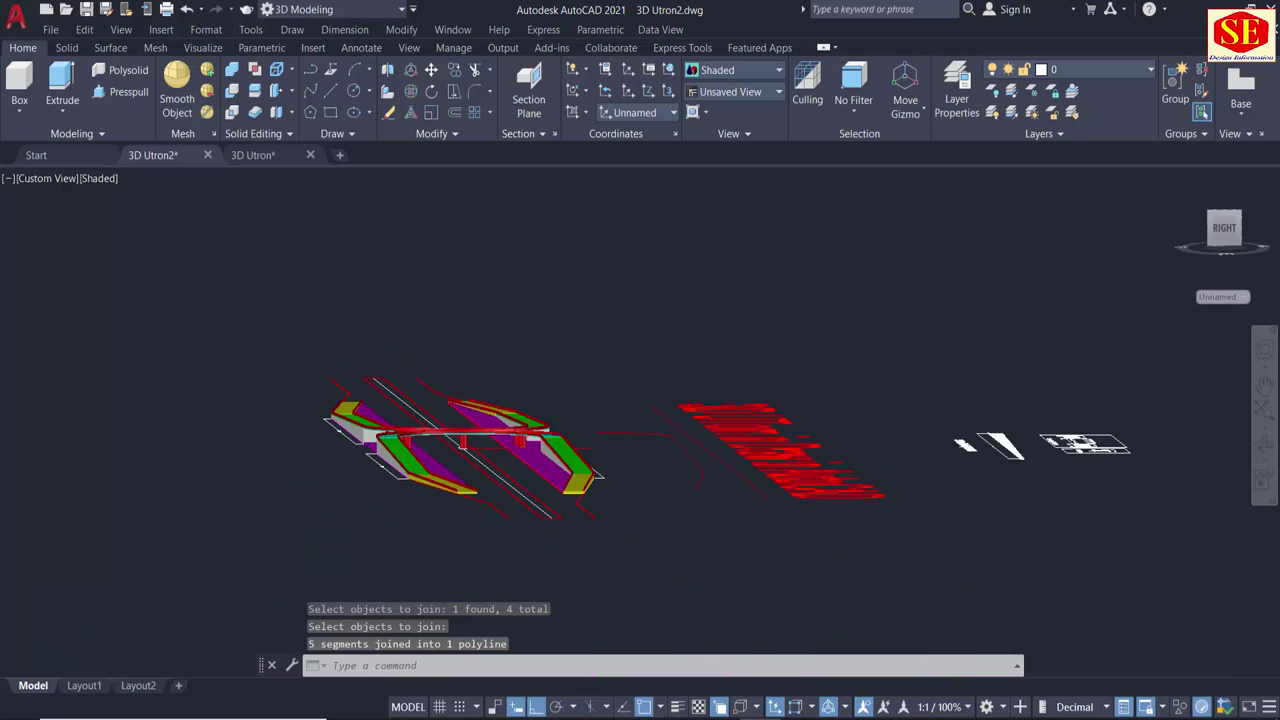
scroll(560, 516, up, 5)
scroll(600, 537, up, 3)
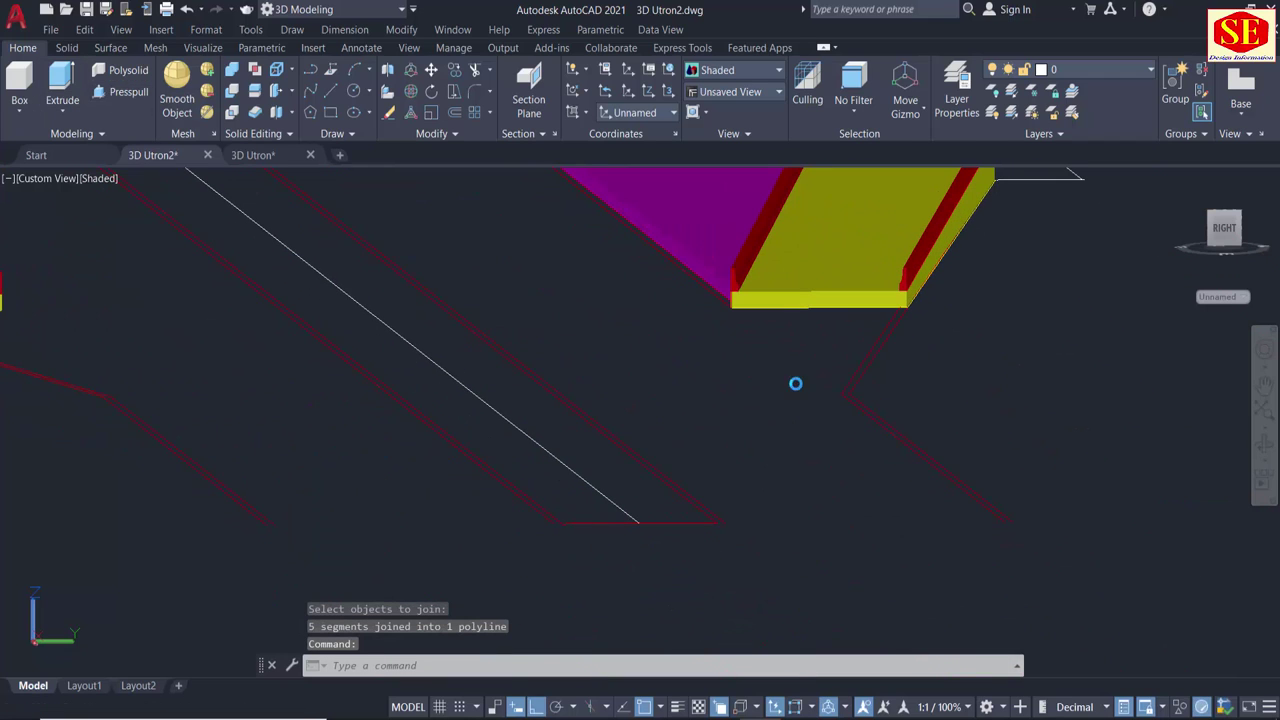
click(700, 516)
scroll(678, 398, down, 5)
text(1)
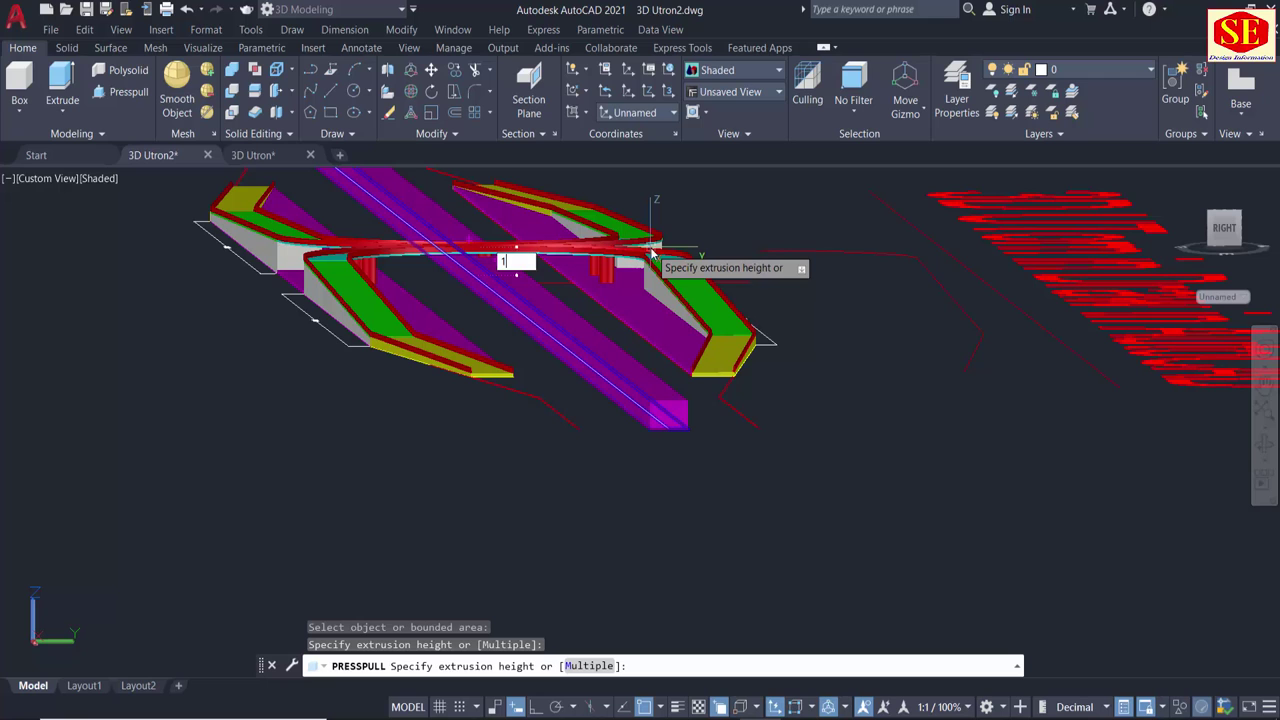
key(Return)
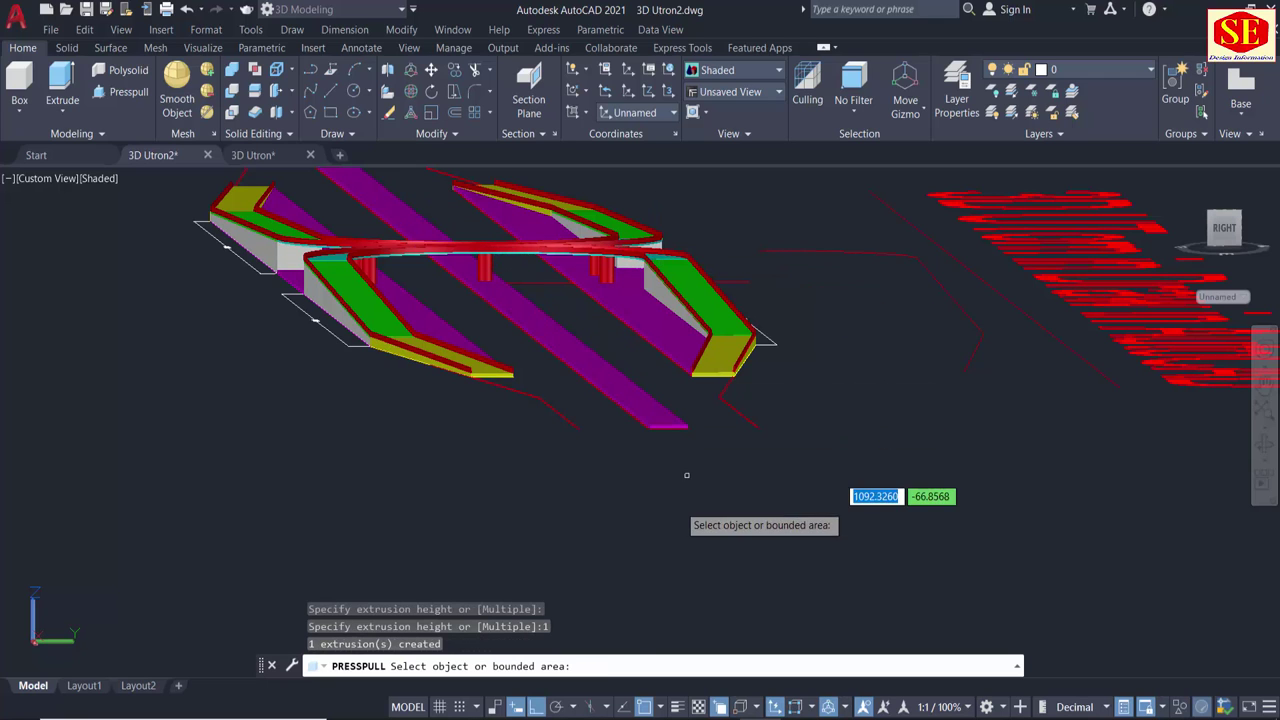
key(Return)
scroll(606, 404, up, 2)
key(Return)
scroll(606, 420, up, 4)
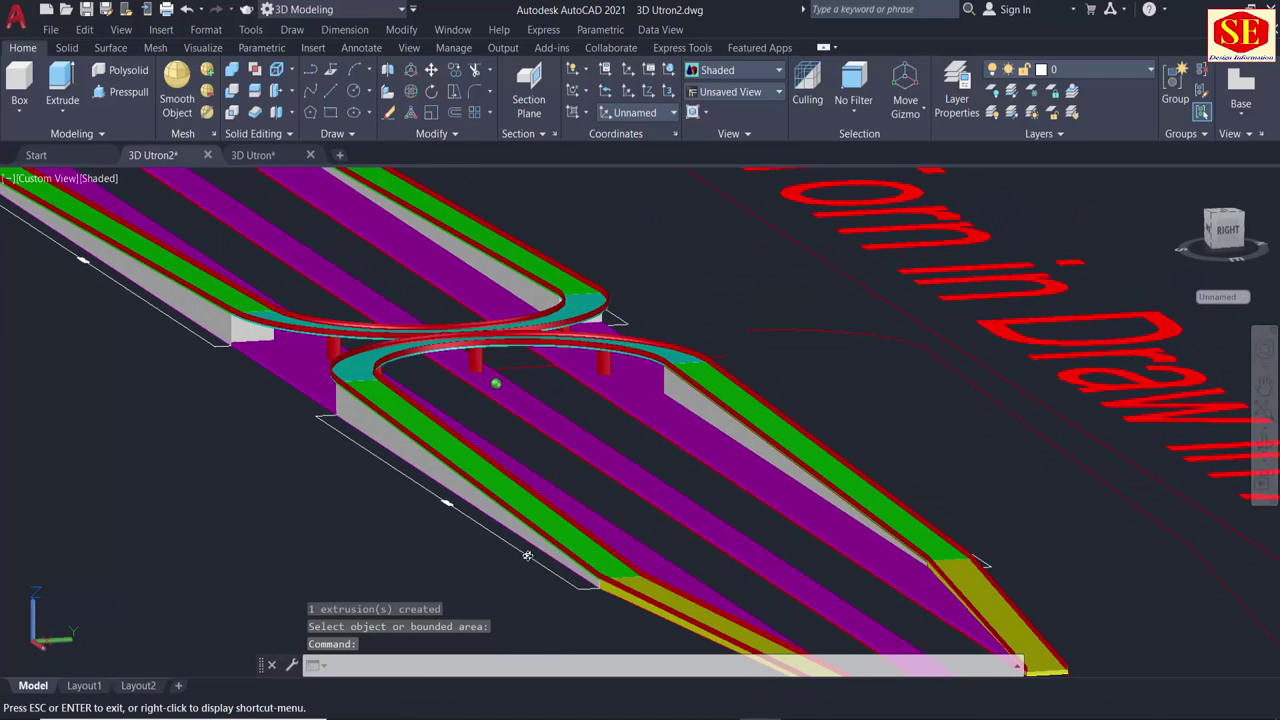
scroll(601, 453, up, 3)
scroll(650, 481, down, 3)
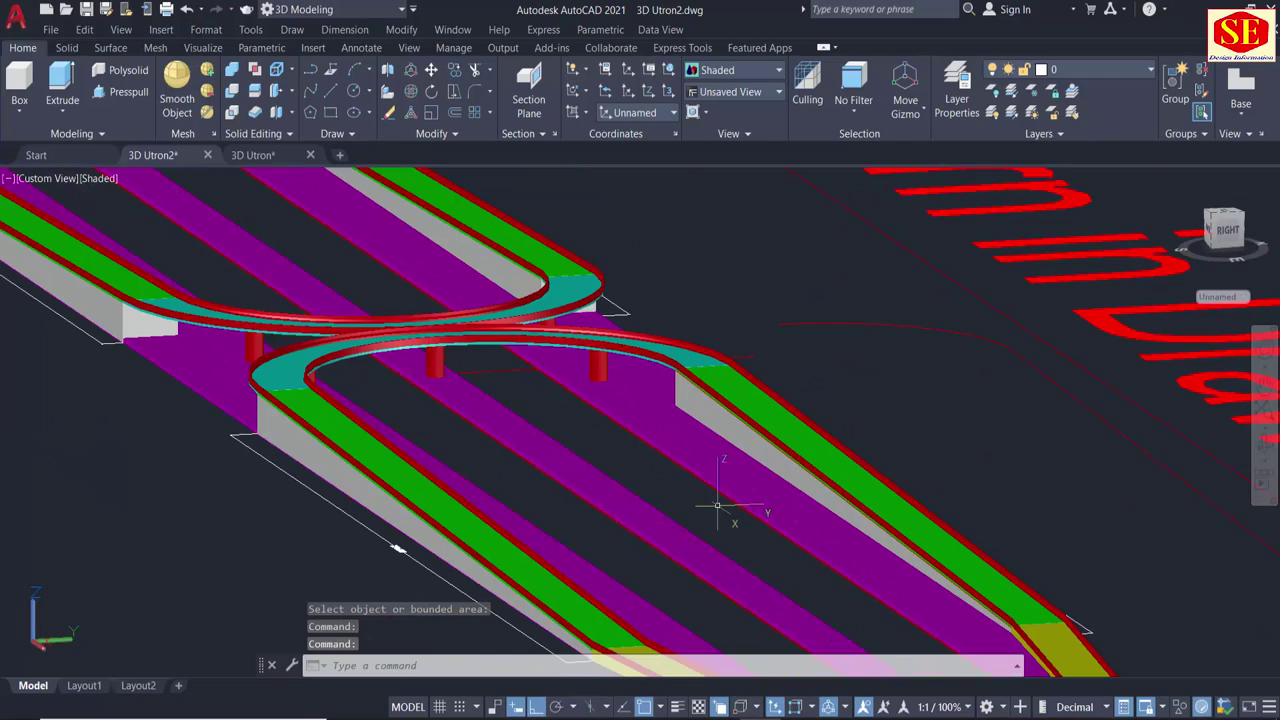
mouse_move(730, 500)
shift+middle_down()
mouse_move(673, 516)
mouse_move(700, 223)
mouse_move(689, 251)
shift+middle_up()
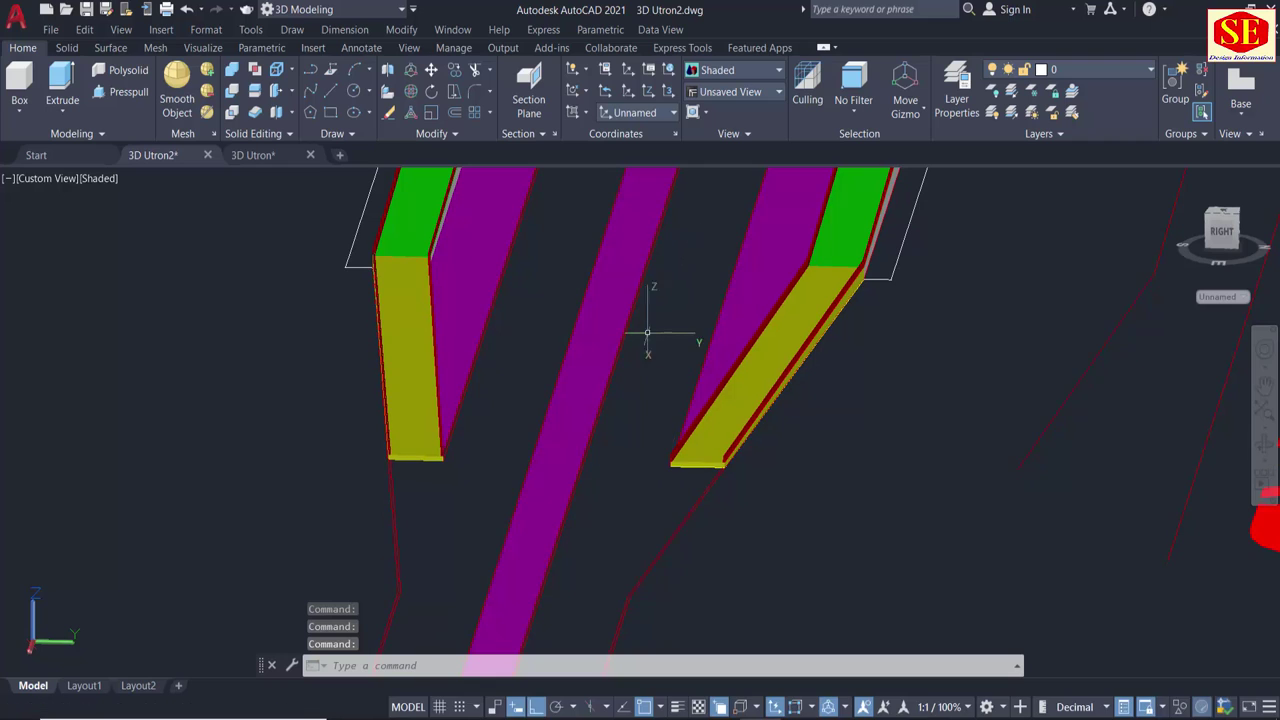
mouse_move(529, 608)
middle_down()
mouse_move(586, 477)
mouse_move(576, 550)
mouse_move(641, 383)
middle_up()
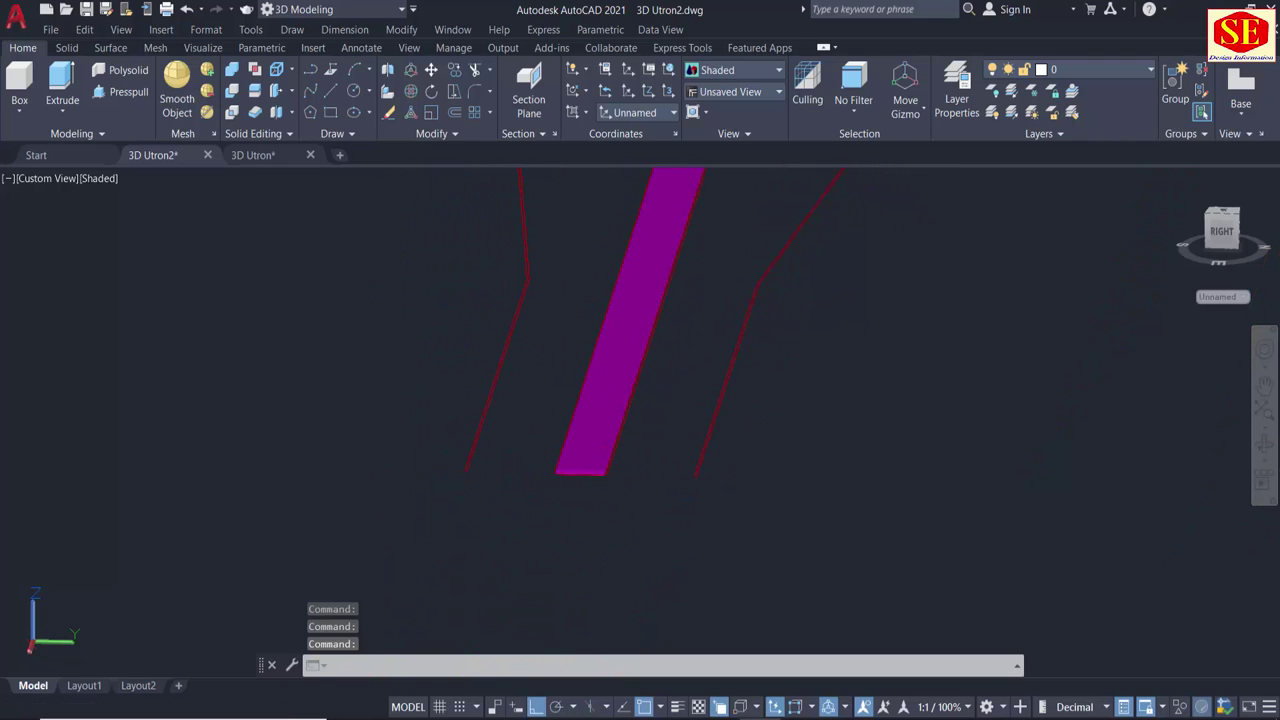
middle_drag(706, 485, 683, 474)
scroll(683, 474, down, 2)
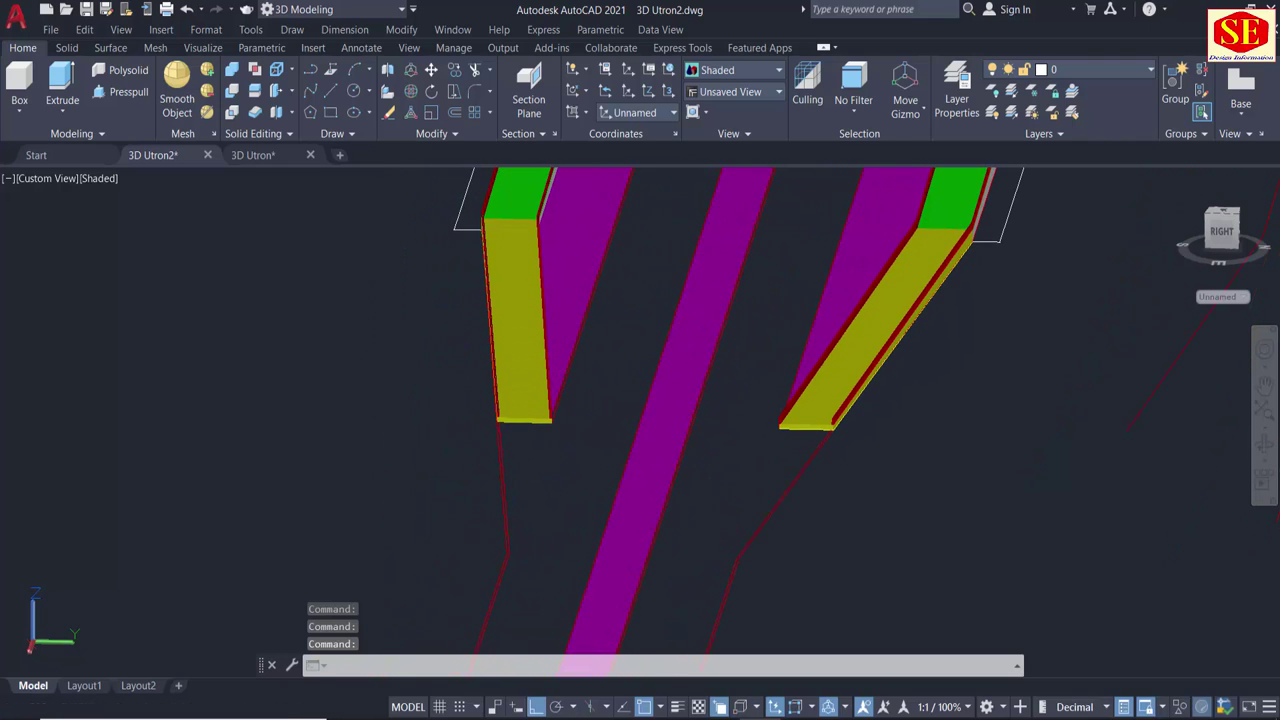
scroll(590, 498, down, 1)
mouse_move(507, 511)
shift+middle_down()
mouse_move(531, 508)
mouse_move(586, 443)
mouse_move(620, 370)
mouse_move(648, 380)
mouse_move(663, 440)
shift+middle_up()
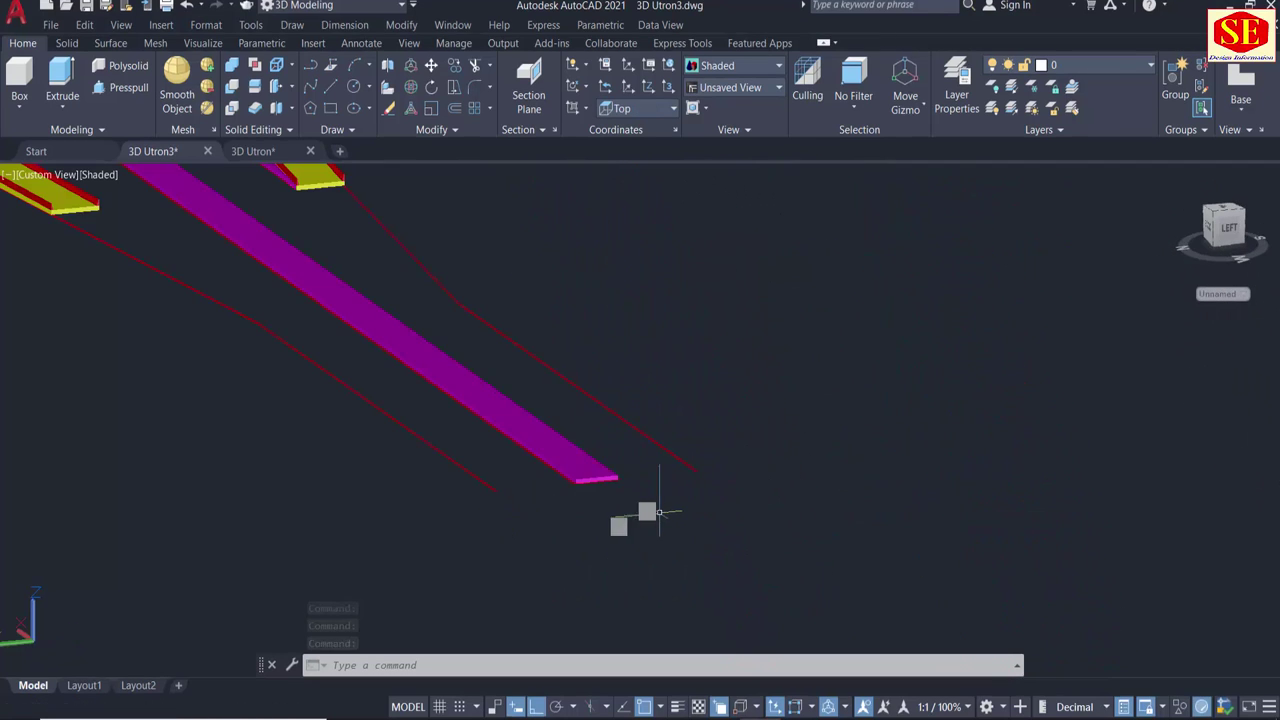
Explode the red edge polyline along the slab into separate lines.
scroll(655, 500, up, 2)
scroll(644, 476, up, 2)
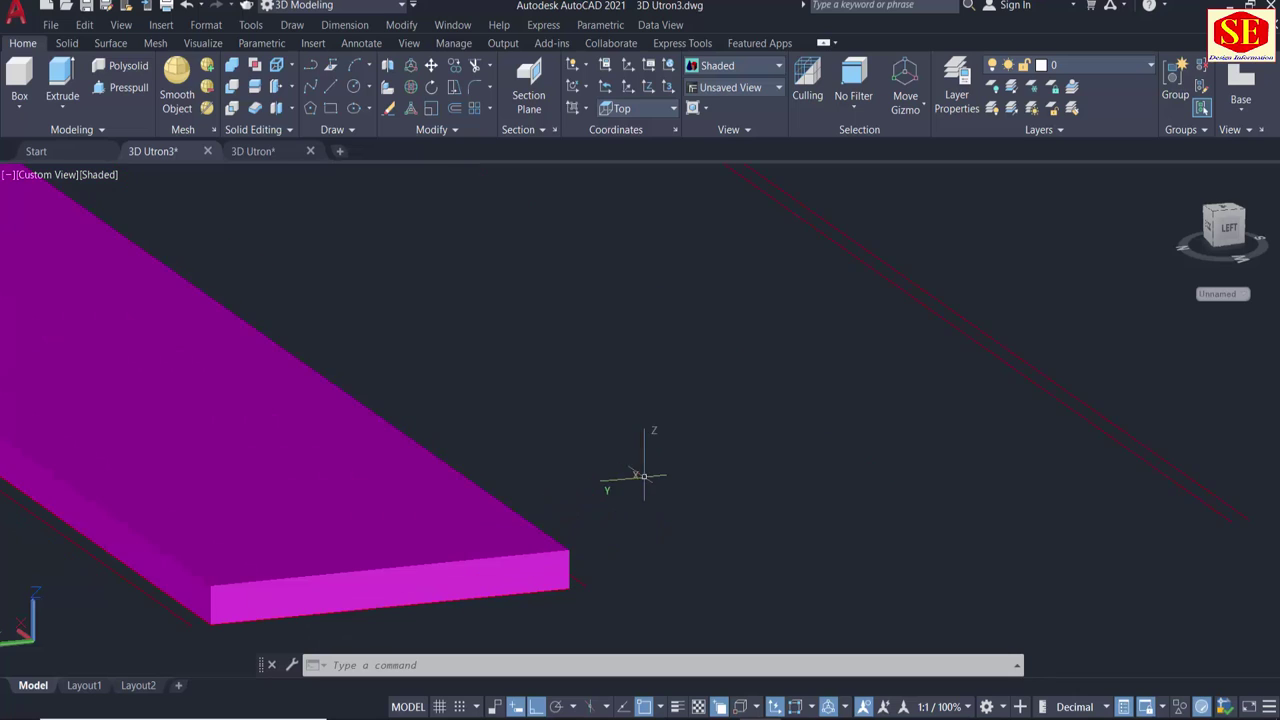
scroll(593, 570, up, 2)
scroll(544, 614, up, 2)
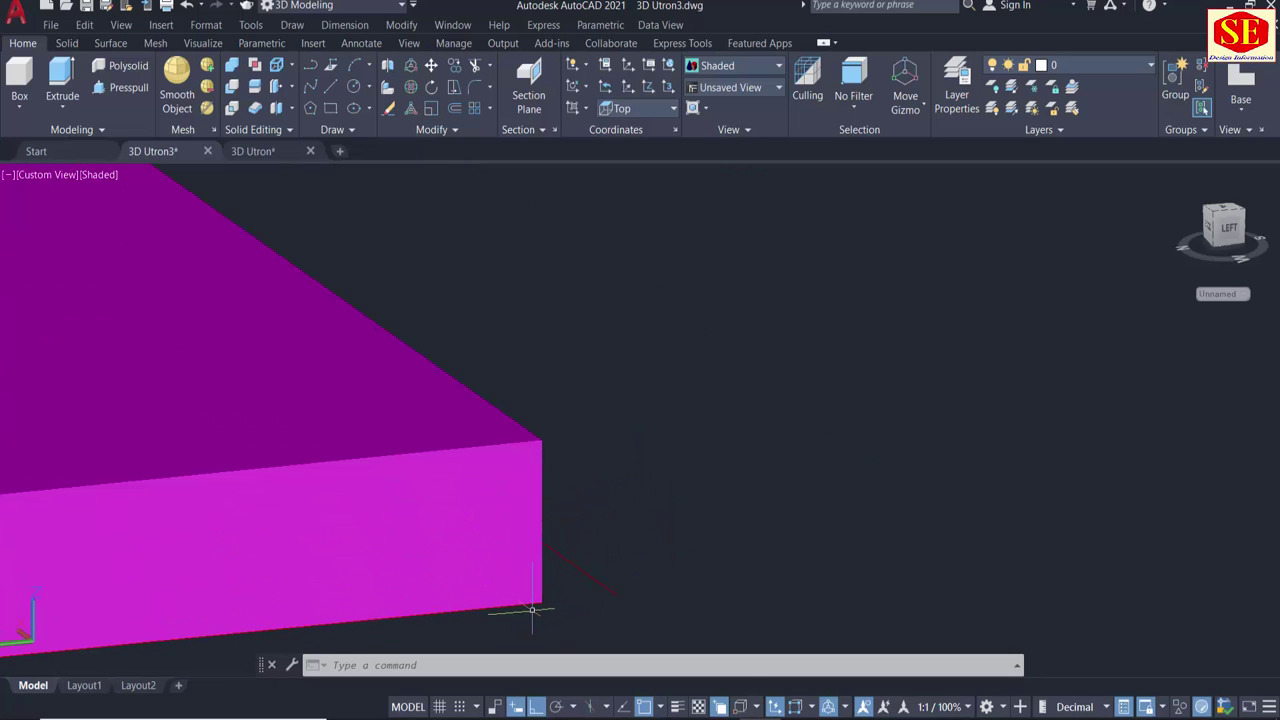
click(533, 607)
click(590, 629)
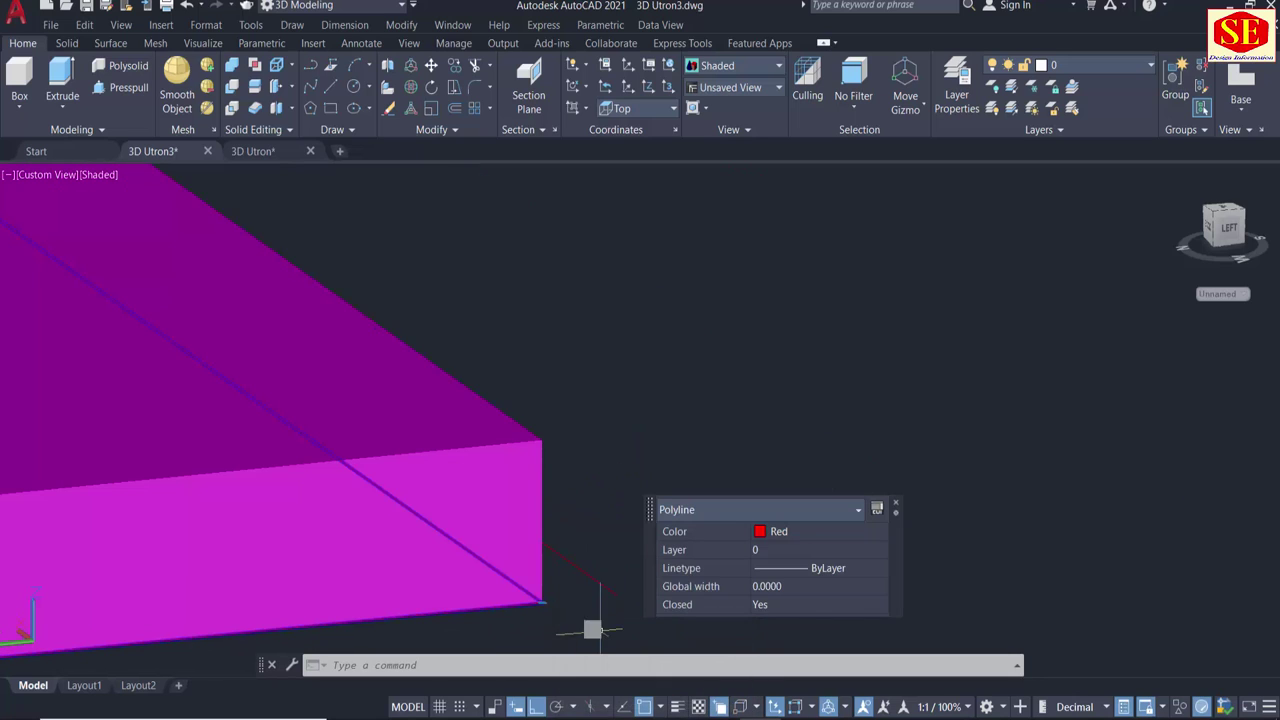
text(X)
key(Return)
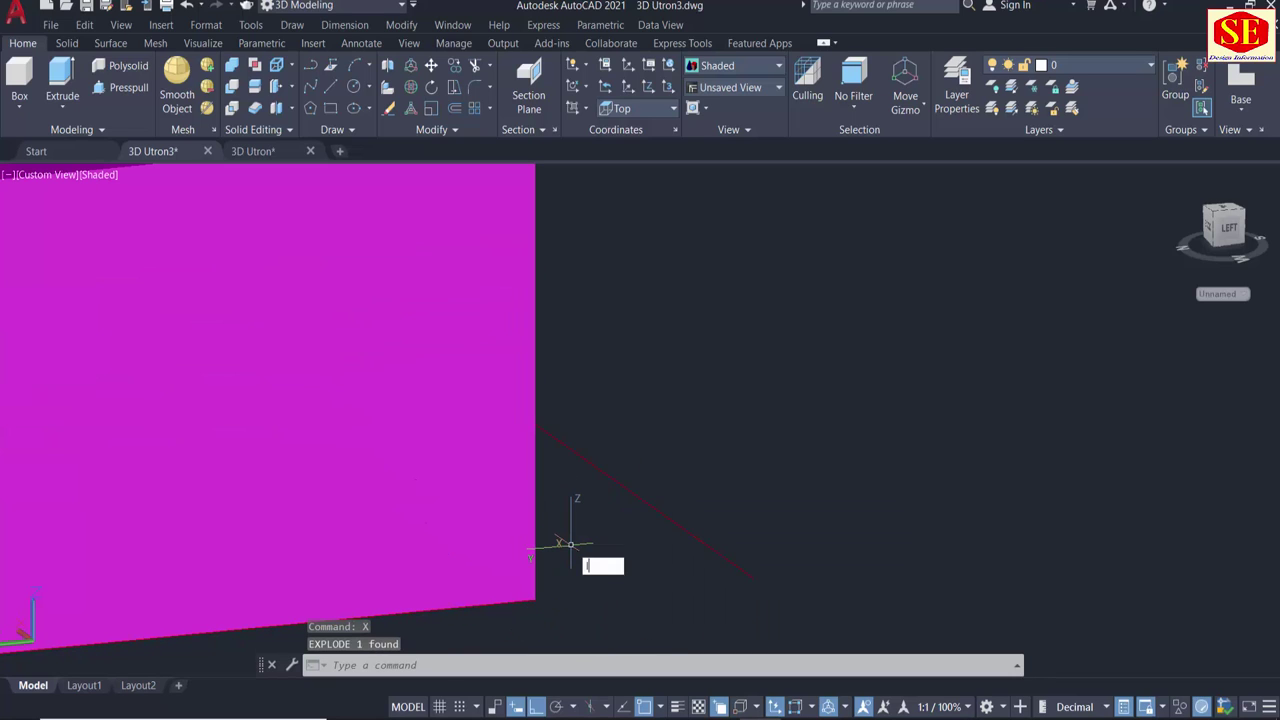
Begin a new line (L) and pan along the edge, then cancel it unfinished.
text(l)
key(Return)
scroll(560, 560, up, 1)
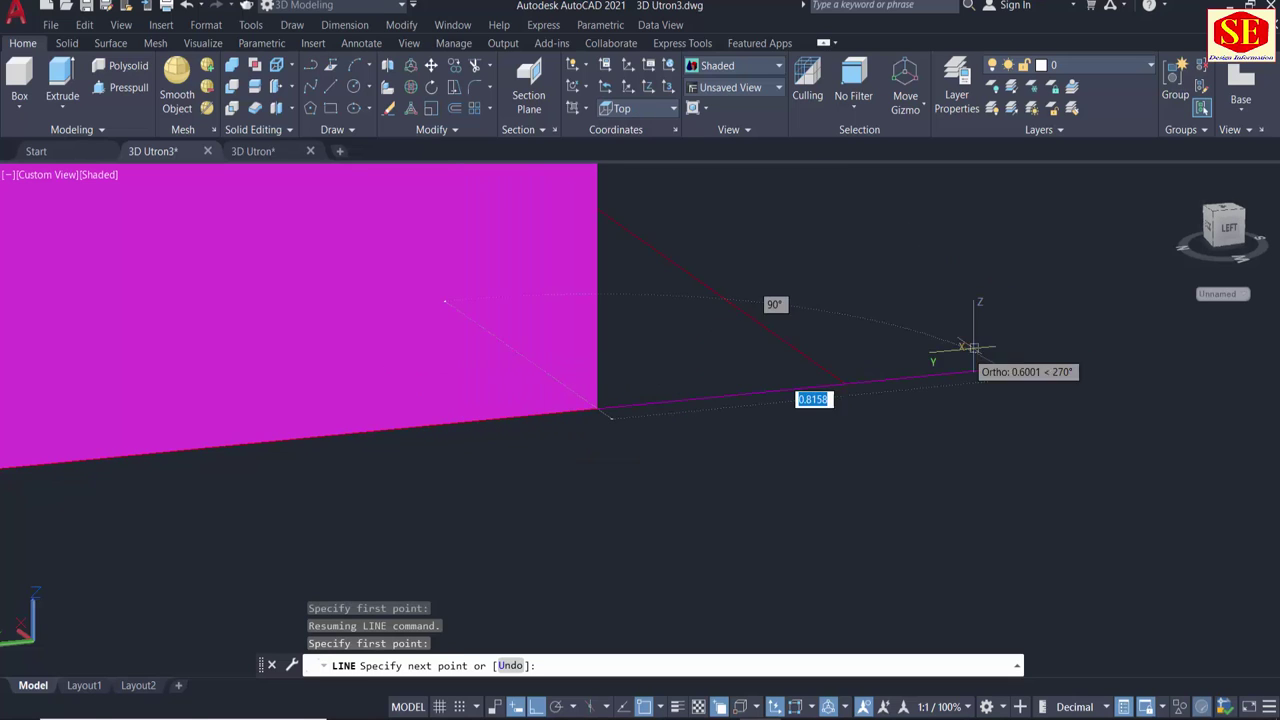
middle_drag(971, 357, 362, 461)
scroll(362, 461, down, 3)
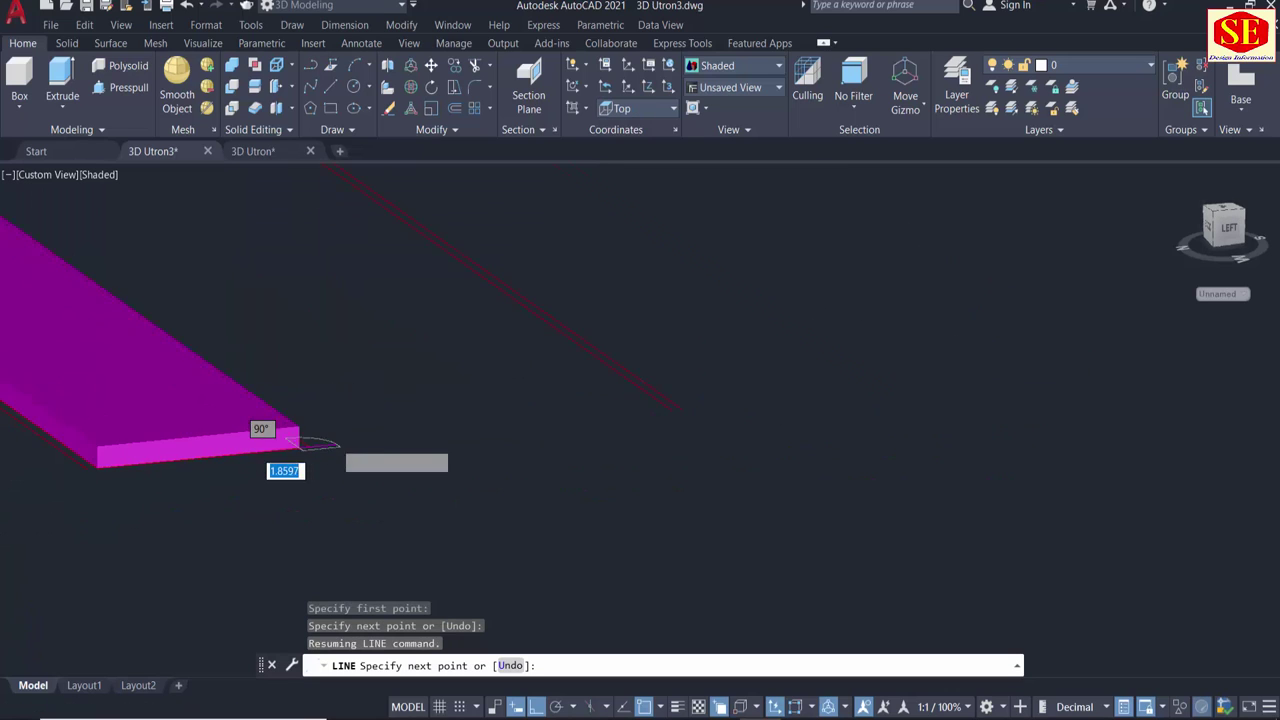
scroll(585, 413, up, 3)
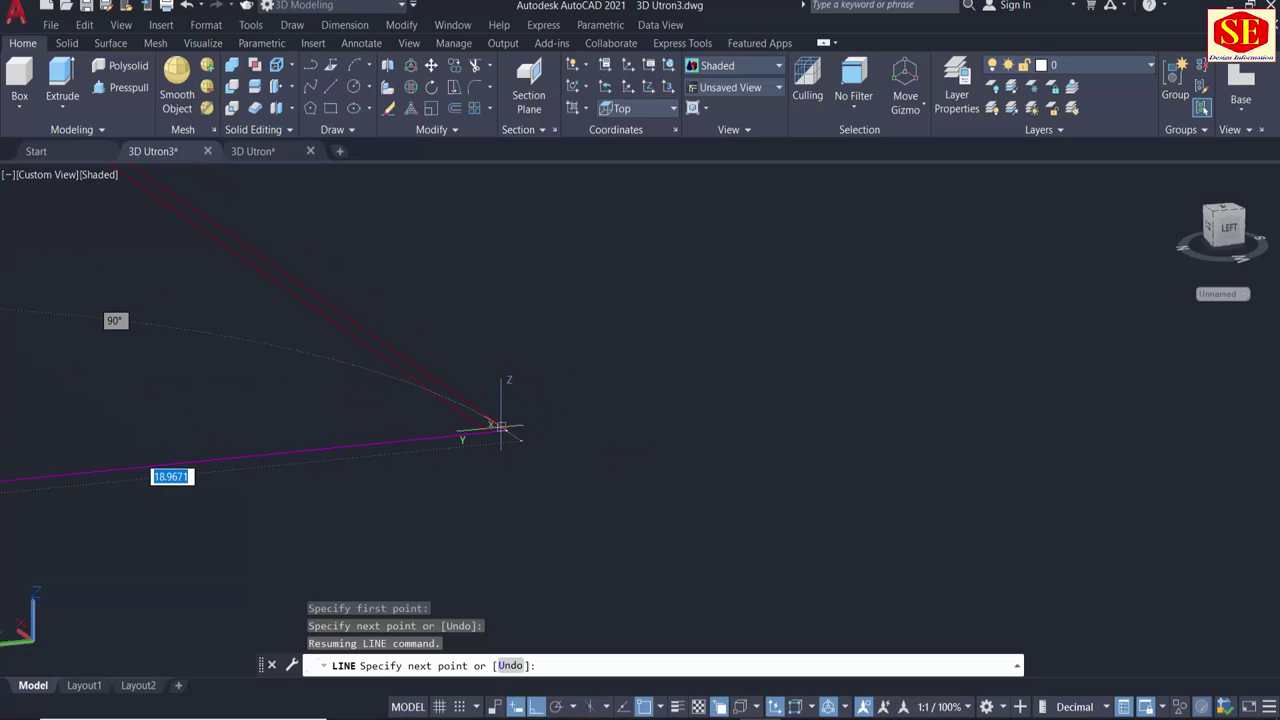
key(Escape)
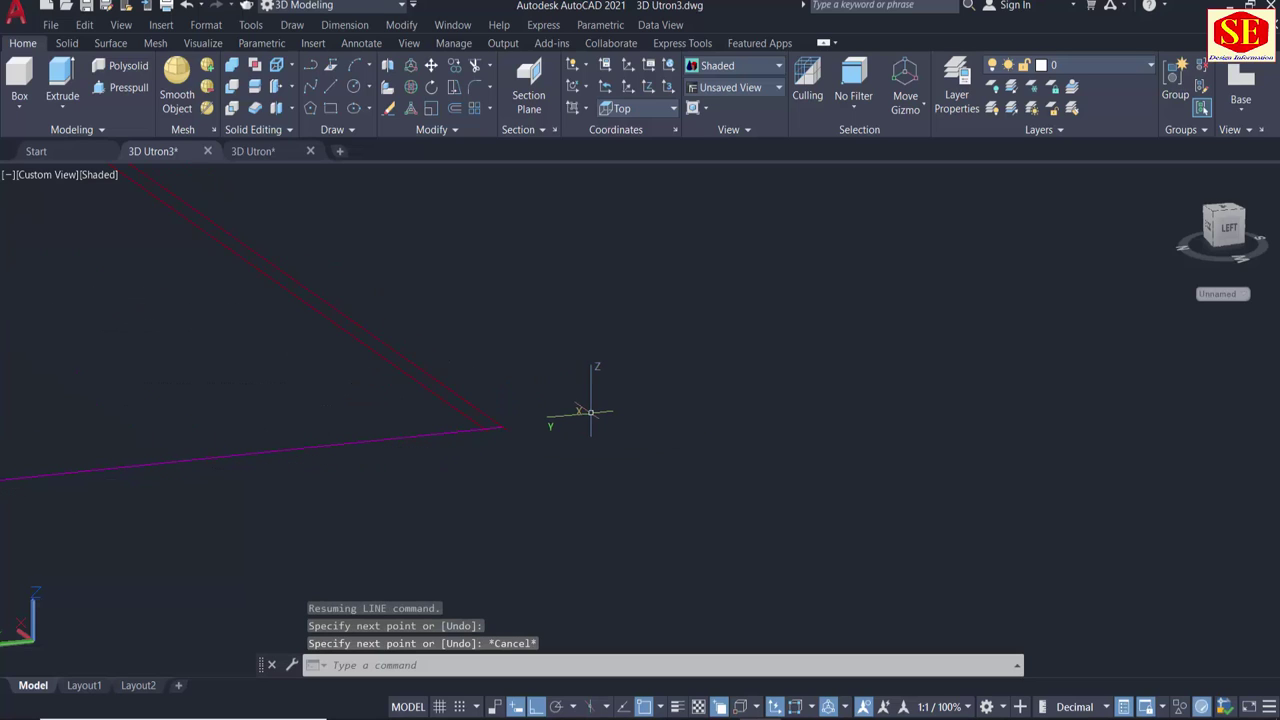
Join the magenta and red edge lines into one polyline, cycling past the overlapping solid.
text(j)
key(Return)
click(457, 426)
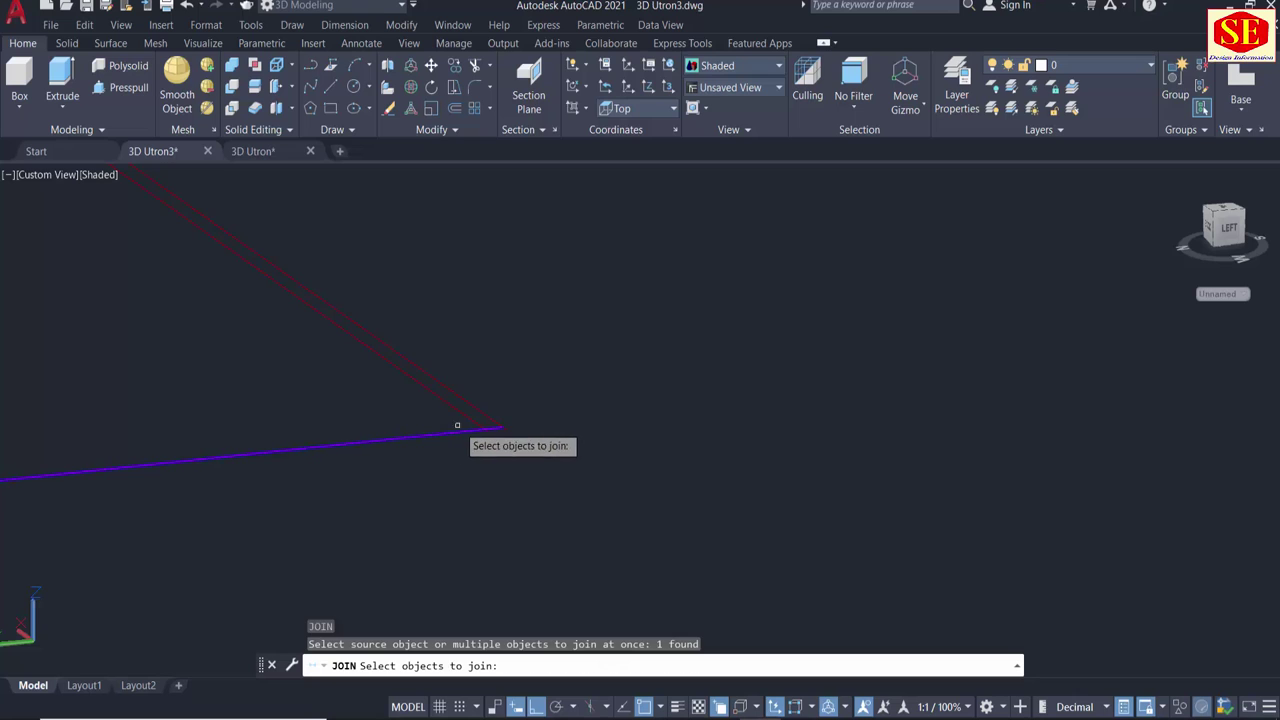
click(474, 408)
scroll(702, 414, down, 5)
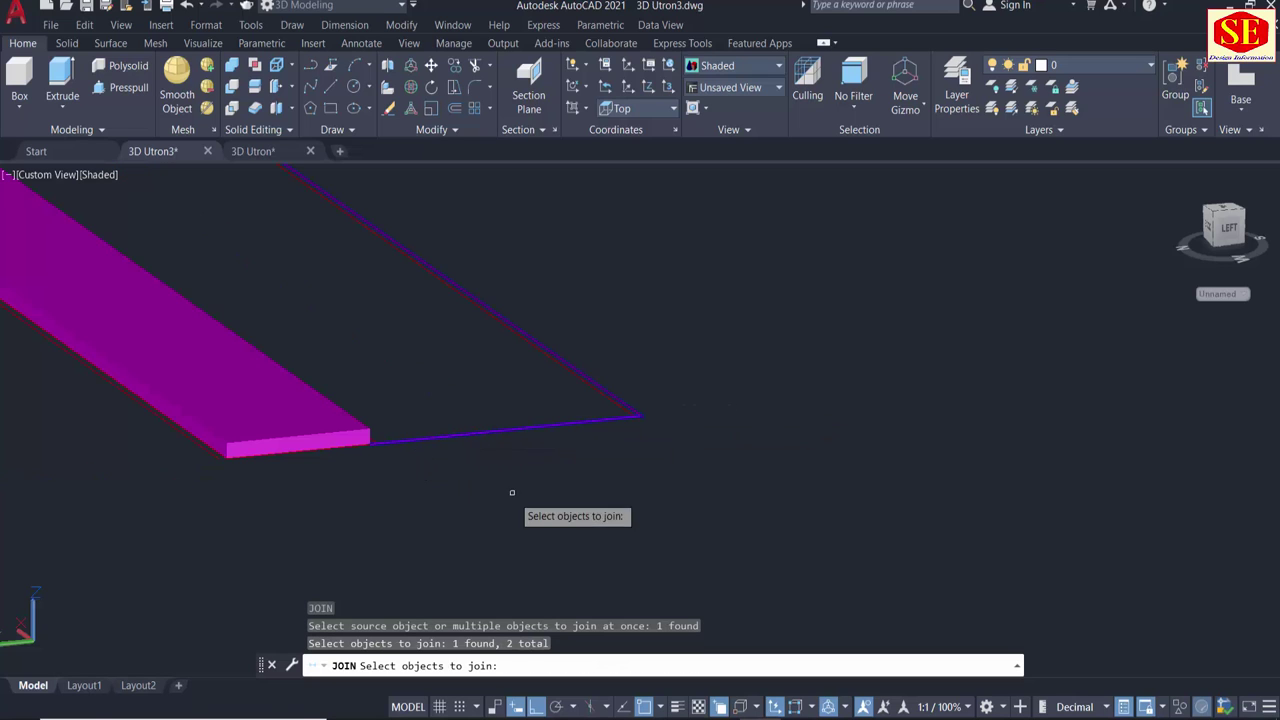
shift+middle_drag(512, 492, 400, 437)
scroll(374, 449, up, 3)
scroll(376, 404, up, 3)
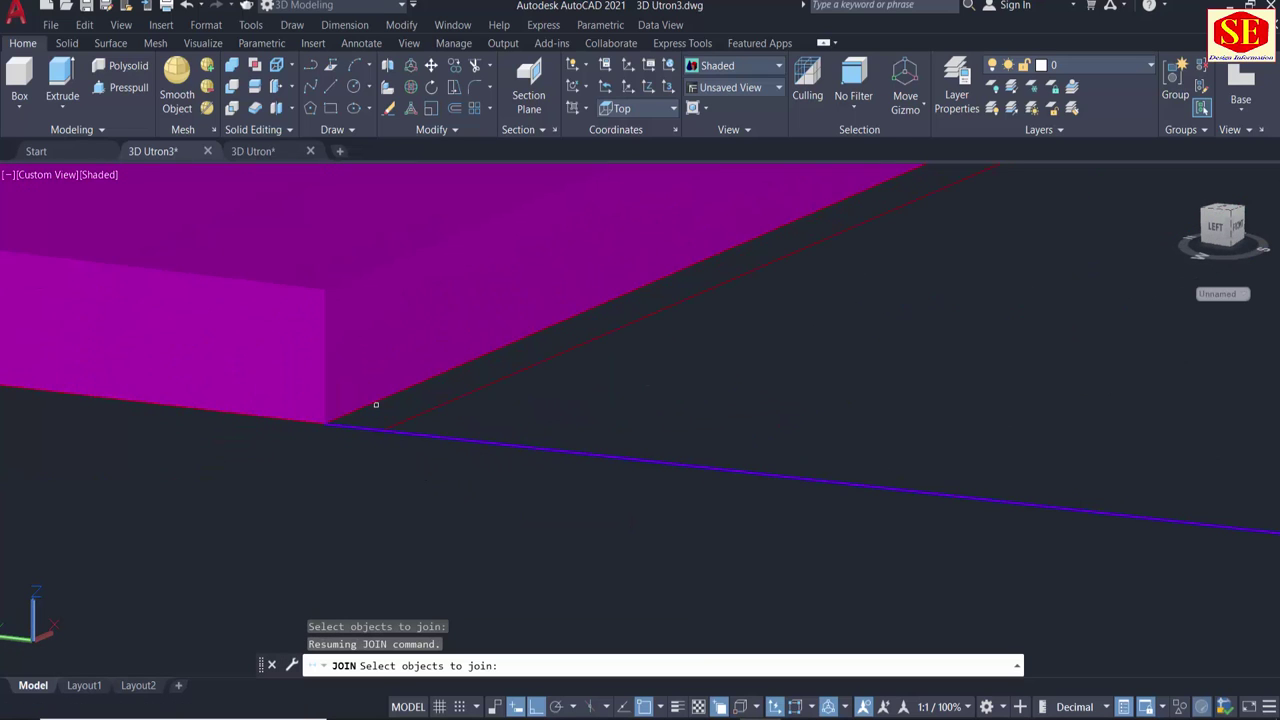
click(376, 404)
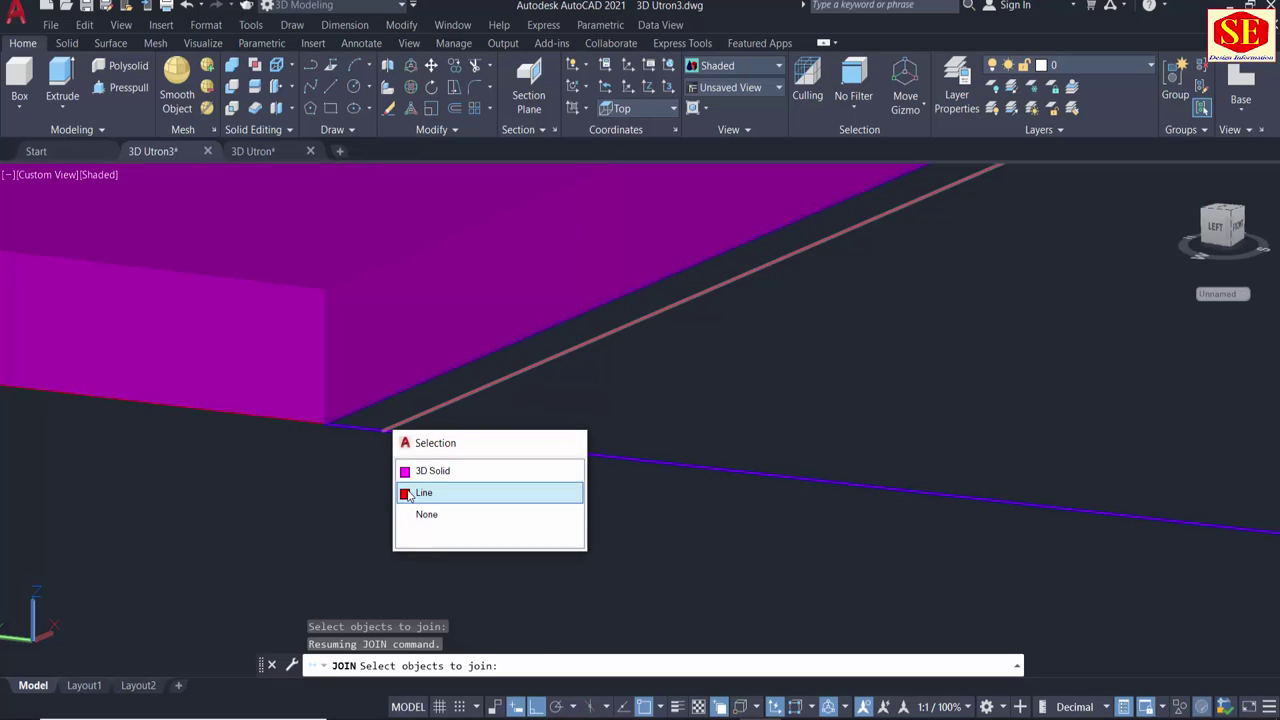
click(409, 493)
key(Return)
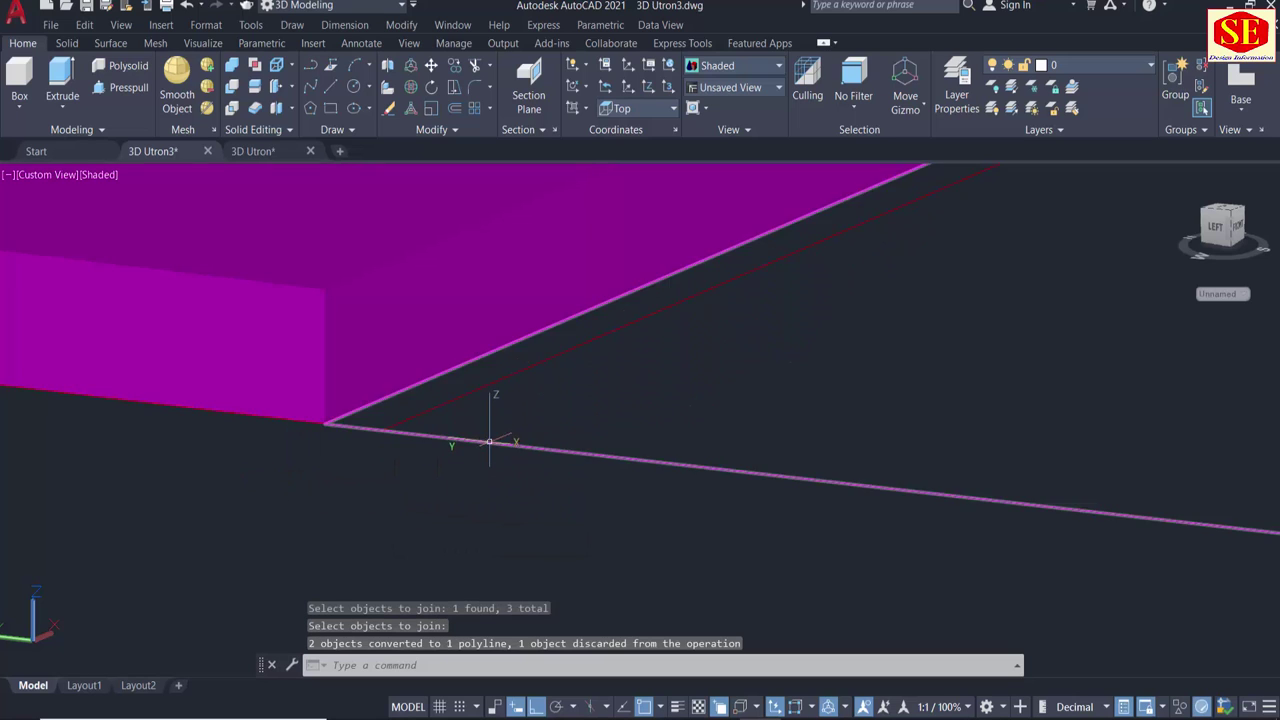
Check the newly joined polyline, then orbit around the slab.
click(490, 445)
scroll(150, 430, down, 3)
scroll(128, 444, down, 2)
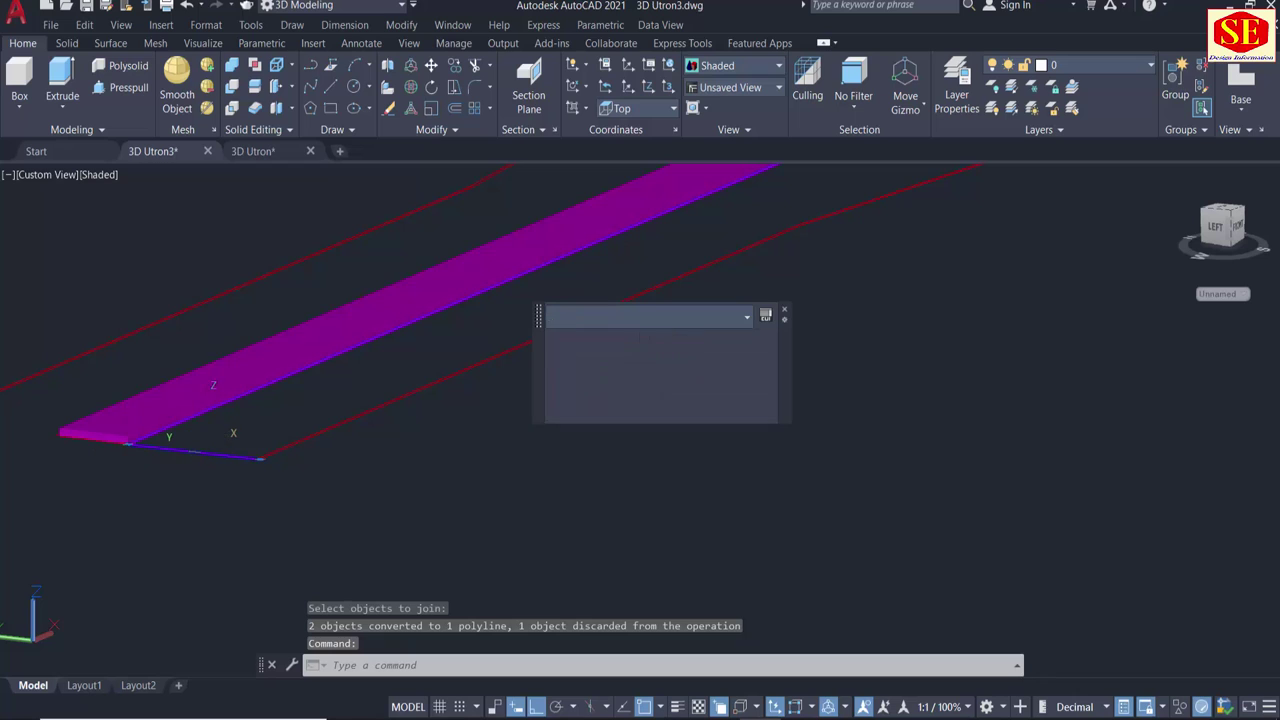
key(Escape)
mouse_move(286, 534)
shift+middle_down()
mouse_move(638, 458)
mouse_move(635, 440)
shift+middle_up()
Join the slab's edge line with its adjoining edge into one polyline.
key(Return)
scroll(543, 320, up, 2)
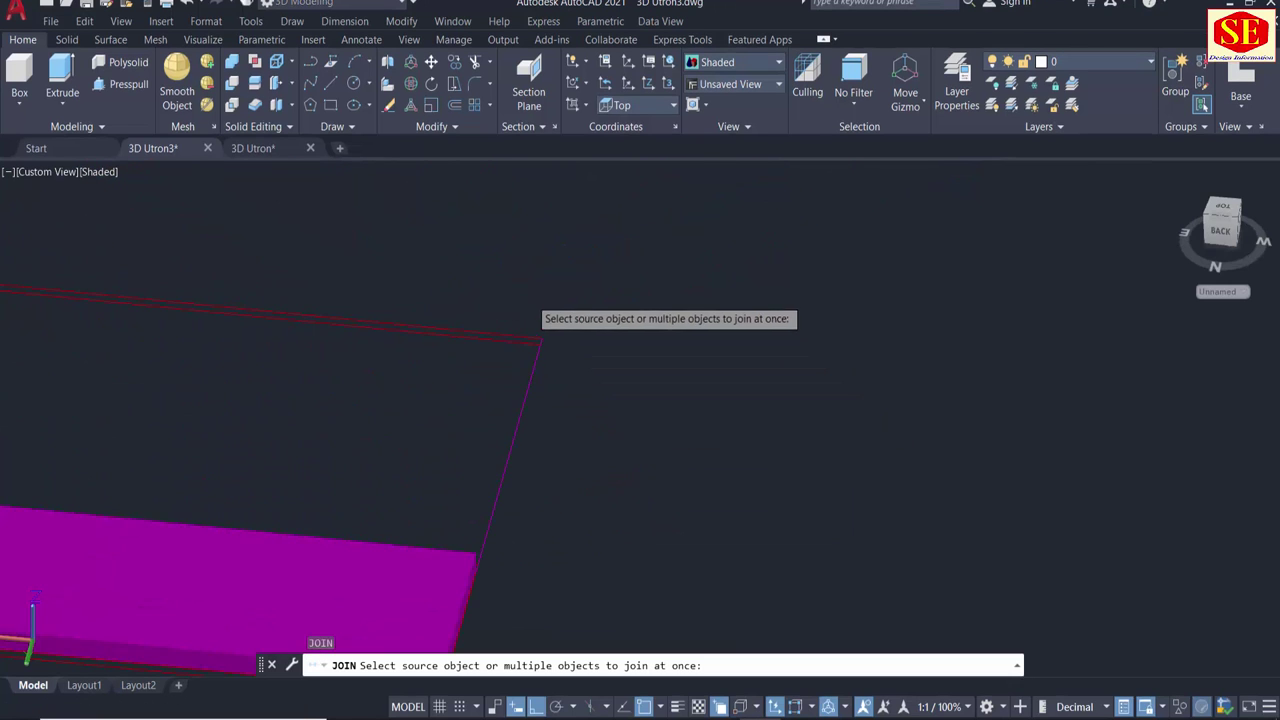
click(529, 380)
click(529, 380)
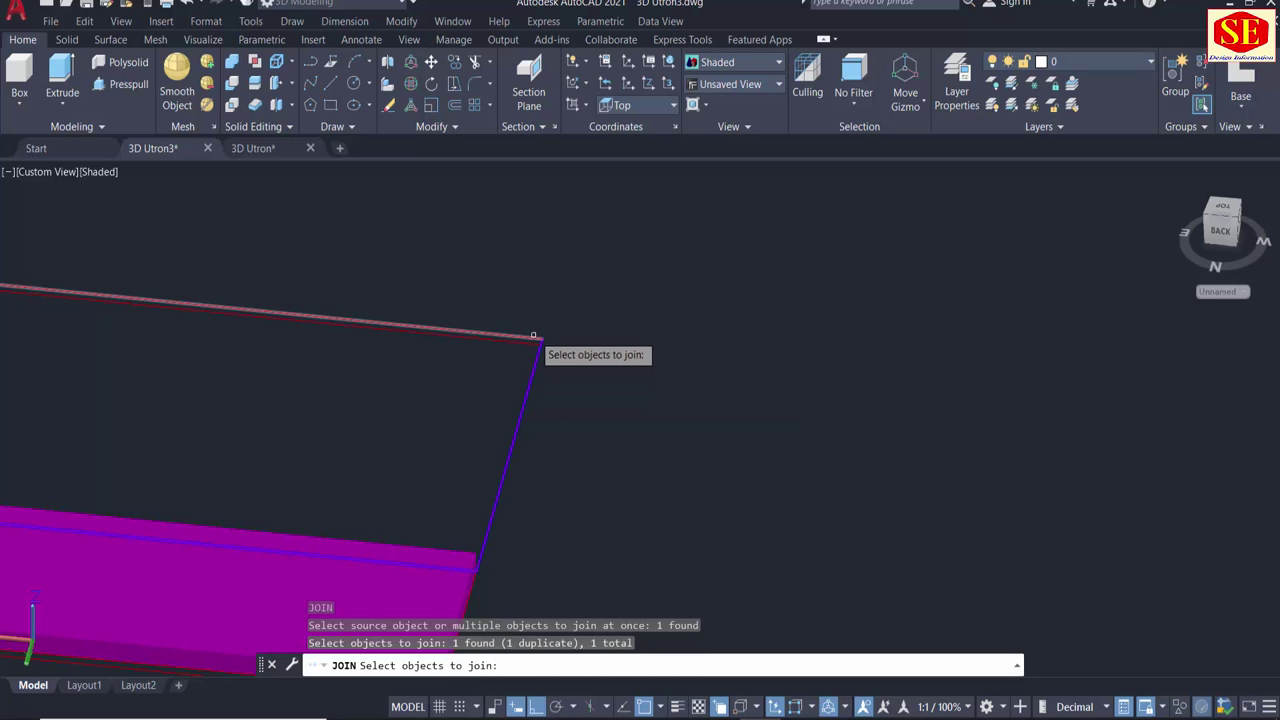
click(530, 333)
scroll(712, 432, down, 2)
scroll(606, 388, down, 2)
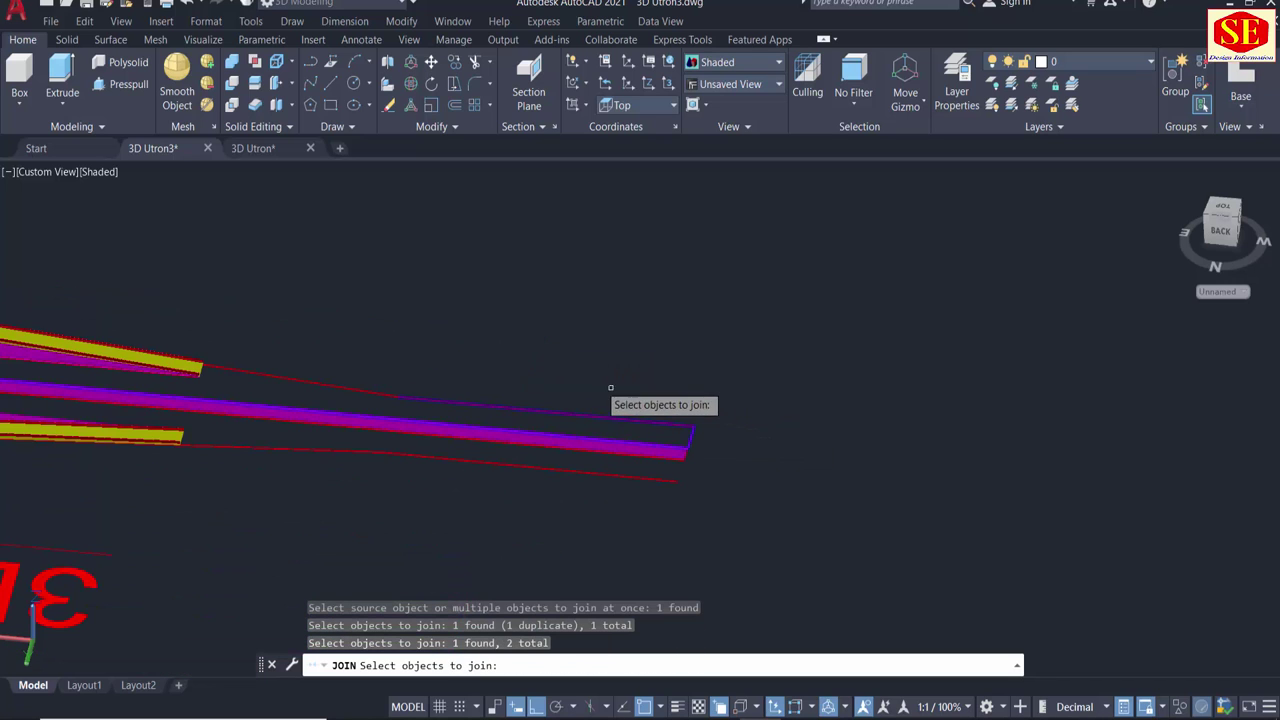
key(Return)
scroll(373, 390, up, 2)
scroll(600, 447, up, 1)
Join the next two edge lines, then orbit toward the yellow and red ramp end.
key(Return)
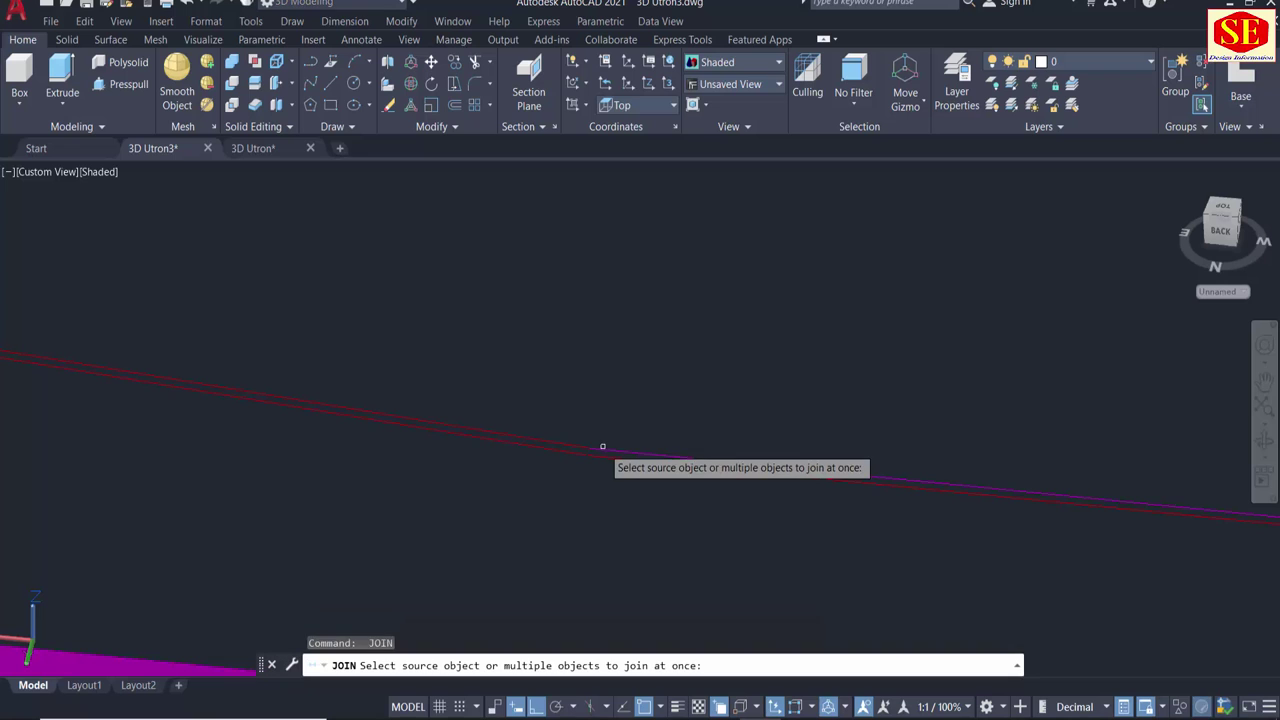
click(600, 447)
click(570, 445)
scroll(570, 445, down, 1)
scroll(600, 450, down, 1)
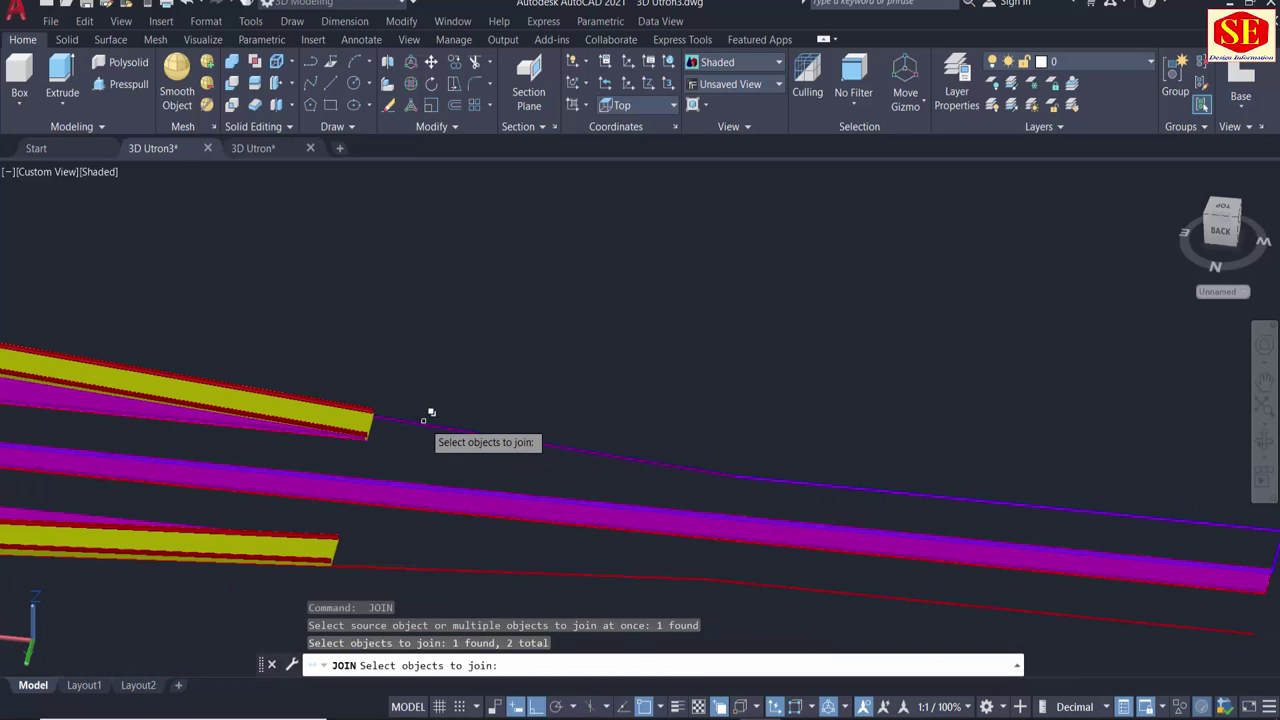
scroll(430, 415, down, 1)
key(Return)
scroll(340, 395, up, 2)
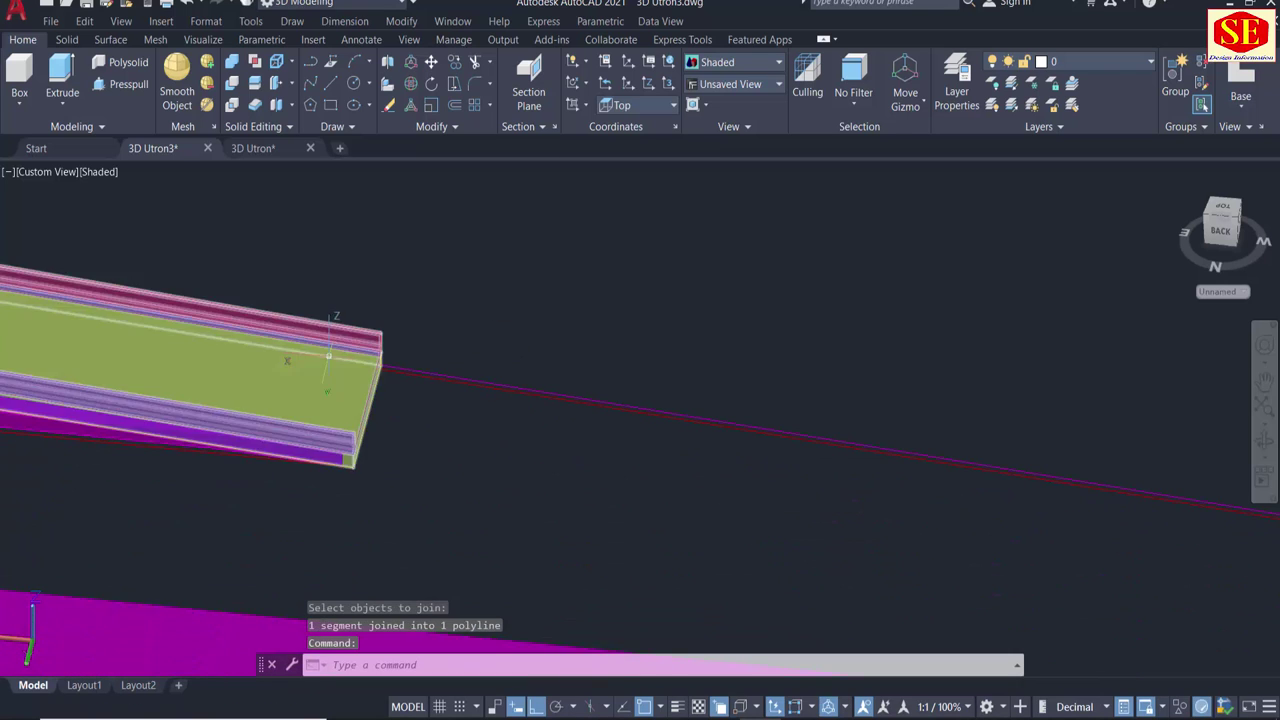
scroll(470, 420, up, 2)
mouse_move(495, 495)
shift+middle_down()
mouse_move(468, 492)
mouse_move(485, 433)
shift+middle_up()
Draw a line from the upper beam corner to the lower beam corner.
key(Return)
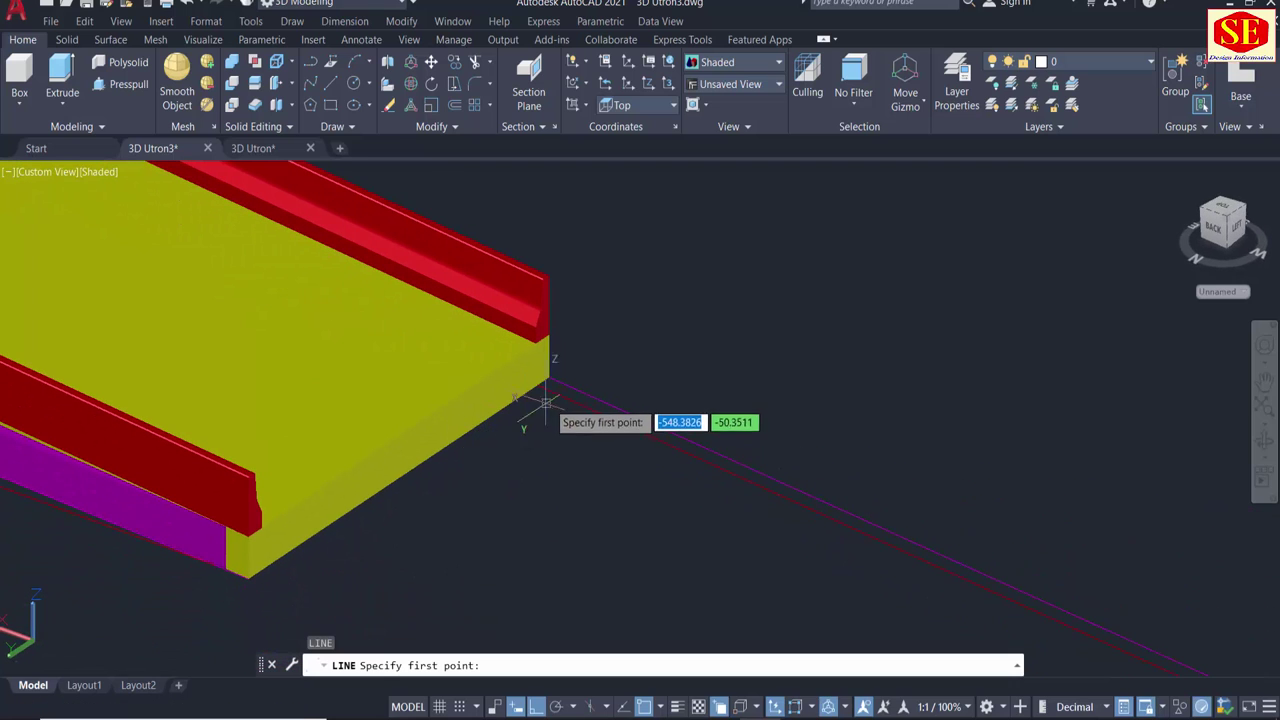
scroll(540, 405, up, 3)
click(551, 300)
scroll(740, 295, down, 2)
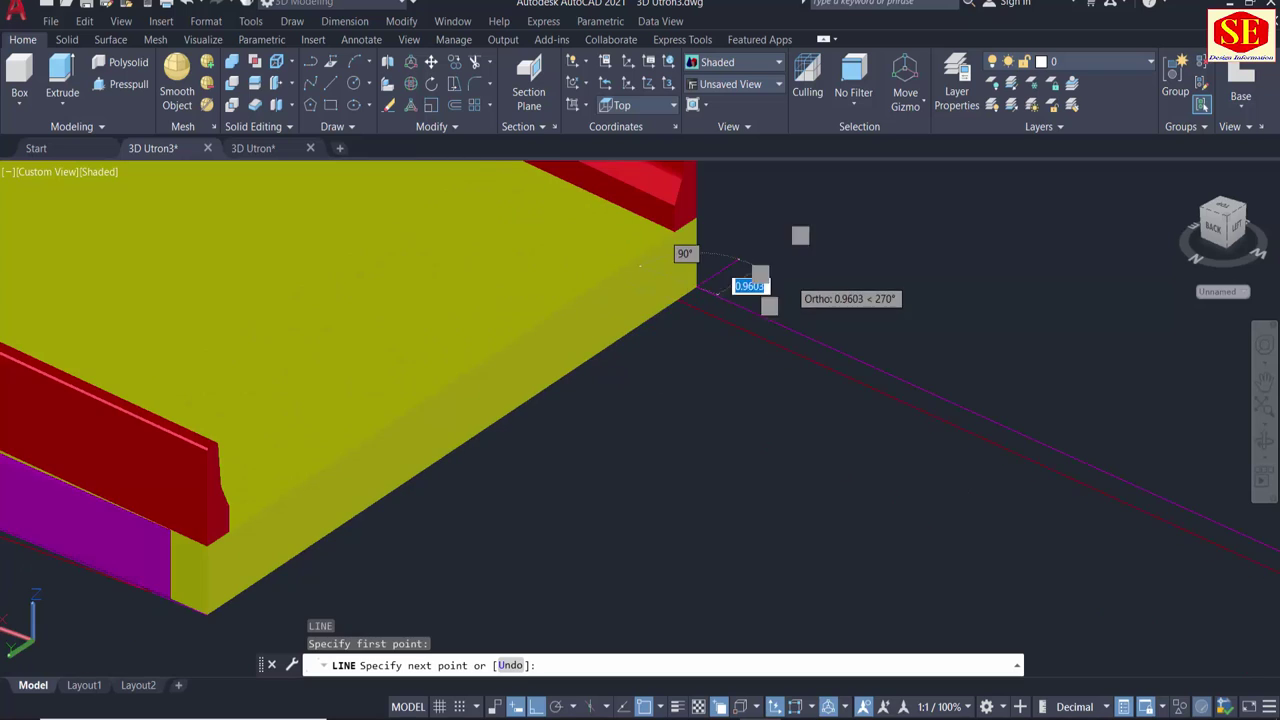
scroll(210, 620, up, 2)
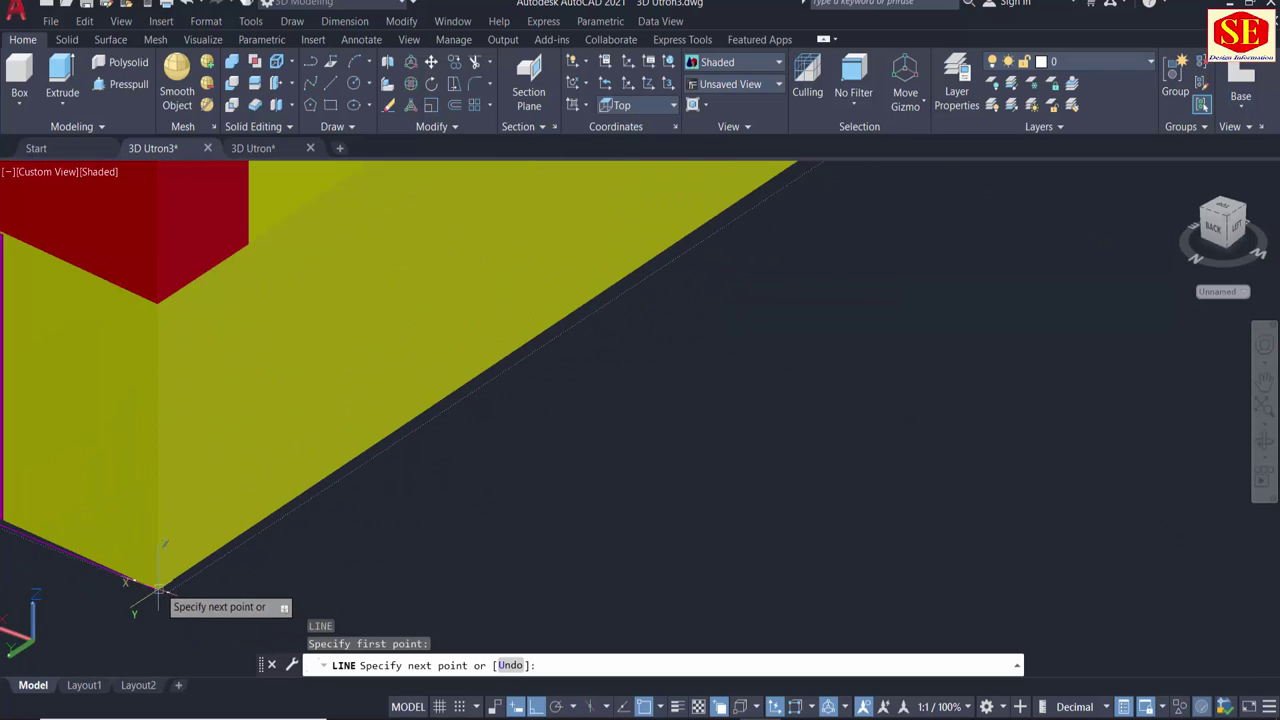
click(157, 591)
key(Escape)
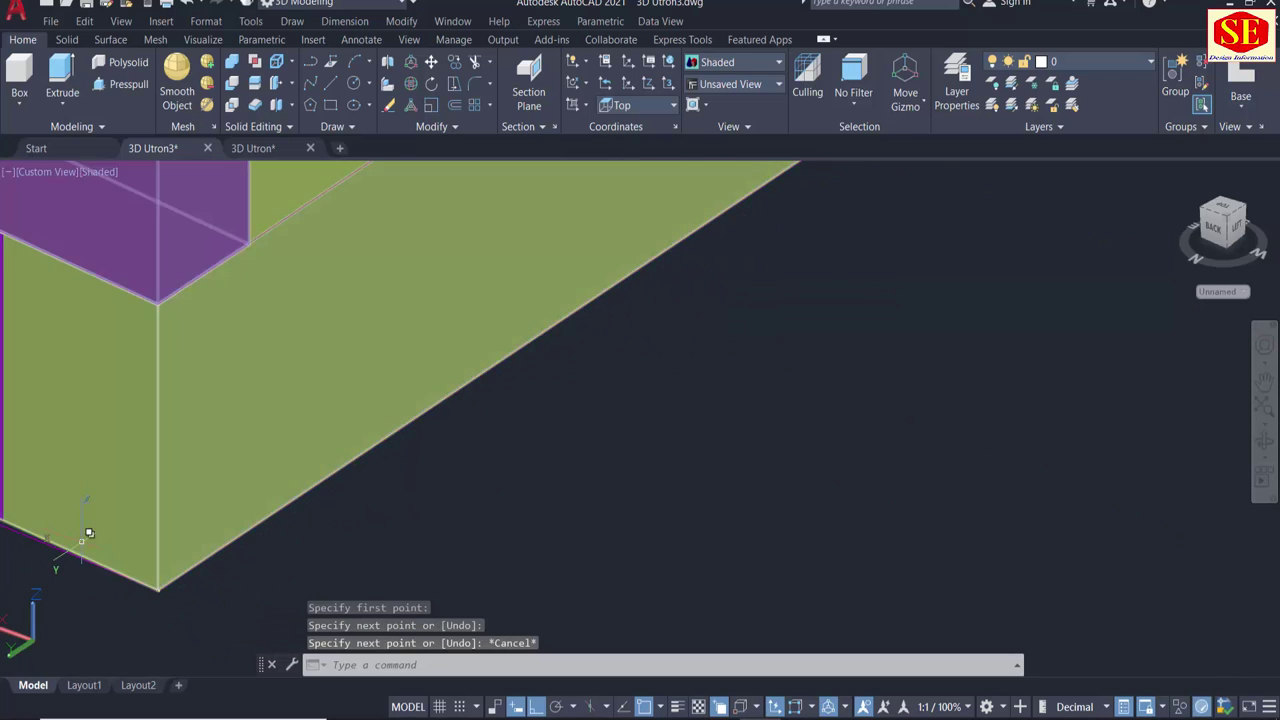
Select the magenta polyline to inspect it, then clear the selection.
click(64, 547)
scroll(486, 528, down, 3)
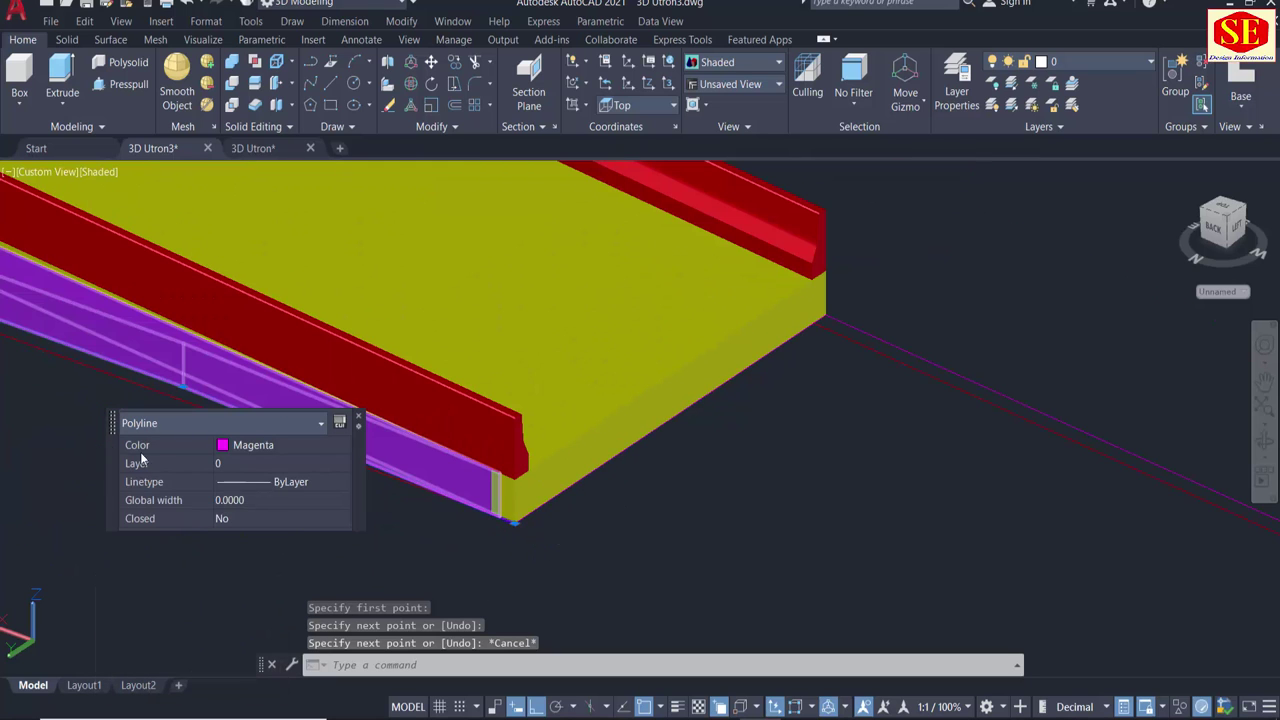
key(Escape)
scroll(221, 304, up, 3)
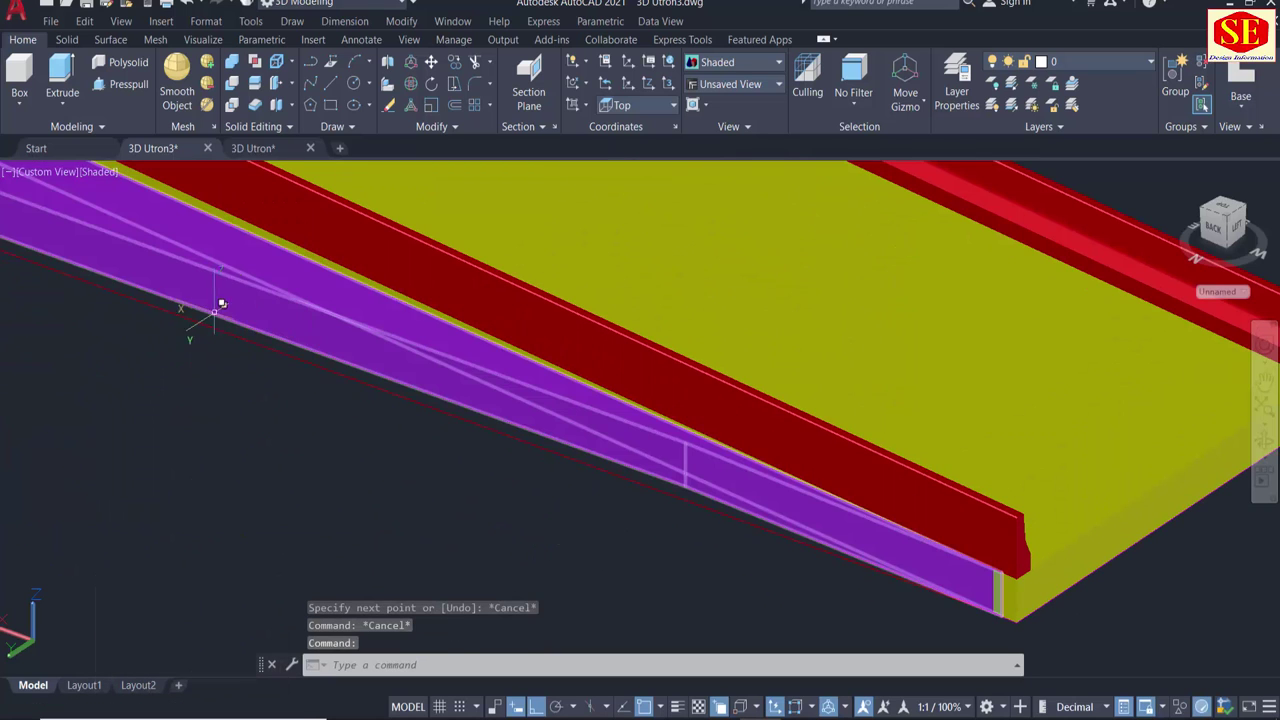
scroll(410, 405, down, 3)
scroll(410, 405, up, 2)
scroll(522, 357, up, 1)
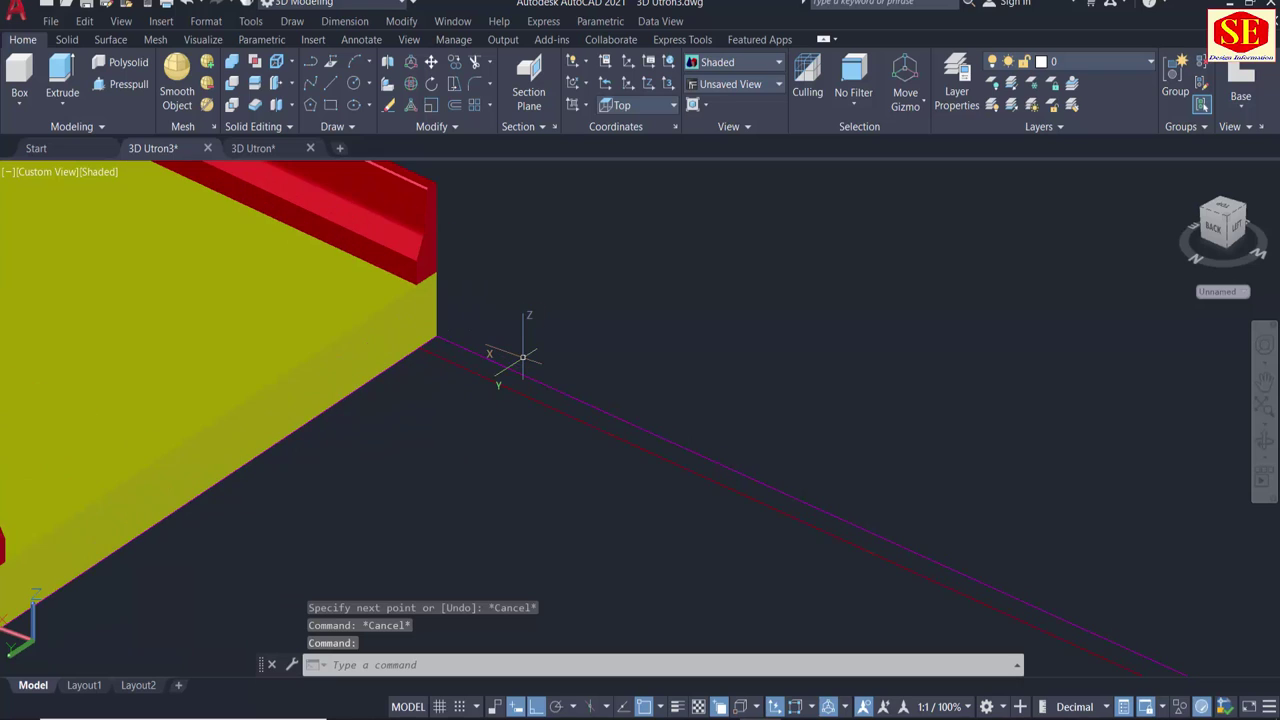
Join the magenta edge lines at the beam end into one polyline, cycling past overlapping objects.
key(Return)
click(508, 370)
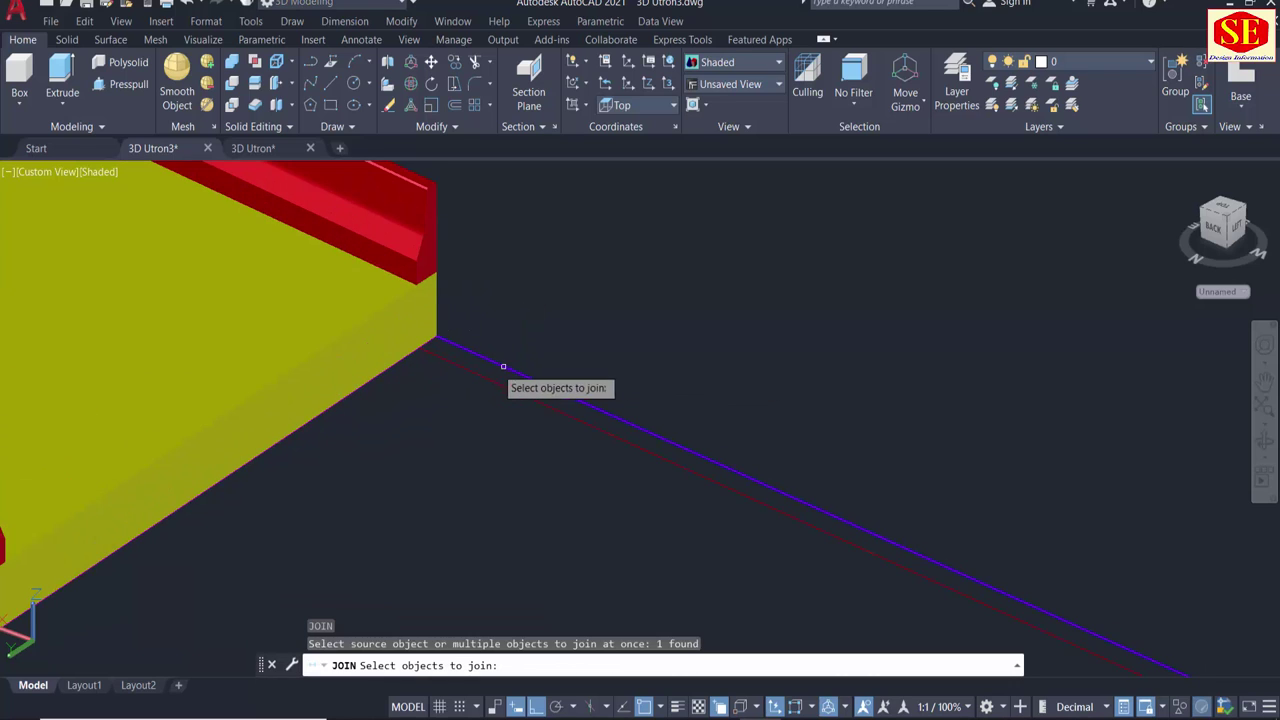
click(405, 354)
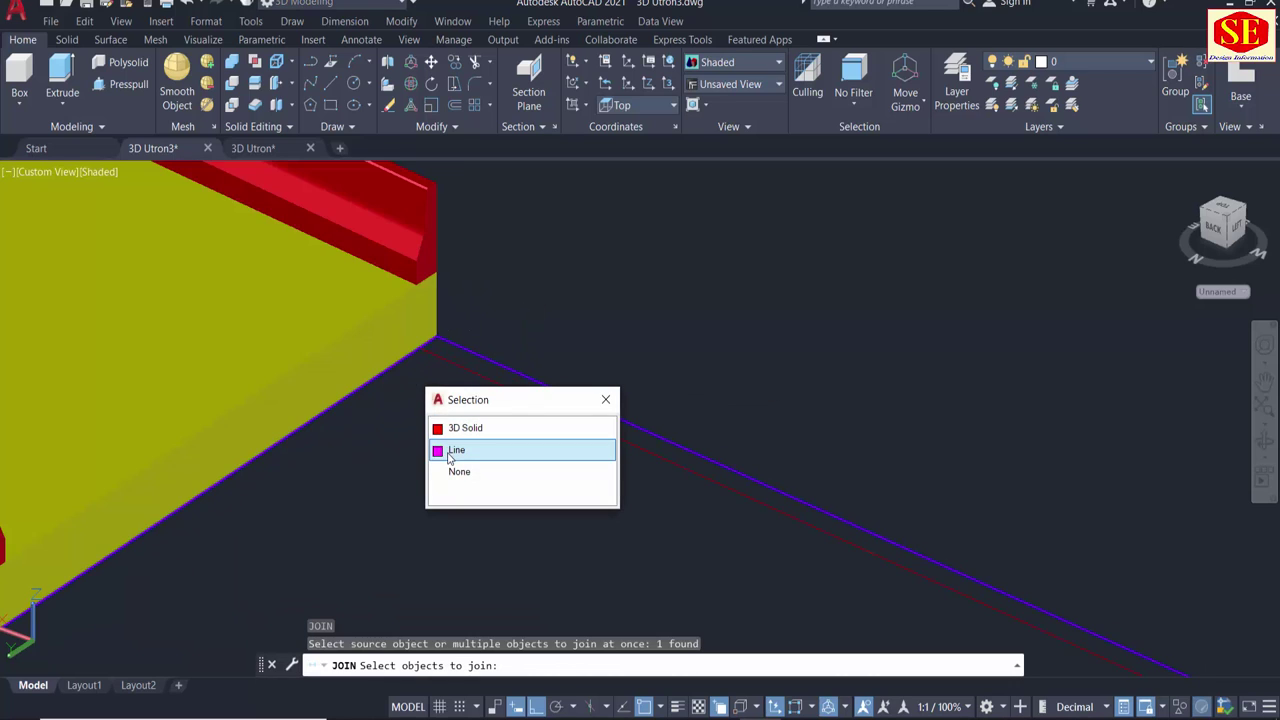
click(456, 450)
scroll(693, 321, down, 2)
scroll(694, 321, up, 3)
scroll(616, 350, up, 2)
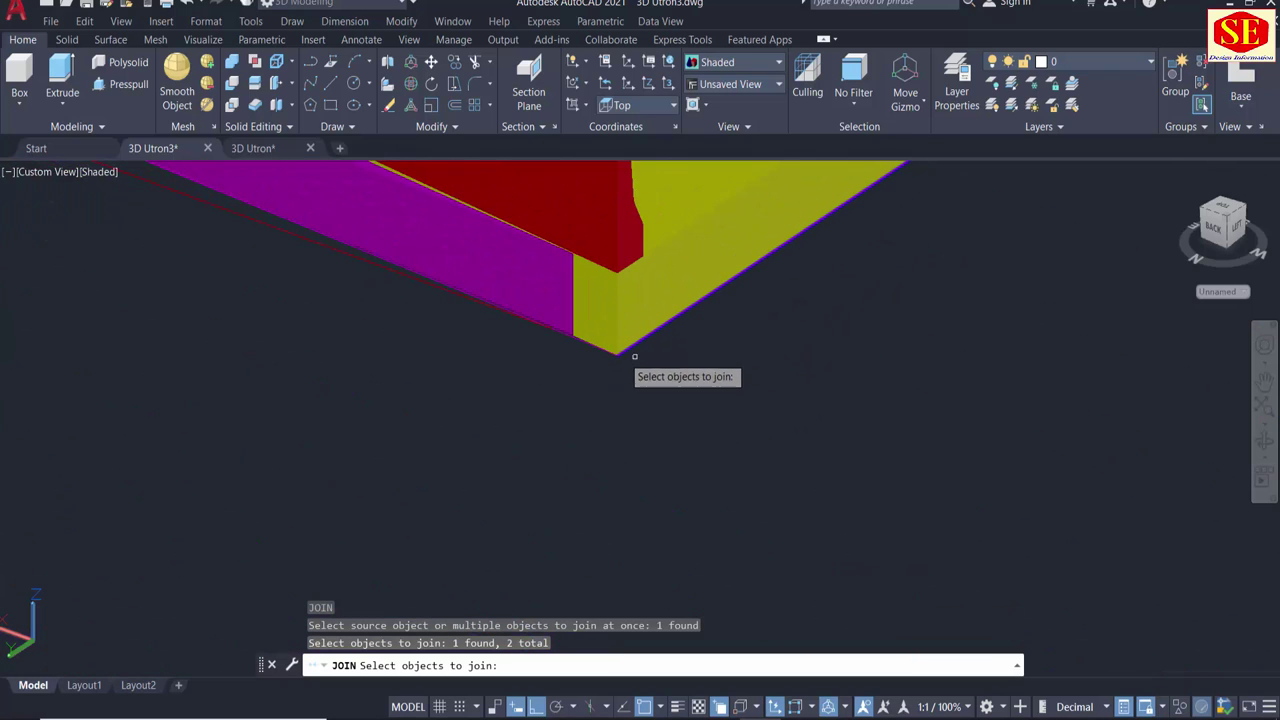
click(589, 347)
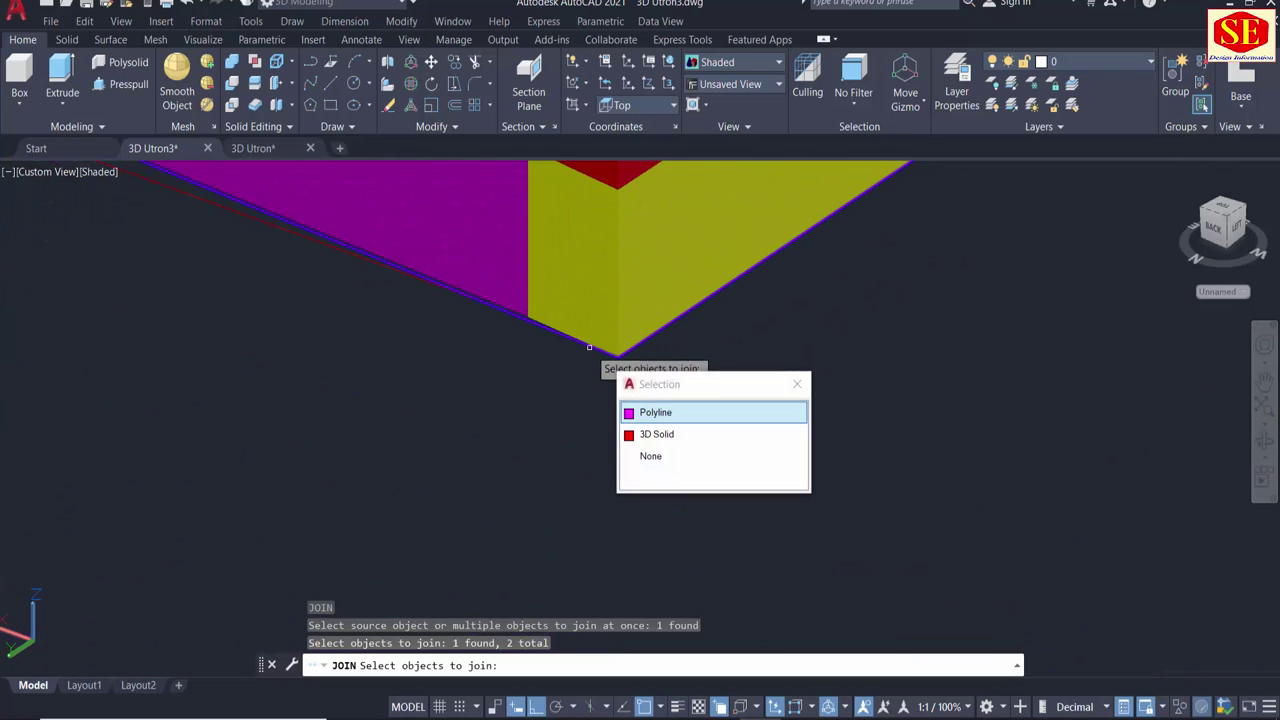
click(666, 415)
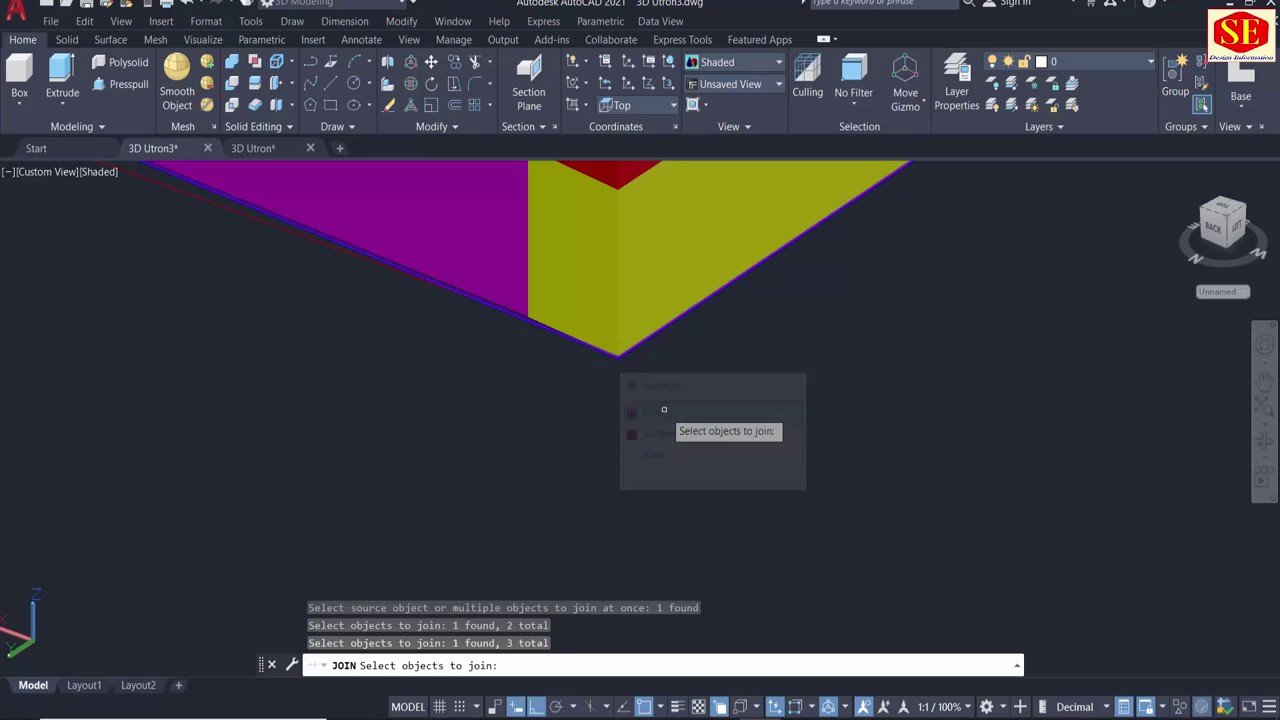
scroll(716, 440, down, 2)
scroll(718, 440, down, 2)
key(Return)
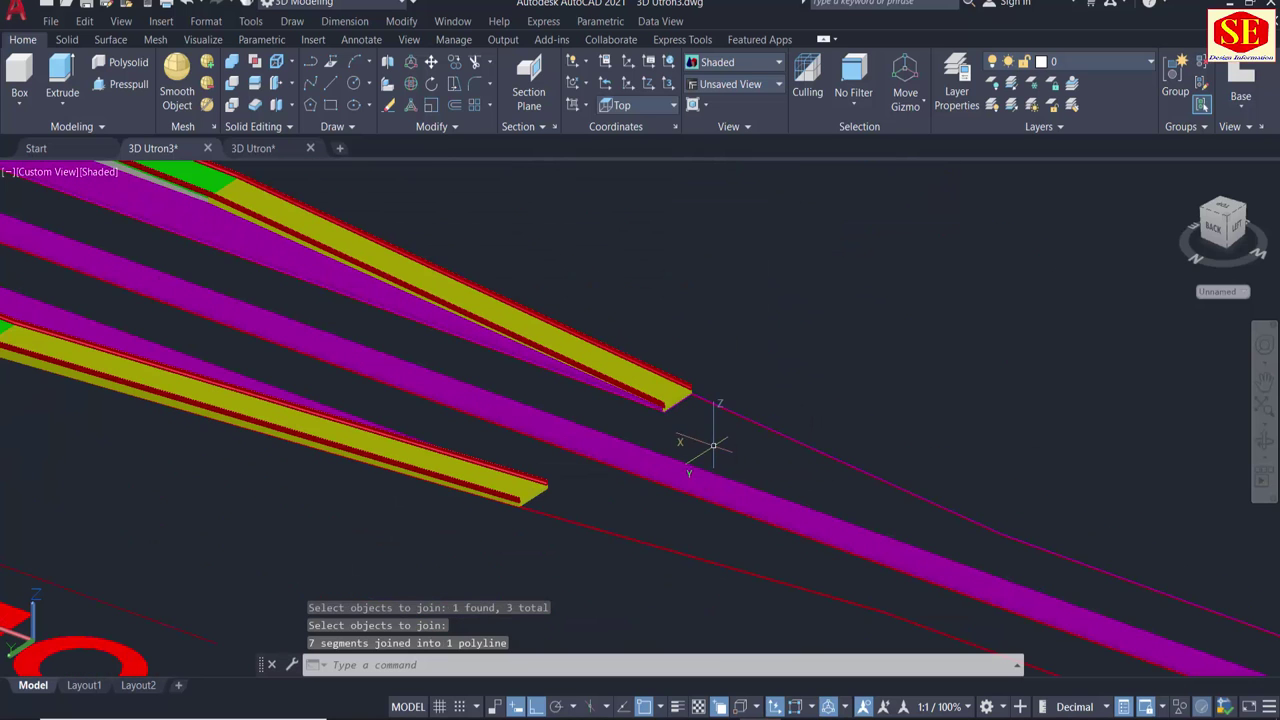
Check the long magenta polyline and orbit out to see the whole U-turn.
scroll(716, 440, up, 3)
scroll(745, 385, up, 3)
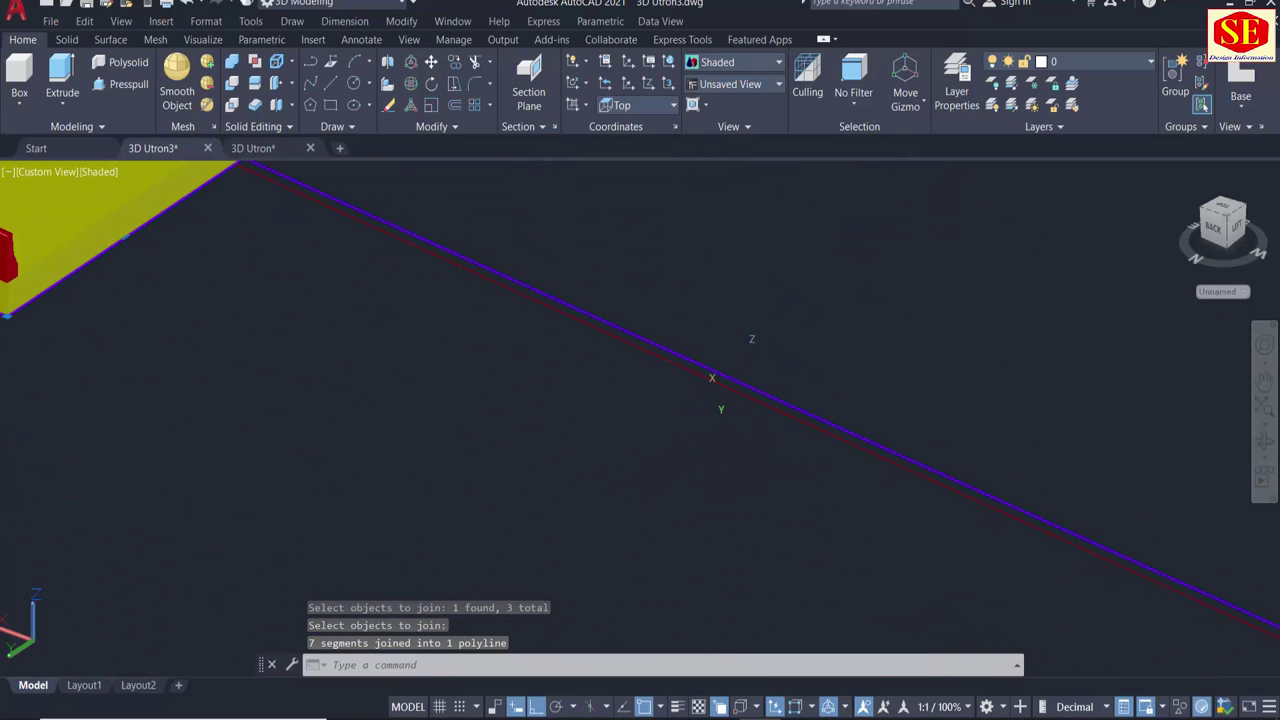
click(714, 372)
scroll(714, 372, down, 3)
scroll(983, 537, down, 2)
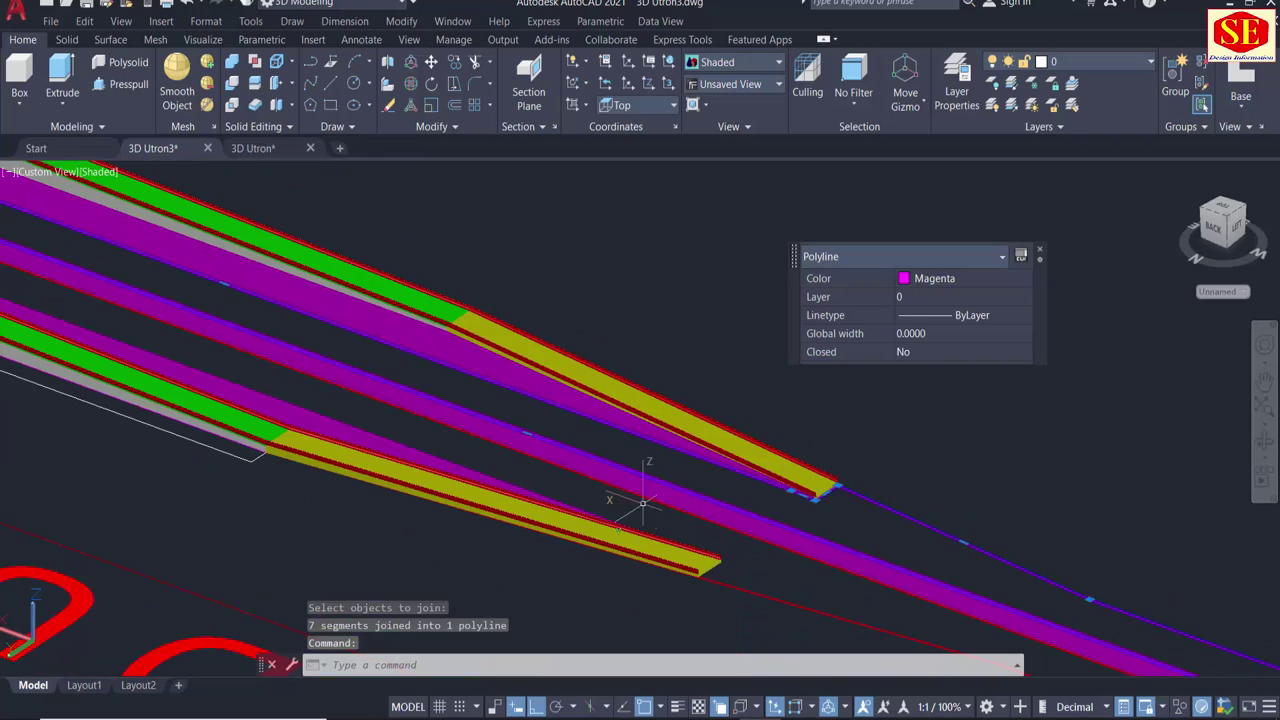
shift+middle_drag(642, 503, 1057, 500)
key(Escape)
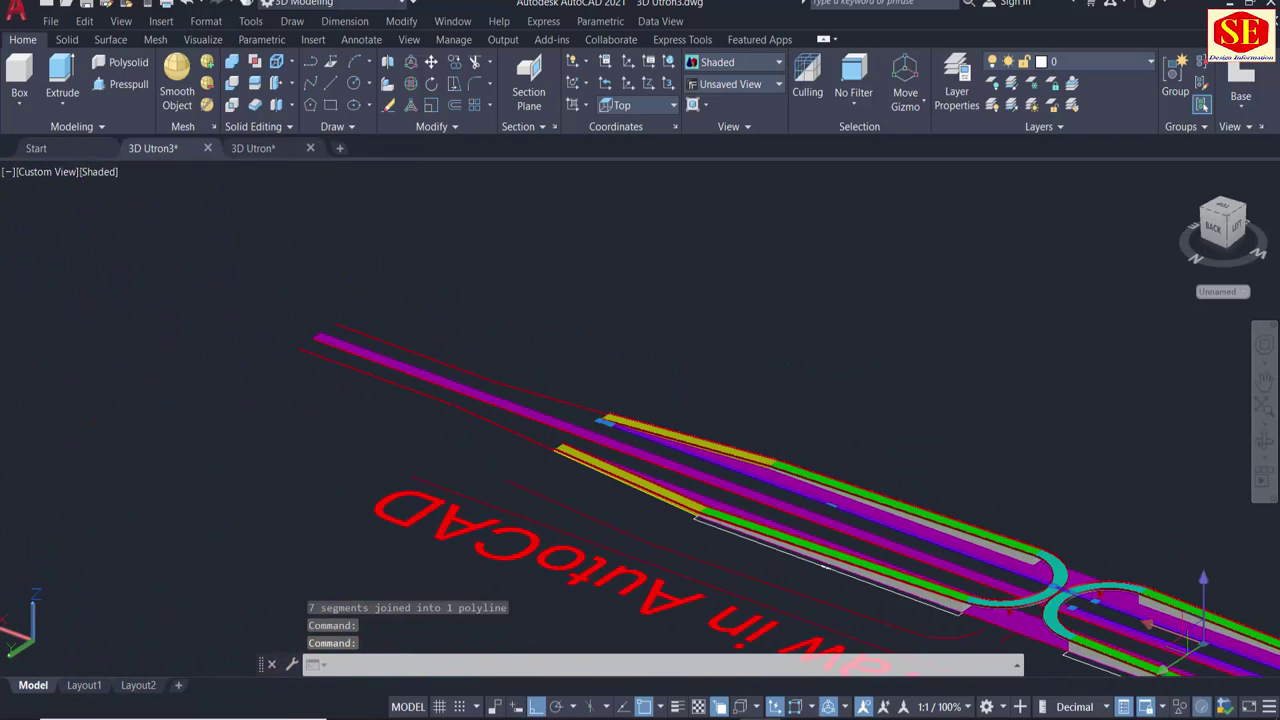
Inspect the magenta polyline again and orbit around the beam end.
click(646, 480)
scroll(646, 480, up, 5)
scroll(465, 265, up, 3)
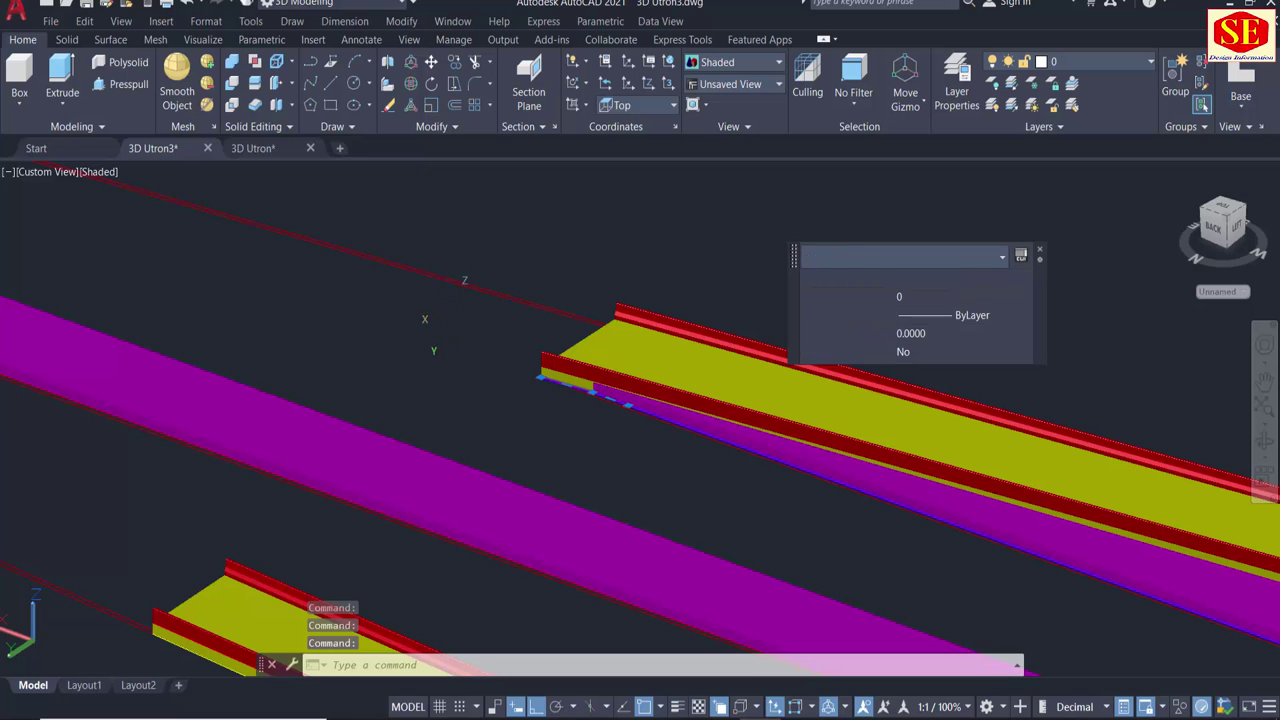
key(Escape)
mouse_move(510, 425)
shift+middle_down()
mouse_move(703, 409)
mouse_move(820, 420)
shift+middle_up()
scroll(40, 450, up, 3)
scroll(120, 450, up, 3)
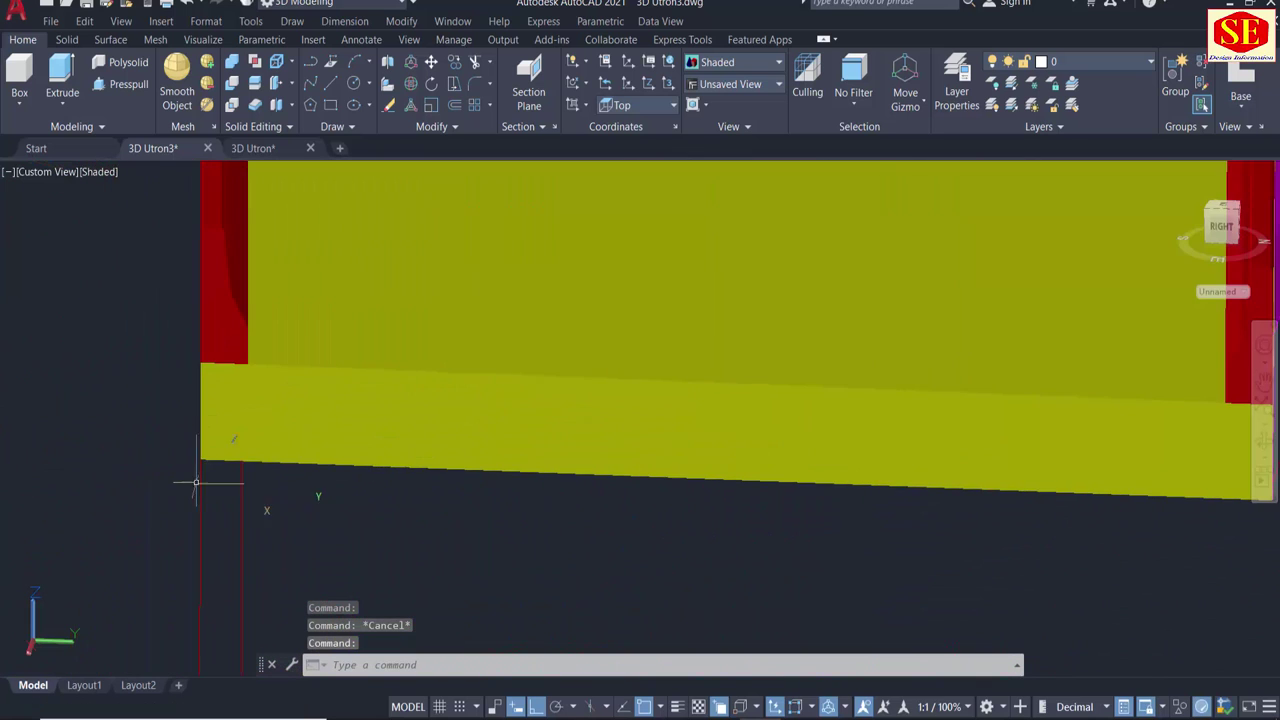
scroll(250, 483, up, 2)
Draw a short line (L) ending at the beam corner.
text(l)
key(Return)
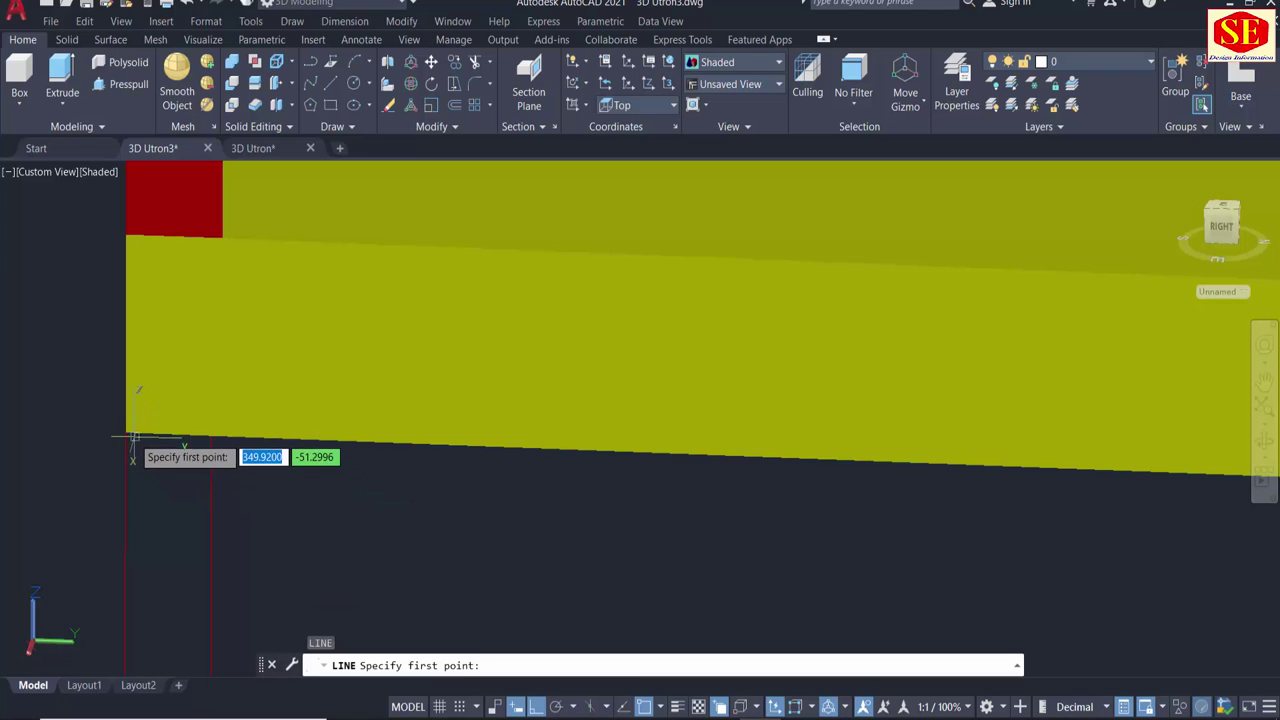
scroll(400, 430, down, 3)
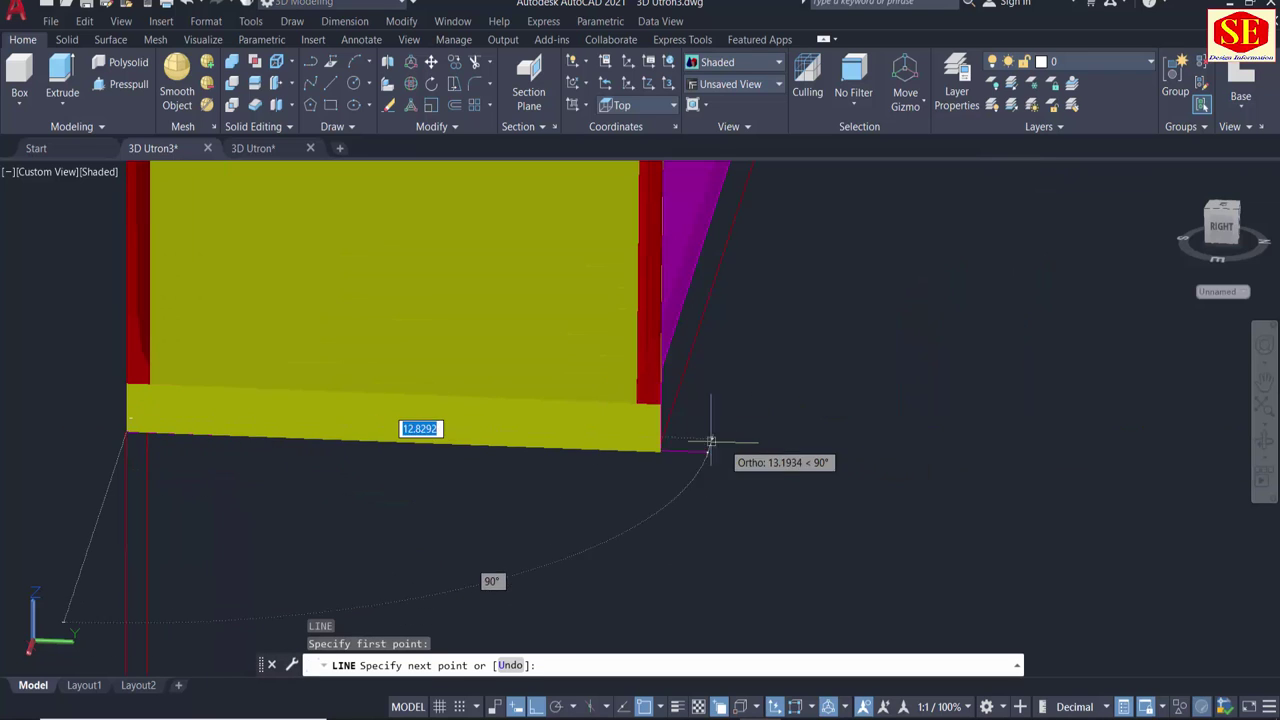
scroll(620, 450, up, 3)
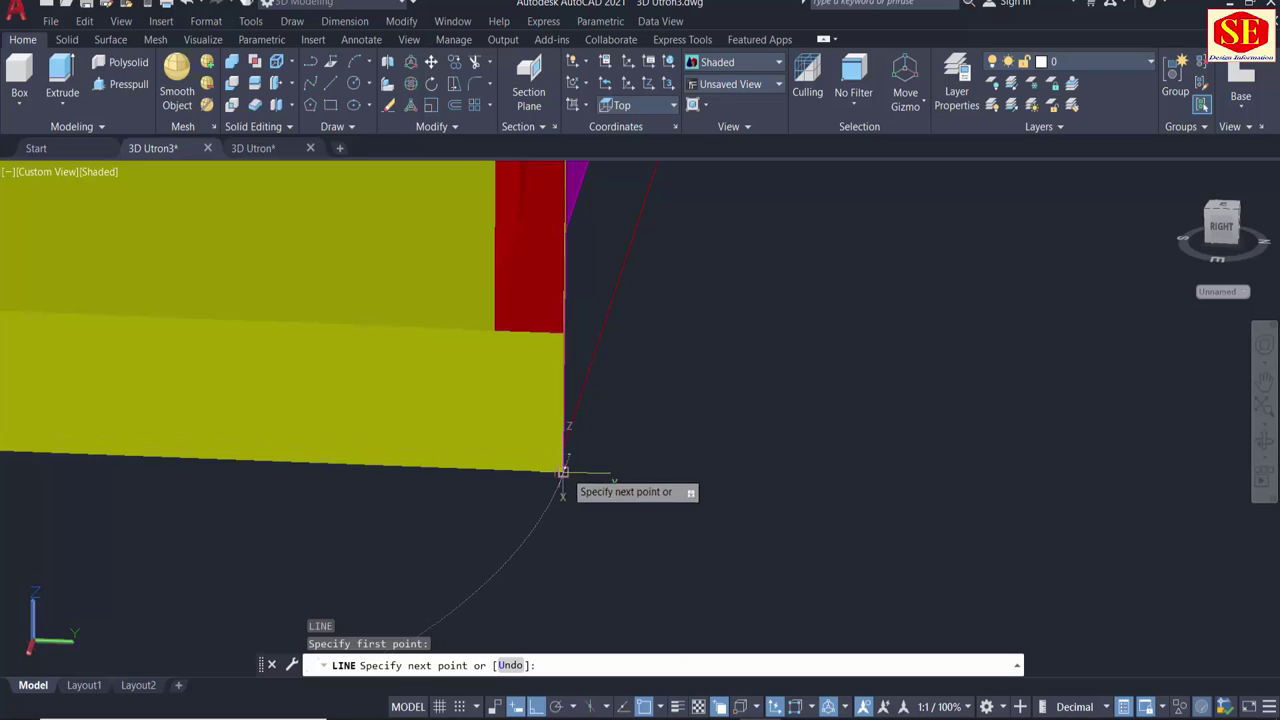
click(563, 471)
key(Escape)
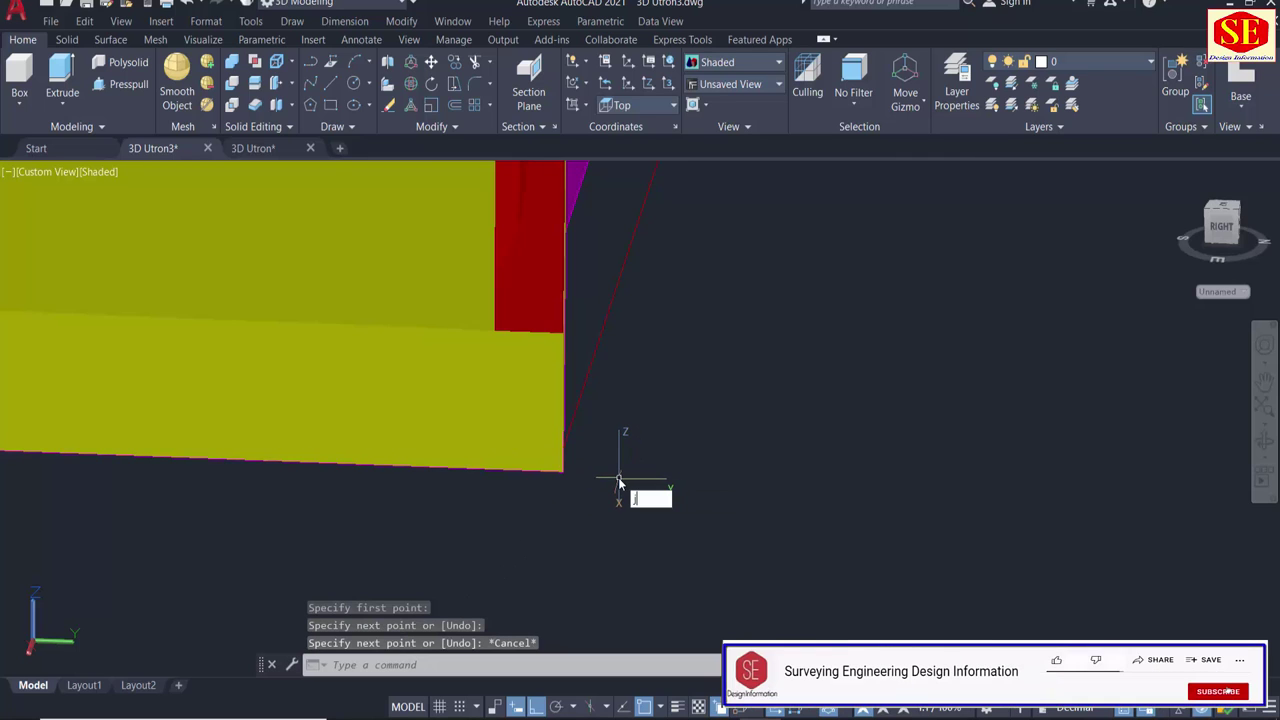
Join the short line, the corner edge and the magenta edge polyline into one polyline.
text(j)
key(Return)
click(563, 464)
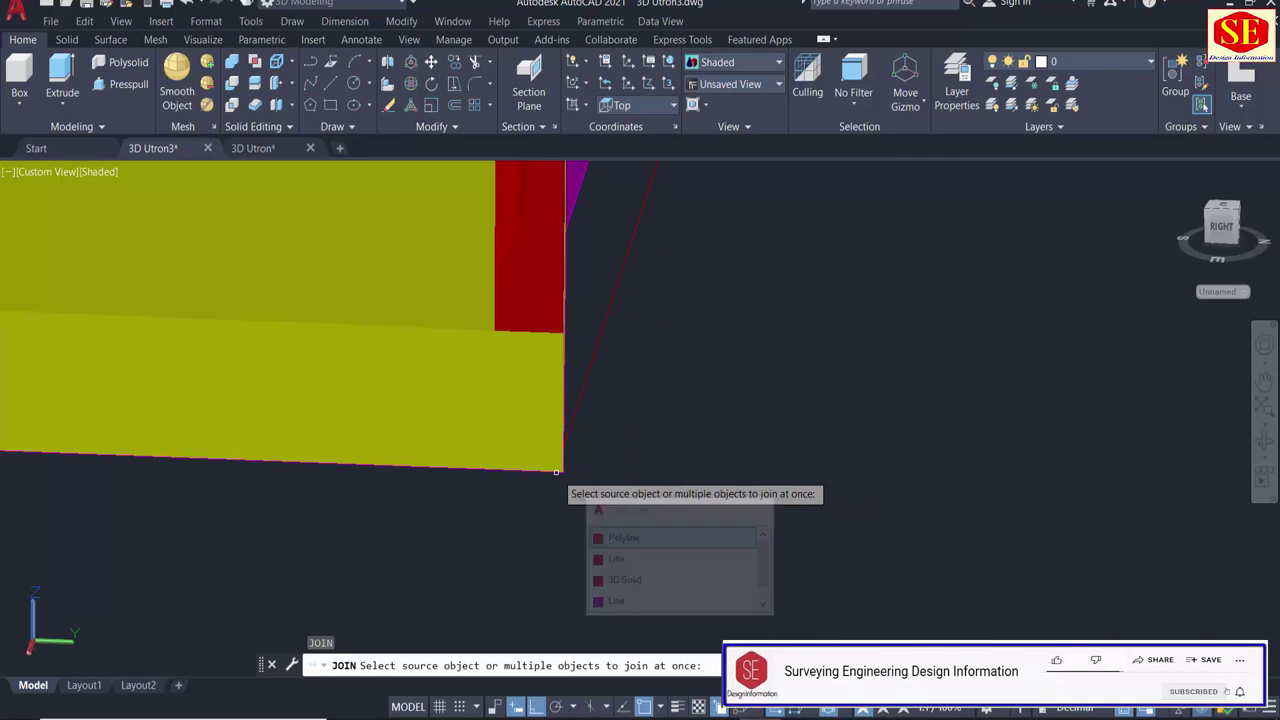
click(549, 464)
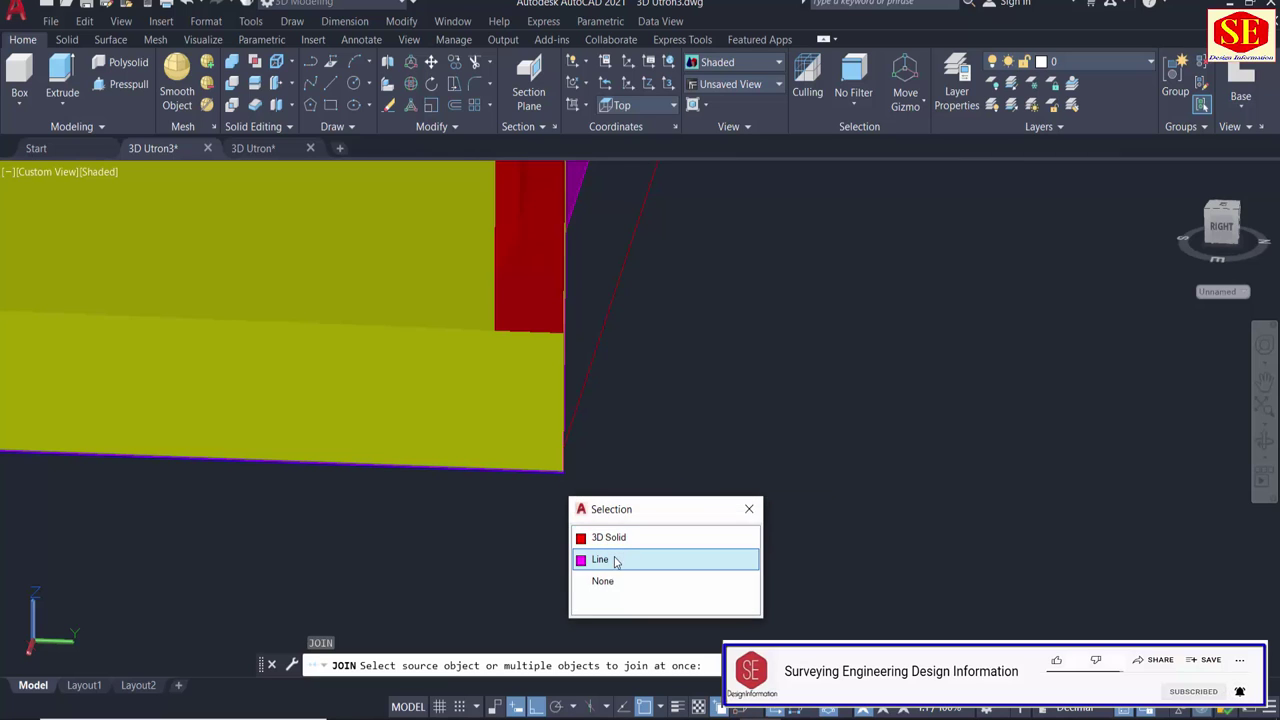
click(621, 559)
mouse_move(643, 527)
shift+middle_down()
mouse_move(591, 528)
mouse_move(697, 354)
shift+middle_up()
click(697, 358)
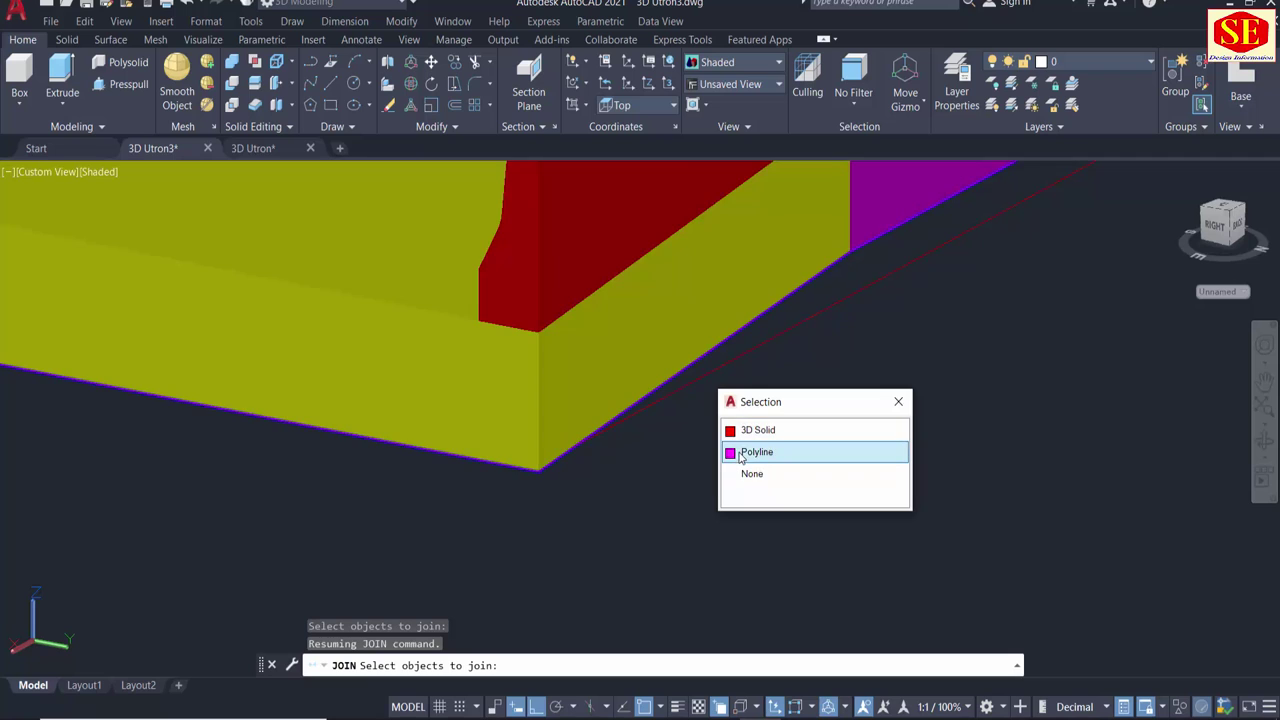
click(737, 449)
key(Return)
scroll(718, 447, down, 3)
scroll(710, 447, down, 2)
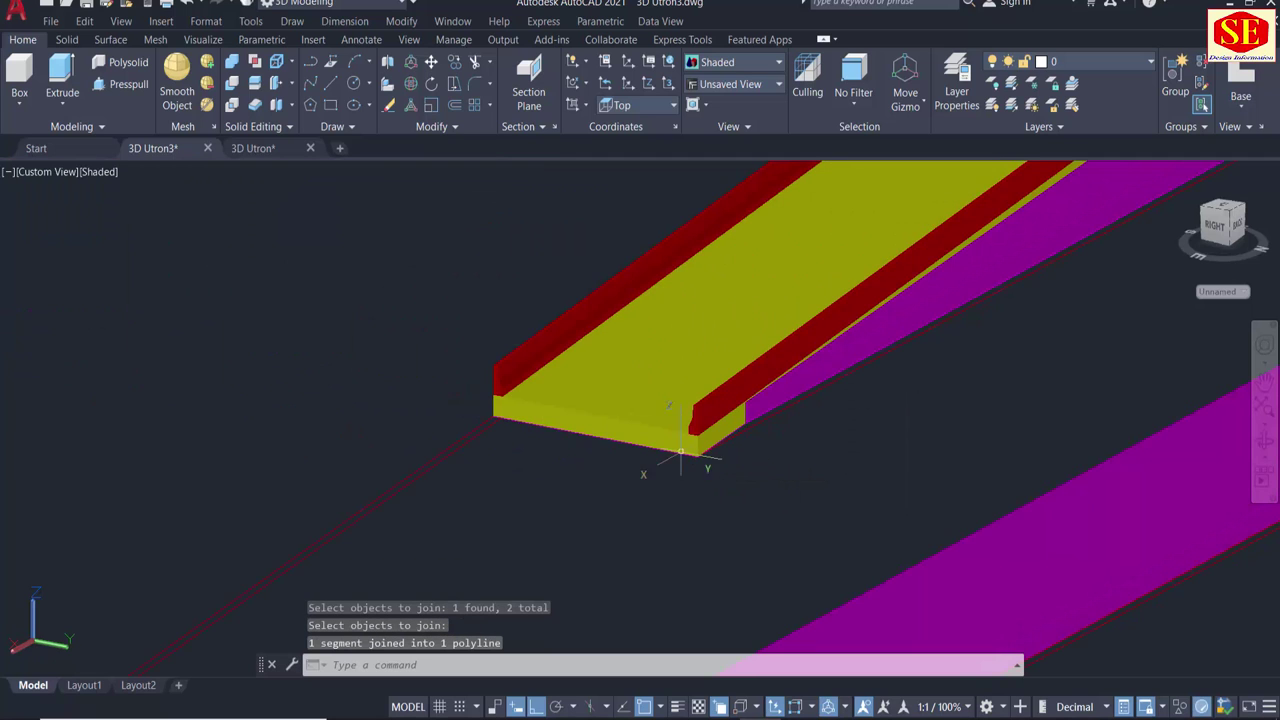
scroll(502, 417, up, 5)
scroll(473, 416, up, 2)
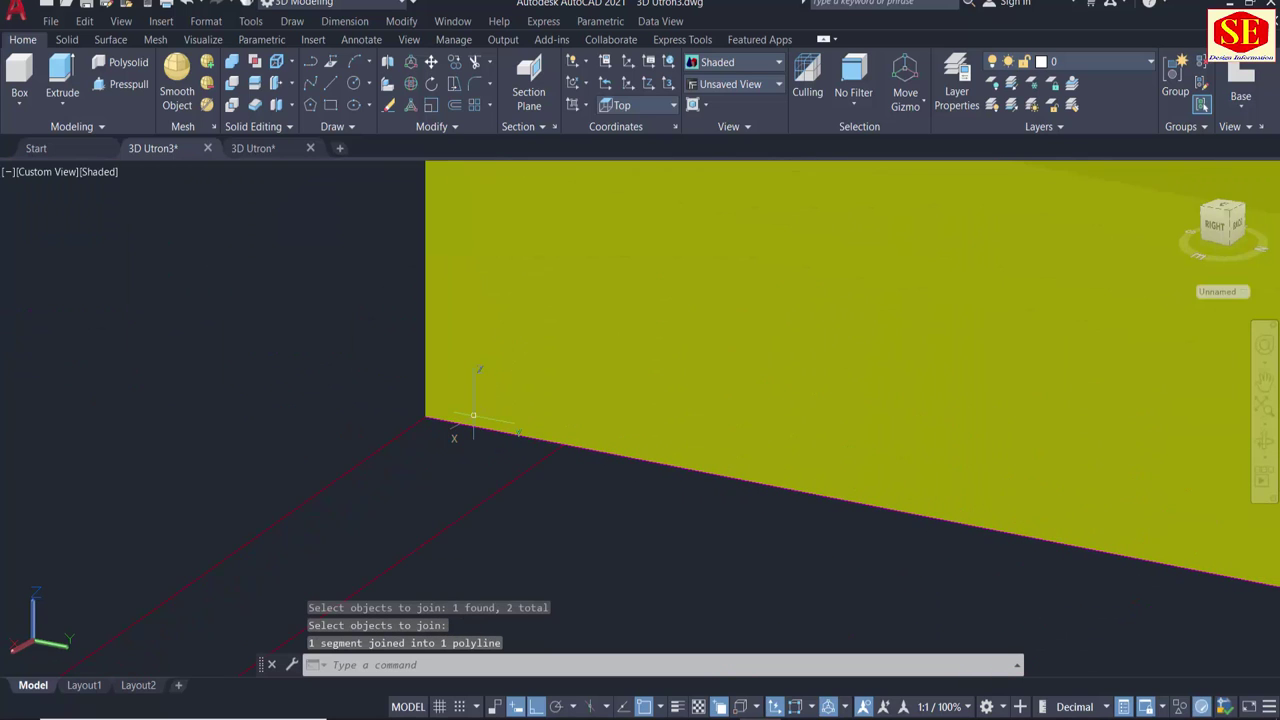
Join the beam-bottom edge polyline with the second edge line.
key(Return)
click(464, 415)
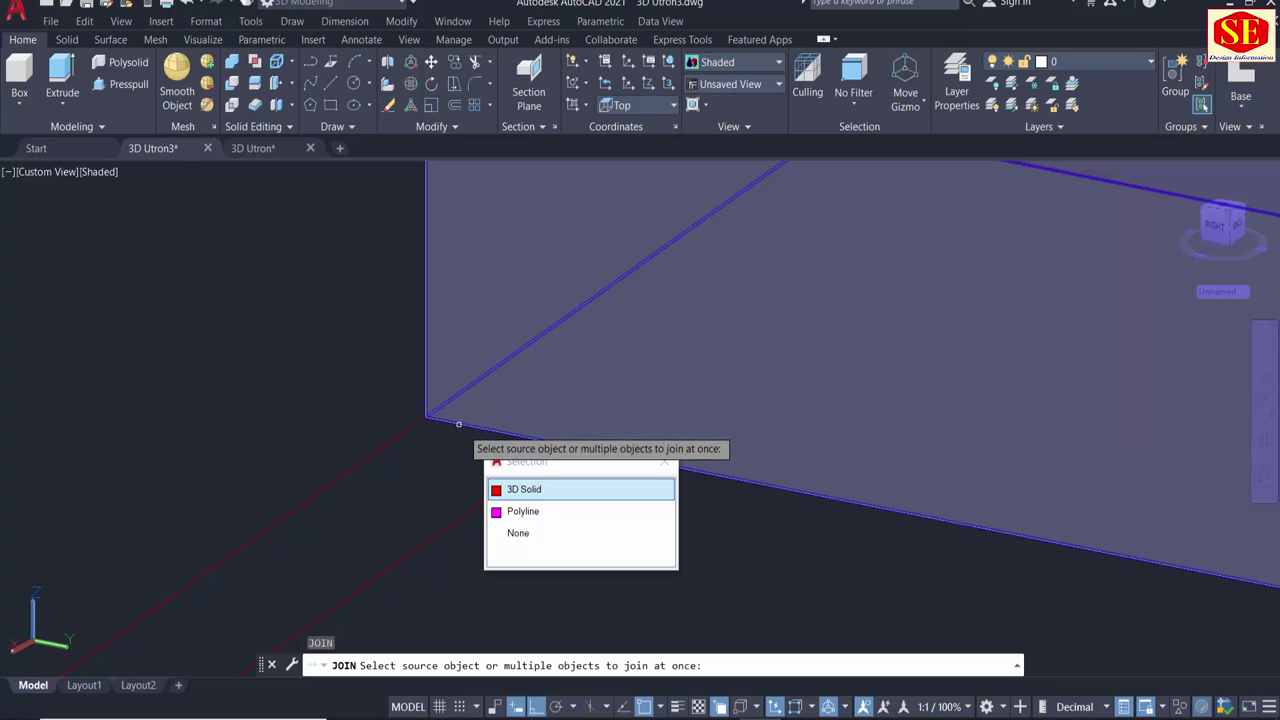
click(530, 511)
click(389, 447)
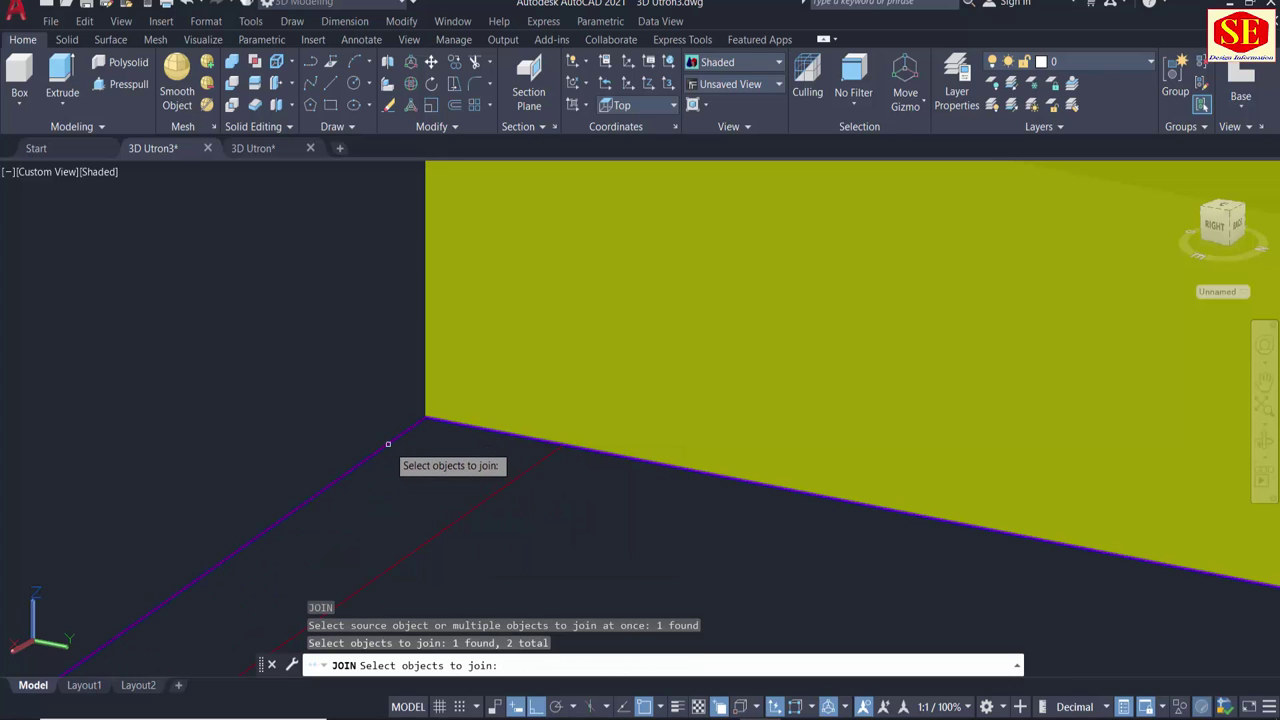
scroll(286, 409, down, 2)
scroll(283, 391, down, 3)
key(Return)
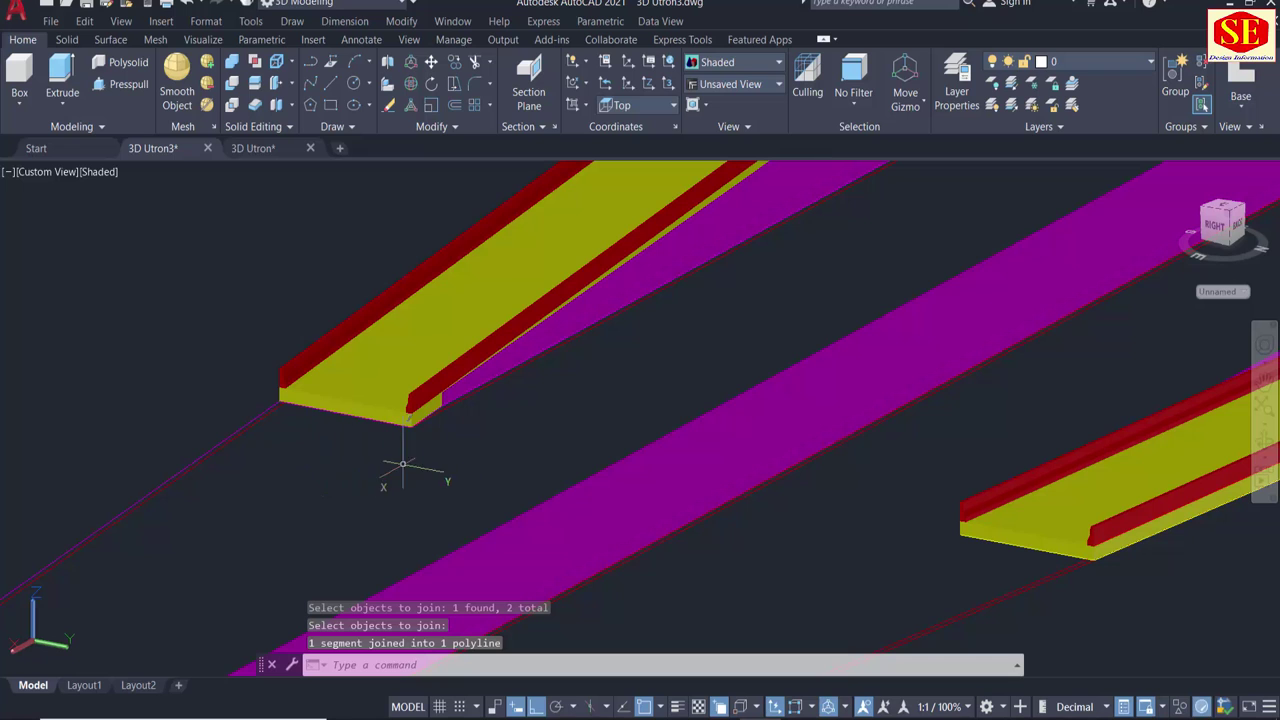
Check the joined polyline, then orbit to the magenta slab's end.
click(190, 462)
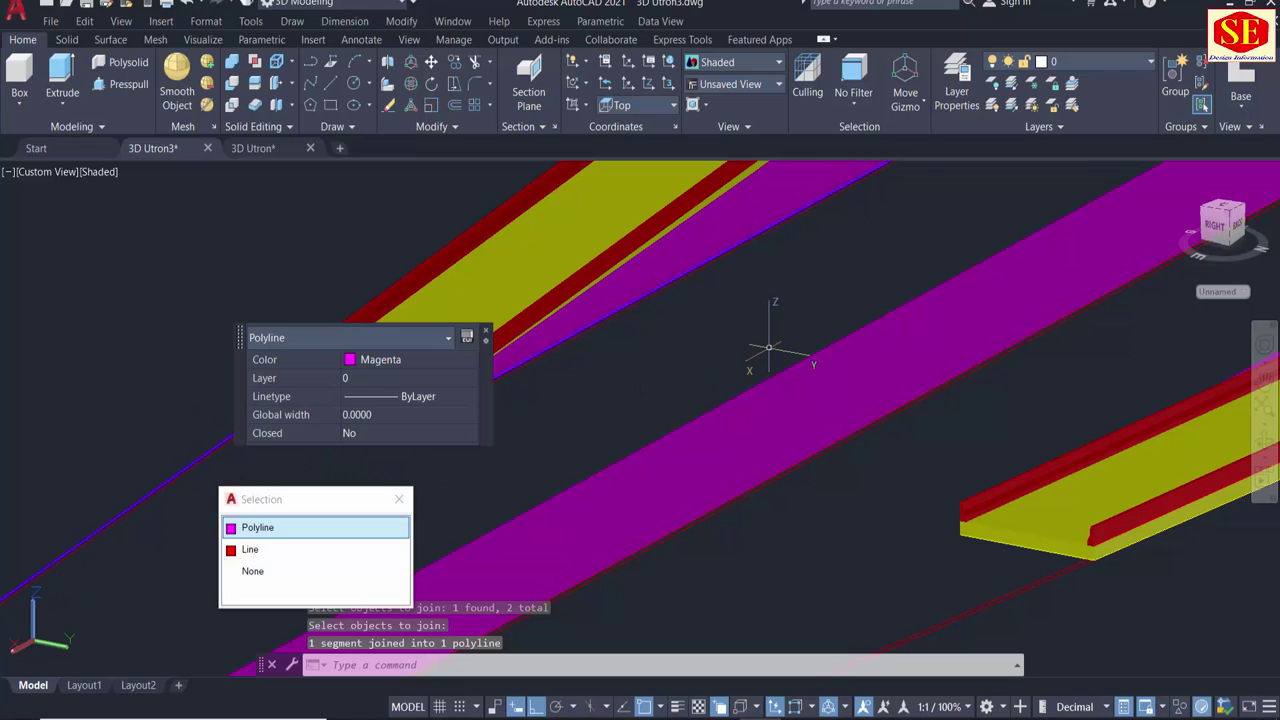
scroll(975, 240, down, 4)
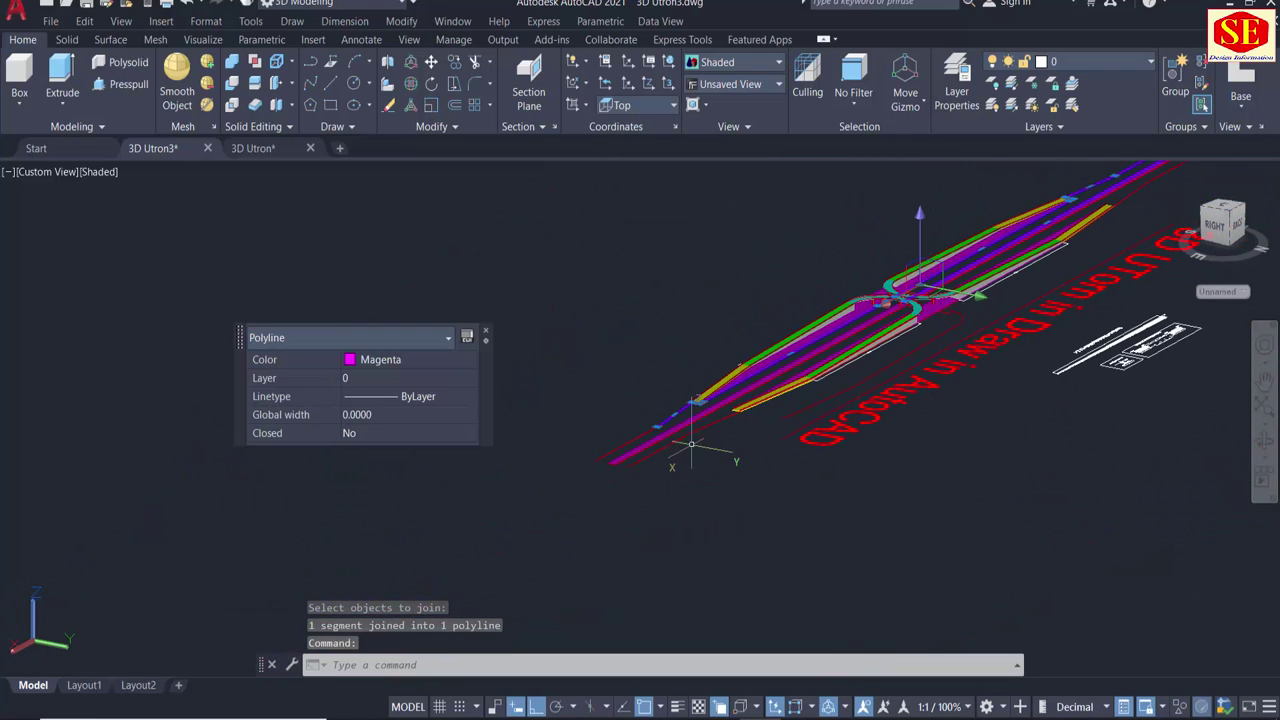
scroll(640, 330, up, 3)
scroll(640, 330, up, 3)
key(Escape)
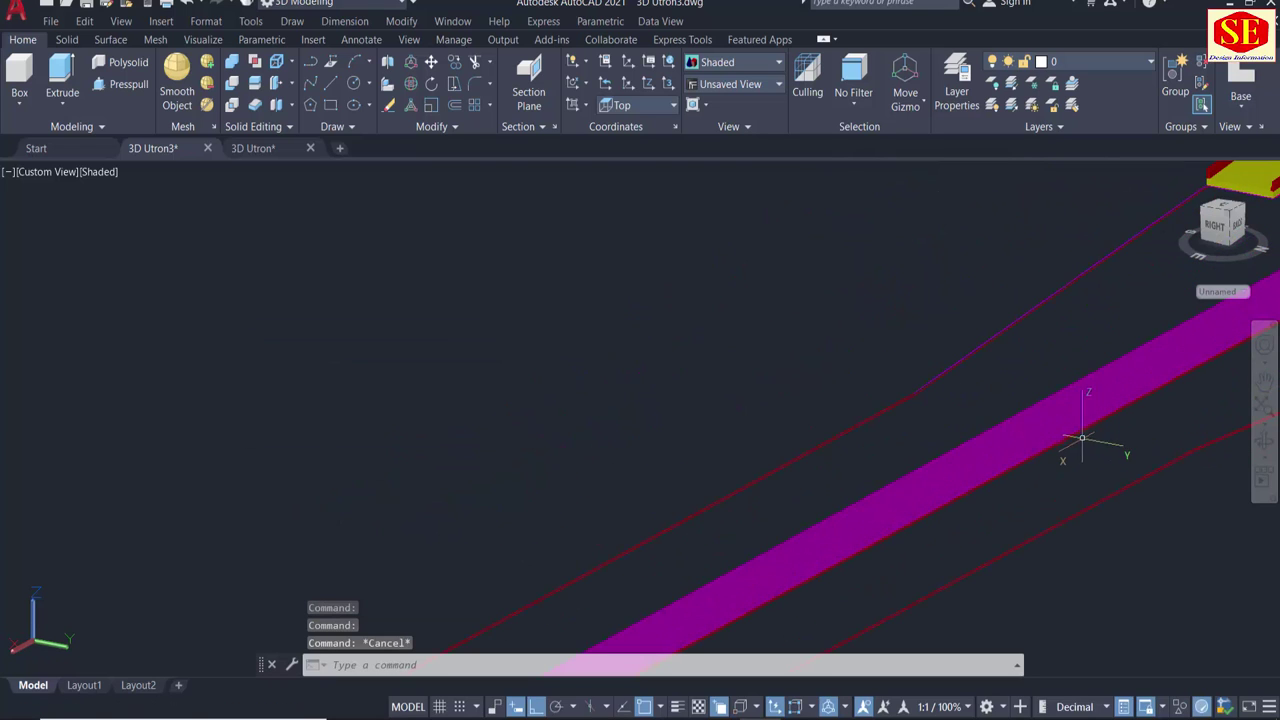
mouse_move(894, 531)
shift+middle_down()
mouse_move(1026, 552)
mouse_move(954, 491)
mouse_move(400, 491)
mouse_move(317, 386)
shift+middle_up()
scroll(299, 370, down, 3)
scroll(560, 520, up, 5)
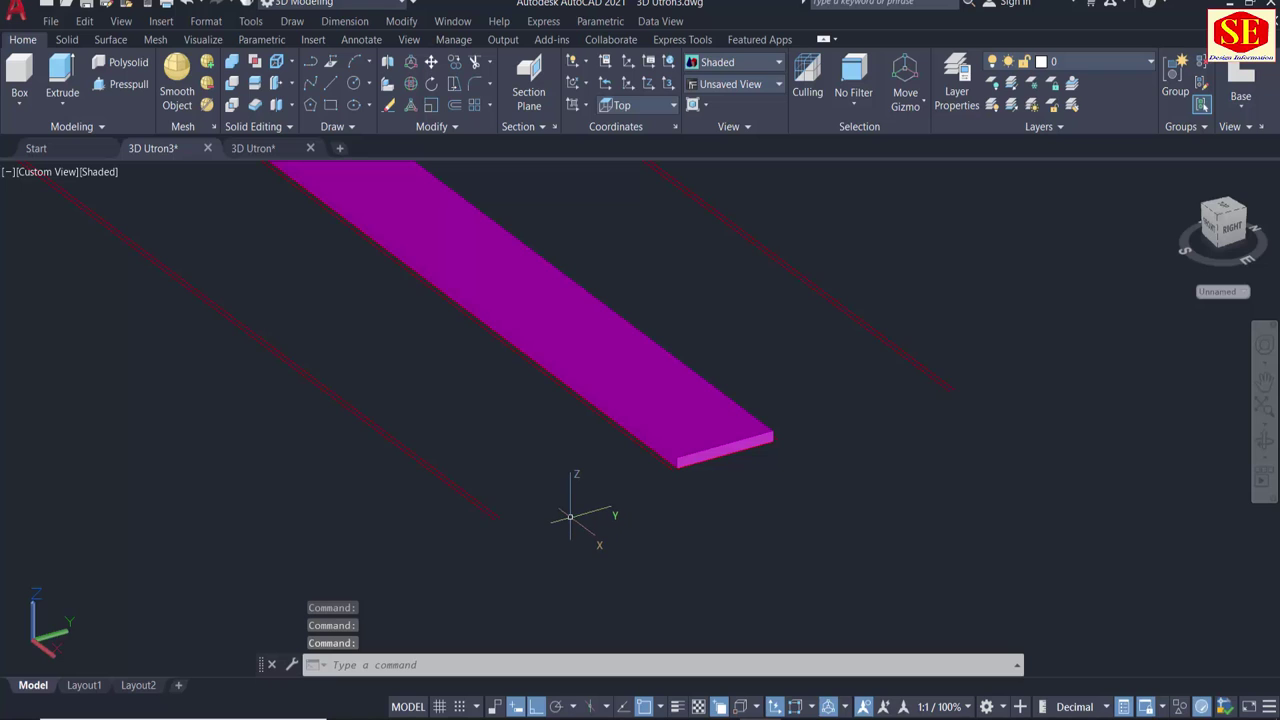
Draw a short line out from the magenta slab's corner.
text(l)
key(Return)
scroll(651, 468, up, 5)
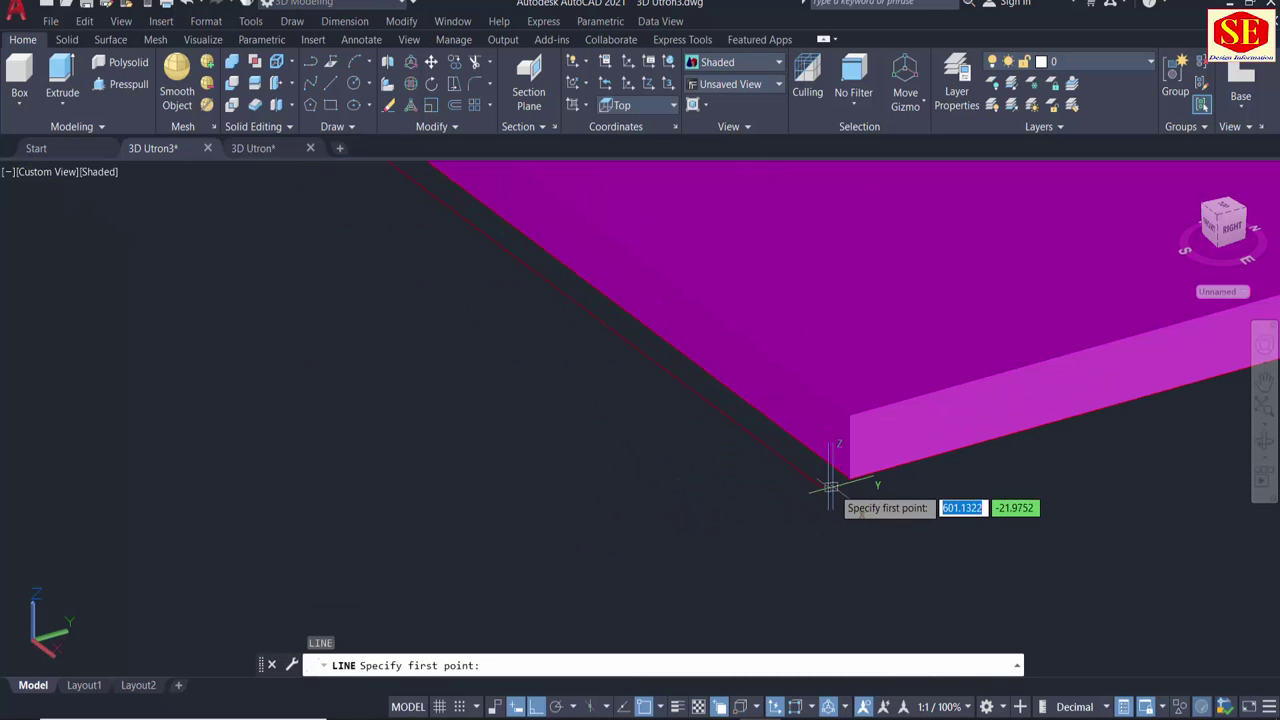
scroll(850, 478, down, 3)
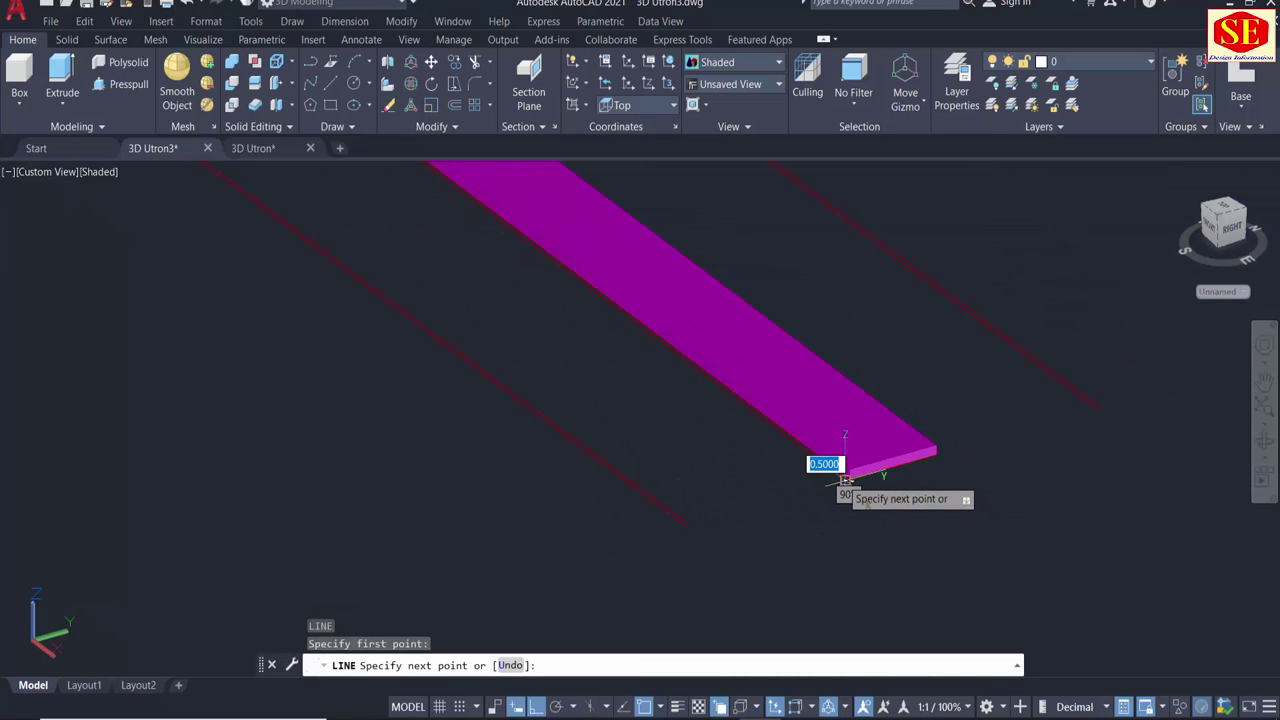
scroll(749, 491, down, 2)
click(623, 503)
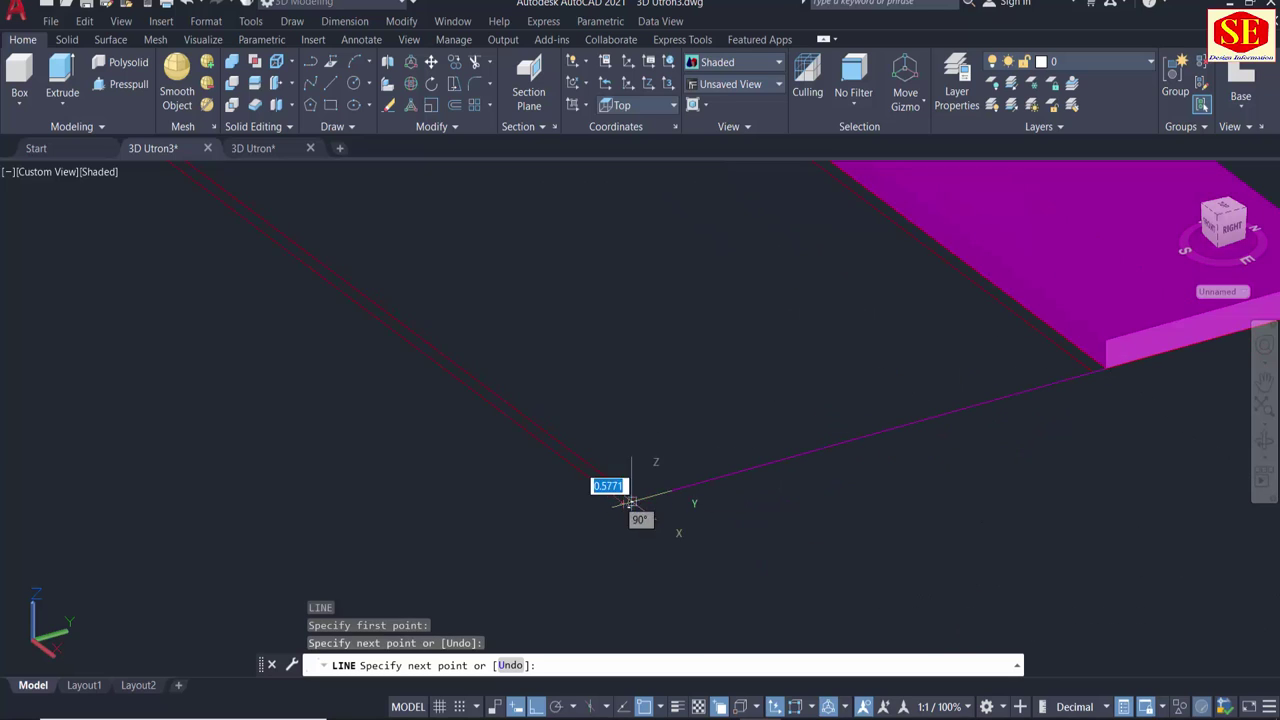
key(Escape)
Join the outline's line segments beside the magenta slab into one polyline with J.
text(j)
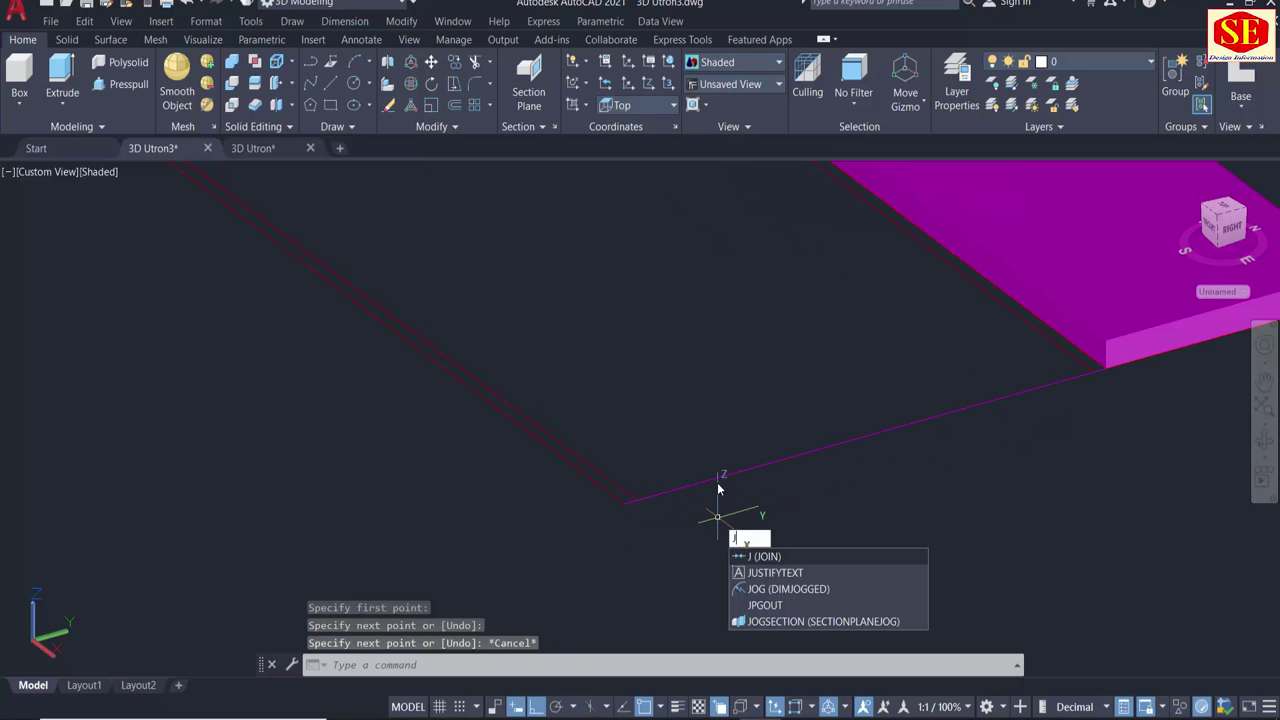
key(Return)
click(706, 479)
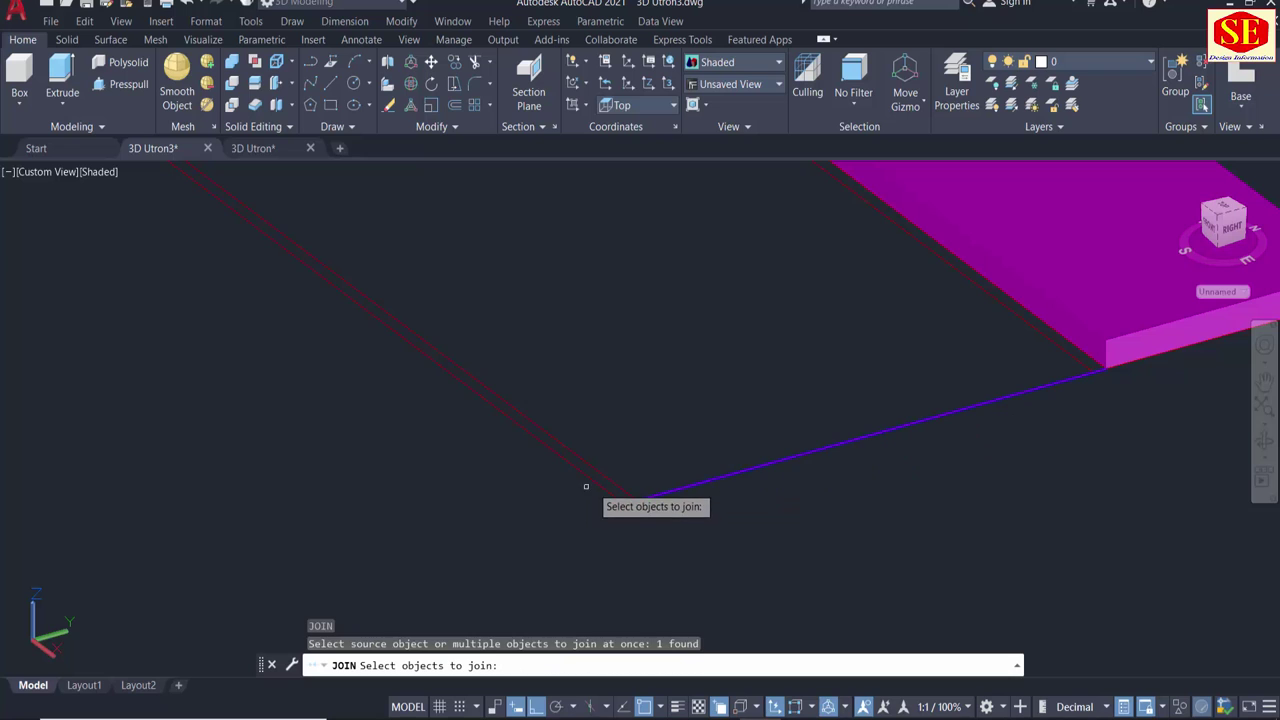
shift+middle_drag(597, 484, 480, 434)
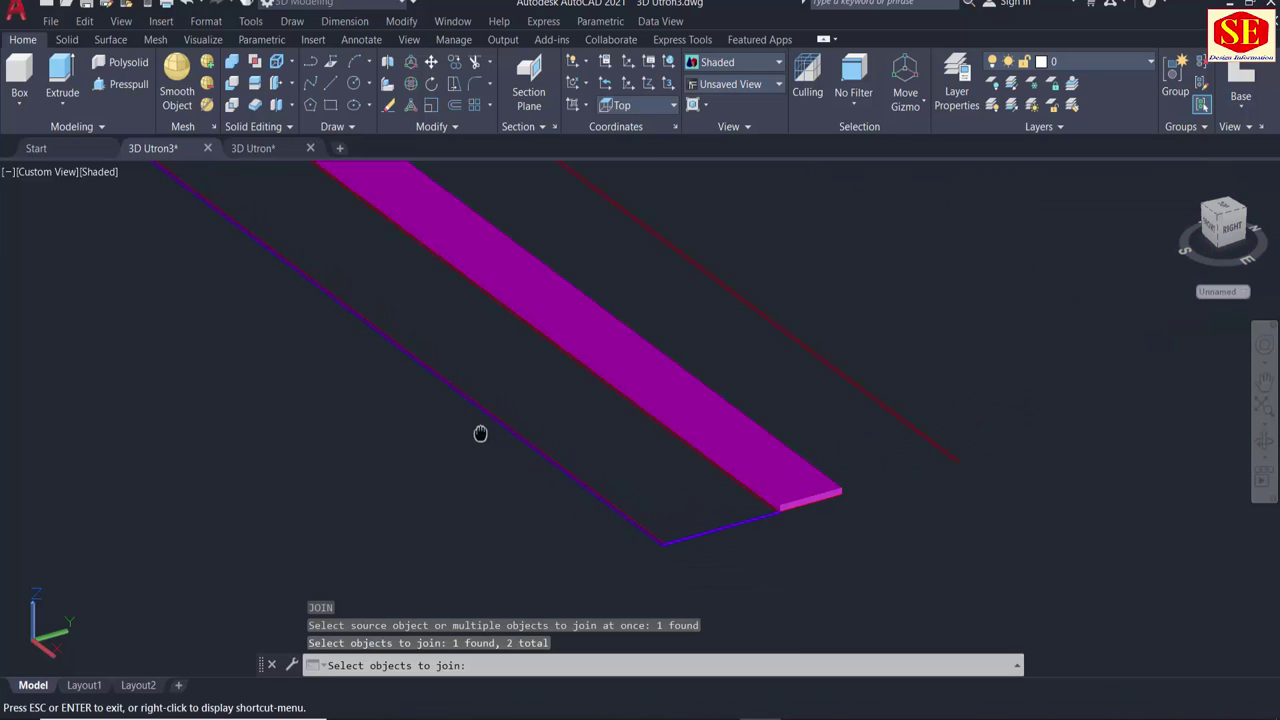
scroll(712, 522, up, 3)
shift+middle_drag(712, 522, 577, 447)
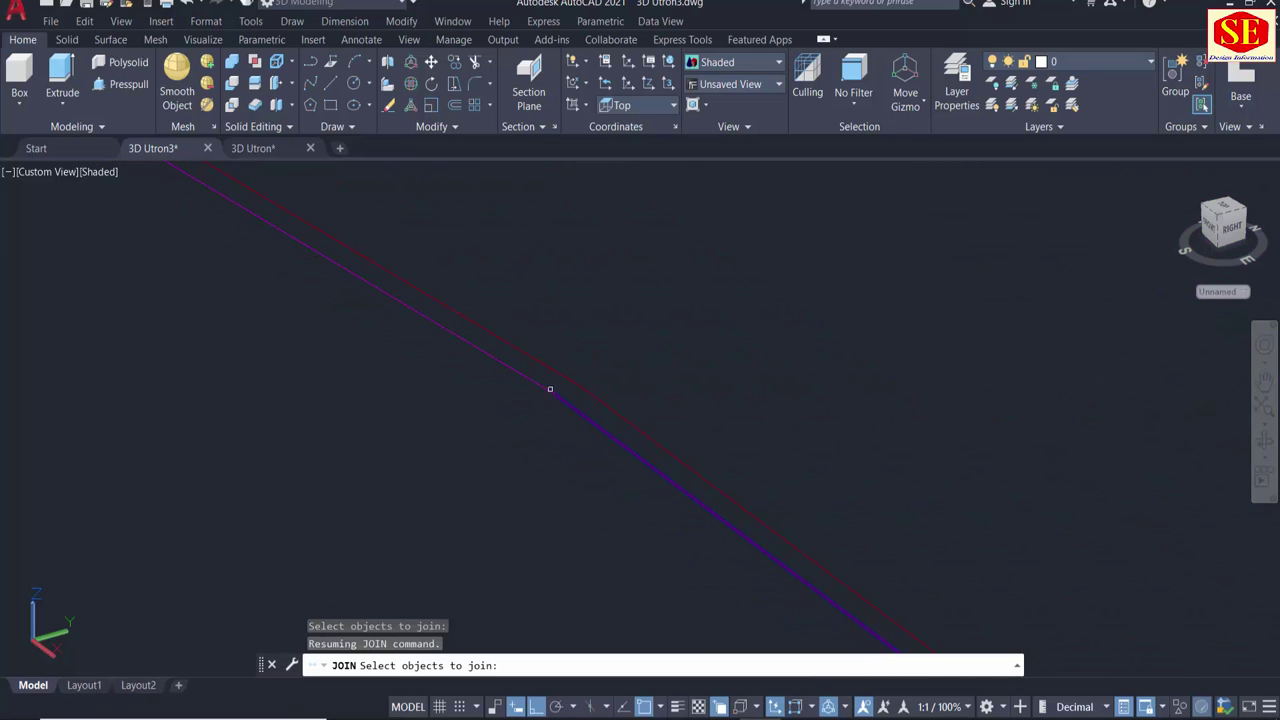
click(508, 367)
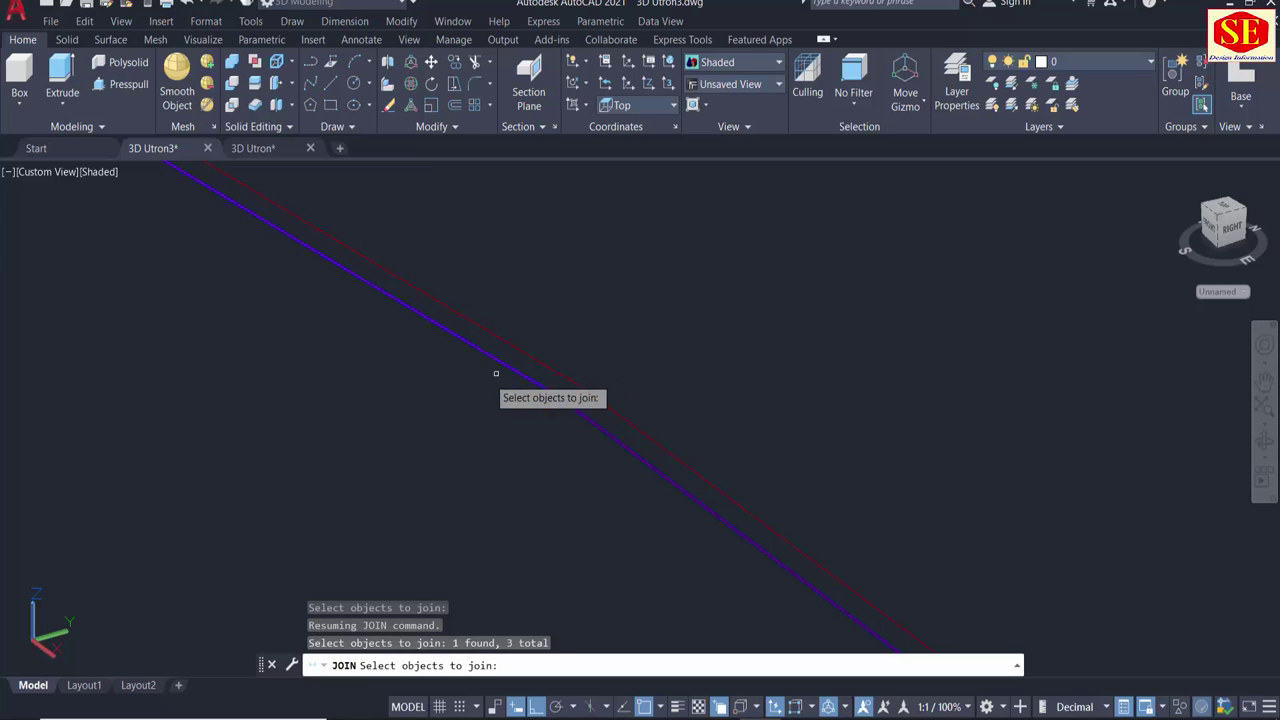
key(Return)
click(500, 359)
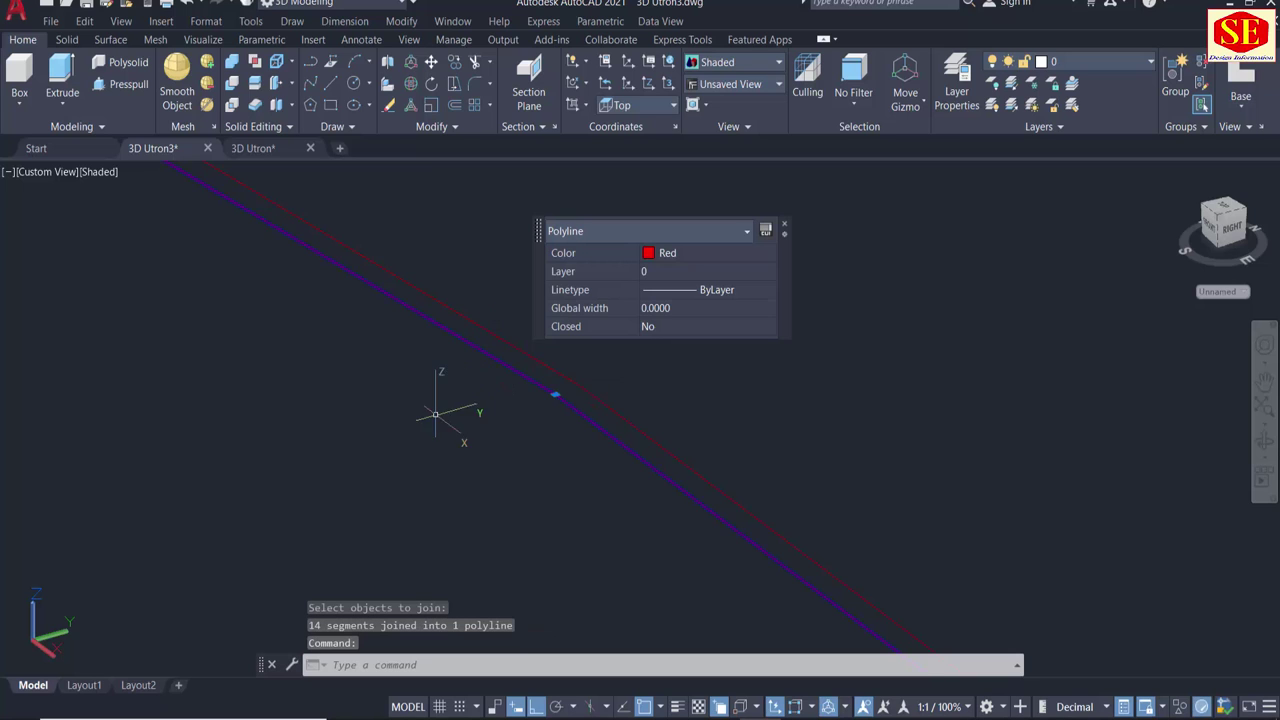
Bring the whole road into view and begin press-pulling a bounded area.
scroll(328, 410, down, 5)
scroll(328, 410, down, 3)
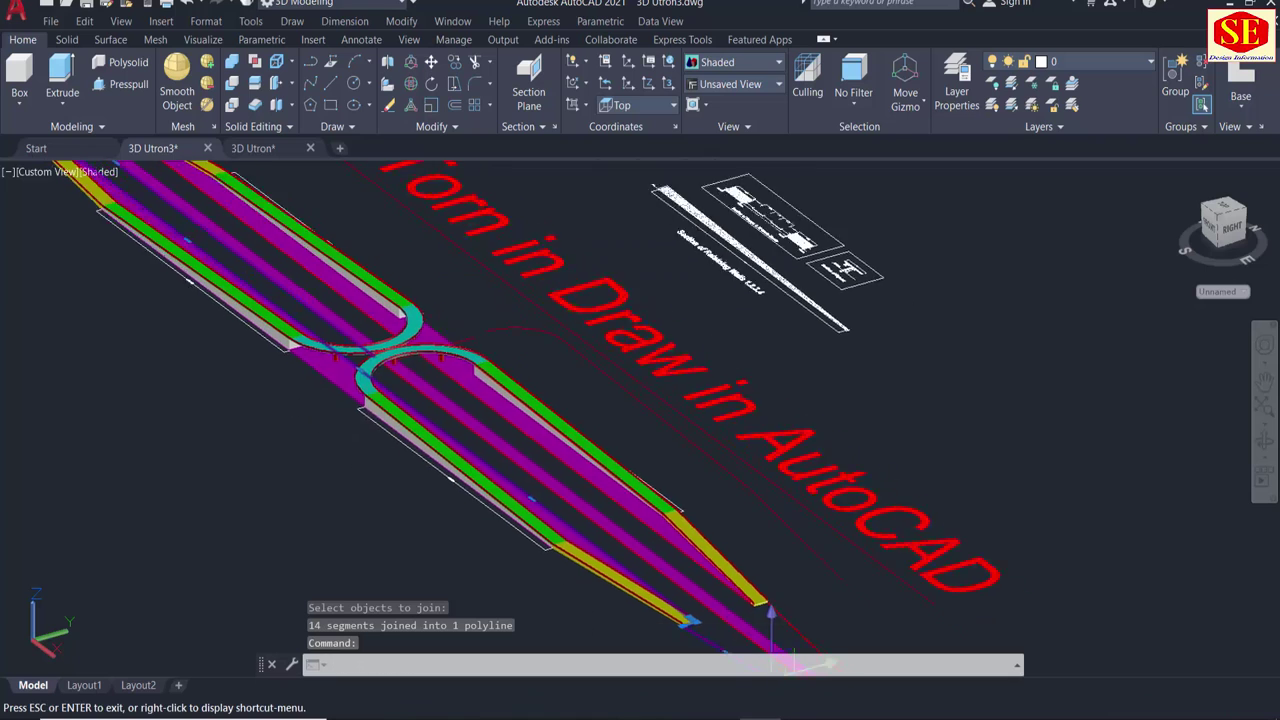
scroll(545, 631, up, 5)
scroll(545, 631, up, 2)
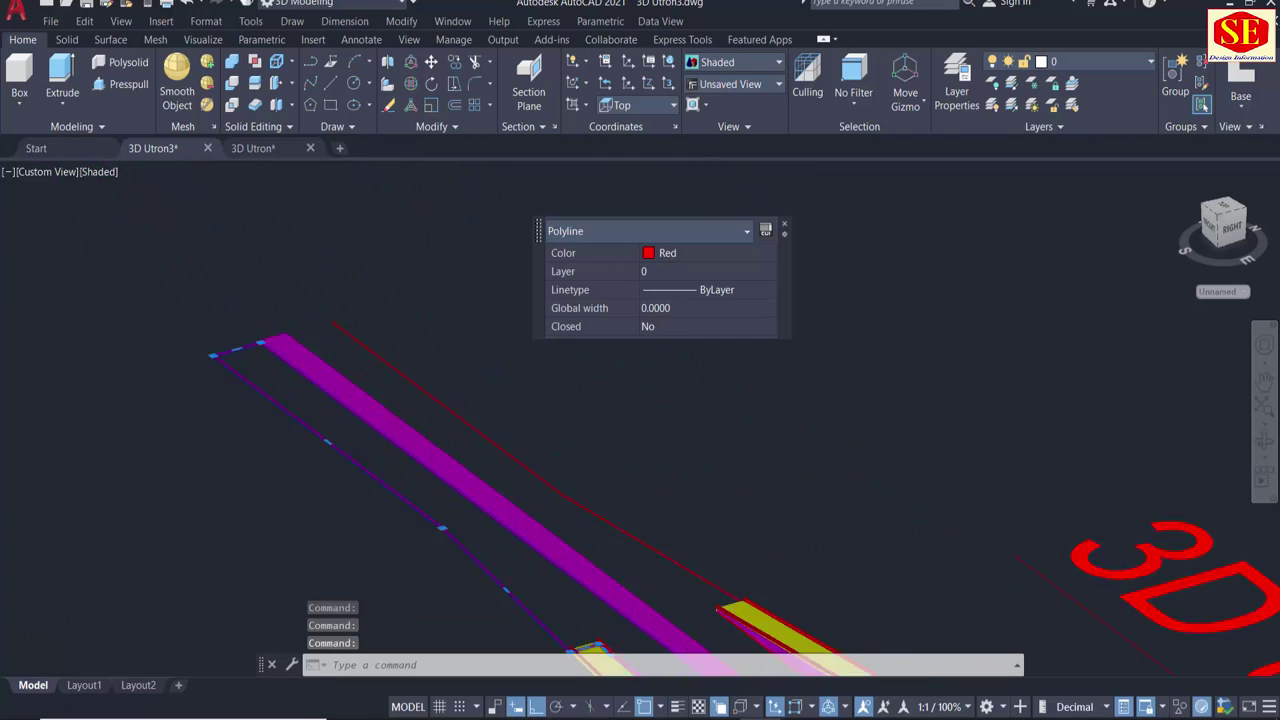
scroll(251, 306, up, 1)
scroll(230, 320, up, 1)
scroll(165, 340, up, 2)
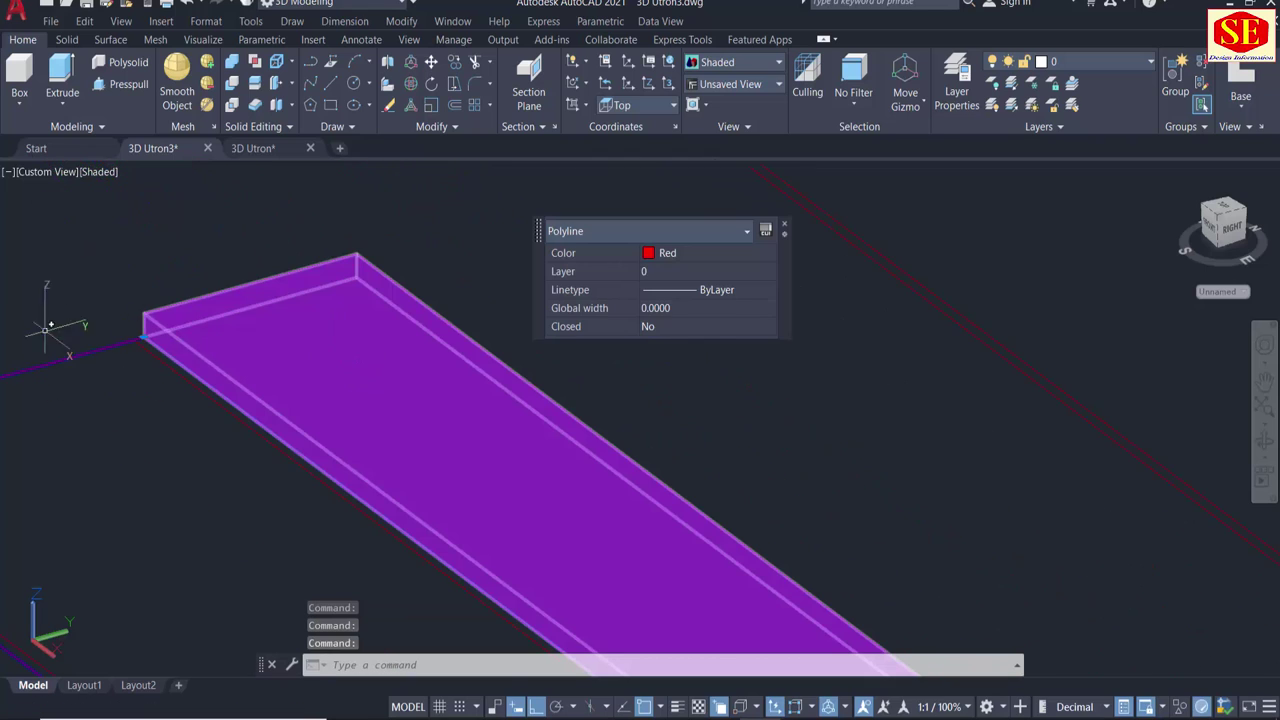
scroll(50, 325, down, 3)
scroll(414, 428, down, 2)
scroll(414, 428, down, 2)
middle_drag(705, 510, 525, 379)
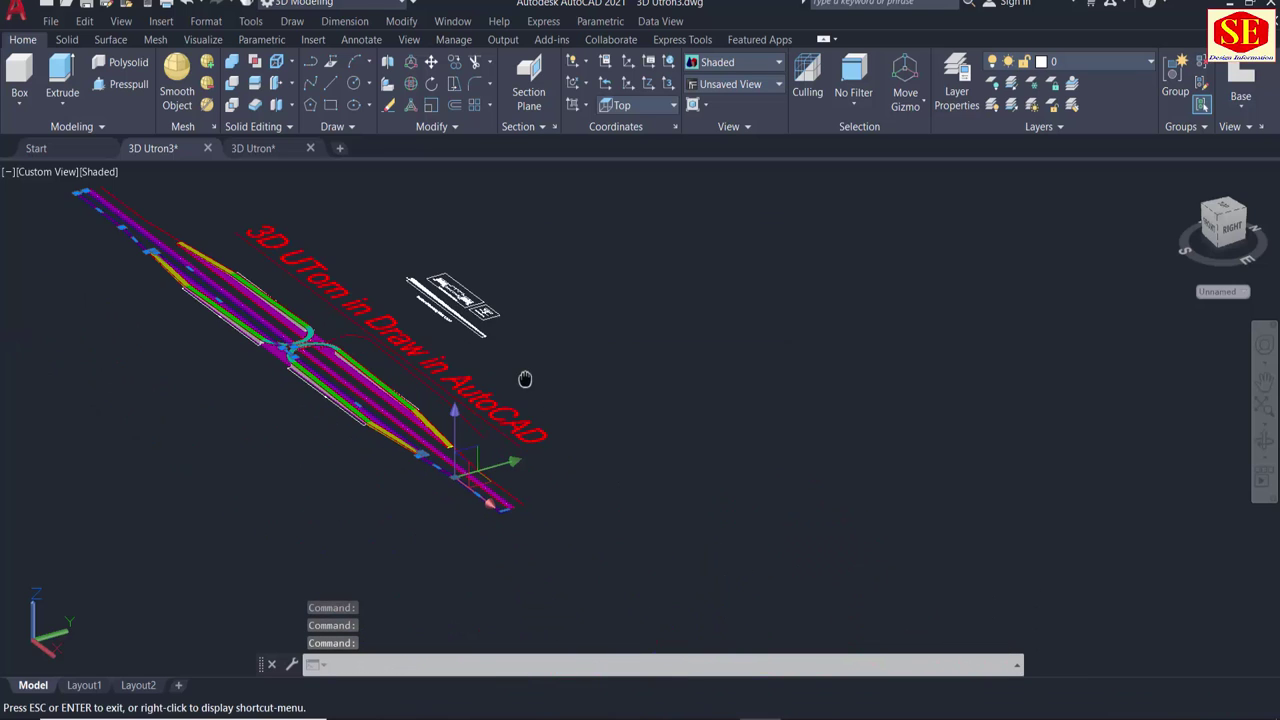
scroll(430, 455, up, 1)
scroll(443, 490, up, 2)
scroll(443, 506, up, 1)
scroll(449, 497, up, 1)
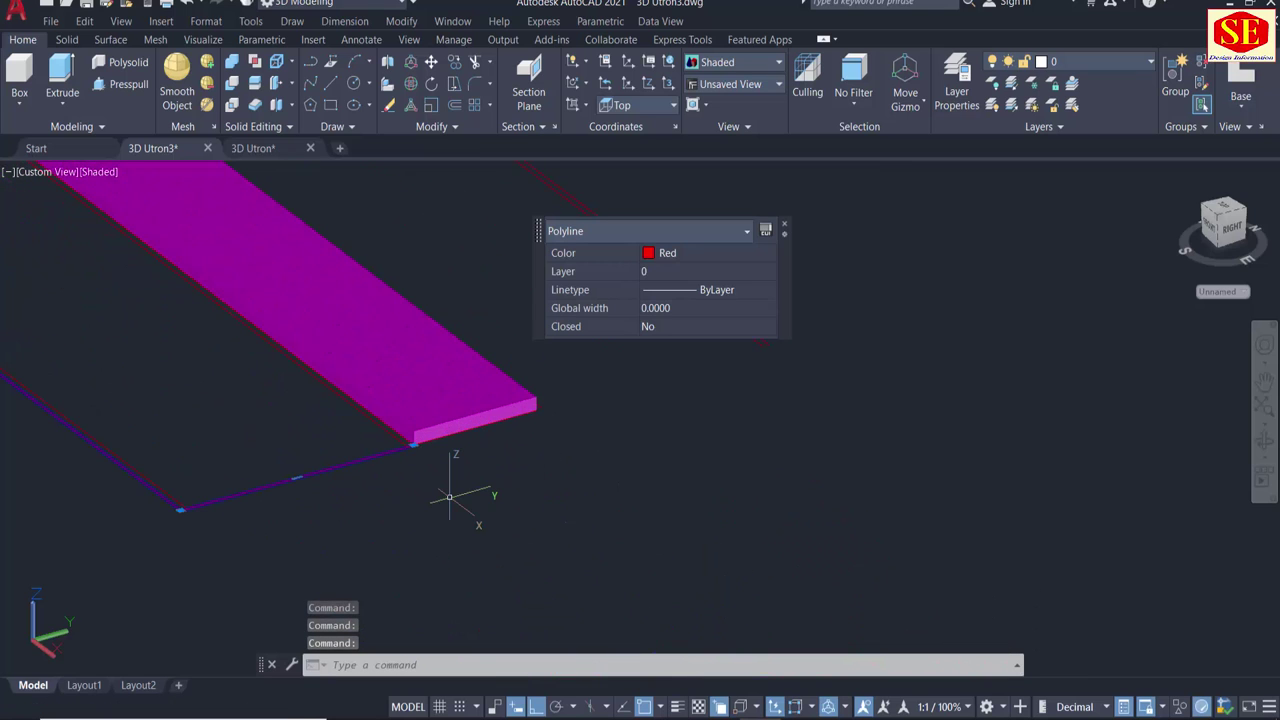
scroll(449, 497, down, 5)
click(124, 84)
scroll(529, 551, up, 3)
Cancel the first press-pull and make red the current drawing colour.
scroll(555, 559, up, 2)
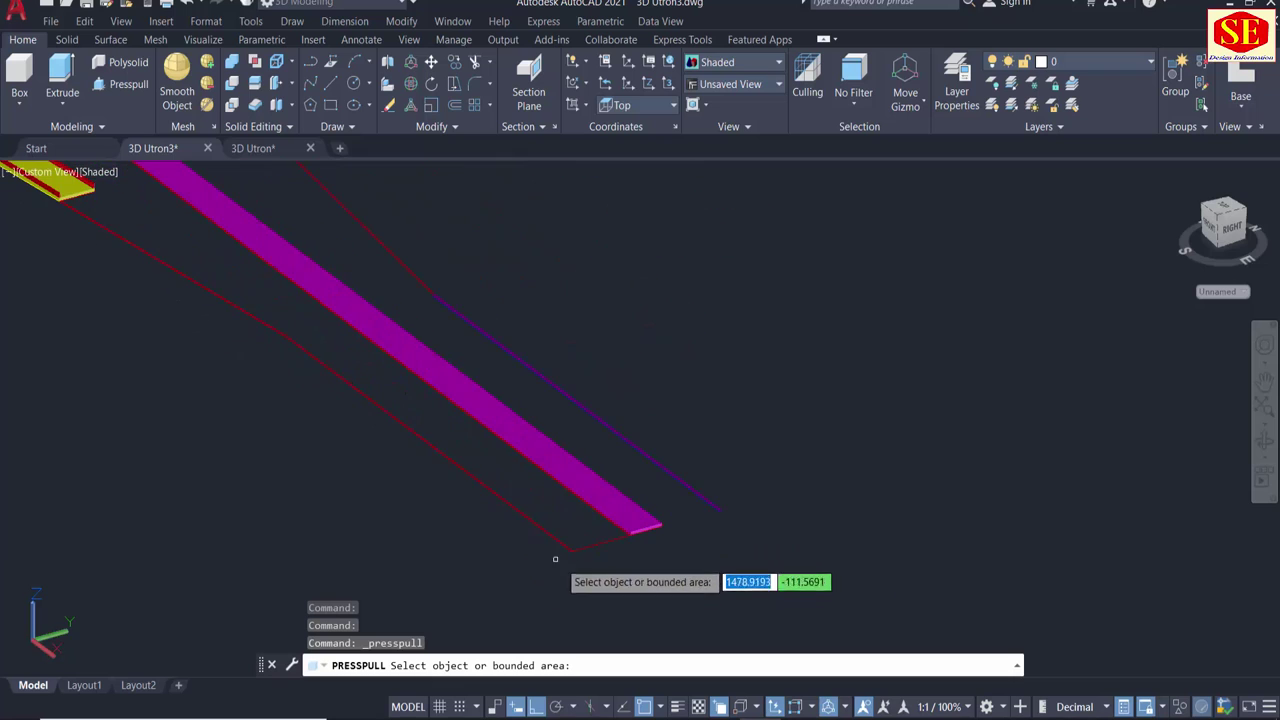
click(594, 542)
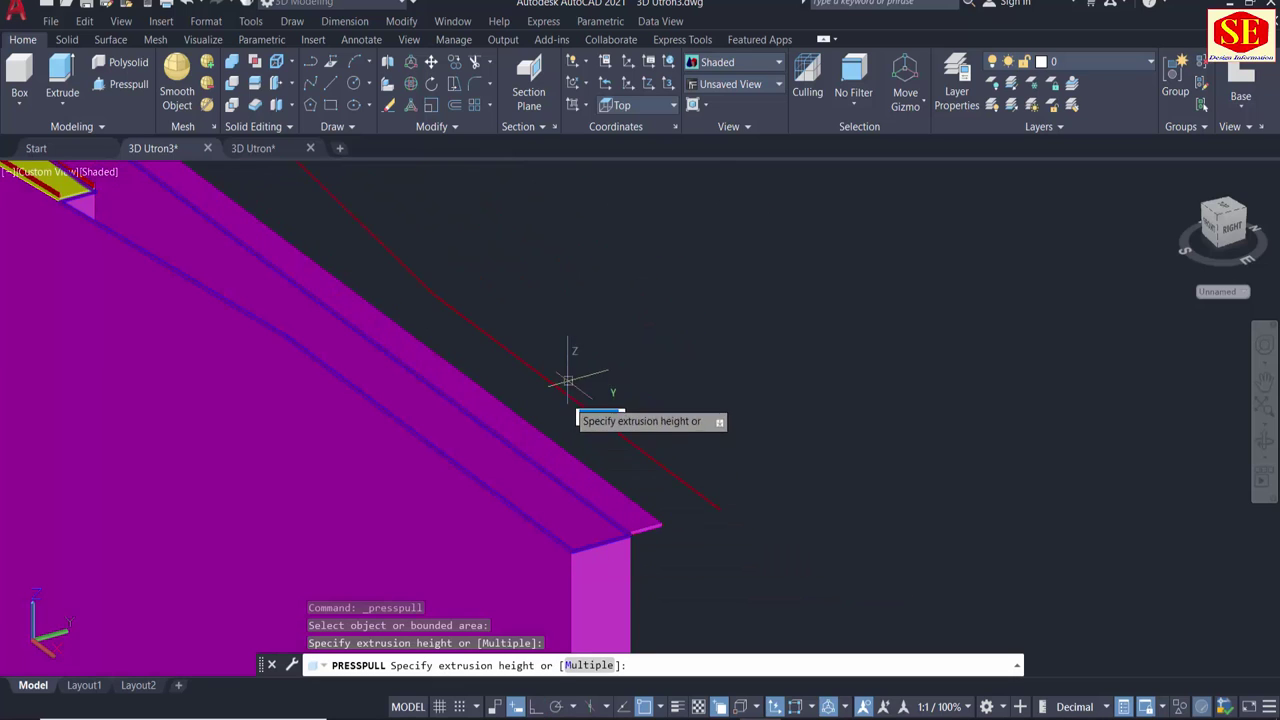
scroll(571, 371, down, 2)
scroll(555, 500, down, 1)
key(Escape)
text(COLO)
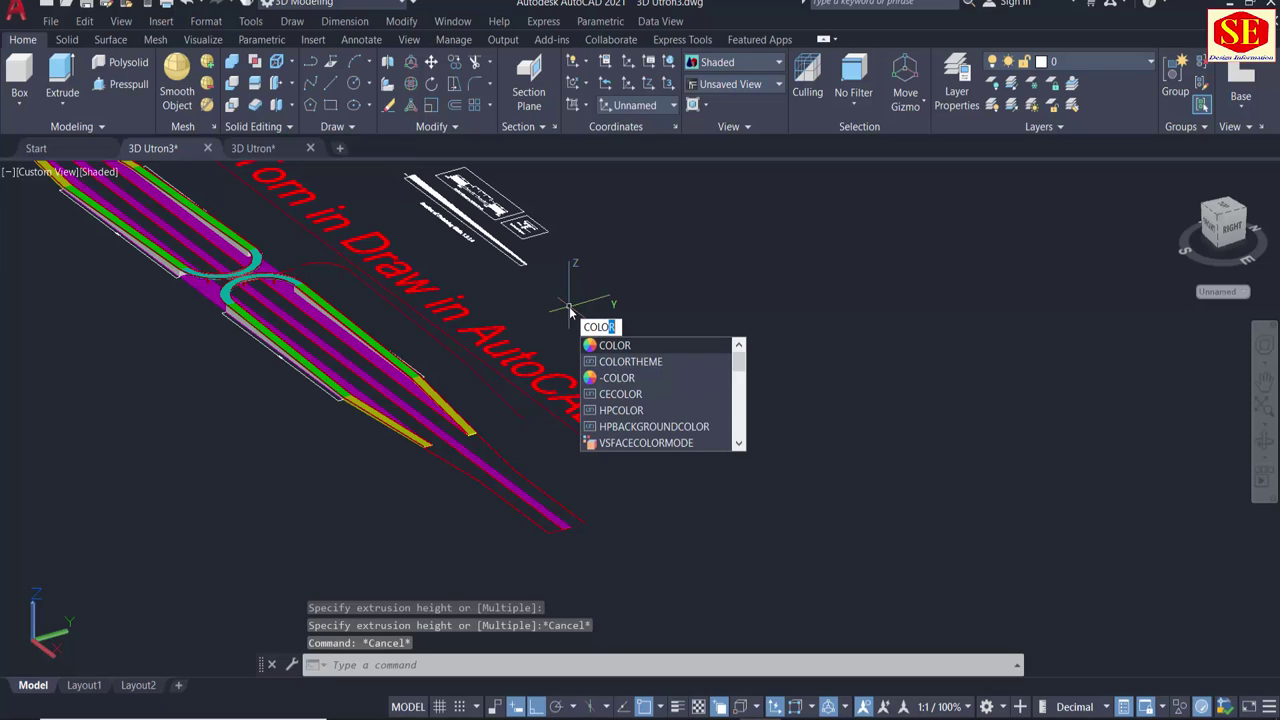
key(Return)
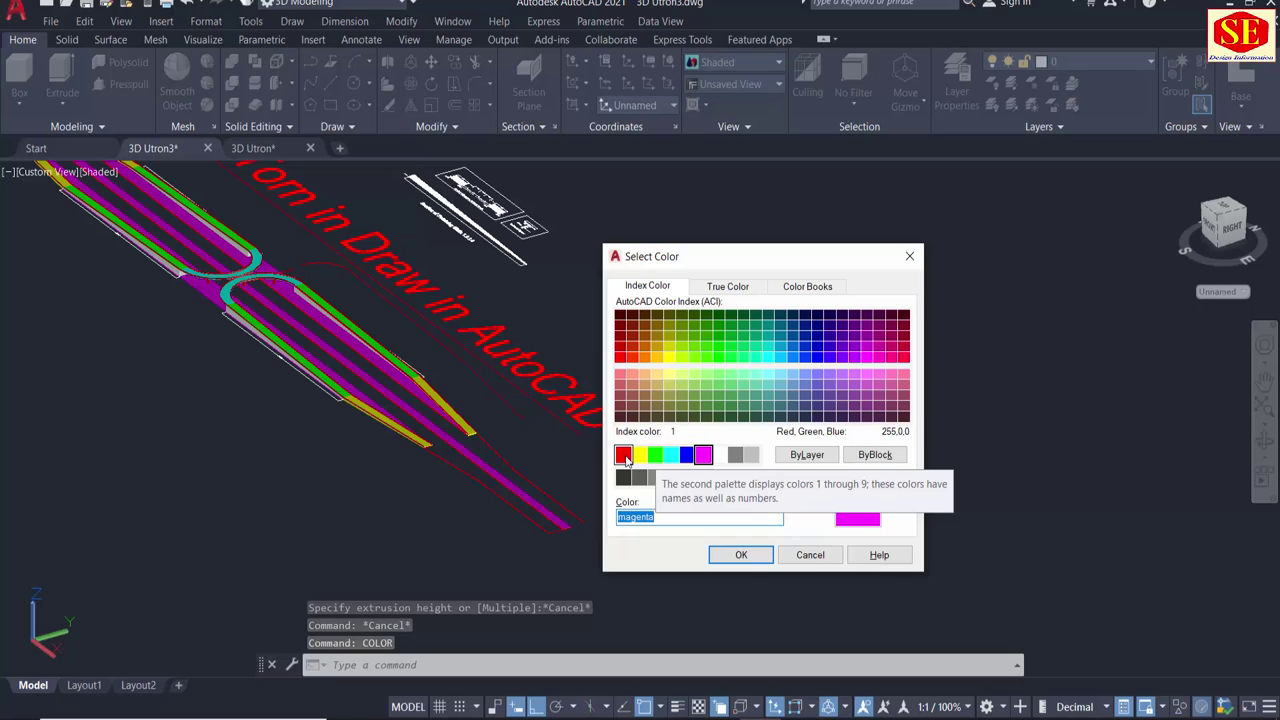
click(624, 456)
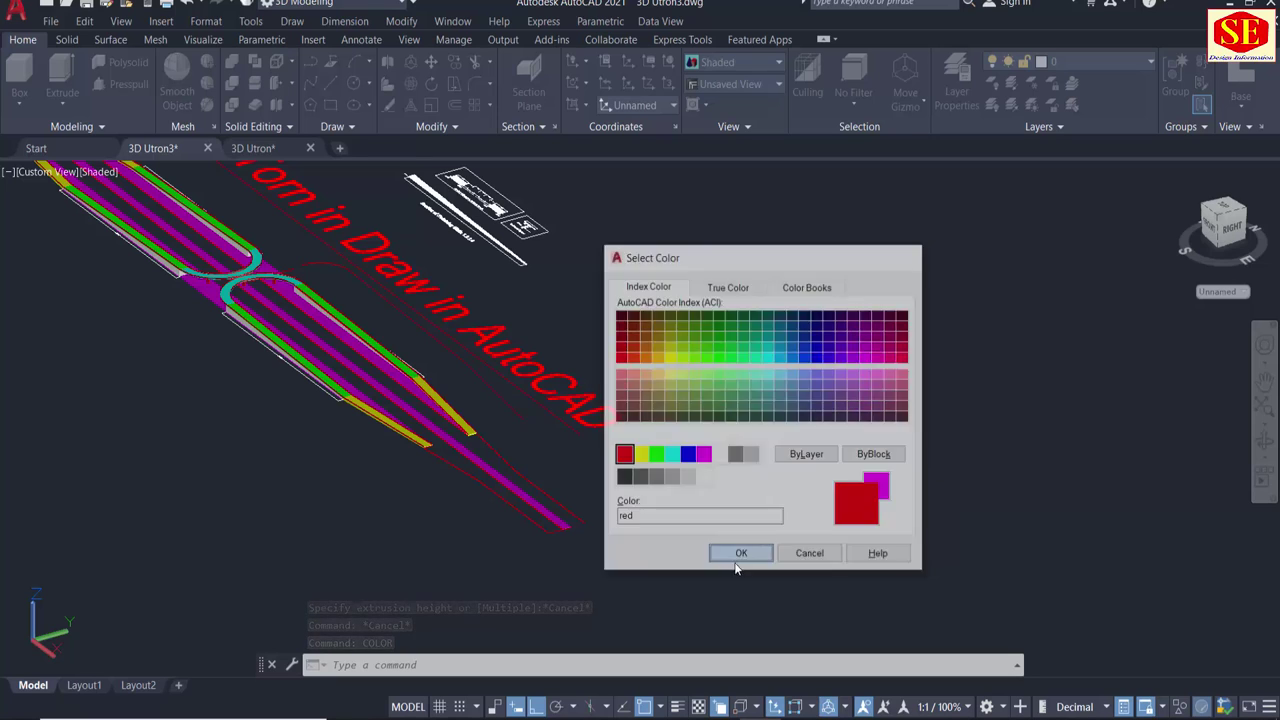
click(740, 555)
Press-pull the outlined area beside the magenta slab into a 1-unit red slab.
click(115, 88)
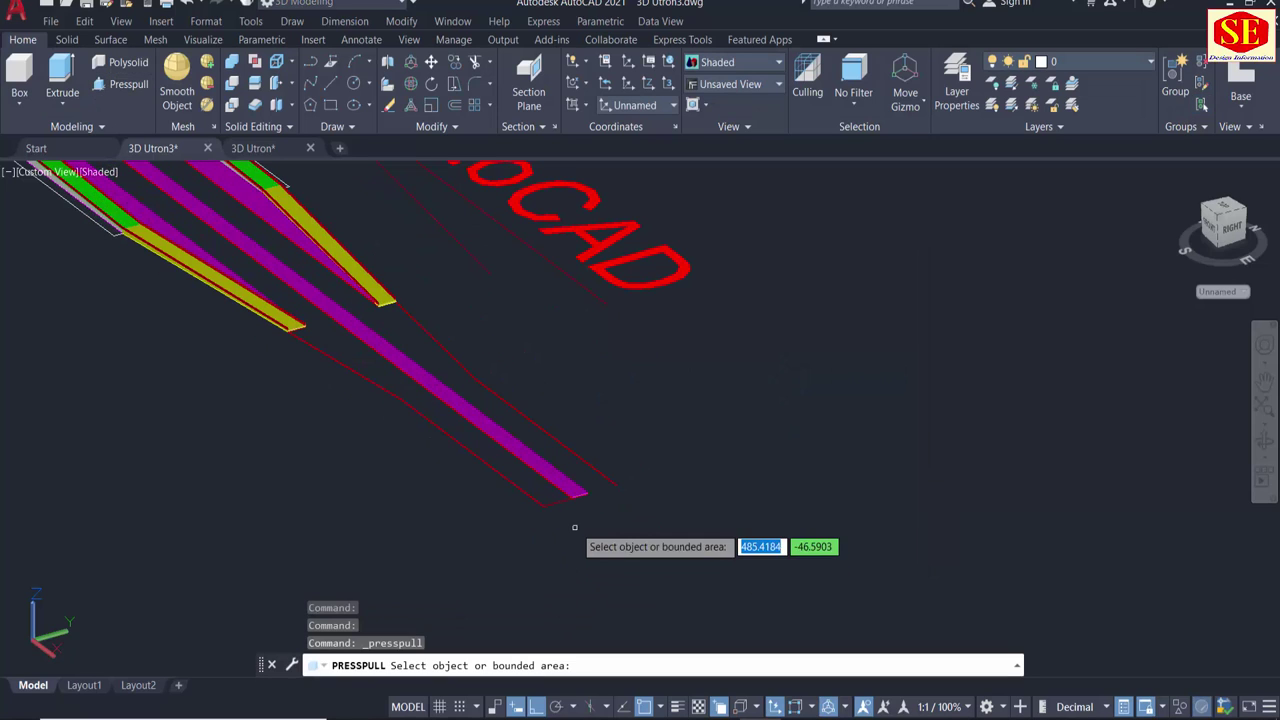
scroll(562, 512, up, 3)
click(557, 492)
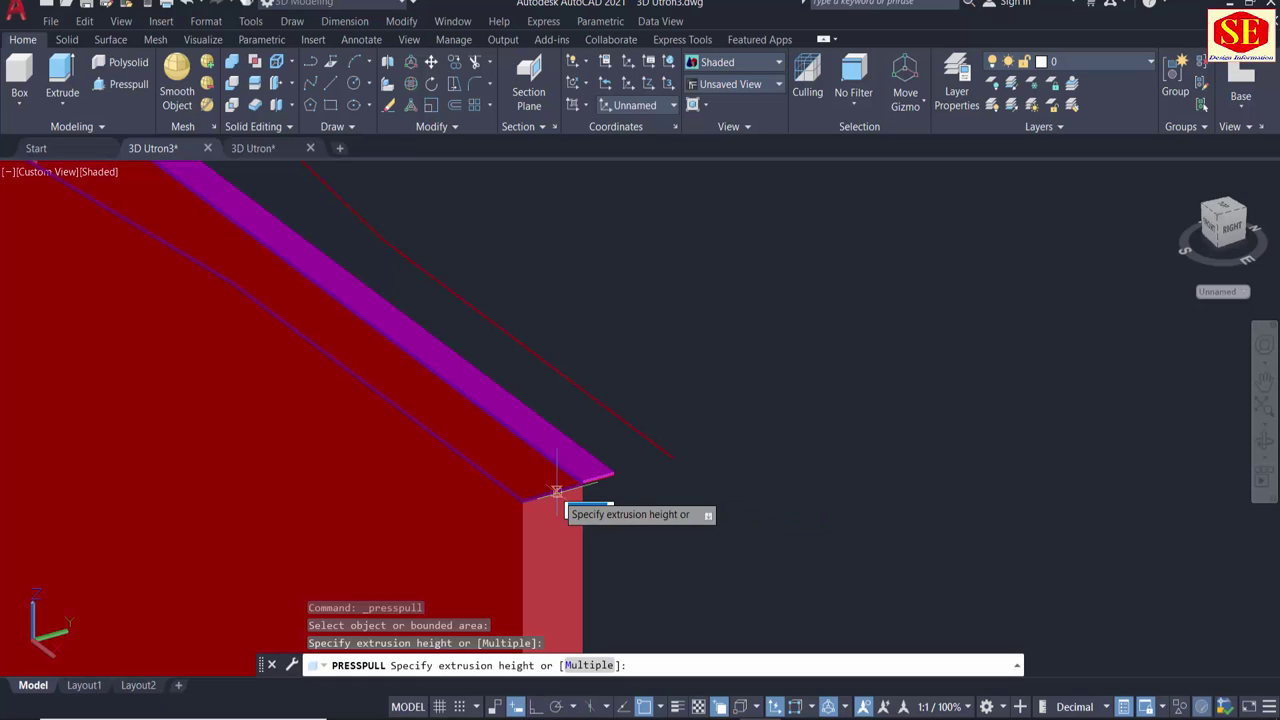
scroll(570, 440, down, 5)
scroll(585, 373, down, 6)
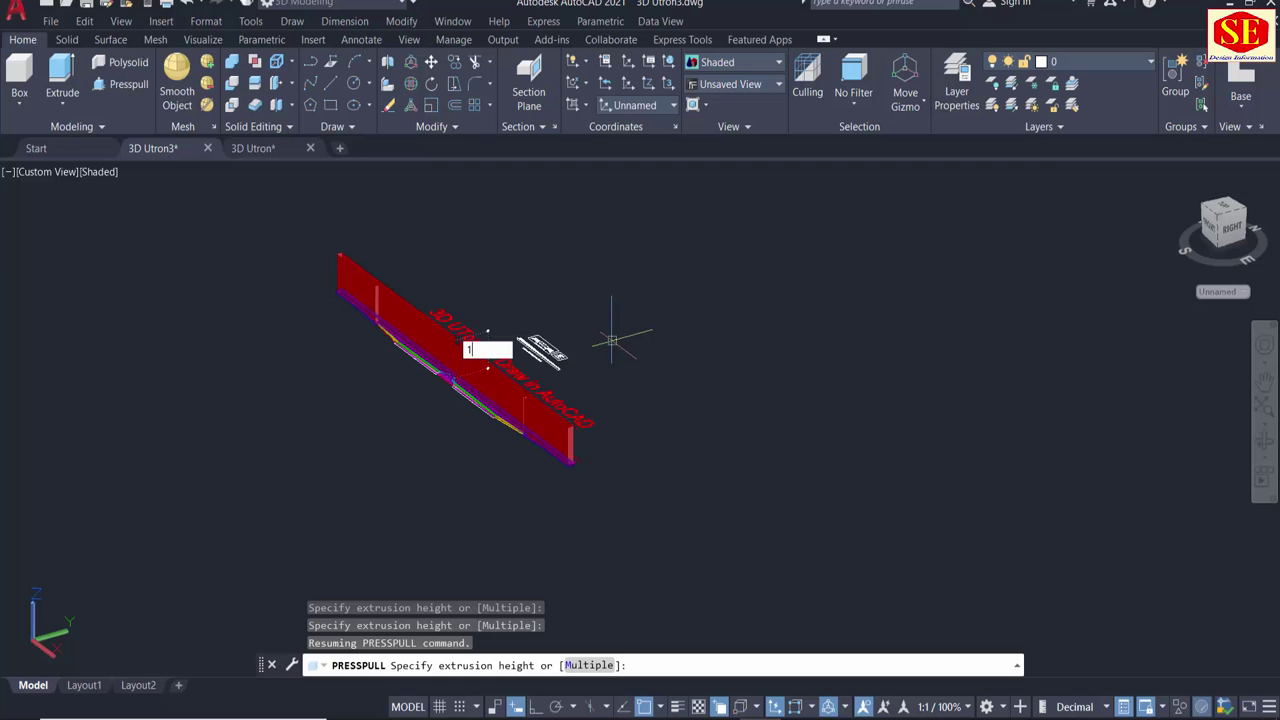
scroll(600, 460, up, 3)
Orbit to the left view and start mirroring the red base slab as the selected object.
scroll(580, 520, up, 2)
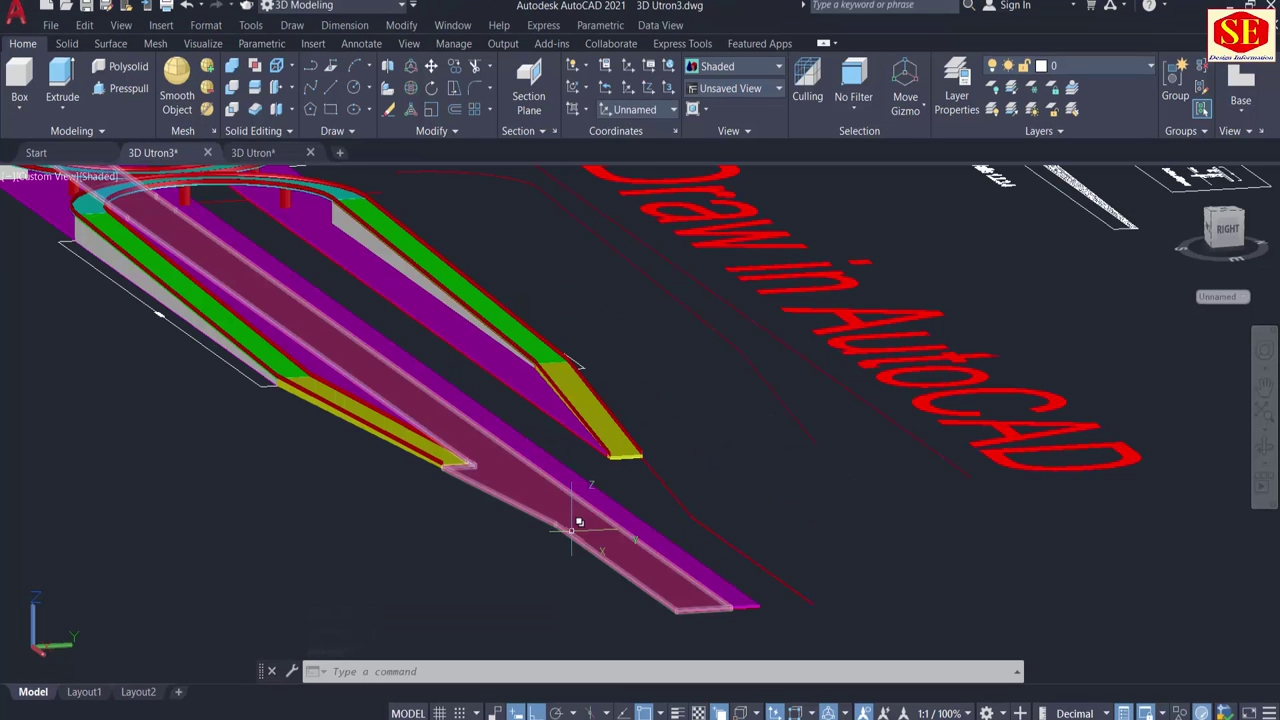
scroll(582, 539, down, 5)
shift+middle_drag(329, 391, 637, 386)
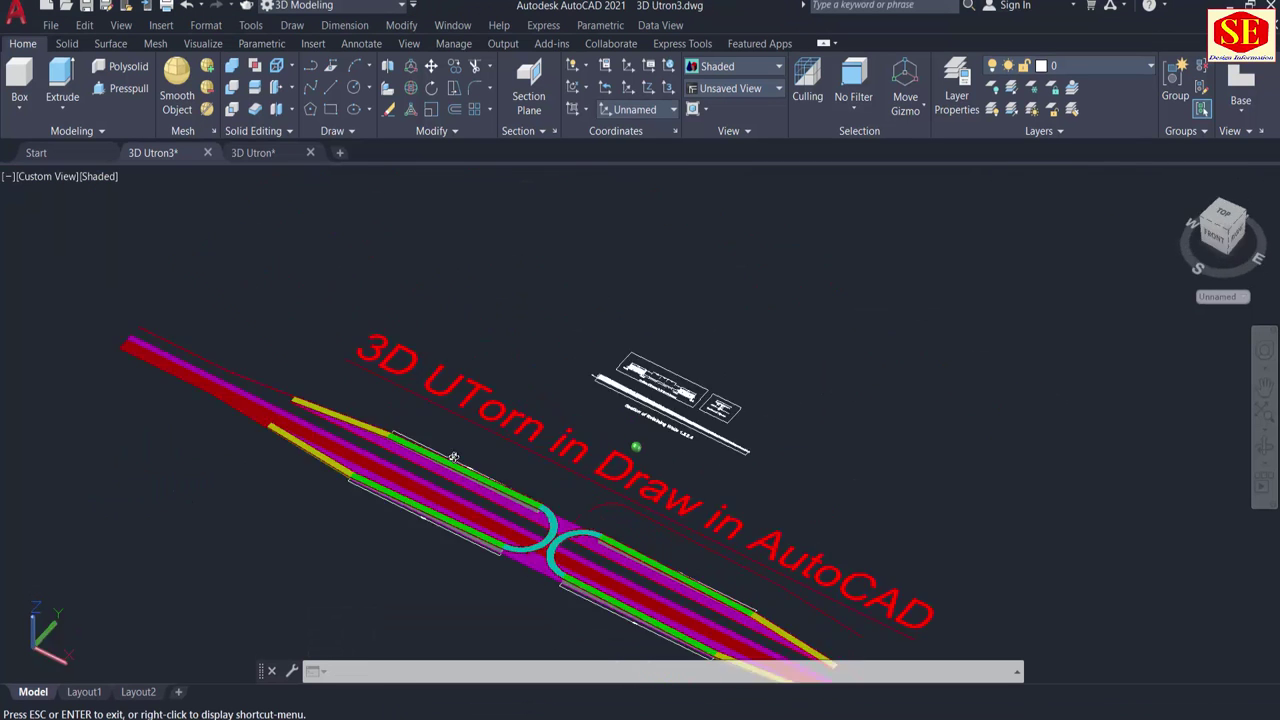
scroll(640, 594, up, 3)
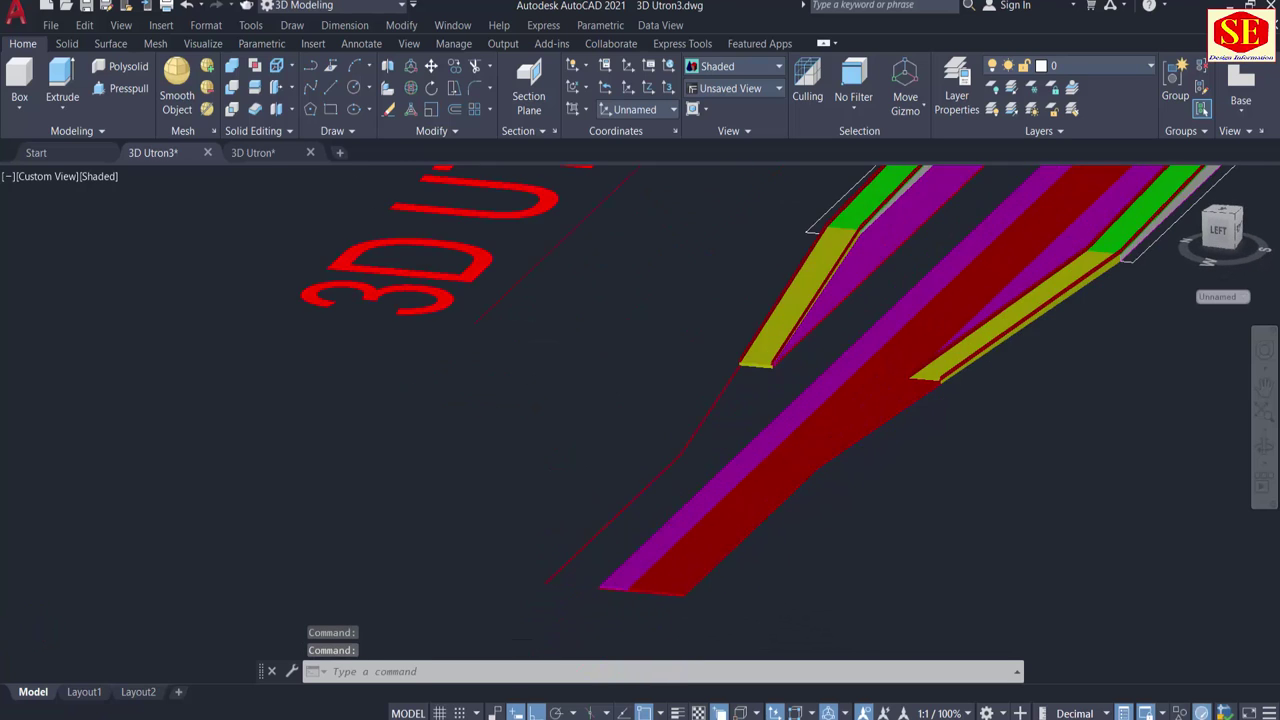
scroll(645, 596, up, 3)
shift+middle_drag(645, 596, 660, 596)
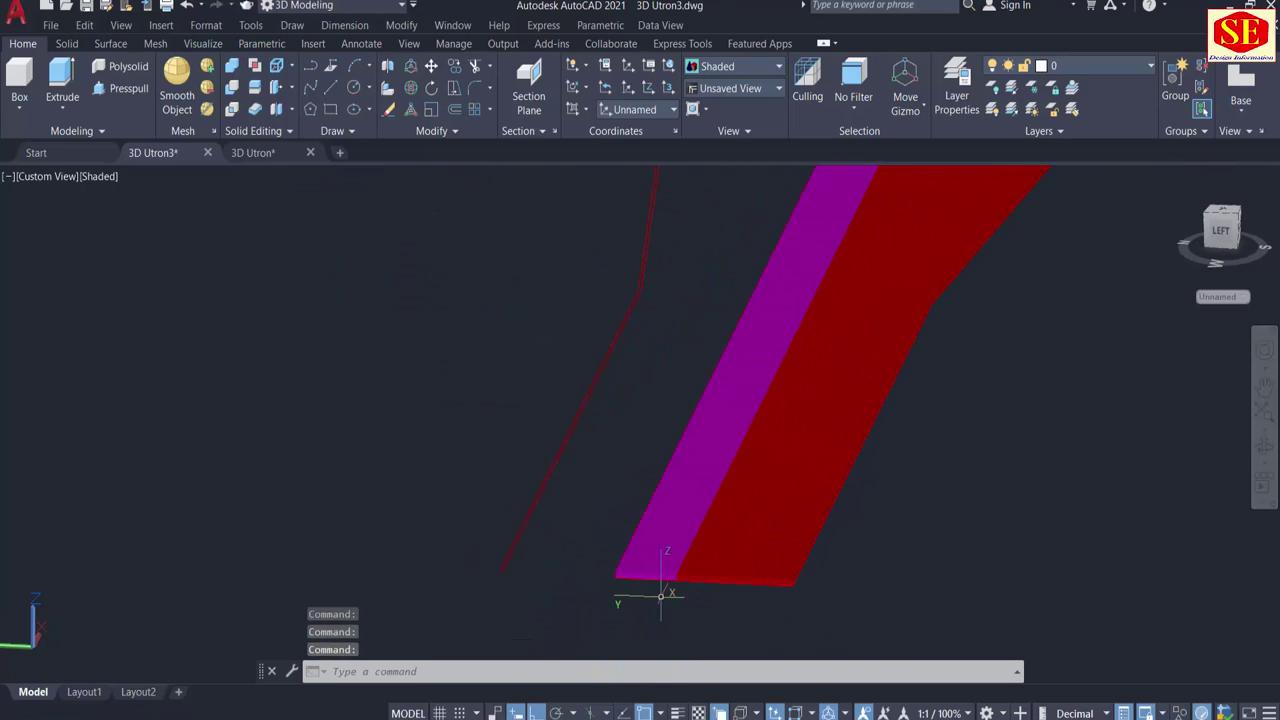
text(mi)
key(Return)
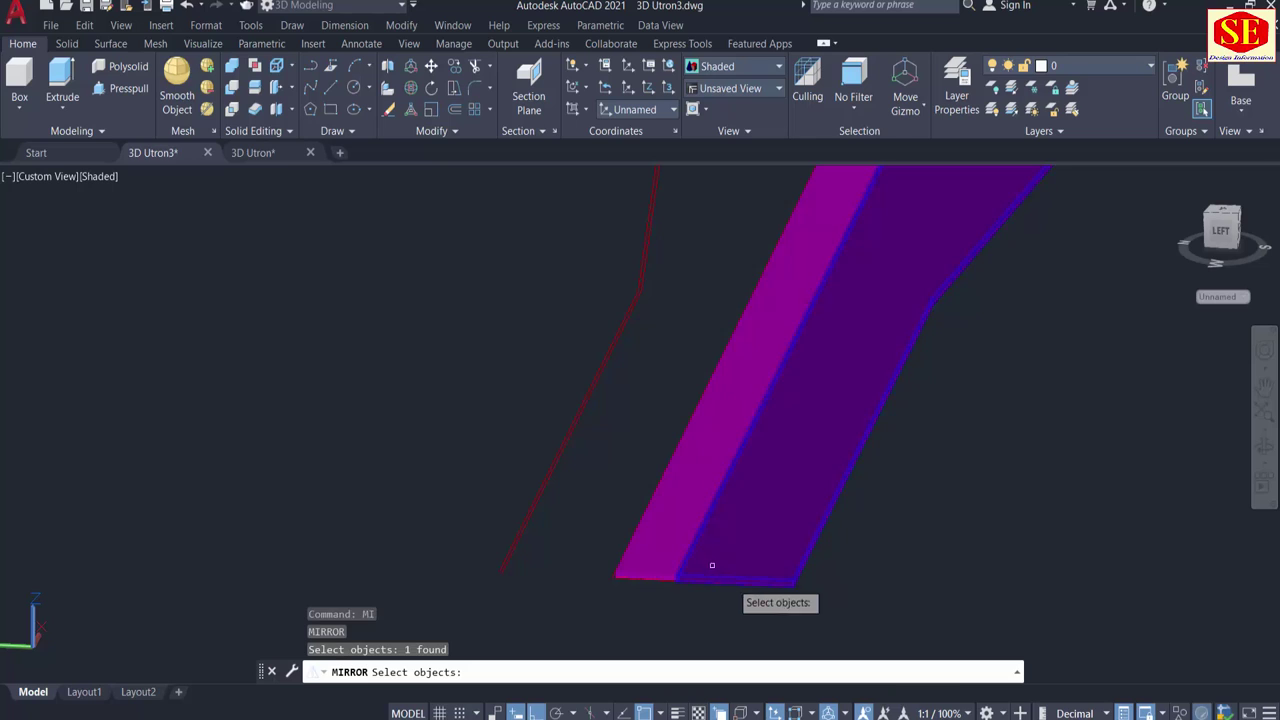
scroll(720, 580, up, 3)
key(Return)
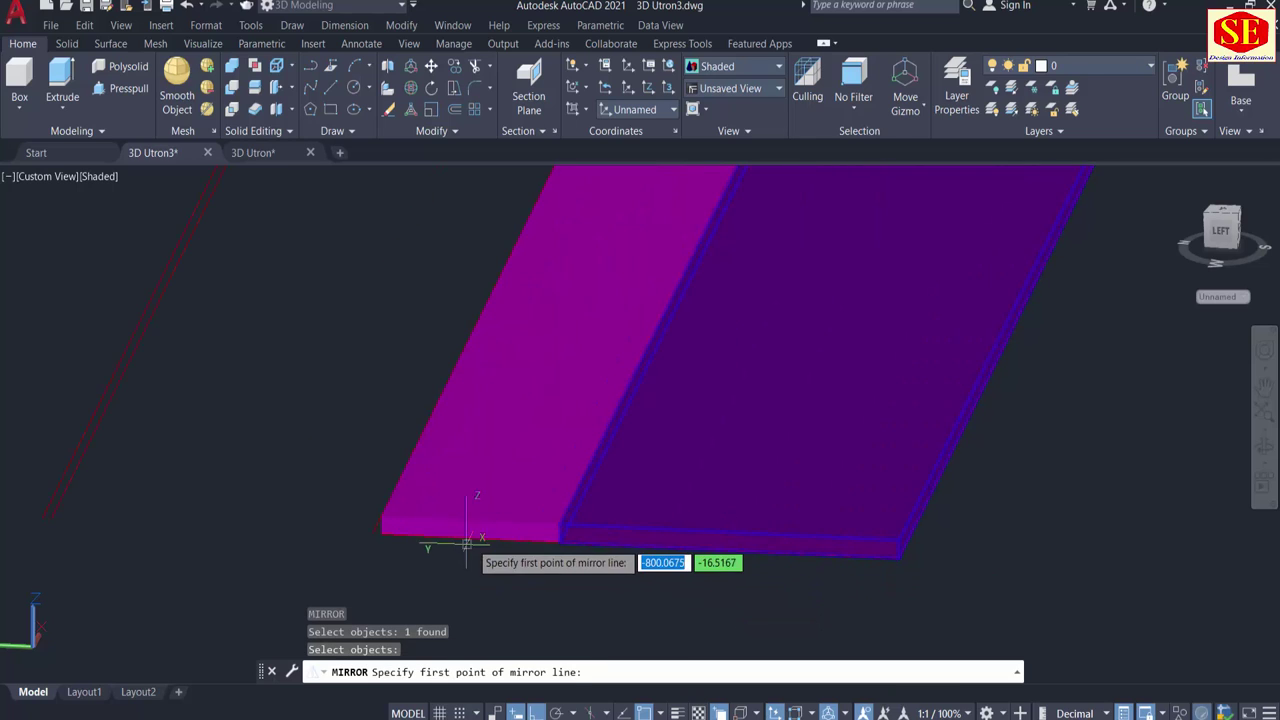
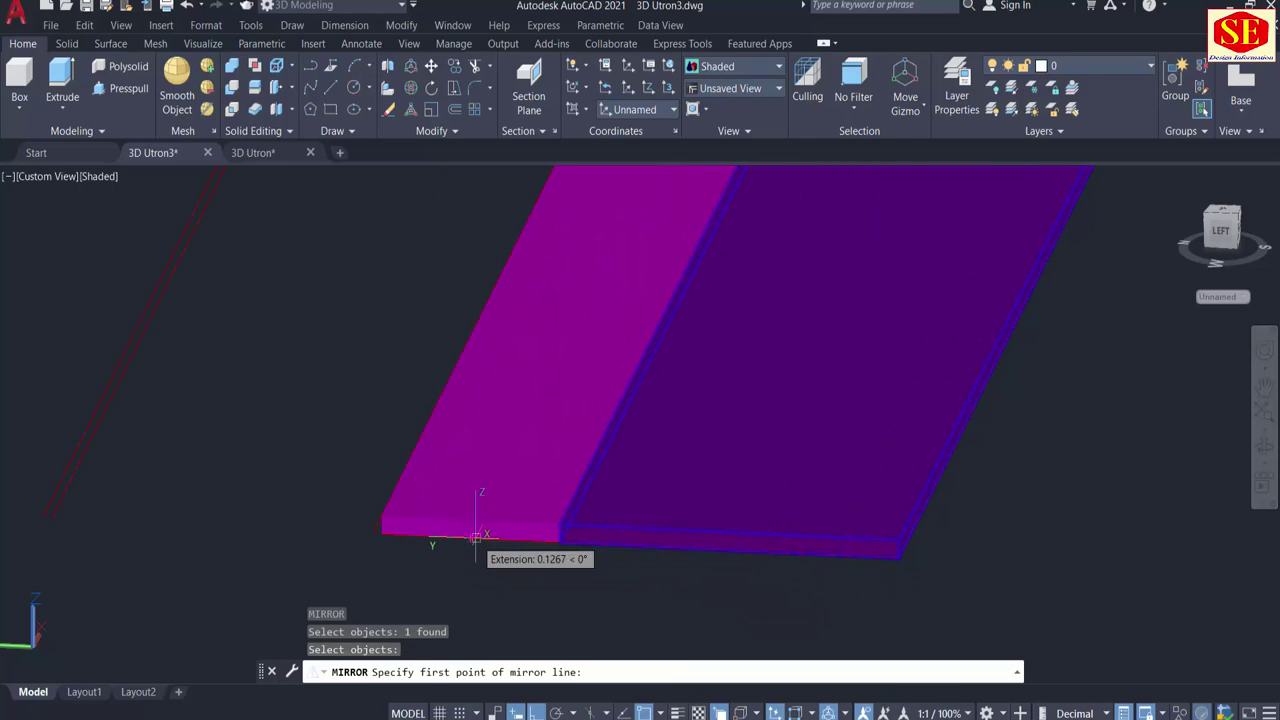
Mirror the carriageway slab across the median line, keeping the original slab.
click(470, 537)
scroll(470, 545, down, 3)
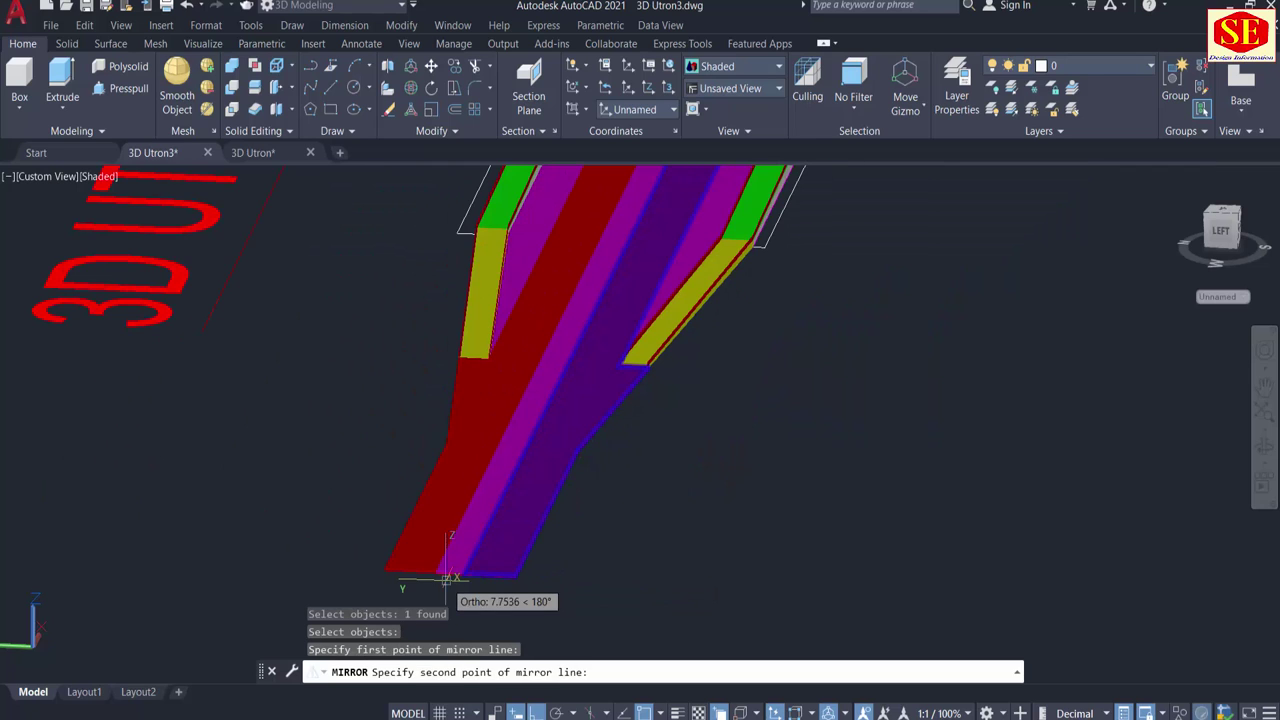
middle_drag(445, 570, 507, 467)
click(470, 545)
right_click(473, 552)
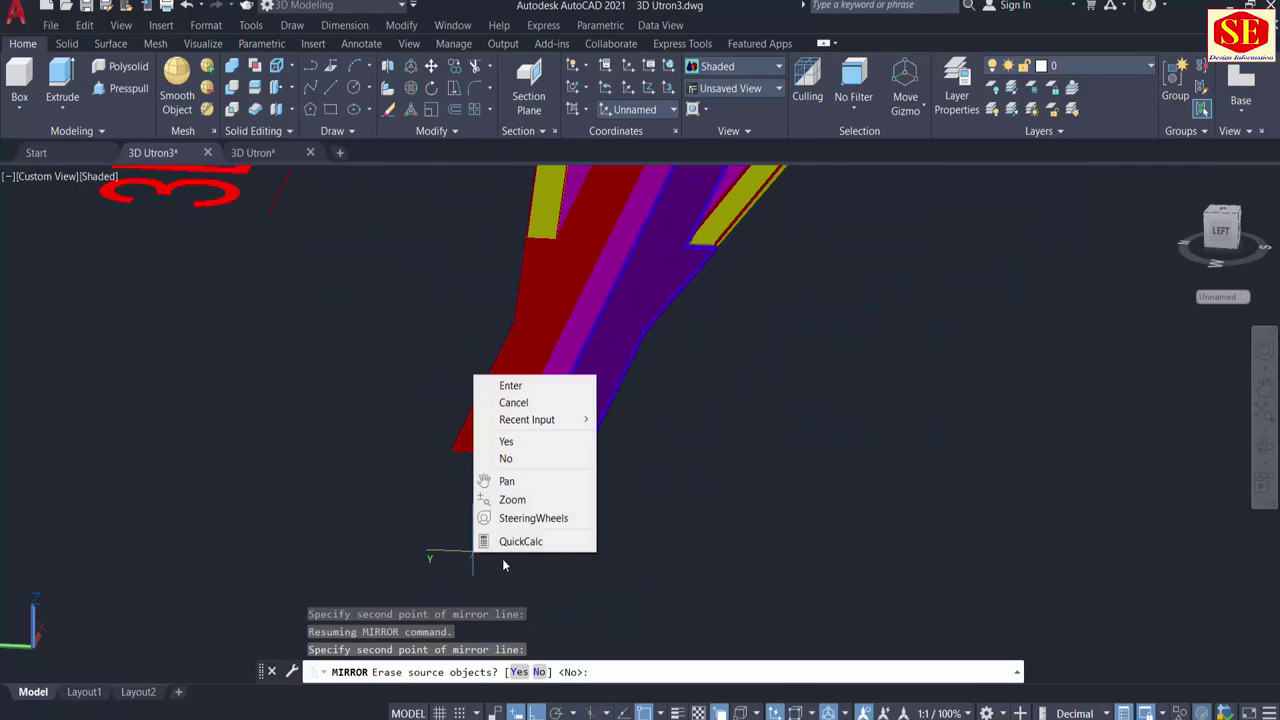
click(538, 386)
Orbit and zoom around the 3D U-turn to inspect the road solid.
scroll(443, 457, down, 2)
scroll(449, 566, down, 2)
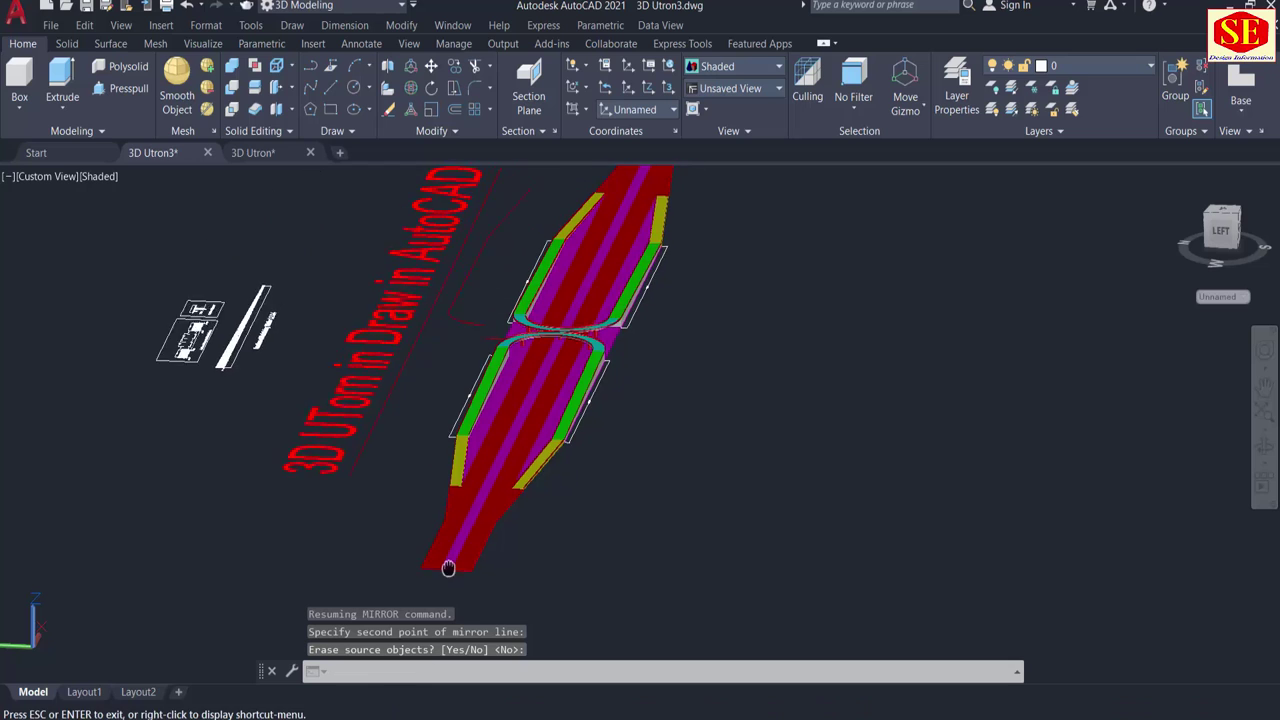
scroll(584, 335, up, 3)
mouse_move(540, 480)
shift+middle_down()
mouse_move(523, 578)
mouse_move(430, 560)
mouse_move(640, 394)
mouse_move(532, 549)
mouse_move(360, 443)
shift+middle_up()
scroll(360, 443, up, 2)
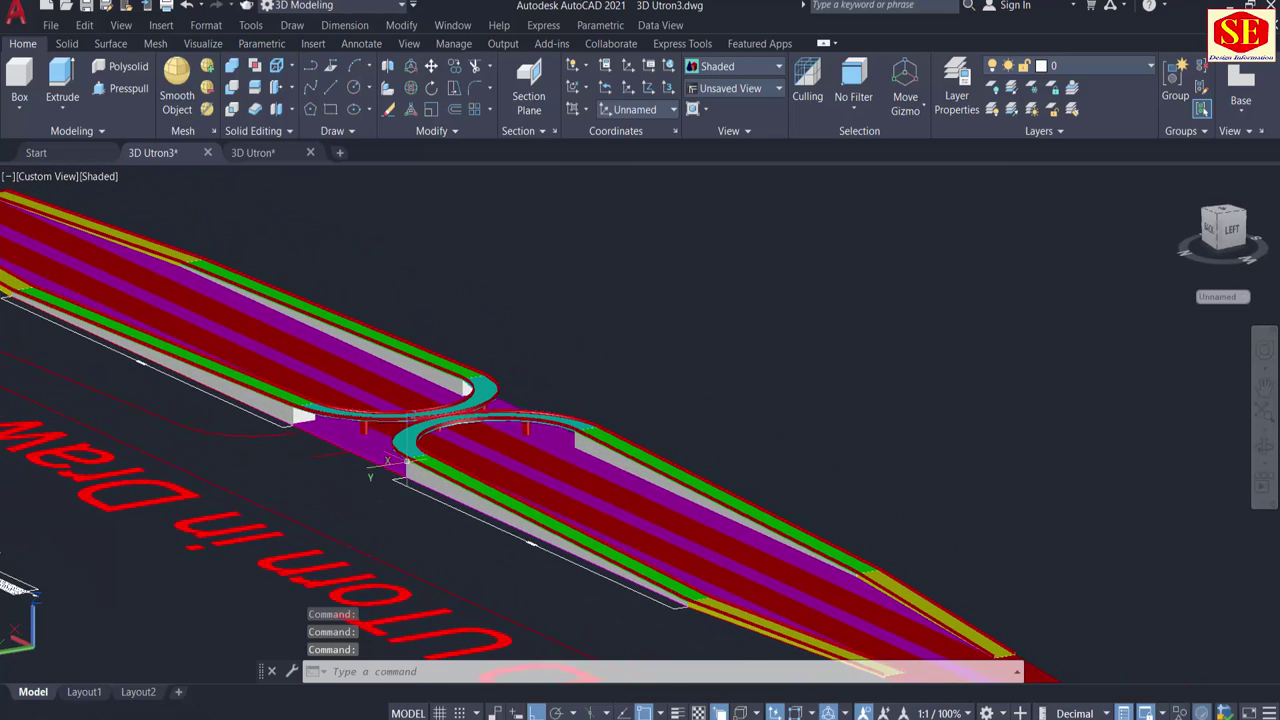
click(437, 422)
scroll(437, 422, down, 1)
scroll(276, 355, up, 1)
scroll(276, 355, up, 1)
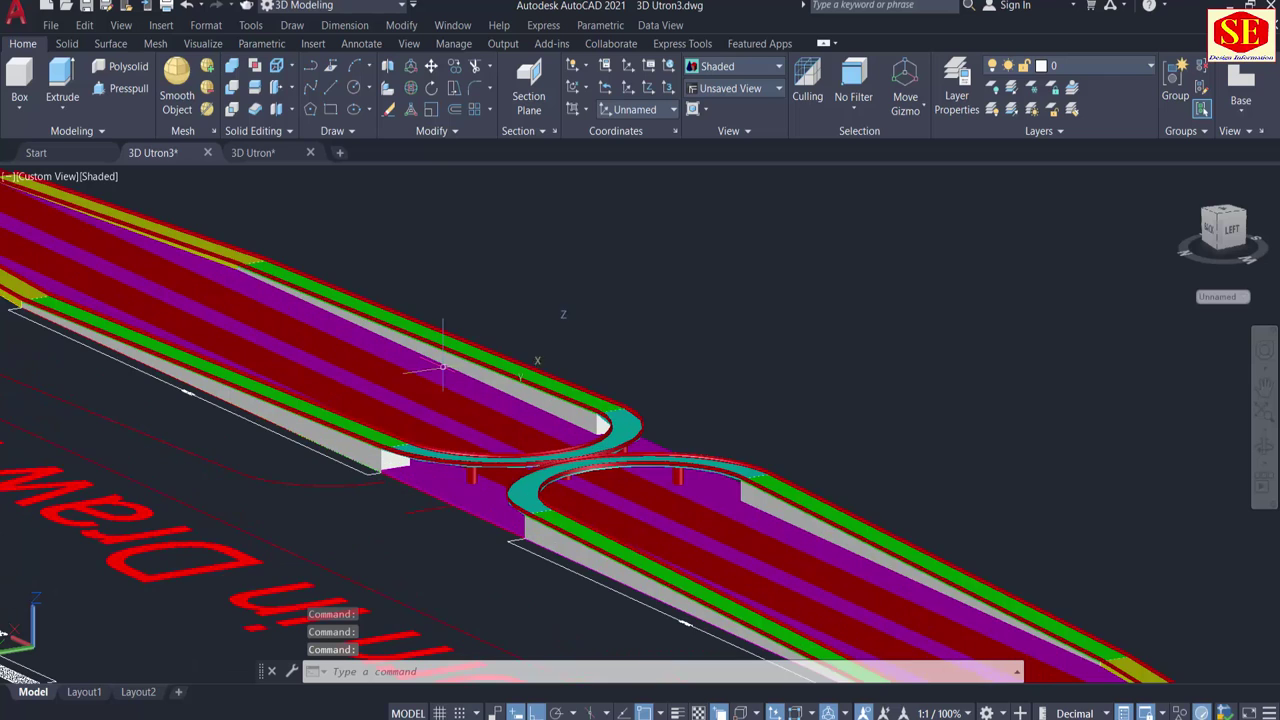
scroll(894, 534, up, 3)
scroll(916, 540, up, 1)
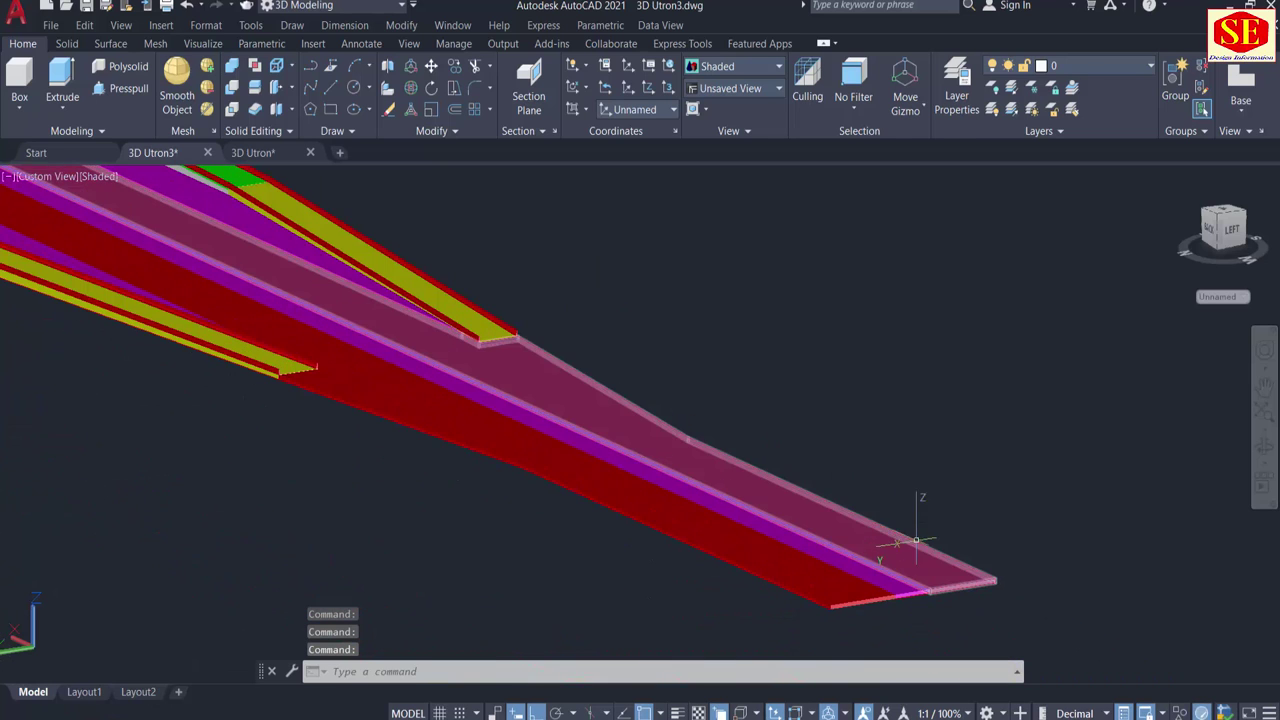
key(Escape)
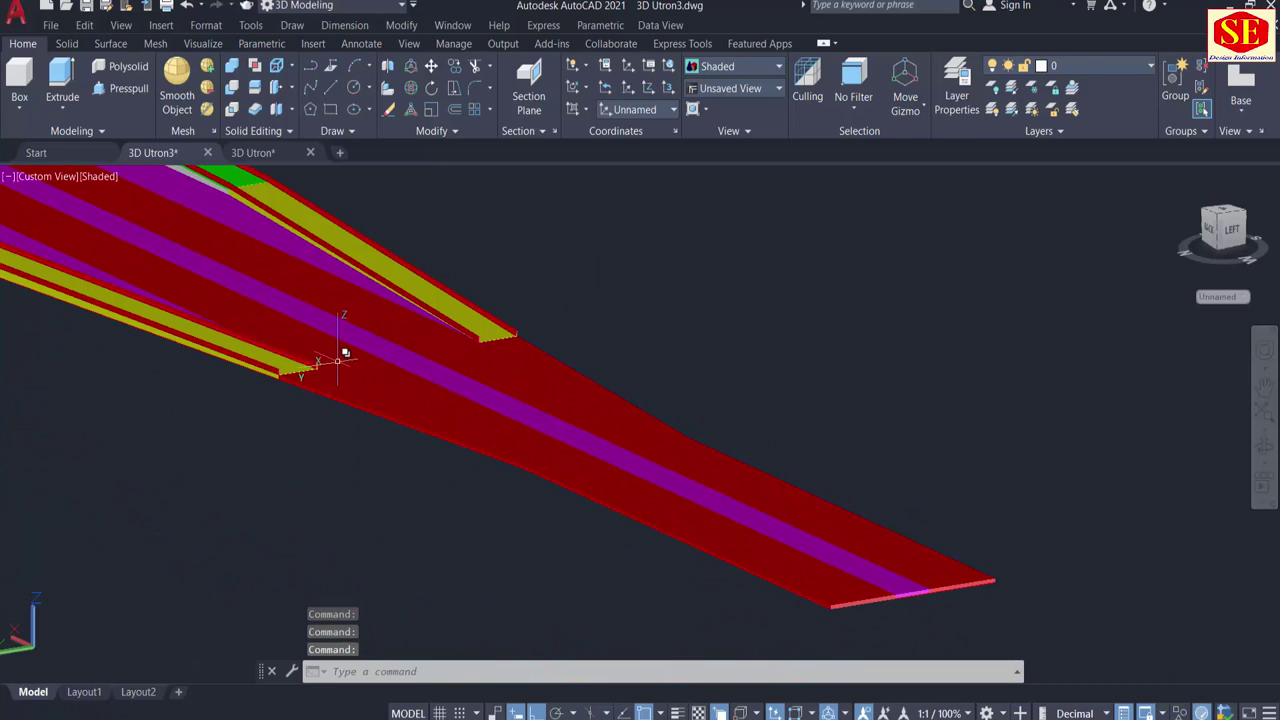
Orbit the road from the other side toward a top view and save the drawing.
mouse_move(340, 355)
shift+middle_down()
mouse_move(463, 415)
mouse_move(681, 426)
mouse_move(586, 420)
mouse_move(578, 401)
shift+middle_up()
key(Escape)
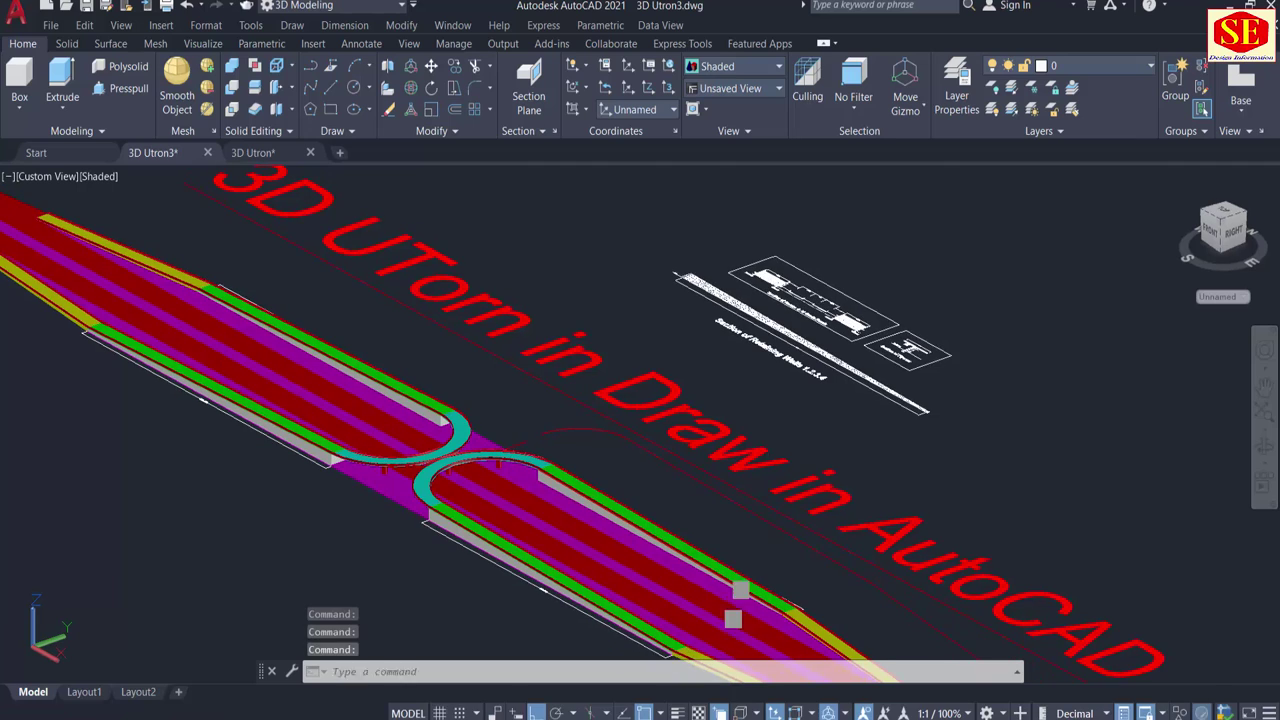
scroll(857, 457, up, 5)
scroll(816, 546, up, 2)
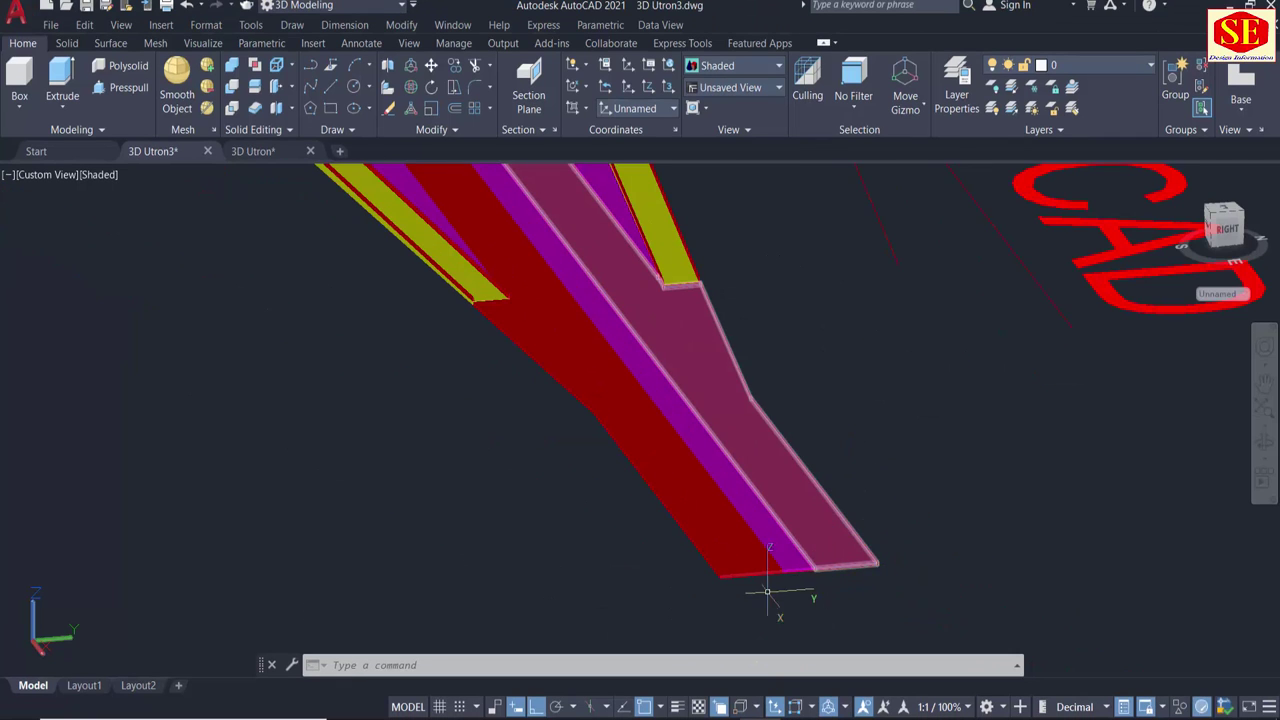
scroll(805, 560, up, 2)
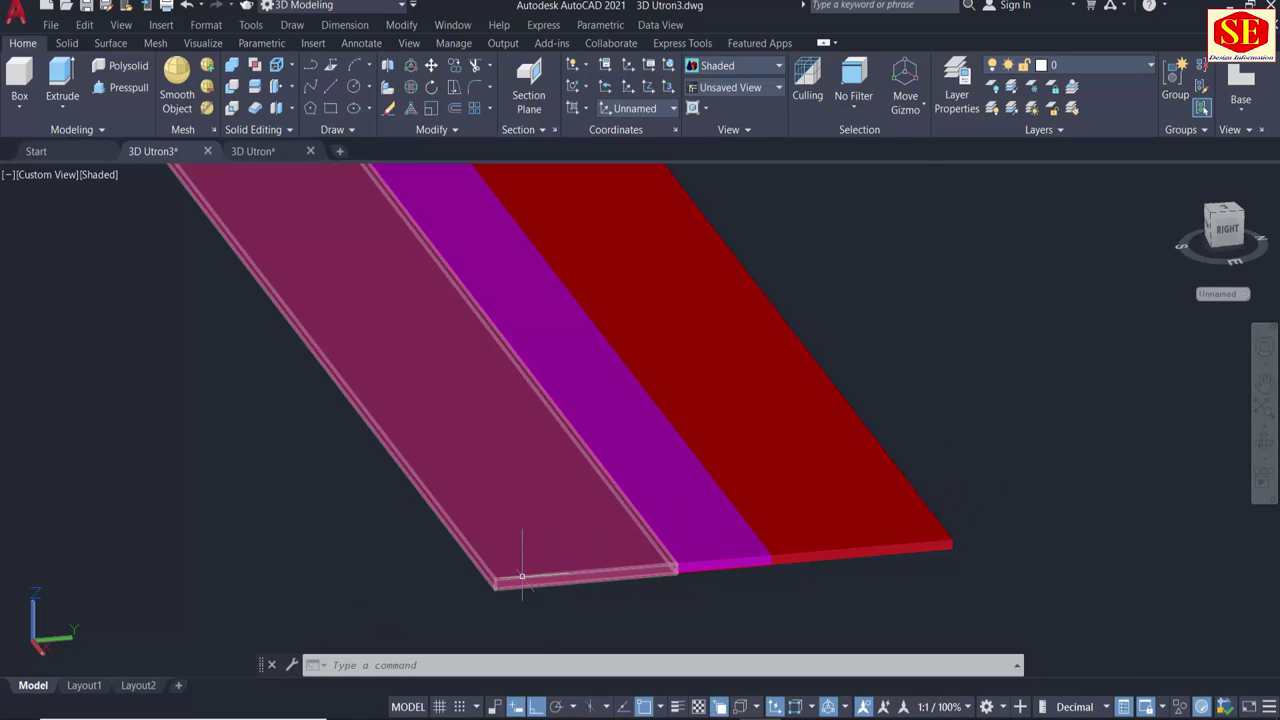
scroll(522, 576, down, 5)
scroll(606, 367, down, 2)
mouse_move(612, 347)
shift+middle_down()
mouse_move(594, 380)
mouse_move(586, 337)
shift+middle_up()
key(ctrl+s)
scroll(575, 300, up, 3)
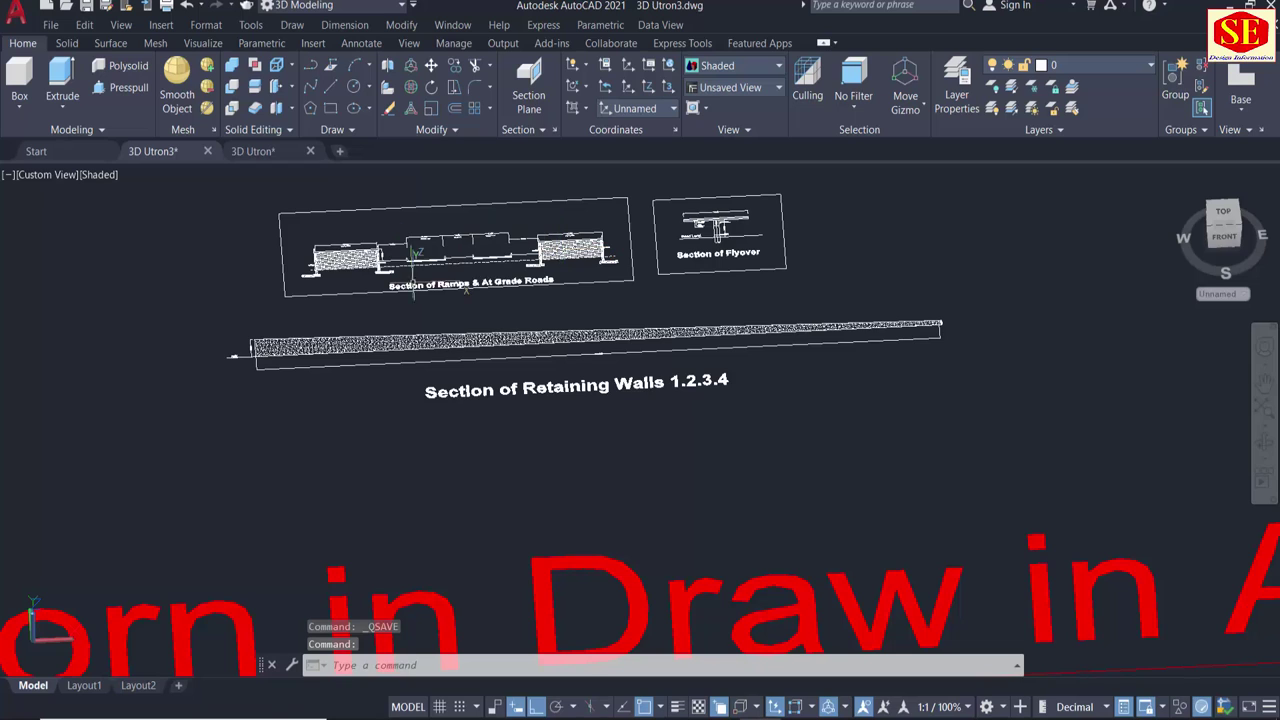
shift+middle_drag(413, 252, 380, 240)
scroll(340, 222, up, 4)
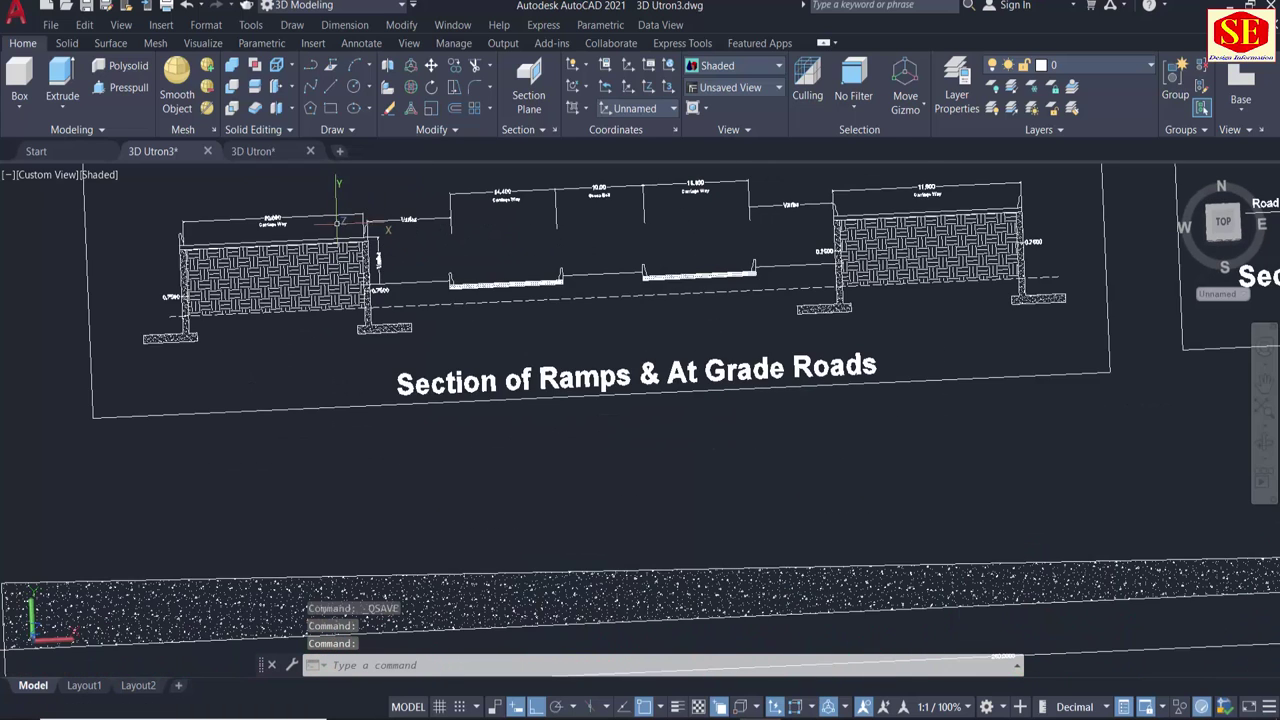
scroll(338, 222, up, 5)
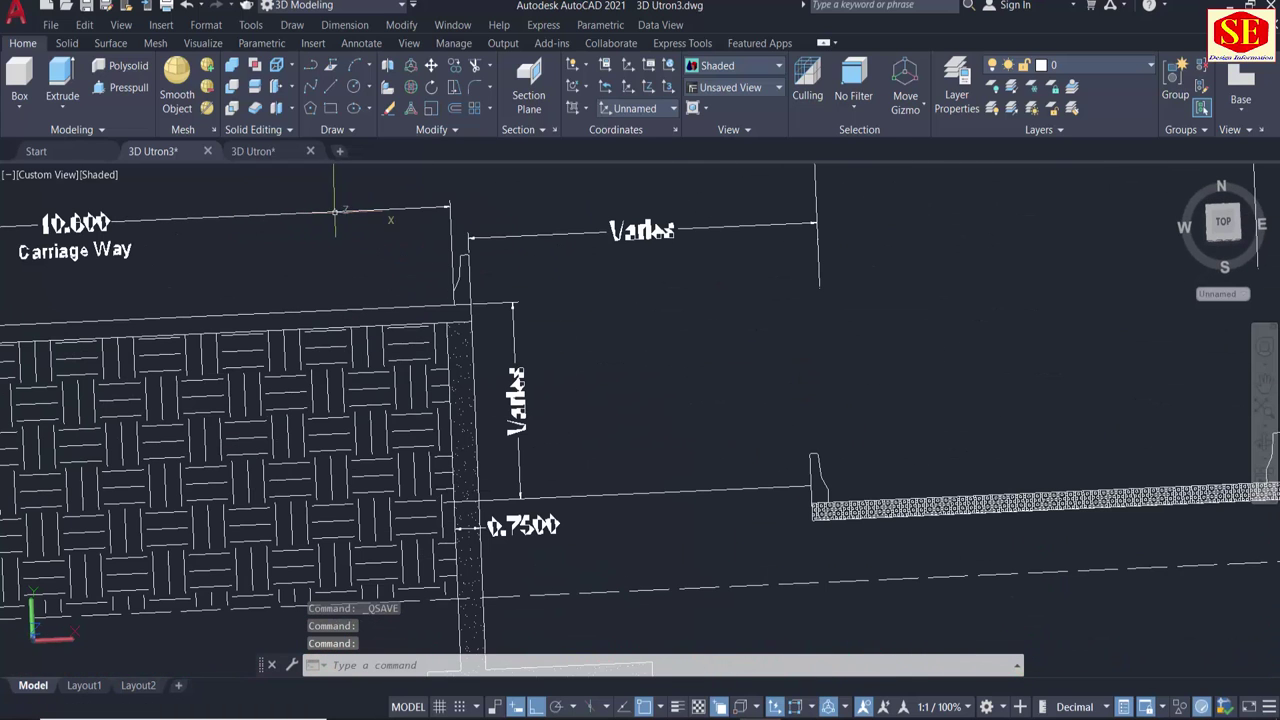
click(463, 265)
right_click(463, 257)
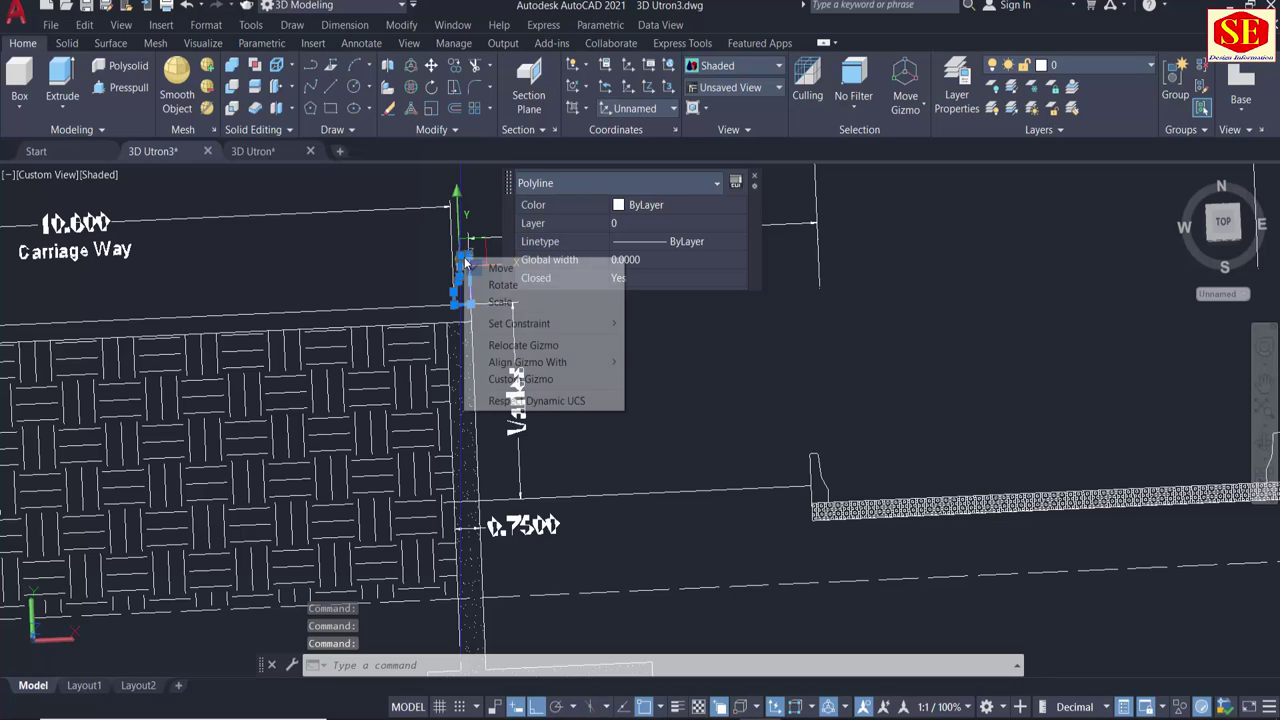
key(Escape)
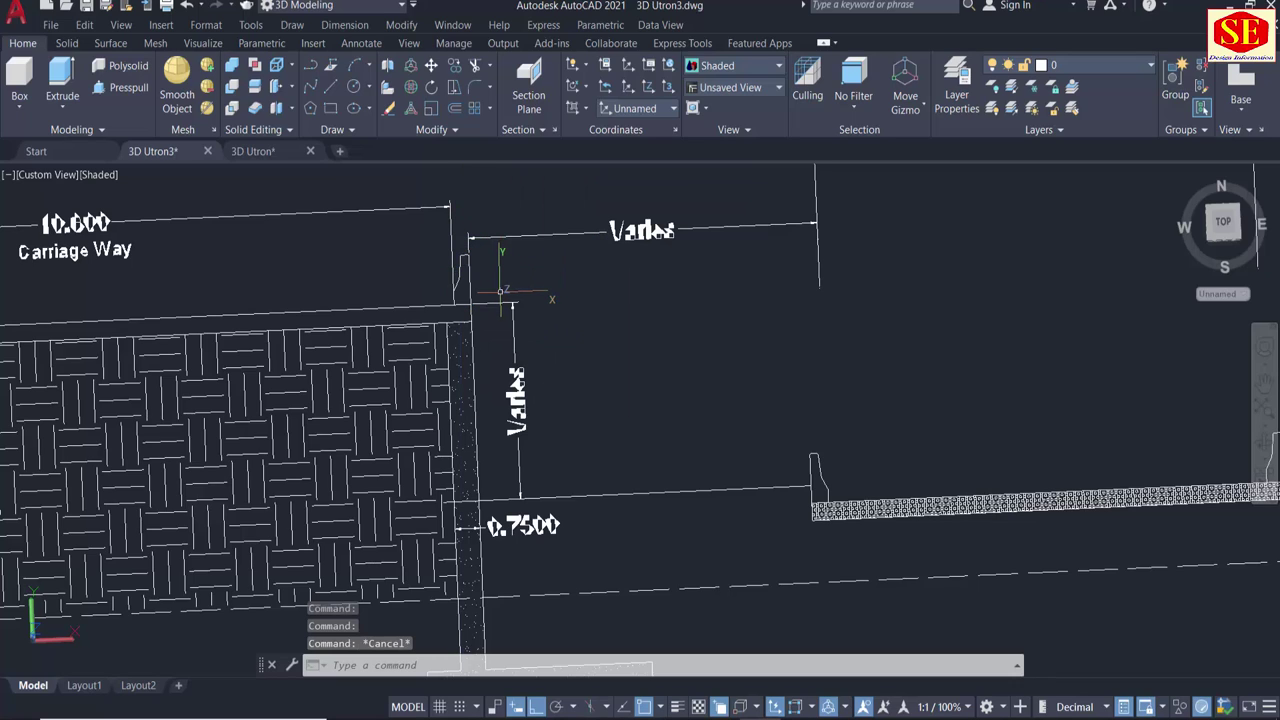
text(co)
key(Return)
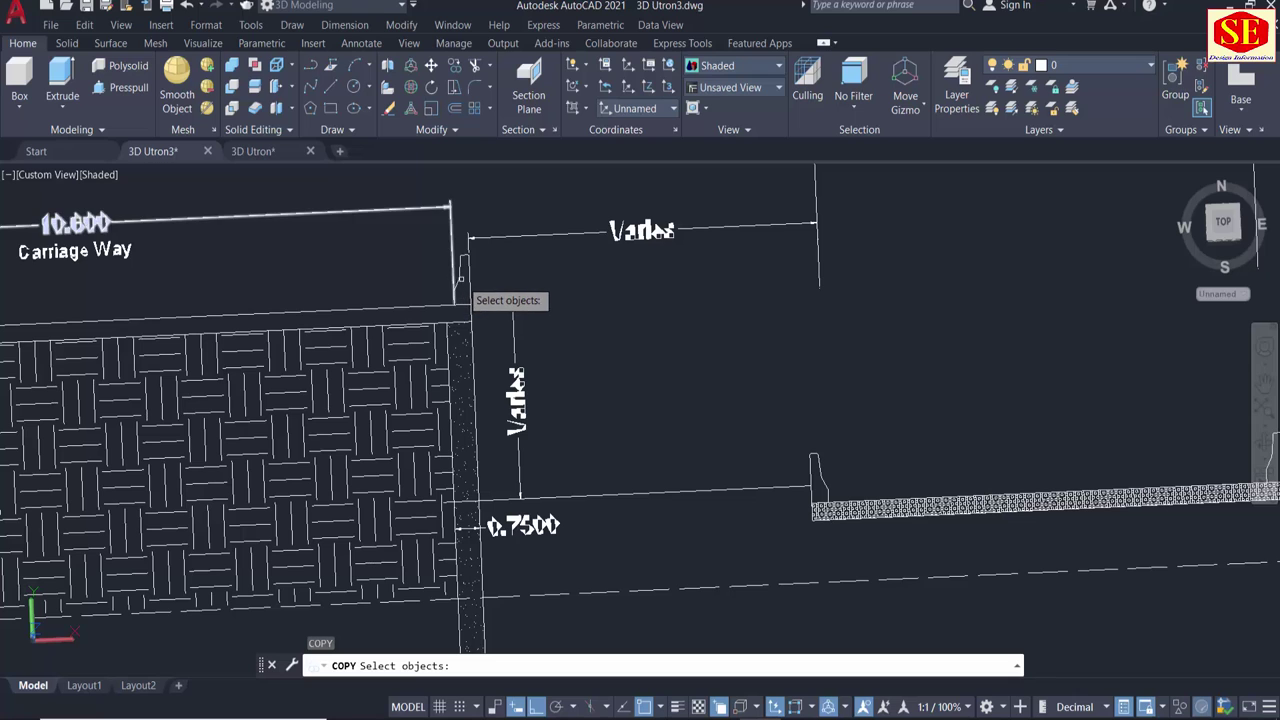
key(Return)
click(512, 297)
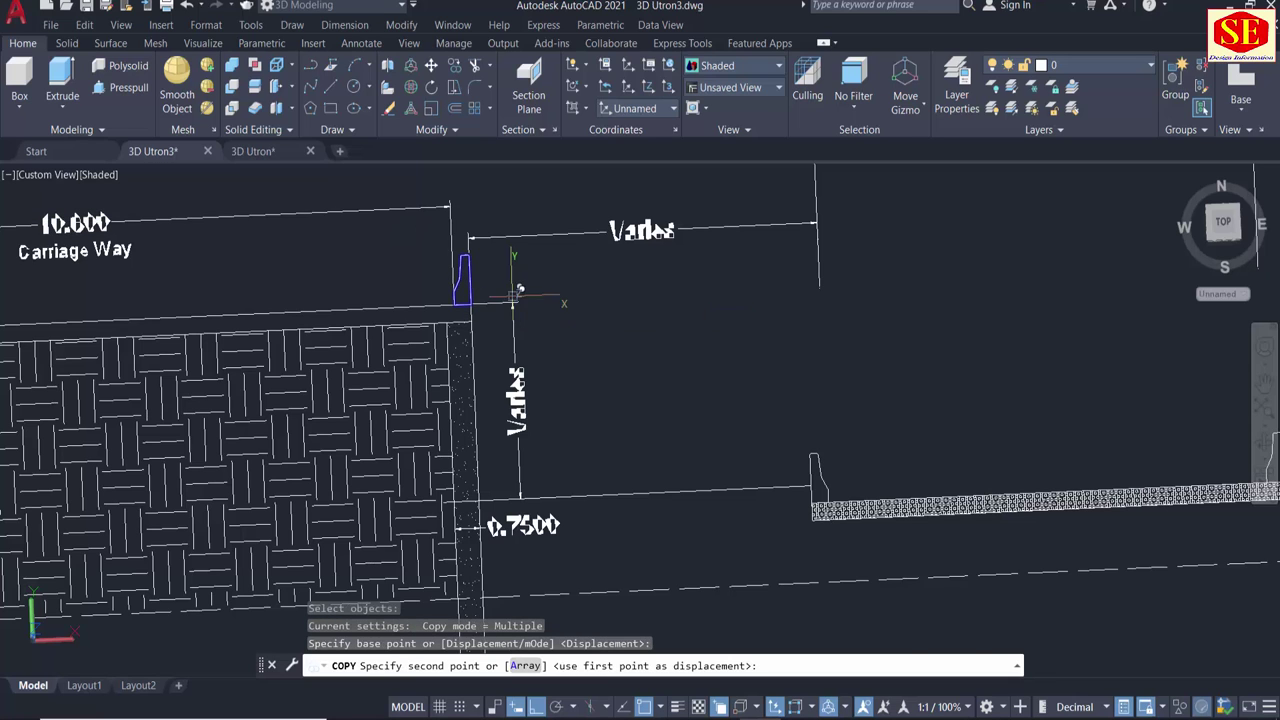
scroll(512, 297, down, 5)
scroll(1008, 423, down, 3)
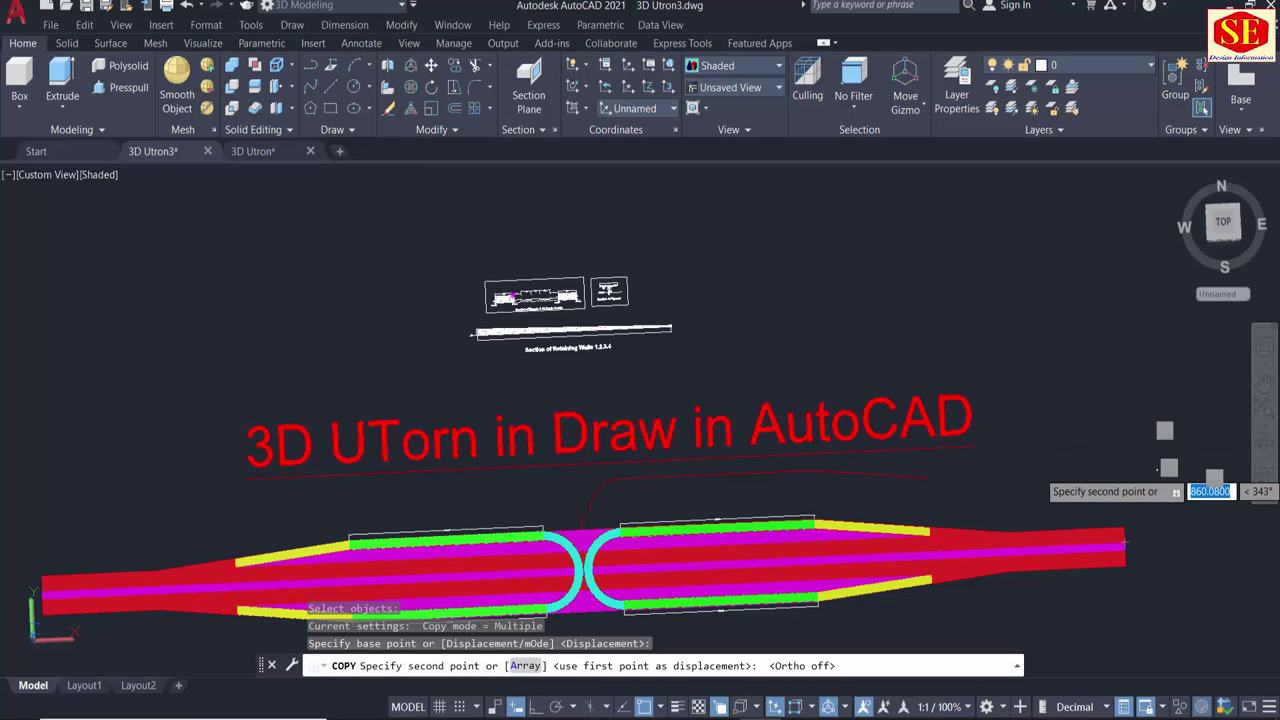
middle_drag(1078, 483, 733, 368)
scroll(800, 451, up, 2)
scroll(829, 394, up, 2)
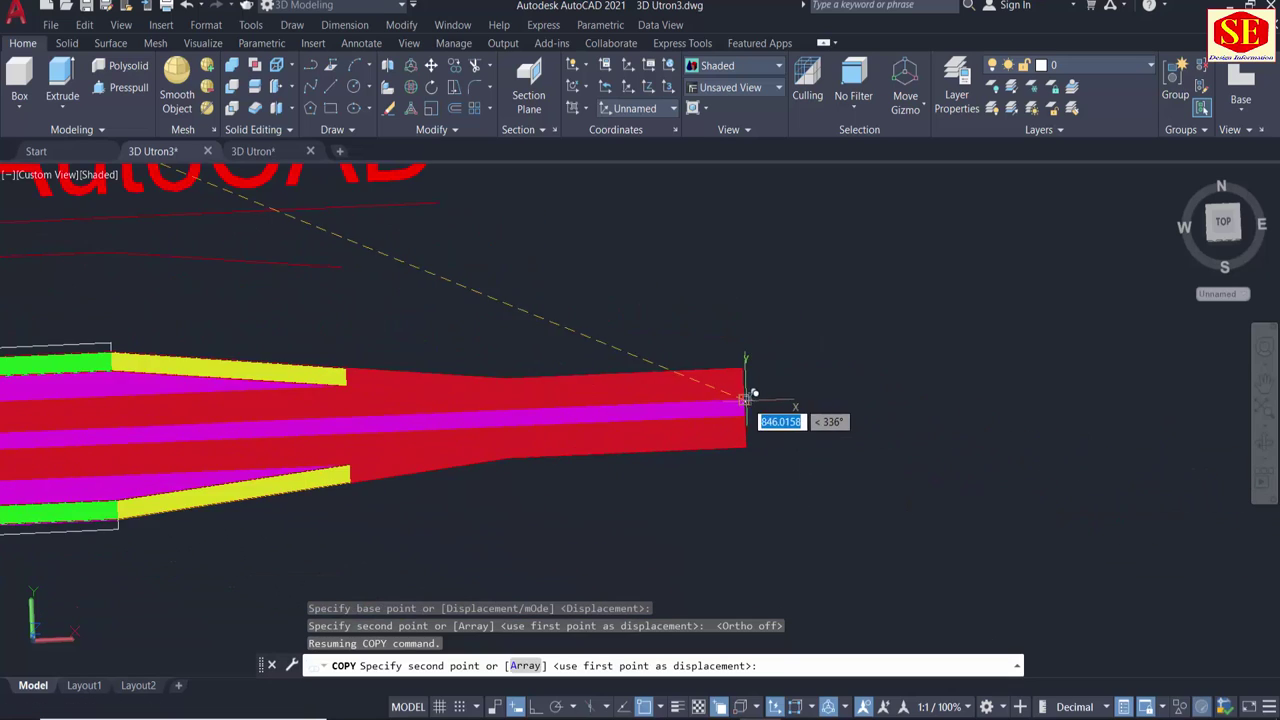
scroll(752, 385, up, 2)
key(Escape)
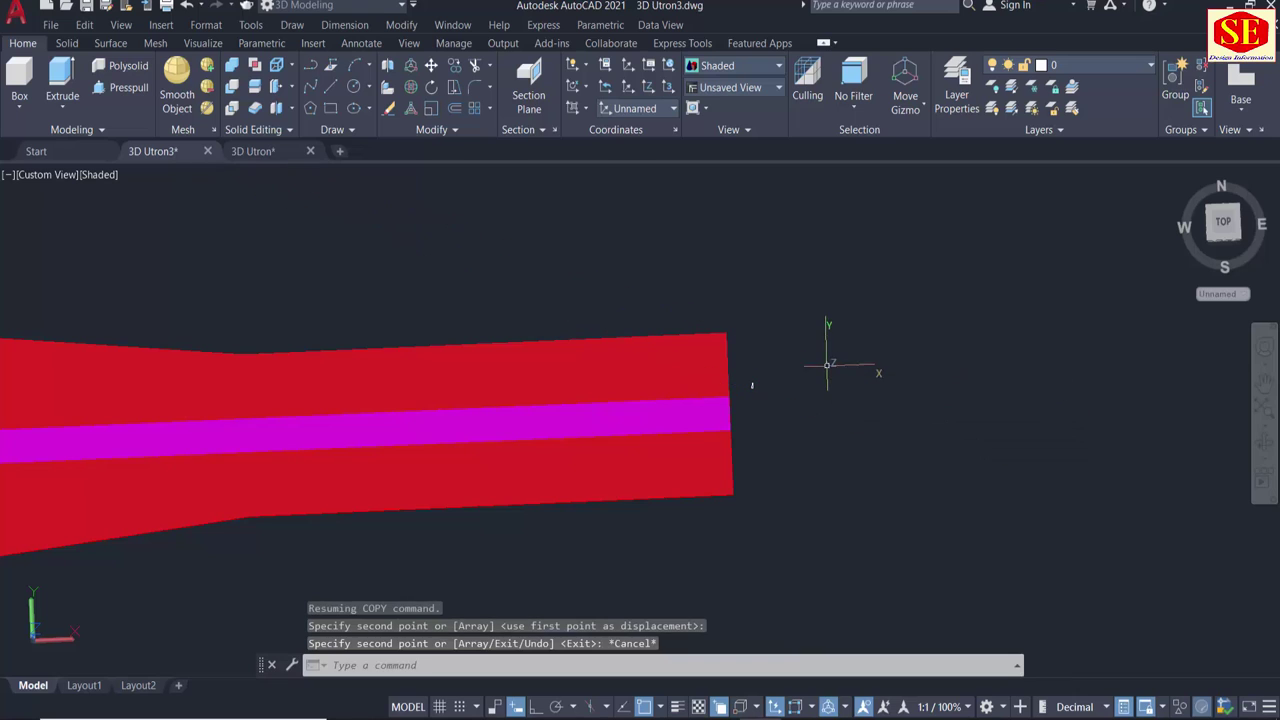
shift+middle_drag(752, 385, 714, 363)
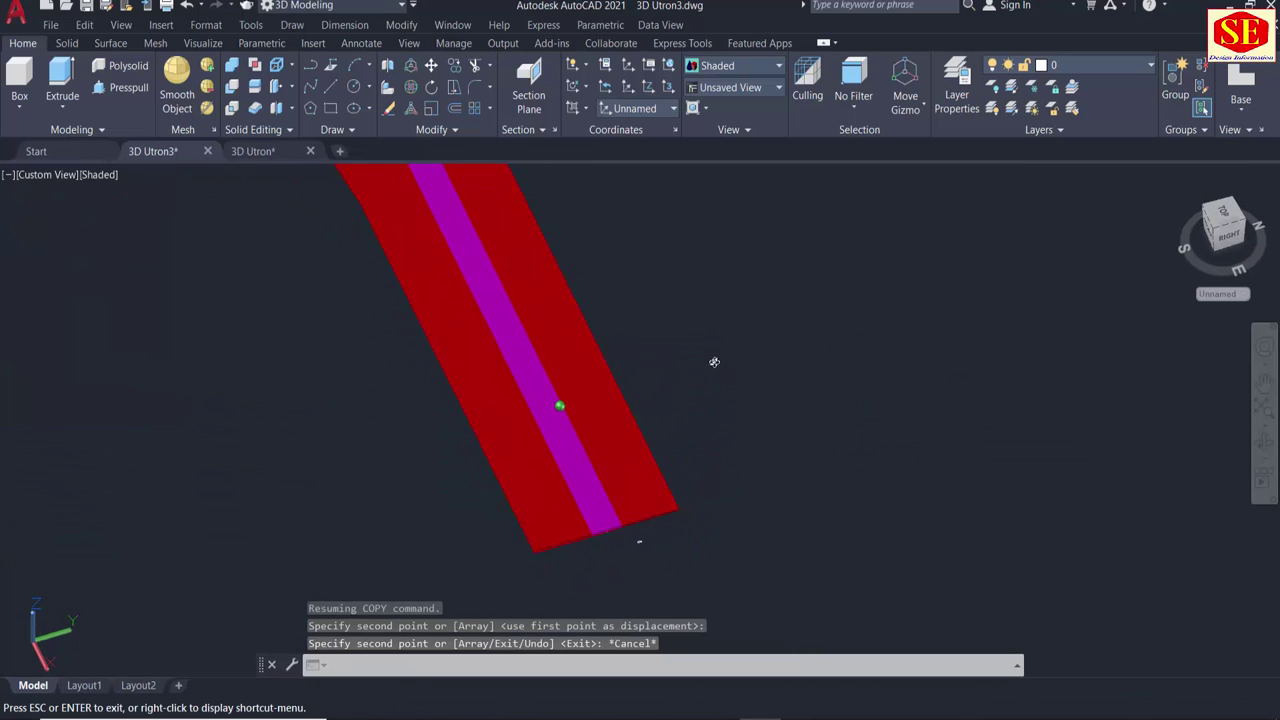
shift+middle_drag(643, 538, 631, 538)
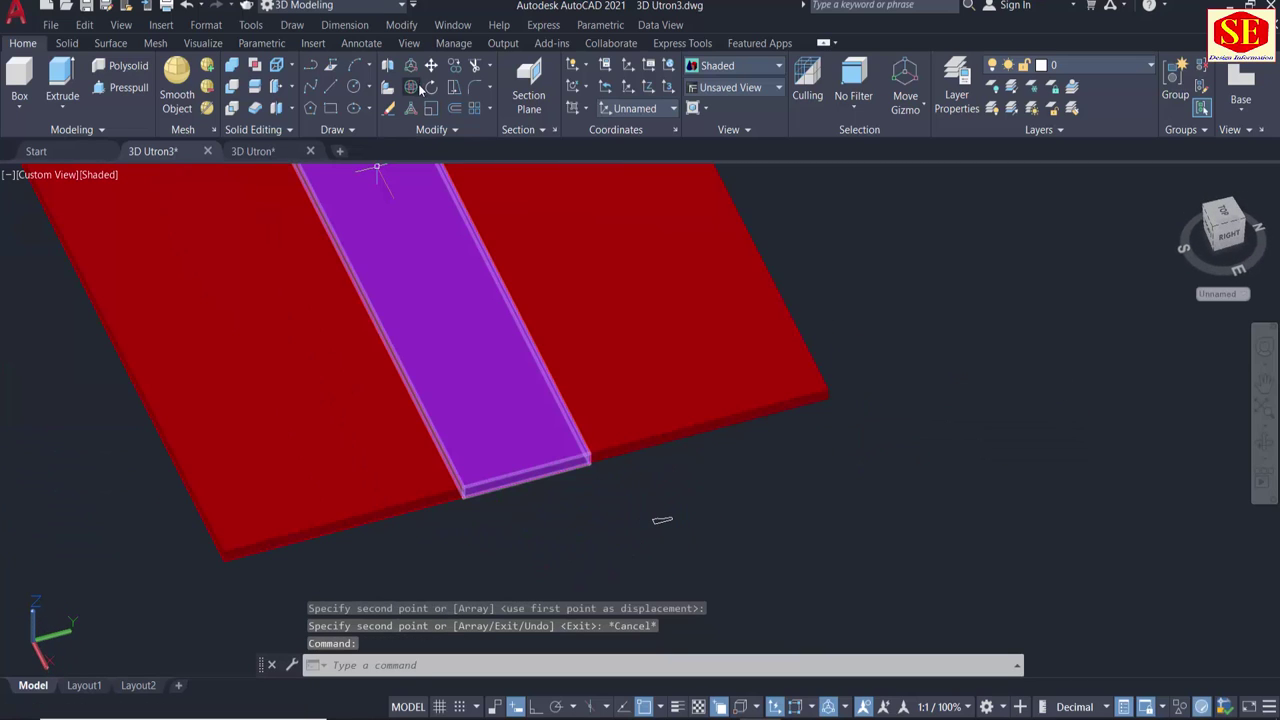
Rotate the curb profile outline in 3D with 3DROTATE so it stands upright.
text(3drotate)
key(Return)
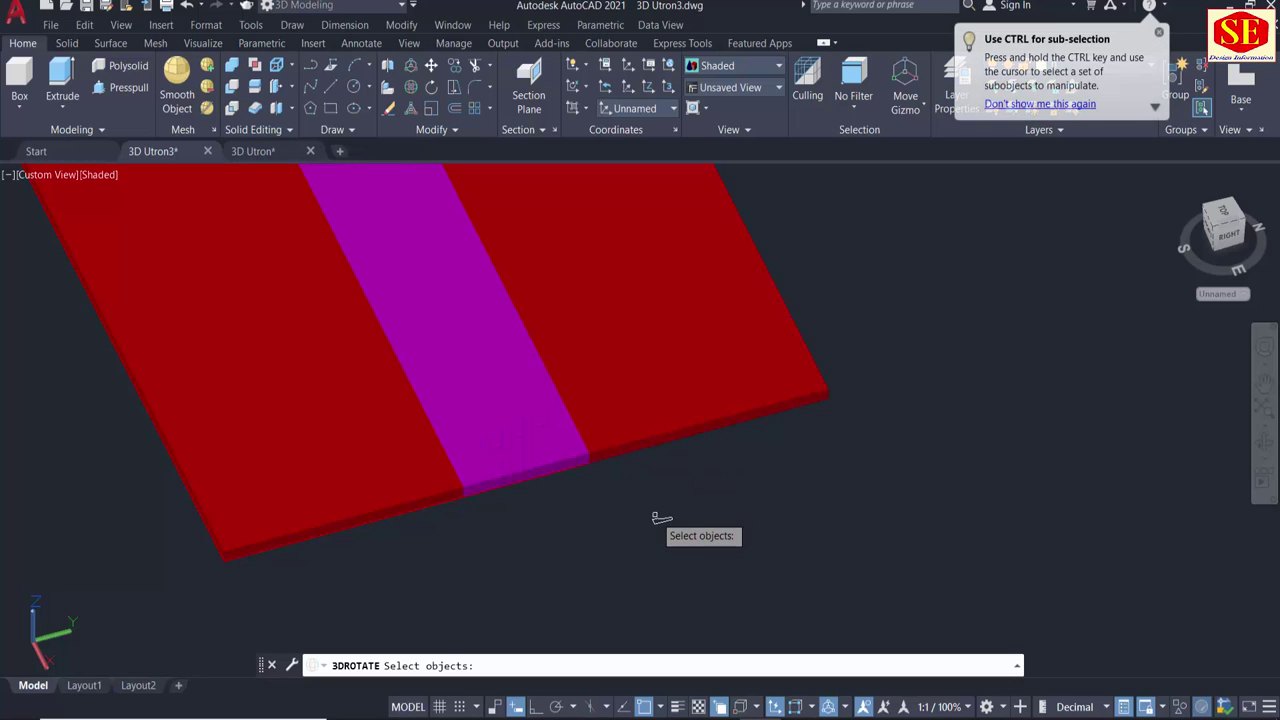
click(660, 520)
key(Return)
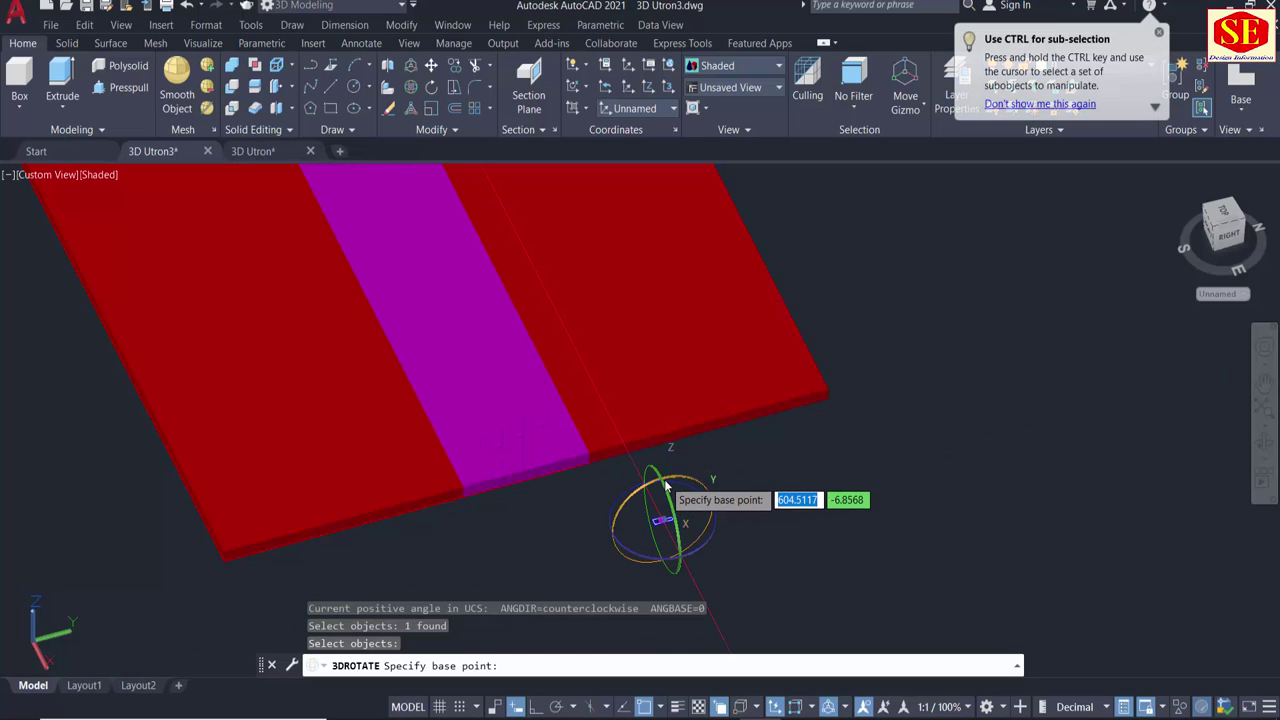
click(665, 485)
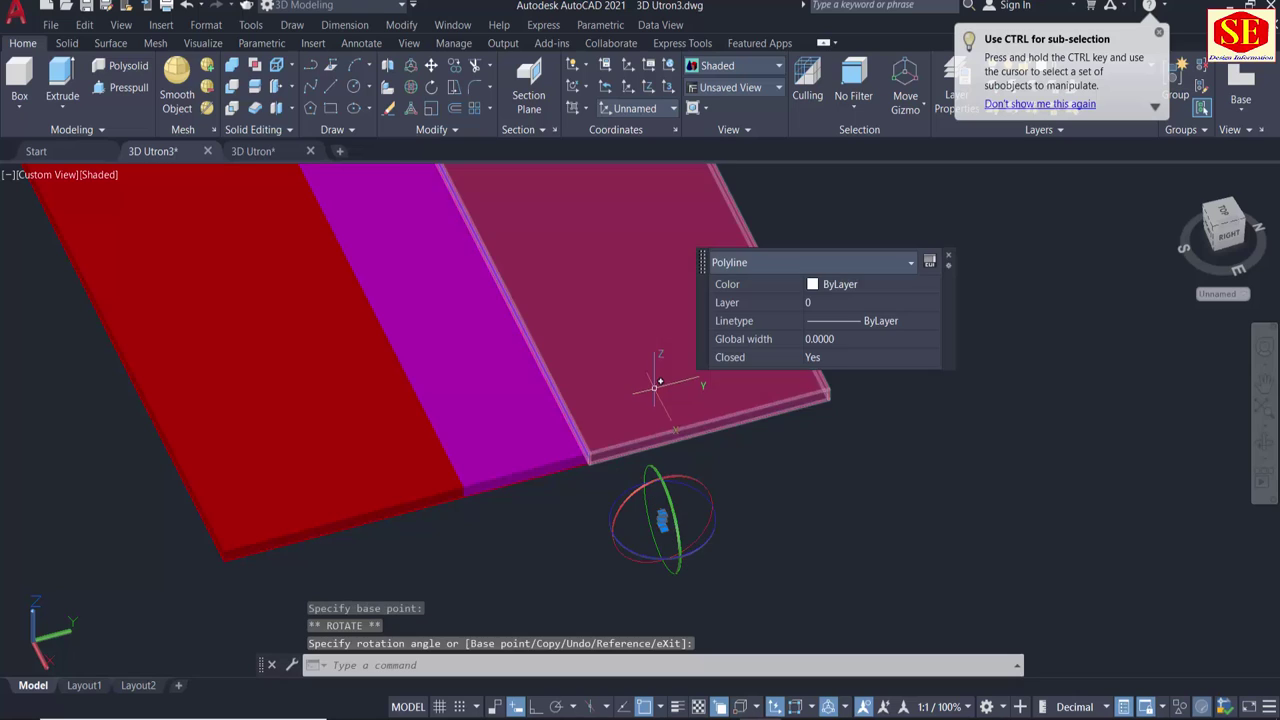
click(670, 540)
key(Escape)
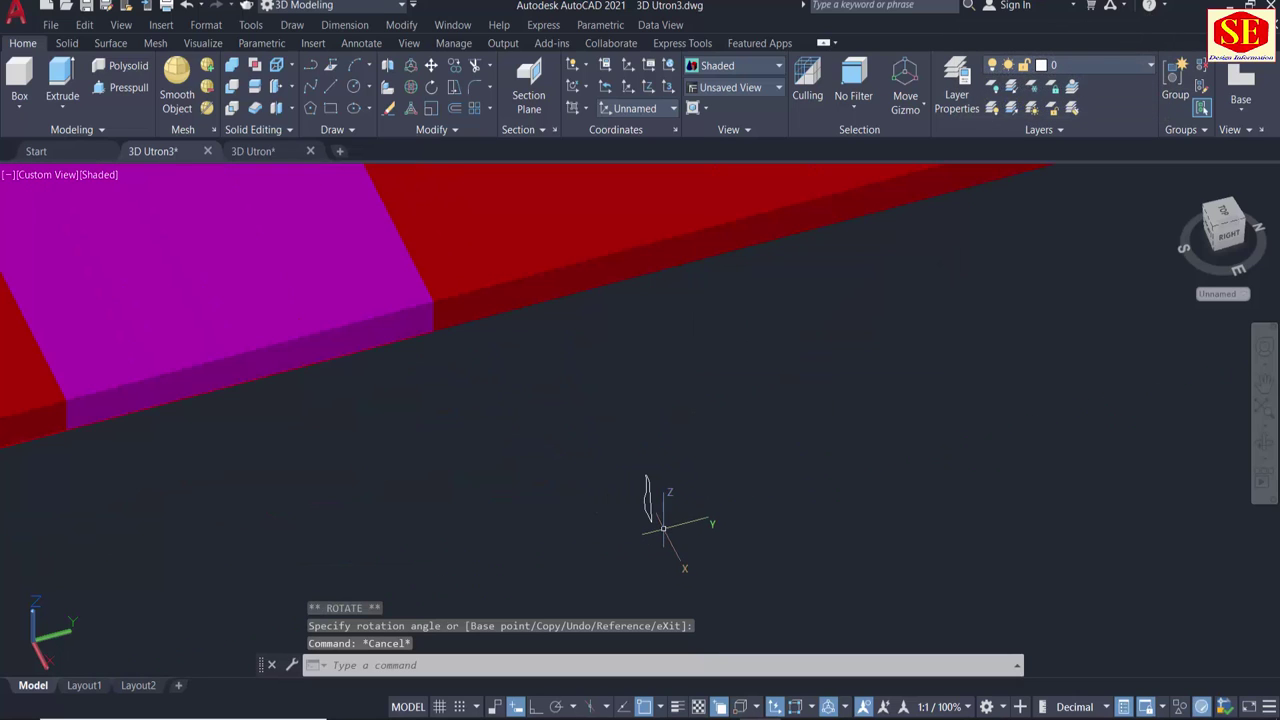
Select the magenta median slab, then start and cancel rotate and copy attempts.
scroll(714, 494, down, 3)
click(339, 185)
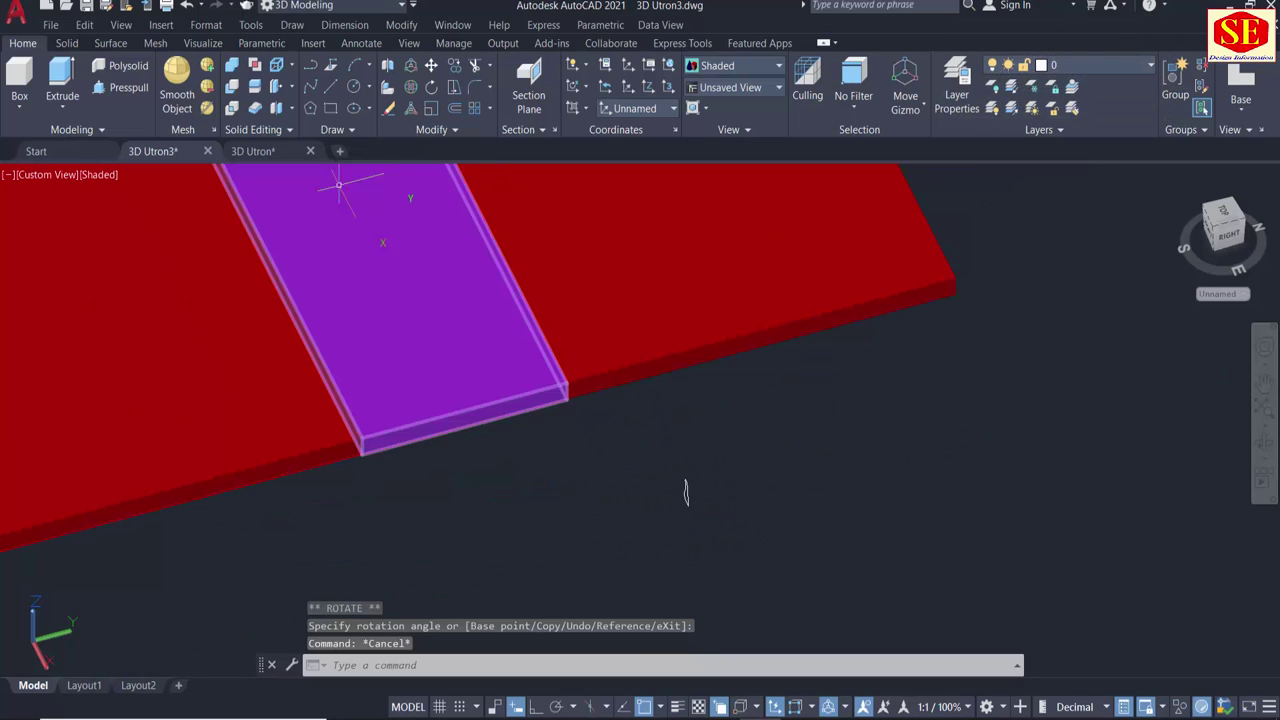
text(ro)
key(Return)
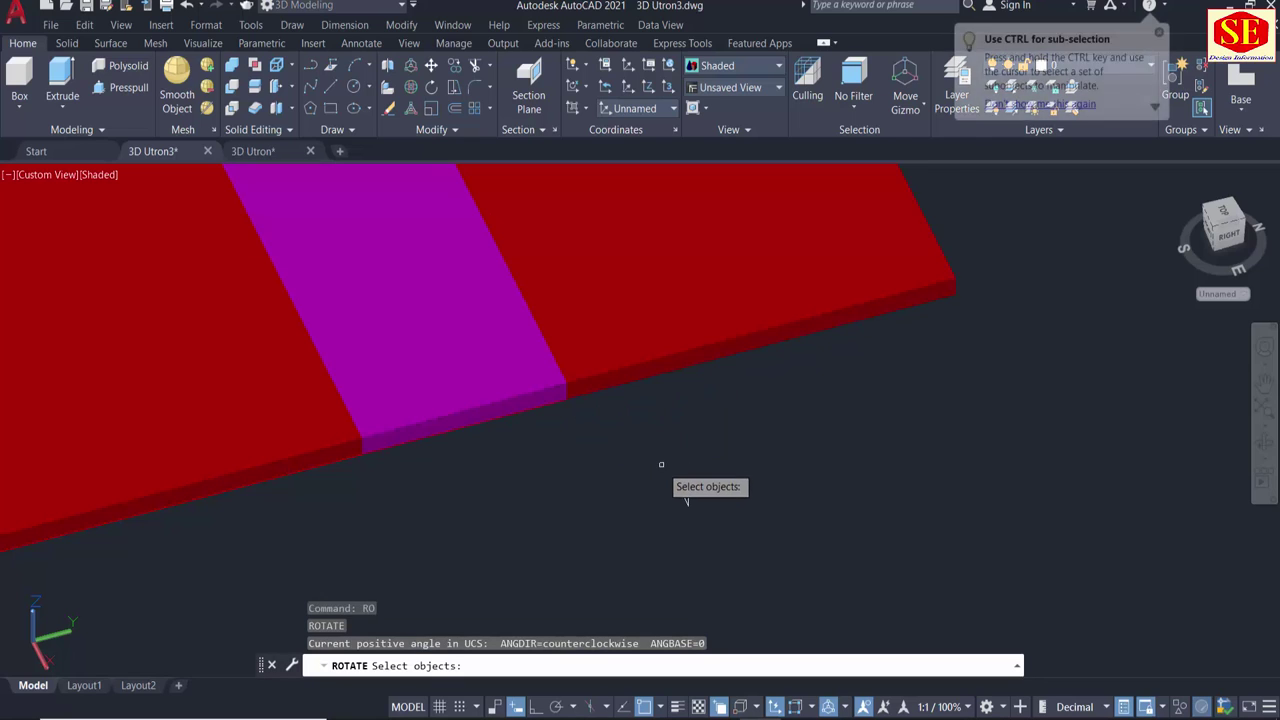
key(Return)
click(663, 543)
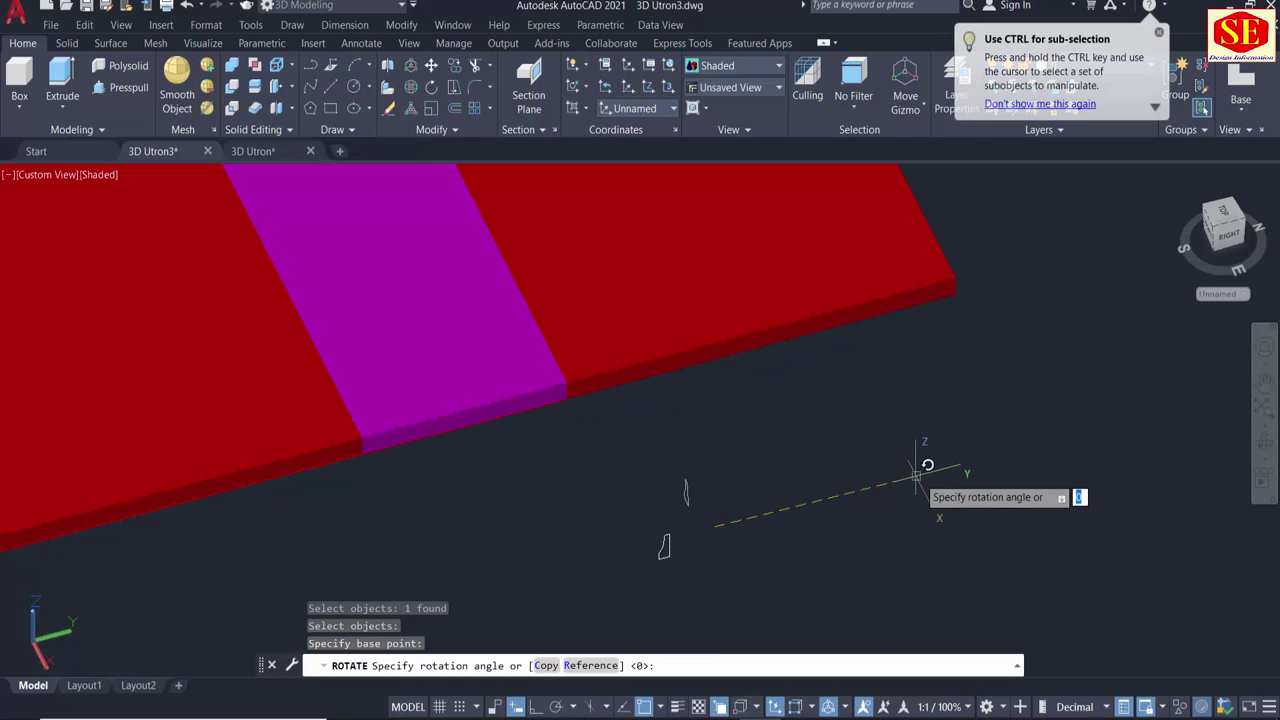
key(Escape)
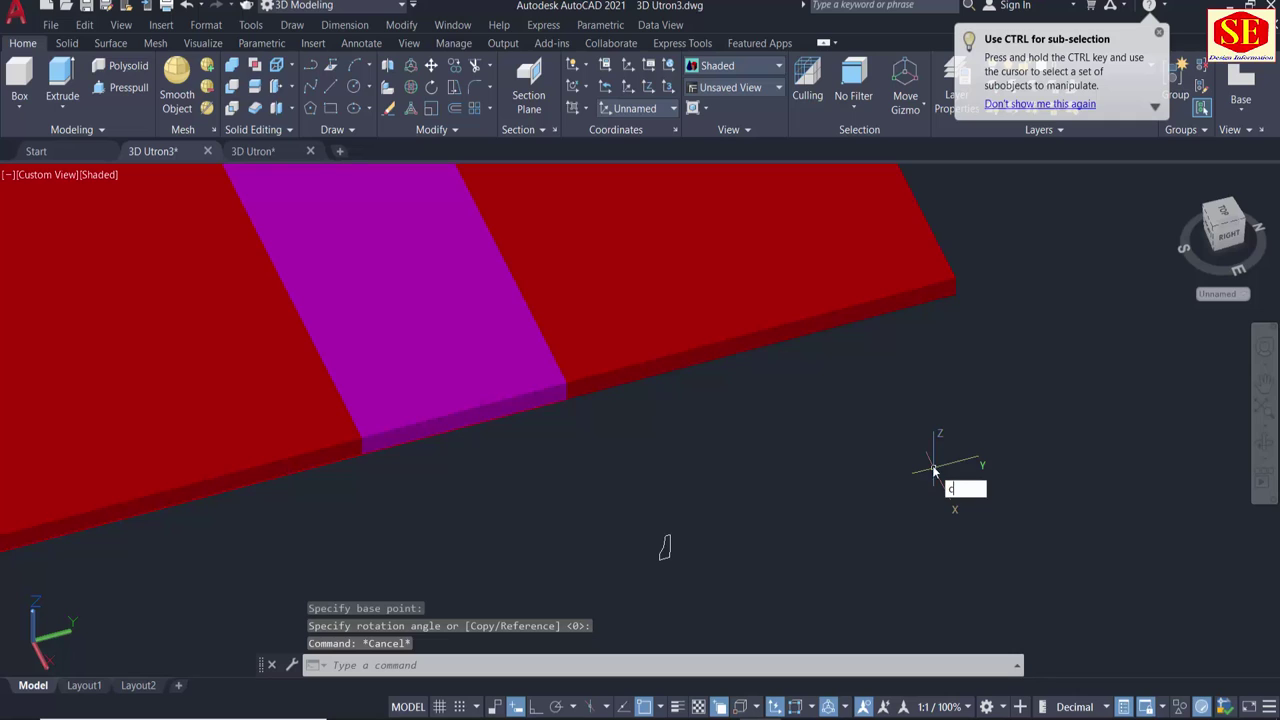
text(o)
key(Return)
key(Escape)
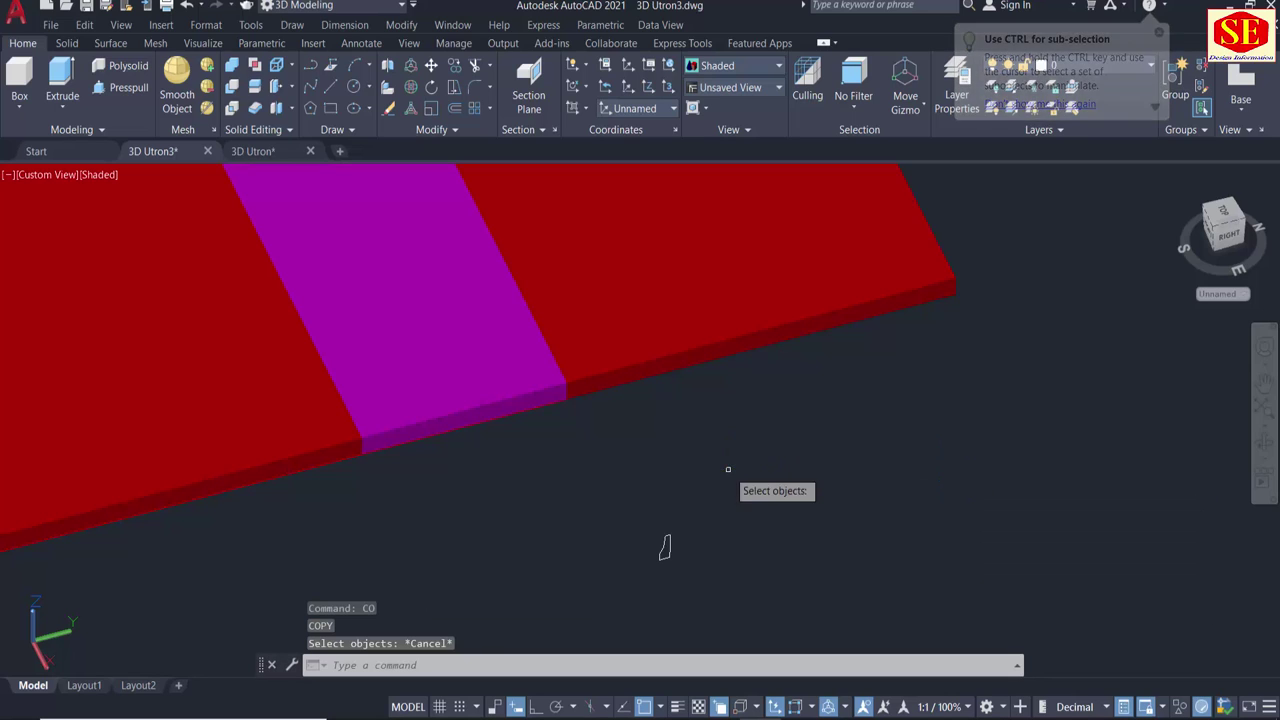
Start mirroring the small profile outline, then abandon the first attempt.
text(mi)
key(Return)
click(634, 581)
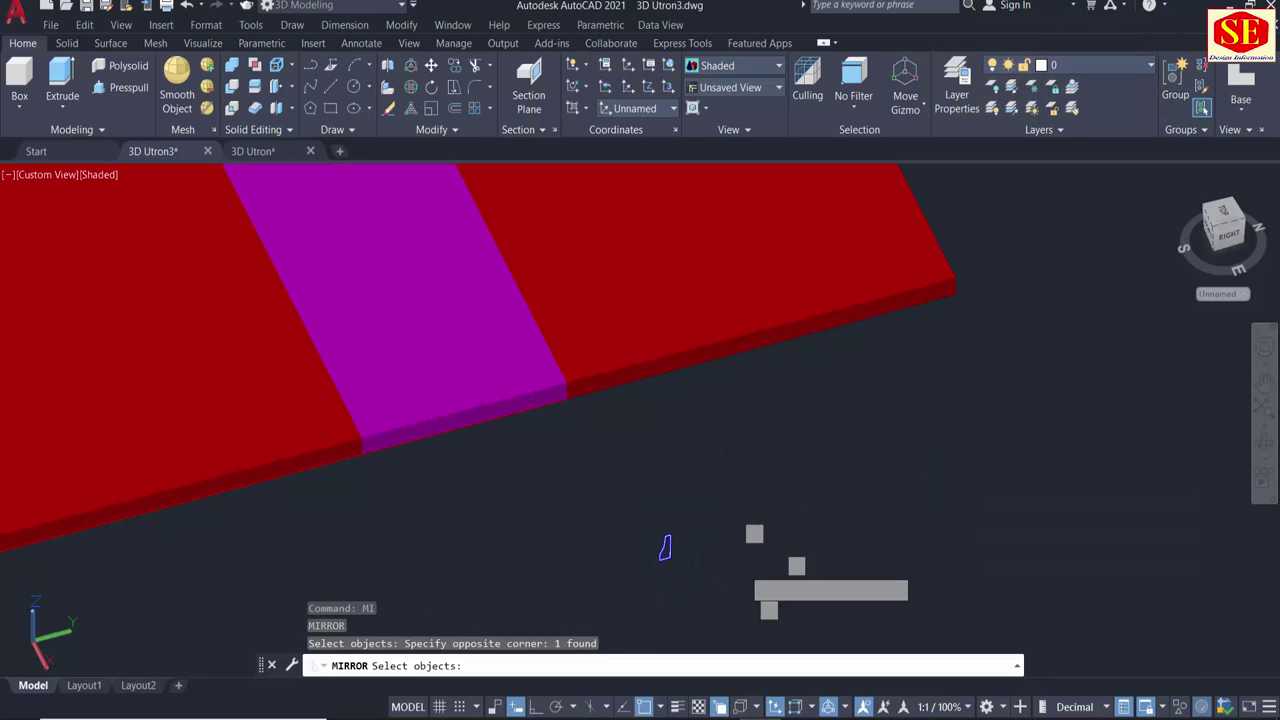
key(Return)
click(742, 565)
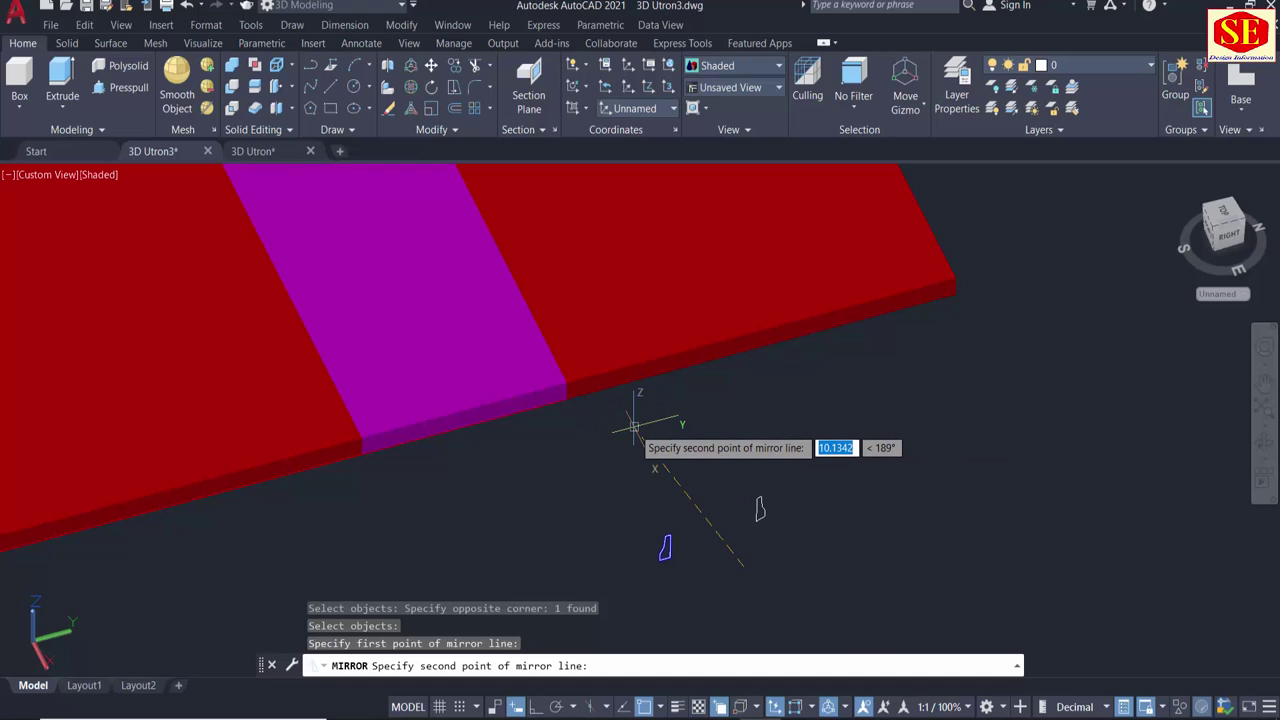
click(634, 425)
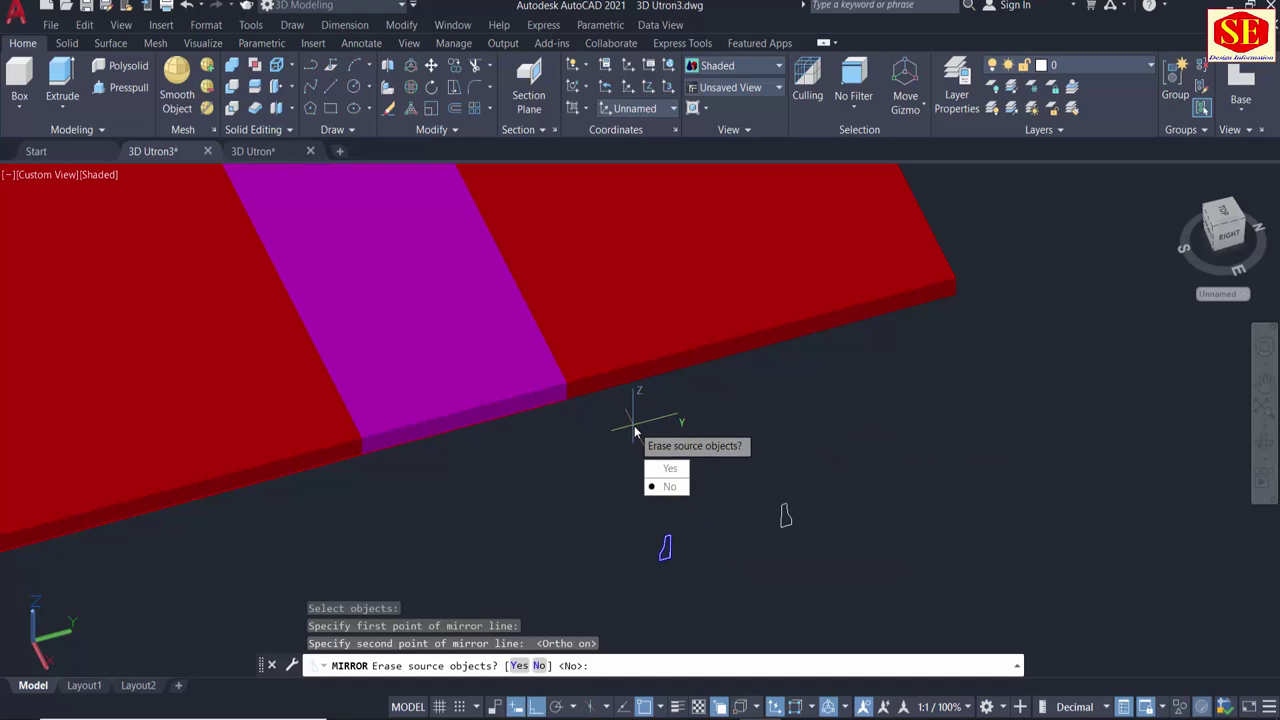
key(Escape)
Mirror the window-selected profile outline, keeping the original.
key(Return)
click(690, 489)
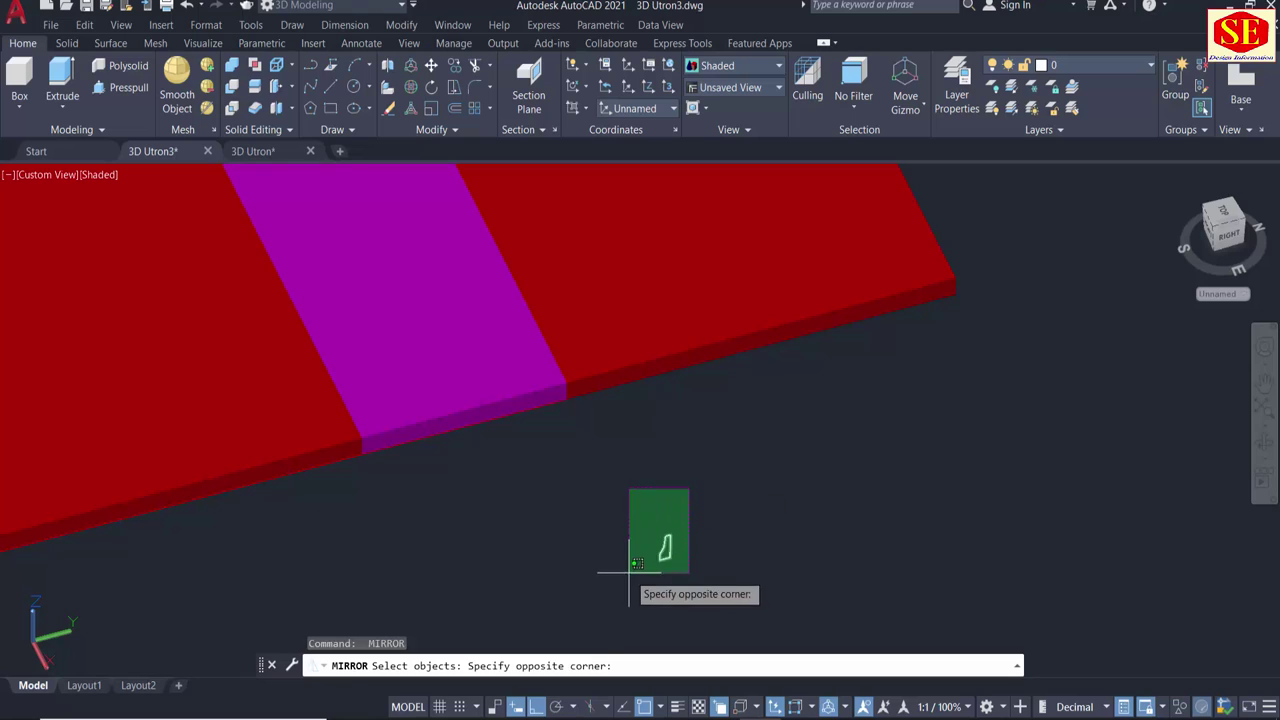
click(598, 606)
key(Return)
click(710, 560)
click(675, 478)
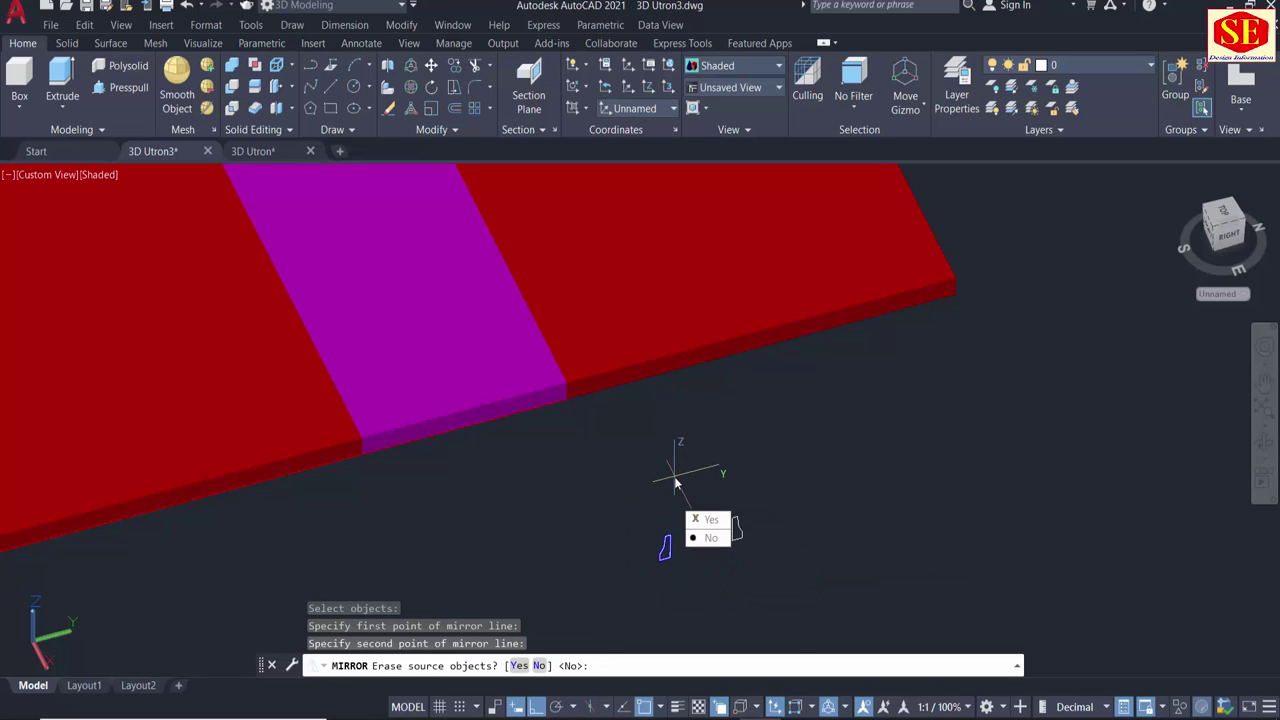
click(705, 488)
scroll(730, 545, up, 3)
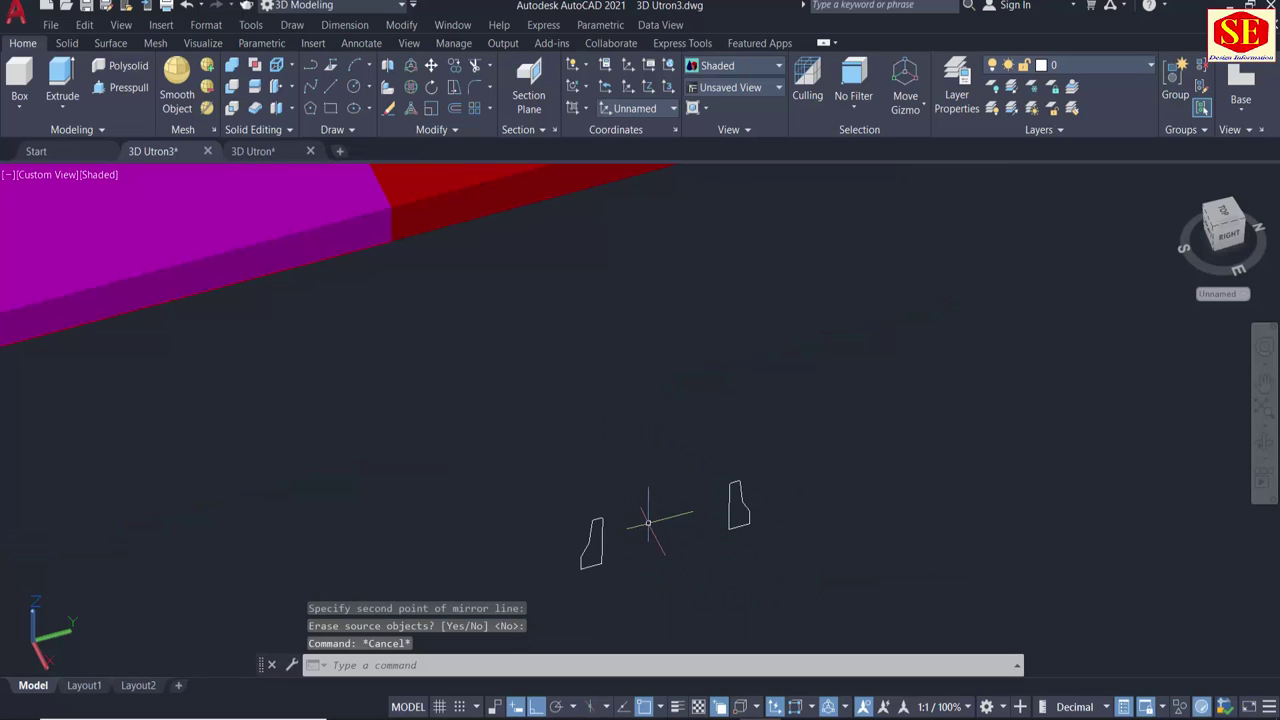
scroll(648, 522, down, 2)
scroll(591, 509, down, 3)
key(Escape)
key(Escape)
text(co)
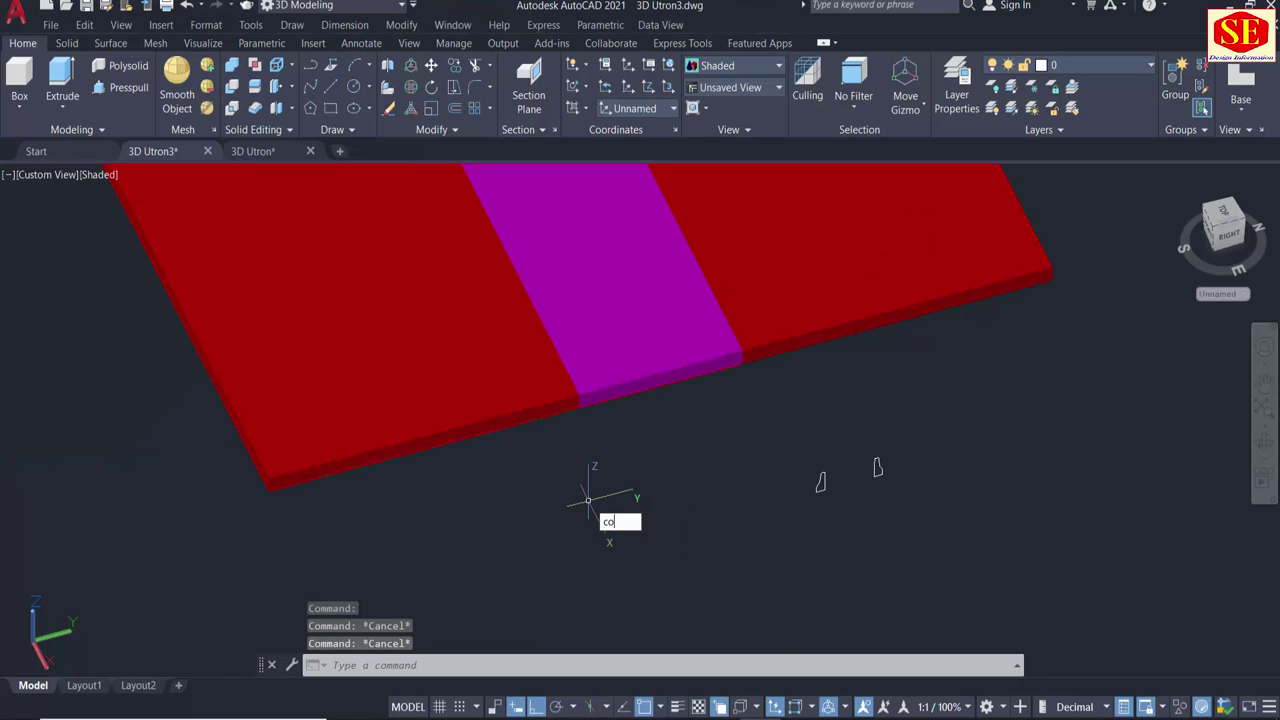
Copy one profile outline to the magenta median's corner.
key(Return)
click(820, 483)
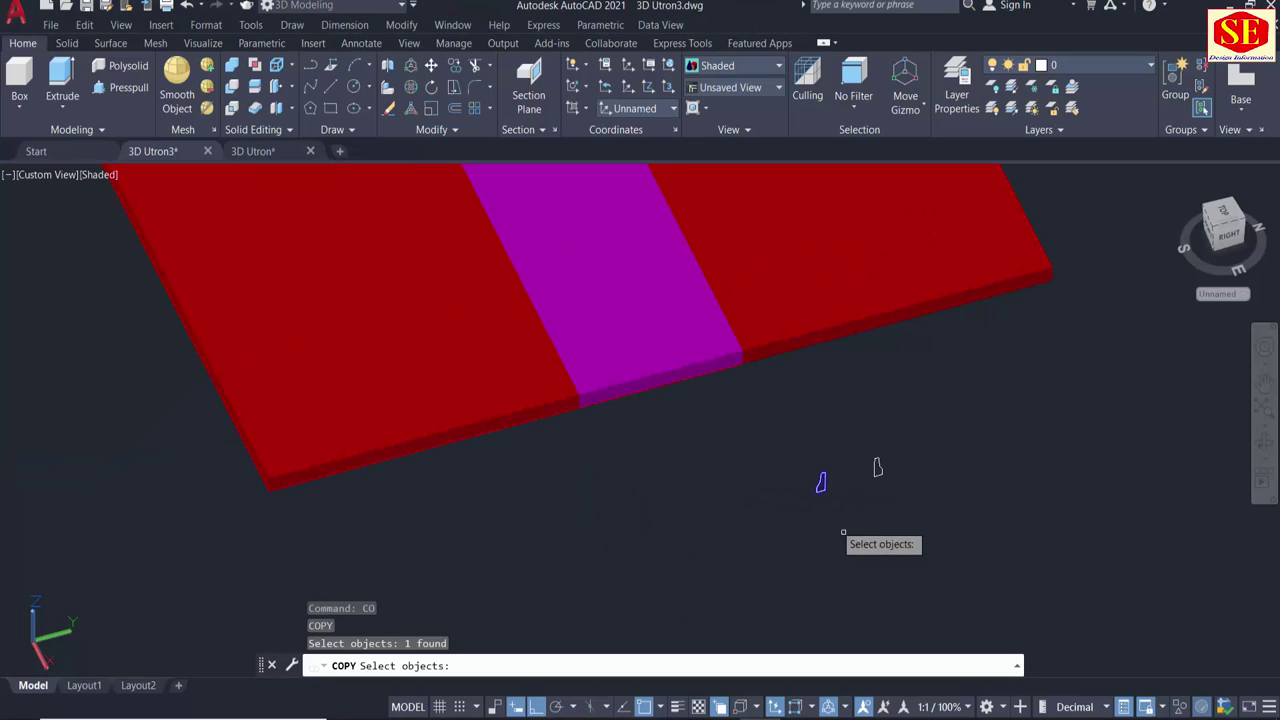
key(Return)
click(821, 482)
scroll(600, 408, up, 2)
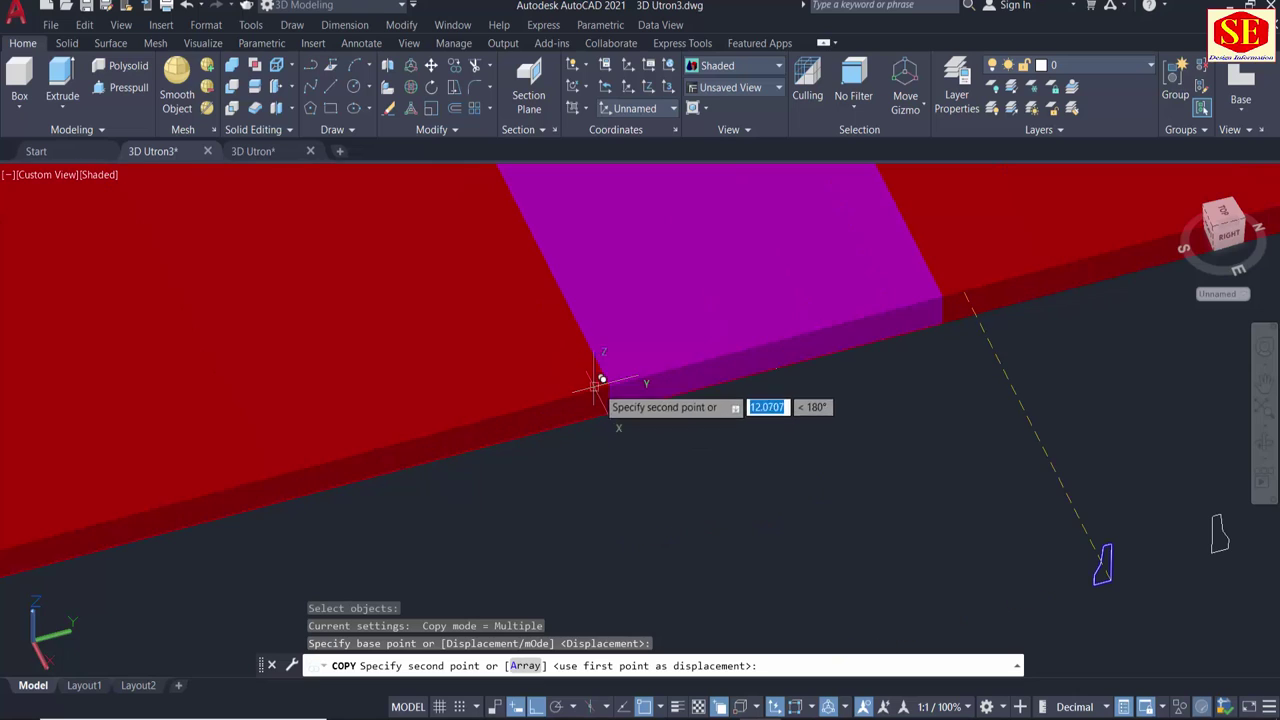
click(607, 380)
scroll(694, 406, down, 2)
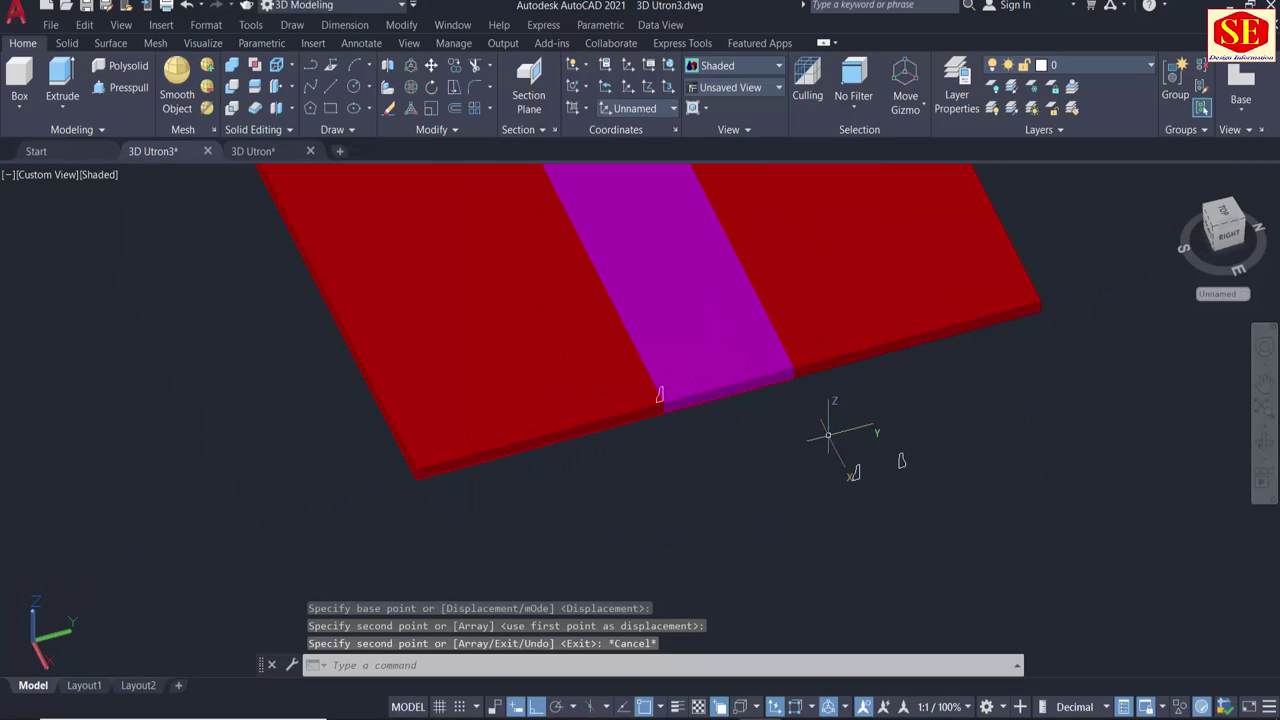
Copy the other profile outline to the slab's outer corner and orbit along the slab.
key(Return)
key(Return)
click(900, 460)
scroll(900, 460, up, 1)
scroll(901, 462, up, 1)
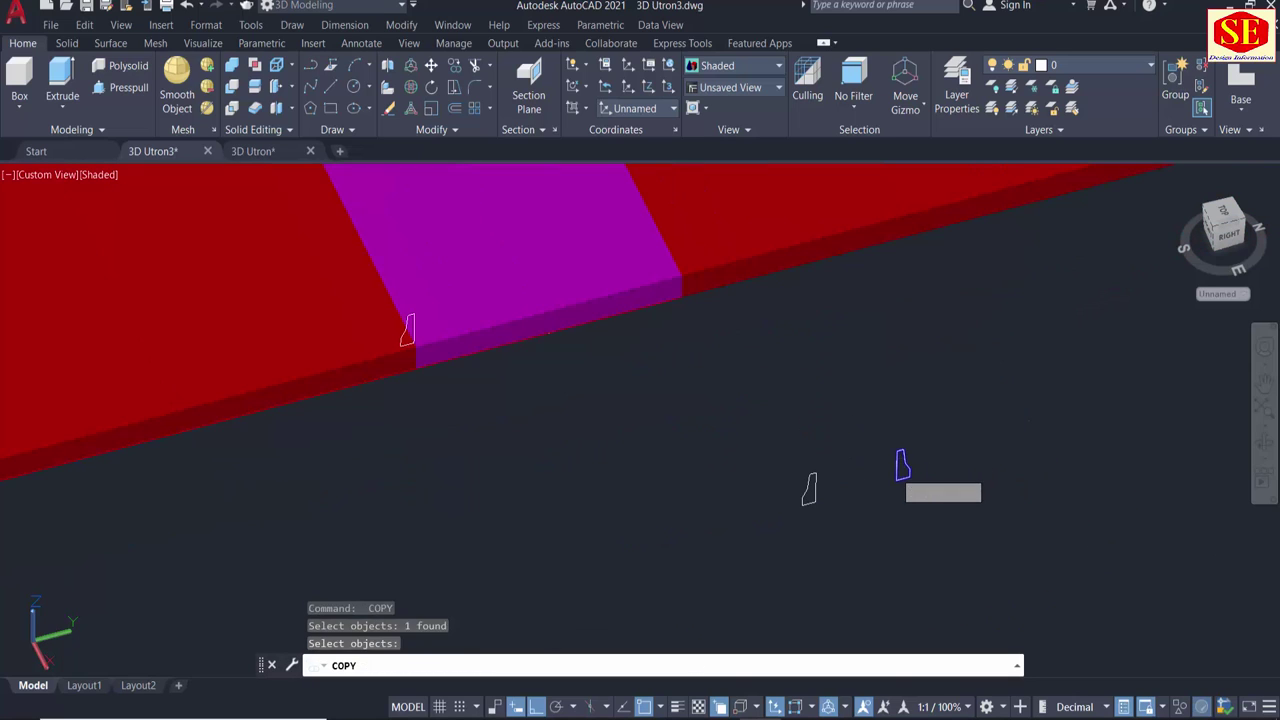
key(Return)
click(901, 460)
scroll(903, 466, down, 3)
scroll(534, 457, up, 2)
scroll(500, 495, up, 2)
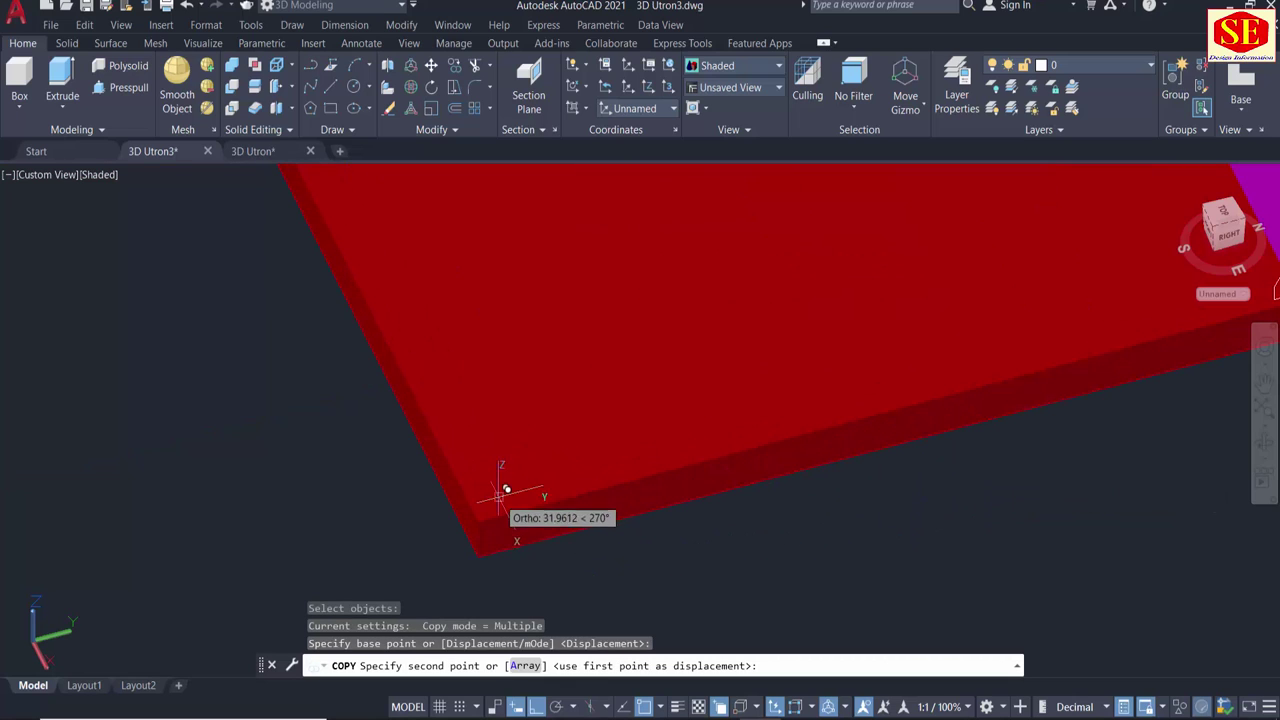
click(480, 518)
key(Escape)
scroll(634, 514, down, 2)
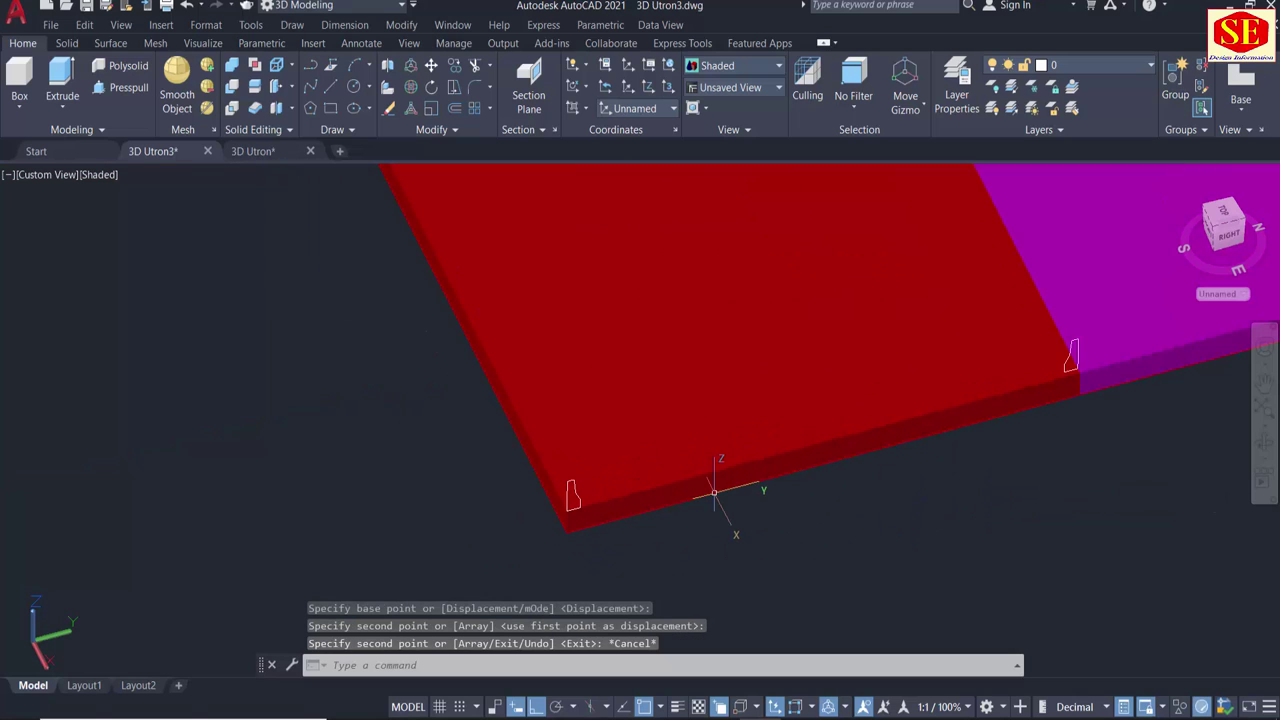
shift+middle_drag(718, 493, 810, 545)
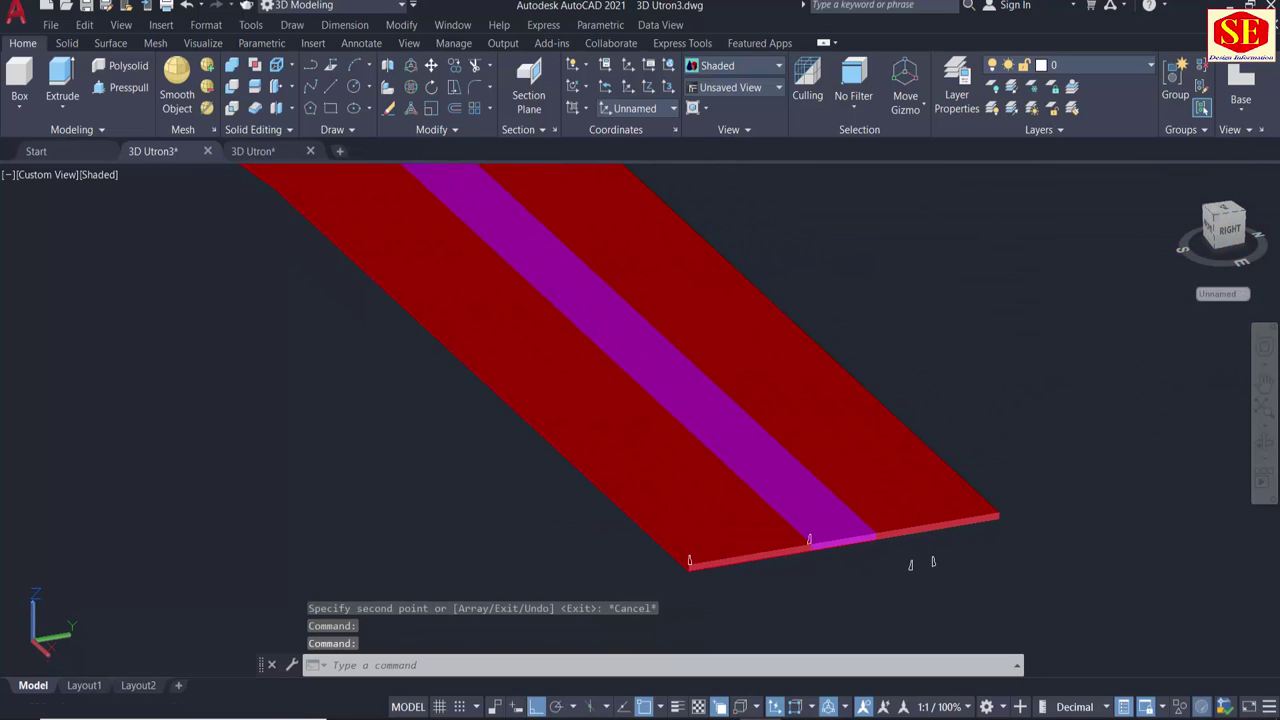
Select the slab's edge polyline and change its colour to Yellow.
click(700, 606)
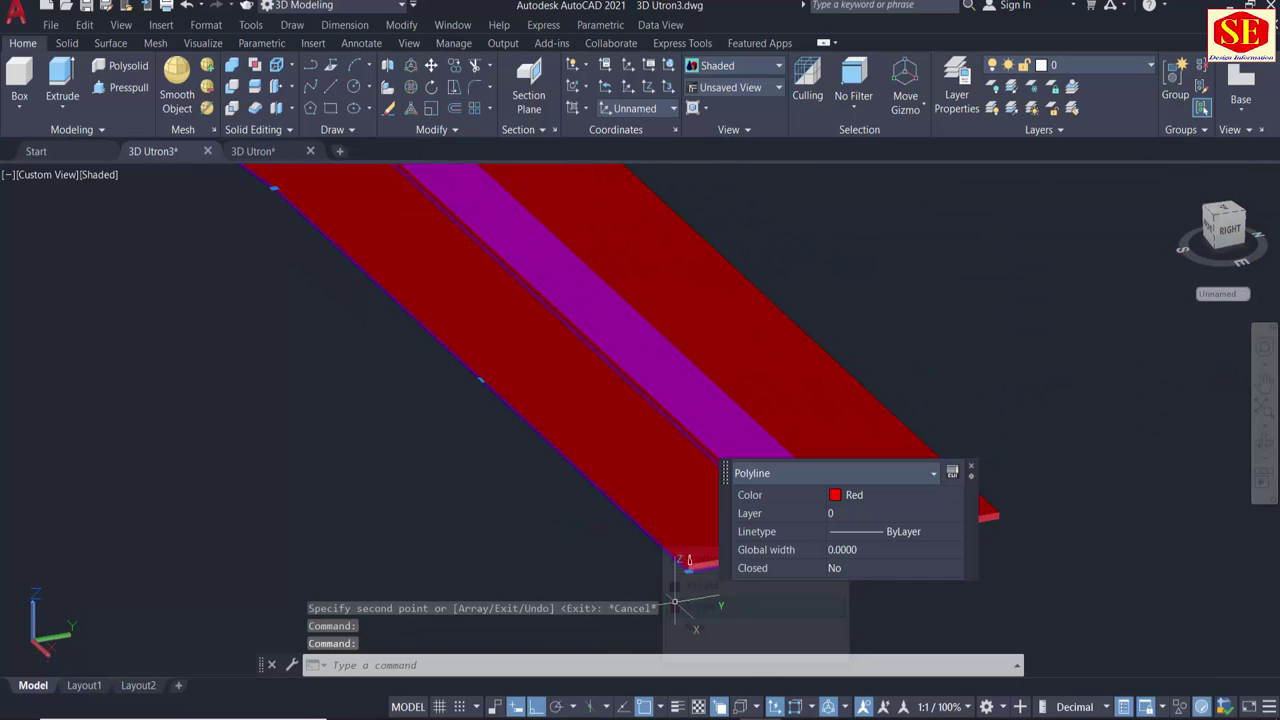
scroll(689, 561, down, 3)
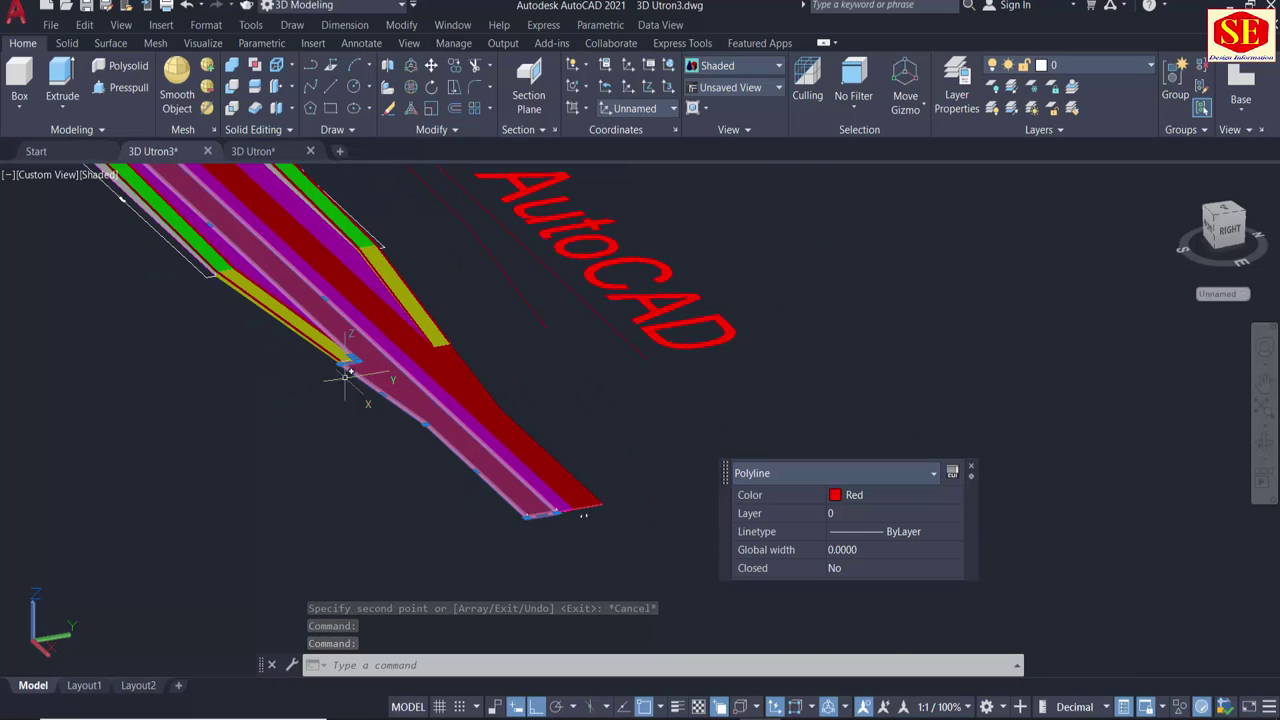
scroll(340, 360, up, 3)
scroll(300, 265, up, 2)
middle_drag(300, 265, 75, 162)
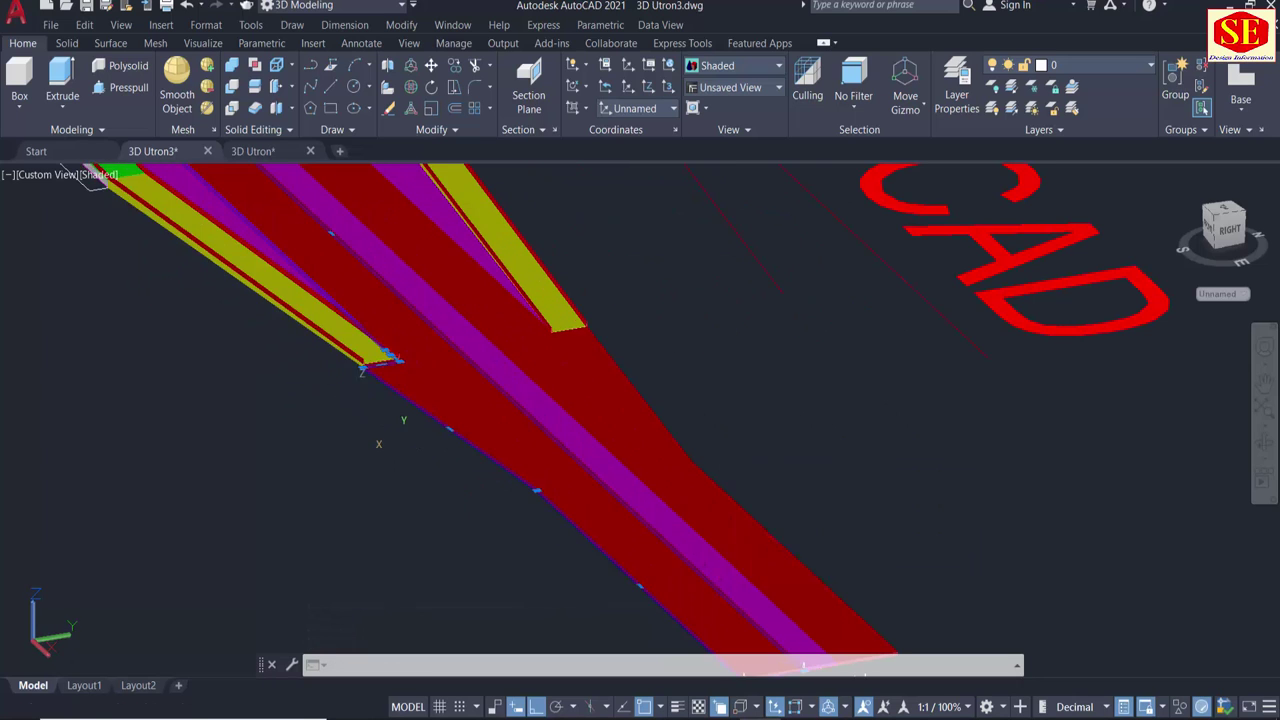
scroll(630, 573, up, 3)
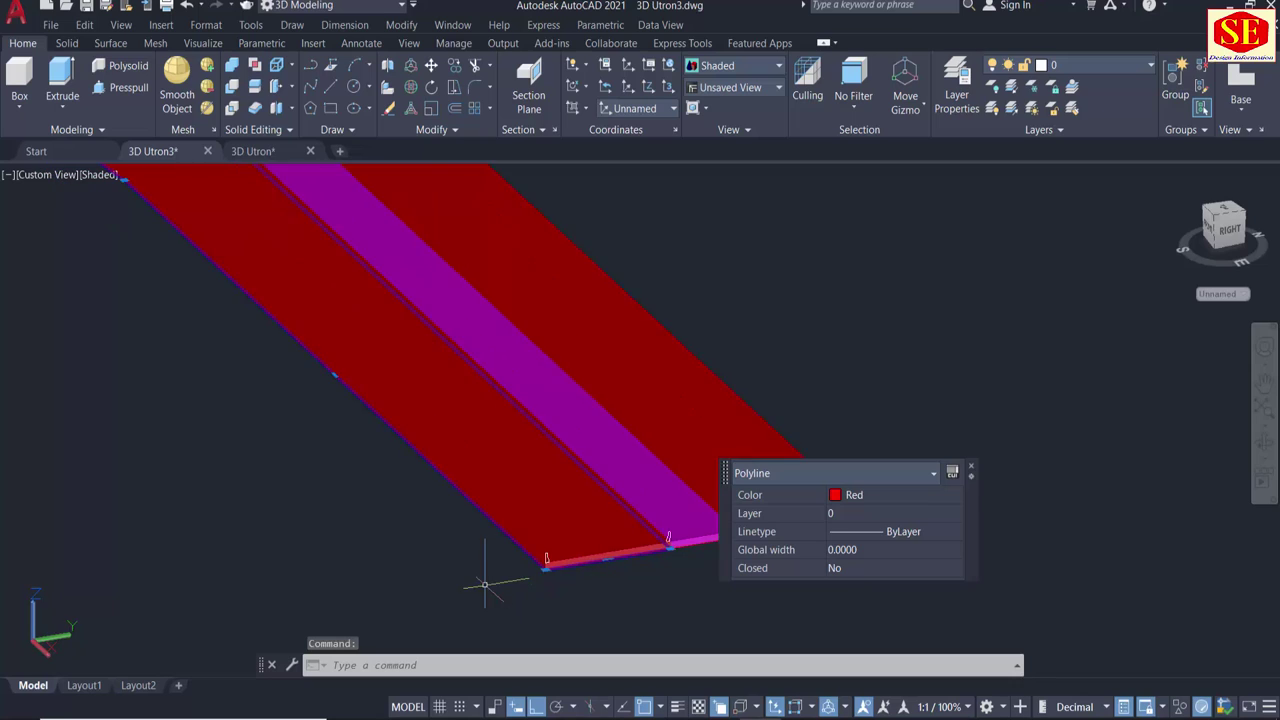
middle_drag(630, 573, 1116, 535)
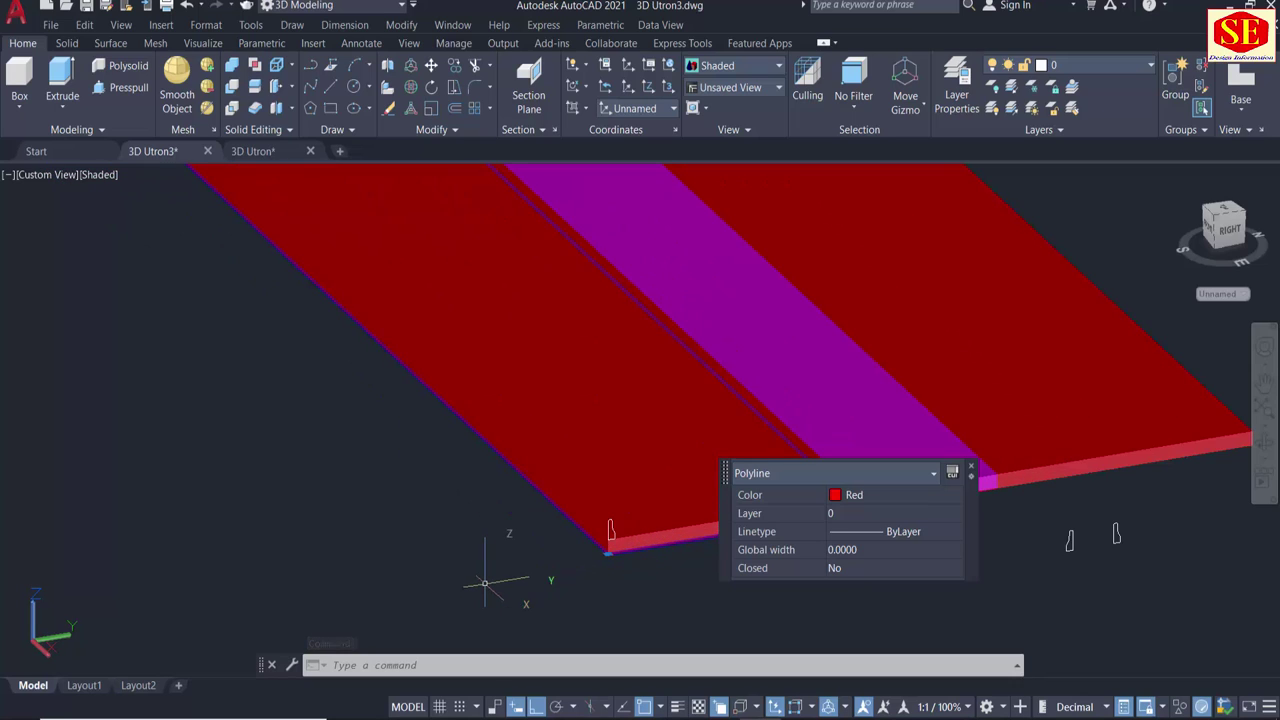
click(865, 496)
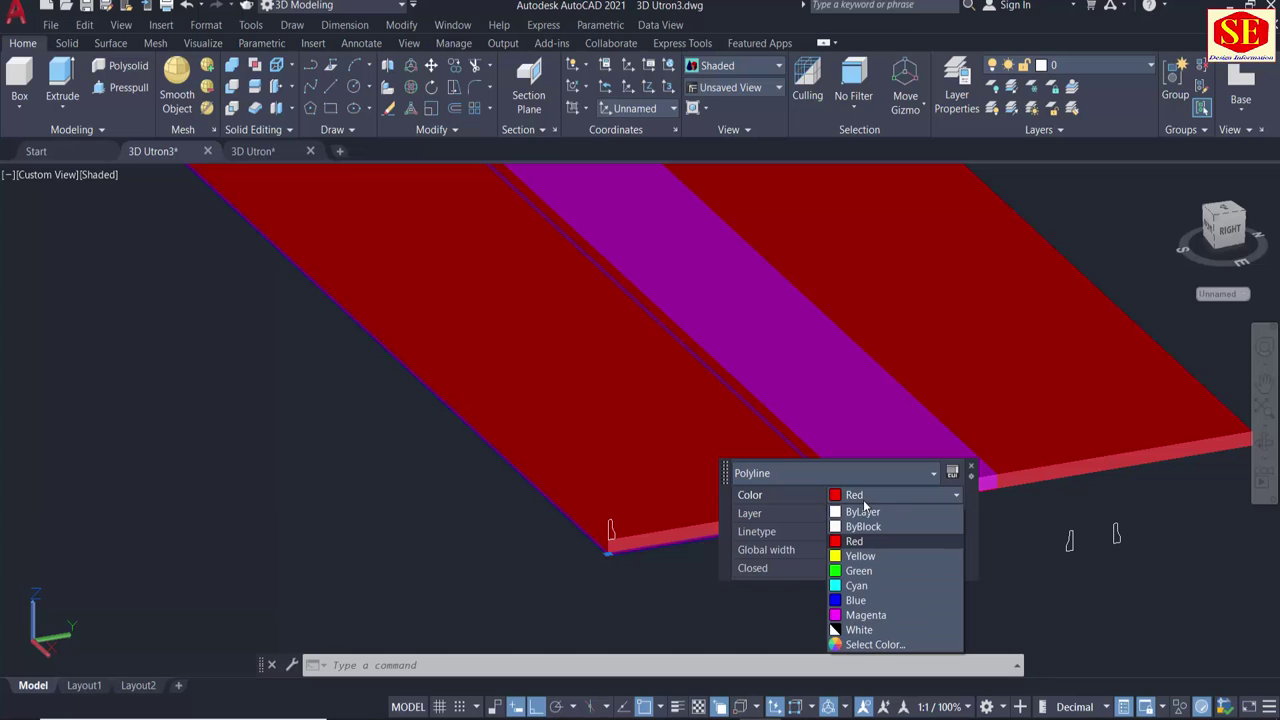
click(857, 556)
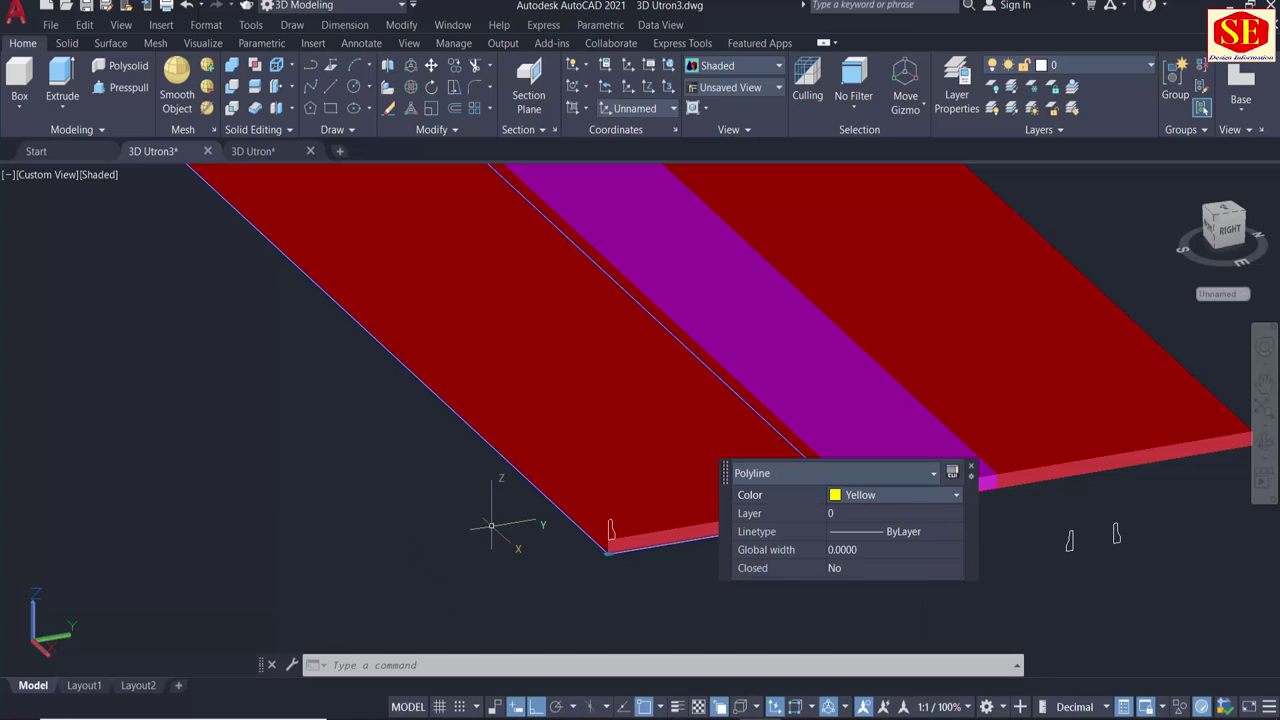
key(Escape)
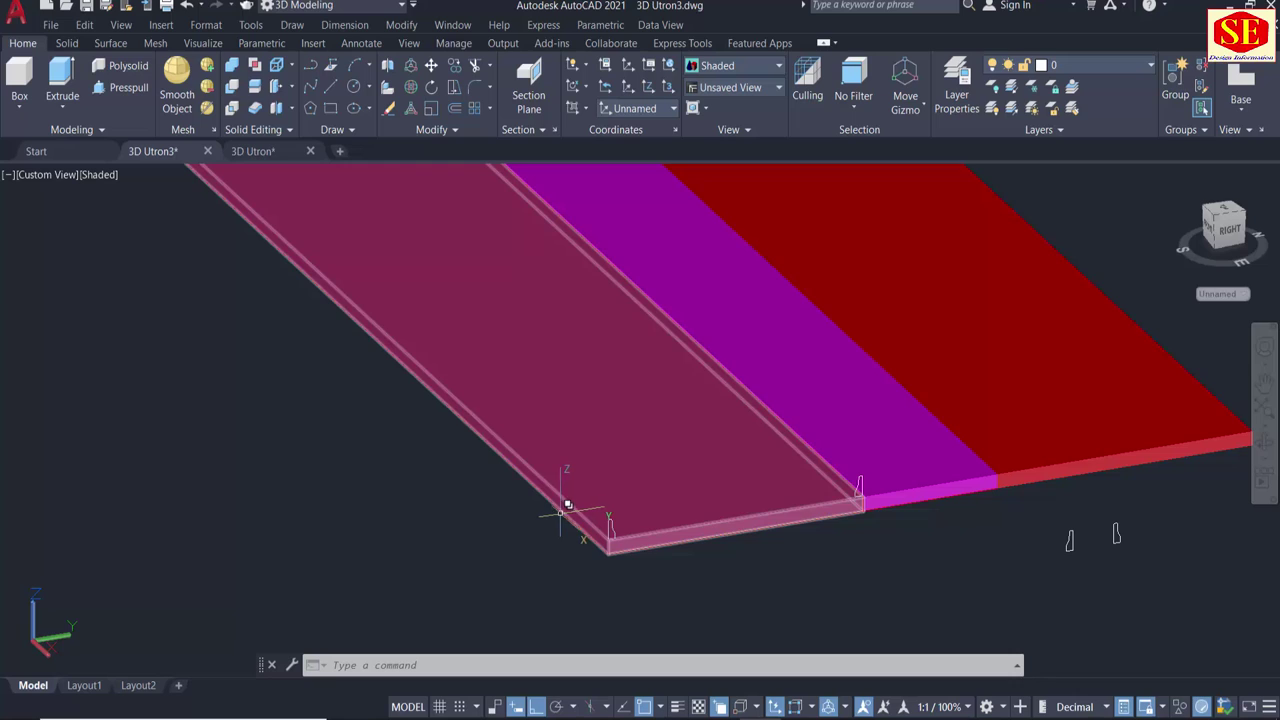
Explode the slab's edge polyline into separate segments.
click(564, 511)
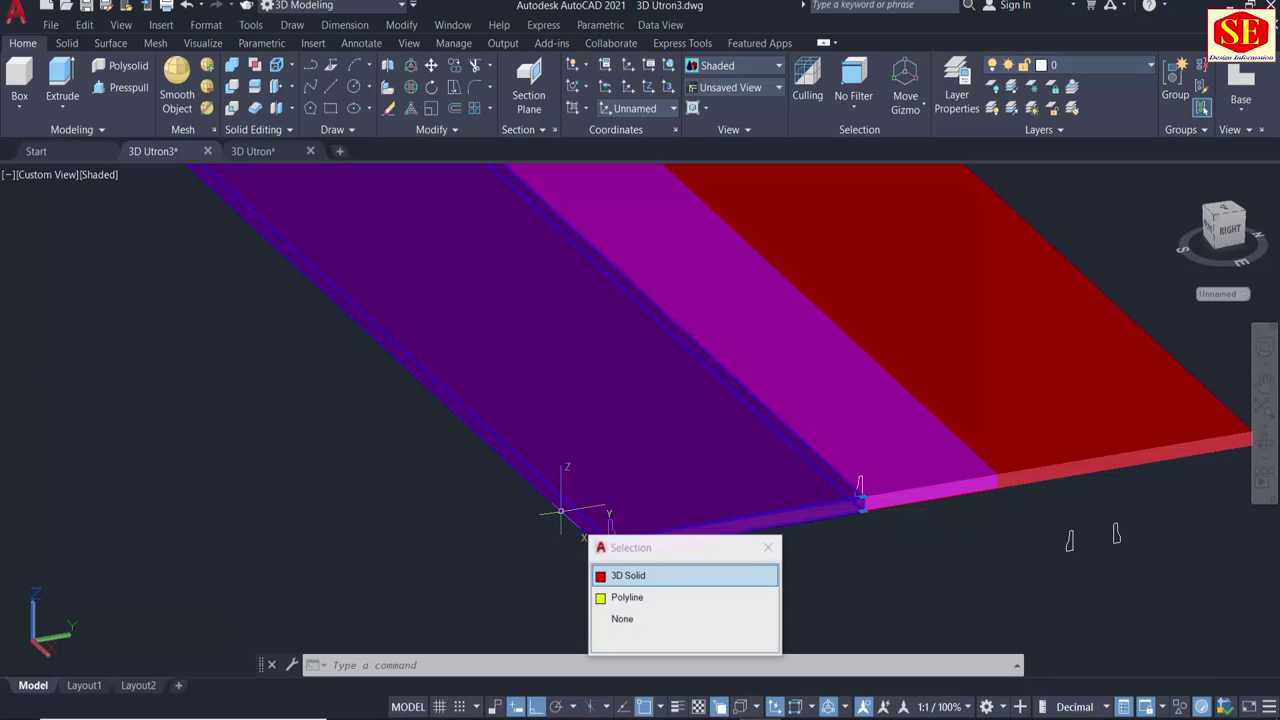
click(632, 606)
text(X)
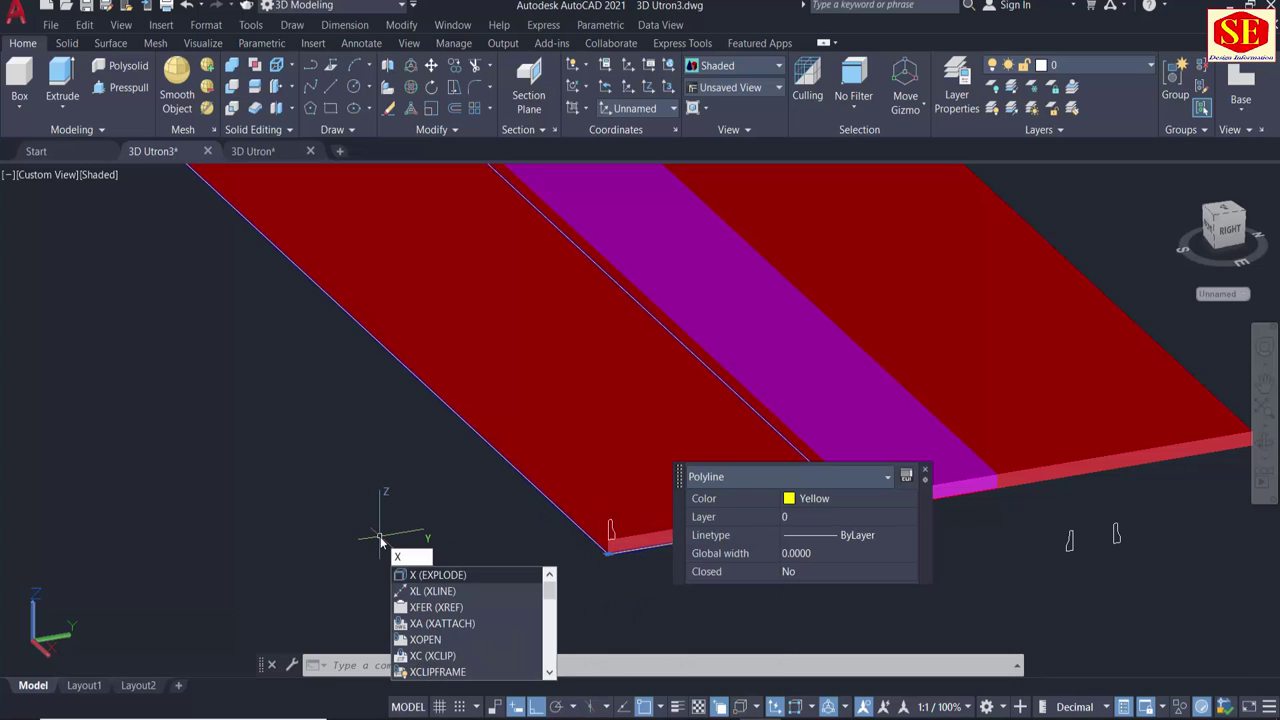
key(Return)
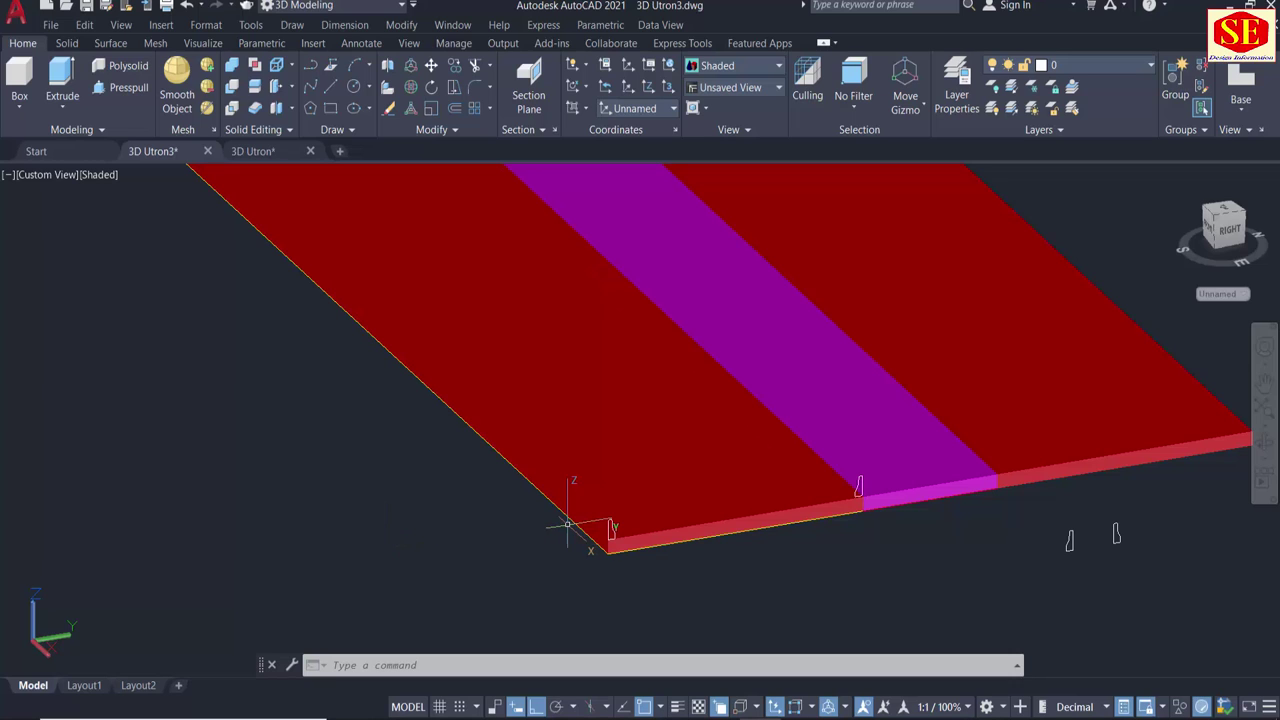
text(J)
Join the slab's left-edge lines, cycling past the solid, into one continuous path.
key(Return)
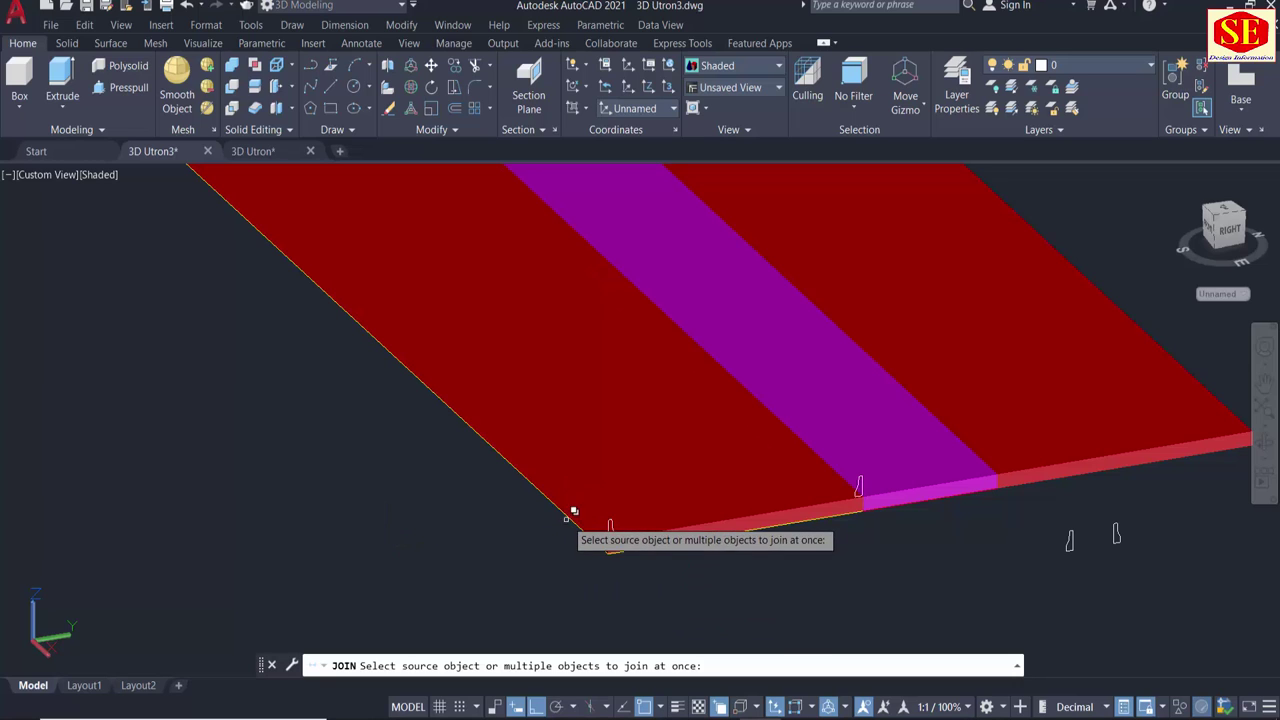
click(570, 528)
click(626, 604)
scroll(729, 580, up, 3)
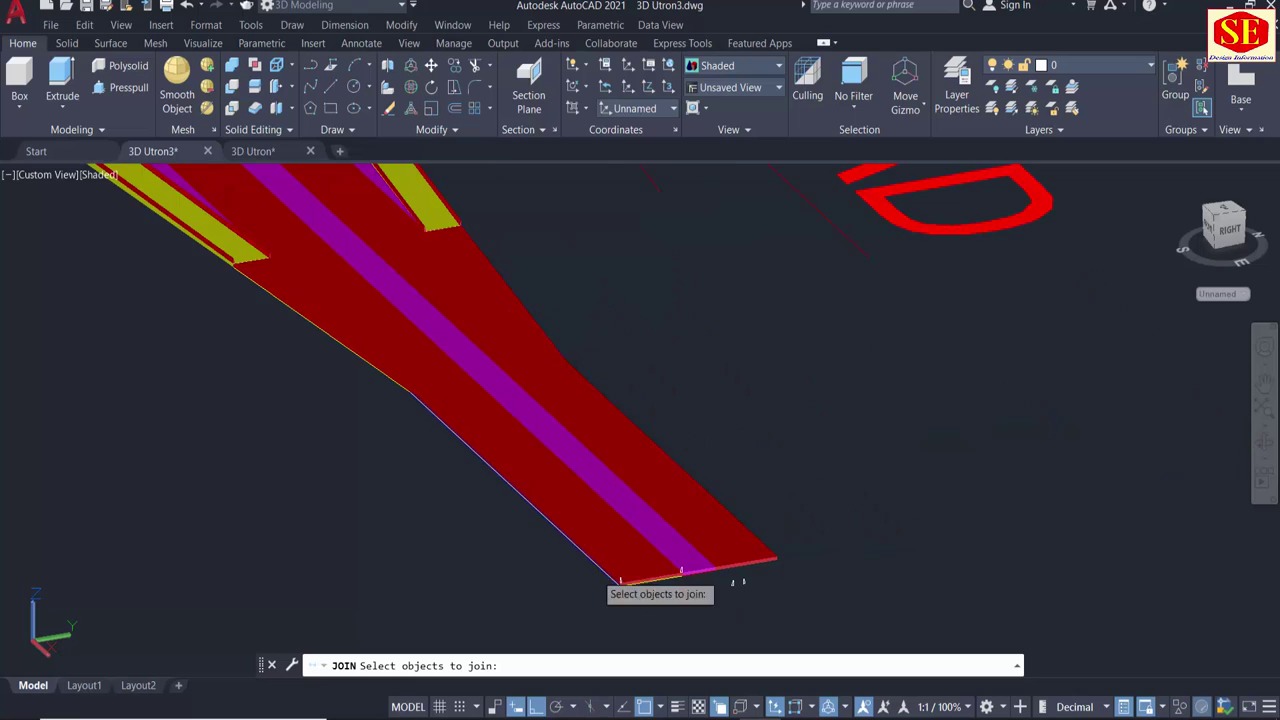
scroll(400, 391, up, 3)
scroll(364, 366, up, 2)
click(364, 366)
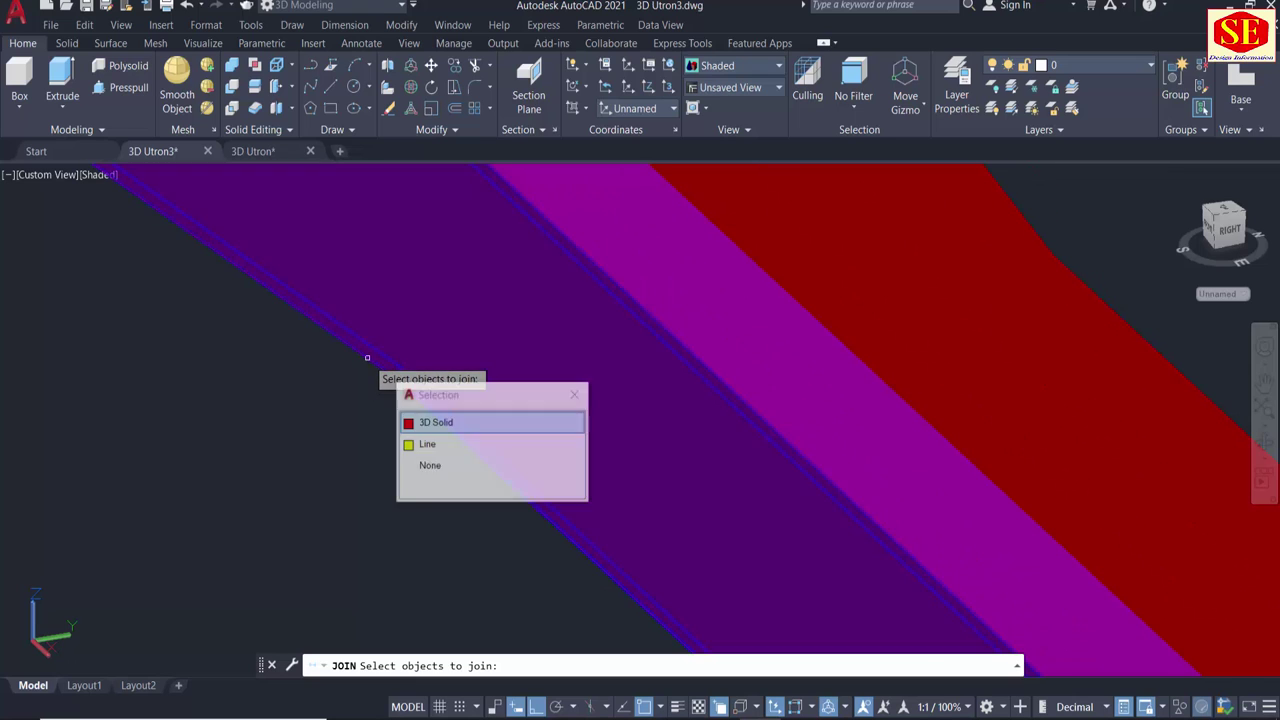
click(470, 444)
scroll(234, 366, down, 2)
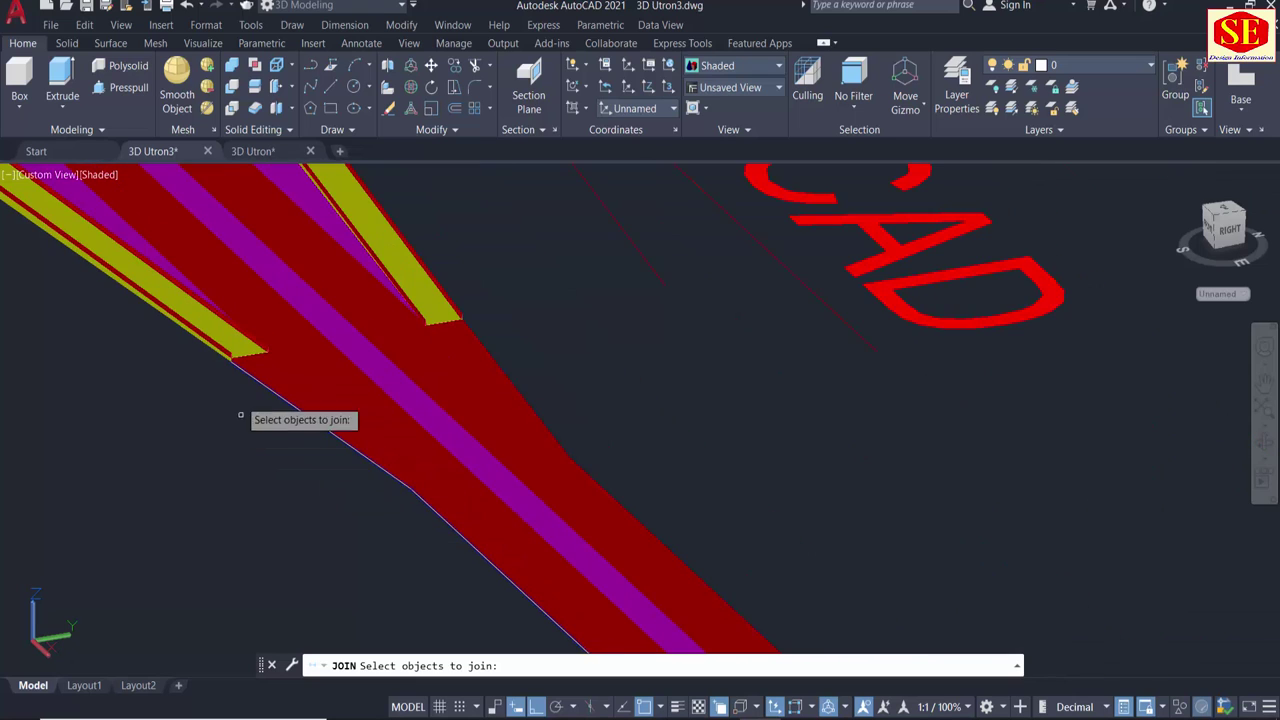
scroll(192, 311, up, 3)
scroll(206, 363, down, 3)
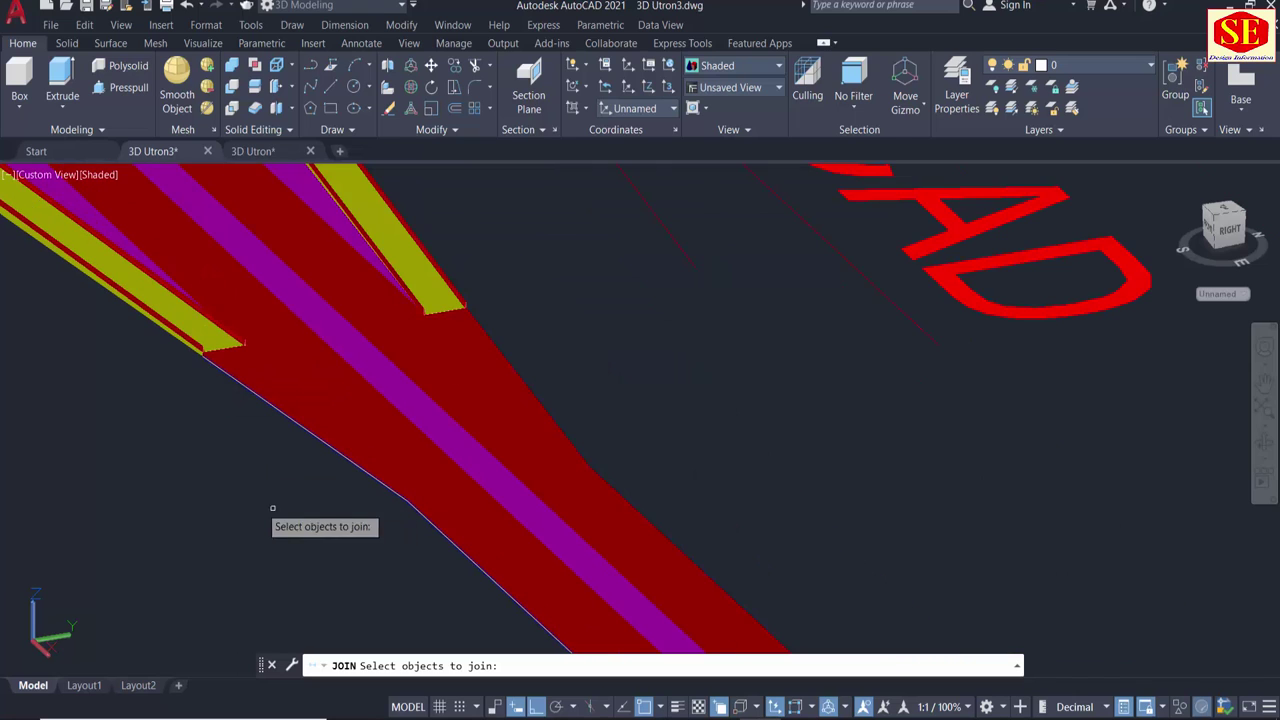
scroll(271, 508, down, 2)
key(Return)
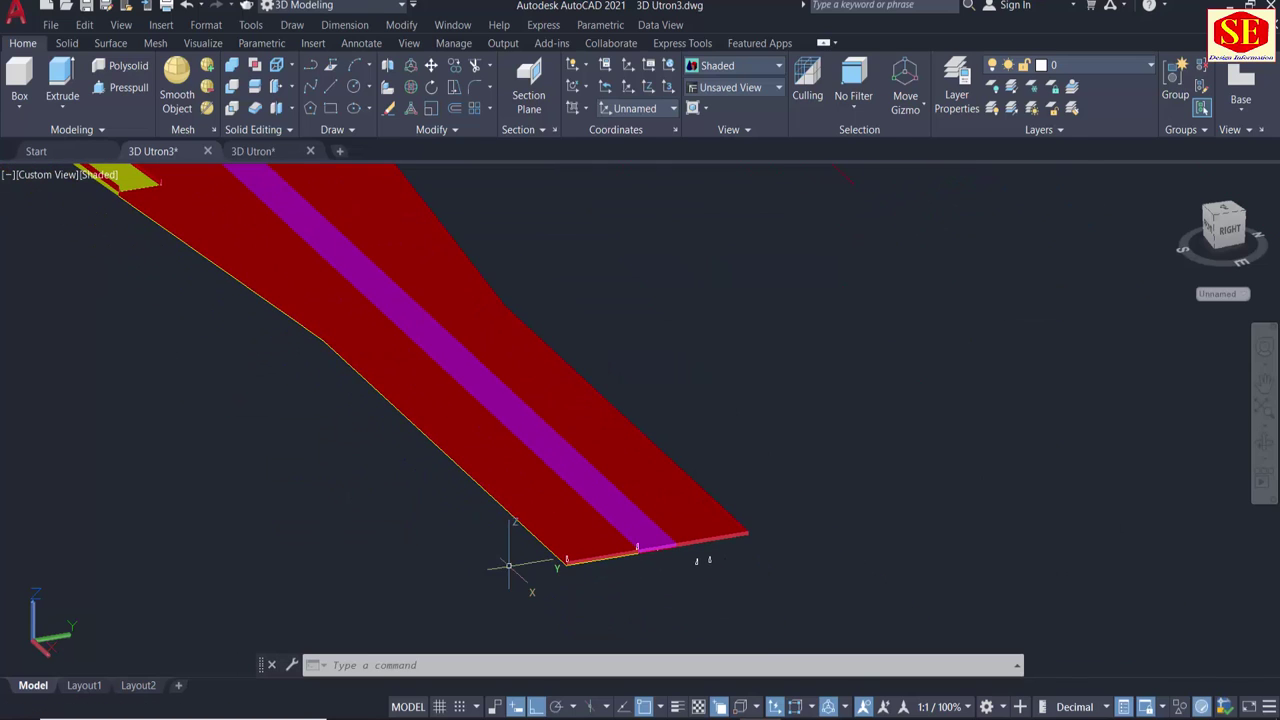
scroll(686, 540, up, 2)
scroll(680, 549, up, 1)
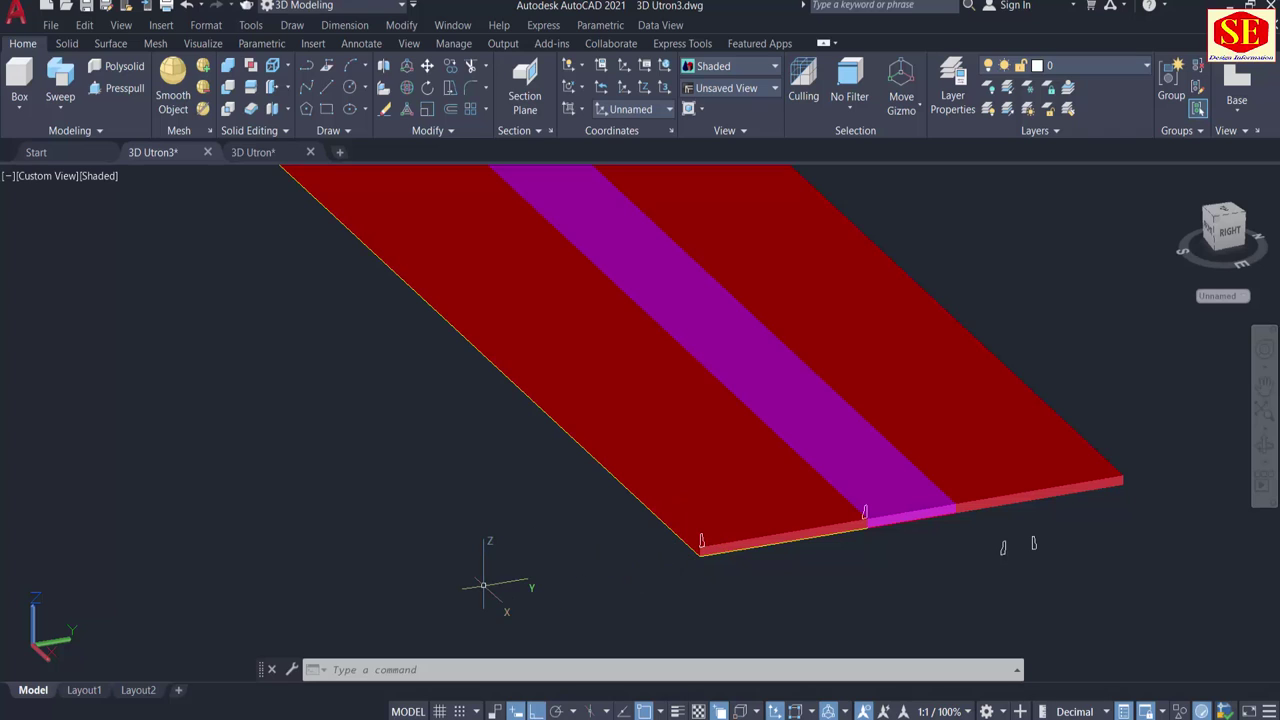
text(M)
Move the curb profile polyline onto the red slab's corner.
key(Return)
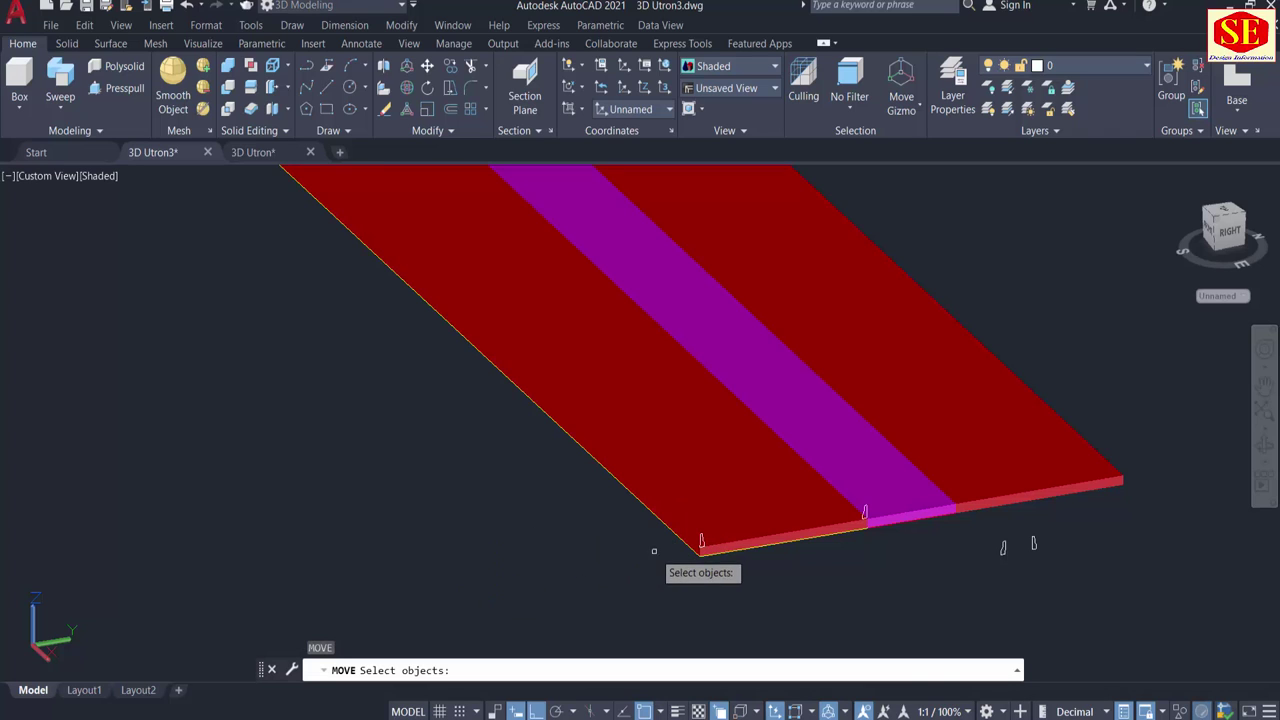
scroll(700, 540, up, 2)
scroll(750, 500, up, 1)
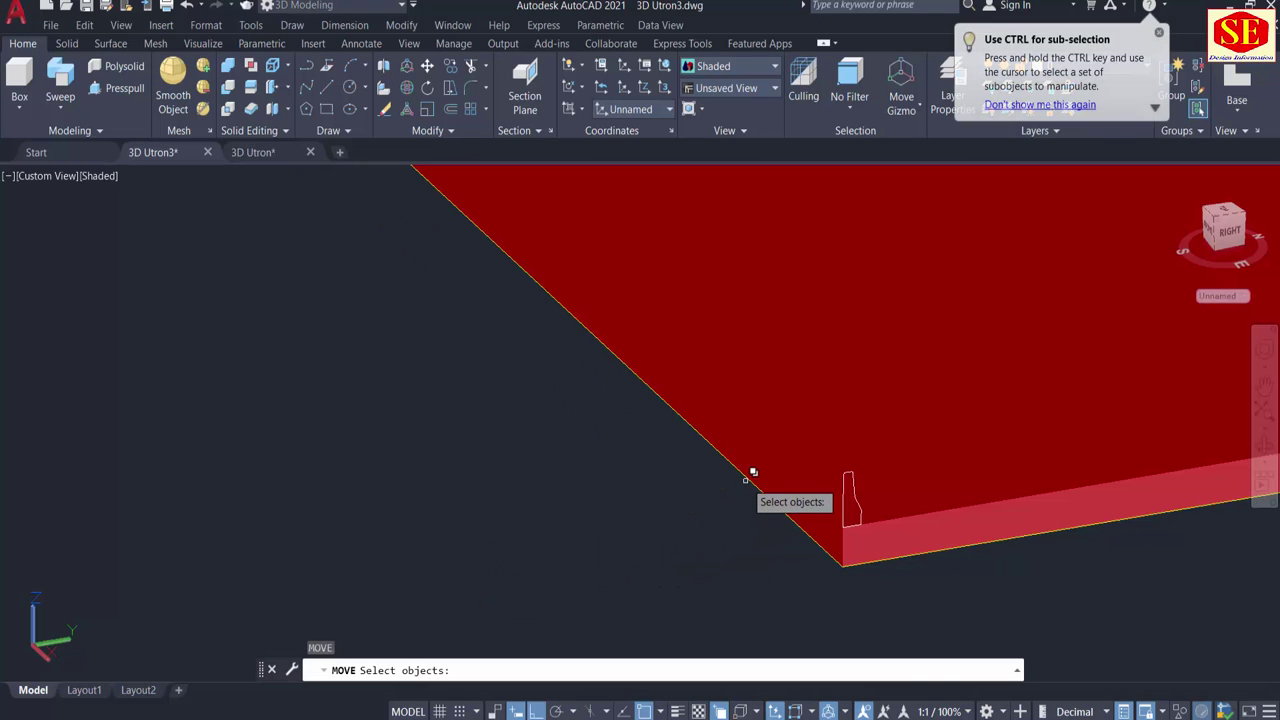
click(754, 472)
click(821, 567)
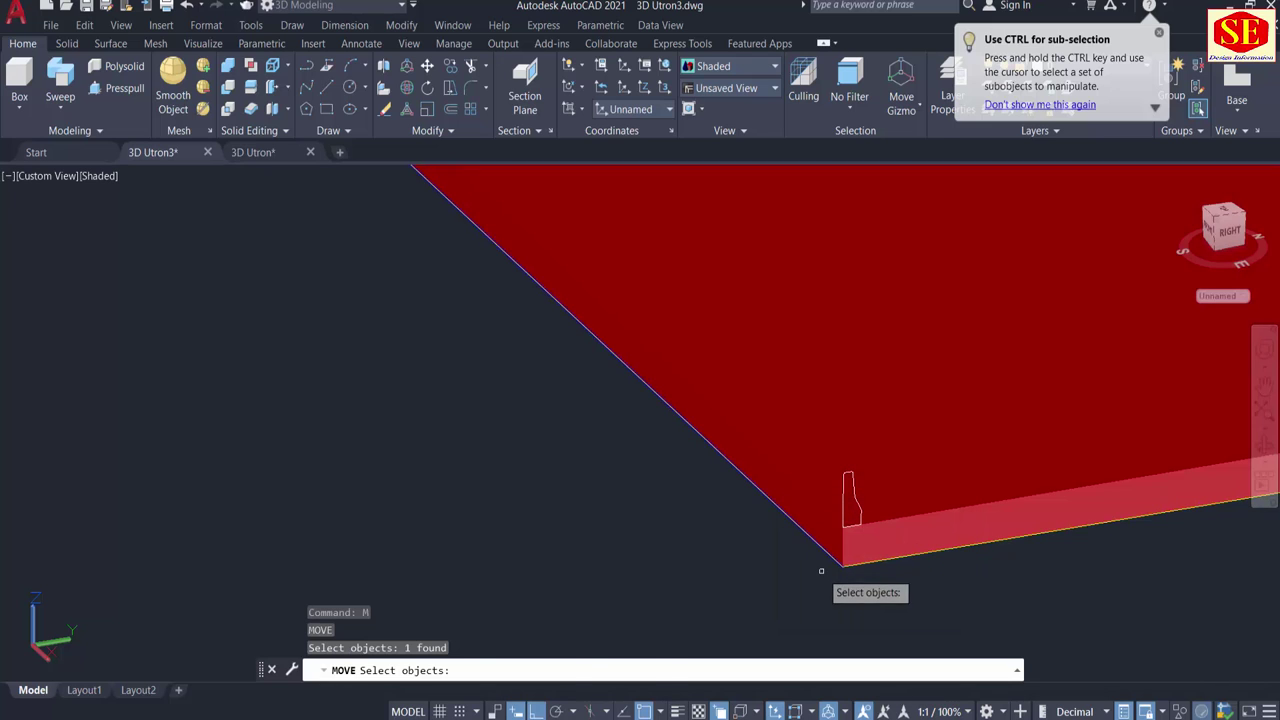
key(Return)
click(843, 565)
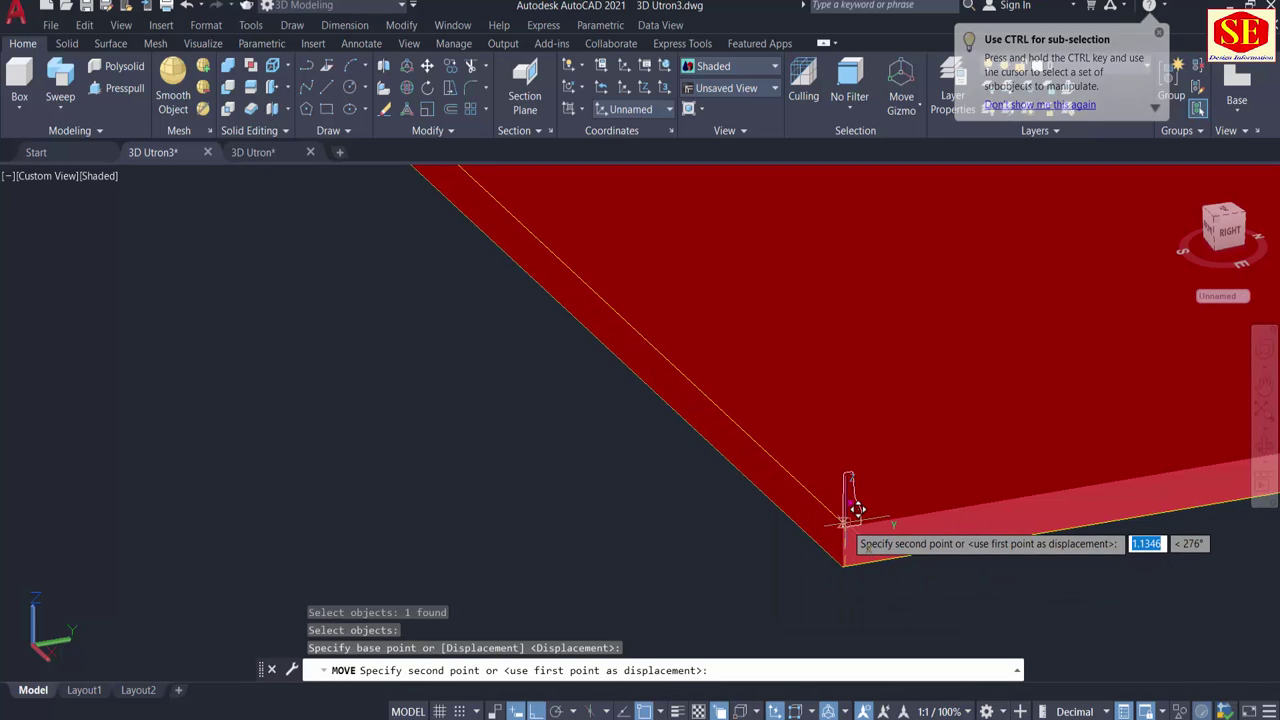
click(856, 514)
key(Escape)
scroll(606, 529, down, 3)
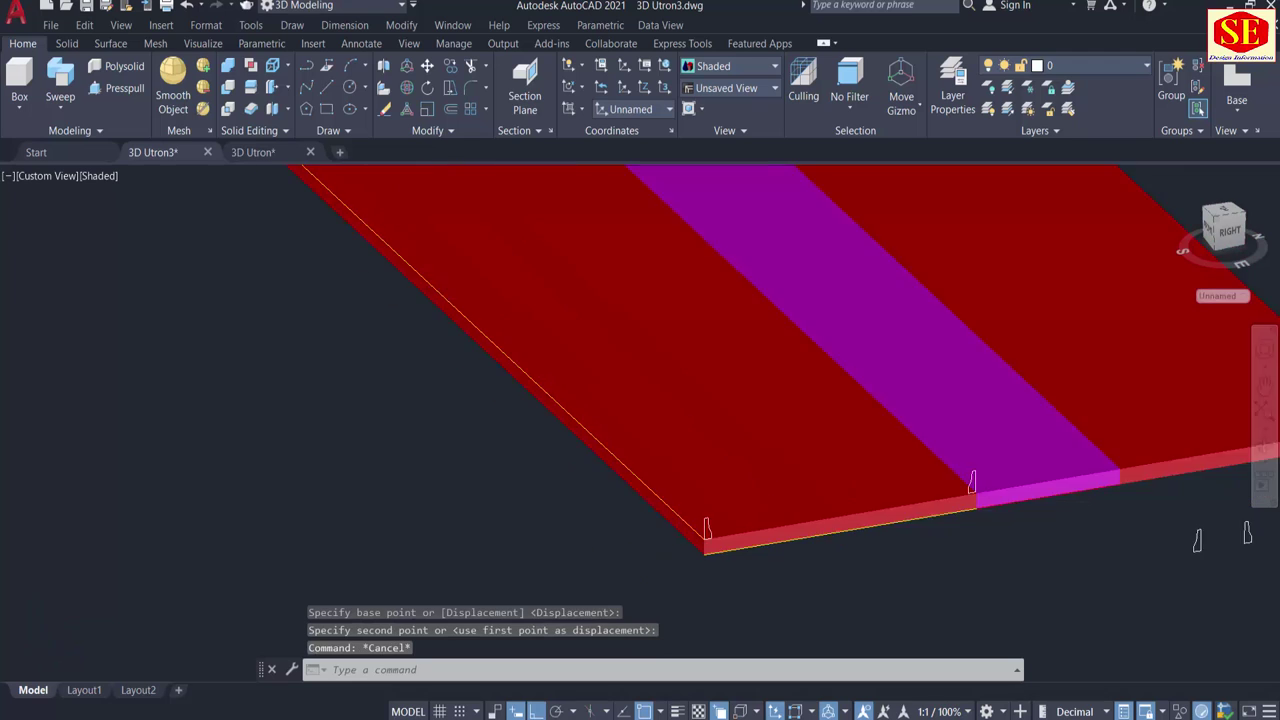
scroll(614, 546, down, 1)
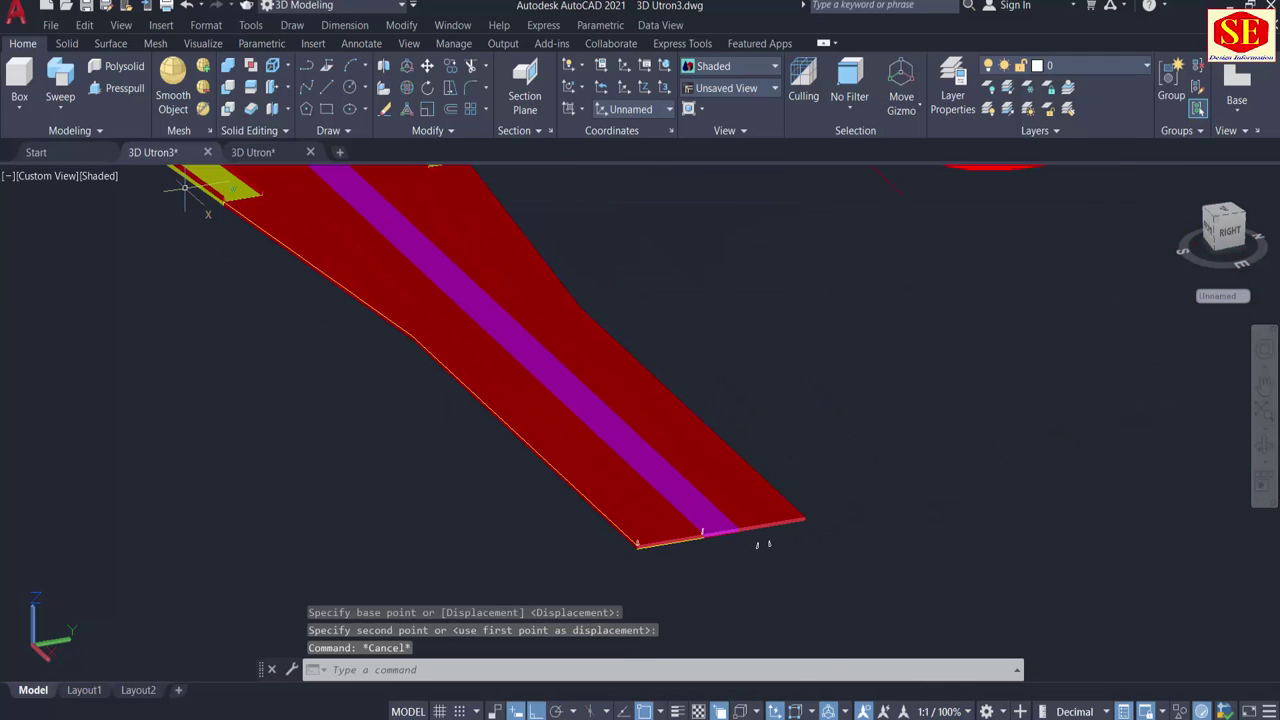
scroll(185, 188, up, 4)
scroll(244, 234, down, 4)
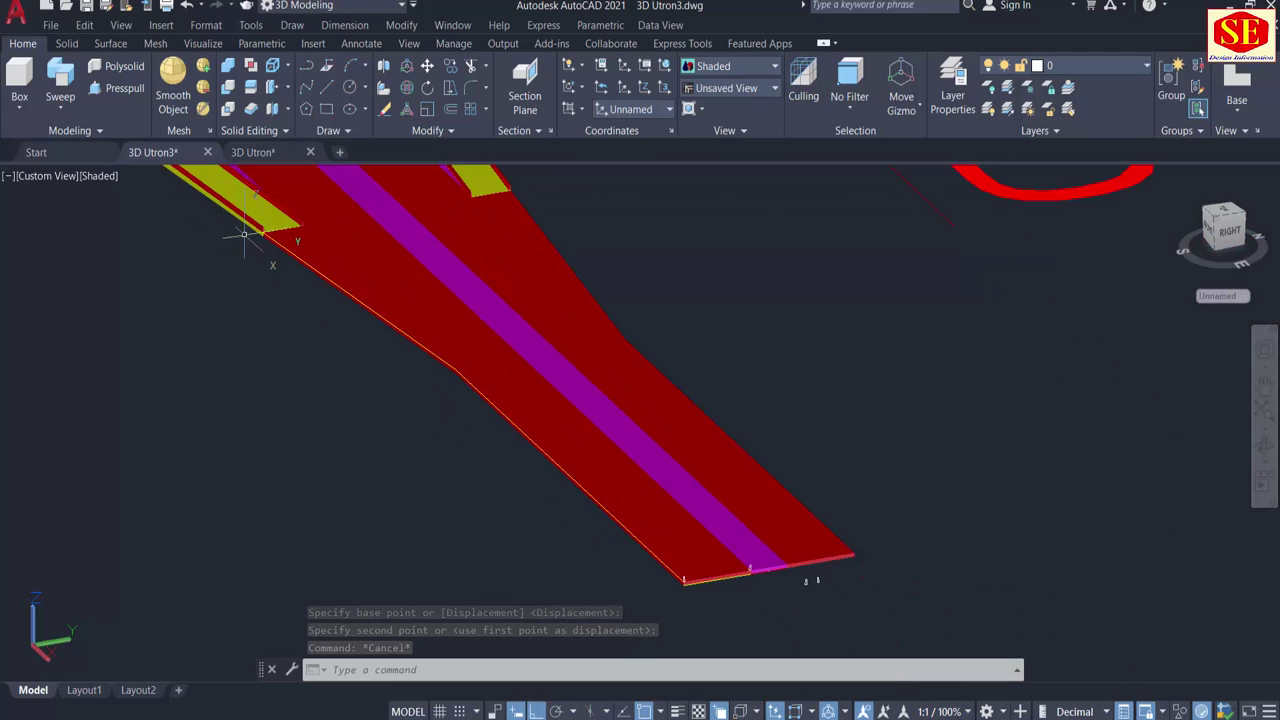
Pick the curb profile polyline as the object for a sweep.
click(426, 309)
click(62, 106)
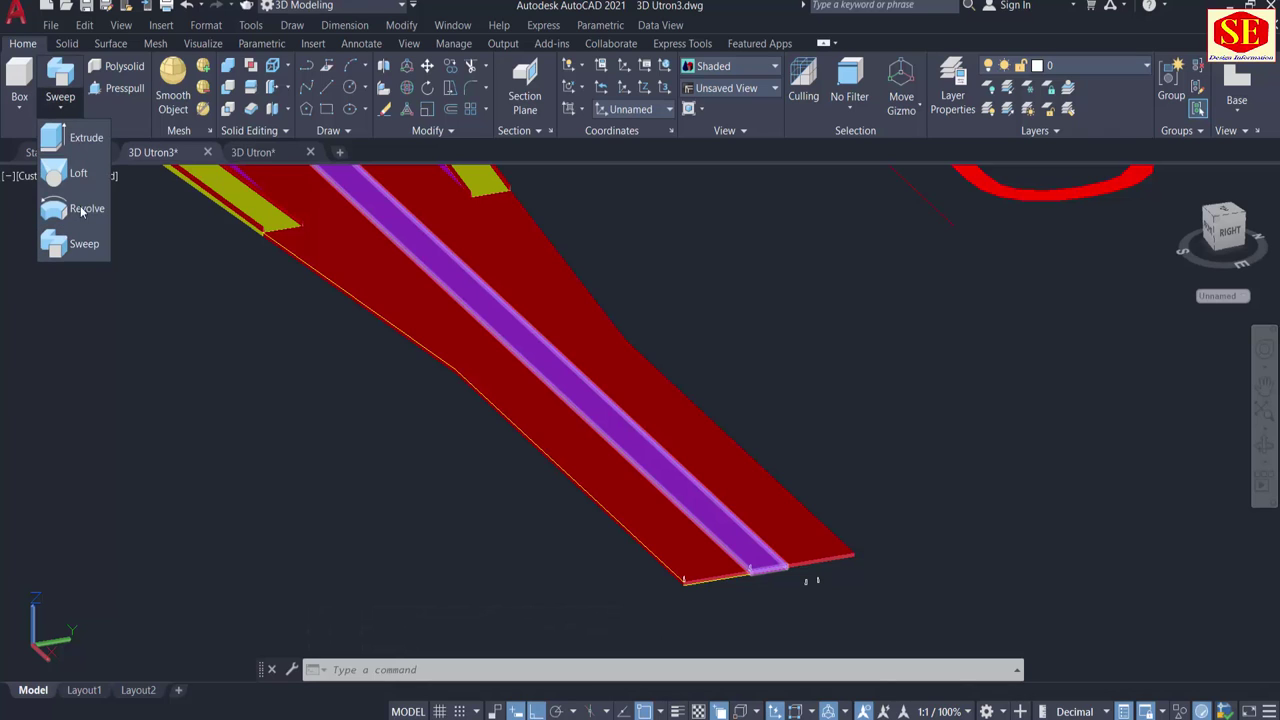
click(78, 245)
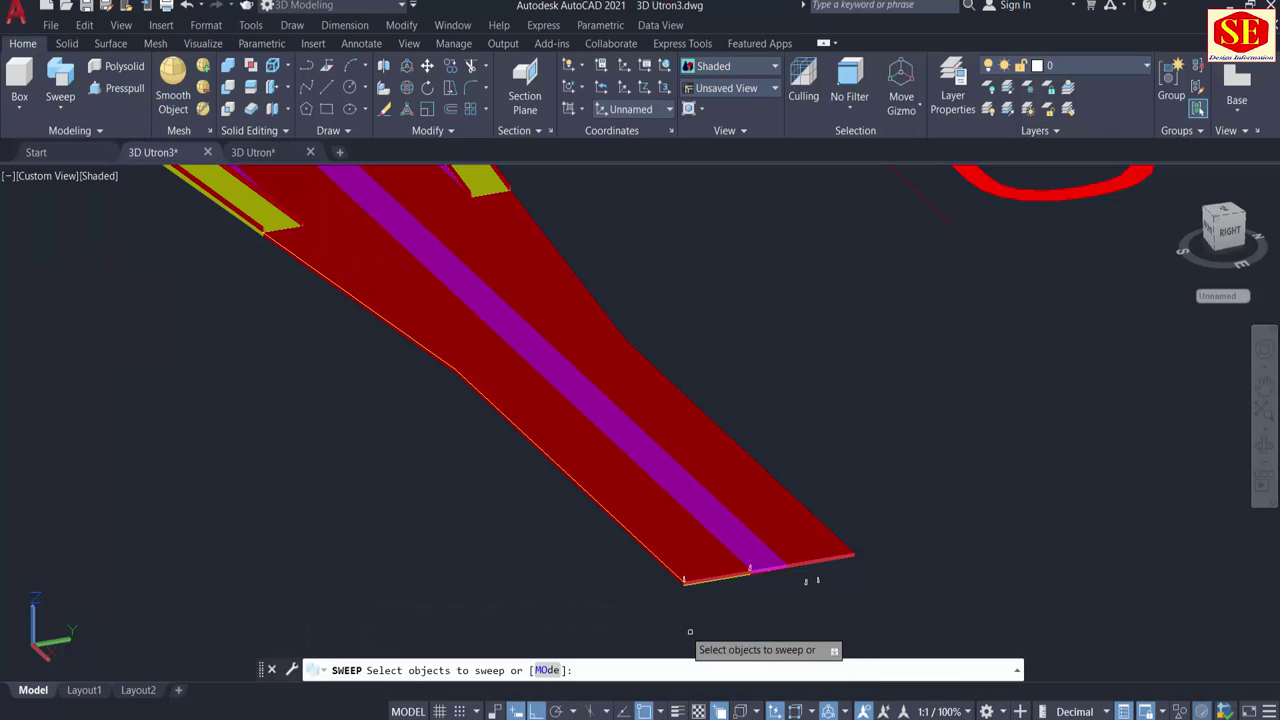
scroll(690, 575, up, 5)
scroll(717, 470, up, 2)
click(660, 450)
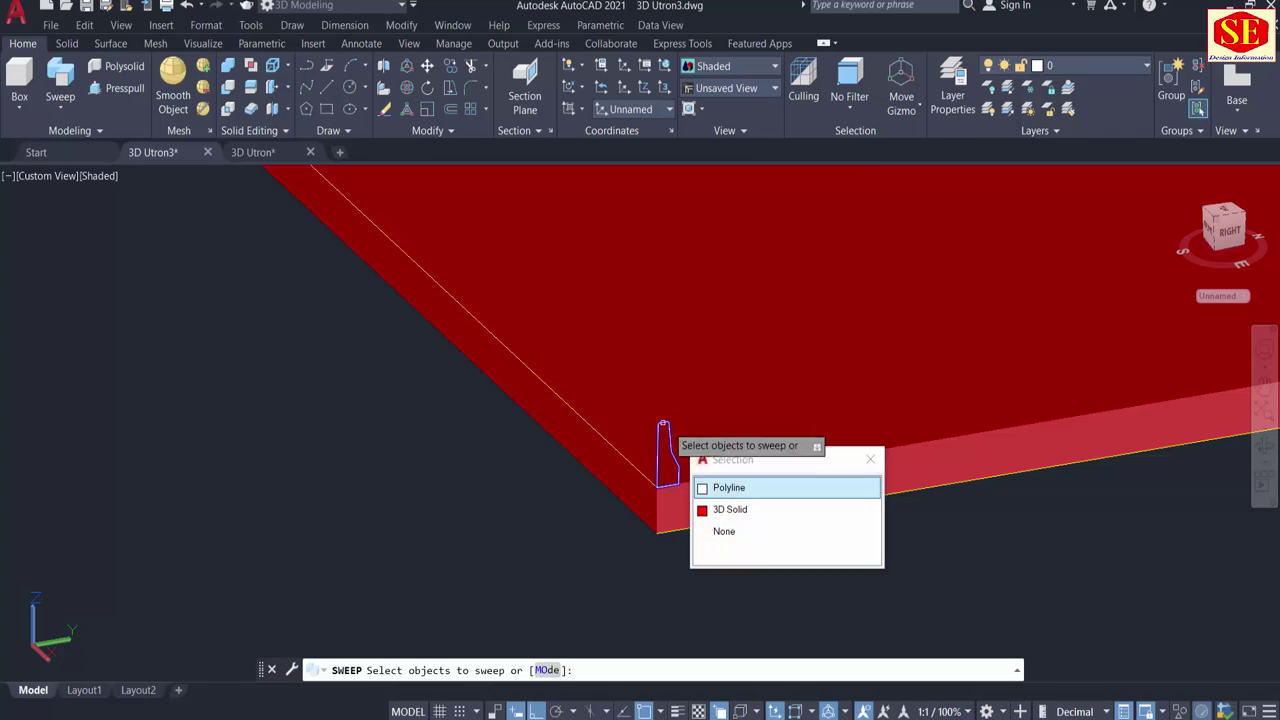
click(729, 487)
right_click(338, 445)
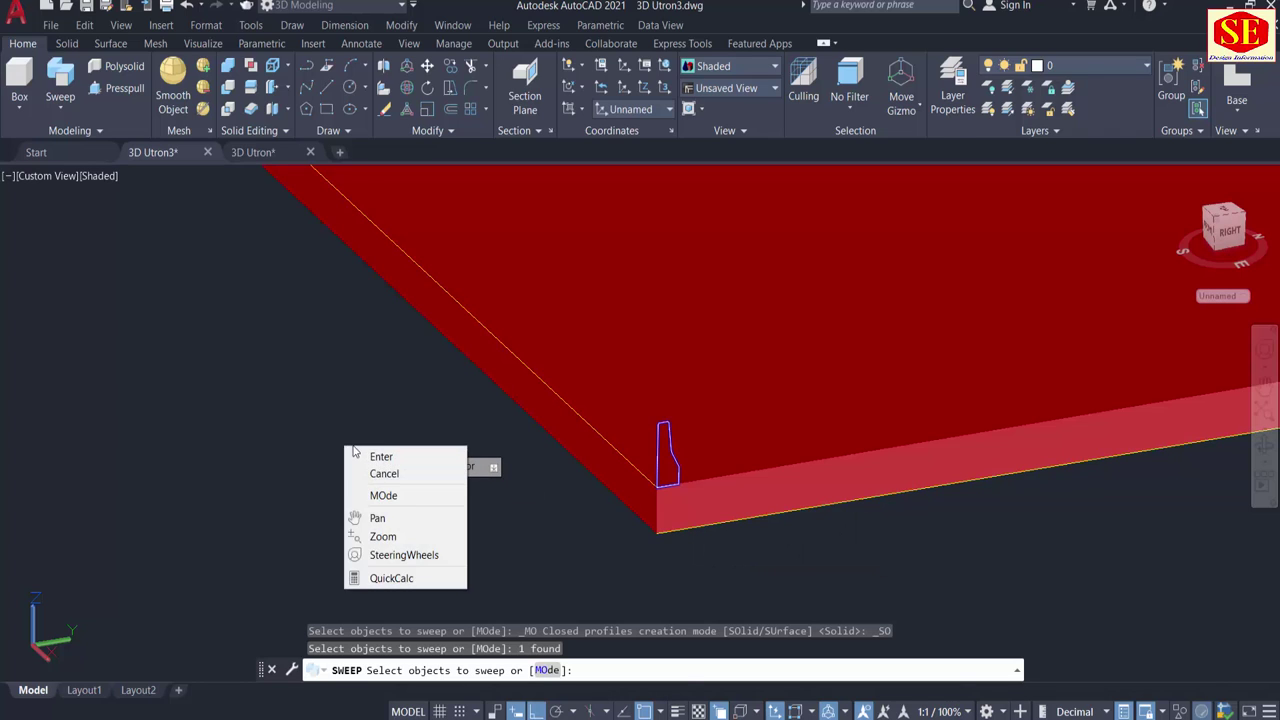
click(358, 452)
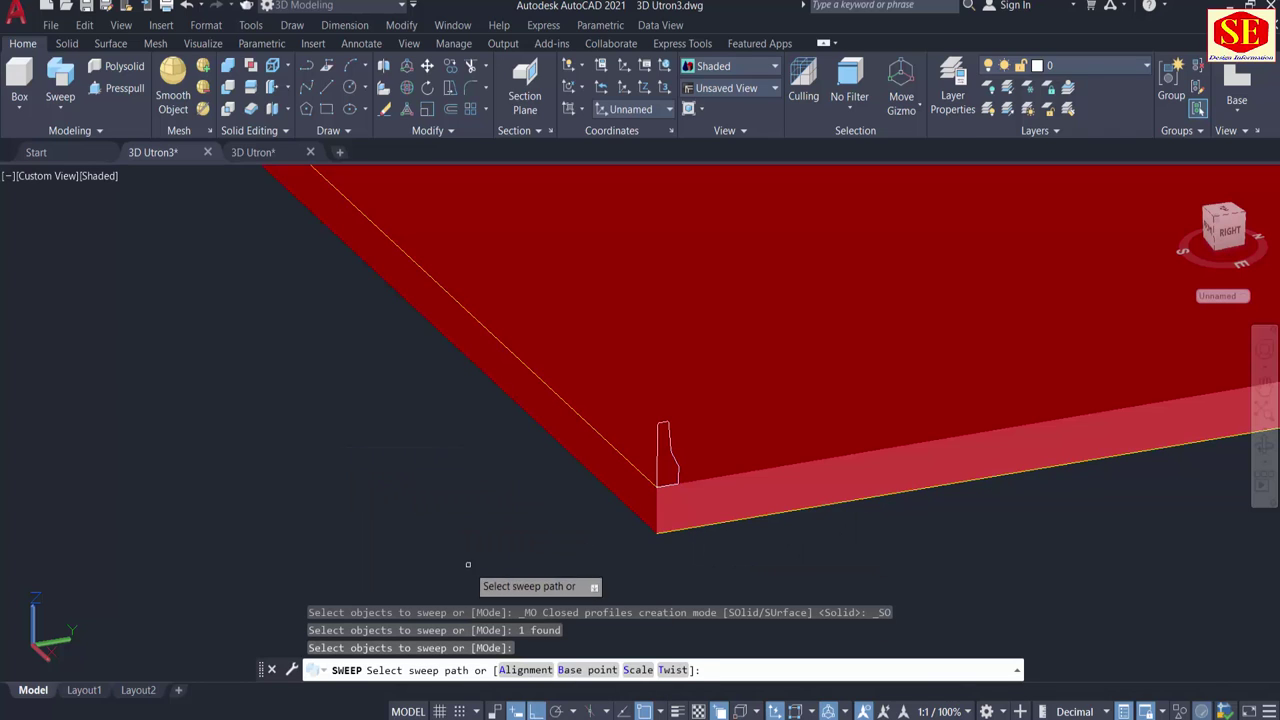
Sweep it from its bottom corner, unaligned, along the slab's joined left-edge polyline.
click(570, 668)
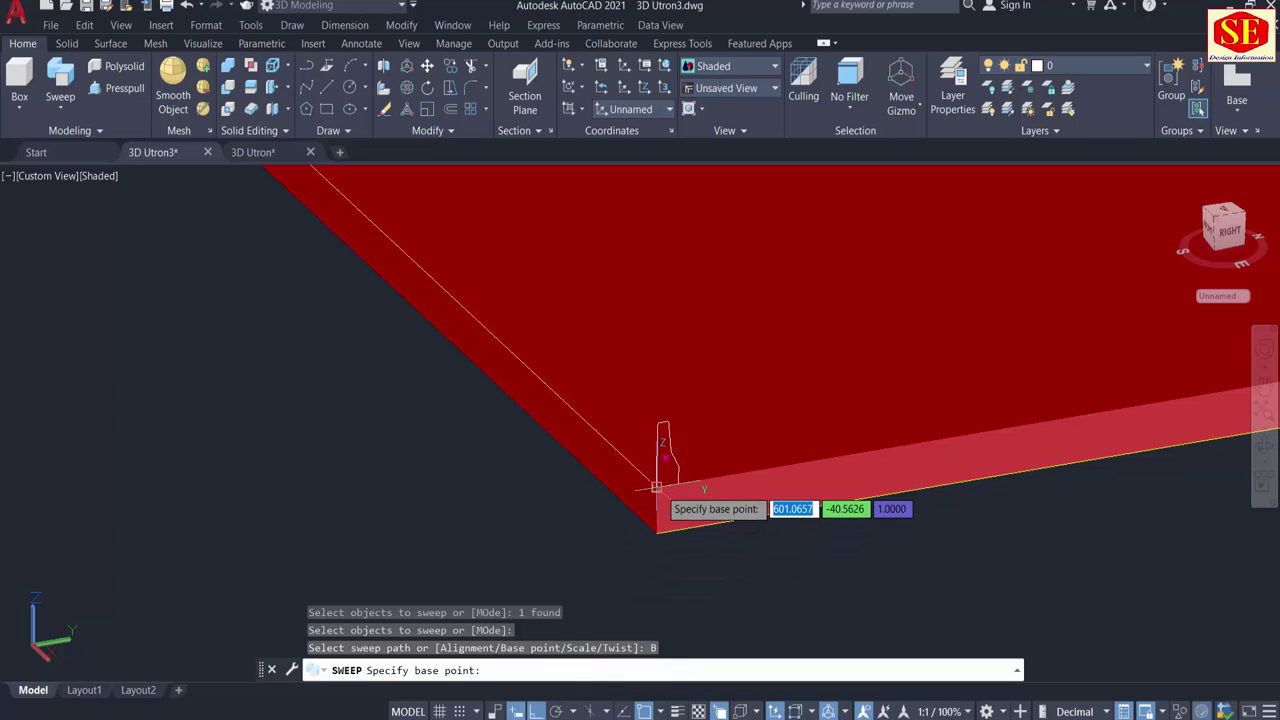
click(656, 487)
click(530, 670)
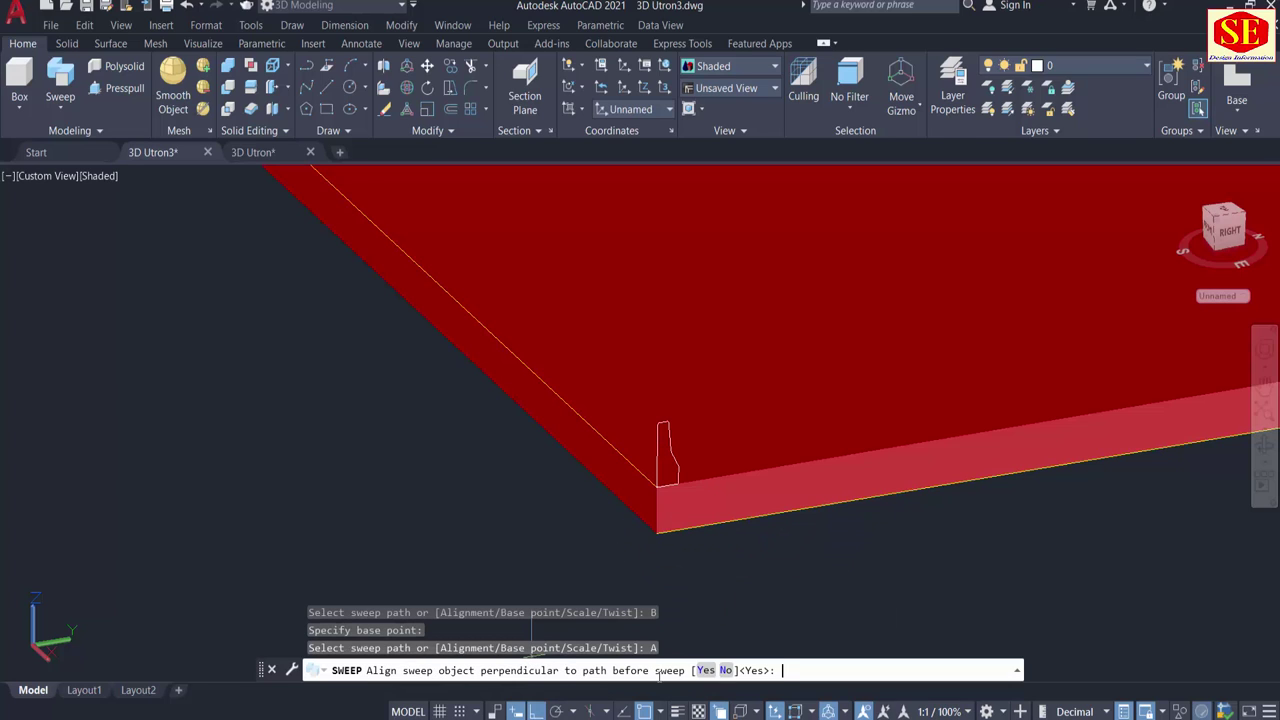
click(726, 671)
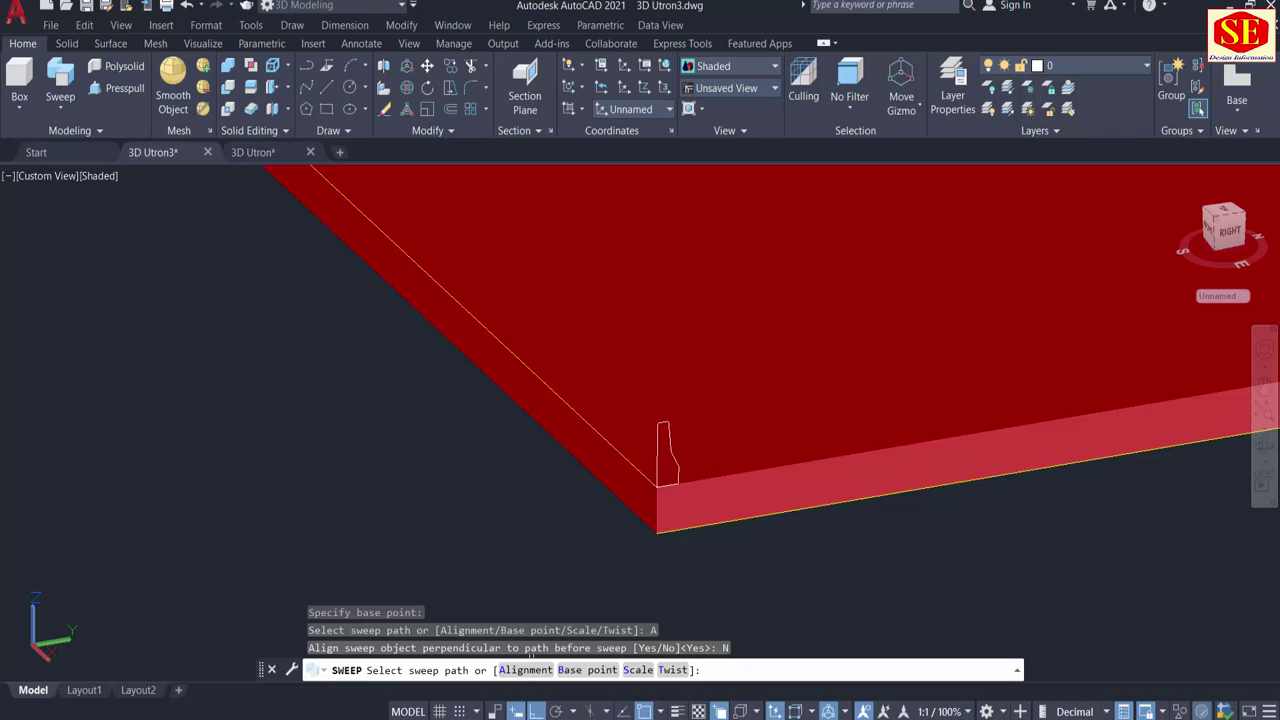
click(578, 409)
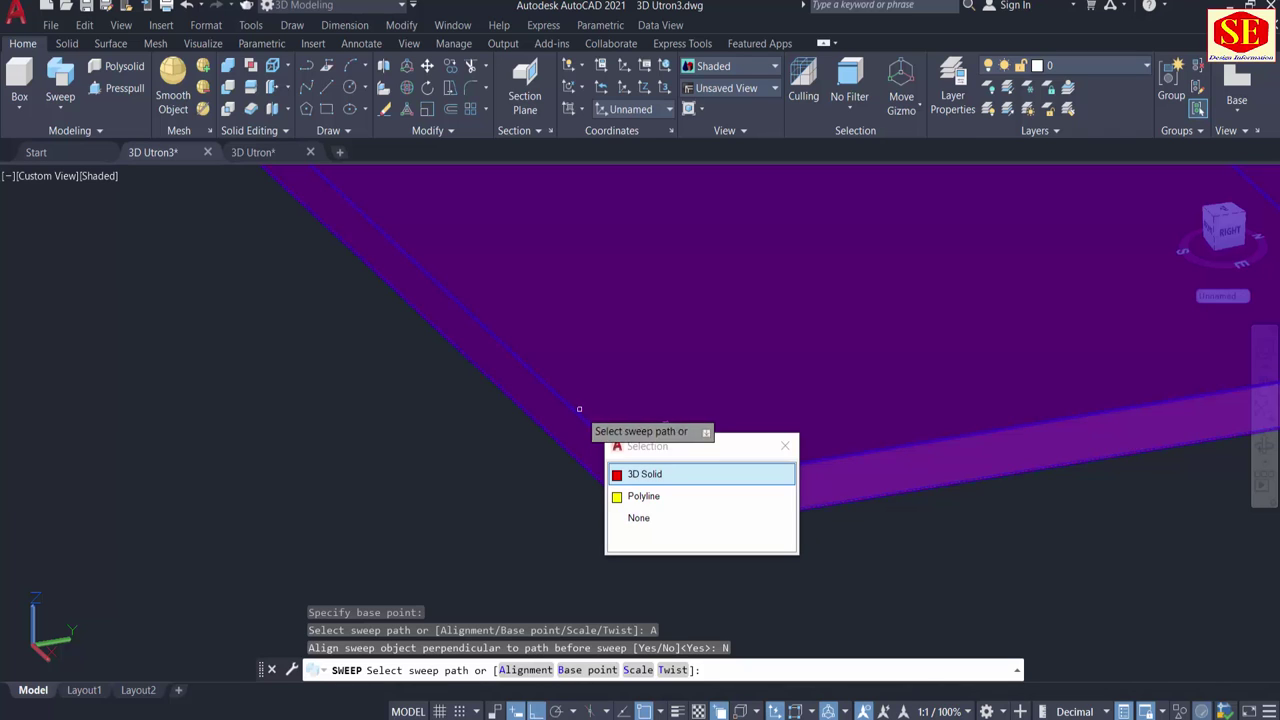
click(640, 497)
middle_drag(337, 371, 443, 545)
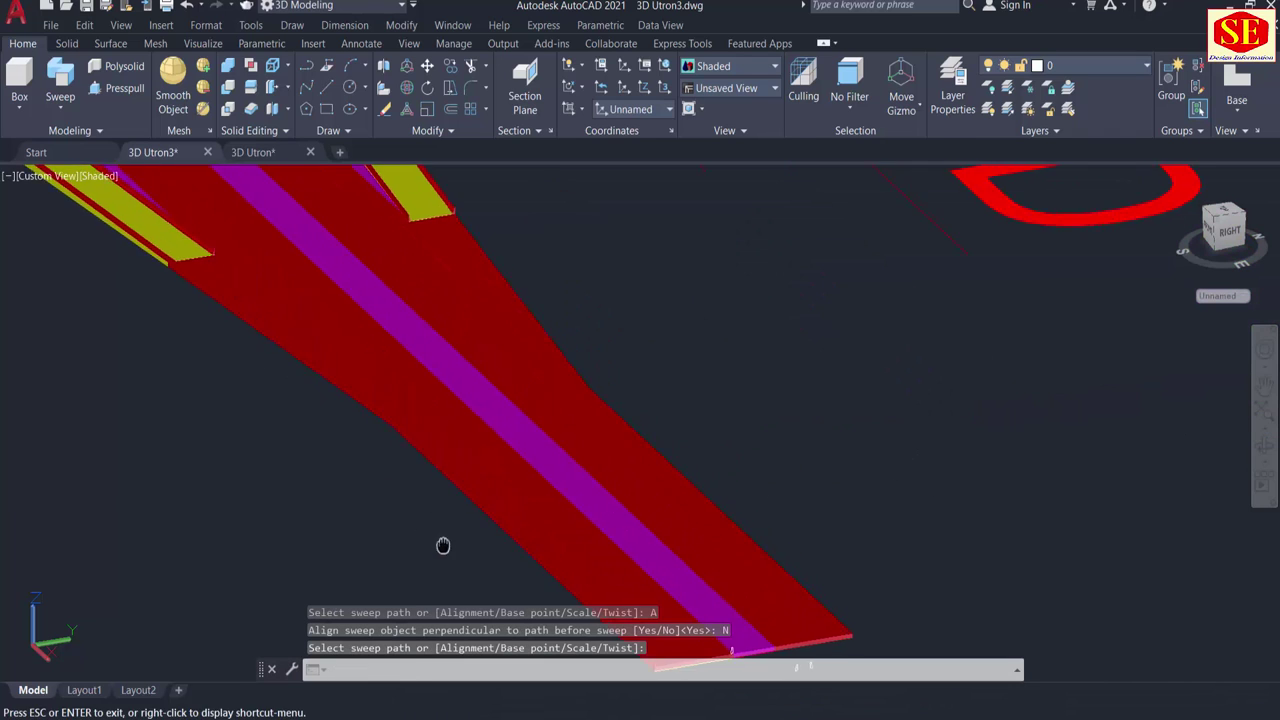
scroll(190, 240, up, 2)
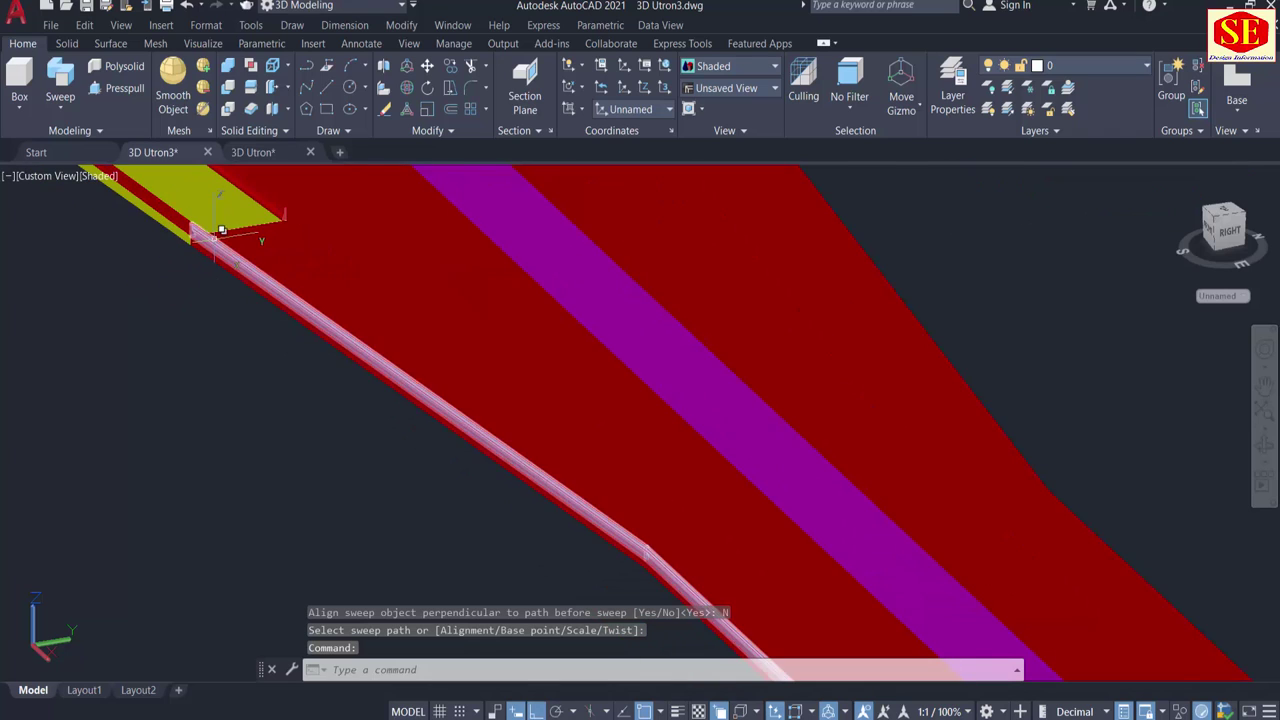
Set the new curb solid's colour to ByBlock.
click(216, 236)
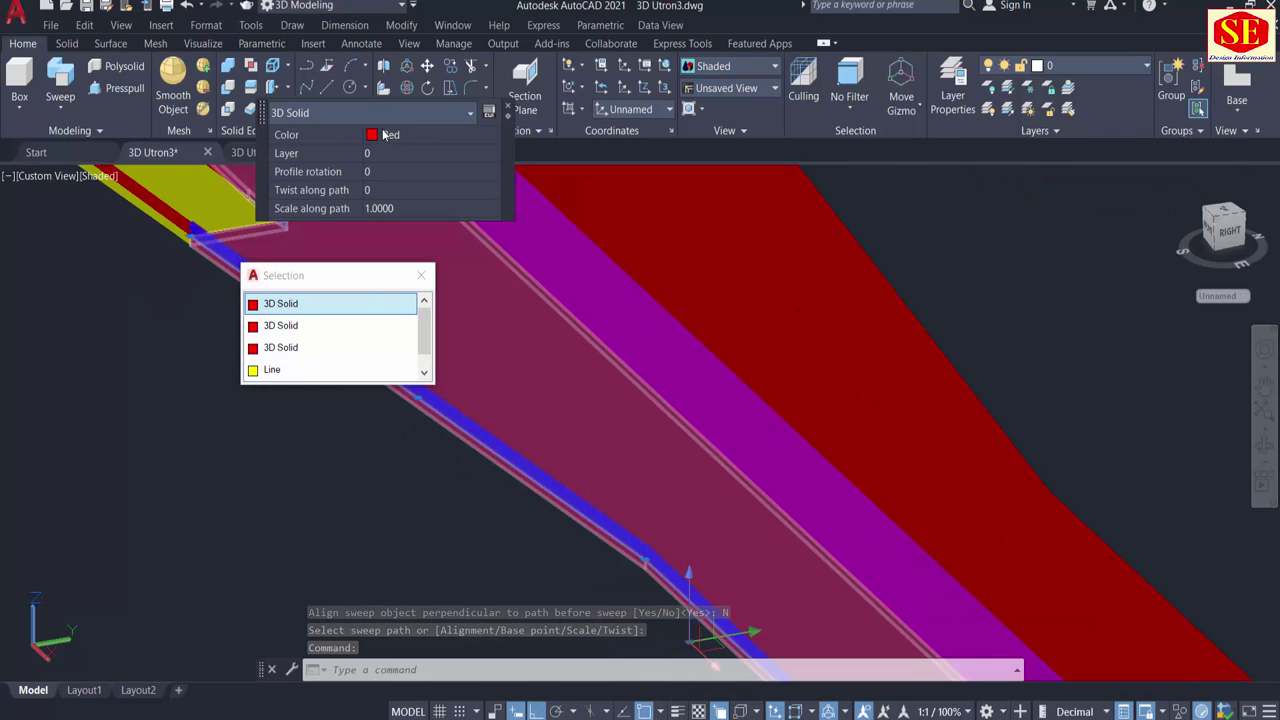
click(400, 134)
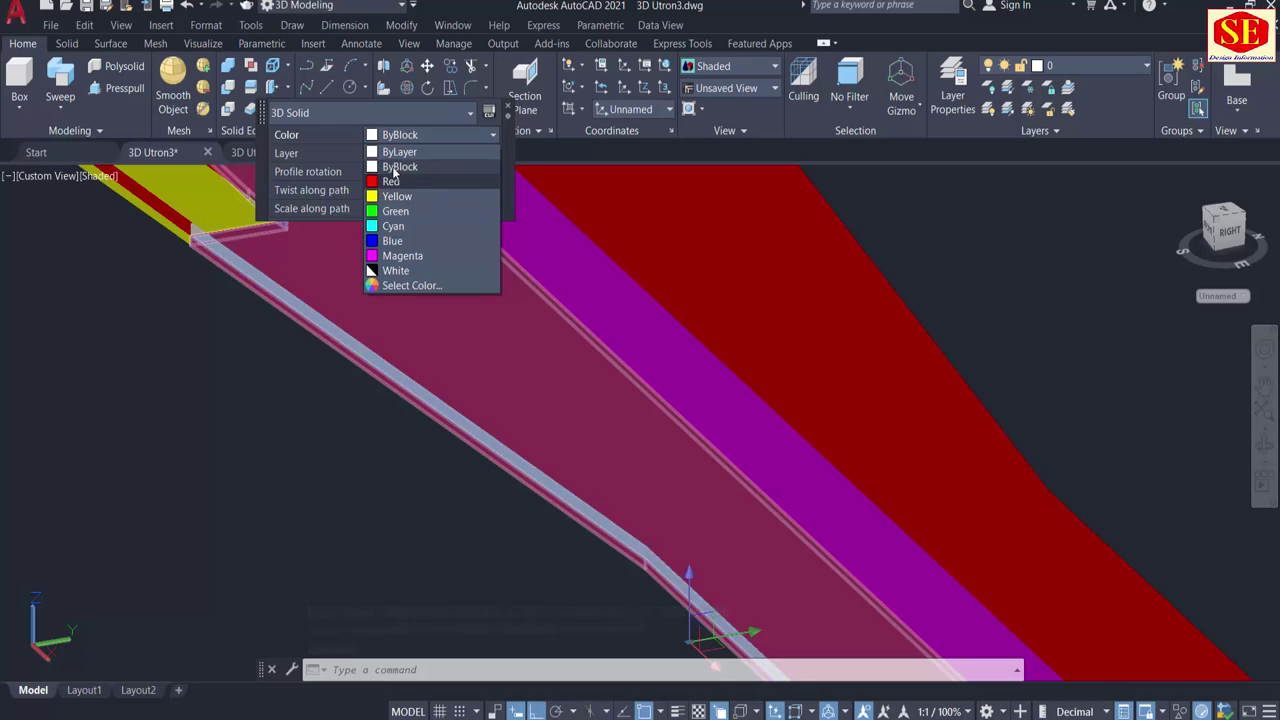
click(394, 168)
key(Escape)
Switch the viewport visual style to 2D Wireframe.
scroll(606, 608, up, 2)
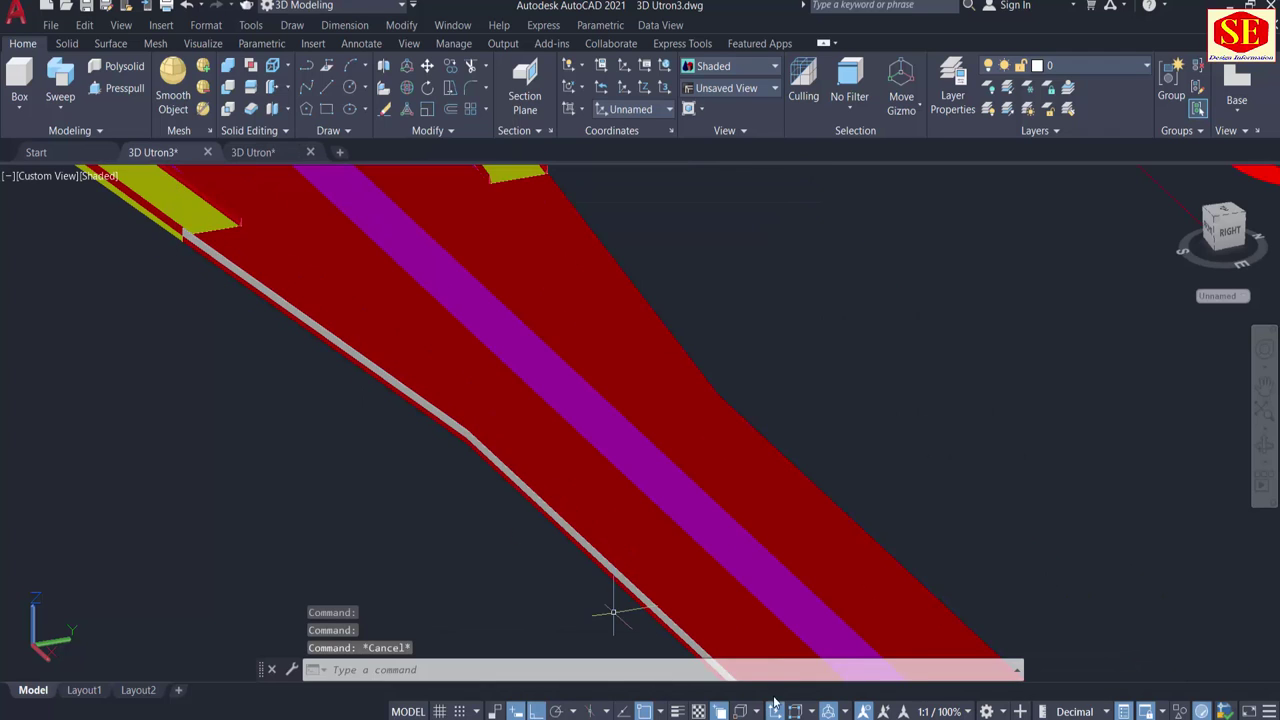
scroll(674, 554, down, 3)
scroll(645, 560, up, 2)
scroll(650, 545, up, 2)
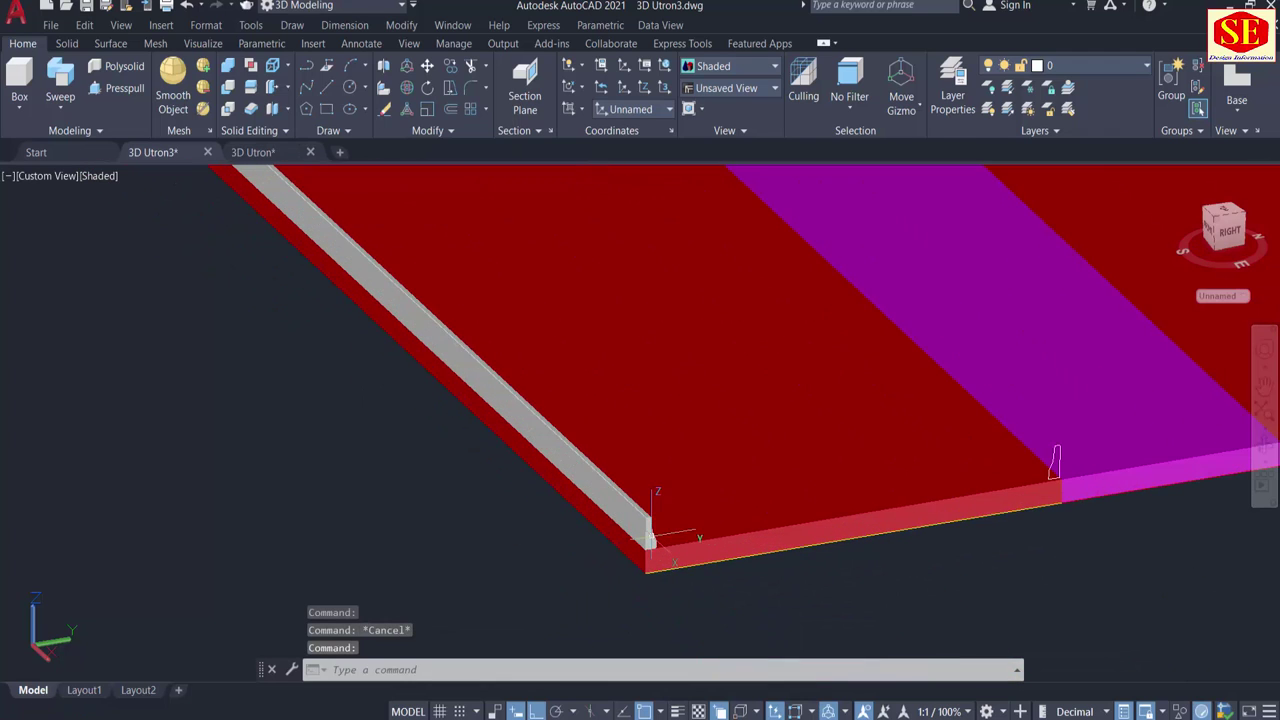
scroll(515, 587, down, 2)
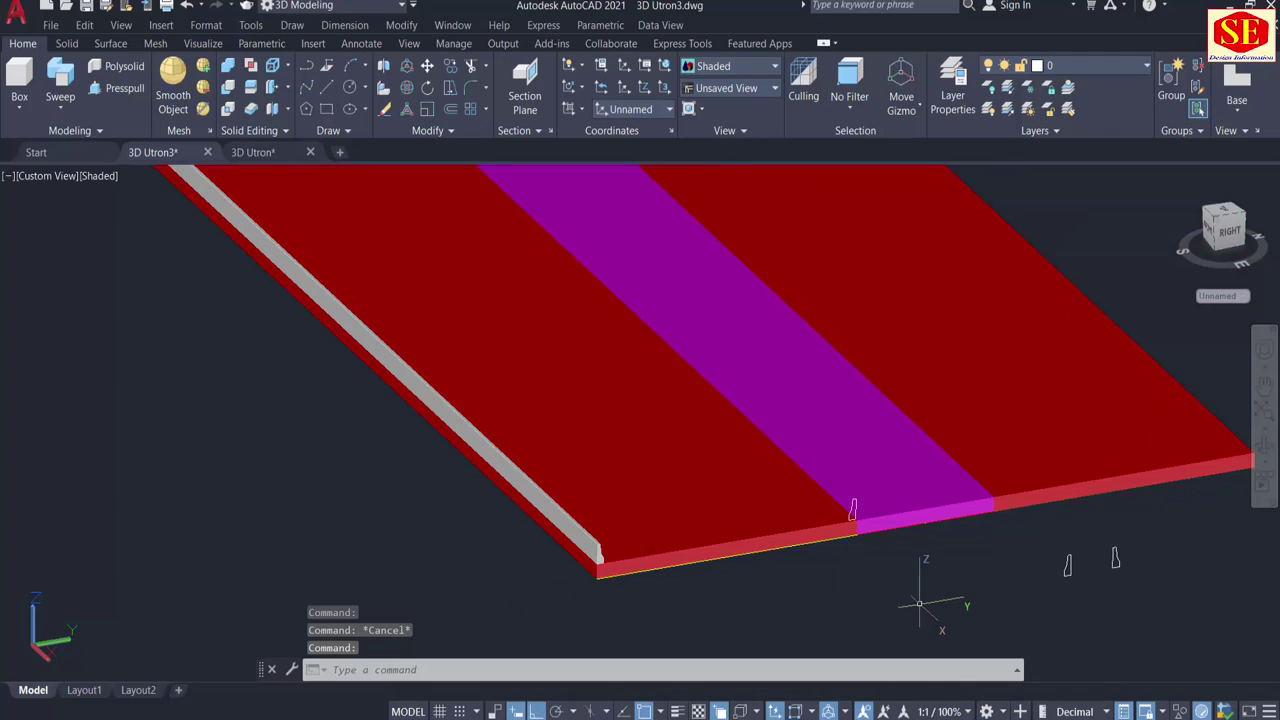
middle_drag(919, 603, 700, 609)
scroll(631, 551, up, 3)
scroll(651, 527, up, 3)
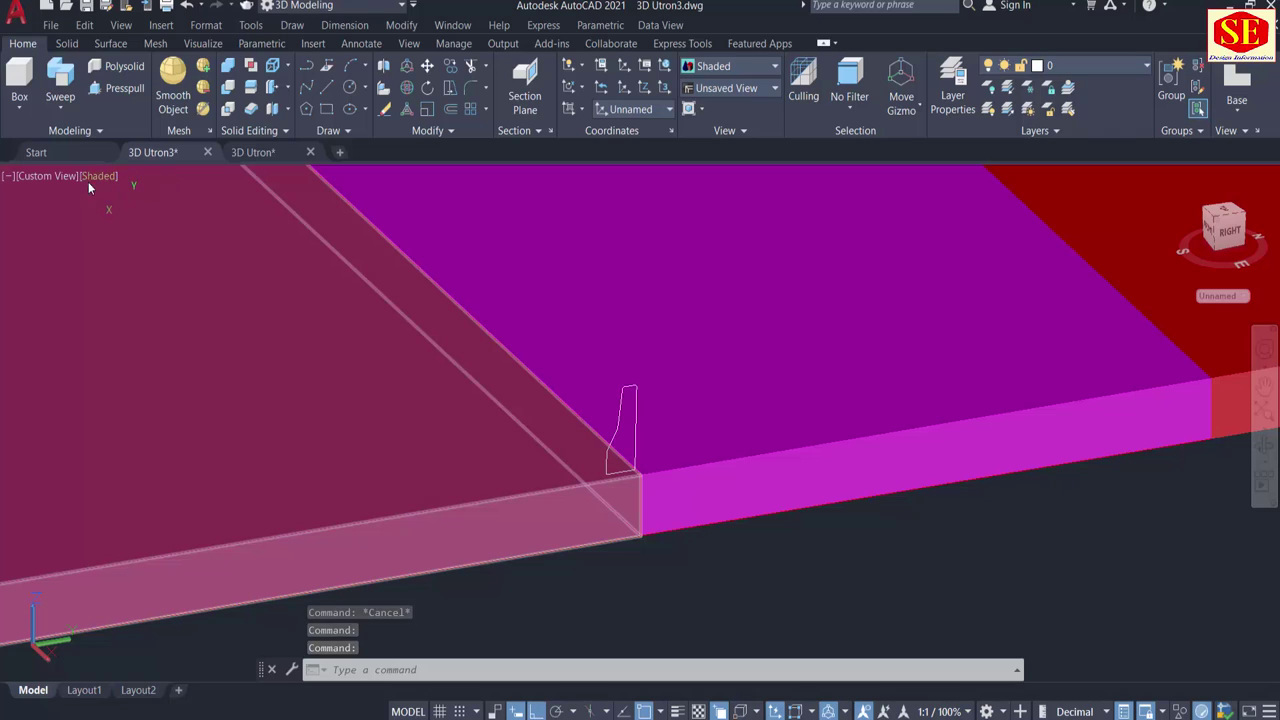
click(97, 178)
click(165, 215)
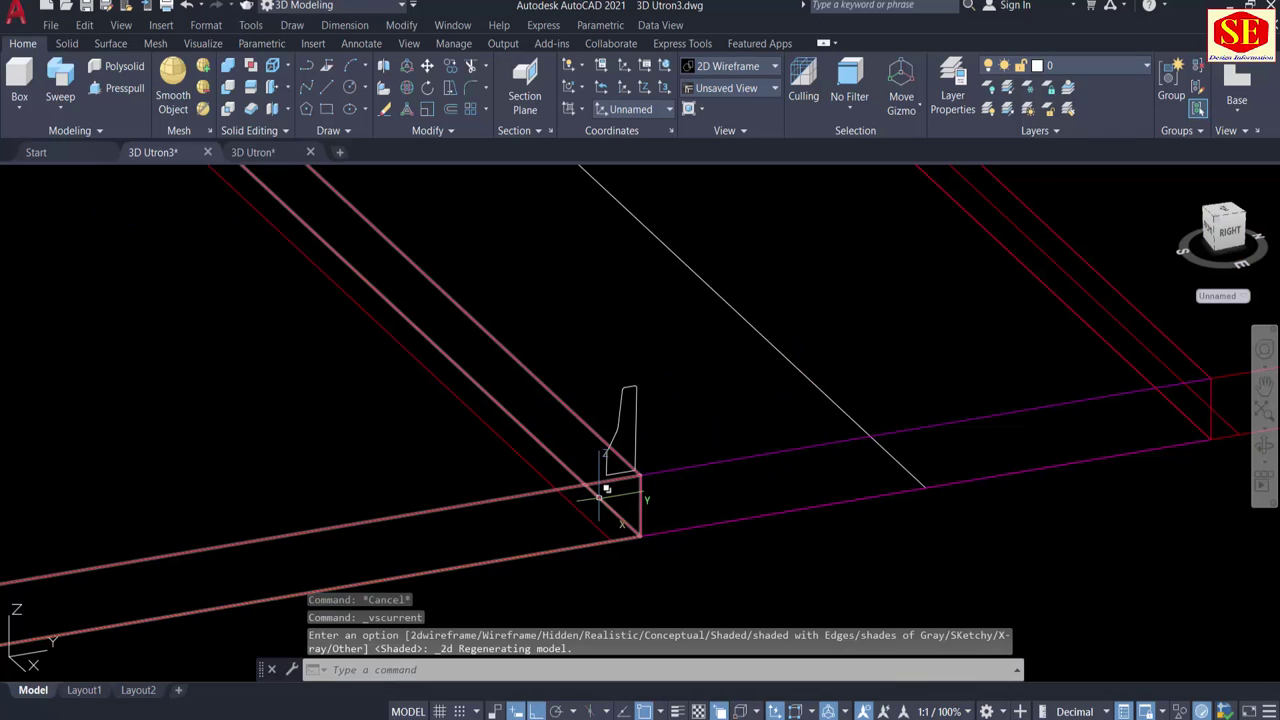
Select the yellow guide line, 687.8782 units long, hidden under the solids.
click(560, 465)
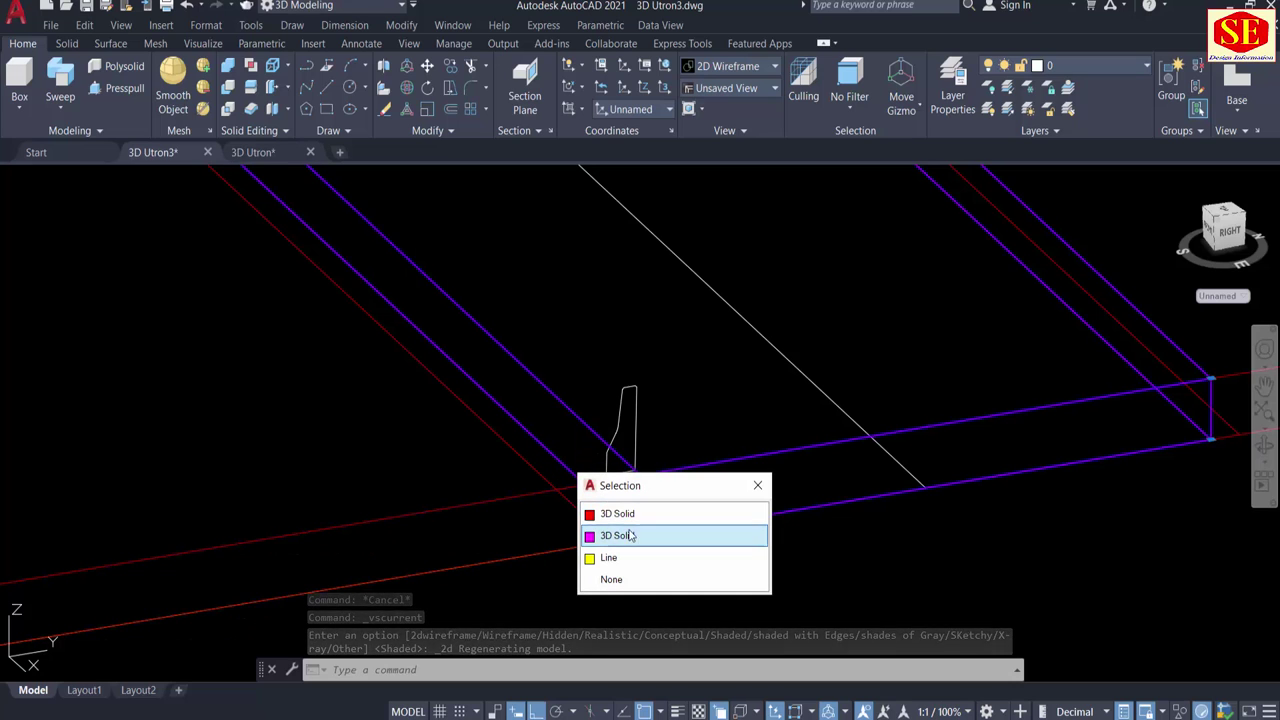
click(640, 558)
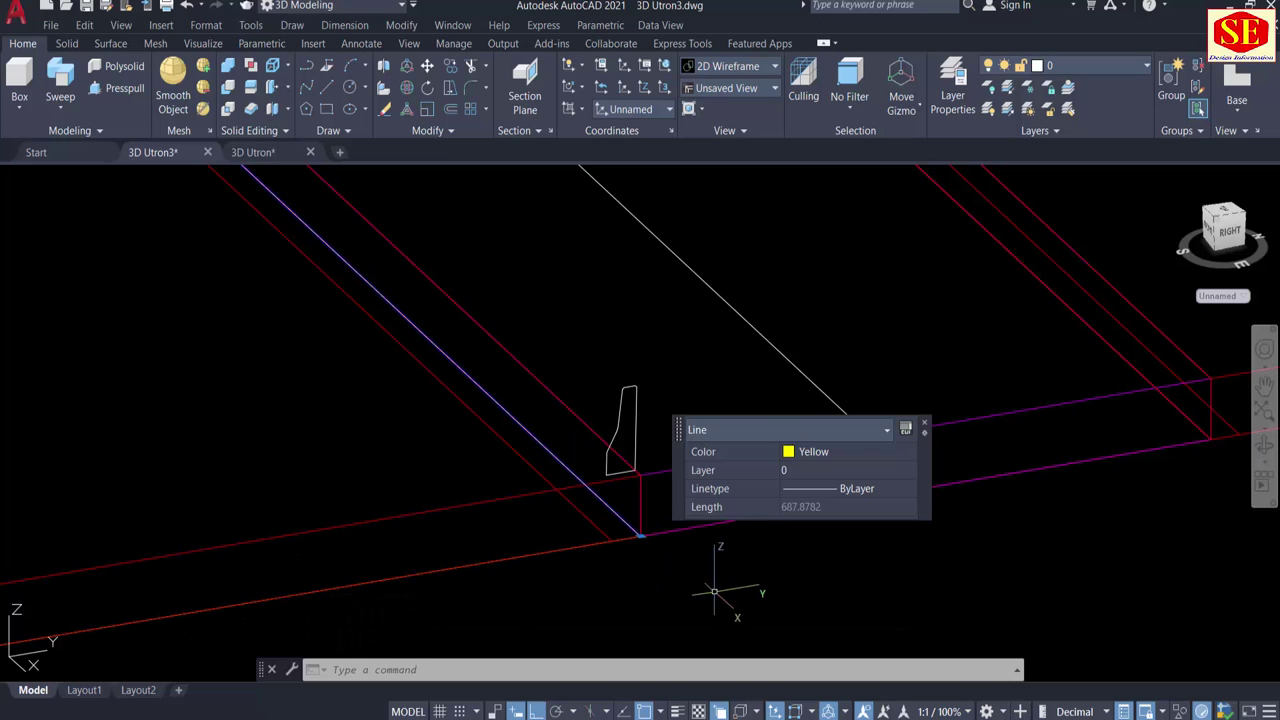
scroll(730, 590, down, 5)
scroll(730, 590, down, 3)
scroll(543, 500, down, 2)
scroll(314, 357, down, 2)
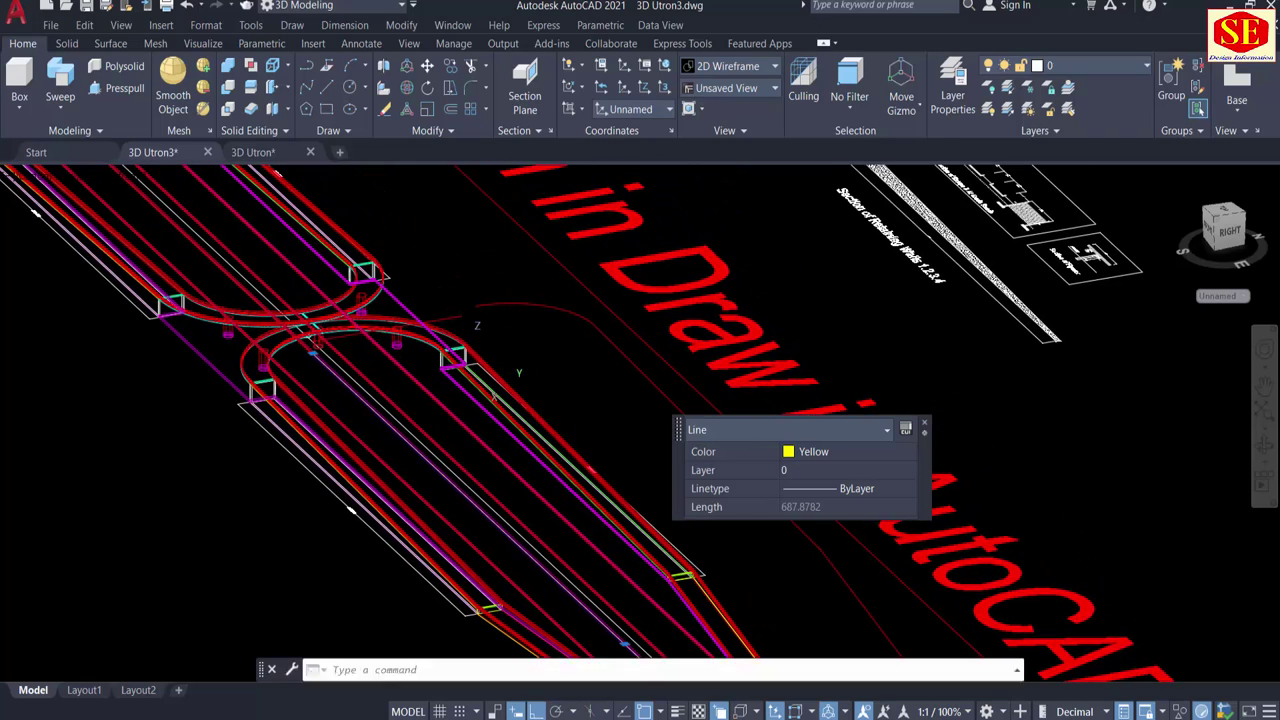
scroll(300, 336, up, 4)
scroll(209, 366, up, 2)
Join the first two yellow line pieces and check the joined line.
scroll(420, 460, up, 2)
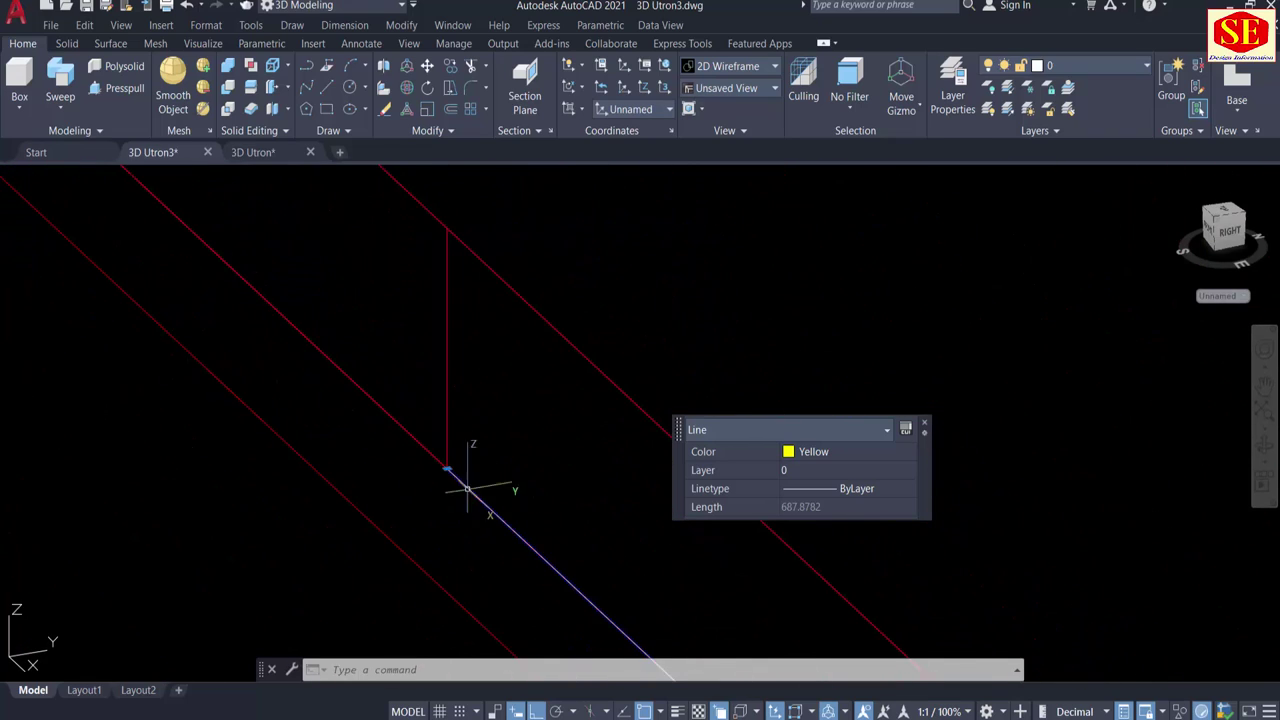
key(Escape)
key(Return)
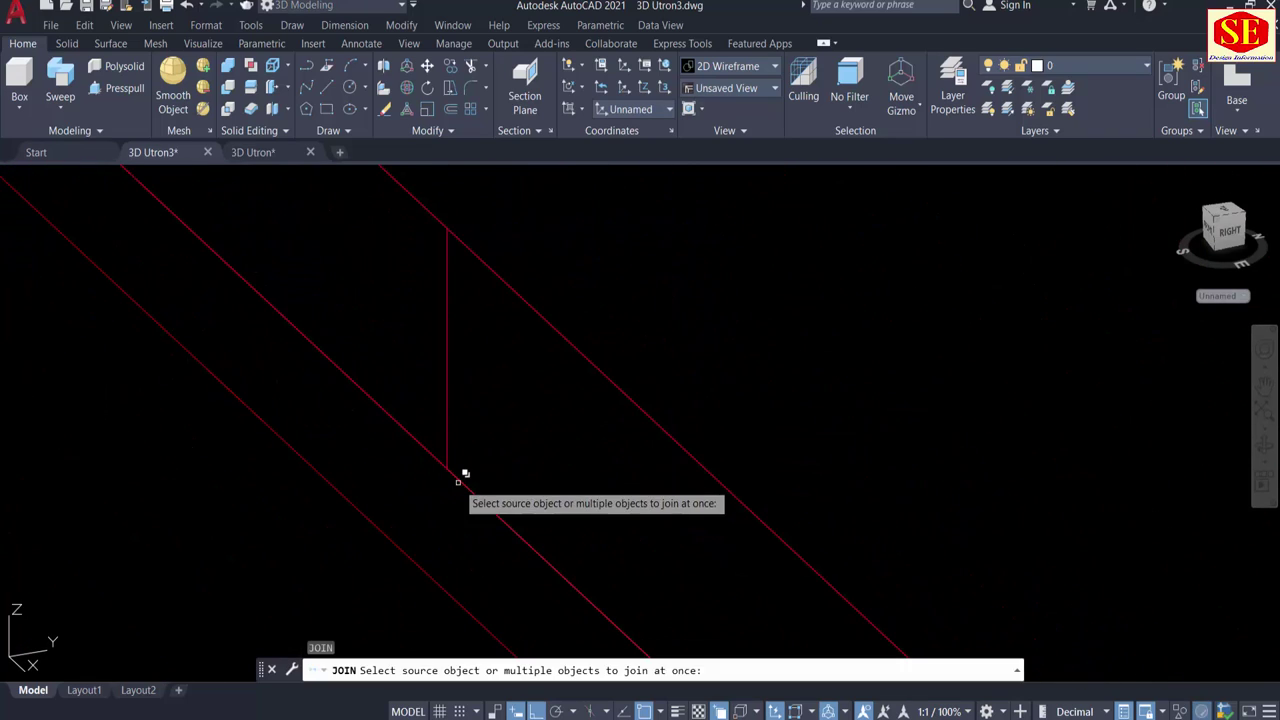
click(463, 477)
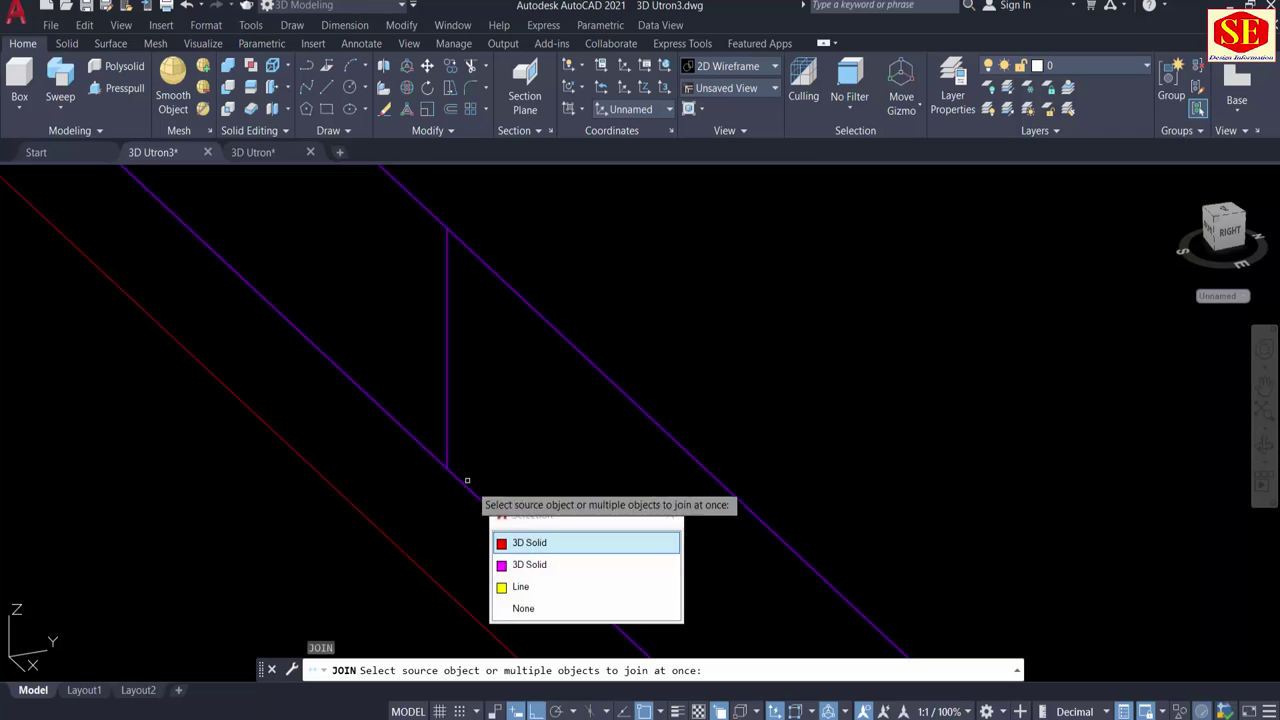
click(528, 584)
click(430, 438)
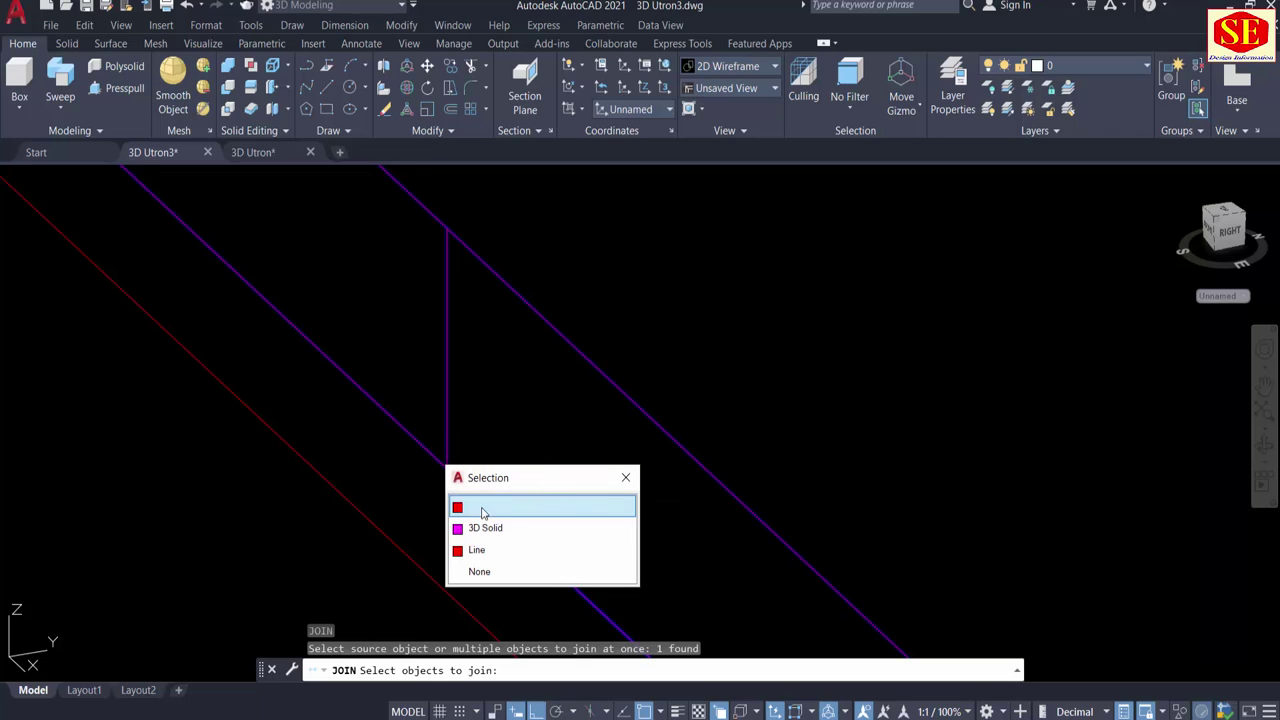
click(491, 551)
key(Return)
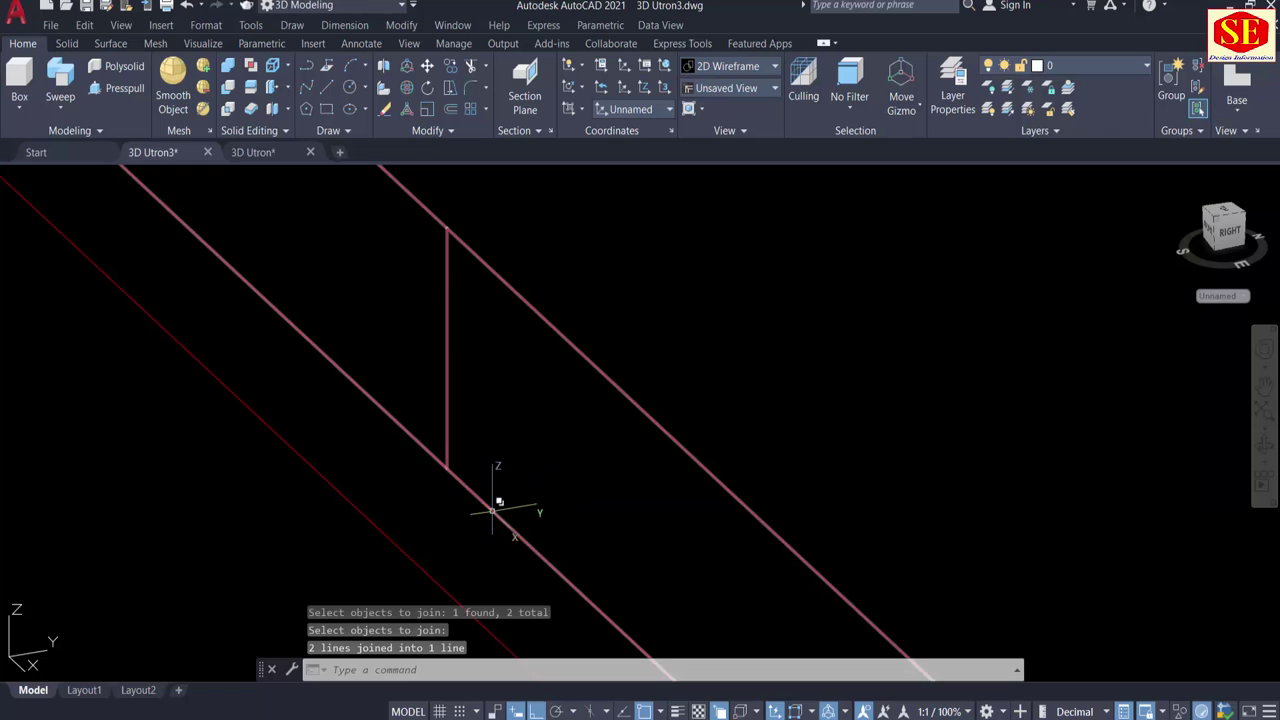
click(494, 503)
click(557, 619)
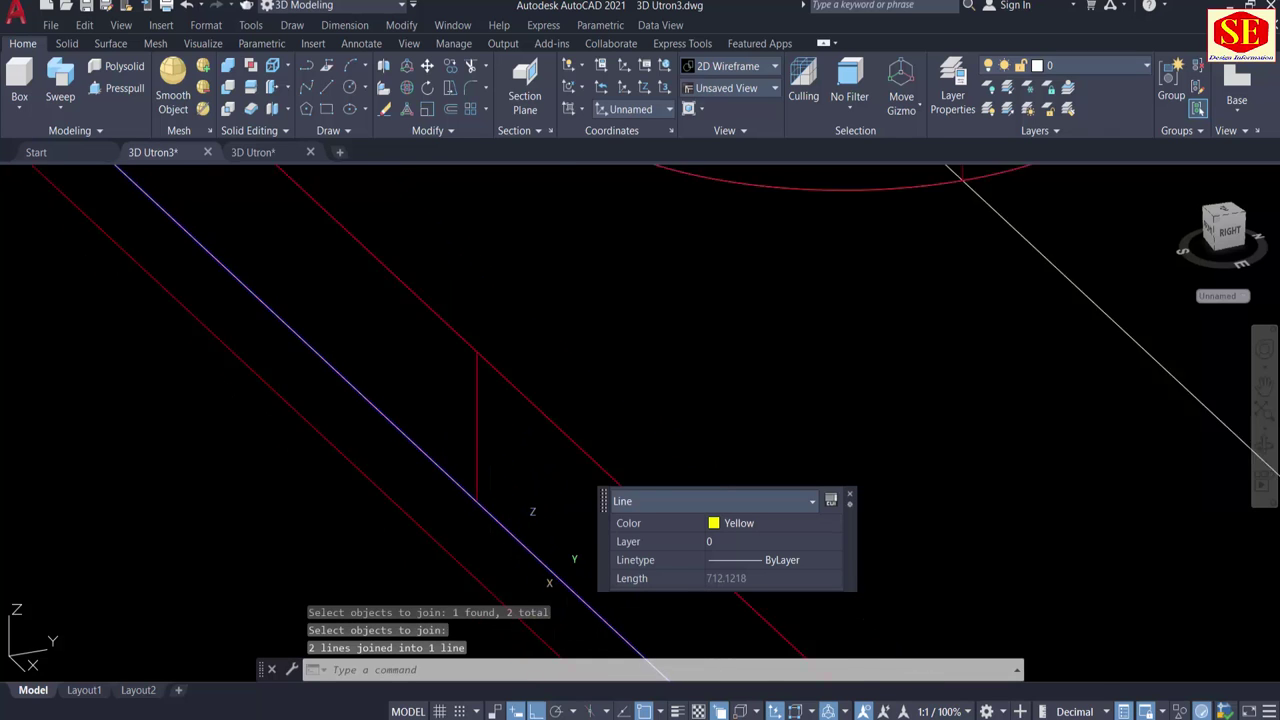
scroll(540, 540, down, 5)
scroll(515, 458, up, 5)
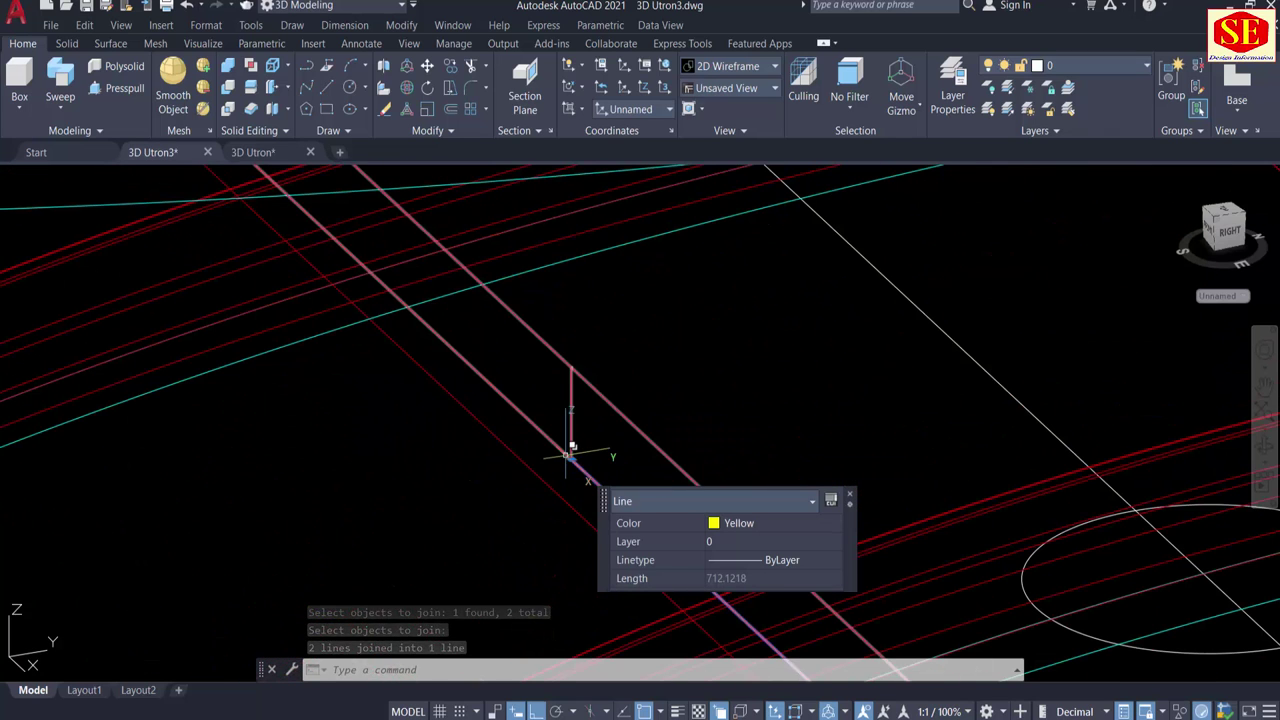
Join the remaining piece to form one 1400-unit yellow line.
key(Escape)
key(Return)
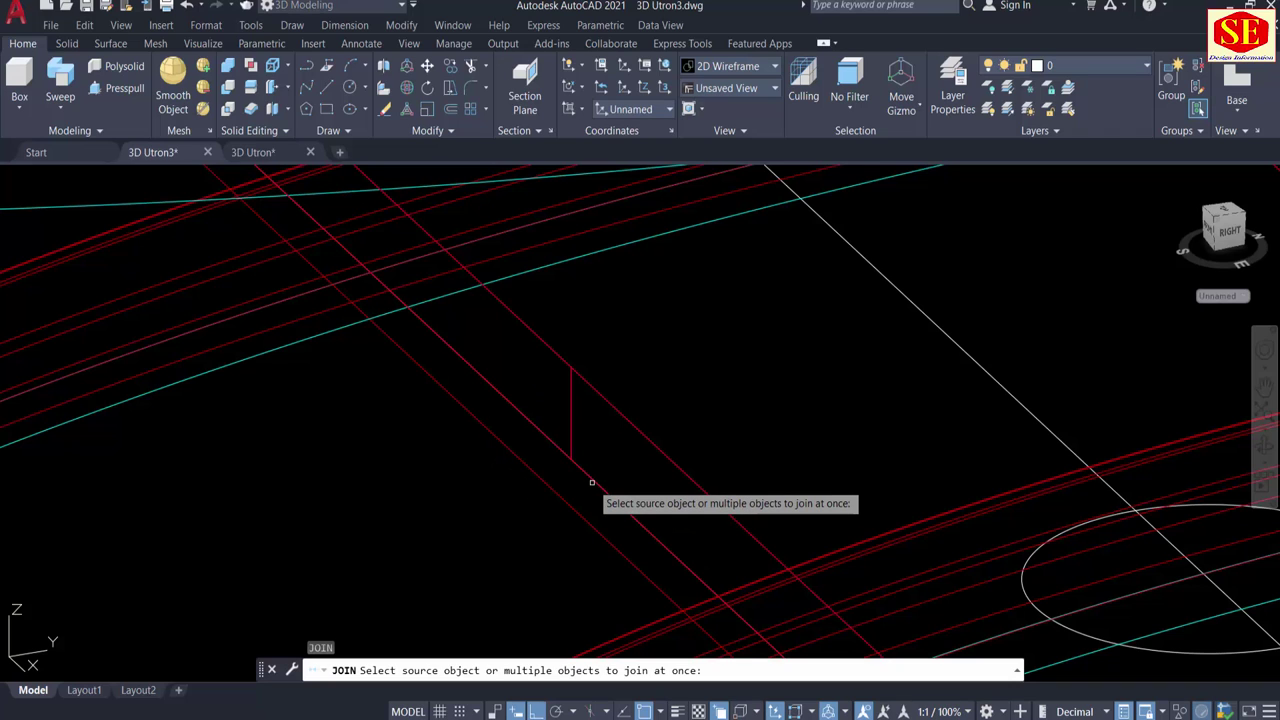
click(598, 488)
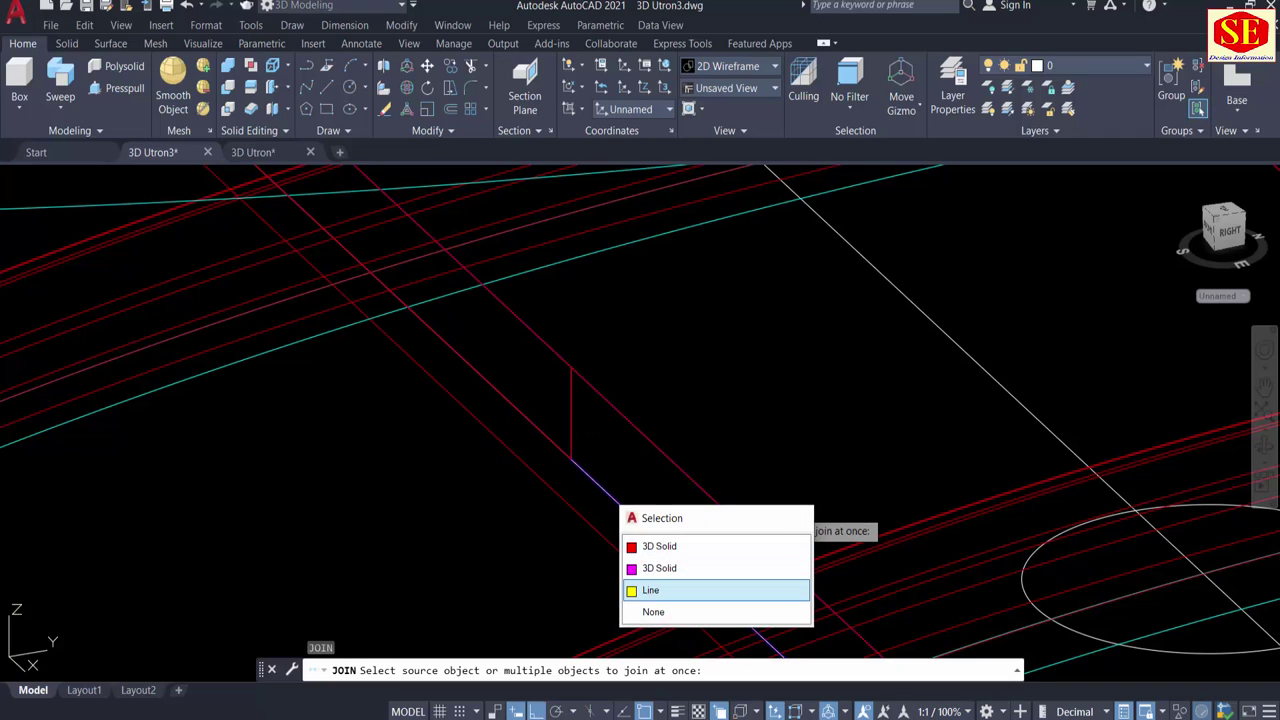
click(715, 590)
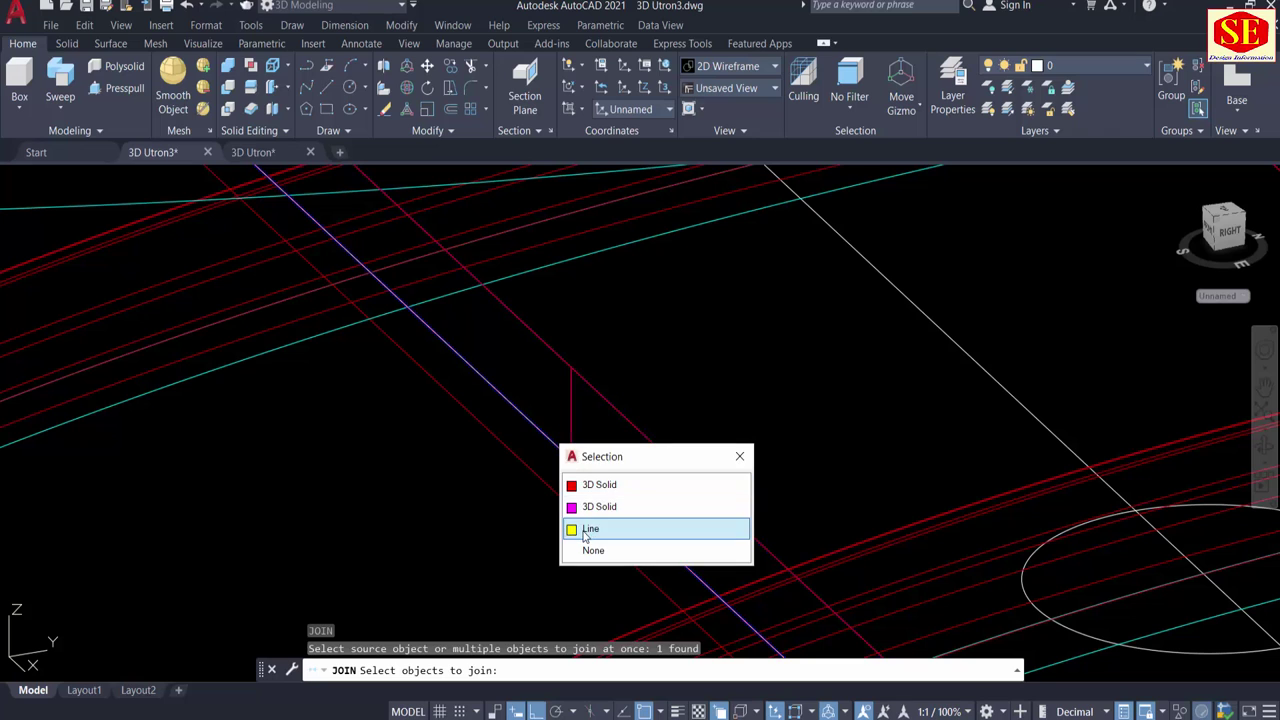
click(600, 528)
key(Return)
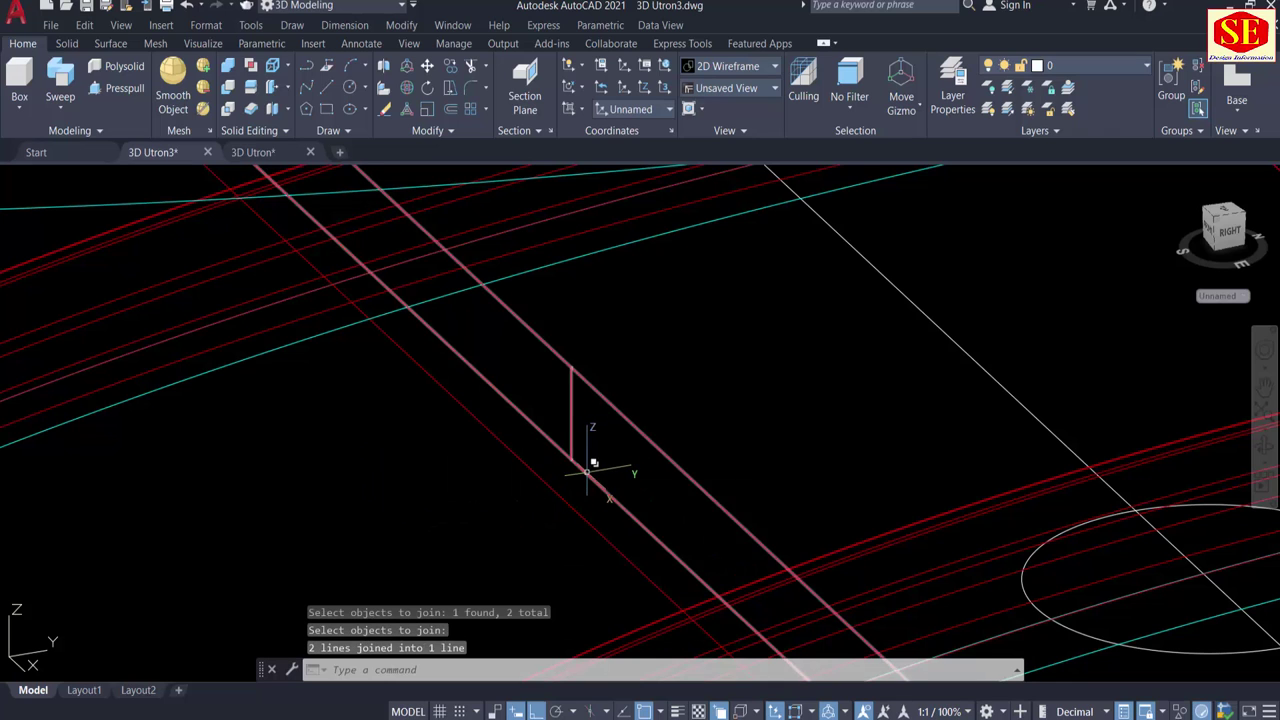
click(593, 463)
click(643, 578)
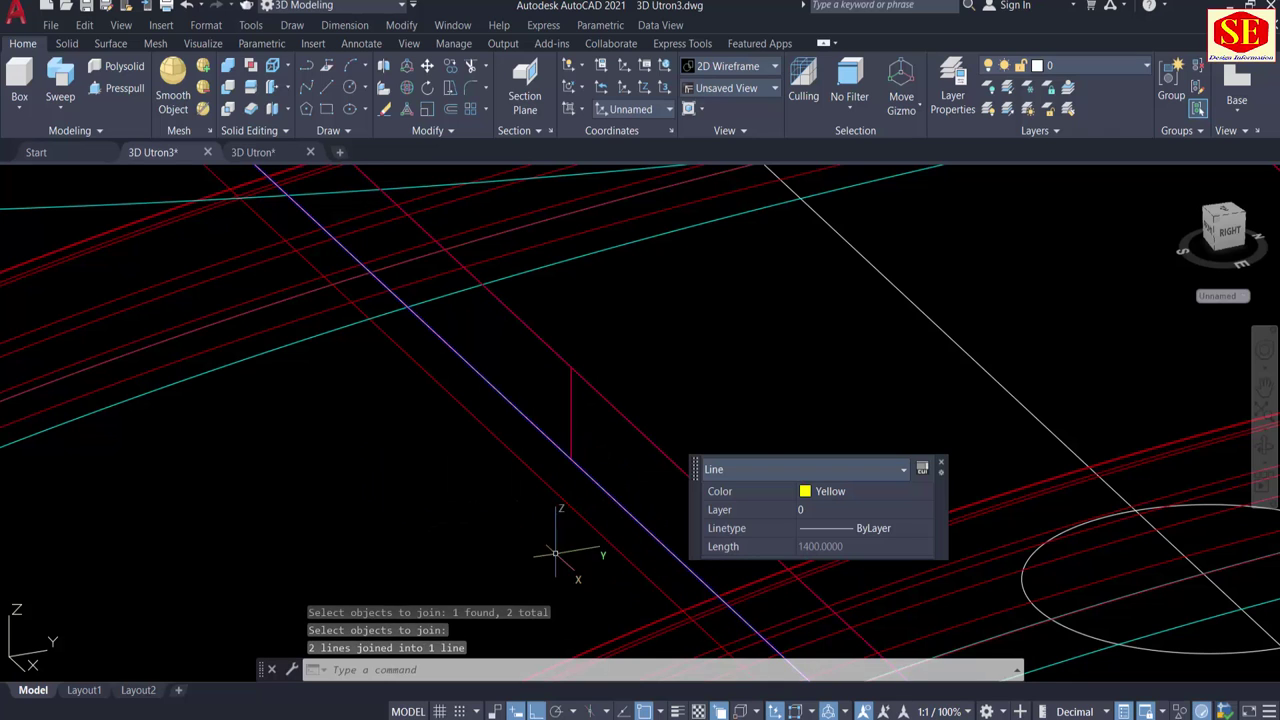
scroll(555, 553, down, 5)
scroll(555, 553, down, 3)
scroll(555, 553, up, 2)
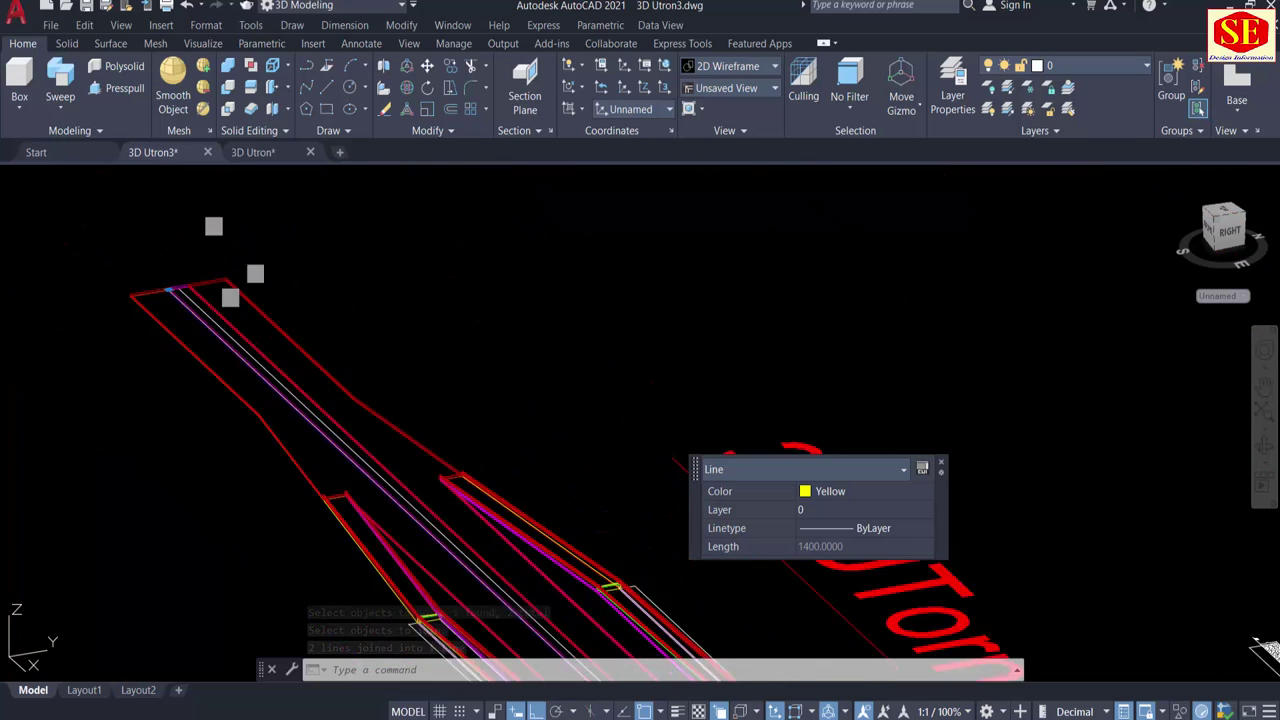
scroll(77, 288, up, 2)
scroll(77, 288, down, 5)
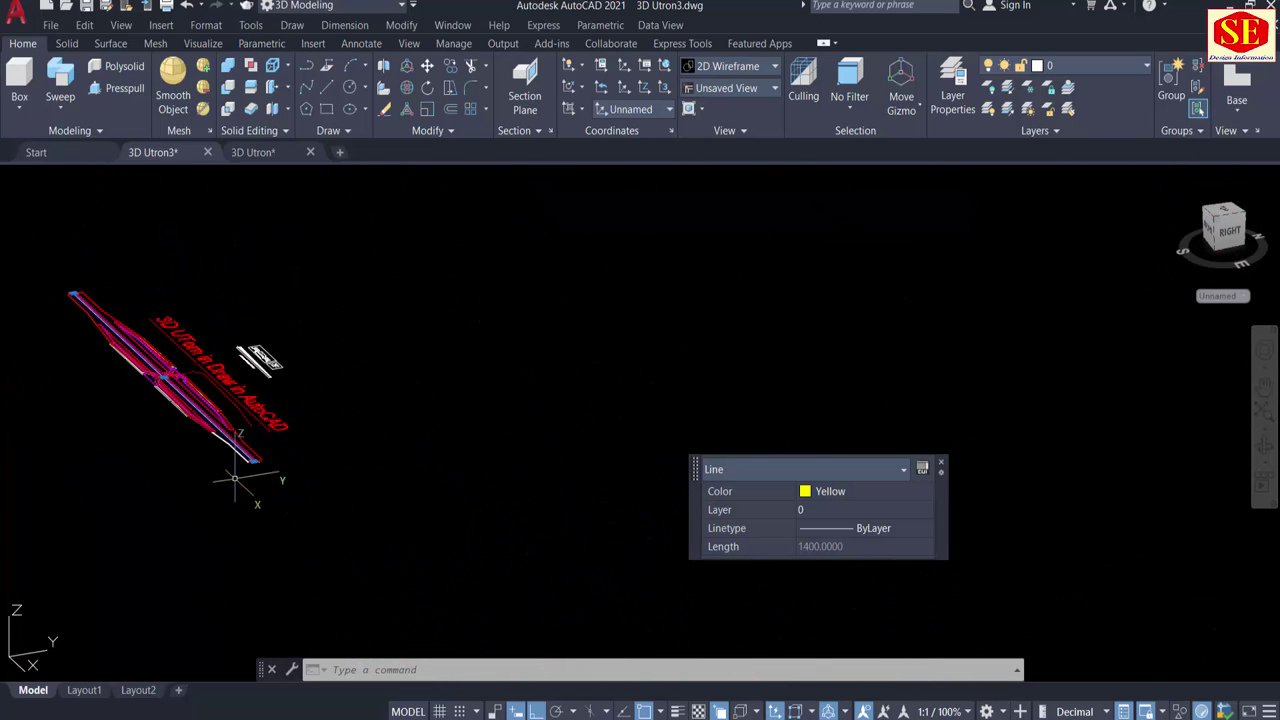
scroll(234, 478, up, 4)
scroll(271, 509, up, 2)
scroll(163, 436, up, 2)
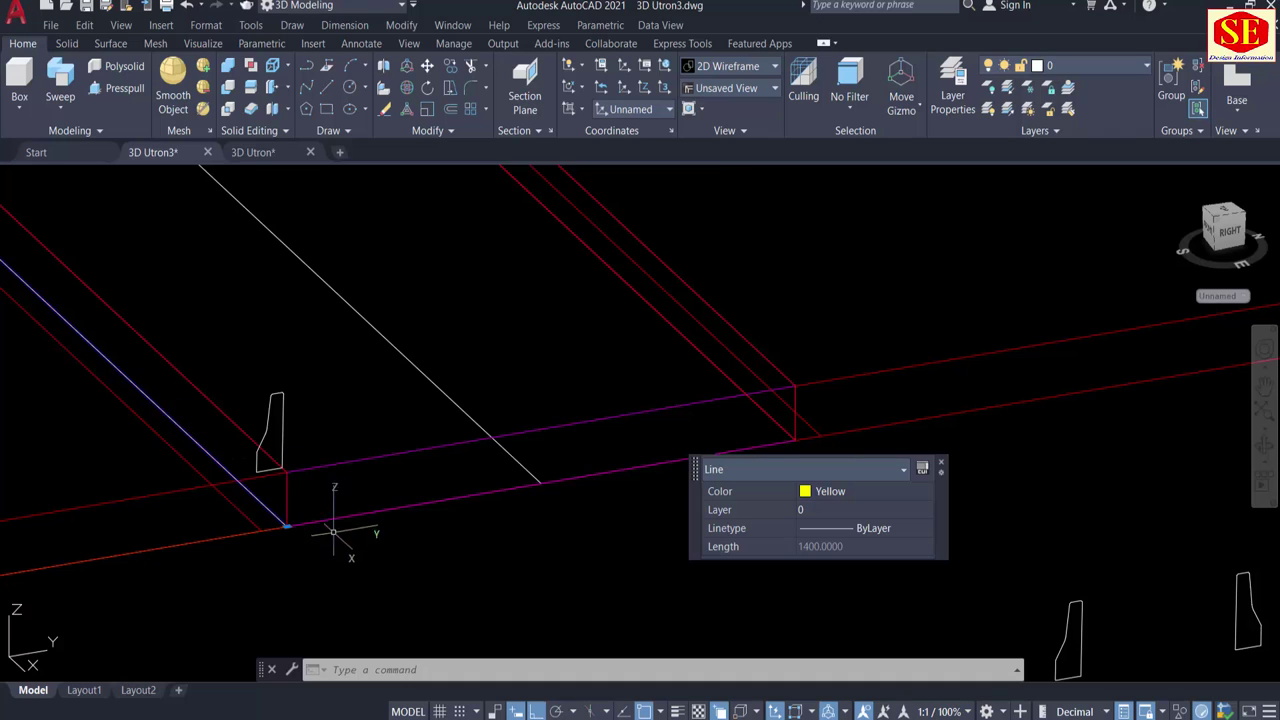
scroll(333, 531, up, 3)
key(Escape)
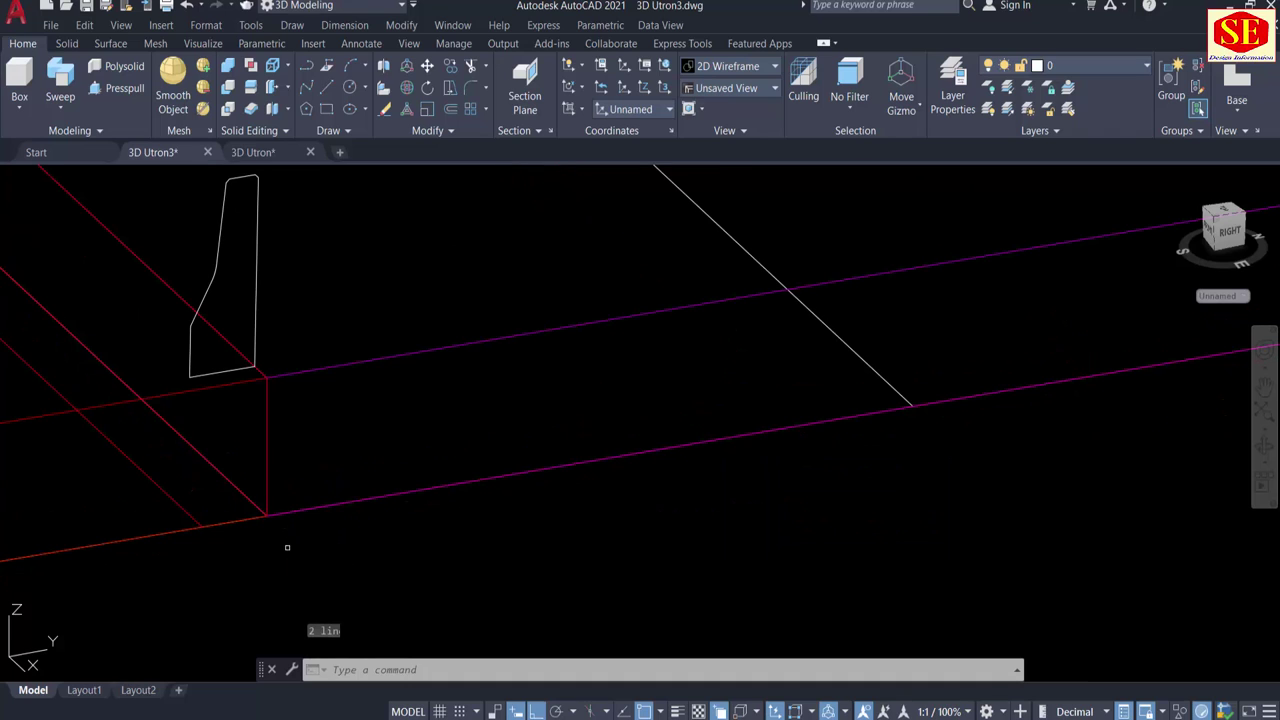
text(m)
key(Return)
click(238, 486)
click(296, 589)
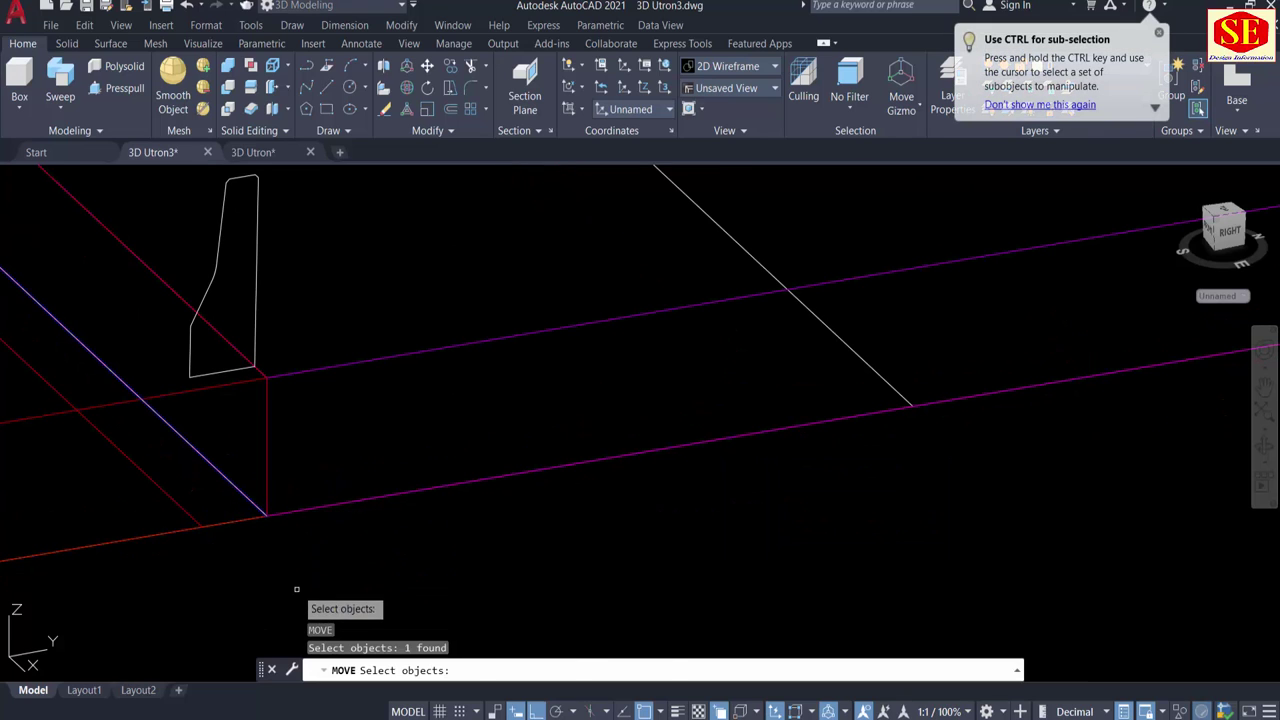
key(Return)
click(267, 516)
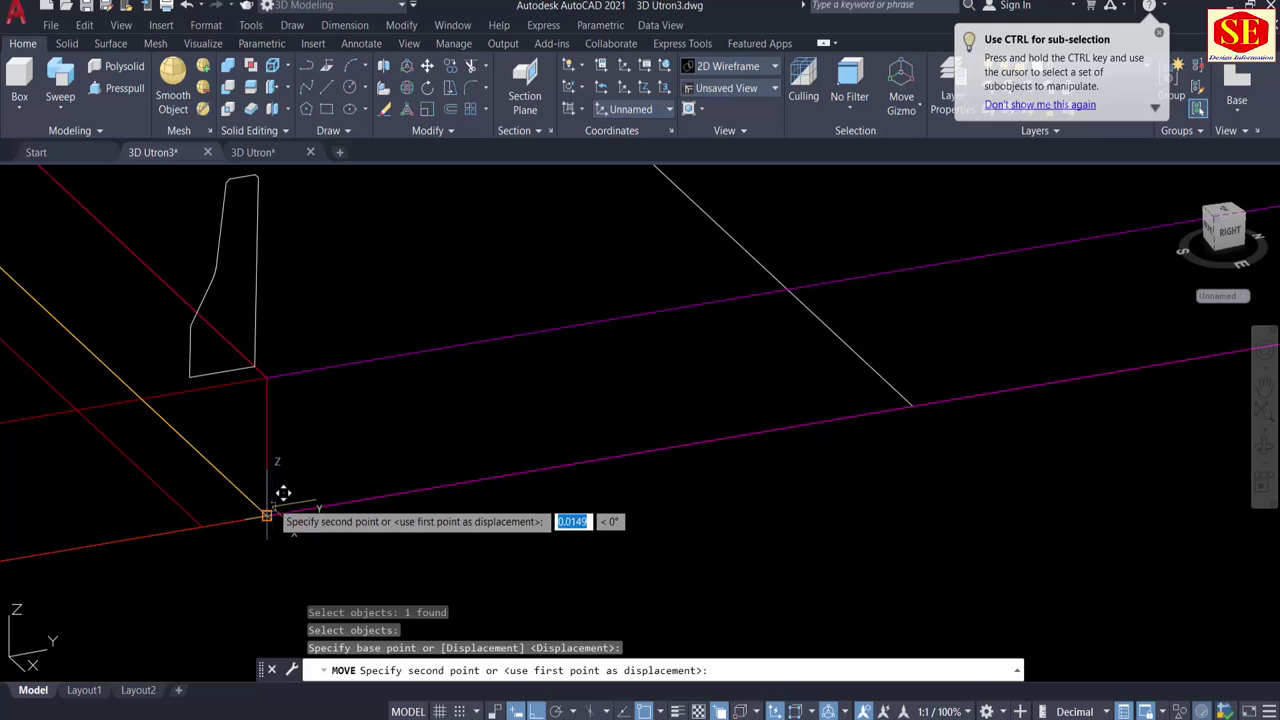
key(Escape)
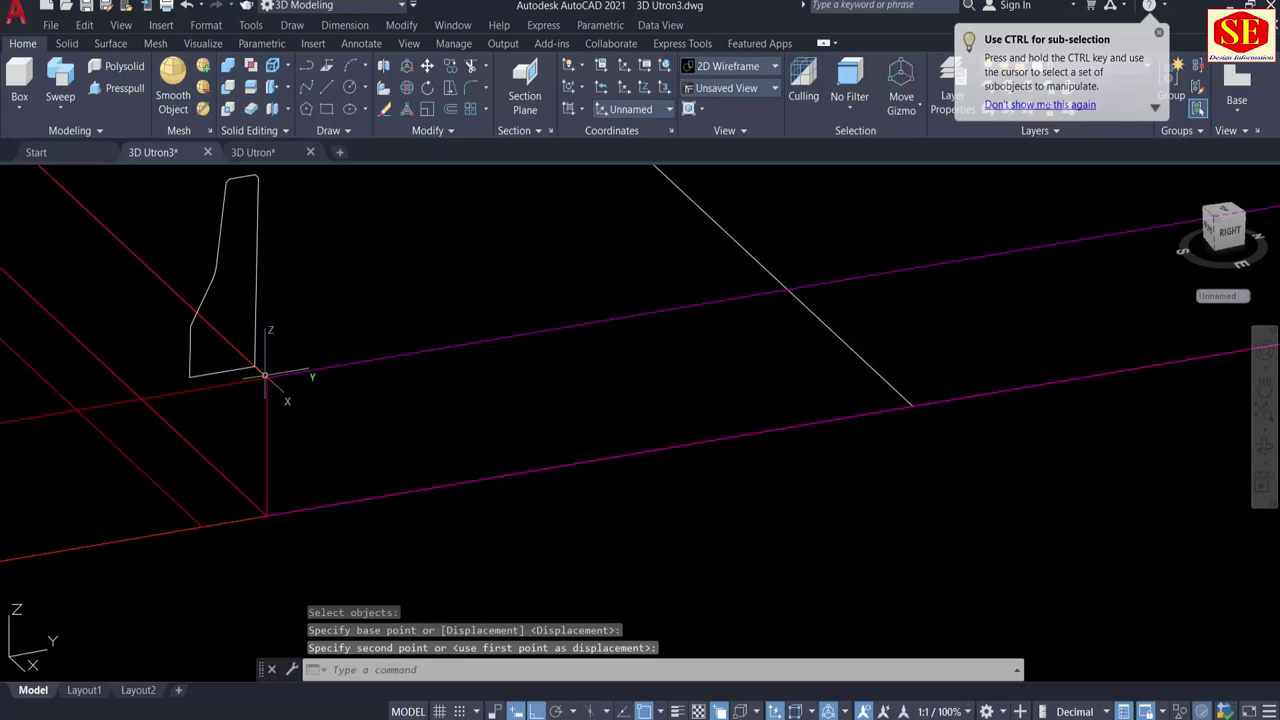
scroll(425, 522, down, 3)
scroll(425, 520, down, 3)
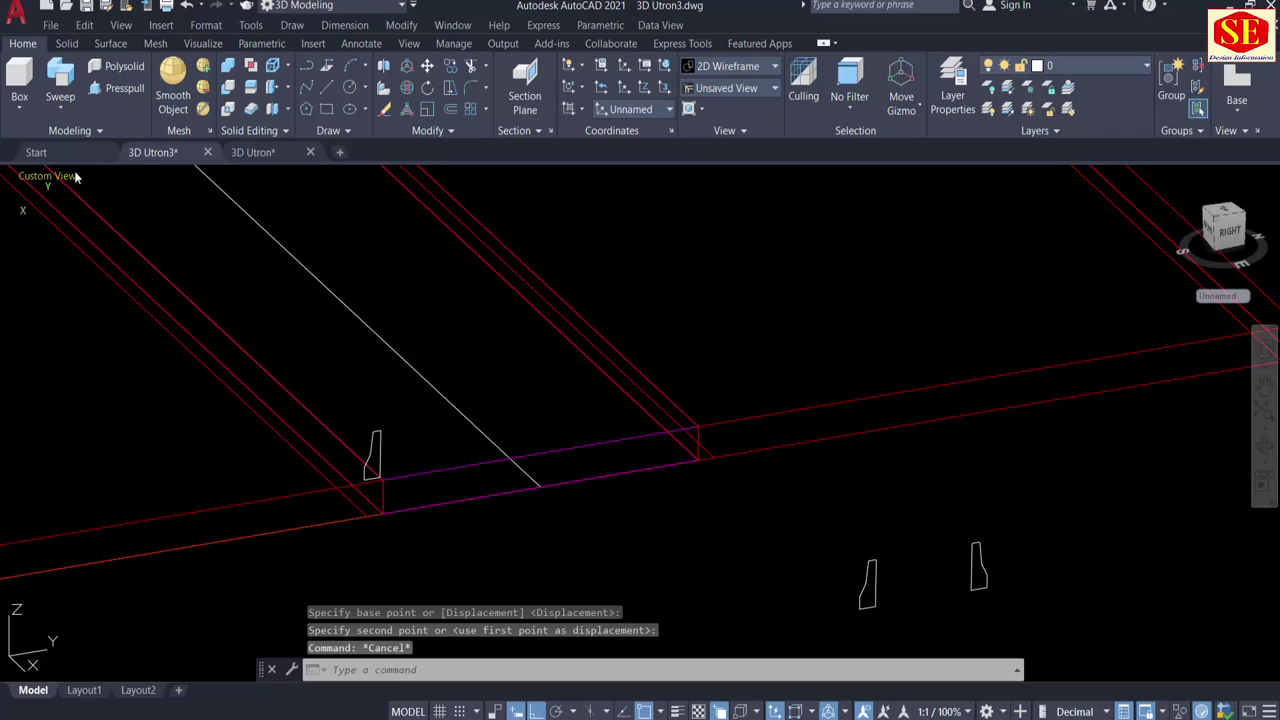
Return to a shaded view and choose the kerb profile for sweeping.
click(102, 178)
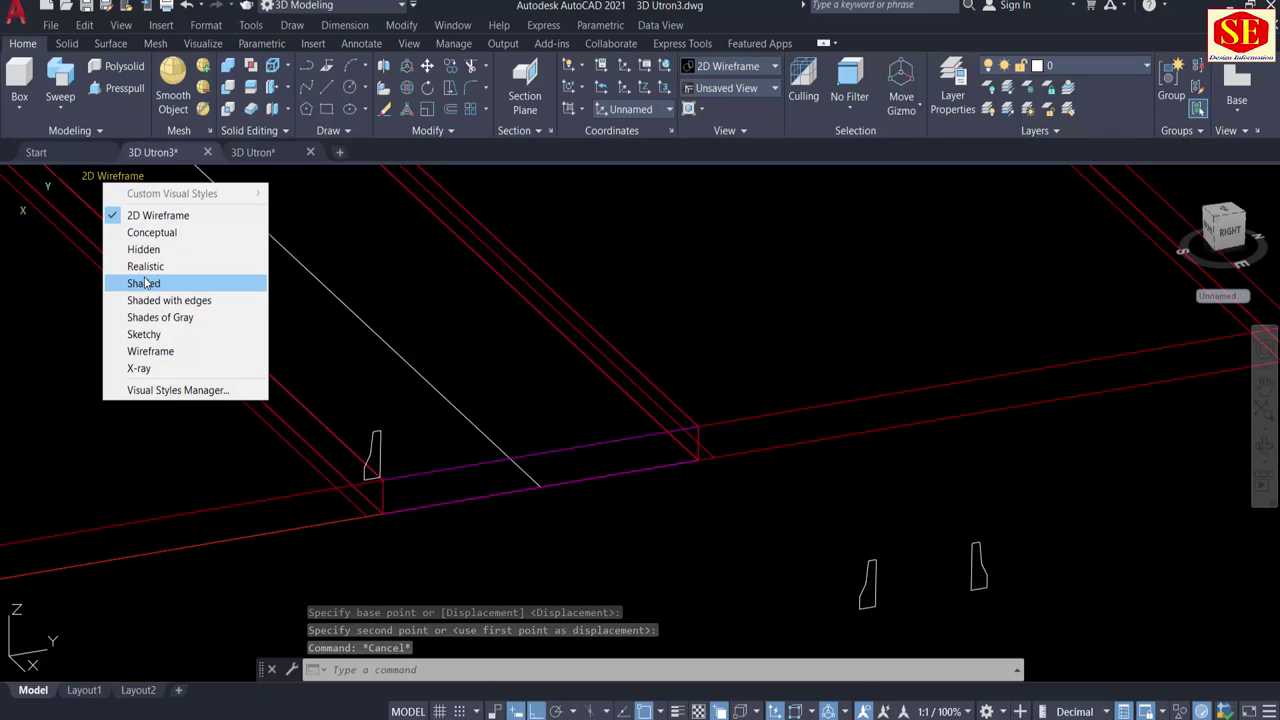
click(147, 282)
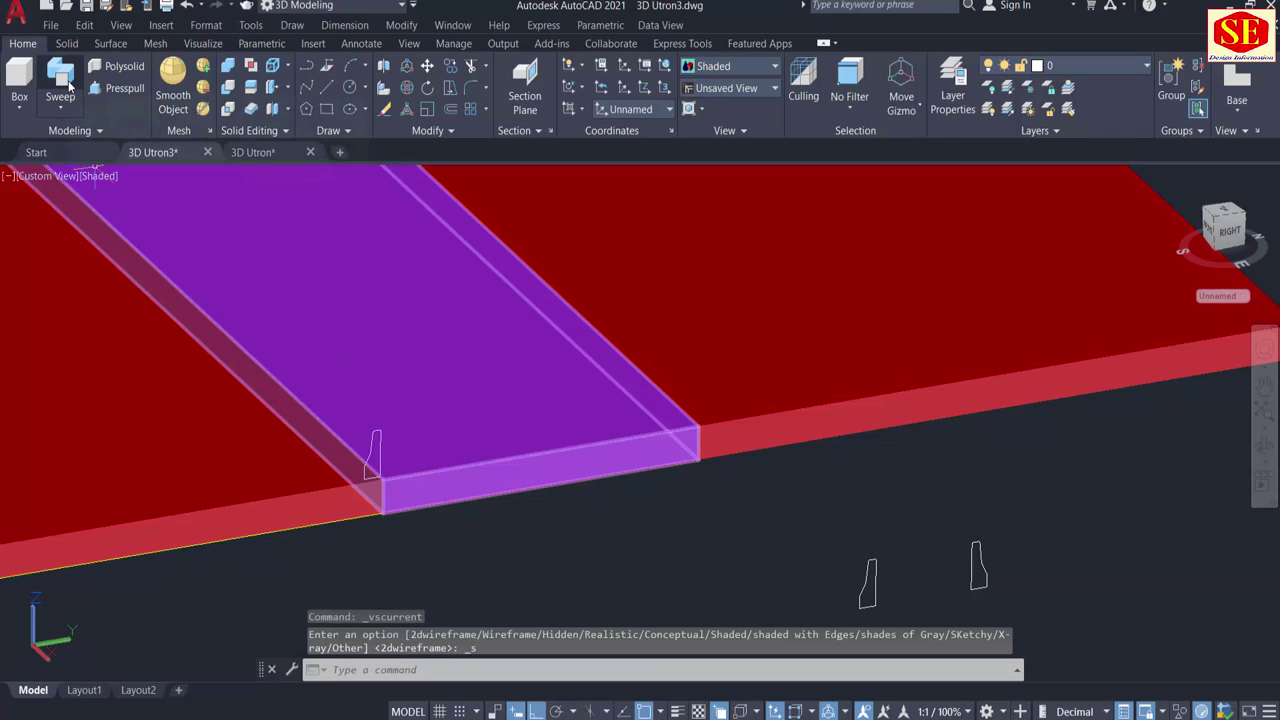
click(60, 80)
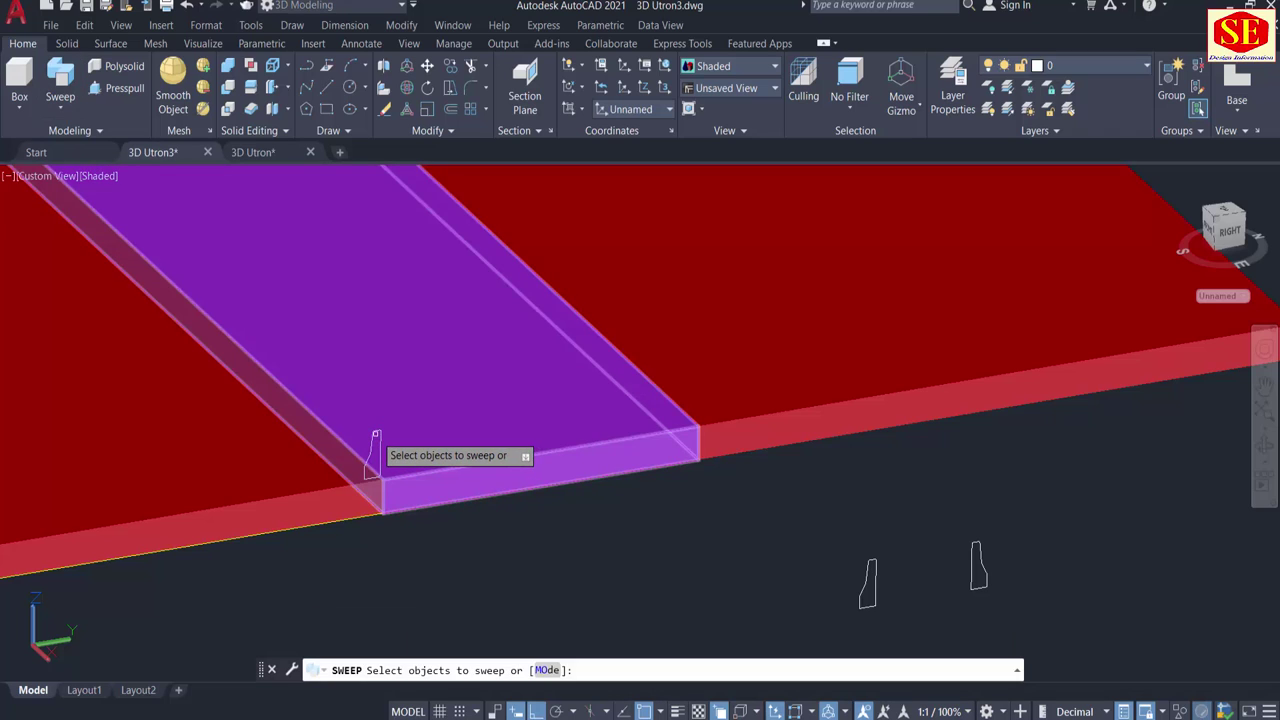
click(376, 448)
click(413, 500)
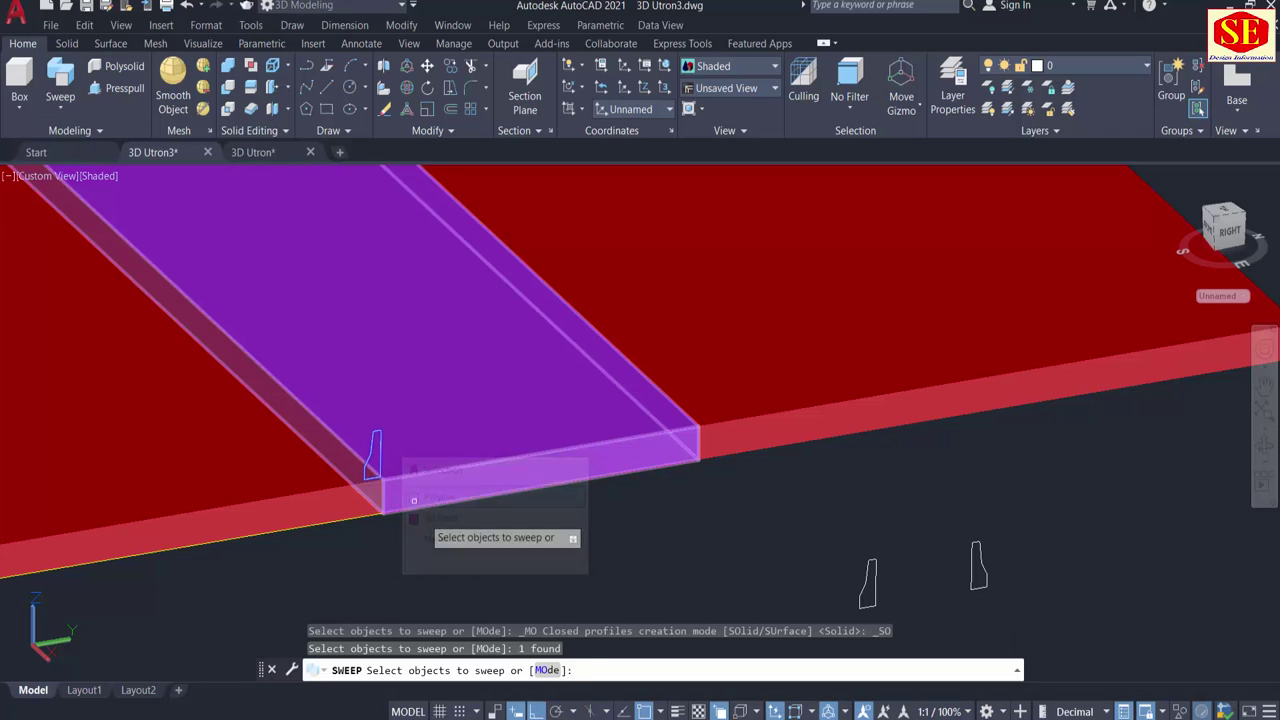
right_click(442, 536)
click(450, 544)
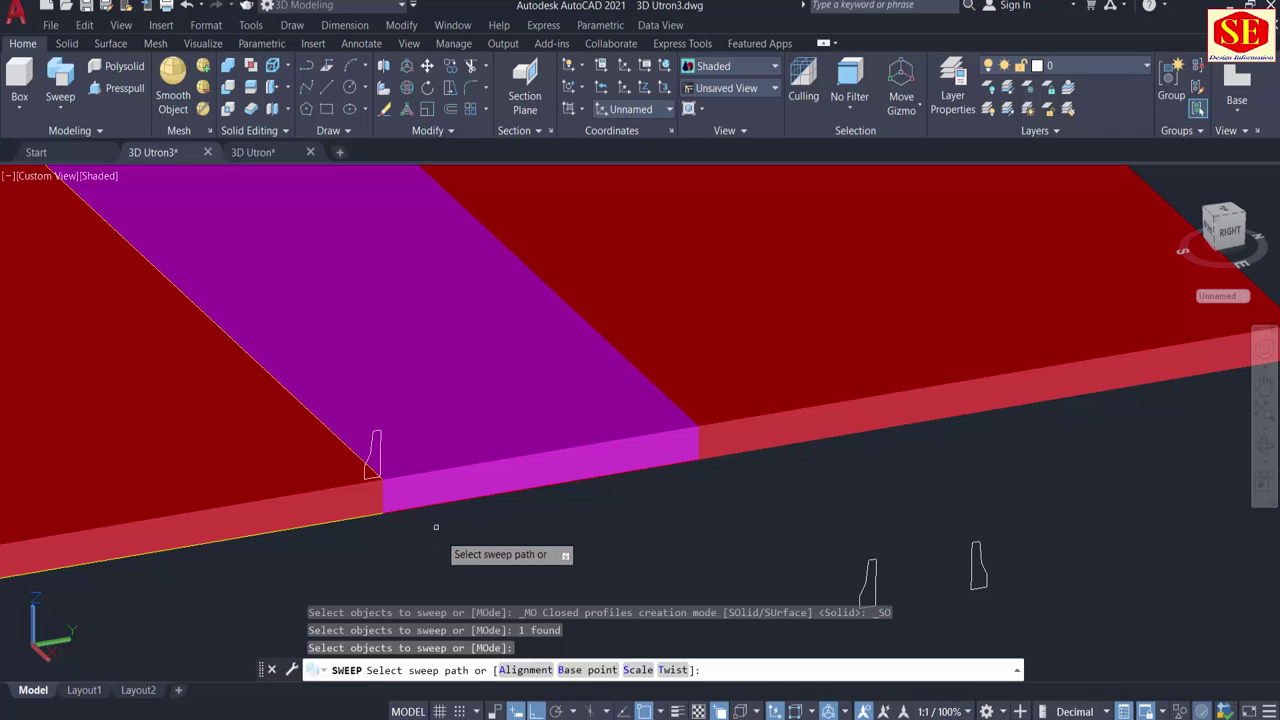
Sweep it from its bottom corner, alignment No, along the road edge.
click(572, 674)
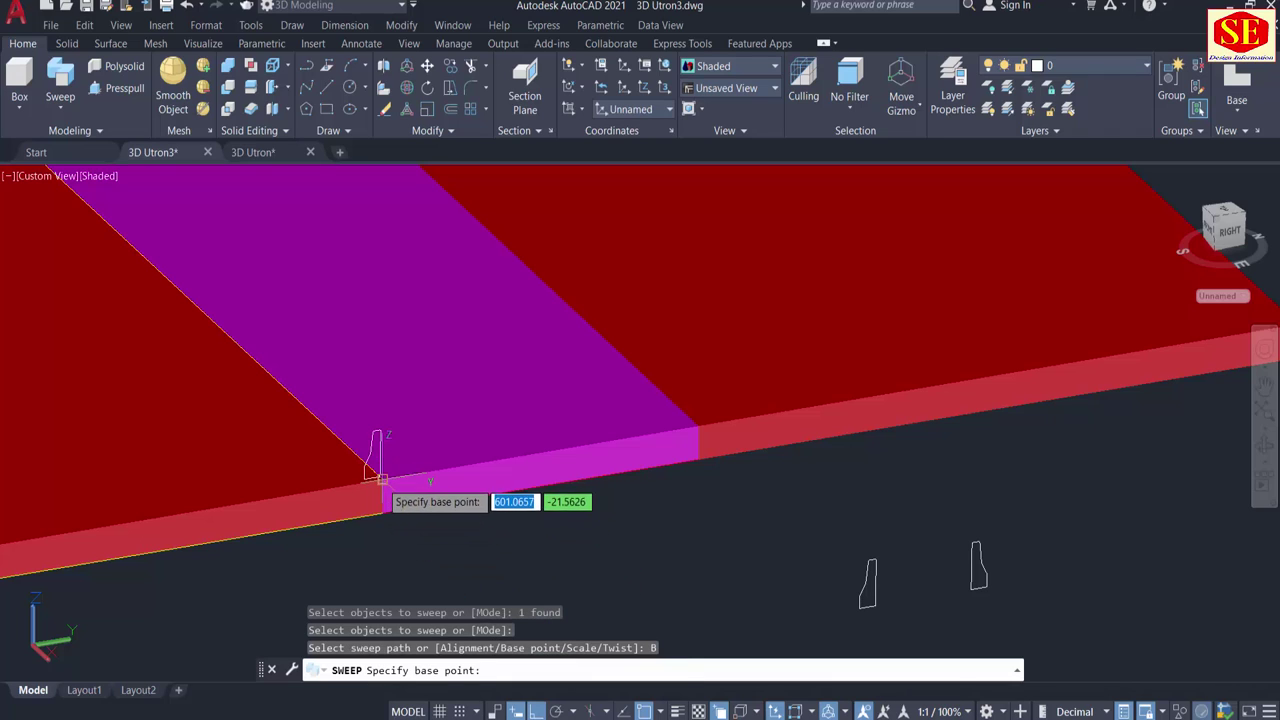
click(381, 479)
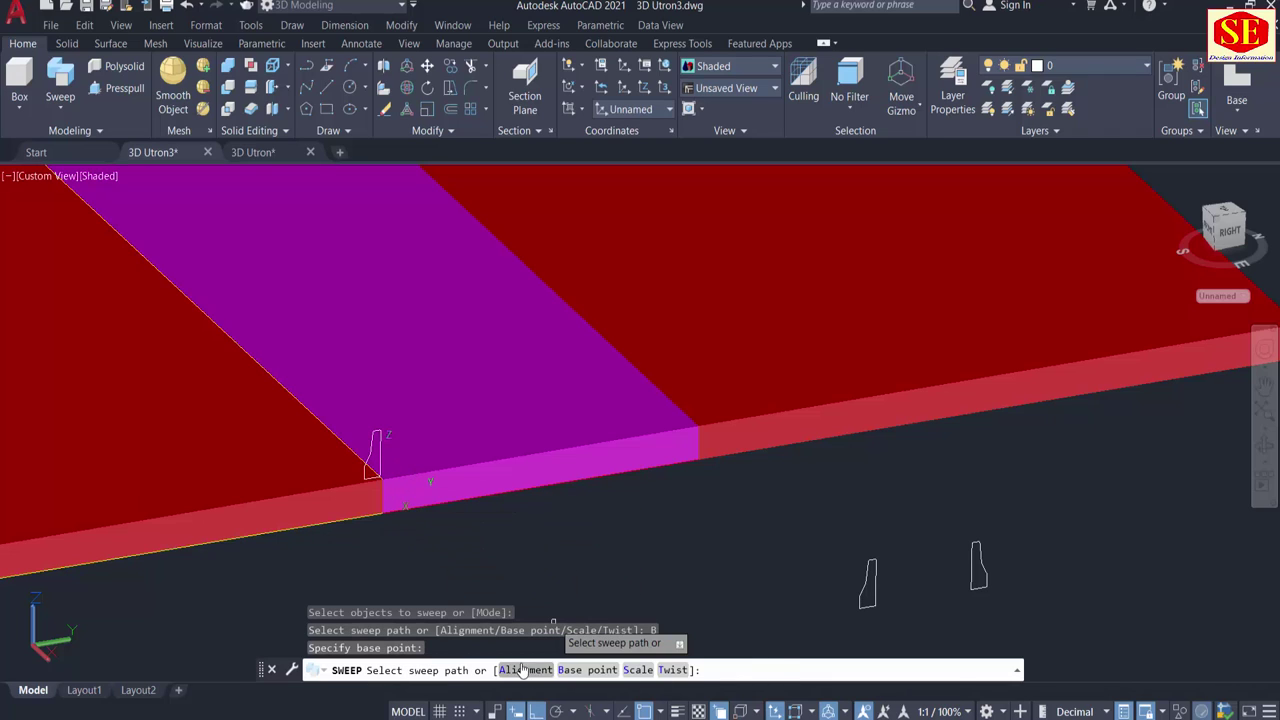
click(526, 670)
click(726, 670)
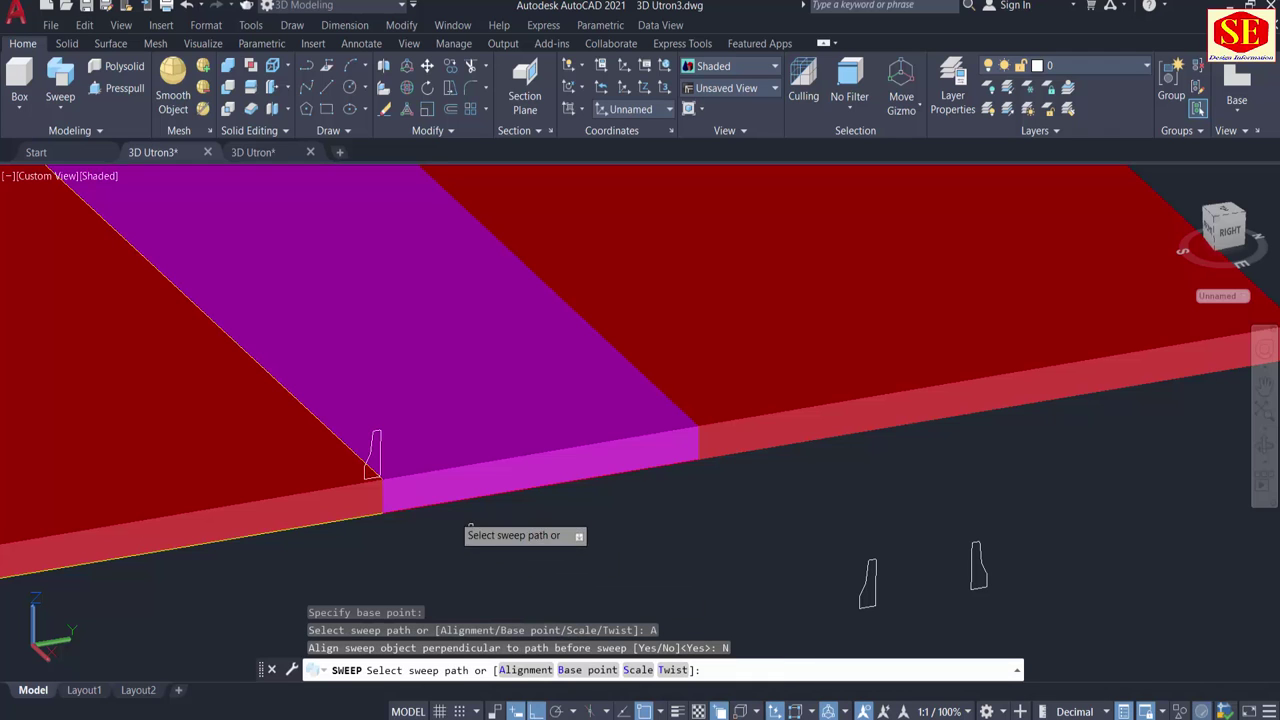
click(384, 450)
click(443, 583)
Change the new swept curb solid's colour from Red to ByBlock.
scroll(614, 524, down, 8)
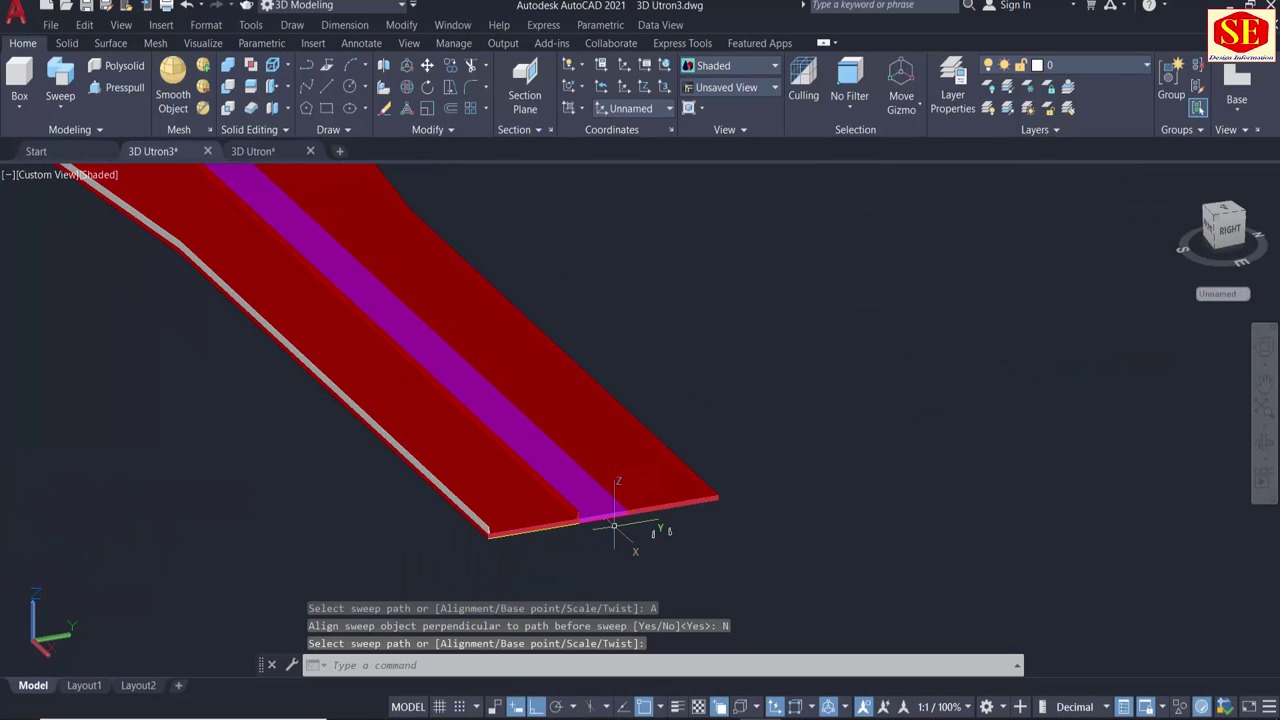
scroll(462, 392, down, 2)
scroll(464, 375, down, 2)
scroll(466, 355, down, 2)
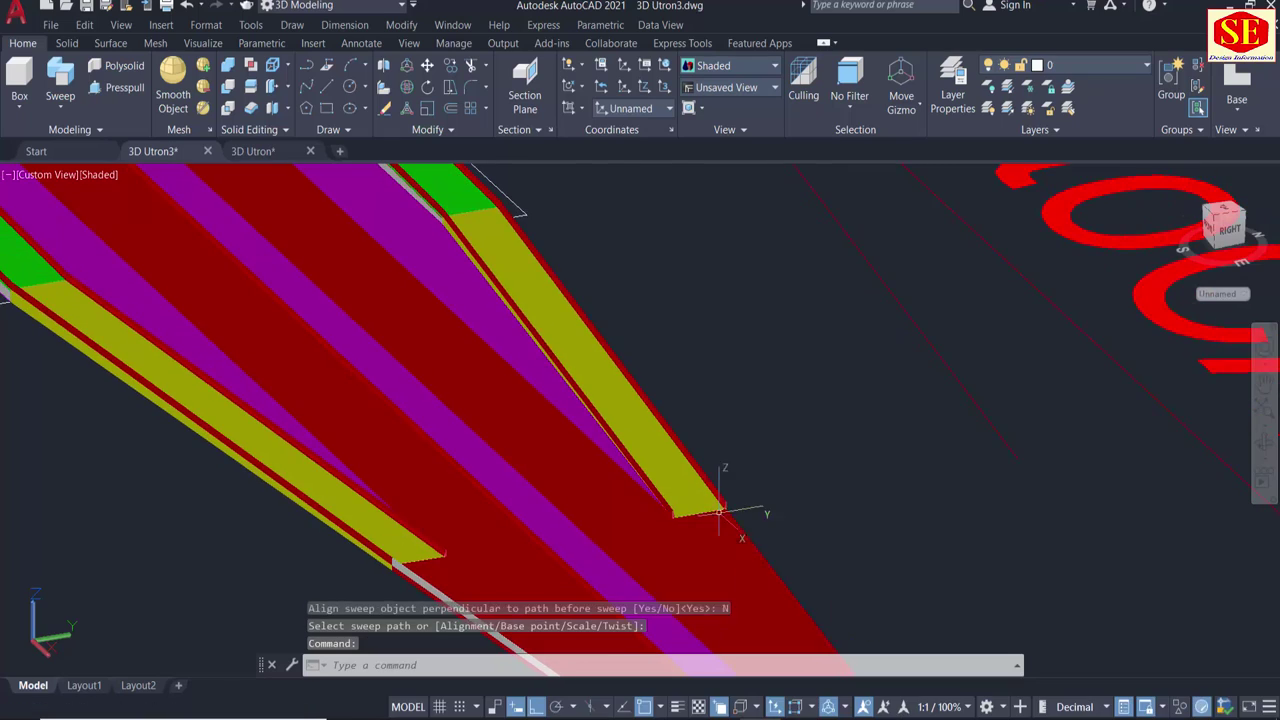
scroll(467, 340, down, 2)
scroll(440, 310, down, 1)
middle_drag(426, 297, 583, 500)
scroll(530, 460, up, 2)
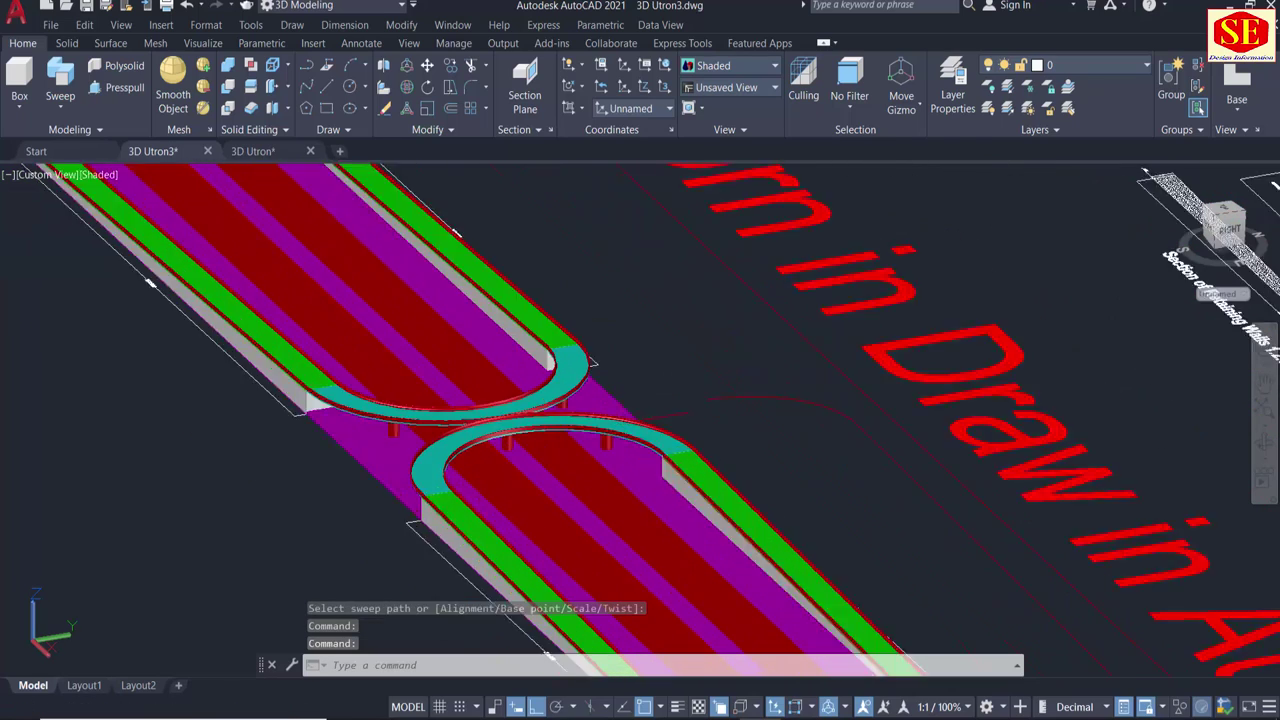
scroll(500, 447, up, 3)
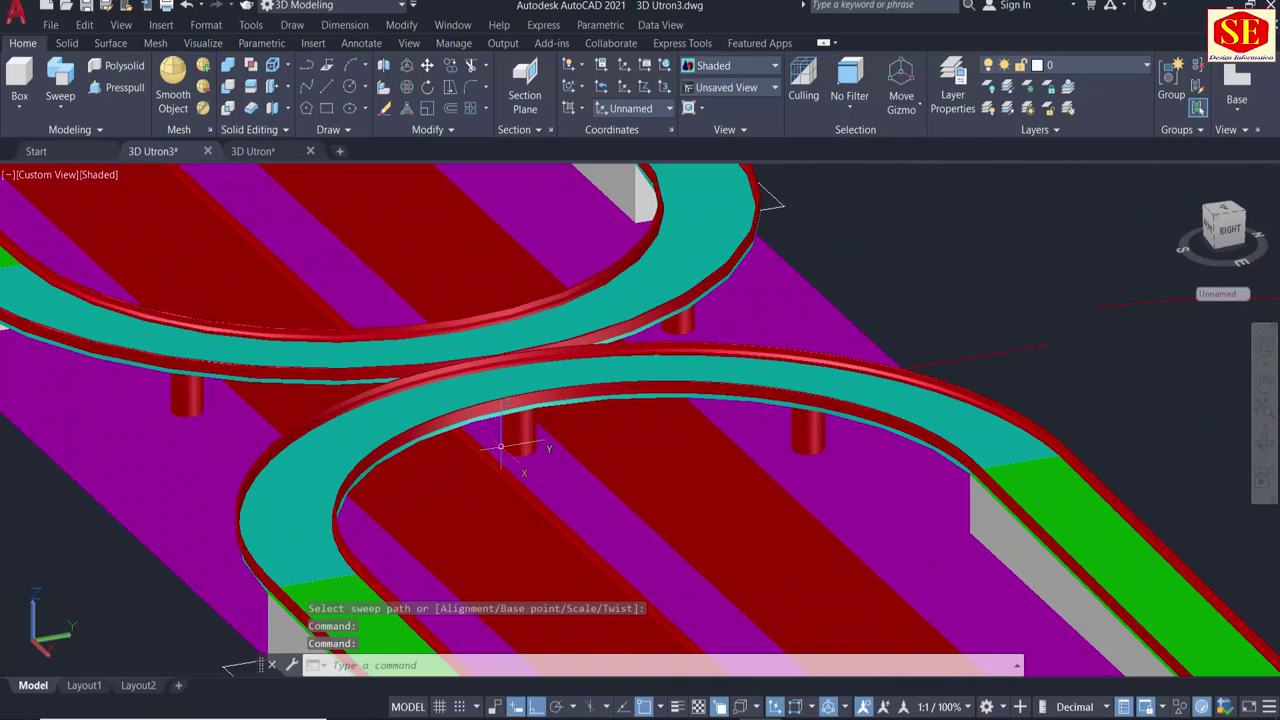
click(271, 256)
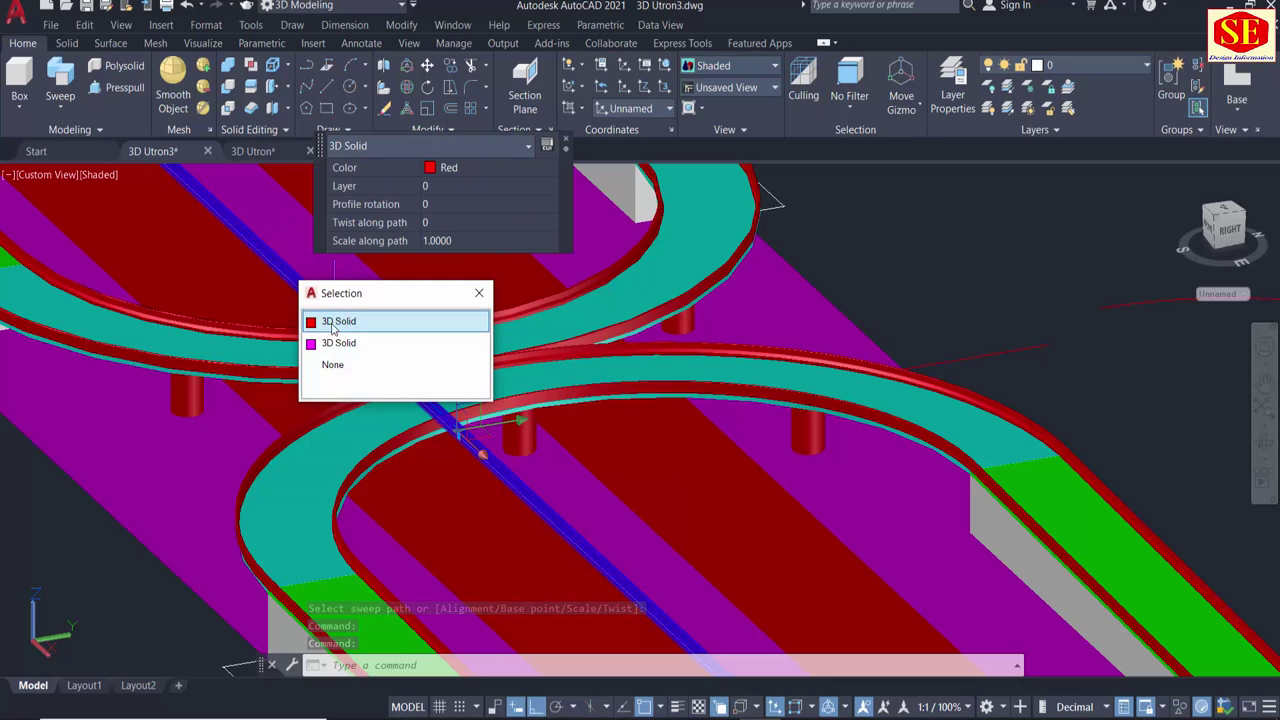
click(431, 168)
click(431, 168)
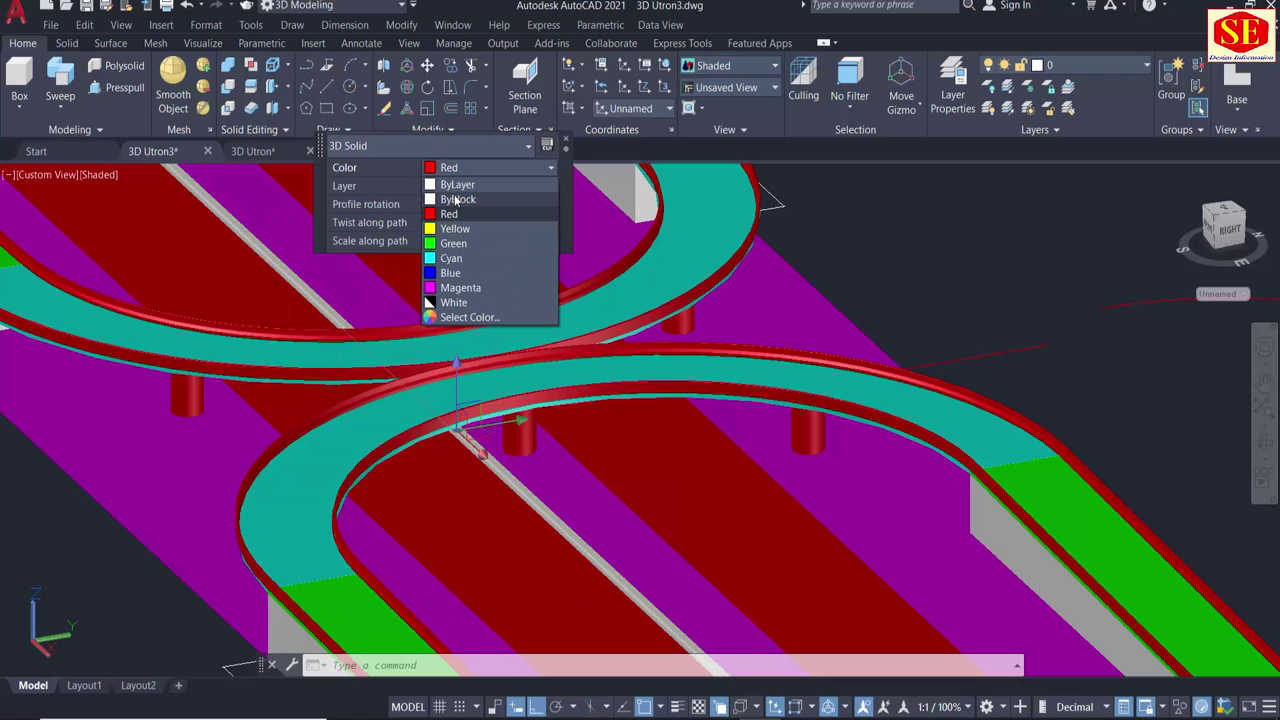
click(454, 199)
key(Escape)
Orbit the view around the road.
scroll(480, 457, down, 5)
scroll(314, 400, up, 3)
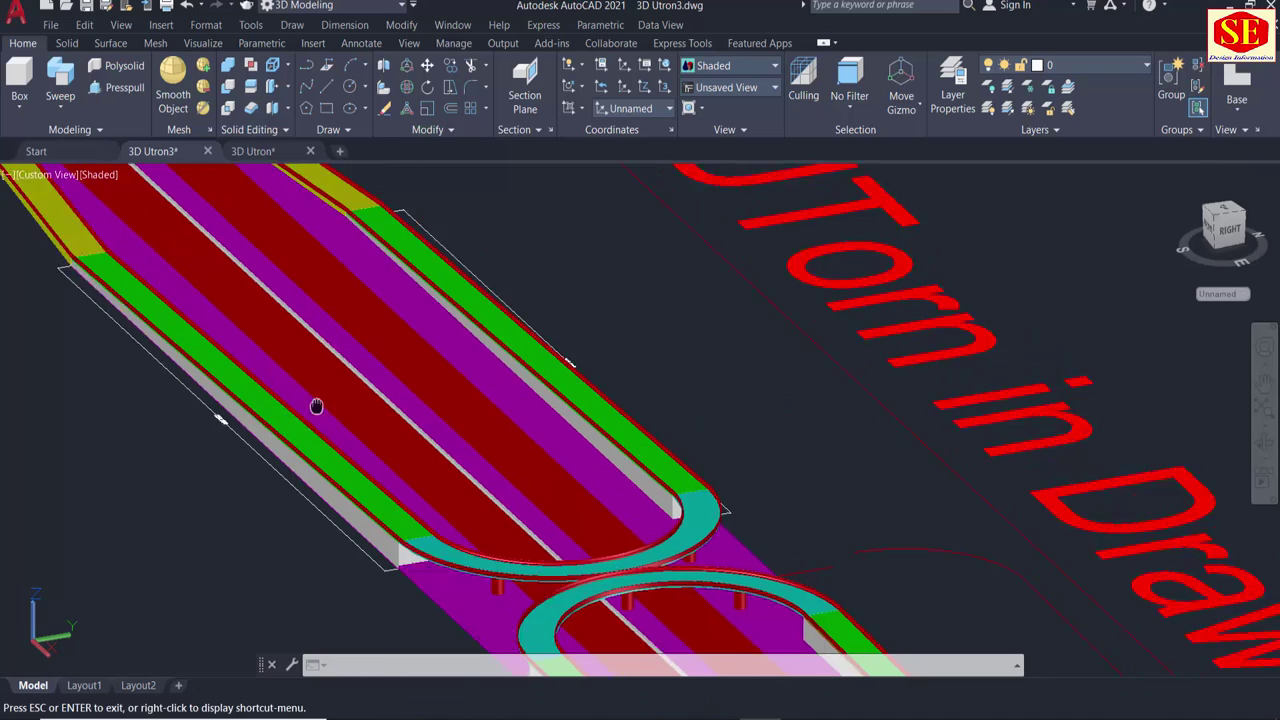
scroll(255, 380, up, 3)
scroll(255, 380, down, 4)
shift+middle_drag(380, 470, 466, 529)
Orbit and zoom the view to face the road's far end.
scroll(466, 529, up, 2)
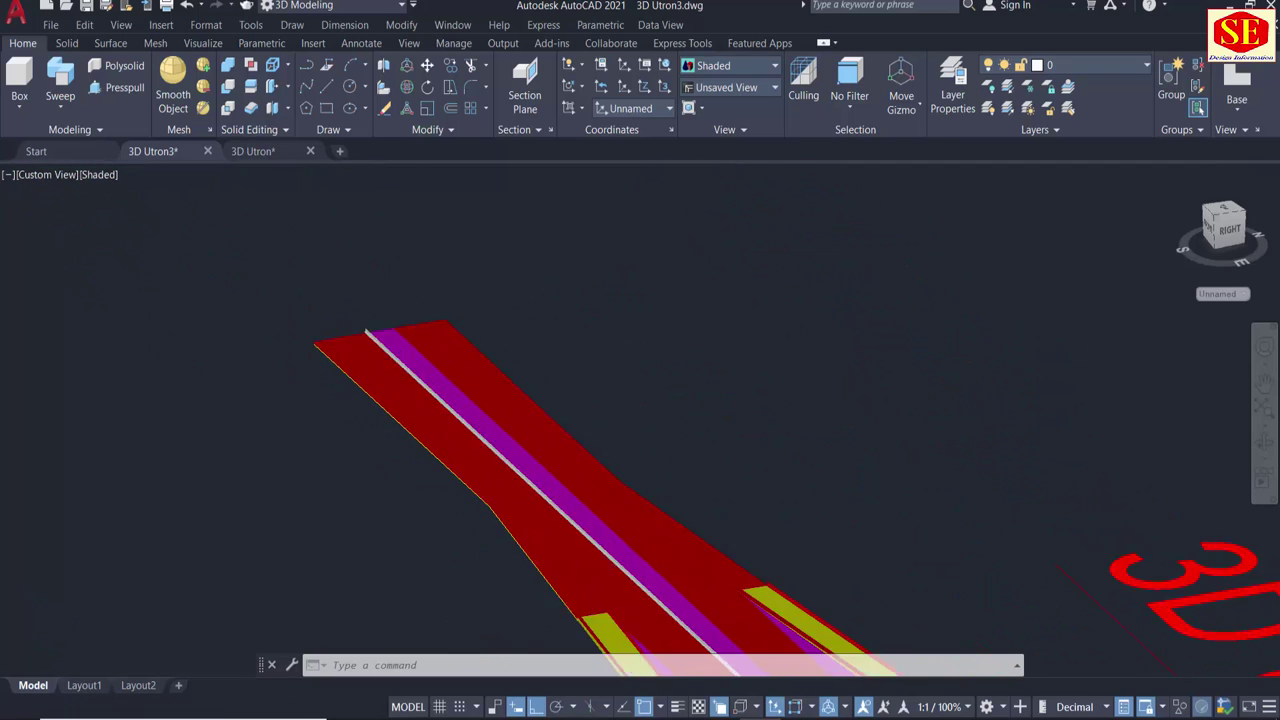
scroll(482, 317, up, 4)
scroll(482, 317, up, 1)
scroll(229, 271, down, 5)
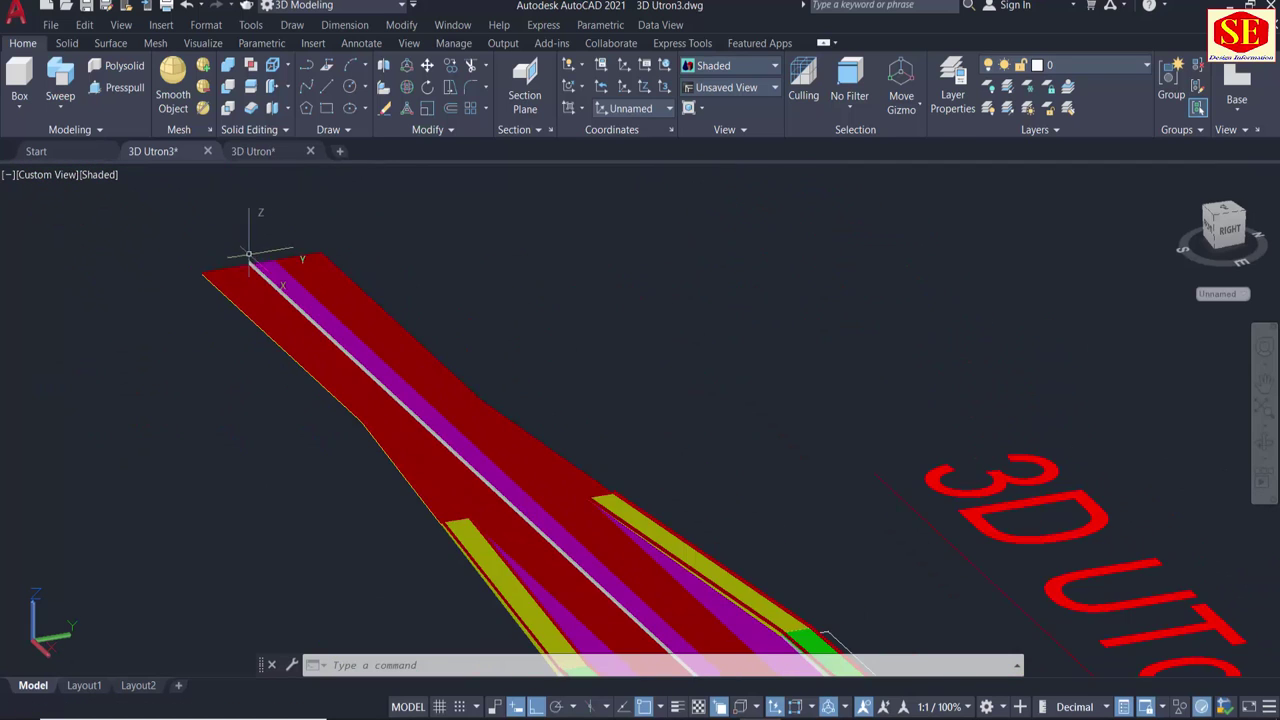
scroll(420, 342, down, 2)
shift+middle_drag(417, 345, 594, 523)
scroll(594, 523, up, 3)
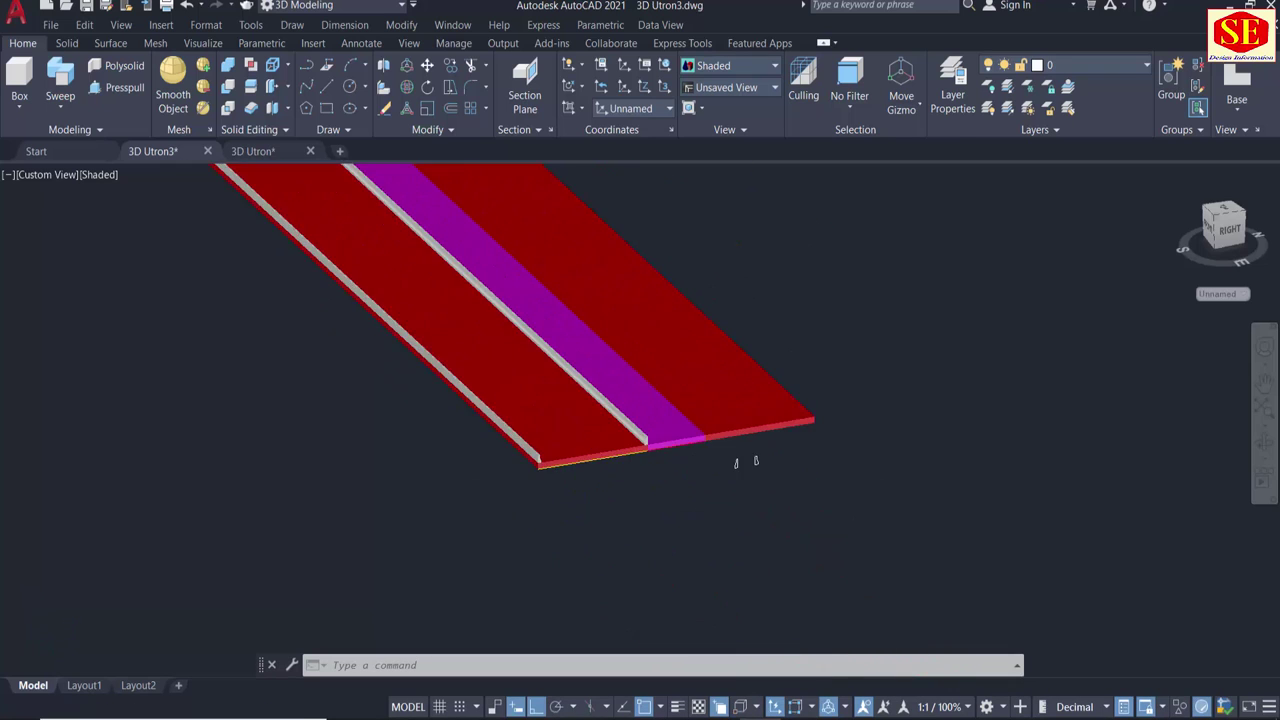
scroll(582, 424, up, 2)
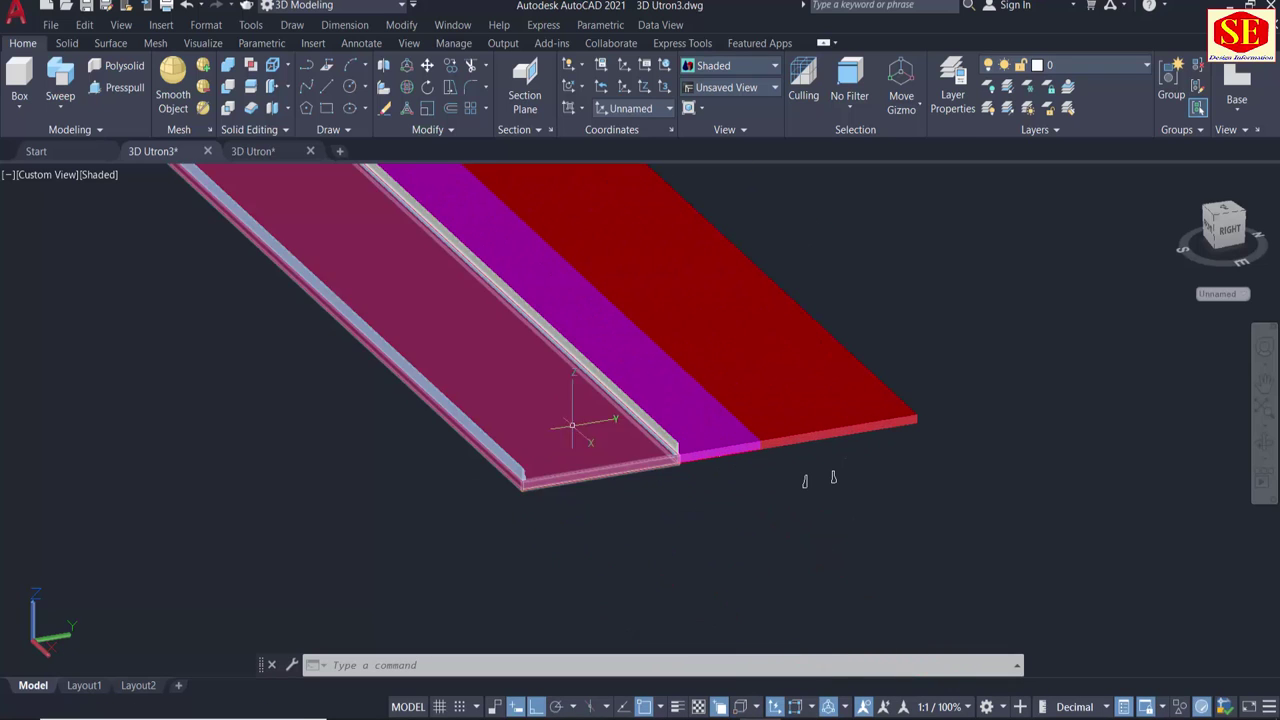
scroll(586, 423, up, 3)
scroll(414, 486, down, 1)
scroll(586, 543, down, 3)
scroll(579, 533, up, 3)
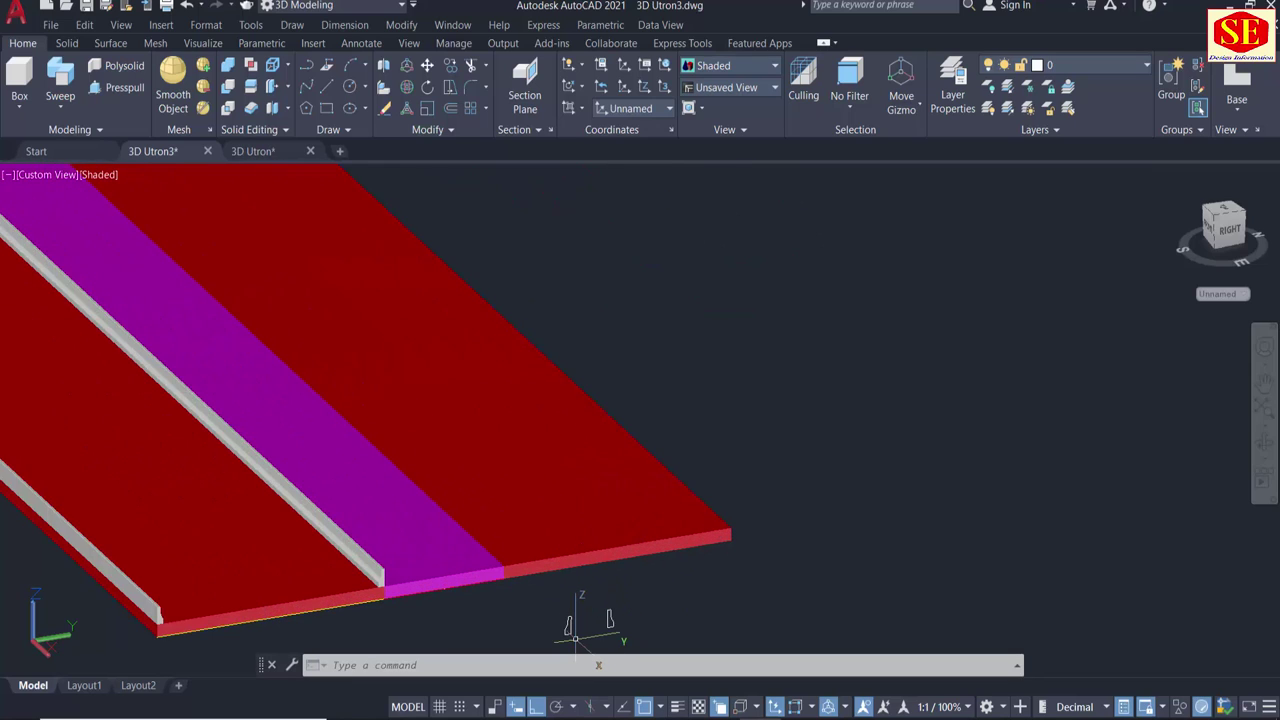
Copy the curb profile outline to the yellow side section's corner.
text(co)
key(Return)
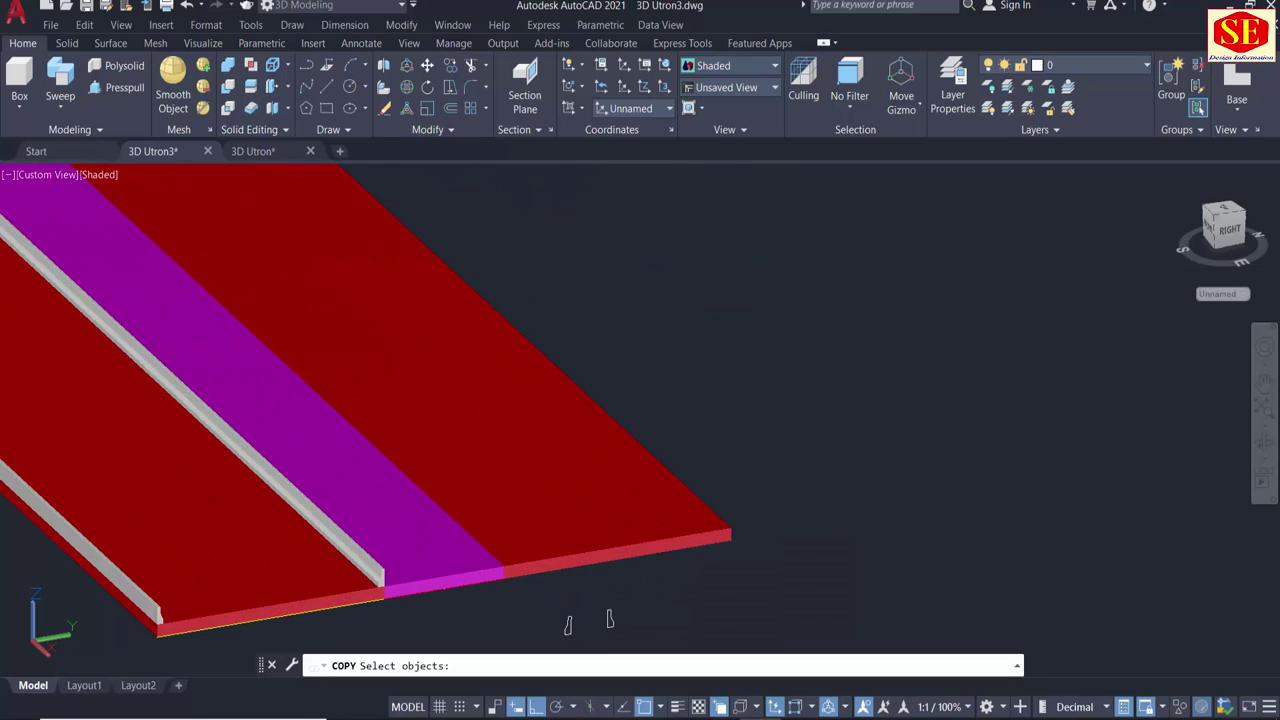
middle_drag(605, 600, 593, 558)
scroll(597, 585, up, 2)
scroll(597, 586, up, 3)
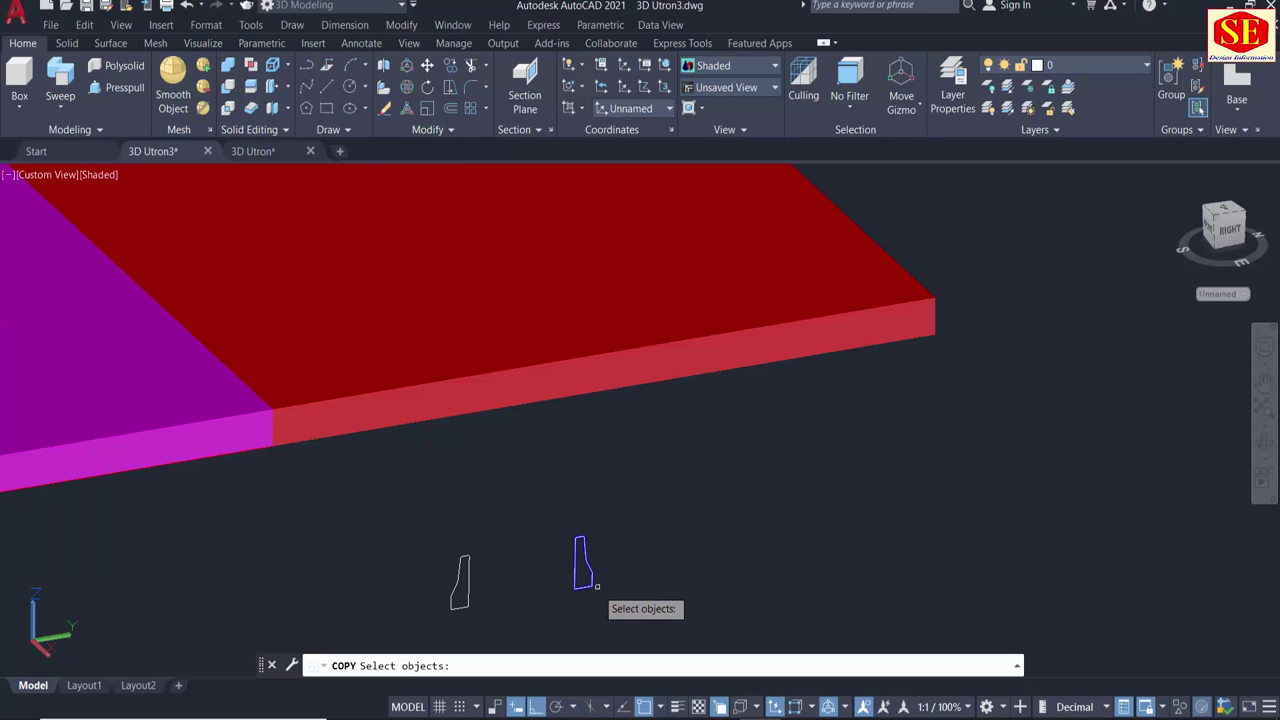
scroll(688, 558, down, 5)
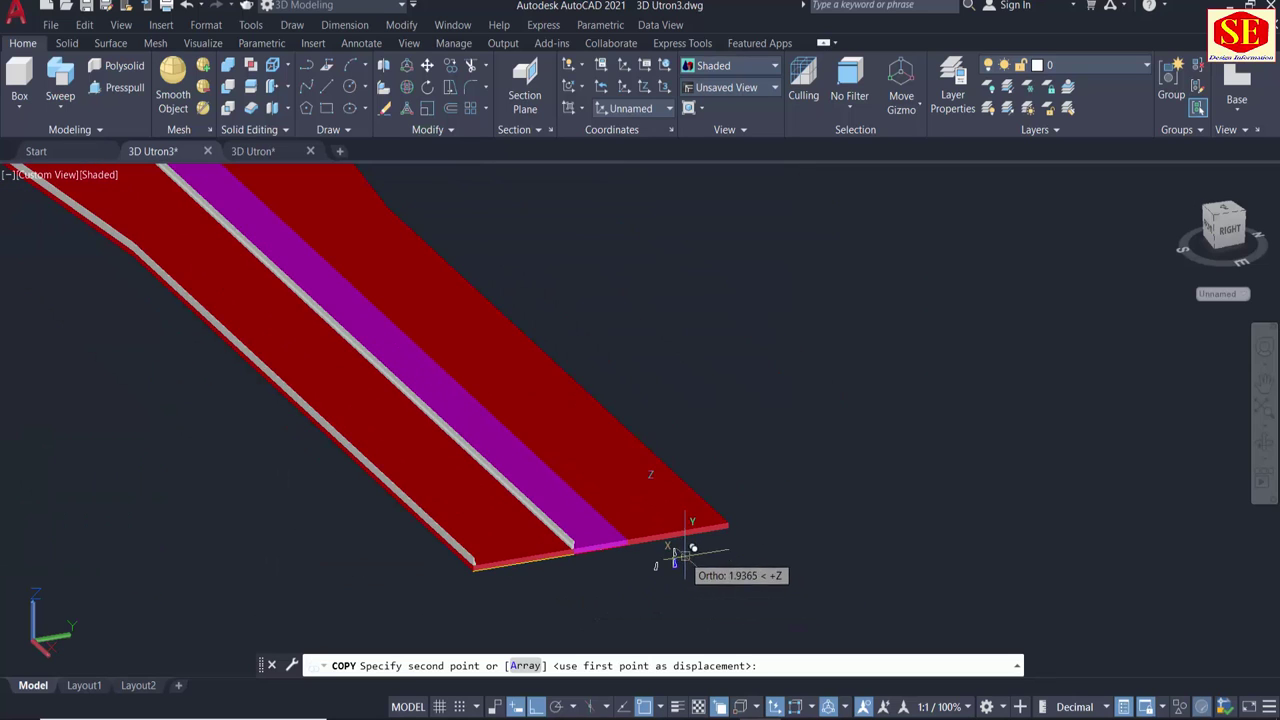
scroll(580, 440, up, 2)
scroll(380, 443, up, 2)
scroll(258, 345, up, 2)
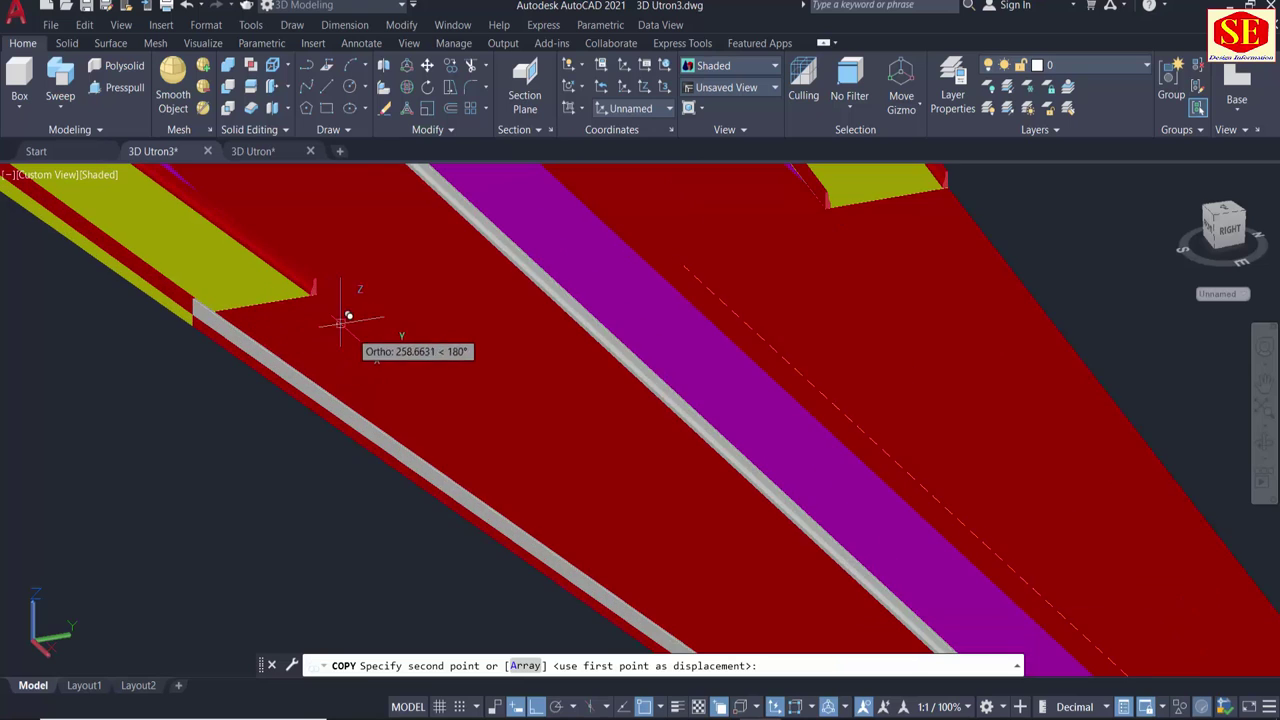
shift+middle_drag(343, 337, 277, 295)
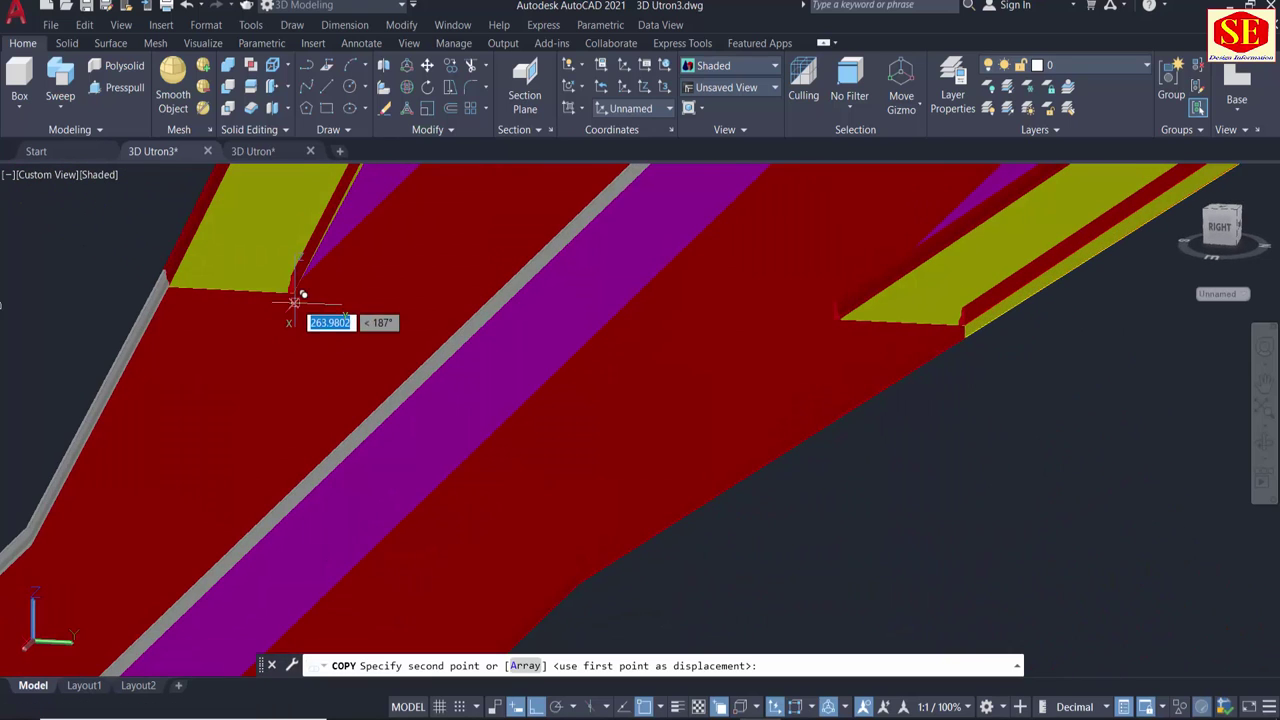
scroll(297, 280, up, 3)
scroll(298, 268, up, 2)
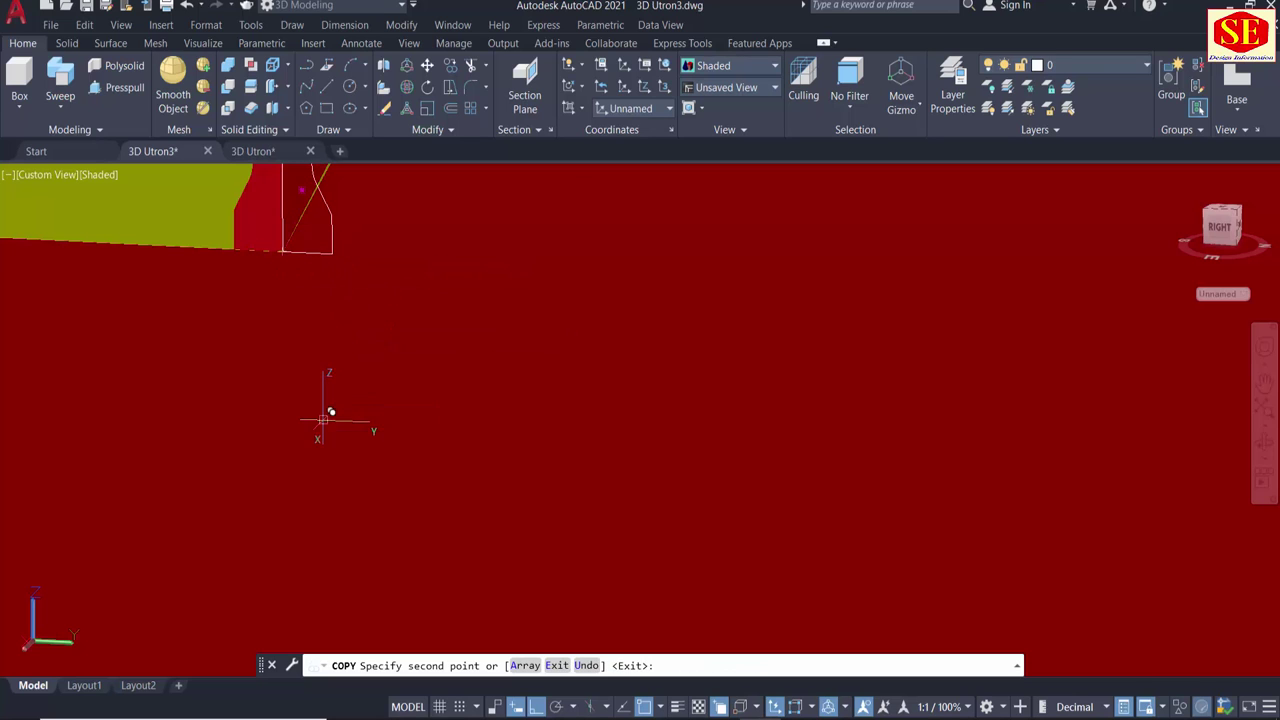
key(Return)
scroll(330, 412, down, 3)
mouse_move(323, 400)
shift+middle_down()
mouse_move(363, 474)
mouse_move(363, 391)
shift+middle_up()
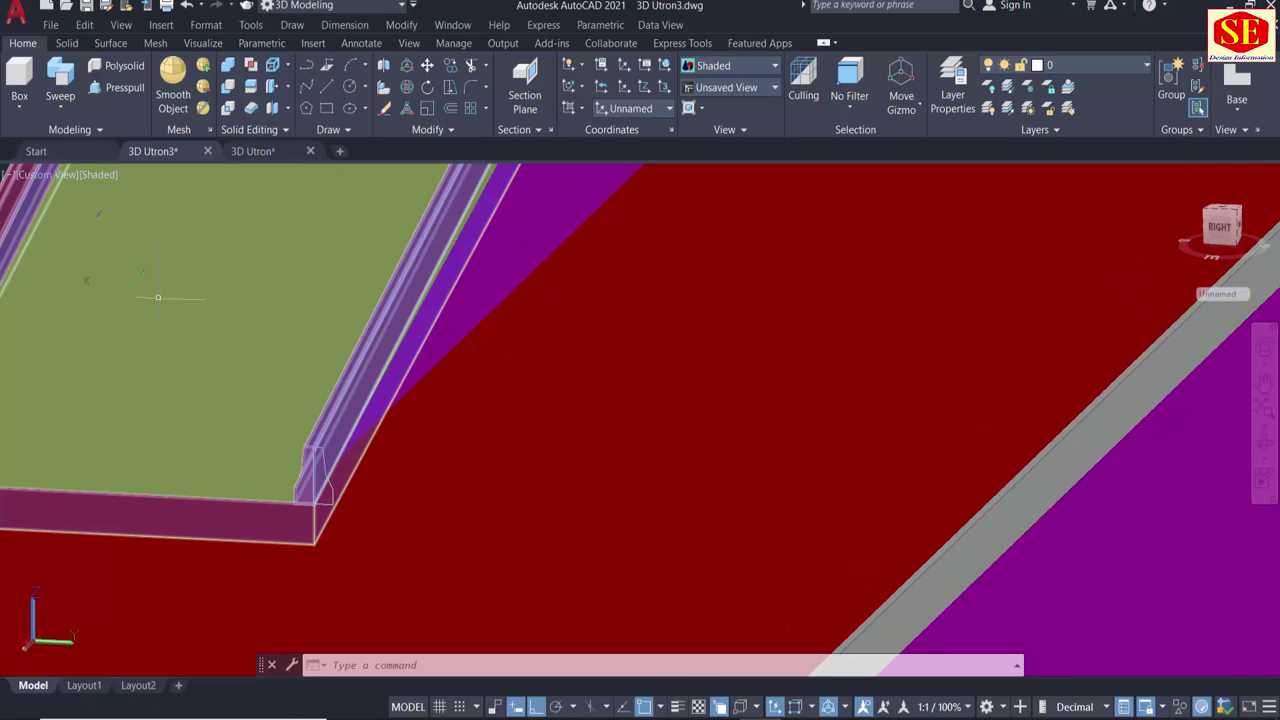
Switch to 2D Wireframe and move the yellow path polyline's bottom vertex onto the curb profile.
click(91, 178)
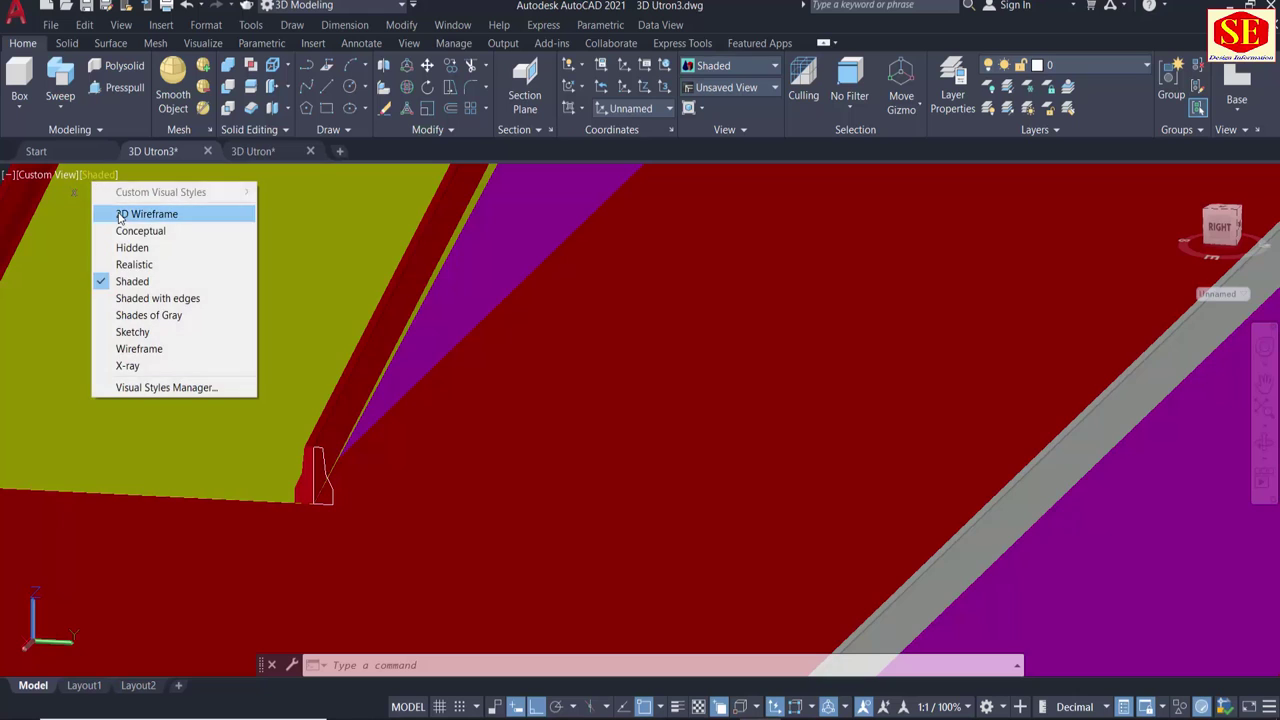
click(117, 211)
shift+middle_drag(437, 357, 429, 529)
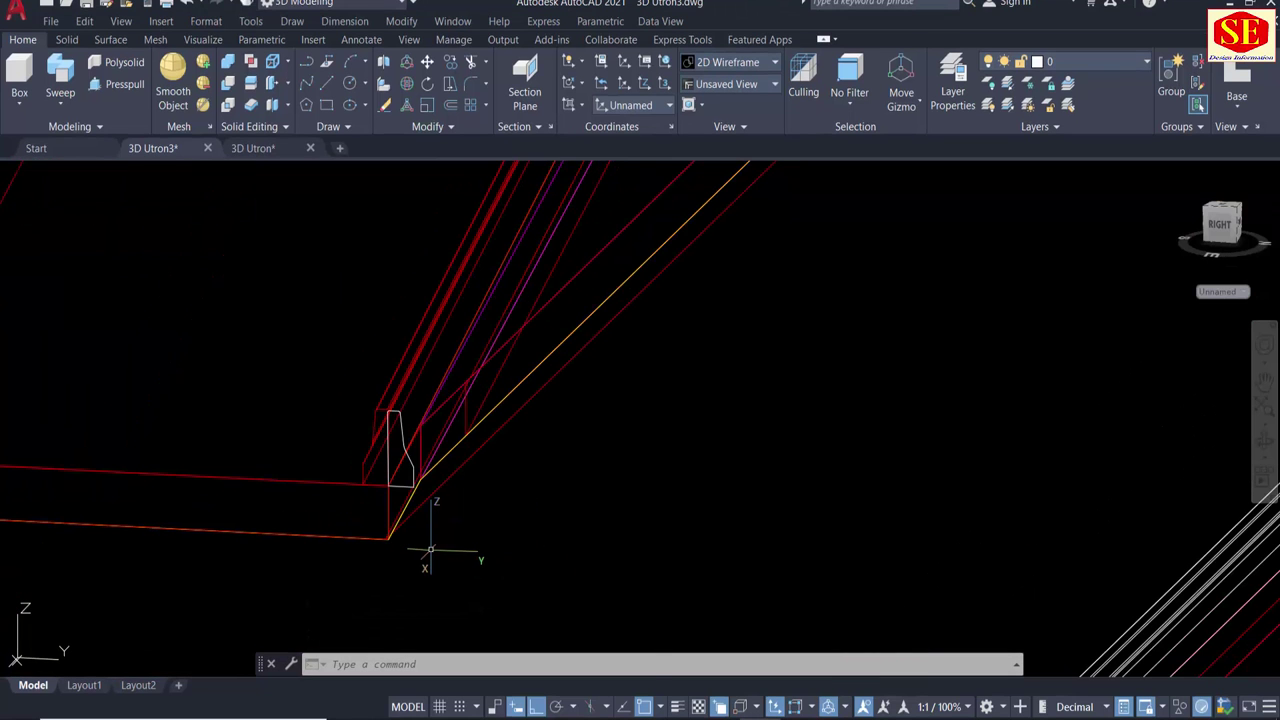
text(m)
key(Return)
scroll(425, 535, up, 4)
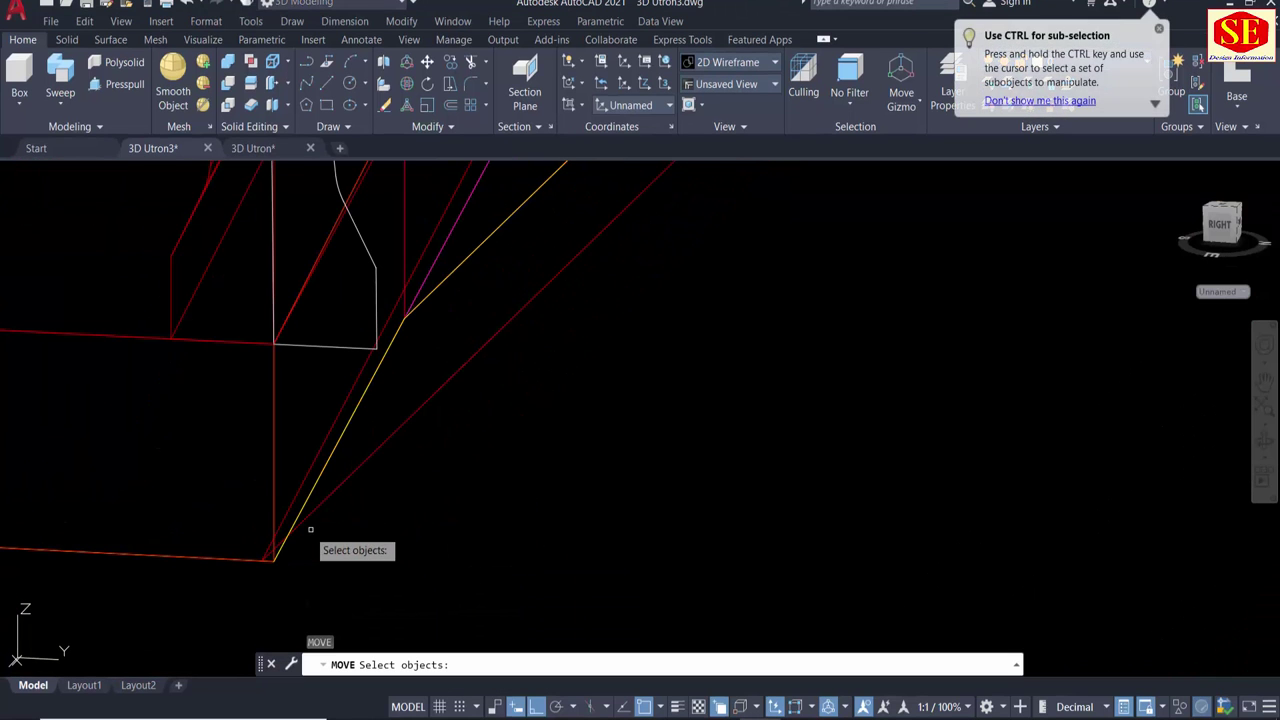
click(291, 531)
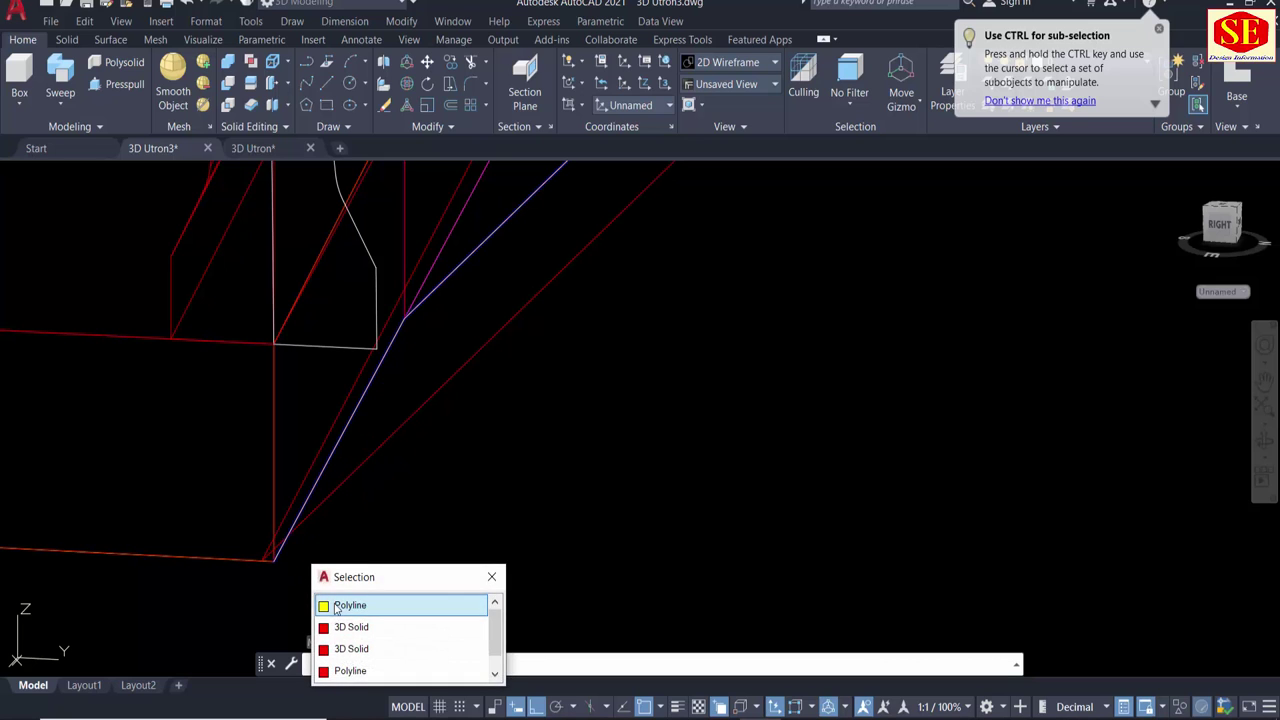
click(337, 606)
key(Return)
click(274, 558)
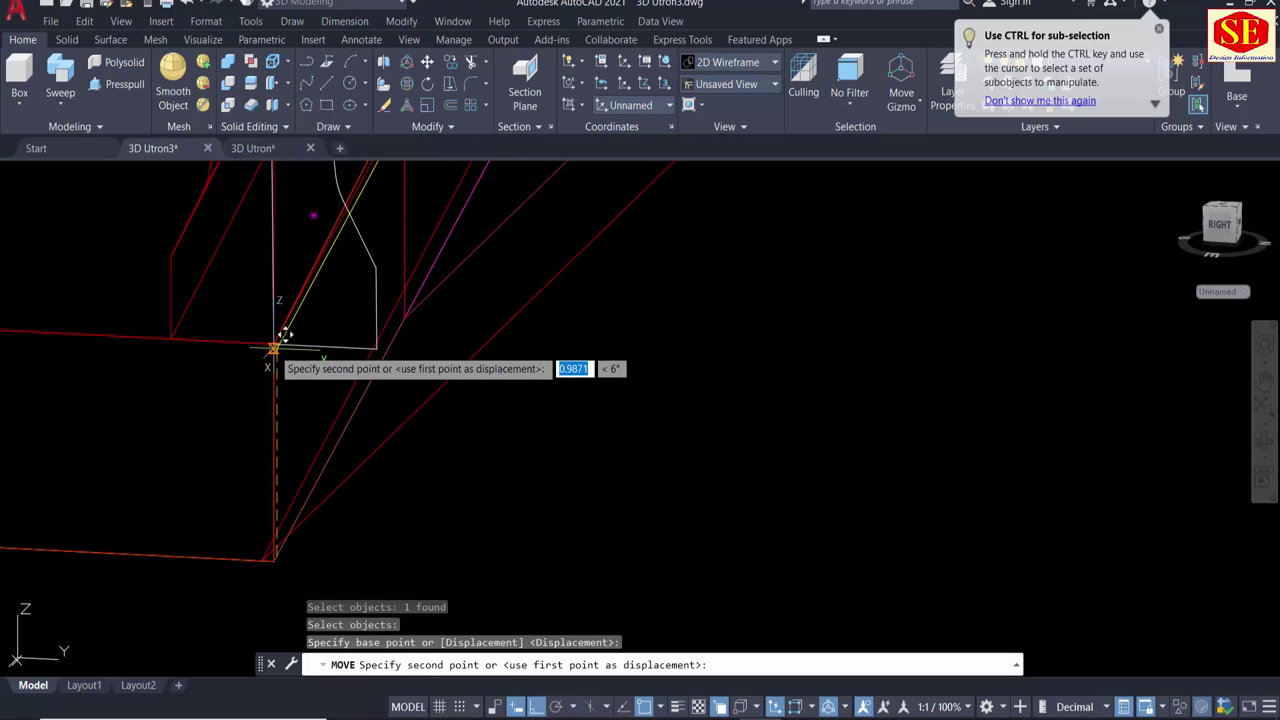
click(285, 330)
Move the curb profile by its bottom corner onto the path's start corner.
mouse_move(486, 357)
middle_down()
mouse_move(596, 435)
mouse_move(571, 528)
middle_up()
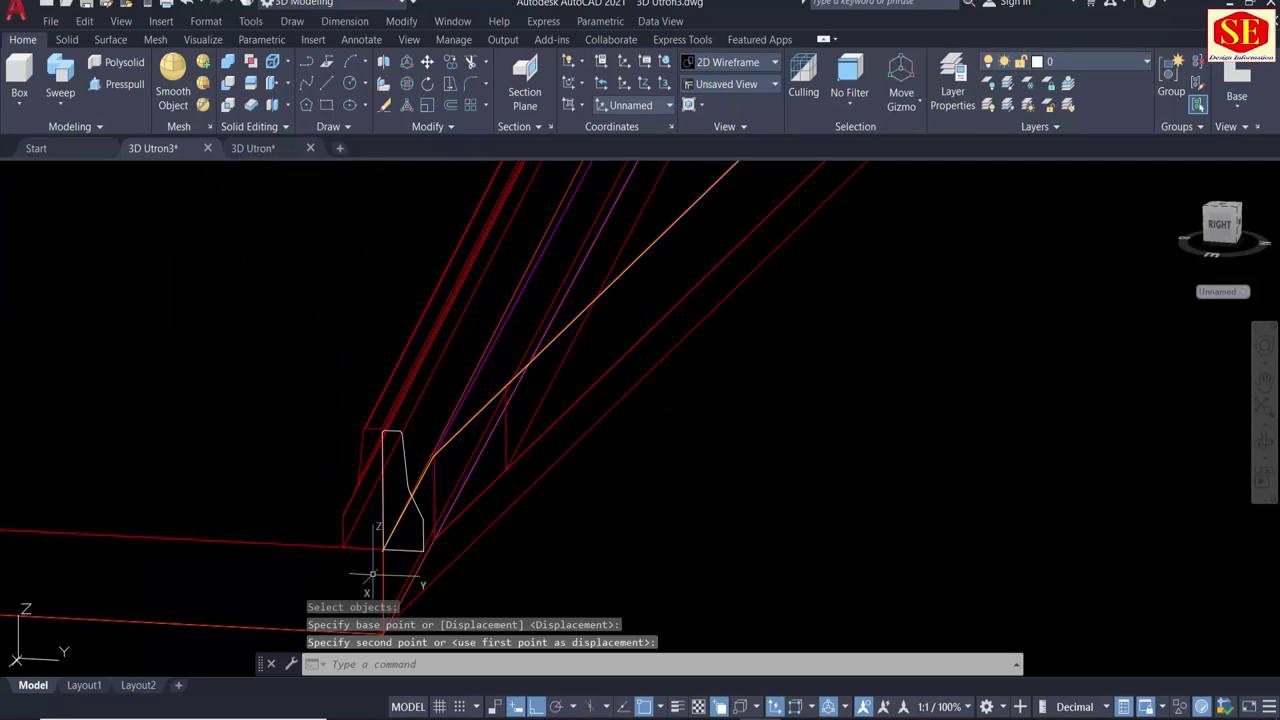
scroll(395, 571, up, 3)
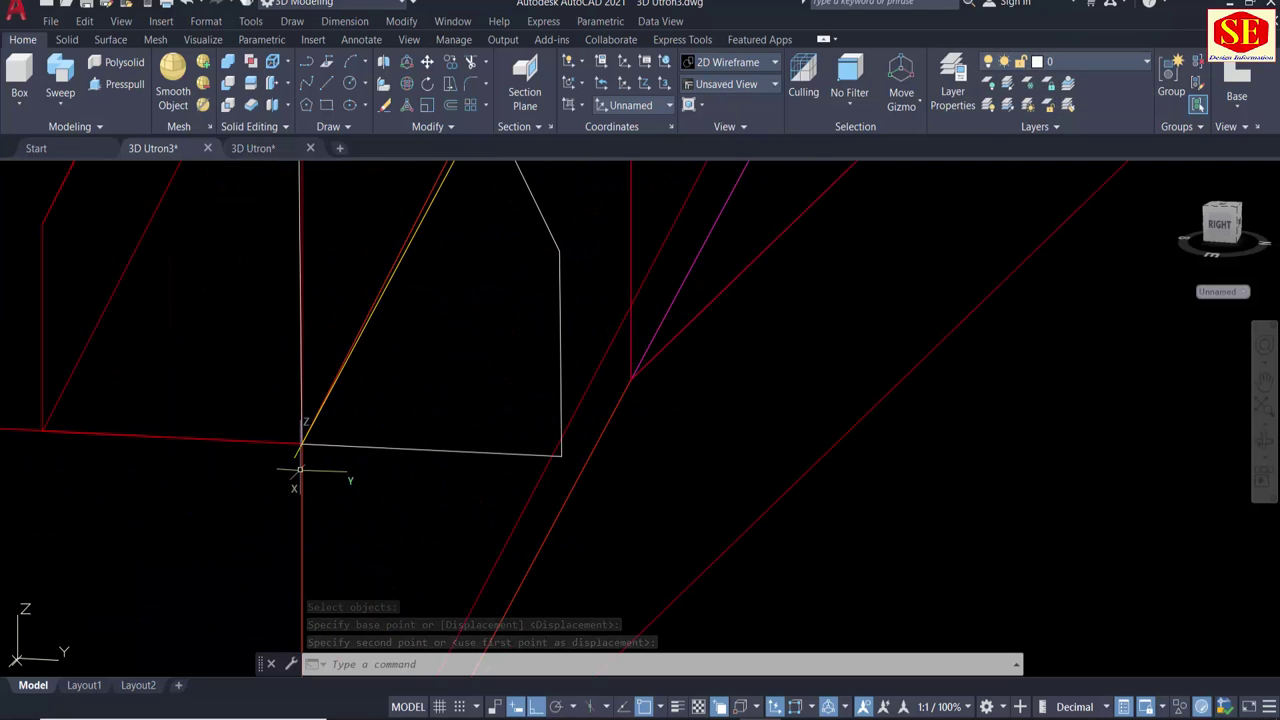
scroll(300, 457, up, 3)
key(Return)
click(292, 457)
key(Return)
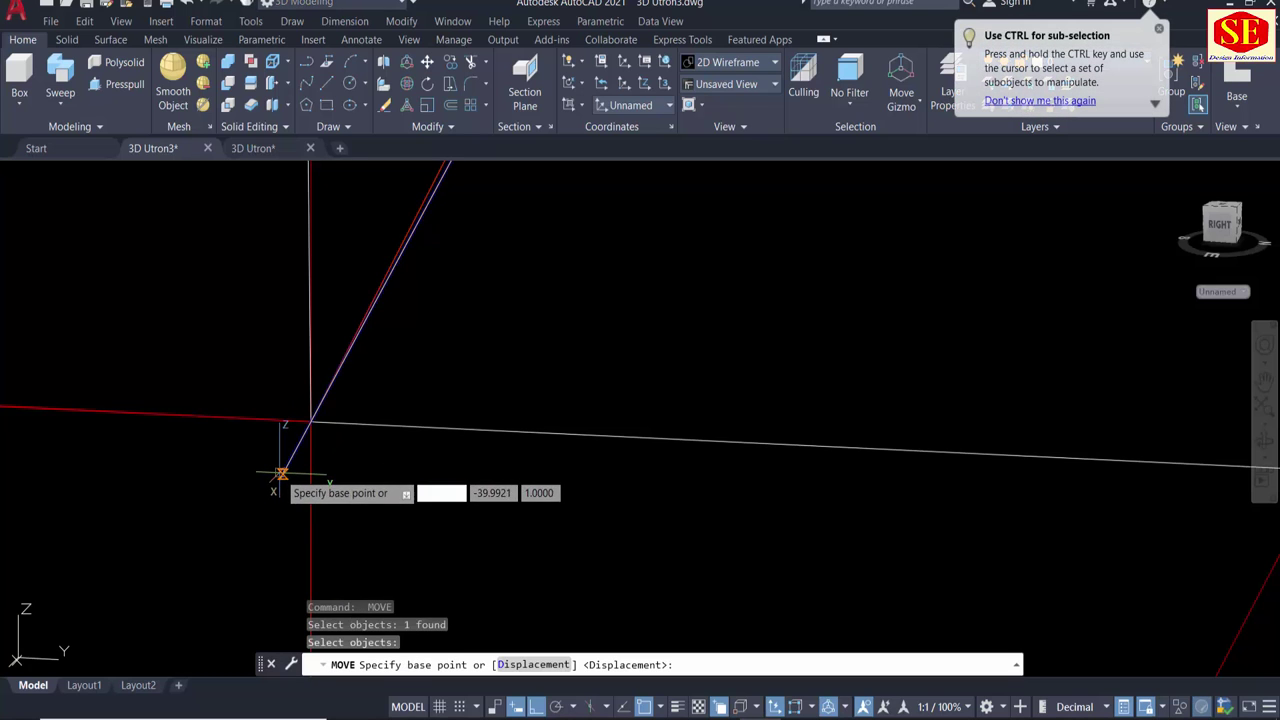
click(281, 477)
click(318, 412)
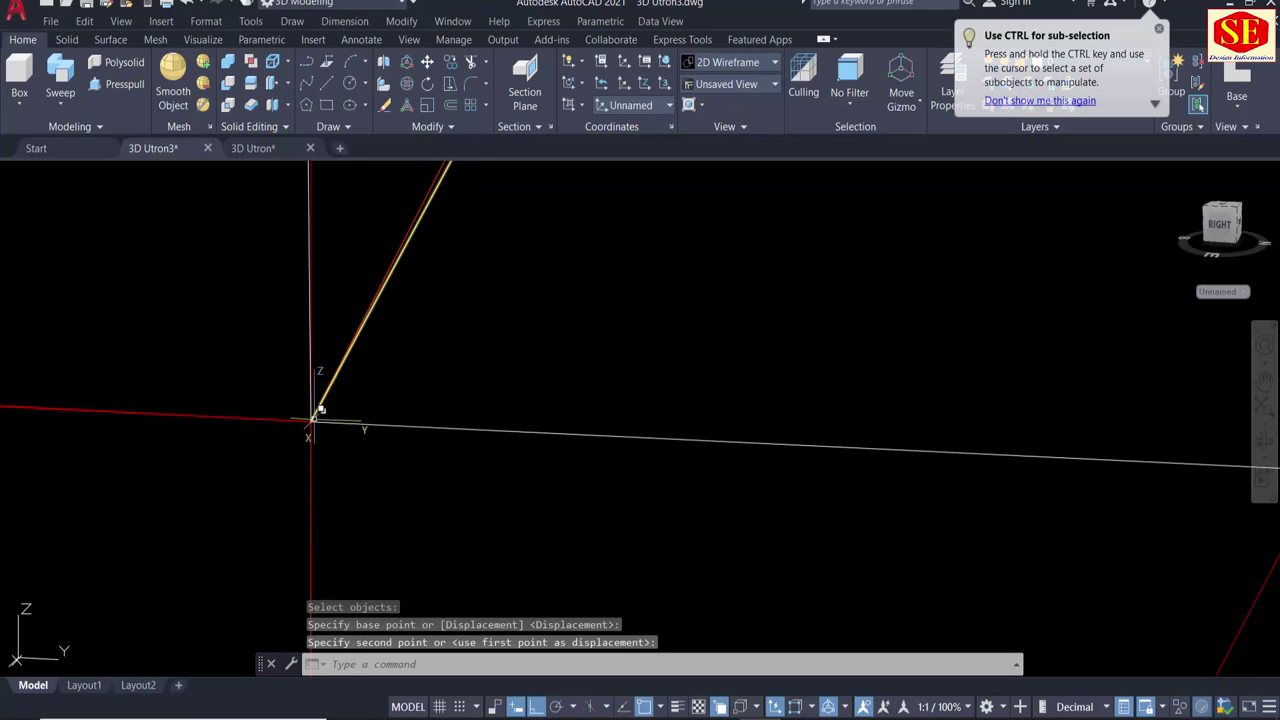
scroll(431, 492, down, 3)
scroll(575, 420, down, 2)
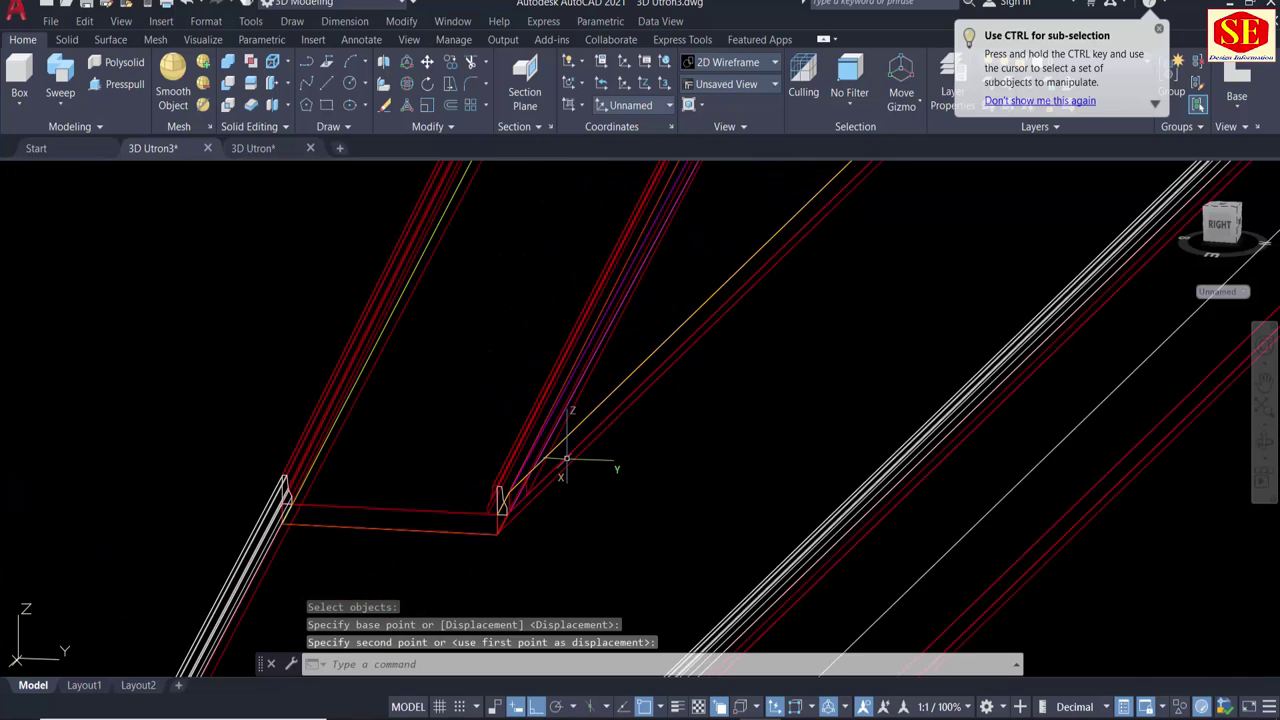
scroll(585, 448, down, 2)
middle_drag(585, 448, 520, 533)
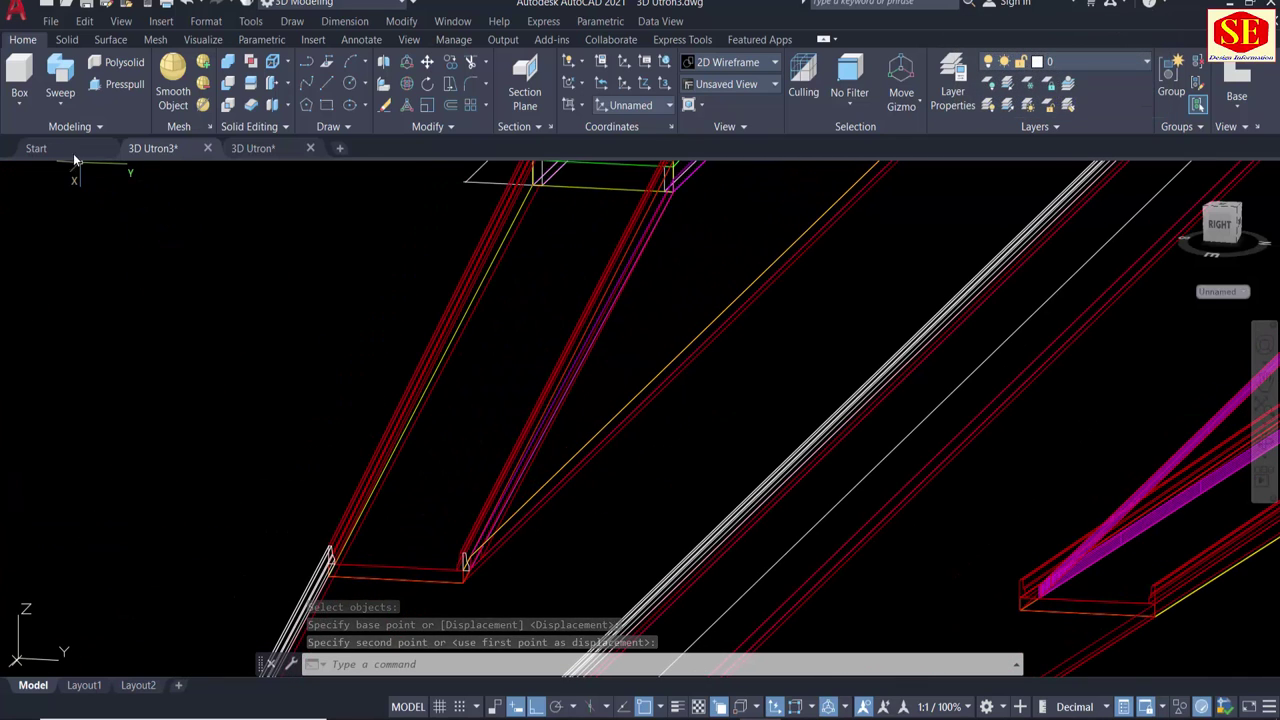
Start a sweep of the curb profile, using its bottom corner as base point.
click(58, 72)
scroll(500, 543, up, 2)
scroll(286, 543, up, 2)
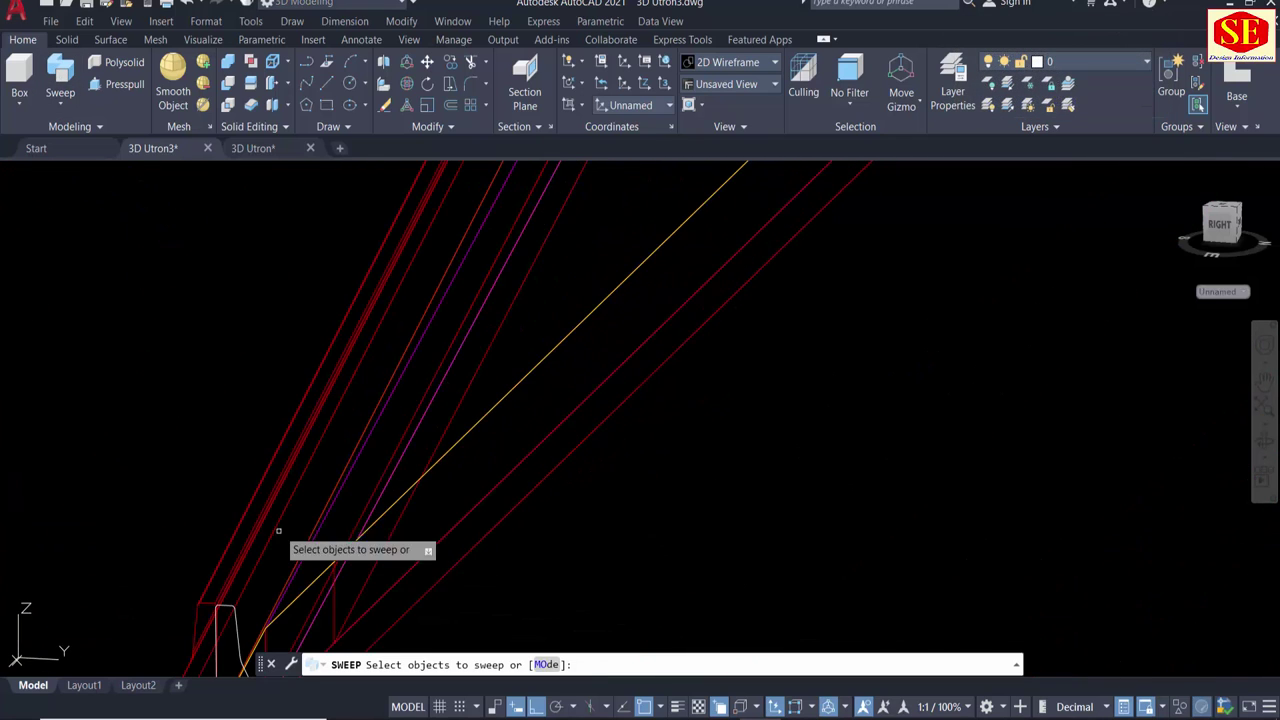
scroll(289, 401, up, 2)
click(271, 442)
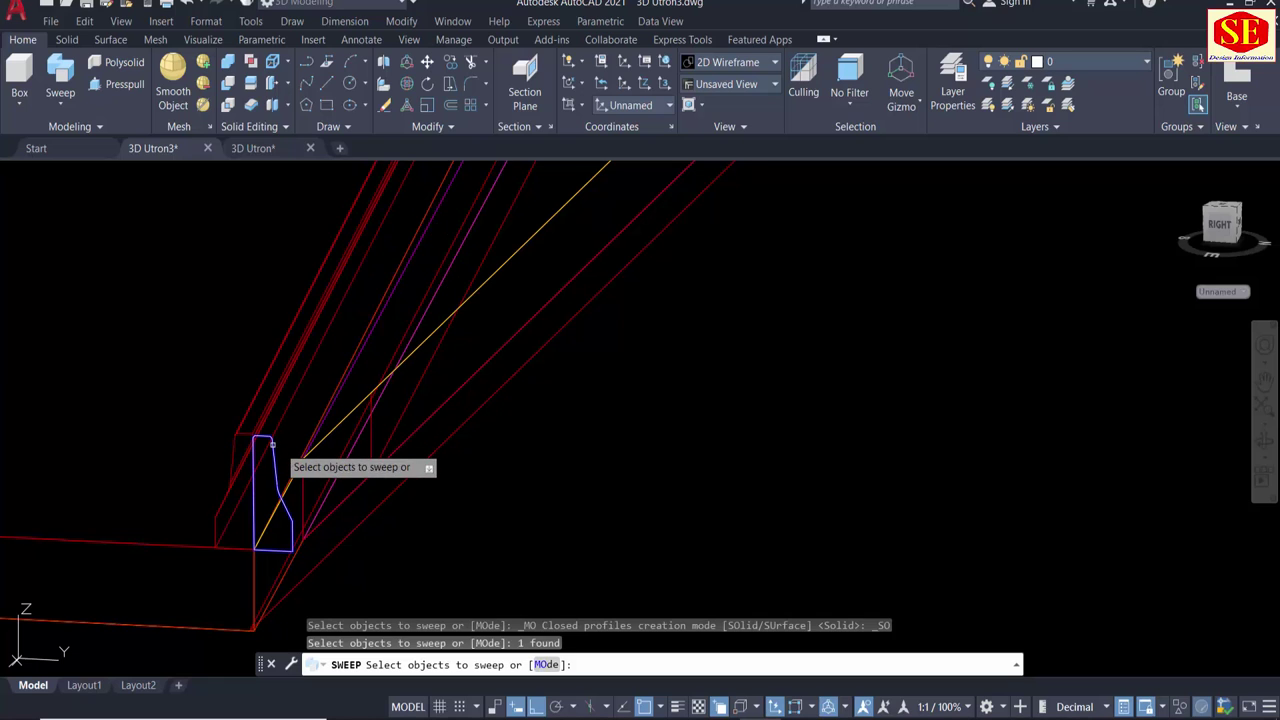
right_click(627, 463)
click(660, 468)
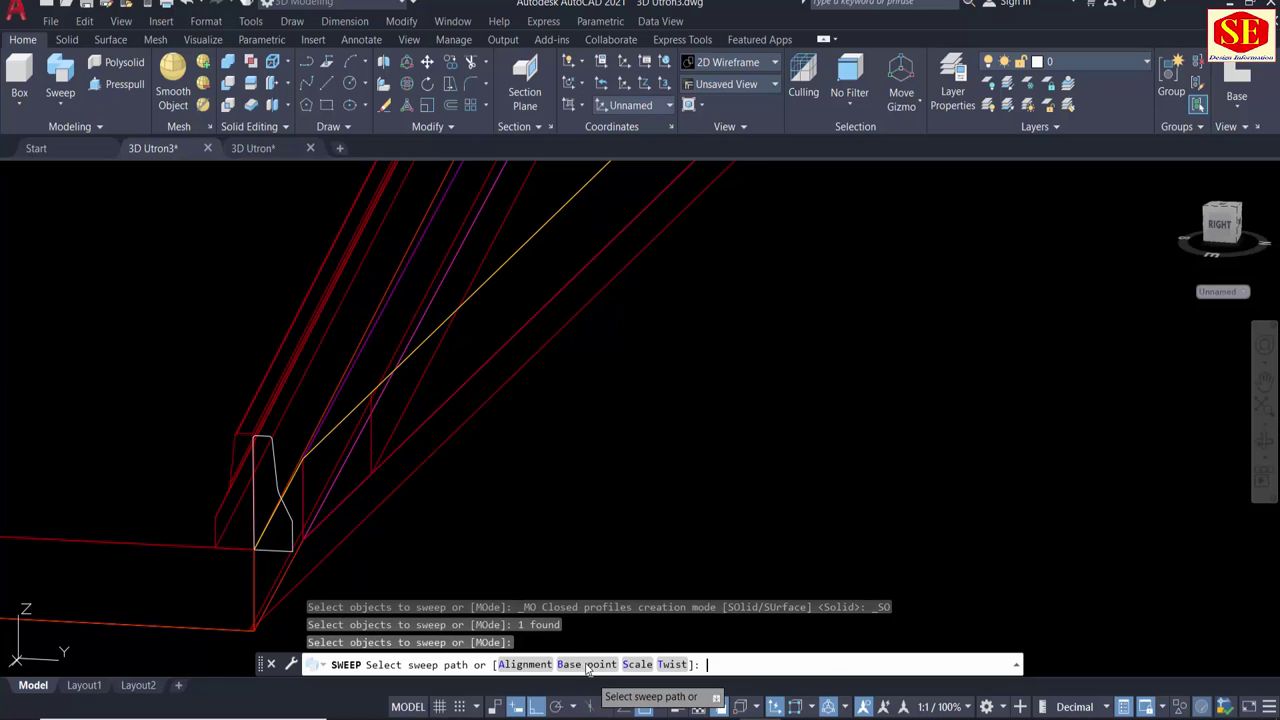
click(587, 665)
click(461, 599)
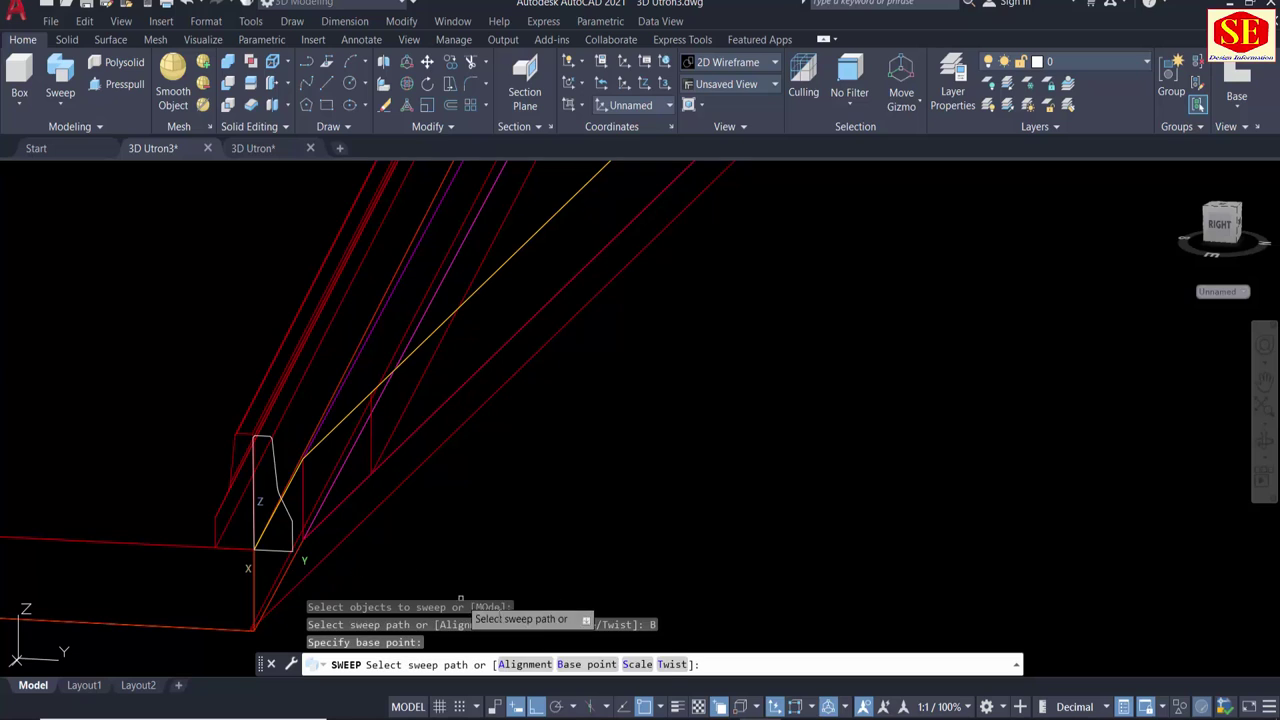
Turn sweep alignment to No and sweep along the yellow road-edge polyline.
click(521, 666)
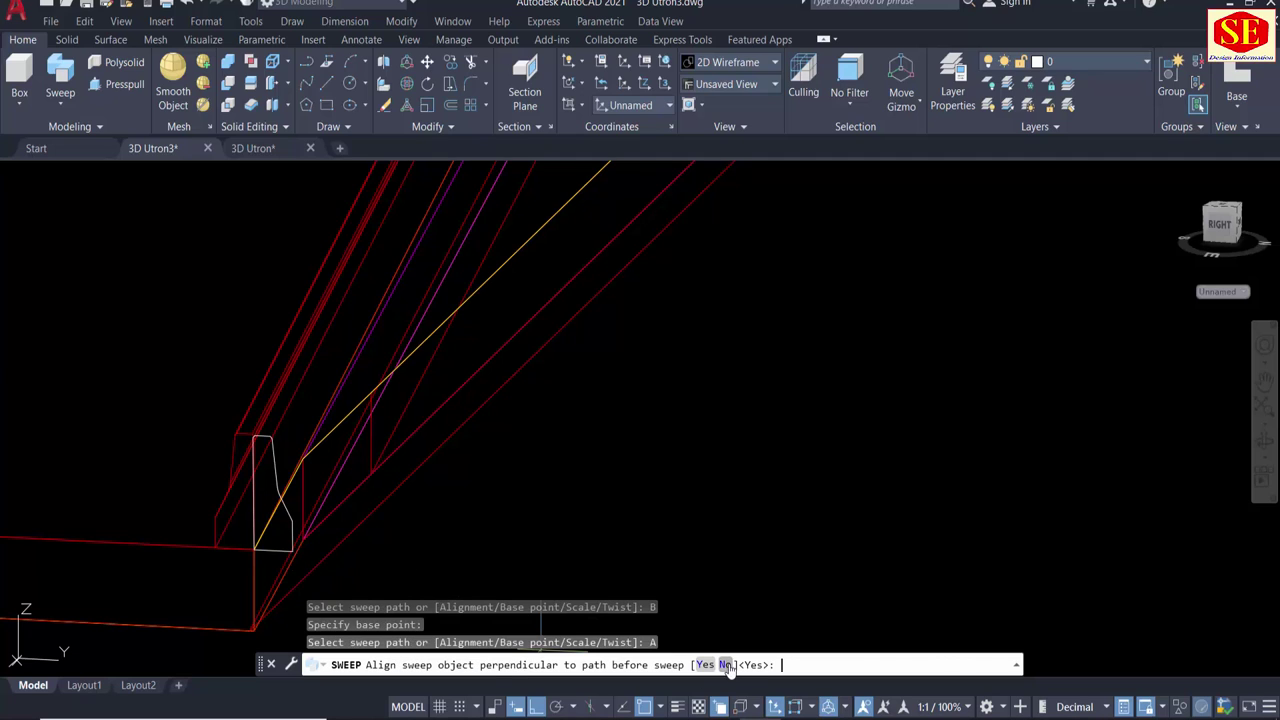
click(726, 665)
click(516, 258)
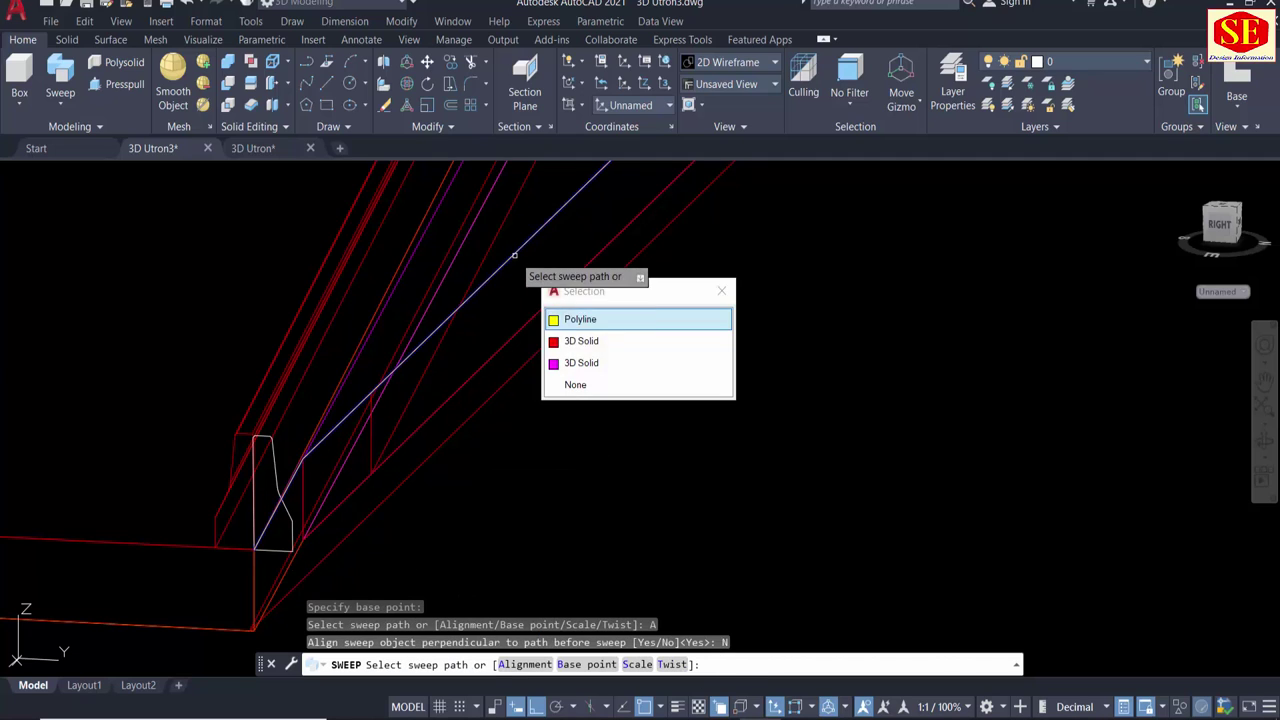
click(581, 319)
scroll(558, 427, up, 2)
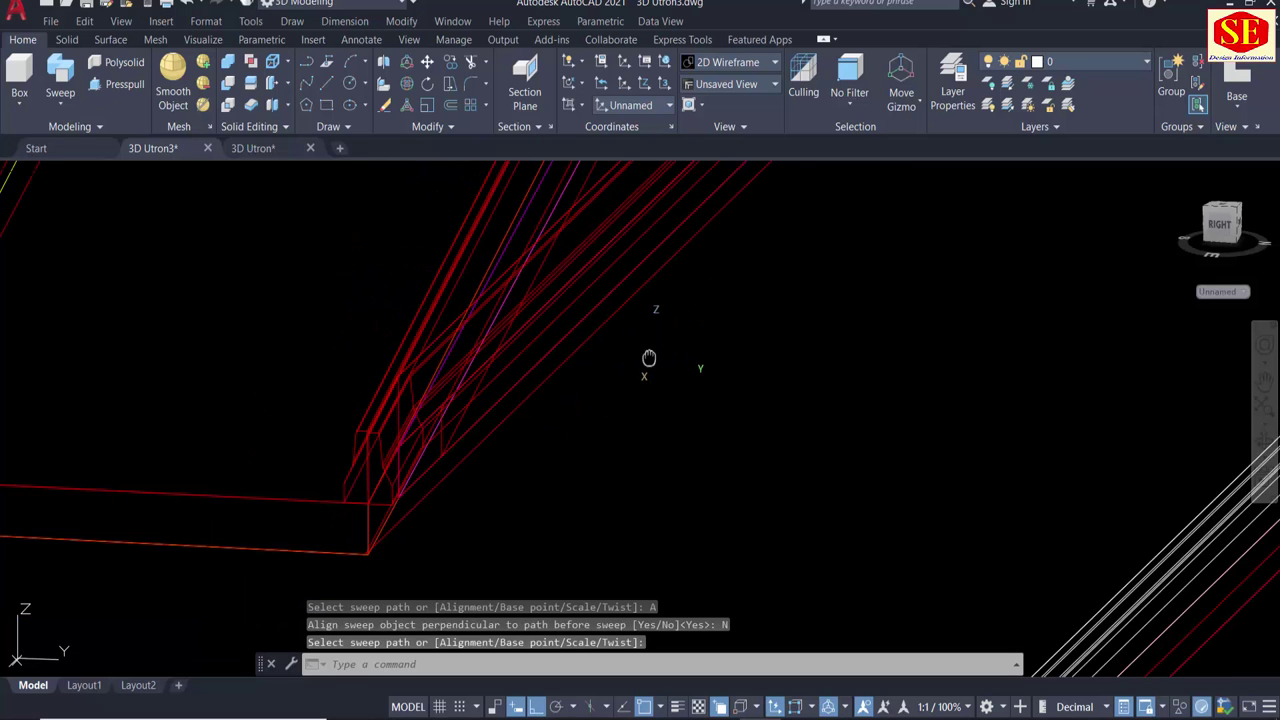
scroll(651, 363, up, 2)
Set the new curb solid's colour to ByBlock.
click(587, 320)
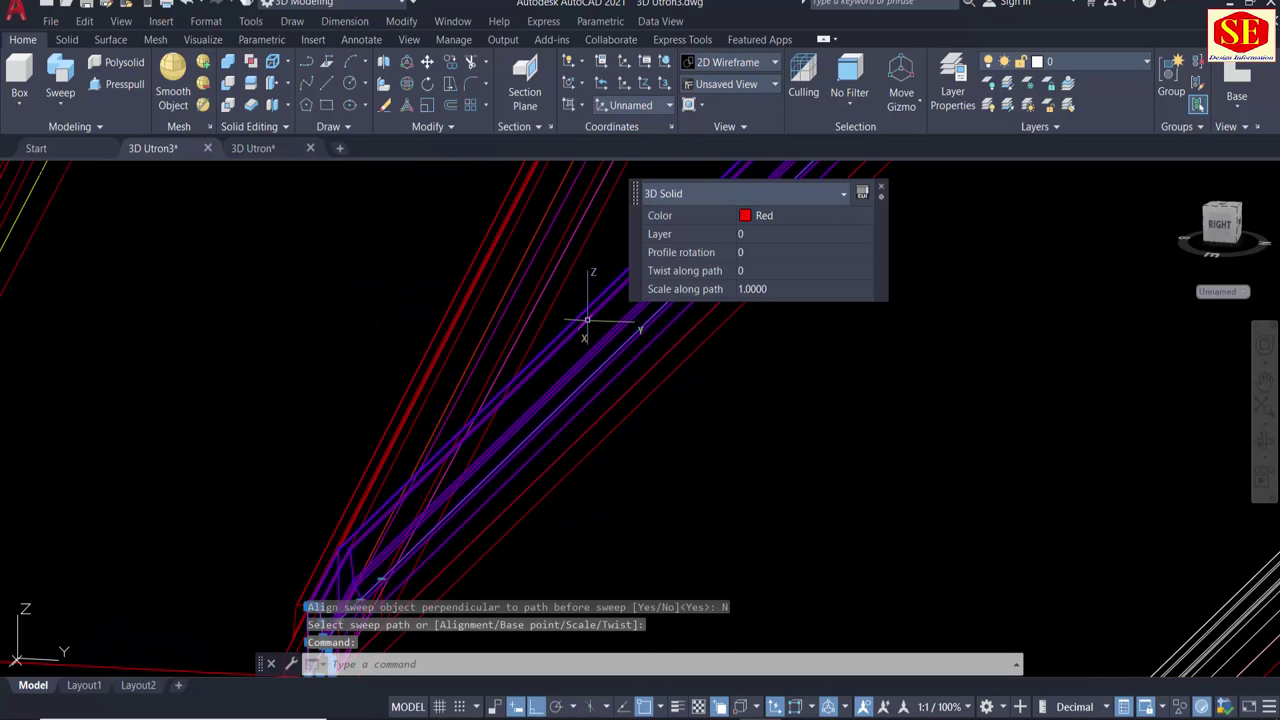
click(763, 222)
click(767, 250)
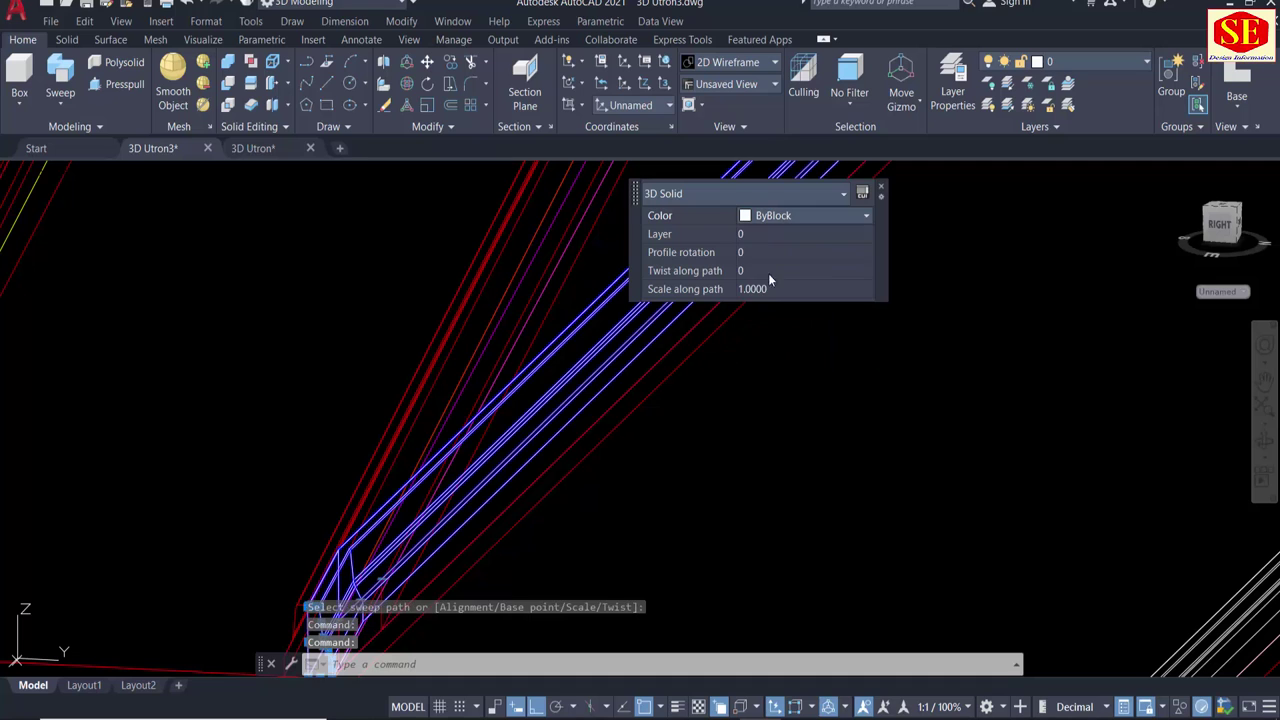
key(Escape)
scroll(729, 443, up, 2)
scroll(737, 423, up, 2)
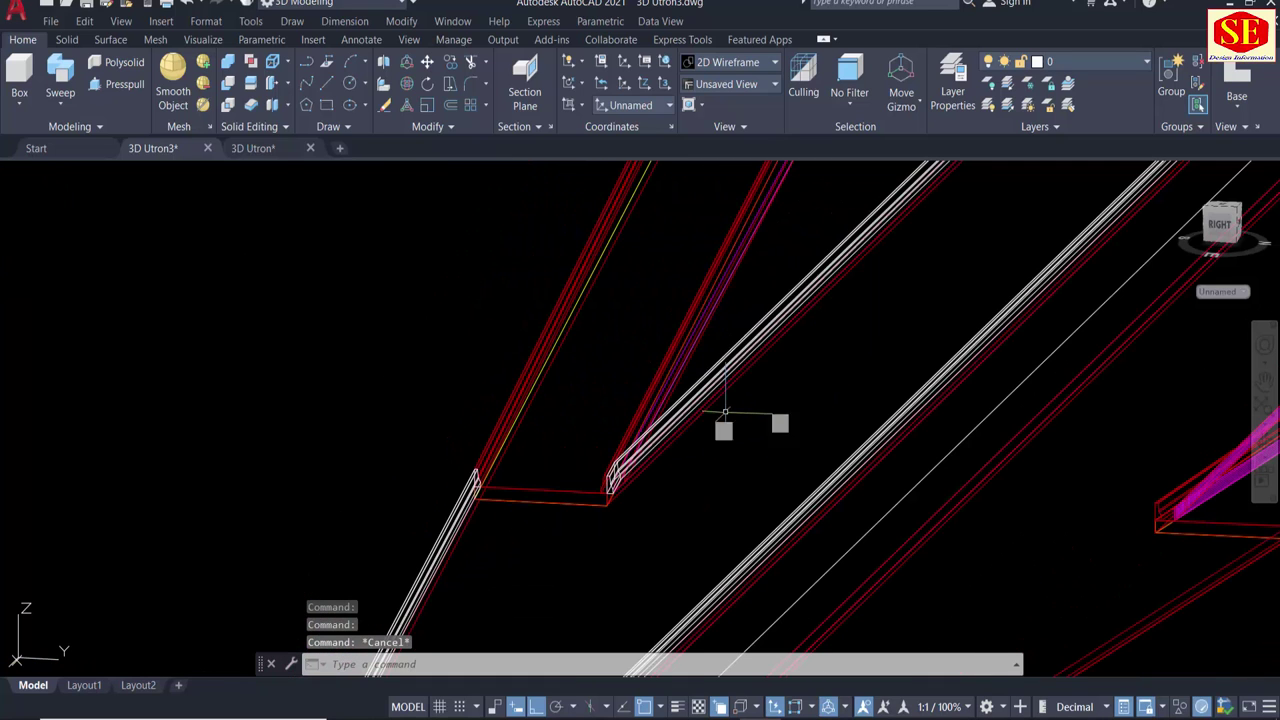
Switch the viewport to the Shaded visual style and frame the road.
click(115, 176)
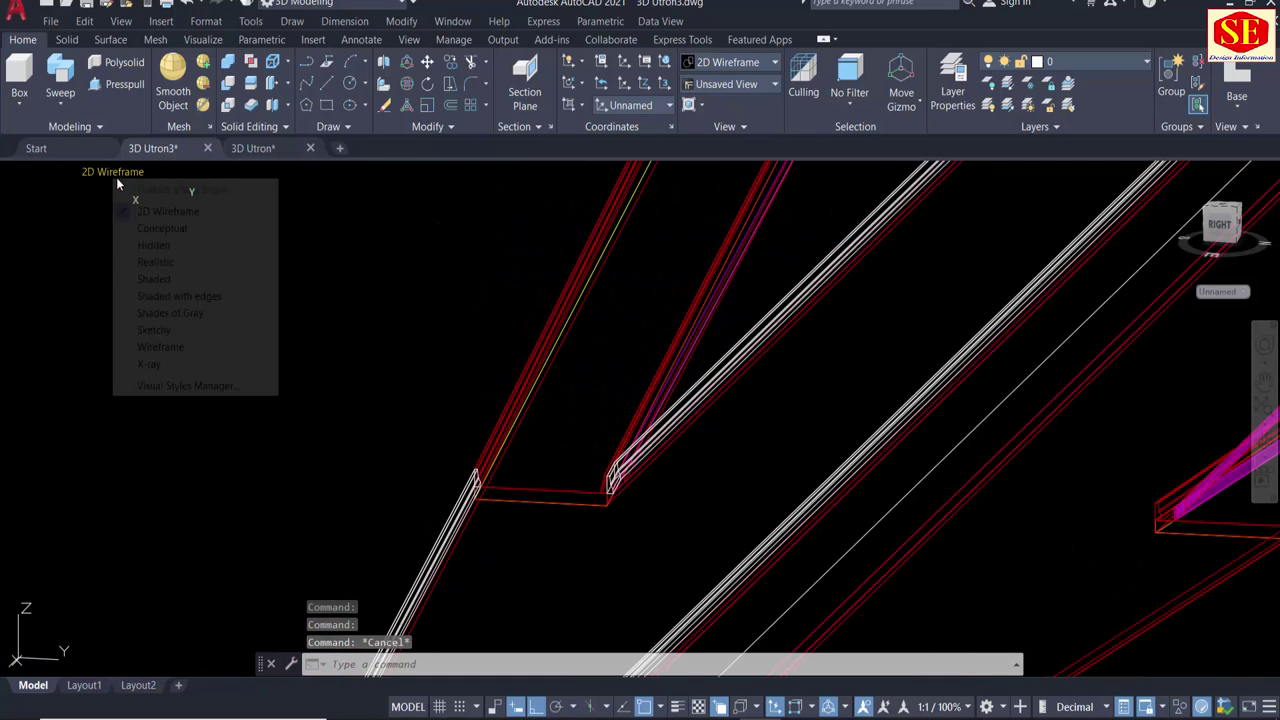
click(160, 279)
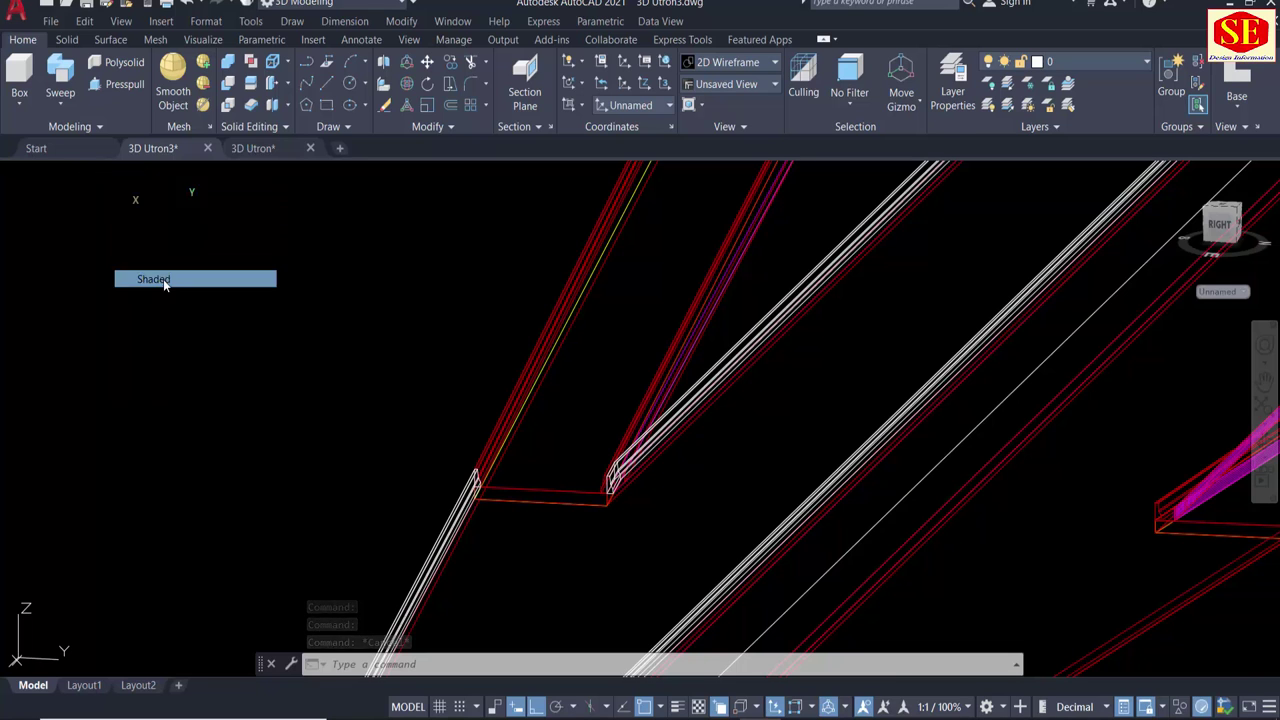
scroll(593, 493, up, 3)
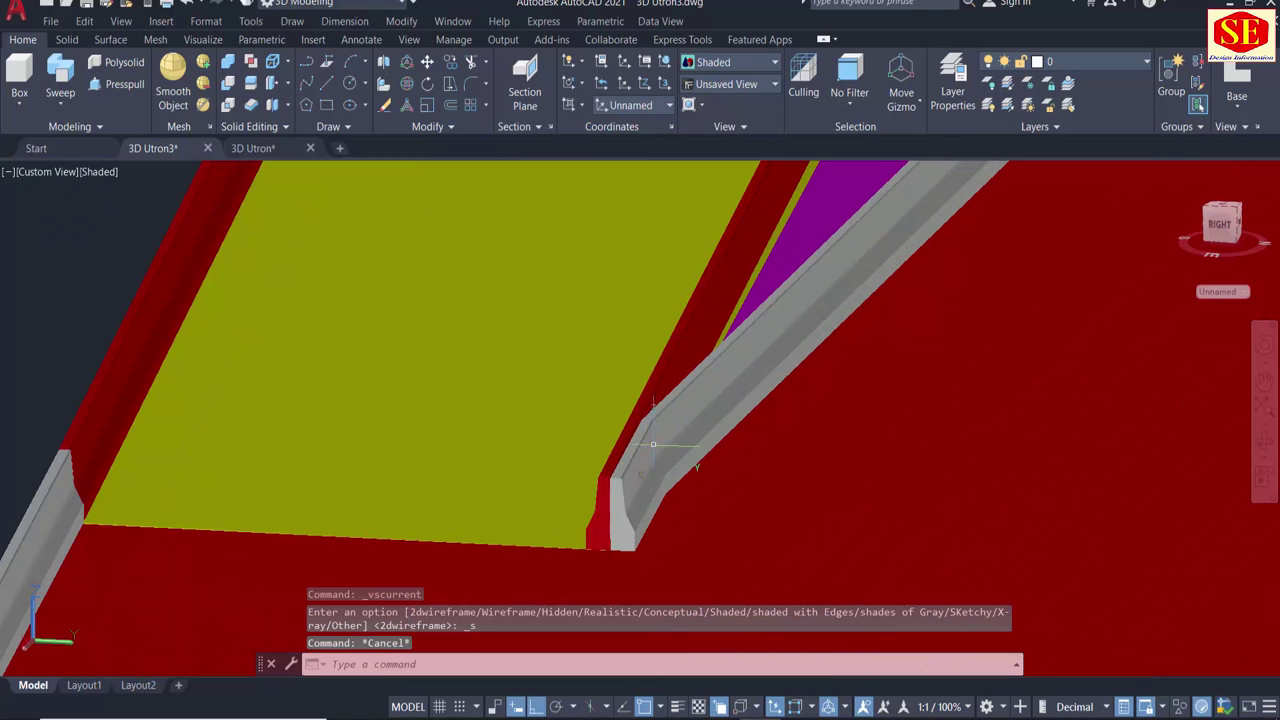
scroll(590, 488, down, 3)
scroll(588, 480, down, 2)
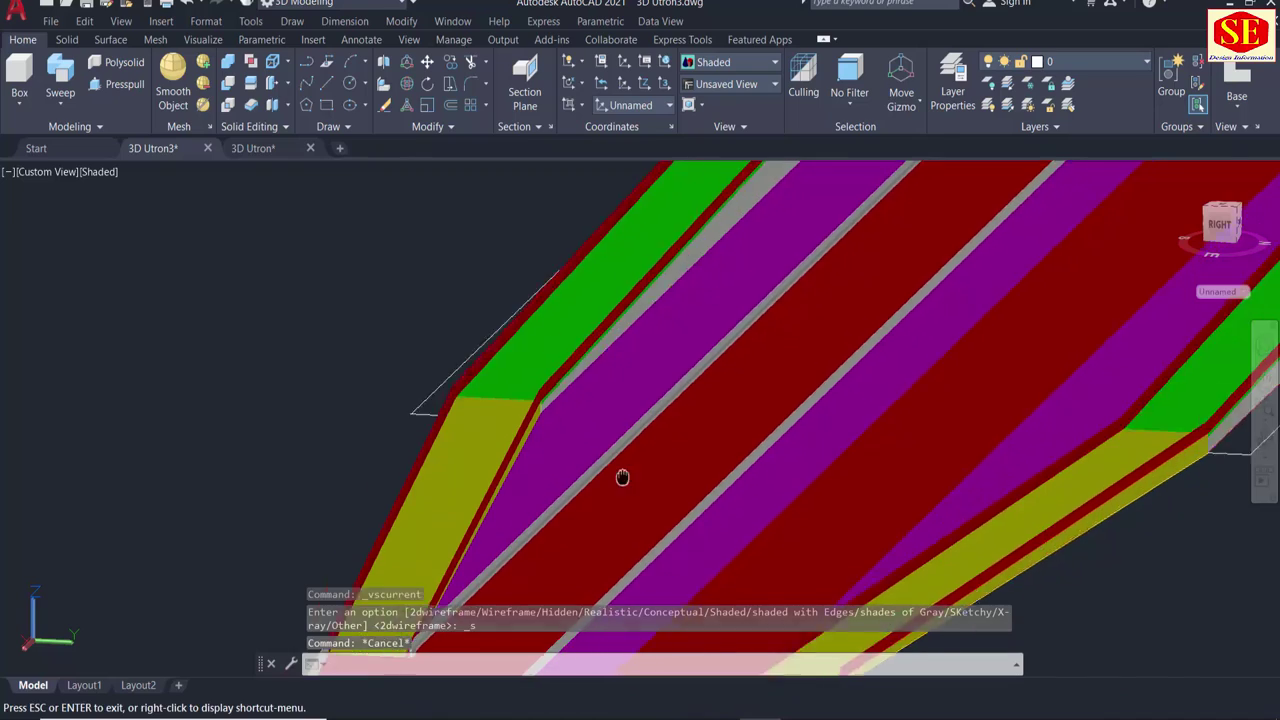
scroll(623, 477, down, 3)
mouse_move(623, 477)
middle_down()
mouse_move(437, 622)
mouse_move(571, 443)
middle_up()
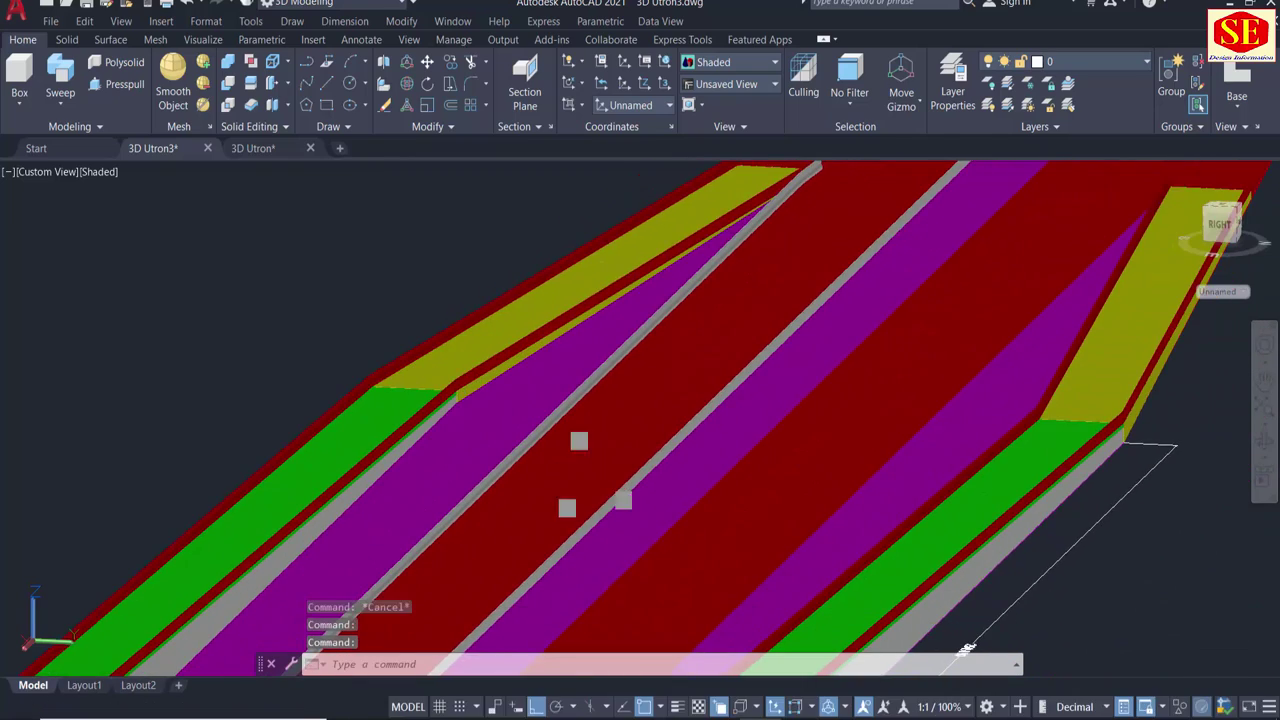
scroll(571, 443, up, 2)
scroll(623, 451, up, 2)
scroll(846, 349, up, 2)
scroll(707, 345, down, 2)
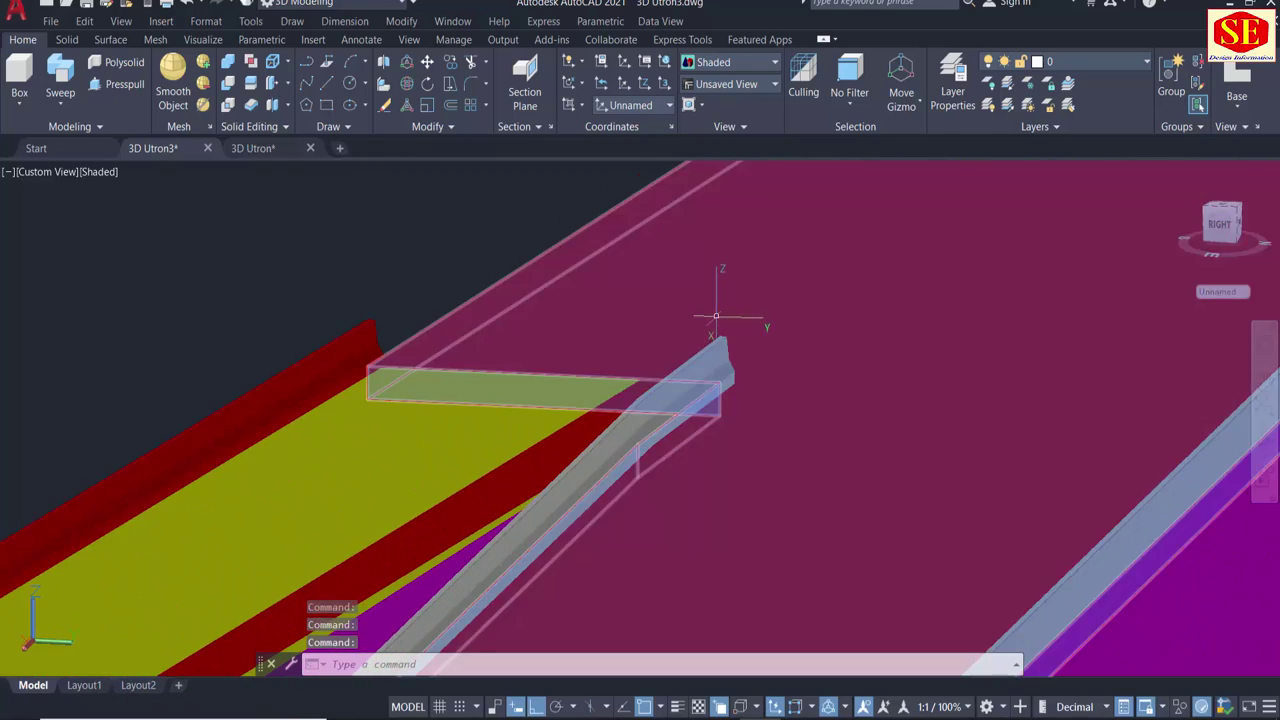
scroll(710, 271, down, 2)
Orbit around the shaded model to inspect the curbs from several angles.
mouse_move(434, 266)
shift+middle_down()
mouse_move(533, 308)
mouse_move(743, 320)
mouse_move(877, 286)
mouse_move(894, 263)
mouse_move(851, 246)
mouse_move(871, 246)
mouse_move(789, 380)
mouse_move(534, 380)
mouse_move(593, 428)
shift+middle_up()
scroll(434, 368, down, 2)
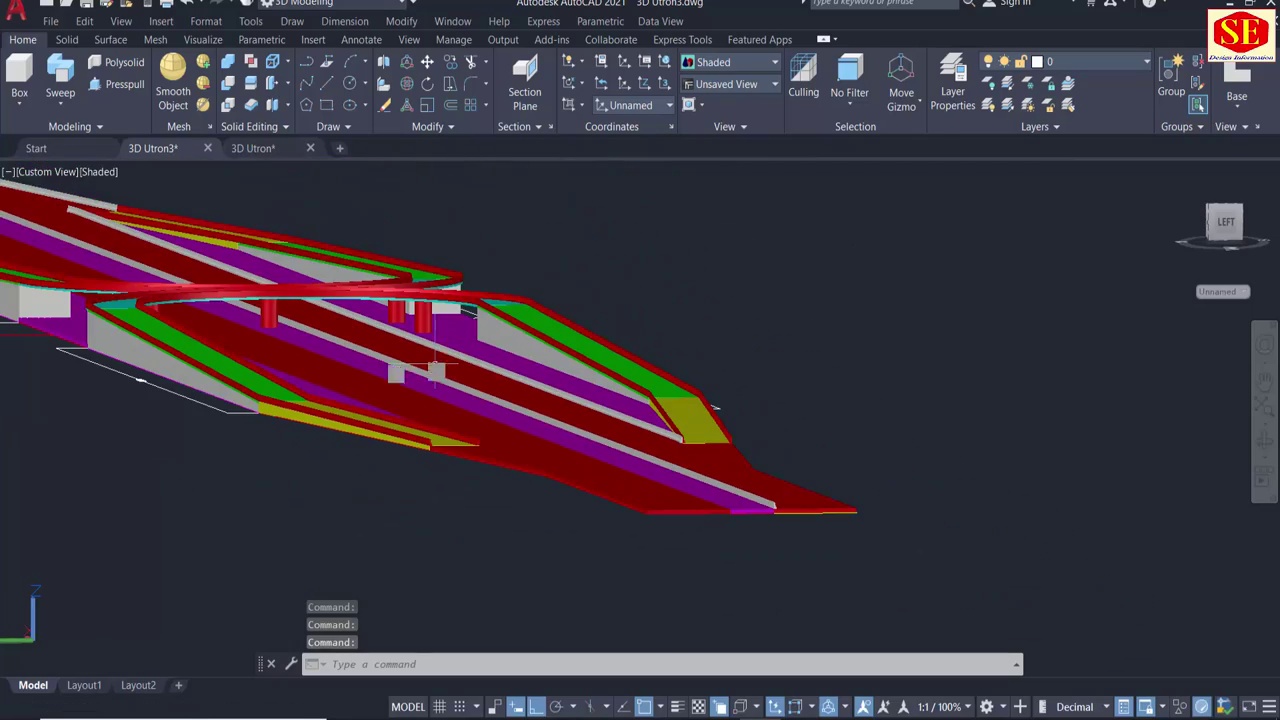
mouse_move(715, 407)
shift+middle_down()
mouse_move(700, 420)
mouse_move(709, 437)
mouse_move(754, 294)
shift+middle_up()
scroll(754, 294, down, 5)
scroll(580, 400, up, 3)
scroll(520, 420, up, 3)
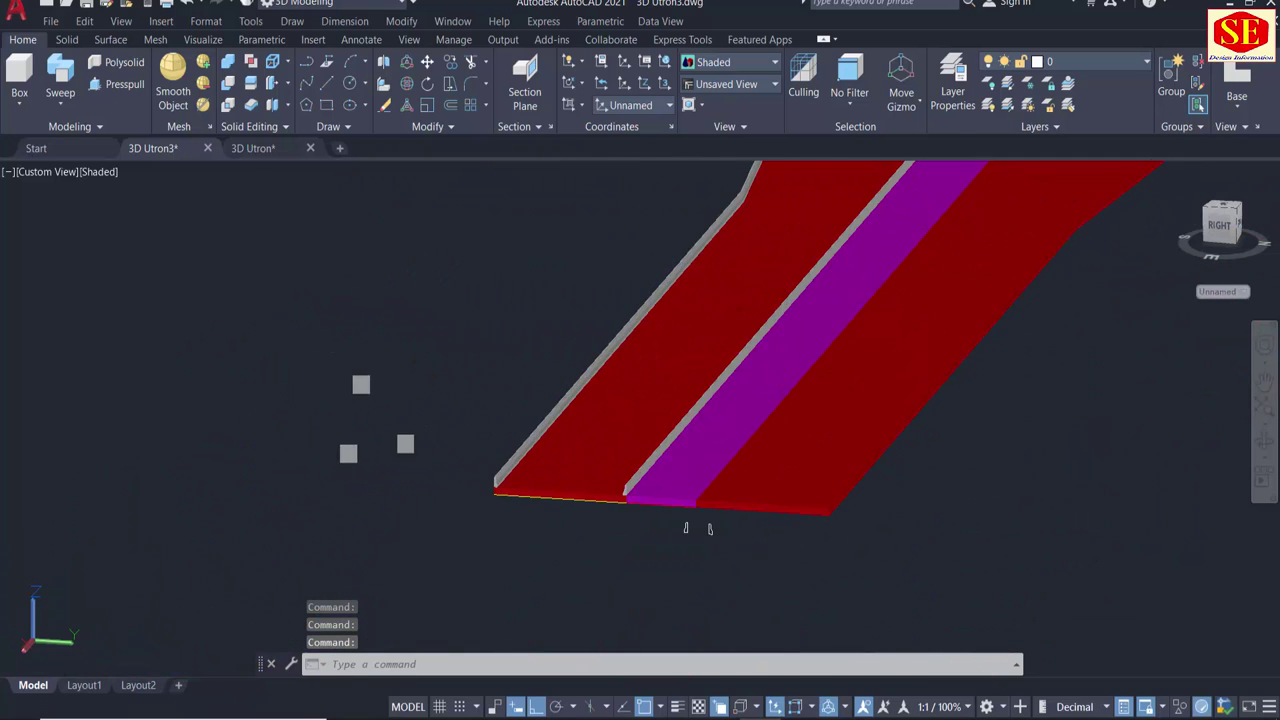
scroll(462, 440, up, 3)
mouse_move(551, 506)
middle_down()
mouse_move(257, 530)
mouse_move(283, 553)
mouse_move(230, 548)
middle_up()
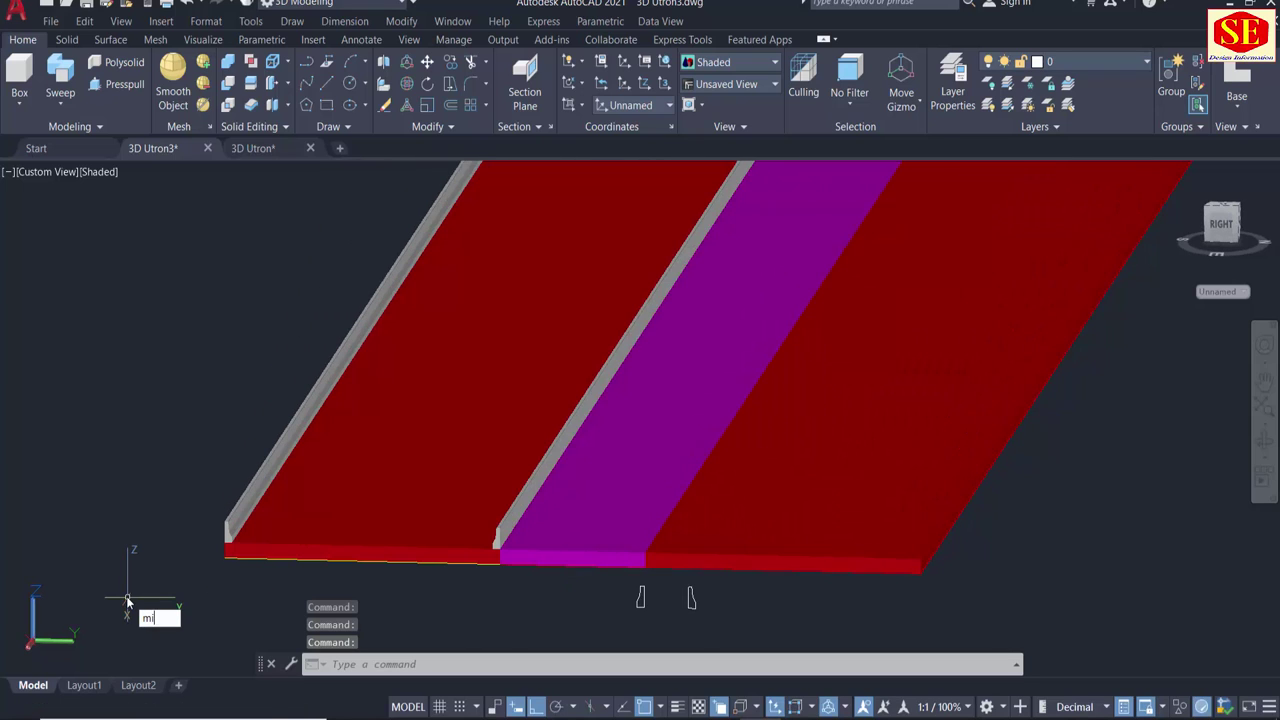
Start MIRROR and select the grey curb solids along the slab and median edges.
key(Return)
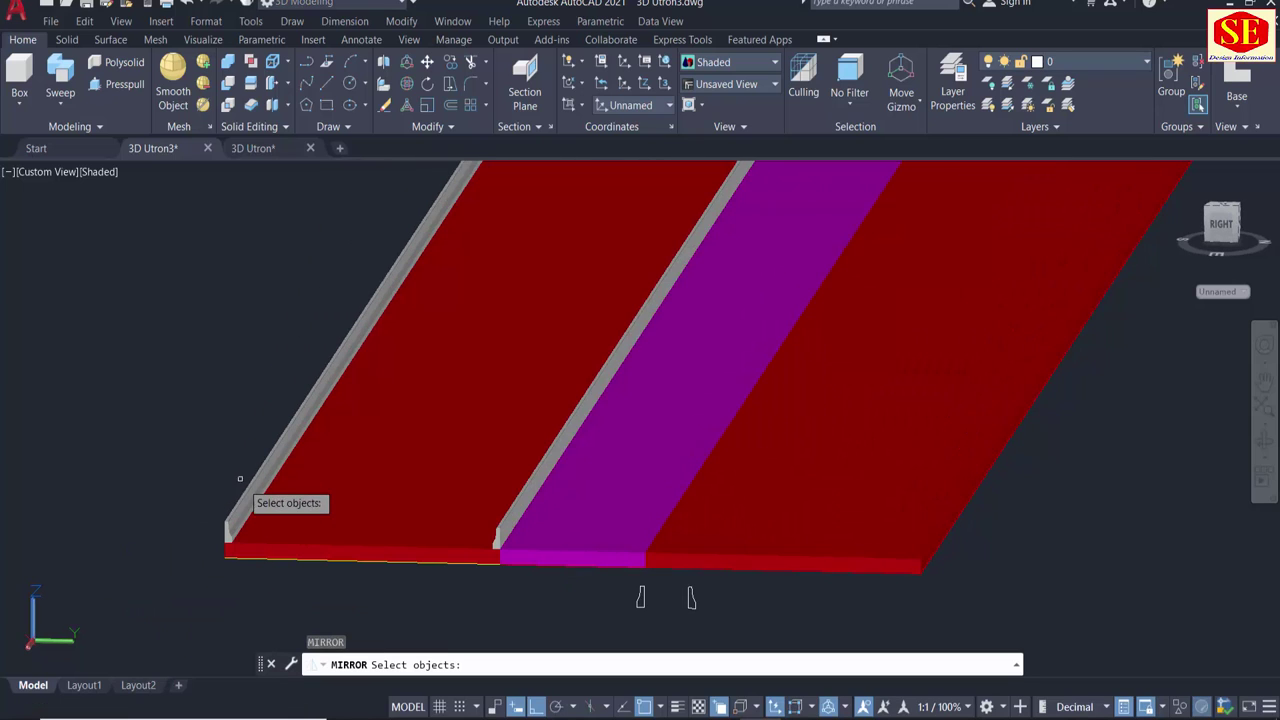
click(252, 486)
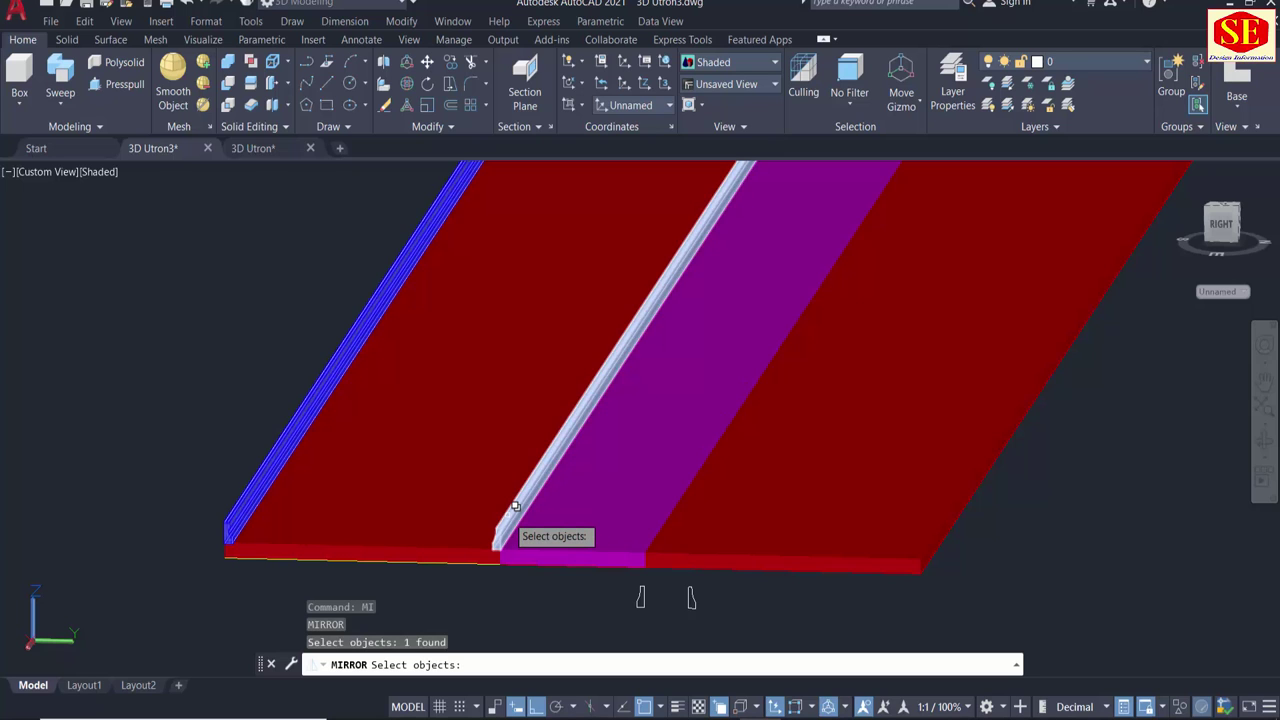
click(515, 506)
click(614, 577)
mouse_move(425, 468)
middle_down()
mouse_move(407, 519)
mouse_move(484, 287)
middle_up()
click(535, 227)
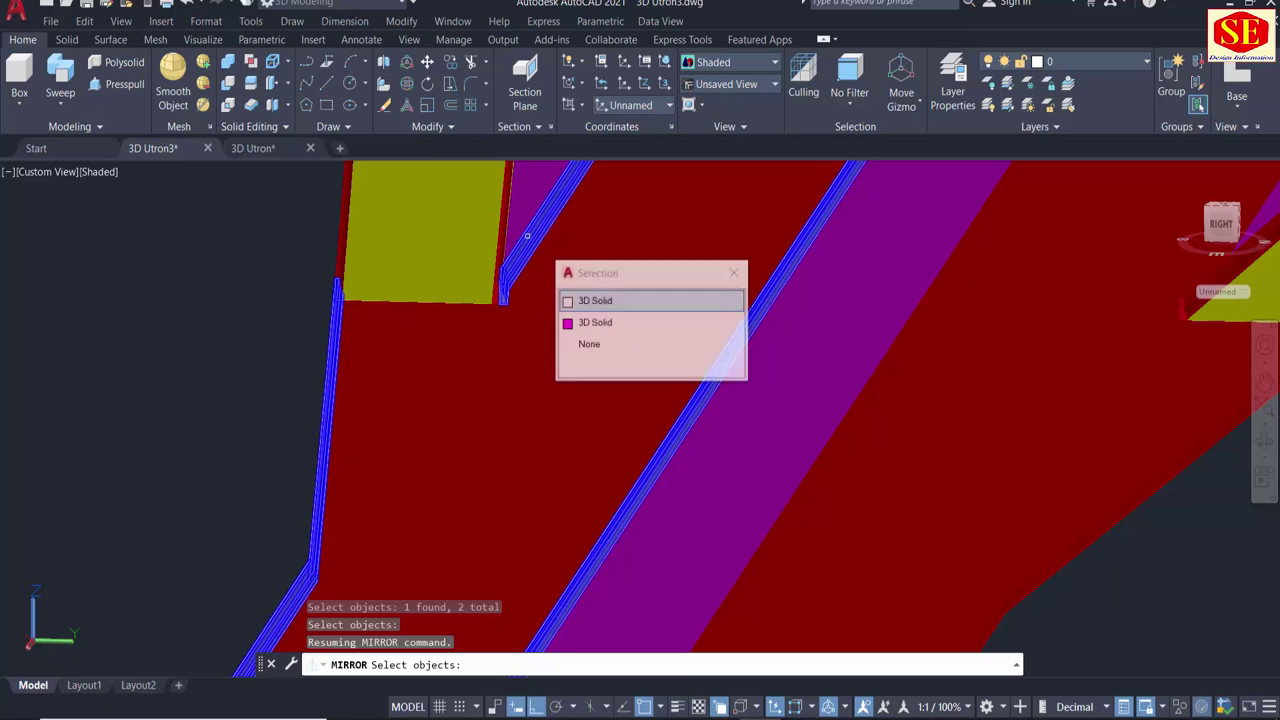
click(585, 297)
scroll(466, 285, down, 3)
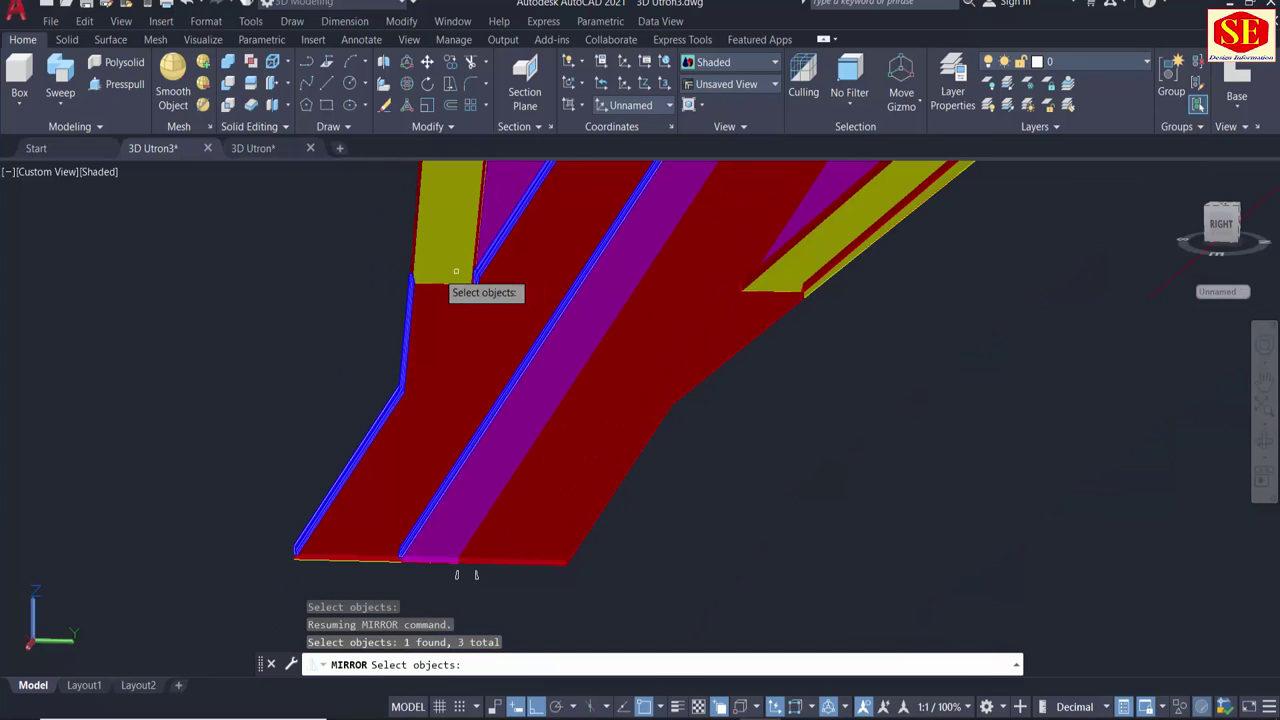
scroll(395, 565, up, 2)
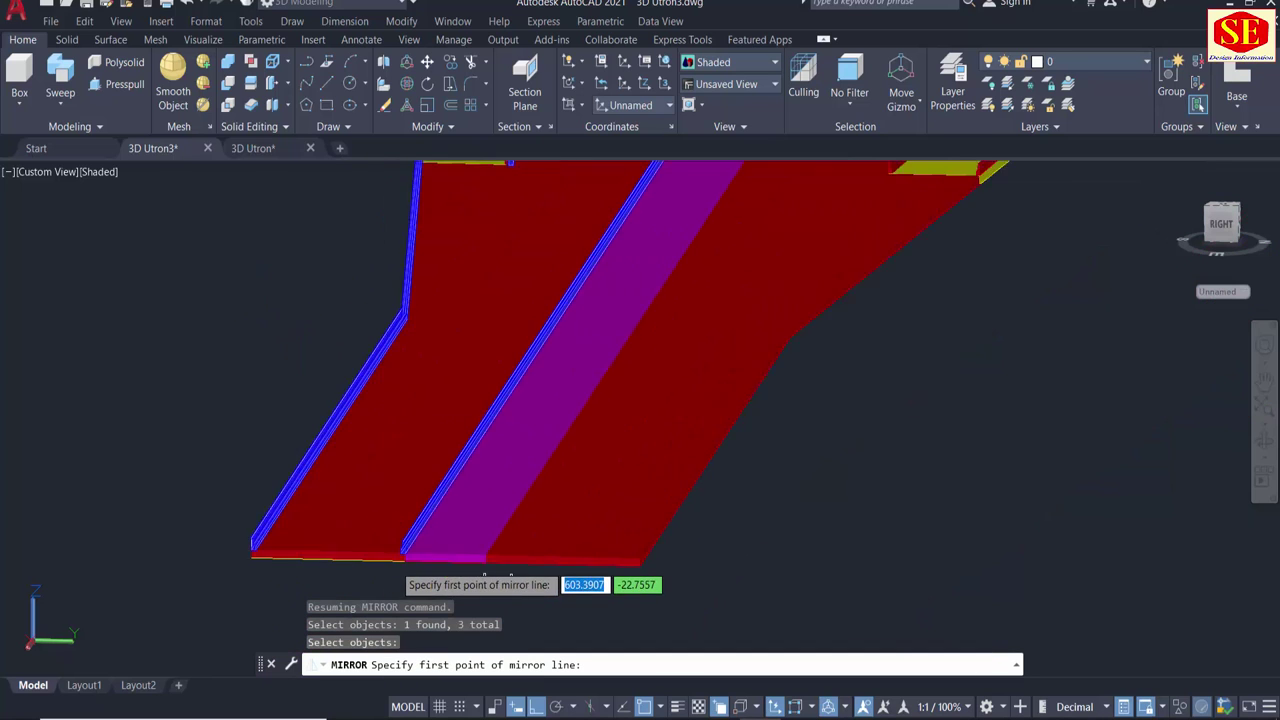
scroll(403, 565, up, 2)
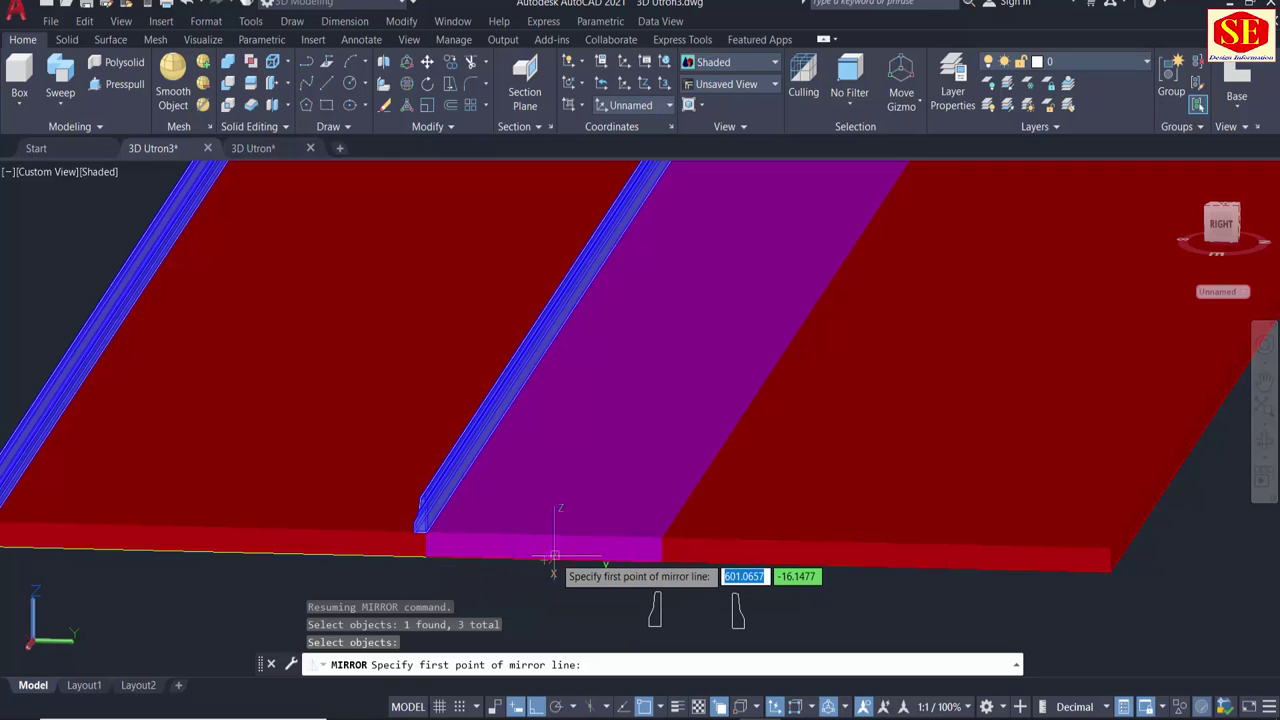
Define the mirror line and keep the originals, copying curbs to the opposite side.
click(544, 557)
scroll(544, 560, down, 3)
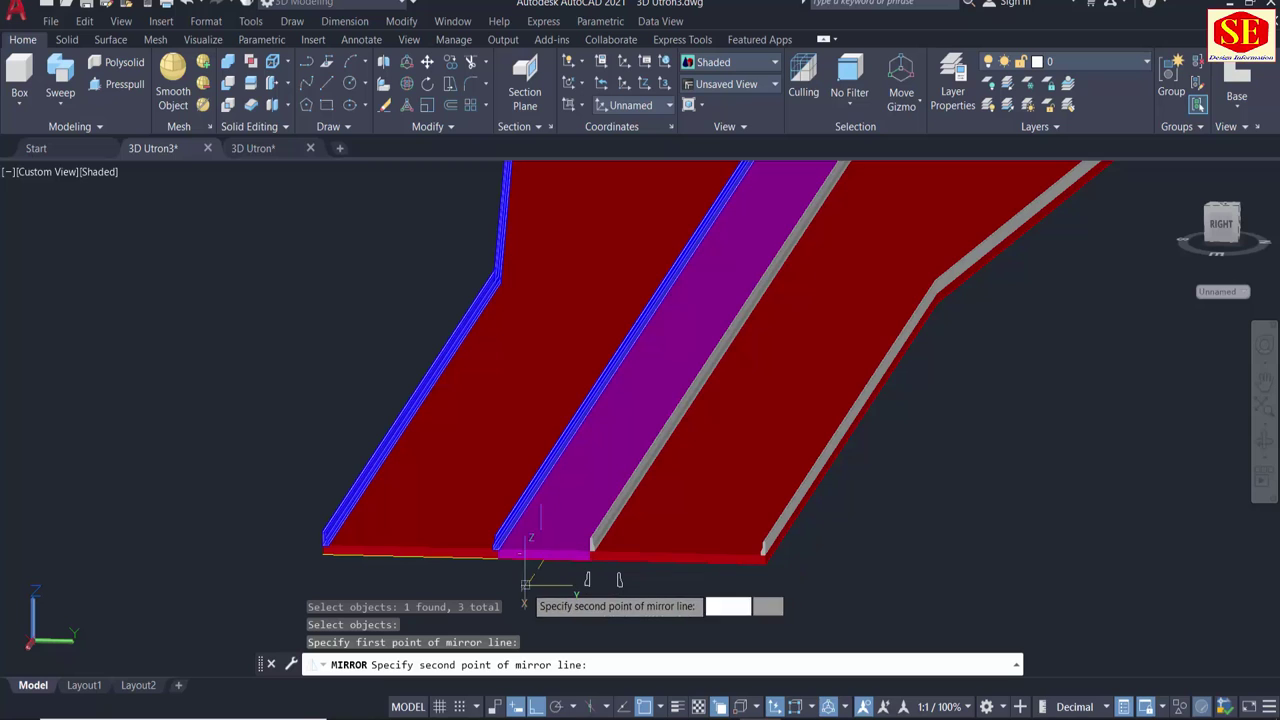
middle_drag(603, 571, 563, 451)
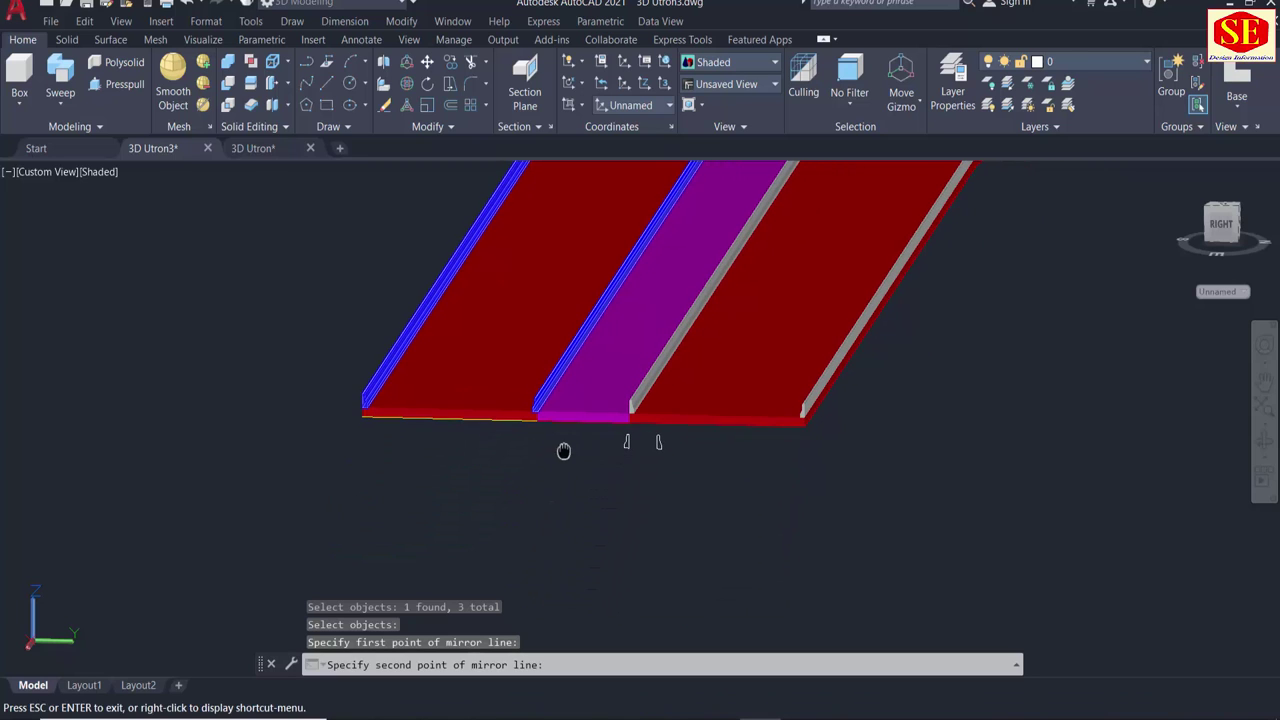
right_click(525, 553)
click(588, 381)
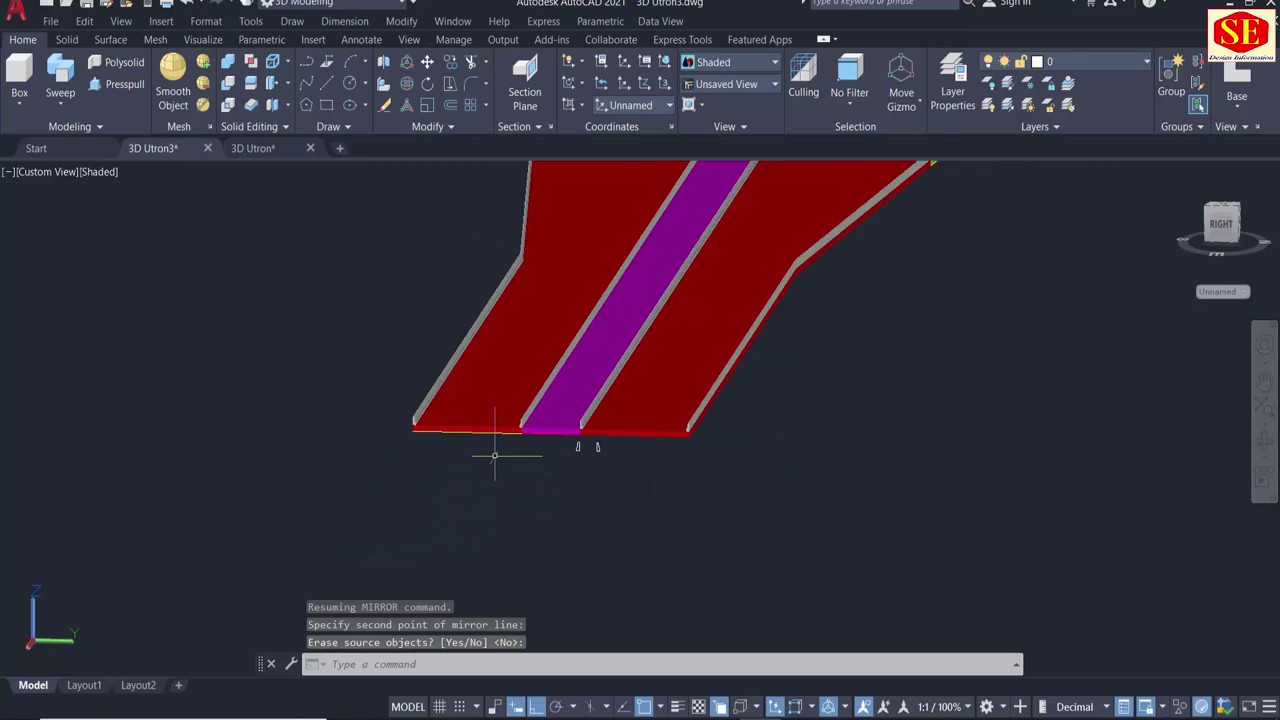
shift+middle_drag(494, 455, 506, 490)
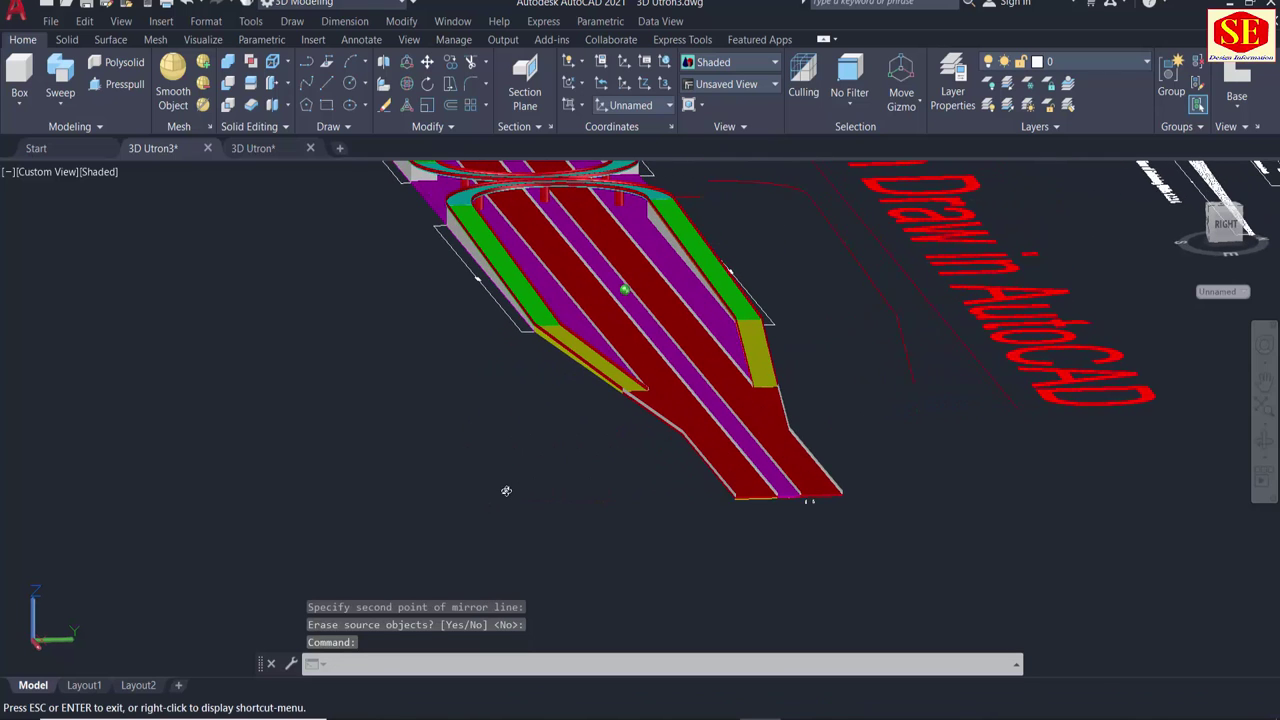
scroll(737, 387, up, 3)
mouse_move(648, 353)
shift+middle_down()
mouse_move(560, 430)
mouse_move(485, 455)
shift+middle_up()
scroll(540, 430, up, 2)
scroll(485, 455, down, 3)
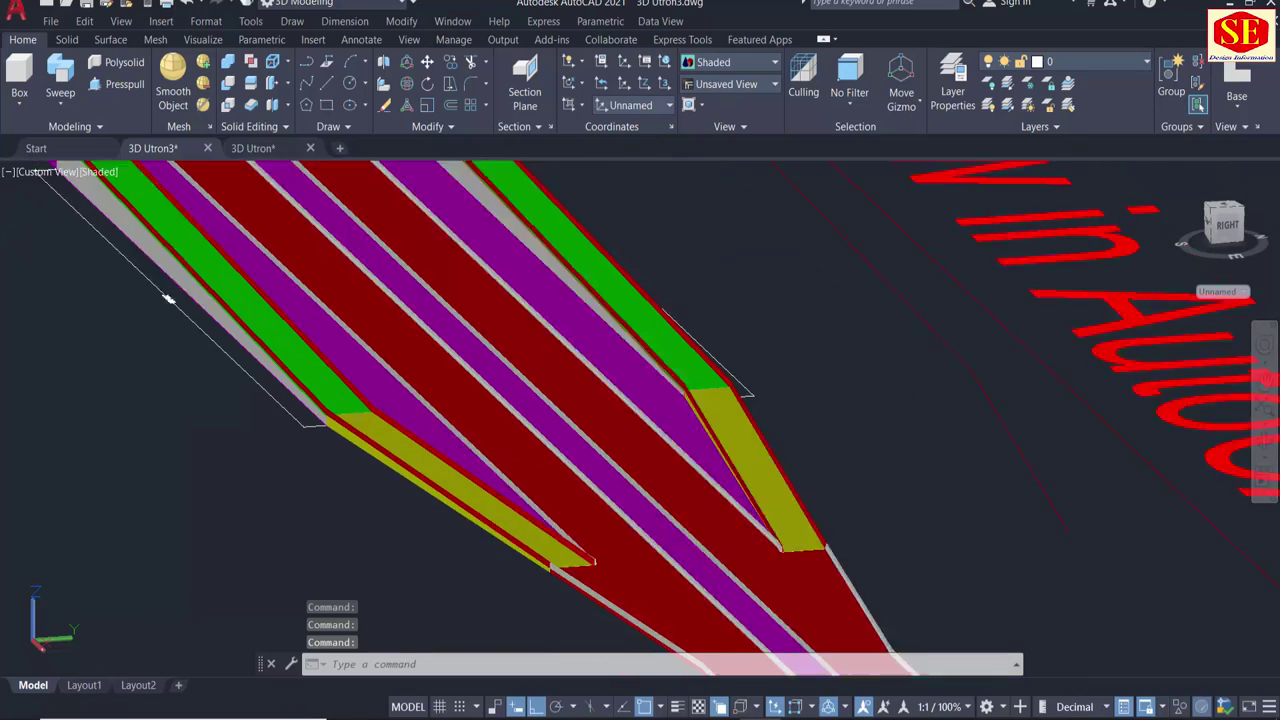
scroll(450, 430, down, 2)
shift+middle_drag(380, 400, 328, 372)
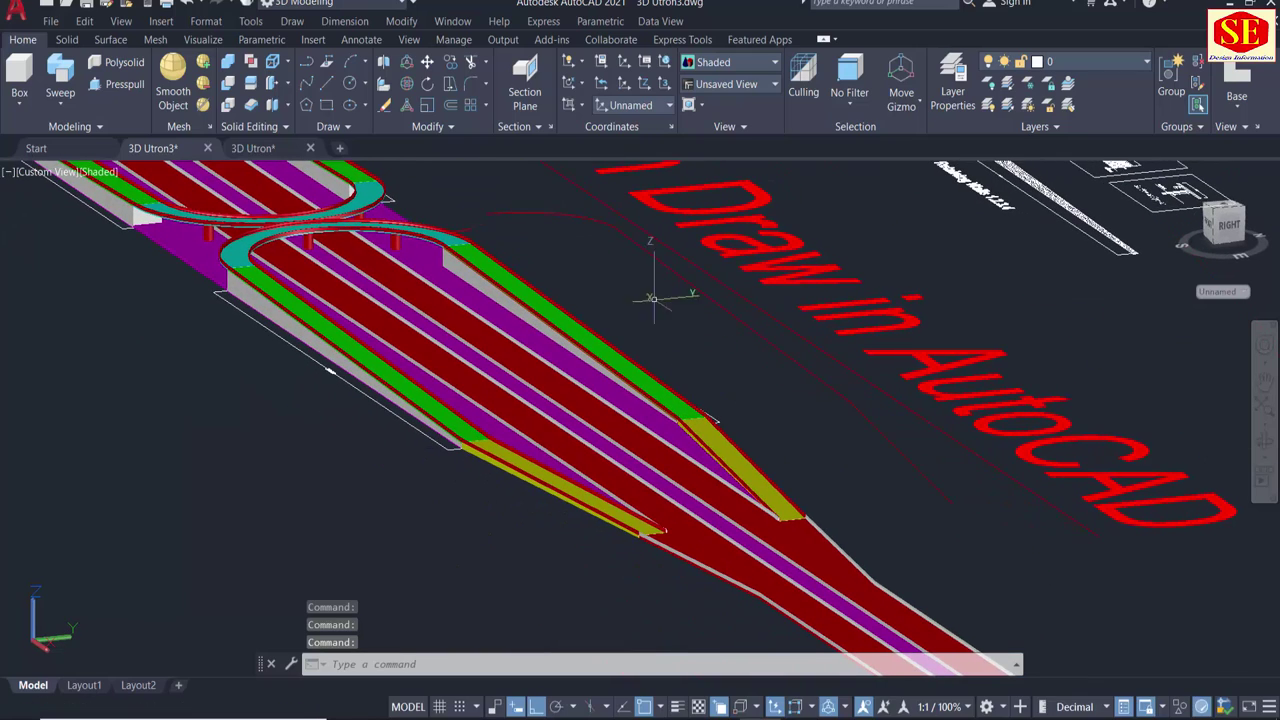
scroll(500, 560, down, 2)
scroll(456, 290, up, 2)
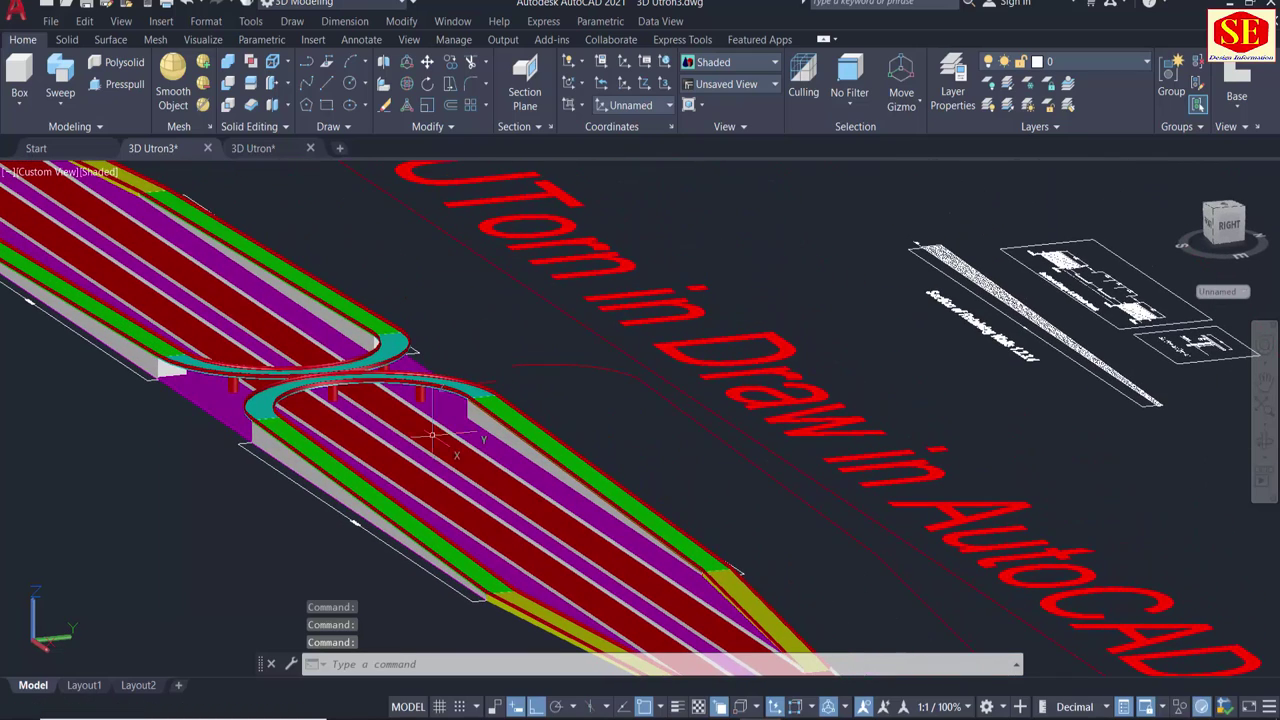
scroll(678, 547, up, 2)
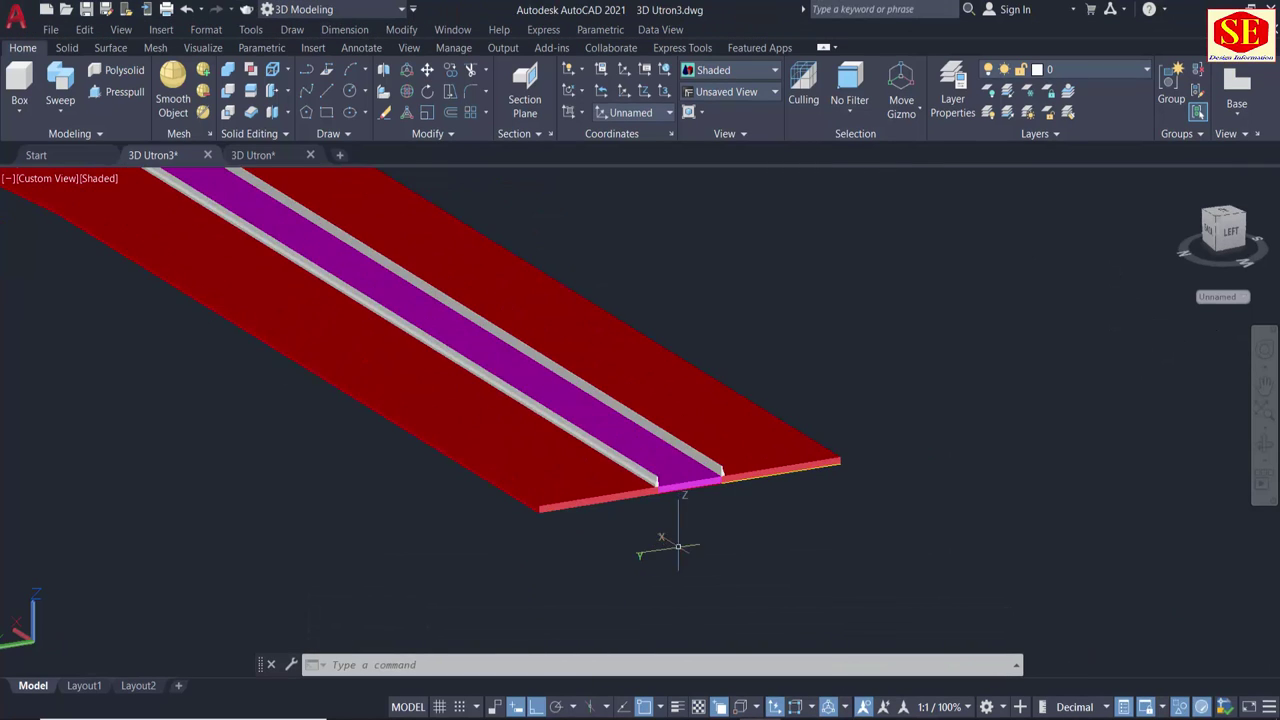
scroll(685, 495, up, 3)
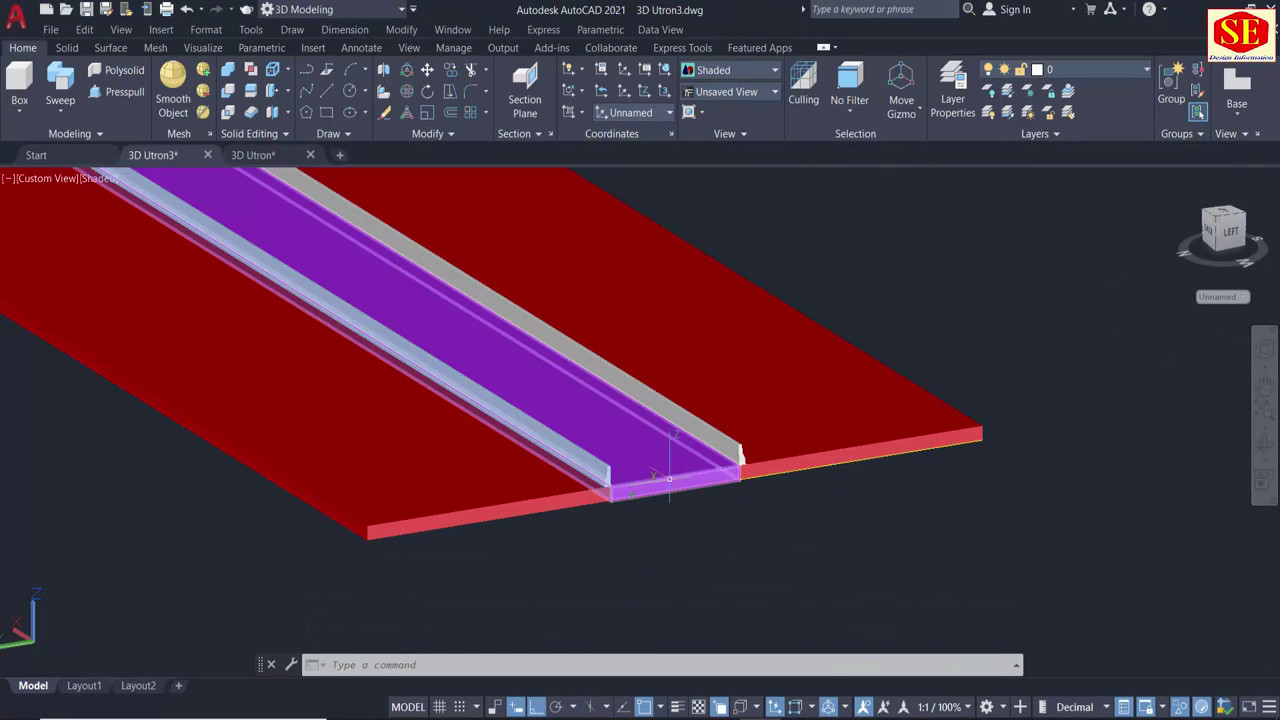
click(260, 360)
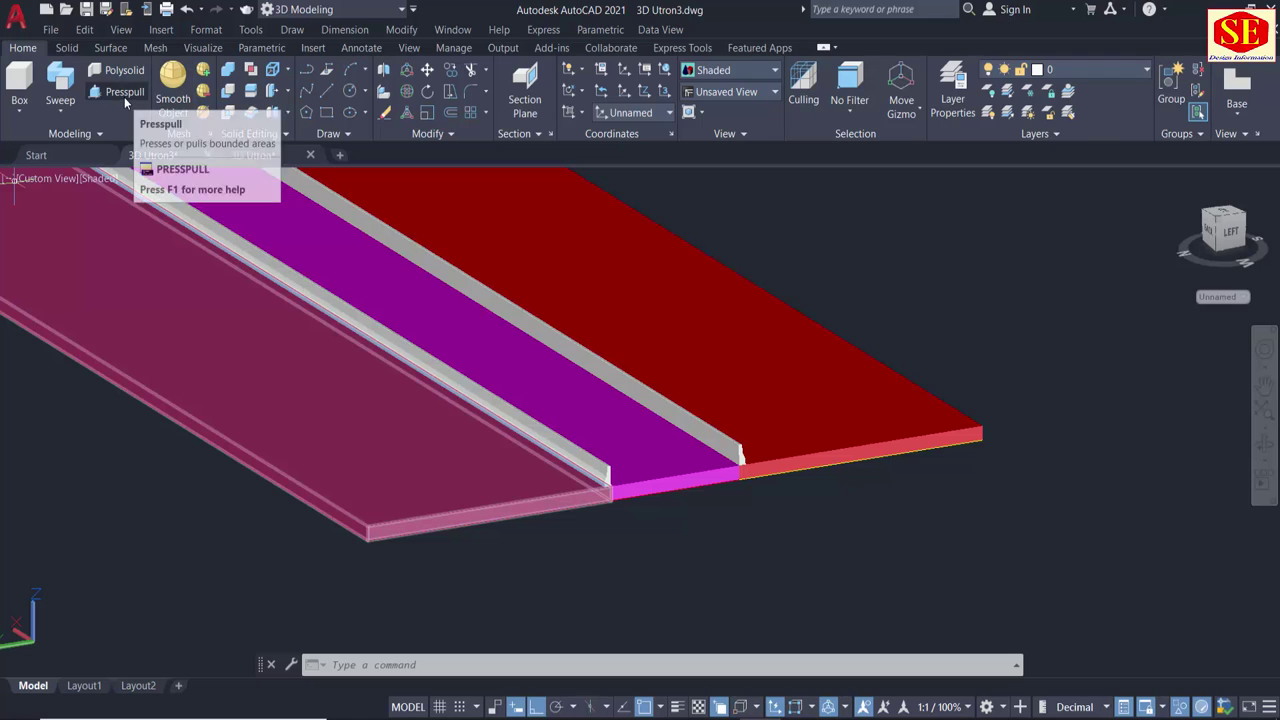
Press-pull the first purple median channel up into a solid block.
click(124, 97)
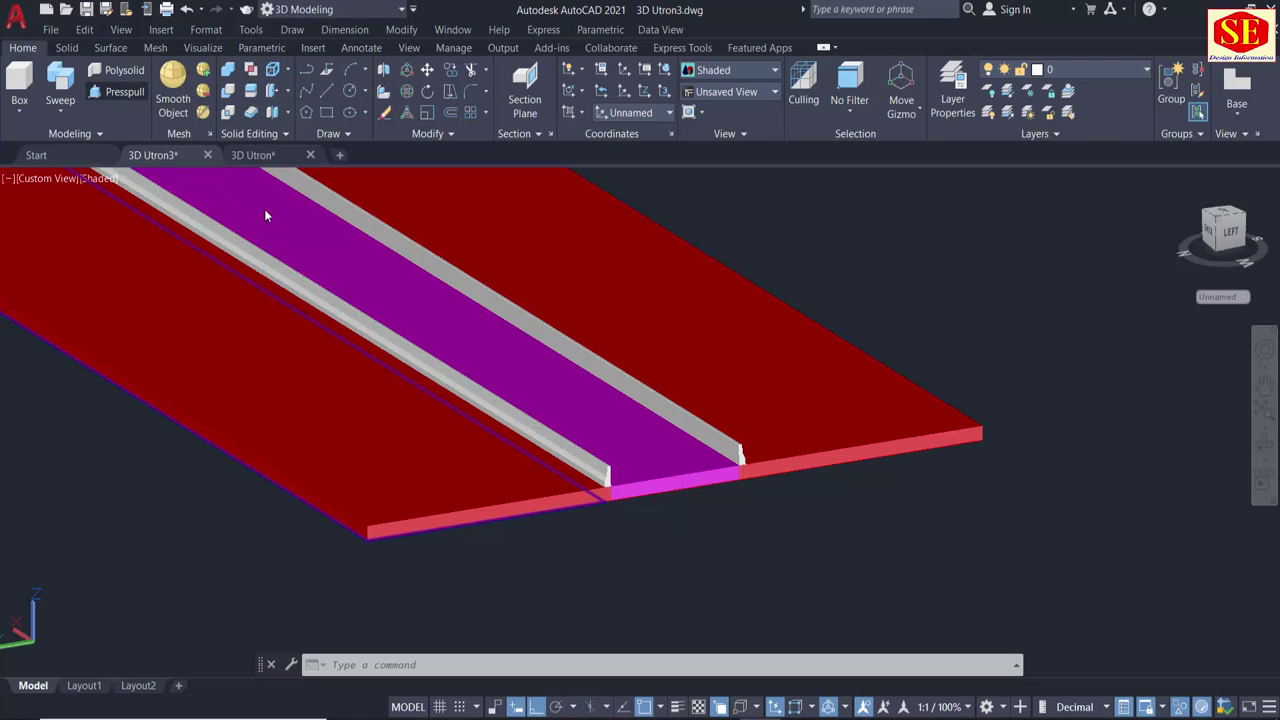
click(620, 438)
scroll(700, 455, up, 3)
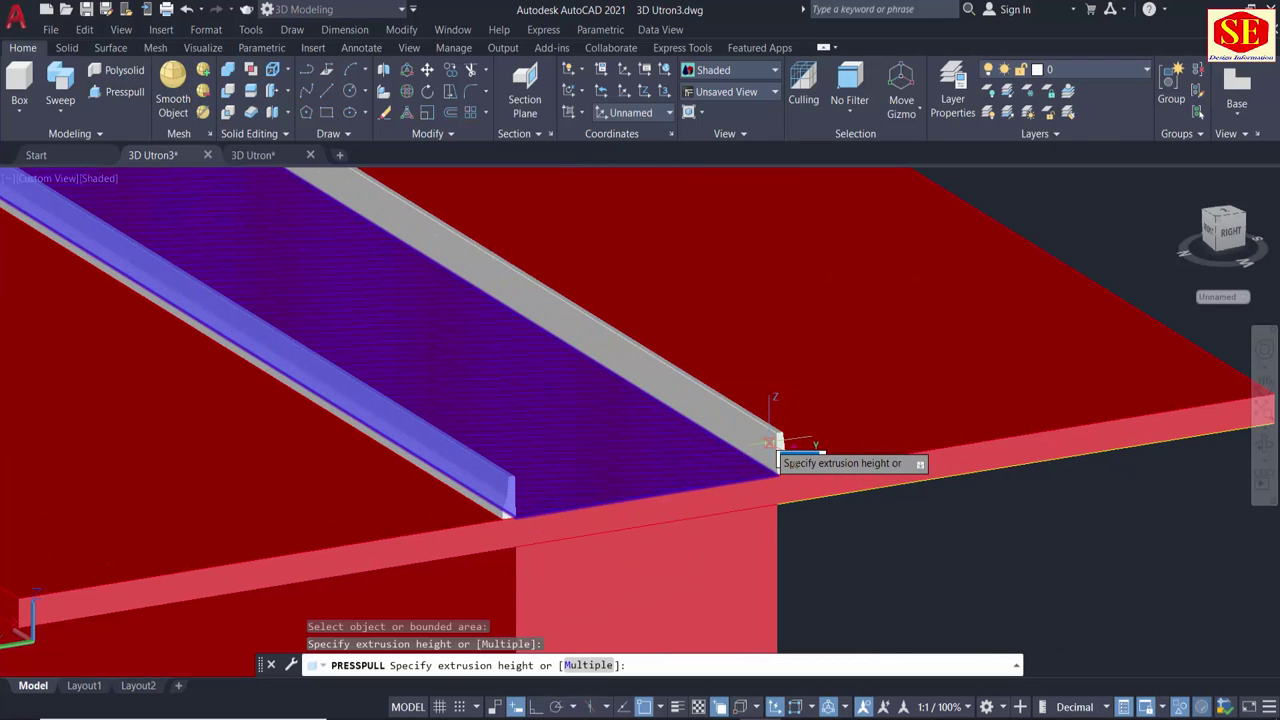
scroll(776, 443, up, 2)
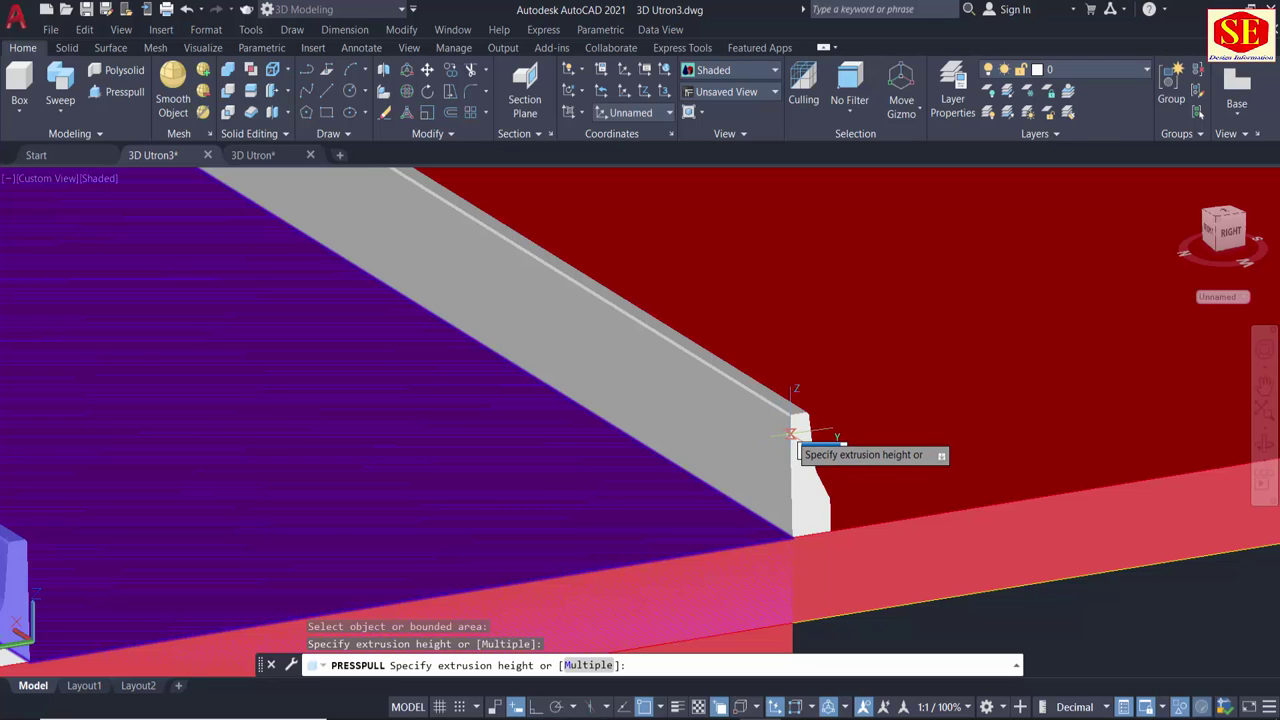
click(790, 433)
scroll(790, 433, down, 2)
scroll(792, 500, down, 1)
scroll(630, 445, down, 1)
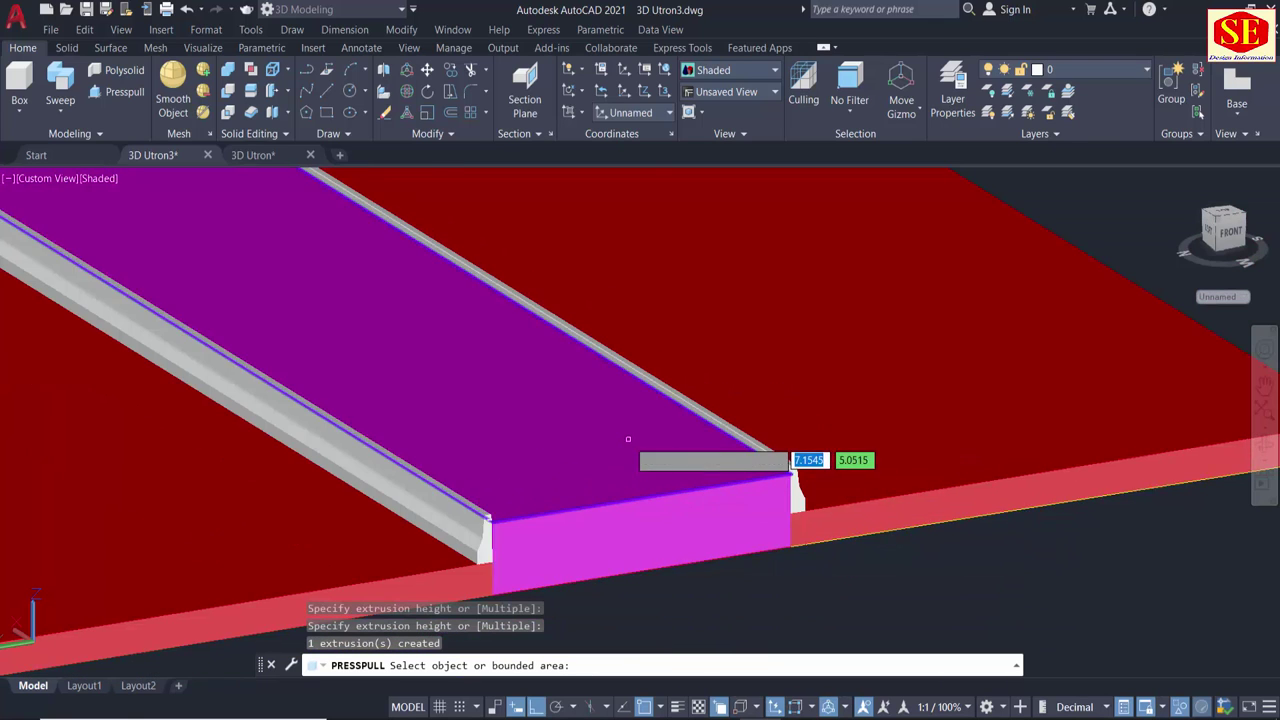
scroll(495, 262, down, 2)
shift+middle_drag(495, 262, 640, 300)
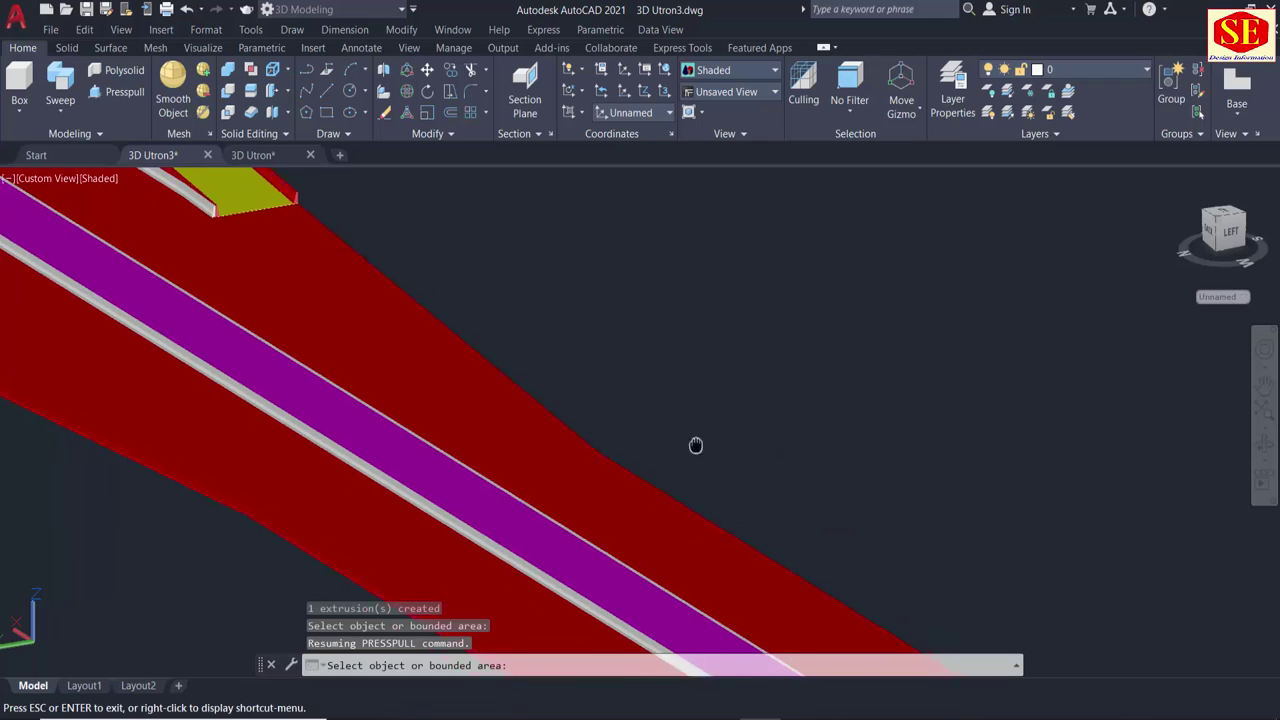
scroll(694, 446, down, 2)
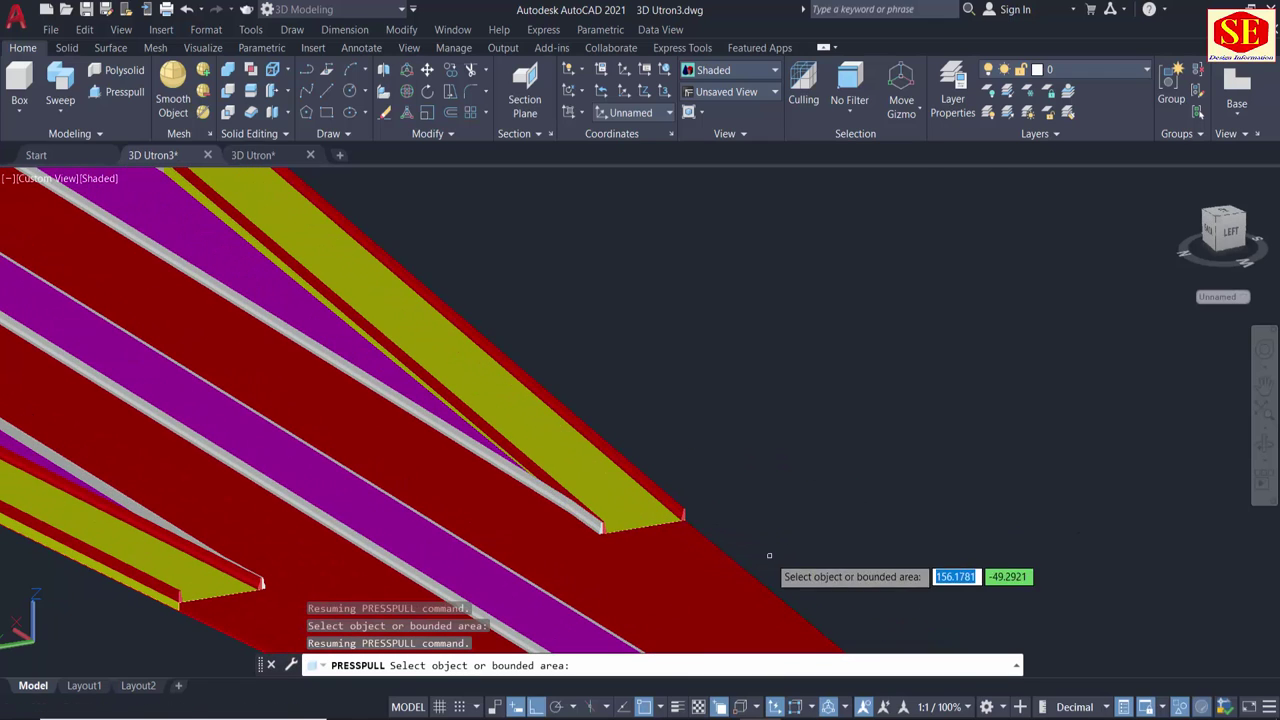
shift+middle_drag(768, 557, 485, 516)
scroll(485, 516, up, 2)
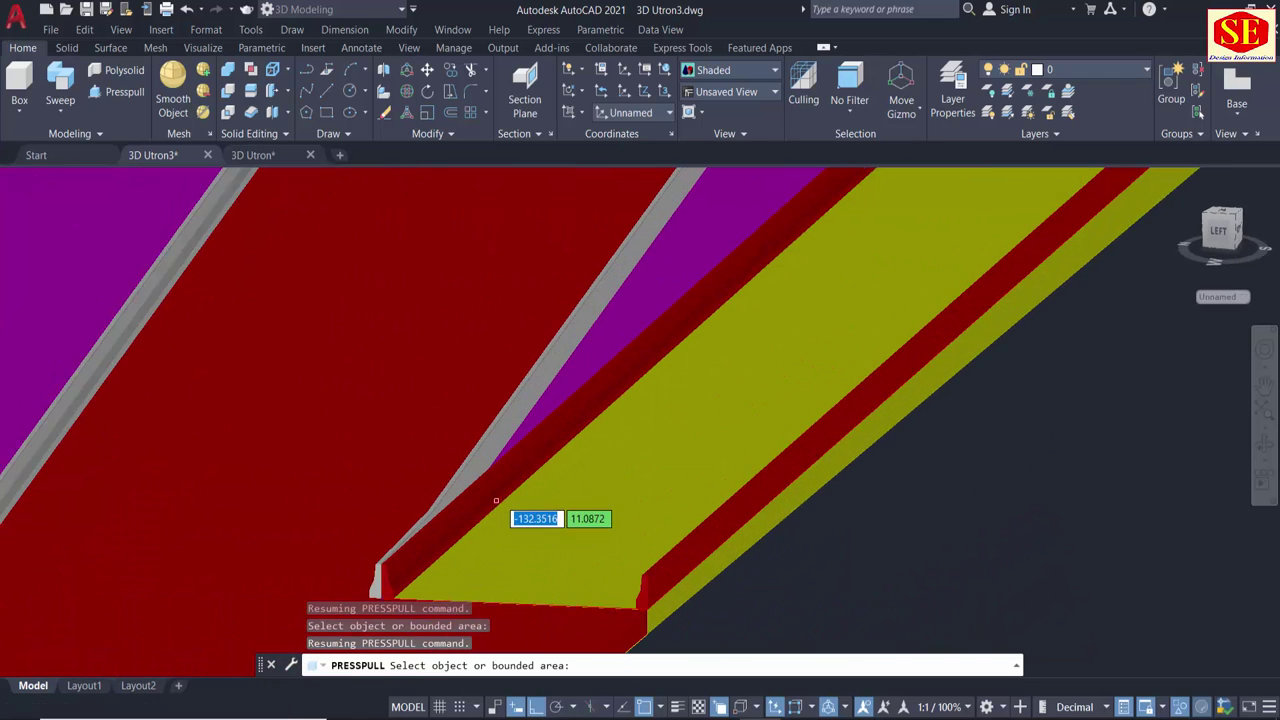
shift+middle_drag(700, 328, 525, 425)
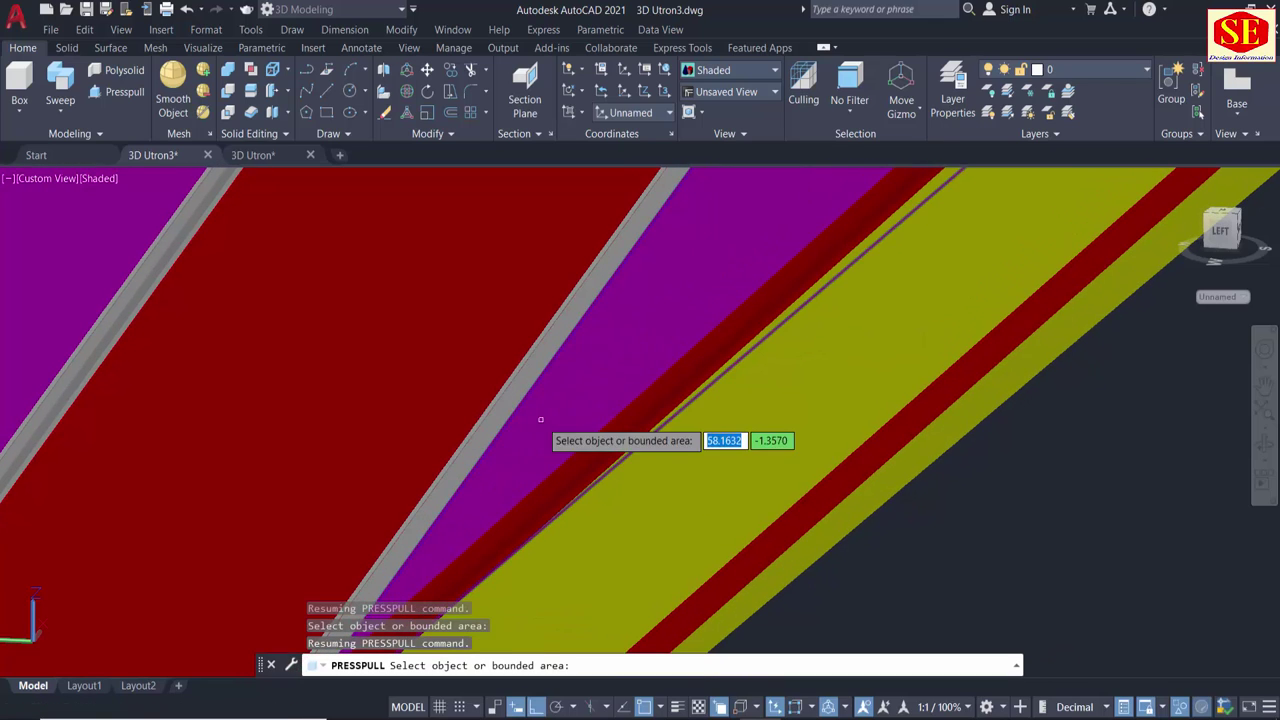
Press-pull the next purple median strip up into a solid block.
click(545, 426)
scroll(560, 360, up, 2)
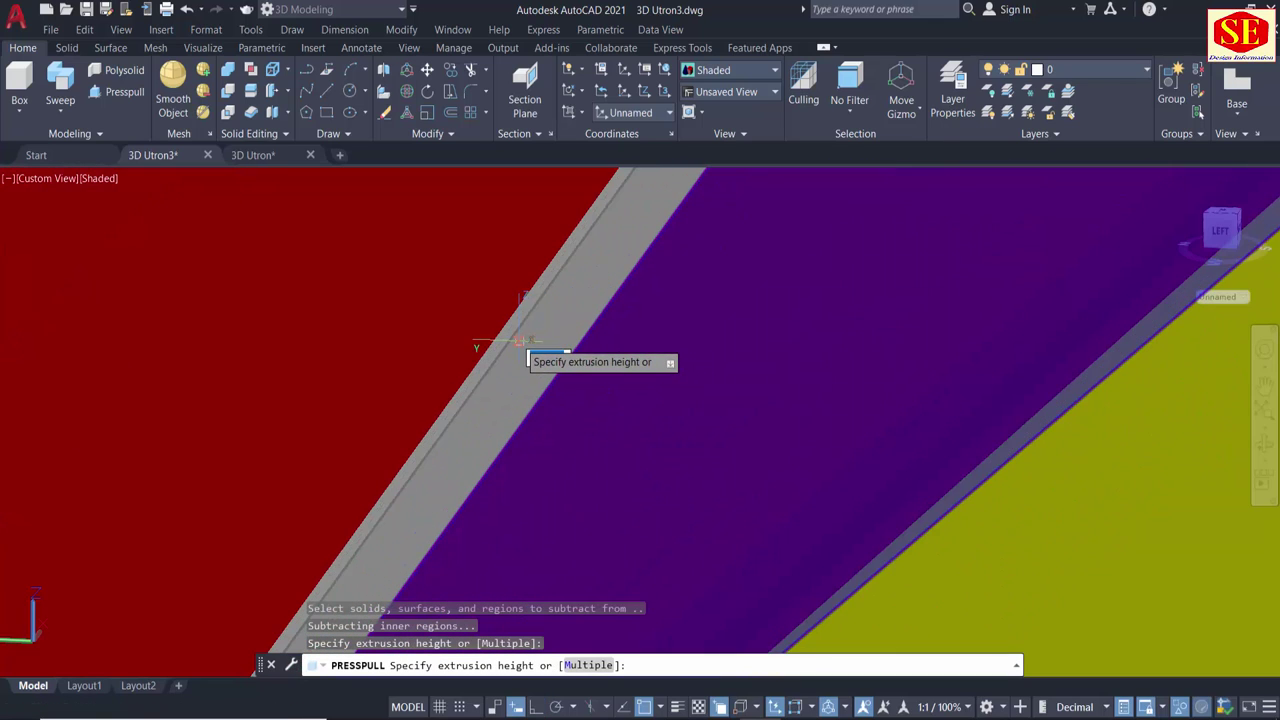
scroll(522, 341, up, 2)
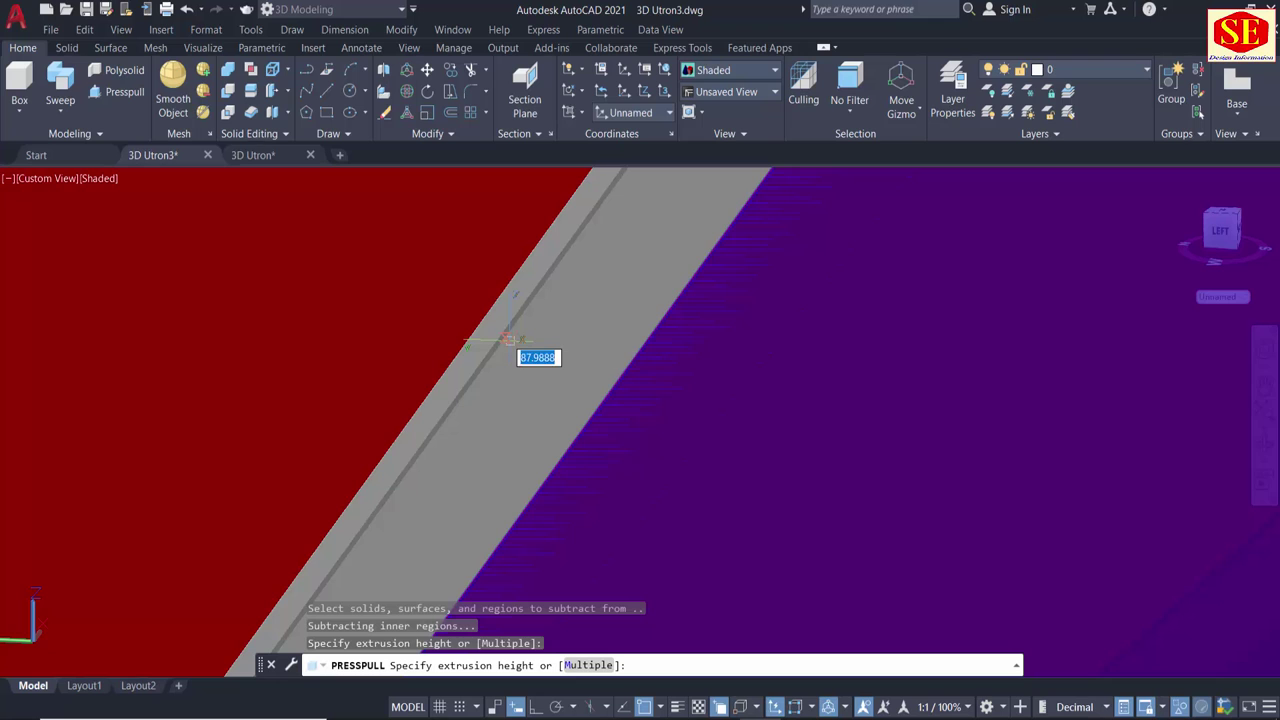
click(508, 340)
scroll(520, 350, down, 2)
scroll(640, 370, down, 2)
scroll(645, 385, down, 2)
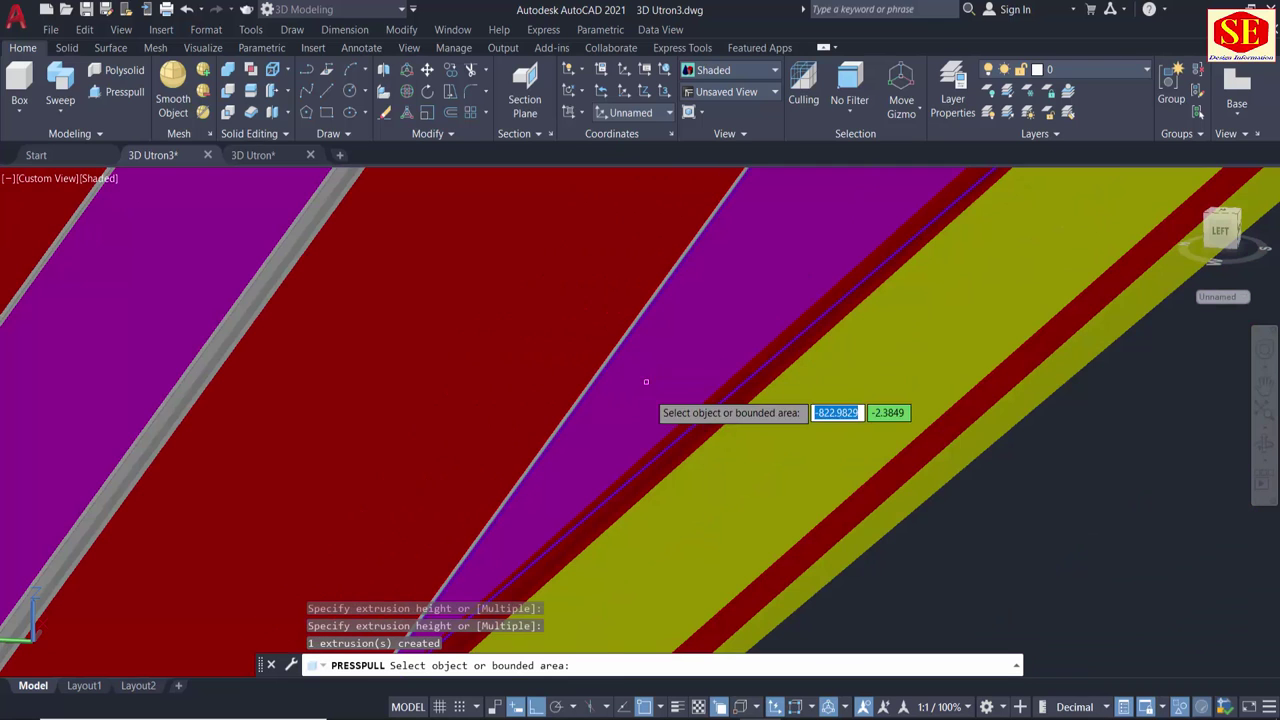
mouse_move(299, 433)
shift+middle_down()
mouse_move(471, 429)
mouse_move(414, 443)
mouse_move(429, 423)
mouse_move(241, 424)
shift+middle_up()
scroll(241, 424, down, 3)
mouse_move(400, 514)
shift+middle_down()
mouse_move(386, 423)
mouse_move(423, 471)
mouse_move(463, 370)
mouse_move(341, 285)
shift+middle_up()
Zoom in on the raised magenta median block and bring up the Visualize ribbon.
middle_drag(493, 387, 500, 277)
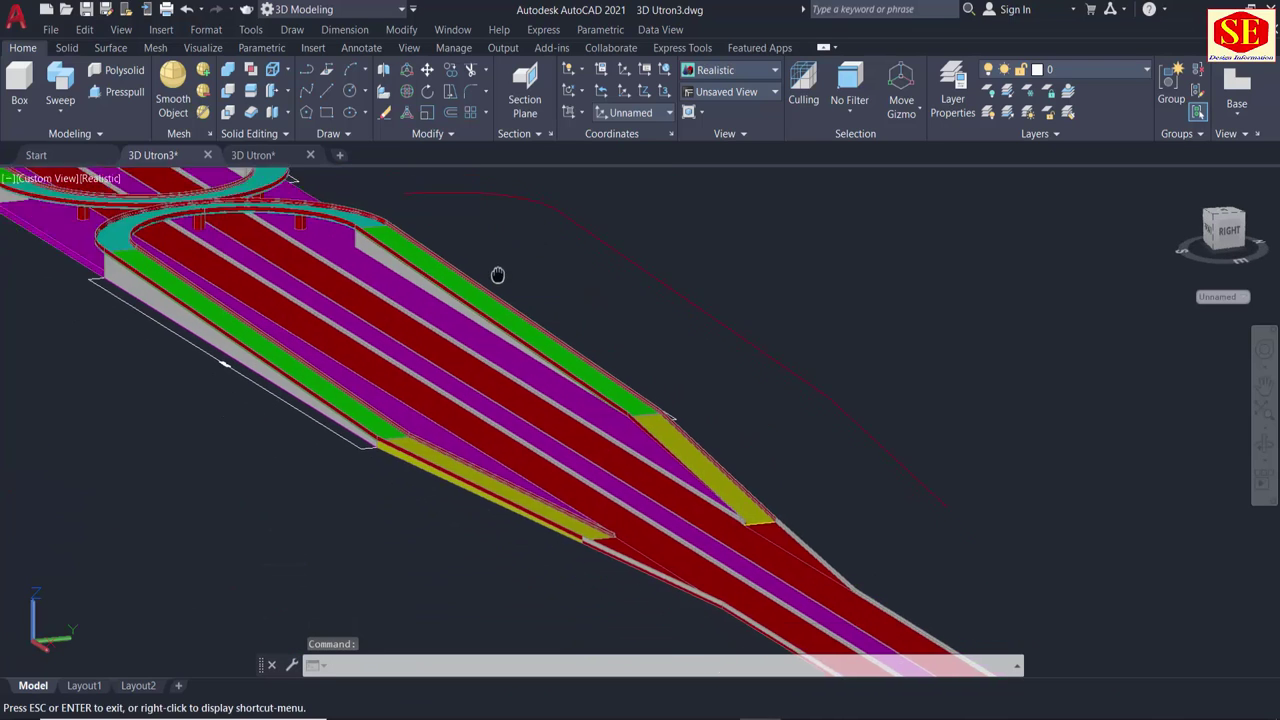
scroll(723, 443, up, 2)
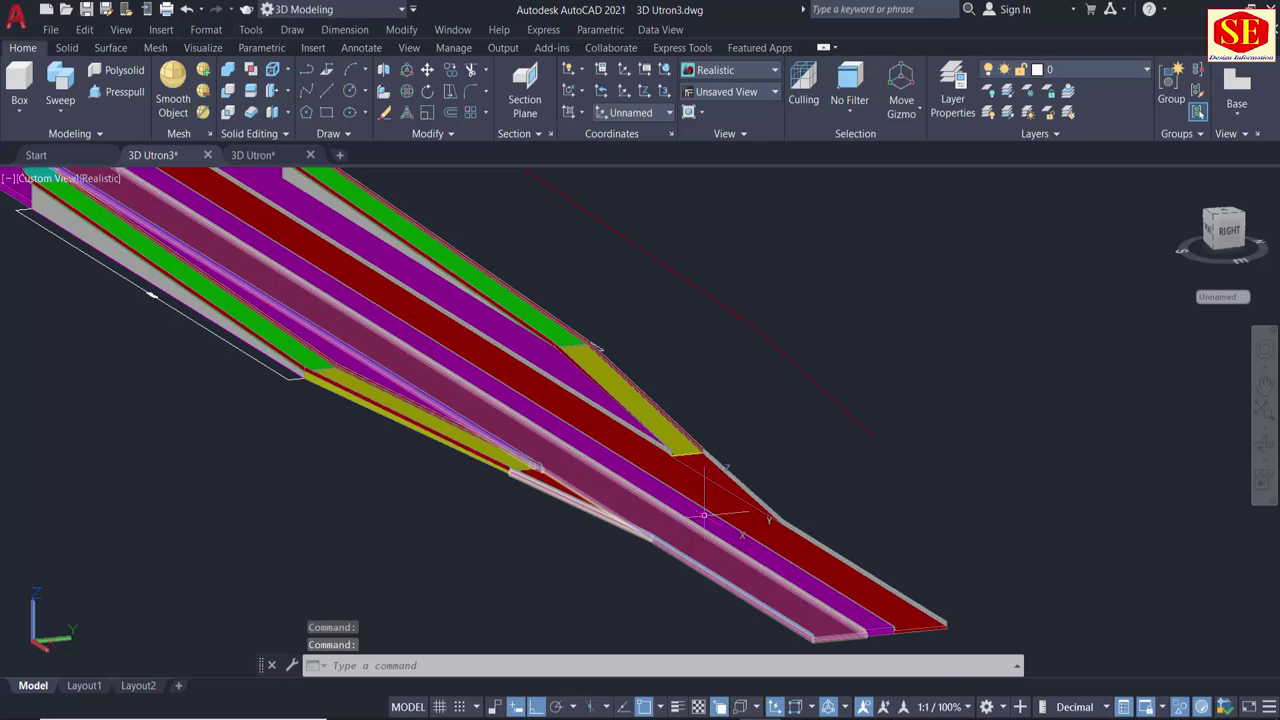
scroll(730, 560, up, 2)
scroll(800, 614, up, 3)
scroll(725, 441, up, 2)
scroll(725, 441, up, 1)
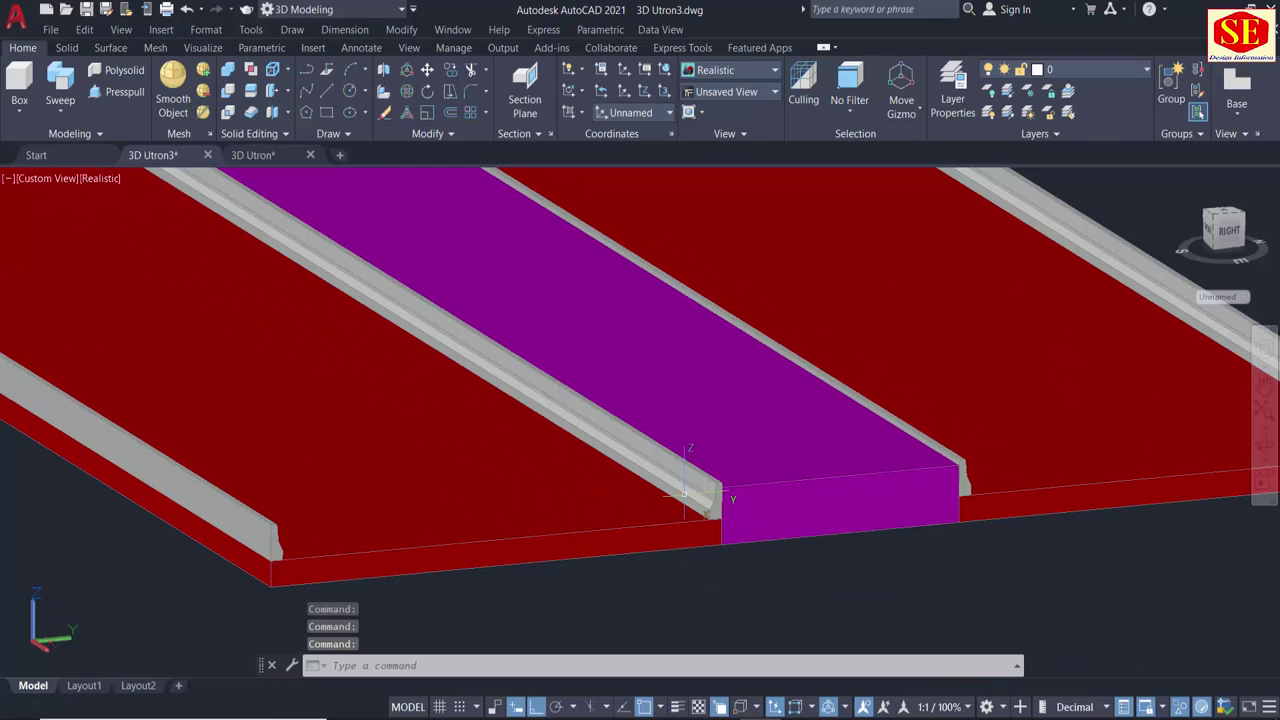
scroll(500, 220, up, 1)
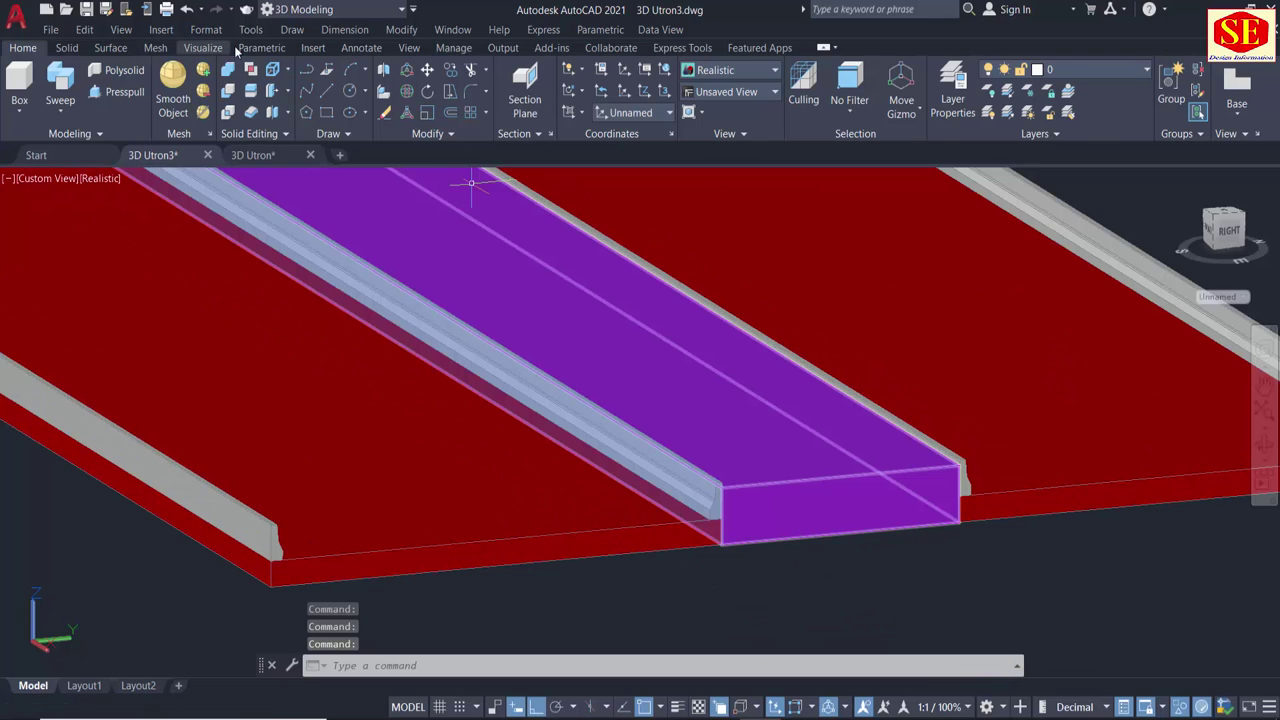
click(203, 48)
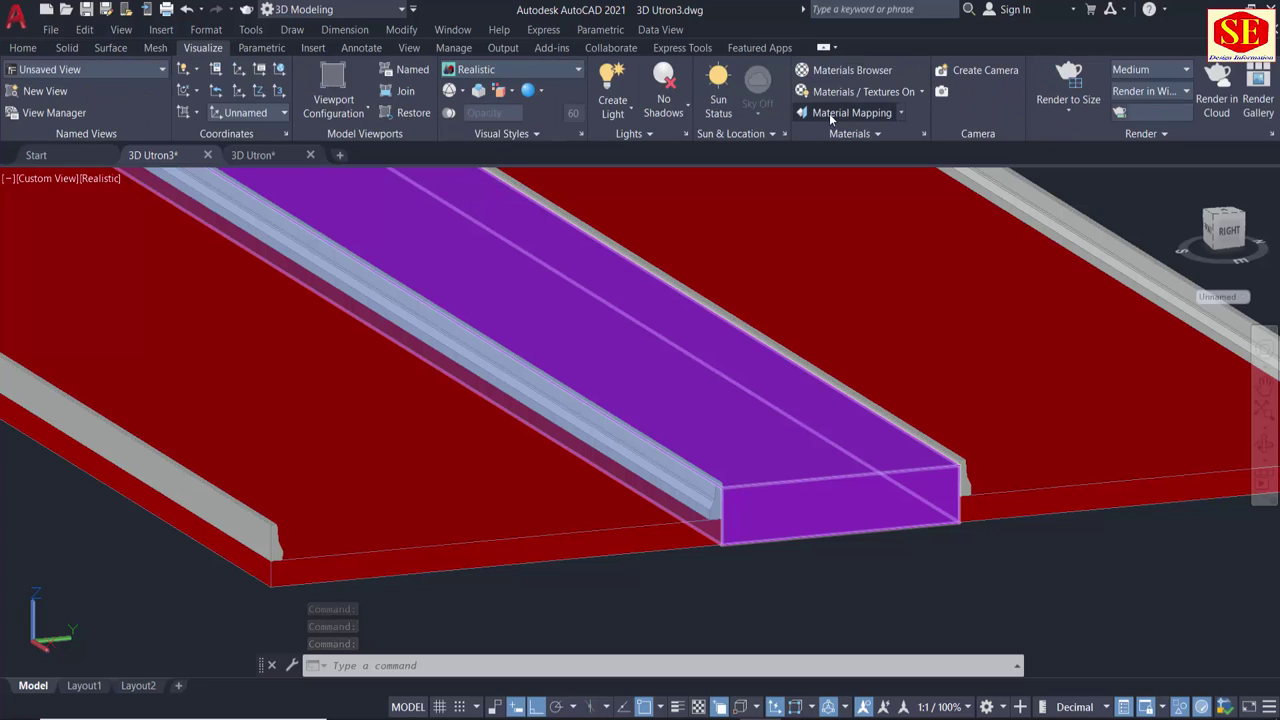
Apply the Cool White wall-paint material from the library to the purple median.
click(844, 75)
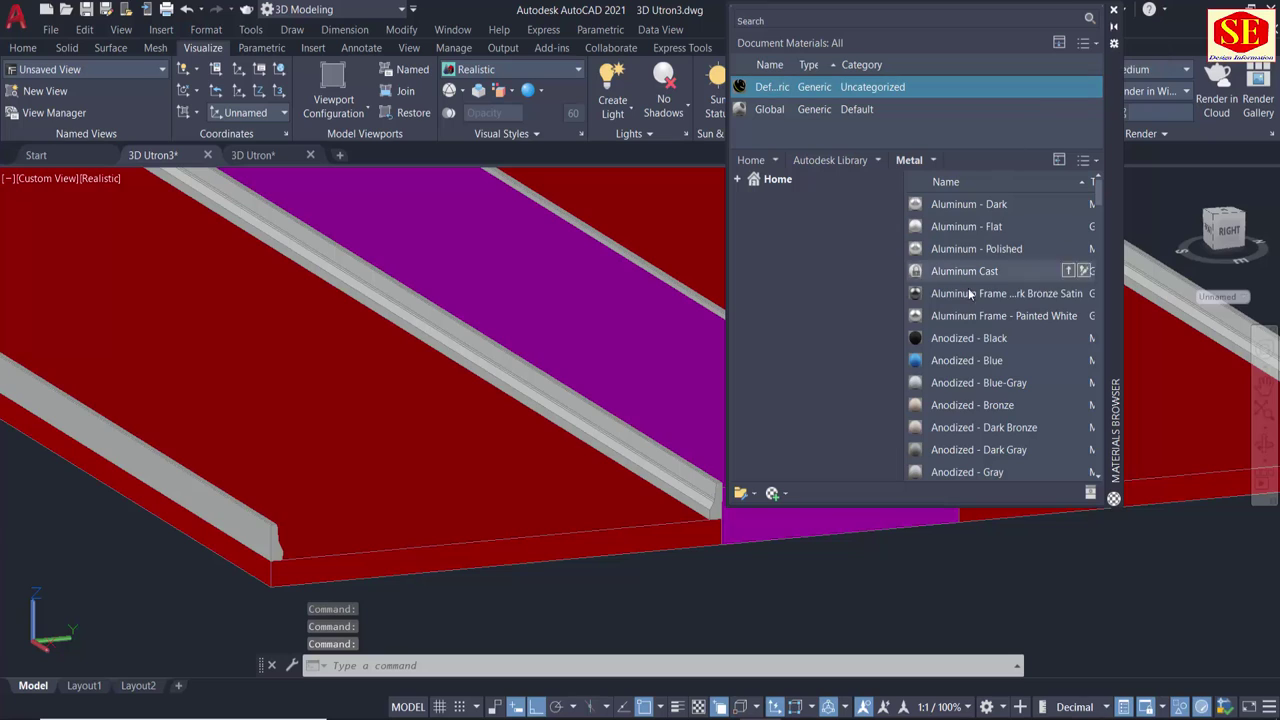
click(877, 160)
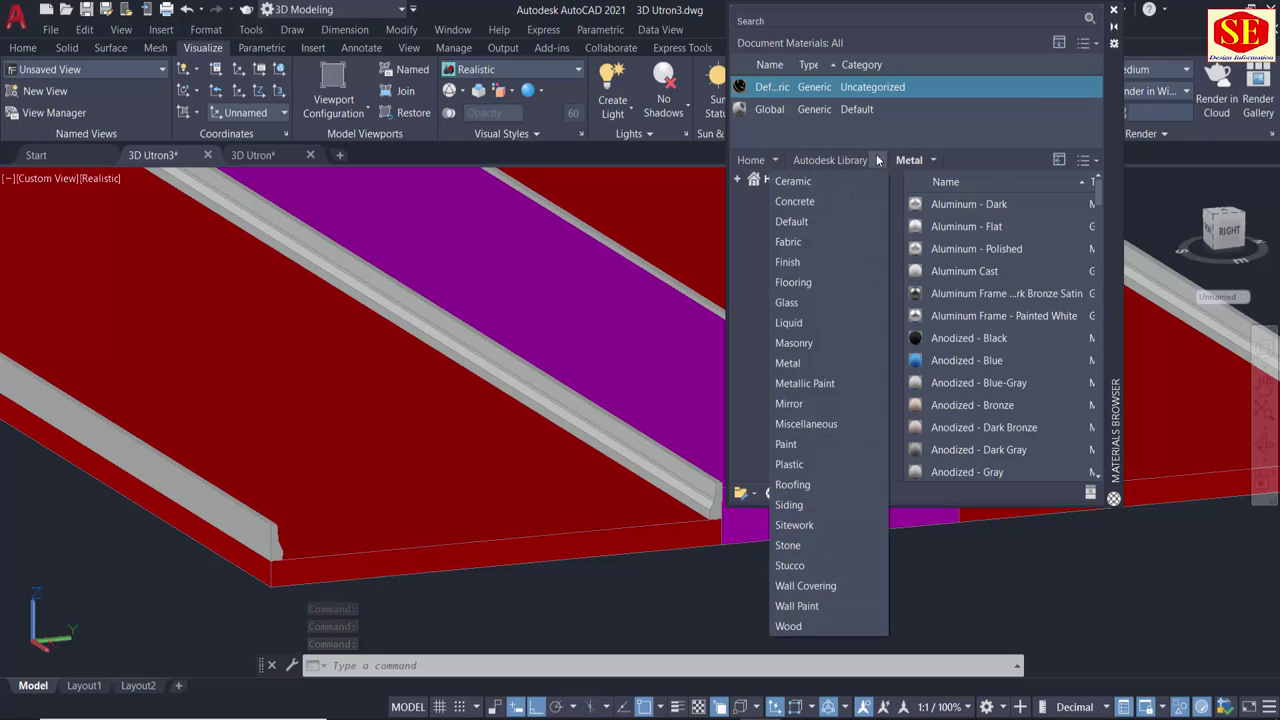
click(826, 607)
click(875, 525)
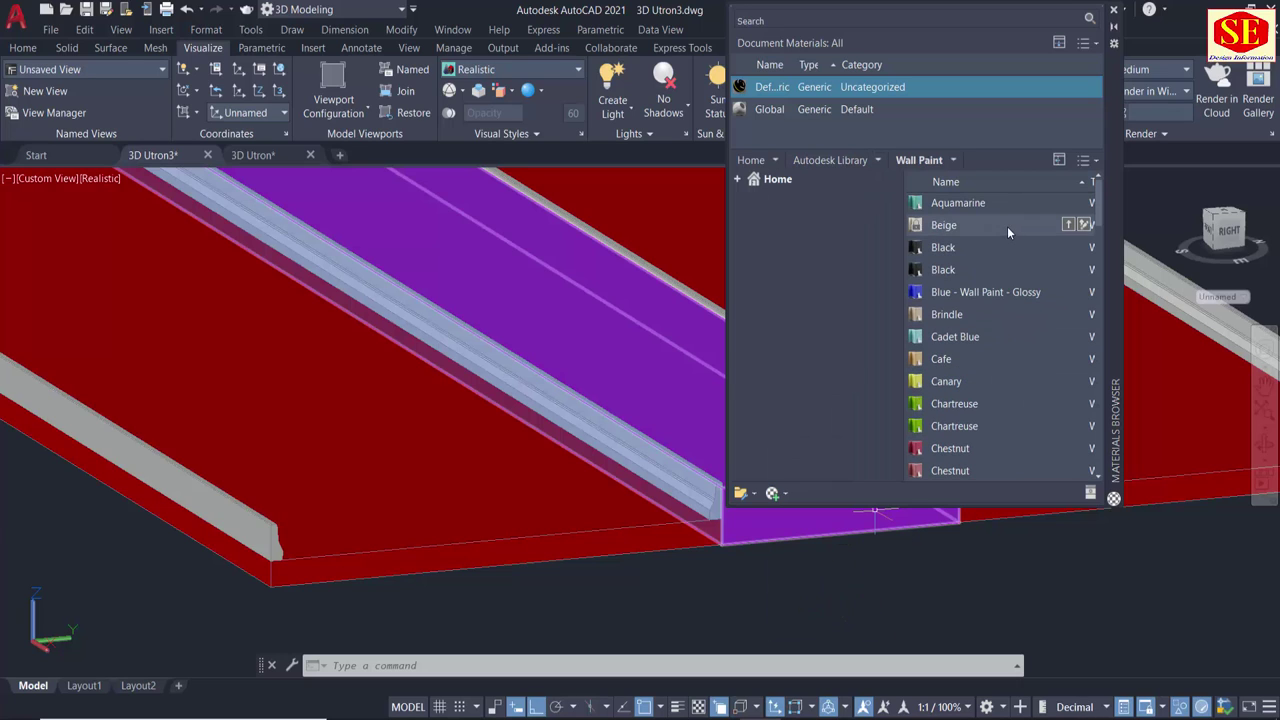
scroll(996, 323, down, 2)
scroll(995, 325, down, 1)
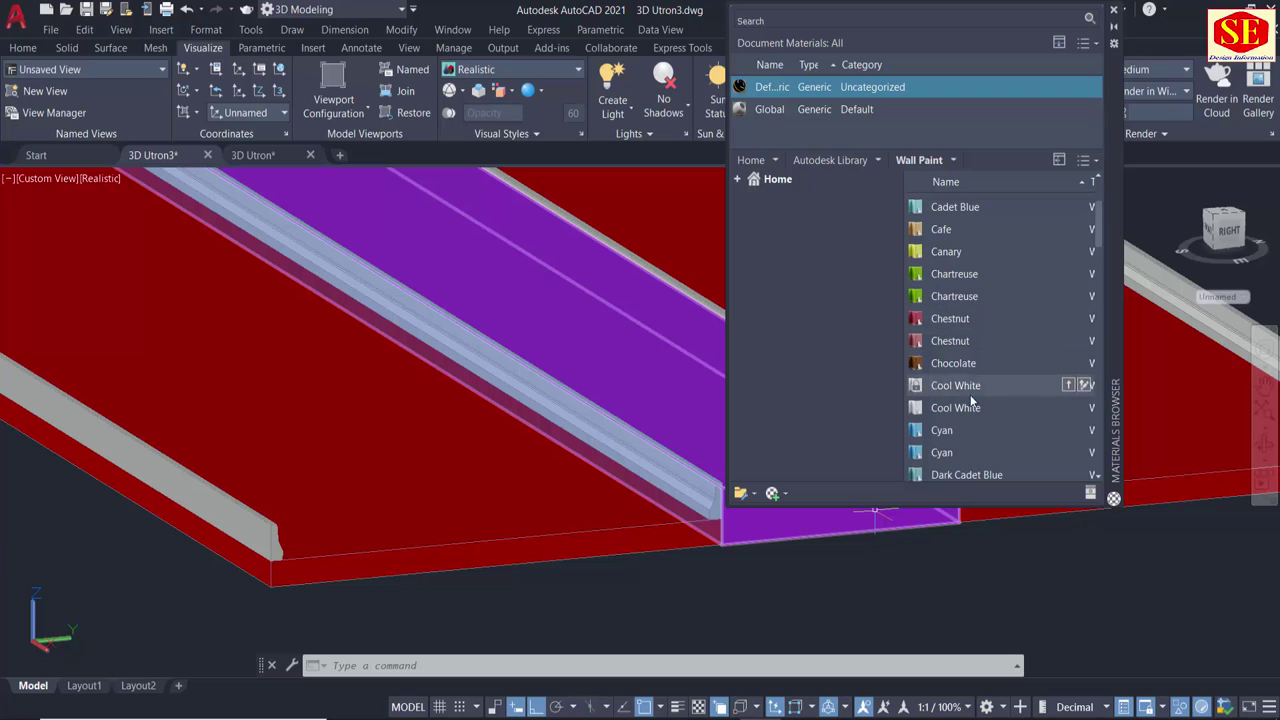
mouse_move(960, 406)
mouse_down()
mouse_move(737, 497)
mouse_move(689, 488)
mouse_up()
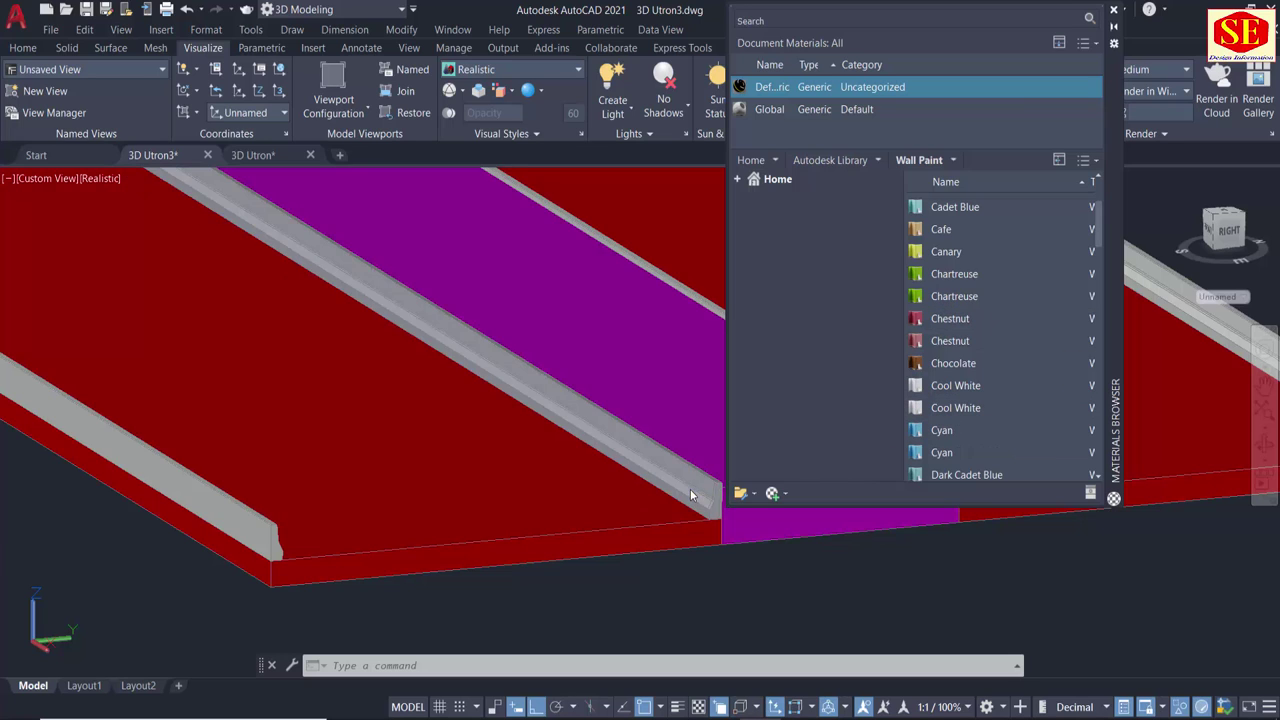
Keep the Realistic visual style, frame the slab end, and auto-hide the Materials Browser.
click(93, 178)
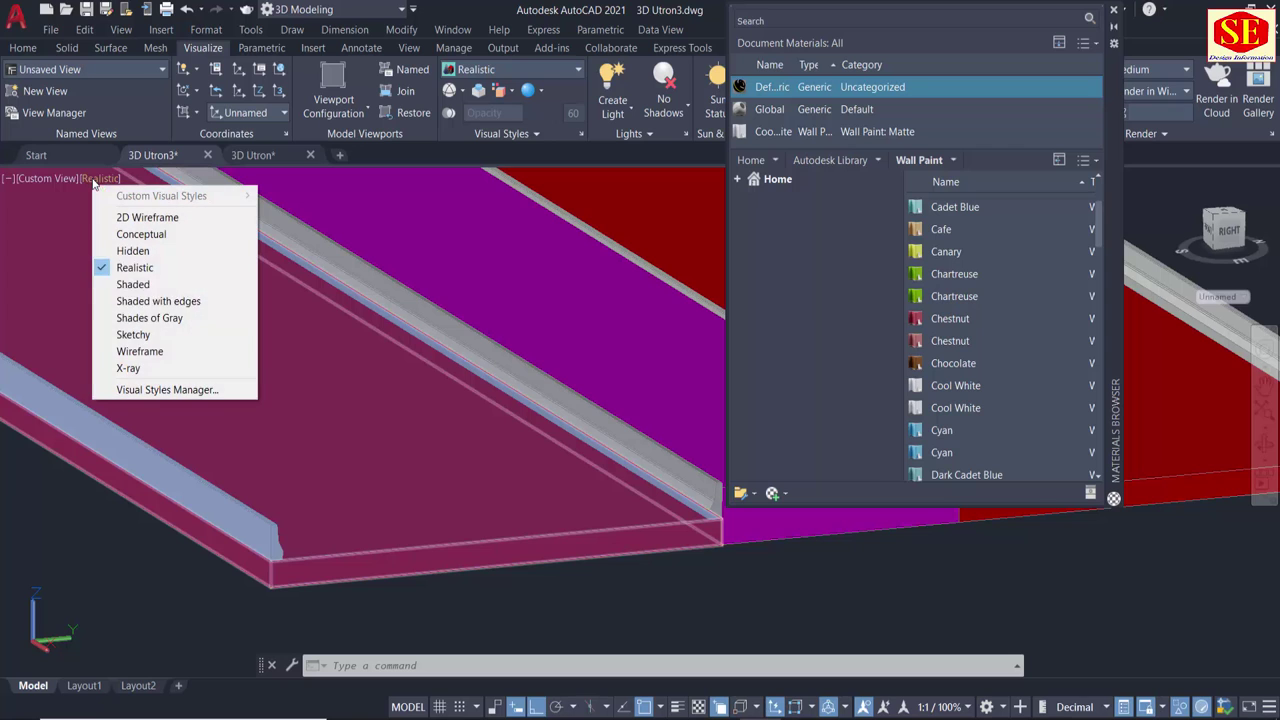
click(152, 267)
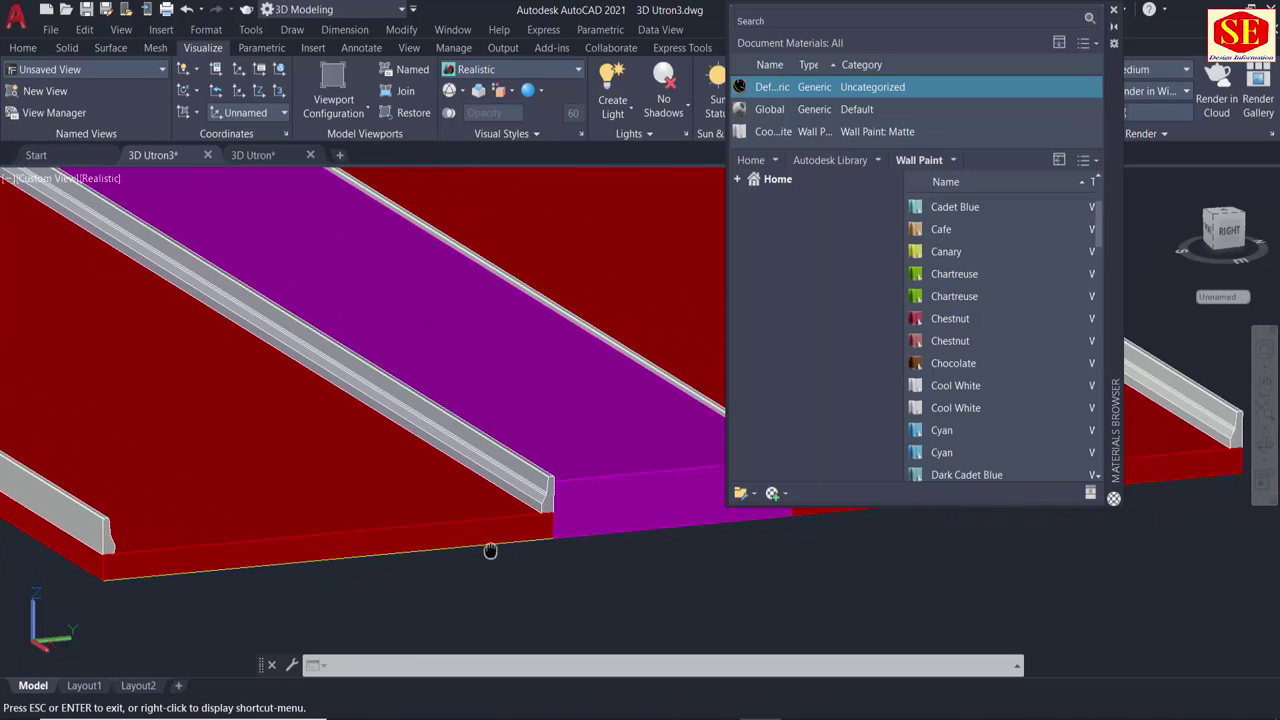
middle_drag(763, 437, 380, 484)
scroll(380, 484, up, 1)
scroll(380, 484, up, 1)
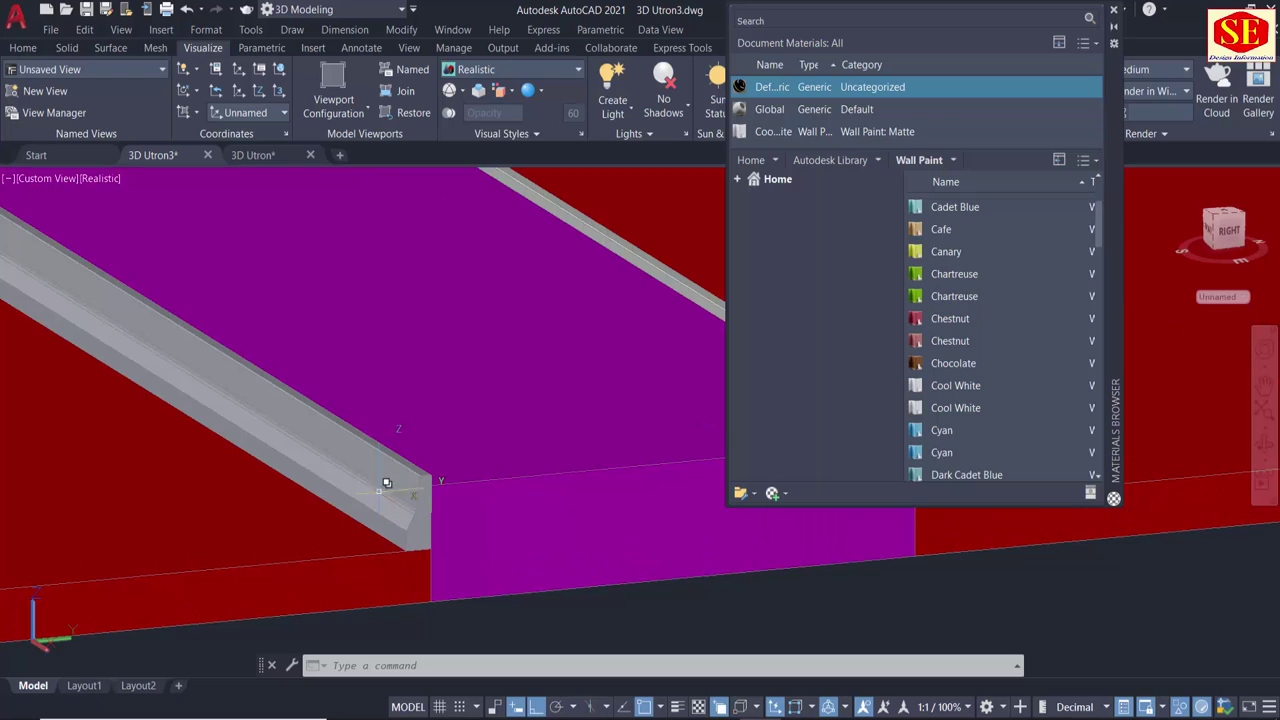
scroll(380, 484, up, 1)
click(1114, 28)
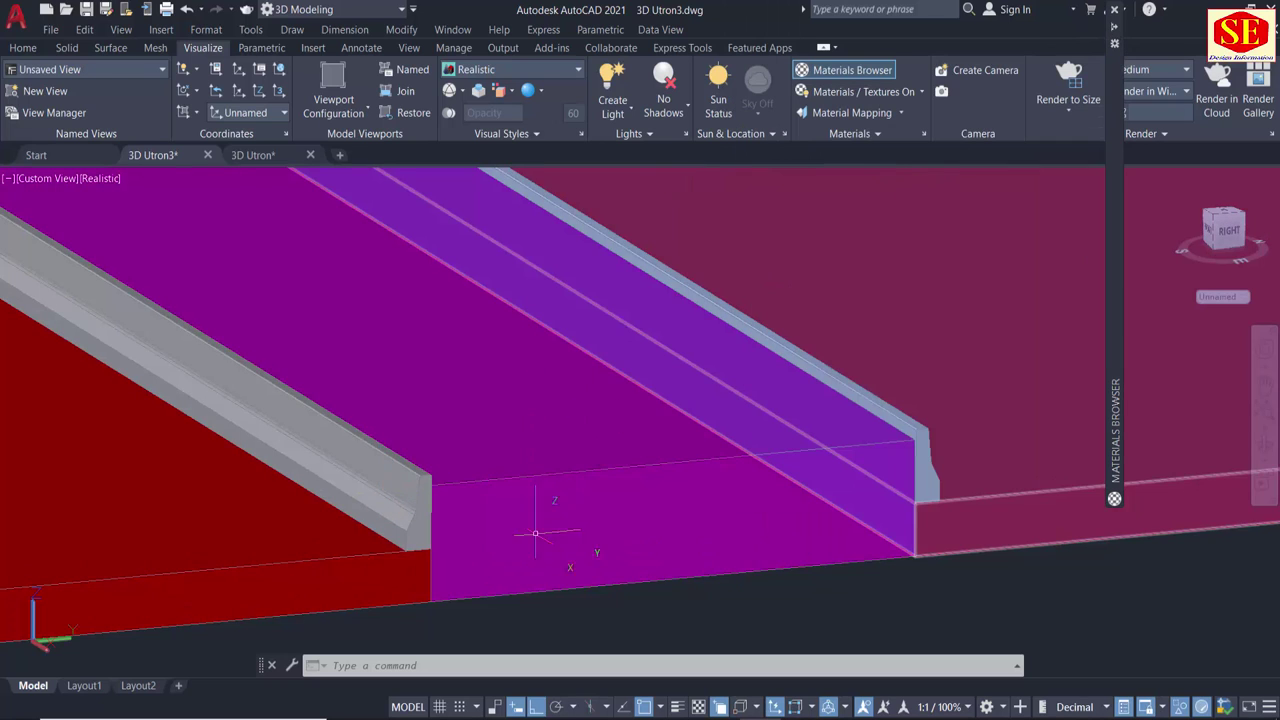
Start MATCHPROP (MA) and pick the red road solid as the source.
text(Ma)
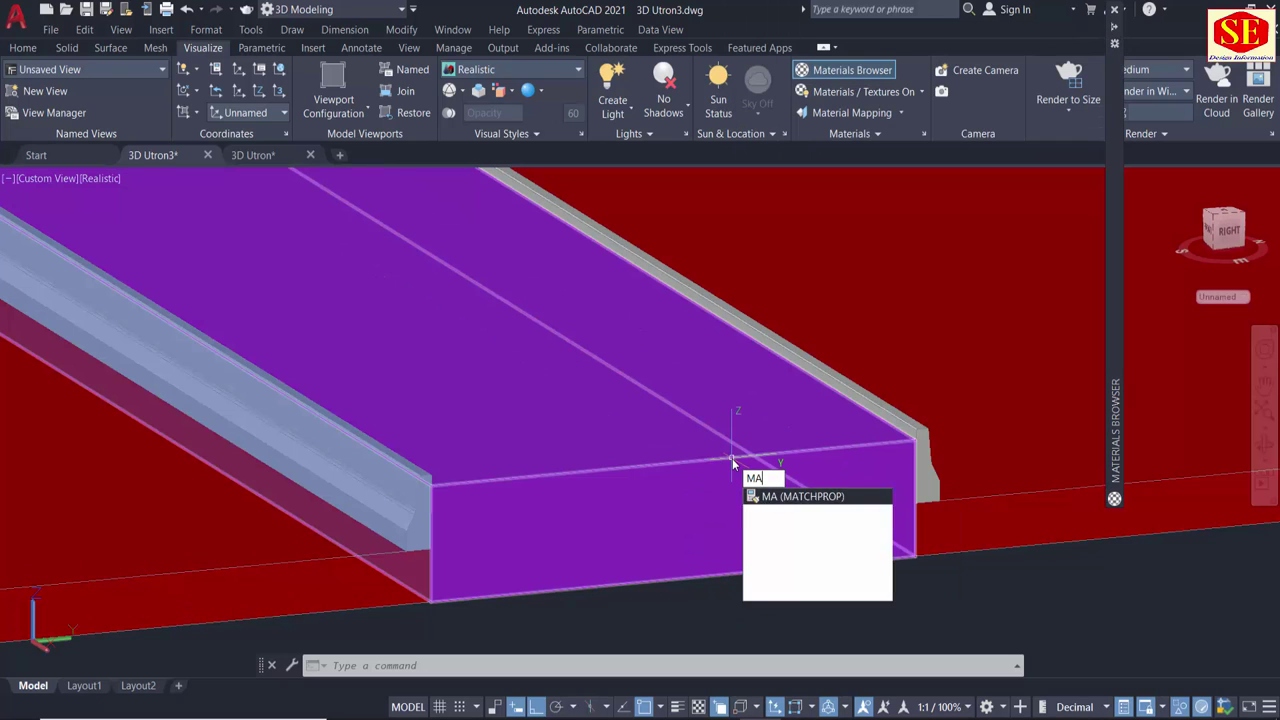
key(Return)
scroll(733, 462, down, 2)
click(585, 453)
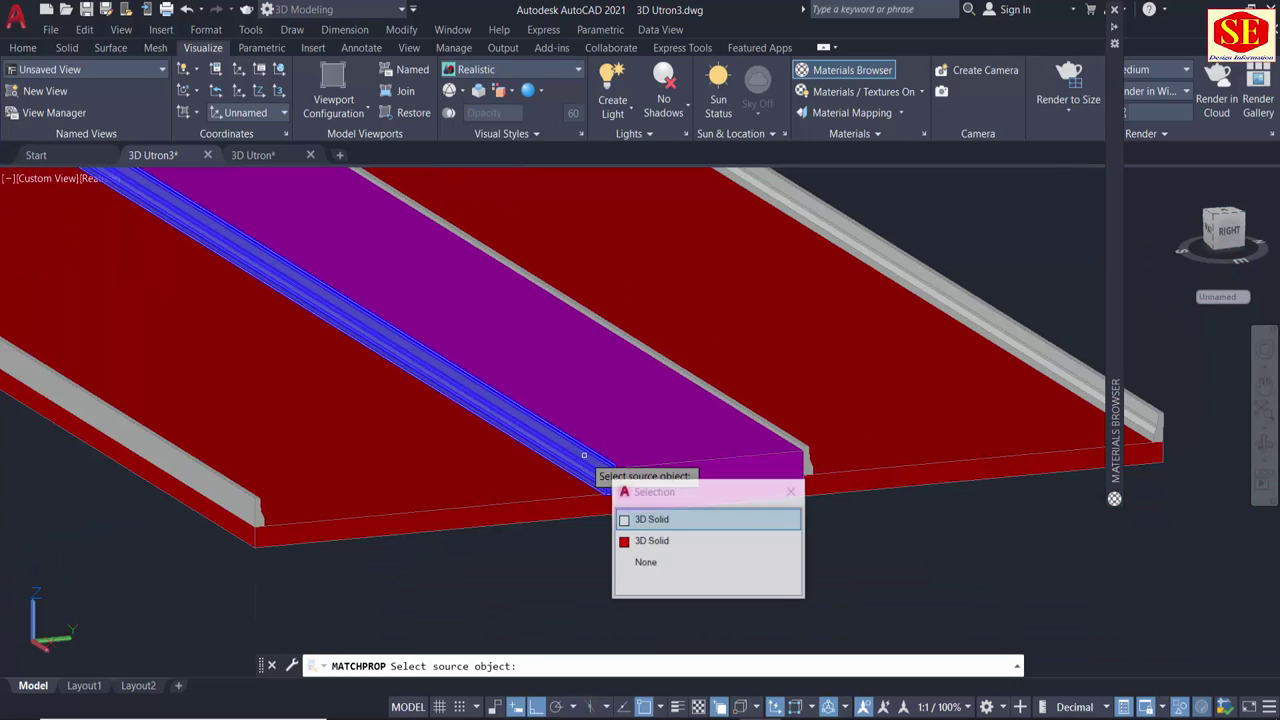
click(663, 522)
Turn the first grey carriageway slab red by matching the source properties.
scroll(363, 500, up, 1)
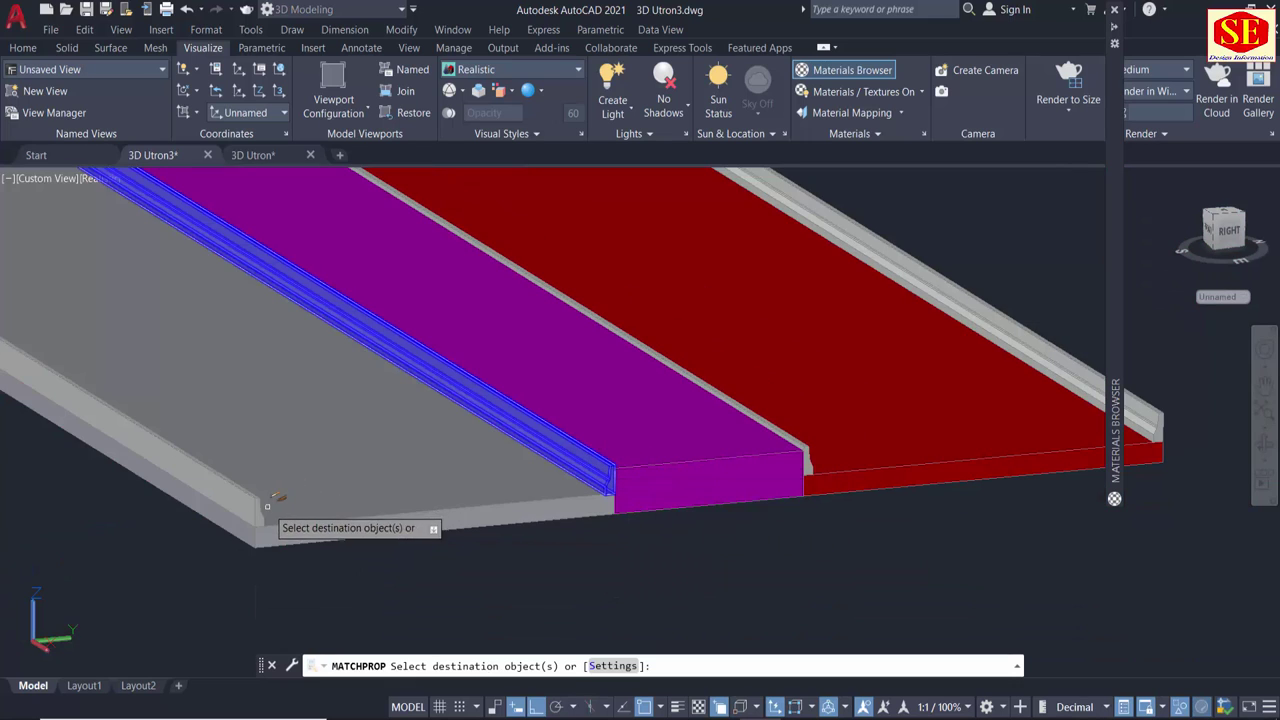
scroll(245, 498, up, 1)
scroll(235, 490, up, 1)
click(231, 488)
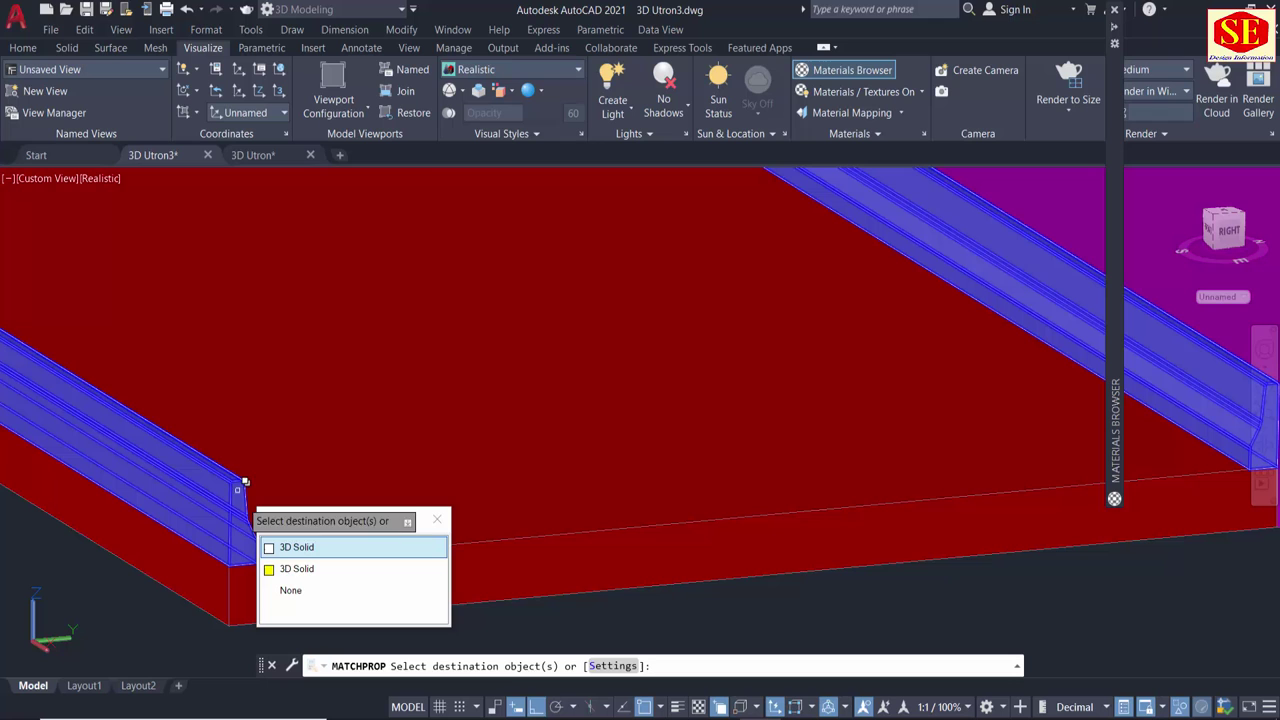
click(284, 543)
scroll(271, 466, down, 2)
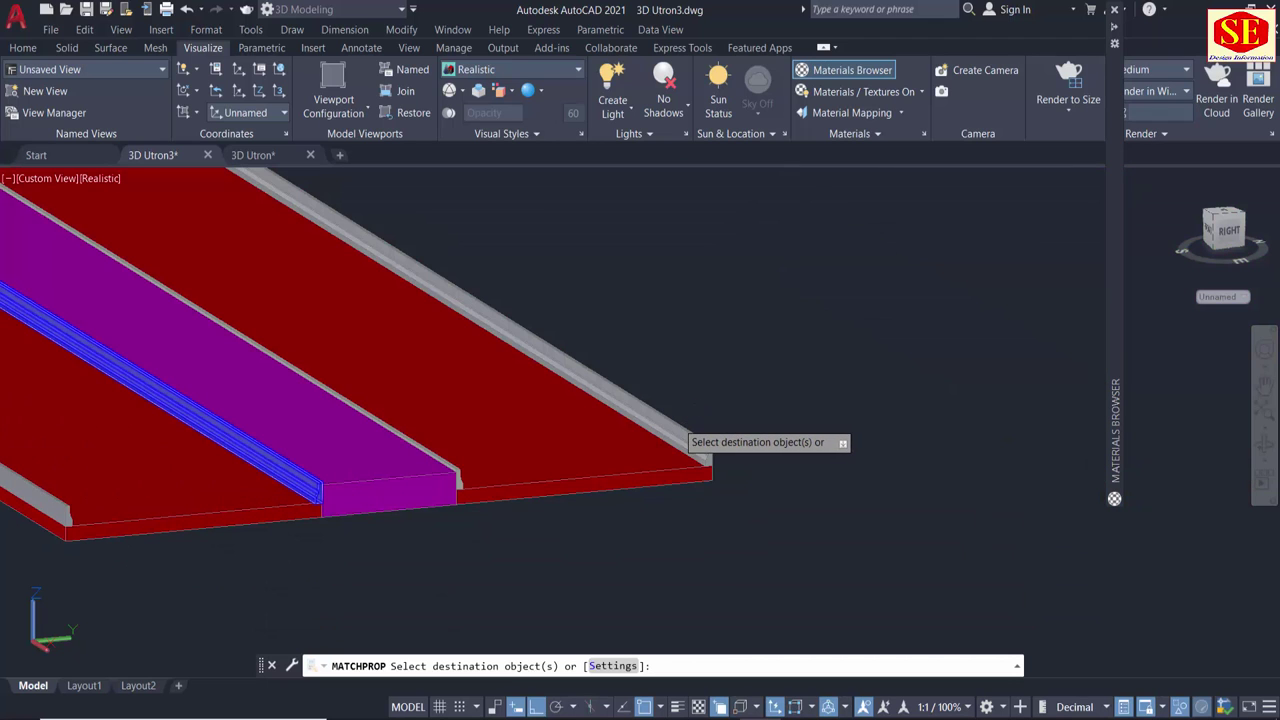
shift+middle_drag(808, 531, 722, 522)
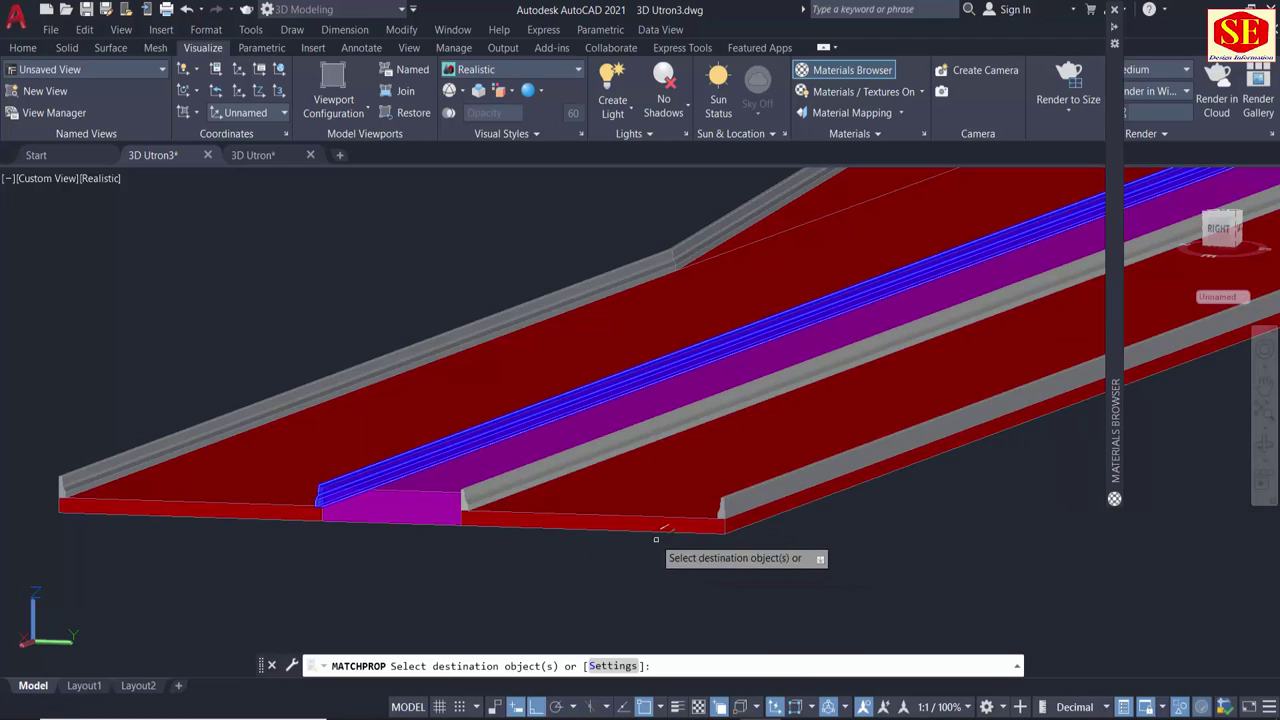
Match the red properties onto the next grey slabs on the far side of the road.
click(538, 478)
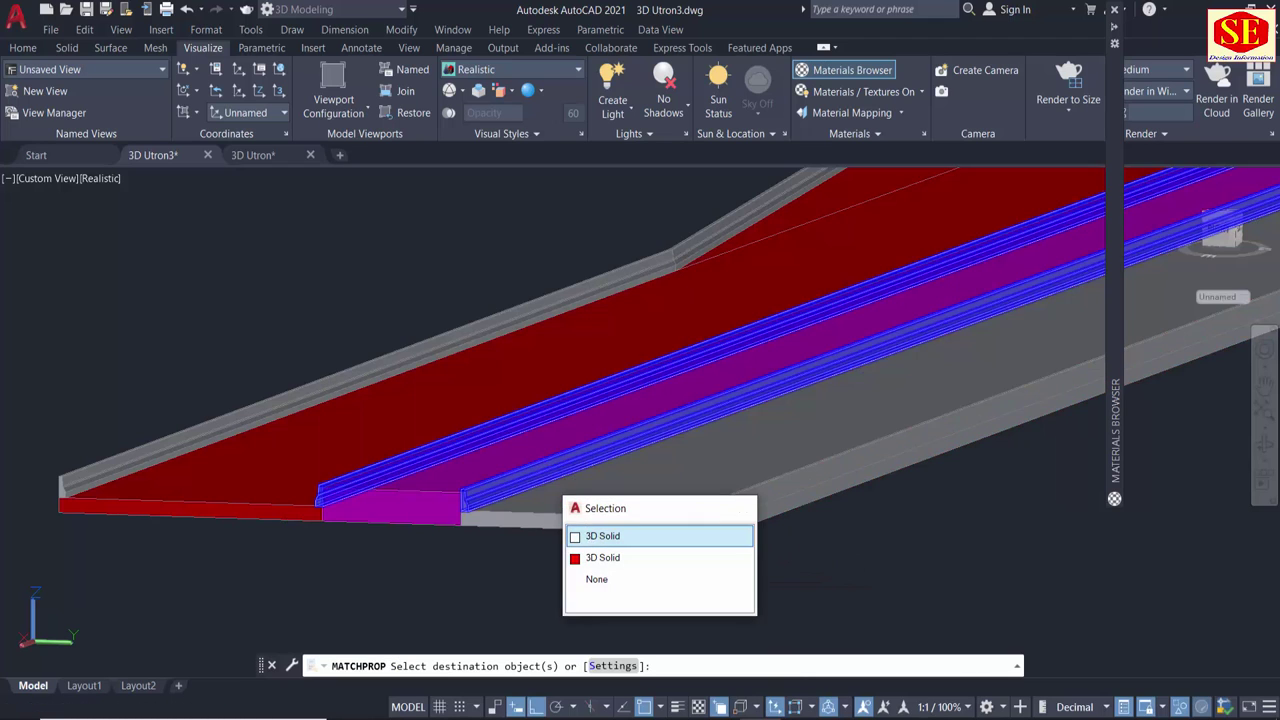
shift+middle_drag(538, 478, 290, 547)
scroll(620, 360, up, 3)
scroll(563, 375, up, 3)
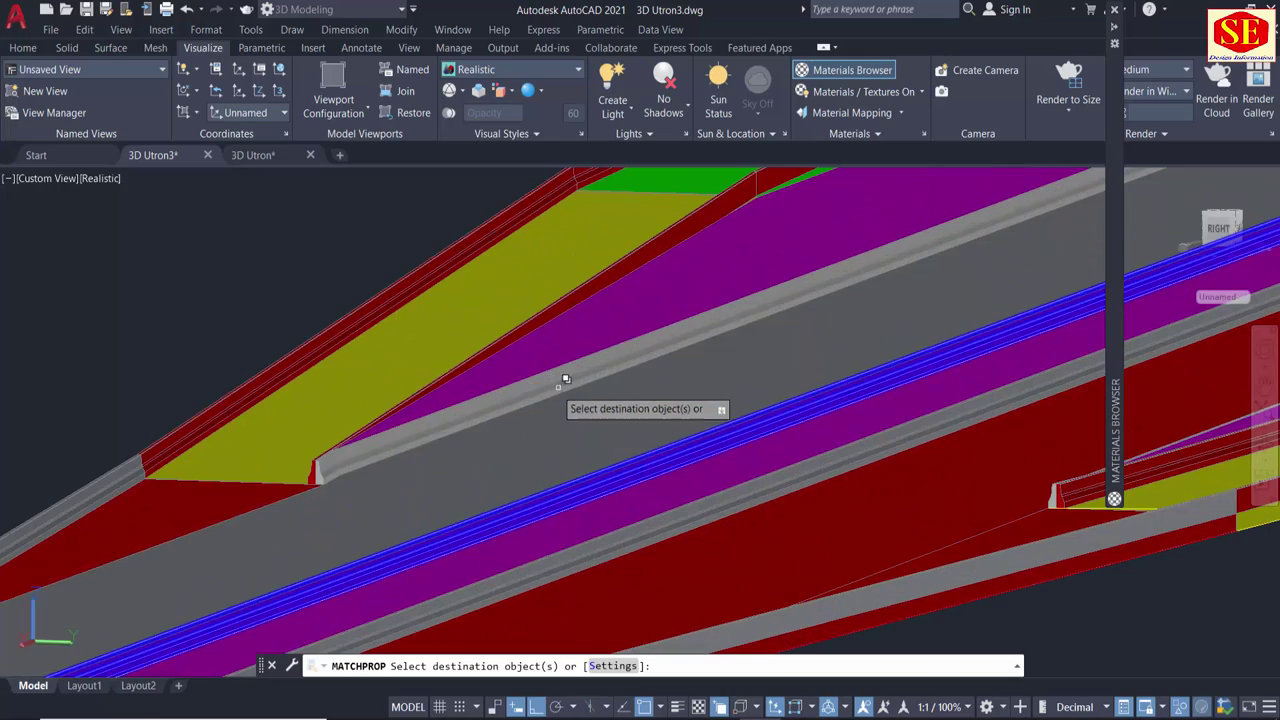
click(563, 375)
click(615, 443)
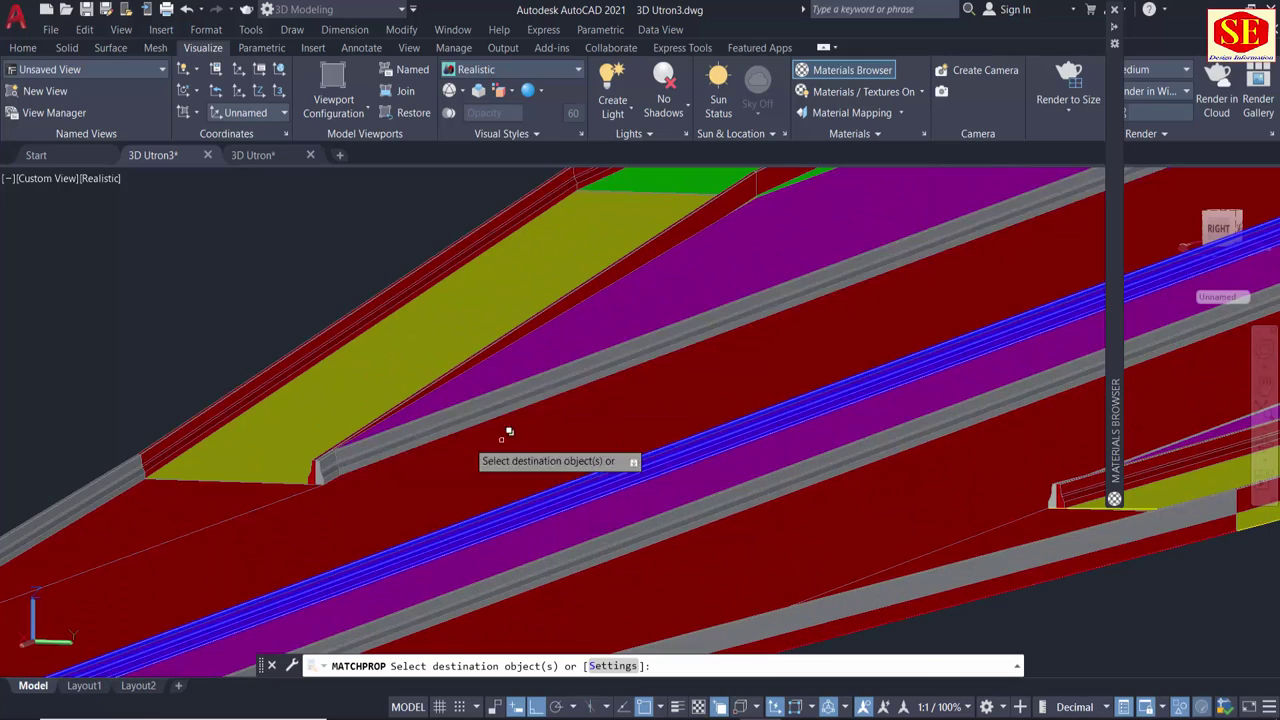
scroll(114, 400, down, 3)
Turn another grey road slab red from the rotated viewpoint.
mouse_move(114, 400)
shift+middle_down()
mouse_move(271, 448)
mouse_move(563, 343)
mouse_move(444, 395)
mouse_move(505, 395)
mouse_move(575, 420)
mouse_move(500, 391)
mouse_move(675, 404)
shift+middle_up()
scroll(675, 404, up, 3)
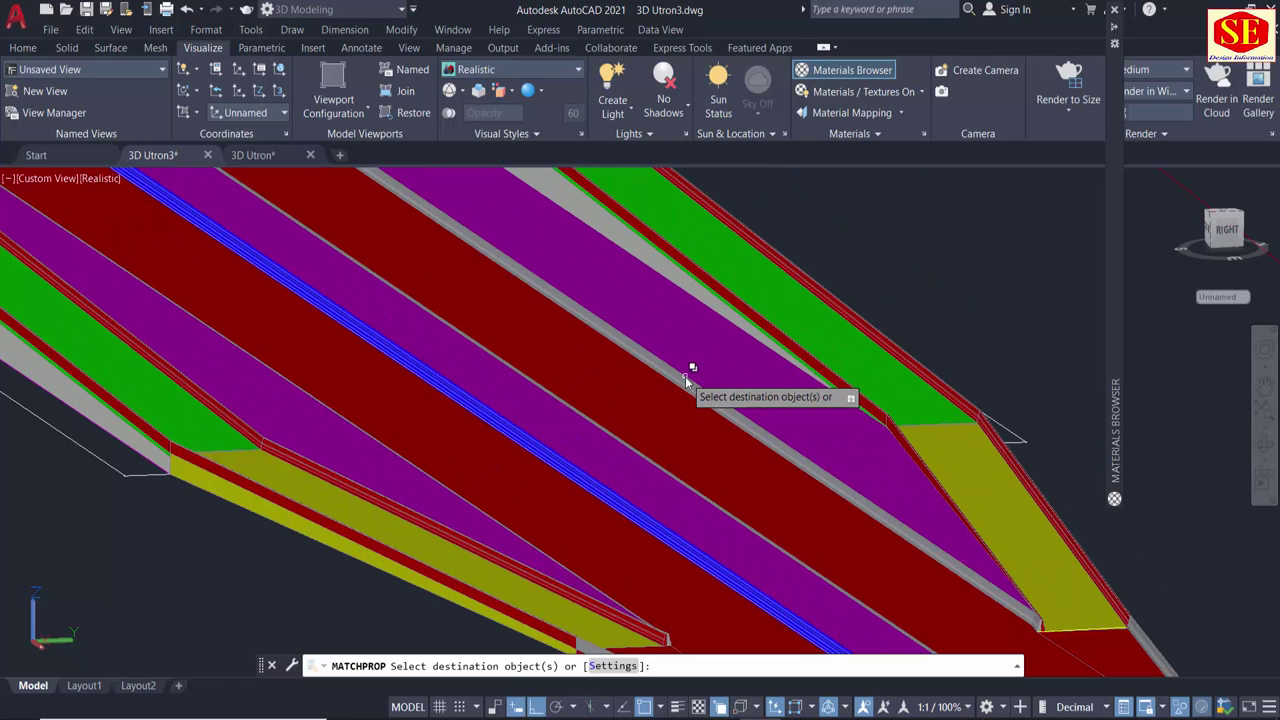
click(686, 376)
click(758, 442)
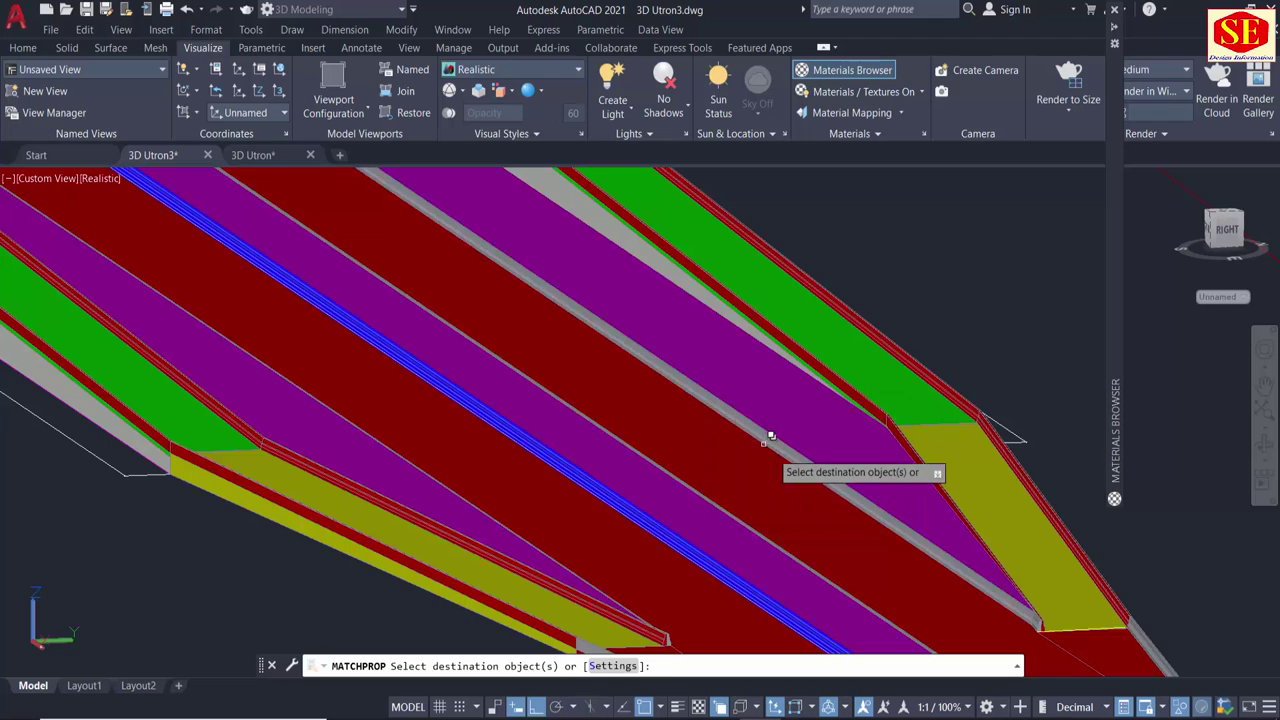
scroll(770, 430, down, 5)
Turn the last grey road surface red and end the property matching.
middle_drag(475, 318, 685, 452)
scroll(575, 352, up, 3)
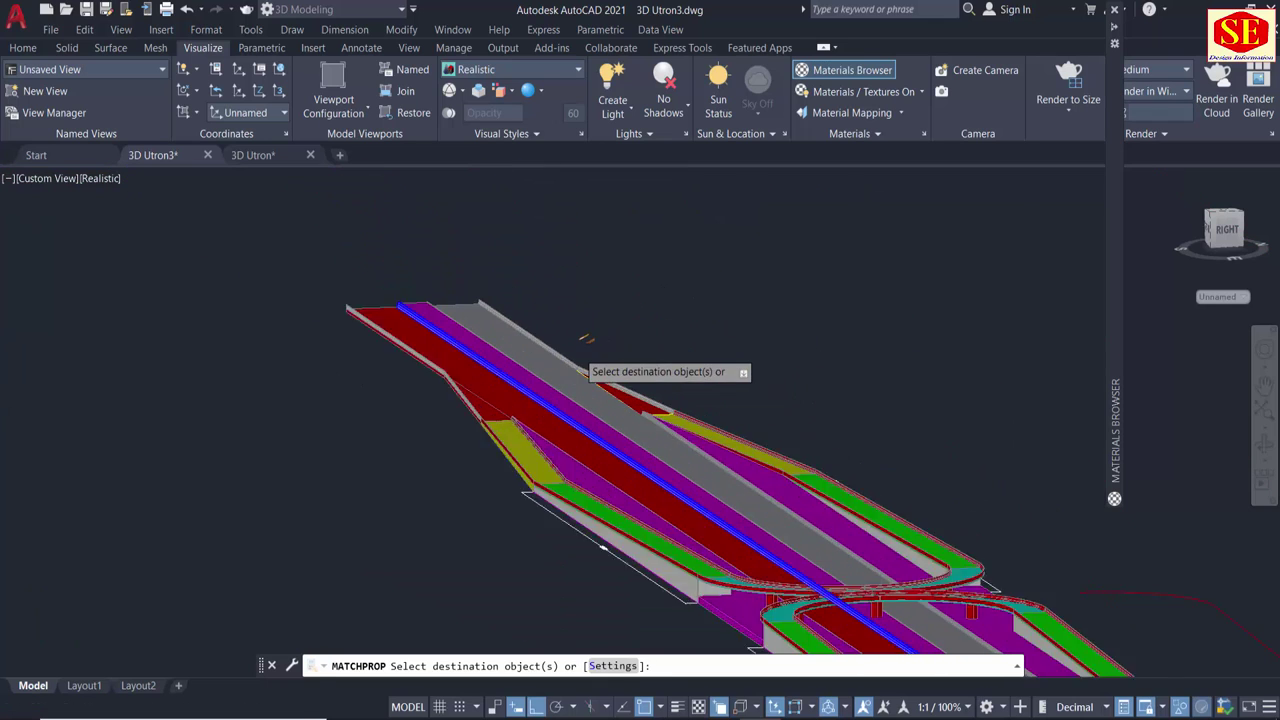
scroll(510, 360, up, 3)
scroll(540, 370, up, 2)
click(508, 365)
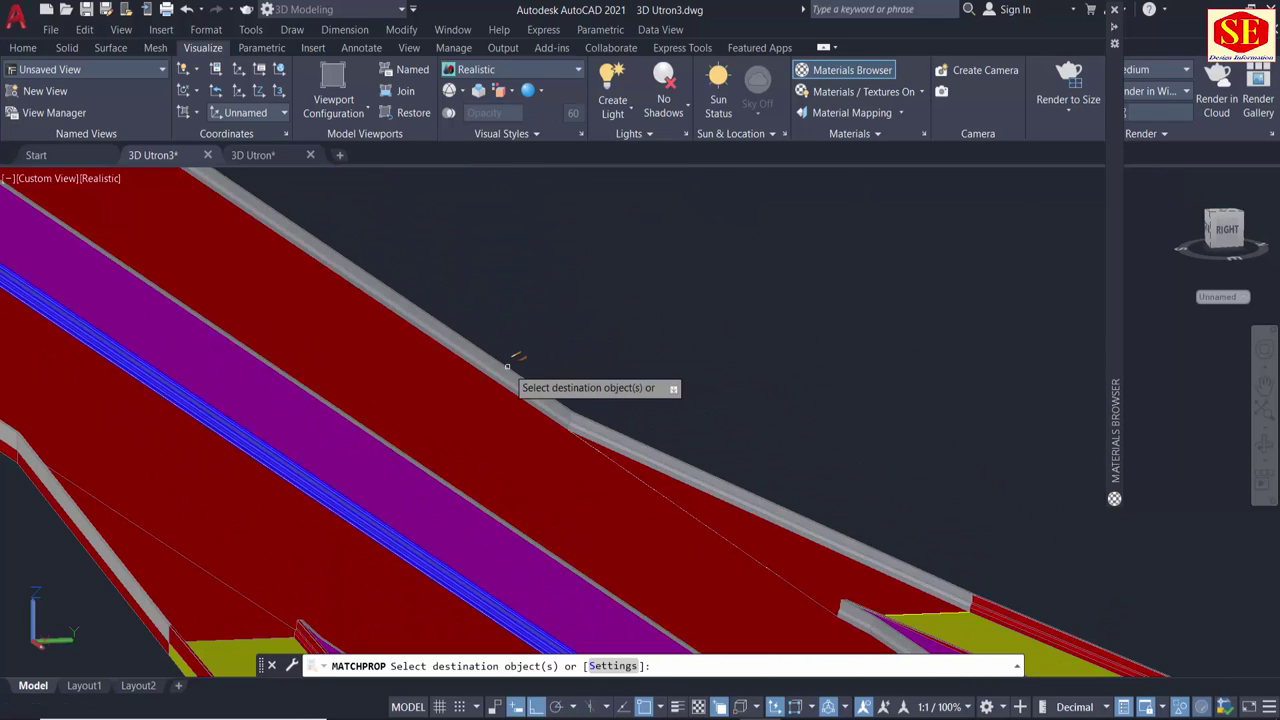
scroll(790, 378, down, 2)
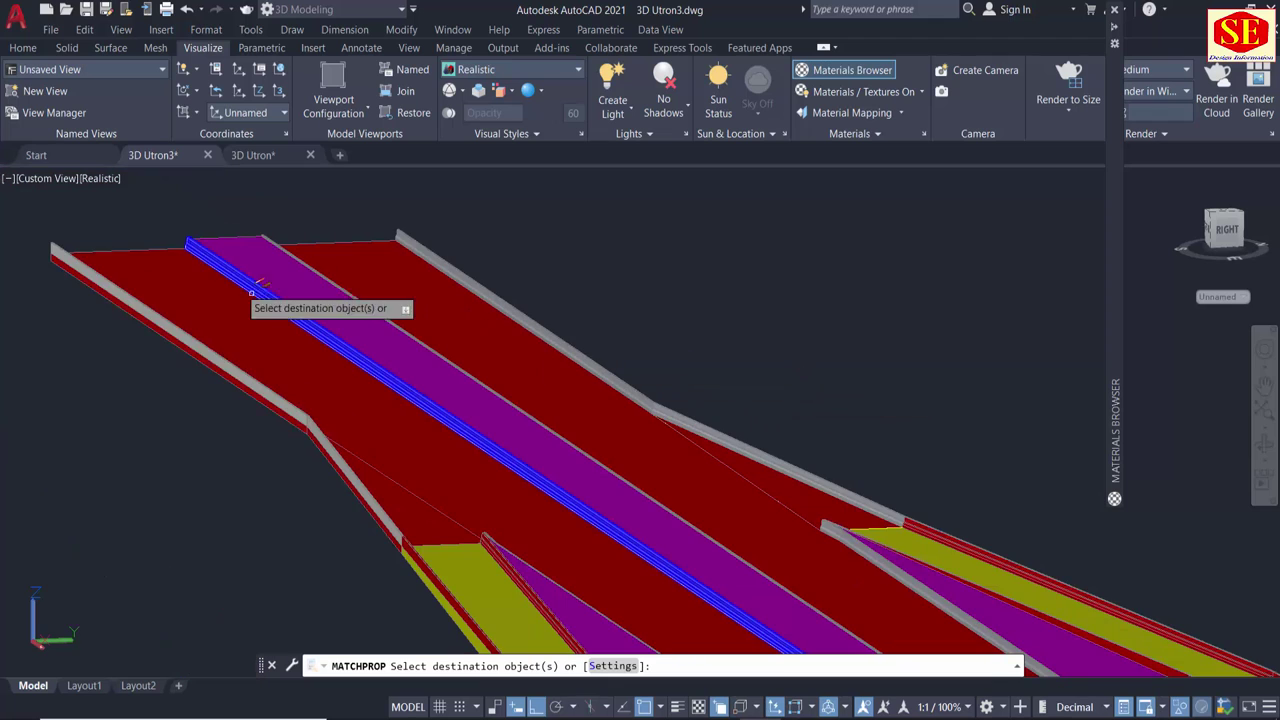
right_click(58, 243)
click(86, 311)
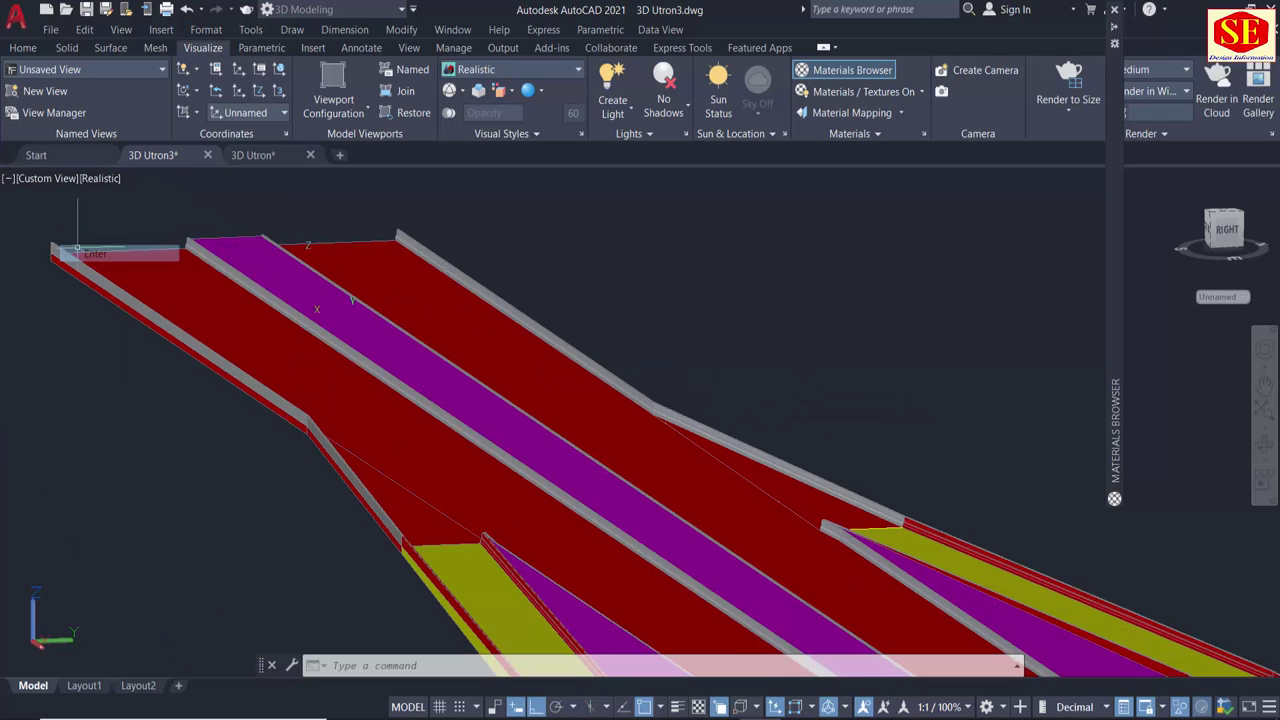
drag(606, 650, 236, 451)
scroll(600, 460, up, 2)
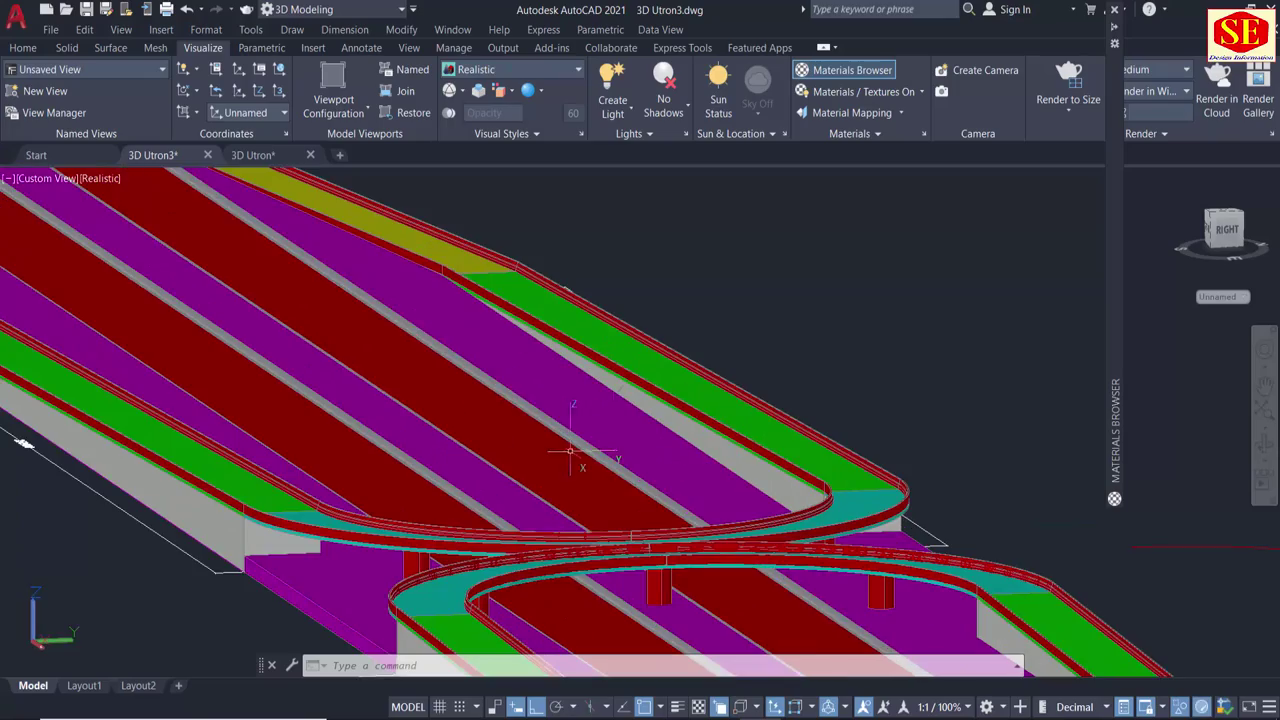
scroll(565, 470, up, 1)
scroll(565, 470, down, 2)
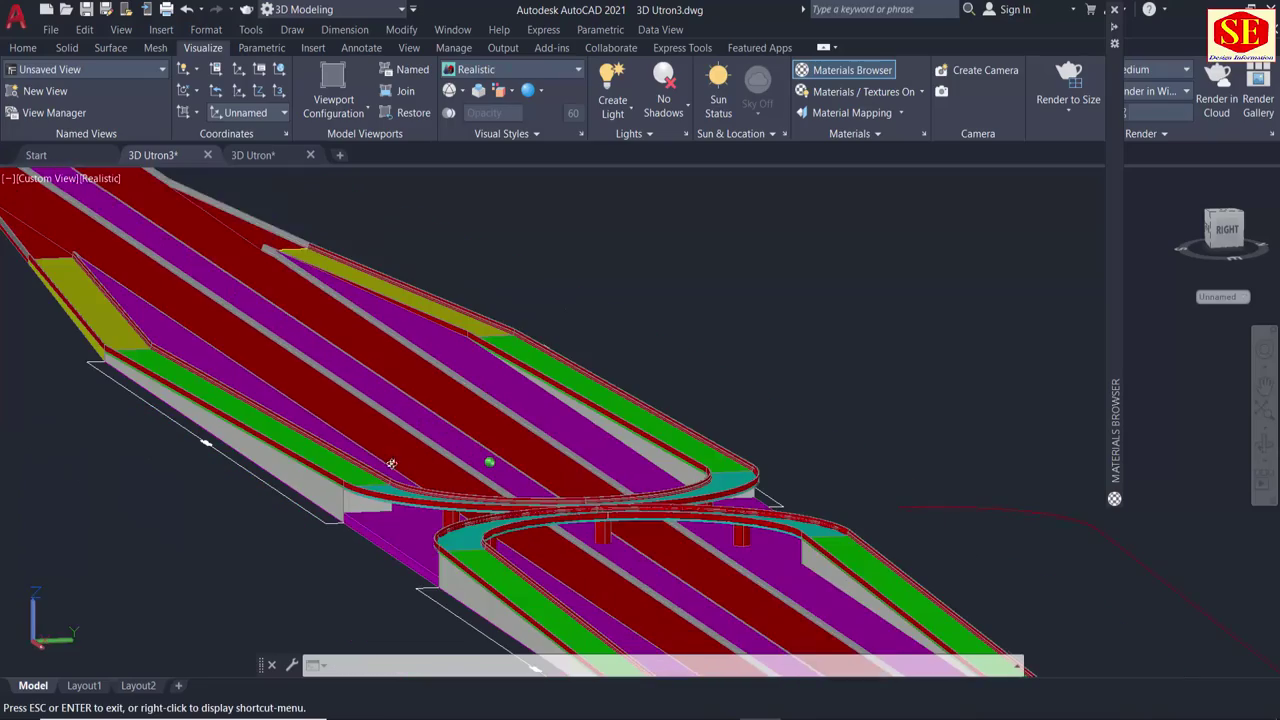
mouse_move(486, 460)
shift+middle_down()
mouse_move(550, 485)
mouse_move(858, 430)
shift+middle_up()
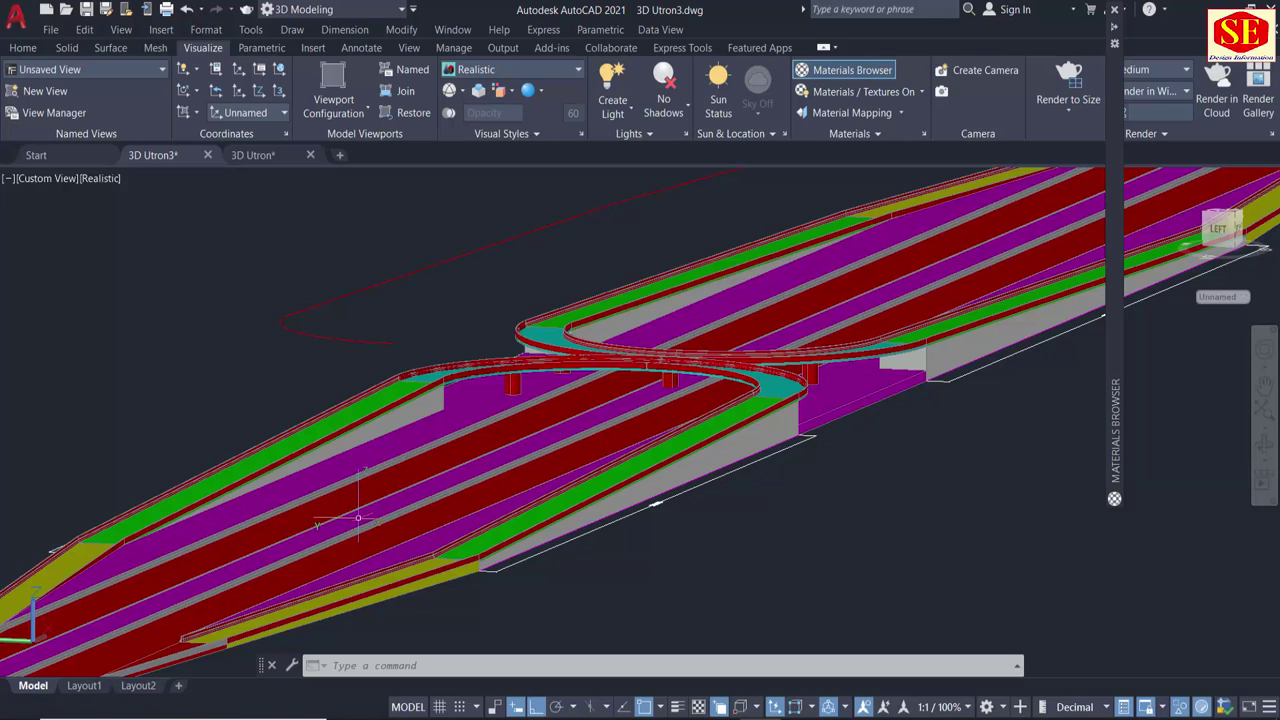
scroll(837, 283, up, 3)
scroll(87, 563, up, 2)
scroll(375, 549, up, 1)
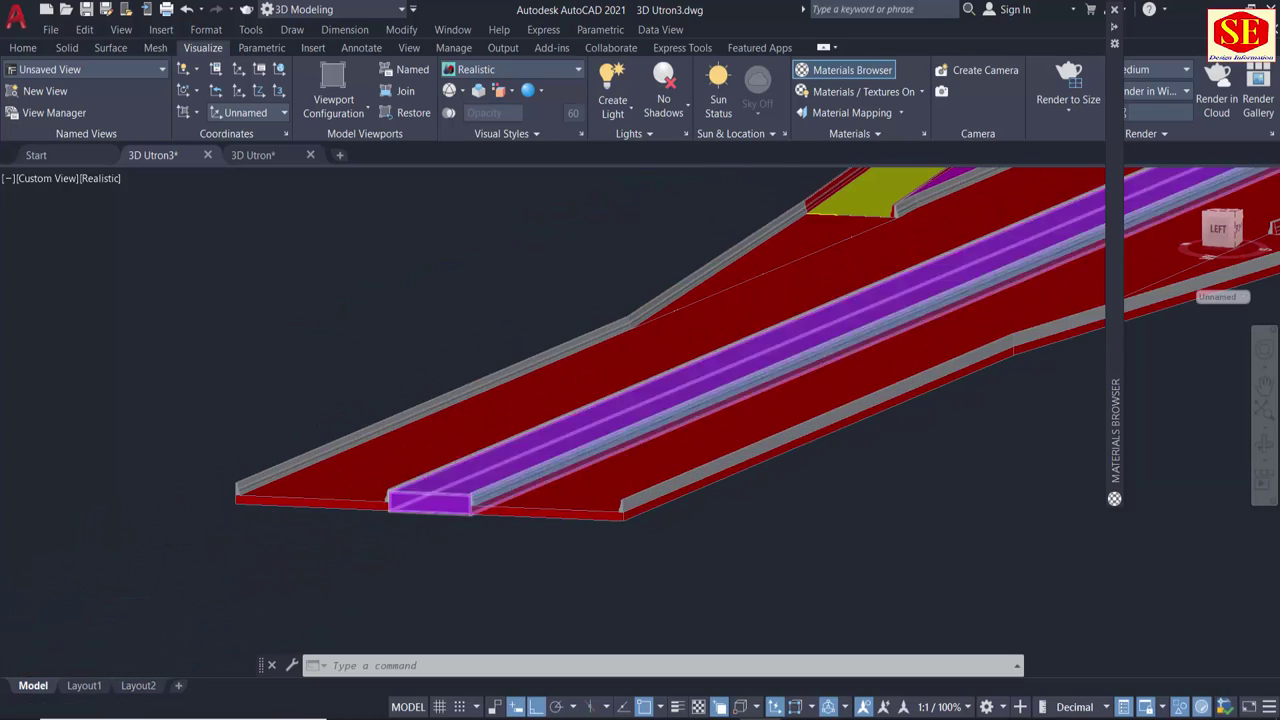
scroll(375, 549, up, 1)
shift+middle_drag(316, 560, 320, 640)
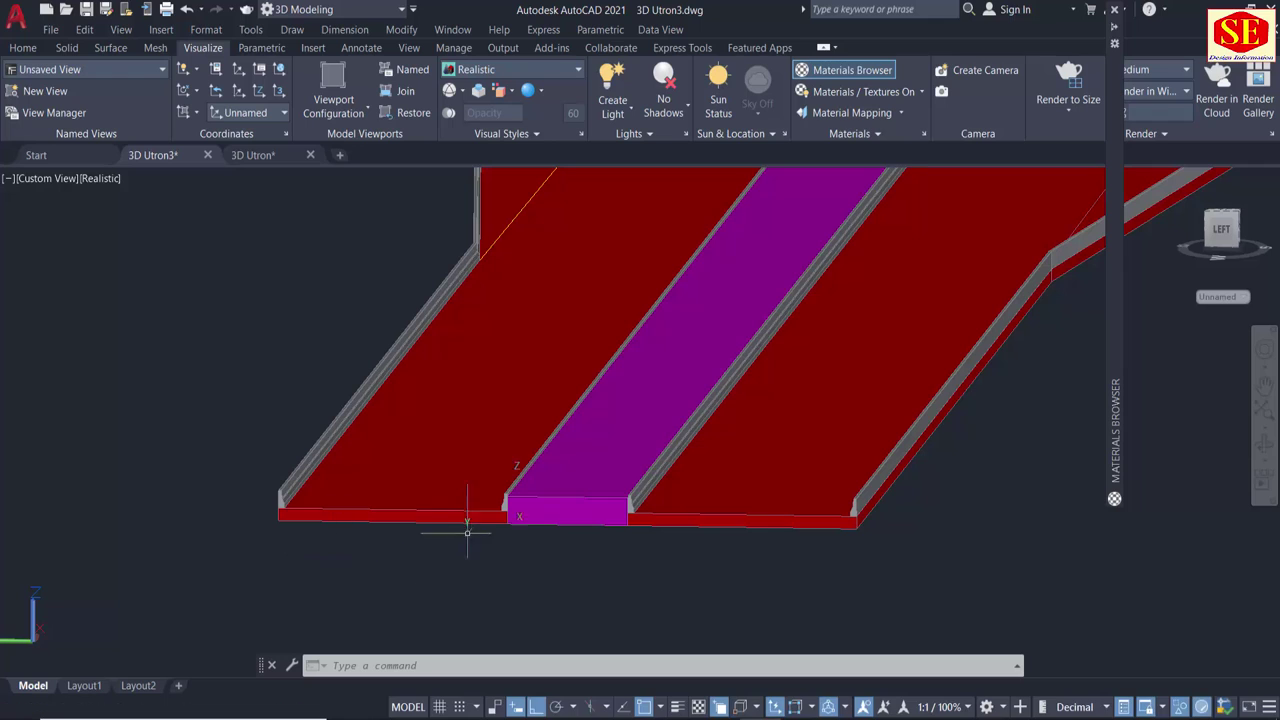
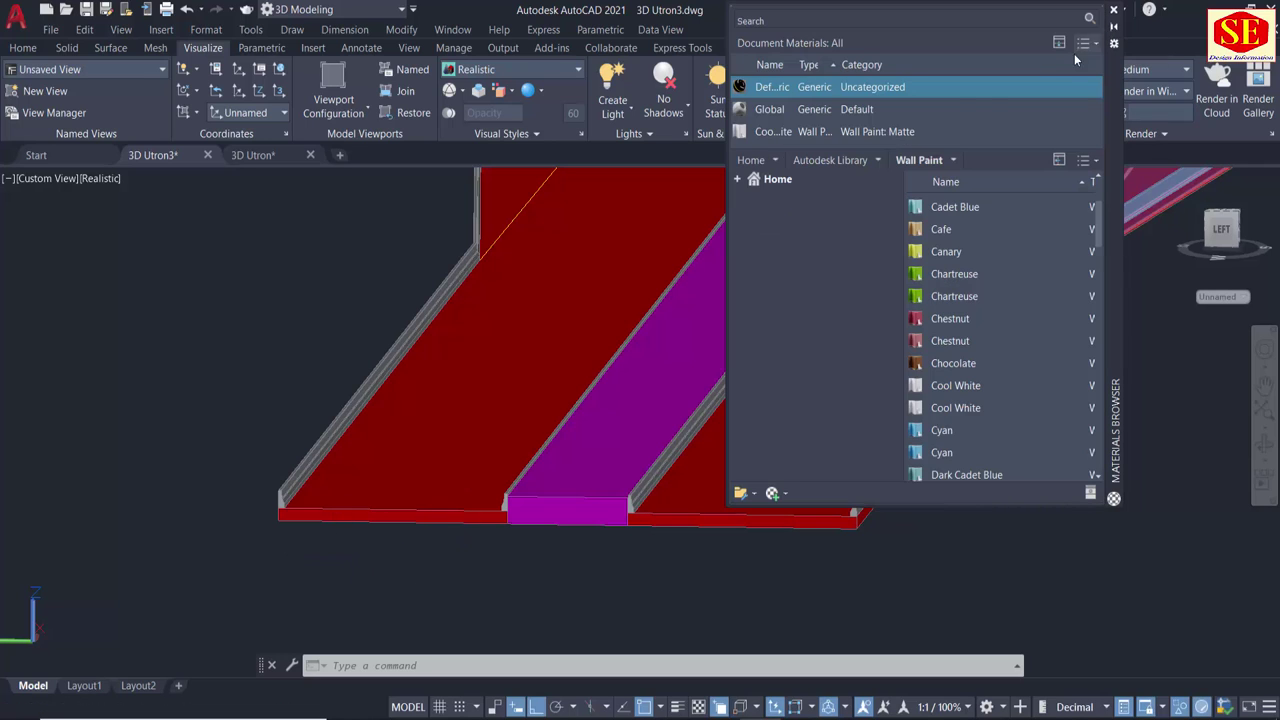
Show the Sitework materials library and apply Hedge to the median strip.
click(877, 161)
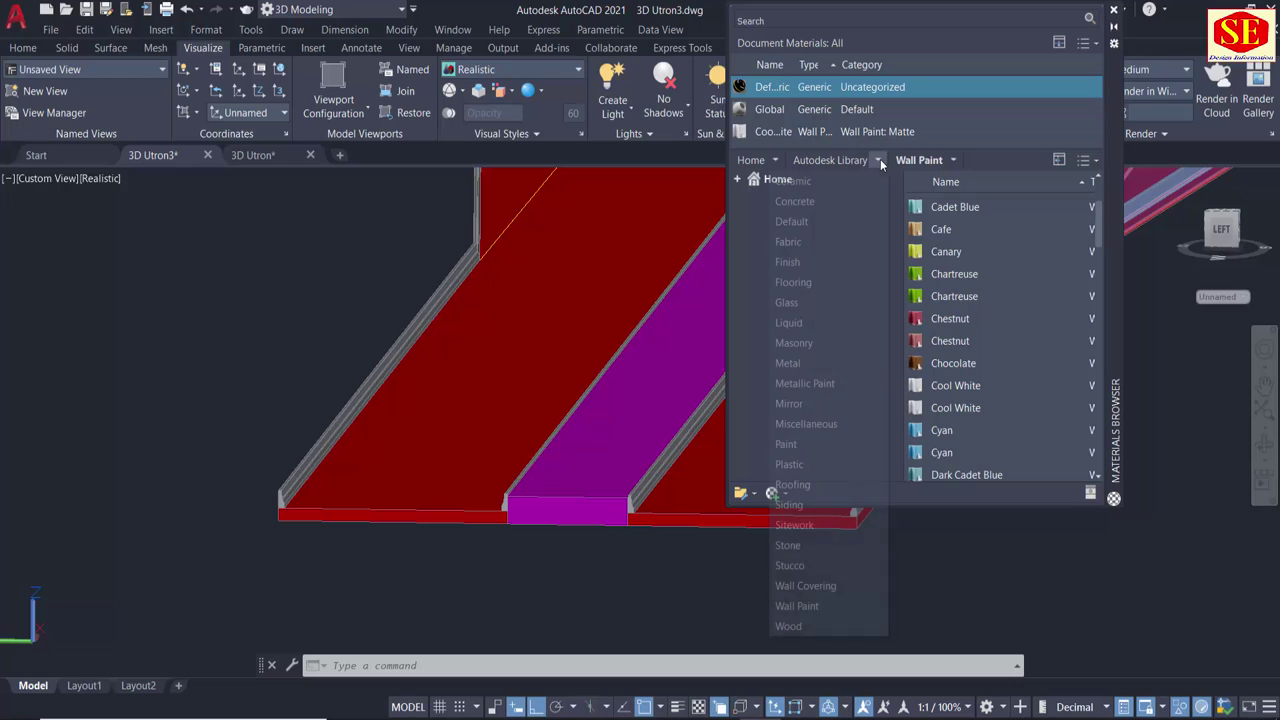
click(811, 526)
scroll(907, 446, down, 1)
scroll(977, 362, down, 3)
scroll(977, 362, down, 3)
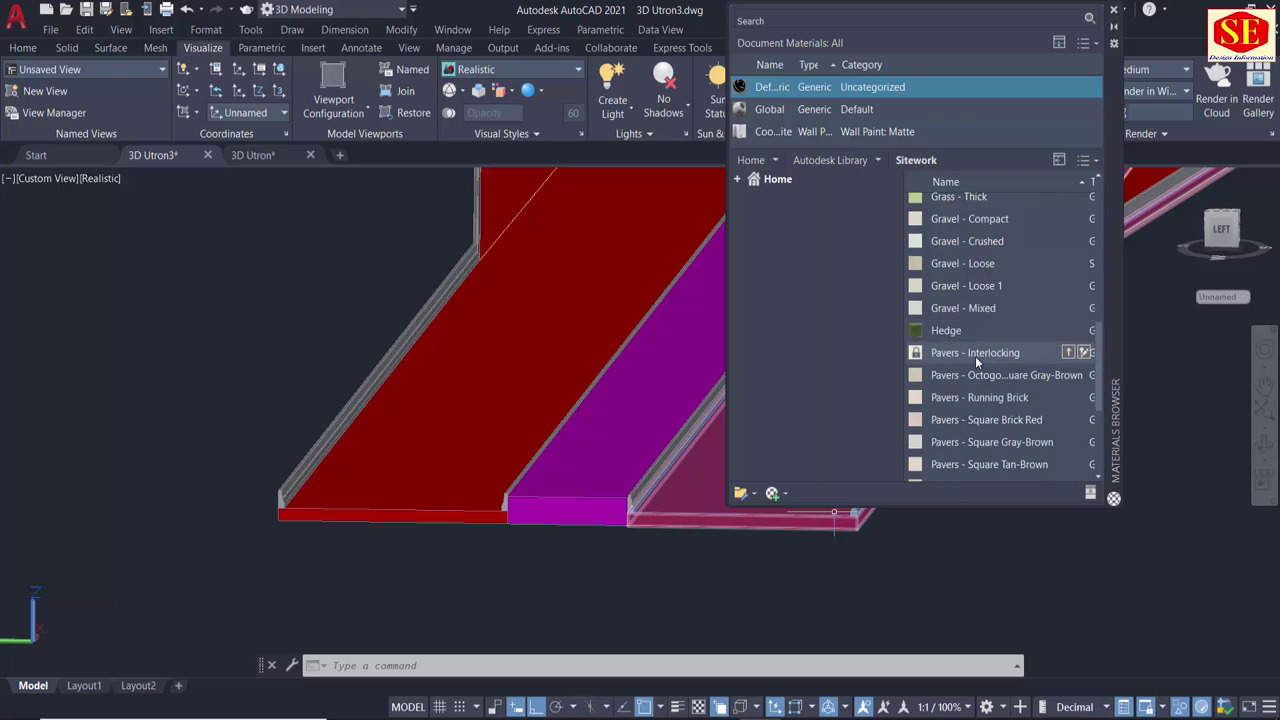
scroll(977, 362, down, 2)
scroll(977, 362, down, 1)
scroll(975, 356, up, 3)
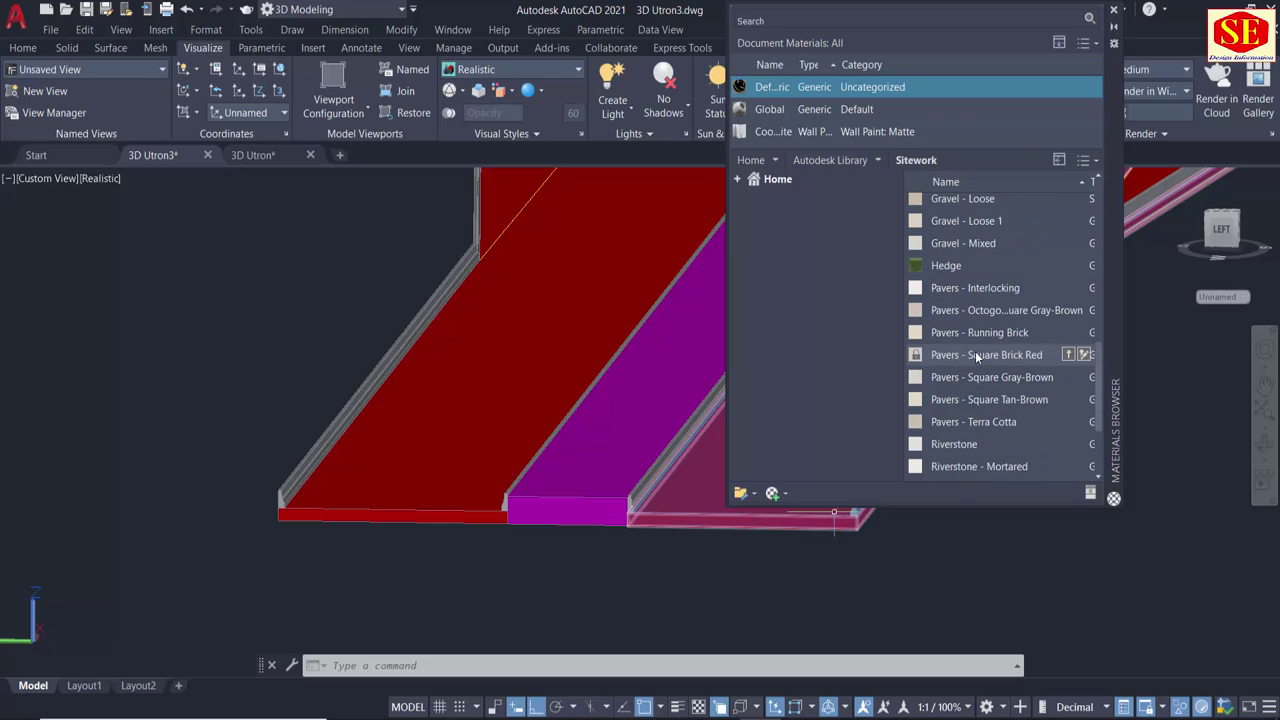
drag(946, 265, 666, 380)
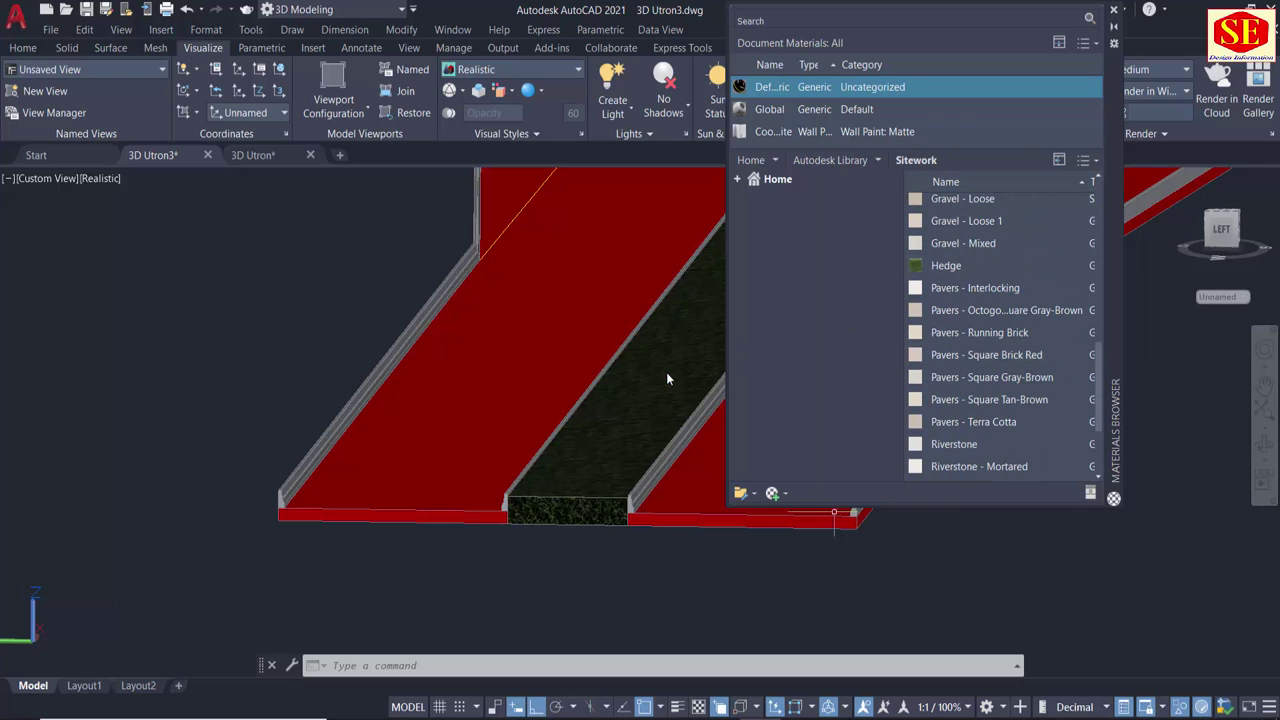
shift+middle_drag(470, 575, 505, 552)
Replace the median strip's Hedge material with Grass - Dark Rye.
scroll(960, 270, up, 2)
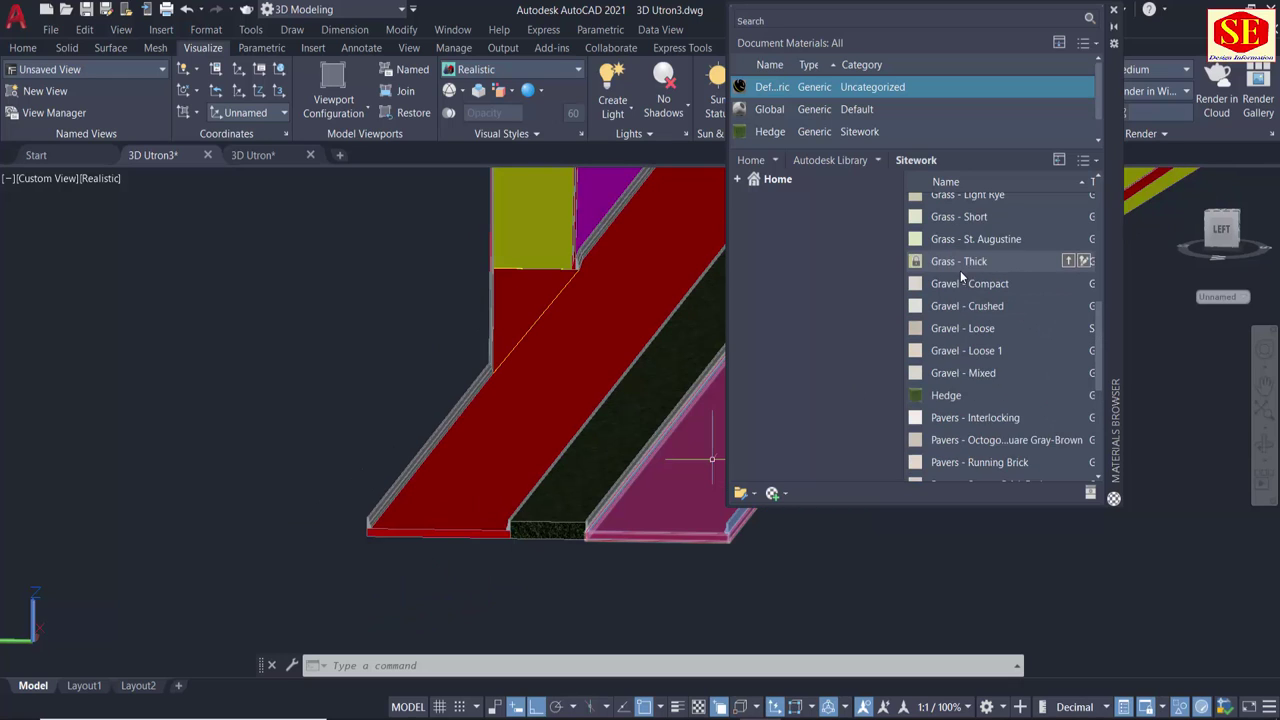
scroll(960, 268, up, 1)
drag(960, 240, 782, 316)
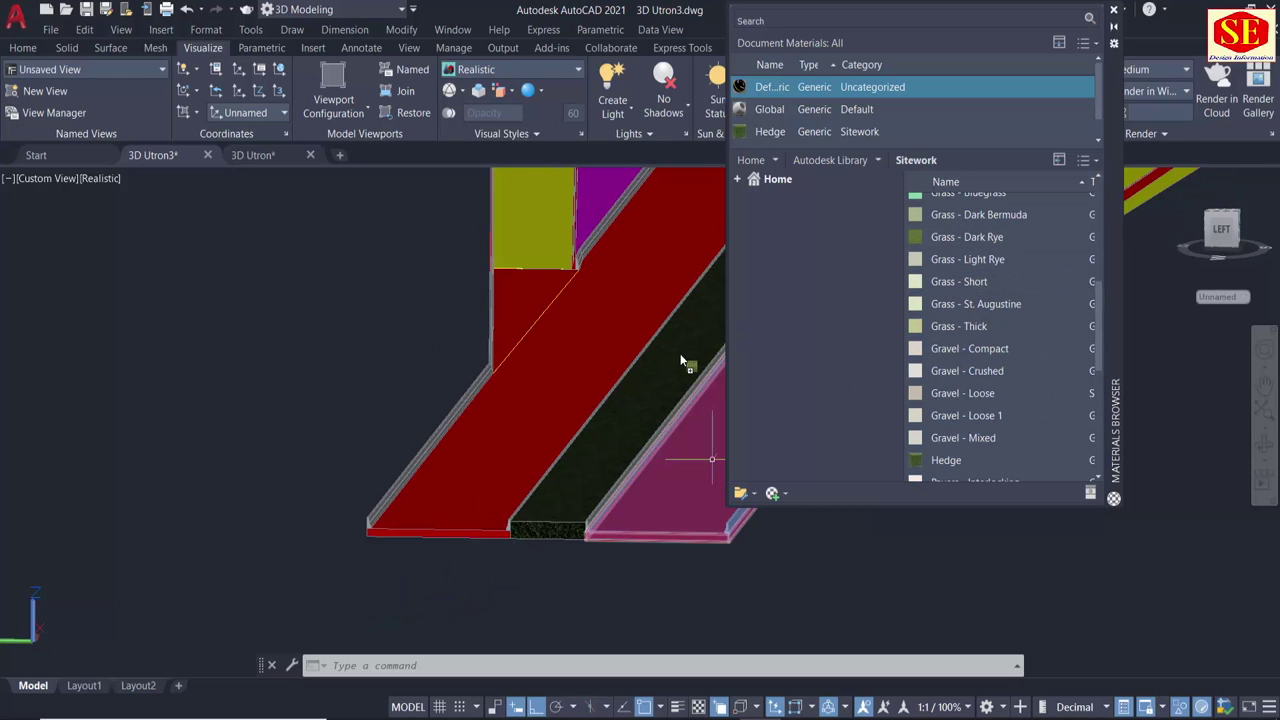
drag(685, 354, 685, 354)
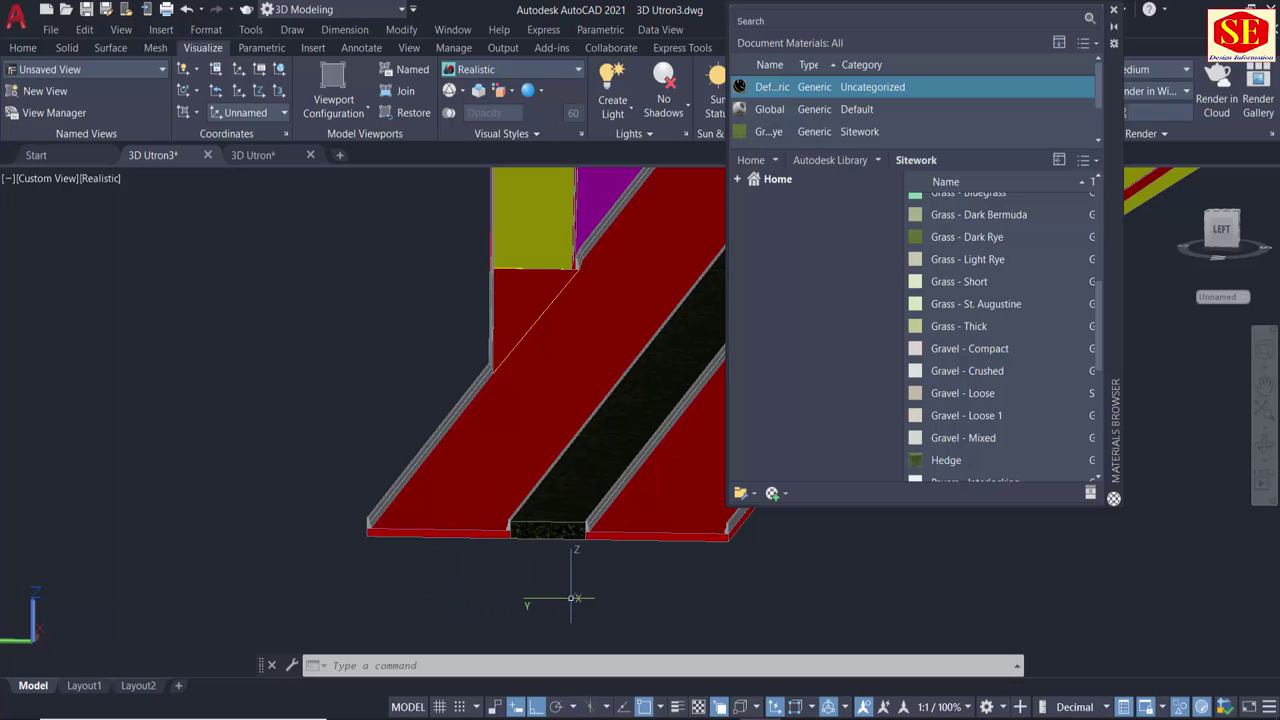
Orbit the road model to view the median strip from above.
mouse_move(515, 598)
shift+middle_down()
mouse_move(537, 590)
mouse_move(514, 430)
shift+middle_up()
scroll(543, 363, up, 5)
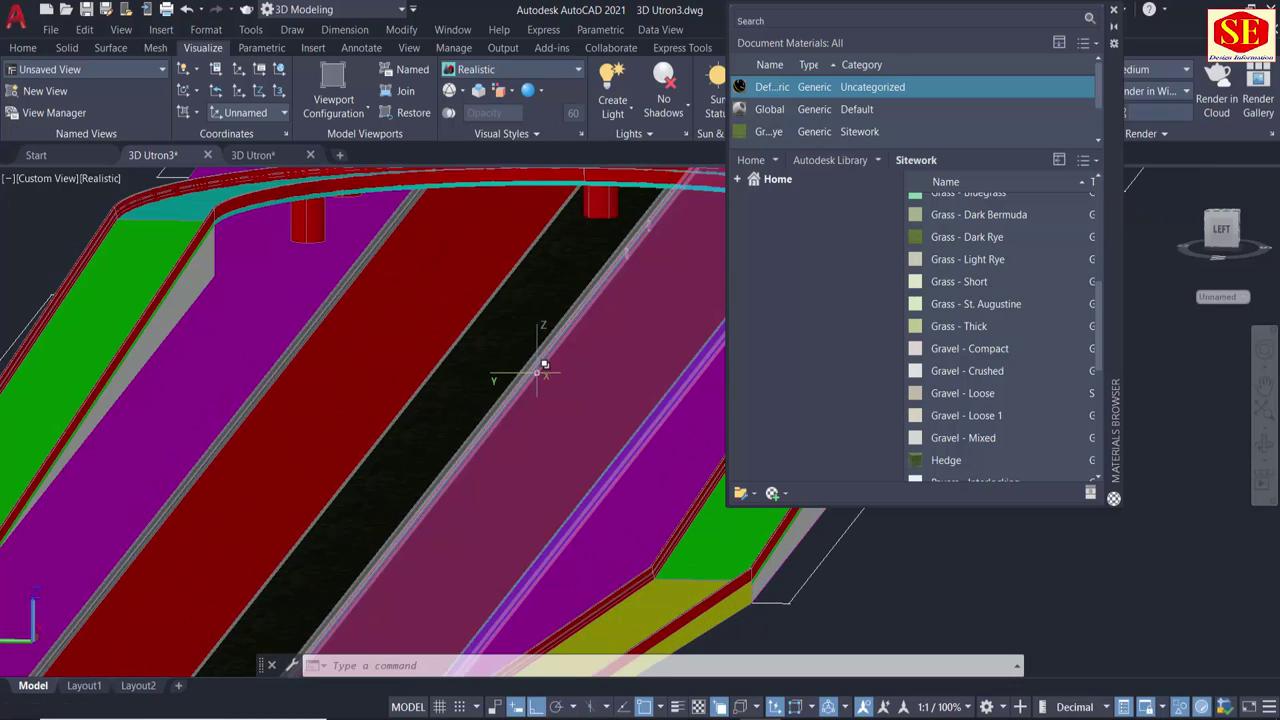
scroll(482, 335, up, 3)
scroll(300, 354, down, 3)
scroll(313, 353, down, 3)
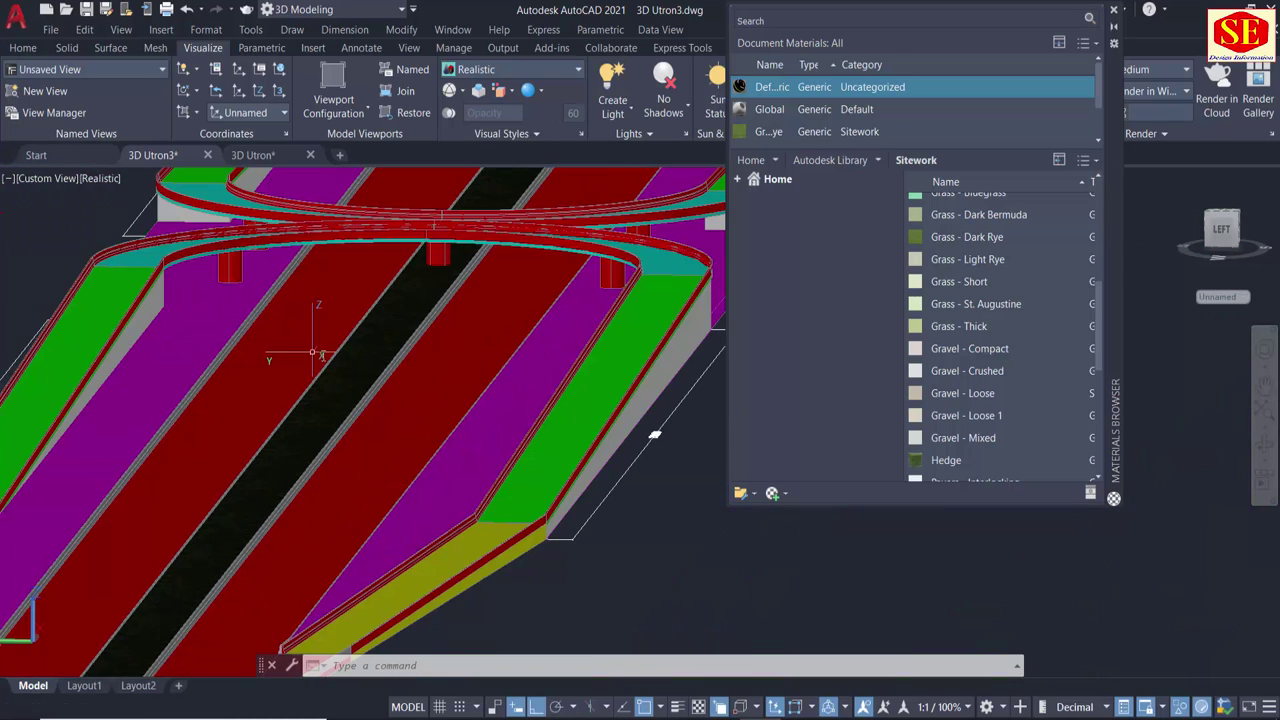
mouse_move(655, 436)
shift+middle_down()
mouse_move(382, 557)
mouse_move(401, 557)
shift+middle_up()
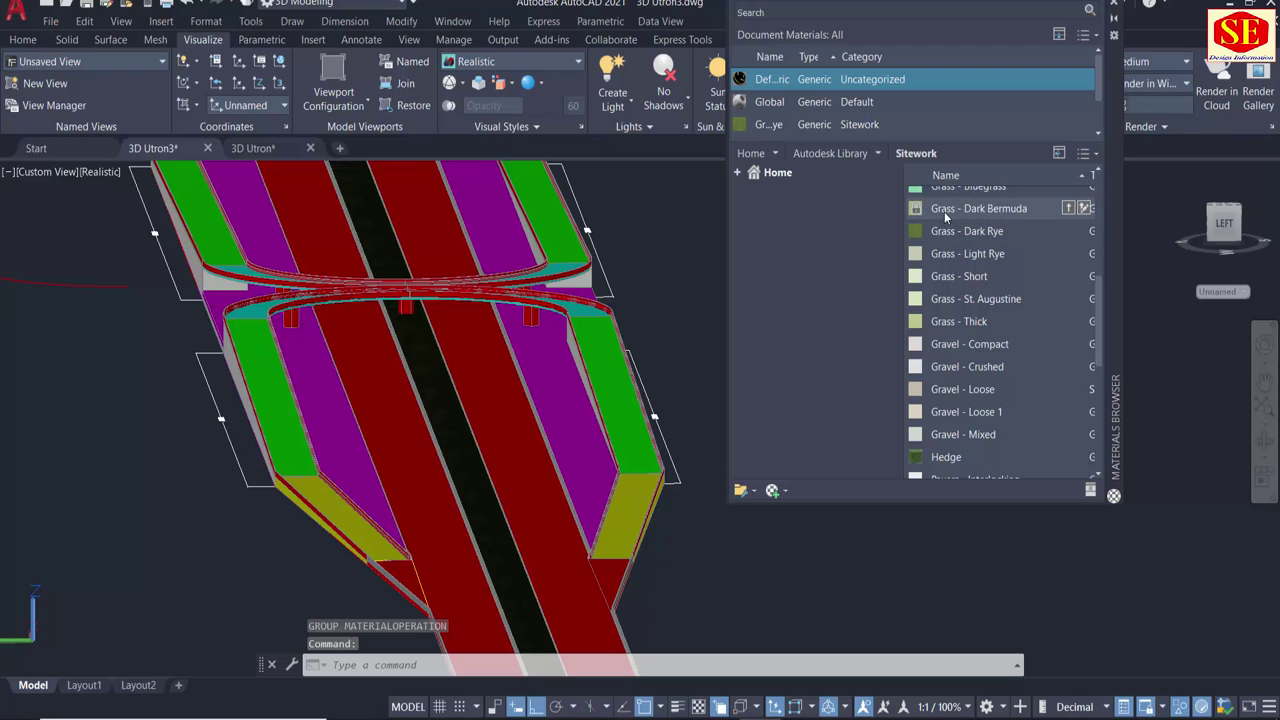
Apply Grass - Dark Bermuda to one of the purple side strips.
drag(941, 213, 652, 318)
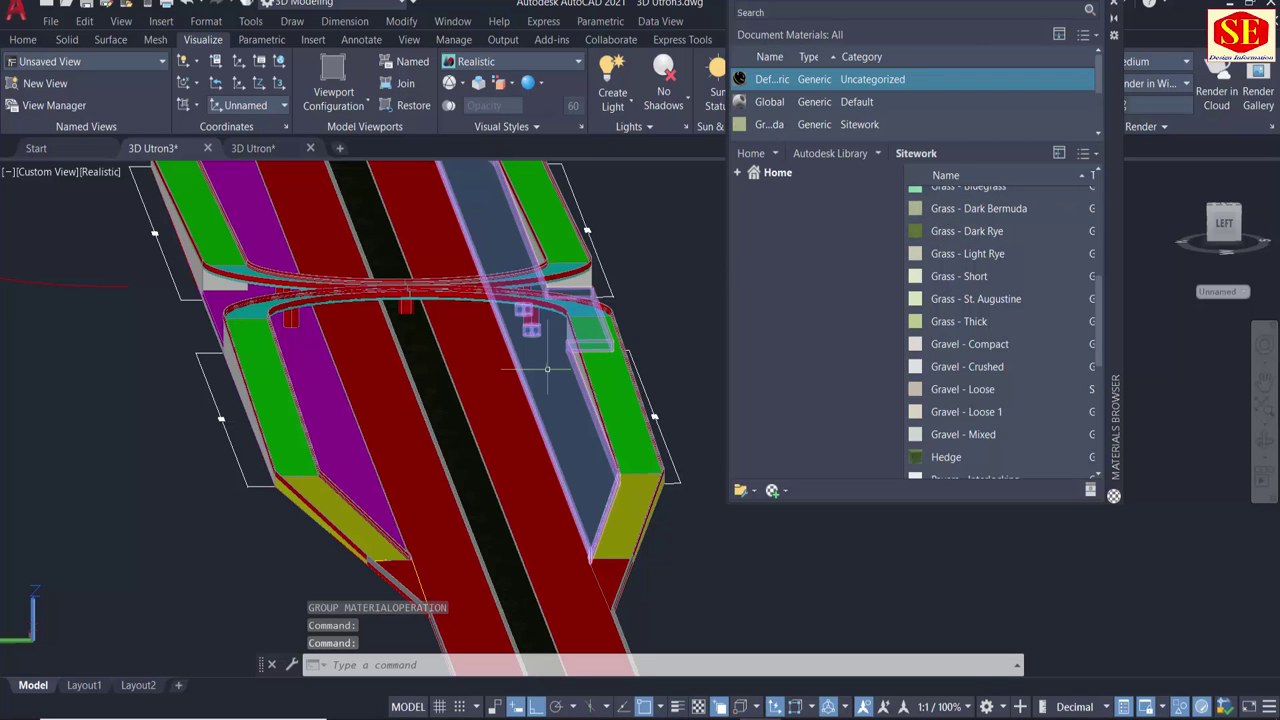
drag(548, 378, 555, 365)
scroll(600, 525, up, 5)
scroll(508, 400, up, 1)
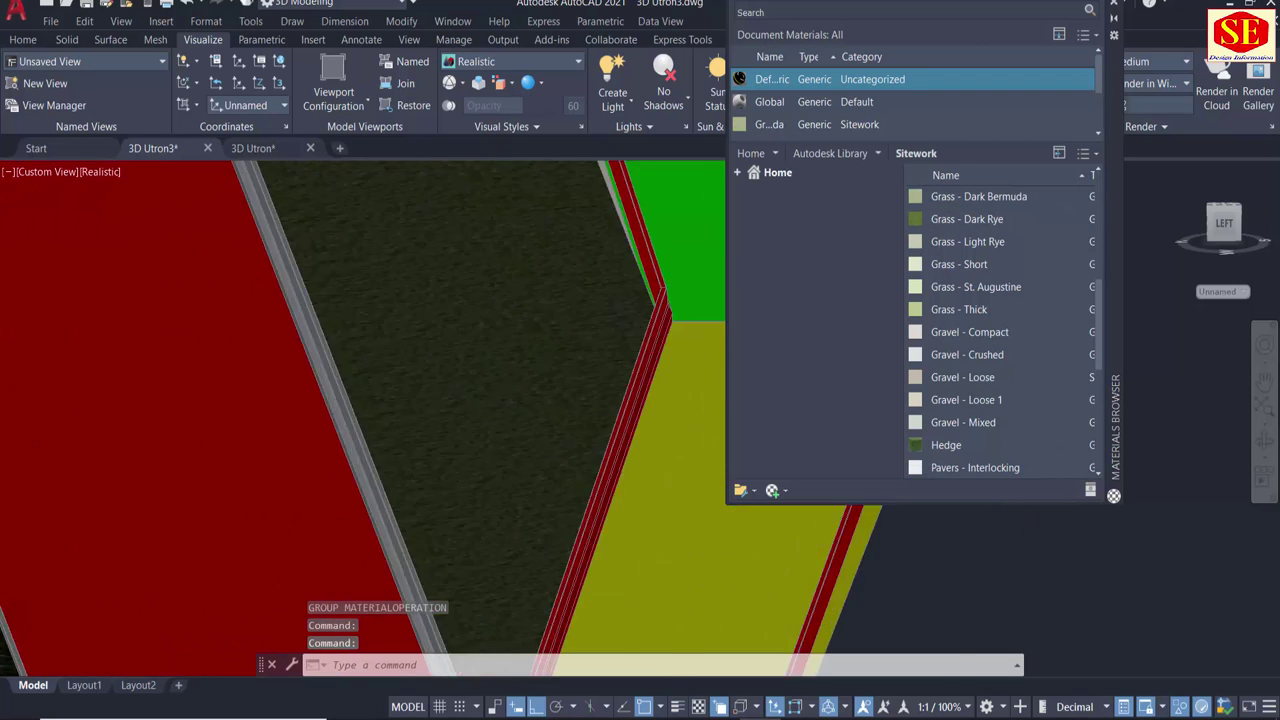
scroll(508, 400, up, 3)
scroll(479, 393, down, 3)
scroll(486, 380, down, 2)
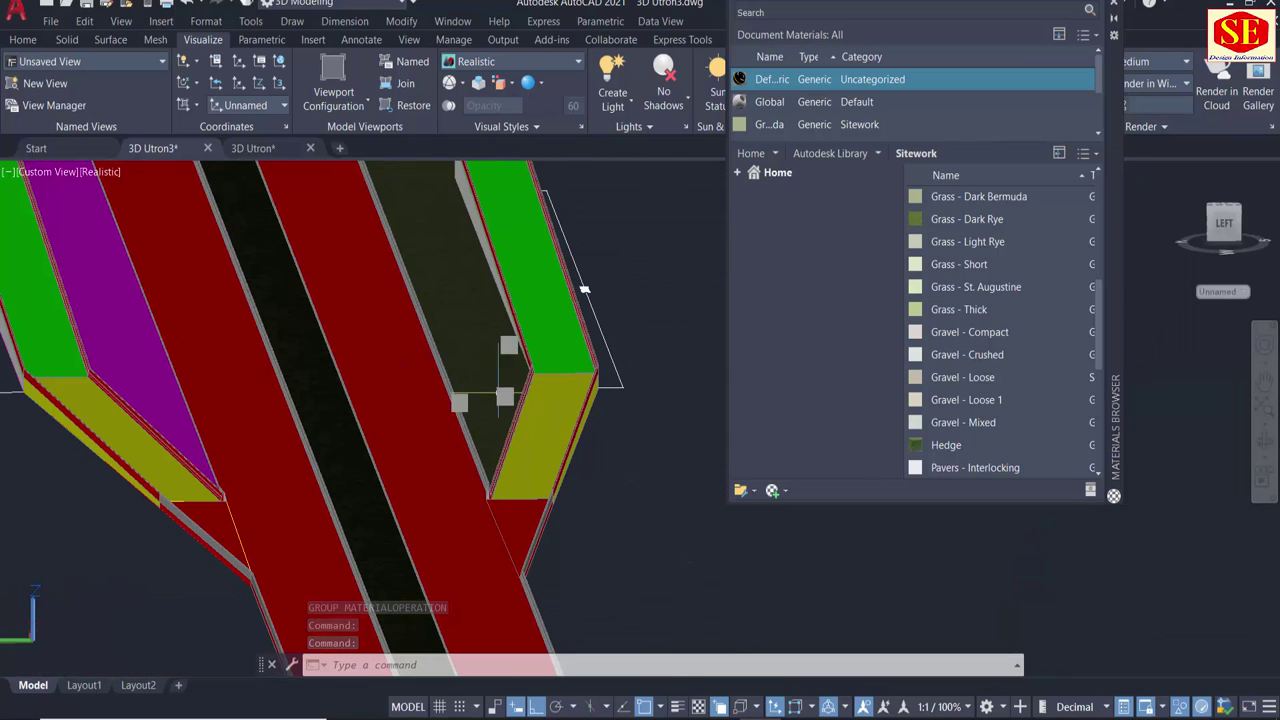
mouse_move(966, 219)
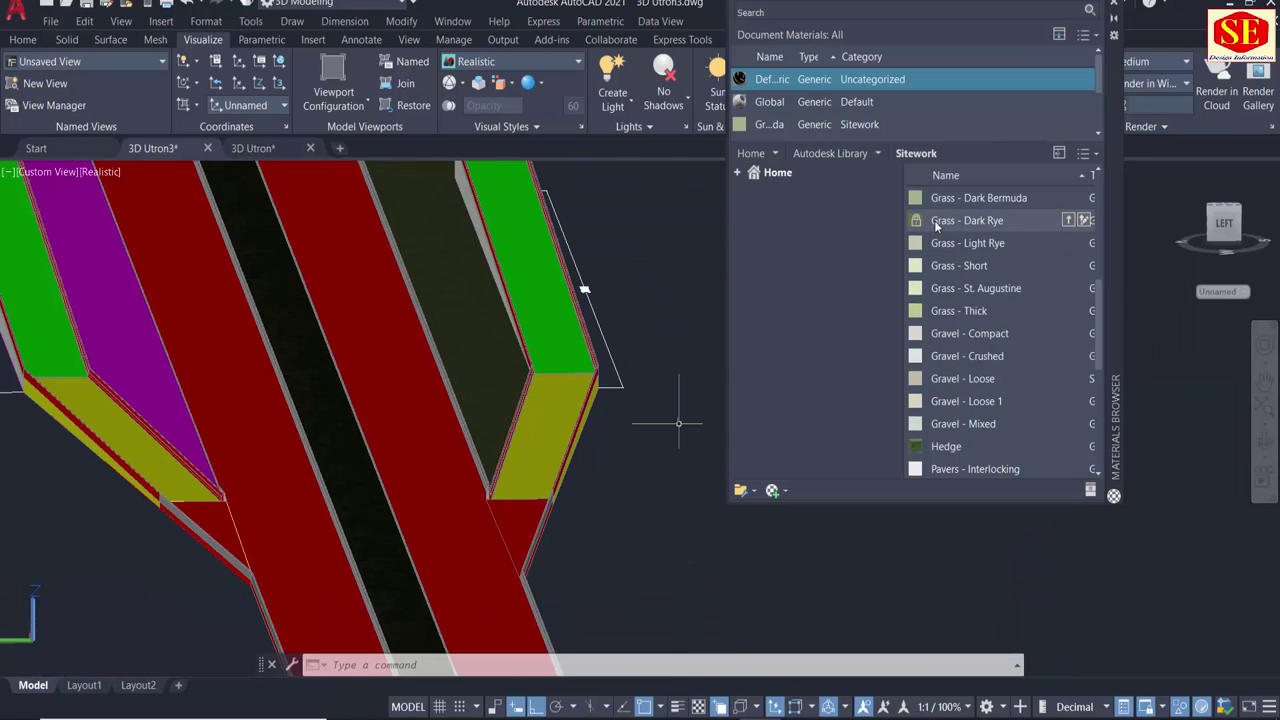
Apply Grass - Dark Rye to the left purple side strip.
drag(935, 224, 128, 349)
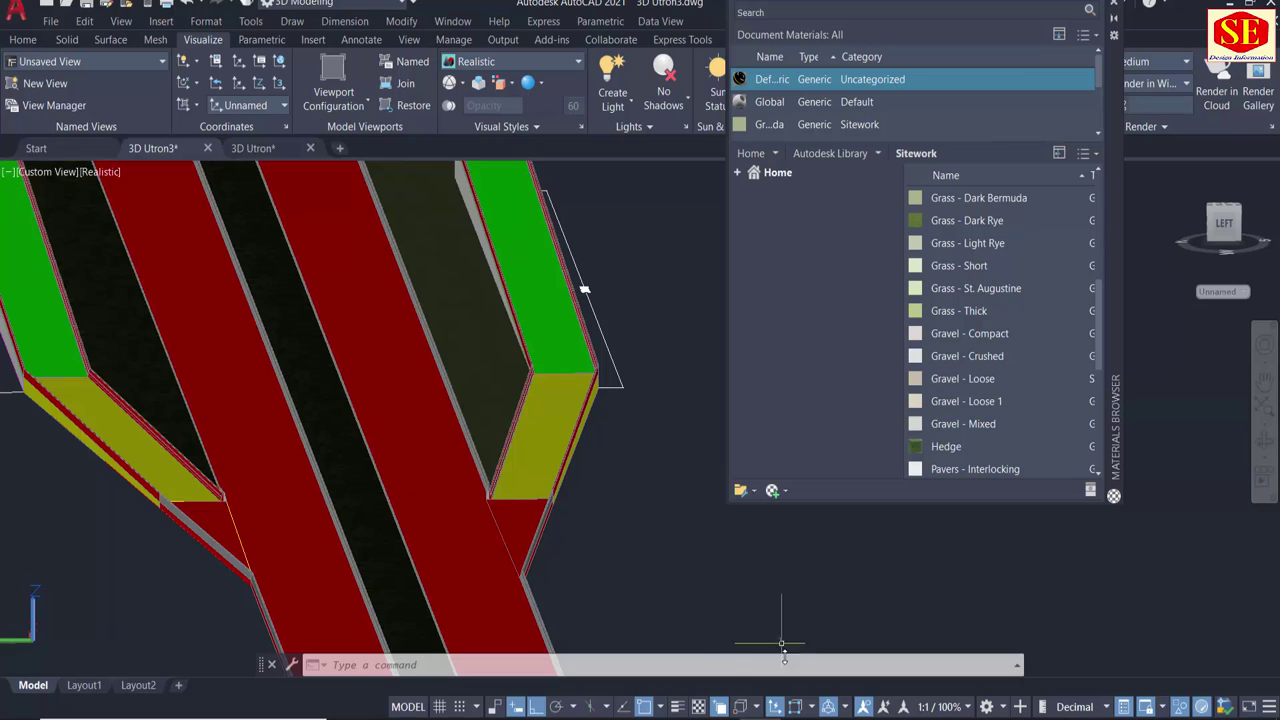
middle_drag(296, 423, 371, 471)
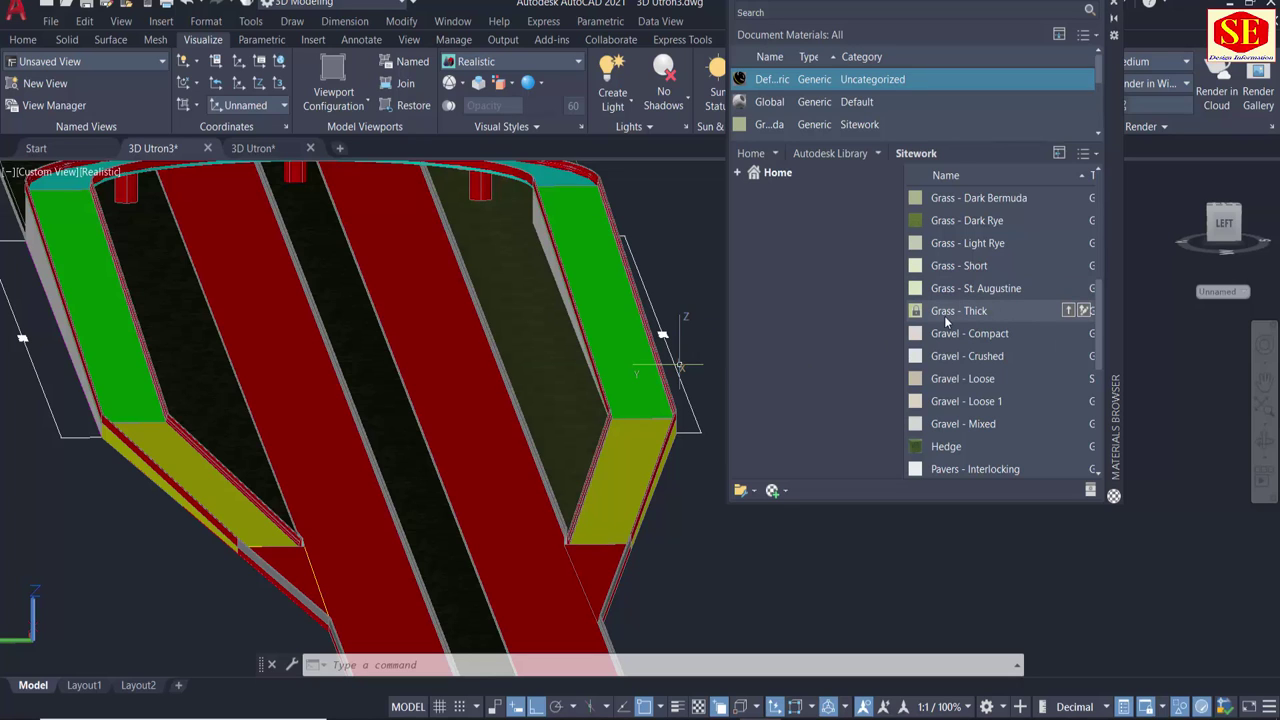
drag(330, 364, 236, 380)
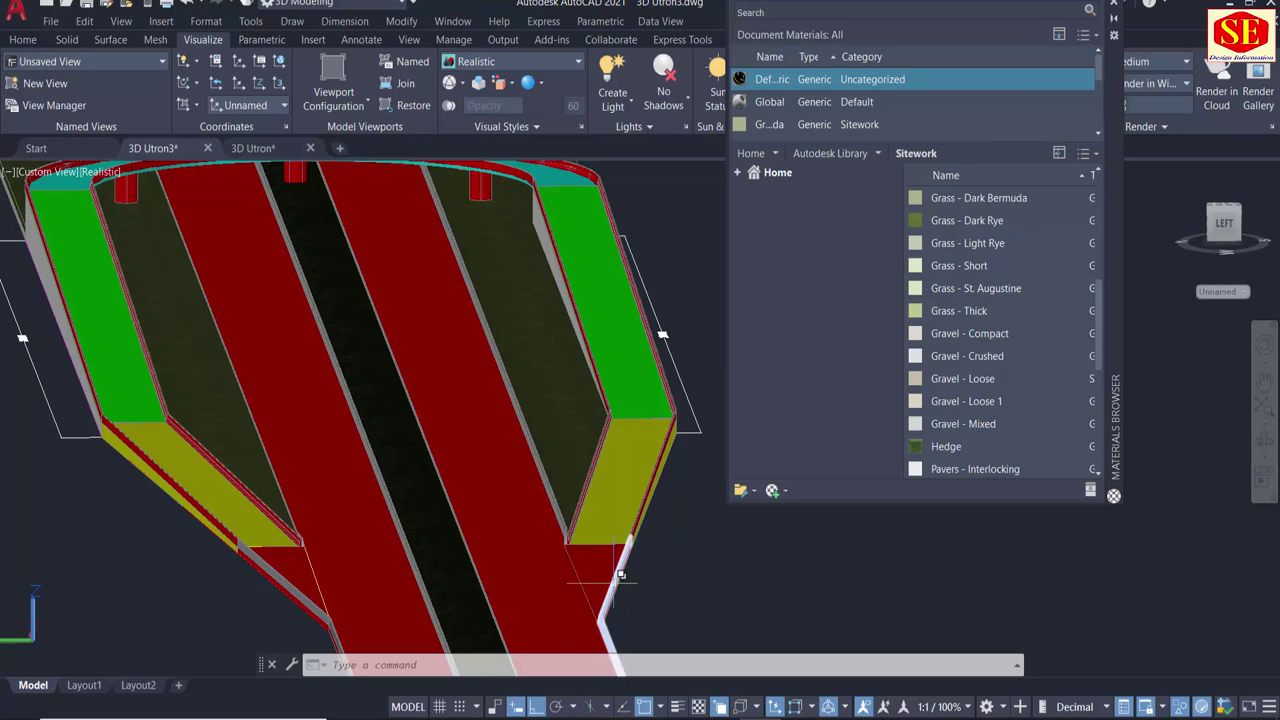
scroll(620, 574, down, 5)
scroll(500, 590, up, 3)
Pan and zoom across the whole model to check the grassed side strips.
middle_drag(628, 480, 371, 423)
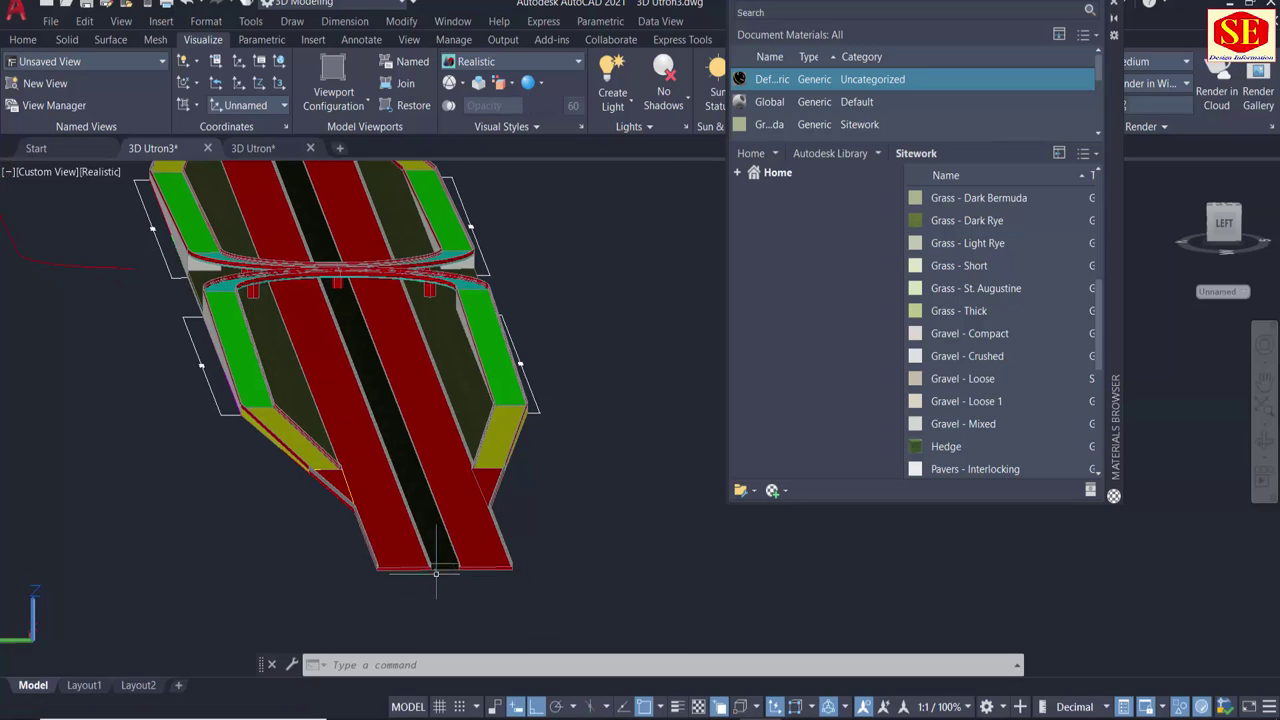
scroll(436, 573, up, 3)
scroll(428, 523, up, 3)
scroll(428, 523, up, 2)
mouse_move(286, 443)
middle_down()
mouse_move(430, 668)
mouse_move(359, 578)
middle_up()
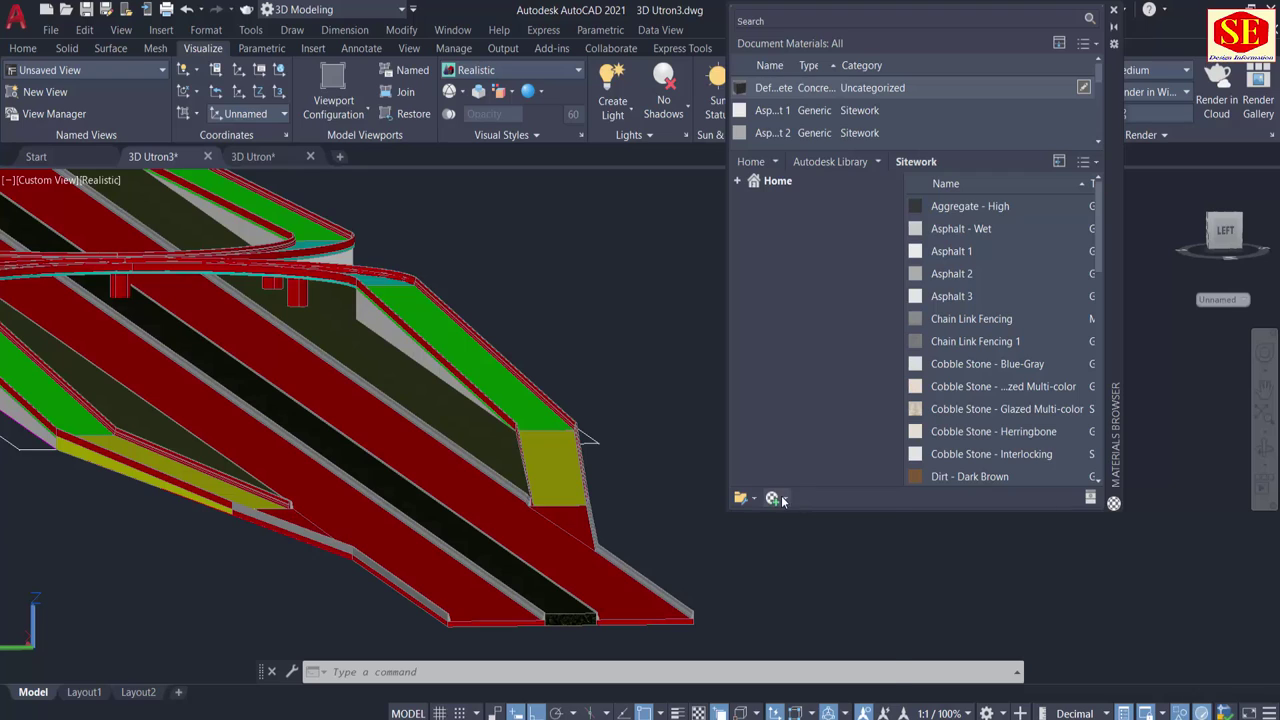
Create a new Generic material and load line 2.jpg as its image.
click(783, 499)
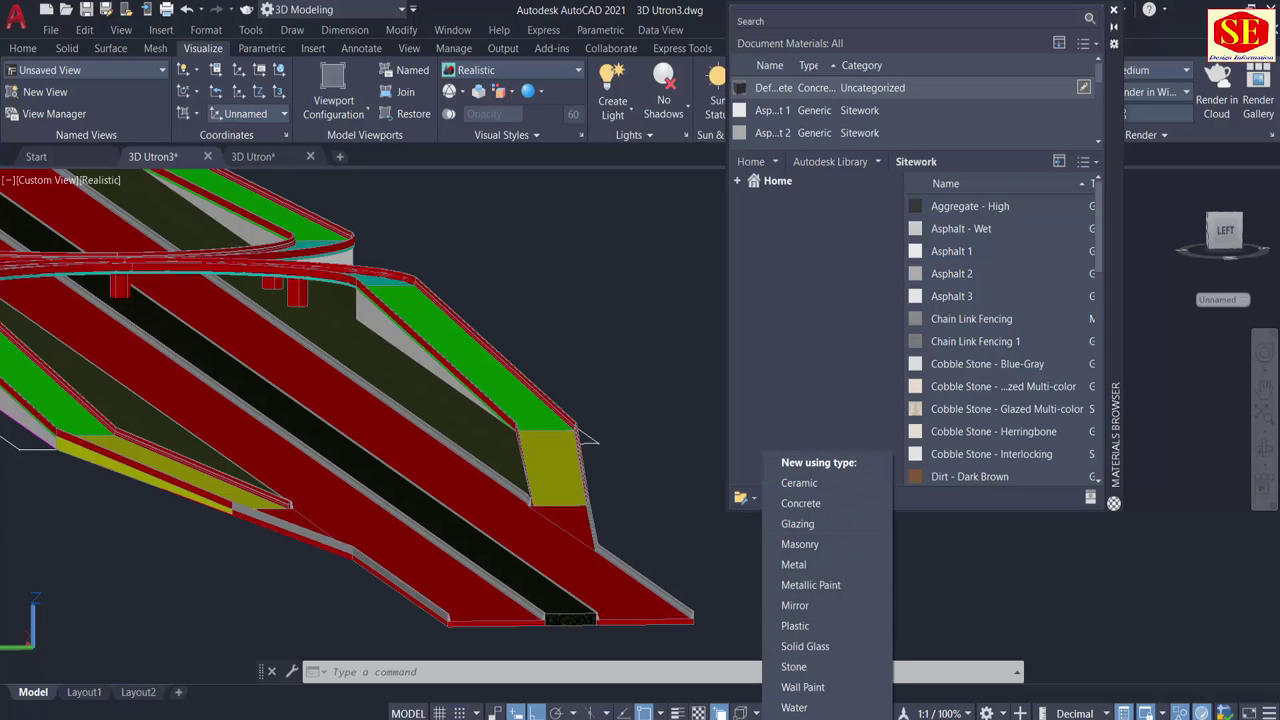
click(795, 716)
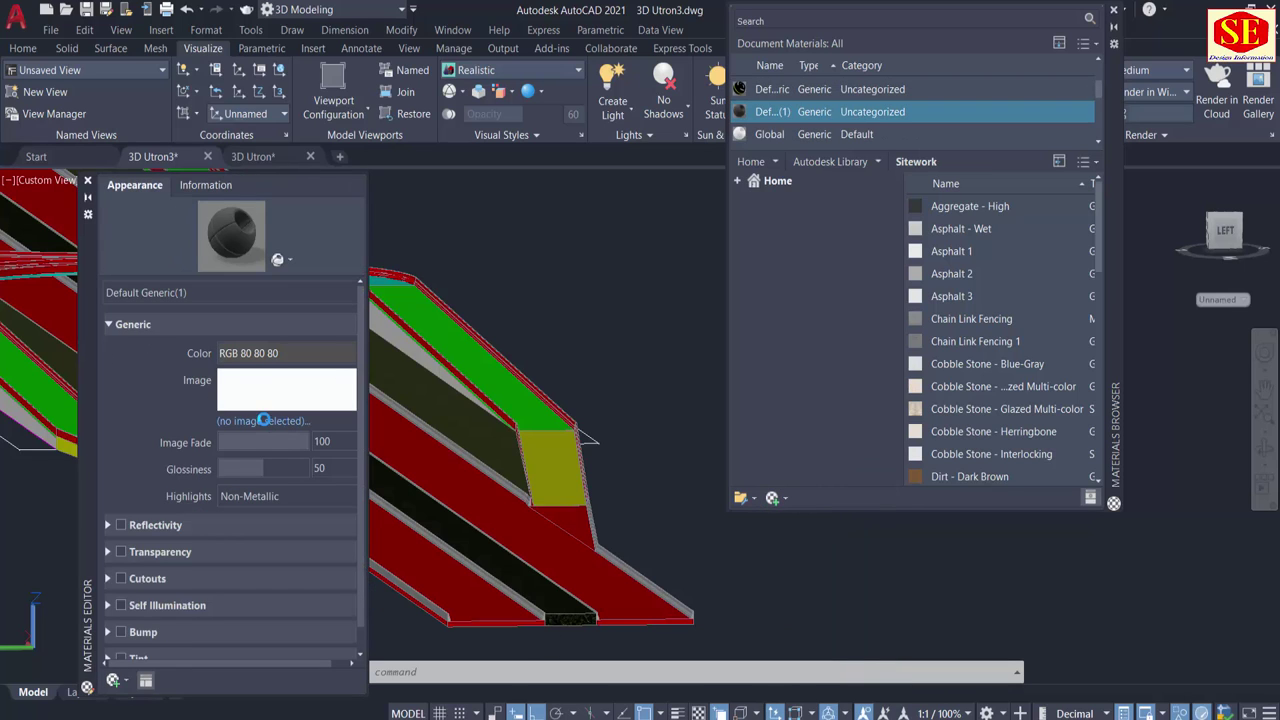
scroll(652, 425, down, 2)
scroll(652, 425, down, 3)
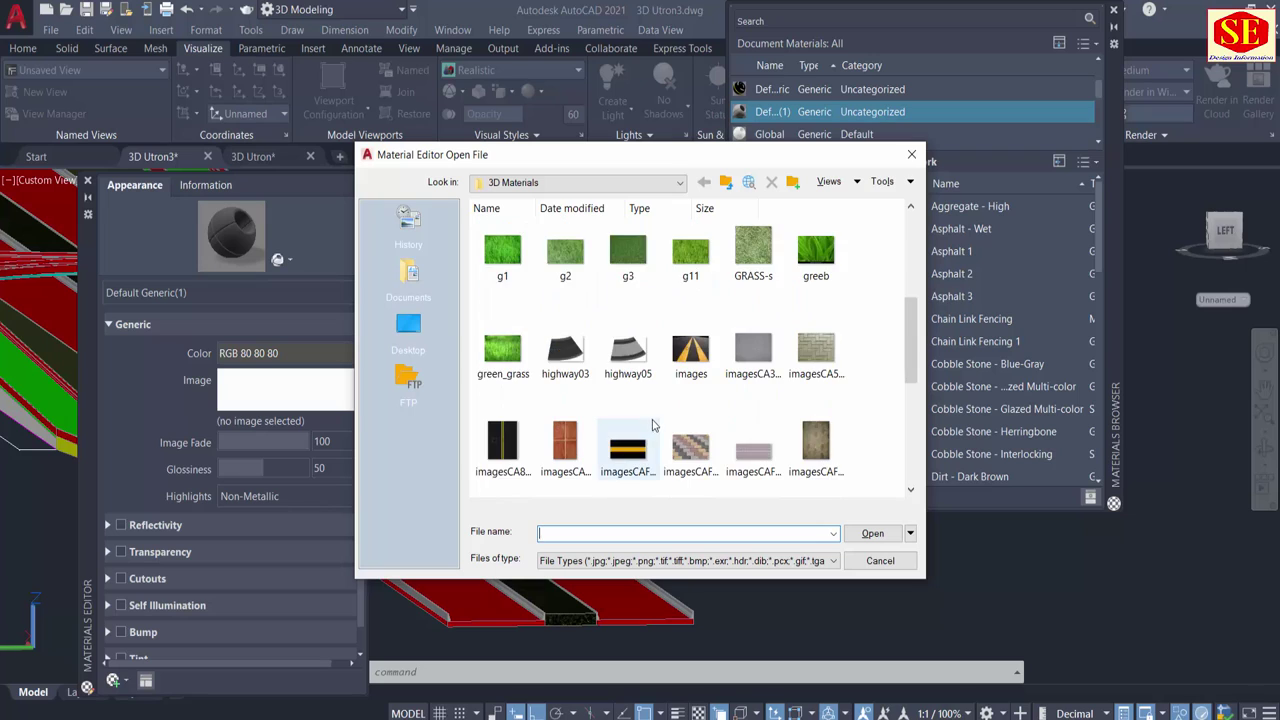
scroll(652, 425, down, 3)
scroll(652, 425, down, 3)
scroll(650, 425, down, 1)
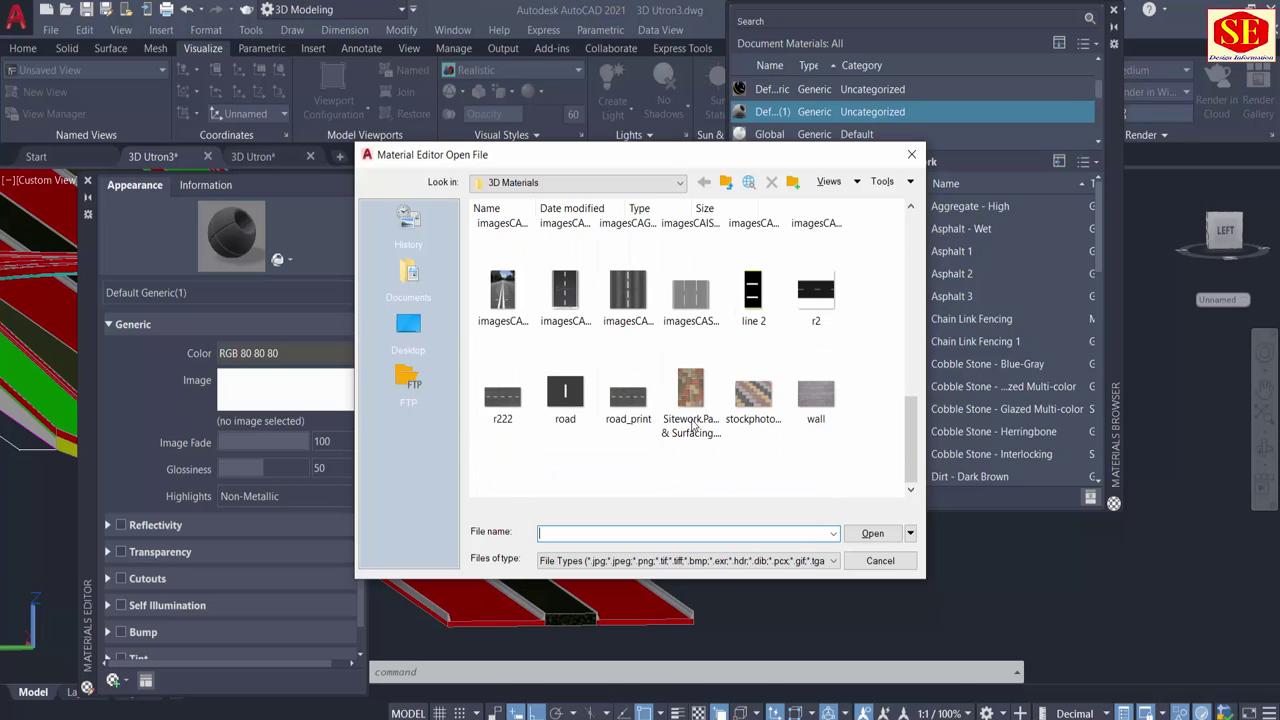
click(750, 293)
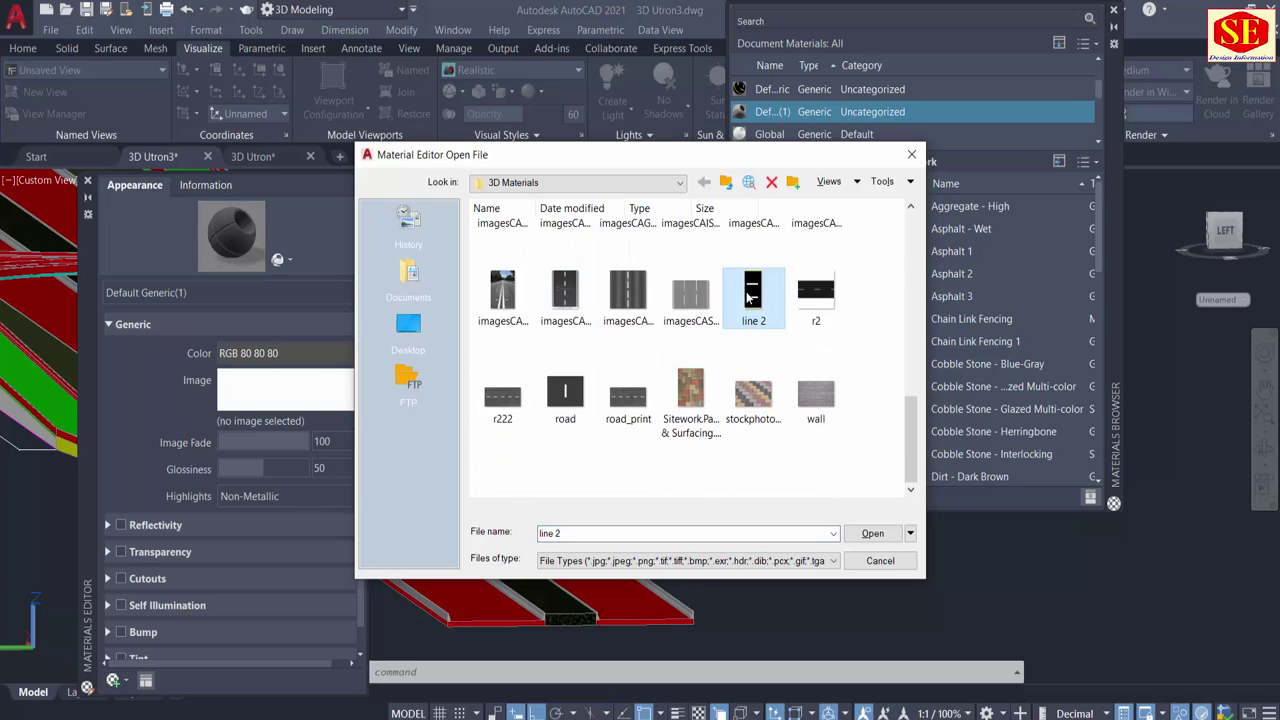
click(873, 533)
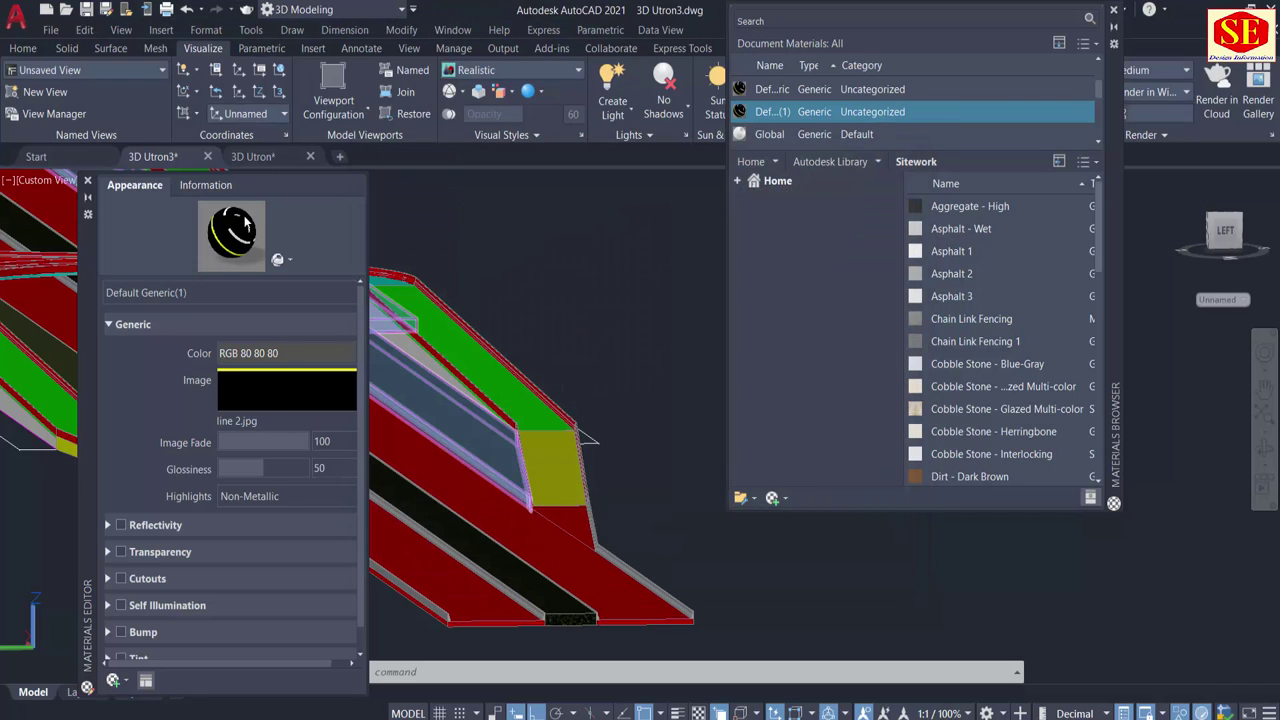
Open the Texture Editor for the line 2.jpg image and reframe the road view.
click(258, 379)
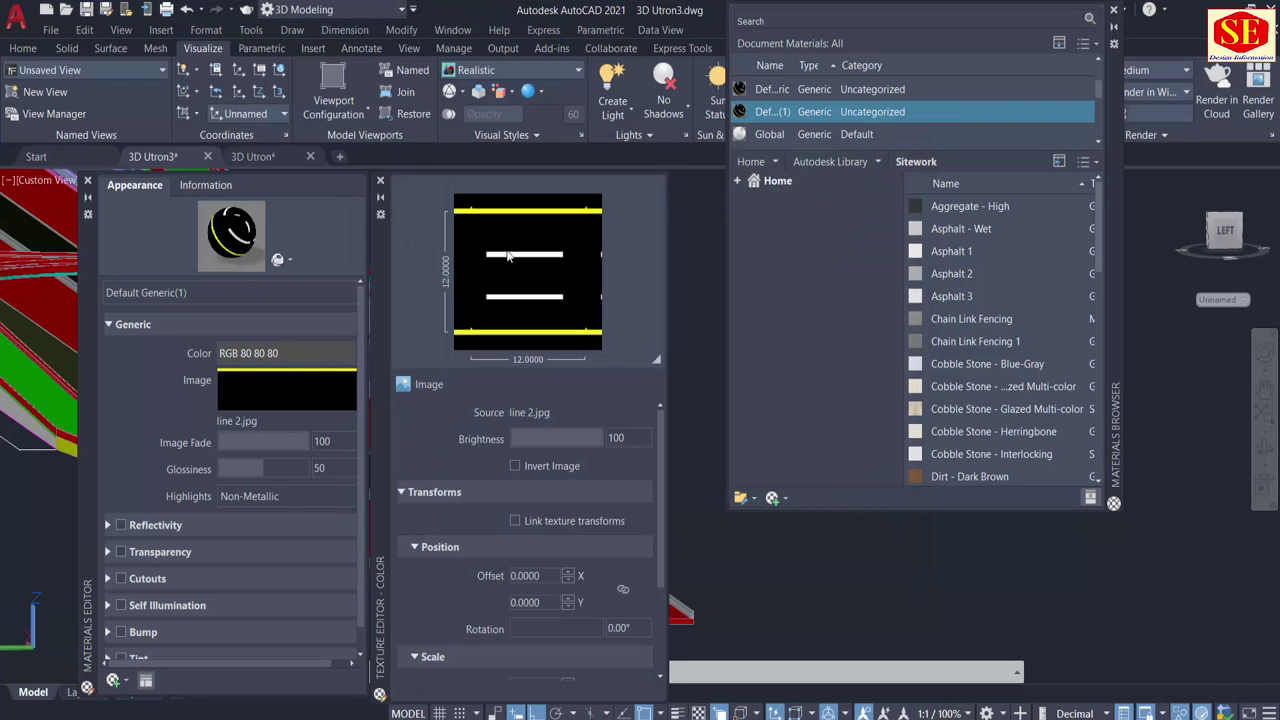
scroll(973, 545, down, 3)
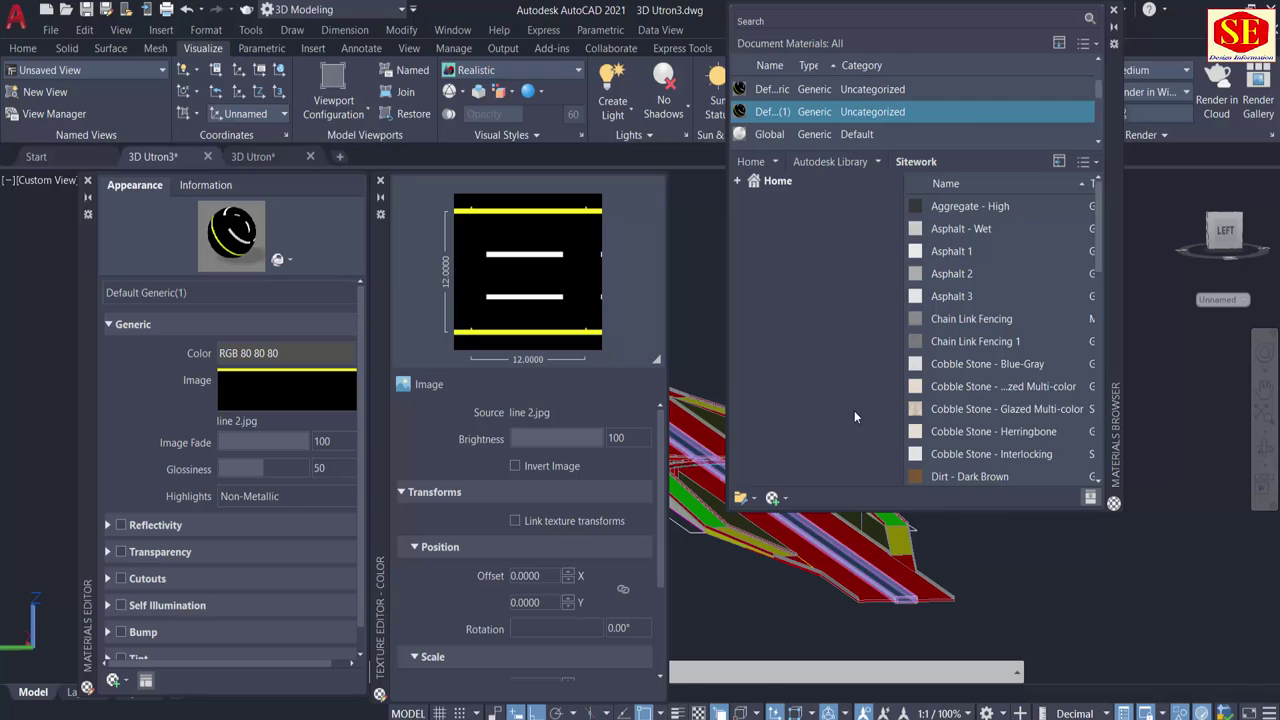
drag(951, 273, 850, 95)
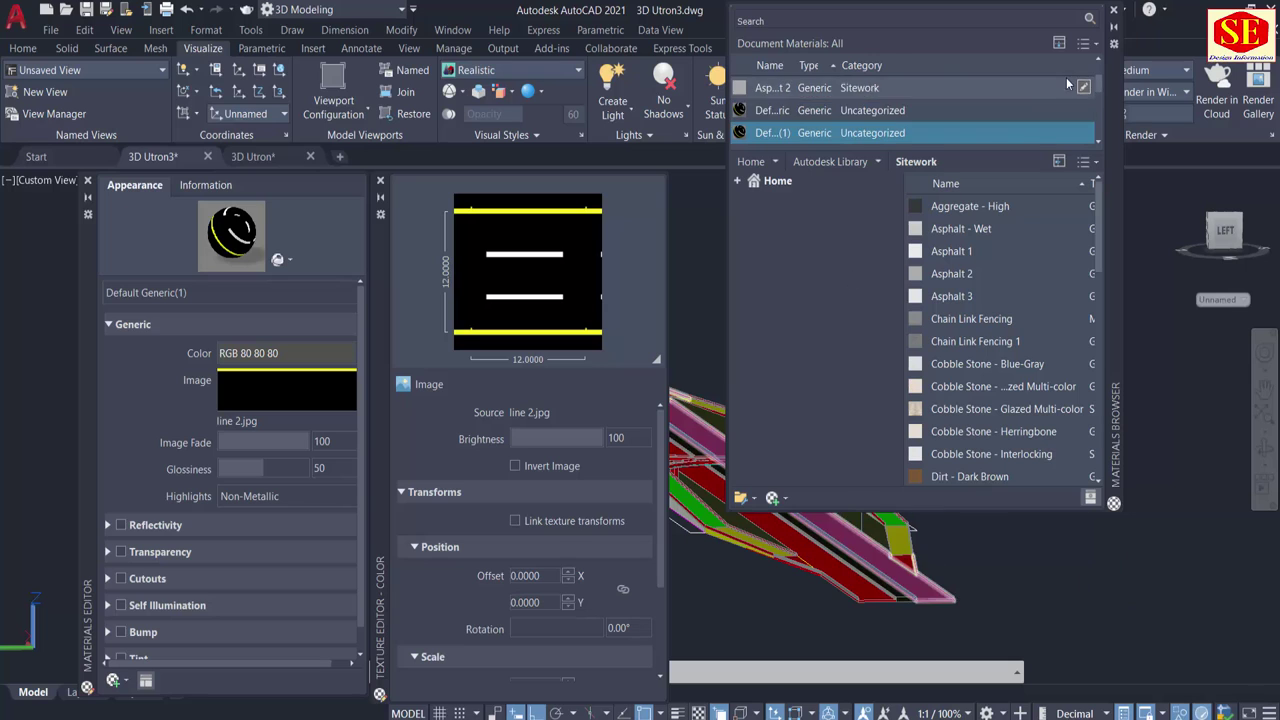
click(386, 204)
shift+middle_drag(650, 466, 634, 594)
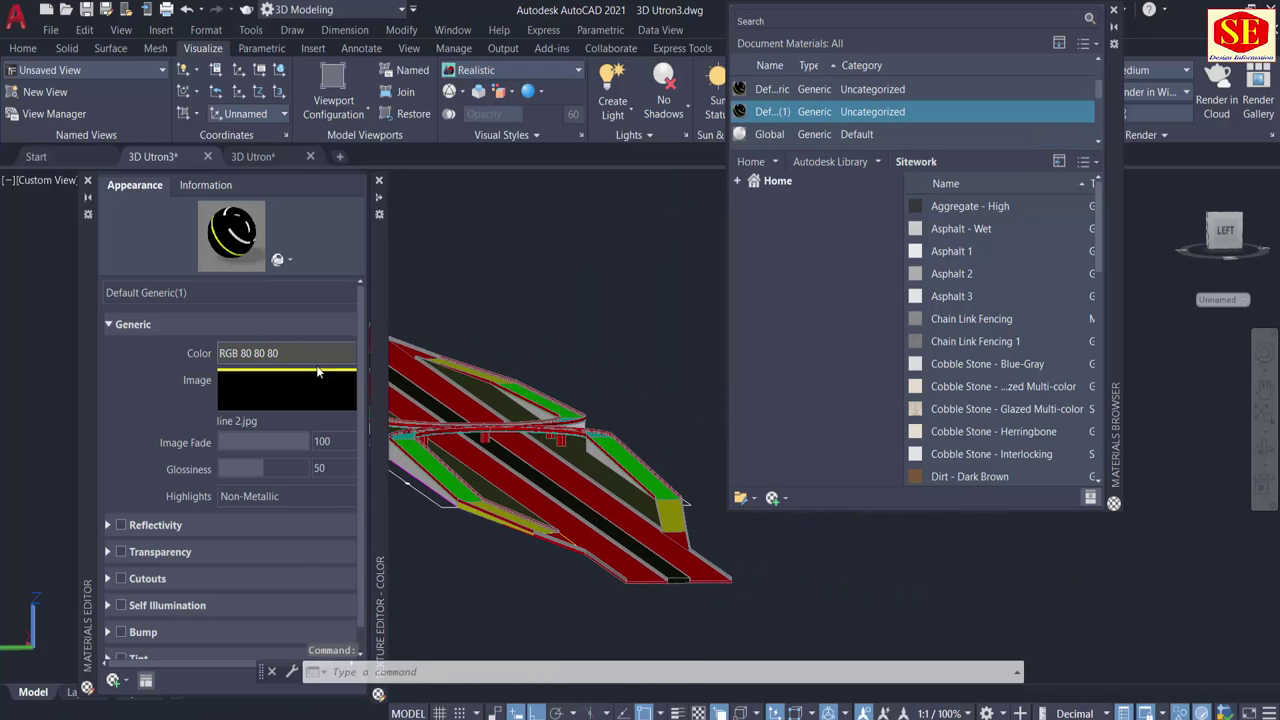
scroll(660, 560, up, 4)
scroll(700, 450, down, 1)
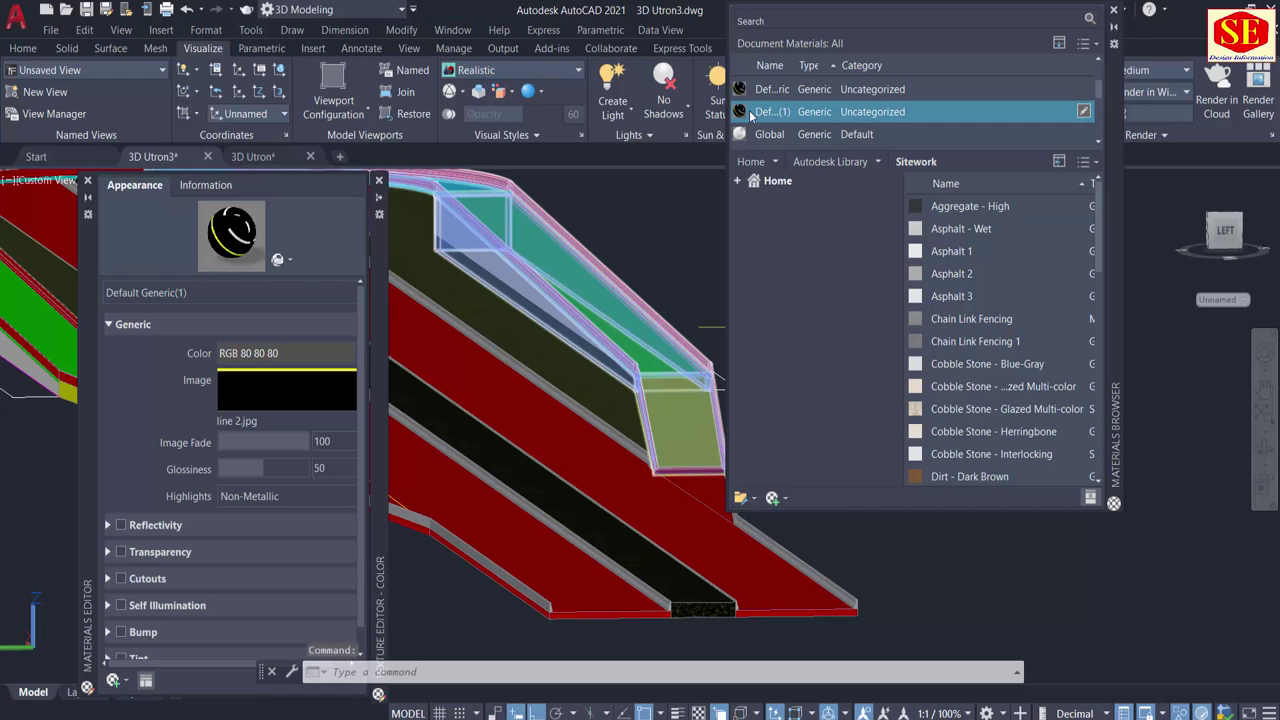
Apply Default Generic(1) to the right-hand roadway and zoom toward the ramp deck.
mouse_move(791, 114)
mouse_down()
mouse_move(626, 327)
mouse_move(564, 452)
mouse_up()
scroll(600, 420, up, 2)
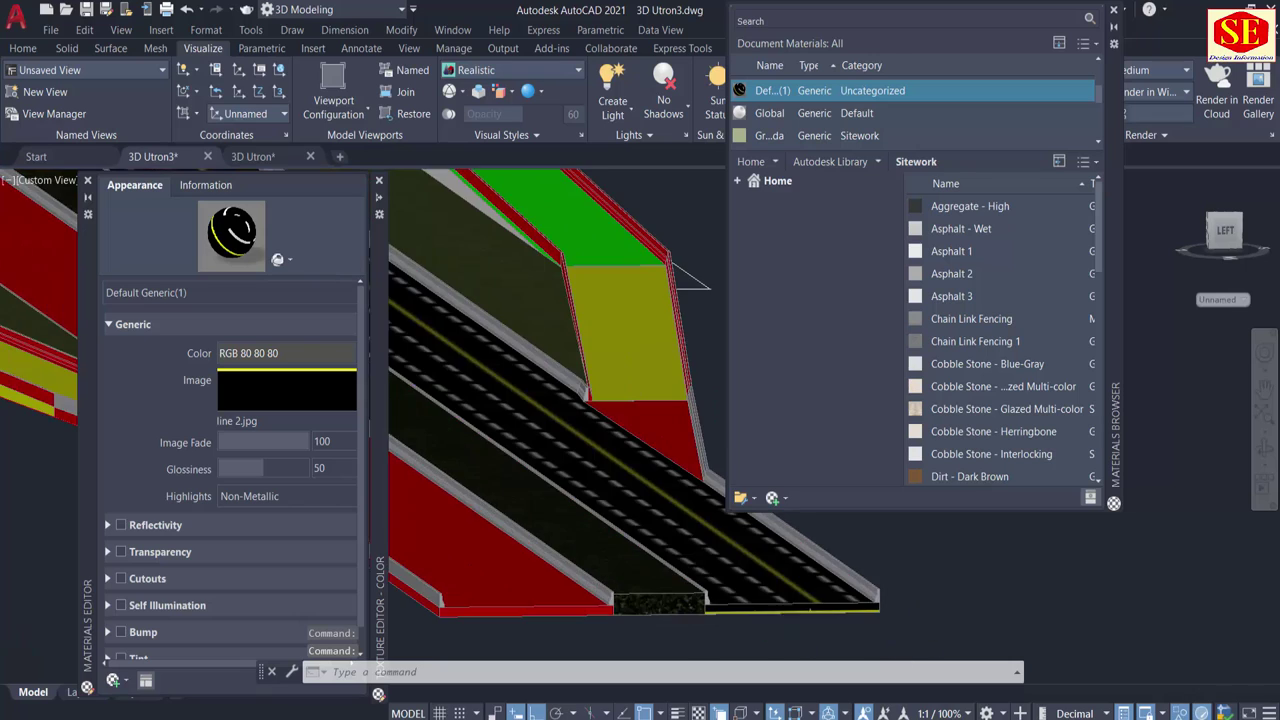
scroll(786, 620, down, 2)
scroll(683, 594, up, 2)
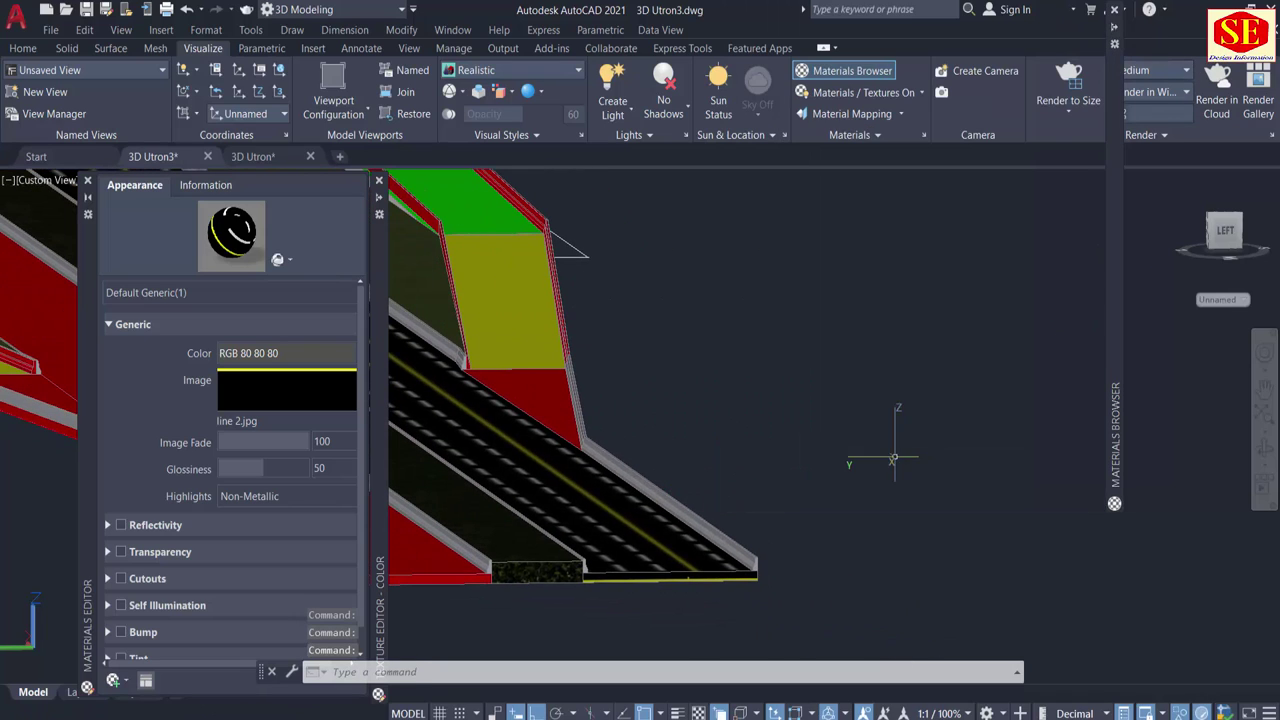
middle_drag(857, 457, 1086, 423)
scroll(845, 518, up, 2)
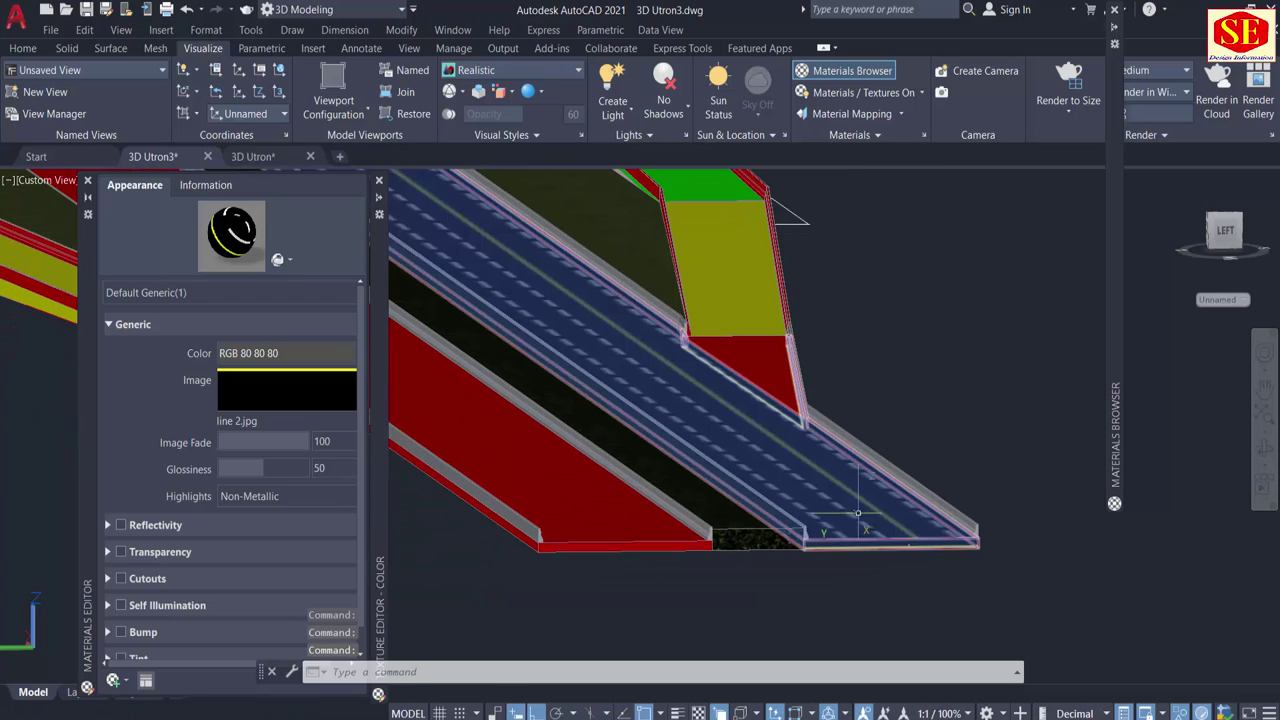
scroll(834, 514, up, 1)
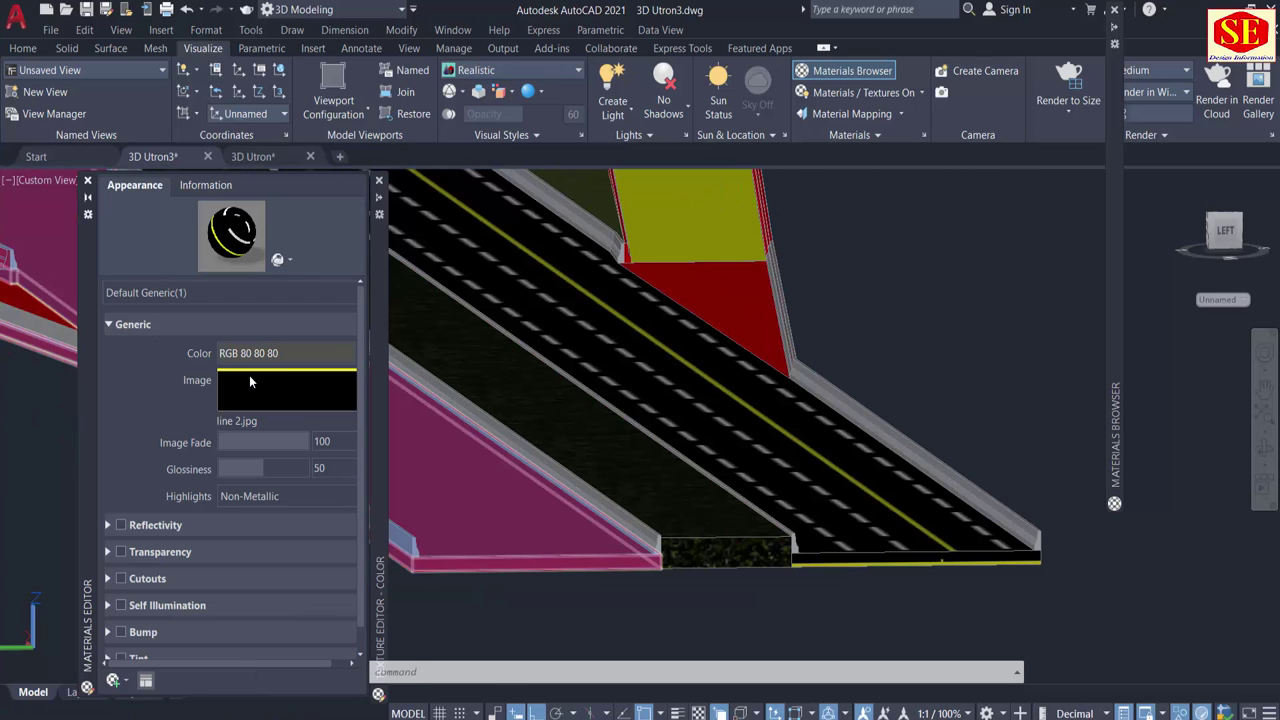
In the road-marking texture settings, try a sample size of 13.
click(379, 207)
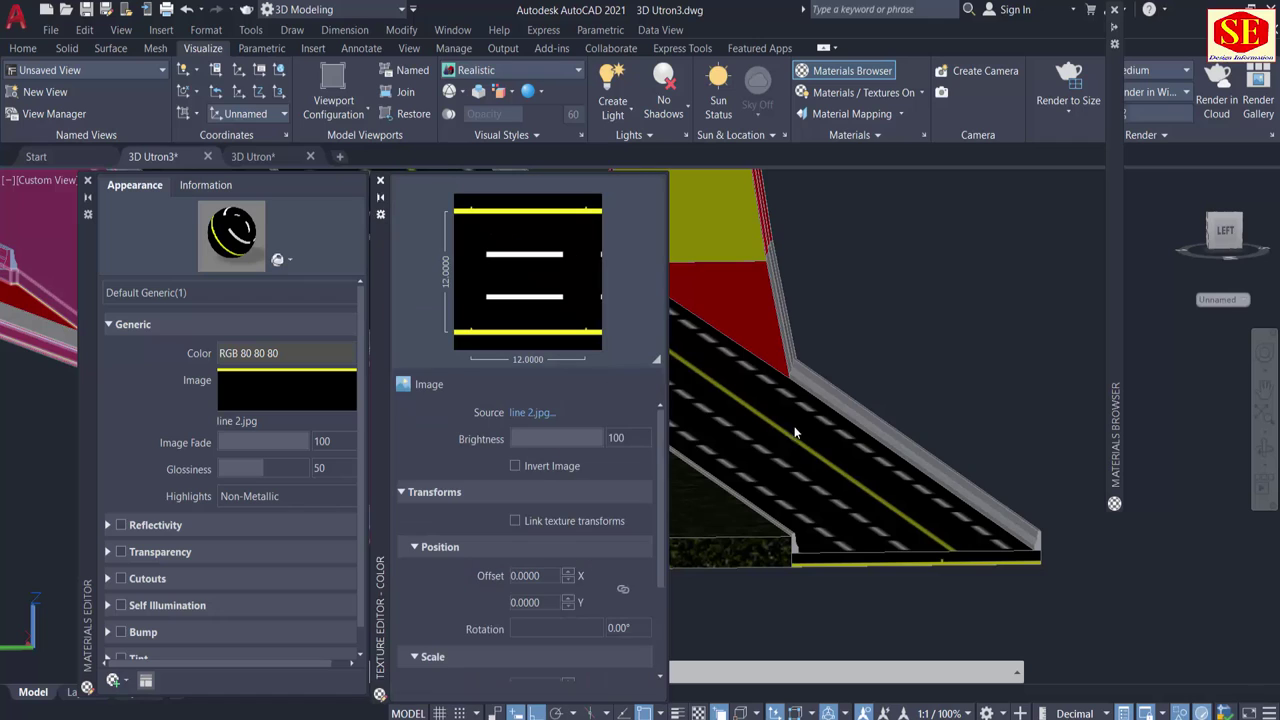
scroll(566, 533, down, 2)
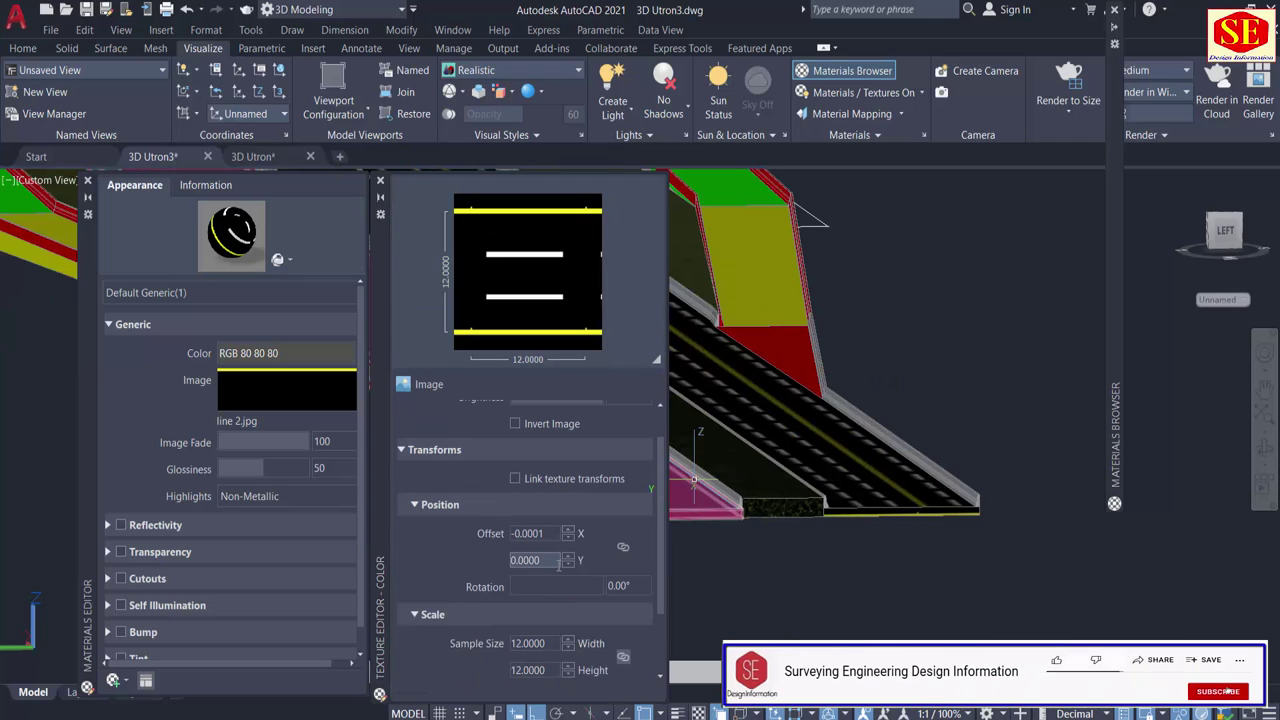
scroll(544, 558, up, 1)
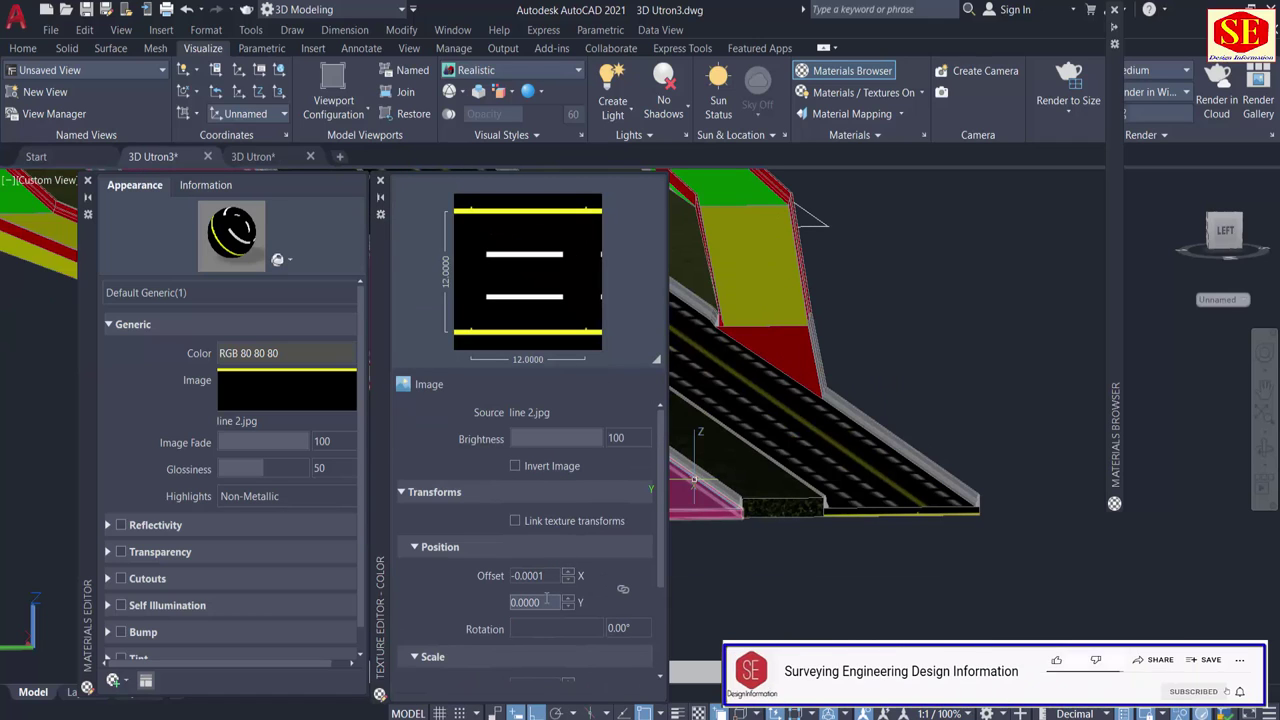
scroll(655, 566, down, 3)
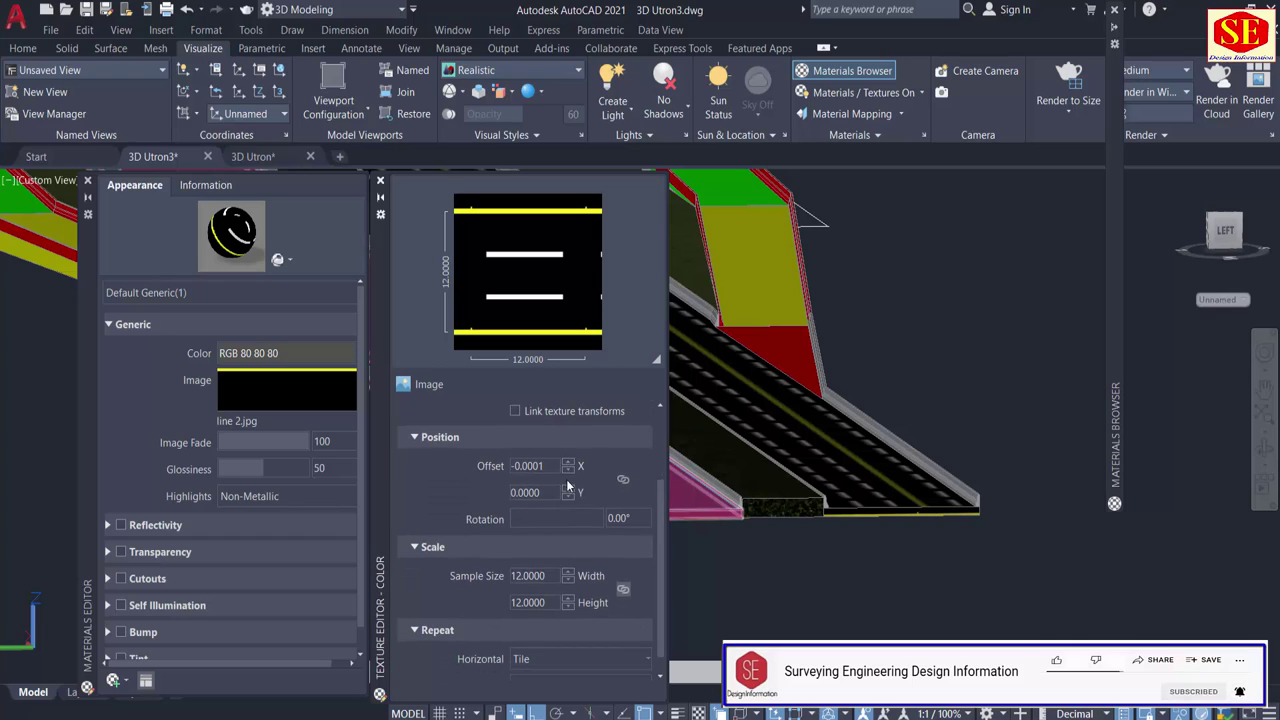
click(558, 576)
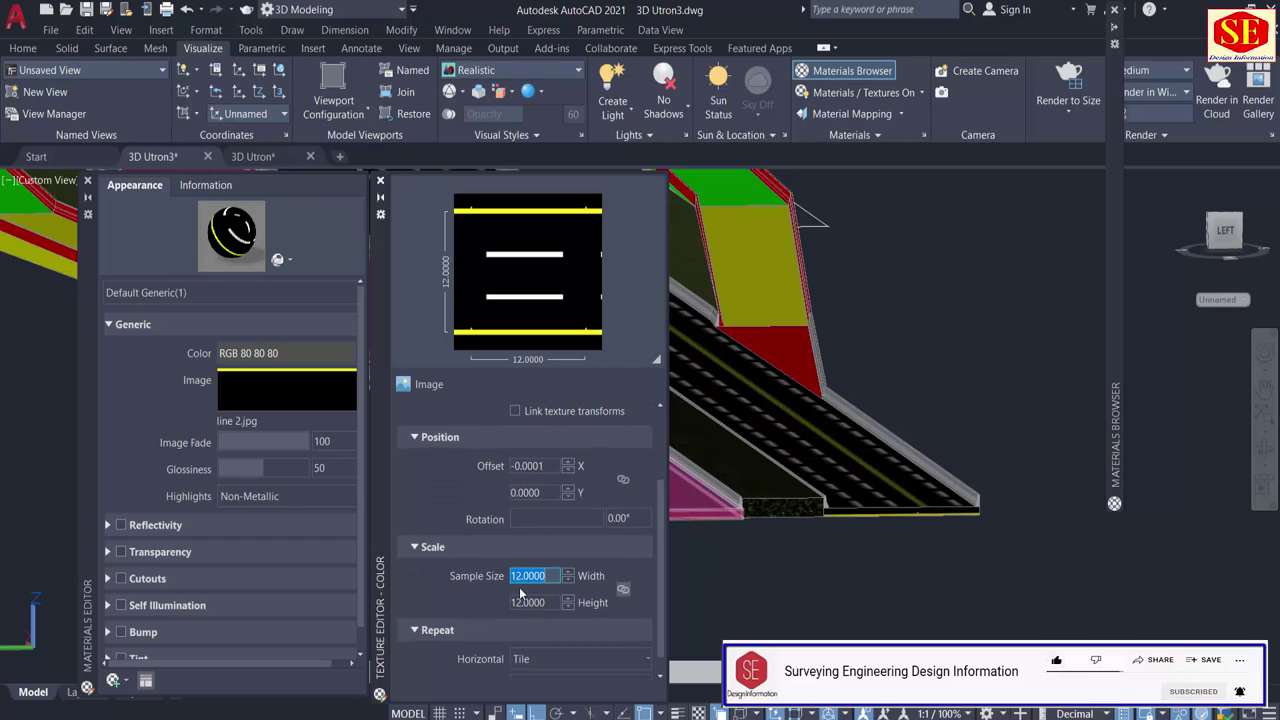
text(13)
key(Tab)
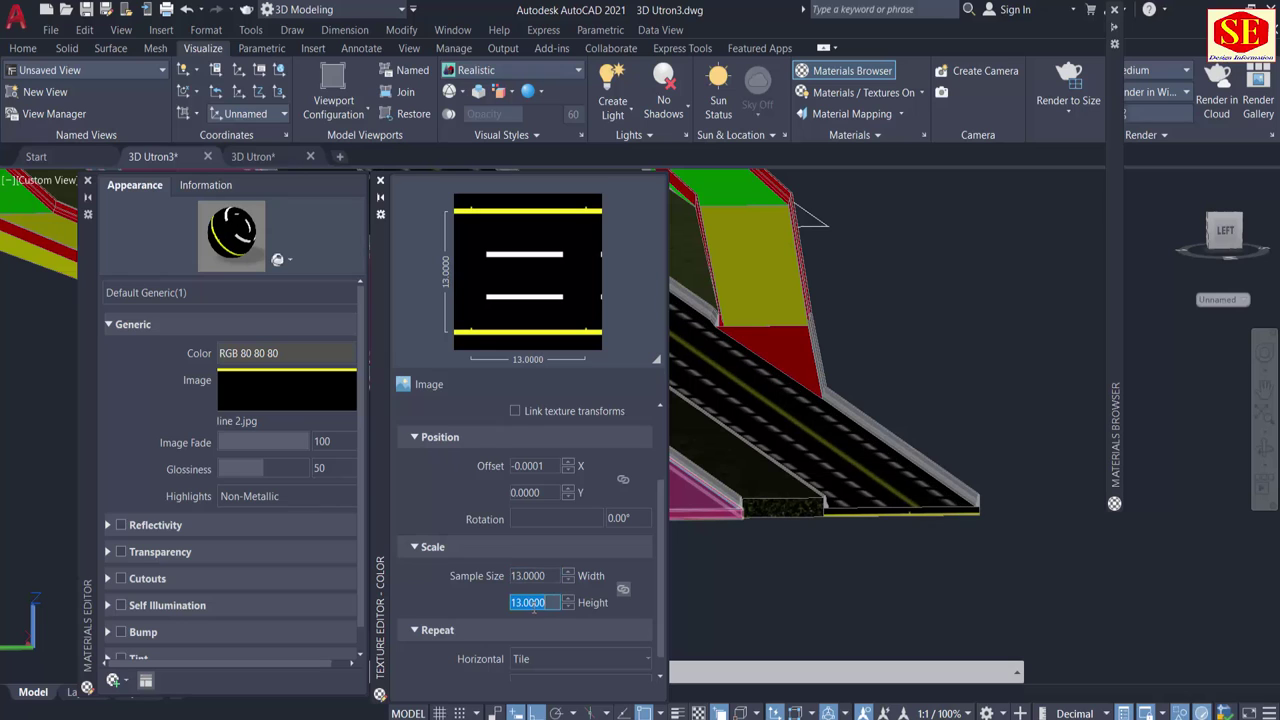
Try sample size 14, then restore the texture sample size to 12.
scroll(785, 437, up, 1)
scroll(785, 437, up, 1)
scroll(785, 437, up, 1)
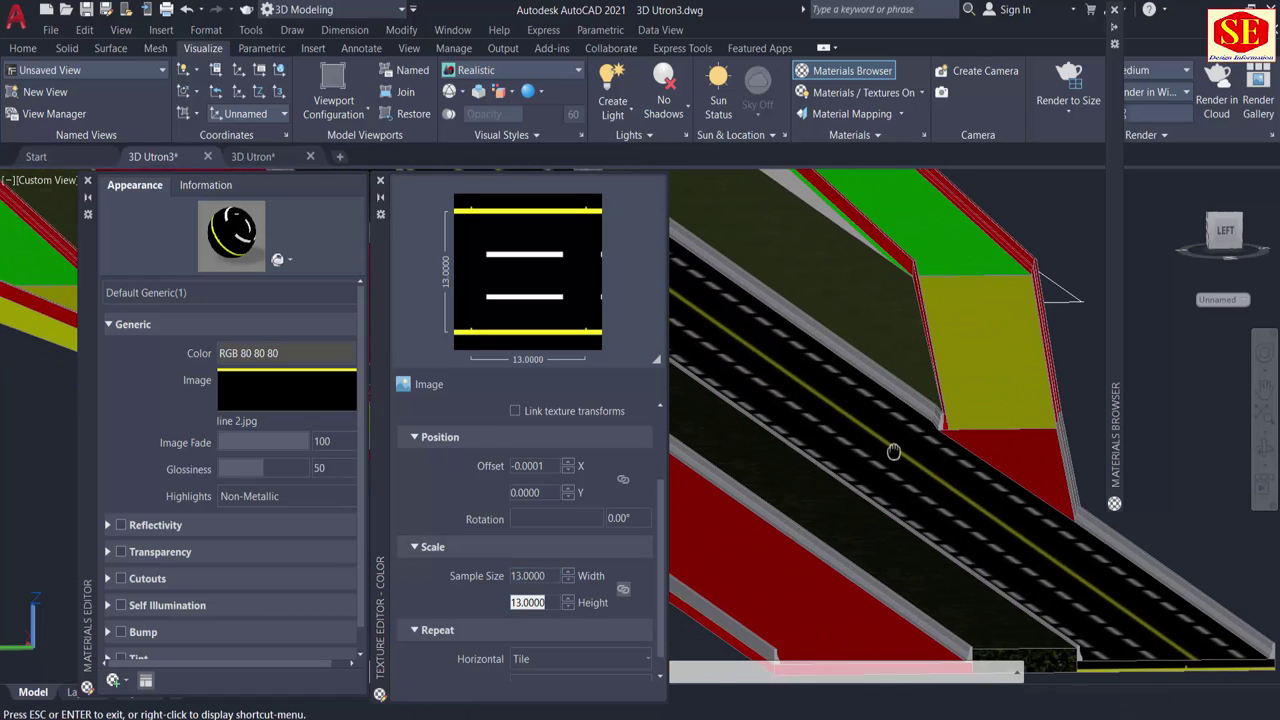
scroll(785, 437, up, 1)
click(552, 576)
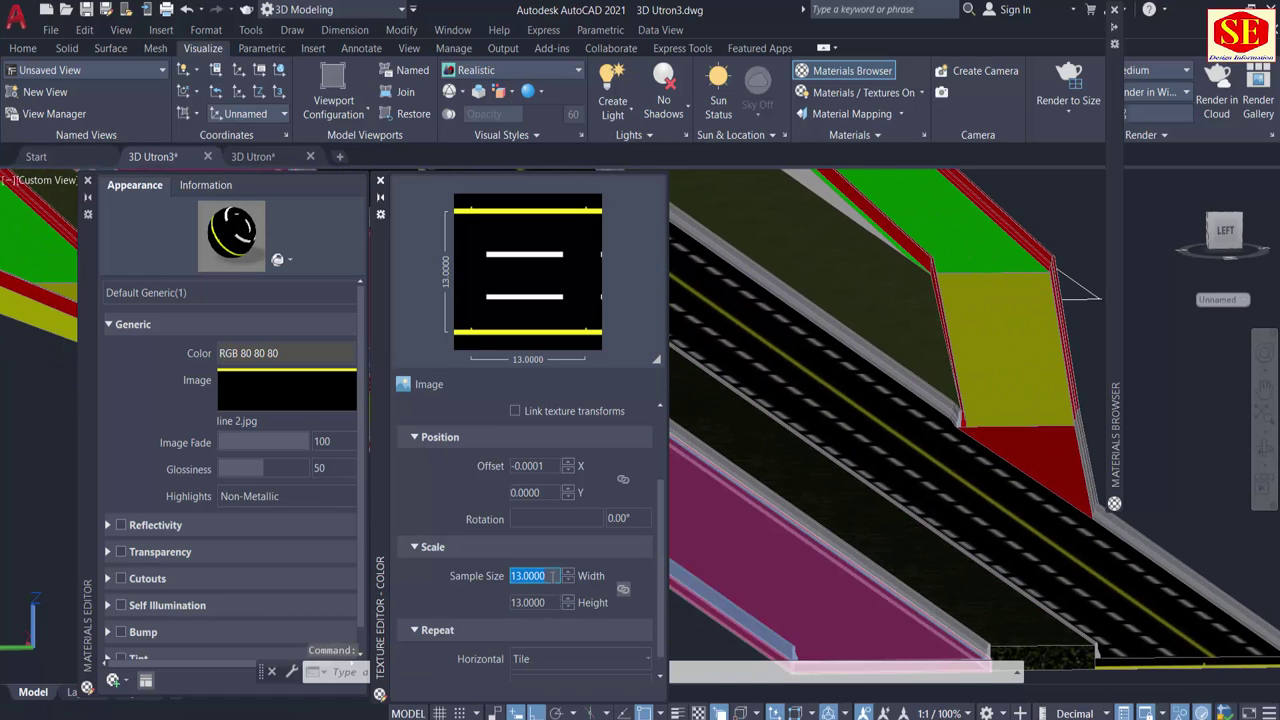
text(14)
key(Tab)
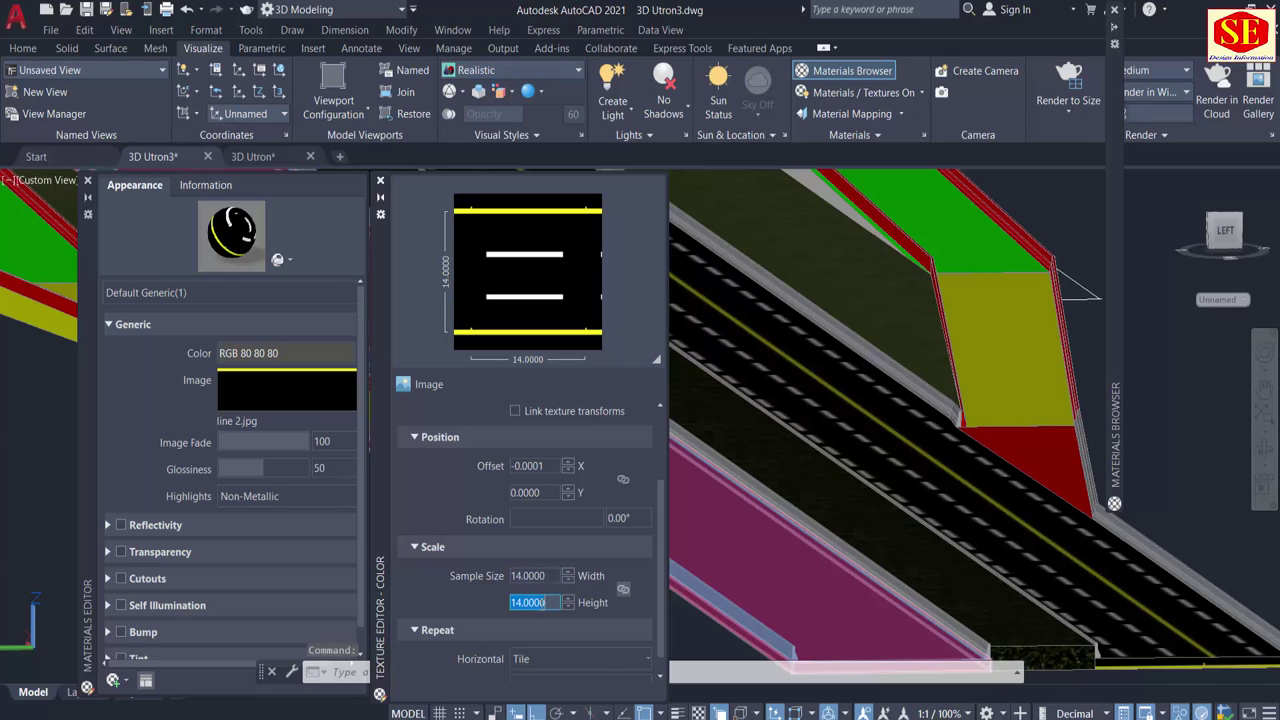
click(553, 576)
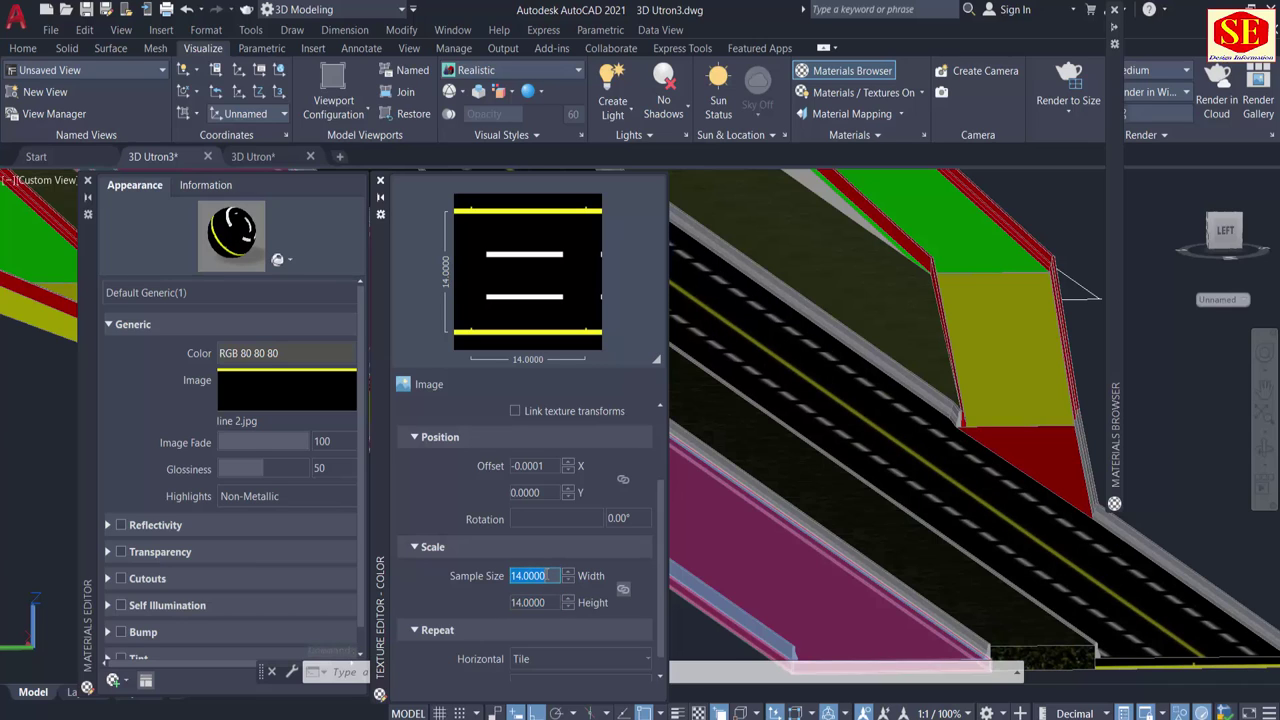
text(12)
key(Return)
Set the lane-marking texture's Position Offset Y to -5.
scroll(1048, 518, down, 2)
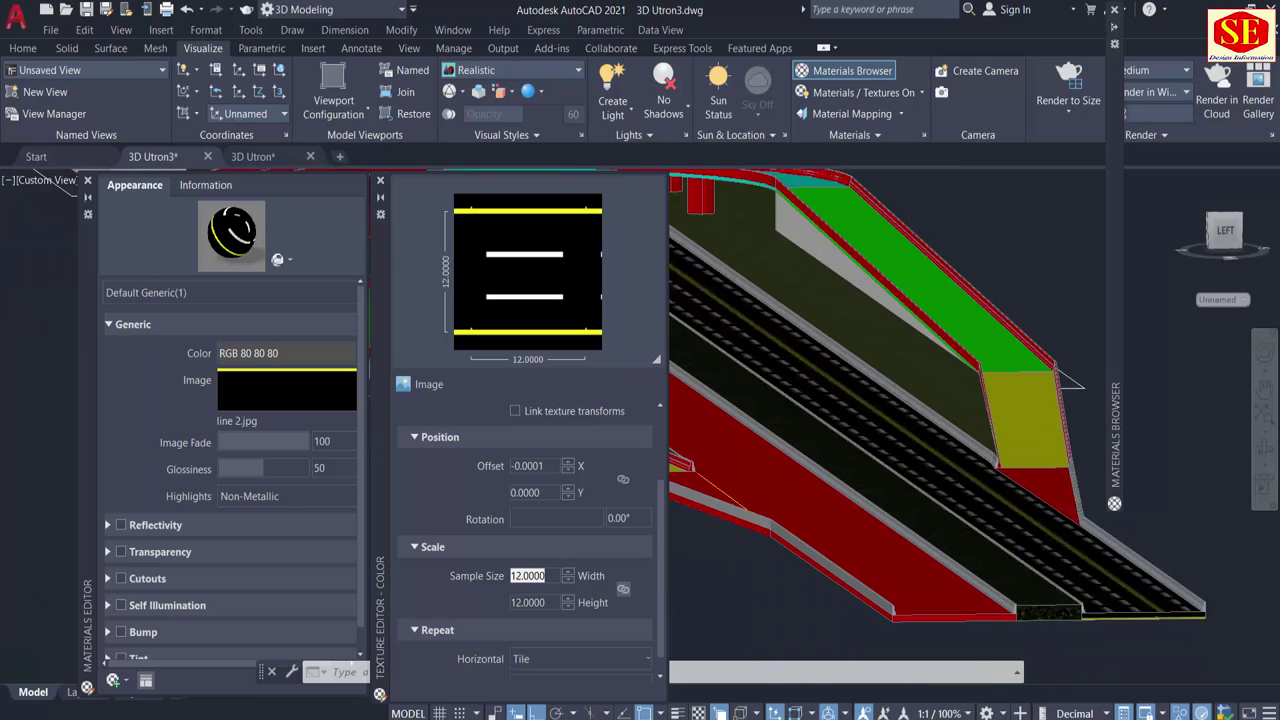
shift+middle_drag(1161, 610, 1020, 324)
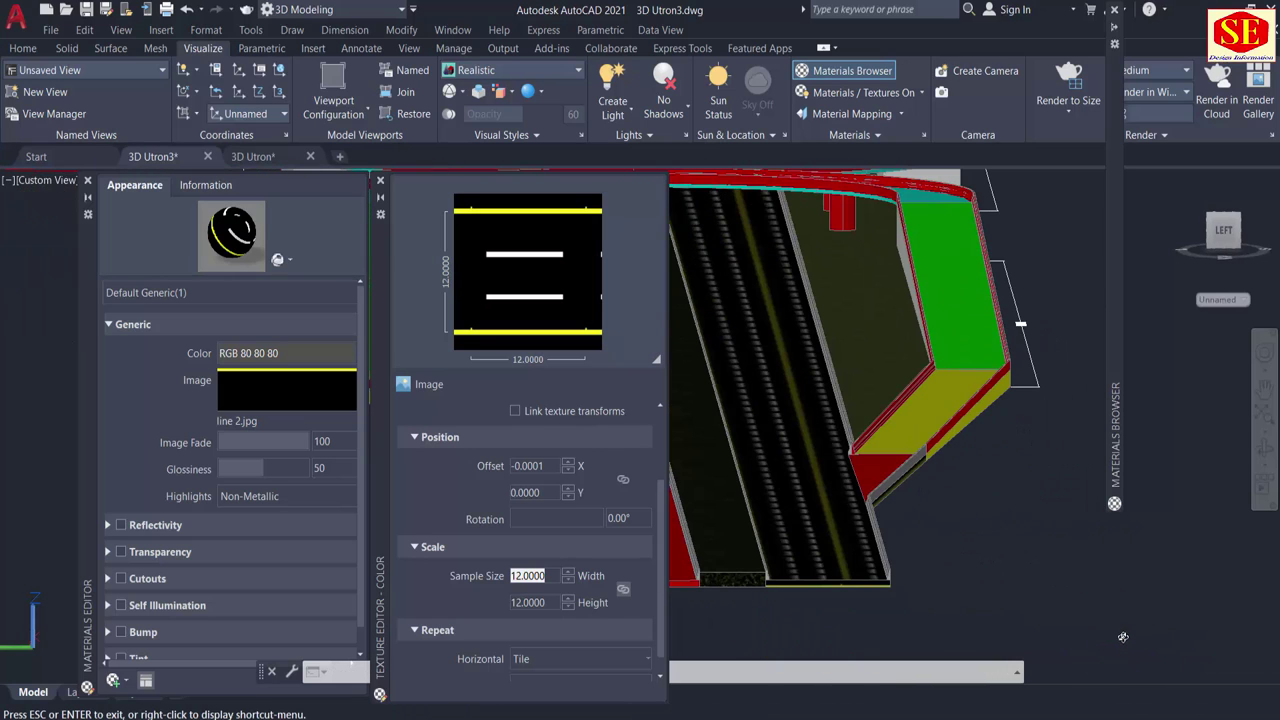
click(768, 496)
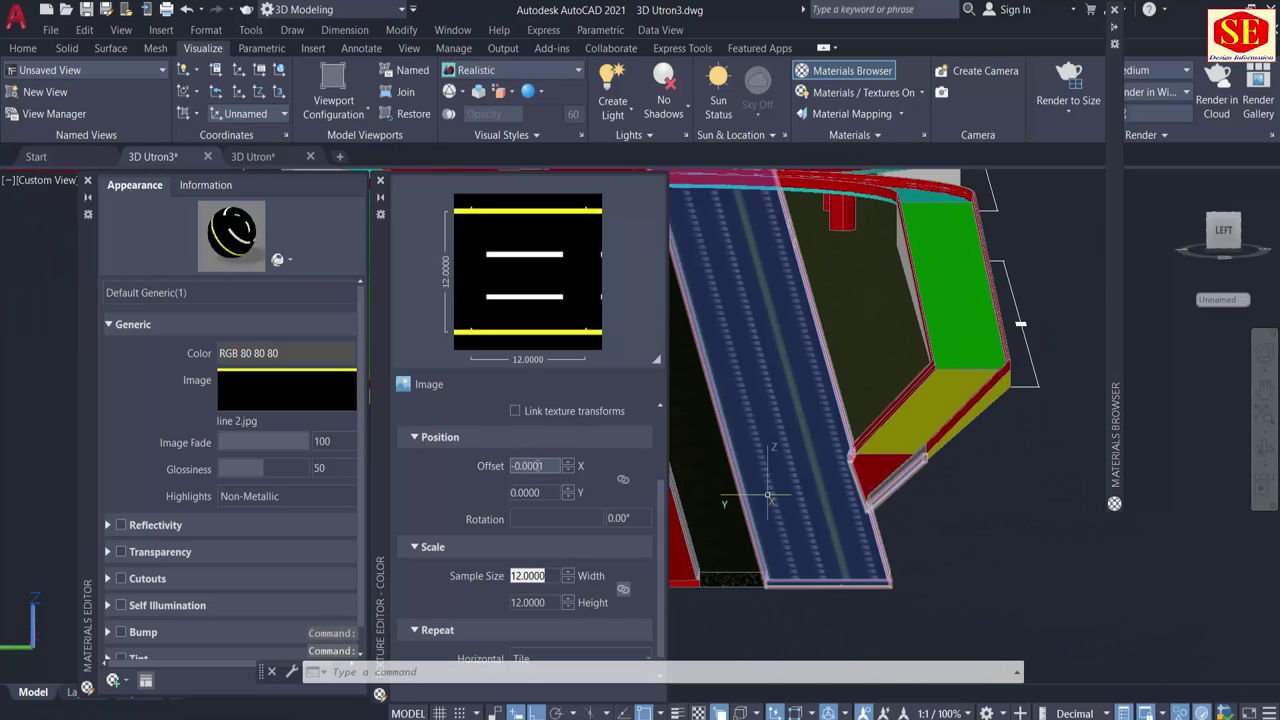
scroll(564, 440, up, 3)
scroll(549, 510, down, 1)
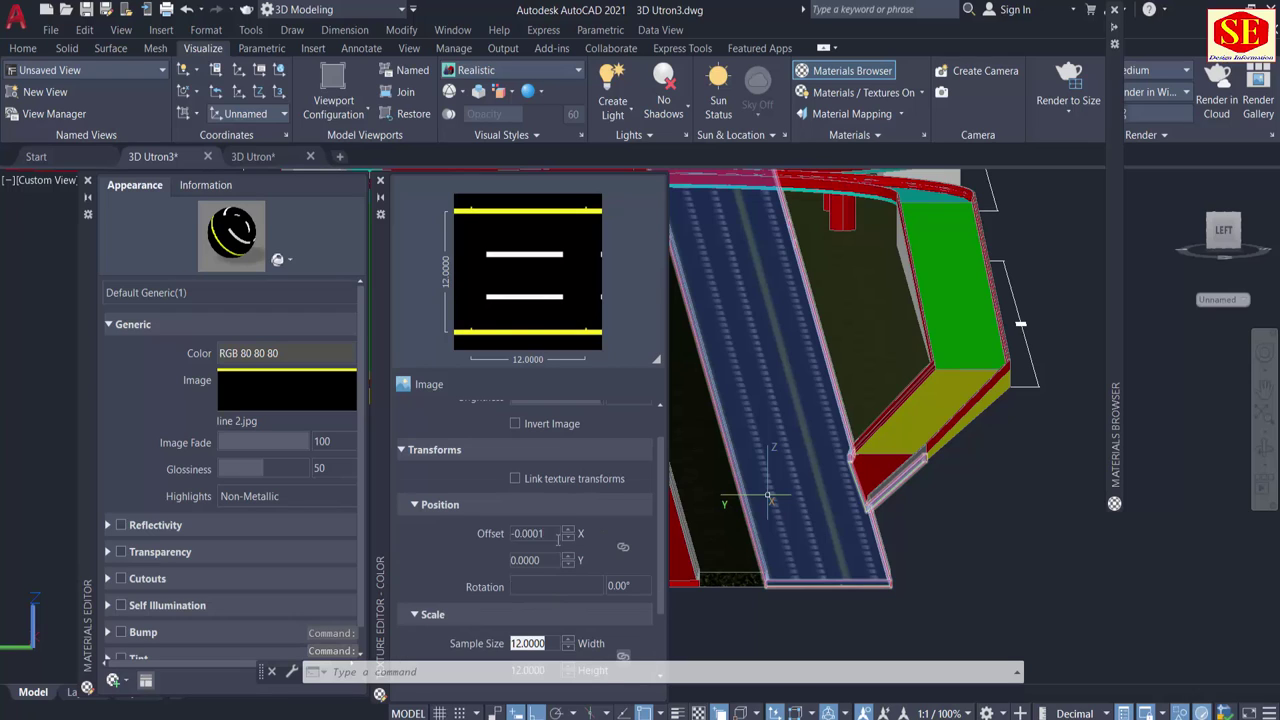
click(543, 560)
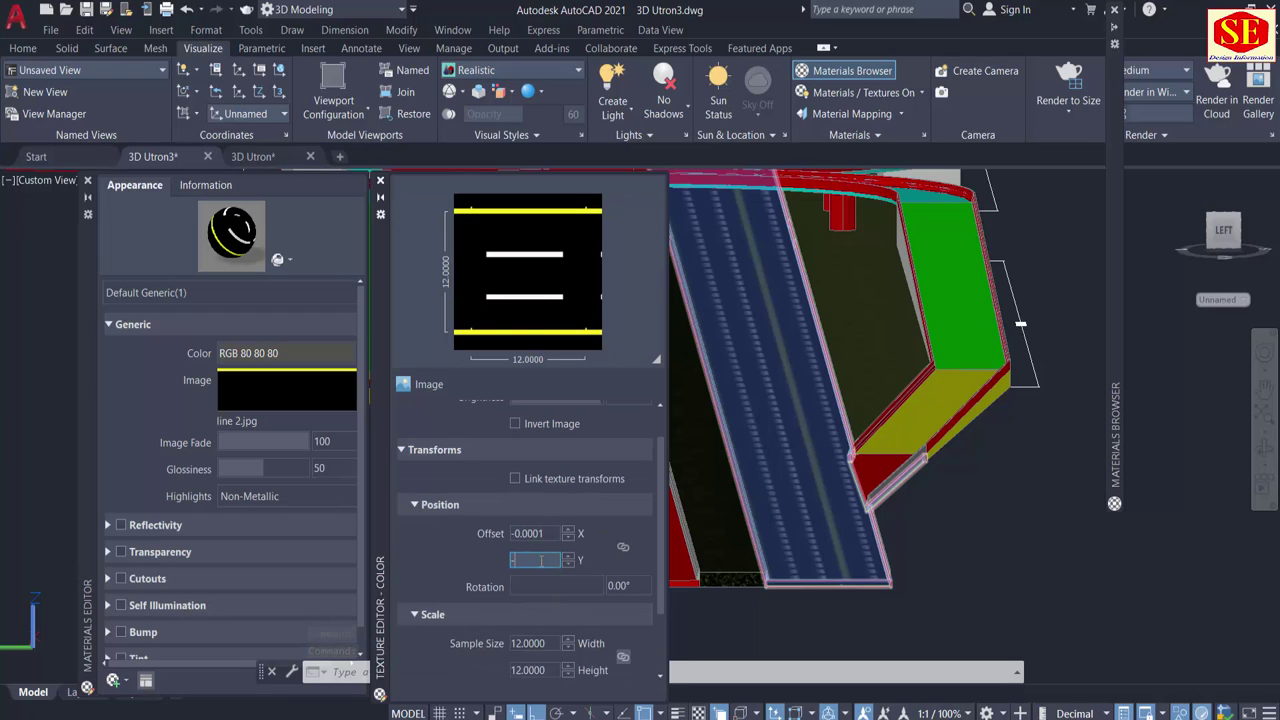
text(-5)
key(Tab)
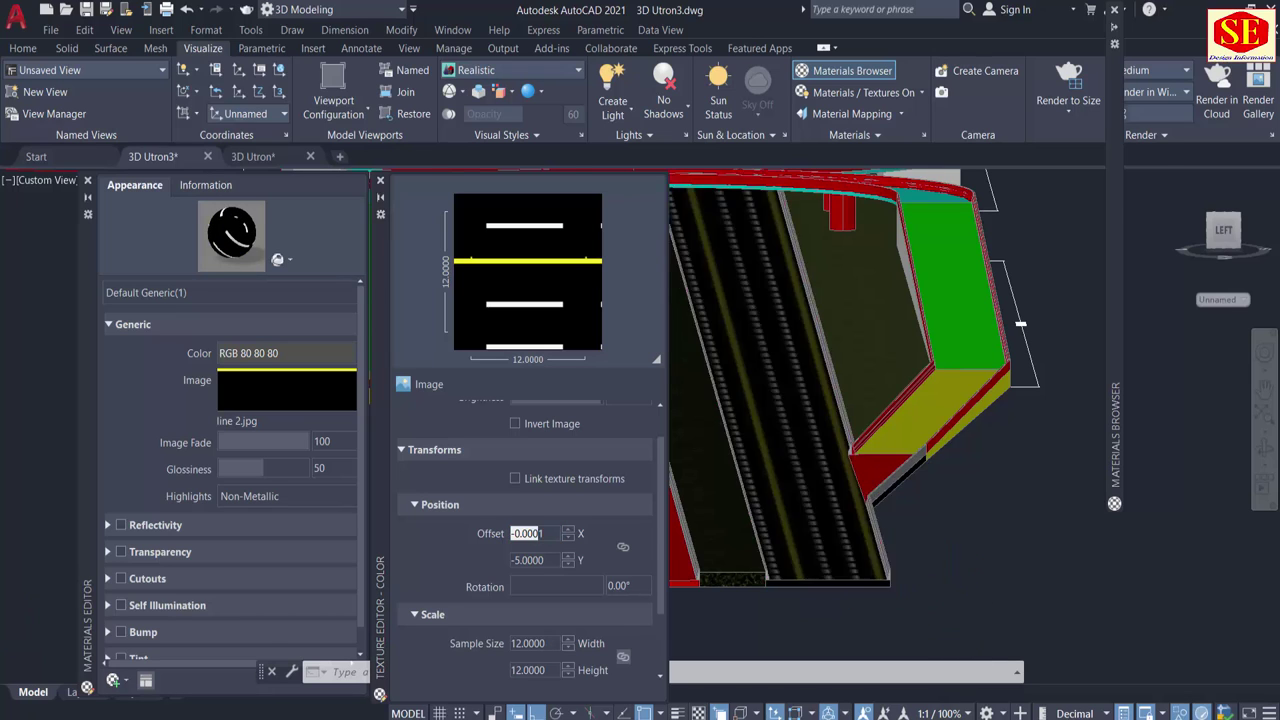
Change the texture sample size to 12.5, then settle on 13.
scroll(890, 575, up, 2)
scroll(905, 555, up, 2)
click(927, 528)
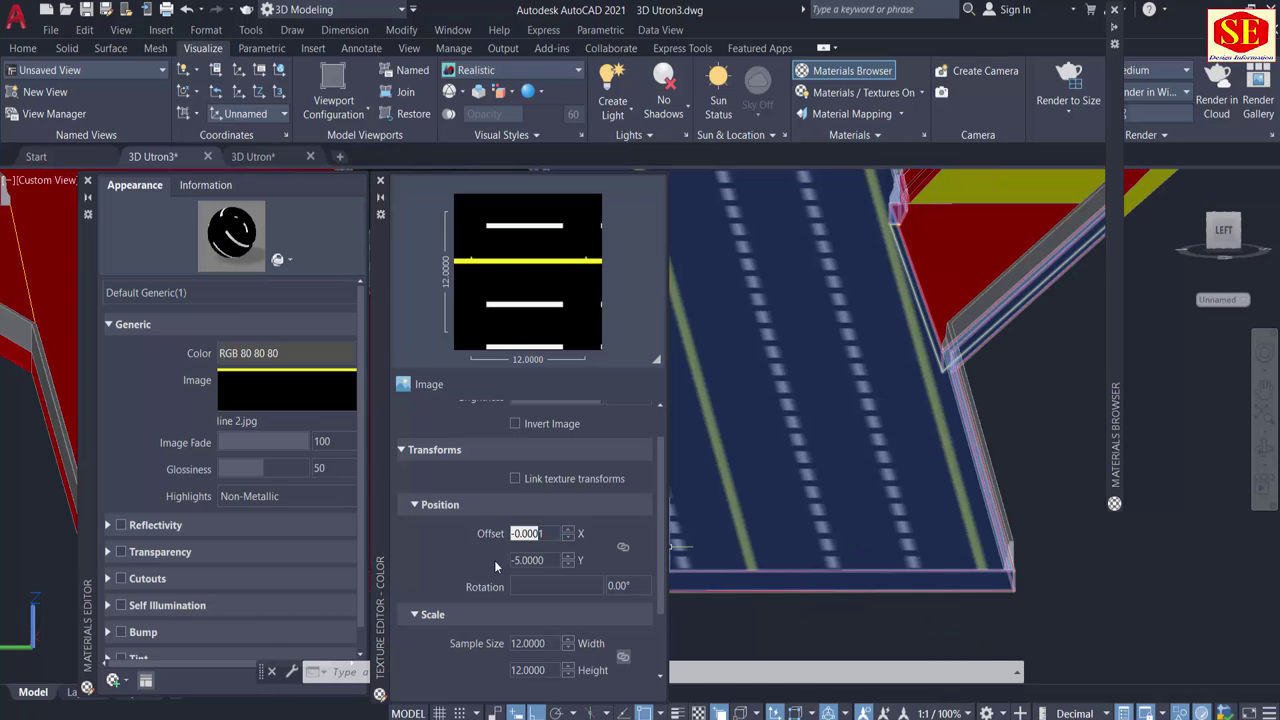
scroll(600, 560, down, 1)
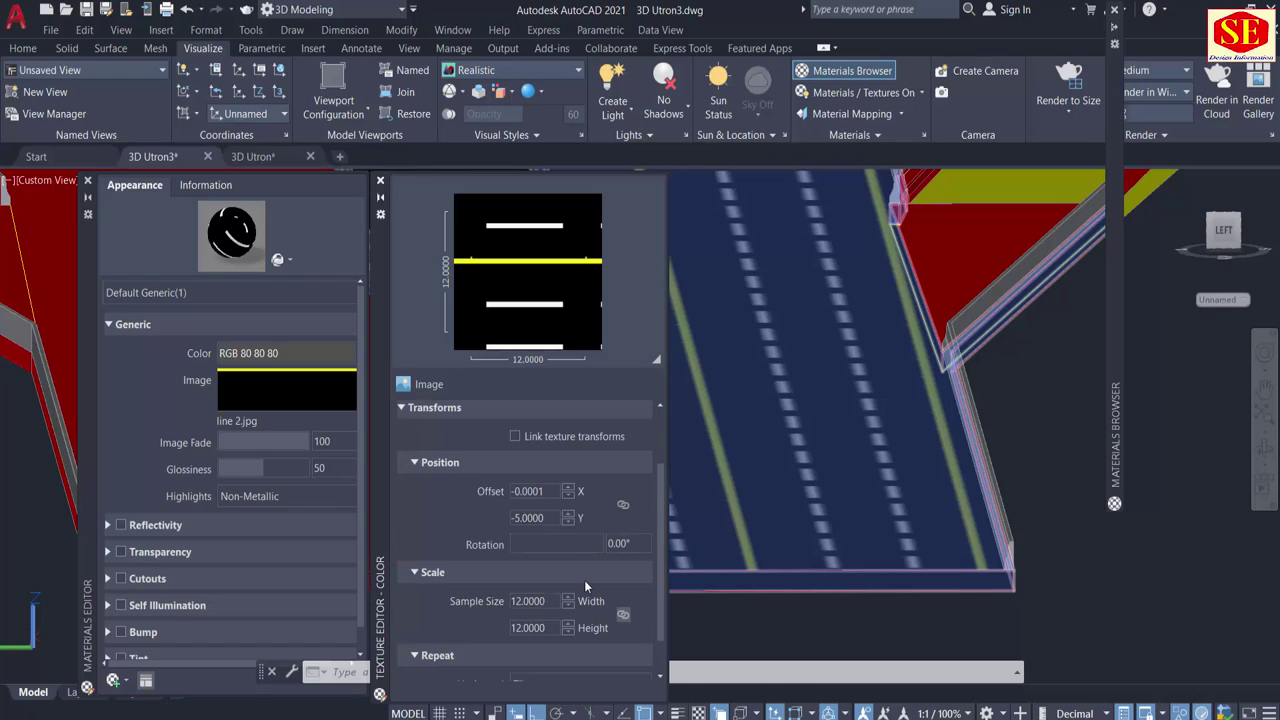
double_click(541, 601)
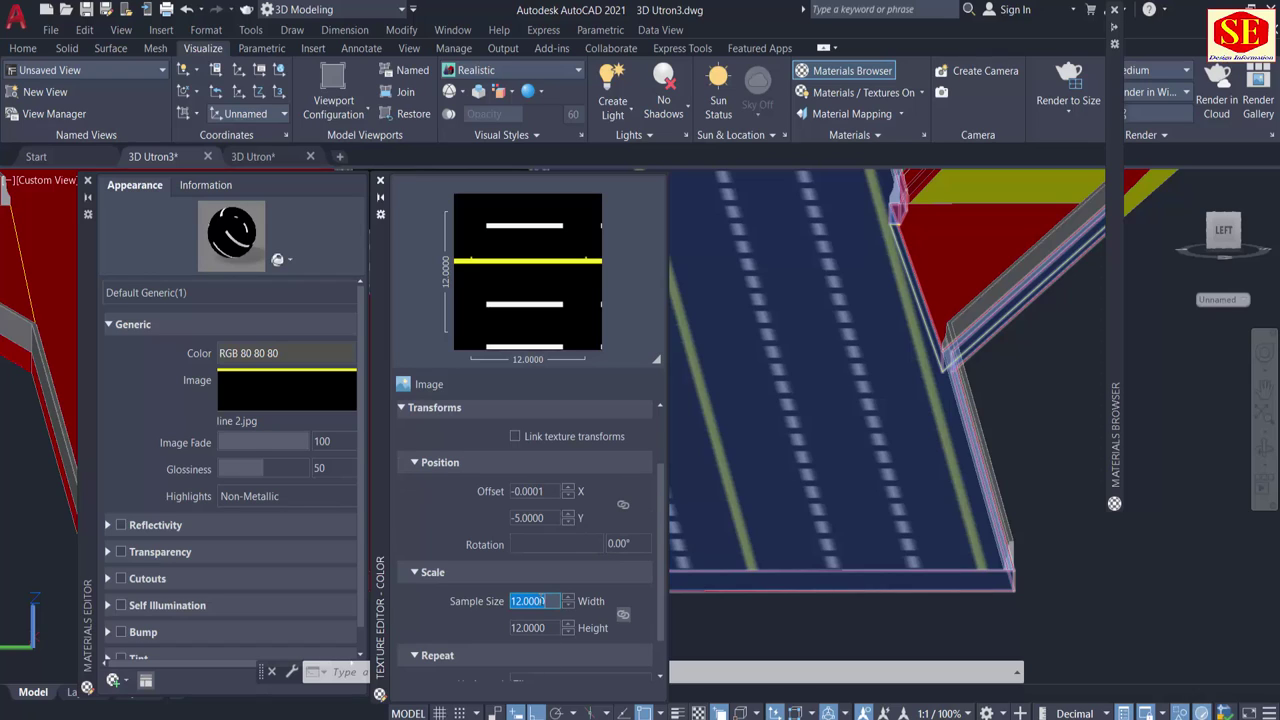
text(12.5000)
key(Return)
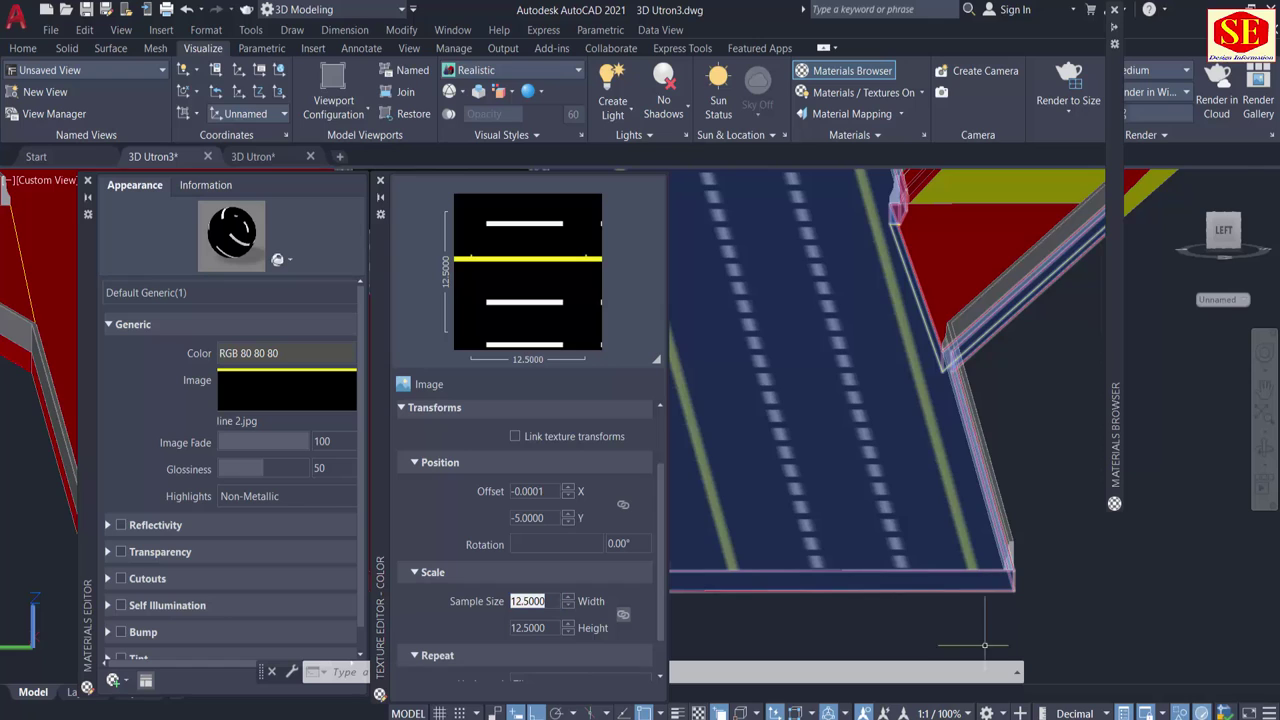
click(726, 506)
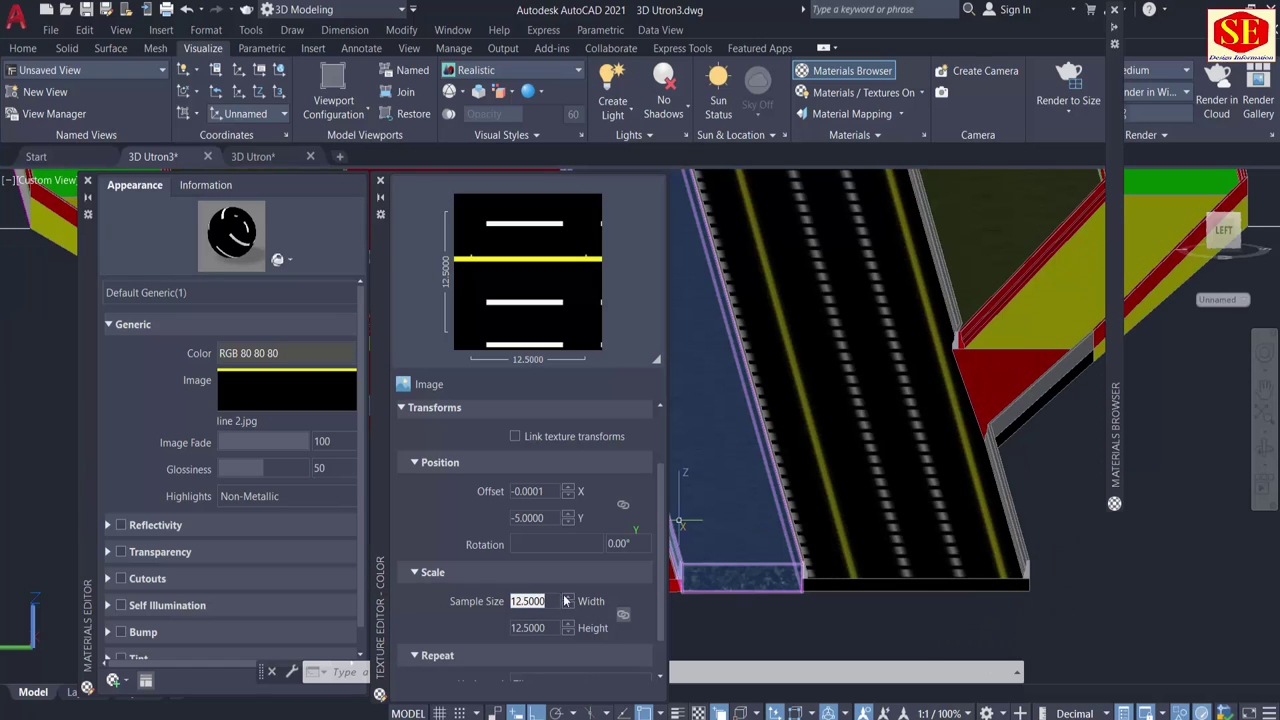
double_click(552, 601)
text(13)
key(Return)
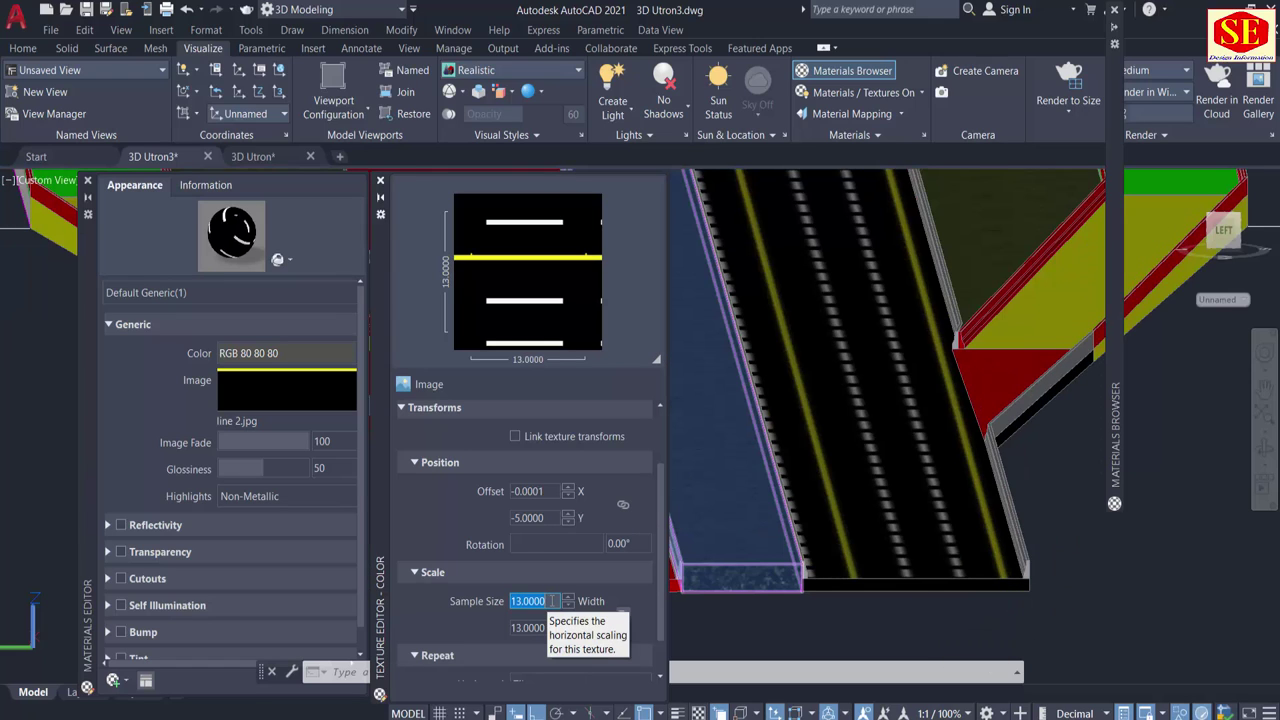
After trying 6 and 4, set Position Offset Y to -4 and orbit to review.
shift+middle_drag(707, 580, 676, 485)
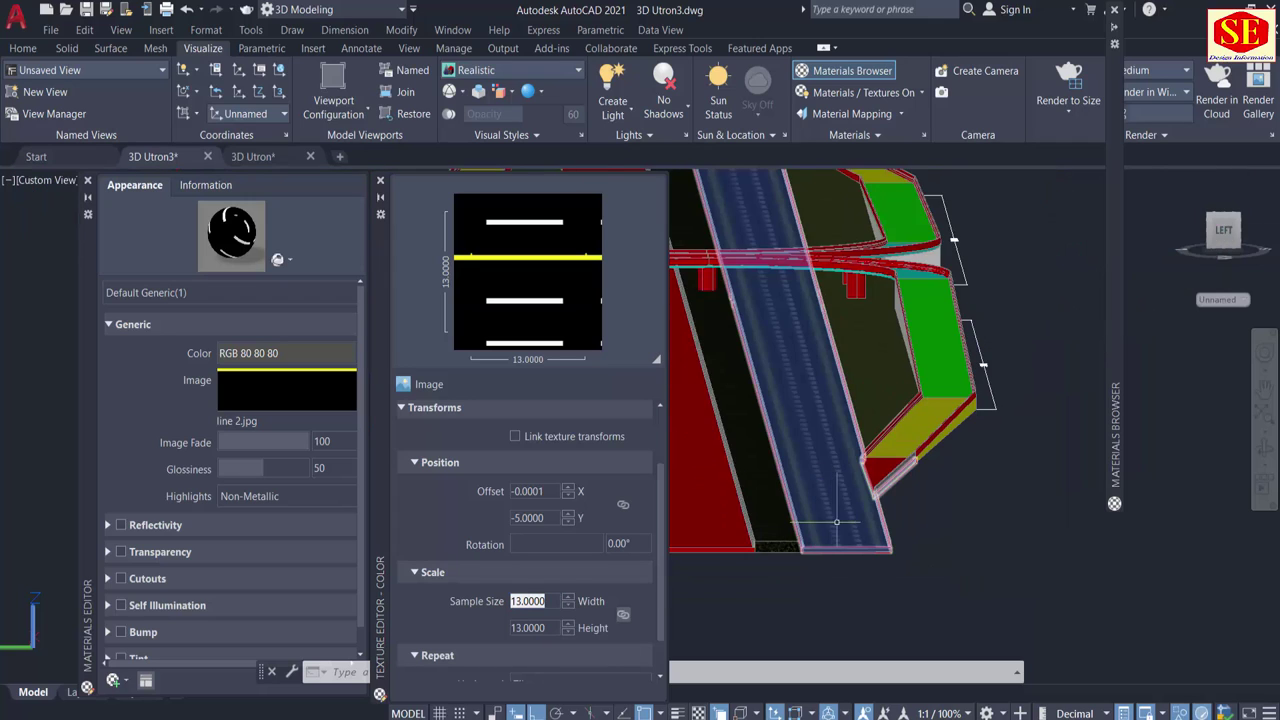
double_click(530, 518)
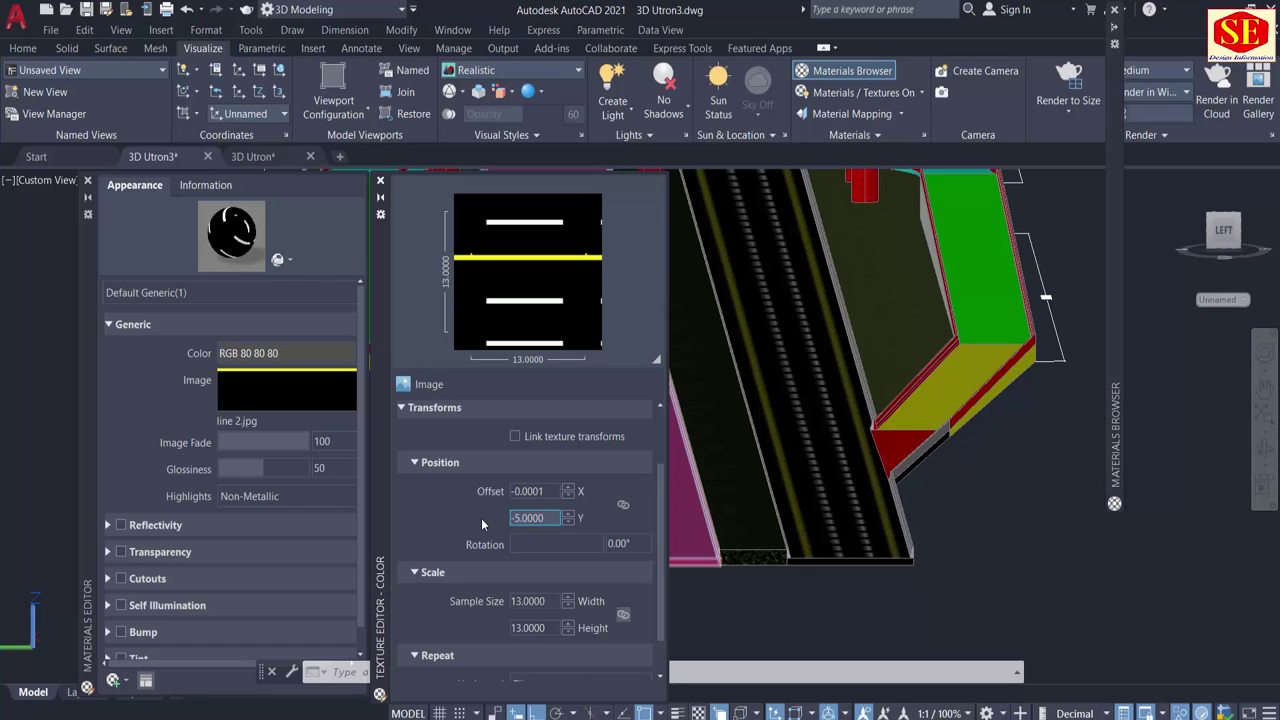
double_click(520, 518)
text(6)
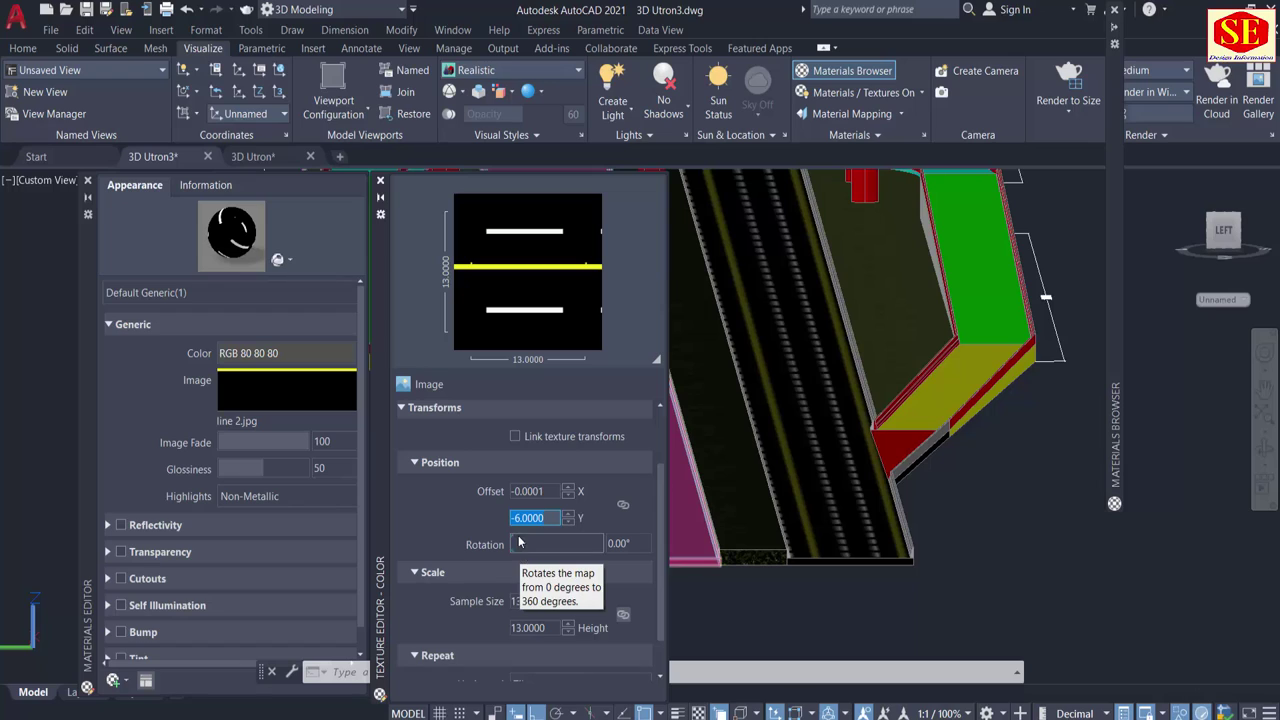
text(4)
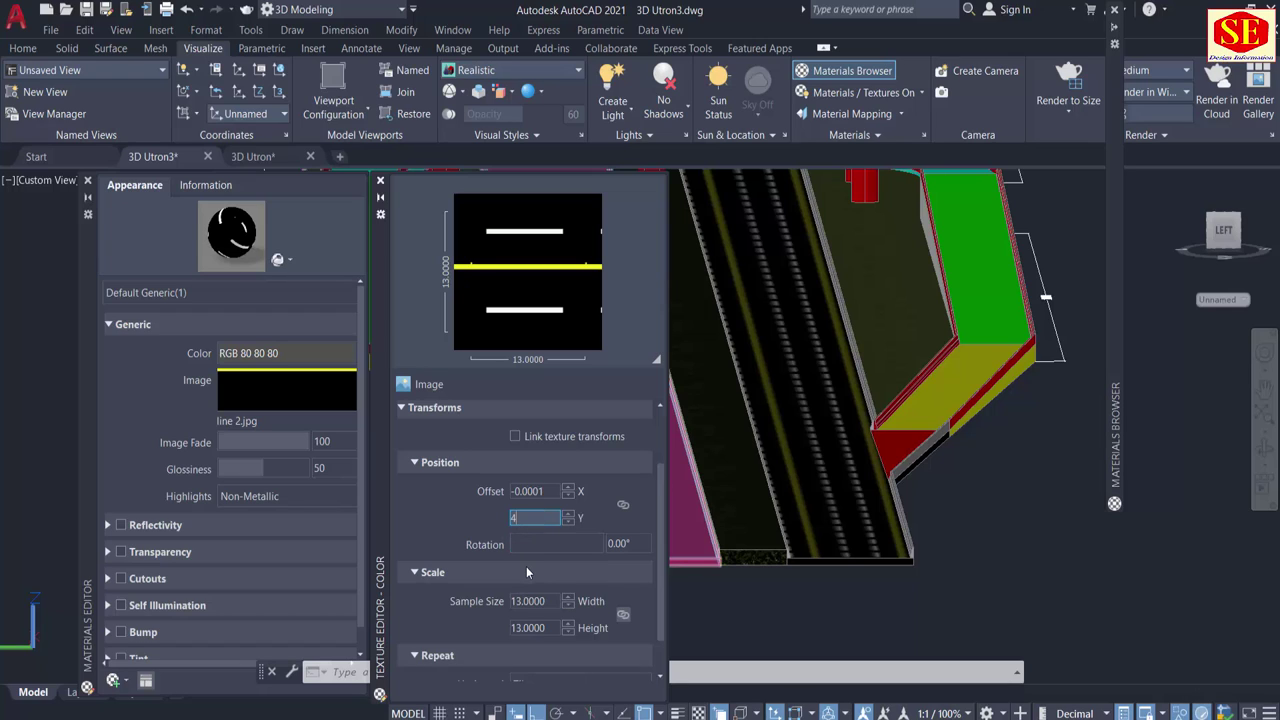
key(Return)
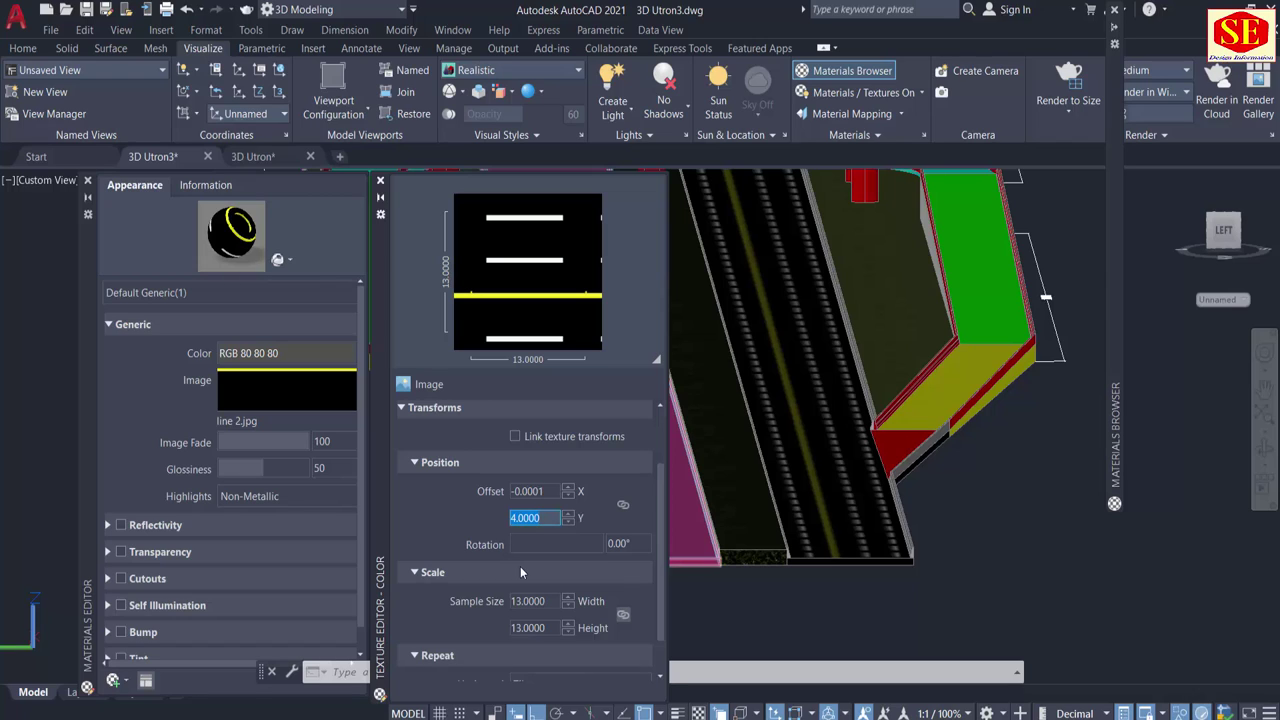
text(-4)
key(Return)
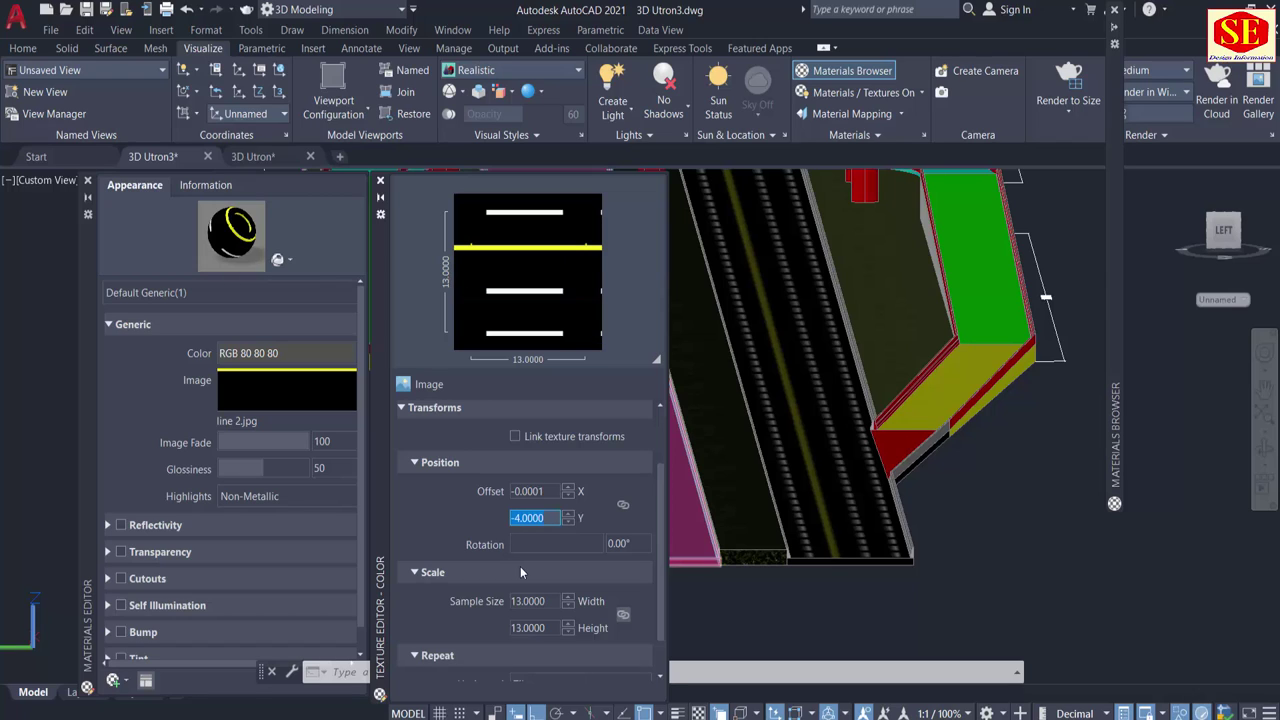
scroll(816, 478, up, 1)
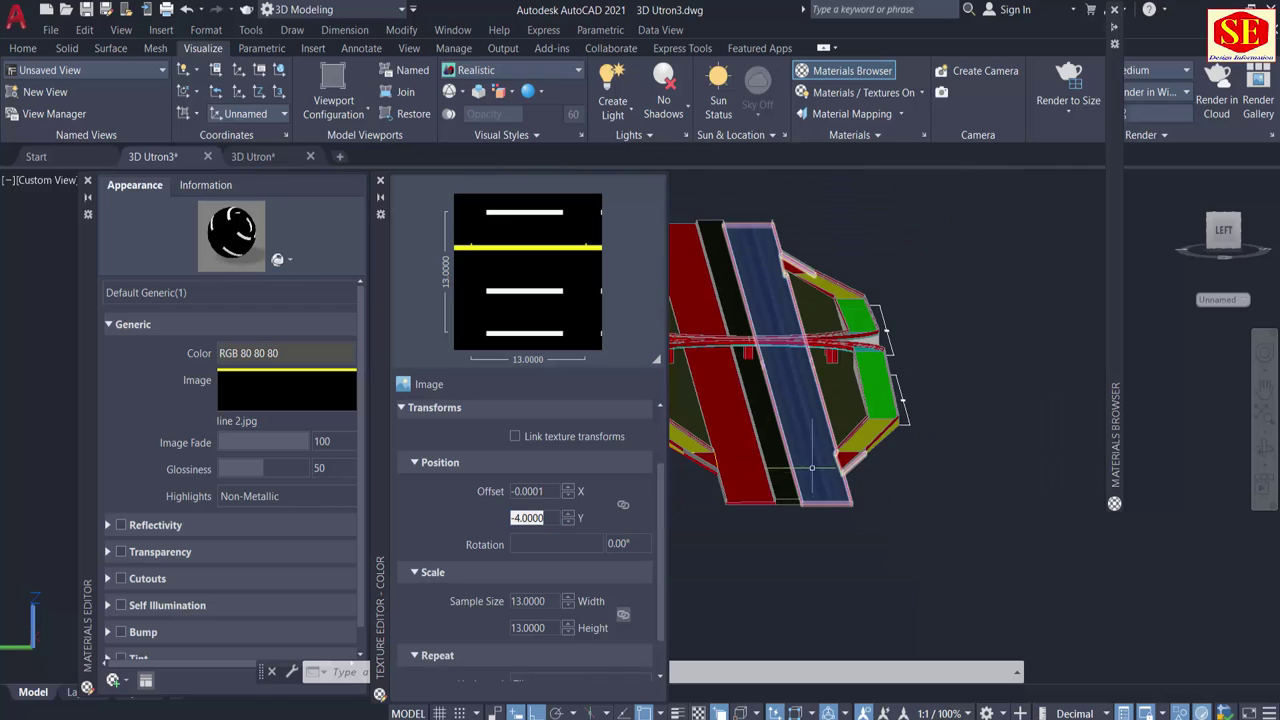
mouse_move(816, 478)
shift+middle_down()
mouse_move(720, 470)
mouse_move(955, 368)
shift+middle_up()
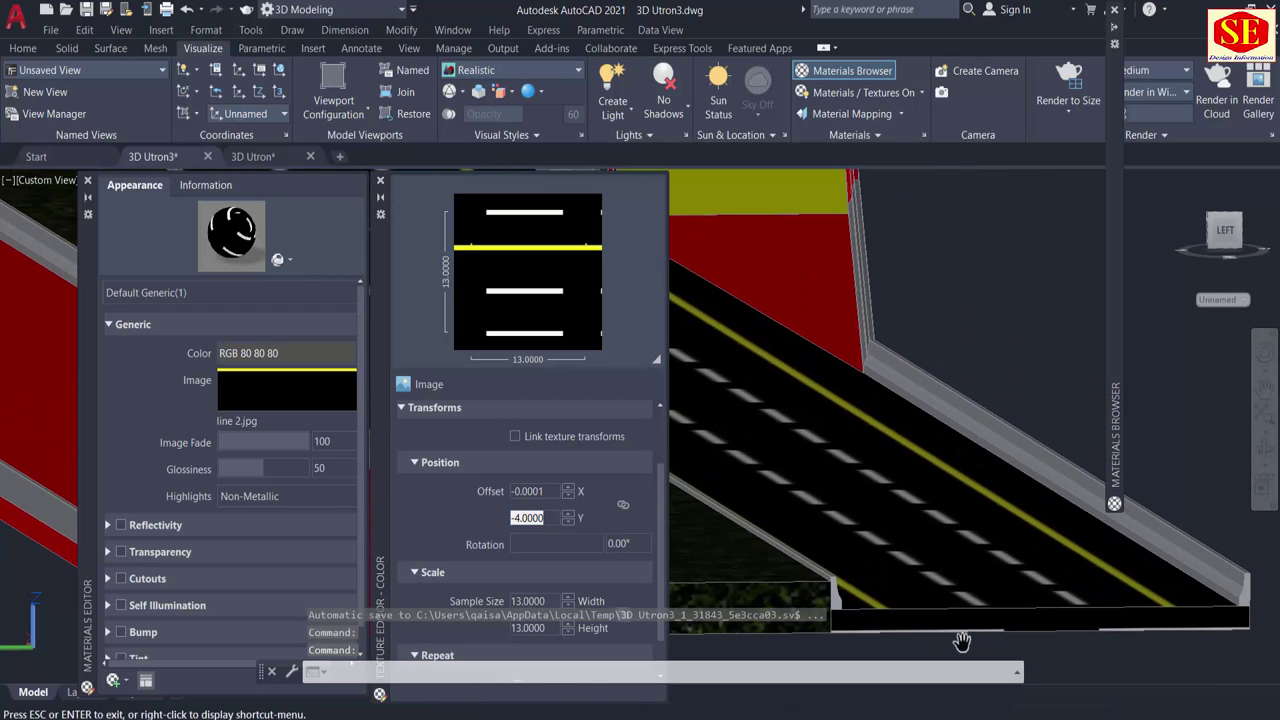
mouse_move(963, 517)
shift+middle_down()
mouse_move(903, 321)
mouse_move(826, 335)
mouse_move(830, 372)
shift+middle_up()
scroll(830, 372, up, 2)
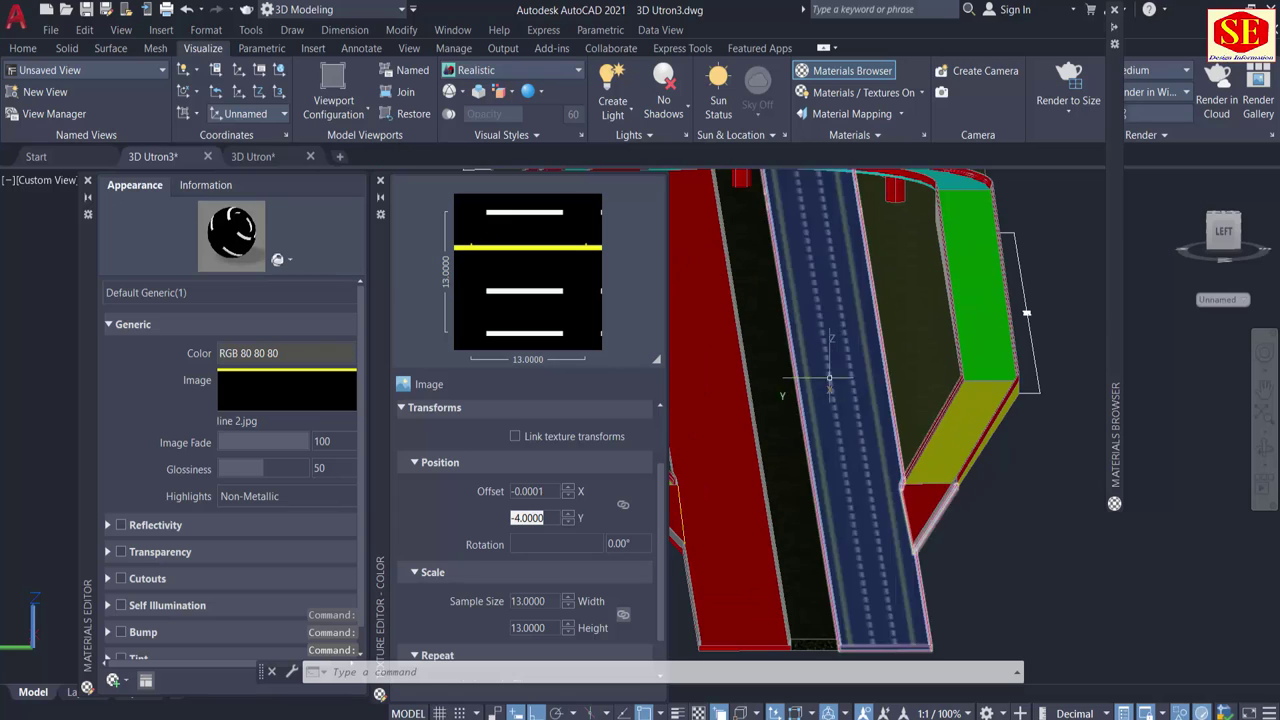
shift+middle_drag(1000, 520, 1100, 463)
scroll(985, 606, up, 2)
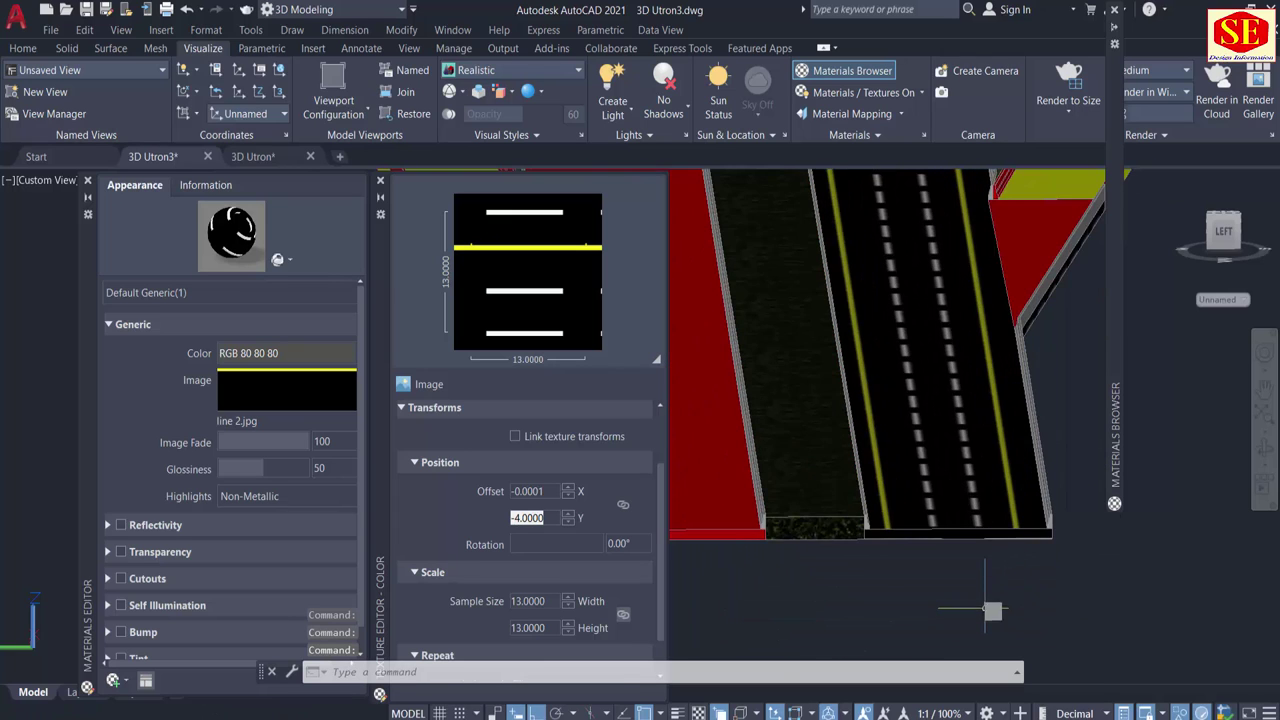
scroll(985, 606, up, 2)
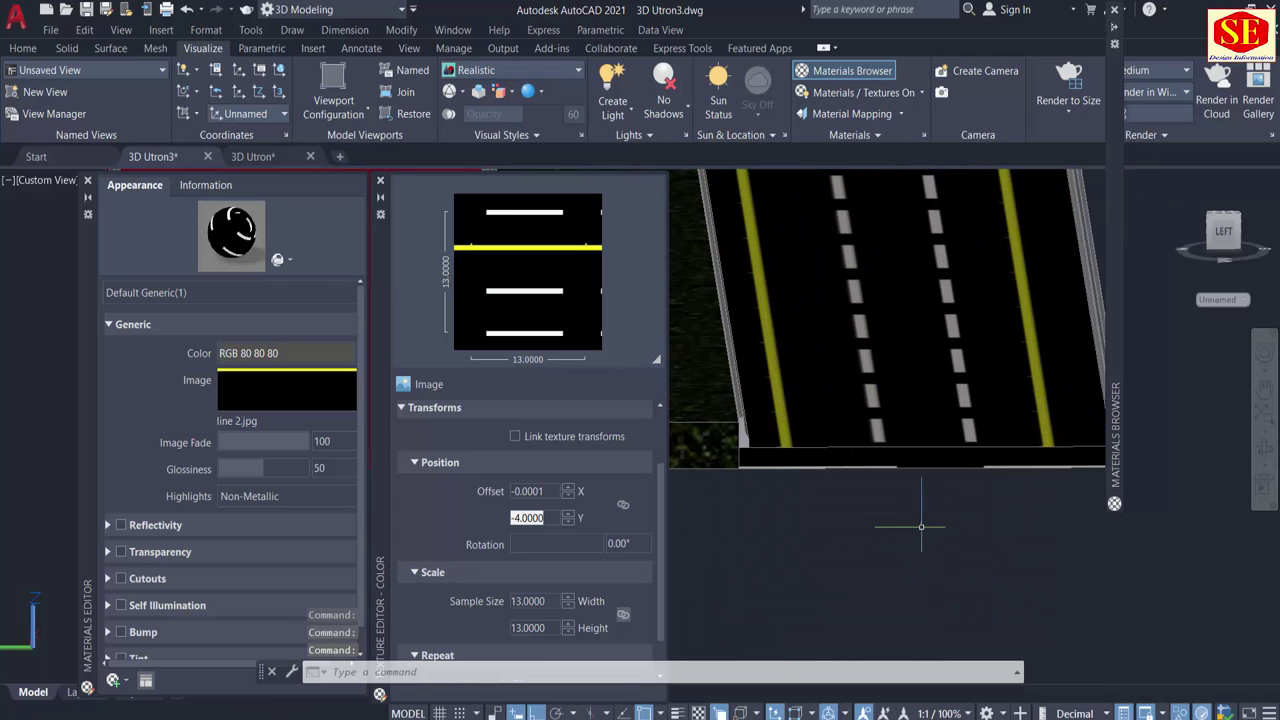
scroll(930, 520, up, 2)
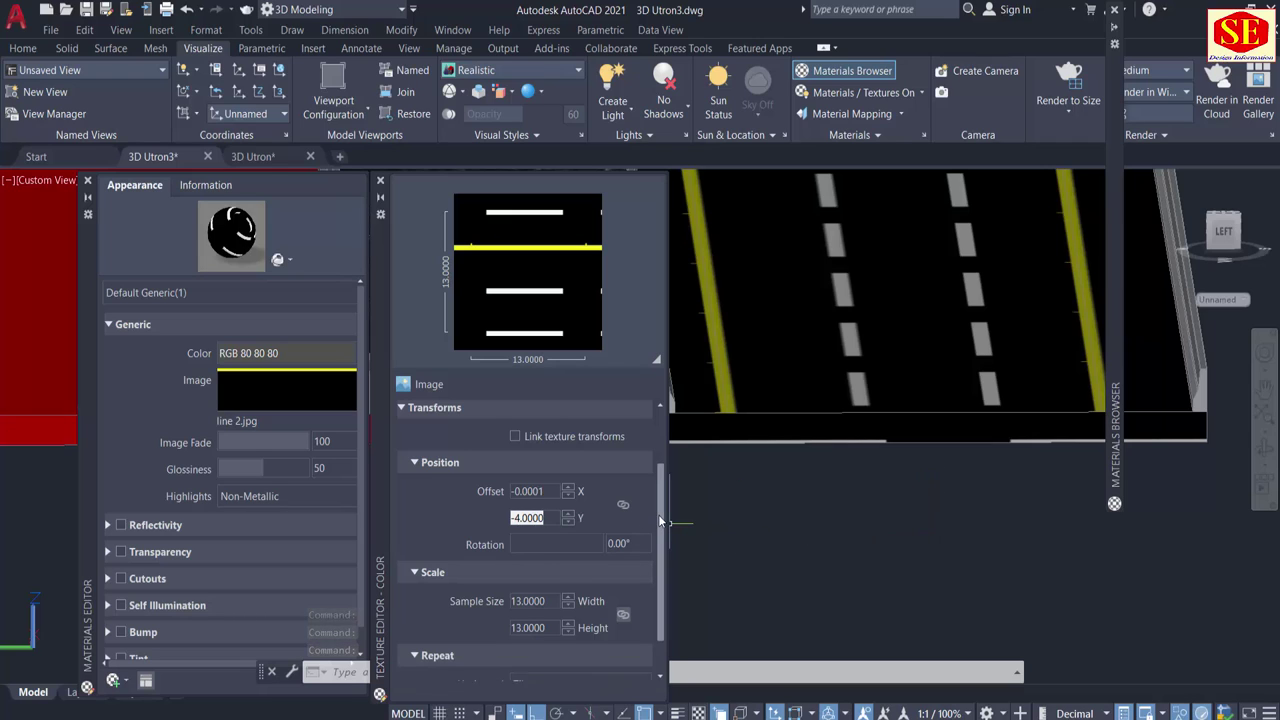
mouse_move(658, 514)
mouse_down()
mouse_move(659, 549)
mouse_move(678, 455)
mouse_up()
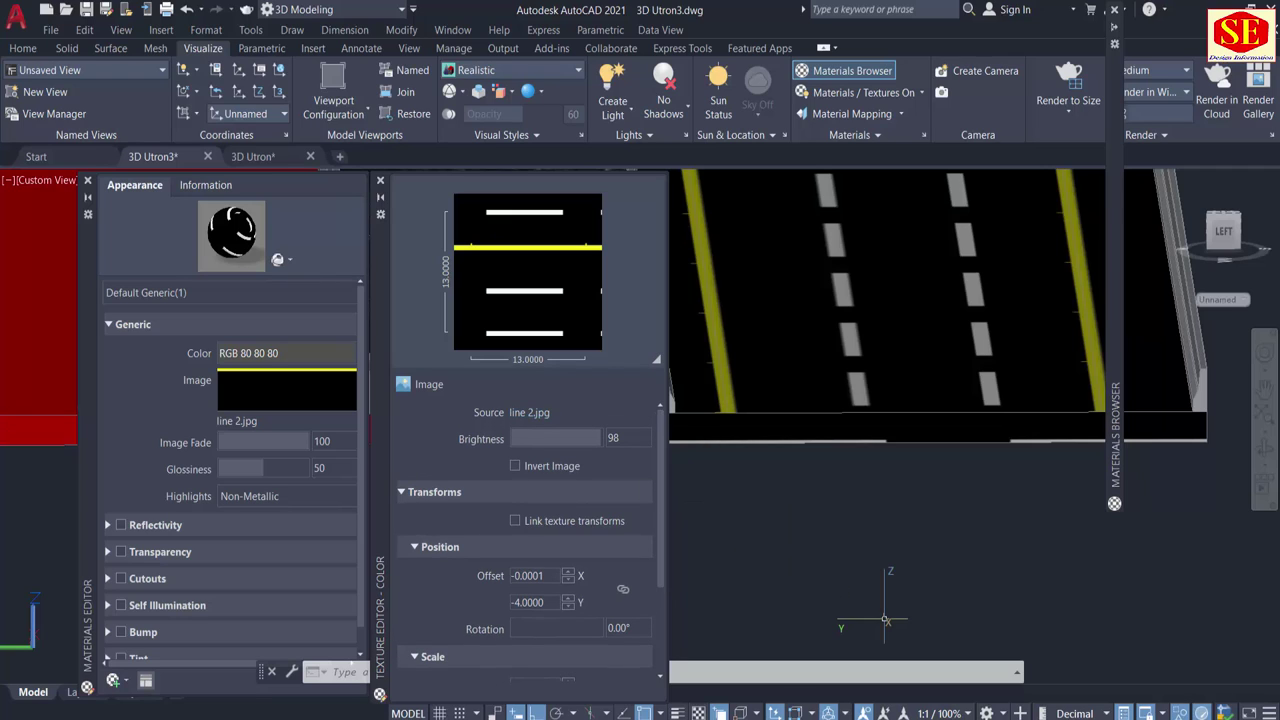
Raise the lane-marking texture brightness to 100 with the textured road selected.
drag(597, 440, 622, 452)
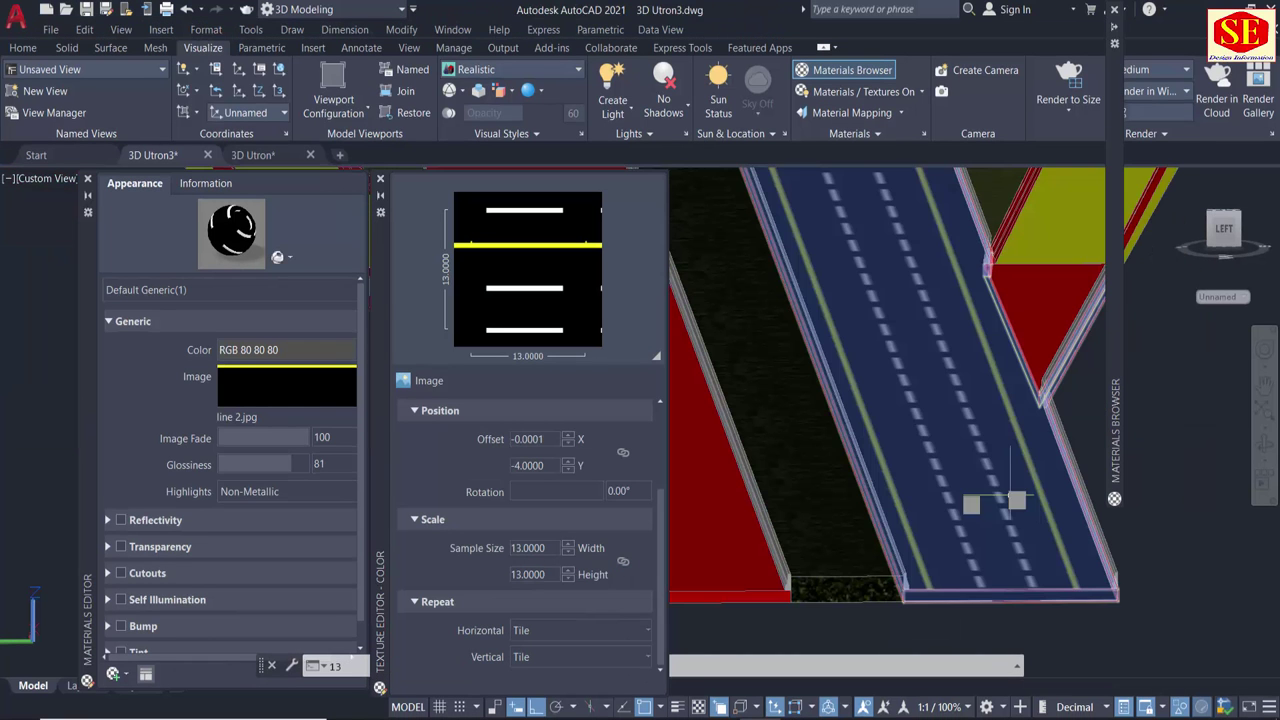
click(988, 453)
mouse_move(989, 451)
shift+middle_down()
mouse_move(780, 310)
mouse_move(800, 335)
mouse_move(827, 497)
shift+middle_up()
scroll(827, 497, up, 2)
Widen the texture sample width step by step to 14, then 16.
click(539, 548)
text(14)
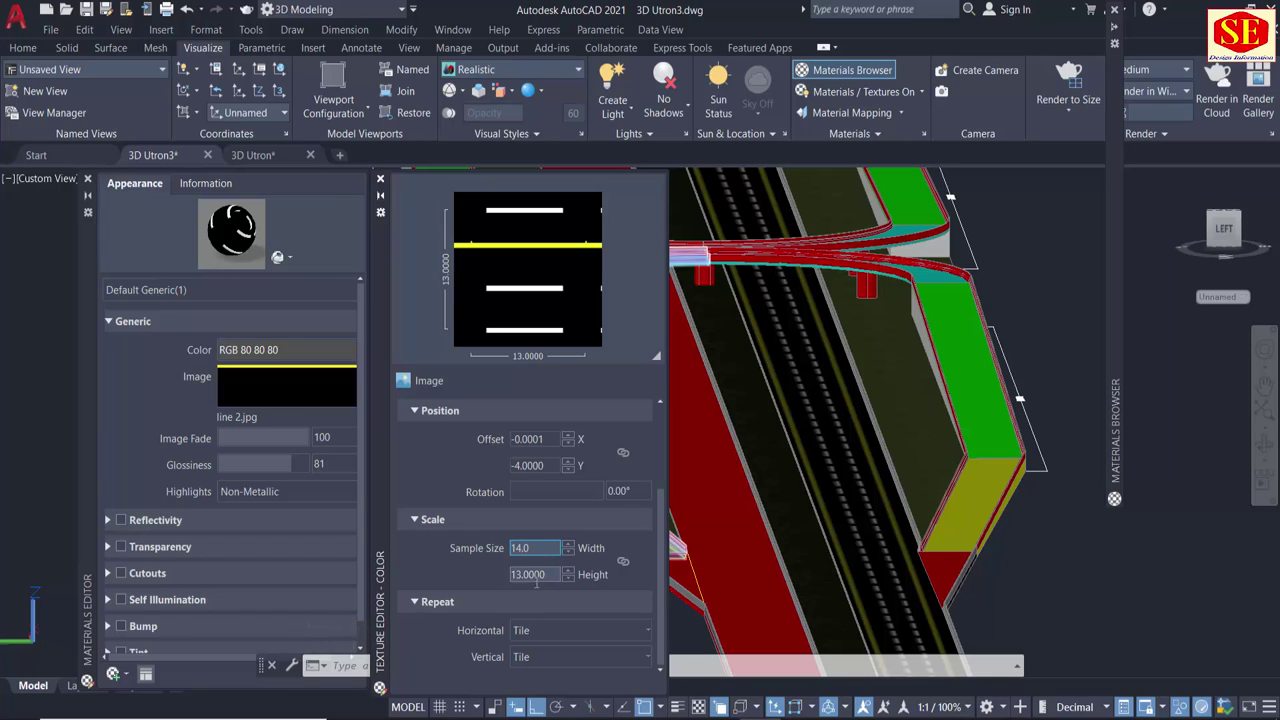
key(Tab)
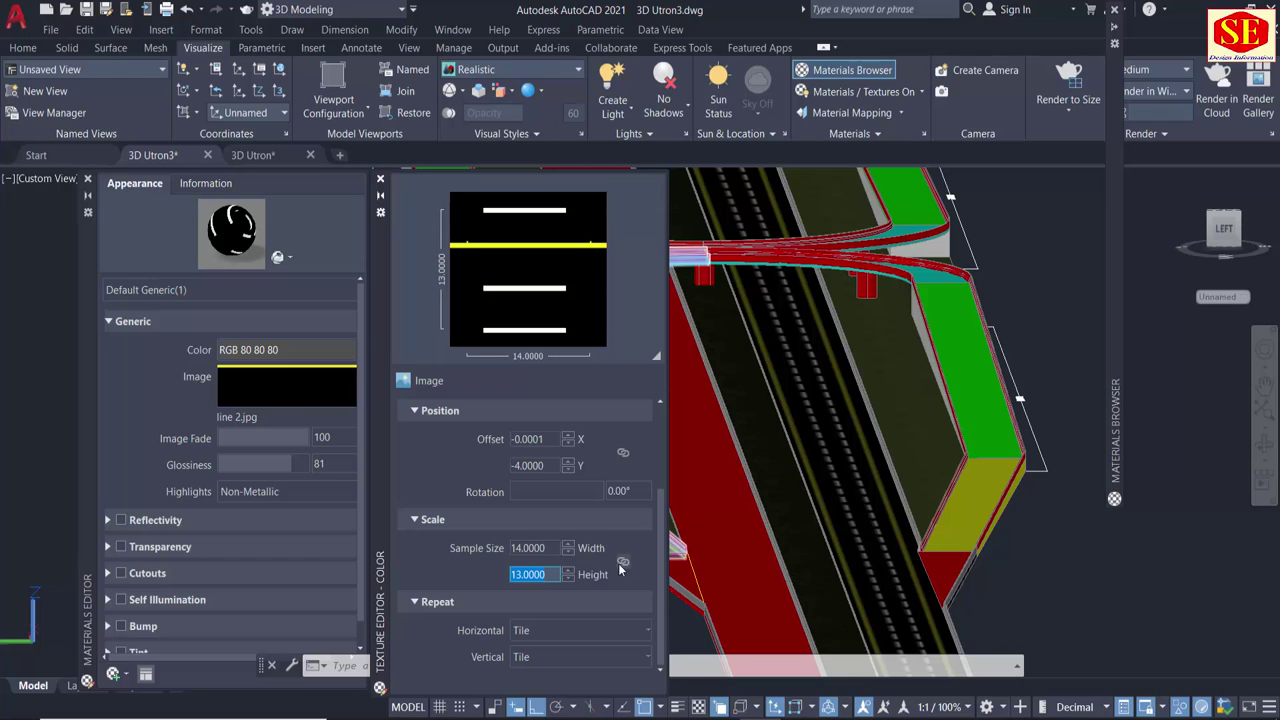
click(541, 548)
scroll(688, 476, up, 2)
scroll(688, 476, up, 3)
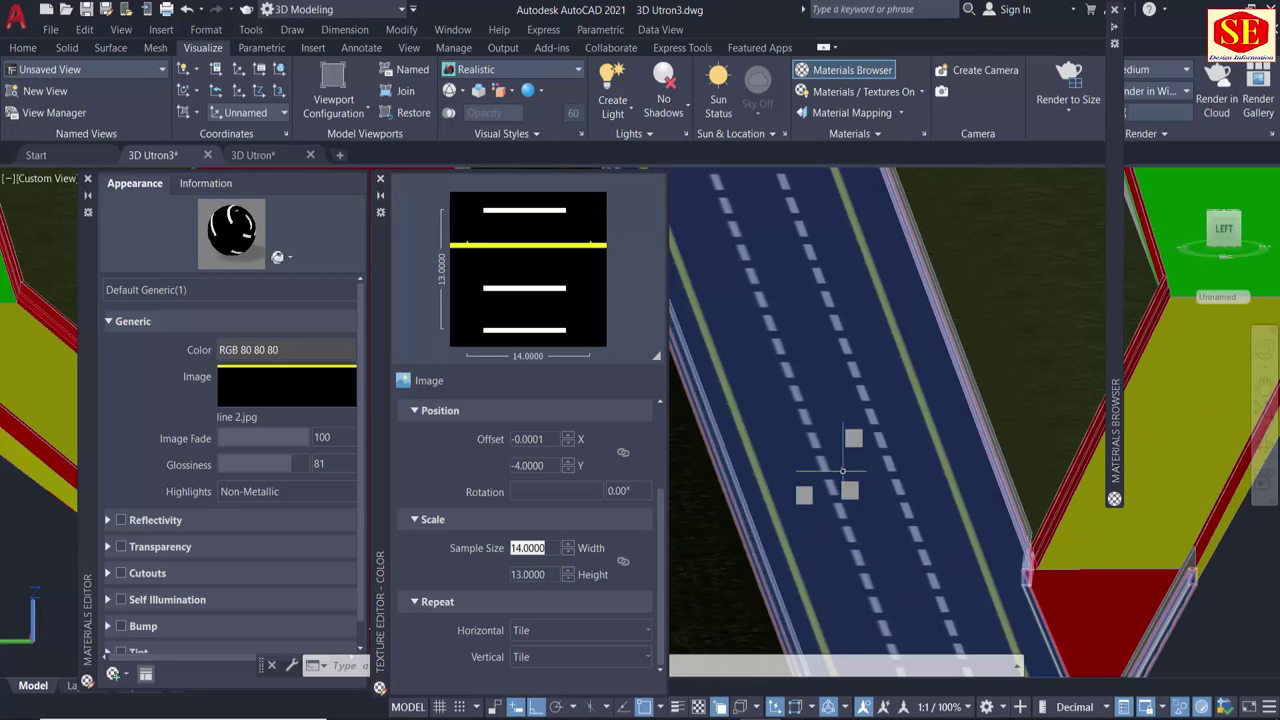
click(520, 548)
text(16.0000)
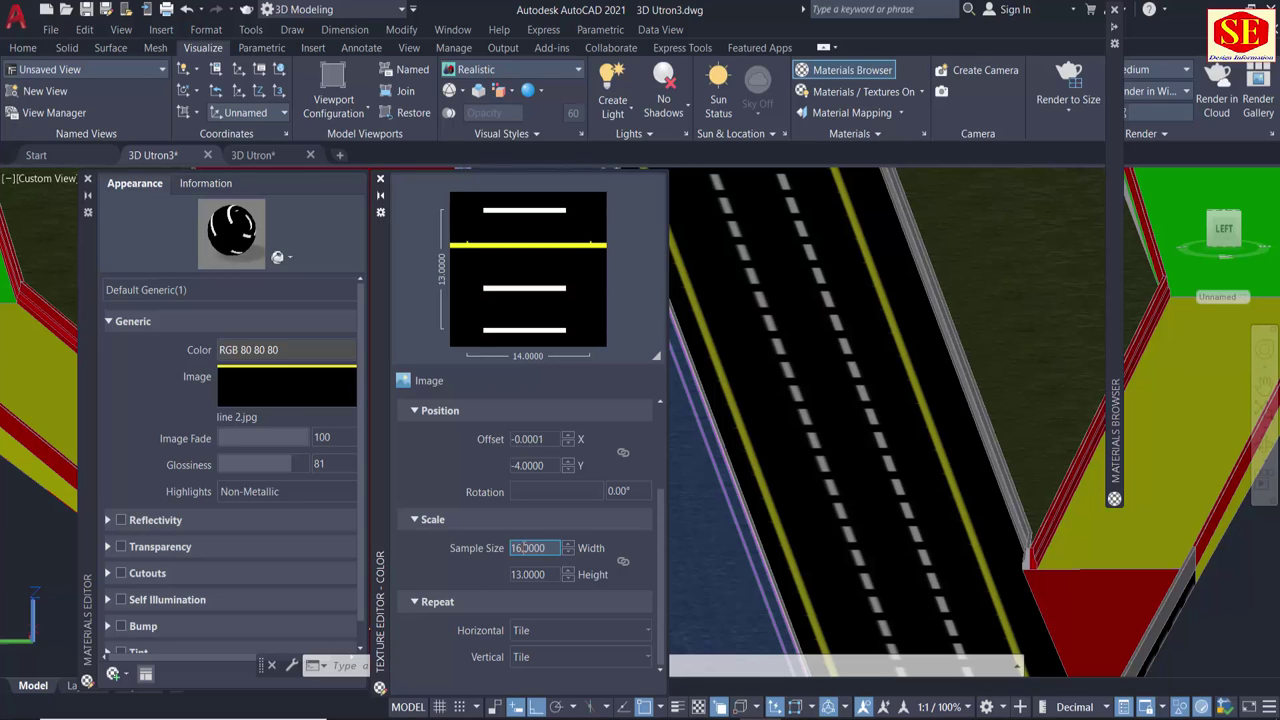
key(Tab)
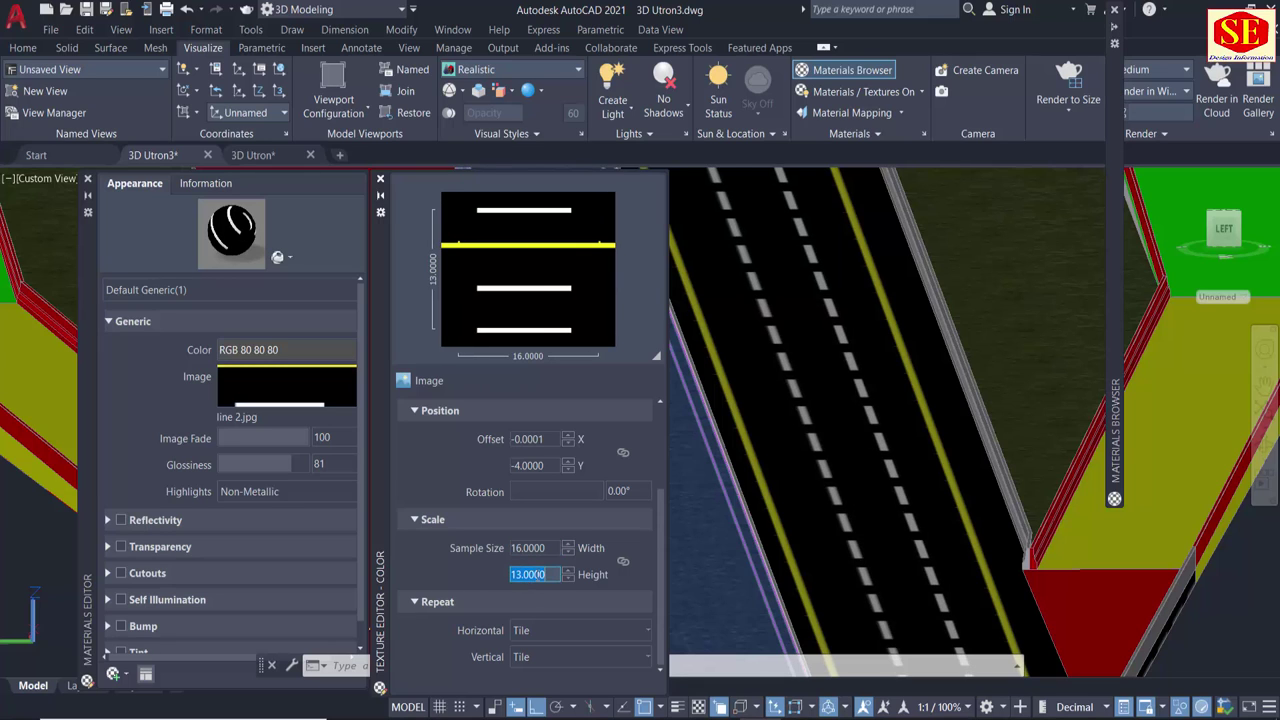
scroll(822, 428, down, 3)
scroll(822, 428, down, 1)
scroll(822, 428, down, 1)
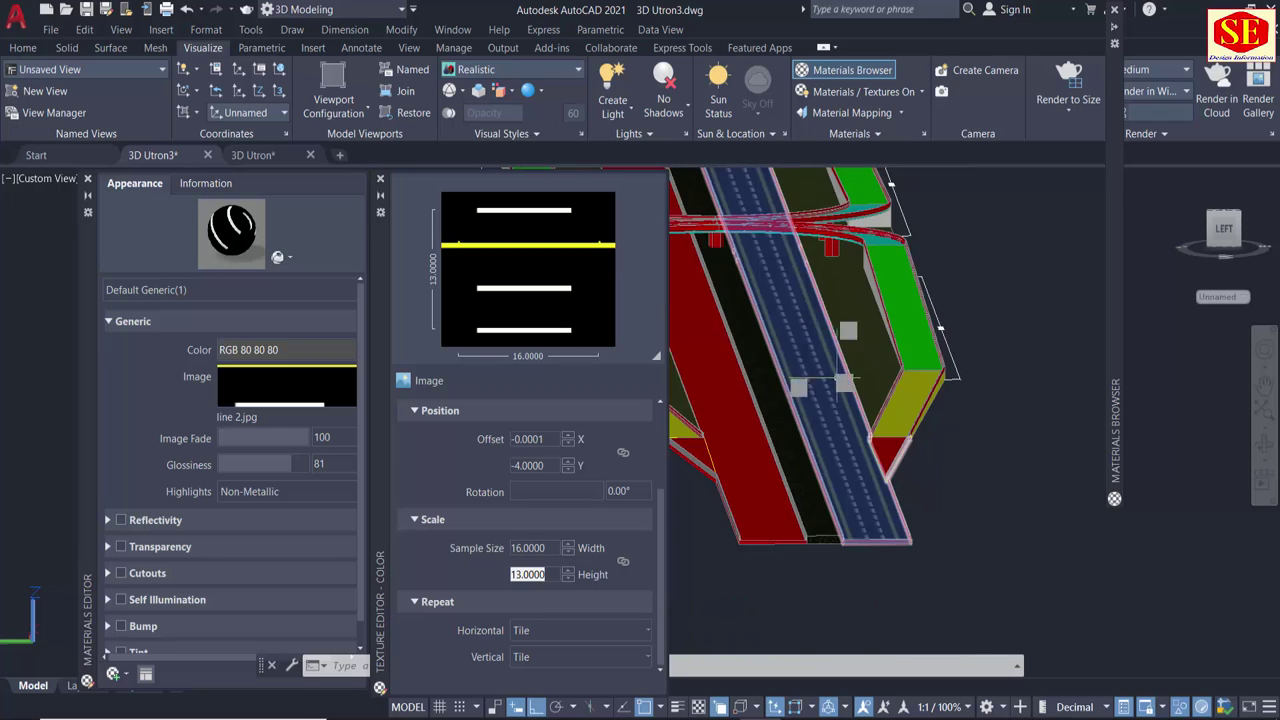
scroll(822, 428, down, 1)
scroll(895, 416, down, 2)
scroll(890, 418, up, 2)
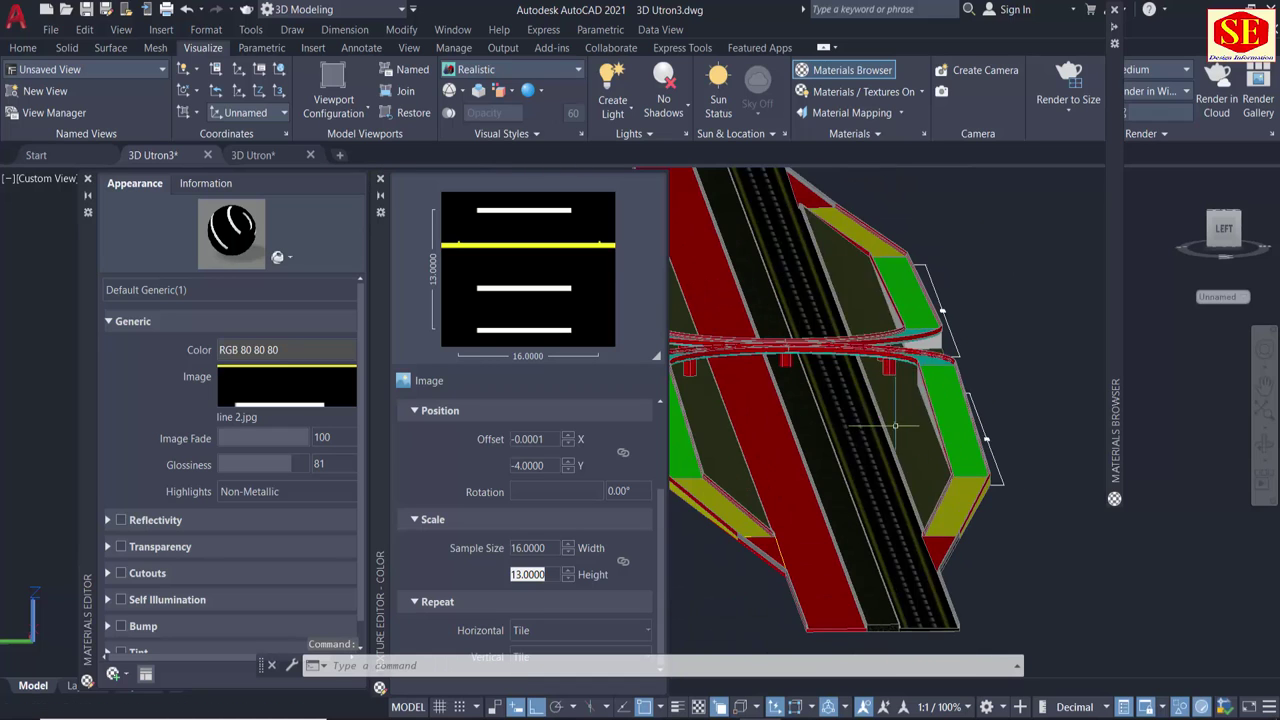
scroll(879, 420, up, 1)
scroll(879, 419, down, 1)
scroll(879, 419, down, 1)
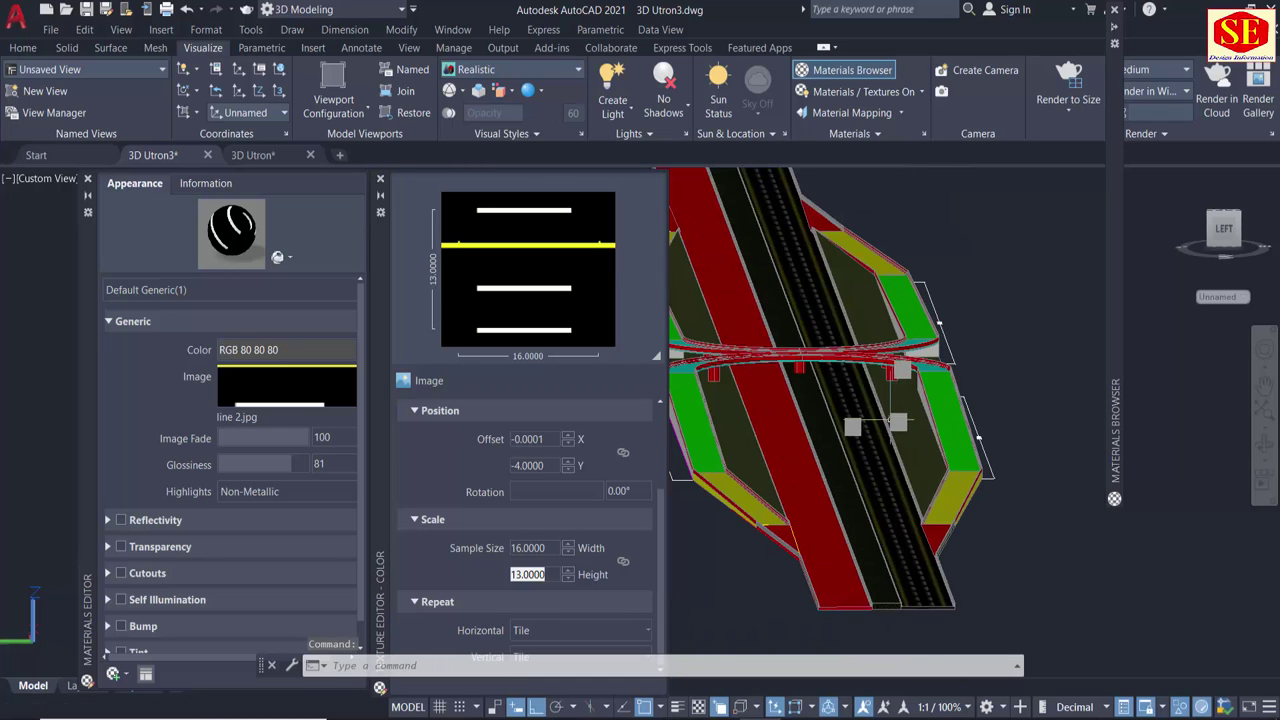
Continue widening the sample width through 18 and 20 to a final 25.
click(553, 548)
text(18.0000)
key(Return)
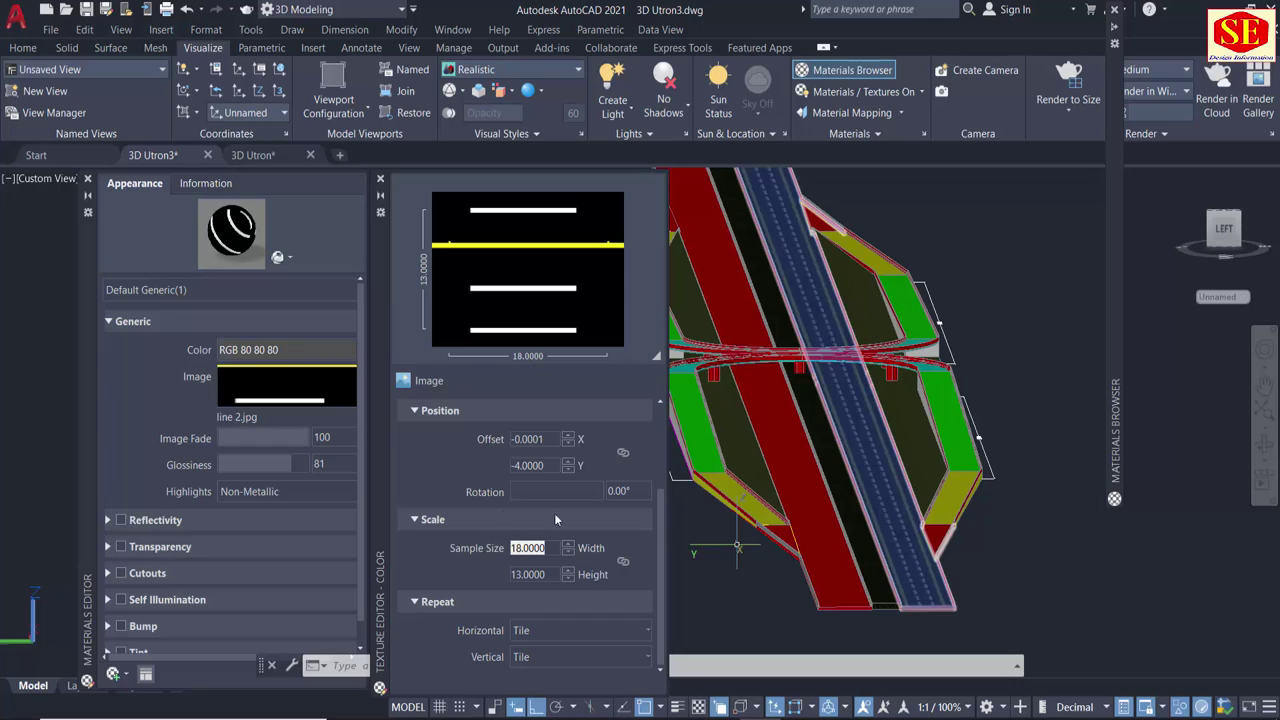
click(528, 548)
text(20.)
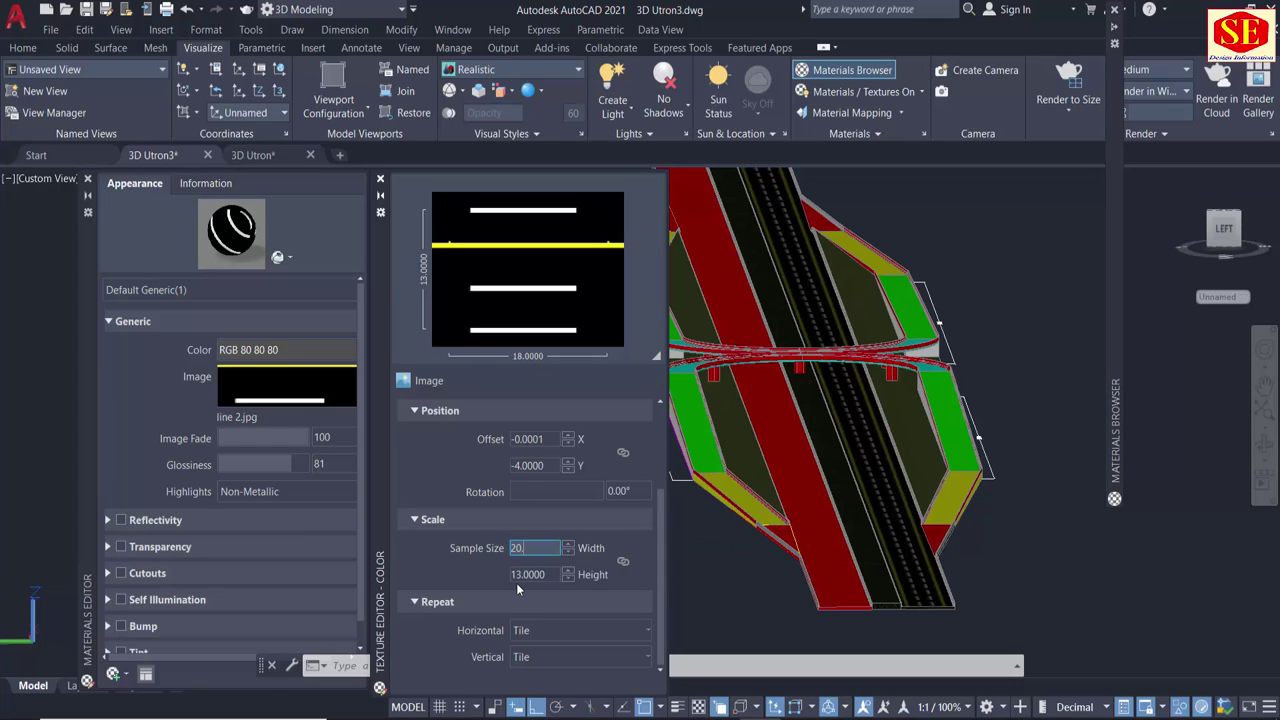
key(Tab)
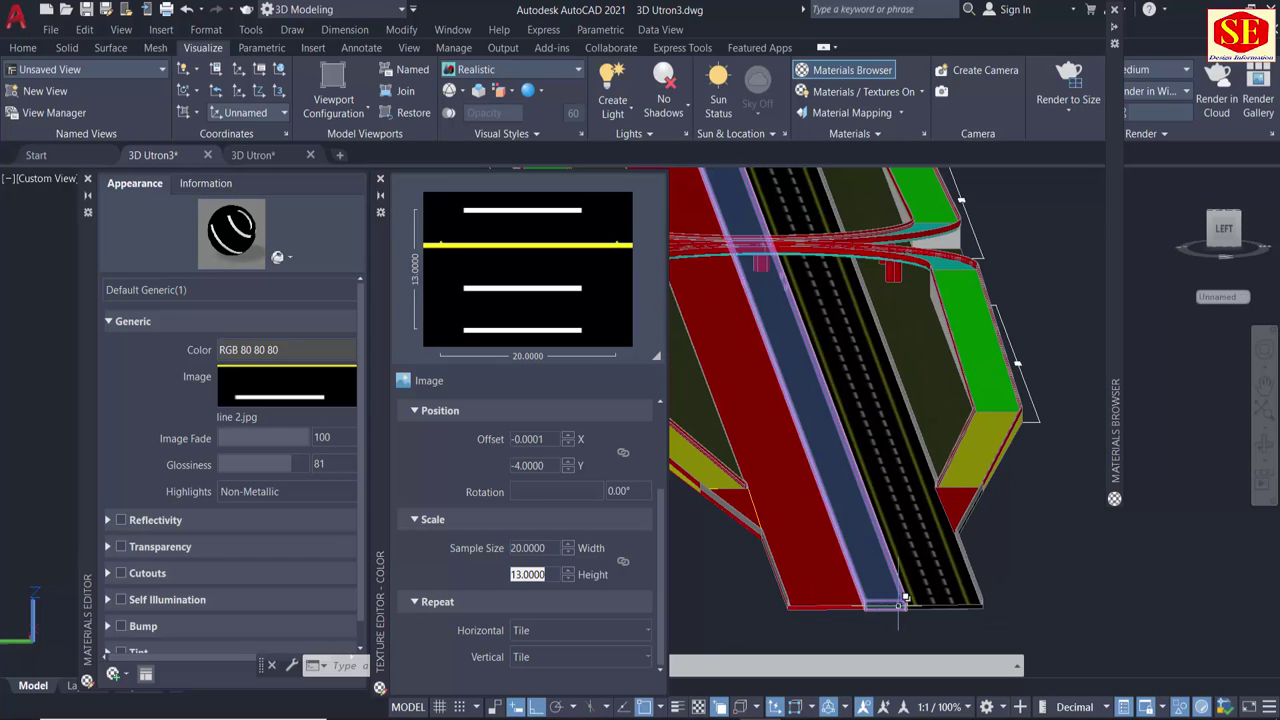
scroll(777, 447, up, 5)
scroll(777, 447, down, 3)
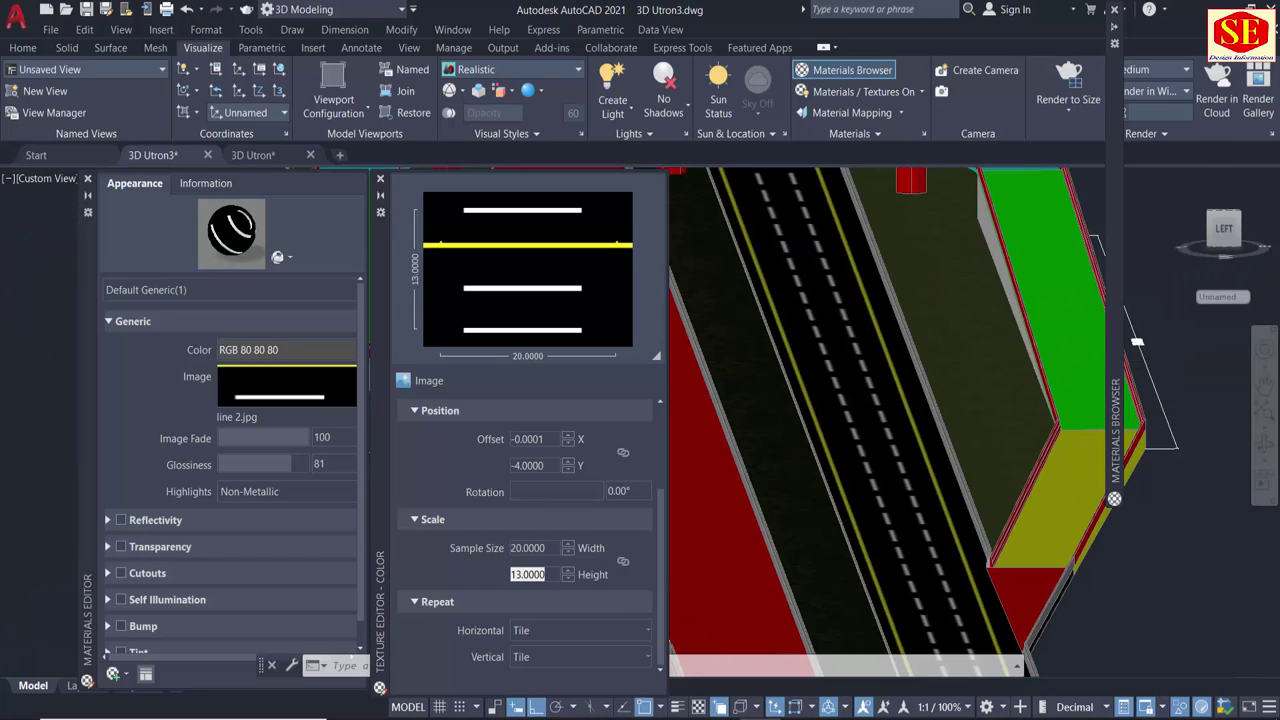
scroll(777, 447, down, 3)
double_click(534, 549)
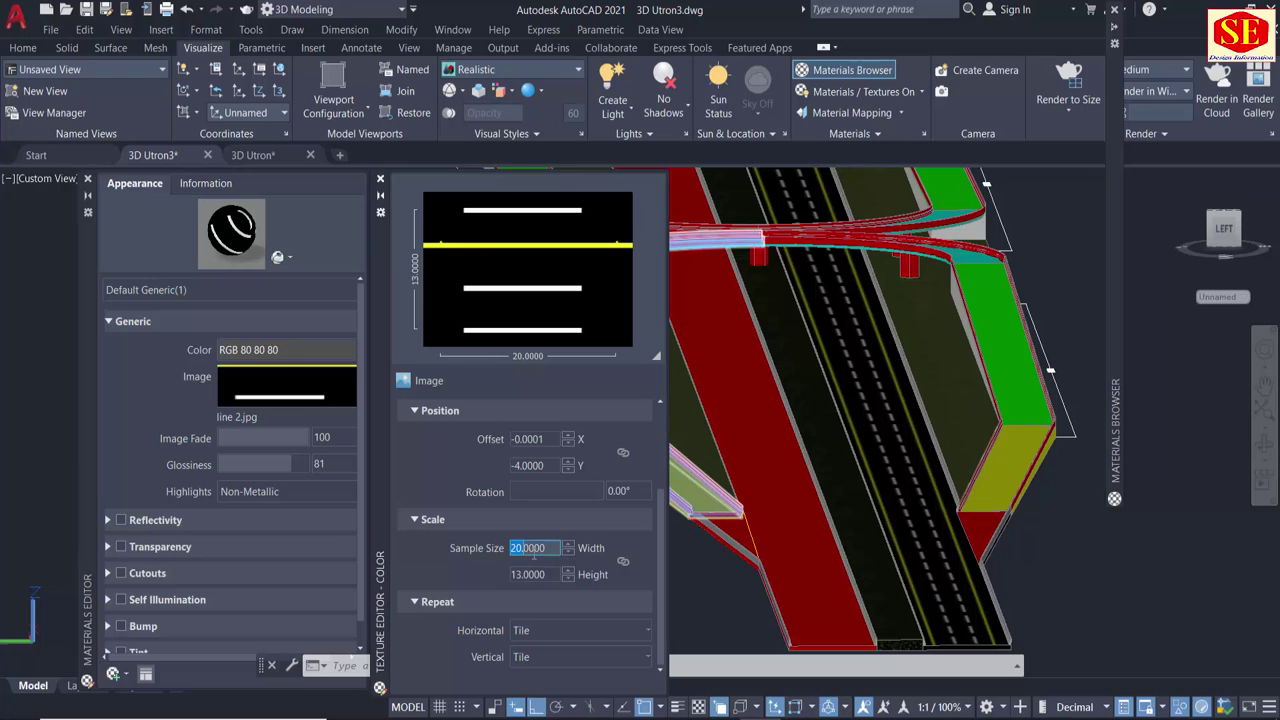
scroll(770, 480, up, 3)
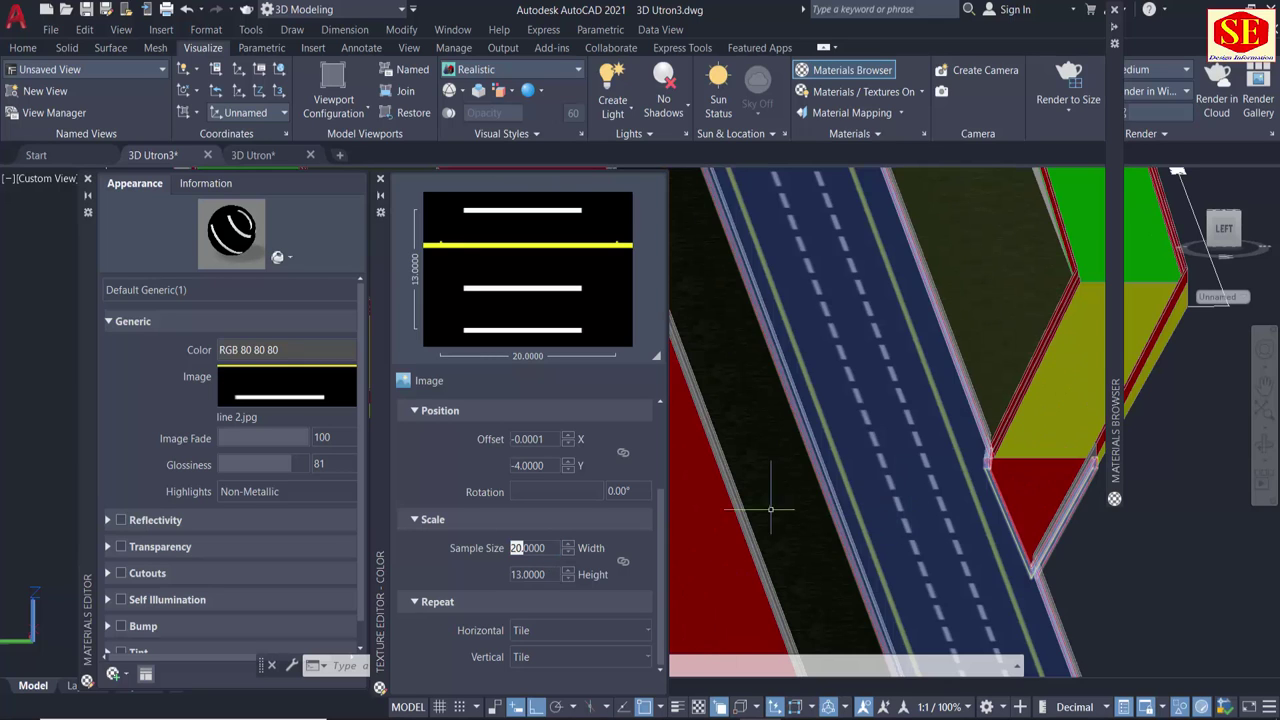
text(25)
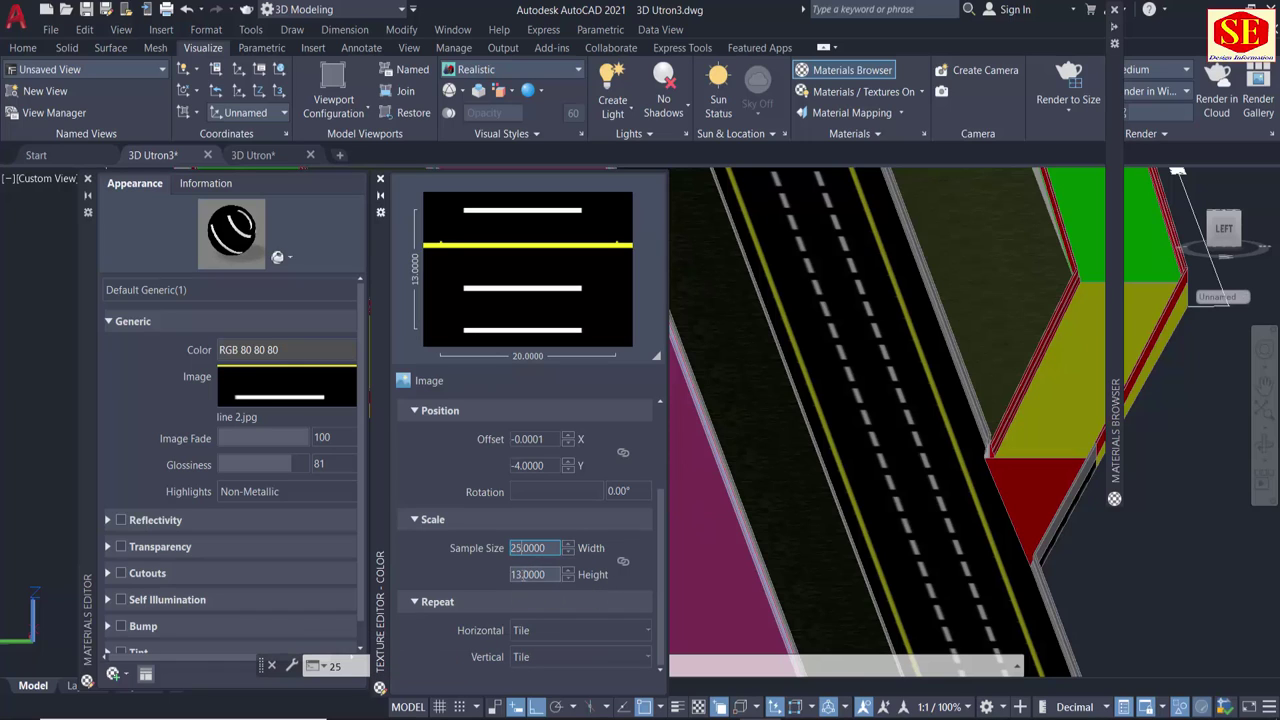
click(540, 575)
scroll(900, 300, down, 2)
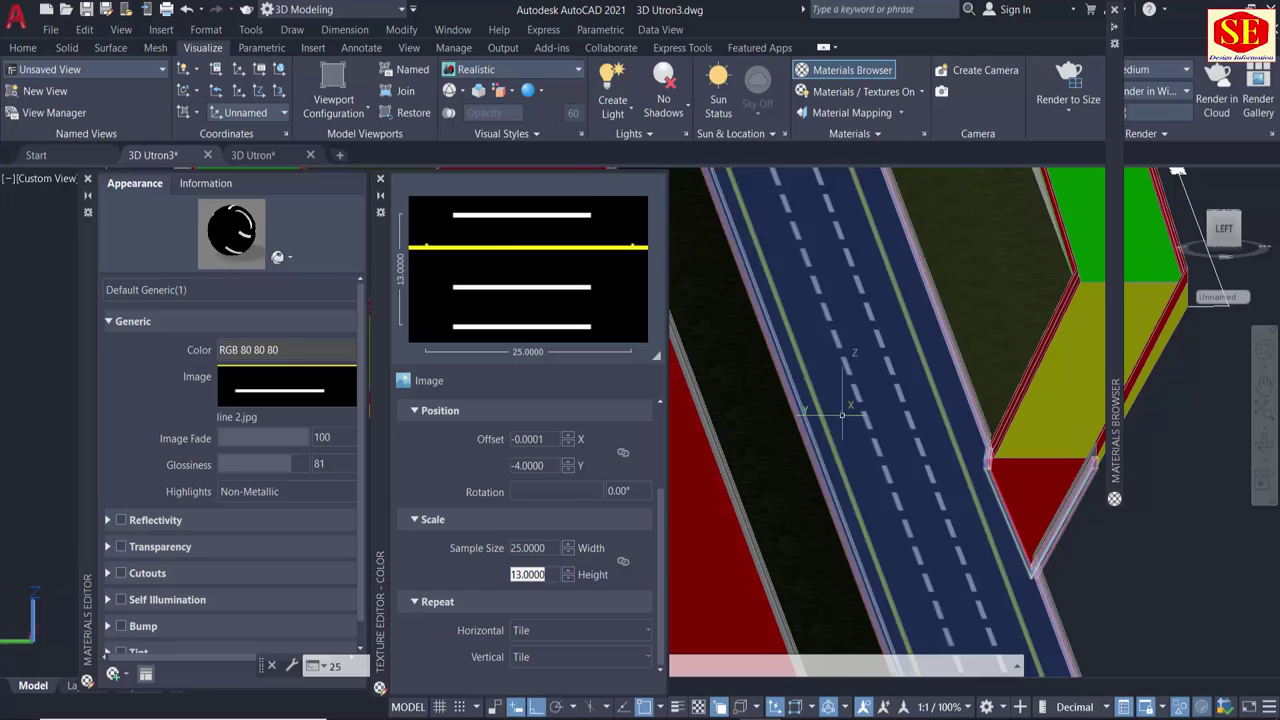
scroll(971, 285, down, 2)
scroll(971, 285, down, 2)
Orbit and pan the view to check the lengthened dashed lane lines.
mouse_move(990, 505)
shift+middle_down()
mouse_move(876, 235)
mouse_move(866, 266)
shift+middle_up()
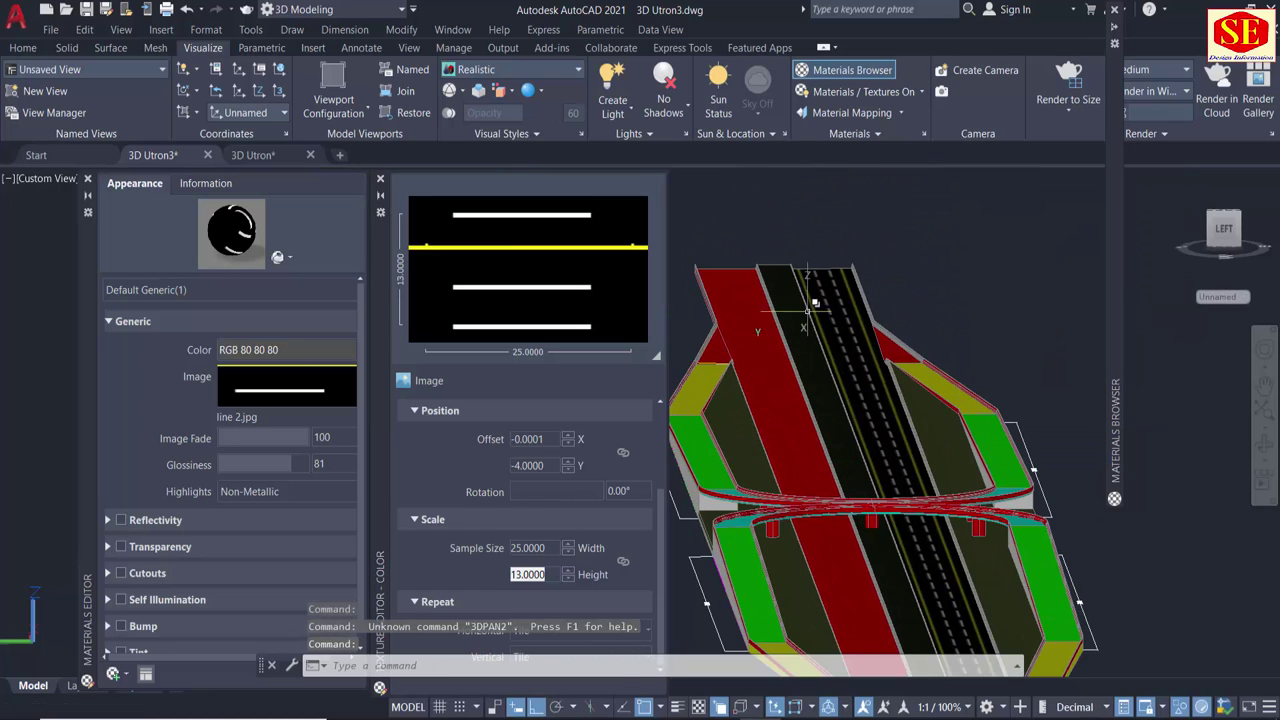
middle_drag(950, 578, 920, 468)
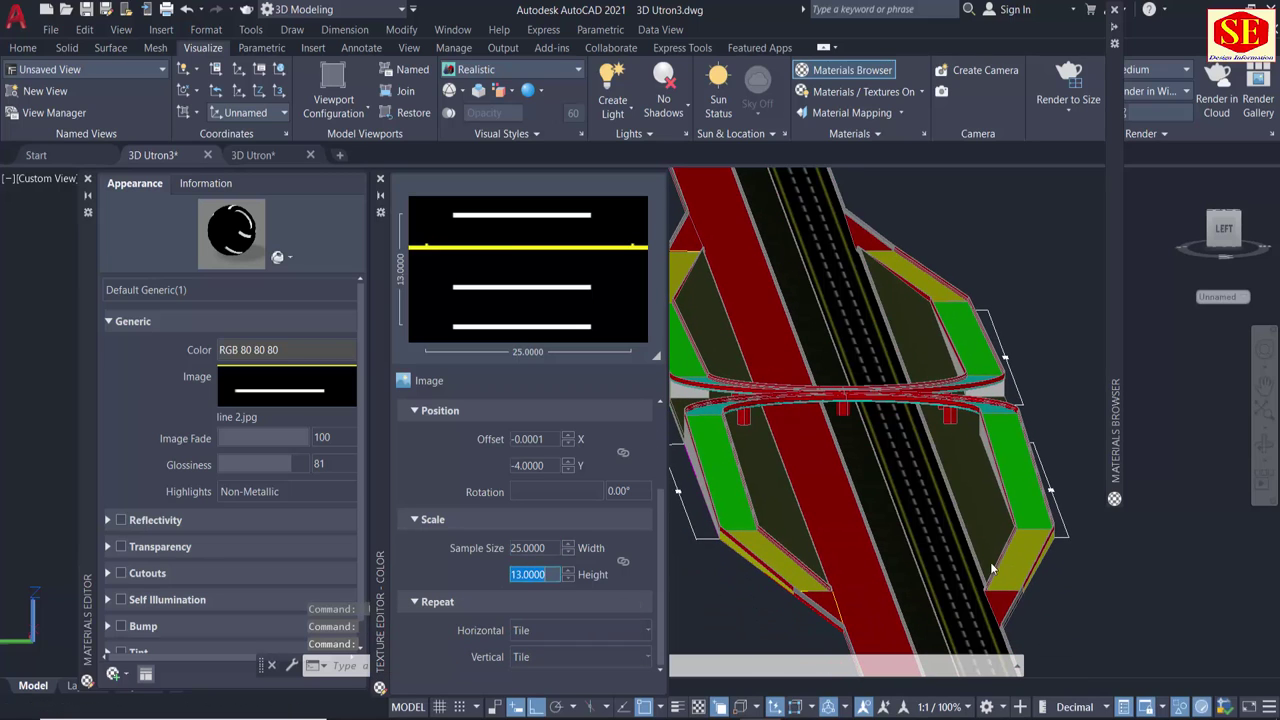
scroll(953, 515, down, 1)
scroll(681, 558, up, 1)
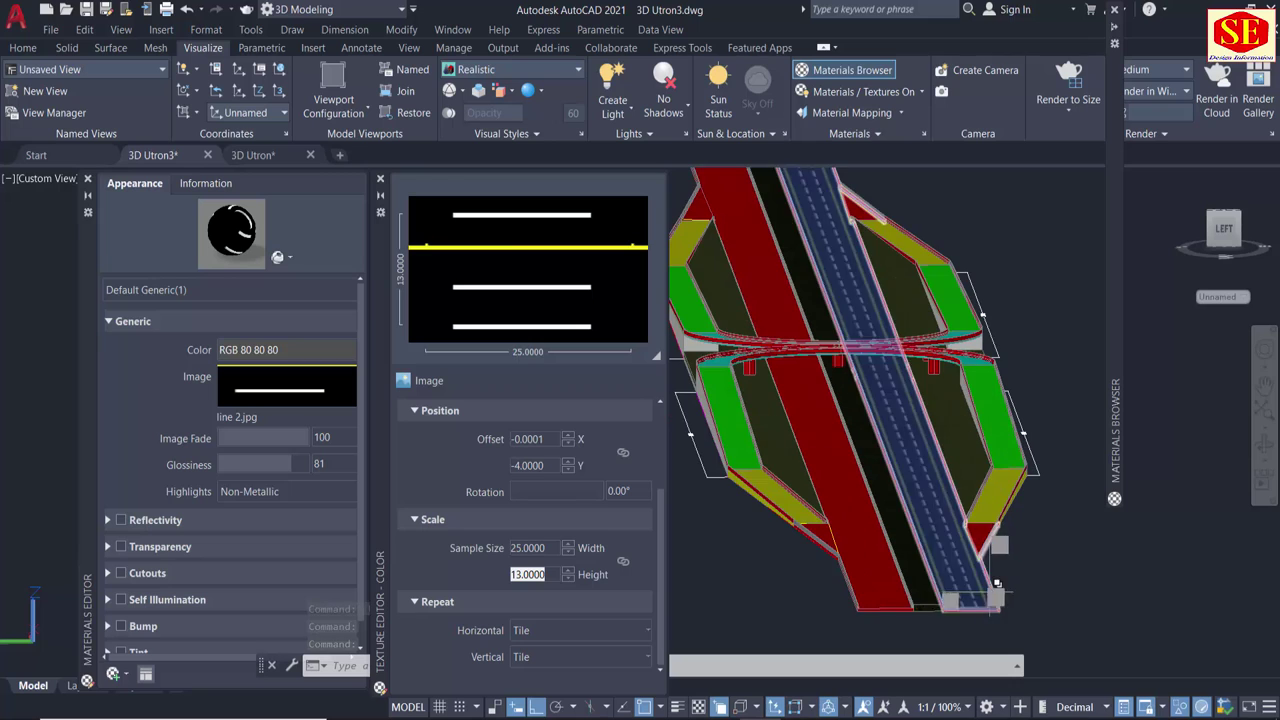
scroll(793, 597, up, 1)
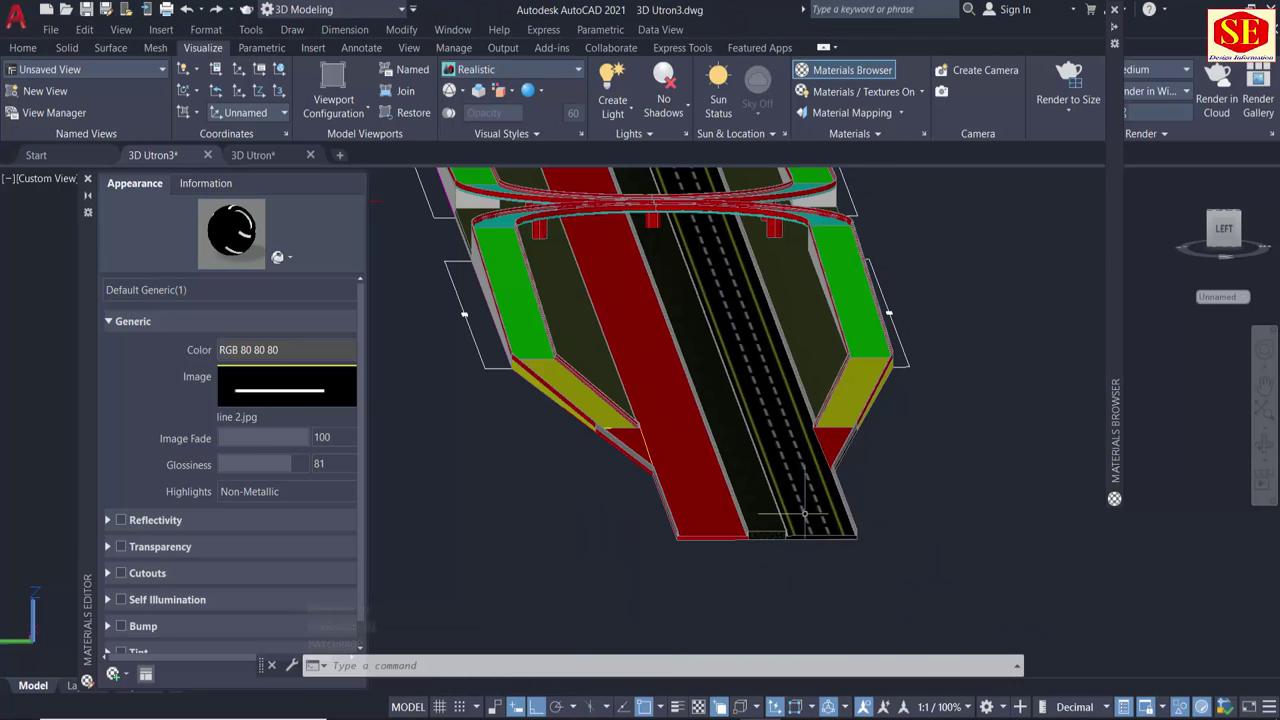
Give the red left roadway the textured road's lane-marking material via Match Properties.
key(Escape)
scroll(830, 604, up, 1)
text(MA)
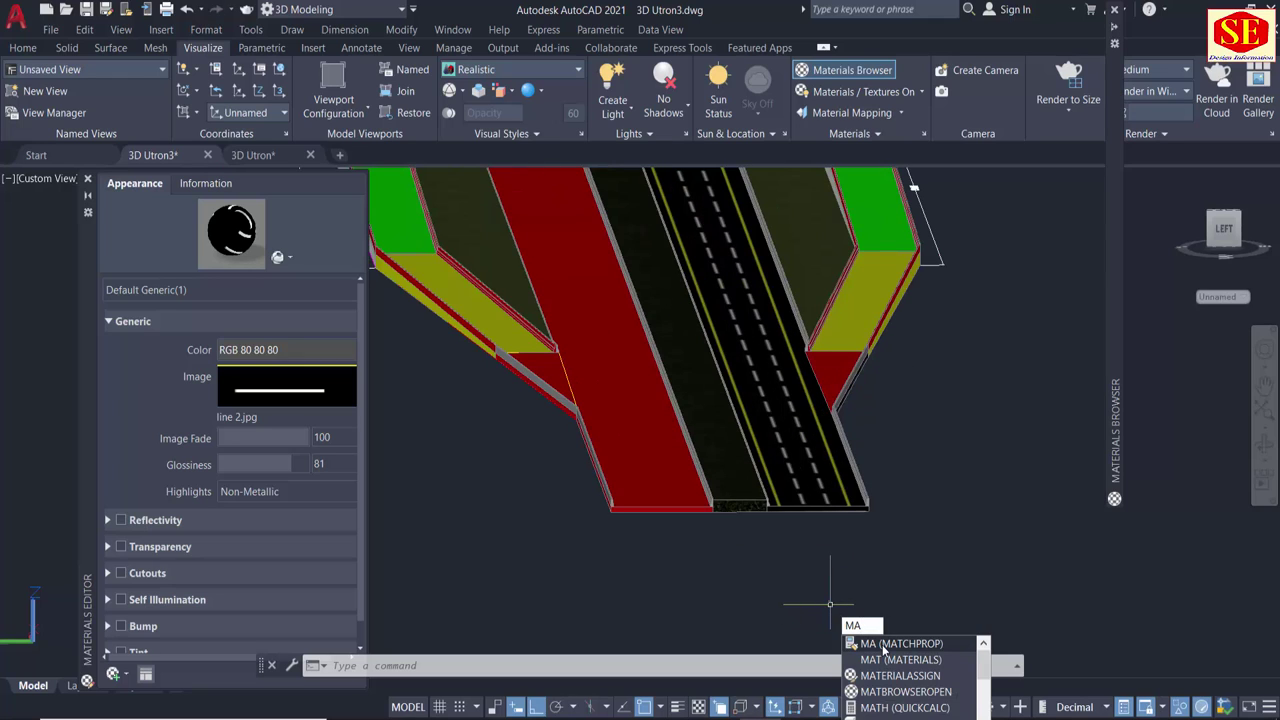
click(883, 645)
click(815, 462)
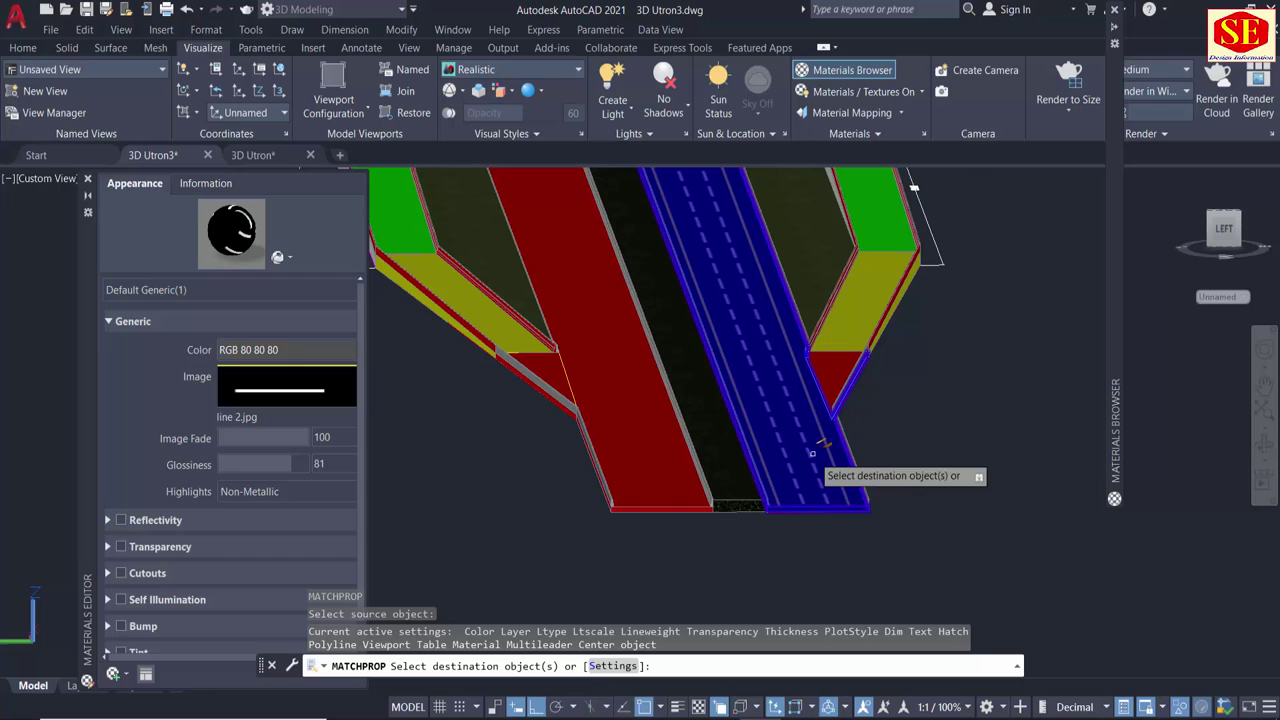
click(641, 471)
right_click(667, 586)
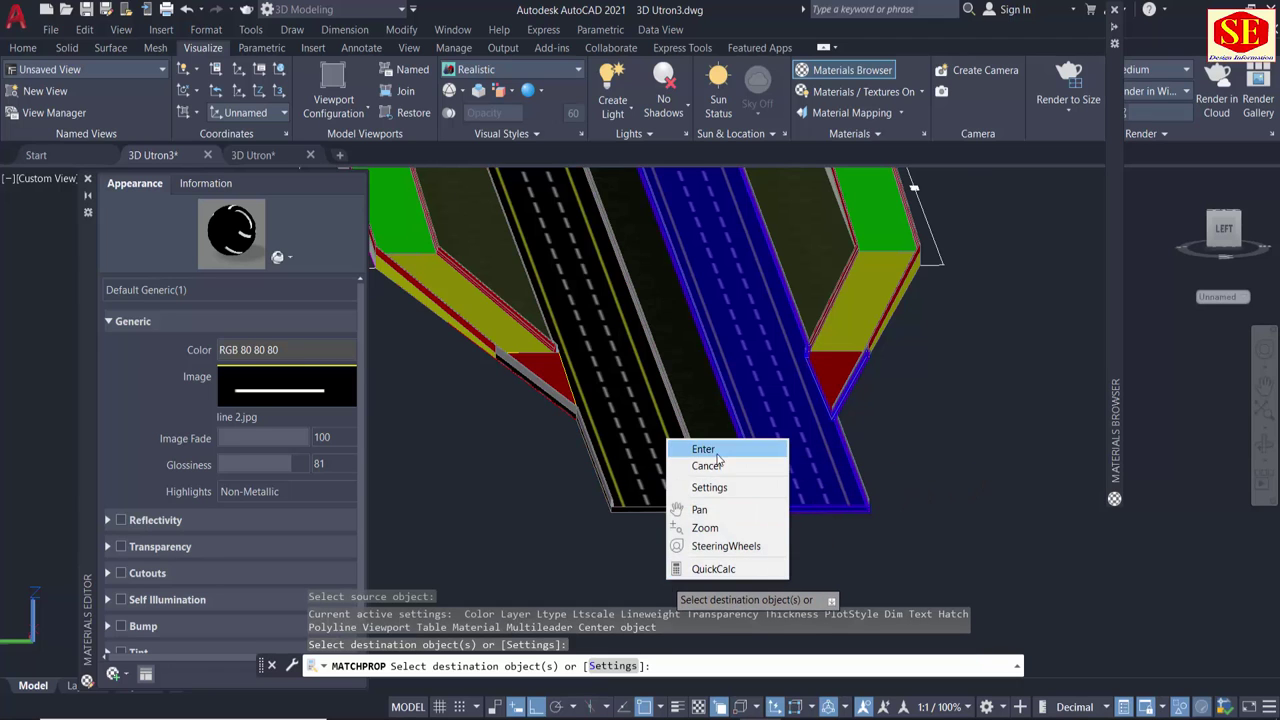
click(703, 449)
Orbit the model to a near top-down view and select the lower-right ramp solids.
scroll(602, 460, down, 3)
scroll(602, 450, up, 1)
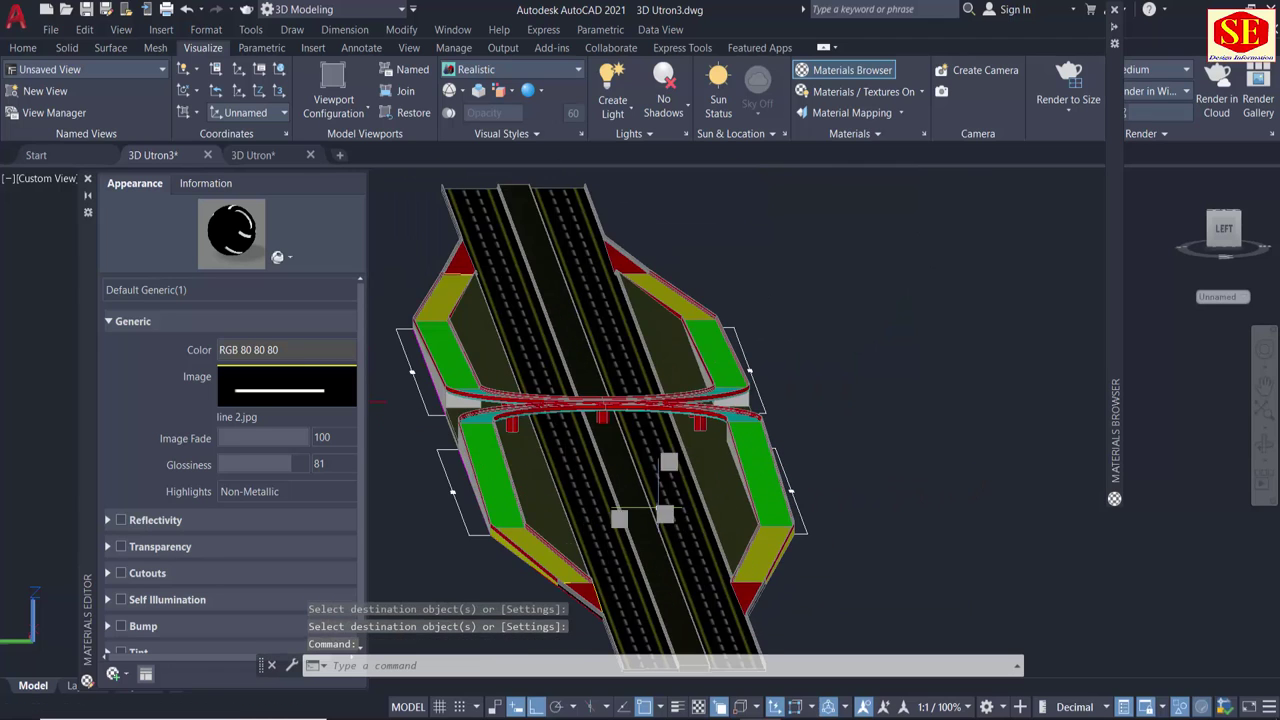
mouse_move(566, 530)
shift+middle_down()
mouse_move(581, 545)
mouse_move(830, 420)
shift+middle_up()
scroll(840, 430, down, 2)
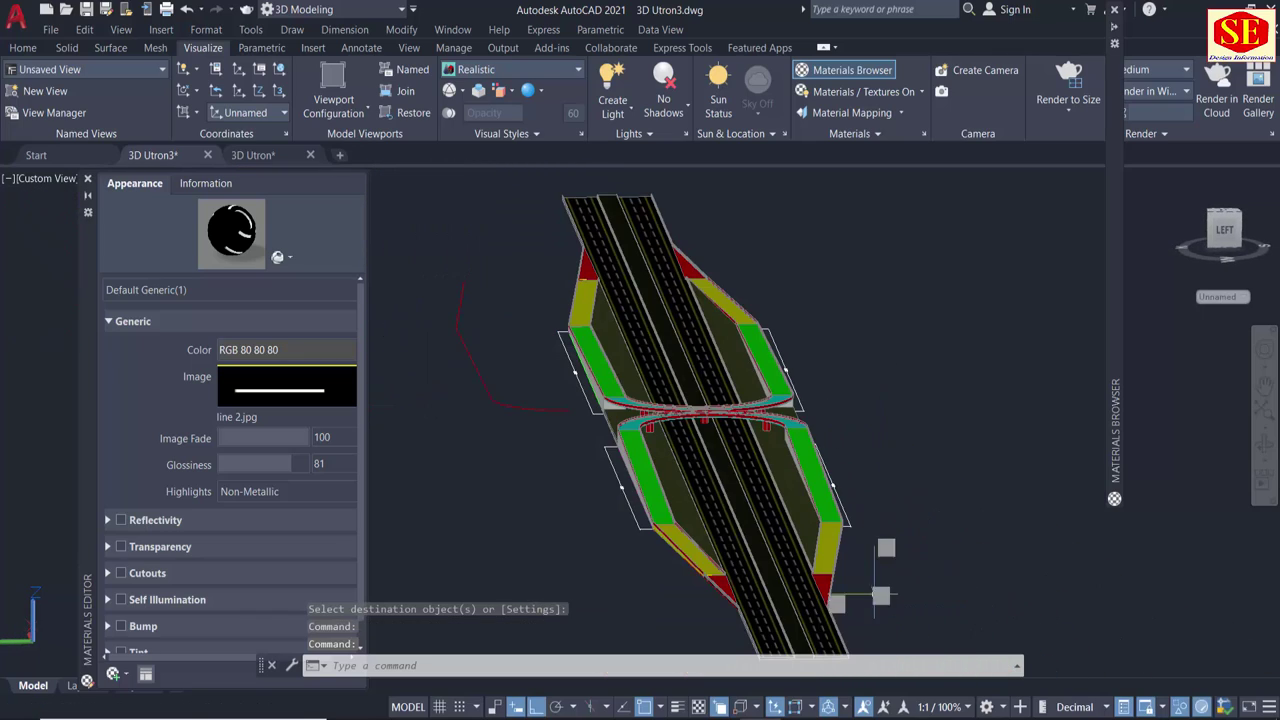
shift+middle_drag(880, 596, 750, 420)
scroll(740, 425, up, 3)
scroll(716, 436, up, 2)
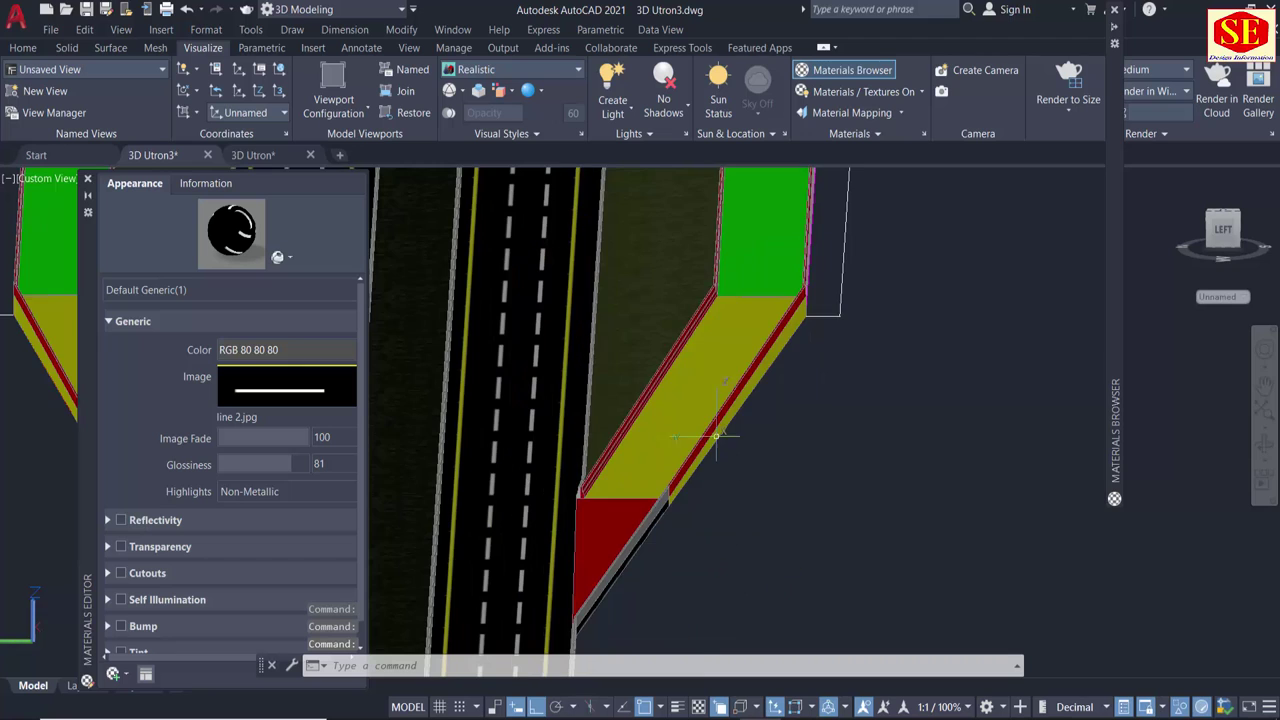
click(718, 438)
scroll(700, 500, down, 3)
scroll(640, 530, down, 2)
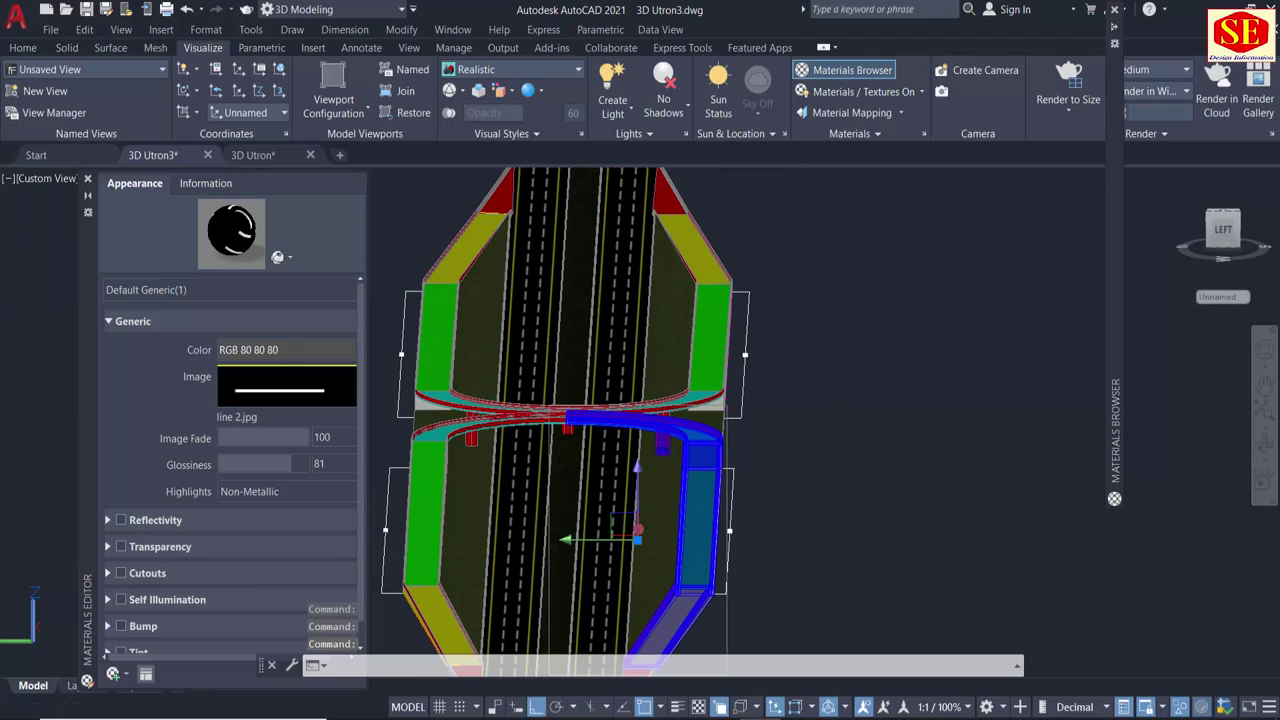
Add the remaining ramp and left-side solids to the selection and ungroup them.
click(645, 415)
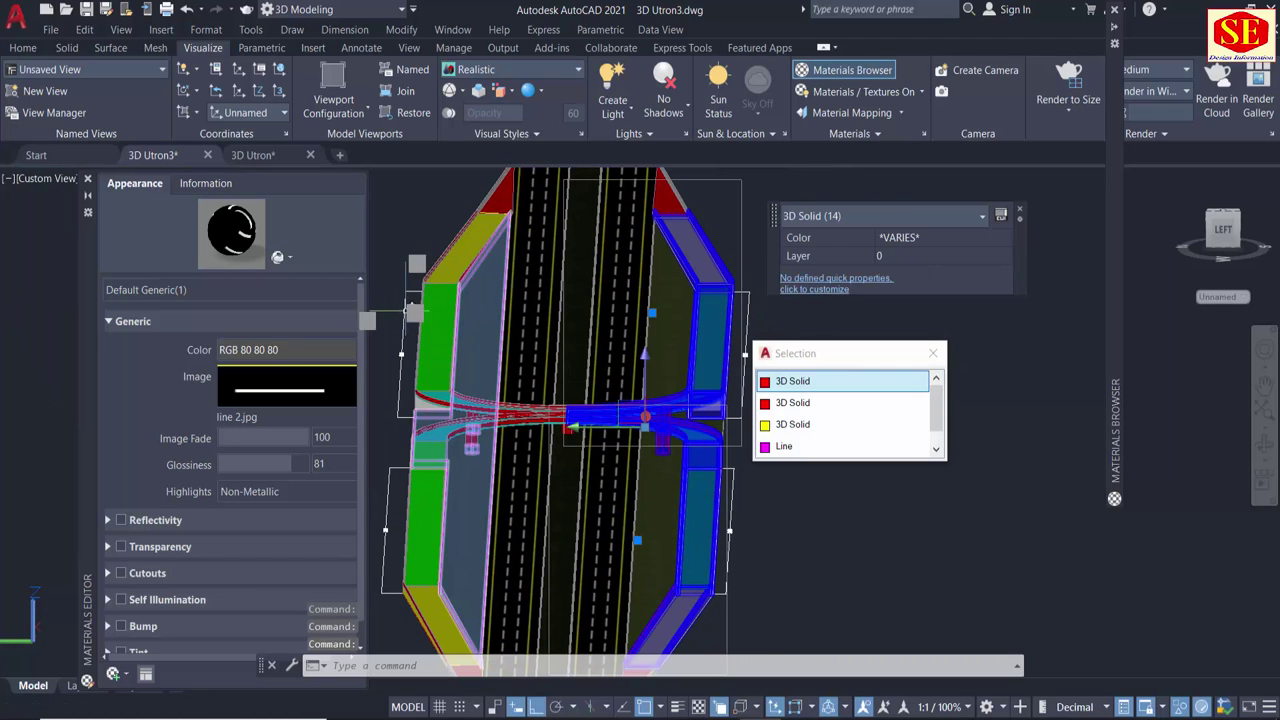
click(420, 330)
text(UN)
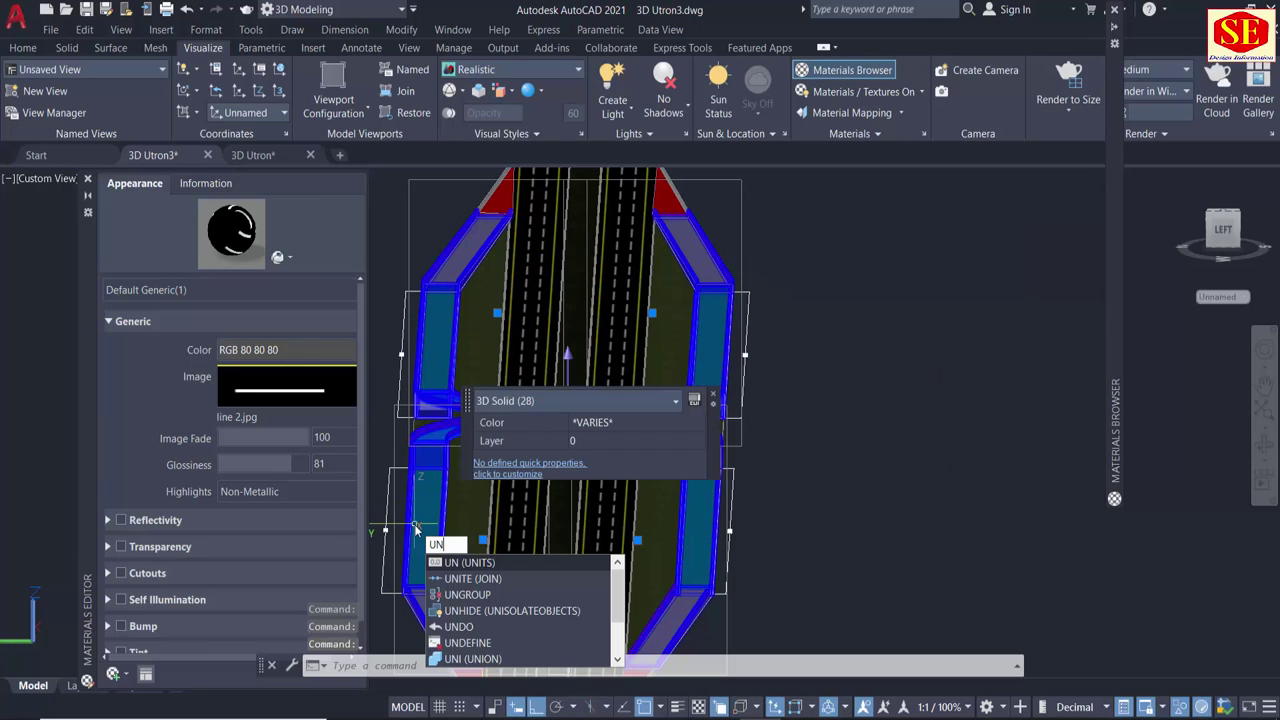
click(465, 595)
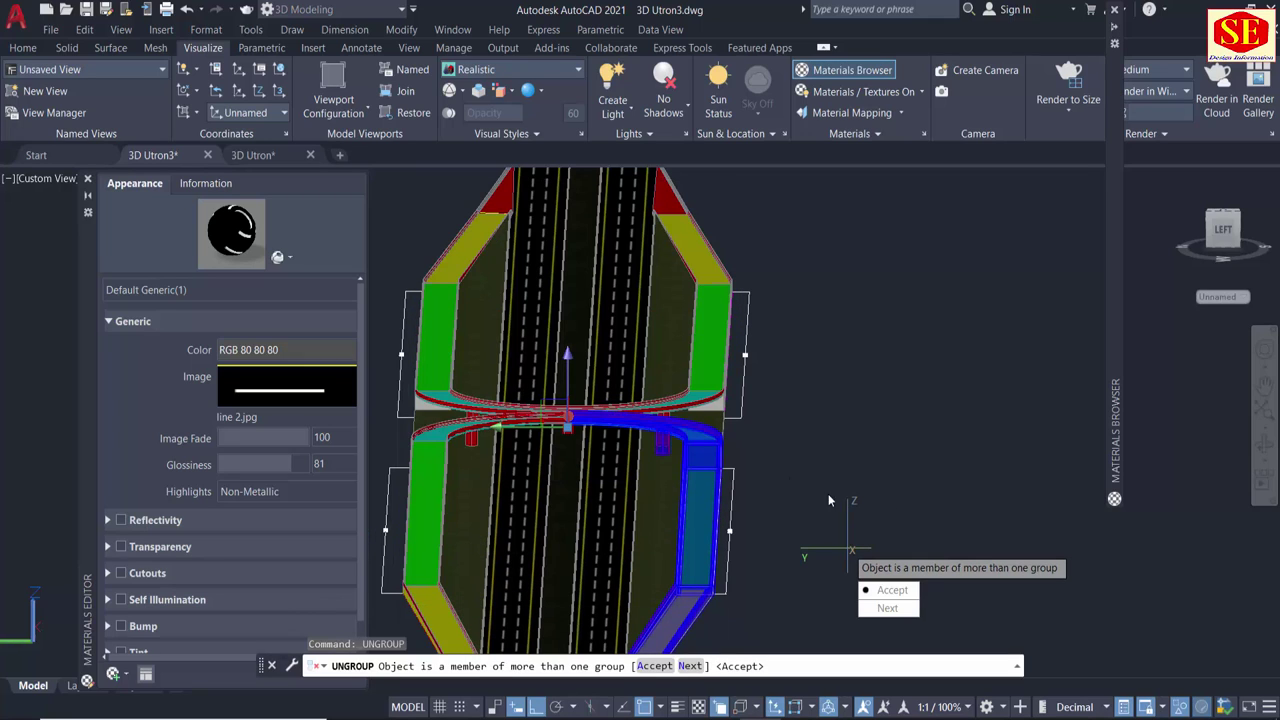
key(Return)
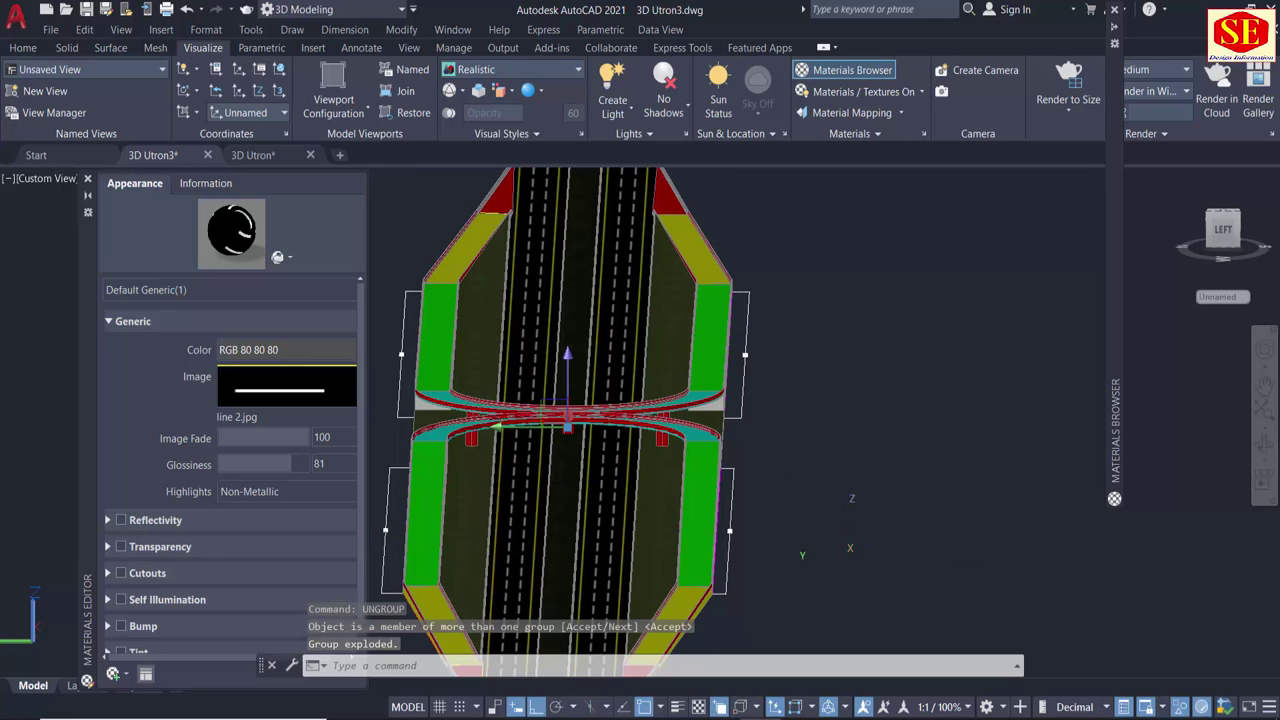
key(Escape)
Close the Materials Editor palette.
click(87, 178)
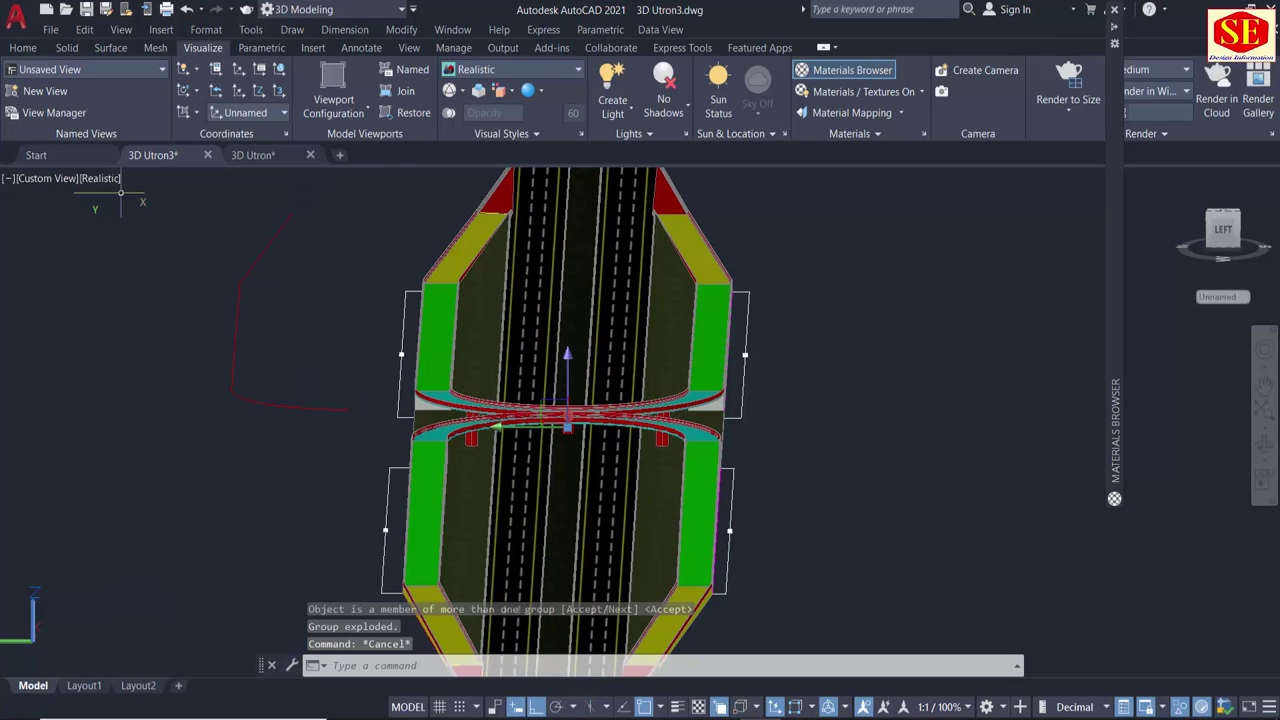
scroll(739, 458, up, 2)
scroll(771, 514, up, 2)
scroll(757, 429, up, 2)
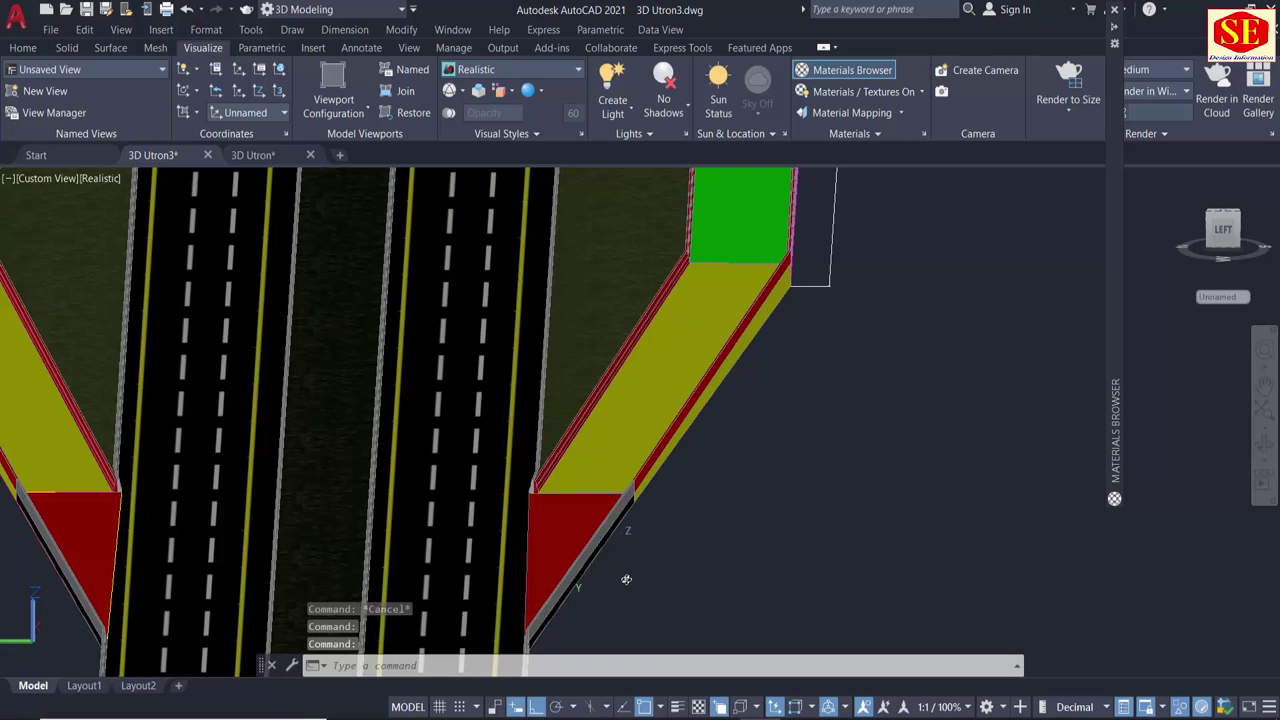
Match the island edge to the grey kerb's properties.
shift+middle_drag(623, 580, 645, 575)
scroll(559, 457, up, 3)
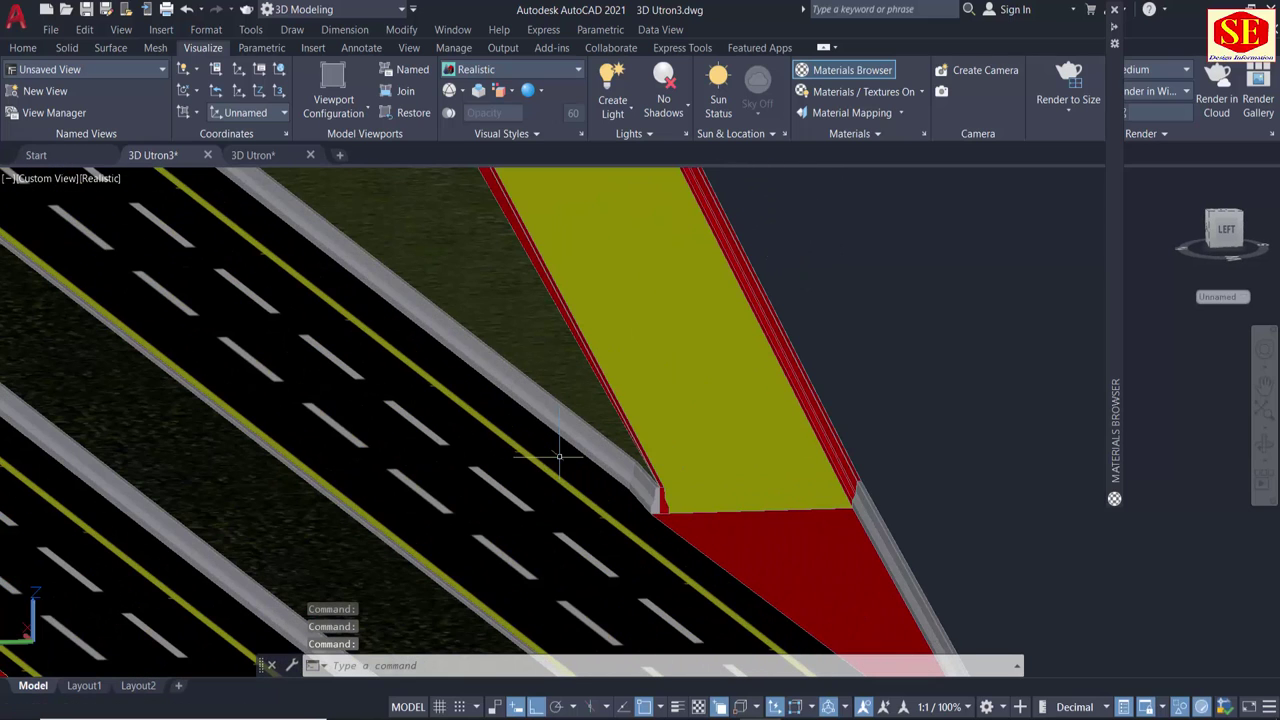
right_click(559, 459)
key(Escape)
key(Escape)
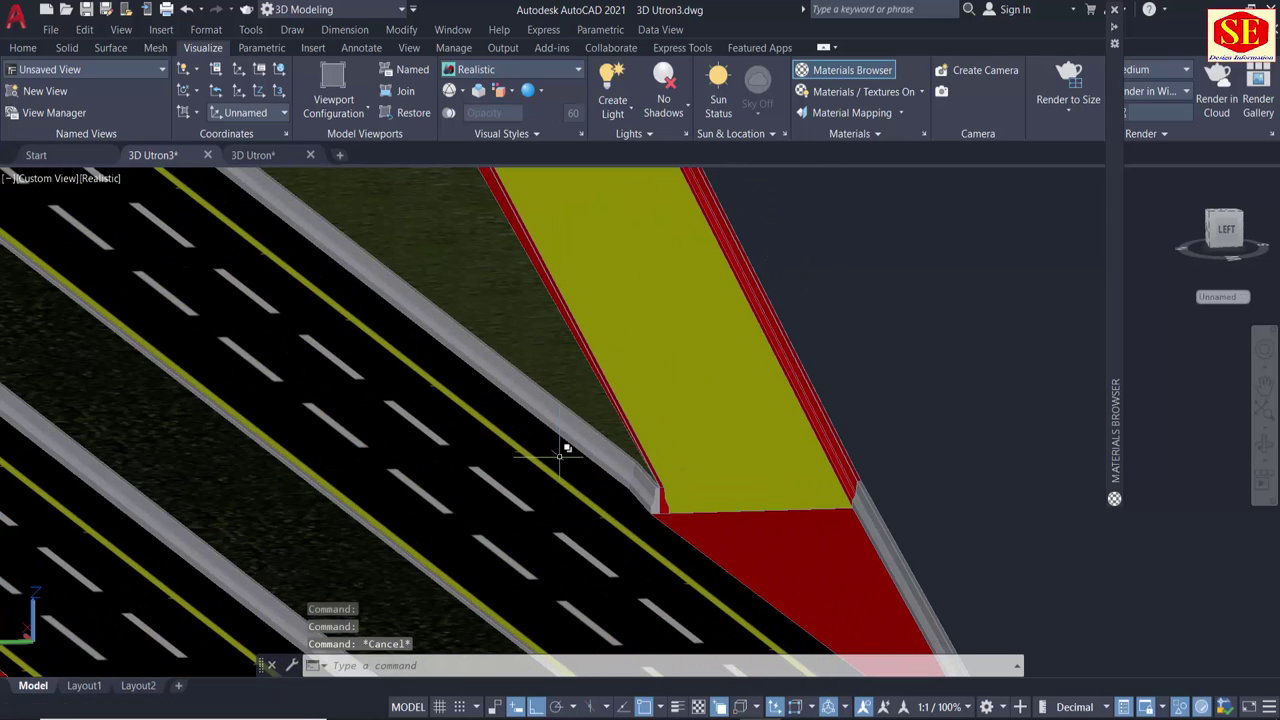
text(MA)
key(Return)
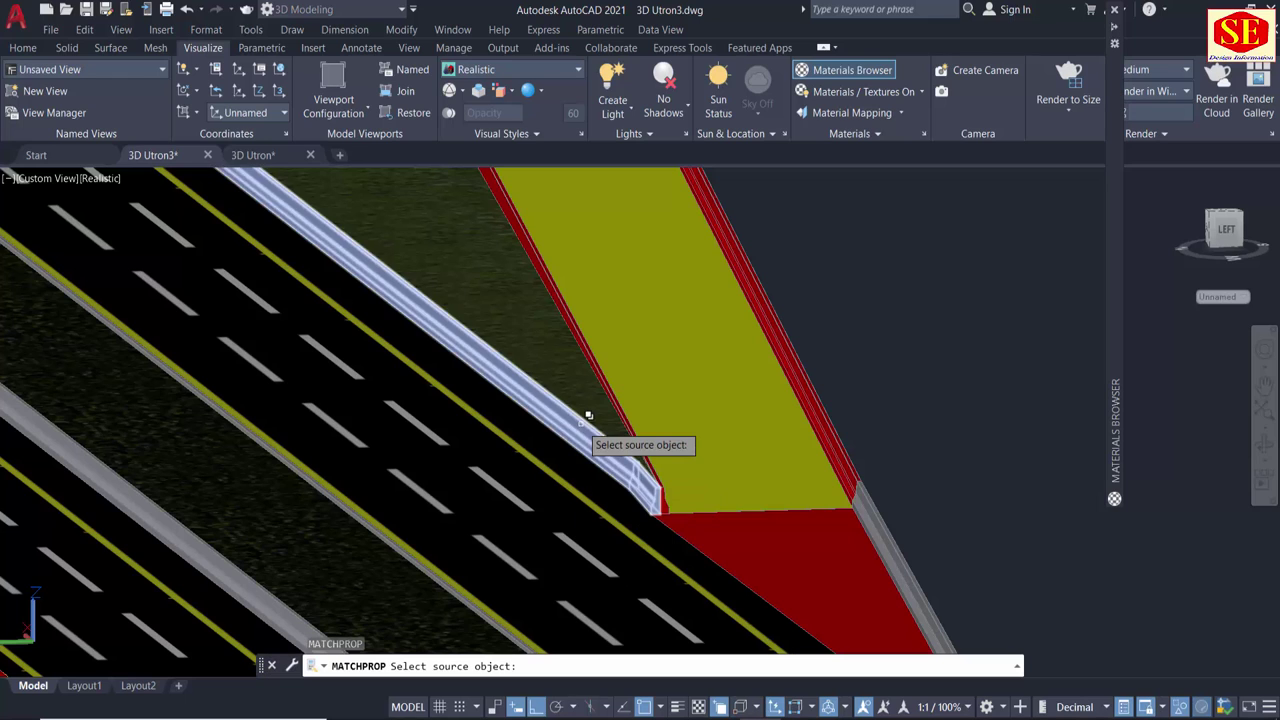
click(590, 437)
click(640, 487)
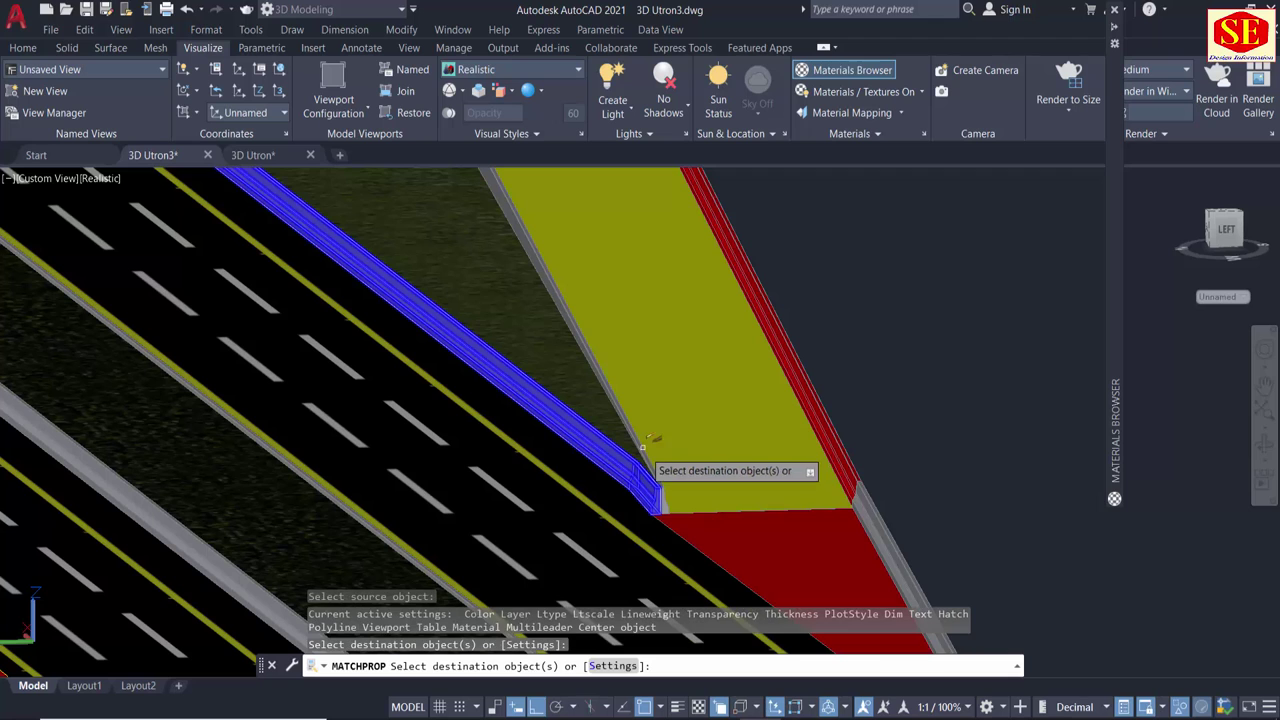
click(824, 407)
scroll(902, 510, down, 2)
scroll(902, 510, down, 3)
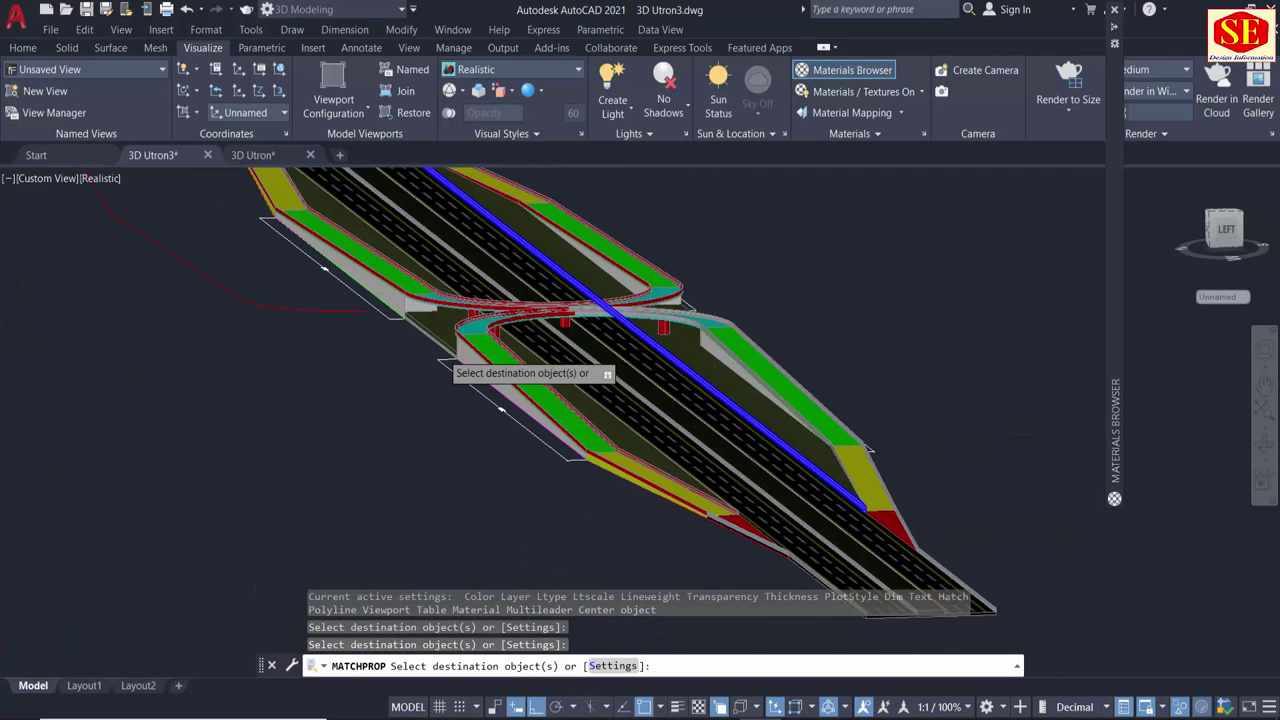
scroll(441, 360, up, 3)
scroll(441, 370, up, 3)
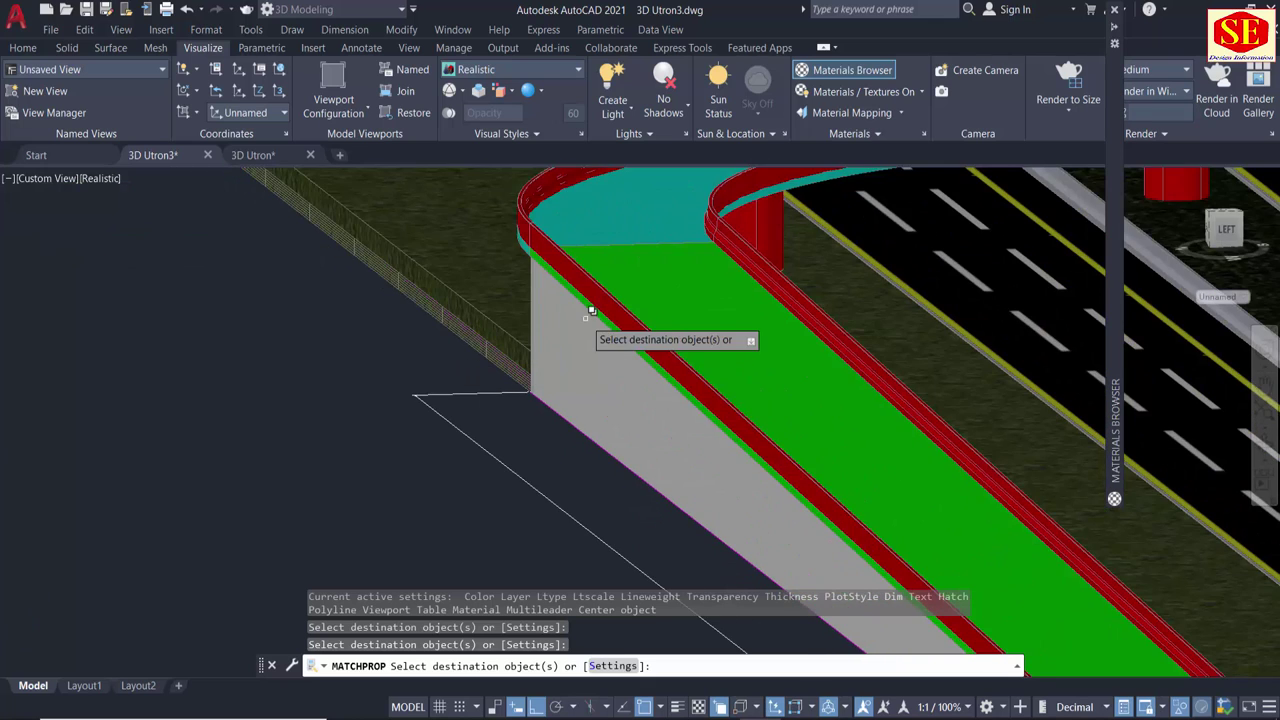
scroll(596, 310, up, 3)
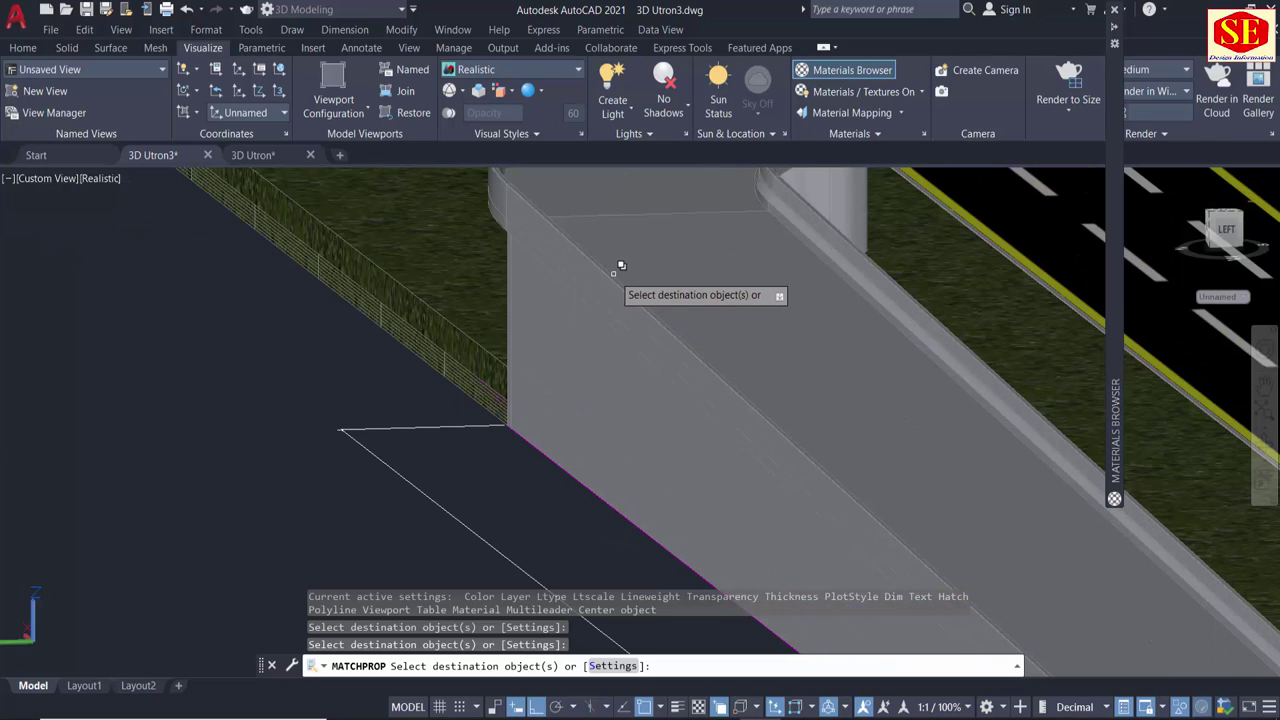
Apply the kerb properties to the ramp wall and two more ramp pieces.
click(904, 249)
scroll(872, 248, down, 2)
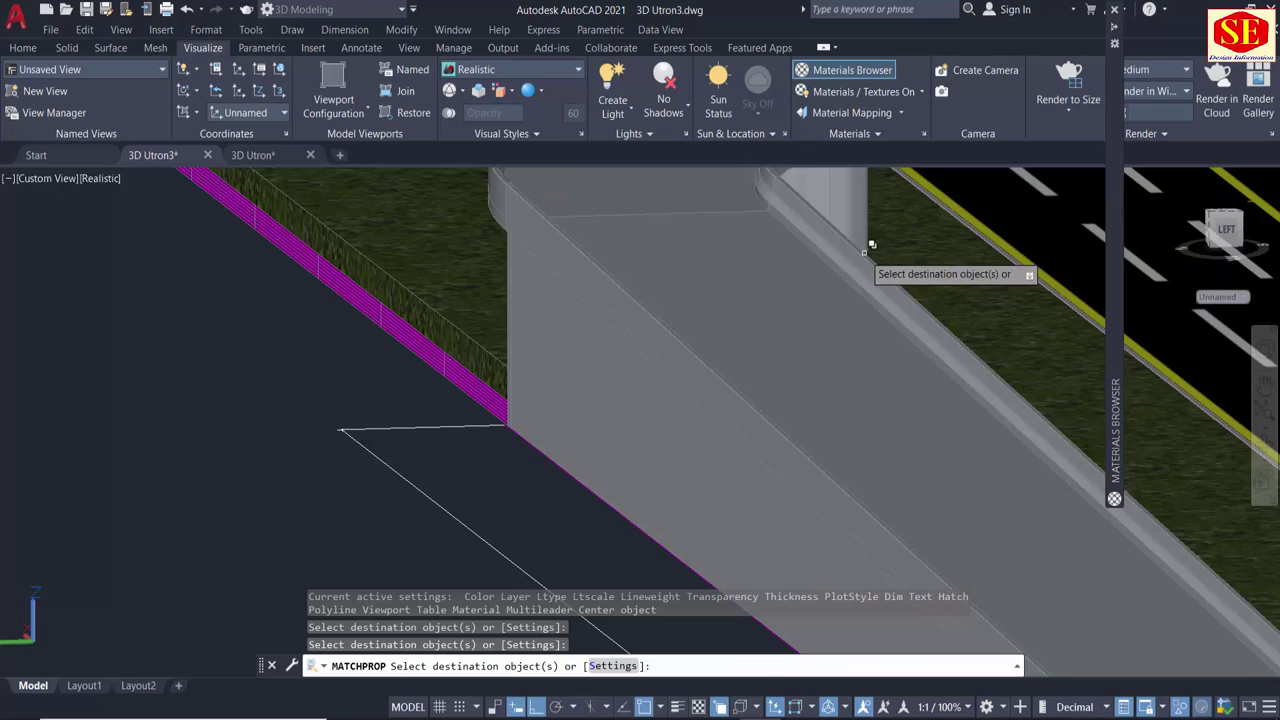
scroll(594, 466, down, 2)
scroll(585, 468, down, 2)
click(585, 468)
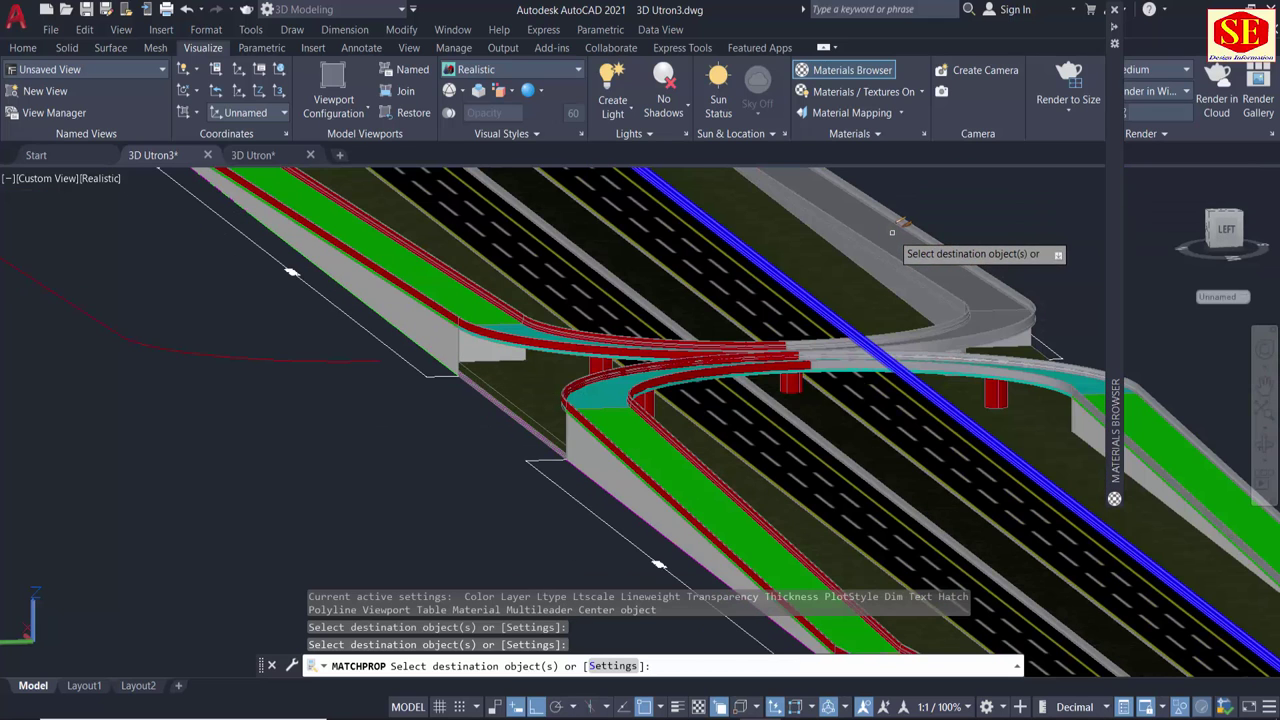
click(454, 327)
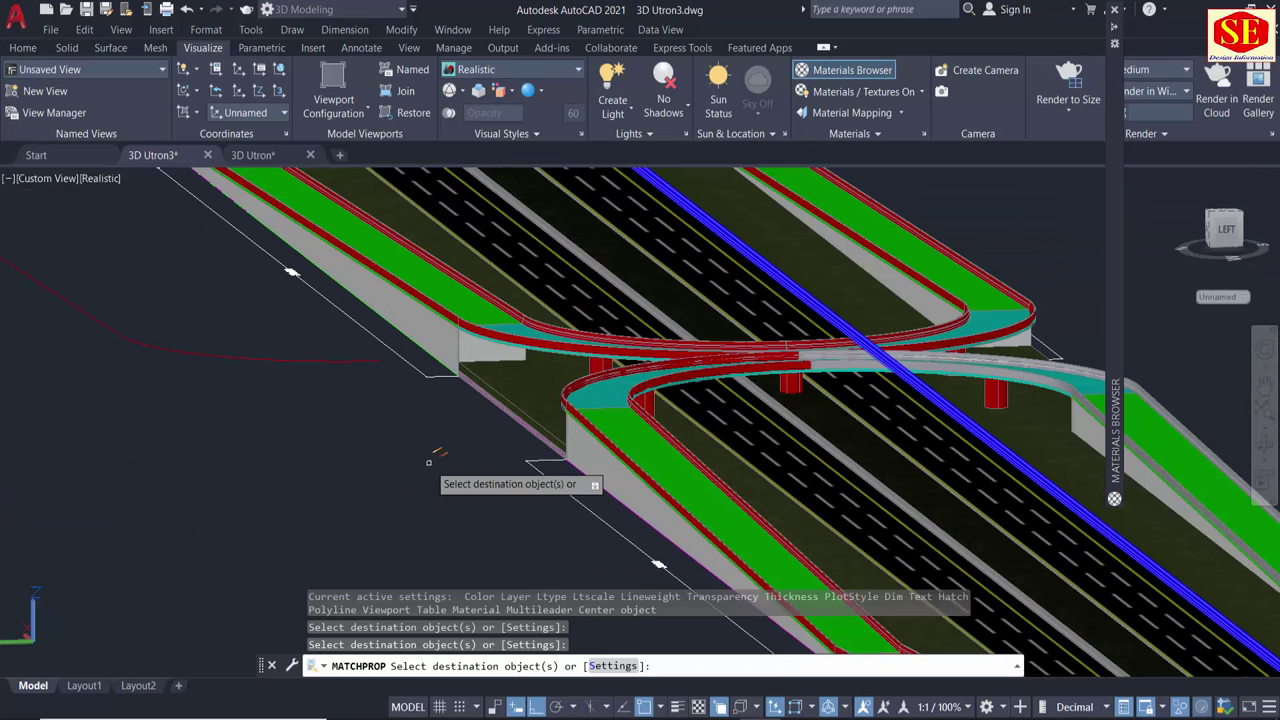
key(Escape)
scroll(600, 485, down, 4)
scroll(694, 494, down, 2)
scroll(694, 494, up, 5)
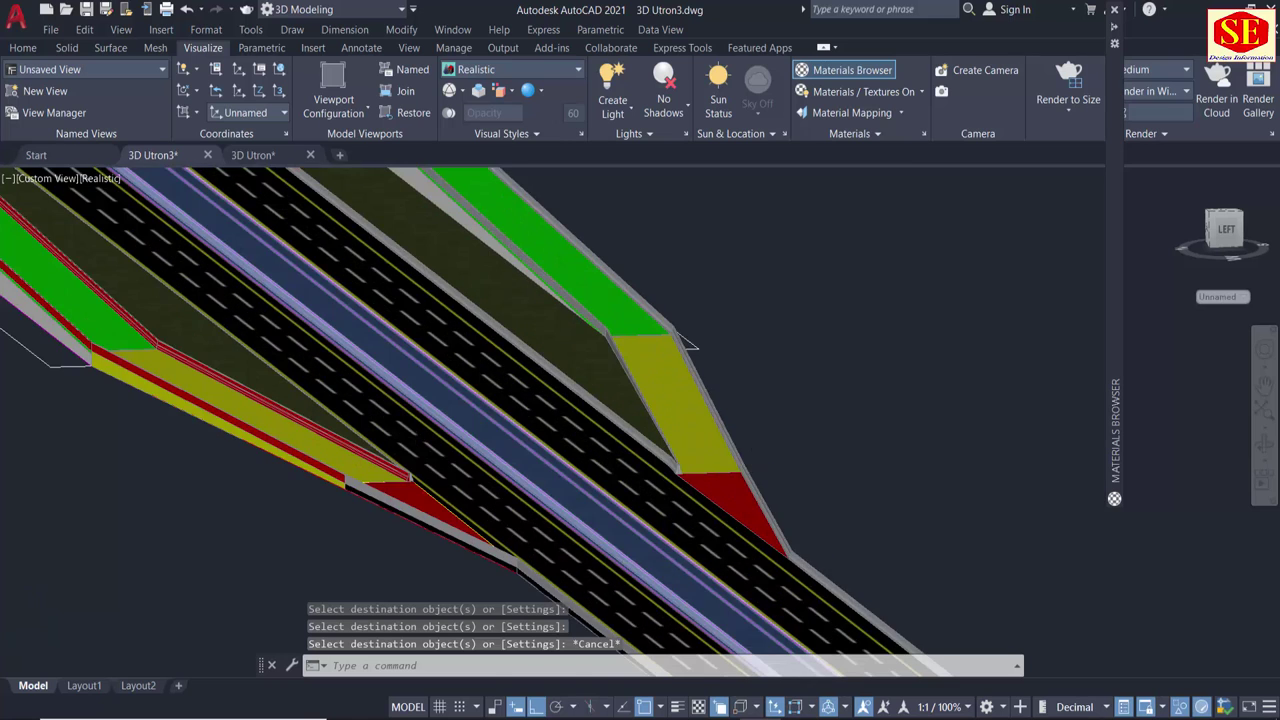
Ungroup the front ramp group with UN.
mouse_move(677, 518)
middle_down()
mouse_move(600, 343)
mouse_move(760, 558)
middle_up()
scroll(721, 398, down, 2)
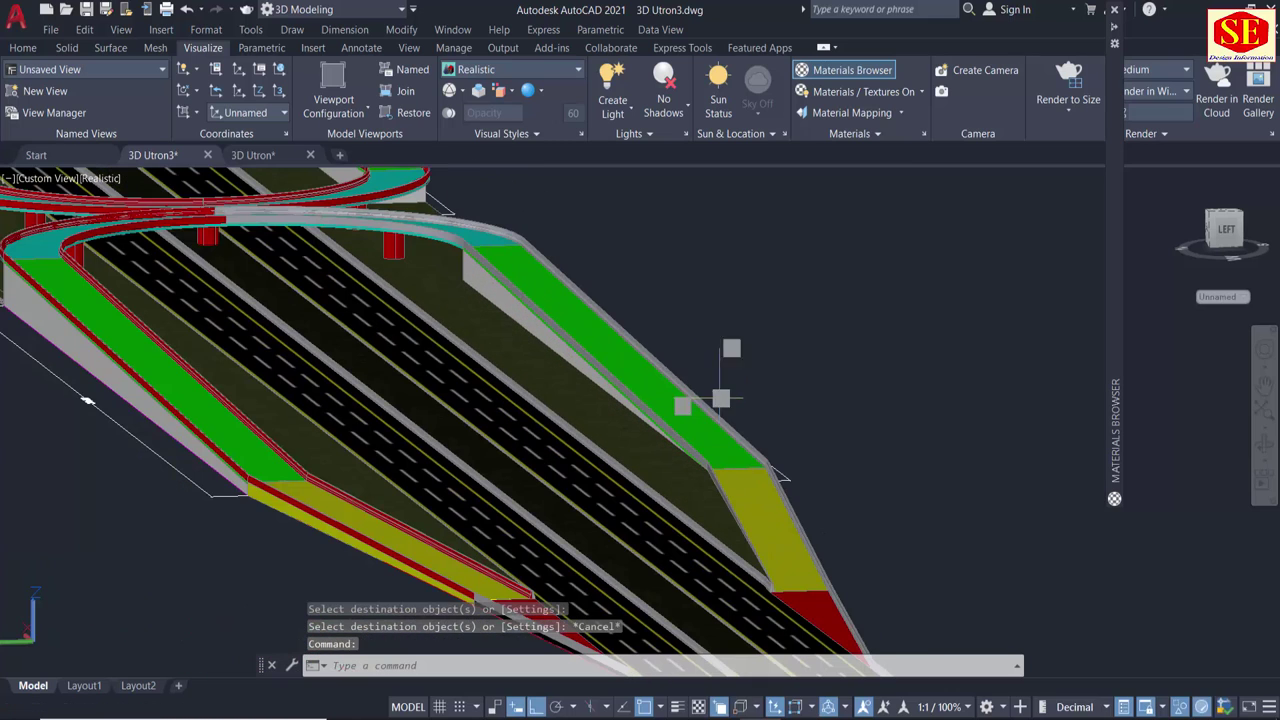
click(372, 508)
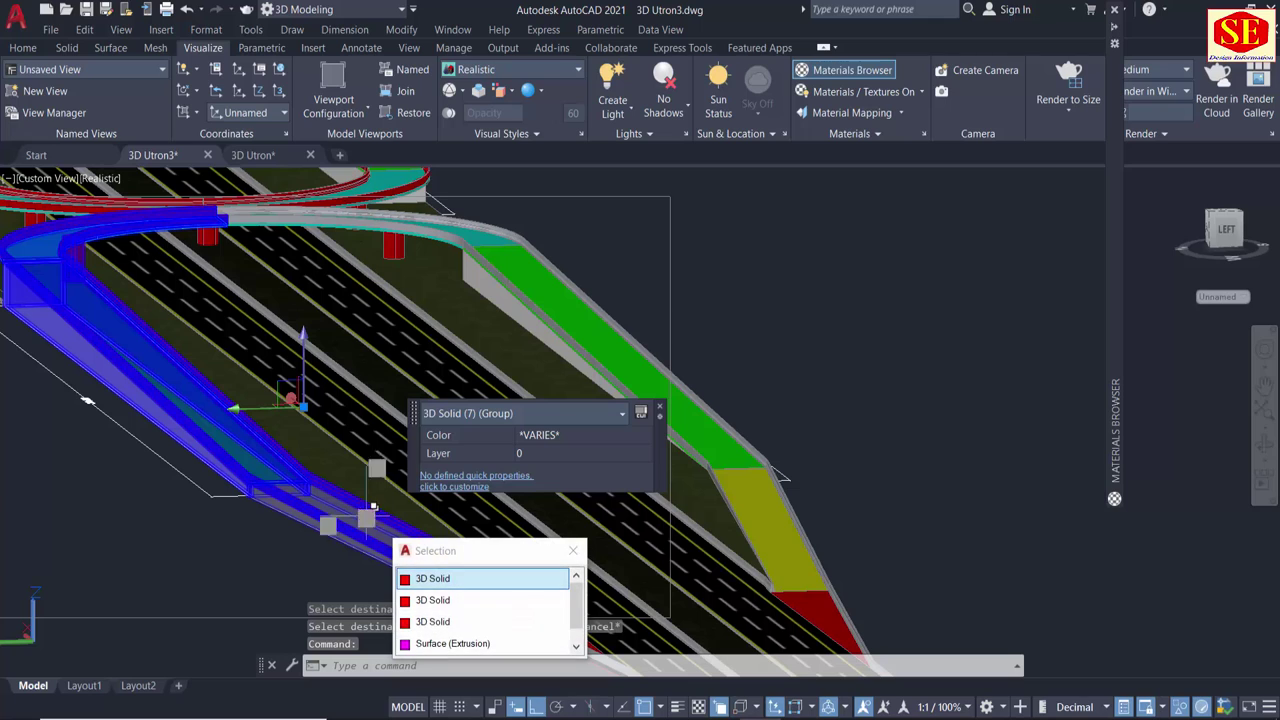
text(UN)
key(Escape)
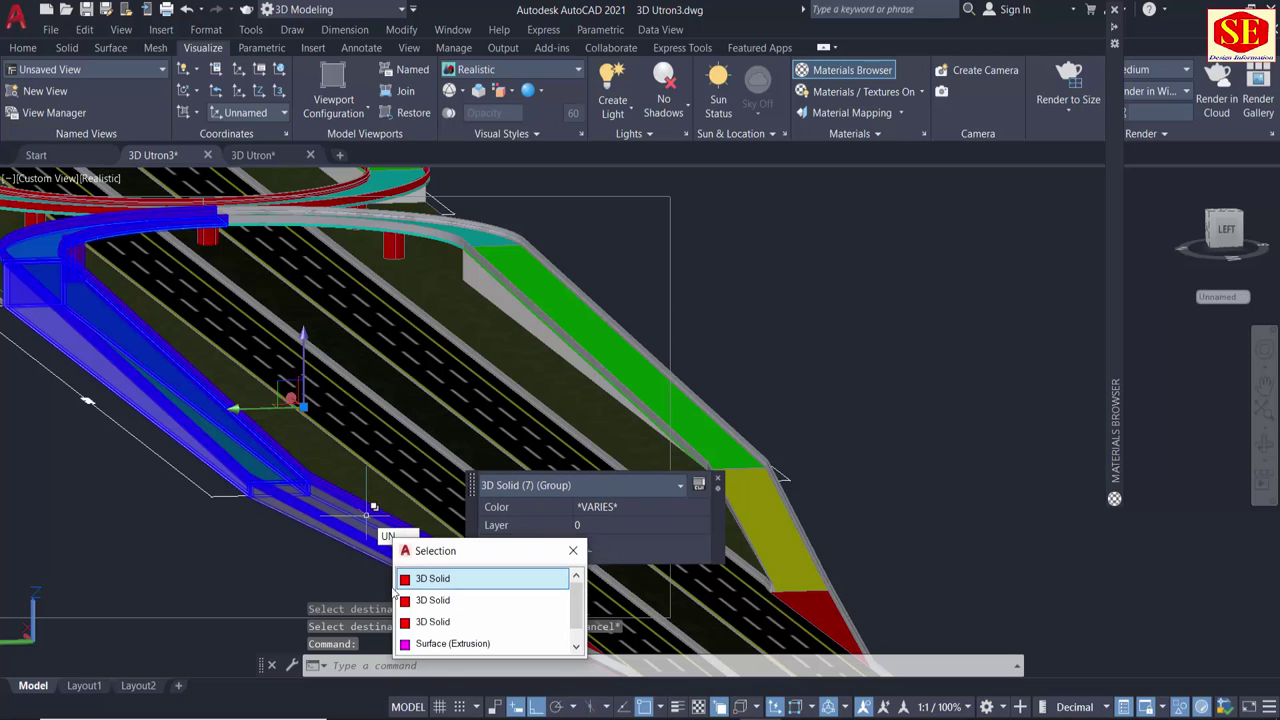
key(Escape)
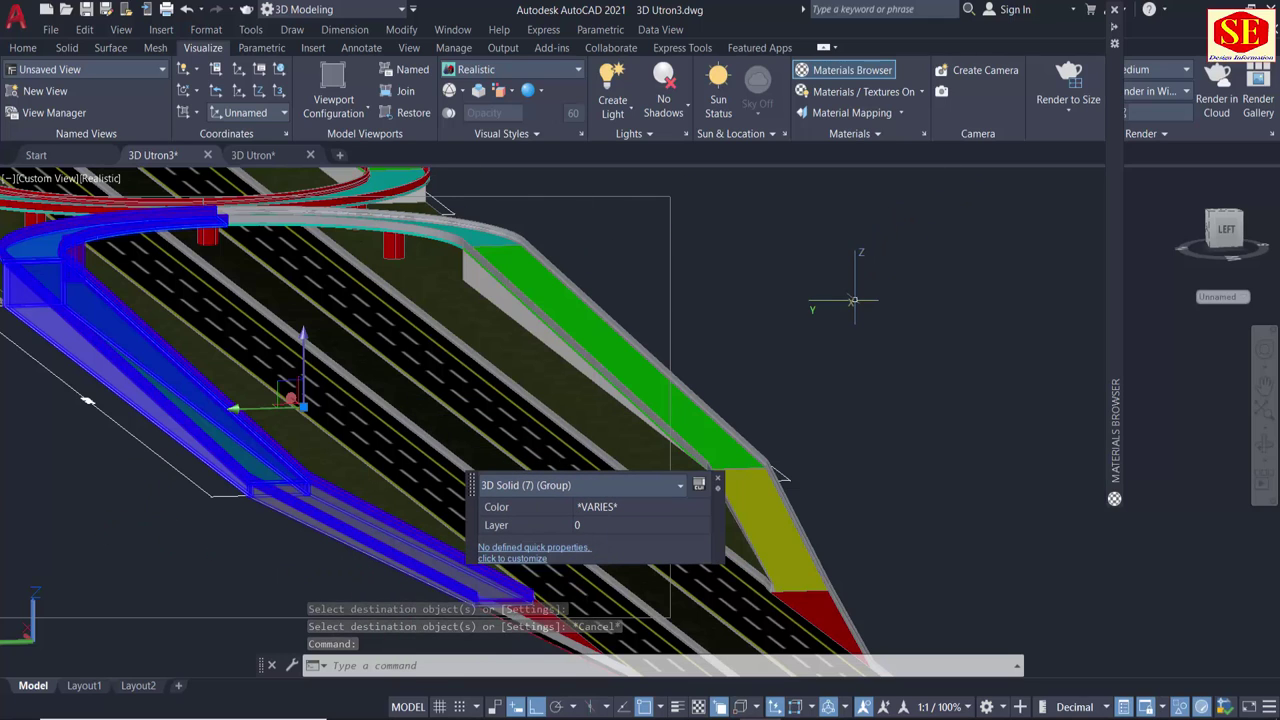
text(UN)
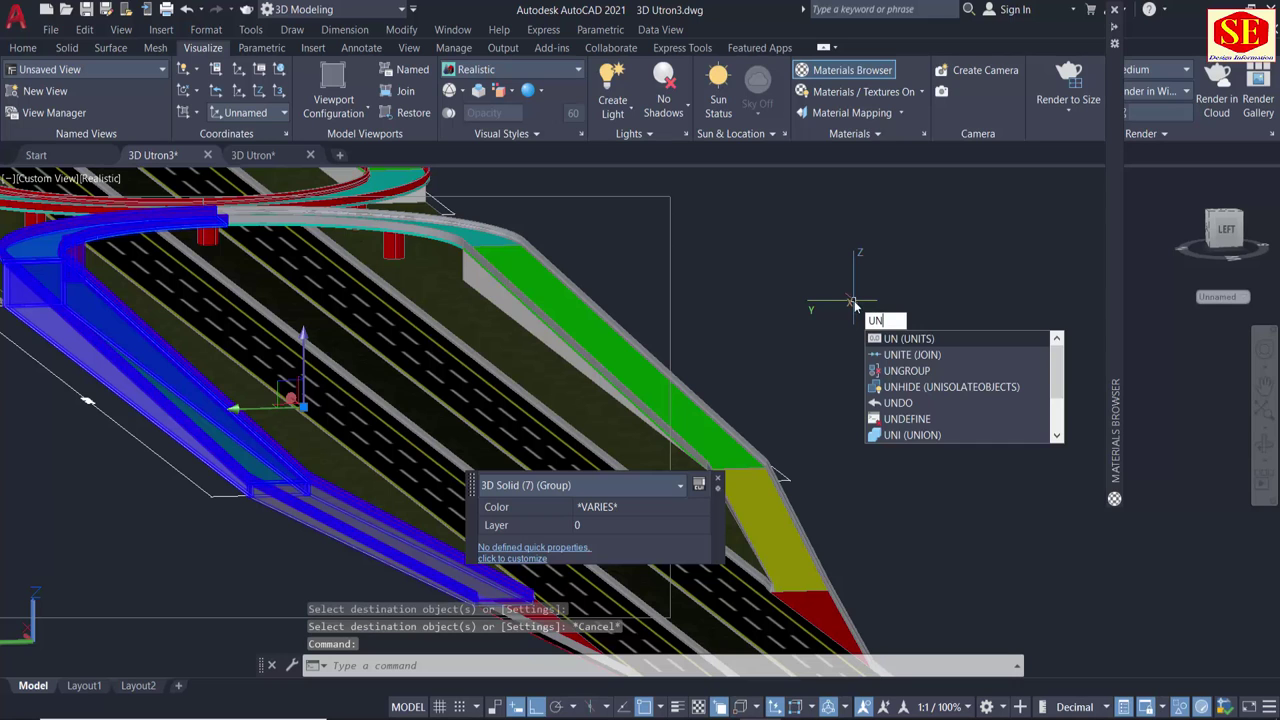
key(Return)
key(Escape)
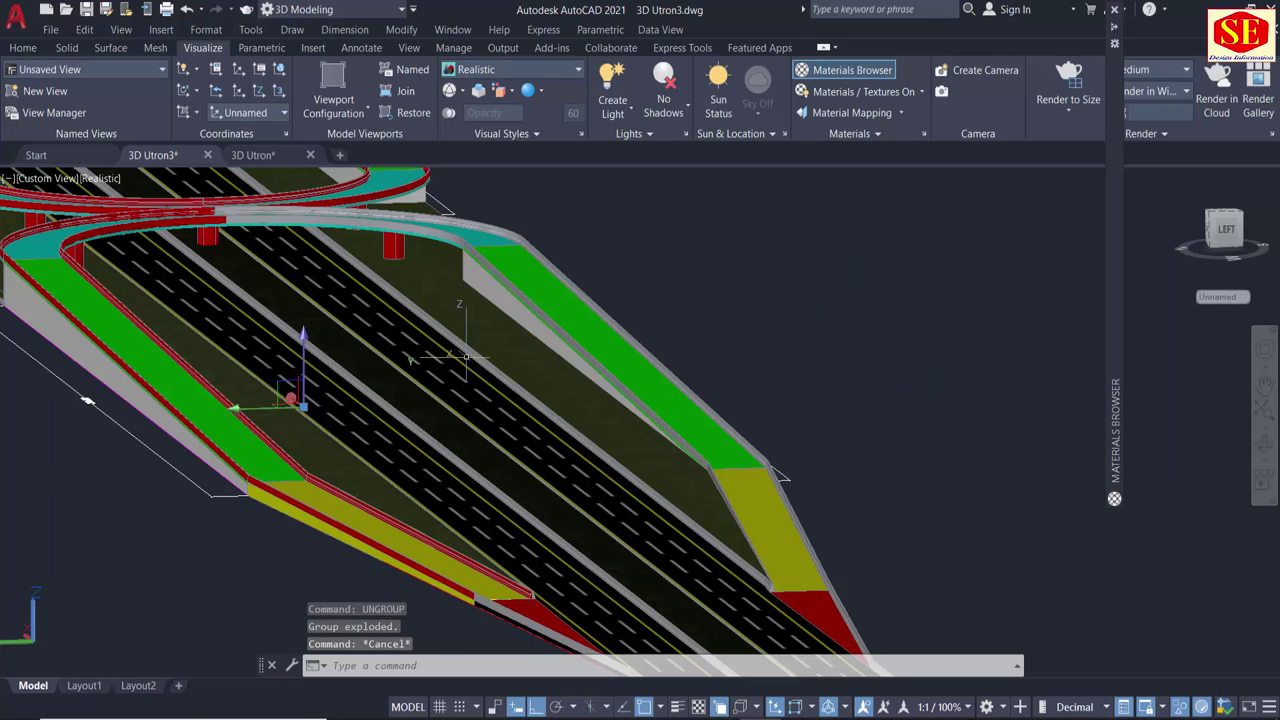
Ungroup the upper and left ramp groups, then restart Match Properties.
shift+middle_drag(929, 366, 507, 648)
click(455, 381)
text(UN)
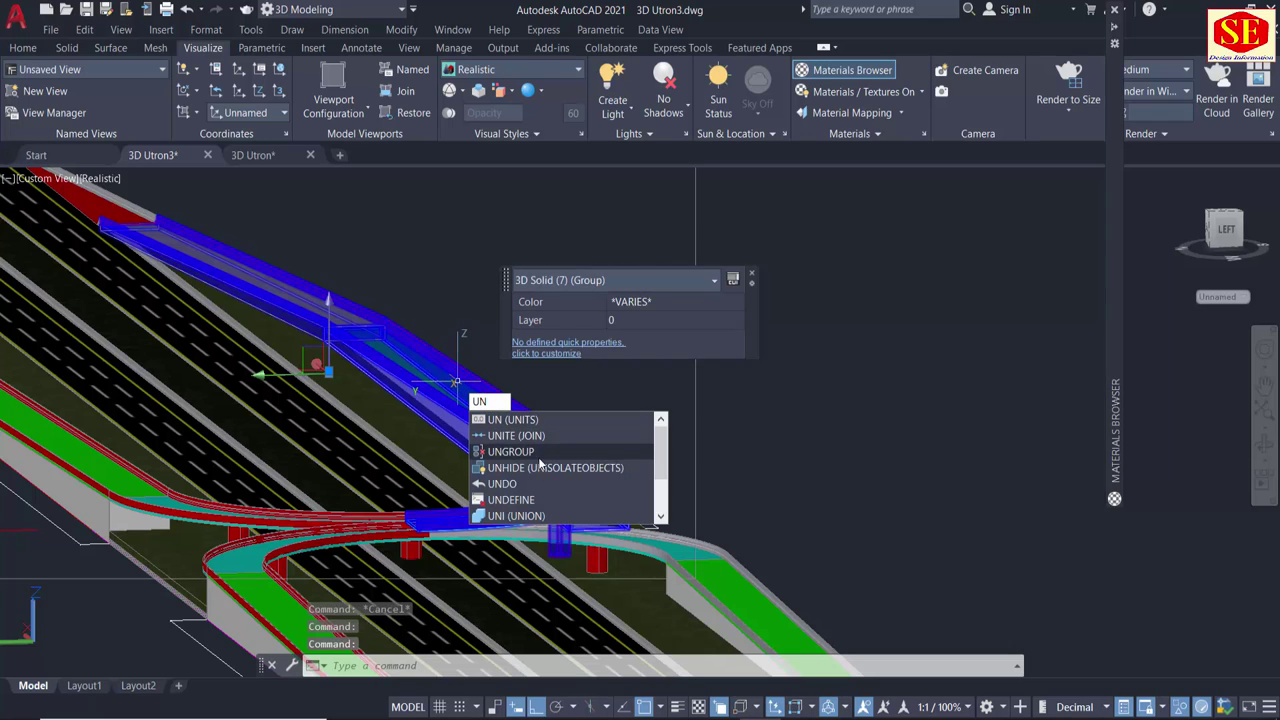
click(546, 452)
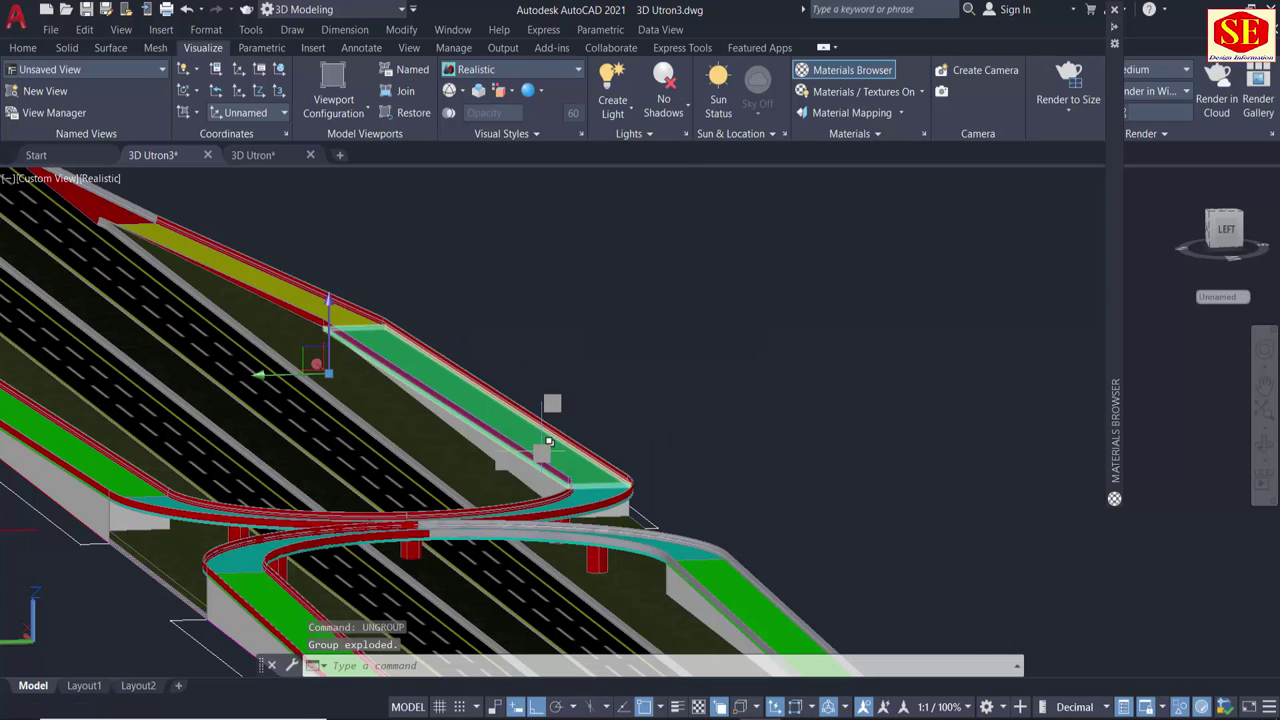
shift+middle_drag(546, 452, 307, 403)
click(299, 414)
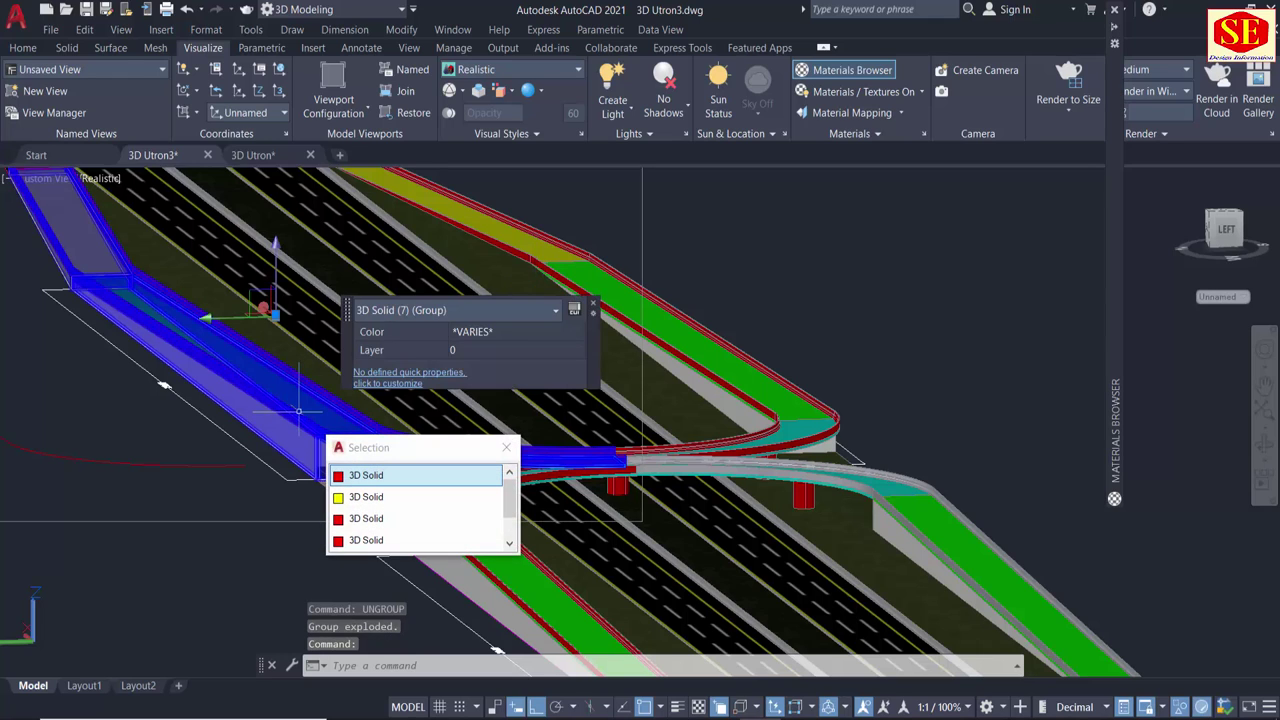
text(UN)
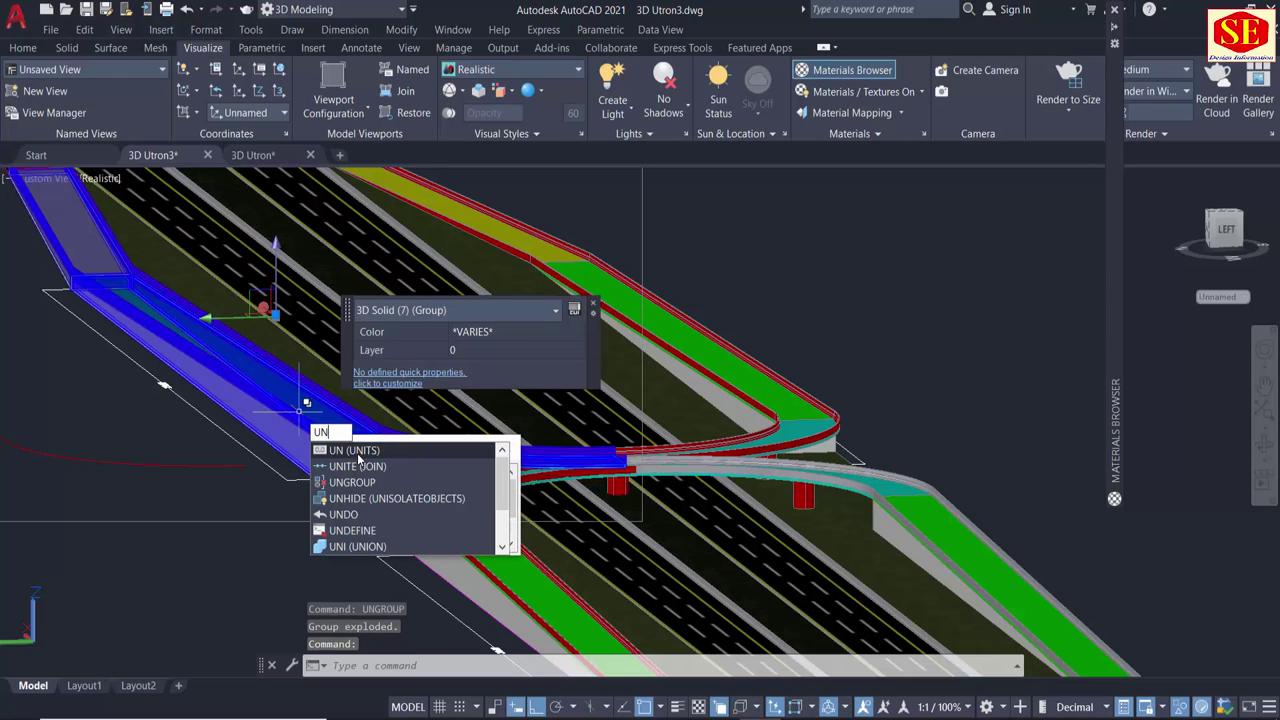
key(Escape)
key(Escape)
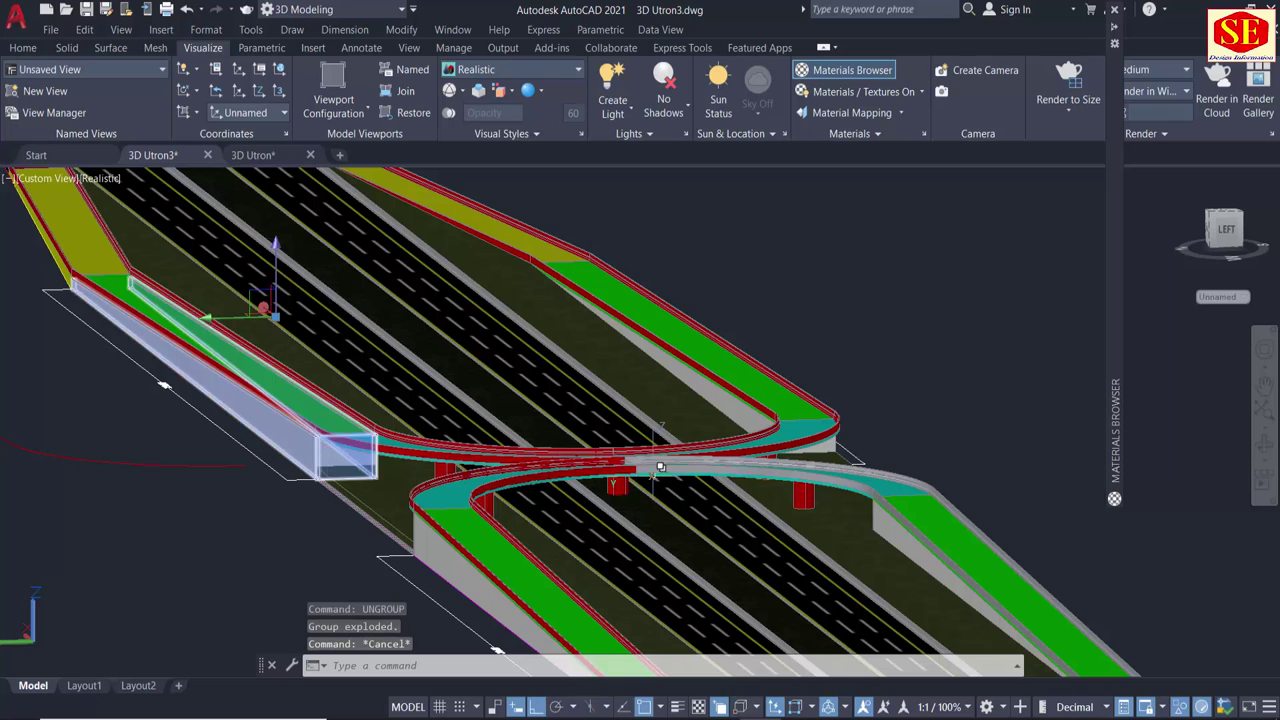
middle_drag(660, 467, 576, 293)
scroll(1088, 394, up, 2)
text(MA)
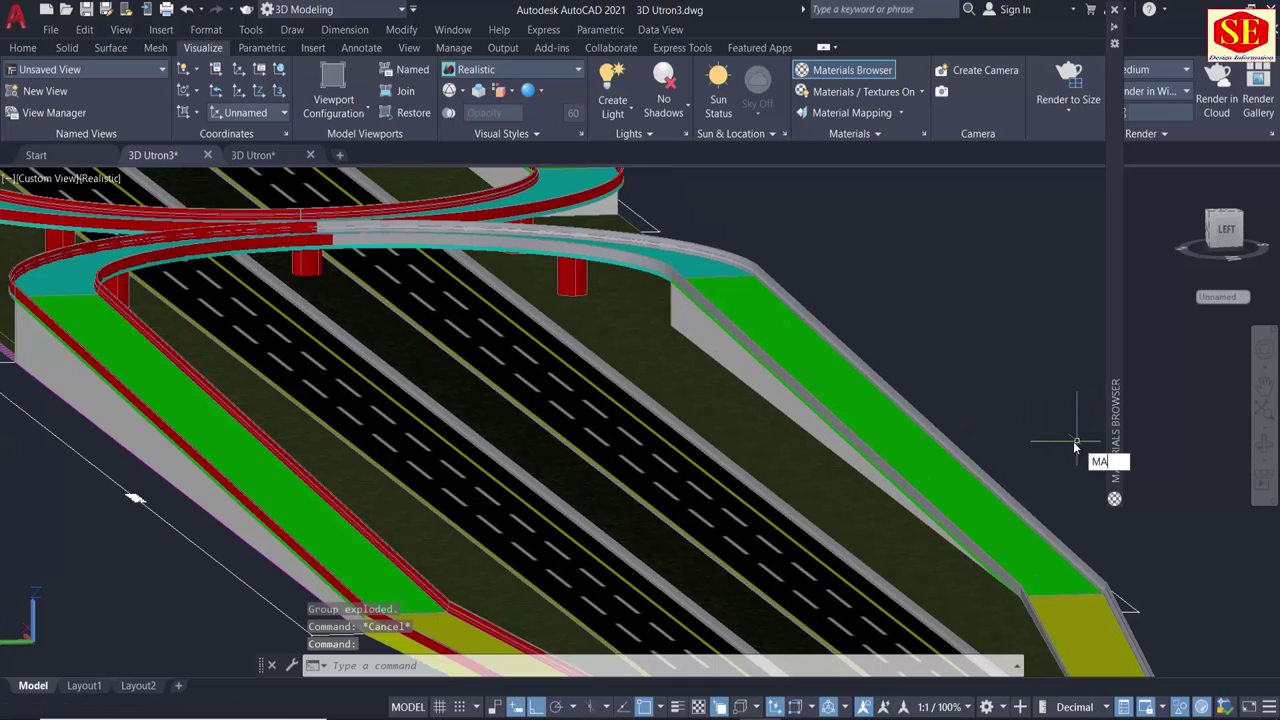
key(Return)
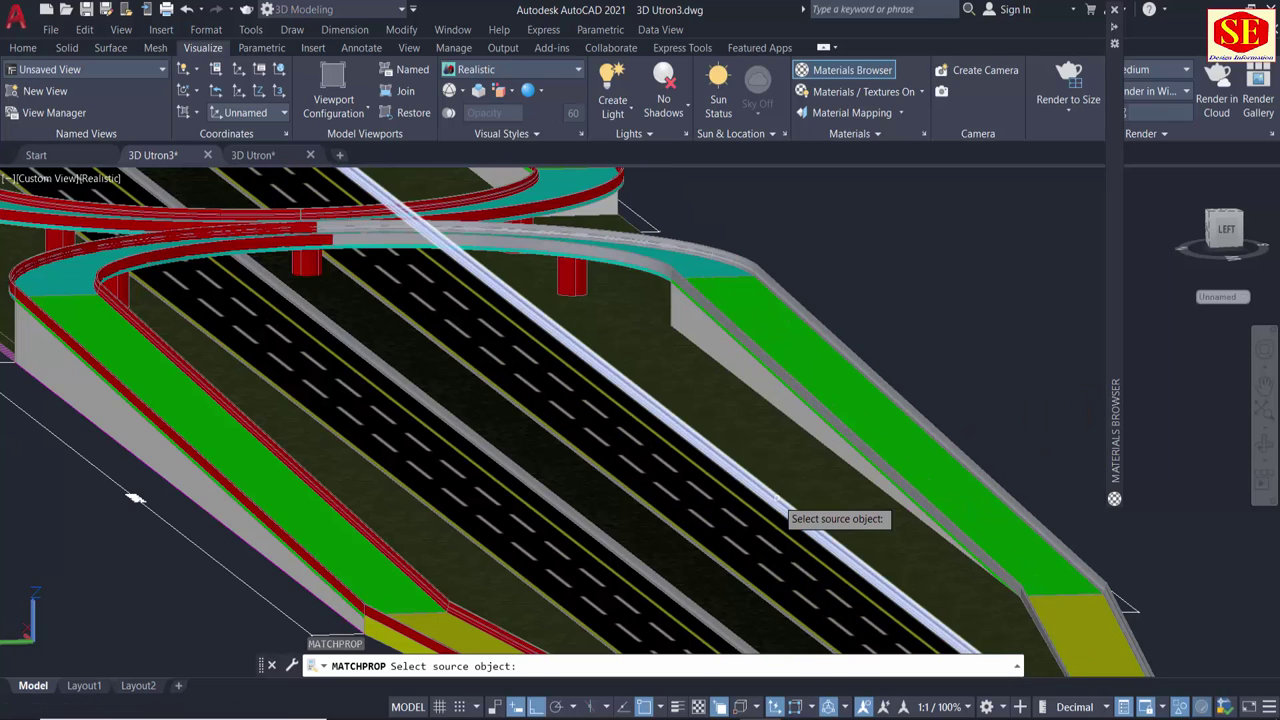
Use the grey road edge as source and match two red kerbs on the ramp.
click(776, 497)
click(840, 562)
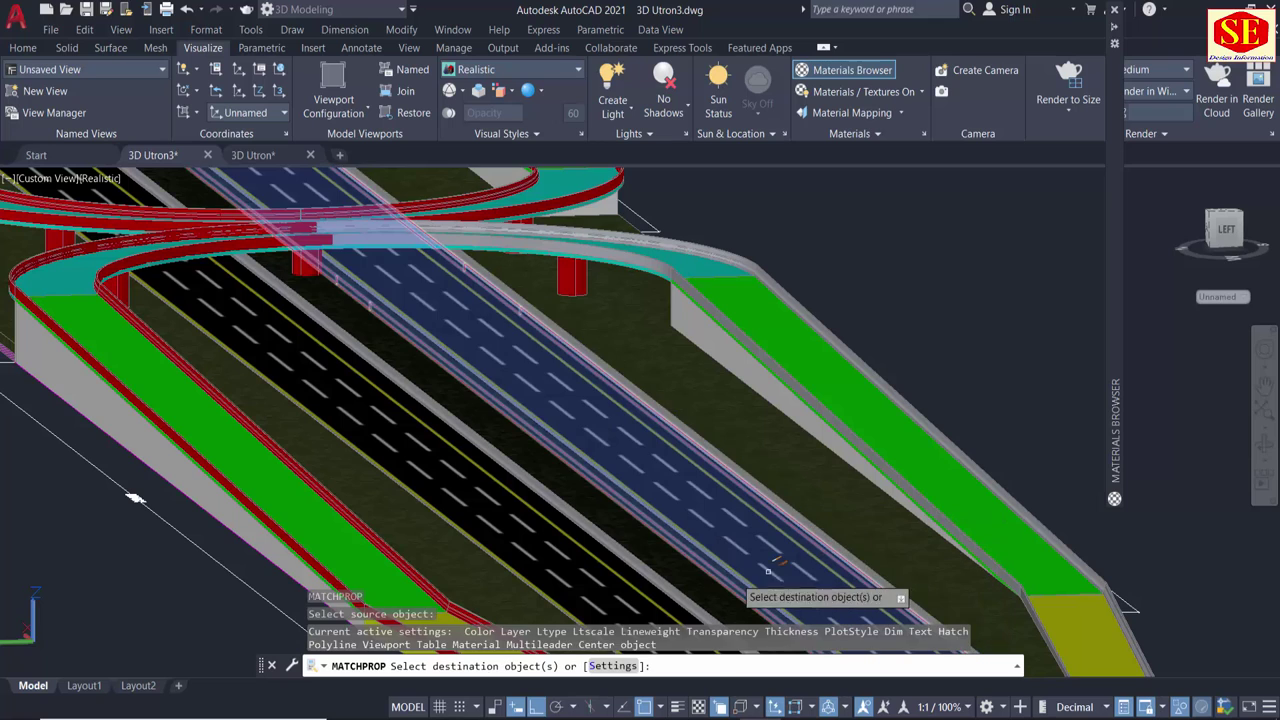
click(425, 566)
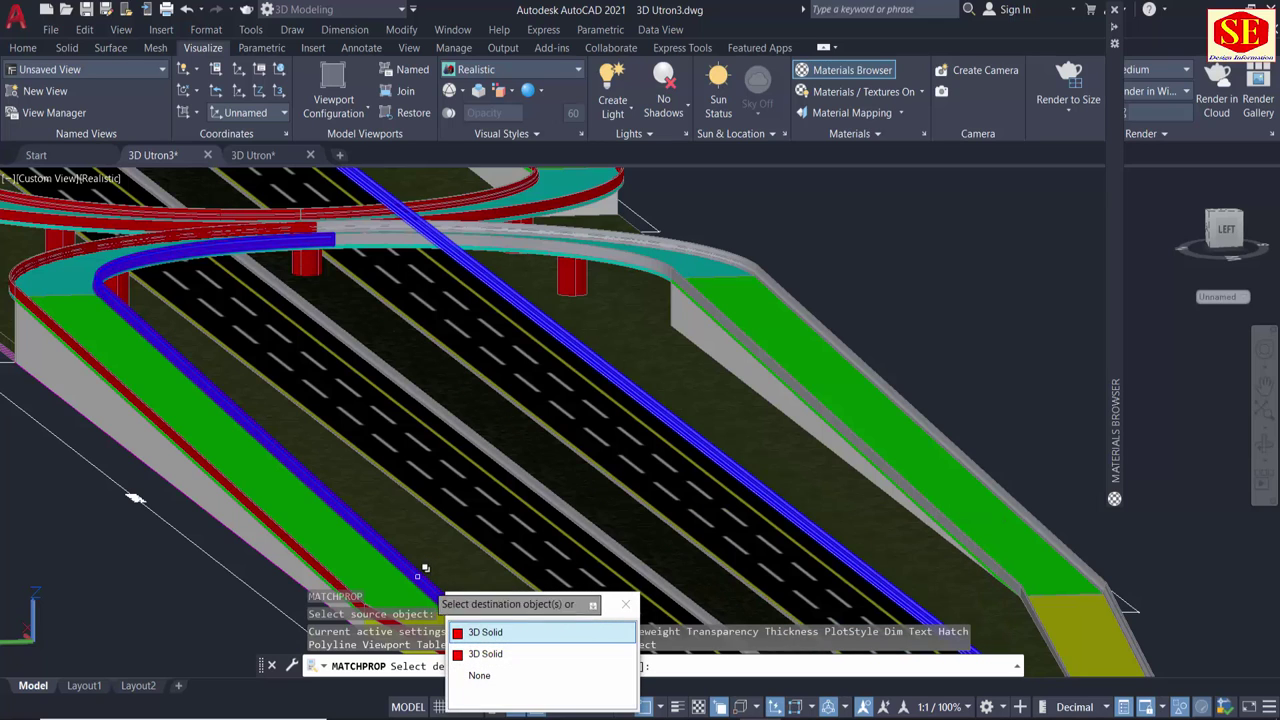
click(470, 631)
click(345, 568)
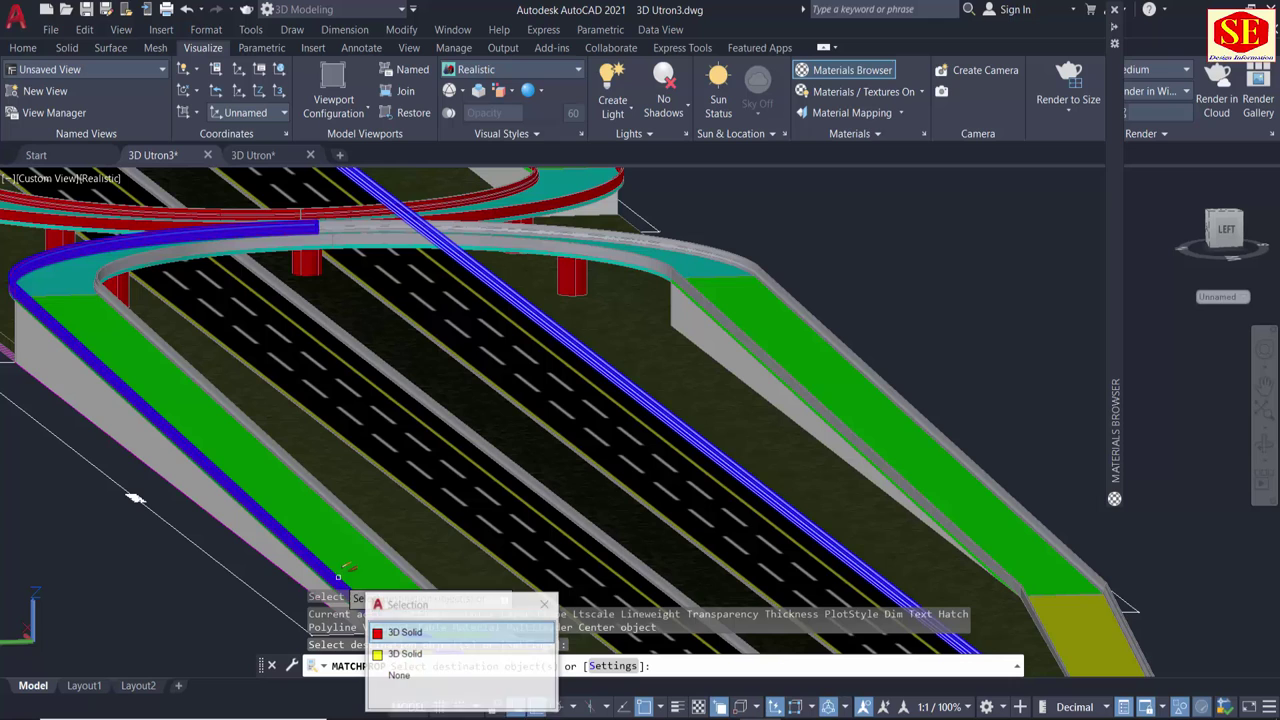
click(420, 626)
middle_drag(451, 417, 575, 703)
scroll(745, 450, up, 2)
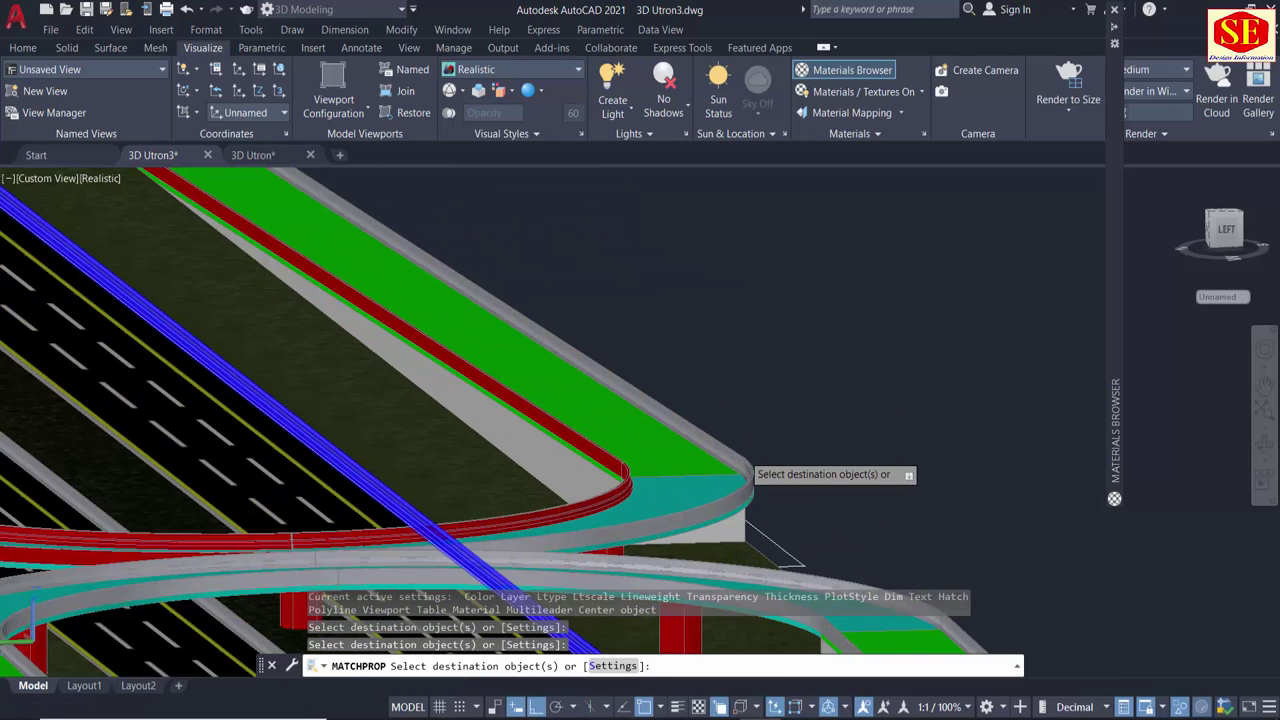
Match the far and near ramp kerbs plus another overpass piece, then end the command.
click(617, 448)
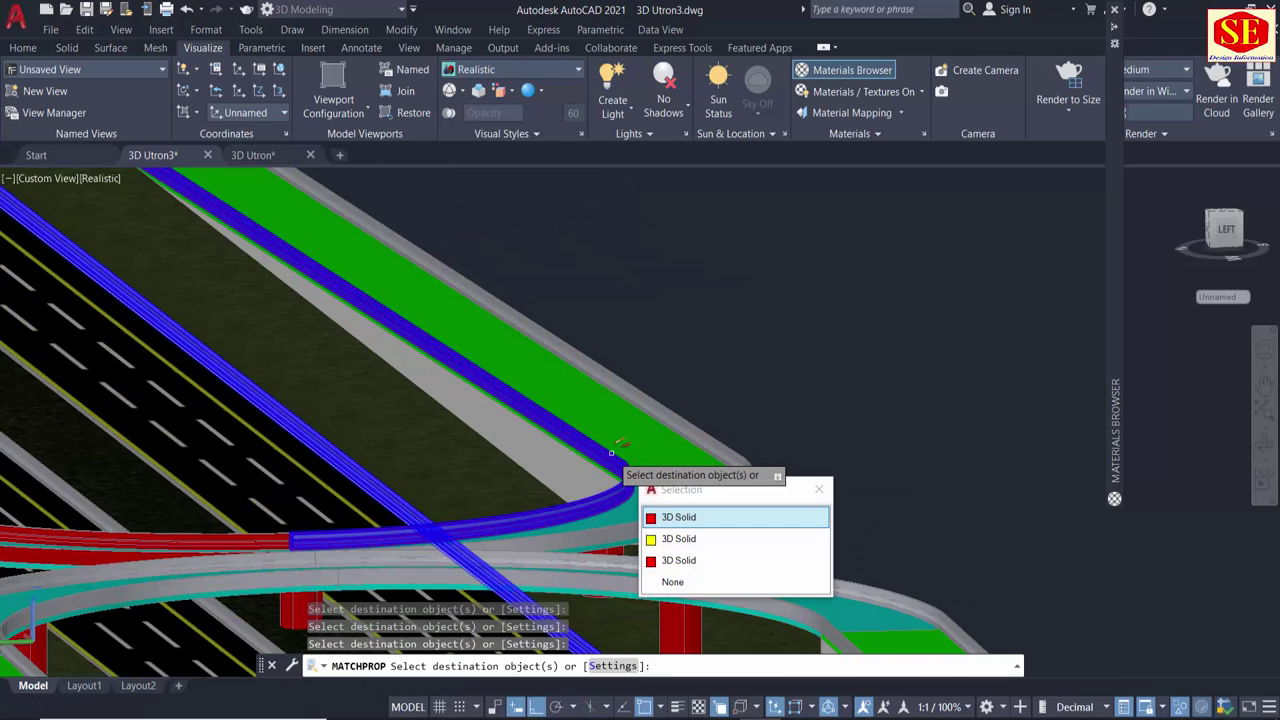
click(690, 520)
scroll(880, 450, down, 3)
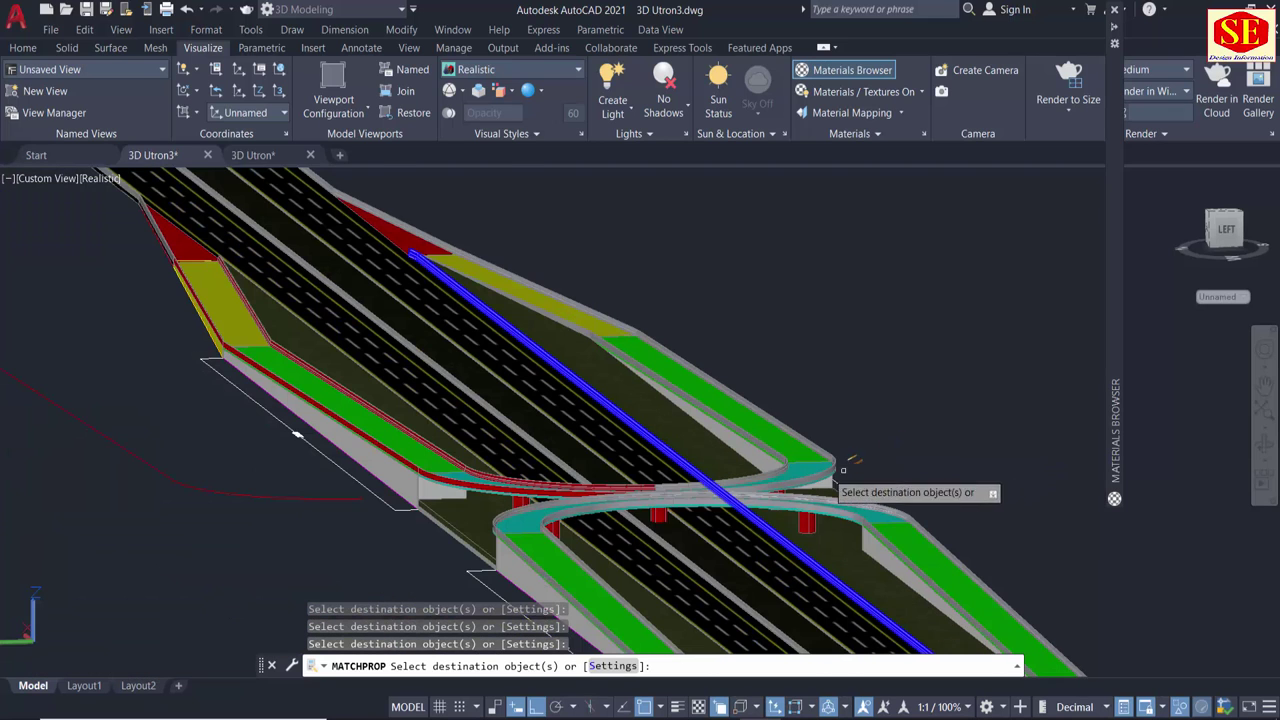
scroll(560, 505, up, 2)
scroll(491, 488, up, 2)
click(488, 483)
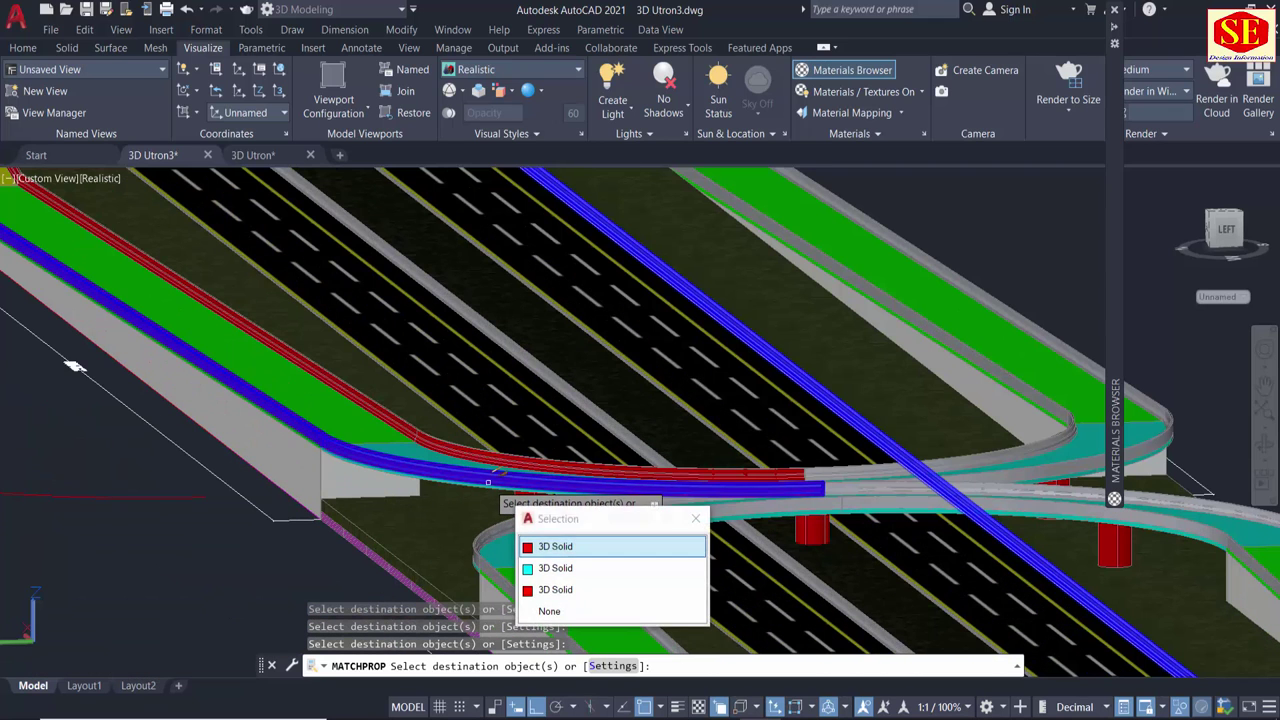
click(552, 544)
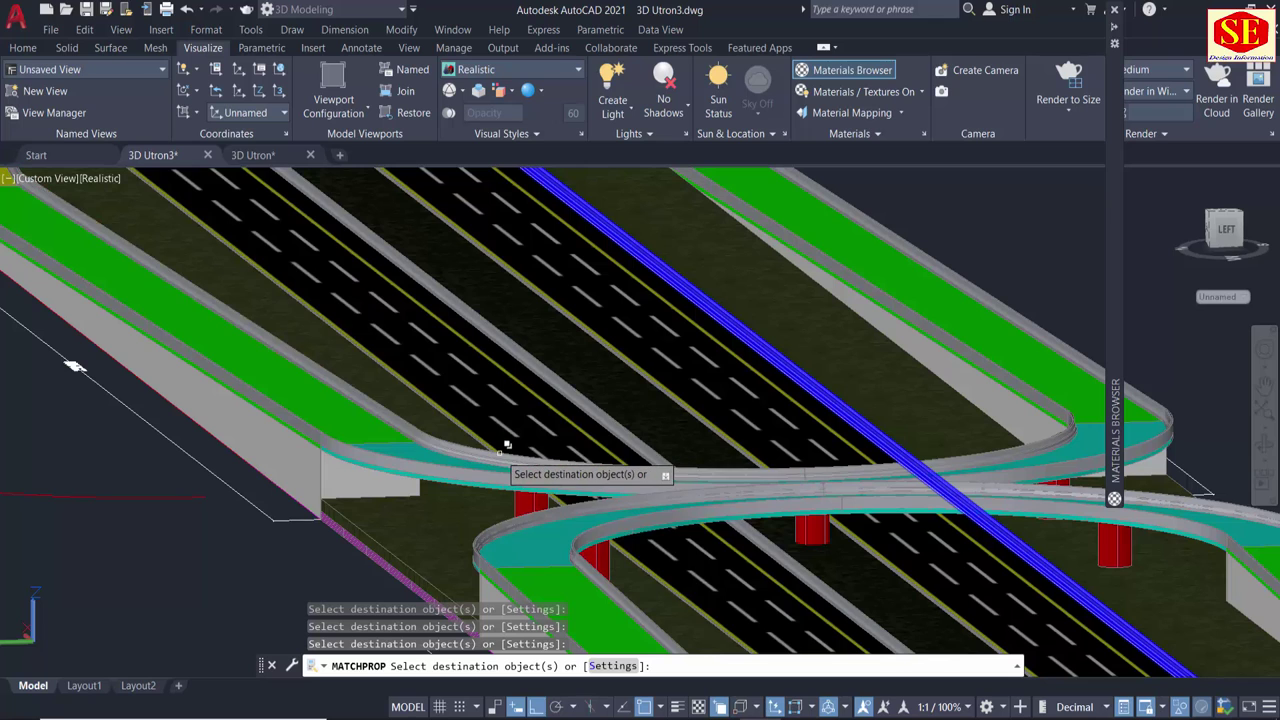
click(500, 454)
right_click(422, 432)
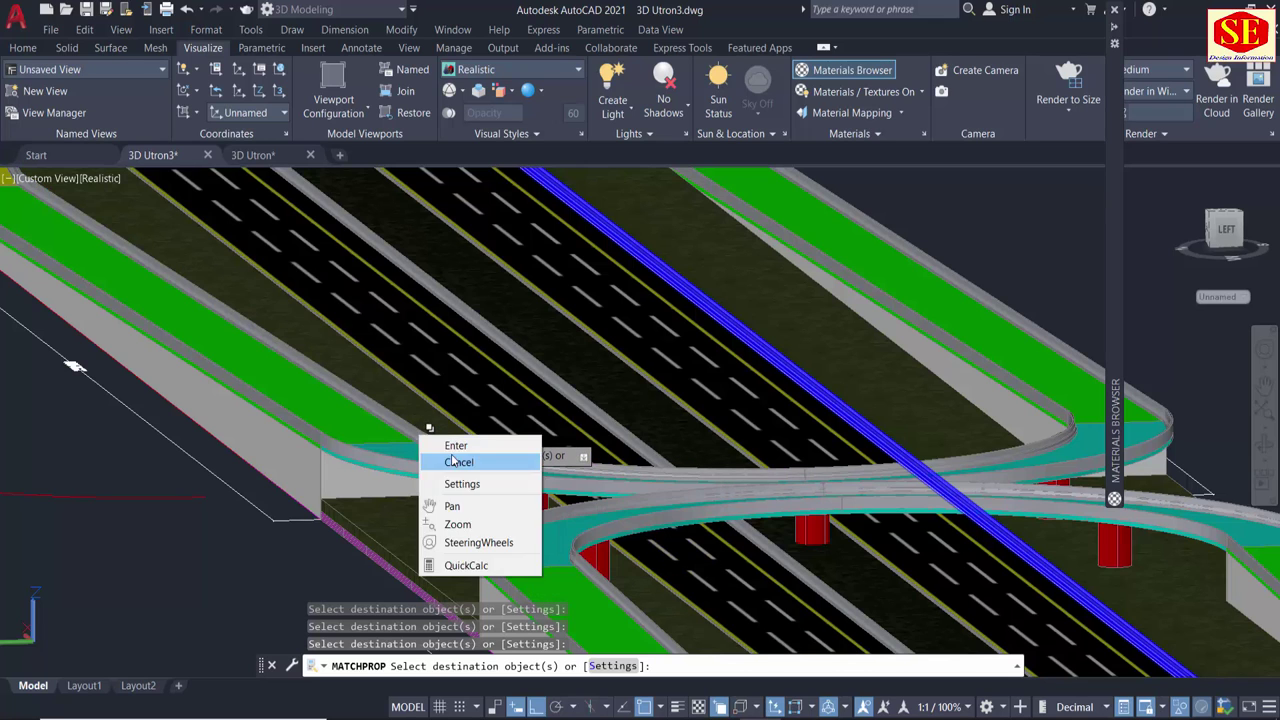
click(450, 458)
scroll(450, 453, down, 3)
scroll(450, 453, down, 3)
key(Escape)
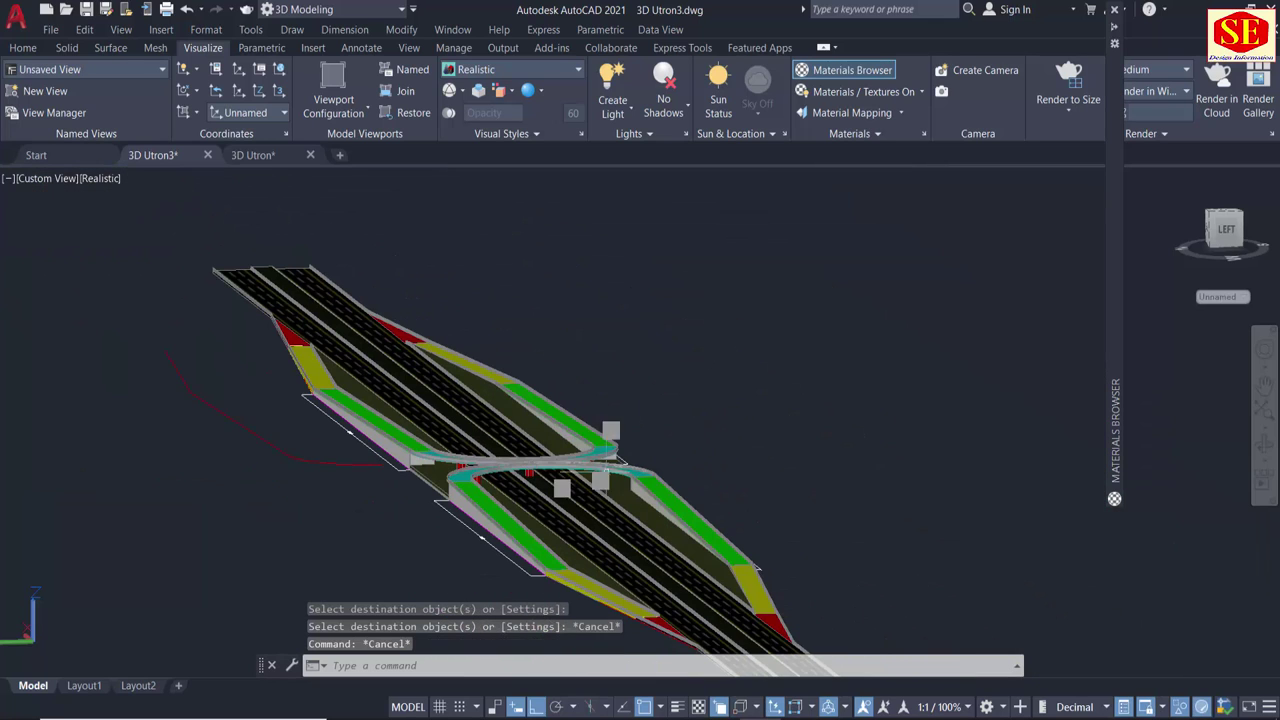
Orbit, pan and zoom to the red triangular island at the road's end, briefly selecting it.
shift+middle_drag(578, 508, 1014, 614)
scroll(828, 408, up, 4)
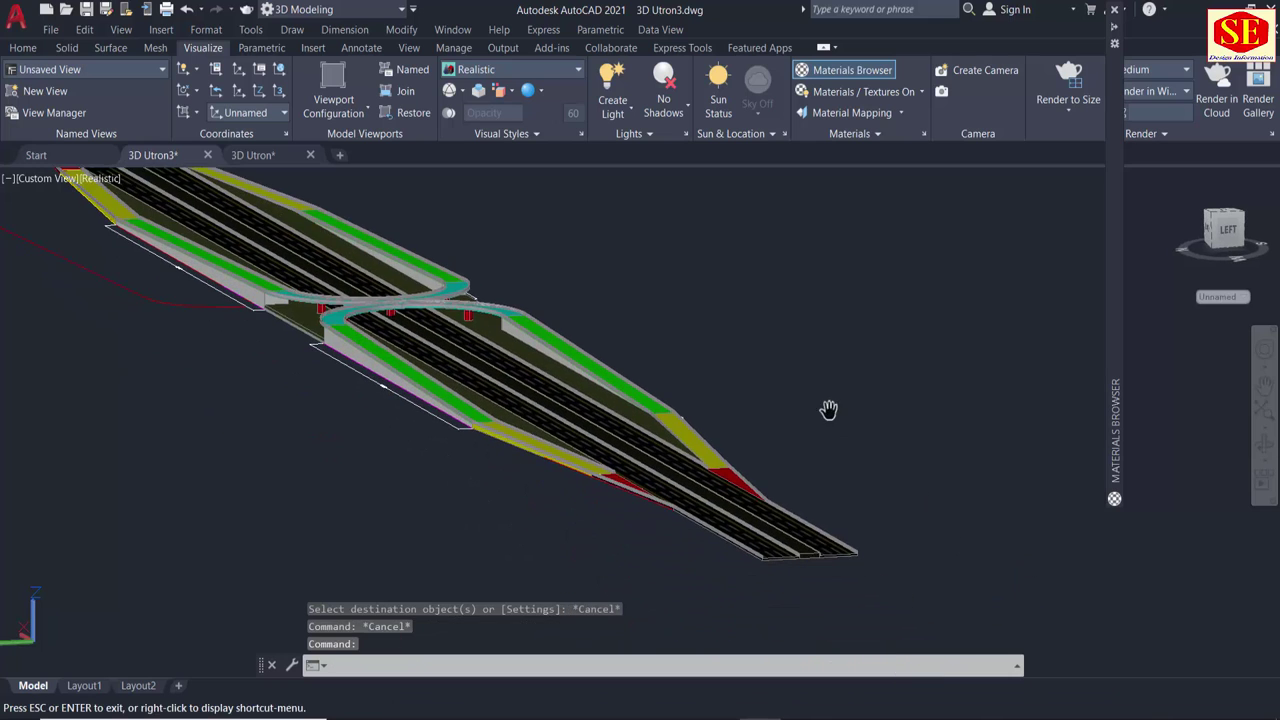
scroll(760, 410, up, 3)
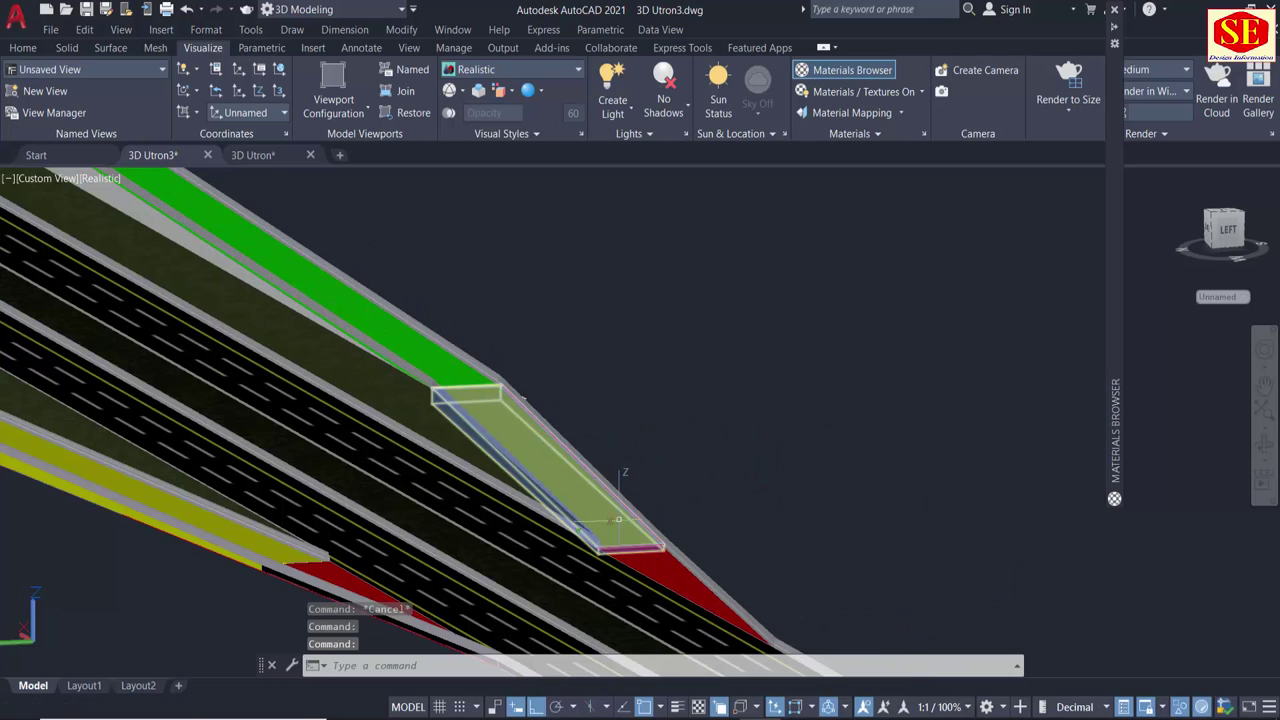
mouse_move(560, 456)
middle_down()
mouse_move(434, 302)
mouse_move(610, 593)
middle_up()
scroll(434, 302, up, 2)
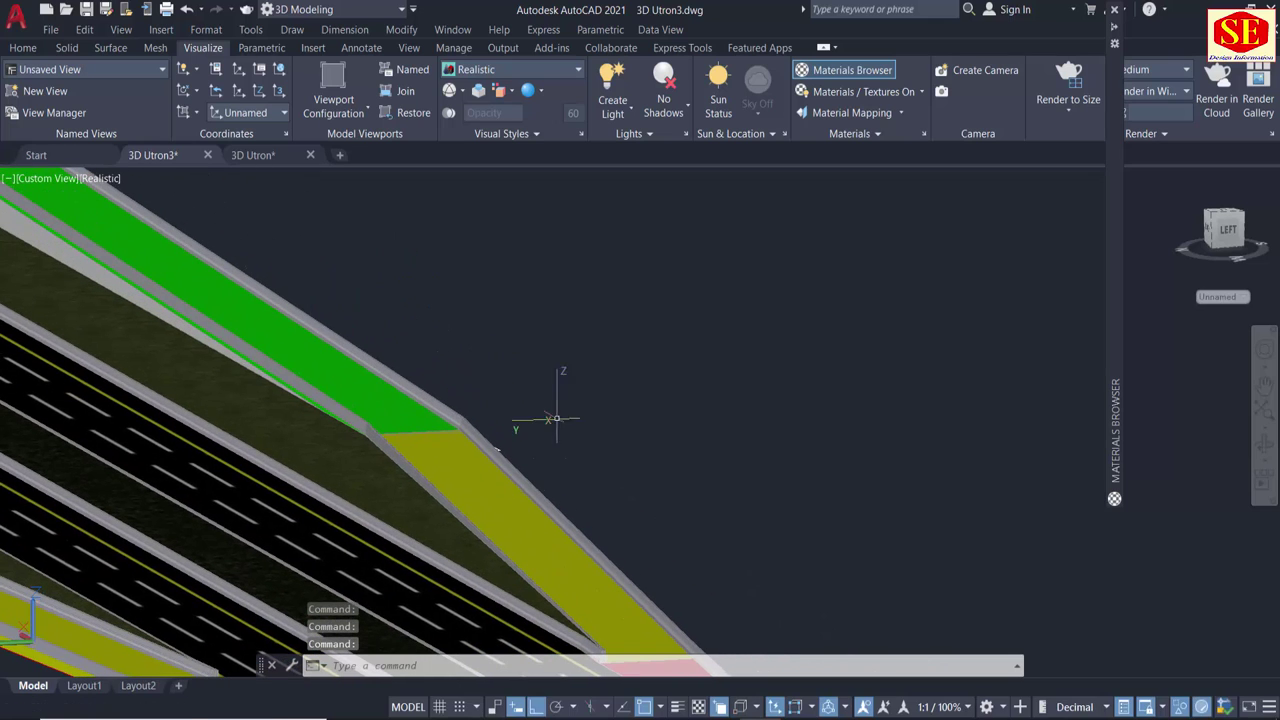
middle_drag(556, 418, 343, 148)
scroll(491, 391, up, 2)
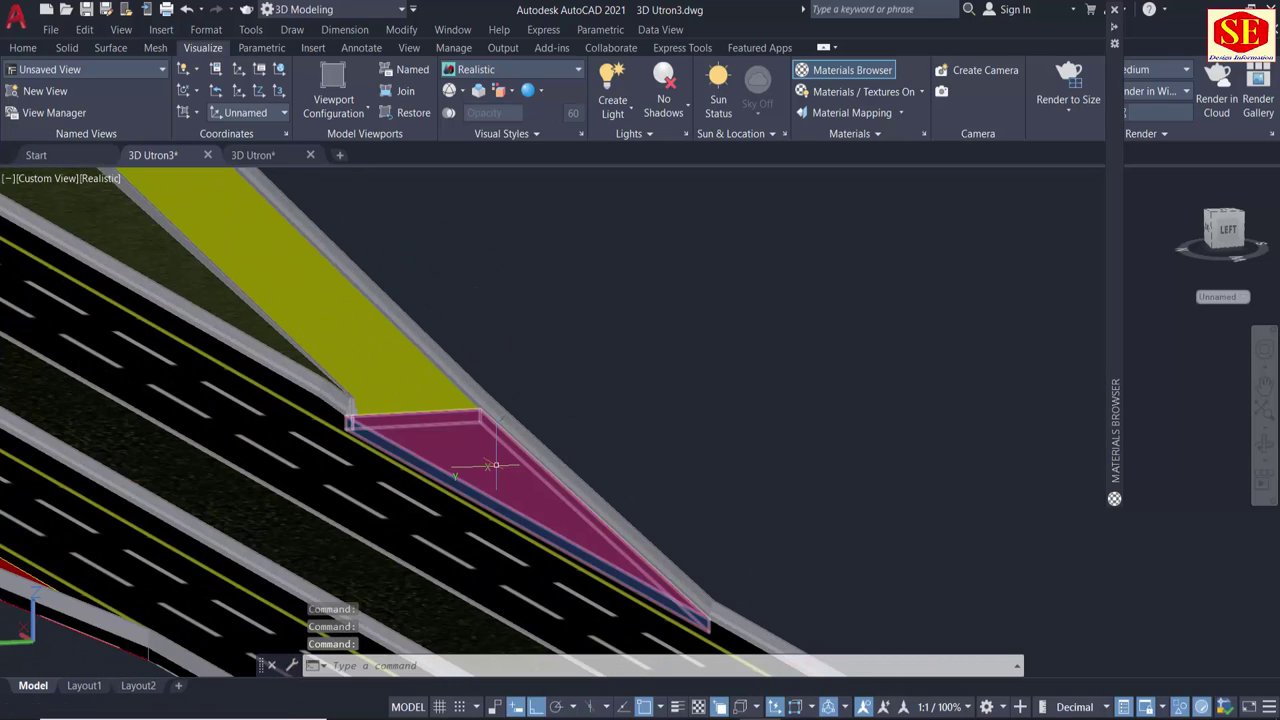
click(495, 465)
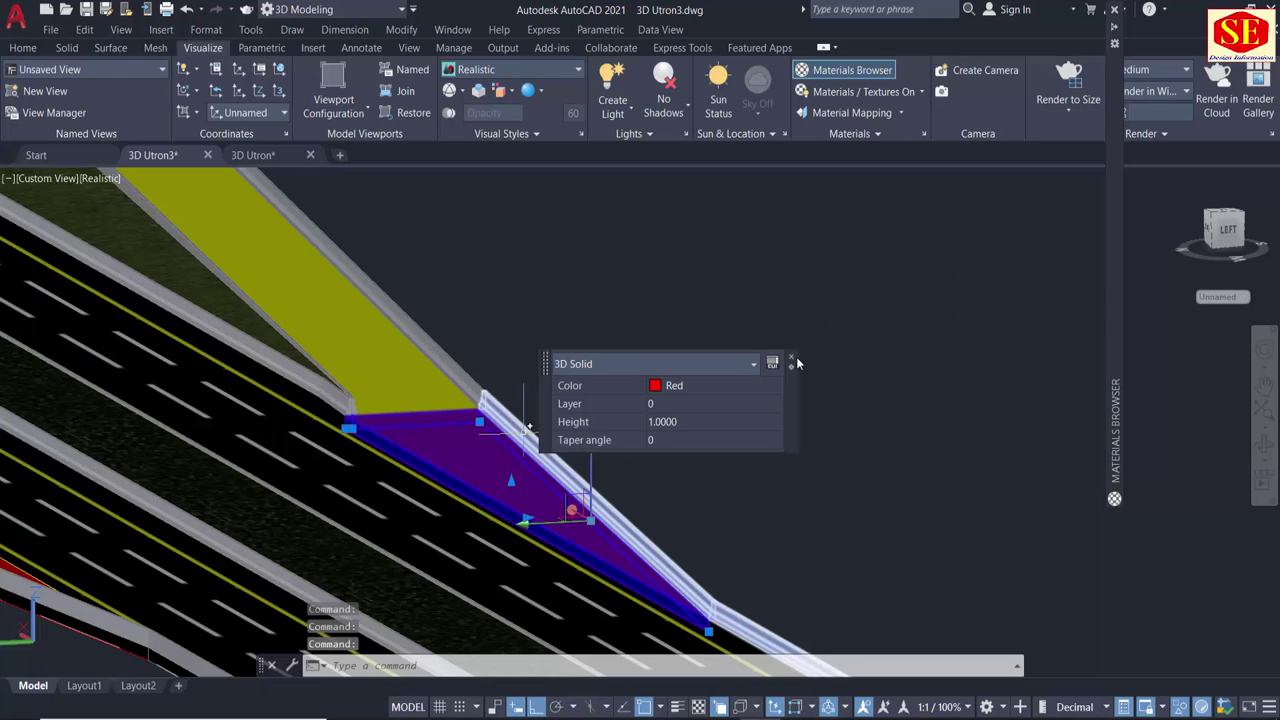
key(Escape)
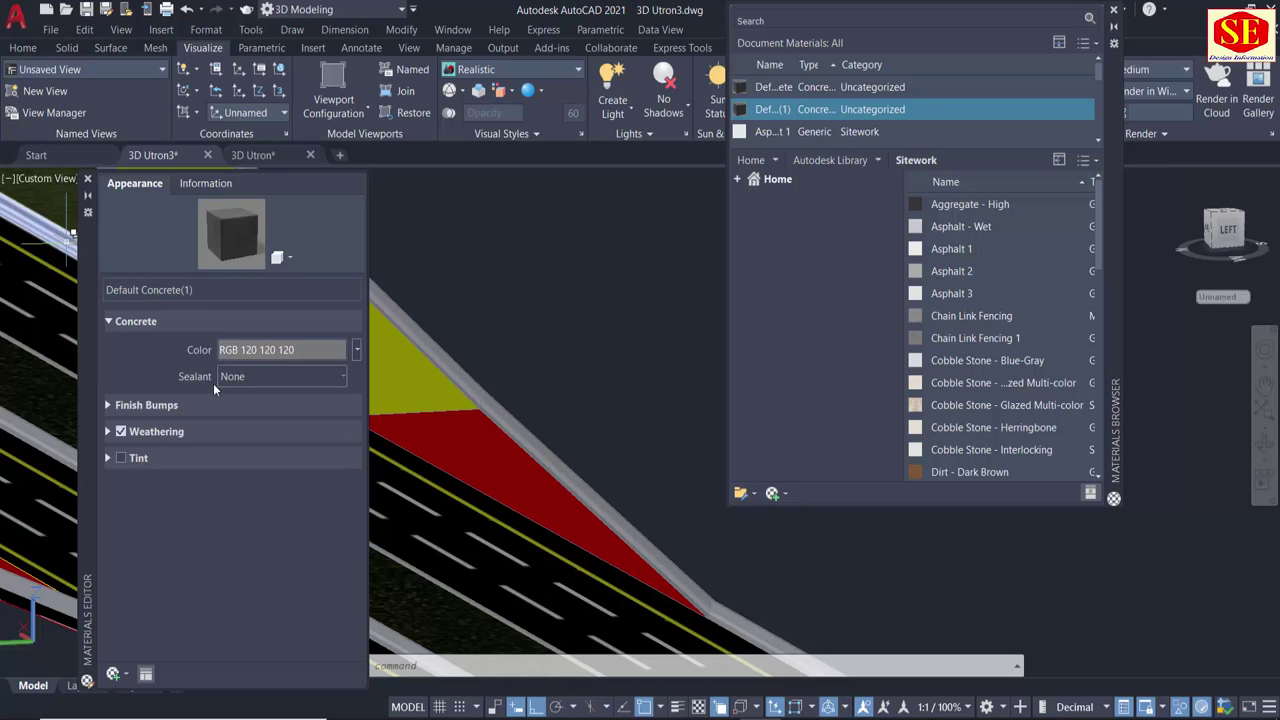
Create a new Generic material whose colour image is road.jpg.
click(785, 493)
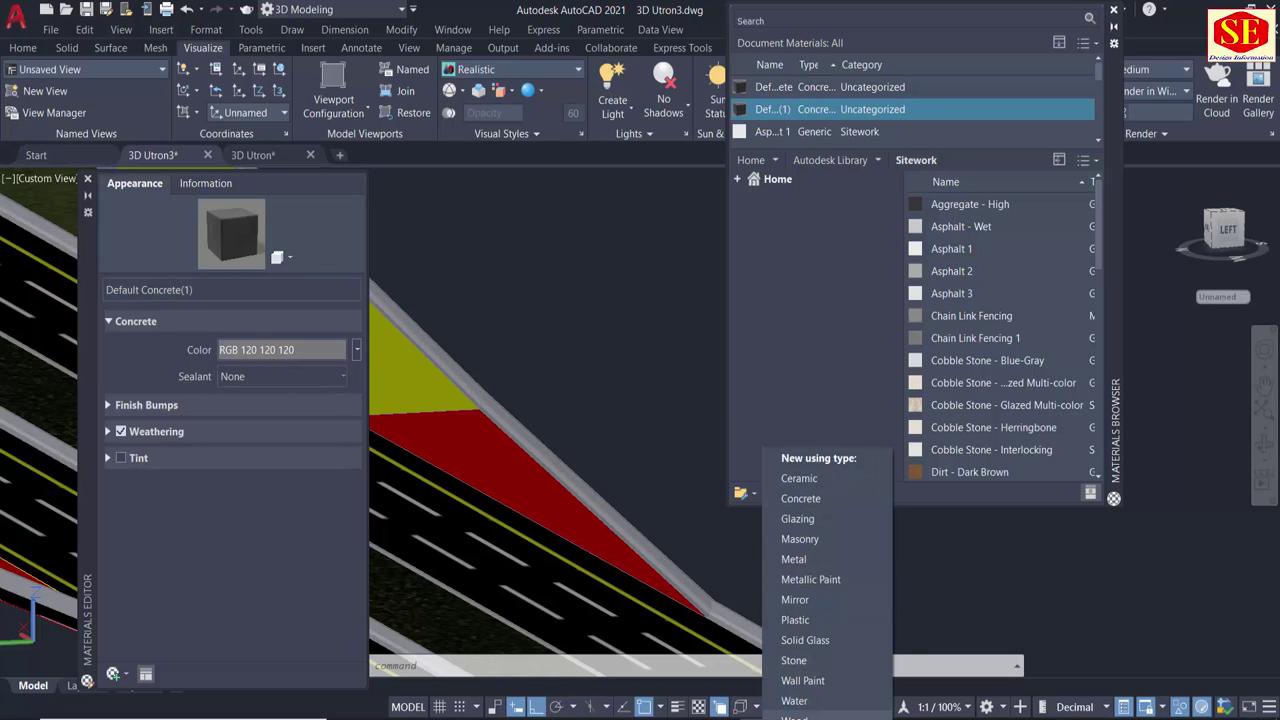
click(795, 716)
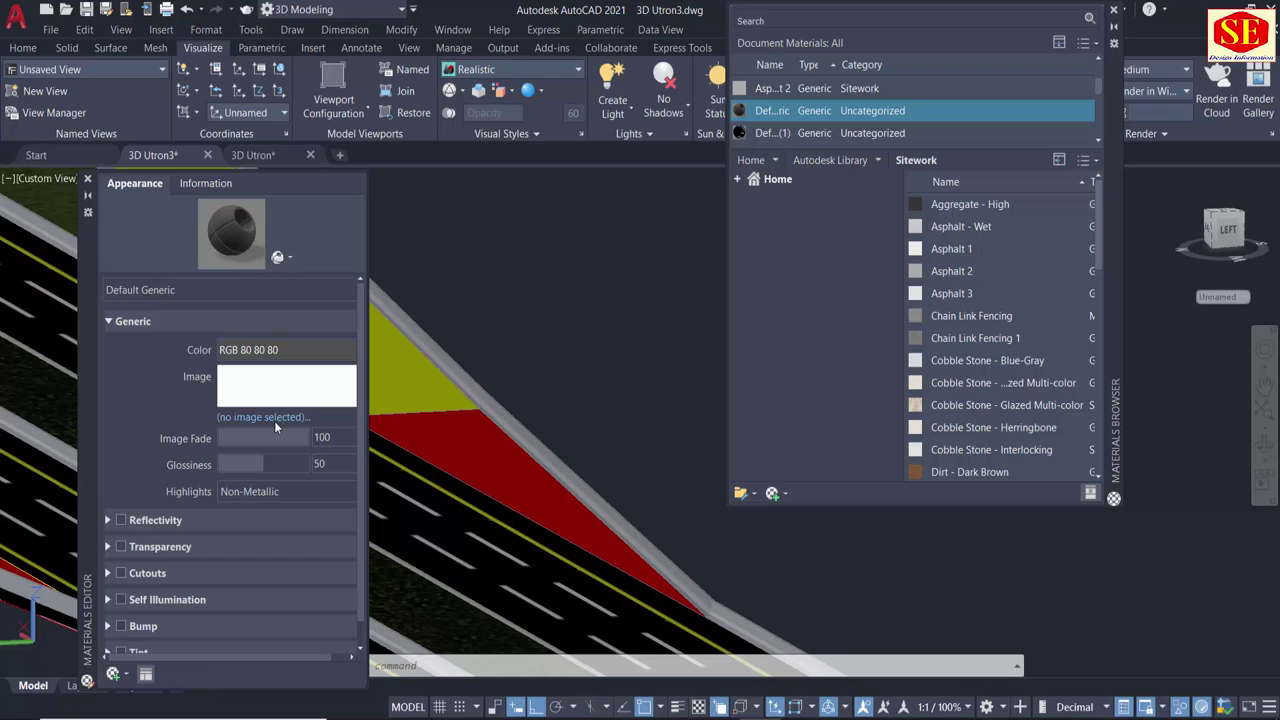
click(262, 417)
scroll(733, 390, down, 5)
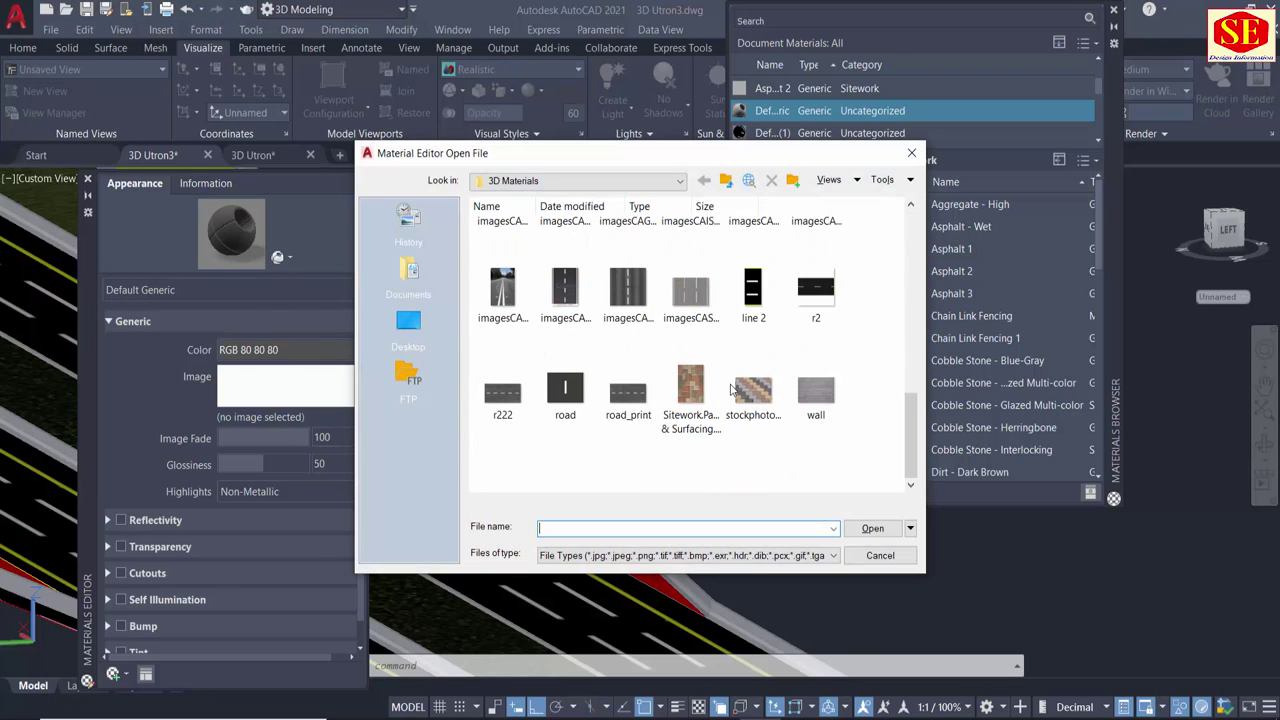
click(560, 393)
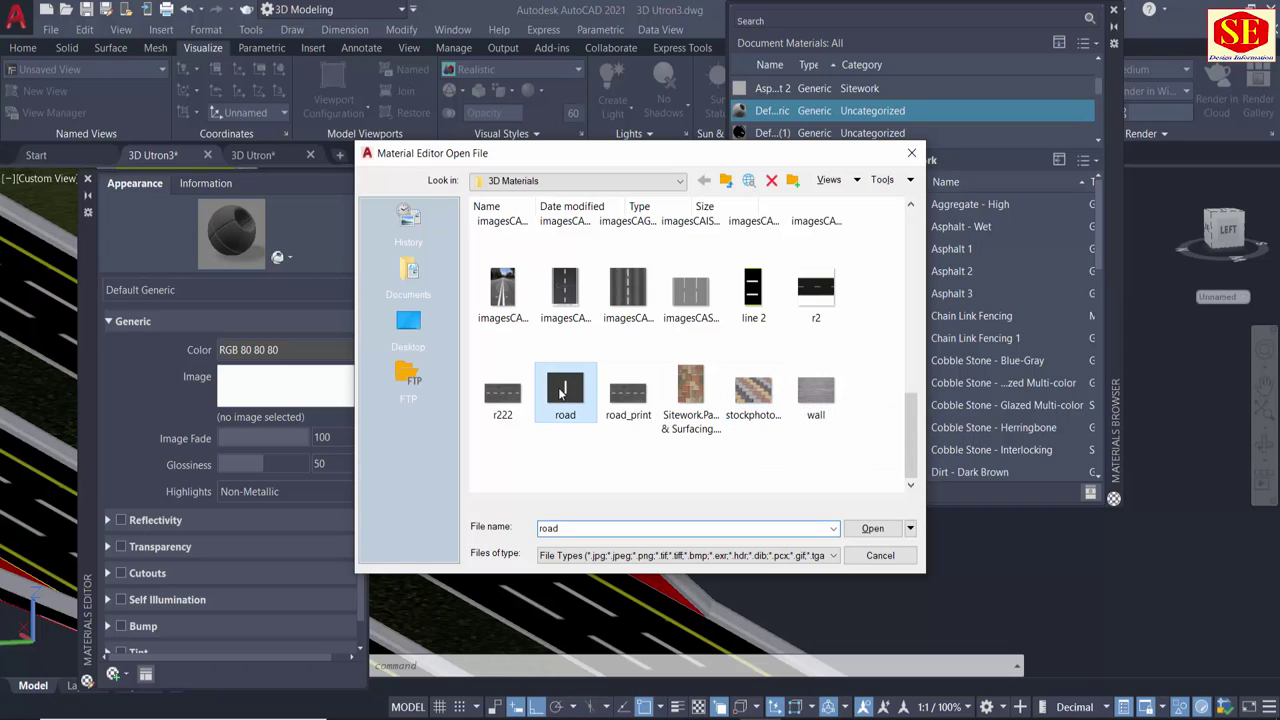
click(872, 528)
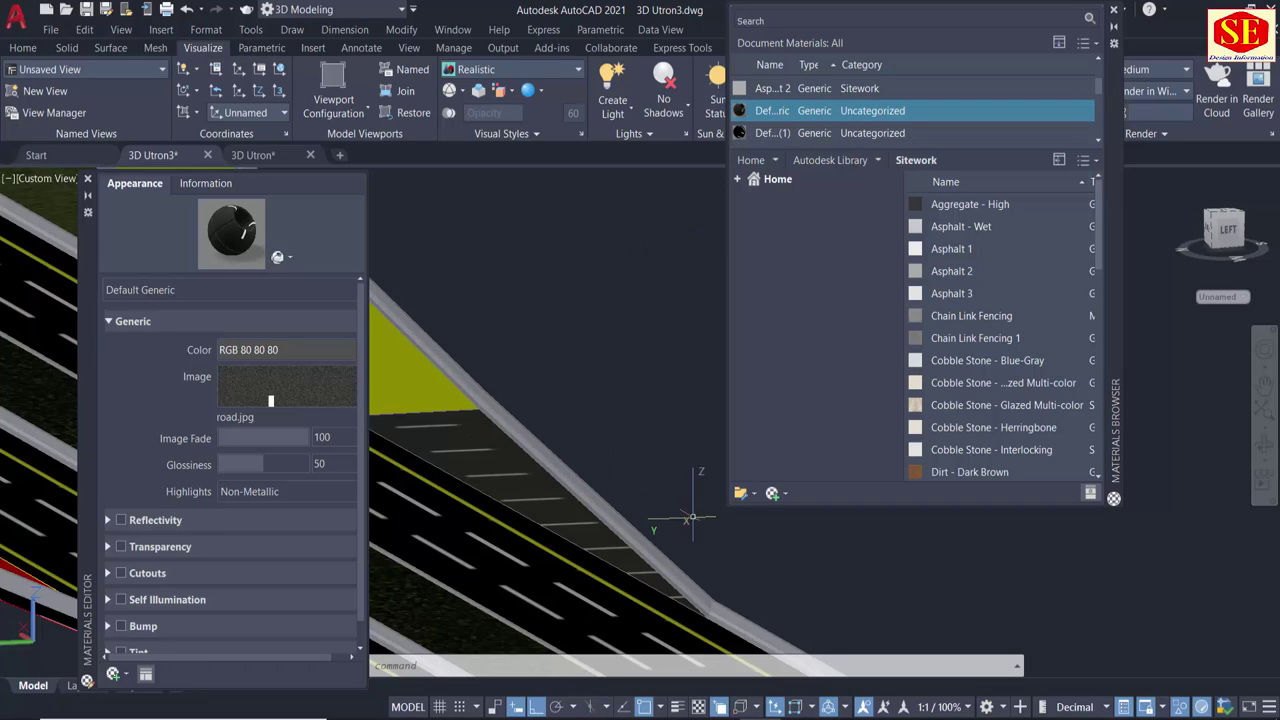
Assign the road.jpg material to the red triangular island solid.
click(470, 435)
key(Escape)
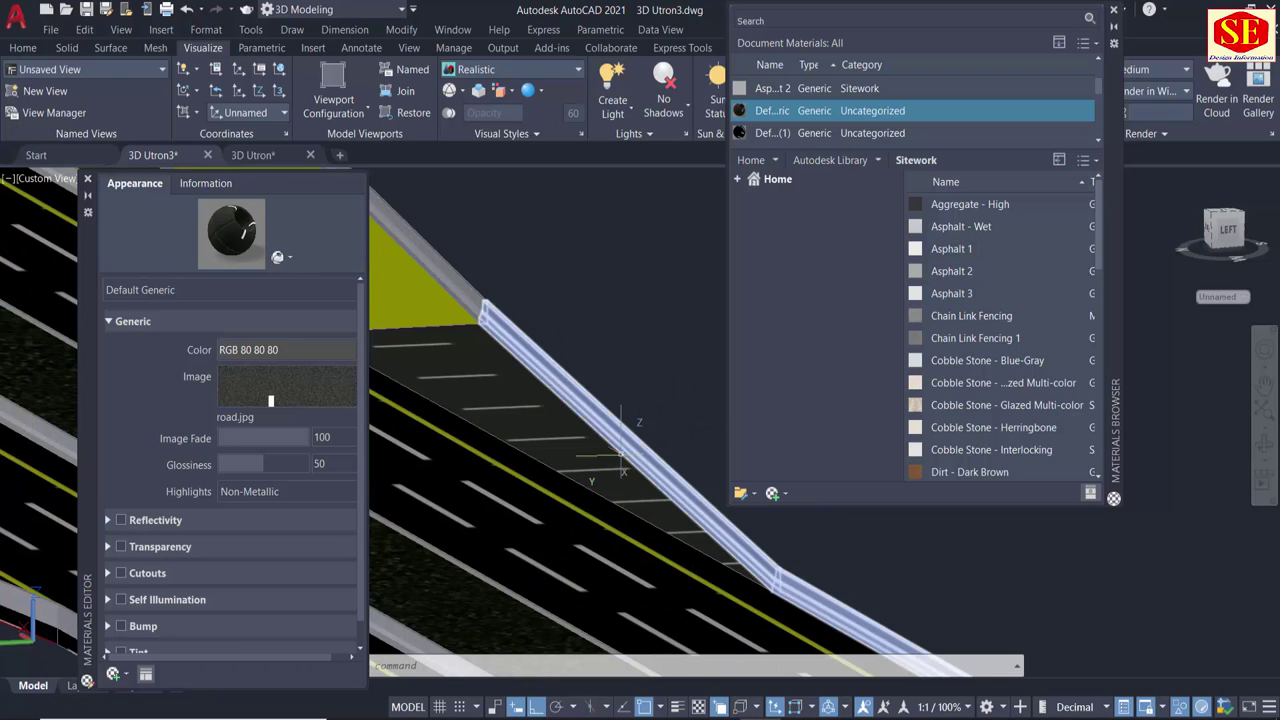
click(500, 420)
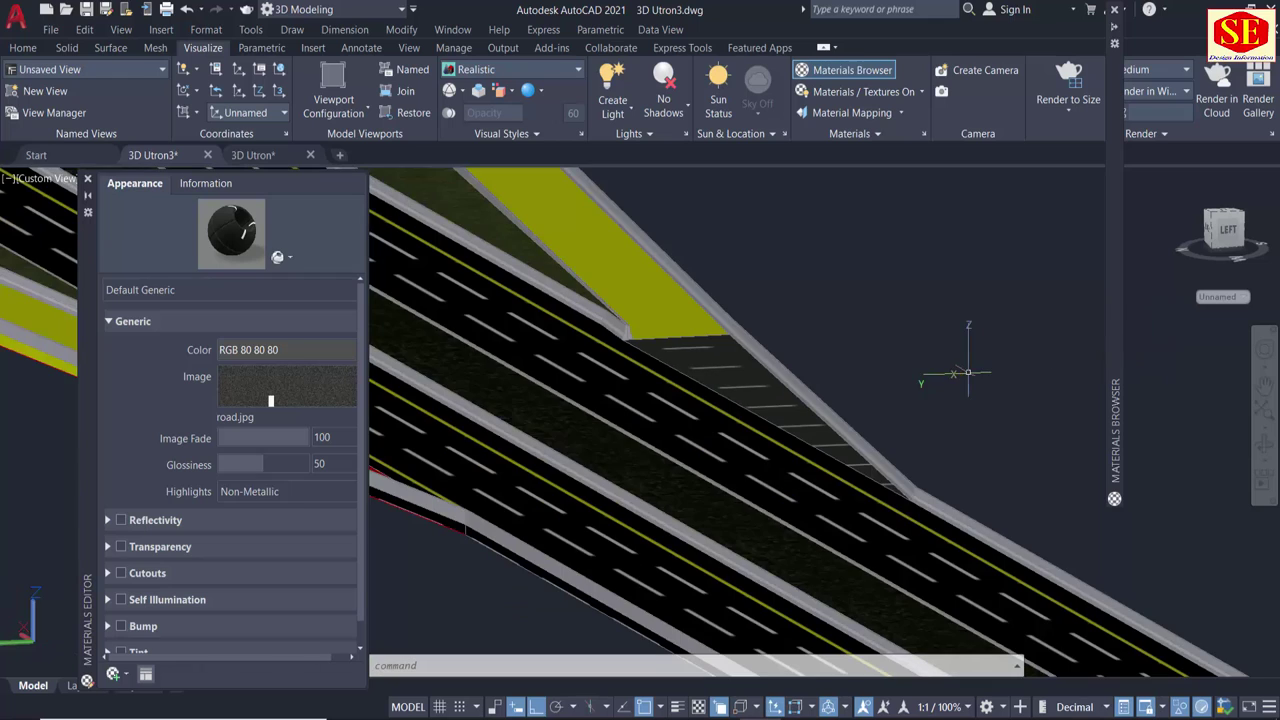
click(265, 399)
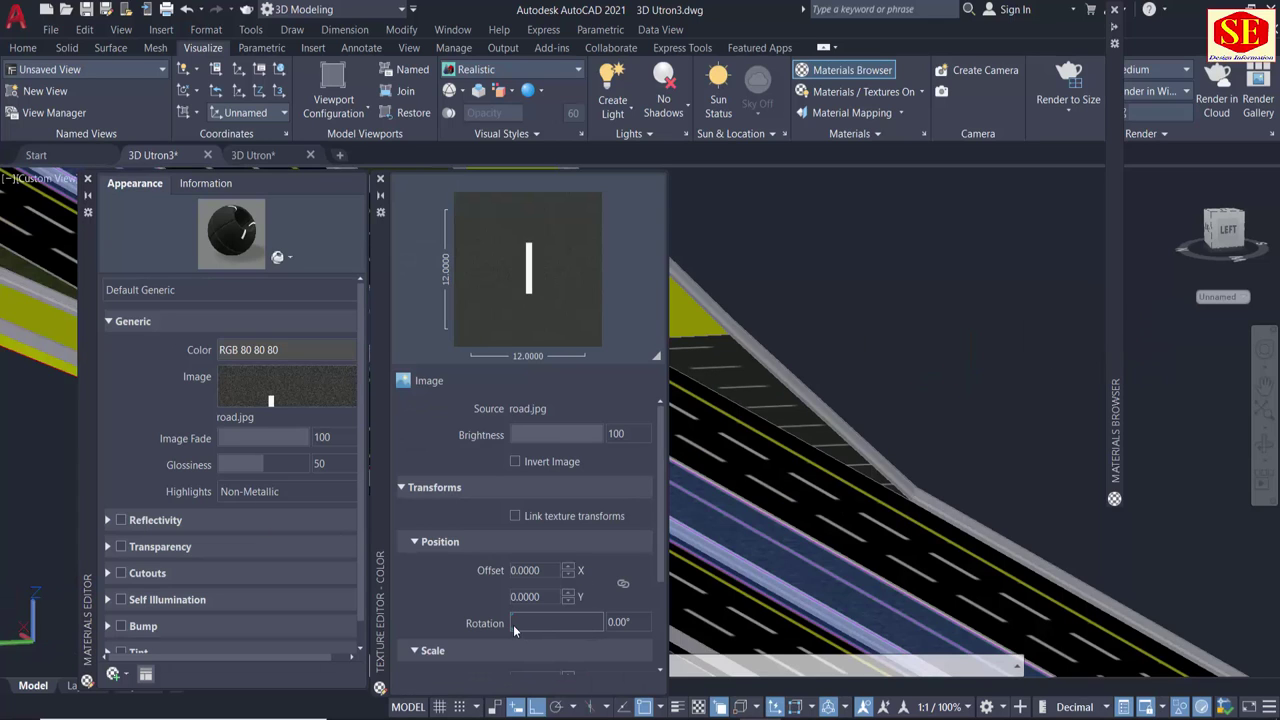
Rotate the road.jpg texture to 90° so the lane dash runs horizontally.
drag(513, 624, 534, 632)
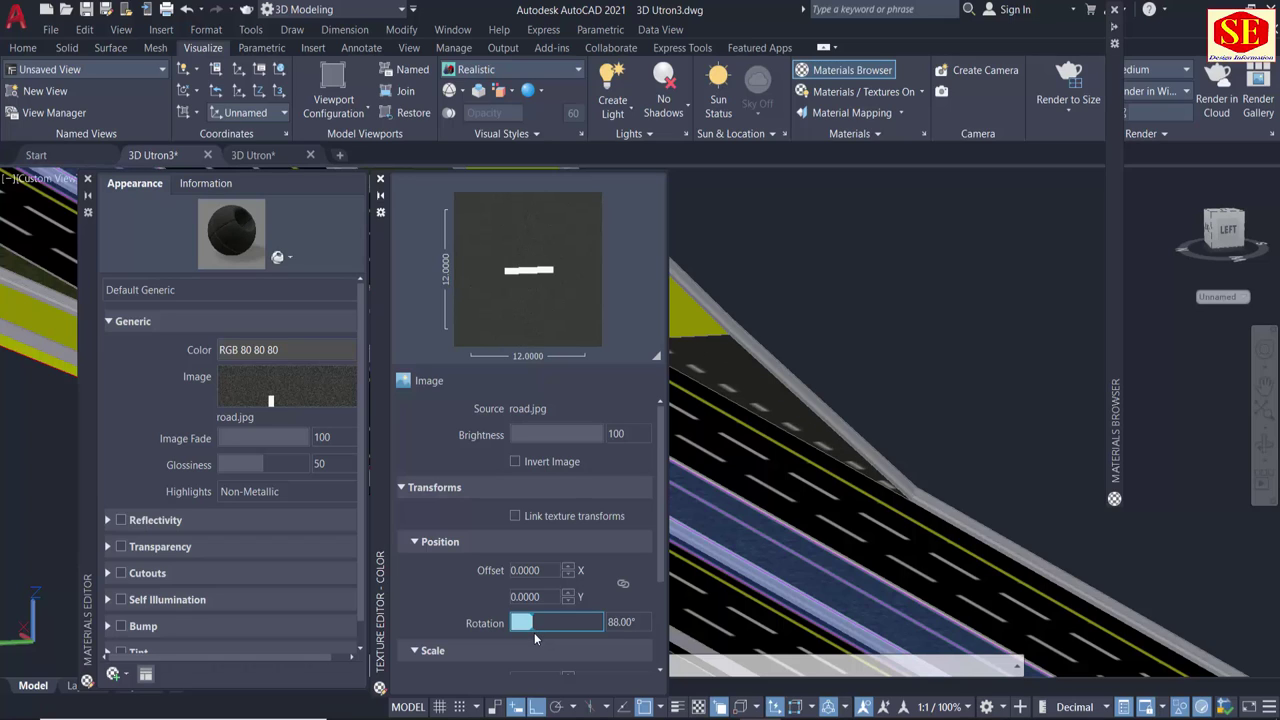
drag(536, 633, 536, 634)
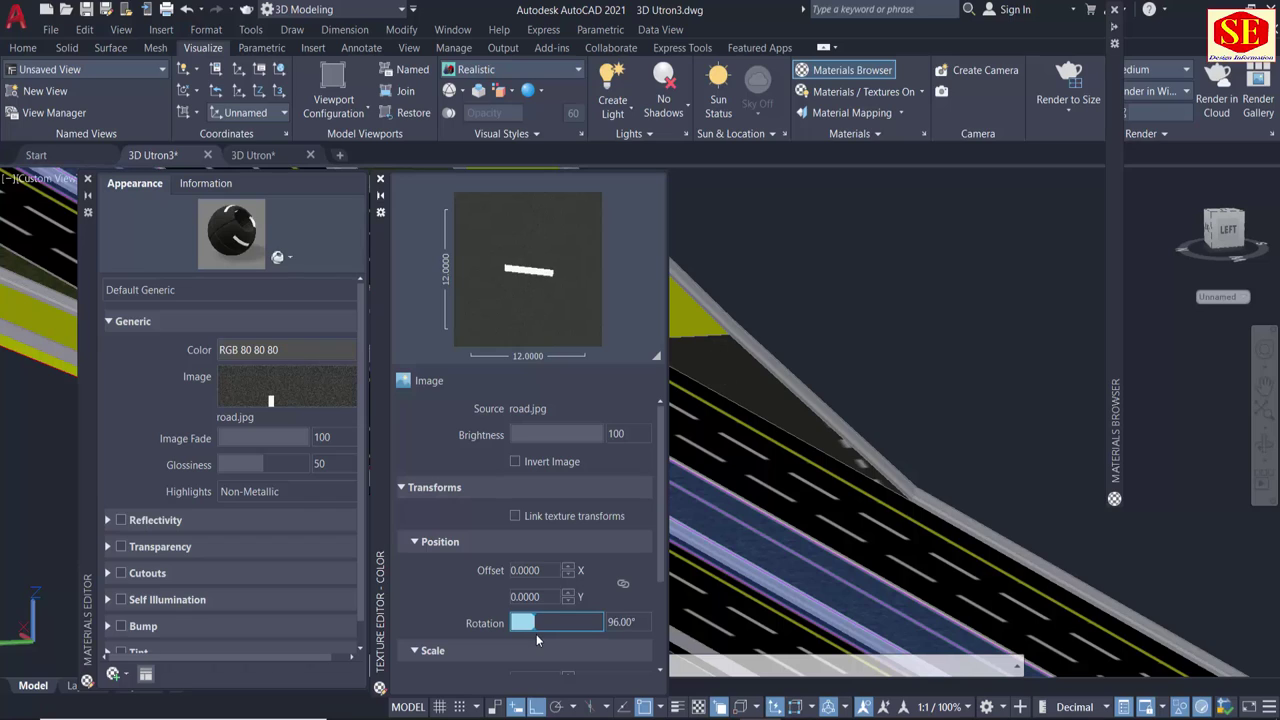
click(624, 622)
text(900)
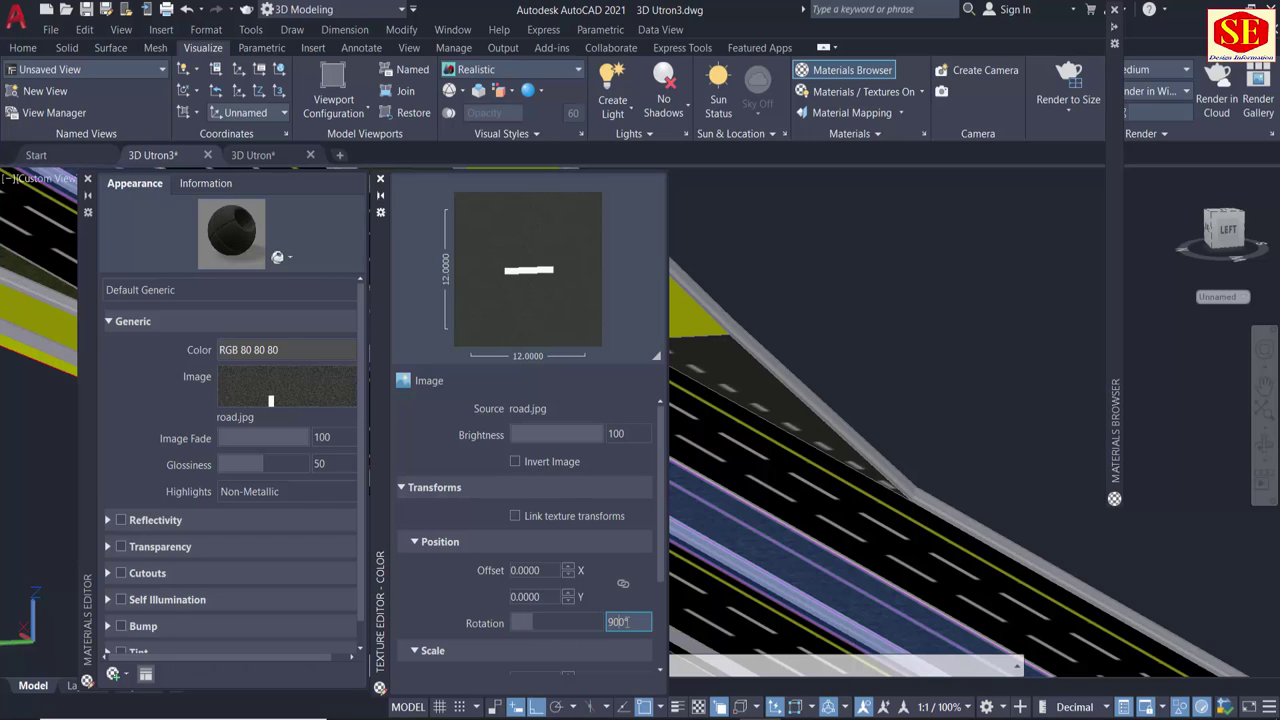
key(Return)
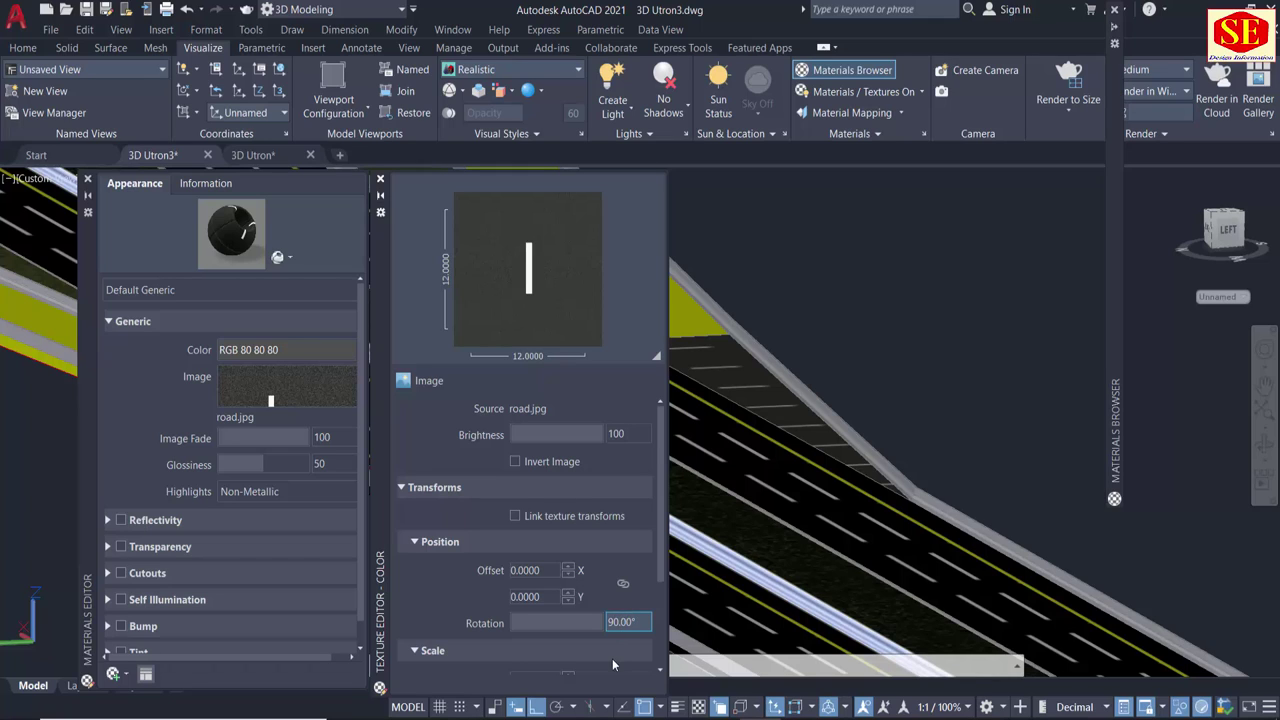
key(Return)
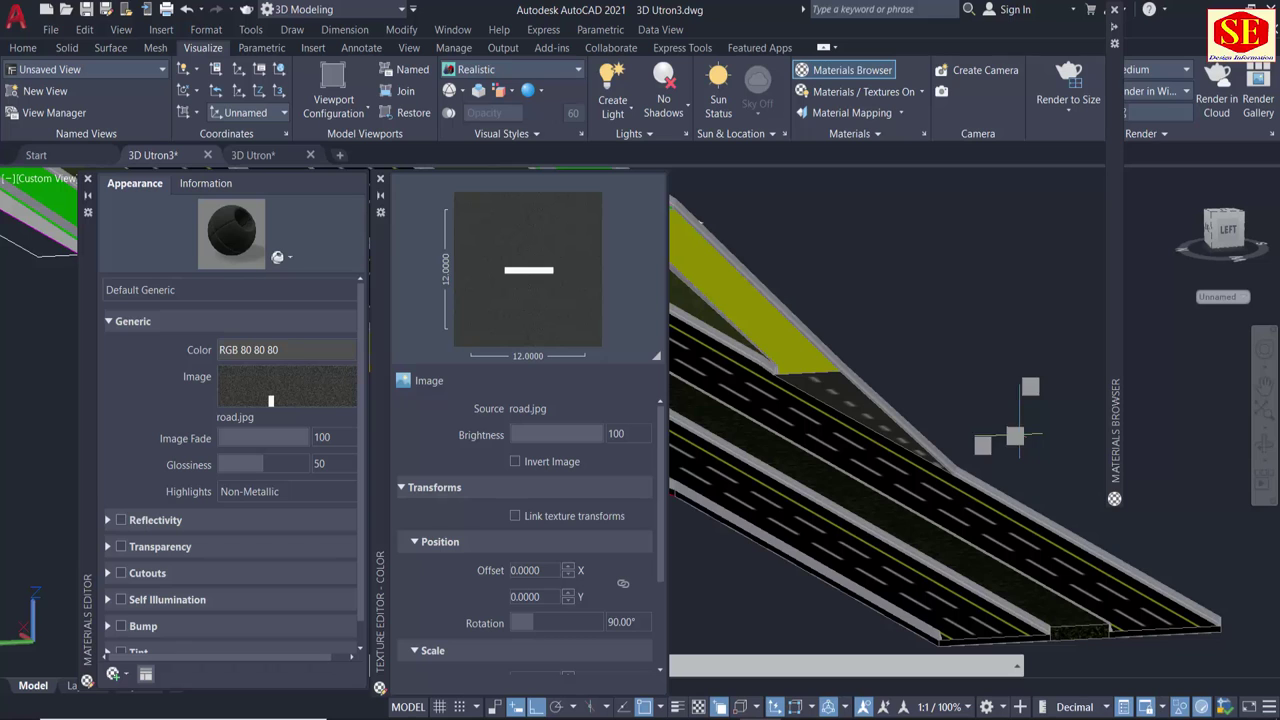
scroll(980, 385, up, 5)
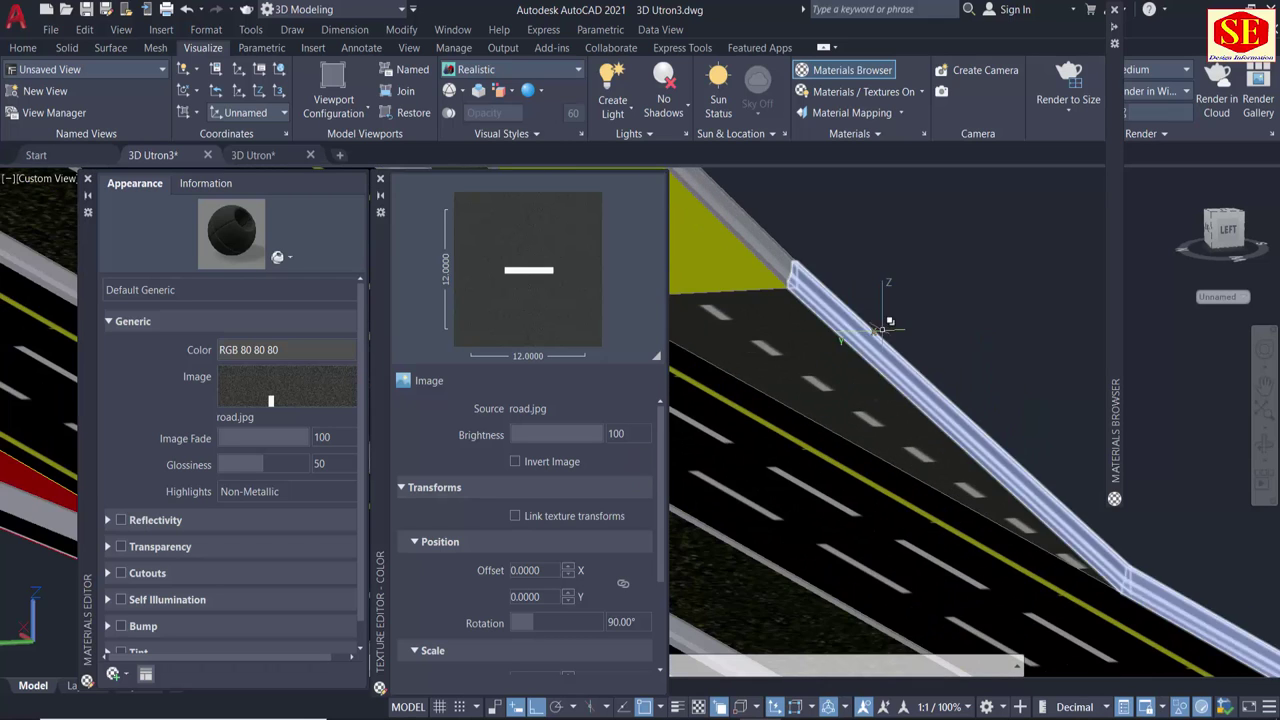
mouse_move(980, 385)
shift+middle_down()
mouse_move(988, 476)
mouse_move(970, 408)
shift+middle_up()
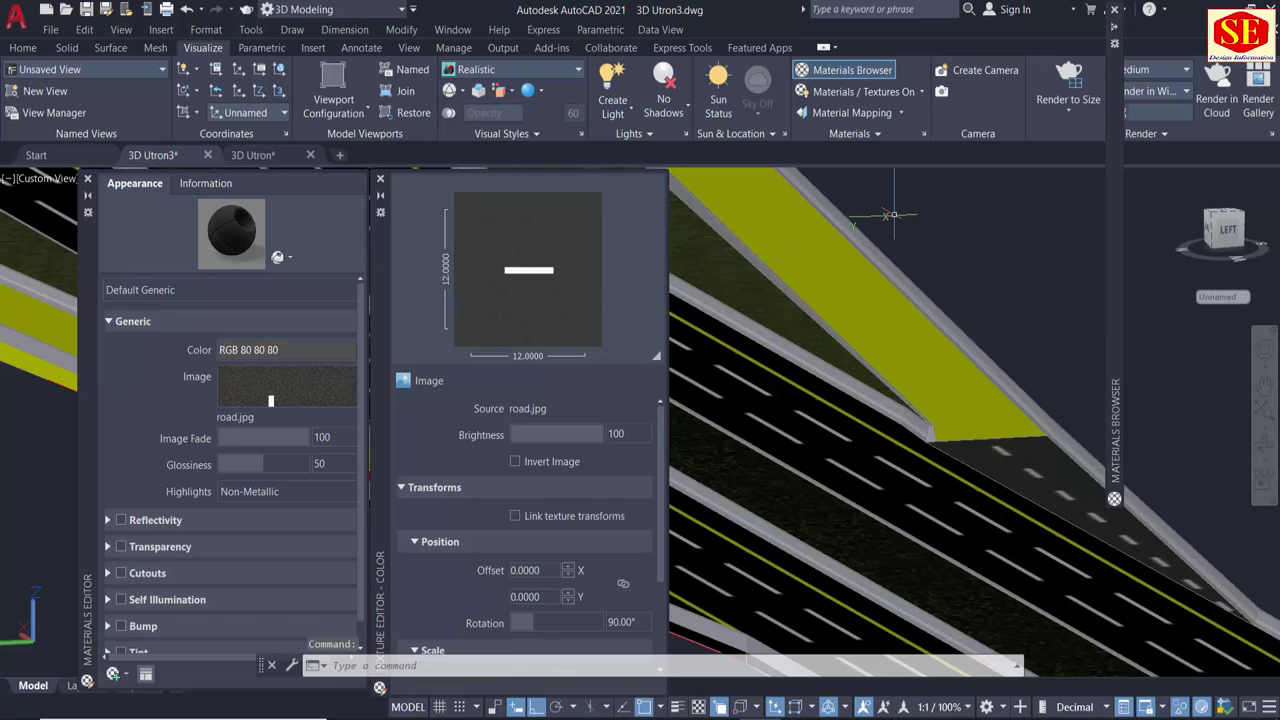
Copy the textured road wedge's material onto the yellow median with Match Properties.
text(Ma)
key(Return)
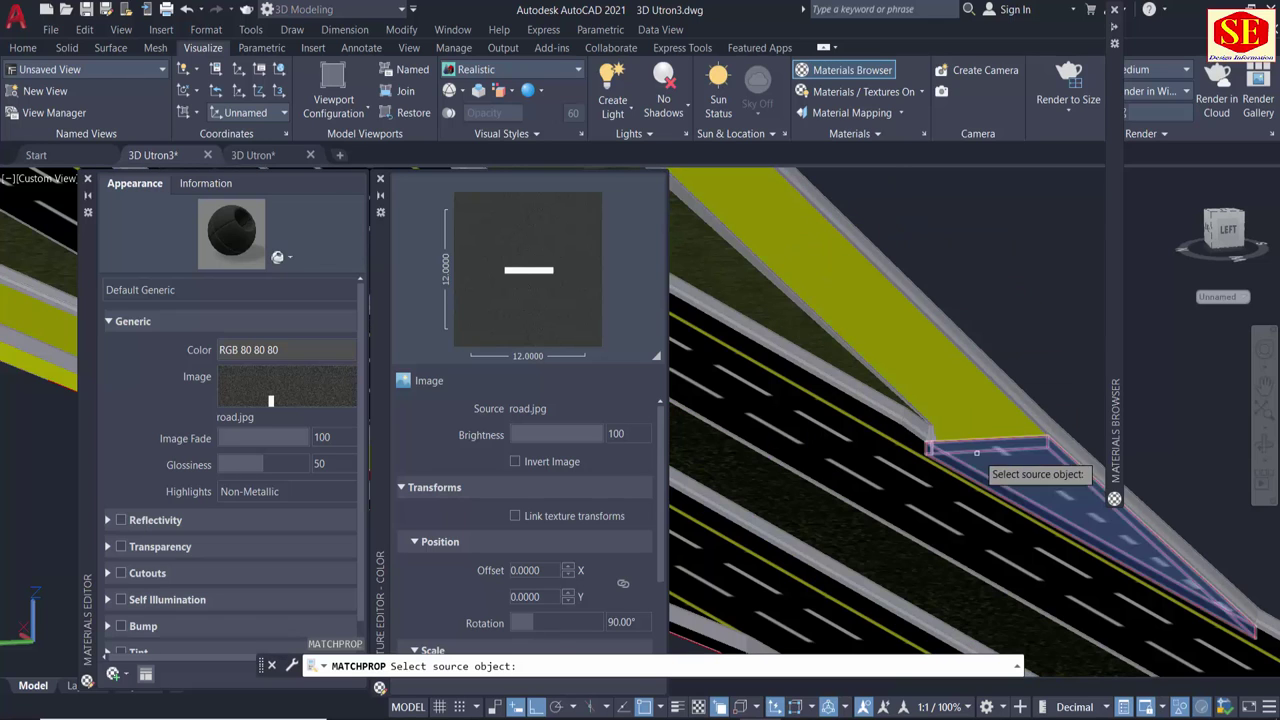
click(975, 445)
click(985, 428)
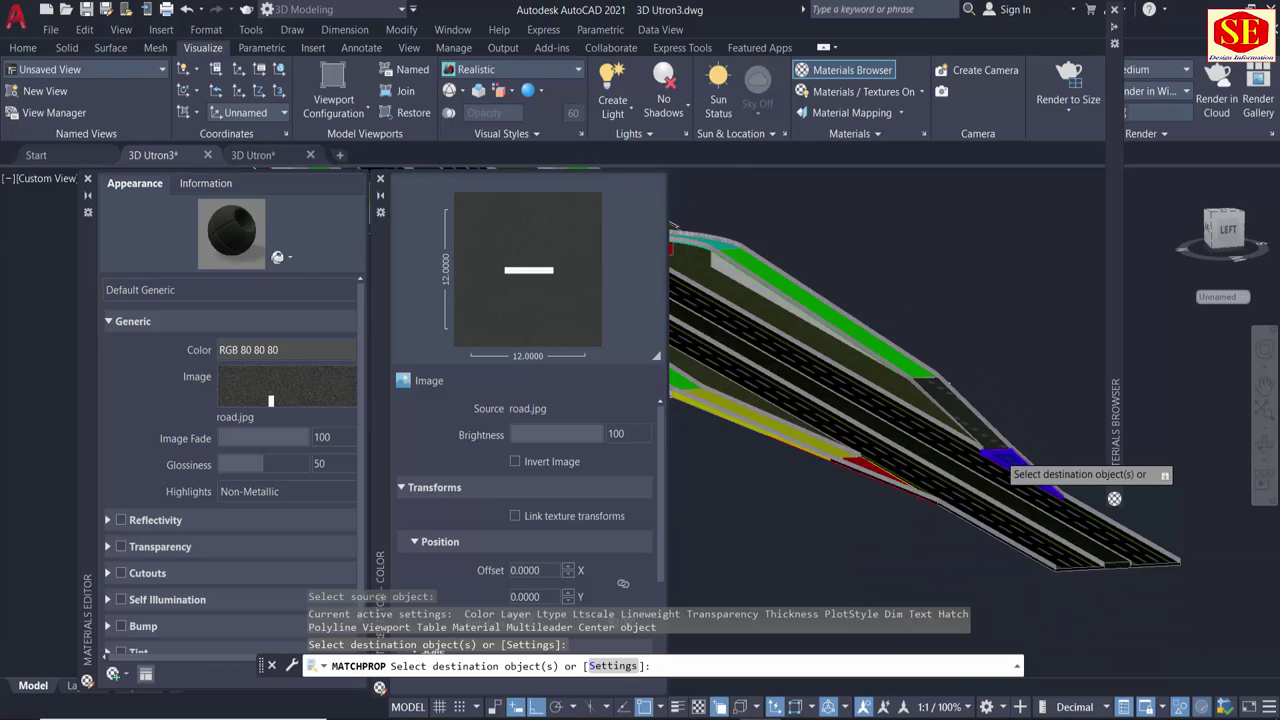
key(Escape)
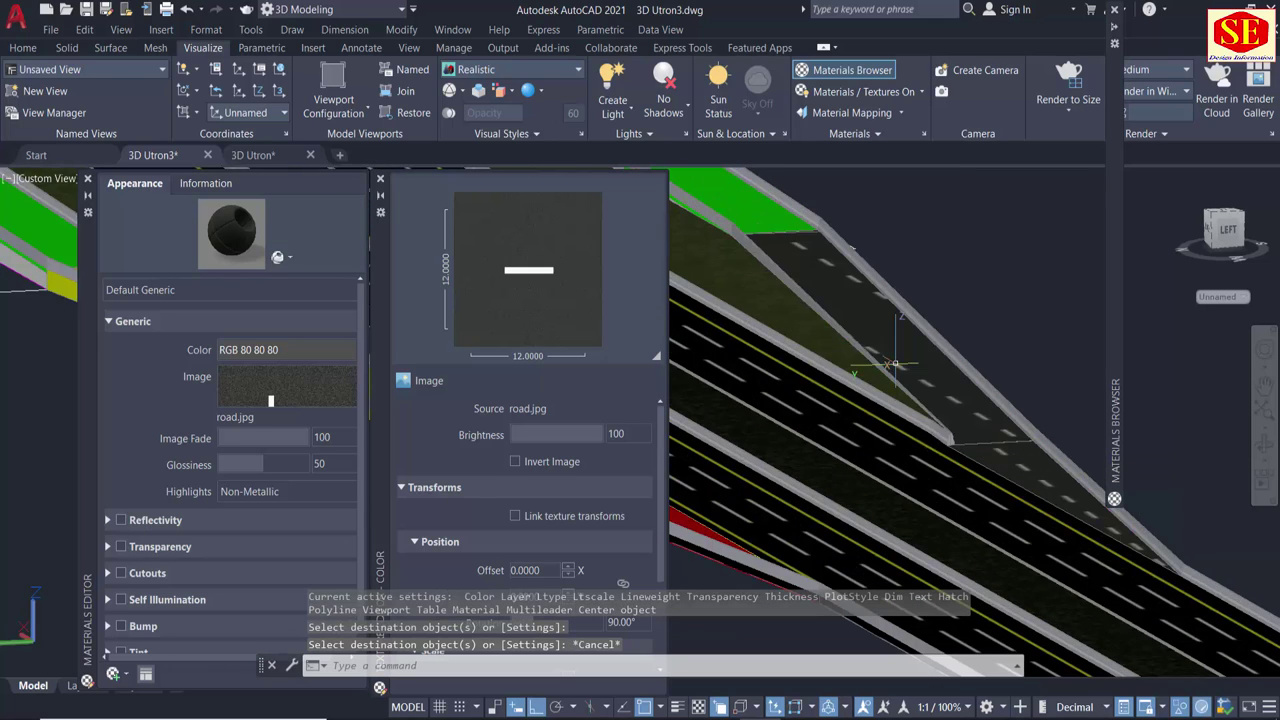
click(893, 362)
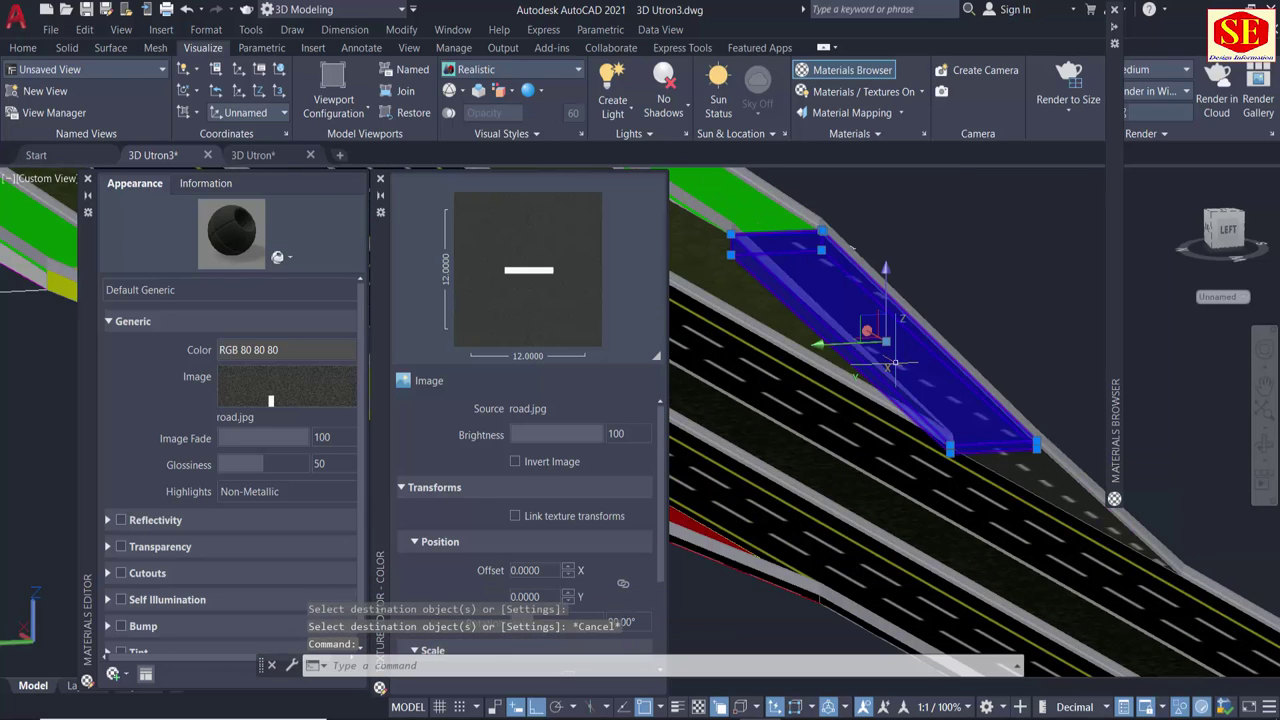
key(Escape)
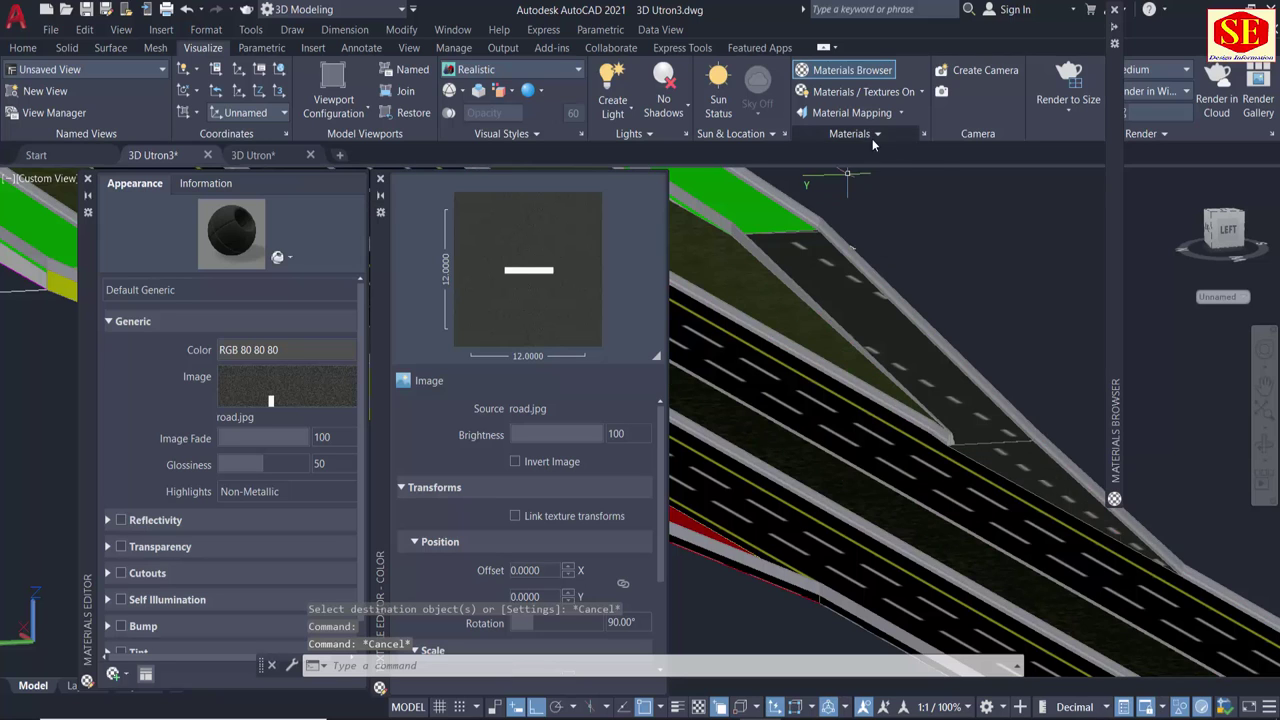
Assign the current road material to the ramp's road strip.
click(872, 134)
click(850, 175)
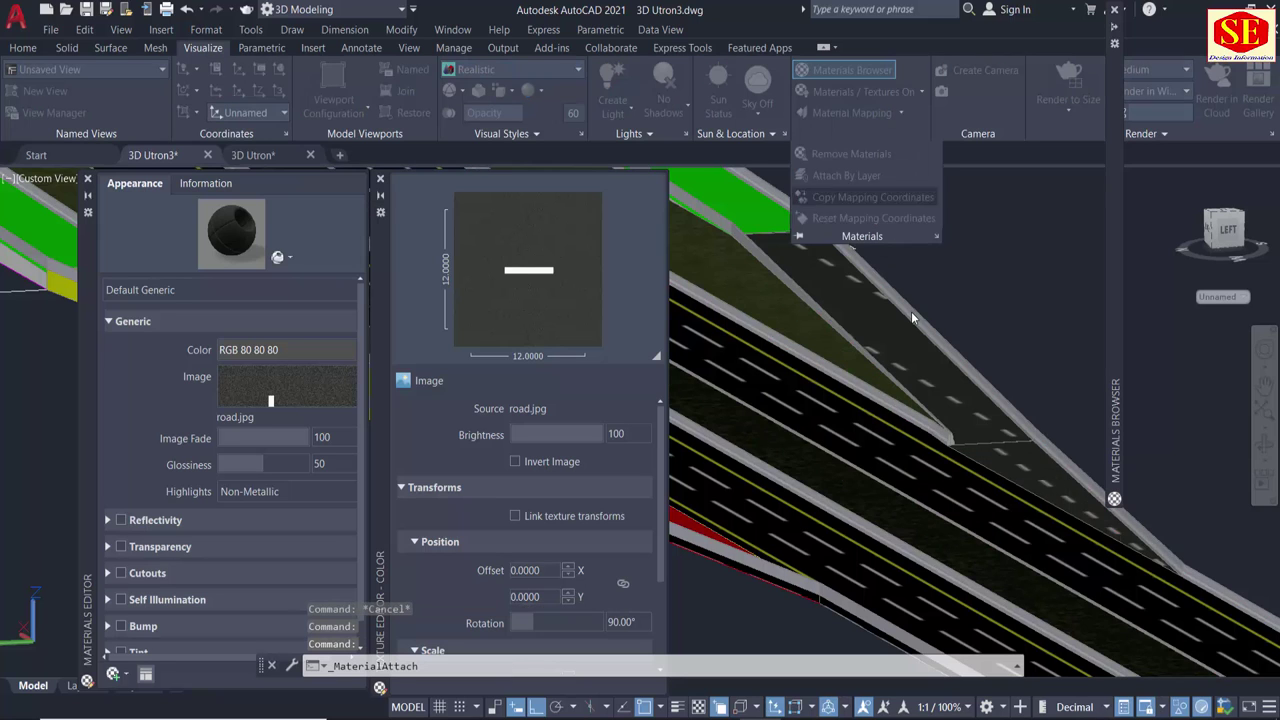
key(Escape)
click(871, 134)
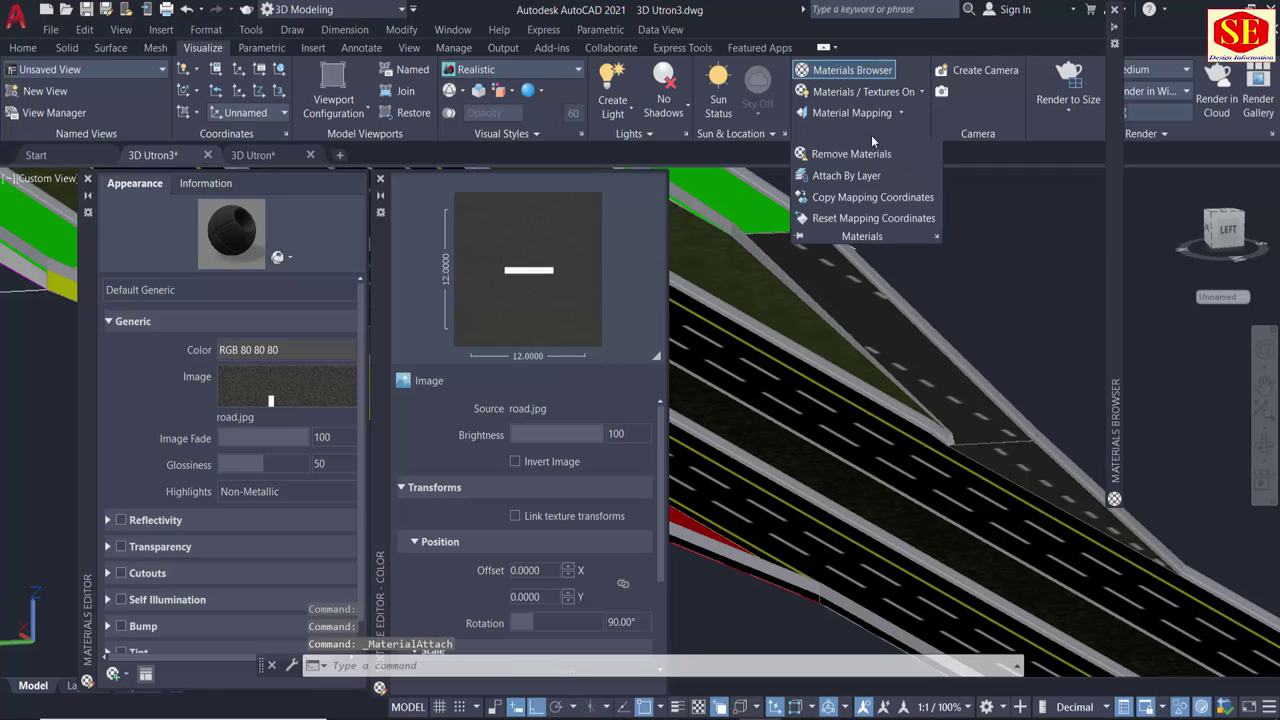
click(826, 155)
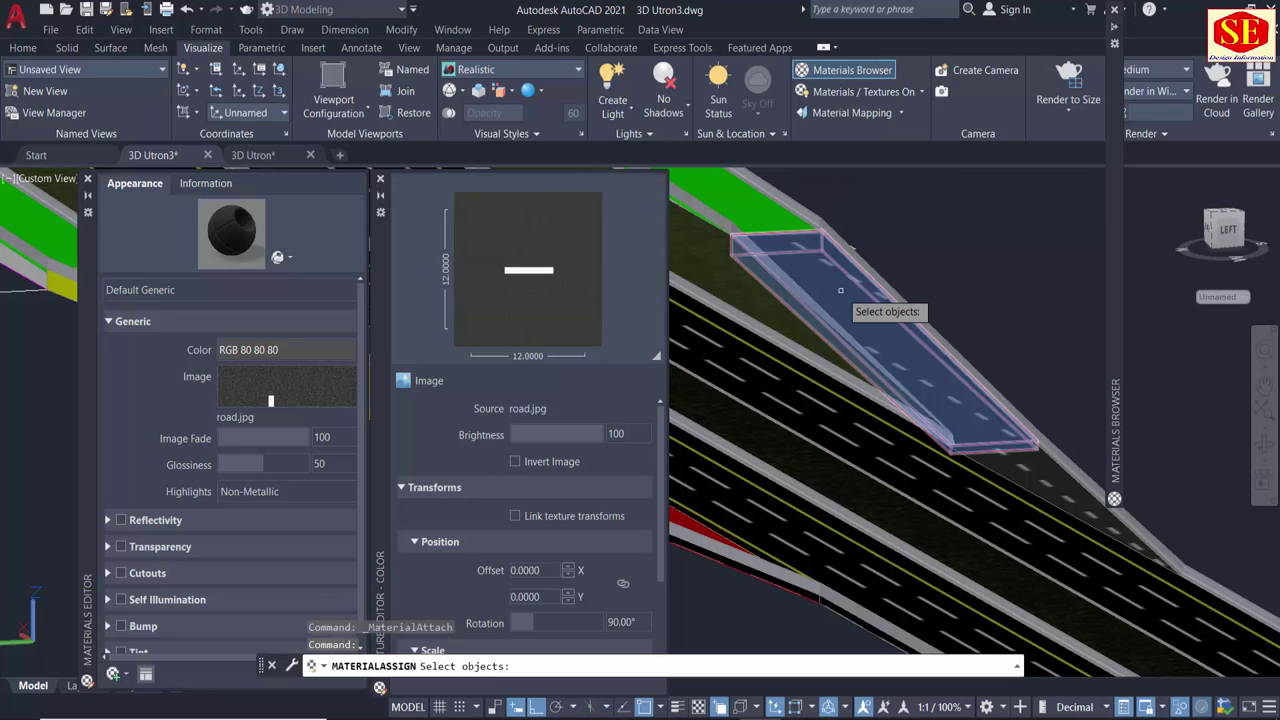
click(1000, 470)
key(Escape)
Close the texture settings and drag the road material onto the red deck face.
scroll(935, 383, up, 3)
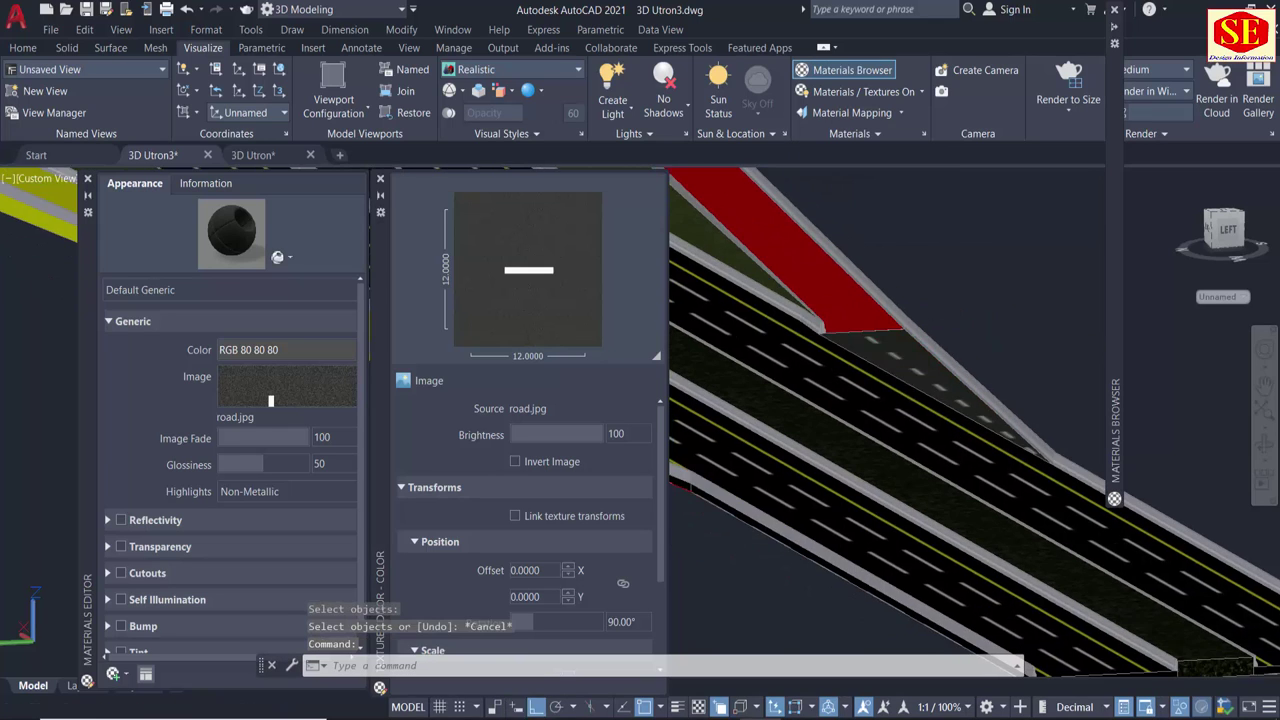
scroll(935, 383, up, 2)
mouse_move(935, 383)
shift+middle_down()
mouse_move(826, 529)
mouse_move(700, 440)
shift+middle_up()
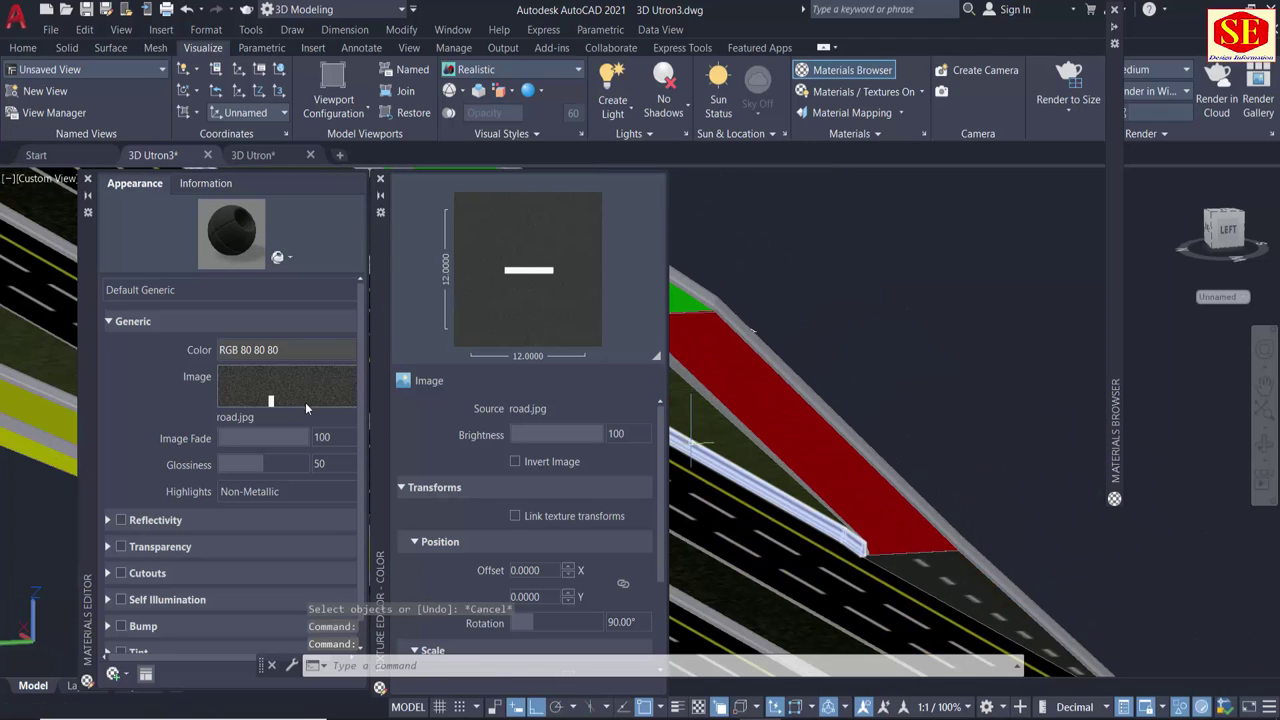
click(380, 178)
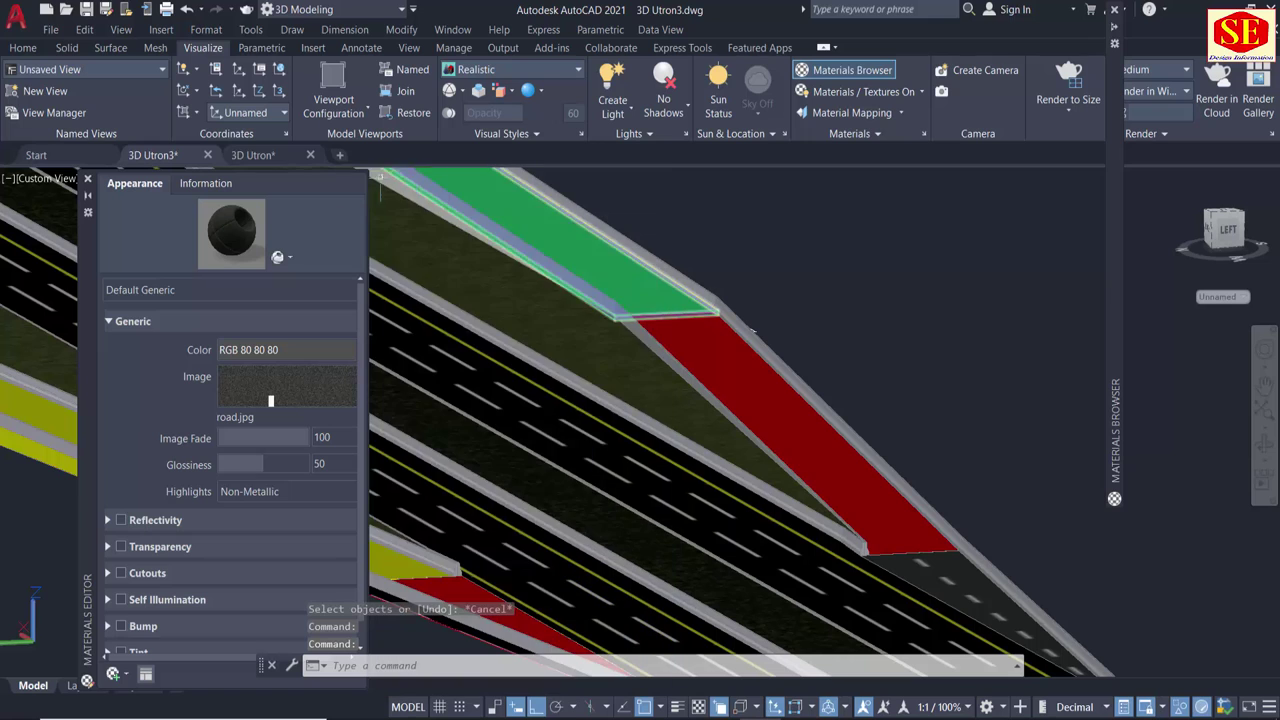
scroll(835, 300, down, 3)
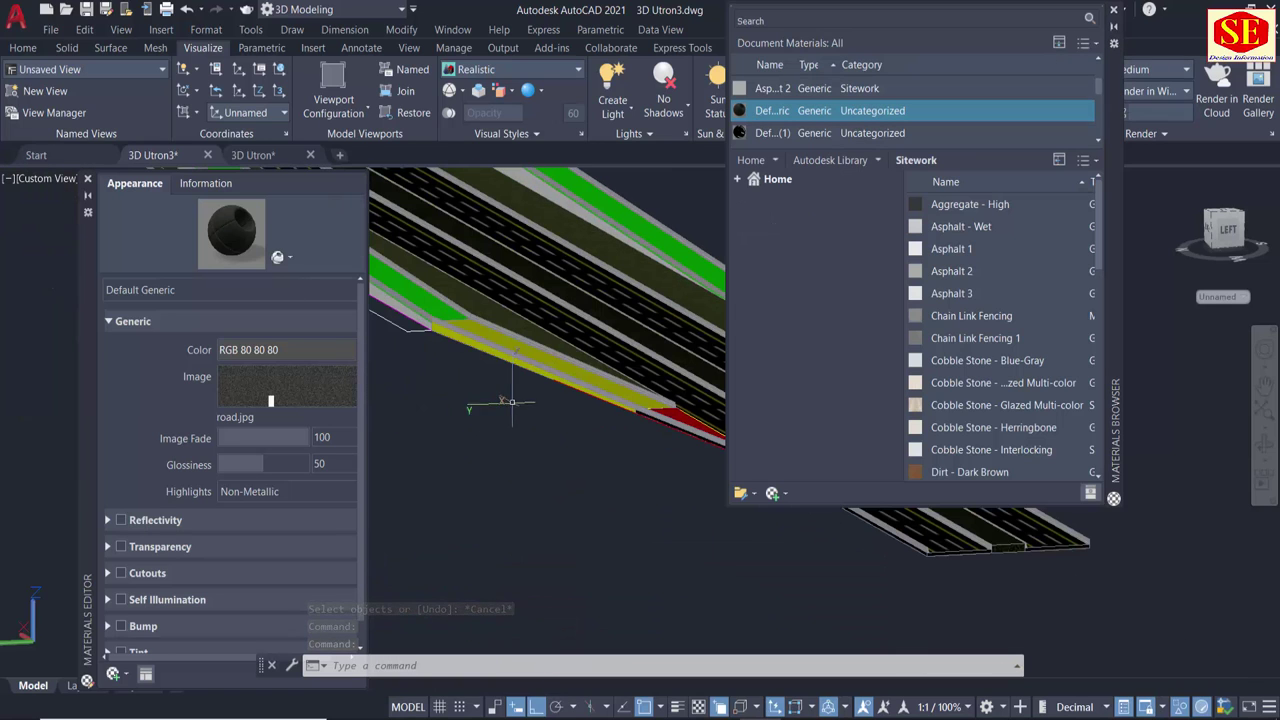
scroll(512, 402, up, 1)
scroll(637, 350, up, 3)
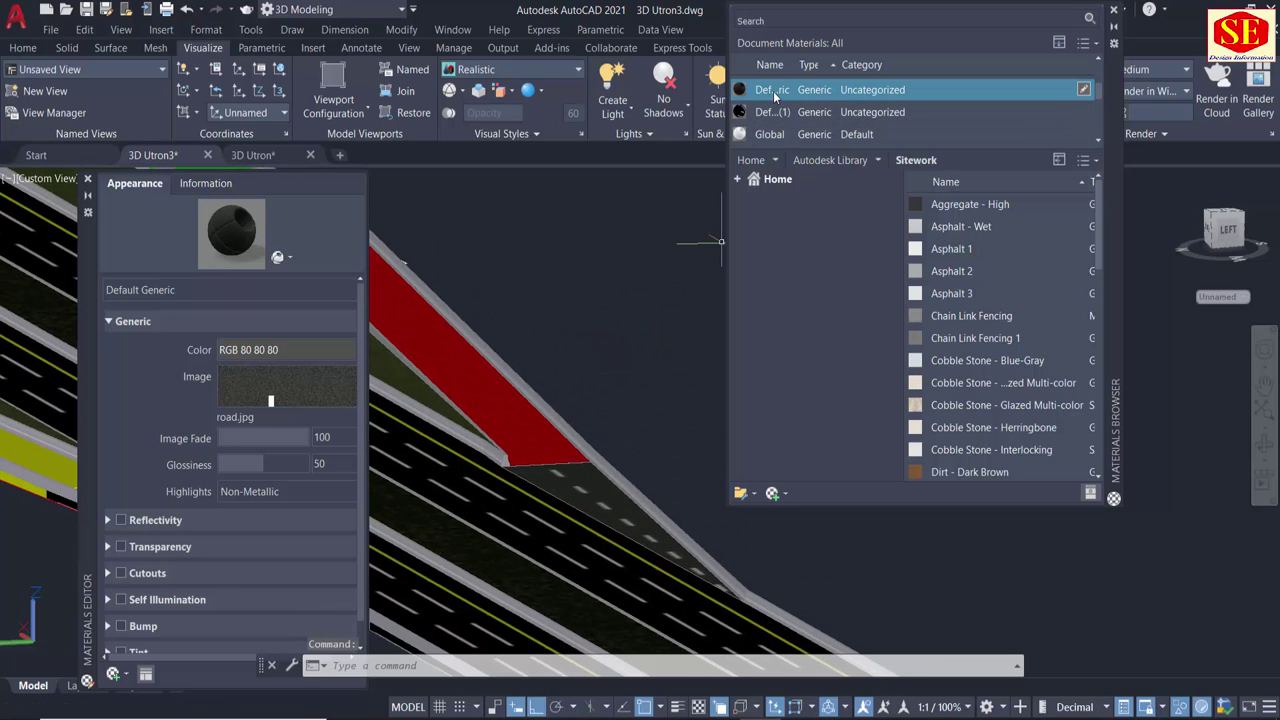
drag(455, 351, 451, 350)
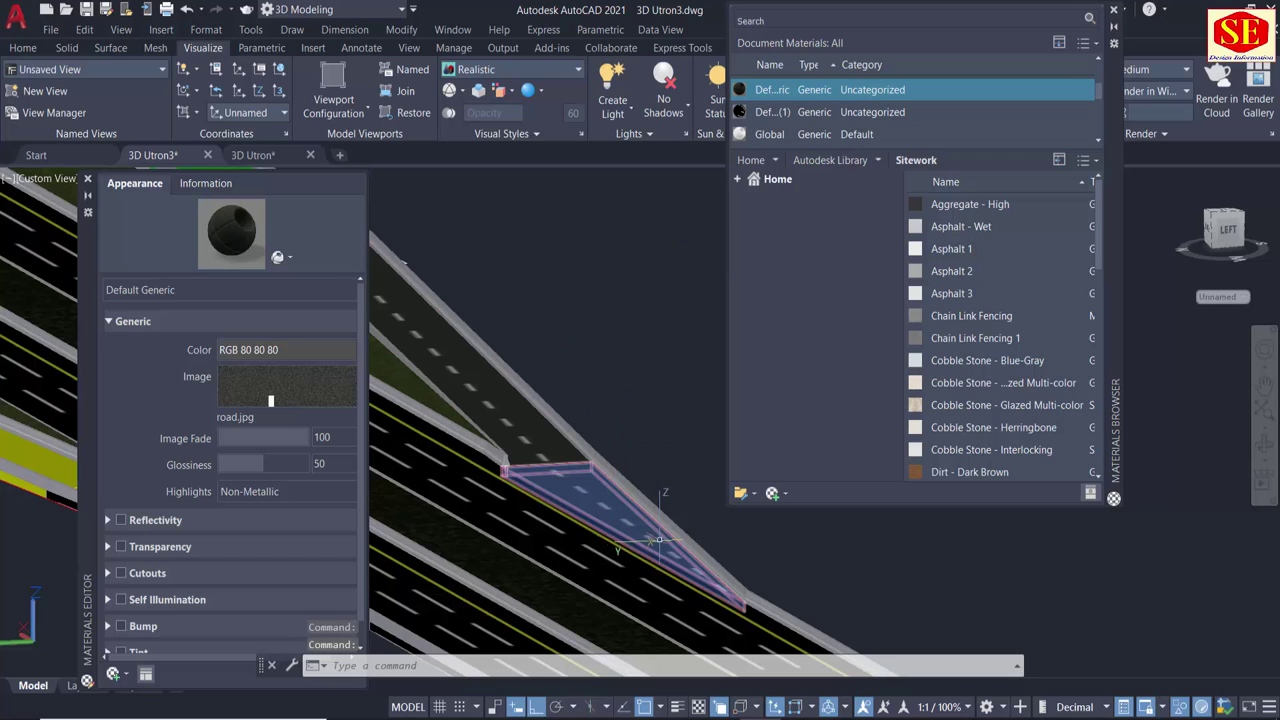
Add an asphalt material to the drawing and apply the road texture to the green ramp face.
drag(951, 271, 580, 430)
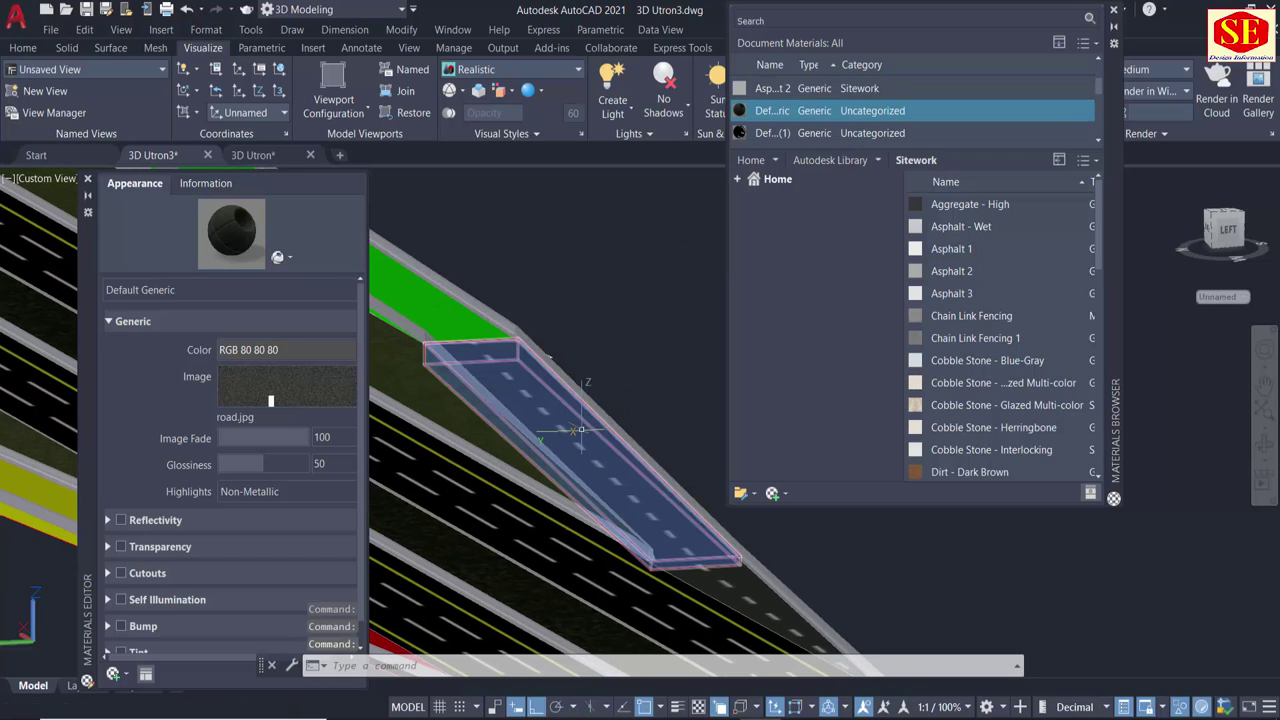
middle_drag(580, 430, 760, 580)
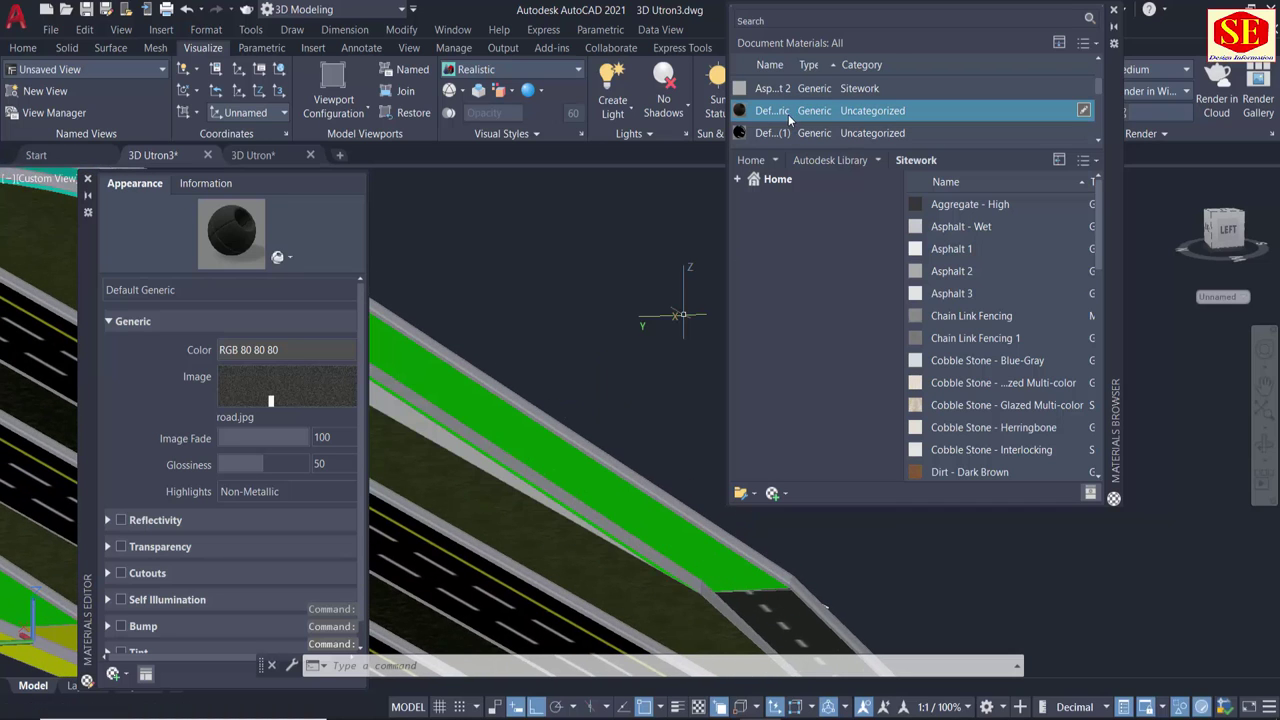
drag(789, 120, 532, 441)
middle_drag(532, 441, 887, 622)
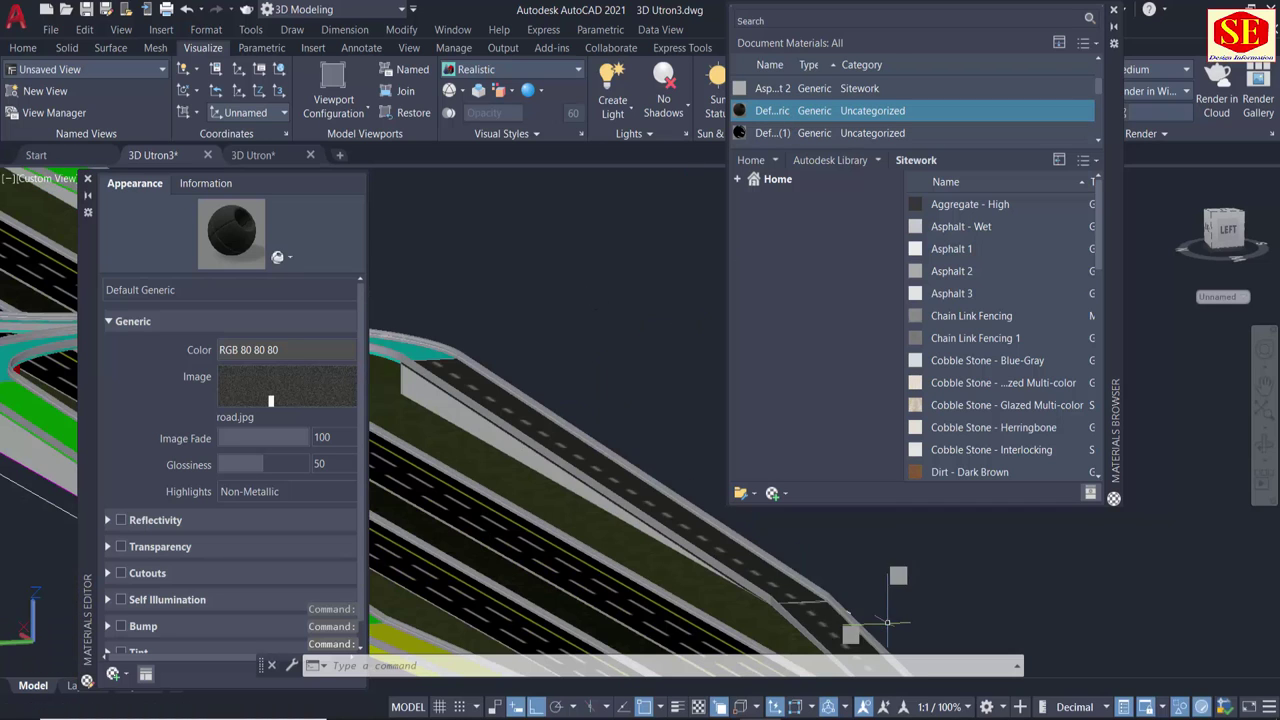
shift+middle_drag(548, 372, 558, 378)
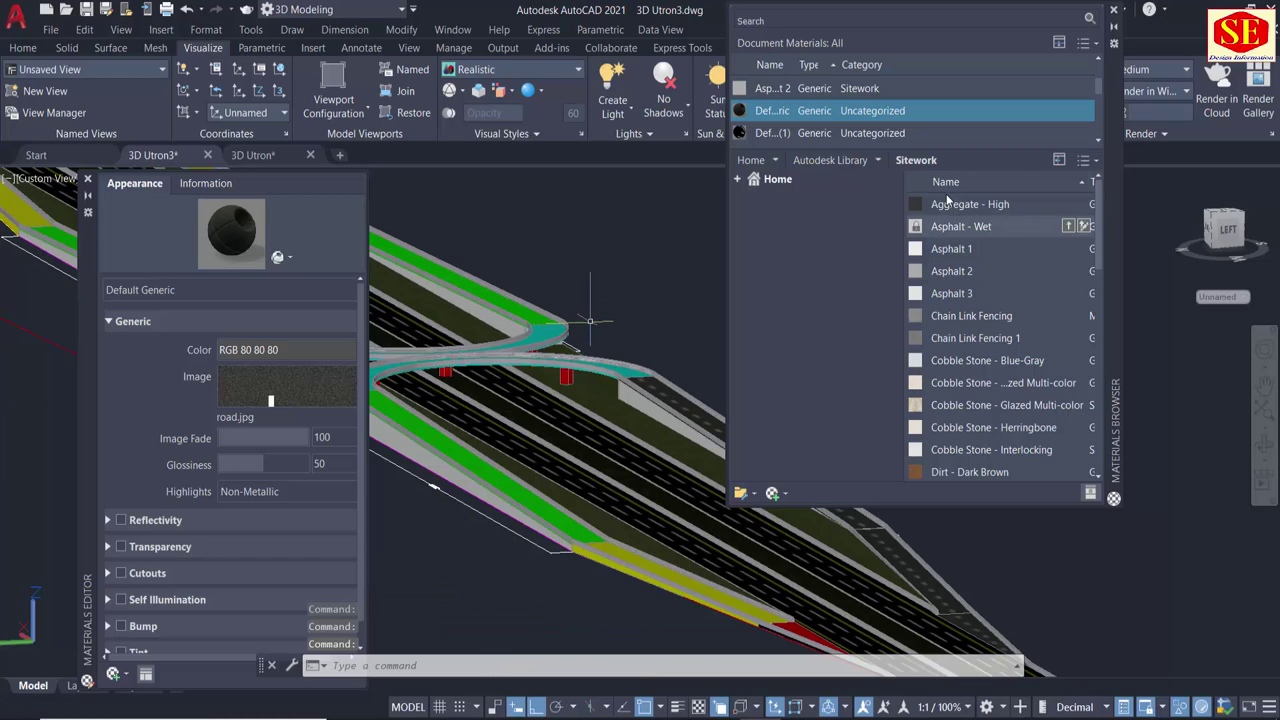
Collapse the materials library, frame the ramp deck, and reopen the road.jpg texture settings.
click(1114, 28)
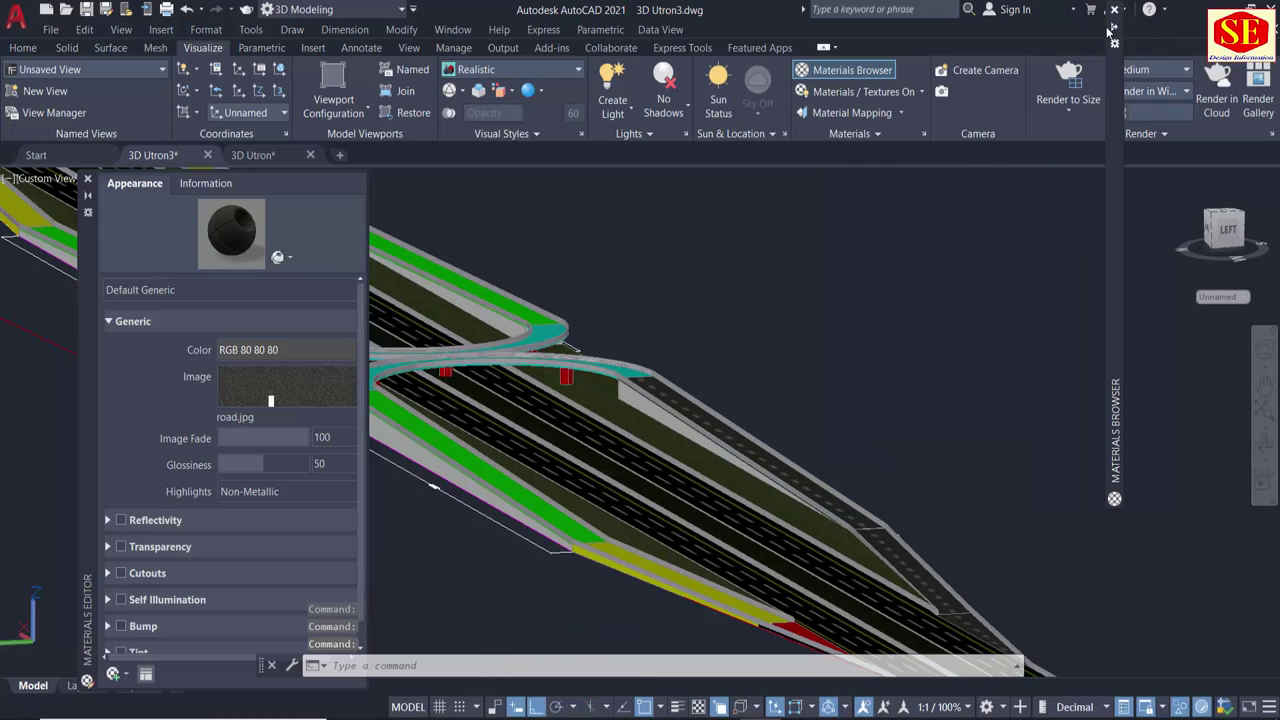
scroll(855, 544, up, 3)
scroll(700, 480, up, 3)
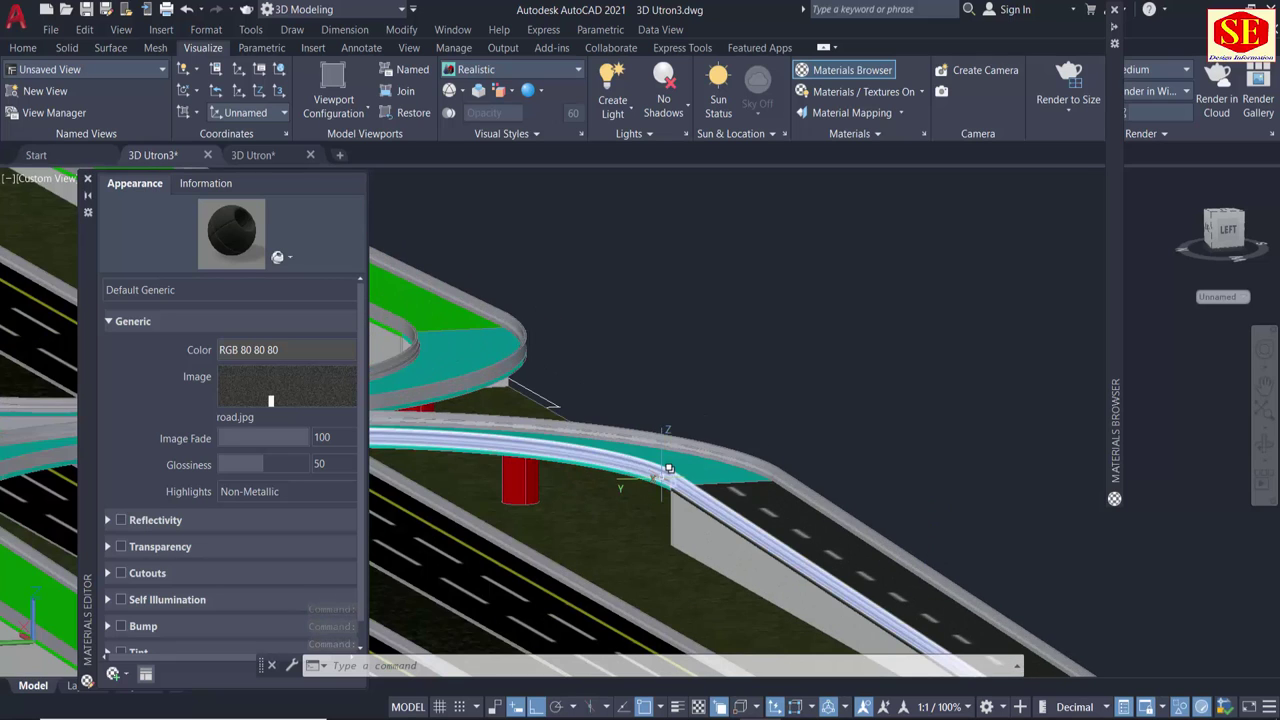
drag(664, 477, 514, 130)
key(Escape)
scroll(797, 280, down, 2)
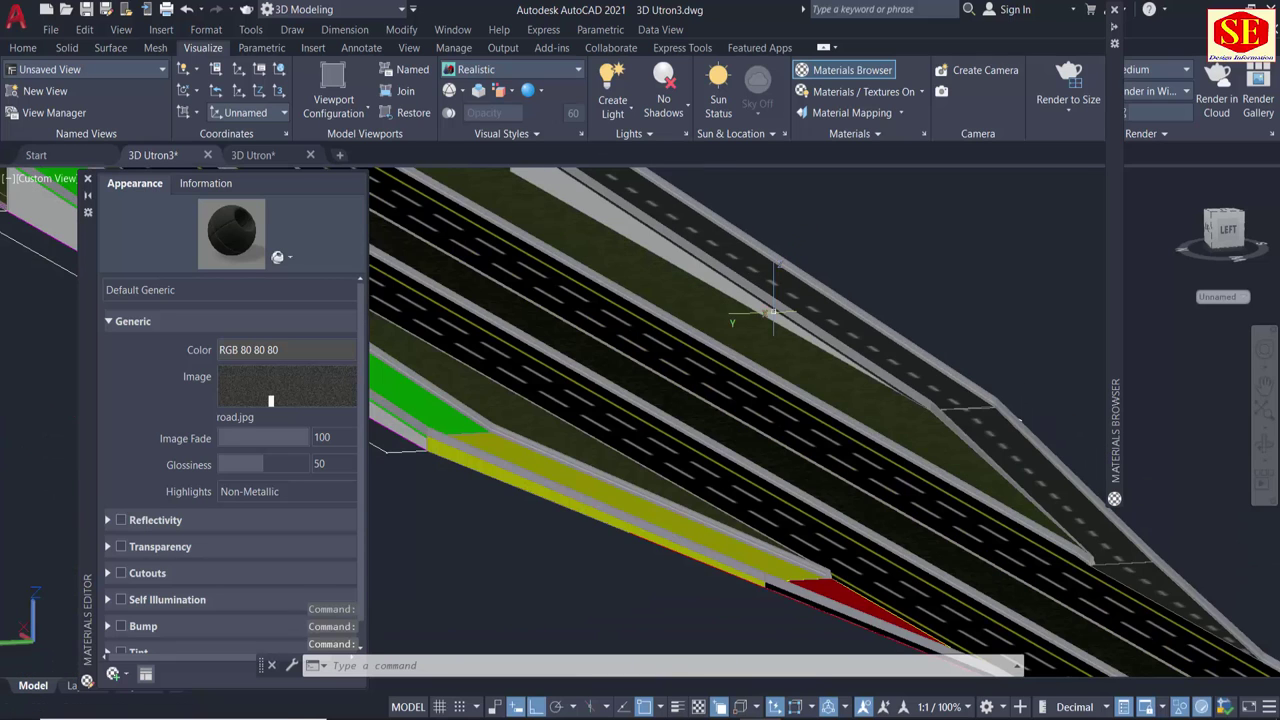
middle_drag(731, 323, 592, 359)
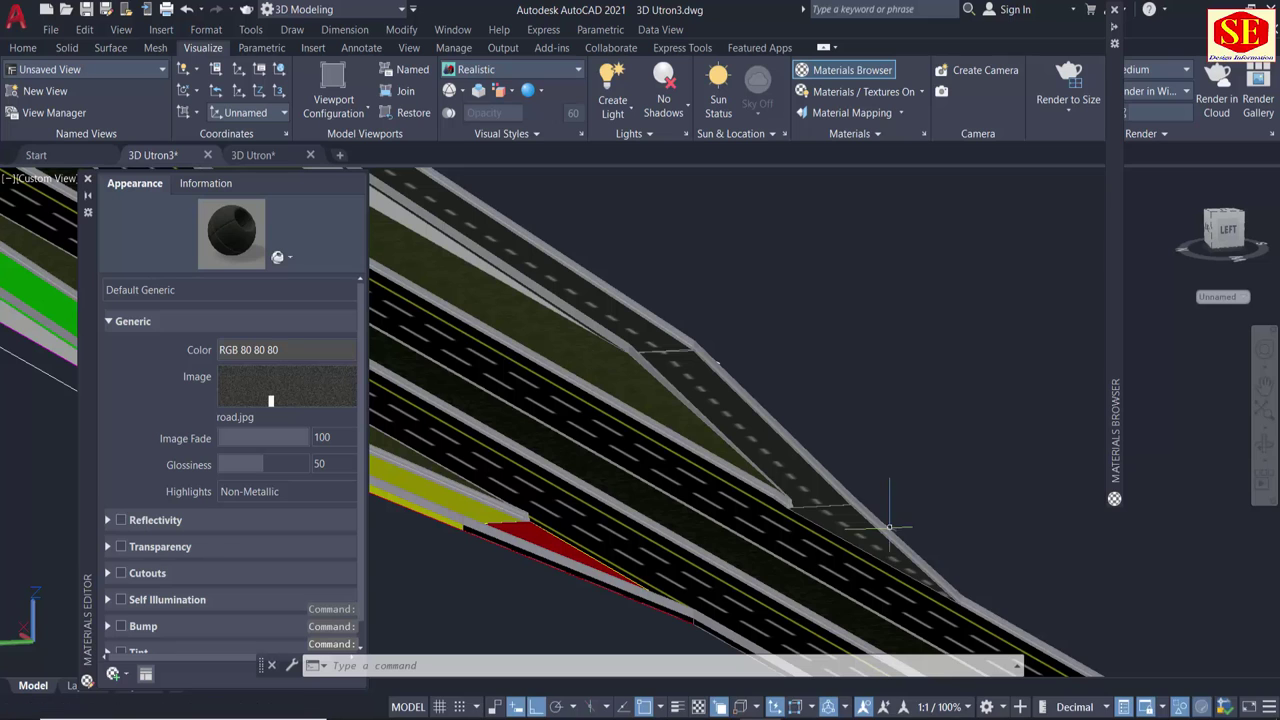
shift+middle_drag(800, 514, 788, 526)
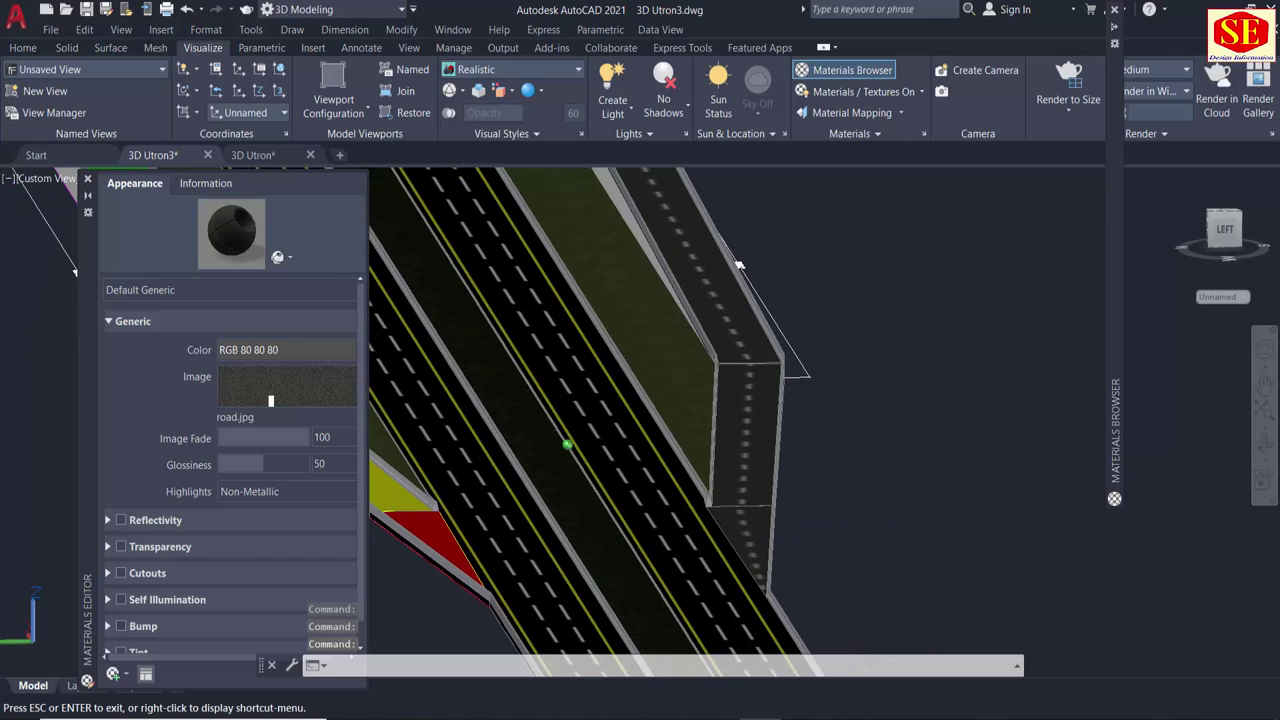
scroll(829, 429, down, 2)
scroll(783, 348, up, 2)
scroll(783, 348, up, 2)
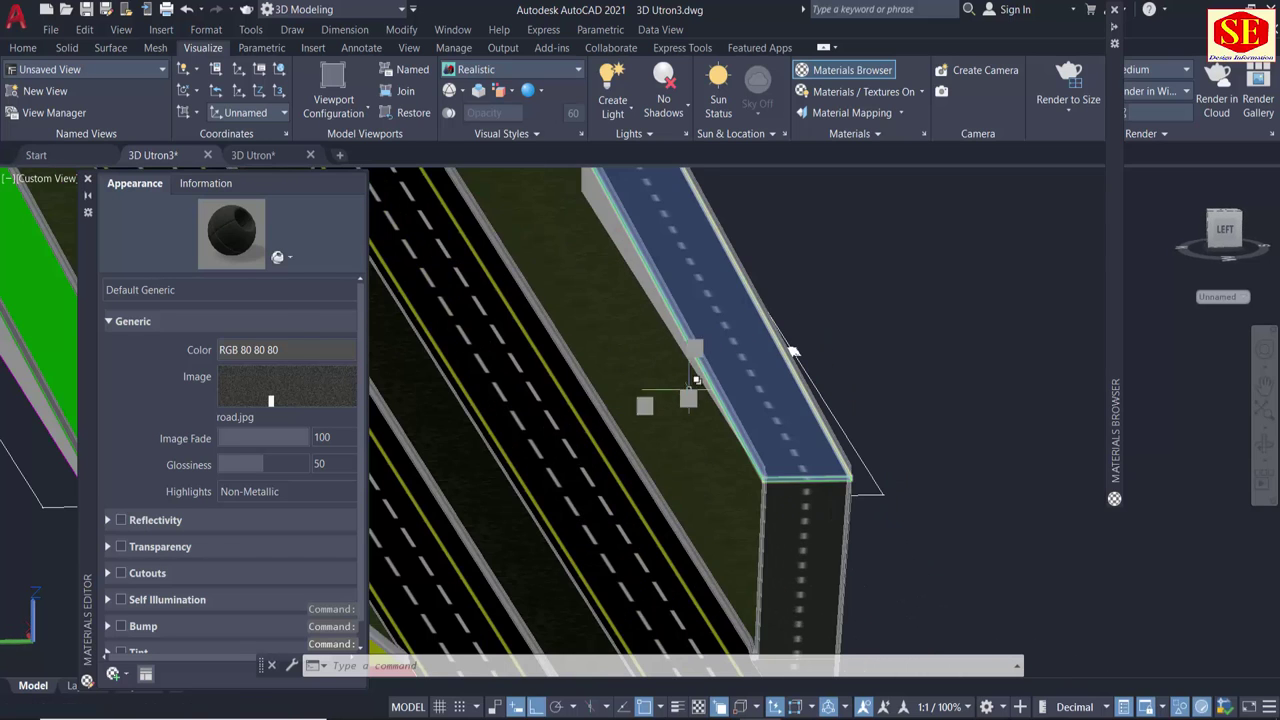
middle_drag(694, 371, 780, 337)
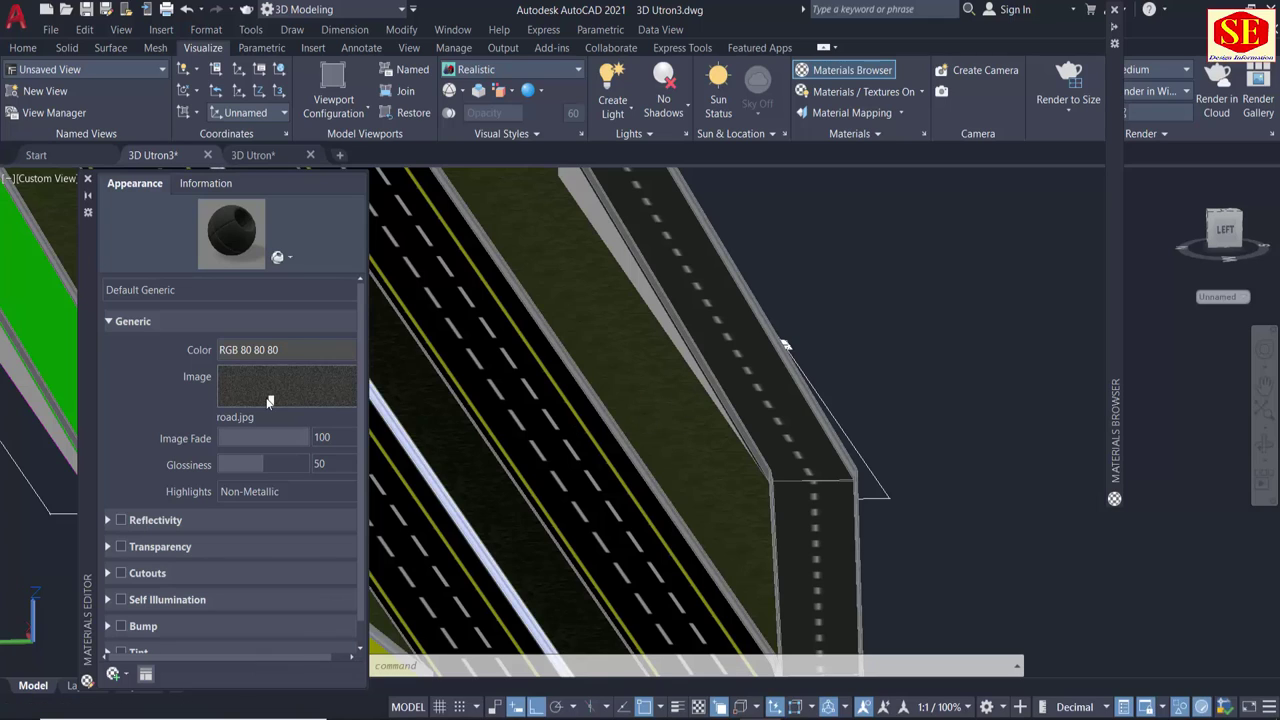
click(285, 385)
Try several sample widths for the road texture, settling on a width of 11.
scroll(580, 612, down, 2)
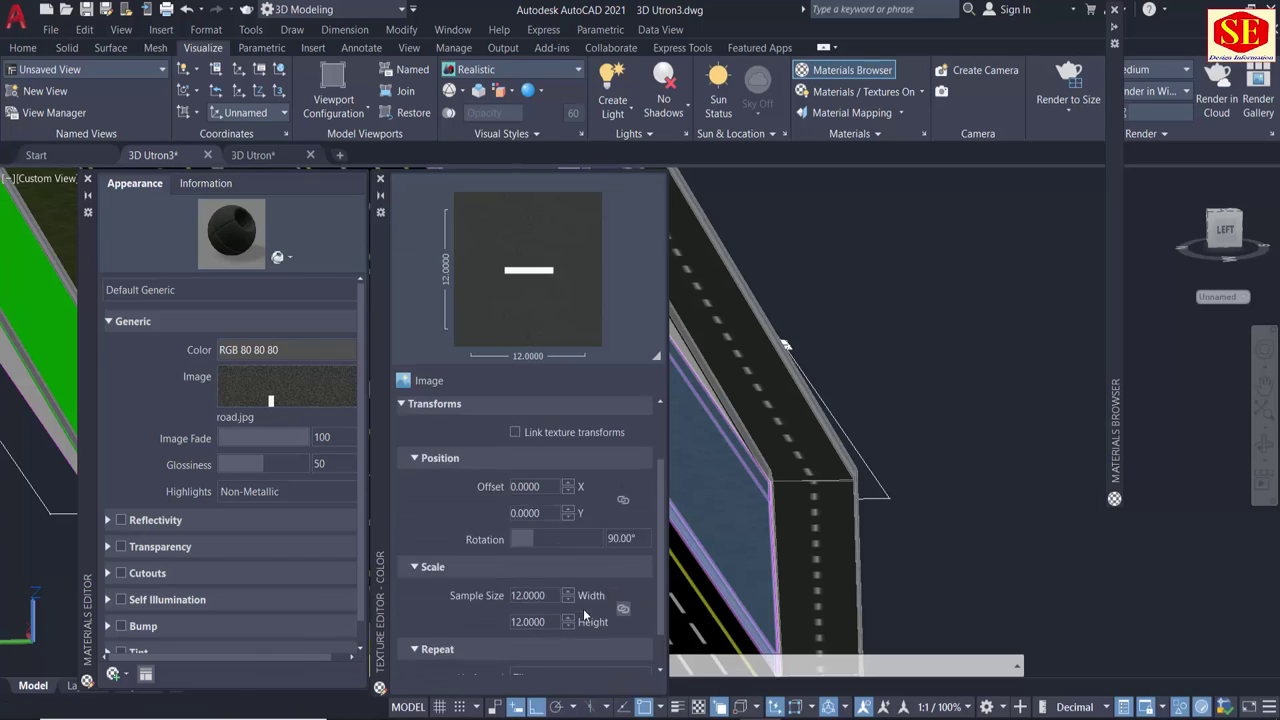
scroll(583, 608, down, 1)
click(535, 558)
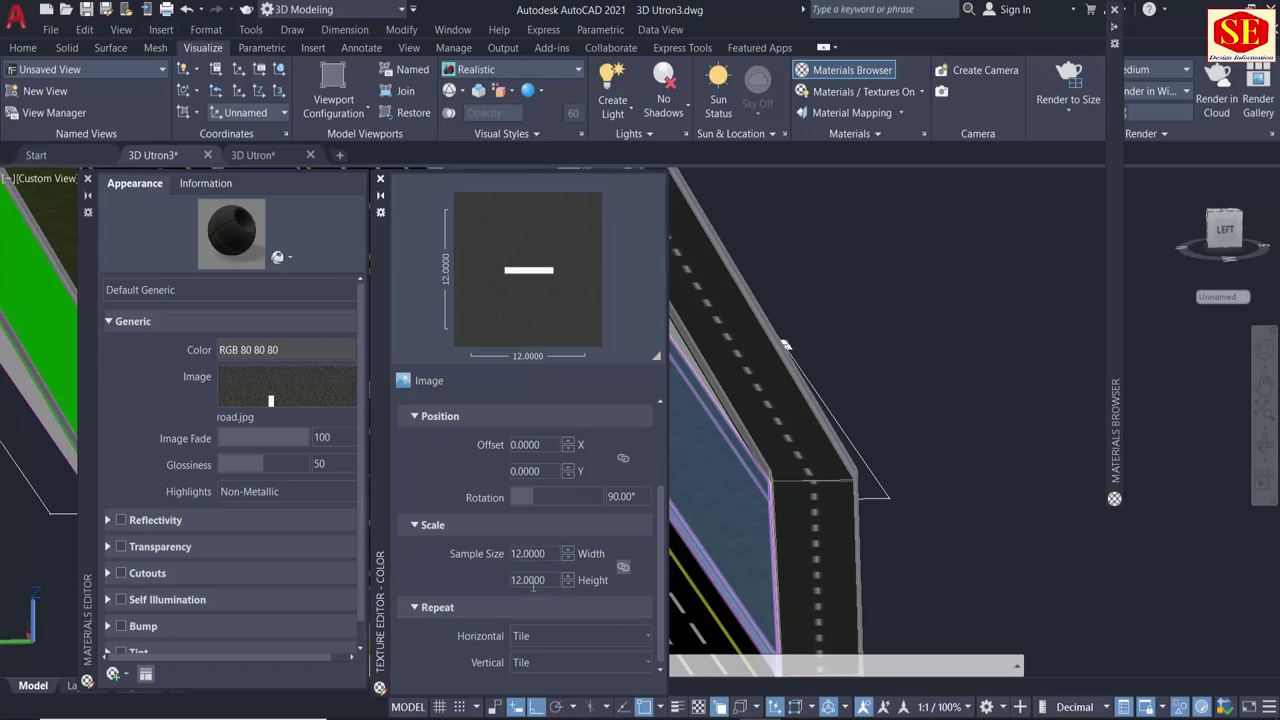
click(536, 553)
click(622, 567)
click(530, 553)
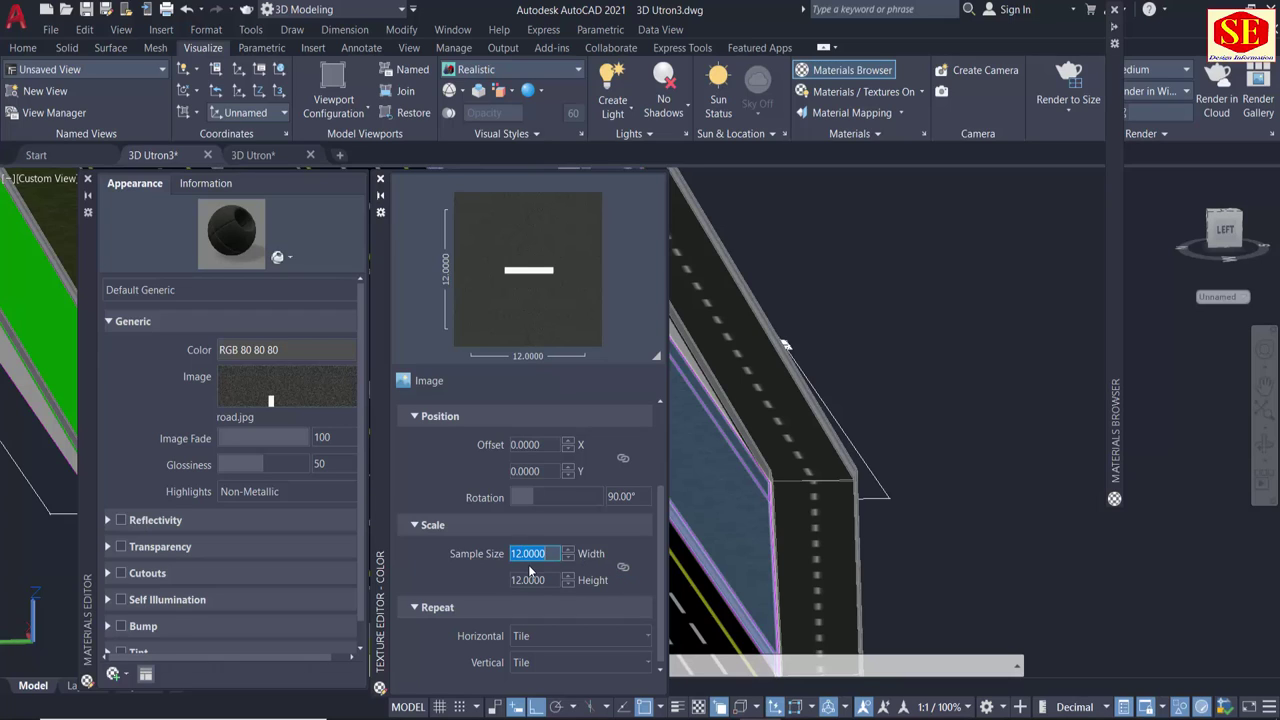
text(20)
click(530, 580)
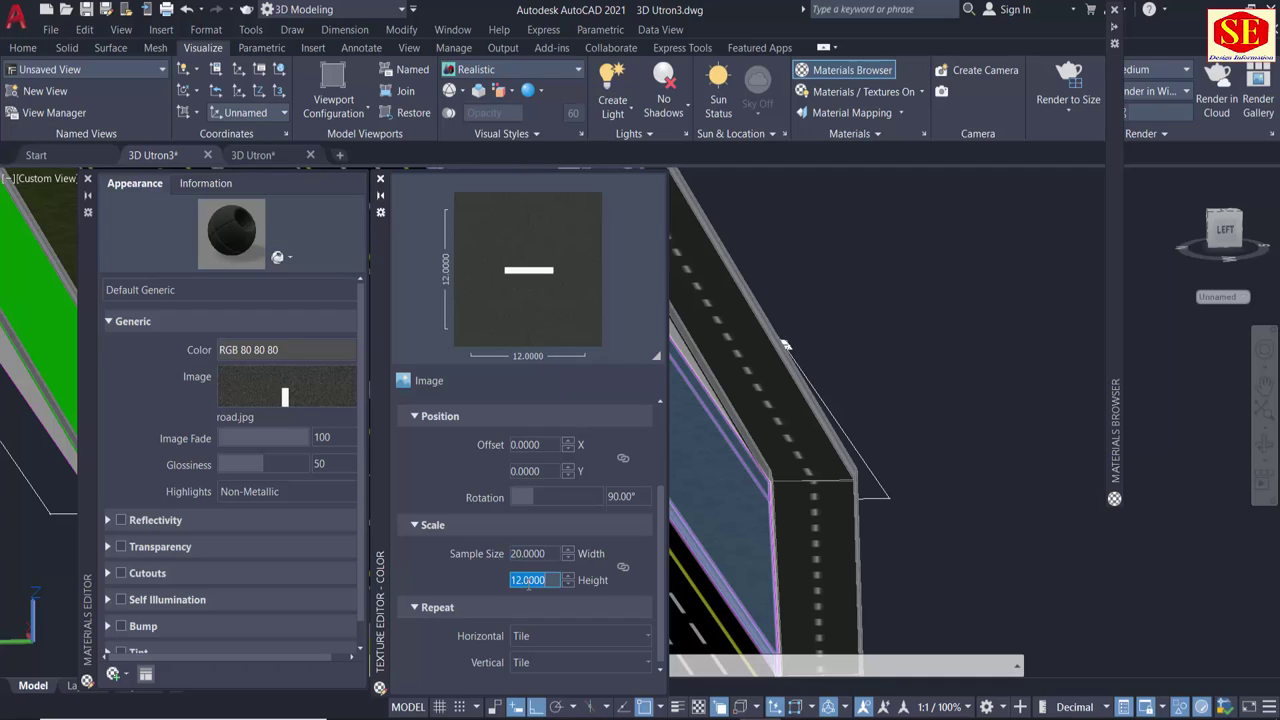
click(538, 554)
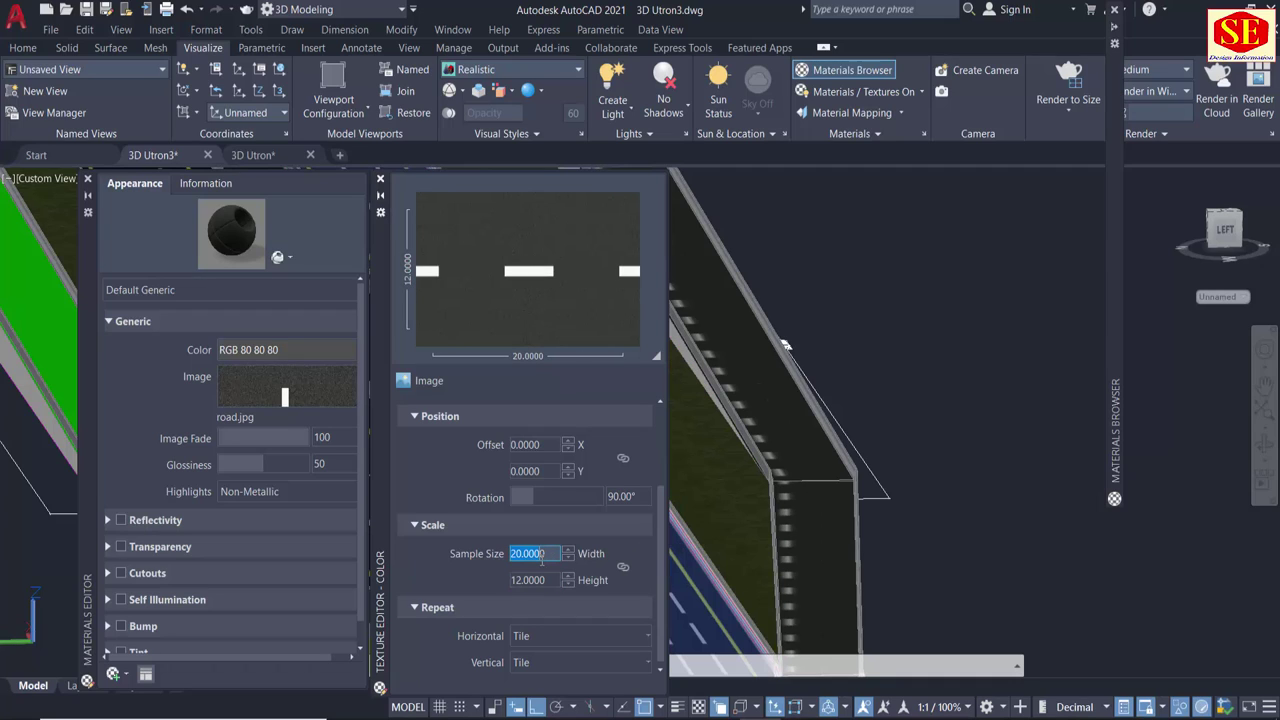
text(10)
key(Return)
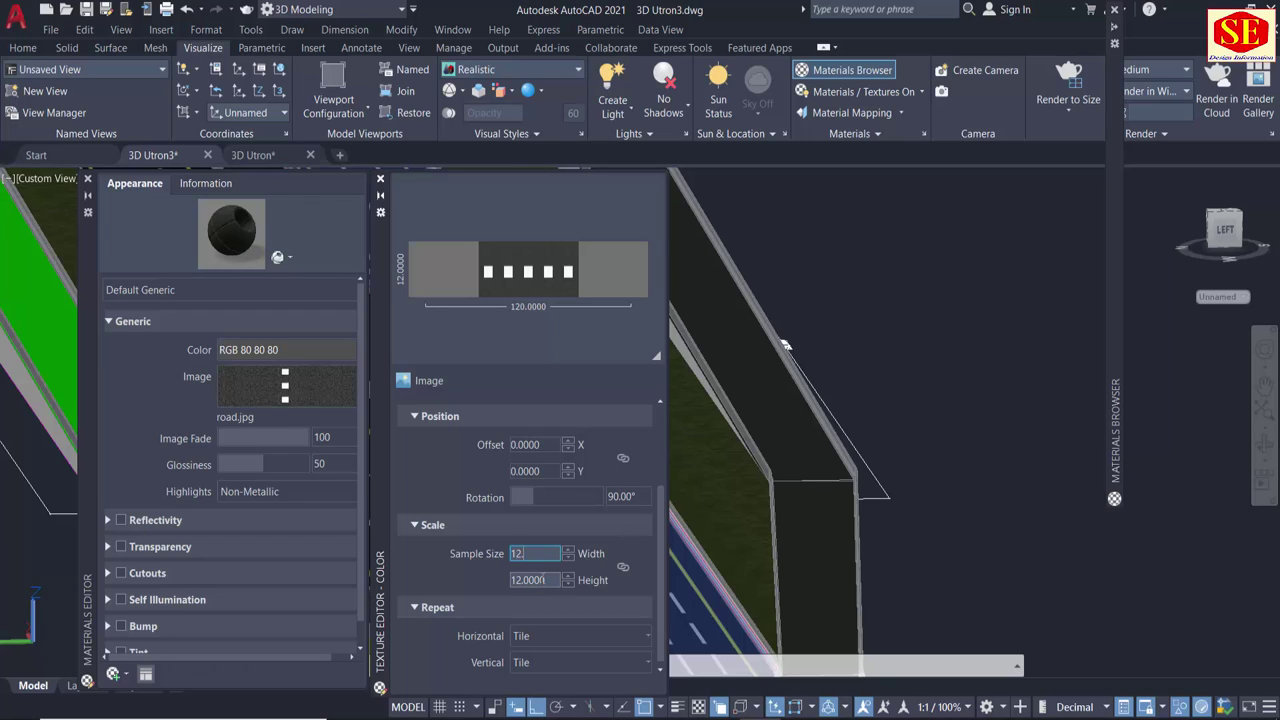
click(540, 580)
click(535, 568)
text(11)
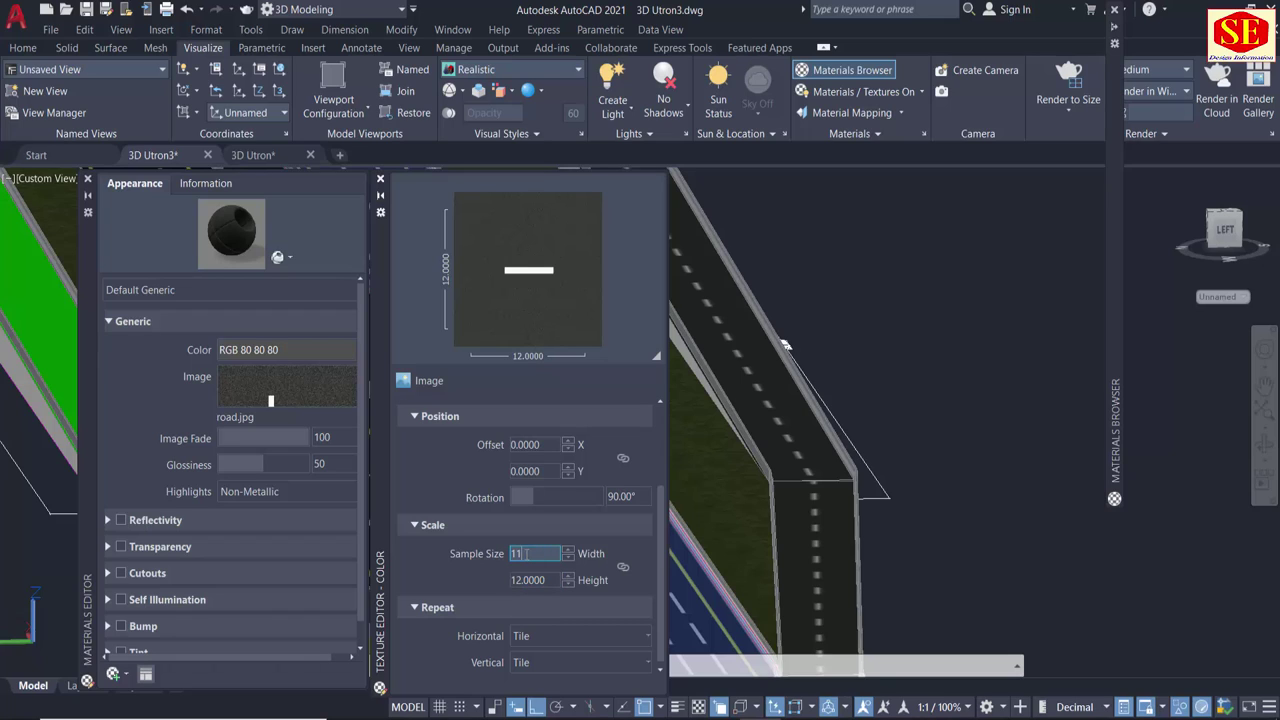
click(527, 580)
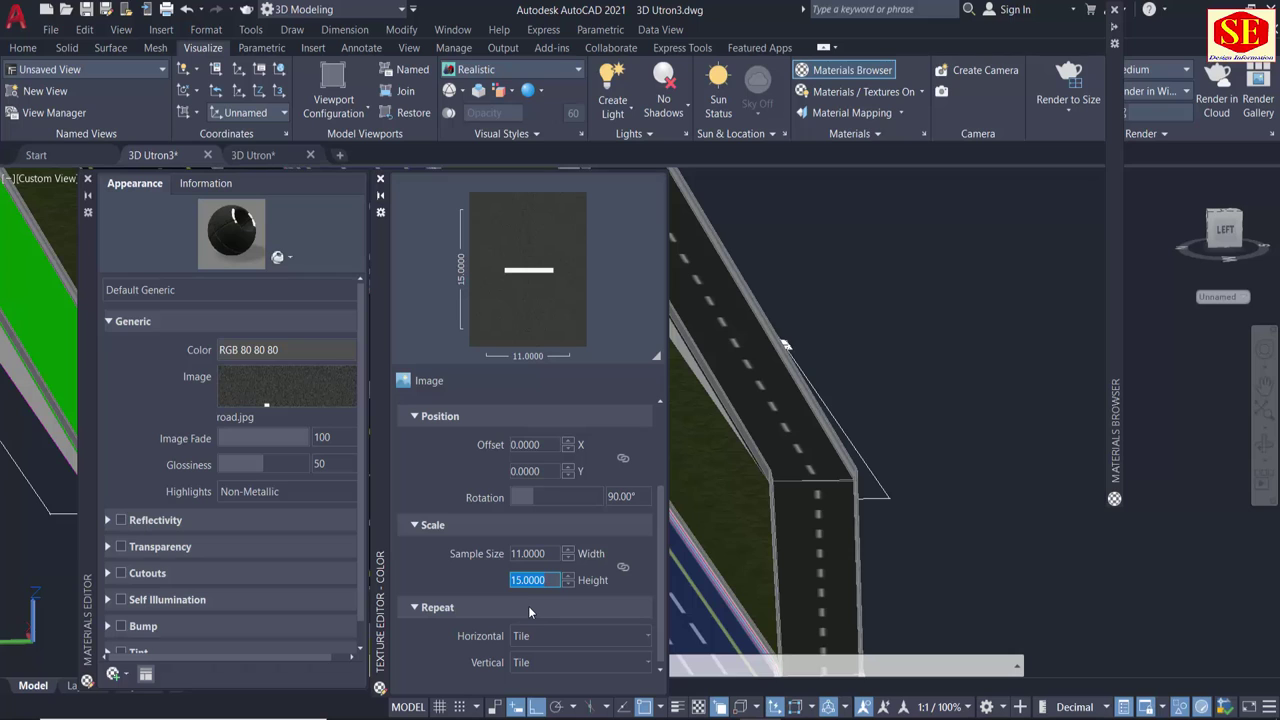
text(20.0000)
key(Return)
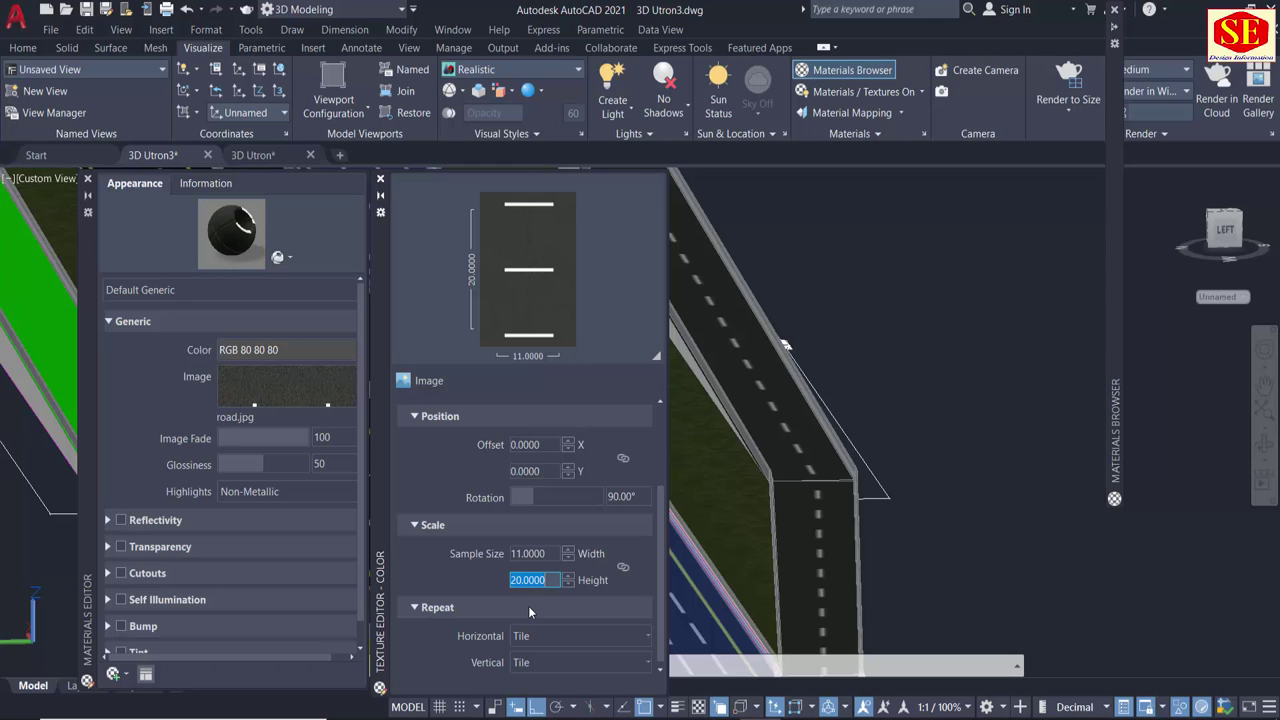
Set the road texture sample height to 25, review the roads, and close the texture settings.
scroll(973, 493, down, 4)
scroll(973, 493, up, 3)
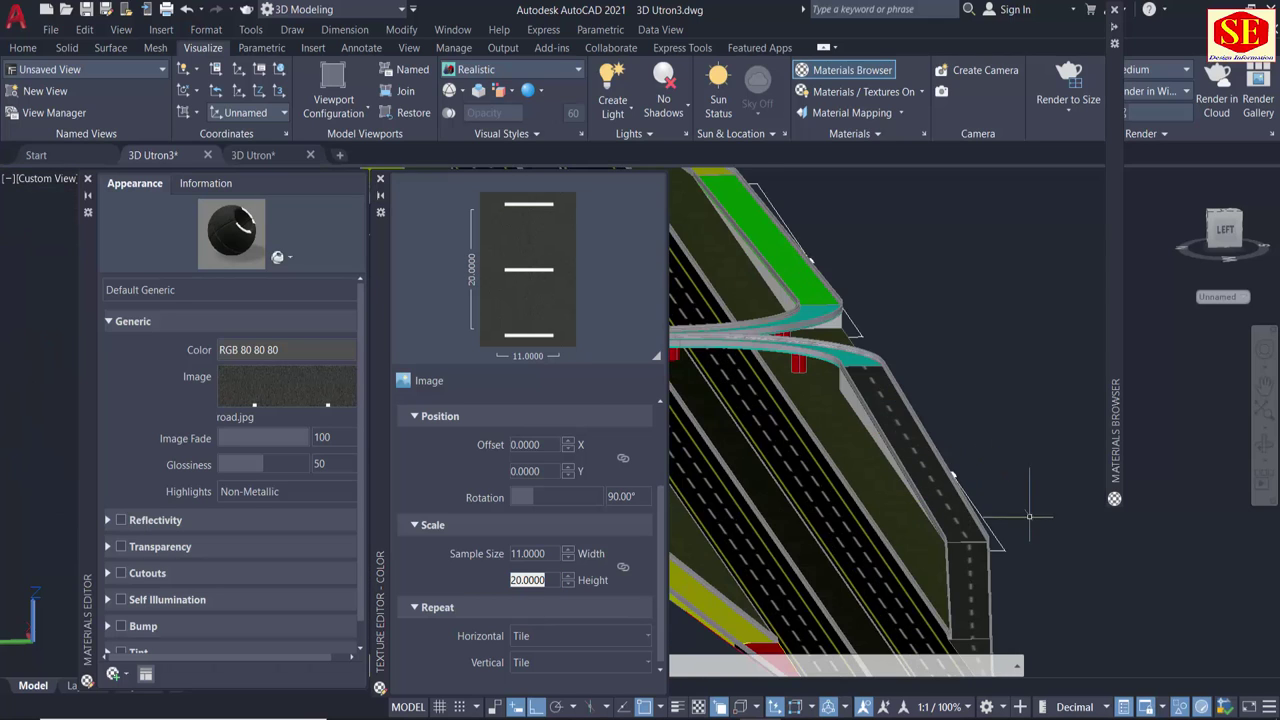
scroll(965, 470, up, 2)
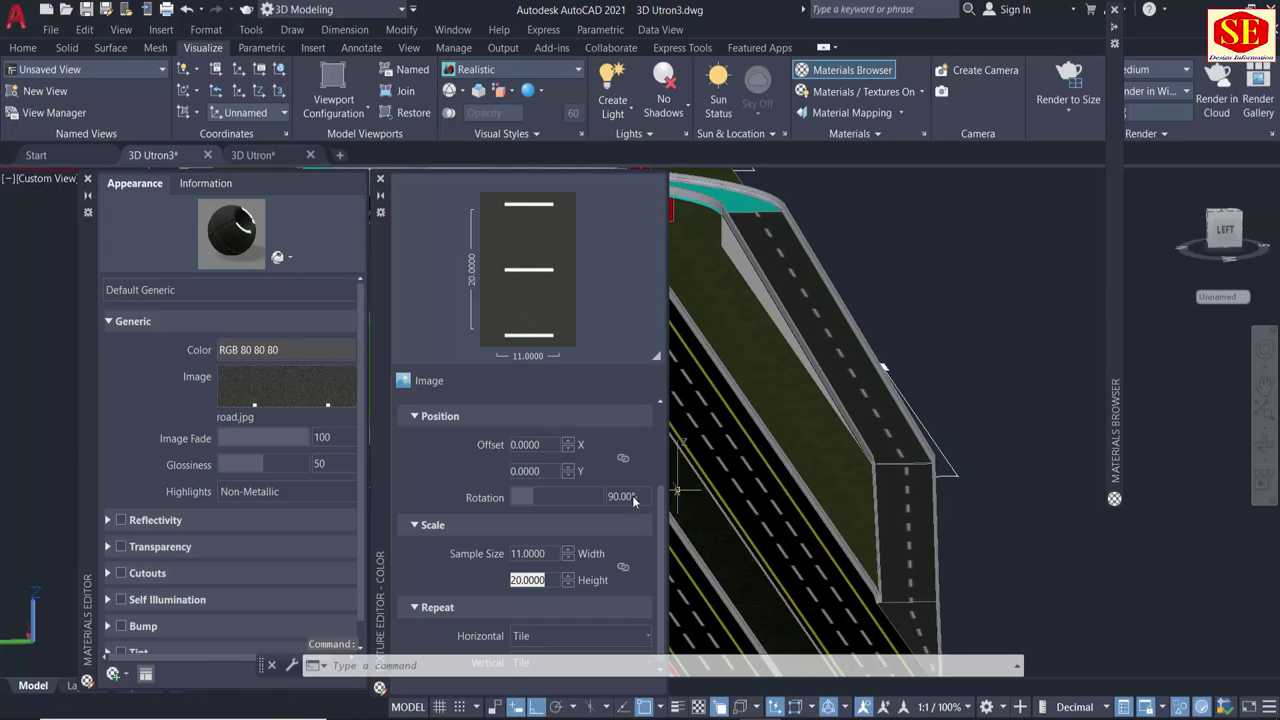
drag(512, 580, 540, 580)
text(25.0000)
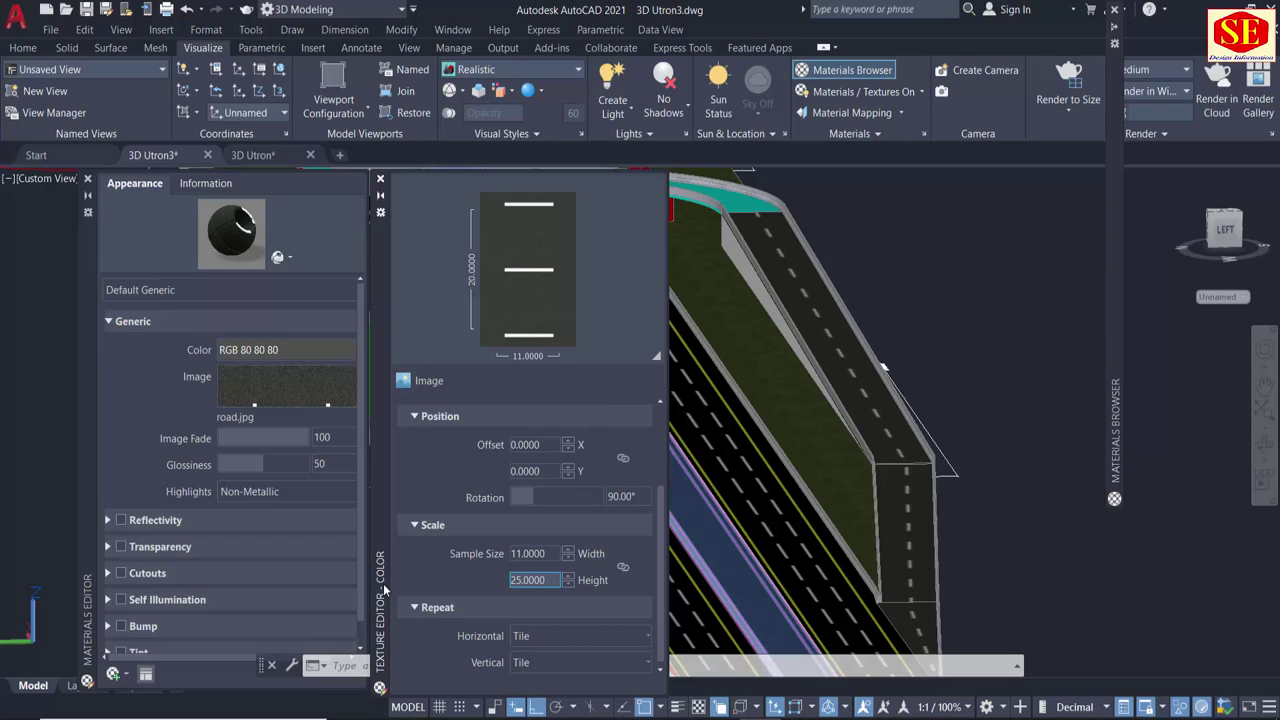
key(Tab)
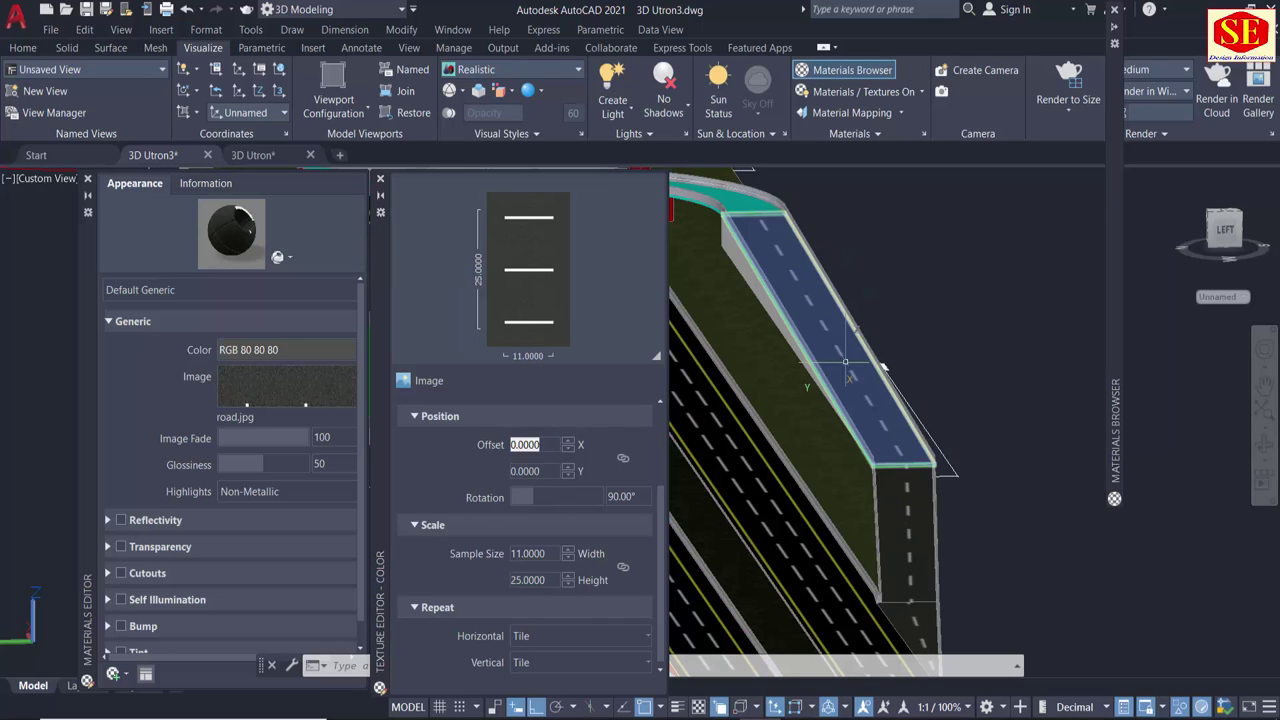
scroll(983, 363, down, 2)
middle_drag(1051, 519, 1096, 500)
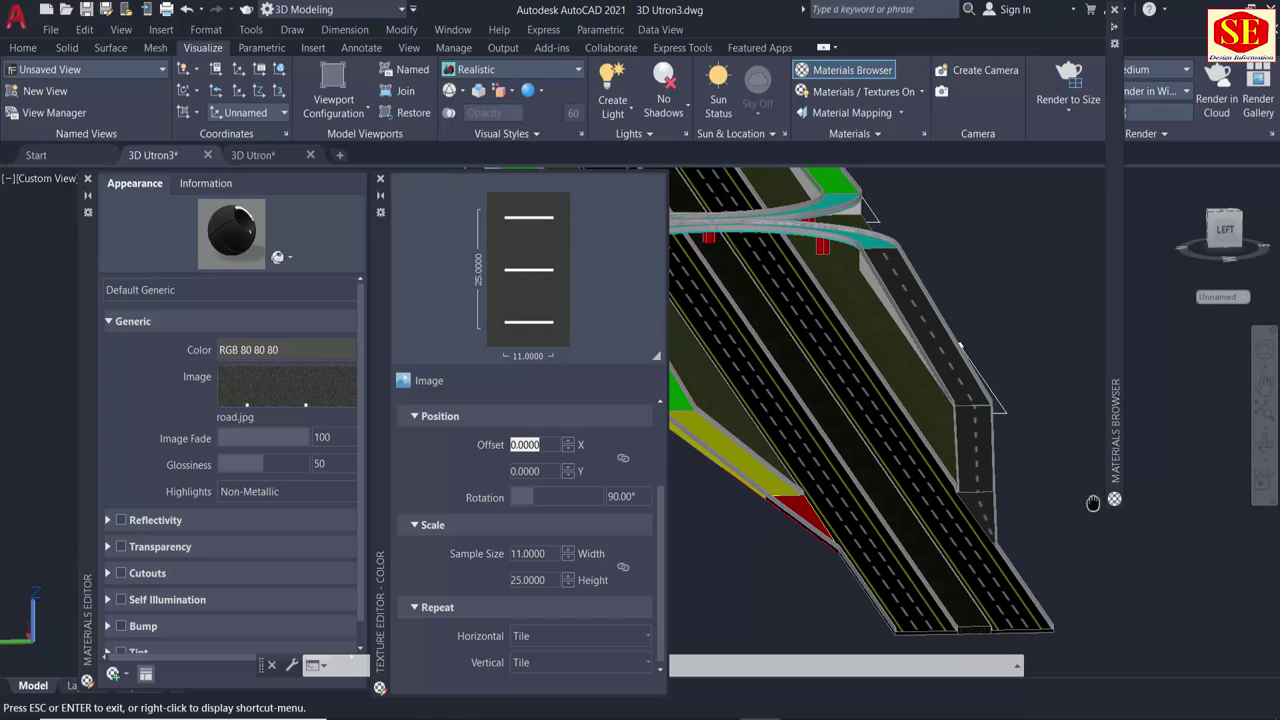
shift+right_click(766, 552)
key(Escape)
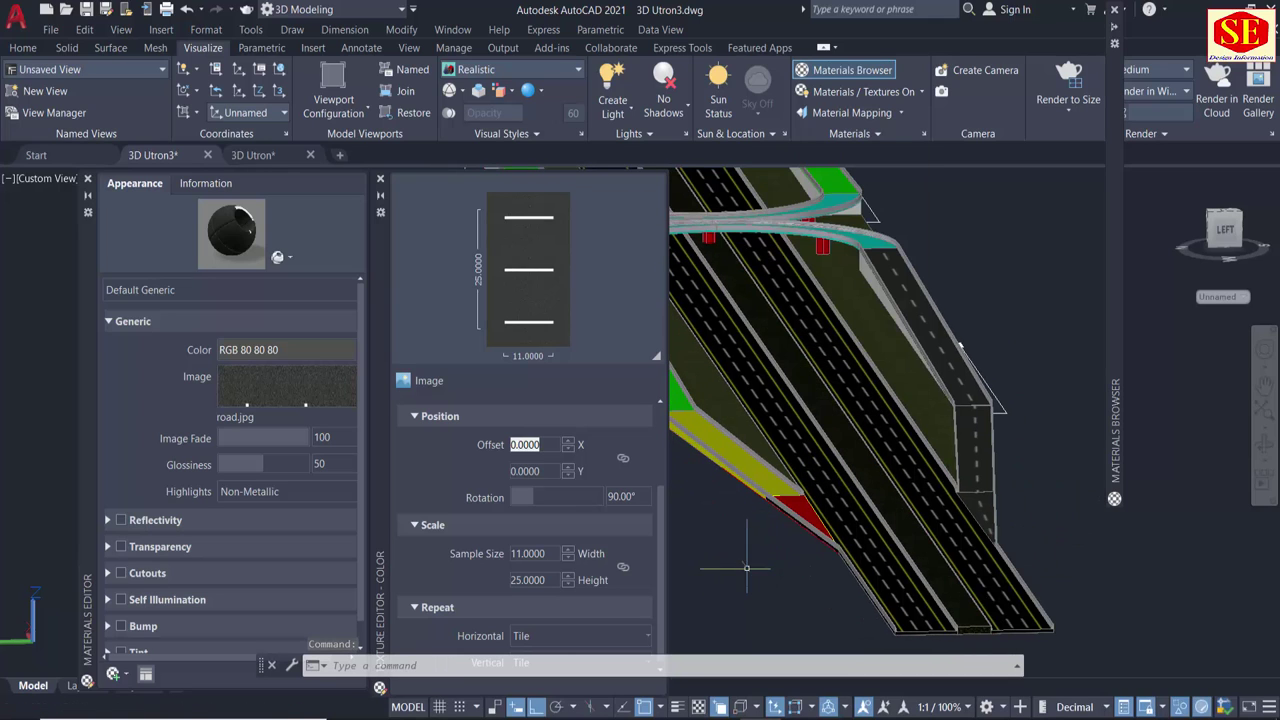
mouse_move(769, 553)
shift+middle_down()
mouse_move(764, 569)
mouse_move(1019, 514)
mouse_move(980, 520)
shift+middle_up()
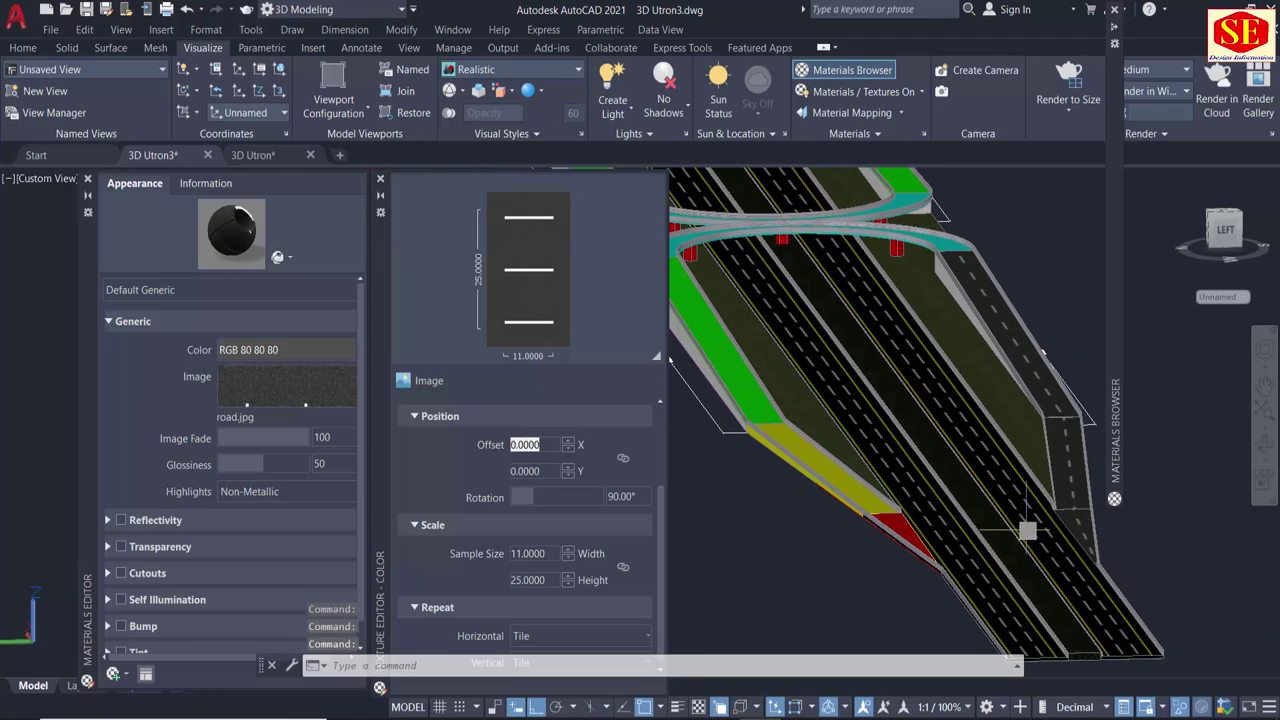
click(380, 179)
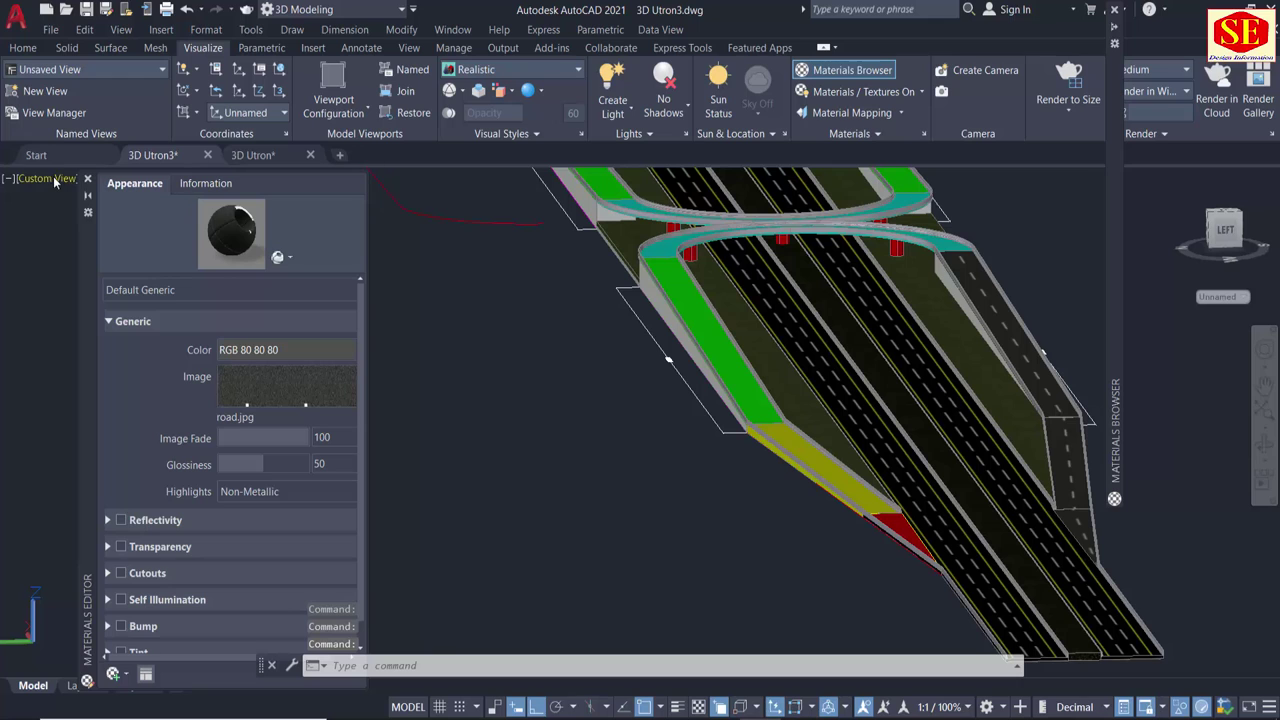
Match the right ramp's dashed-lane road finish onto the left ramp section.
click(87, 178)
middle_drag(531, 323, 200, 330)
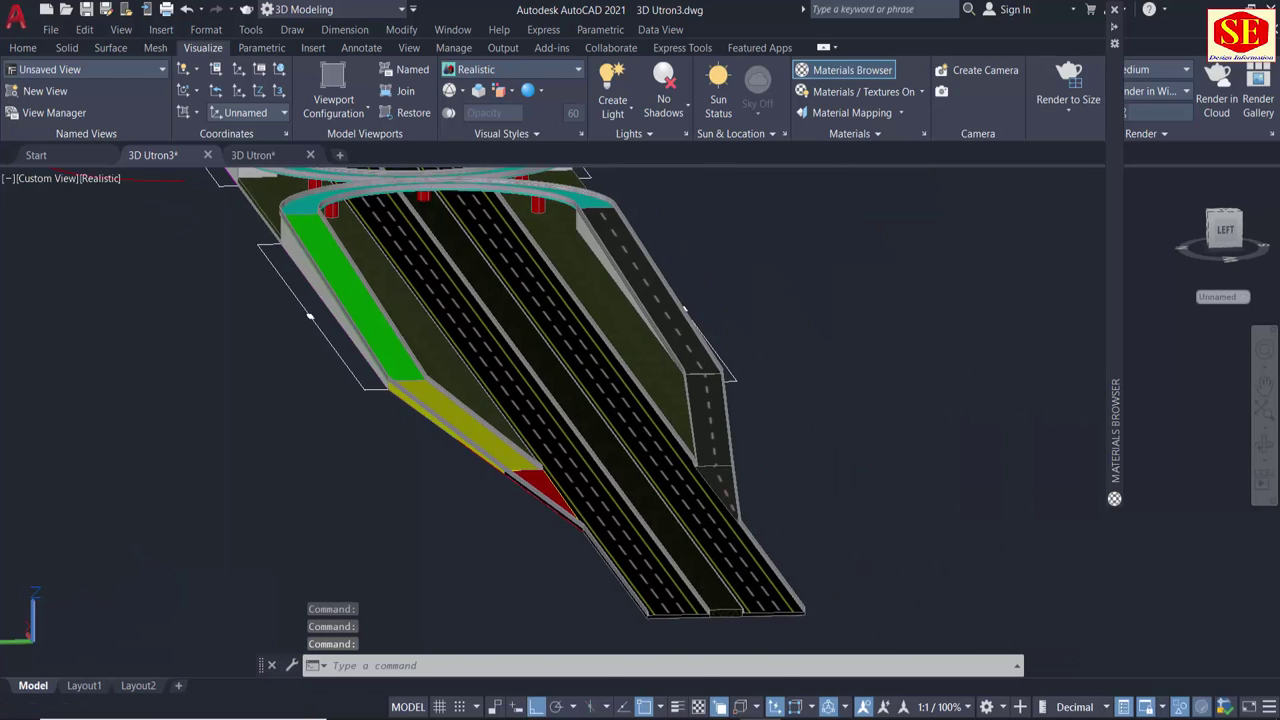
scroll(810, 399, up, 3)
text(ma)
key(Return)
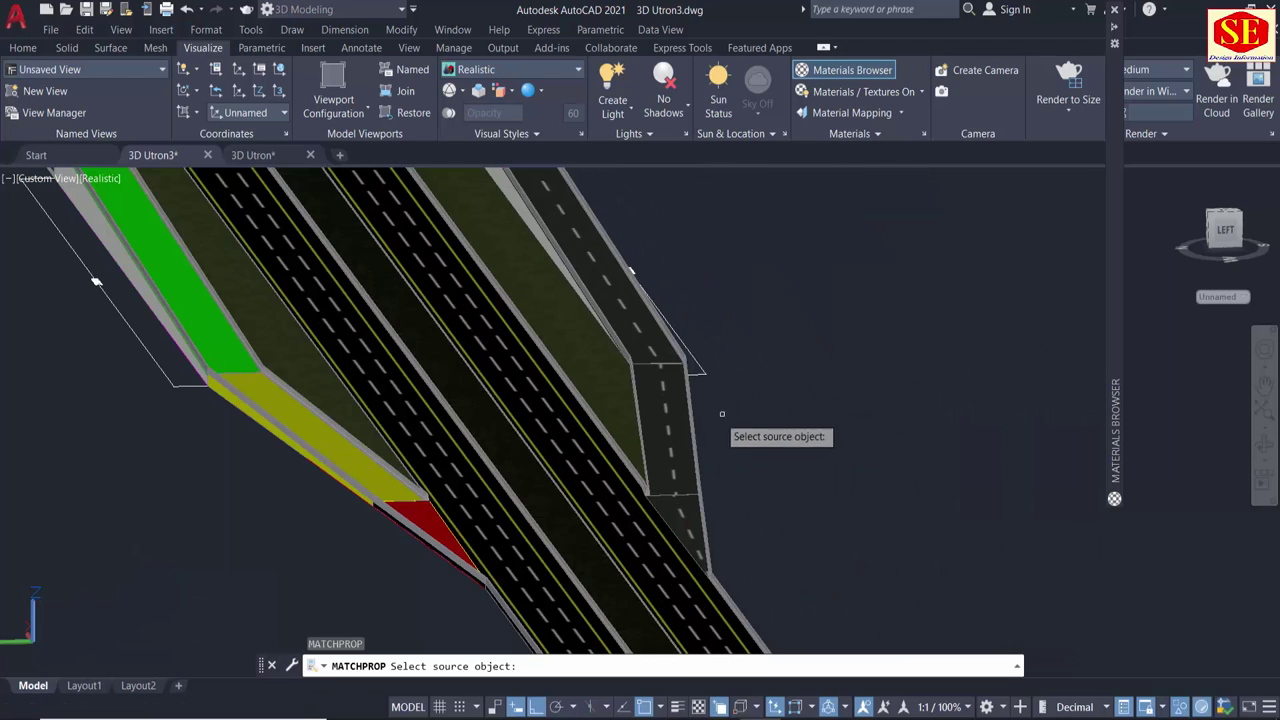
click(660, 428)
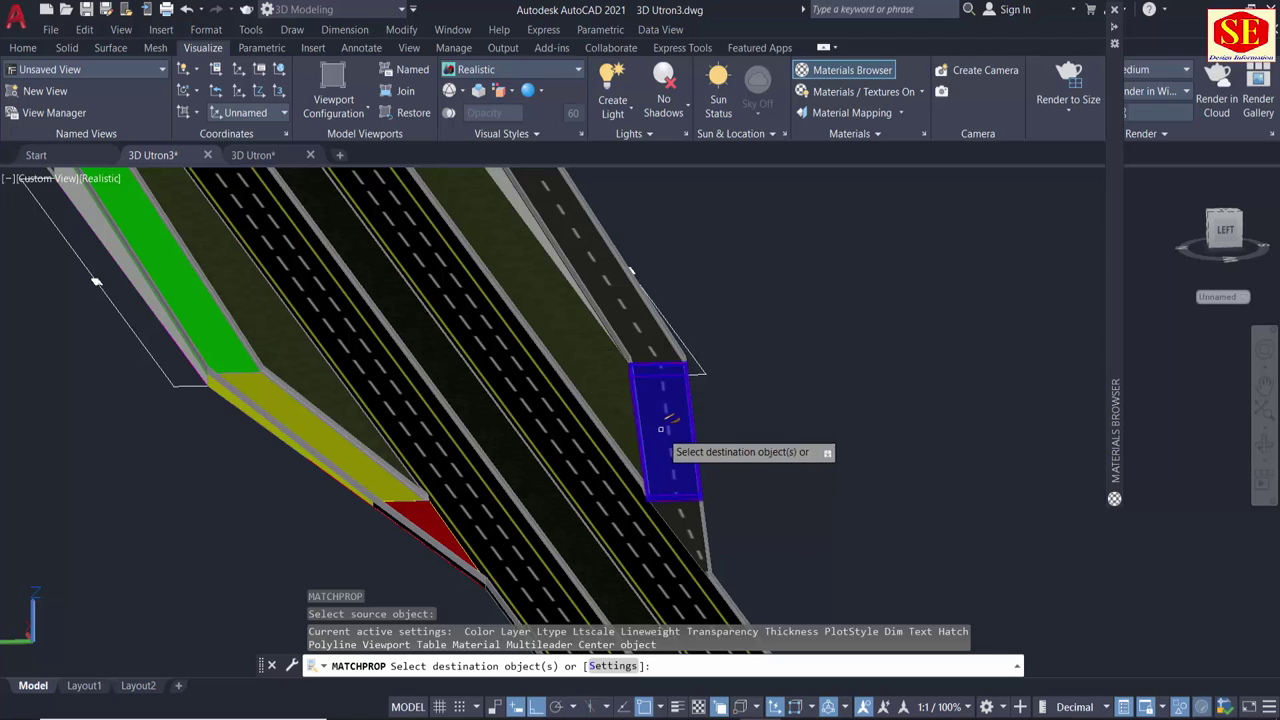
click(298, 414)
key(Escape)
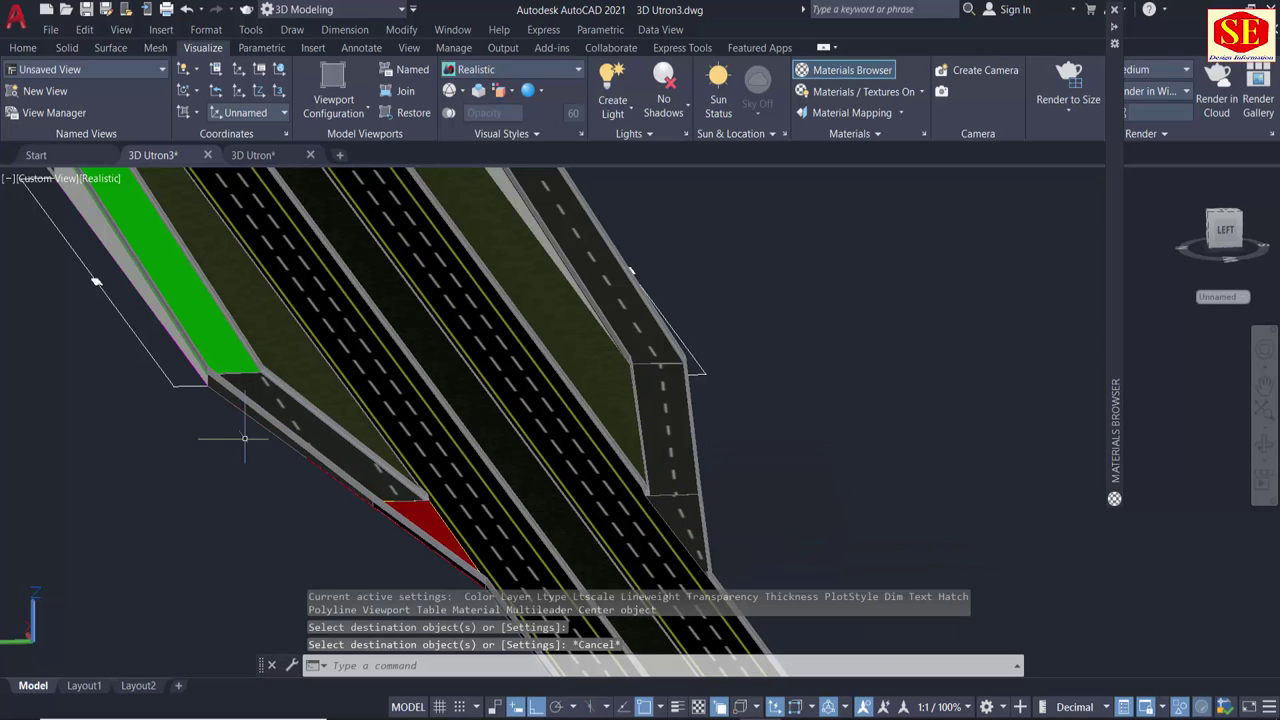
Select the newly textured left ramp section to bring up further material options.
shift+middle_drag(335, 457, 390, 370)
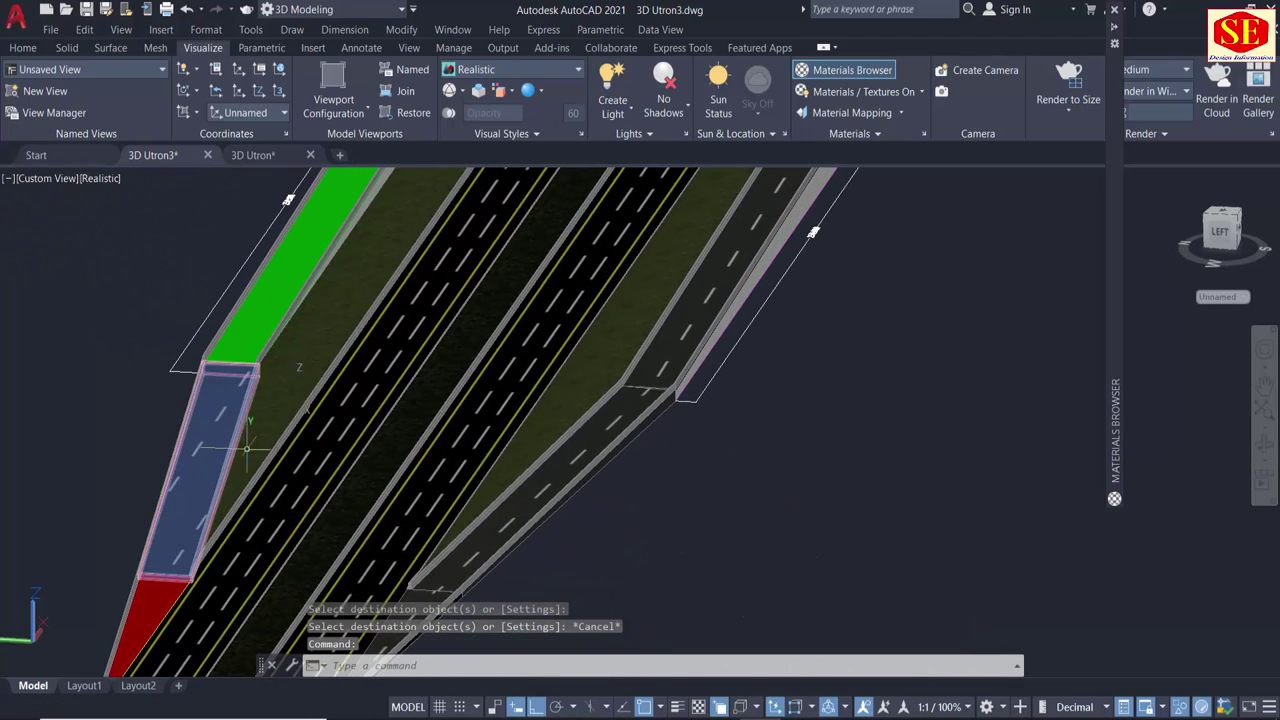
click(745, 260)
click(885, 137)
Remove the selected section's materials and give the red side face the road material.
click(877, 157)
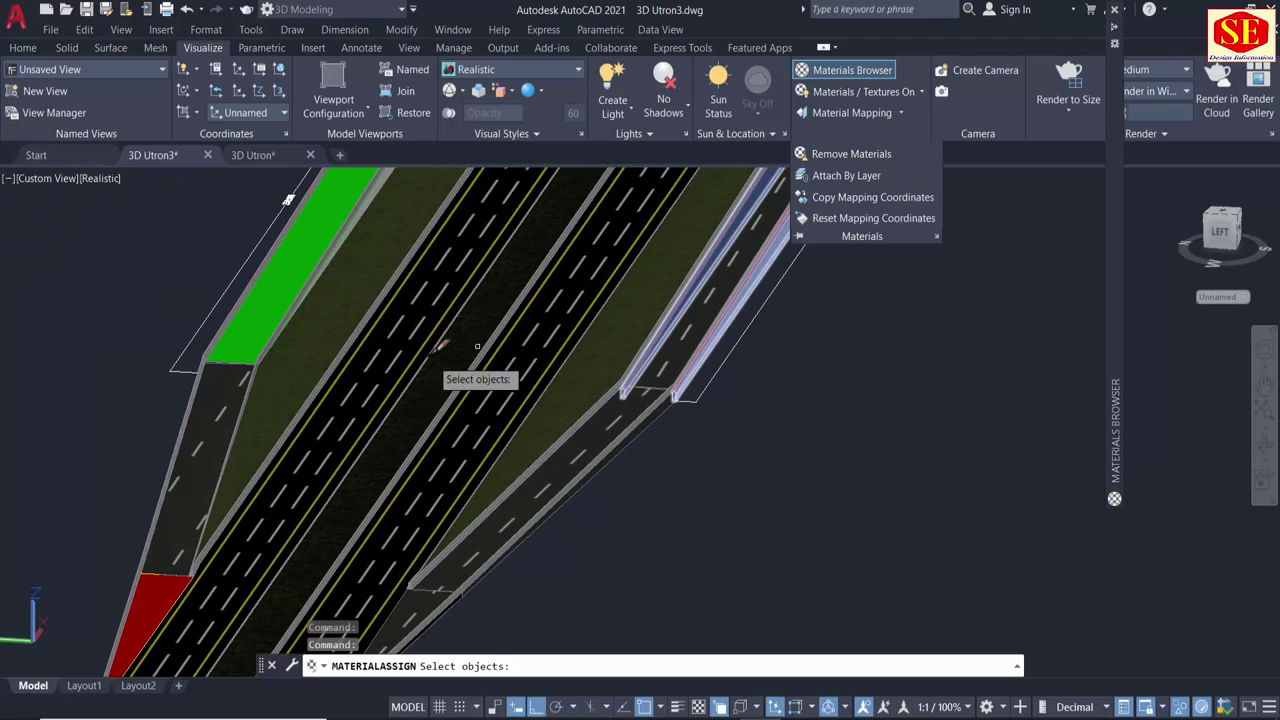
right_click(922, 287)
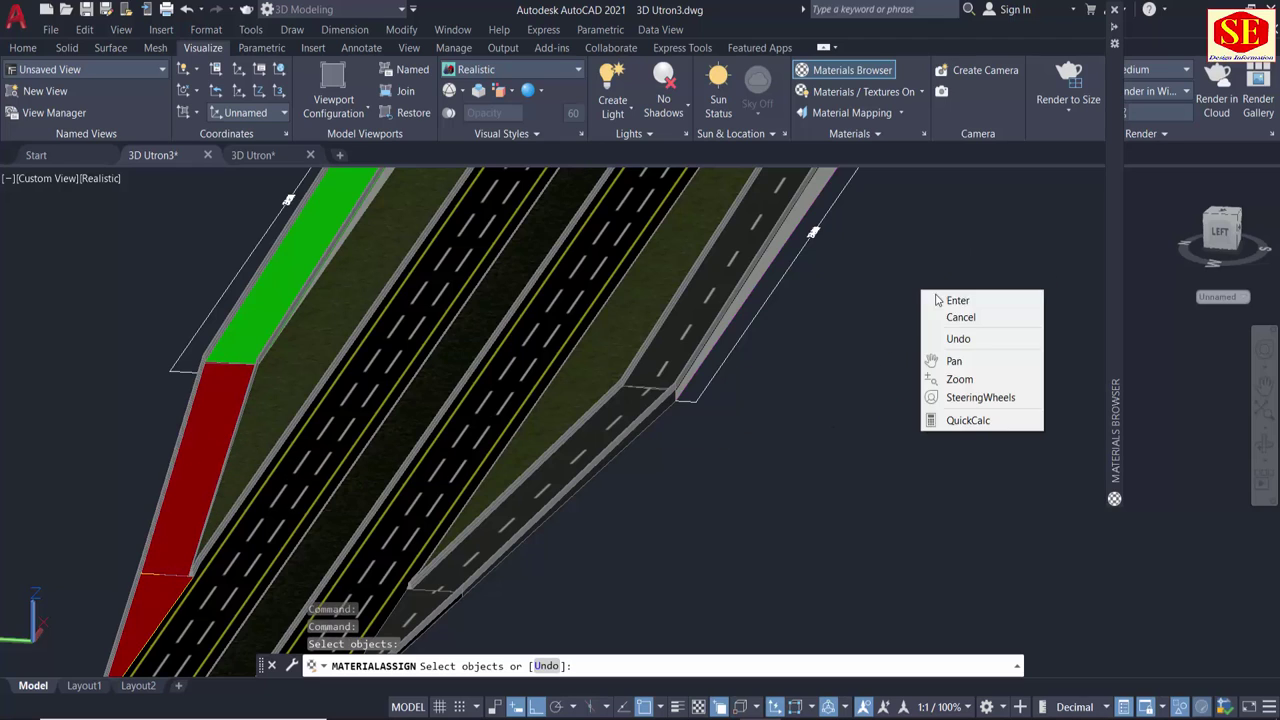
click(945, 297)
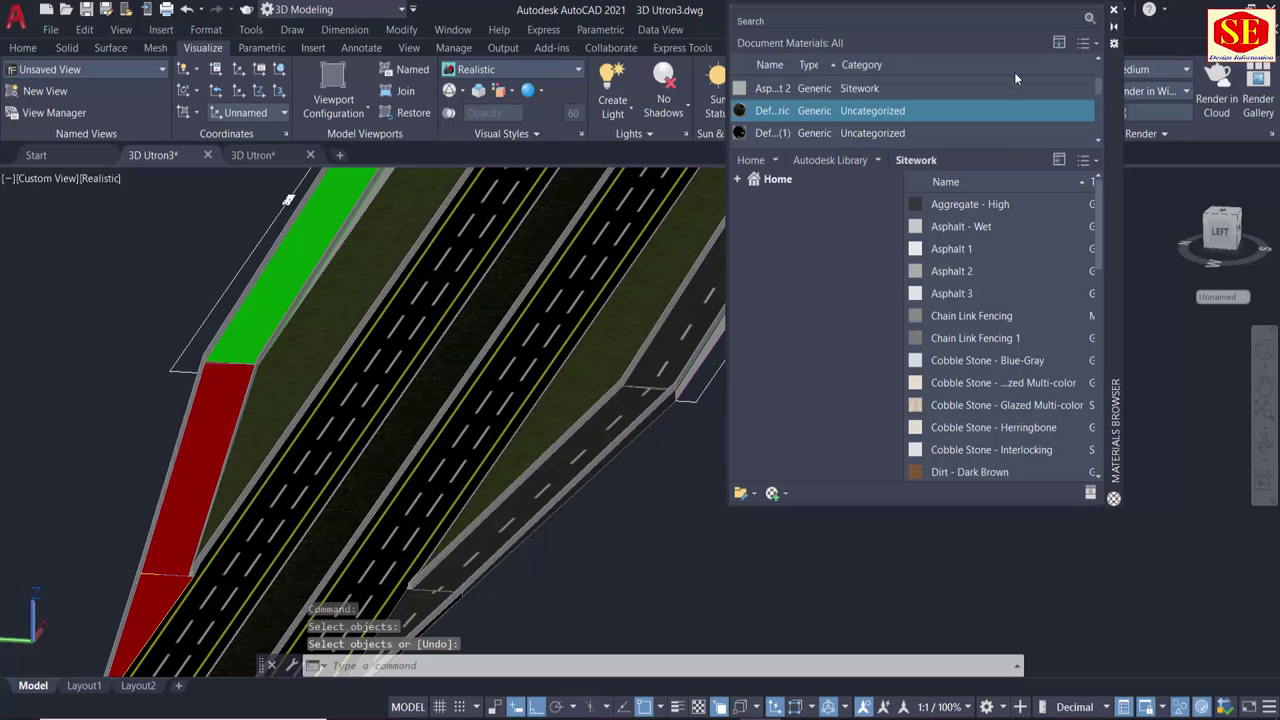
scroll(768, 136, up, 1)
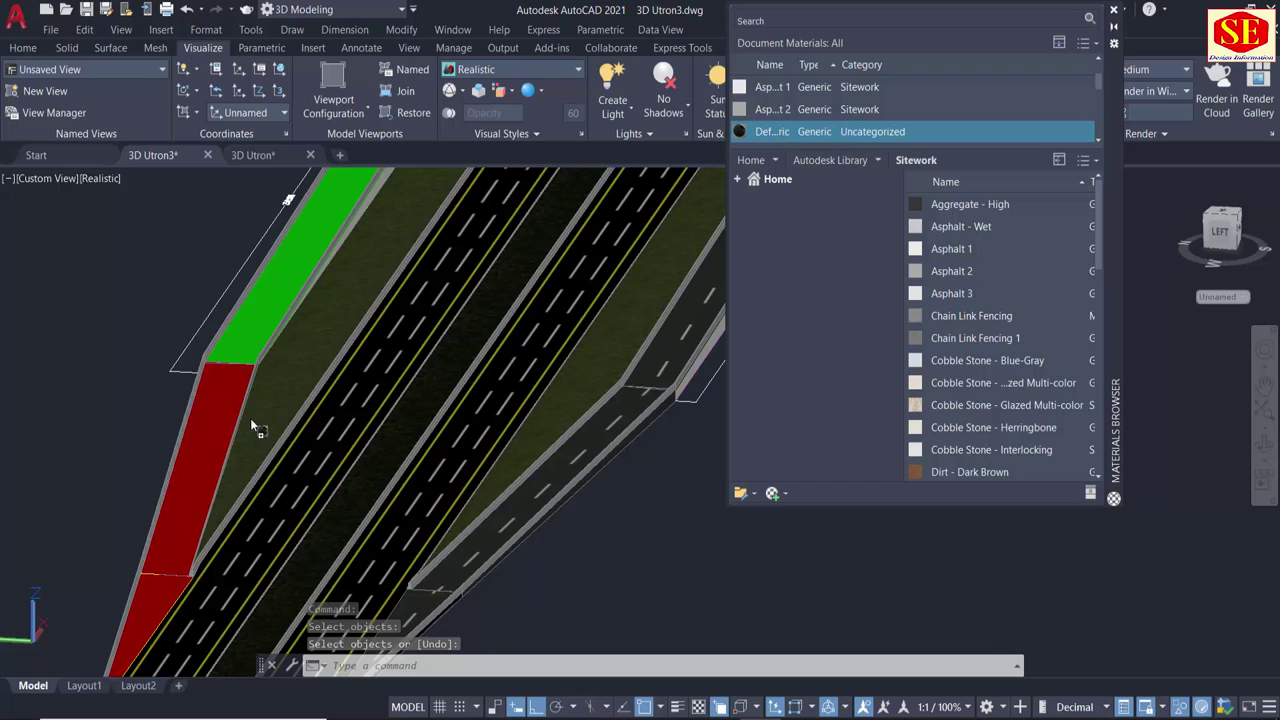
click(202, 438)
key(Return)
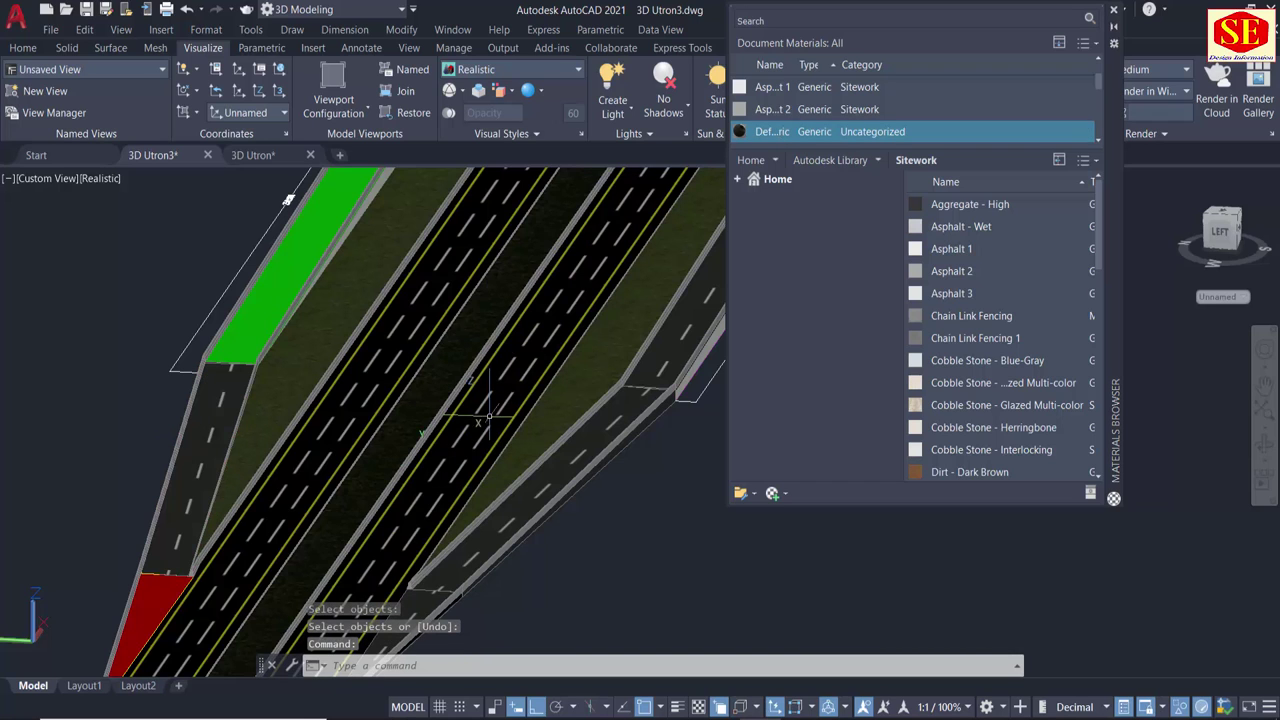
Drag the road material onto the red left face.
shift+middle_drag(288, 200, 463, 251)
click(600, 320)
scroll(776, 108, down, 1)
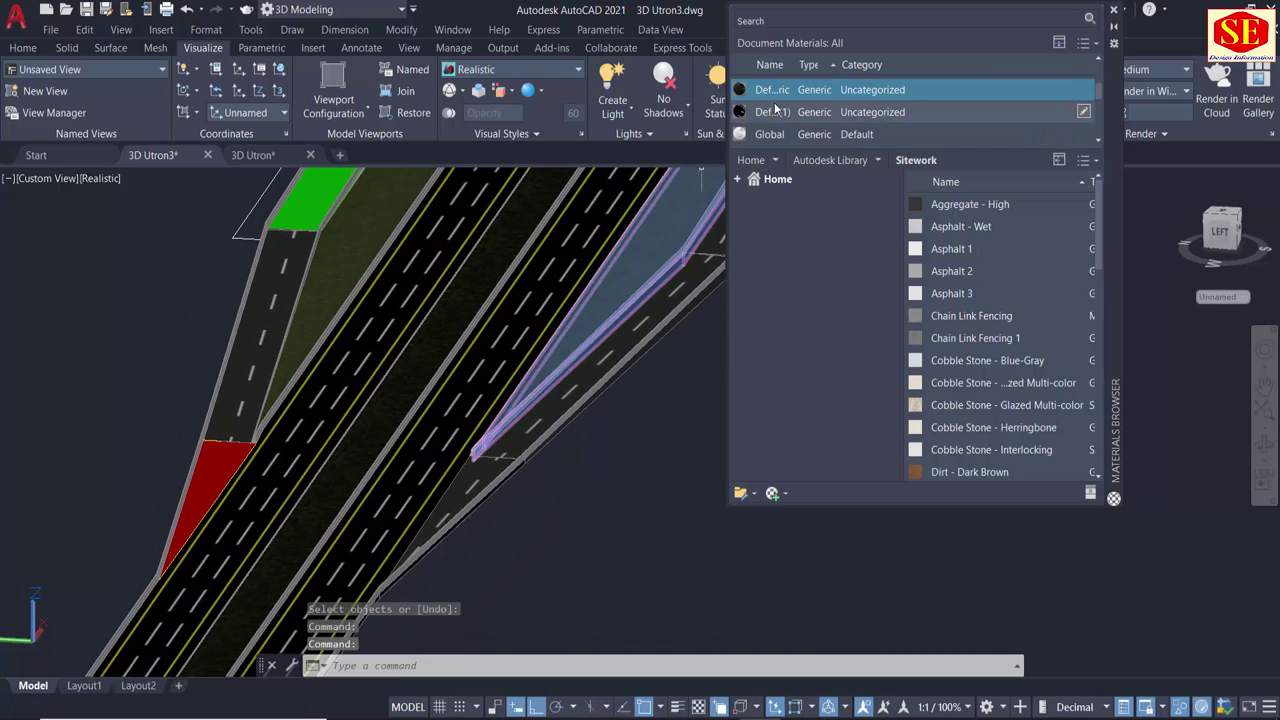
key(Escape)
mouse_move(770, 89)
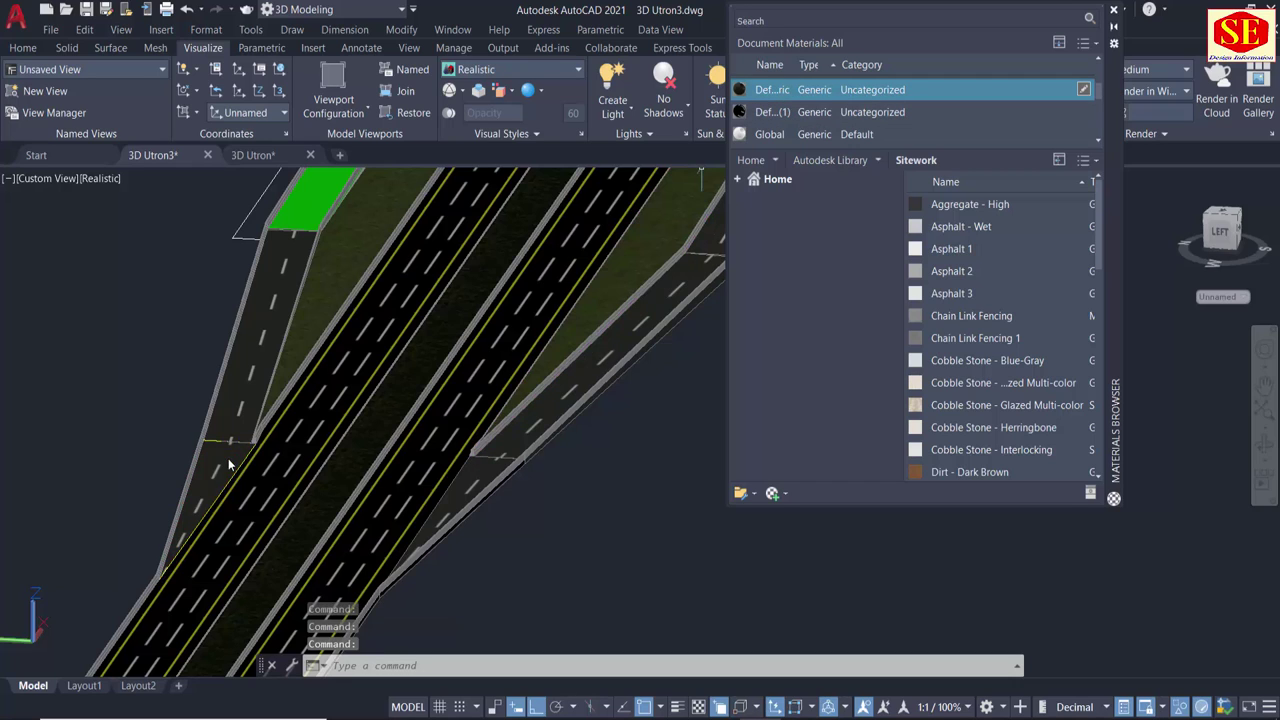
click(240, 450)
shift+middle_drag(288, 438, 358, 438)
mouse_move(780, 89)
mouse_down()
mouse_move(433, 270)
mouse_move(370, 286)
mouse_up()
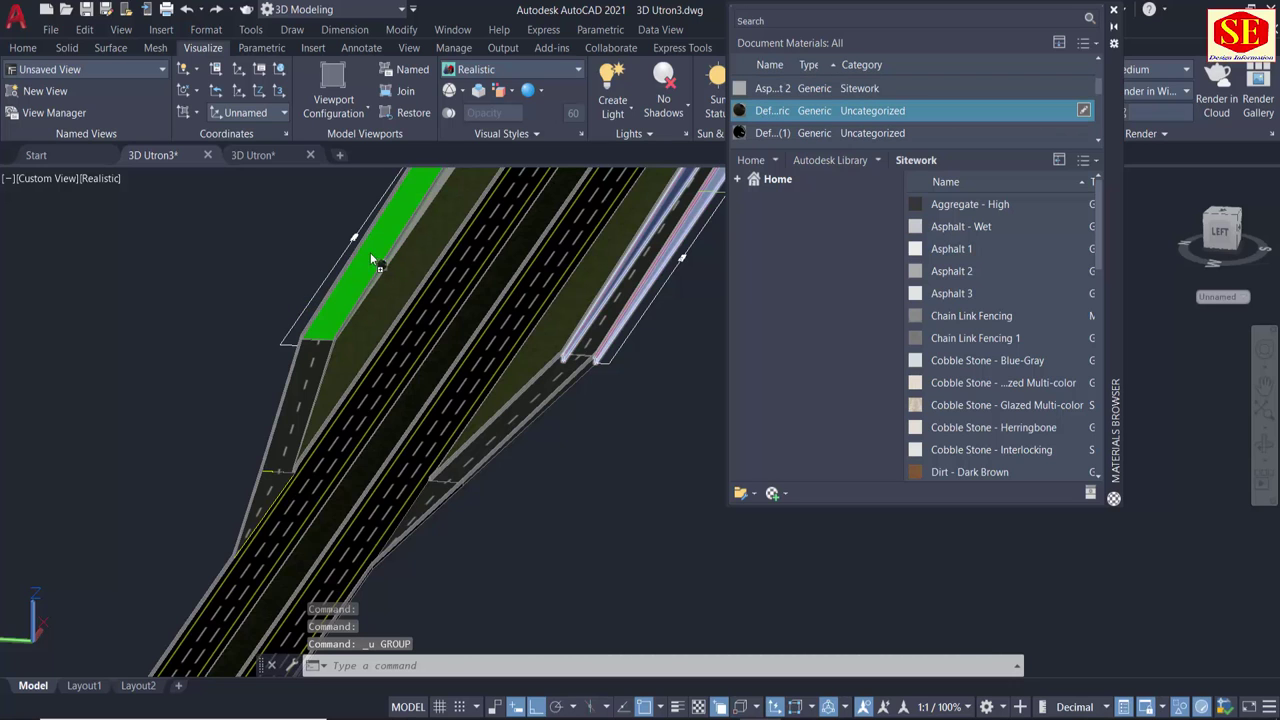
Pan out toward the overpass's far end and select the yellow strip.
scroll(361, 259, down, 3)
middle_drag(361, 259, 338, 531)
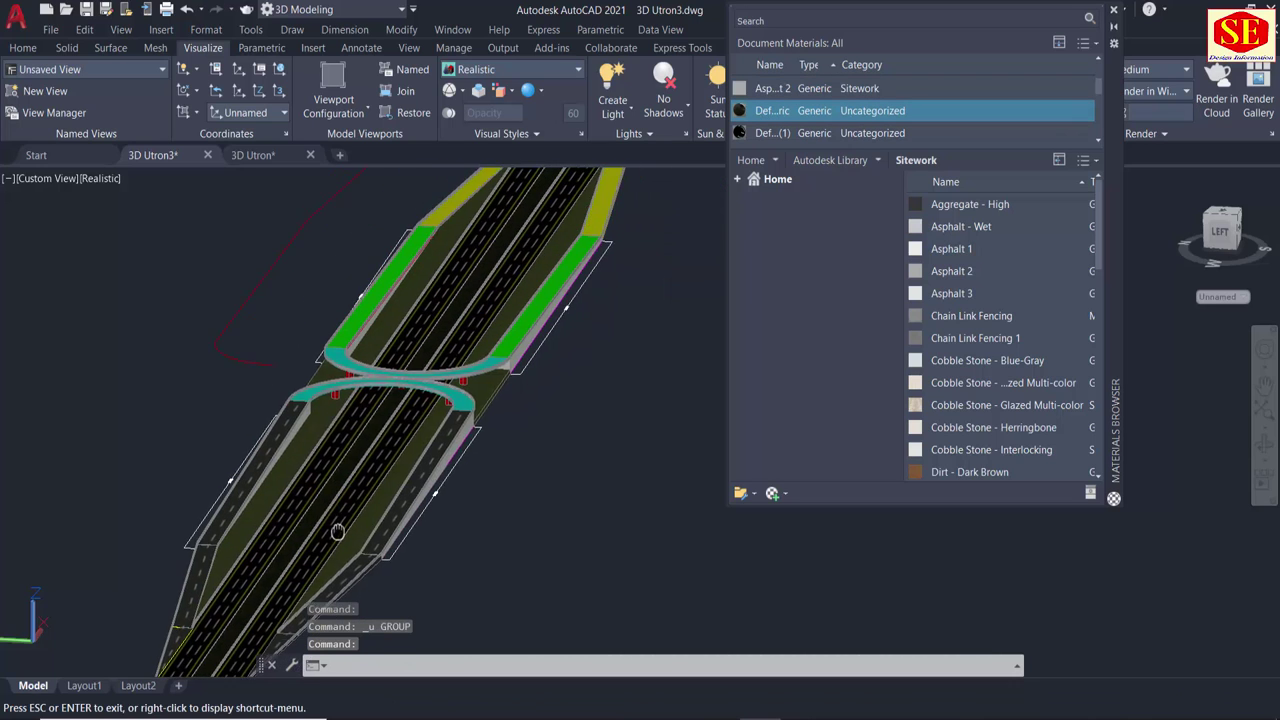
scroll(338, 531, up, 2)
drag(338, 531, 497, 421)
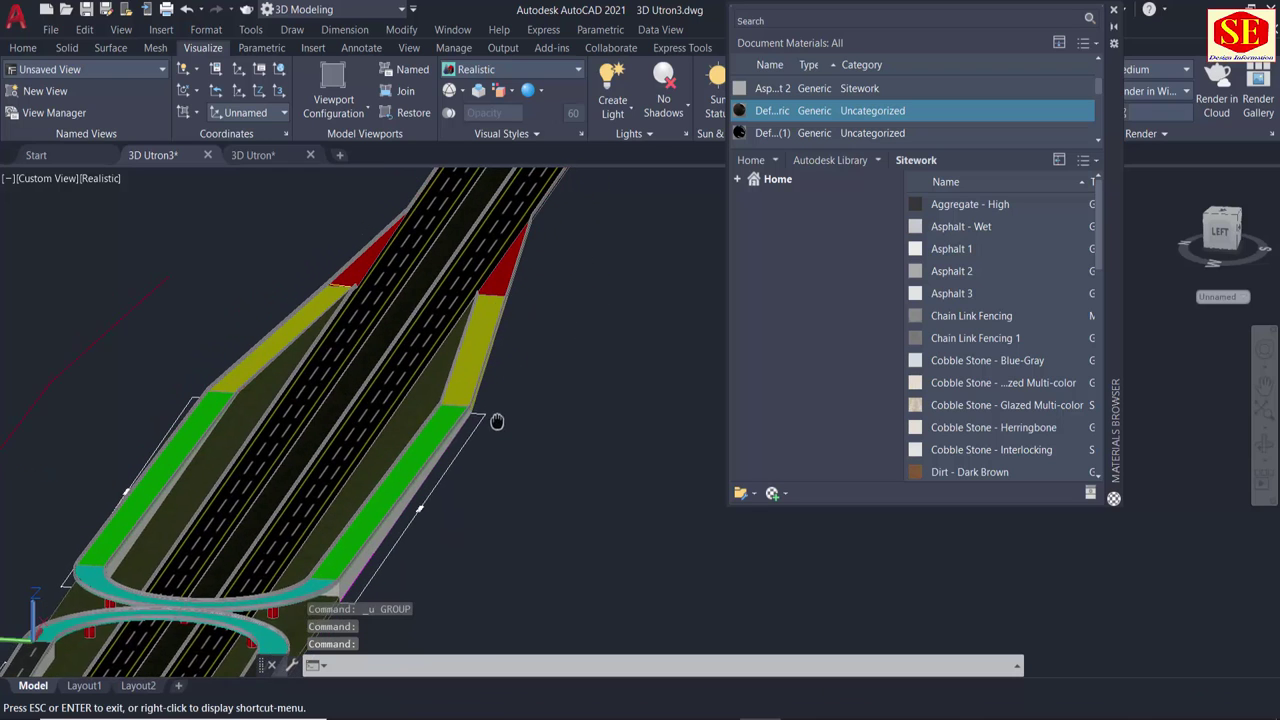
key(Escape)
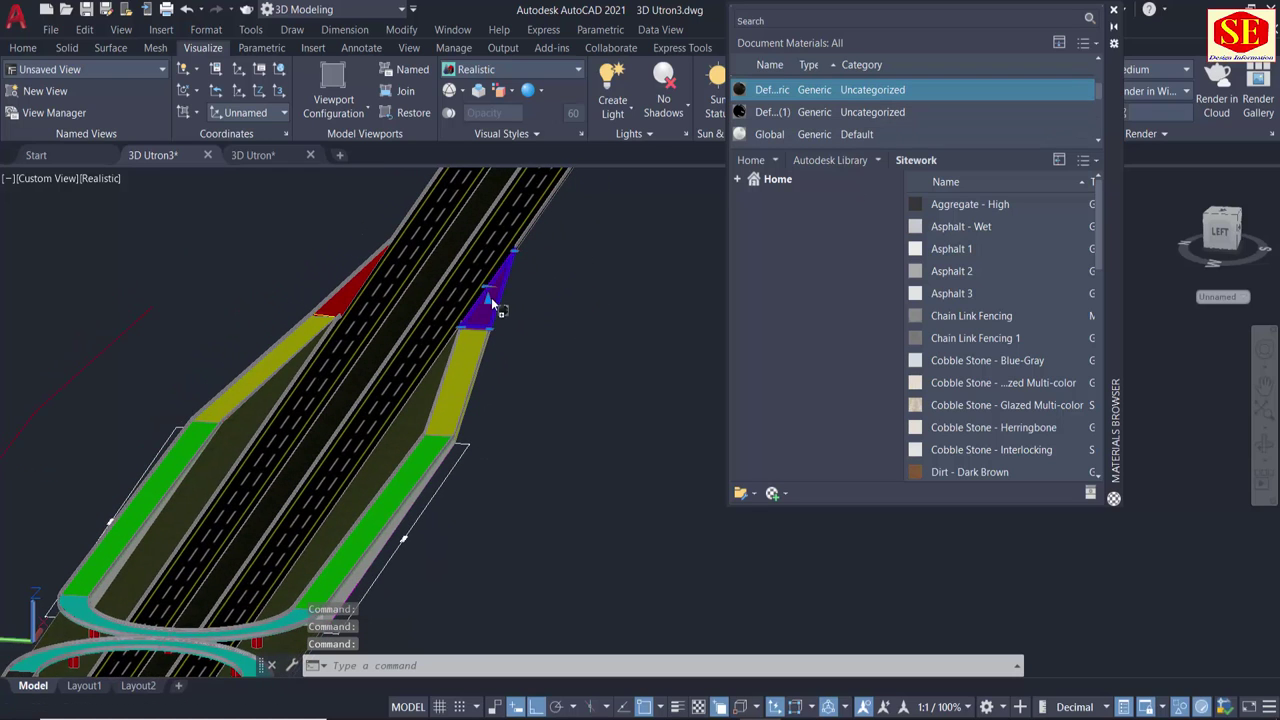
click(470, 380)
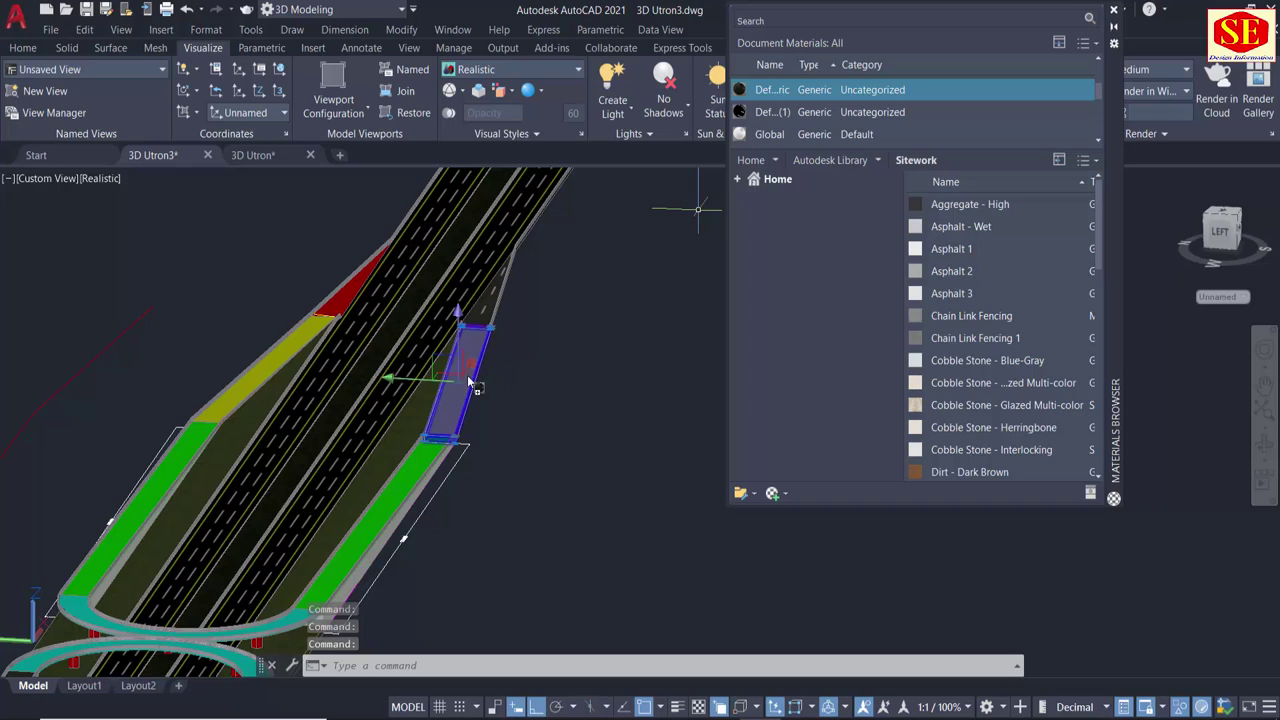
key(Escape)
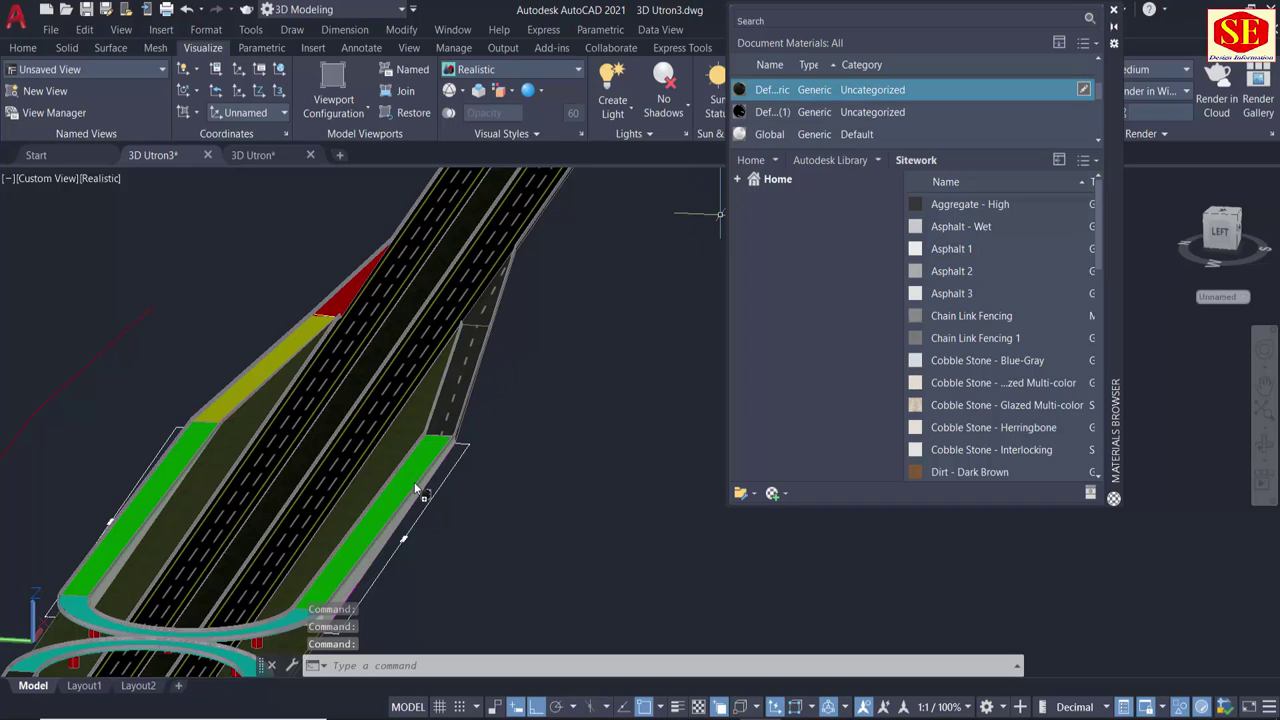
Drag Asphalt 2 and the dark Default Generic material onto the green, red and yellow strips.
drag(414, 482, 414, 482)
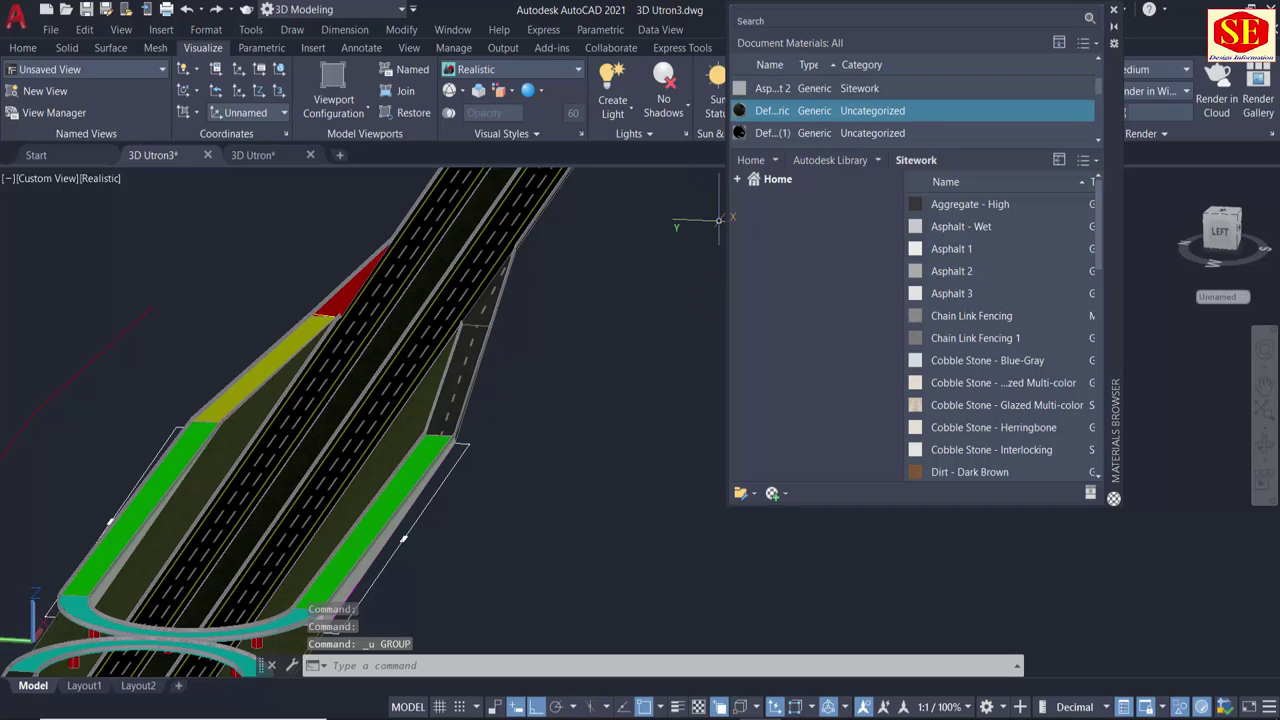
drag(395, 488, 395, 490)
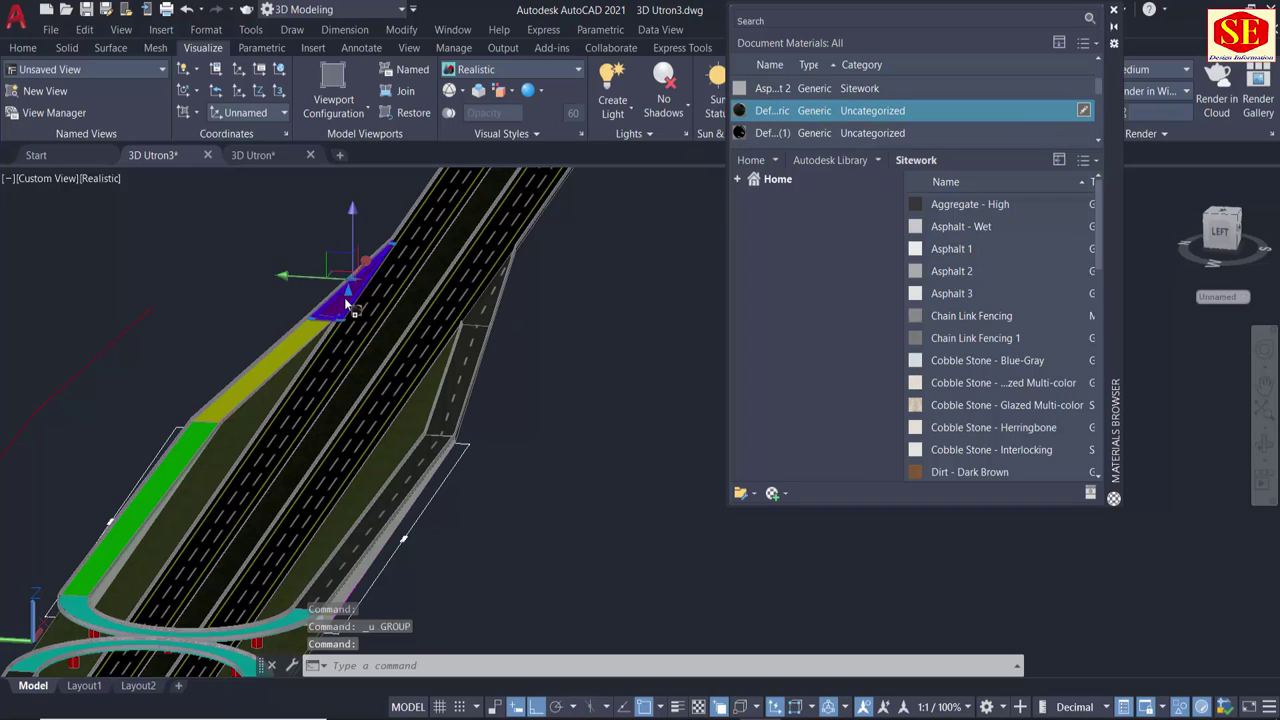
drag(344, 297, 344, 297)
mouse_move(776, 111)
mouse_down()
mouse_move(295, 322)
mouse_move(280, 353)
mouse_up()
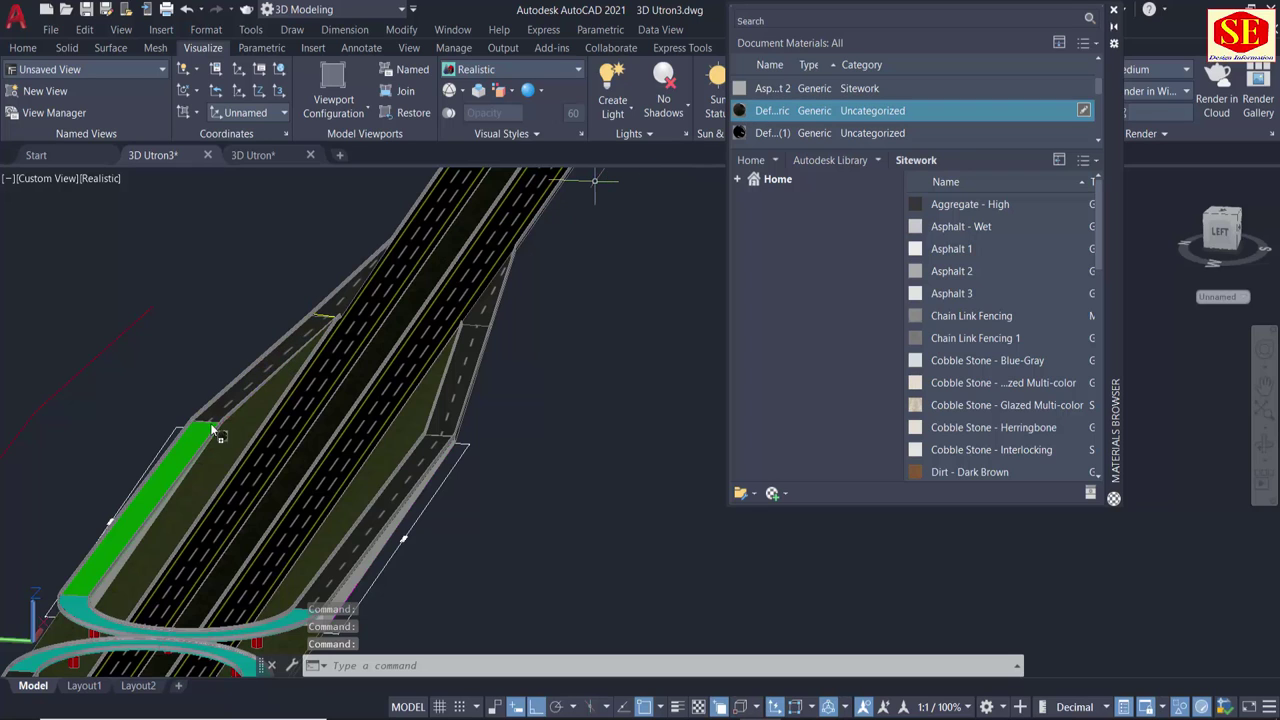
drag(212, 430, 212, 430)
scroll(524, 323, down, 2)
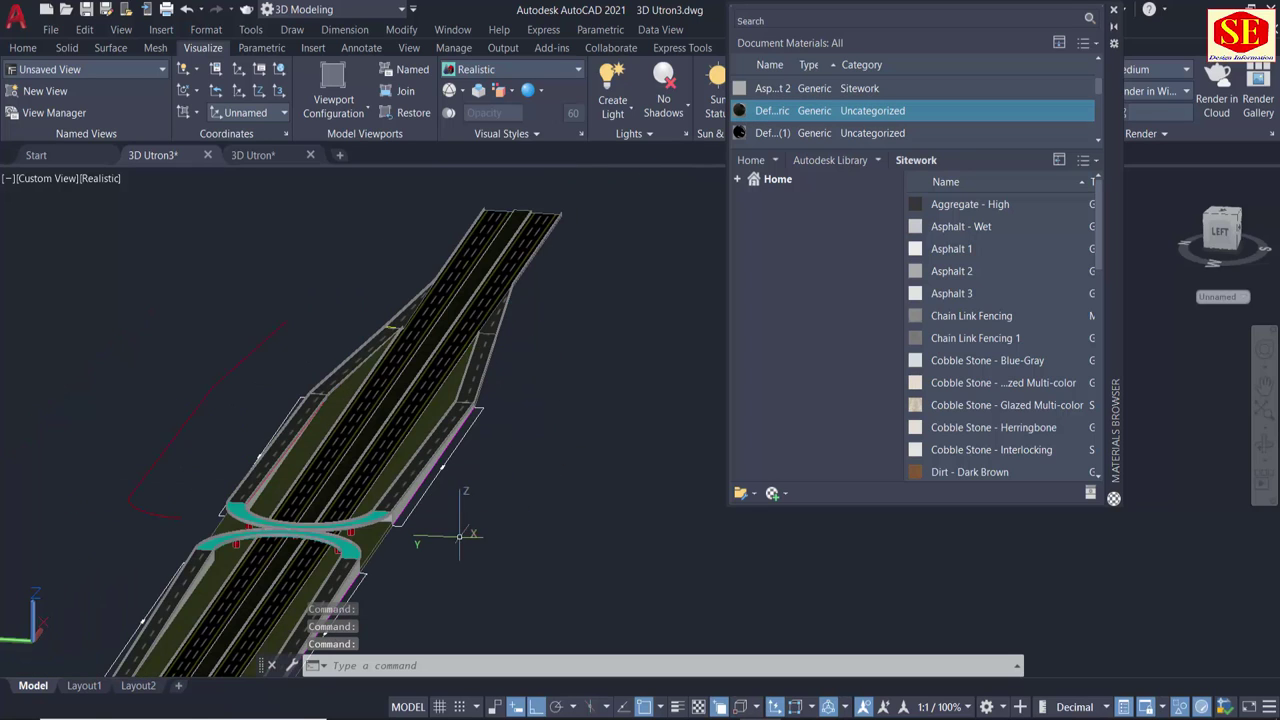
scroll(460, 536, up, 1)
scroll(433, 451, up, 1)
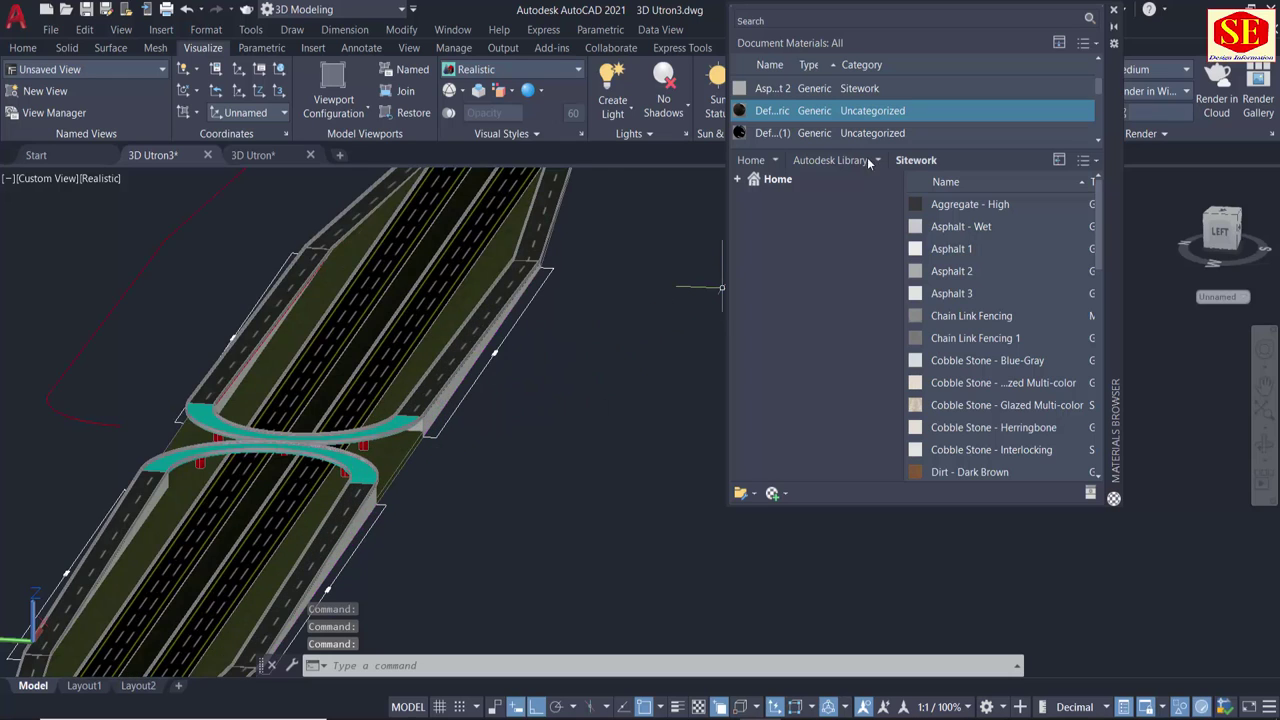
Orbit to the overpass and select the middle bridge deck plus the left teal ramp.
mouse_move(1104, 92)
mouse_down()
mouse_move(1109, 112)
mouse_move(1108, 68)
mouse_up()
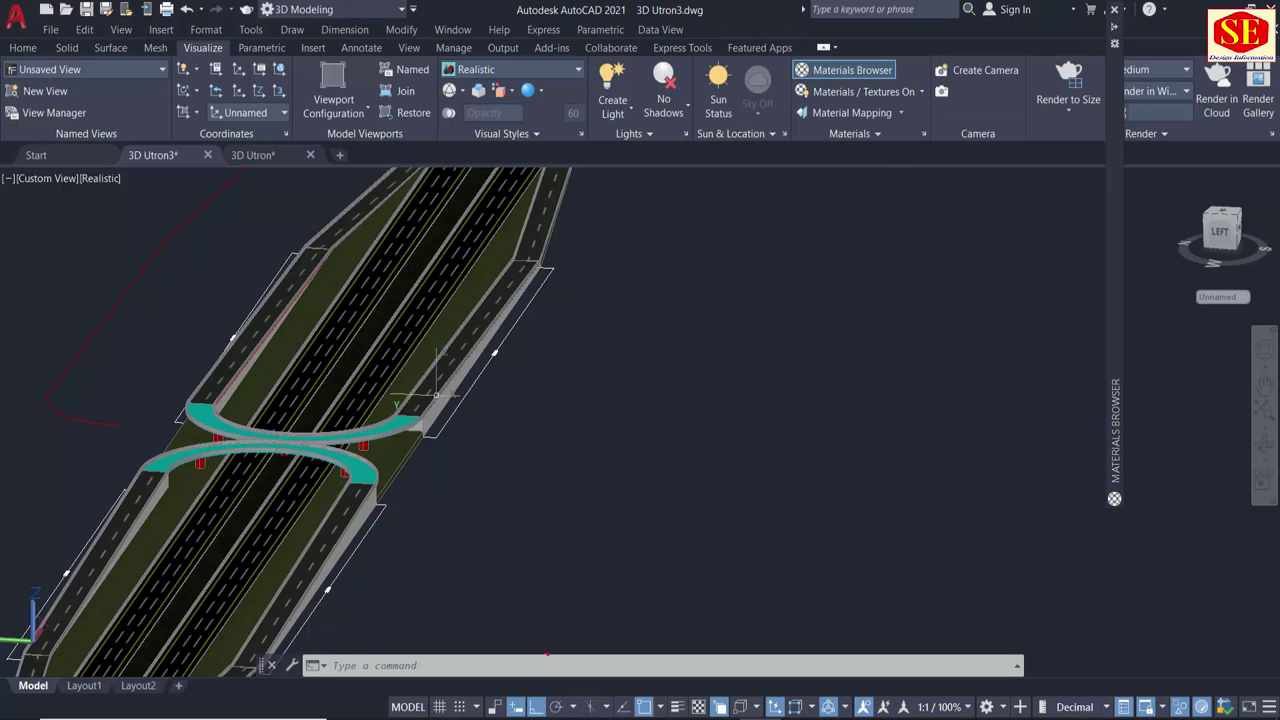
scroll(625, 428, down, 2)
mouse_move(510, 490)
shift+middle_down()
mouse_move(568, 497)
mouse_move(691, 363)
mouse_move(596, 455)
mouse_move(633, 527)
mouse_move(540, 360)
shift+middle_up()
scroll(568, 497, up, 3)
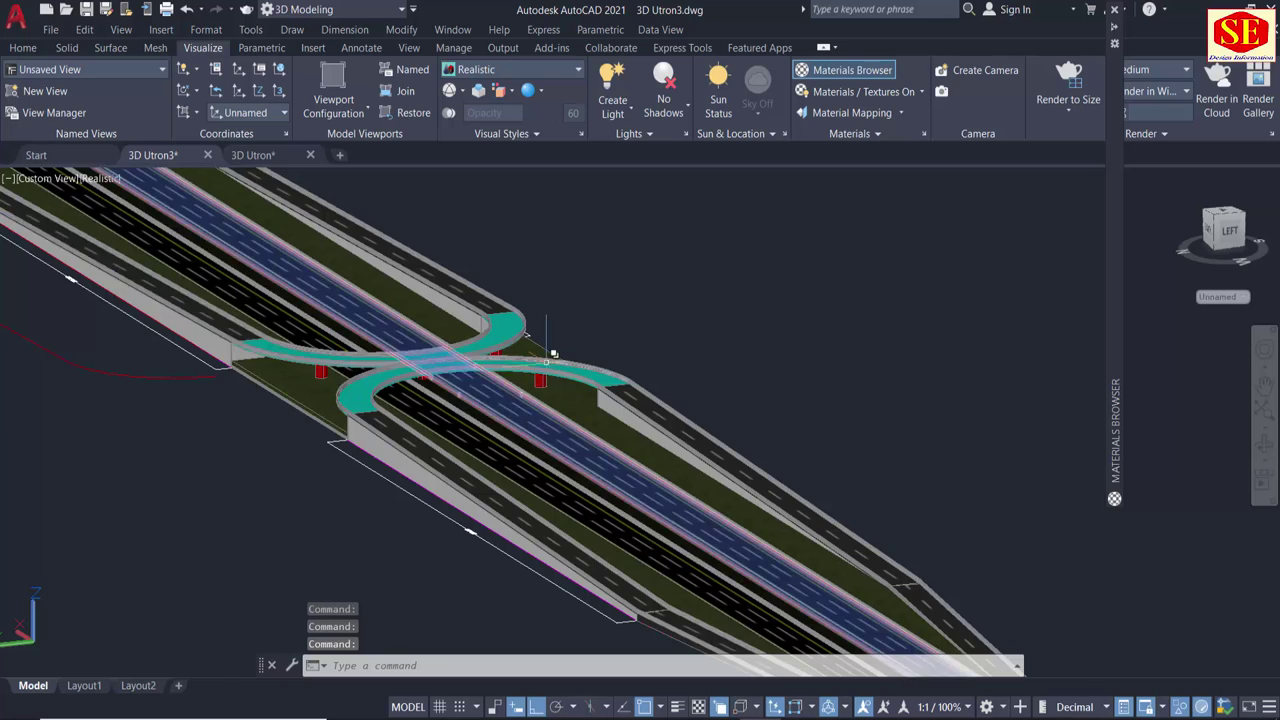
scroll(540, 360, up, 5)
click(688, 393)
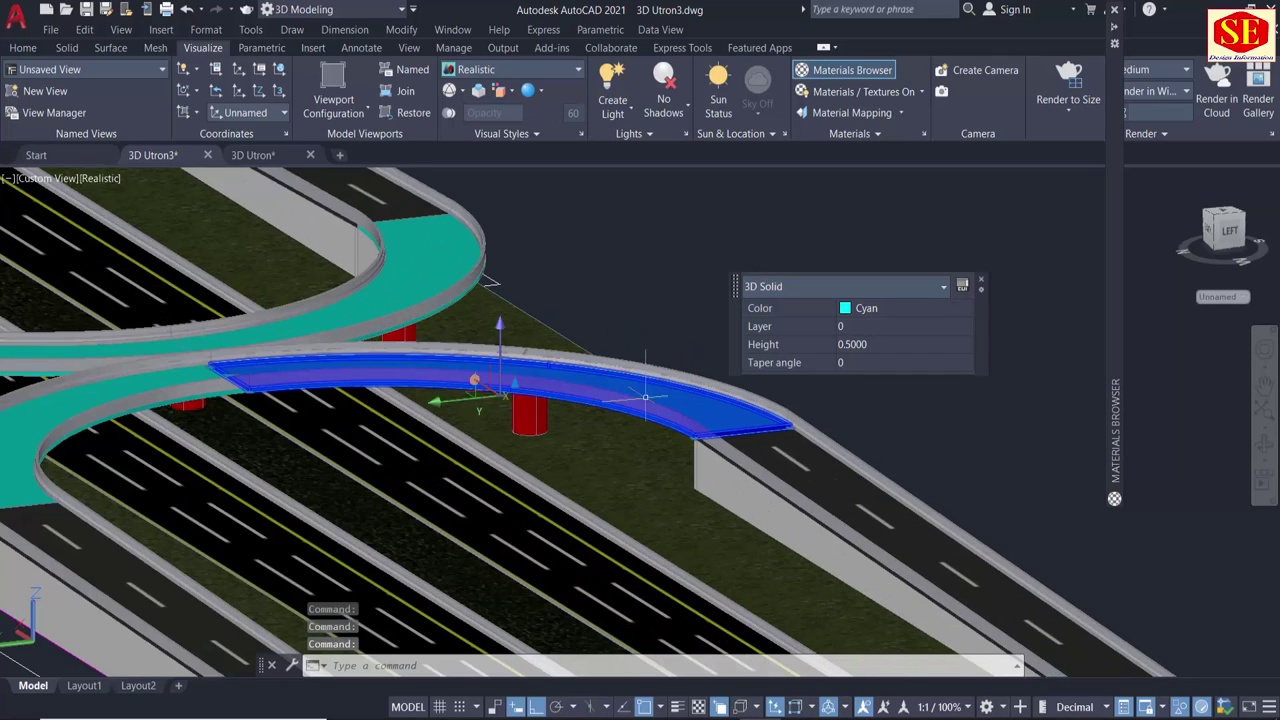
click(107, 384)
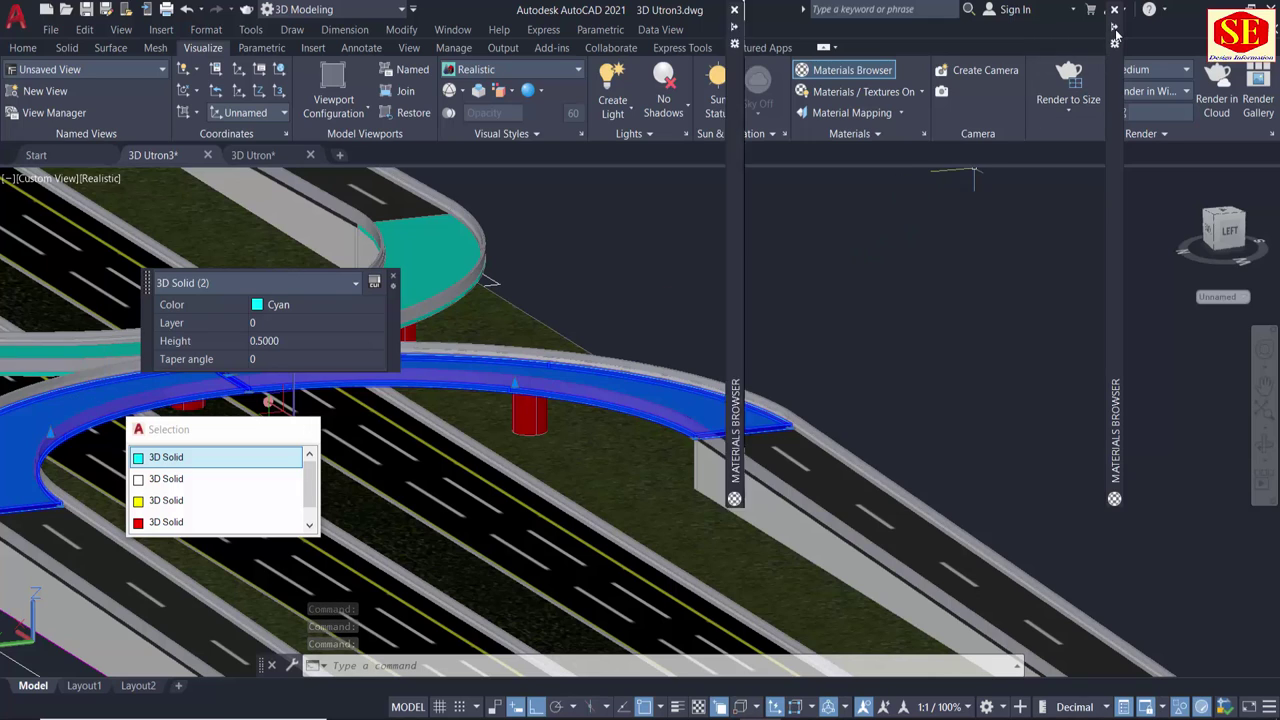
mouse_move(1115, 430)
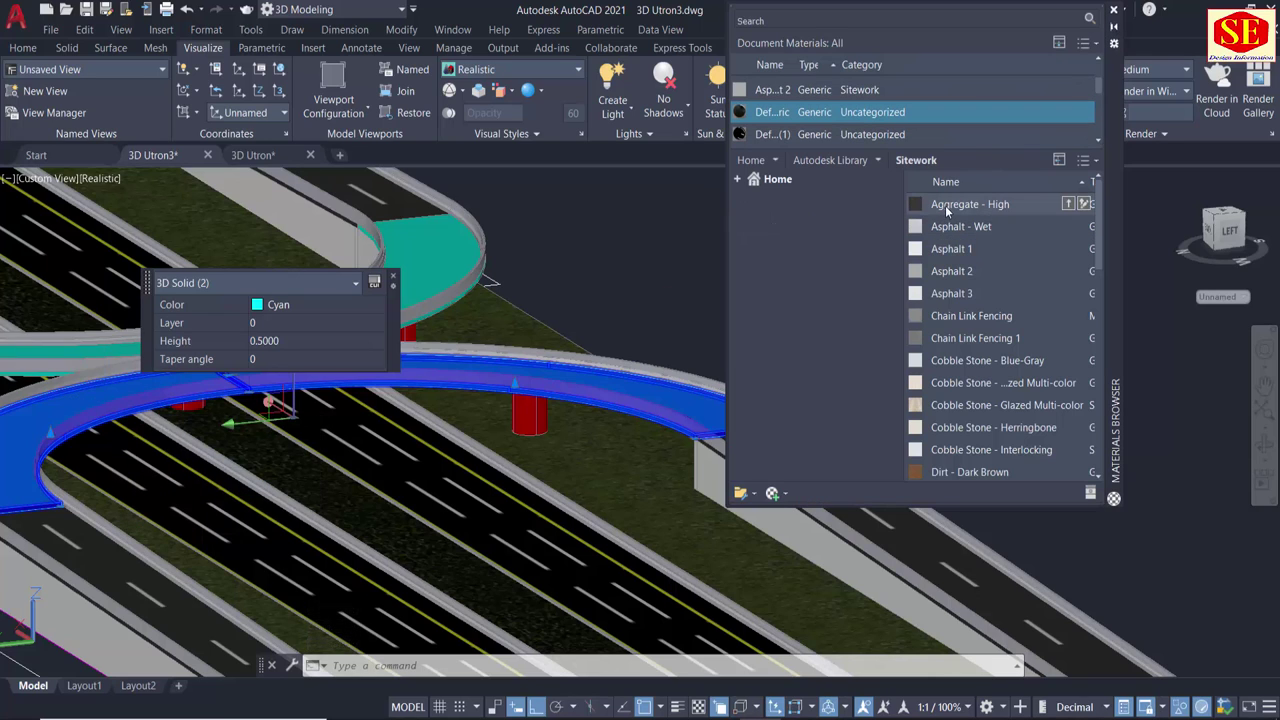
Apply Asphalt - Wet to the middle bridge deck, the left ramp deck and the teal ramp end.
drag(945, 205, 683, 390)
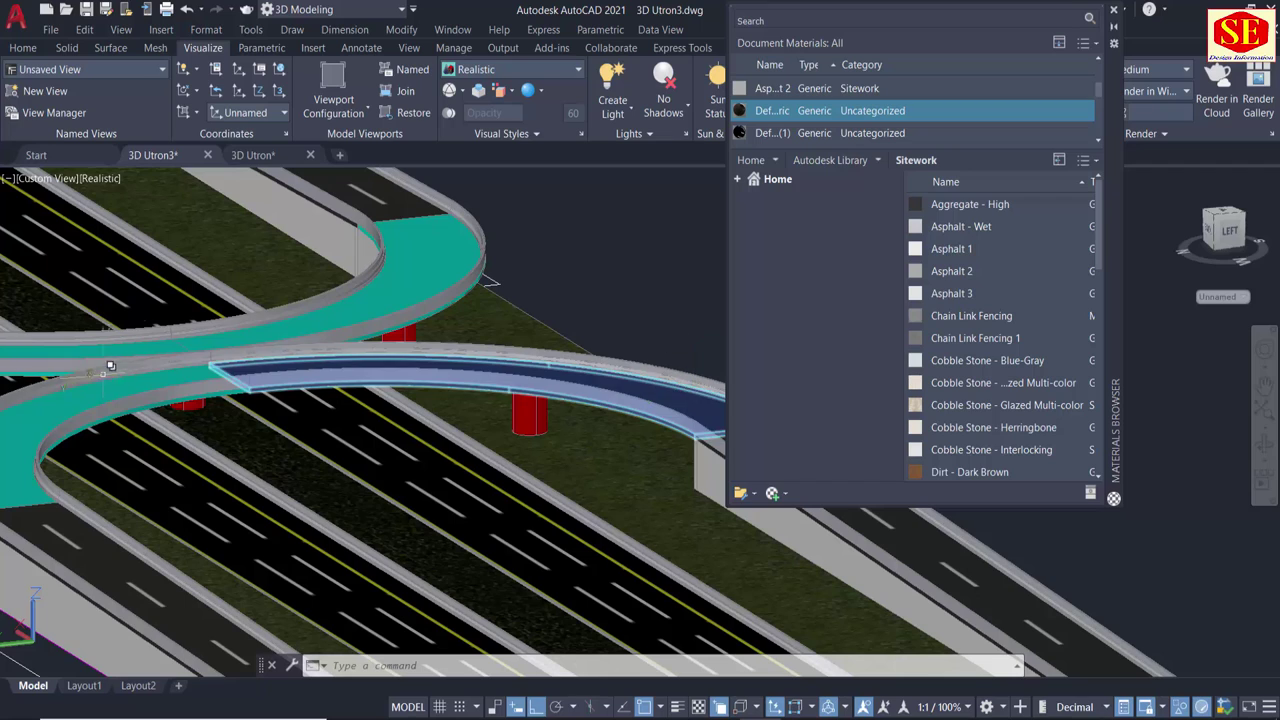
drag(110, 366, 110, 366)
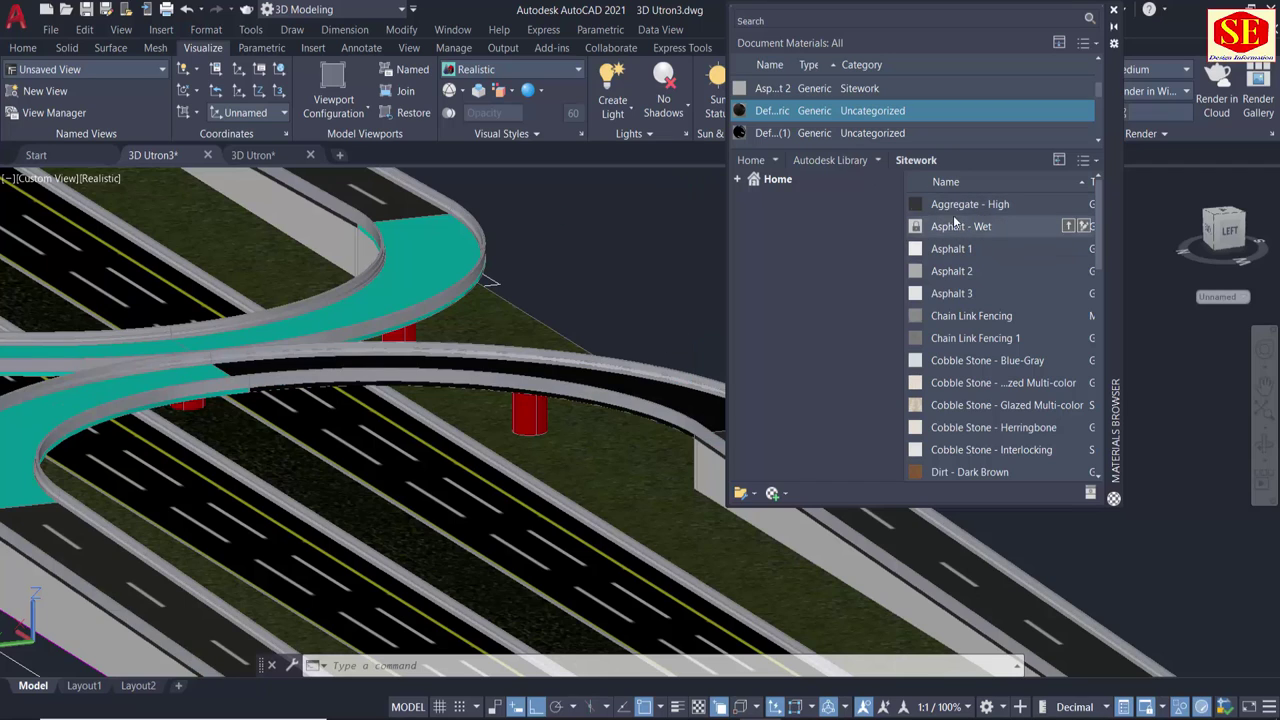
drag(955, 220, 336, 328)
drag(41, 425, 41, 425)
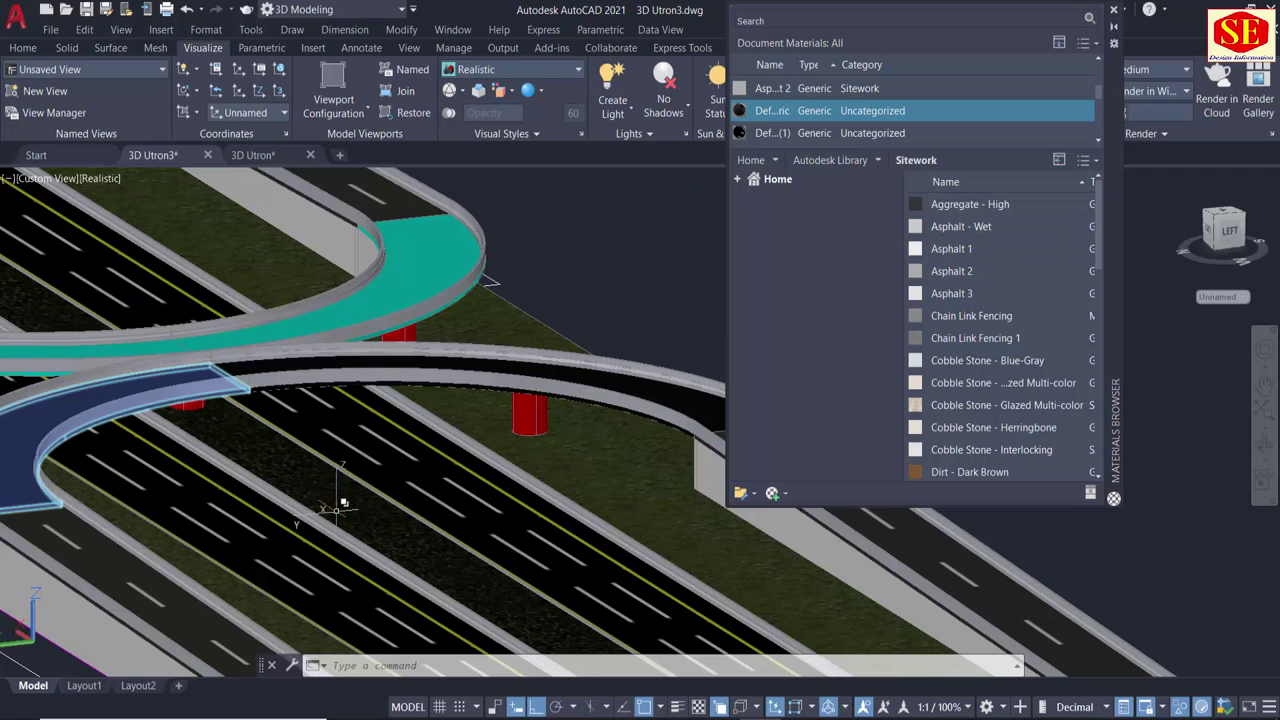
scroll(427, 511, down, 4)
scroll(414, 398, up, 3)
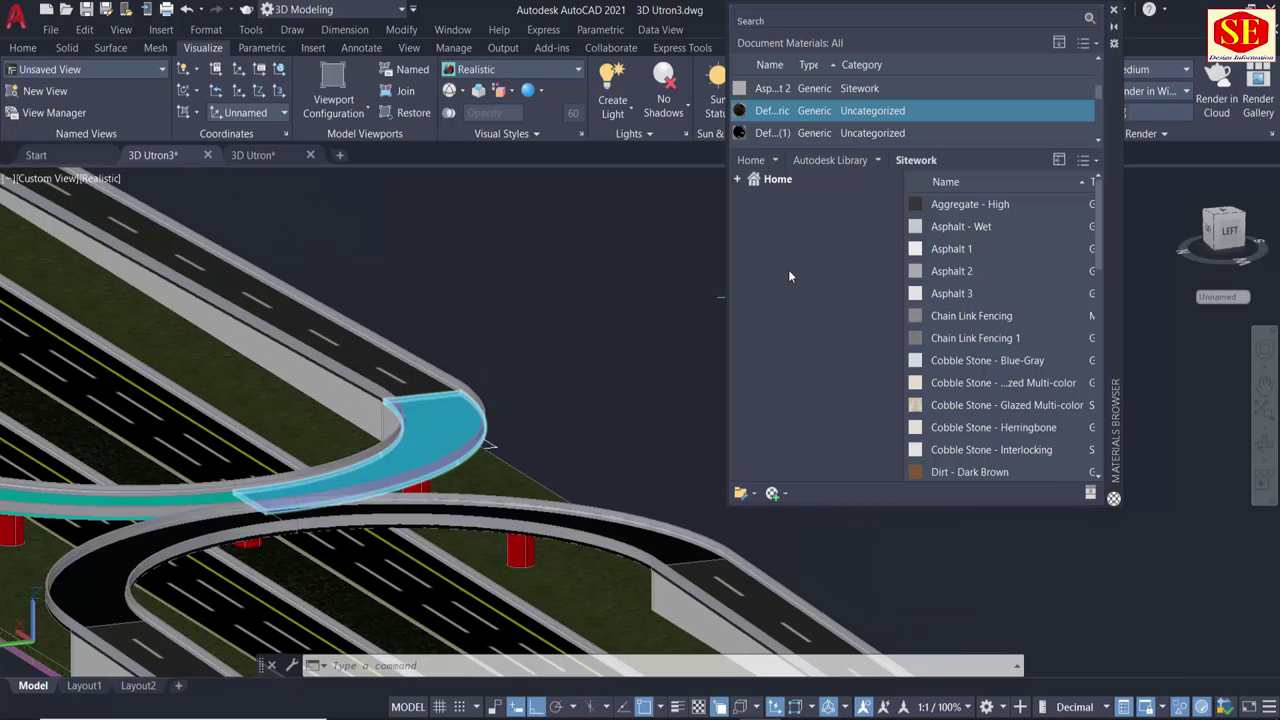
drag(453, 407, 453, 407)
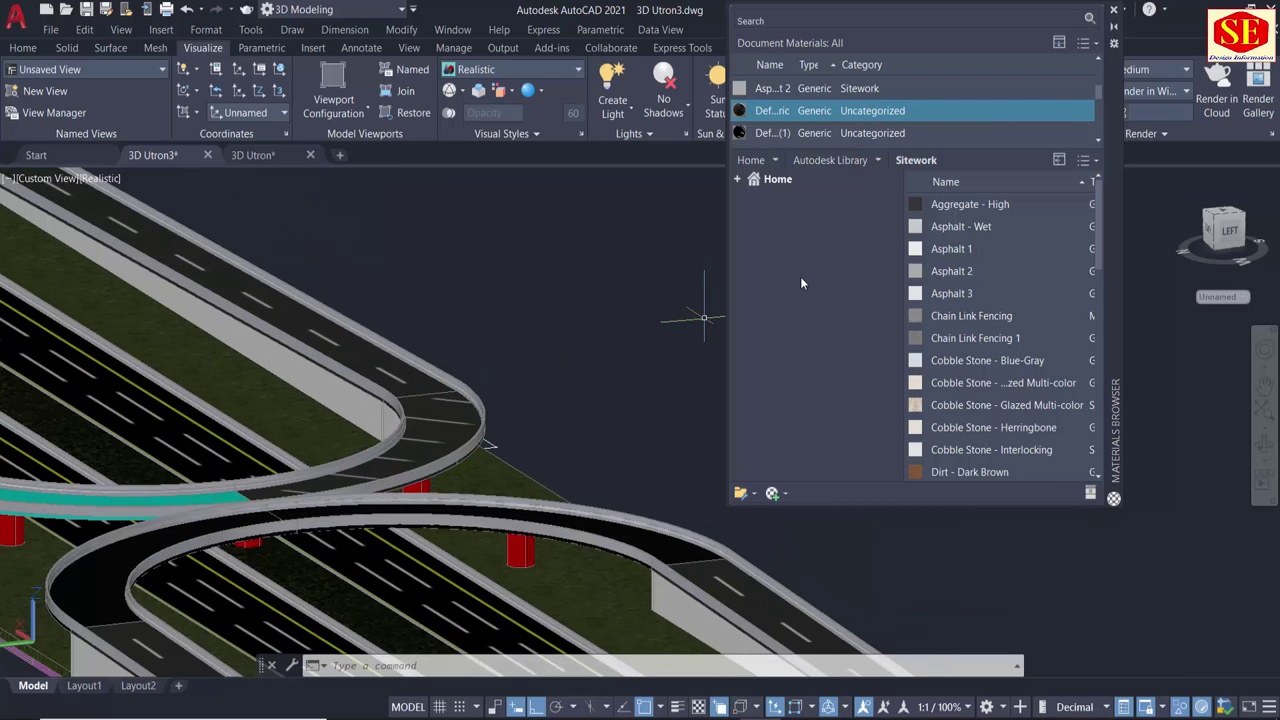
Give the teal ramp end the Aggregate - High material.
scroll(808, 137, down, 1)
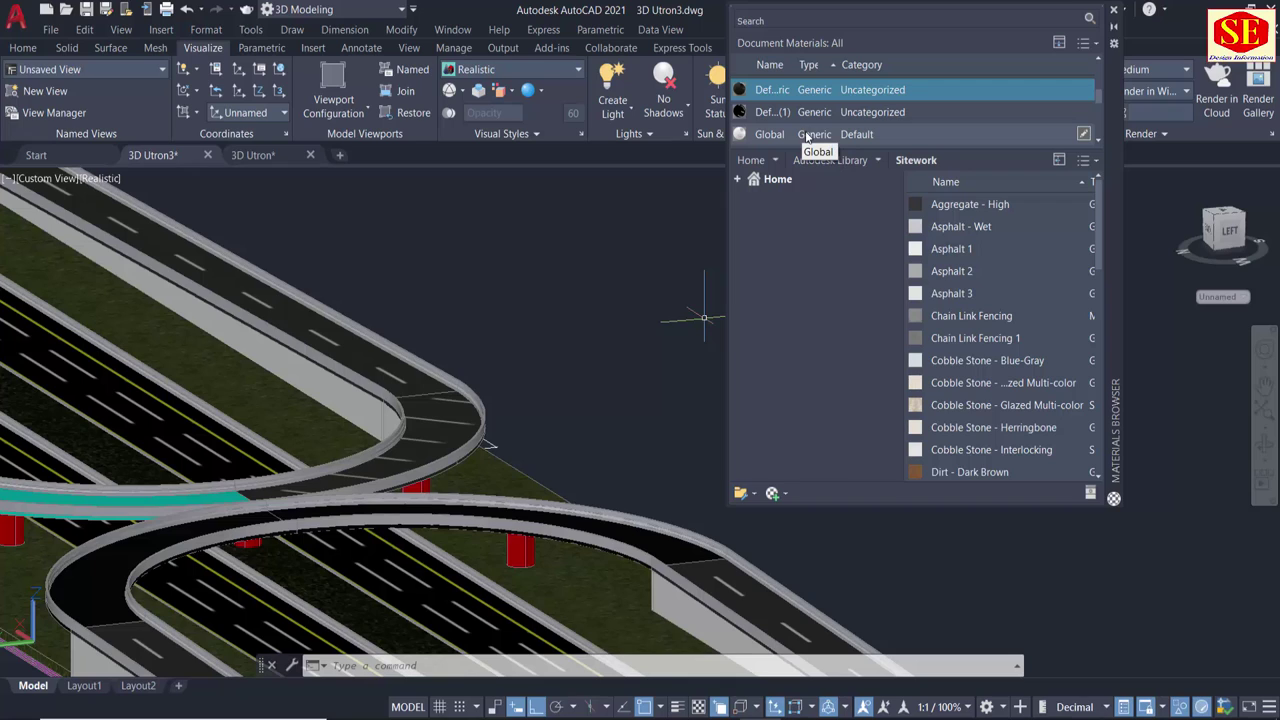
scroll(806, 137, up, 1)
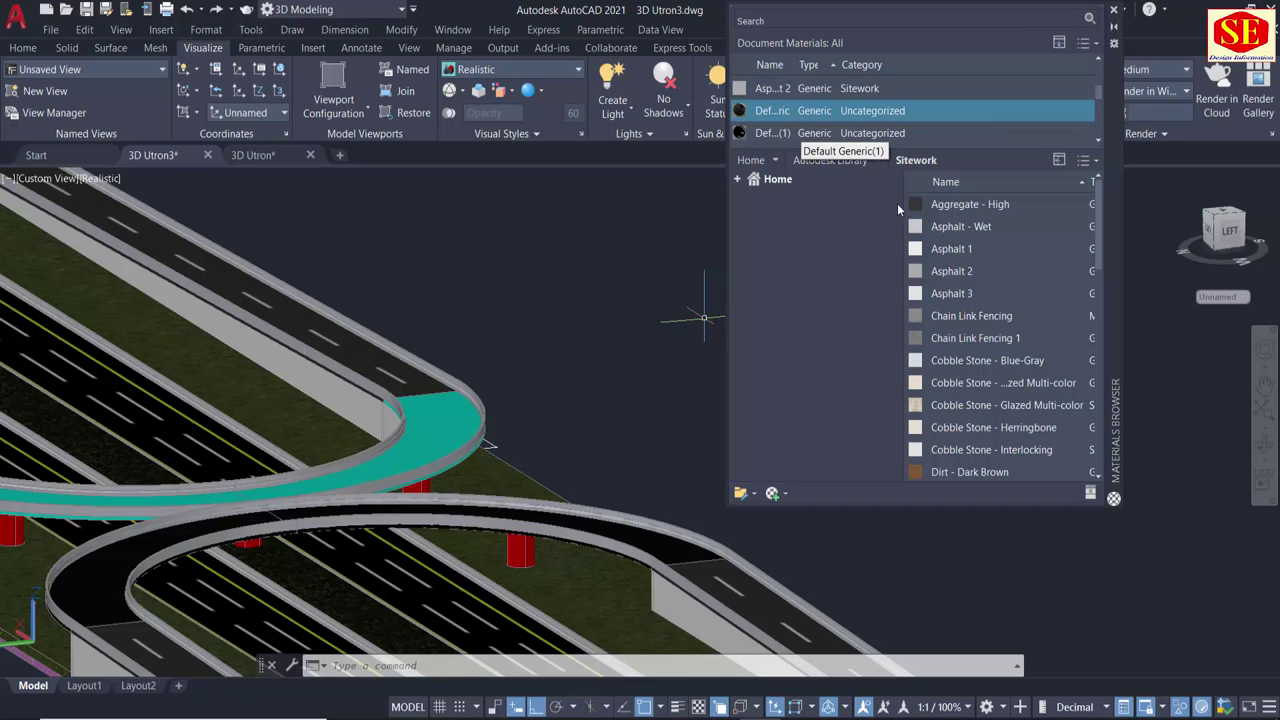
drag(933, 217, 423, 431)
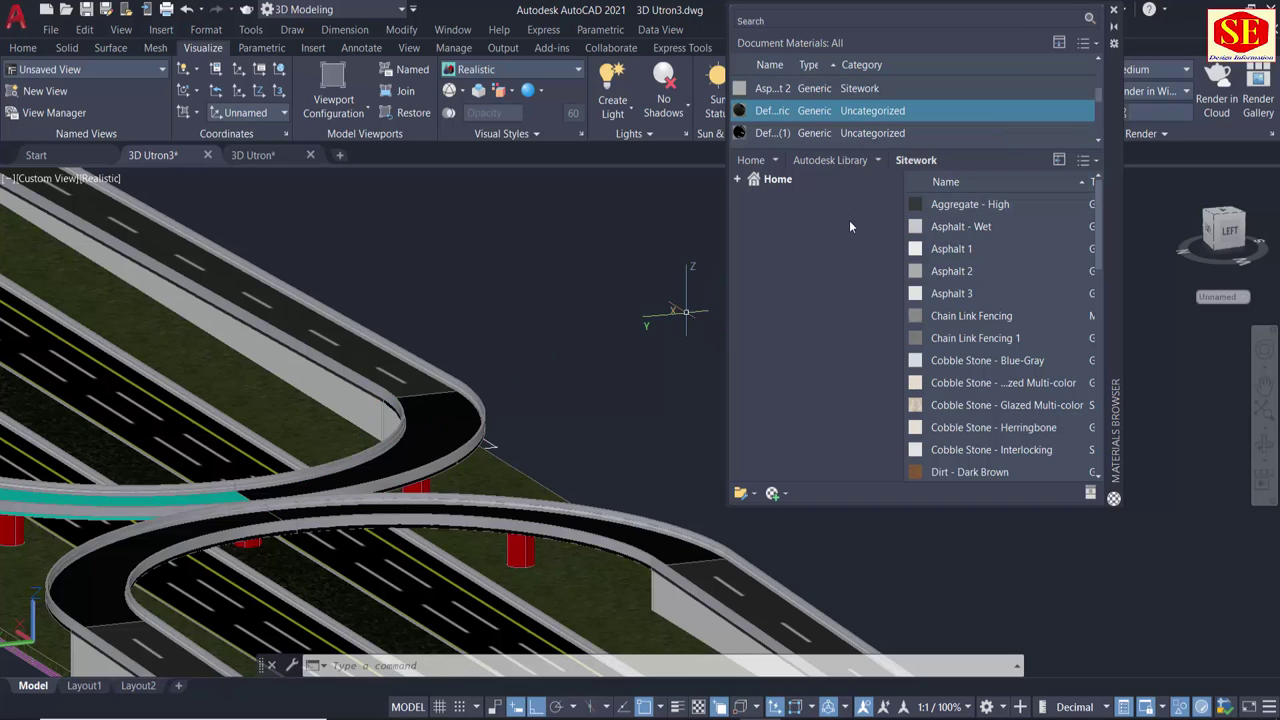
drag(935, 205, 444, 411)
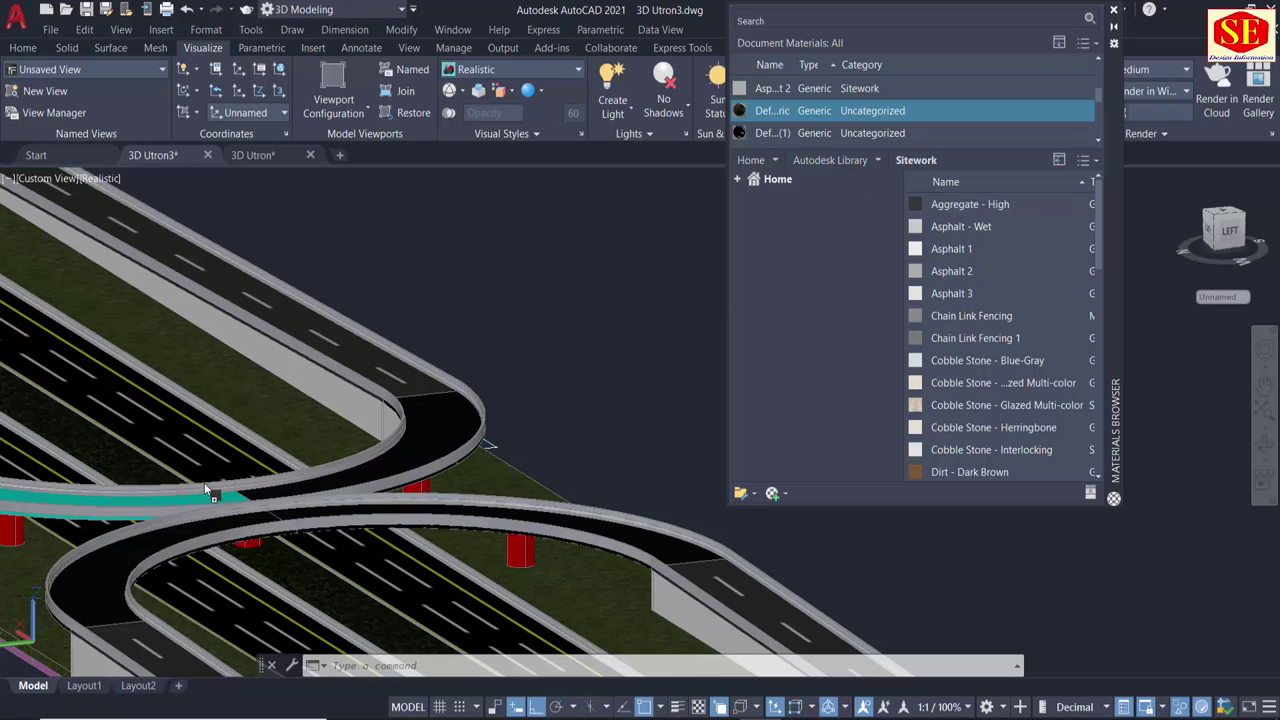
drag(202, 492, 204, 497)
Turn the view to the back of the interchange and apply Concrete to the curved ramp deck.
mouse_move(204, 497)
shift+middle_down()
mouse_move(374, 565)
mouse_move(481, 568)
shift+middle_up()
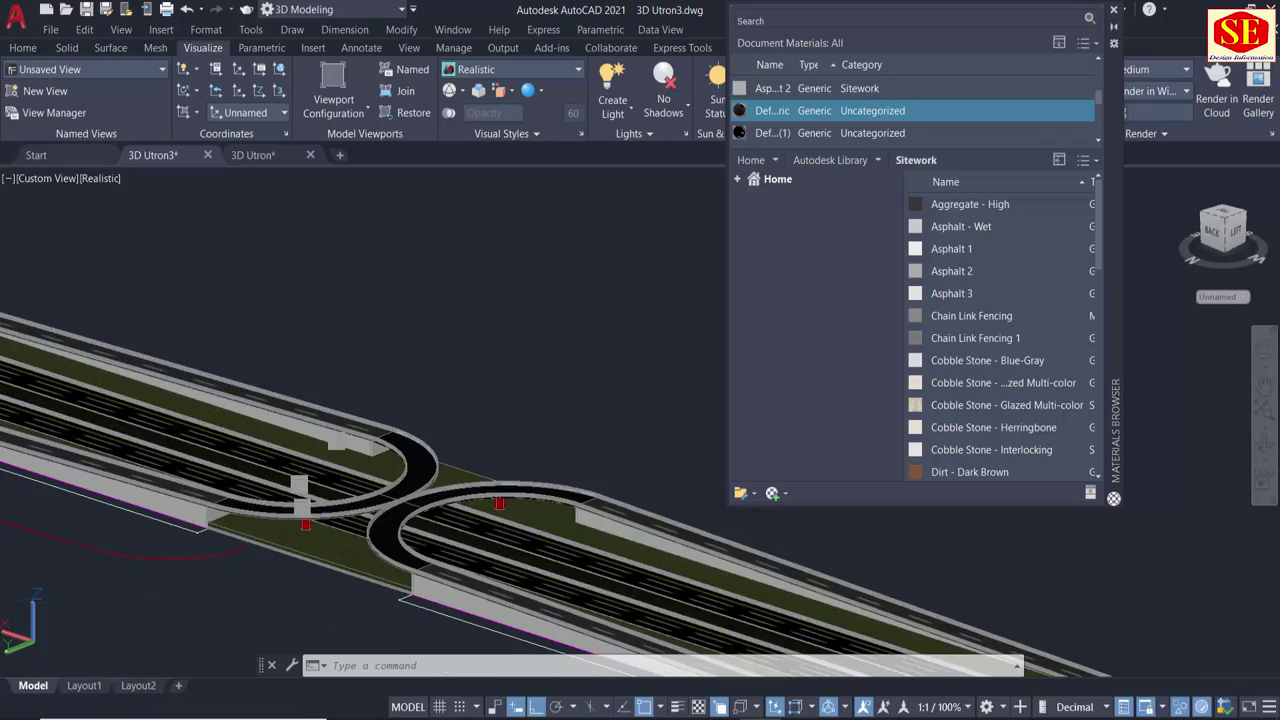
scroll(481, 569, up, 3)
mouse_move(481, 569)
shift+middle_down()
mouse_move(337, 527)
mouse_move(511, 530)
mouse_move(296, 538)
mouse_move(132, 502)
shift+middle_up()
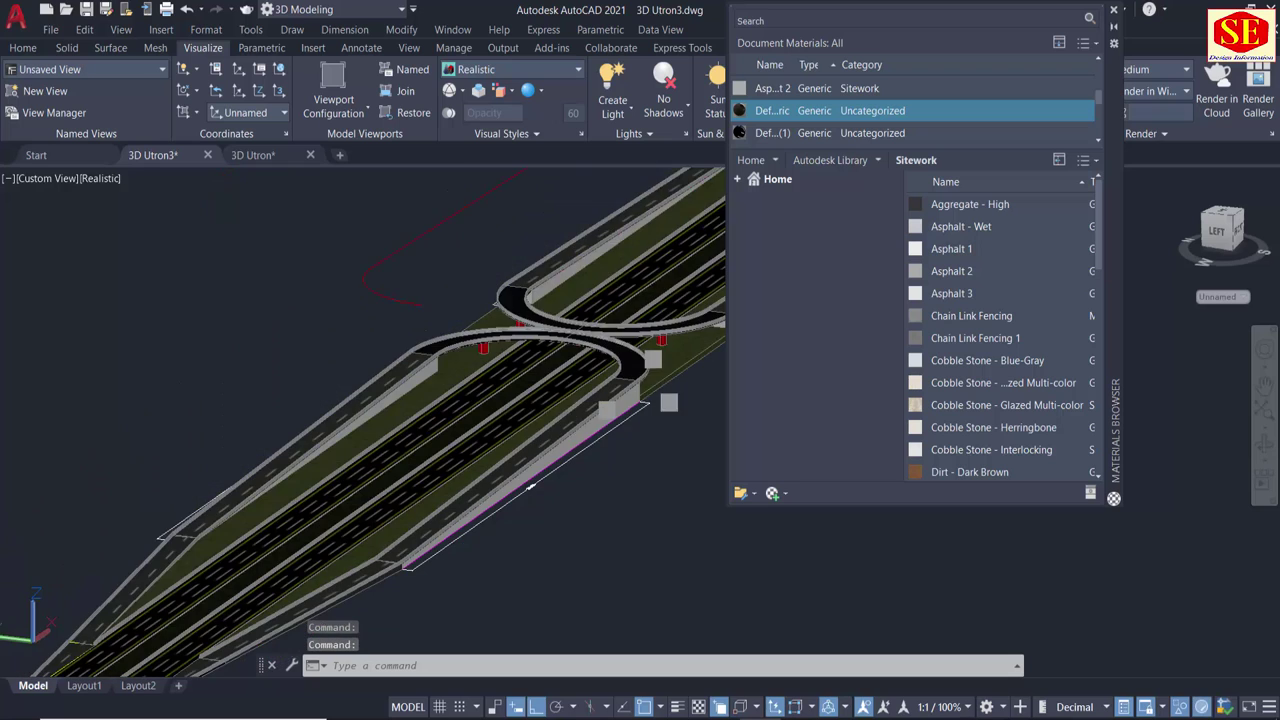
scroll(669, 402, down, 3)
middle_drag(631, 462, 451, 502)
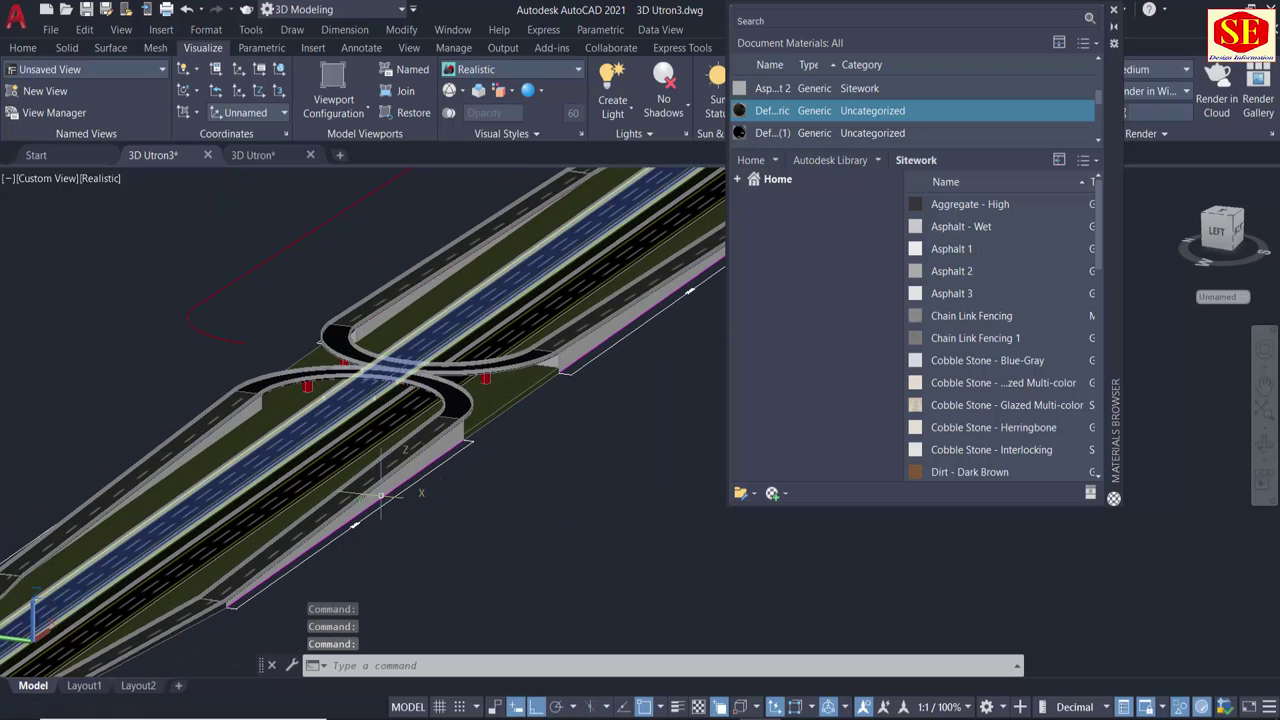
scroll(466, 405, up, 4)
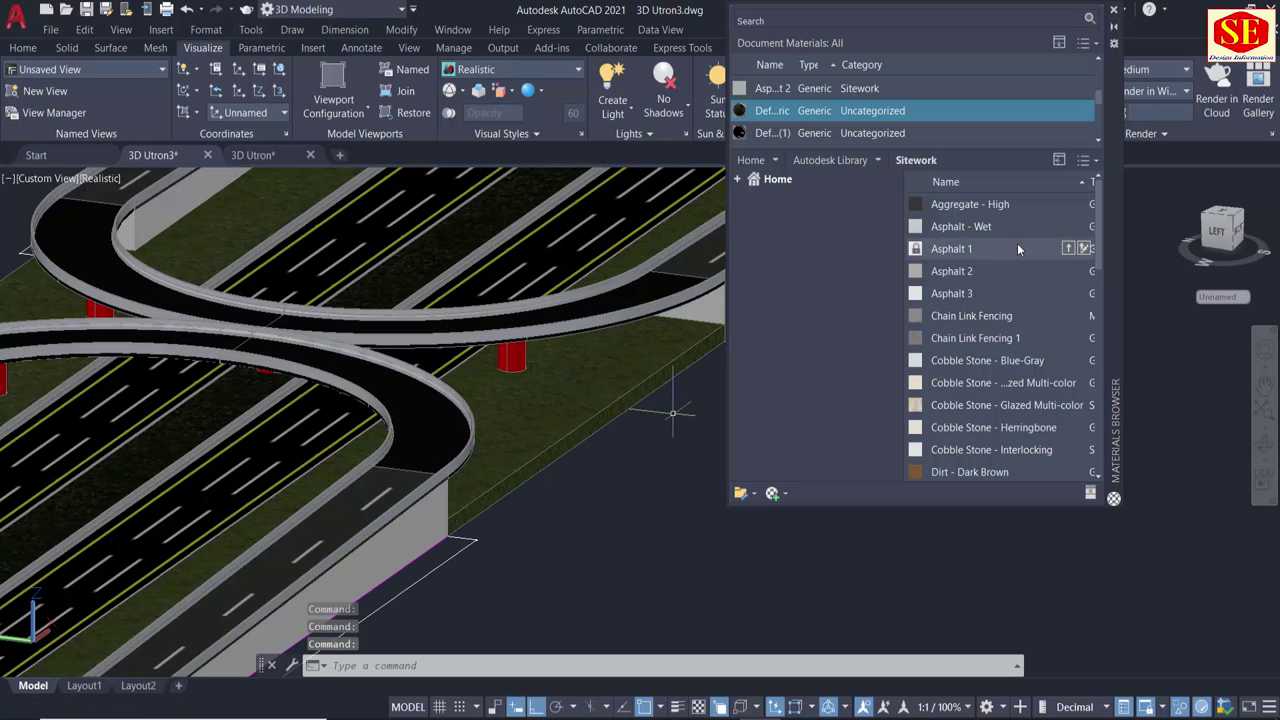
scroll(772, 105, down, 1)
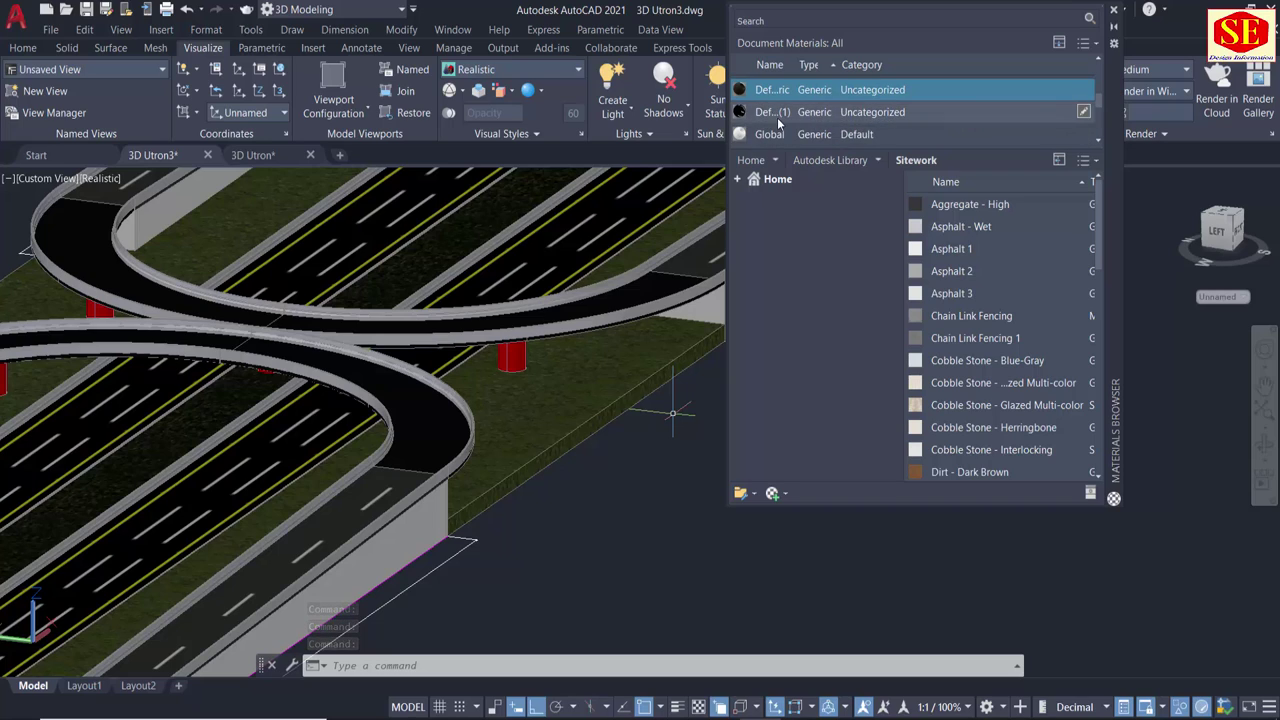
scroll(777, 117, up, 2)
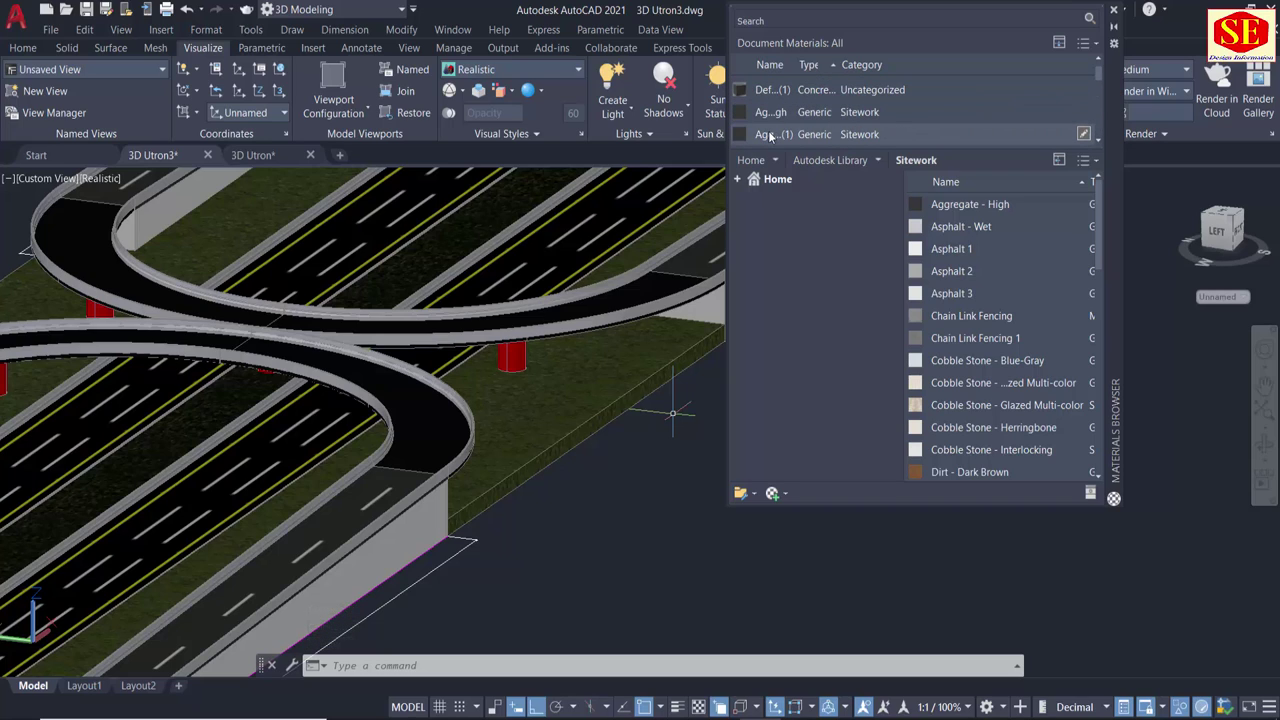
scroll(769, 128, up, 1)
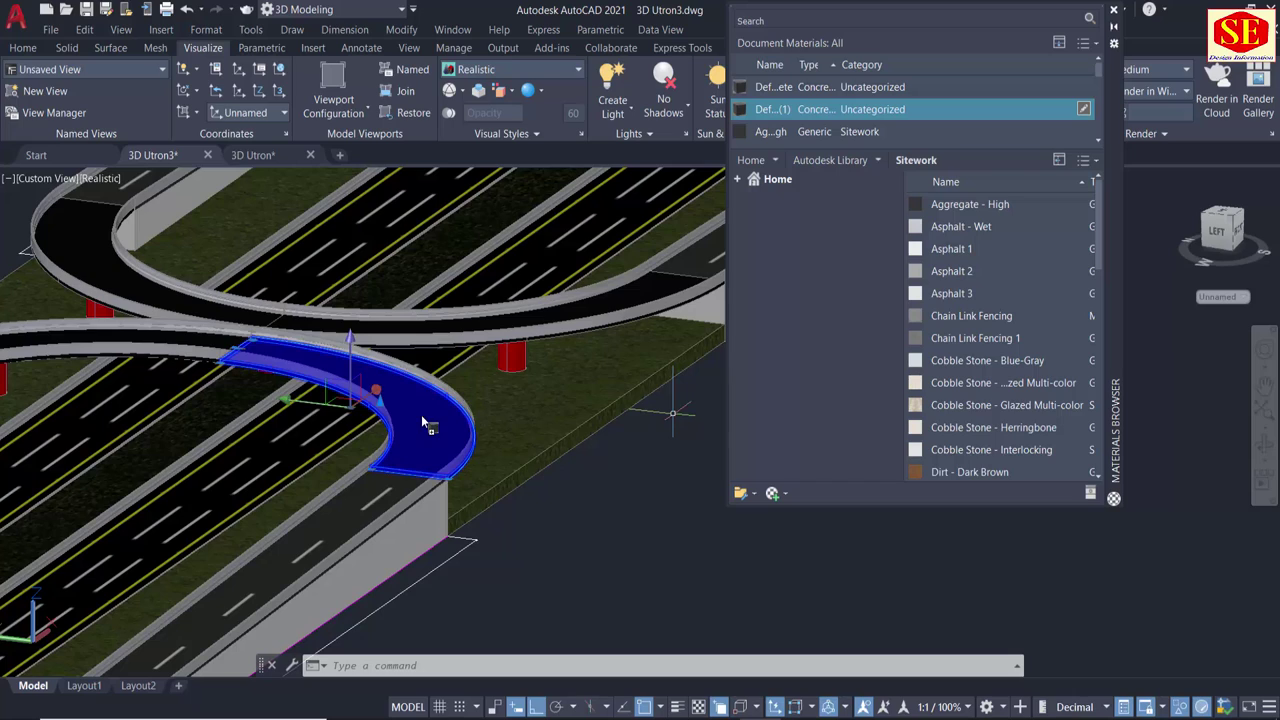
drag(422, 417, 422, 417)
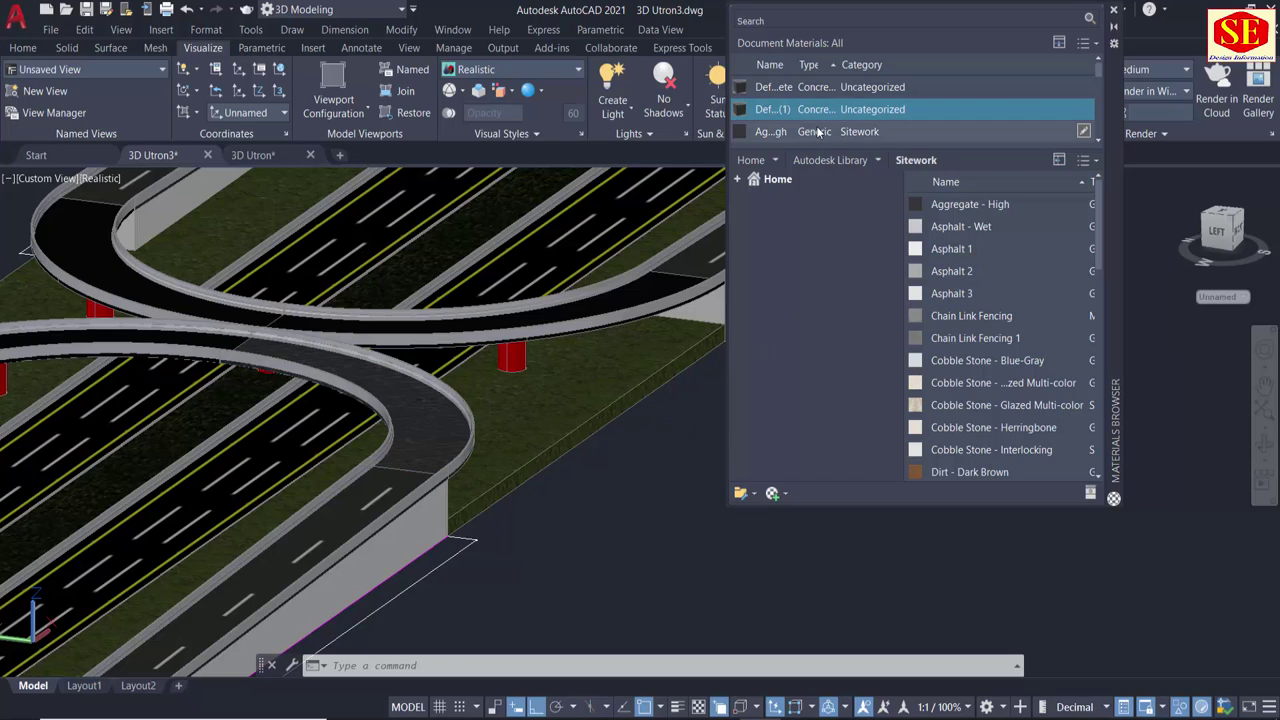
Apply the Default Generic material to the ramp end.
scroll(816, 128, down, 2)
scroll(802, 121, down, 2)
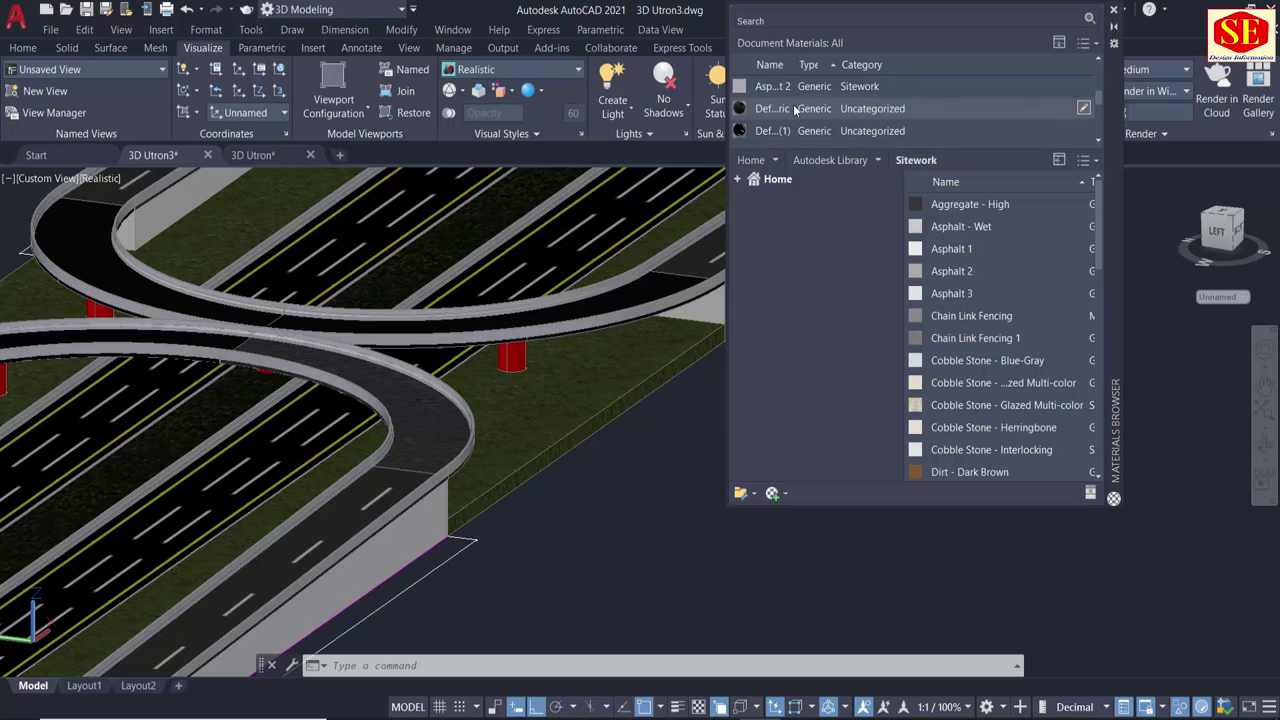
scroll(795, 108, down, 1)
scroll(793, 104, down, 1)
scroll(793, 104, down, 1)
scroll(793, 104, down, 2)
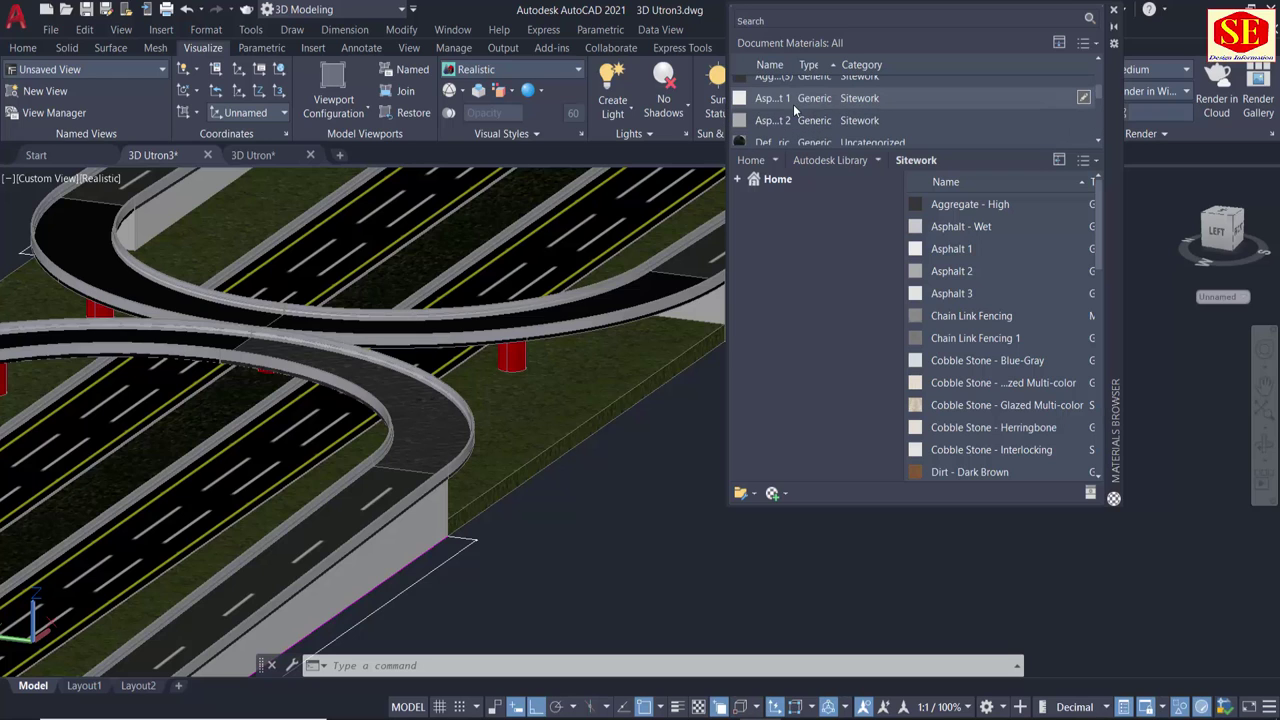
scroll(785, 120, down, 1)
mouse_move(774, 136)
mouse_down()
mouse_move(406, 398)
mouse_move(440, 430)
mouse_up()
scroll(439, 430, up, 2)
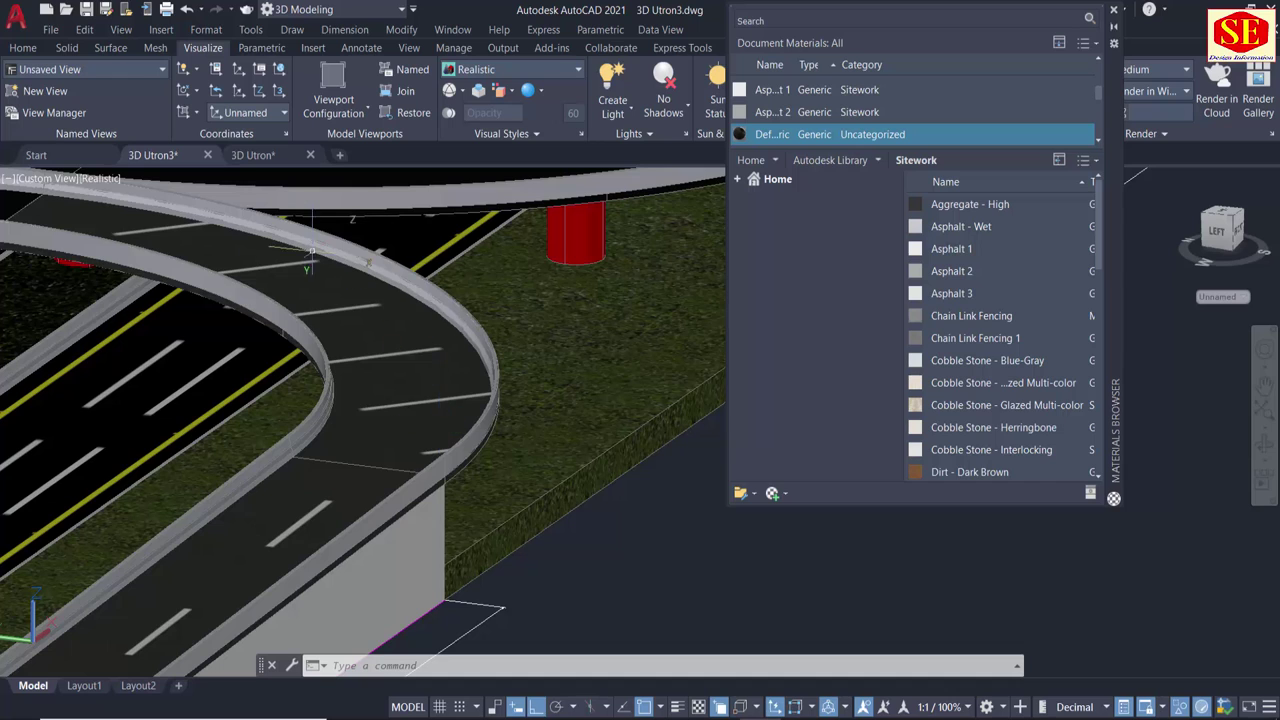
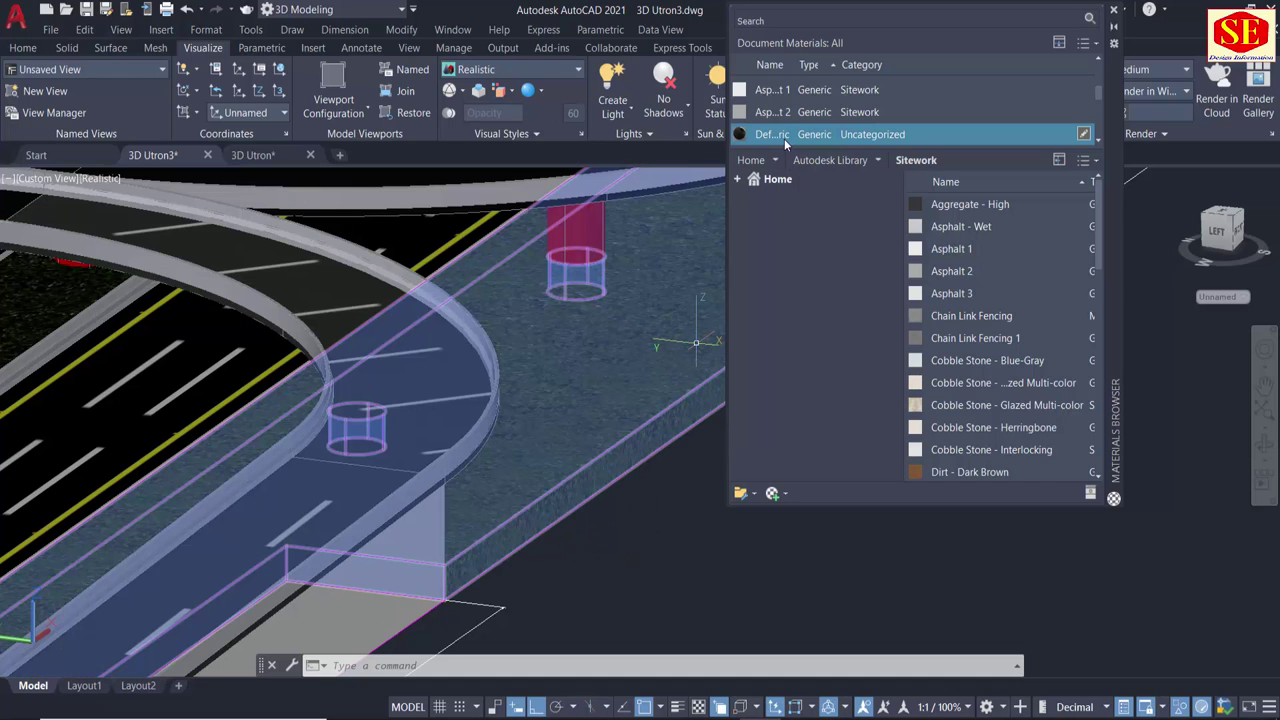
Open the ramp's road.jpg texture settings and set its rotation to 0°.
double_click(784, 138)
scroll(690, 558, down, 5)
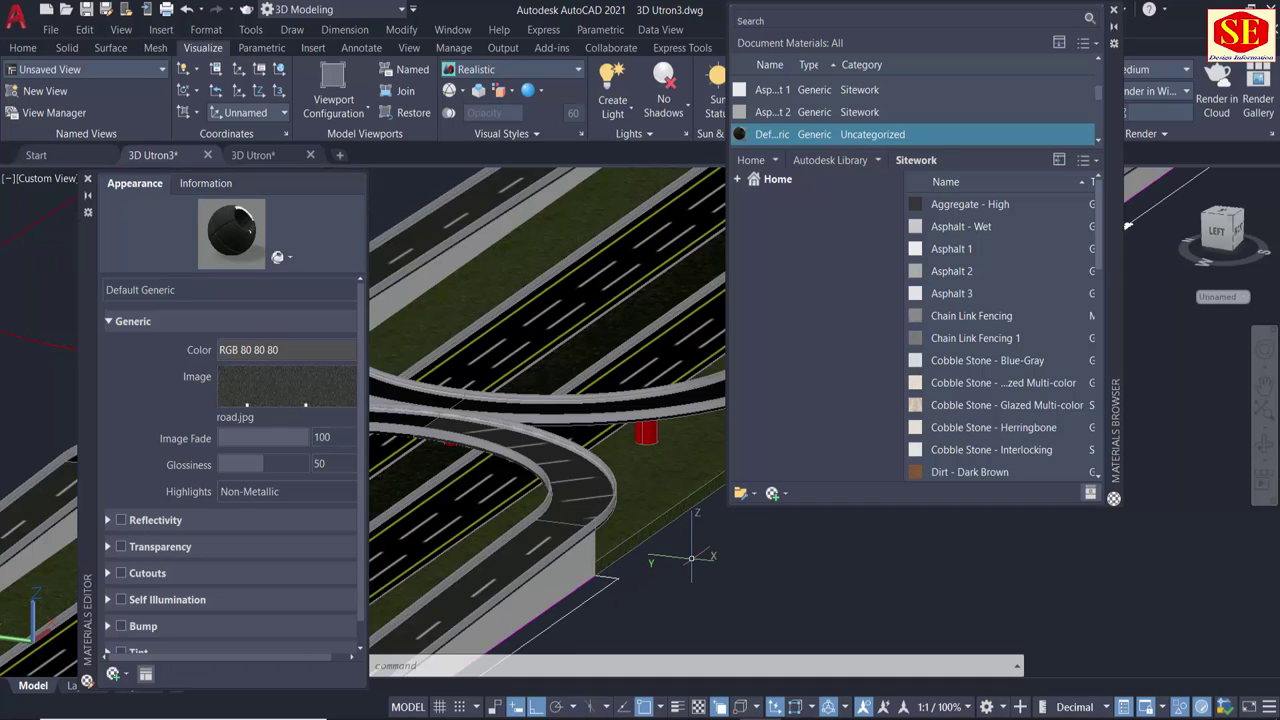
scroll(600, 450, up, 3)
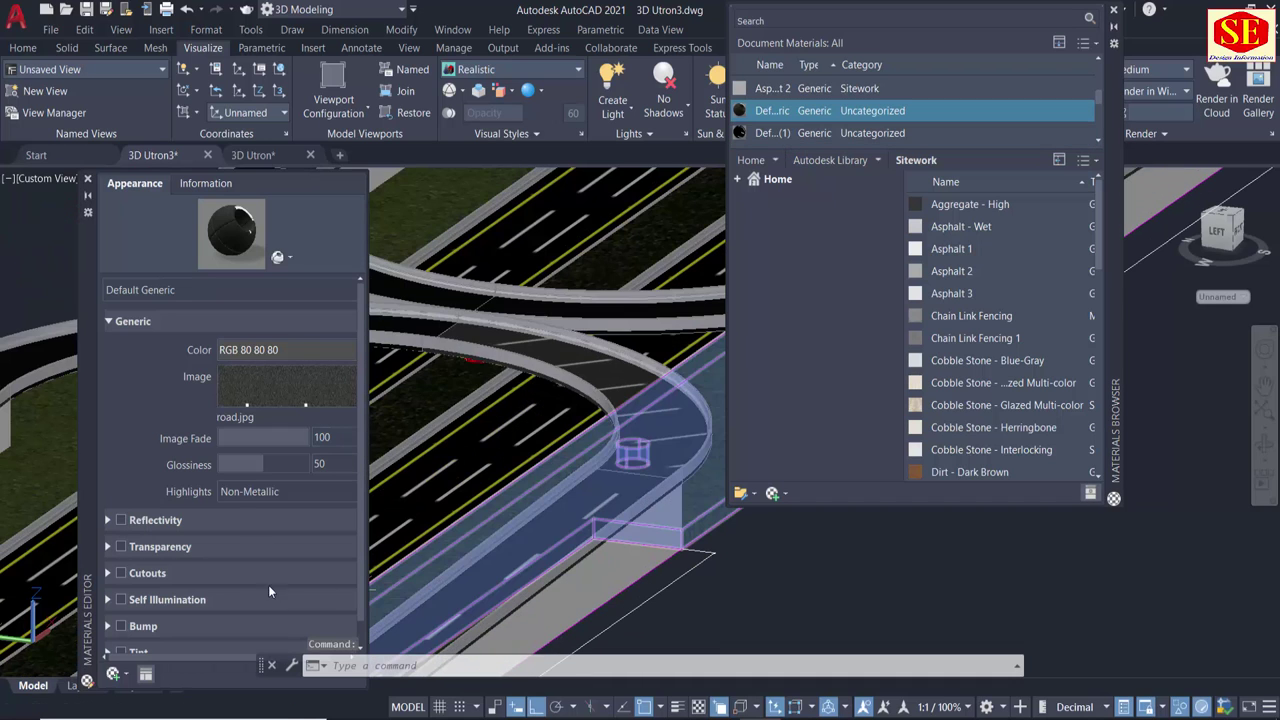
click(278, 398)
scroll(934, 594, down, 3)
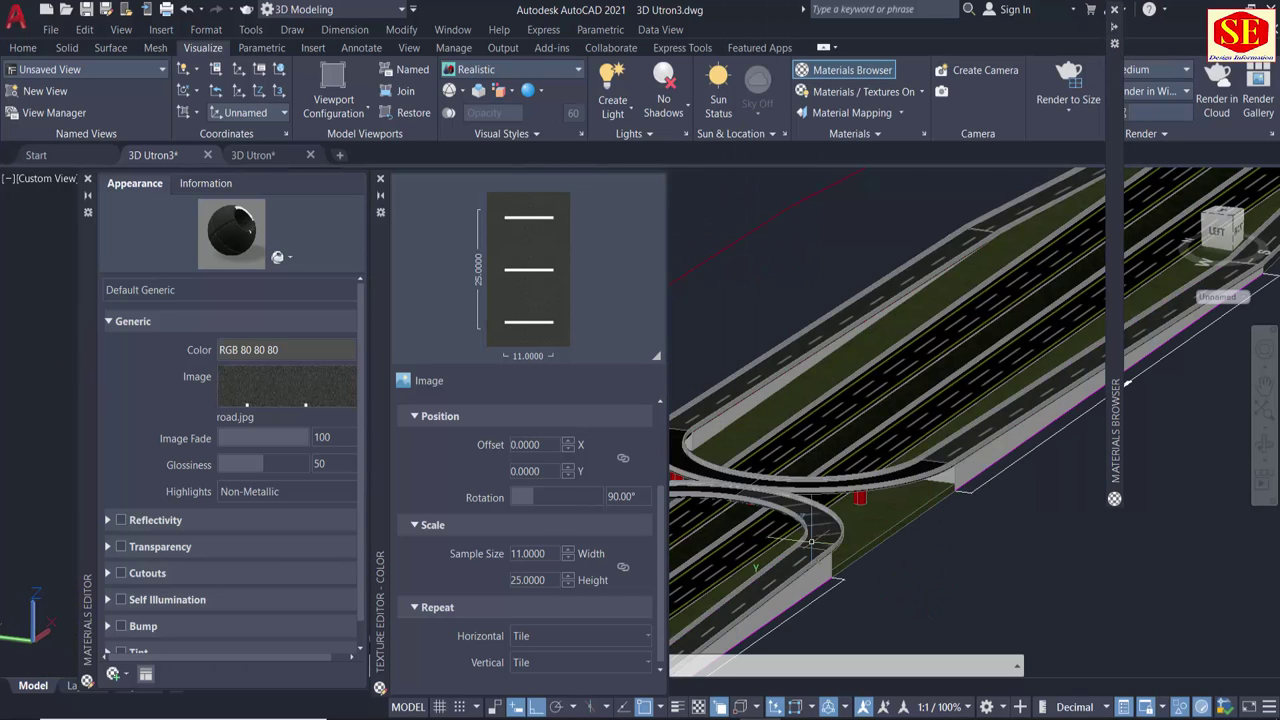
scroll(800, 530, up, 2)
scroll(780, 506, up, 2)
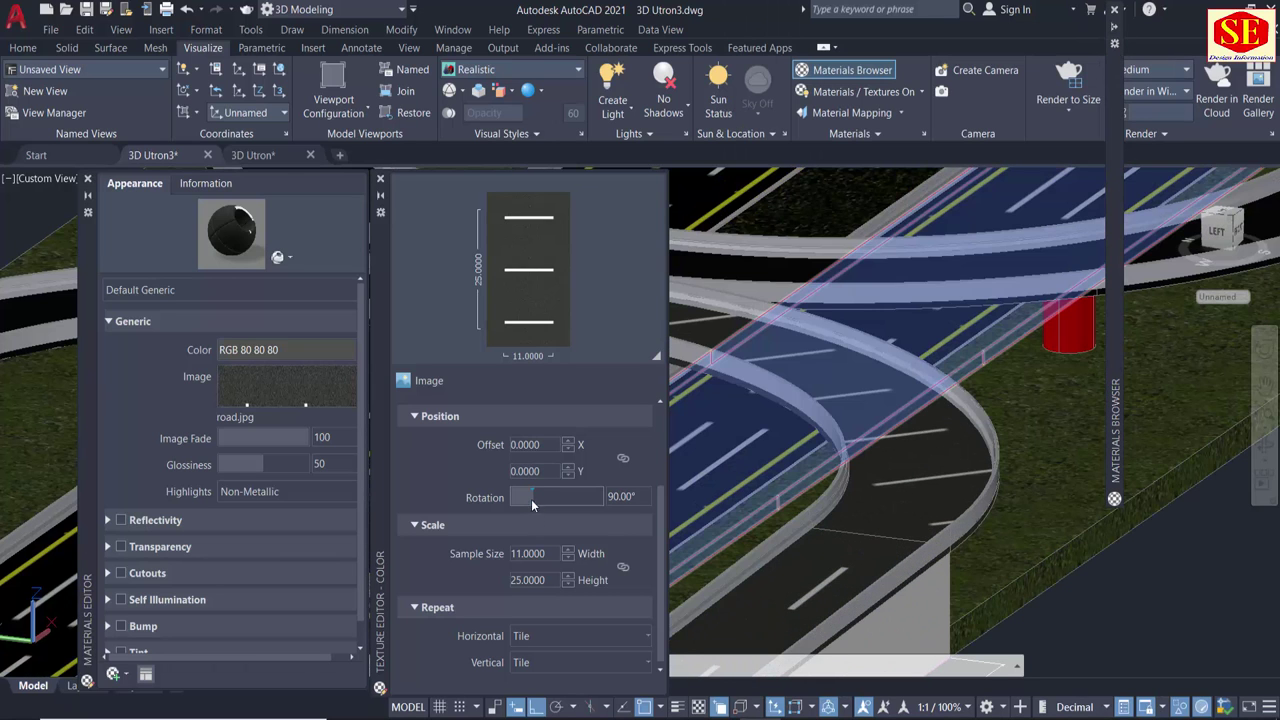
drag(533, 498, 488, 506)
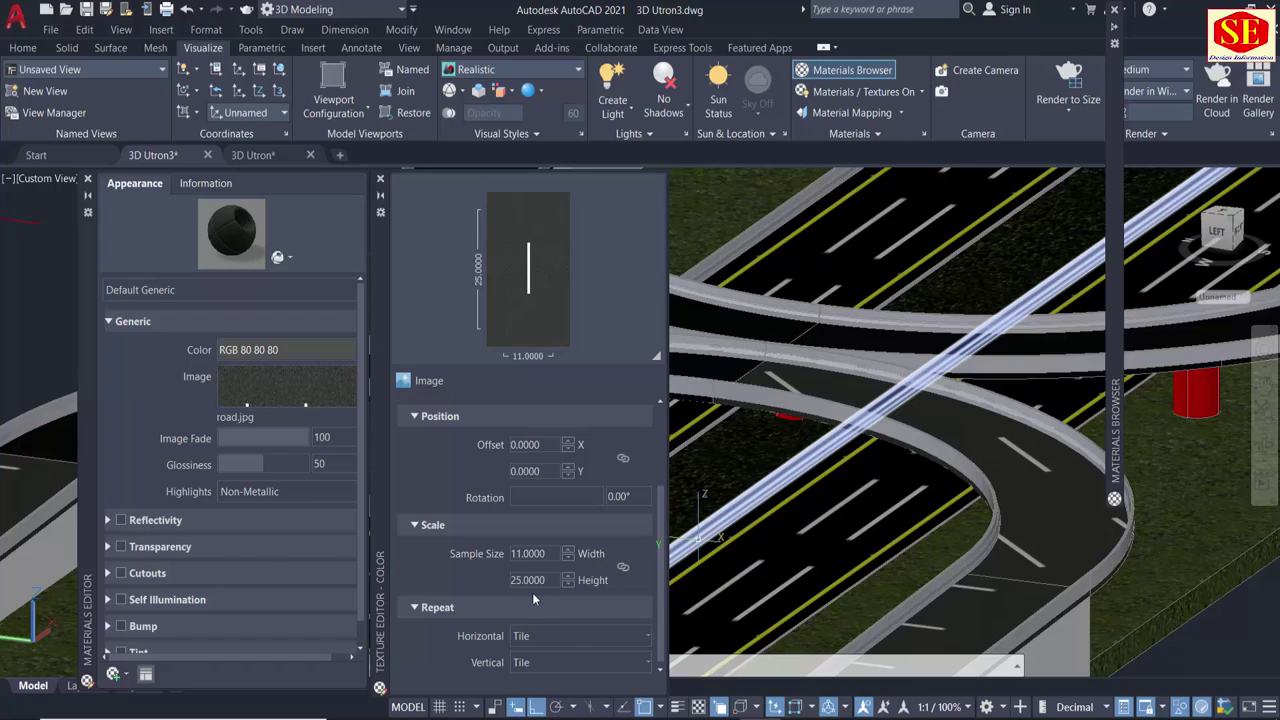
Set the road.jpg texture sample size to 15 by 15 units.
double_click(528, 581)
text(12)
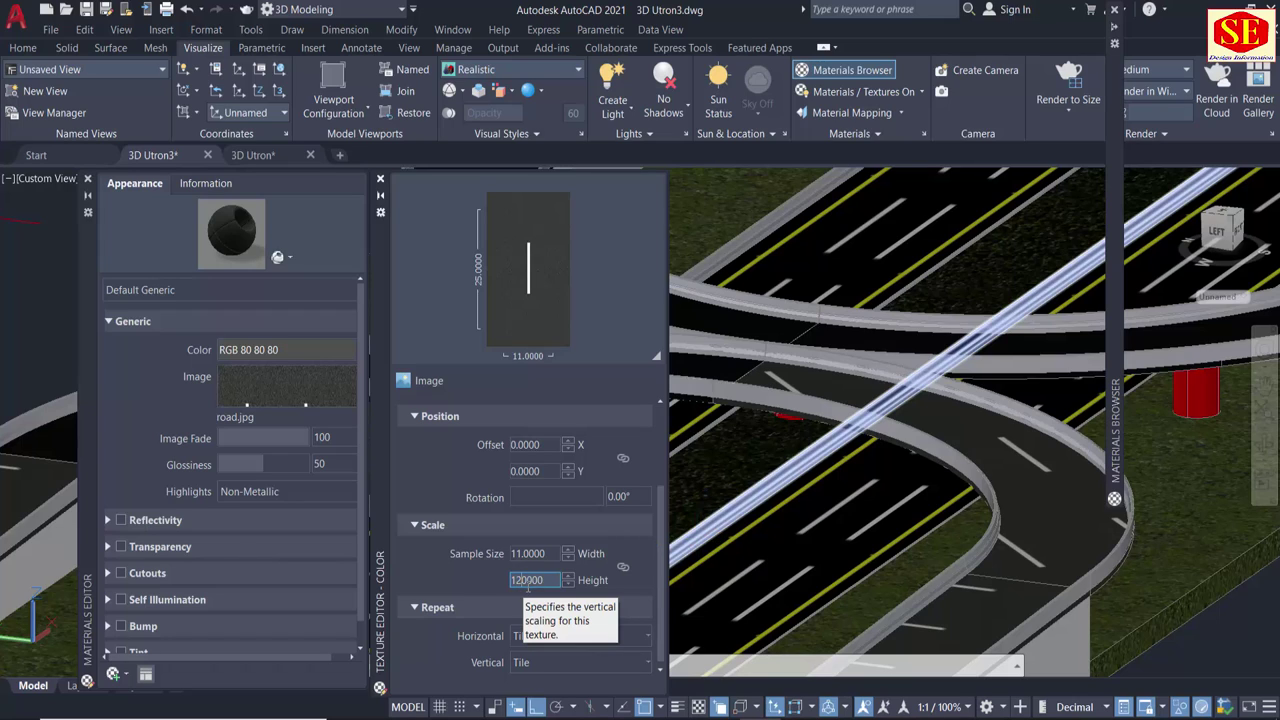
key(Return)
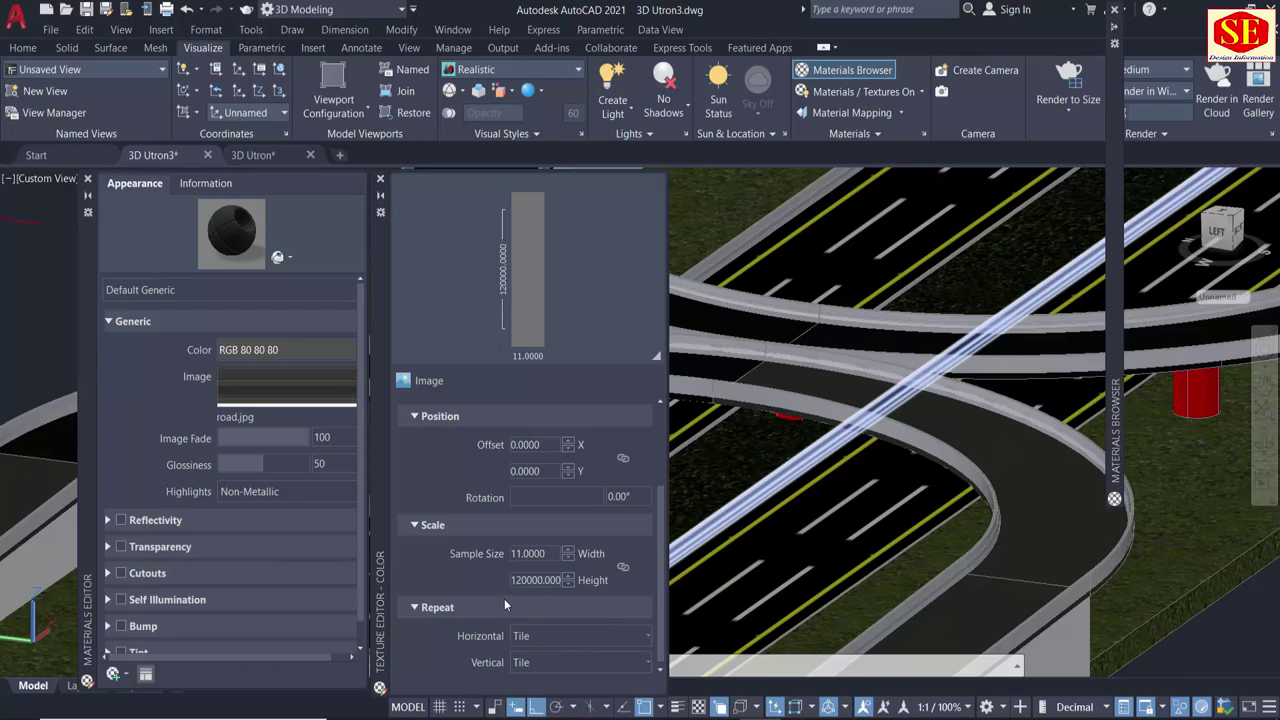
double_click(516, 581)
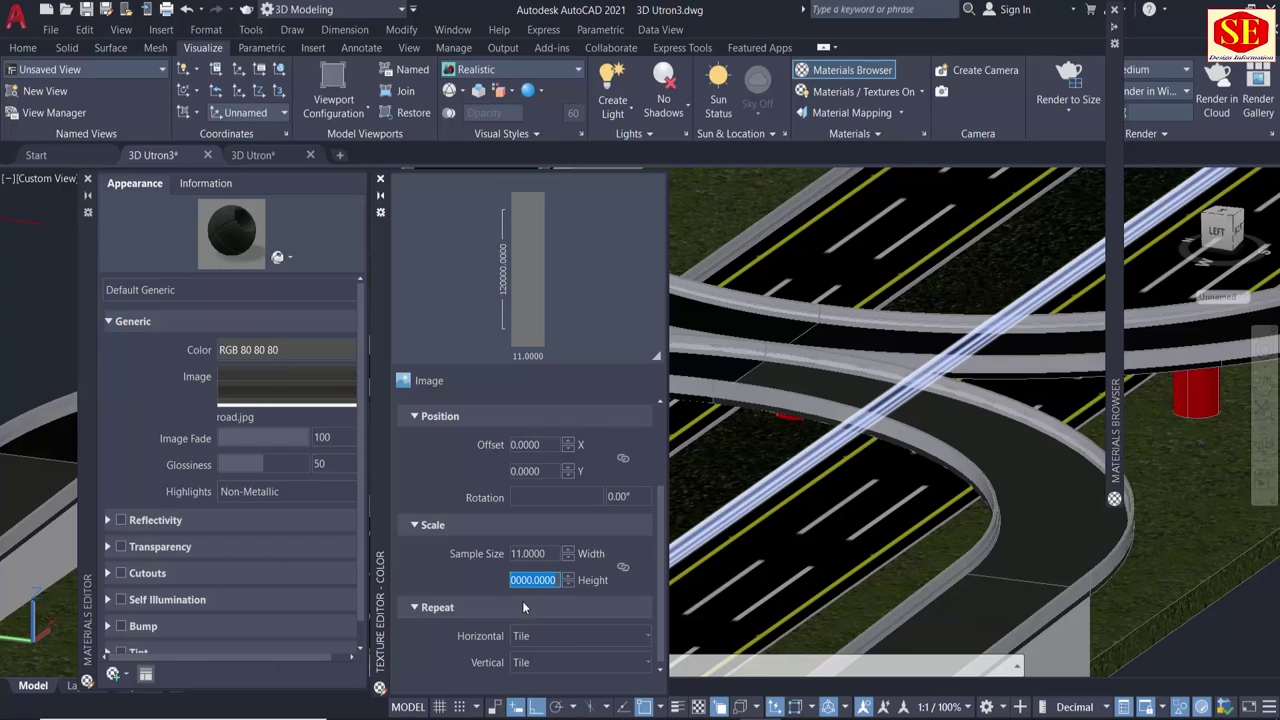
text(1)
key(Return)
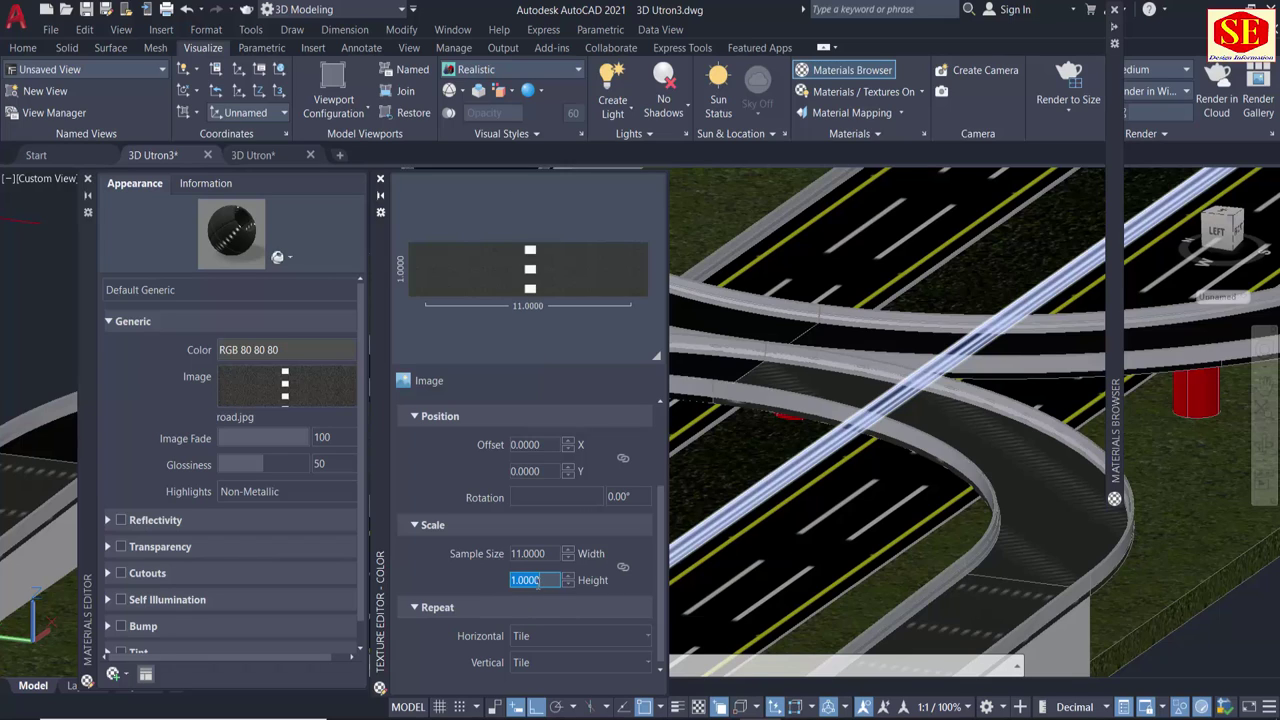
text(10)
key(Return)
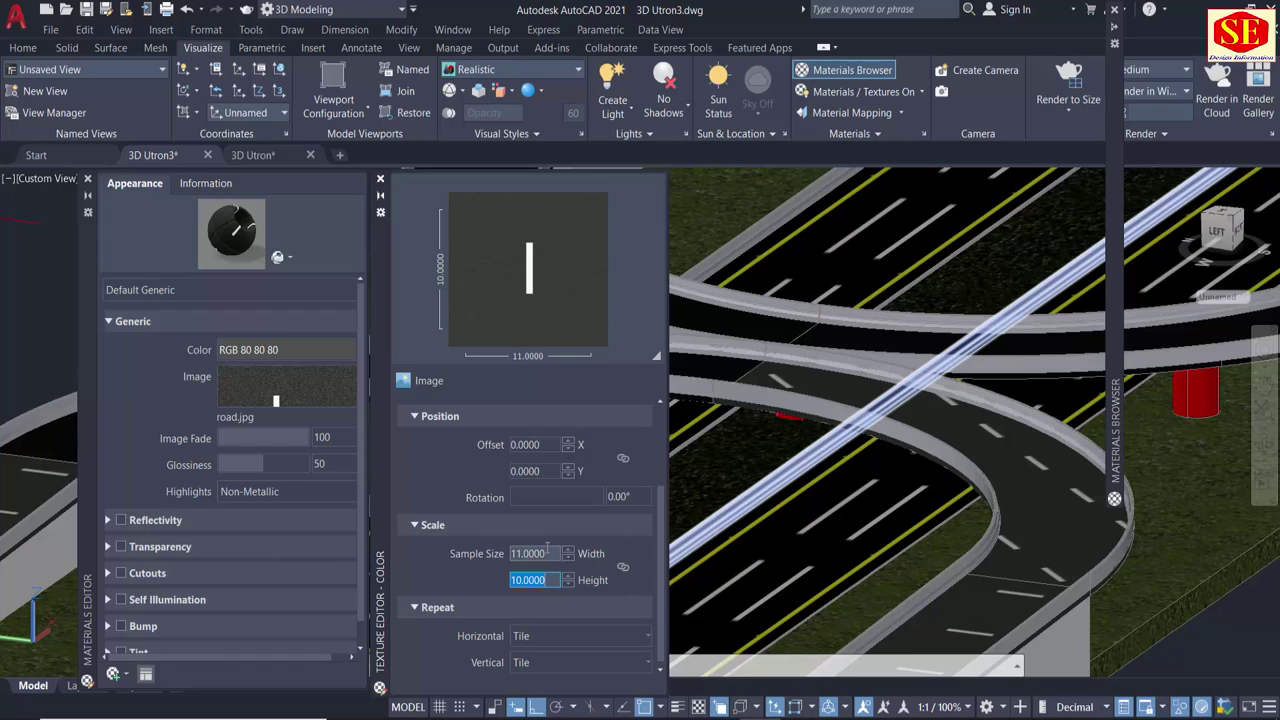
click(538, 581)
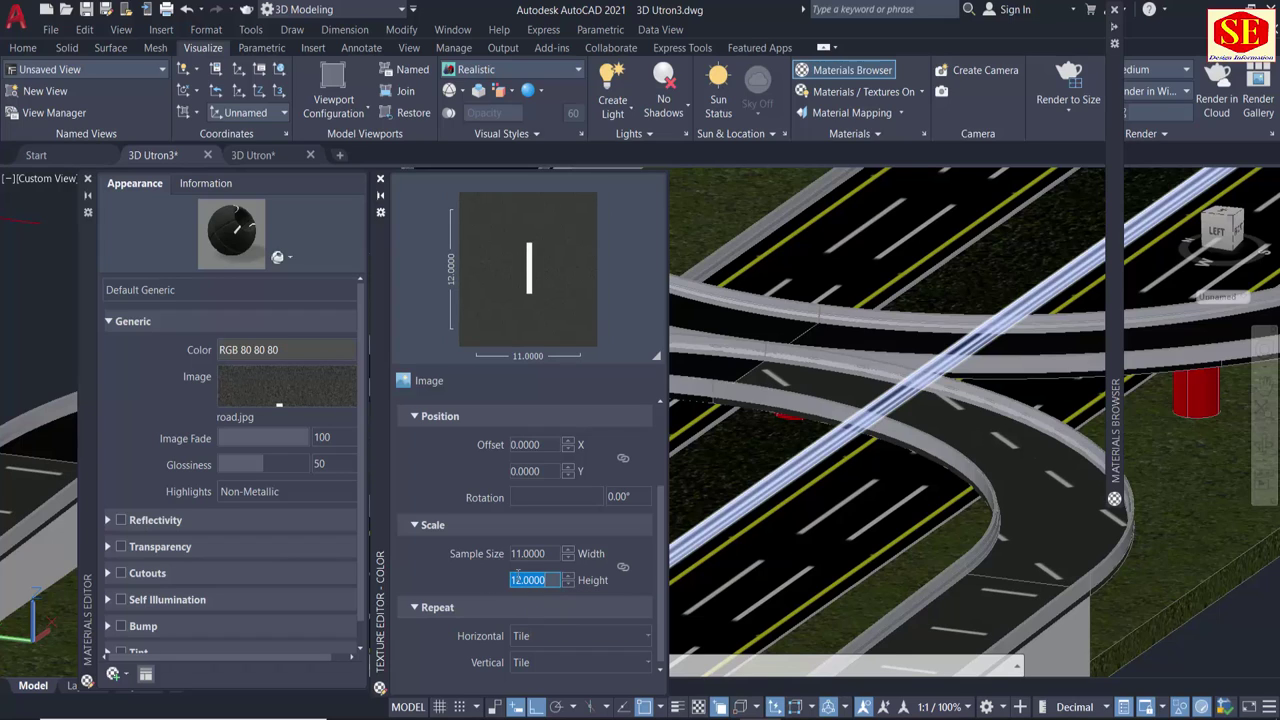
text(15.0000)
key(Return)
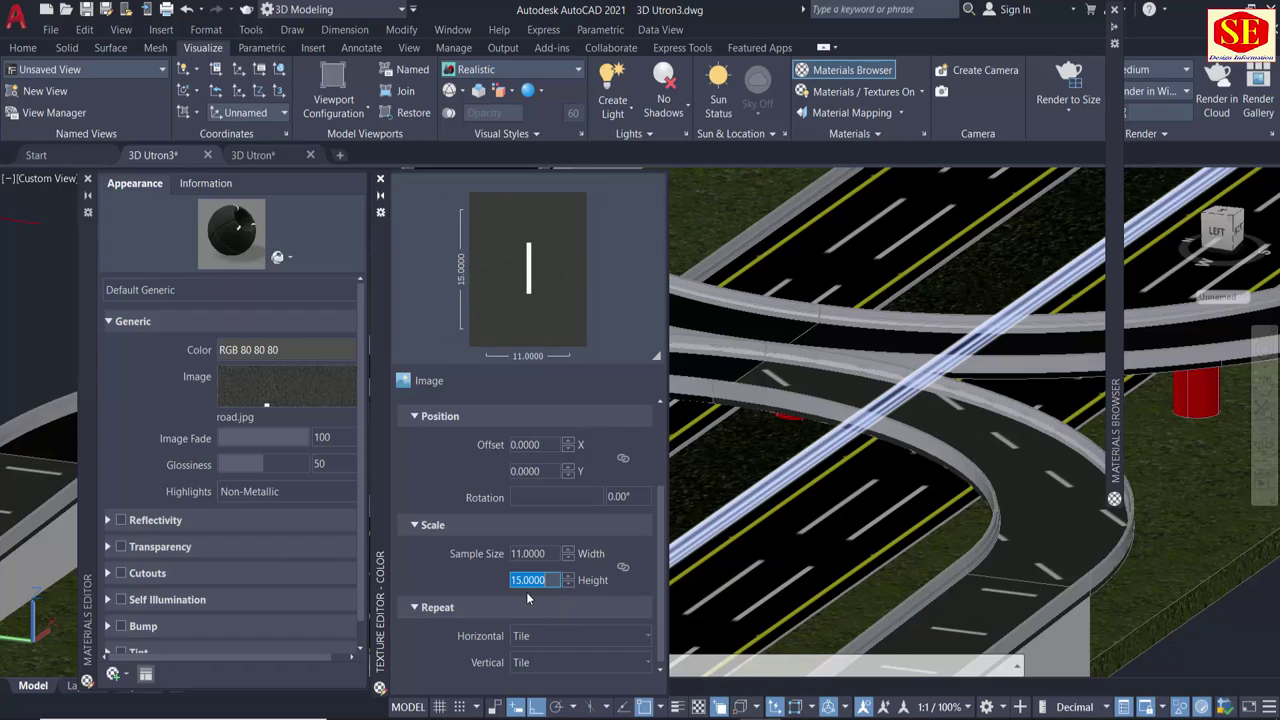
click(553, 554)
text(1)
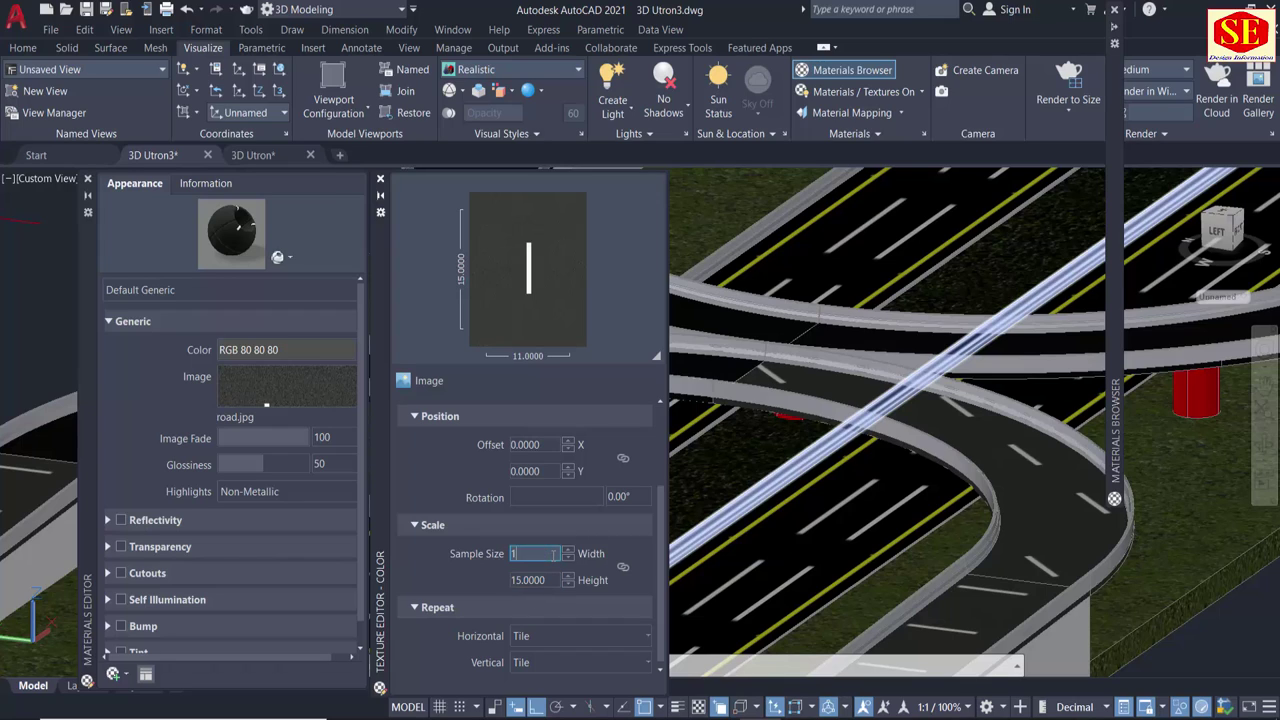
text(5)
key(Return)
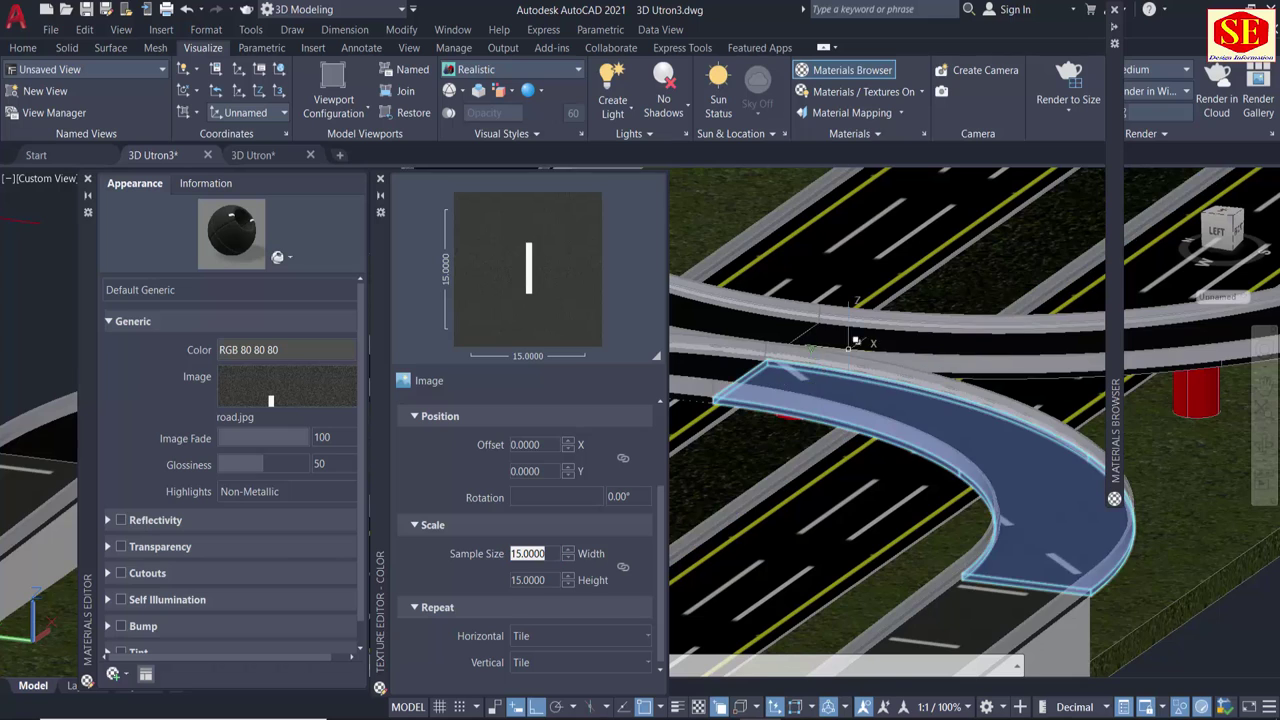
shift+middle_drag(820, 350, 855, 343)
Drag an Asphalt material from the Sitework library toward the curved ramp.
scroll(855, 343, up, 3)
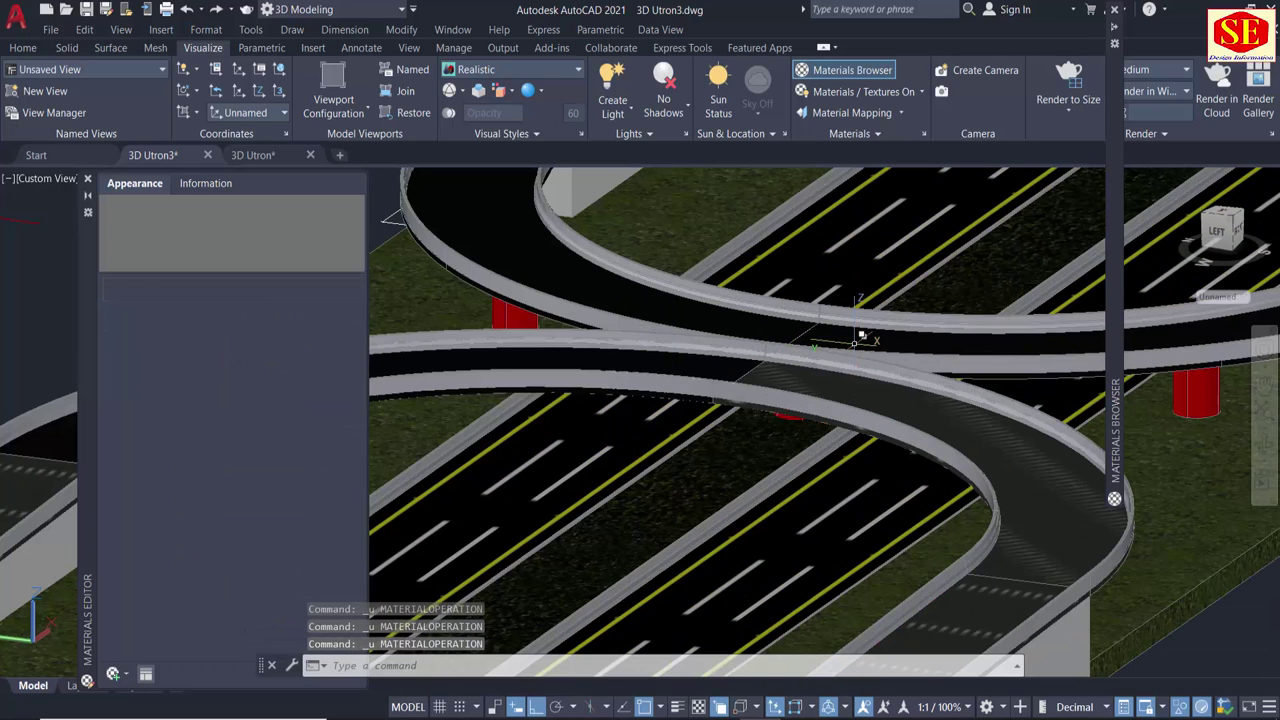
scroll(855, 343, down, 5)
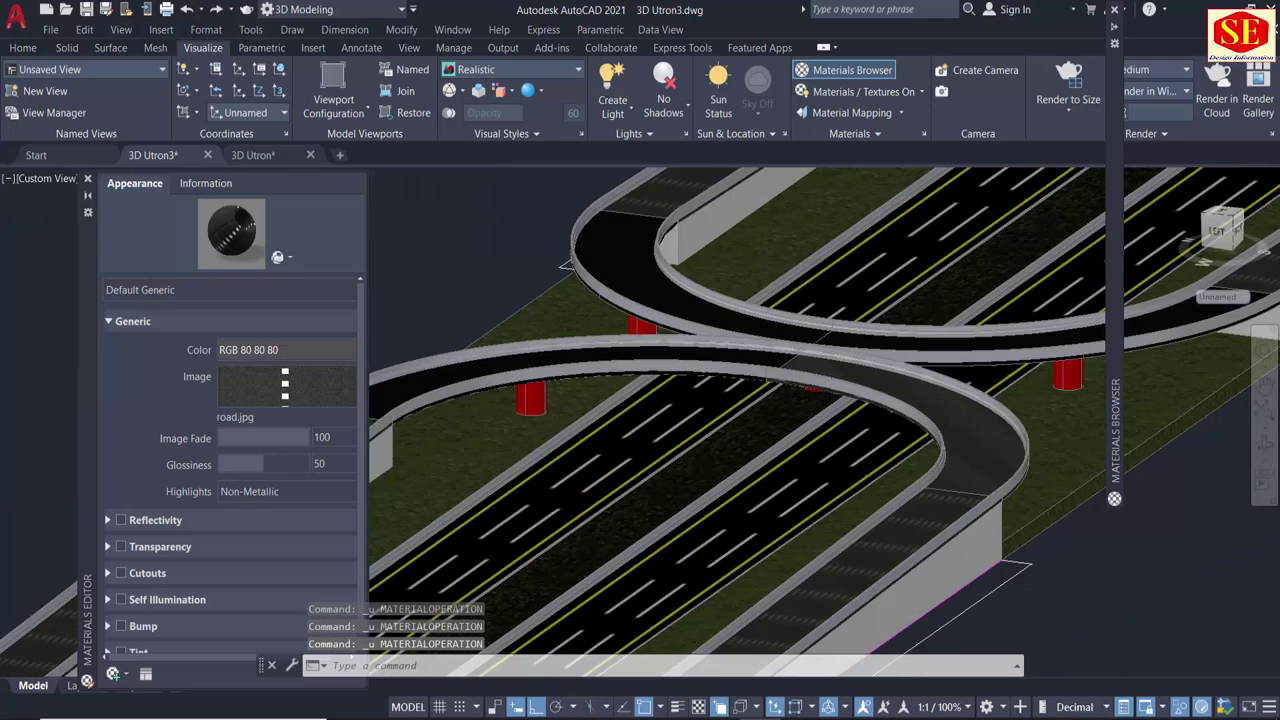
scroll(913, 478, up, 2)
scroll(918, 455, up, 2)
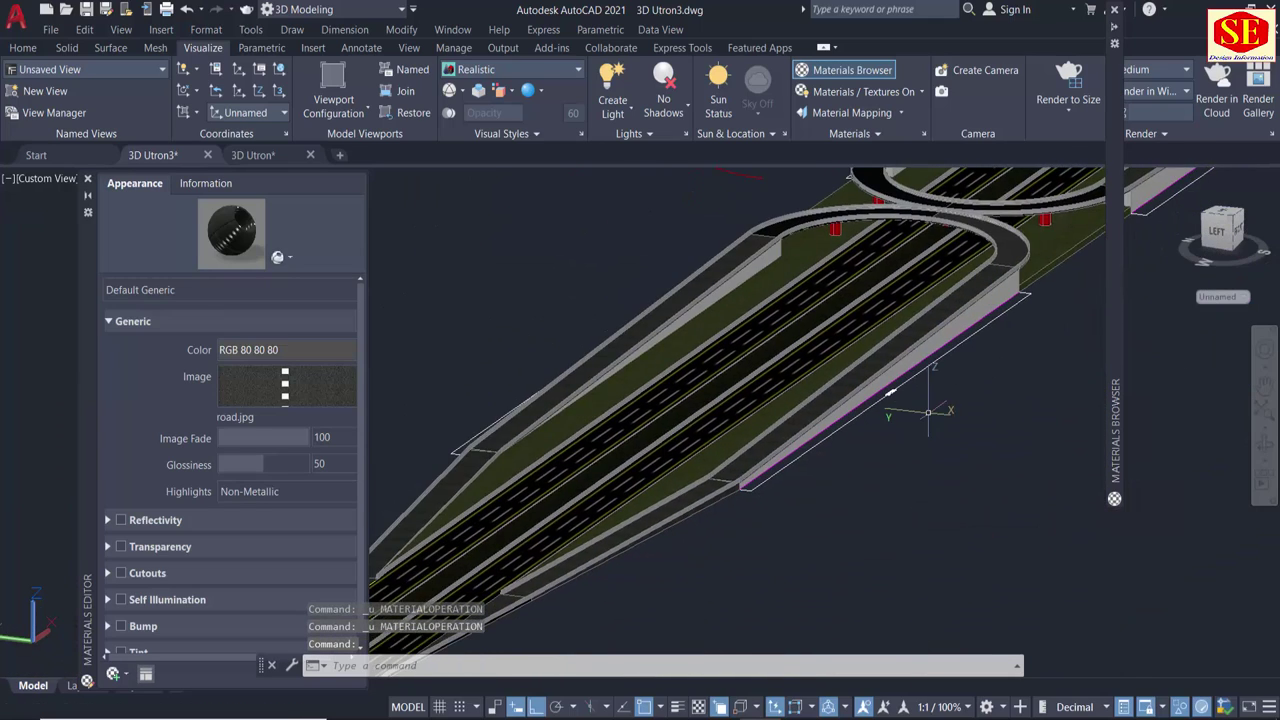
scroll(926, 420, up, 1)
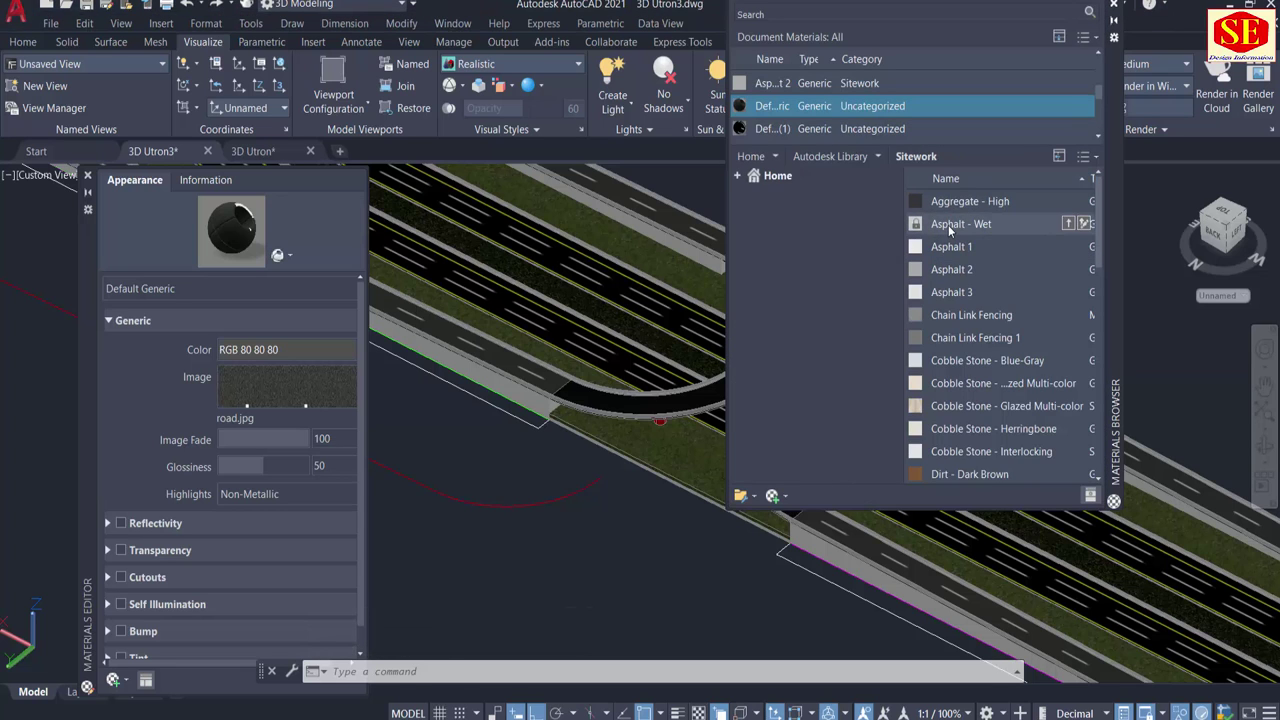
drag(952, 229, 678, 427)
scroll(678, 413, up, 2)
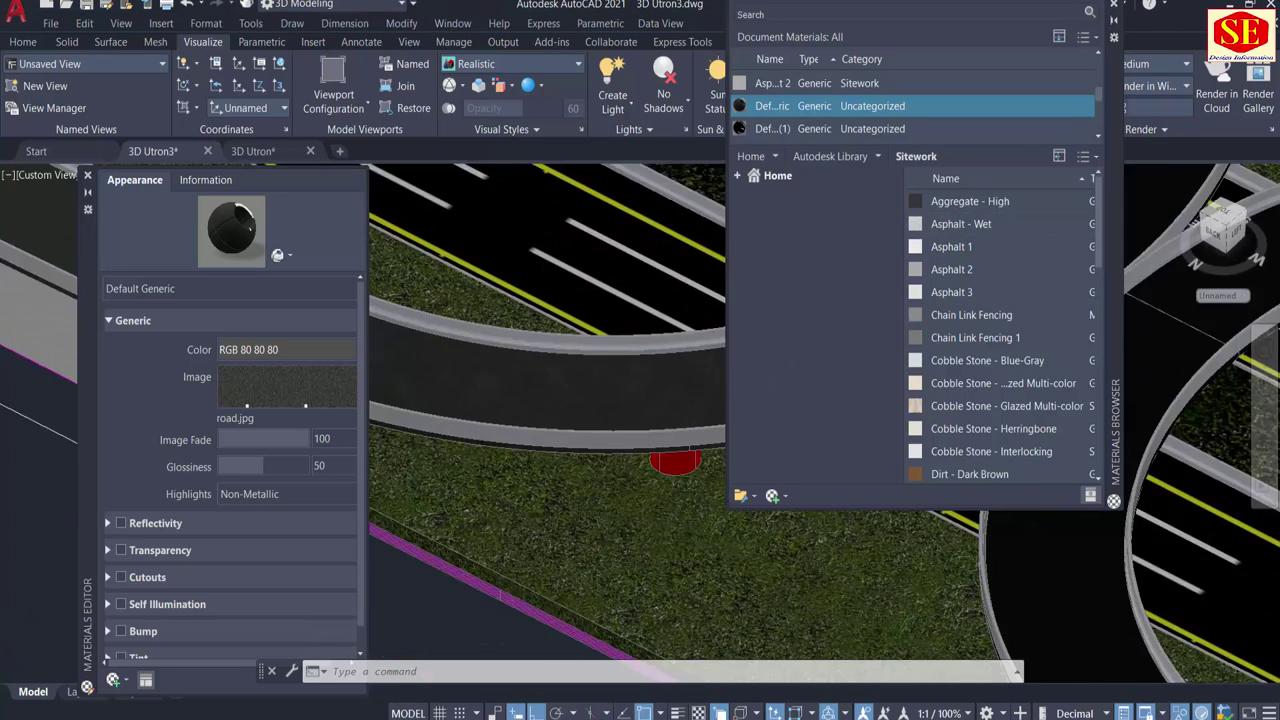
scroll(678, 413, up, 2)
scroll(678, 413, up, 2)
scroll(472, 370, up, 1)
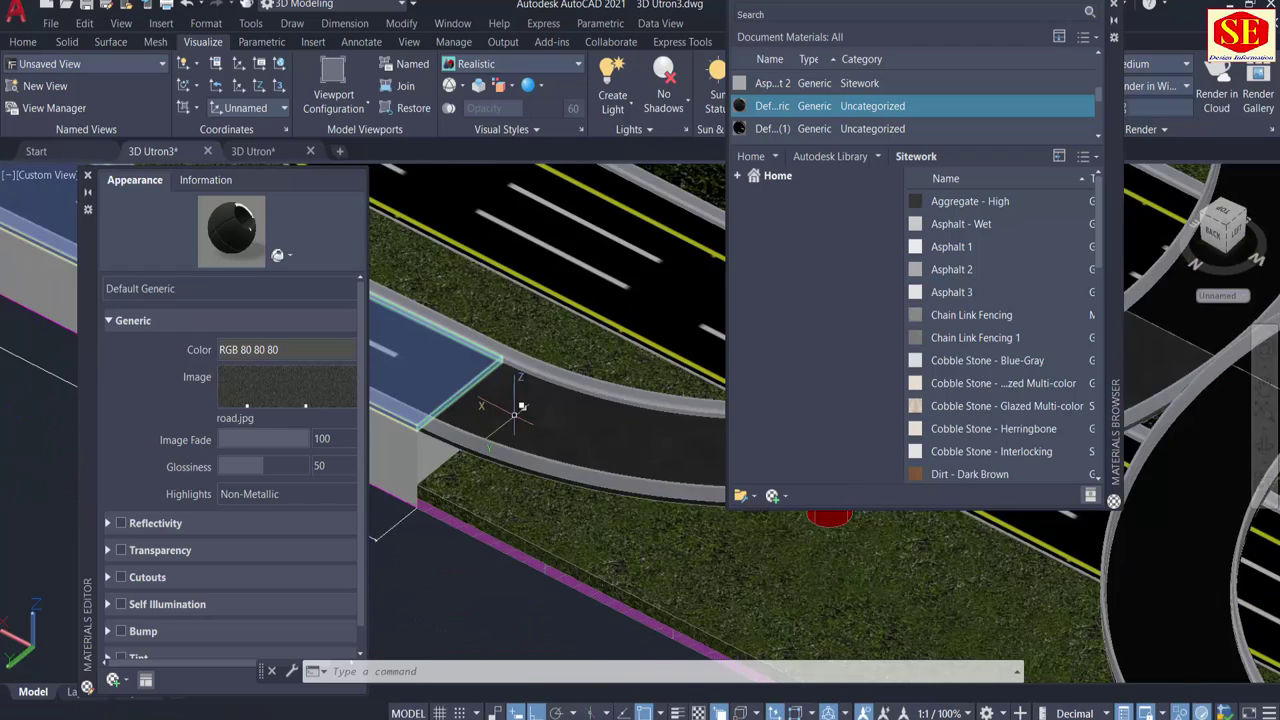
Drop the asphalt onto the curved loop ramp and collapse the Materials Browser.
click(650, 434)
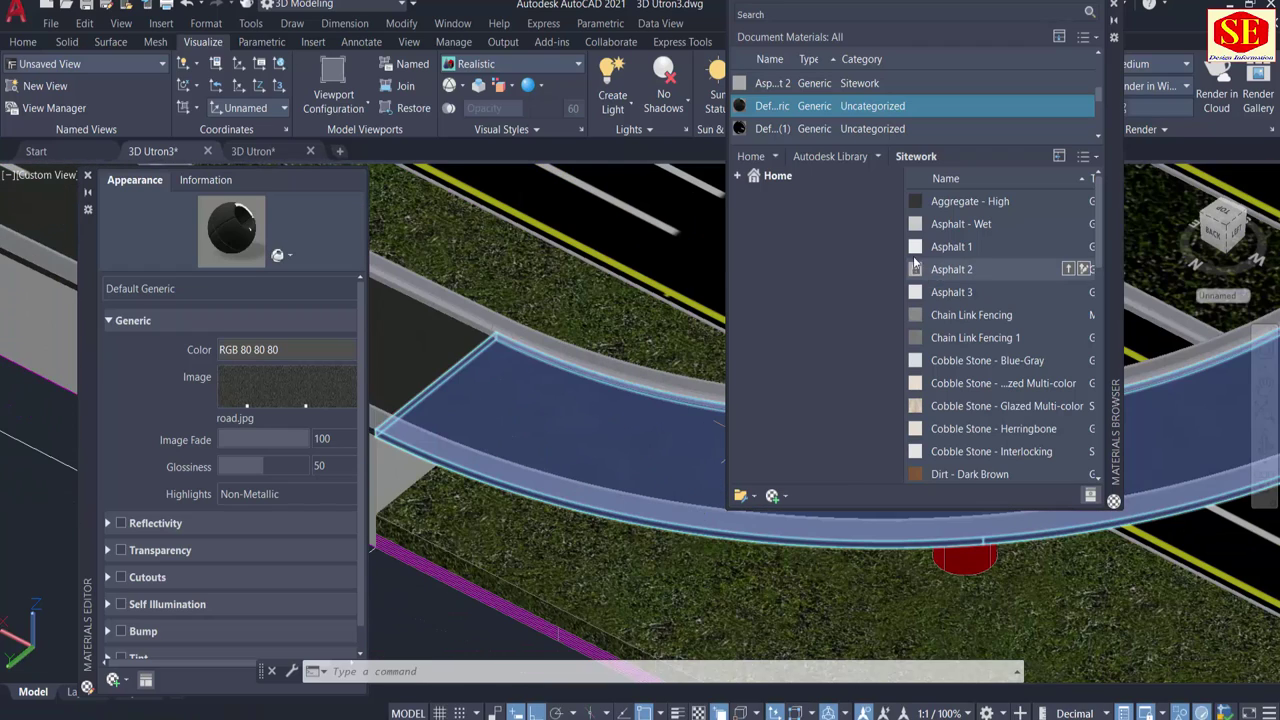
click(605, 460)
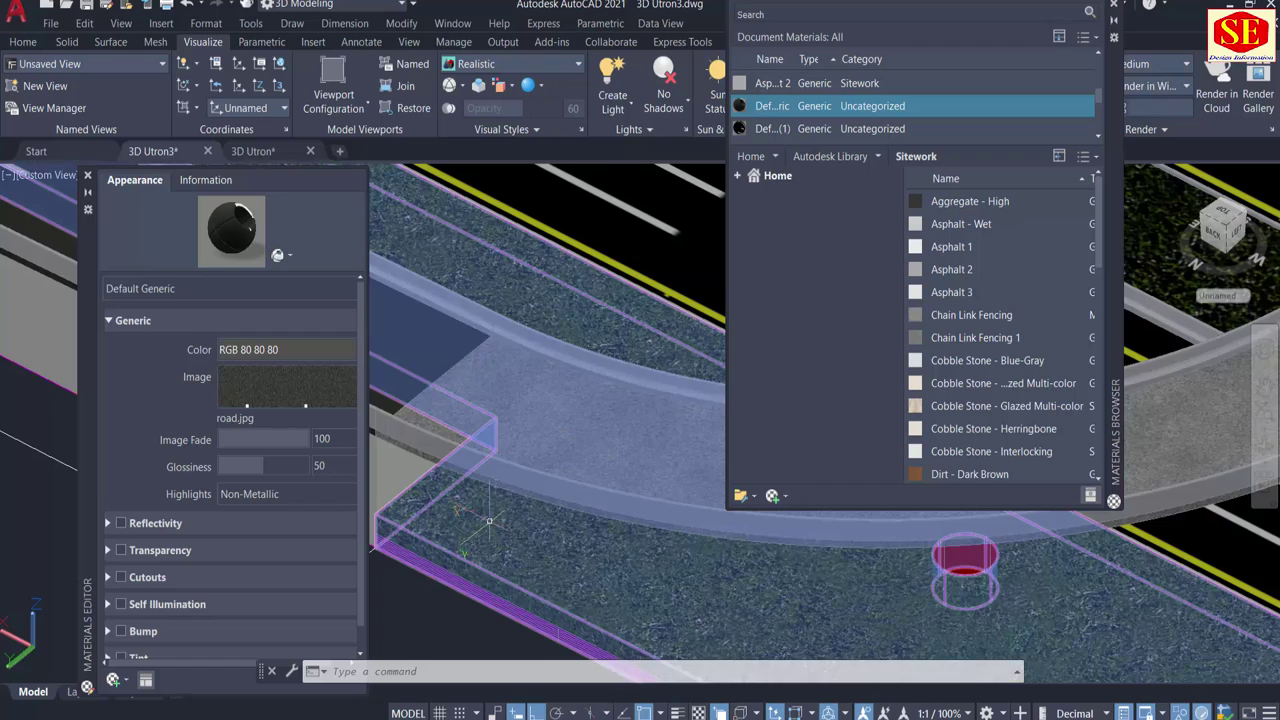
scroll(605, 460, down, 3)
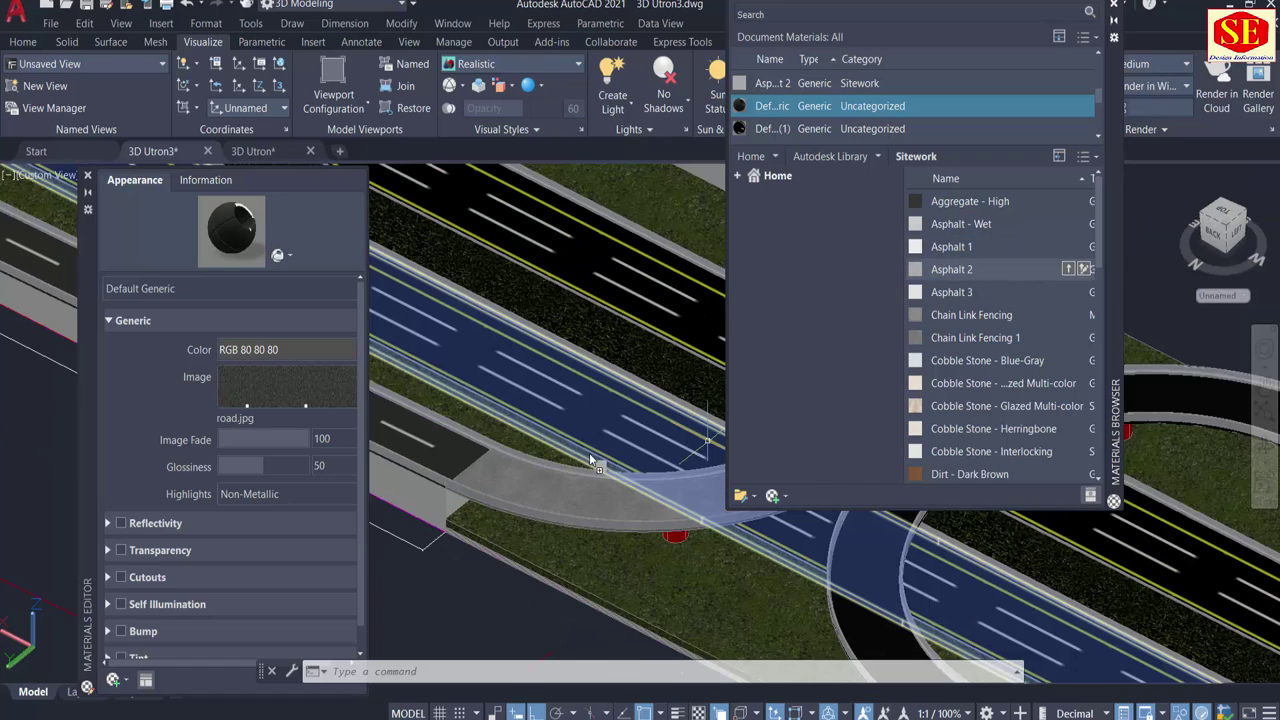
click(559, 485)
scroll(559, 485, up, 3)
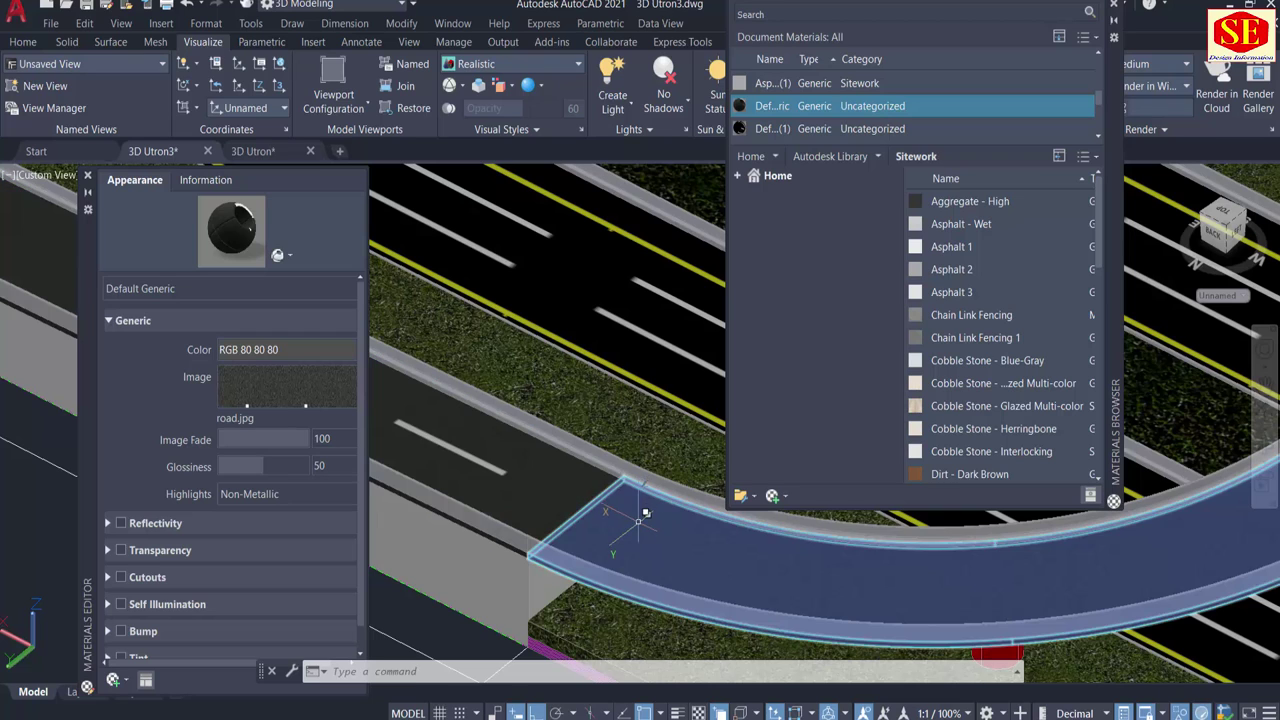
click(1116, 22)
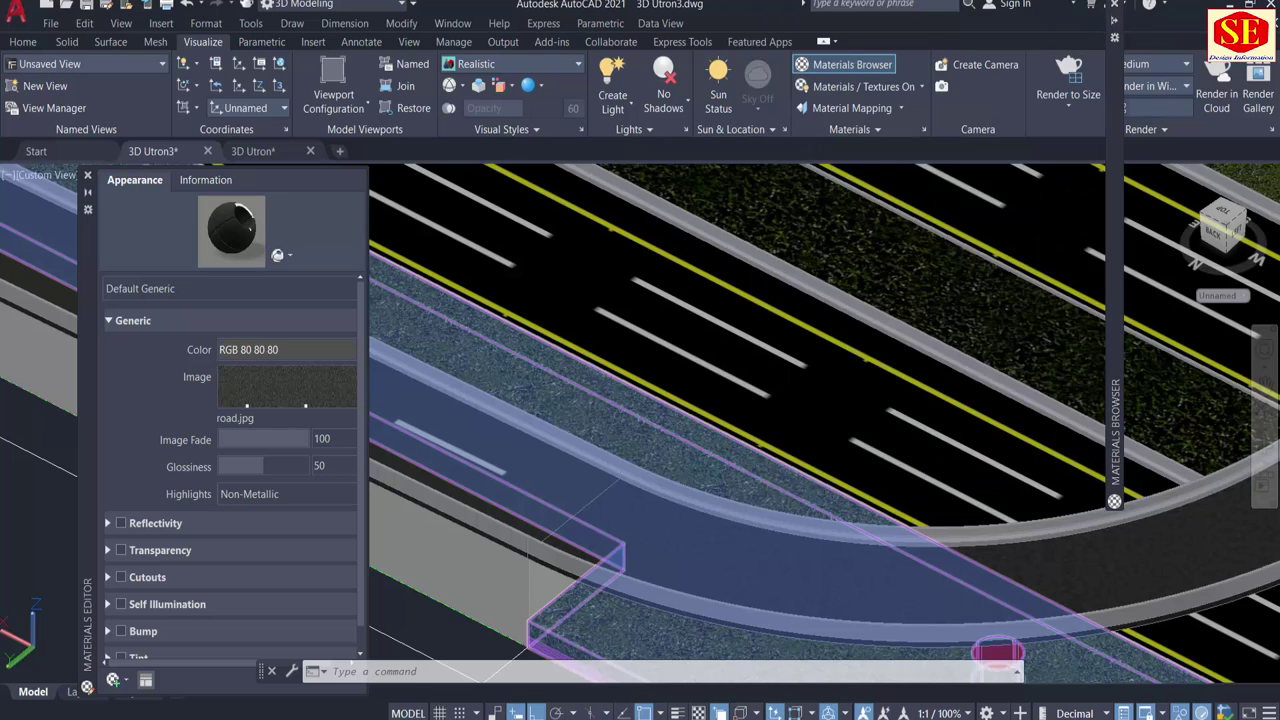
scroll(760, 420, down, 3)
scroll(760, 420, up, 1)
Start MATCHPROP with the textured ramp as source, then pan across the interchange.
key(Escape)
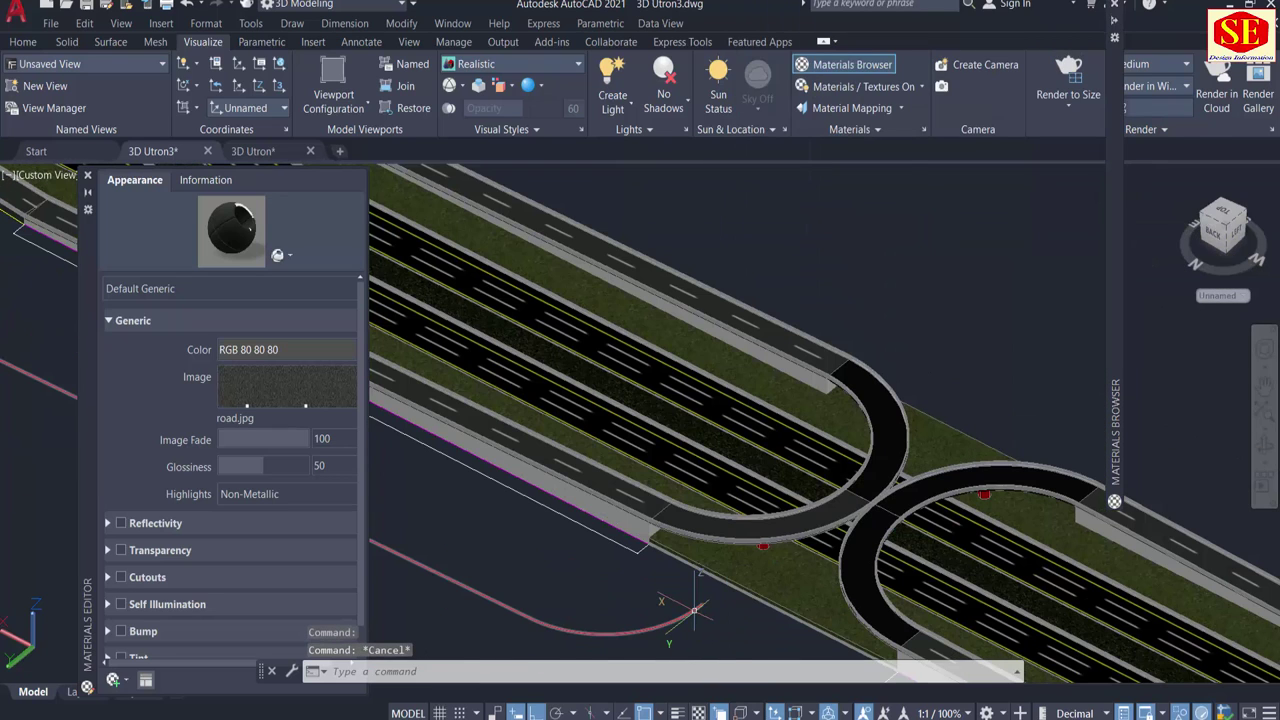
text(MA)
key(Return)
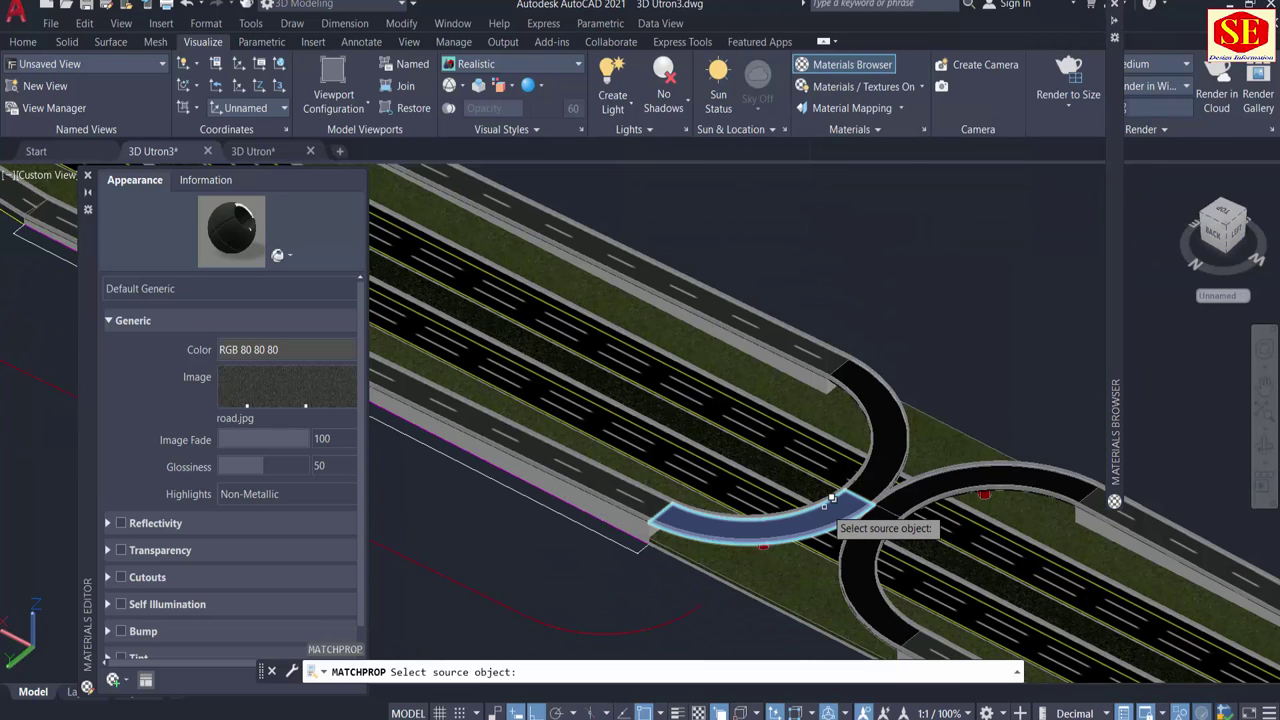
click(873, 478)
click(906, 456)
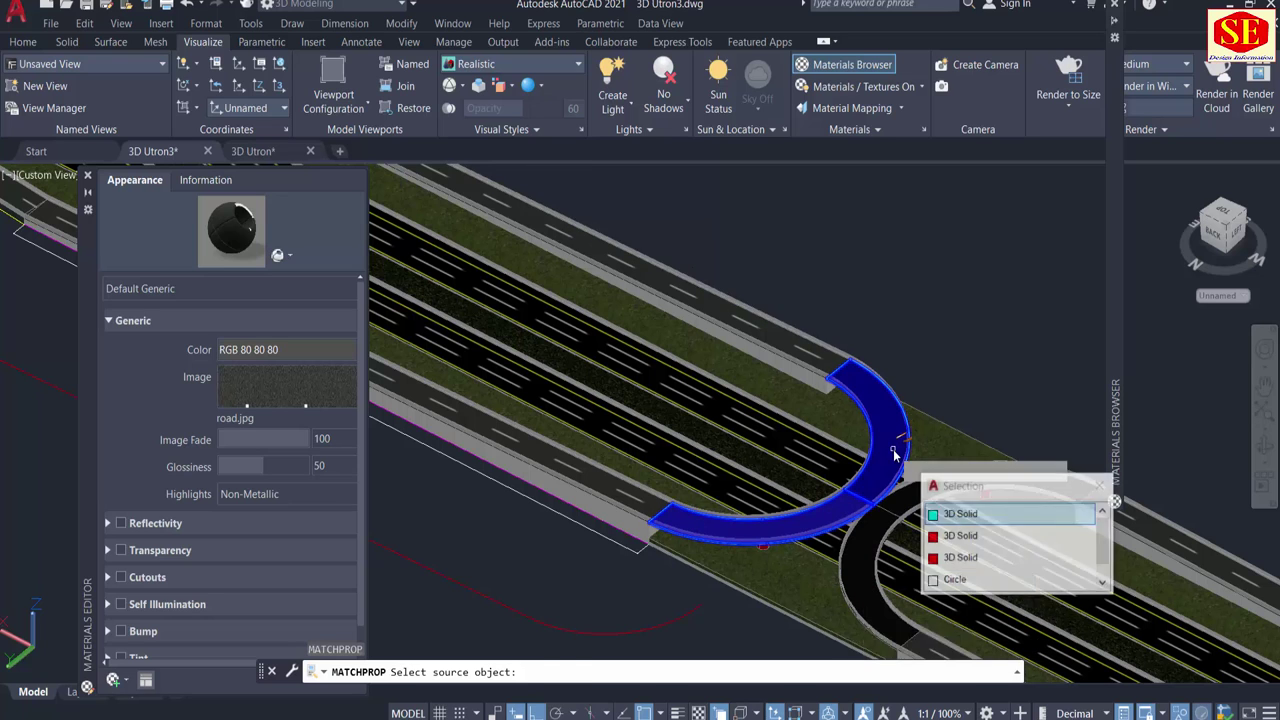
right_click(988, 340)
click(1015, 408)
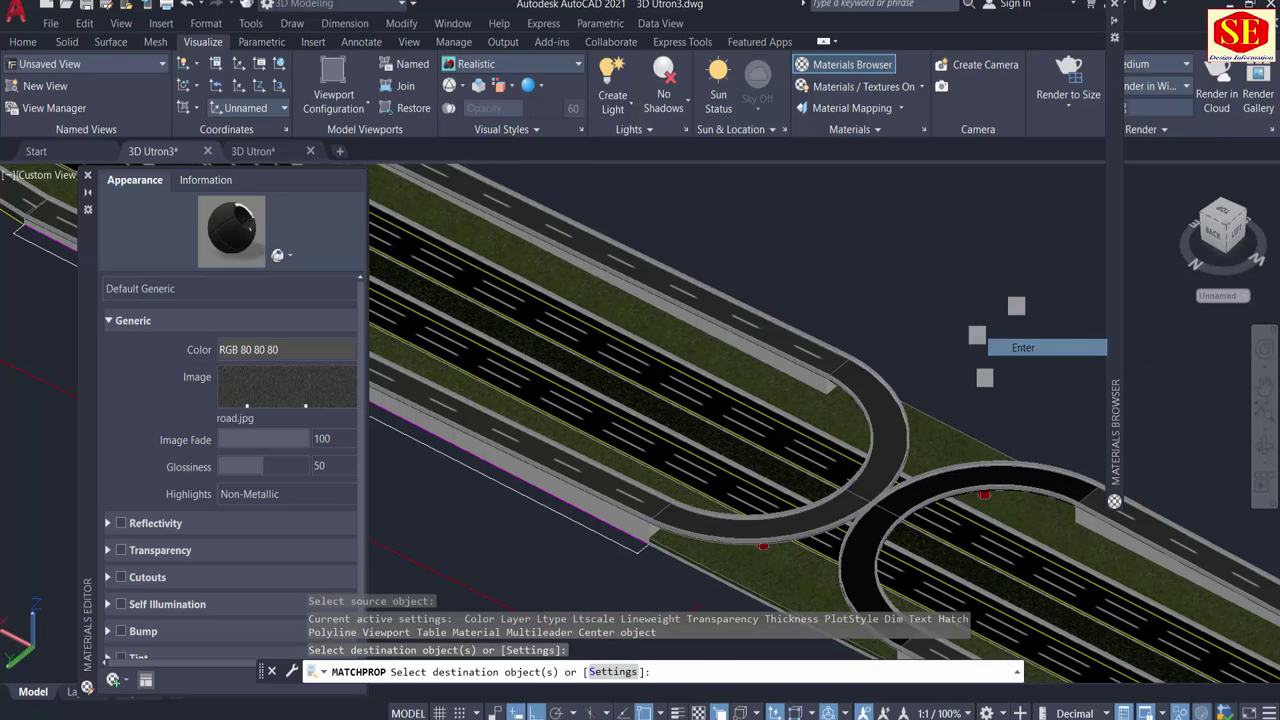
drag(928, 364, 788, 267)
key(Escape)
key(Escape)
Match the upper ramp's material onto the second and lower ramp solids.
key(Return)
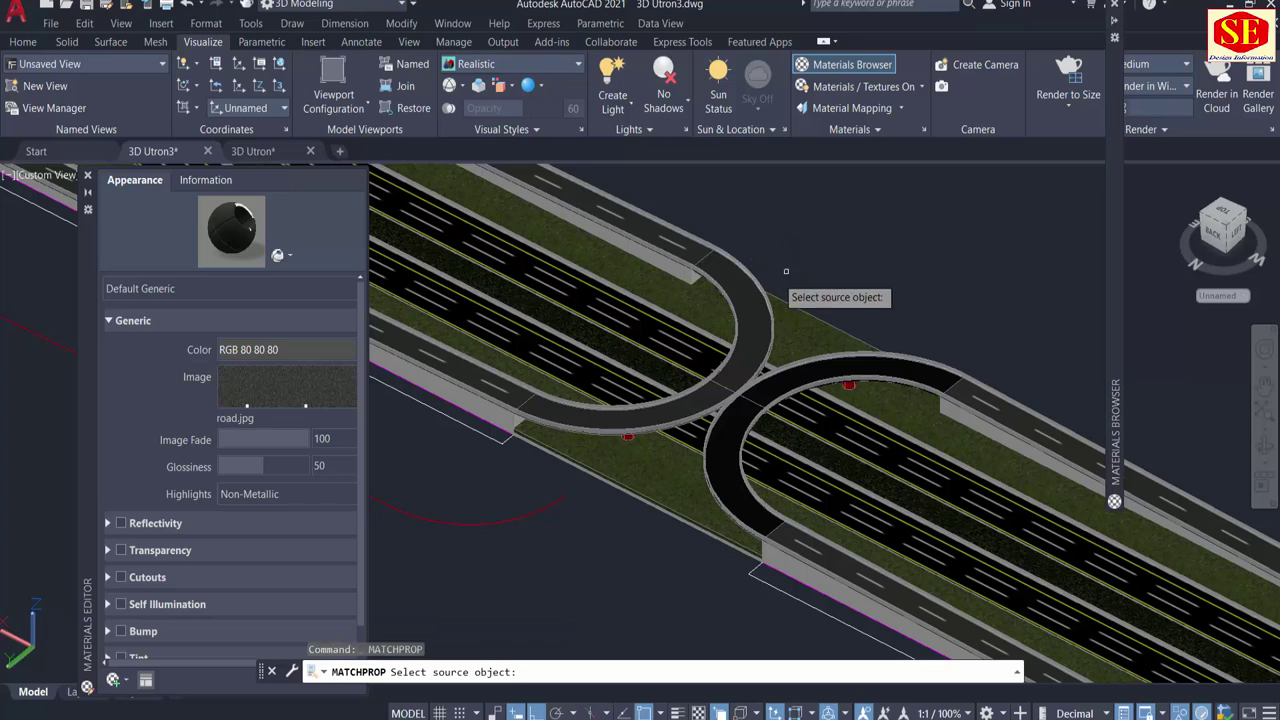
click(745, 310)
click(889, 357)
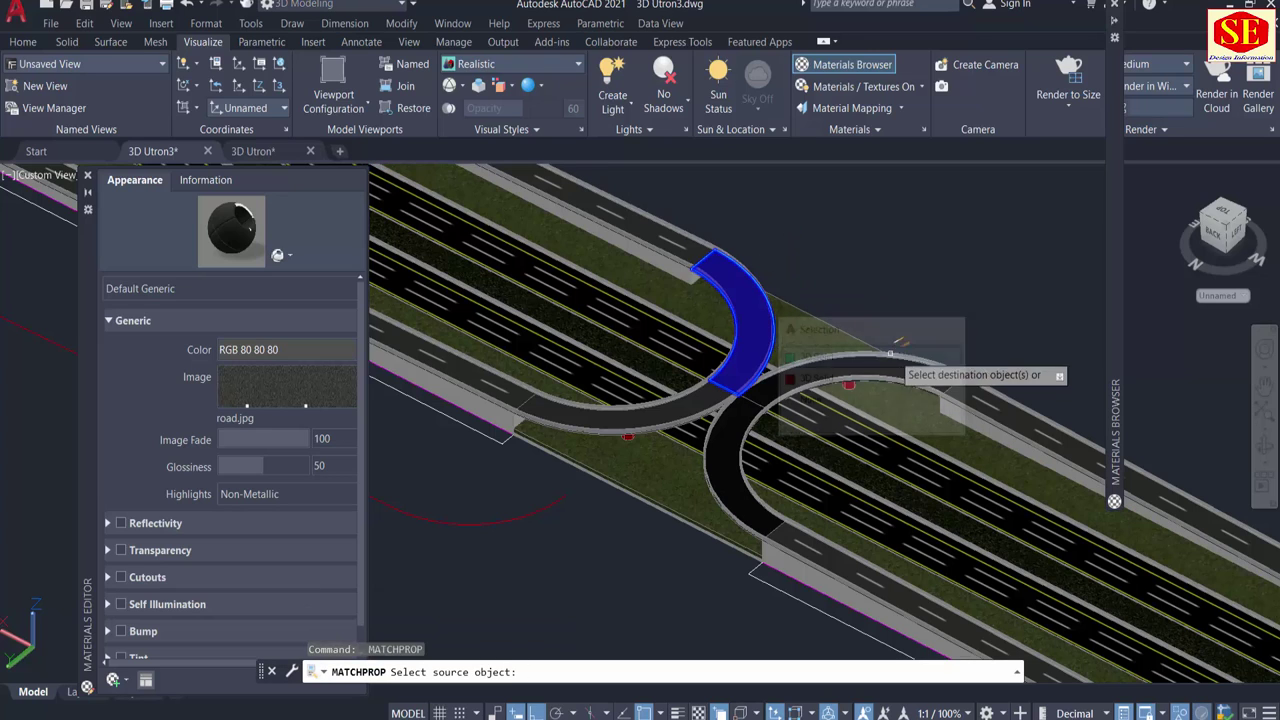
click(909, 356)
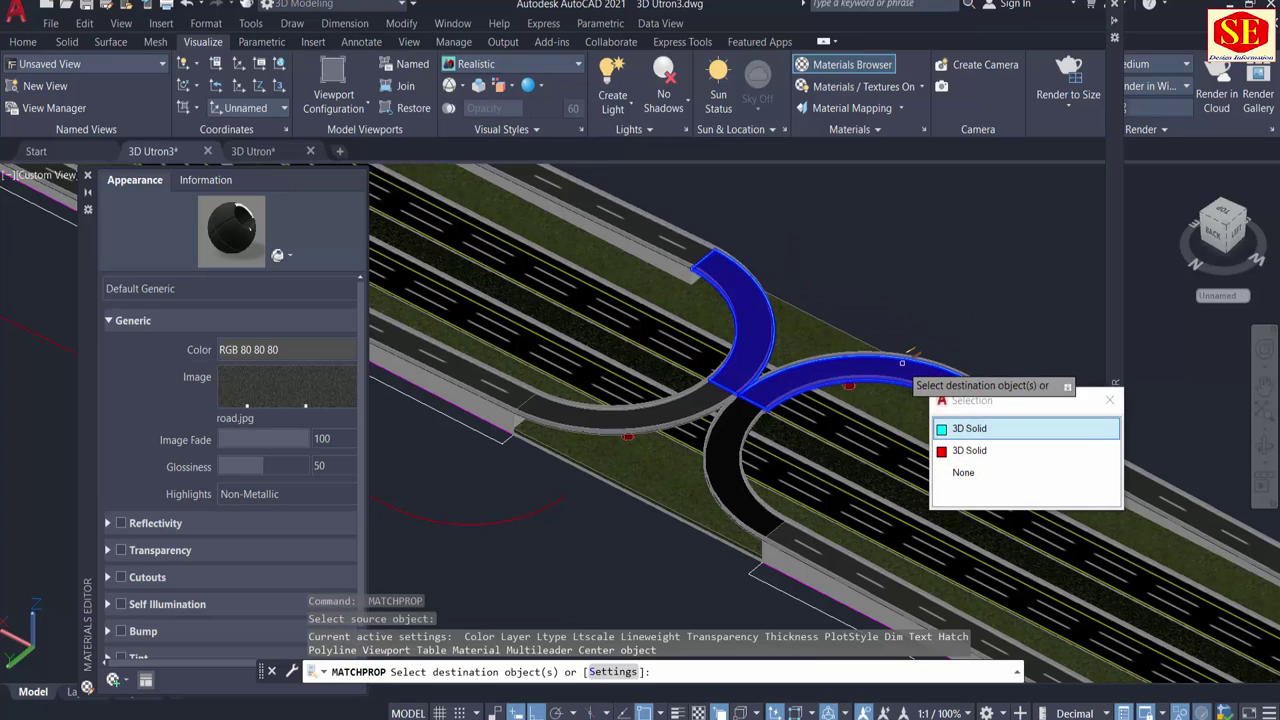
click(1006, 429)
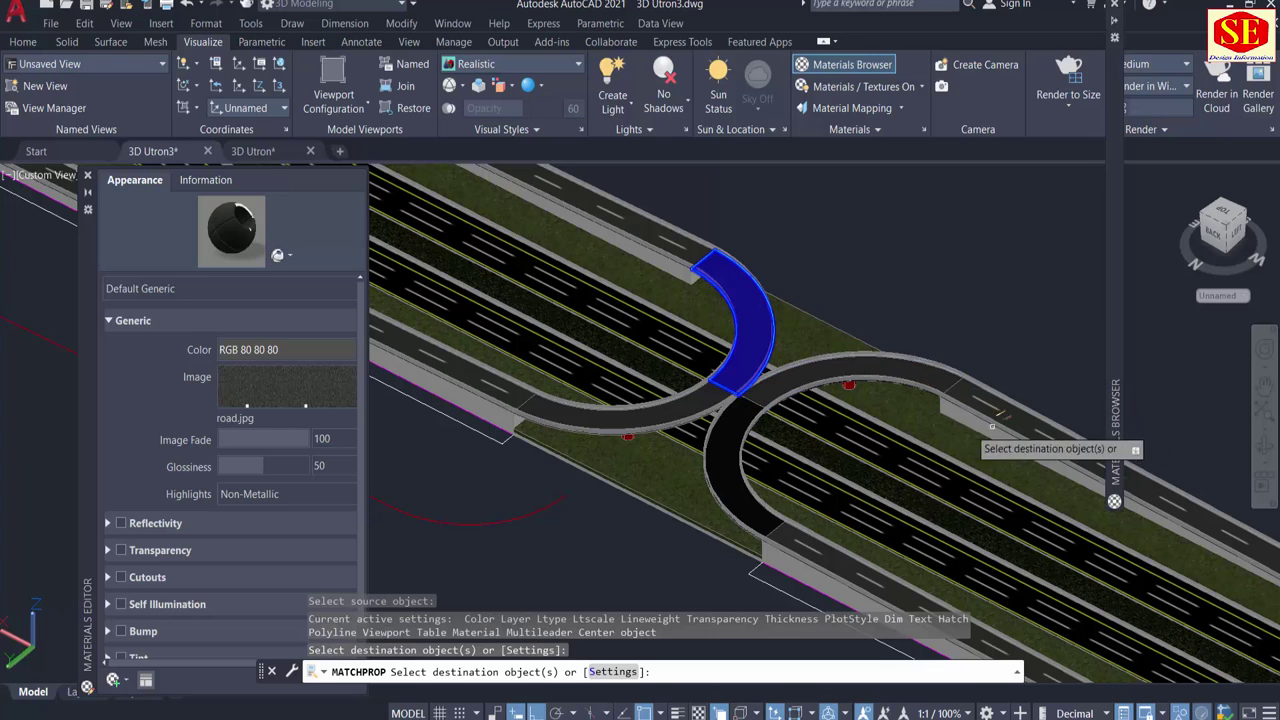
click(740, 418)
click(809, 506)
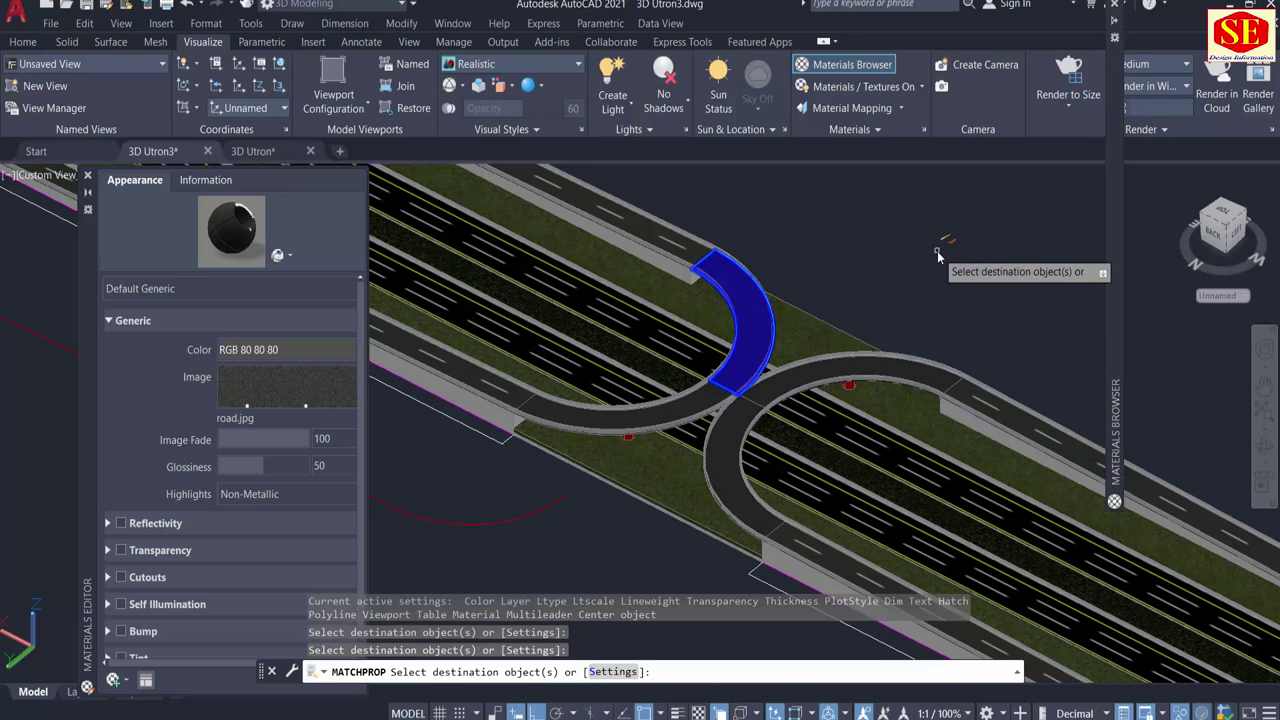
right_click(945, 253)
click(950, 259)
scroll(949, 259, down, 2)
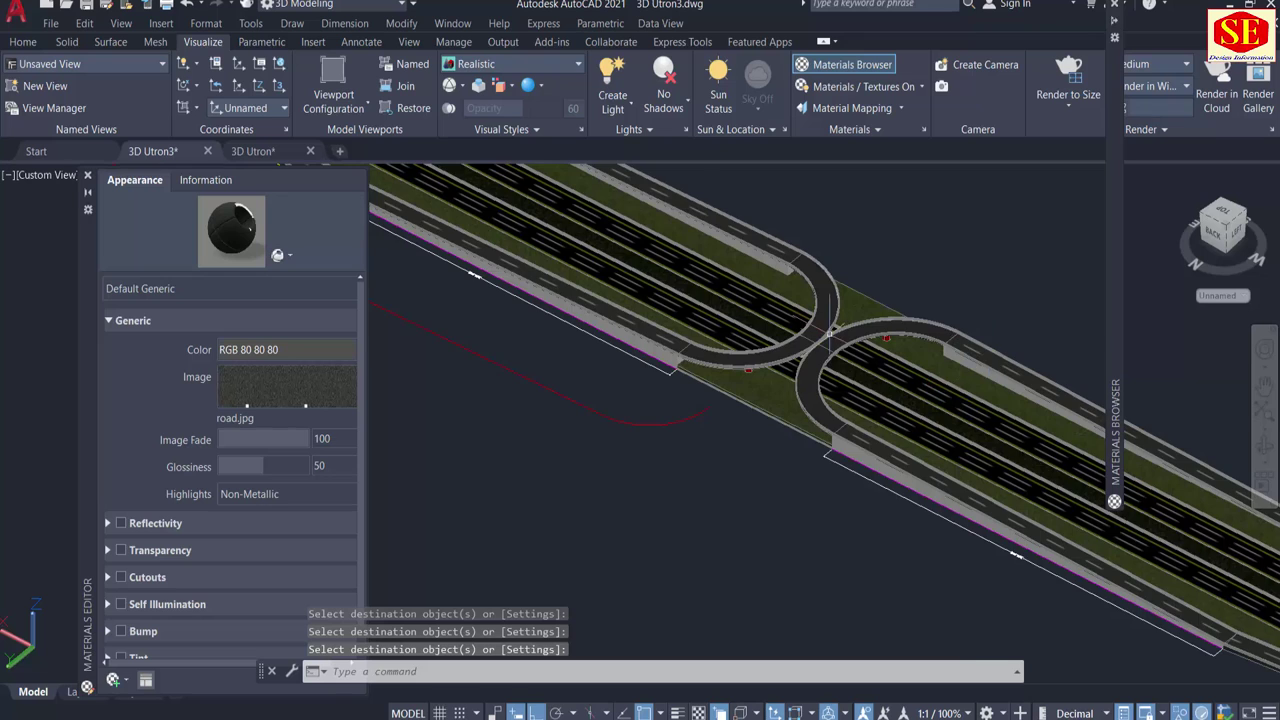
scroll(829, 332, up, 3)
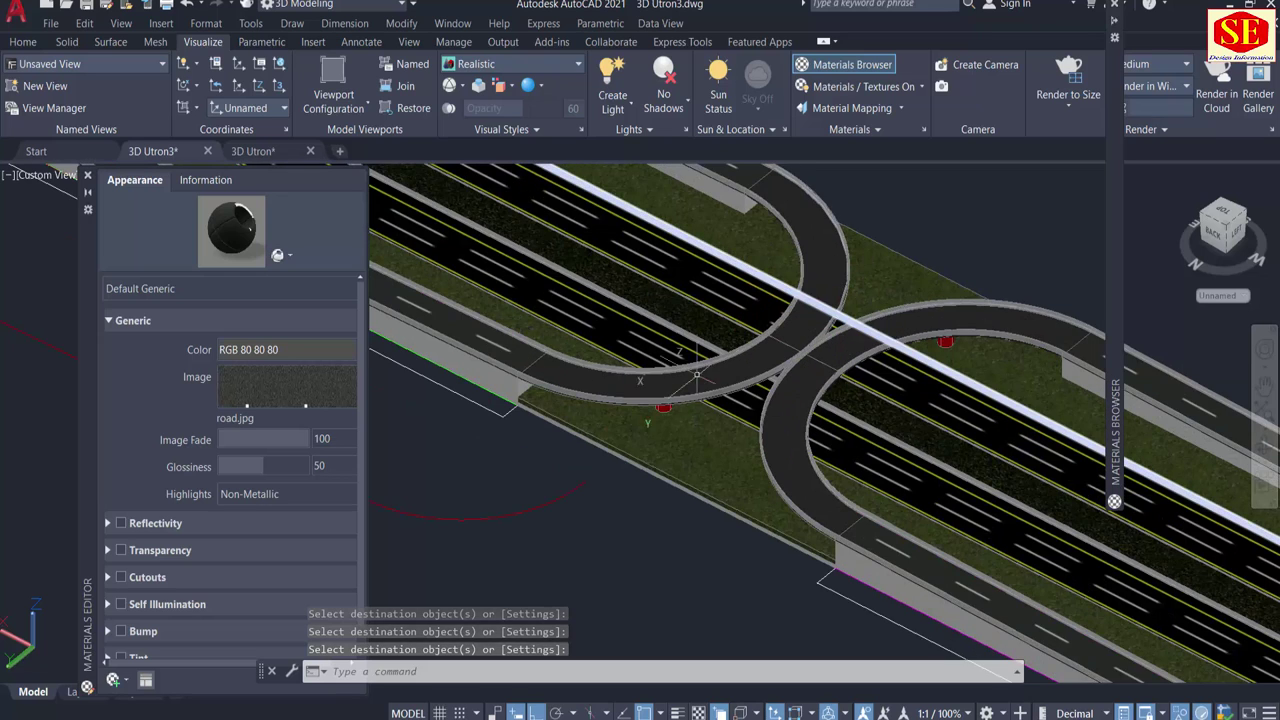
Close the Materials Editor and Browser, orbit lower, and switch to 2D Wireframe.
click(87, 175)
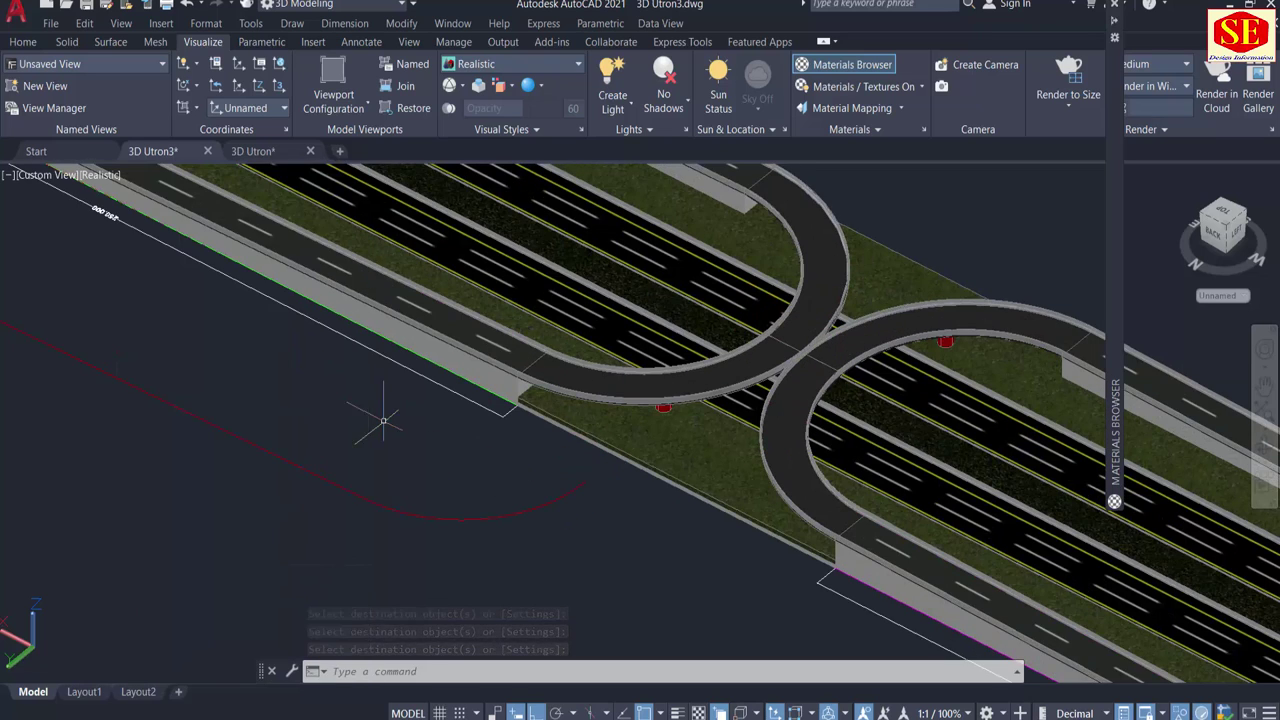
click(1114, 5)
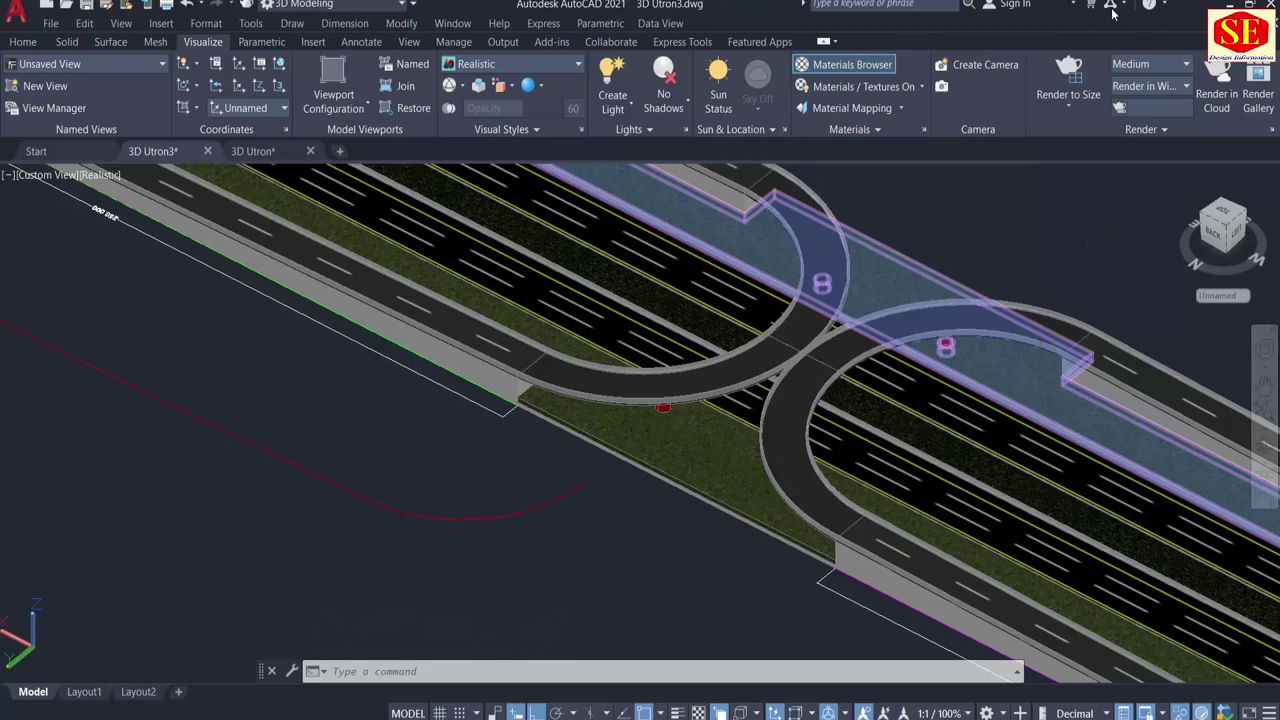
scroll(430, 425, down, 5)
scroll(432, 438, up, 4)
scroll(470, 470, up, 4)
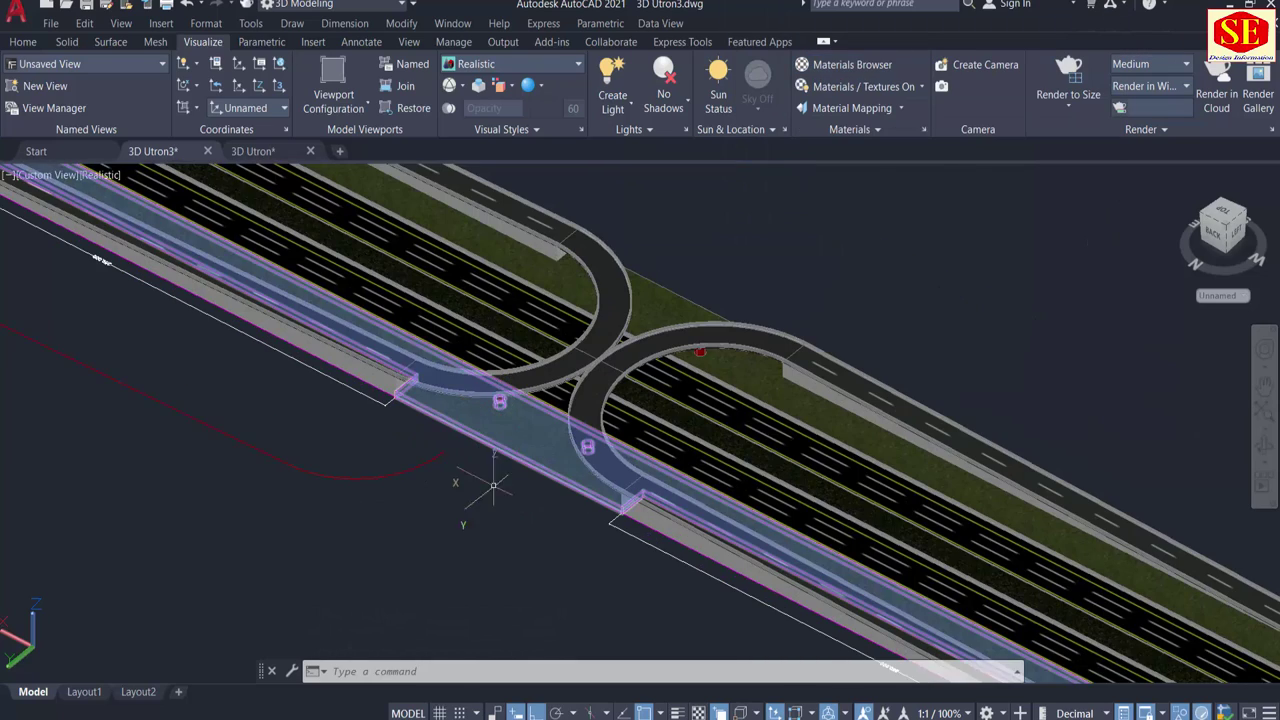
mouse_move(470, 490)
shift+middle_down()
mouse_move(512, 516)
mouse_move(551, 510)
shift+middle_up()
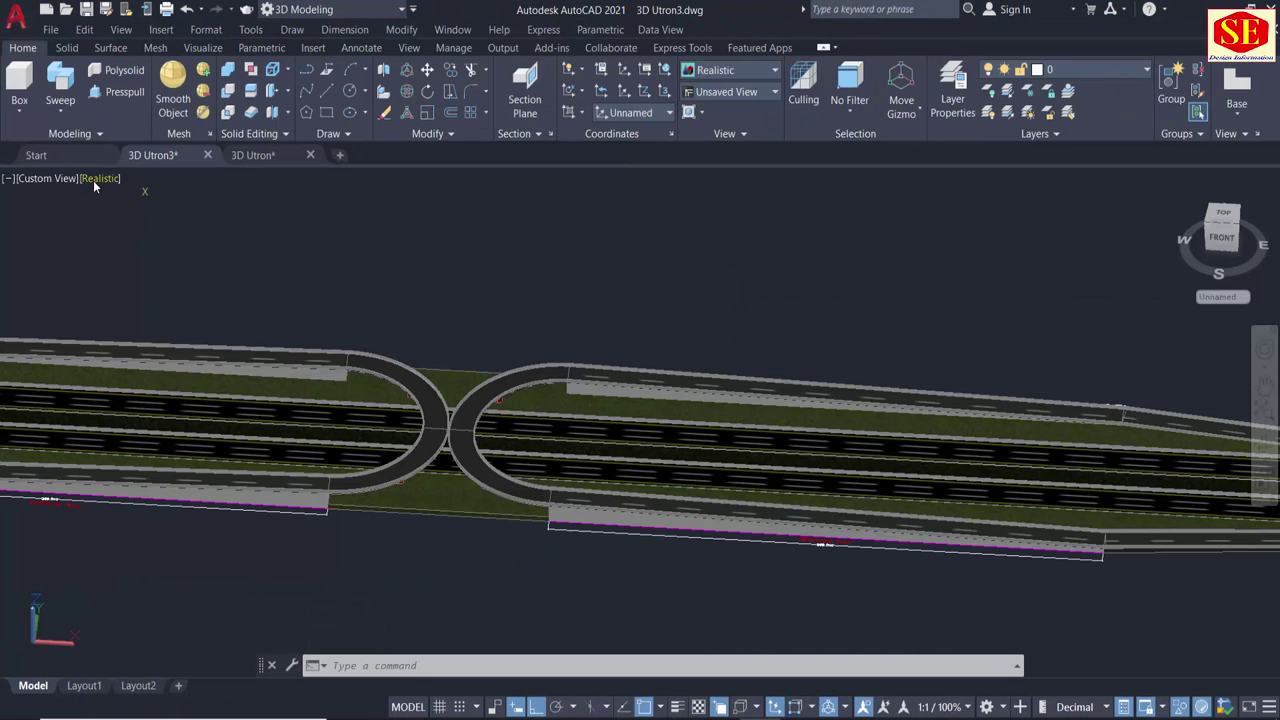
click(100, 179)
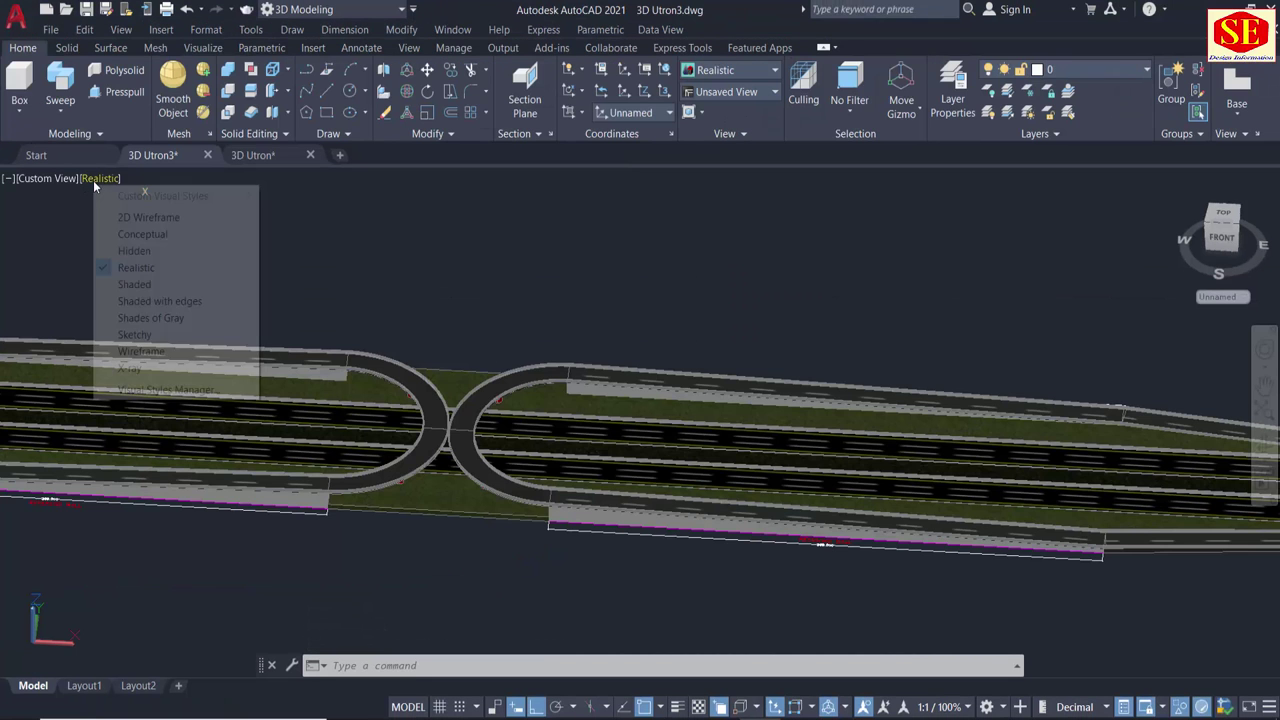
click(150, 216)
scroll(440, 400, up, 2)
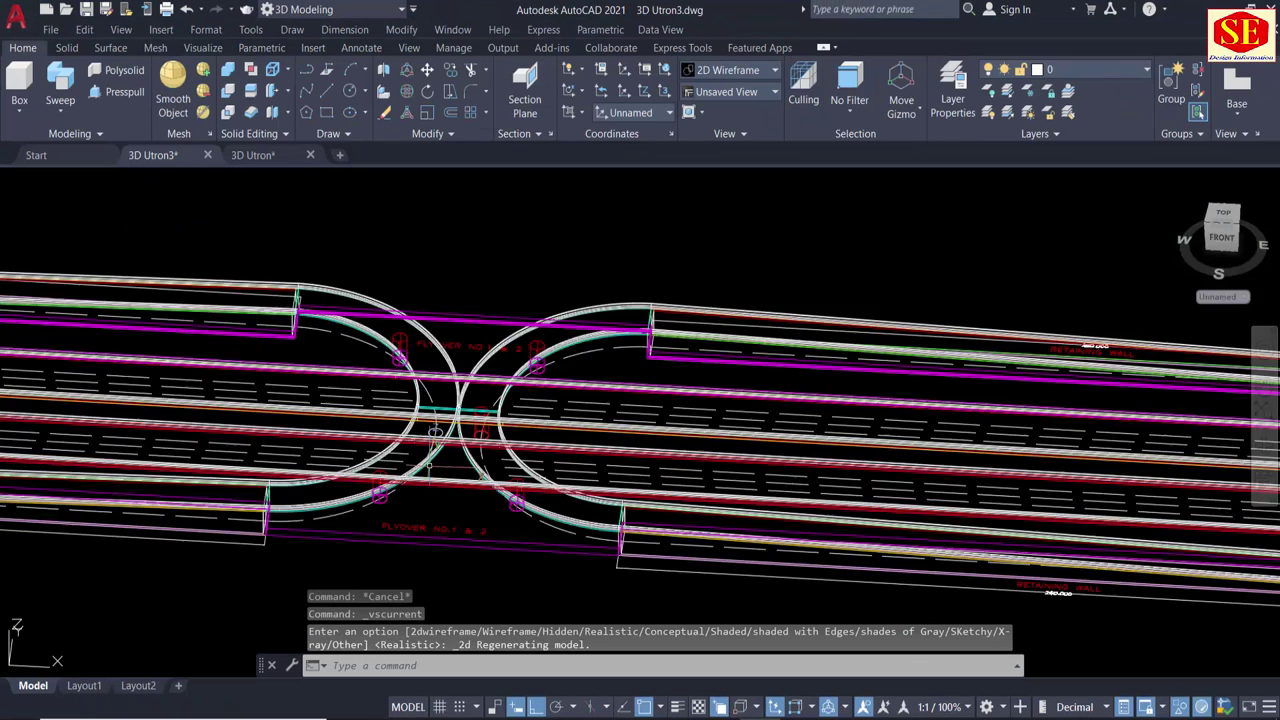
scroll(435, 380, up, 3)
Select two ramp centreline polylines and start a COPY of them.
click(433, 358)
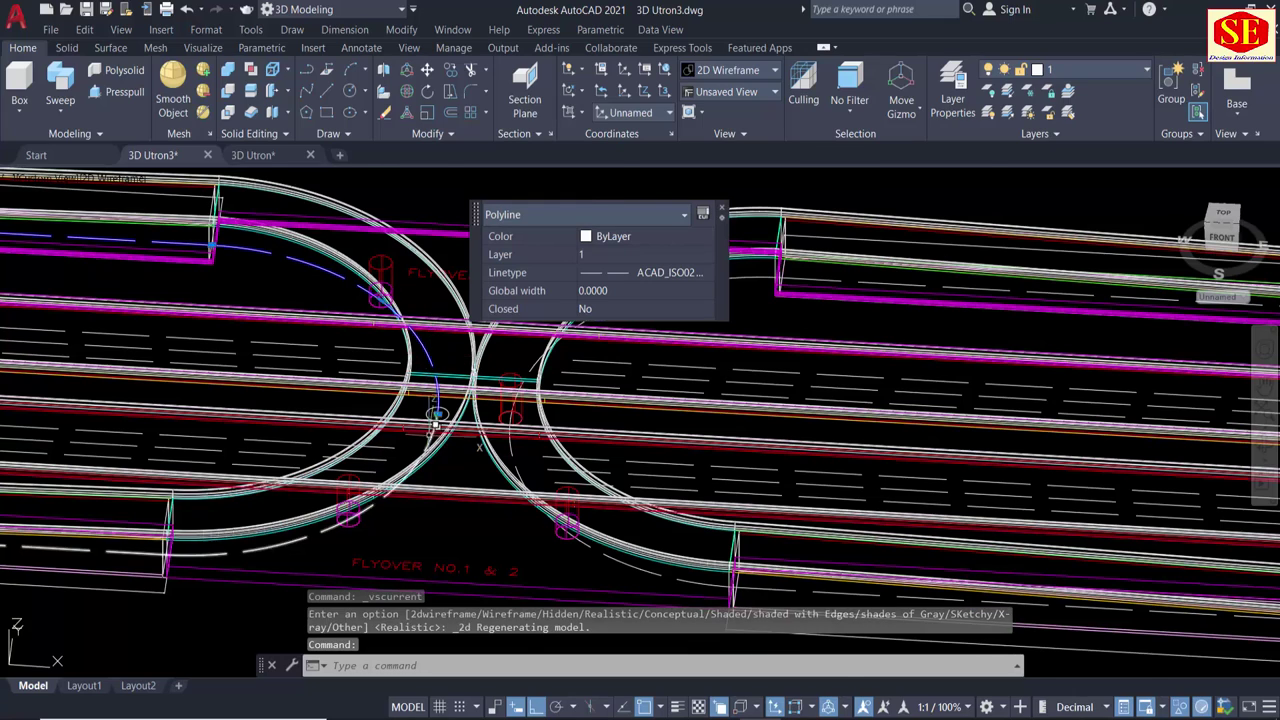
scroll(433, 400, up, 3)
scroll(430, 437, down, 3)
scroll(410, 310, down, 3)
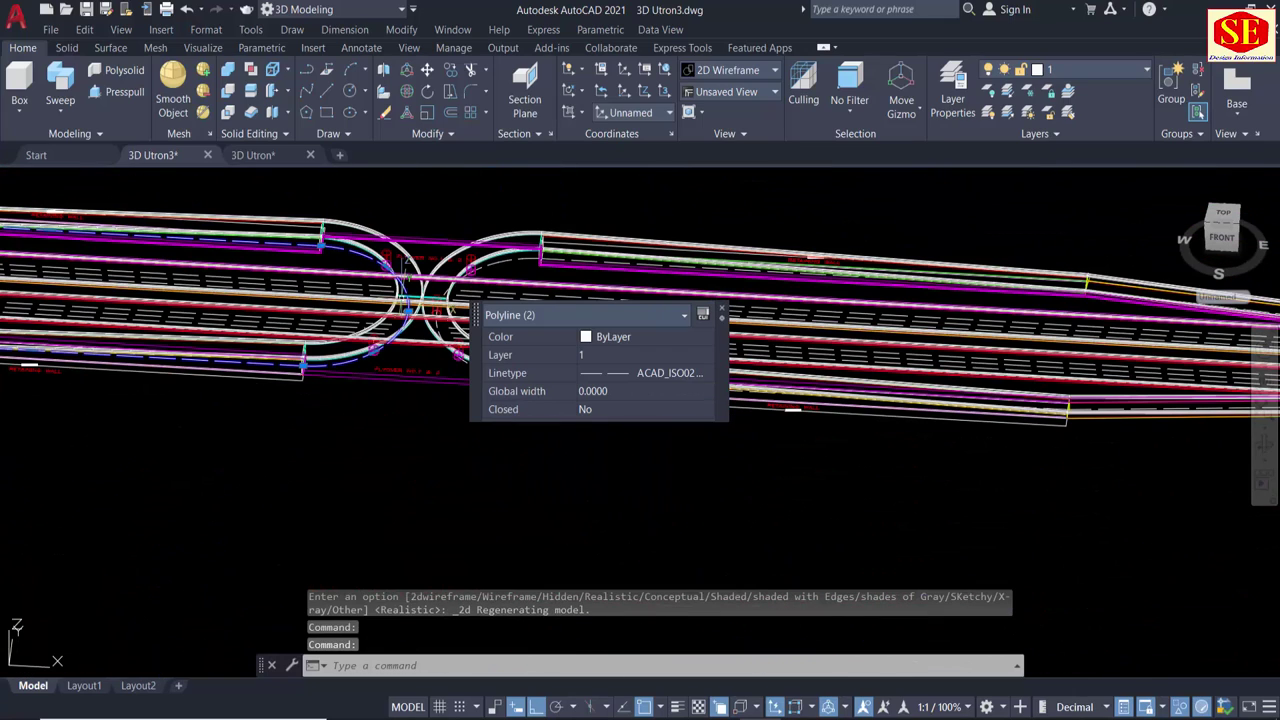
text(co)
key(Return)
Place a copy of the two polylines below the road.
click(451, 194)
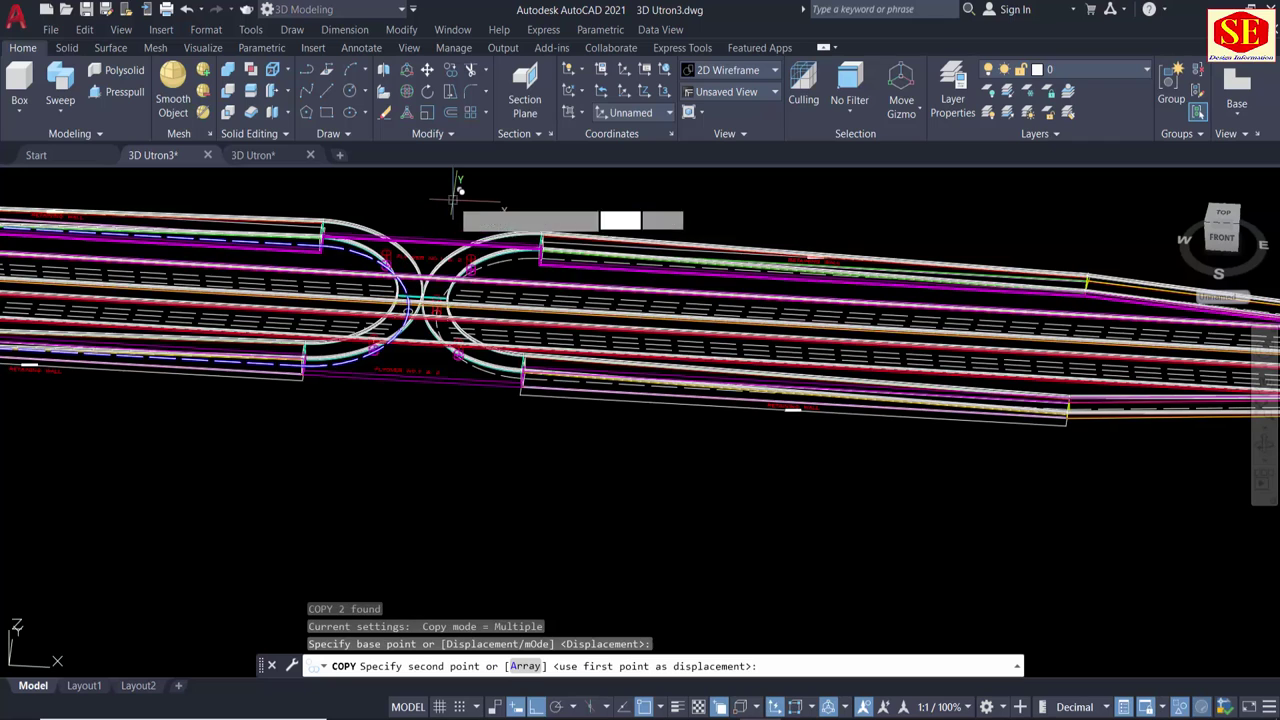
scroll(455, 192, down, 3)
click(418, 365)
scroll(390, 420, up, 5)
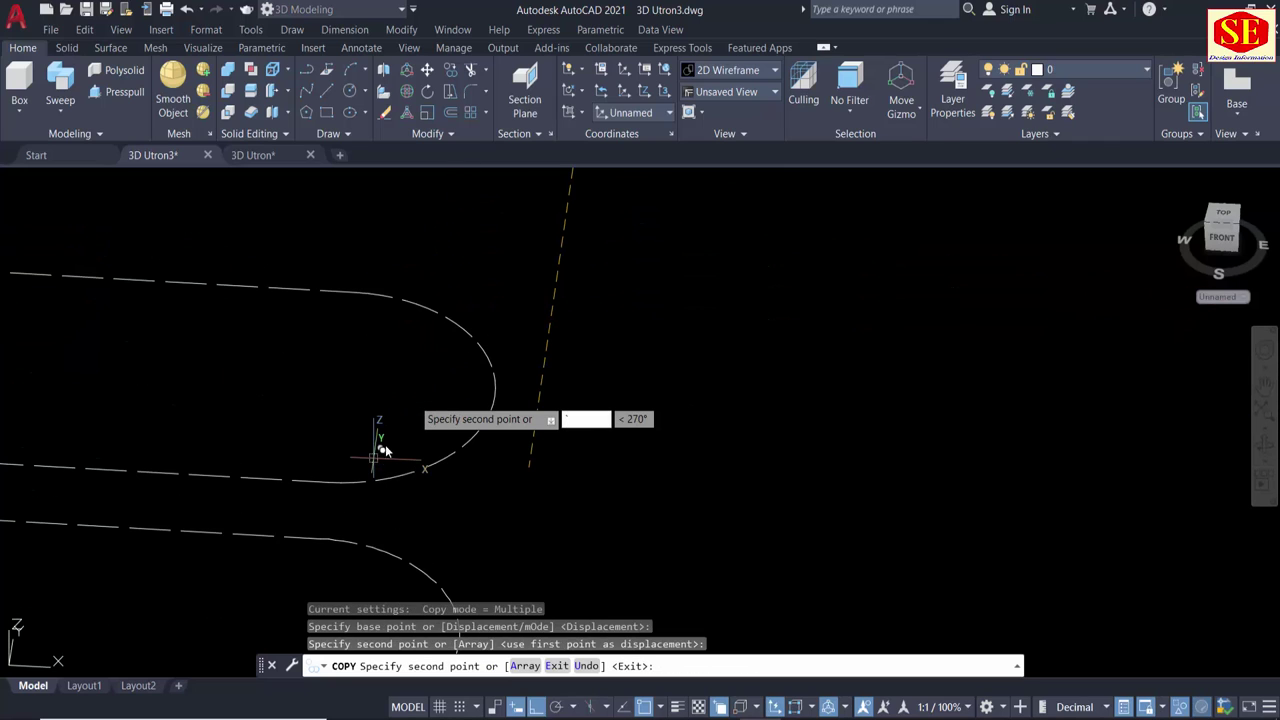
key(Escape)
Explode the two copied polylines into separate pieces.
click(338, 280)
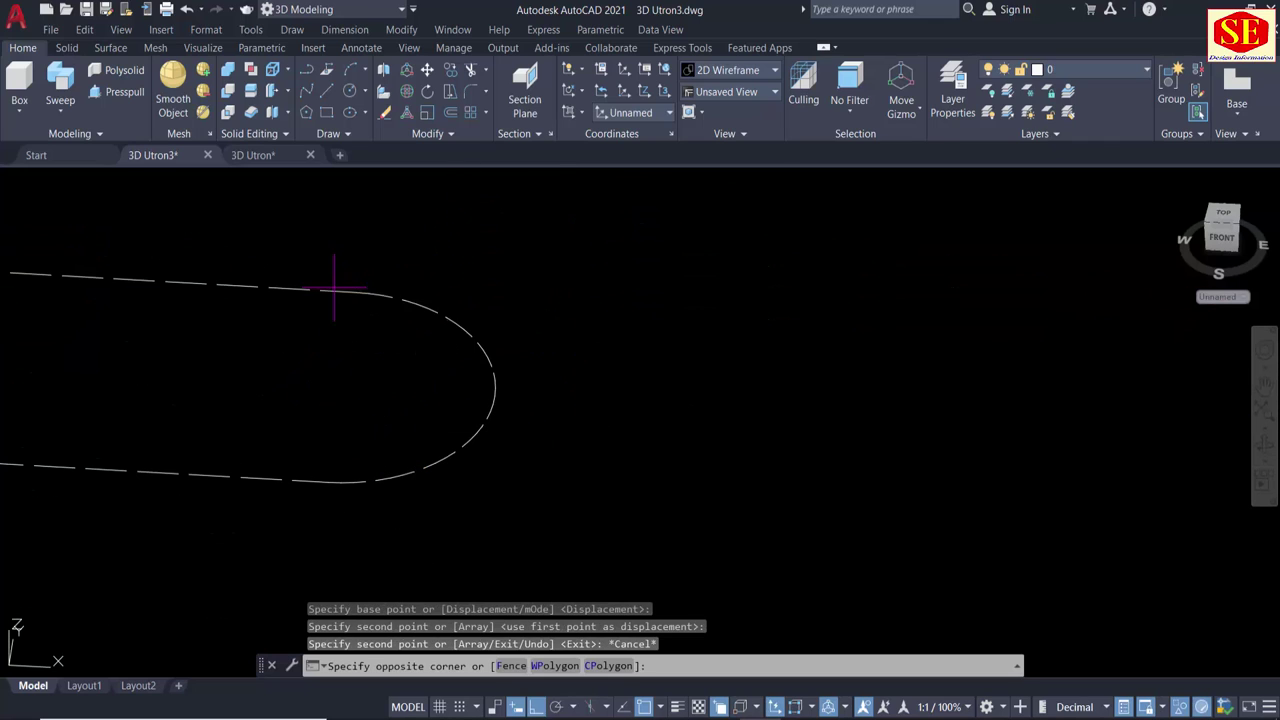
text(x)
key(Return)
click(333, 289)
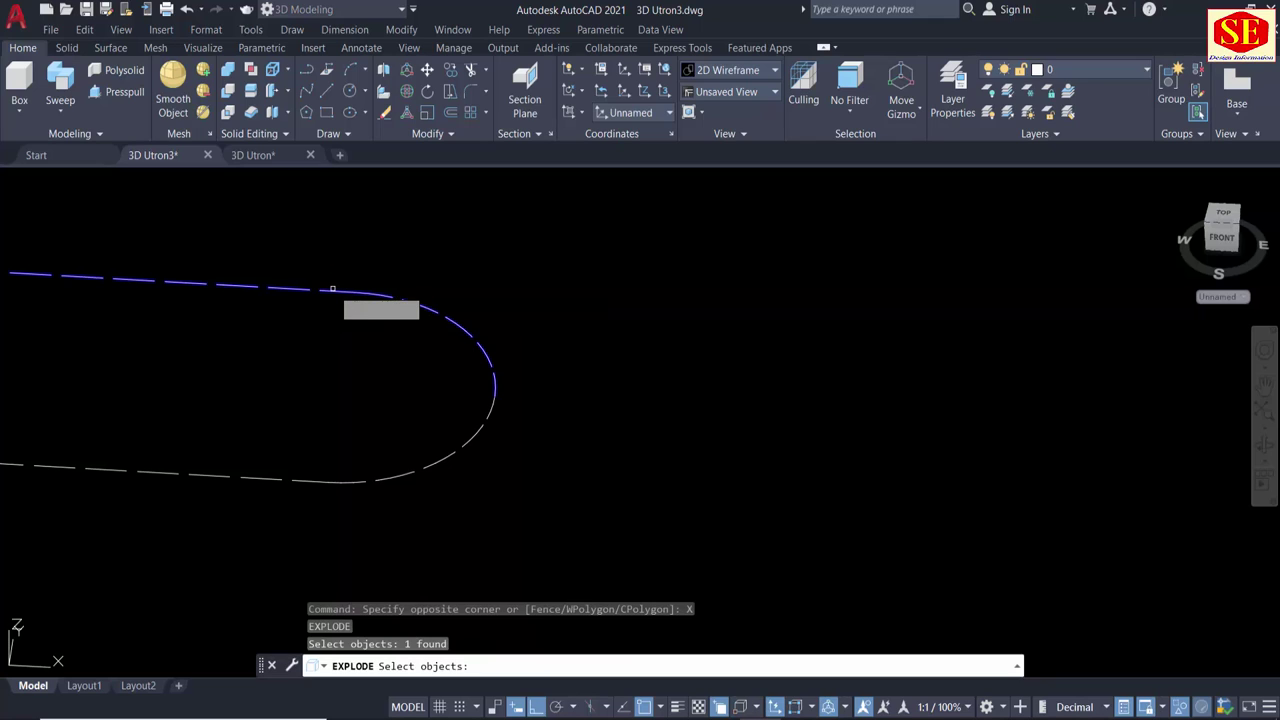
click(270, 476)
key(Return)
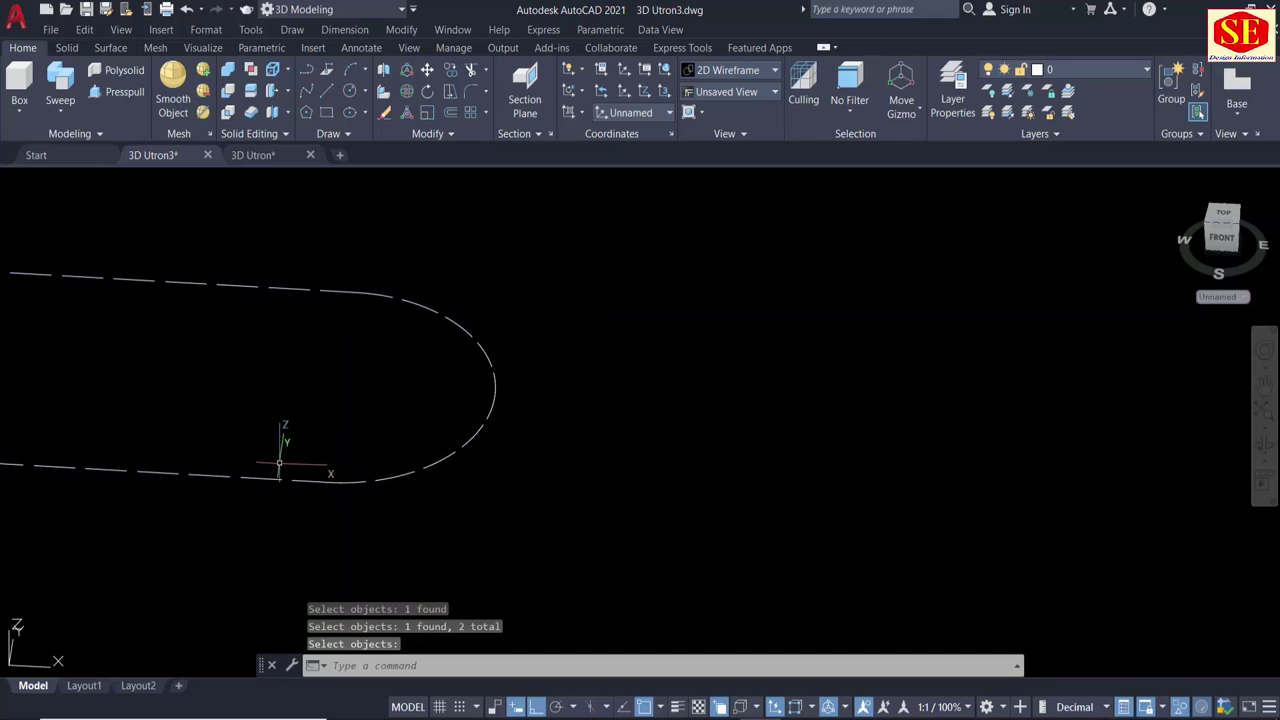
Erase the lower and upper straight line segments, leaving only the arcs.
click(271, 478)
key(Return)
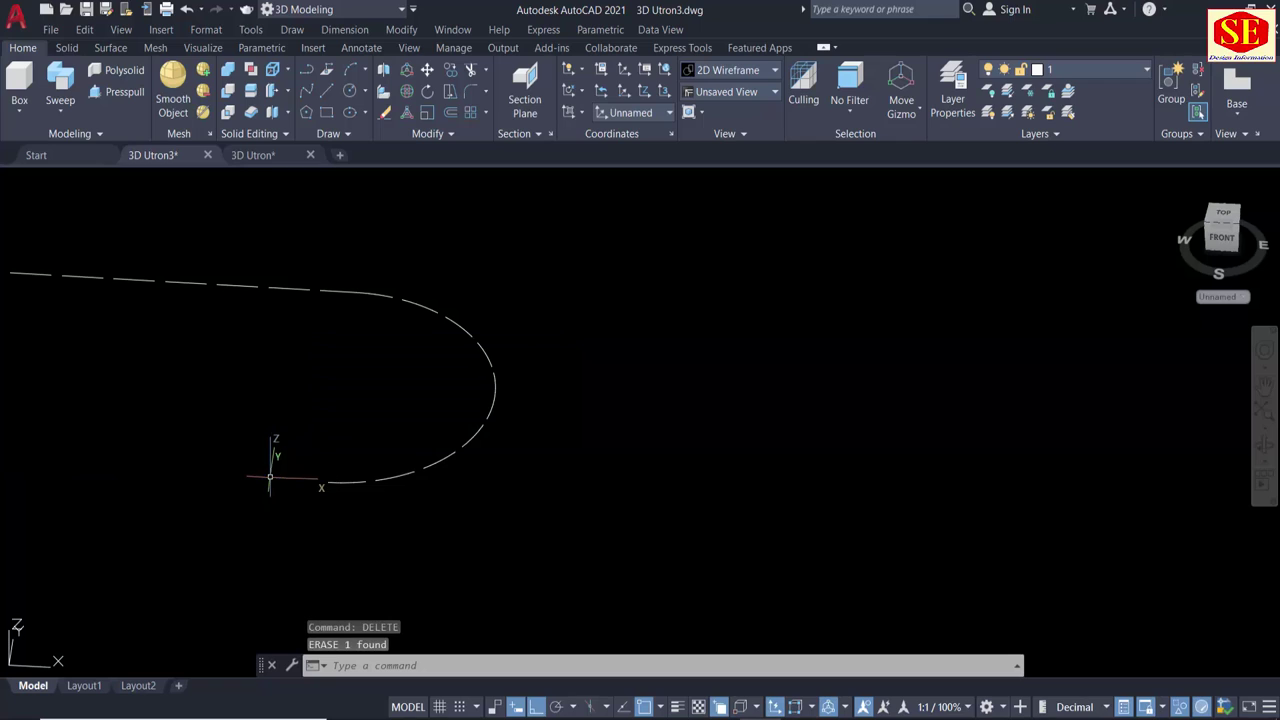
click(243, 251)
click(206, 290)
key(Delete)
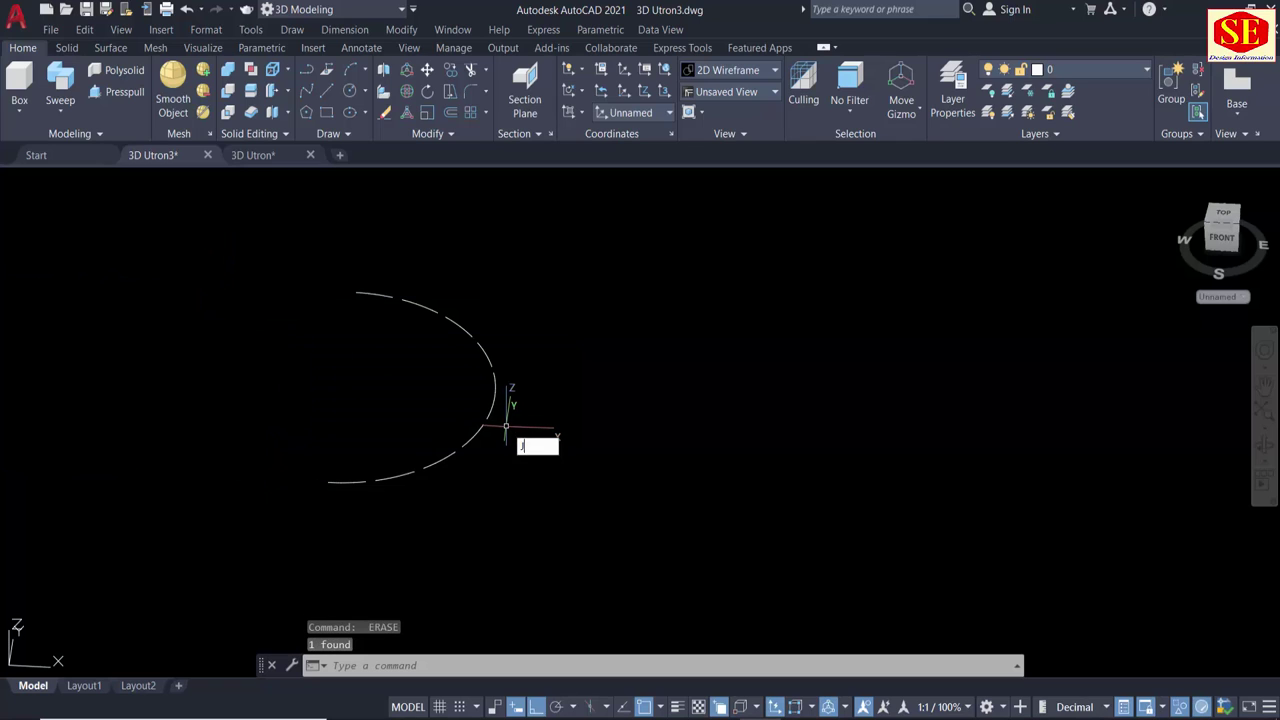
Join the lower and upper arc pieces into a single arc.
key(Return)
click(484, 428)
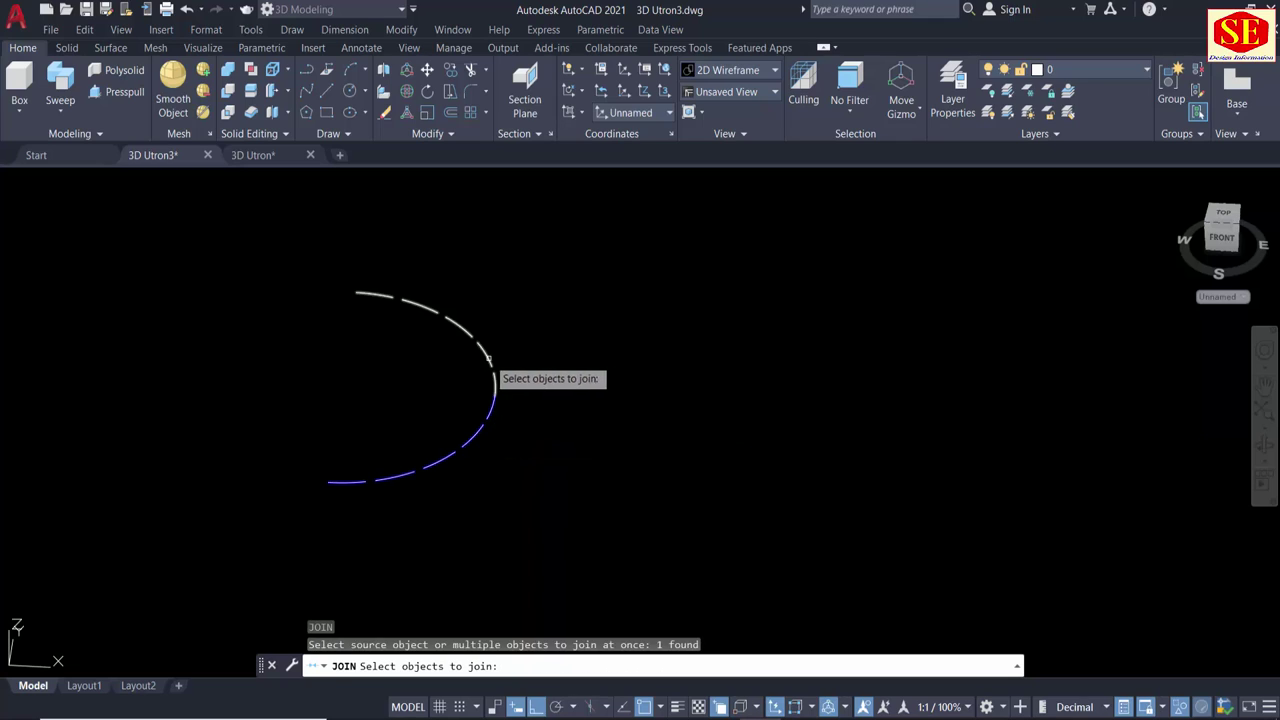
click(488, 358)
key(Return)
text(M)
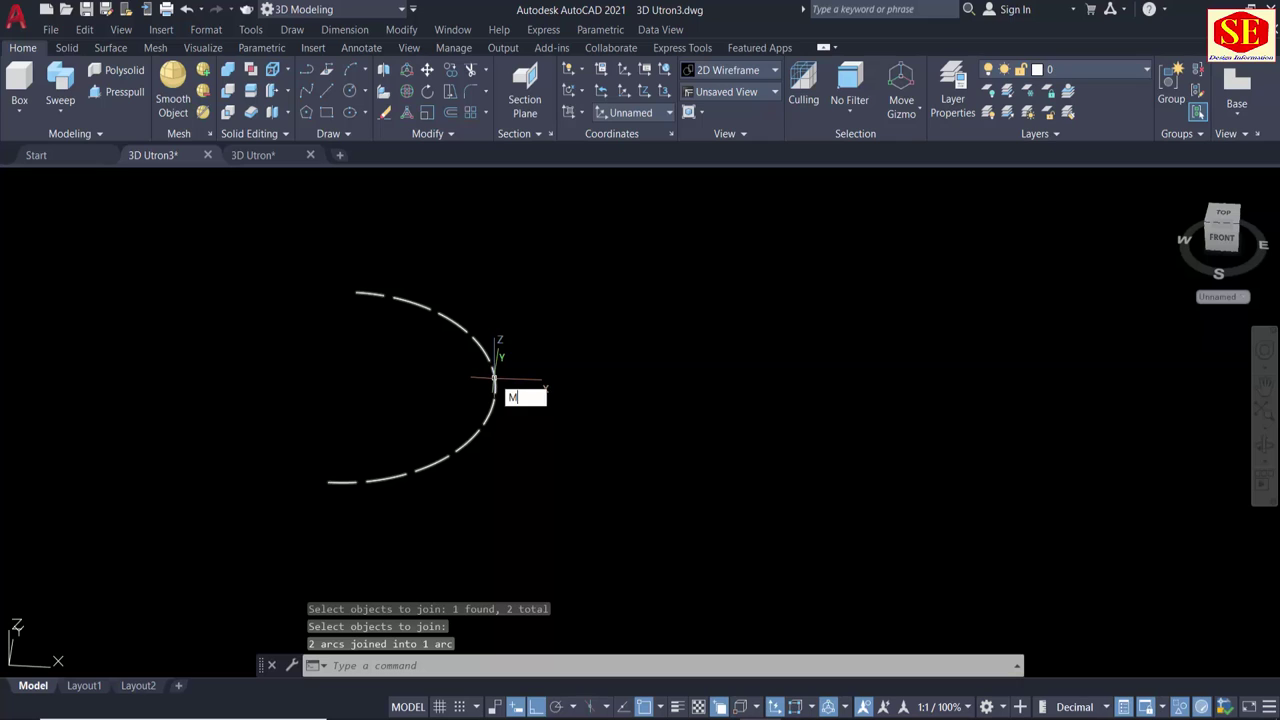
Mirror the joined arc, keeping the original, to form a facing pair.
text(i)
key(Return)
click(494, 385)
key(Return)
click(526, 424)
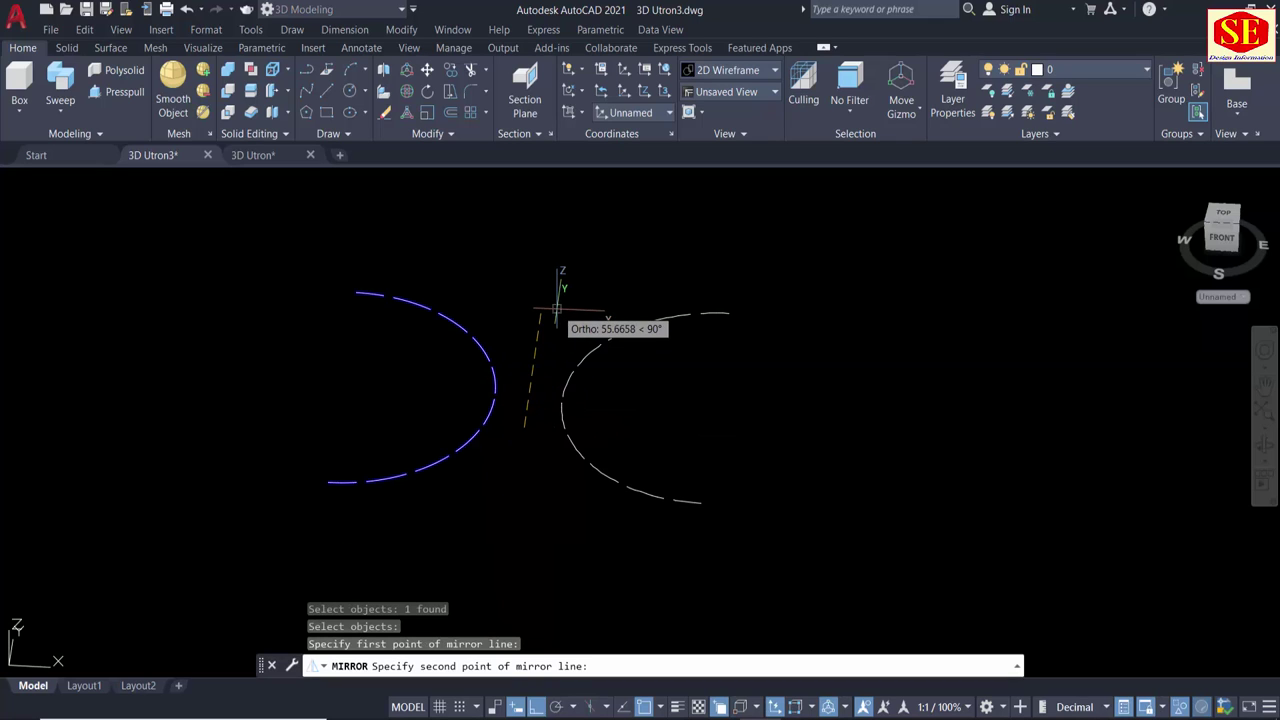
click(556, 311)
key(Return)
scroll(690, 385, down, 3)
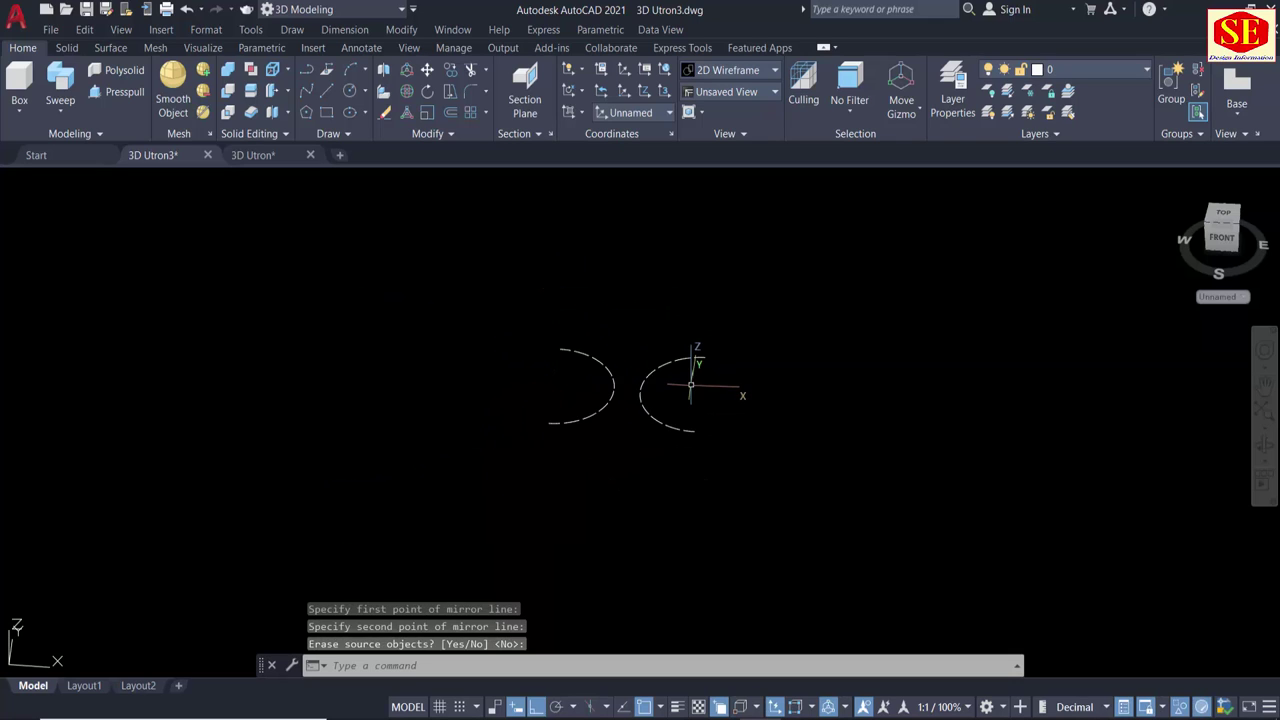
scroll(690, 385, down, 3)
scroll(766, 351, up, 2)
scroll(586, 443, up, 2)
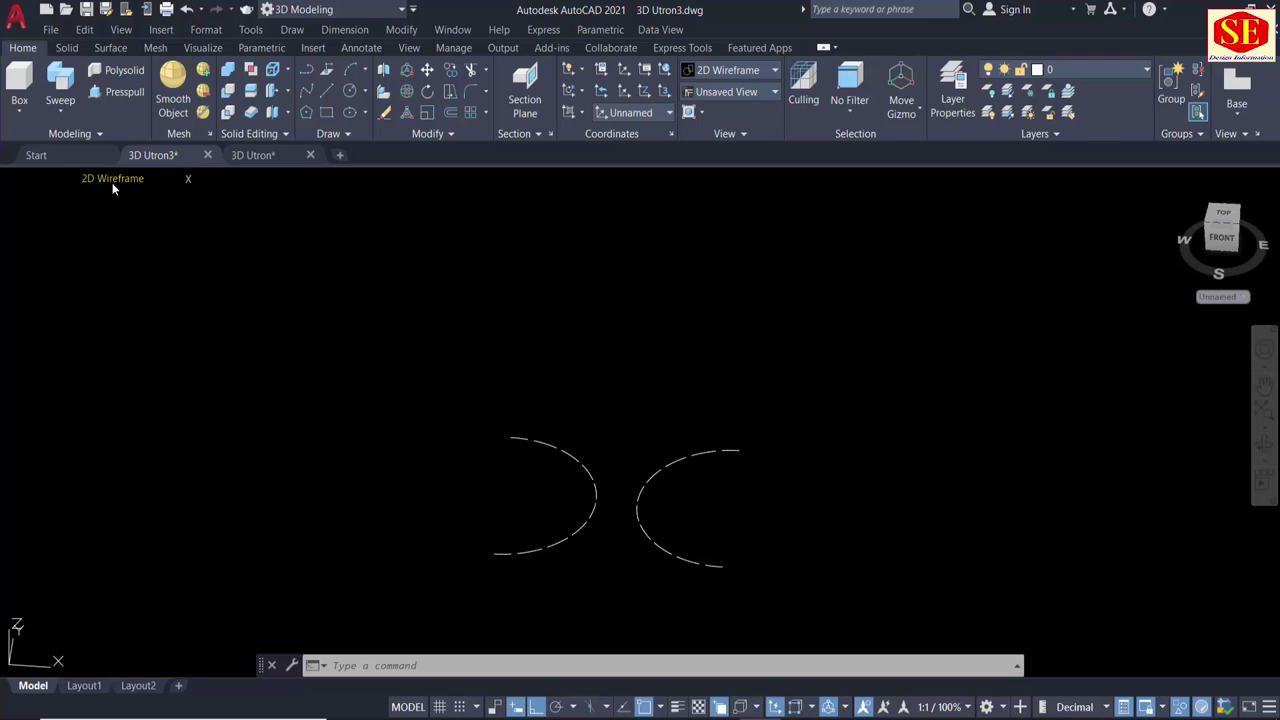
Switch to Hidden visual style and select both dashed arcs in Properties.
click(113, 180)
click(141, 252)
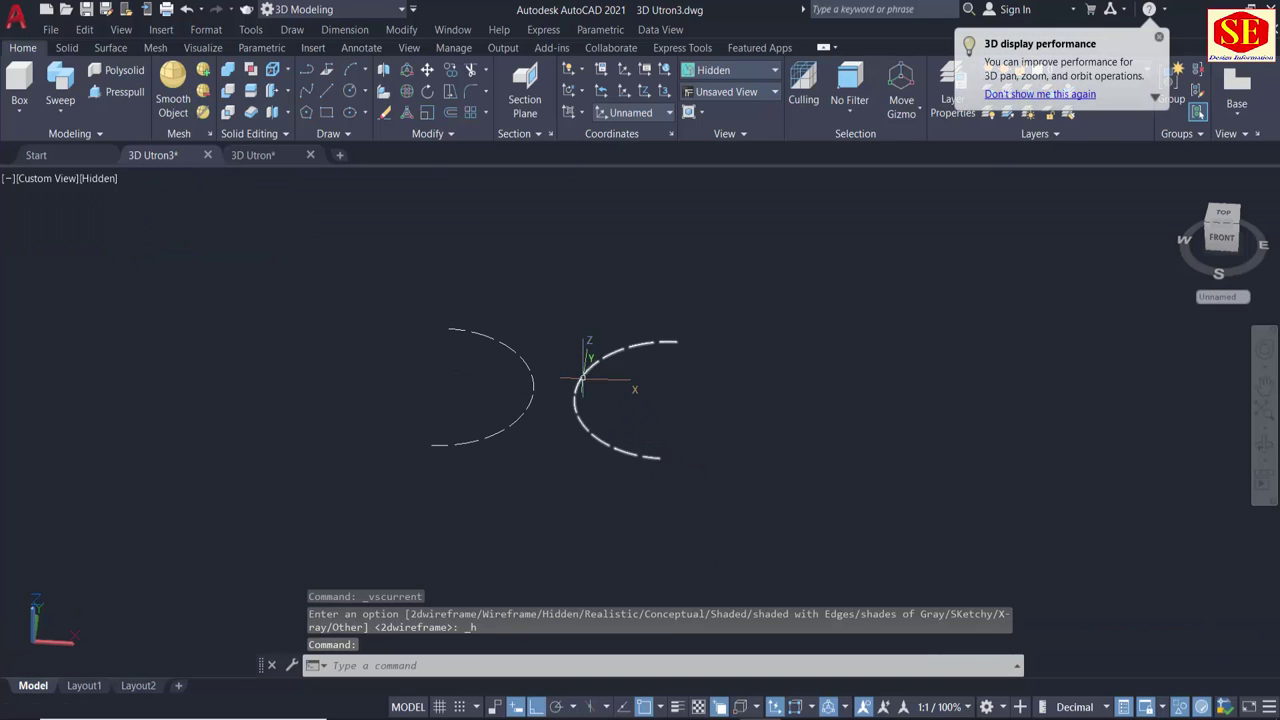
click(582, 366)
click(532, 380)
text(PRO)
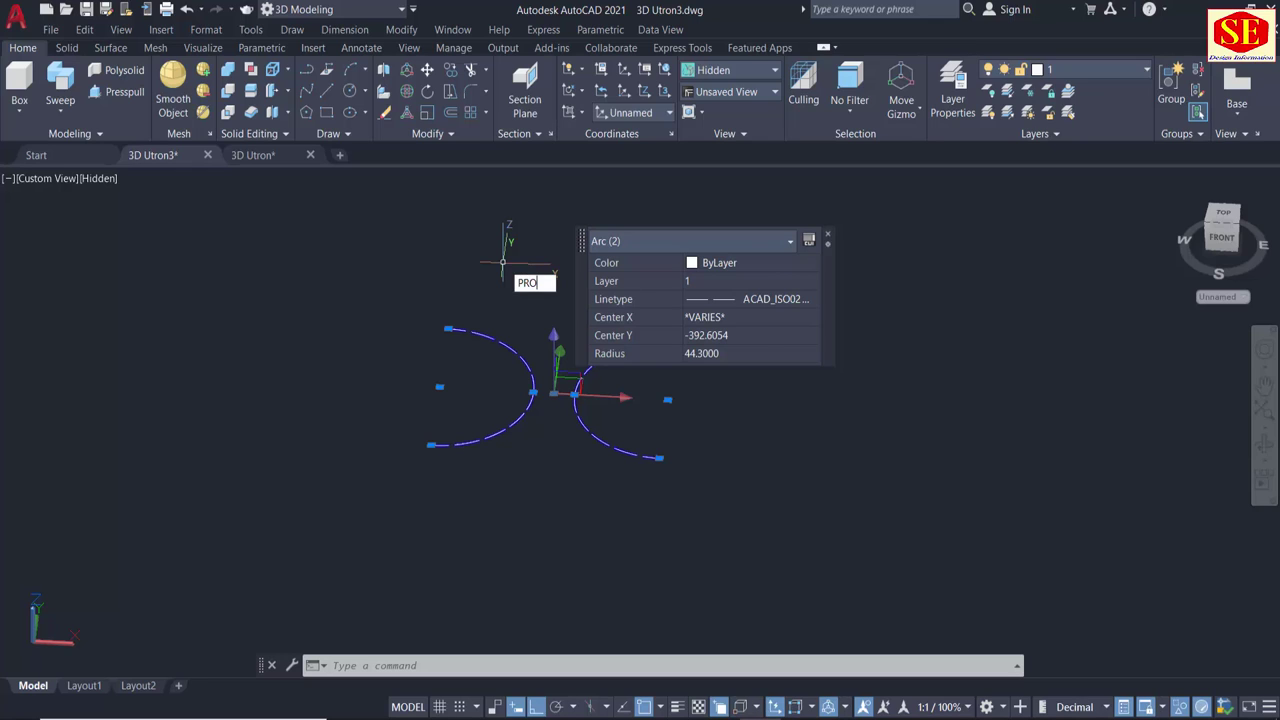
click(585, 302)
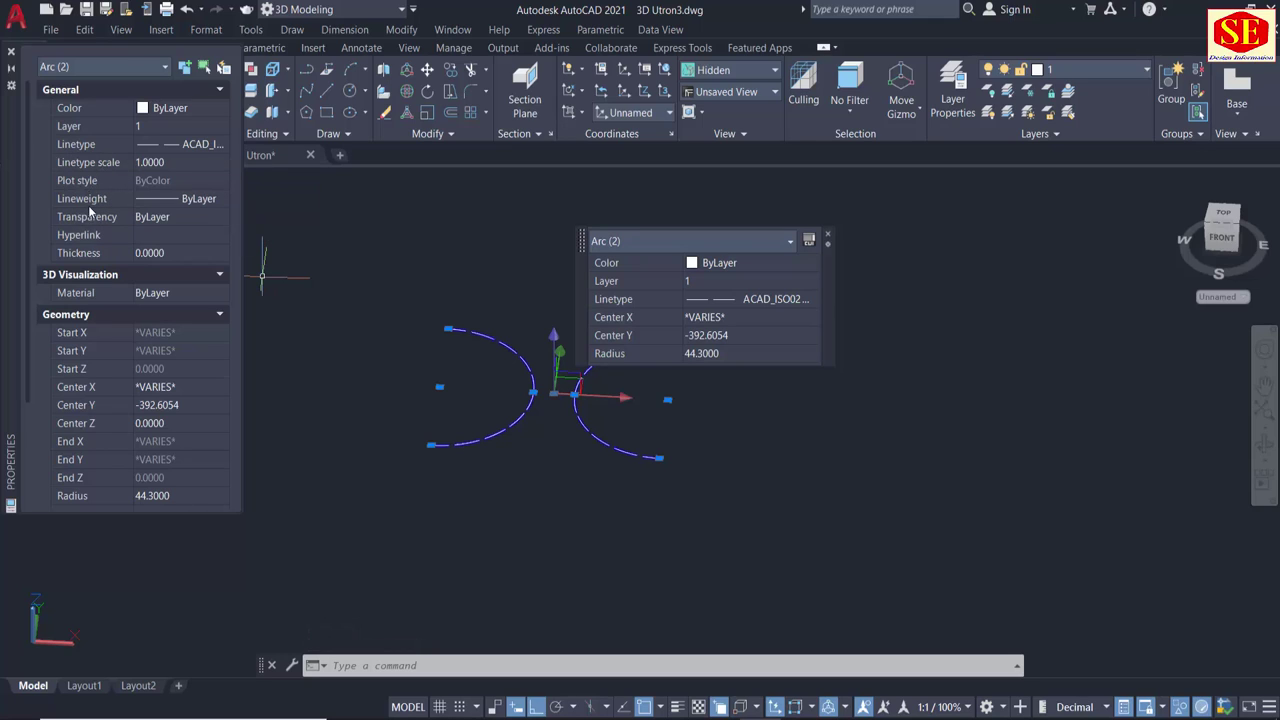
Set both arcs' lineweight to 0.30 mm and clear the selection.
click(152, 202)
click(197, 202)
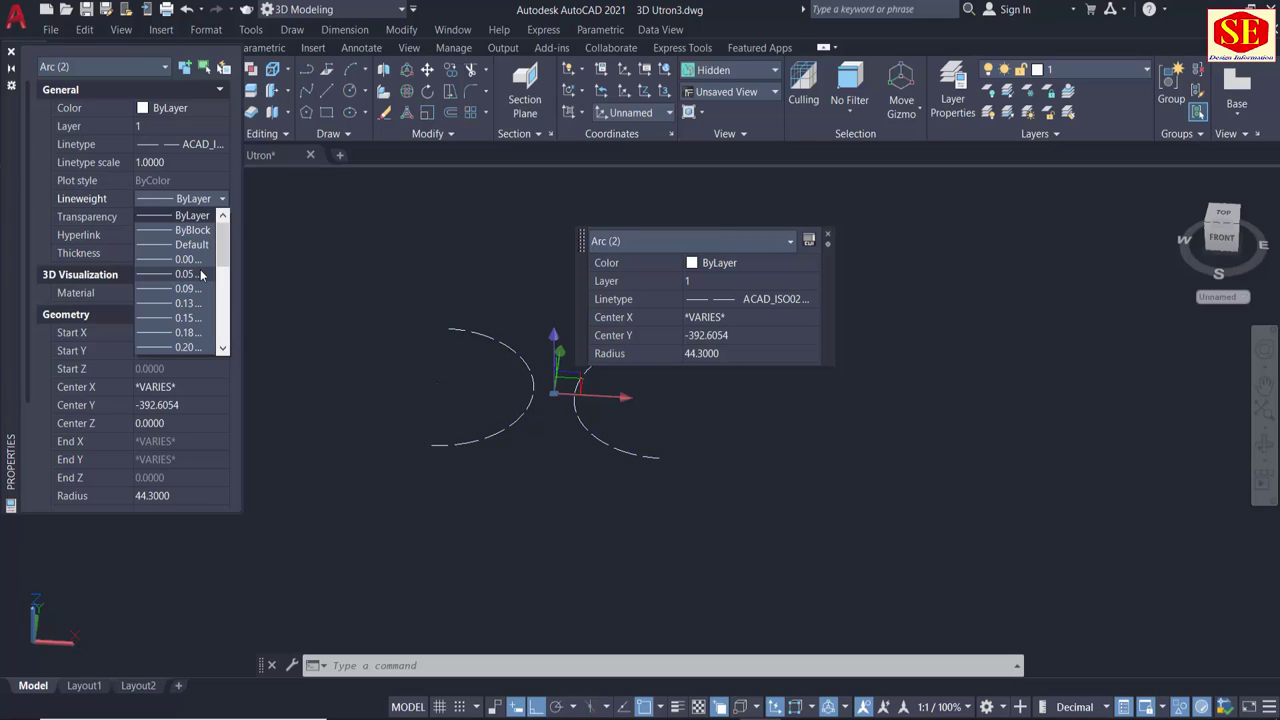
scroll(195, 300, down, 1)
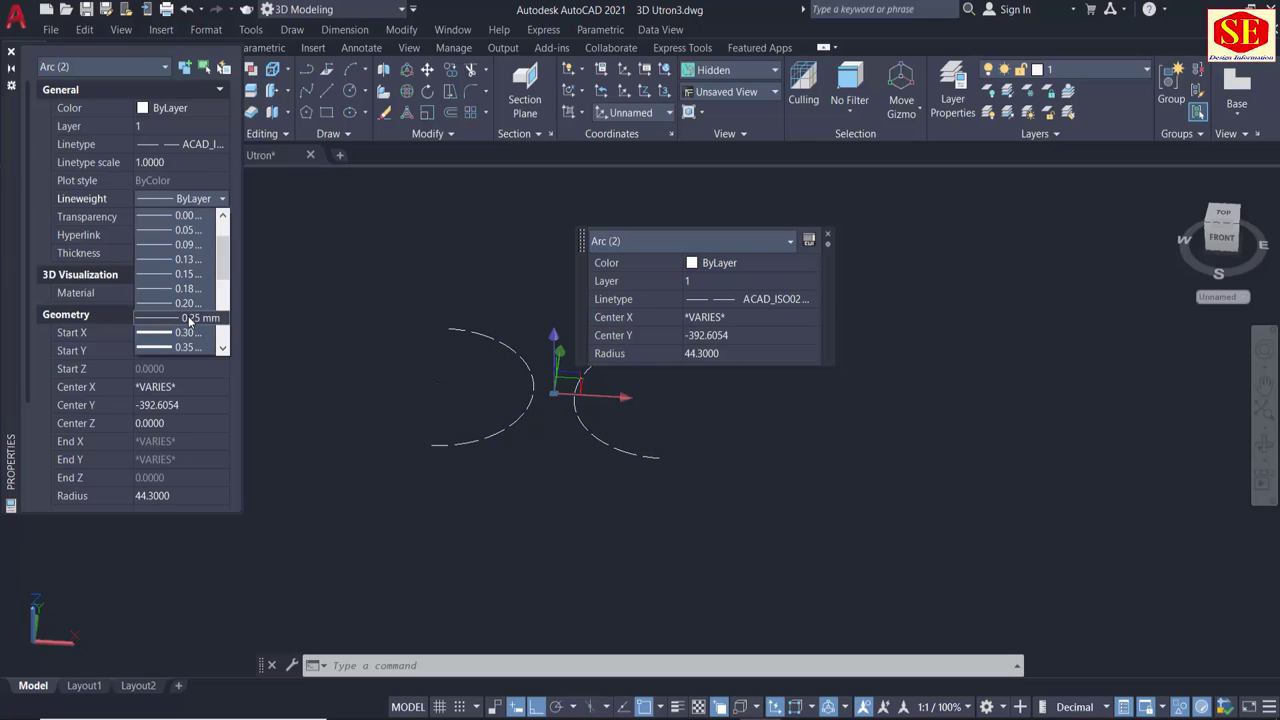
click(190, 332)
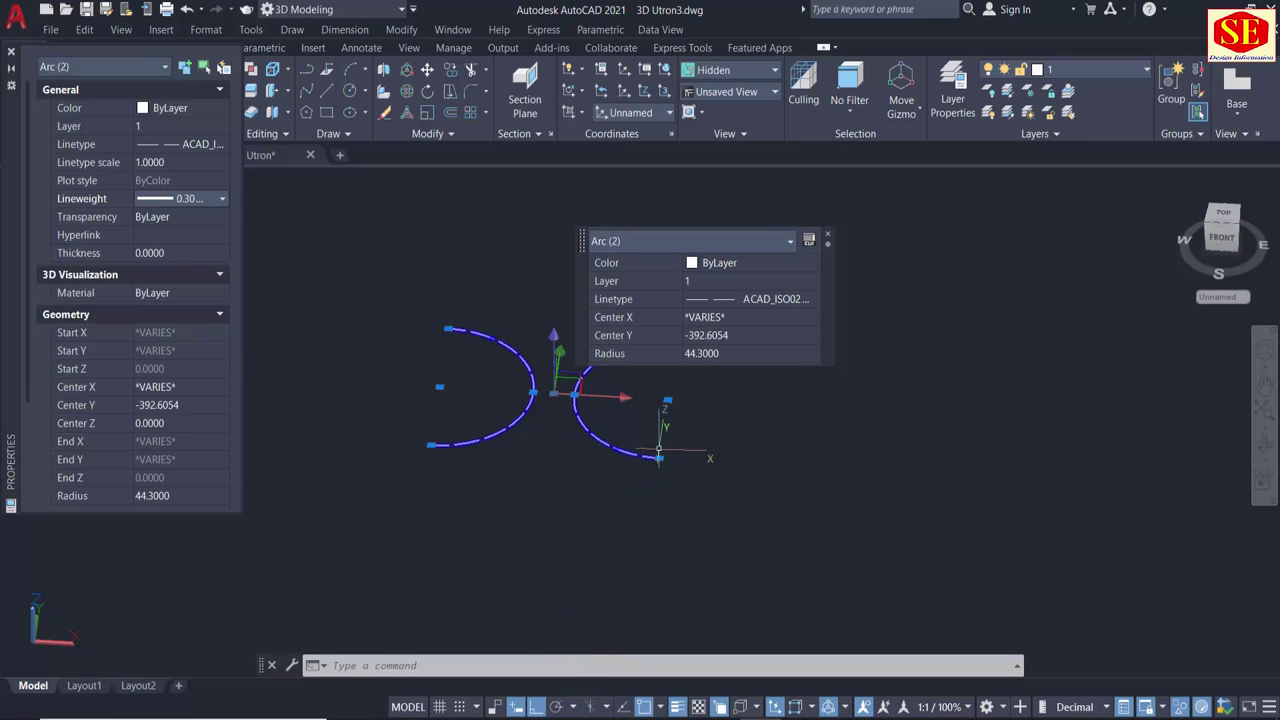
scroll(658, 450, up, 4)
key(Escape)
scroll(759, 494, down, 6)
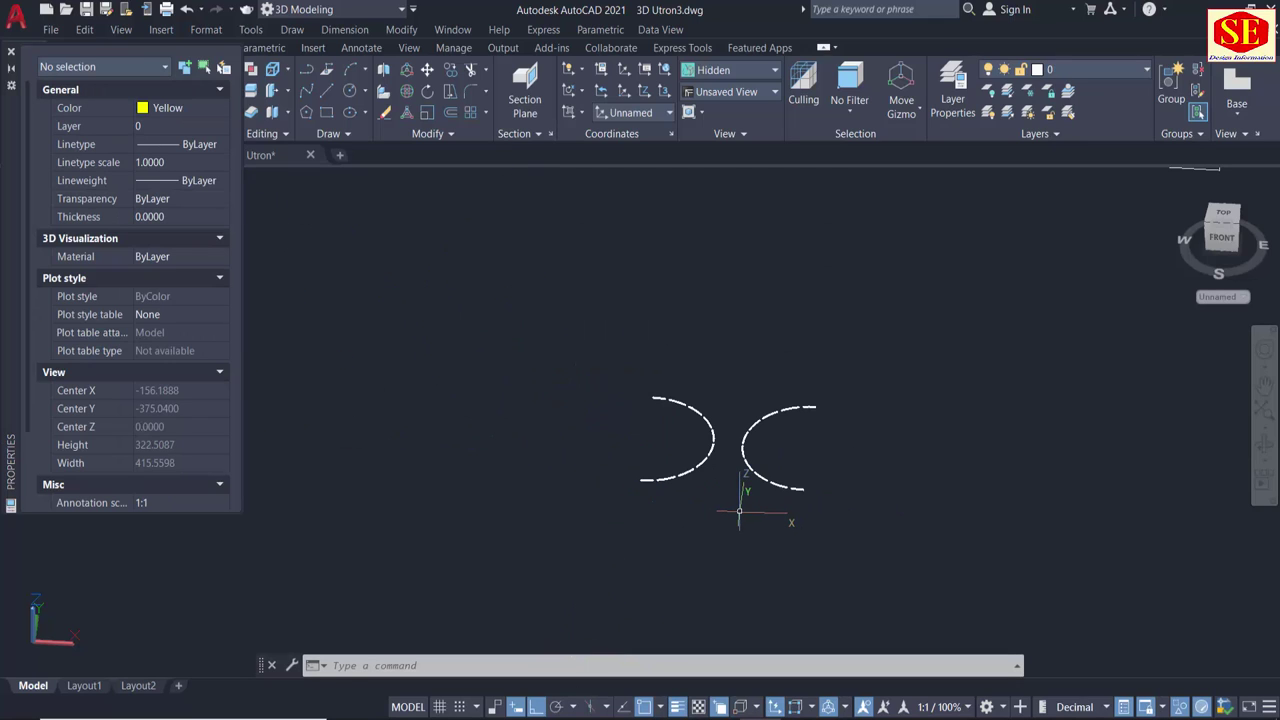
Begin a COPY of the left dashed arc from a base point, then cancel it.
text(co)
key(Return)
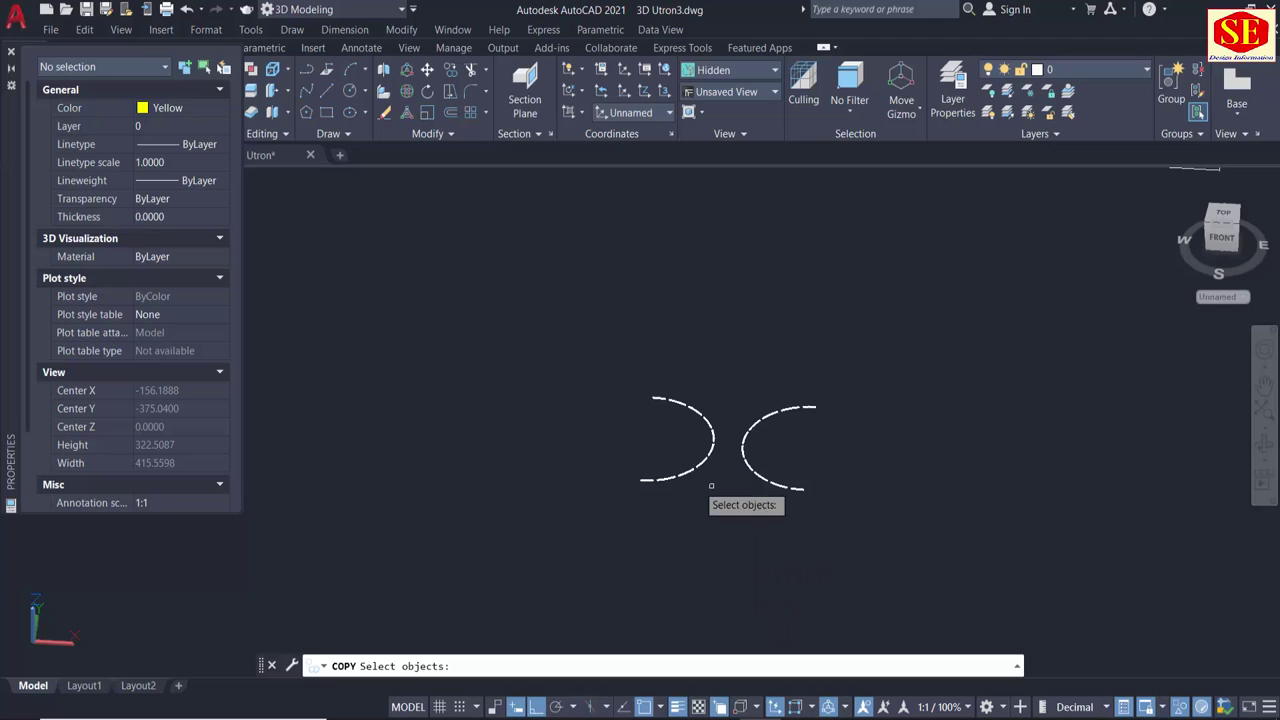
click(692, 468)
key(Return)
click(652, 482)
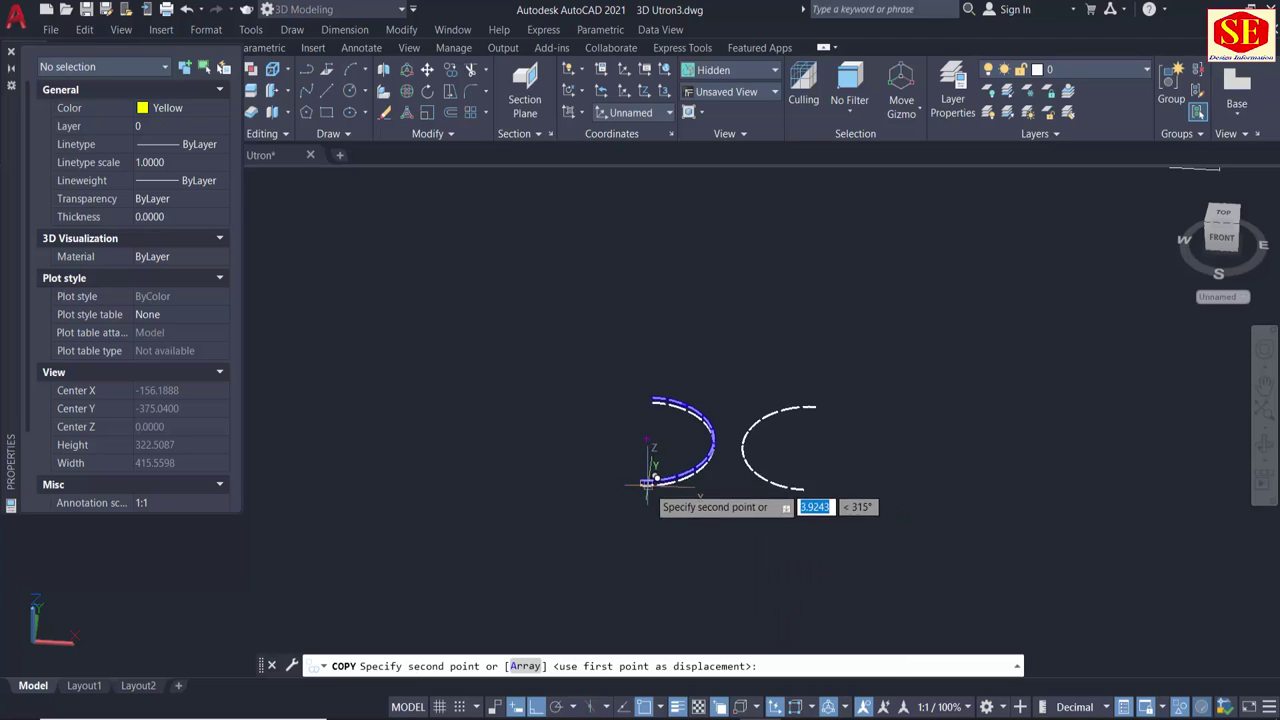
scroll(655, 478, down, 3)
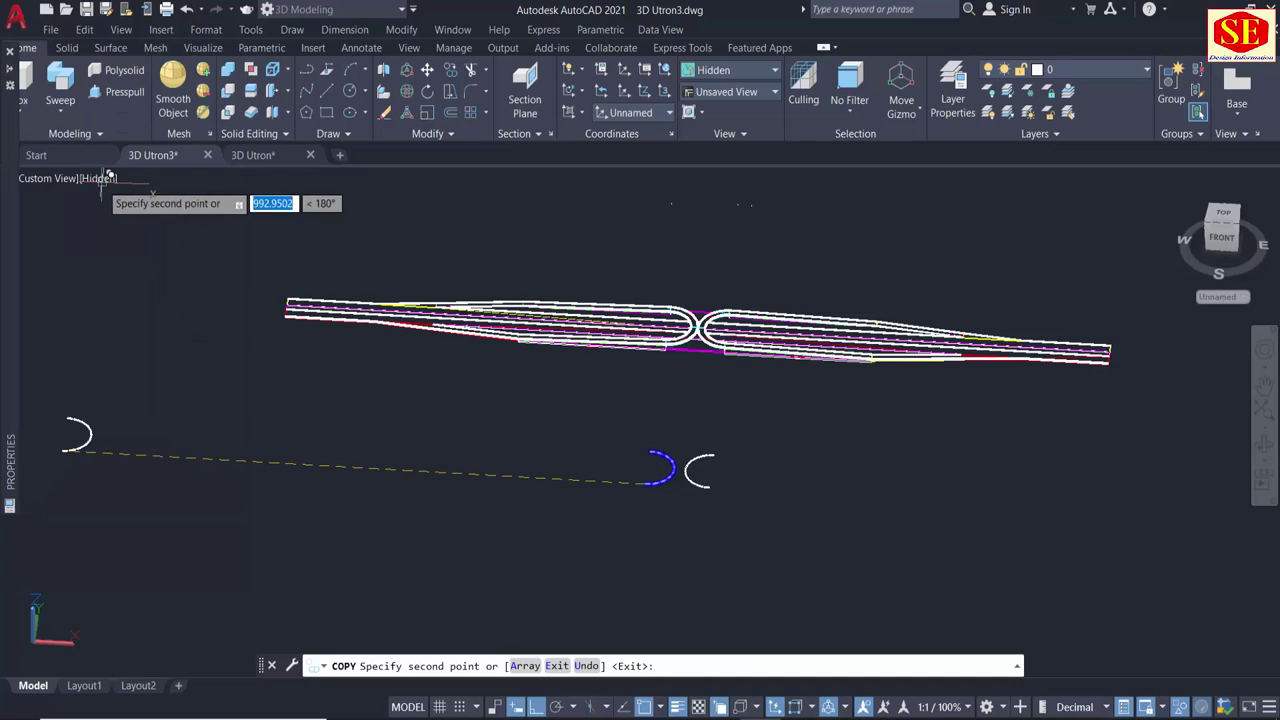
key(Escape)
Switch the viewport to Realistic visual style and reframe the road above the arcs.
click(99, 178)
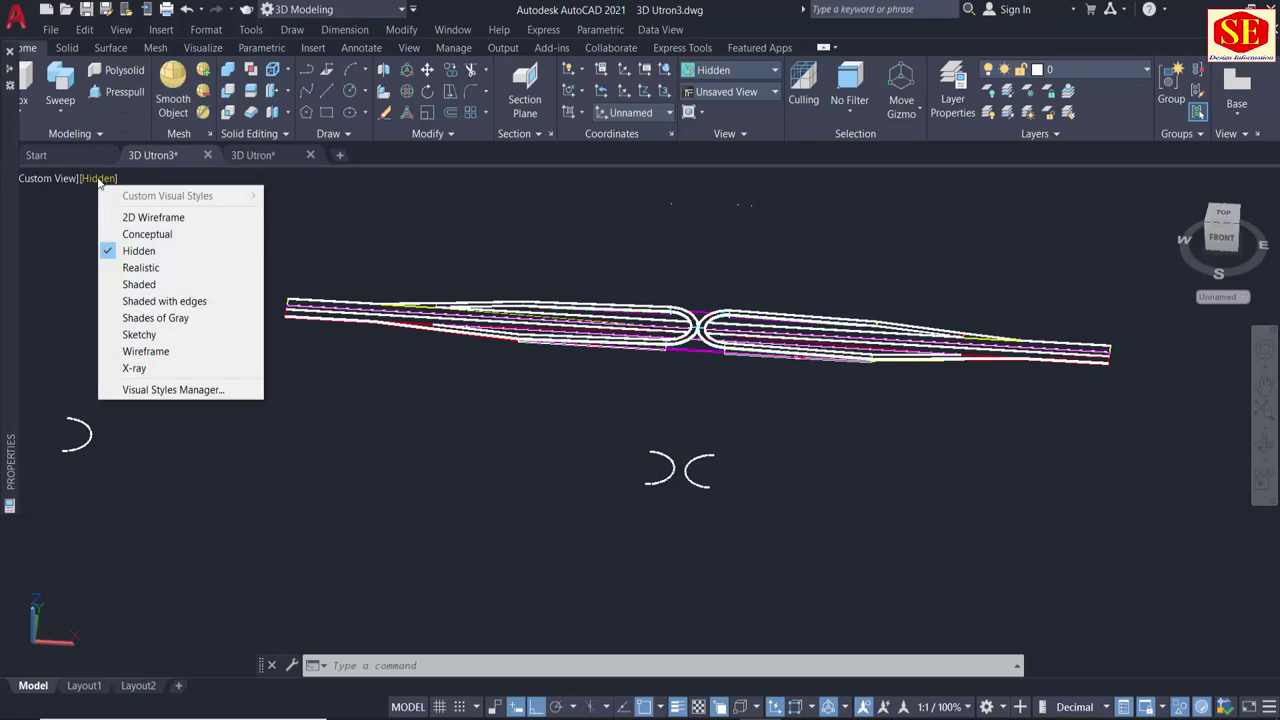
click(140, 267)
scroll(528, 371, up, 3)
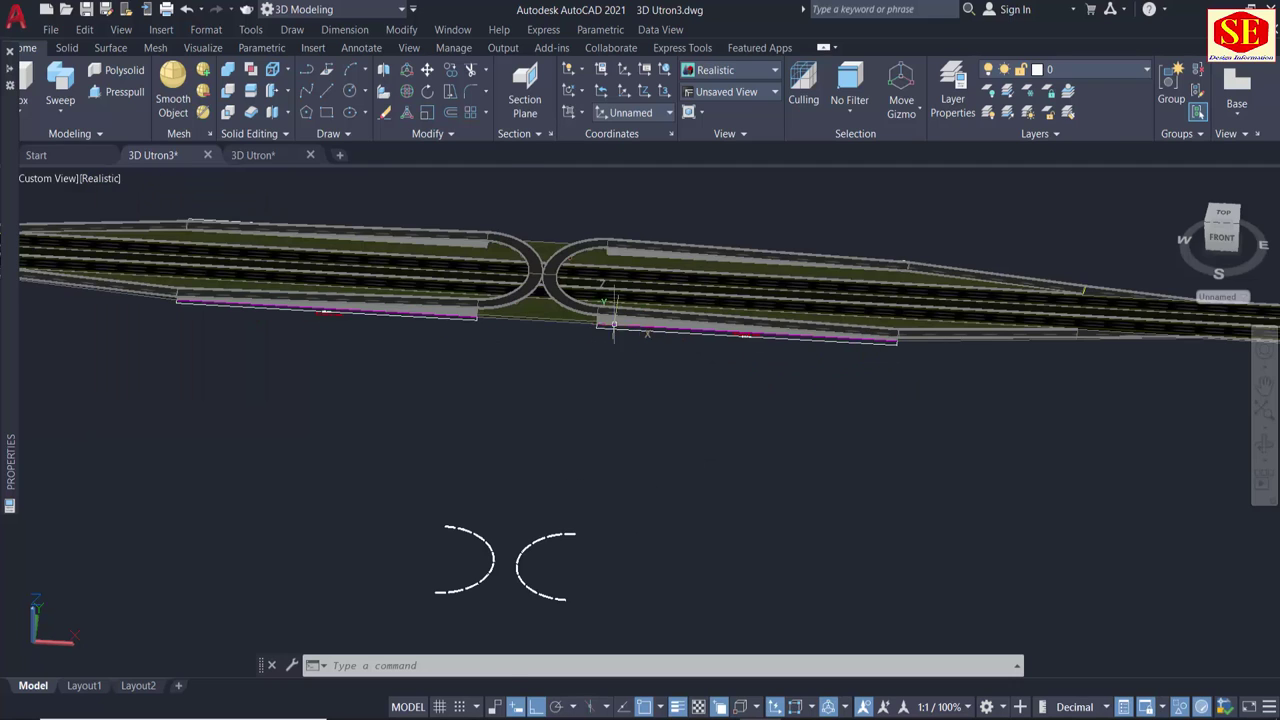
scroll(528, 371, up, 2)
middle_drag(540, 431, 545, 373)
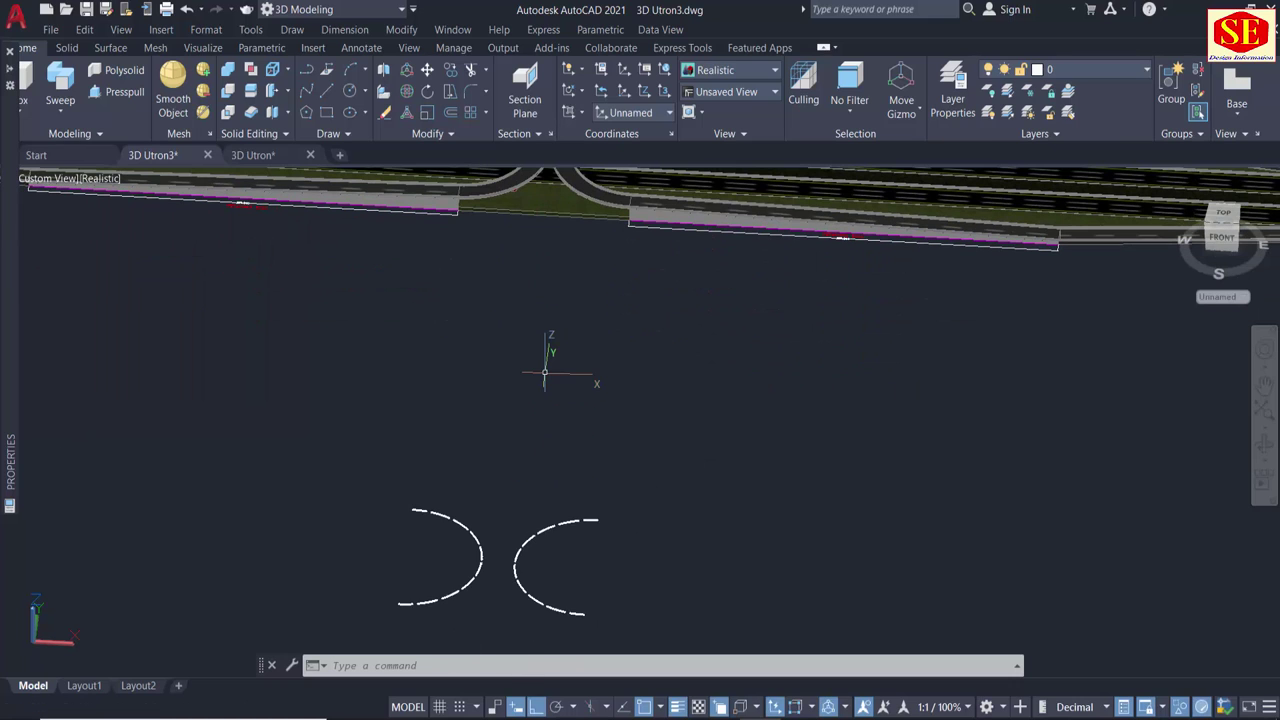
Copy the dashed arc onto the lower U-turn loop, orbiting top-down to place it.
text(Co)
key(Return)
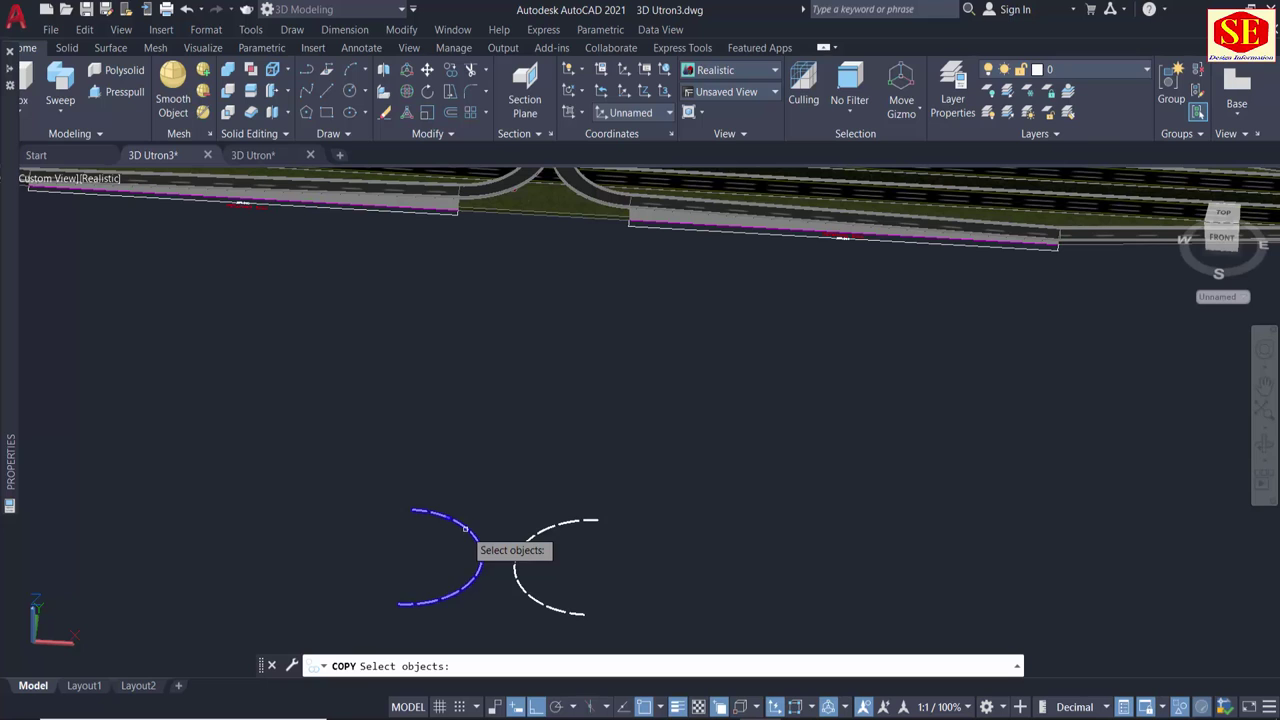
key(Return)
click(398, 604)
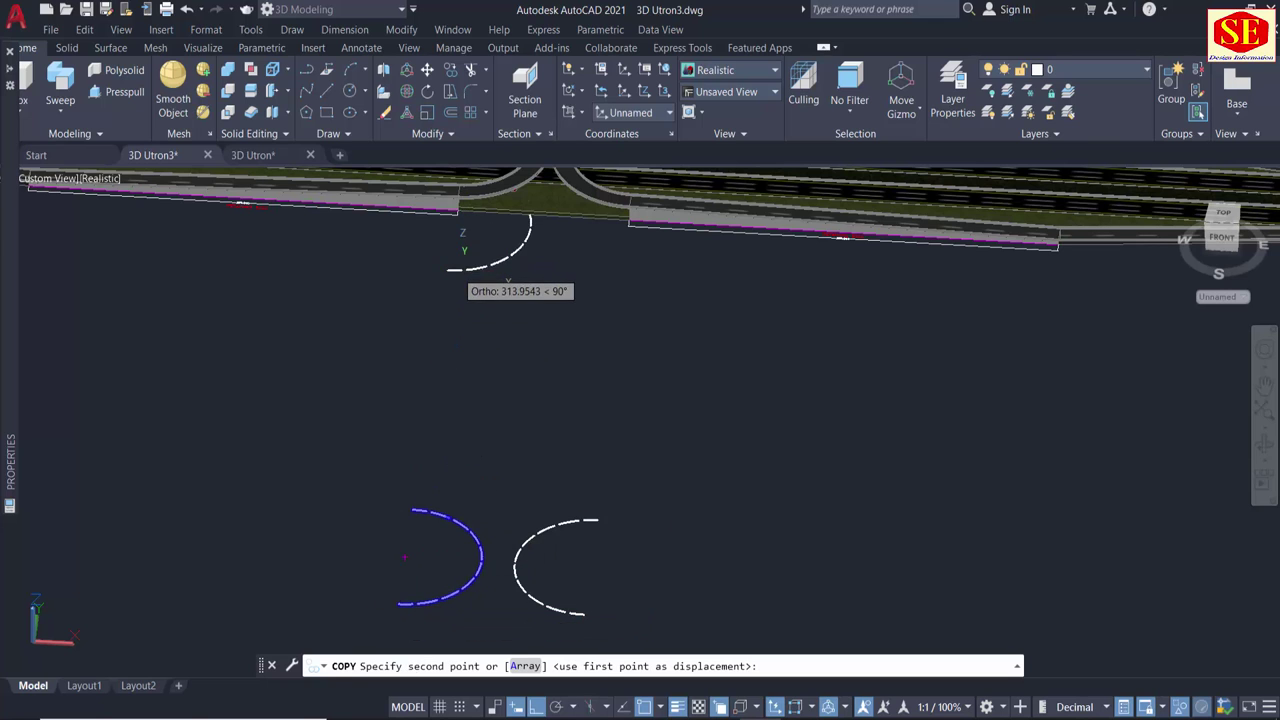
scroll(508, 268, up, 2)
scroll(470, 286, up, 2)
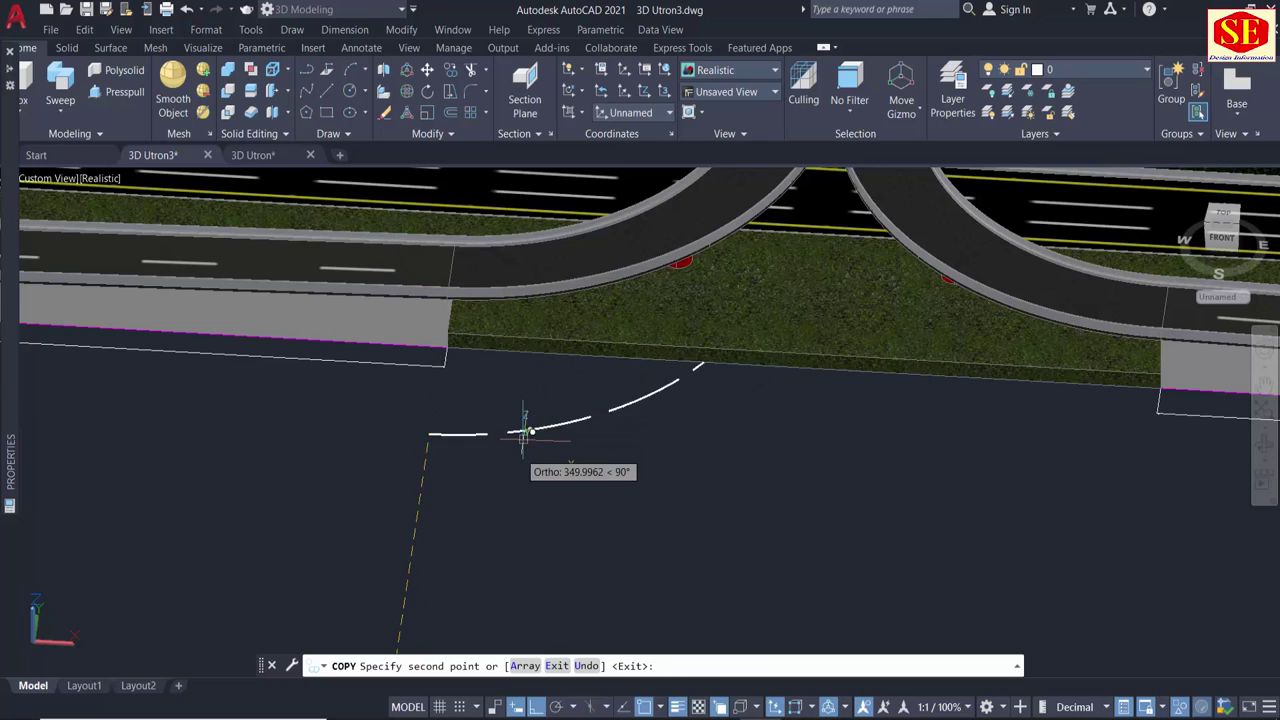
scroll(510, 475, down, 3)
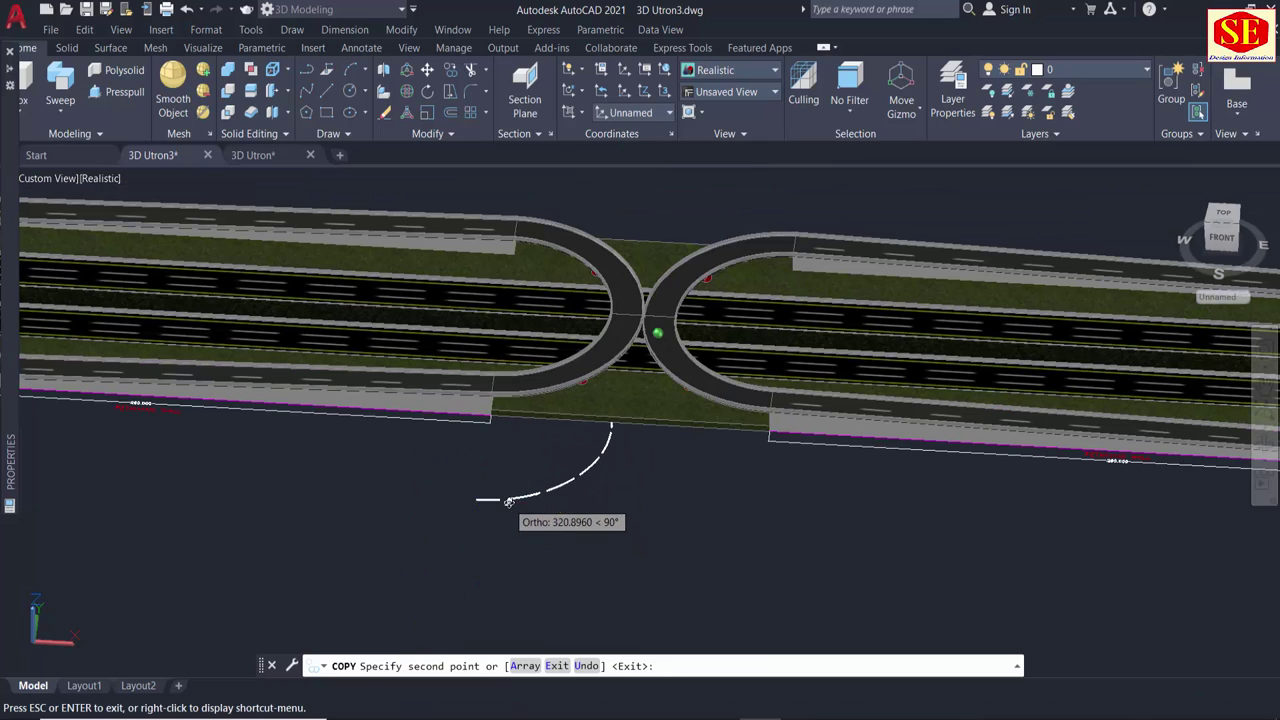
mouse_move(521, 515)
shift+middle_down()
mouse_move(690, 506)
mouse_move(757, 443)
shift+middle_up()
scroll(752, 395, up, 3)
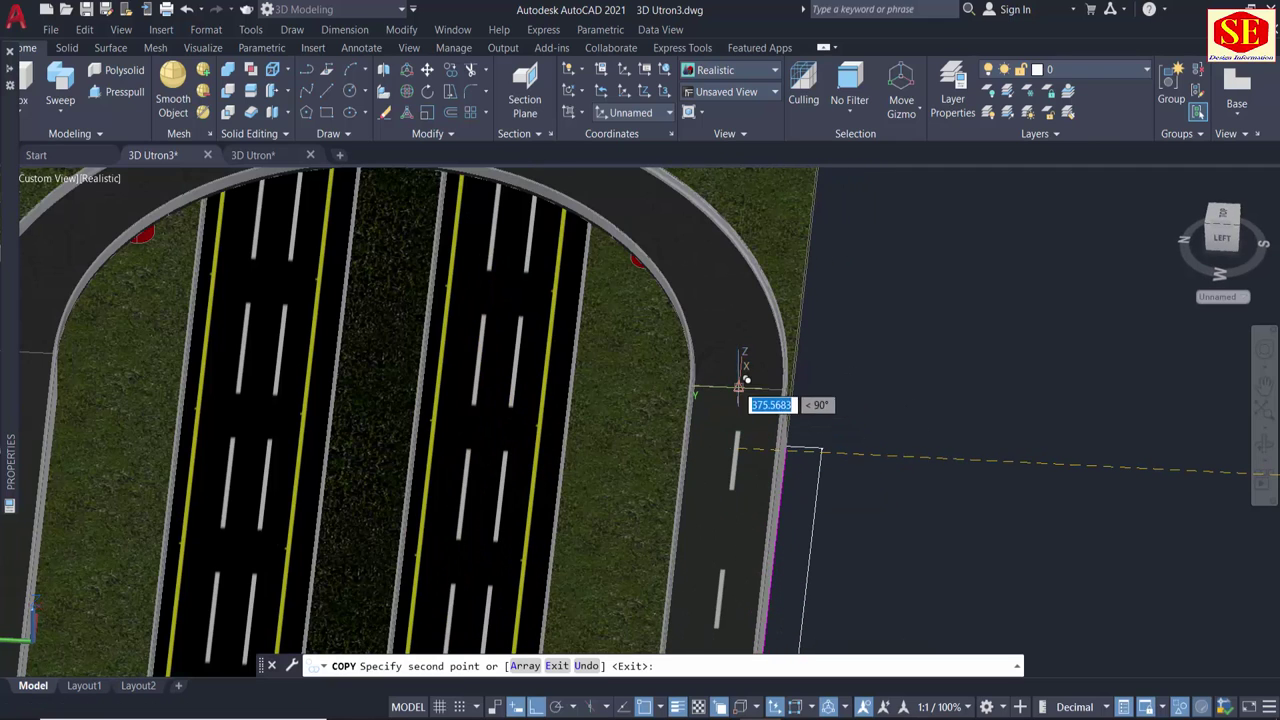
scroll(843, 440, down, 3)
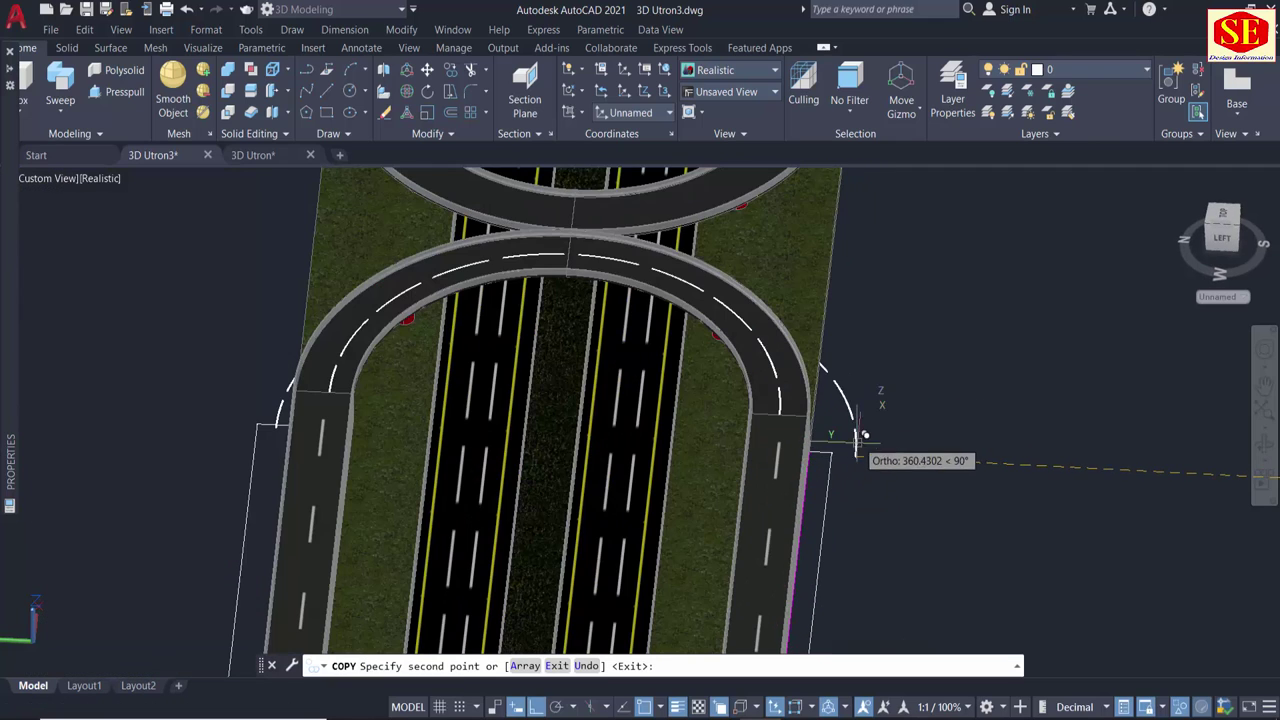
shift+middle_drag(843, 440, 760, 468)
scroll(760, 468, down, 2)
scroll(663, 371, down, 2)
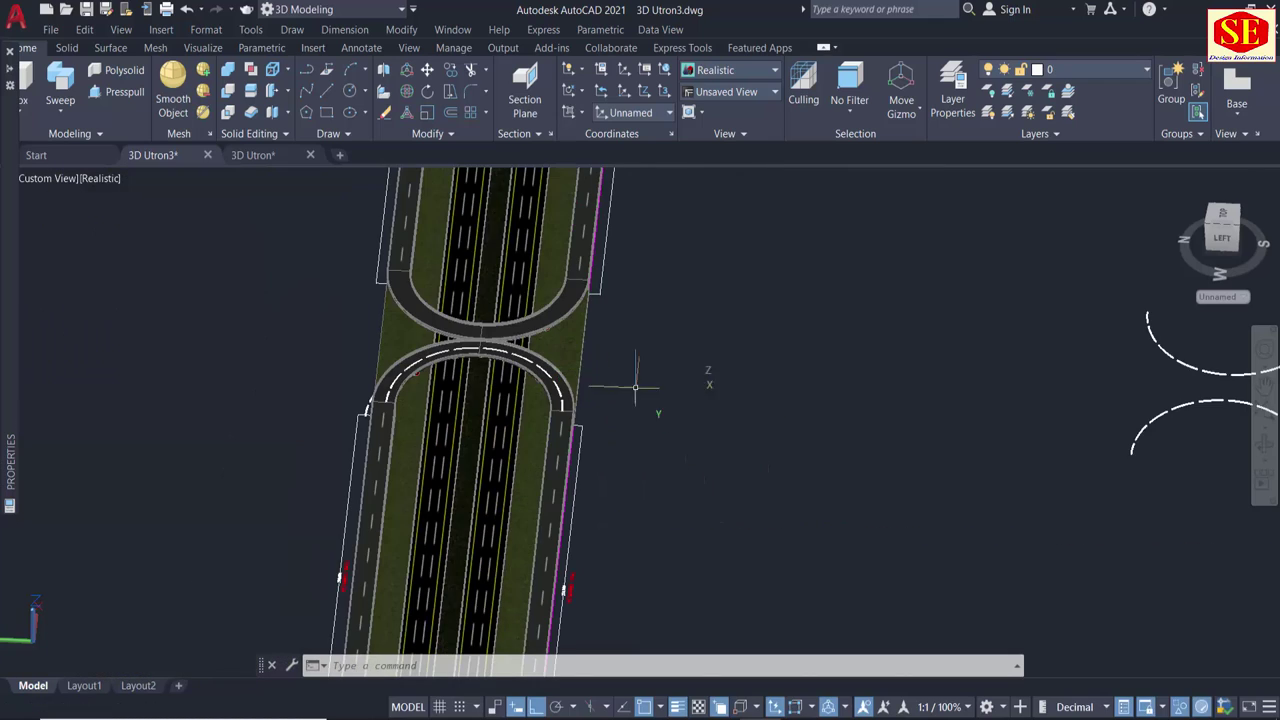
middle_drag(634, 371, 696, 473)
key(Escape)
text(C)
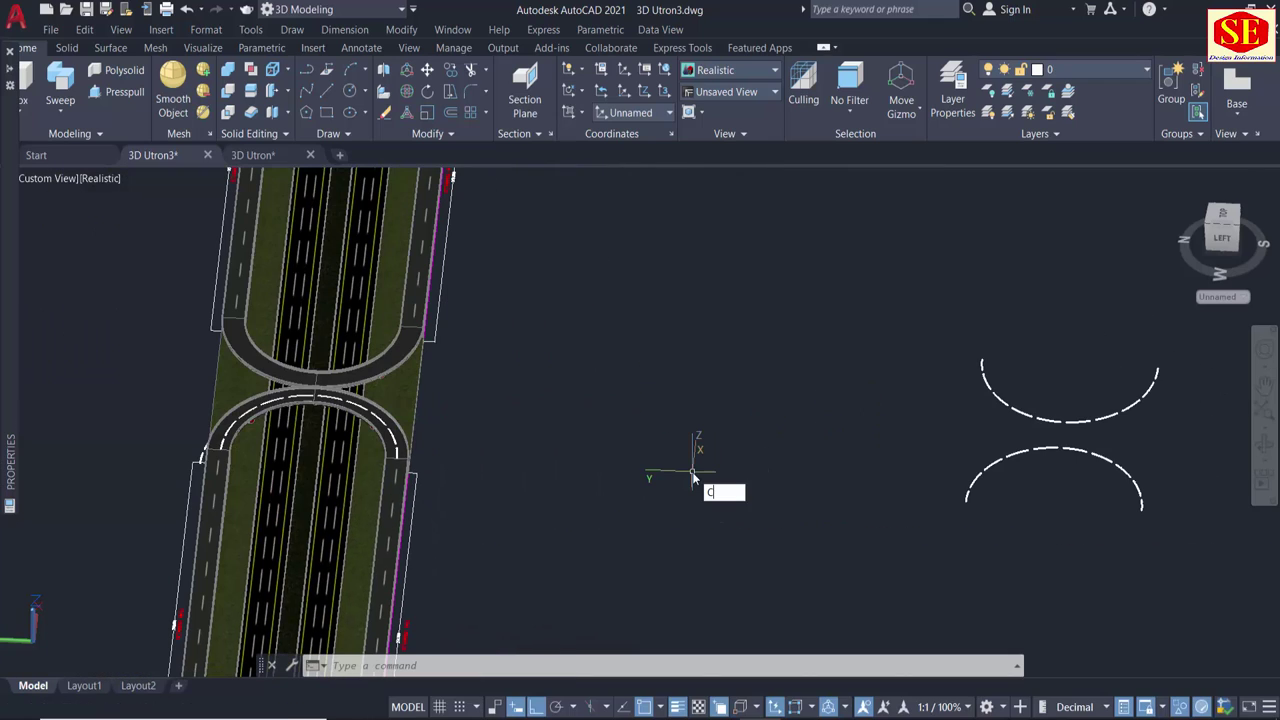
Move the upper dashed arc onto the second U-turn loop.
key(Escape)
key(Return)
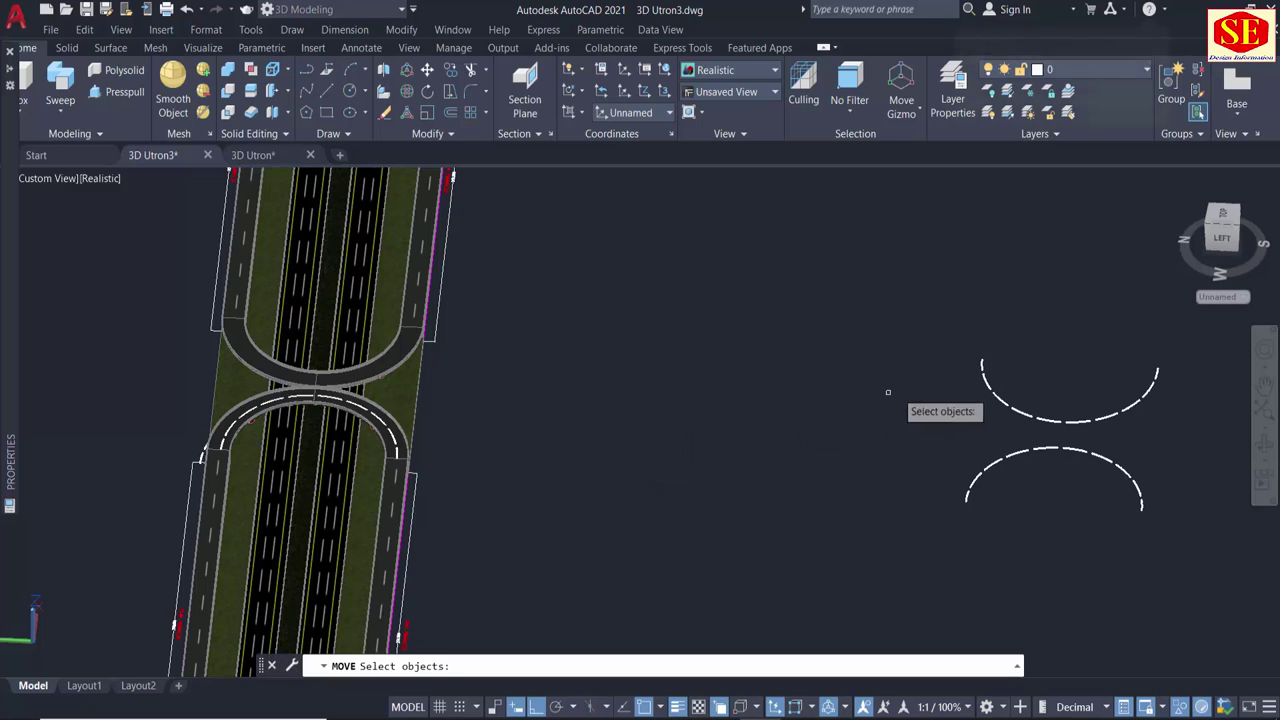
click(985, 378)
key(Return)
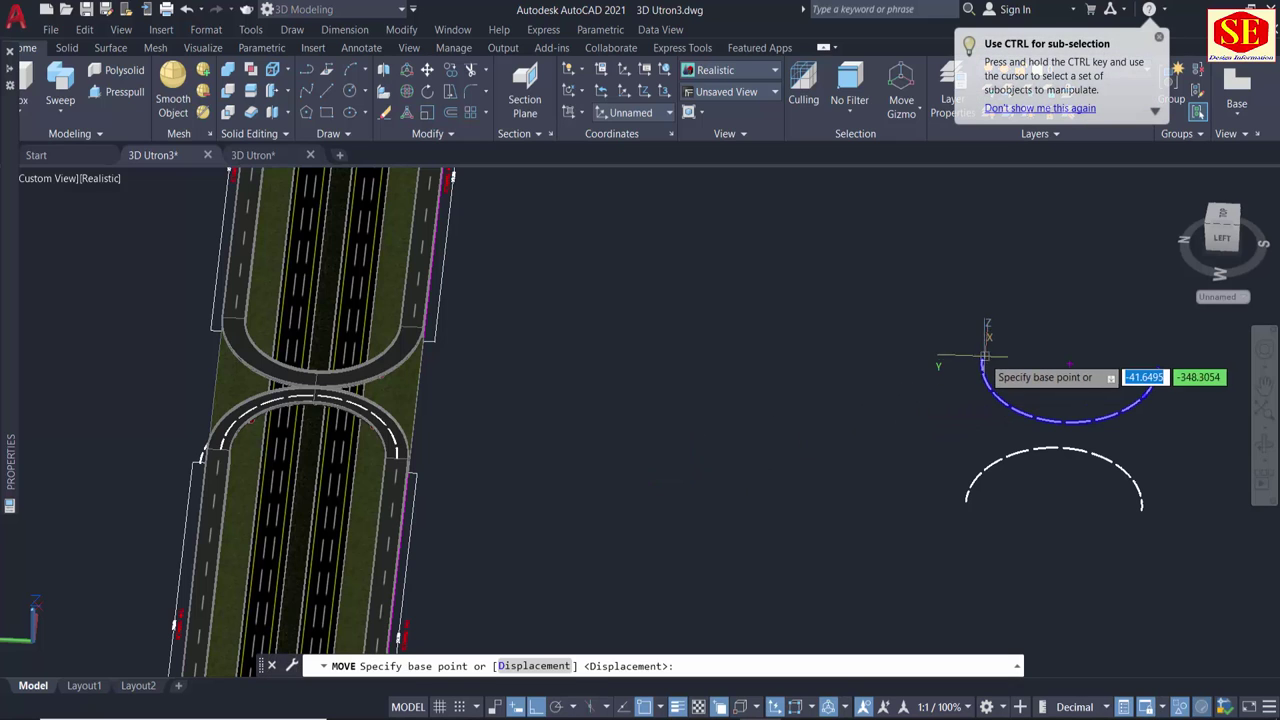
click(986, 343)
scroll(273, 313, up, 3)
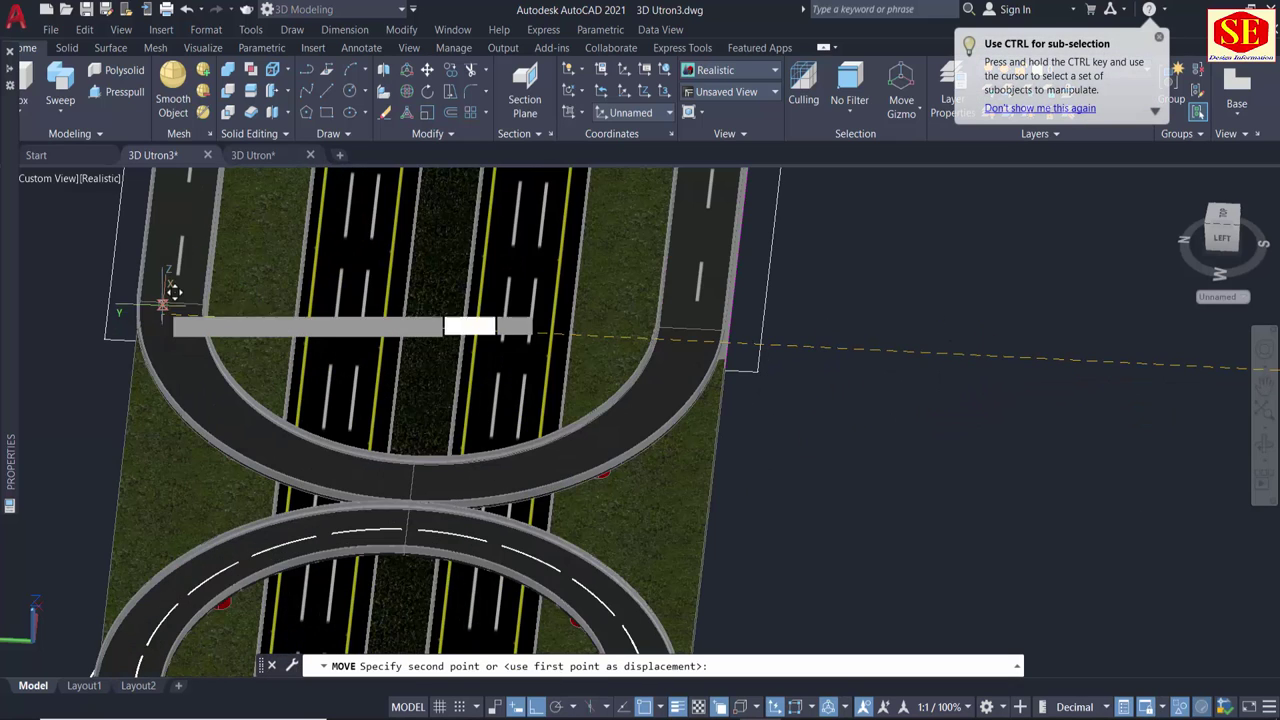
scroll(614, 386, down, 5)
shift+middle_drag(614, 386, 692, 420)
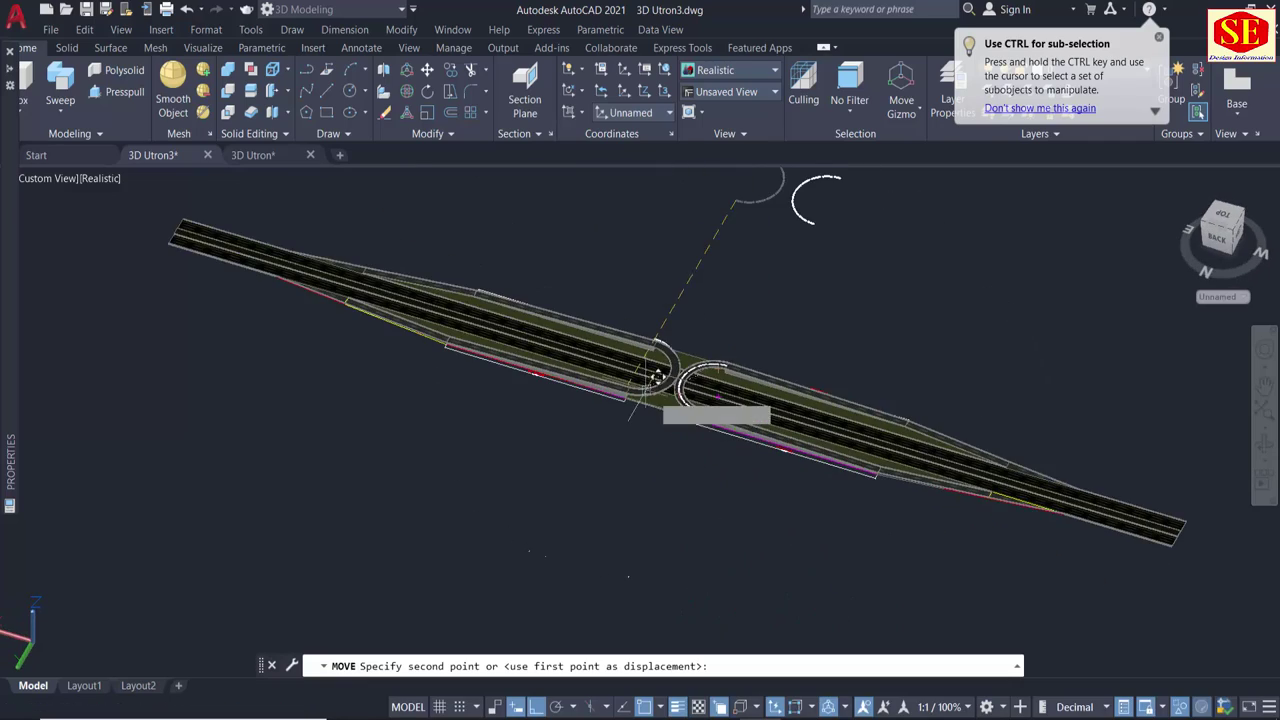
scroll(660, 405, up, 3)
scroll(600, 380, up, 3)
scroll(515, 350, up, 2)
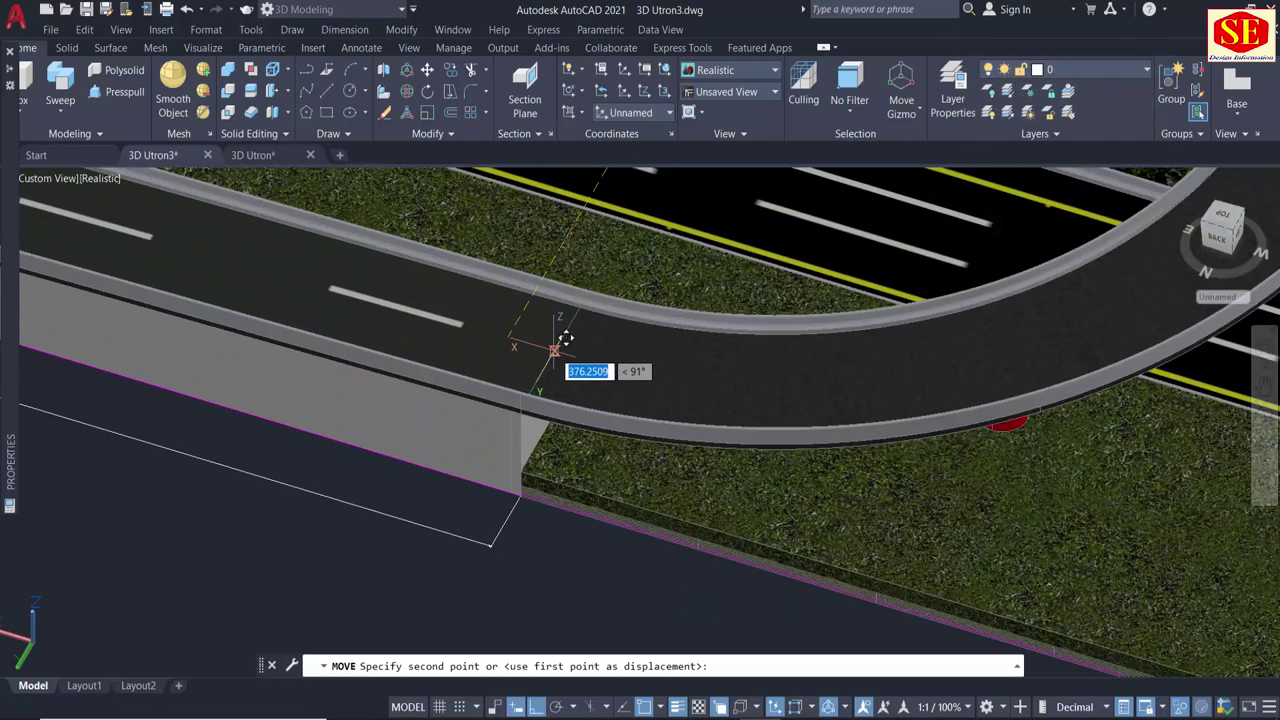
click(531, 364)
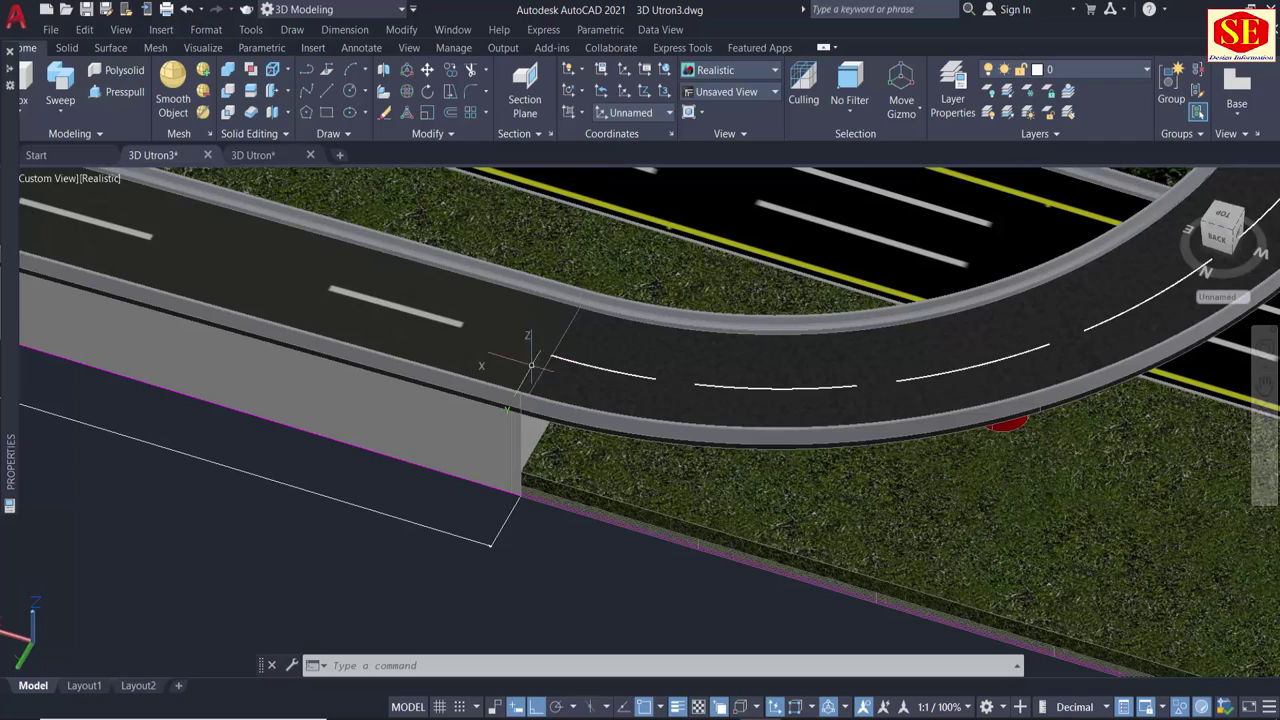
Select the long road-edge solid, then clear the selection and zoom out.
click(346, 440)
scroll(586, 500, down, 3)
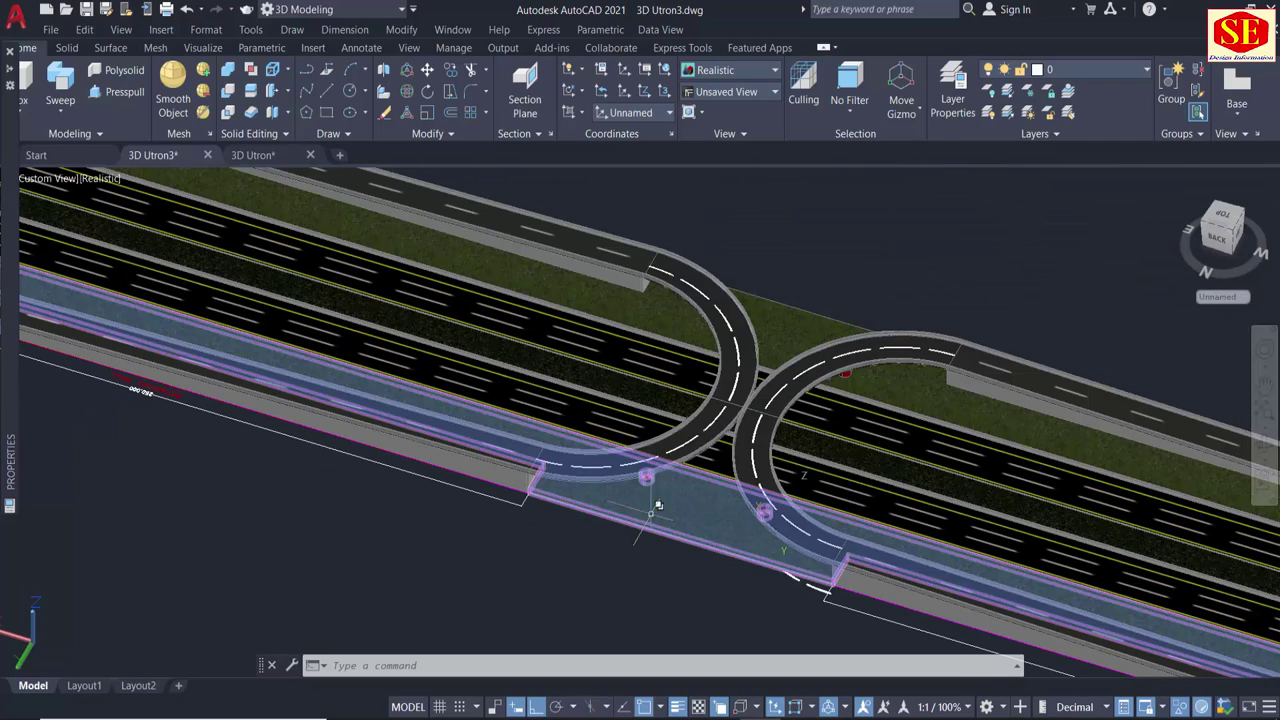
key(Escape)
scroll(668, 325, down, 2)
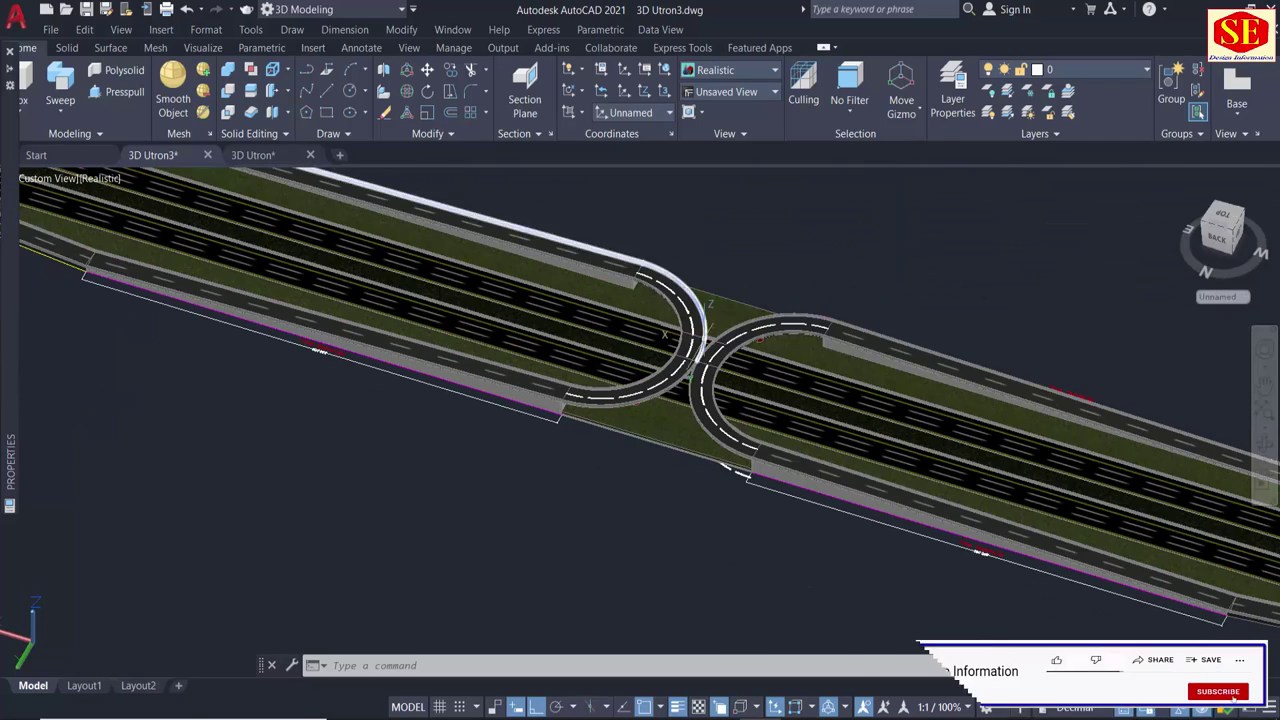
Orbit to the curved ramp and pick its dashed Arc from the selection cycling list.
mouse_move(893, 265)
shift+middle_down()
mouse_move(792, 298)
mouse_move(735, 458)
shift+middle_up()
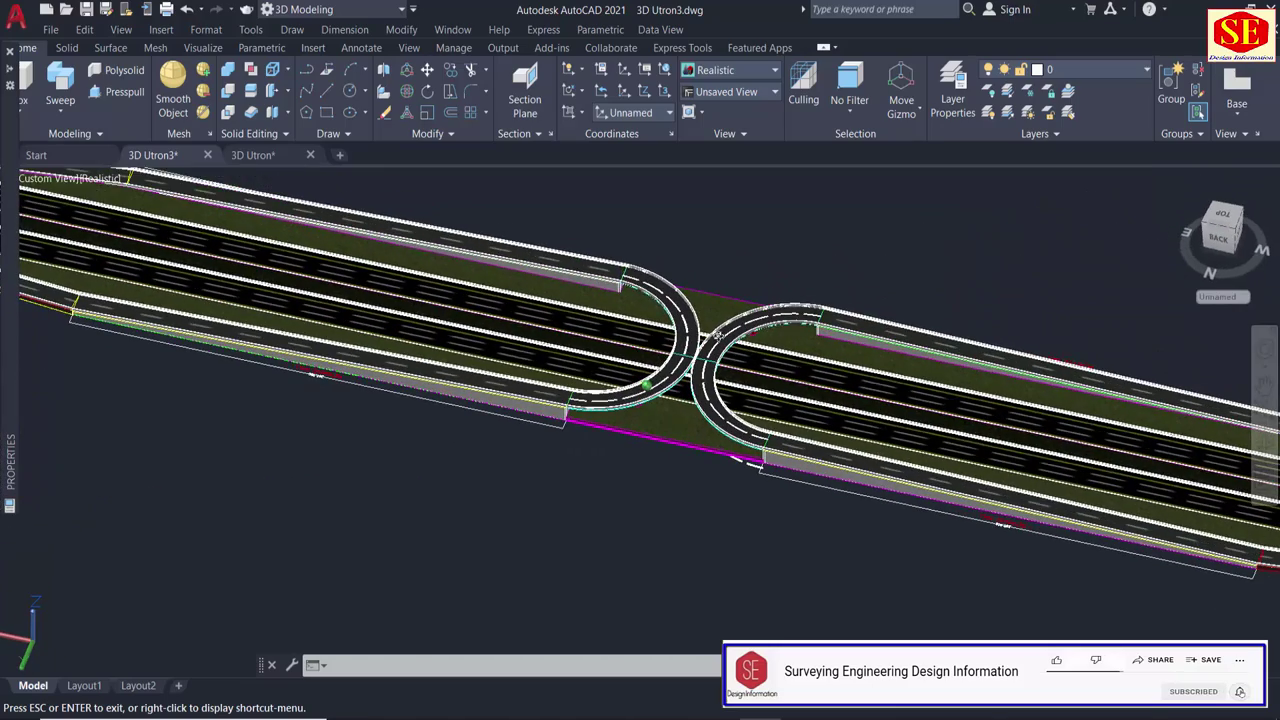
scroll(710, 338, up, 1)
scroll(710, 338, up, 3)
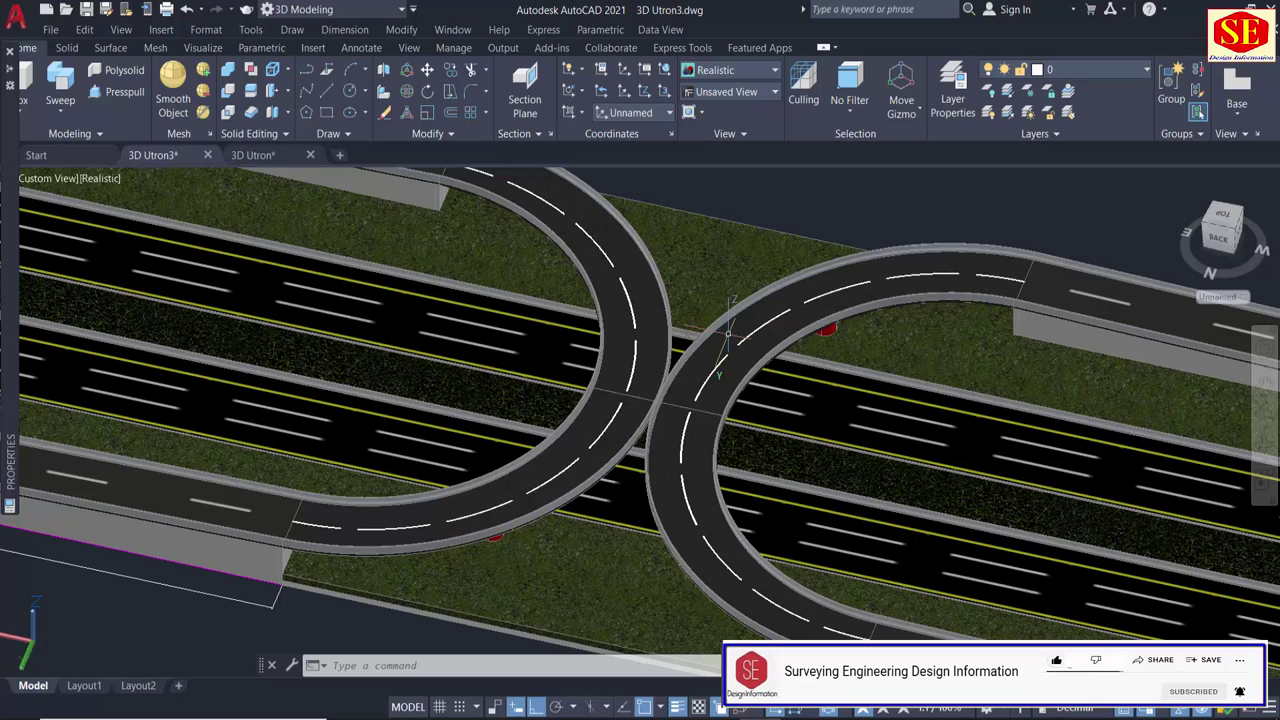
scroll(310, 559, up, 2)
scroll(310, 559, up, 2)
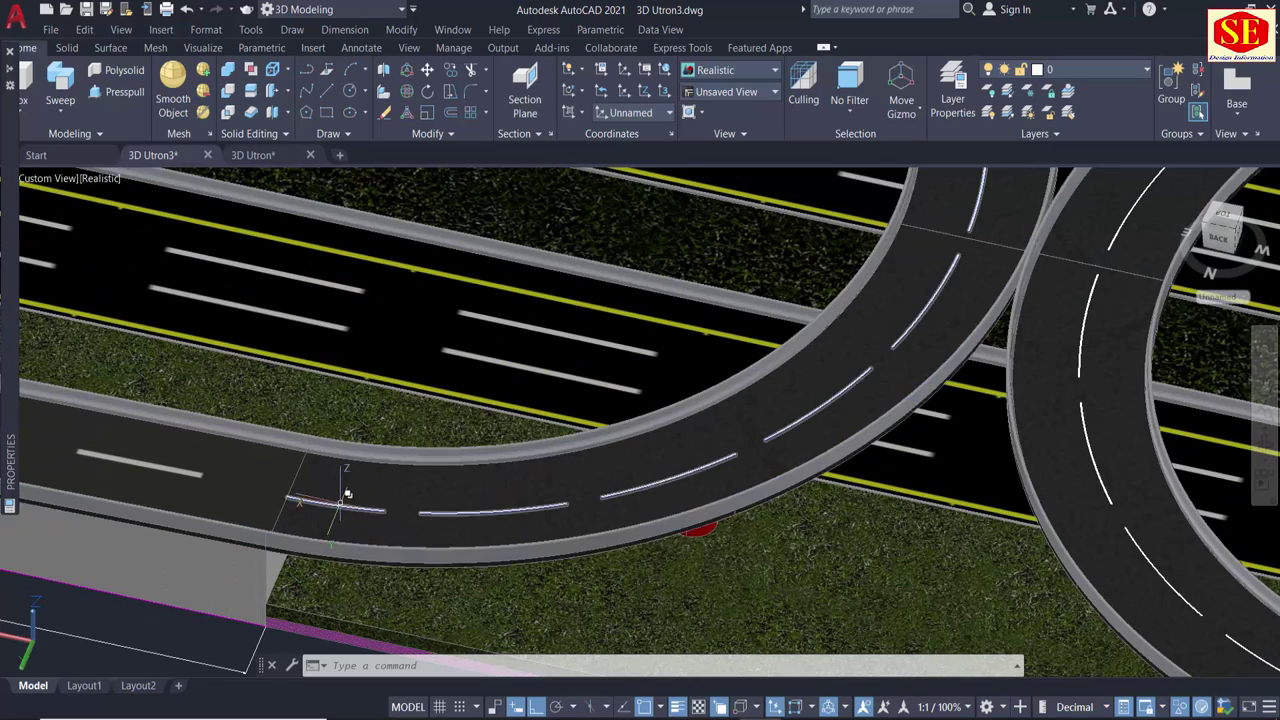
click(340, 503)
click(340, 503)
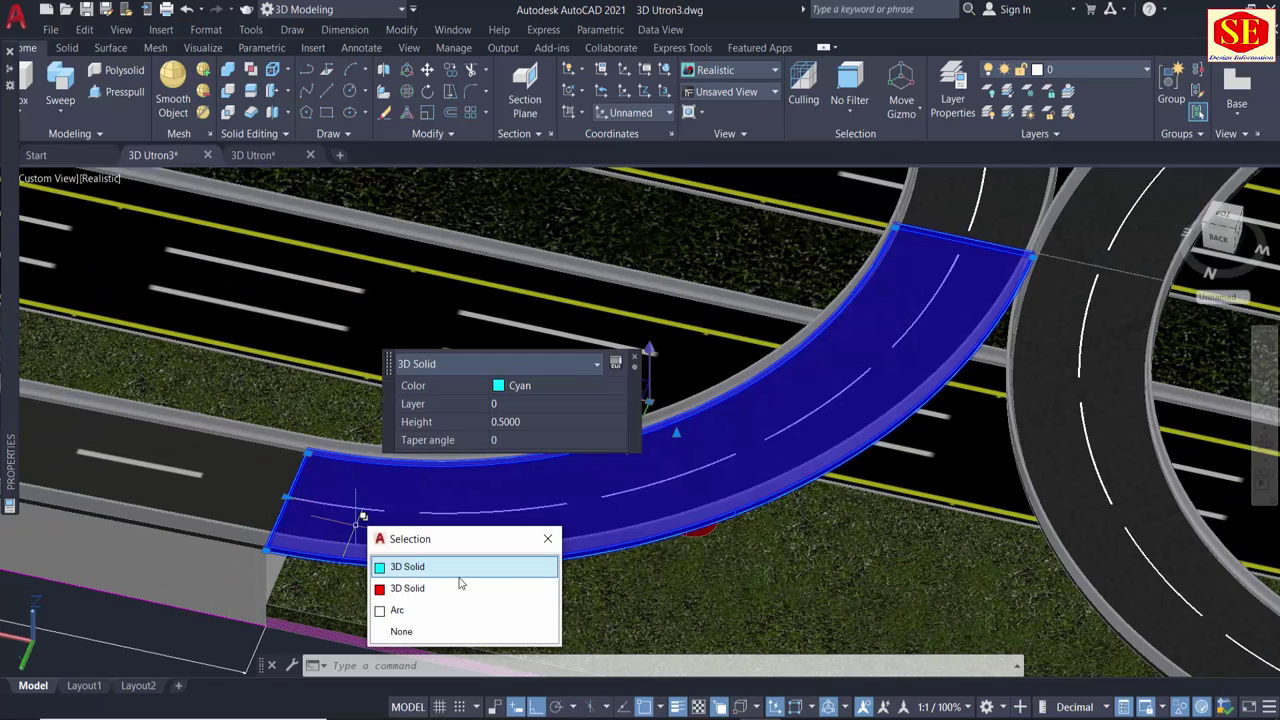
click(420, 610)
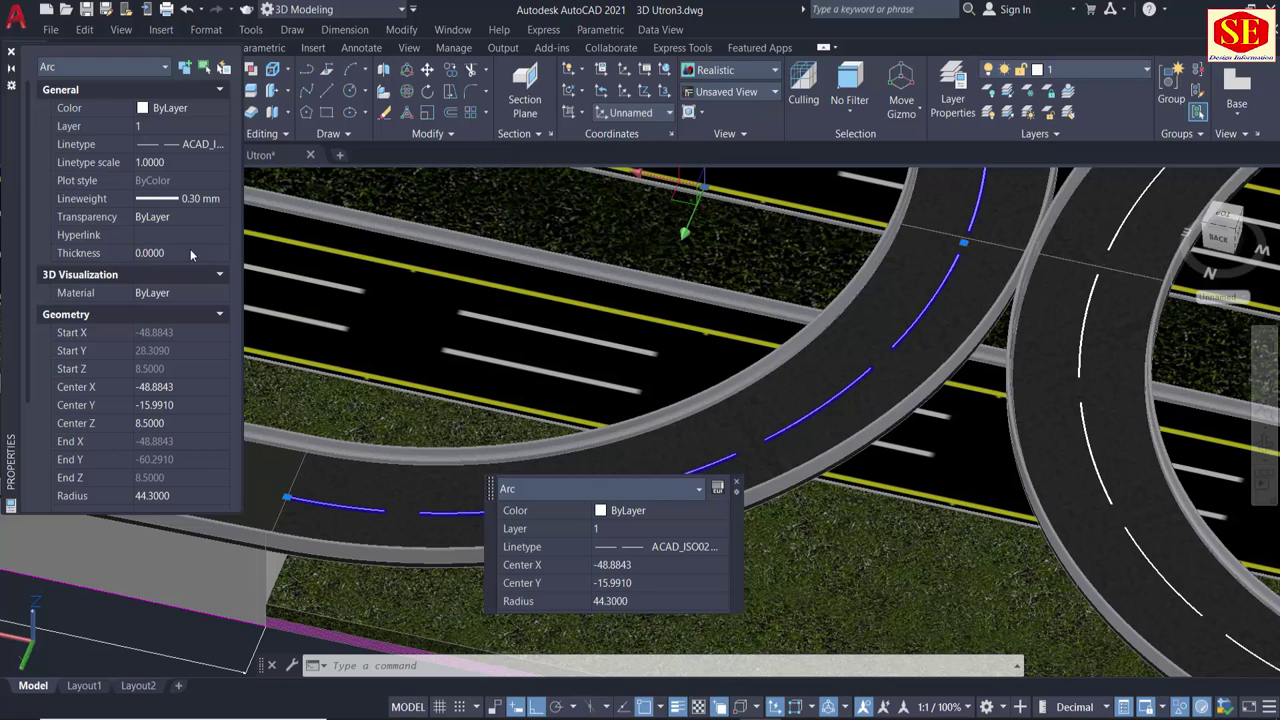
Set the first ramp's dashed arc to a 0.60 mm lineweight and deselect it.
click(175, 199)
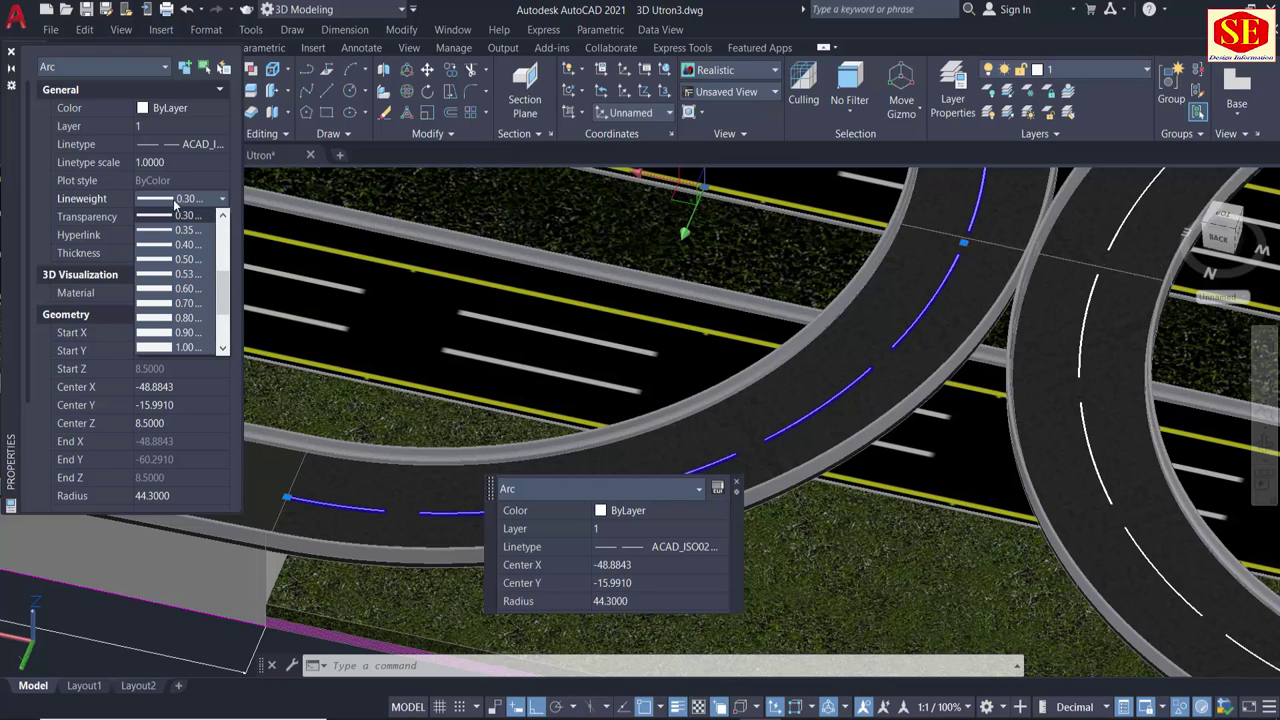
click(176, 289)
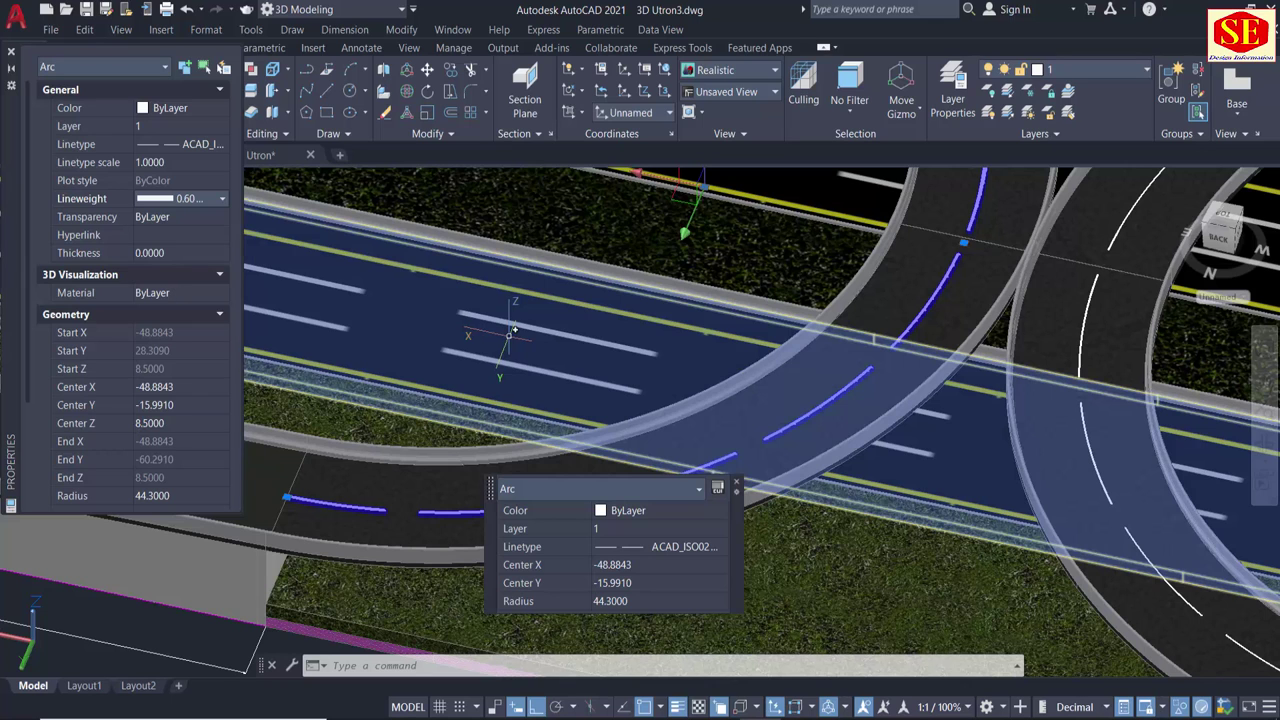
scroll(575, 308, down, 3)
key(Escape)
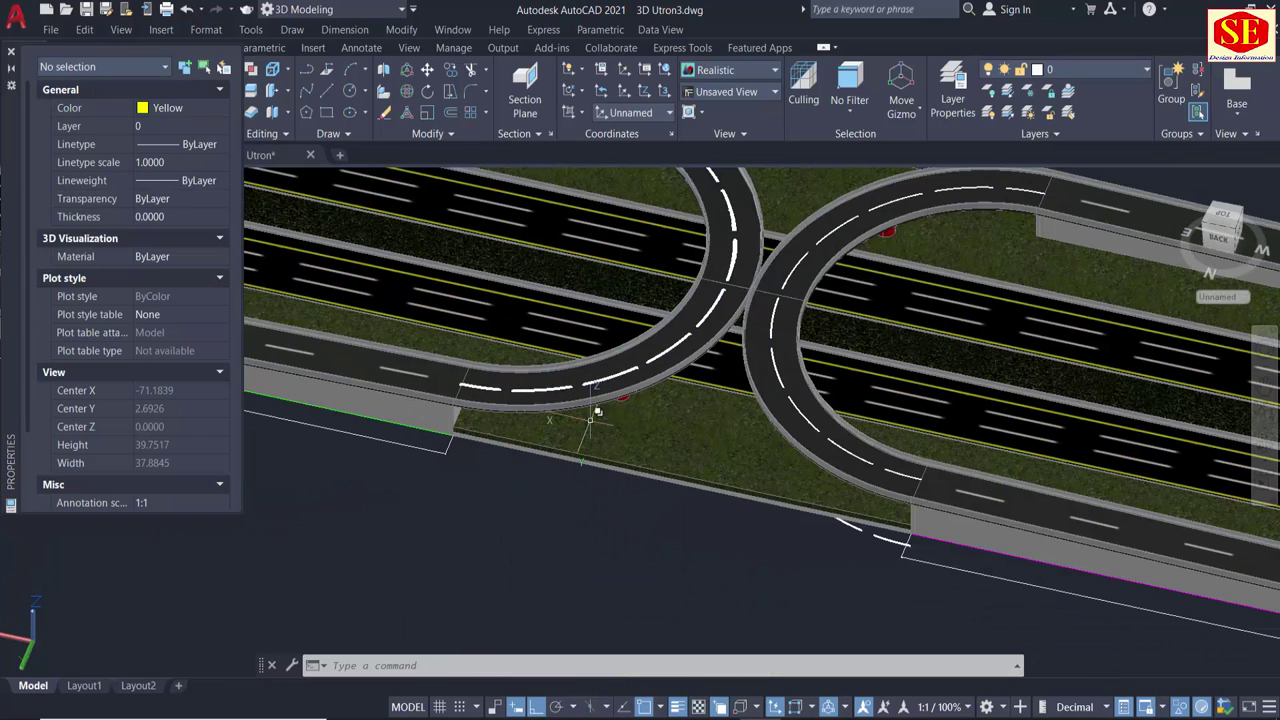
Select the second ramp's lane-marking arc and give it a 0.60 mm lineweight.
click(777, 354)
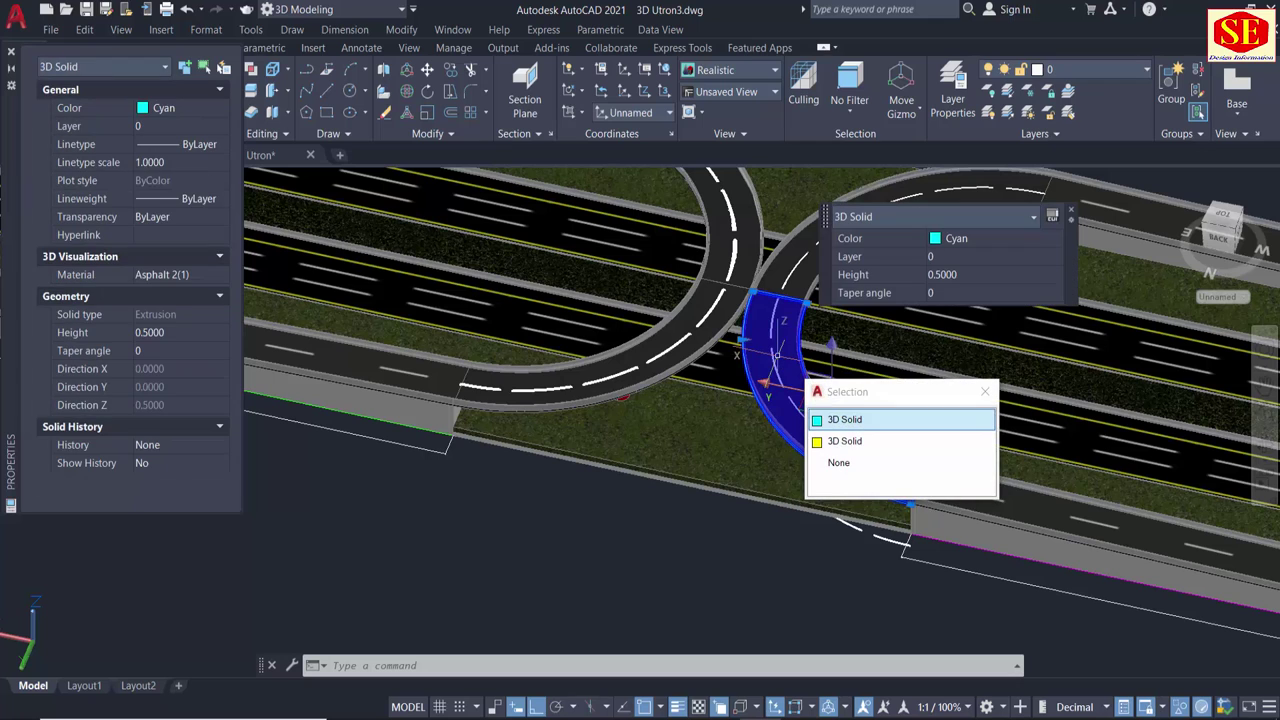
key(Escape)
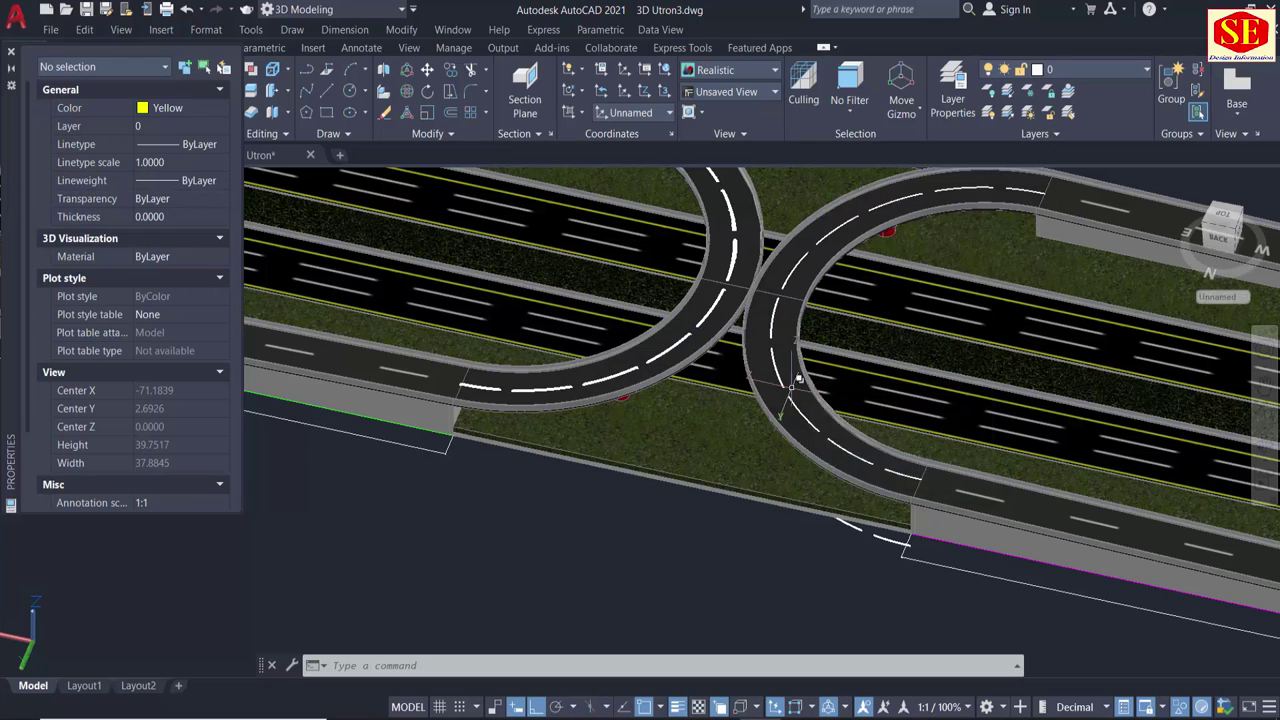
click(782, 355)
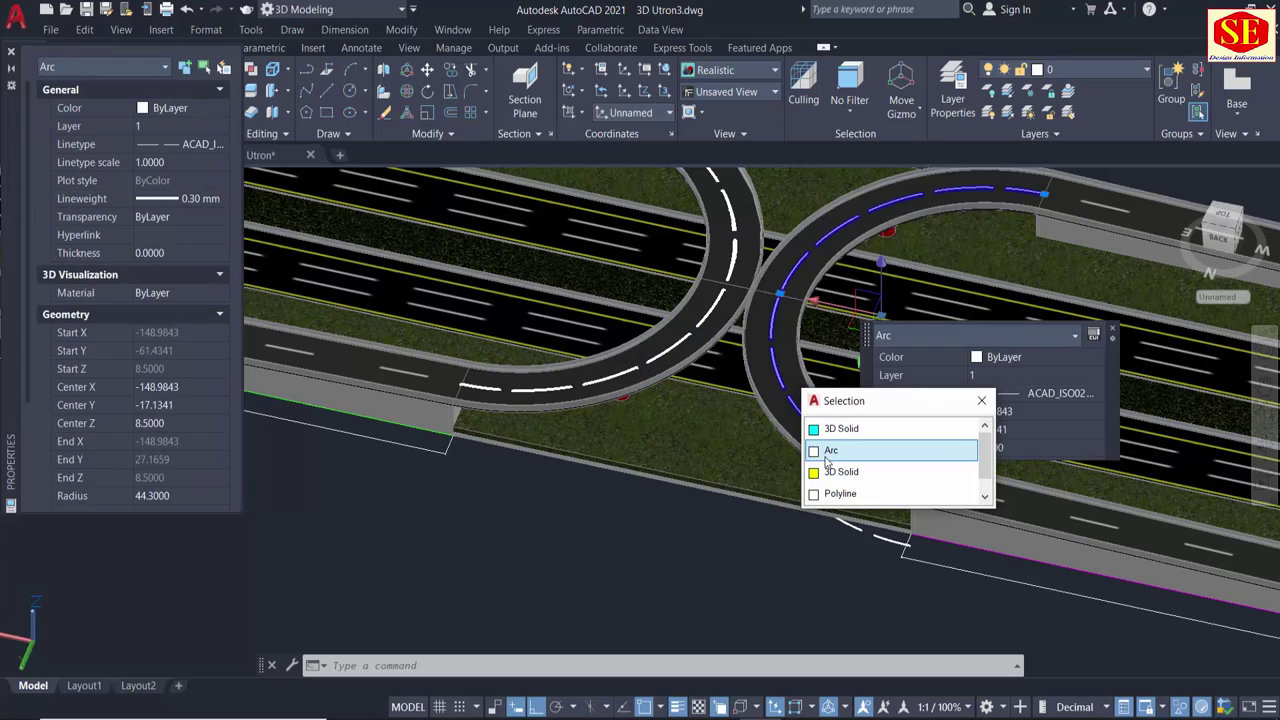
click(850, 448)
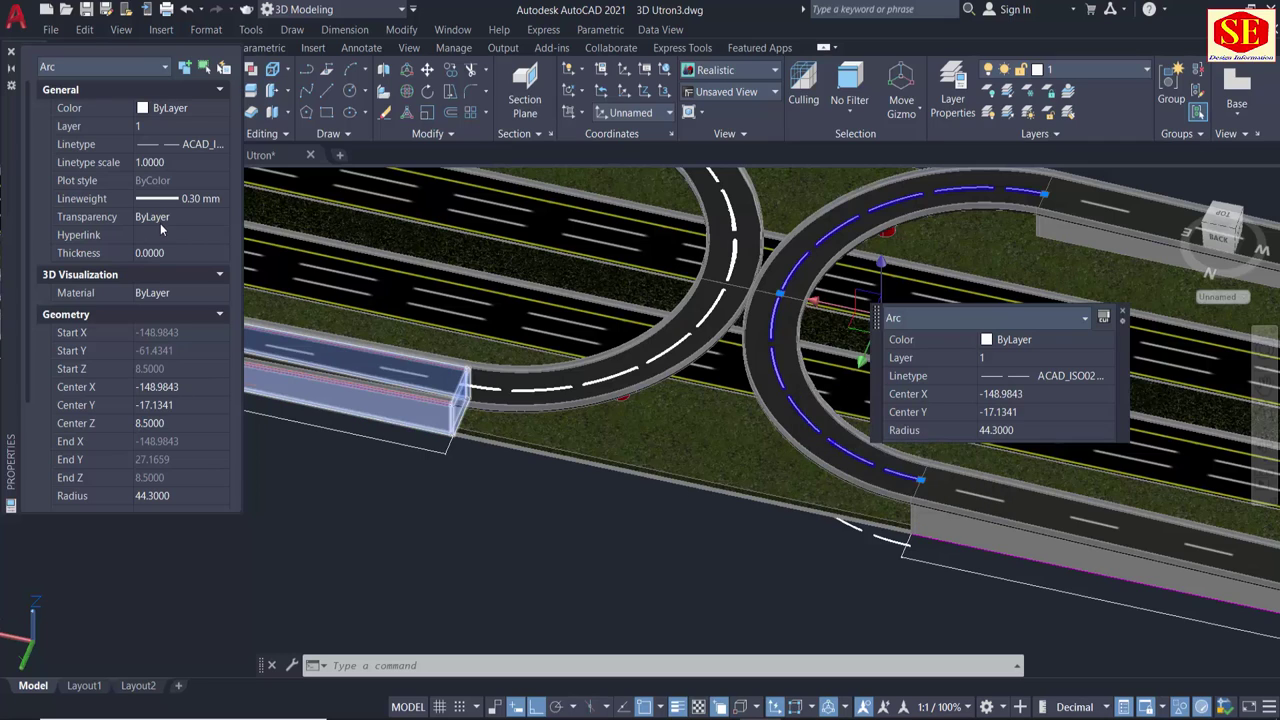
click(188, 200)
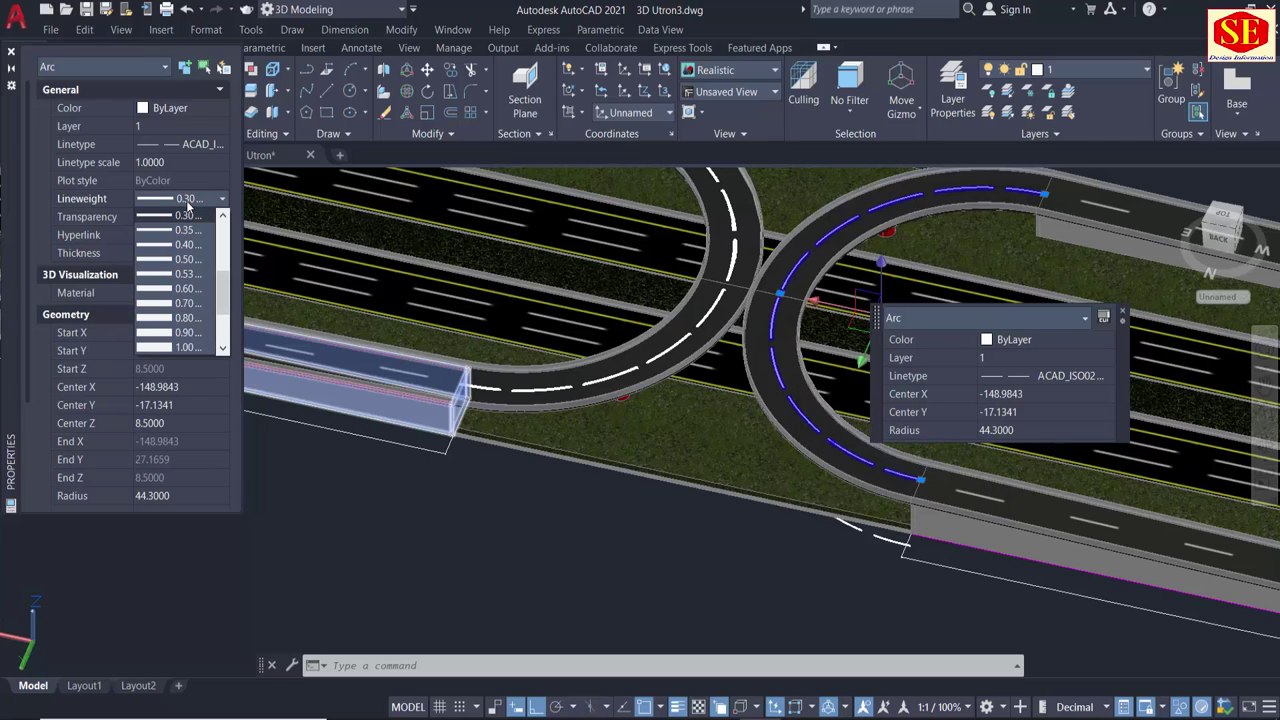
click(196, 290)
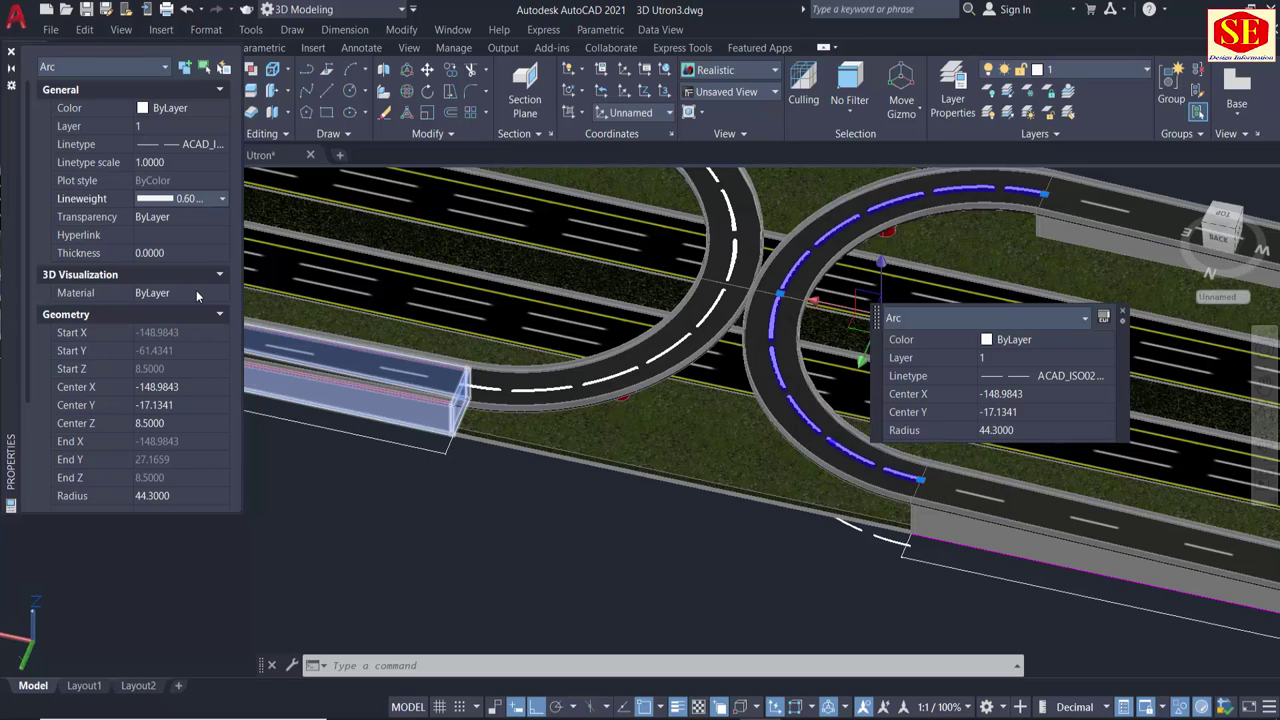
click(159, 111)
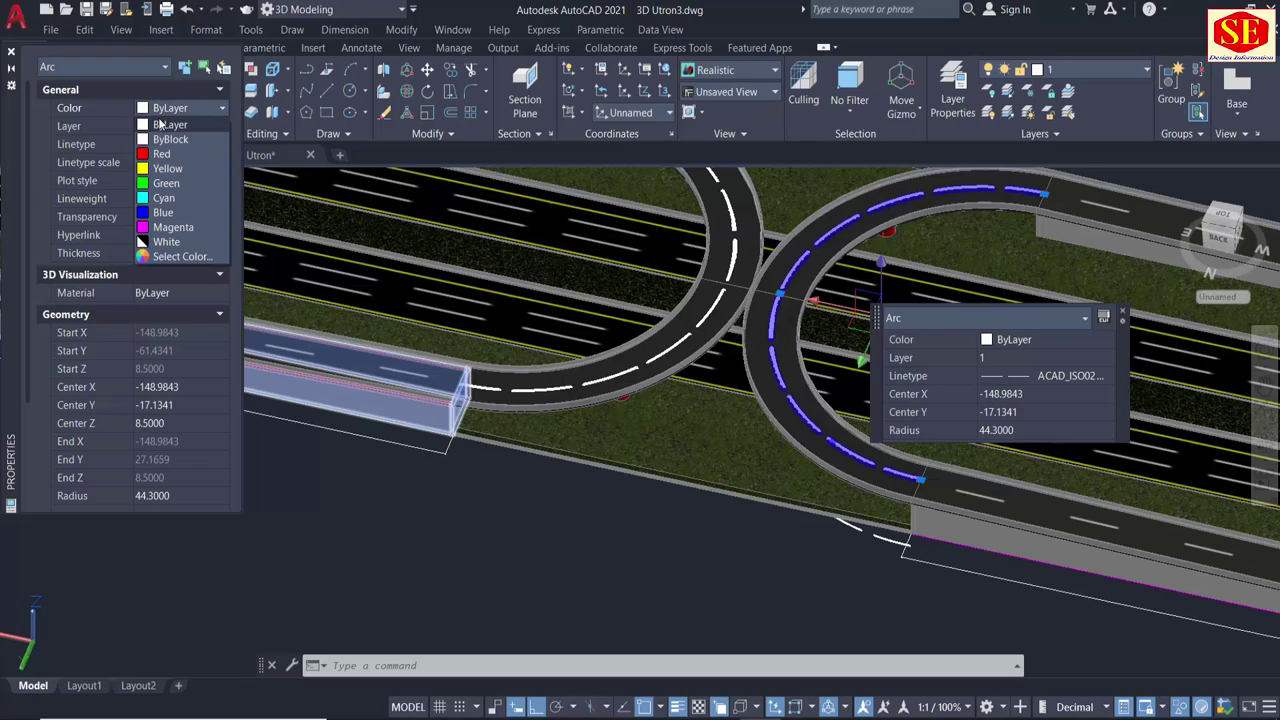
Assign index colour 254 to the right loop's arc in the Select Color dialog.
click(176, 258)
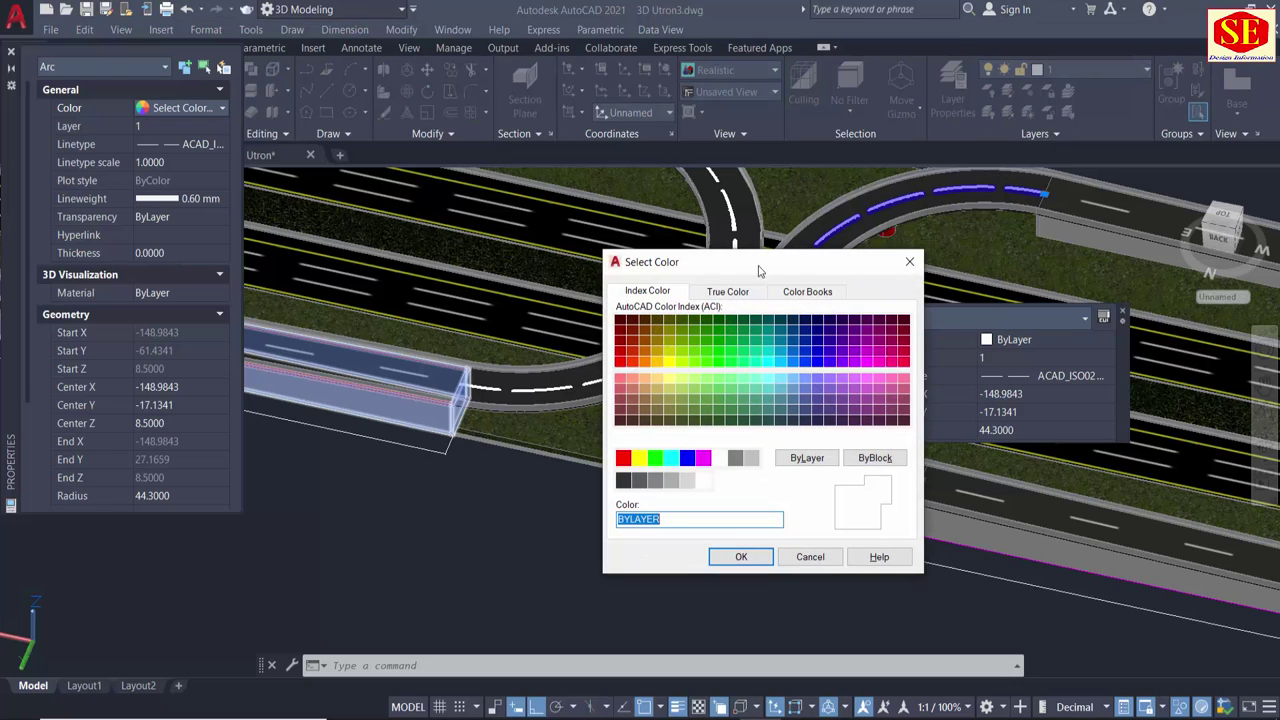
drag(759, 271, 393, 256)
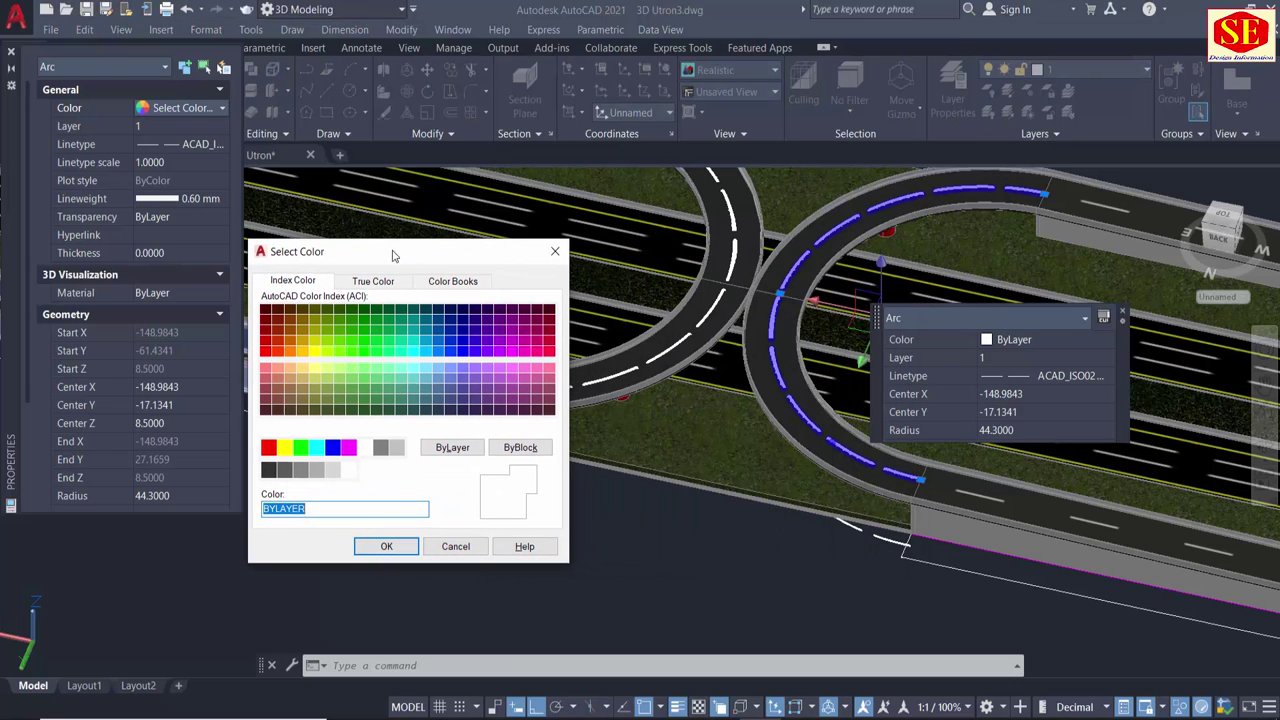
click(335, 471)
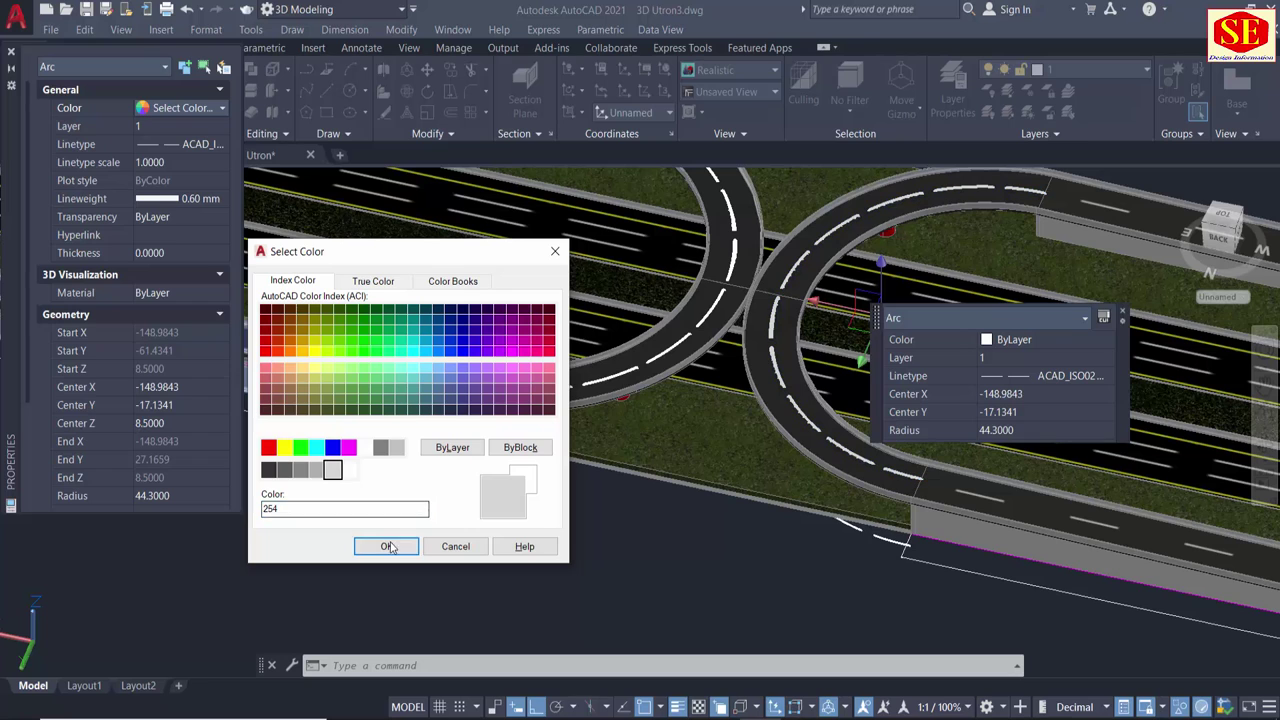
click(388, 547)
key(Escape)
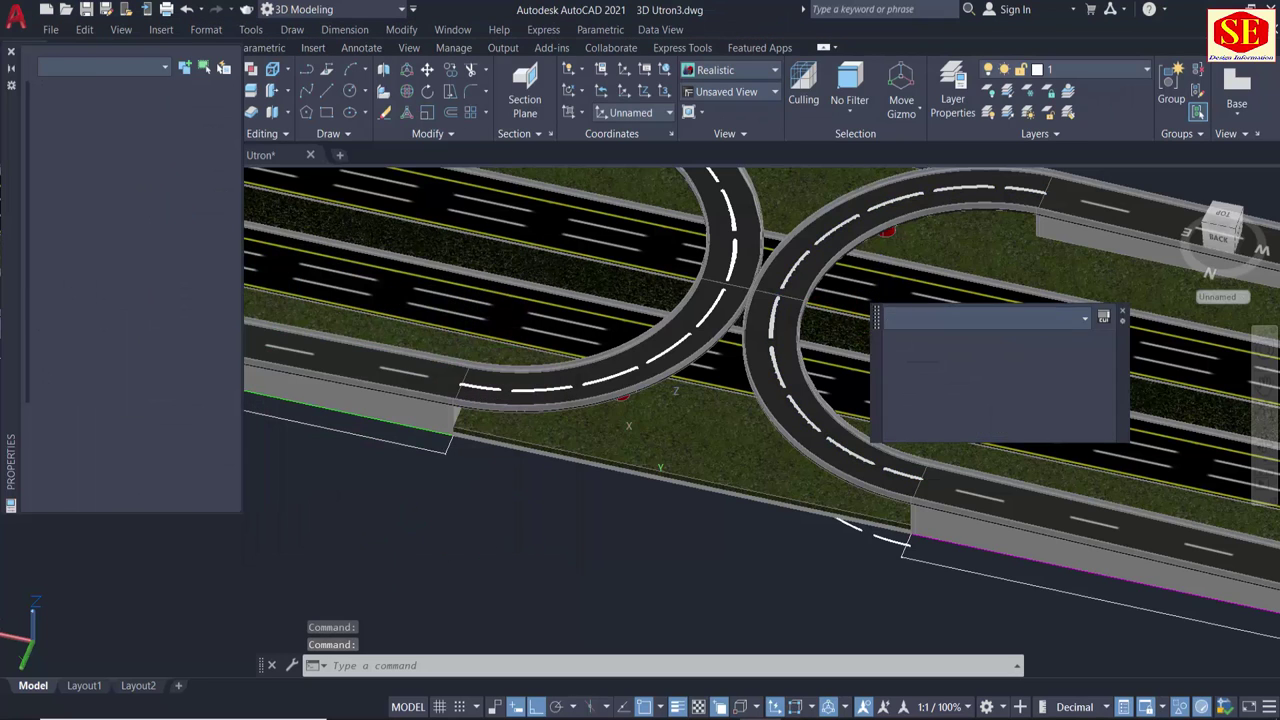
scroll(930, 510, up, 1)
scroll(930, 510, up, 1)
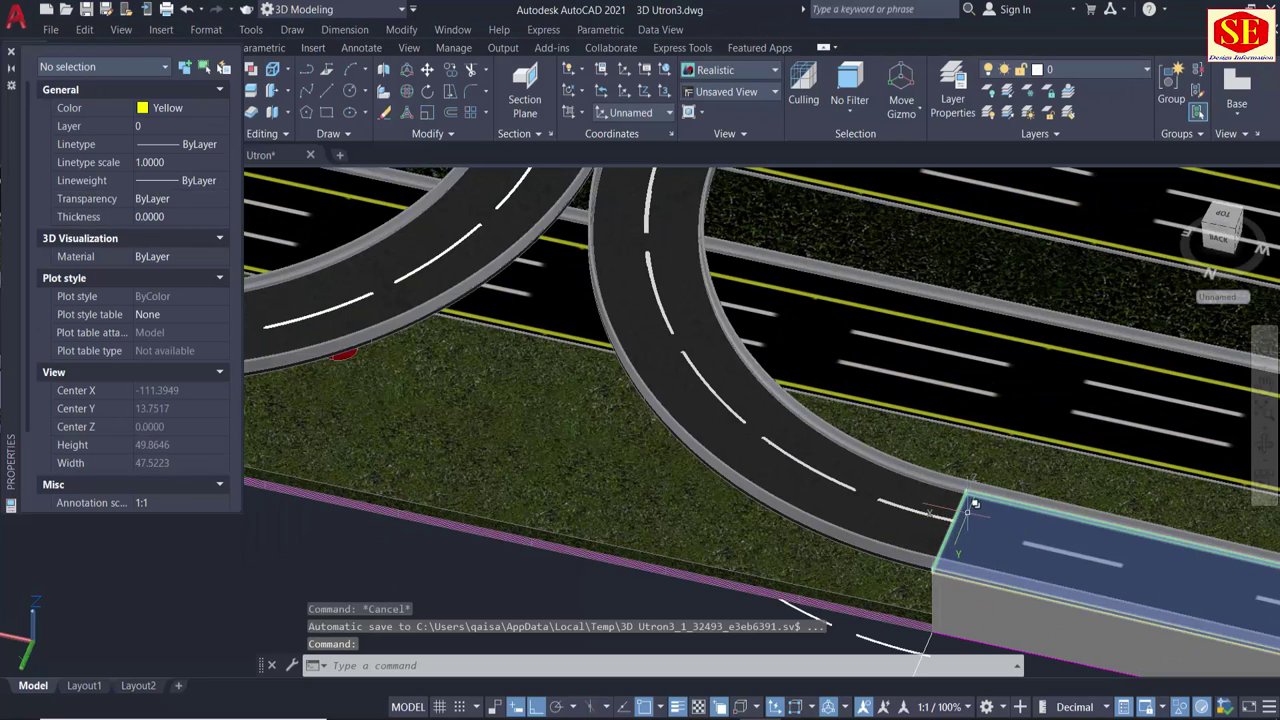
scroll(933, 510, up, 1)
Try MATCHPROP from the grey arc onto the first ramp, then cancel and undo it.
text(ma)
key(Return)
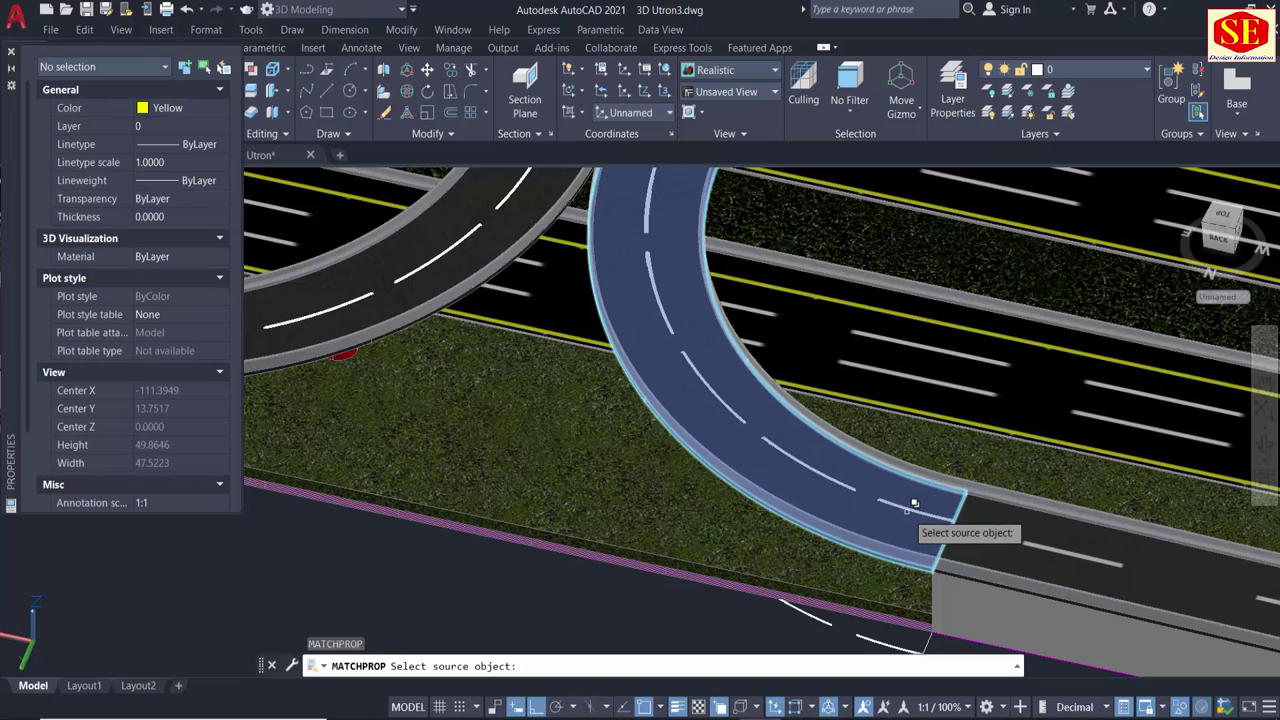
click(916, 500)
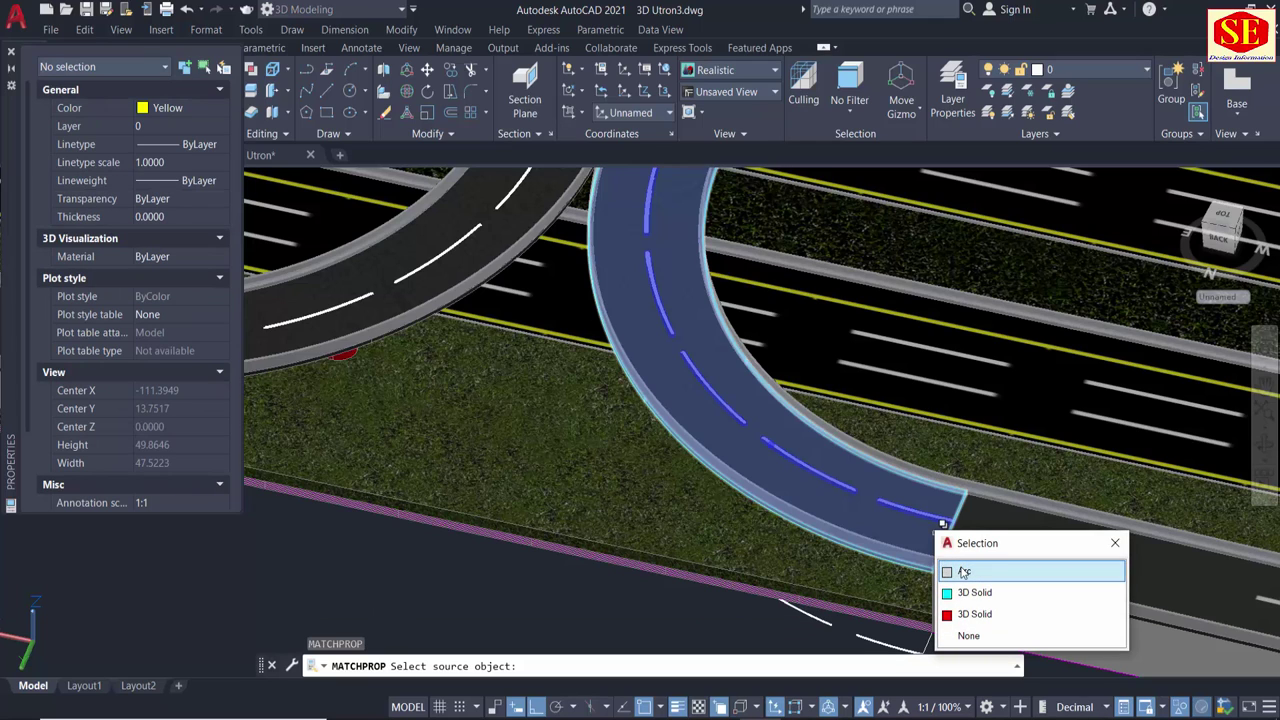
key(Return)
click(466, 352)
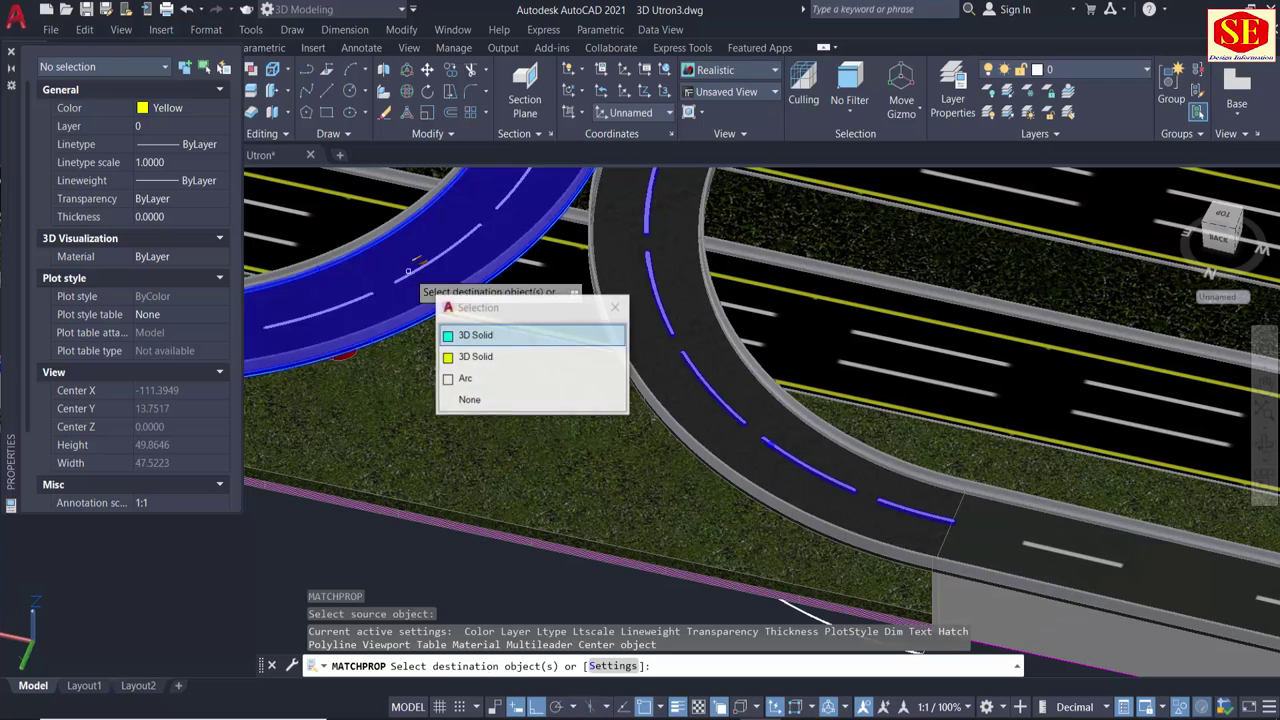
click(468, 380)
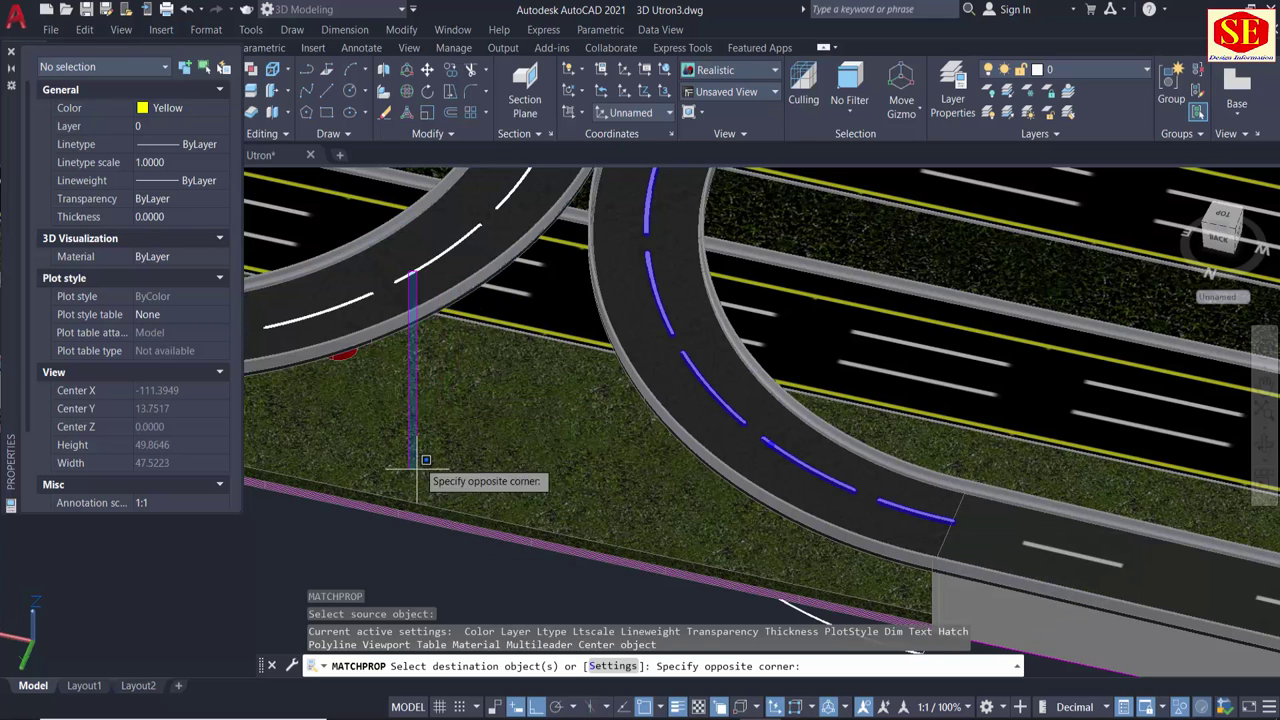
click(393, 266)
click(400, 276)
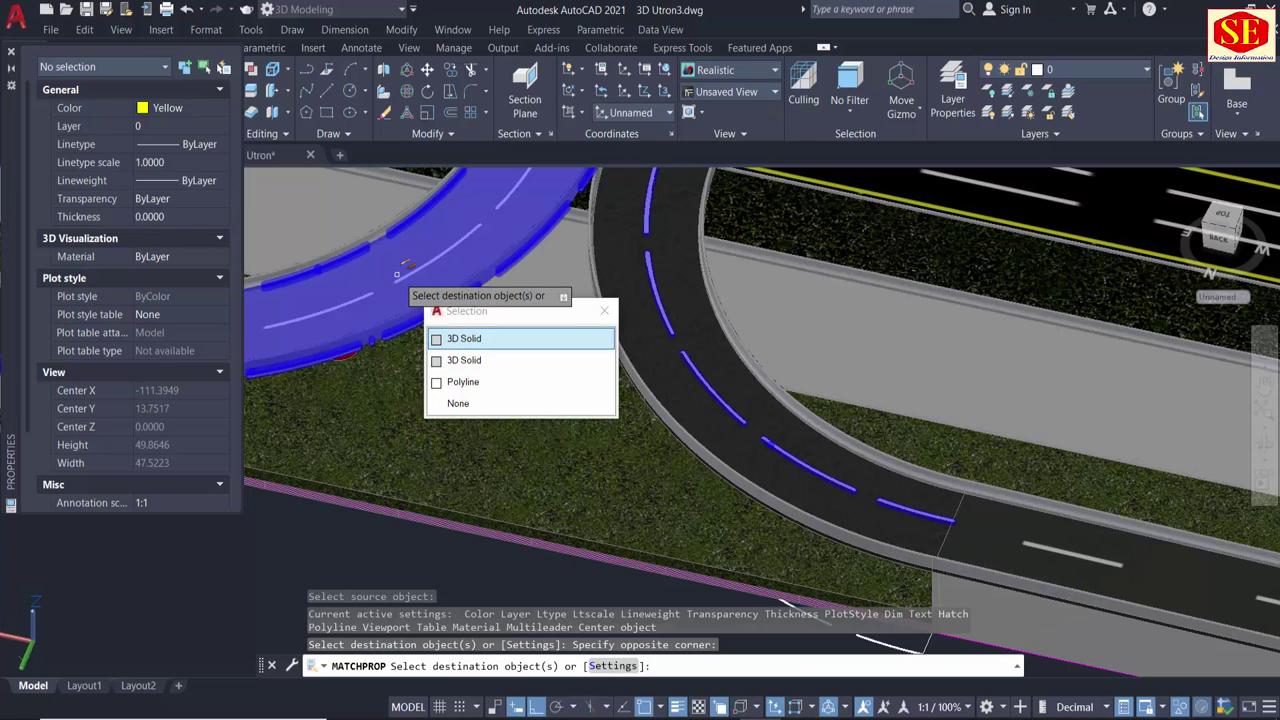
click(464, 360)
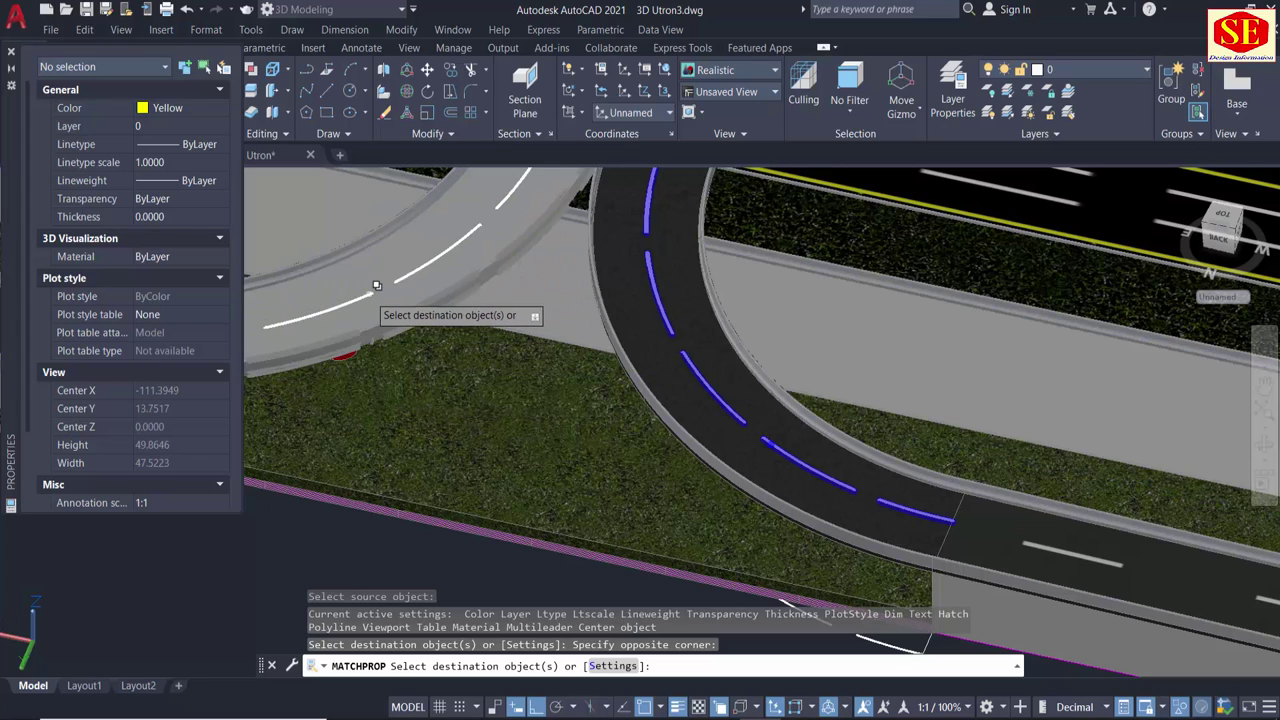
key(Escape)
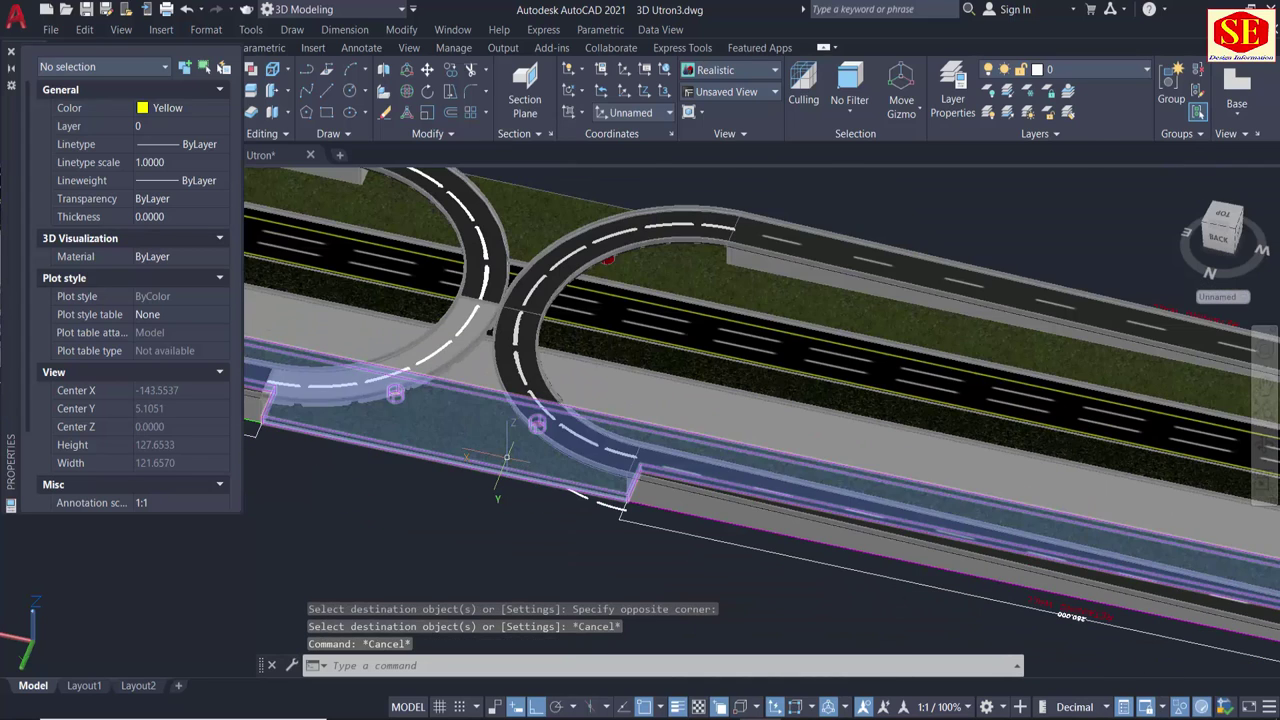
text(u)
key(Return)
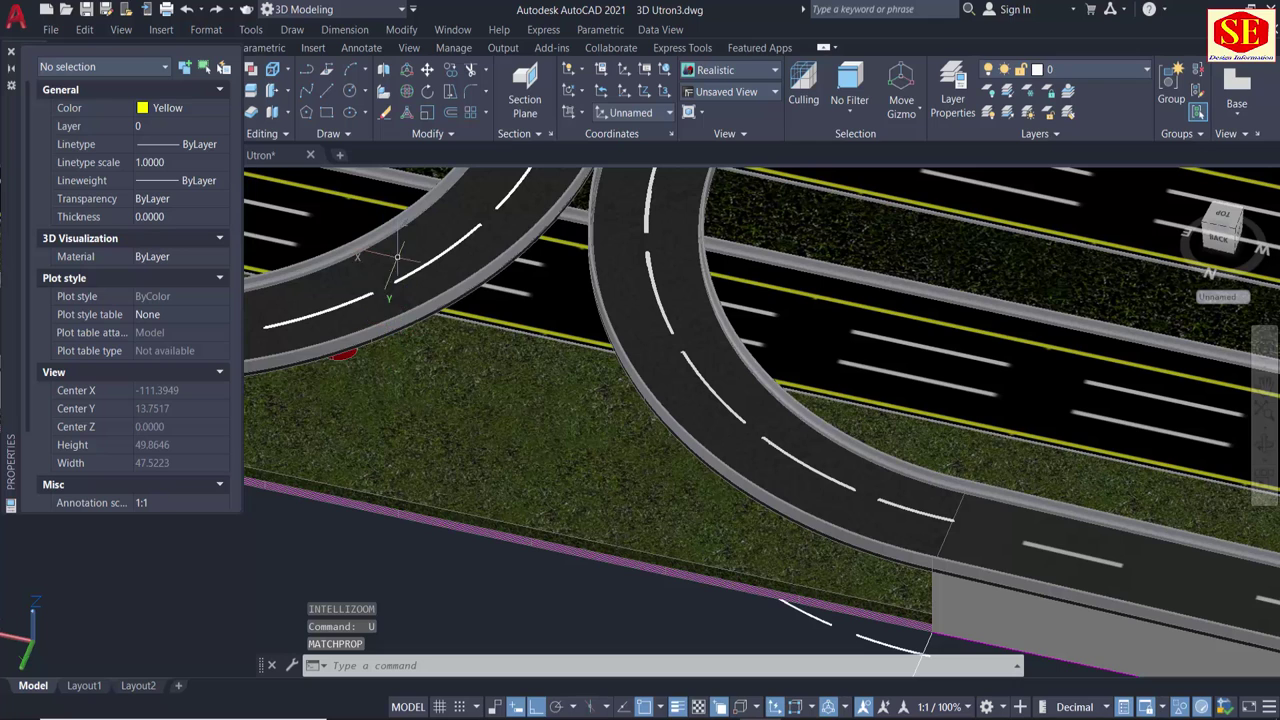
Select the first ramp's lane-marking arc and set its Color to 254.
click(415, 262)
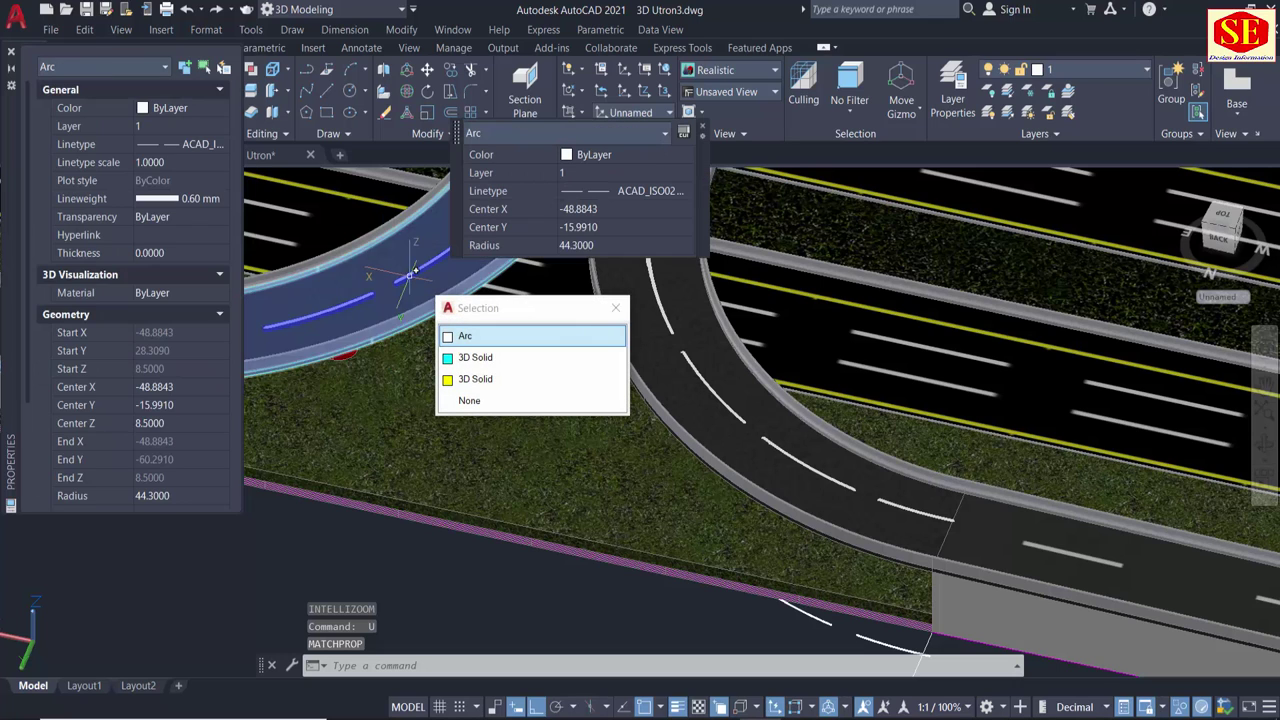
click(436, 330)
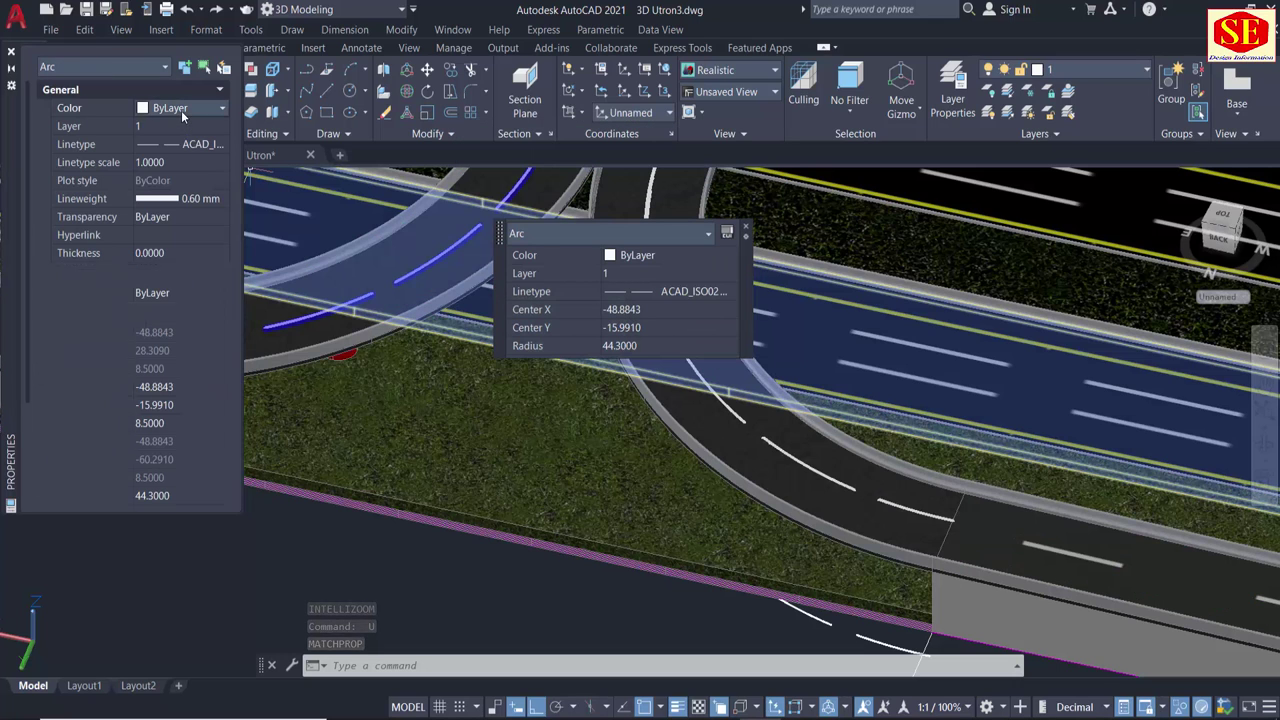
click(181, 110)
click(174, 257)
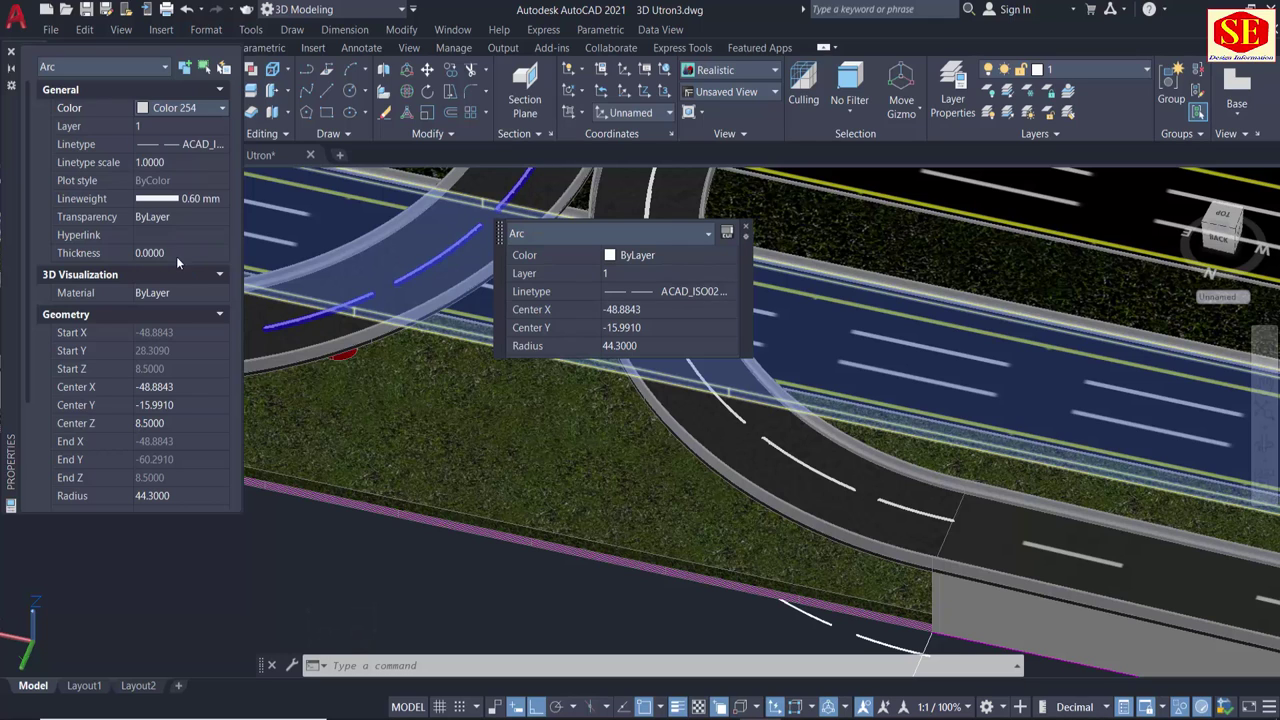
key(Escape)
scroll(549, 535, down, 3)
scroll(555, 535, down, 3)
Zoom out and orbit to see the whole flyover and the leftover arc above it.
scroll(560, 535, down, 2)
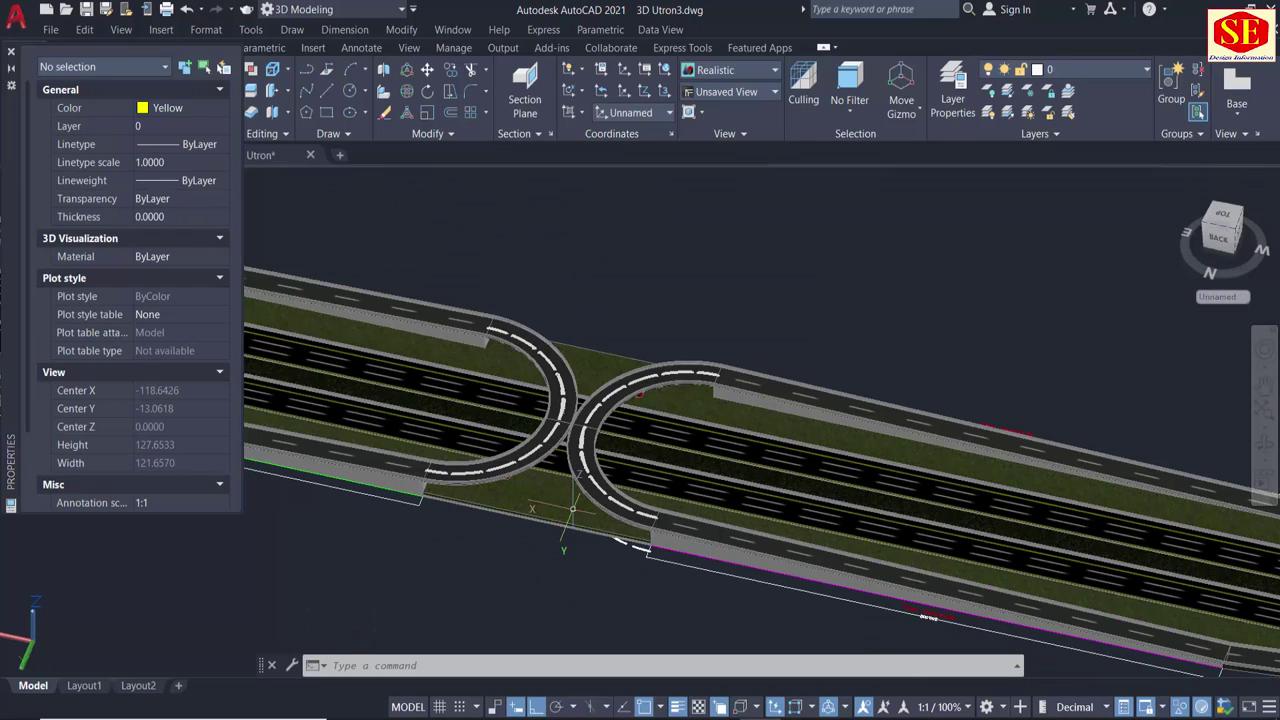
middle_drag(565, 534, 485, 431)
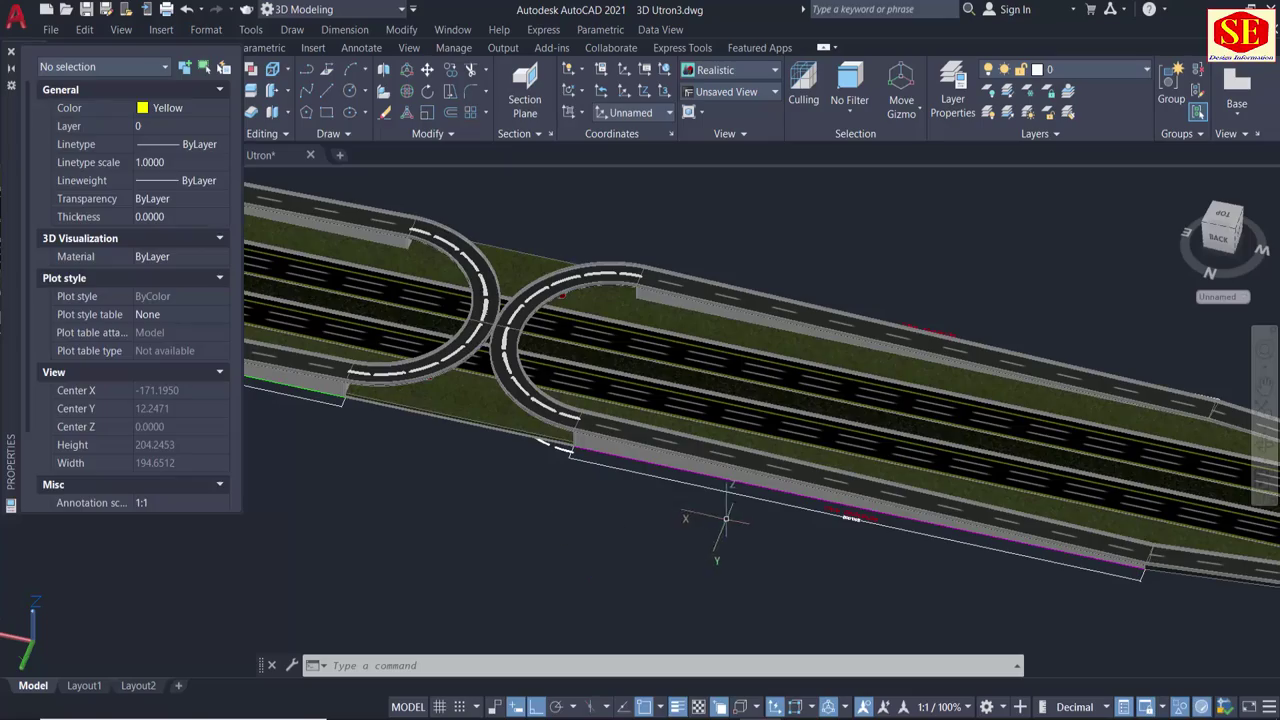
mouse_move(726, 518)
shift+middle_down()
mouse_move(612, 470)
mouse_move(233, 495)
shift+middle_up()
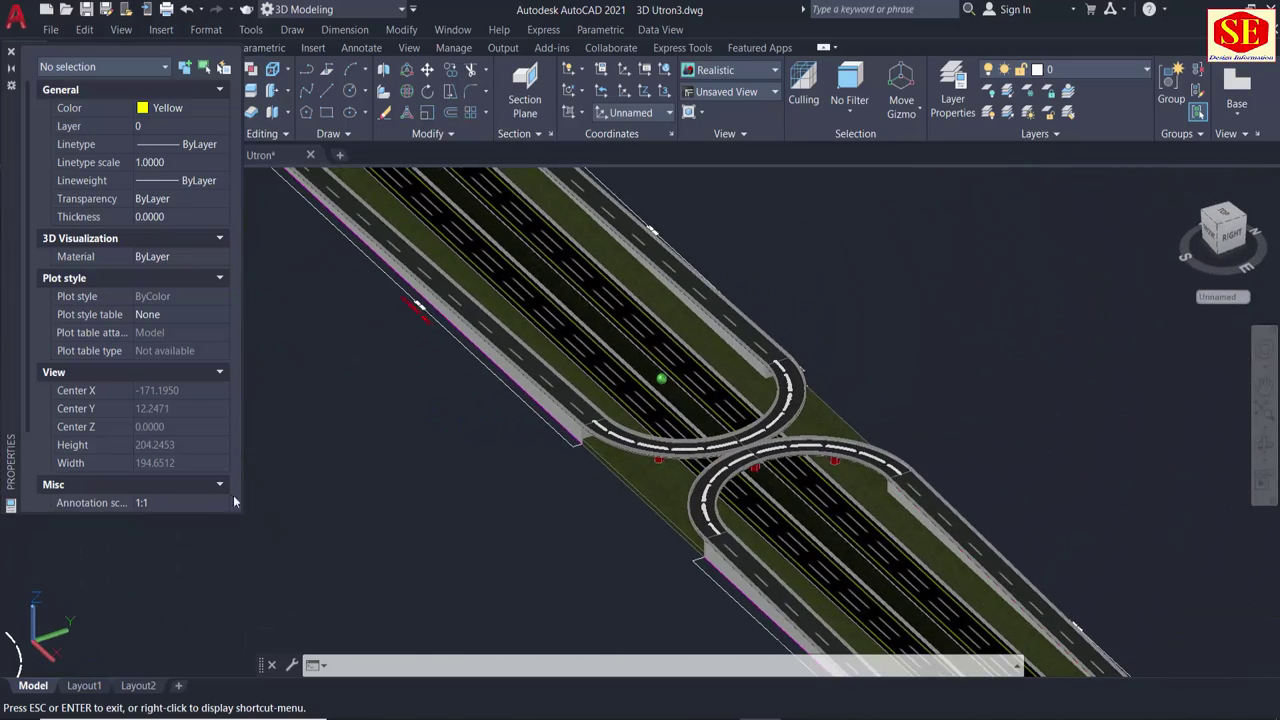
scroll(428, 486, down, 3)
mouse_move(428, 486)
shift+middle_down()
mouse_move(408, 455)
mouse_move(778, 225)
shift+middle_up()
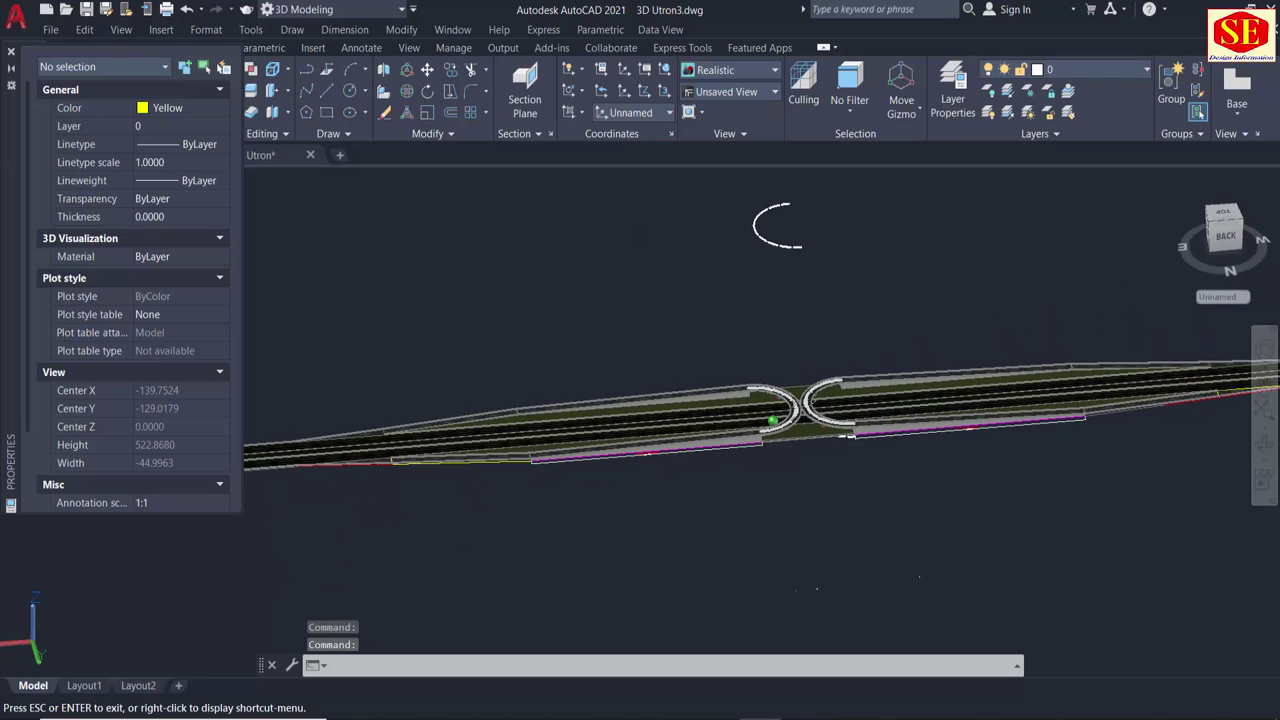
Erase the stray arc above the road and five leftover objects.
click(856, 200)
click(738, 282)
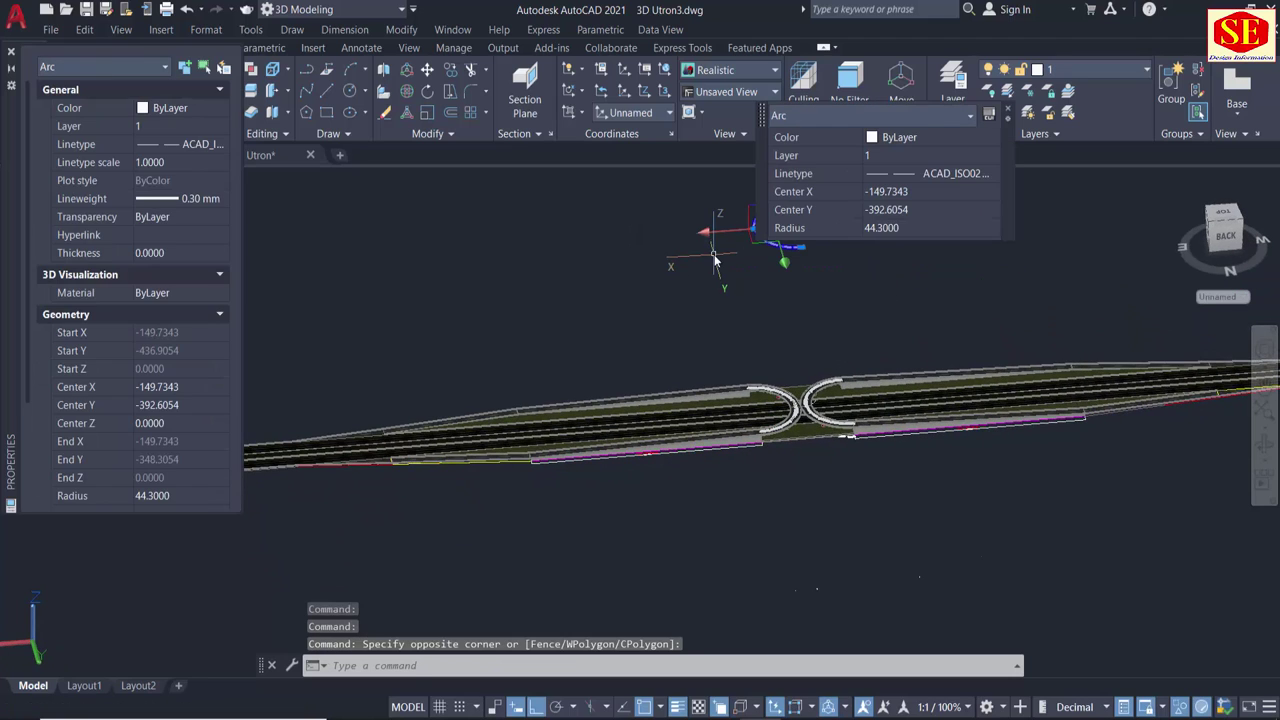
text(e)
key(Return)
click(1029, 543)
click(766, 609)
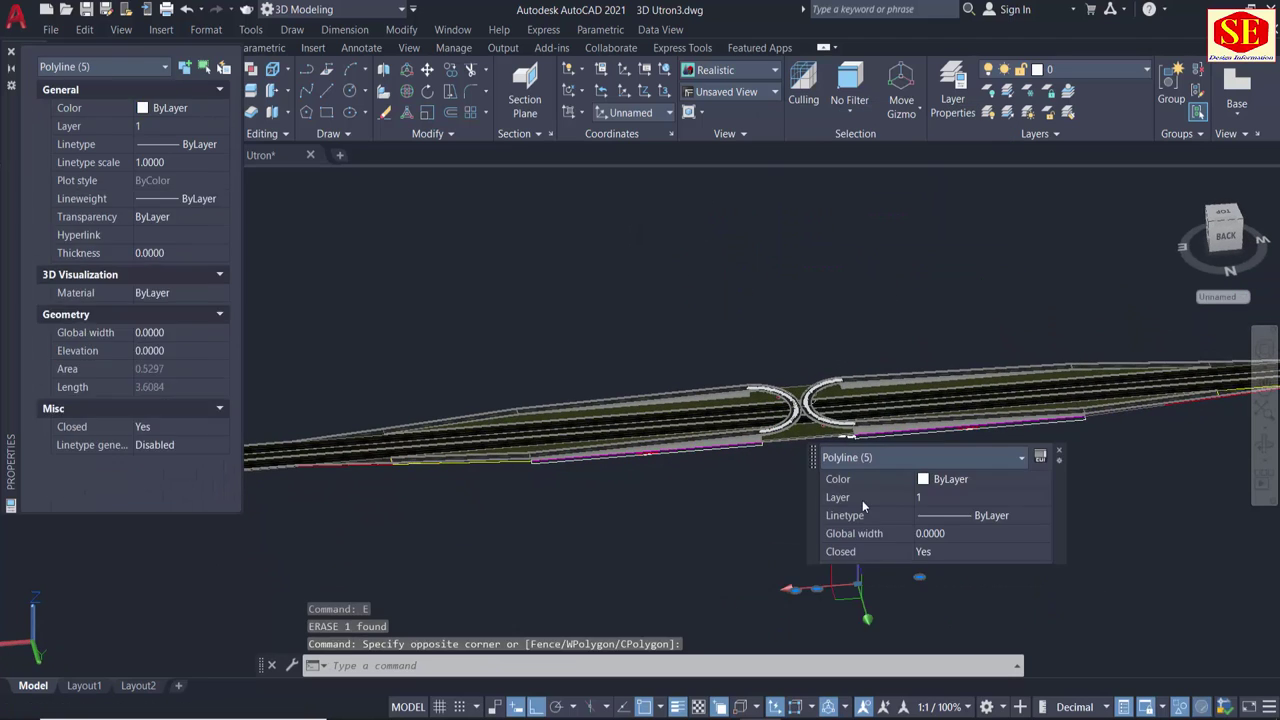
key(Delete)
Erase the 250.000 dimension with its line and the remaining dashed arc.
scroll(955, 436, up, 5)
scroll(1003, 410, up, 5)
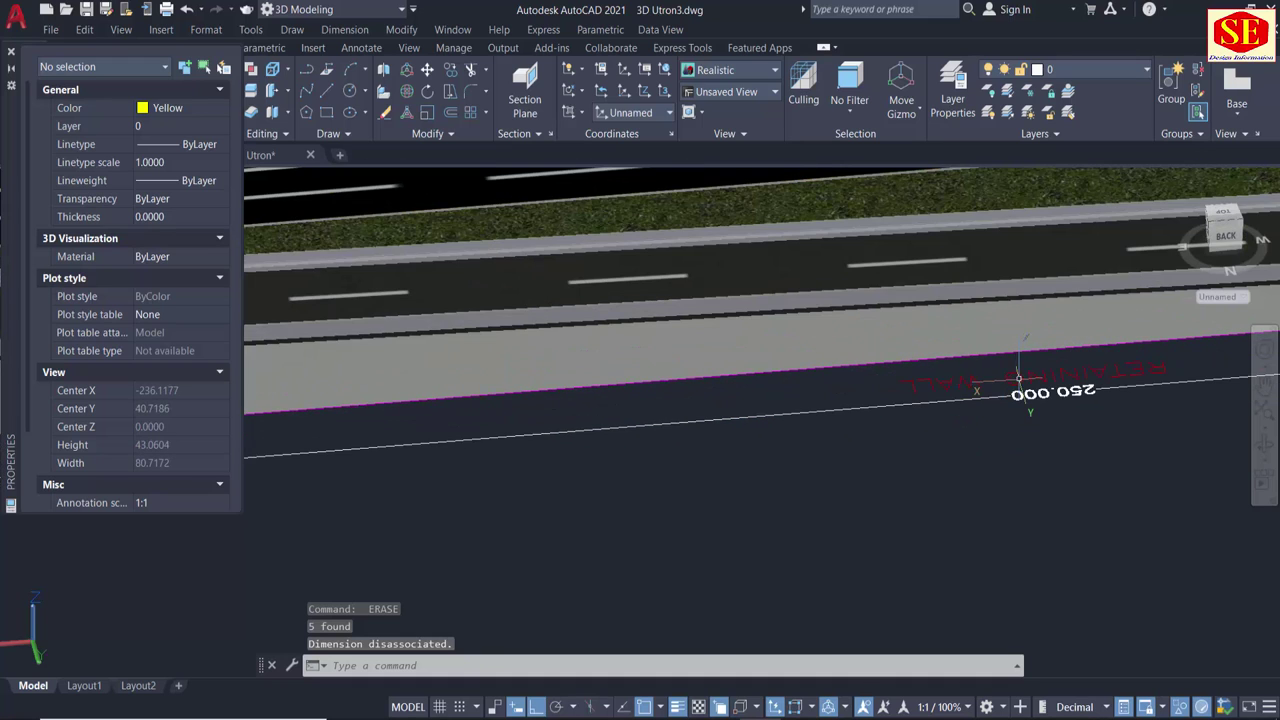
click(1010, 372)
click(890, 438)
text(e)
key(Return)
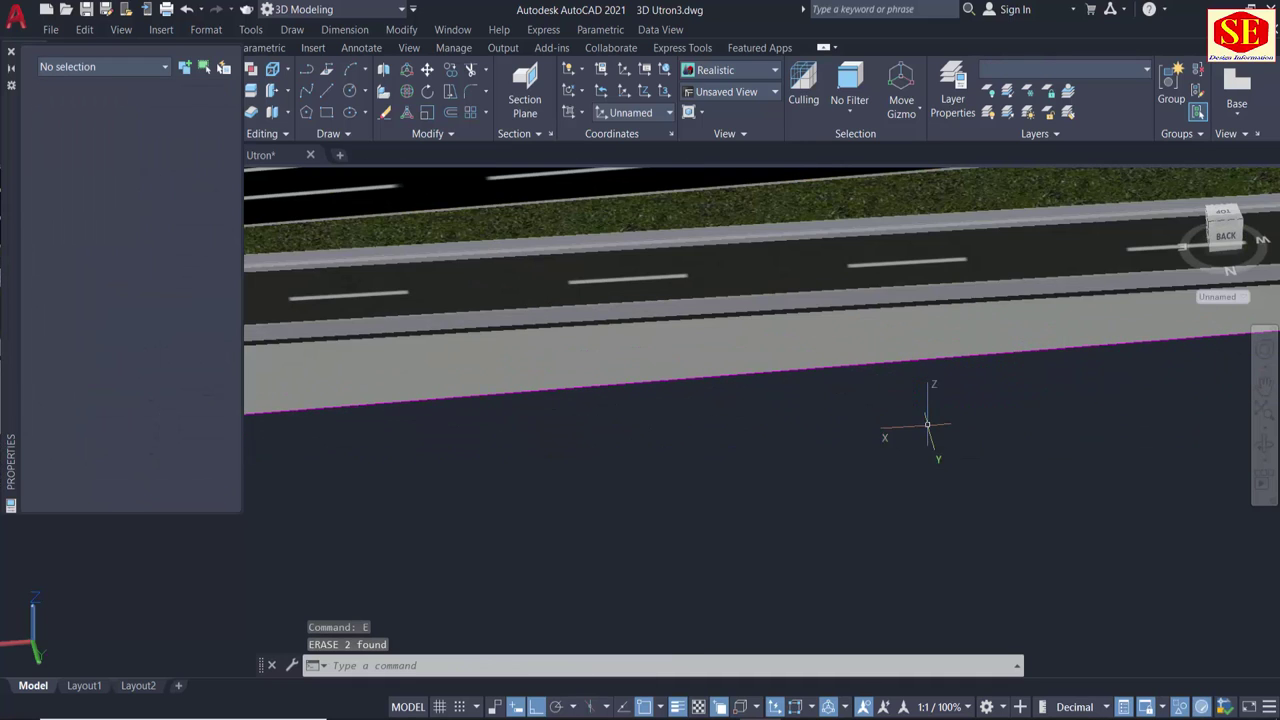
scroll(963, 441, down, 5)
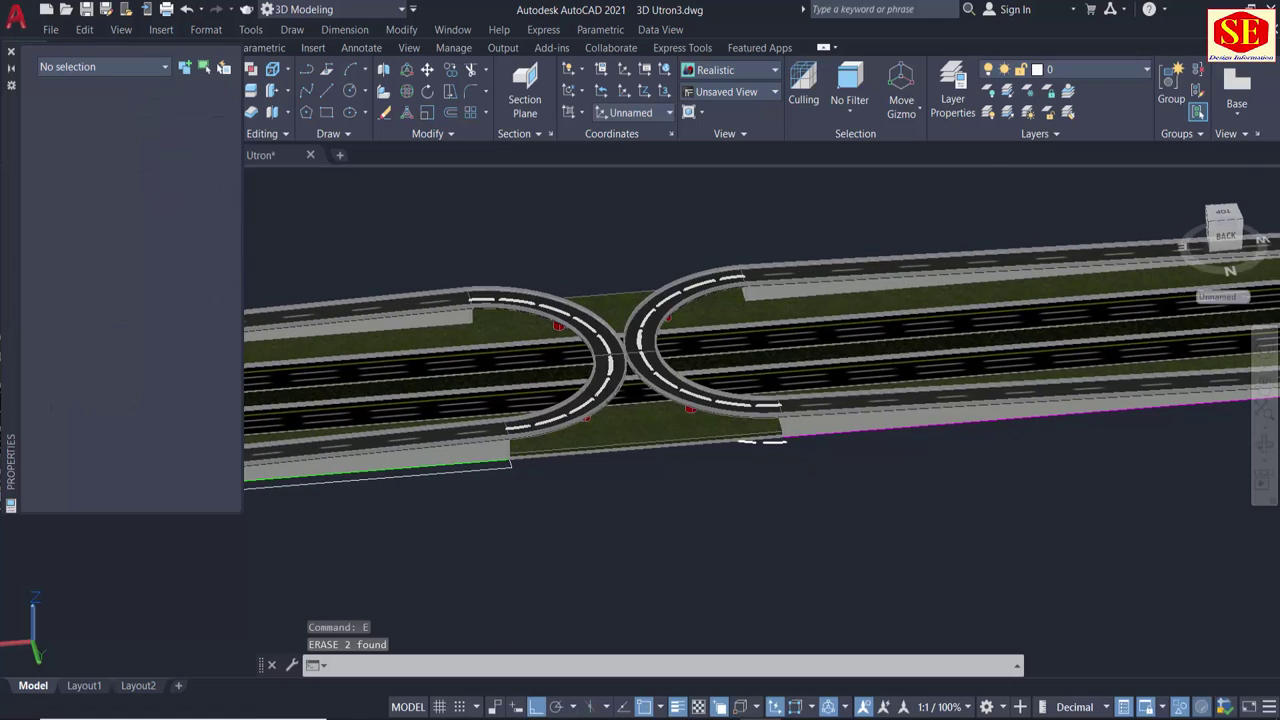
scroll(700, 450, up, 3)
click(770, 432)
text(e)
key(Return)
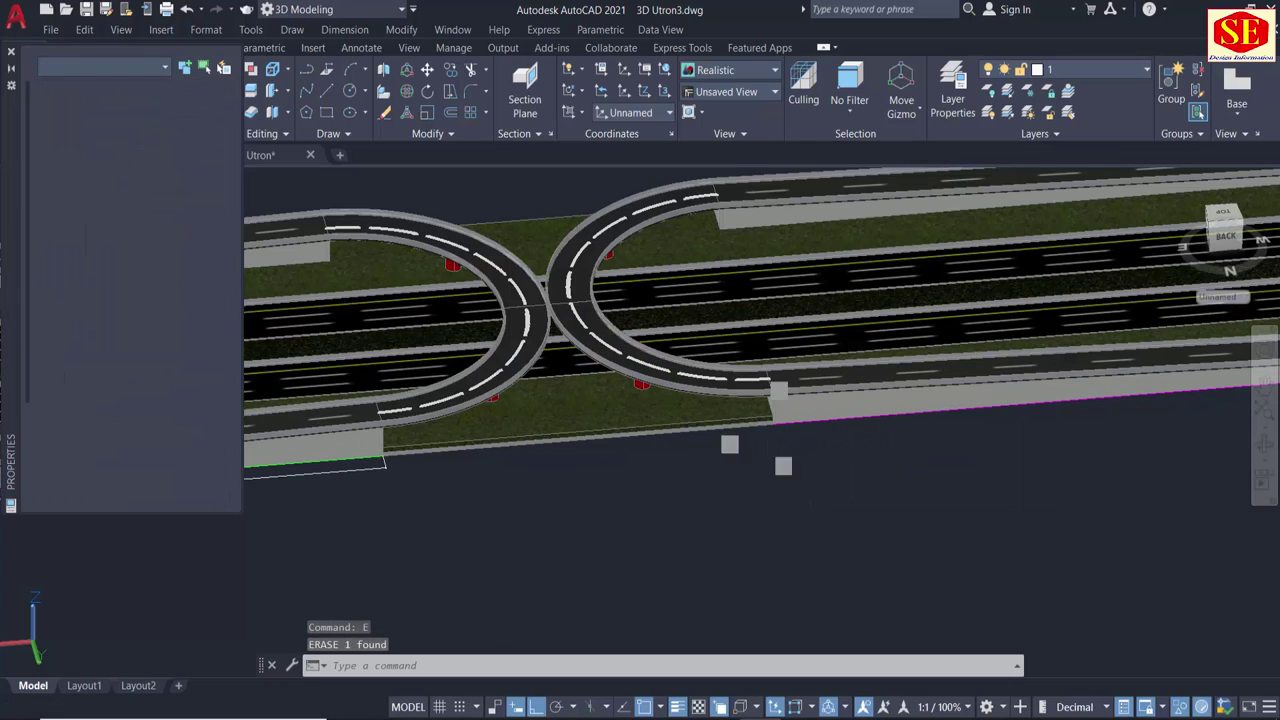
Orbit and zoom to a steep oblique view of the cleaned-up flyover.
mouse_move(770, 432)
middle_down()
mouse_move(1200, 467)
mouse_move(678, 403)
middle_up()
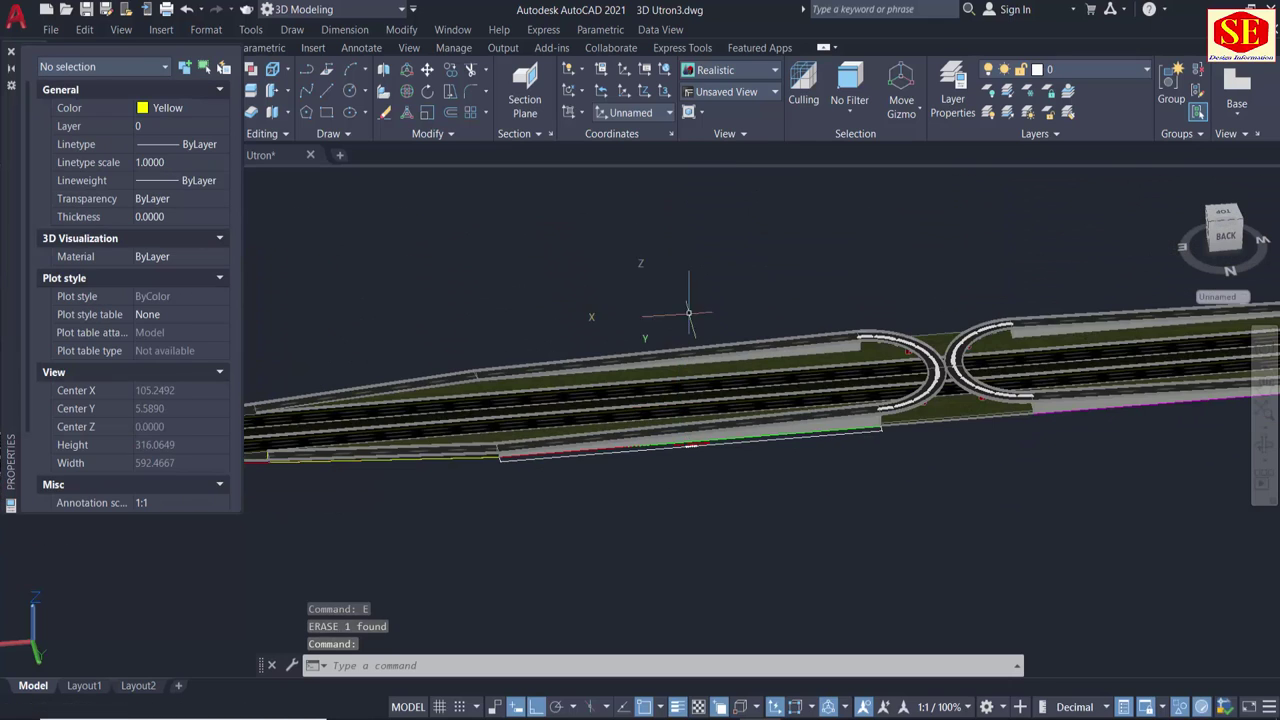
mouse_move(699, 507)
shift+middle_down()
mouse_move(700, 486)
mouse_move(900, 455)
shift+middle_up()
scroll(391, 406, up, 2)
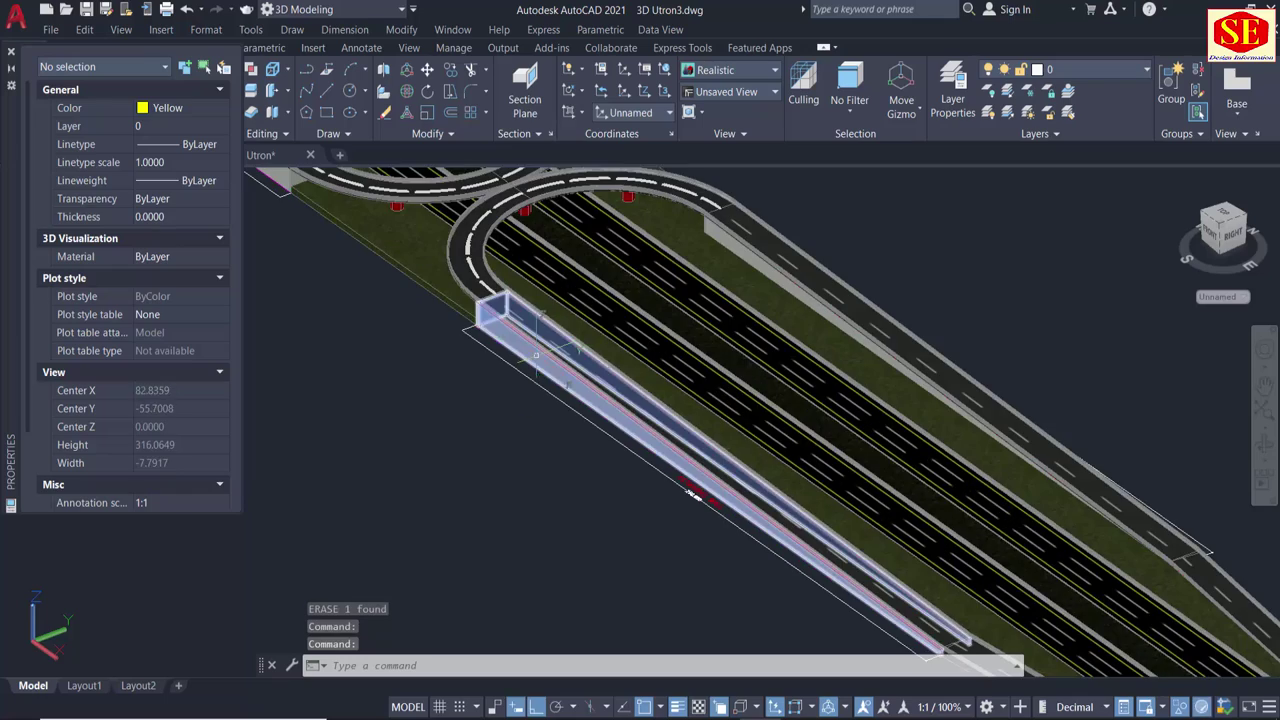
scroll(391, 406, up, 1)
scroll(391, 406, up, 1)
scroll(391, 406, up, 1)
scroll(497, 410, down, 5)
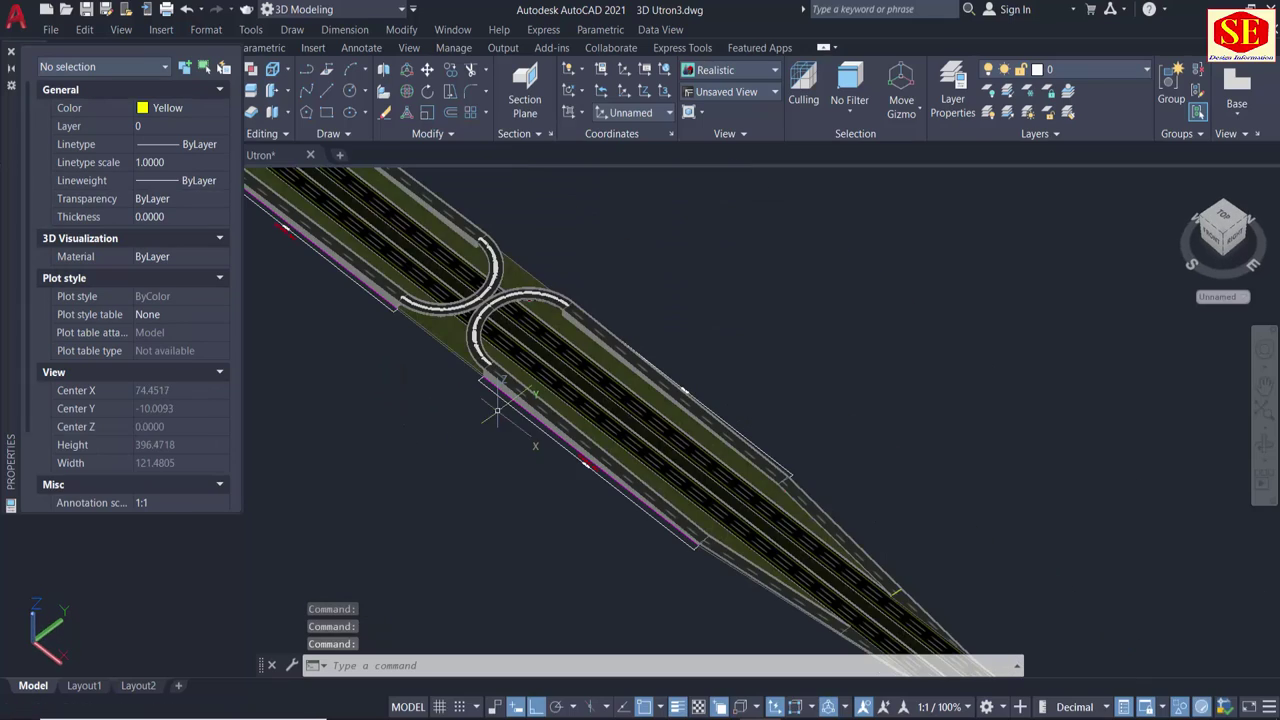
mouse_move(714, 340)
shift+middle_down()
mouse_move(794, 343)
mouse_move(766, 343)
mouse_move(748, 321)
shift+middle_up()
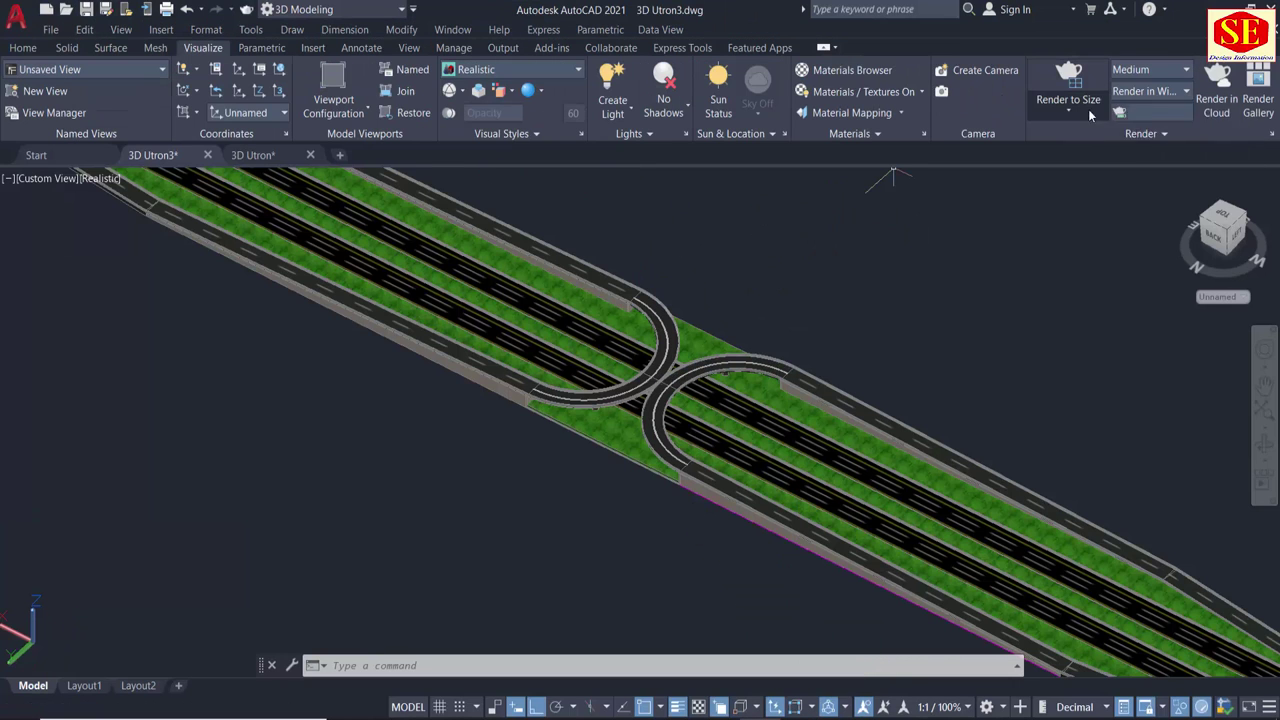
Render the current flyover view to size using the Medium render preset.
click(1071, 110)
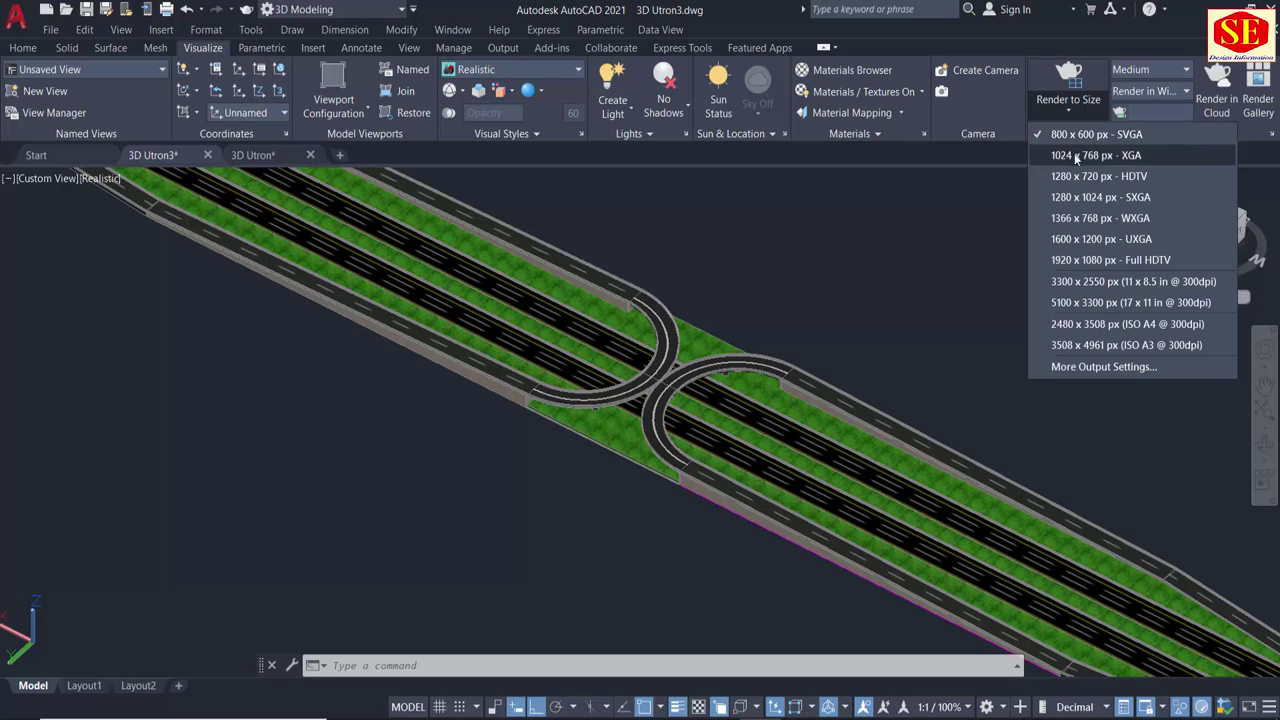
click(1088, 239)
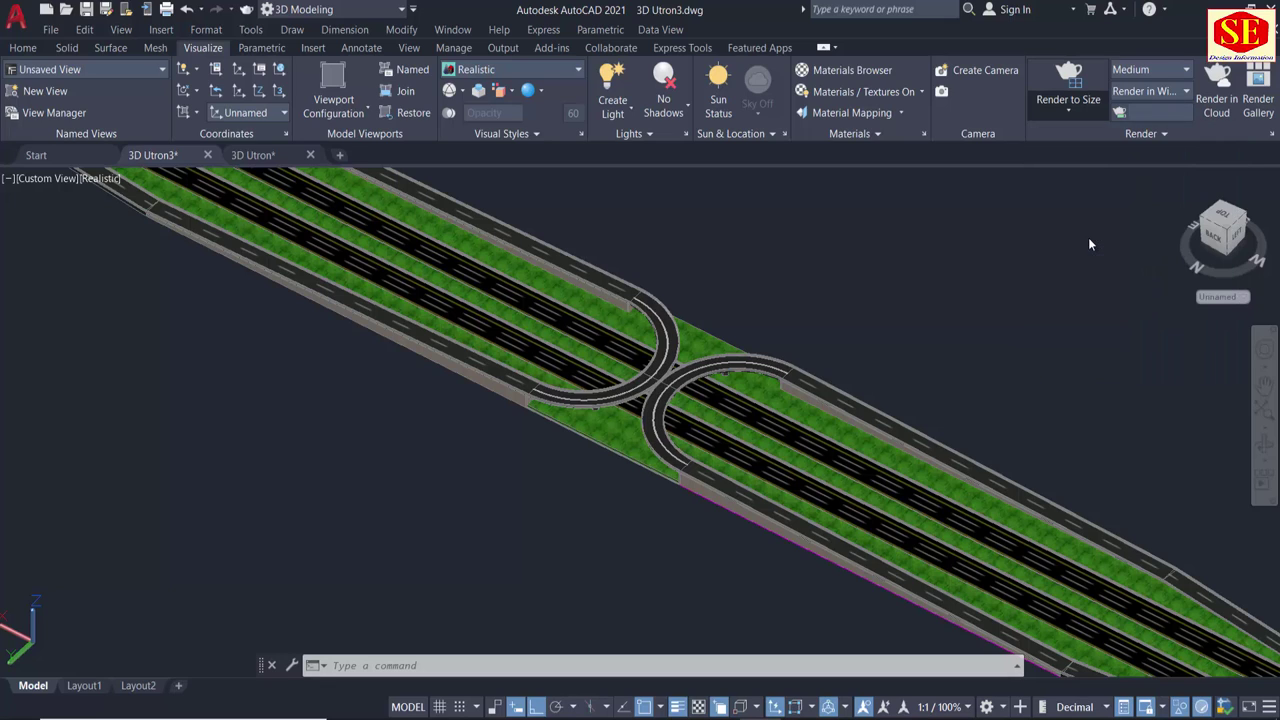
click(1161, 72)
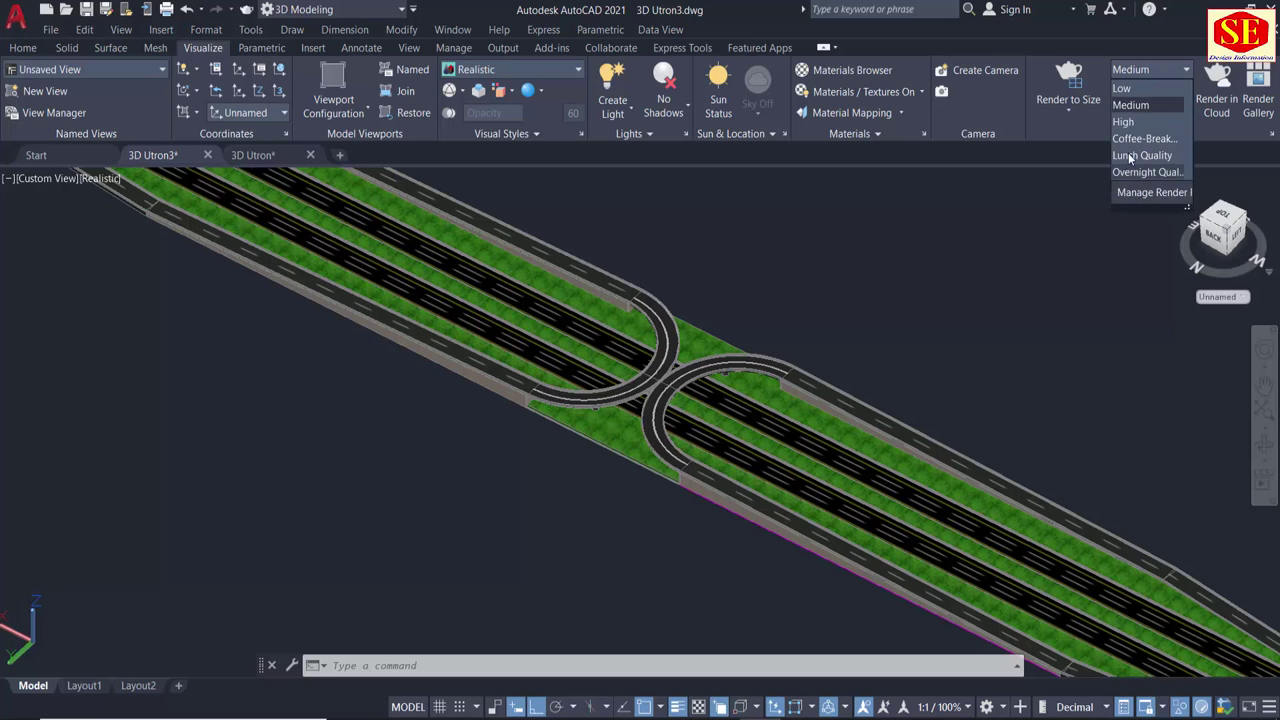
click(1133, 105)
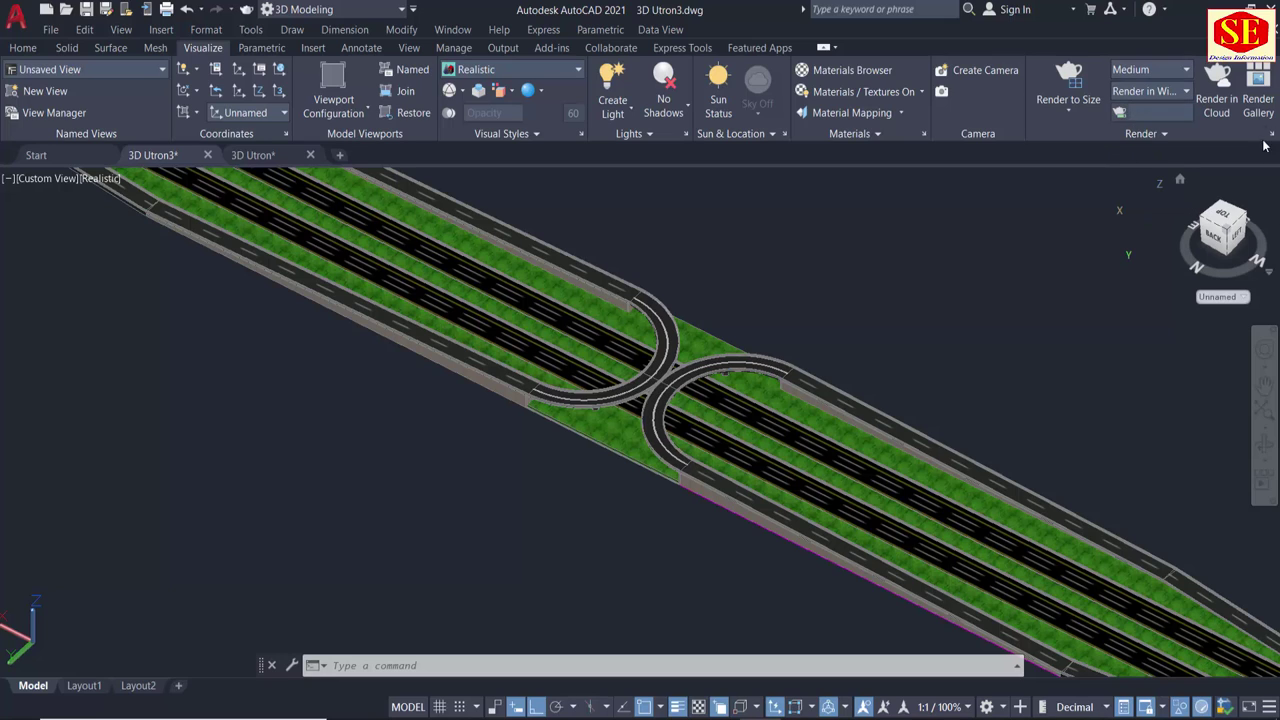
click(1070, 82)
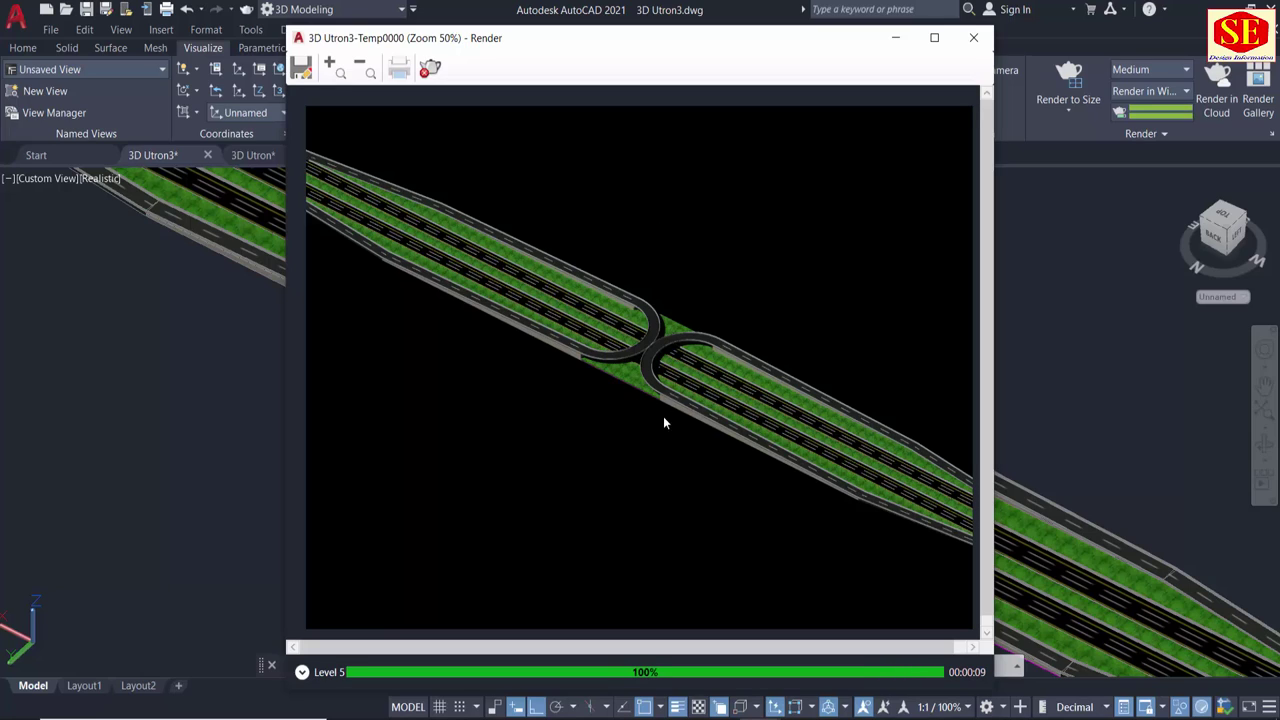
Zoom in and back out on the finished Medium-quality render to inspect it.
scroll(716, 416, up, 2)
scroll(606, 382, down, 2)
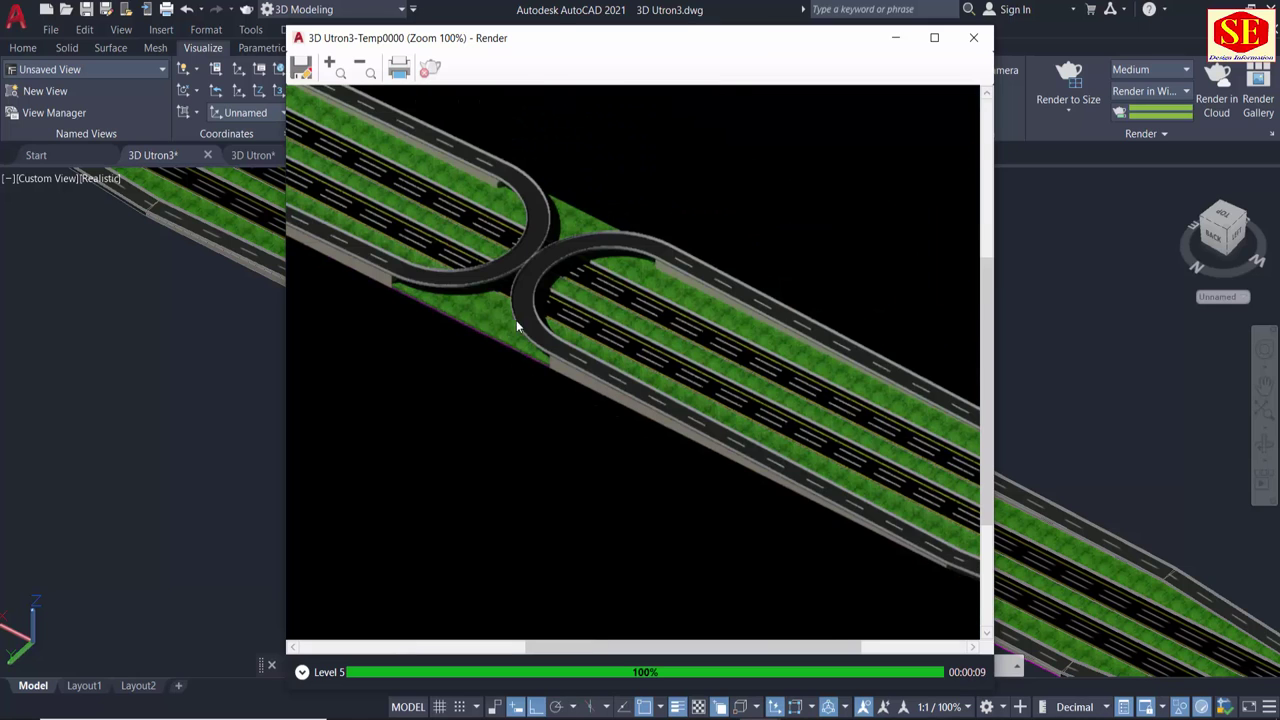
scroll(454, 273, down, 1)
scroll(436, 217, up, 1)
scroll(450, 235, up, 1)
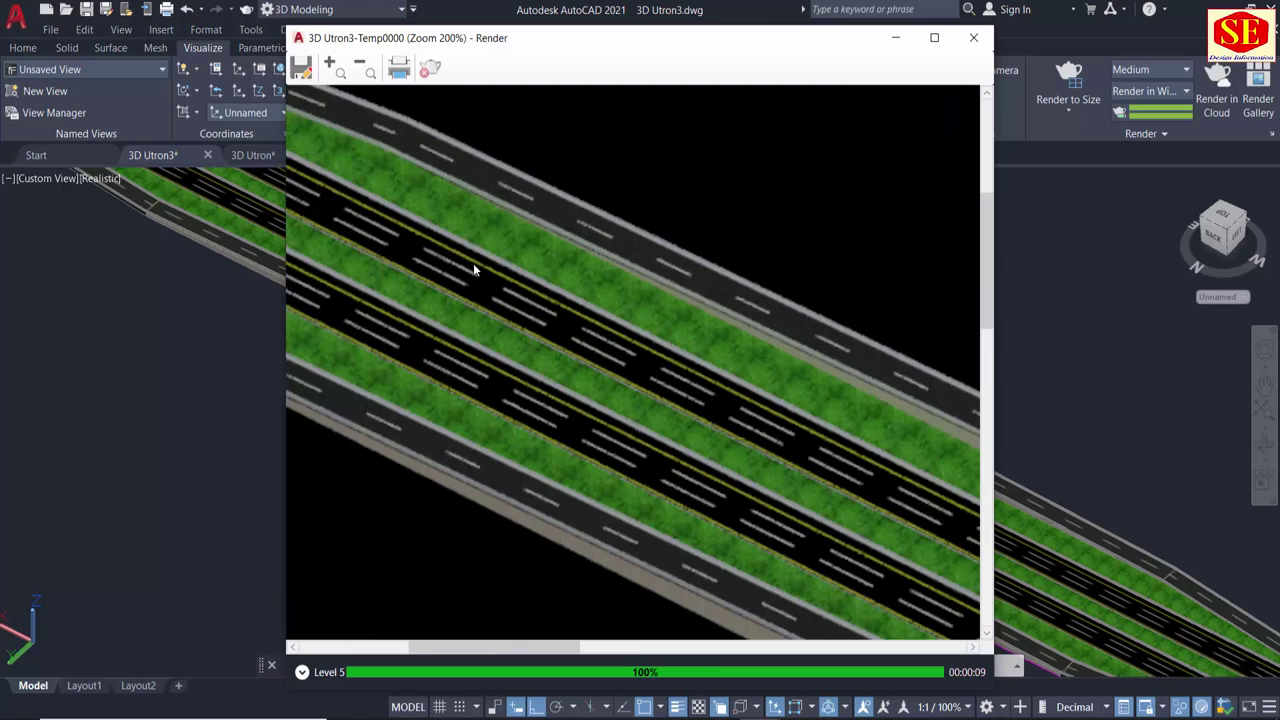
scroll(475, 262, down, 2)
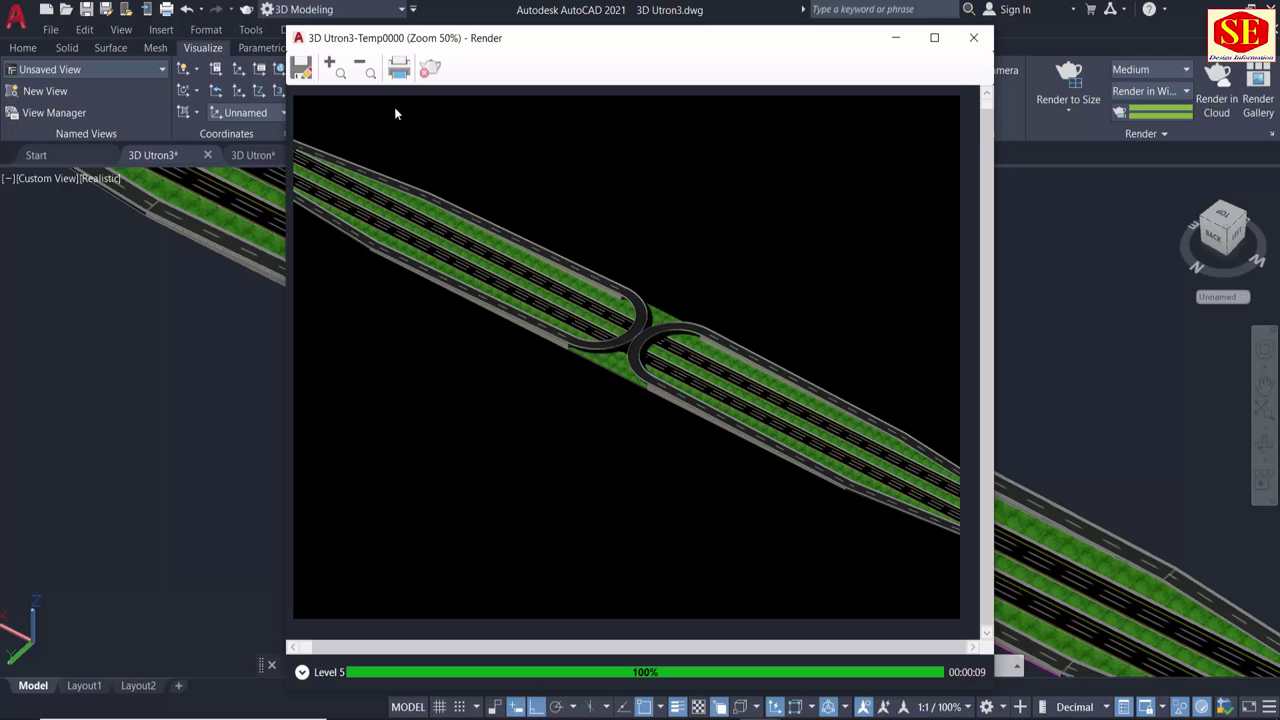
Save the render as 32-bit PNG '3D Utron3-Temp0000.png' in the 3D Utron folder and close the preview.
click(302, 68)
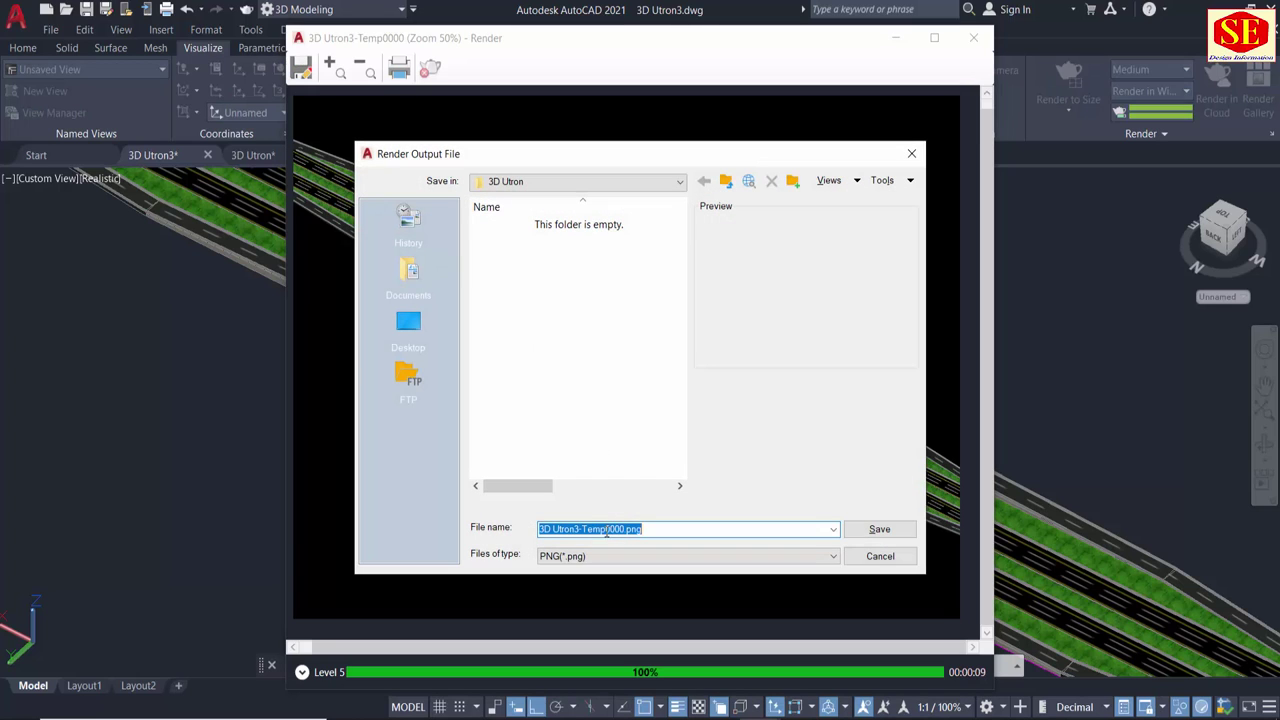
click(880, 529)
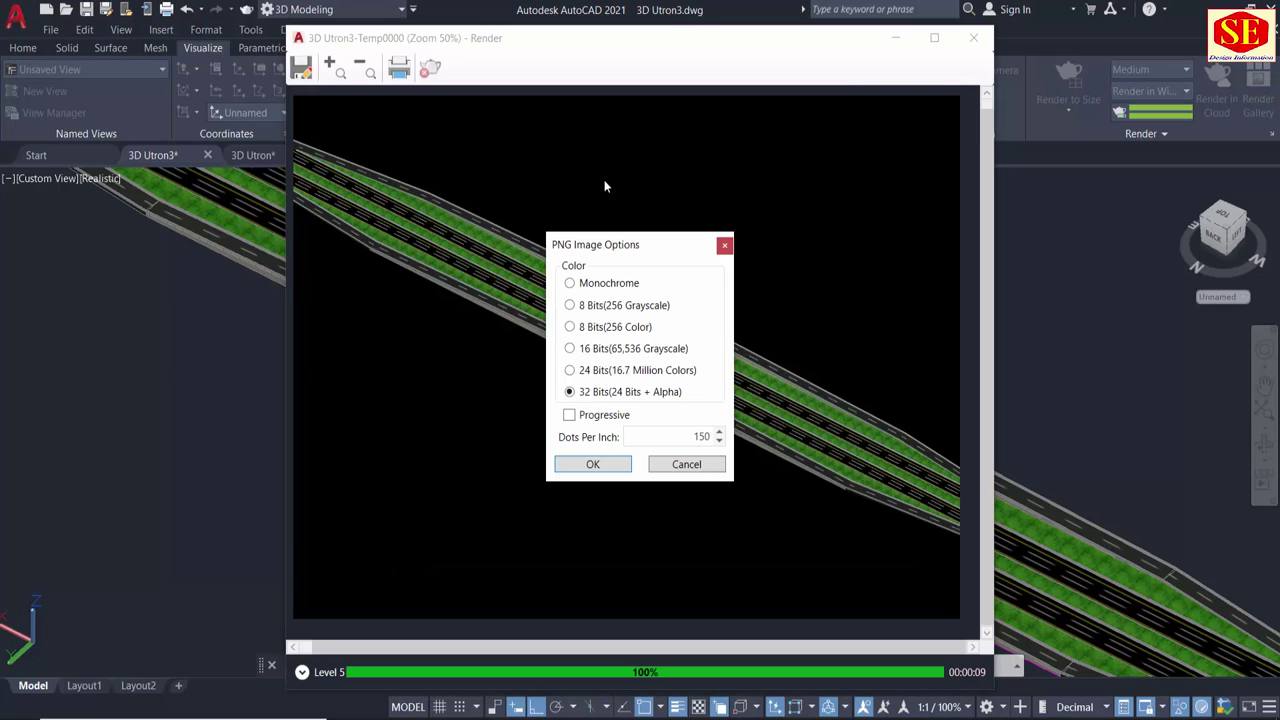
click(593, 465)
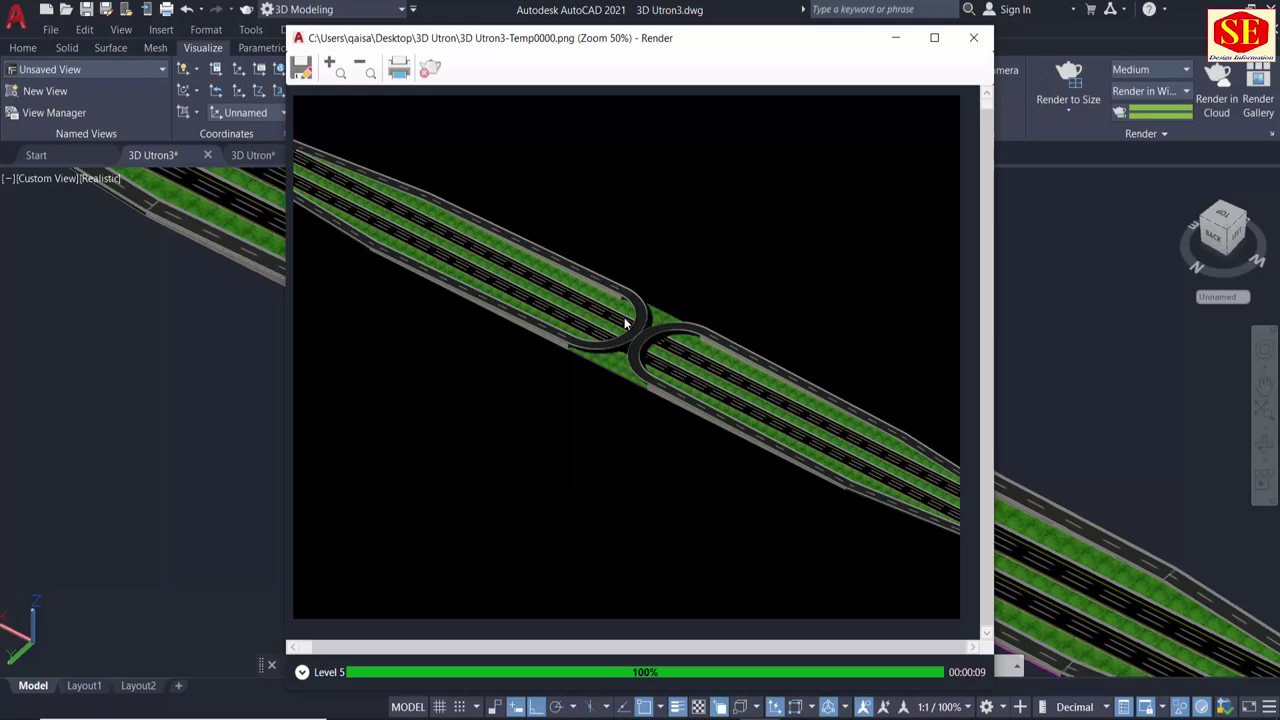
click(976, 38)
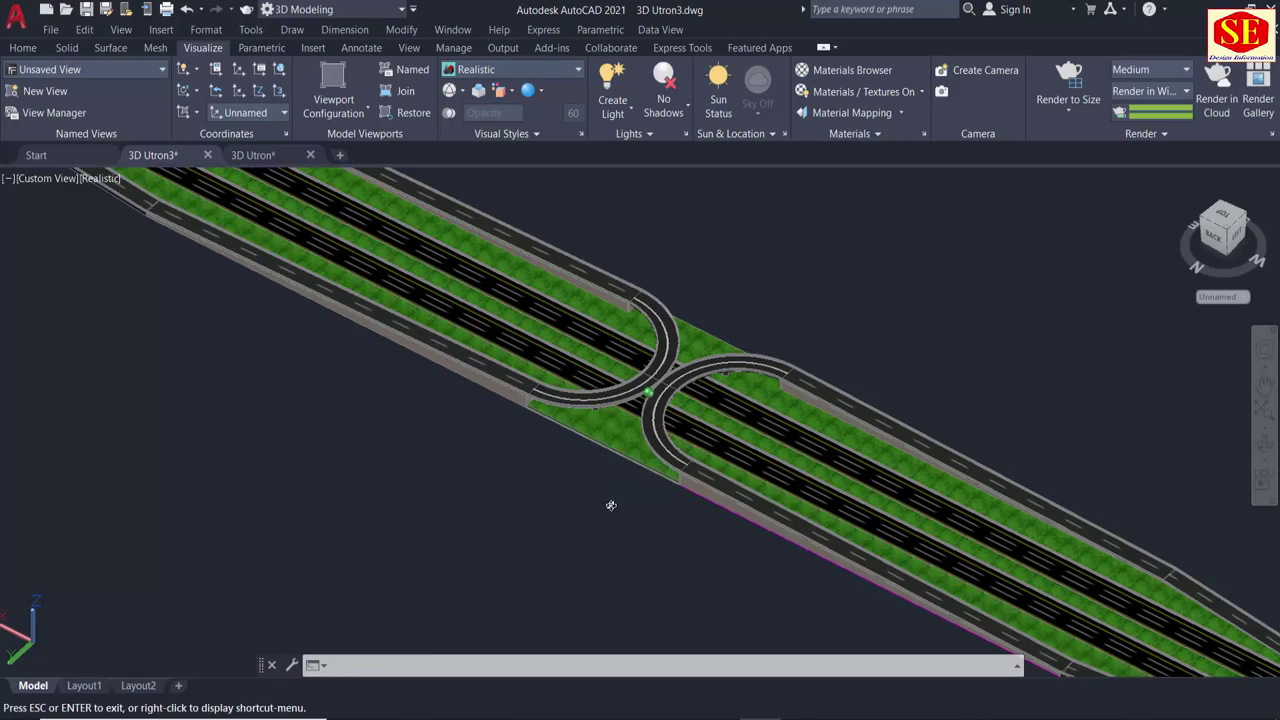
Orbit the flyover to a flatter angle, then to a near top-down view of the road.
mouse_move(611, 505)
shift+middle_down()
mouse_move(633, 476)
mouse_move(606, 457)
mouse_move(529, 449)
mouse_move(266, 496)
mouse_move(4, 486)
shift+middle_up()
scroll(579, 503, down, 3)
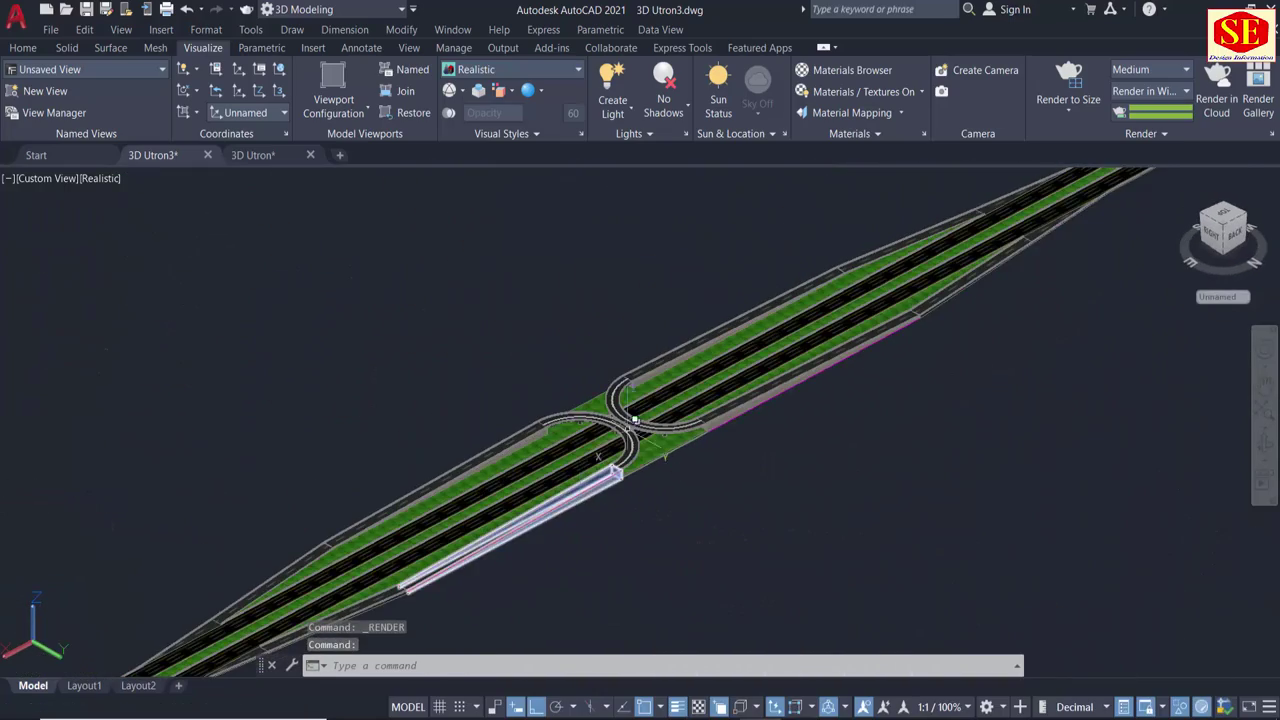
scroll(537, 381, up, 7)
mouse_move(330, 340)
shift+middle_down()
mouse_move(519, 390)
mouse_move(774, 336)
shift+middle_up()
scroll(774, 336, down, 2)
scroll(774, 336, down, 2)
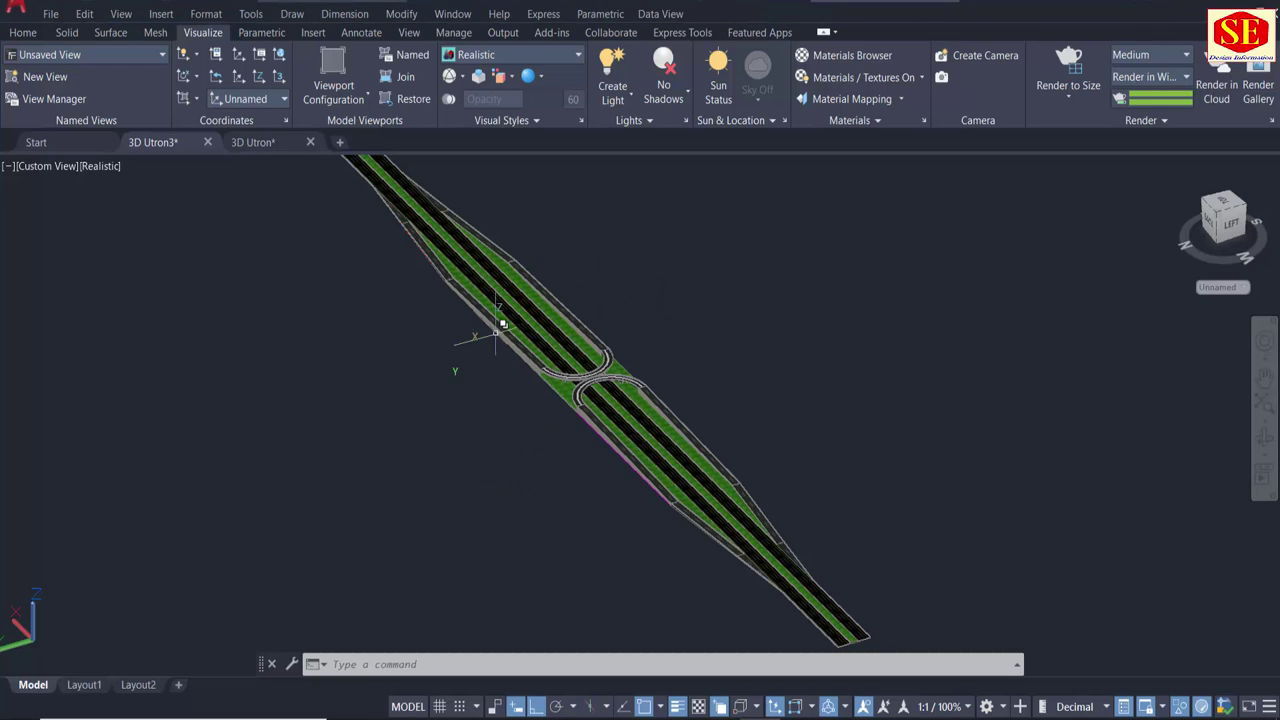
scroll(604, 403, up, 2)
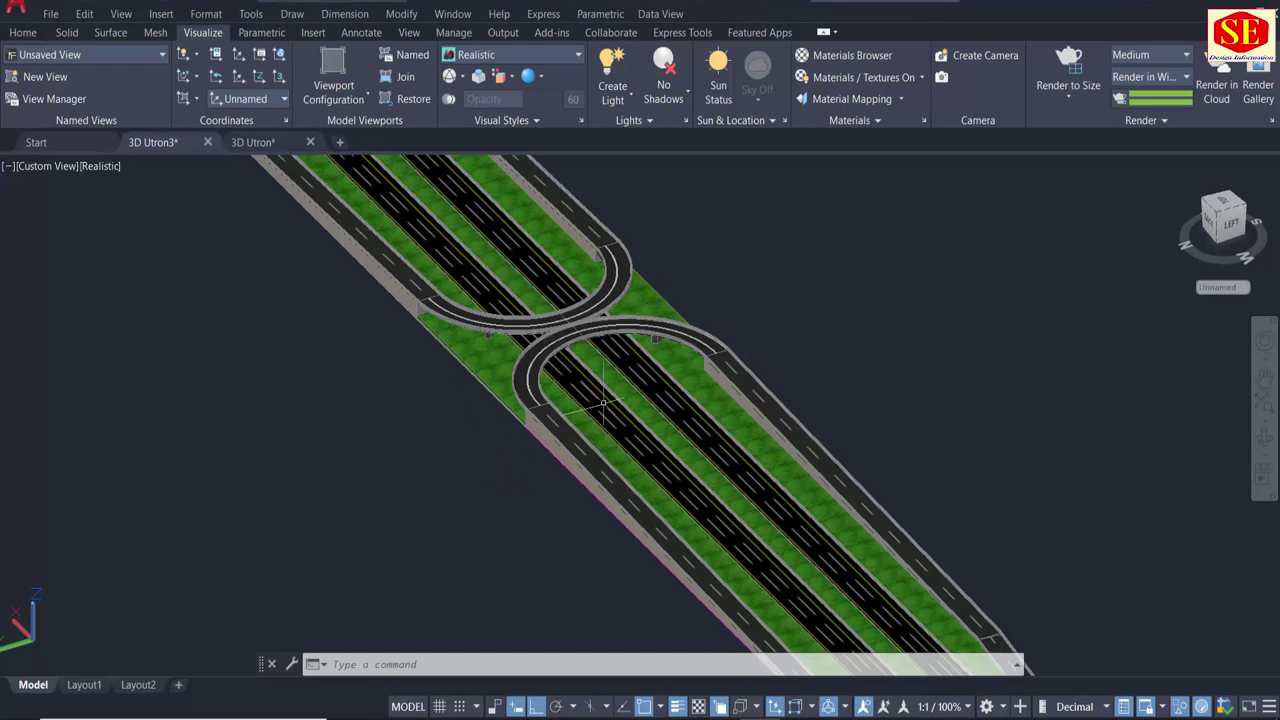
scroll(604, 403, up, 2)
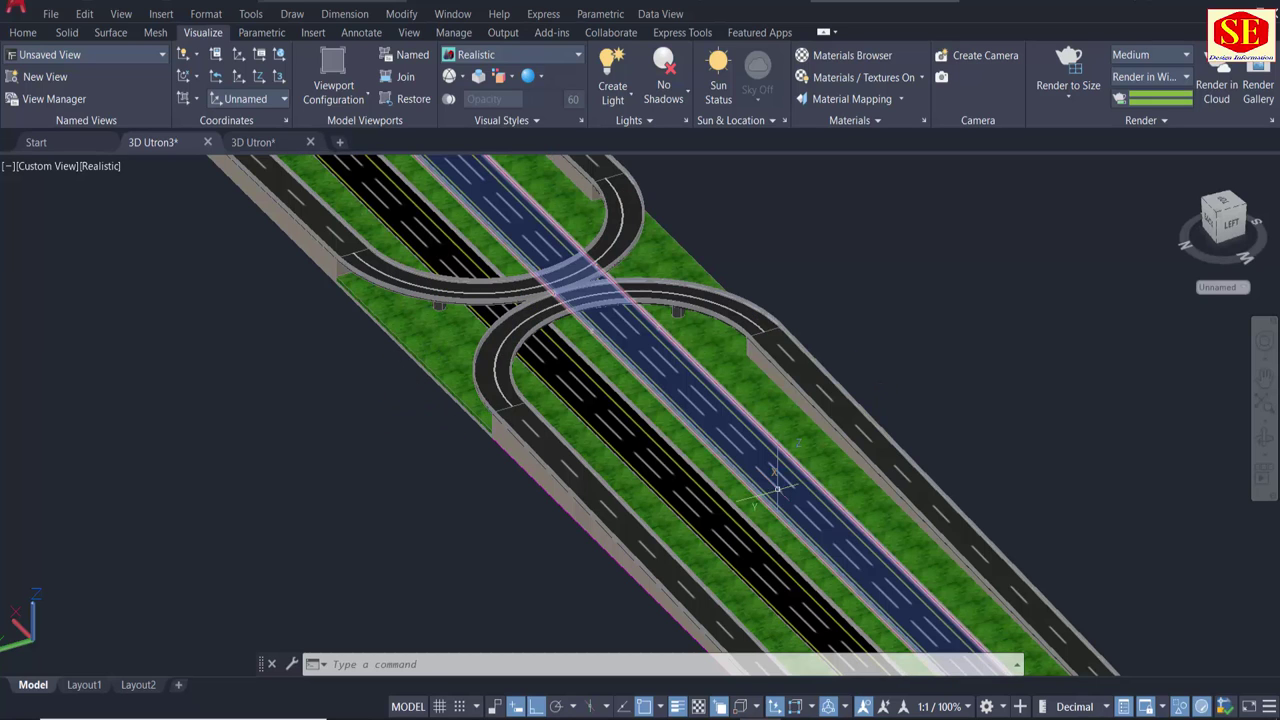
Recentre the interchange and orbit it to side-on and diagonal views.
middle_drag(372, 392, 435, 606)
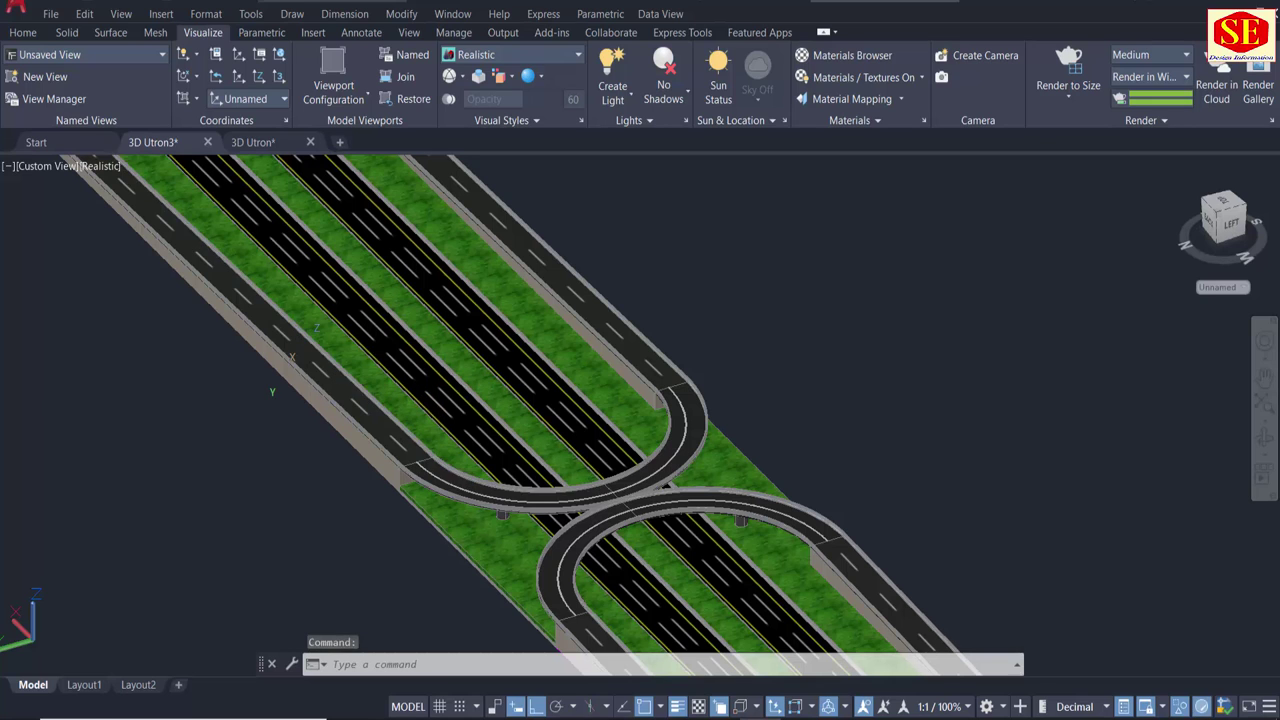
scroll(305, 365, down, 3)
scroll(425, 513, down, 2)
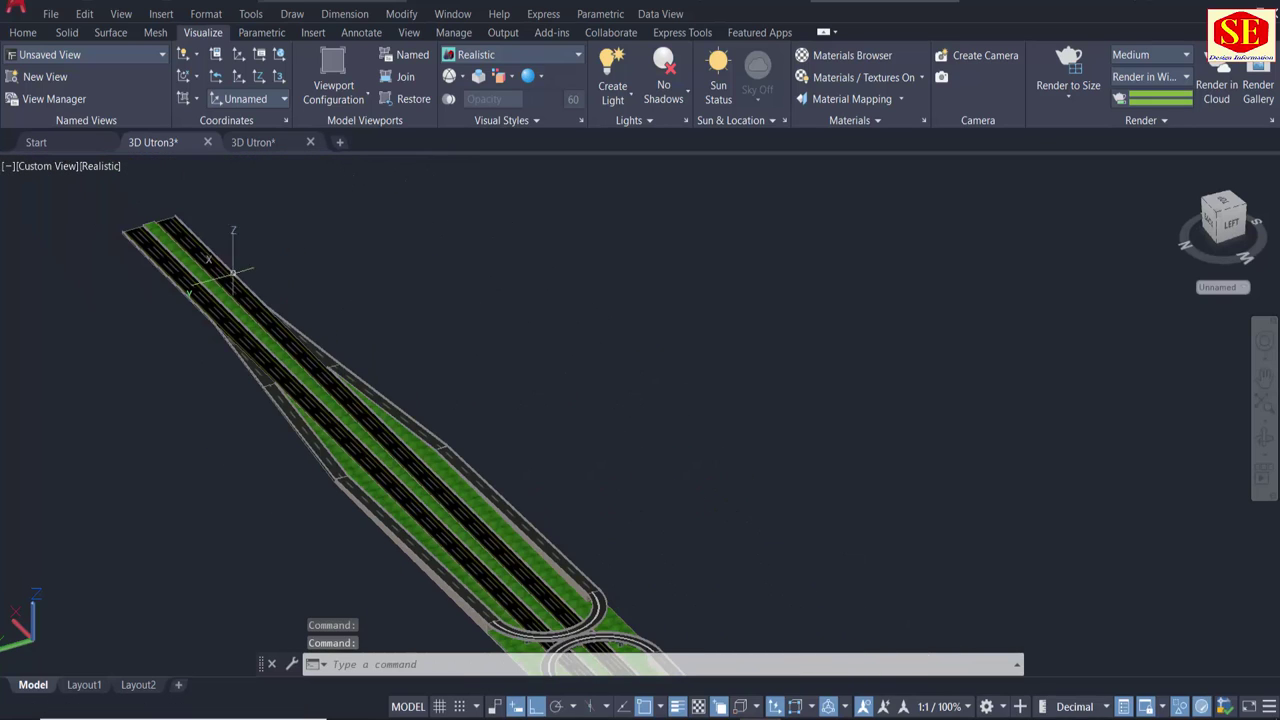
scroll(384, 434, up, 3)
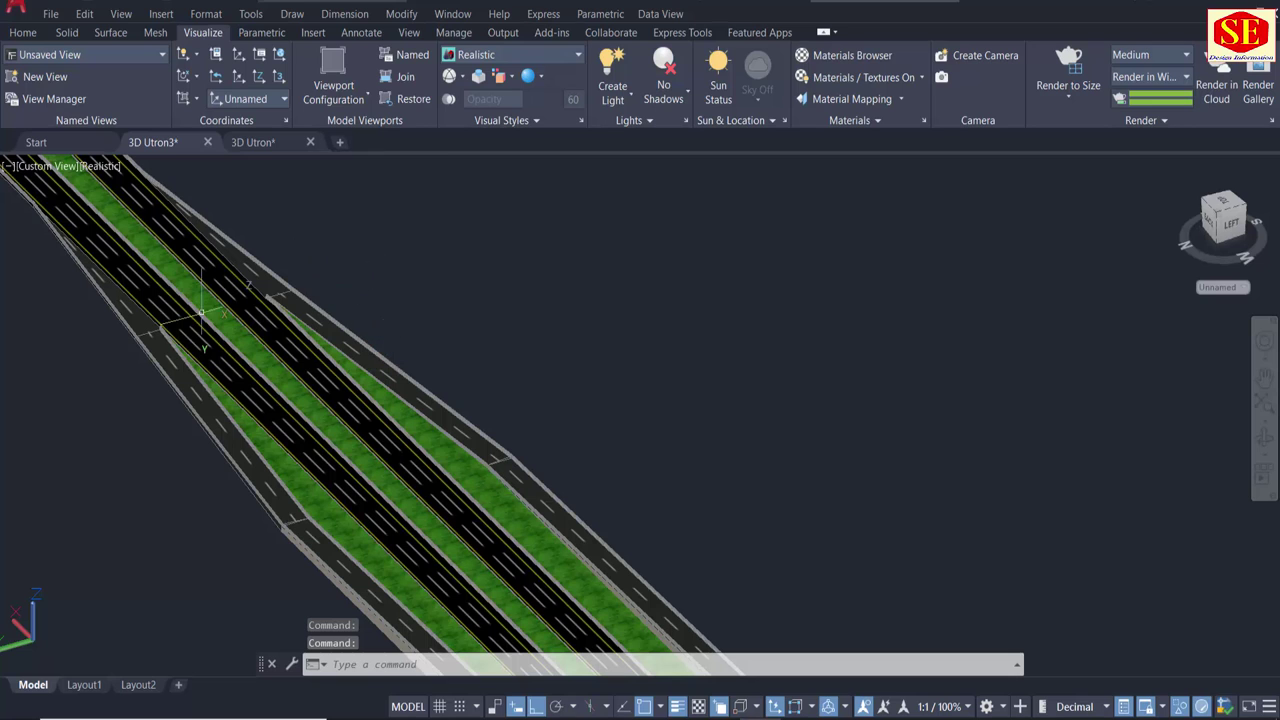
scroll(268, 300, down, 2)
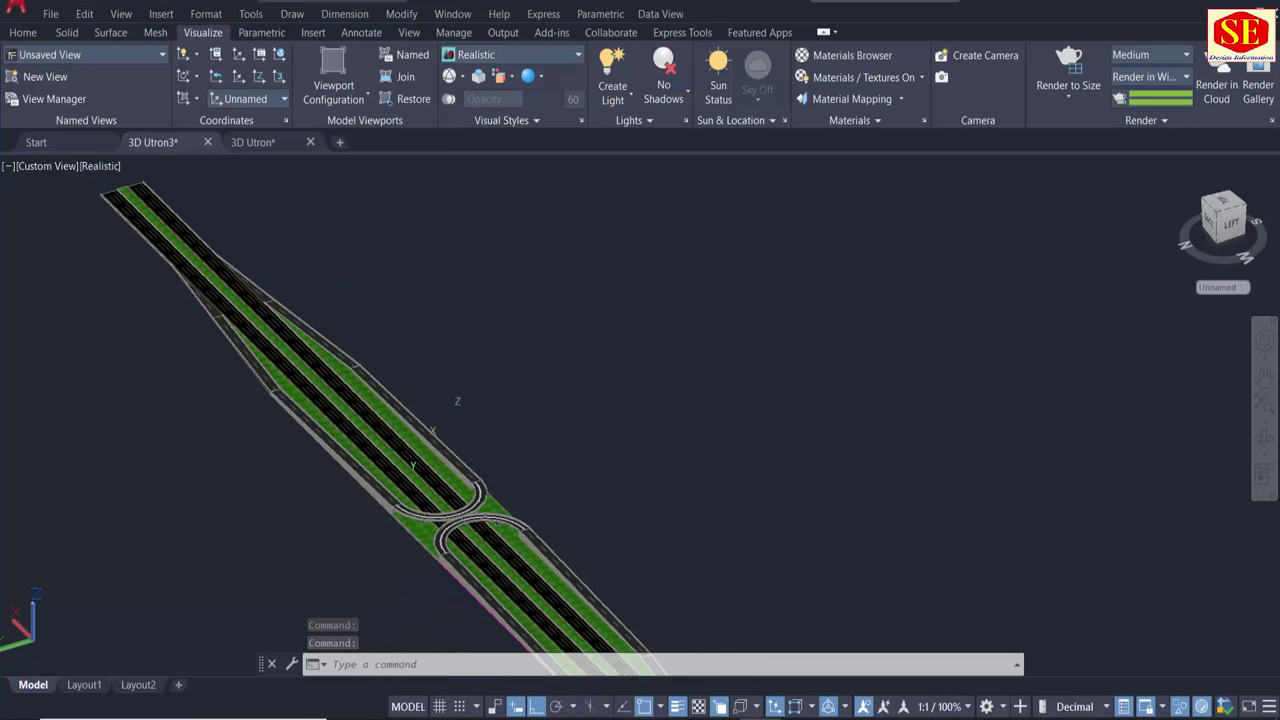
middle_drag(413, 465, 418, 355)
shift+middle_drag(405, 431, 478, 426)
scroll(497, 410, up, 3)
scroll(390, 450, up, 1)
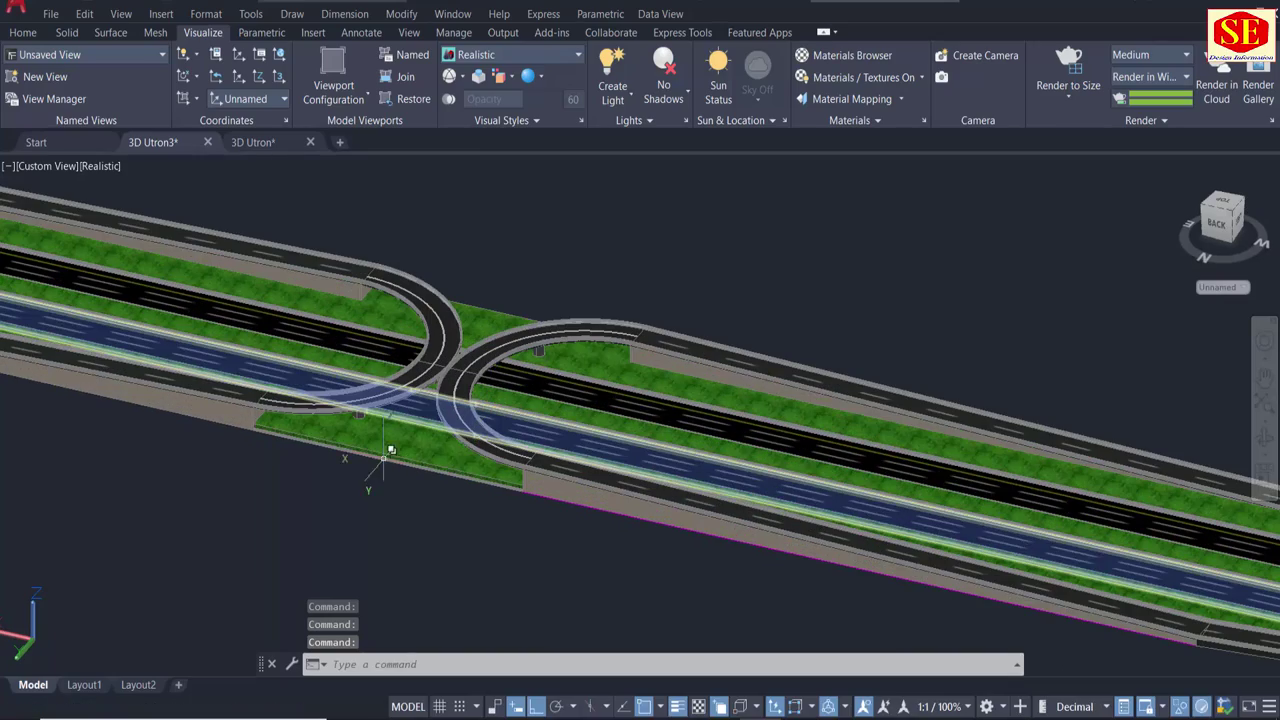
mouse_move(344, 503)
shift+middle_down()
mouse_move(466, 517)
mouse_move(546, 478)
mouse_move(974, 480)
mouse_move(1131, 527)
mouse_move(1037, 583)
shift+middle_up()
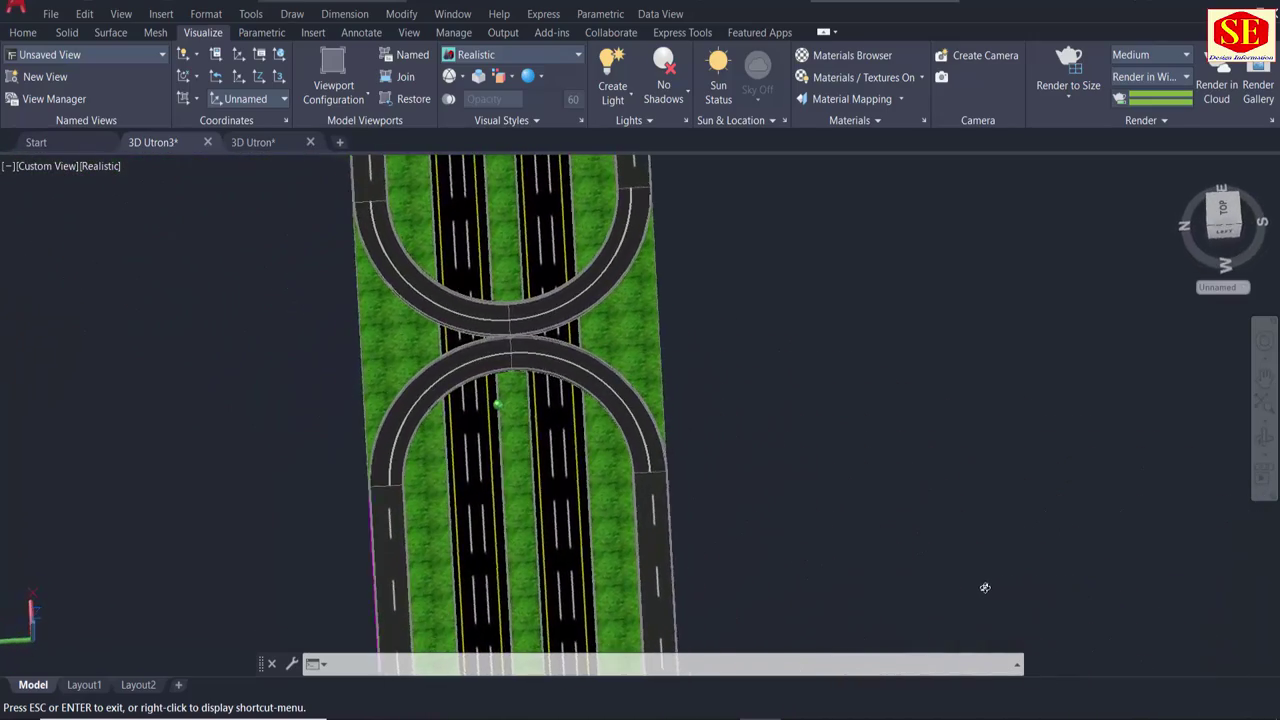
Orbit and zoom the flyover through a shallow diagonal view to a new angle.
mouse_move(951, 598)
shift+middle_down()
mouse_move(706, 592)
mouse_move(659, 557)
shift+middle_up()
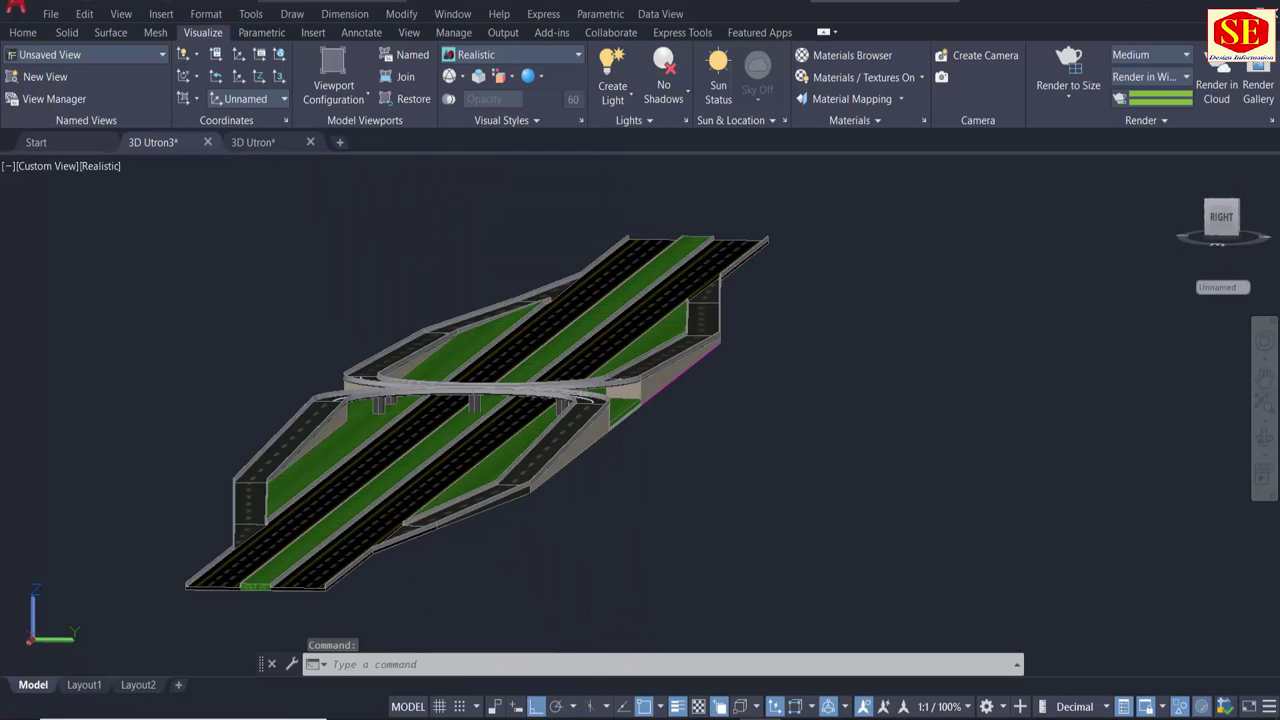
scroll(712, 423, up, 3)
scroll(218, 356, up, 2)
scroll(170, 371, up, 2)
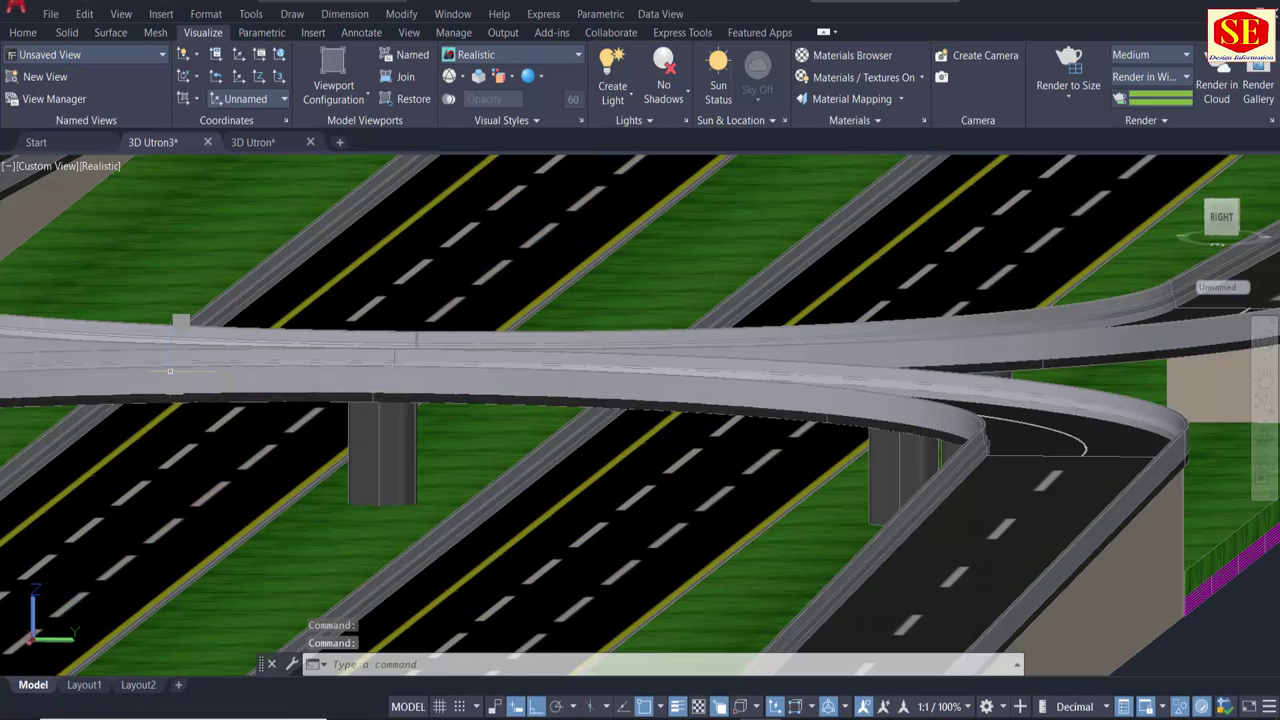
scroll(360, 444, down, 2)
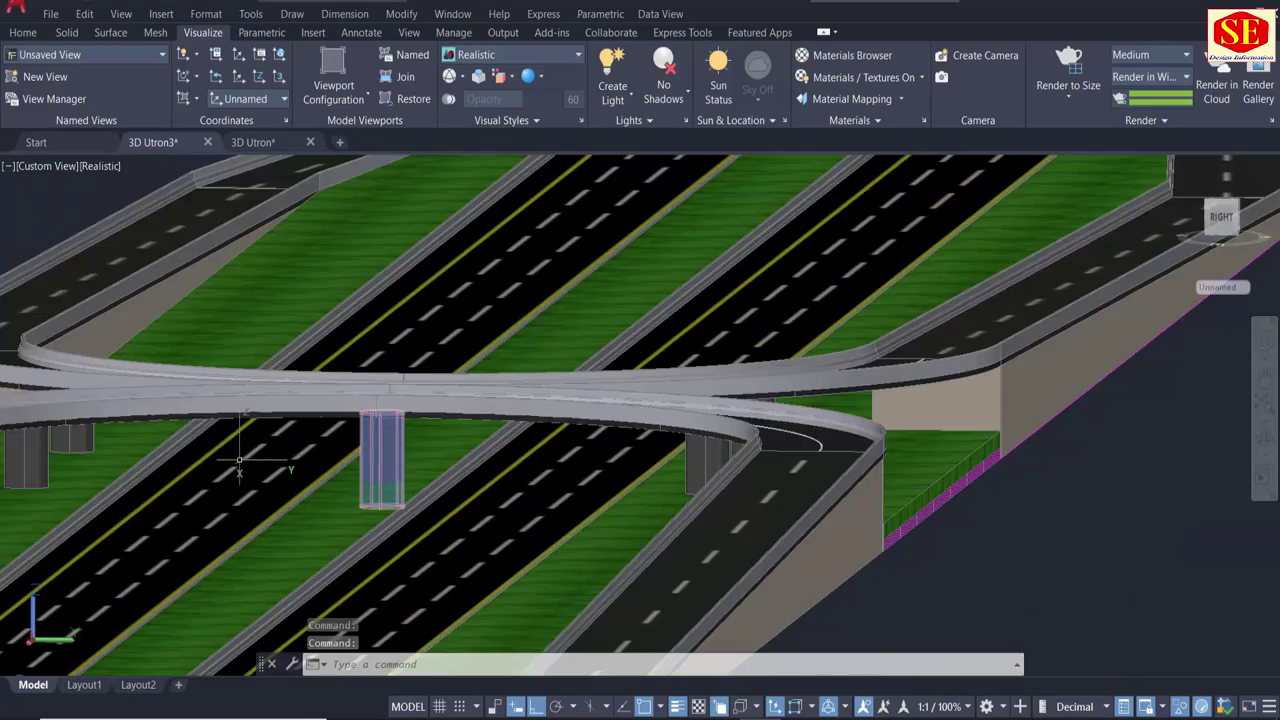
mouse_move(239, 462)
shift+middle_down()
mouse_move(612, 503)
mouse_move(768, 503)
mouse_move(840, 455)
mouse_move(1026, 471)
mouse_move(1060, 495)
shift+middle_up()
scroll(927, 356, down, 5)
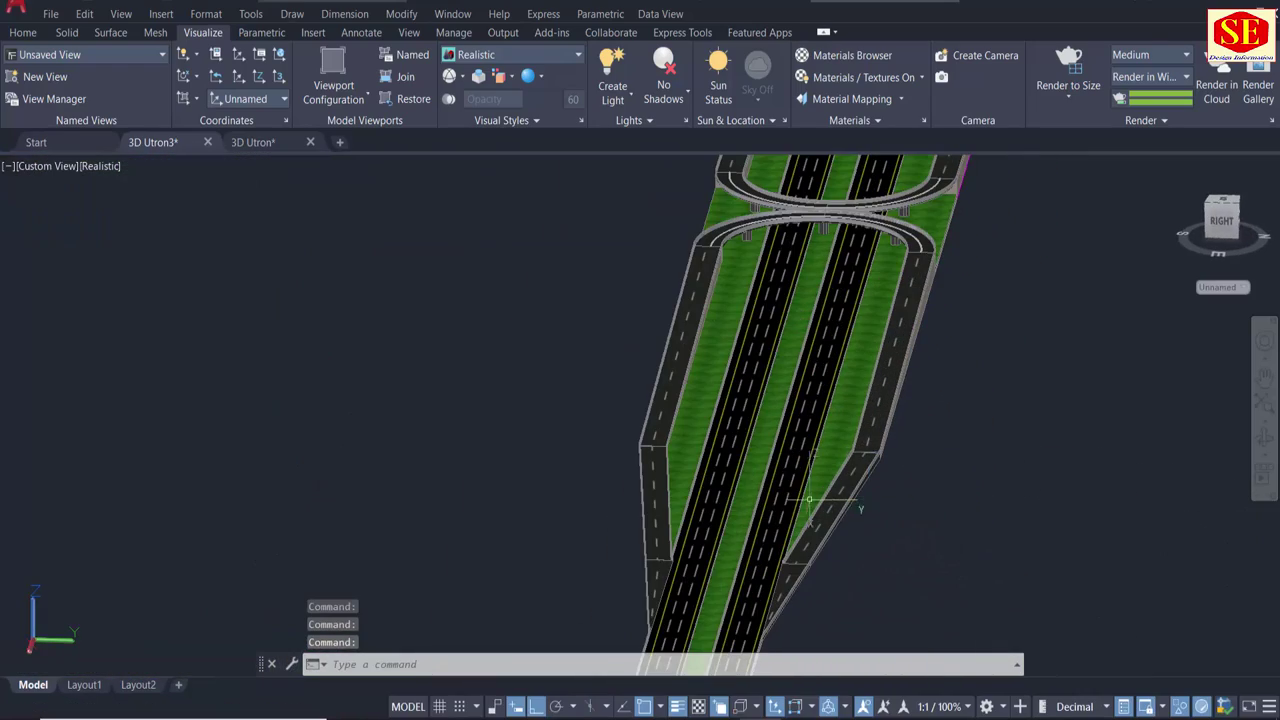
Orbit the flyover from a low side view through steeper angles toward a near-top view.
shift+middle_drag(723, 497, 832, 482)
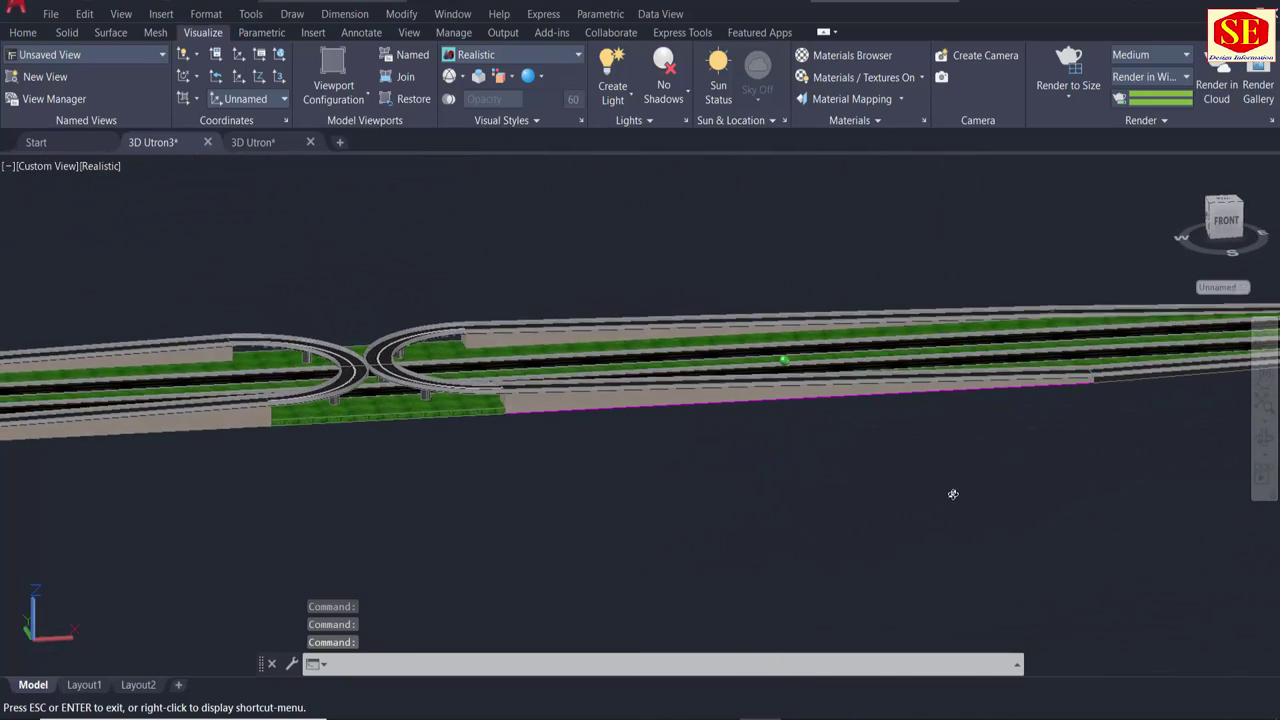
mouse_move(977, 489)
shift+middle_down()
mouse_move(1110, 481)
mouse_move(1160, 499)
mouse_move(957, 534)
mouse_move(846, 523)
mouse_move(826, 489)
shift+middle_up()
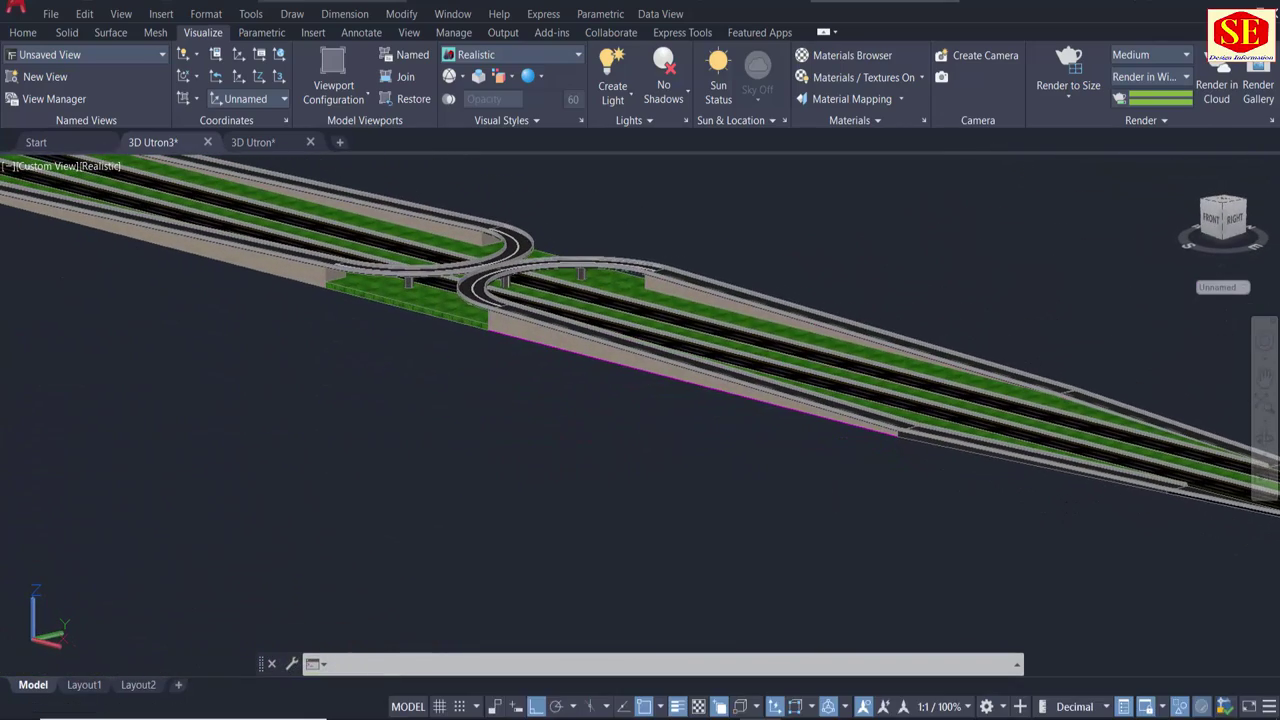
shift+middle_drag(460, 408, 475, 530)
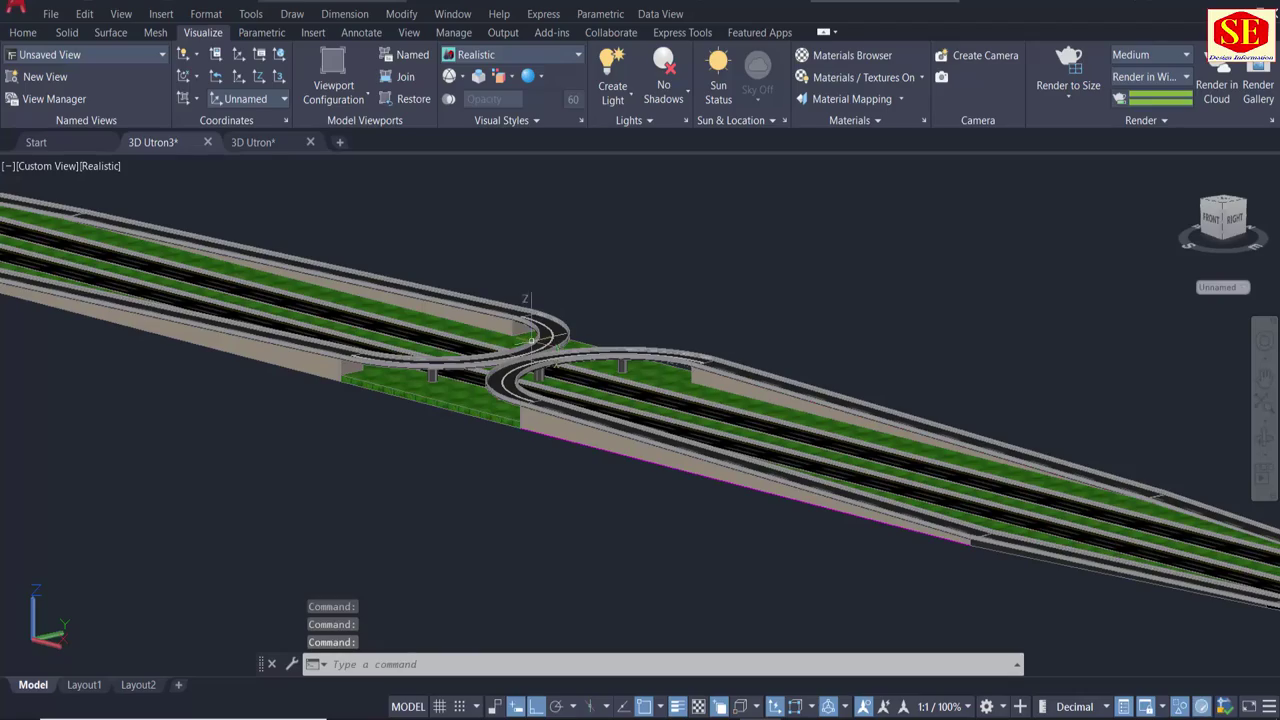
mouse_move(427, 460)
shift+middle_down()
mouse_move(474, 575)
mouse_move(621, 592)
mouse_move(782, 541)
mouse_move(857, 488)
mouse_move(881, 492)
mouse_move(882, 365)
shift+middle_up()
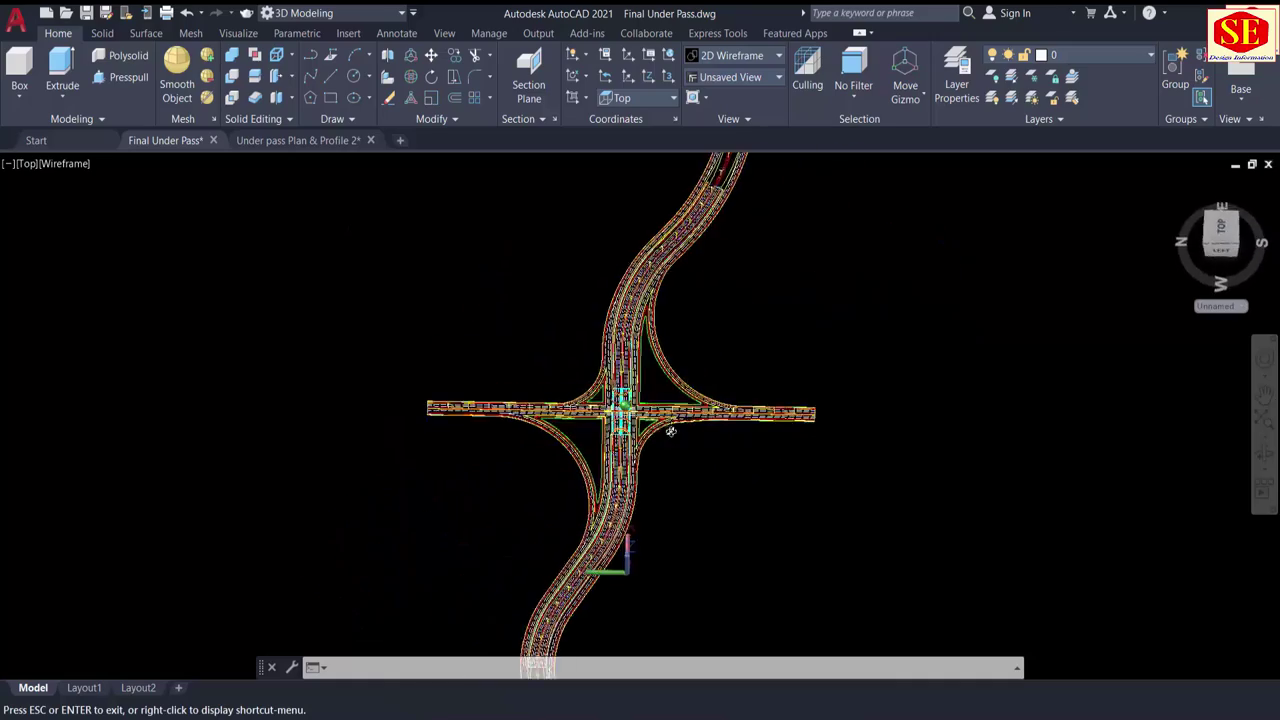
Switch the underpass interchange viewport to the Realistic visual style.
scroll(645, 425, up, 5)
click(60, 165)
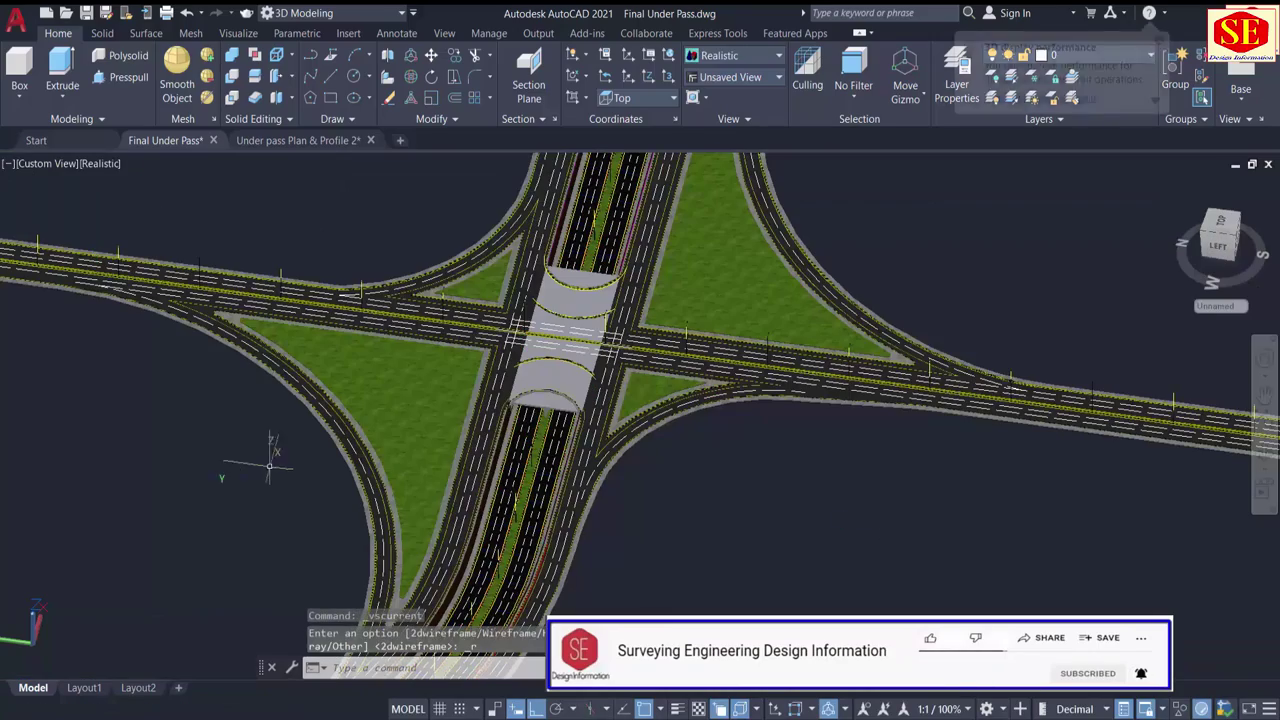
shift+right_click(370, 520)
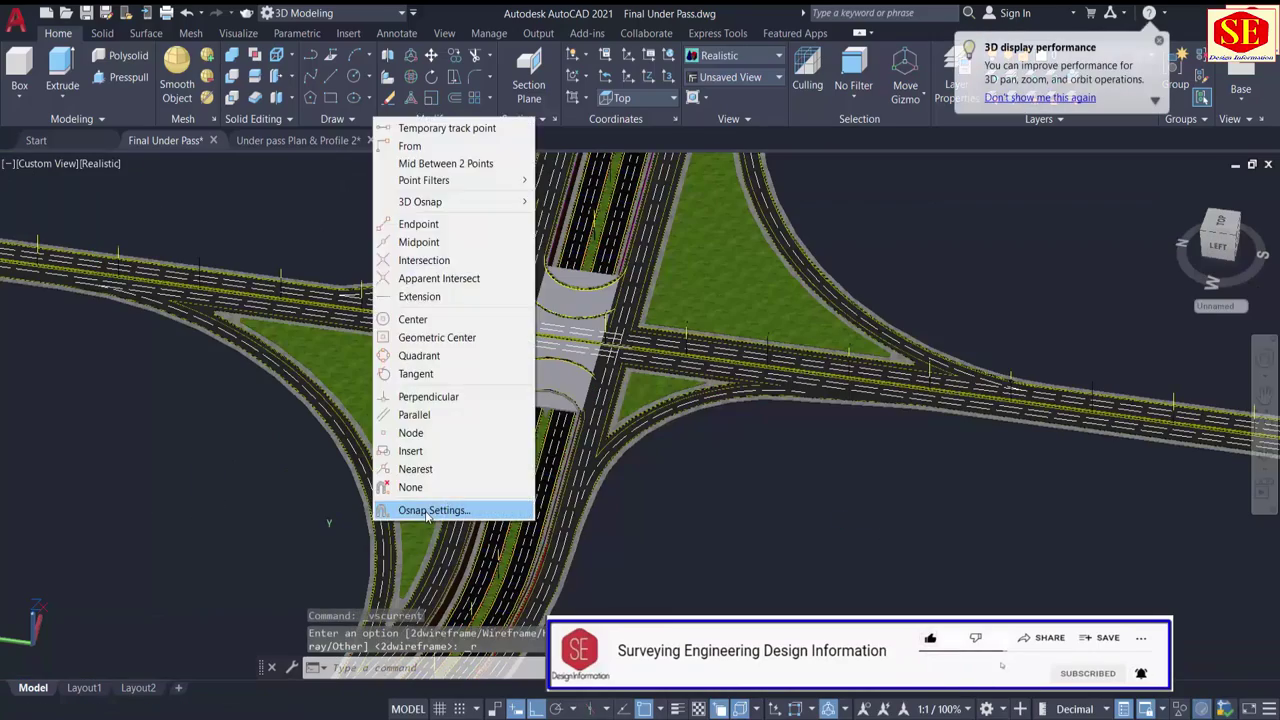
Orbit around the shaded underpass interchange from tilted angles.
shift+middle_drag(282, 510, 347, 473)
scroll(598, 470, up, 5)
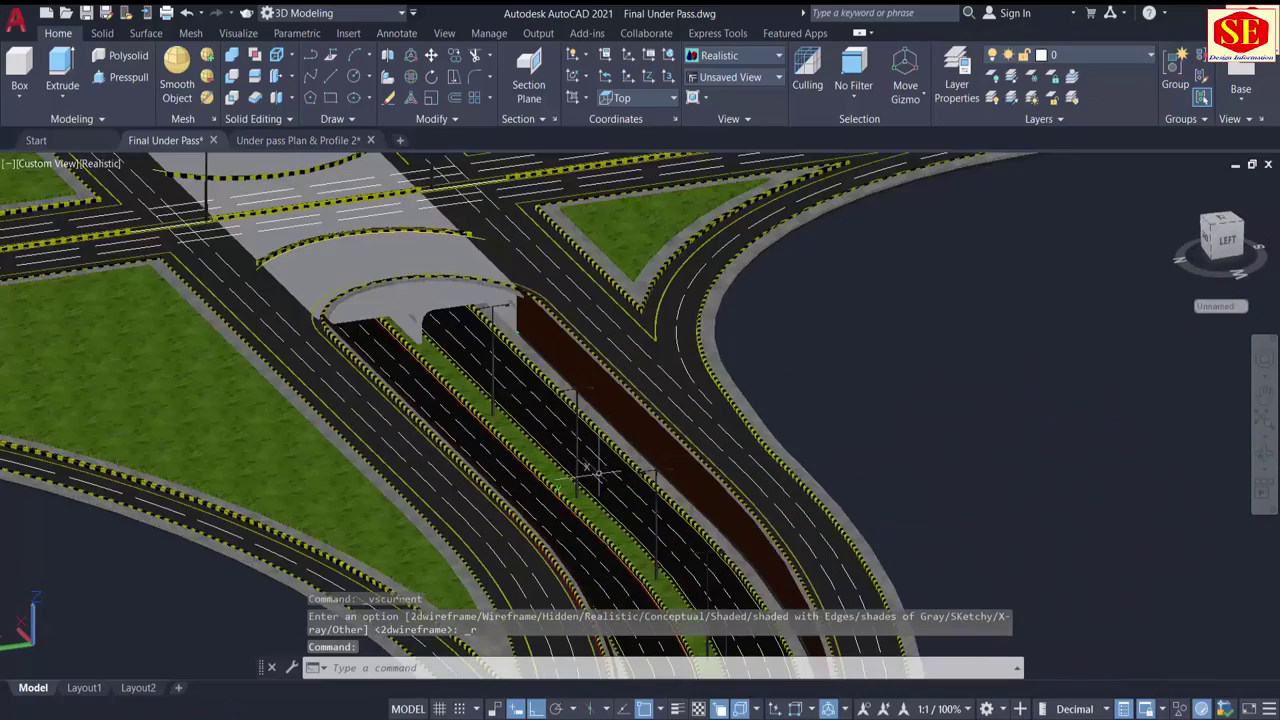
mouse_move(295, 487)
shift+middle_down()
mouse_move(645, 420)
mouse_move(709, 528)
mouse_move(634, 596)
mouse_move(874, 609)
shift+middle_up()
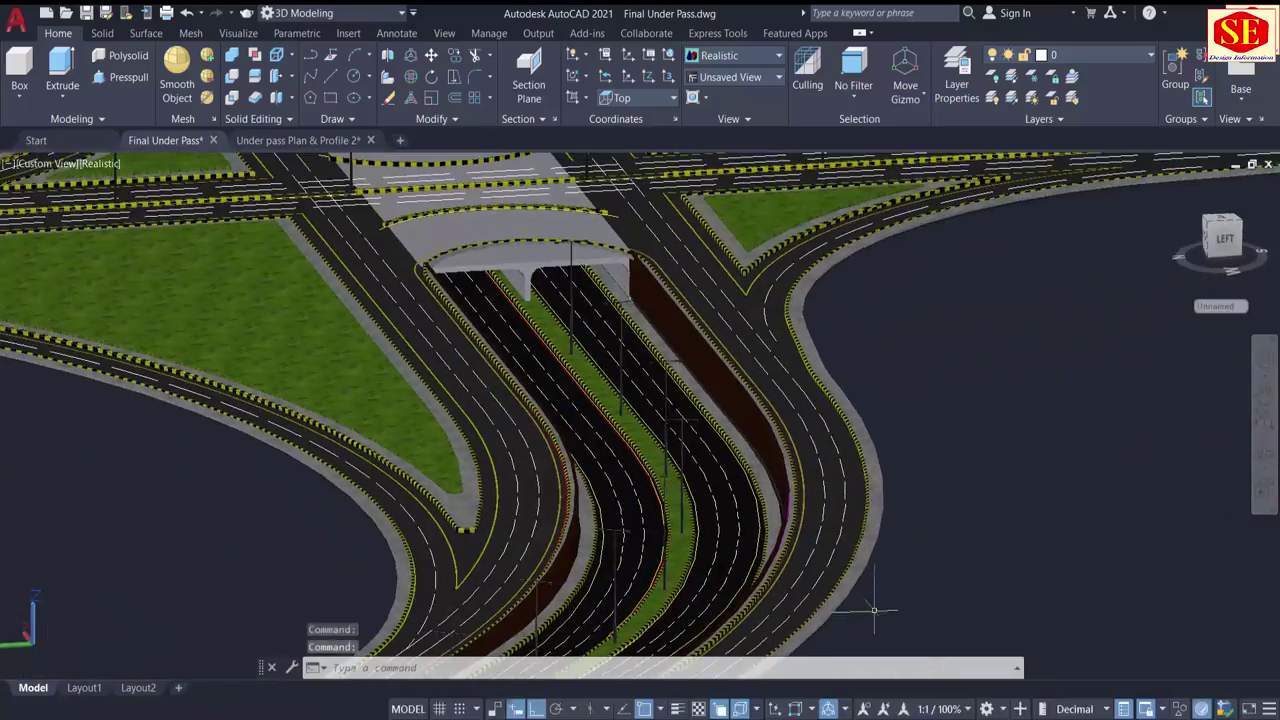
middle_drag(576, 347, 576, 302)
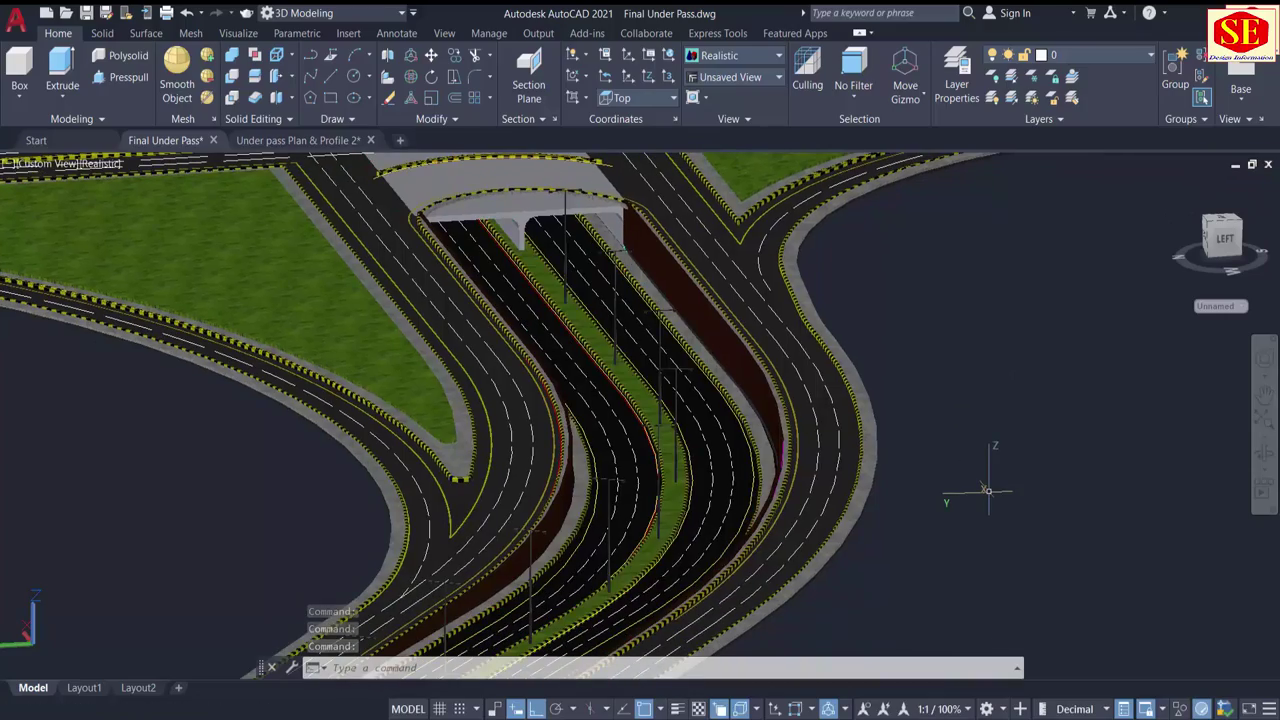
mouse_move(987, 490)
shift+middle_down()
mouse_move(301, 501)
mouse_move(408, 531)
mouse_move(429, 489)
mouse_move(372, 481)
mouse_move(400, 505)
shift+middle_up()
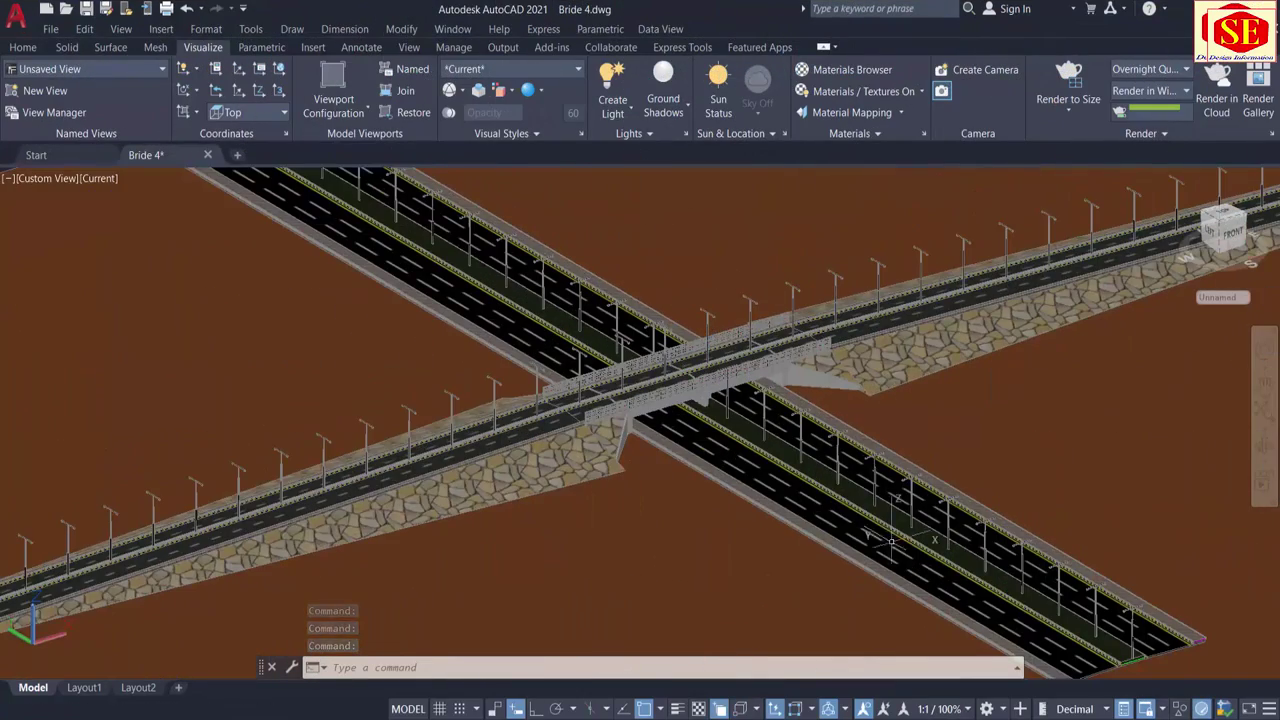
Zoom and orbit out to see the whole Bride 4 bridge crossing.
scroll(891, 541, up, 4)
scroll(894, 528, up, 3)
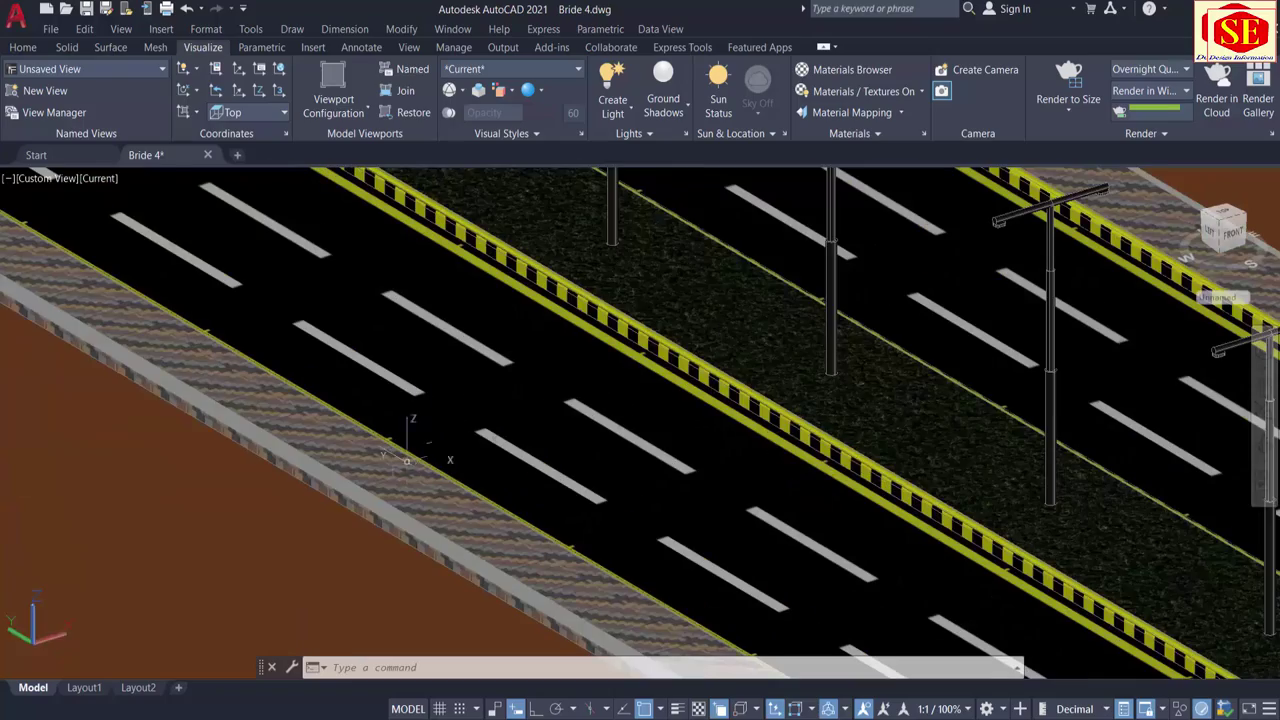
scroll(407, 458, down, 5)
shift+middle_drag(407, 458, 357, 357)
scroll(357, 357, up, 4)
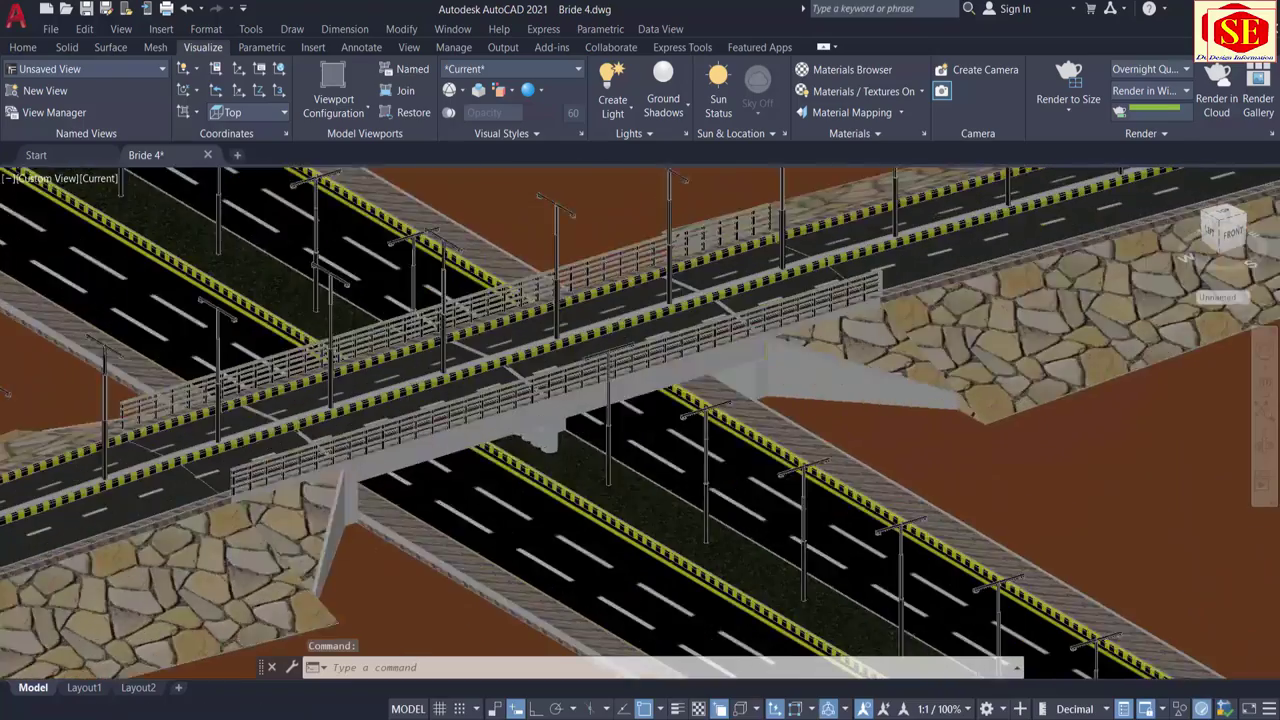
scroll(855, 300, up, 3)
scroll(634, 565, down, 5)
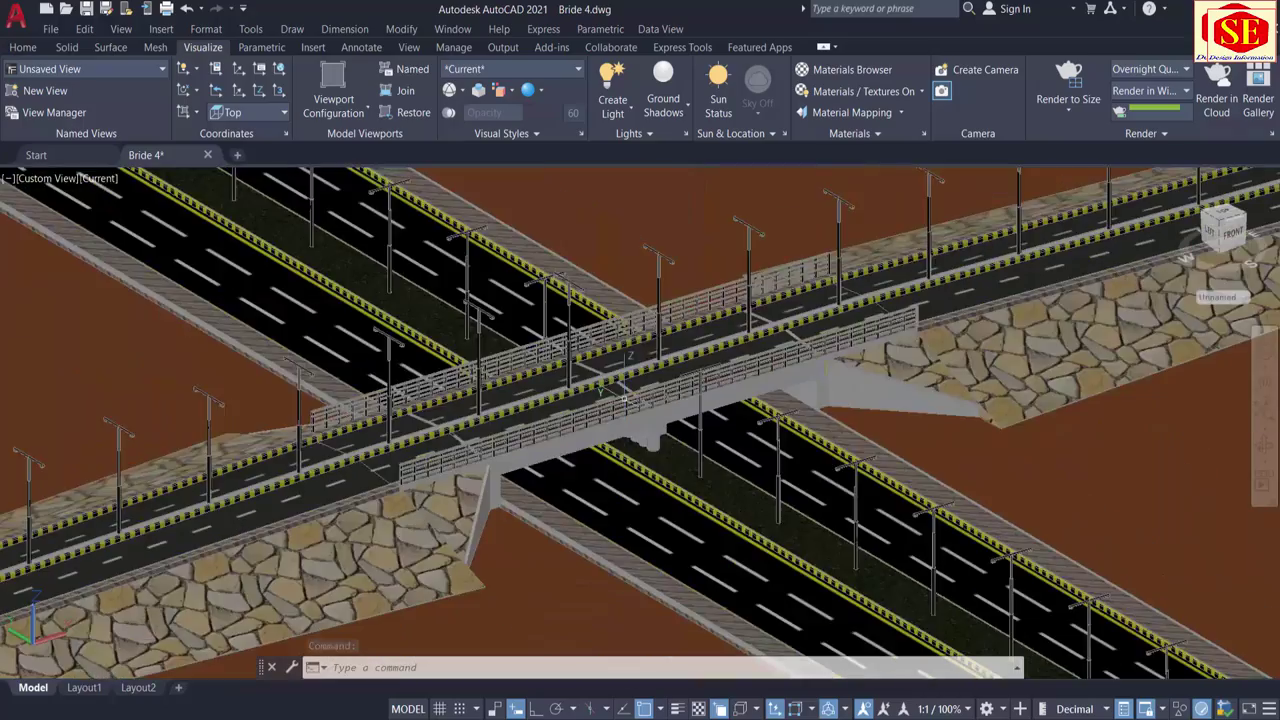
mouse_move(660, 520)
shift+middle_down()
mouse_move(634, 565)
mouse_move(1032, 545)
shift+middle_up()
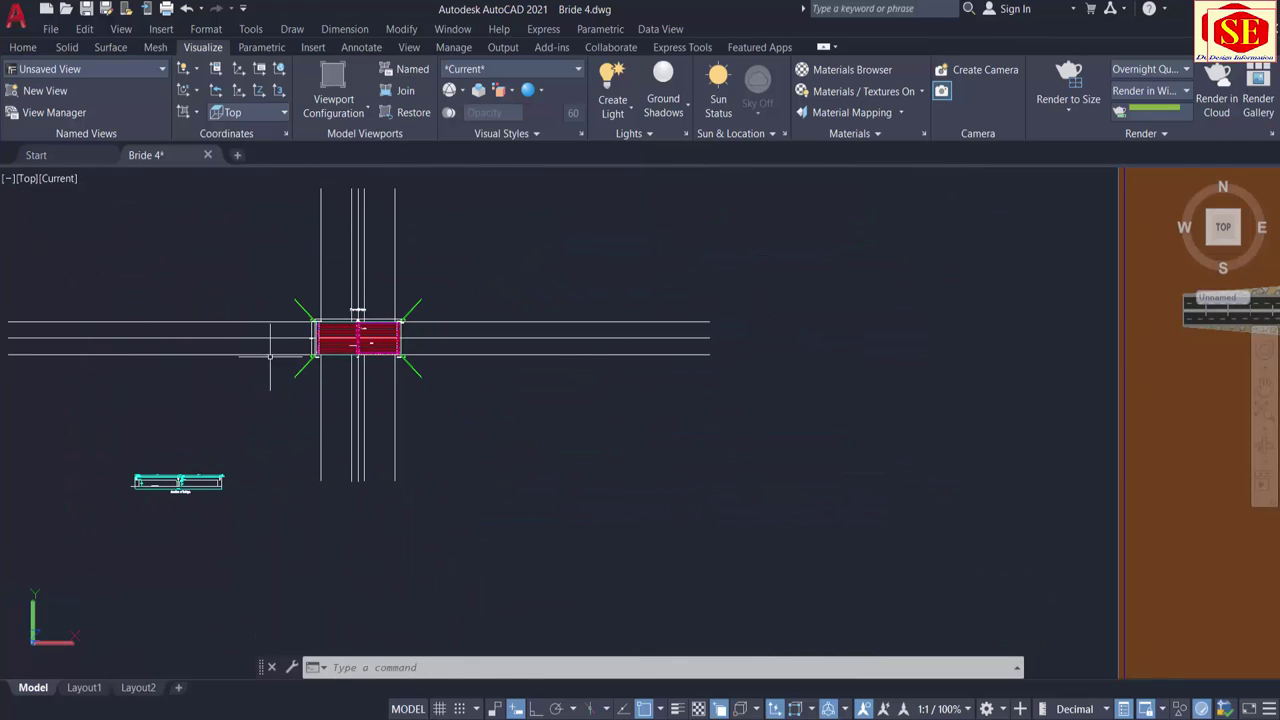
Pan across the Plan of Bridge in Top view and zoom in on it.
middle_drag(339, 432, 571, 405)
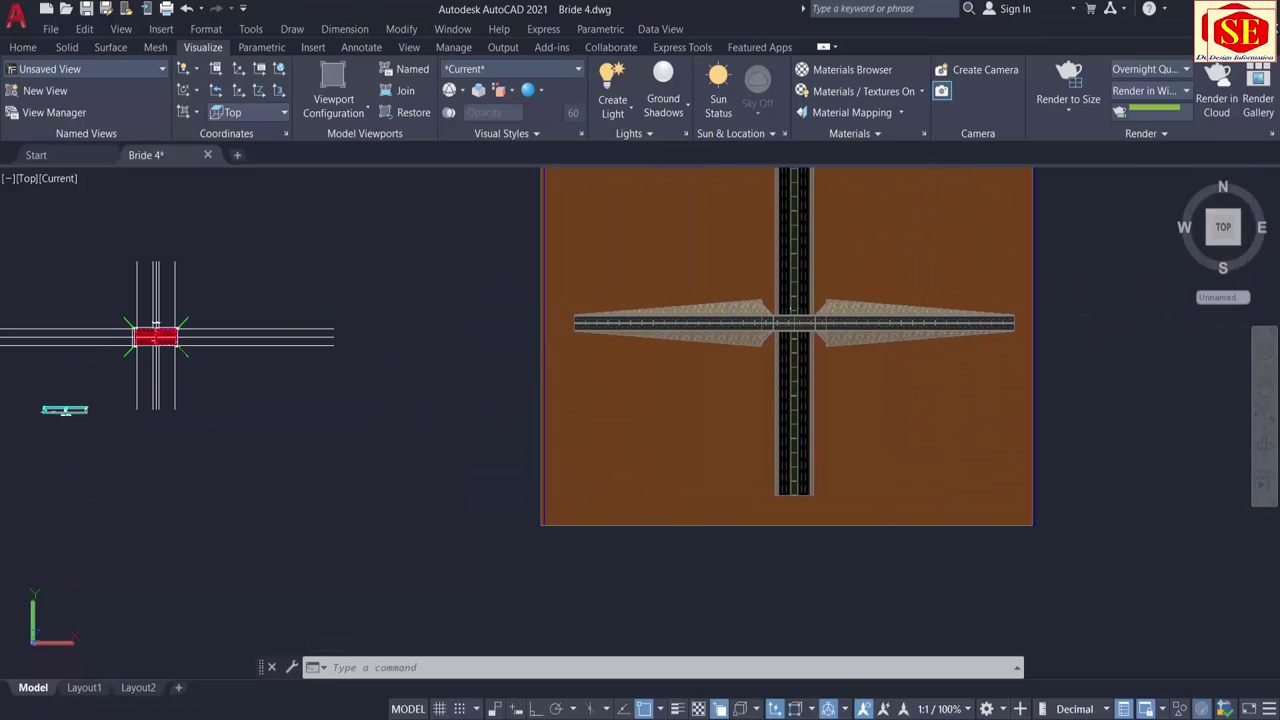
scroll(700, 325, up, 2)
scroll(790, 325, up, 2)
scroll(818, 325, up, 1)
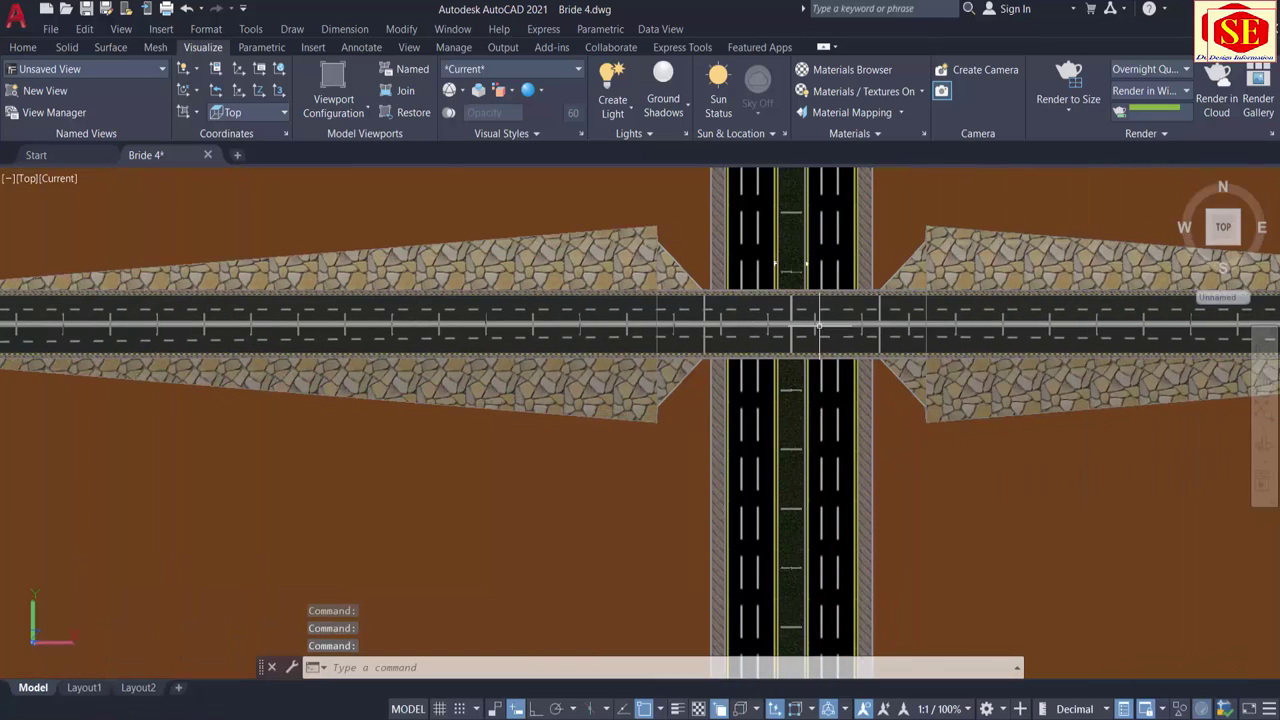
scroll(815, 395, down, 5)
Tilt the plan back into 3D, zoom in, and orbit around the bridge crossing.
shift+middle_drag(720, 446, 771, 366)
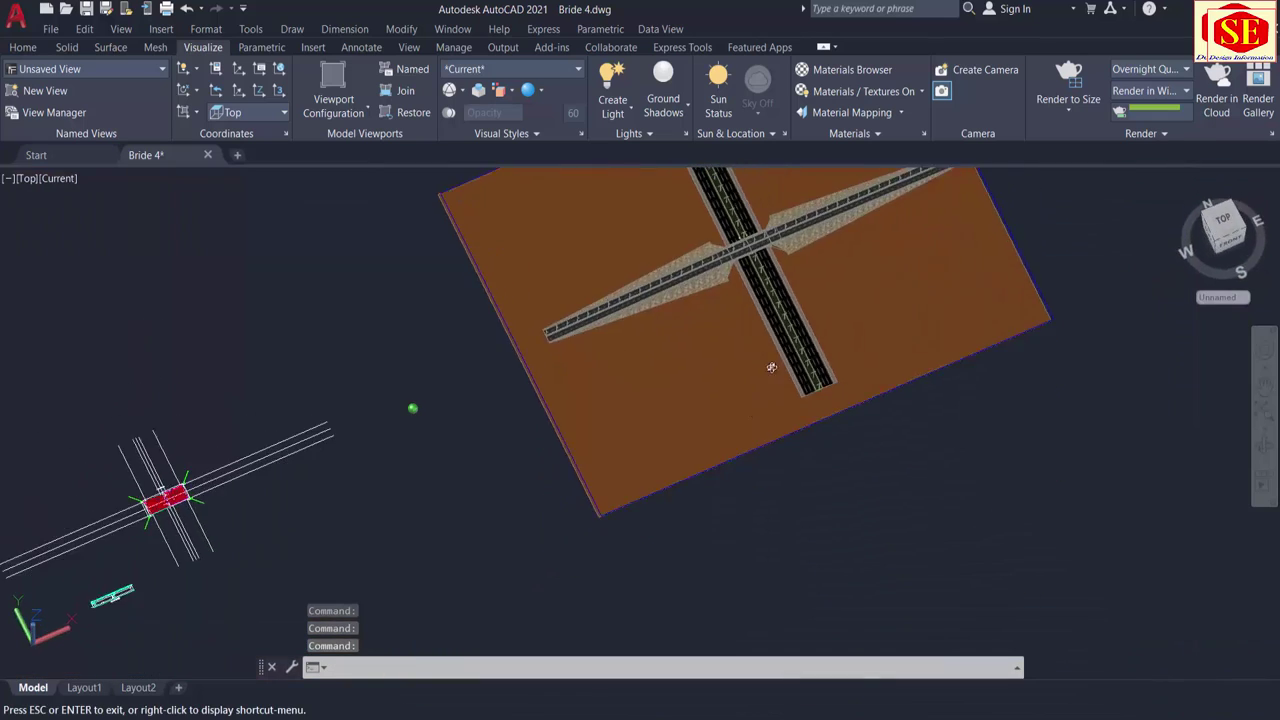
scroll(700, 330, up, 3)
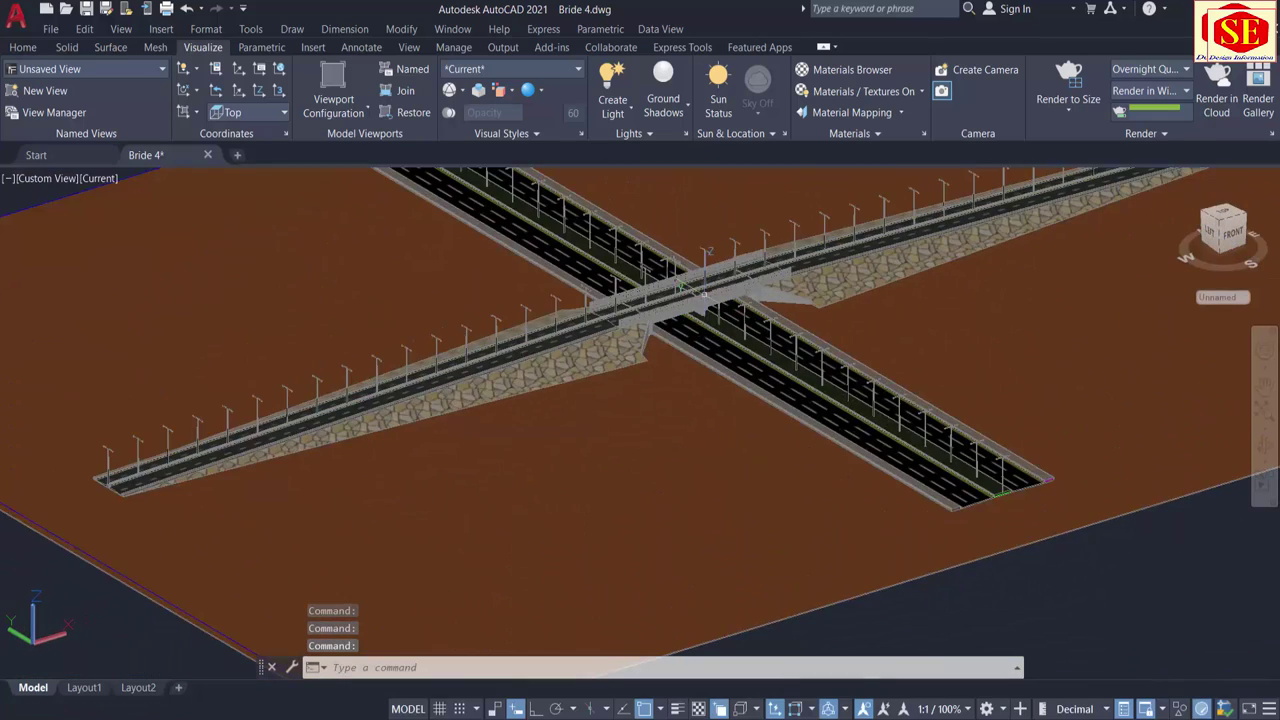
scroll(706, 288, up, 1)
scroll(710, 284, up, 1)
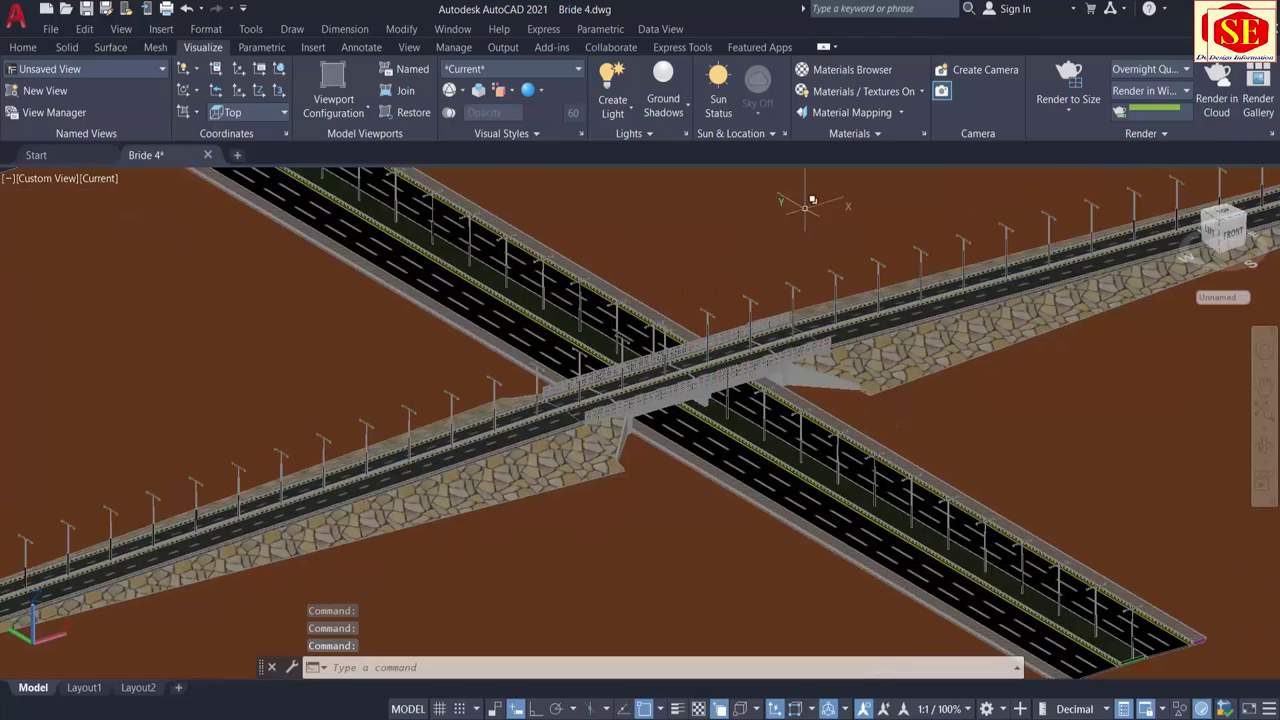
scroll(811, 487, up, 2)
scroll(893, 520, up, 2)
scroll(850, 470, up, 2)
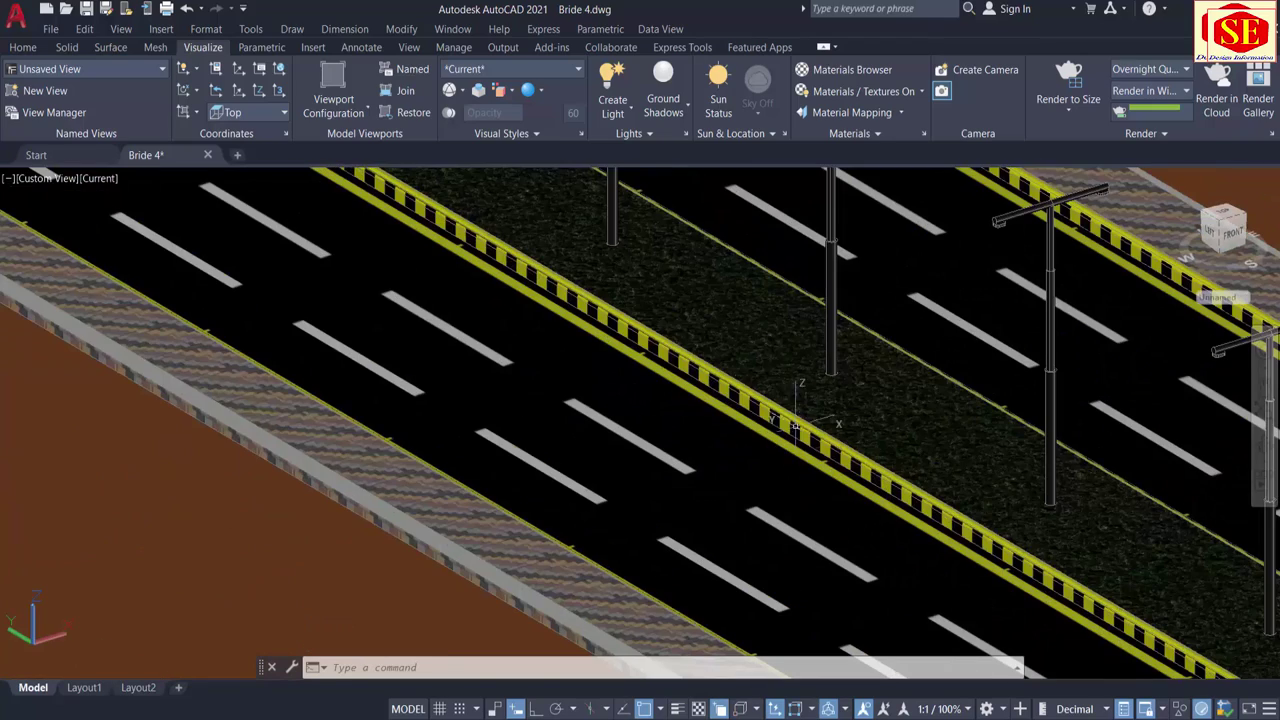
scroll(558, 488, down, 2)
scroll(514, 428, down, 2)
scroll(420, 360, up, 1)
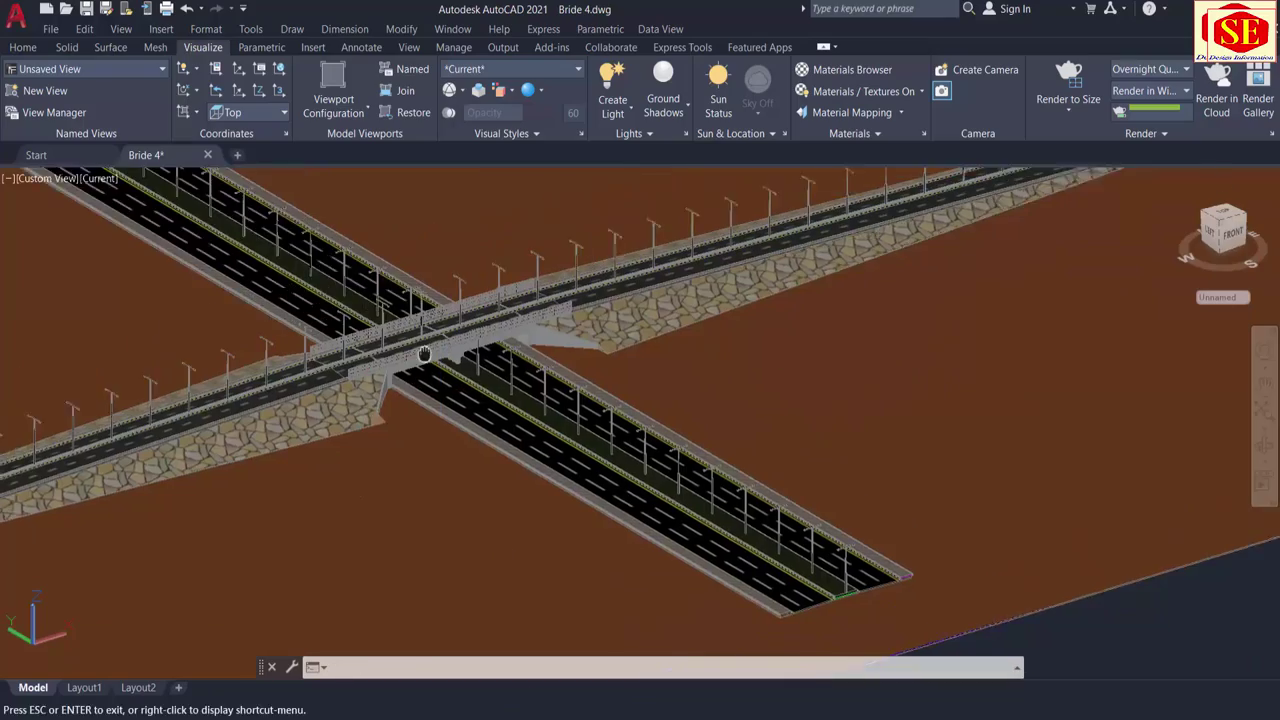
scroll(405, 375, up, 1)
scroll(420, 385, up, 3)
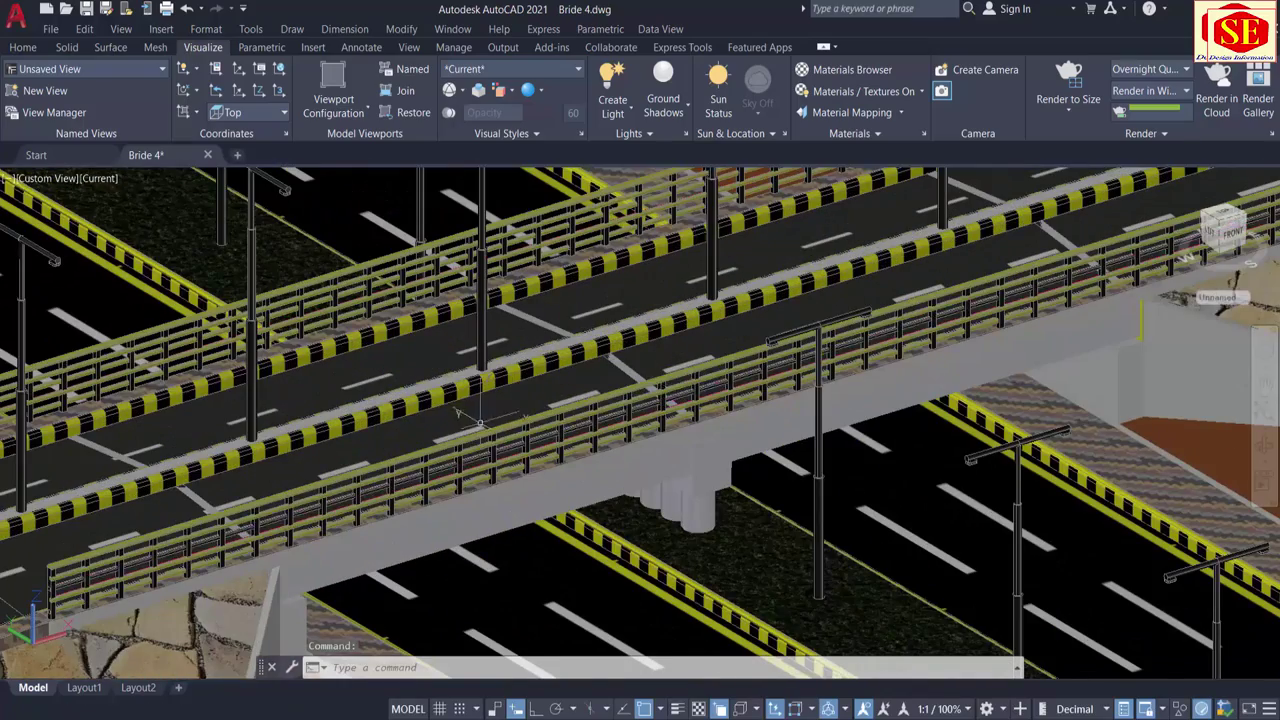
scroll(478, 422, down, 5)
mouse_move(560, 480)
shift+middle_down()
mouse_move(618, 566)
mouse_move(834, 554)
mouse_move(886, 477)
mouse_move(951, 543)
shift+middle_up()
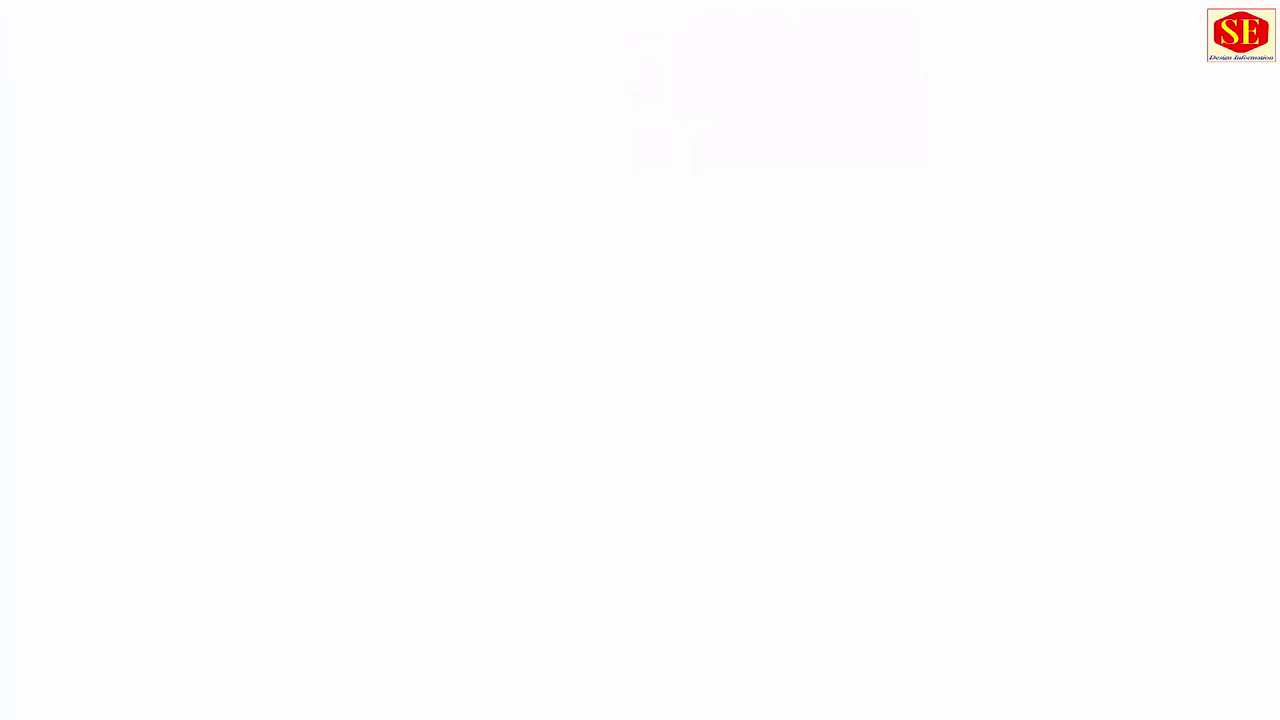